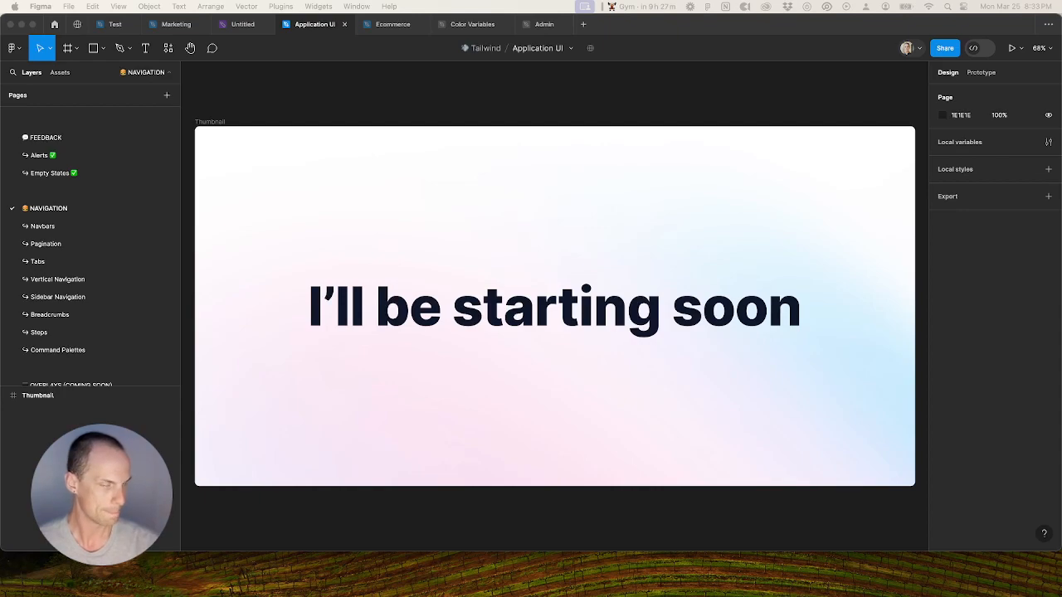
pyautogui.press('super+Tab')
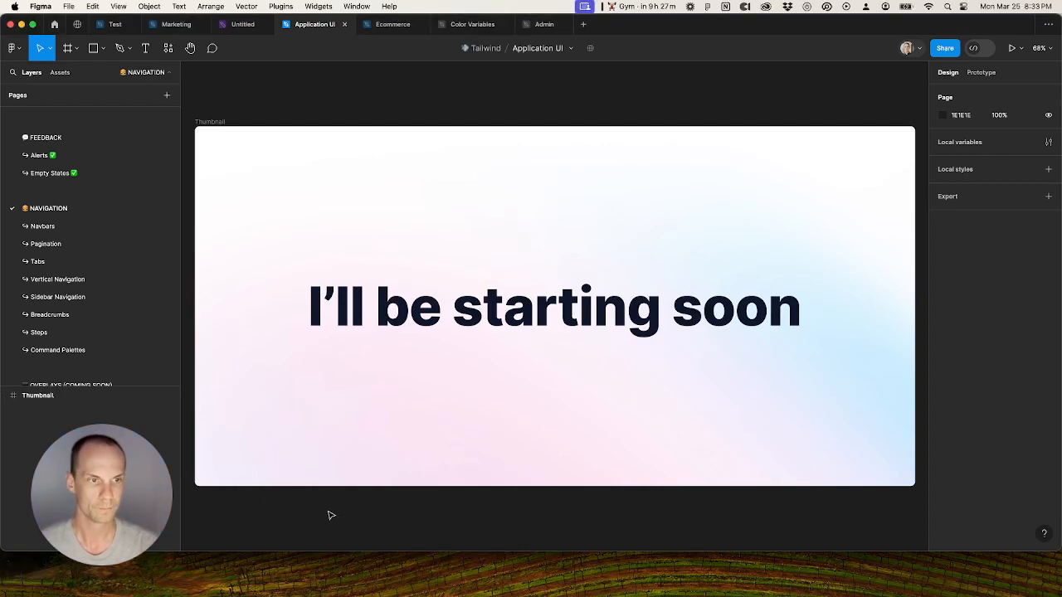
pyautogui.press('super+Tab')
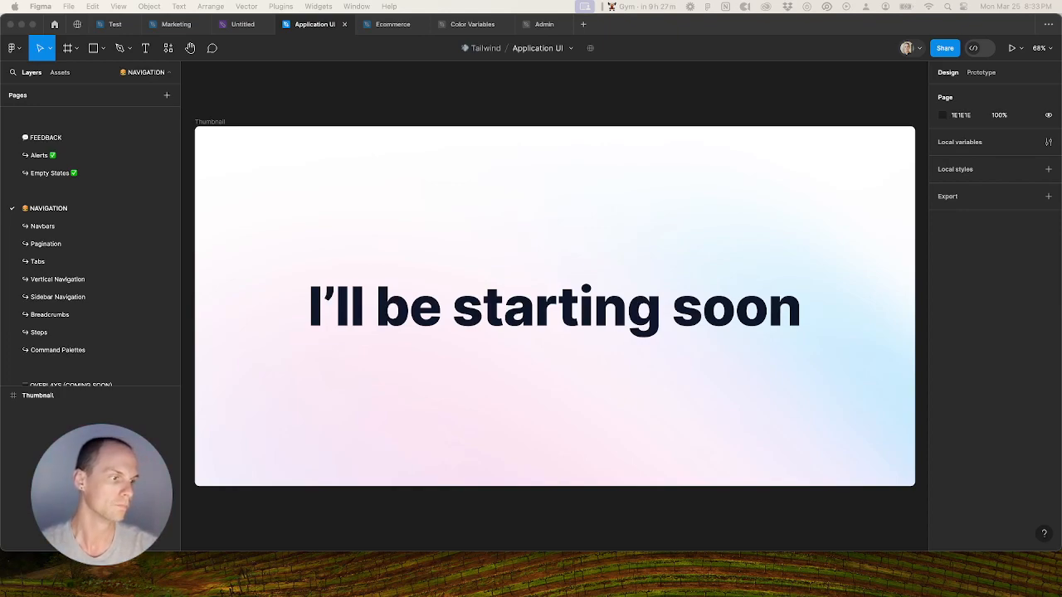
pyautogui.press('super+Tab')
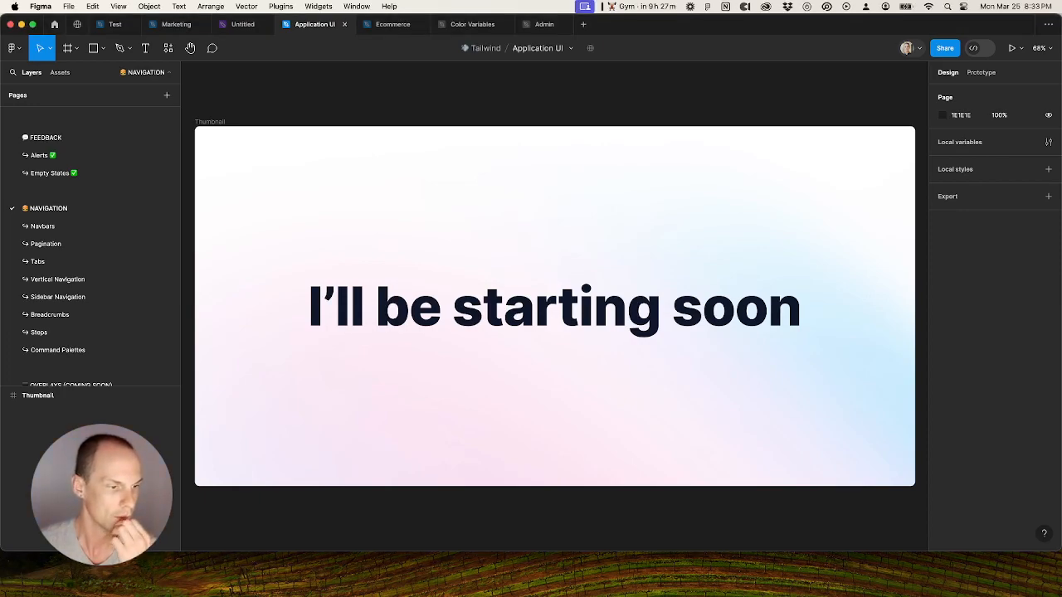
pyautogui.press('super+Tab')
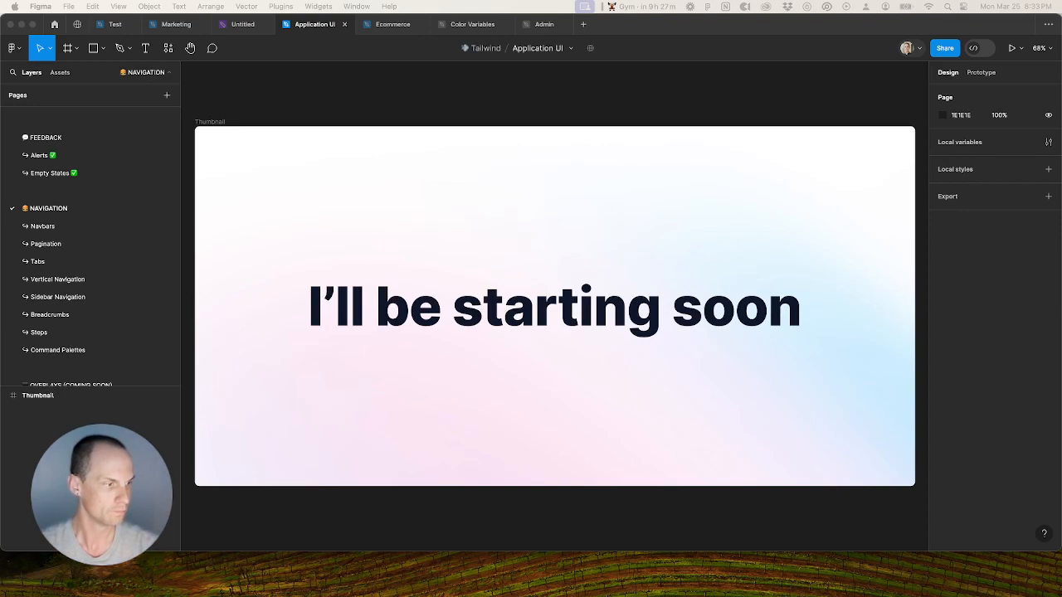
pyautogui.click(352, 63)
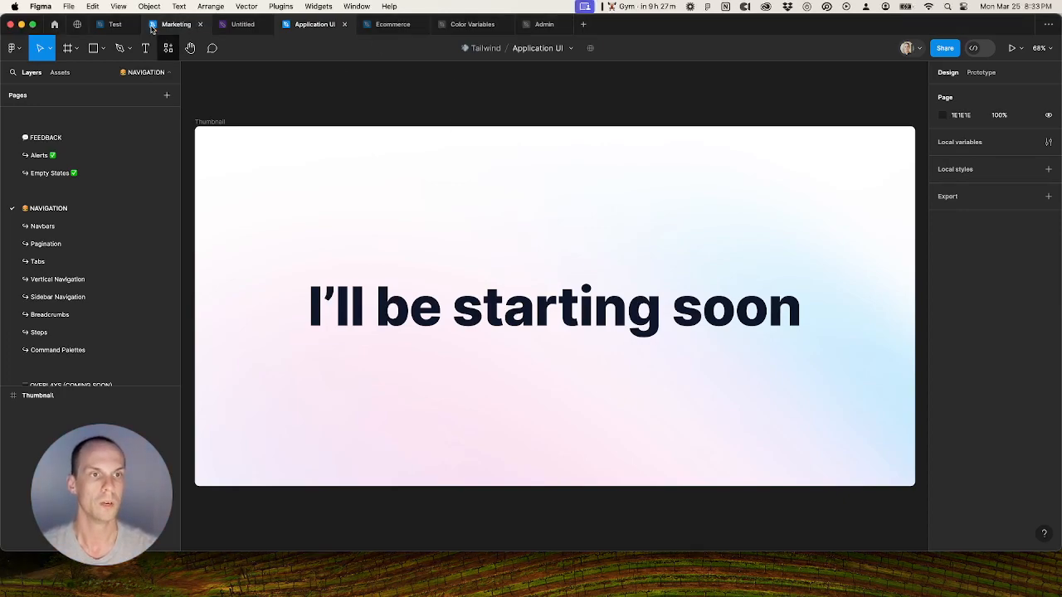
# Step: Switch to the Test file and reload it
pyautogui.click(115, 24)
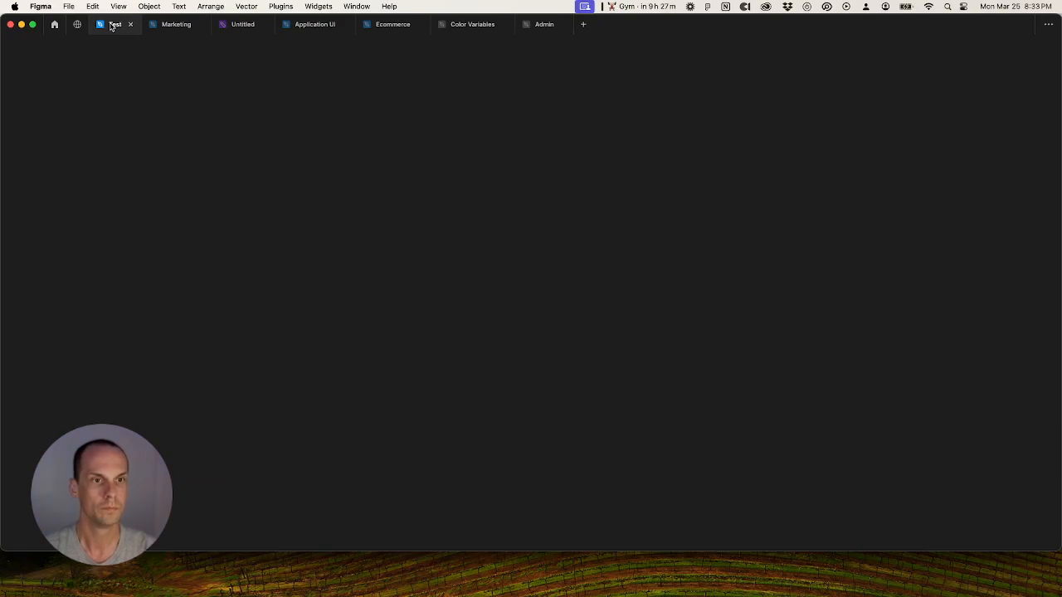
pyautogui.rightClick(110, 26)
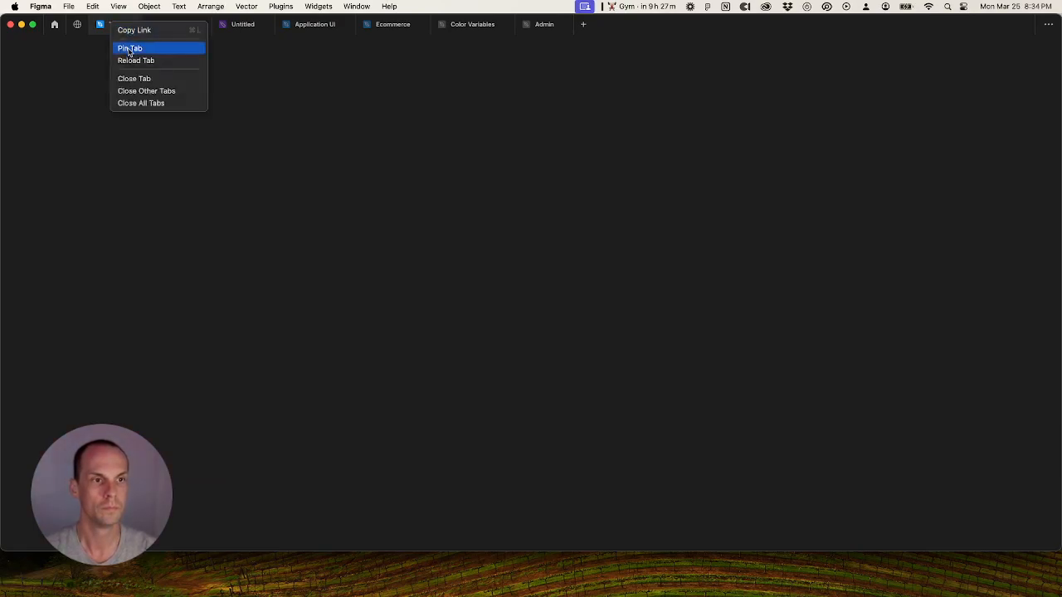
pyautogui.click(130, 60)
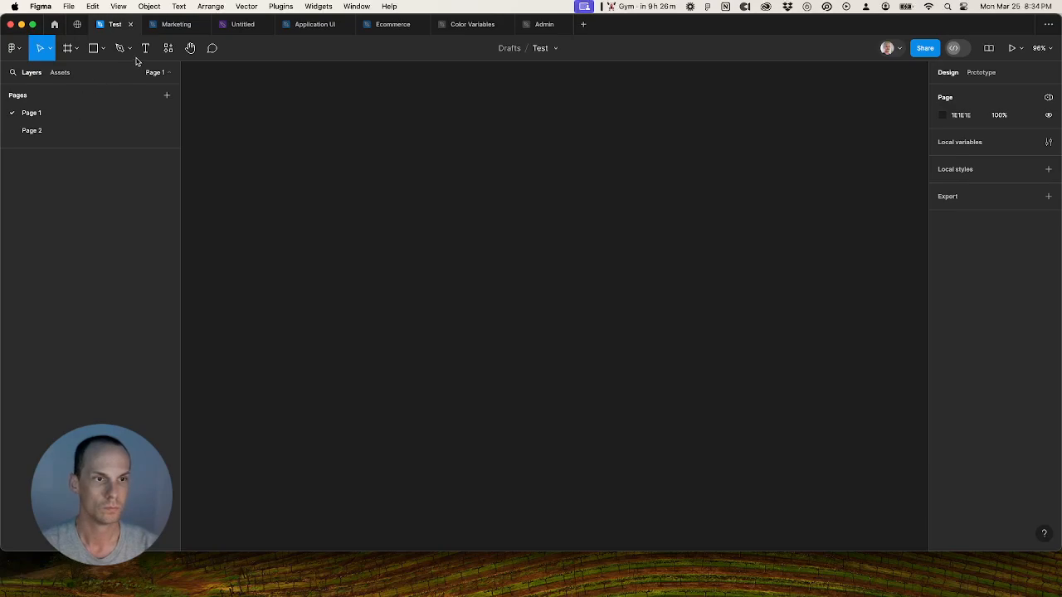
pyautogui.click(168, 47)
pyautogui.click(214, 74)
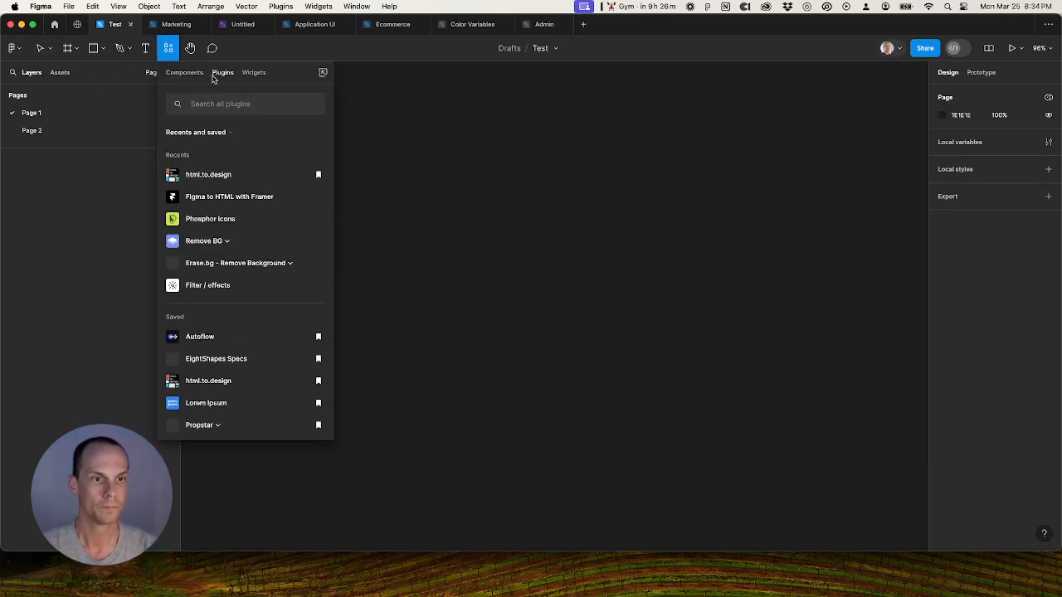
pyautogui.click(210, 176)
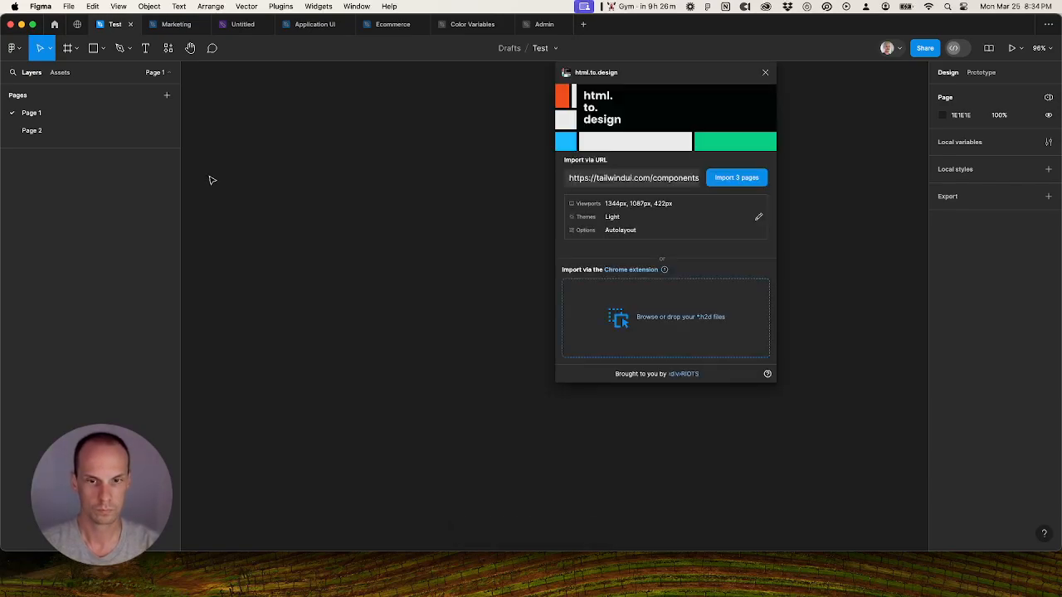
pyautogui.click(694, 177)
pyautogui.write('https://tailwindui.com/components/application-ui/navigation/navbars')
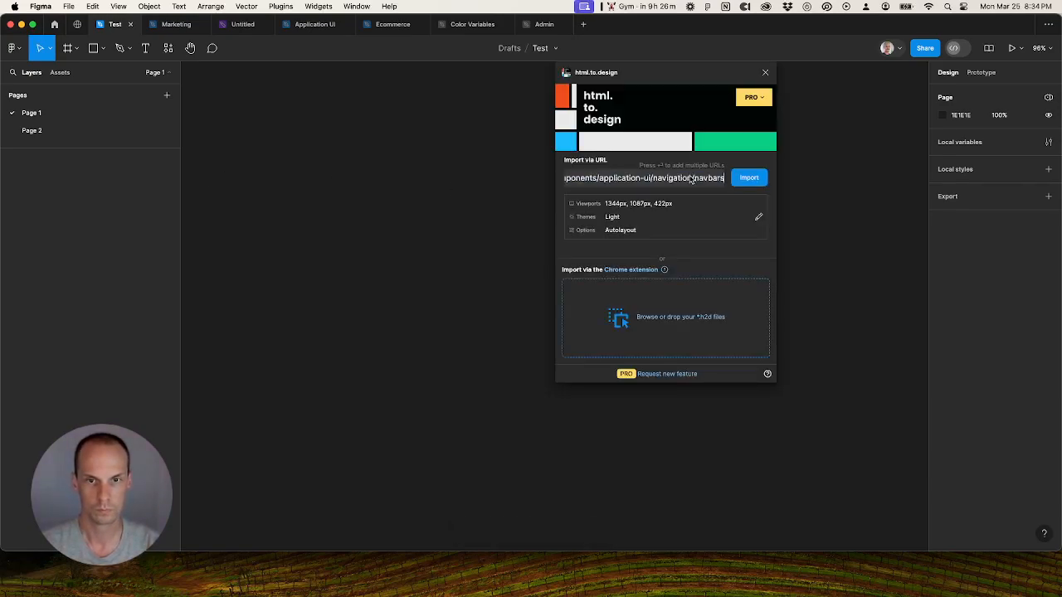
pyautogui.click(750, 178)
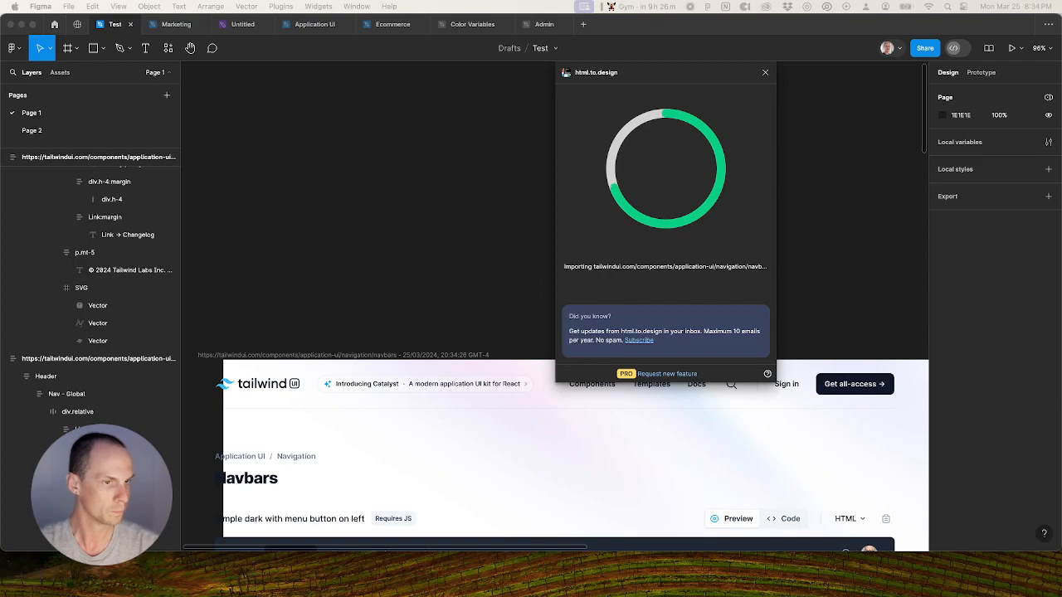
# Step: Import the suggested high-res images for all three imported page versions and close the html.to.design plugin
pyautogui.scroll(-15, 347, 151)
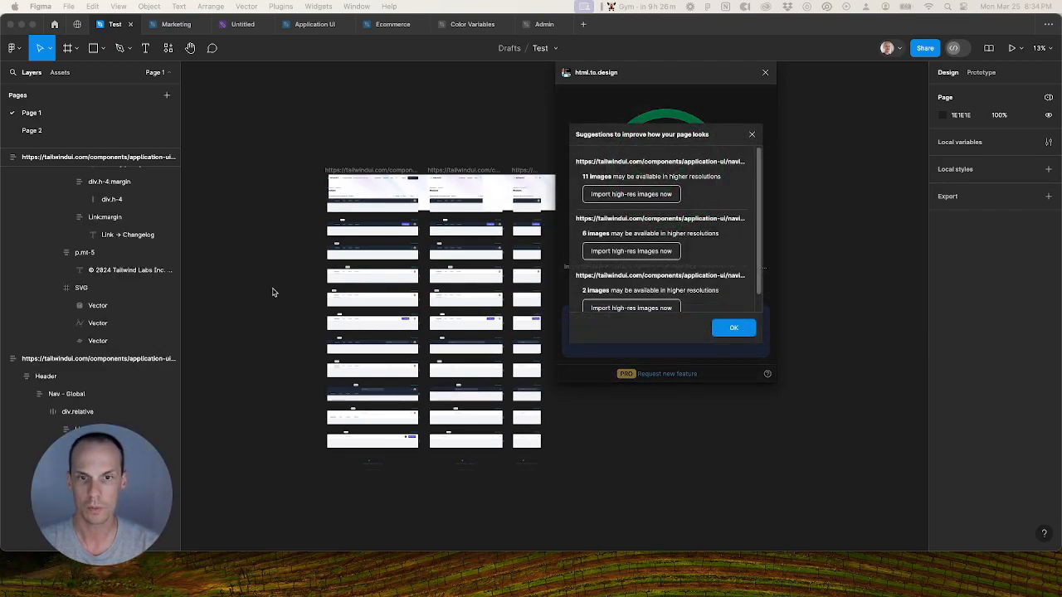
pyautogui.click(658, 197)
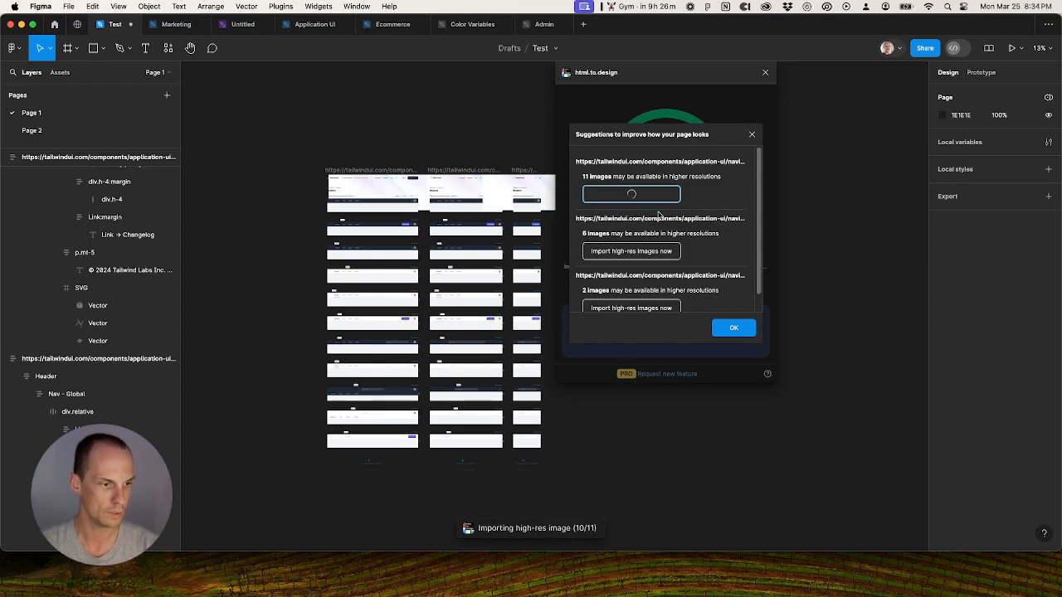
pyautogui.click(658, 226)
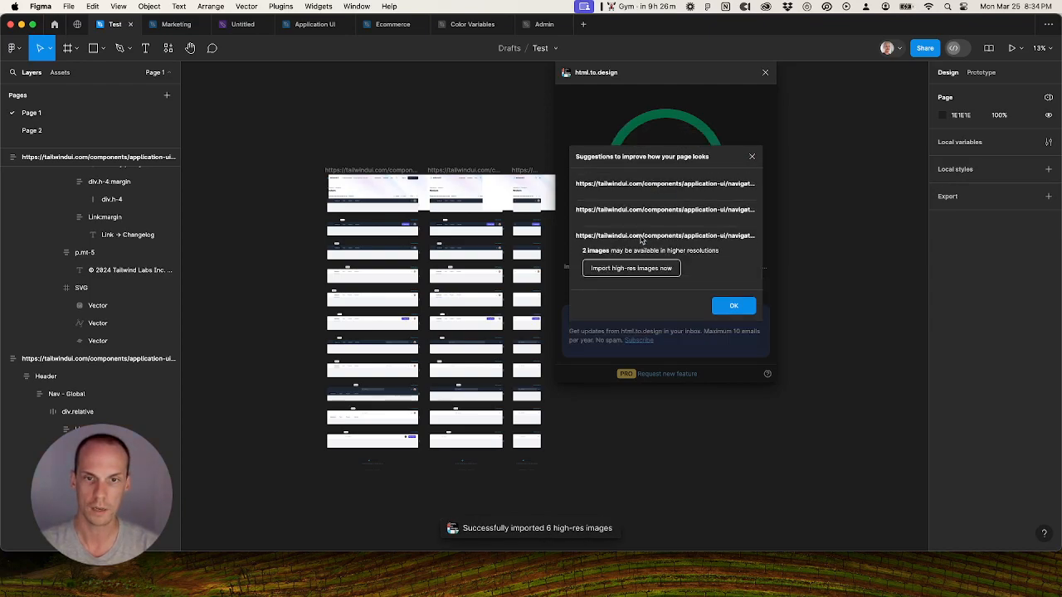
pyautogui.click(626, 272)
pyautogui.click(737, 291)
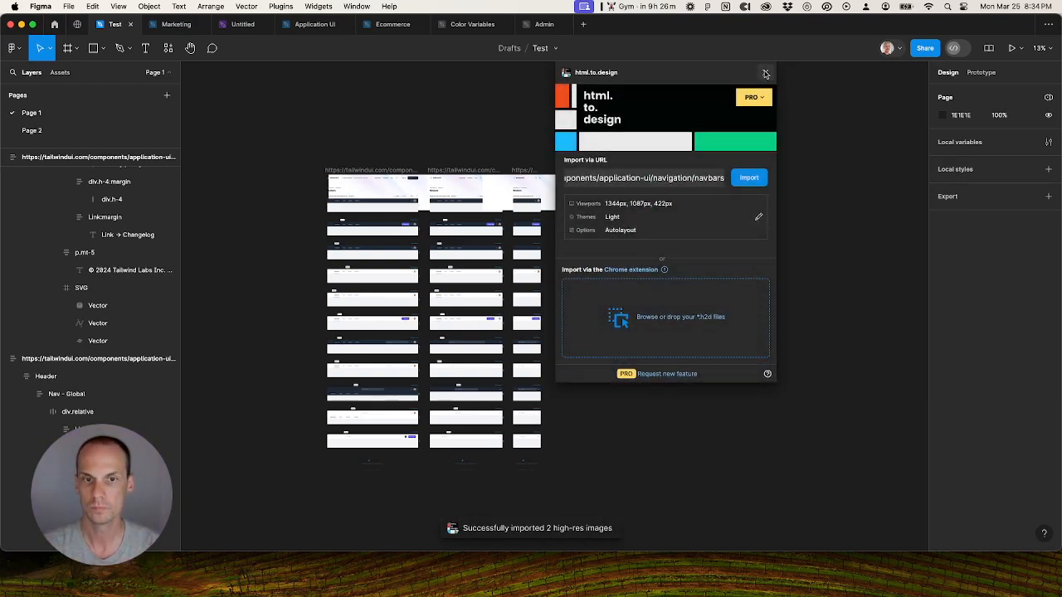
pyautogui.click(764, 73)
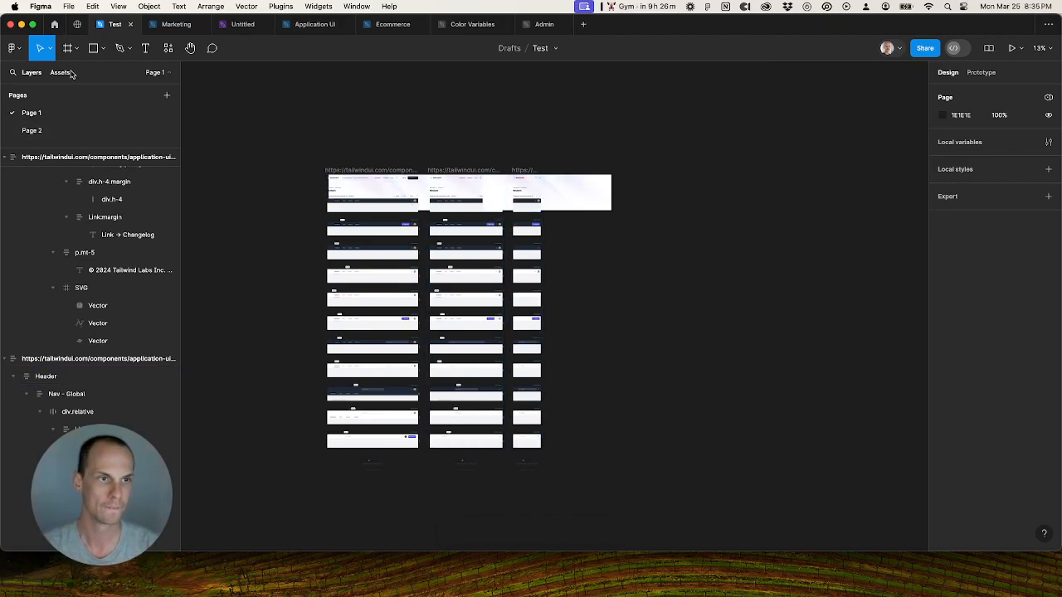
# Step: Find every layer on the page matching "Iframe" and cut them all out of the imported pages
pyautogui.press('super+f')
pyautogui.write('Iframe')
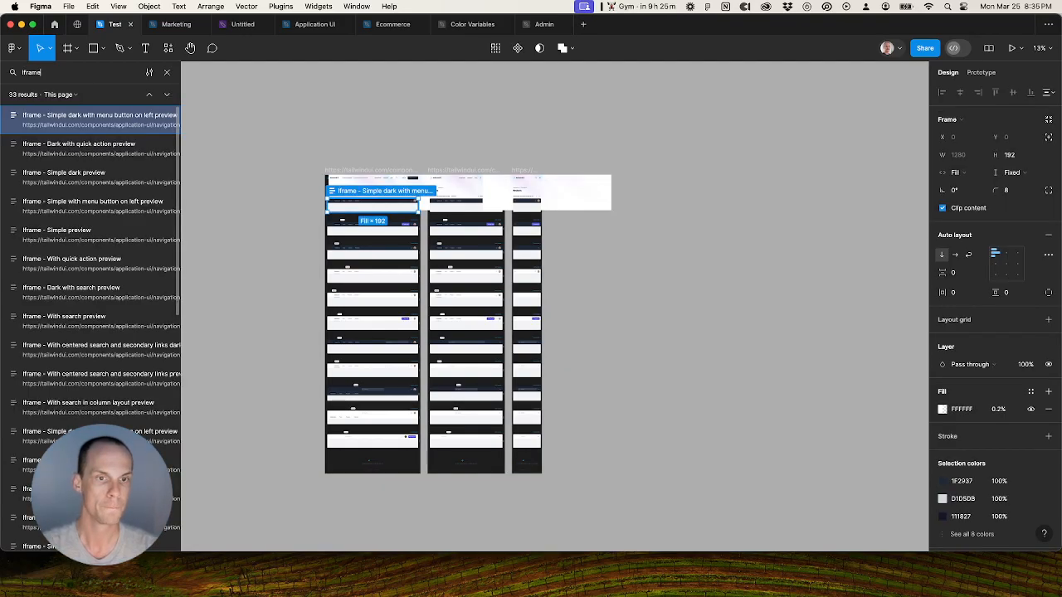
pyautogui.scroll(-3, 51, 401)
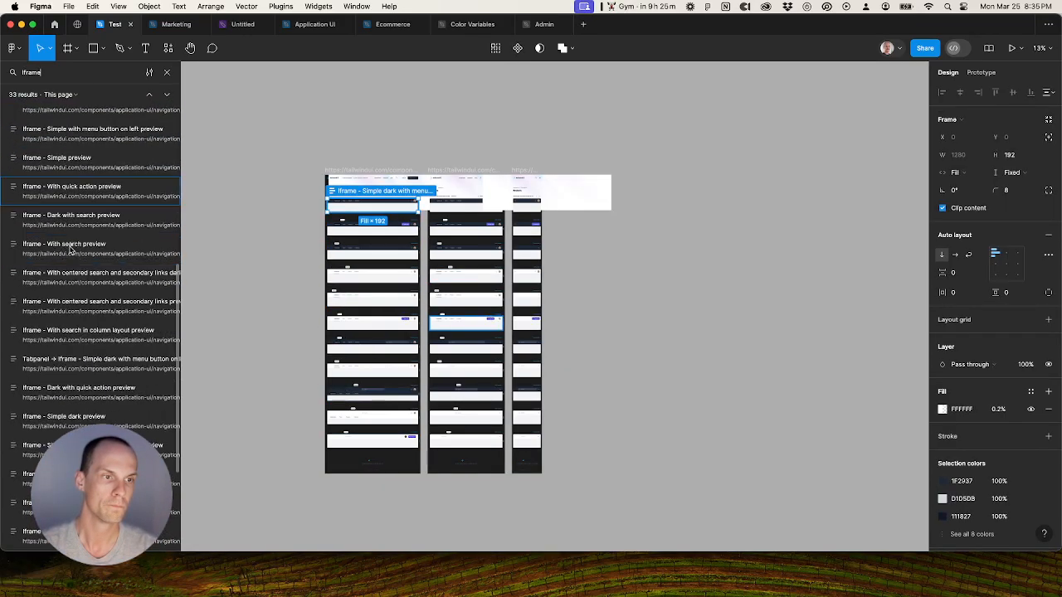
pyautogui.press('super+a')
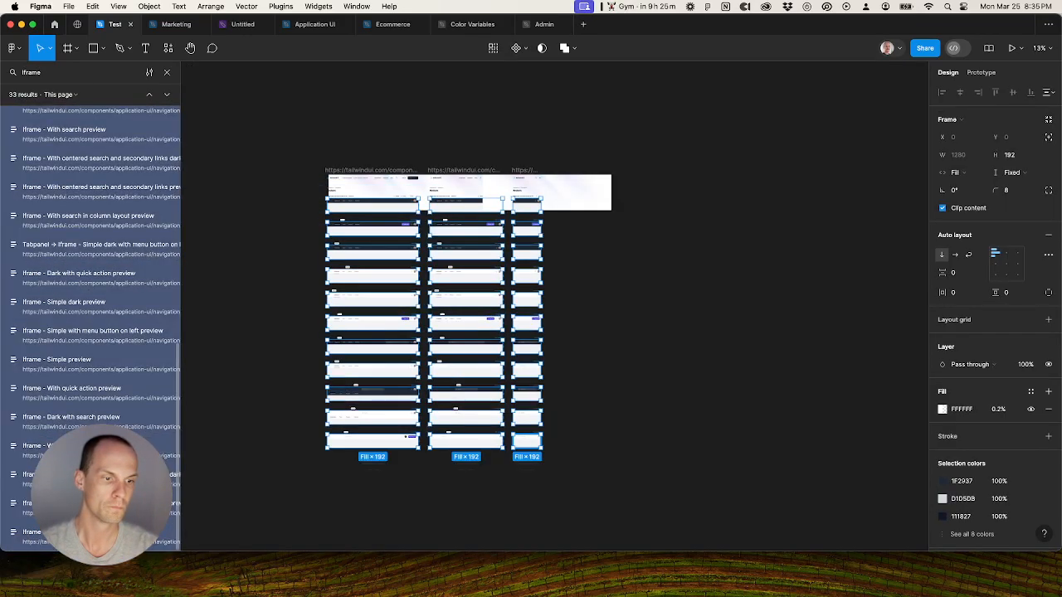
pyautogui.press('Delete')
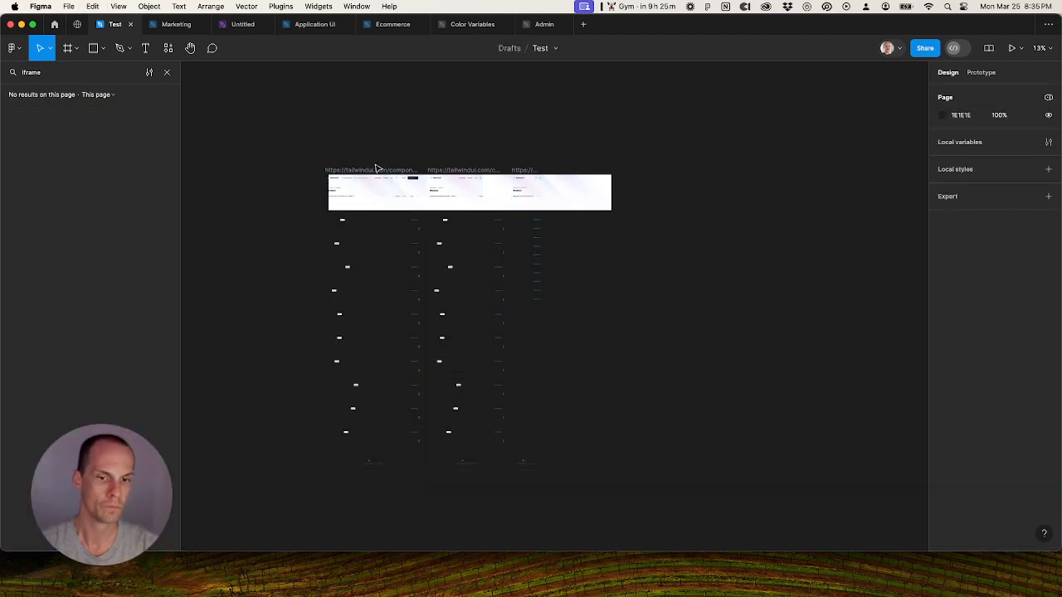
# Step: Clear away the imported page frames, leaving only the Iframe preview frames directly on the Page 1 canvas
pyautogui.click(375, 170)
pyautogui.press('super+z')
pyautogui.press('super+z')
pyautogui.press('super+z')
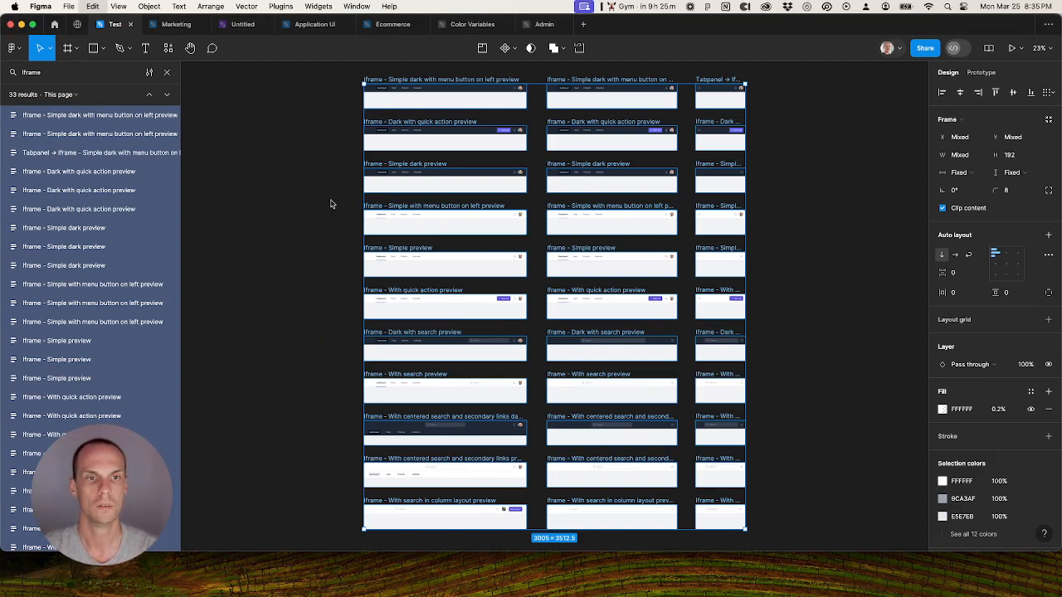
# Step: Move the Iframe preview frames from the Test file to the Navbars page of the Application UI file
pyautogui.press('Delete')
pyautogui.click(309, 25)
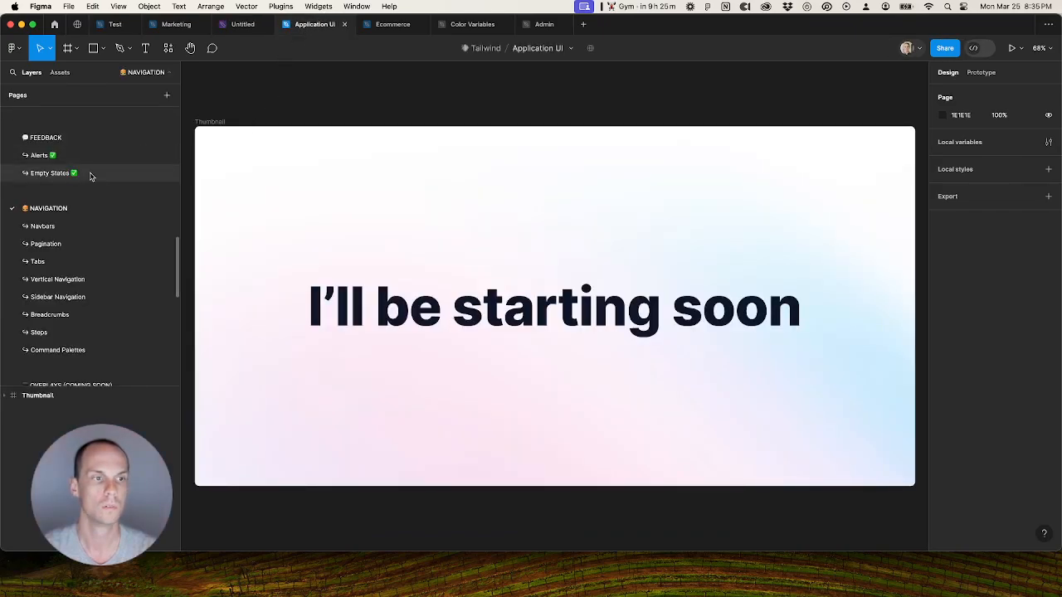
pyautogui.click(58, 232)
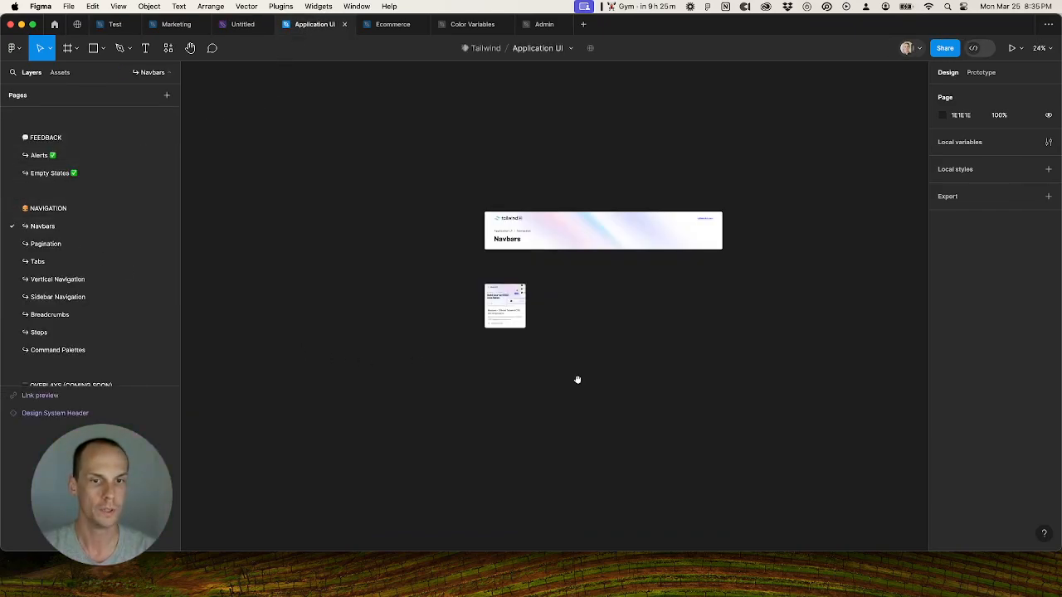
pyautogui.press('cmd+v')
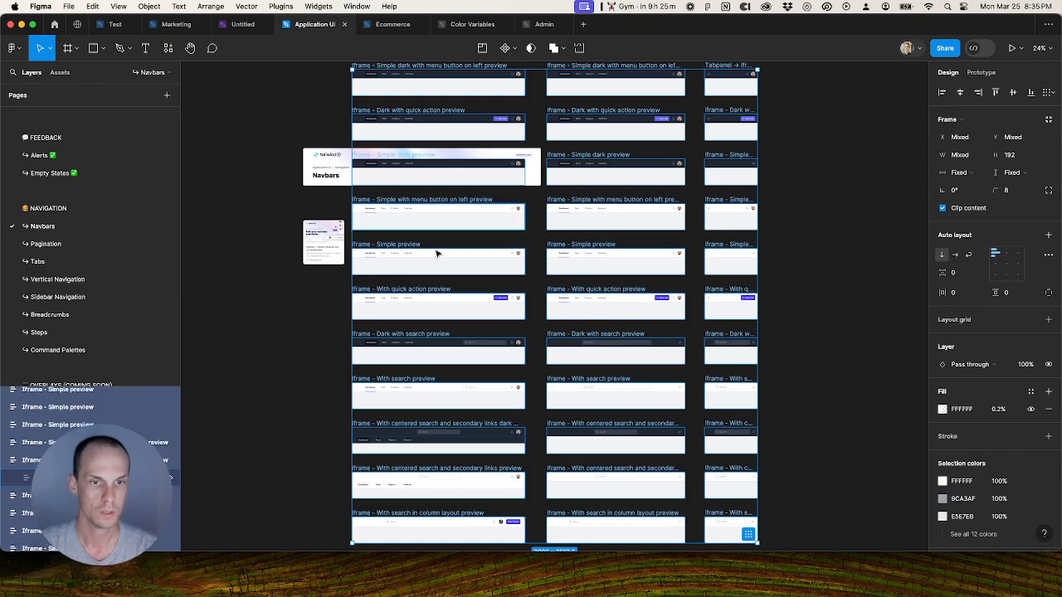
# Step: Position the pasted preview frames below the Navbars header, beside the link preview card
pyautogui.moveTo(483, 278); pyautogui.dragTo(383, 205)
pyautogui.scroll(-3, 467, 280)
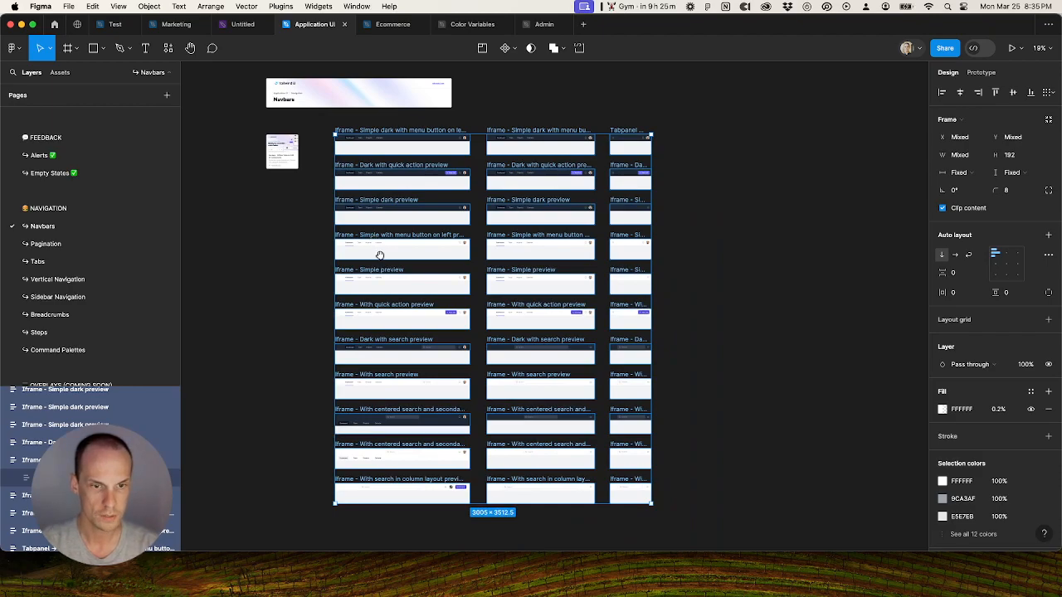
pyautogui.moveTo(381, 257); pyautogui.dragTo(365, 281)
pyautogui.scroll(3, 366, 222)
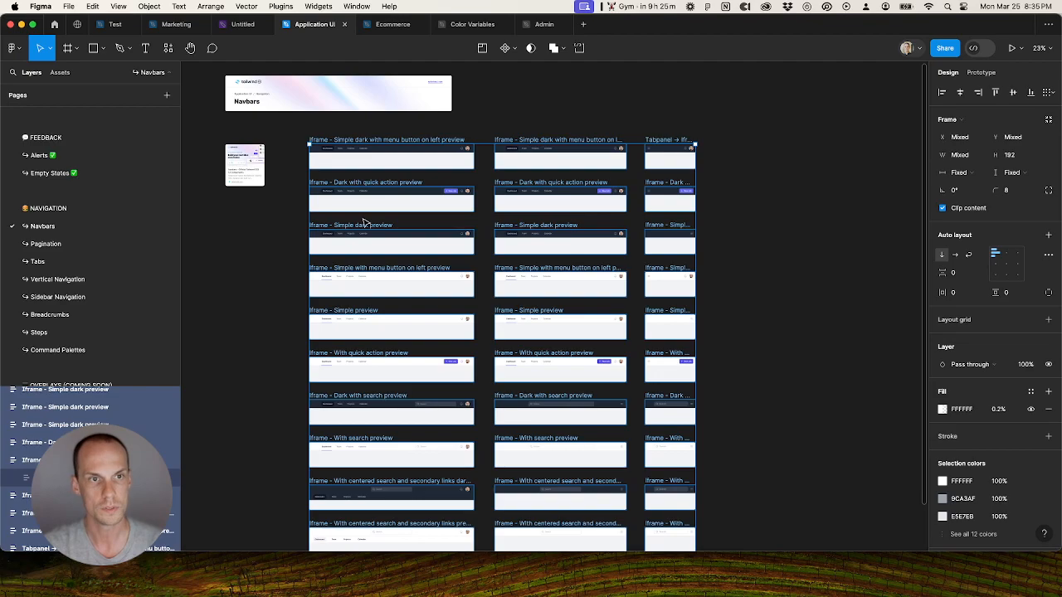
pyautogui.click(167, 48)
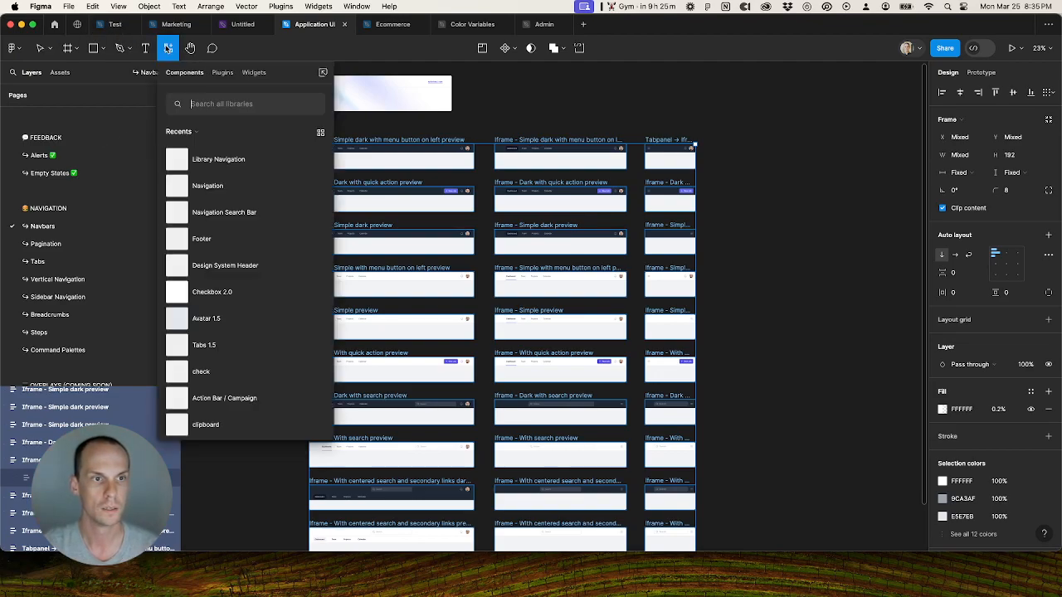
pyautogui.click(221, 72)
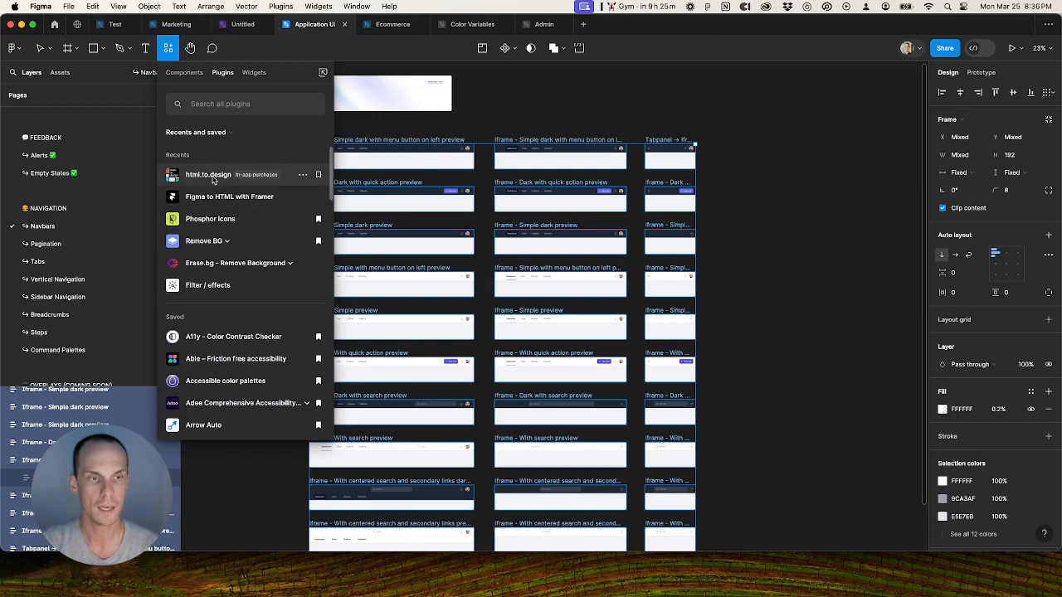
pyautogui.click(594, 121)
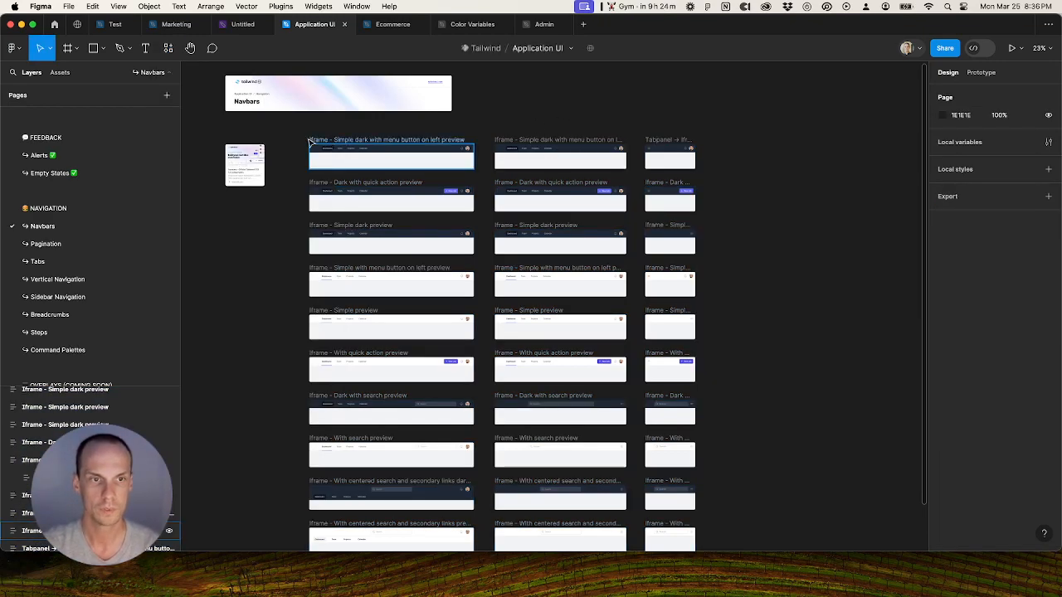
# Step: Select all the preview frames below the Navbars header and bulk-remove the "Iframe - " prefix from their names
pyautogui.click(302, 136)
pyautogui.moveTo(438, 360); pyautogui.dragTo(720, 492)
pyautogui.scroll(-2, 720, 492)
pyautogui.scroll(-1, 720, 492)
pyautogui.moveTo(727, 367); pyautogui.dragTo(712, 435)
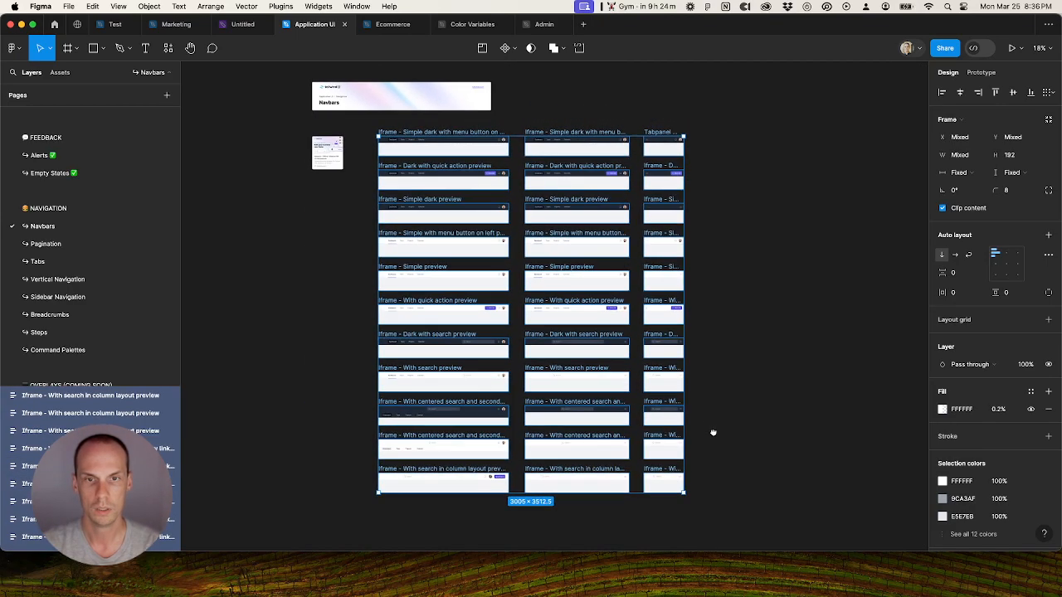
pyautogui.press('super+r')
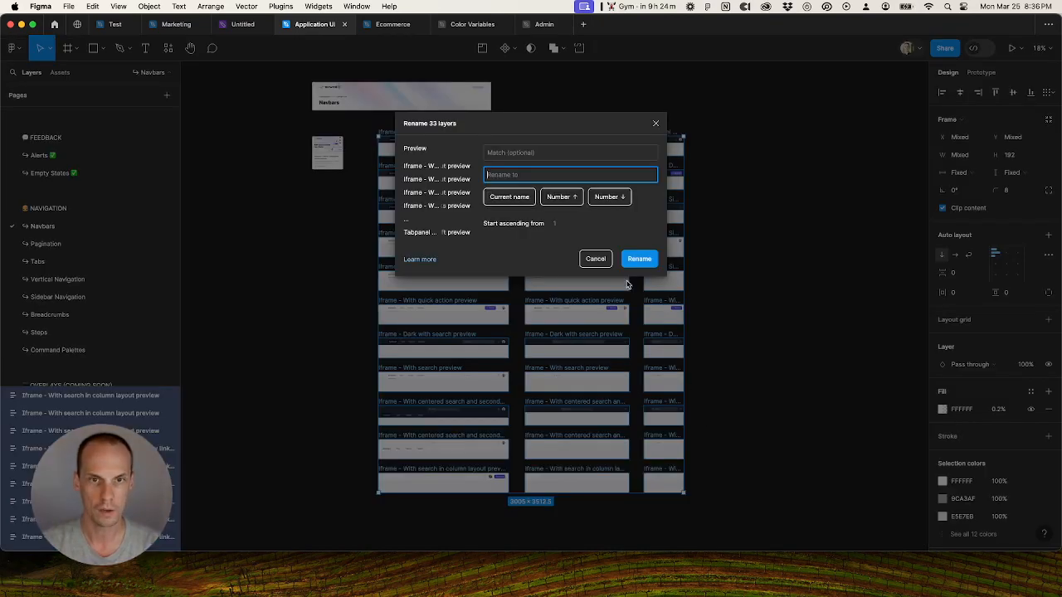
pyautogui.click(496, 152)
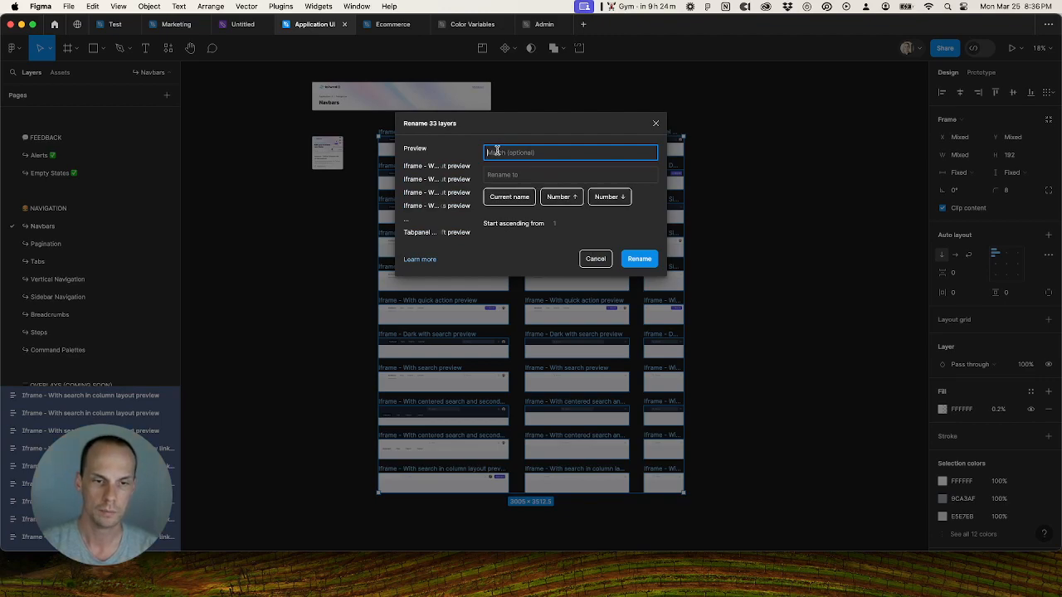
pyautogui.write('fra')
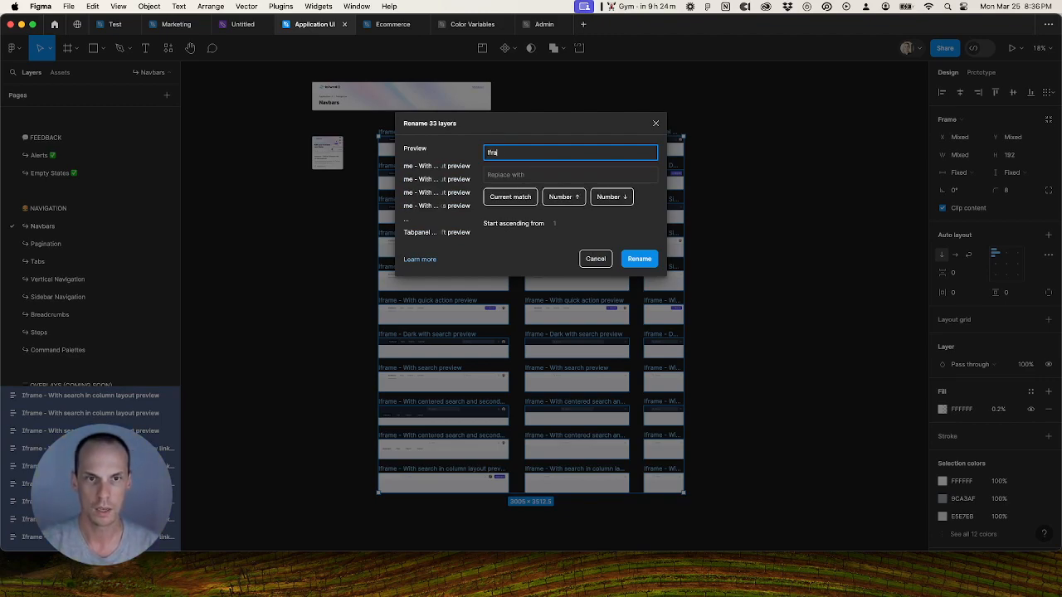
pyautogui.write('me -')
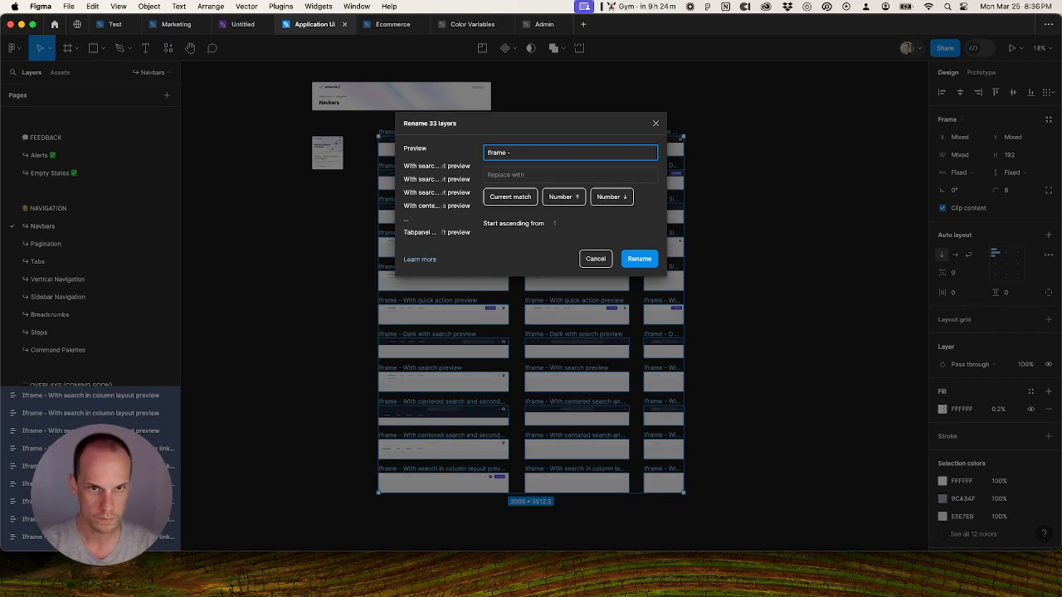
pyautogui.press('Return')
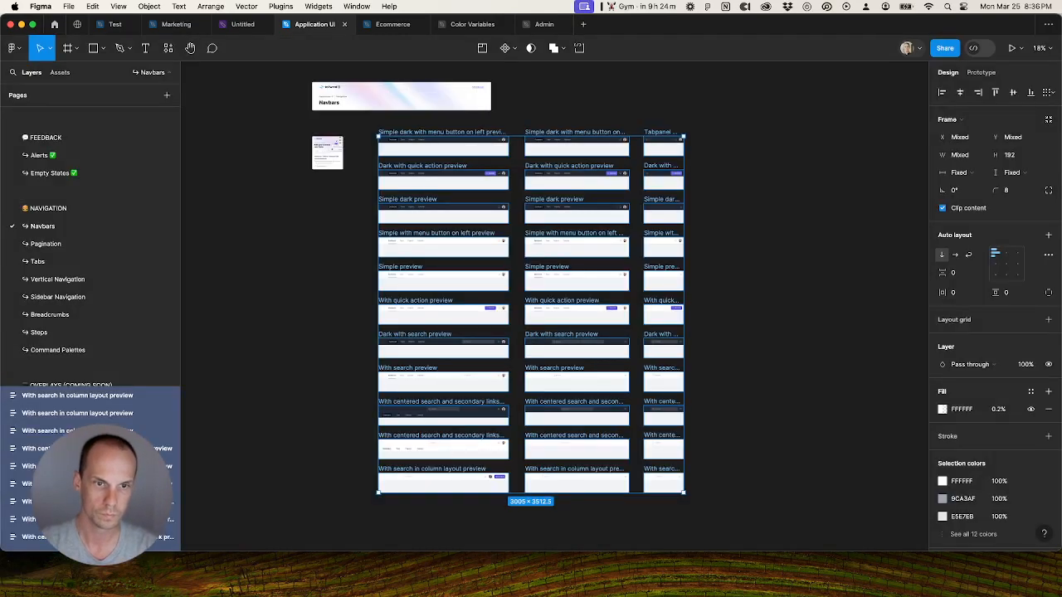
# Step: Bulk-remove the " preview" suffix from the names of all selected navbar frames
pyautogui.scroll(5, 395, 156)
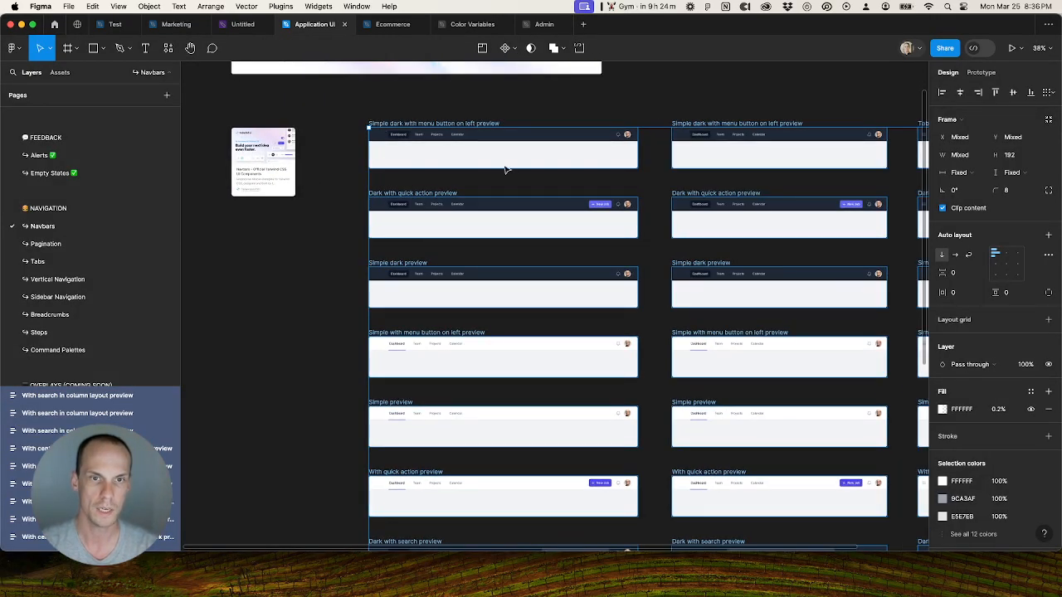
pyautogui.scroll(-3, 508, 166)
pyautogui.scroll(-1, 524, 137)
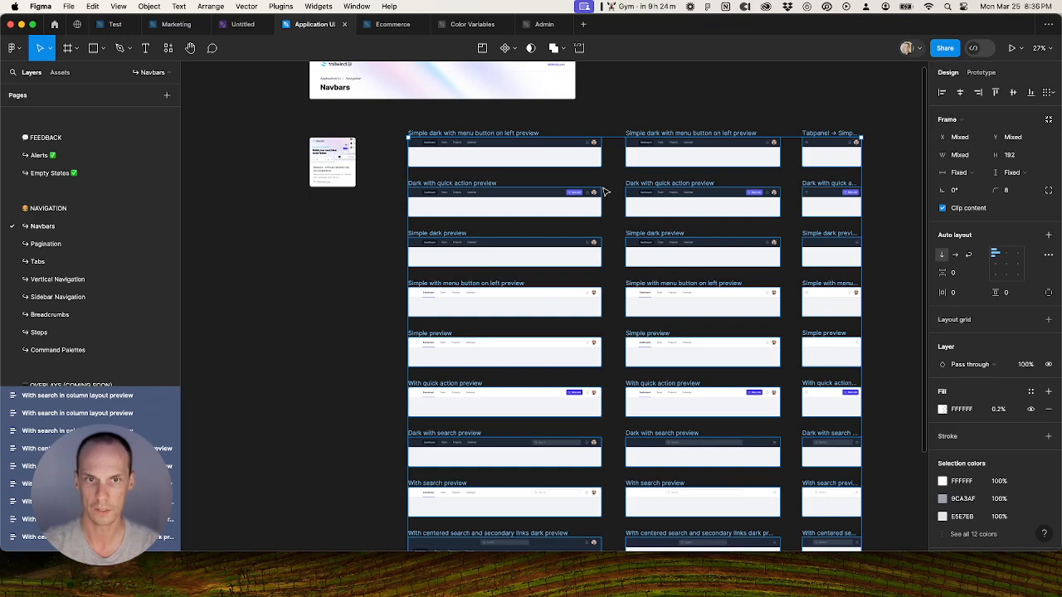
pyautogui.press('super+r')
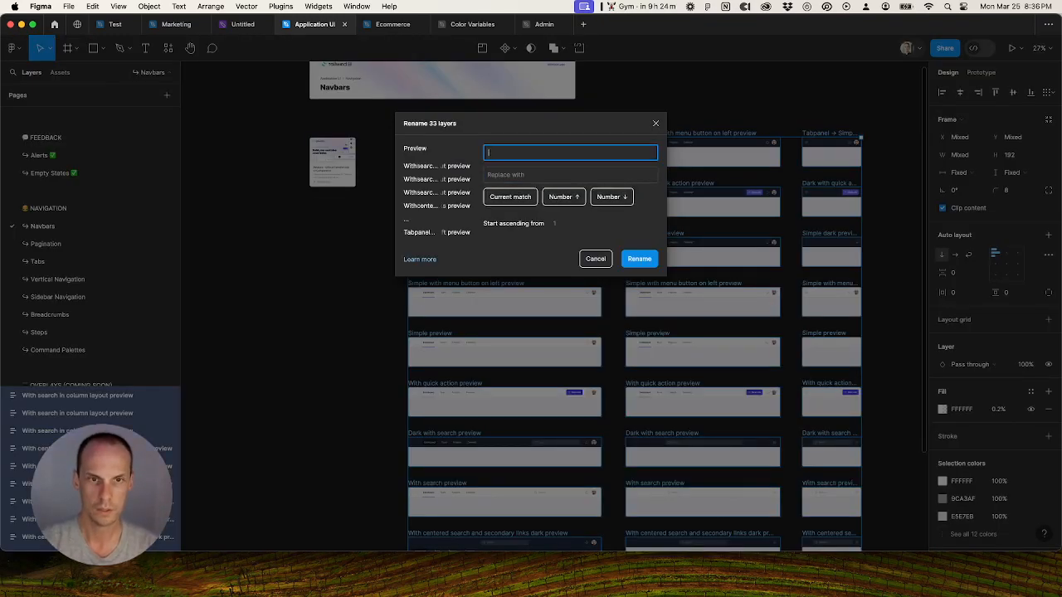
pyautogui.write('preview')
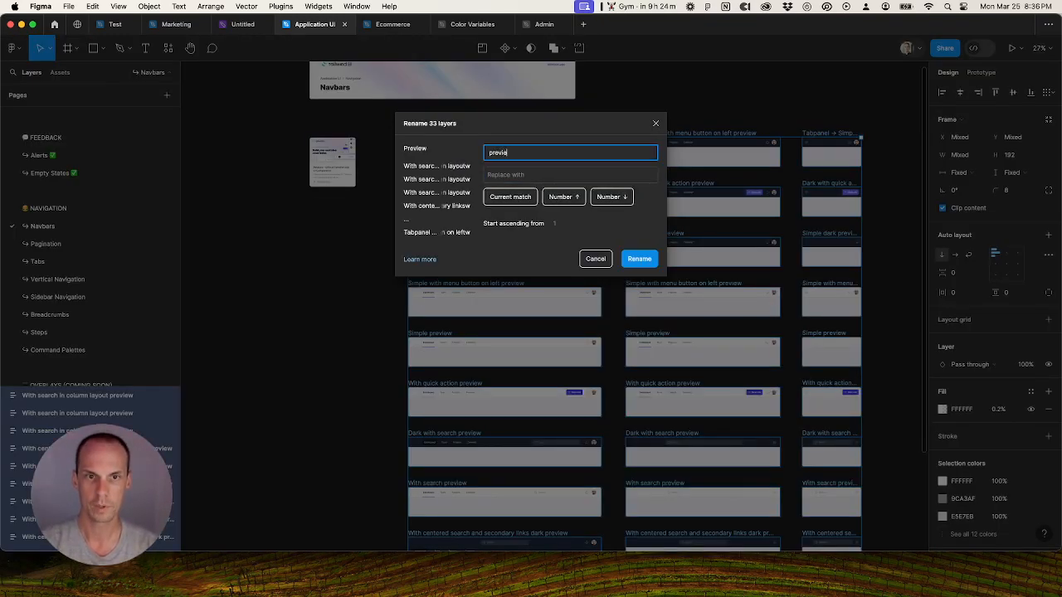
pyautogui.press('Return')
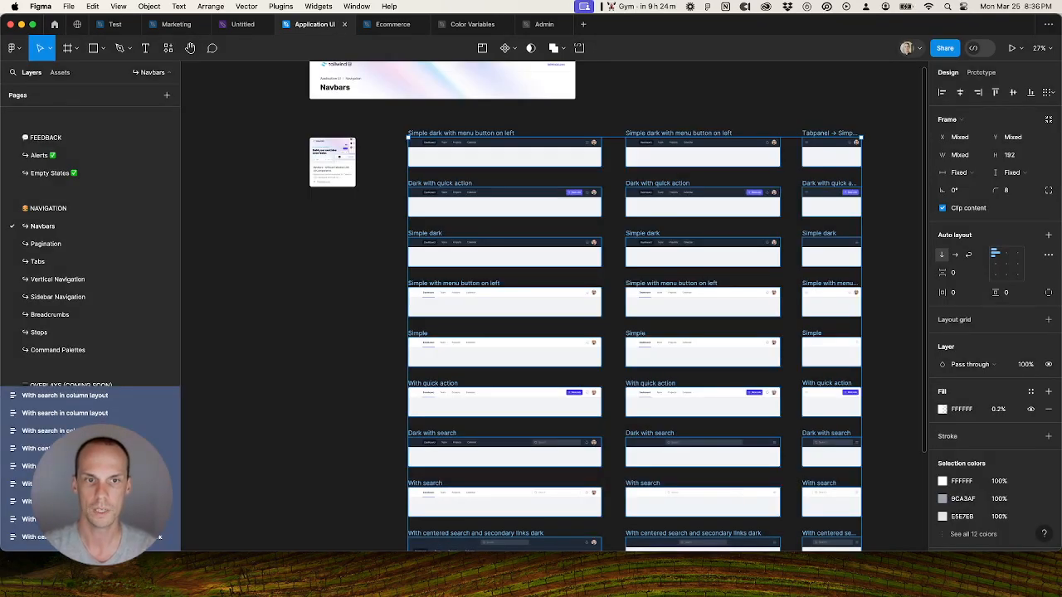
# Step: Lock the Navbars header and the link preview card so that selecting everything picks only the navbar frames
pyautogui.scroll(-3, 398, 194)
pyautogui.moveTo(314, 89); pyautogui.dragTo(401, 213)
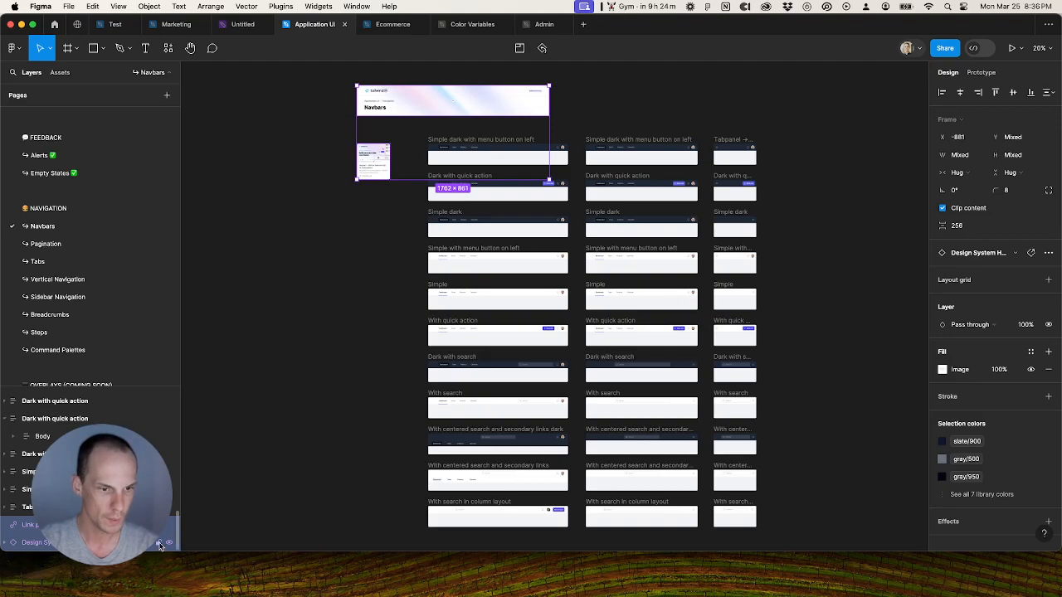
pyautogui.click(160, 543)
pyautogui.click(308, 425)
pyautogui.moveTo(346, 432); pyautogui.dragTo(303, 405)
pyautogui.press('super+a')
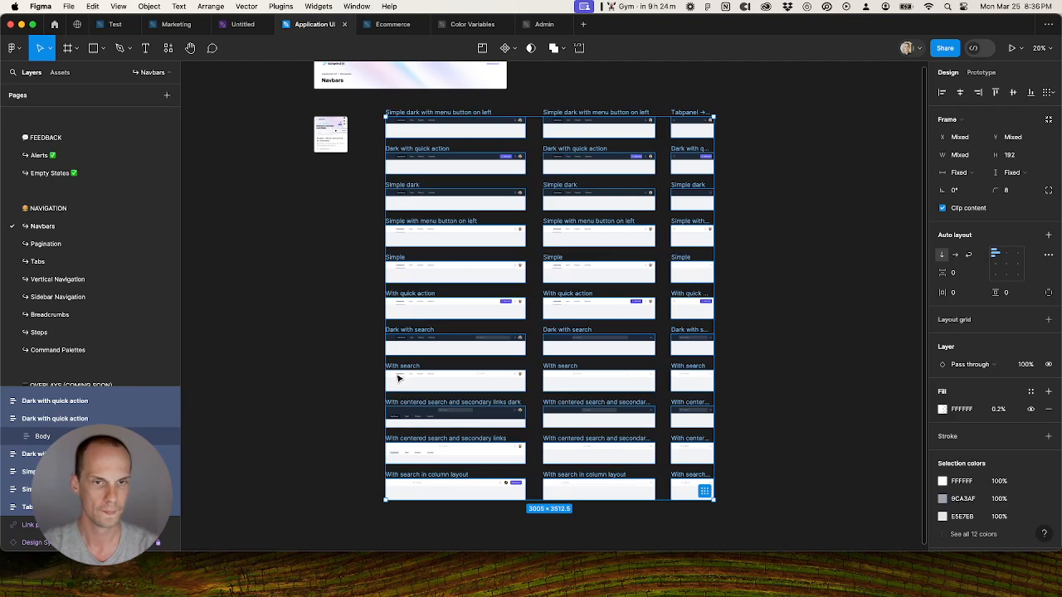
pyautogui.click(344, 179)
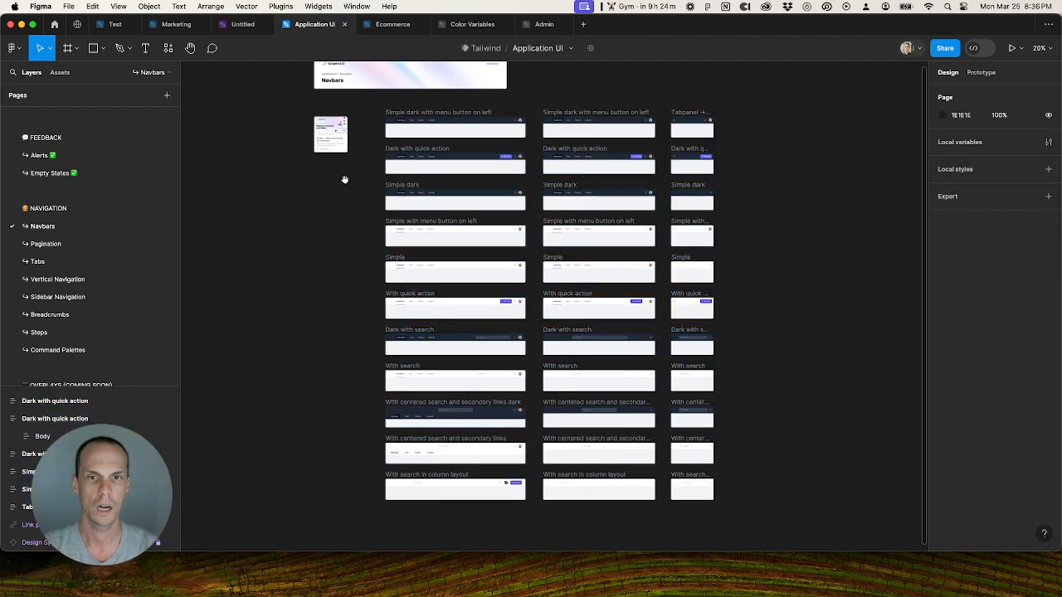
# Step: Remove the "Tabpanel → " prefix from the name of the mobile-width frame in the top row
pyautogui.scroll(2, 344, 180)
pyautogui.scroll(5, 593, 193)
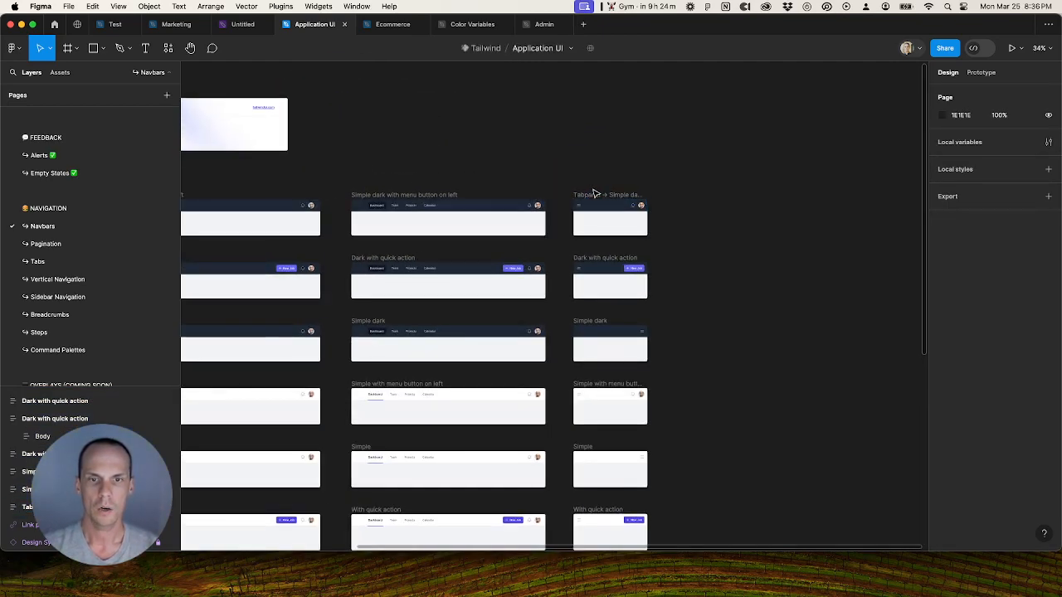
pyautogui.click(594, 193)
pyautogui.scroll(5, 594, 194)
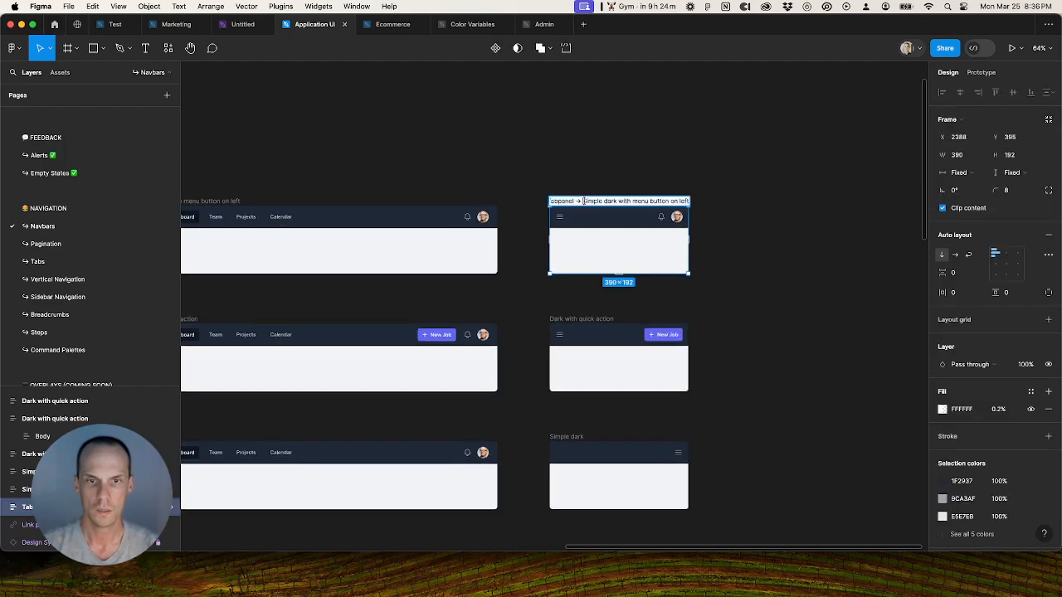
pyautogui.moveTo(583, 201); pyautogui.dragTo(548, 201)
pyautogui.press('BackSpace')
pyautogui.click(589, 170)
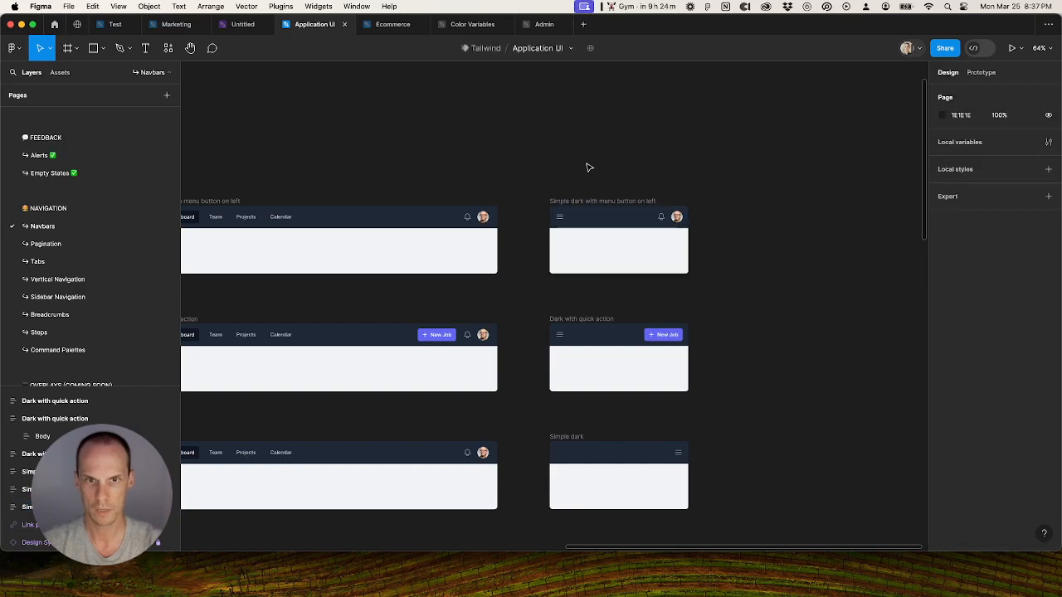
pyautogui.scroll(-5, 591, 168)
pyautogui.hscroll(-3, 613, 164)
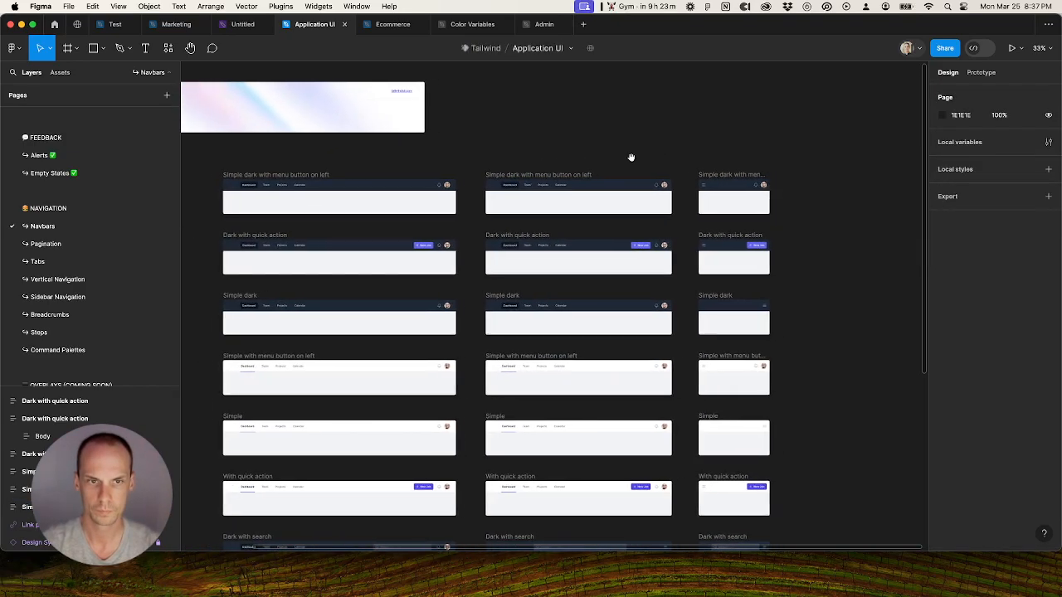
pyautogui.doubleClick(302, 175)
pyautogui.press('BackSpace')
pyautogui.click(414, 166)
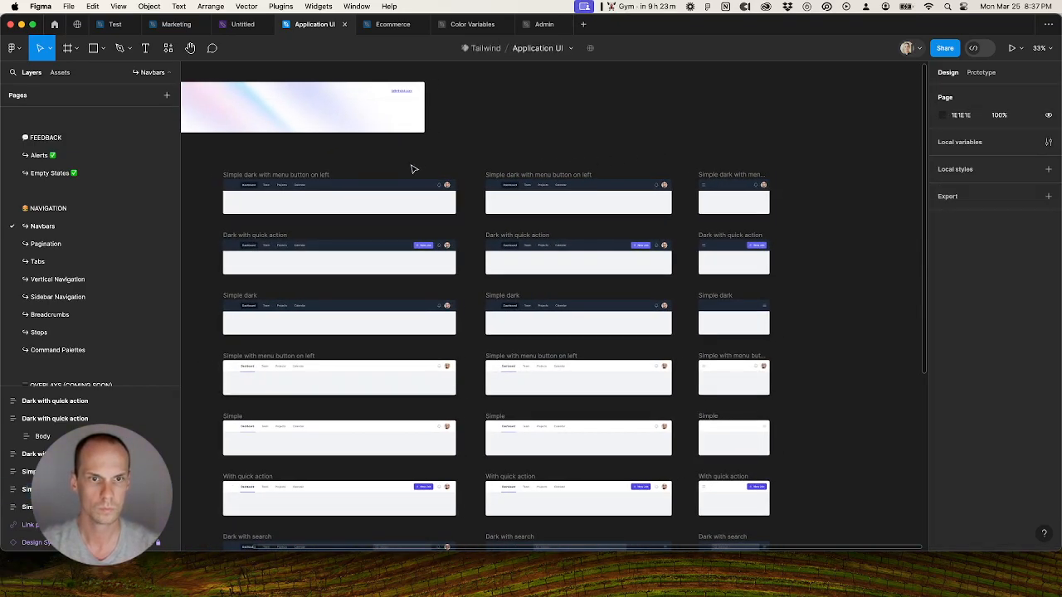
# Step: Examine the corner and nested layers of the widest "Simple dark with menu button on left" frame, expanding its layer tree level by level
pyautogui.keyDown('ctrl'); pyautogui.scroll(10, 212, 161); pyautogui.keyUp('ctrl')
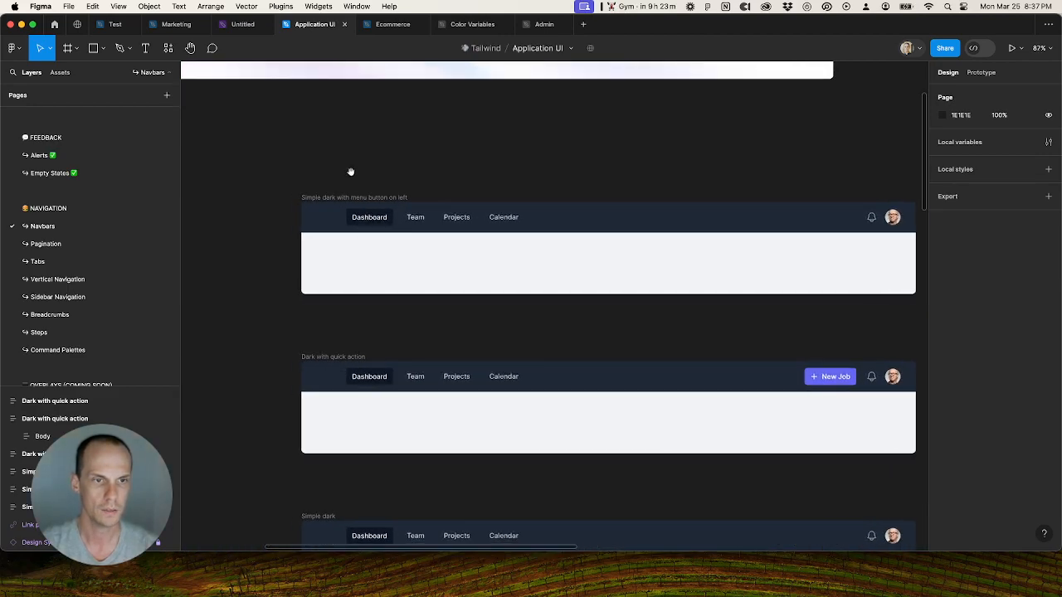
pyautogui.click(345, 222)
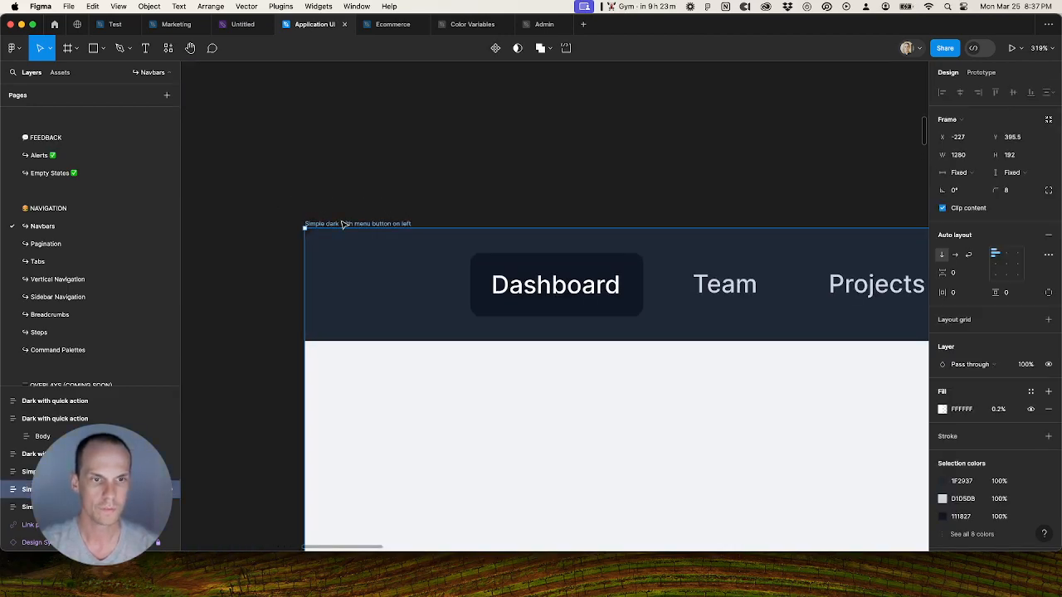
pyautogui.scroll(3, 298, 241)
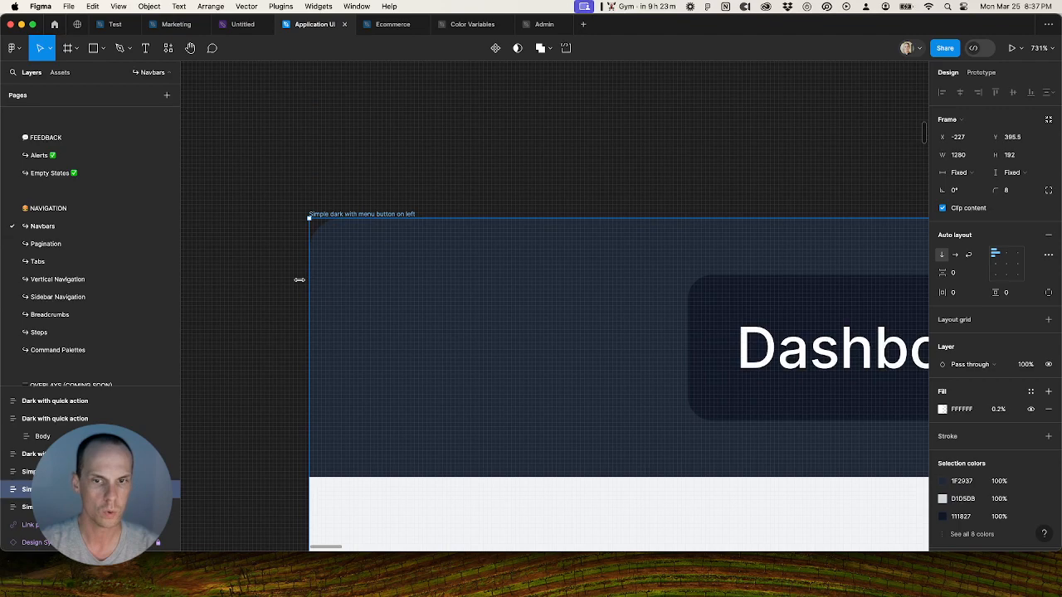
pyautogui.scroll(-8, 293, 280)
pyautogui.scroll(-4, 293, 281)
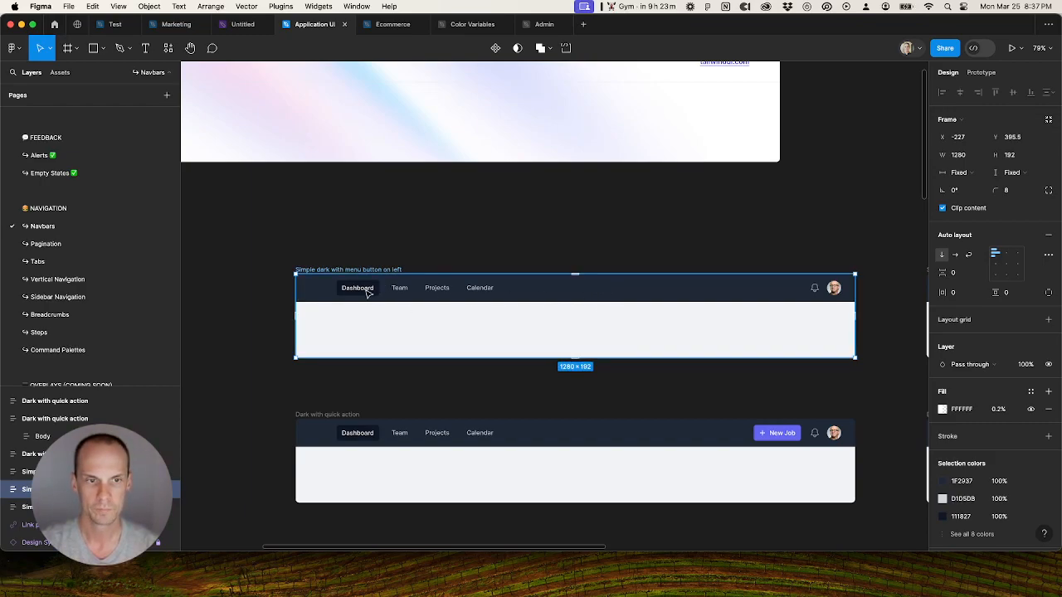
pyautogui.click(18, 490)
pyautogui.scroll(-1, 18, 490)
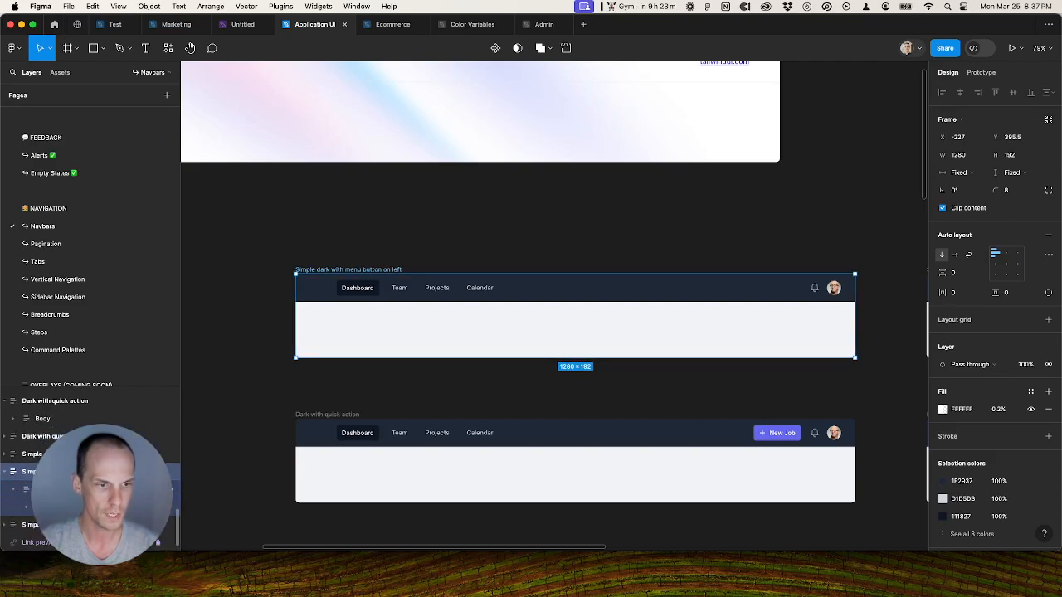
pyautogui.scroll(-1, 11, 492)
pyautogui.click(25, 494)
pyautogui.scroll(-1, 25, 494)
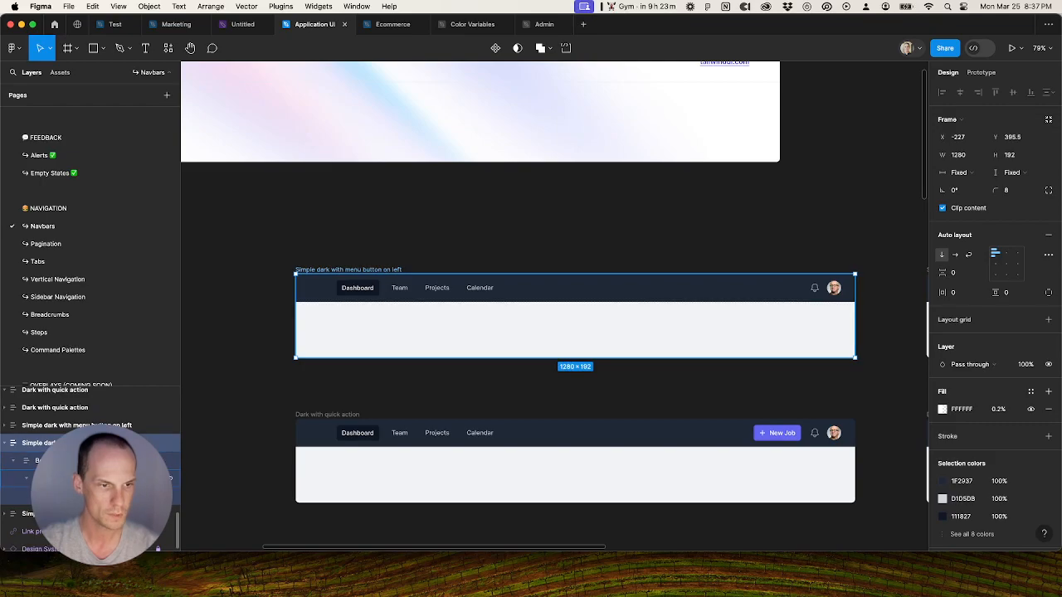
pyautogui.click(39, 495)
pyautogui.scroll(-1, 39, 495)
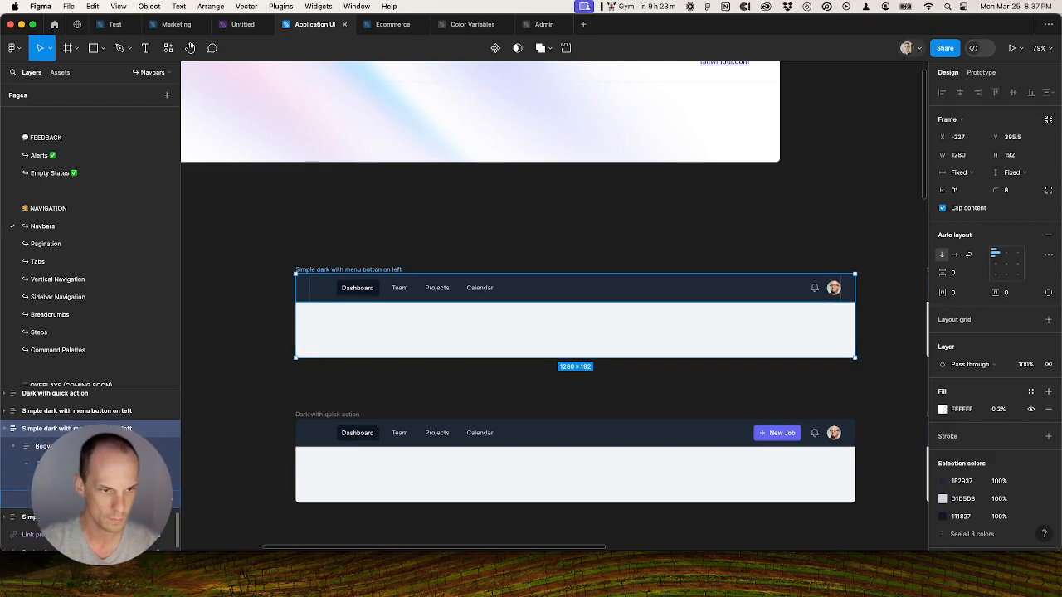
pyautogui.click(53, 500)
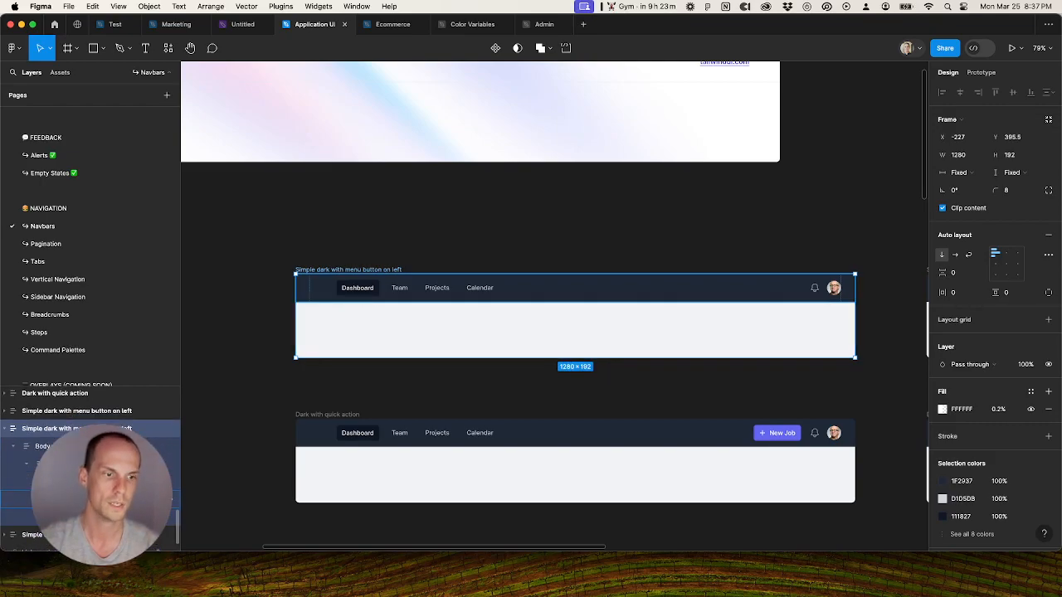
pyautogui.click(357, 251)
pyautogui.click(355, 269)
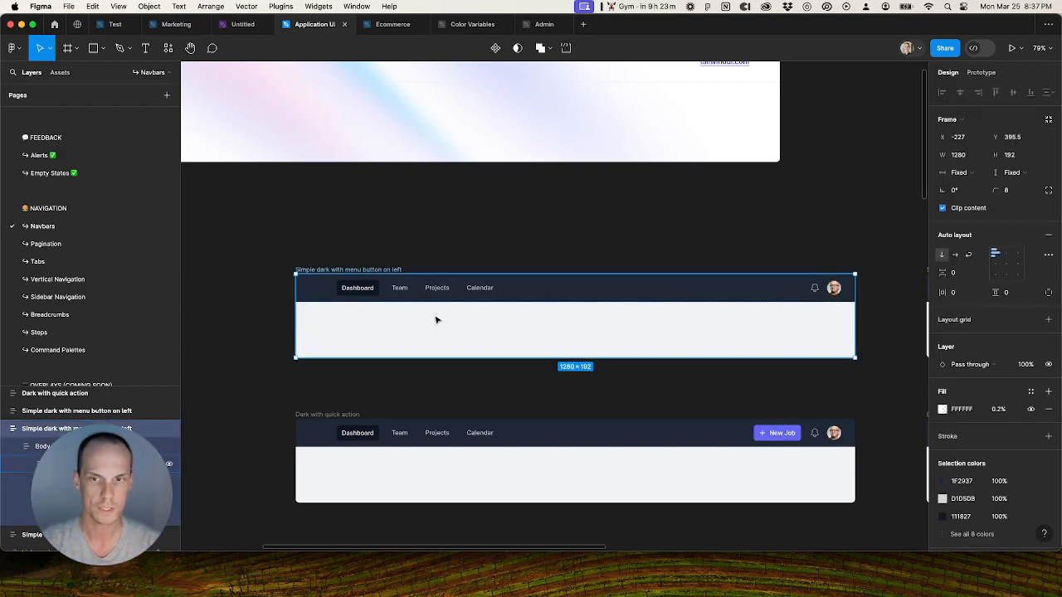
# Step: Ungroup the outer wrappers of the three top-row "Simple dark with menu button on left" frames down to their div.bg-gray-100 frames
pyautogui.scroll(-5, 436, 320)
pyautogui.hscroll(3, 523, 288)
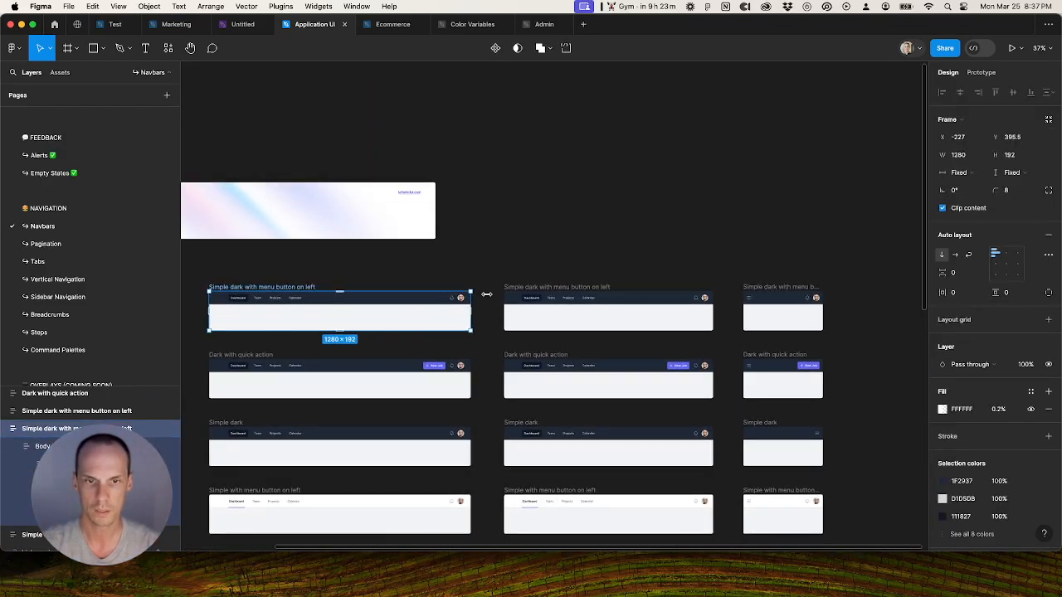
pyautogui.keyDown('shift'); pyautogui.click(523, 287); pyautogui.keyUp('shift')
pyautogui.keyDown('shift'); pyautogui.click(764, 288); pyautogui.keyUp('shift')
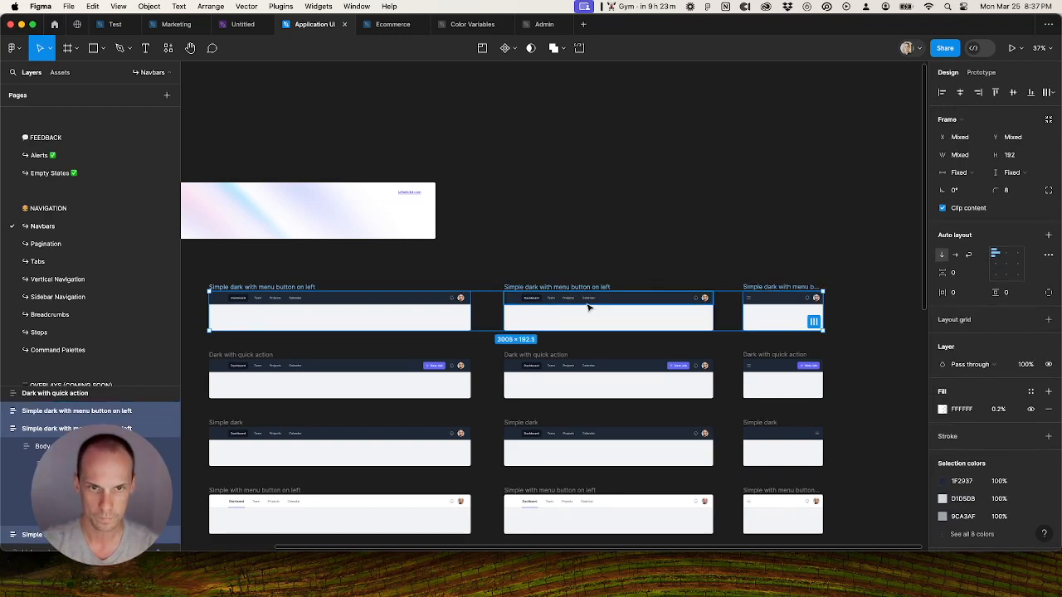
pyautogui.press('shift+super+g')
pyautogui.press('shift+super+g')
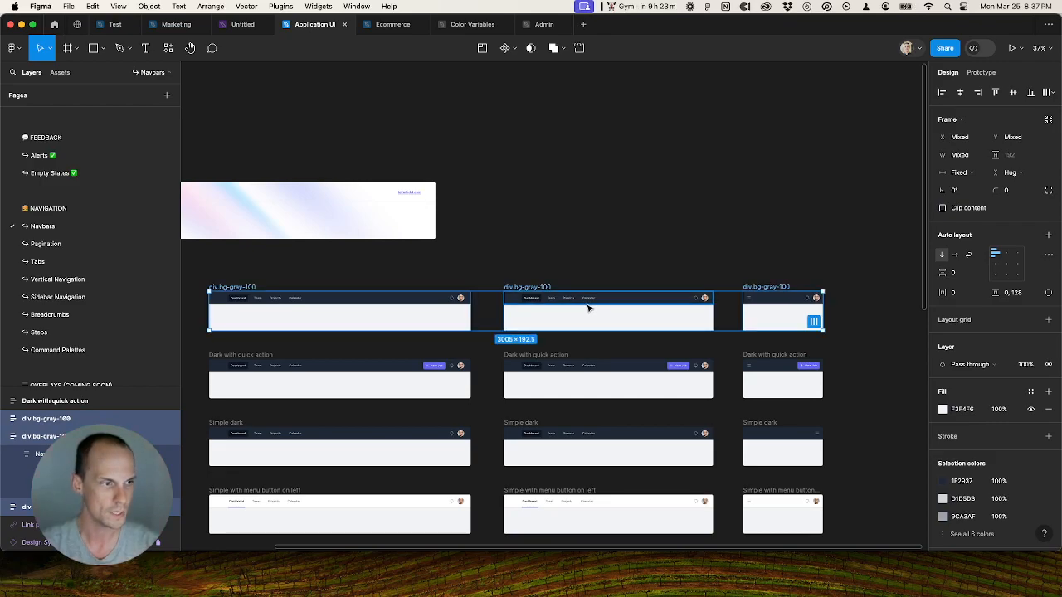
pyautogui.press('shift+super+g')
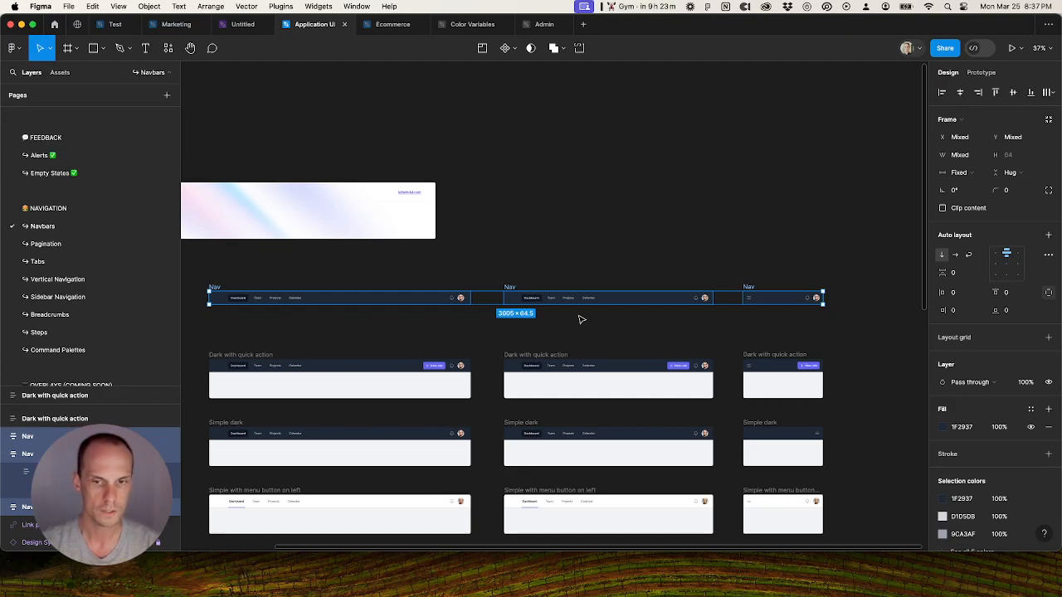
pyautogui.hotkey('shift', 'Return')
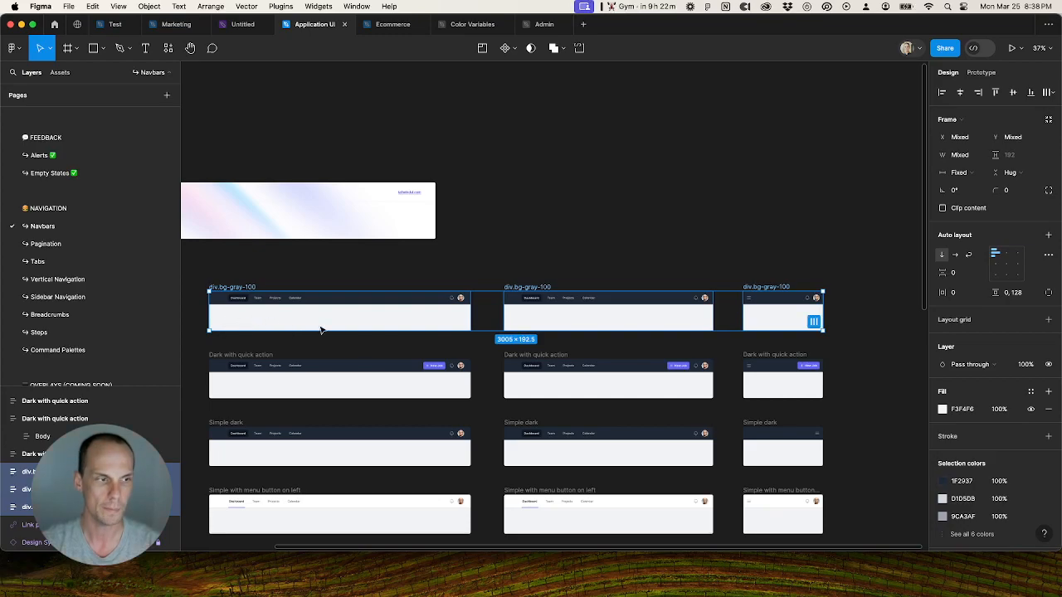
# Step: Rename the three top-row div.bg-gray-100 frames to "Simple dark with menu button on left"
pyautogui.scroll(-2, 321, 330)
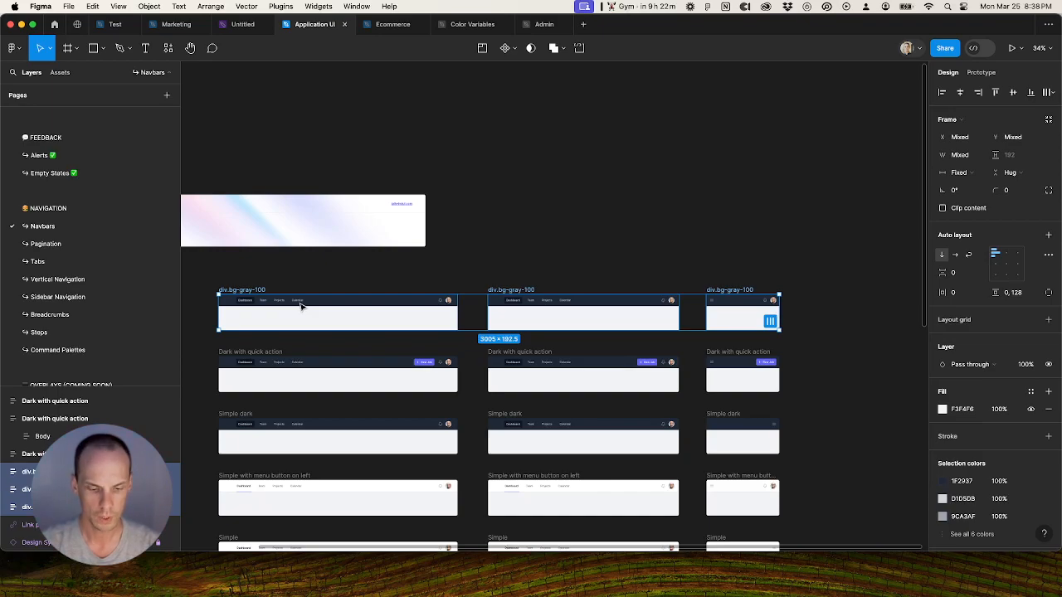
pyautogui.press('super+r')
pyautogui.write('Simple dark with menu button on left')
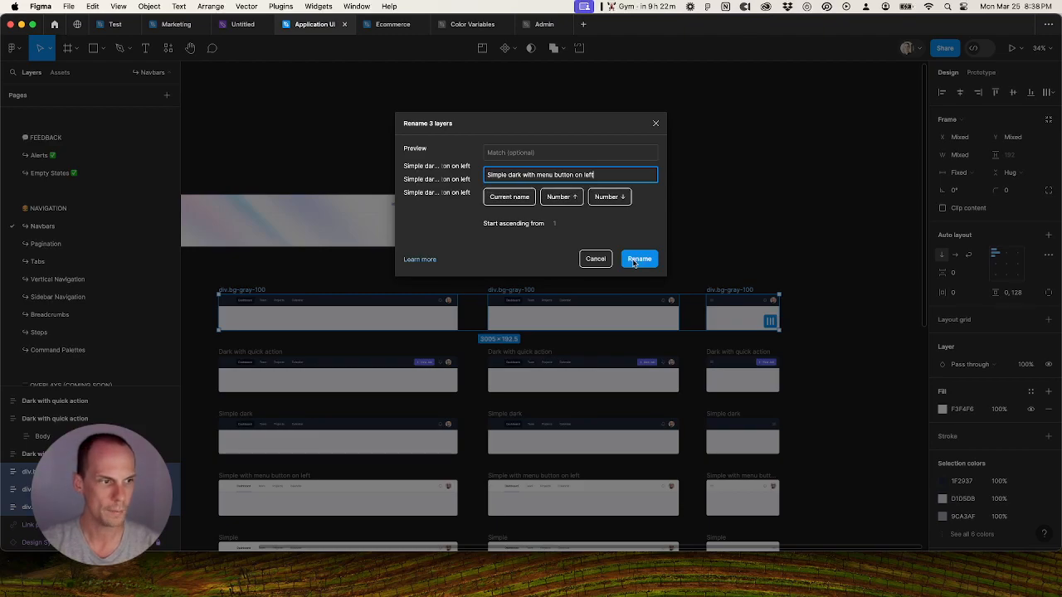
pyautogui.click(636, 259)
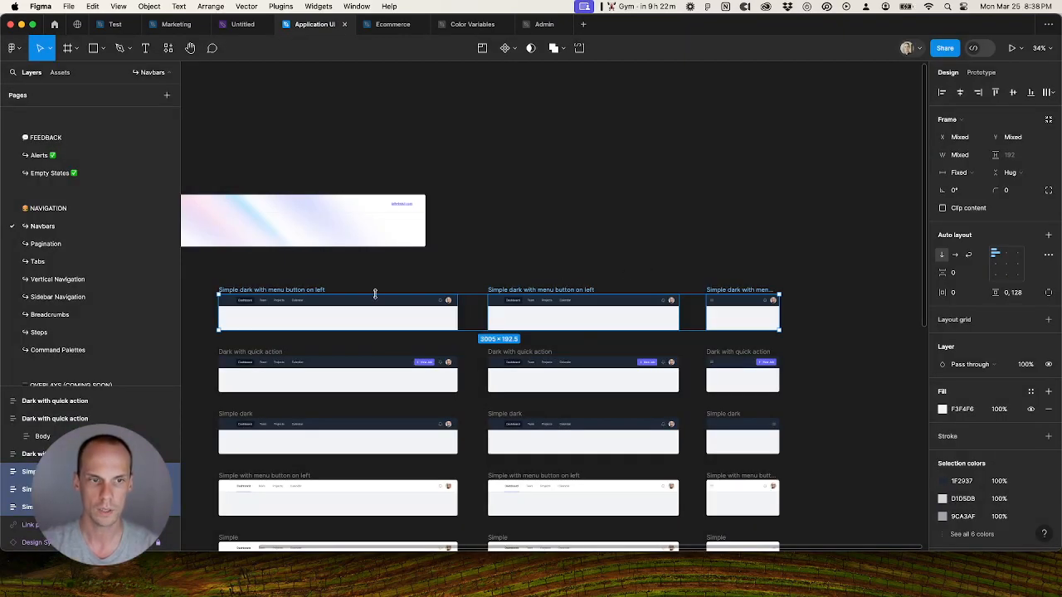
# Step: Append the width suffixes " / 1280" and " / 1023" to the names of the wide and medium top-row frames
pyautogui.doubleClick(306, 289)
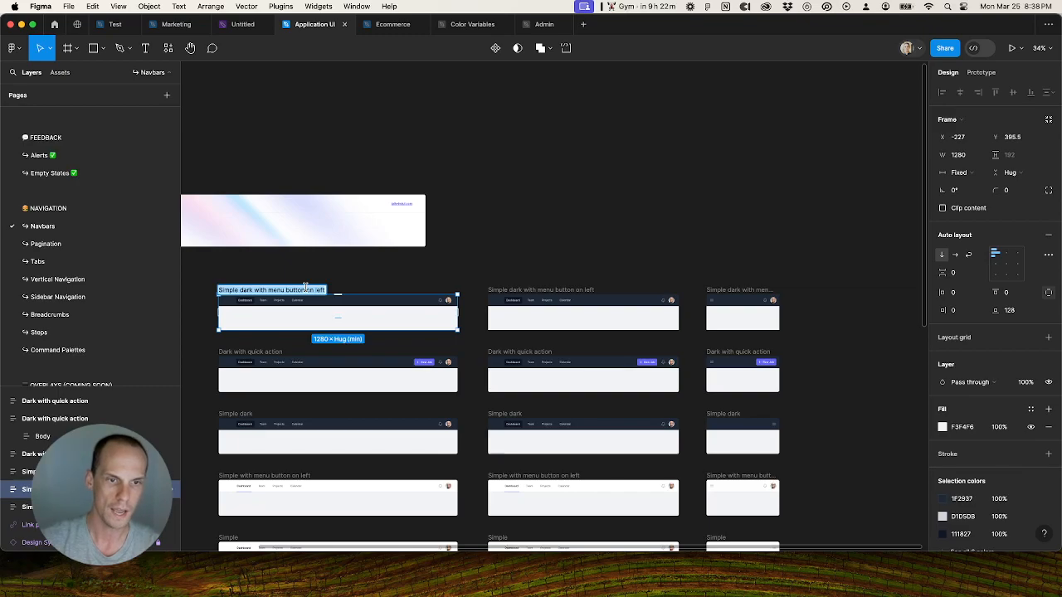
pyautogui.press('Right')
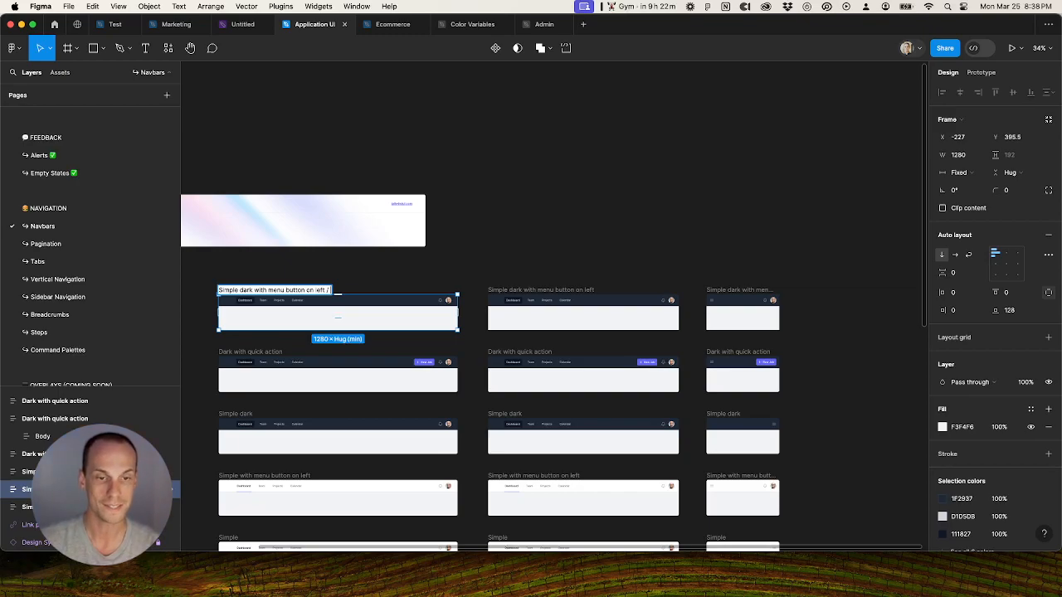
pyautogui.write('1280')
pyautogui.press('Tab')
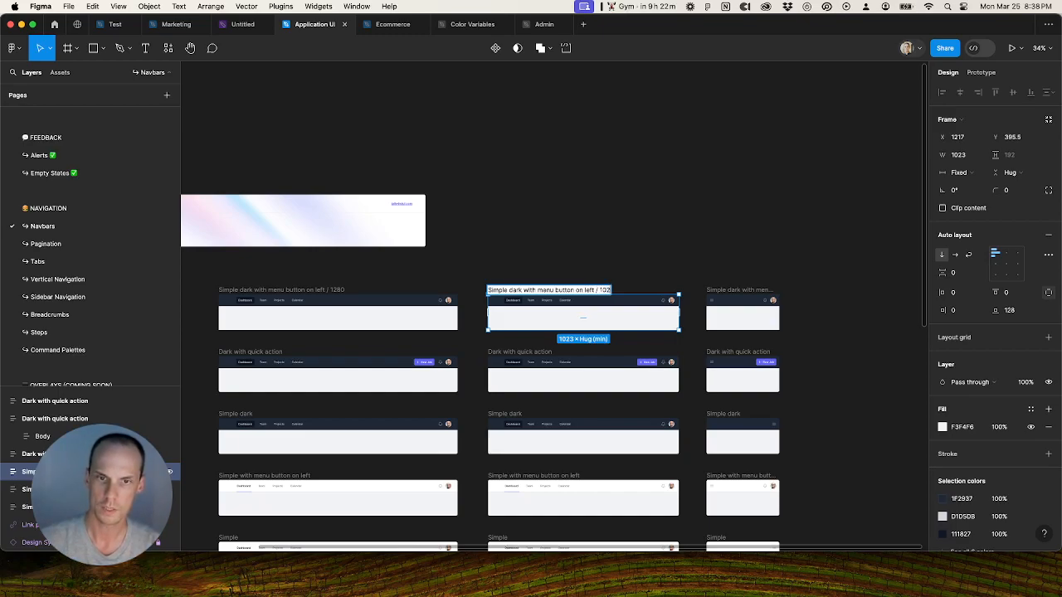
# Step: Append a slash-separated width suffix to the name of the mobile-width frame in the top row
pyautogui.doubleClick(757, 288)
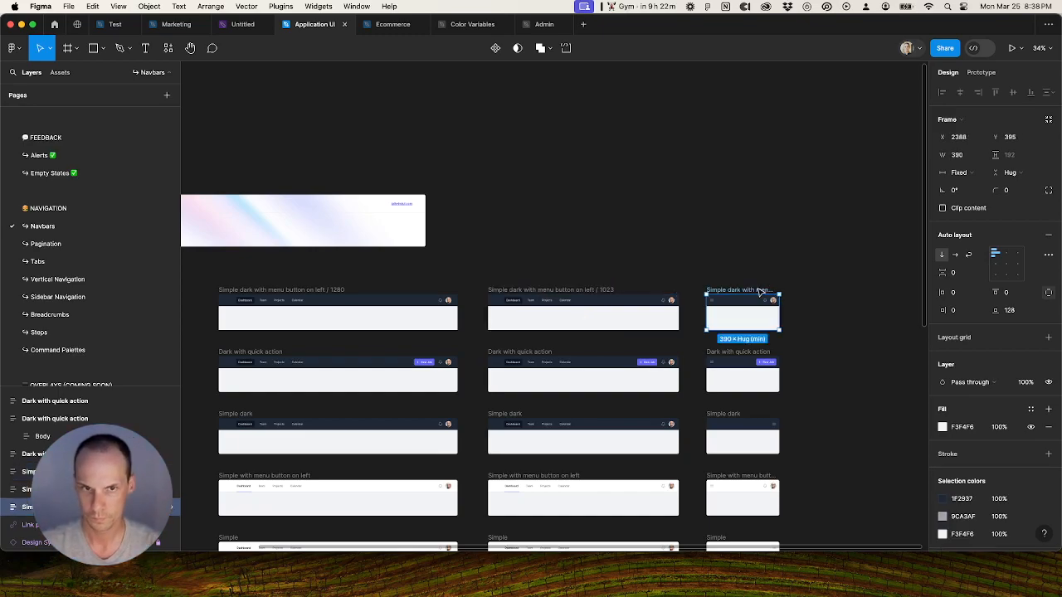
pyautogui.press('Right')
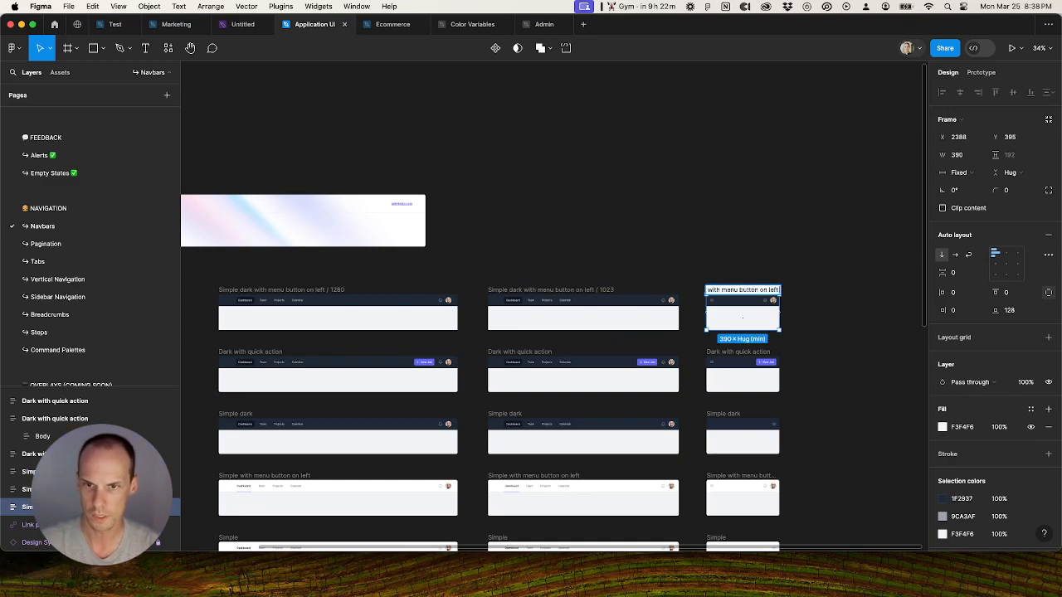
pyautogui.write('/')
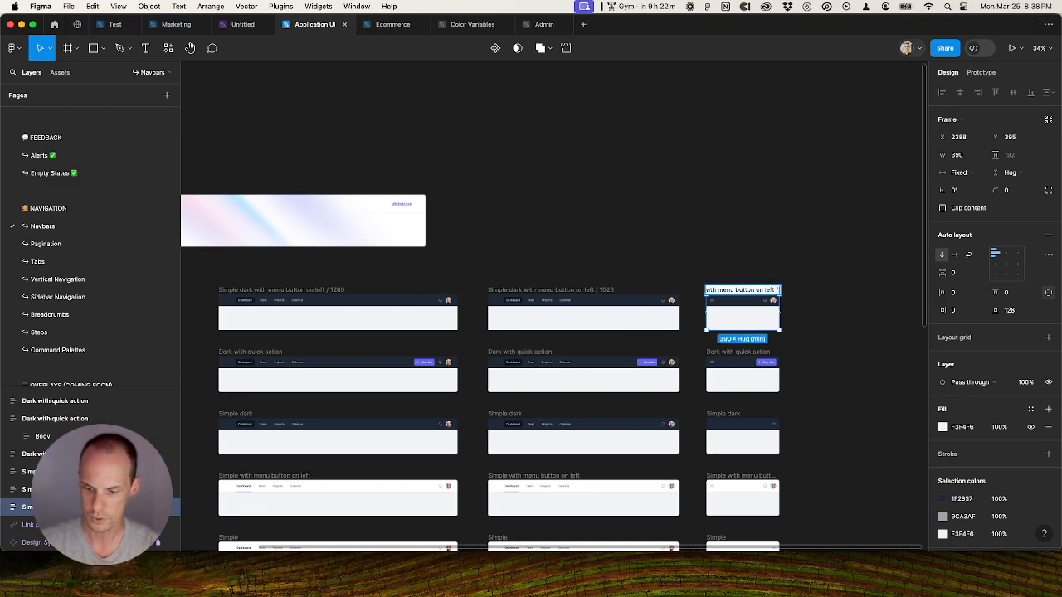
pyautogui.press('Return')
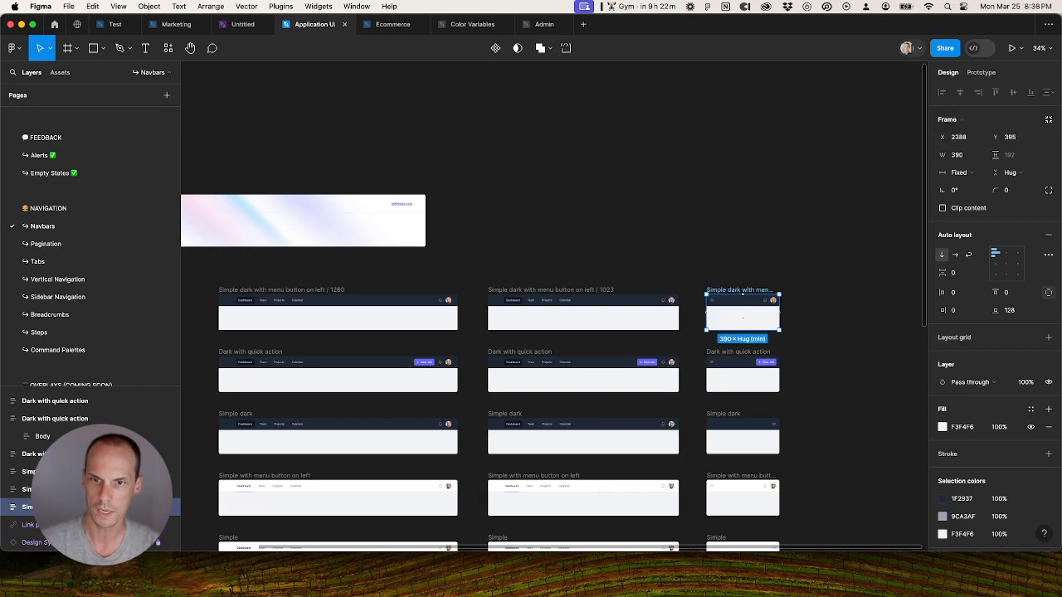
pyautogui.click(763, 274)
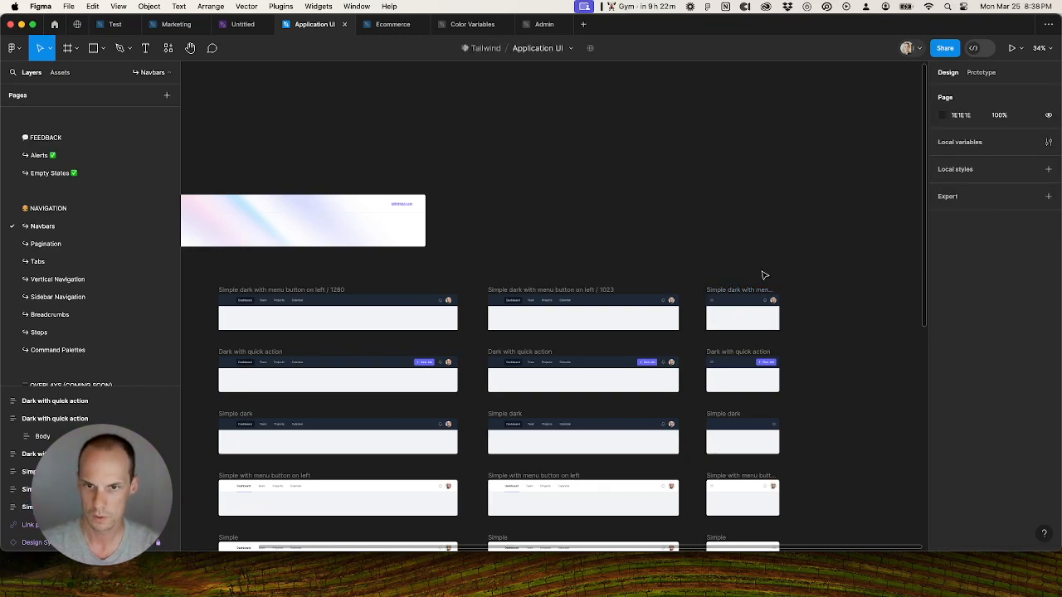
# Step: Examine the unwrapped 1280-wide top-row navbar up close and compare it with the rows below
pyautogui.click(300, 297)
pyautogui.scroll(-2, 472, 278)
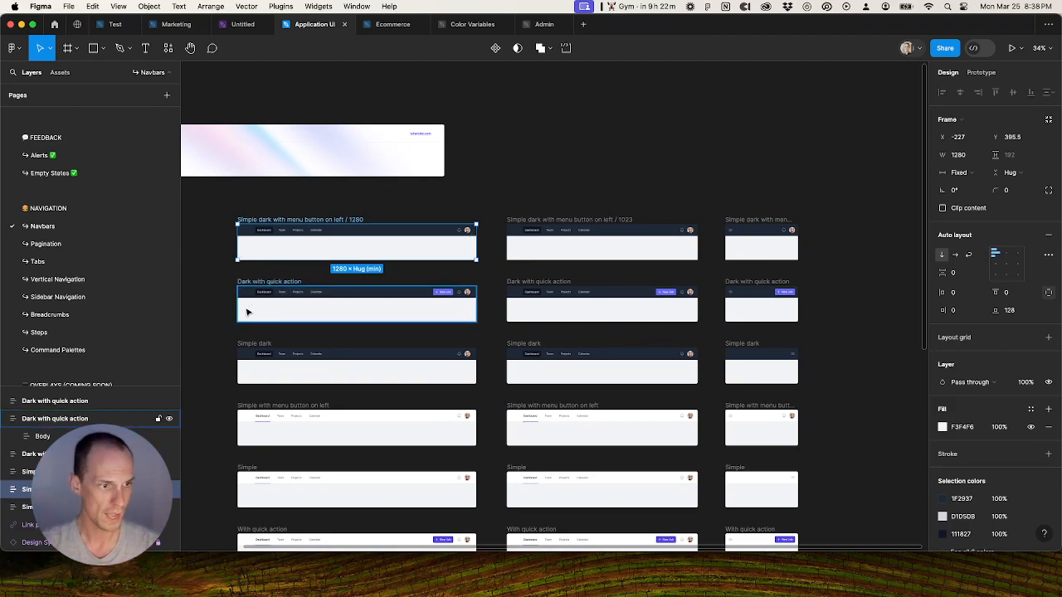
pyautogui.scroll(5, 239, 237)
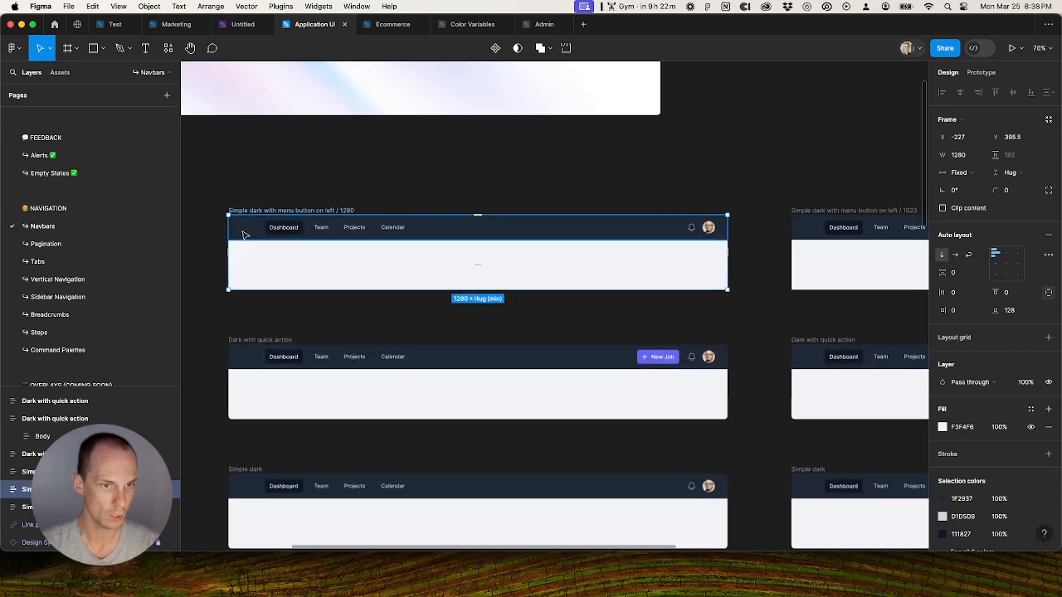
pyautogui.scroll(-5, 247, 237)
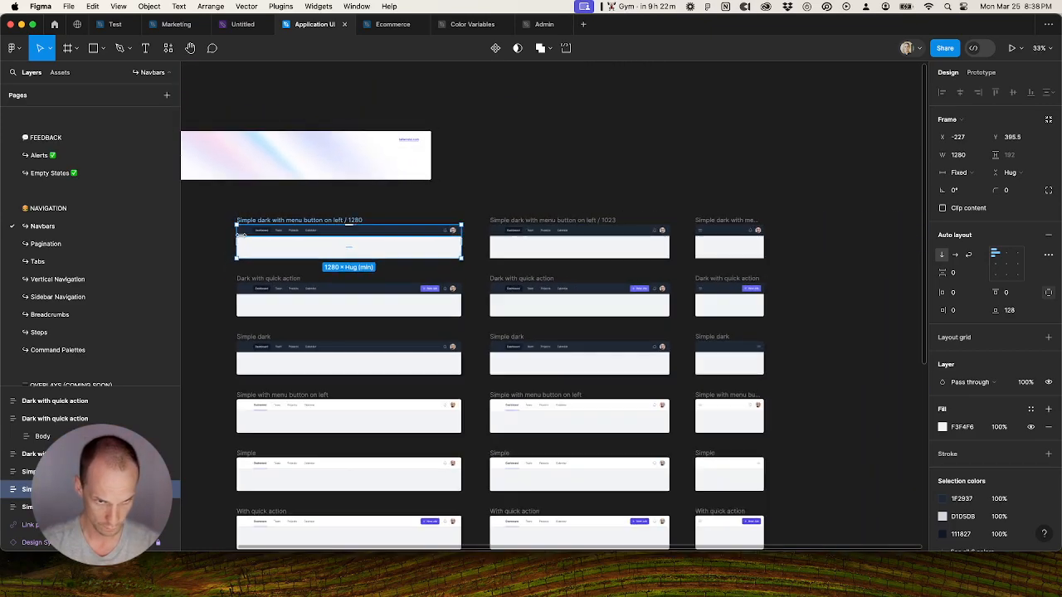
pyautogui.click(455, 196)
pyautogui.moveTo(454, 198); pyautogui.dragTo(471, 193)
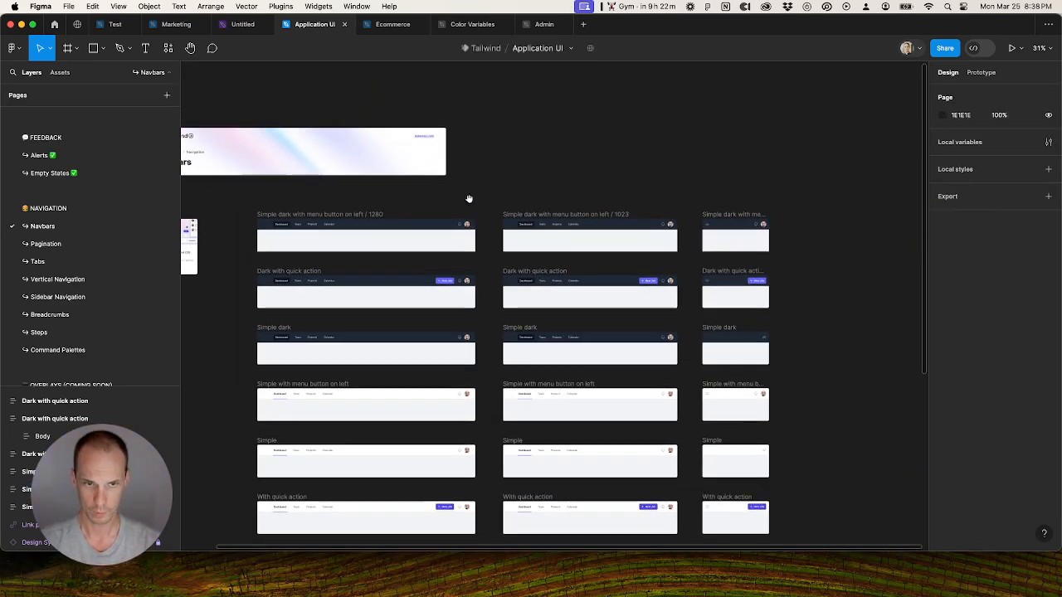
pyautogui.click(282, 273)
pyautogui.click(243, 291)
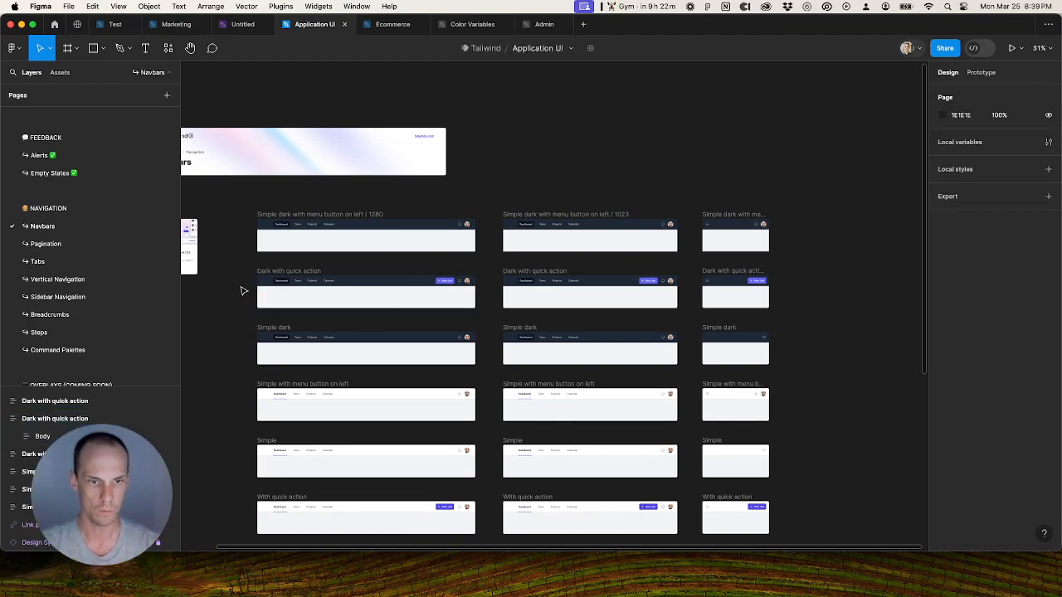
# Step: Strip the outer wrappers from the three "Dark with quick action" frames and rename the remaining div.aih frames "Dark with quick action"
pyautogui.click(292, 272)
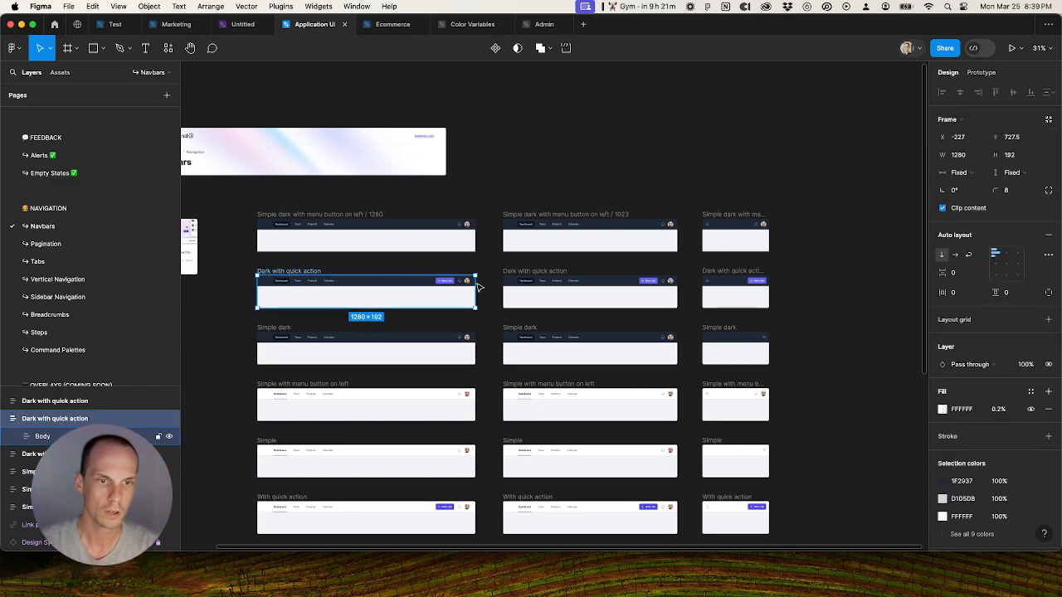
pyautogui.keyDown('shift'); pyautogui.click(540, 272); pyautogui.keyUp('shift')
pyautogui.keyDown('shift'); pyautogui.click(715, 274); pyautogui.keyUp('shift')
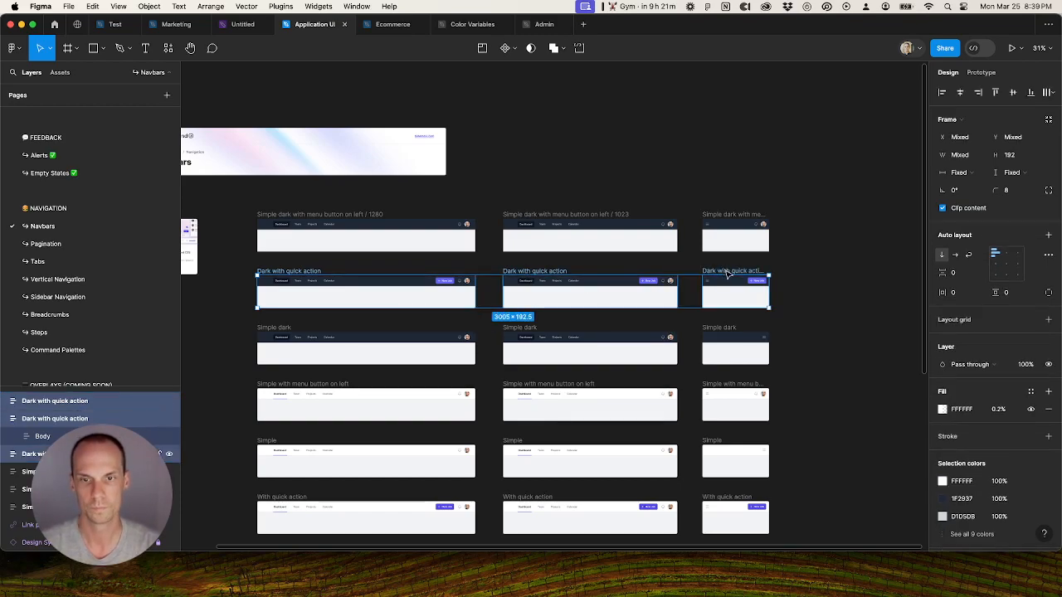
pyautogui.press('Return')
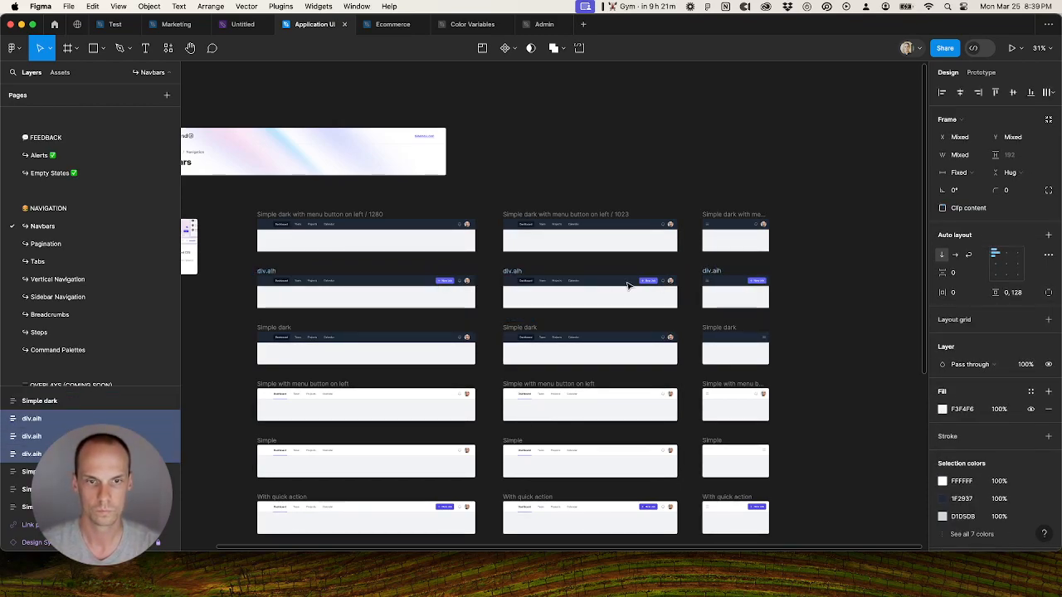
pyautogui.press('super+r')
pyautogui.write('Dark with quick action')
pyautogui.click(638, 258)
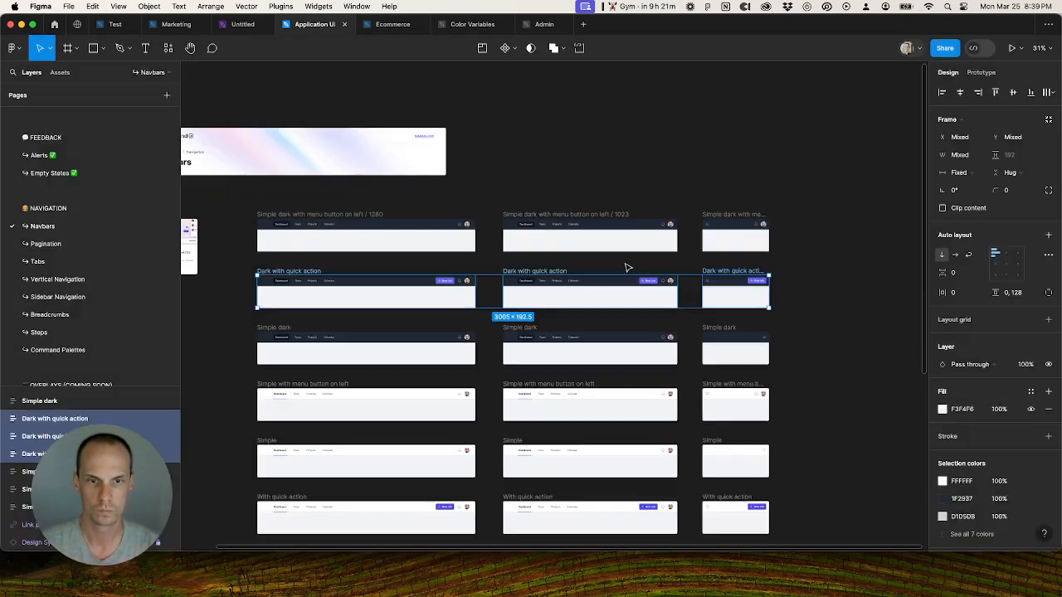
pyautogui.click(306, 271)
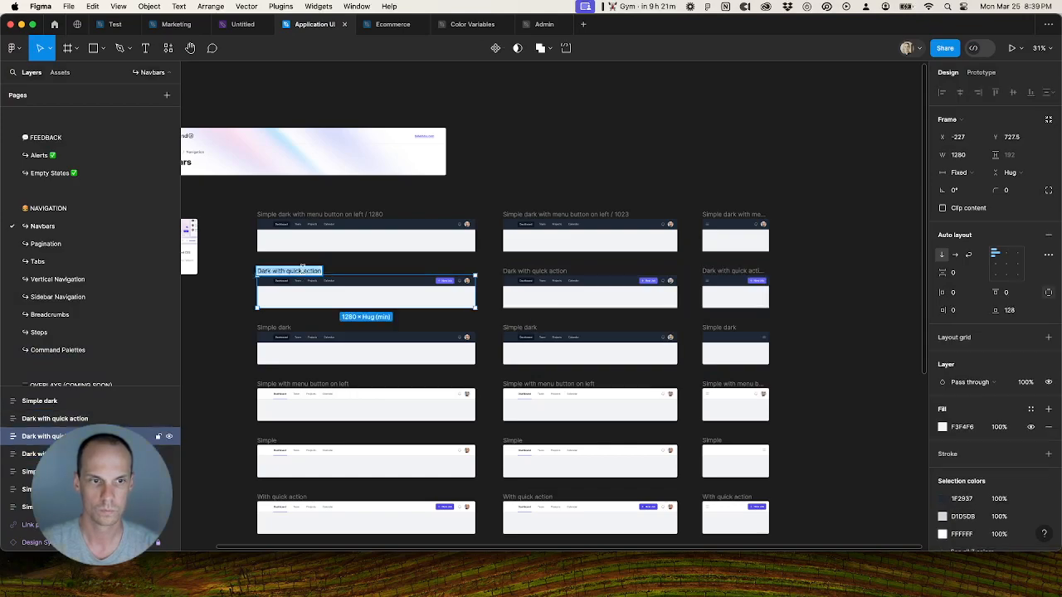
# Step: Ungroup the outer wrappers of the three "Simple dark" frames down to their div.aih frames
pyautogui.click(285, 327)
pyautogui.click(212, 330)
pyautogui.click(290, 330)
pyautogui.keyDown('shift'); pyautogui.click(521, 328); pyautogui.keyUp('shift')
pyautogui.keyDown('shift'); pyautogui.click(726, 327); pyautogui.keyUp('shift')
pyautogui.keyDown('shift'); pyautogui.click(731, 327); pyautogui.keyUp('shift')
pyautogui.press('super+BackSpace')
pyautogui.press('super+BackSpace')
pyautogui.press('super+z')
# Step: Rename the three unwrapped div.aih frames in the third row to "Simple dark"
pyautogui.press('super+r')
pyautogui.write('Simple dark')
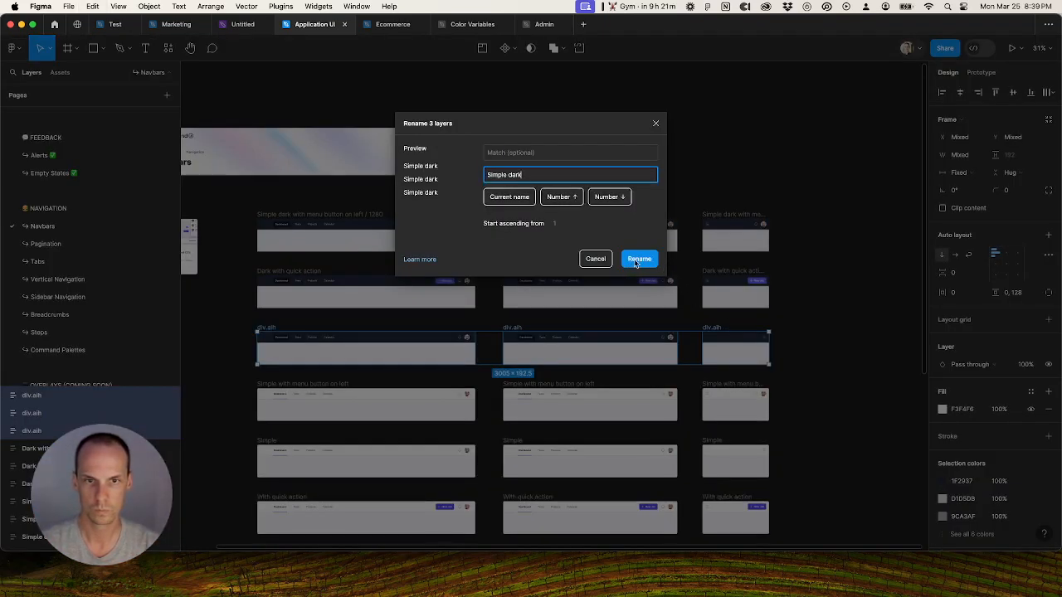
pyautogui.click(632, 260)
# Step: Copy the name "Simple with menu button on left" and ungroup the outer wrappers of that row's three frames down to their div.aih frames
pyautogui.scroll(-2, 818, 330)
pyautogui.moveTo(818, 329); pyautogui.dragTo(809, 284)
pyautogui.doubleClick(287, 283)
pyautogui.press('super+x')
pyautogui.press('super+z')
pyautogui.keyDown('shift'); pyautogui.click(498, 286); pyautogui.keyUp('shift')
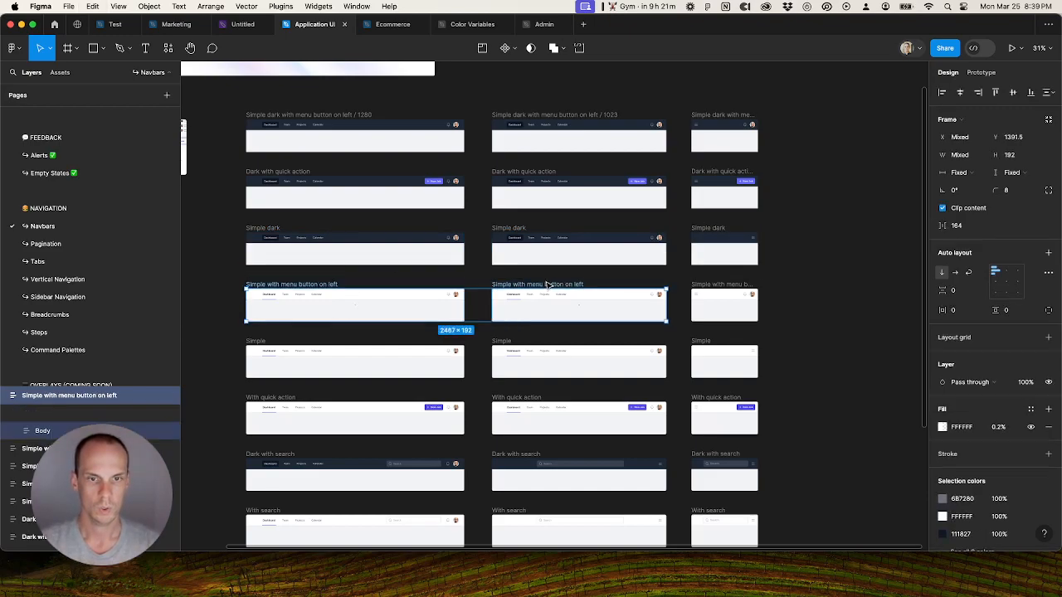
pyautogui.keyDown('shift'); pyautogui.click(706, 285); pyautogui.keyUp('shift')
pyautogui.press('super+BackSpace')
# Step: Rename the three unwrapped div.aih frames in the fourth row to "Simple with menu button on left"
pyautogui.press('super+r')
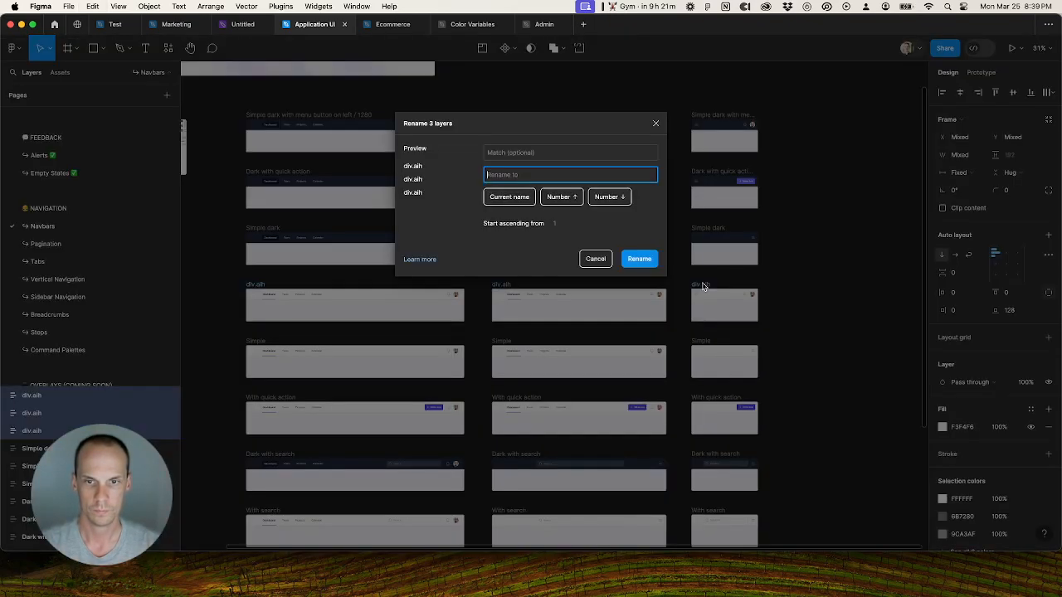
pyautogui.press('super+v')
pyautogui.click(637, 259)
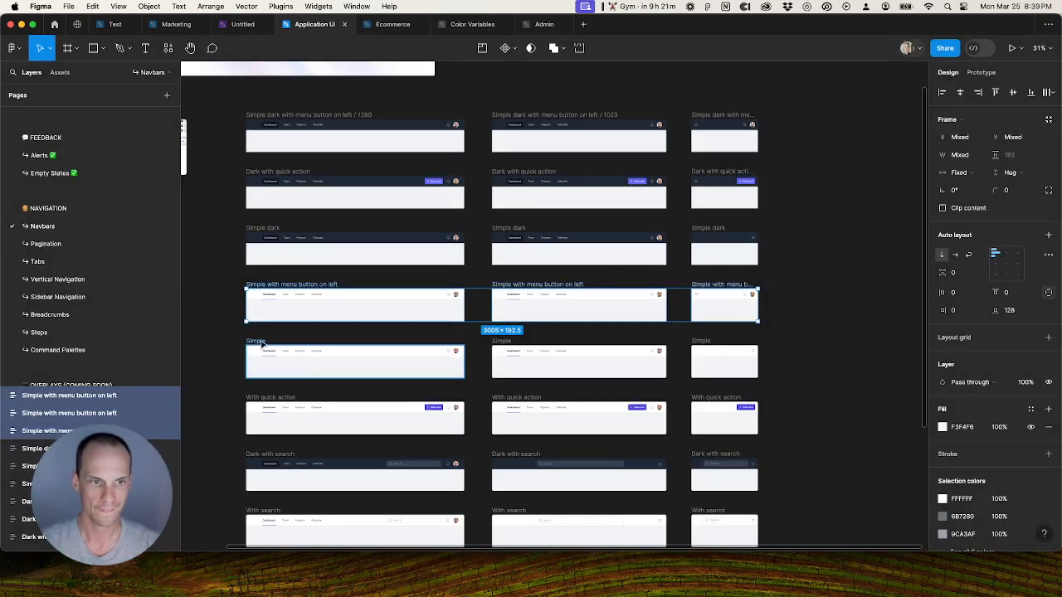
# Step: Strip the outer wrappers from the three "Simple" frames in the fifth row and rename the remaining div.aih frames "Simple"
pyautogui.click(301, 365)
pyautogui.keyDown('shift'); pyautogui.click(528, 349); pyautogui.keyUp('shift')
pyautogui.keyDown('shift'); pyautogui.click(714, 346); pyautogui.keyUp('shift')
pyautogui.press('super+BackSpace')
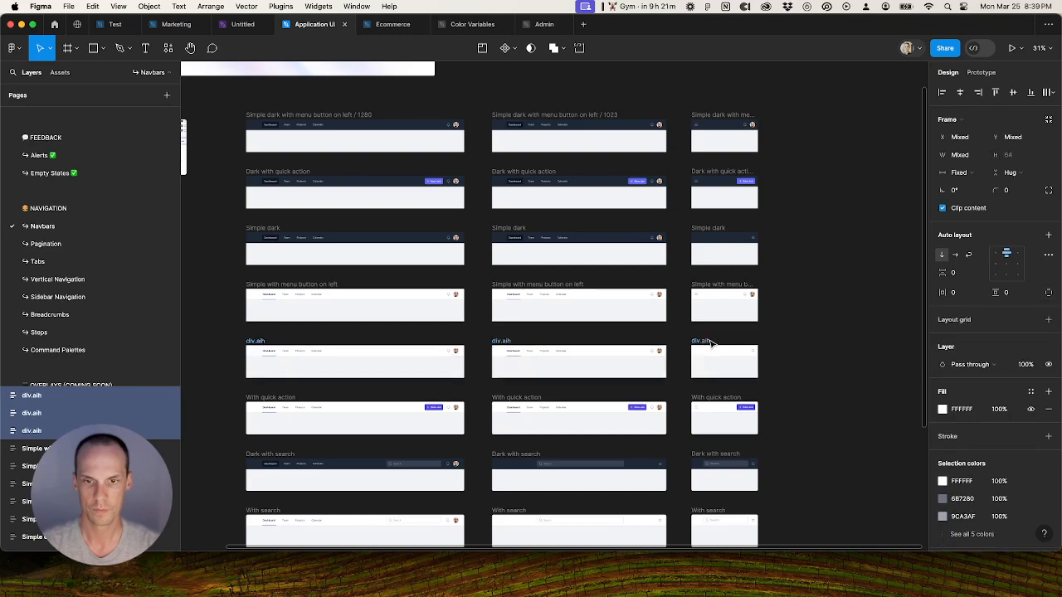
pyautogui.press('super+r')
pyautogui.write('Simple')
pyautogui.press('Return')
pyautogui.click(810, 457)
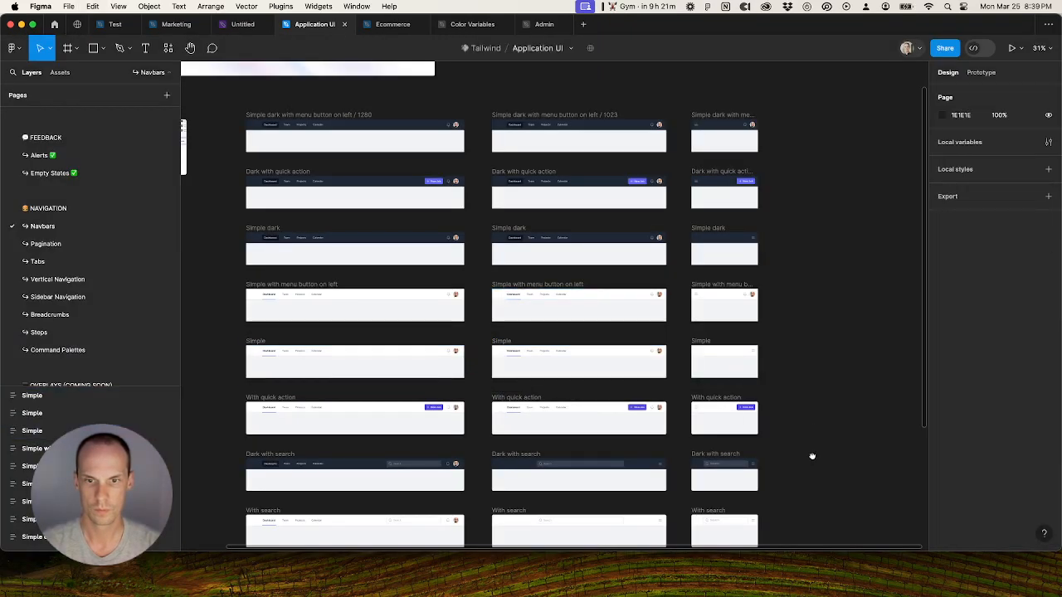
# Step: Ungroup the outer wrappers of the three "With quick action" frames down to their div.aih frames
pyautogui.scroll(-3, 811, 457)
pyautogui.click(346, 291)
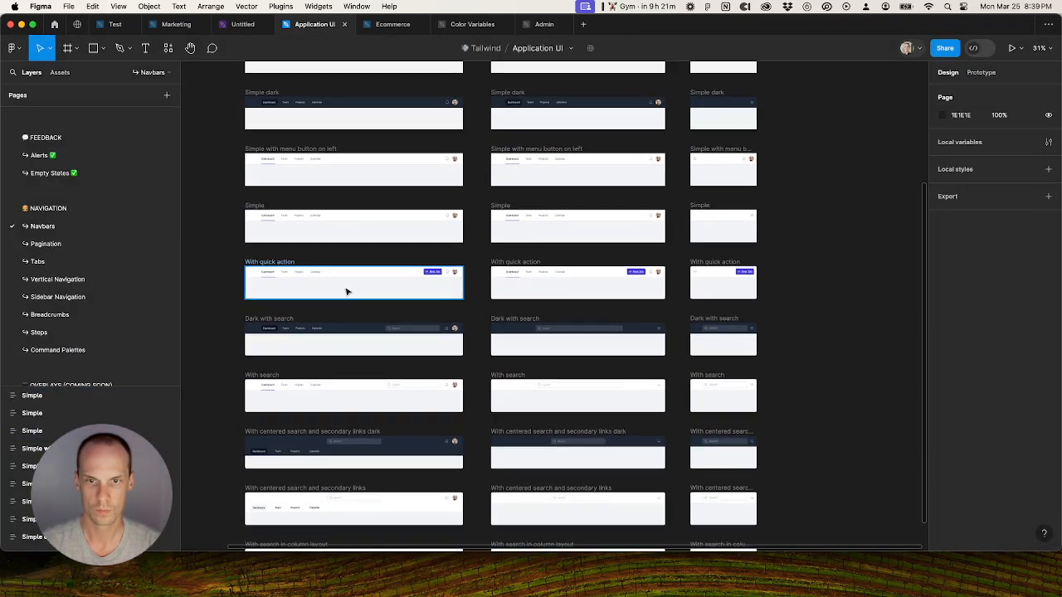
pyautogui.keyDown('shift'); pyautogui.click(515, 262); pyautogui.keyUp('shift')
pyautogui.keyDown('shift'); pyautogui.click(712, 264); pyautogui.keyUp('shift')
pyautogui.press('super+shift+g')
pyautogui.press('super+shift+g')
pyautogui.press('super+z')
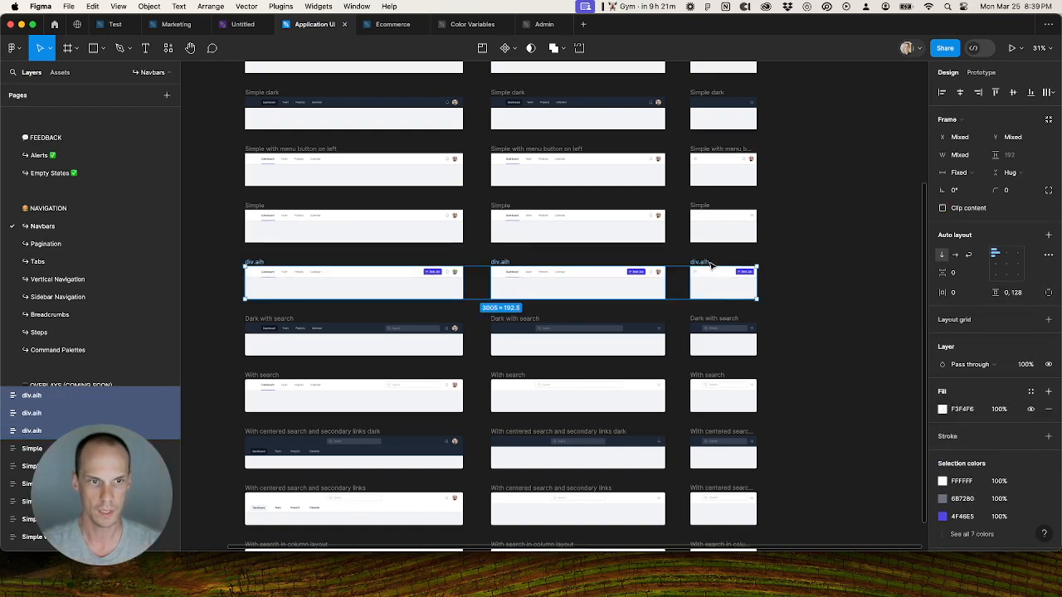
# Step: Rename the three unwrapped div.aih frames below the "Simple" row to "With quick action"
pyautogui.press('super+r')
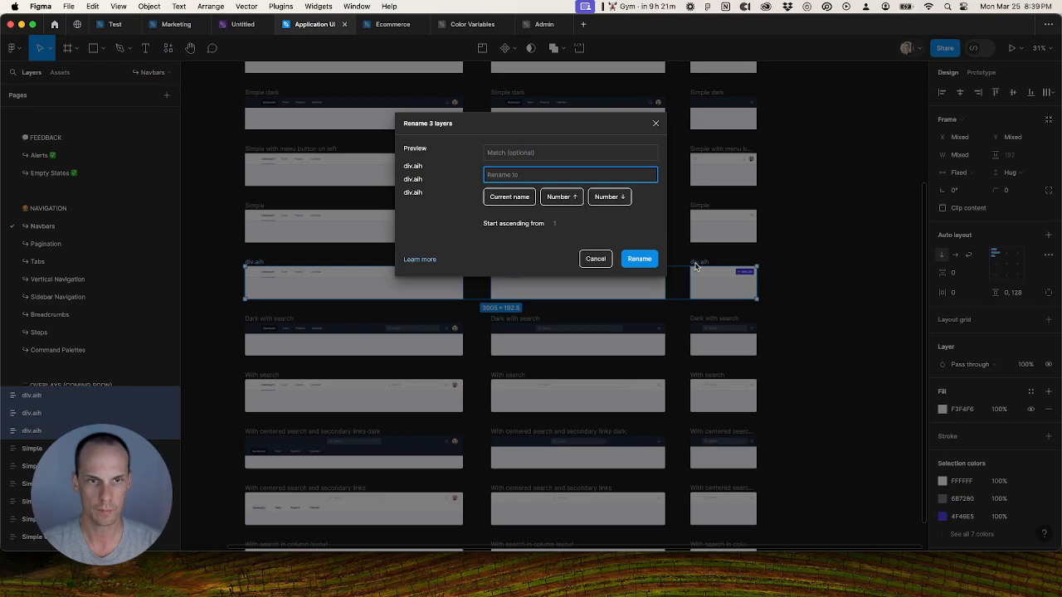
pyautogui.press('super+v')
pyautogui.click(635, 261)
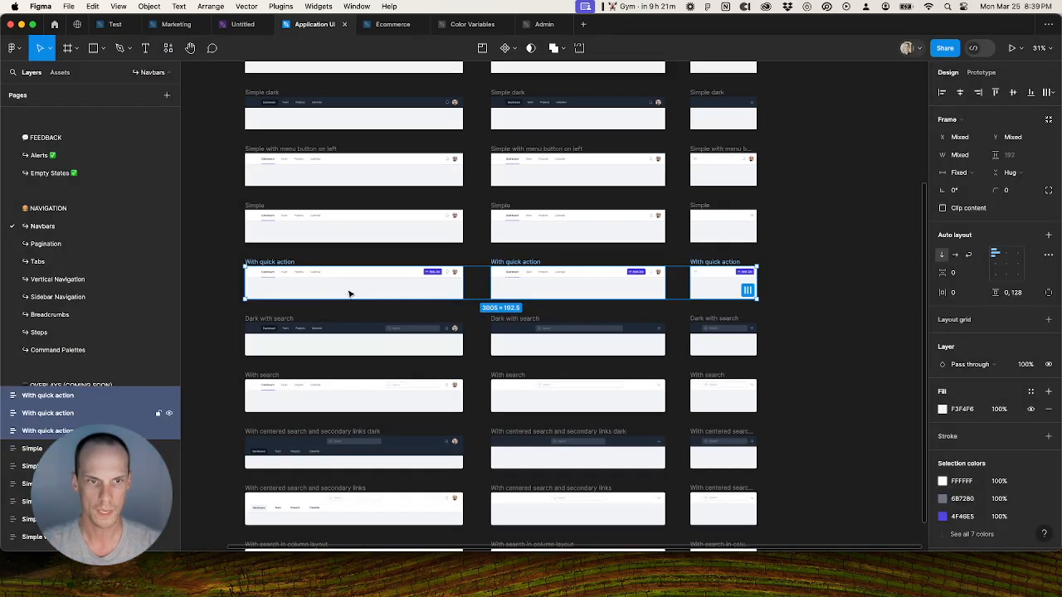
pyautogui.click(350, 293)
pyautogui.doubleClick(301, 279)
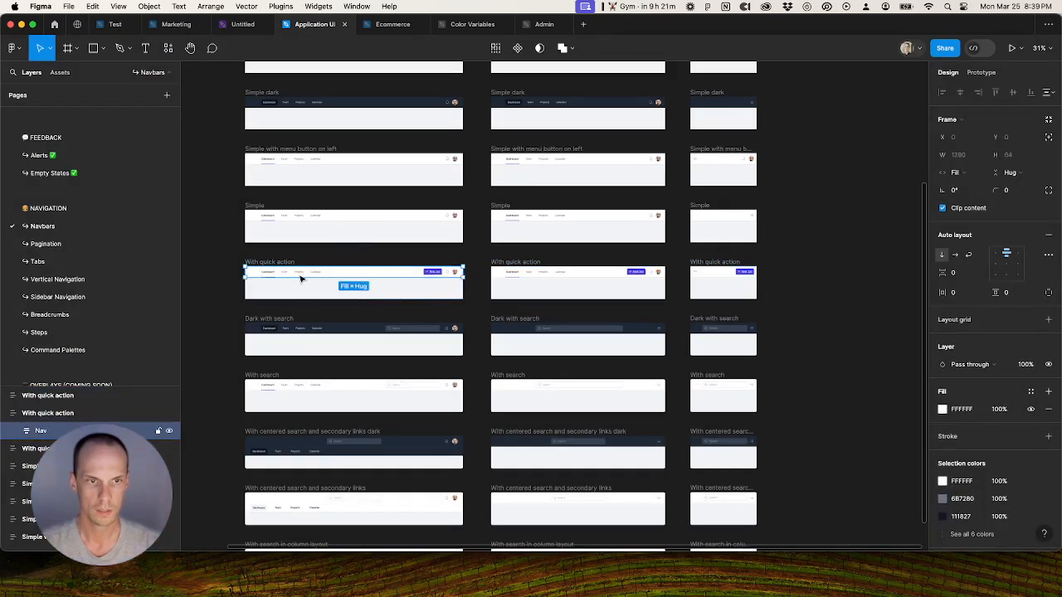
pyautogui.scroll(5, 295, 279)
pyautogui.scroll(-8, 291, 275)
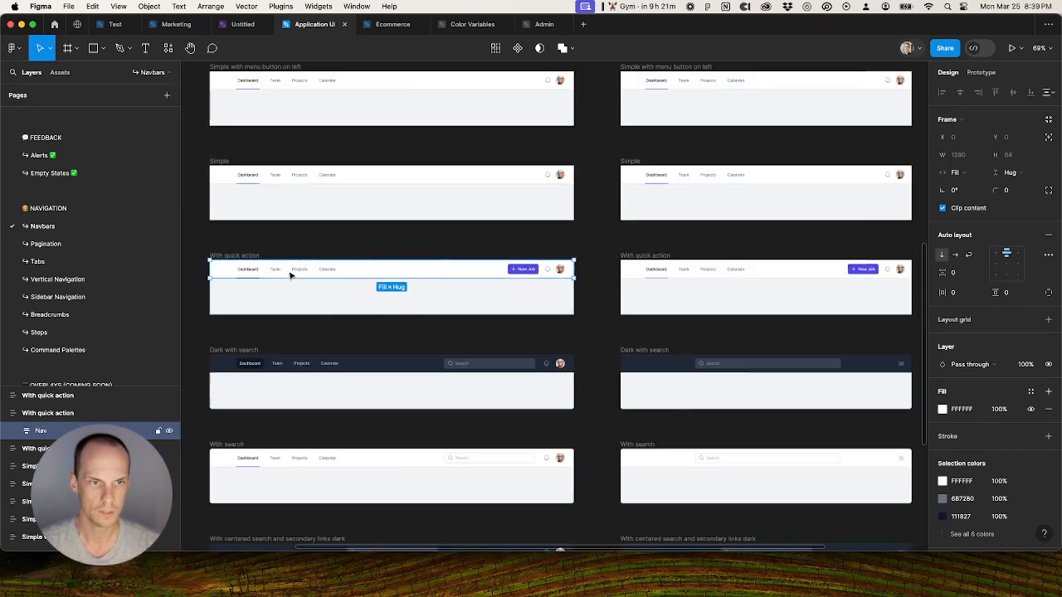
pyautogui.scroll(2, 276, 308)
# Step: Strip the outer wrappers from the three "Dark with search" frames and rename the remaining div.aih frames "Dark with search"
pyautogui.click(273, 308)
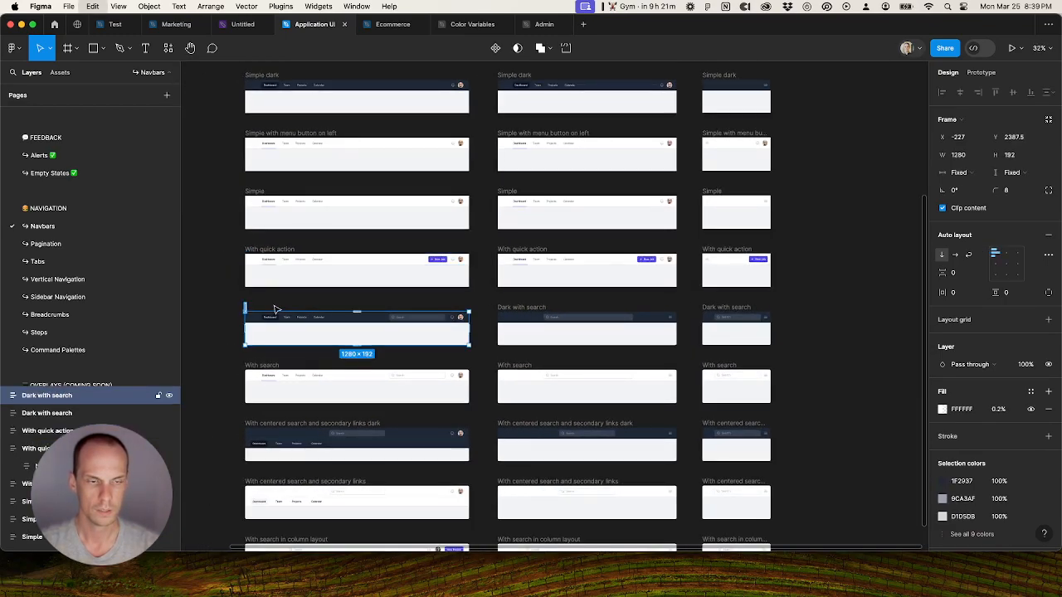
pyautogui.keyDown('shift'); pyautogui.click(537, 309); pyautogui.keyUp('shift')
pyautogui.keyDown('shift'); pyautogui.click(739, 309); pyautogui.keyUp('shift')
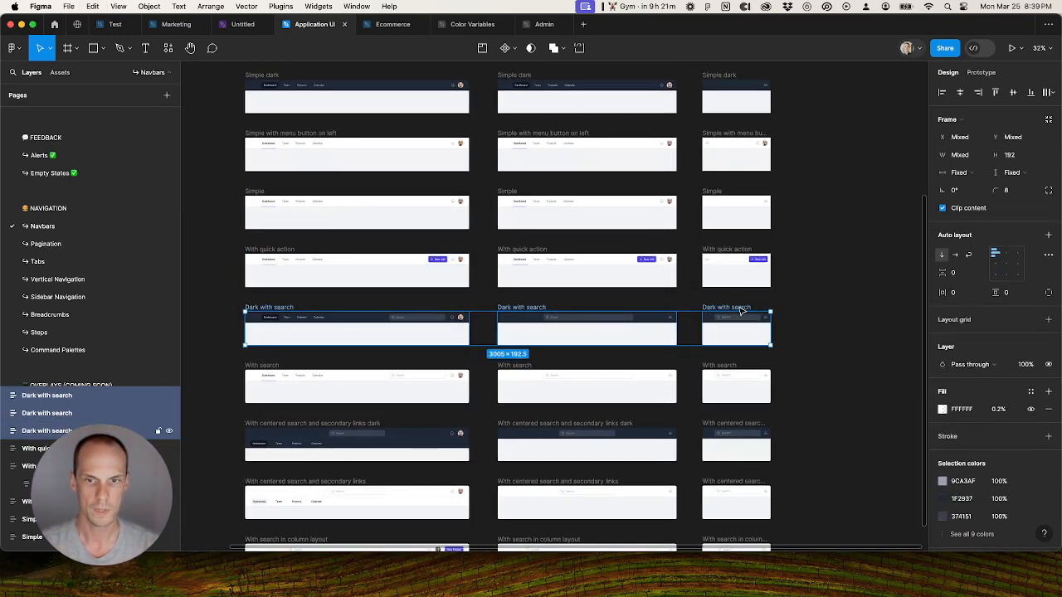
pyautogui.press('super+BackSpace')
pyautogui.press('super+BackSpace')
pyautogui.press('super+z')
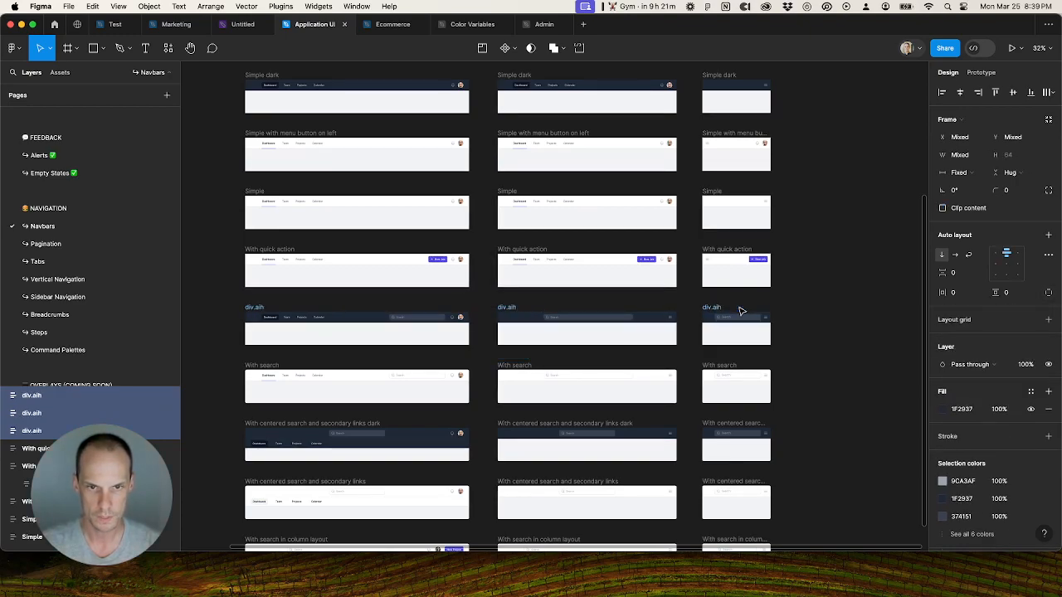
pyautogui.press('super+r')
pyautogui.write('Dark with search')
pyautogui.click(639, 259)
# Step: Unwrap the three "With search" frames down to their div.aih frames and rename those "With search"
pyautogui.hotkey('shift', 'Tab')
pyautogui.keyDown('shift'); pyautogui.click(519, 366); pyautogui.keyUp('shift')
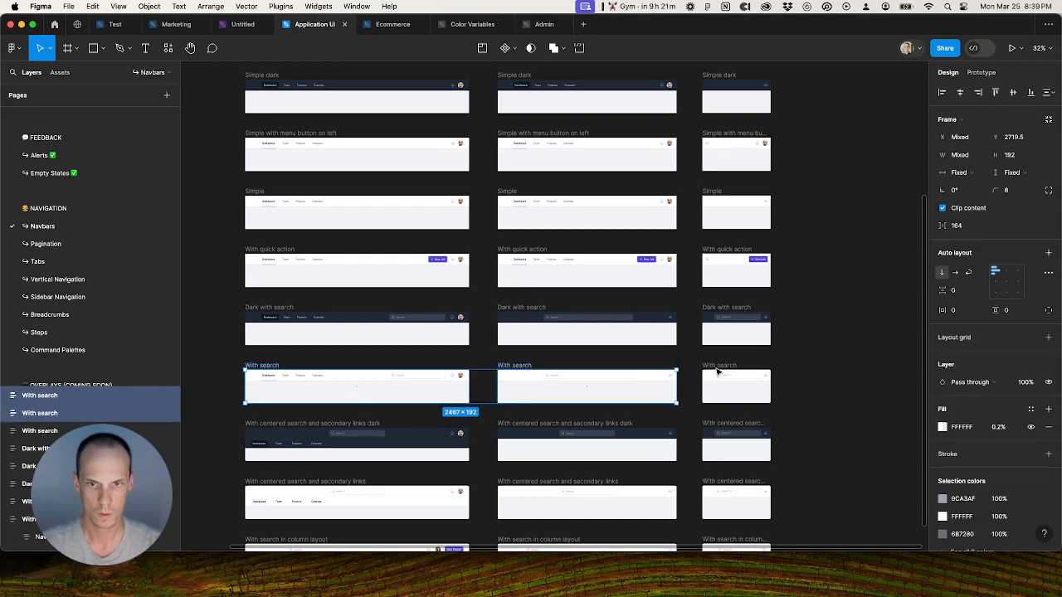
pyautogui.keyDown('shift'); pyautogui.click(718, 366); pyautogui.keyUp('shift')
pyautogui.press('super+BackSpace')
pyautogui.press('super+r')
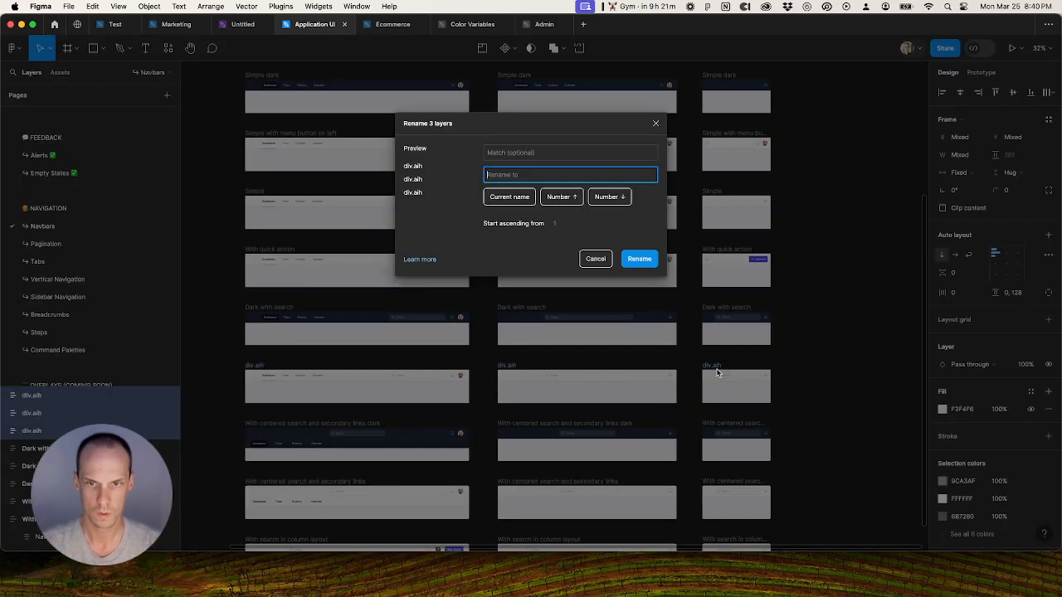
pyautogui.write('With search')
pyautogui.click(638, 259)
# Step: Remove the outer wrappers of the three "With centered search and secondary links dark" frames and give the inner frames that same name
pyautogui.scroll(-3, 672, 402)
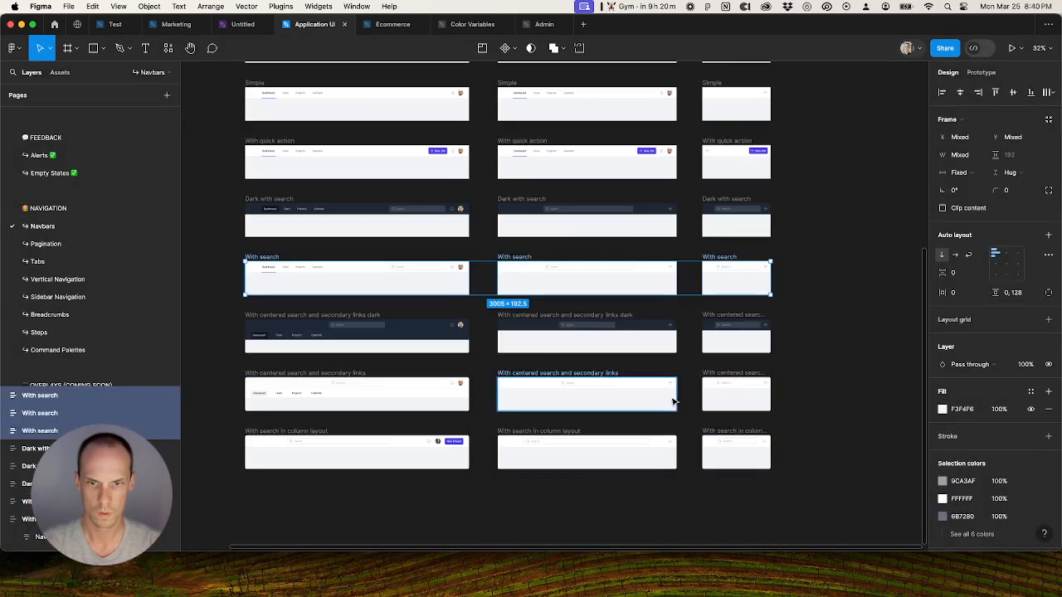
pyautogui.click(334, 316)
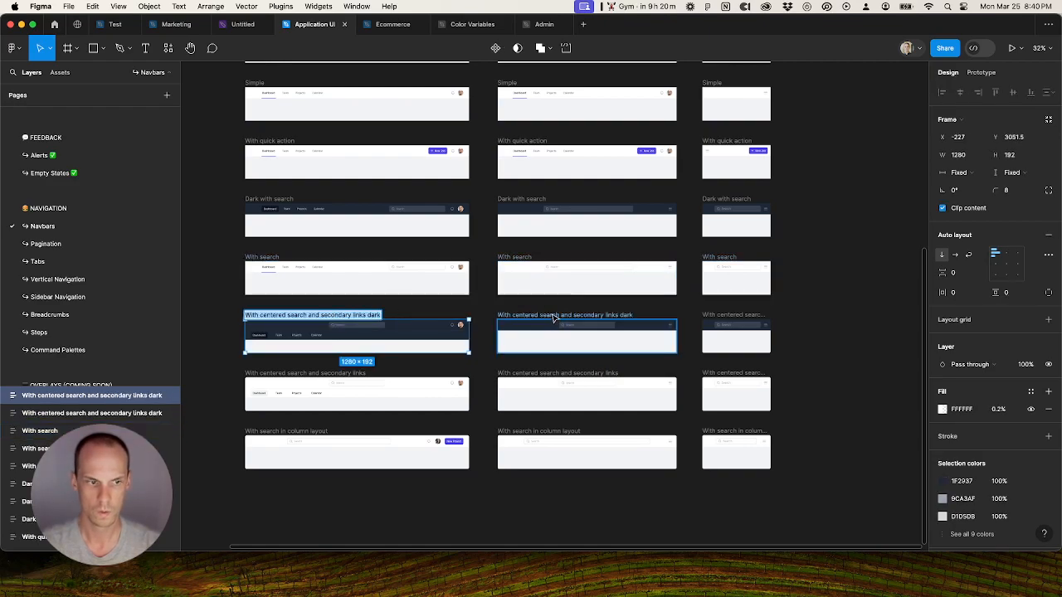
pyautogui.keyDown('shift'); pyautogui.click(556, 317); pyautogui.keyUp('shift')
pyautogui.keyDown('shift'); pyautogui.click(762, 319); pyautogui.keyUp('shift')
pyautogui.press('super+z')
pyautogui.press('super+z')
pyautogui.press('super+z')
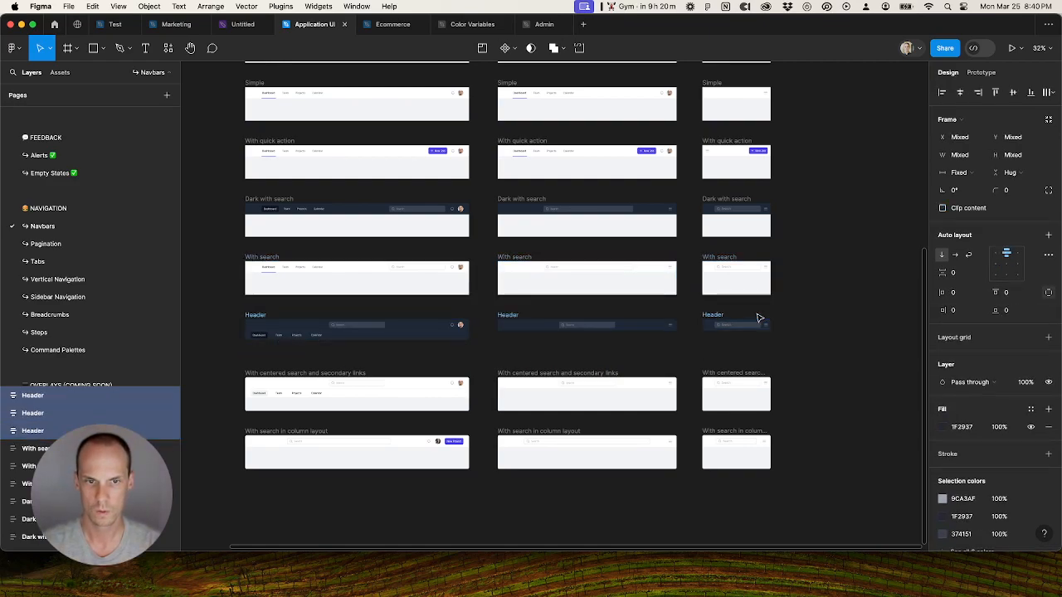
pyautogui.press('super+r')
pyautogui.click(639, 260)
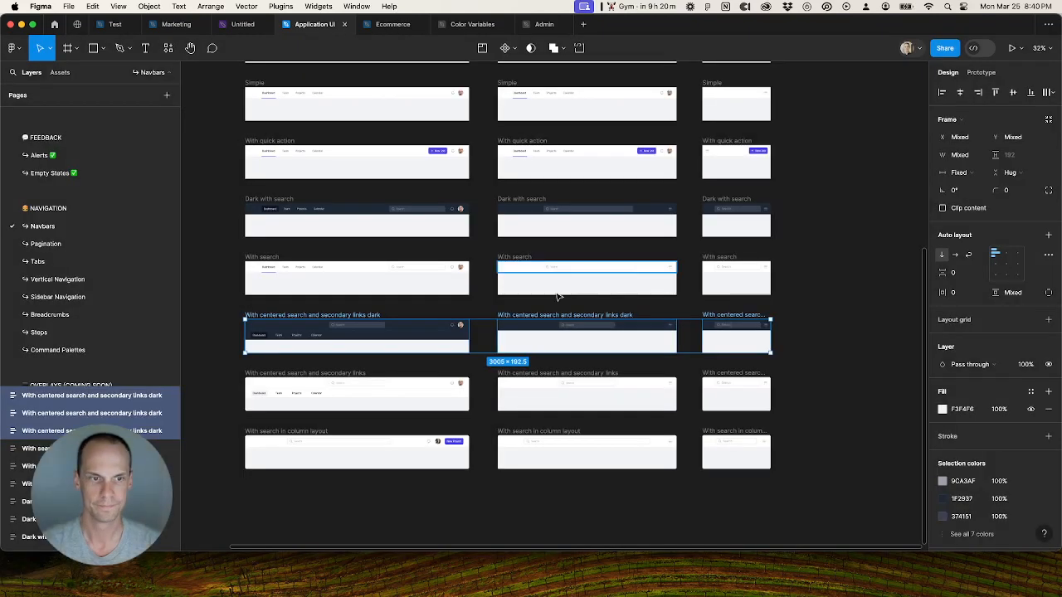
# Step: Ungroup the three "With centered search and secondary links" frames to their div.aih frames and rename them "With centered search and secondary links"
pyautogui.doubleClick(314, 372)
pyautogui.press('super+c')
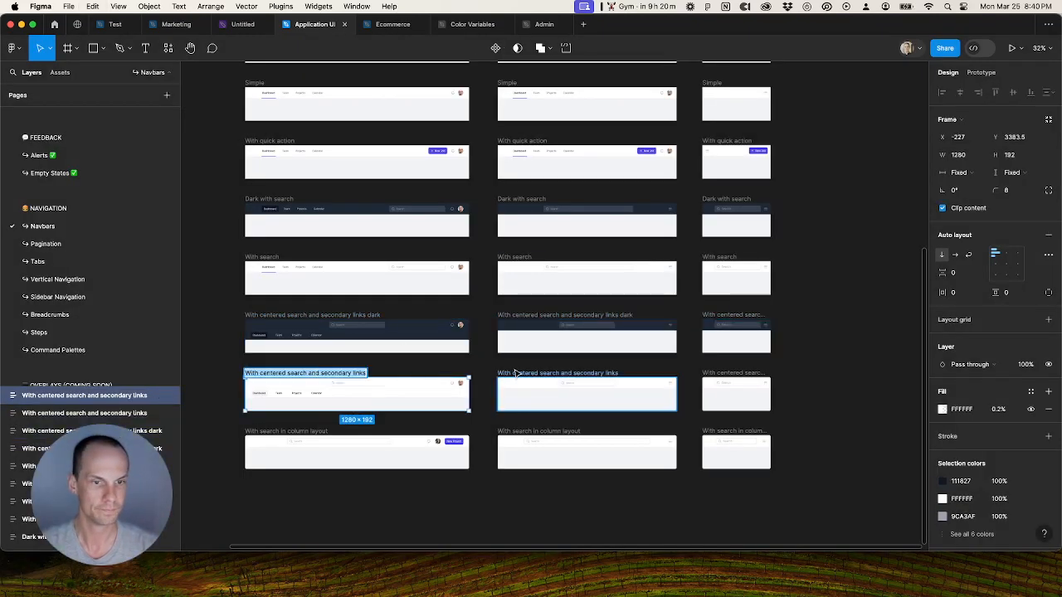
pyautogui.keyDown('shift'); pyautogui.click(570, 373); pyautogui.keyUp('shift')
pyautogui.keyDown('shift'); pyautogui.click(739, 374); pyautogui.keyUp('shift')
pyautogui.press('super+shift+g')
pyautogui.press('super+shift+g')
pyautogui.press('super+shift+g')
pyautogui.press('super+z')
pyautogui.press('super+r')
pyautogui.press('super+v')
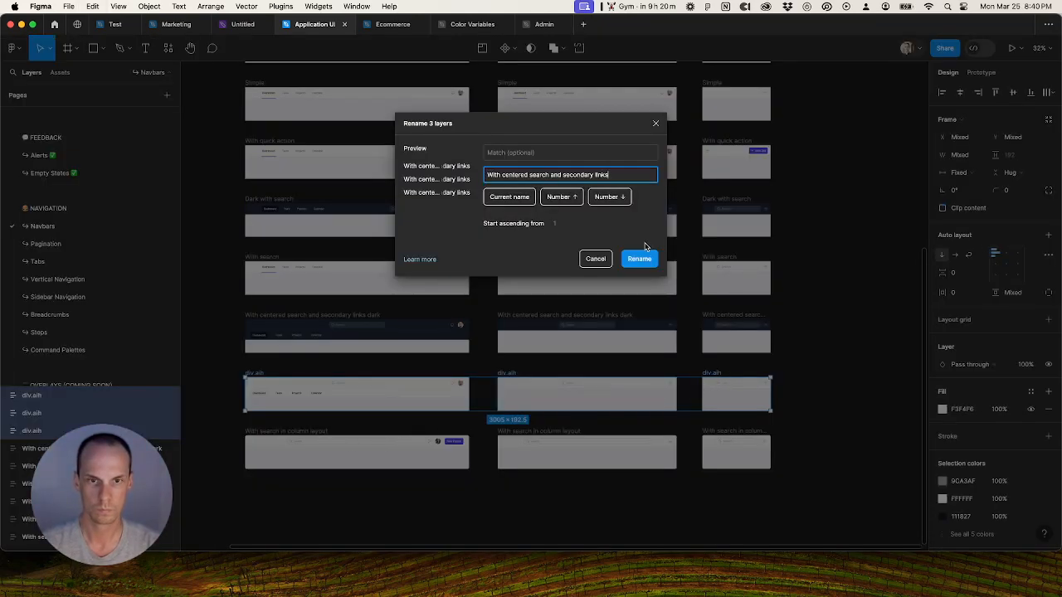
pyautogui.click(640, 259)
# Step: Strip the wrappers from the three last-row frames and rename the remaining div.aih frames "With search in column layout"
pyautogui.doubleClick(290, 431)
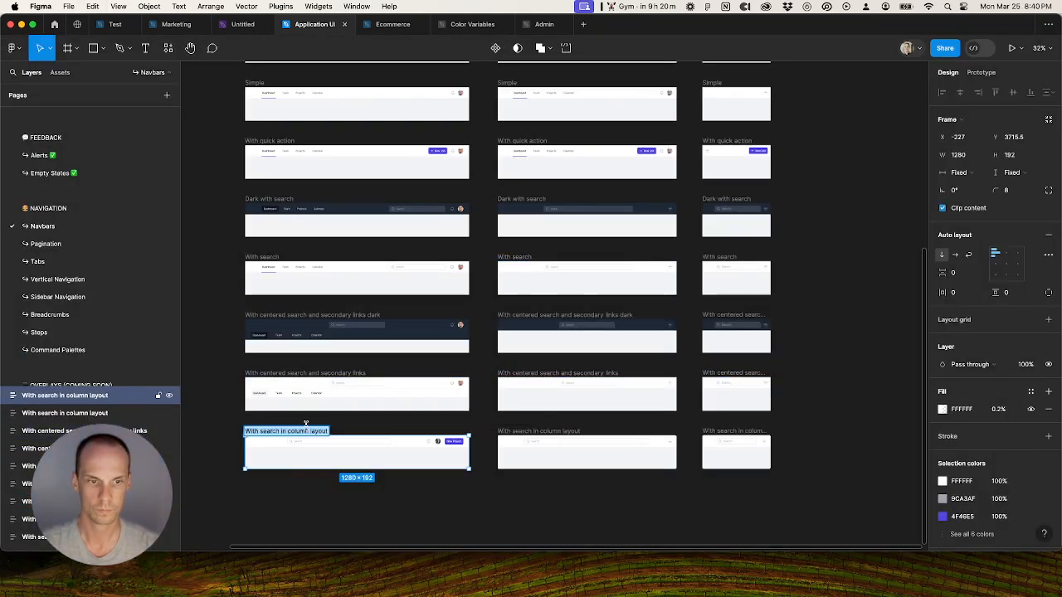
pyautogui.keyDown('shift'); pyautogui.click(548, 432); pyautogui.keyUp('shift')
pyautogui.keyDown('shift'); pyautogui.click(729, 430); pyautogui.keyUp('shift')
pyautogui.press('super+shift+r')
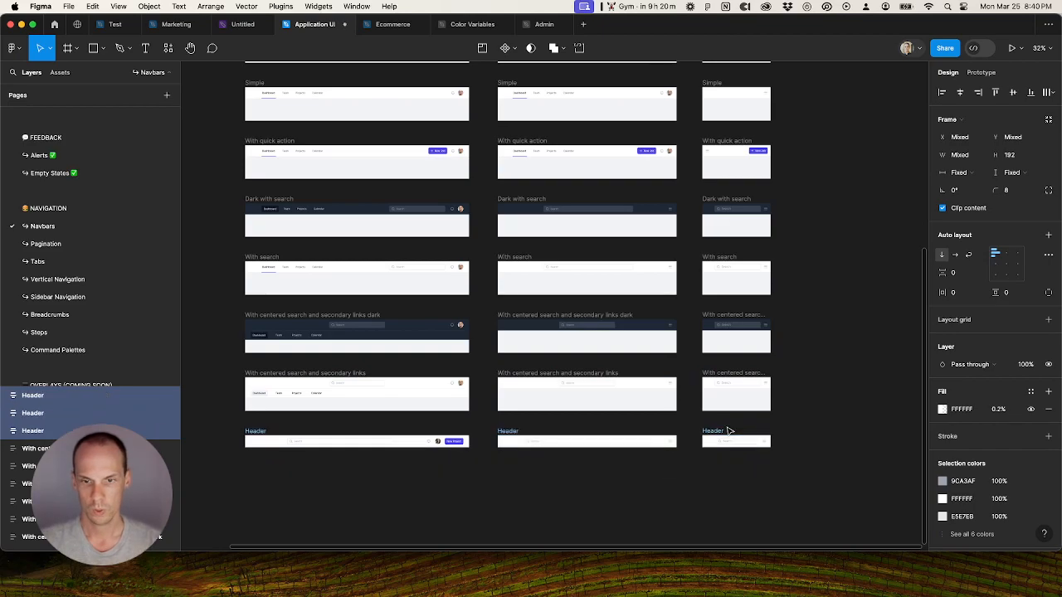
pyautogui.press('super+r')
pyautogui.write('With search in column layout')
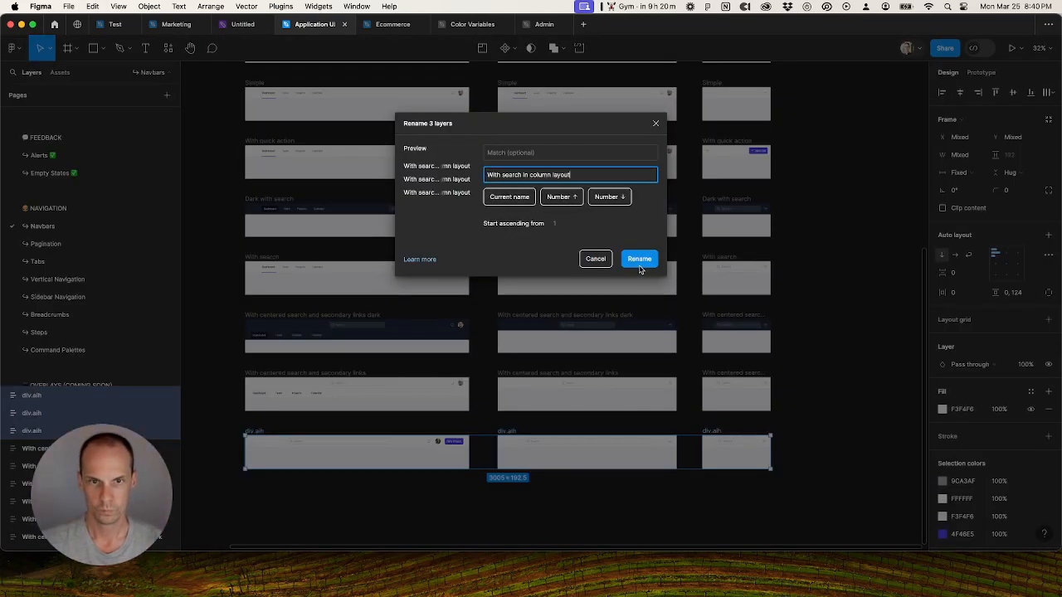
pyautogui.click(640, 258)
pyautogui.click(814, 265)
# Step: Append " / 1280" to the current names of the ten first-column frames from "Dark with quick action" to "With search in column layout"
pyautogui.scroll(3, 825, 299)
pyautogui.scroll(-5, 836, 327)
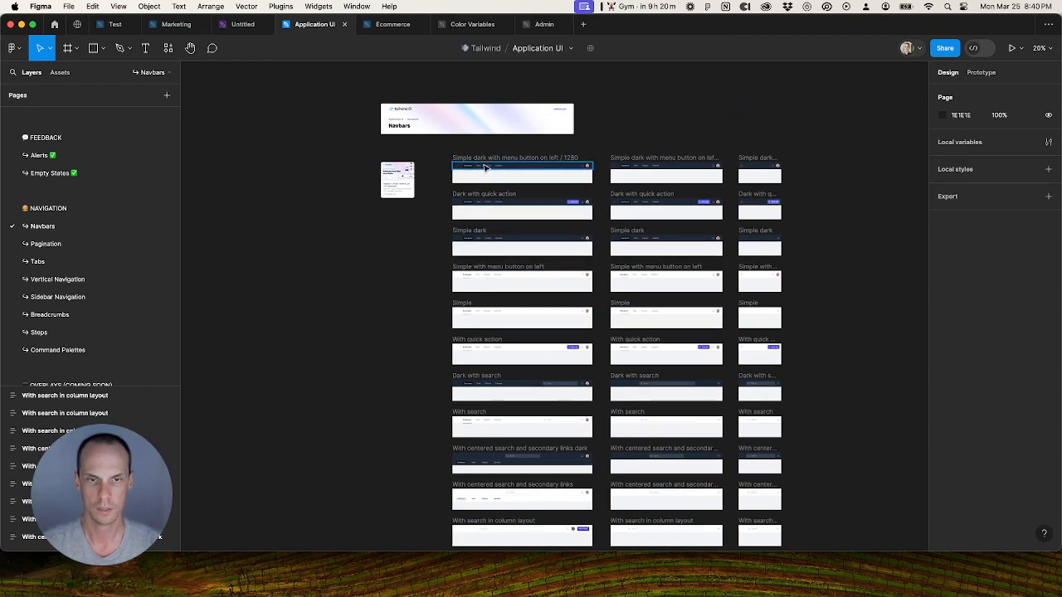
pyautogui.moveTo(446, 197); pyautogui.dragTo(595, 472)
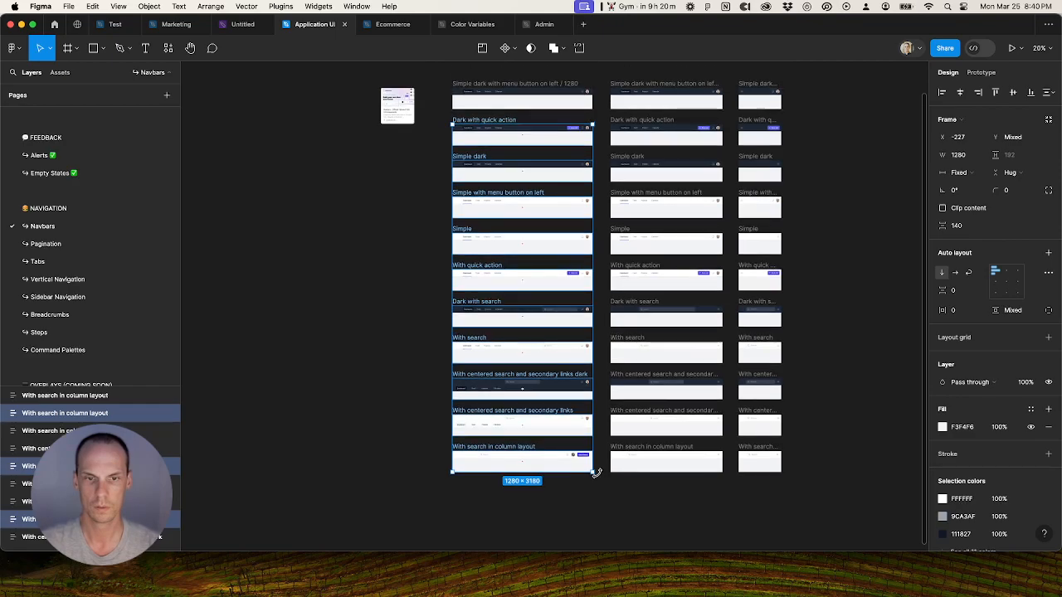
pyautogui.press('super+r')
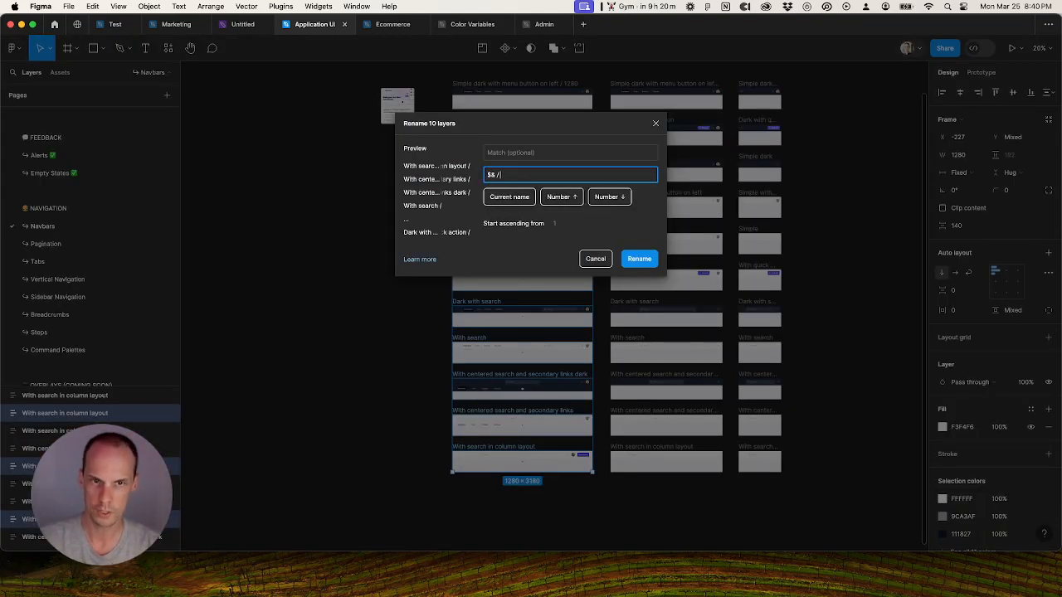
pyautogui.press('Return')
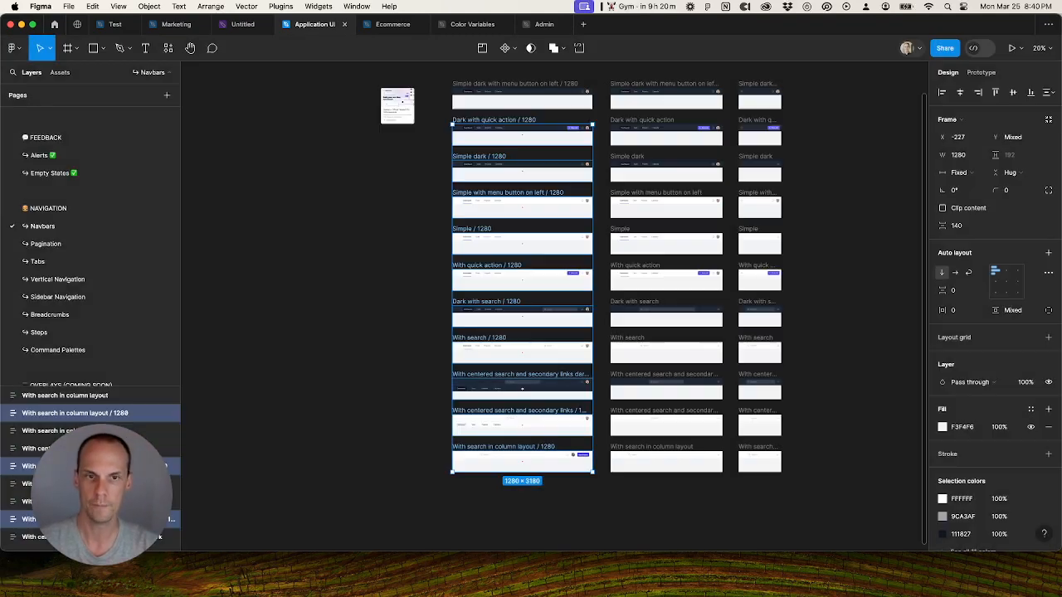
# Step: Append " / 1023" to the current names of the ten middle-column frames below the first row
pyautogui.click(655, 134)
pyautogui.moveTo(630, 504); pyautogui.dragTo(704, 164)
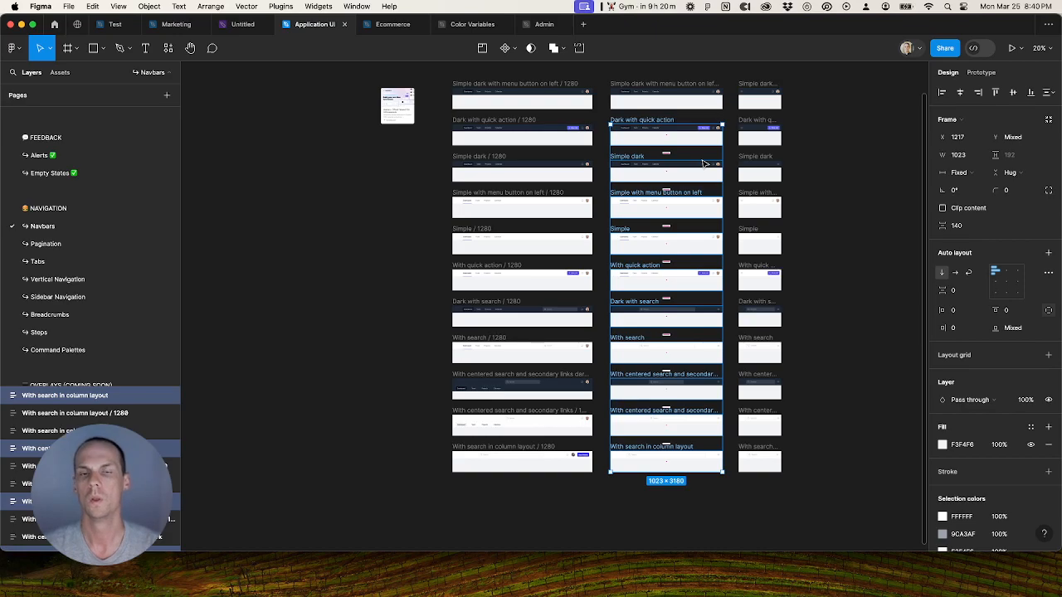
pyautogui.press('super+r')
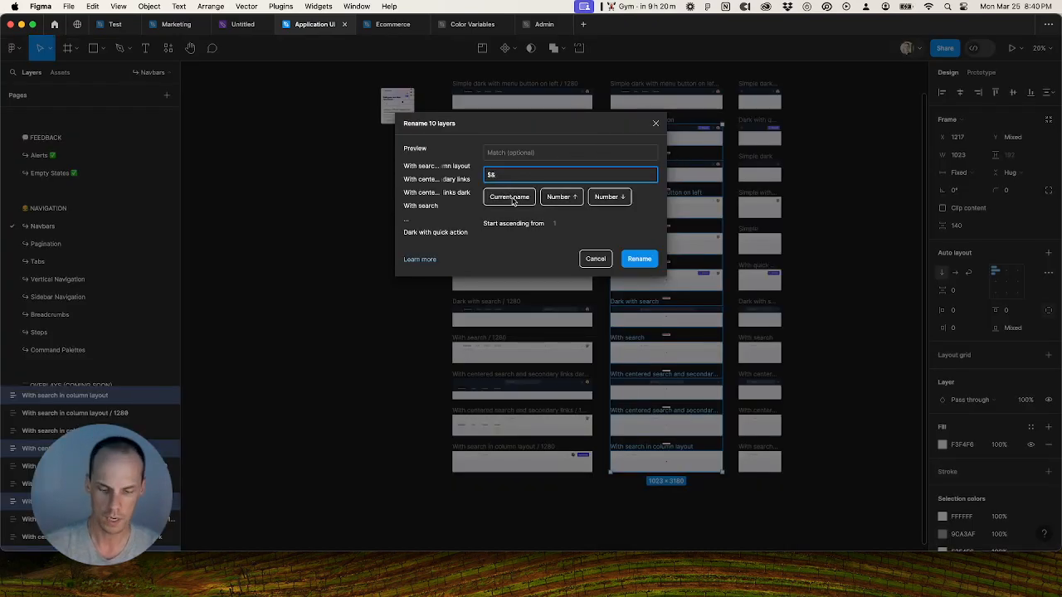
pyautogui.write('/ 102')
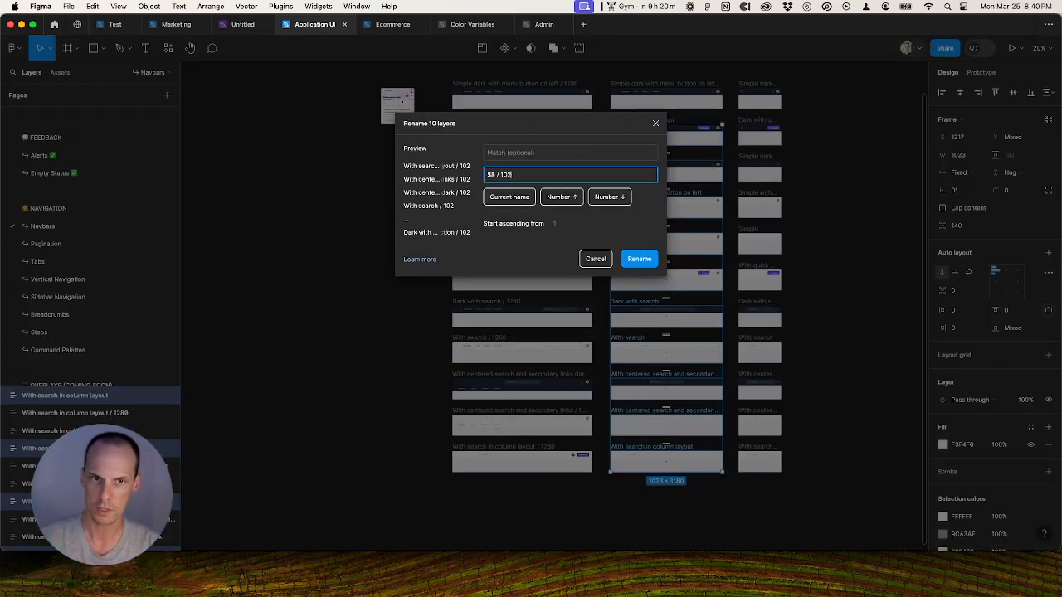
pyautogui.write('3')
pyautogui.press('Return')
# Step: Append " / 390" to the current names of the ten narrow frames below the first row in the third column
pyautogui.moveTo(824, 505); pyautogui.dragTo(736, 112)
pyautogui.press('super+r')
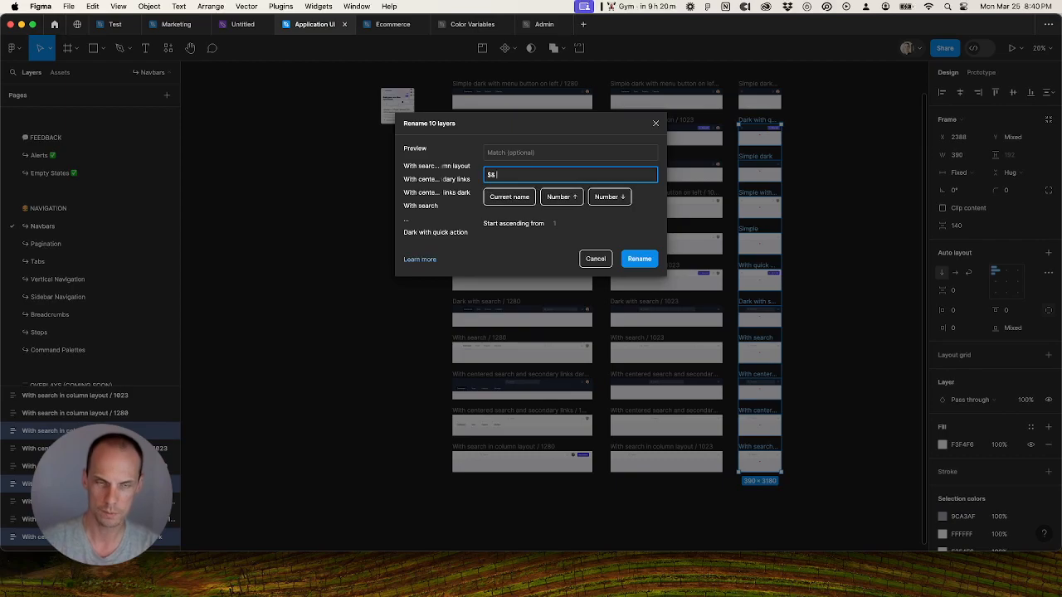
pyautogui.write('/ 390')
pyautogui.press('Return')
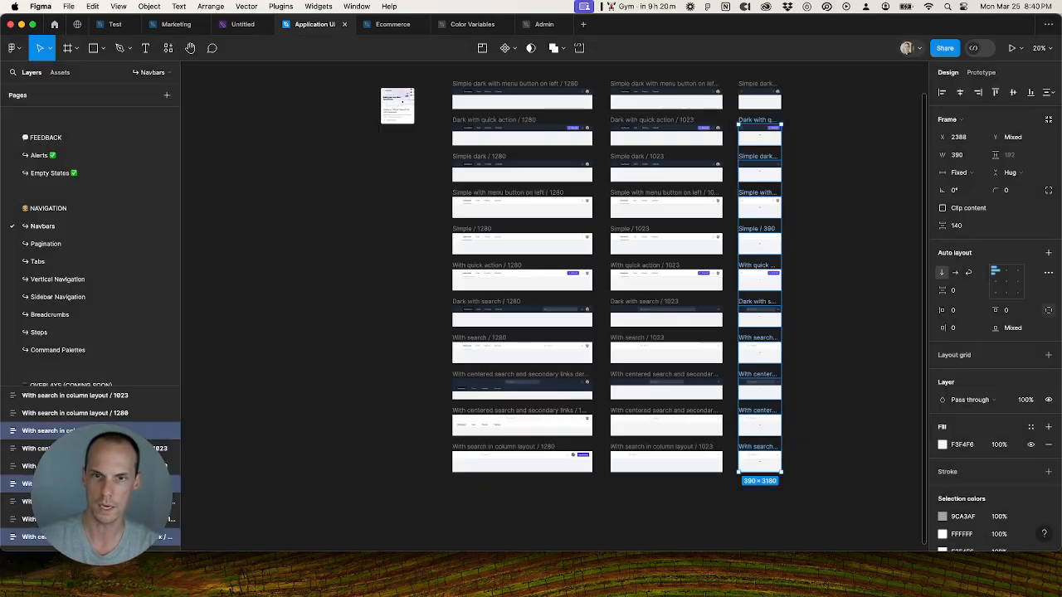
pyautogui.click(860, 268)
pyautogui.moveTo(857, 241); pyautogui.dragTo(801, 293)
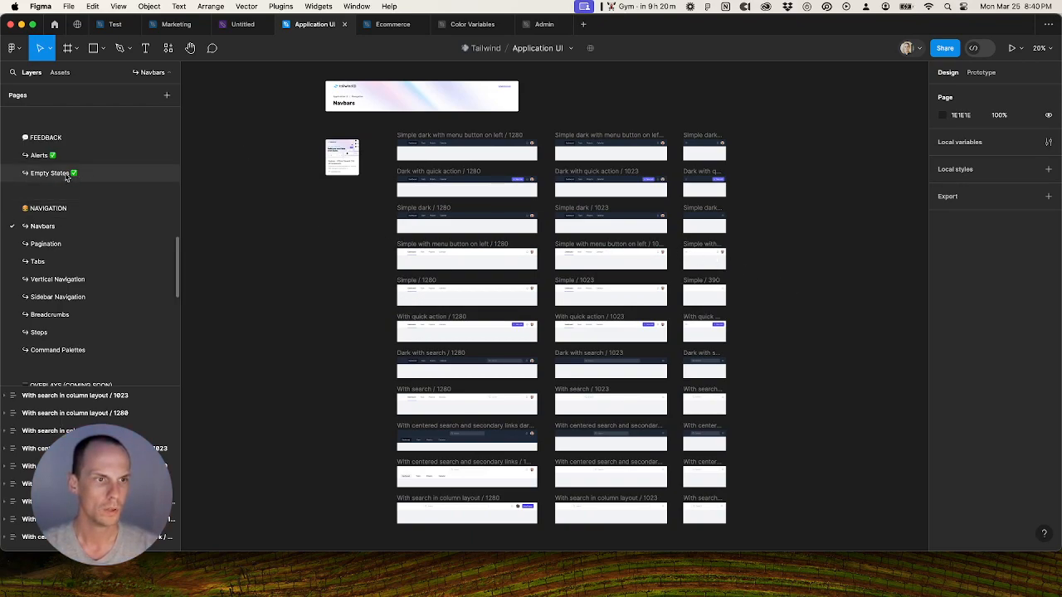
# Step: In the Marketing file's Hero Sections page, copy the logo from the header of the "Simple centered with background image / 390" frame
pyautogui.scroll(3, 83, 182)
pyautogui.click(166, 24)
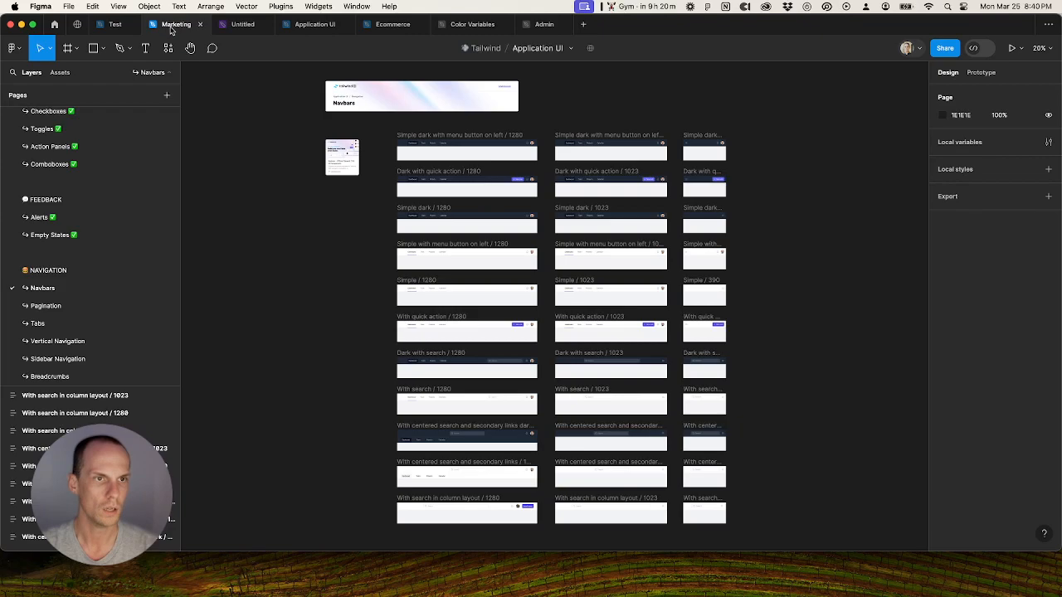
pyautogui.click(117, 169)
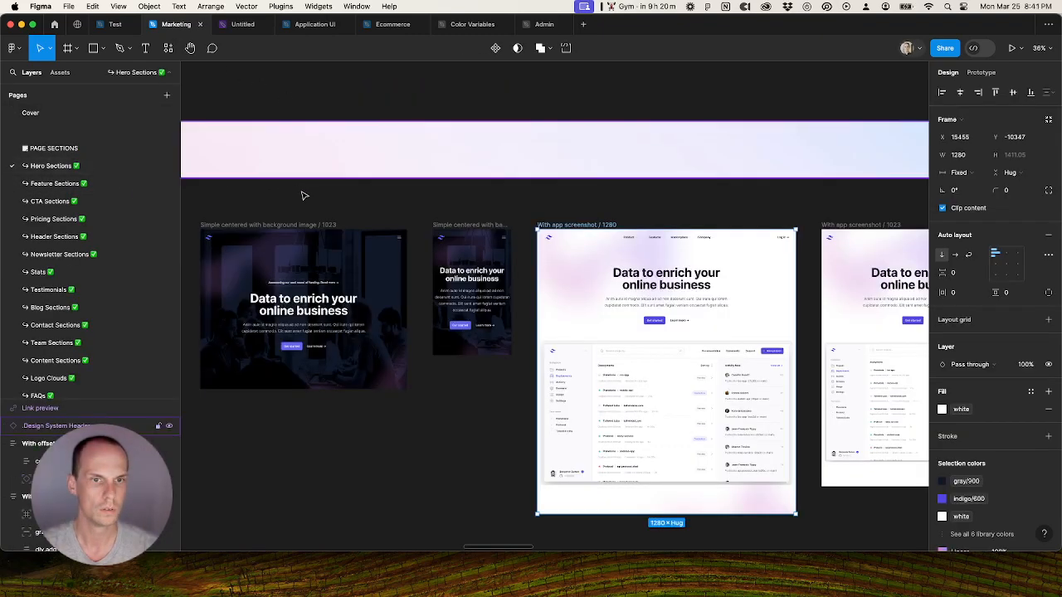
pyautogui.scroll(10, 447, 257)
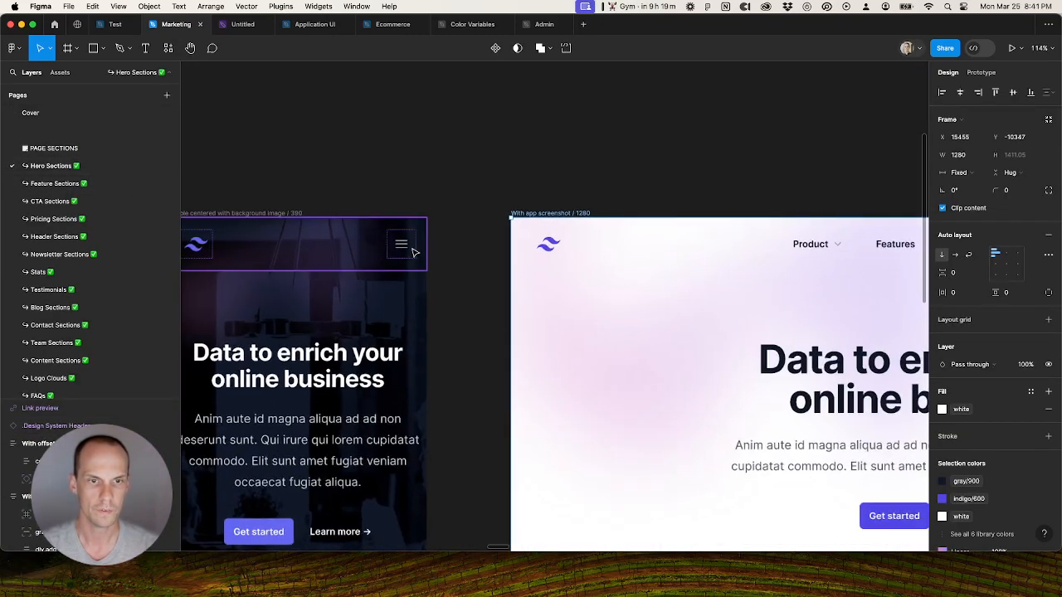
pyautogui.click(569, 256)
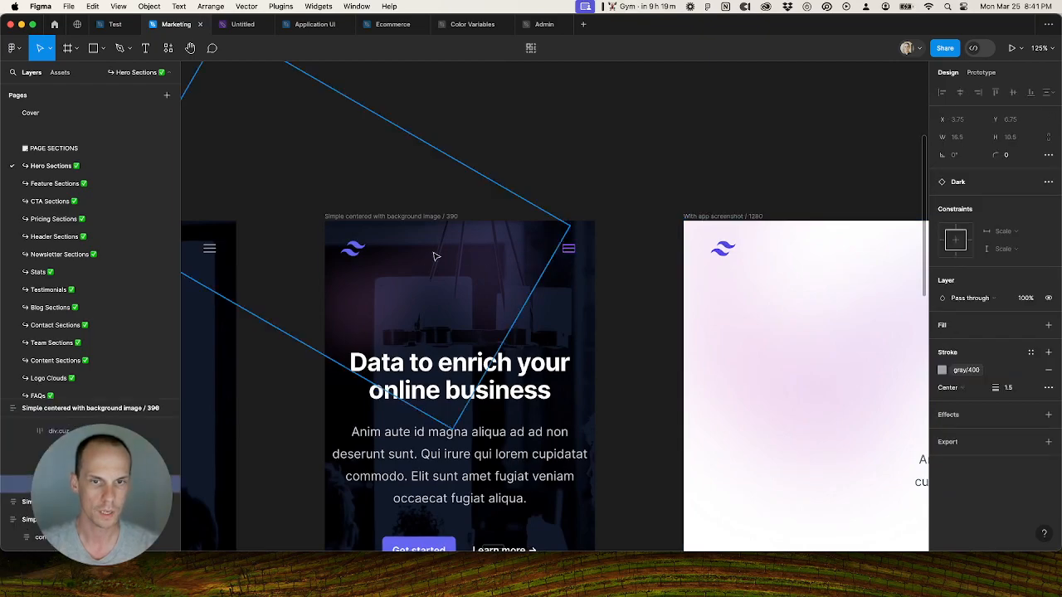
pyautogui.click(353, 249)
pyautogui.doubleClick(353, 257)
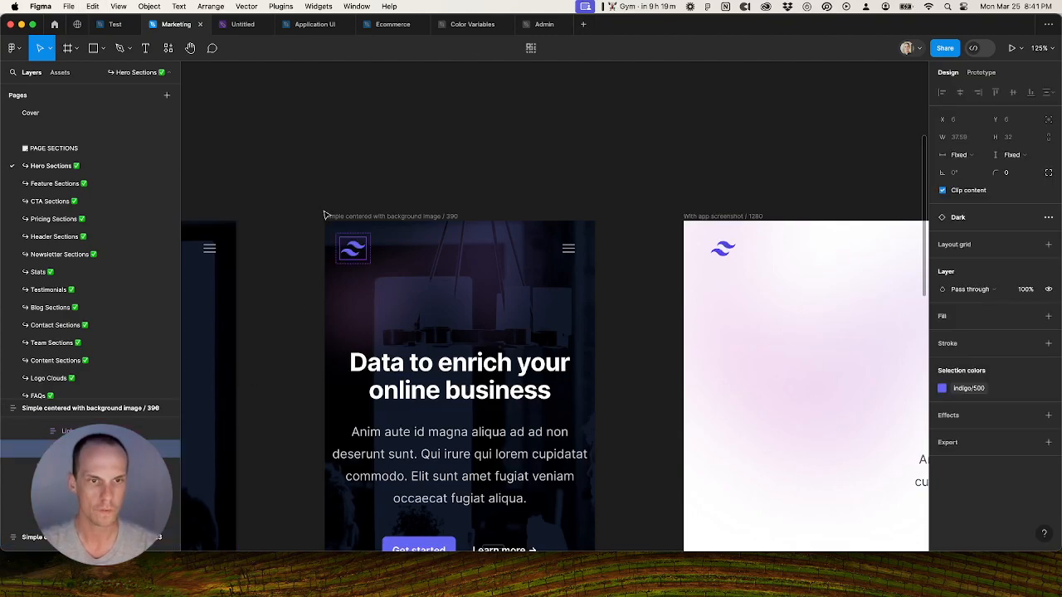
# Step: Back in the Application UI file, paste the logo into the empty logo frame of the "Simple dark with menu button on left / 1280" navbar
pyautogui.click(315, 24)
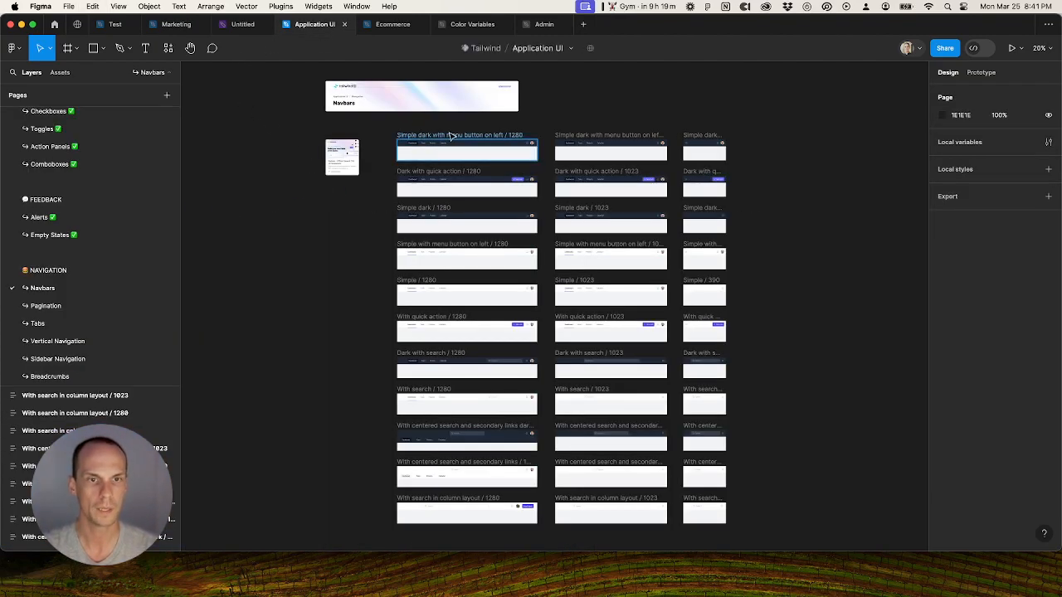
pyautogui.scroll(10, 404, 143)
pyautogui.click(392, 161)
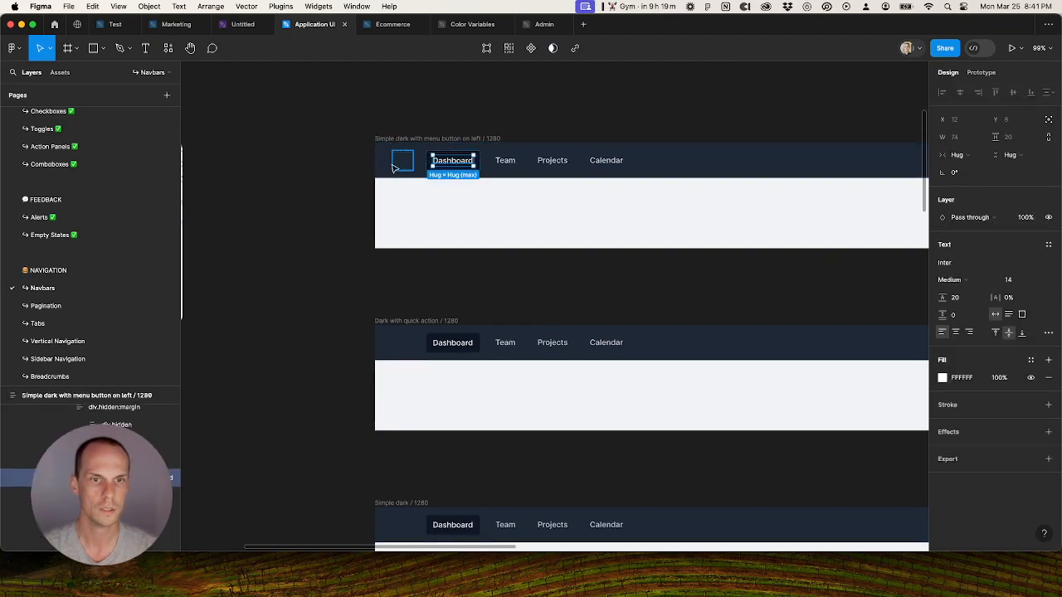
pyautogui.scroll(5, 399, 163)
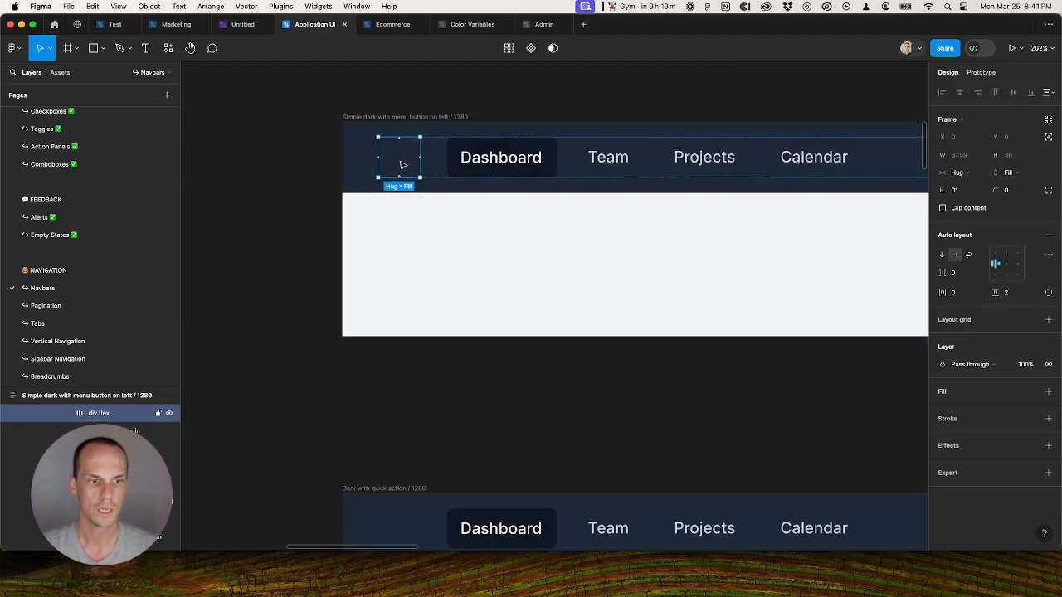
pyautogui.click(401, 164)
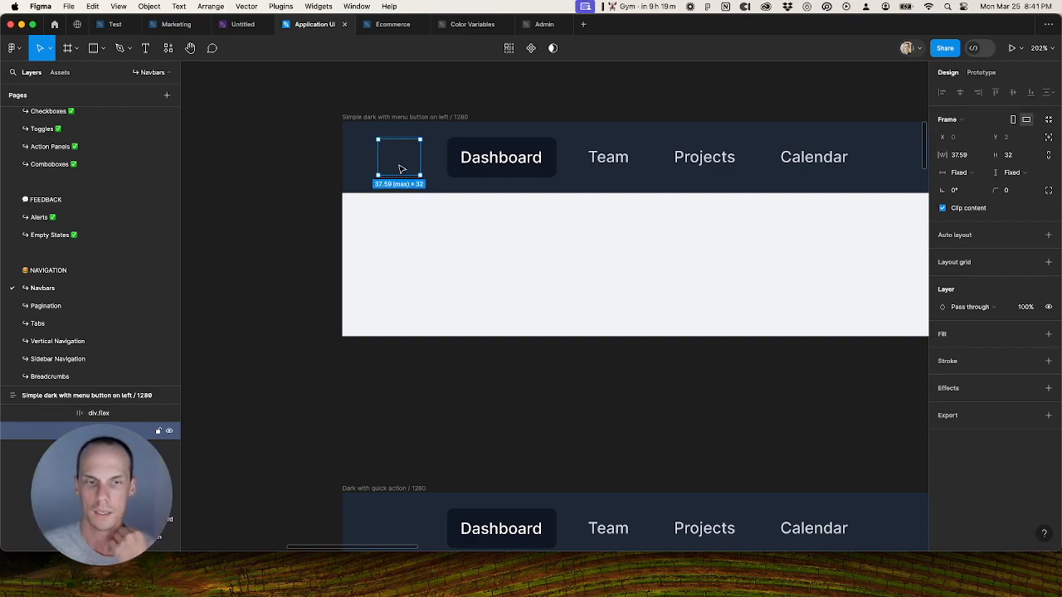
pyautogui.press('super+v')
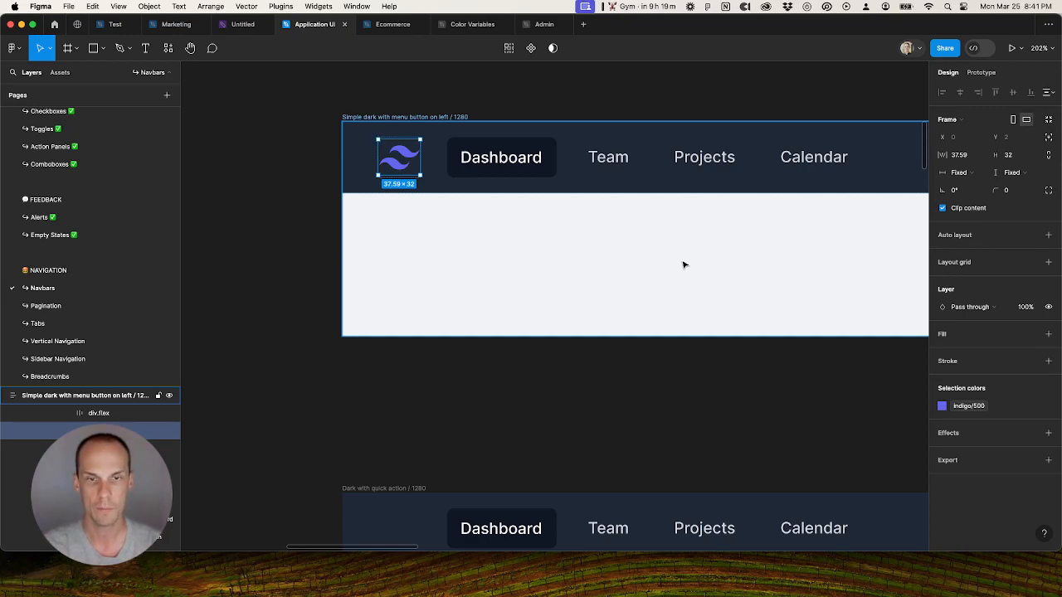
pyautogui.scroll(-5, 434, 201)
pyautogui.click(434, 201)
pyautogui.moveTo(507, 255); pyautogui.dragTo(428, 89)
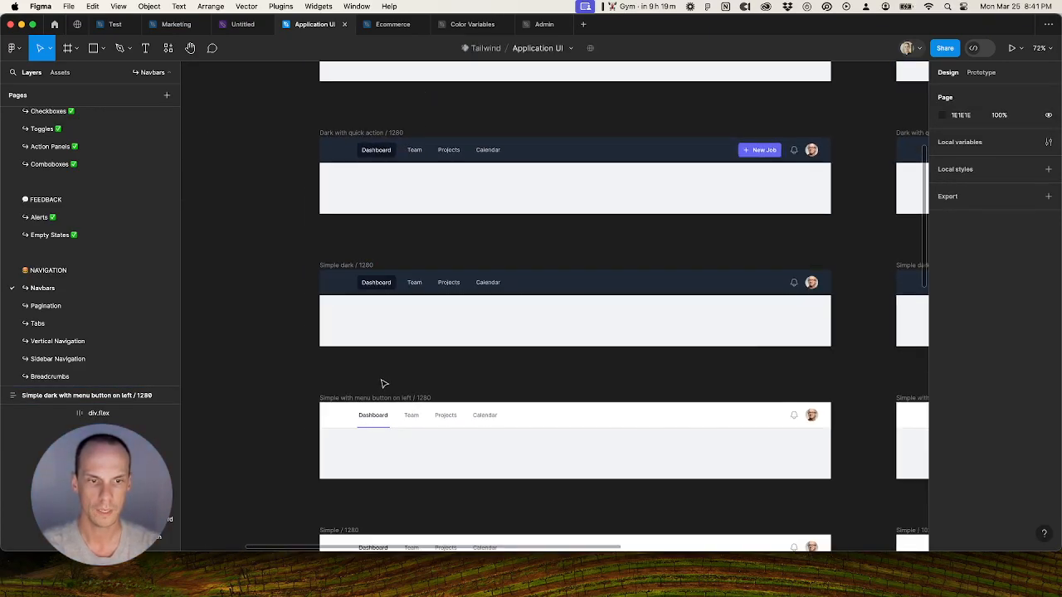
# Step: Fill the empty logo frame of the "Simple with menu button on left / 1280" navbar with the copied logo and recolor it indigo/600
pyautogui.keyDown('super'); pyautogui.click(359, 422); pyautogui.keyUp('super')
pyautogui.click(341, 422)
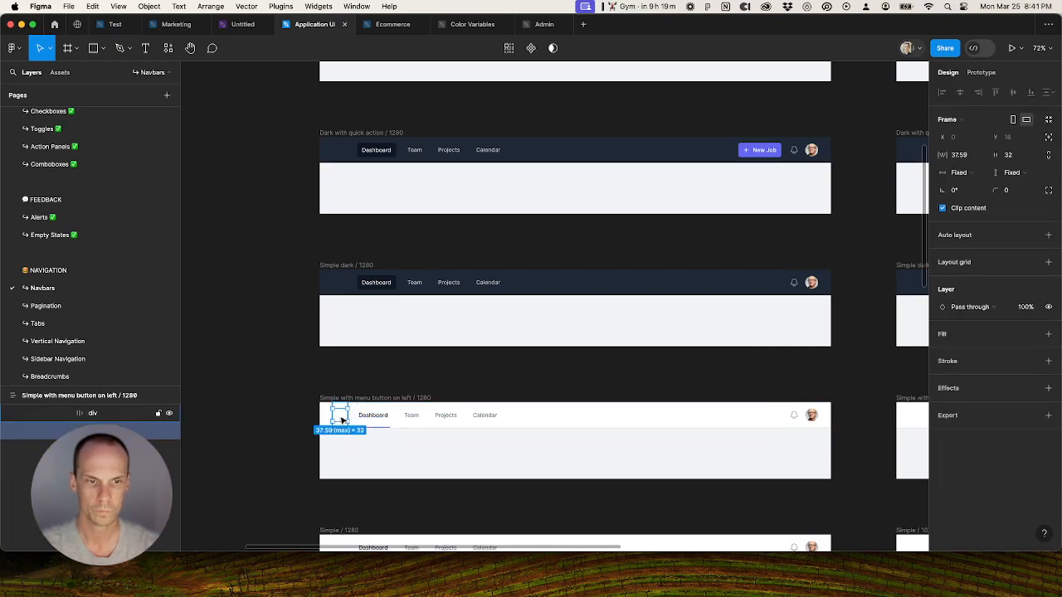
pyautogui.press('super+shift+r')
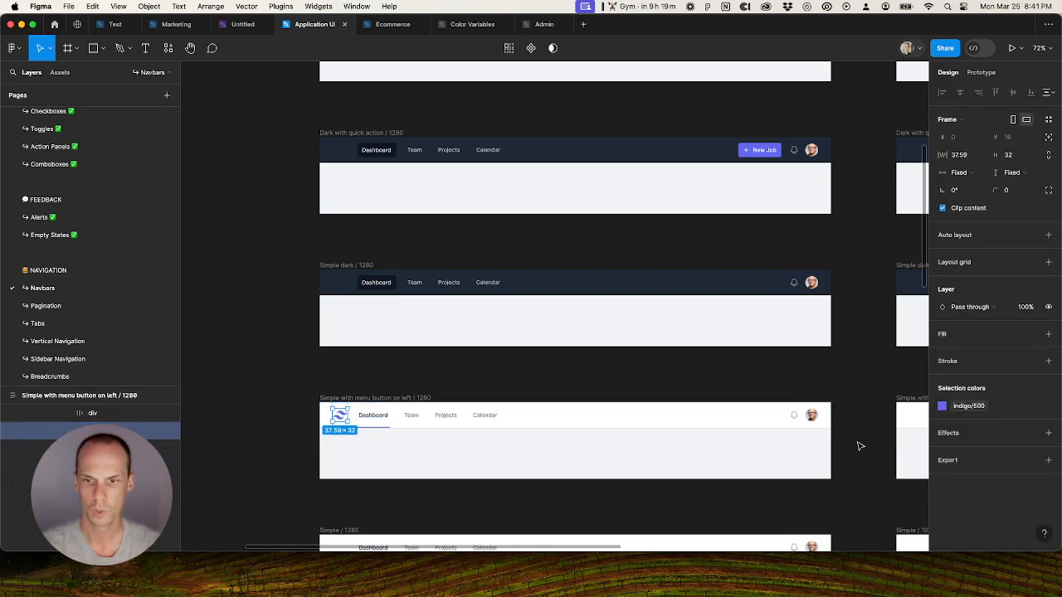
pyautogui.click(960, 409)
pyautogui.click(845, 490)
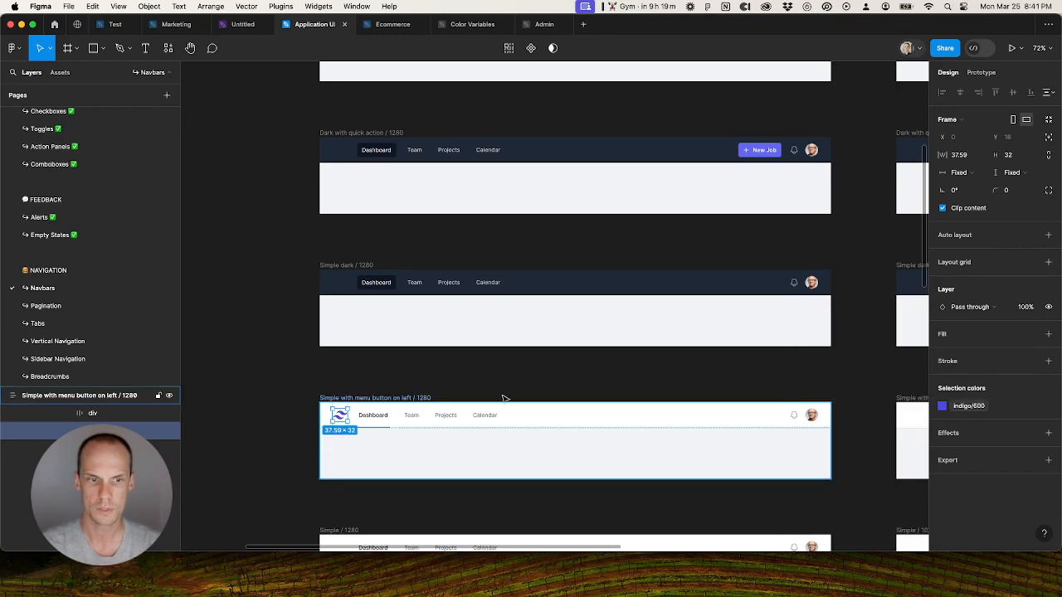
pyautogui.click(498, 372)
# Step: Replace the empty logo frames in the "Simple dark with menu button on left" navbars at 1023 and 390 with the copied indigo/500 logo
pyautogui.scroll(3, 496, 369)
pyautogui.scroll(-10, 462, 349)
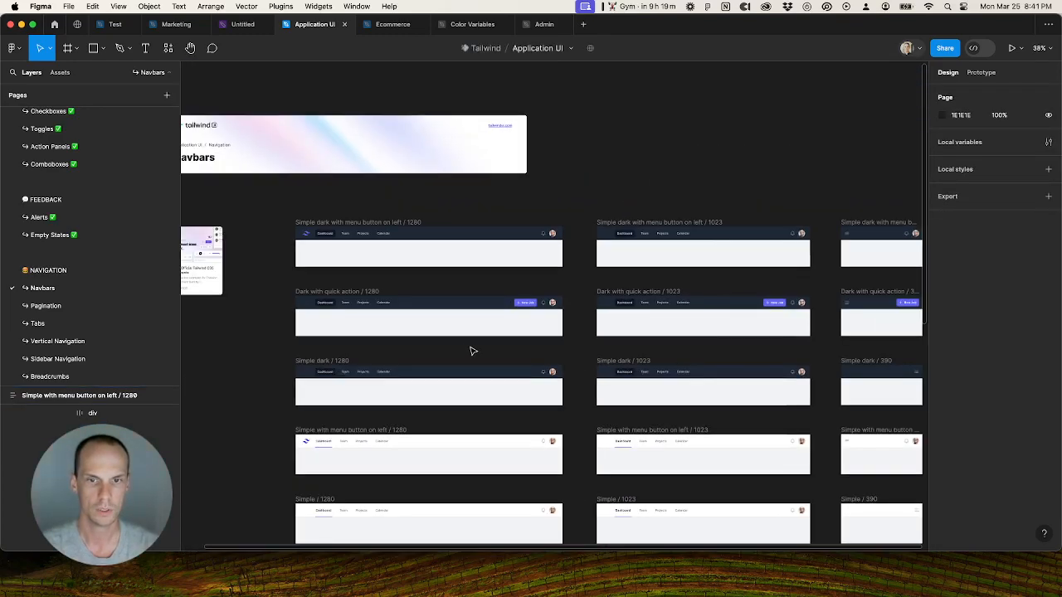
pyautogui.keyDown('super'); pyautogui.click(518, 240); pyautogui.keyUp('super')
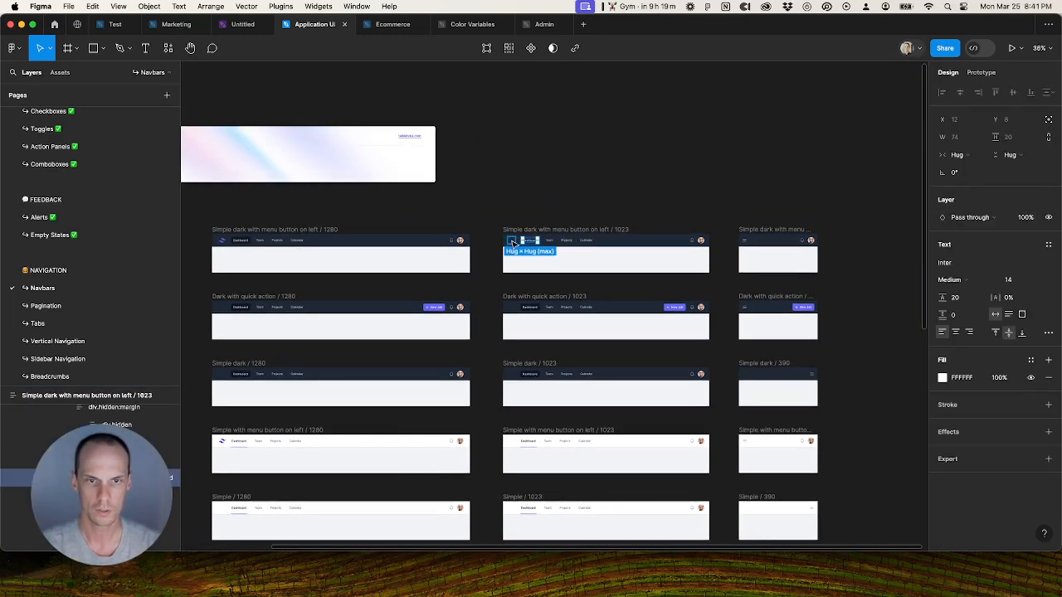
pyautogui.keyDown('super'); pyautogui.click(512, 241); pyautogui.keyUp('super')
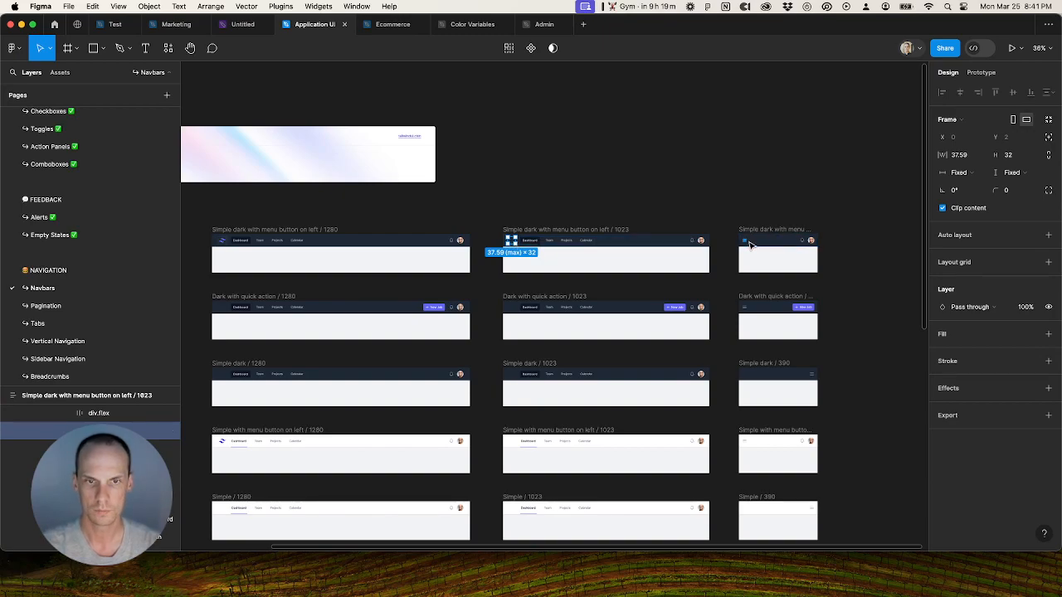
pyautogui.scroll(3, 763, 243)
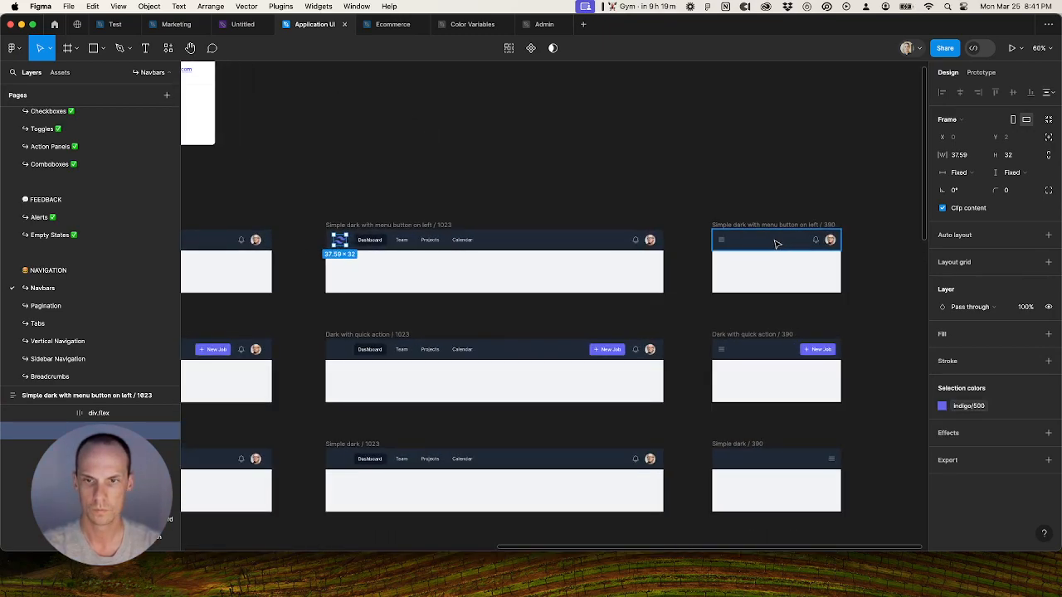
pyautogui.click(775, 242)
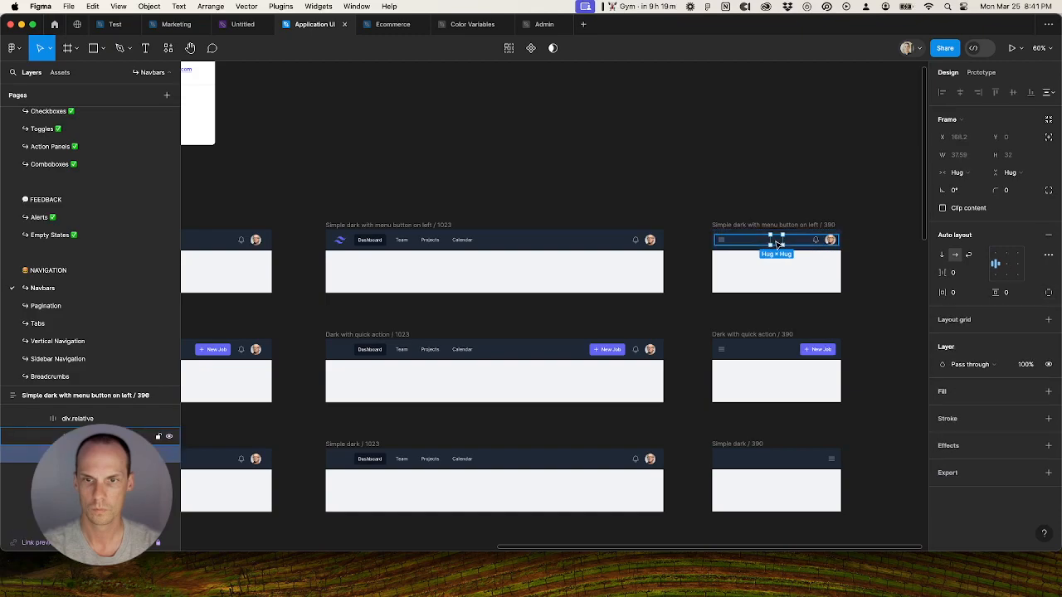
pyautogui.doubleClick(777, 242)
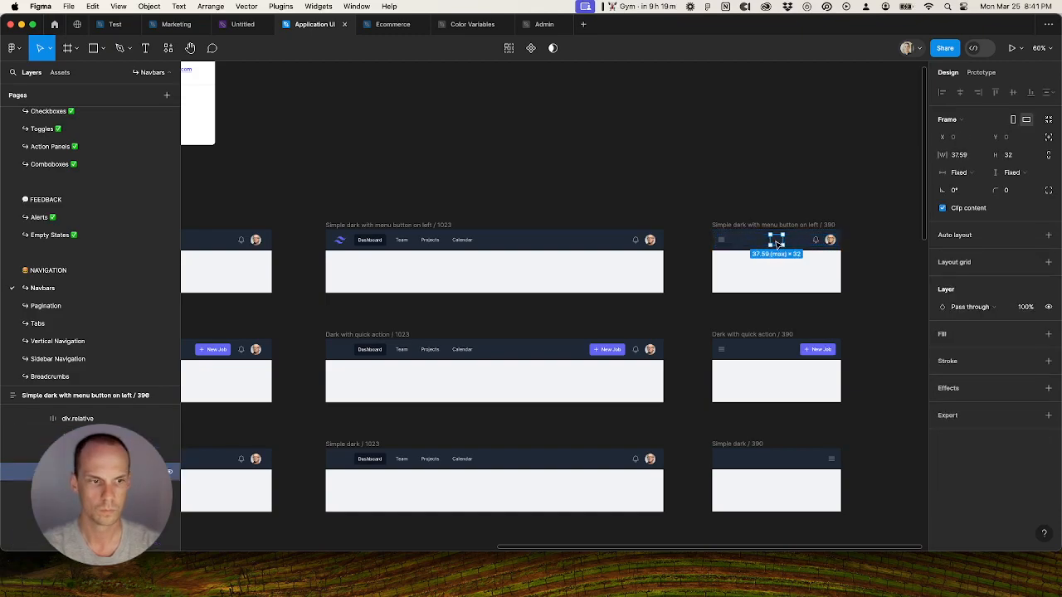
# Step: Replace the empty logo frame beside the menu icon of the "Dark with quick action / 390" navbar with the copied logo
pyautogui.click(793, 355)
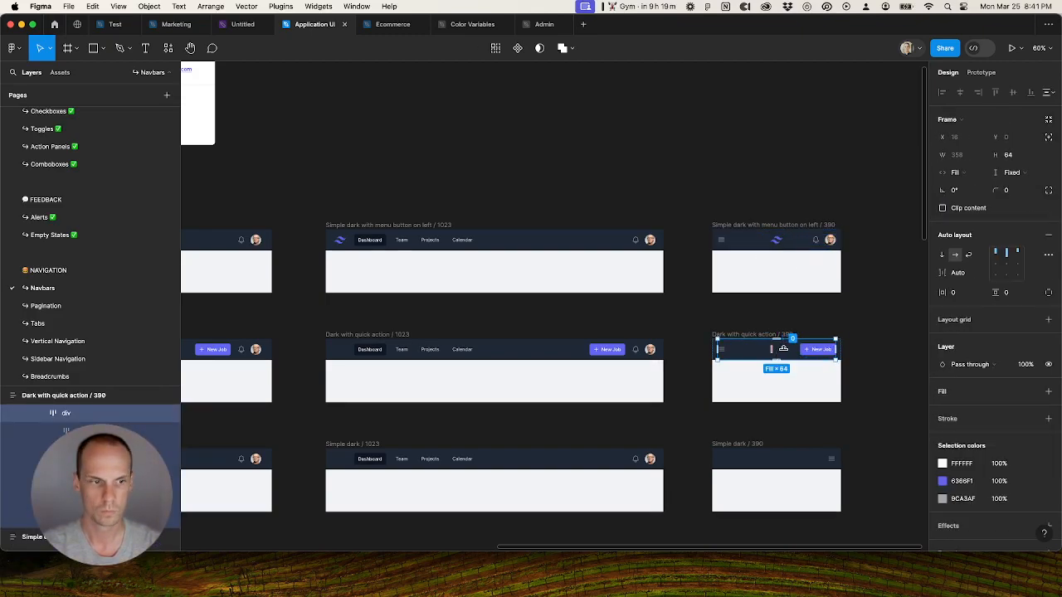
pyautogui.click(737, 352)
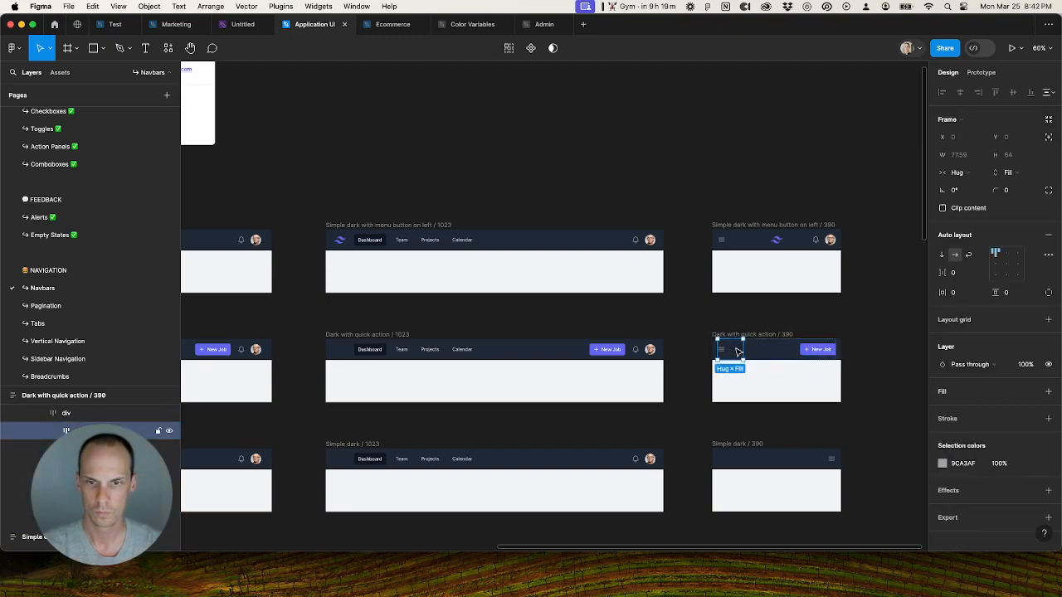
pyautogui.scroll(3, 740, 352)
pyautogui.doubleClick(741, 352)
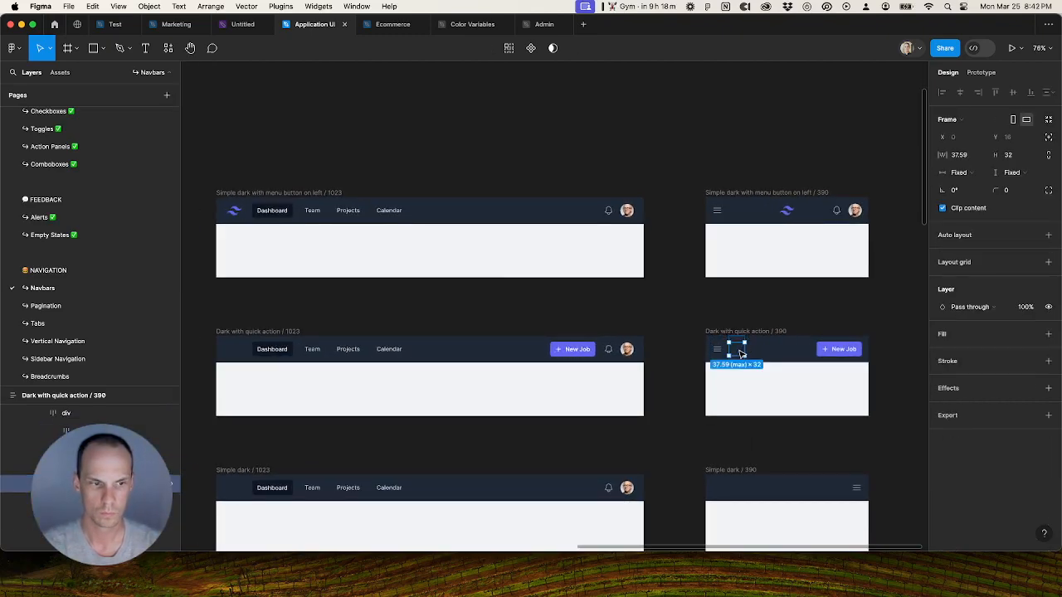
pyautogui.press('super+v')
# Step: Replace the empty logo frame of the "Dark with quick action / 1023" navbar with the copied logo
pyautogui.moveTo(503, 310); pyautogui.dragTo(609, 250)
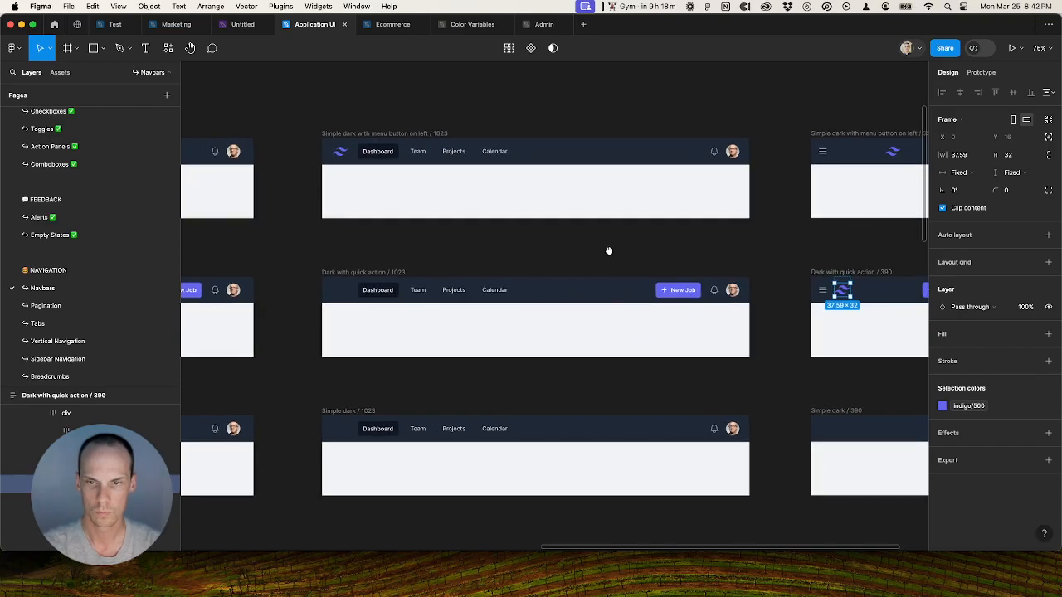
pyautogui.moveTo(865, 300); pyautogui.dragTo(760, 310)
pyautogui.moveTo(669, 369); pyautogui.dragTo(811, 356)
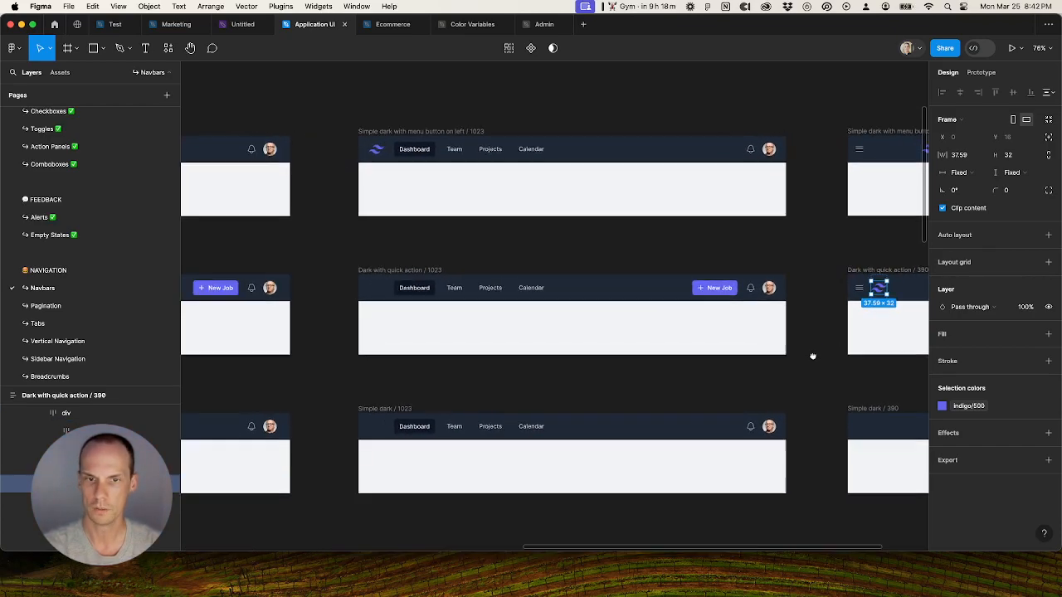
pyautogui.click(407, 291)
pyautogui.click(375, 291)
# Step: Replace the empty logo frame of the "Dark with quick action / 1280" navbar with the copied logo
pyautogui.hscroll(-10, 340, 330)
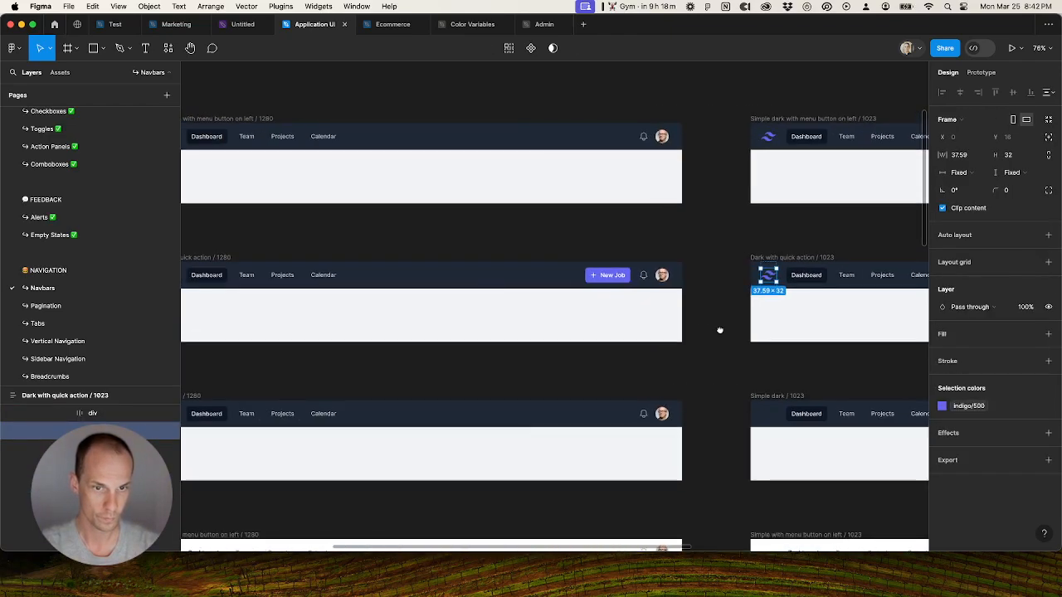
pyautogui.keyDown('super'); pyautogui.click(333, 278); pyautogui.keyUp('super')
pyautogui.click(275, 278)
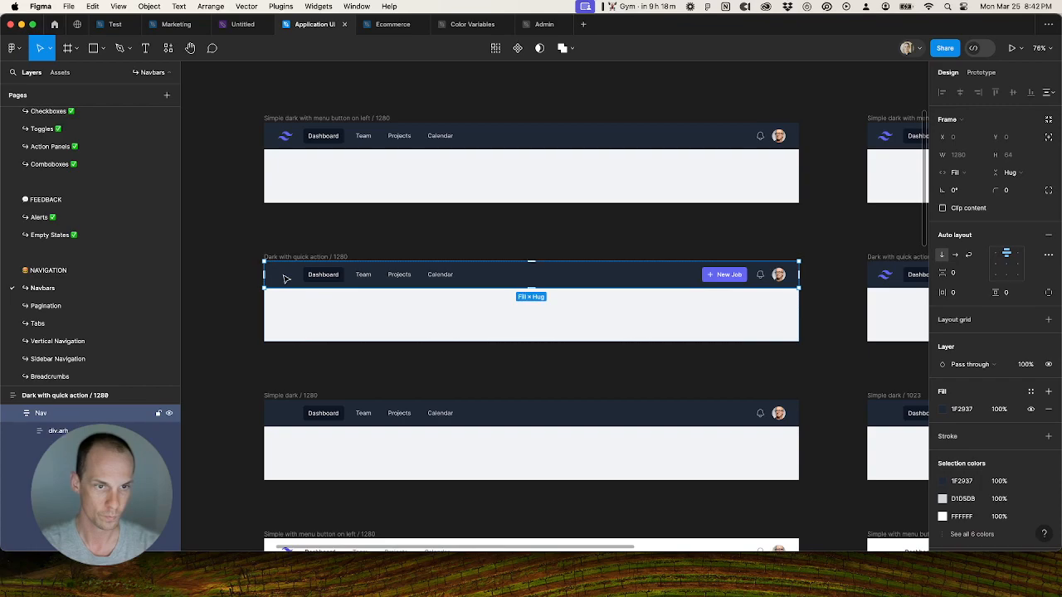
pyautogui.keyDown('super'); pyautogui.click(314, 278); pyautogui.keyUp('super')
pyautogui.keyDown('super'); pyautogui.click(285, 280); pyautogui.keyUp('super')
pyautogui.press('super+v')
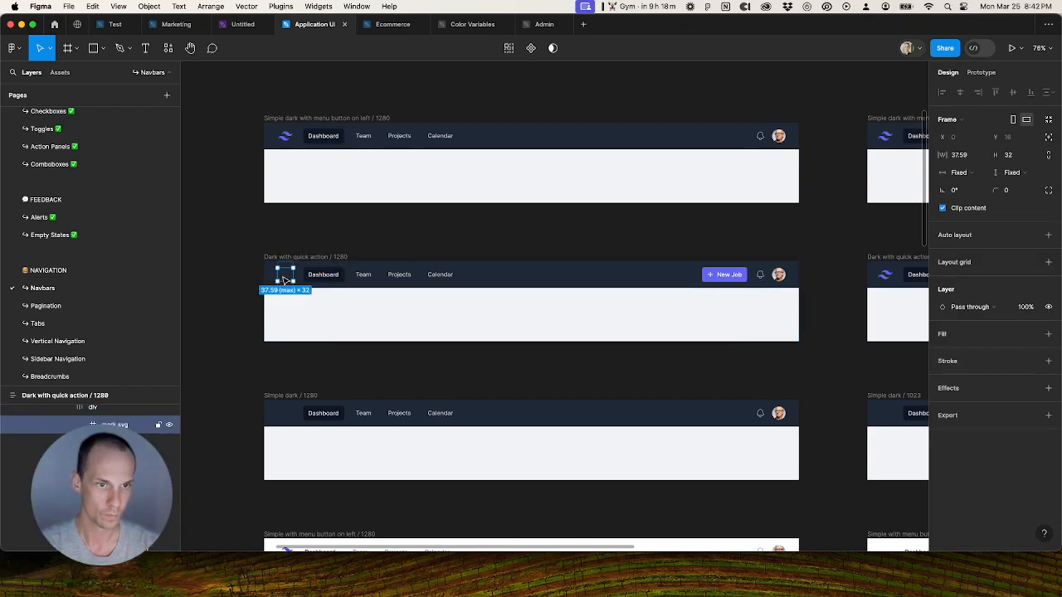
# Step: Replace the empty logo frames of the "Simple dark / 1280" and "Simple dark / 1023" navbars with the copied logo
pyautogui.scroll(-3, 311, 351)
pyautogui.keyDown('super'); pyautogui.click(297, 326); pyautogui.keyUp('super')
pyautogui.click(235, 344)
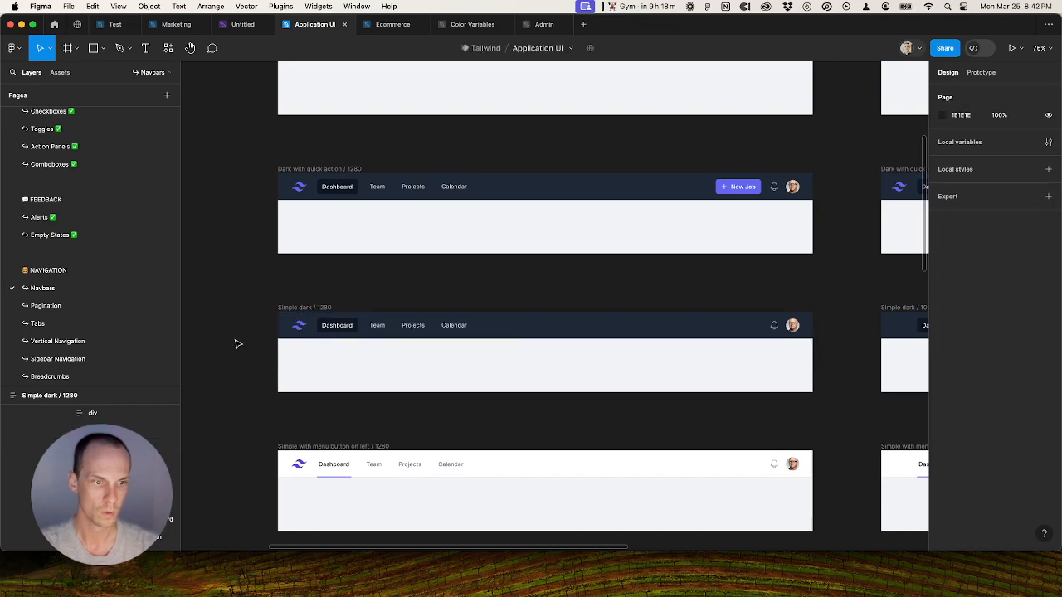
pyautogui.hscroll(8, 479, 301)
pyautogui.keyDown('super'); pyautogui.click(609, 323); pyautogui.keyUp('super')
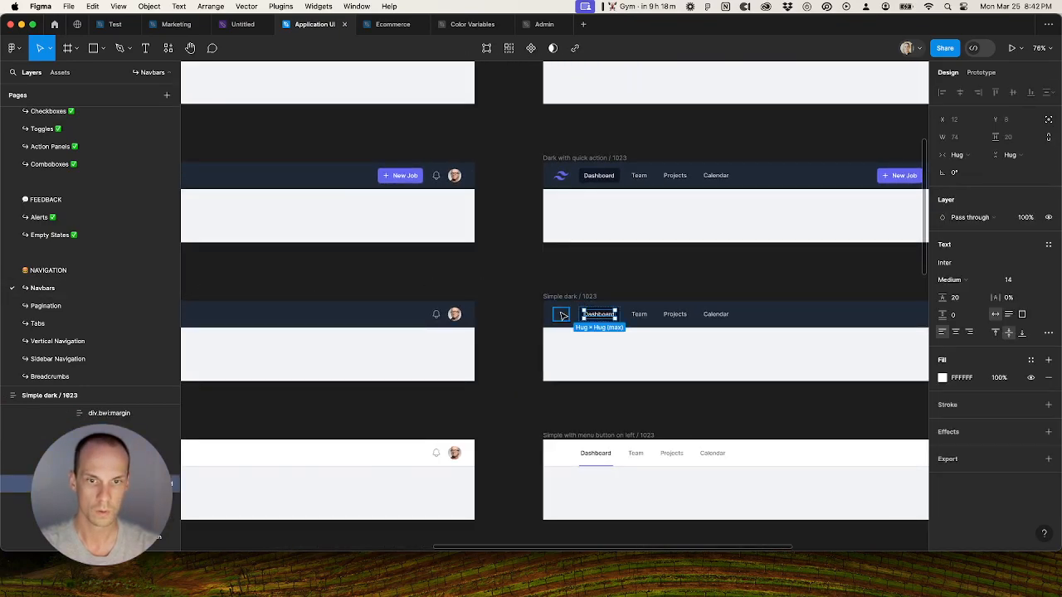
pyautogui.keyDown('super'); pyautogui.click(564, 317); pyautogui.keyUp('super')
pyautogui.press('super+v')
pyautogui.click(624, 277)
# Step: Replace the empty logo frame of the "Simple dark / 390" navbar with the copied logo
pyautogui.moveTo(739, 266); pyautogui.dragTo(265, 267)
pyautogui.keyDown('super'); pyautogui.click(710, 316); pyautogui.keyUp('super')
pyautogui.keyDown('super'); pyautogui.click(570, 320); pyautogui.keyUp('super')
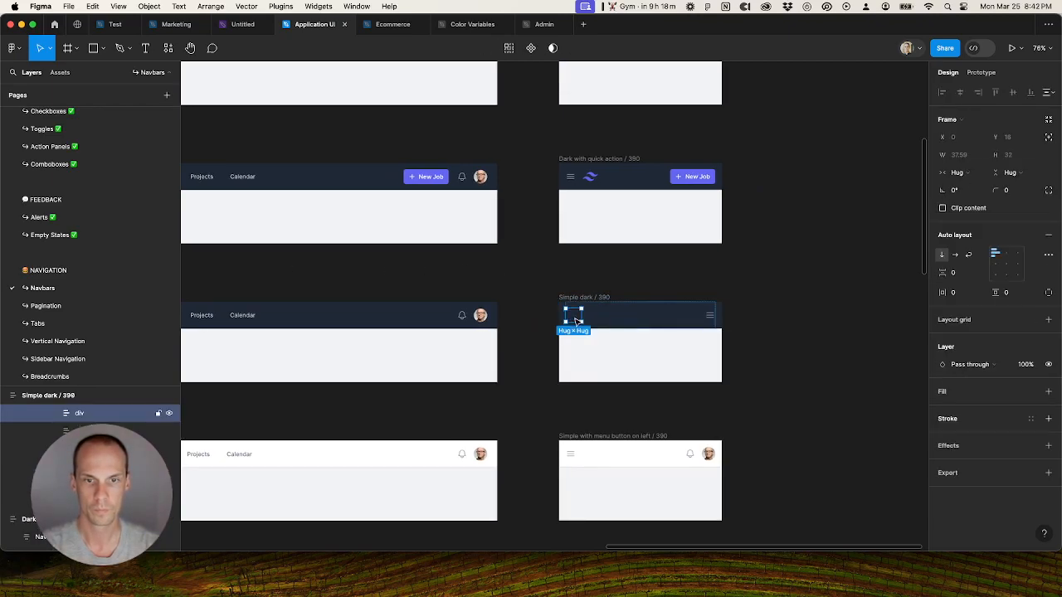
pyautogui.press('super+v')
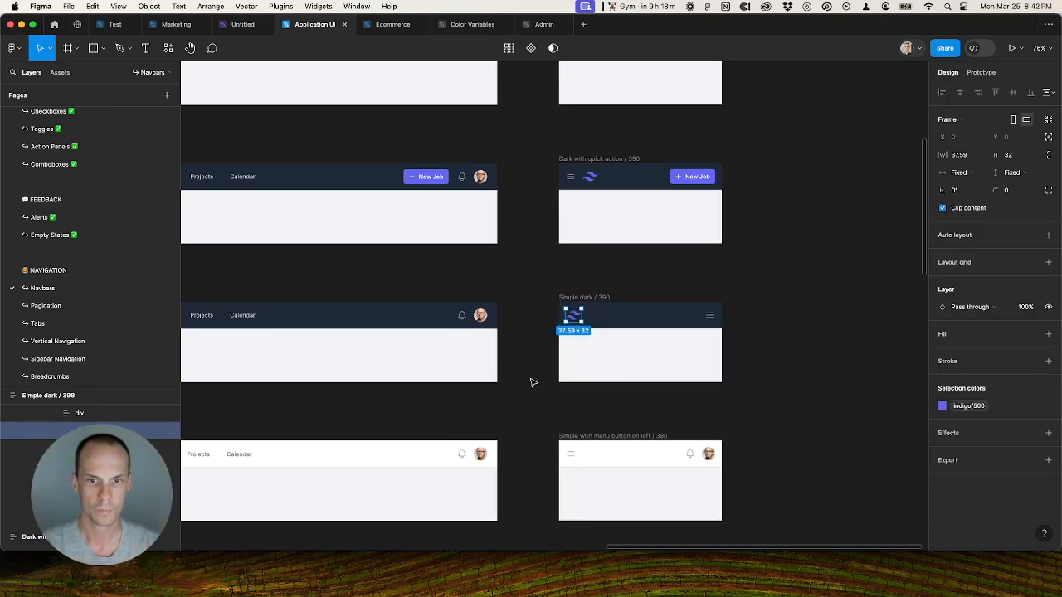
# Step: Fill the centered empty logo frame of the "Simple with menu button on left / 390" navbar with the logo and recolor it indigo/600
pyautogui.scroll(-3, 547, 348)
pyautogui.hscroll(-1, 548, 348)
pyautogui.keyDown('super'); pyautogui.click(624, 347); pyautogui.keyUp('super')
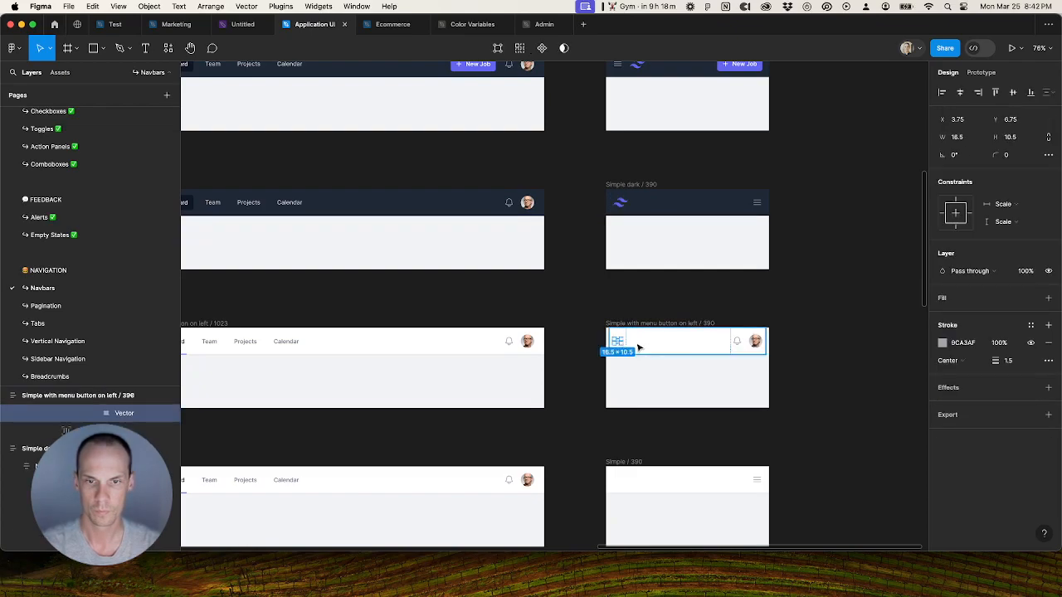
pyautogui.click(697, 344)
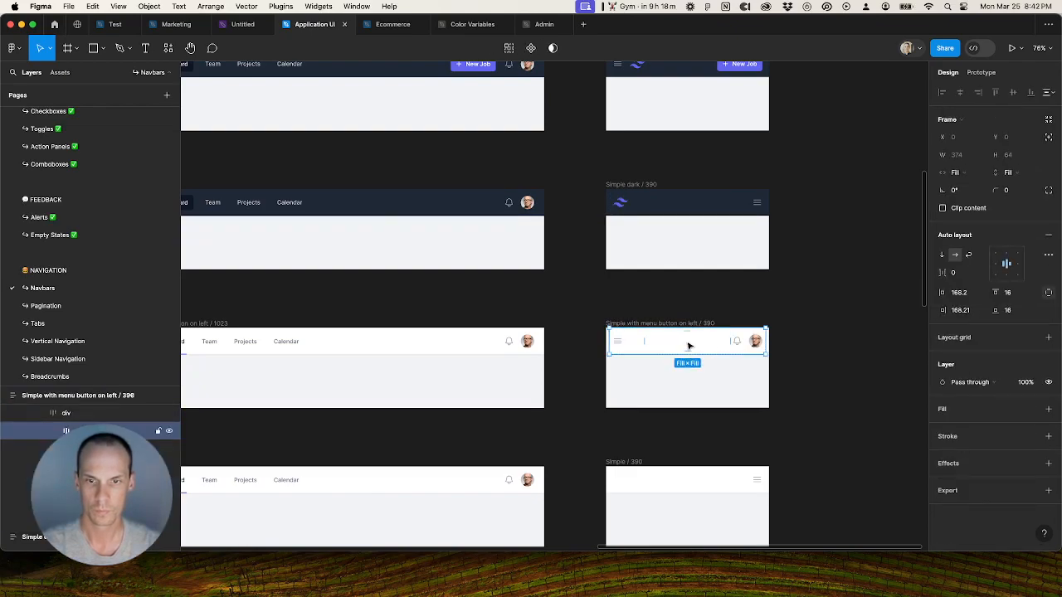
pyautogui.doubleClick(688, 346)
pyautogui.press('super+v')
pyautogui.click(971, 406)
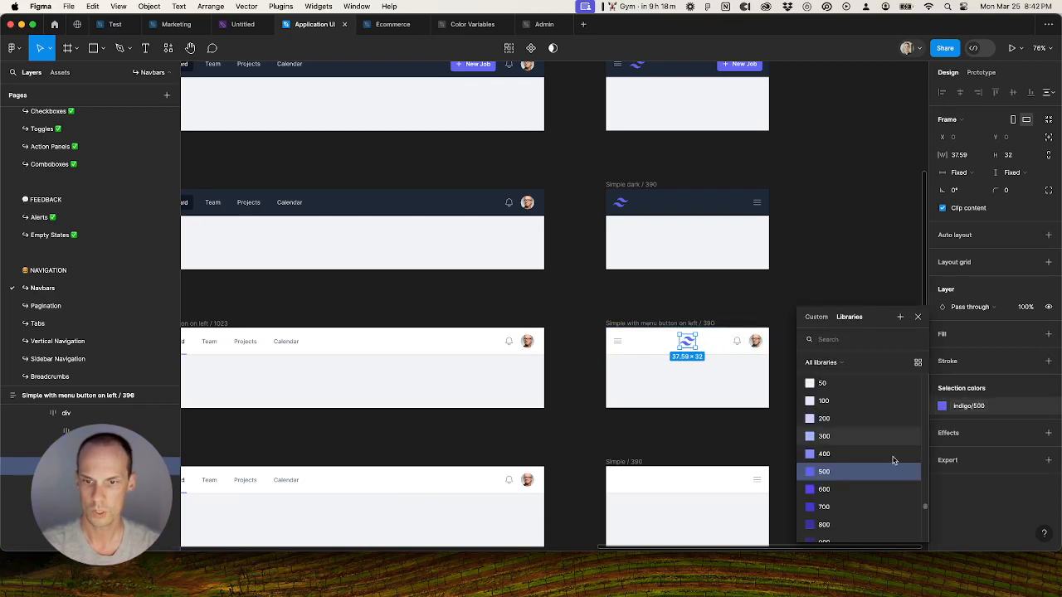
pyautogui.click(855, 486)
# Step: Replace the empty logo frame of the "Simple with menu button on left / 1023" navbar with the indigo/600 logo
pyautogui.hscroll(5, 843, 428)
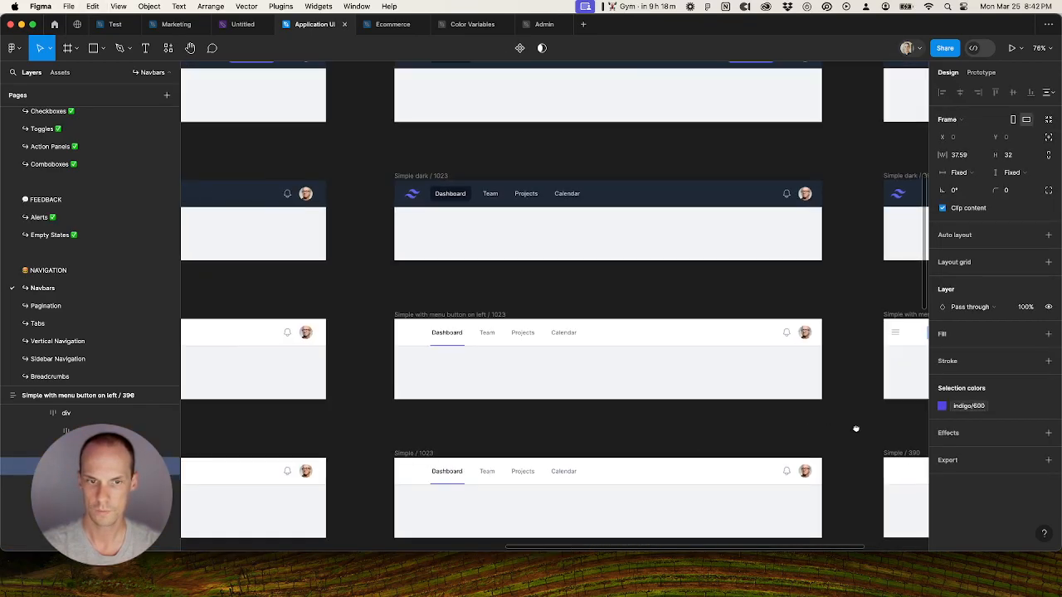
pyautogui.hscroll(-2, 844, 428)
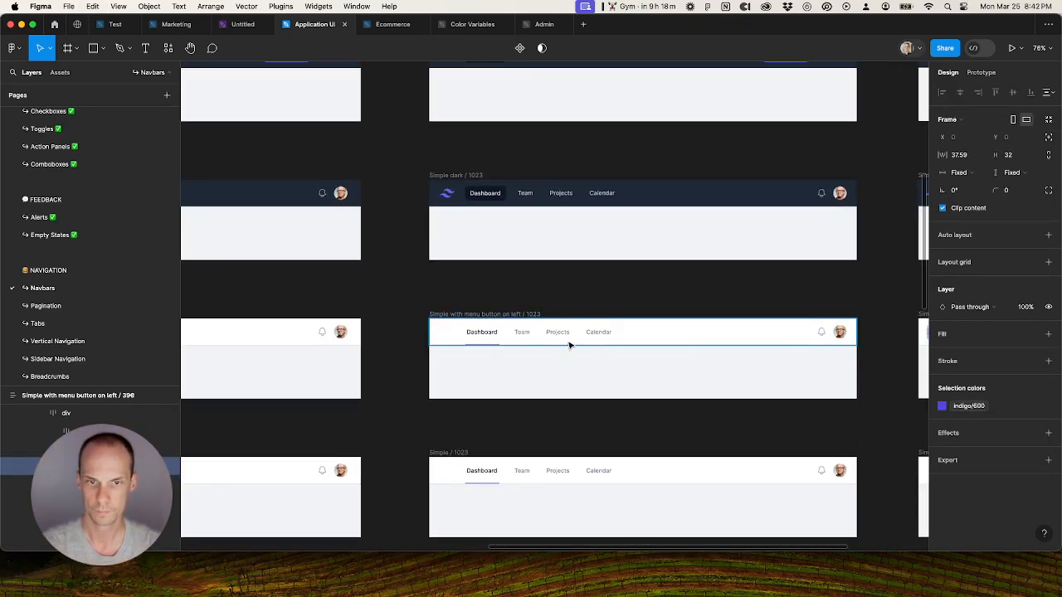
pyautogui.click(449, 337)
pyautogui.press('super+v')
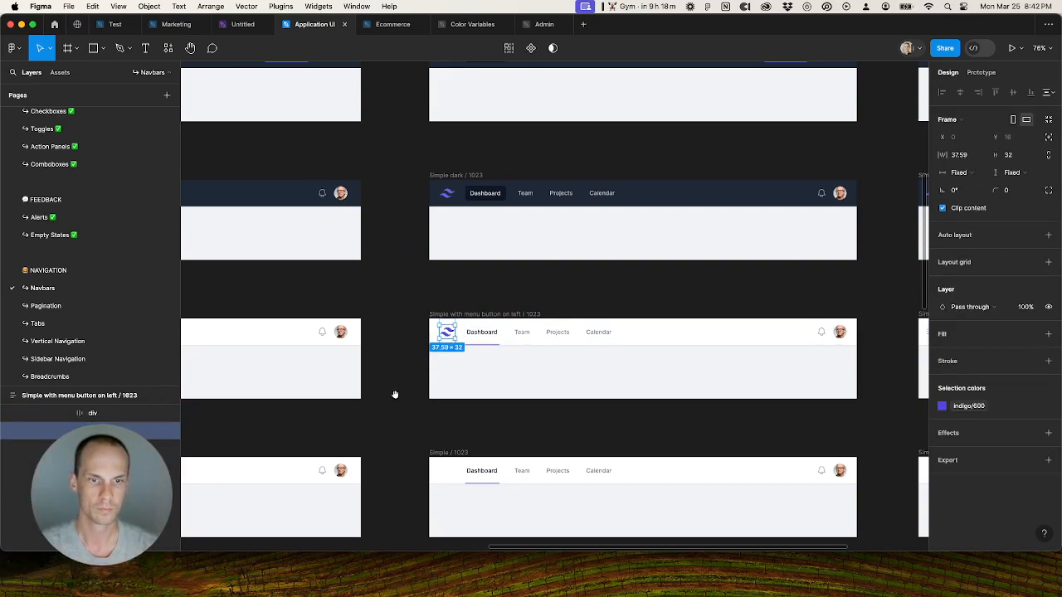
# Step: Replace the empty logo frame of the "Simple / 1280" navbar with the indigo/600 logo
pyautogui.hscroll(5, 575, 367)
pyautogui.scroll(-1, 445, 371)
pyautogui.scroll(-2, 444, 371)
pyautogui.hscroll(2, 444, 371)
pyautogui.click(272, 329)
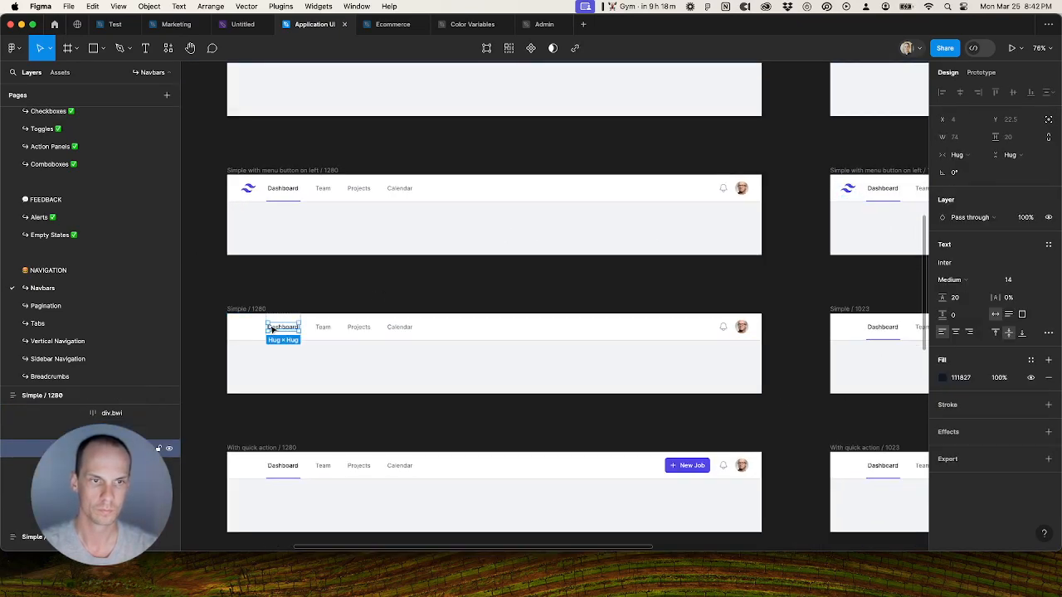
pyautogui.press('super+v')
pyautogui.doubleClick(249, 332)
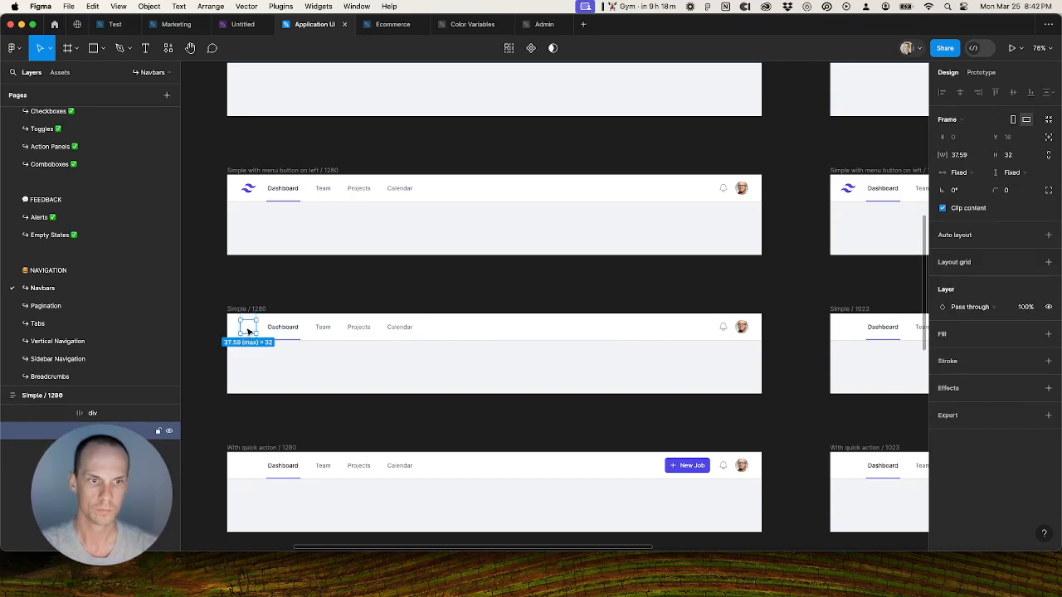
pyautogui.press('super+shift+r')
# Step: Replace the empty logo frames of the "Simple / 1023" and "Simple / 390" navbars with the indigo/600 logo
pyautogui.moveTo(699, 357); pyautogui.dragTo(120, 304)
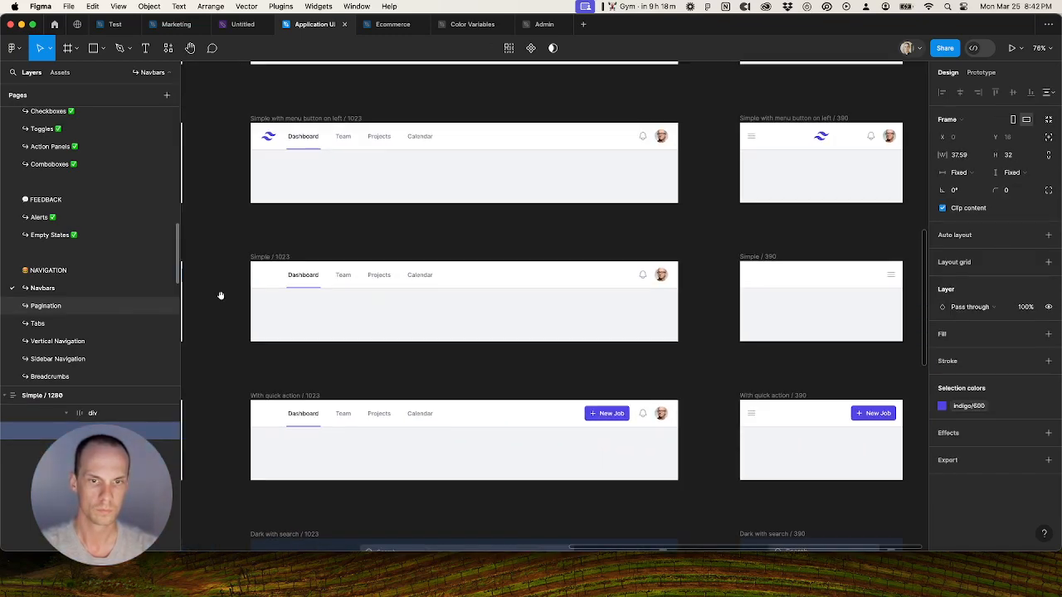
pyautogui.keyDown('super'); pyautogui.click(304, 276); pyautogui.keyUp('super')
pyautogui.click(262, 278)
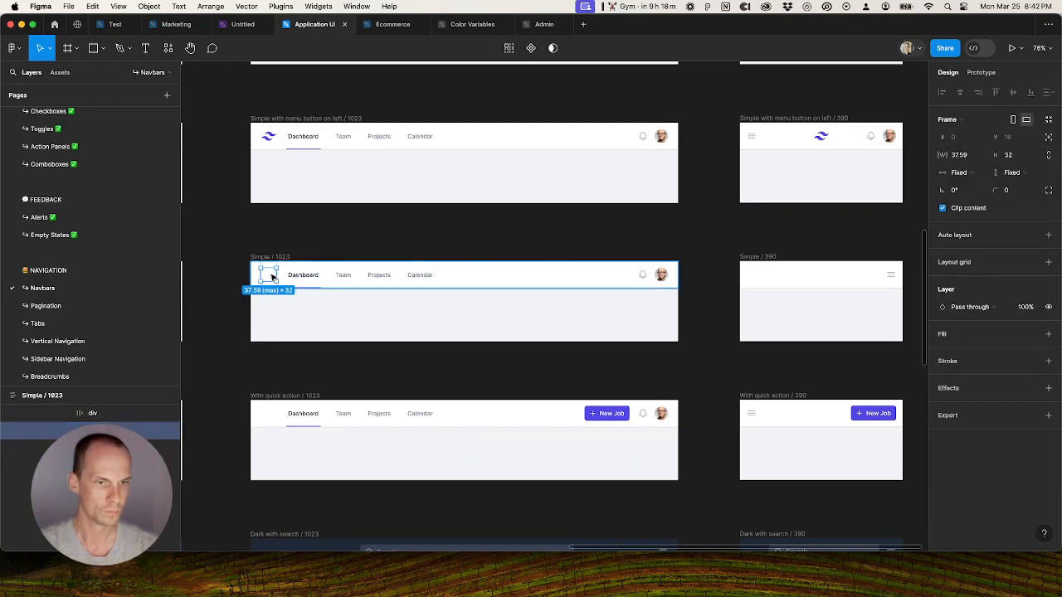
pyautogui.click(806, 279)
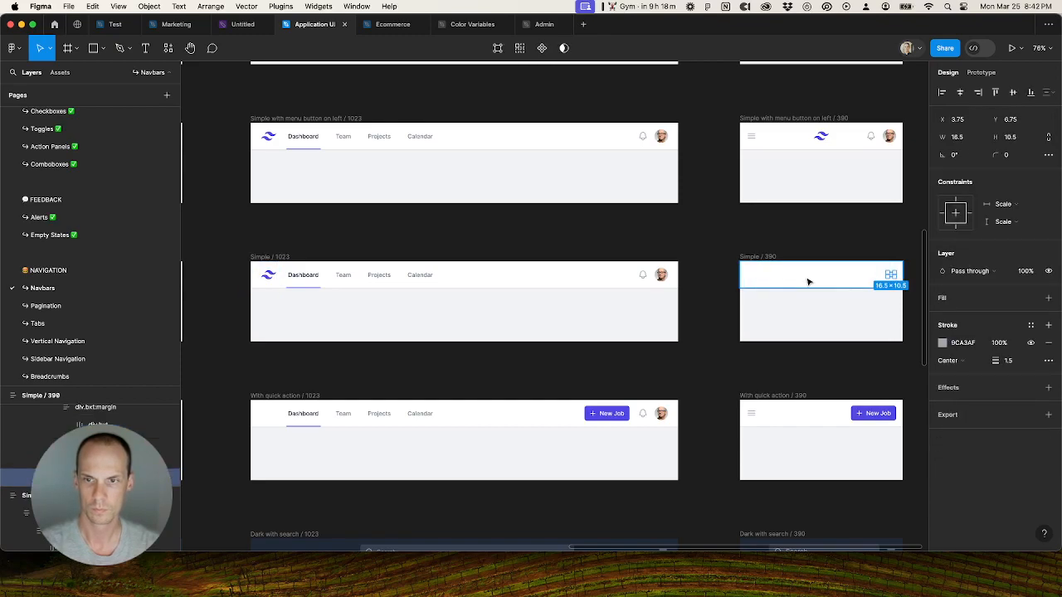
pyautogui.click(758, 278)
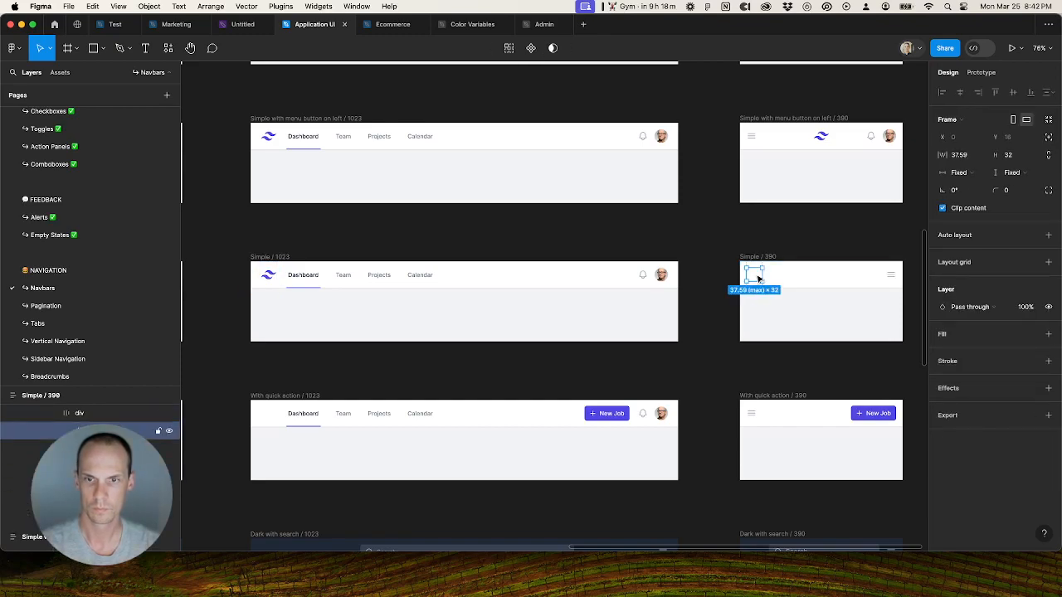
# Step: Replace the empty logo frame beside the menu icon of the "With quick action / 390" navbar with the indigo/600 logo
pyautogui.click(878, 414)
pyautogui.click(752, 416)
pyautogui.keyDown('super'); pyautogui.click(753, 417); pyautogui.keyUp('super')
pyautogui.doubleClick(772, 416)
pyautogui.press('super+shift+r')
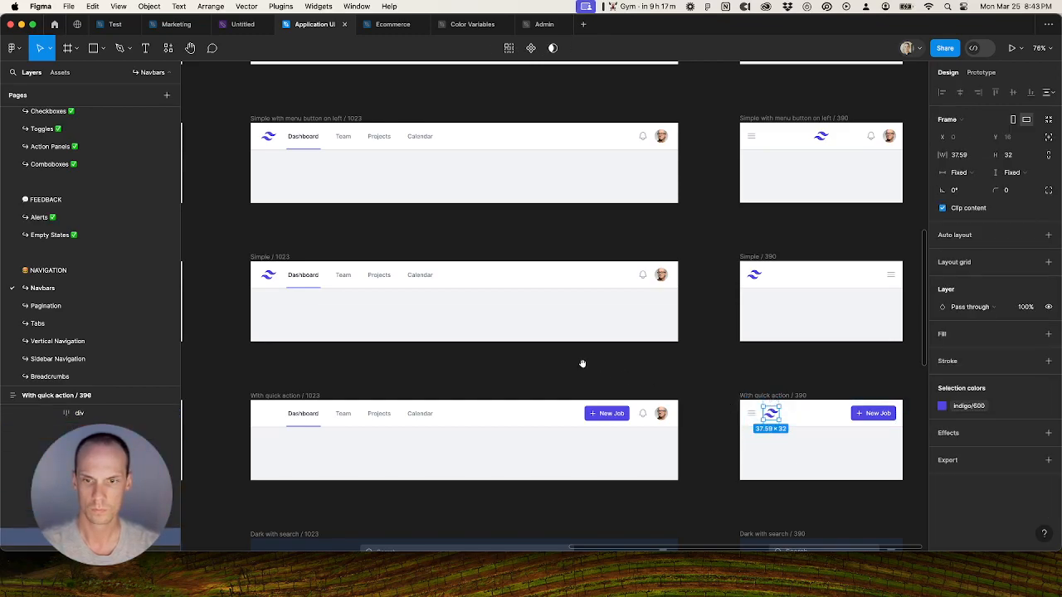
# Step: Replace the empty logo frame of the "With quick action / 1023" navbar with the indigo/600 logo
pyautogui.moveTo(506, 367); pyautogui.dragTo(729, 348)
pyautogui.keyDown('super'); pyautogui.click(529, 399); pyautogui.keyUp('super')
pyautogui.doubleClick(491, 400)
pyautogui.press('super+shift+r')
pyautogui.moveTo(461, 364); pyautogui.dragTo(620, 343)
pyautogui.hscroll(-4, 620, 344)
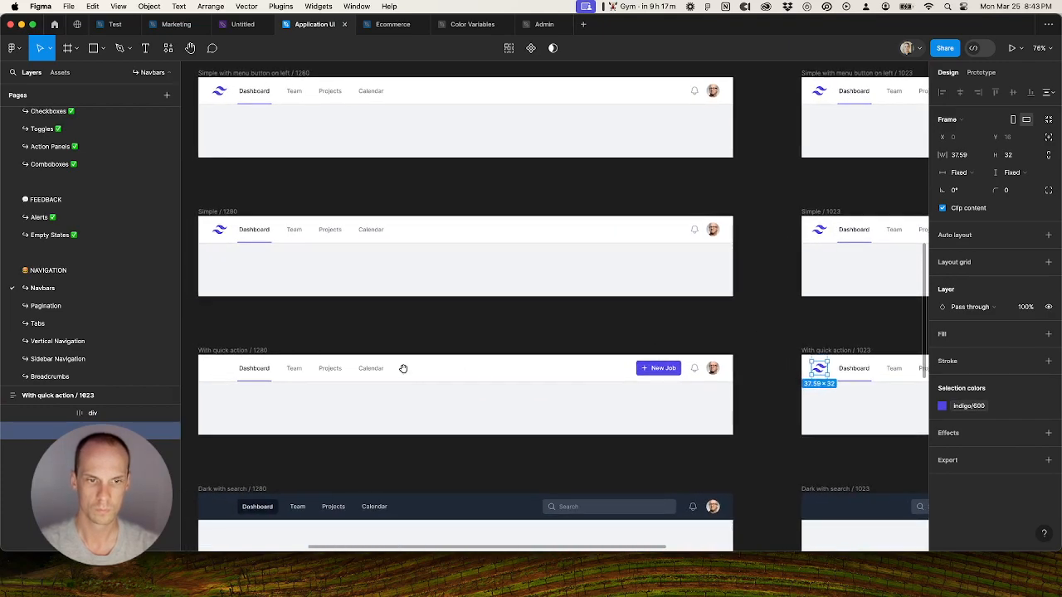
# Step: Replace the empty logo frame of the "With quick action / 1280" navbar with the indigo/600 logo
pyautogui.keyDown('super'); pyautogui.click(239, 368); pyautogui.keyUp('super')
pyautogui.doubleClick(221, 372)
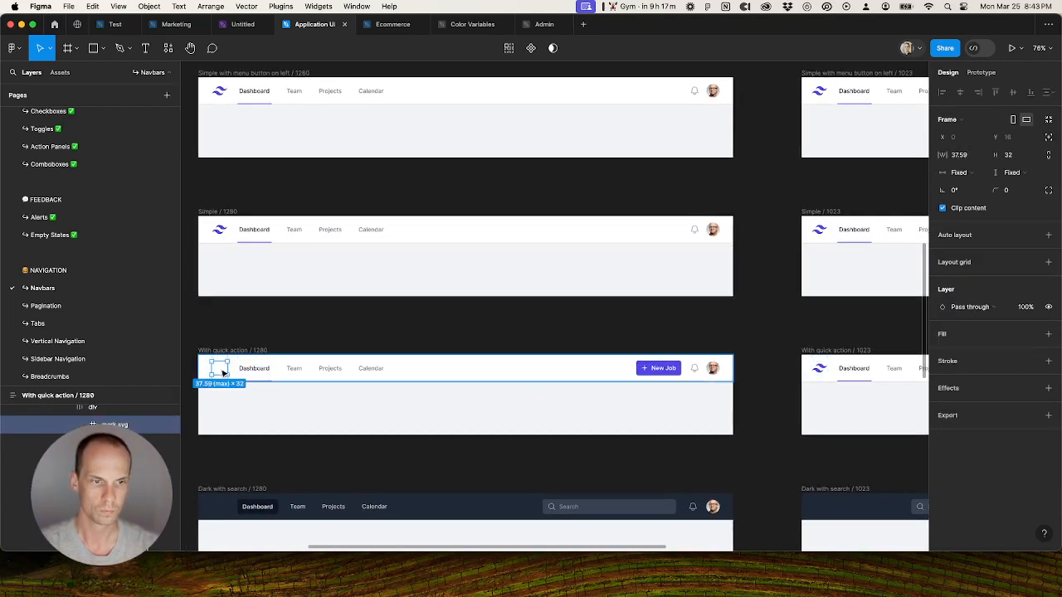
pyautogui.press('super+shift+r')
# Step: Replace the empty logo frame of the "Dark with search / 1280" navbar with the copied logo and recolour it indigo/500
pyautogui.moveTo(284, 475); pyautogui.dragTo(322, 328)
pyautogui.keyDown('super'); pyautogui.click(292, 363); pyautogui.keyUp('super')
pyautogui.doubleClick(260, 366)
pyautogui.press('super+shift+r')
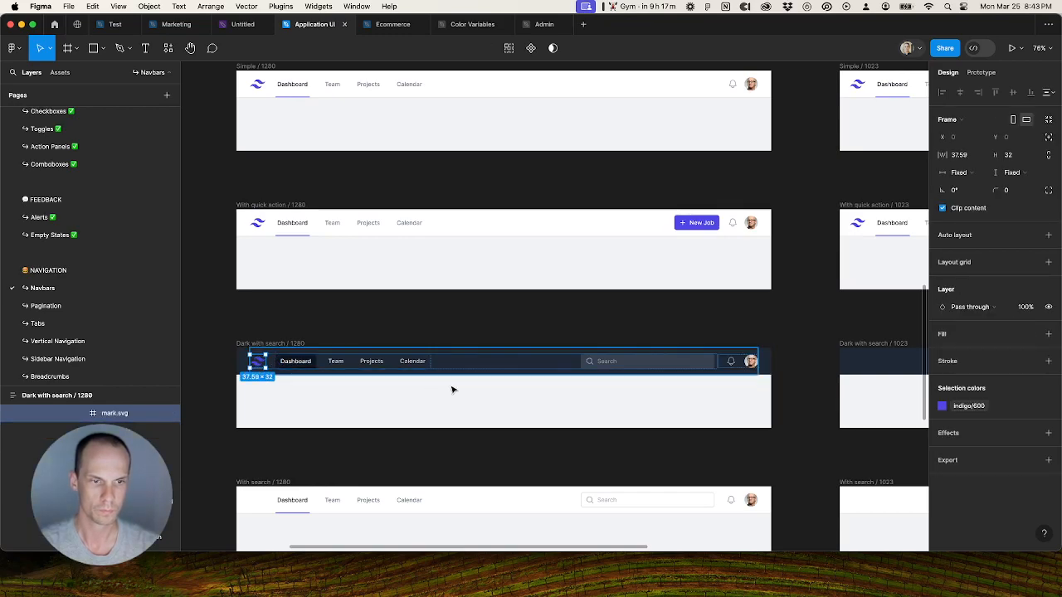
pyautogui.click(941, 406)
pyautogui.click(865, 460)
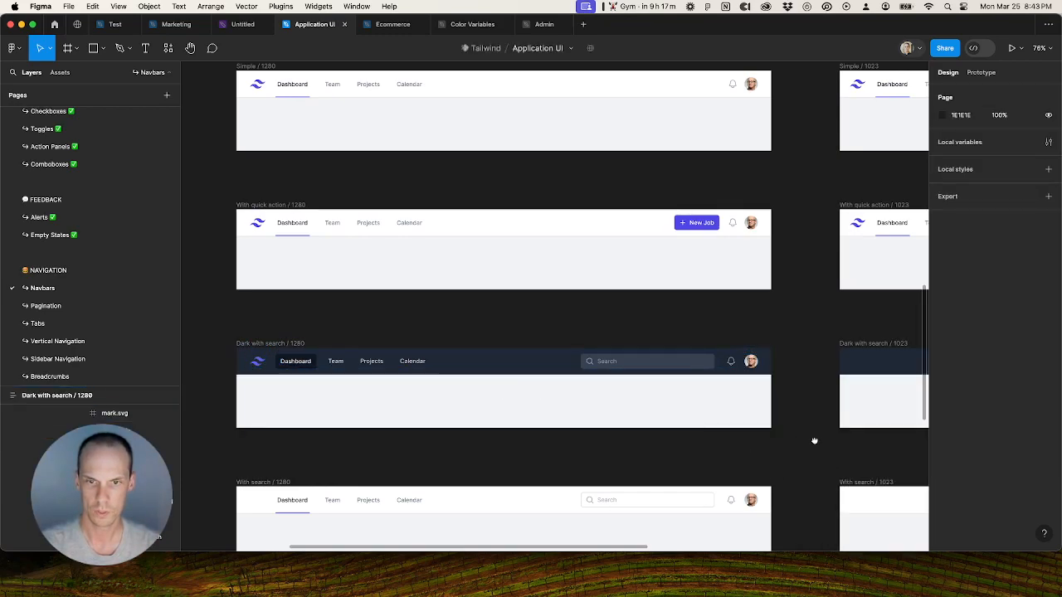
# Step: Replace the empty logo frame of the "Dark with search / 1023" navbar with the copied logo and recolour it indigo/500
pyautogui.moveTo(813, 438); pyautogui.dragTo(415, 420)
pyautogui.click(548, 353)
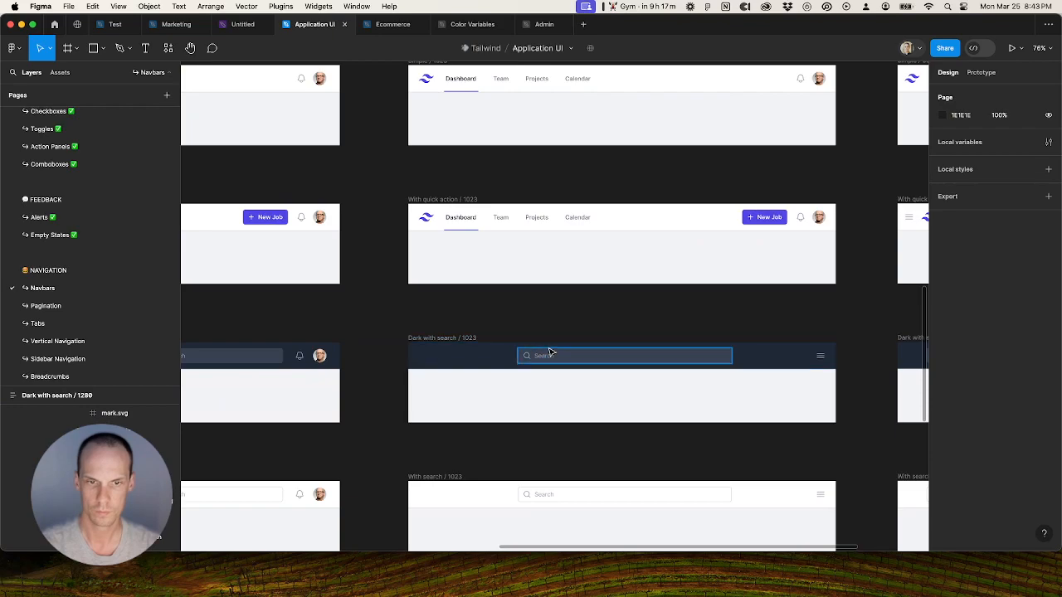
pyautogui.click(428, 363)
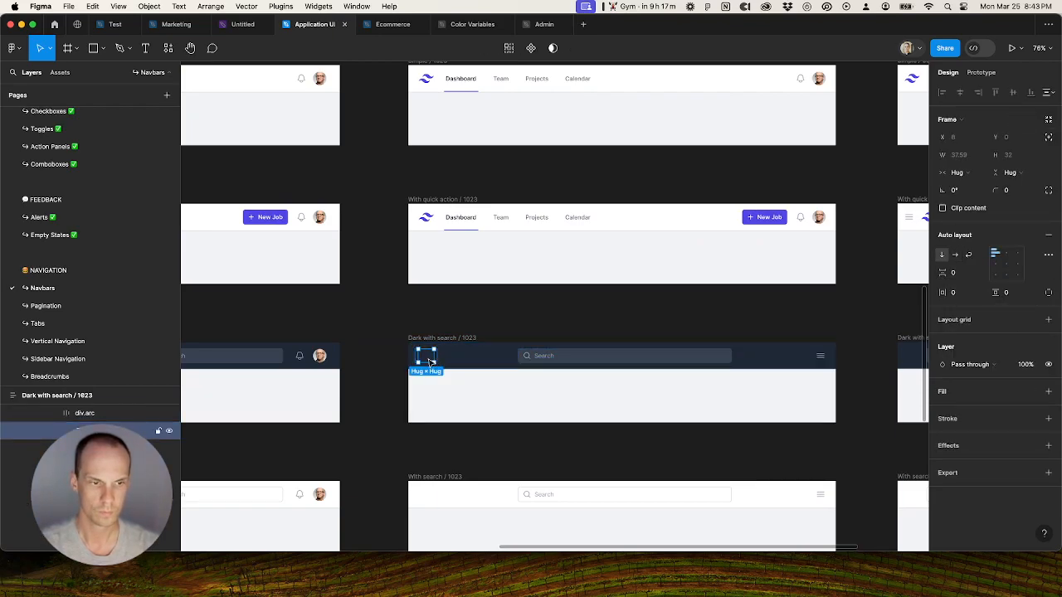
pyautogui.doubleClick(429, 362)
pyautogui.press('super+shift+r')
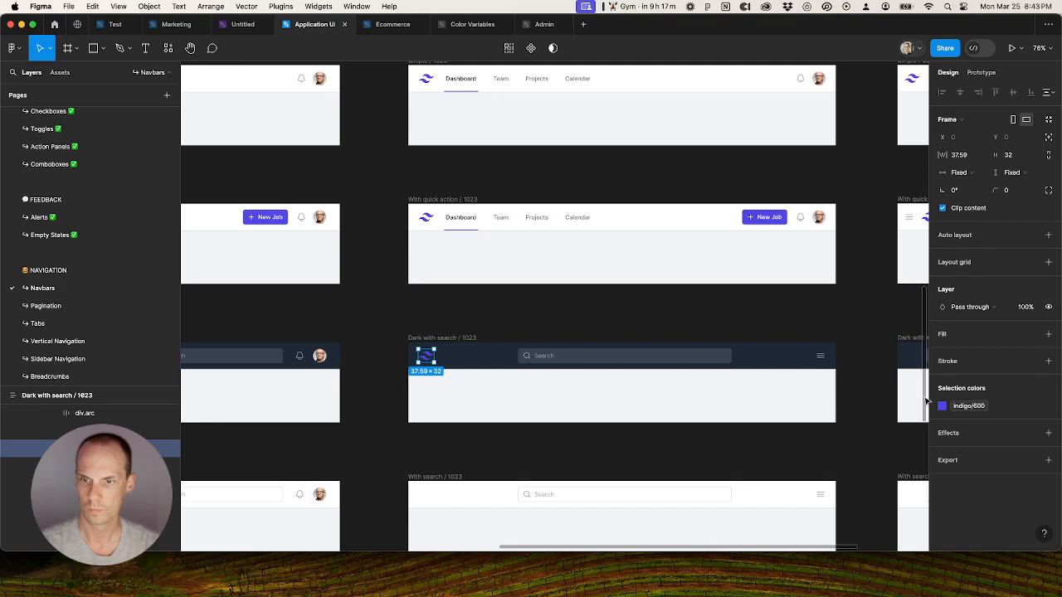
pyautogui.click(983, 409)
pyautogui.click(838, 470)
pyautogui.click(966, 407)
pyautogui.click(846, 453)
# Step: Fill the empty logo frame of the "Dark with search / 390" navbar with the copied logo and recolour it indigo/500
pyautogui.hscroll(8, 788, 456)
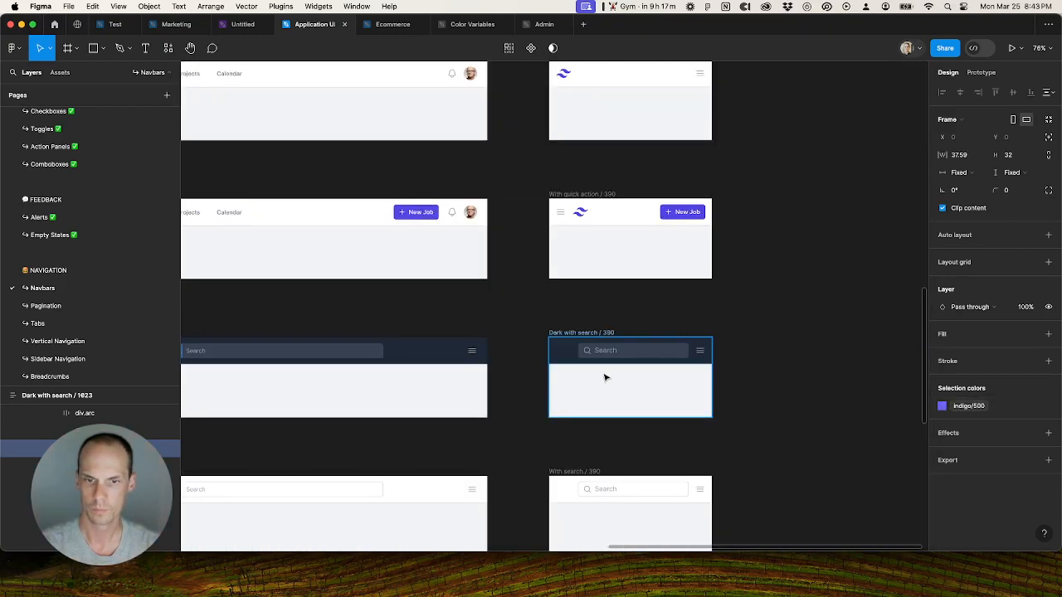
pyautogui.keyDown('super'); pyautogui.click(603, 356); pyautogui.keyUp('super')
pyautogui.keyDown('super'); pyautogui.click(566, 353); pyautogui.keyUp('super')
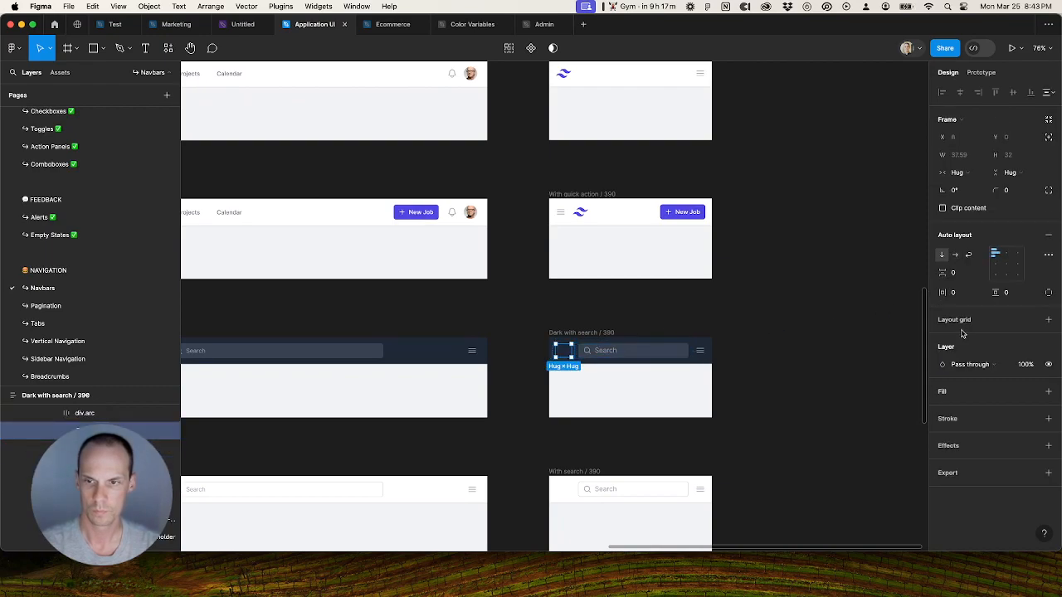
pyautogui.hotkey('shift', 'alt', 'a')
pyautogui.click(970, 406)
pyautogui.click(844, 457)
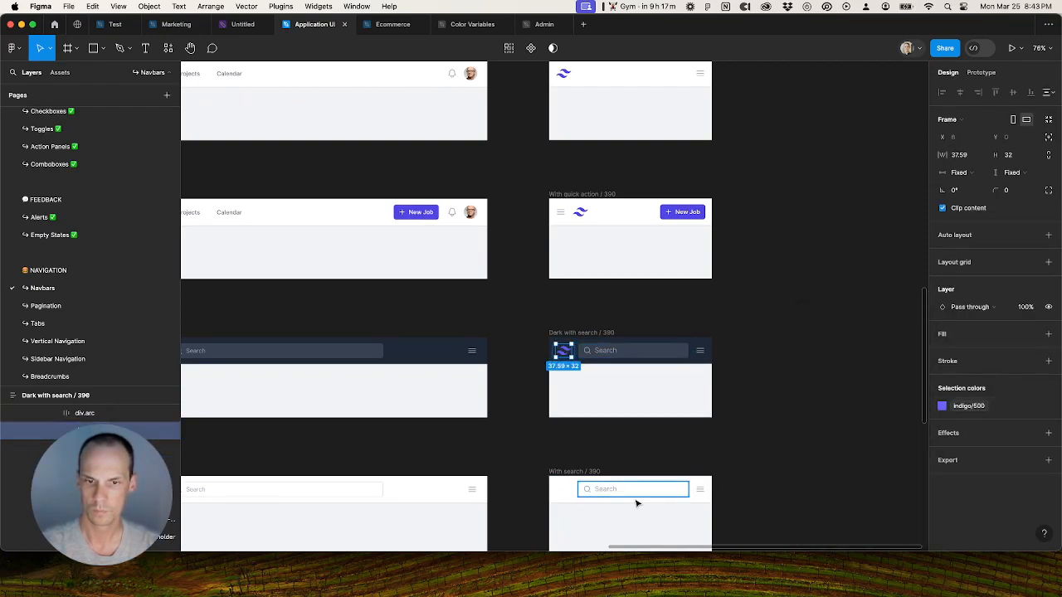
# Step: Replace the empty logo frames of the "With search / 390" and "With search / 1023" navbars with the indigo/600 logo
pyautogui.keyDown('super'); pyautogui.click(647, 503); pyautogui.keyUp('super')
pyautogui.keyDown('super'); pyautogui.click(568, 494); pyautogui.keyUp('super')
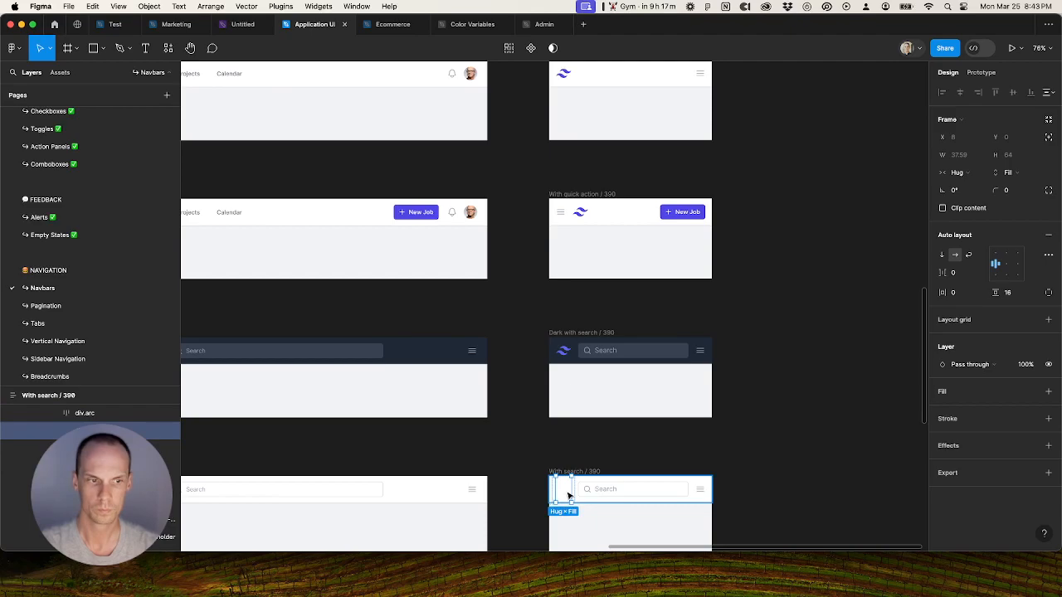
pyautogui.press('super+v')
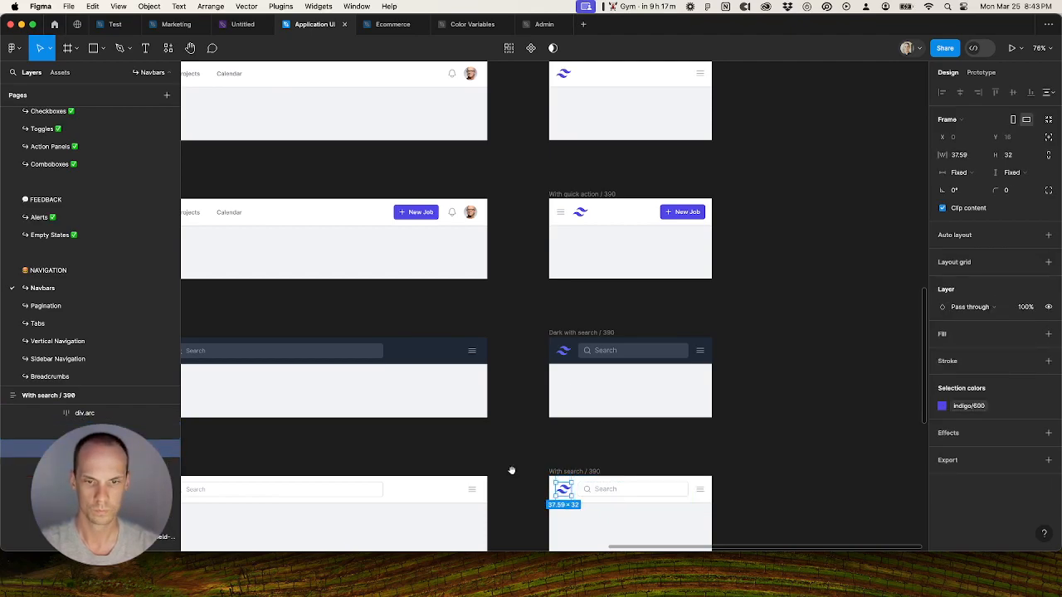
pyautogui.moveTo(512, 471); pyautogui.dragTo(915, 373)
pyautogui.keyDown('super'); pyautogui.click(603, 393); pyautogui.keyUp('super')
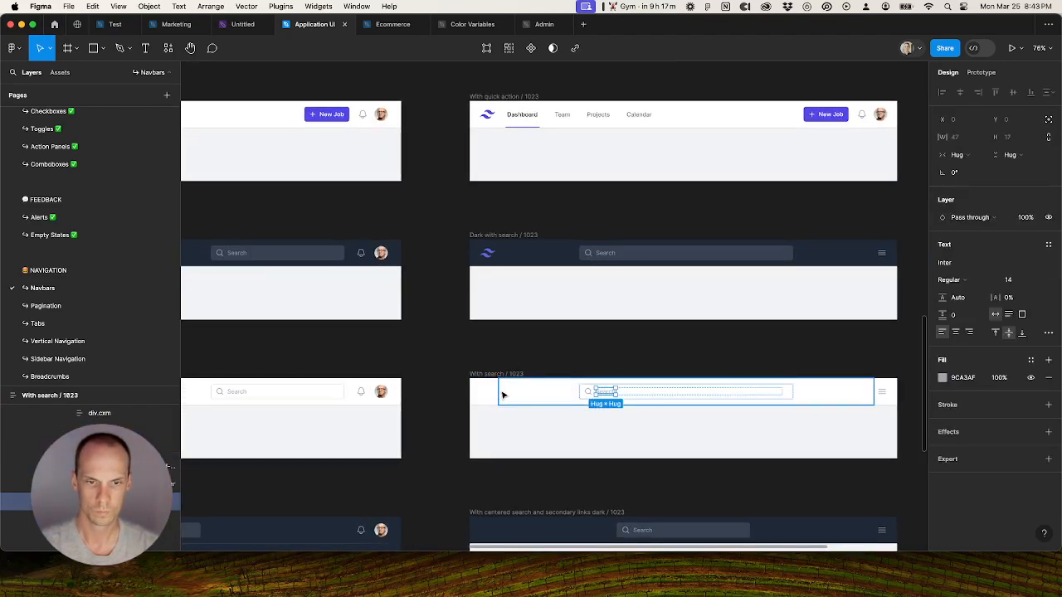
pyautogui.keyDown('super'); pyautogui.click(487, 396); pyautogui.keyUp('super')
pyautogui.doubleClick(488, 395)
pyautogui.press('super+shift+r')
# Step: Replace the empty logo frame of the "With search / 1280" navbar with the indigo/600 logo
pyautogui.moveTo(421, 389); pyautogui.dragTo(925, 363)
pyautogui.keyDown('super'); pyautogui.click(409, 371); pyautogui.keyUp('super')
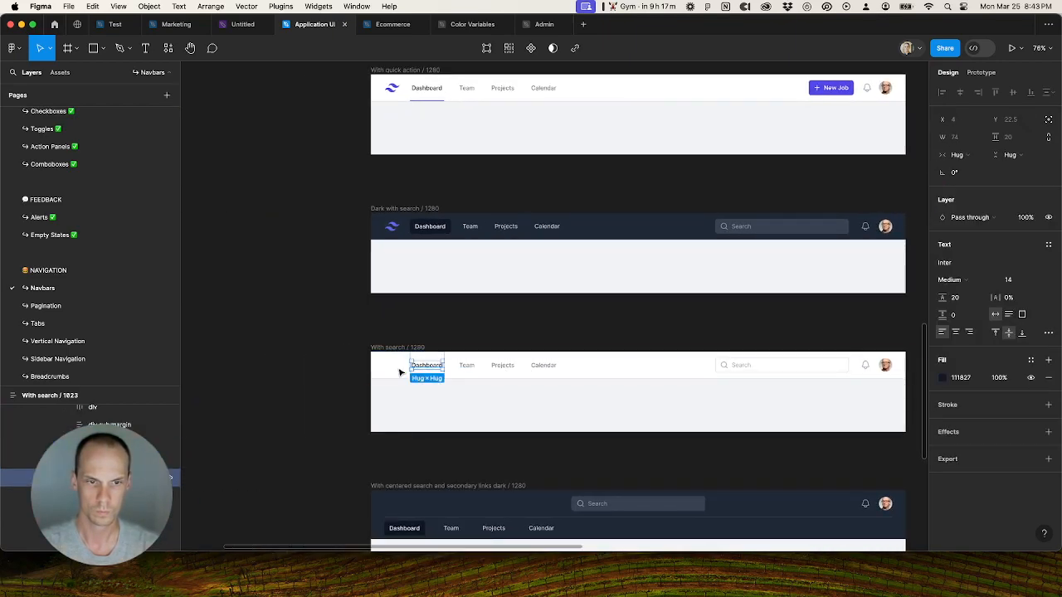
pyautogui.keyDown('super'); pyautogui.click(388, 369); pyautogui.keyUp('super')
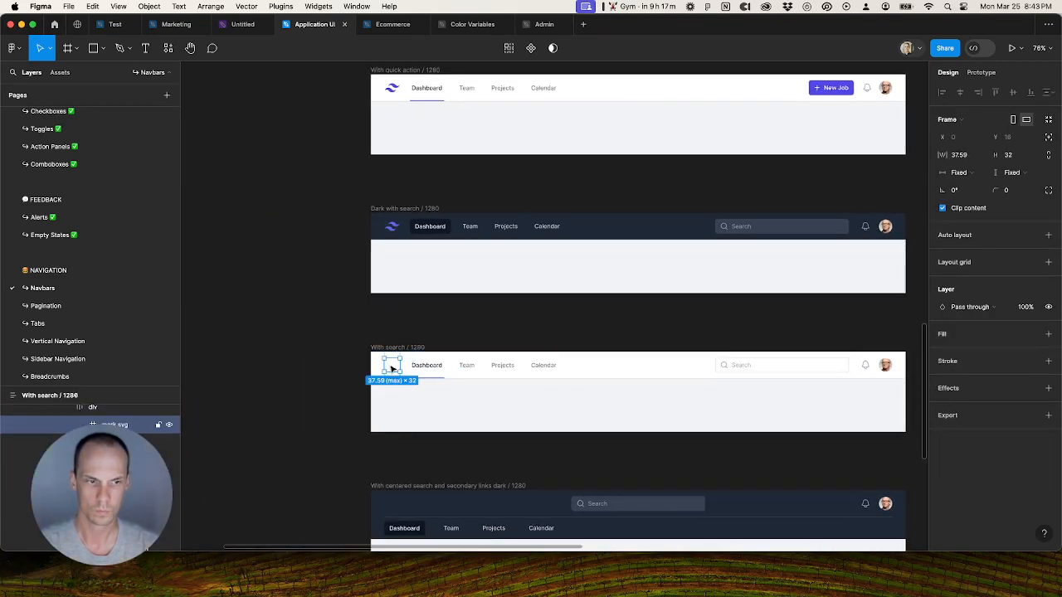
# Step: Replace the empty logo frame of "With centered search and secondary links dark / 1280" with the copied logo and recolour it indigo/500
pyautogui.scroll(-3, 336, 334)
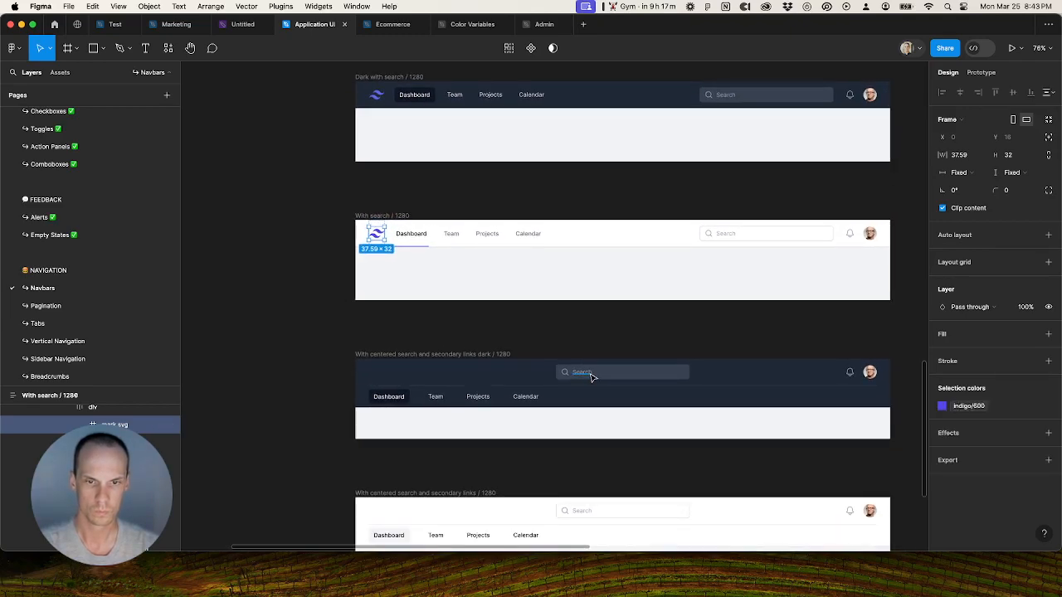
pyautogui.keyDown('super'); pyautogui.click(594, 377); pyautogui.keyUp('super')
pyautogui.press('super+v')
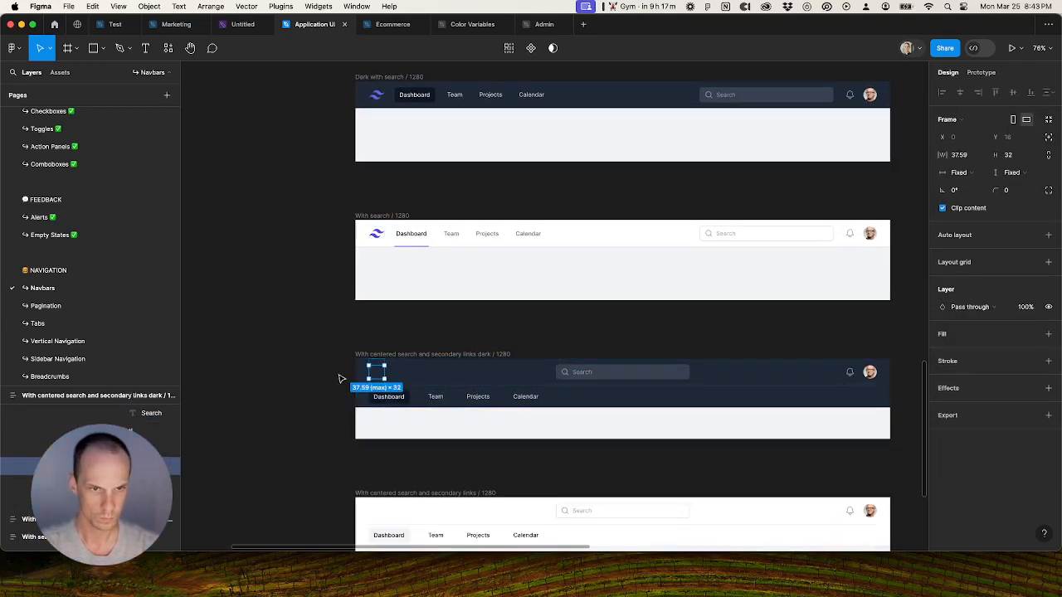
pyautogui.click(979, 410)
pyautogui.click(851, 460)
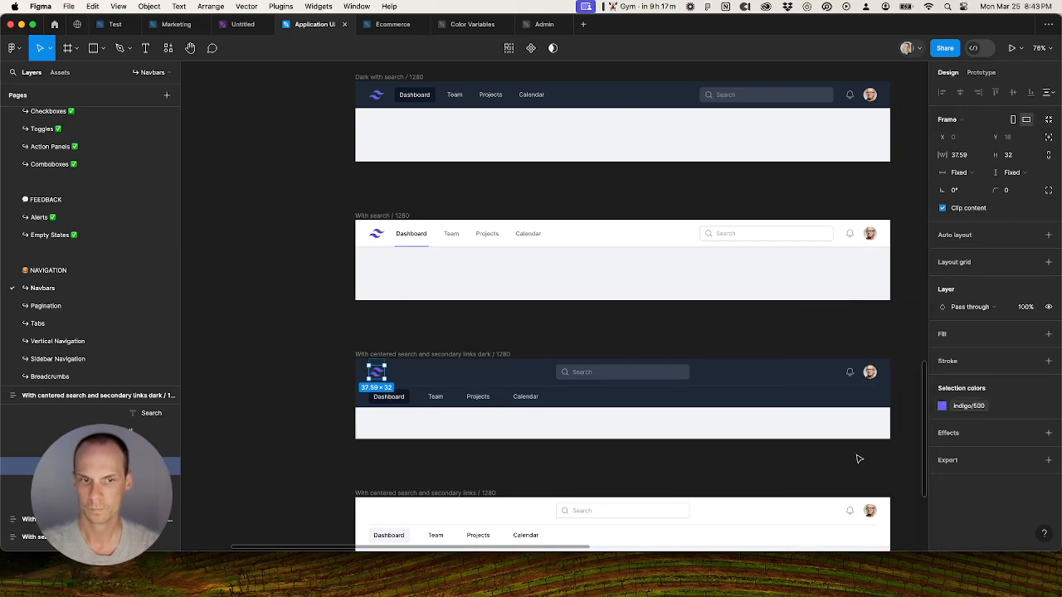
# Step: Replace the empty logo frame of "With centered search and secondary links dark / 1023" with the copied logo and recolour it indigo/500
pyautogui.moveTo(792, 446); pyautogui.dragTo(377, 450)
pyautogui.keyDown('super'); pyautogui.click(703, 378); pyautogui.keyUp('super')
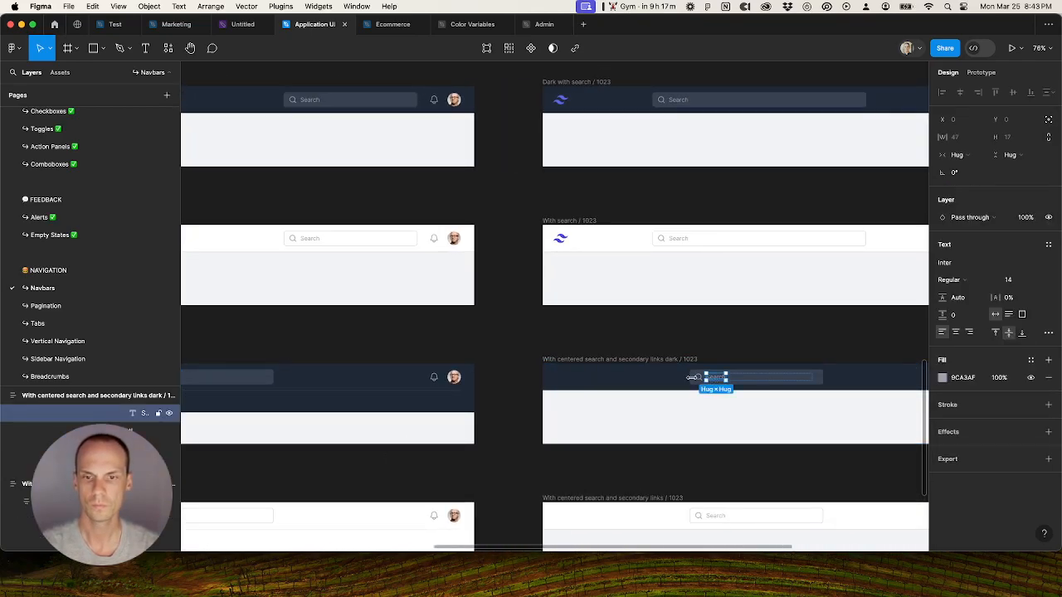
pyautogui.click(564, 382)
pyautogui.doubleClick(564, 382)
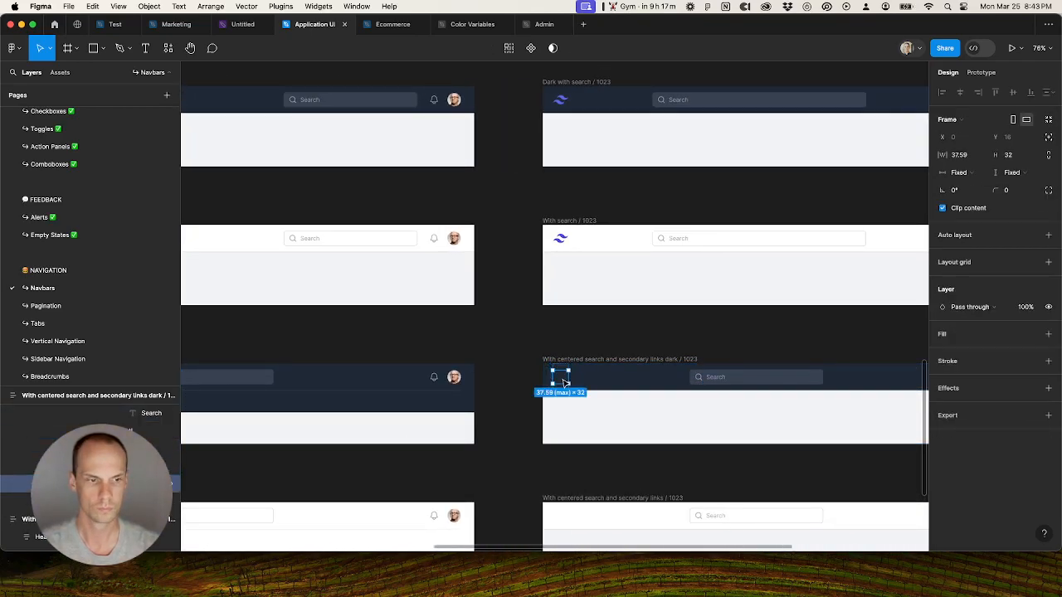
pyautogui.click(960, 412)
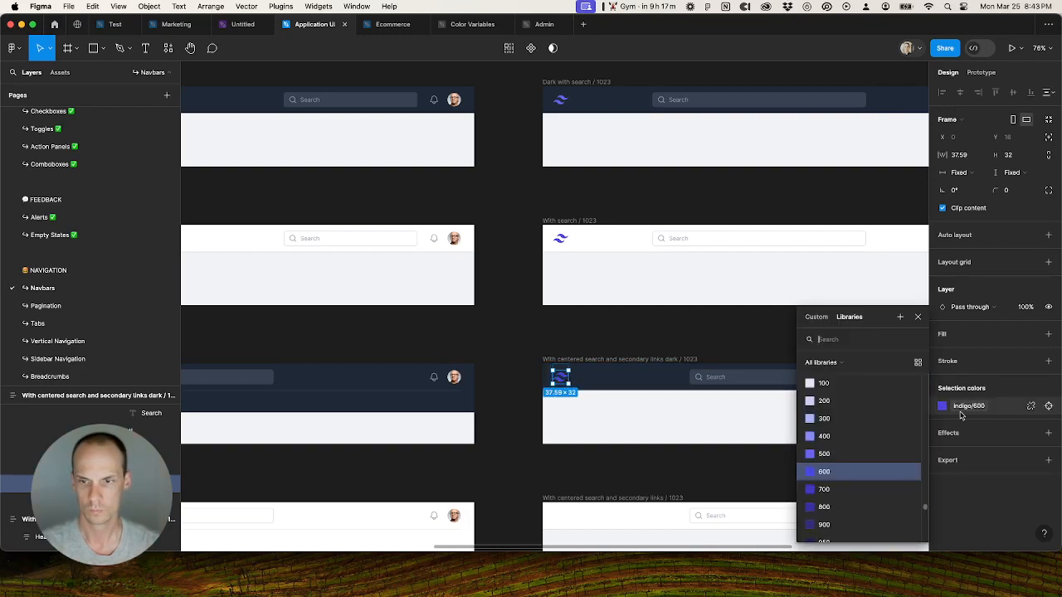
pyautogui.click(851, 455)
pyautogui.click(804, 468)
# Step: Replace the empty logo frame of "With centered search and secondary links dark / 390" with the copied logo and recolour it indigo/500
pyautogui.moveTo(814, 462); pyautogui.dragTo(266, 446)
pyautogui.keyDown('super'); pyautogui.click(528, 367); pyautogui.keyUp('super')
pyautogui.doubleClick(494, 366)
pyautogui.doubleClick(494, 367)
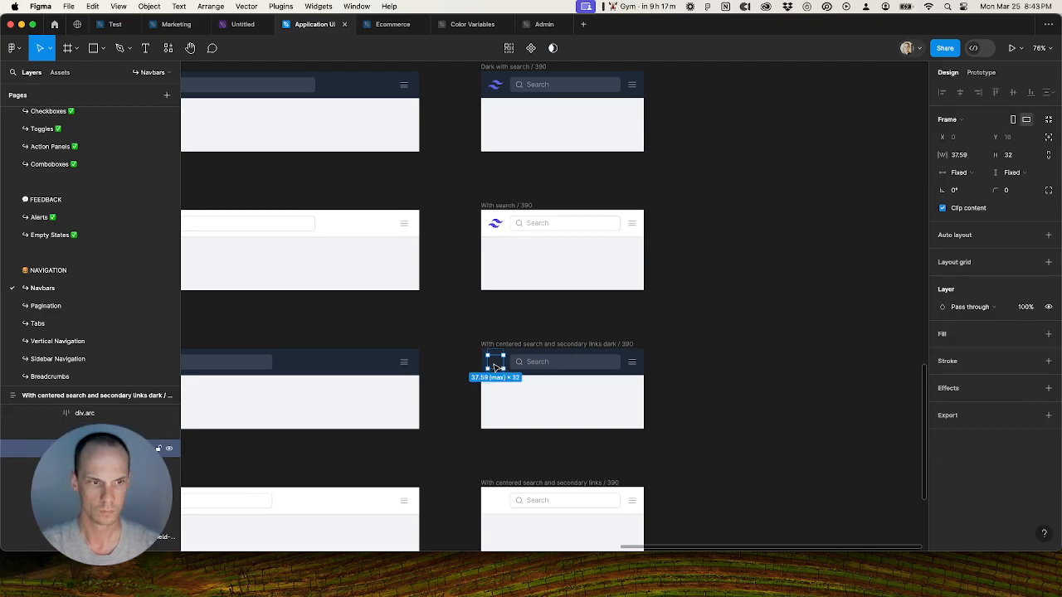
pyautogui.click(950, 405)
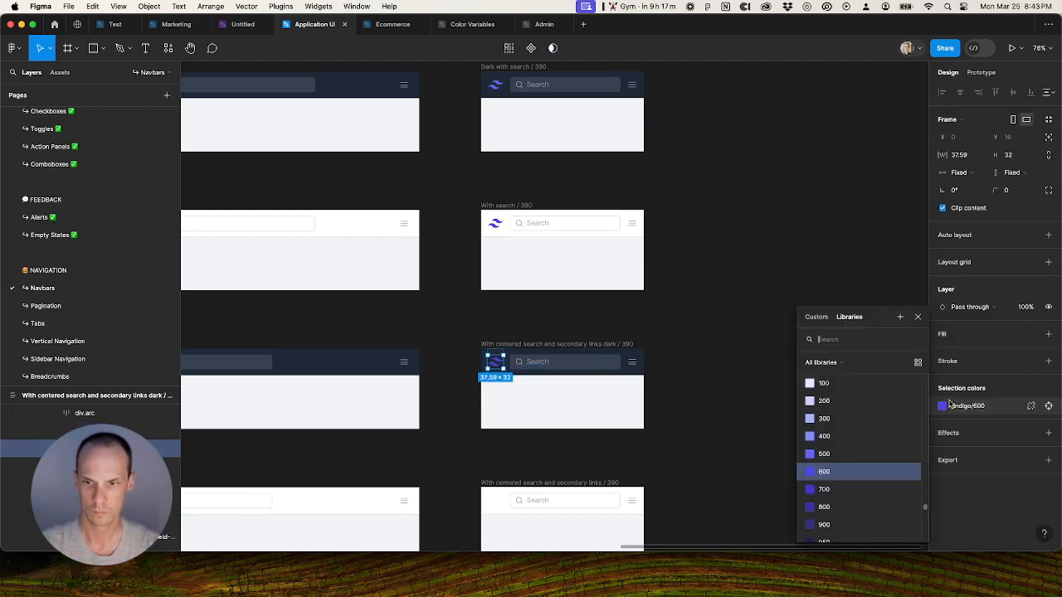
pyautogui.click(848, 467)
# Step: Replace the empty logo frames of the light "With centered search and secondary links" navbars at 390 and 1023 with the indigo/600 logo
pyautogui.scroll(-5, 794, 344)
pyautogui.keyDown('super'); pyautogui.click(670, 356); pyautogui.keyUp('super')
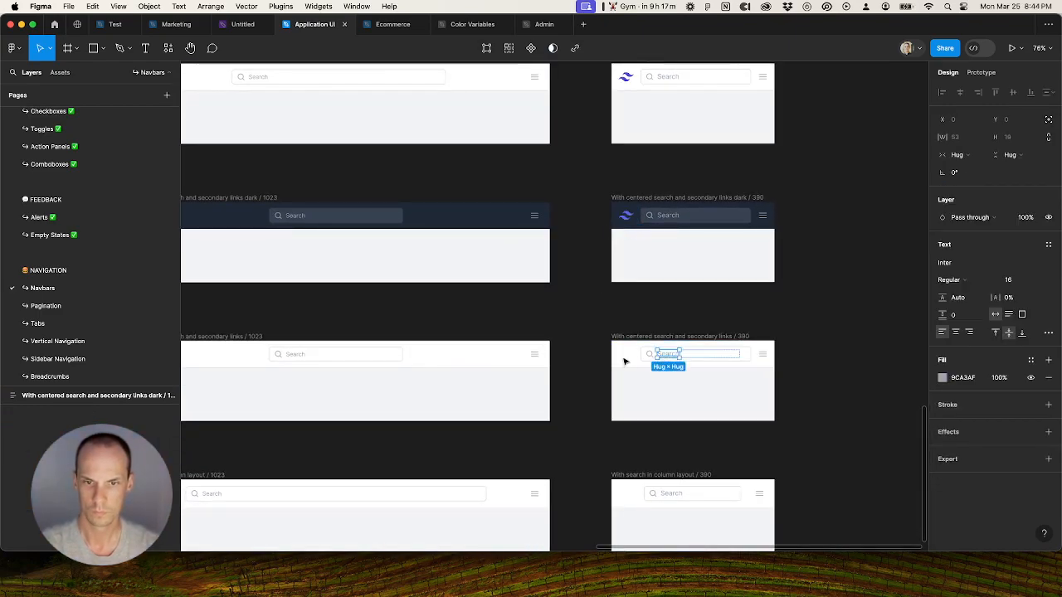
pyautogui.keyDown('super'); pyautogui.click(625, 358); pyautogui.keyUp('super')
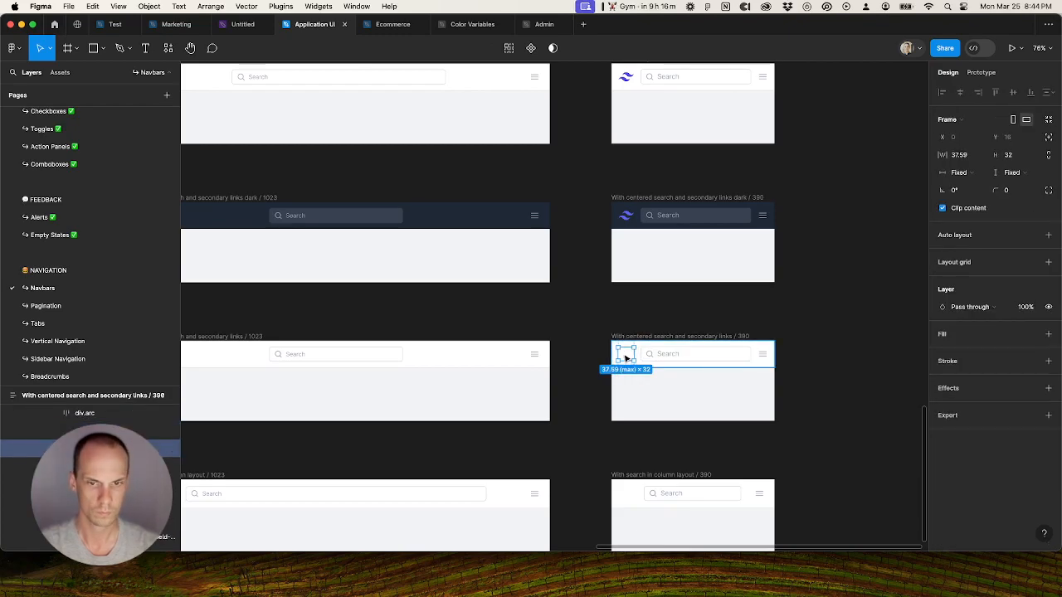
pyautogui.press('super+v')
pyautogui.hscroll(-5, 555, 434)
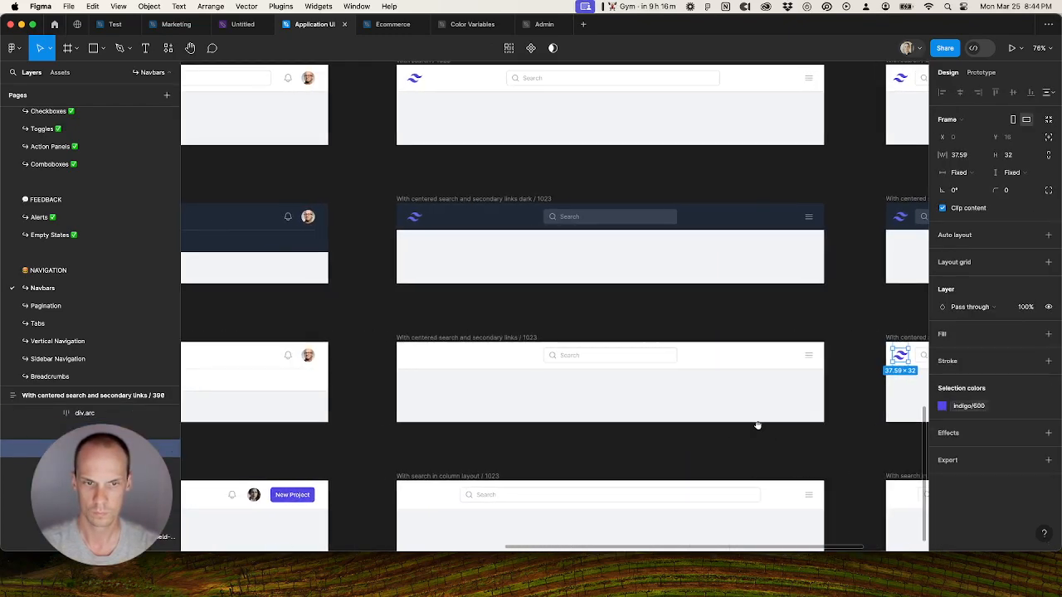
pyautogui.keyDown('super'); pyautogui.click(568, 357); pyautogui.keyUp('super')
pyautogui.keyDown('super'); pyautogui.click(416, 361); pyautogui.keyUp('super')
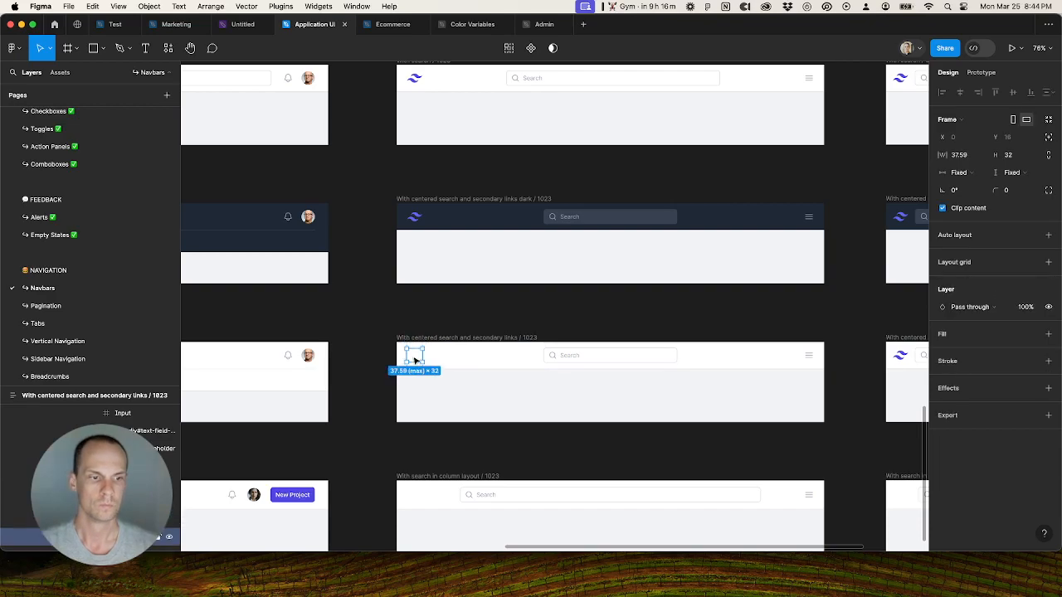
pyautogui.press('super+v')
# Step: Replace the empty logo frame of the "With centered search and secondary links / 1280" navbar with the indigo/600 logo
pyautogui.hscroll(-5, 465, 390)
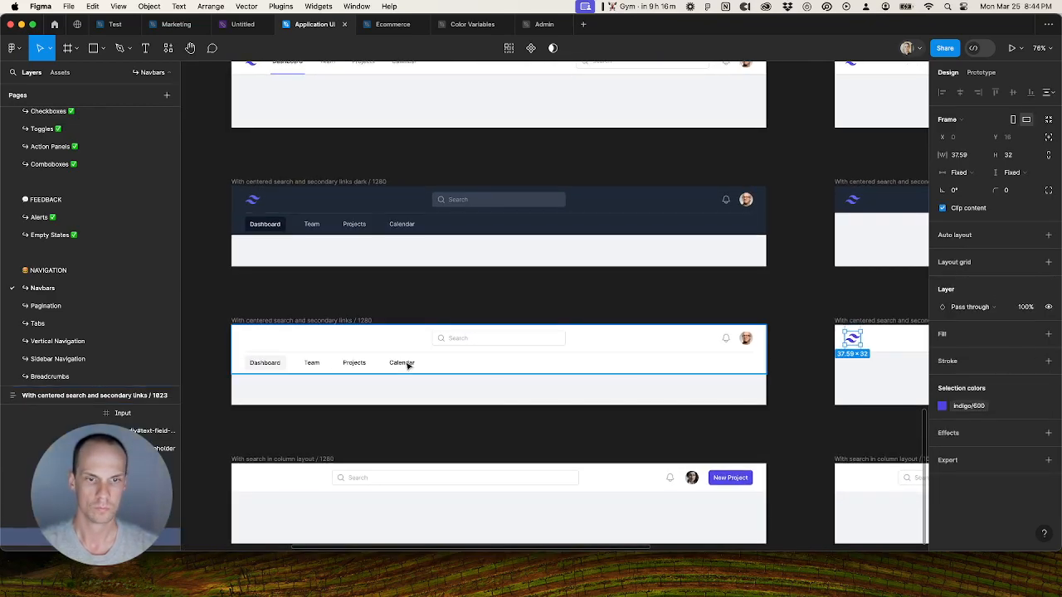
pyautogui.keyDown('super'); pyautogui.click(452, 339); pyautogui.keyUp('super')
pyautogui.keyDown('super'); pyautogui.click(253, 343); pyautogui.keyUp('super')
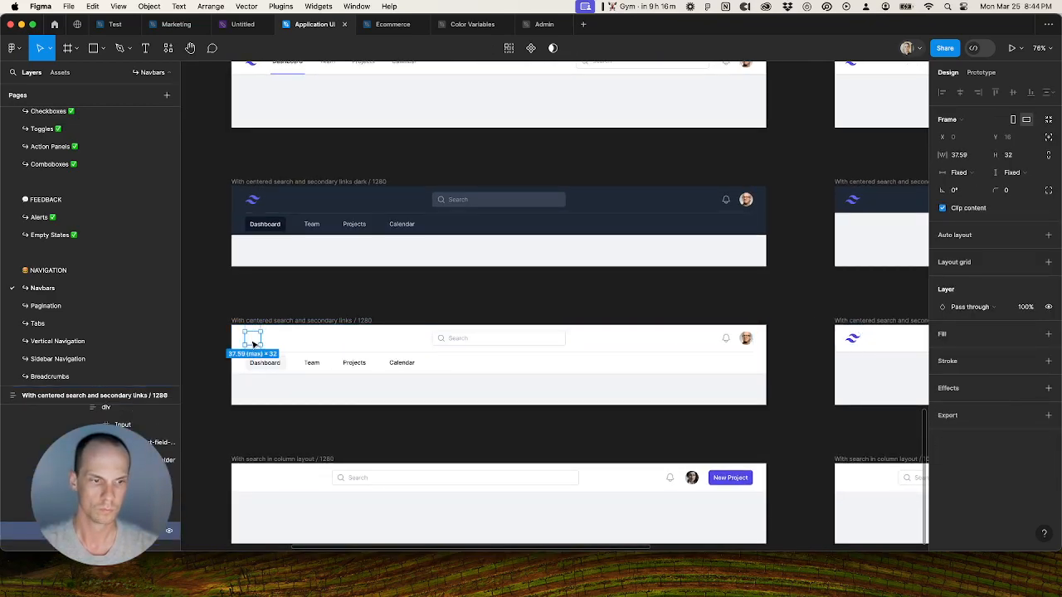
pyautogui.press('super+v')
# Step: Replace the empty logo frame of the "With search in column layout / 1280" navbar with the indigo/600 logo
pyautogui.scroll(-3, 282, 415)
pyautogui.hscroll(-2, 282, 415)
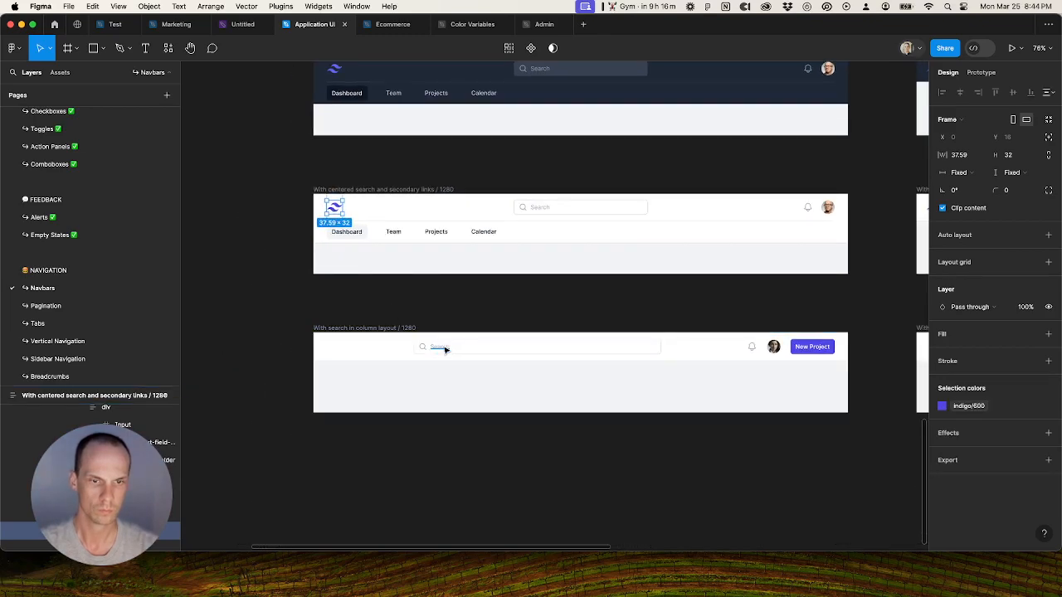
pyautogui.keyDown('super'); pyautogui.click(439, 347); pyautogui.keyUp('super')
pyautogui.keyDown('super'); pyautogui.click(337, 346); pyautogui.keyUp('super')
pyautogui.press('super+v')
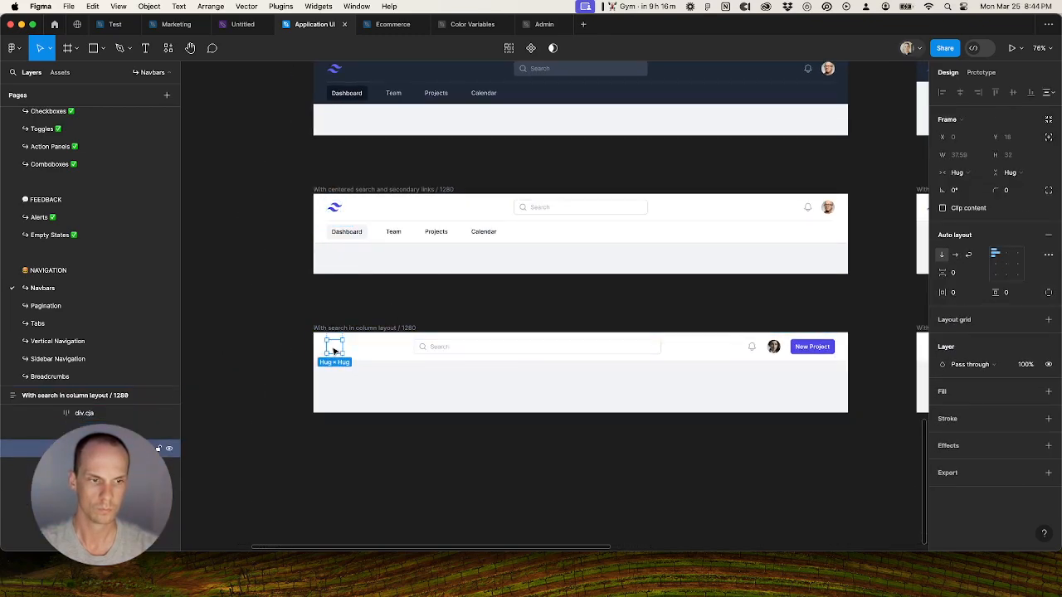
pyautogui.press('super+z')
pyautogui.keyDown('super'); pyautogui.click(334, 348); pyautogui.keyUp('super')
pyautogui.press('super+shift+r')
# Step: Examine the nested layers of the "With search in column layout / 1023" navbar to locate its empty logo frame
pyautogui.hscroll(5, 526, 439)
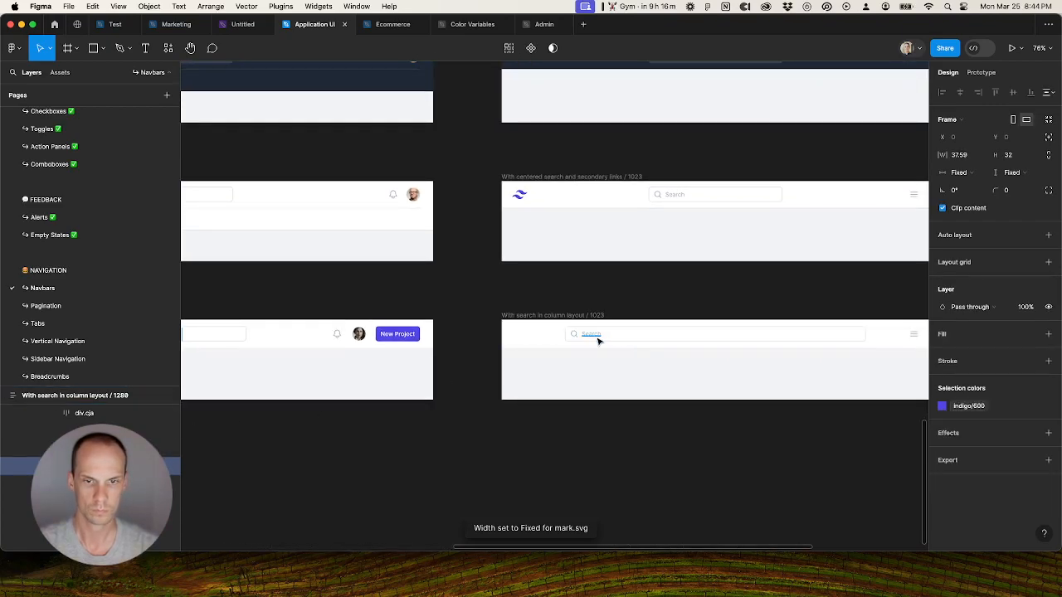
pyautogui.keyDown('super'); pyautogui.click(600, 337); pyautogui.keyUp('super')
pyautogui.click(528, 339)
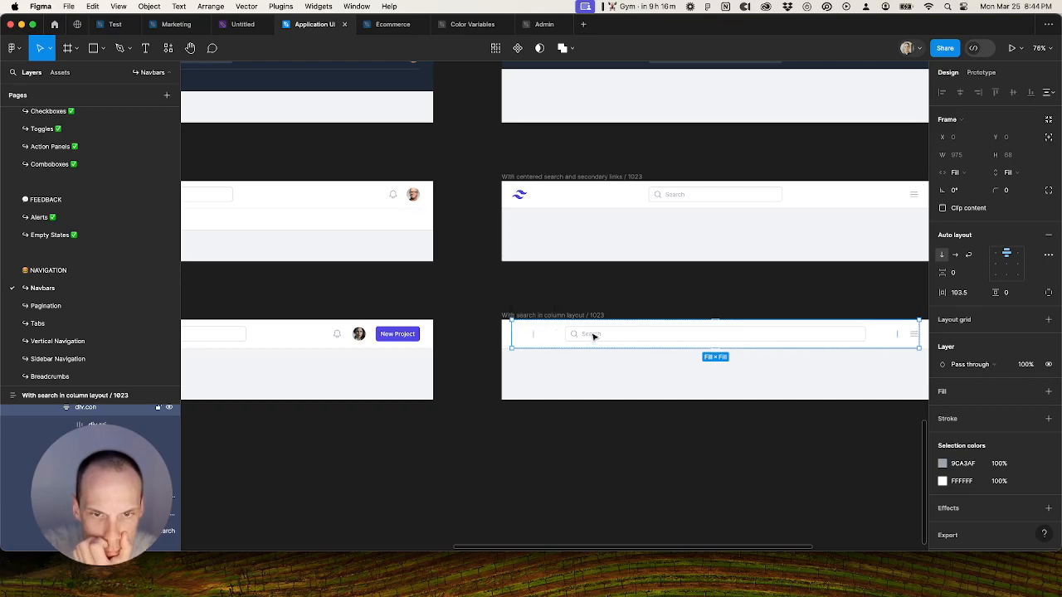
pyautogui.click(701, 441)
pyautogui.moveTo(707, 423); pyautogui.dragTo(523, 440)
pyautogui.click(414, 352)
pyautogui.click(340, 356)
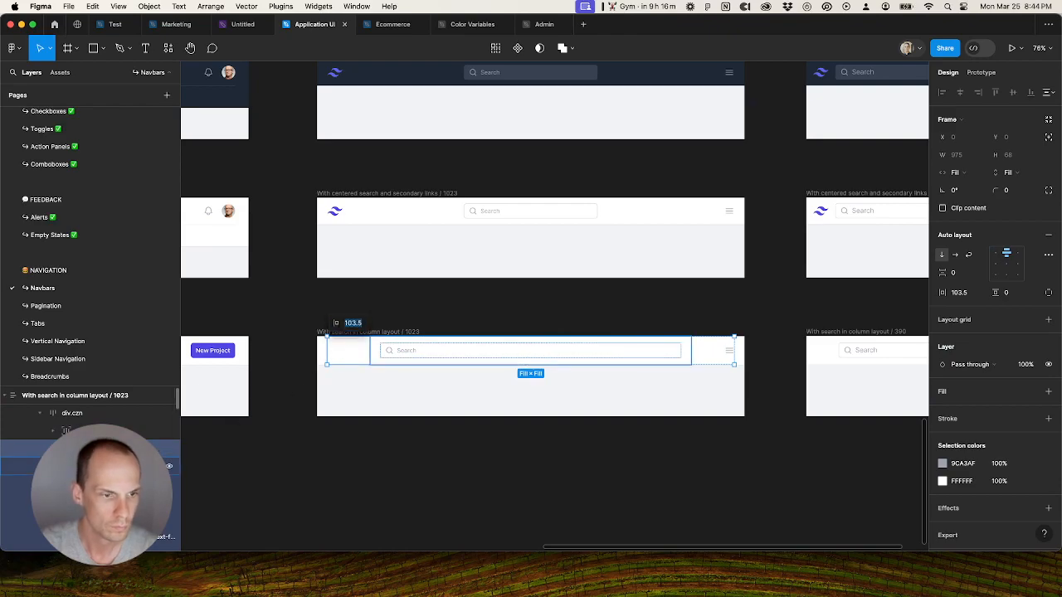
pyautogui.click(85, 421)
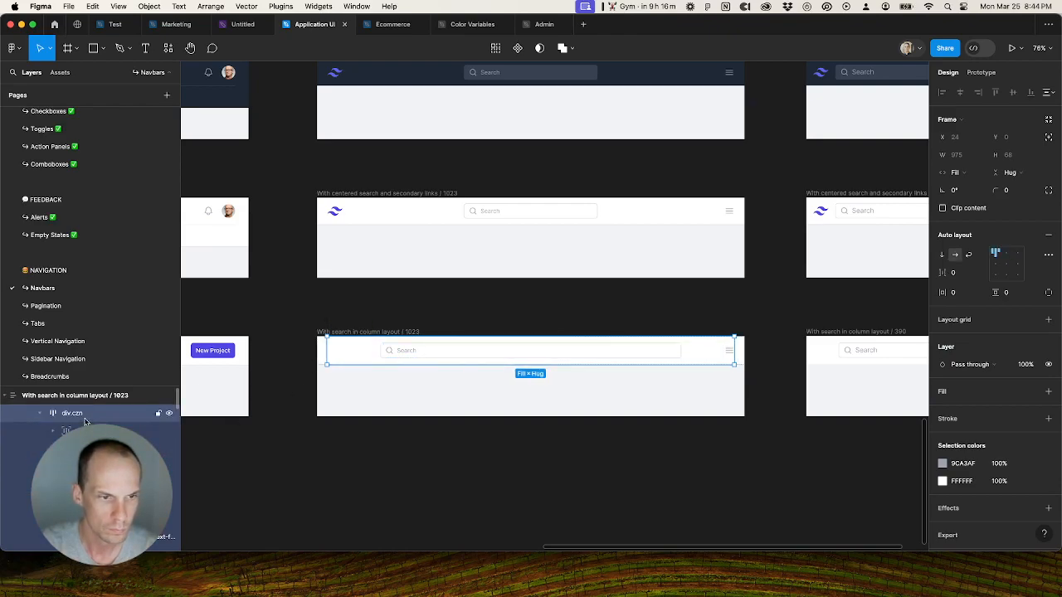
pyautogui.scroll(-2, 84, 422)
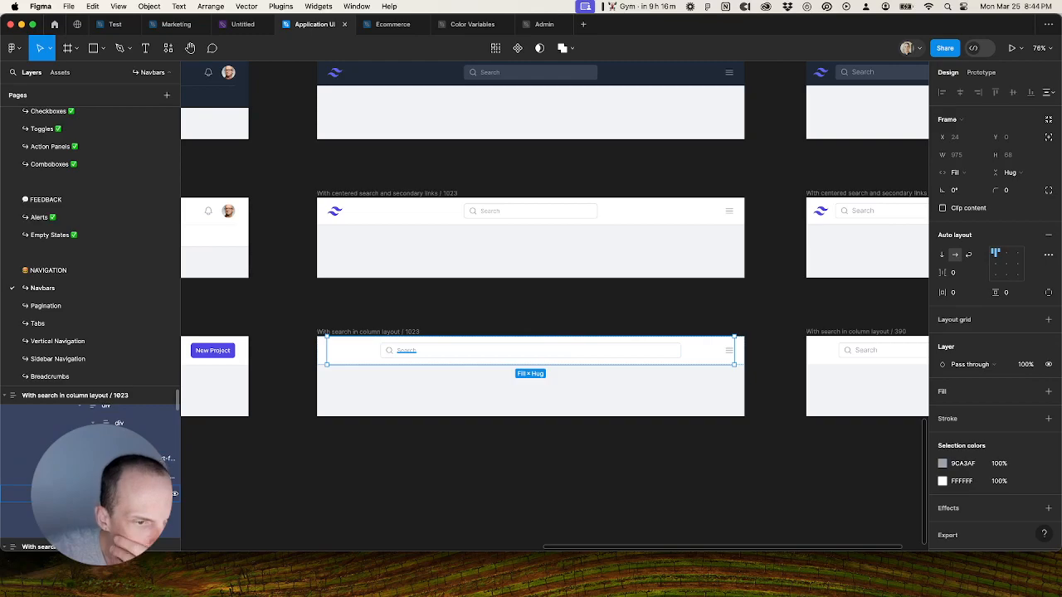
pyautogui.scroll(1, 340, 363)
pyautogui.scroll(5, 340, 363)
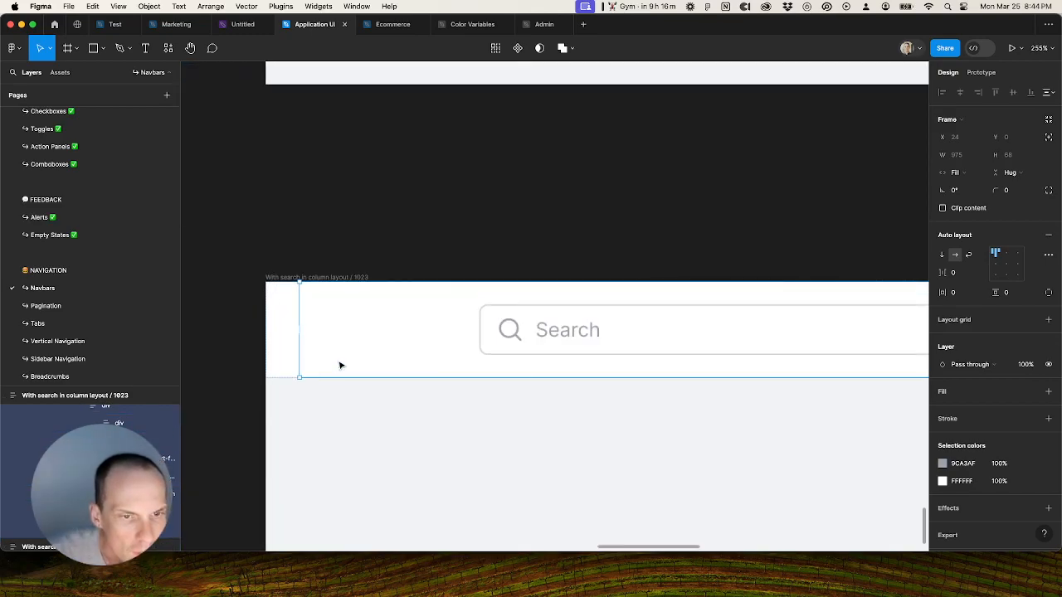
# Step: Use outline view to select the empty mark.svg frame in "With search in column layout / 1023" and replace it with the indigo/600 logo
pyautogui.press('super+y')
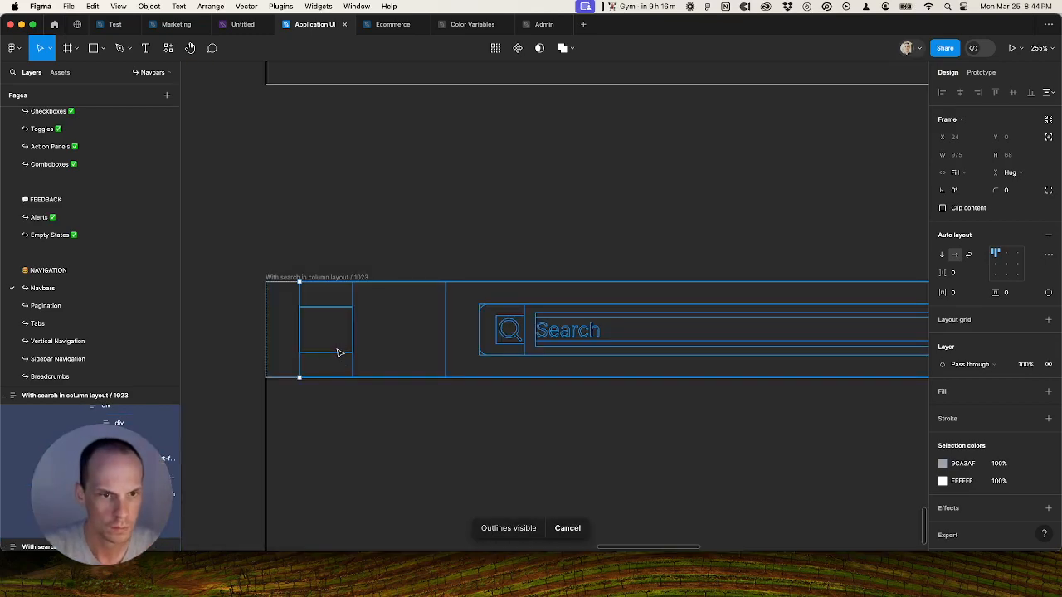
pyautogui.click(336, 351)
pyautogui.press('super+y')
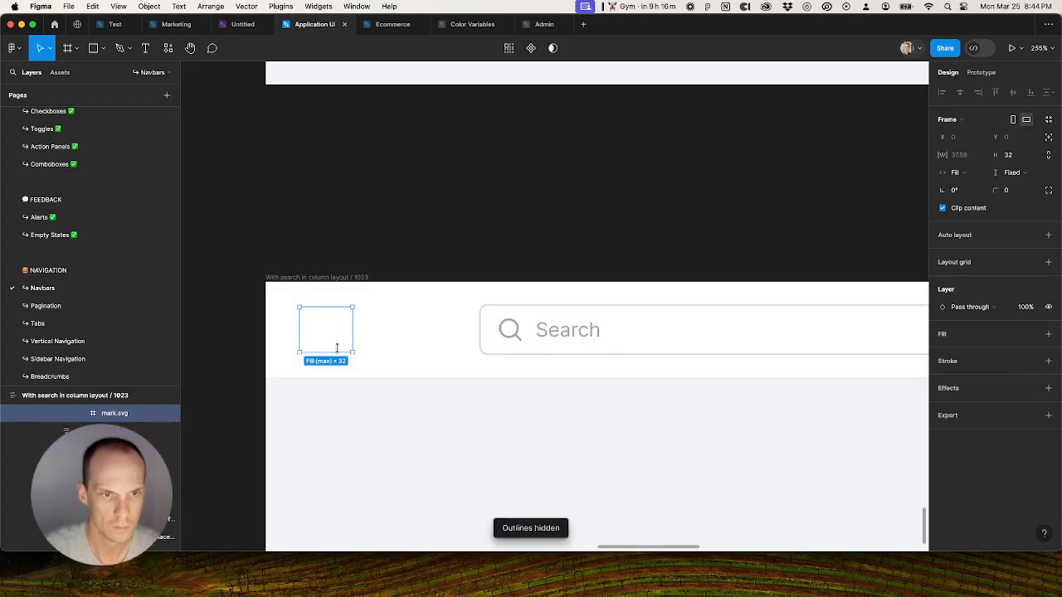
pyautogui.scroll(-5, 371, 353)
pyautogui.click(598, 426)
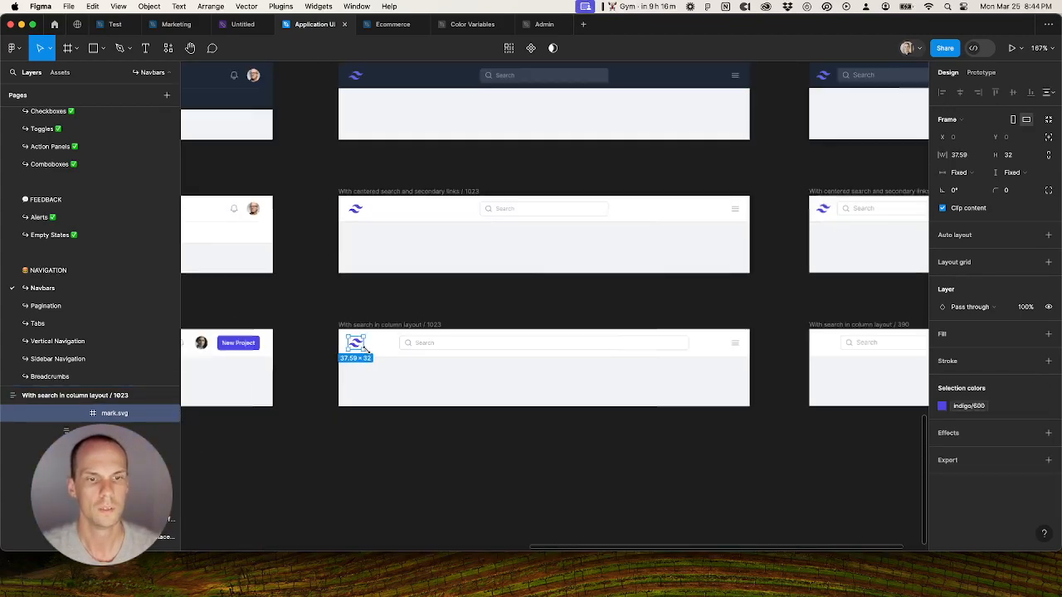
# Step: Replace the empty logo frame of the "With search in column layout / 390" navbar with the copied indigo/600 logo
pyautogui.moveTo(647, 423); pyautogui.dragTo(301, 436)
pyautogui.keyDown('super'); pyautogui.click(529, 363); pyautogui.keyUp('super')
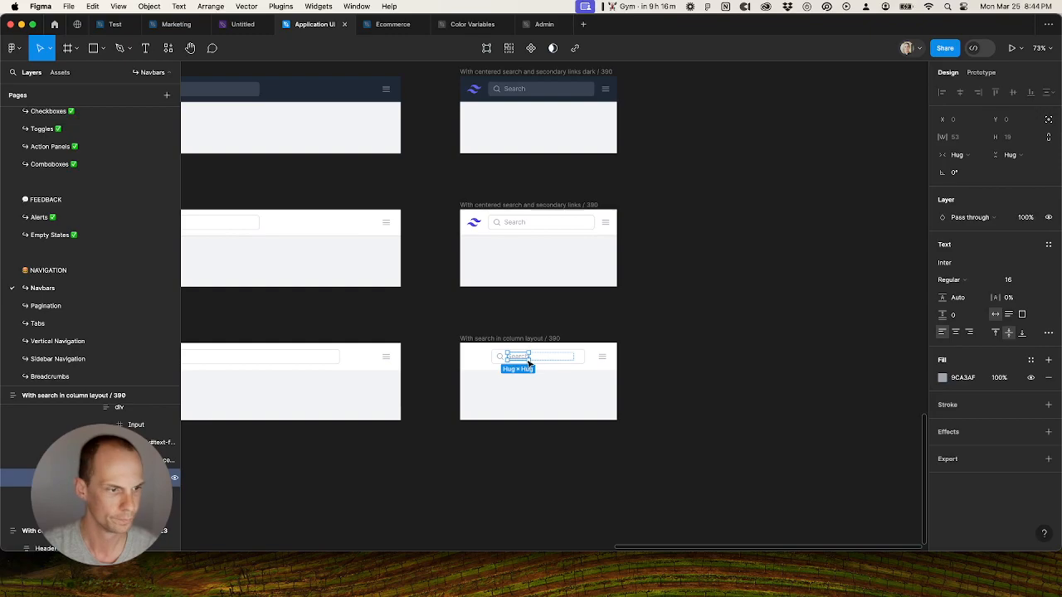
pyautogui.click(473, 359)
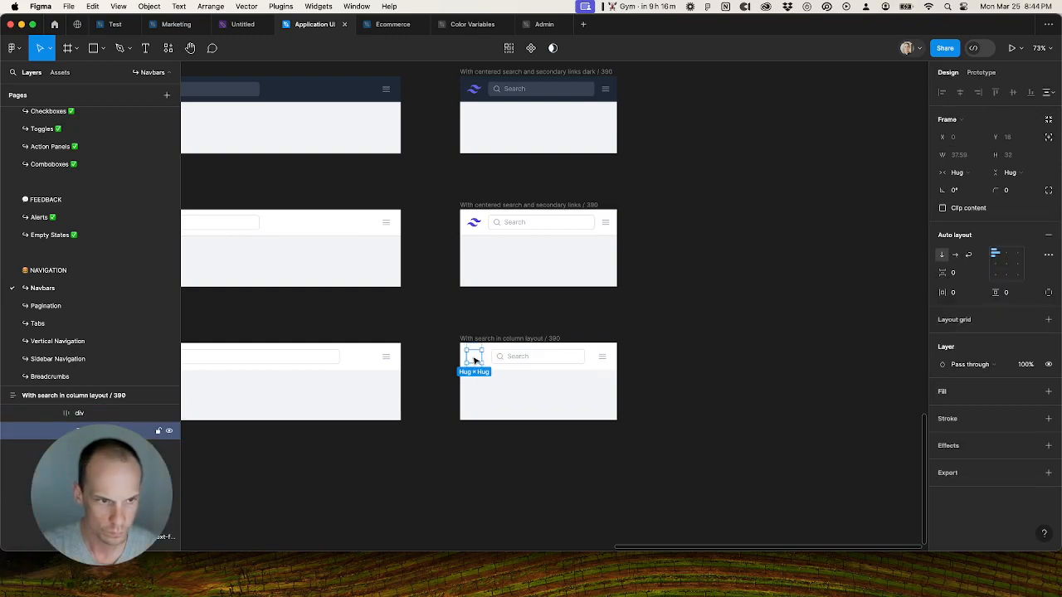
pyautogui.press('super+shift+r')
pyautogui.click(652, 354)
# Step: Select all the navbar frames on the page and pick out FFFFFF among their selection colours
pyautogui.scroll(-5, 651, 354)
pyautogui.moveTo(662, 283); pyautogui.dragTo(633, 354)
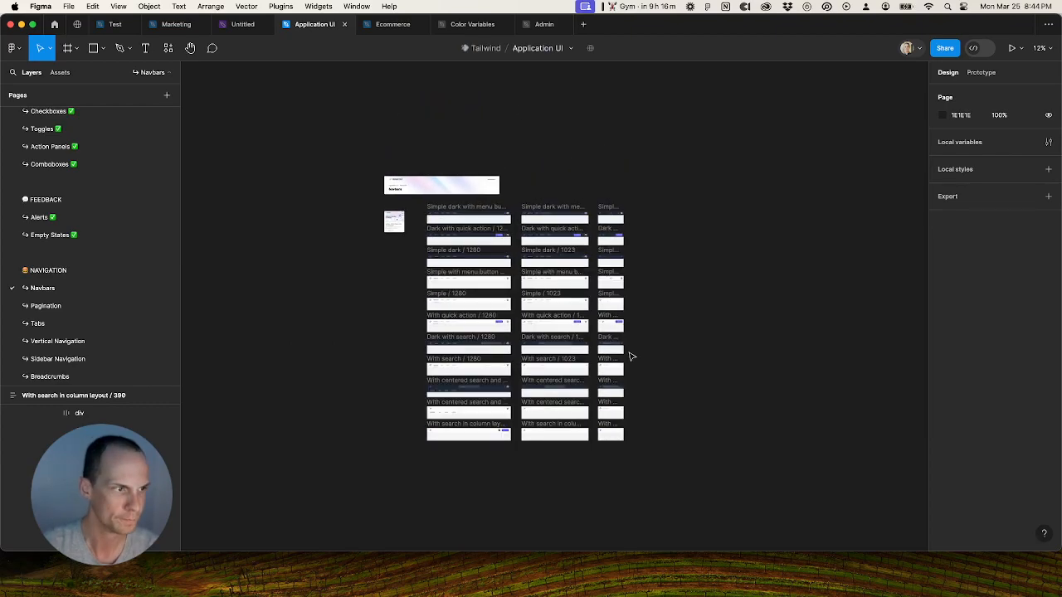
pyautogui.scroll(3, 617, 340)
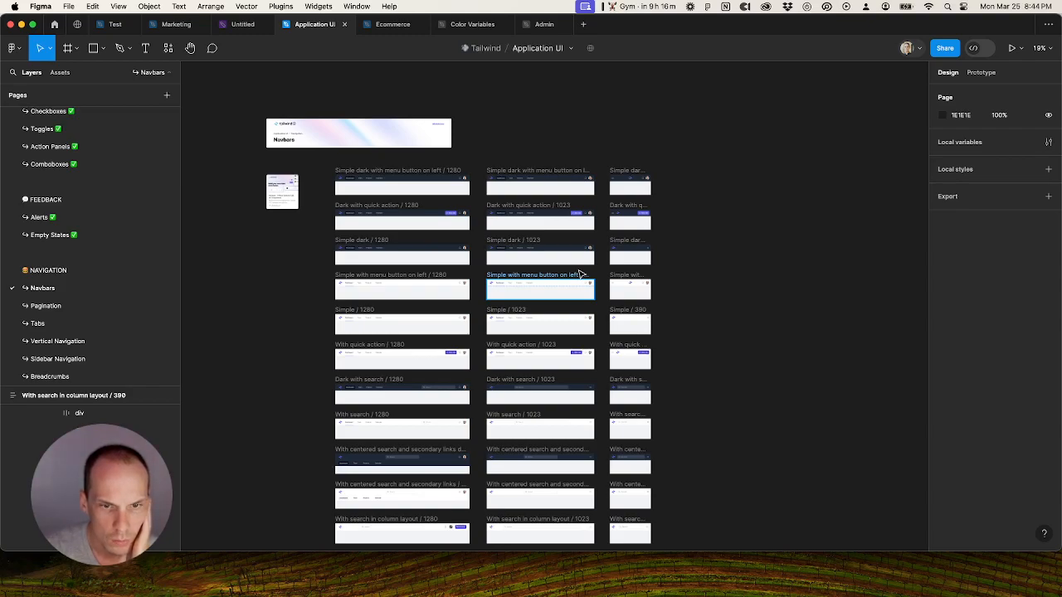
pyautogui.moveTo(328, 171); pyautogui.dragTo(685, 483)
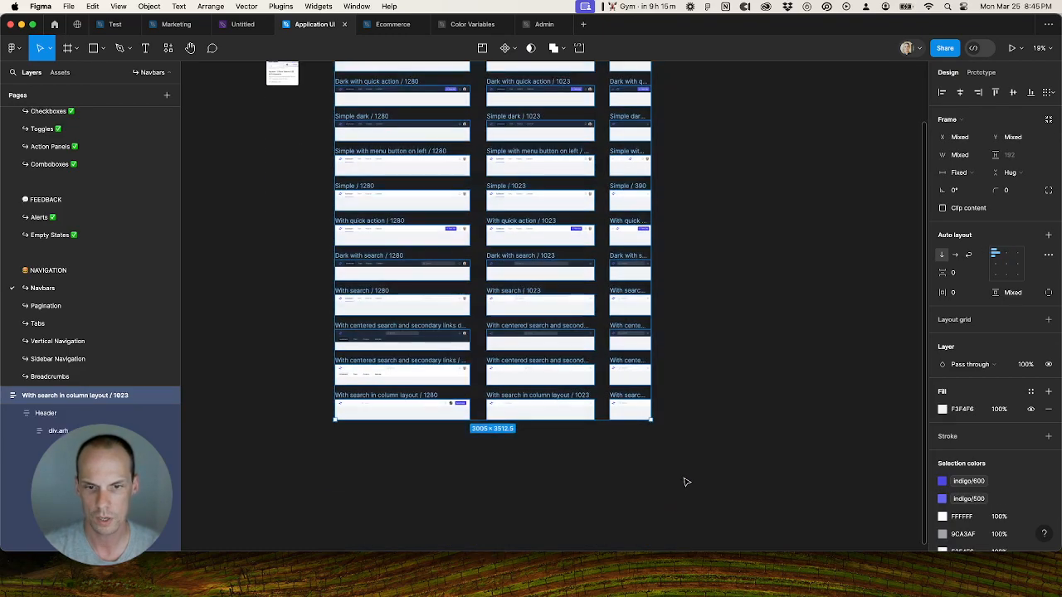
pyautogui.scroll(1, 685, 481)
pyautogui.scroll(-2, 1022, 505)
pyautogui.click(1035, 471)
pyautogui.click(968, 419)
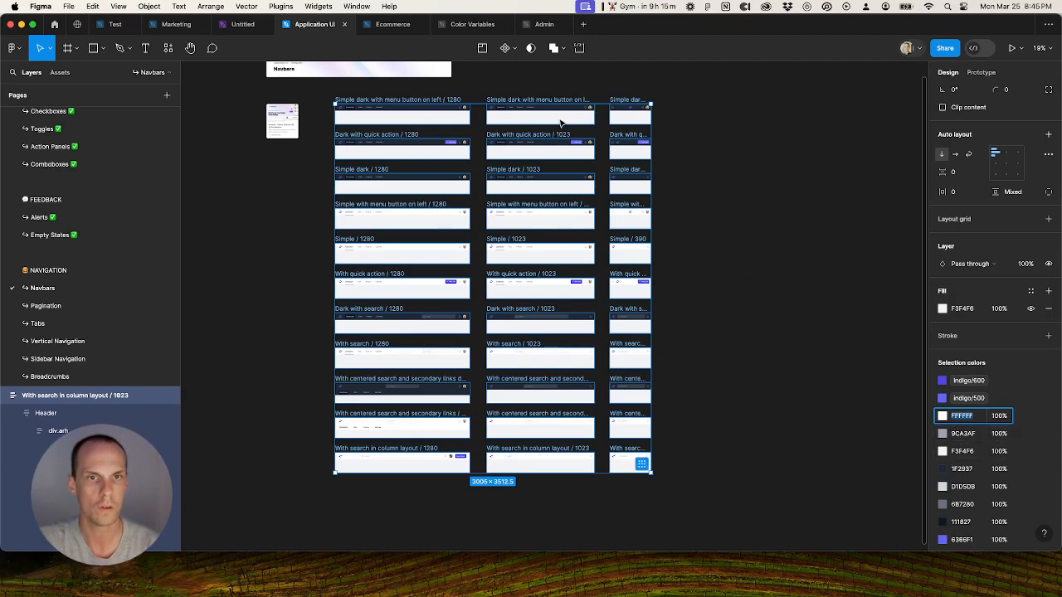
# Step: Switch to the Color Variables file, examine the slate/300 variable's details in the tailwind collection, and return to the Application UI file
pyautogui.click(473, 24)
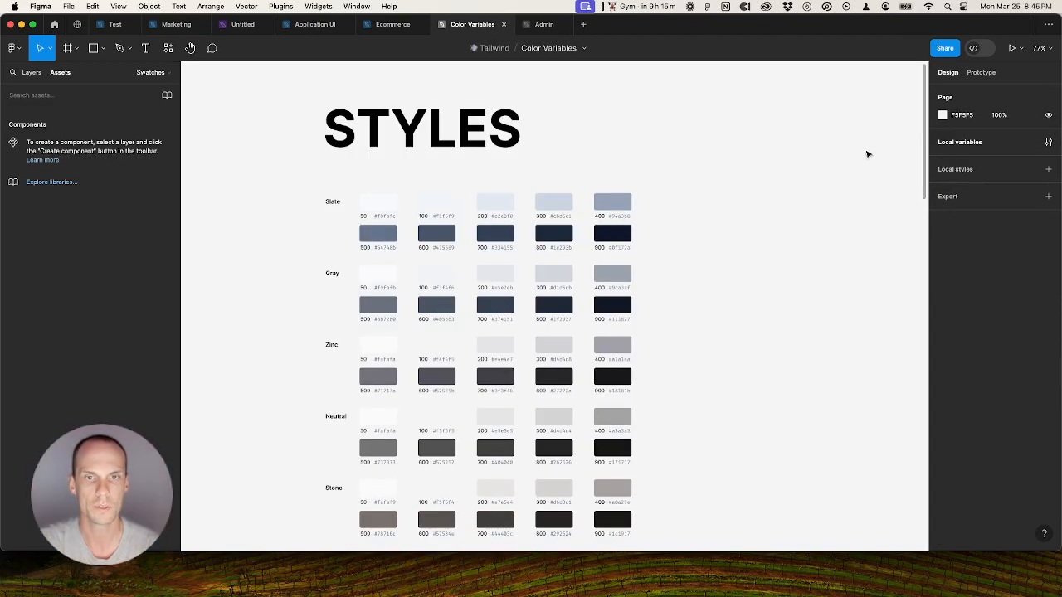
pyautogui.click(1049, 143)
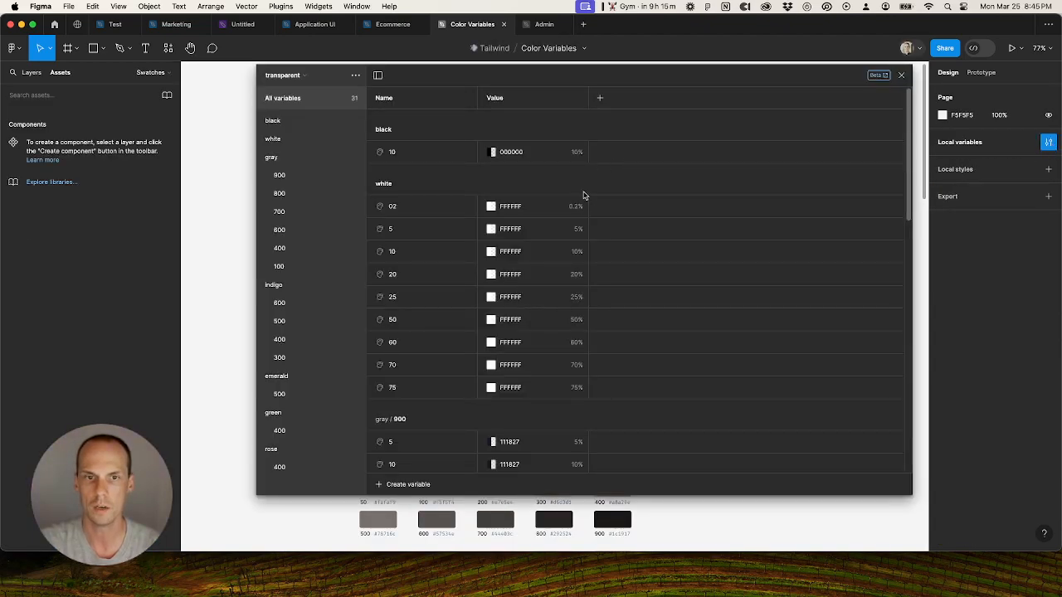
pyautogui.click(301, 79)
pyautogui.click(297, 91)
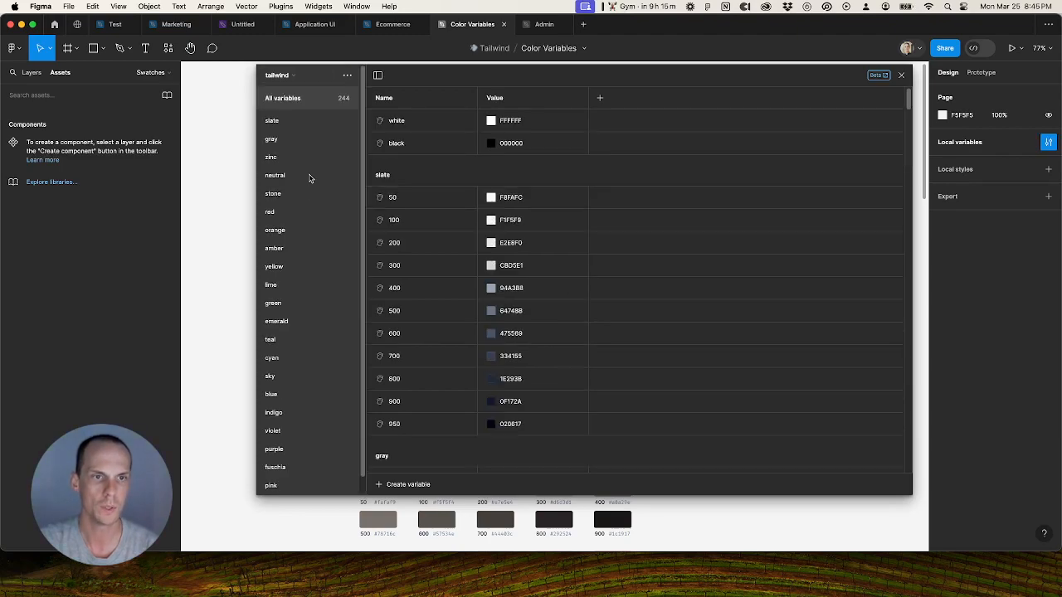
pyautogui.click(600, 266)
pyautogui.moveTo(565, 227); pyautogui.dragTo(789, 148)
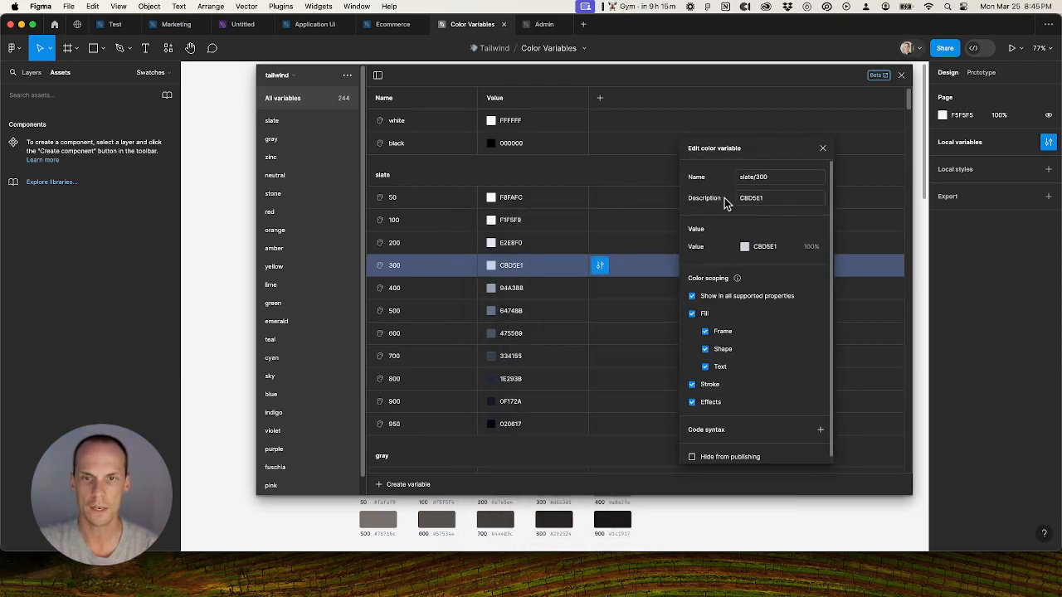
pyautogui.click(821, 148)
pyautogui.click(314, 24)
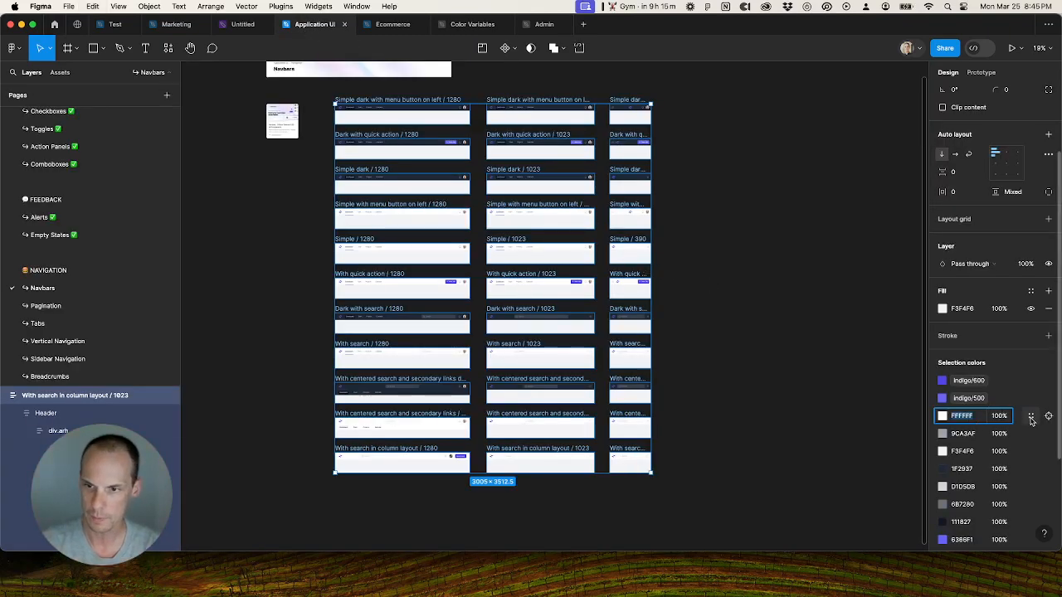
# Step: Link the FFFFFF colour of the selected navbars to the tailwind white variable
pyautogui.click(1032, 419)
pyautogui.scroll(-2, 844, 460)
pyautogui.scroll(-2, 845, 463)
pyautogui.click(845, 525)
# Step: Link the navbars' 9CA3AF colour to the tailwind variable gray/400 and F3F4F6 to gray/100
pyautogui.click(958, 434)
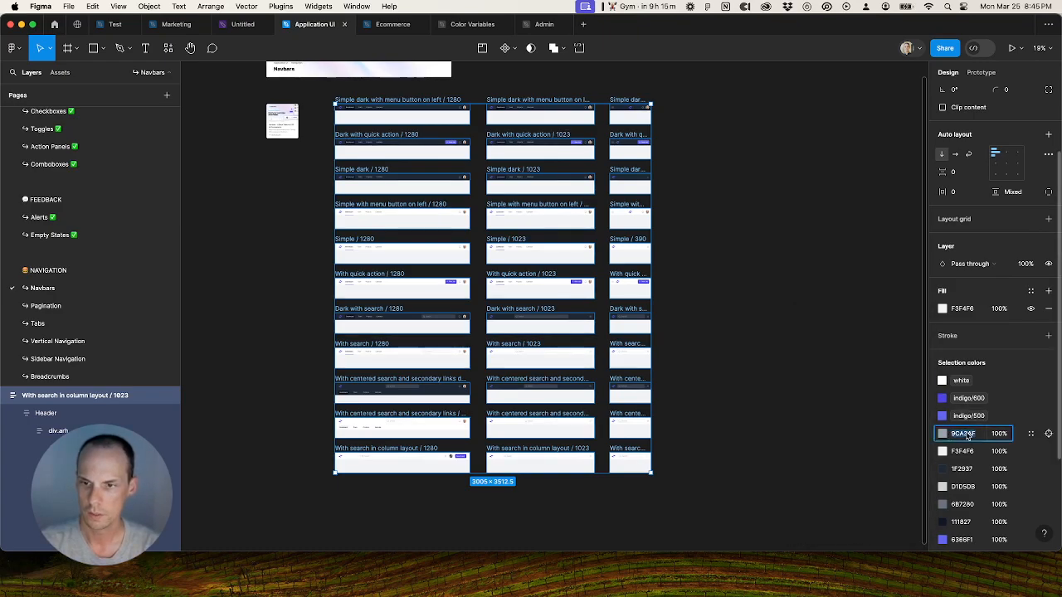
pyautogui.click(1031, 434)
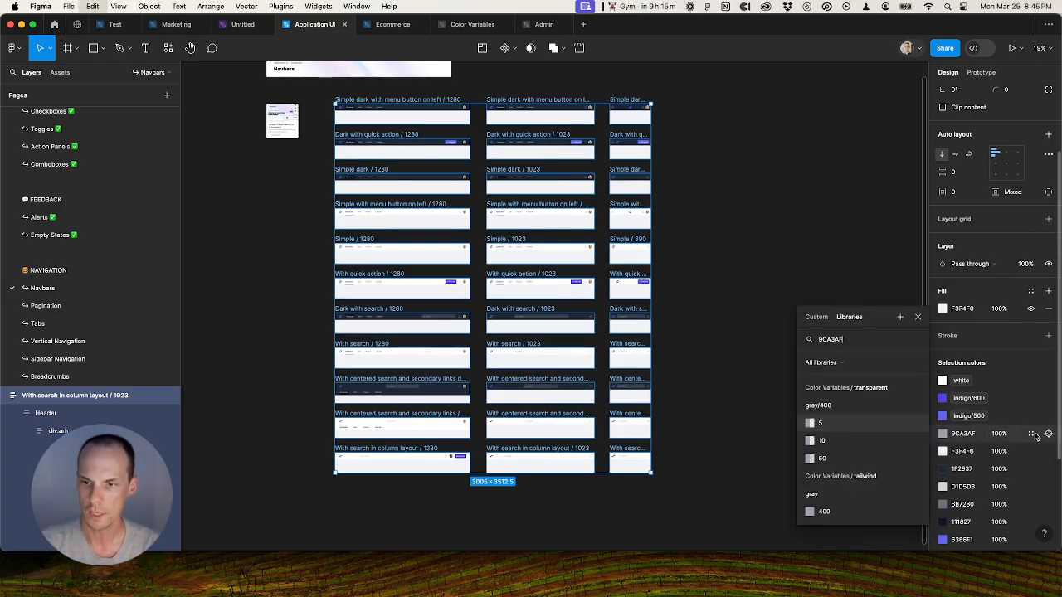
pyautogui.click(864, 510)
pyautogui.click(974, 451)
pyautogui.click(1029, 452)
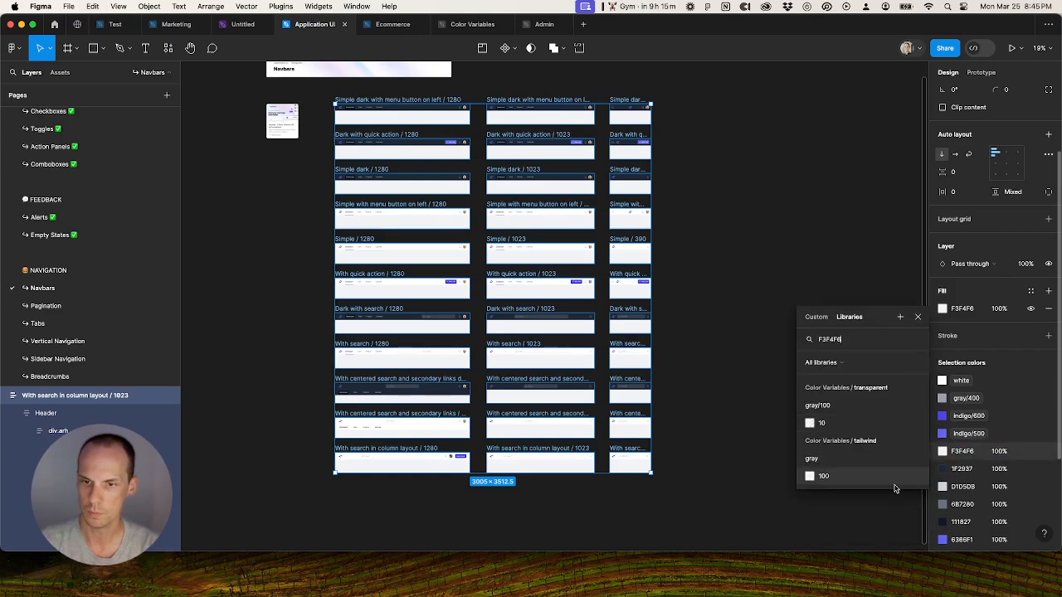
pyautogui.click(855, 476)
# Step: Link the navbars' 1F2937 colour to the tailwind variable gray/800 and D1D5DB to gray/300
pyautogui.click(977, 452)
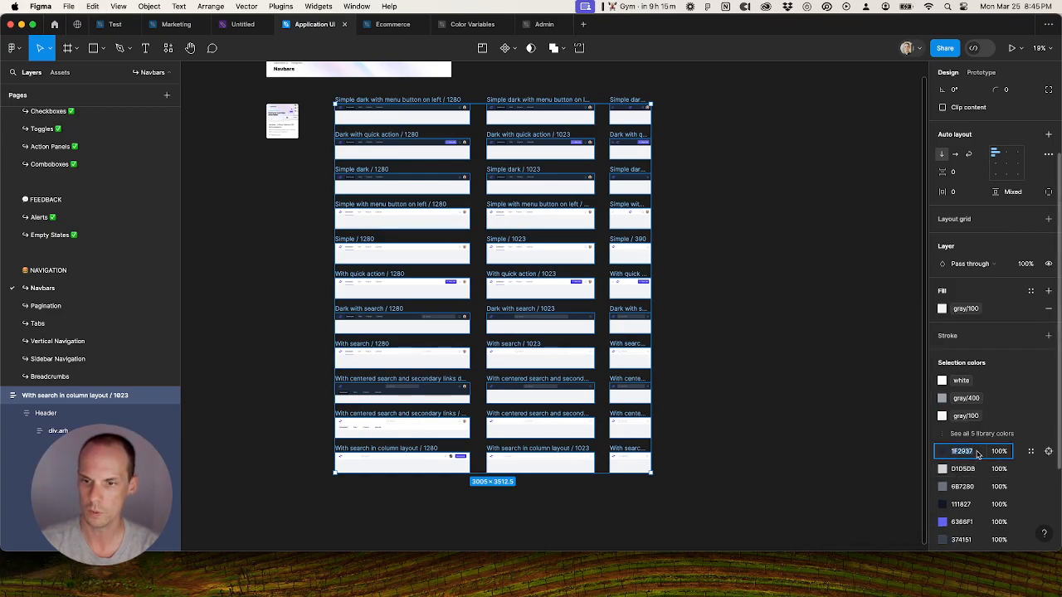
pyautogui.click(1029, 452)
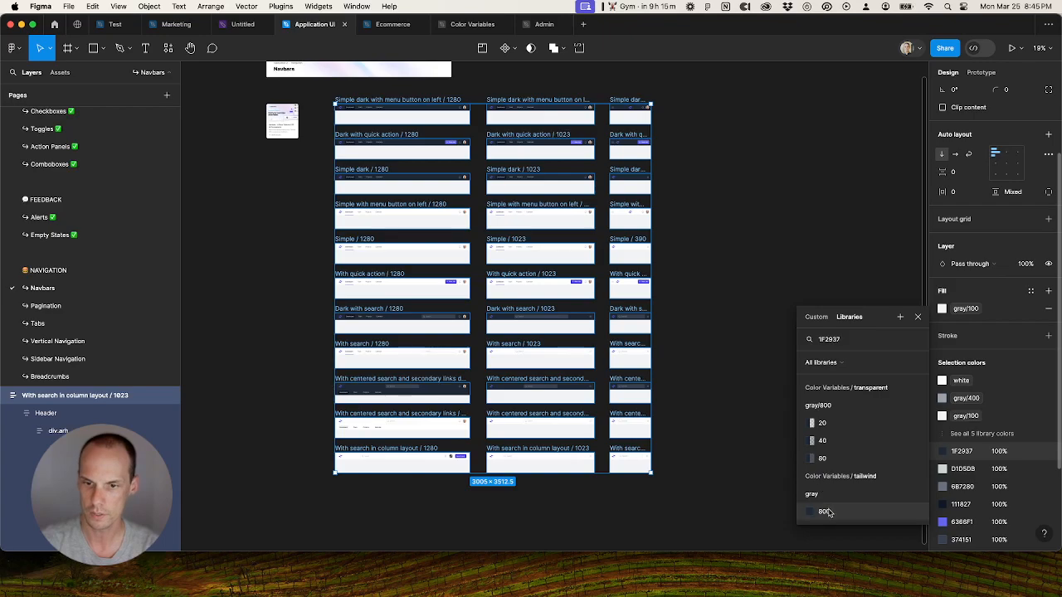
pyautogui.click(830, 508)
pyautogui.click(975, 452)
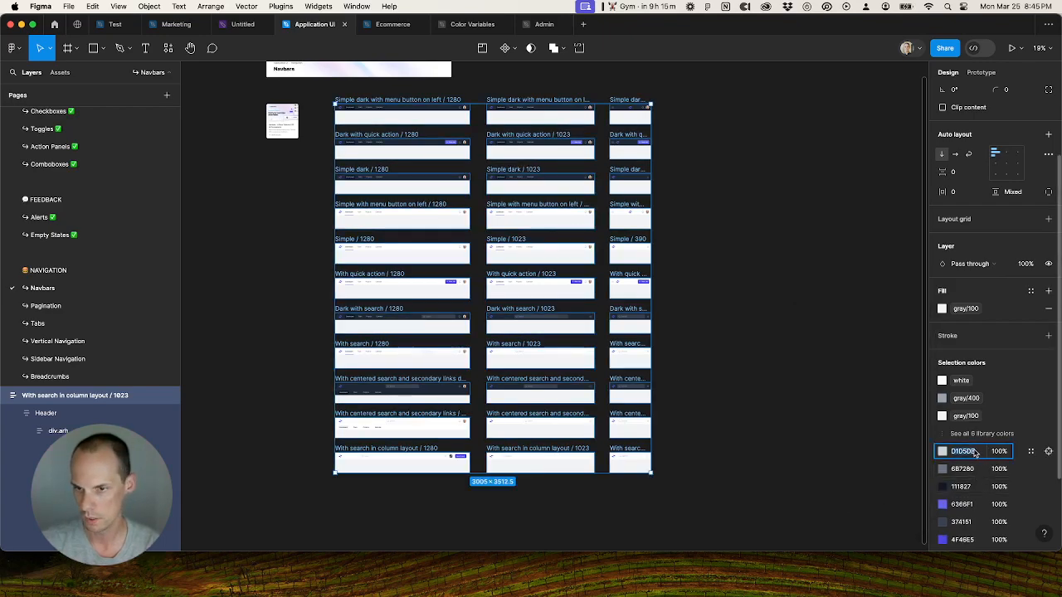
pyautogui.click(1028, 452)
pyautogui.click(825, 428)
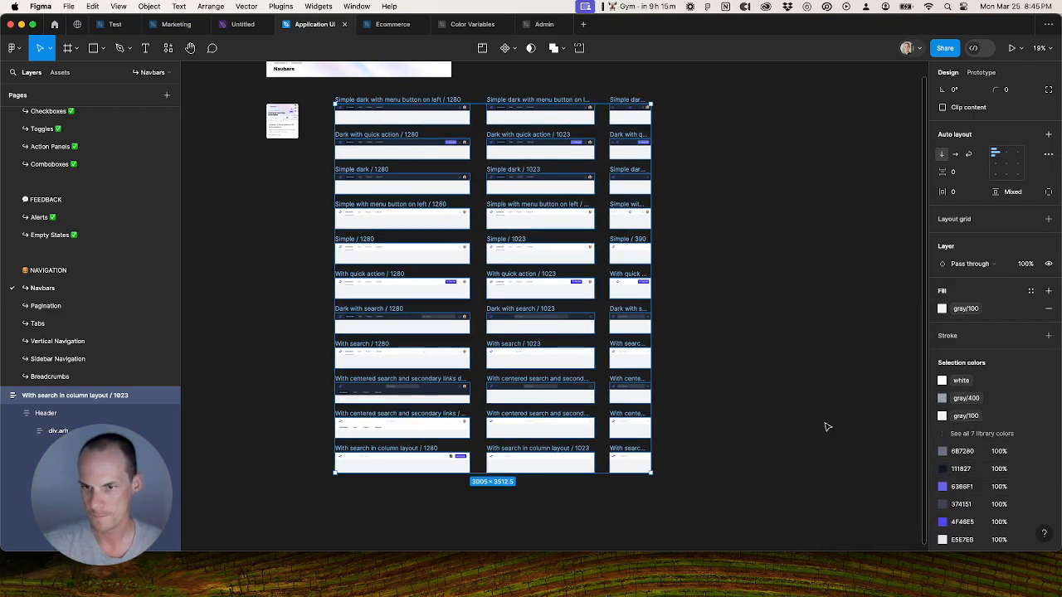
# Step: Link the navbars' 6B7280 colour to the tailwind variable gray/500 and 111827 to gray/900
pyautogui.click(958, 452)
pyautogui.click(1033, 452)
pyautogui.write('6B7280')
pyautogui.click(851, 425)
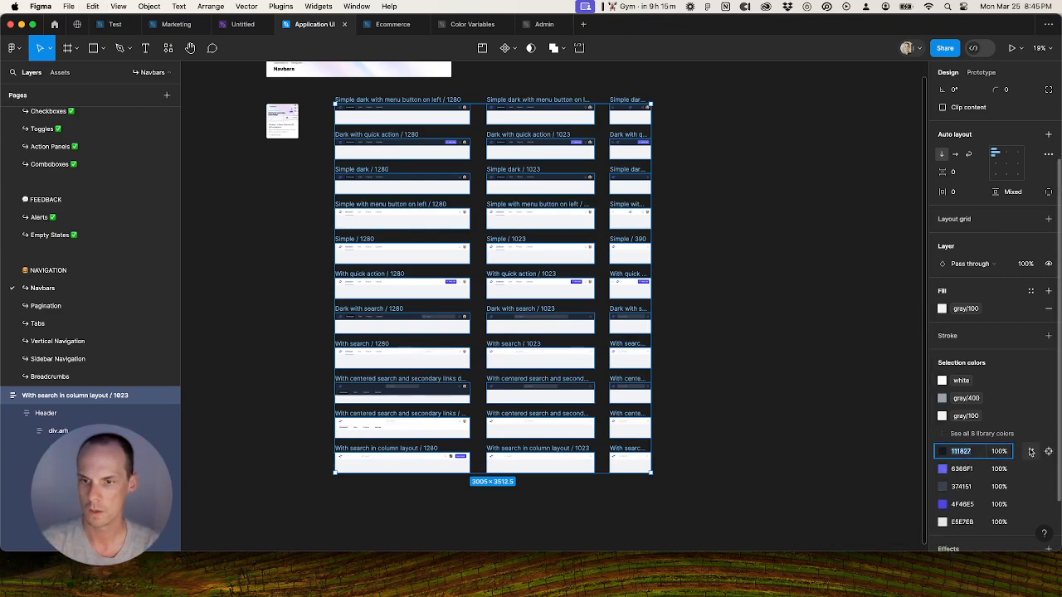
pyautogui.click(1029, 452)
pyautogui.write('111827')
pyautogui.click(844, 527)
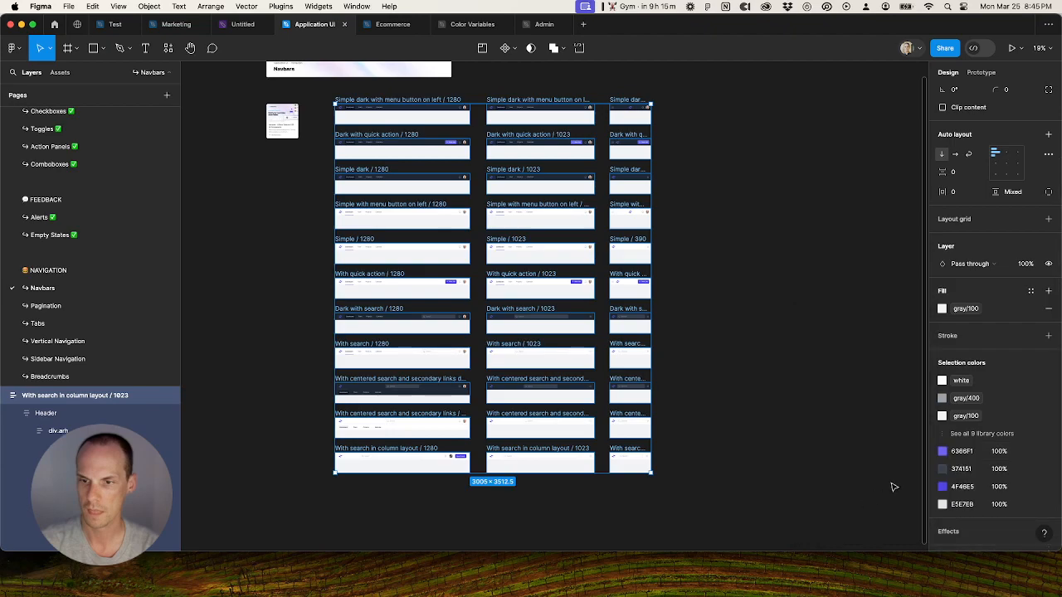
# Step: Link the navbars' 6366F1 colour to the tailwind variable indigo/500 and 374151 to gray/700
pyautogui.click(1030, 451)
pyautogui.write('6366F1')
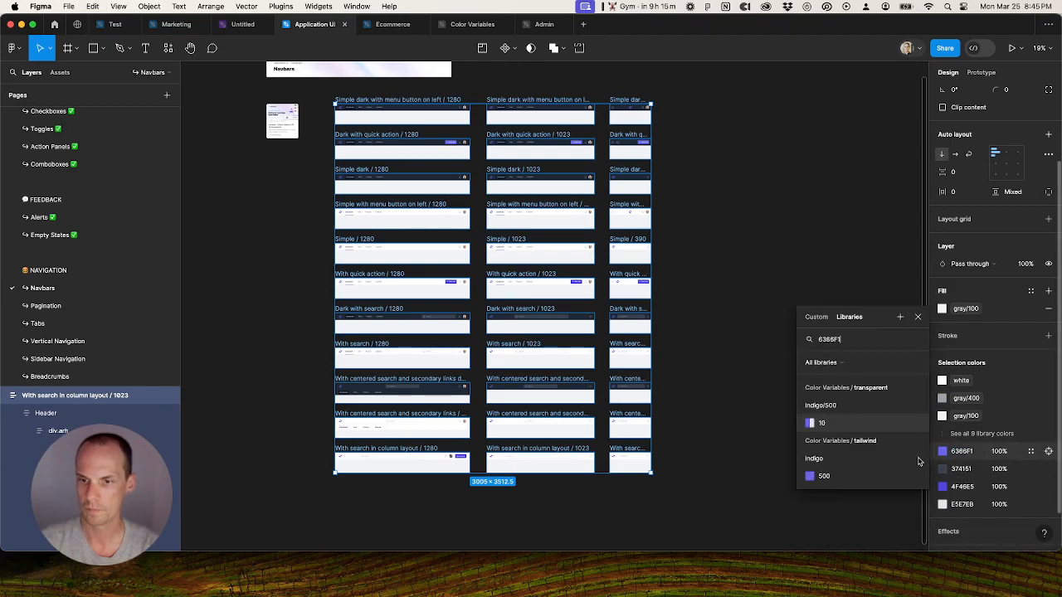
pyautogui.click(857, 475)
pyautogui.click(1030, 452)
pyautogui.write('374151')
pyautogui.click(860, 474)
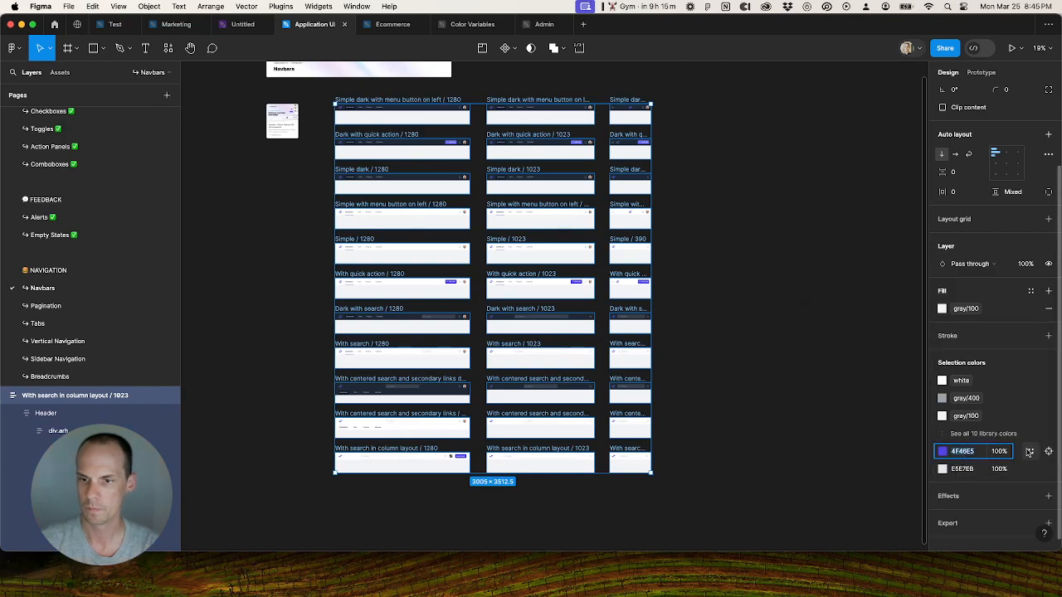
# Step: Link the navbars' 4F46E5 colour to the tailwind variable indigo/600 and E5E7EB to gray/200
pyautogui.click(1029, 452)
pyautogui.write('4F46E5')
pyautogui.click(857, 475)
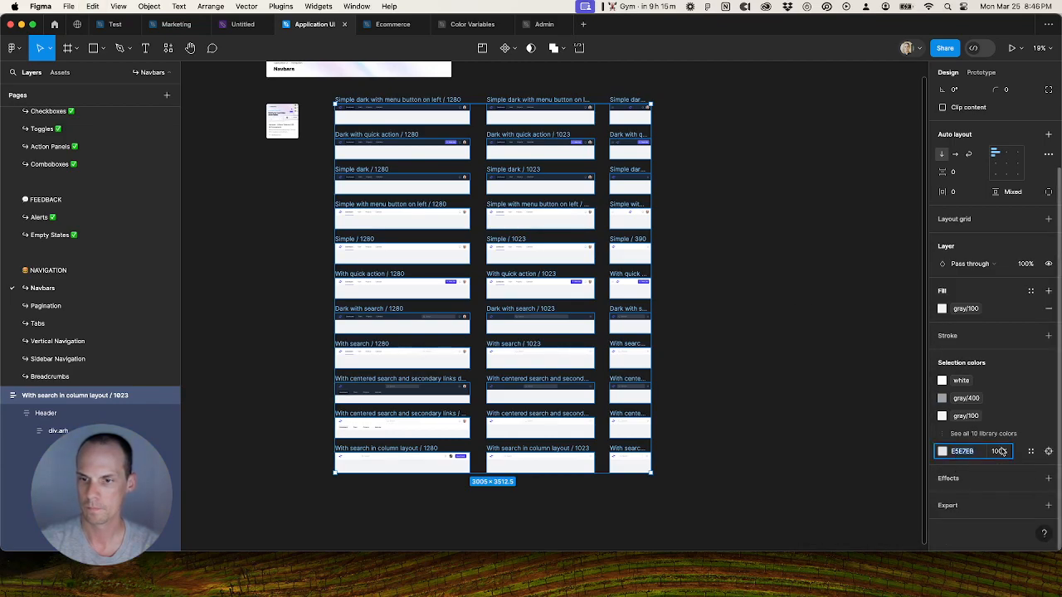
pyautogui.click(1030, 451)
pyautogui.write('E5E7EB')
pyautogui.click(848, 425)
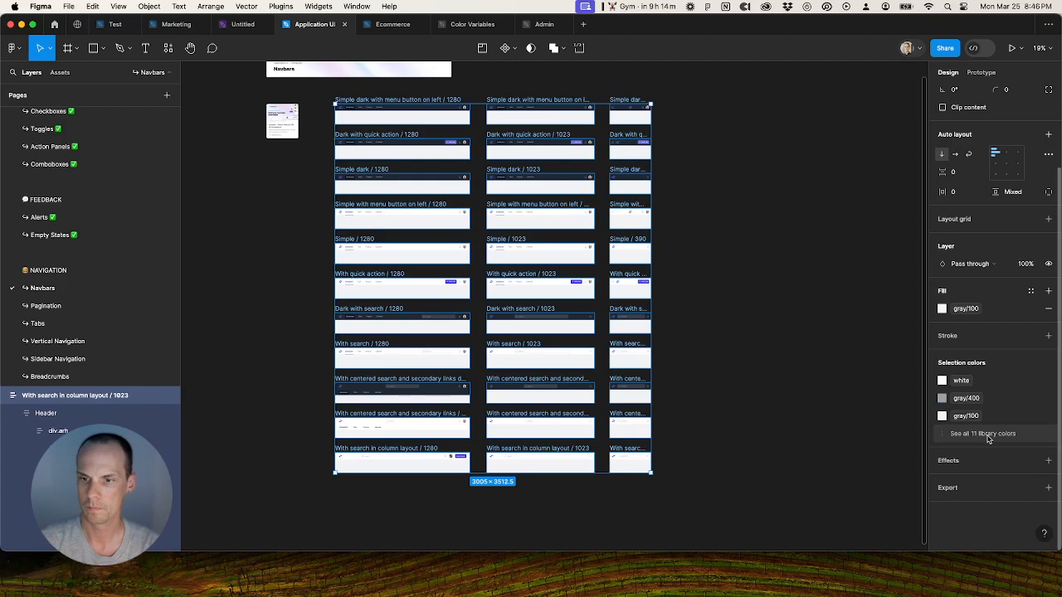
# Step: Review the full list of library colours used by the navbars, clear the selection, and reselect all the navbar frames
pyautogui.click(984, 434)
pyautogui.click(831, 494)
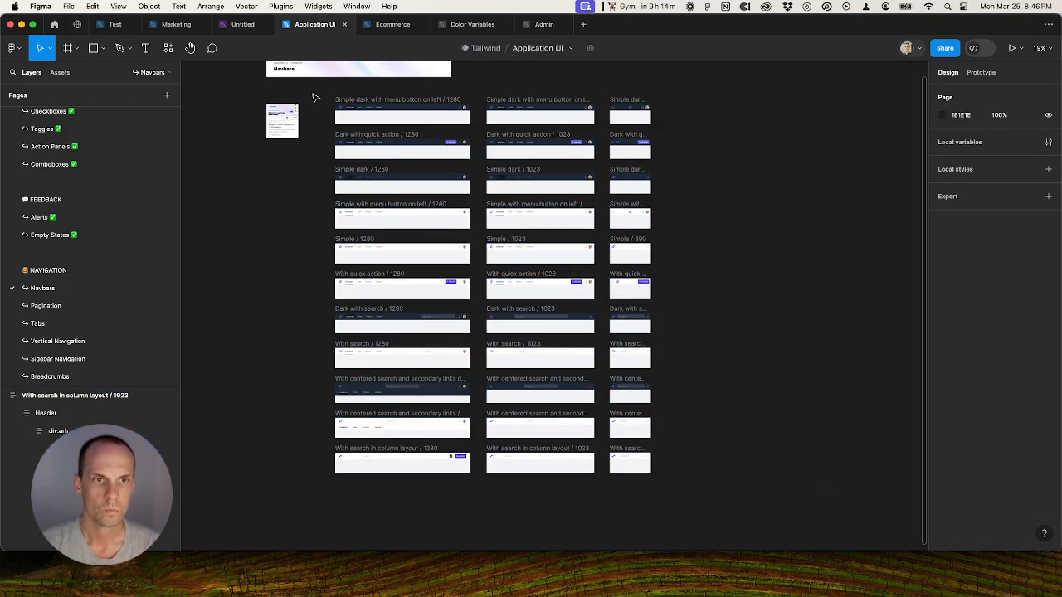
pyautogui.moveTo(326, 98); pyautogui.dragTo(701, 510)
pyautogui.scroll(3, 761, 398)
pyautogui.hscroll(-3, 761, 398)
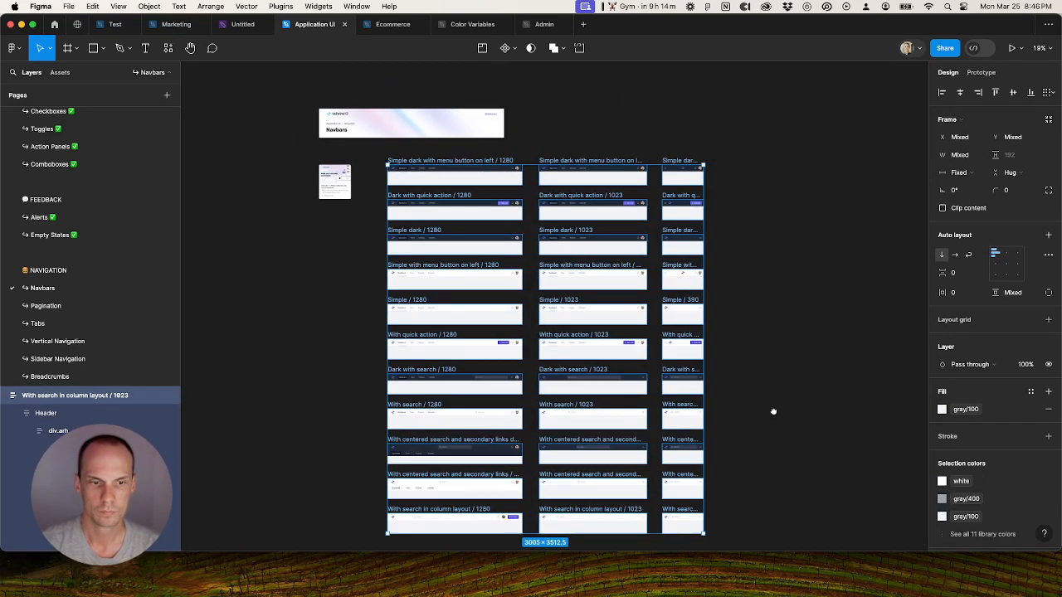
# Step: Move all the selected navbar frames left, closer to the link preview card
pyautogui.scroll(5, 533, 284)
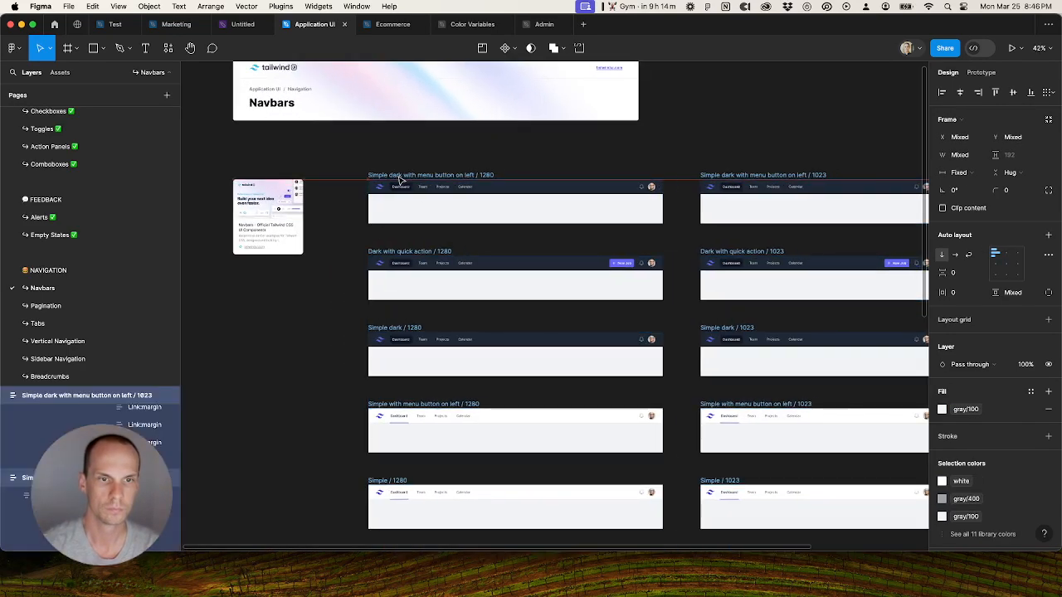
pyautogui.hotkey('shift', 'Left')
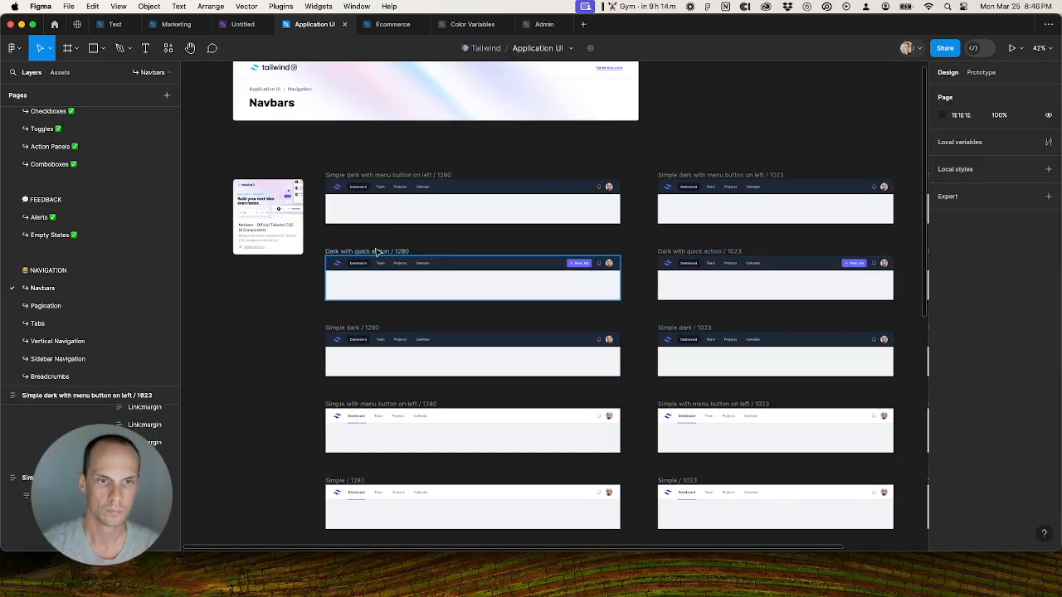
pyautogui.click(377, 251)
pyautogui.press('shift+super+g')
pyautogui.press('super+z')
pyautogui.click(360, 328)
pyautogui.press('shift+super+g')
pyautogui.press('super+z')
pyautogui.scroll(-5, 359, 274)
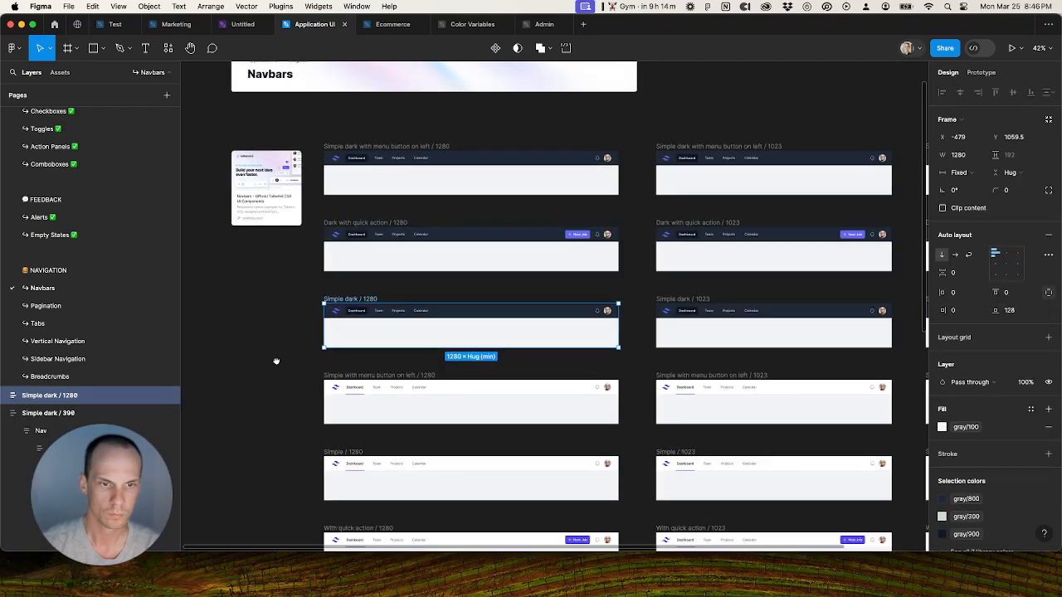
pyautogui.click(359, 251)
pyautogui.press('shift+super+g')
pyautogui.press('super+z')
pyautogui.click(325, 327)
pyautogui.press('shift+super+g')
pyautogui.press('super+z')
pyautogui.scroll(-5, 291, 208)
pyautogui.click(356, 226)
pyautogui.press('shift+super+g')
pyautogui.press('super+z')
pyautogui.click(360, 296)
pyautogui.press('shift+super+g')
pyautogui.press('super+z')
pyautogui.click(287, 340)
pyautogui.moveTo(283, 328); pyautogui.dragTo(327, 161)
pyautogui.click(360, 203)
pyautogui.press('shift+super+g')
pyautogui.press('super+z')
pyautogui.click(372, 238)
pyautogui.press('shift+super+g')
pyautogui.press('super+z')
pyautogui.click(374, 309)
pyautogui.click(374, 314)
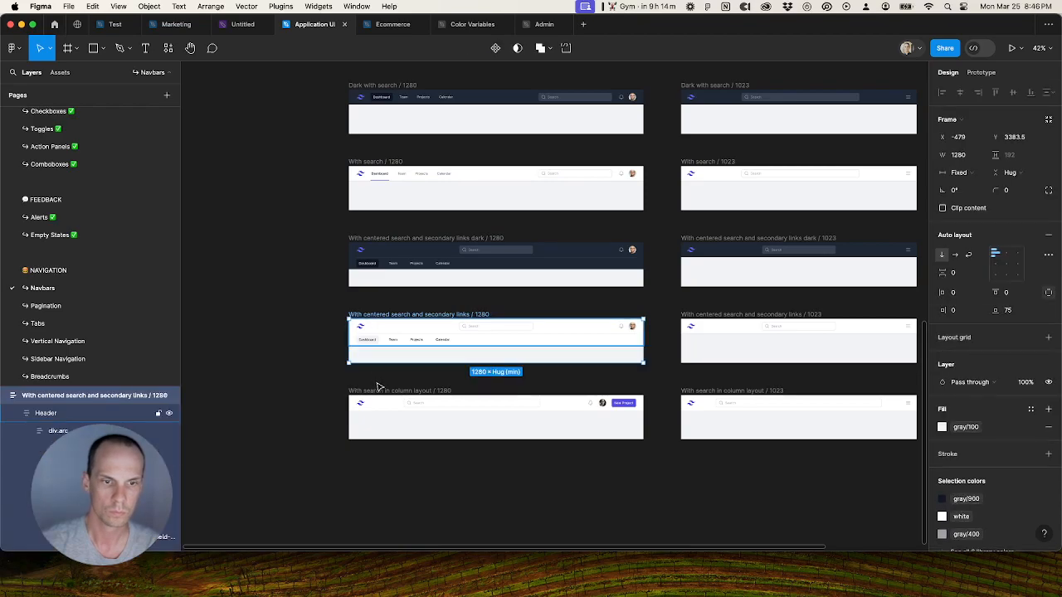
pyautogui.click(346, 391)
pyautogui.press('shift+super+g')
pyautogui.press('super+z')
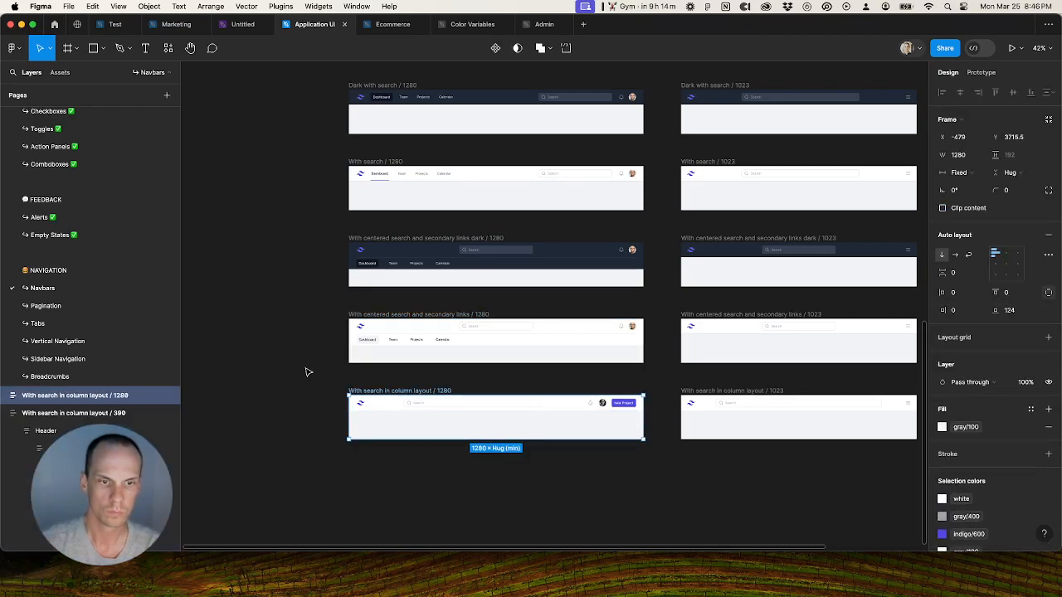
# Step: Widen the Navbars page's Design System Header to 3407 px so it spans all three columns of navbar frames
pyautogui.scroll(-8, 306, 370)
pyautogui.click(273, 315)
pyautogui.moveTo(284, 276); pyautogui.dragTo(303, 307)
pyautogui.scroll(4, 316, 263)
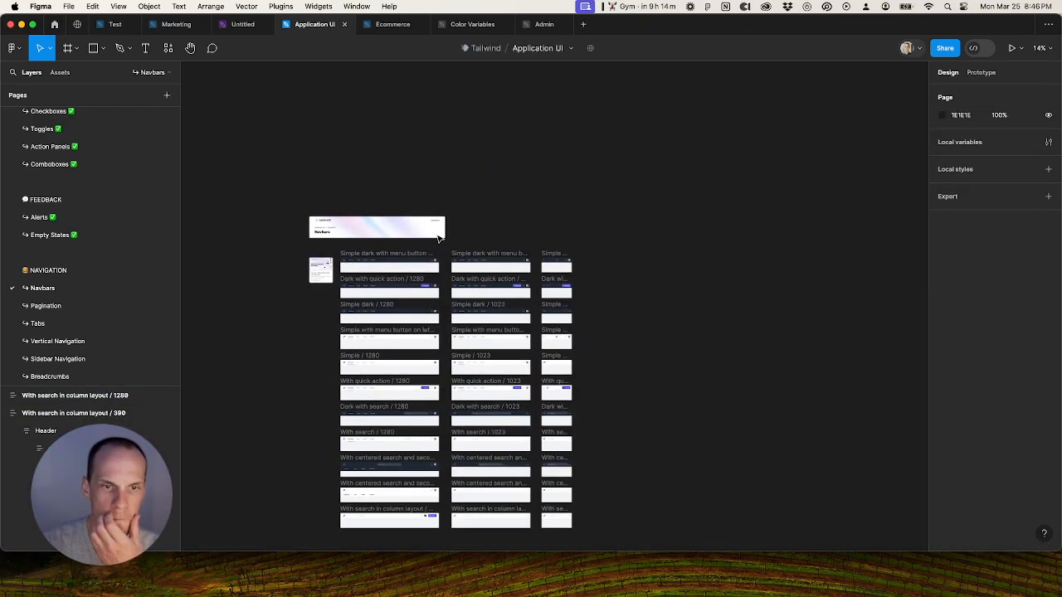
pyautogui.scroll(-20, 116, 449)
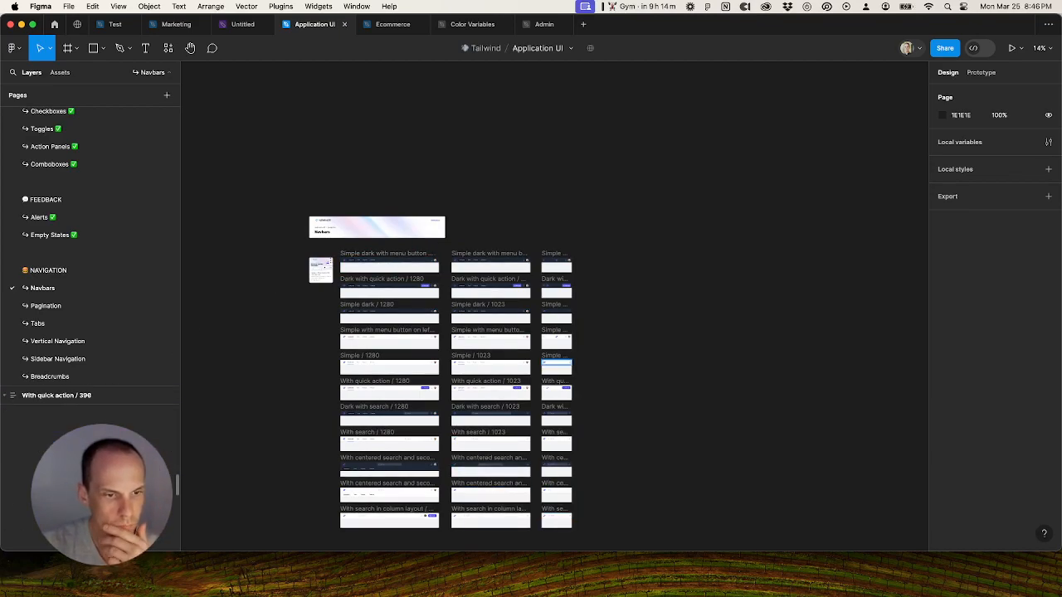
pyautogui.click(161, 541)
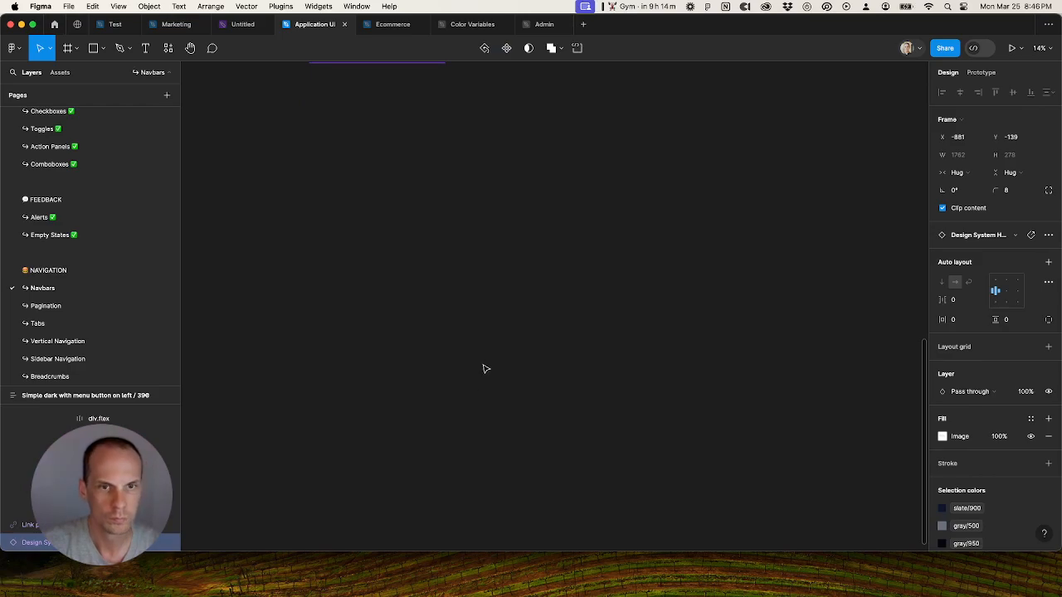
pyautogui.scroll(8, 473, 336)
pyautogui.moveTo(446, 165); pyautogui.dragTo(572, 169)
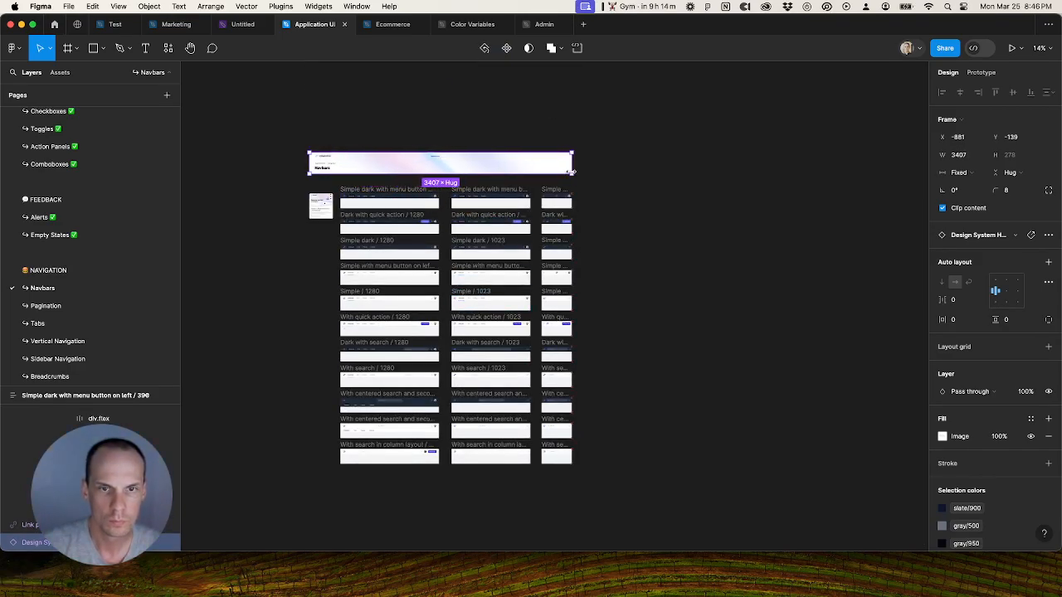
# Step: Make the header's inner content container stretch across the full width of the Navbars header
pyautogui.scroll(3, 481, 161)
pyautogui.doubleClick(425, 172)
pyautogui.click(958, 155)
pyautogui.click(966, 182)
pyautogui.click(902, 189)
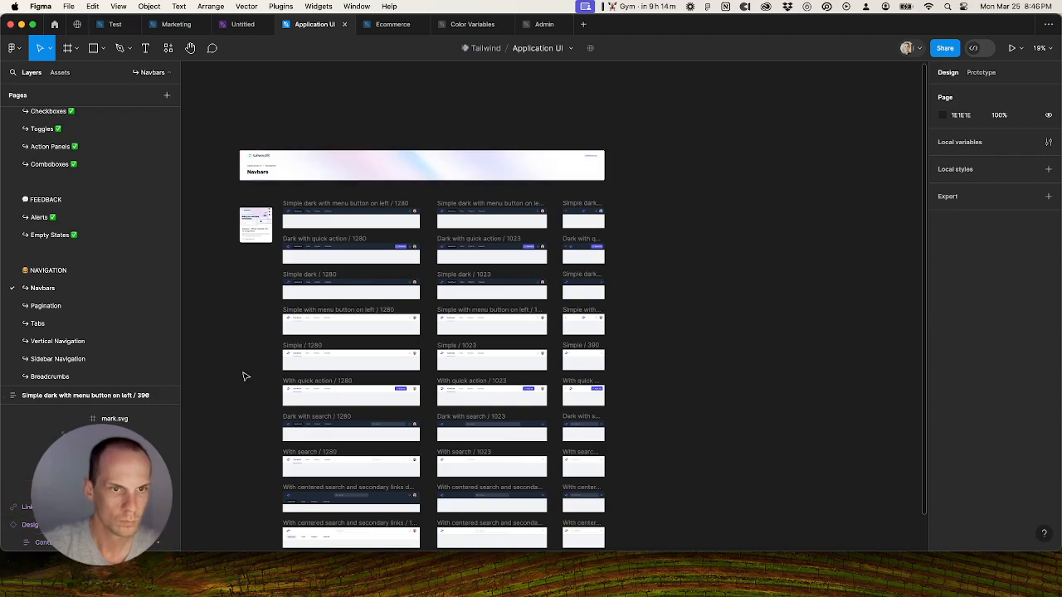
# Step: Mark the Navbars page as done by adding the ✅ emoji from the Empty States page name to its name
pyautogui.doubleClick(79, 238)
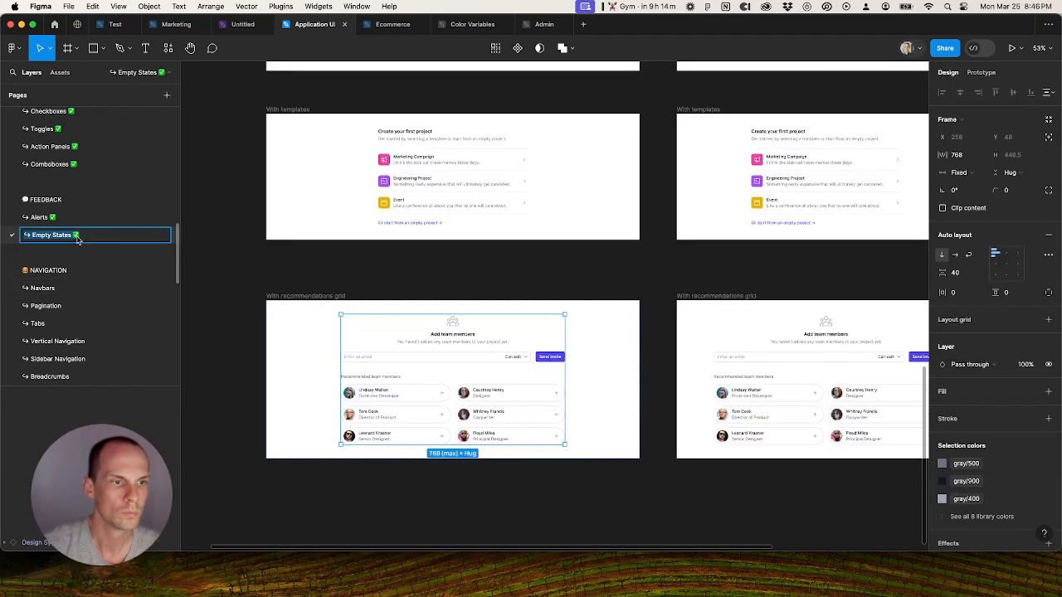
pyautogui.click(68, 287)
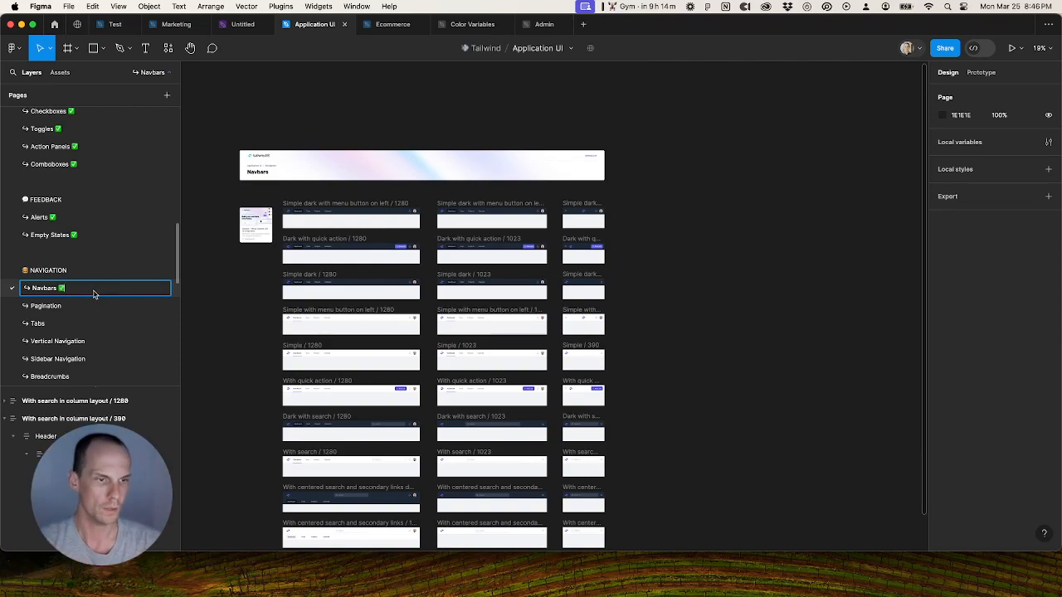
# Step: Open the Pagination page, follow its link preview to tailwindui.com, copy the page URL and close the browser preview
pyautogui.click(60, 306)
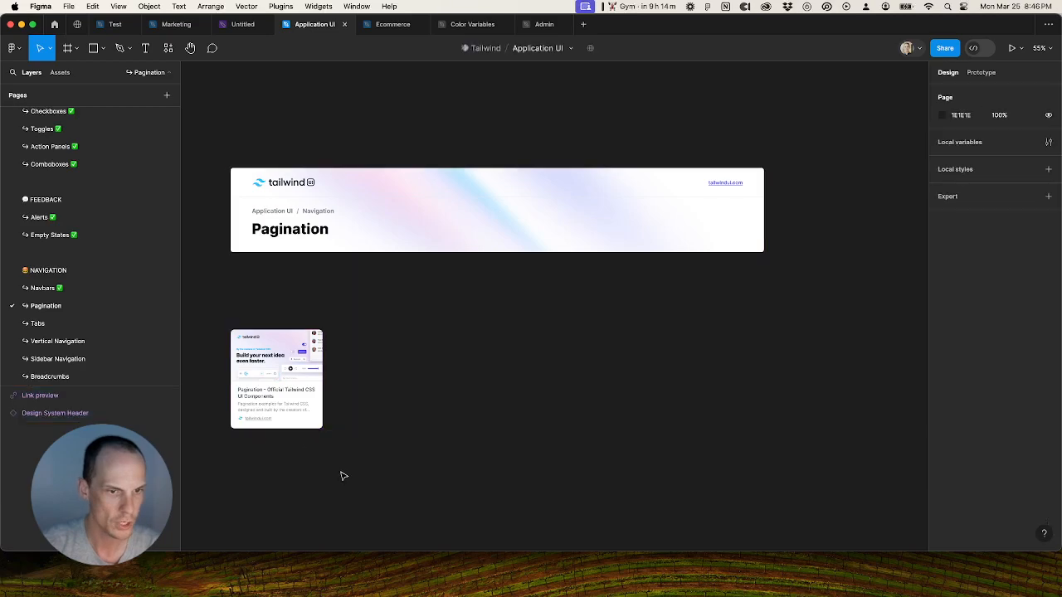
pyautogui.click(255, 418)
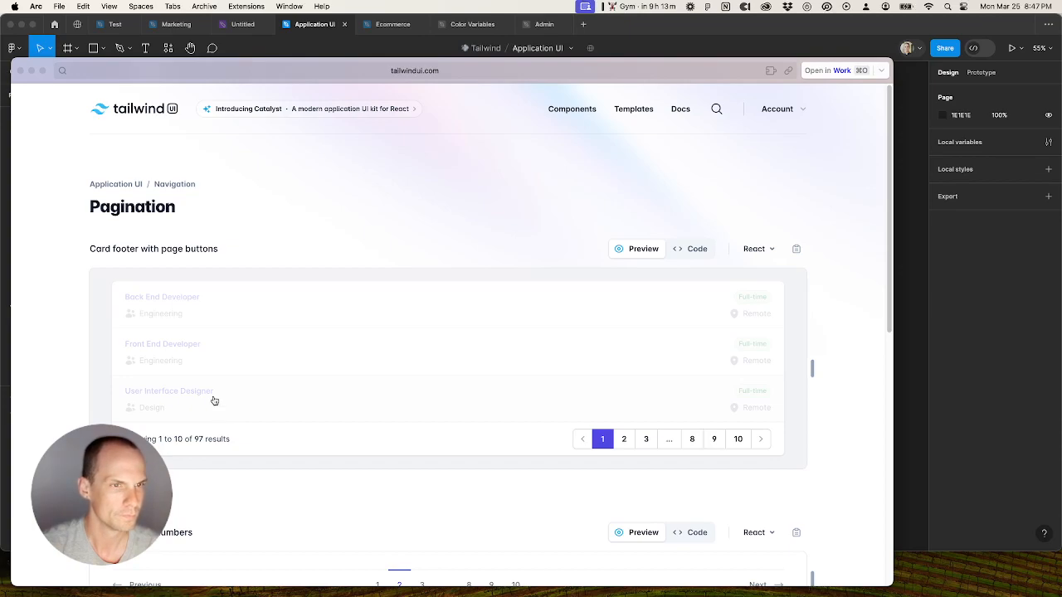
pyautogui.press('super+shift+c')
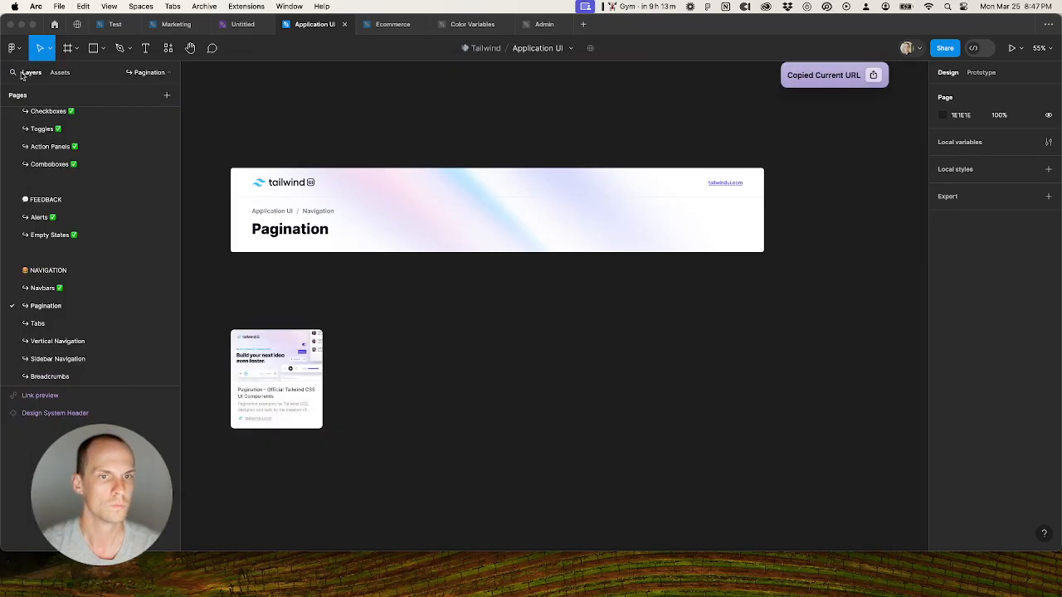
pyautogui.click(21, 70)
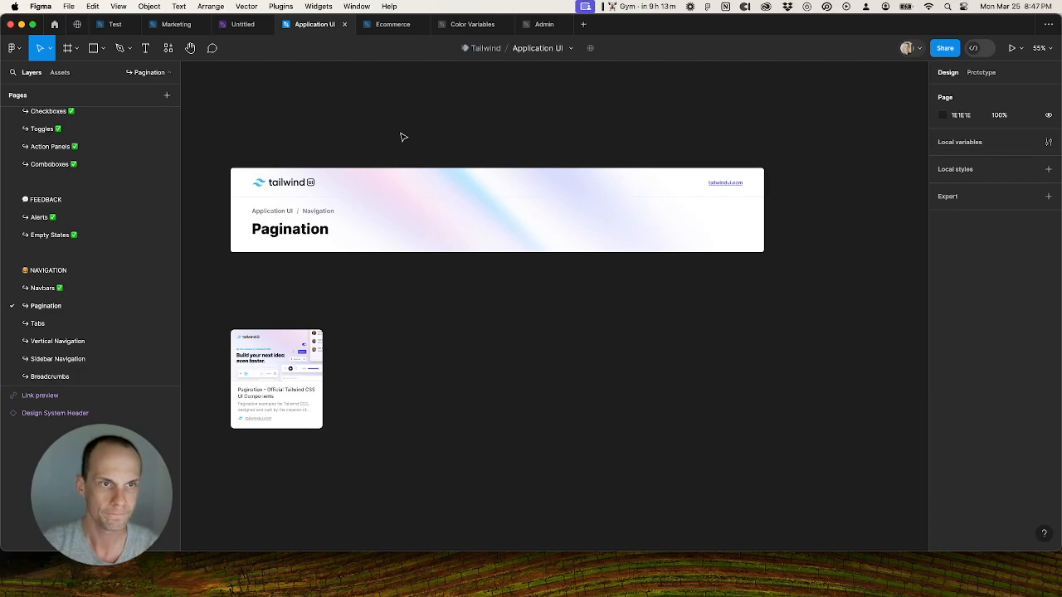
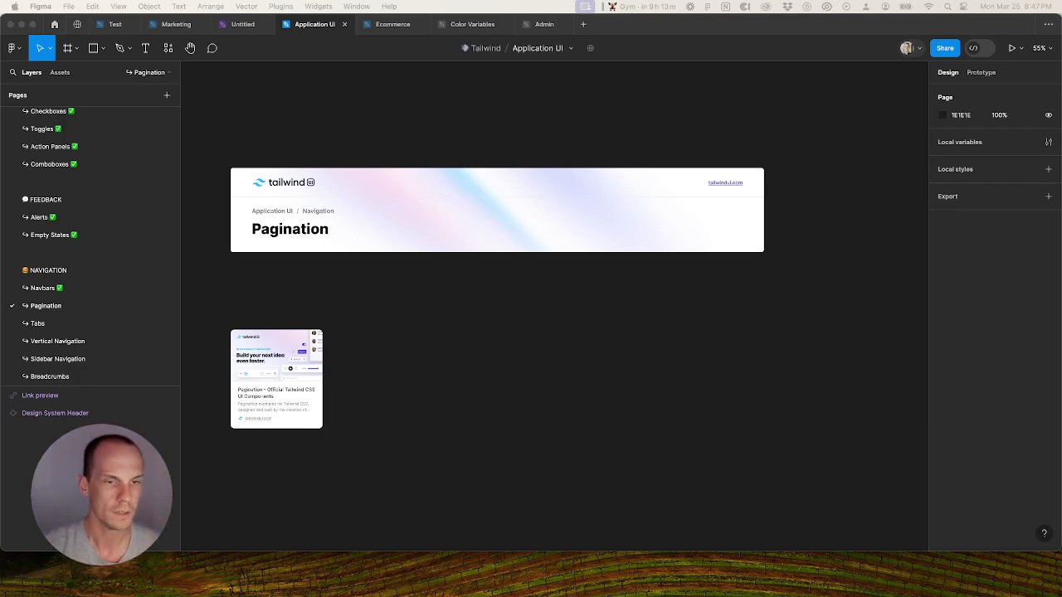
pyautogui.click(419, 433)
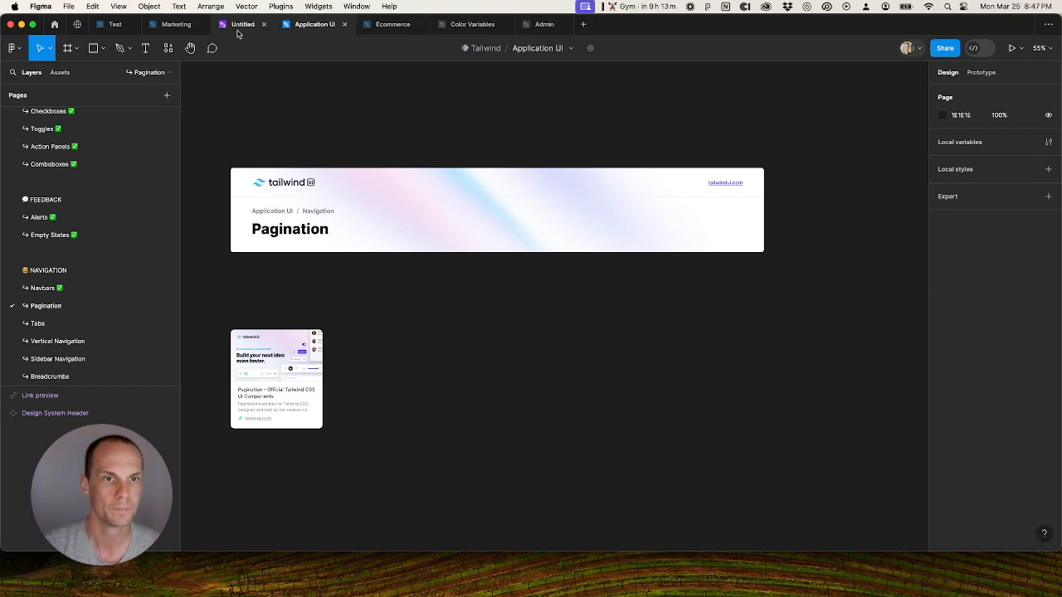
# Step: In the Test file, import the copied Tailwind UI Pagination page URL with the html.to.design plugin
pyautogui.click(114, 24)
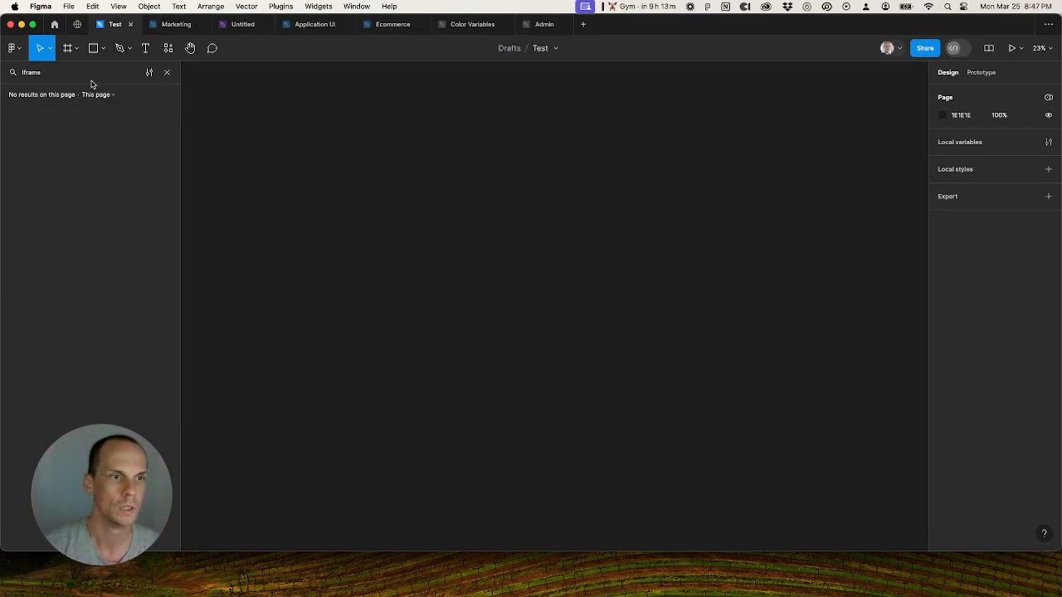
pyautogui.click(167, 47)
pyautogui.click(213, 184)
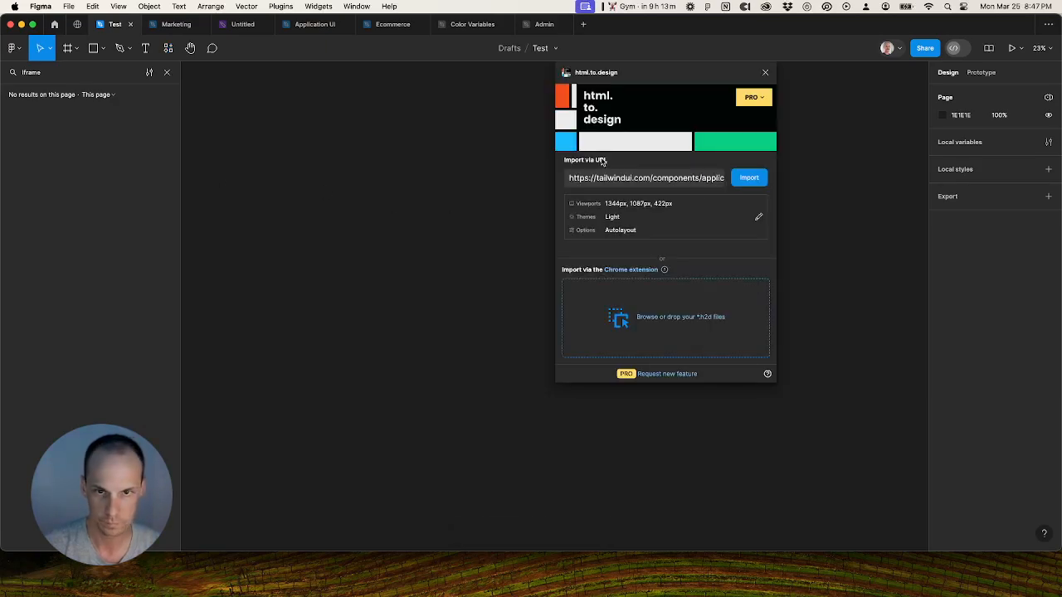
pyautogui.tripleClick(630, 180)
pyautogui.press('super+v')
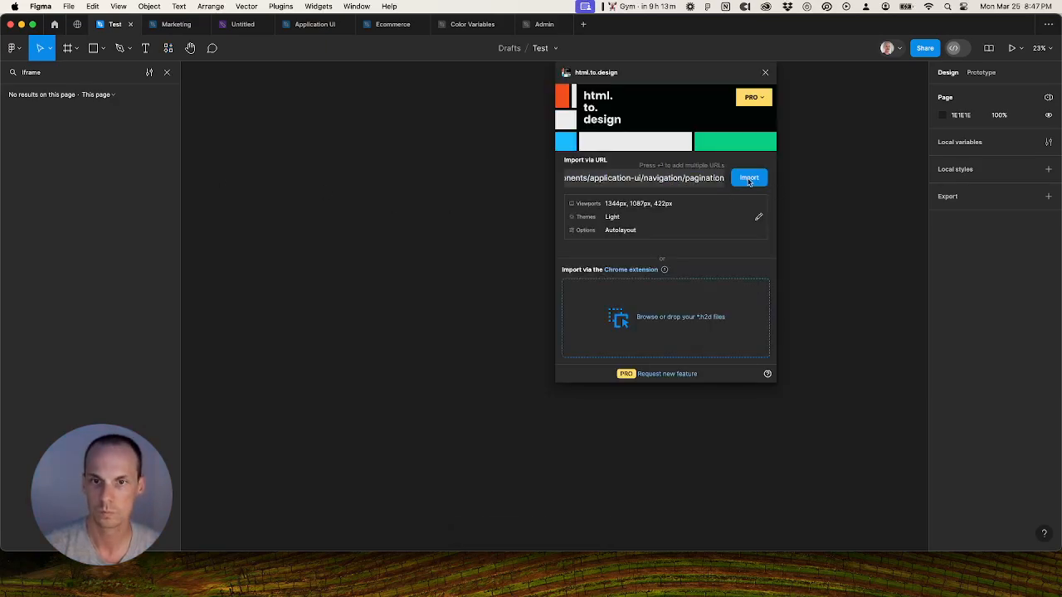
pyautogui.click(749, 179)
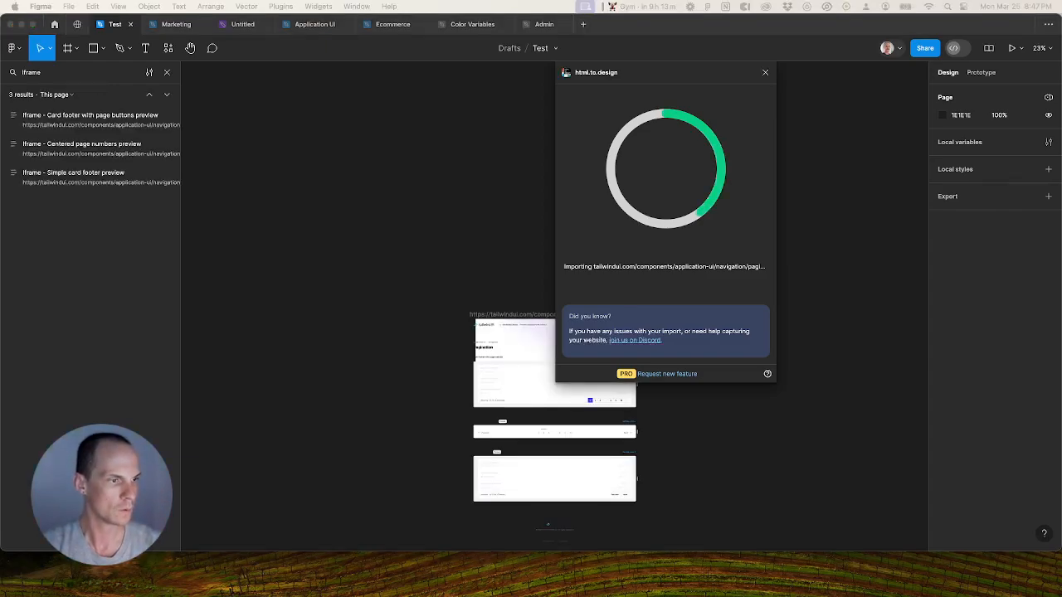
pyautogui.scroll(-2, 323, 219)
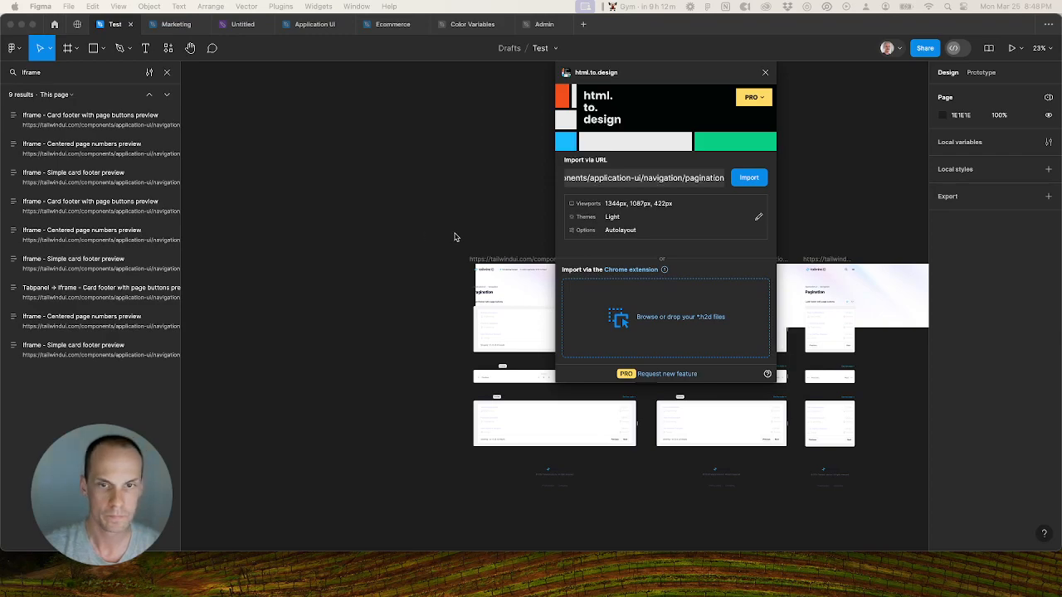
pyautogui.click(765, 72)
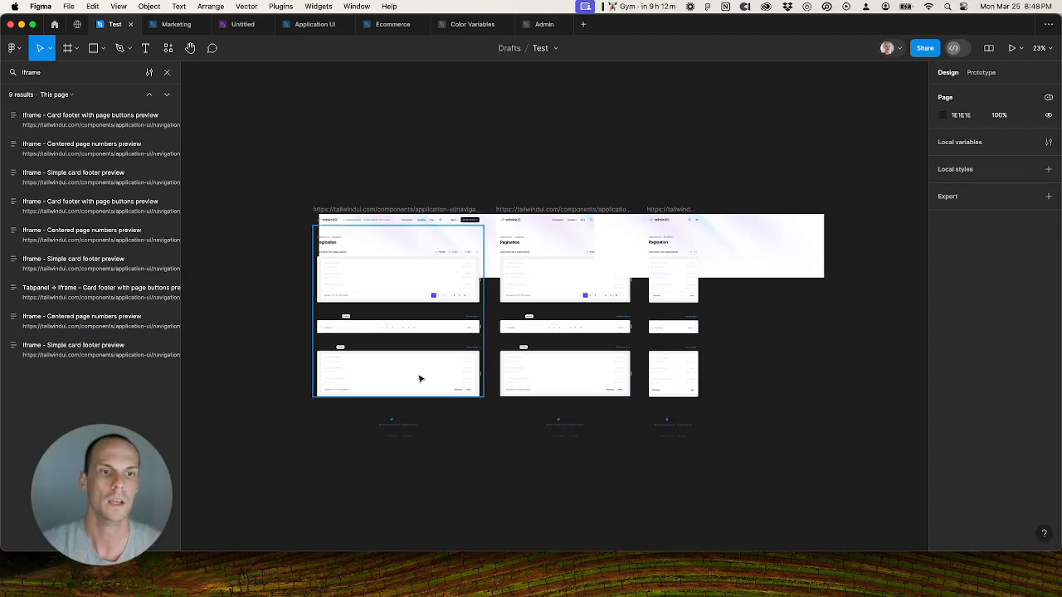
# Step: Move the 1344 px wide import away from the others and remove all the Iframe preview frames found by the layer search
pyautogui.moveTo(344, 214); pyautogui.dragTo(252, 212)
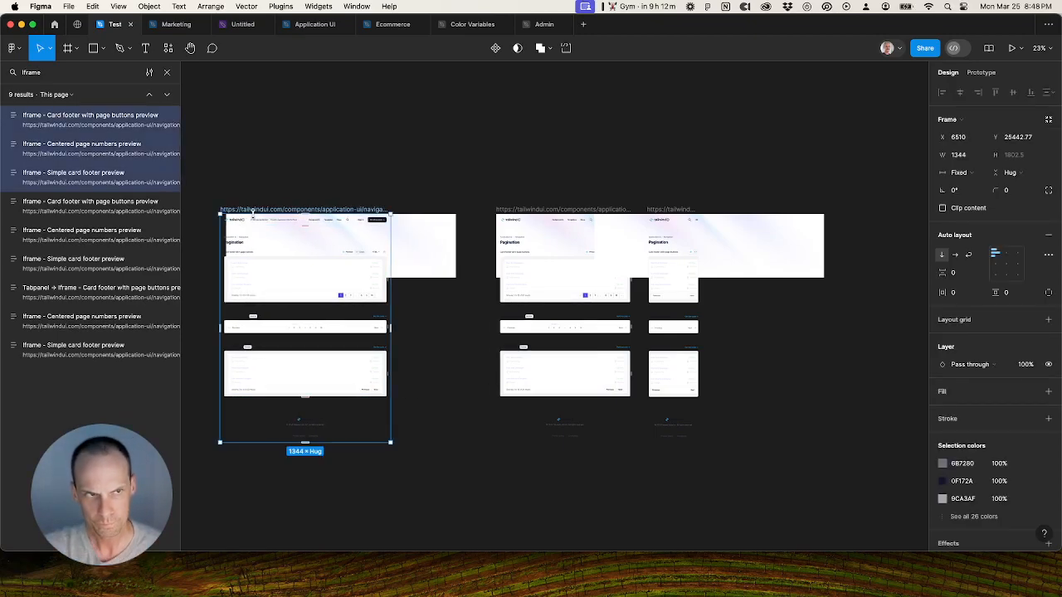
pyautogui.click(50, 120)
pyautogui.keyDown('shift'); pyautogui.click(66, 352); pyautogui.keyUp('shift')
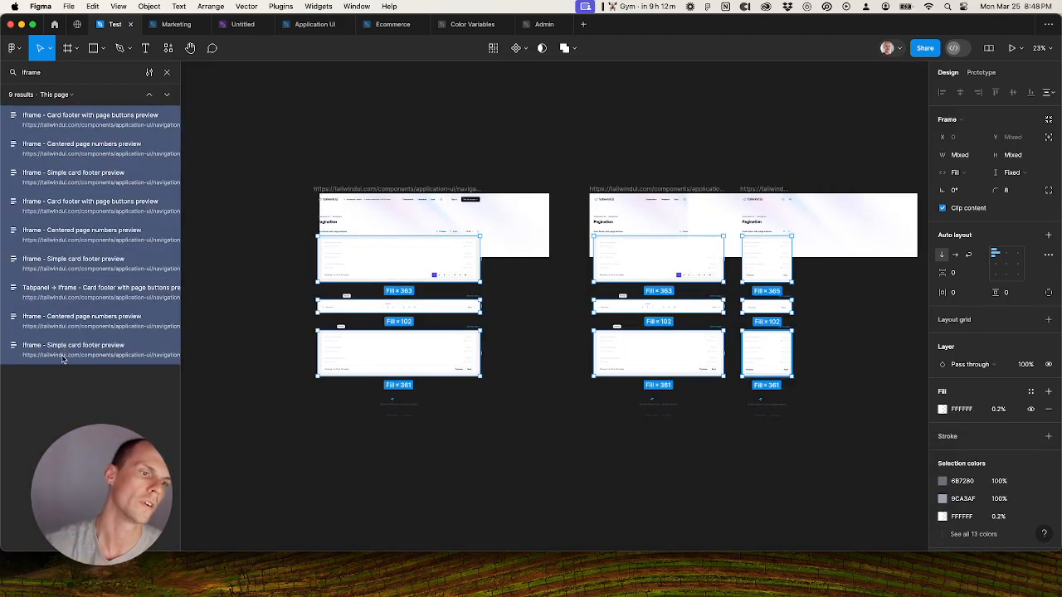
pyautogui.press('Delete')
# Step: Examine the component headings and Preview labels left in the imported Pagination pages
pyautogui.click(379, 227)
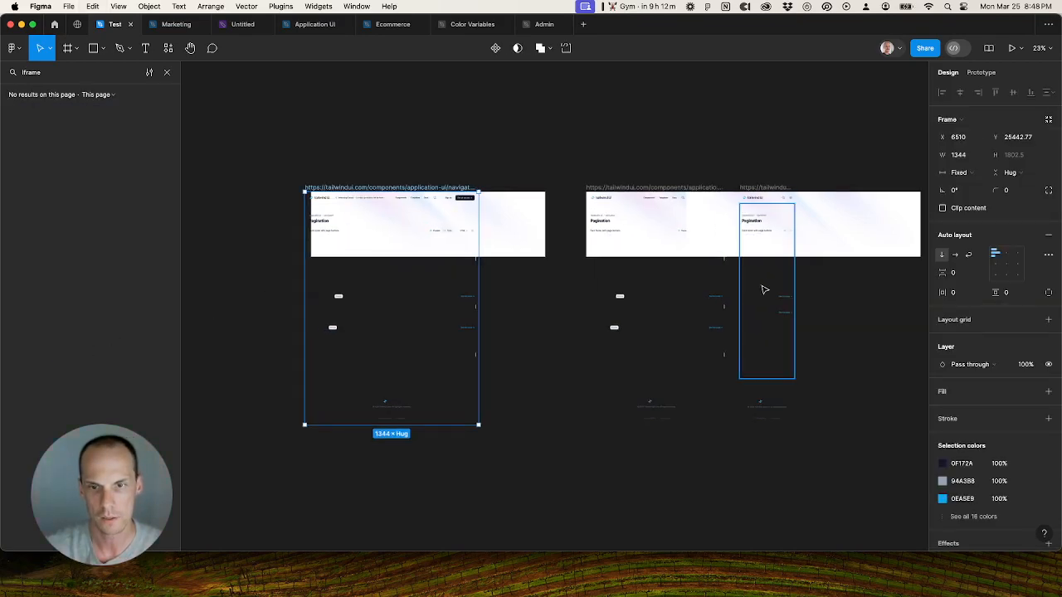
pyautogui.scroll(5, 664, 299)
pyautogui.scroll(5, 498, 290)
pyautogui.scroll(2, 461, 288)
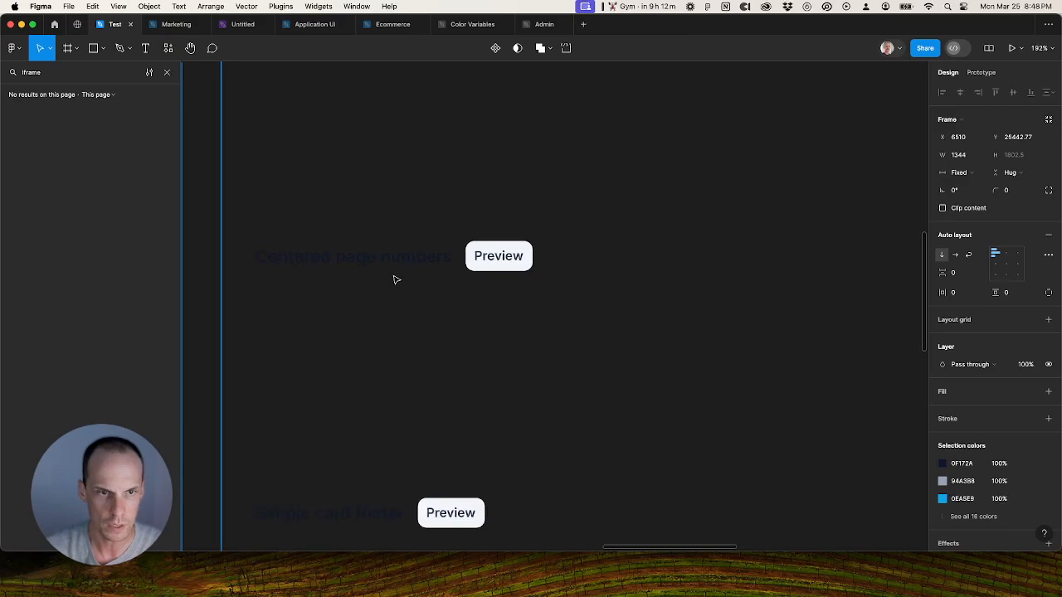
pyautogui.click(386, 267)
pyautogui.click(502, 257)
pyautogui.scroll(-8, 581, 269)
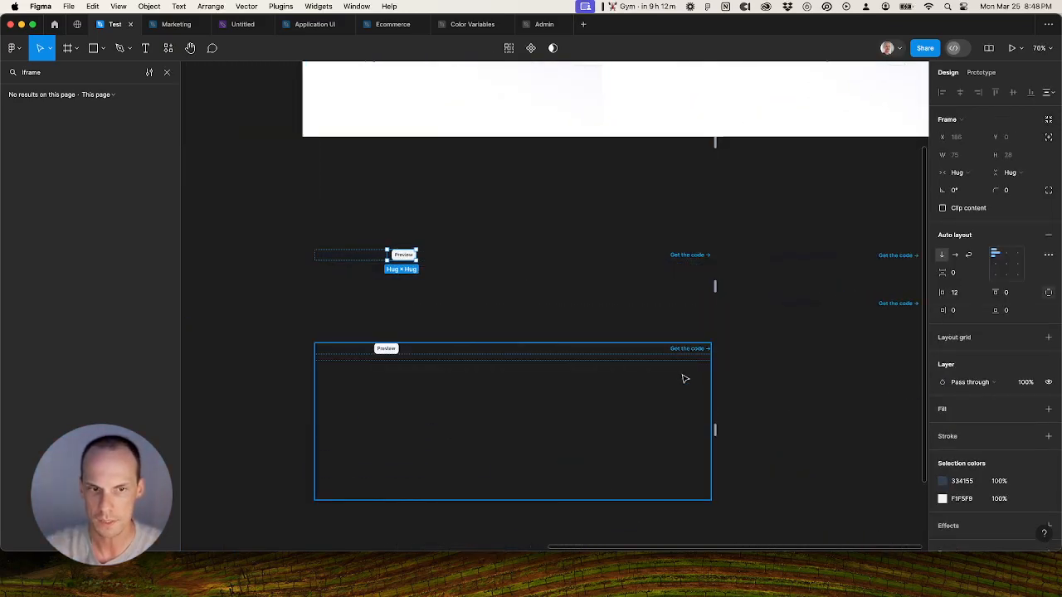
pyautogui.scroll(-10, 683, 374)
pyautogui.click(649, 229)
pyautogui.scroll(2, 647, 232)
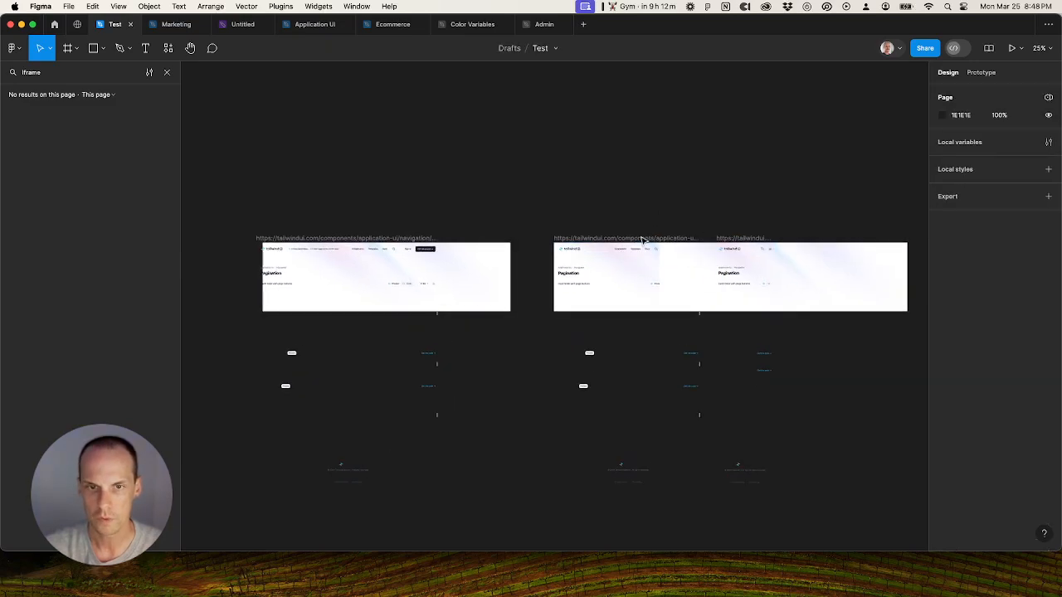
# Step: Delete all the leftover imported page frames from the Test file
pyautogui.click(643, 239)
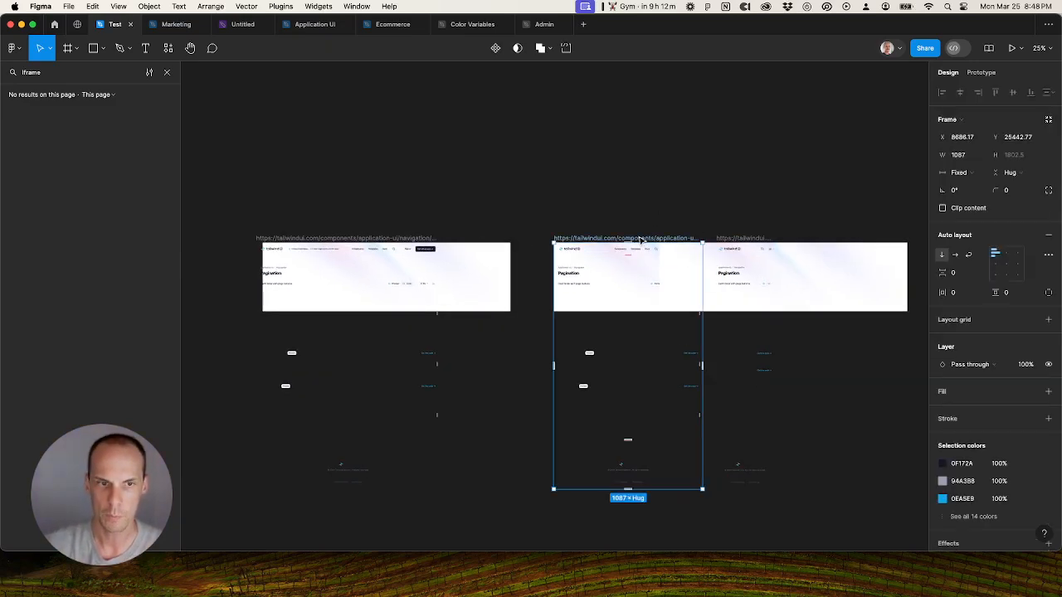
pyautogui.press('super+a')
pyautogui.press('Delete')
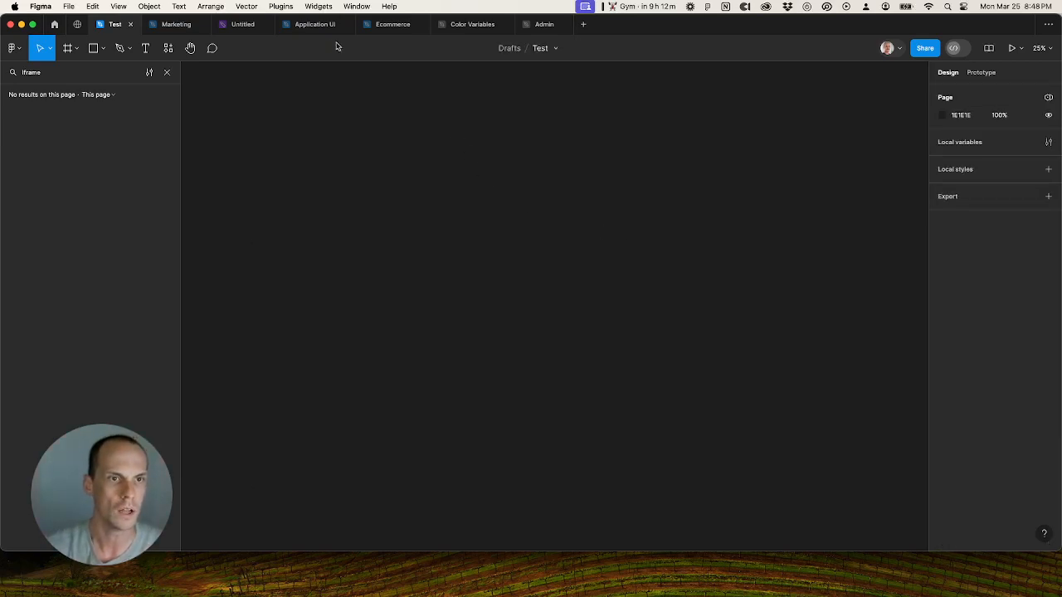
# Step: Switch to the Application UI file and paste the copied Iframe preview frames into the empty area of the Pagination page
pyautogui.click(303, 24)
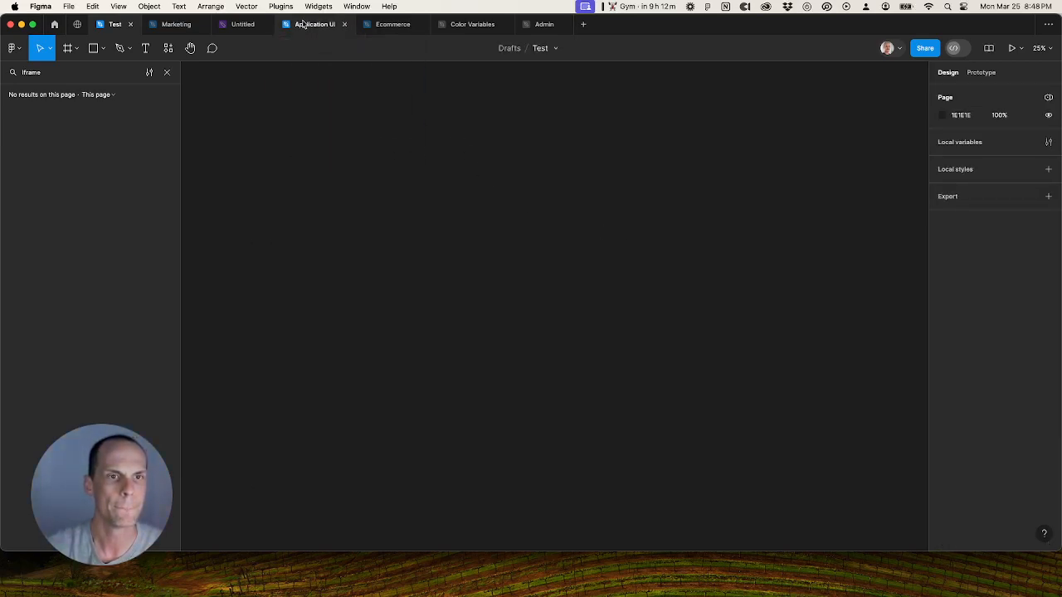
pyautogui.scroll(-4, 504, 398)
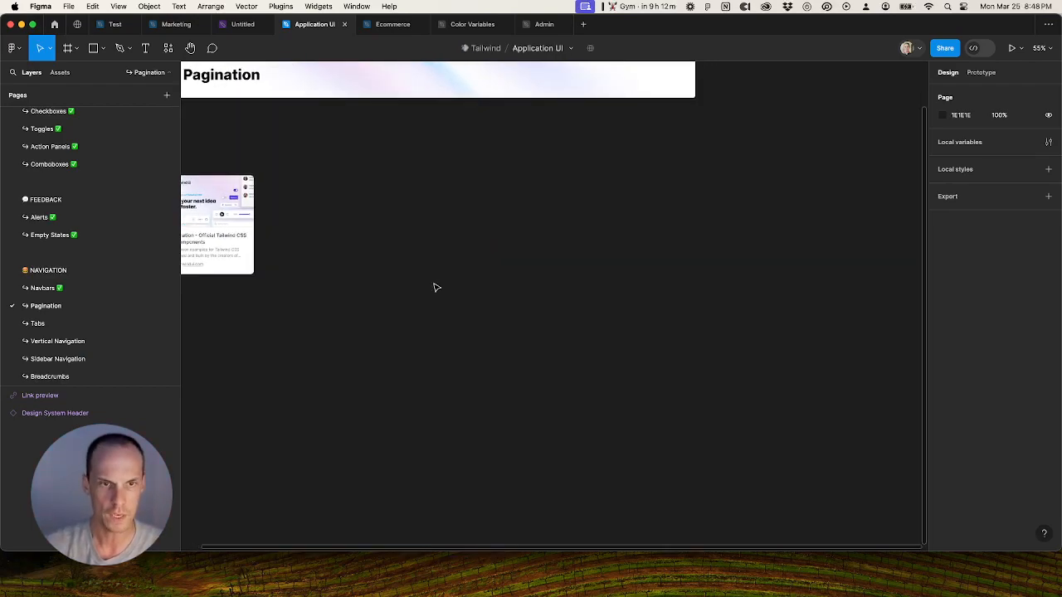
pyautogui.press('super+v')
pyautogui.press('super+z')
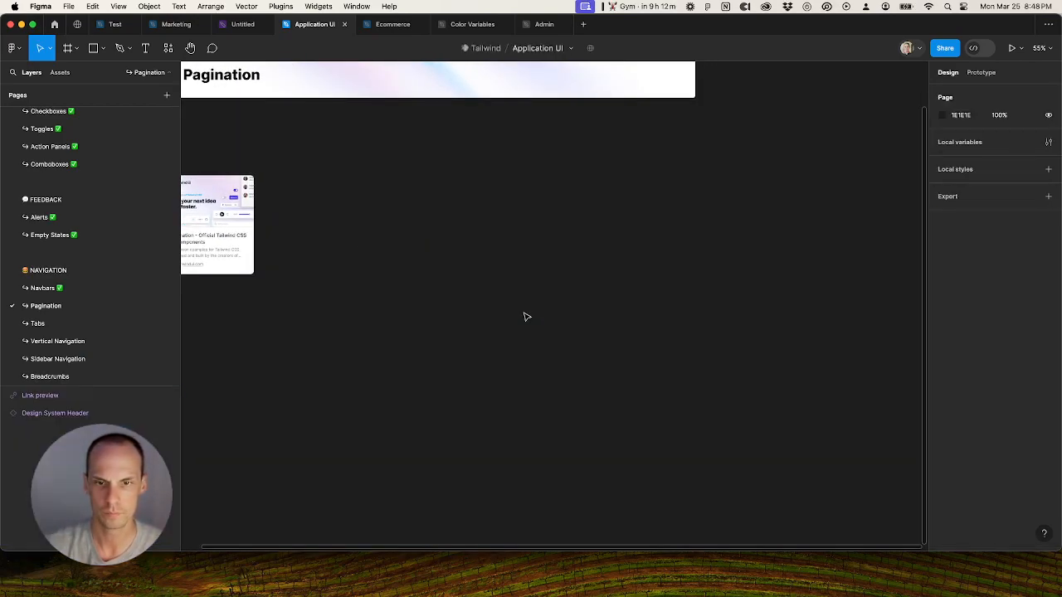
pyautogui.rightClick(503, 268)
pyautogui.click(524, 273)
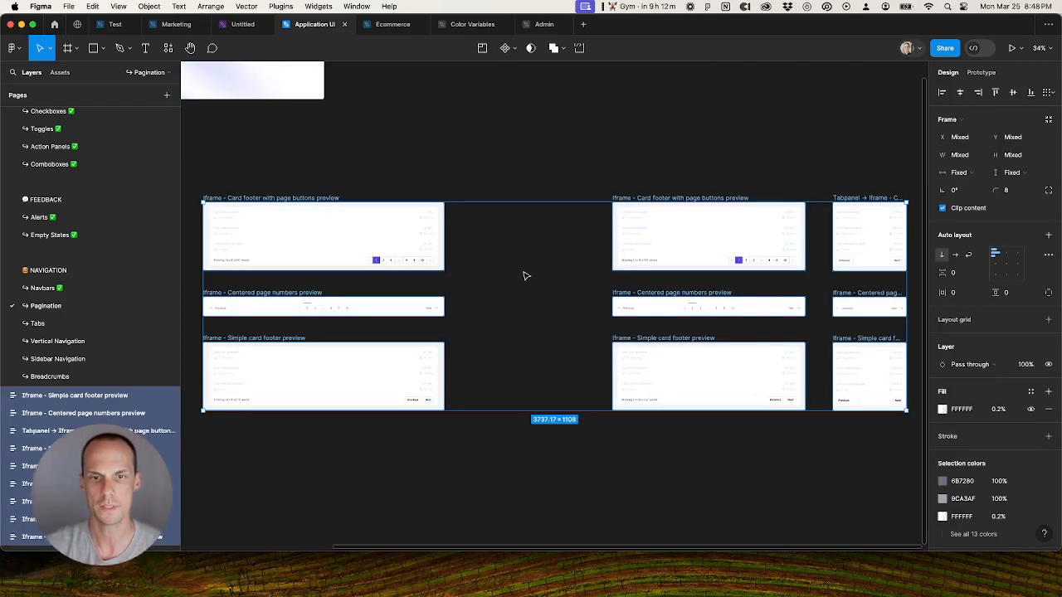
pyautogui.scroll(-3, 524, 275)
# Step: Move the tablet and mobile columns of preview frames closer to the widest column
pyautogui.moveTo(523, 273)
pyautogui.mouseDown()
pyautogui.moveTo(648, 287)
pyautogui.moveTo(512, 263)
pyautogui.mouseUp()
pyautogui.moveTo(846, 194); pyautogui.dragTo(626, 390)
pyautogui.moveTo(638, 352); pyautogui.dragTo(538, 345)
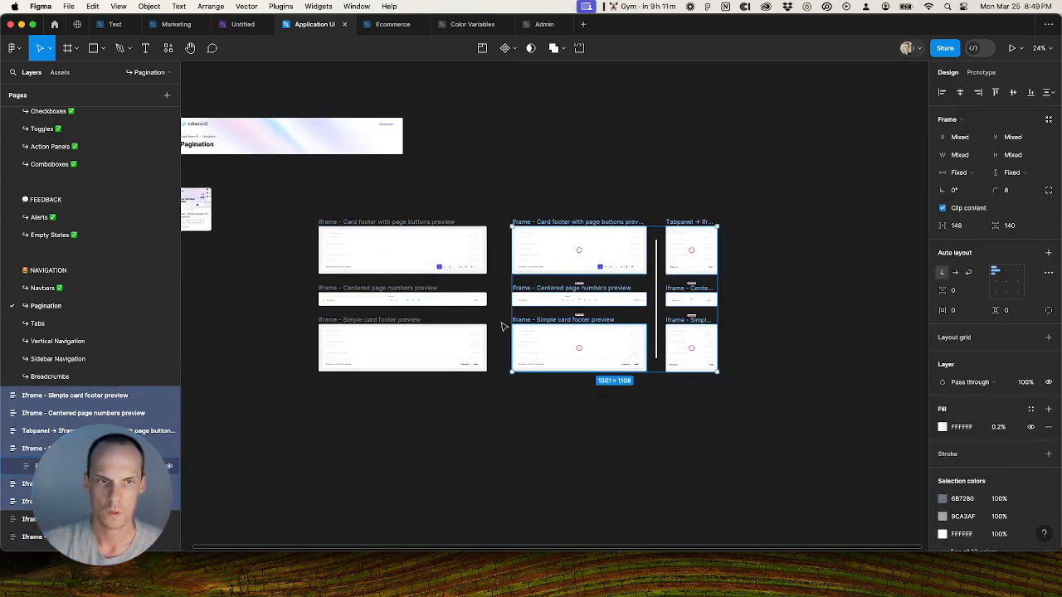
# Step: Lock the Design System Header and the Link preview on the Pagination page
pyautogui.press('super+a')
pyautogui.click(240, 227)
pyautogui.hscroll(-5, 253, 183)
pyautogui.scroll(1, 253, 182)
pyautogui.moveTo(269, 137); pyautogui.dragTo(391, 304)
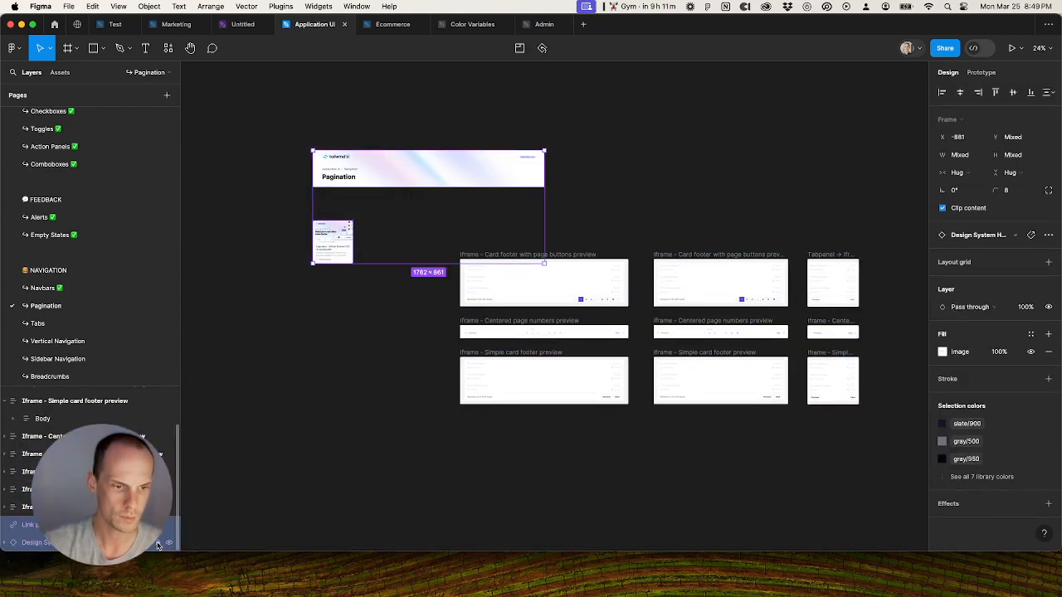
pyautogui.click(365, 507)
# Step: Batch-rename all nine preview frames to strip the "Iframe - " text from their names
pyautogui.hscroll(3, 348, 497)
pyautogui.press('super+a')
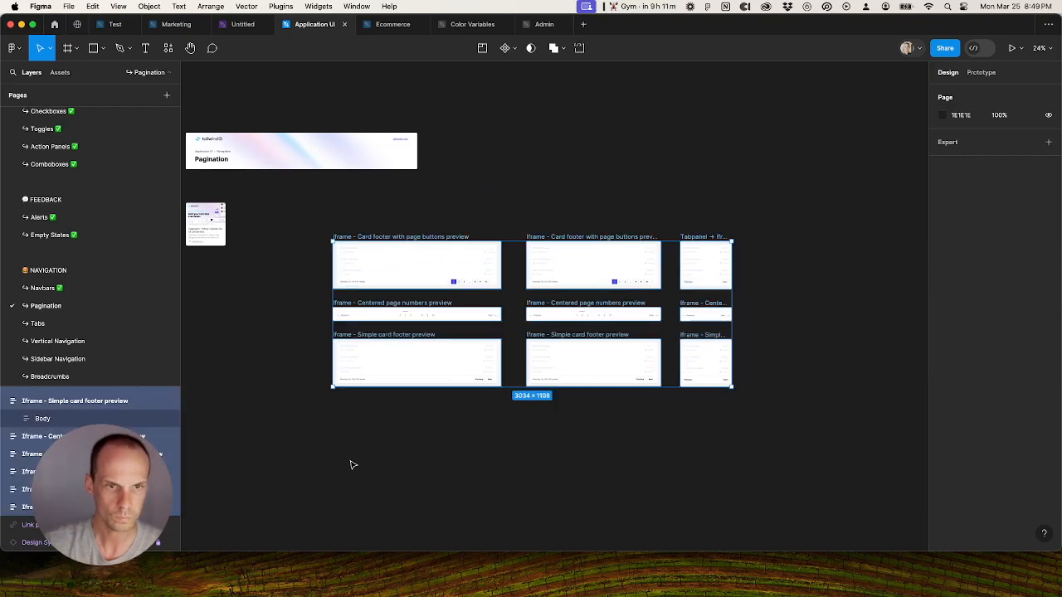
pyautogui.press('super+r')
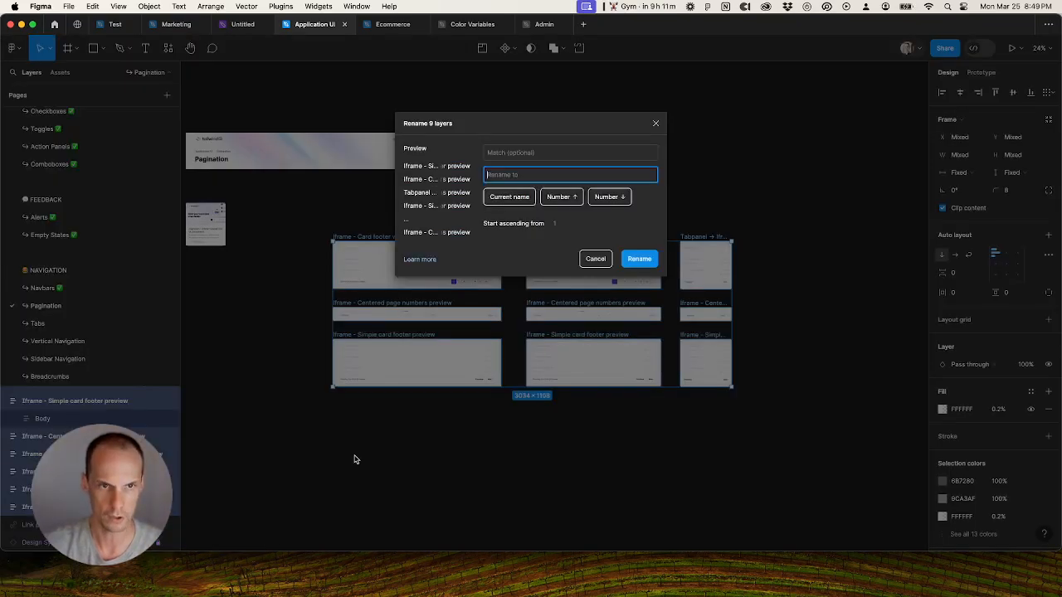
pyautogui.click(515, 152)
pyautogui.write('Iframe')
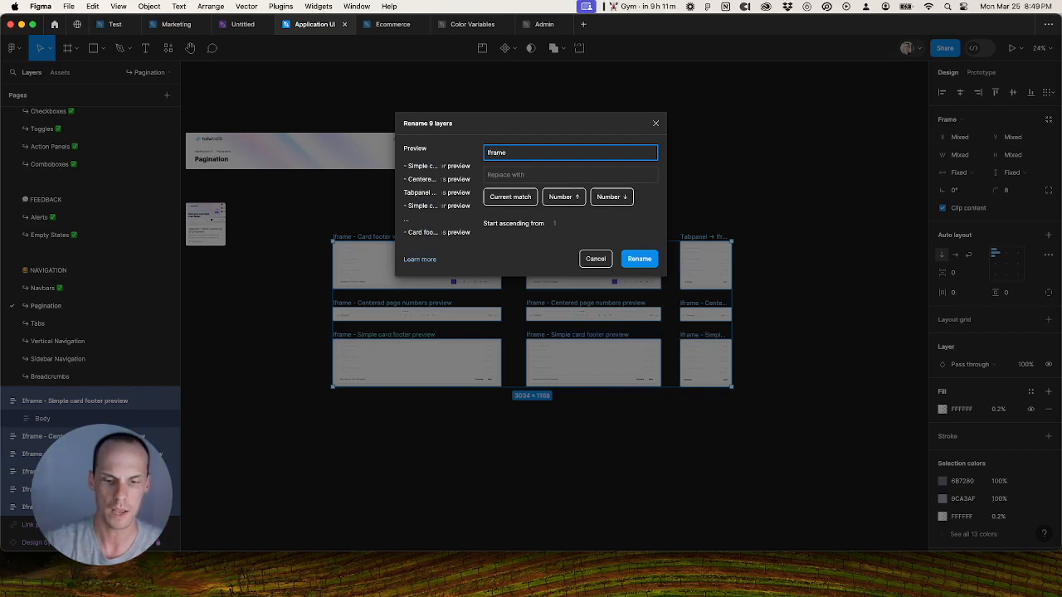
pyautogui.write(' -')
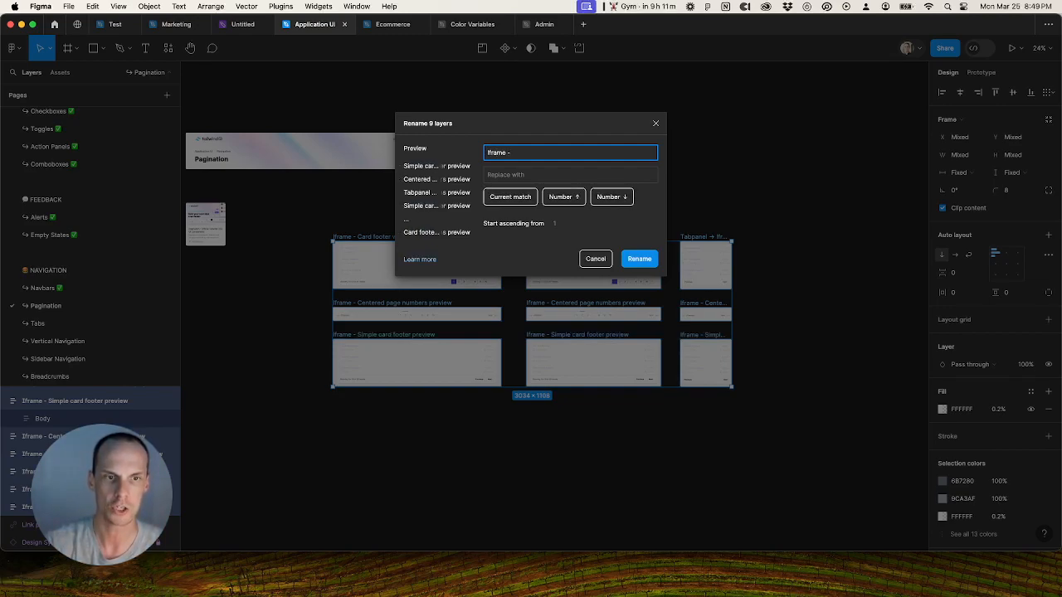
pyautogui.press('Return')
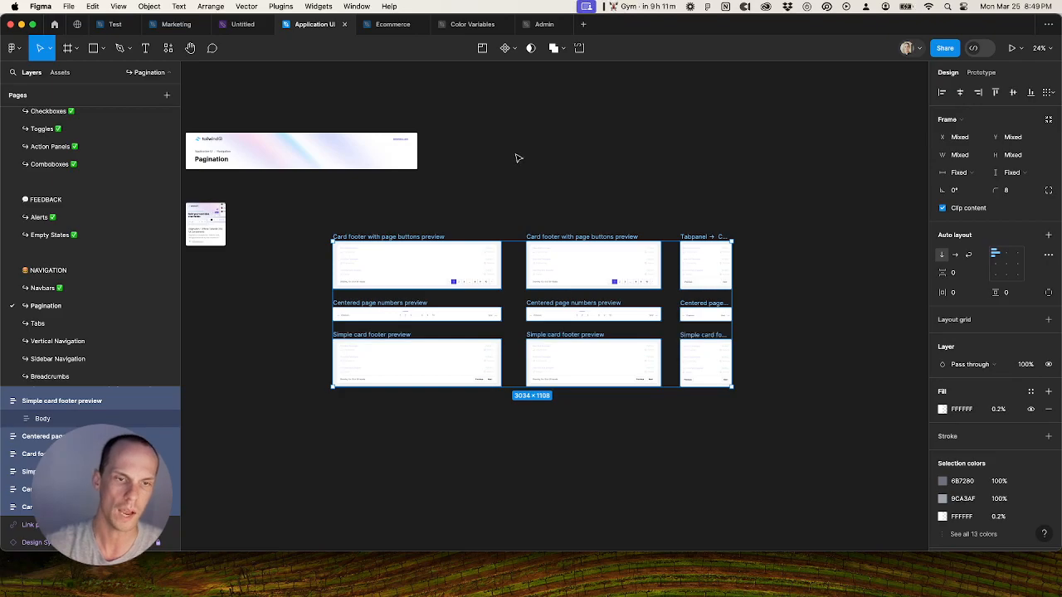
# Step: Batch-rename the nine frames again to strip " preview" from their names
pyautogui.press('super+r')
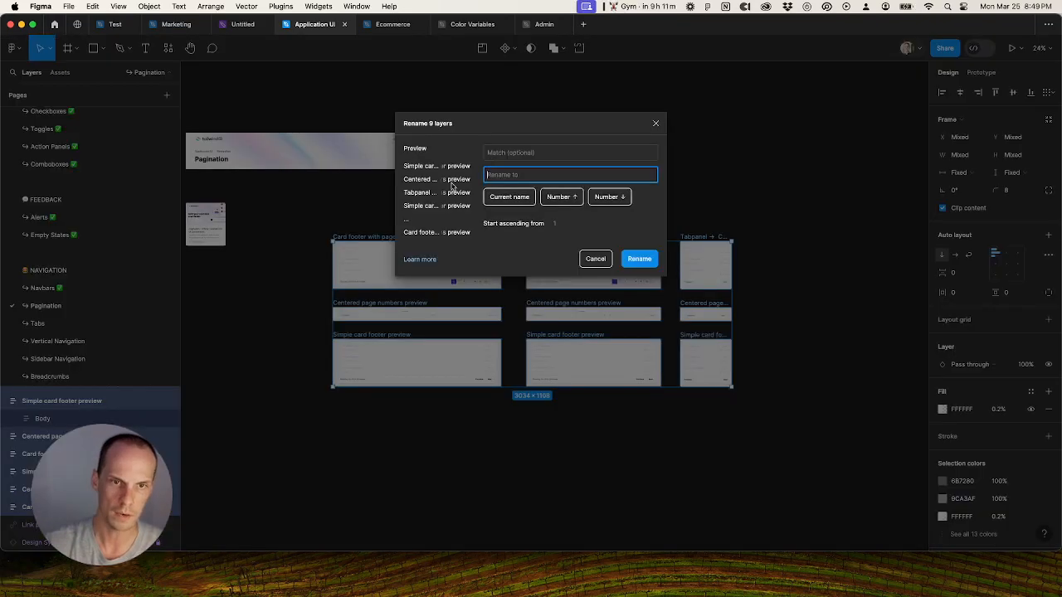
pyautogui.click(492, 152)
pyautogui.write('preview')
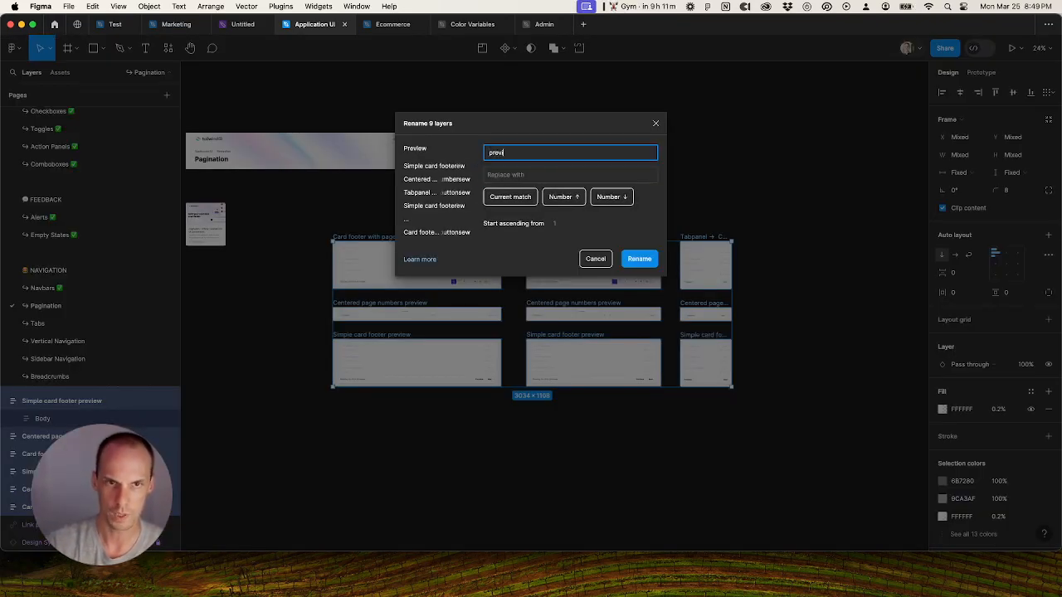
pyautogui.press('Return')
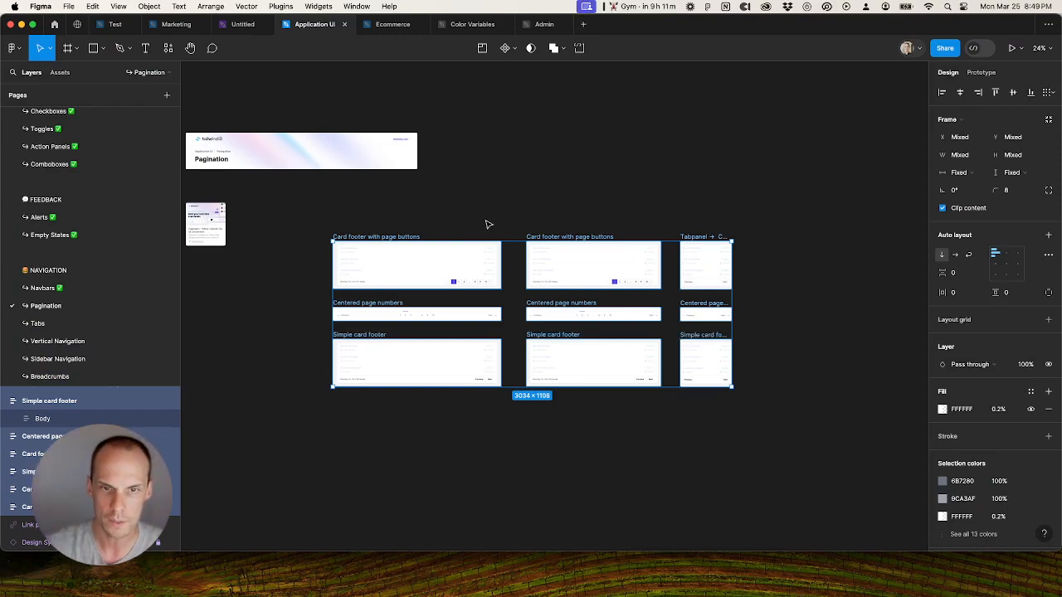
# Step: Move the nine frames beside the link preview and space them 128 px apart both ways with a temporary auto layout frame
pyautogui.moveTo(406, 238); pyautogui.dragTo(315, 200)
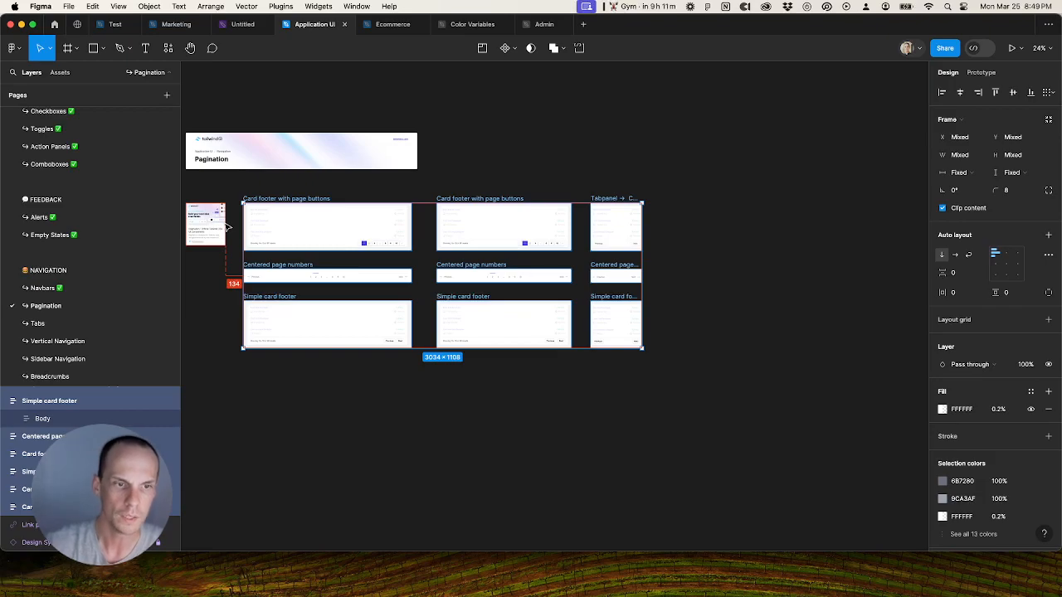
pyautogui.hotkey('shift', 'Left')
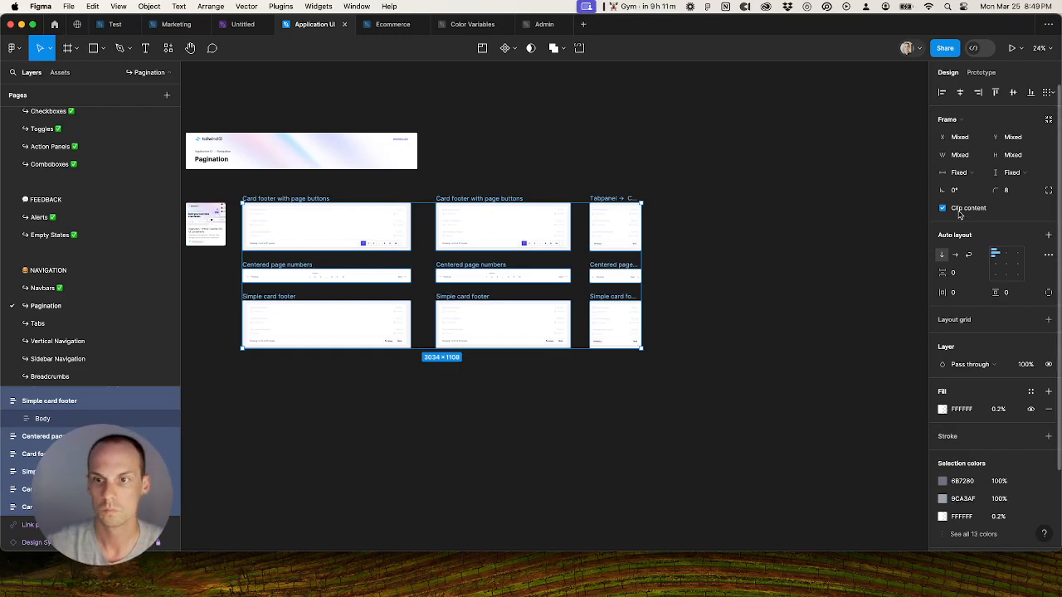
pyautogui.hotkey('shift', 'a')
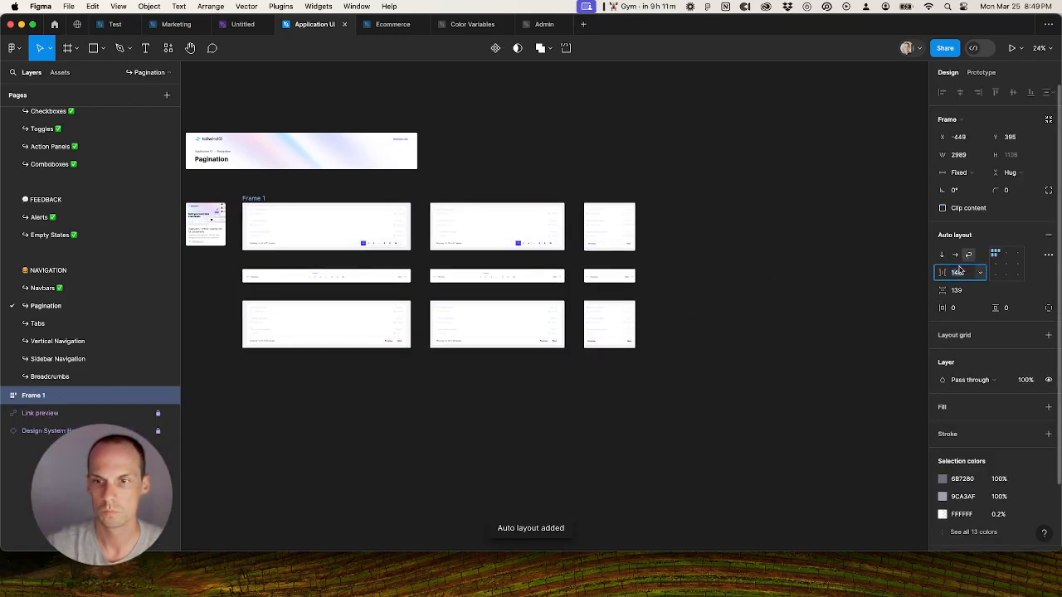
pyautogui.click(955, 272)
pyautogui.write('128')
pyautogui.press('Tab')
pyautogui.write('128')
pyautogui.press('Tab')
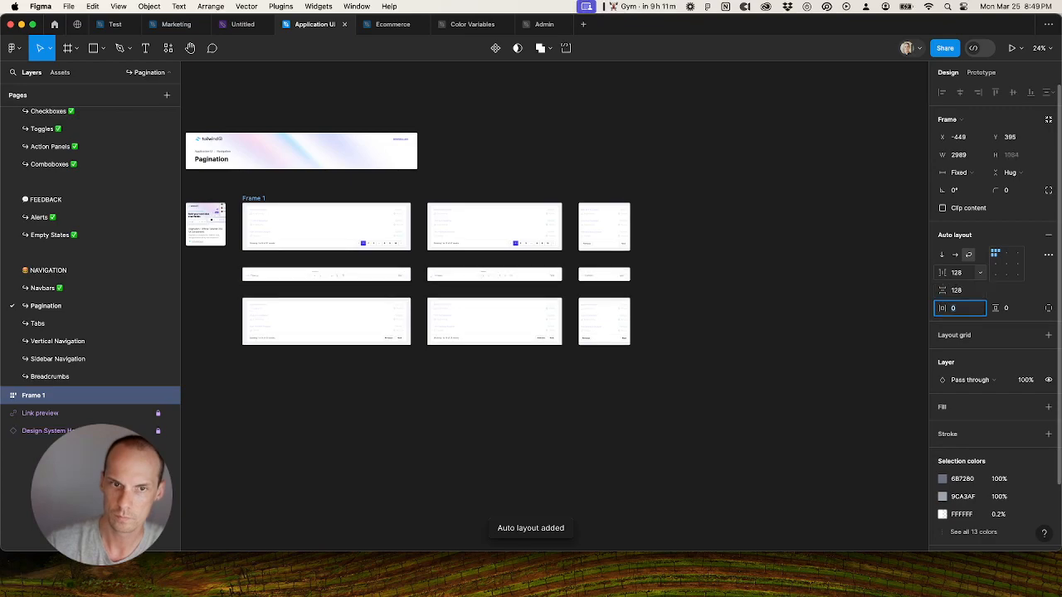
pyautogui.press('super+shift+g')
pyautogui.click(419, 171)
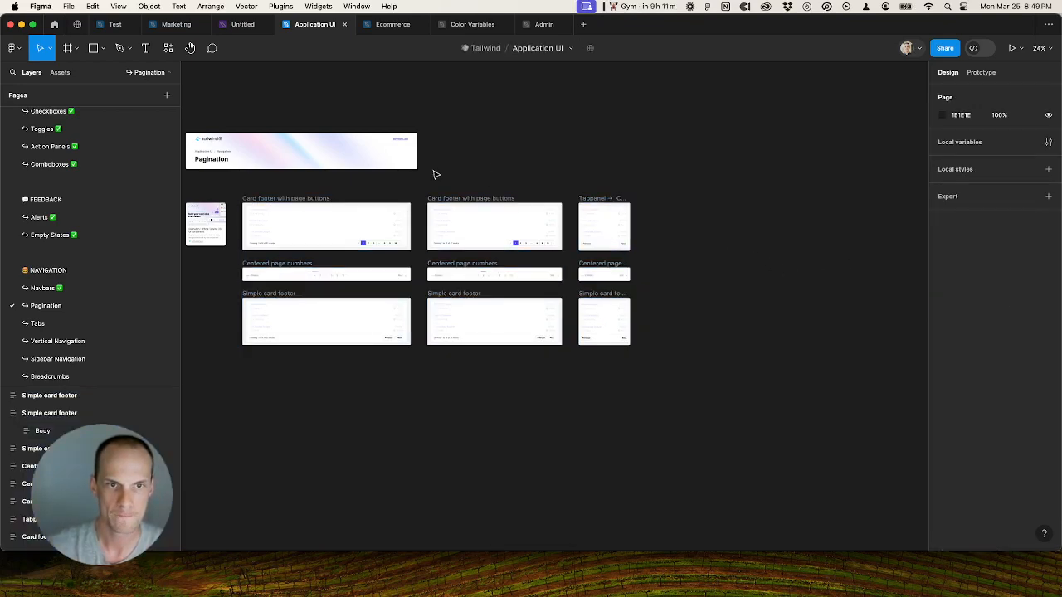
# Step: Rename the mobile Tabpanel frame to "Card footer with page buttons" to match the other frames in its row
pyautogui.moveTo(429, 182); pyautogui.dragTo(454, 181)
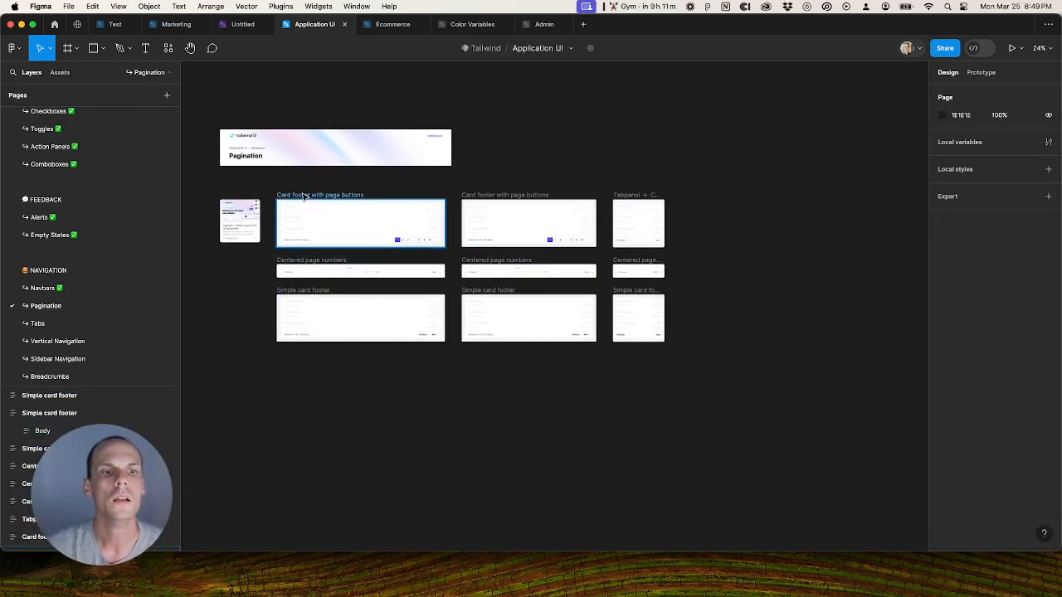
pyautogui.click(305, 197)
pyautogui.scroll(3, 305, 196)
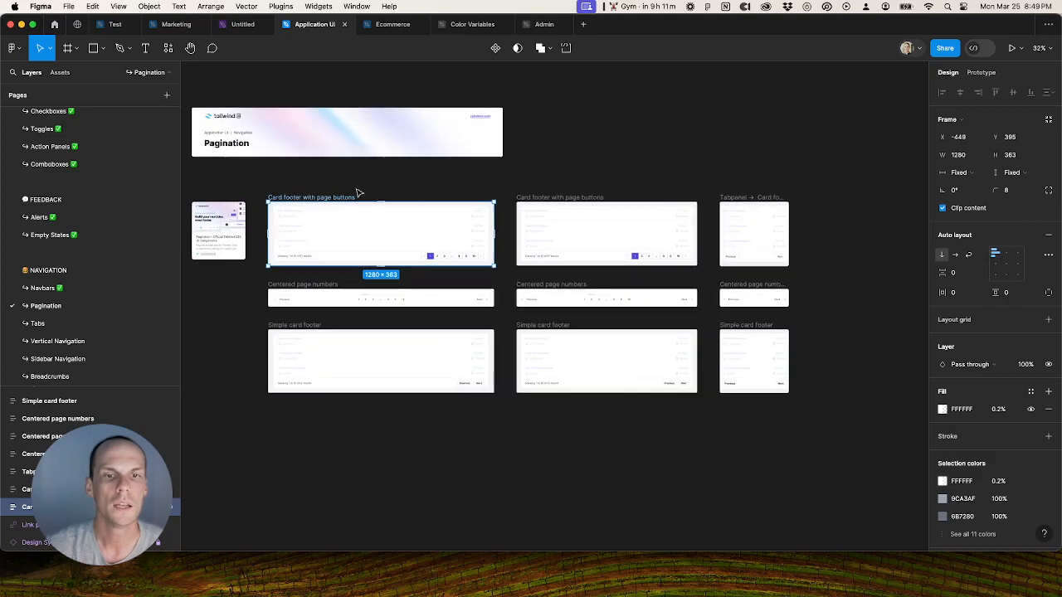
pyautogui.keyDown('shift'); pyautogui.click(539, 199); pyautogui.keyUp('shift')
pyautogui.keyDown('shift'); pyautogui.click(747, 197); pyautogui.keyUp('shift')
pyautogui.click(751, 197)
pyautogui.doubleClick(752, 198)
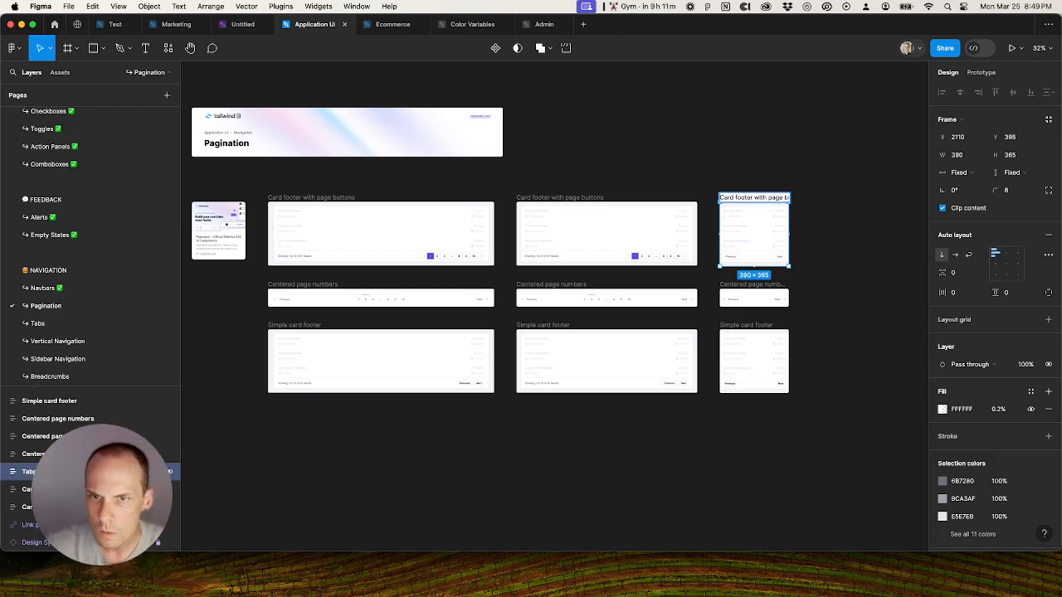
pyautogui.press('Return')
# Step: Select all three Card footer with page buttons frames and strip their outer wrappers down to the div.bg-gray-100 frames
pyautogui.keyDown('shift'); pyautogui.click(572, 199); pyautogui.keyUp('shift')
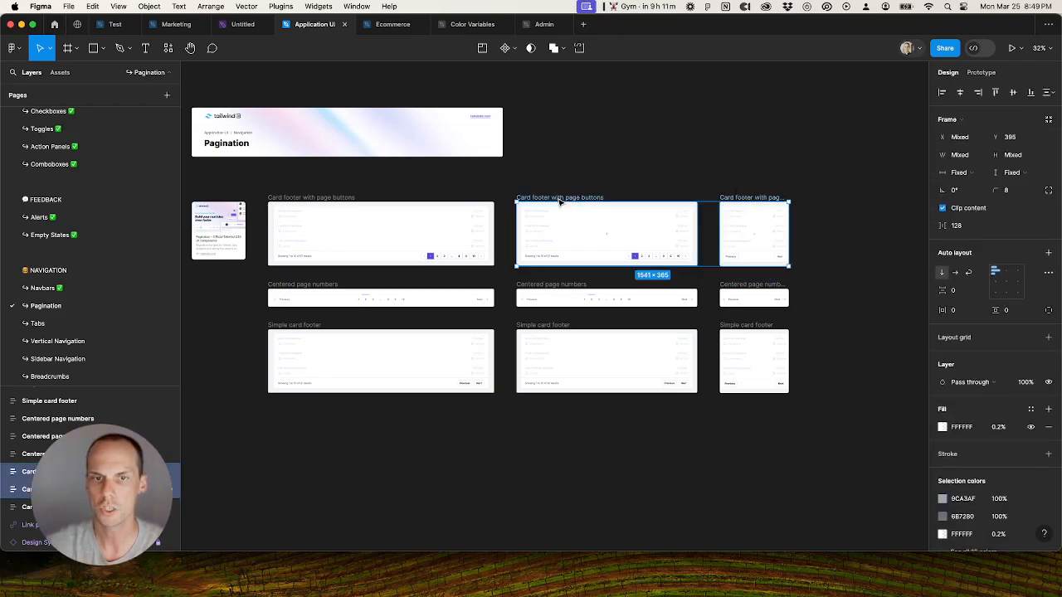
pyautogui.click(324, 200)
pyautogui.click(355, 180)
pyautogui.click(344, 196)
pyautogui.keyDown('shift'); pyautogui.click(561, 199); pyautogui.keyUp('shift')
pyautogui.keyDown('shift'); pyautogui.click(747, 199); pyautogui.keyUp('shift')
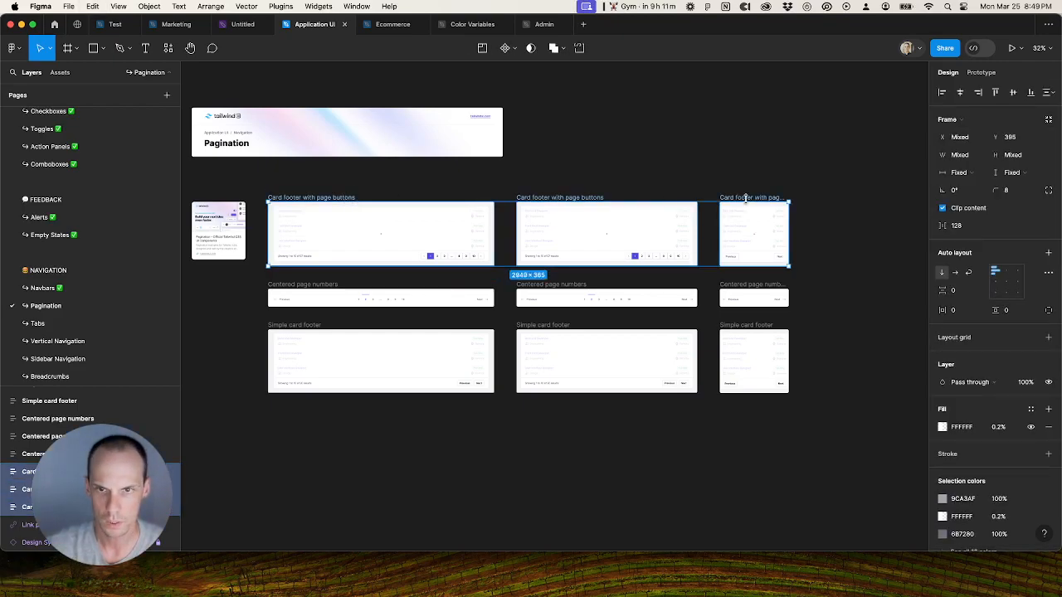
pyautogui.scroll(2, 676, 236)
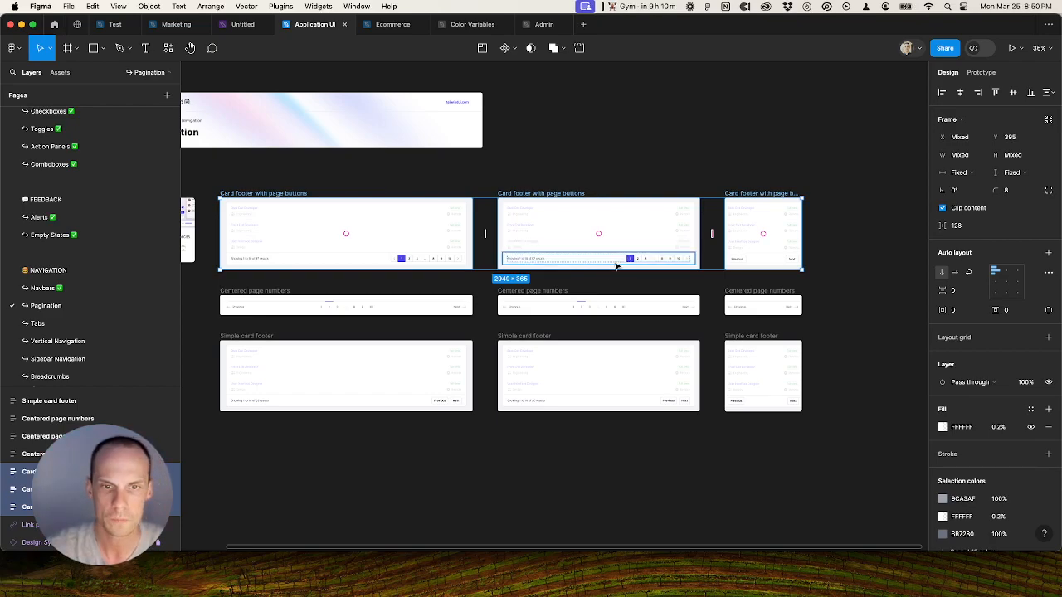
pyautogui.press('Return')
pyautogui.hotkey('shift', 'Return')
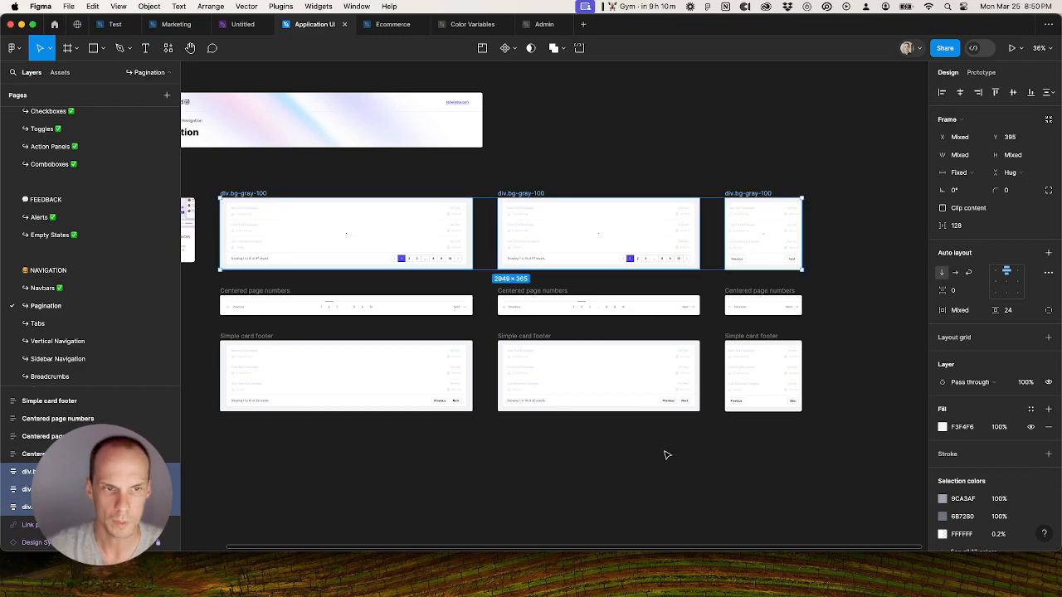
# Step: Rename the three div.bg-gray-100 frames to "Card footer with page buttons"
pyautogui.press('super+r')
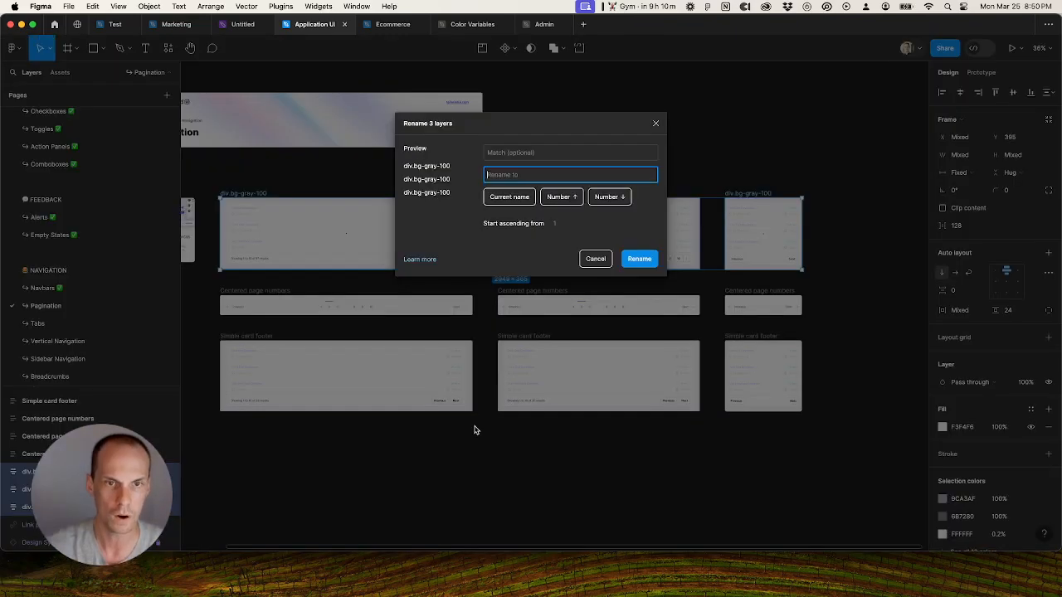
pyautogui.write('Card footer with page buttons')
pyautogui.click(640, 258)
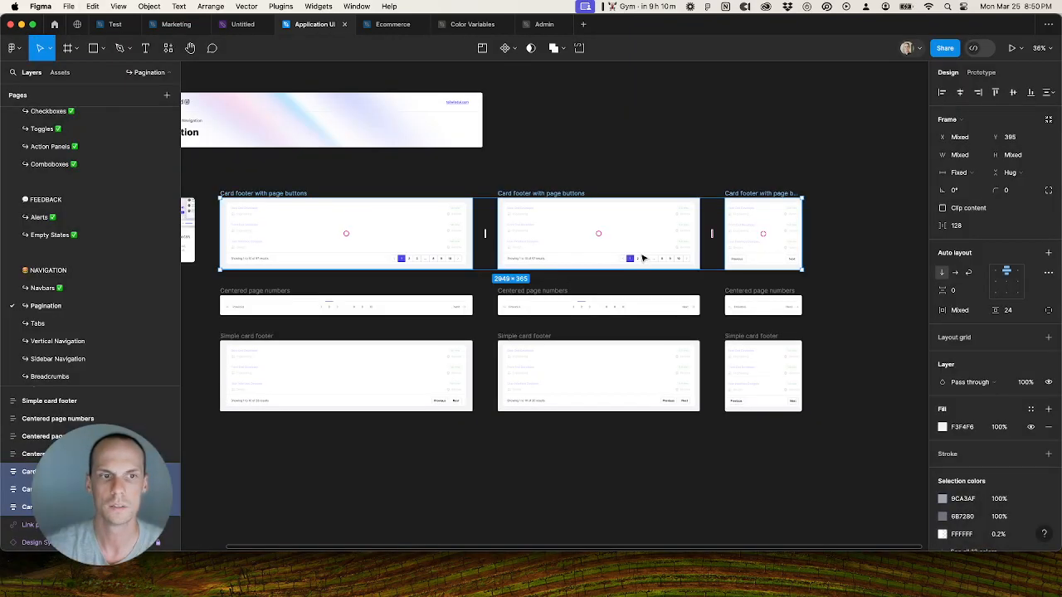
pyautogui.click(693, 171)
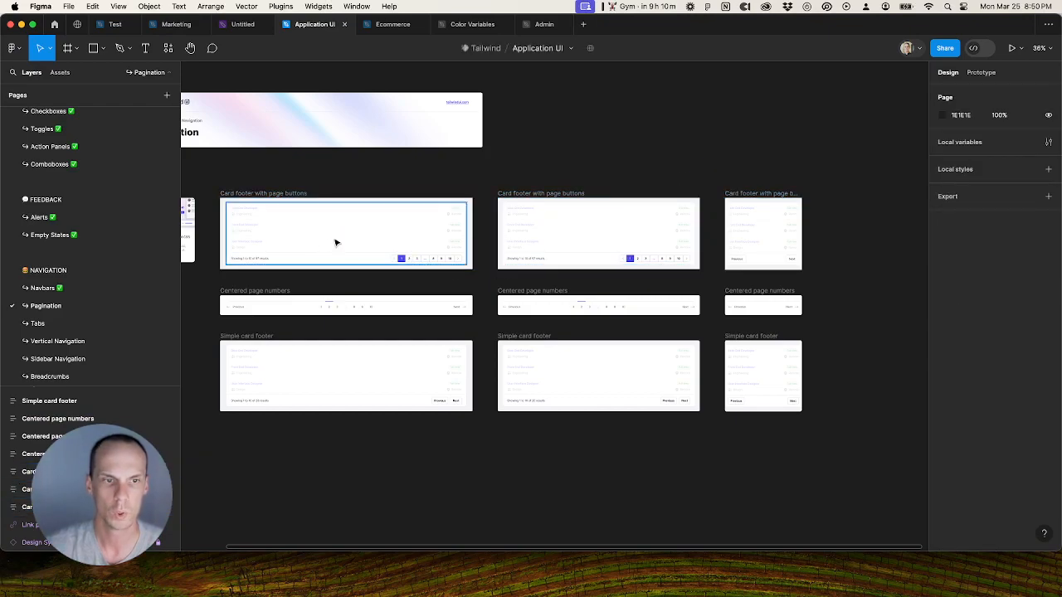
# Step: Ungroup the redundant wrapper around the card inside the widest Card footer with page buttons frame
pyautogui.click(337, 241)
pyautogui.press('super+BackSpace')
pyautogui.click(349, 239)
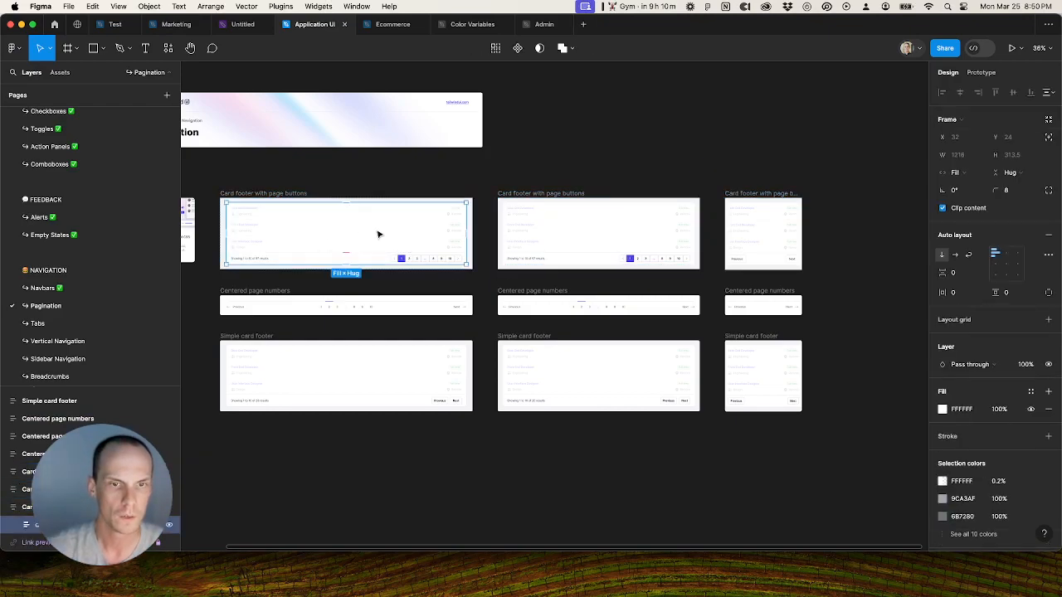
pyautogui.scroll(15, 445, 229)
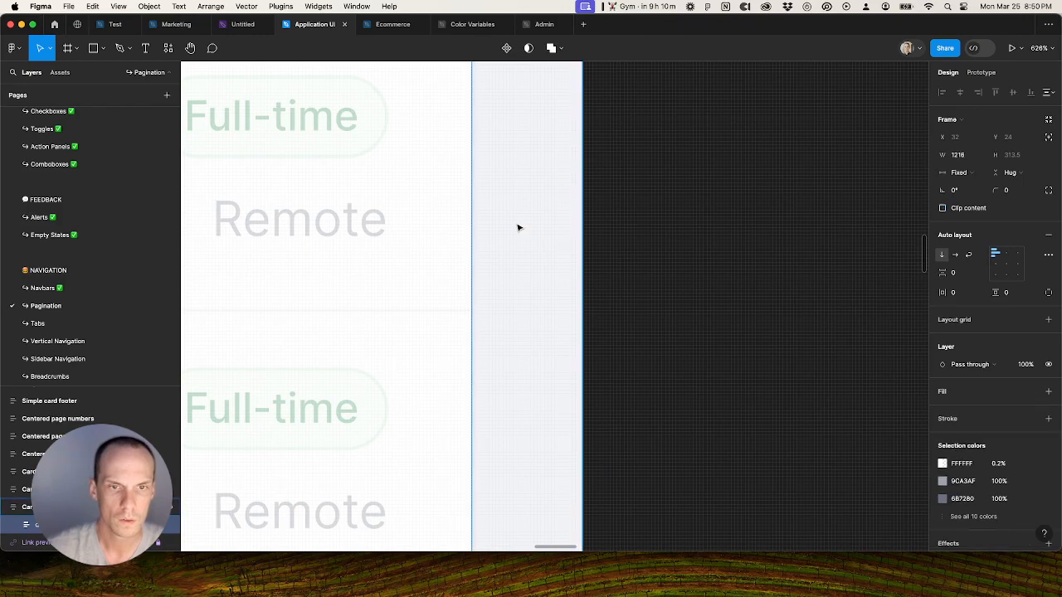
pyautogui.press('Return')
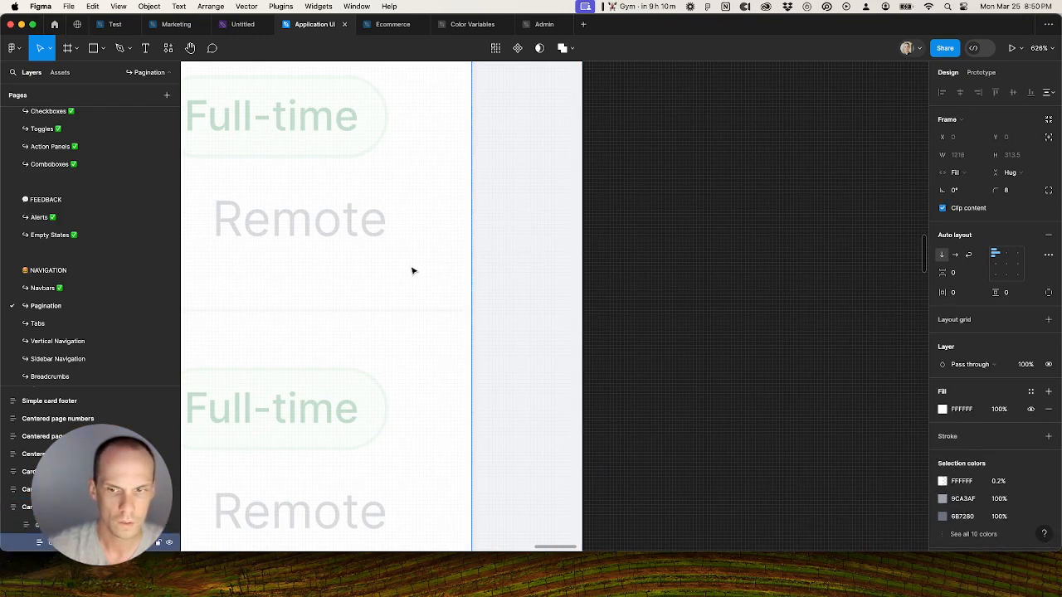
pyautogui.hotkey('shift', 'Return')
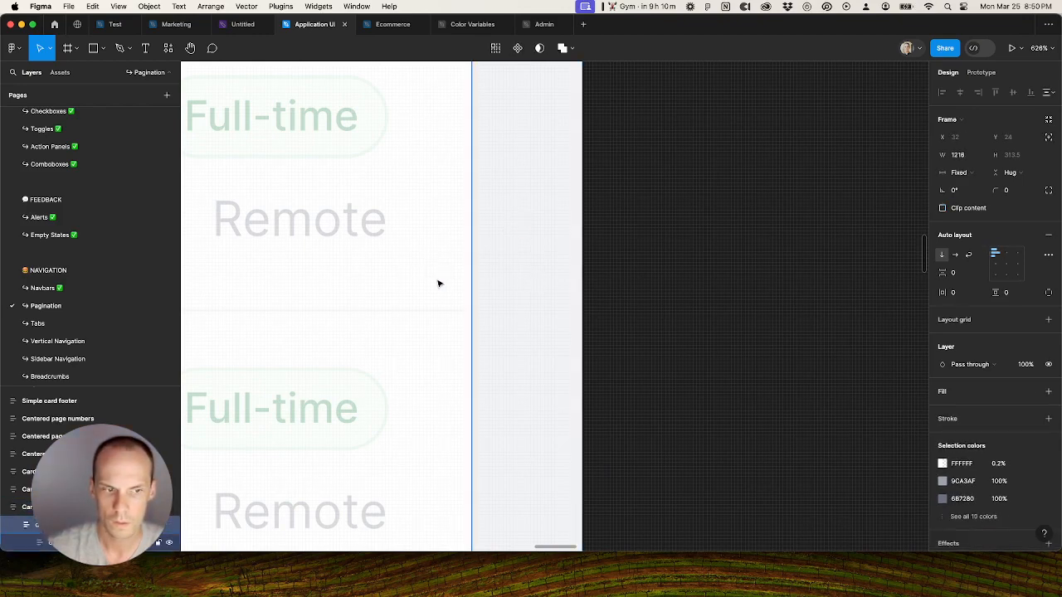
pyautogui.scroll(-10, 438, 284)
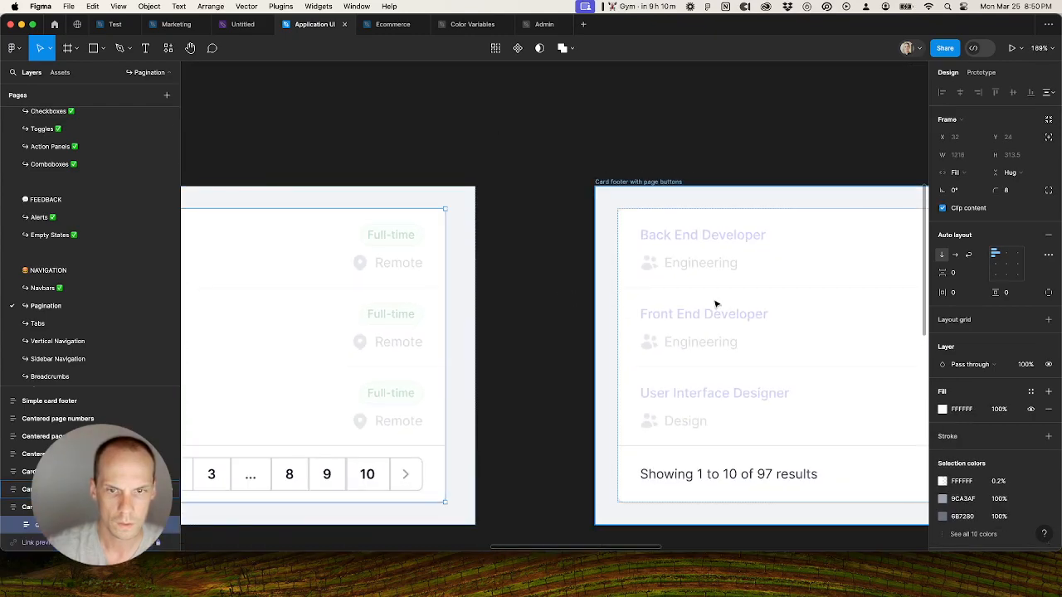
# Step: Ungroup the same redundant card wrappers inside the tablet and mobile Card footer with page buttons frames
pyautogui.click(720, 305)
pyautogui.press('super+BackSpace')
pyautogui.scroll(-5, 728, 303)
pyautogui.moveTo(728, 302); pyautogui.dragTo(116, 303)
pyautogui.click(769, 312)
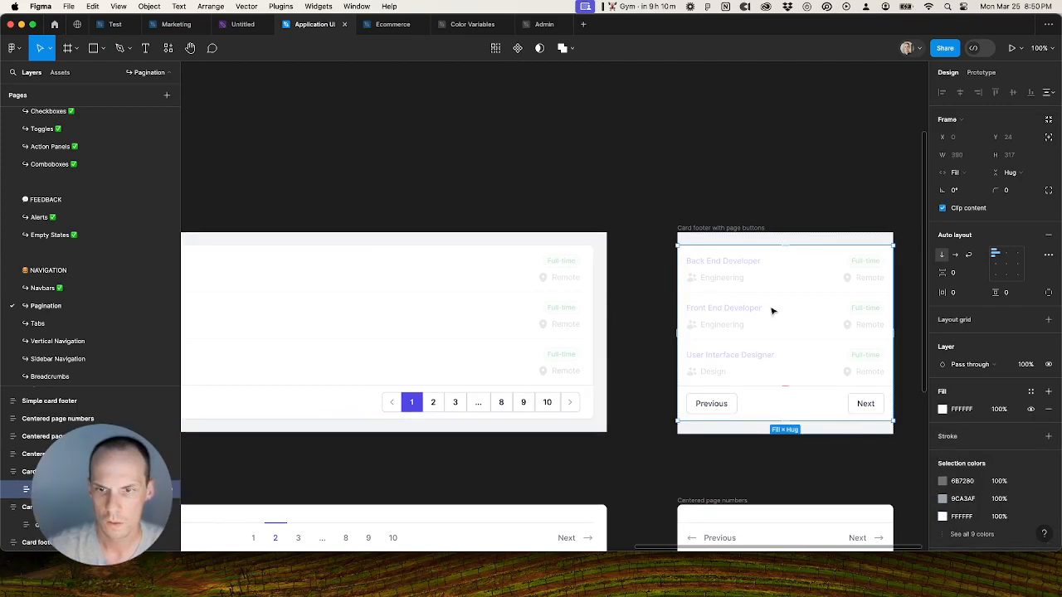
# Step: Try to ungroup the faded job list inside the mobile Card footer with page buttons frame
pyautogui.doubleClick(772, 311)
pyautogui.press('super+BackSpace')
pyautogui.press('super+z')
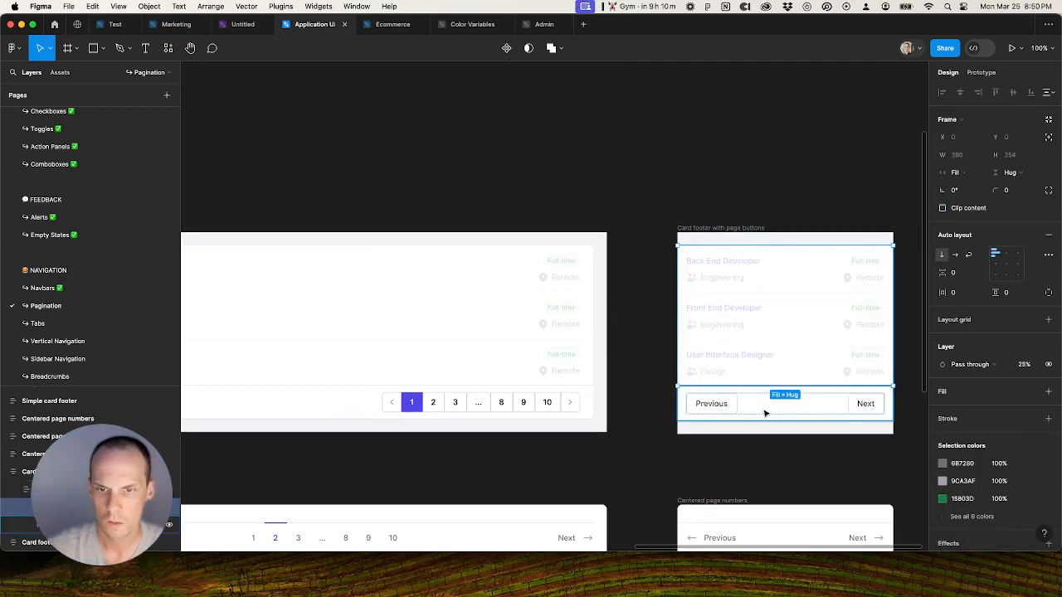
# Step: Examine the nested layers and card edges of the mobile and widest Card footer with page buttons frames
pyautogui.click(765, 413)
pyautogui.click(735, 190)
pyautogui.click(771, 291)
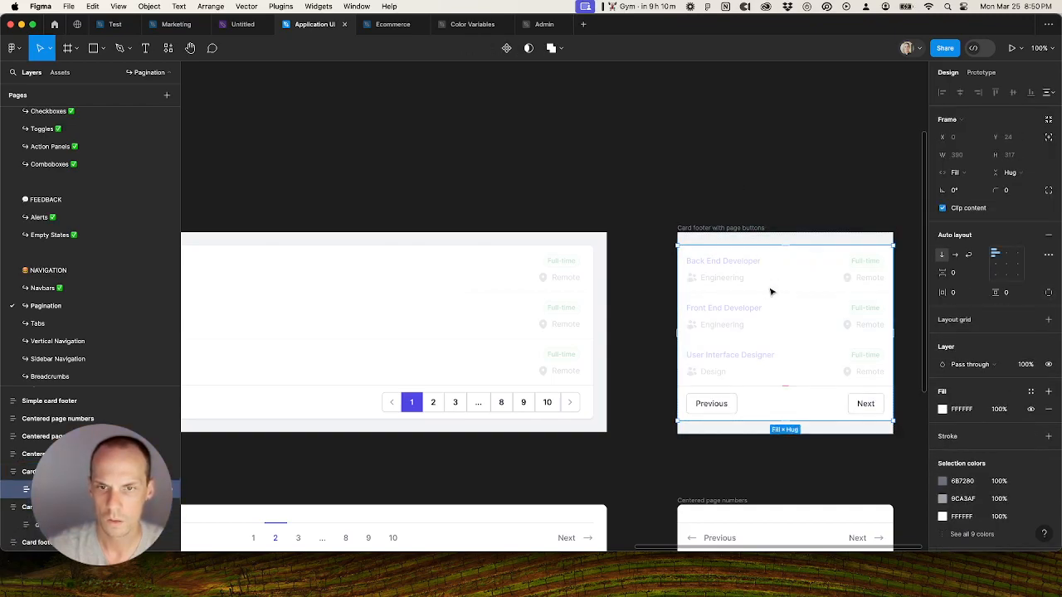
pyautogui.scroll(-5, 771, 290)
pyautogui.scroll(3, 629, 300)
pyautogui.click(574, 311)
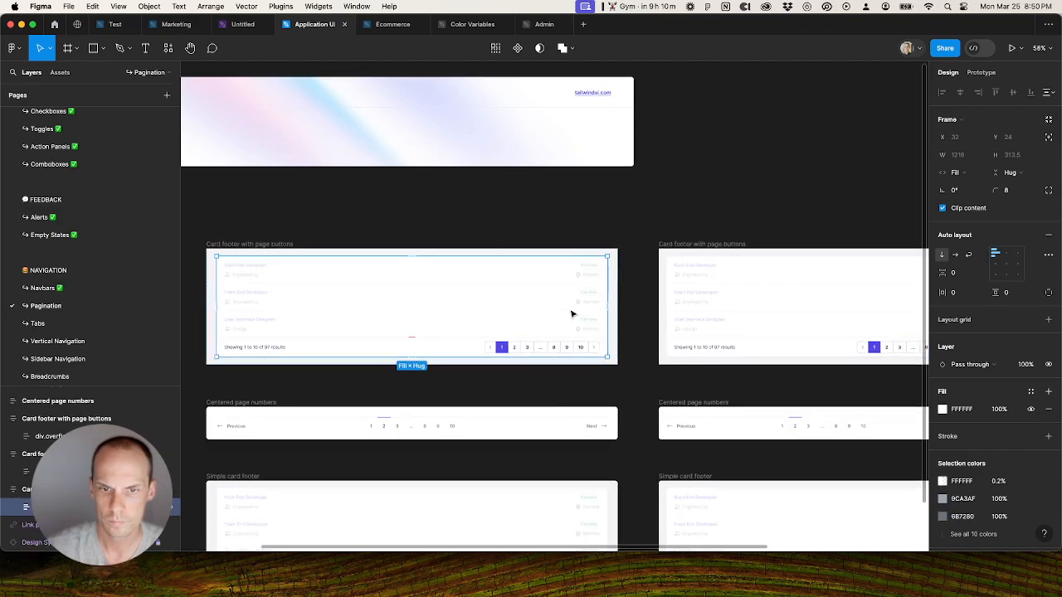
pyautogui.scroll(1, 589, 302)
pyautogui.scroll(8, 589, 302)
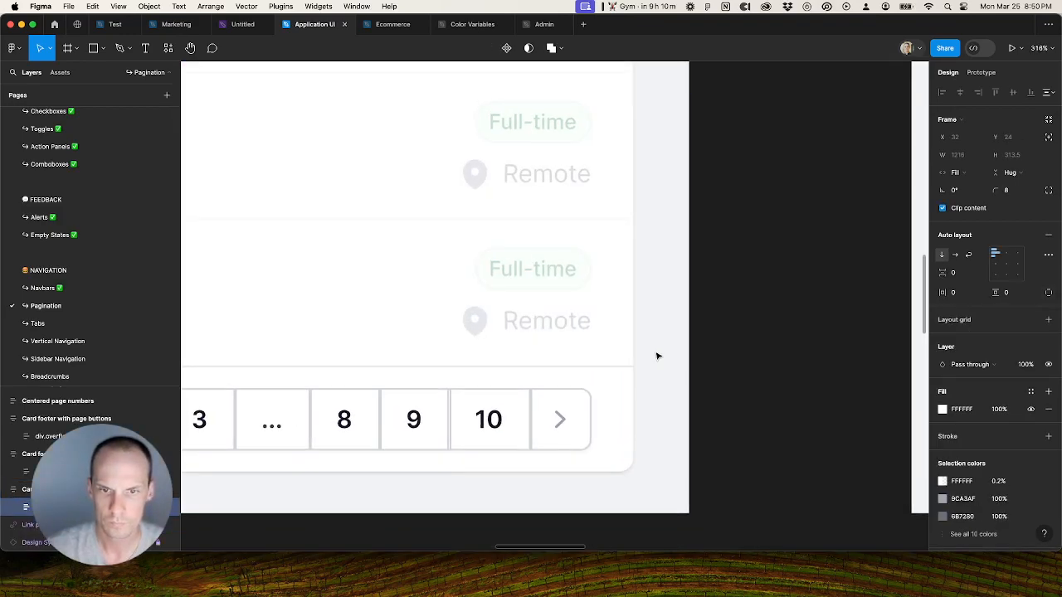
pyautogui.scroll(-6, 657, 357)
pyautogui.click(711, 407)
pyautogui.moveTo(709, 425); pyautogui.dragTo(546, 280)
pyautogui.scroll(-3, 702, 285)
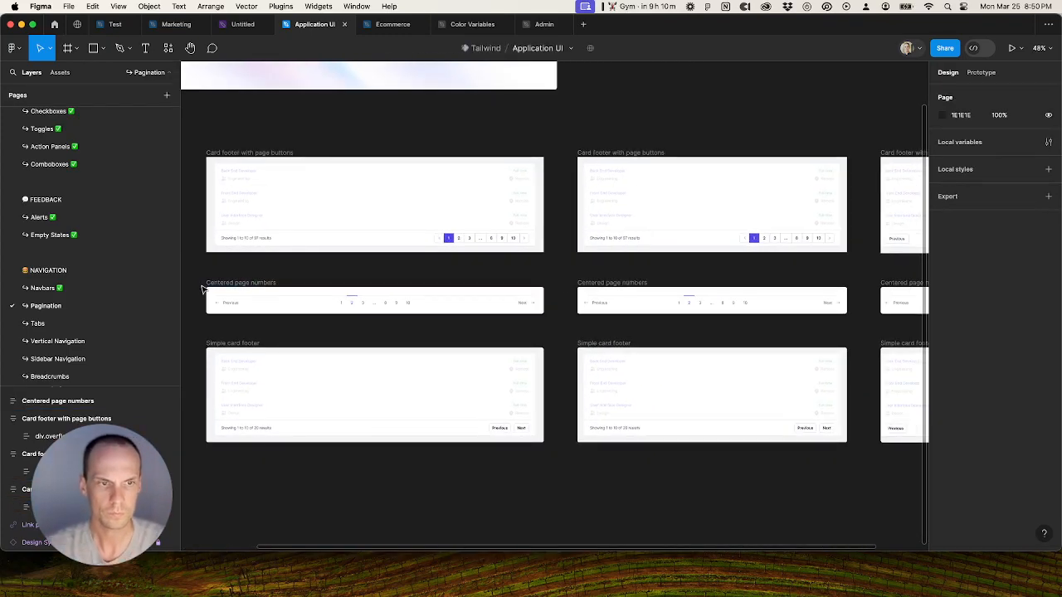
# Step: Strip the outer wrappers from all three Centered page numbers frames and name the remaining frames "Centered page numbers"
pyautogui.click(222, 280)
pyautogui.keyDown('shift'); pyautogui.click(587, 283); pyautogui.keyUp('shift')
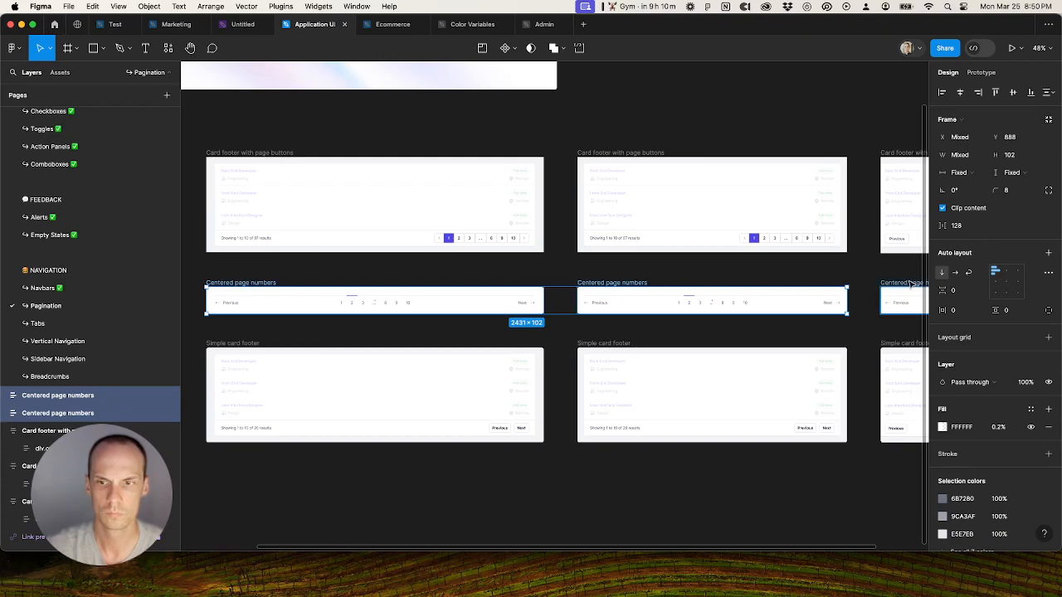
pyautogui.keyDown('shift'); pyautogui.click(902, 283); pyautogui.keyUp('shift')
pyautogui.press('super+shift+g')
pyautogui.press('super+shift+g')
pyautogui.press('super+shift+g')
pyautogui.press('super+z')
pyautogui.press('super+r')
pyautogui.write('Centered page numbers')
pyautogui.click(638, 259)
# Step: Try to ungroup the inner wrapper around the Nav in the tablet Centered page numbers frame
pyautogui.click(686, 303)
pyautogui.press('super+shift+g')
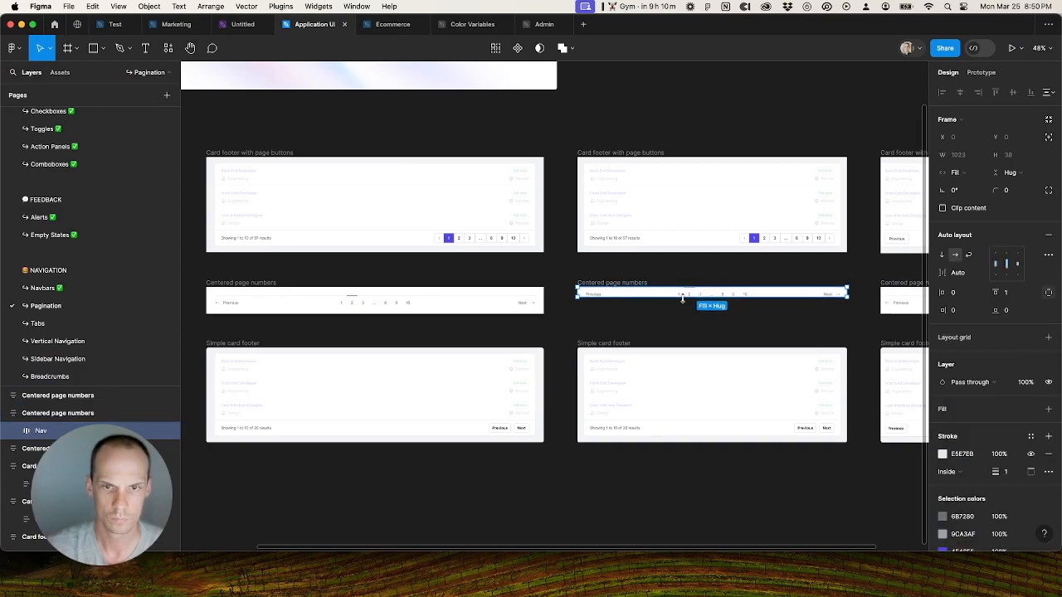
pyautogui.click(492, 296)
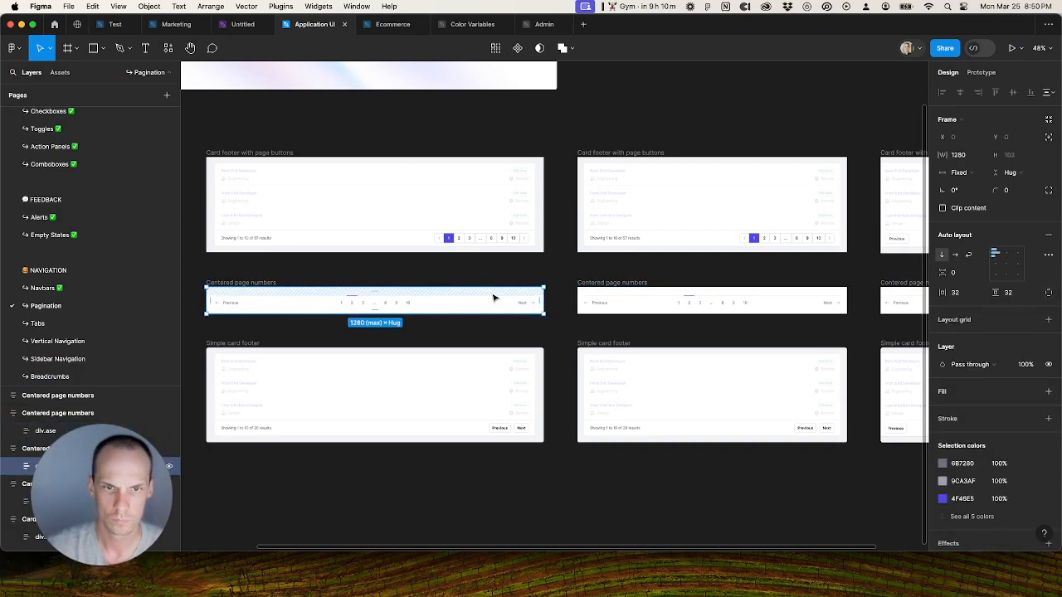
pyautogui.click(594, 271)
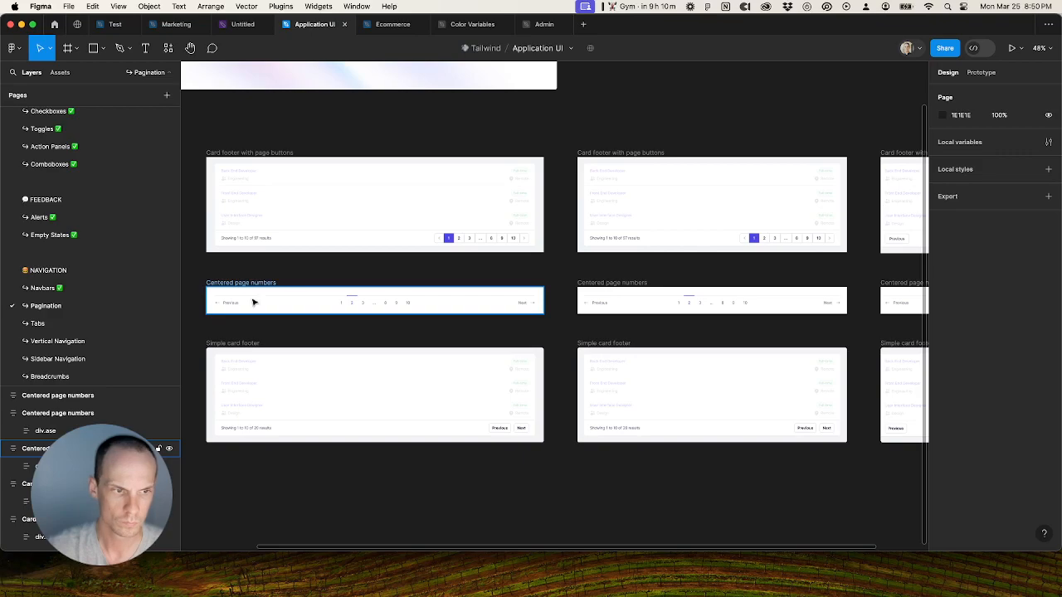
# Step: Strip the outer wrappers from all three Simple card footer frames and rename the div.aih frames to "Simple card footer"
pyautogui.click(251, 344)
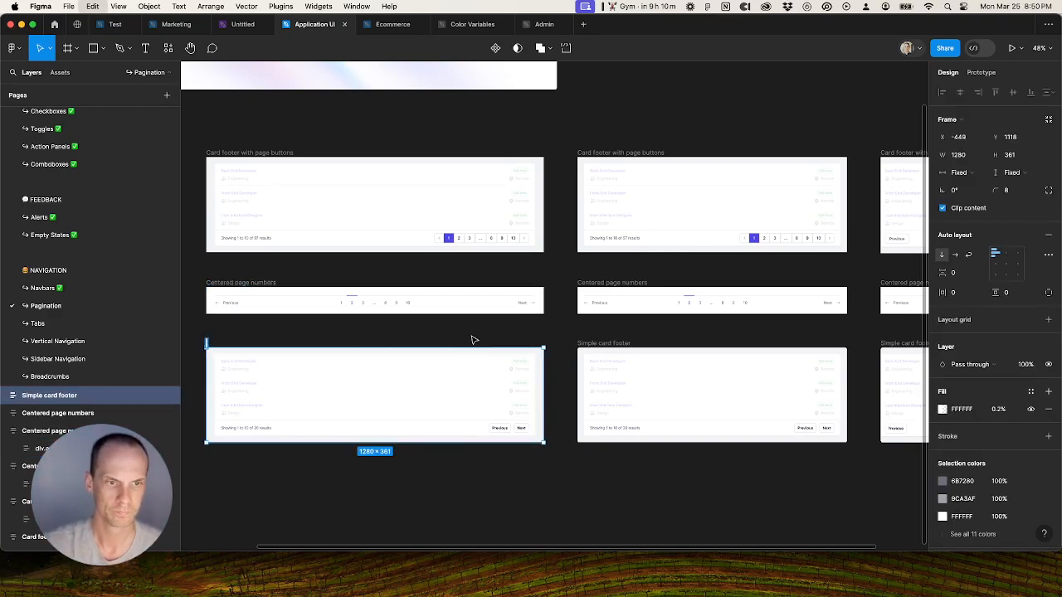
pyautogui.keyDown('shift'); pyautogui.click(603, 345); pyautogui.keyUp('shift')
pyautogui.keyDown('shift'); pyautogui.click(897, 344); pyautogui.keyUp('shift')
pyautogui.press('Return')
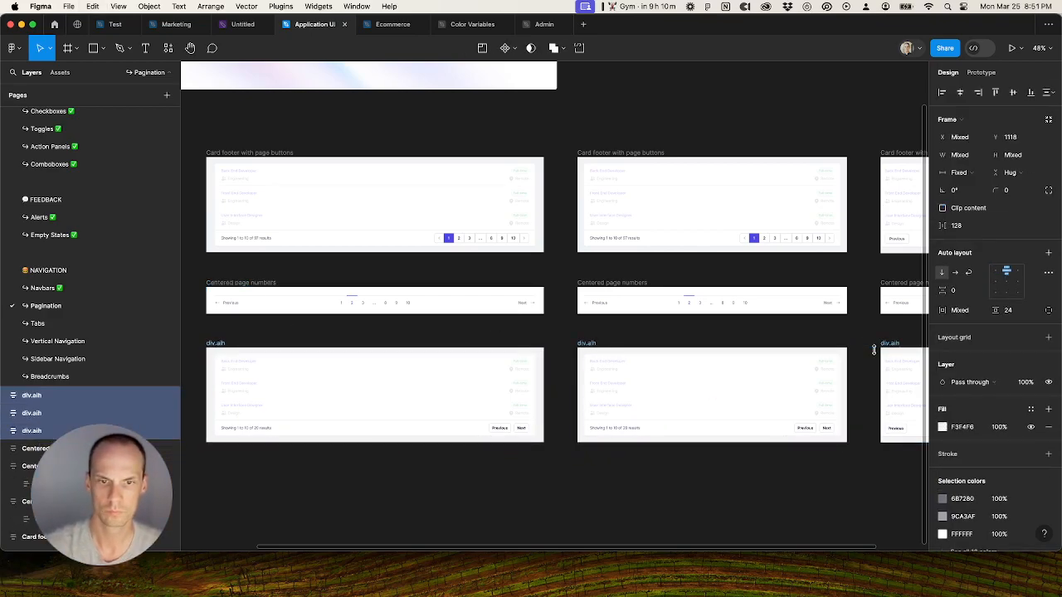
pyautogui.press('super+r')
pyautogui.write('Simple card footer')
pyautogui.press('Return')
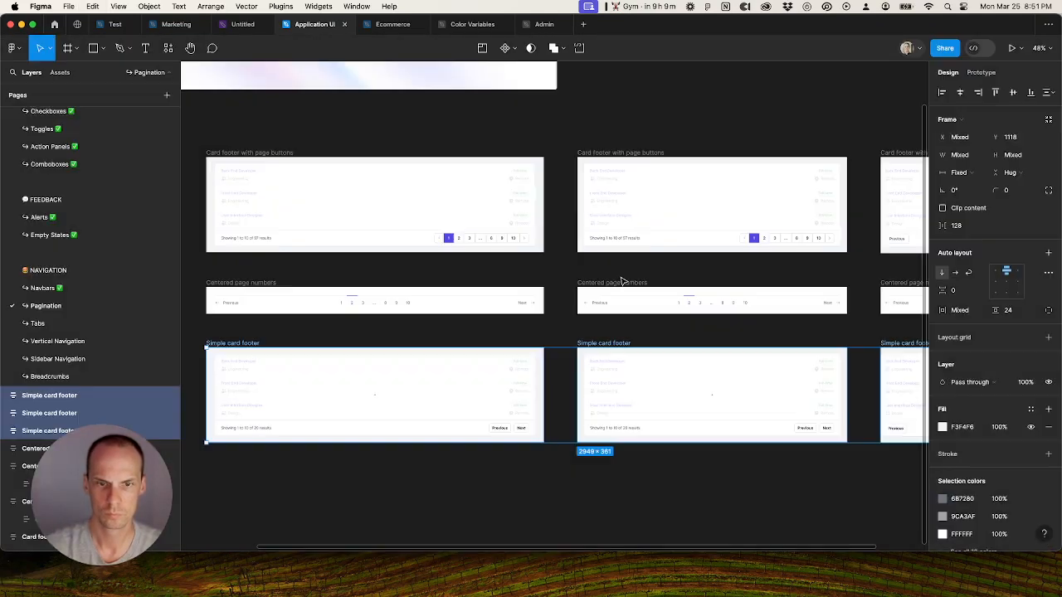
# Step: Append " / 1280" to the current names of the three widest frames
pyautogui.click(729, 473)
pyautogui.scroll(-3, 730, 472)
pyautogui.moveTo(325, 213); pyautogui.dragTo(603, 476)
pyautogui.press('super+r')
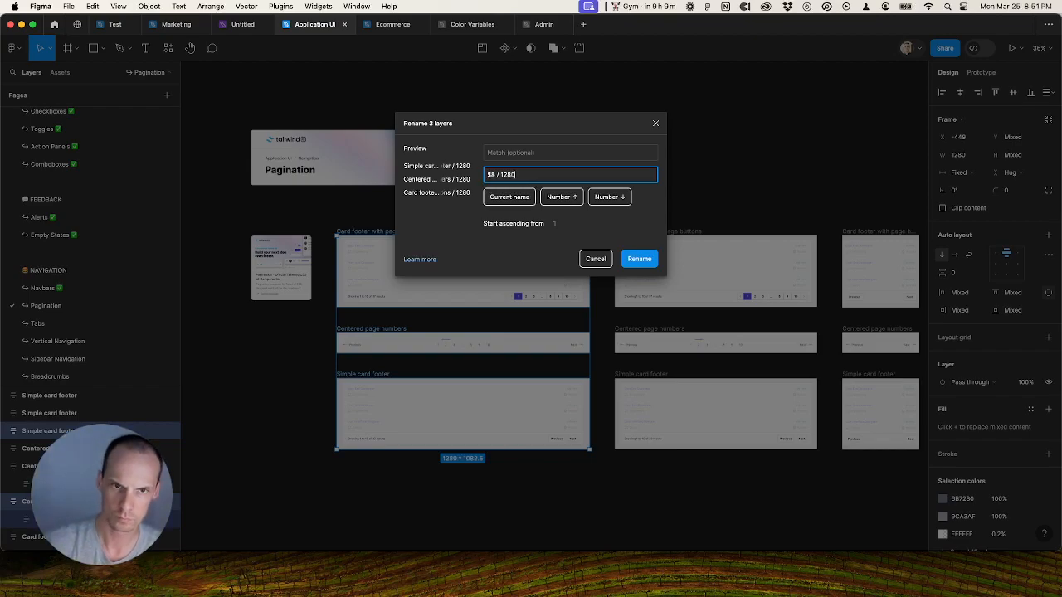
pyautogui.press('Return')
pyautogui.click(669, 203)
# Step: Append " / 1023" to the current names of the three tablet-width frames
pyautogui.hscroll(3, 652, 185)
pyautogui.moveTo(551, 209); pyautogui.dragTo(769, 455)
pyautogui.press('super+r')
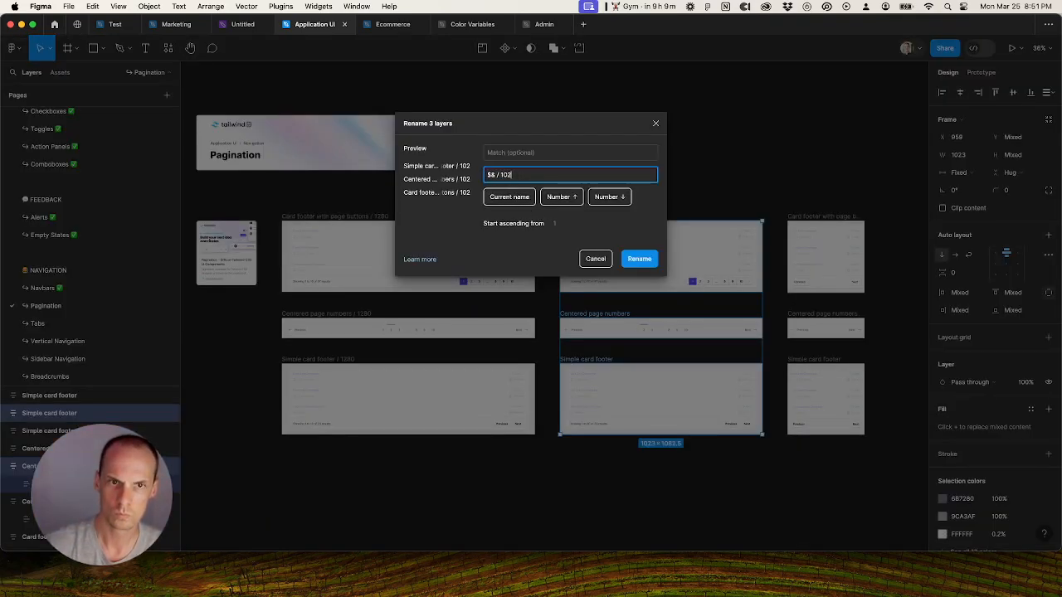
pyautogui.write('3')
pyautogui.press('Return')
# Step: Append " / 390" to the current names of the three mobile frames
pyautogui.moveTo(784, 207); pyautogui.dragTo(889, 470)
pyautogui.press('super+r')
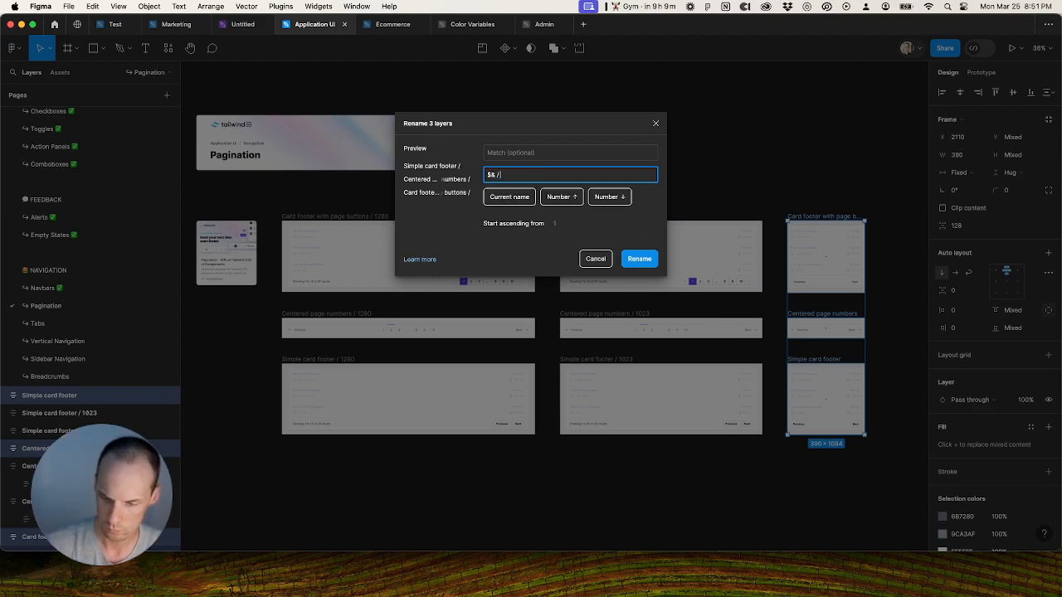
pyautogui.press('Return')
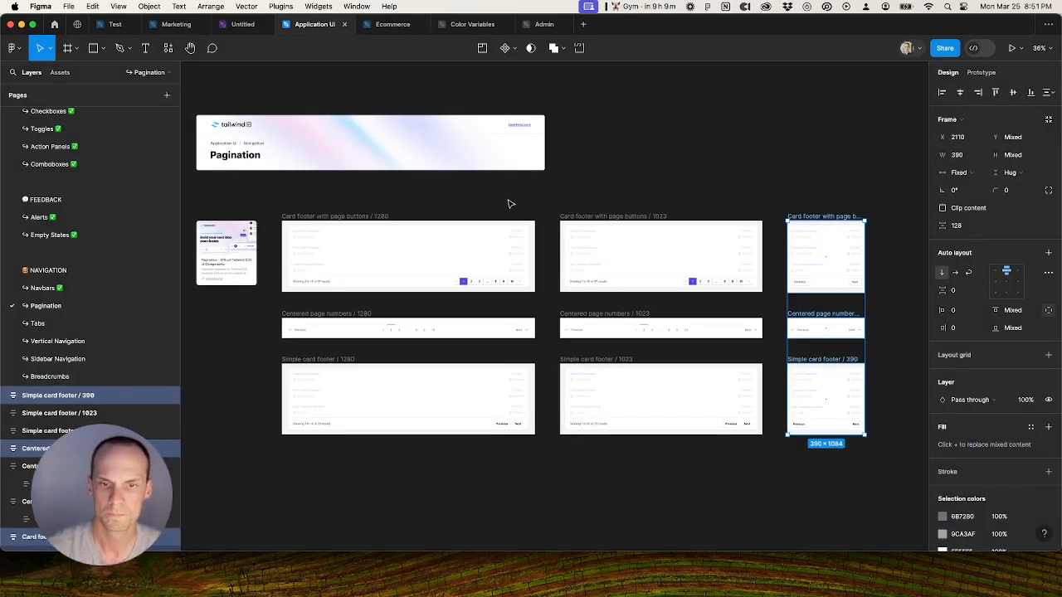
# Step: Select all nine pagination frames and link their 6B7280 and 9CA3AF colors to the gray/500 and gray/400 variables
pyautogui.moveTo(276, 207); pyautogui.dragTo(871, 450)
pyautogui.scroll(-3, 998, 492)
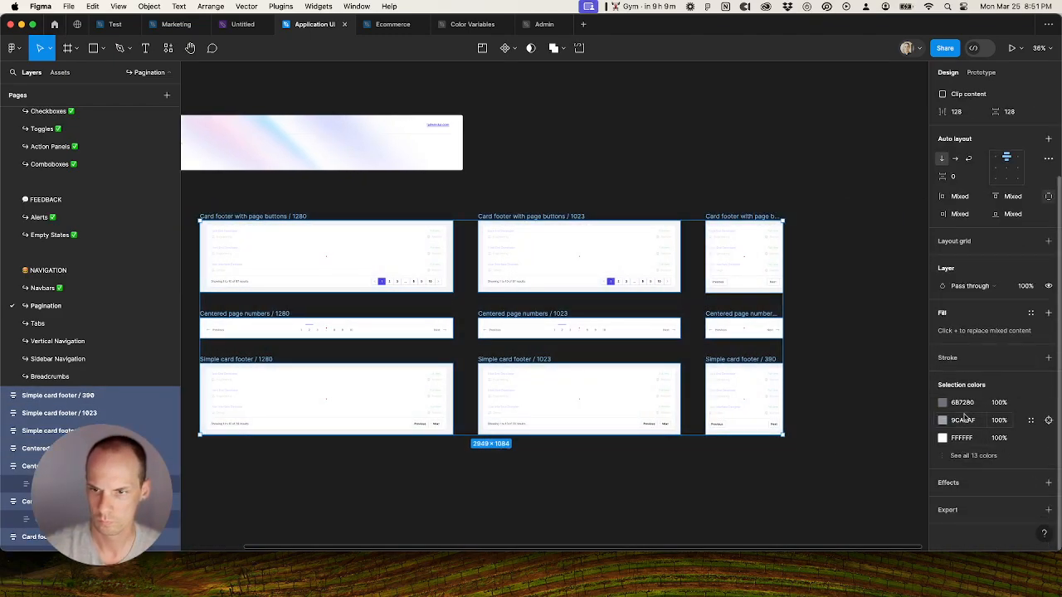
pyautogui.click(1029, 403)
pyautogui.write('6B7280')
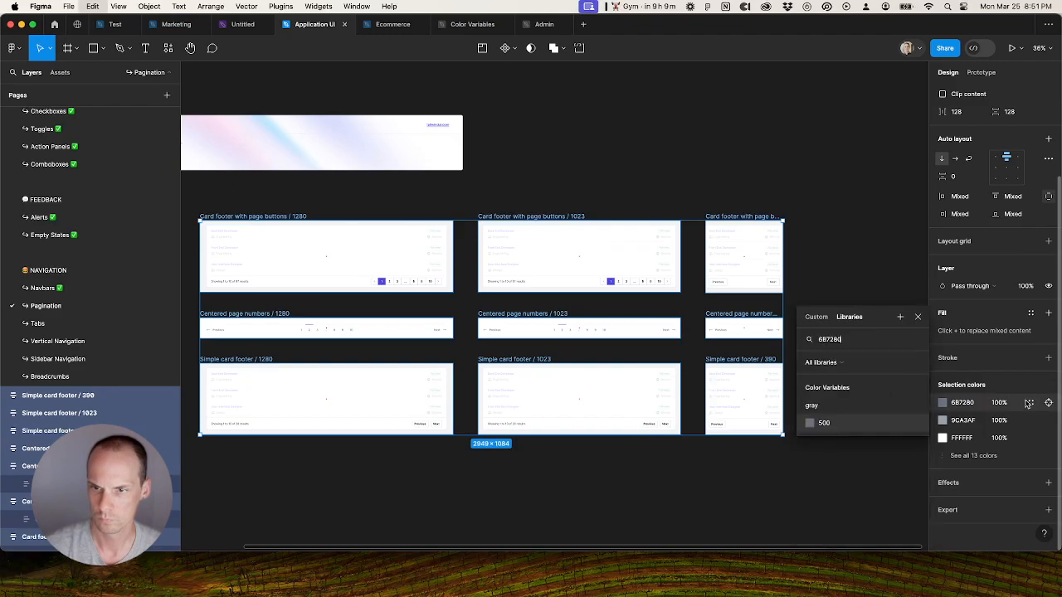
pyautogui.click(852, 429)
pyautogui.click(962, 420)
pyautogui.press('super+c')
pyautogui.click(1032, 421)
pyautogui.press('super+v')
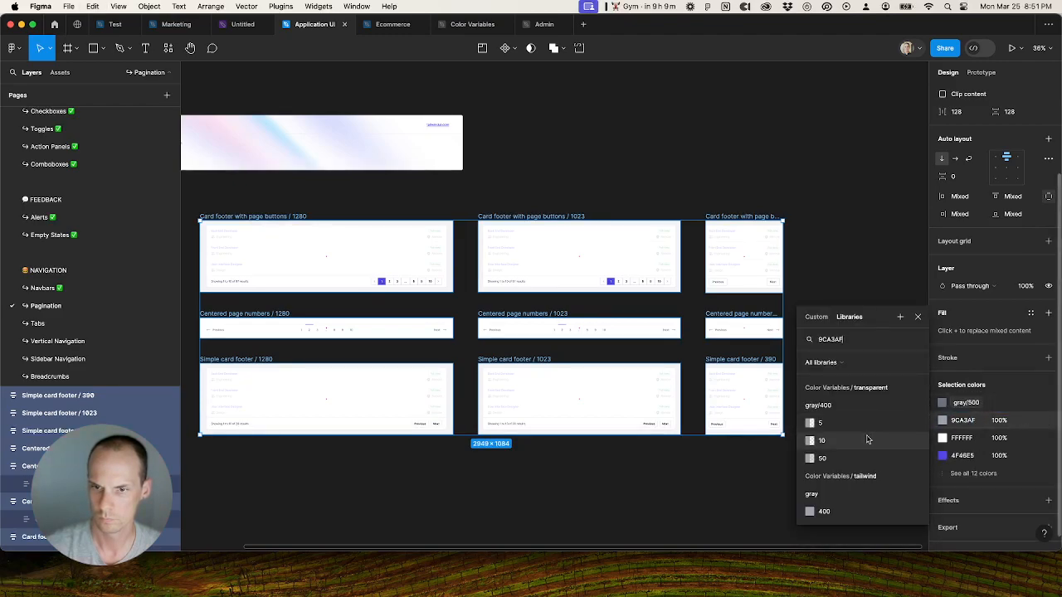
pyautogui.click(823, 511)
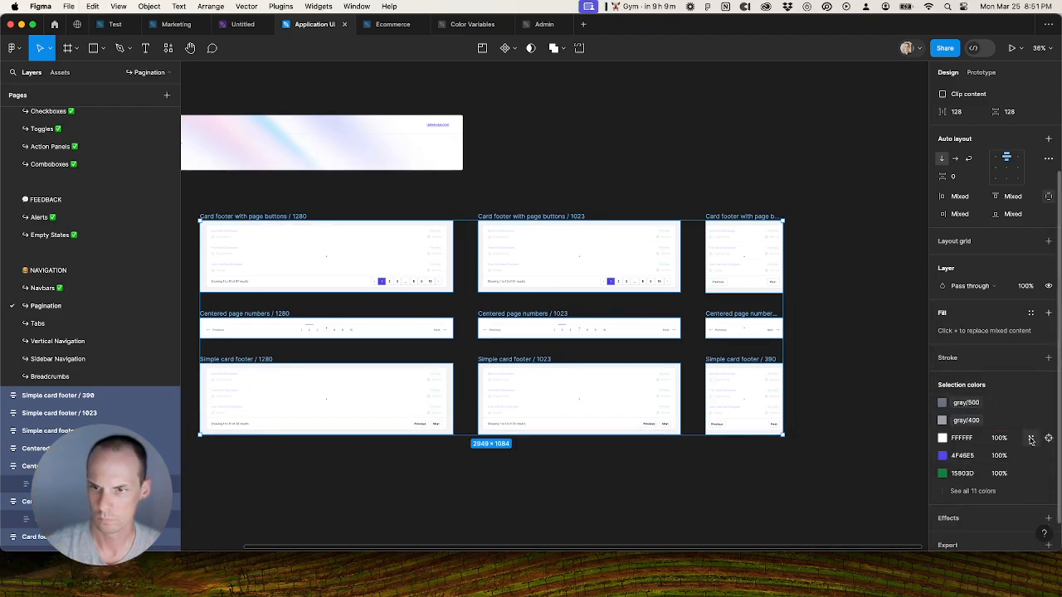
# Step: Link the selection colors FFFFFF at 100%, 4F46E5 and 15803D to the white, indigo/600 and green/700 variables
pyautogui.click(1031, 441)
pyautogui.click(862, 529)
pyautogui.click(977, 457)
pyautogui.click(1028, 457)
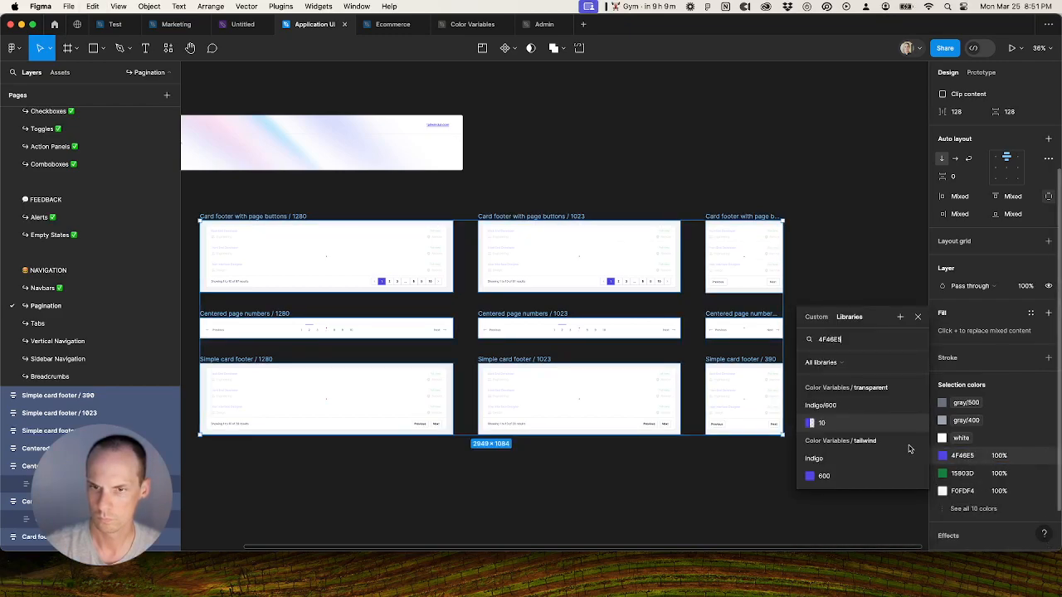
pyautogui.click(842, 474)
pyautogui.click(1031, 474)
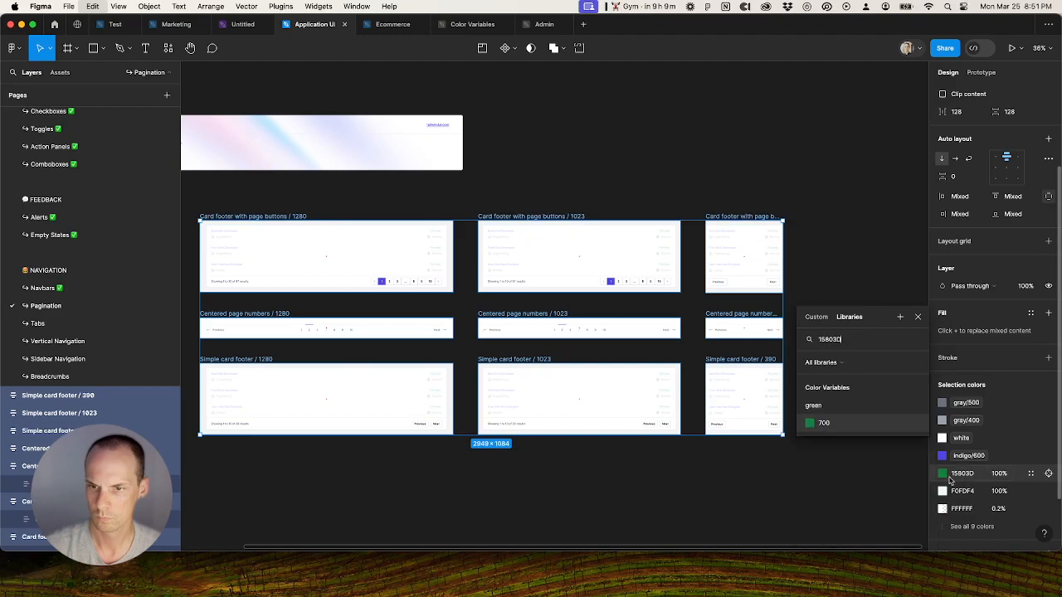
pyautogui.click(833, 428)
pyautogui.click(965, 475)
pyautogui.click(1047, 474)
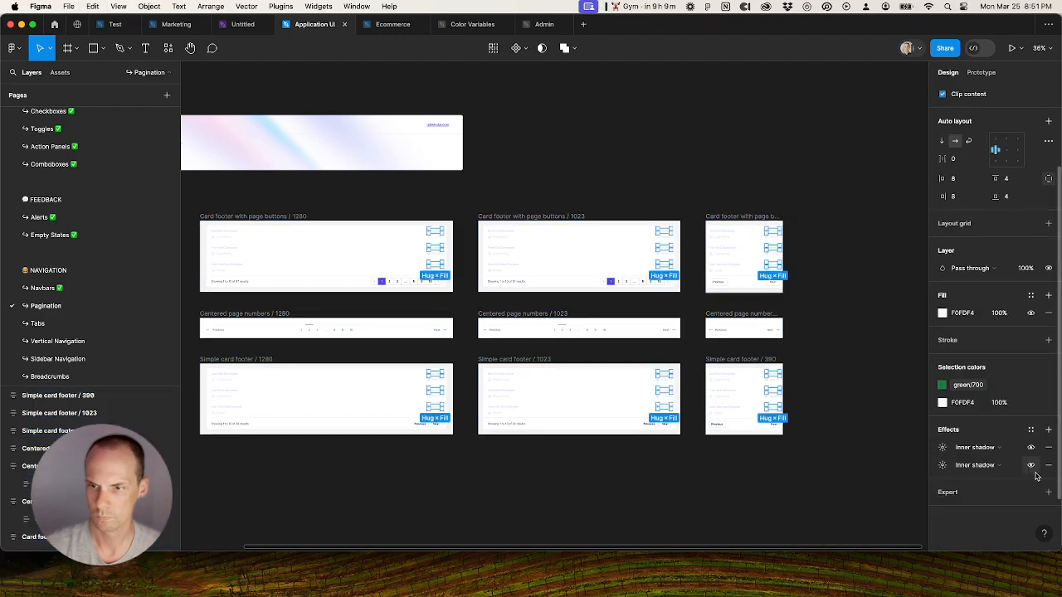
pyautogui.click(676, 488)
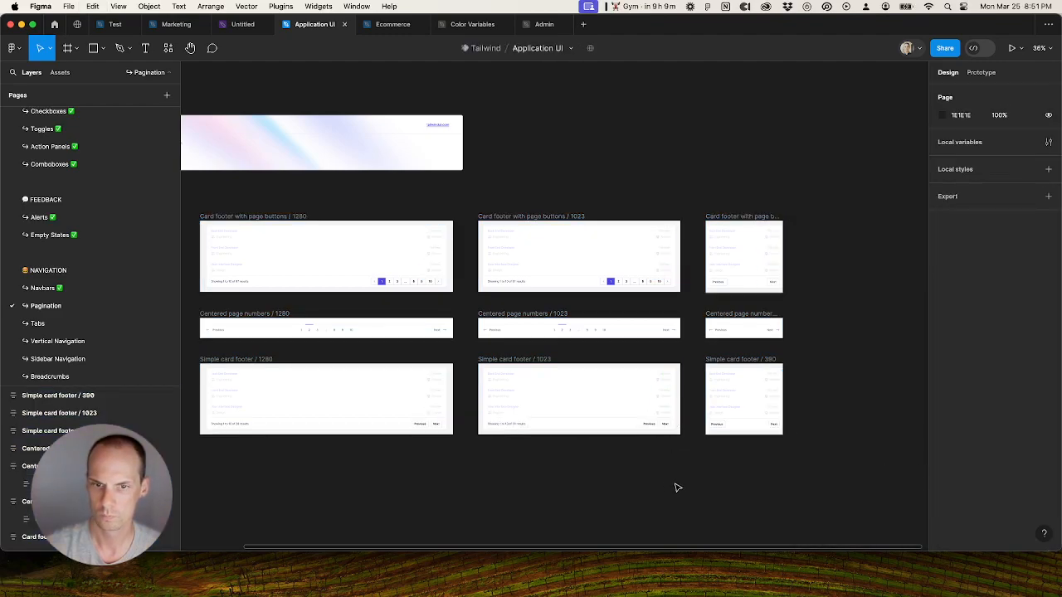
# Step: Reselect all nine pagination frames and link their F0FDF4 color to the green/50 variable
pyautogui.press('super+a')
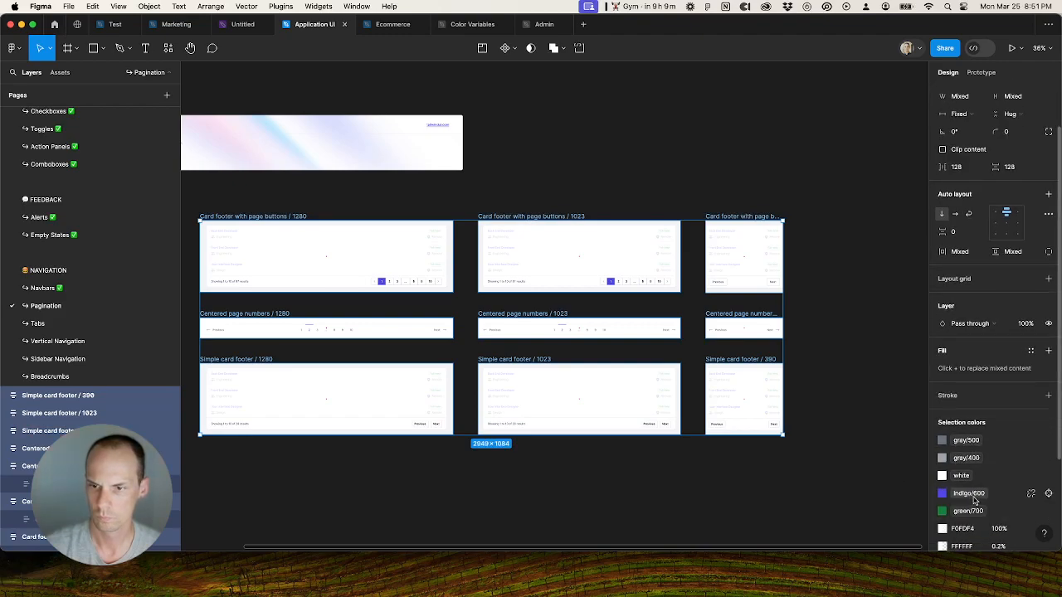
pyautogui.scroll(-5, 968, 494)
pyautogui.click(962, 405)
pyautogui.press('super+c')
pyautogui.click(1030, 403)
pyautogui.press('super+v')
pyautogui.click(854, 422)
# Step: Select the page button groups that use 0.2% white and link their fill to the white/02 variable
pyautogui.click(962, 420)
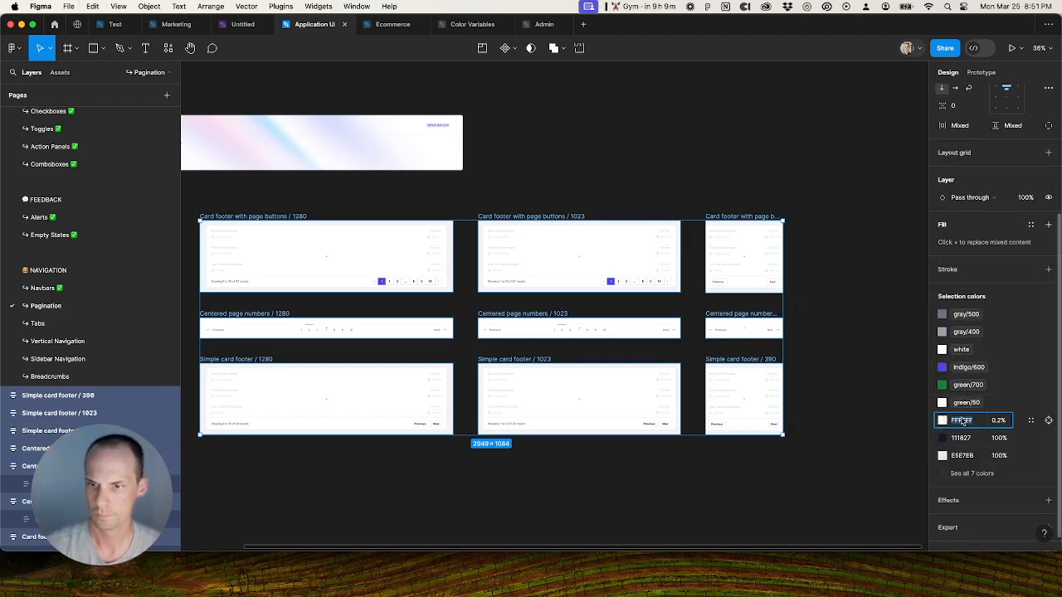
pyautogui.click(1048, 422)
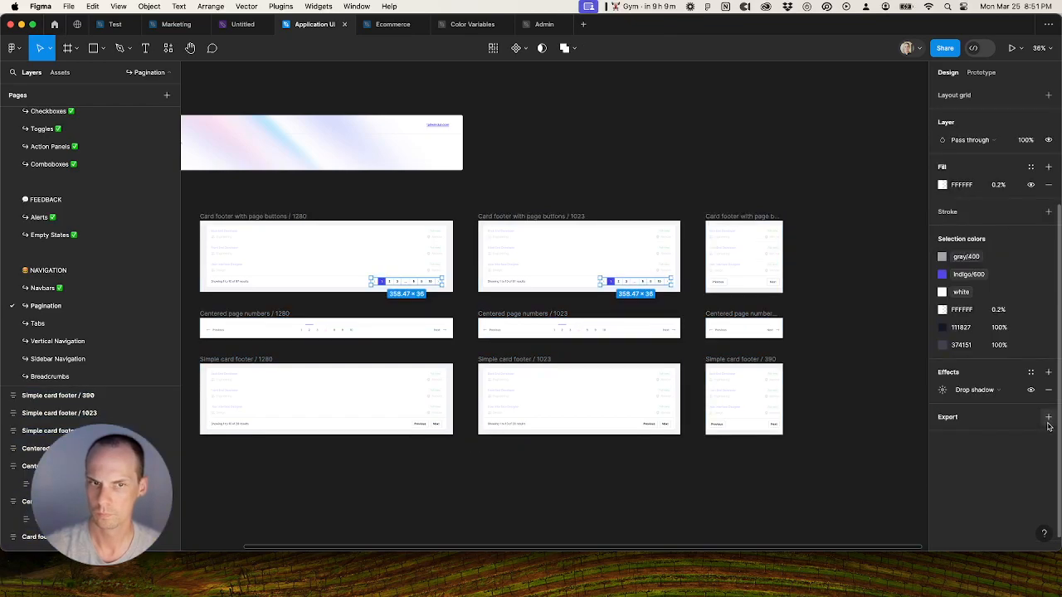
pyautogui.click(1031, 167)
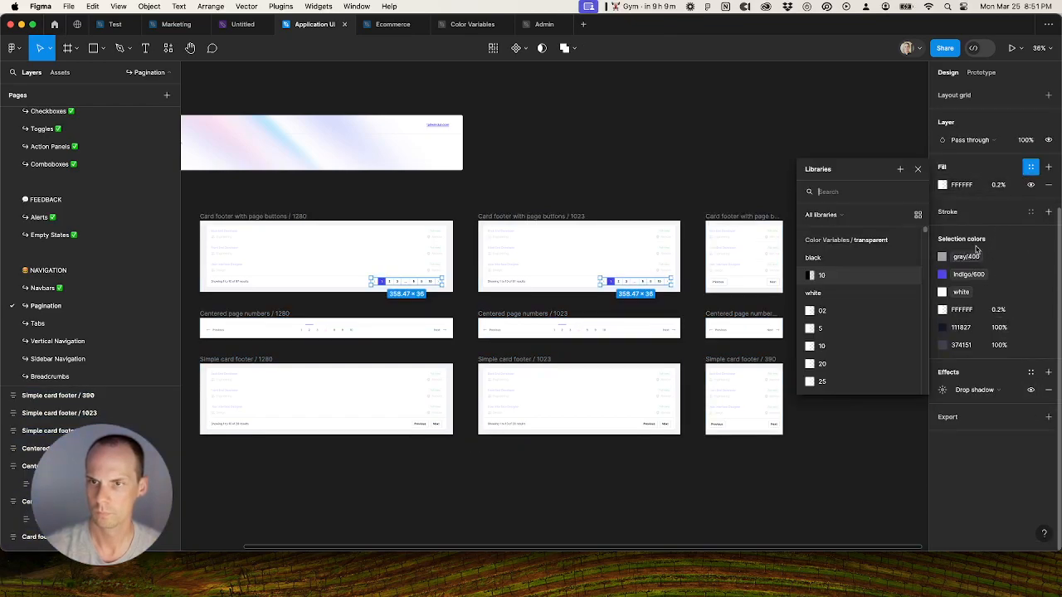
pyautogui.click(839, 314)
pyautogui.click(830, 328)
# Step: Across all nine frames, link 111827 to the gray/900 variable and the remaining 0.2% FFFFFF to white/02
pyautogui.press('super+a')
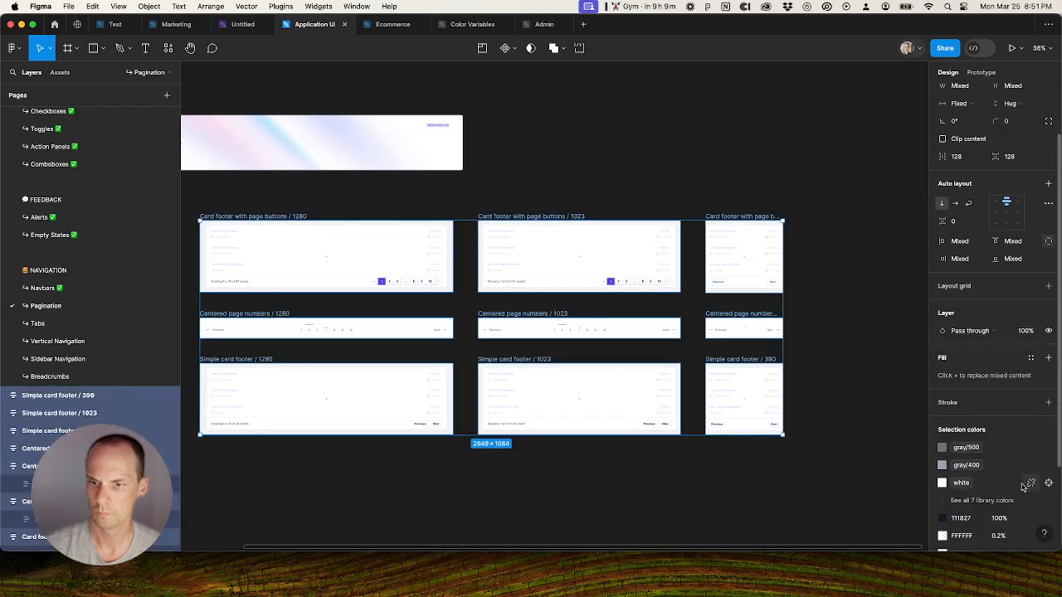
pyautogui.scroll(-5, 985, 496)
pyautogui.click(1030, 403)
pyautogui.click(841, 529)
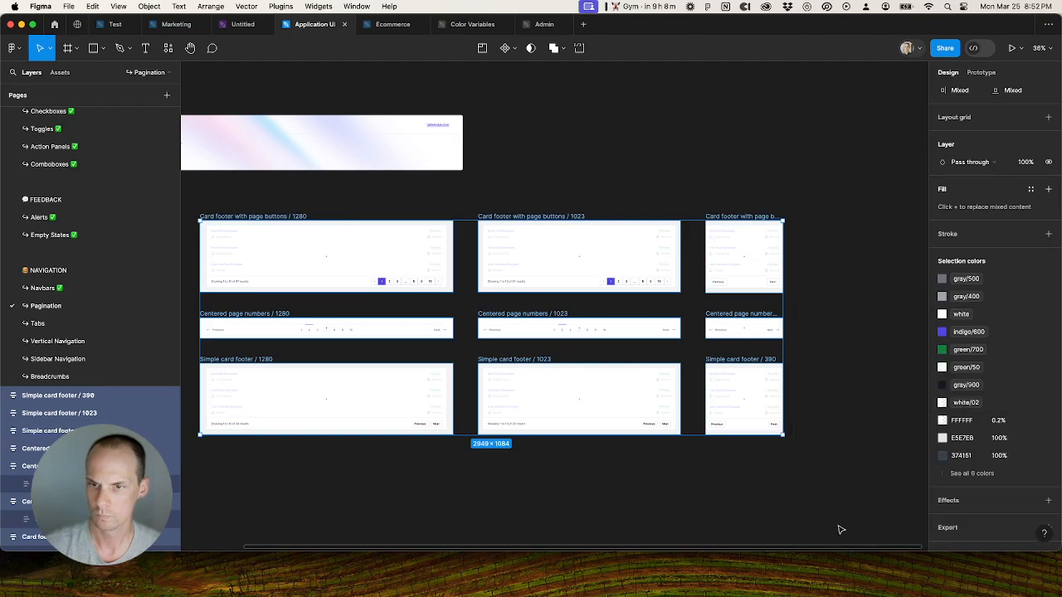
pyautogui.click(951, 424)
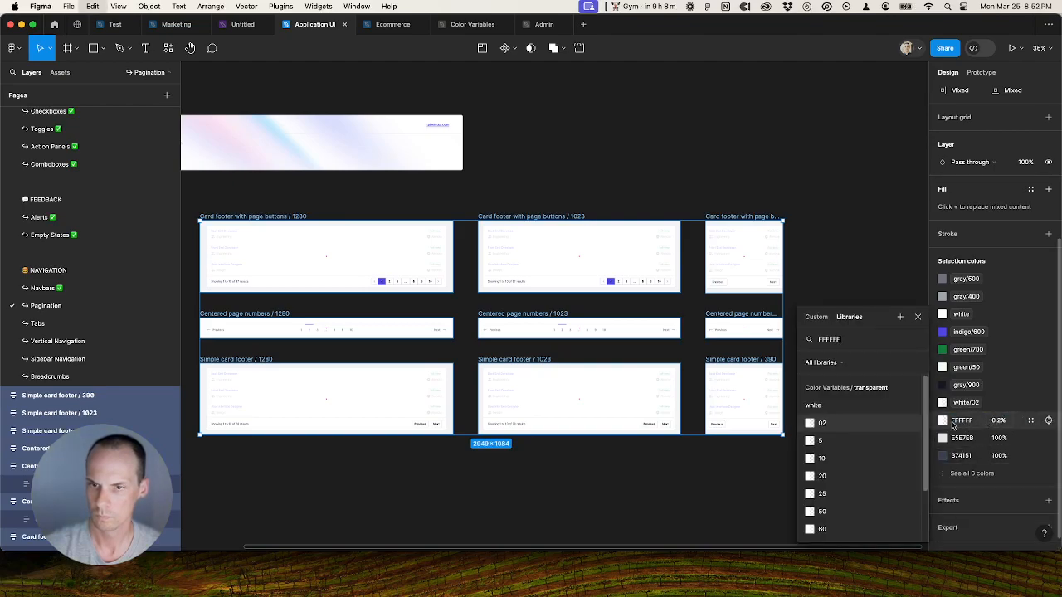
pyautogui.click(842, 425)
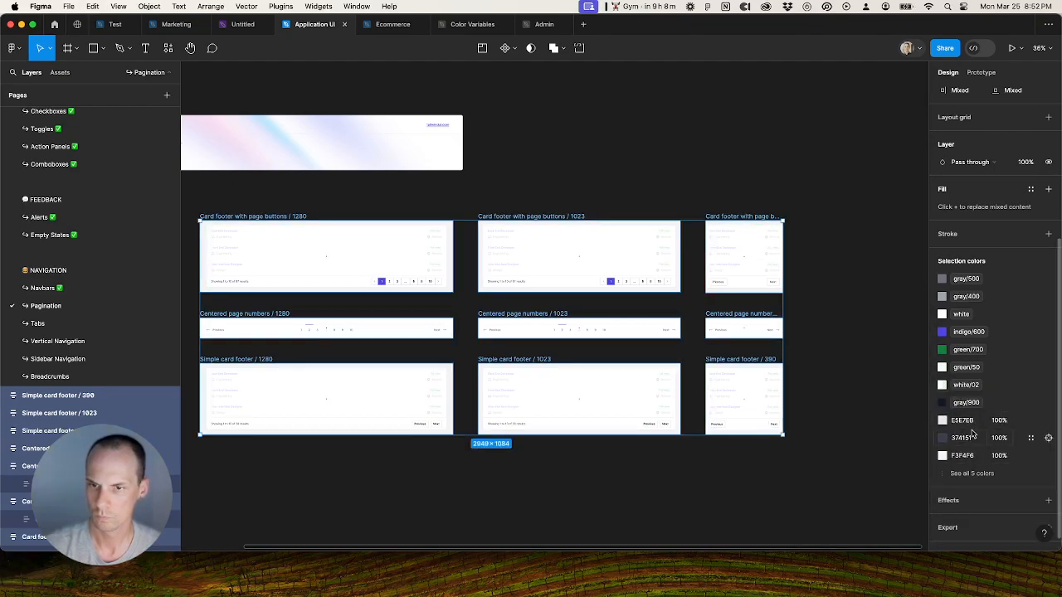
# Step: Link the E5E7EB and 374151 selection colors to the gray/200 and gray/700 variables
pyautogui.click(1028, 421)
pyautogui.click(844, 426)
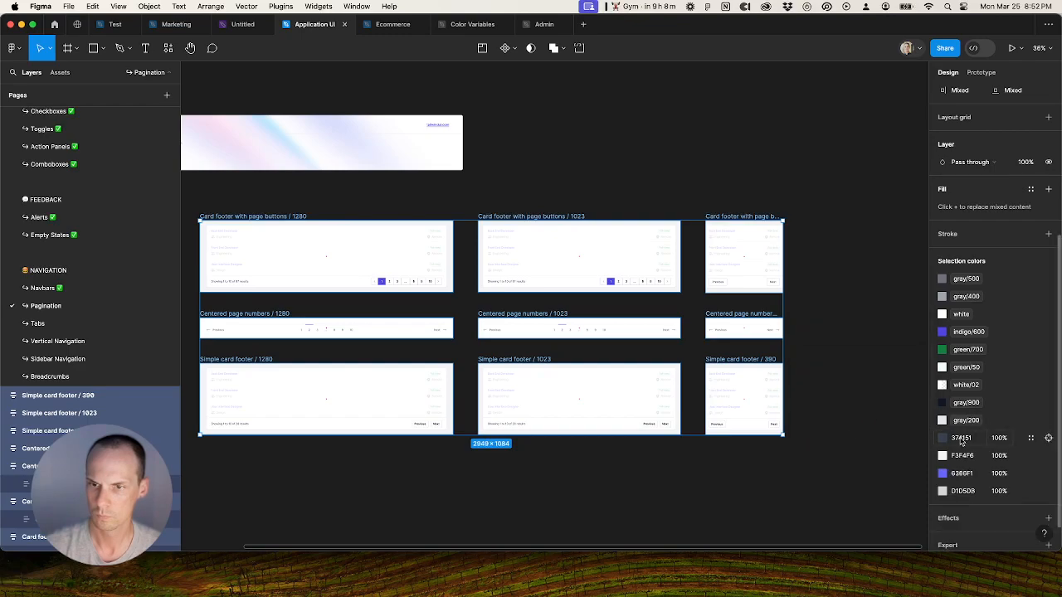
pyautogui.click(1031, 438)
pyautogui.click(849, 476)
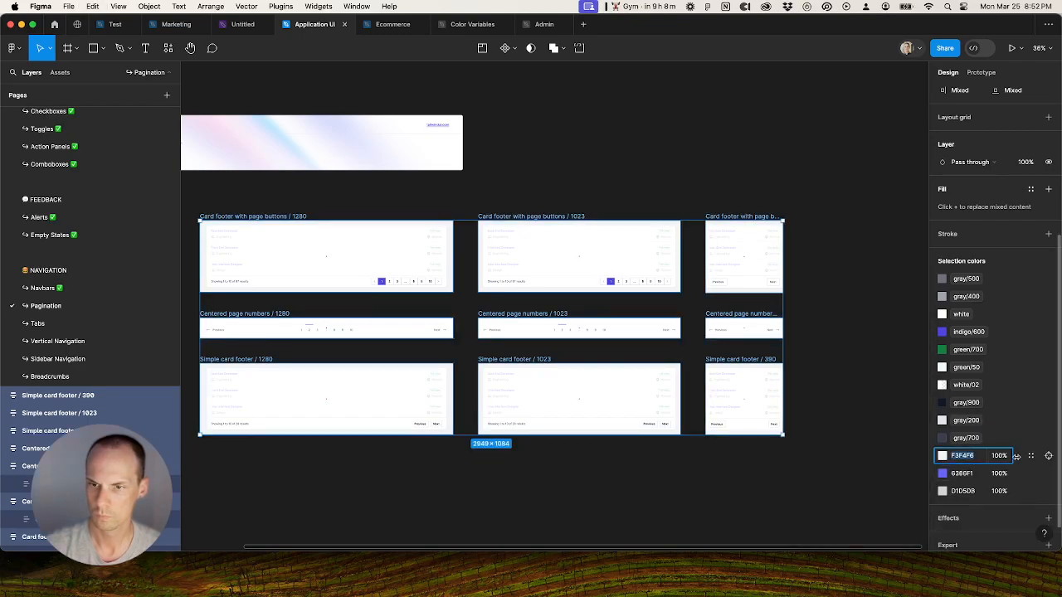
# Step: Link the F3F4F6 selection color to the gray/100 variable and 6366F1 to indigo/500 across the pagination frames
pyautogui.click(1031, 455)
pyautogui.click(860, 478)
pyautogui.click(976, 474)
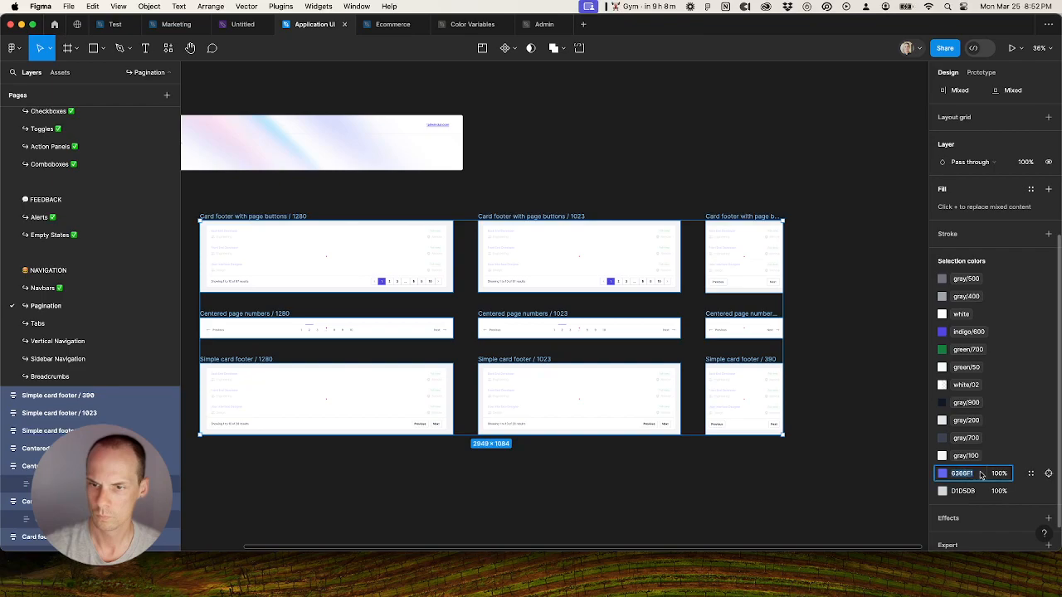
pyautogui.click(1028, 473)
pyautogui.click(860, 473)
# Step: Link the D1D5DB selection color to the gray/300 variable and deselect the pagination frames
pyautogui.click(968, 491)
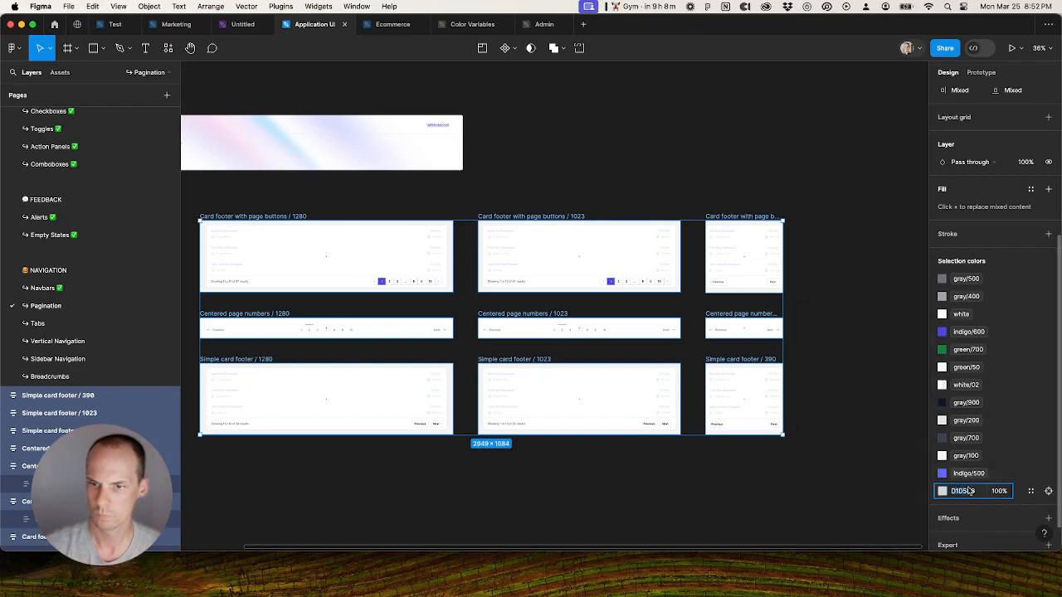
pyautogui.click(1029, 492)
pyautogui.click(834, 425)
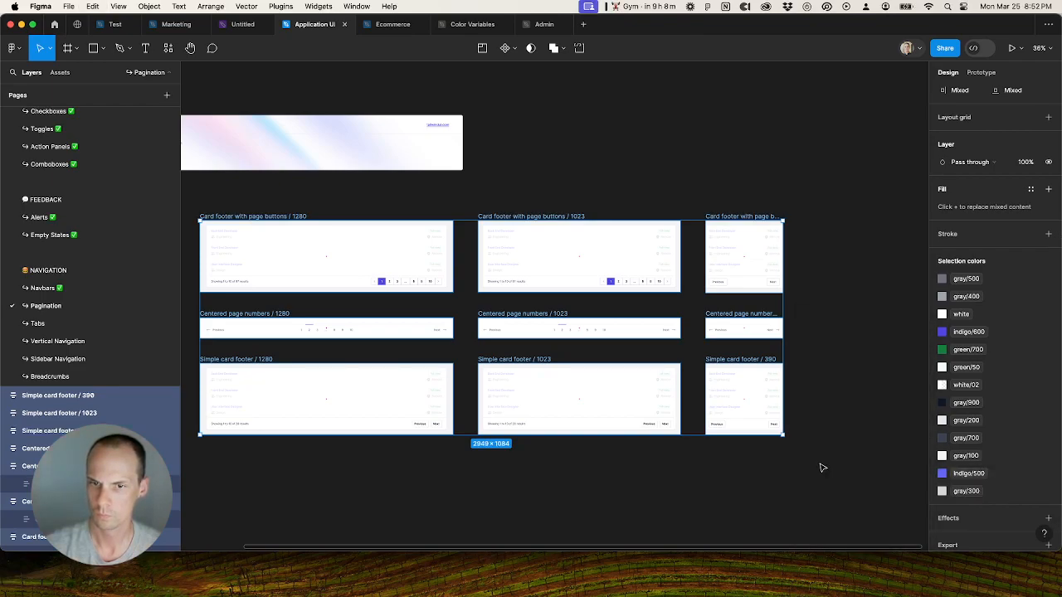
pyautogui.click(457, 203)
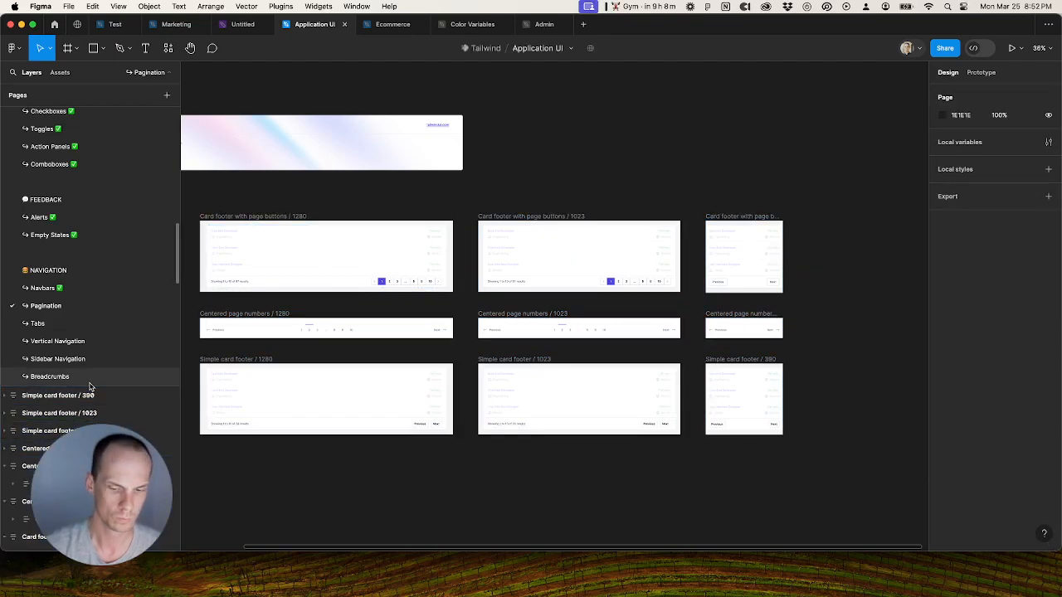
# Step: Widen the Pagination header banner to 3381 so it ends flush with the outer edge of the 390 frames
pyautogui.scroll(-2, 90, 386)
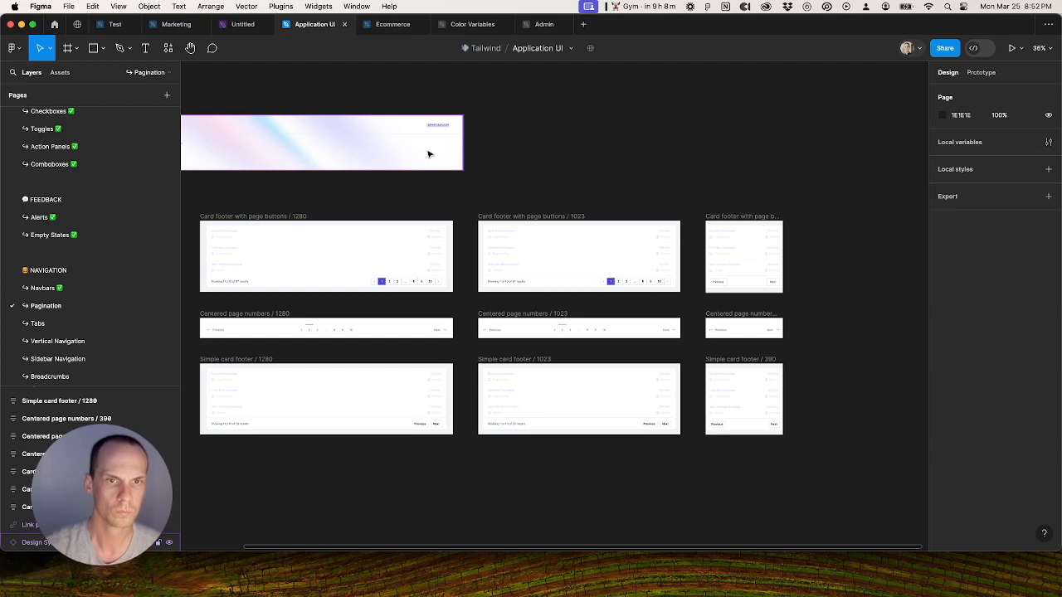
pyautogui.click(459, 159)
pyautogui.moveTo(462, 160); pyautogui.dragTo(785, 182)
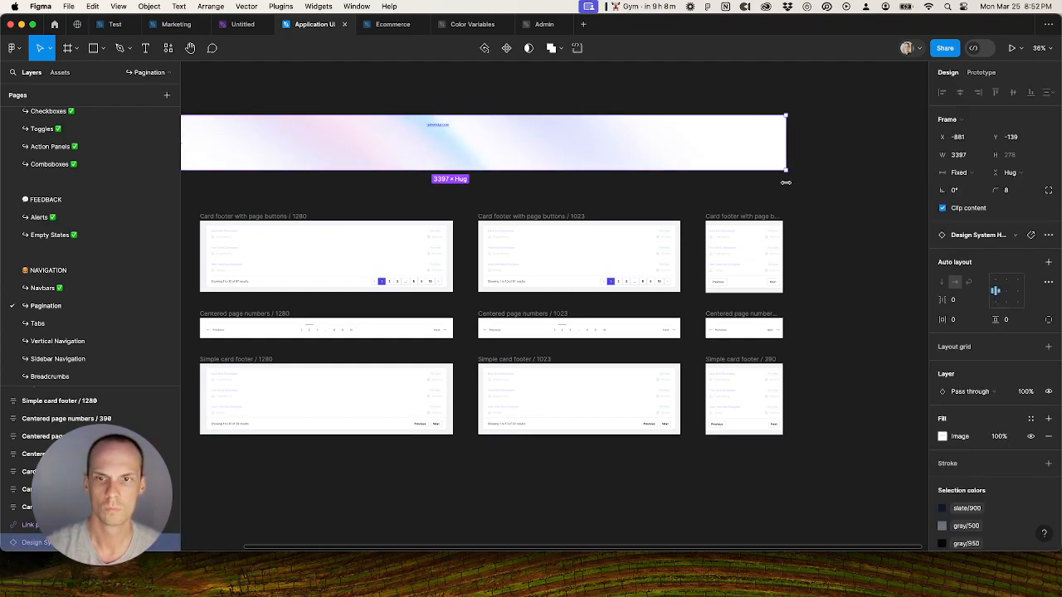
pyautogui.click(464, 157)
pyautogui.click(958, 154)
pyautogui.click(966, 170)
pyautogui.click(843, 192)
pyautogui.scroll(-5, 830, 199)
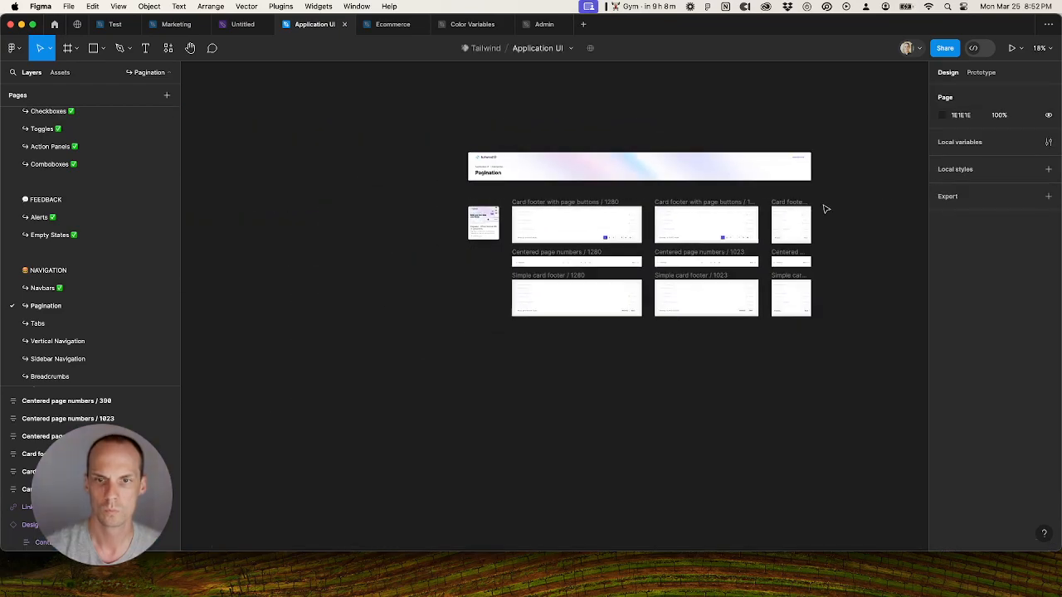
pyautogui.click(543, 176)
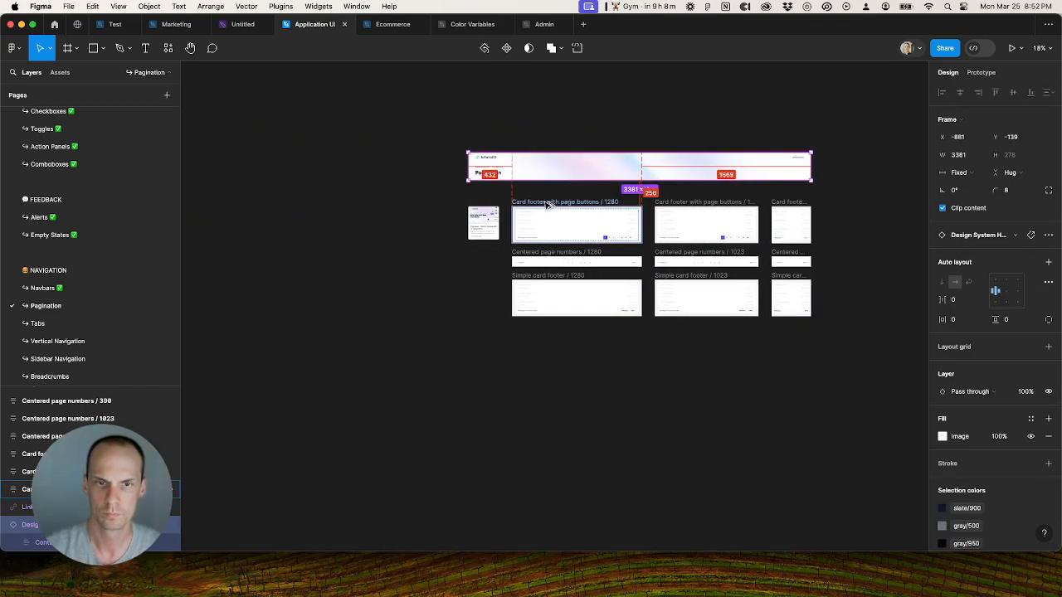
pyautogui.click(869, 251)
pyautogui.scroll(3, 832, 219)
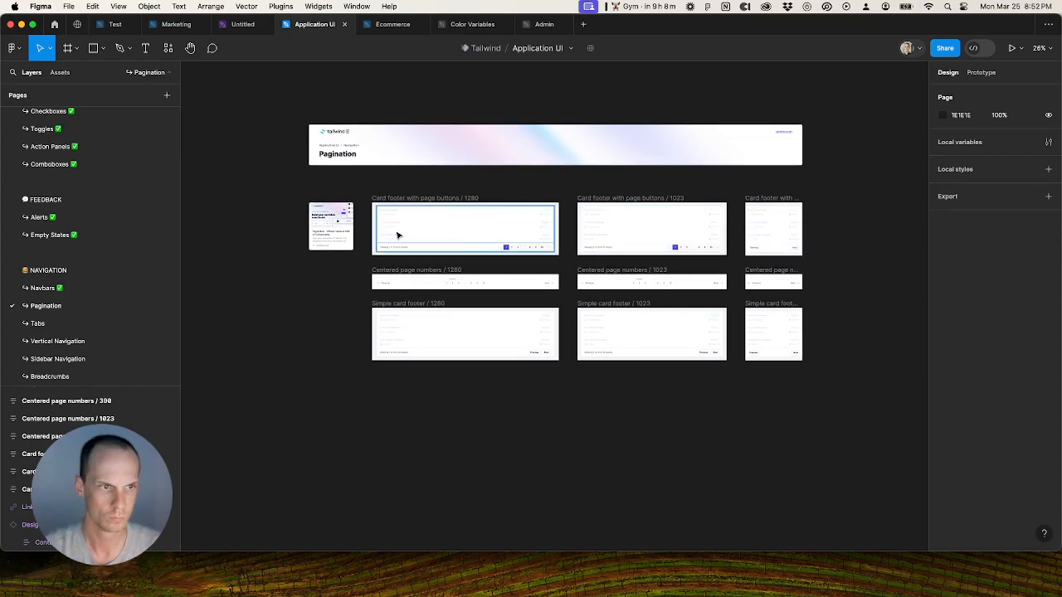
# Step: Append the ✅ emoji from the Navbars page name to the Pagination page name and open the Tabs page
pyautogui.click(56, 288)
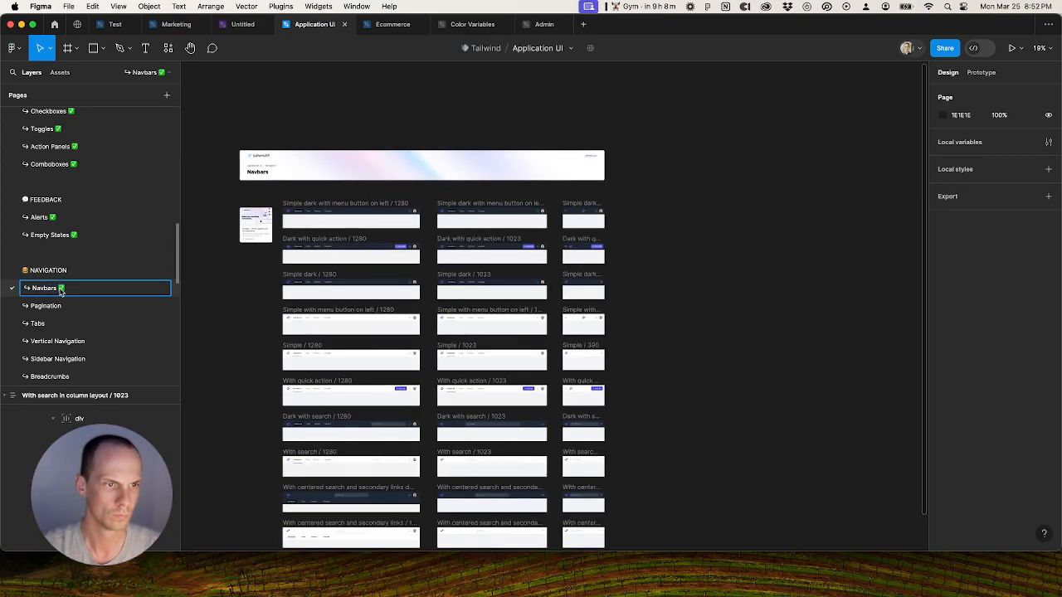
pyautogui.click(57, 306)
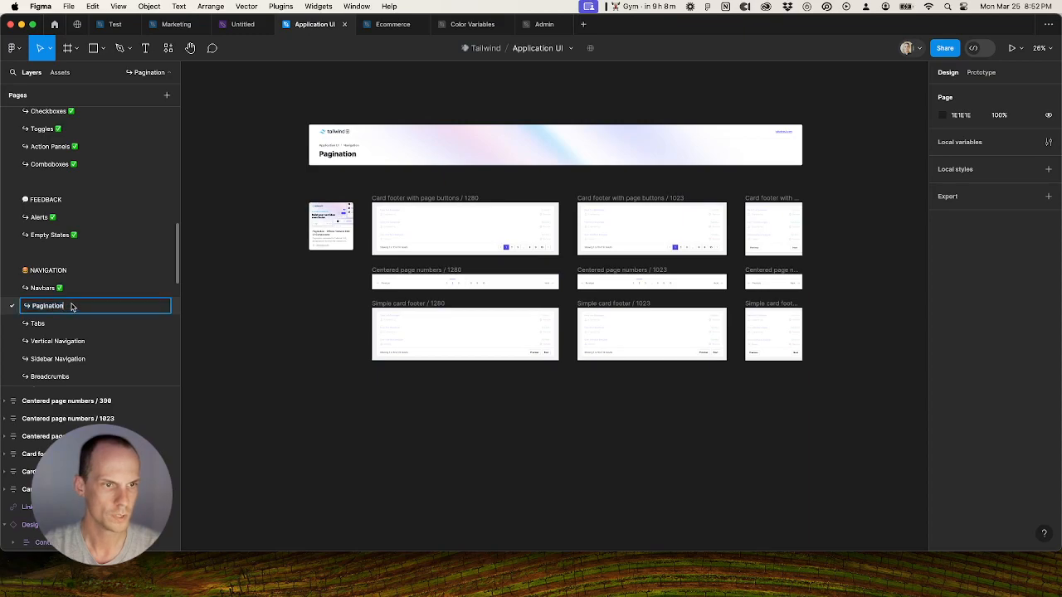
pyautogui.click(38, 323)
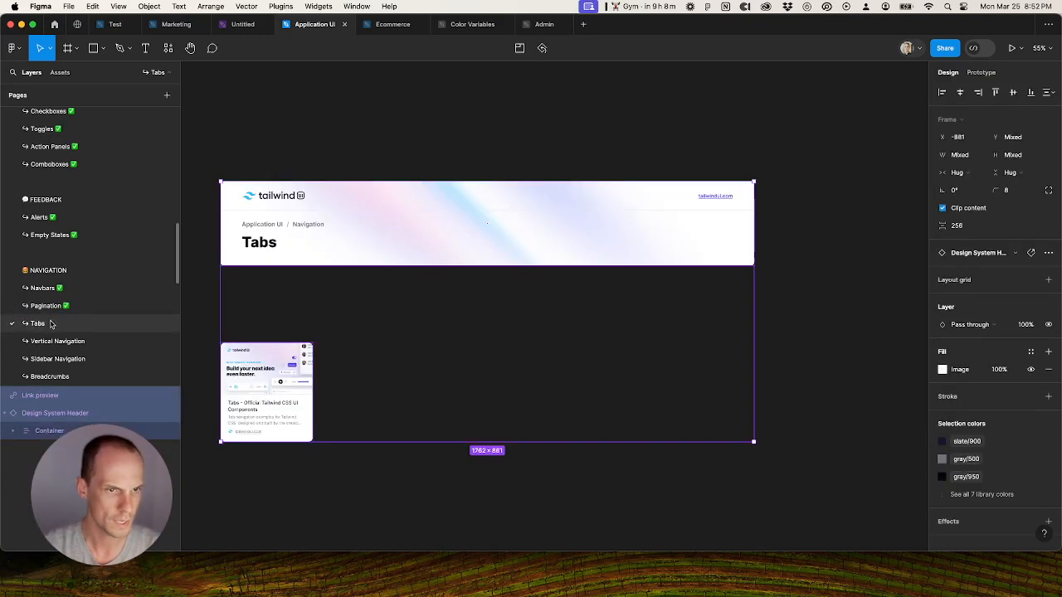
# Step: Open the Tabs link preview in the browser, copy the page's URL, and return to the Figma file
pyautogui.click(332, 474)
pyautogui.click(255, 431)
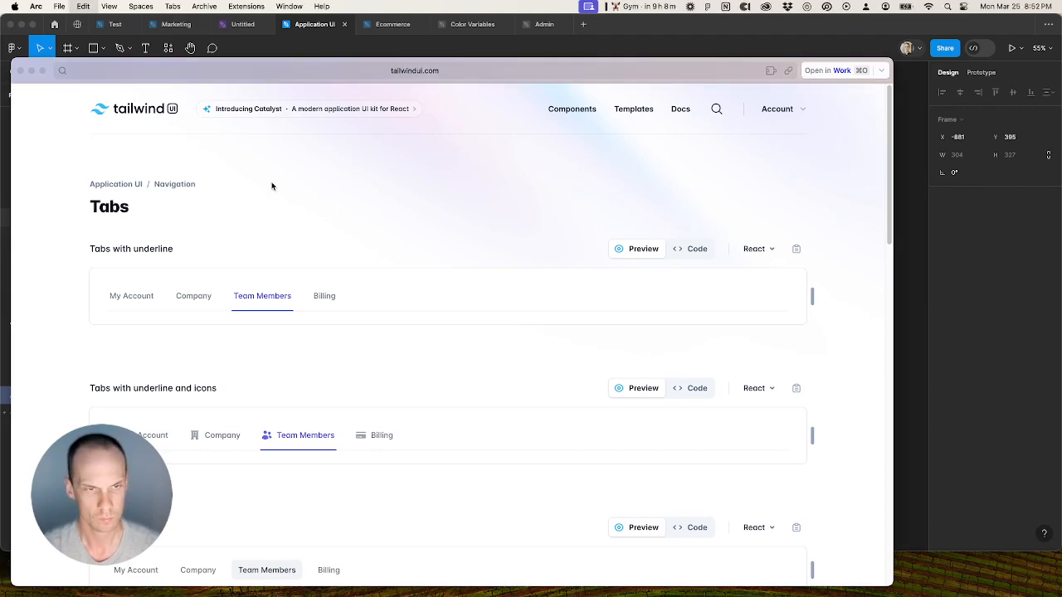
pyautogui.press('super+shift+c')
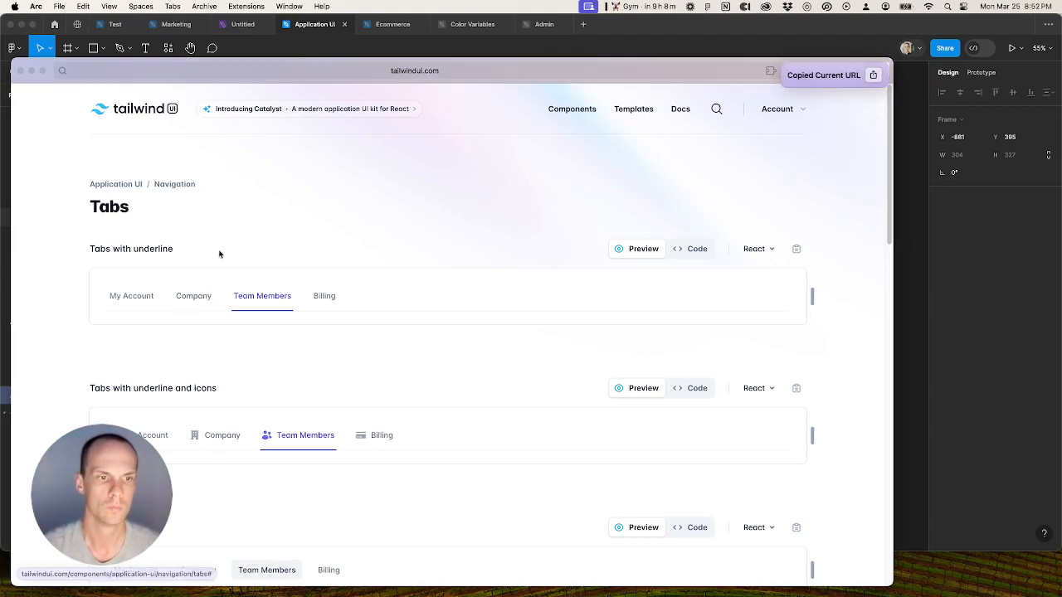
pyautogui.click(404, 362)
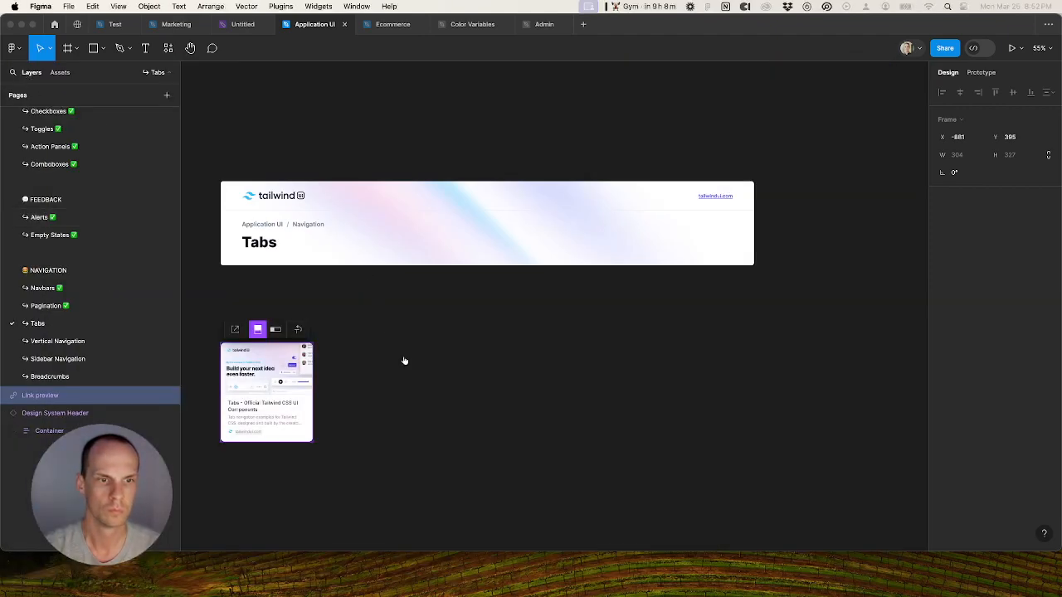
# Step: In the Test file, import the copied navigation/tabs URL with the html.to.design plugin and close the plugin when finished
pyautogui.click(113, 26)
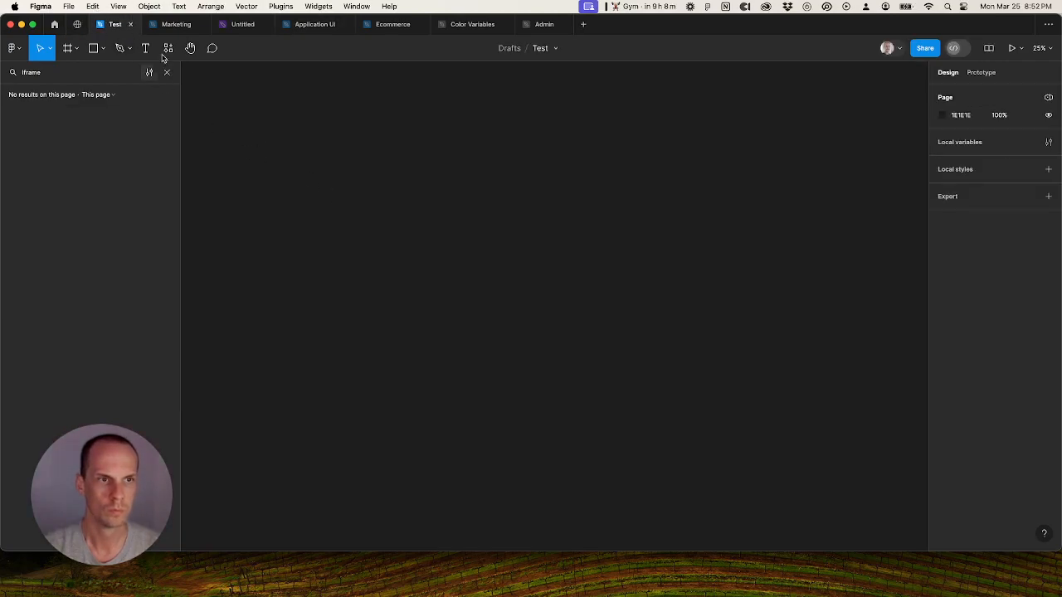
pyautogui.click(168, 47)
pyautogui.click(211, 174)
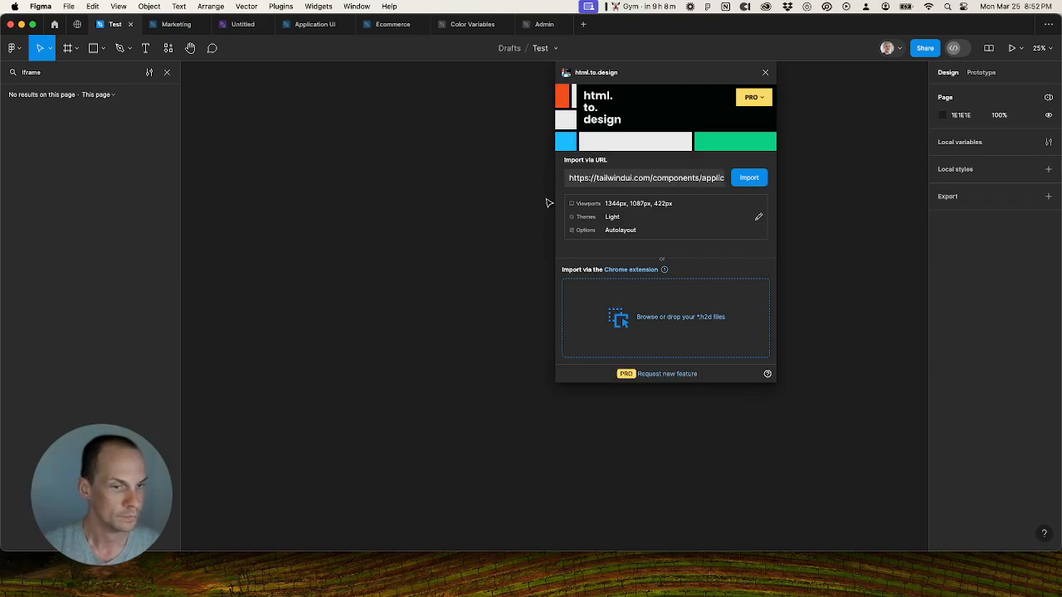
pyautogui.click(669, 180)
pyautogui.press('super+v')
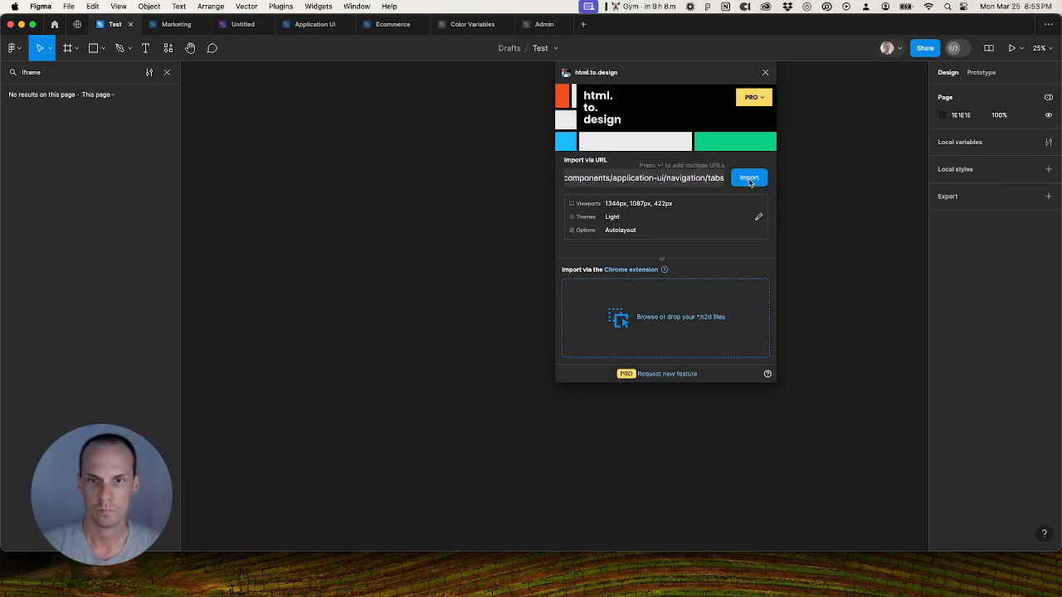
pyautogui.click(749, 179)
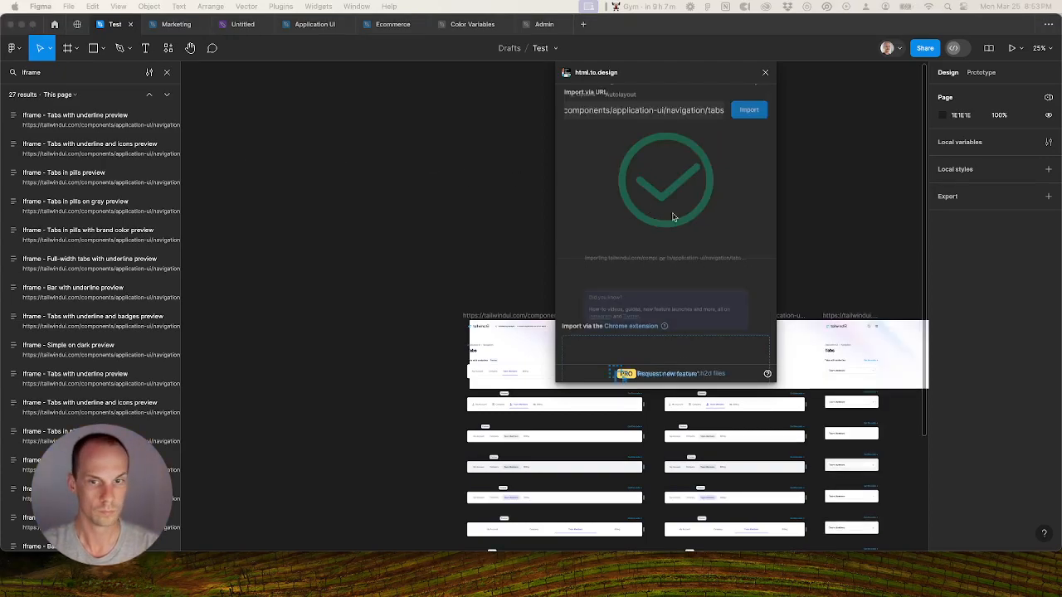
pyautogui.click(764, 72)
pyautogui.click(764, 72)
# Step: Select all the Iframe preview layers found in the imported pages and cut them
pyautogui.scroll(-5, 706, 197)
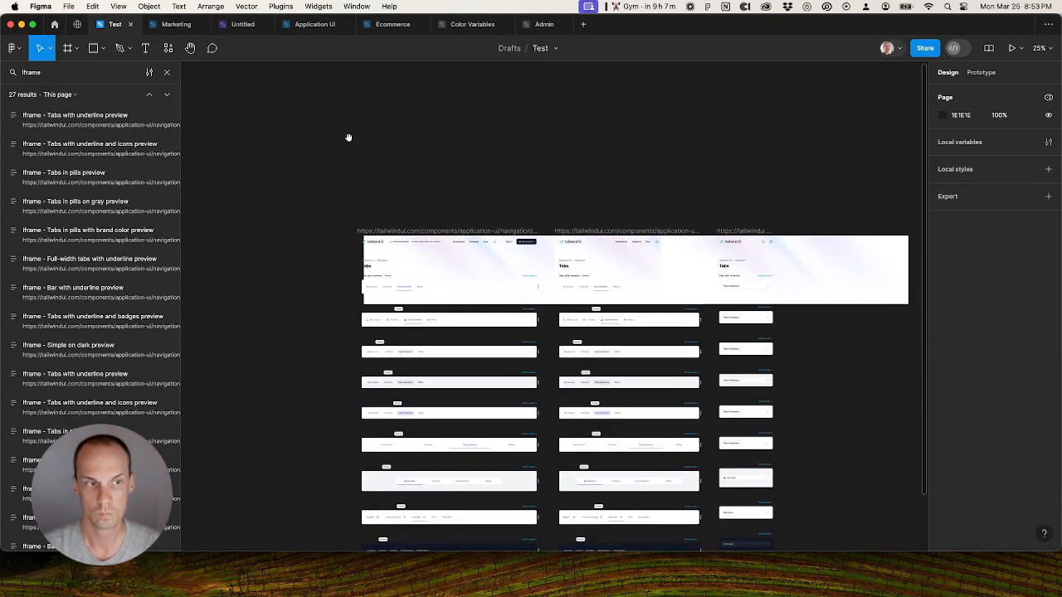
pyautogui.click(11, 109)
pyautogui.scroll(-3, 12, 116)
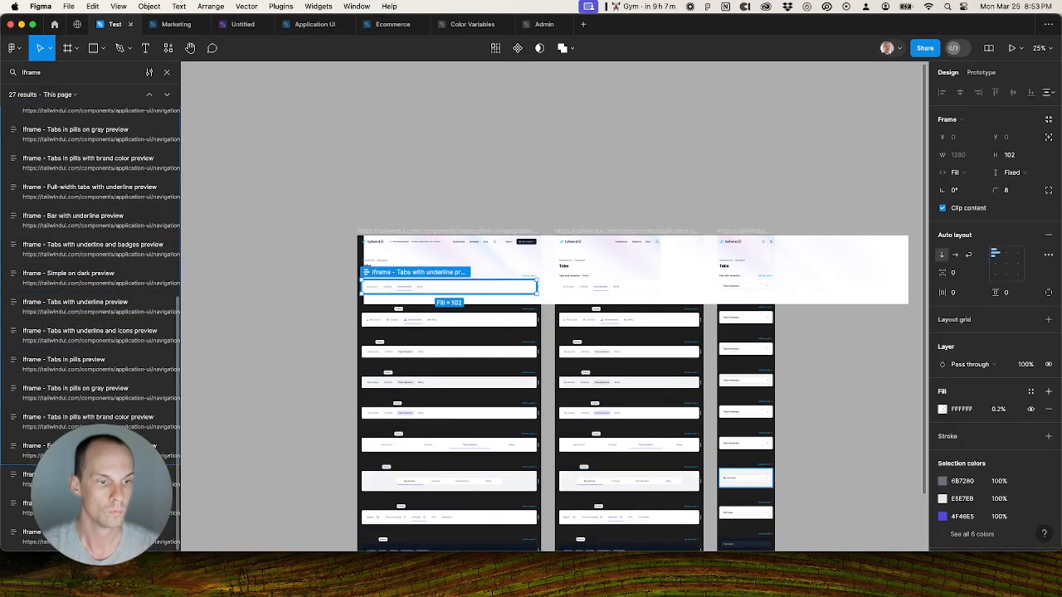
pyautogui.keyDown('shift'); pyautogui.click(83, 537); pyautogui.keyUp('shift')
pyautogui.press('Delete')
# Step: Delete all leftover imported page content from the Test canvas
pyautogui.scroll(-5, 526, 310)
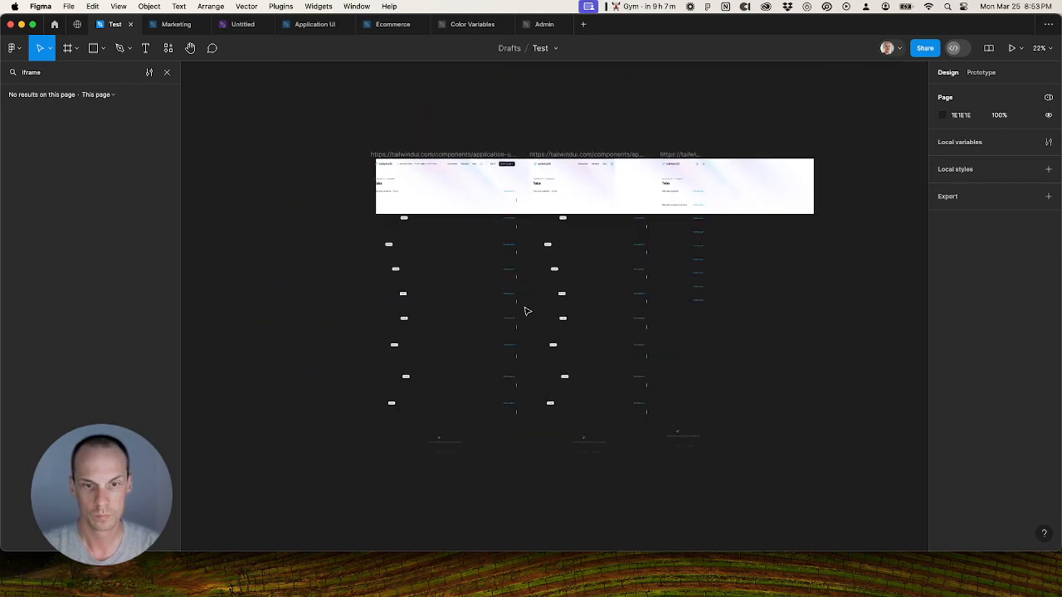
pyautogui.hotkey('ctrl', 'a')
pyautogui.press('Delete')
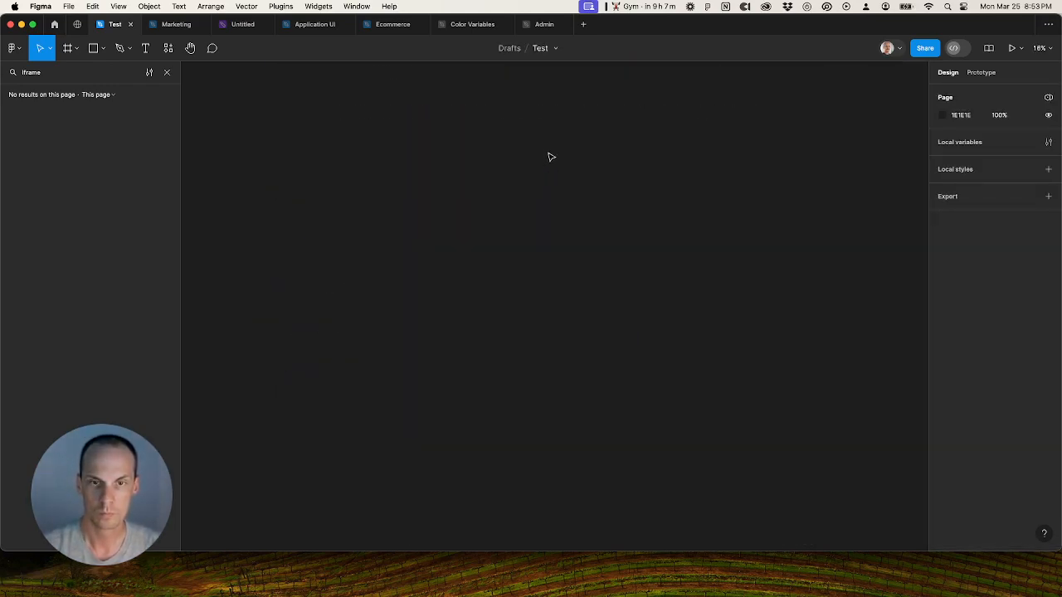
# Step: Paste the cut Iframe preview frames onto the Tabs page of the Application UI file, below the header
pyautogui.click(316, 24)
pyautogui.click(392, 316)
pyautogui.rightClick(401, 332)
pyautogui.click(421, 340)
pyautogui.scroll(-3, 343, 165)
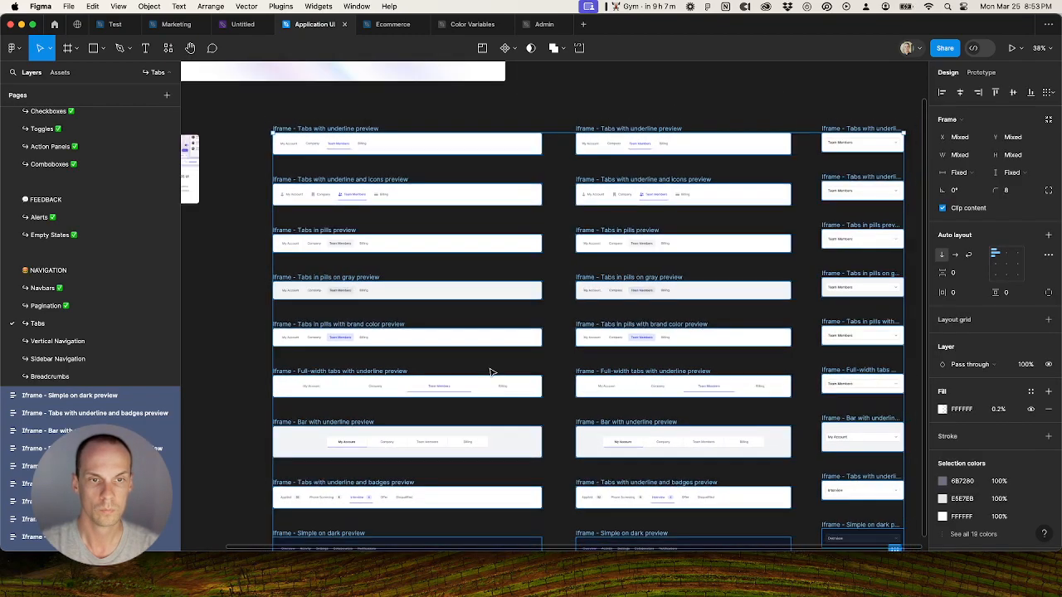
# Step: Batch-rename the pasted frames to remove the "Iframe - " prefix from their names
pyautogui.scroll(-3, 343, 165)
pyautogui.press('super+r')
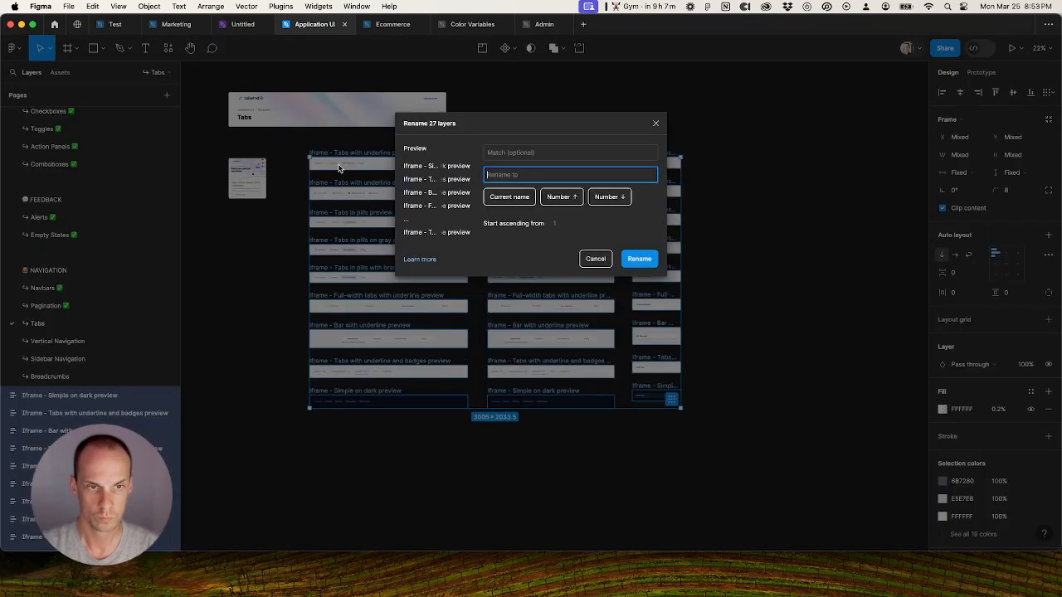
pyautogui.click(503, 153)
pyautogui.write('Iframe -')
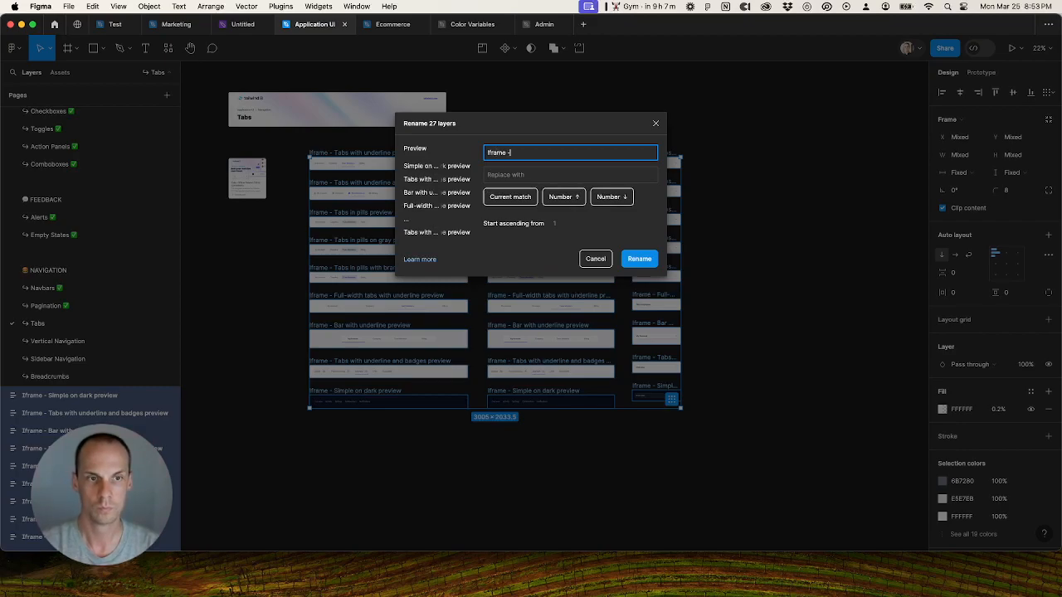
pyautogui.press('Return')
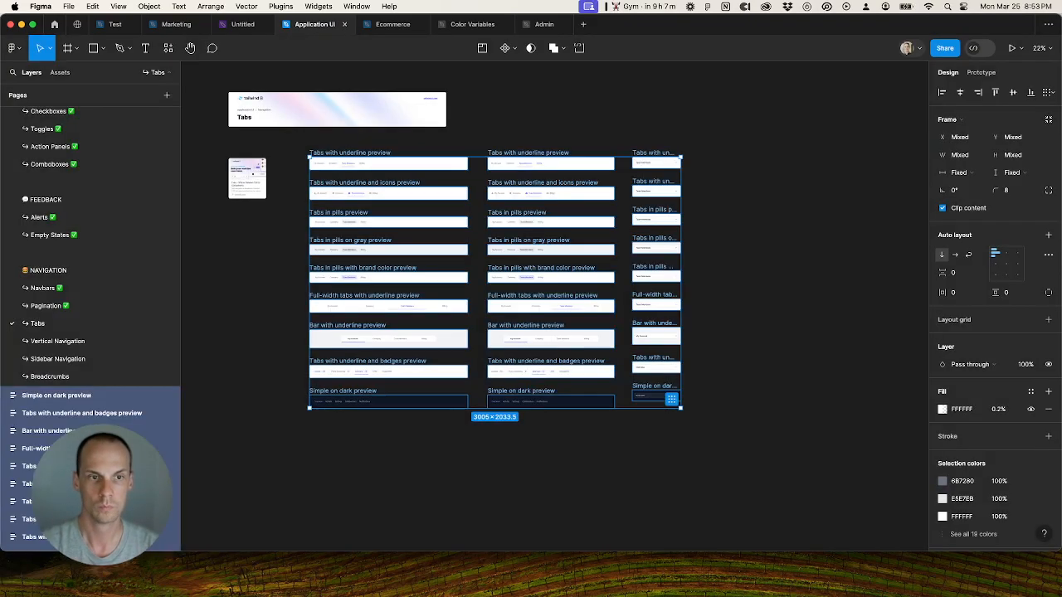
# Step: Batch-rename the same frames to remove the " preview" suffix from their names
pyautogui.press('super+r')
pyautogui.click(502, 153)
pyautogui.write('preview')
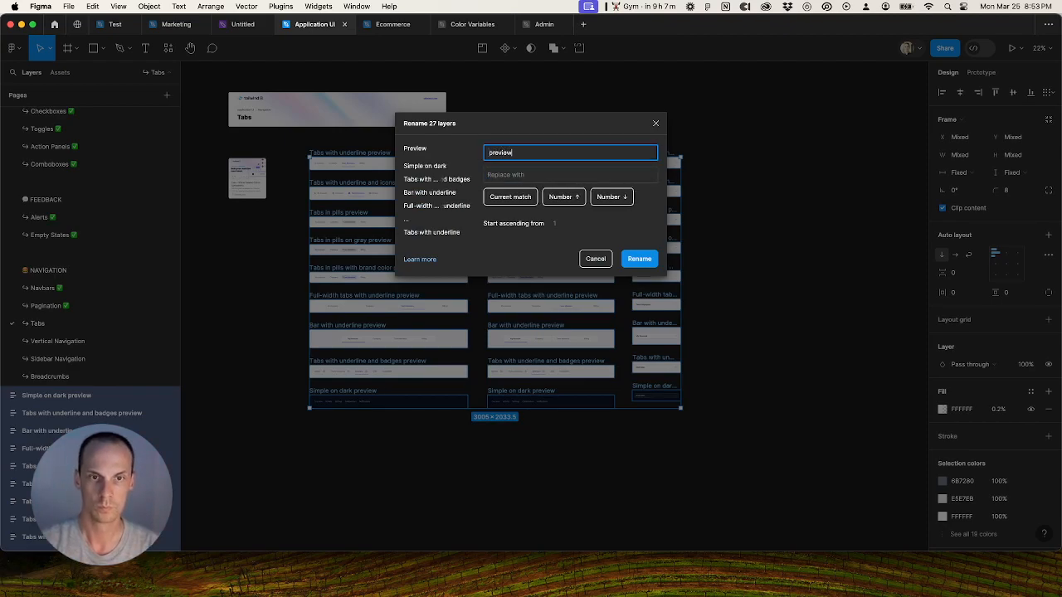
pyautogui.press('Return')
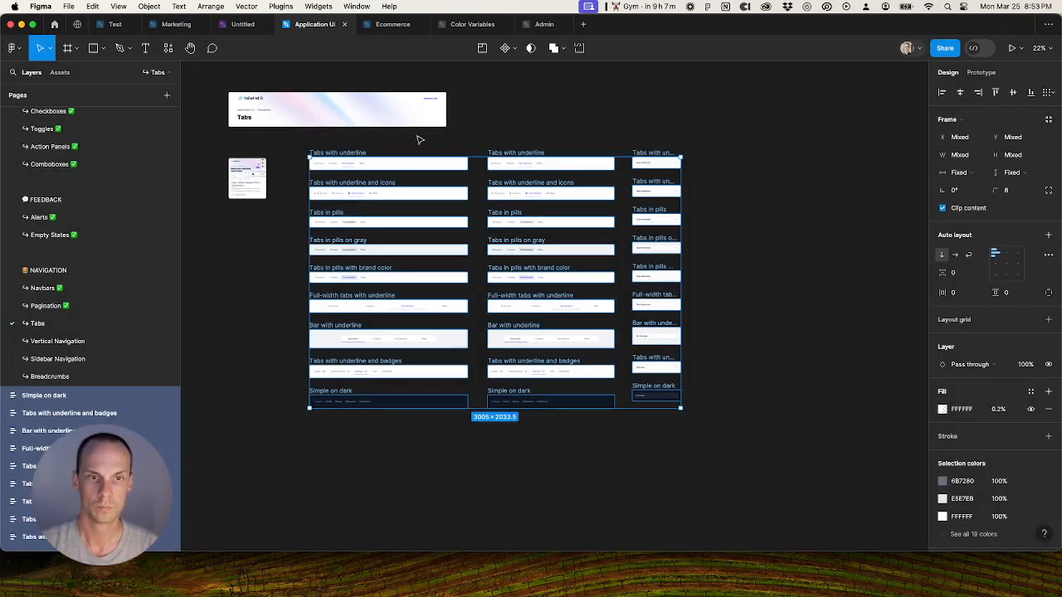
# Step: Wrap the tab frames in a wrapping auto layout with horizontal and vertical gaps of 128
pyautogui.hotkey('shift', 'a')
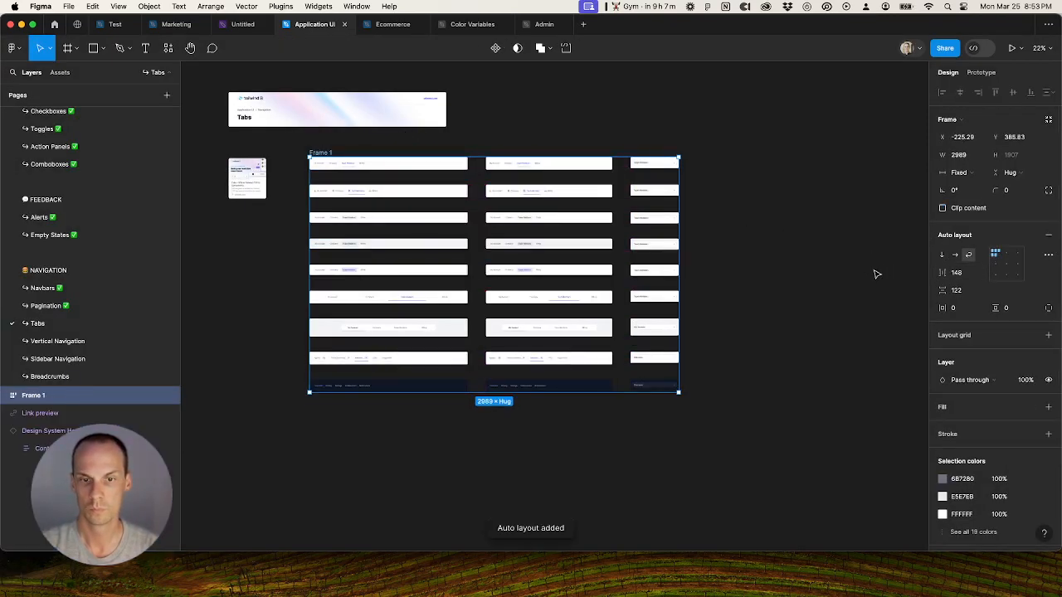
pyautogui.click(964, 276)
pyautogui.write('12')
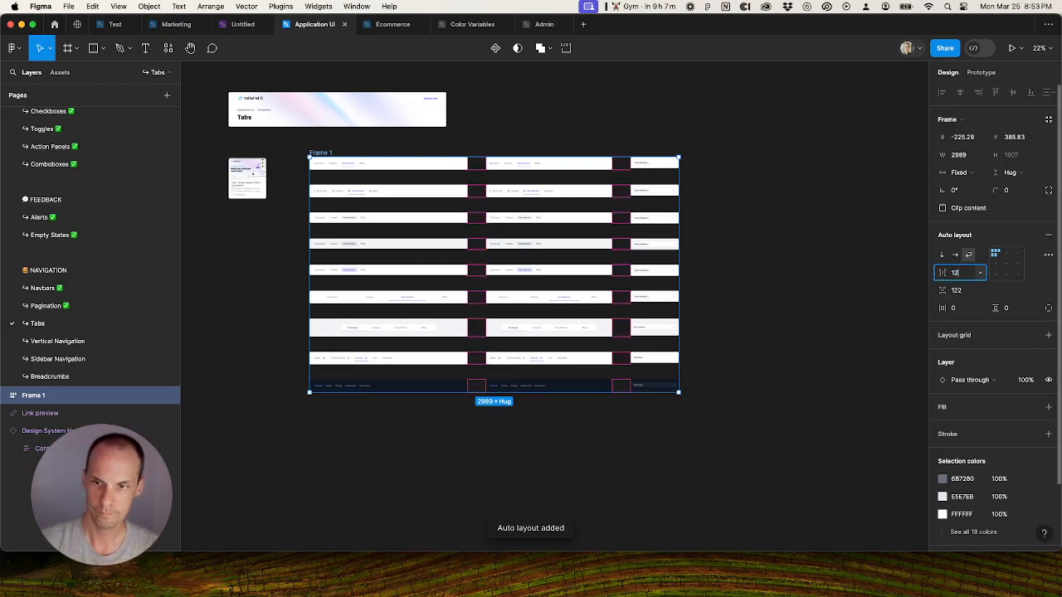
pyautogui.write('8')
pyautogui.press('Tab')
pyautogui.write('128')
pyautogui.press('Tab')
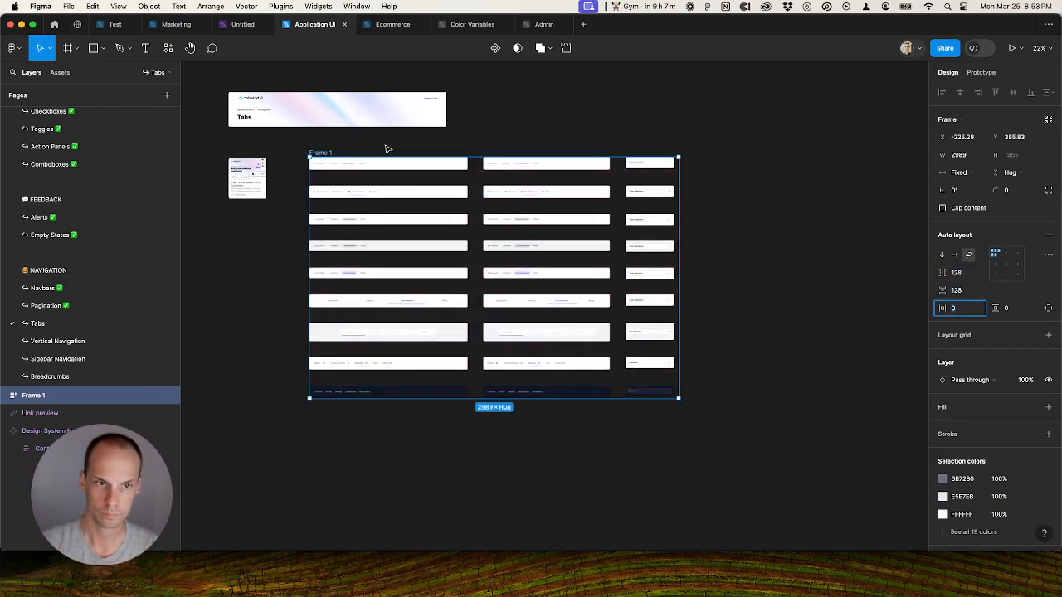
# Step: Move the auto layout frame beside the link preview at X -449, Y 395, and ungroup it into separate tab frames
pyautogui.moveTo(331, 152); pyautogui.dragTo(262, 174)
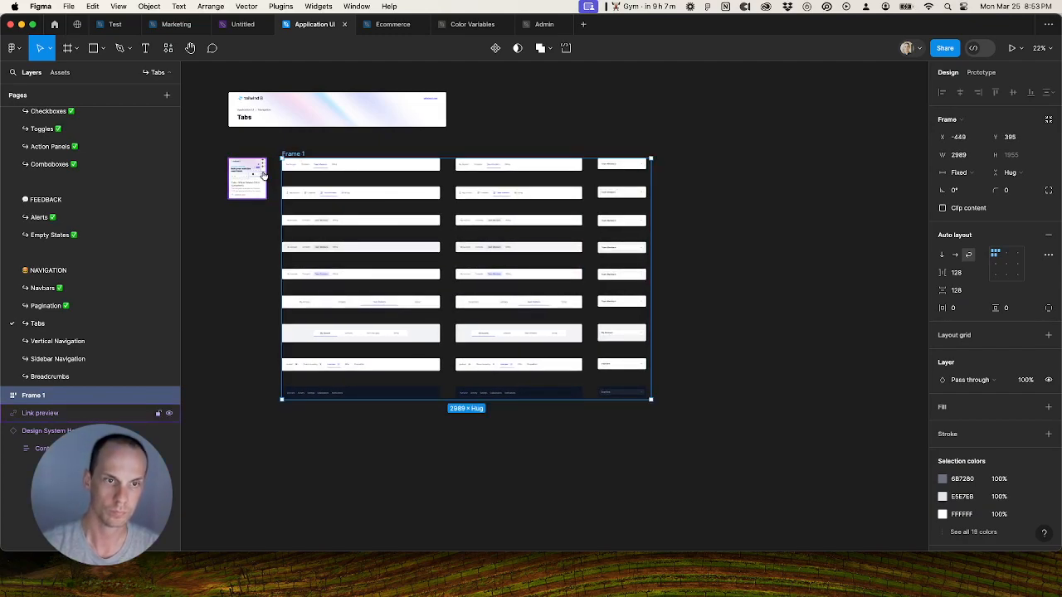
pyautogui.press('Return')
pyautogui.scroll(5, 483, 151)
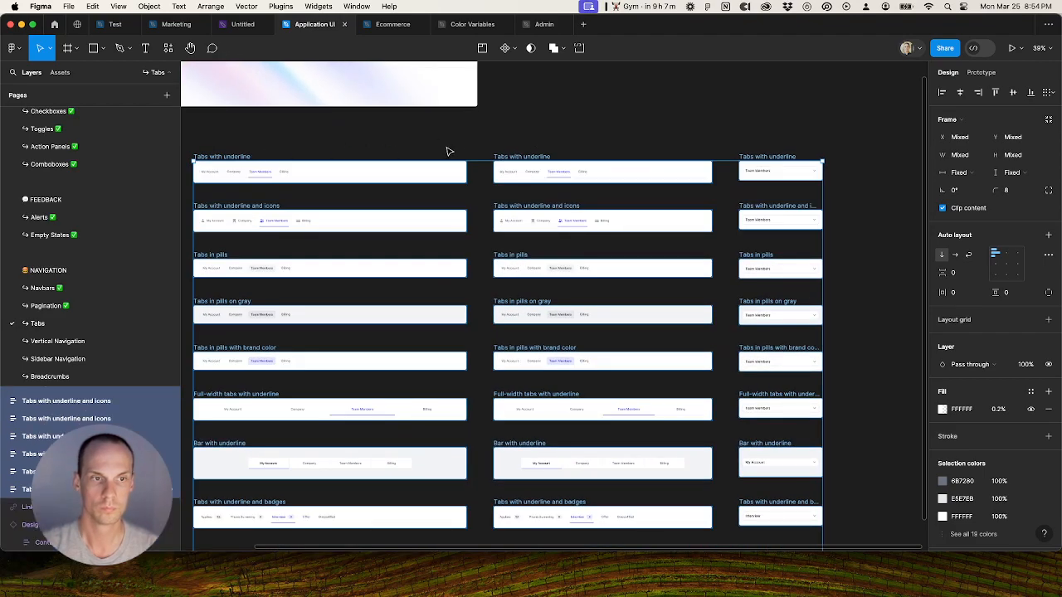
# Step: Ungroup the outer wrappers of the three "Tabs with underline" frames and rename the remaining inner frames "Tabs with underline"
pyautogui.click(259, 156)
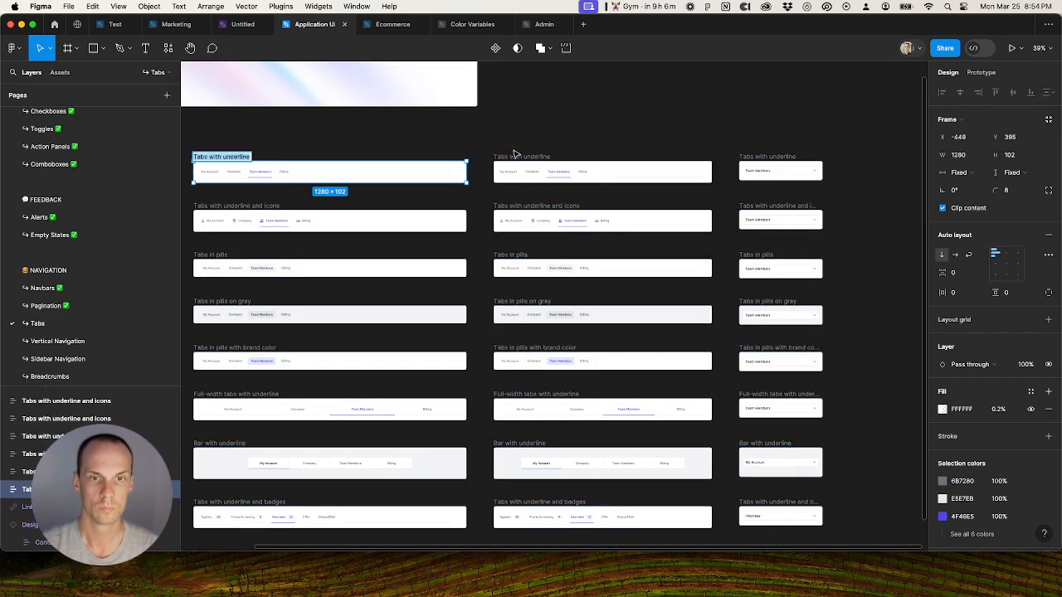
pyautogui.keyDown('shift'); pyautogui.click(514, 156); pyautogui.keyUp('shift')
pyautogui.keyDown('shift'); pyautogui.click(752, 161); pyautogui.keyUp('shift')
pyautogui.press('super+z')
pyautogui.press('super+shift+z')
pyautogui.press('super+z')
pyautogui.press('super+shift+z')
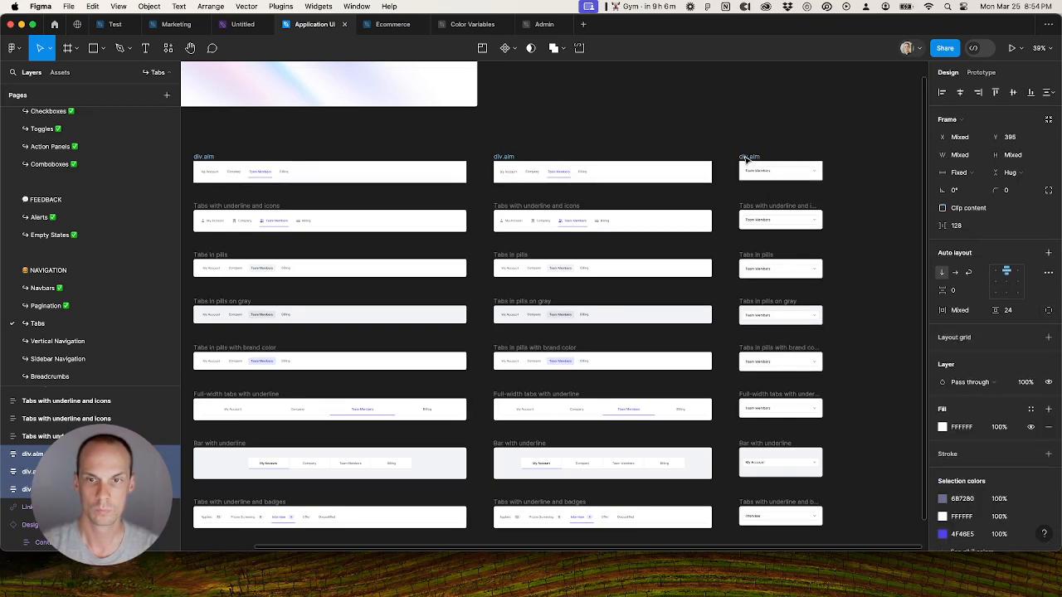
pyautogui.press('super+r')
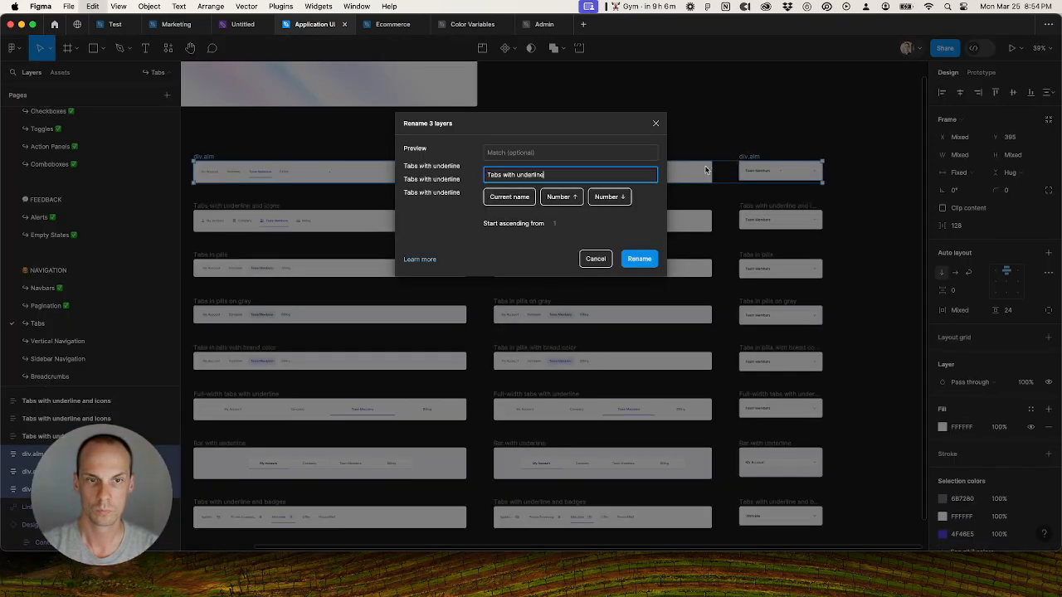
pyautogui.click(637, 259)
# Step: Ungroup the outer wrappers of the three "Tabs with underline and icons" frames and rename the inner frames "Tabs with underline and icons"
pyautogui.click(413, 206)
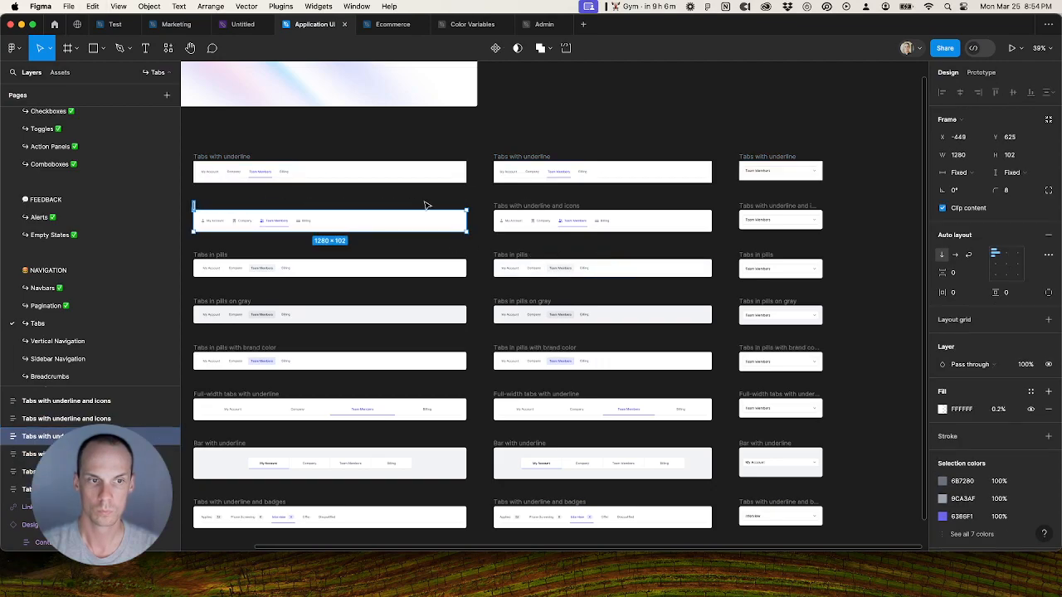
pyautogui.keyDown('shift'); pyautogui.click(559, 205); pyautogui.keyUp('shift')
pyautogui.keyDown('shift'); pyautogui.click(767, 206); pyautogui.keyUp('shift')
pyautogui.press('super+shift+g')
pyautogui.press('super+shift+g')
pyautogui.press('super+z')
pyautogui.press('super+r')
pyautogui.write('Tabs with underline and icons')
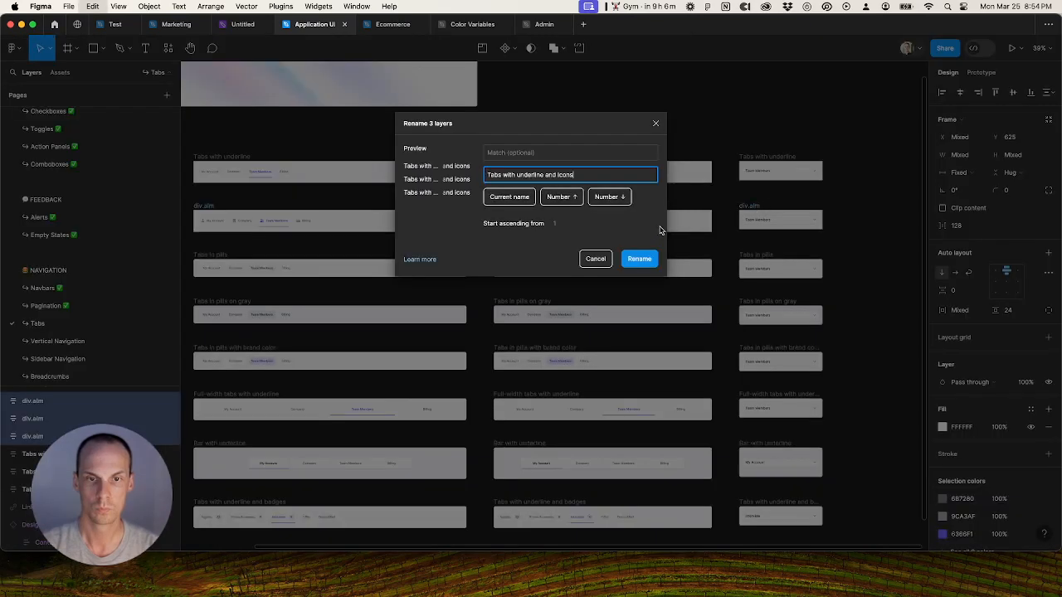
pyautogui.click(639, 259)
# Step: Ungroup the three "Tabs in pills" frames through their Body layer and rename the inner frames "Tabs in pills"
pyautogui.click(212, 256)
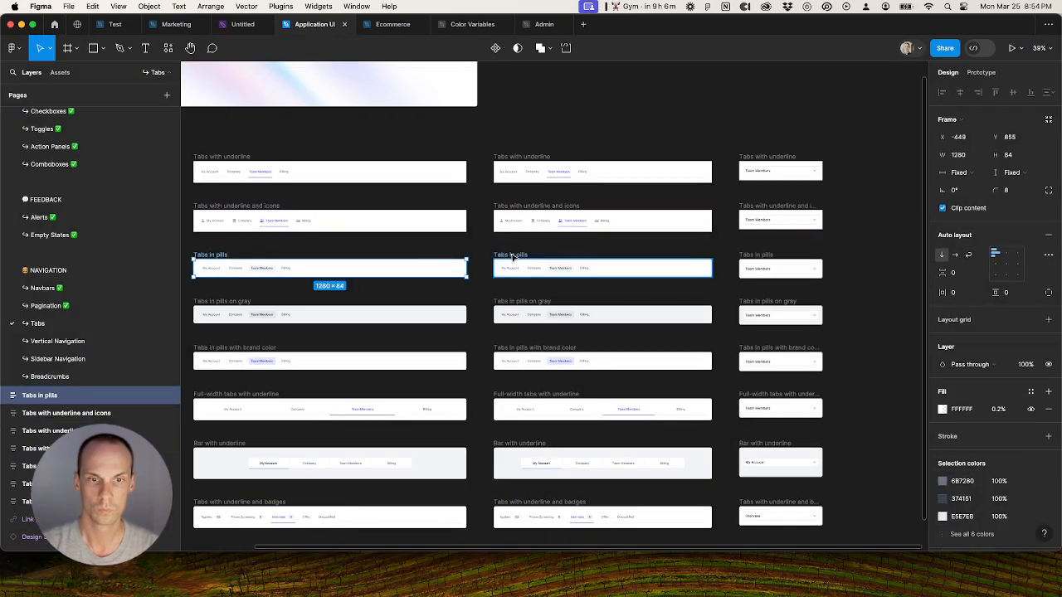
pyautogui.keyDown('shift'); pyautogui.click(512, 256); pyautogui.keyUp('shift')
pyautogui.doubleClick(512, 257)
pyautogui.press('super+x')
pyautogui.click(228, 255)
pyautogui.keyDown('shift'); pyautogui.click(512, 257); pyautogui.keyUp('shift')
pyautogui.keyDown('shift'); pyautogui.click(741, 256); pyautogui.keyUp('shift')
pyautogui.press('super+shift+g')
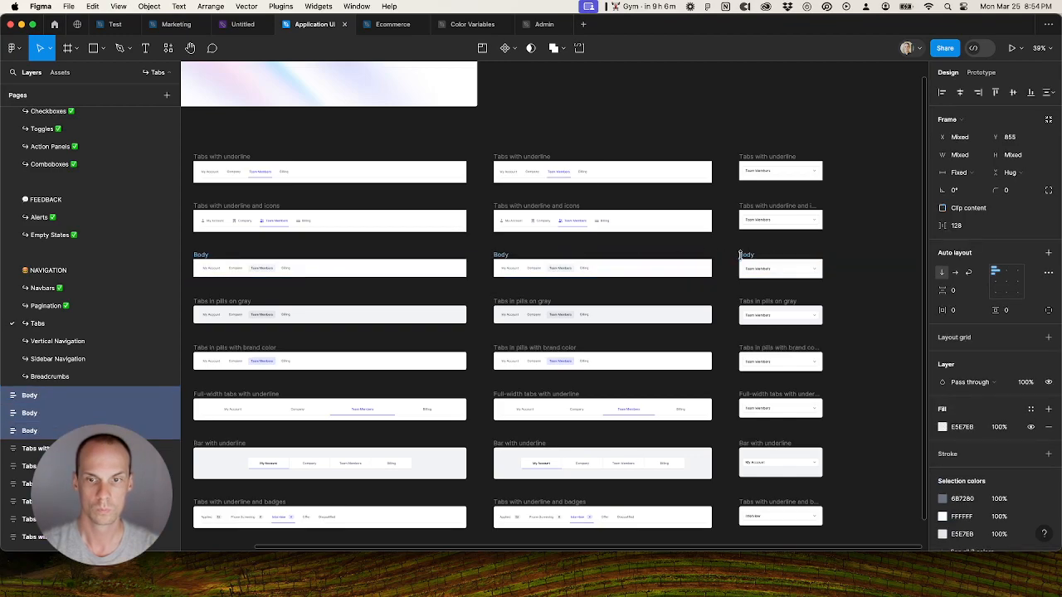
pyautogui.press('super+r')
pyautogui.write('Tabs in pills')
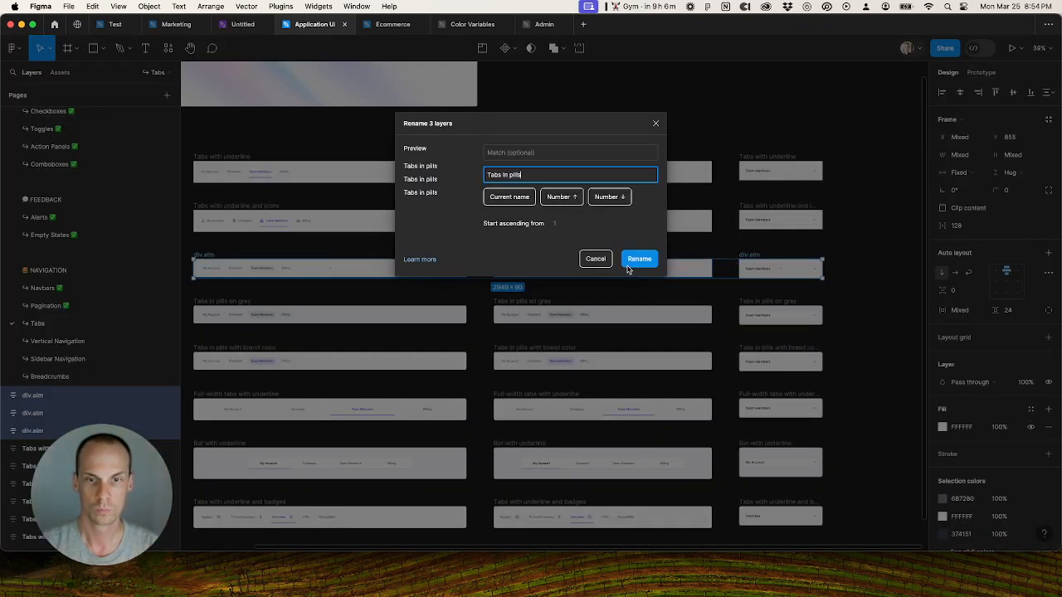
pyautogui.click(639, 258)
# Step: Ungroup the wrappers of the three "Tabs in pills on gray" frames and rename the inner frames "Tabs in pills on gray"
pyautogui.click(238, 302)
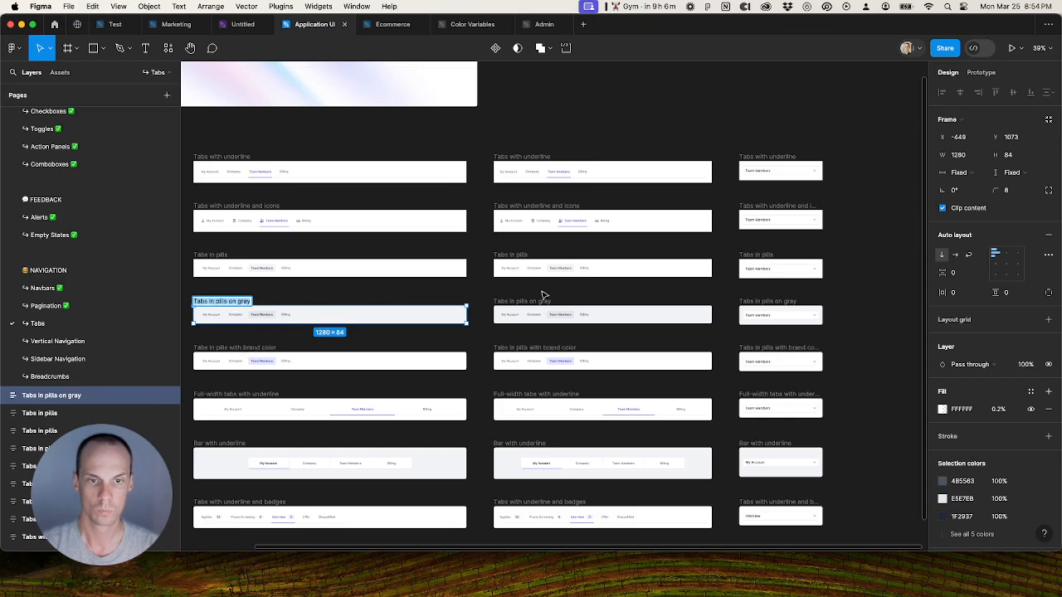
pyautogui.keyDown('shift'); pyautogui.click(626, 302); pyautogui.keyUp('shift')
pyautogui.keyDown('shift'); pyautogui.click(783, 302); pyautogui.keyUp('shift')
pyautogui.press('Return')
pyautogui.press('super+r')
pyautogui.click(648, 260)
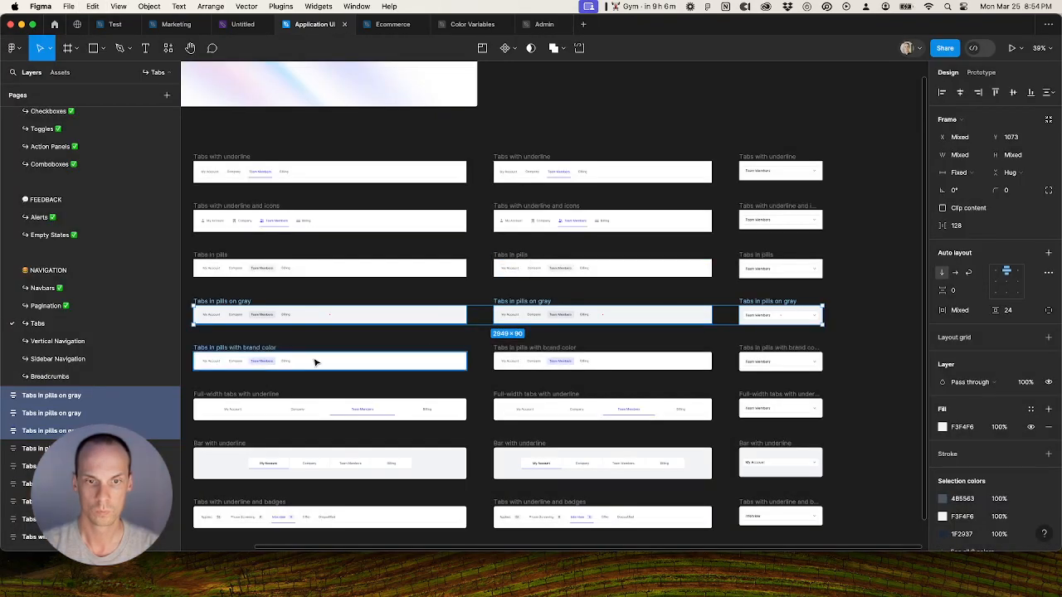
# Step: Ungroup the wrappers of the three brand-color pill frames, rename the inner frames "Tabs in pills with brand color", and clear the selection
pyautogui.click(229, 349)
pyautogui.keyDown('shift'); pyautogui.click(496, 352); pyautogui.keyUp('shift')
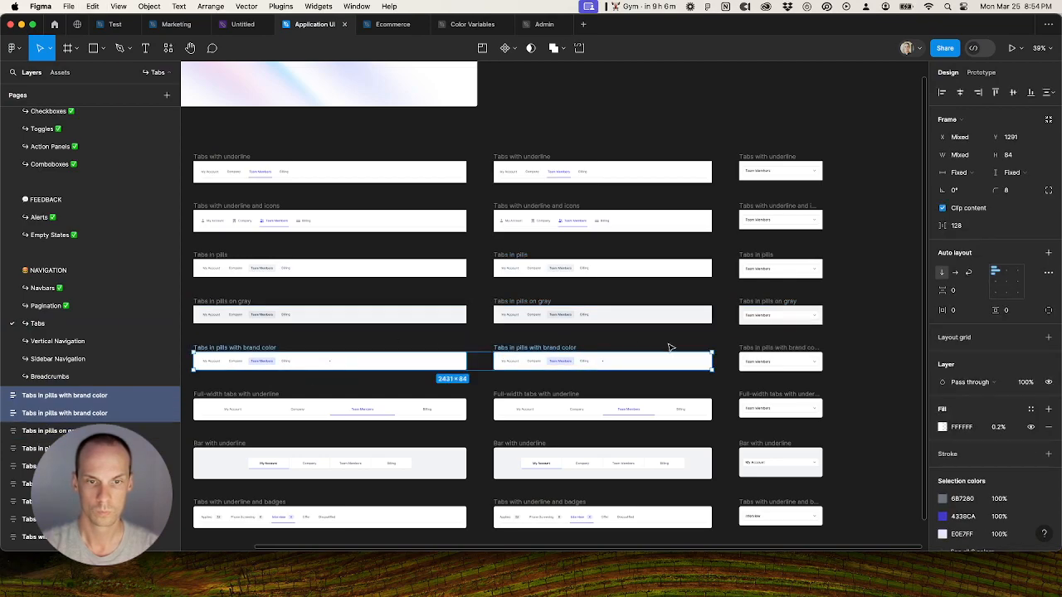
pyautogui.keyDown('shift'); pyautogui.click(776, 349); pyautogui.keyUp('shift')
pyautogui.press('Return')
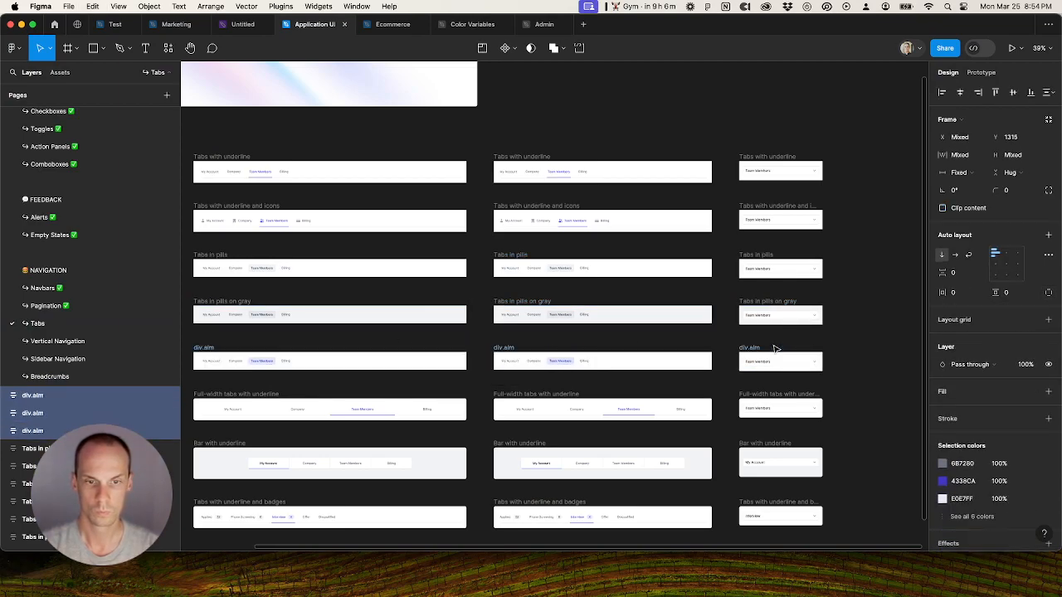
pyautogui.press('super+r')
pyautogui.press('Return')
pyautogui.press('Escape')
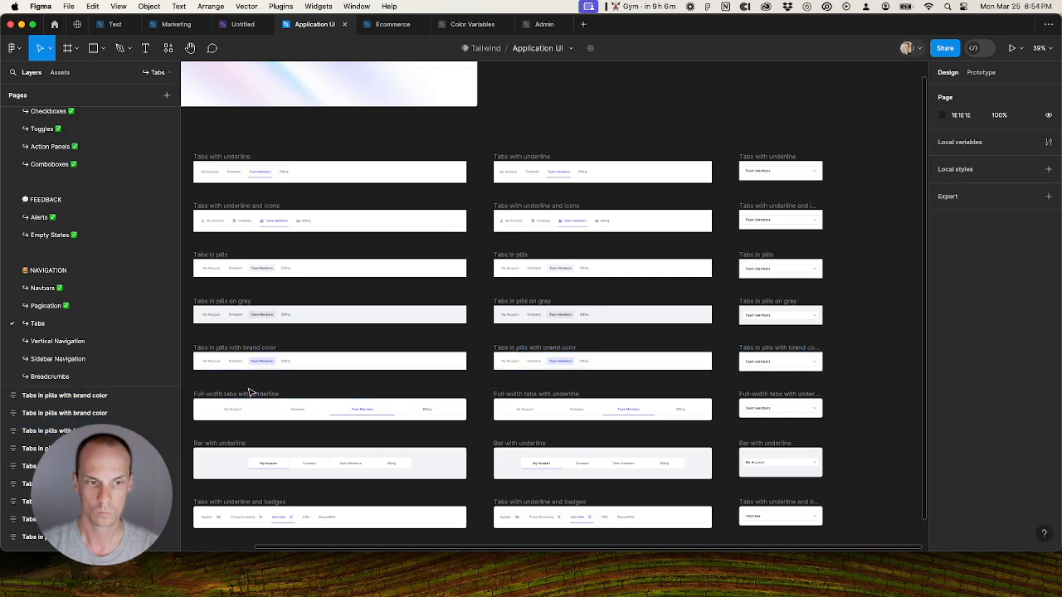
# Step: Ungroup the wrappers of the three full-width tab frames and rename the inner frames "Full-width tabs with underline"
pyautogui.click(249, 396)
pyautogui.keyDown('shift'); pyautogui.click(553, 395); pyautogui.keyUp('shift')
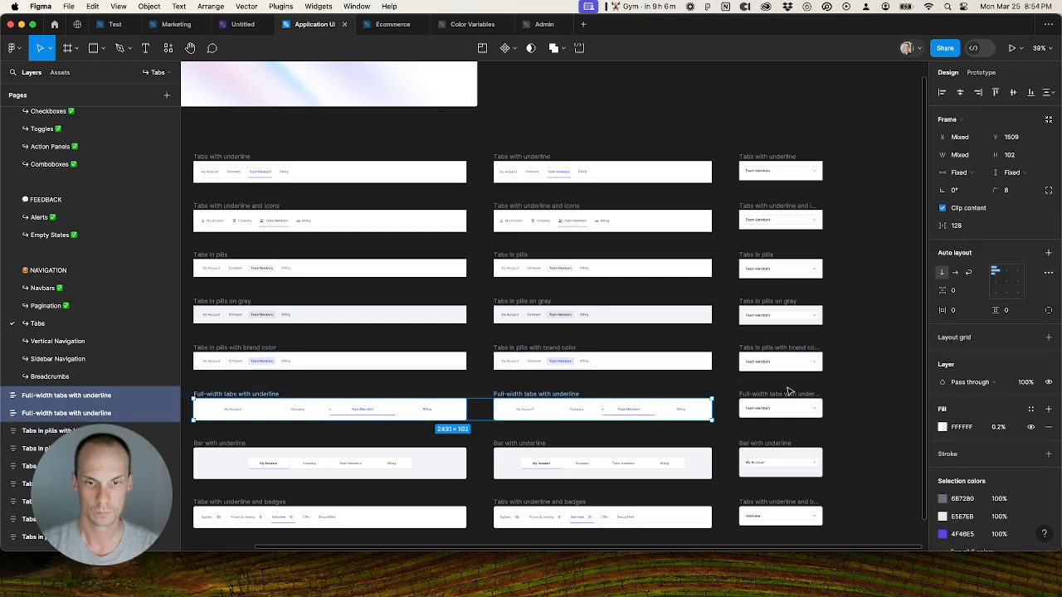
pyautogui.keyDown('shift'); pyautogui.click(774, 396); pyautogui.keyUp('shift')
pyautogui.press('Return')
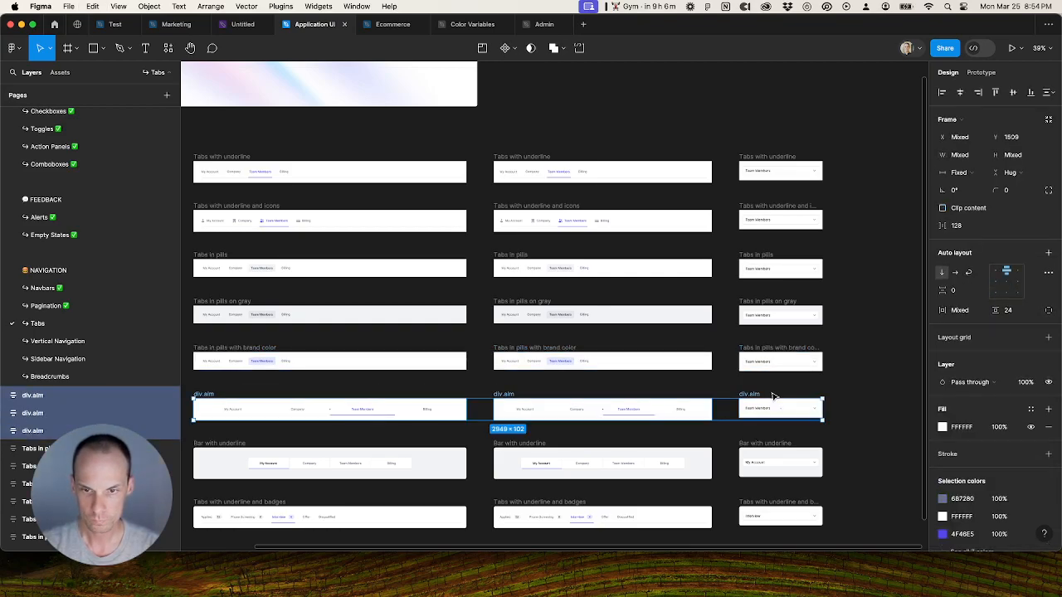
pyautogui.press('super+r')
pyautogui.click(638, 259)
# Step: Ungroup the wrappers of the three "Bar with underline" frames and open batch renaming for the inner frames
pyautogui.scroll(-1, 254, 408)
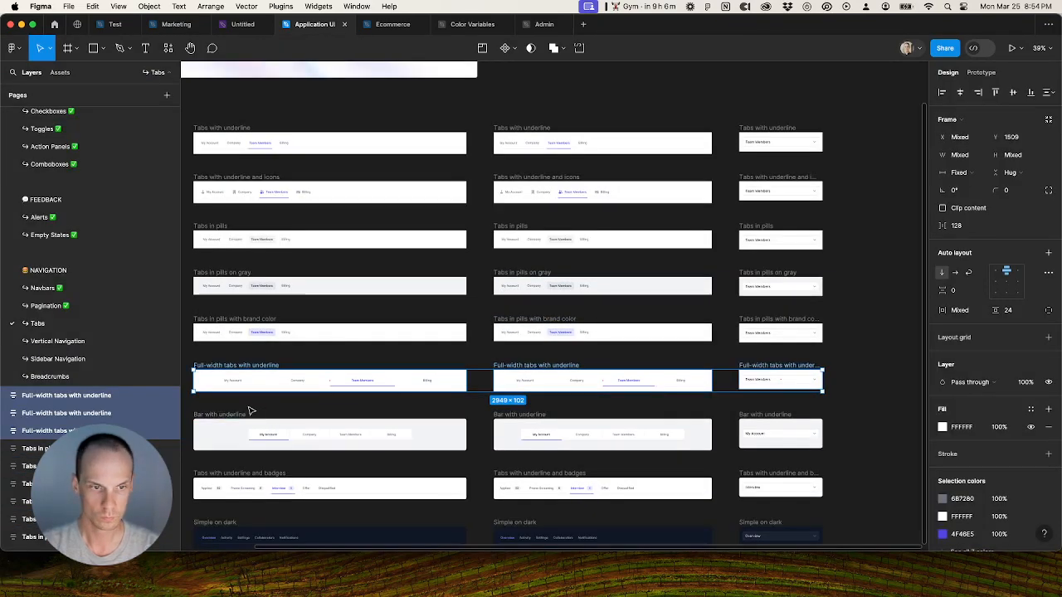
pyautogui.click(240, 414)
pyautogui.keyDown('shift'); pyautogui.click(498, 414); pyautogui.keyUp('shift')
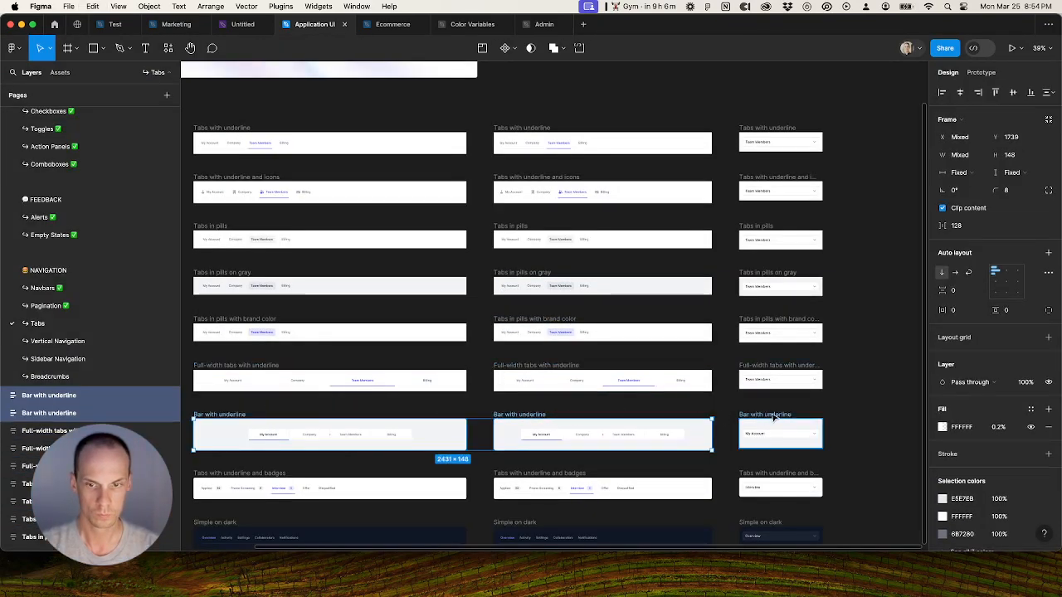
pyautogui.keyDown('shift'); pyautogui.click(772, 416); pyautogui.keyUp('shift')
pyautogui.press('Return')
pyautogui.press('Return')
pyautogui.press('super+r')
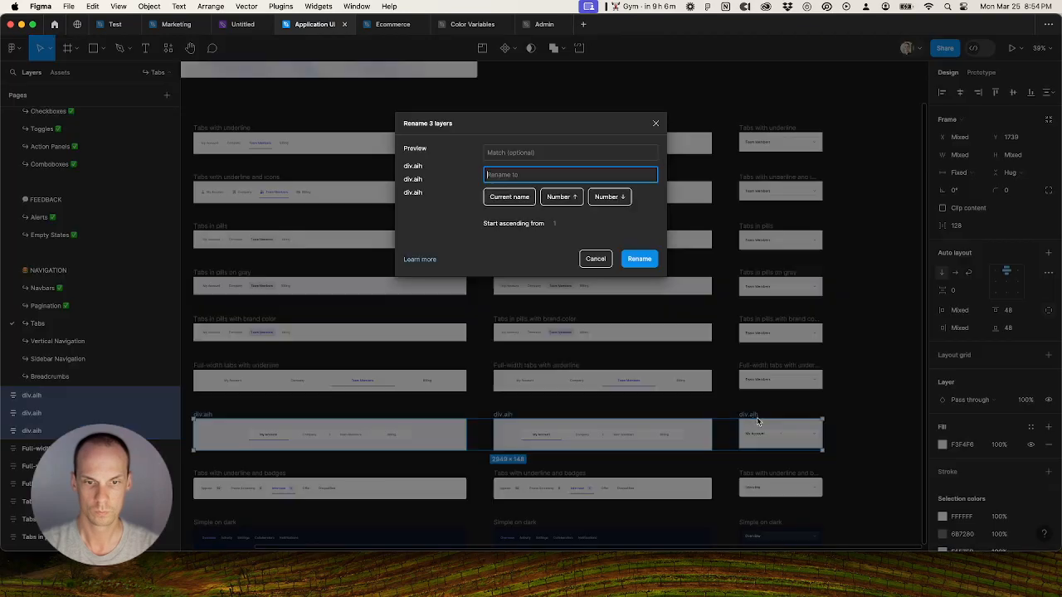
# Step: Rename the three selected div.aih frames as Bar with underline
pyautogui.click(638, 259)
# Step: Remove the outer wrapper from the three Tabs with underline and badges frames and give the inner frames that same name
pyautogui.scroll(-4, 552, 427)
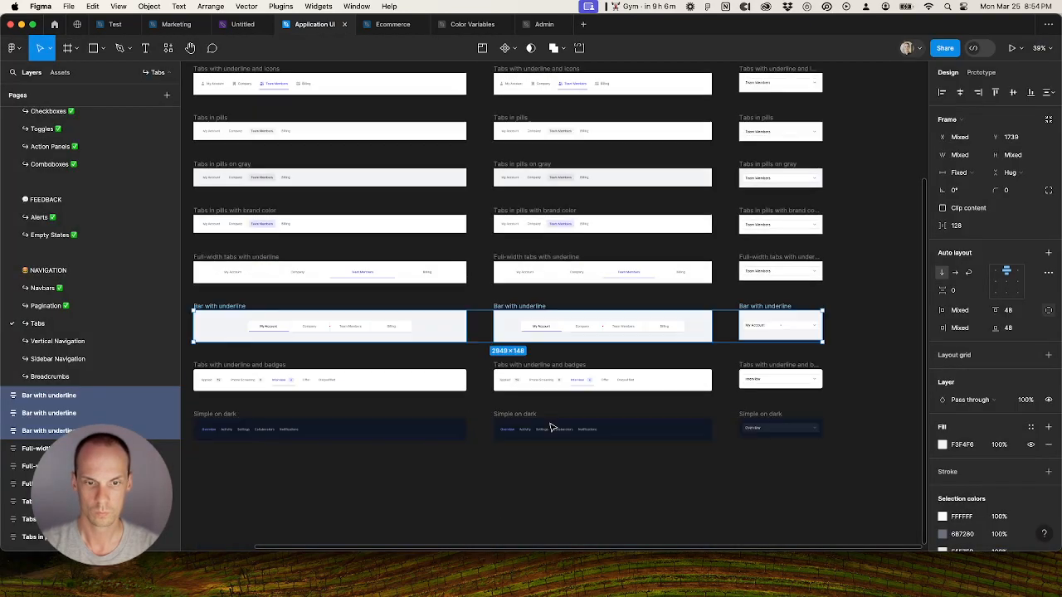
pyautogui.click(258, 373)
pyautogui.keyDown('shift'); pyautogui.click(535, 374); pyautogui.keyUp('shift')
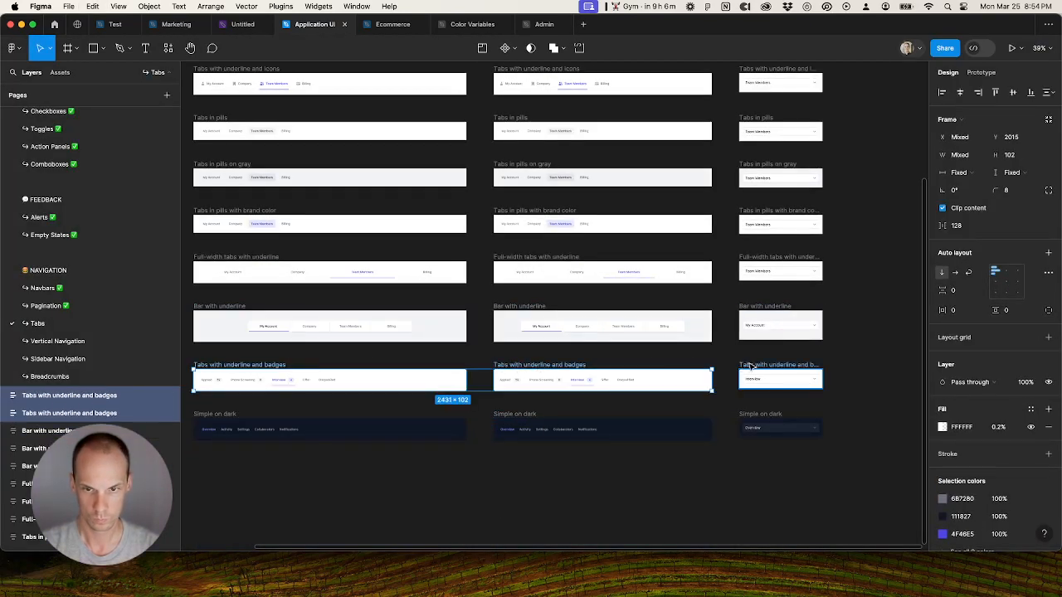
pyautogui.keyDown('shift'); pyautogui.click(749, 366); pyautogui.keyUp('shift')
pyautogui.press('Return')
pyautogui.press('super+r')
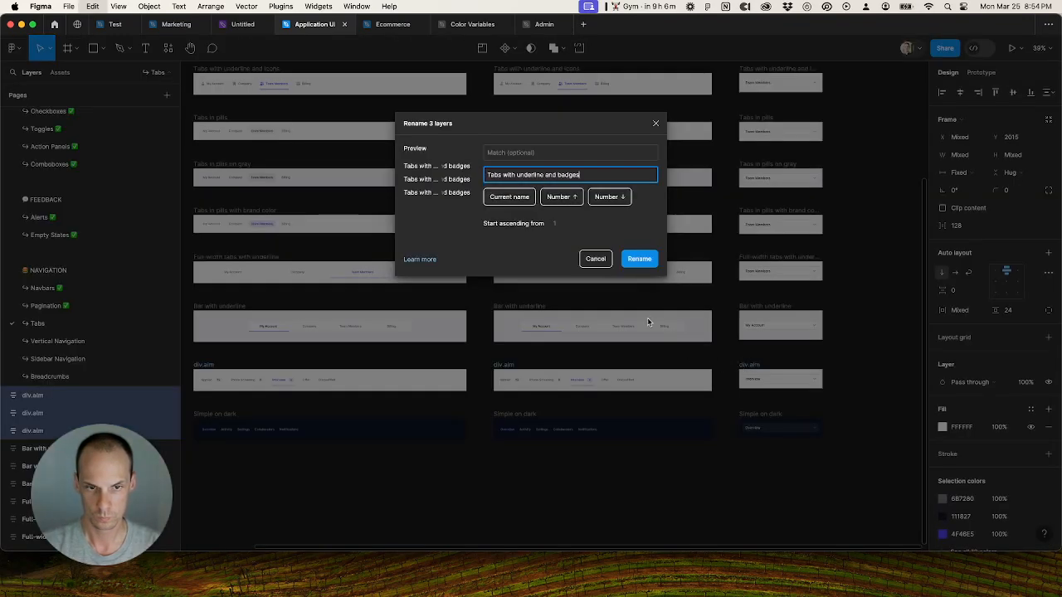
pyautogui.click(638, 259)
# Step: Unwrap the three Simple on dark frames and rename the exposed inner frames as Simple on dark
pyautogui.click(251, 423)
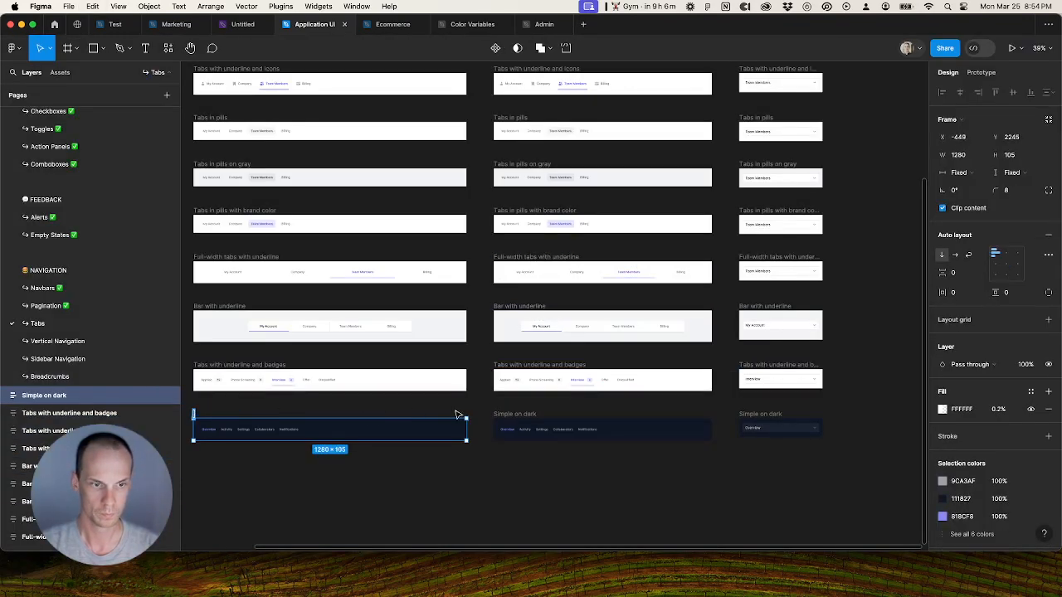
pyautogui.keyDown('shift'); pyautogui.click(531, 415); pyautogui.keyUp('shift')
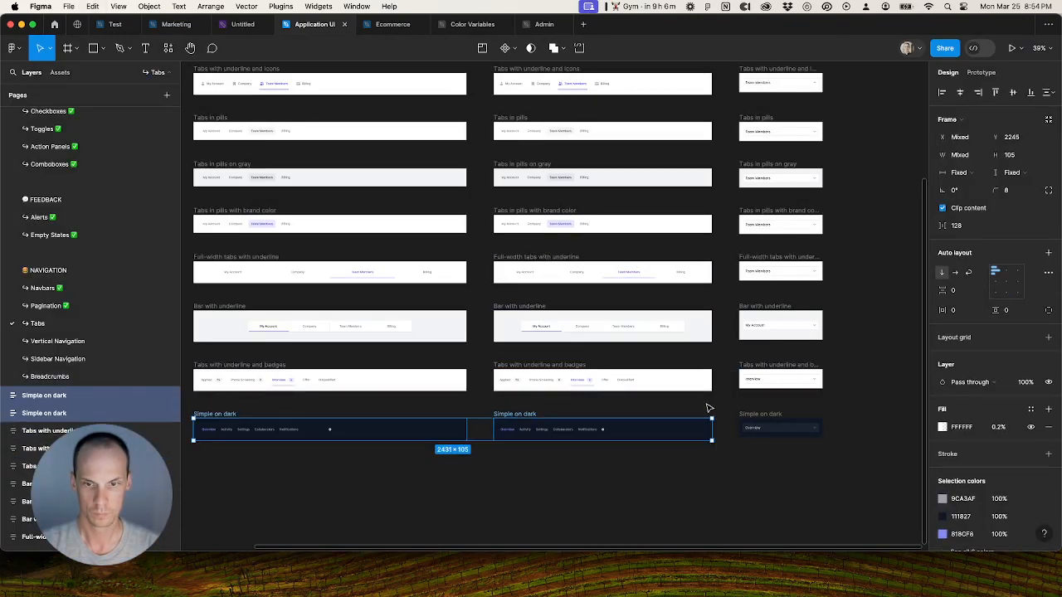
pyautogui.keyDown('shift'); pyautogui.click(752, 415); pyautogui.keyUp('shift')
pyautogui.press('Return')
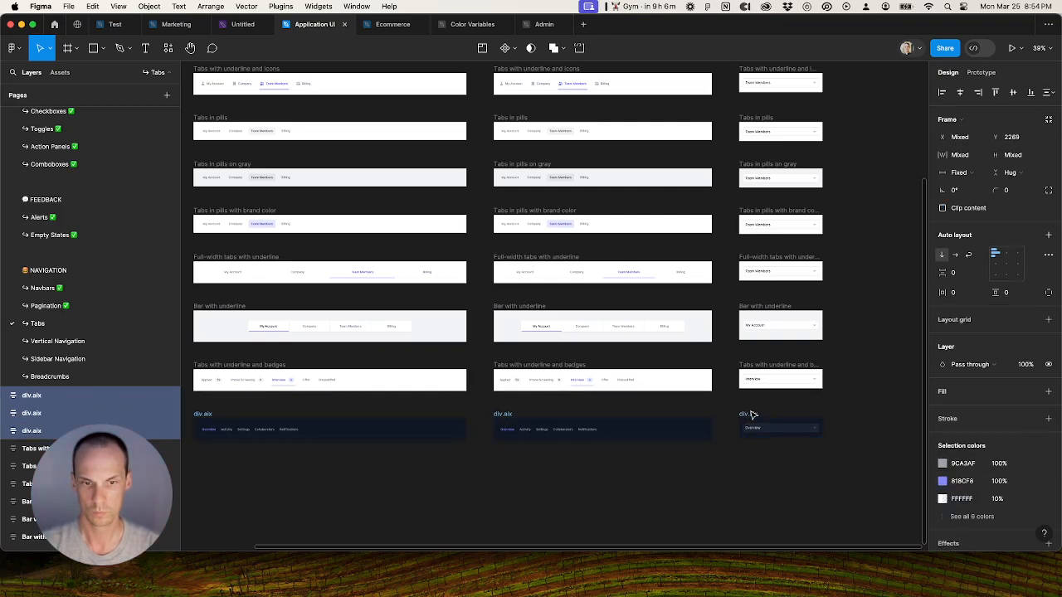
pyautogui.press('super+r')
pyautogui.click(639, 259)
pyautogui.click(626, 495)
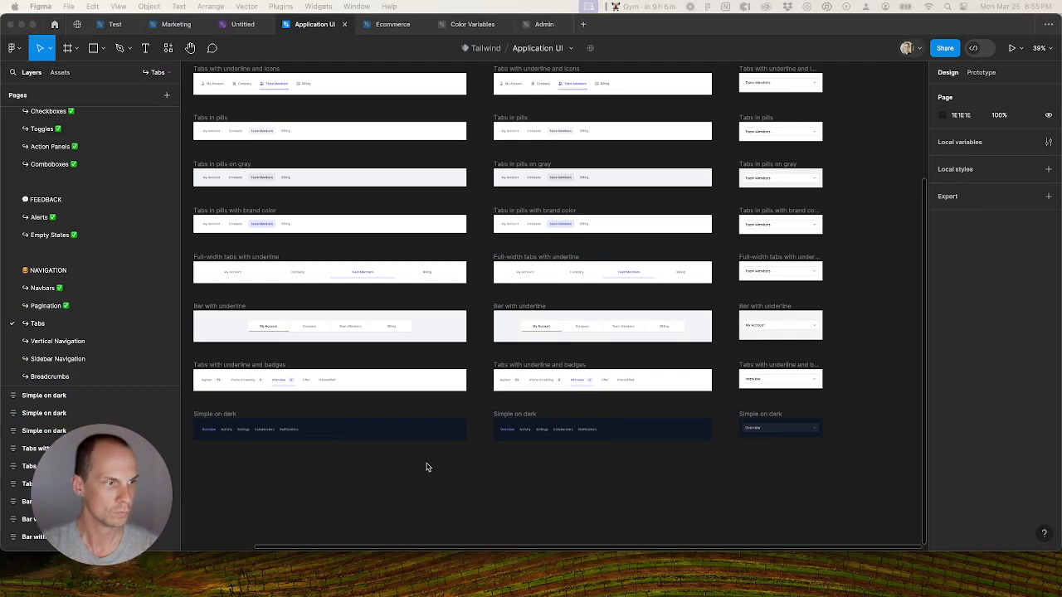
# Step: Append " / 1280" to the current names of all nine frames in the widest column
pyautogui.click(327, 437)
pyautogui.scroll(-5, 327, 443)
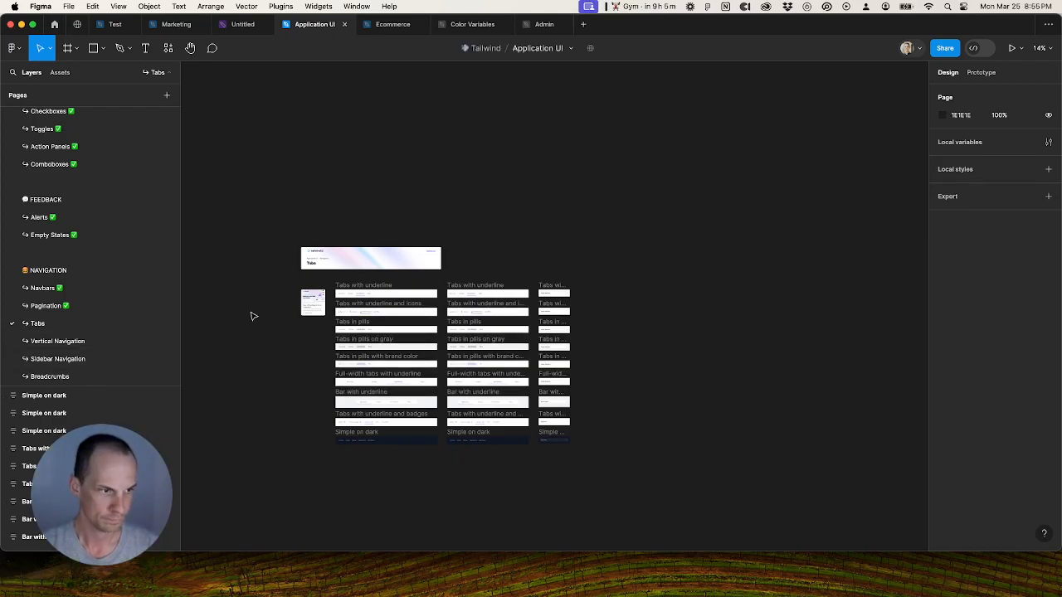
pyautogui.scroll(2, 369, 332)
pyautogui.moveTo(322, 268); pyautogui.dragTo(462, 492)
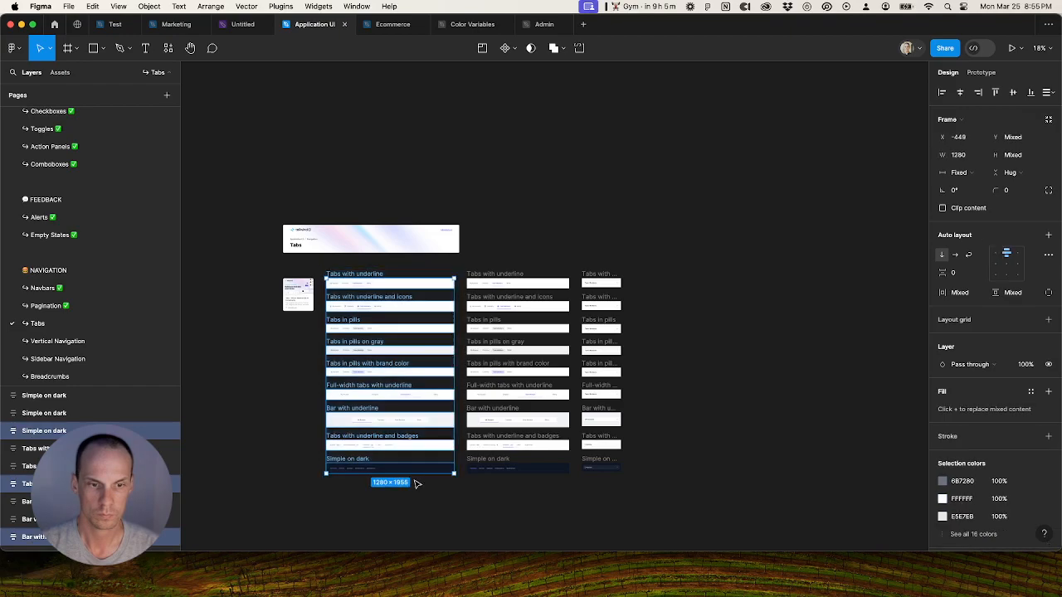
pyautogui.press('super+r')
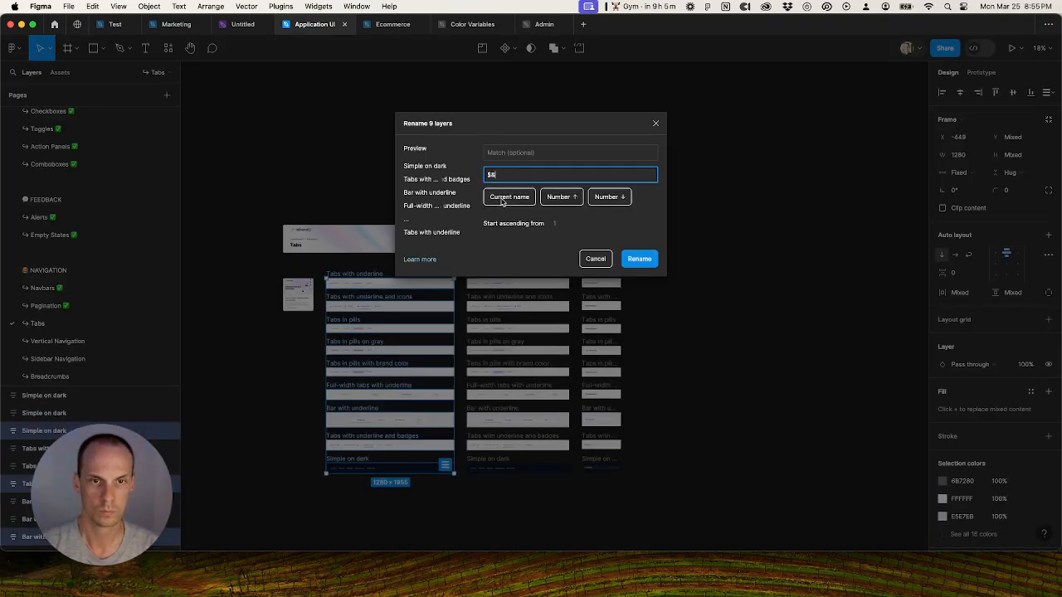
pyautogui.write('$& / 1280')
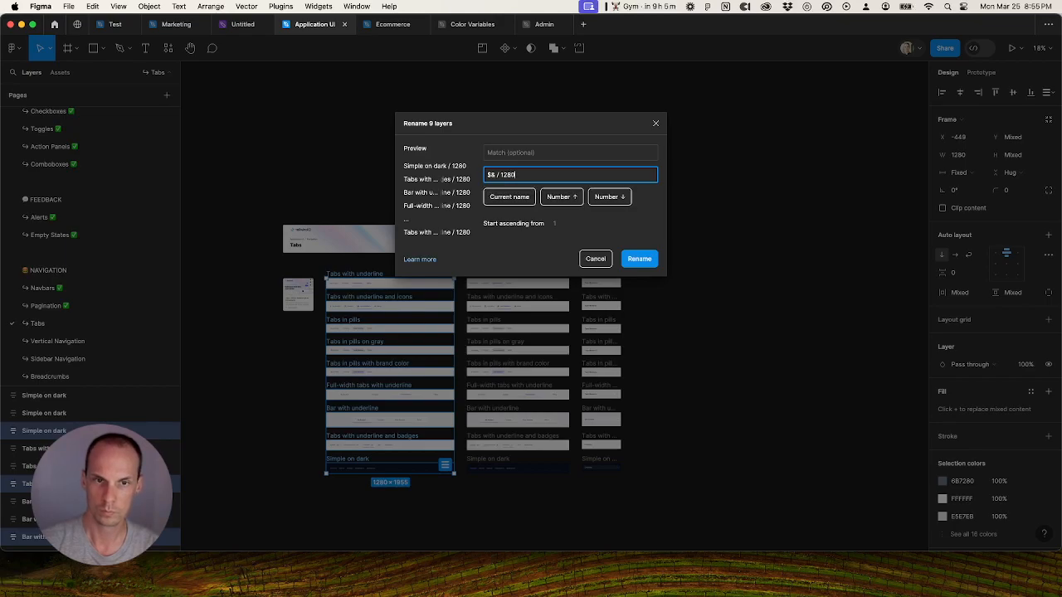
pyautogui.press('Return')
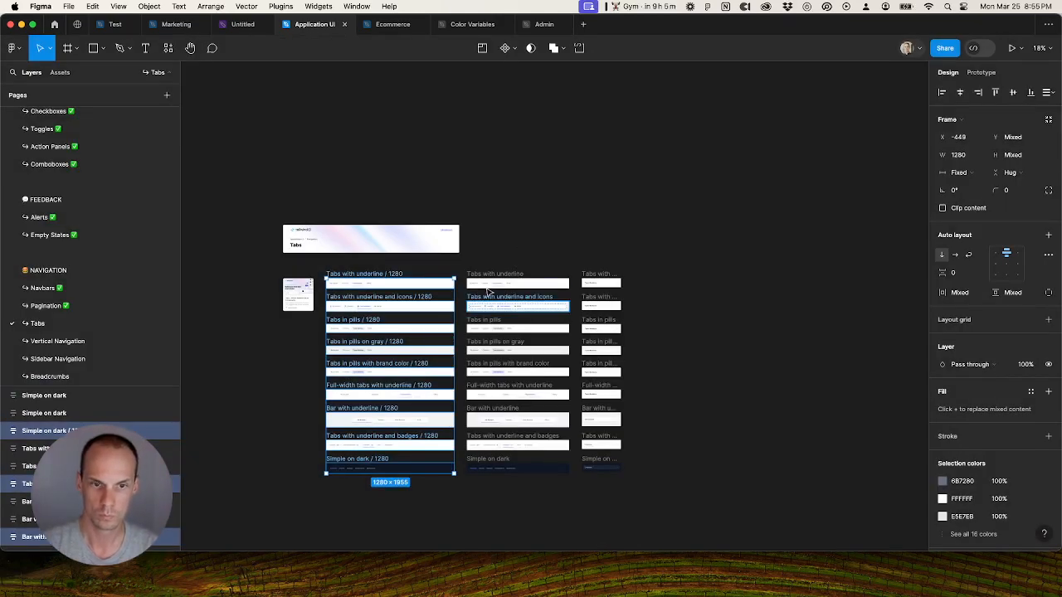
# Step: Append " / 1023" to the current names of all nine frames in the middle column
pyautogui.click(515, 283)
pyautogui.moveTo(461, 266); pyautogui.dragTo(574, 490)
pyautogui.press('super+r')
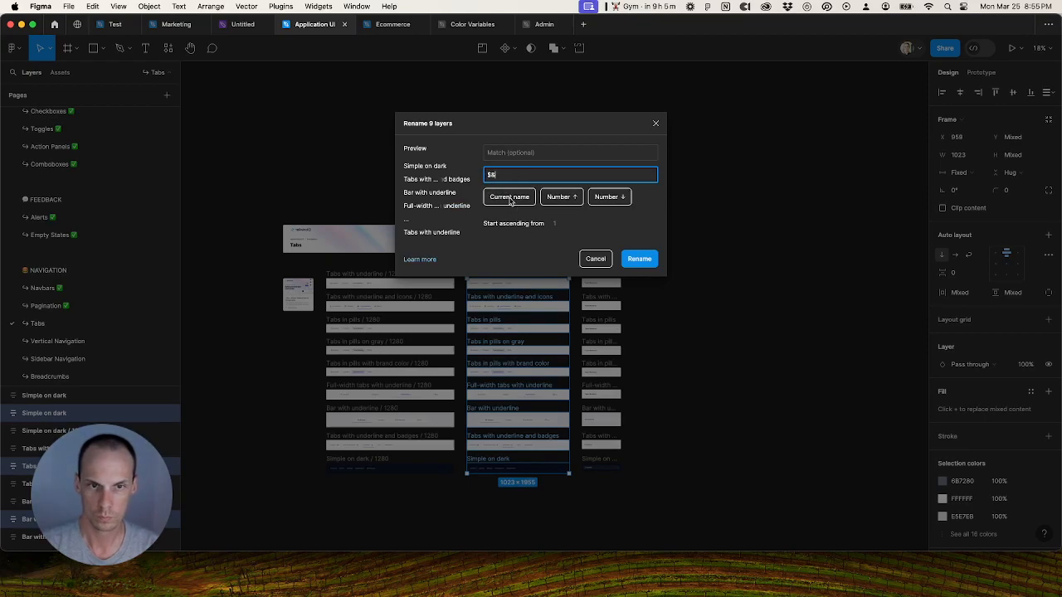
pyautogui.write('$& / 1023')
pyautogui.press('Return')
# Step: Append " / 390" to the current names of all nine frames in the narrowest column
pyautogui.moveTo(652, 234); pyautogui.dragTo(578, 496)
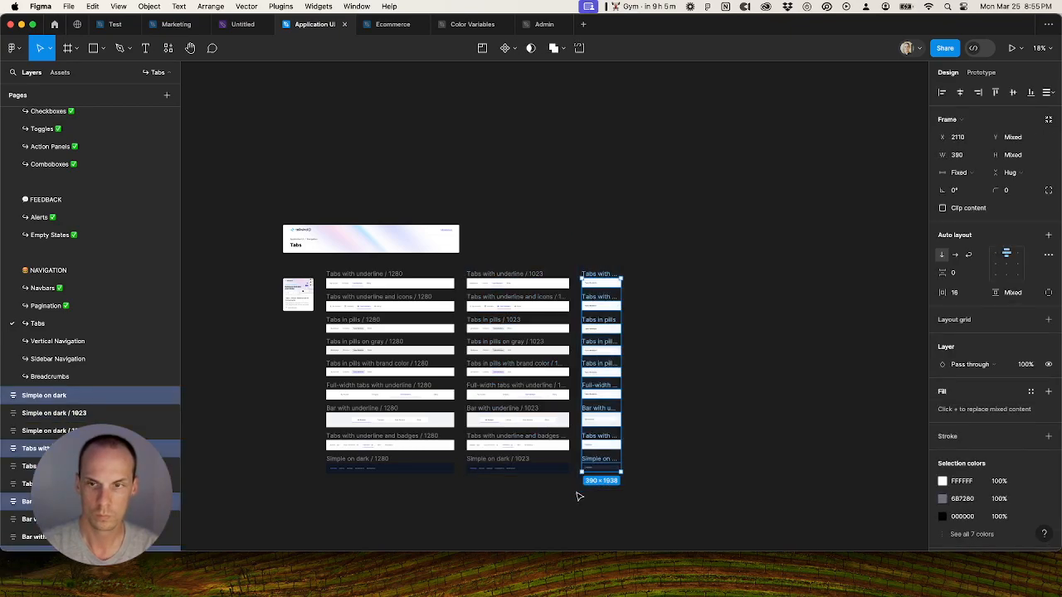
pyautogui.press('super+r')
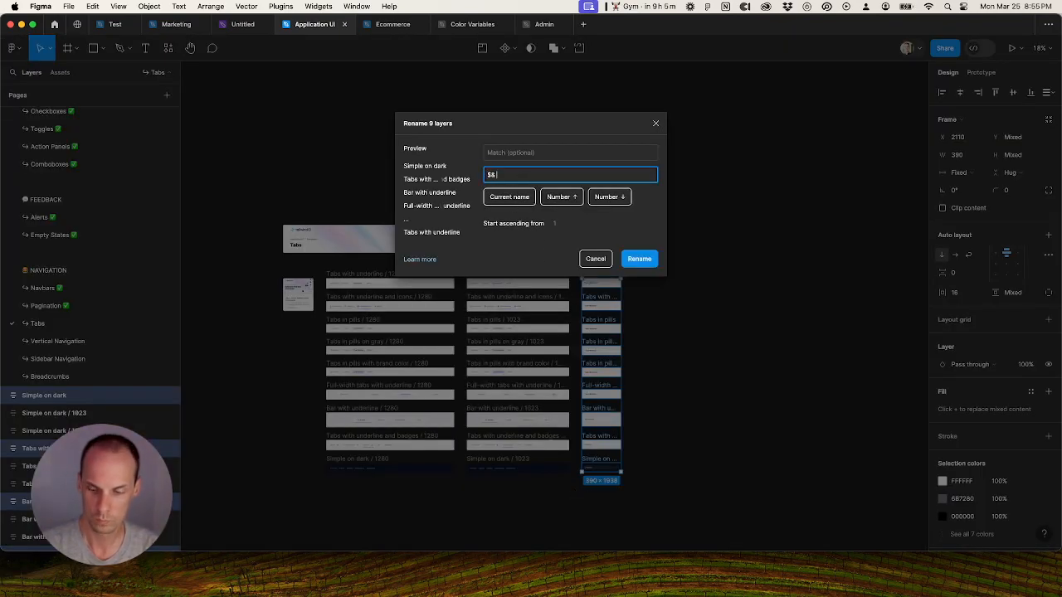
pyautogui.write('$& / 390')
pyautogui.press('Return')
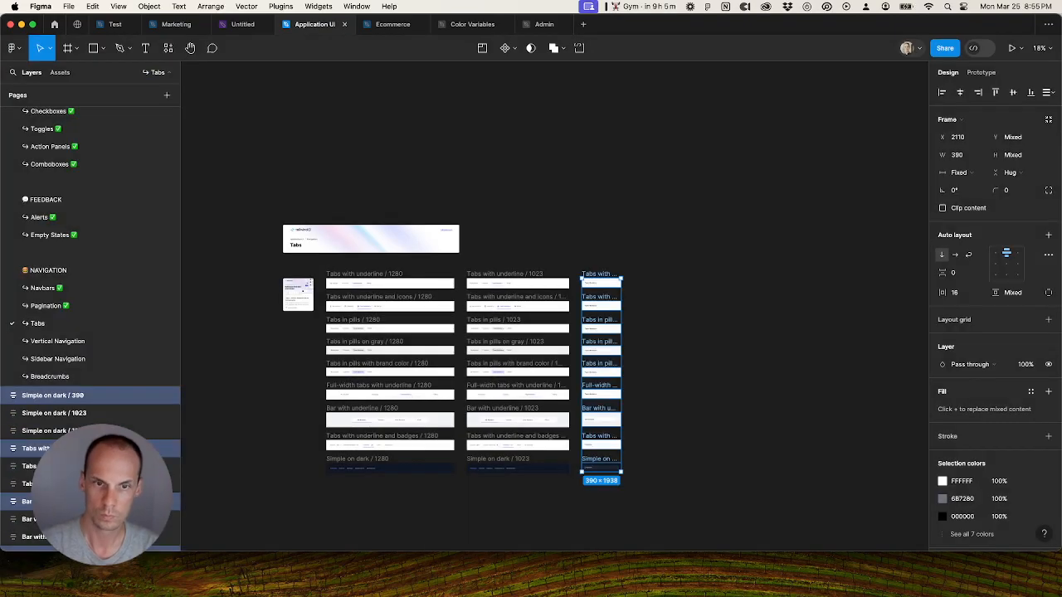
pyautogui.click(682, 270)
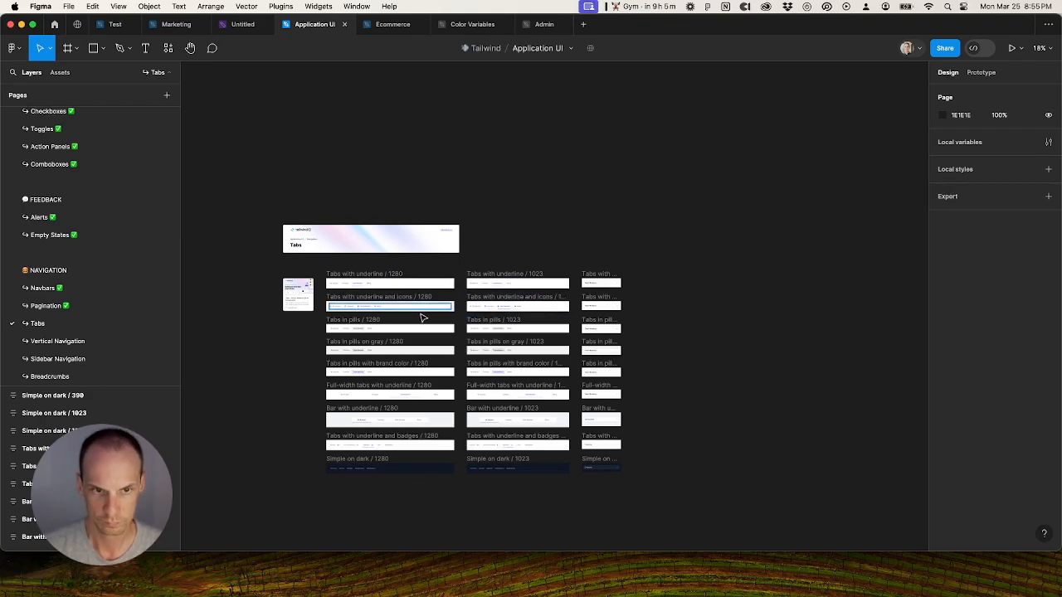
# Step: Select every tab frame in the three columns and link colors 6B7280 to gray/500 and FFFFFF to the tailwind white variable
pyautogui.moveTo(324, 270); pyautogui.dragTo(685, 491)
pyautogui.click(973, 484)
pyautogui.click(962, 431)
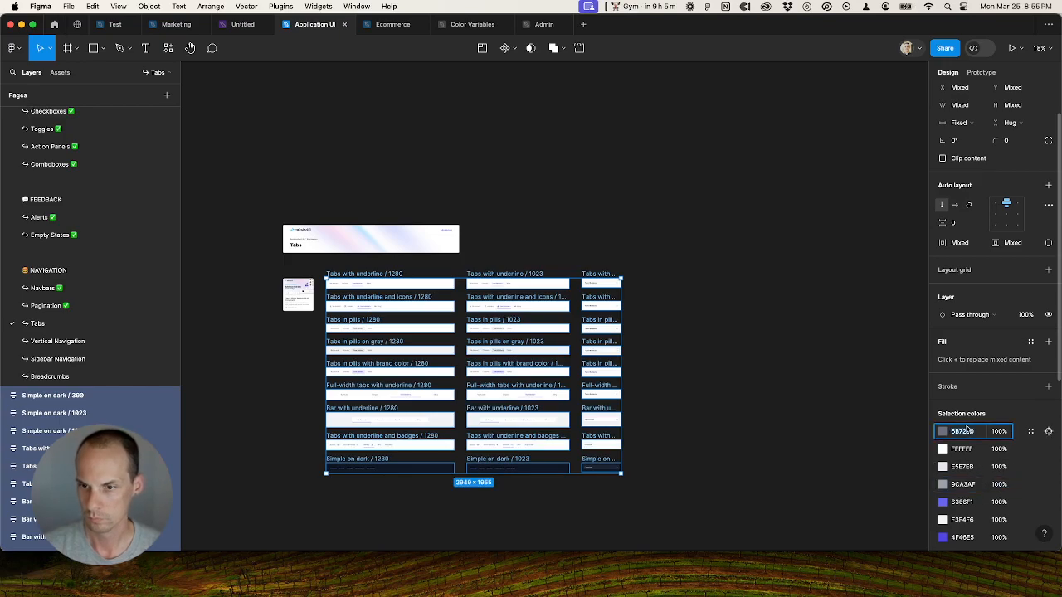
pyautogui.click(1029, 432)
pyautogui.click(855, 431)
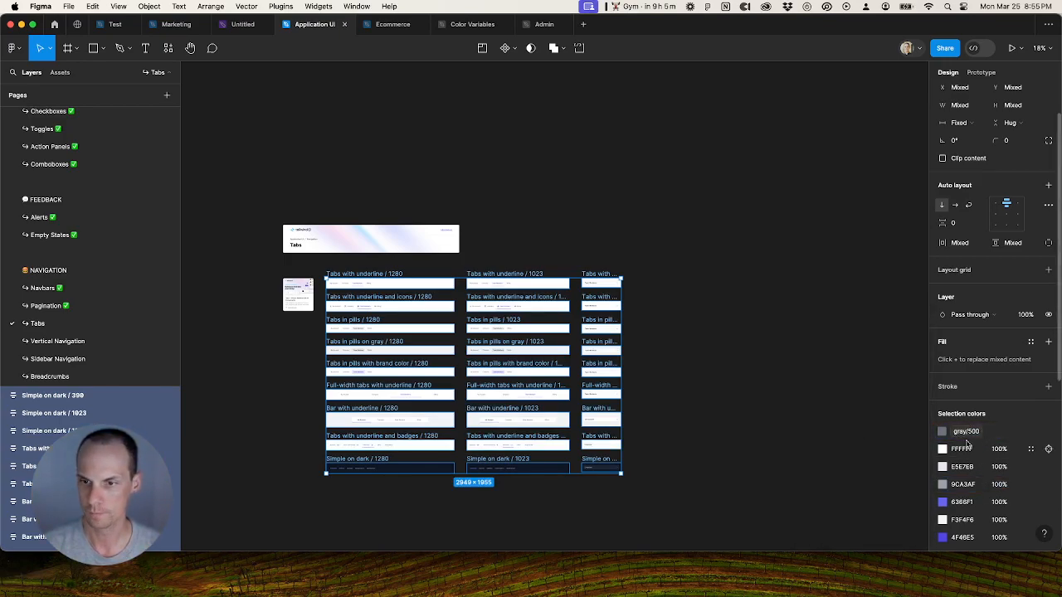
pyautogui.click(1029, 449)
pyautogui.scroll(-5, 870, 490)
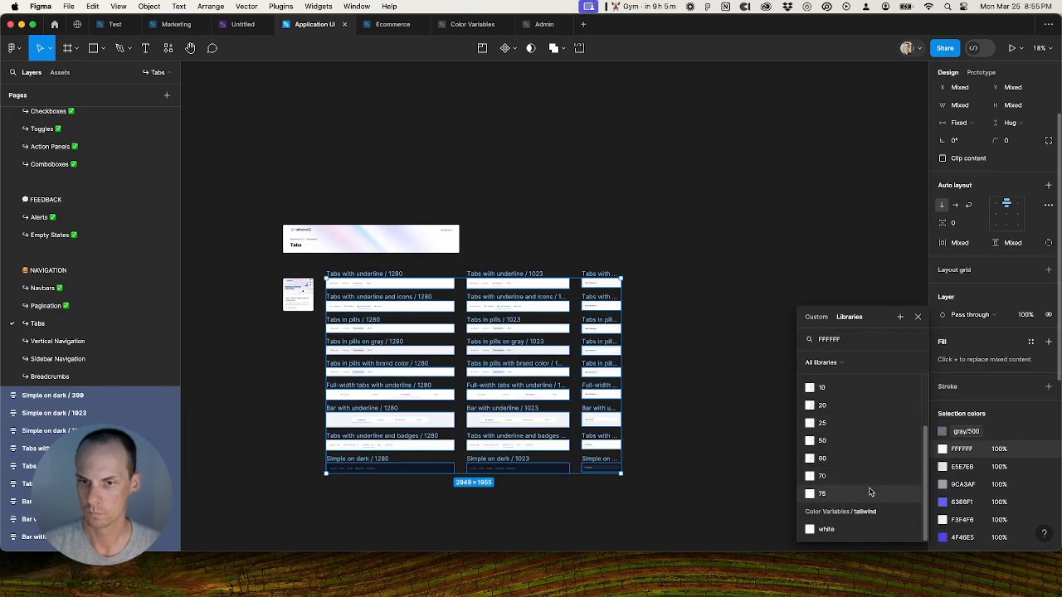
pyautogui.click(854, 526)
# Step: Link the selection colors E5E7EB to the gray/200 variable and 9CA3AF to gray/400
pyautogui.click(966, 467)
pyautogui.click(1030, 467)
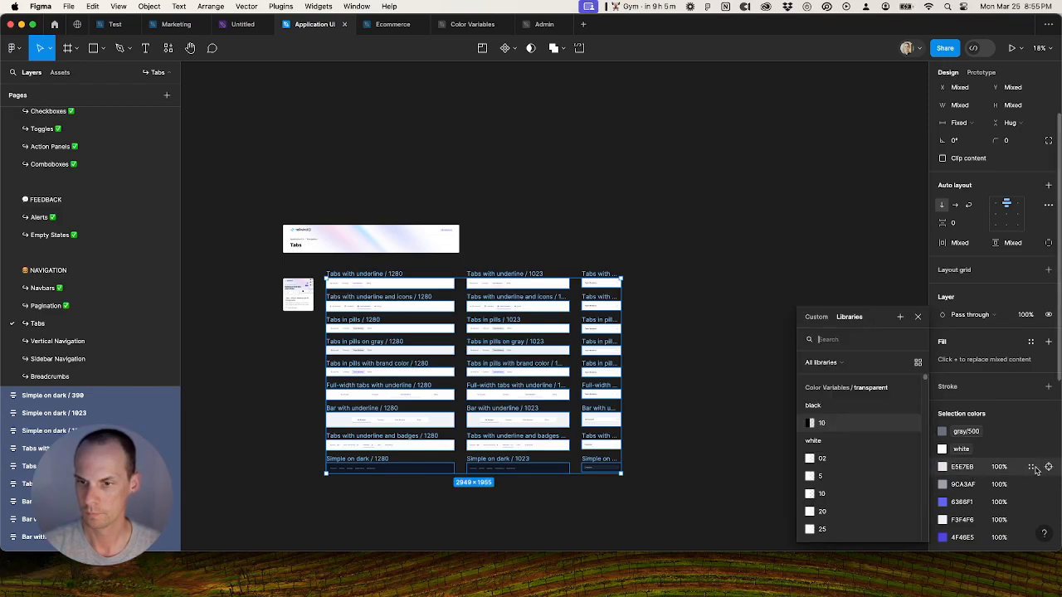
pyautogui.click(834, 424)
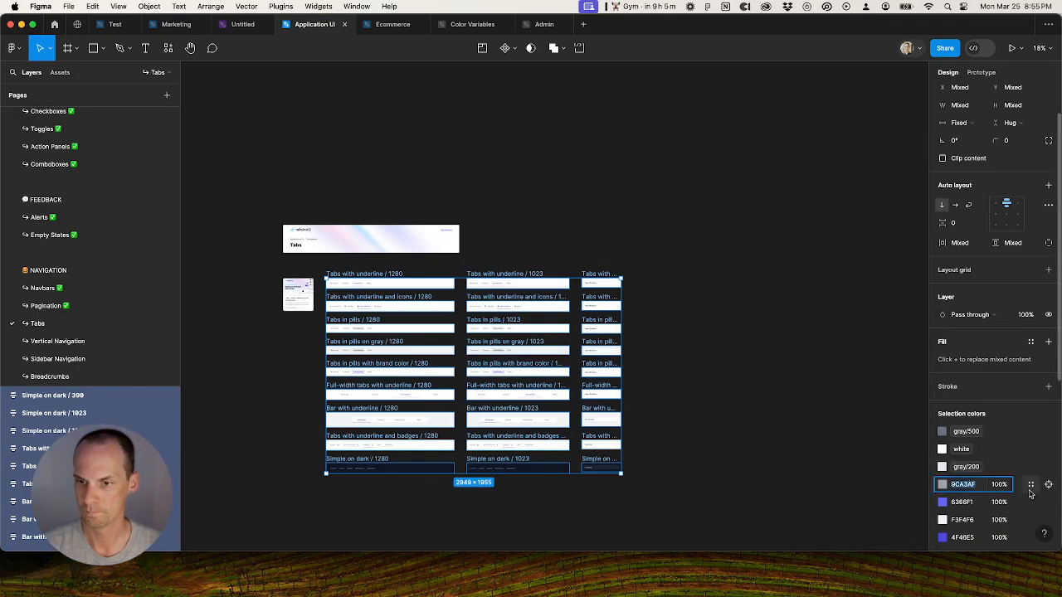
pyautogui.click(1030, 484)
pyautogui.click(846, 521)
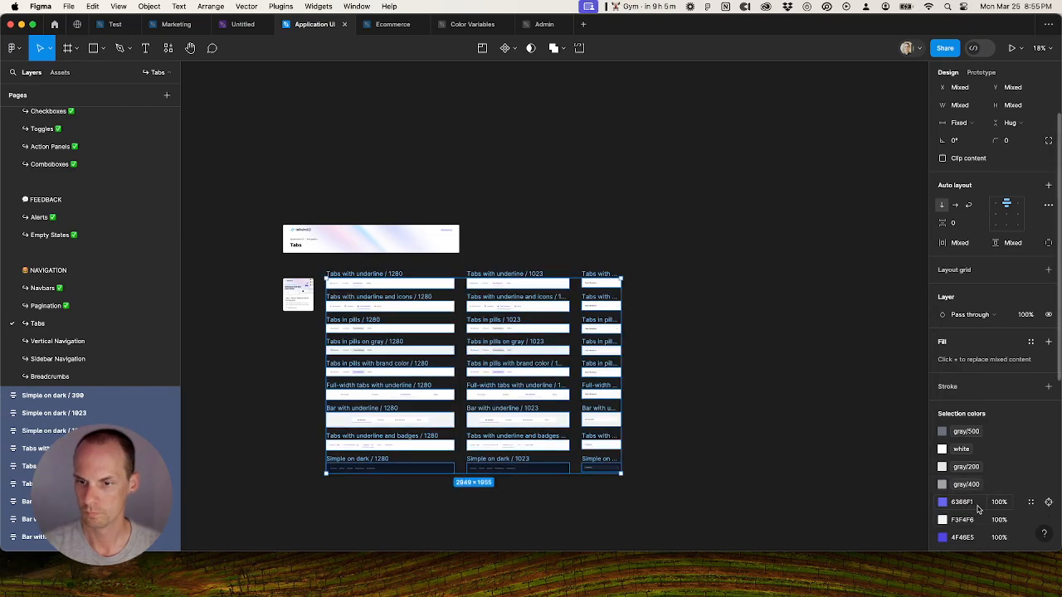
# Step: Link the selection colors 6366F1 and F3F4F6 to their matching library color variables
pyautogui.click(1030, 502)
pyautogui.click(877, 474)
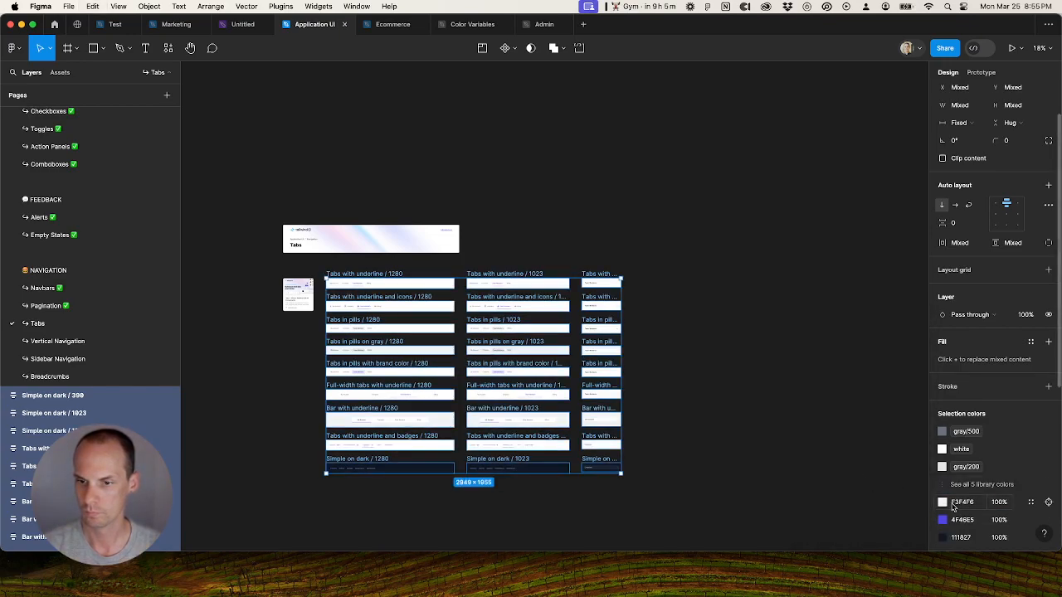
pyautogui.click(1030, 502)
pyautogui.click(873, 477)
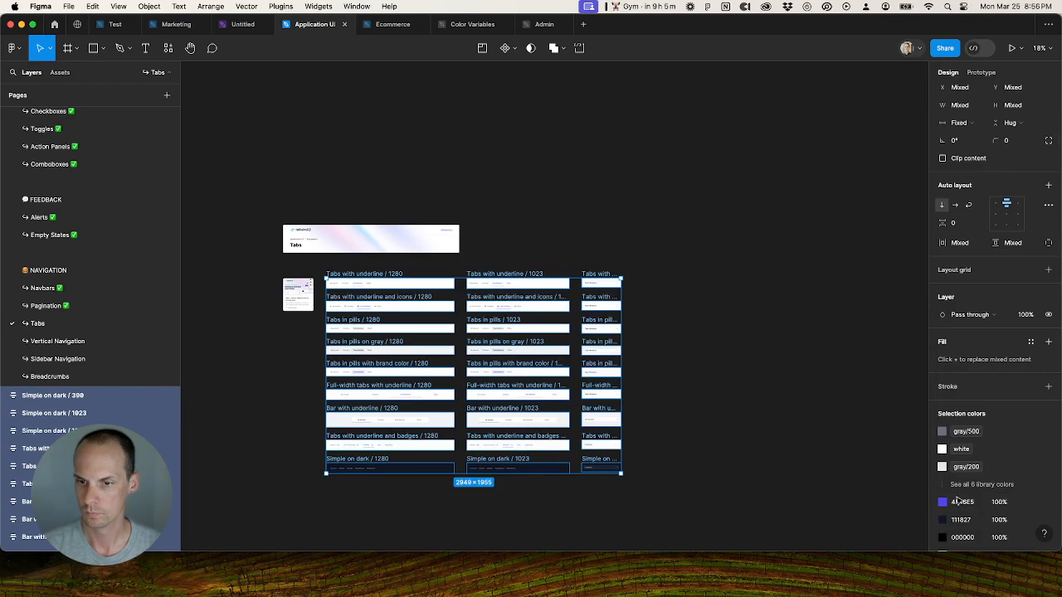
# Step: Link the selection color 4F46E5 to the tailwind indigo/600 variable and 111827 to its matching library variable
pyautogui.click(1029, 502)
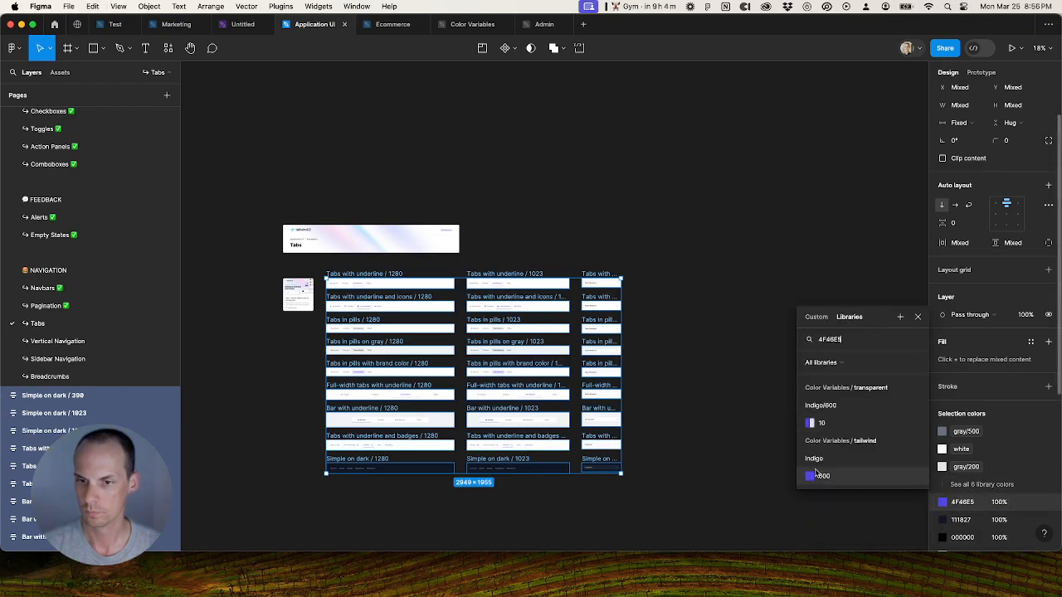
pyautogui.click(873, 474)
pyautogui.click(965, 502)
pyautogui.click(1030, 502)
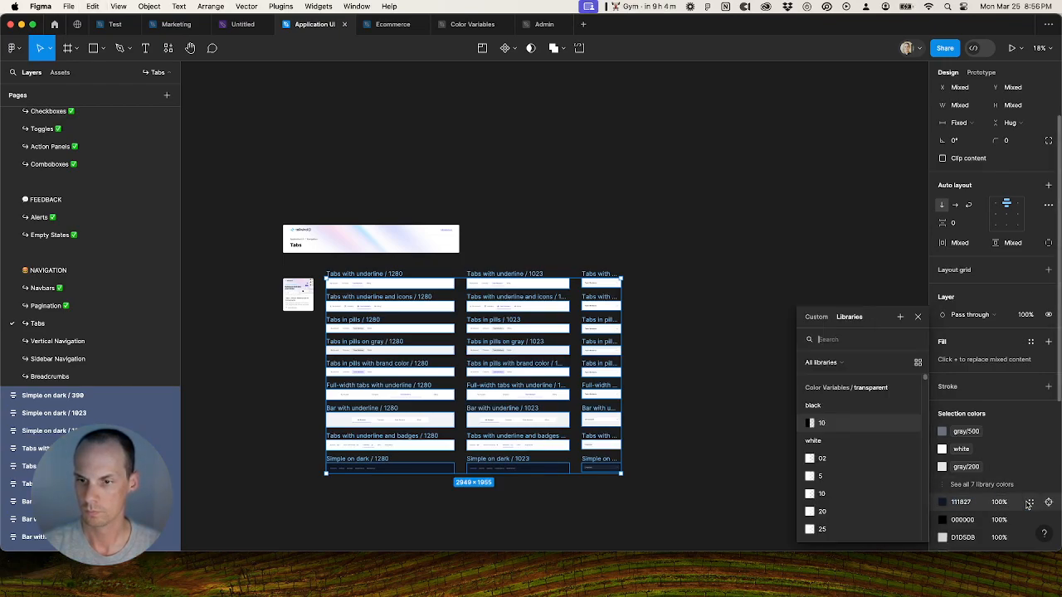
pyautogui.click(863, 526)
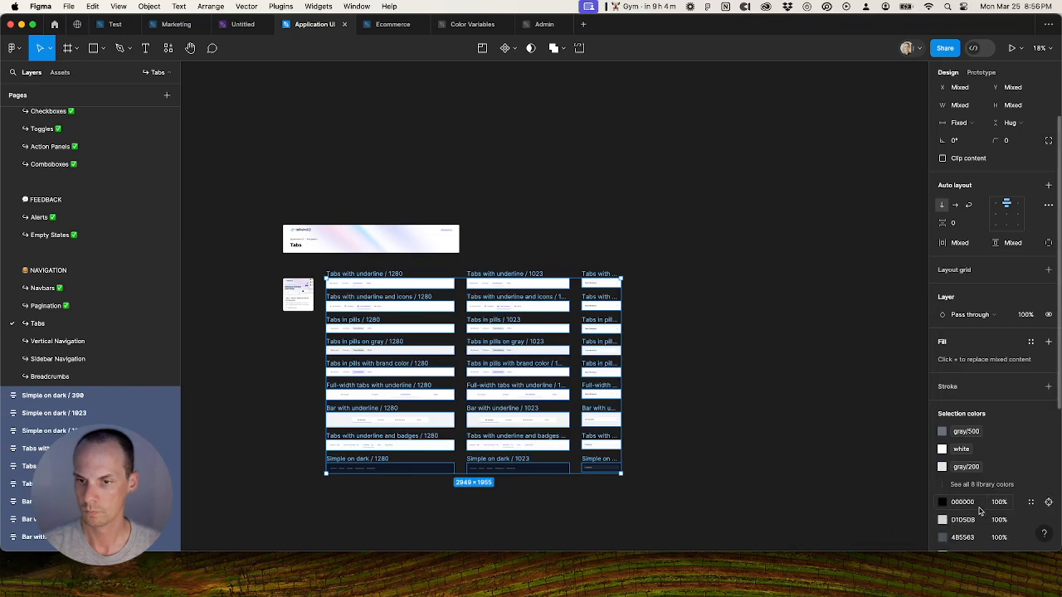
# Step: Link the selection color 000000 to its matching library variable and D1D5DB to gray/300
pyautogui.click(1030, 502)
pyautogui.click(848, 406)
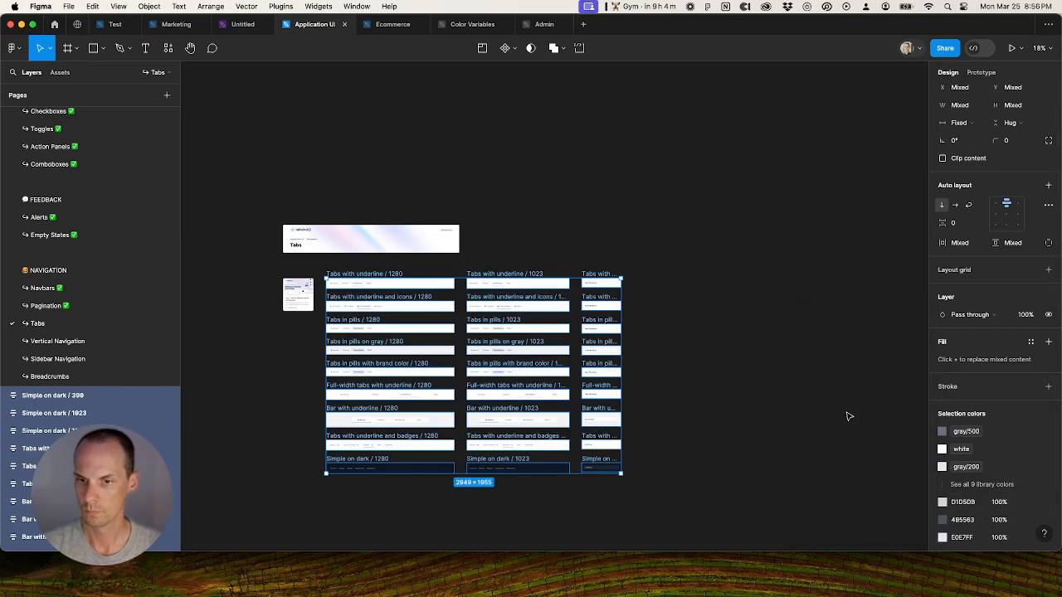
pyautogui.click(1030, 501)
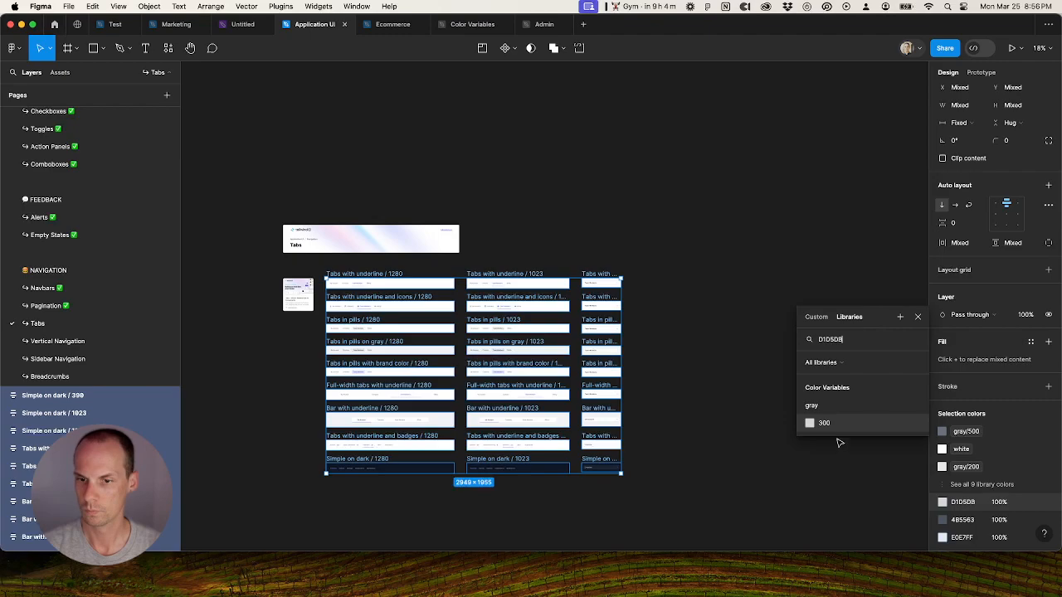
pyautogui.click(835, 426)
# Step: Link the selection colors 4B5563 to the tailwind gray/600 variable and E0E7FF to indigo/100
pyautogui.click(1031, 503)
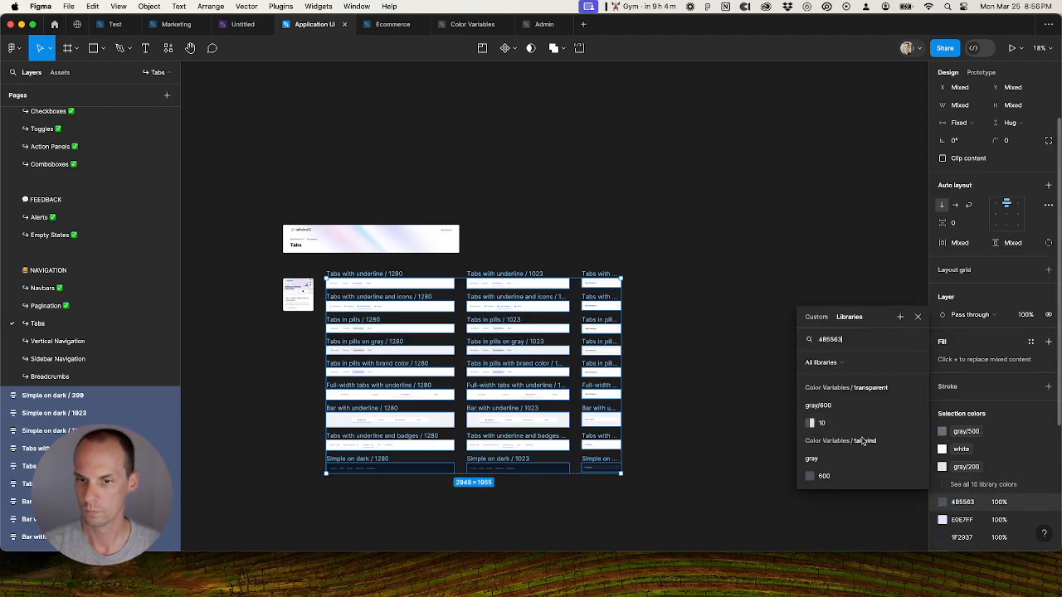
pyautogui.click(847, 475)
pyautogui.click(1029, 503)
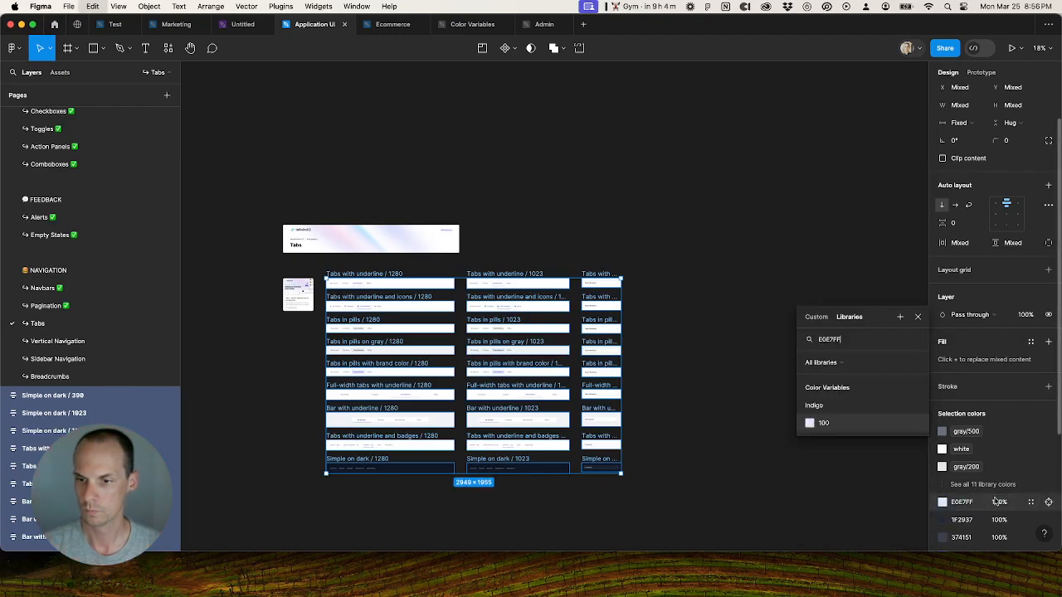
pyautogui.click(828, 427)
# Step: Link the selection colors 1F2937 and 374151 to their matching library color variables
pyautogui.click(1030, 502)
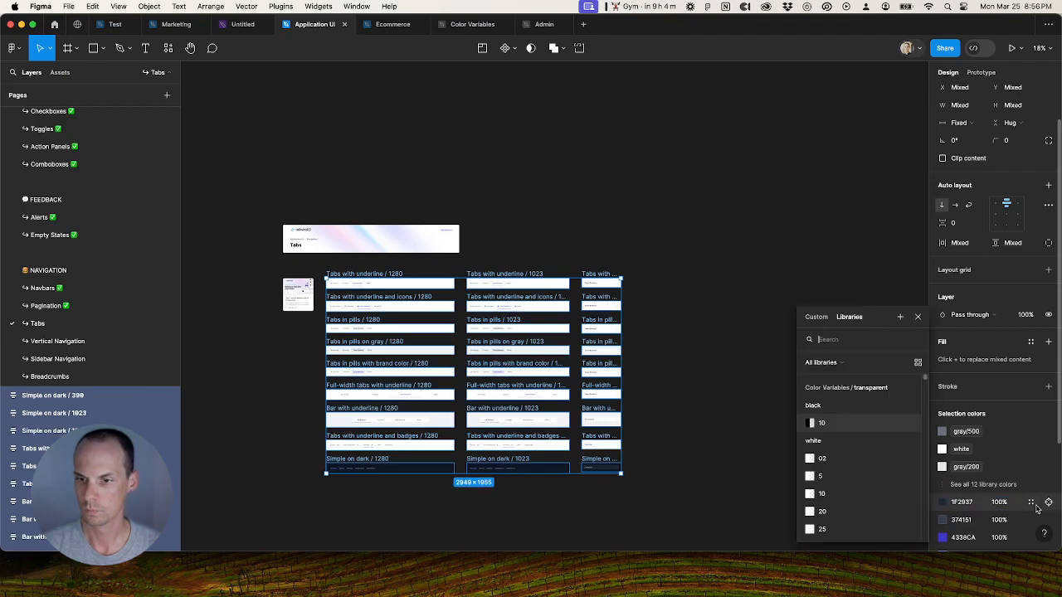
pyautogui.click(842, 508)
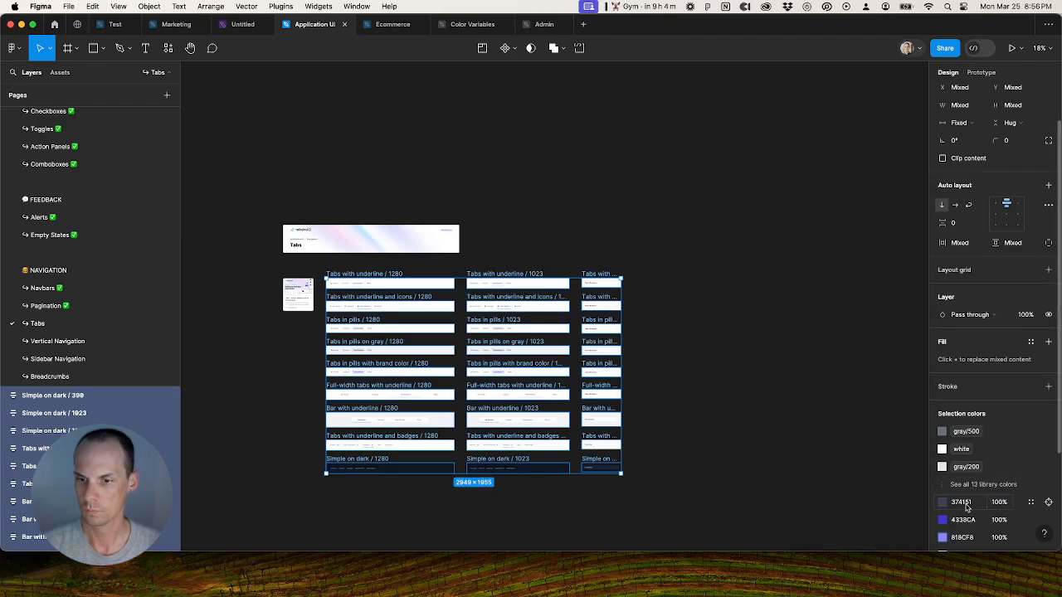
pyautogui.click(1030, 501)
pyautogui.click(826, 487)
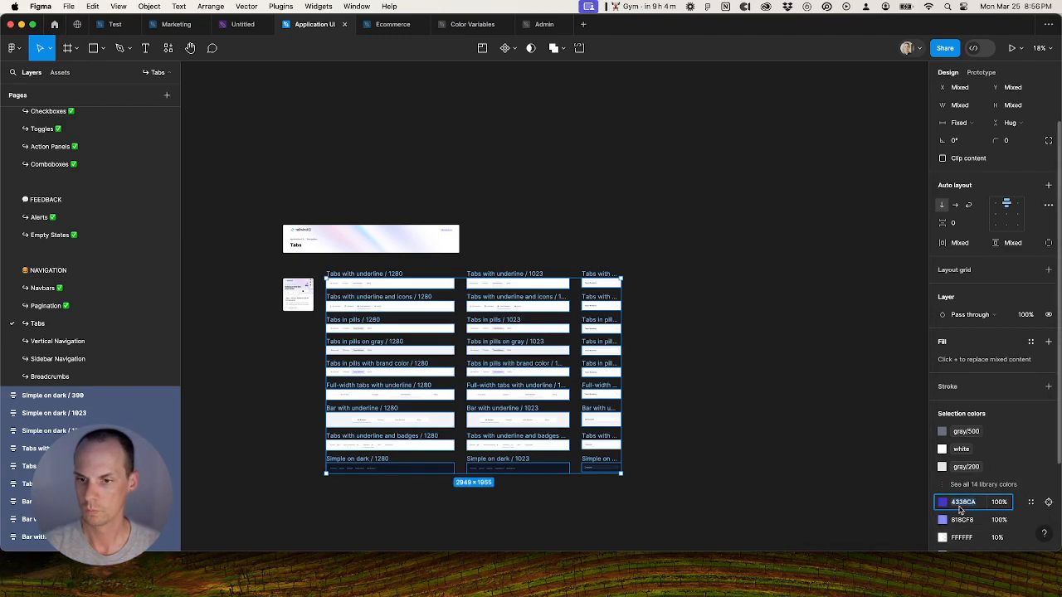
# Step: Link the selection colors 4338CA to indigo/700 and 818CF8 to the tailwind indigo/400 variable
pyautogui.click(1030, 502)
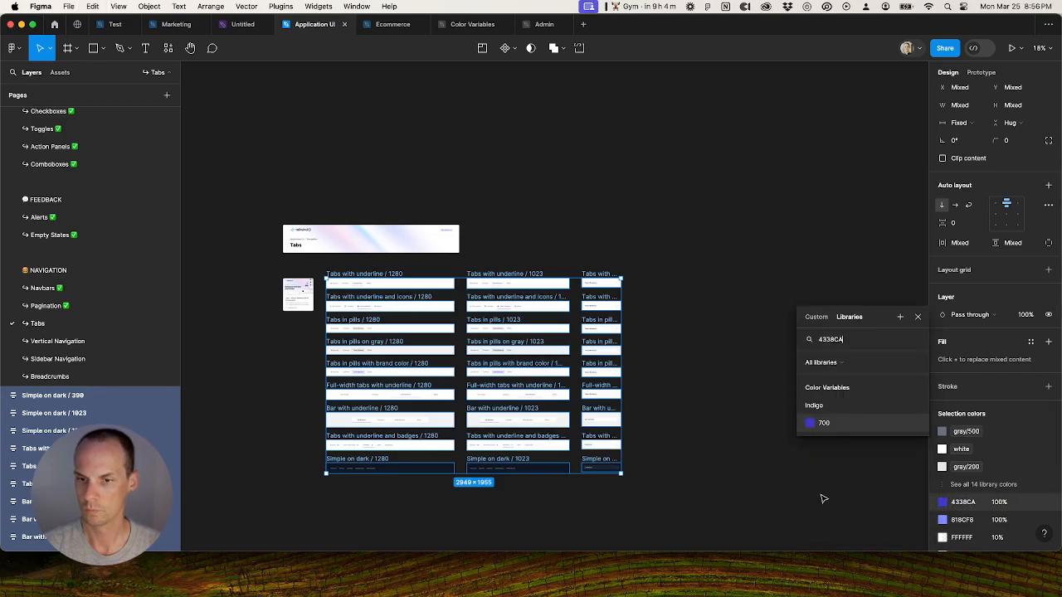
pyautogui.click(823, 423)
pyautogui.click(1030, 502)
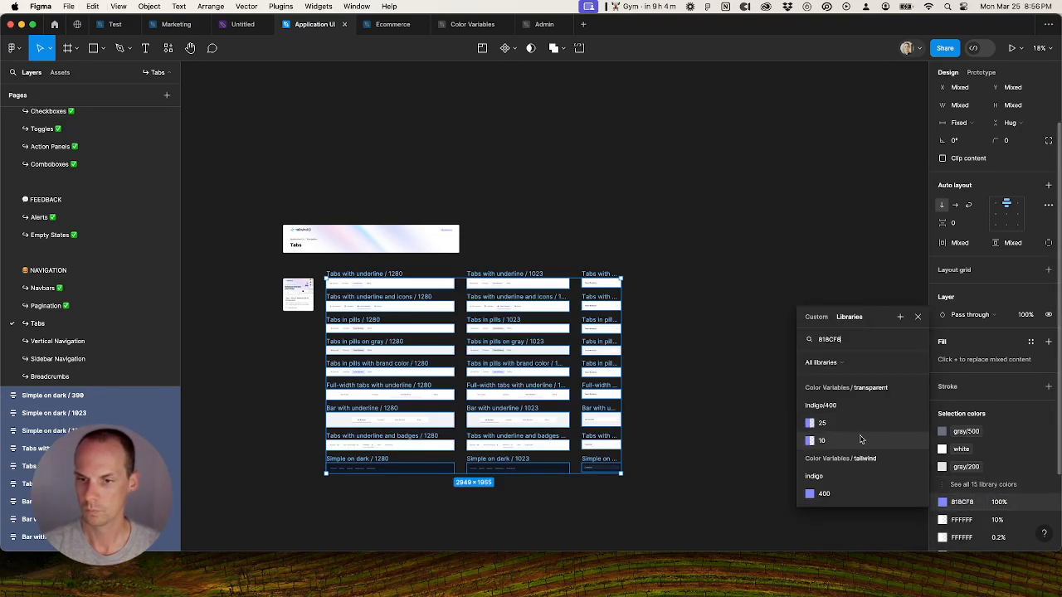
pyautogui.click(826, 493)
# Step: Link the FFFFFF selection colors at 10%, 0.2% and 5% to white/10, white/02 and white/5, and expand the full color list
pyautogui.click(1031, 502)
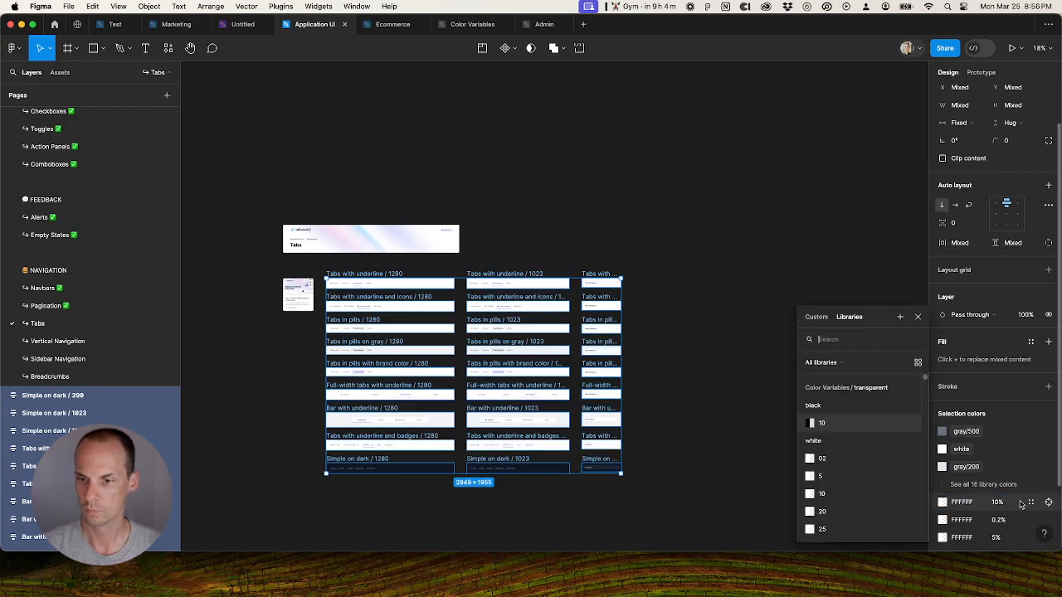
pyautogui.click(833, 461)
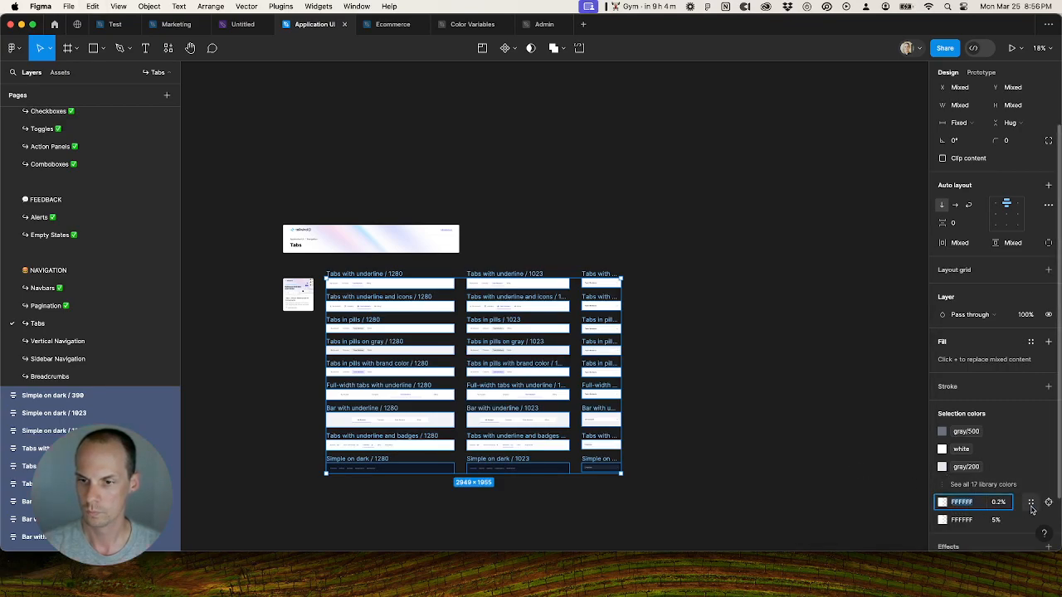
pyautogui.click(1030, 501)
pyautogui.click(834, 432)
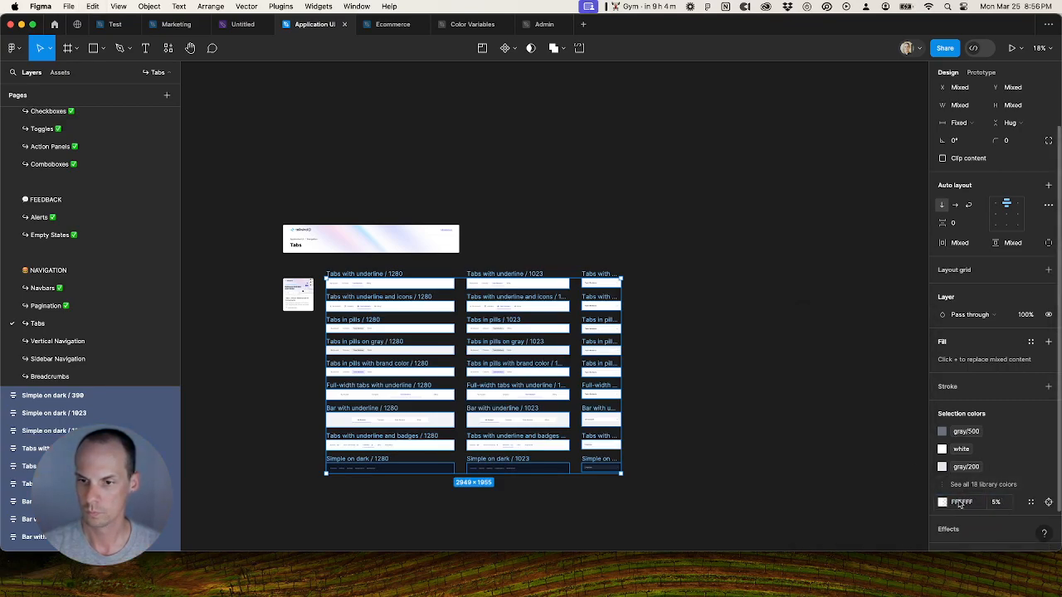
pyautogui.click(1030, 502)
pyautogui.click(820, 446)
pyautogui.click(984, 483)
pyautogui.scroll(-5, 987, 498)
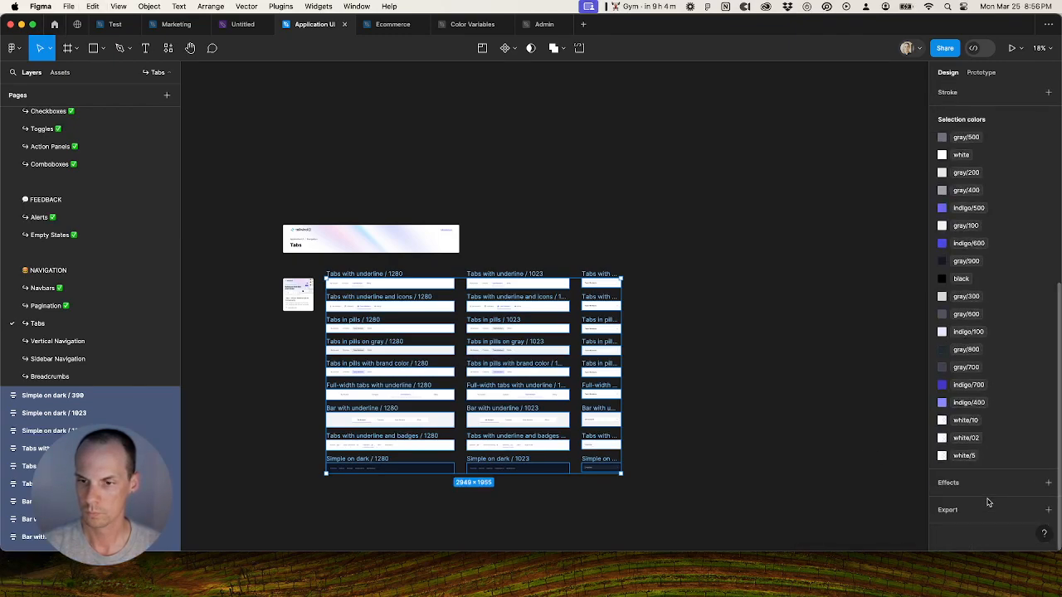
# Step: Stretch the Tabs header banner so it spans the full width of the three frame columns below it
pyautogui.click(705, 461)
pyautogui.hscroll(-5, 706, 452)
pyautogui.scroll(2, 706, 452)
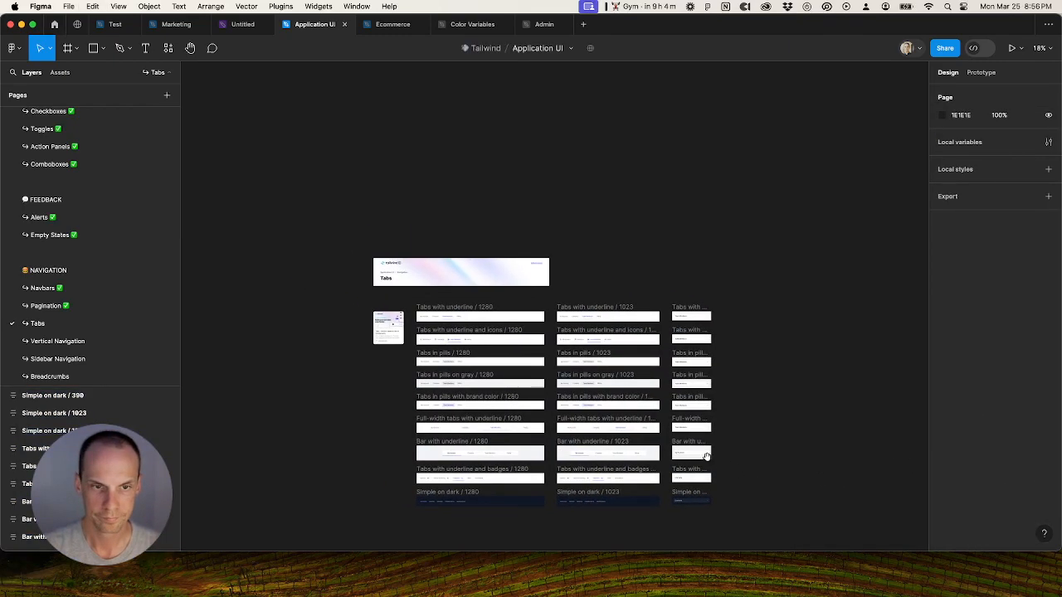
pyautogui.click(545, 280)
pyautogui.moveTo(549, 280); pyautogui.dragTo(711, 302)
pyautogui.doubleClick(521, 275)
pyautogui.click(959, 154)
pyautogui.click(967, 166)
pyautogui.click(812, 233)
pyautogui.scroll(2, 597, 307)
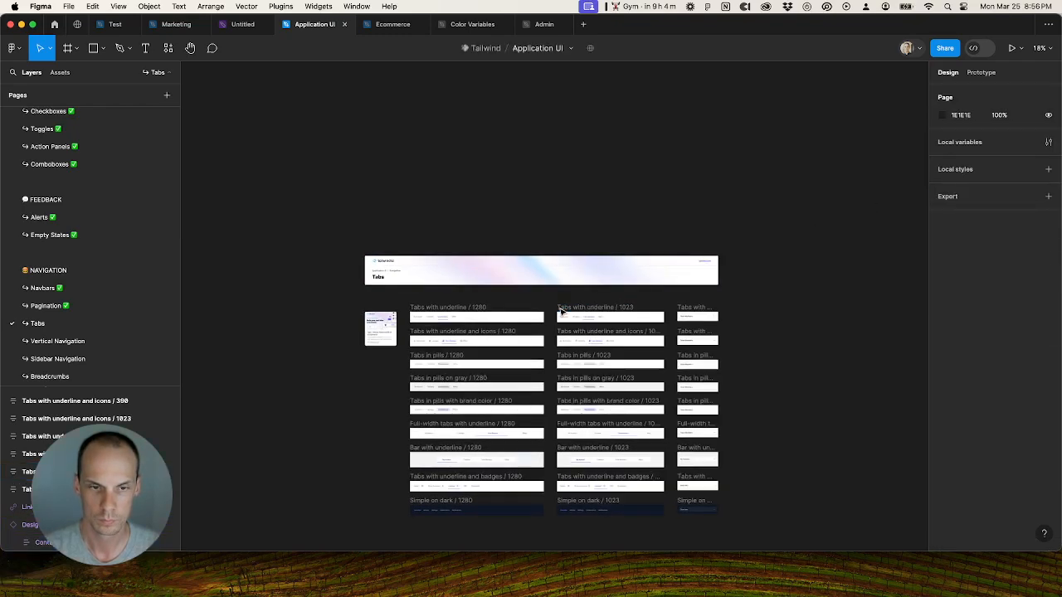
# Step: Append the ✅ used on the Pagination page to the Tabs page name, and open the Vertical Navigation page
pyautogui.click(65, 309)
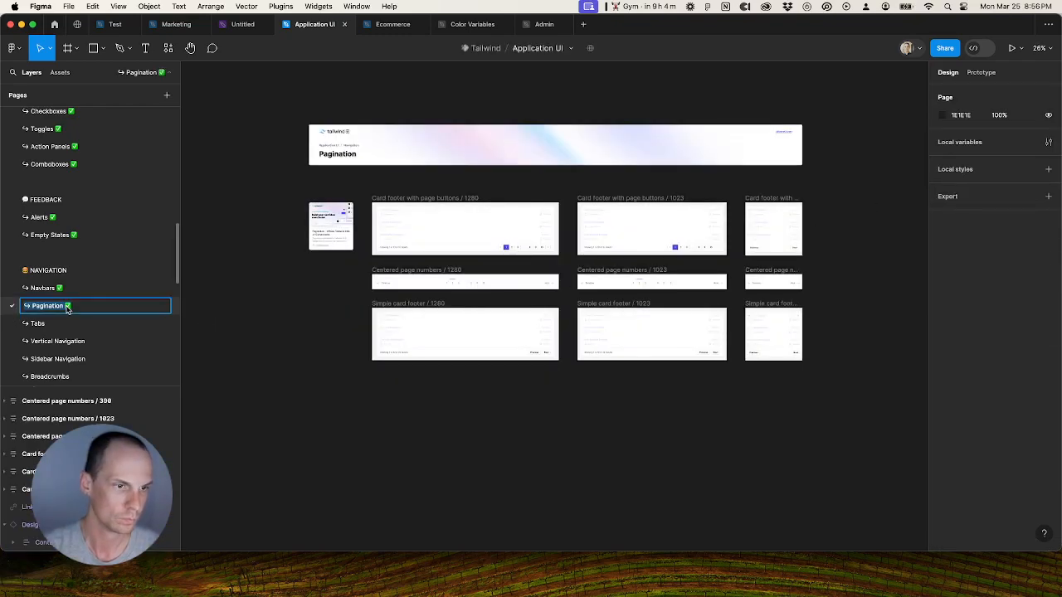
pyautogui.click(54, 324)
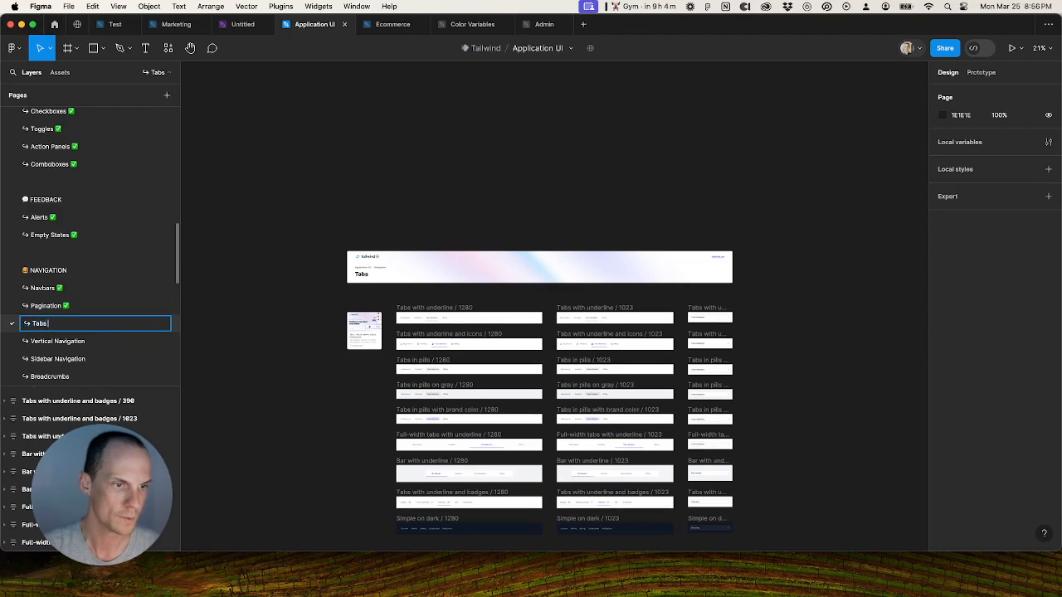
pyautogui.click(56, 341)
# Step: Open the tailwindui.com page from the Vertical Navigation link preview, copy its URL and close it
pyautogui.click(319, 448)
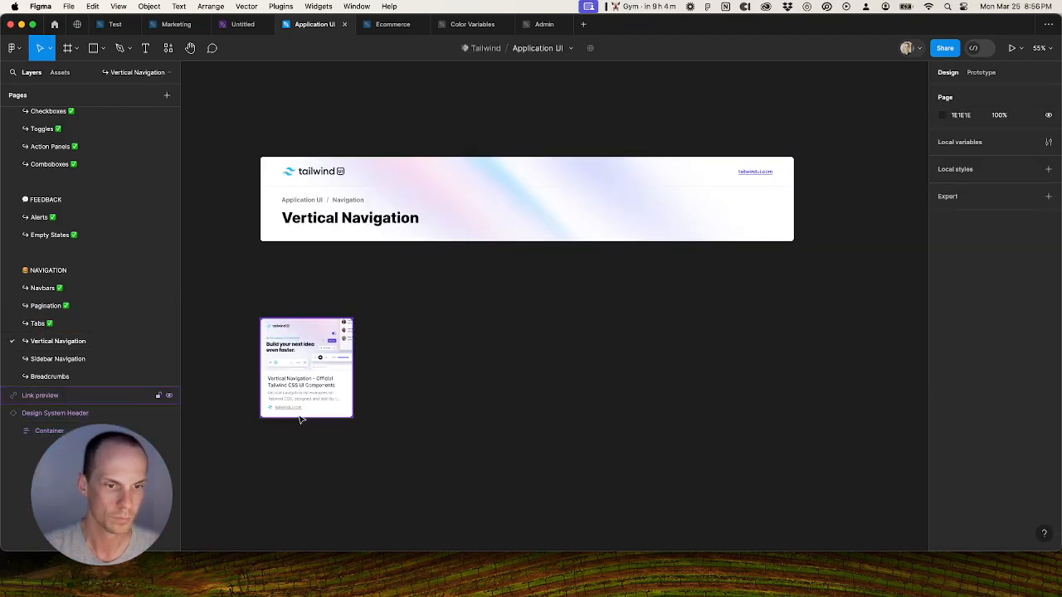
pyautogui.click(293, 410)
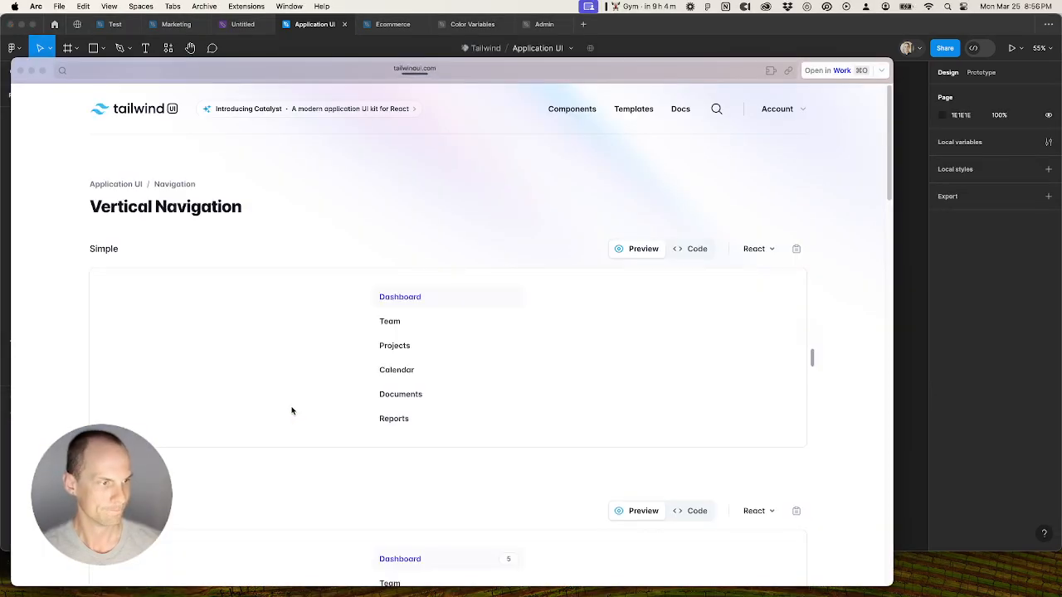
pyautogui.press('super+shift+c')
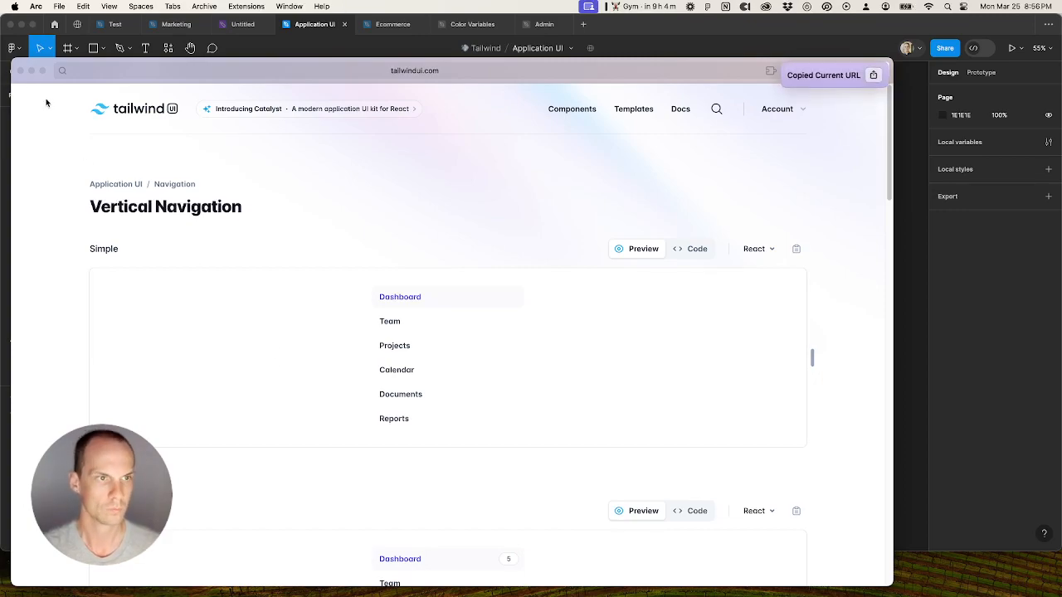
pyautogui.press('Escape')
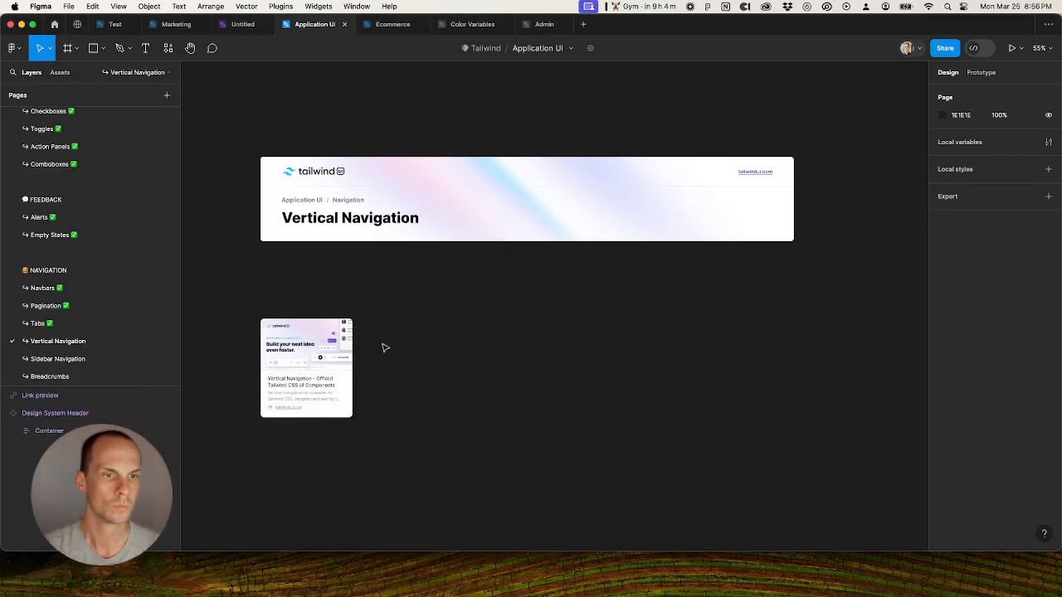
# Step: In the Test file, import the copied Vertical Navigation URL with html.to.design at the 1344px, 1087px and 422px viewports
pyautogui.click(101, 25)
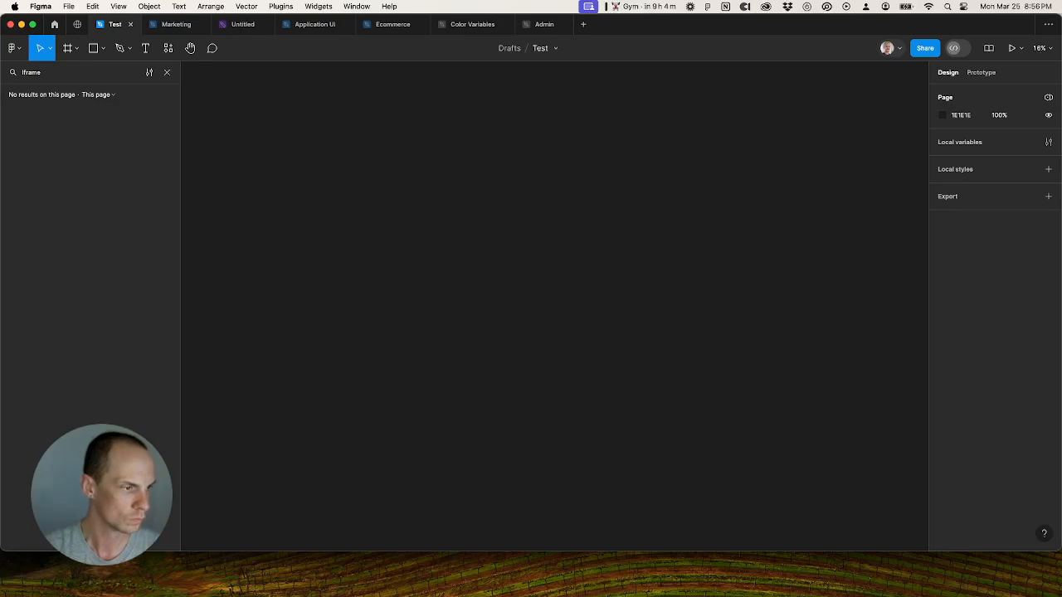
pyautogui.click(167, 48)
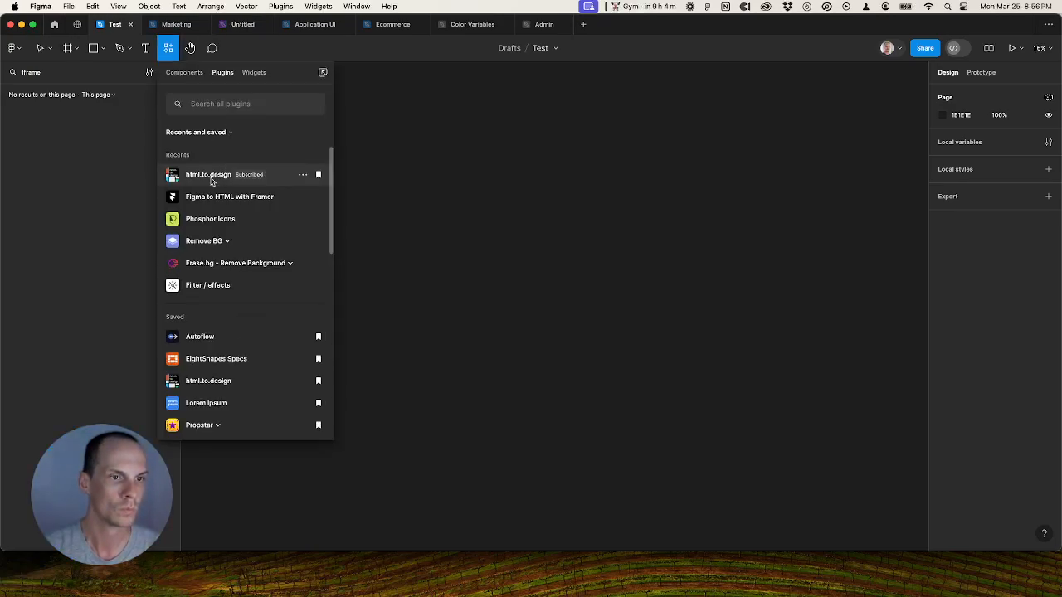
pyautogui.click(213, 174)
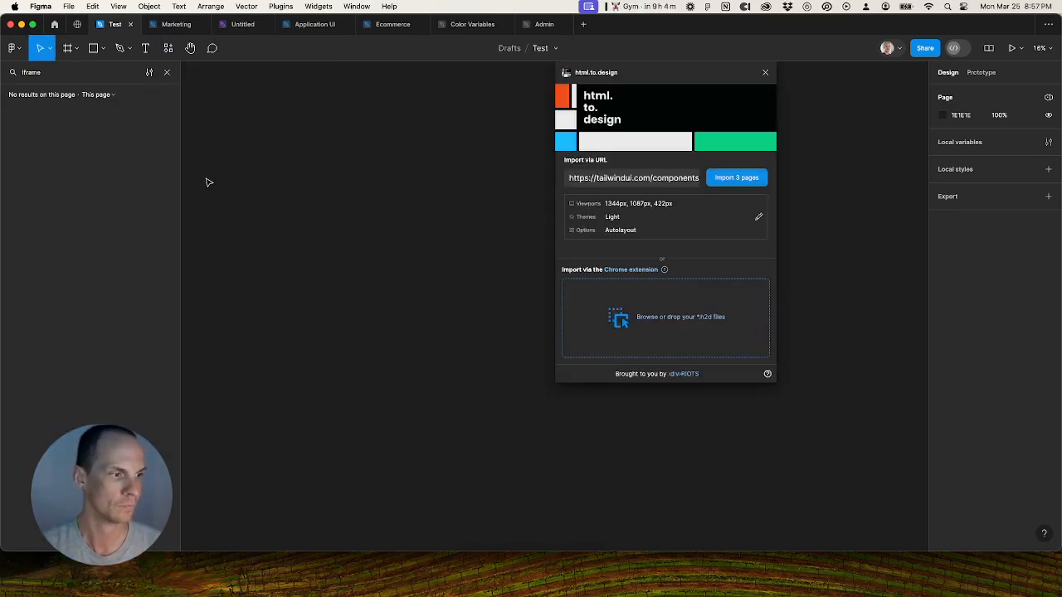
pyautogui.click(632, 183)
pyautogui.press('super+v')
pyautogui.click(751, 179)
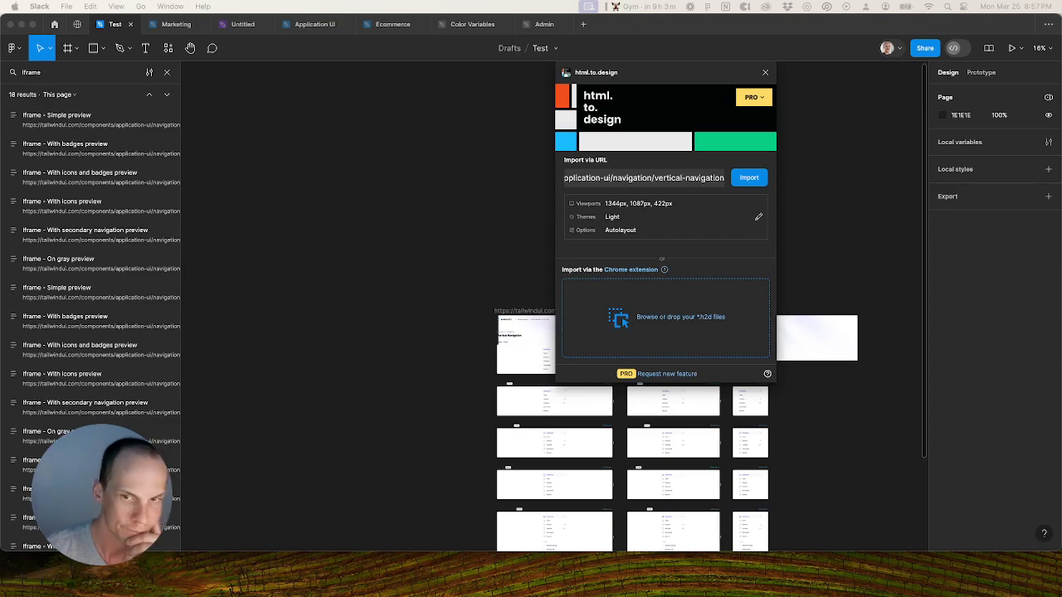
pyautogui.click(765, 72)
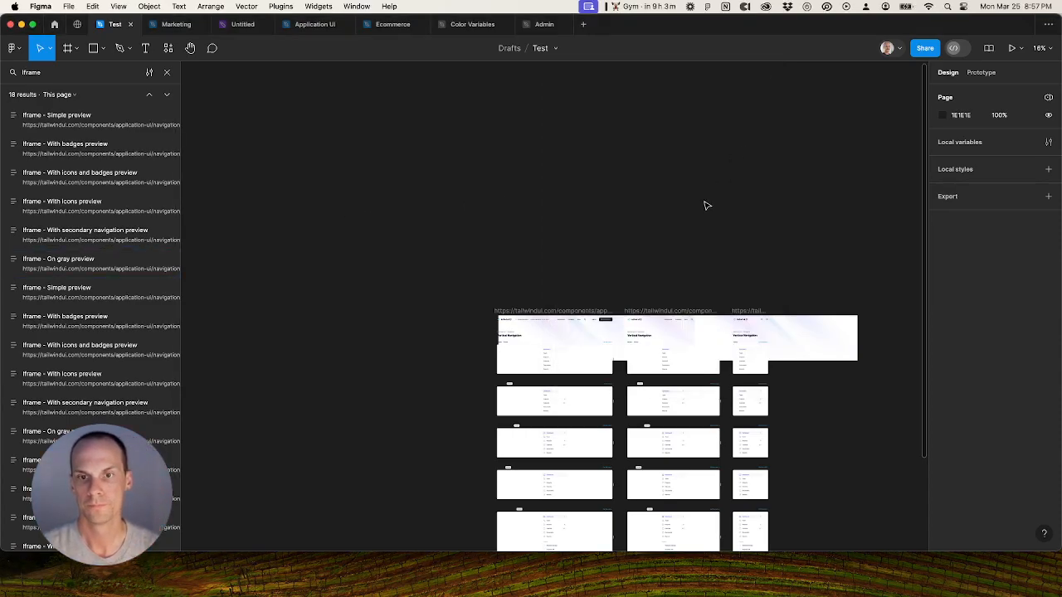
# Step: Cut all 18 Iframe preview frames out of the imported pages and delete everything else left on the canvas
pyautogui.moveTo(687, 262); pyautogui.dragTo(569, 189)
pyautogui.click(38, 119)
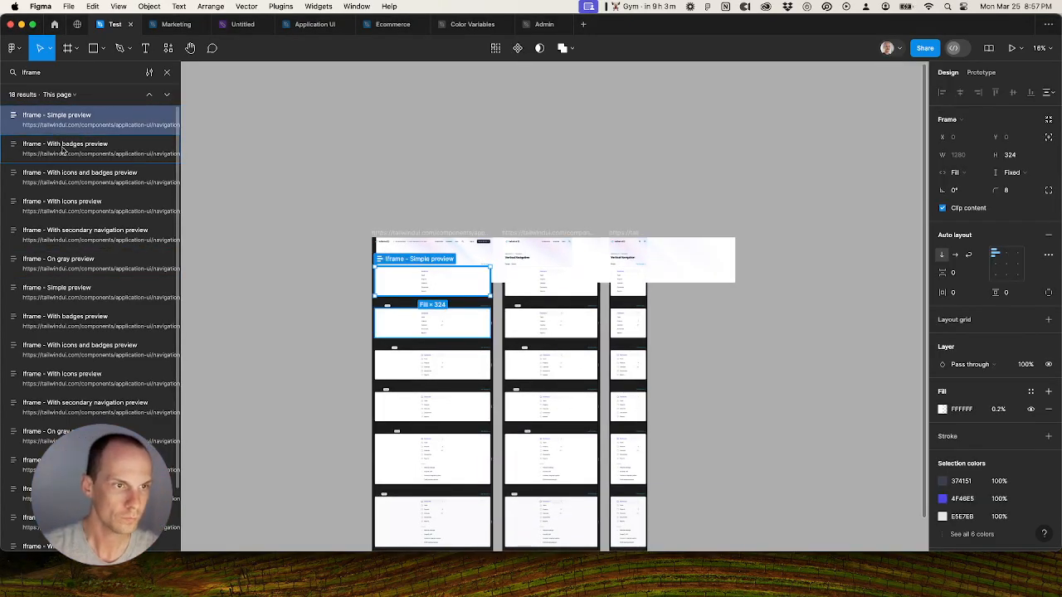
pyautogui.scroll(-3, 91, 431)
pyautogui.keyDown('shift'); pyautogui.click(91, 536); pyautogui.keyUp('shift')
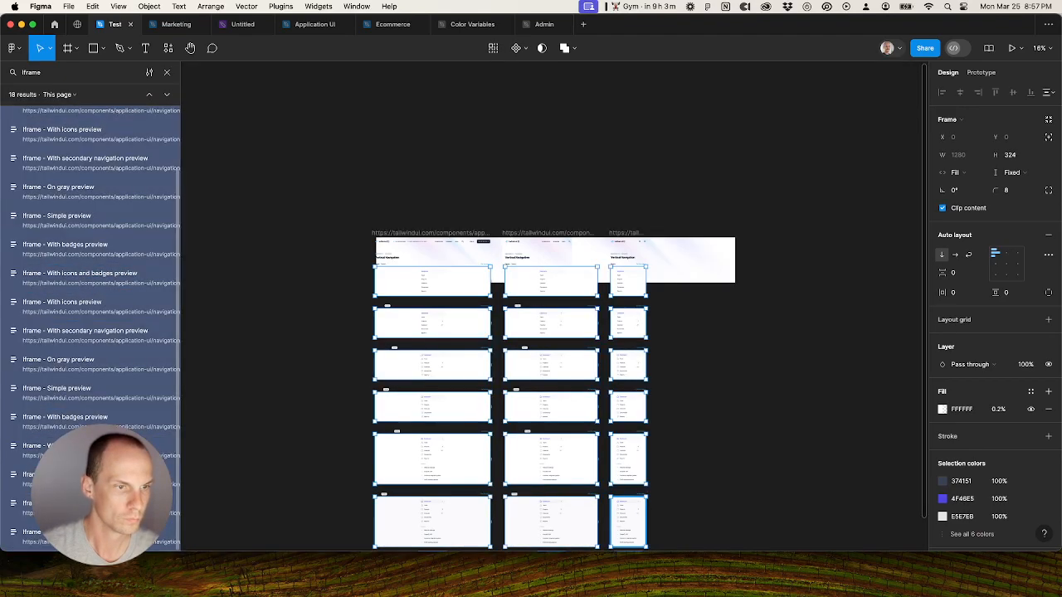
pyautogui.press('Delete')
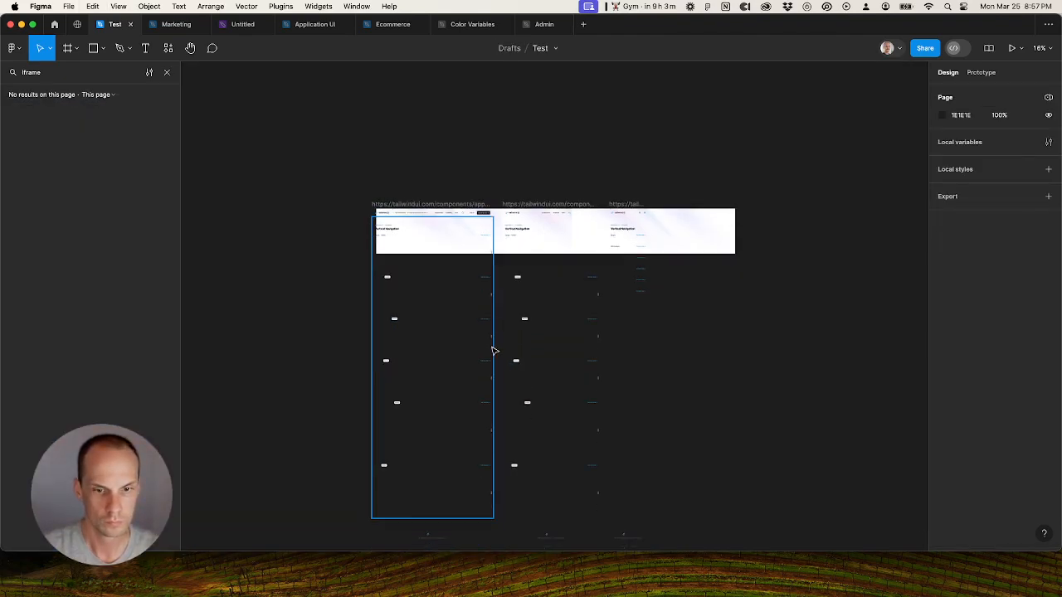
pyautogui.press('super+a')
pyautogui.press('Delete')
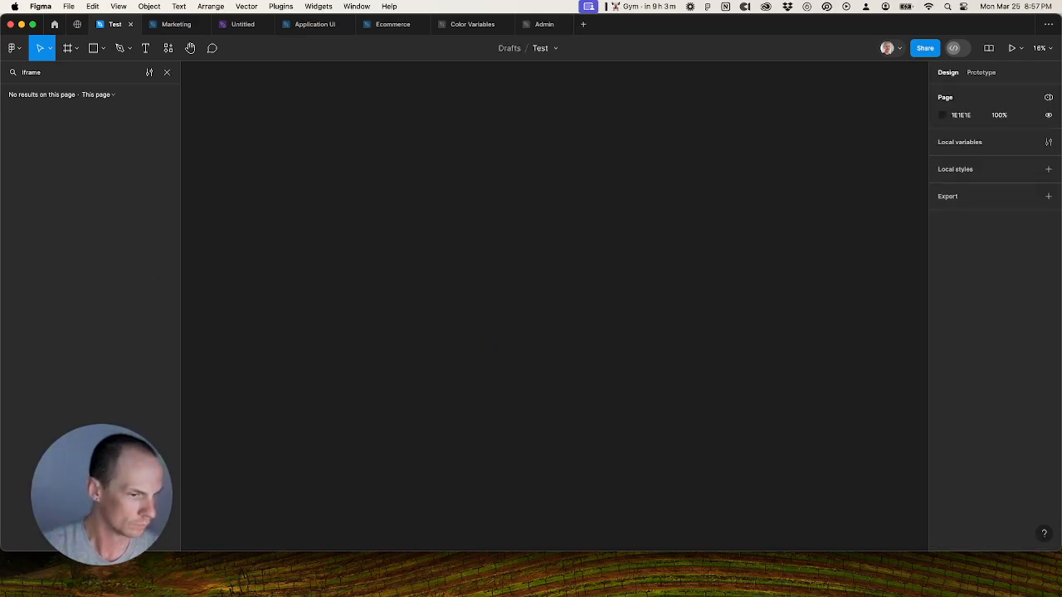
# Step: Paste the cut preview frames onto the Vertical Navigation page of the Application UI file, beside the link preview
pyautogui.click(315, 25)
pyautogui.rightClick(445, 337)
pyautogui.click(471, 343)
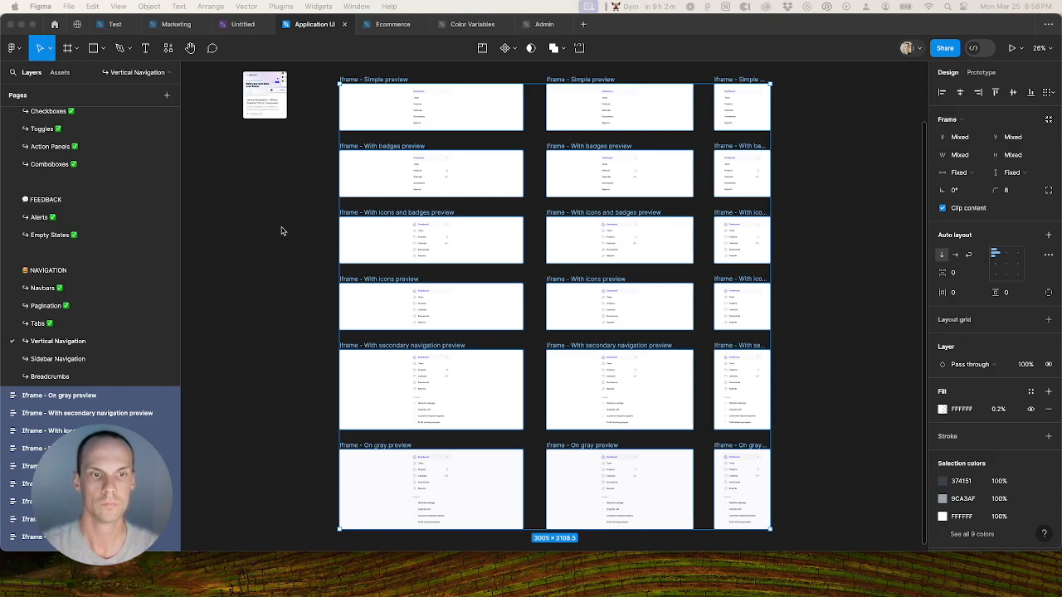
pyautogui.scroll(-2, 281, 233)
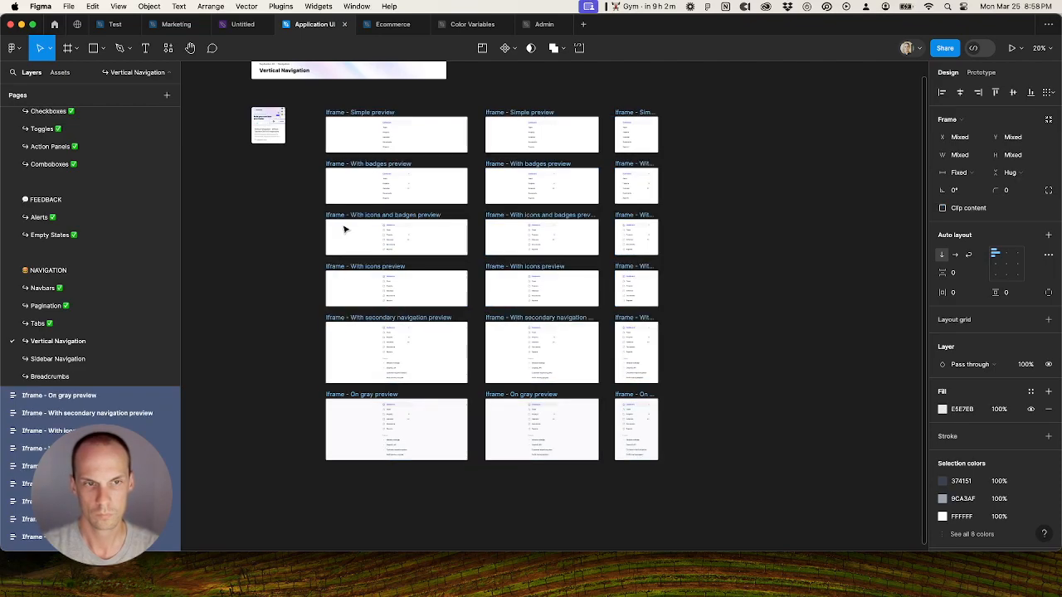
# Step: Batch-rename the pasted frames, removing "Iframe -" and then "preview" from their names
pyautogui.press('super+r')
pyautogui.click(507, 152)
pyautogui.write('Iframe -')
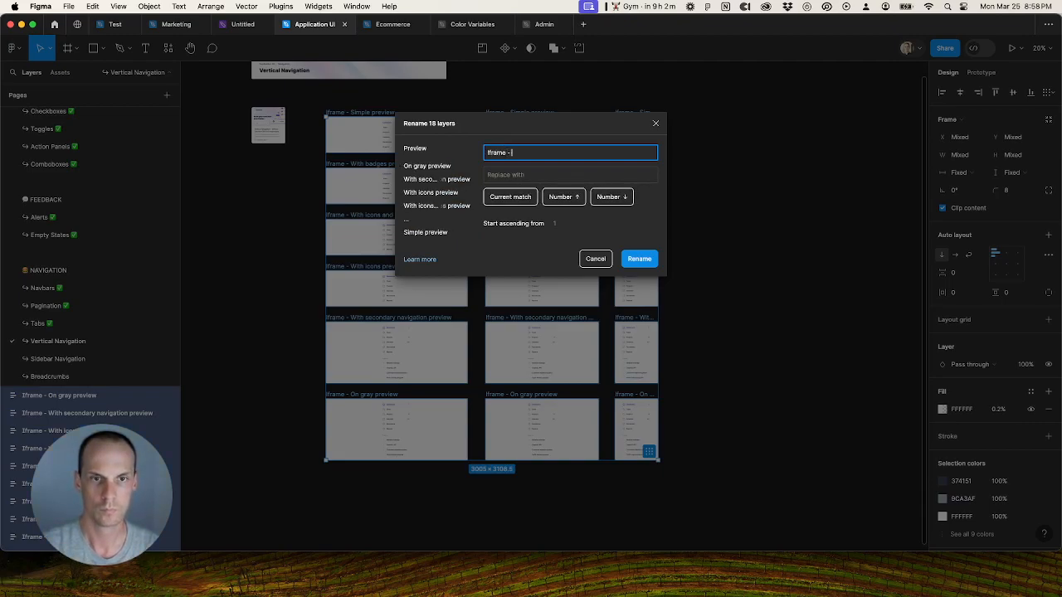
pyautogui.press('Return')
pyautogui.press('super+r')
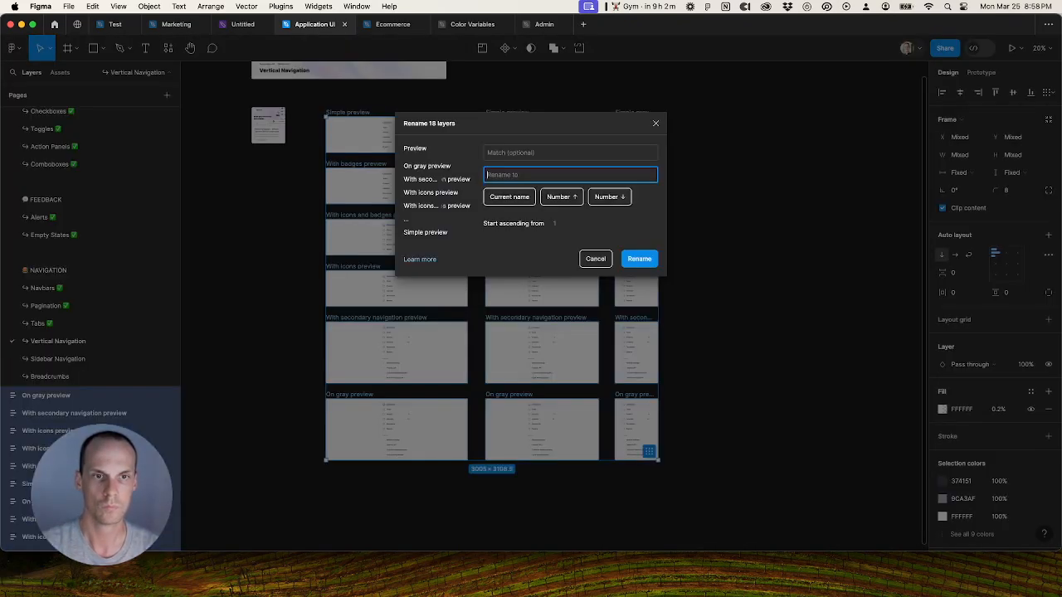
pyautogui.write('preview')
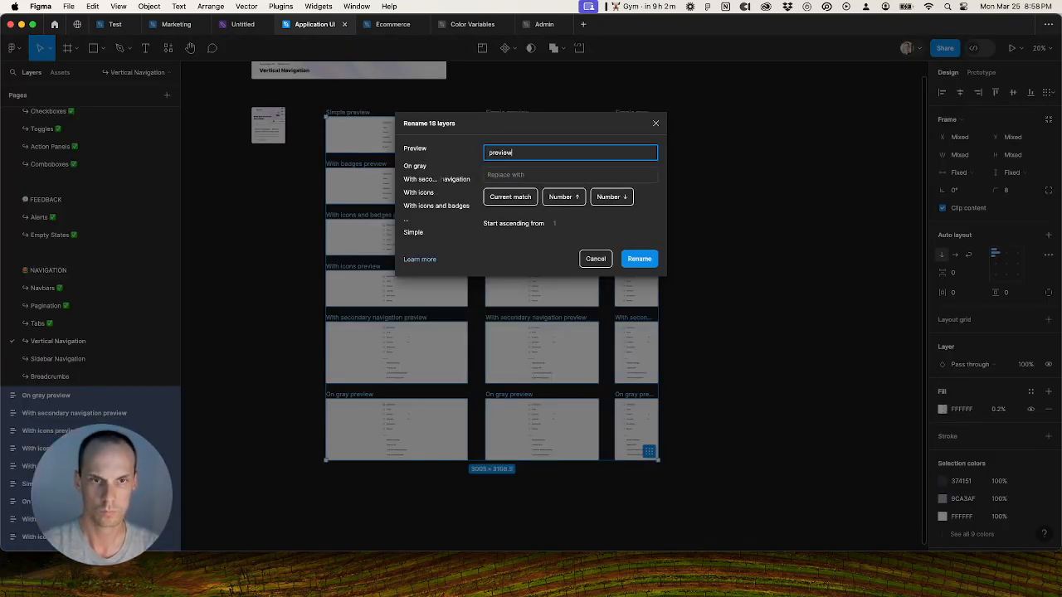
pyautogui.press('Return')
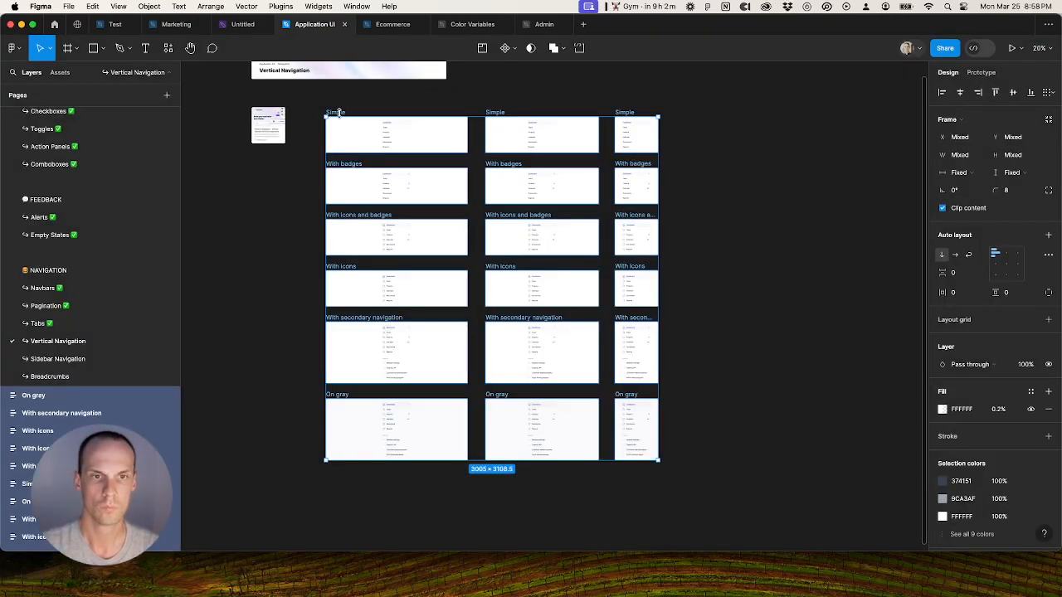
pyautogui.moveTo(318, 103); pyautogui.dragTo(475, 484)
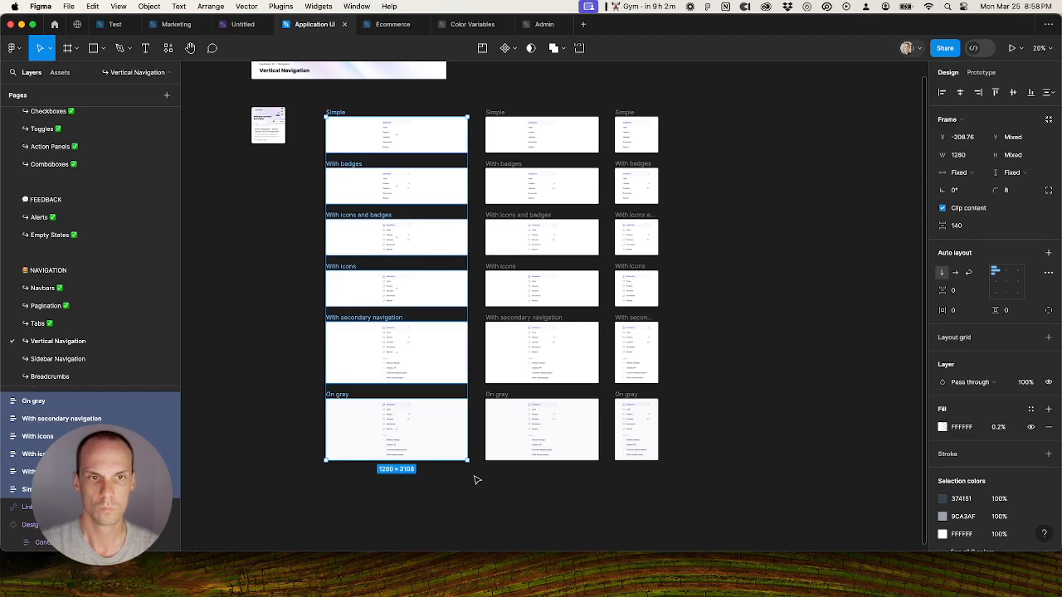
pyautogui.click(350, 111)
pyautogui.scroll(1, 347, 141)
pyautogui.scroll(2, 334, 157)
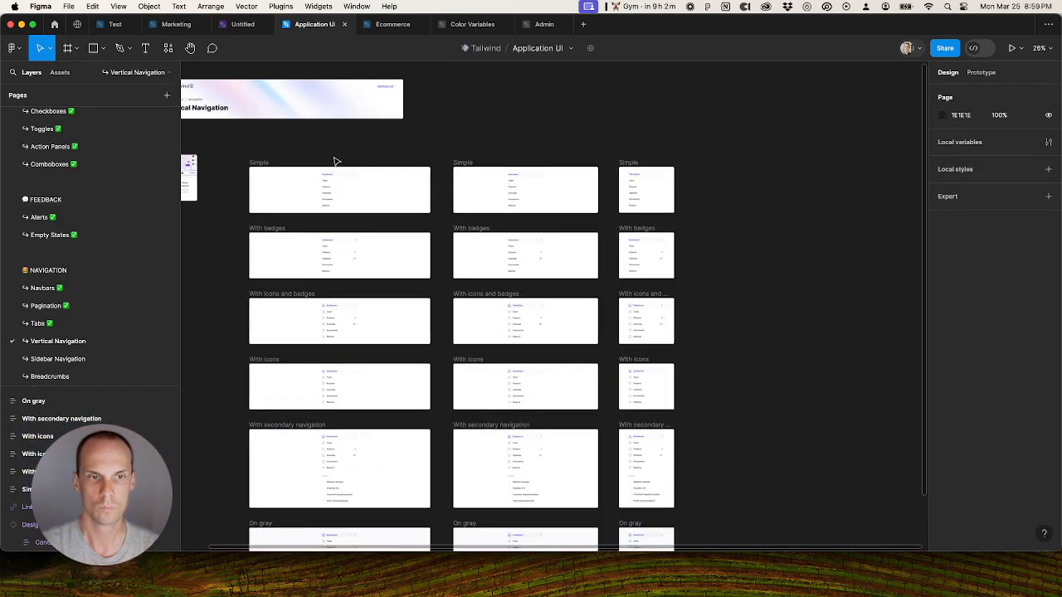
pyautogui.scroll(1, 336, 160)
# Step: Unwrap the three Simple frames from their outer wrappers, undoing the one level of unwrapping too many
pyautogui.click(256, 163)
pyautogui.doubleClick(464, 164)
pyautogui.press('BackSpace')
pyautogui.press('Escape')
pyautogui.keyDown('shift'); pyautogui.click(256, 164); pyautogui.keyUp('shift')
pyautogui.keyDown('shift'); pyautogui.click(635, 163); pyautogui.keyUp('shift')
pyautogui.press('super+BackSpace')
pyautogui.press('super+BackSpace')
pyautogui.press('super+z')
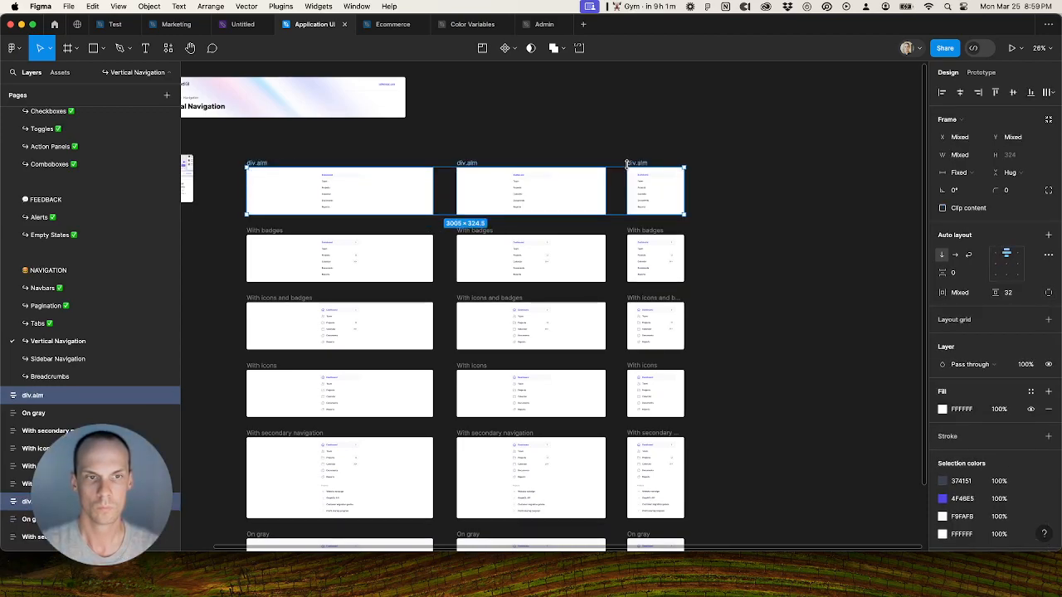
# Step: Rename the three unwrapped div.aim frames in the first row to Simple
pyautogui.press('super+r')
pyautogui.write('Simple')
pyautogui.click(633, 260)
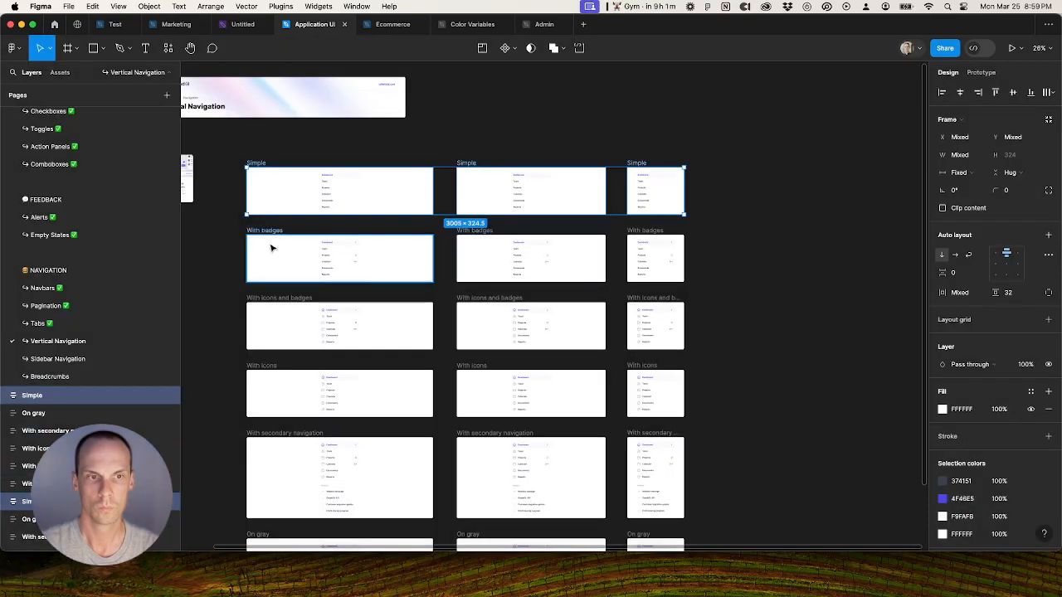
# Step: Unwrap the three With badges frames in the second row from their outer wrappers and rename them With badges
pyautogui.click(264, 231)
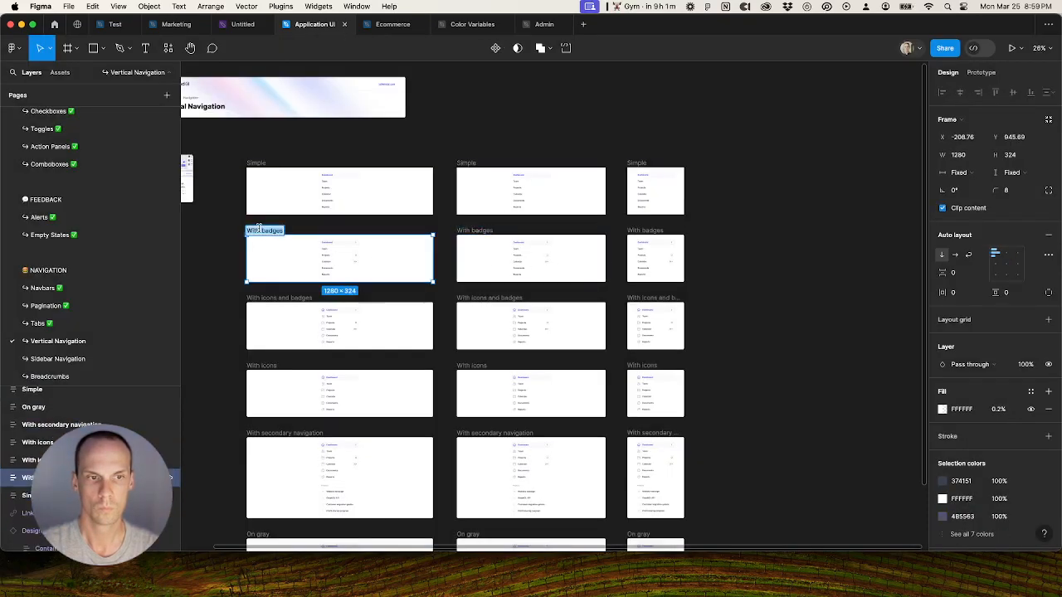
pyautogui.keyDown('shift'); pyautogui.click(465, 239); pyautogui.keyUp('shift')
pyautogui.keyDown('shift'); pyautogui.click(635, 234); pyautogui.keyUp('shift')
pyautogui.press('super+BackSpace')
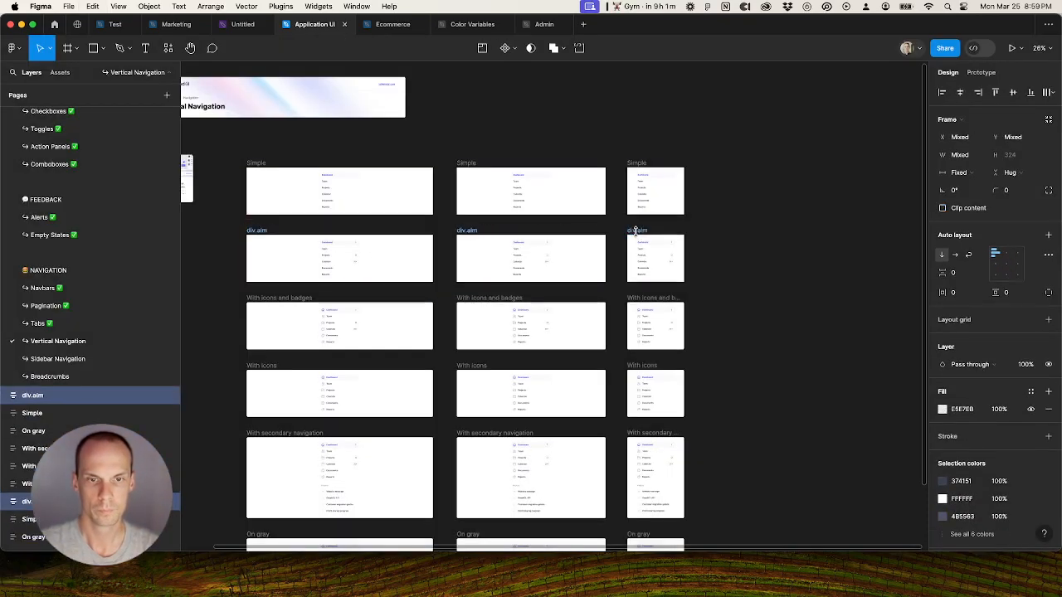
pyautogui.press('super+r')
pyautogui.write('With badges')
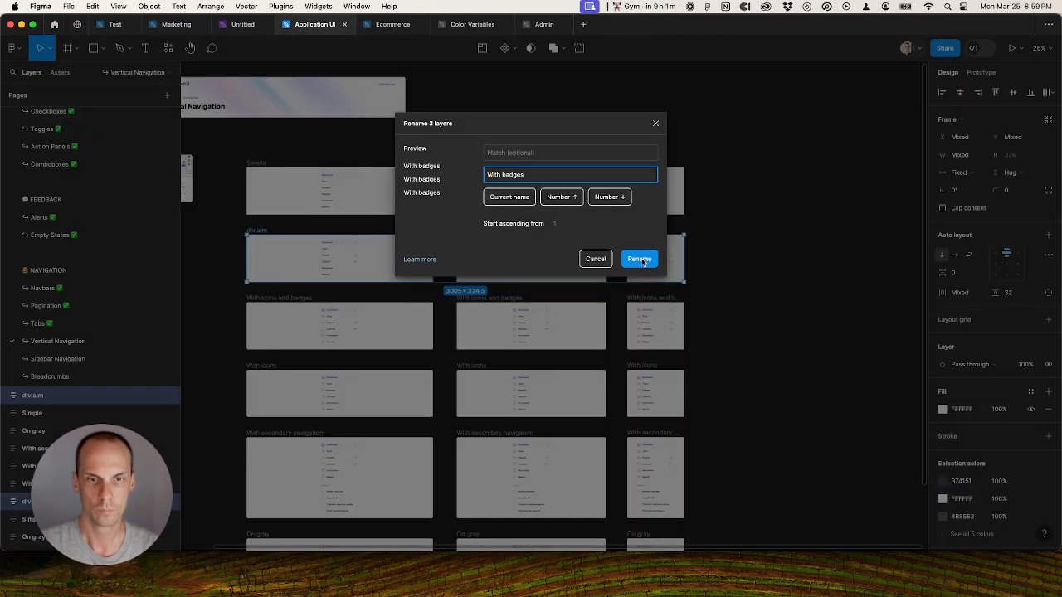
pyautogui.click(640, 259)
# Step: Unwrap the three With icons and badges frames one level and rename them With icons and badges
pyautogui.click(271, 301)
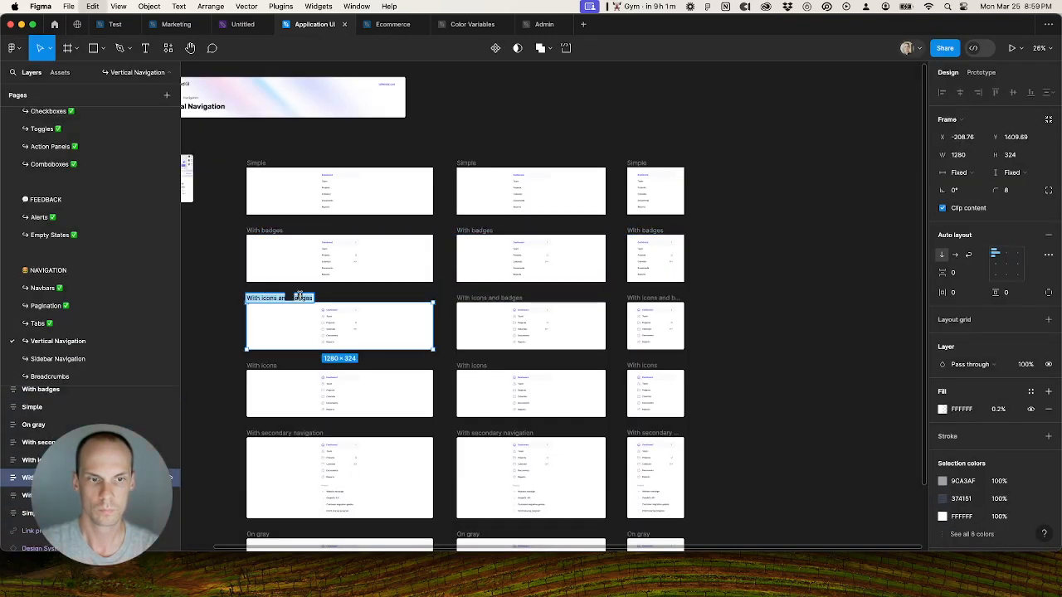
pyautogui.keyDown('shift'); pyautogui.click(481, 303); pyautogui.keyUp('shift')
pyautogui.keyDown('shift'); pyautogui.click(639, 300); pyautogui.keyUp('shift')
pyautogui.press('super+BackSpace')
pyautogui.press('super+z')
pyautogui.press('super+r')
pyautogui.write('With icons and badges')
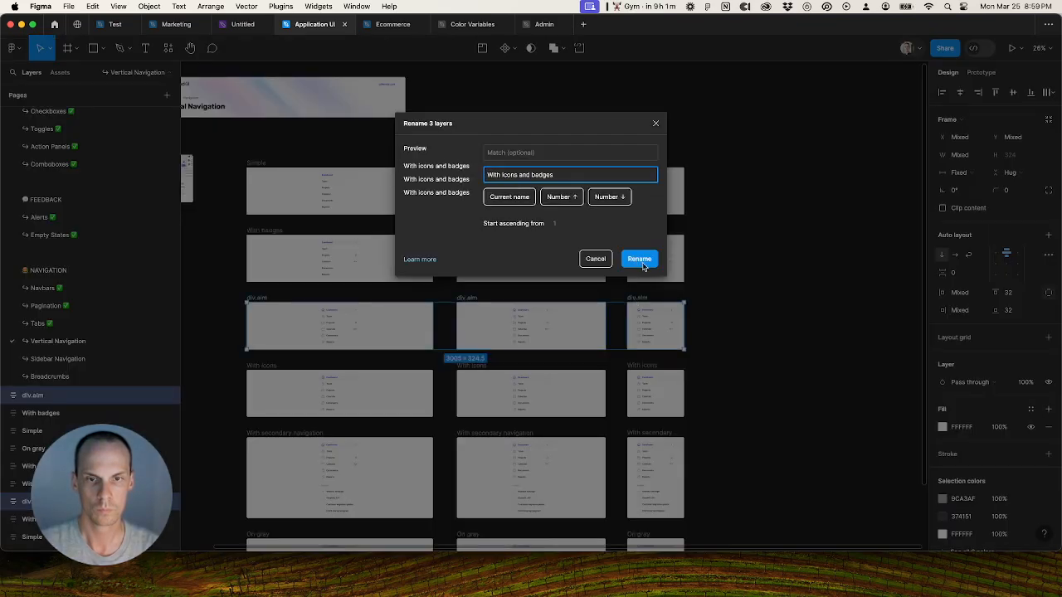
pyautogui.click(640, 259)
# Step: Unwrap the three With icons frames from their outer wrappers and rename them With icons
pyautogui.click(272, 369)
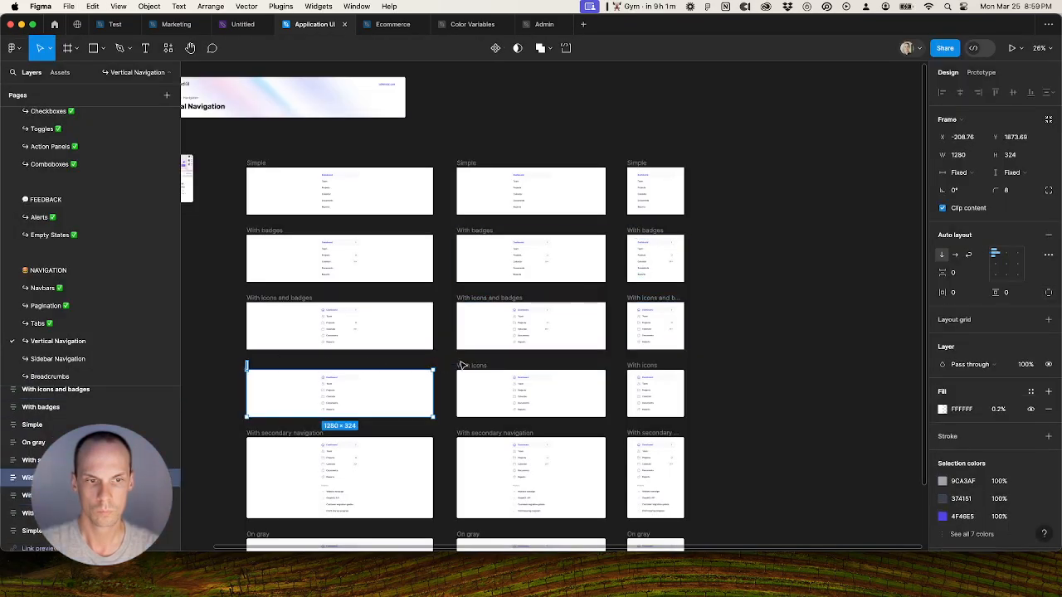
pyautogui.keyDown('shift'); pyautogui.click(479, 368); pyautogui.keyUp('shift')
pyautogui.keyDown('shift'); pyautogui.click(639, 369); pyautogui.keyUp('shift')
pyautogui.press('super+BackSpace')
pyautogui.press('super+r')
pyautogui.write('With icons')
pyautogui.click(639, 258)
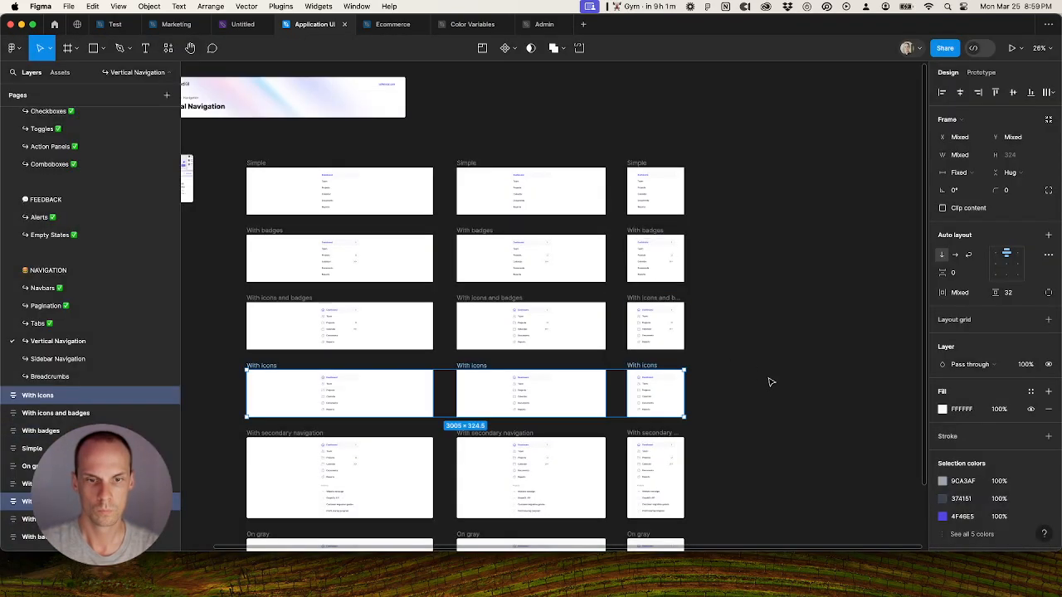
pyautogui.click(767, 379)
# Step: Unwrap the three With secondary navigation frames from their outer wrappers and rename the resulting Body frames With secondary navigation
pyautogui.scroll(-3, 768, 332)
pyautogui.click(299, 289)
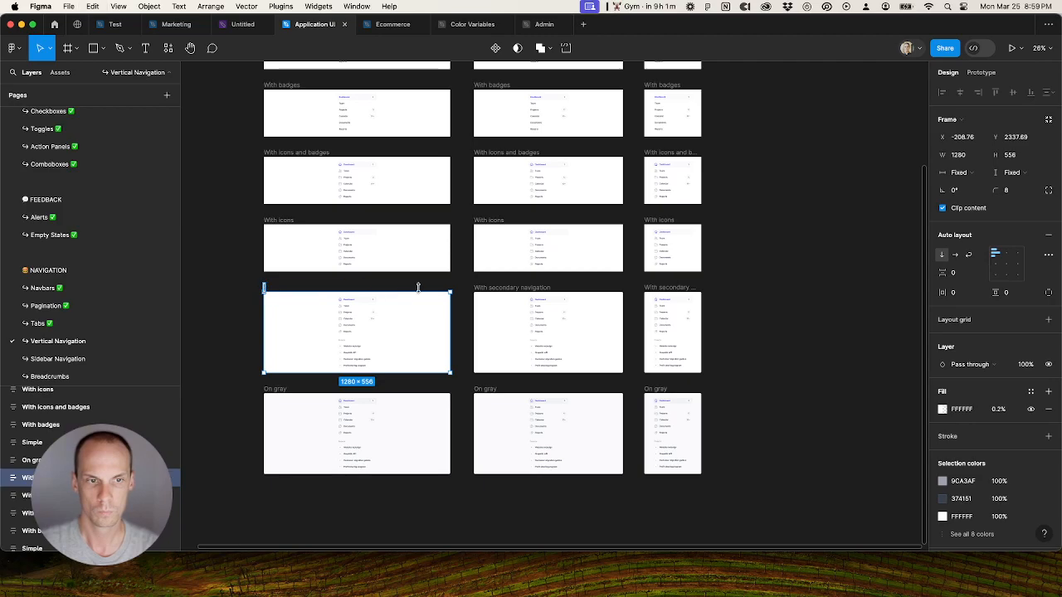
pyautogui.keyDown('shift'); pyautogui.click(512, 290); pyautogui.keyUp('shift')
pyautogui.keyDown('shift'); pyautogui.click(663, 288); pyautogui.keyUp('shift')
pyautogui.press('super+BackSpace')
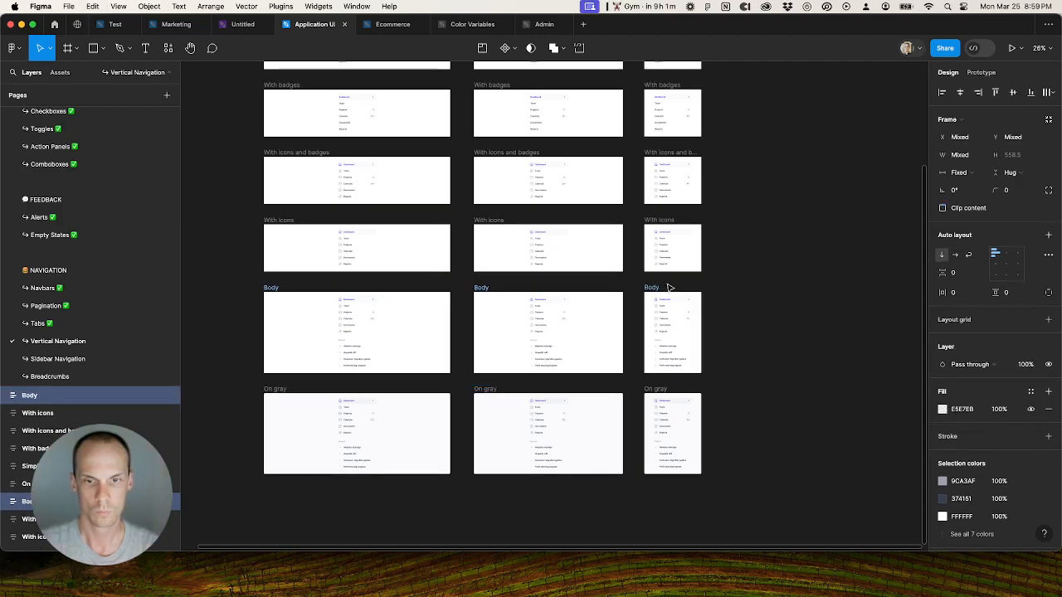
pyautogui.click(639, 259)
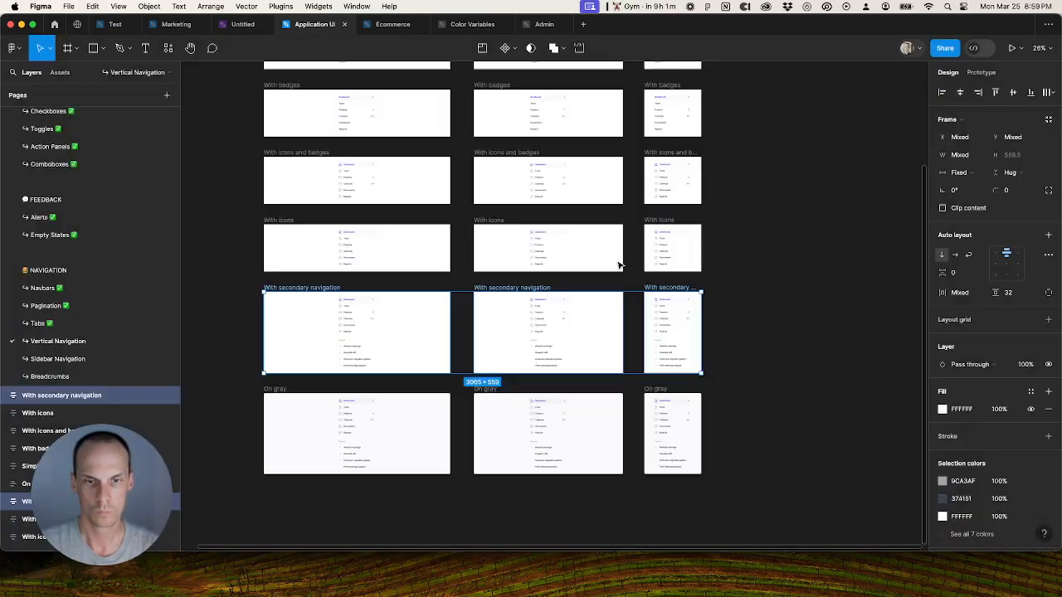
# Step: Unwrap the three On gray frames in the last row, keeping their gray background, and rename them On gray
pyautogui.click(274, 389)
pyautogui.keyDown('shift'); pyautogui.click(483, 388); pyautogui.keyUp('shift')
pyautogui.keyDown('shift'); pyautogui.click(655, 389); pyautogui.keyUp('shift')
pyautogui.press('super+shift+r')
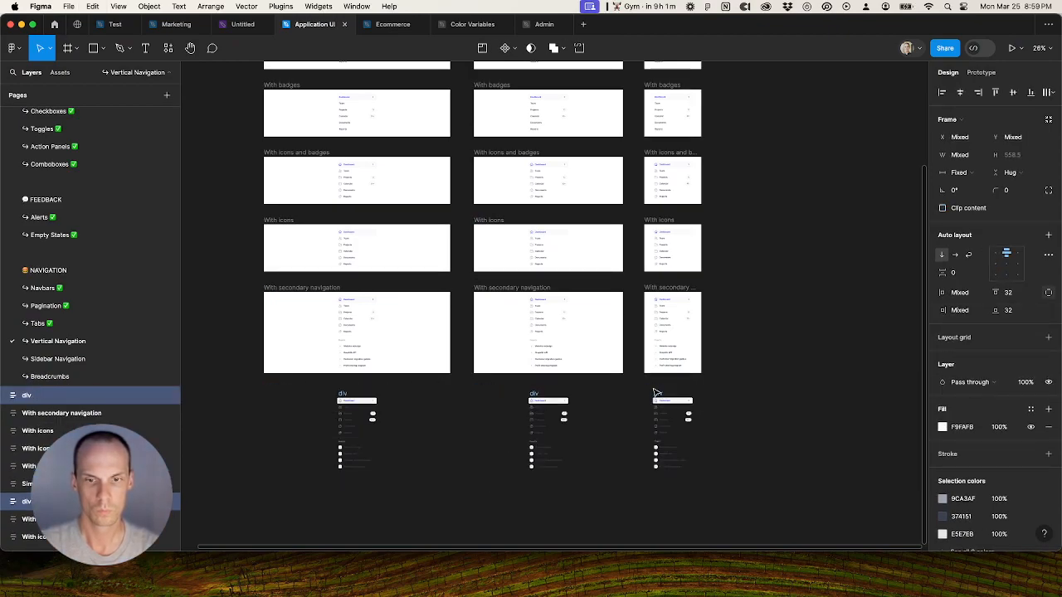
pyautogui.press('super+r')
pyautogui.write('On gray')
pyautogui.click(630, 259)
pyautogui.click(749, 354)
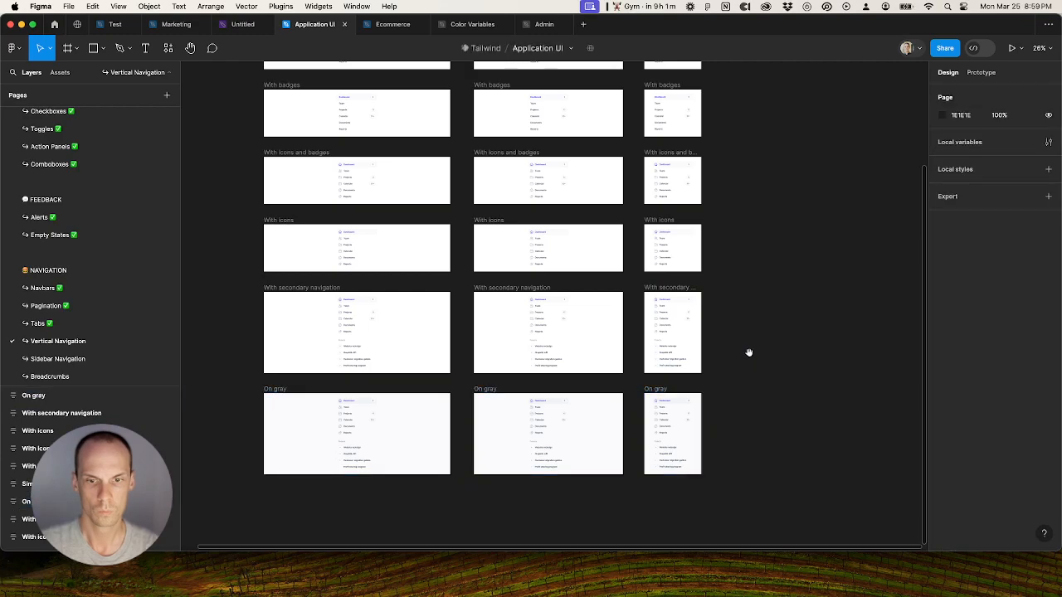
# Step: Batch-rename the six widest frames in the first column, appending "/ 1280" to their current names
pyautogui.moveTo(750, 354); pyautogui.dragTo(751, 383)
pyautogui.scroll(-4, 750, 383)
pyautogui.moveTo(426, 153); pyautogui.dragTo(564, 471)
pyautogui.scroll(3, 559, 457)
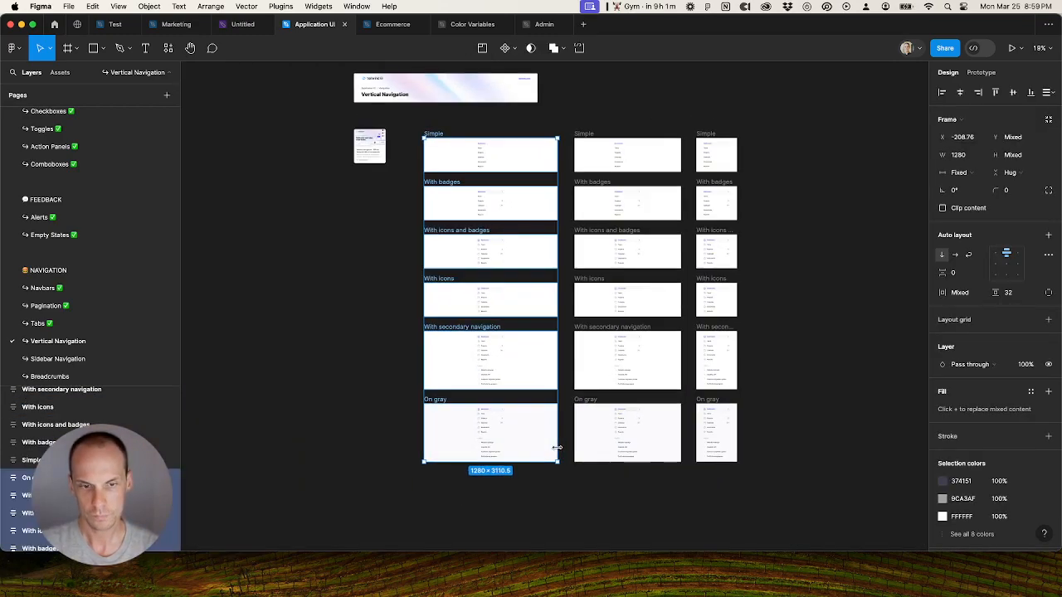
pyautogui.press('super+r')
pyautogui.click(508, 197)
pyautogui.write('/ 1280')
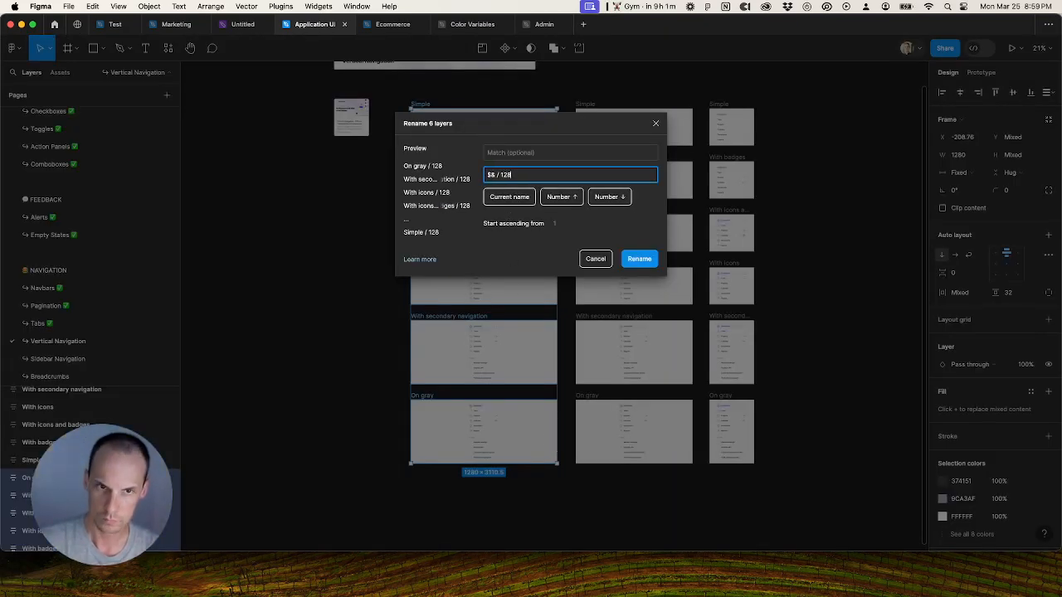
pyautogui.press('Return')
# Step: Batch-rename the six frames in the middle column, appending "/ 1023" to their current names
pyautogui.moveTo(569, 89); pyautogui.dragTo(703, 495)
pyautogui.press('super+r')
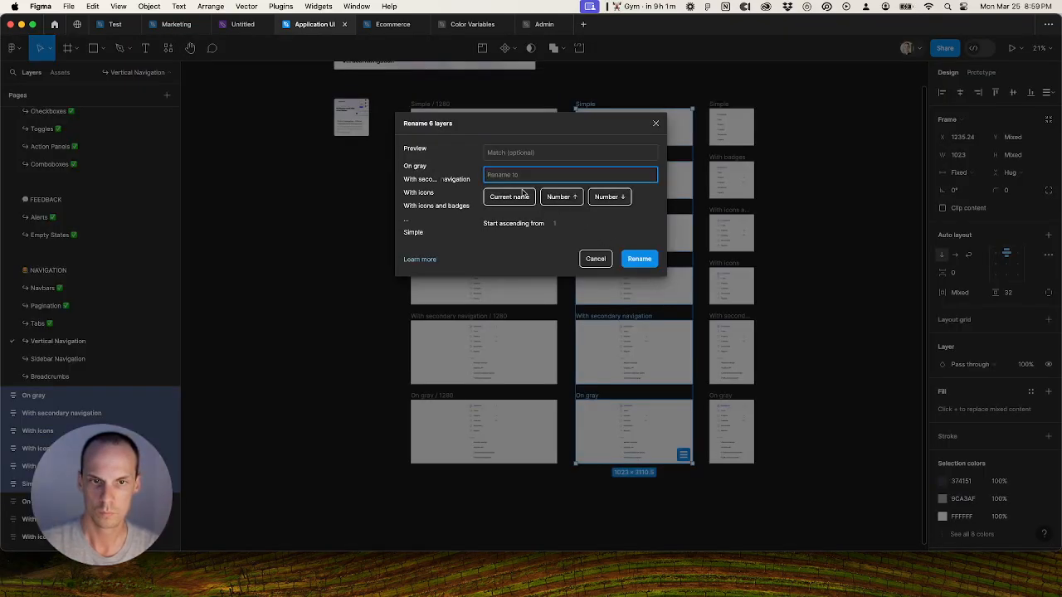
pyautogui.write('$& / 1023')
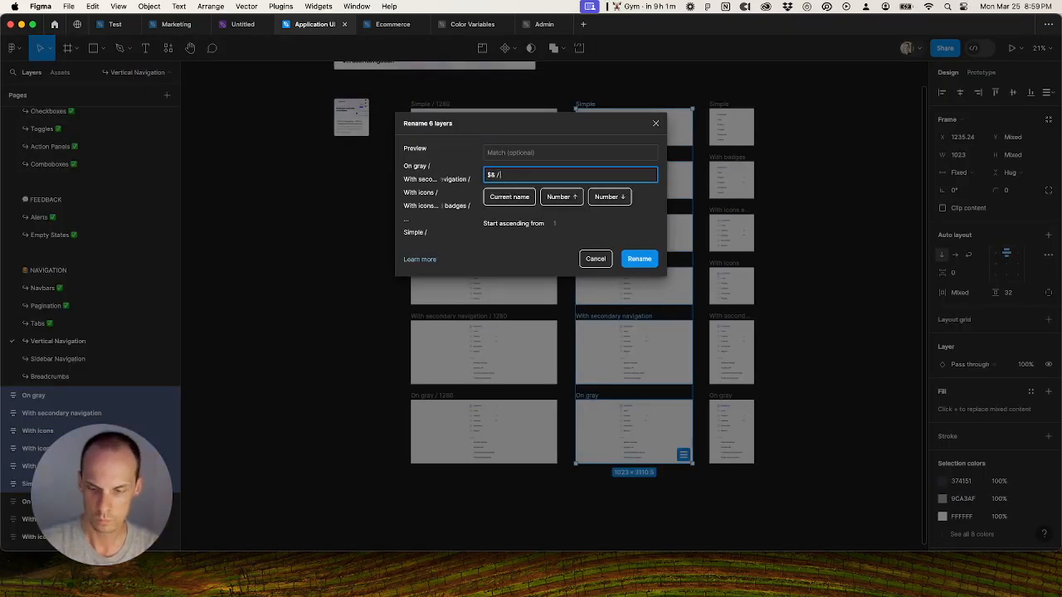
pyautogui.press('Return')
# Step: Batch-rename the six narrow frames in the third column, appending "/ 390" to their current names
pyautogui.moveTo(771, 86); pyautogui.dragTo(706, 467)
pyautogui.press('super+r')
pyautogui.write('$& / 390')
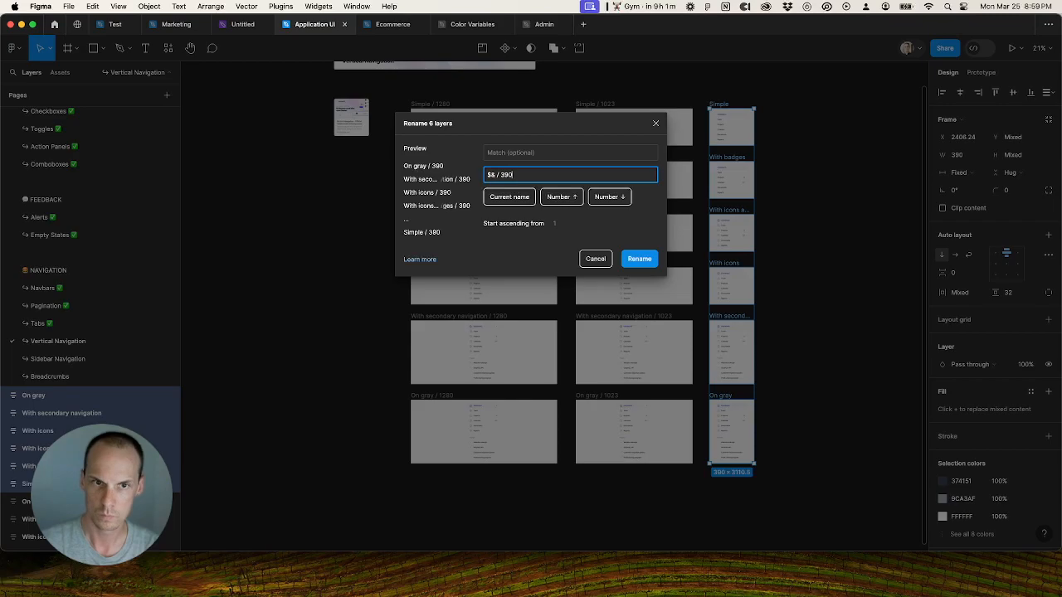
pyautogui.press('Return')
pyautogui.click(775, 233)
pyautogui.hscroll(3, 673, 230)
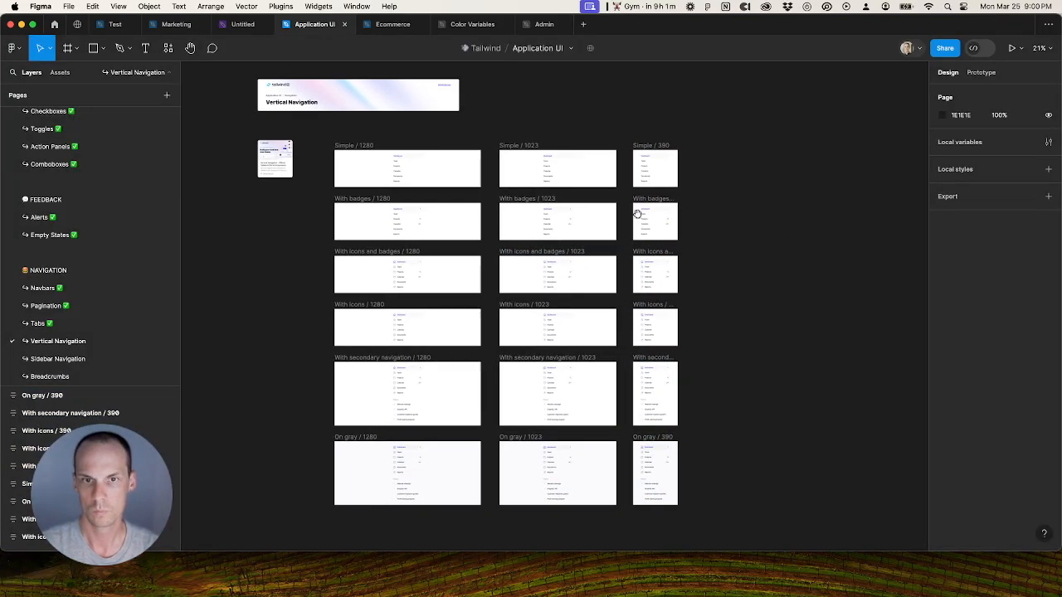
# Step: Check the 1280 frames for leftover wrappers by trial-unwrapping each one below Simple and undoing it
pyautogui.click(338, 152)
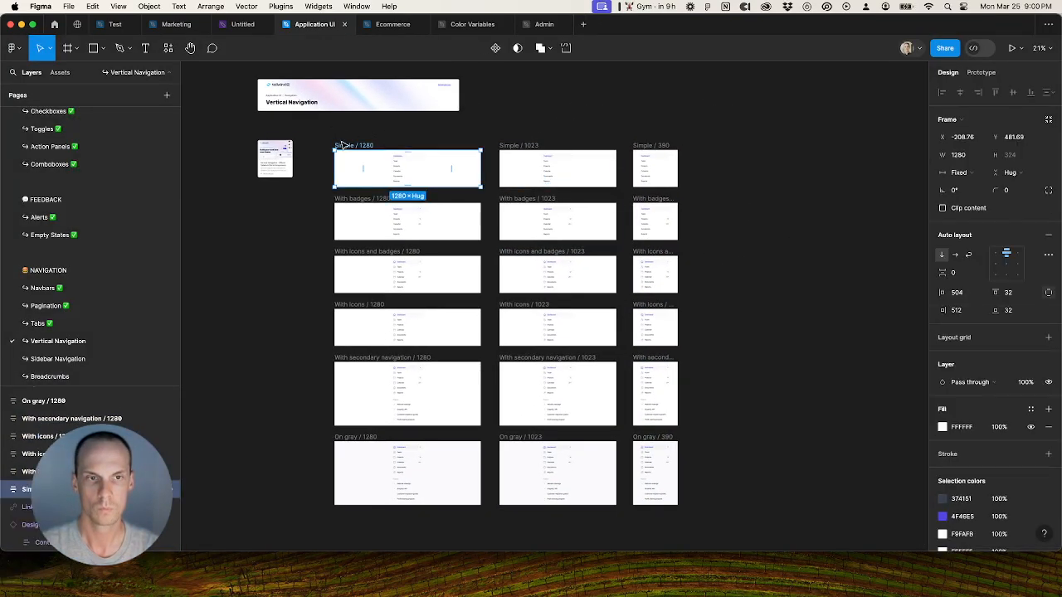
pyautogui.click(349, 205)
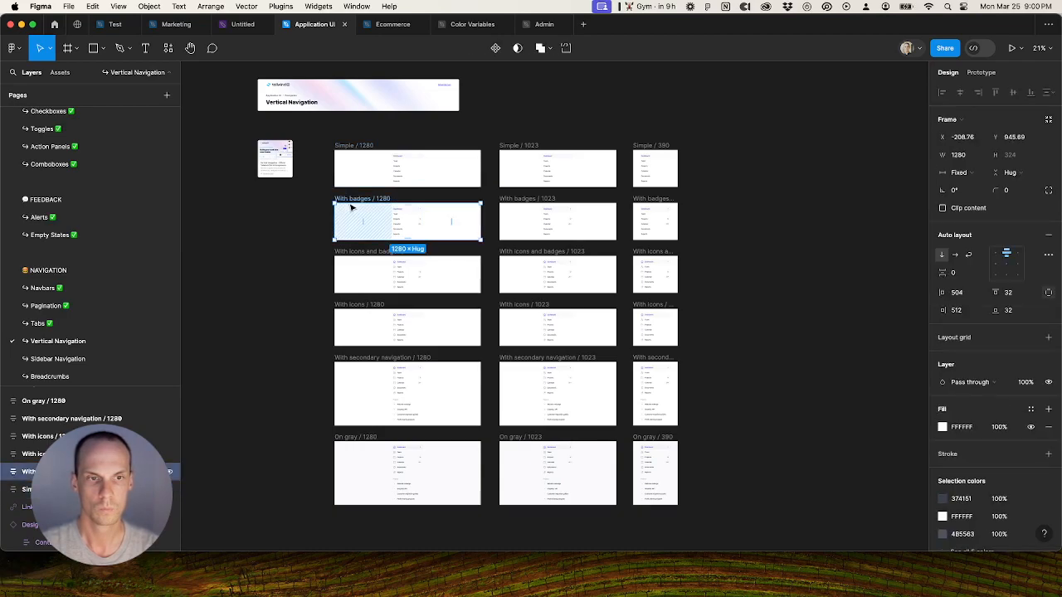
pyautogui.press('shift+super+g')
pyautogui.press('super+z')
pyautogui.click(353, 259)
pyautogui.press('shift+super+g')
pyautogui.press('super+z')
pyautogui.click(352, 309)
pyautogui.press('shift+super+g')
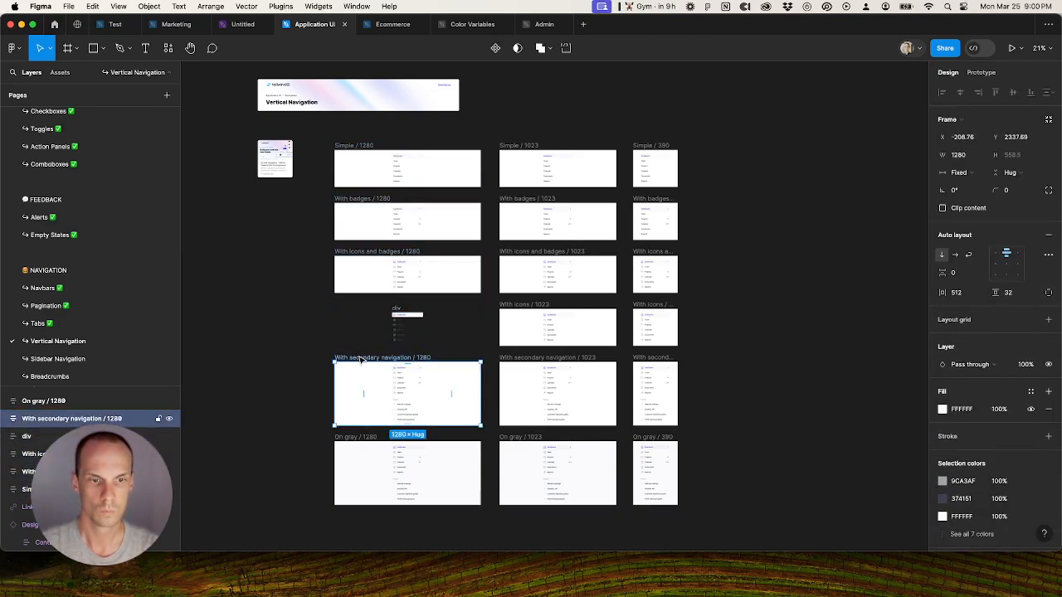
pyautogui.press('super+z')
pyautogui.click(361, 358)
pyautogui.press('shift+super+g')
pyautogui.press('super+z')
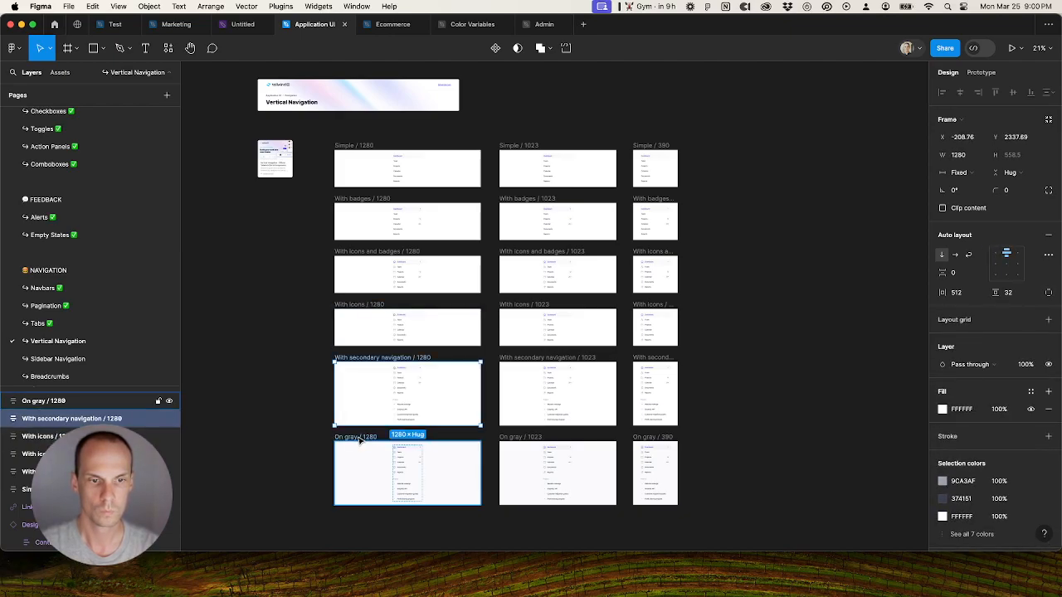
pyautogui.click(348, 437)
pyautogui.press('shift+super+g')
pyautogui.press('super+z')
pyautogui.click(308, 437)
# Step: Space all preview frames 128 apart using a temporary wrapping auto layout frame, and align the grid beside the link preview
pyautogui.moveTo(325, 147); pyautogui.dragTo(737, 521)
pyautogui.hotkey('shift', 'a')
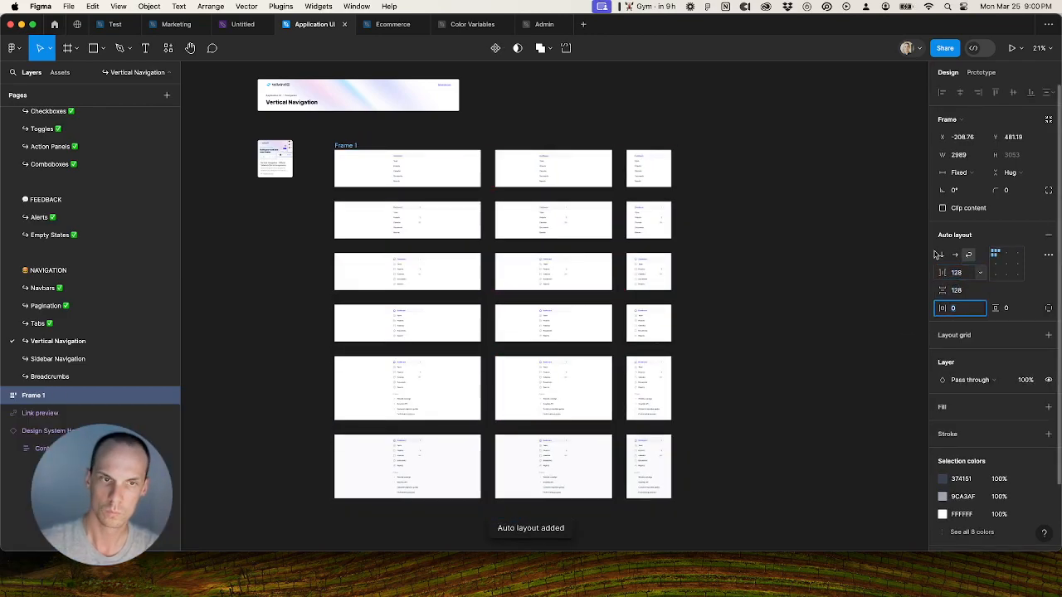
pyautogui.press('shift+super+g')
pyautogui.moveTo(361, 147); pyautogui.dragTo(299, 156)
pyautogui.click(484, 114)
# Step: Widen the Vertical Navigation header to 3381 to span the frame grid and set its inner contents to Fill container width
pyautogui.click(440, 98)
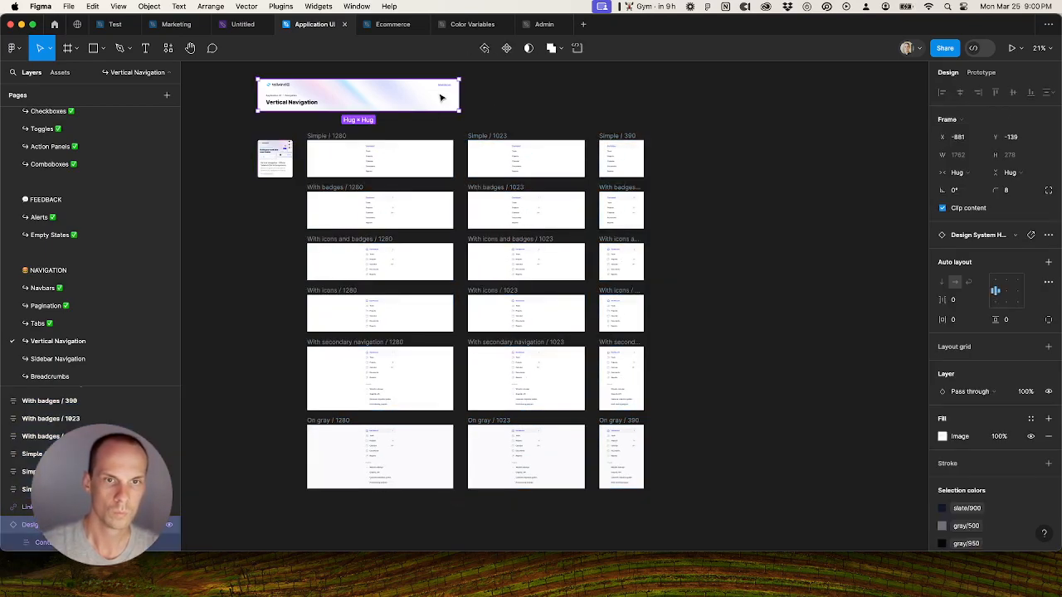
pyautogui.moveTo(462, 98); pyautogui.dragTo(644, 112)
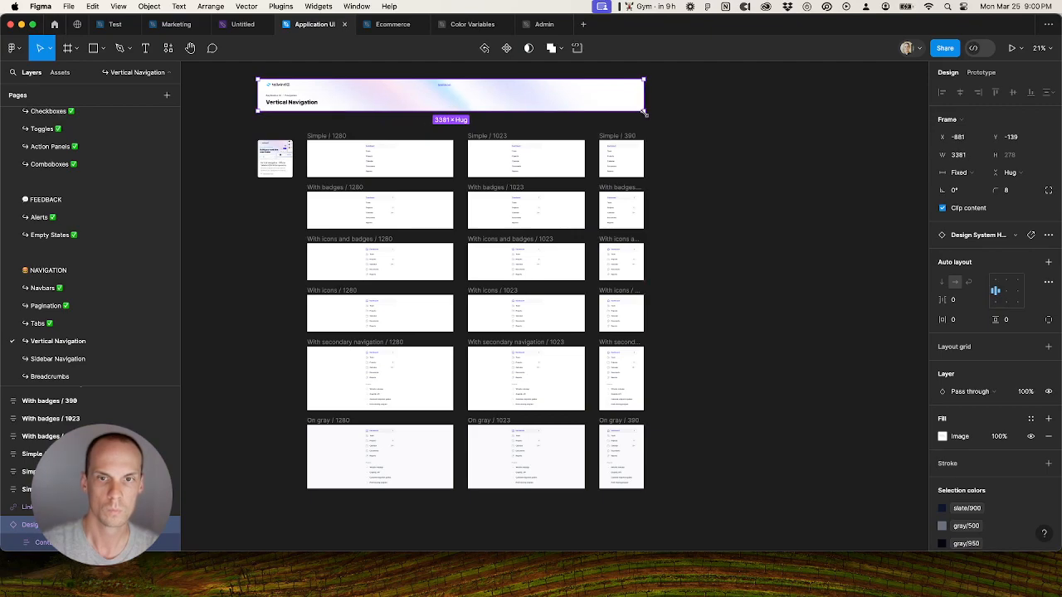
pyautogui.doubleClick(428, 98)
pyautogui.click(975, 155)
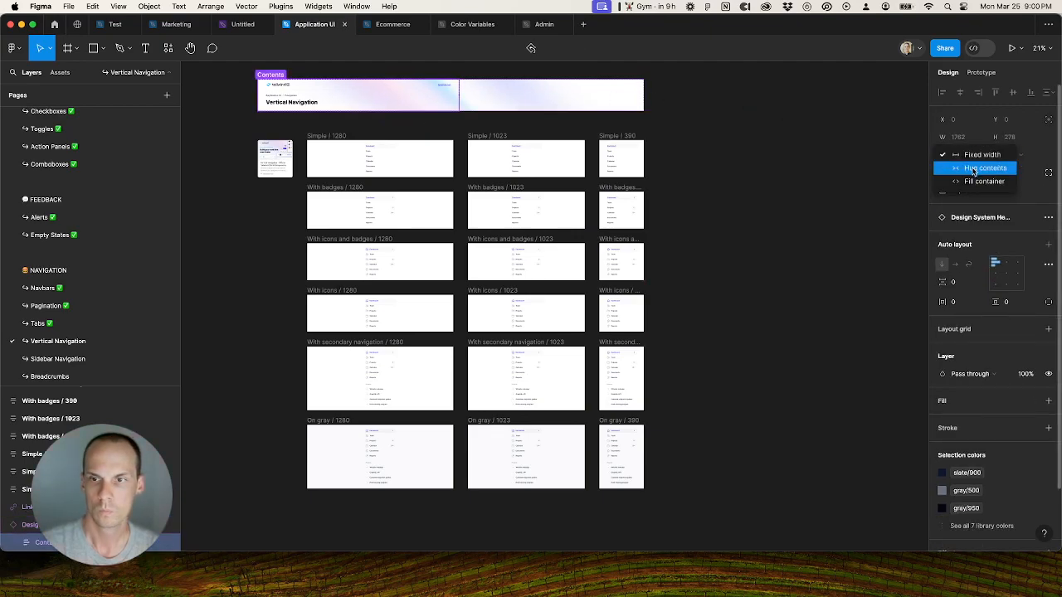
pyautogui.click(974, 170)
pyautogui.click(967, 155)
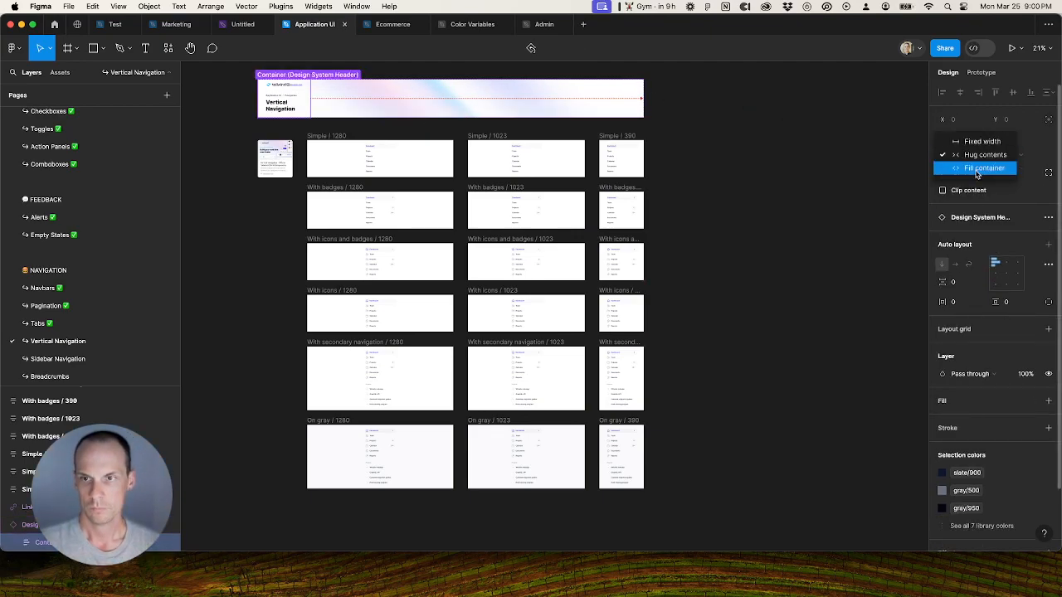
pyautogui.click(969, 169)
# Step: Link the preview frames' 374151, 9CA3AF and FFFFFF colors to the tailwind variables gray/700, gray/400 and white
pyautogui.moveTo(297, 127); pyautogui.dragTo(715, 504)
pyautogui.scroll(-3, 978, 448)
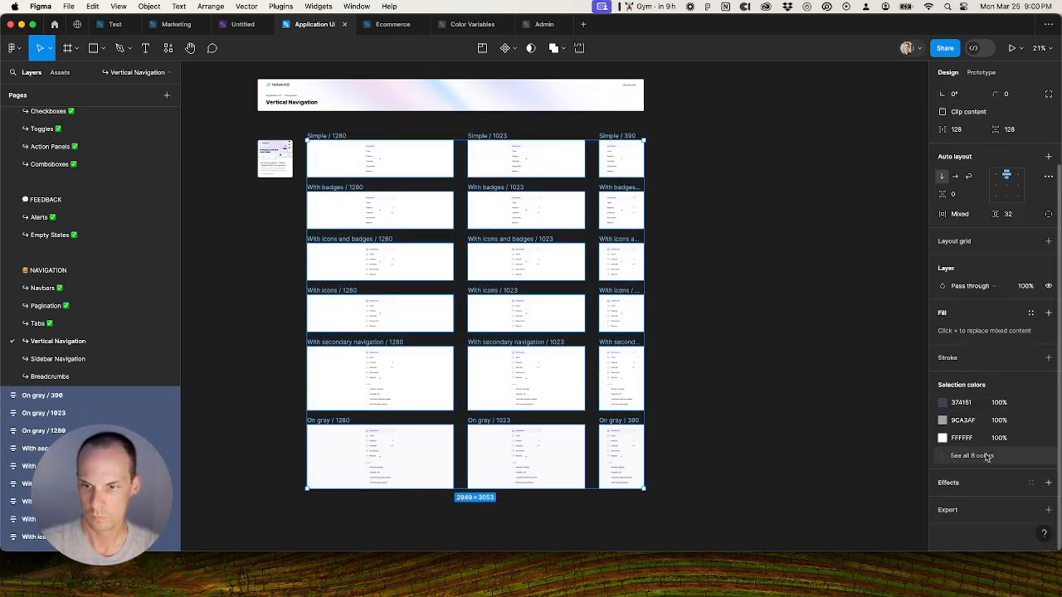
pyautogui.click(1030, 402)
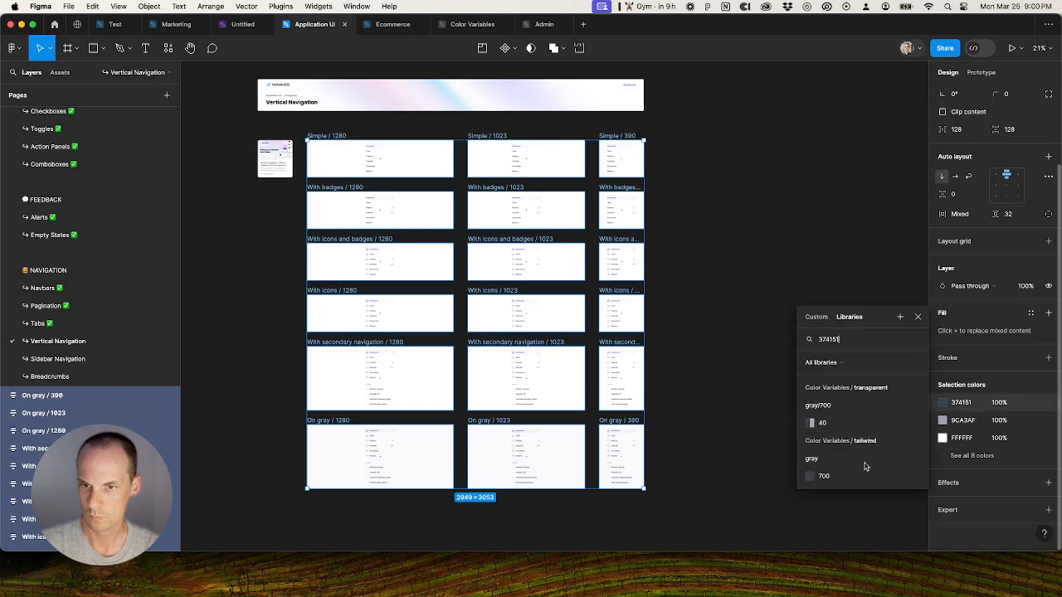
pyautogui.click(866, 462)
pyautogui.click(1030, 420)
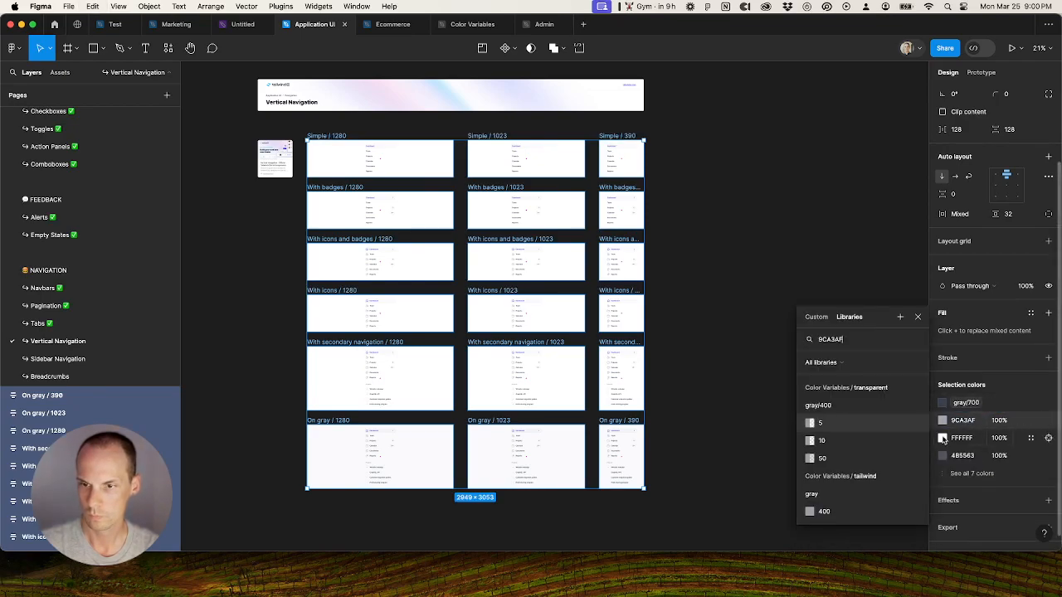
pyautogui.click(856, 506)
pyautogui.click(1030, 438)
pyautogui.scroll(-3, 846, 482)
pyautogui.click(850, 528)
# Step: Link the frames' 4B5563 color to tailwind gray/600 and 4F46E5 to its matching tailwind library variable
pyautogui.click(967, 455)
pyautogui.click(1030, 456)
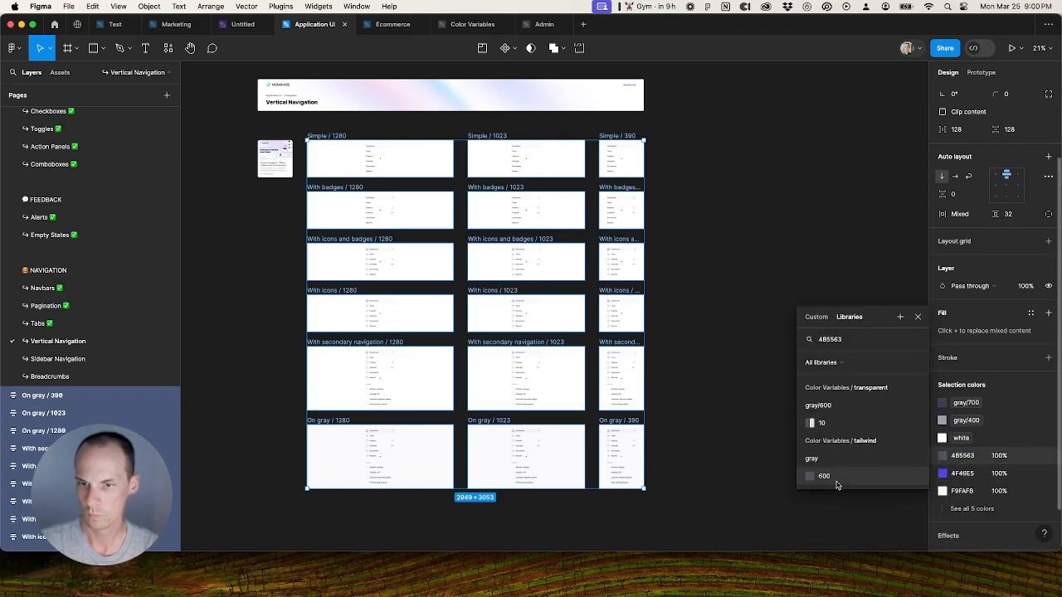
pyautogui.click(829, 473)
pyautogui.click(1030, 473)
pyautogui.click(851, 475)
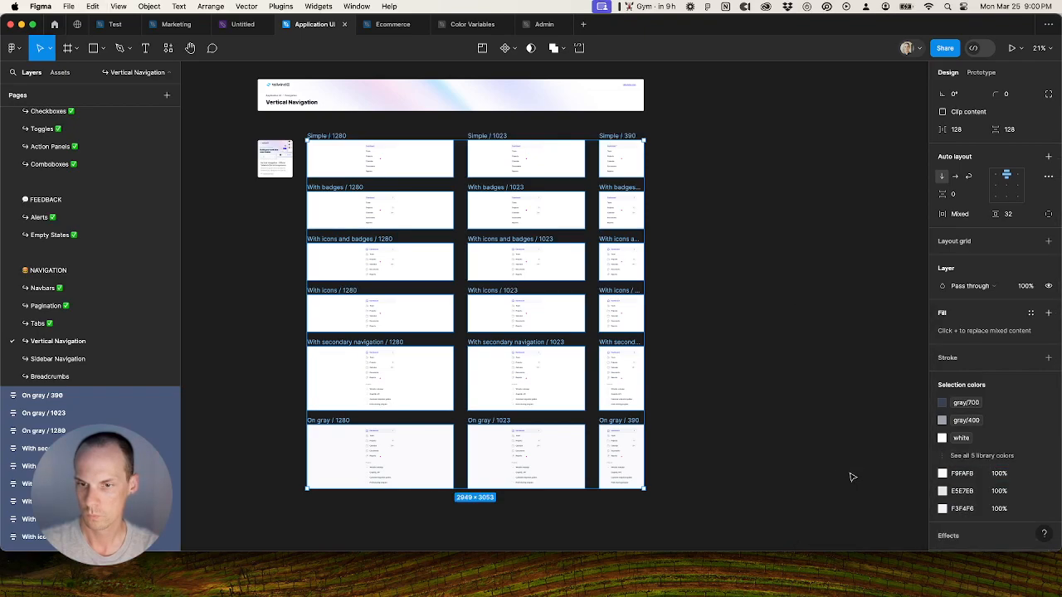
# Step: Link the frames' F9FAFB, E5E7EB and F3F4F6 colors to the tailwind variables gray/50, gray/200 and gray/100
pyautogui.click(1029, 473)
pyautogui.click(838, 430)
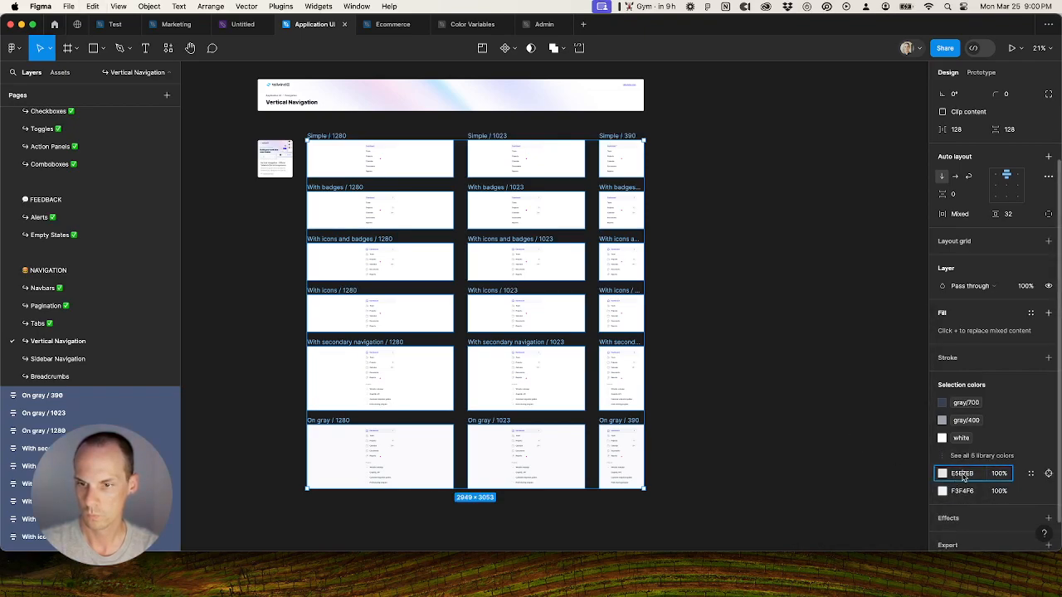
pyautogui.click(1030, 472)
pyautogui.click(834, 432)
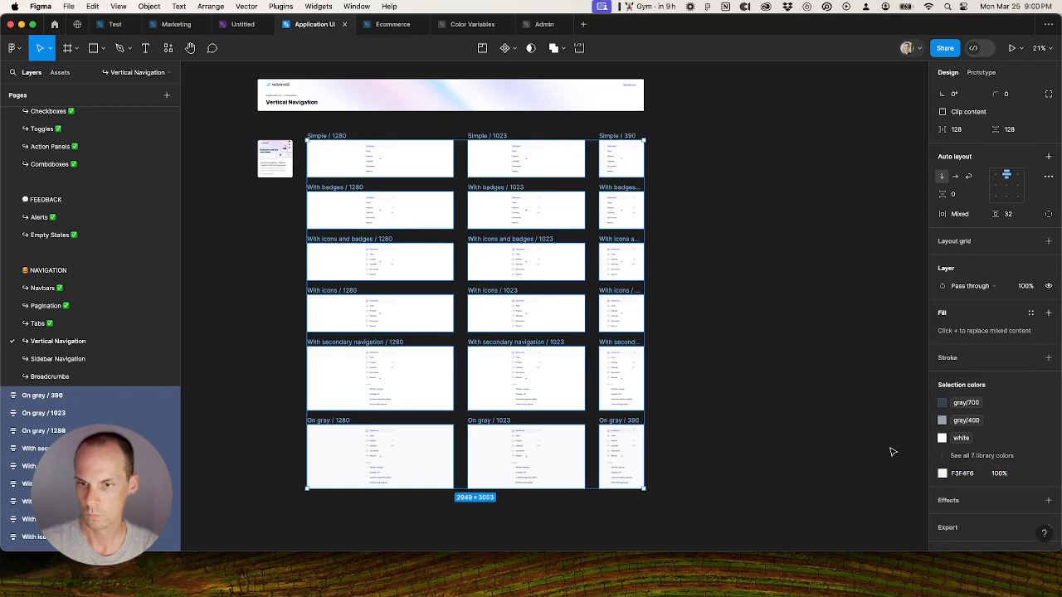
pyautogui.click(1030, 473)
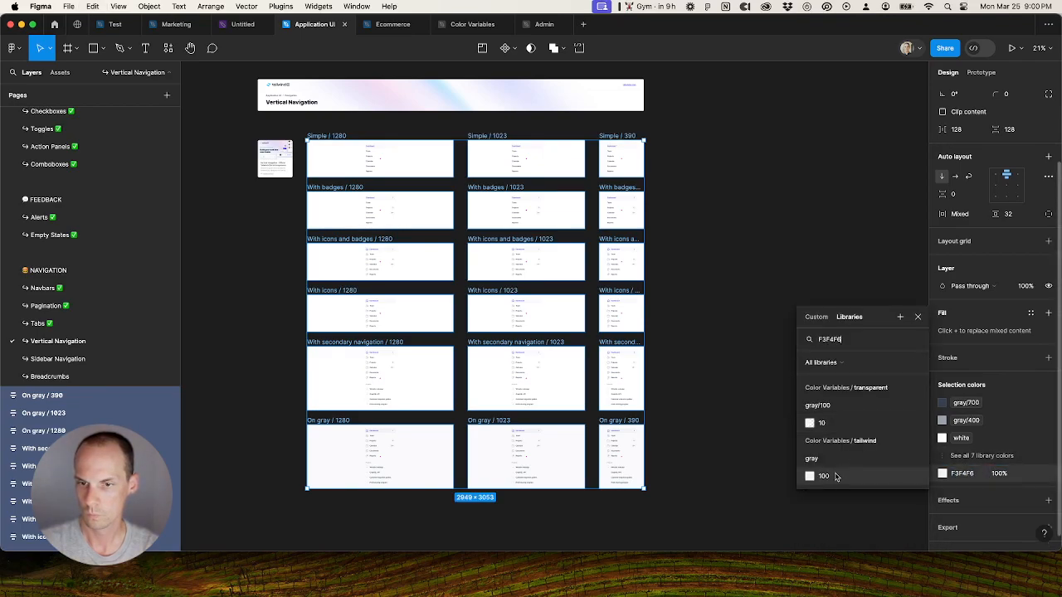
pyautogui.click(836, 475)
pyautogui.click(962, 455)
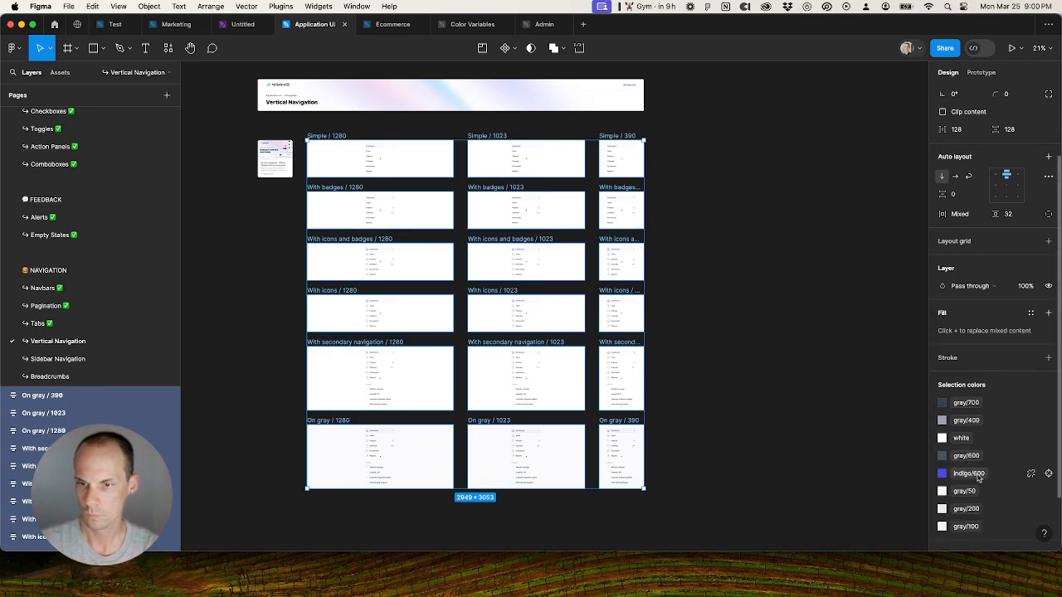
pyautogui.click(808, 433)
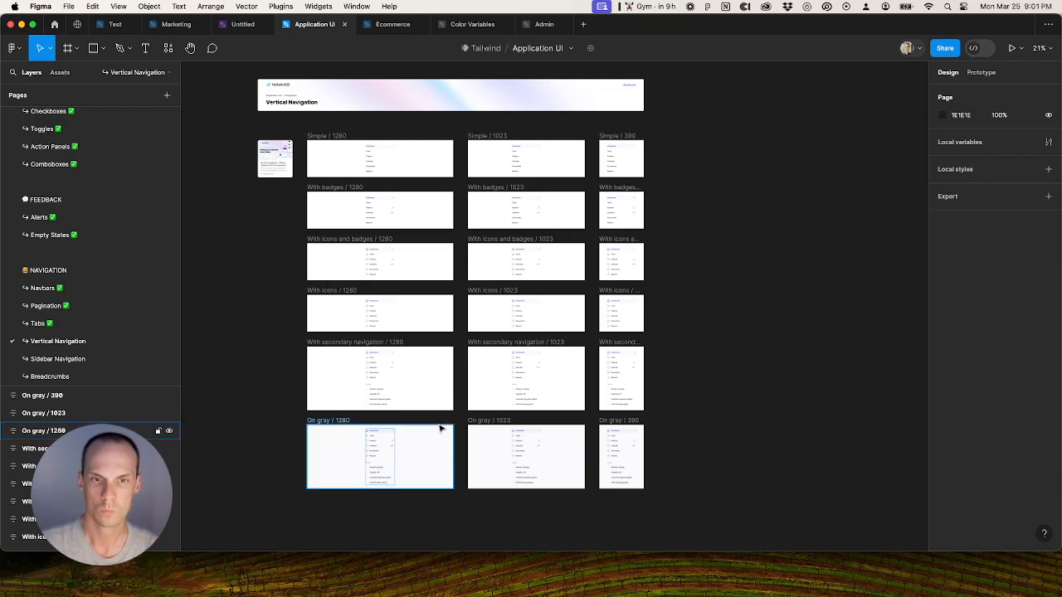
# Step: Mark the Vertical Navigation page as finished by appending ✅ to its name
pyautogui.scroll(5, 543, 208)
pyautogui.scroll(-5, 542, 209)
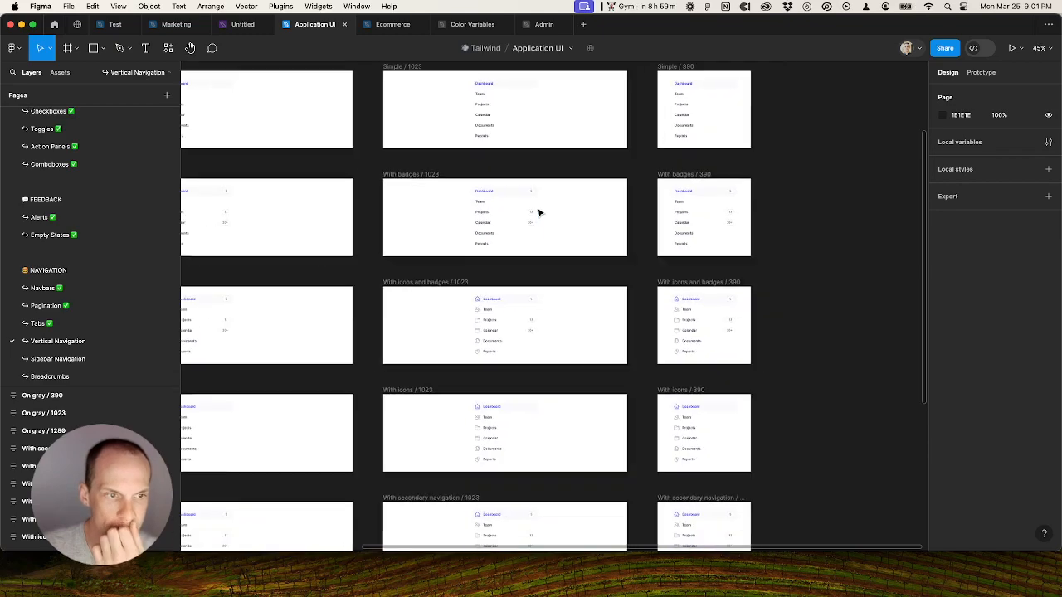
pyautogui.click(295, 130)
pyautogui.moveTo(258, 117); pyautogui.dragTo(687, 548)
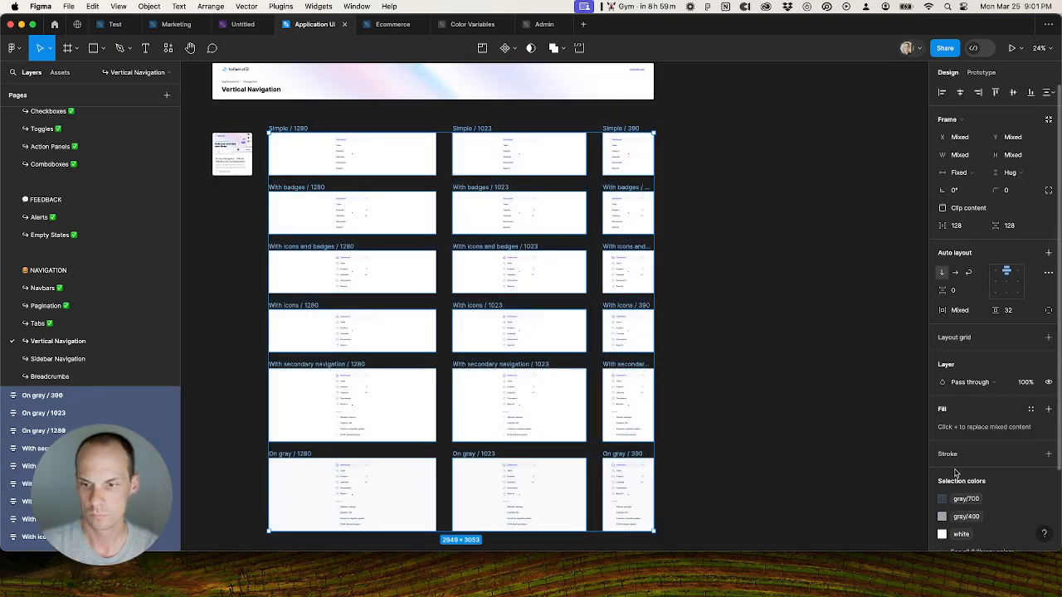
pyautogui.doubleClick(41, 325)
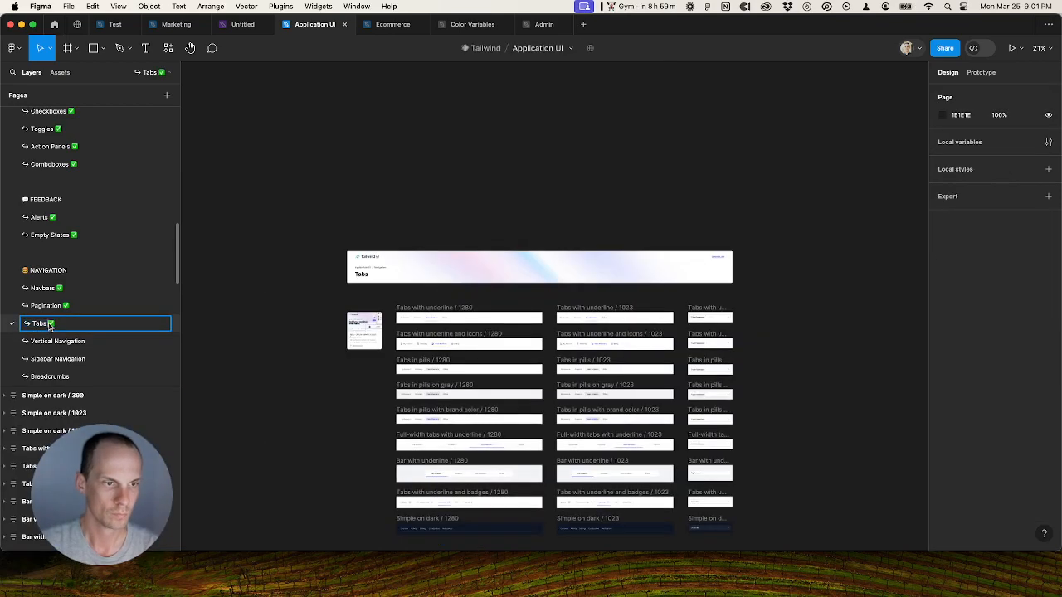
pyautogui.click(98, 343)
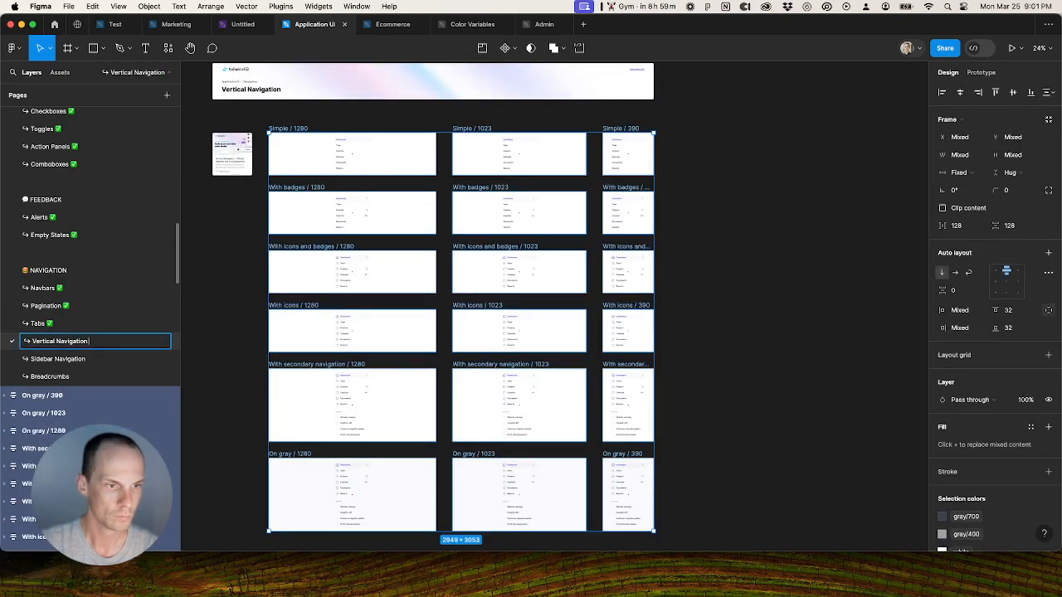
pyautogui.write('✅')
pyautogui.press('Return')
# Step: Open the Sidebar Navigation page, follow its link preview to tailwindui.com and copy the web page's URL
pyautogui.click(62, 358)
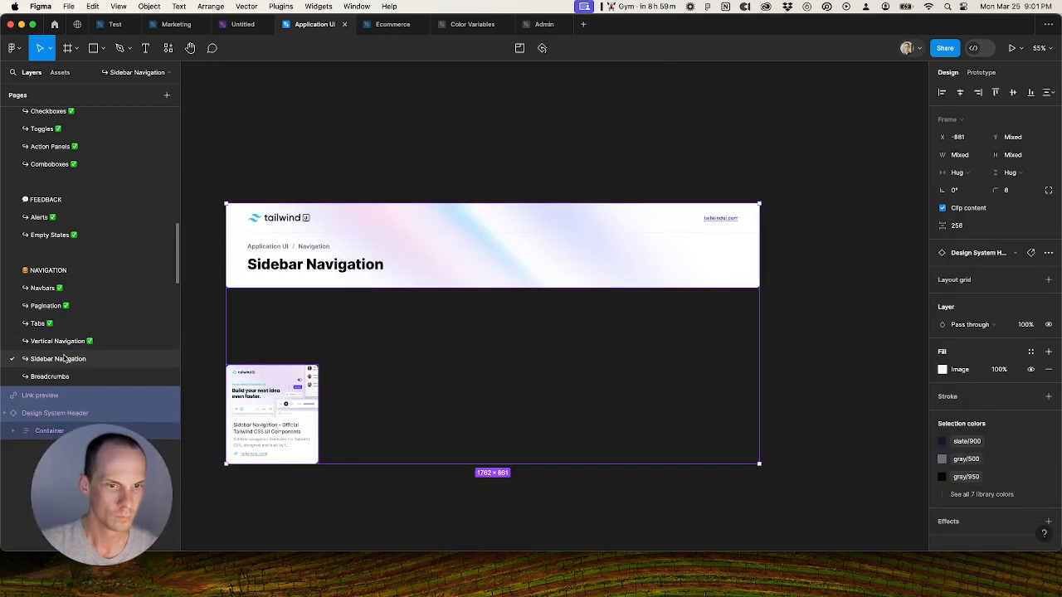
pyautogui.click(375, 453)
pyautogui.click(259, 456)
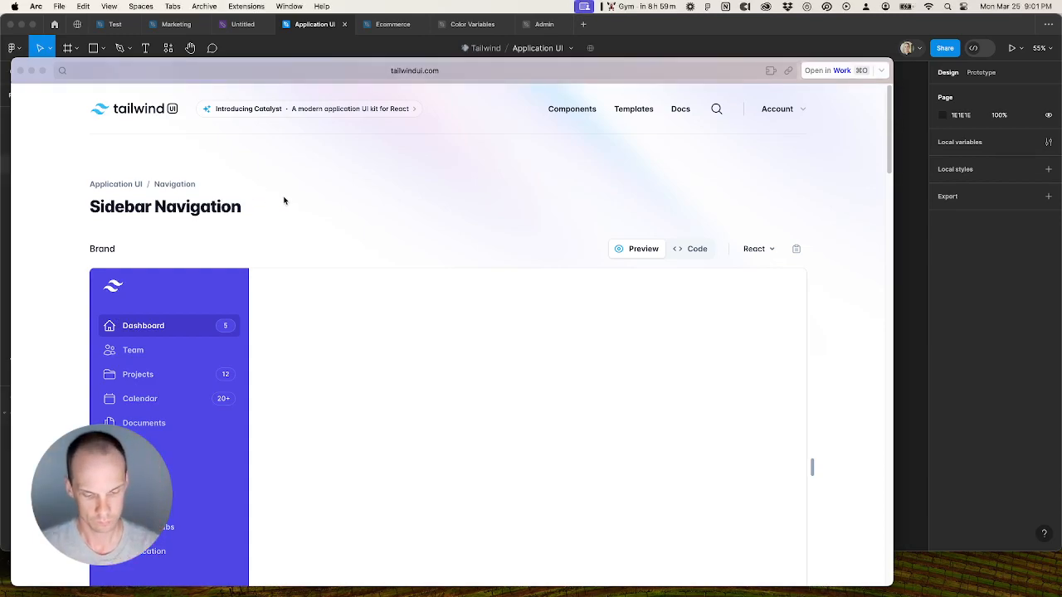
pyautogui.press('super+shift+c')
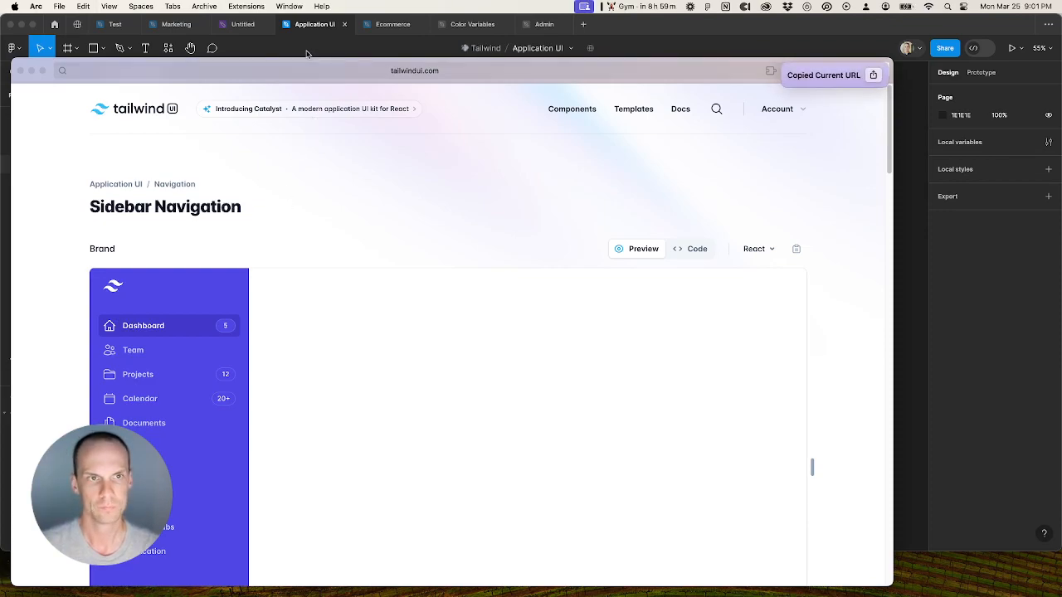
# Step: In the Test file, import the copied Sidebar Navigation URL with the html.to.design plugin
pyautogui.click(118, 25)
pyautogui.click(167, 49)
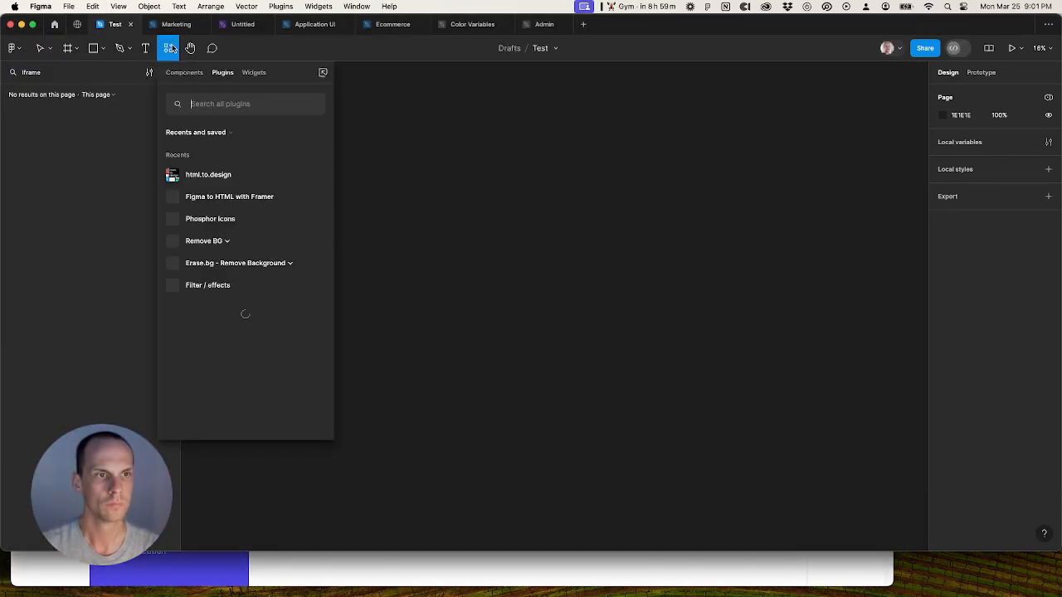
pyautogui.click(222, 175)
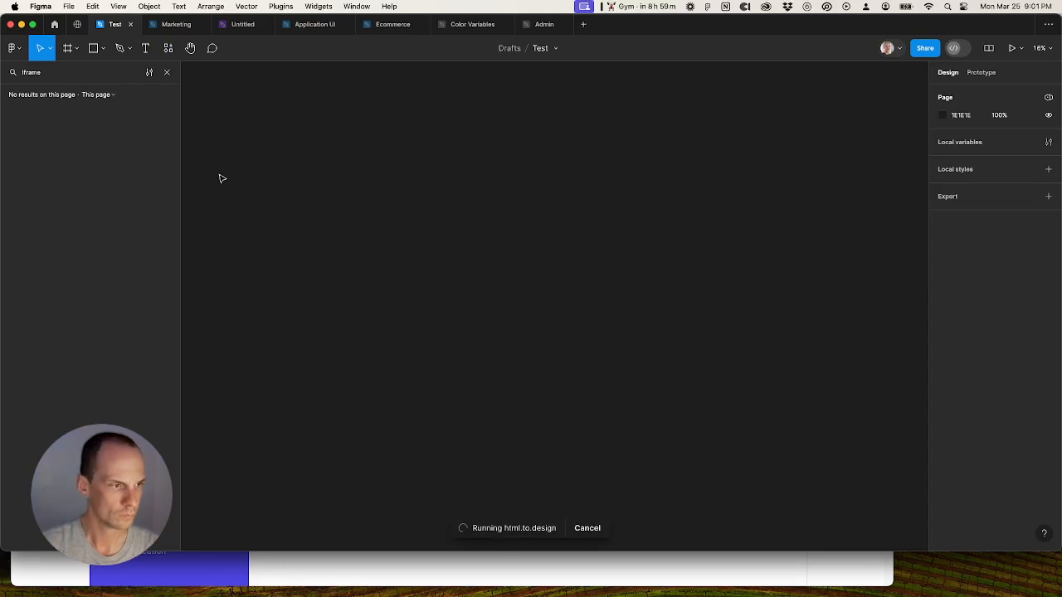
pyautogui.click(671, 182)
pyautogui.press('super+v')
pyautogui.click(743, 182)
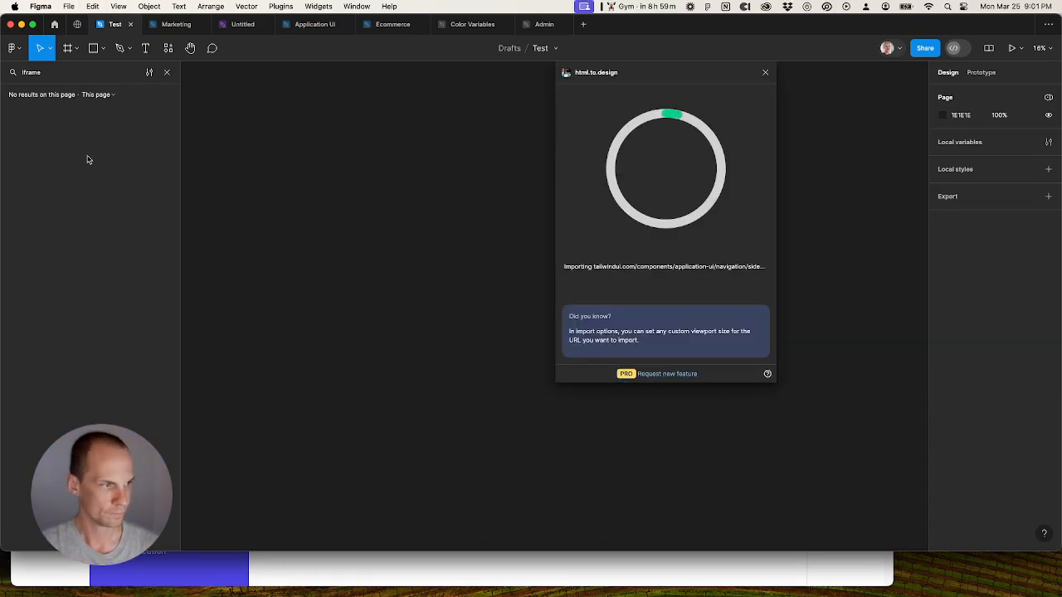
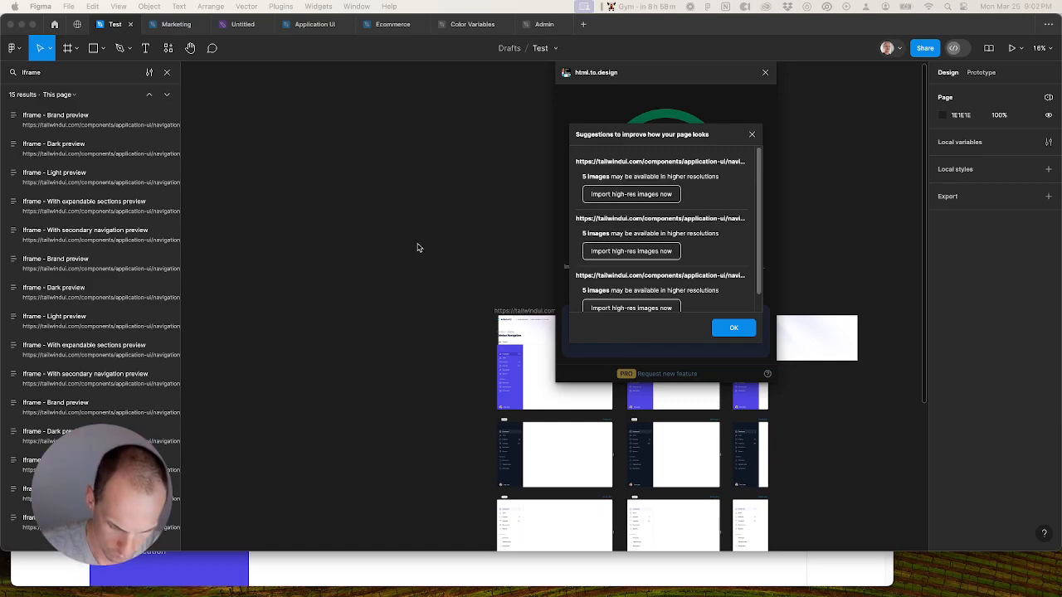
# Step: Import the high-res images for all three imported pages and close the html.to.design plugin
pyautogui.click(643, 193)
pyautogui.click(640, 226)
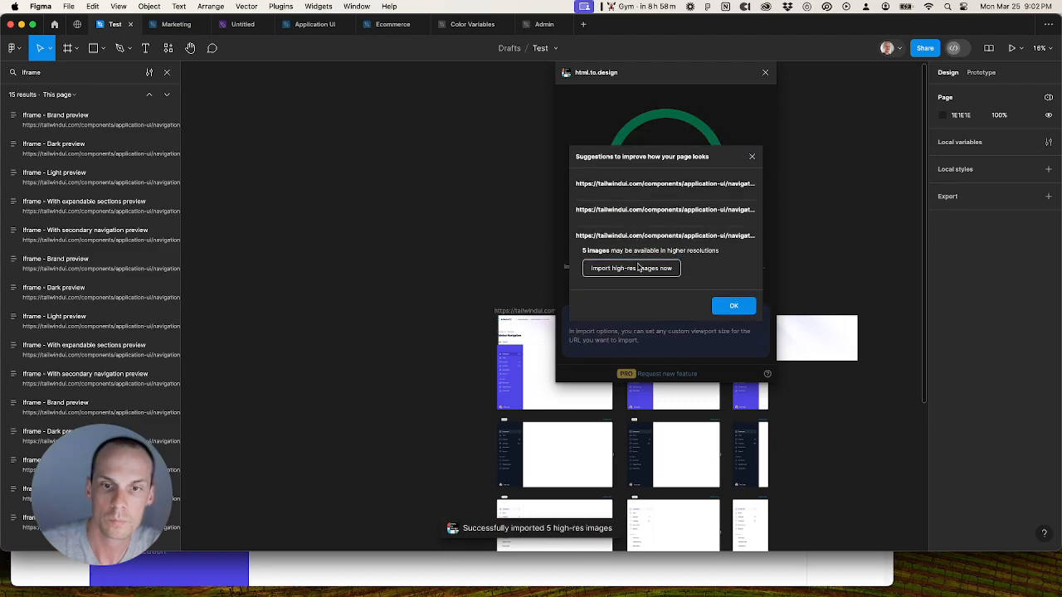
pyautogui.click(638, 266)
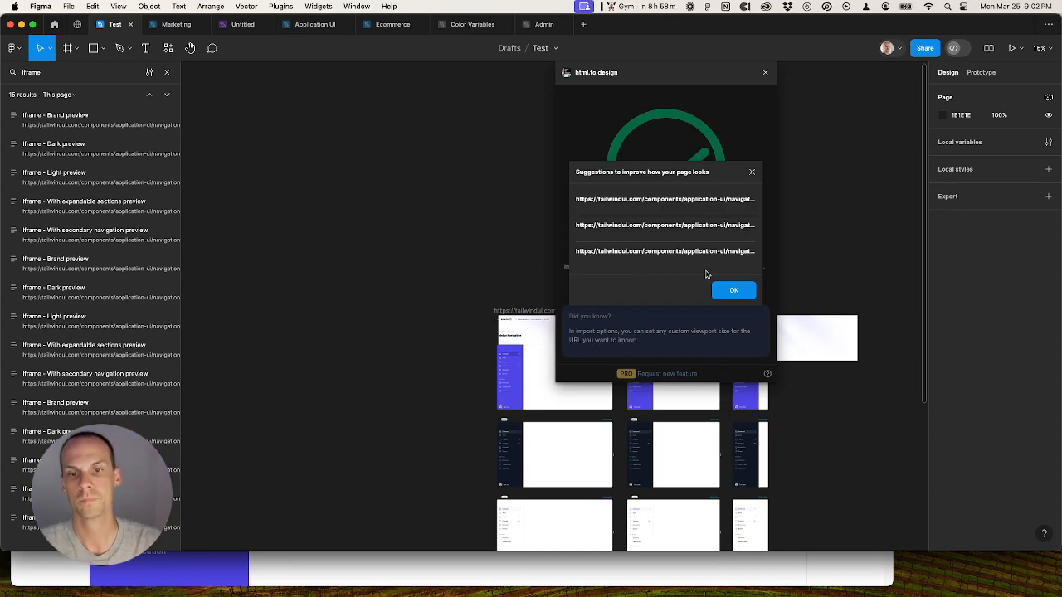
pyautogui.click(733, 292)
pyautogui.click(764, 73)
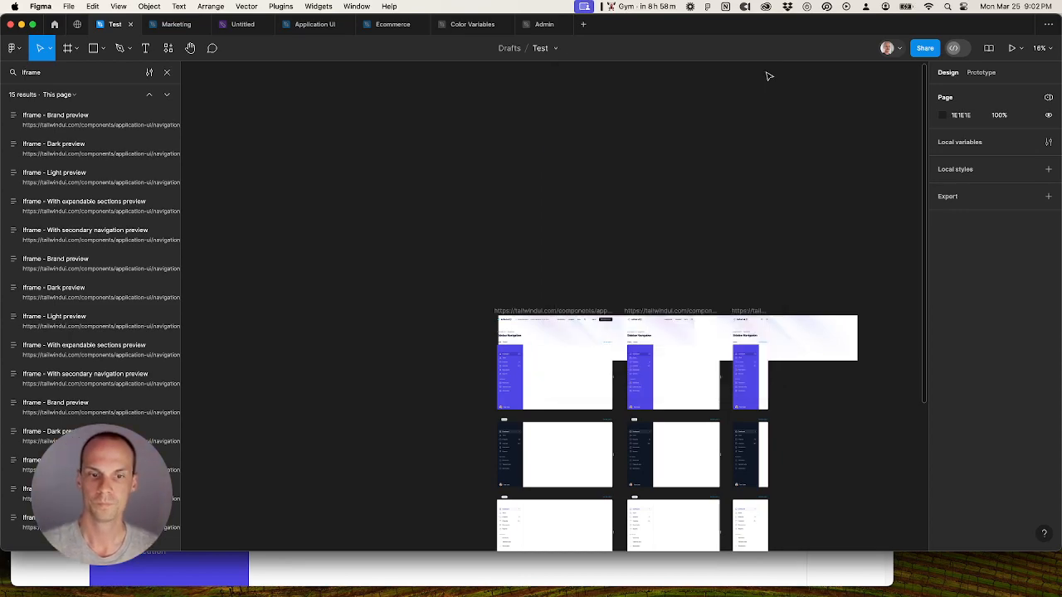
# Step: Cut all 15 iframe preview layers out of the imported pages
pyautogui.click(75, 121)
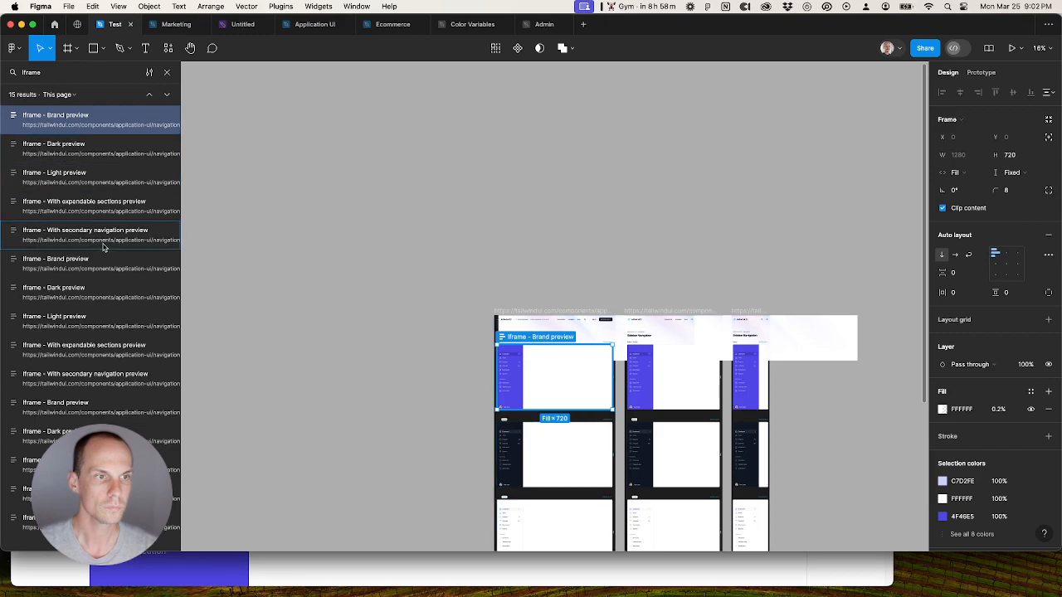
pyautogui.keyDown('shift'); pyautogui.click(98, 522); pyautogui.keyUp('shift')
pyautogui.press('Delete')
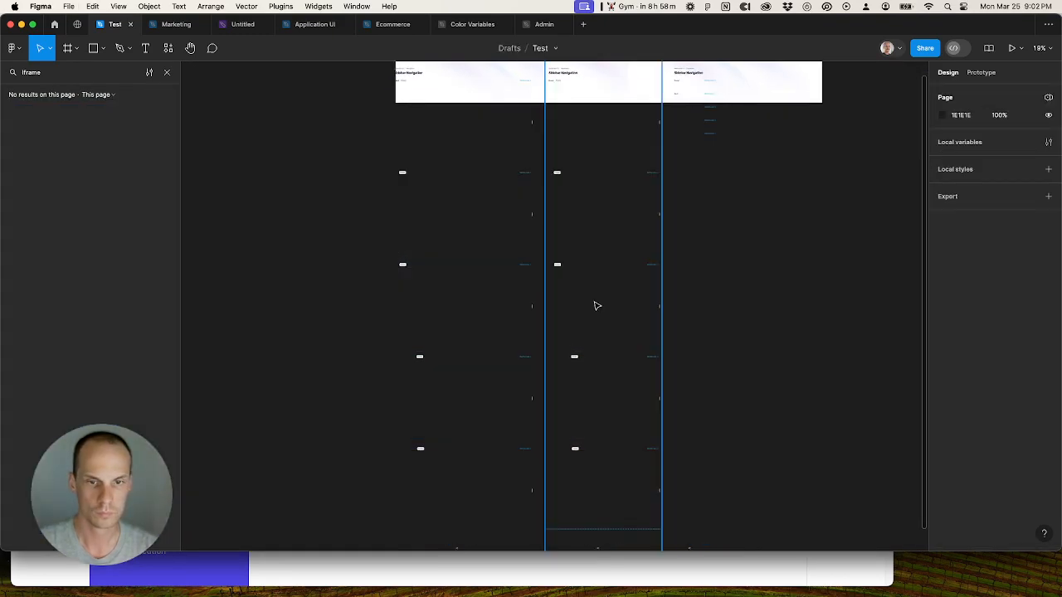
# Step: Delete all leftover imported page content from the Test file's canvas
pyautogui.keyDown('ctrl'); pyautogui.scroll(-5, 595, 306); pyautogui.keyUp('ctrl')
pyautogui.scroll(5, 605, 269)
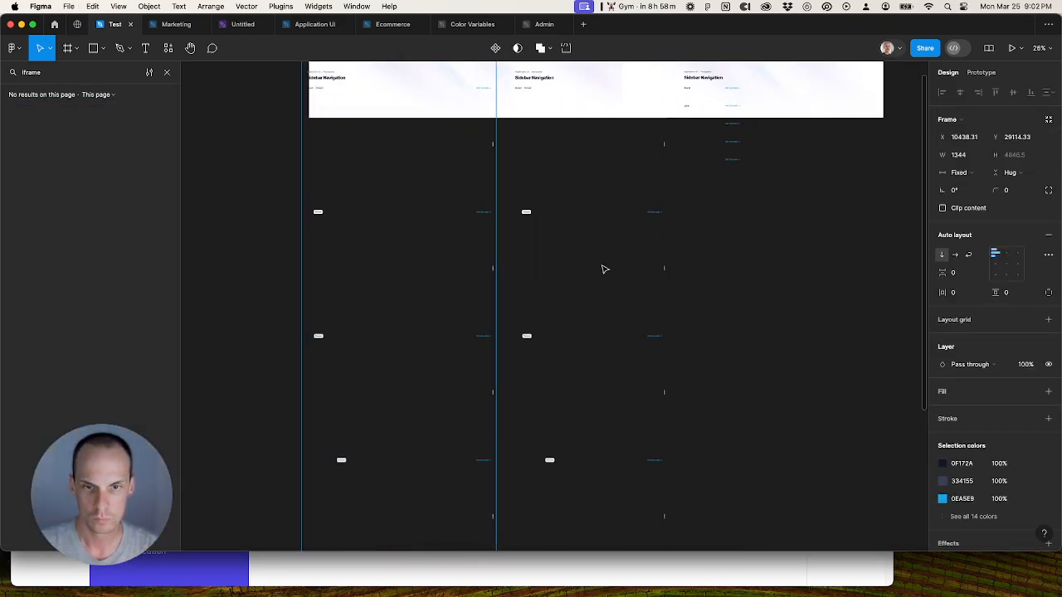
pyautogui.press('super+a')
pyautogui.press('Delete')
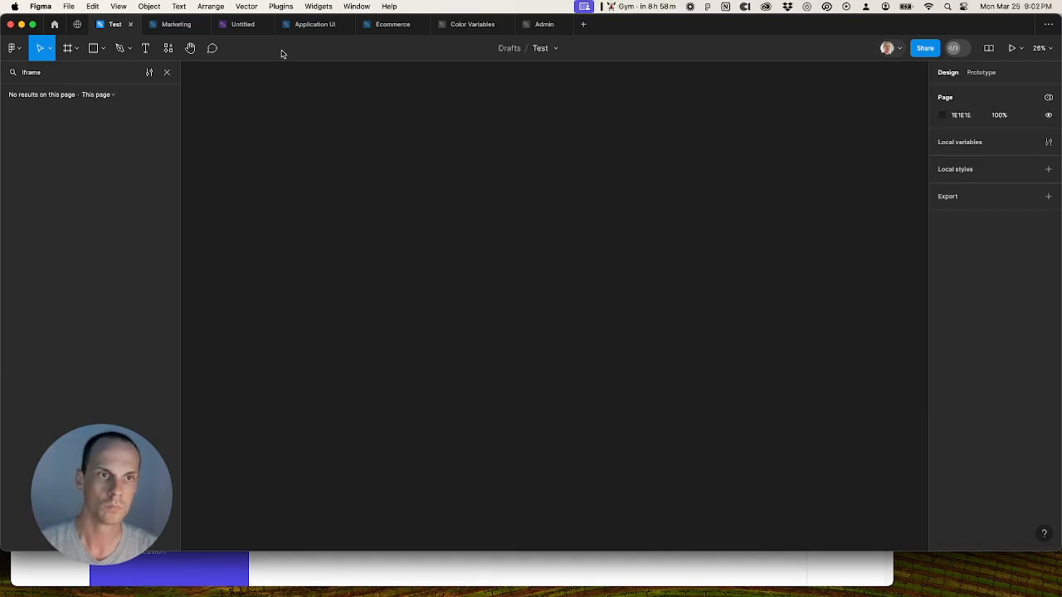
# Step: Paste the iframe previews into the Sidebar Navigation page of Application UI and align their top with the link preview
pyautogui.click(312, 25)
pyautogui.scroll(-5, 419, 332)
pyautogui.rightClick(415, 229)
pyautogui.click(427, 237)
pyautogui.moveTo(488, 253); pyautogui.dragTo(489, 249)
pyautogui.moveTo(506, 173); pyautogui.dragTo(490, 154)
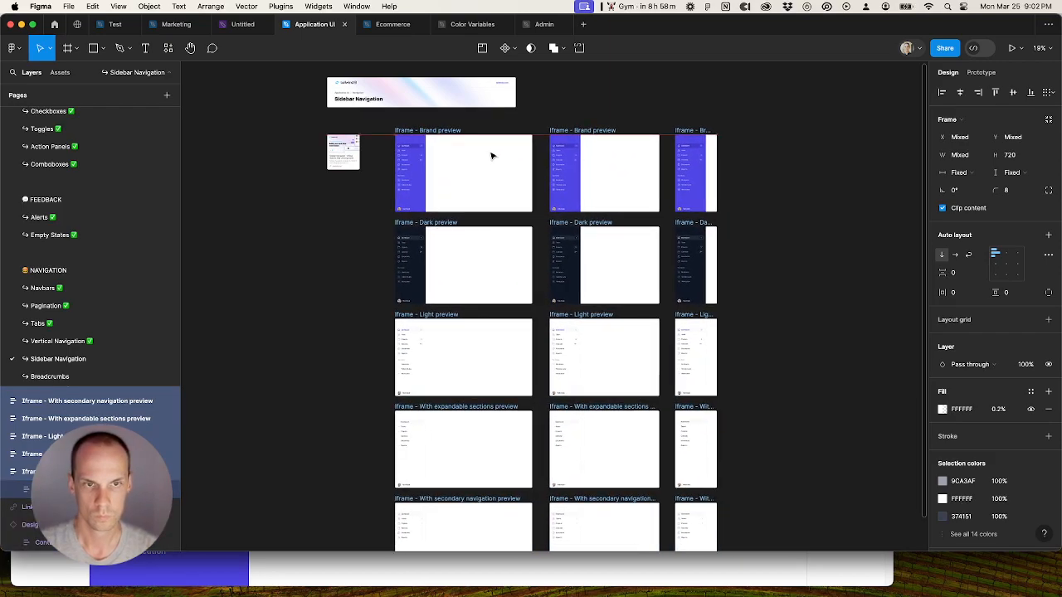
# Step: Batch-rename the 15 pasted frames to remove the "Iframe -" prefix and the "preview" suffix
pyautogui.press('super+r')
pyautogui.click(518, 151)
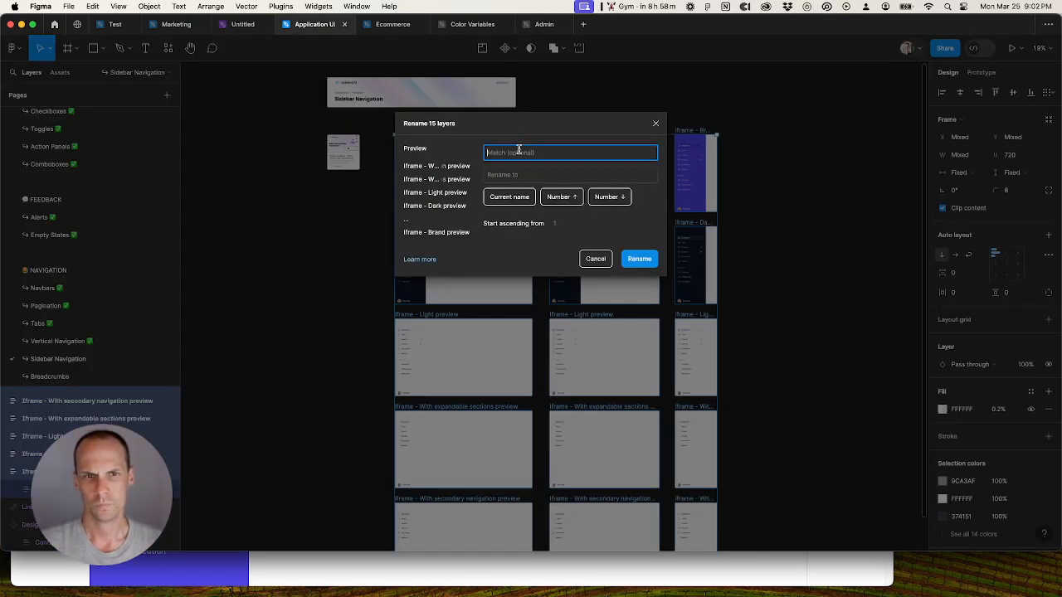
pyautogui.write('Iframe -')
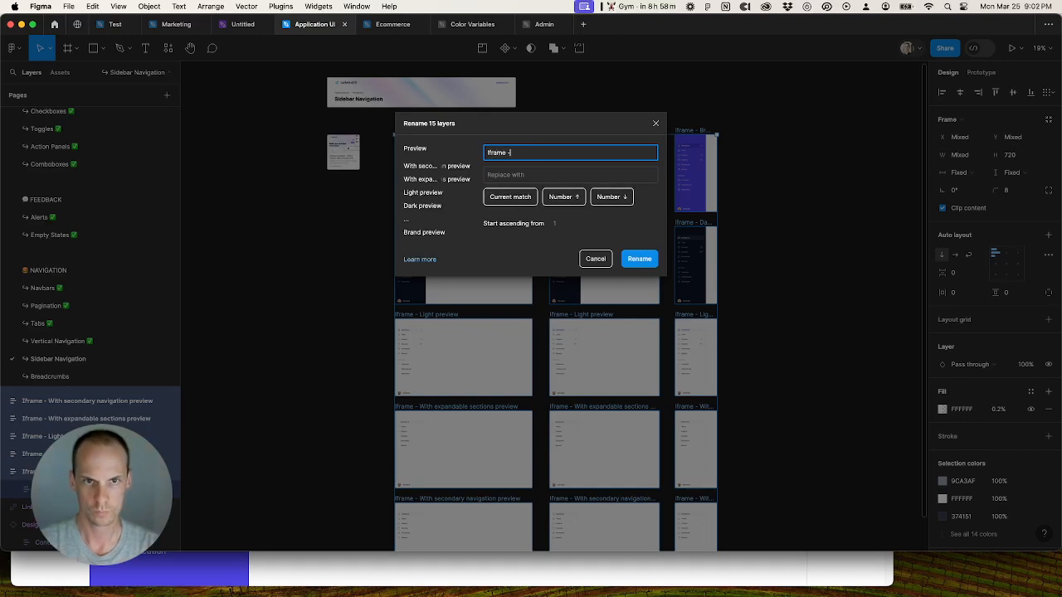
pyautogui.press('Return')
pyautogui.press('super+r')
pyautogui.click(528, 153)
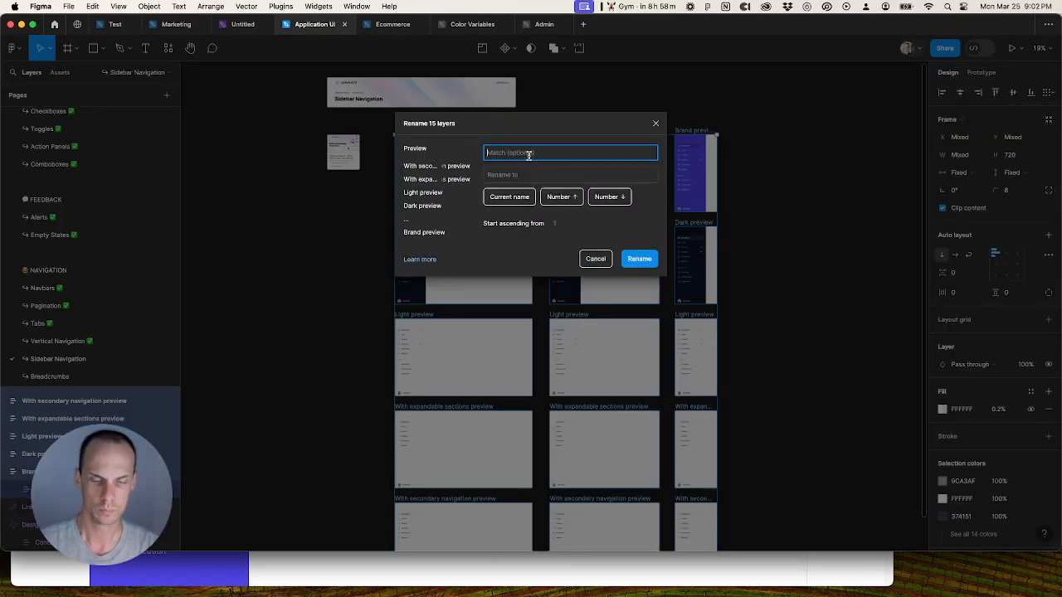
pyautogui.write('preview')
pyautogui.press('Return')
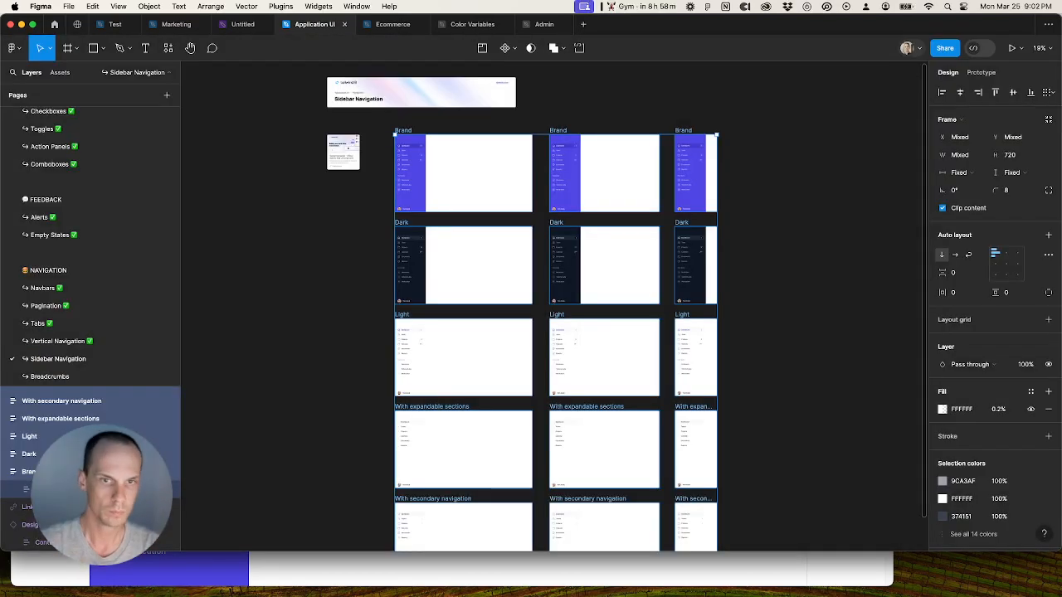
# Step: Cut the name text from the 1280-wide Brand frame so it can be reused
pyautogui.click(518, 128)
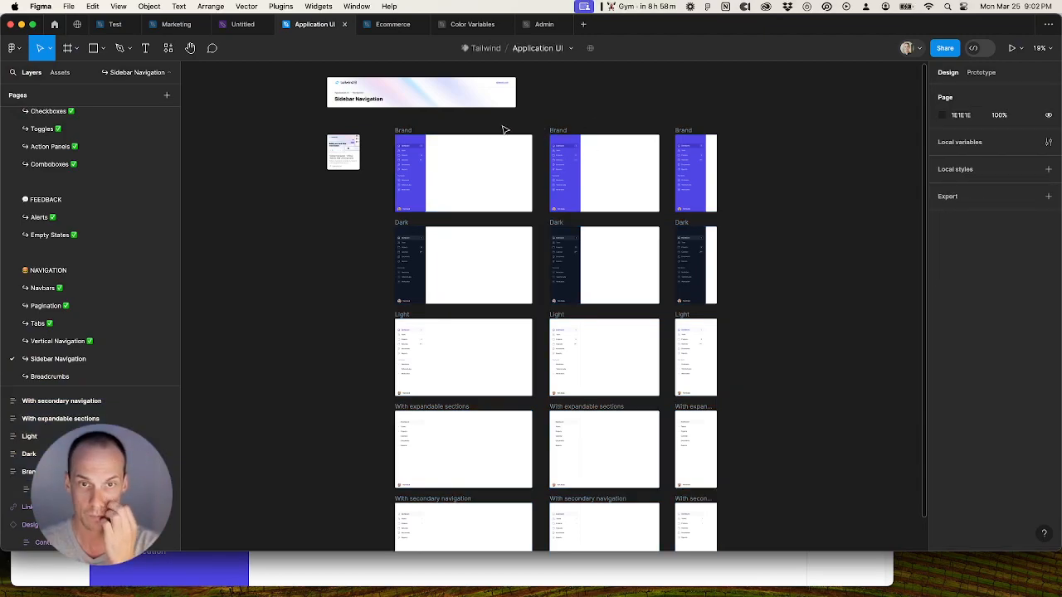
pyautogui.click(405, 130)
pyautogui.press('super+x')
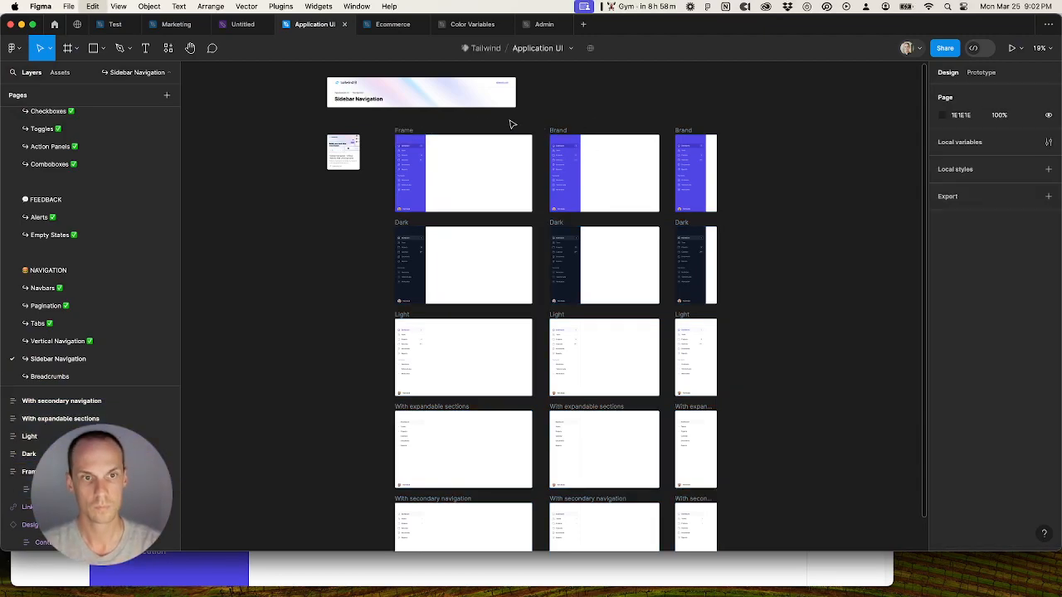
pyautogui.press('Return')
# Step: Select the three purple Brand frames and ungroup their nested wrapper frames level by level
pyautogui.scroll(3, 512, 125)
pyautogui.click(396, 132)
pyautogui.click(394, 135)
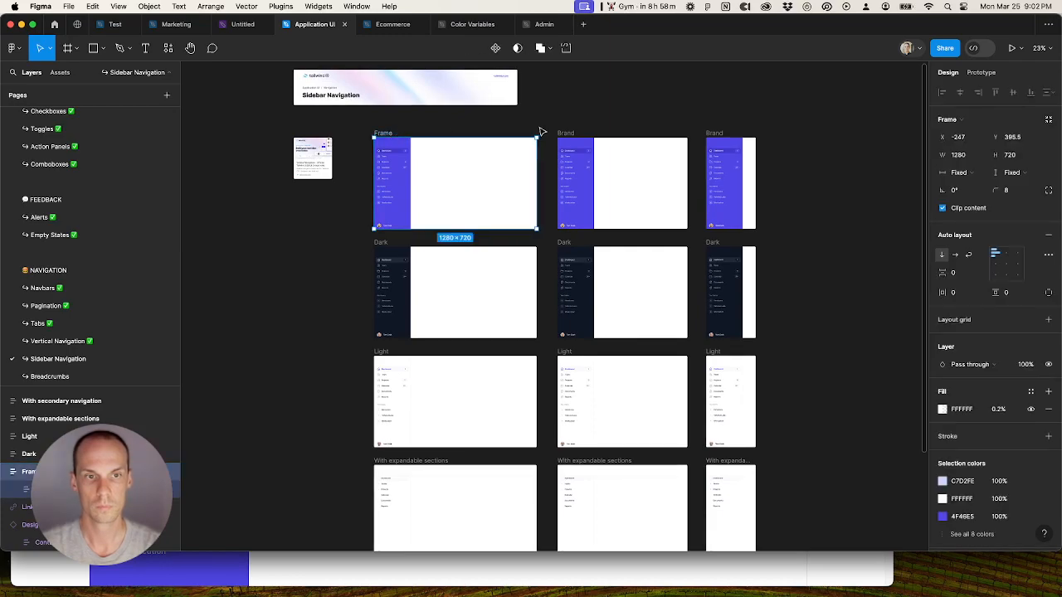
pyautogui.keyDown('shift'); pyautogui.click(611, 137); pyautogui.keyUp('shift')
pyautogui.keyDown('shift'); pyautogui.click(719, 135); pyautogui.keyUp('shift')
pyautogui.scroll(1, 720, 137)
pyautogui.scroll(5, 721, 137)
pyautogui.press('super+shift+g')
pyautogui.scroll(-3, 720, 137)
pyautogui.press('super+shift+g')
pyautogui.press('super+shift+g')
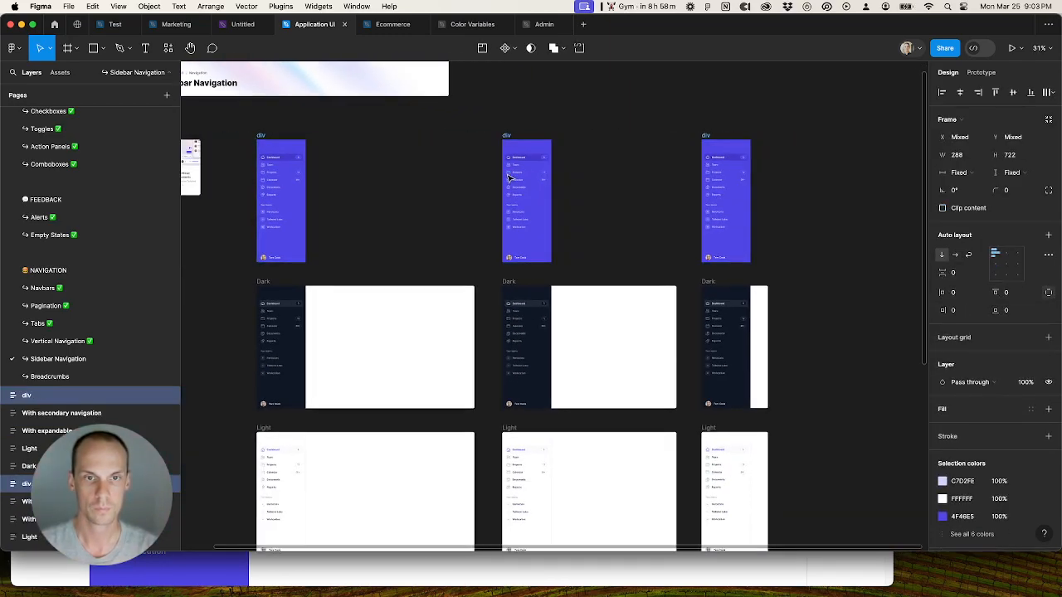
# Step: Undo the last ungrouping and rename the three unwrapped purple frames to Brand
pyautogui.press('super+z')
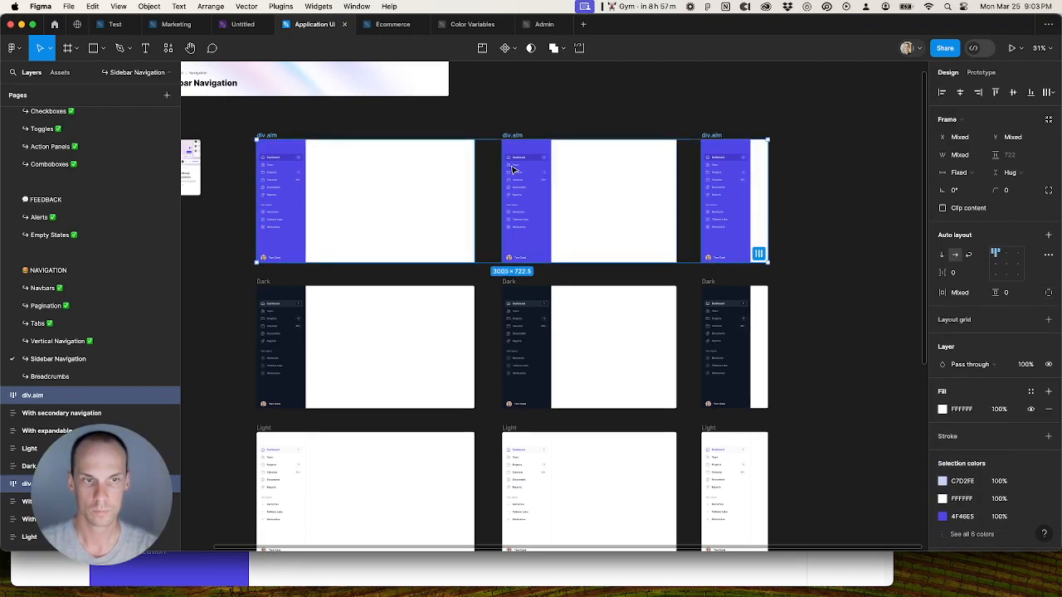
pyautogui.press('super+r')
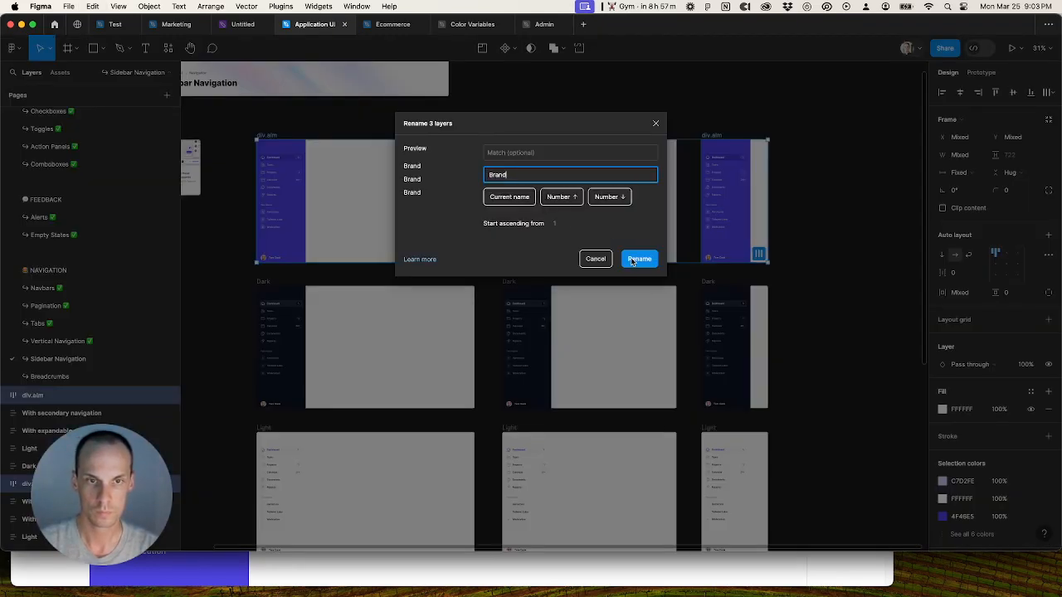
pyautogui.press('Return')
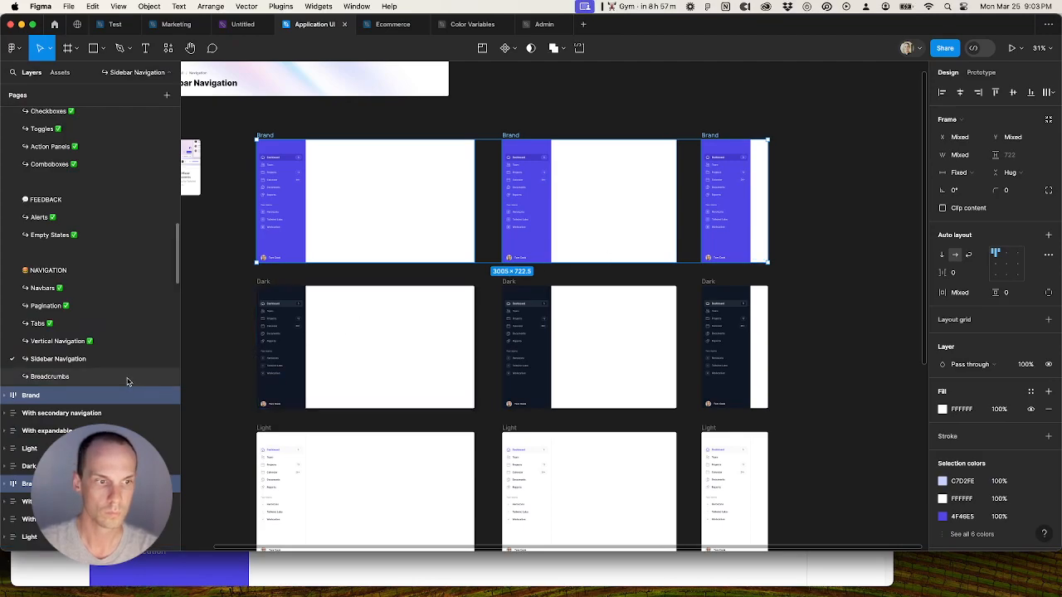
# Step: Examine how the frames are named on the Vertical Navigation and Tabs pages, and return to the Sidebar Navigation page
pyautogui.click(77, 343)
pyautogui.click(284, 127)
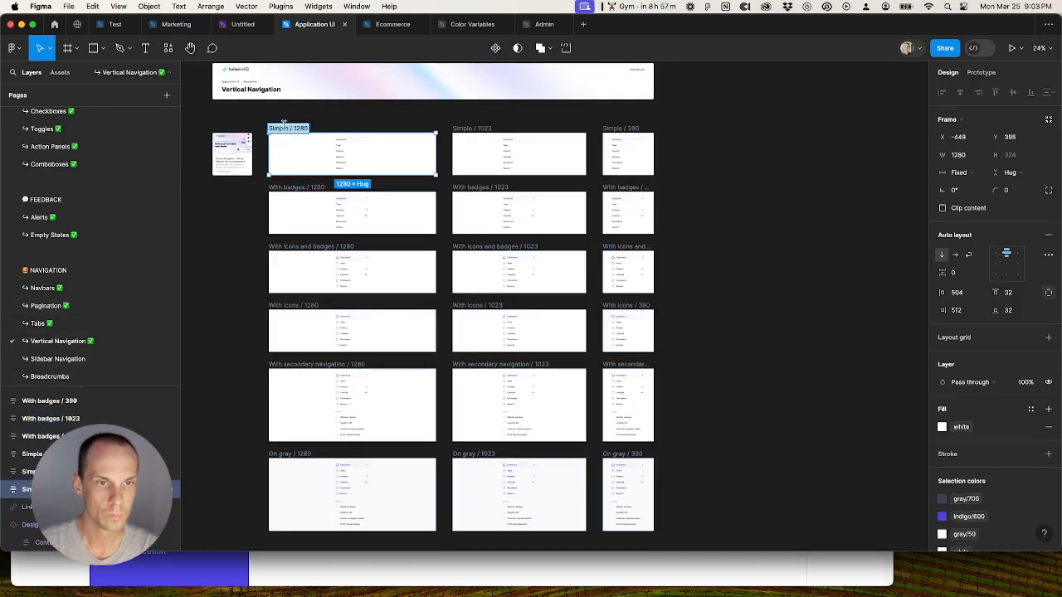
pyautogui.click(288, 184)
pyautogui.click(288, 242)
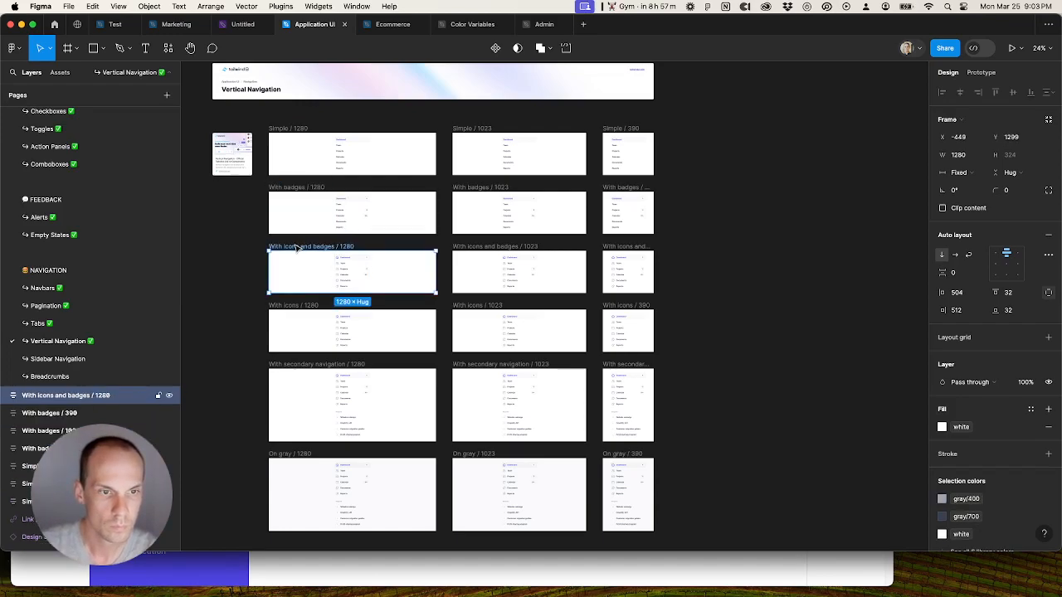
pyautogui.click(287, 301)
pyautogui.click(288, 363)
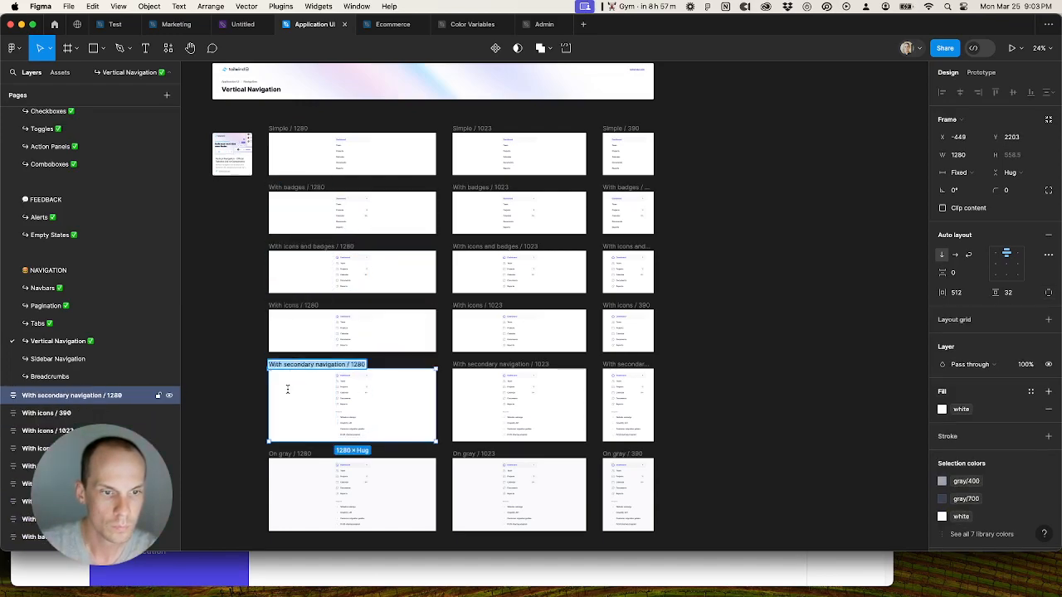
pyautogui.click(289, 453)
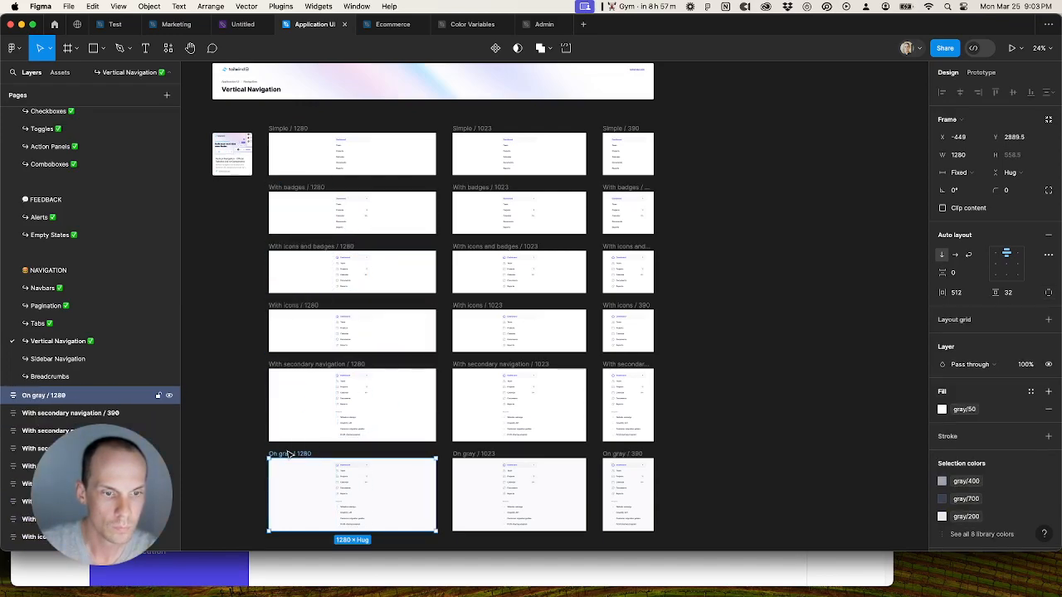
pyautogui.click(48, 322)
pyautogui.click(404, 318)
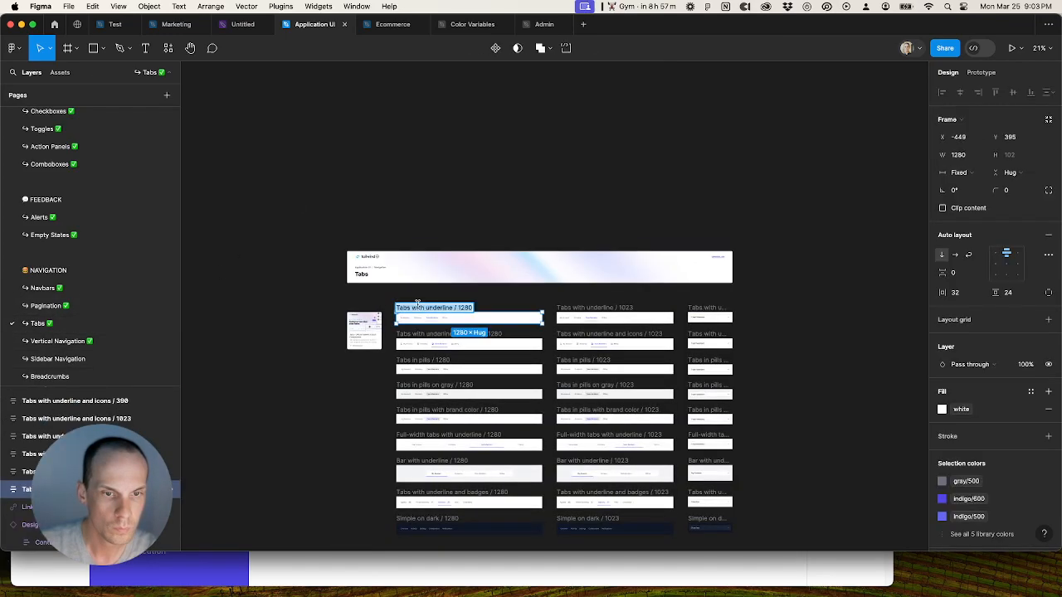
pyautogui.click(58, 358)
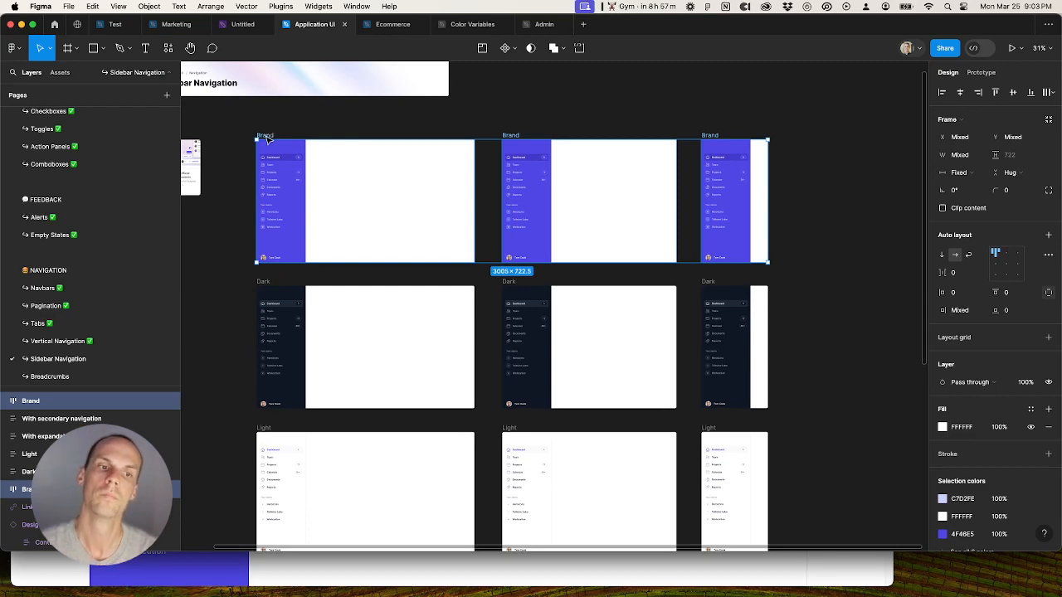
# Step: Ungroup the wrapper frames around the three Dark previews and batch-rename the unwrapped frames to Dark
pyautogui.click(266, 282)
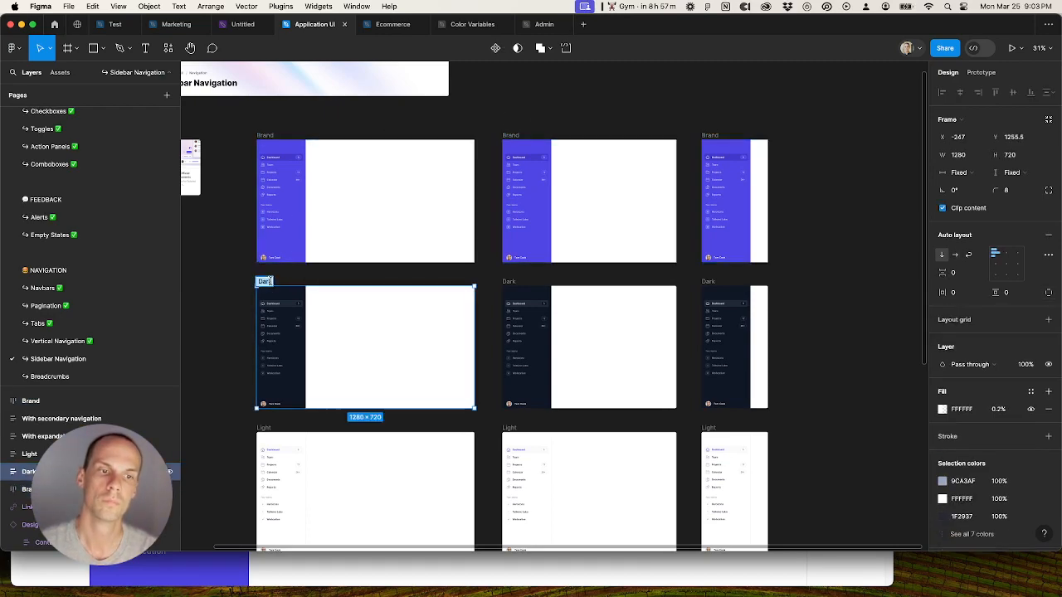
pyautogui.keyDown('shift'); pyautogui.click(512, 282); pyautogui.keyUp('shift')
pyautogui.keyDown('shift'); pyautogui.click(710, 282); pyautogui.keyUp('shift')
pyautogui.press('super+shift+g')
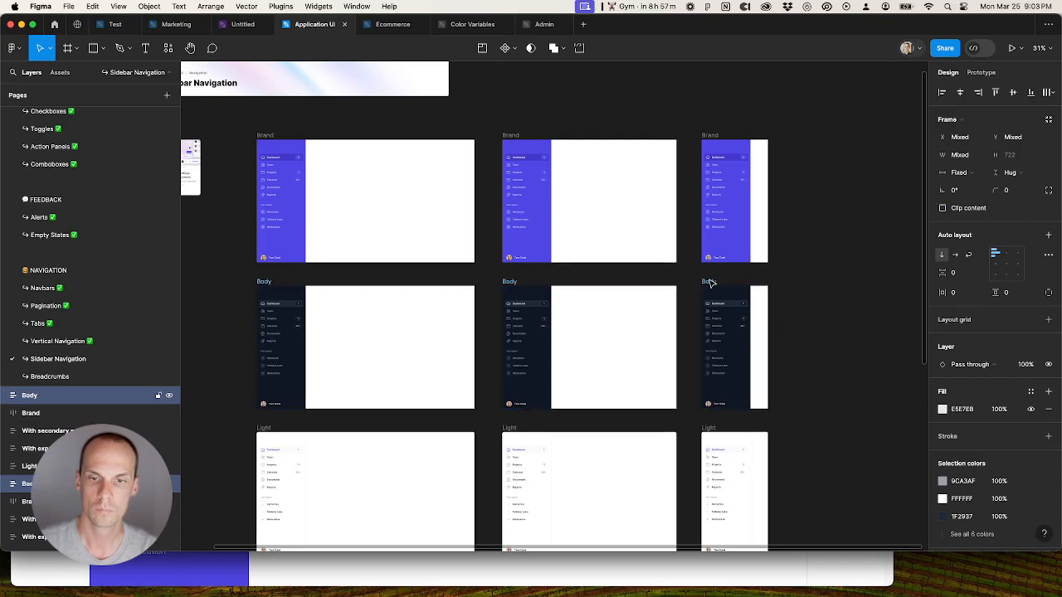
pyautogui.press('Return')
pyautogui.press('super+r')
pyautogui.write('Dark')
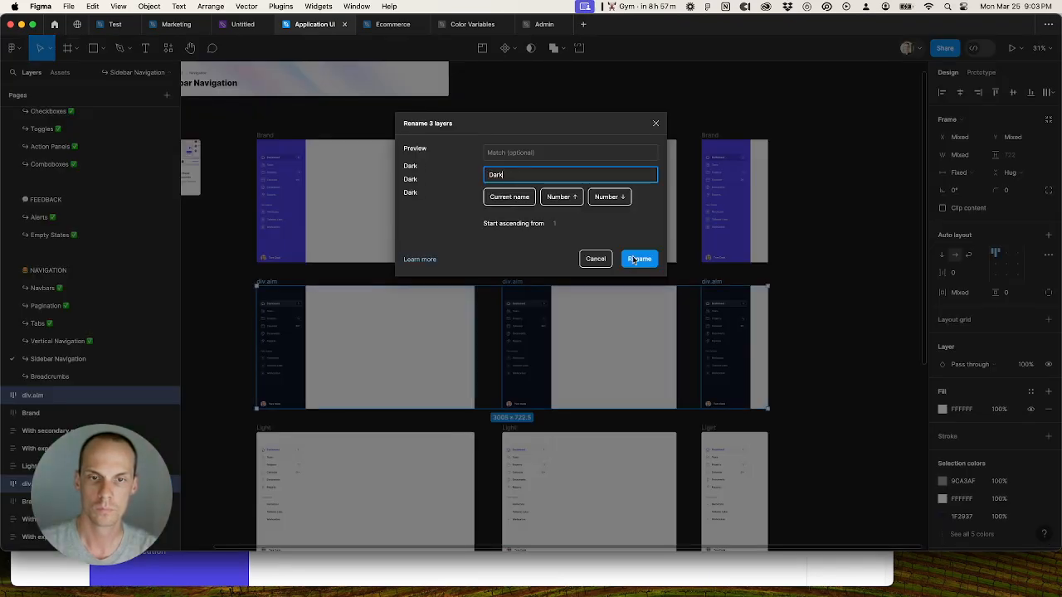
pyautogui.click(637, 259)
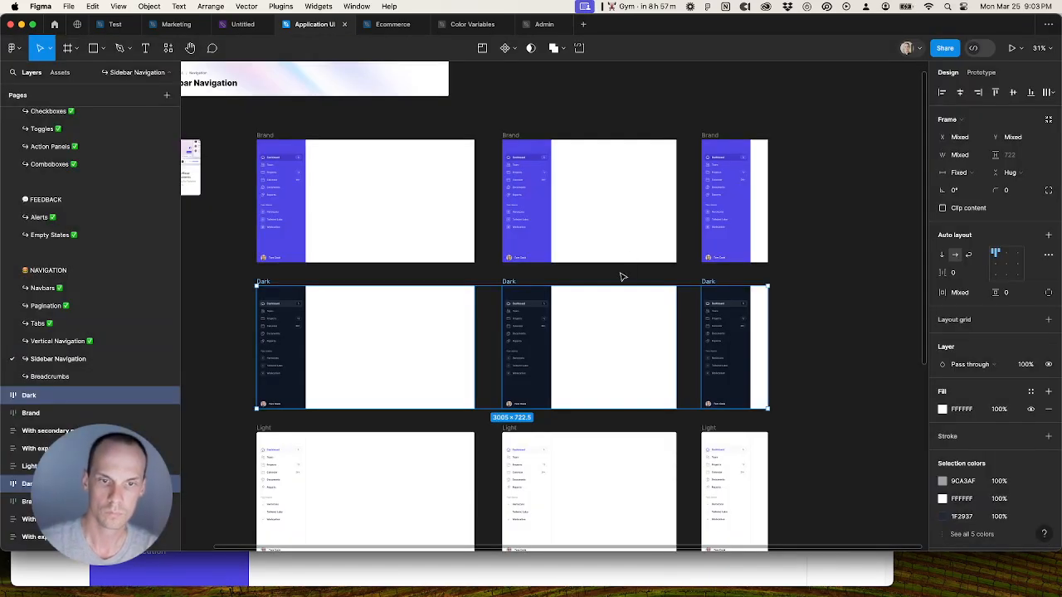
# Step: Ungroup the wrapper frames around the three Light previews and batch-rename the unwrapped frames to Light
pyautogui.scroll(-5, 624, 279)
pyautogui.click(265, 214)
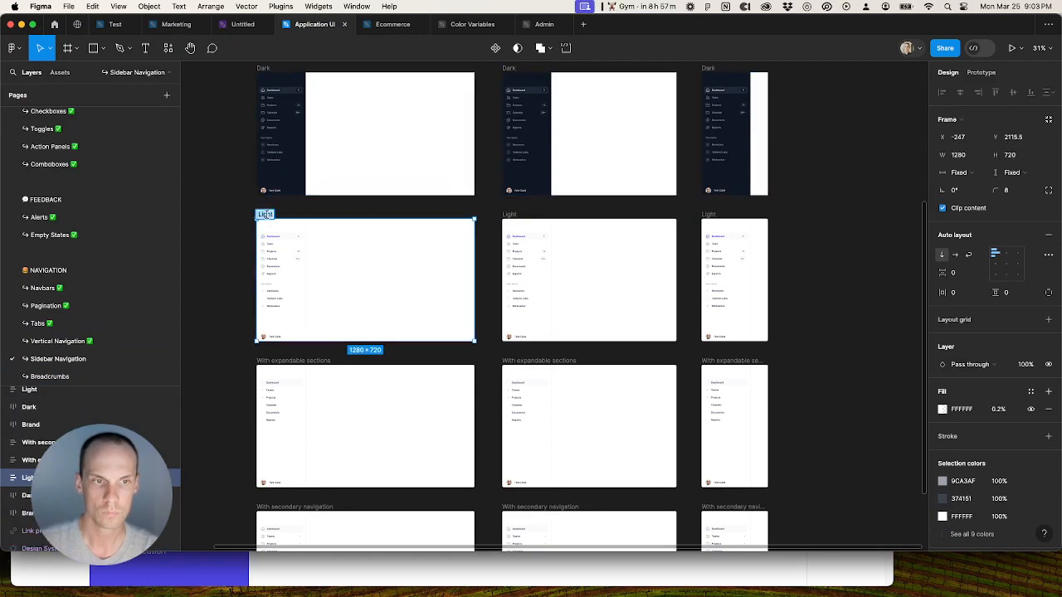
pyautogui.keyDown('shift'); pyautogui.click(515, 216); pyautogui.keyUp('shift')
pyautogui.keyDown('shift'); pyautogui.click(709, 216); pyautogui.keyUp('shift')
pyautogui.press('shift+super+g')
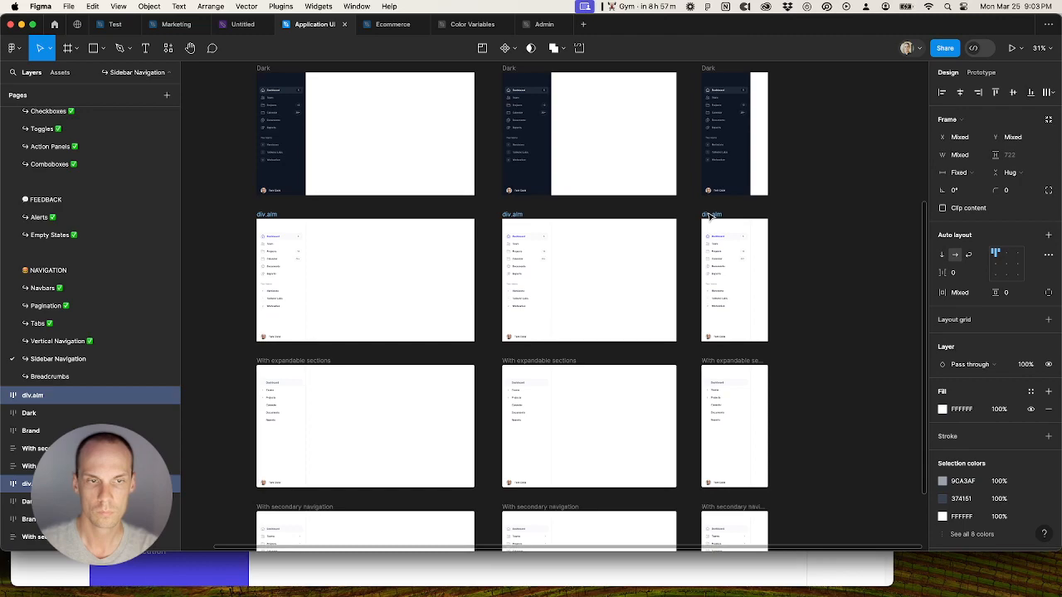
pyautogui.press('super+r')
pyautogui.write('Light')
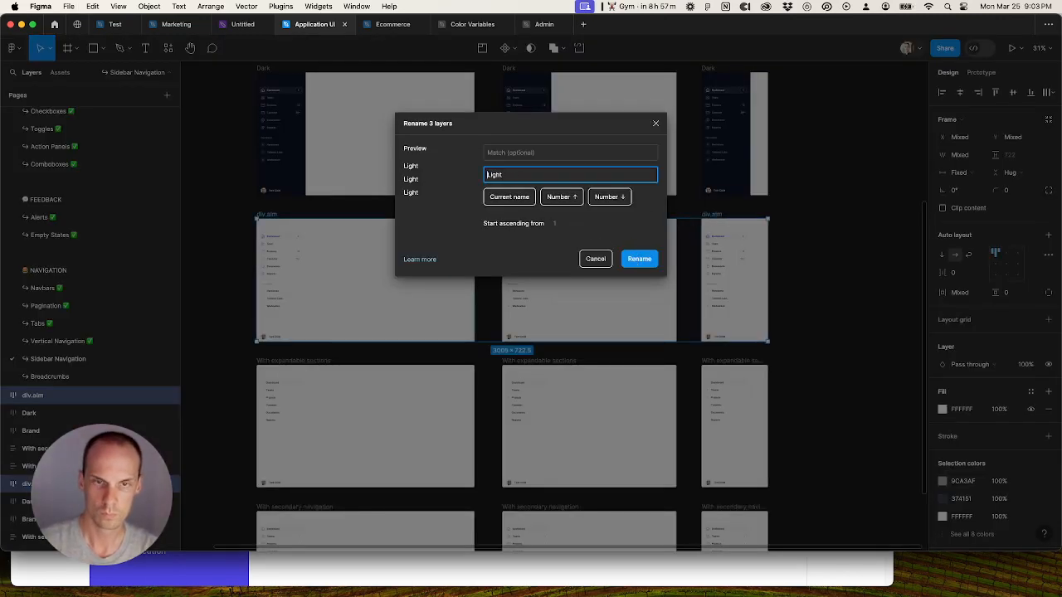
pyautogui.click(646, 266)
# Step: Ungroup the wrappers of the three previews with expandable sections and batch-rename the unwrapped frames to "With expandable sections"
pyautogui.click(307, 361)
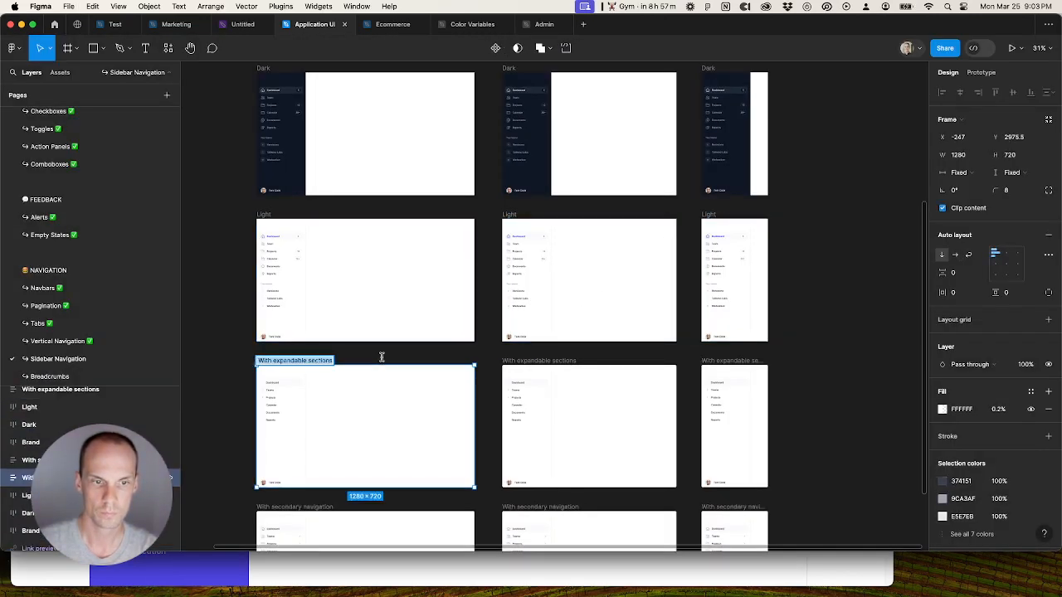
pyautogui.keyDown('shift'); pyautogui.click(663, 363); pyautogui.keyUp('shift')
pyautogui.keyDown('shift'); pyautogui.click(709, 362); pyautogui.keyUp('shift')
pyautogui.press('shift+super+g')
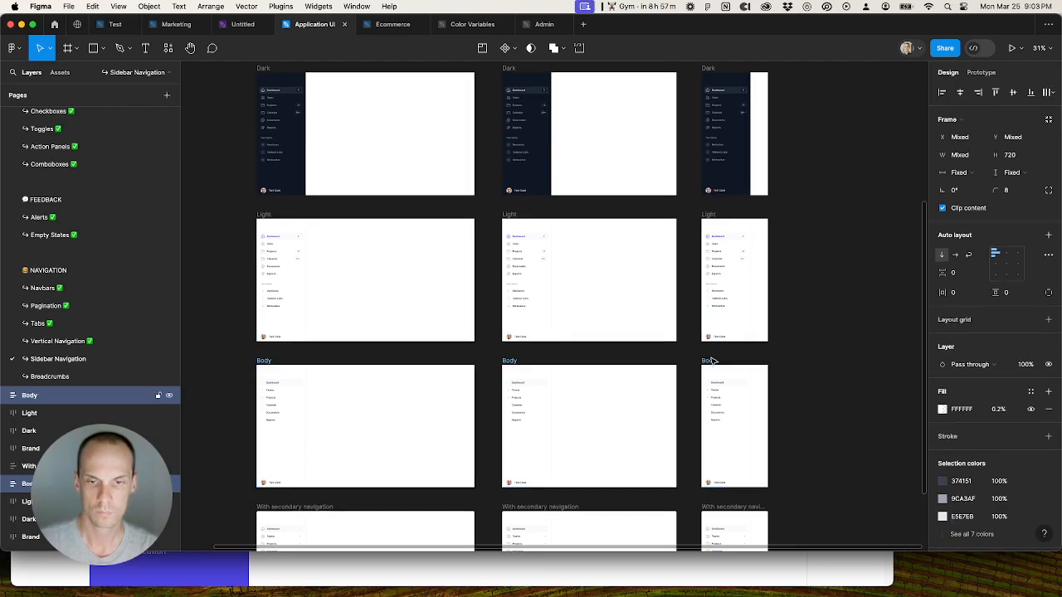
pyautogui.press('super+r')
pyautogui.write('With expandable sections')
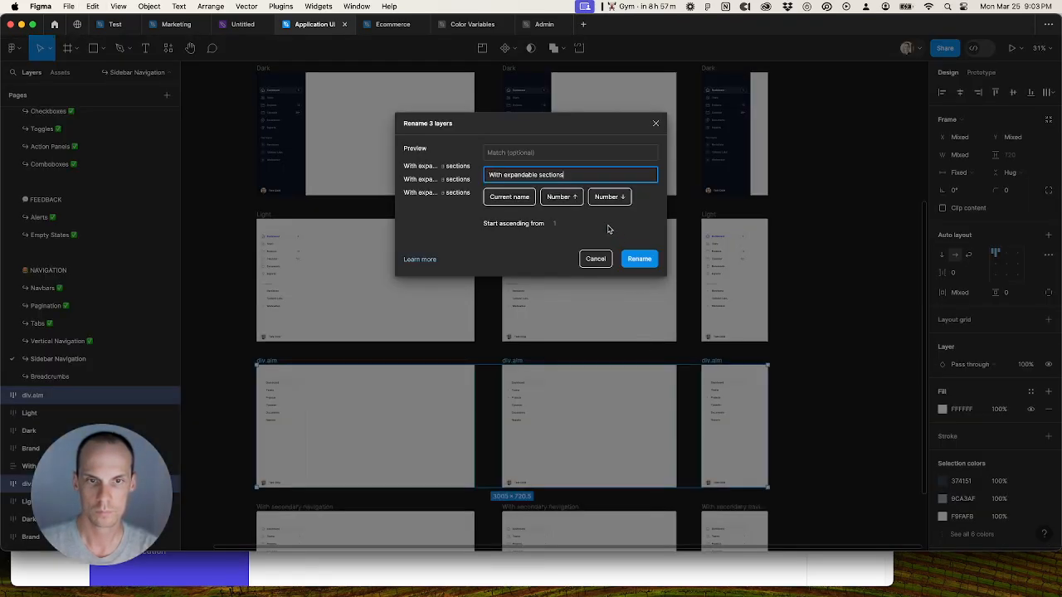
pyautogui.press('Return')
# Step: Unwrap the three secondary navigation previews, undoing the one ungrouping too many, and batch-rename them to "With secondary navigation"
pyautogui.scroll(-5, 759, 290)
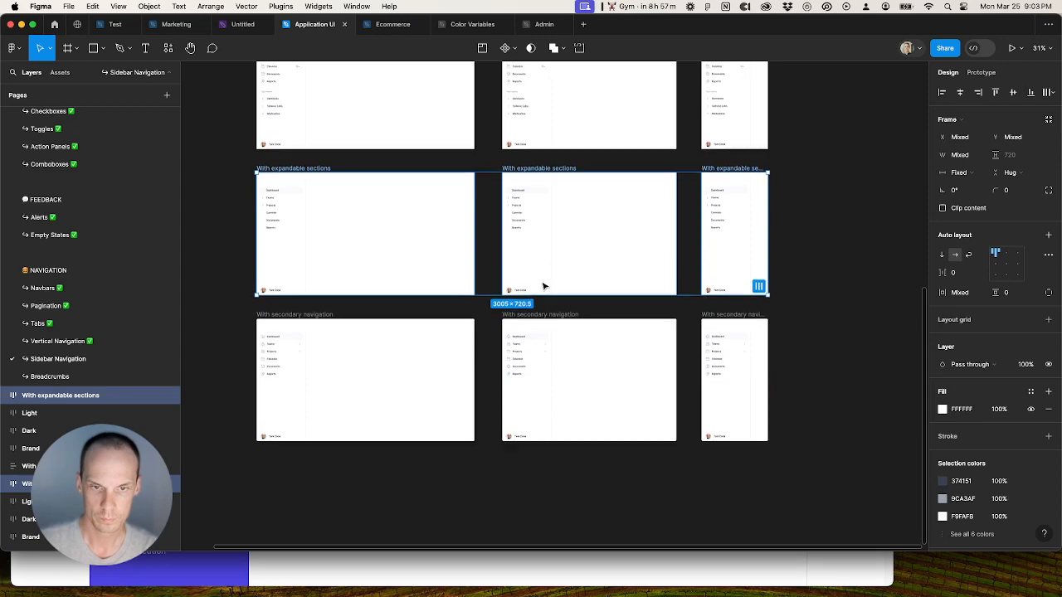
pyautogui.click(283, 318)
pyautogui.keyDown('shift'); pyautogui.click(540, 317); pyautogui.keyUp('shift')
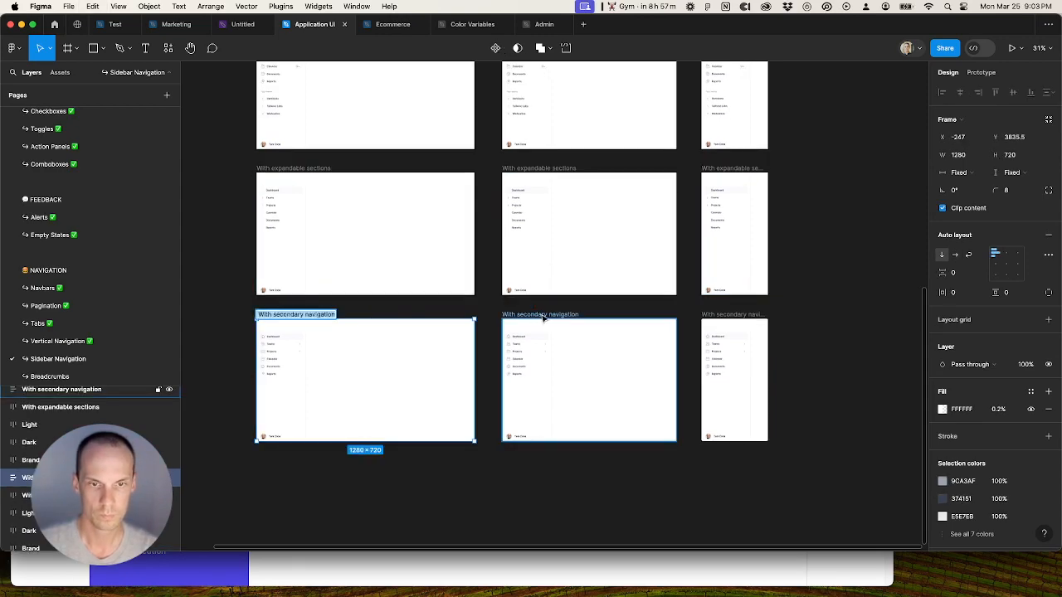
pyautogui.keyDown('shift'); pyautogui.click(730, 315); pyautogui.keyUp('shift')
pyautogui.press('super+BackSpace')
pyautogui.press('super+BackSpace')
pyautogui.press('super+BackSpace')
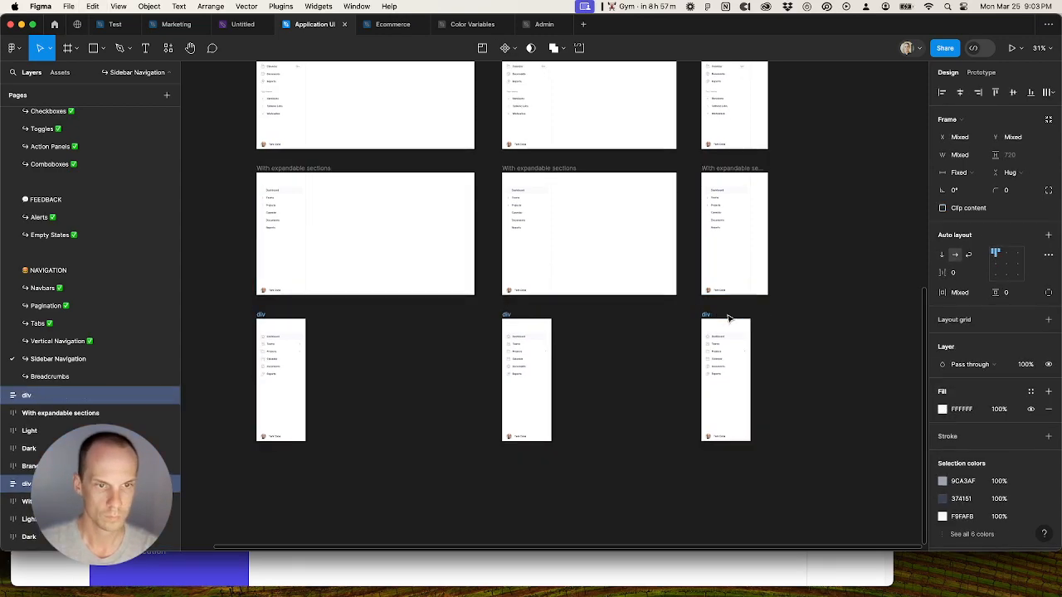
pyautogui.press('super+z')
pyautogui.press('super+r')
pyautogui.write('With secondary navigation')
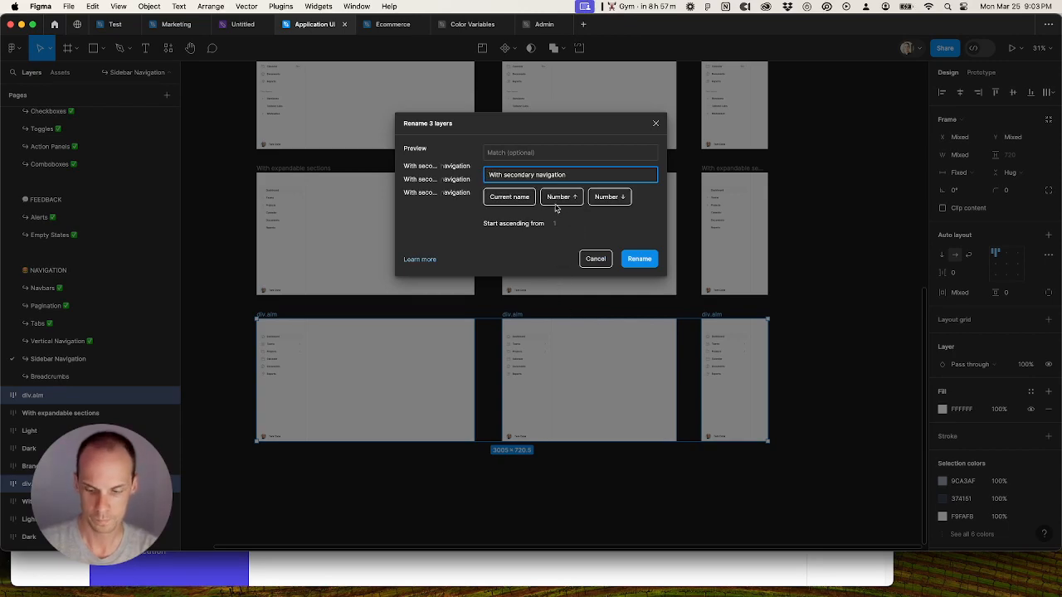
pyautogui.press('Return')
# Step: Append " / 1280" to the current names of the five frames in the 1280-wide column with a batch rename
pyautogui.scroll(-5, 321, 335)
pyautogui.moveTo(342, 330); pyautogui.dragTo(374, 387)
pyautogui.press('super+r')
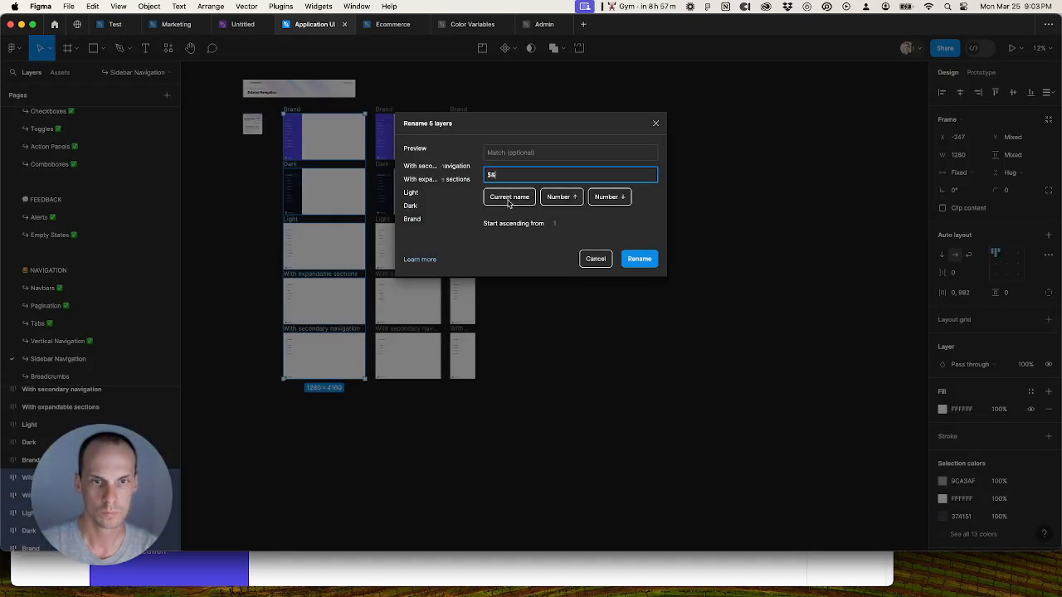
pyautogui.write('$& / 128')
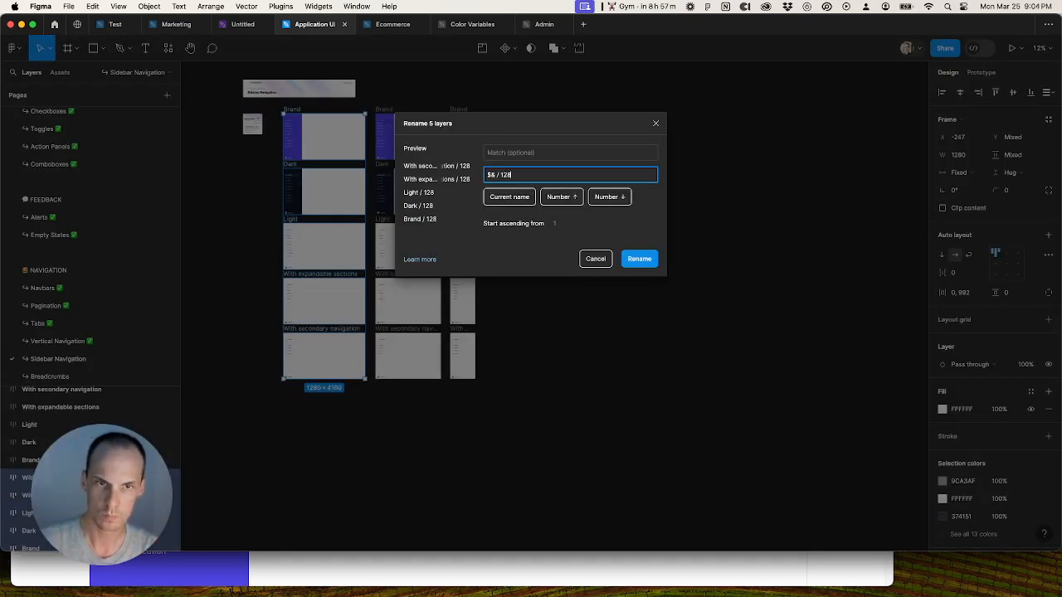
pyautogui.write('0')
pyautogui.press('Return')
# Step: Append " / 1023" to the current names of the five frames in the 1023-wide column with a batch rename
pyautogui.moveTo(393, 408); pyautogui.dragTo(408, 179)
pyautogui.press('super+r')
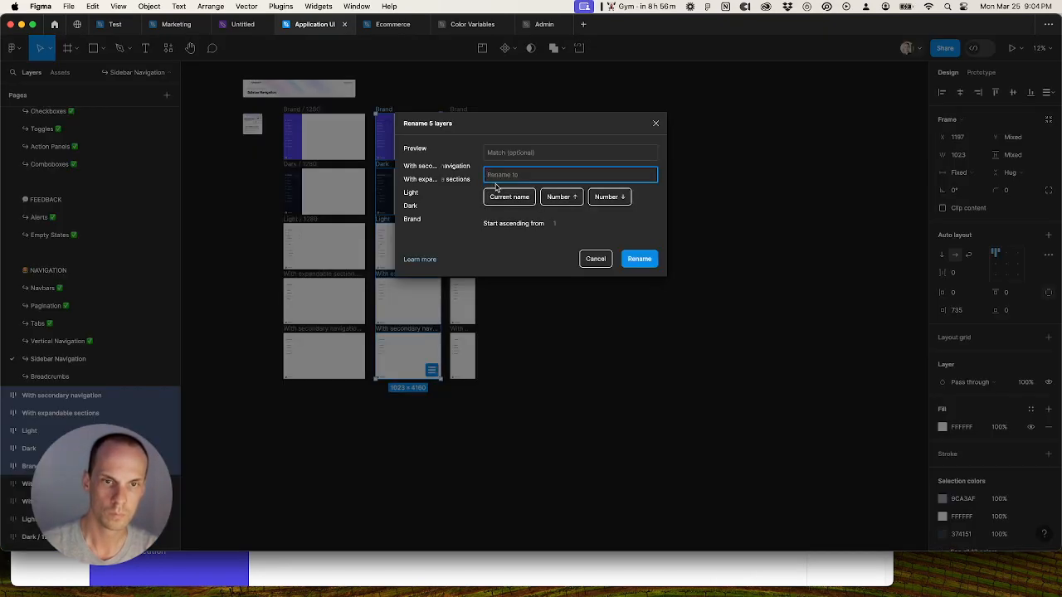
pyautogui.write('$& / 1023')
pyautogui.press('Return')
# Step: Append " / 390" to the current names of the five frames in the 390-wide column with a batch rename
pyautogui.moveTo(500, 90); pyautogui.dragTo(456, 384)
pyautogui.press('super+r')
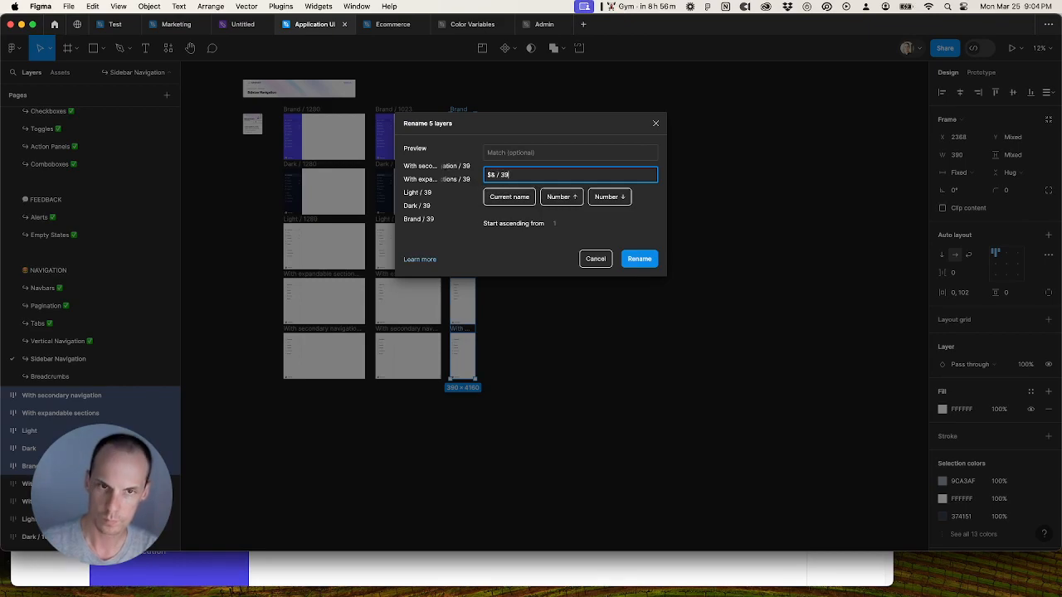
pyautogui.press('Return')
pyautogui.click(537, 184)
# Step: Wrap all 15 sidebar frames in an auto layout and set its horizontal and vertical gaps to 128
pyautogui.hscroll(-3, 551, 196)
pyautogui.scroll(1, 551, 197)
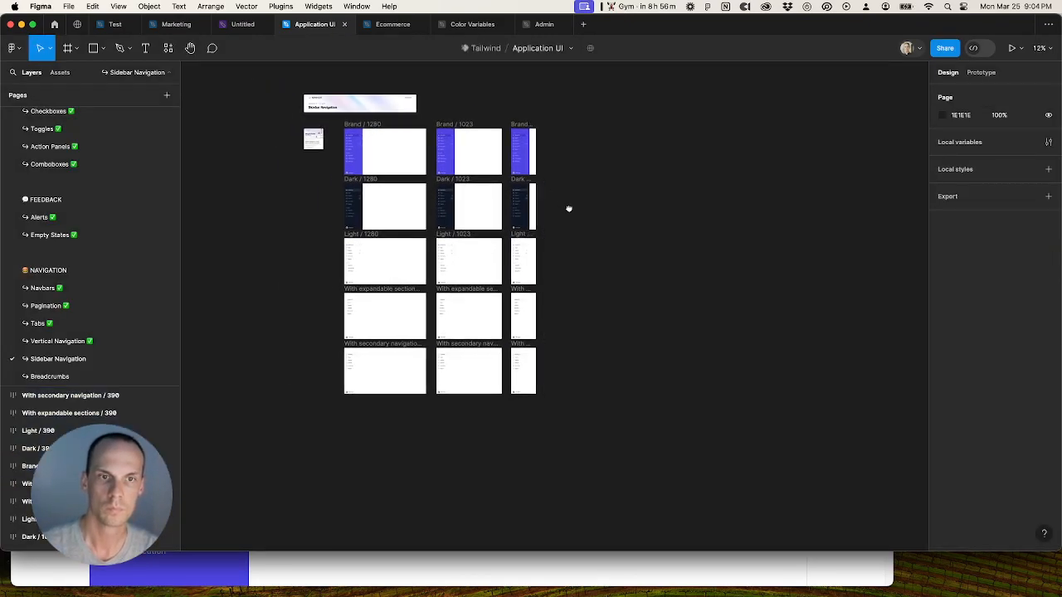
pyautogui.moveTo(334, 406); pyautogui.dragTo(550, 124)
pyautogui.scroll(3, 443, 127)
pyautogui.hotkey('shift', 'a')
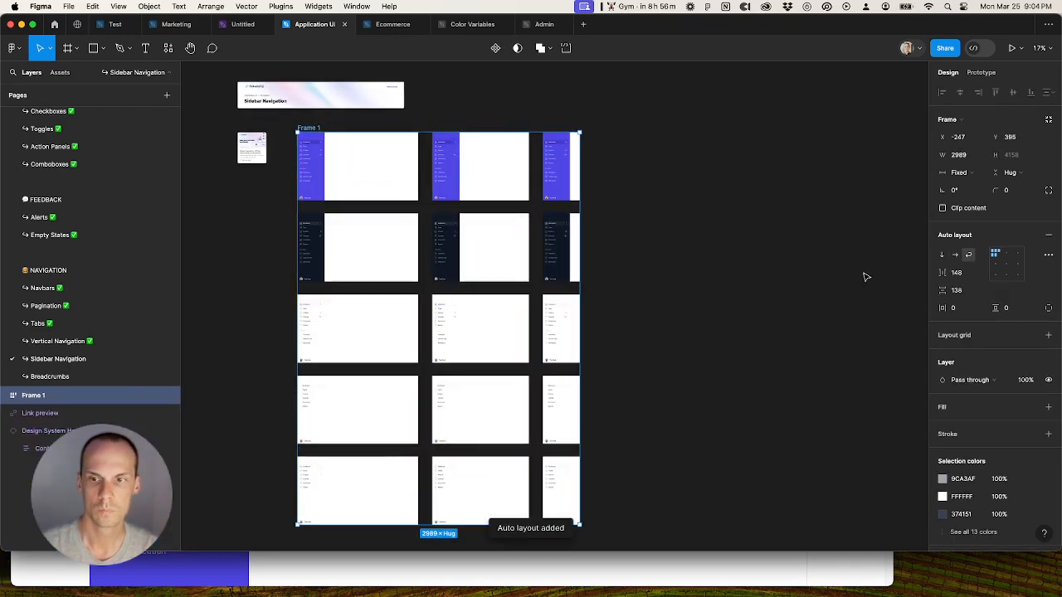
pyautogui.click(957, 273)
pyautogui.write('128')
pyautogui.press('Tab')
pyautogui.write('128')
pyautogui.press('Tab')
# Step: Move the auto layout frame to 128 px from the link preview and ungroup it back into the 15 separate frames
pyautogui.moveTo(315, 128); pyautogui.dragTo(295, 128)
pyautogui.press('alt')
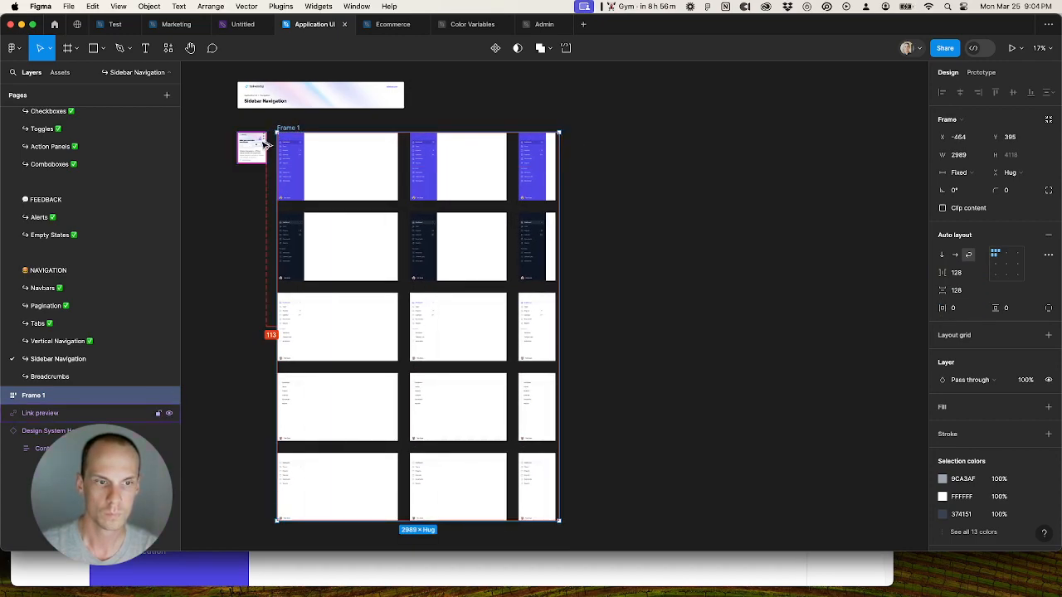
pyautogui.hotkey('shift', 'Right')
pyautogui.hotkey('shift', 'Right')
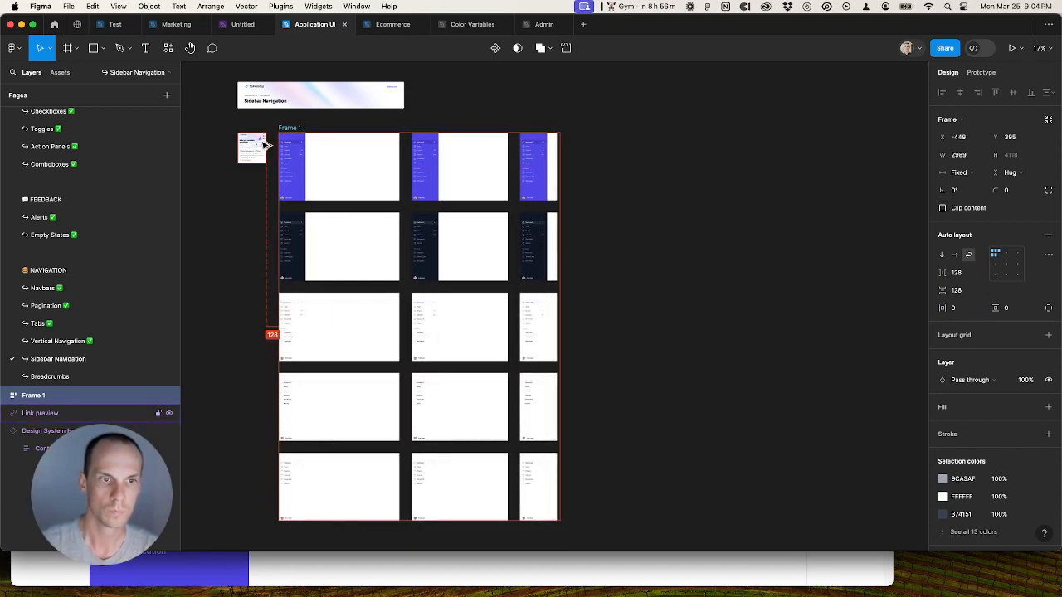
pyautogui.press('Return')
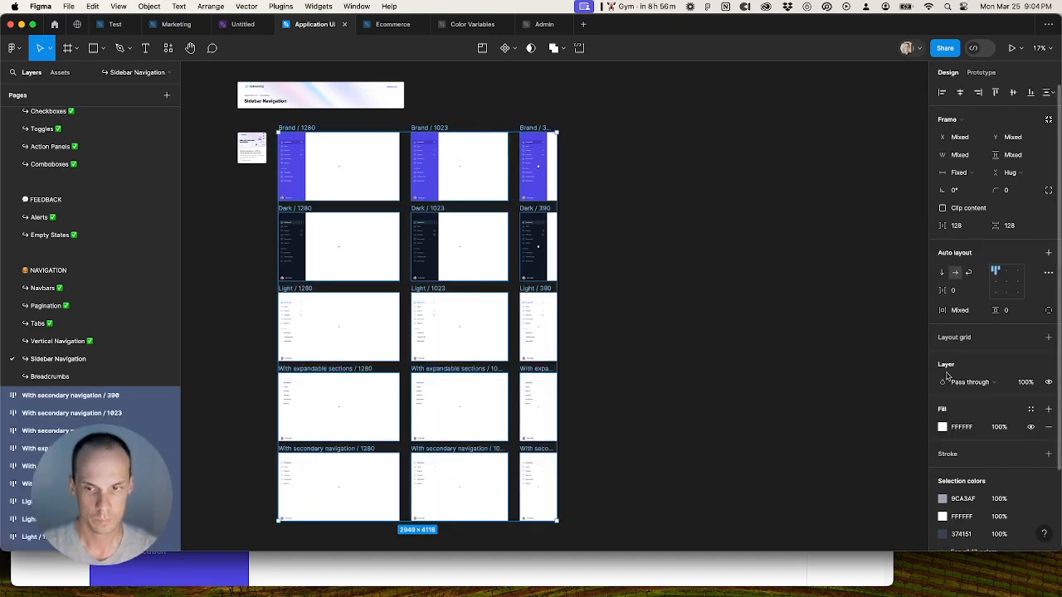
# Step: Replace the 9CA3AF selection color of the 15 frames with the gray/400 library variable
pyautogui.scroll(-2, 988, 482)
pyautogui.click(985, 480)
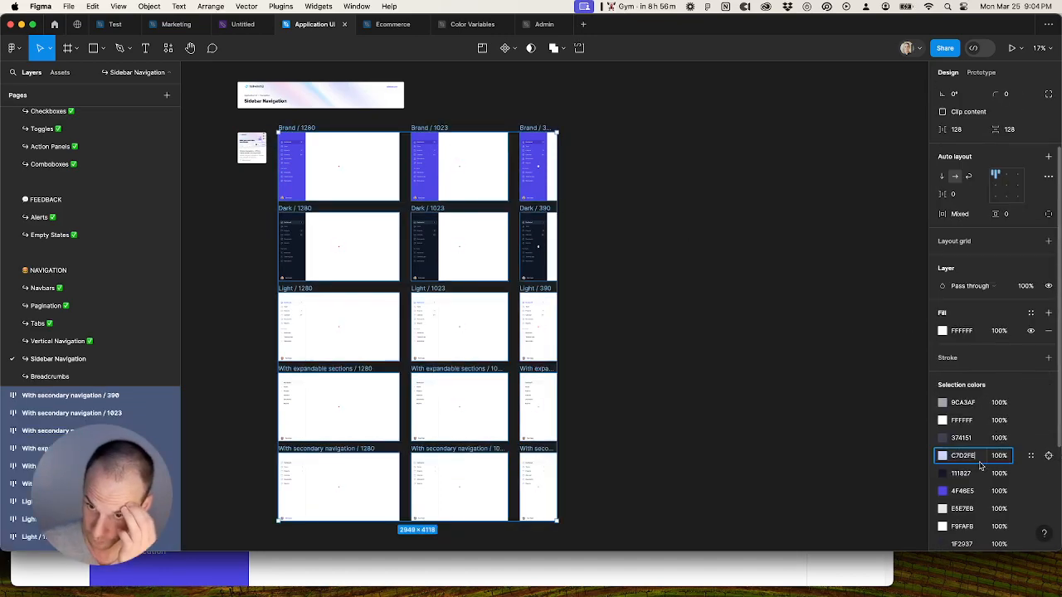
pyautogui.click(949, 403)
pyautogui.click(1030, 402)
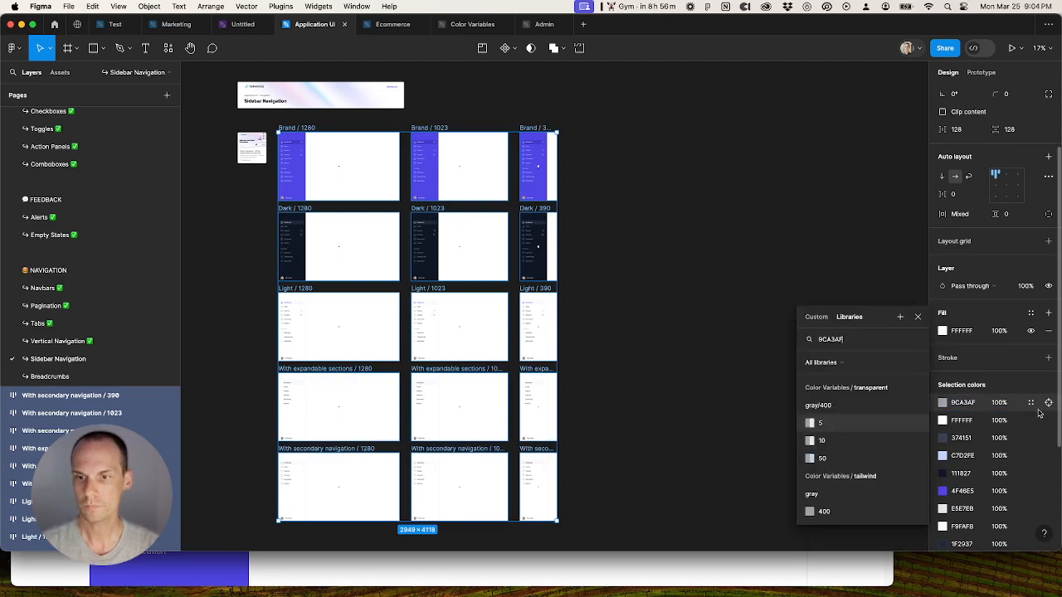
pyautogui.click(862, 512)
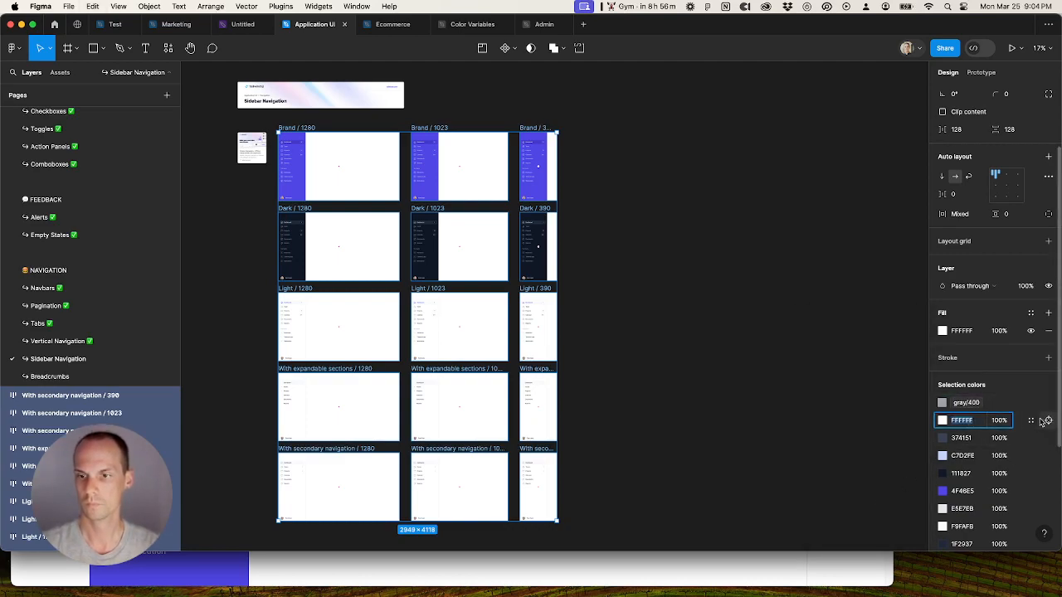
# Step: Replace the FFFFFF selection color with the white library variable and 374151 with gray/700
pyautogui.click(1030, 421)
pyautogui.scroll(-2, 841, 489)
pyautogui.click(846, 528)
pyautogui.click(964, 438)
pyautogui.click(1030, 438)
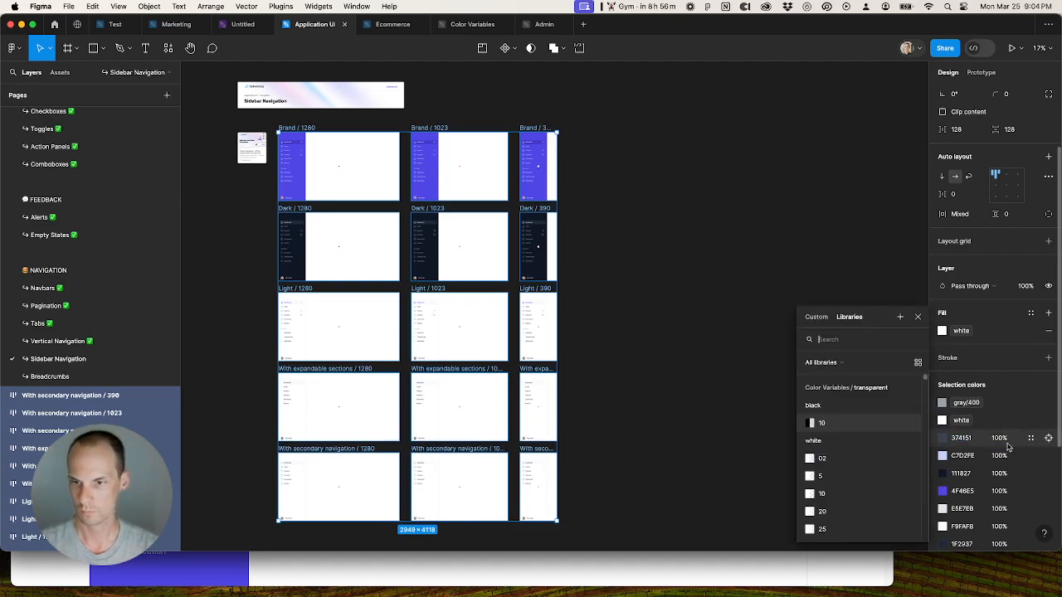
pyautogui.click(836, 486)
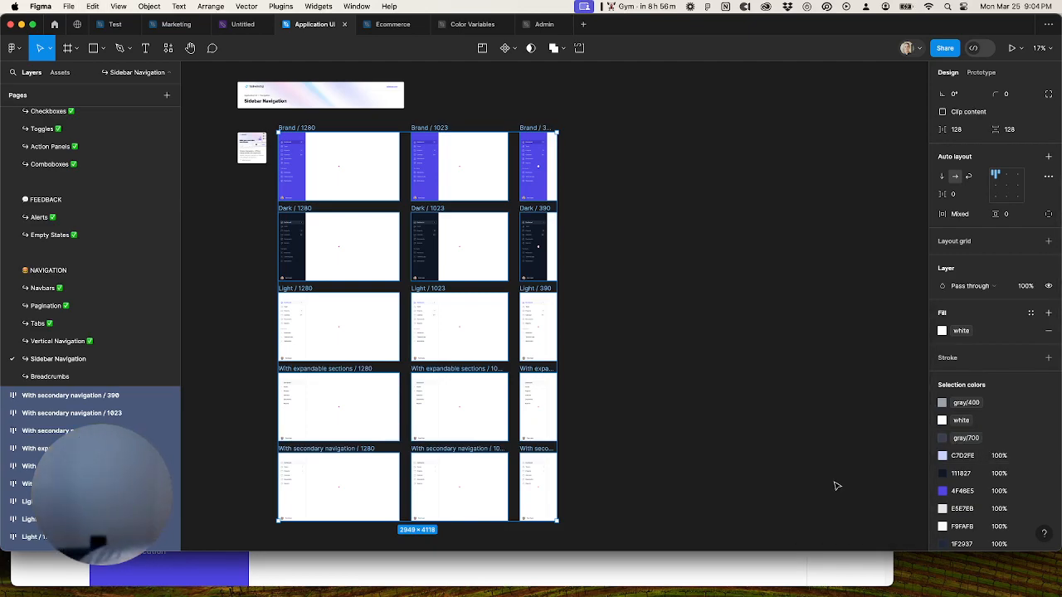
# Step: Replace the C7D2FE selection color of the sidebar frames with indigo/200 and link 111827 to its matching library variable
pyautogui.click(962, 457)
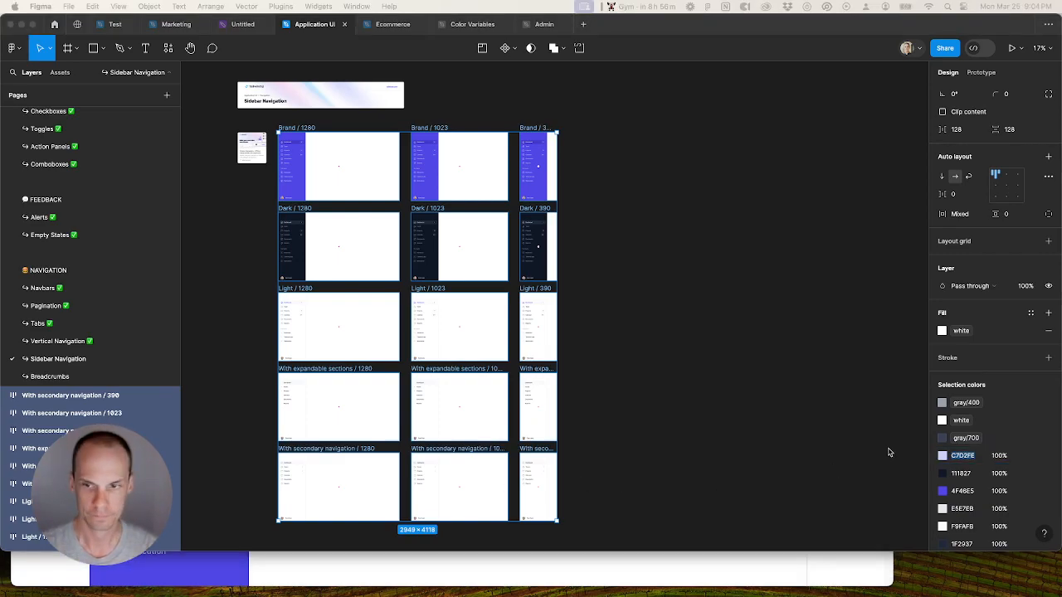
pyautogui.click(977, 460)
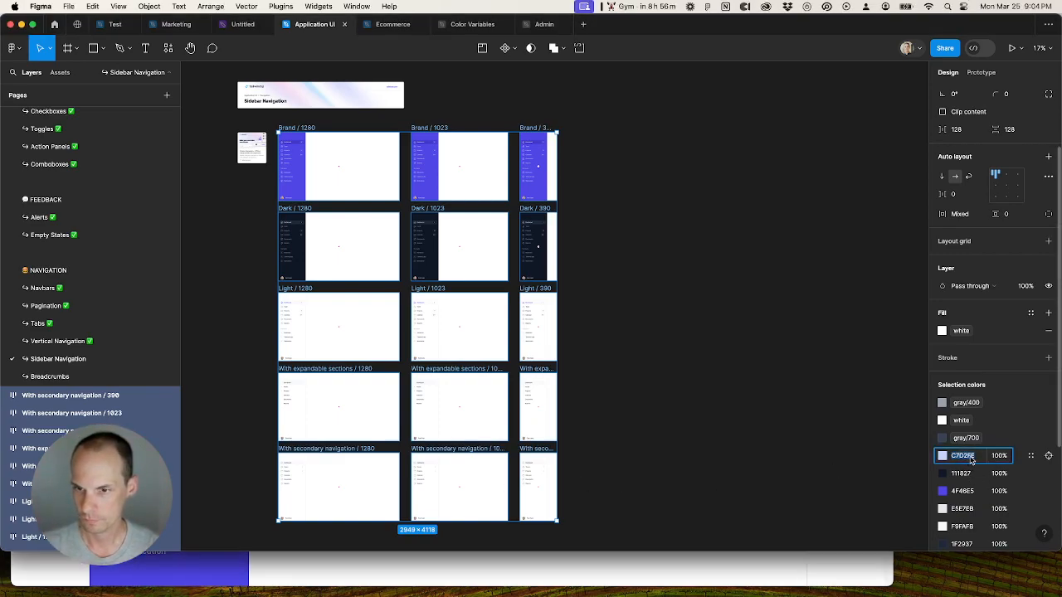
pyautogui.click(1029, 456)
pyautogui.click(820, 425)
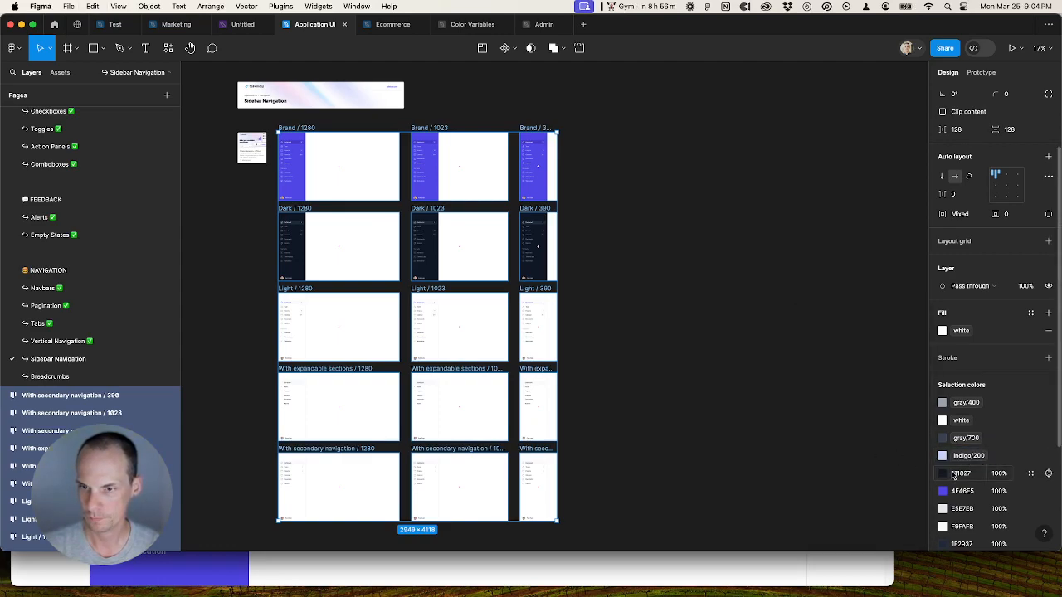
pyautogui.click(1029, 473)
pyautogui.click(835, 528)
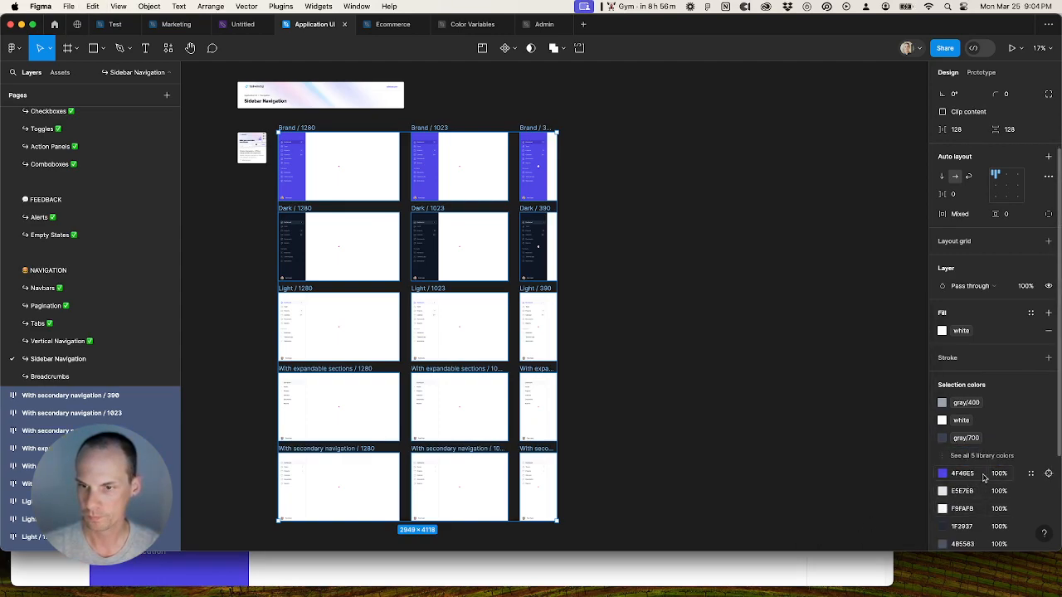
# Step: Link the 4F46E5, E5E7EB and F9FAFB selection colors to their matching library variables, using gray/200 for E5E7EB
pyautogui.click(1029, 472)
pyautogui.click(903, 484)
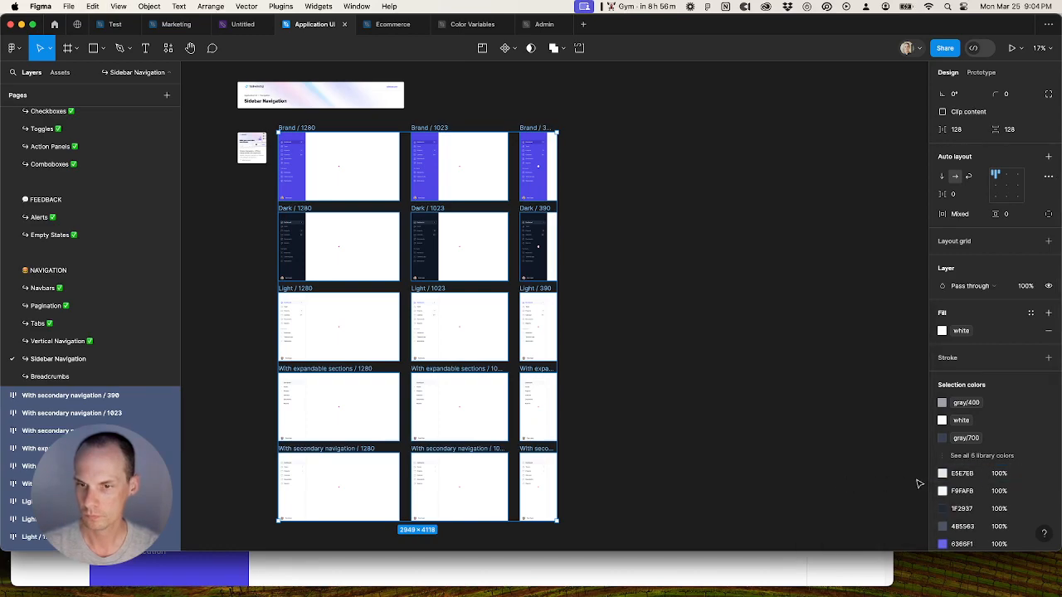
pyautogui.click(1029, 473)
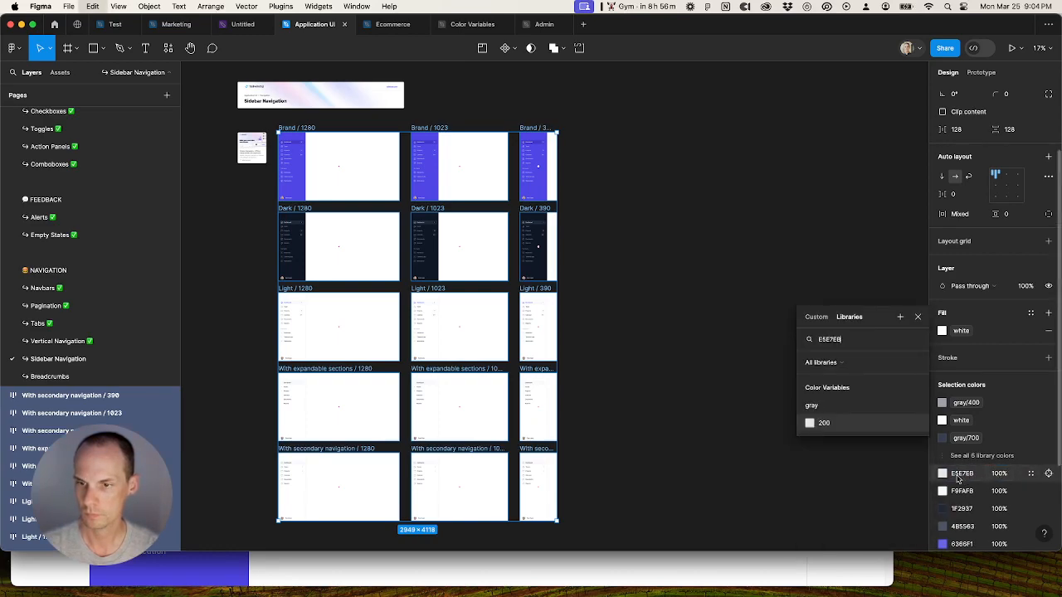
pyautogui.click(824, 423)
pyautogui.click(1029, 473)
pyautogui.click(825, 424)
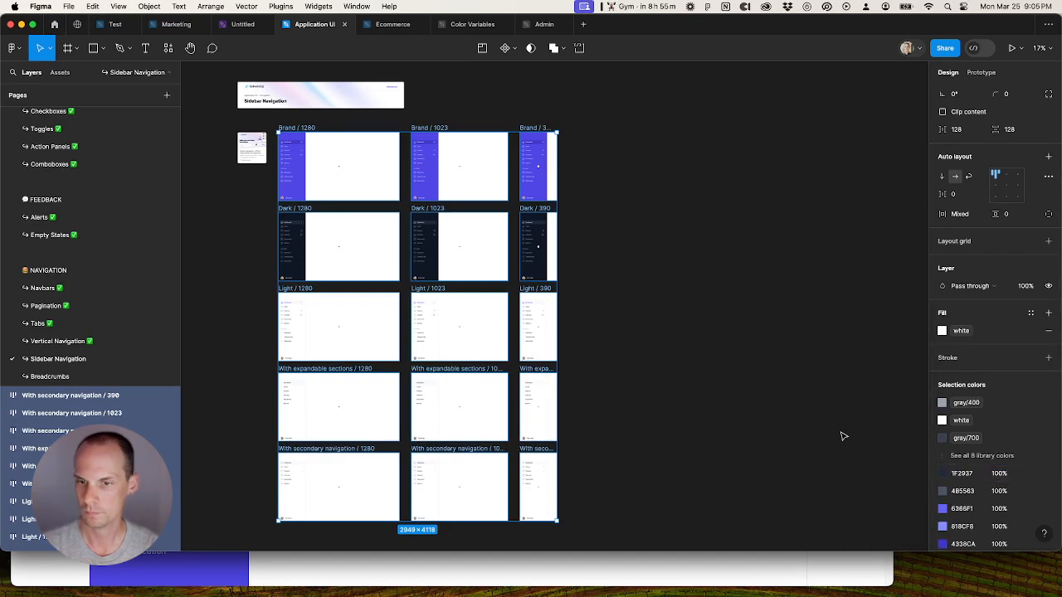
# Step: Link the 1F2937 and 4B5563 selection colors of the sidebar frames to their matching library variables
pyautogui.click(1029, 473)
pyautogui.scroll(-5, 854, 464)
pyautogui.click(829, 511)
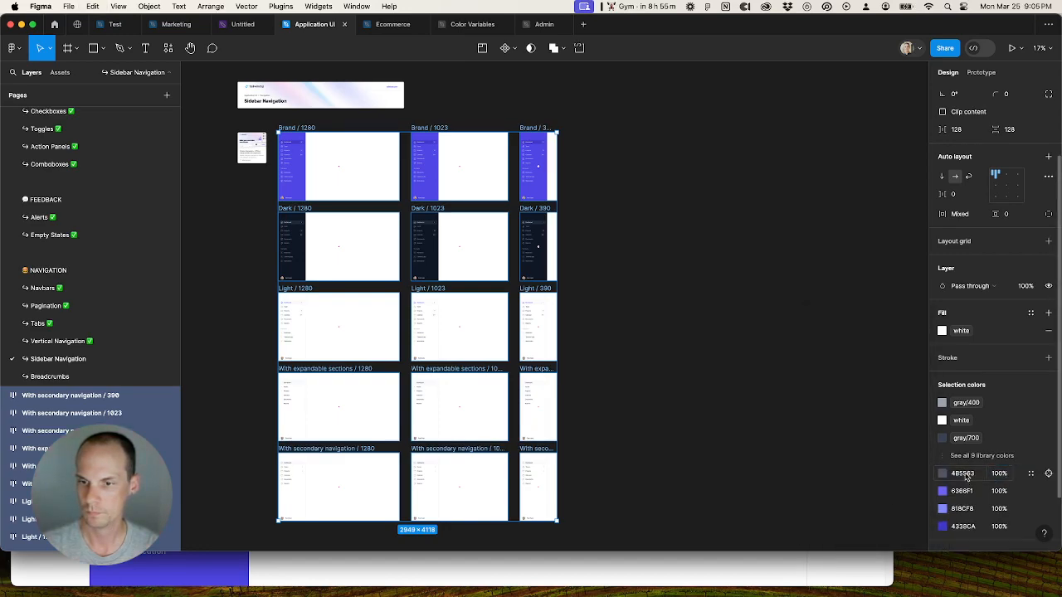
pyautogui.click(1031, 474)
pyautogui.scroll(-3, 855, 464)
pyautogui.click(830, 475)
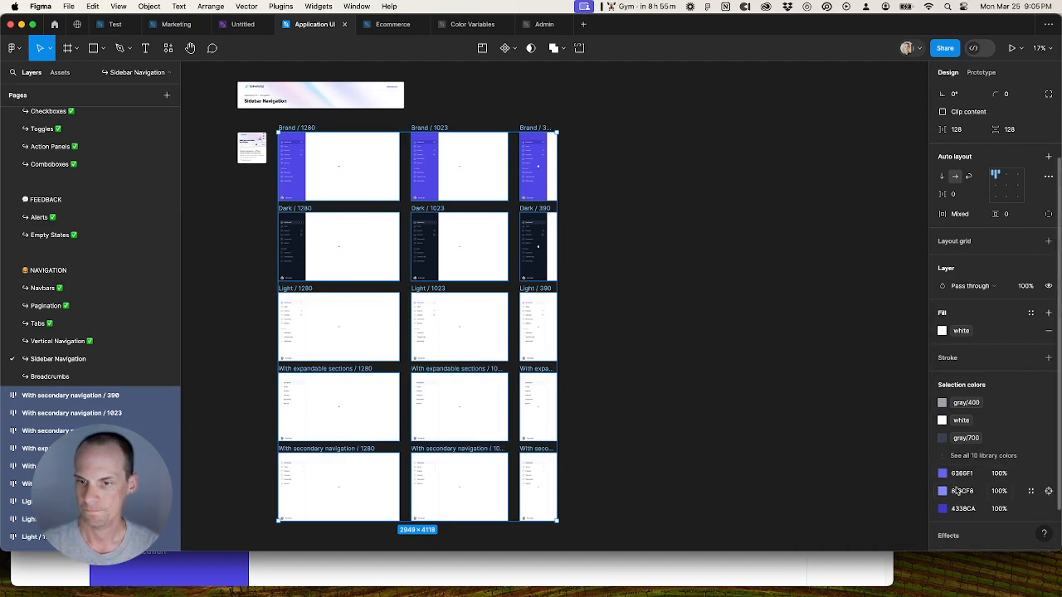
# Step: Link the 6366F1 and 818CF8 selection colors to their matching library variables and 4338CA to indigo/700, then deselect the frames
pyautogui.click(1031, 473)
pyautogui.click(825, 479)
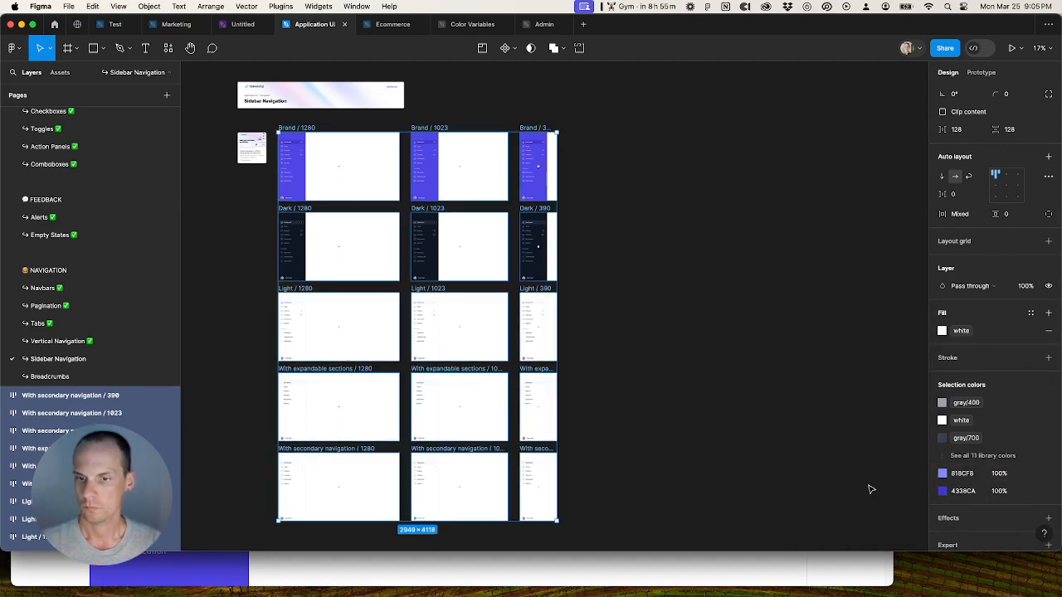
pyautogui.click(1031, 474)
pyautogui.click(838, 490)
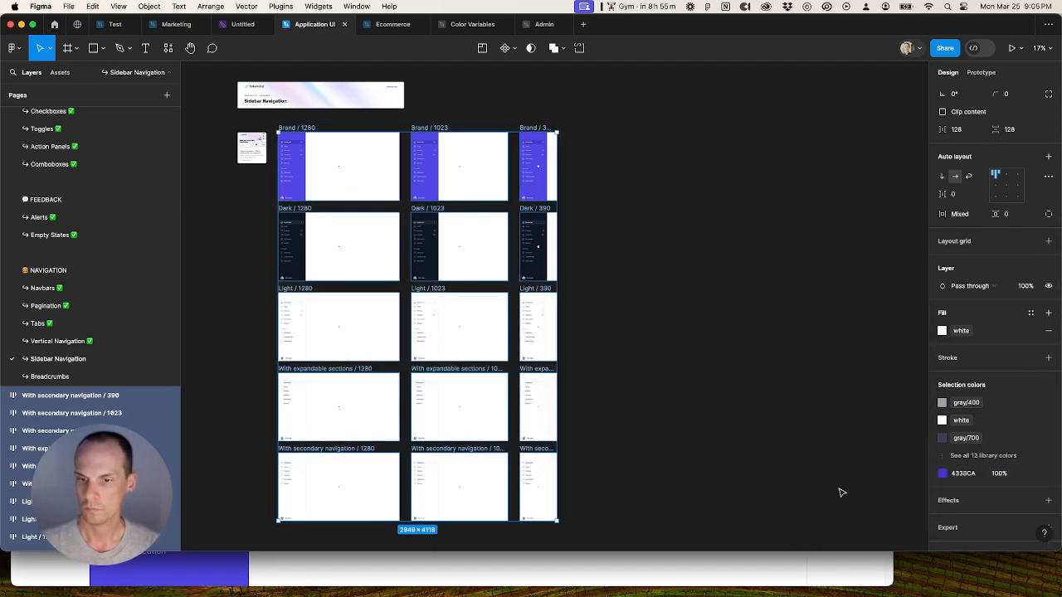
pyautogui.click(1031, 473)
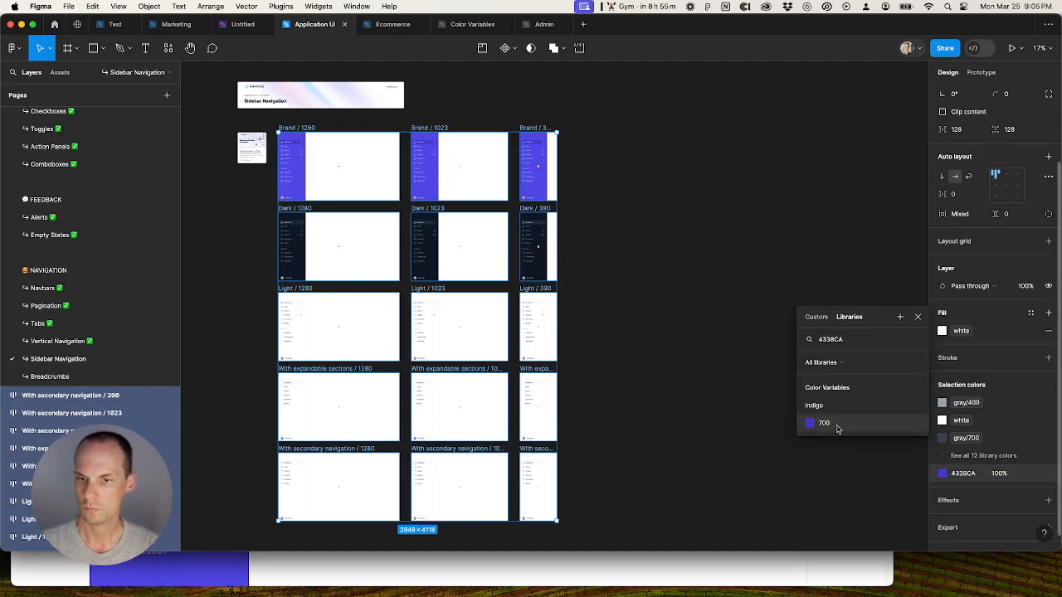
pyautogui.click(836, 429)
pyautogui.click(991, 456)
pyautogui.click(661, 267)
# Step: Widen the Sidebar Navigation header to about 3381 px so it ends flush with the outer edge of the 390 frames
pyautogui.scroll(2, 590, 196)
pyautogui.hscroll(-3, 590, 196)
pyautogui.click(495, 161)
pyautogui.moveTo(497, 162); pyautogui.dragTo(646, 176)
pyautogui.doubleClick(559, 152)
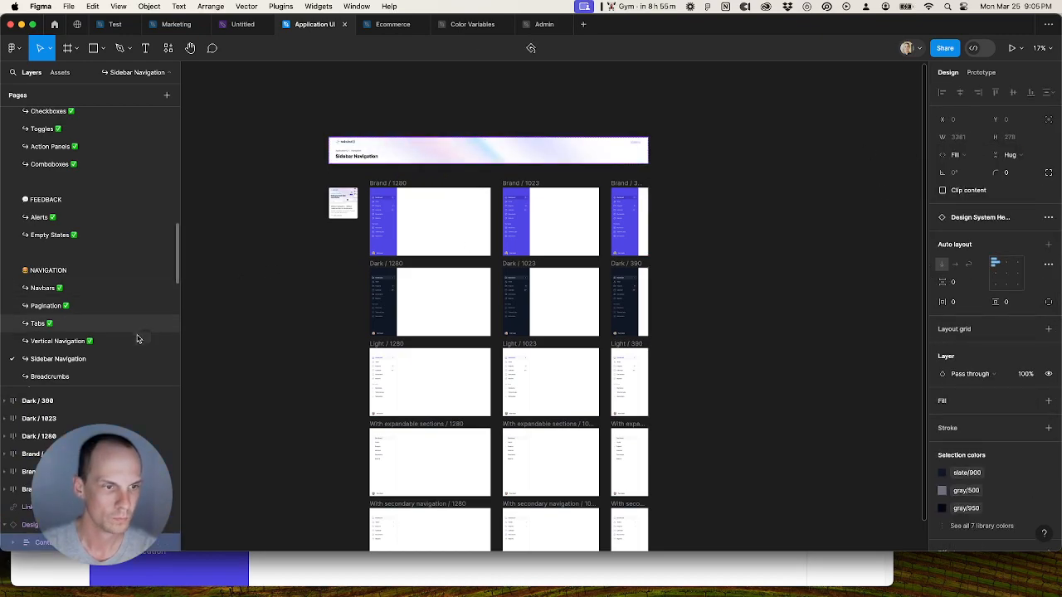
# Step: Add the ✅ mark to the Sidebar Navigation page name and open the Breadcrumbs page
pyautogui.click(83, 341)
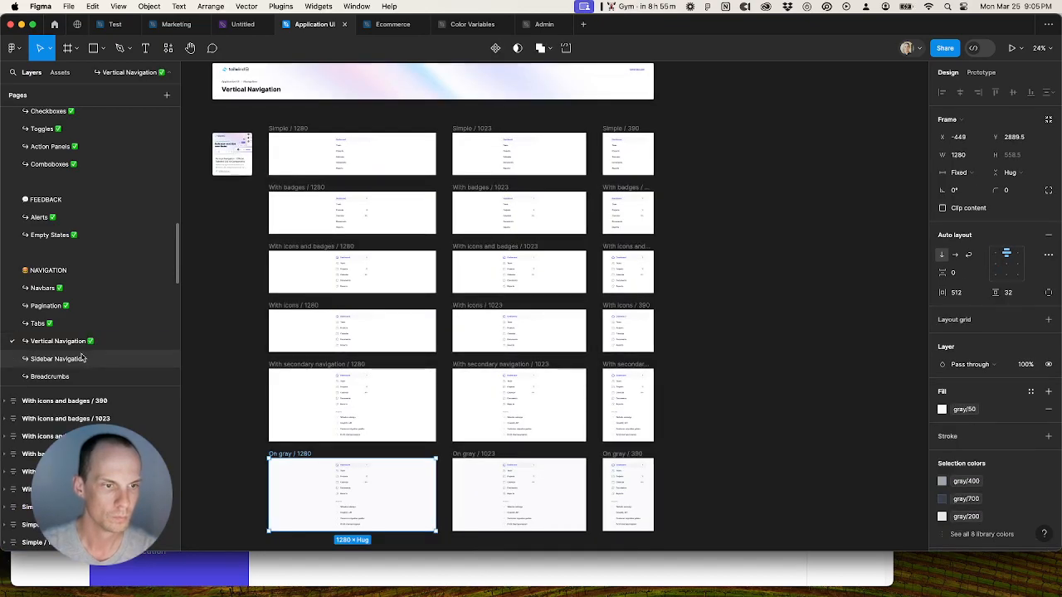
pyautogui.click(110, 358)
pyautogui.click(71, 376)
pyautogui.scroll(-3, 73, 374)
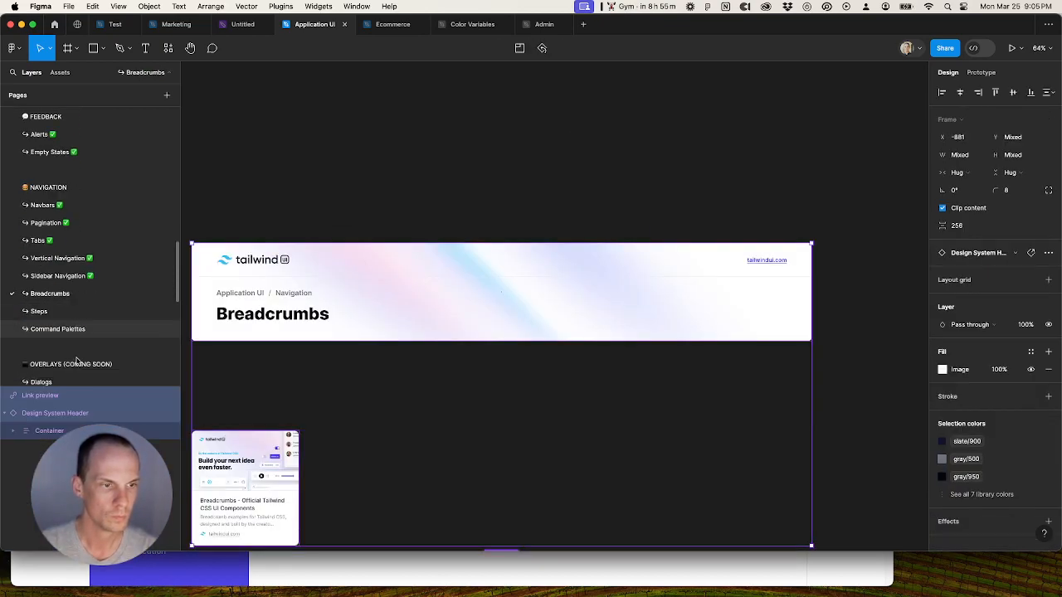
pyautogui.scroll(-3, 399, 213)
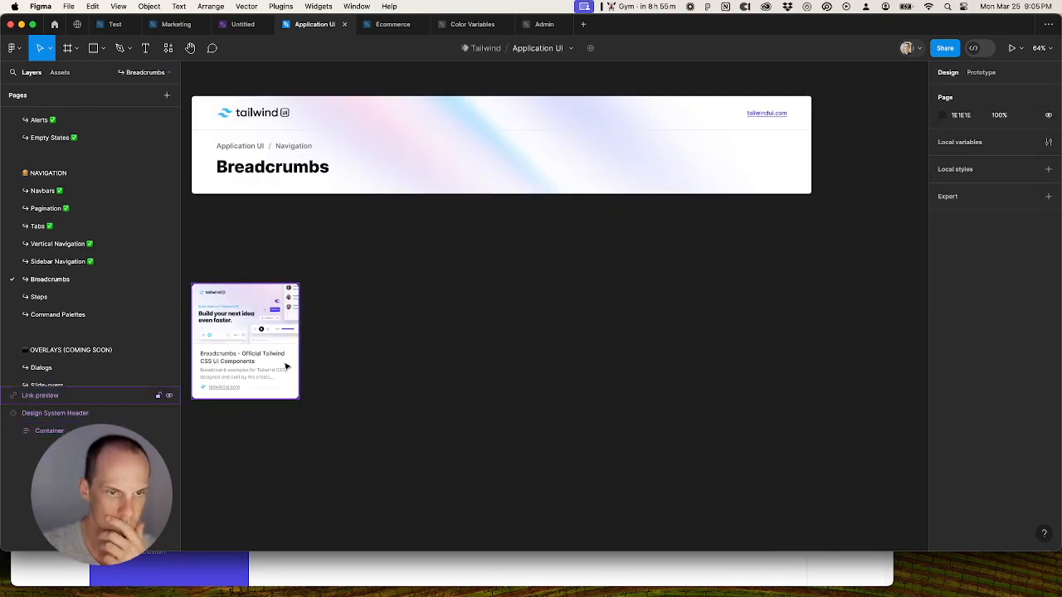
# Step: Open the Breadcrumbs link preview's tailwindui.com page in Arc, copy its URL and return to Figma
pyautogui.click(223, 386)
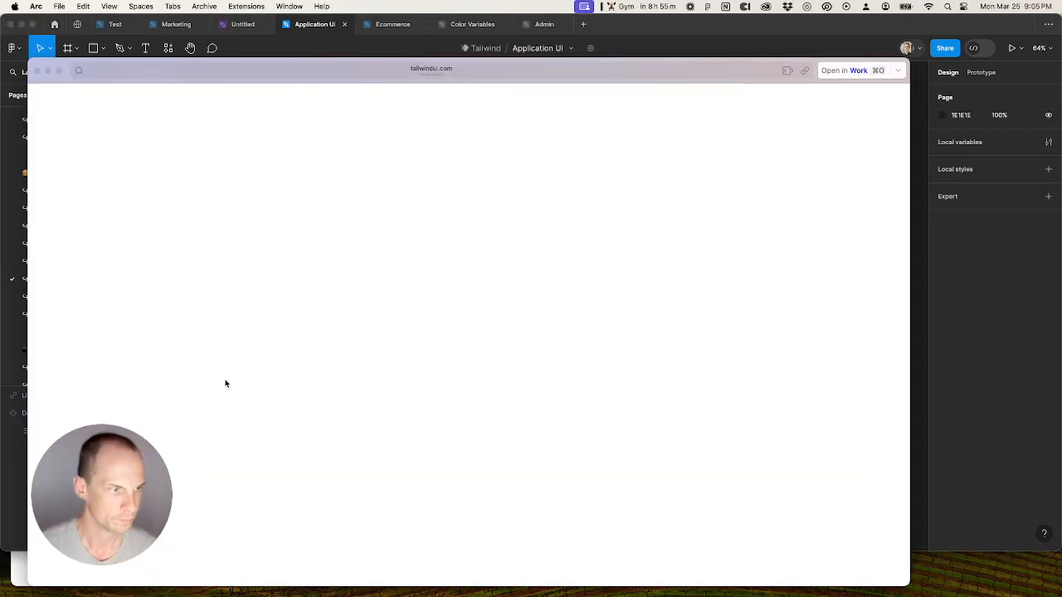
pyautogui.press('super+shift+c')
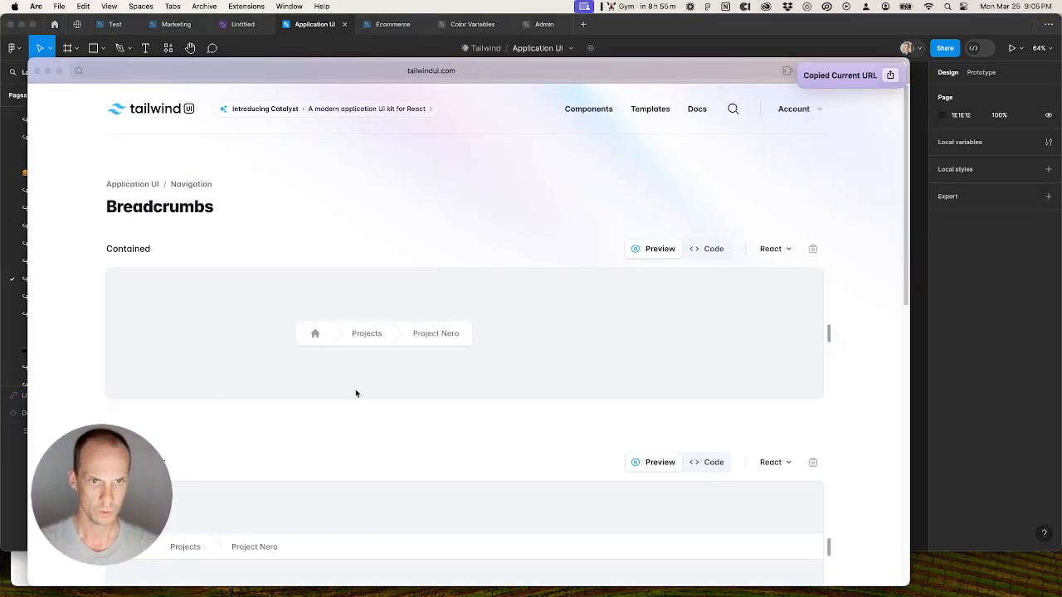
pyautogui.click(990, 357)
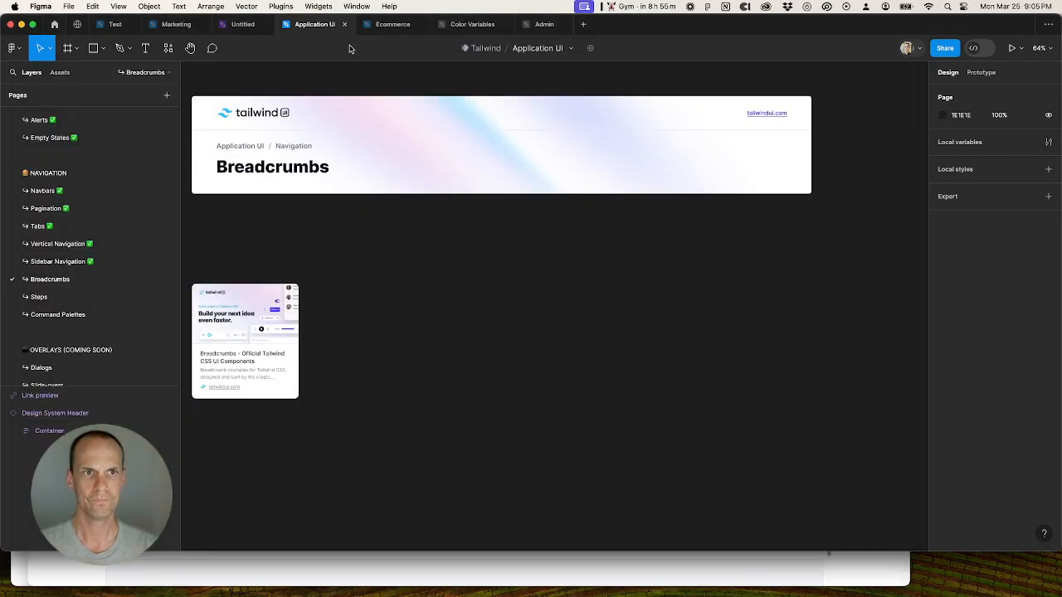
# Step: Run the html.to.design plugin in the Test file and paste the copied address as the URL for import
pyautogui.click(115, 24)
pyautogui.click(168, 48)
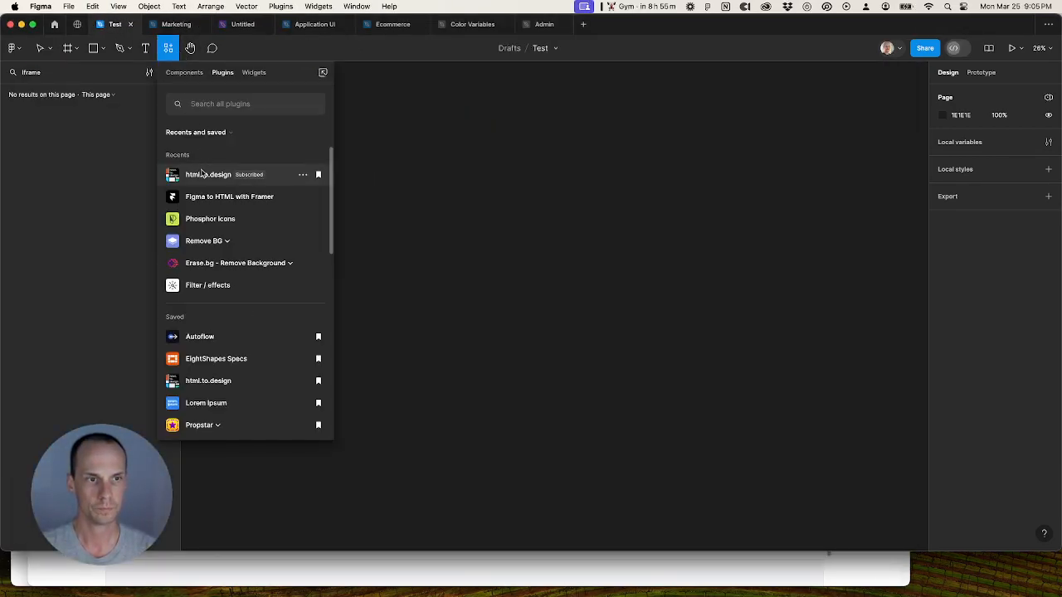
pyautogui.click(207, 174)
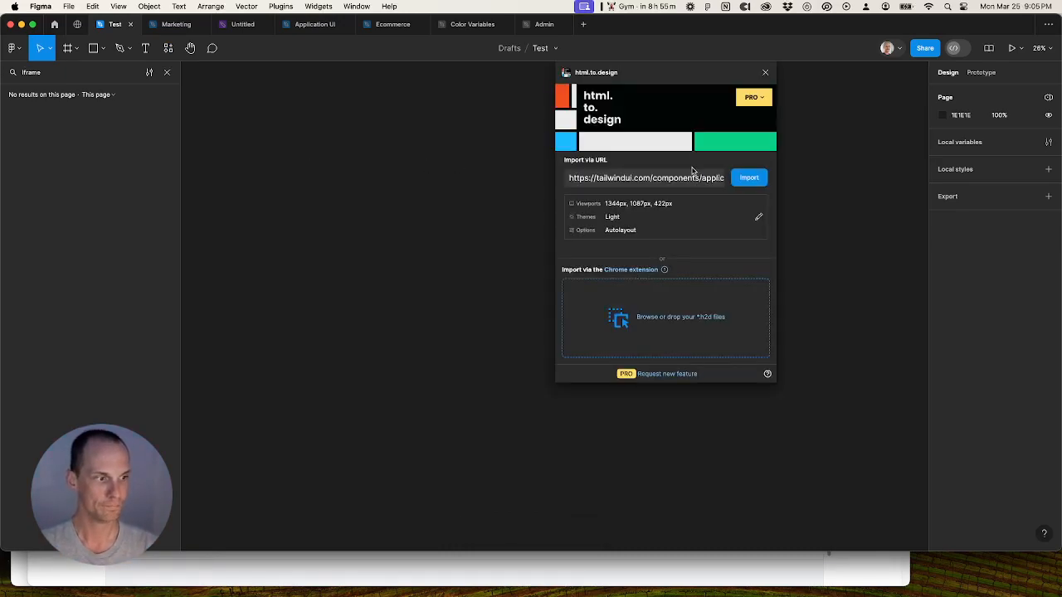
pyautogui.click(659, 177)
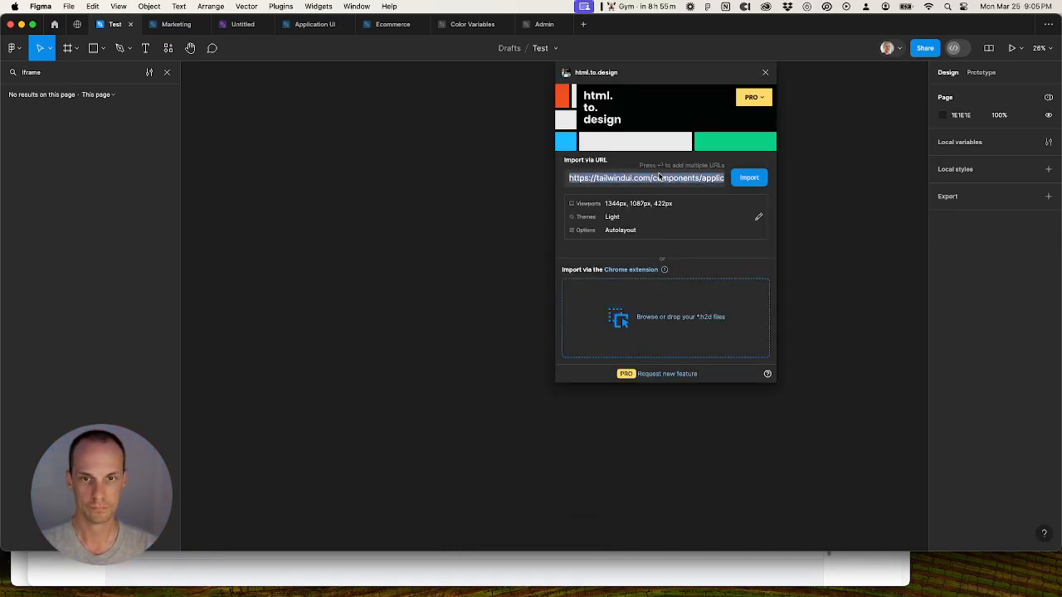
pyautogui.press('super+v')
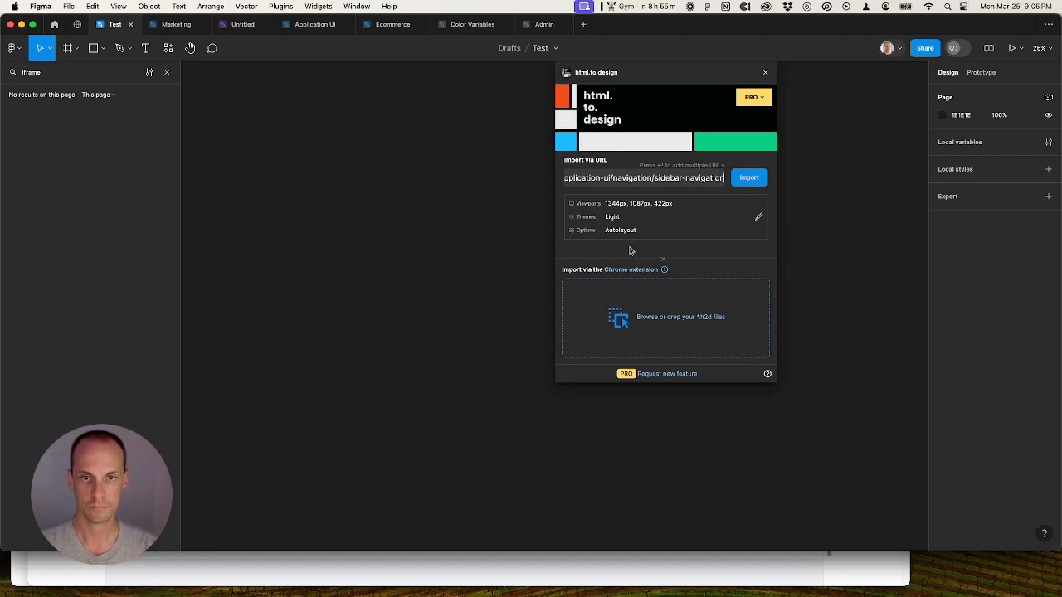
# Step: Copy the Breadcrumbs page URL again from Arc, paste it into html.to.design in Figma and import the page
pyautogui.press('super+Tab')
pyautogui.press('super+shift+c')
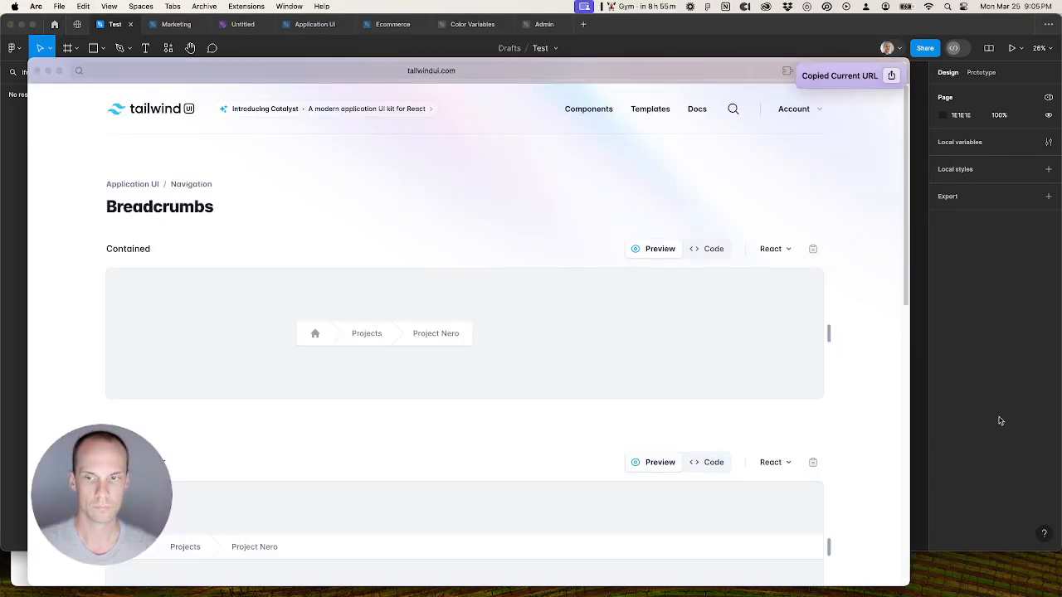
pyautogui.press('super+Tab')
pyautogui.press('super+v')
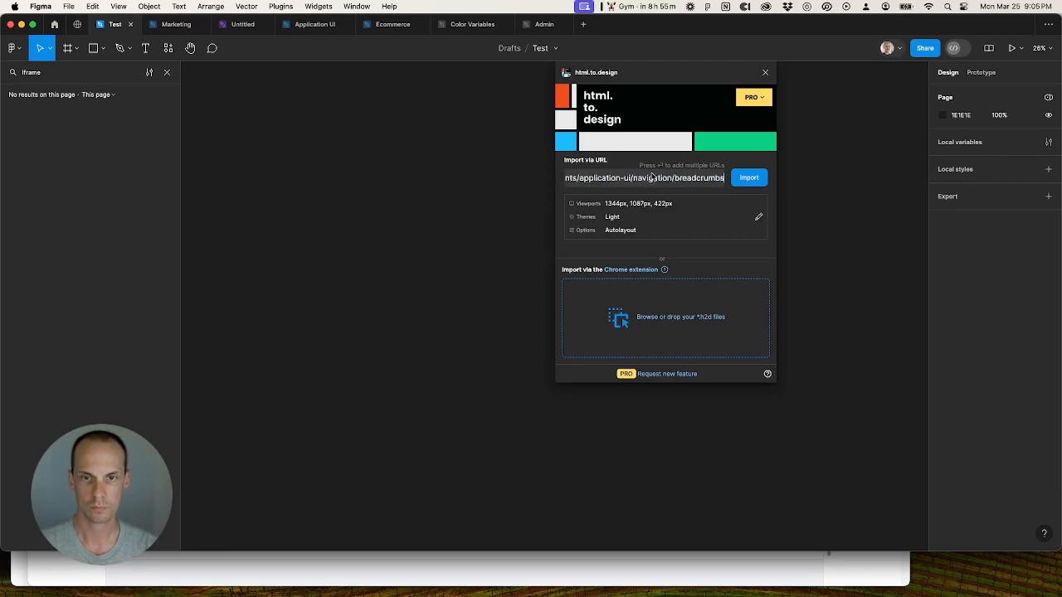
pyautogui.click(741, 178)
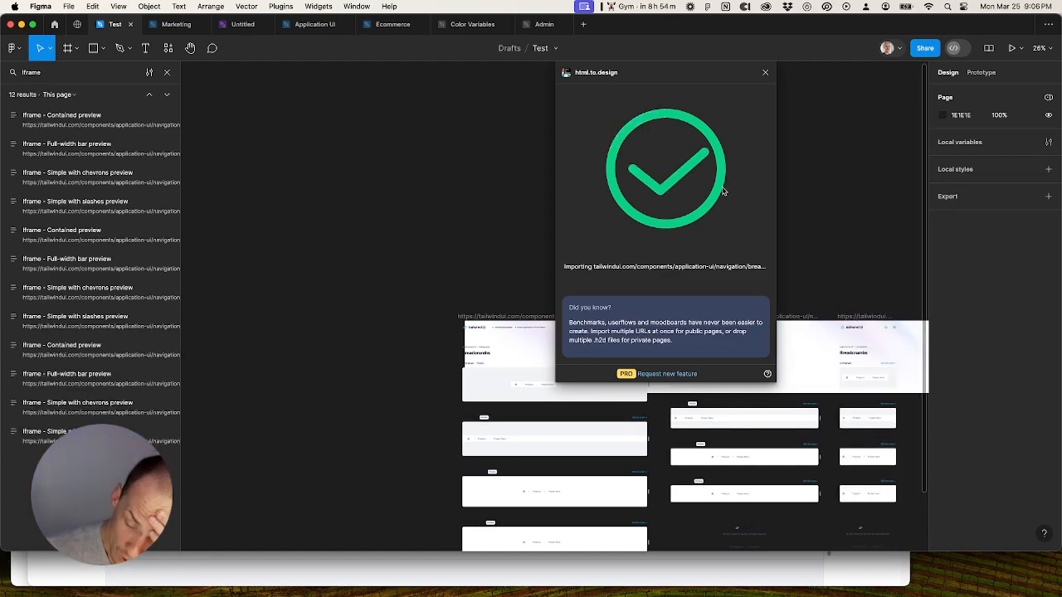
# Step: Close the plugin, cut all 12 Iframe preview layers out of the imported pages and delete the remaining page frames
pyautogui.click(766, 72)
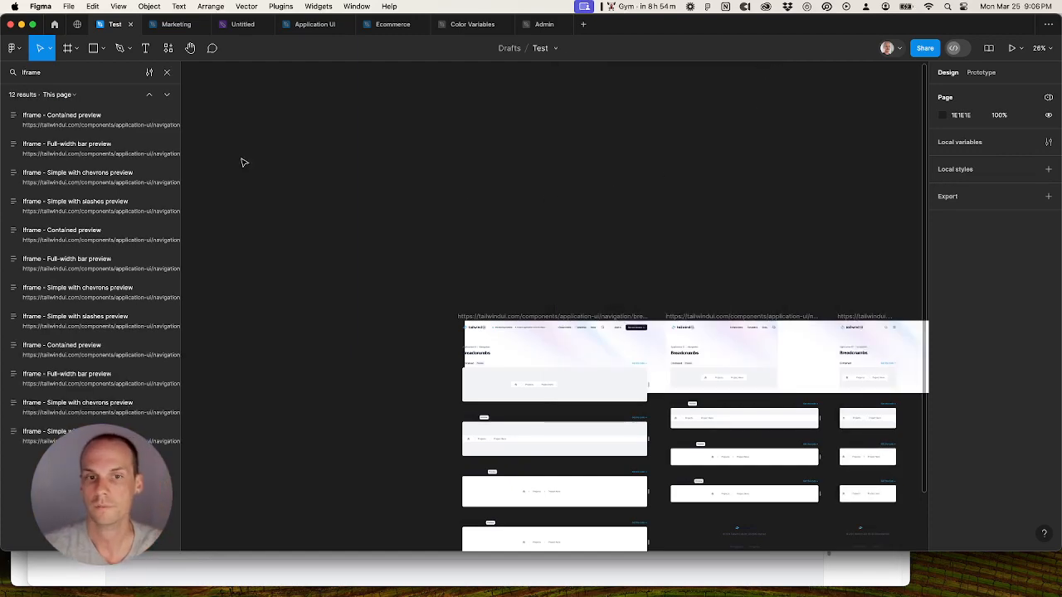
pyautogui.click(104, 126)
pyautogui.press('super+a')
pyautogui.press('Delete')
pyautogui.scroll(-5, 500, 290)
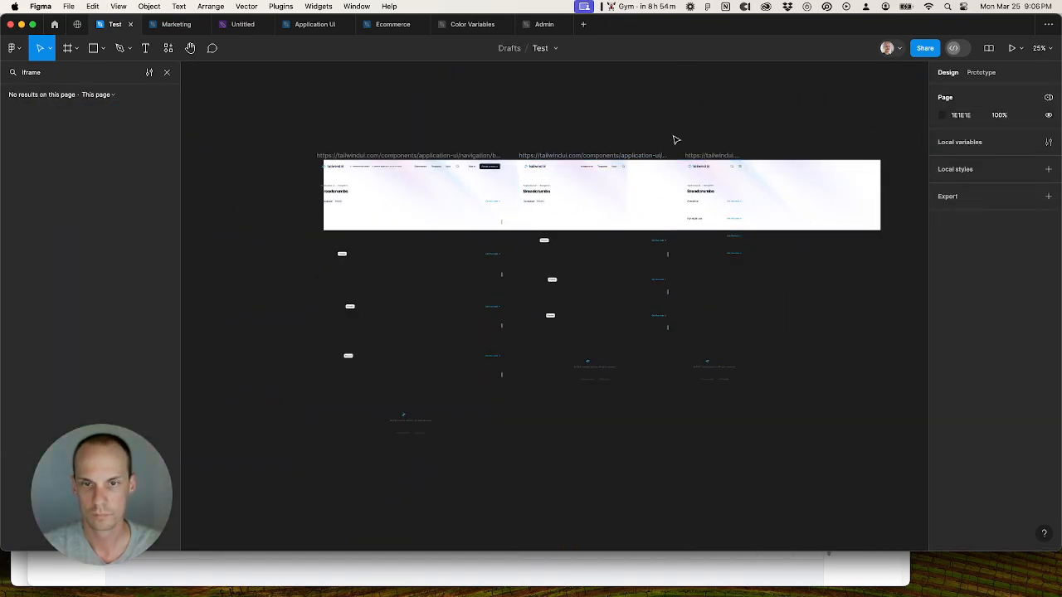
pyautogui.press('super+a')
pyautogui.press('Delete')
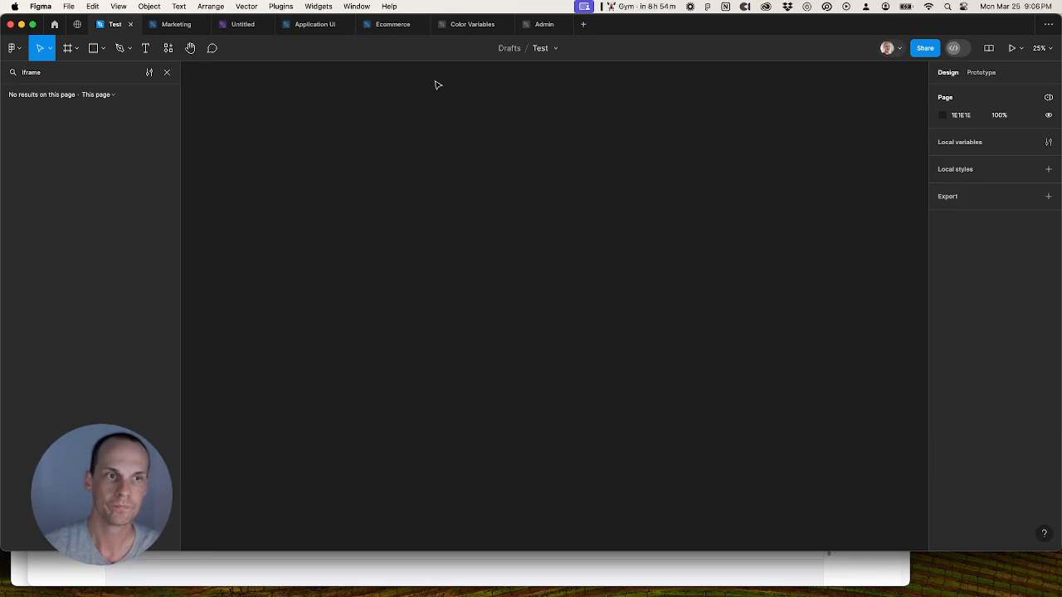
# Step: Paste the 12 breadcrumb preview frames onto the Application UI Breadcrumbs page and place them beside the link preview, aligned with its upper edge
pyautogui.click(286, 24)
pyautogui.rightClick(457, 240)
pyautogui.click(472, 243)
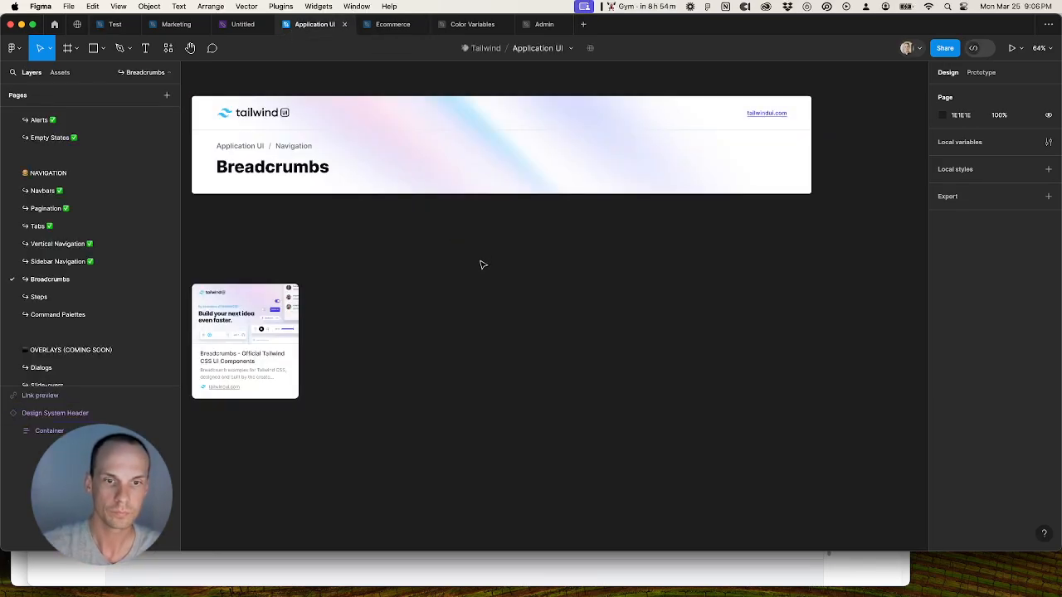
pyautogui.moveTo(423, 193); pyautogui.dragTo(427, 221)
pyautogui.moveTo(389, 240); pyautogui.dragTo(524, 210)
# Step: Batch-rename the 12 breadcrumb frames to remove the "Iframe -" prefix from their names
pyautogui.press('super+r')
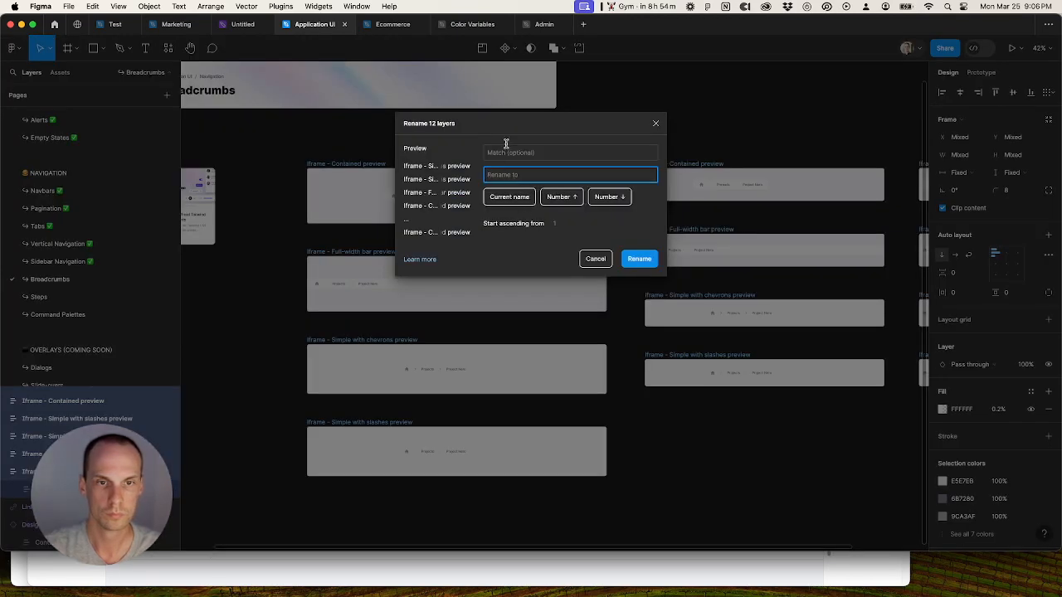
pyautogui.write('If')
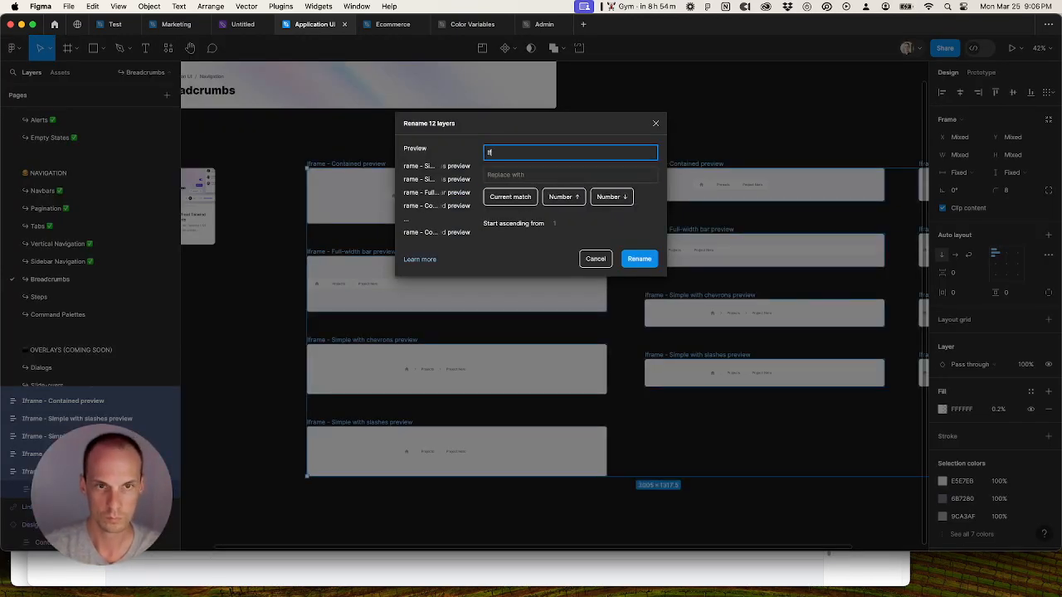
pyautogui.write('rame -')
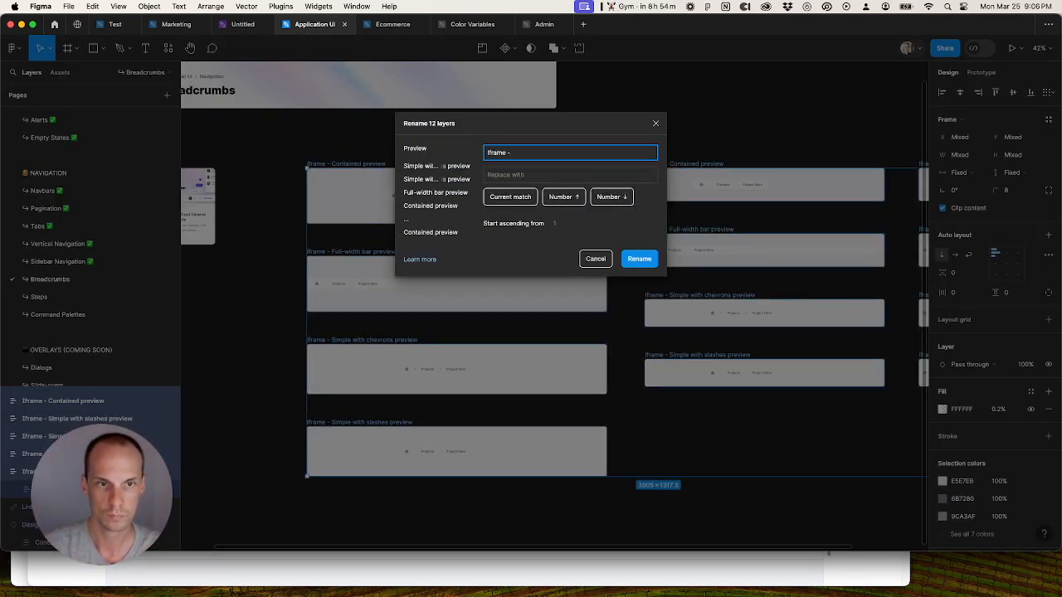
pyautogui.press('Return')
# Step: Batch-rename the 12 breadcrumb frames to remove the word "preview" from their names
pyautogui.scroll(-2, 497, 141)
pyautogui.press('super+r')
pyautogui.click(512, 152)
pyautogui.write('preview')
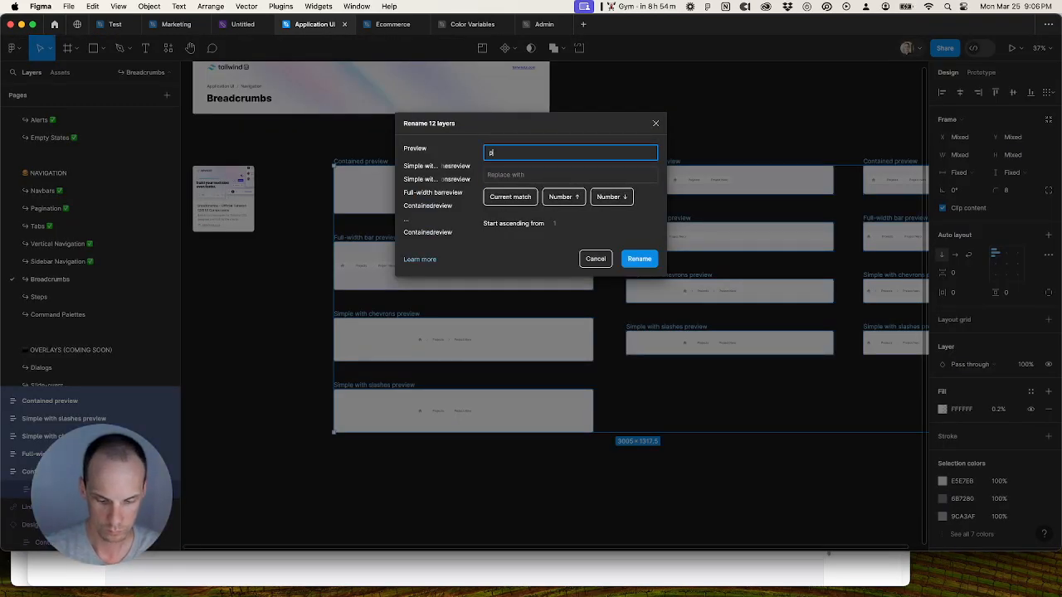
pyautogui.press('Return')
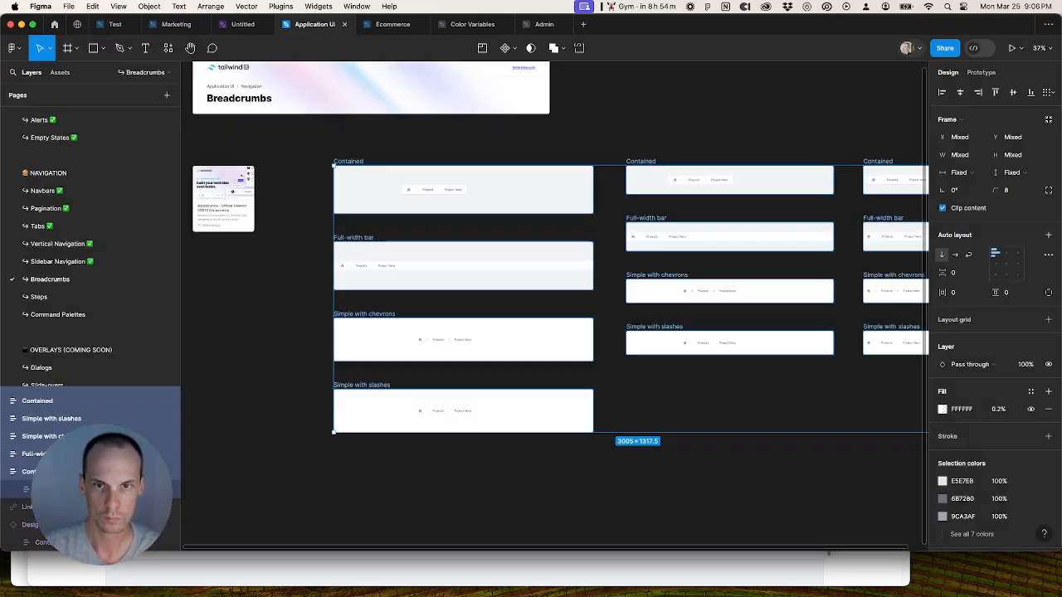
# Step: Remove the outer wrapper from the three Contained frames and rename the exposed frames "Contained"
pyautogui.click(348, 161)
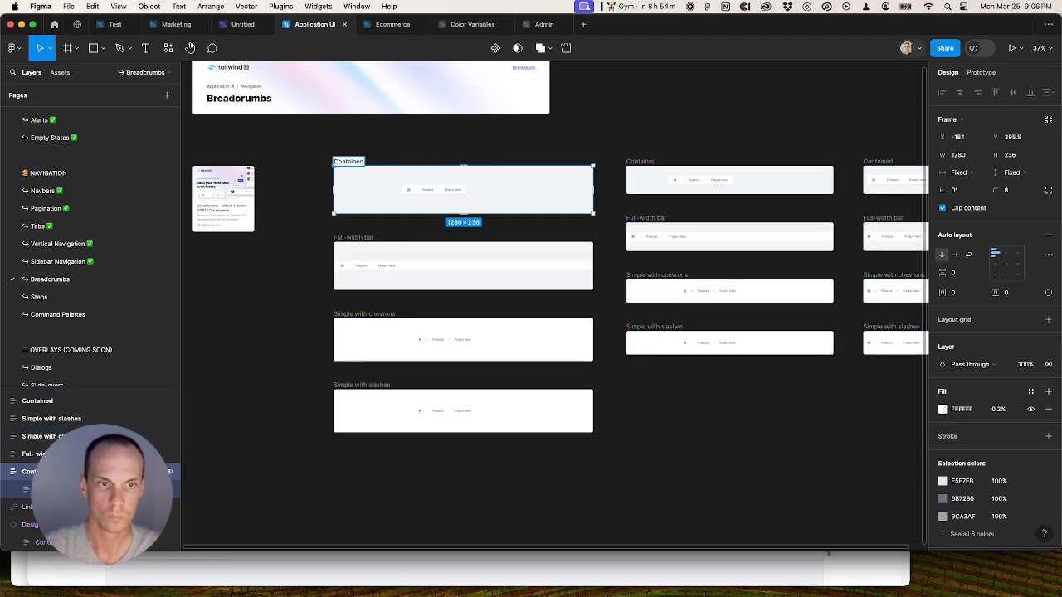
pyautogui.click(423, 144)
pyautogui.hscroll(2, 406, 147)
pyautogui.doubleClick(233, 170)
pyautogui.press('super+c')
pyautogui.keyDown('shift'); pyautogui.click(513, 170); pyautogui.keyUp('shift')
pyautogui.keyDown('shift'); pyautogui.click(748, 171); pyautogui.keyUp('shift')
pyautogui.press('super+BackSpace')
pyautogui.press('Return')
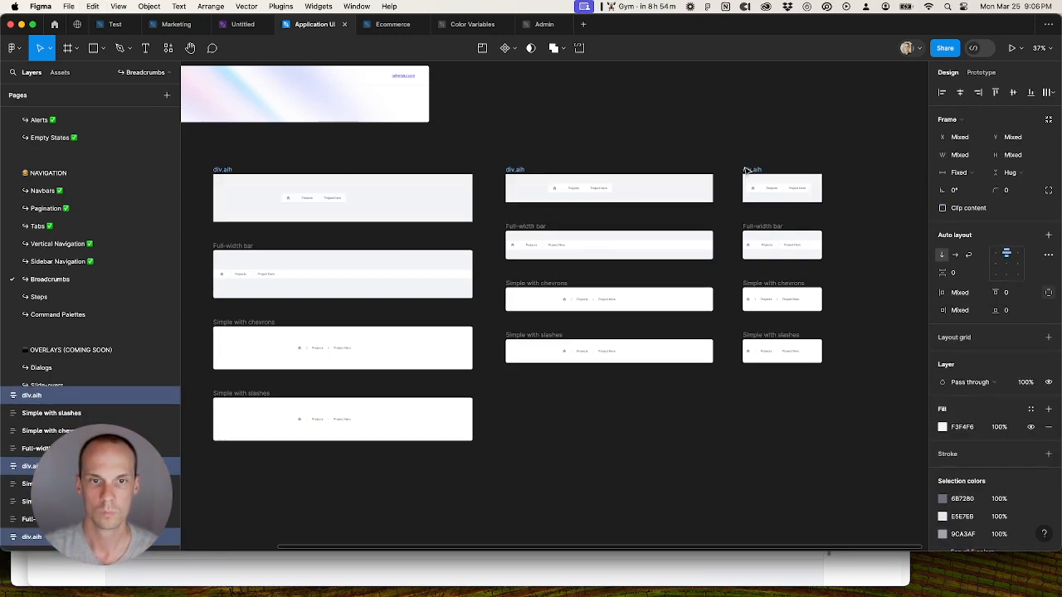
pyautogui.press('super+r')
pyautogui.press('super+v')
pyautogui.click(634, 258)
# Step: Remove the outer wrapper from the three Full-width bar frames and rename the exposed frames "Full-width bar"
pyautogui.click(242, 245)
pyautogui.keyDown('shift'); pyautogui.click(546, 229); pyautogui.keyUp('shift')
pyautogui.keyDown('shift'); pyautogui.click(747, 231); pyautogui.keyUp('shift')
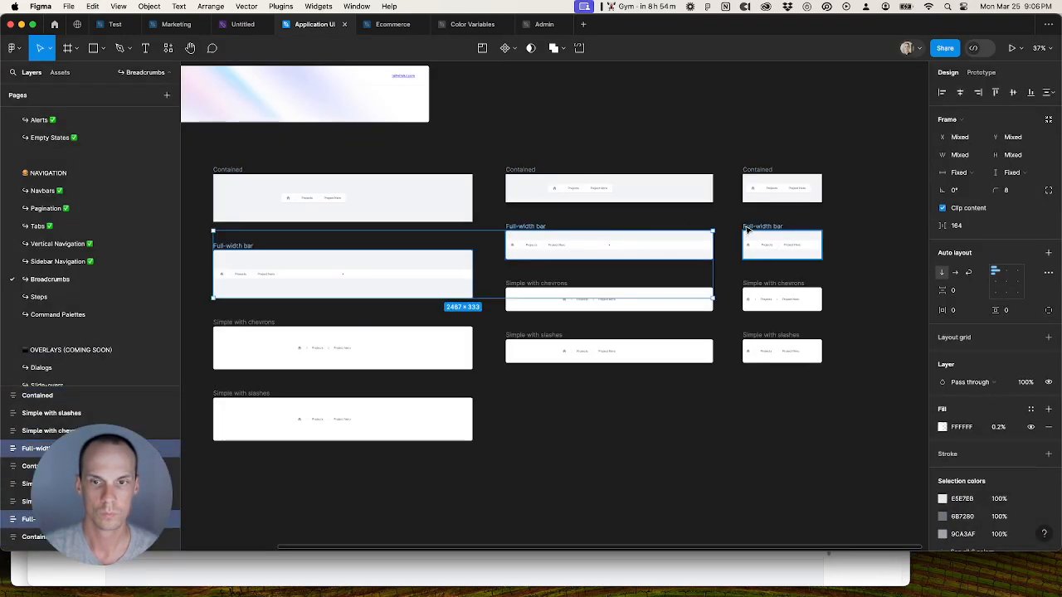
pyautogui.press('super+shift+g')
pyautogui.press('super+z')
pyautogui.press('super+r')
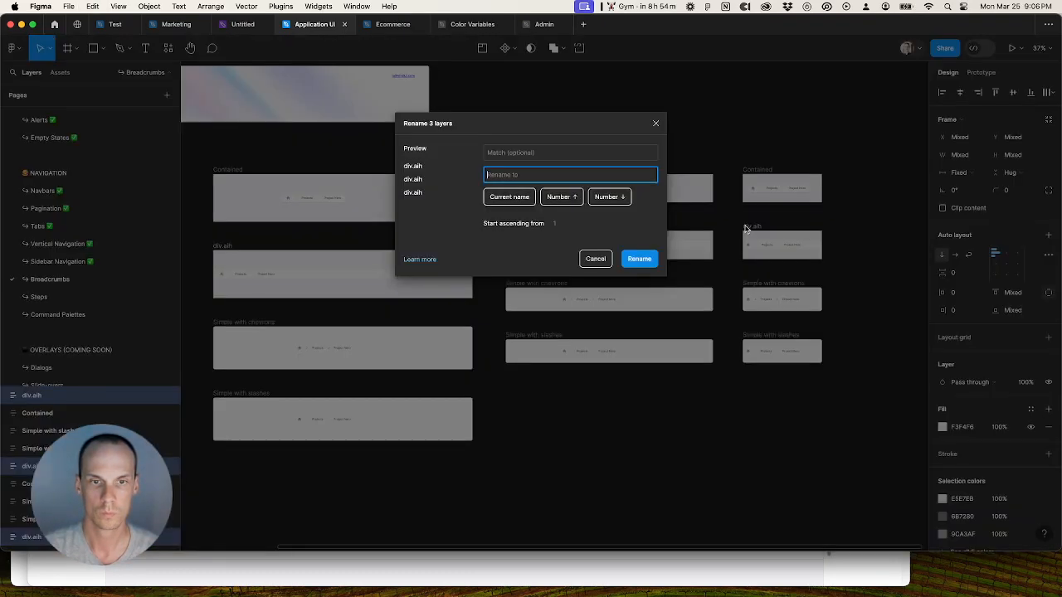
pyautogui.press('super+v')
pyautogui.click(643, 260)
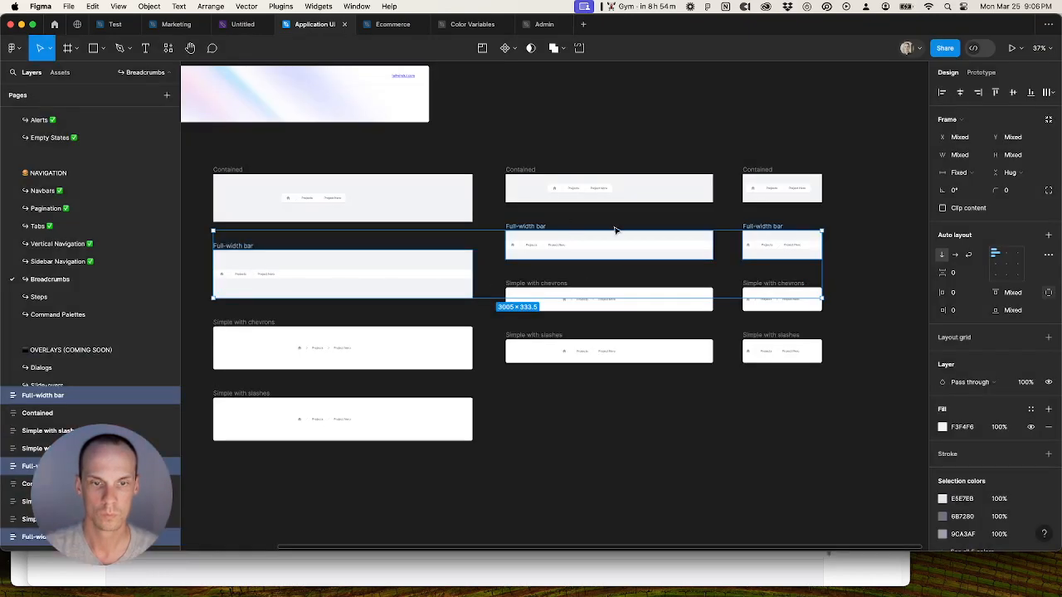
# Step: Align the upper edges of the three Full-width bar frames and move the Contained row up to Y 300
pyautogui.hotkey('alt', 'w')
pyautogui.click(221, 175)
pyautogui.click(226, 170)
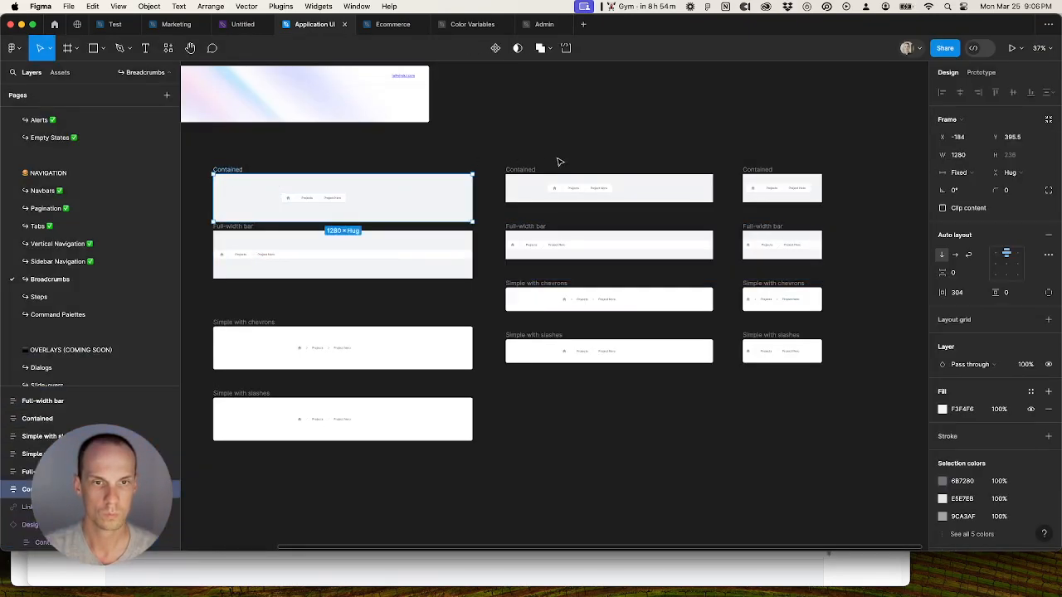
pyautogui.keyDown('shift'); pyautogui.click(529, 170); pyautogui.keyUp('shift')
pyautogui.keyDown('shift'); pyautogui.click(755, 169); pyautogui.keyUp('shift')
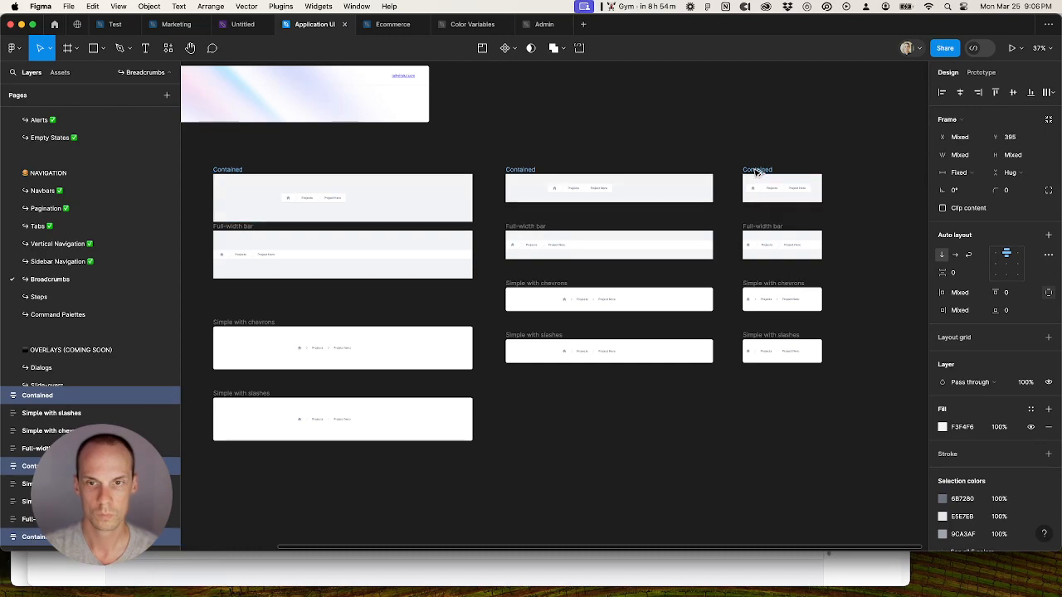
pyautogui.hotkey('alt', 'w')
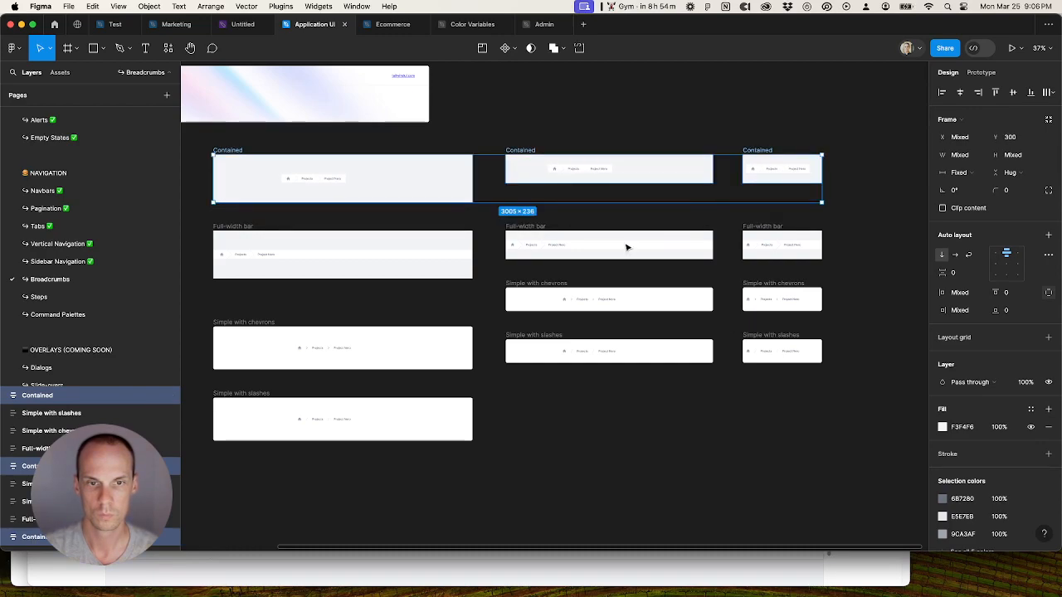
# Step: Line up the three Simple with slashes frames in one row, level with the 1280-wide frame's upper edge
pyautogui.click(529, 336)
pyautogui.keyDown('shift'); pyautogui.click(755, 334); pyautogui.keyUp('shift')
pyautogui.keyDown('shift'); pyautogui.click(266, 399); pyautogui.keyUp('shift')
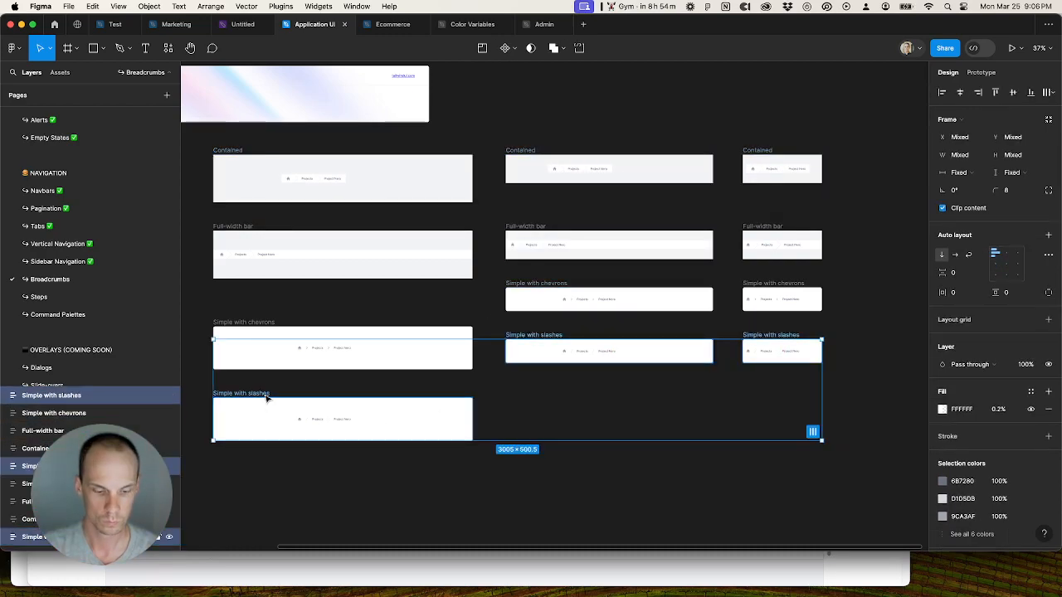
pyautogui.hotkey('alt', 's')
# Step: Line up the three Simple with chevrons frames in one row, level with the 1280-wide frame's upper edge
pyautogui.click(241, 322)
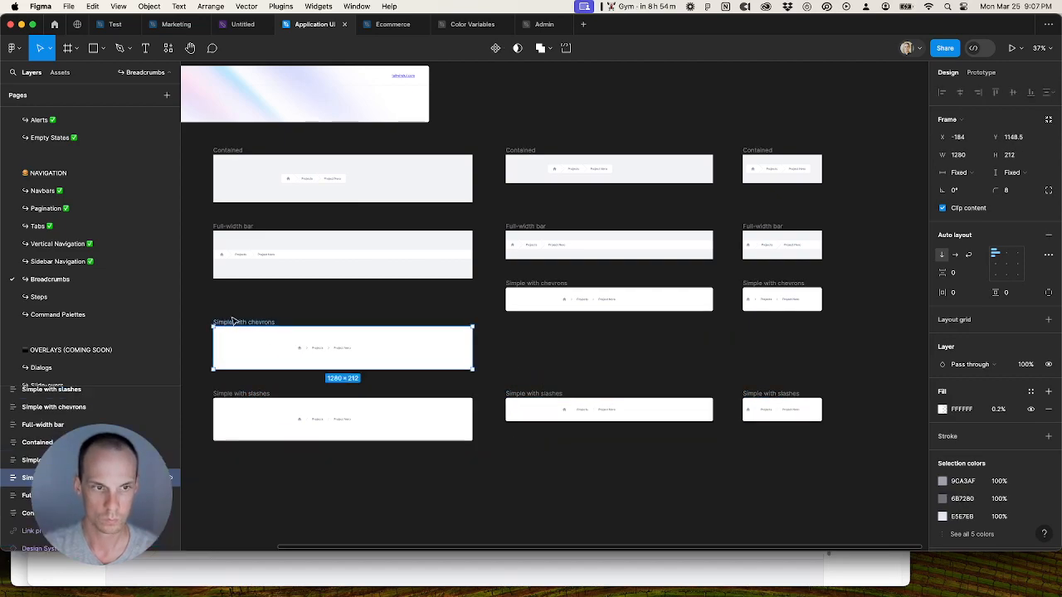
pyautogui.keyDown('shift'); pyautogui.click(569, 285); pyautogui.keyUp('shift')
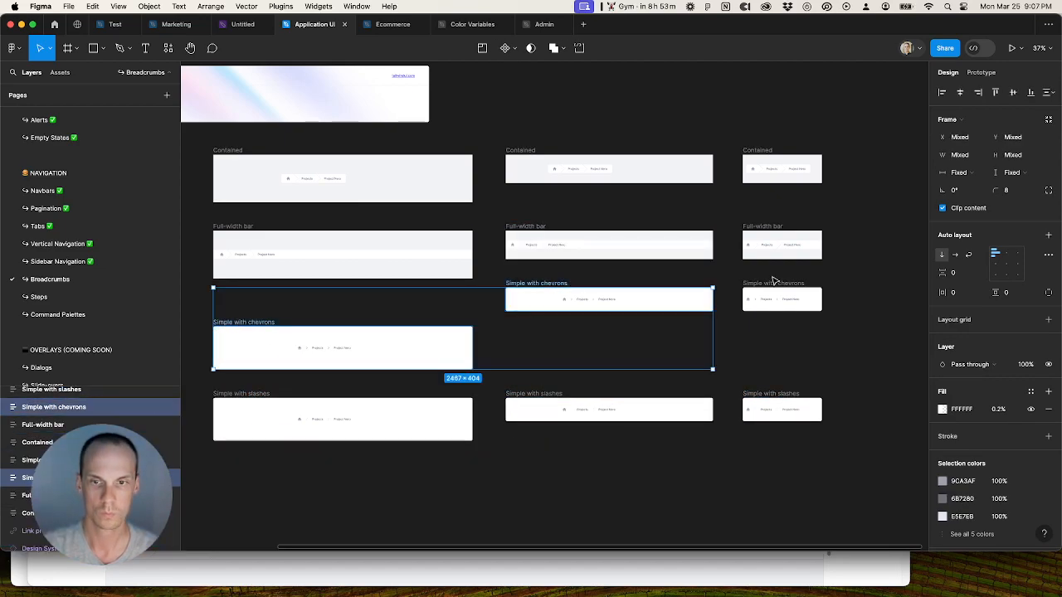
pyautogui.keyDown('shift'); pyautogui.click(772, 284); pyautogui.keyUp('shift')
pyautogui.hotkey('alt', 's')
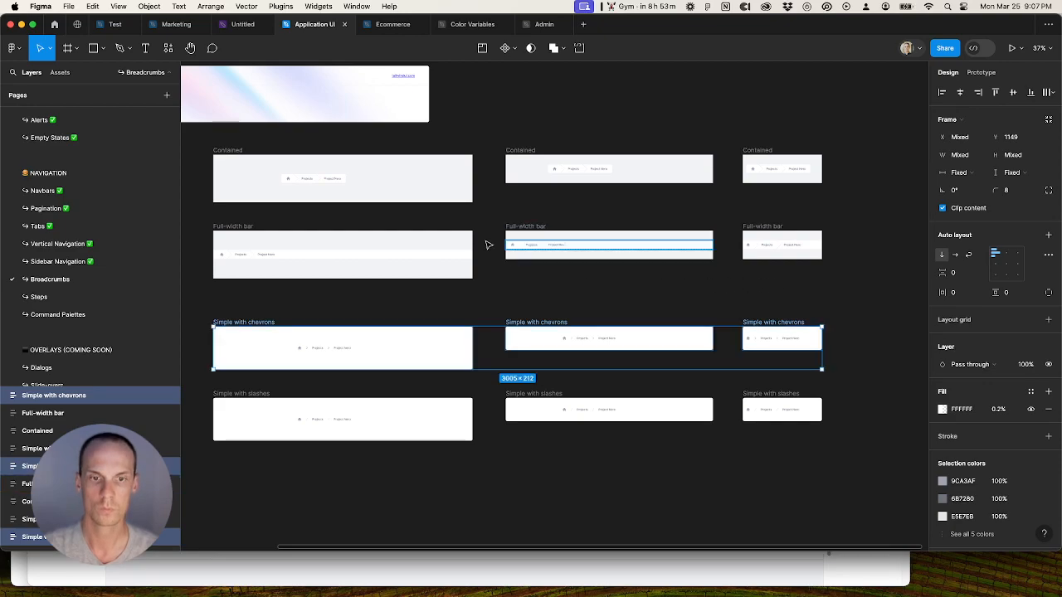
# Step: Remove the outer wrappers from the three Simple with chevrons frames and rename the exposed frames "Simple with chevrons"
pyautogui.doubleClick(243, 323)
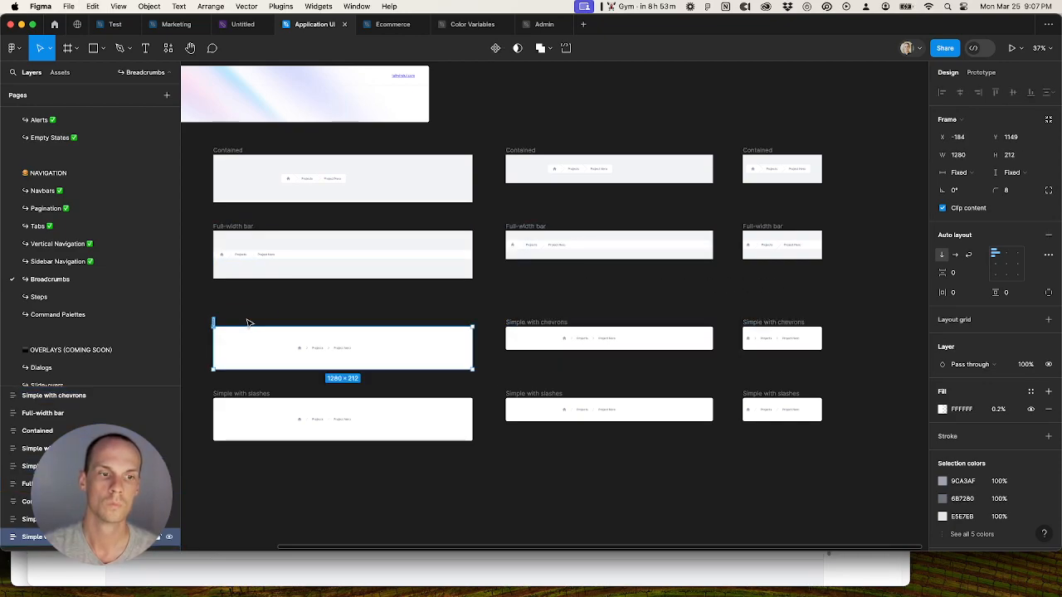
pyautogui.keyDown('shift'); pyautogui.click(532, 323); pyautogui.keyUp('shift')
pyautogui.keyDown('shift'); pyautogui.click(782, 324); pyautogui.keyUp('shift')
pyautogui.press('shift+super+g')
pyautogui.press('shift+super+g')
pyautogui.press('shift+super+g')
pyautogui.press('super+z')
pyautogui.press('super+r')
pyautogui.write('Simple with chevrons')
pyautogui.click(623, 260)
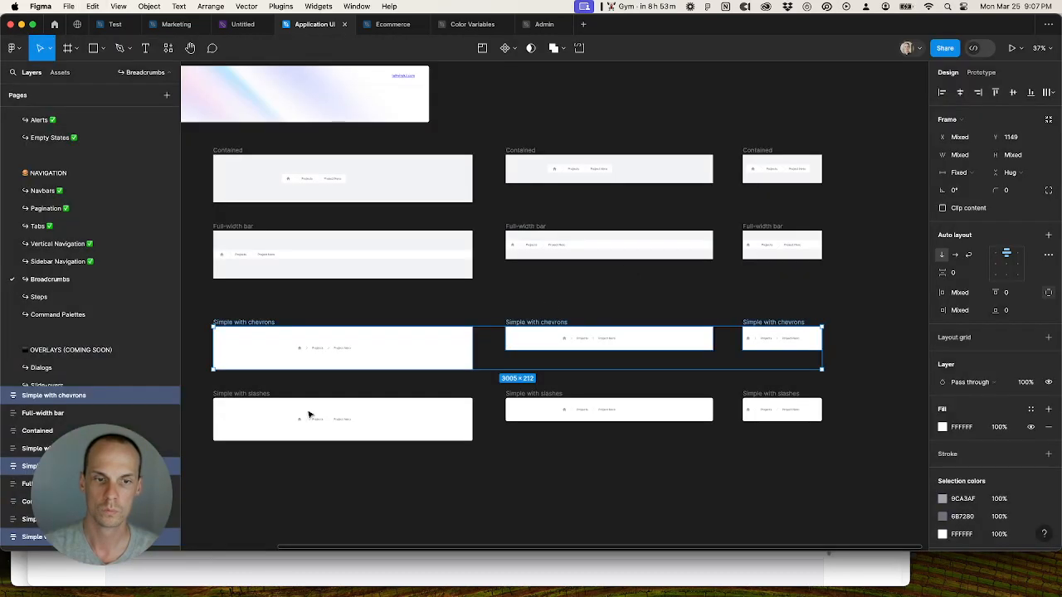
# Step: Remove the outer wrappers from the three Simple with slashes frames and rename the exposed frames "Simple with slashes"
pyautogui.click(250, 397)
pyautogui.keyDown('shift'); pyautogui.click(533, 393); pyautogui.keyUp('shift')
pyautogui.keyDown('shift'); pyautogui.click(771, 394); pyautogui.keyUp('shift')
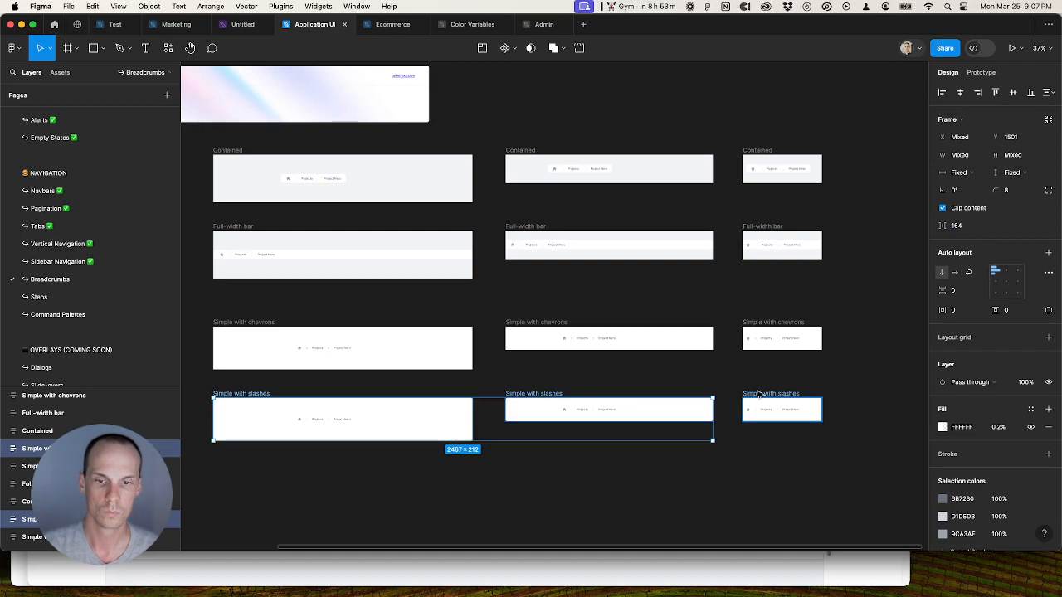
pyautogui.press('shift+super+g')
pyautogui.press('shift+super+g')
pyautogui.press('shift+super+g')
pyautogui.press('super+z')
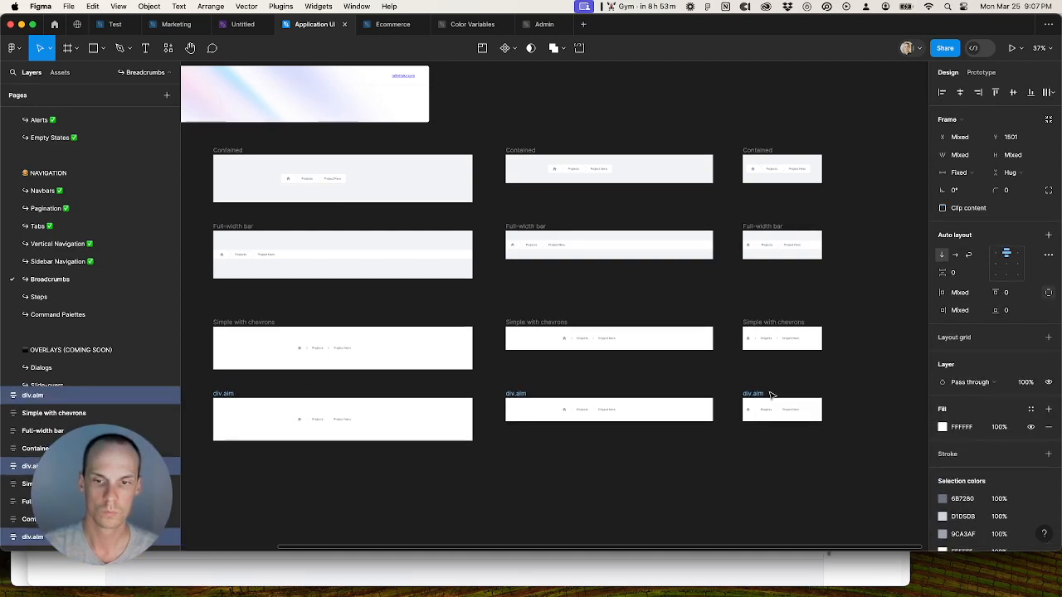
pyautogui.press('super+r')
pyautogui.write('Simple with slashes')
pyautogui.click(639, 260)
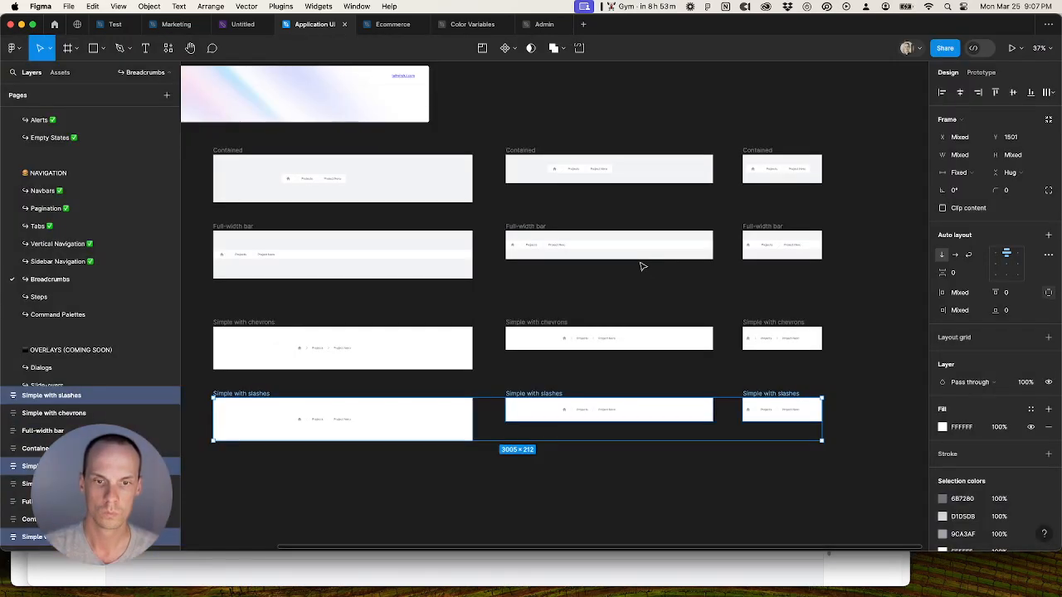
pyautogui.click(585, 298)
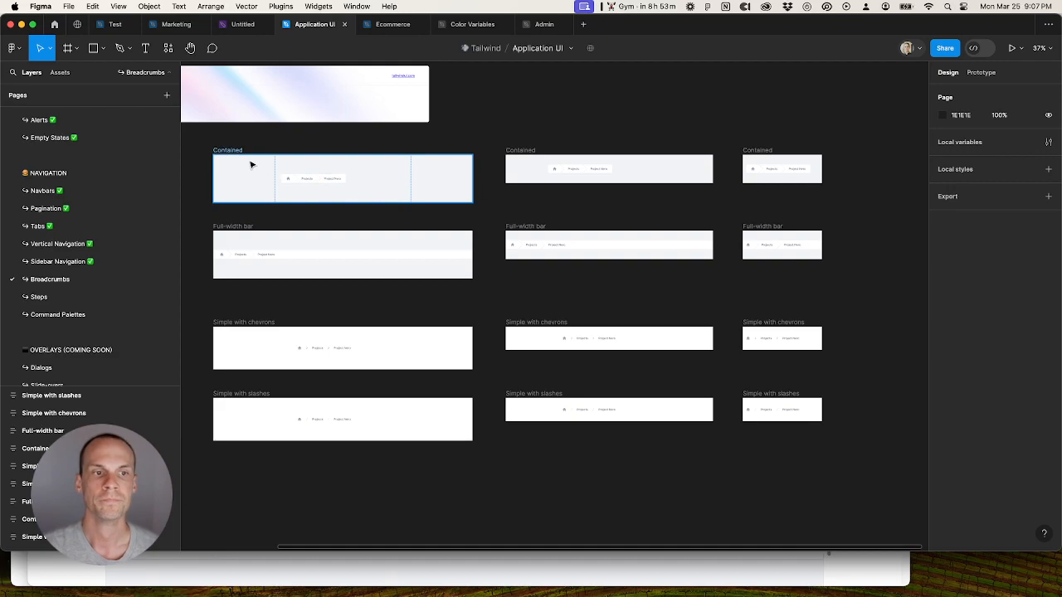
# Step: Batch-rename the four widest breadcrumb frames, keeping their current names and appending "/ 1280"
pyautogui.click(220, 152)
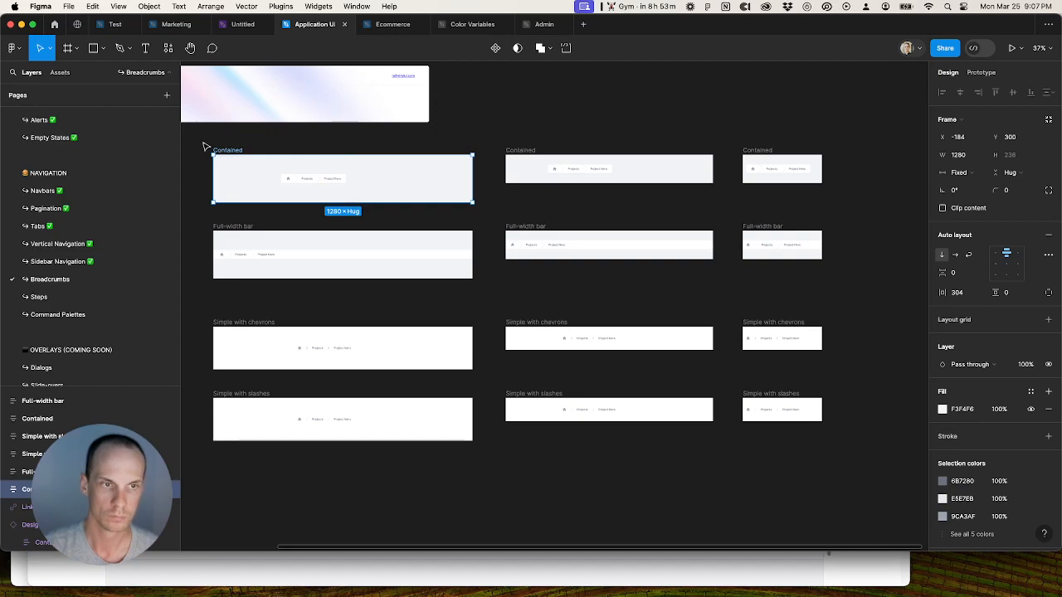
pyautogui.moveTo(206, 146); pyautogui.dragTo(489, 481)
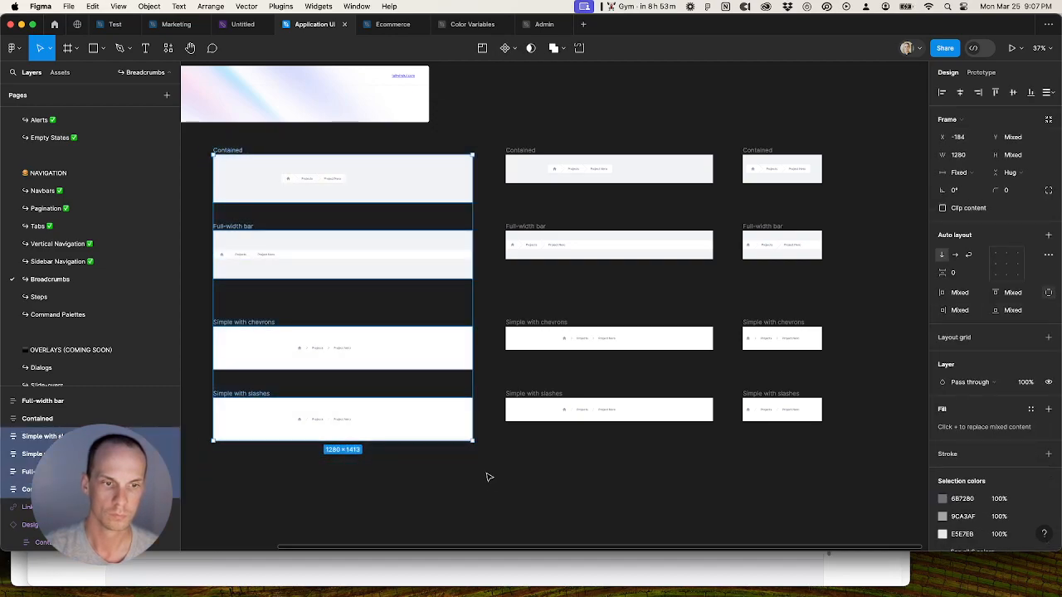
pyautogui.press('super+r')
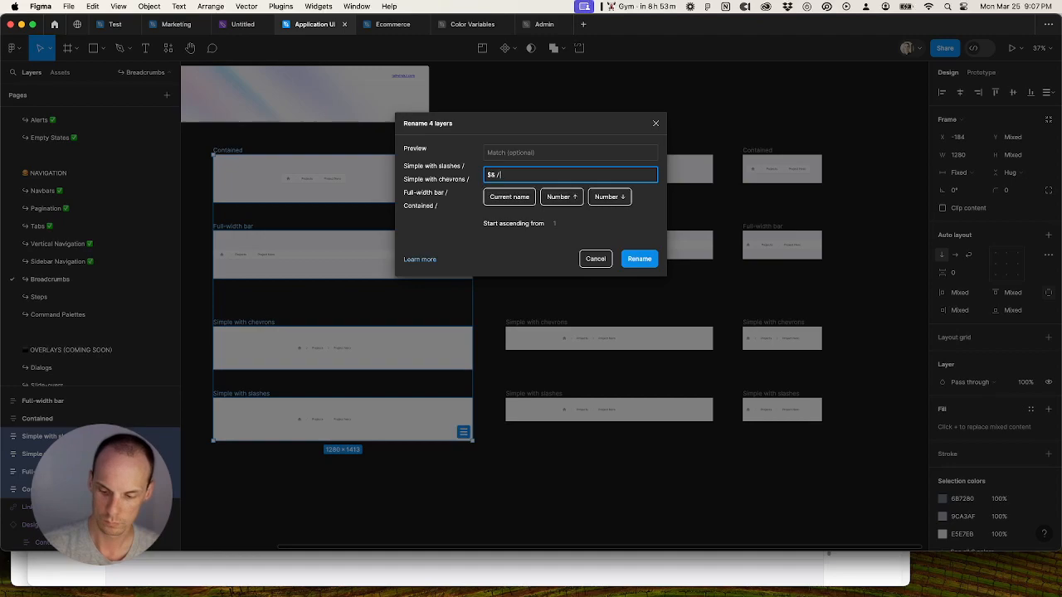
pyautogui.press('Return')
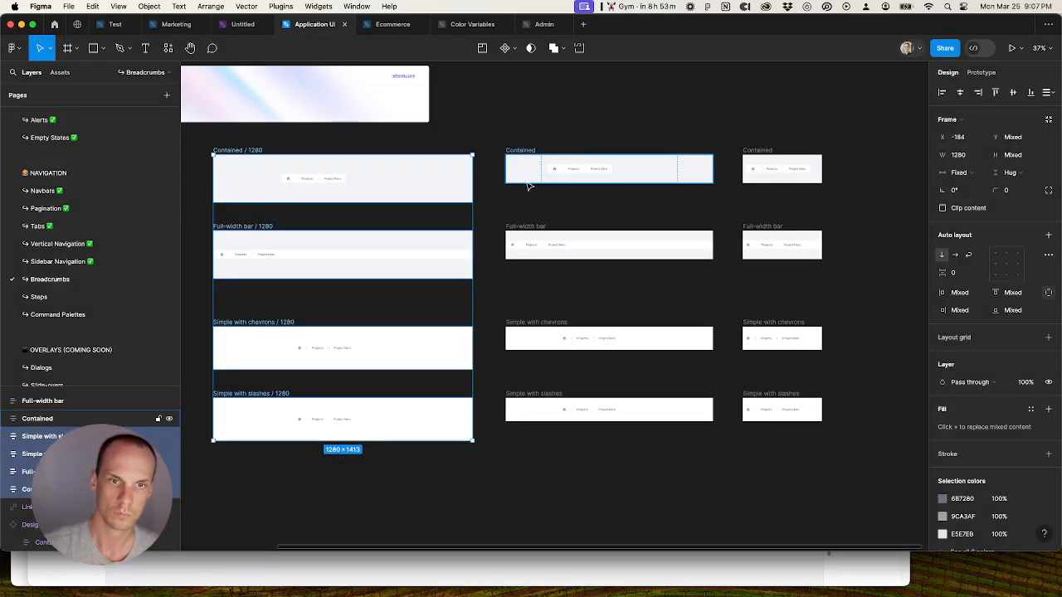
# Step: Batch-rename the four medium-width breadcrumb frames, keeping their current names and appending "/ 1023"
pyautogui.moveTo(486, 142); pyautogui.dragTo(718, 457)
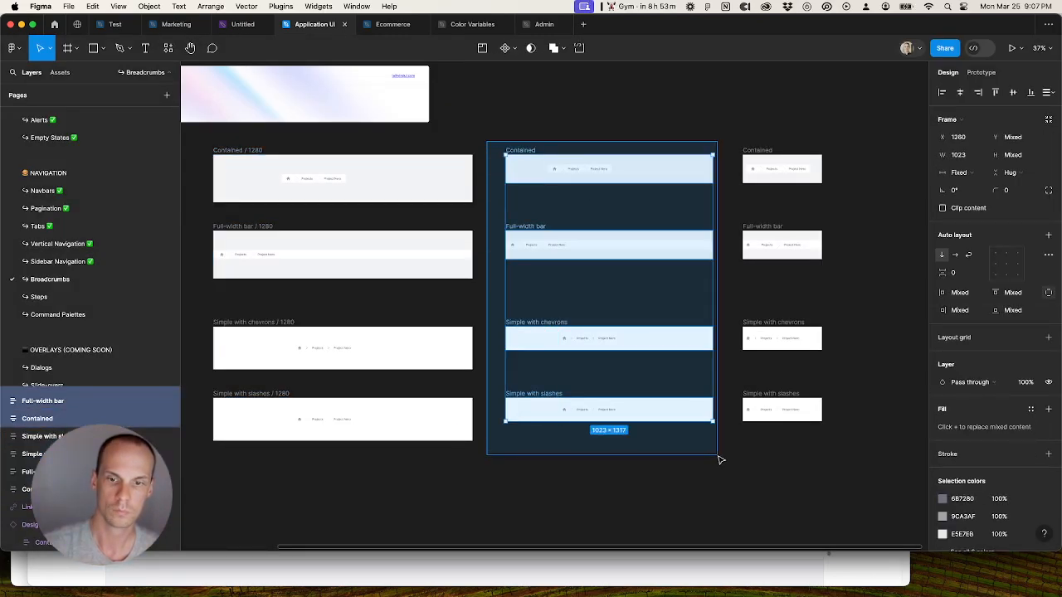
pyautogui.press('super+r')
pyautogui.write('/ 10')
pyautogui.press('Return')
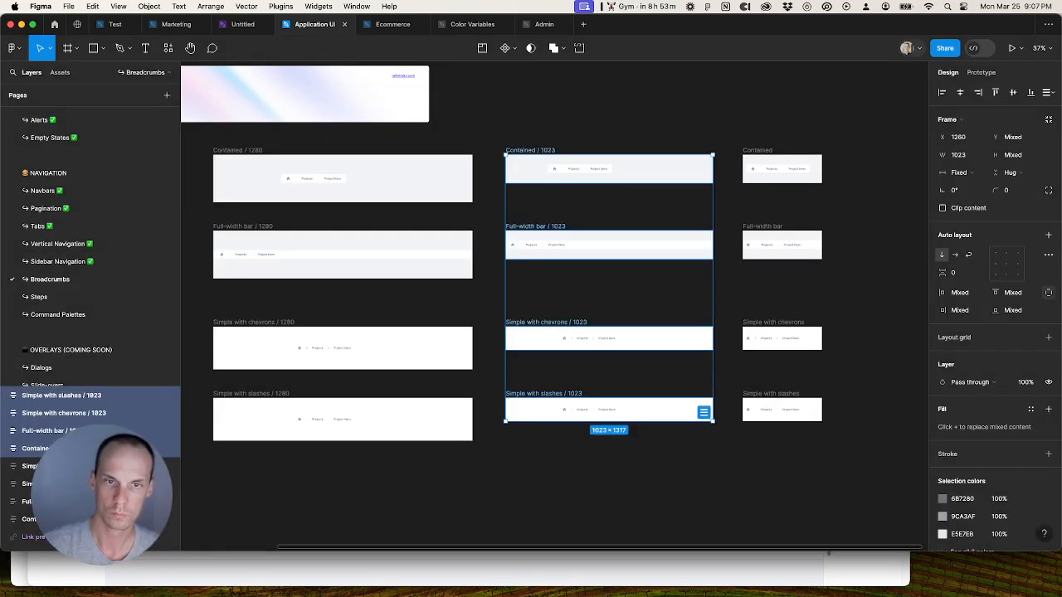
# Step: Batch-rename the four narrowest breadcrumb frames, keeping their current names and appending "/ 390"
pyautogui.moveTo(741, 132); pyautogui.dragTo(818, 443)
pyautogui.press('super+r')
pyautogui.click(525, 202)
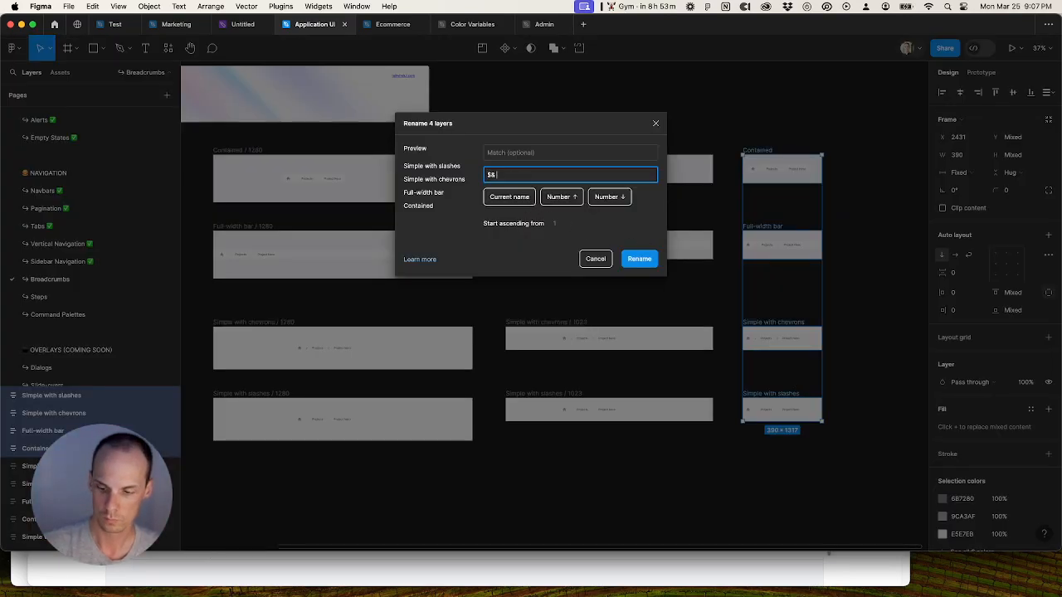
pyautogui.write('/ 390')
pyautogui.press('Return')
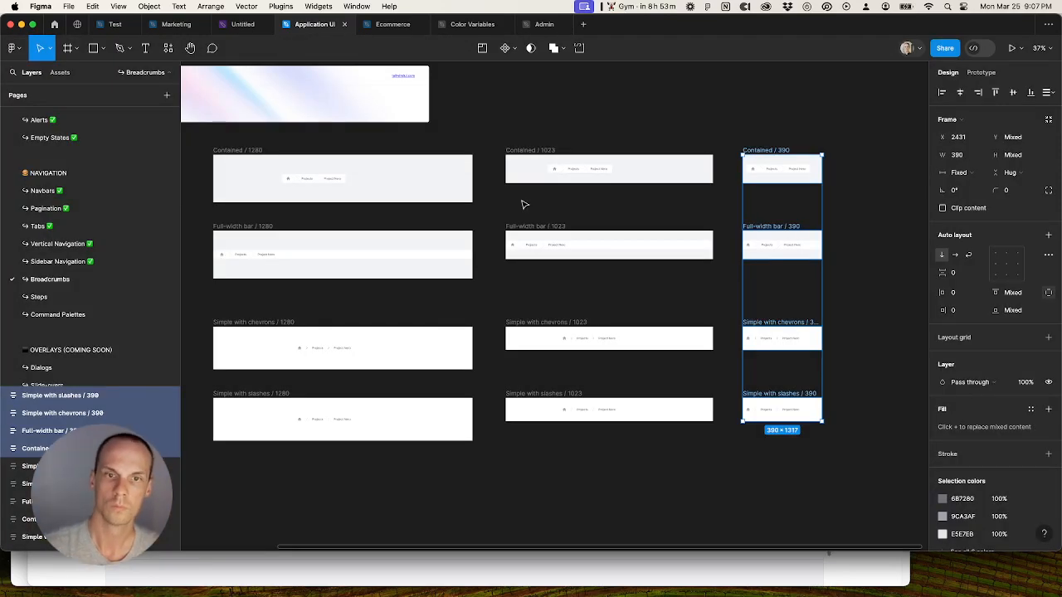
# Step: Space all 12 breadcrumb frames 128 apart horizontally and vertically using a temporary wrapping auto layout, then remove its container
pyautogui.scroll(-3, 488, 152)
pyautogui.moveTo(309, 143); pyautogui.dragTo(723, 375)
pyautogui.hotkey('shift', 'a')
pyautogui.click(956, 273)
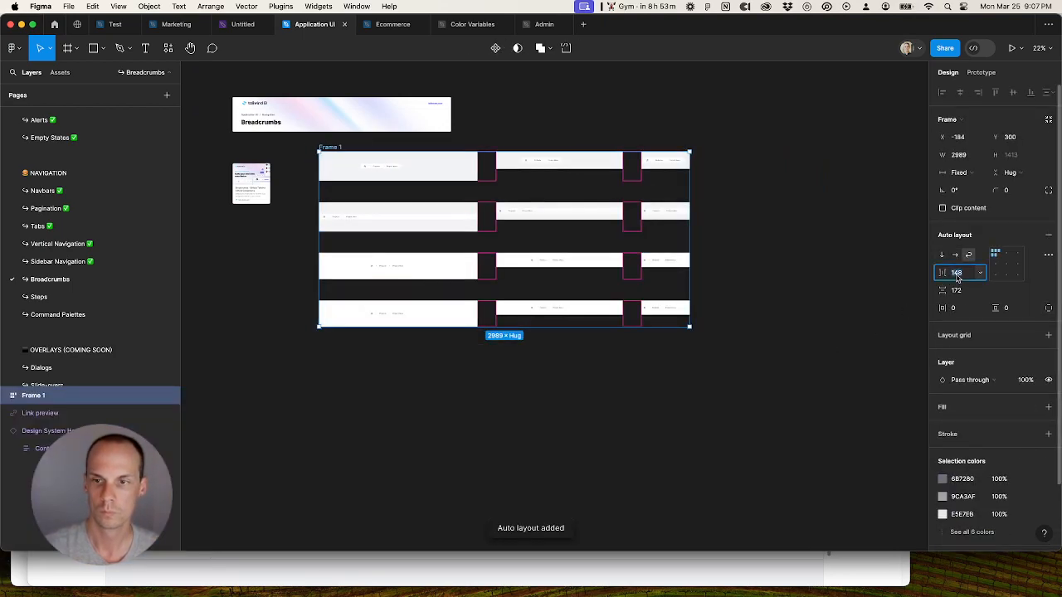
pyautogui.write('128')
pyautogui.press('Tab')
pyautogui.write('128')
pyautogui.press('Tab')
pyautogui.press('super+shift+g')
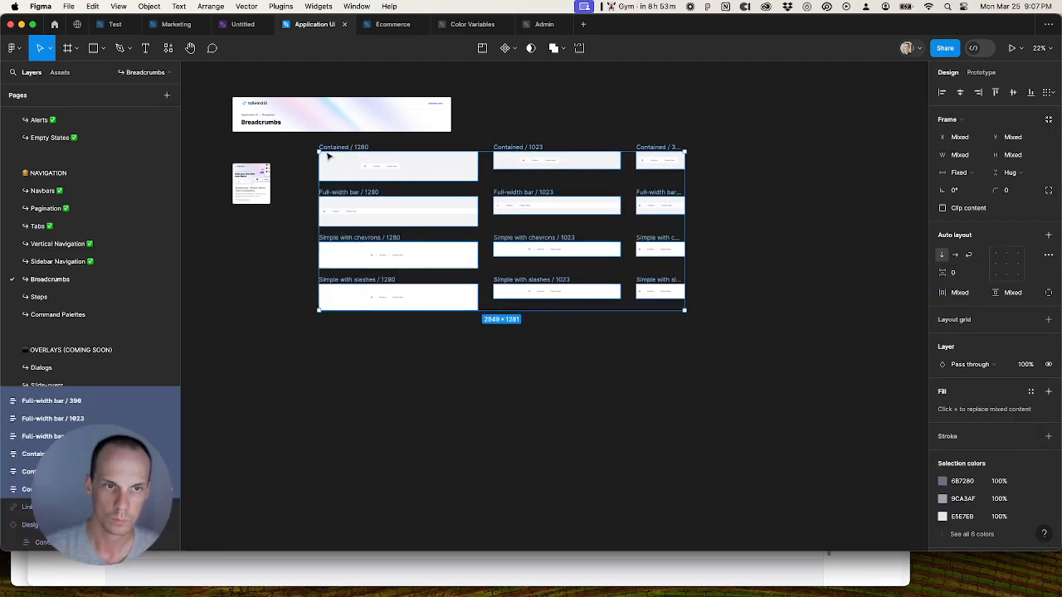
# Step: Place the 12 breadcrumb frames beside the link preview, aligned with its upper edge, and fine-tune the horizontal gap
pyautogui.press('alt')
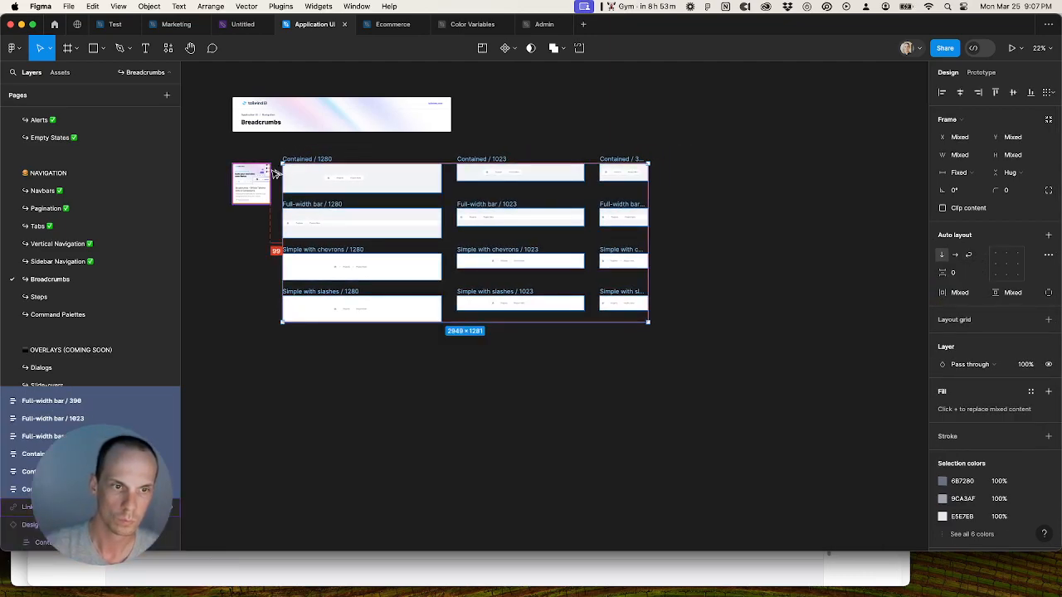
pyautogui.hotkey('alt', 'shift', 'Right')
pyautogui.hotkey('alt', 'shift', 'Right')
pyautogui.hotkey('alt', 'shift', 'Right')
pyautogui.hotkey('alt', 'shift', 'Right')
pyautogui.hotkey('alt', 'shift', 'Left')
pyautogui.hotkey('alt', 'Right')
pyautogui.hotkey('alt', 'Right')
pyautogui.hotkey('alt', 'Right')
pyautogui.hotkey('alt', 'Right')
pyautogui.hotkey('alt', 'Right')
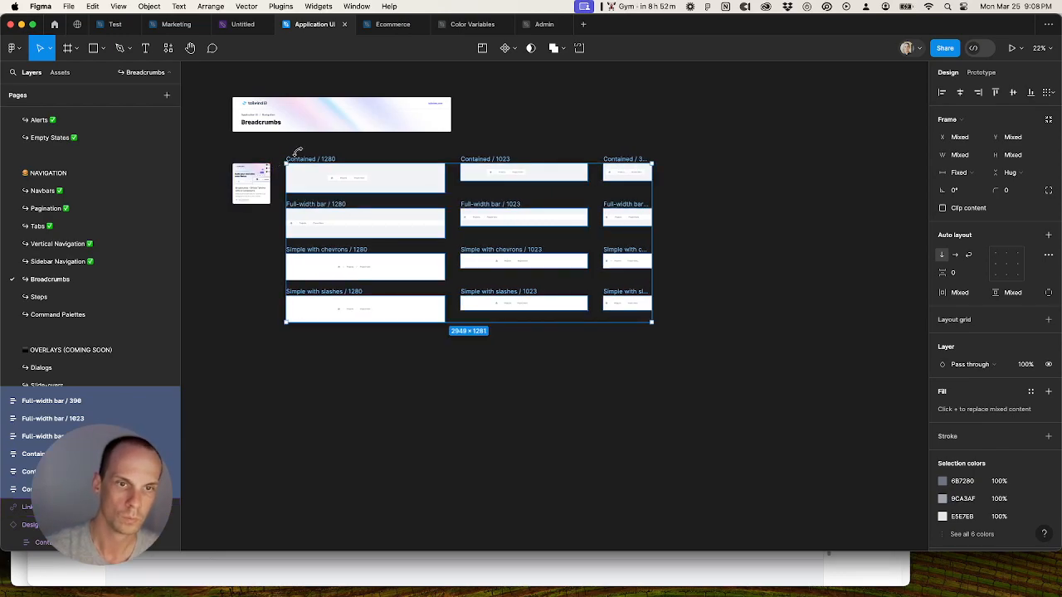
# Step: Widen the Breadcrumbs header to the outer edge of the 390 frames and set its content container's width to Fill
pyautogui.click(444, 126)
pyautogui.moveTo(447, 124); pyautogui.dragTo(649, 135)
pyautogui.doubleClick(438, 124)
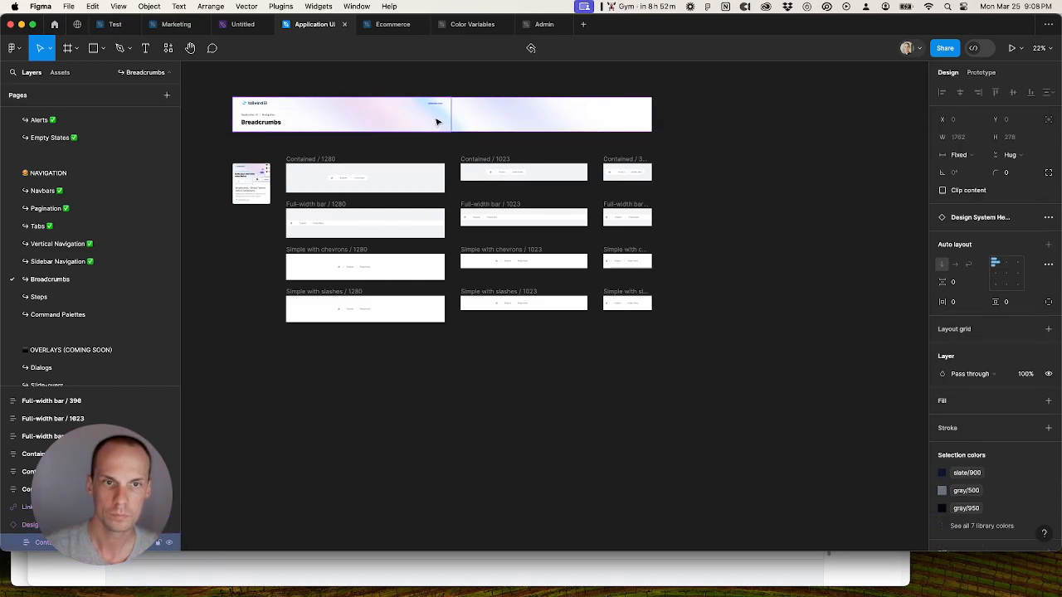
pyautogui.click(963, 155)
pyautogui.click(978, 183)
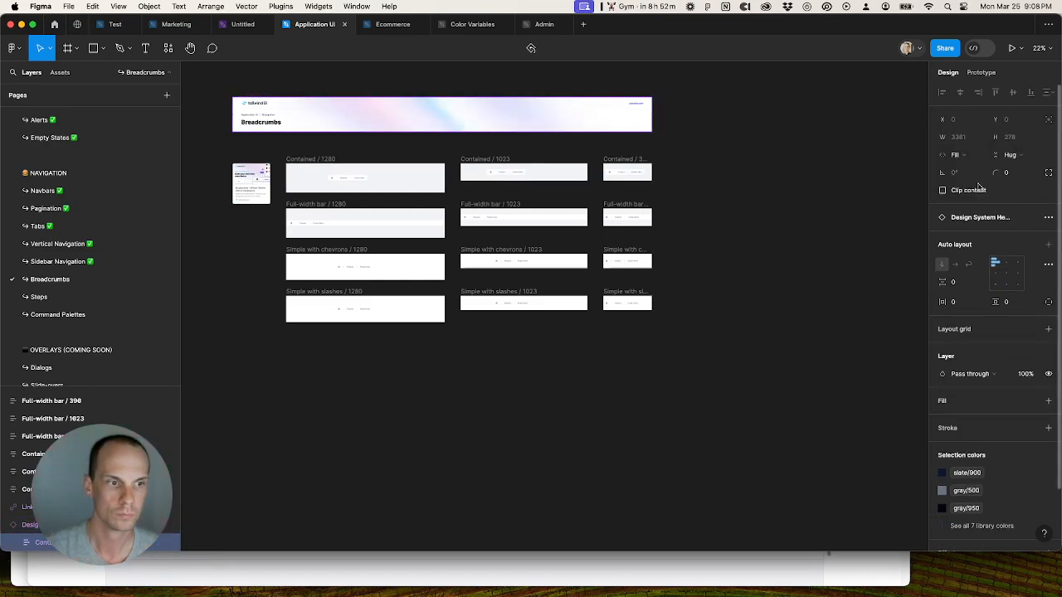
# Step: Select all 12 breadcrumb frames and link their 6B7280, 9CA3AF and E5E7EB colors to the library variables gray/500, gray/400 and gray/200
pyautogui.moveTo(280, 157); pyautogui.dragTo(735, 398)
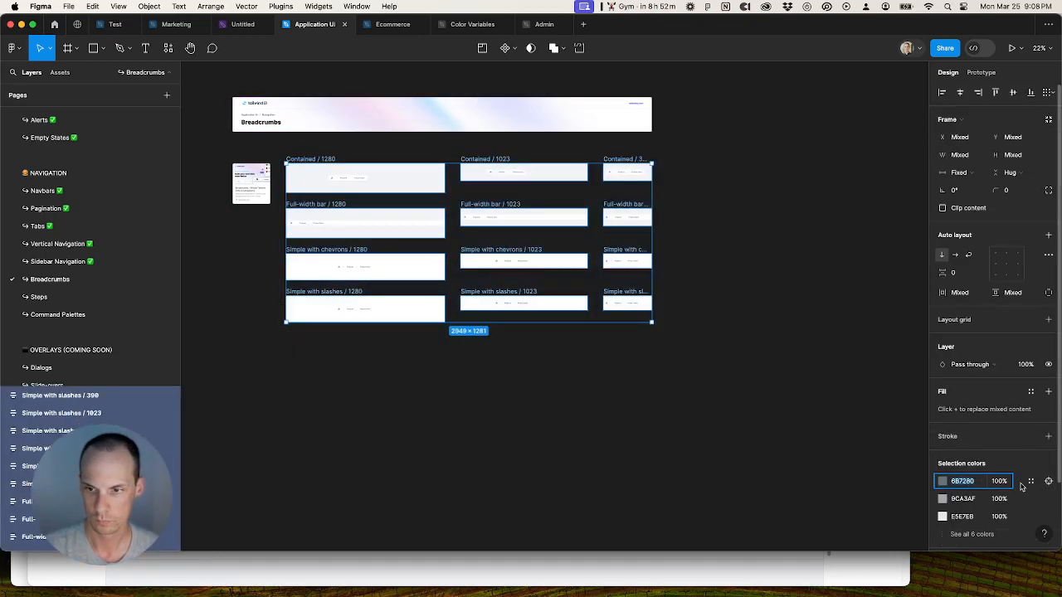
pyautogui.click(1031, 481)
pyautogui.click(834, 425)
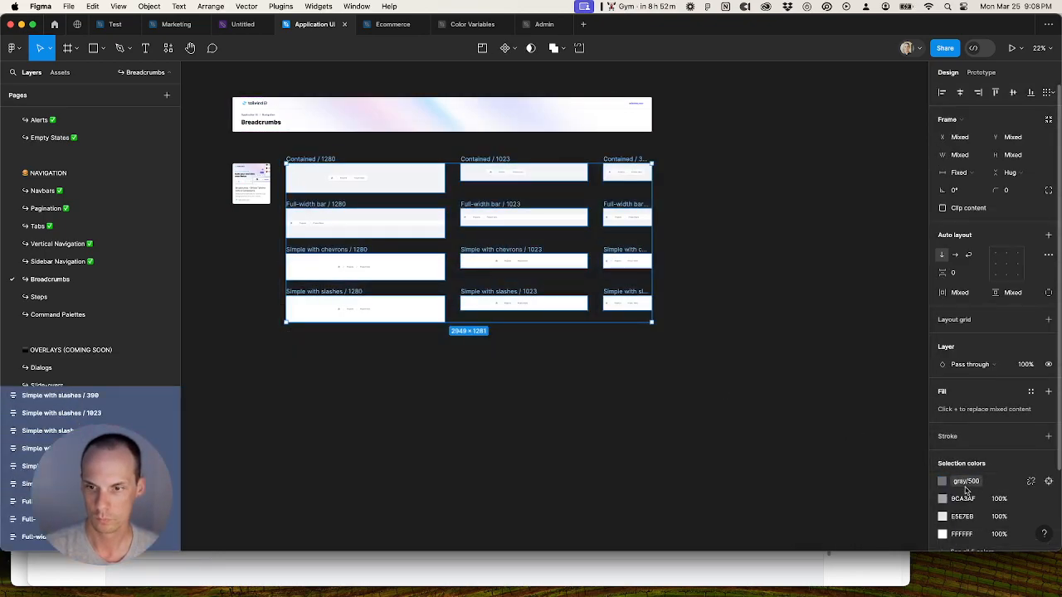
pyautogui.click(1032, 498)
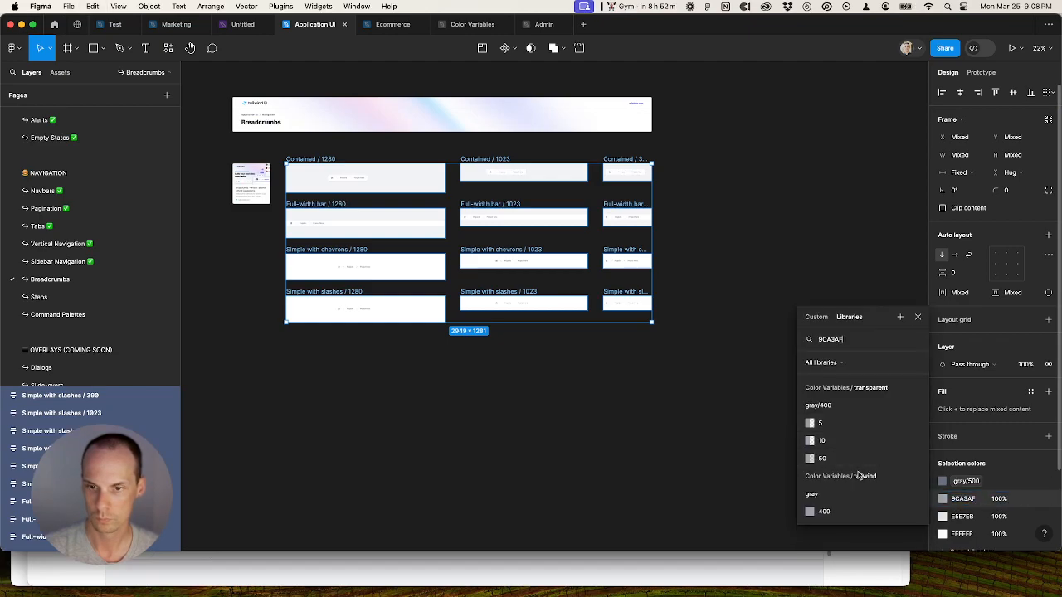
pyautogui.click(849, 509)
pyautogui.click(1031, 516)
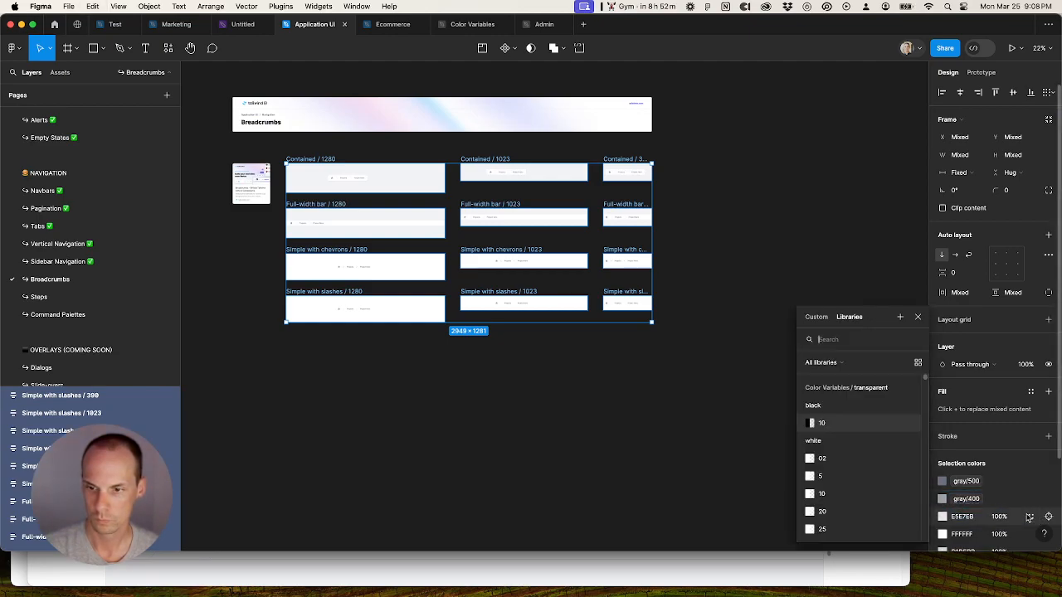
pyautogui.click(843, 430)
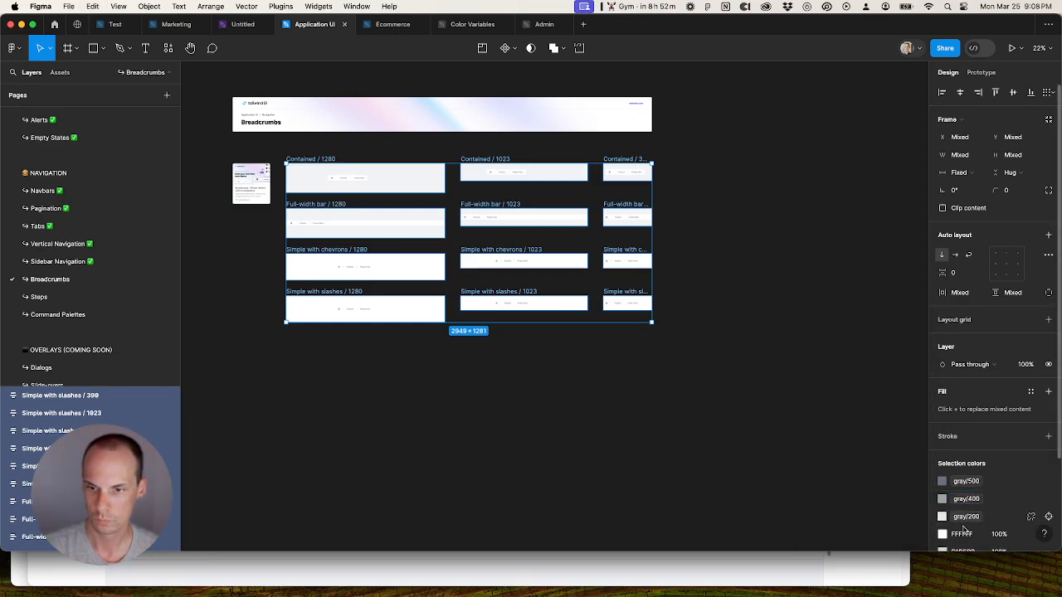
# Step: Link the breadcrumb frames' remaining FFFFFF, D1D5DB and F3F4F6 colors to library variables, using white for FFFFFF and gray/100 for F3F4F6
pyautogui.click(1031, 533)
pyautogui.scroll(-3, 840, 521)
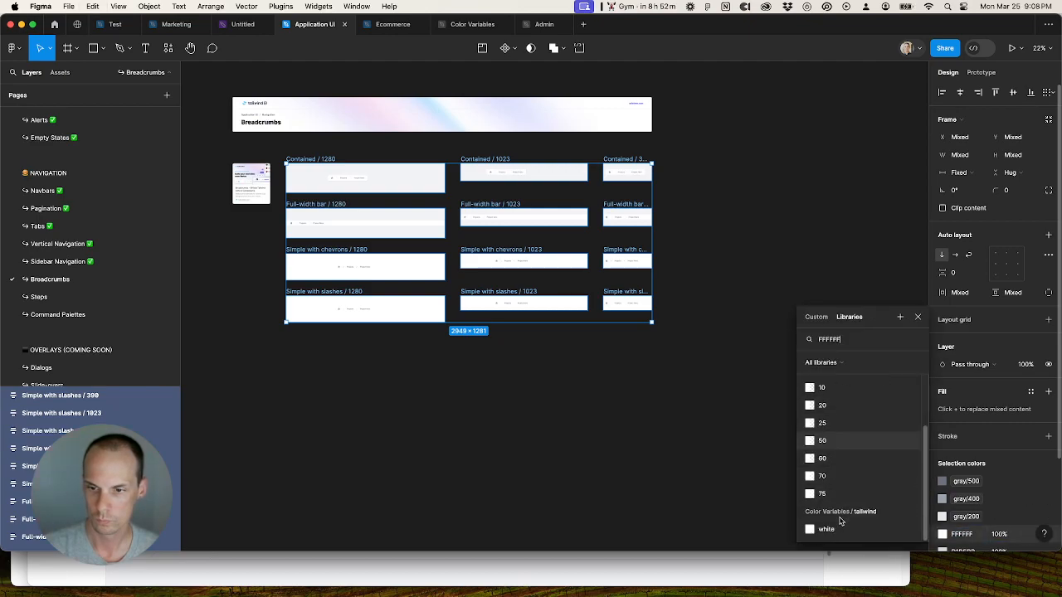
pyautogui.click(840, 526)
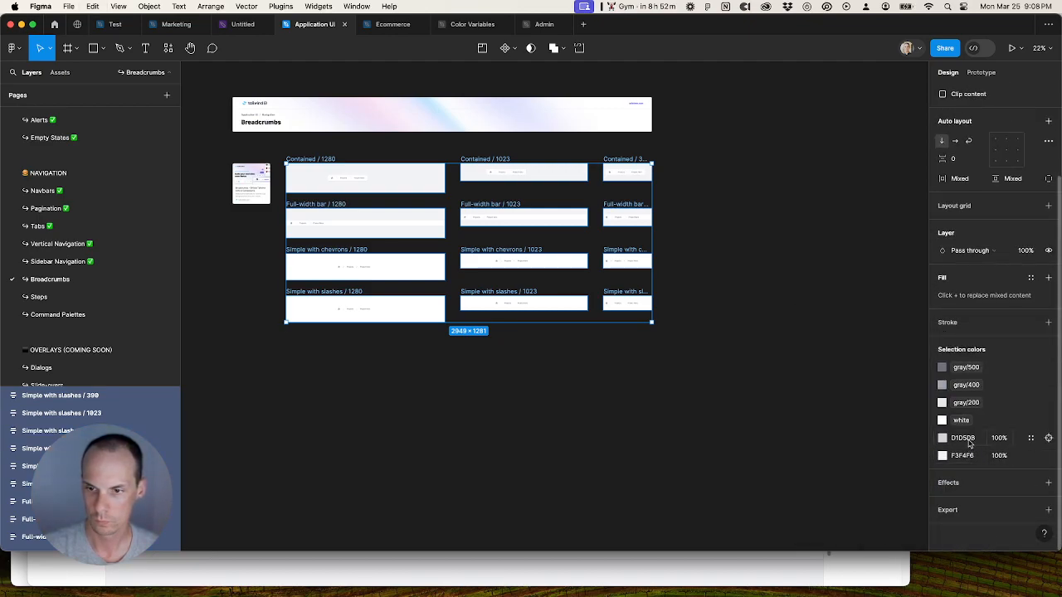
pyautogui.click(1031, 438)
pyautogui.click(848, 424)
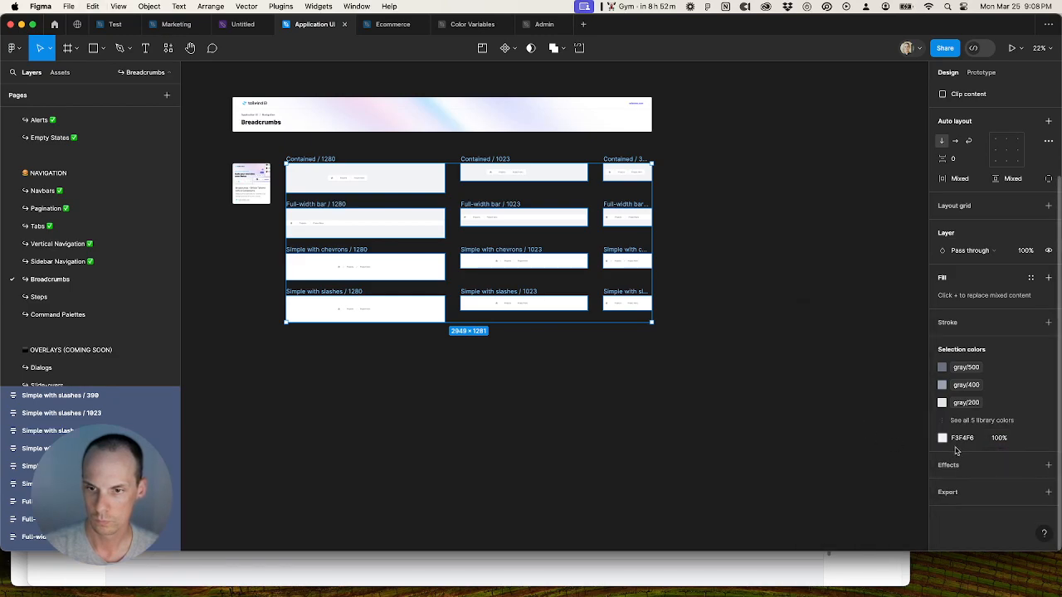
pyautogui.click(1031, 438)
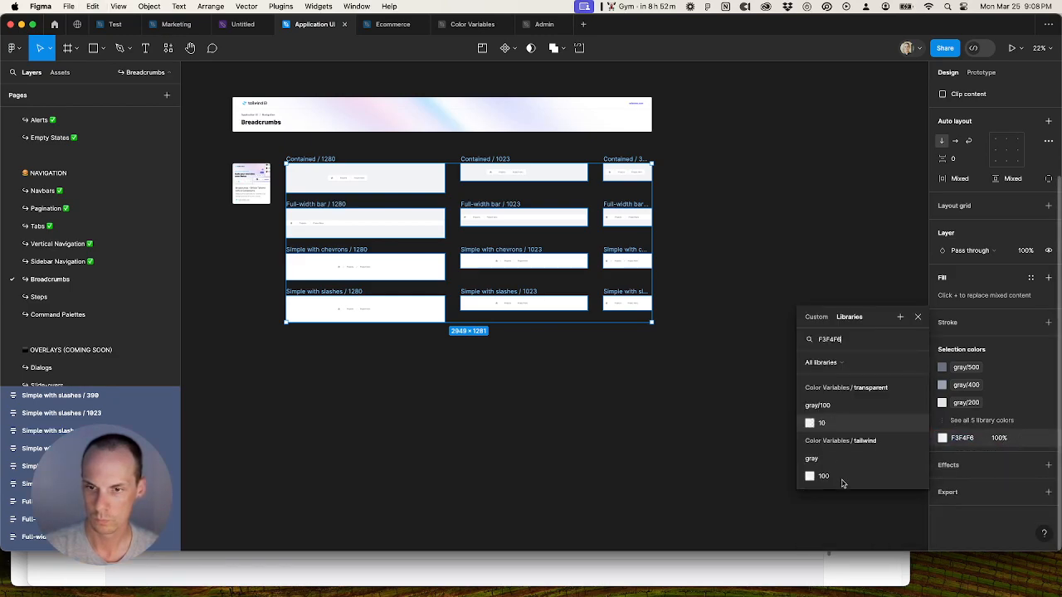
pyautogui.click(842, 480)
pyautogui.click(685, 460)
pyautogui.moveTo(569, 442); pyautogui.dragTo(608, 455)
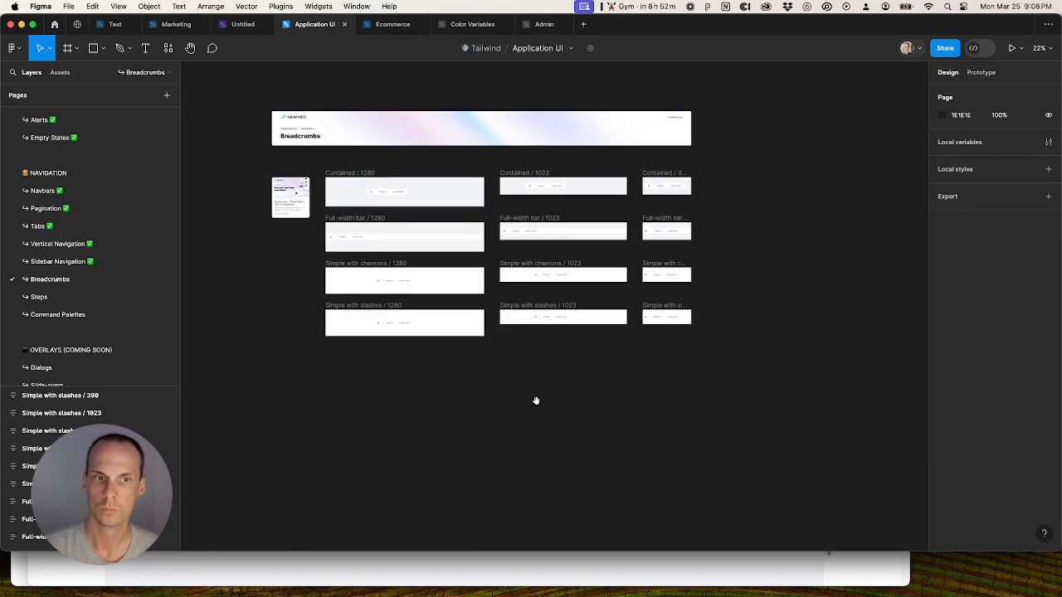
# Step: Append the check-mark emoji from the Sidebar Navigation page name to the Breadcrumbs page name and open the Steps page
pyautogui.click(83, 264)
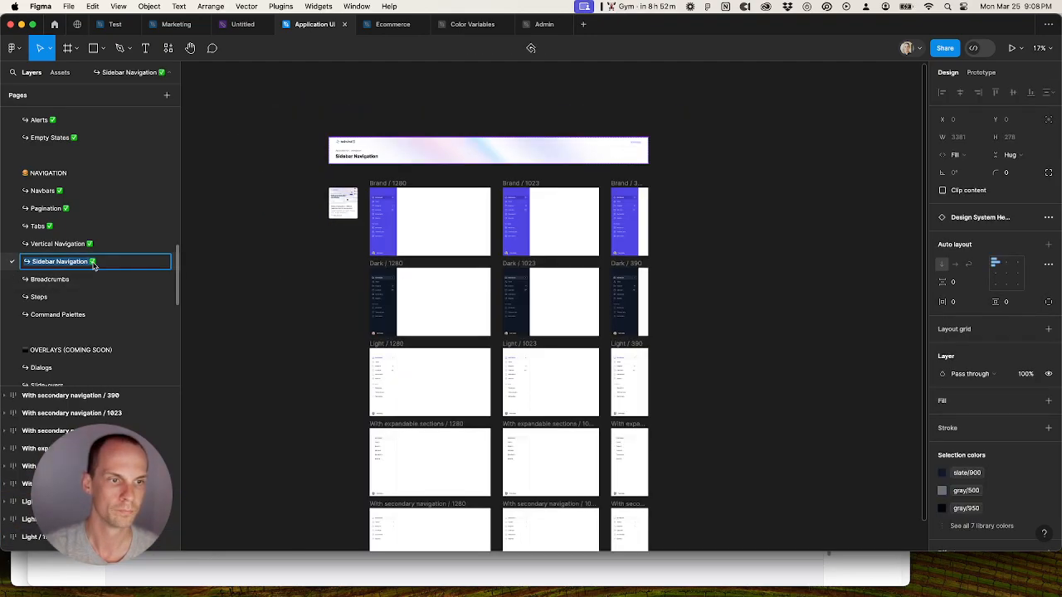
pyautogui.click(68, 280)
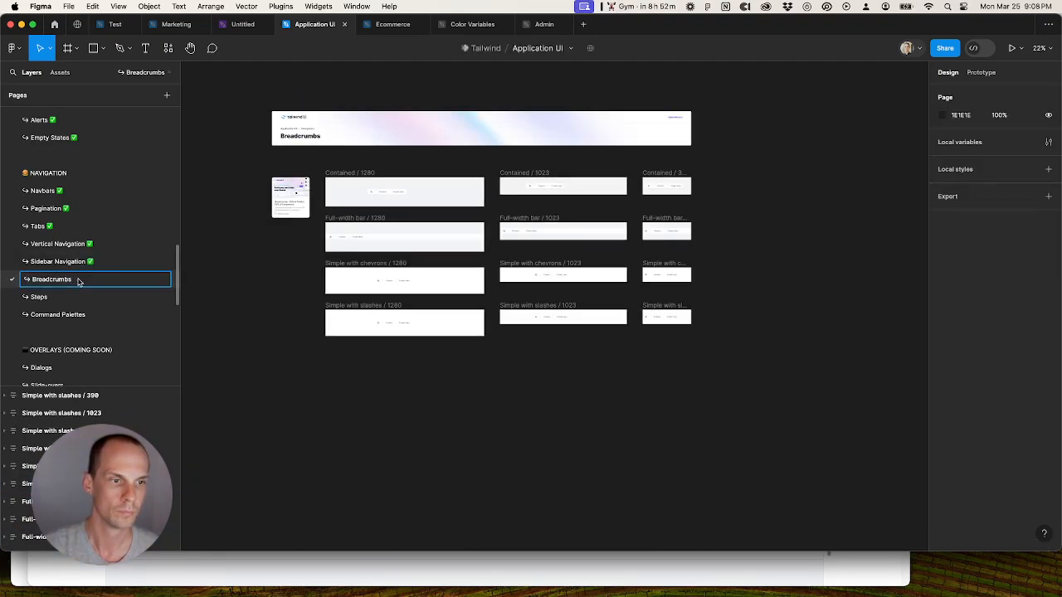
pyautogui.click(40, 296)
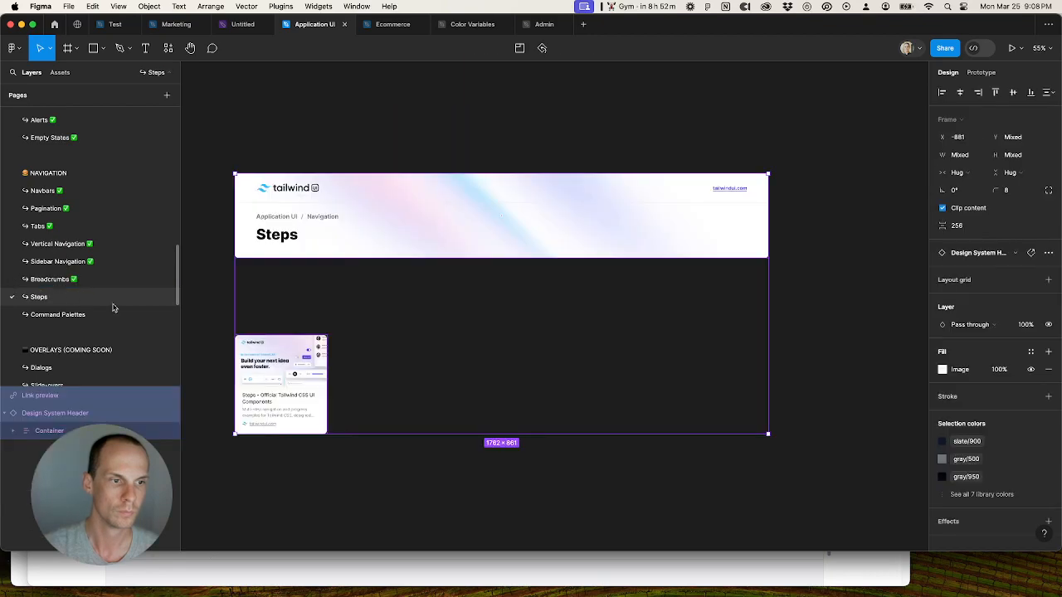
# Step: Open the link in the Steps link preview, copy the web page's URL and close the browser window
pyautogui.click(293, 462)
pyautogui.click(266, 427)
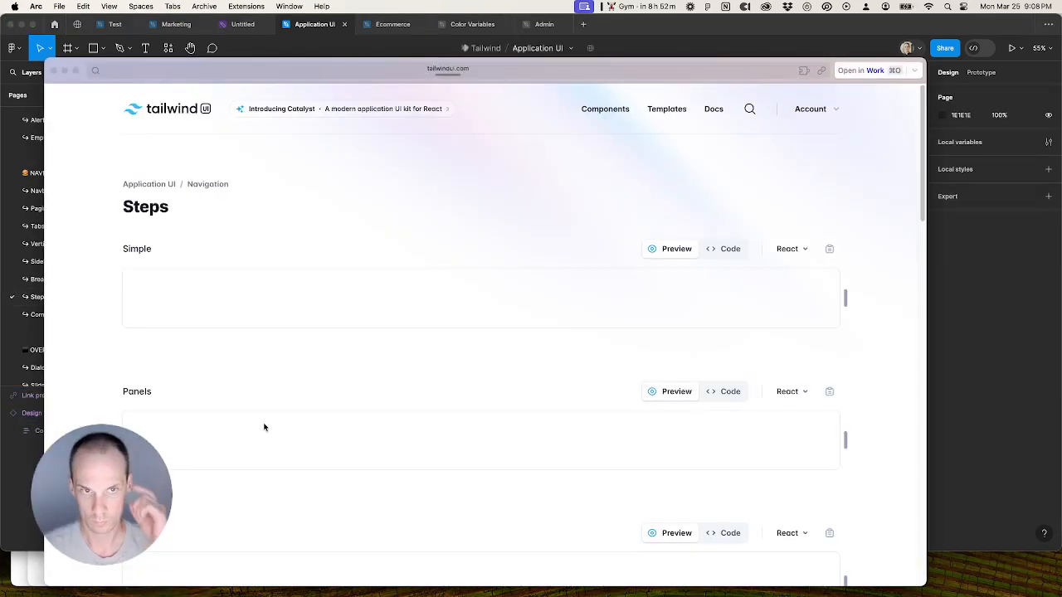
pyautogui.press('super+shift+c')
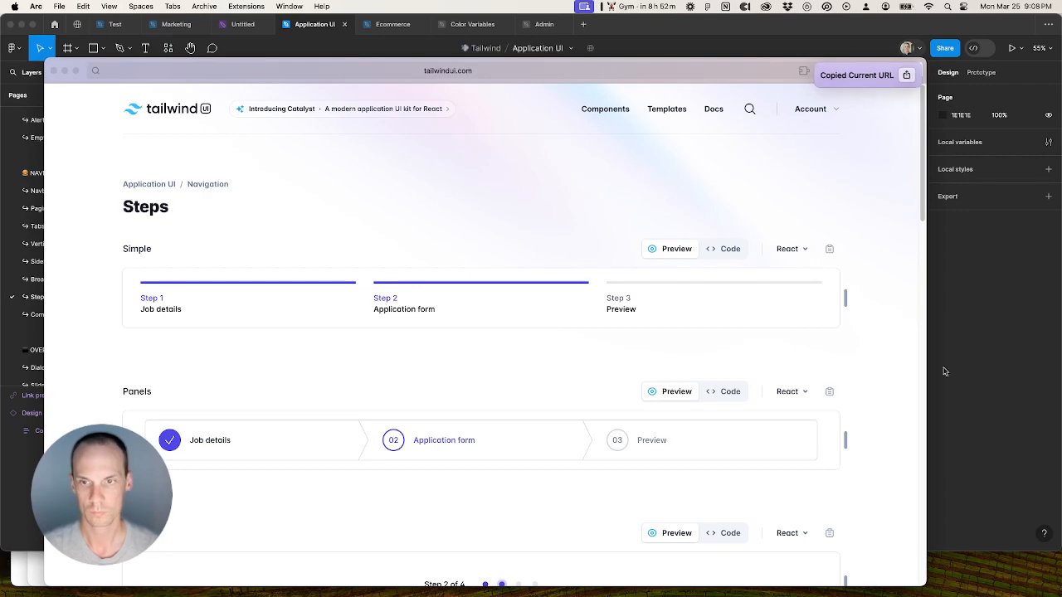
pyautogui.press('Escape')
# Step: In the Test file, run html.to.design and import the copied Steps page URL in place of the previous address
pyautogui.click(114, 24)
pyautogui.click(168, 47)
pyautogui.click(209, 176)
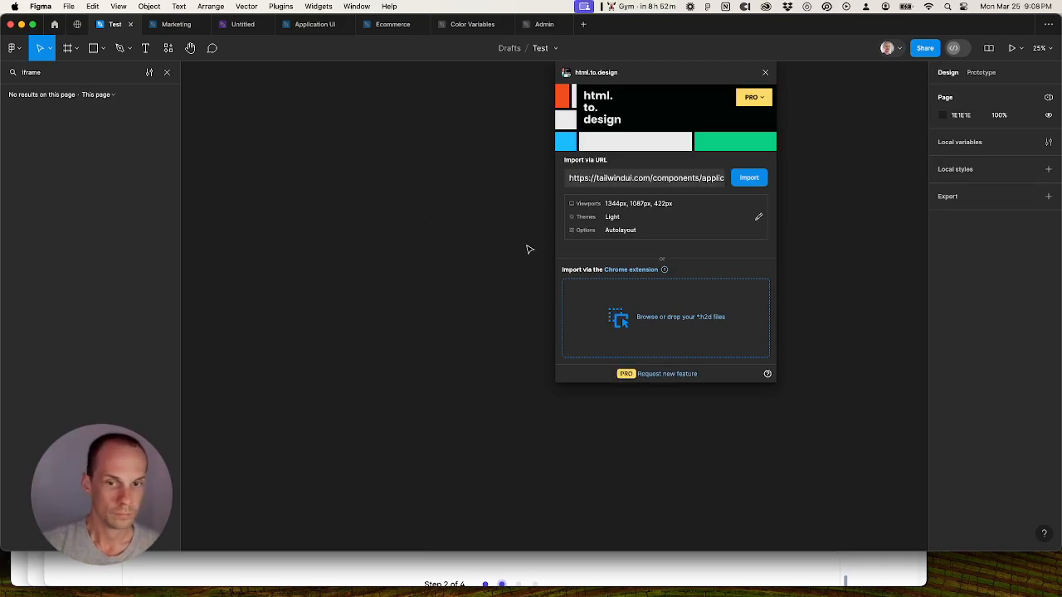
pyautogui.click(643, 182)
pyautogui.press('super+shift+Left')
pyautogui.press('super+v')
pyautogui.press('super+a')
pyautogui.press('super+v')
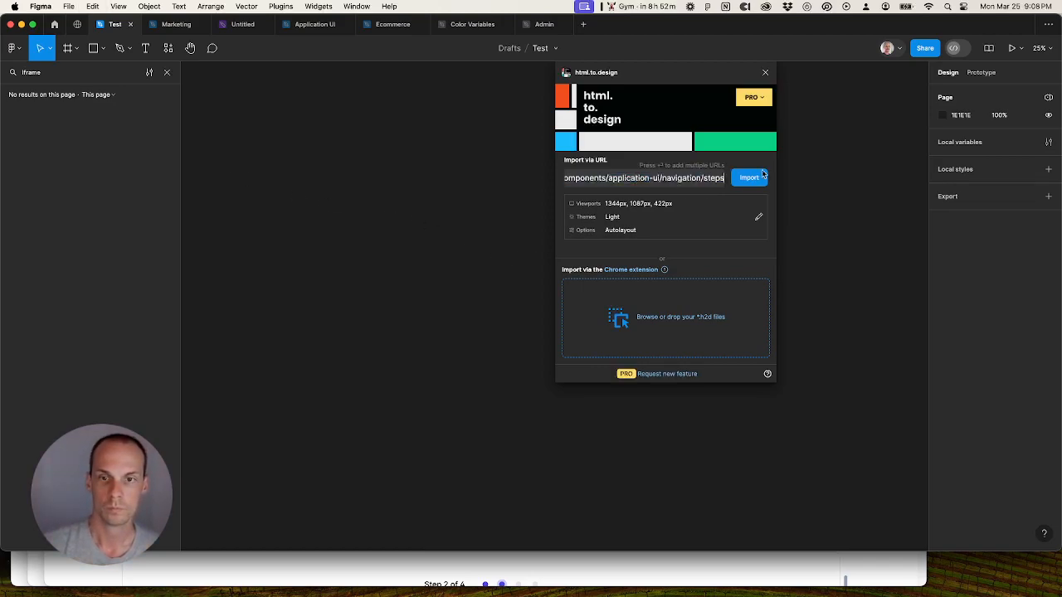
pyautogui.click(749, 179)
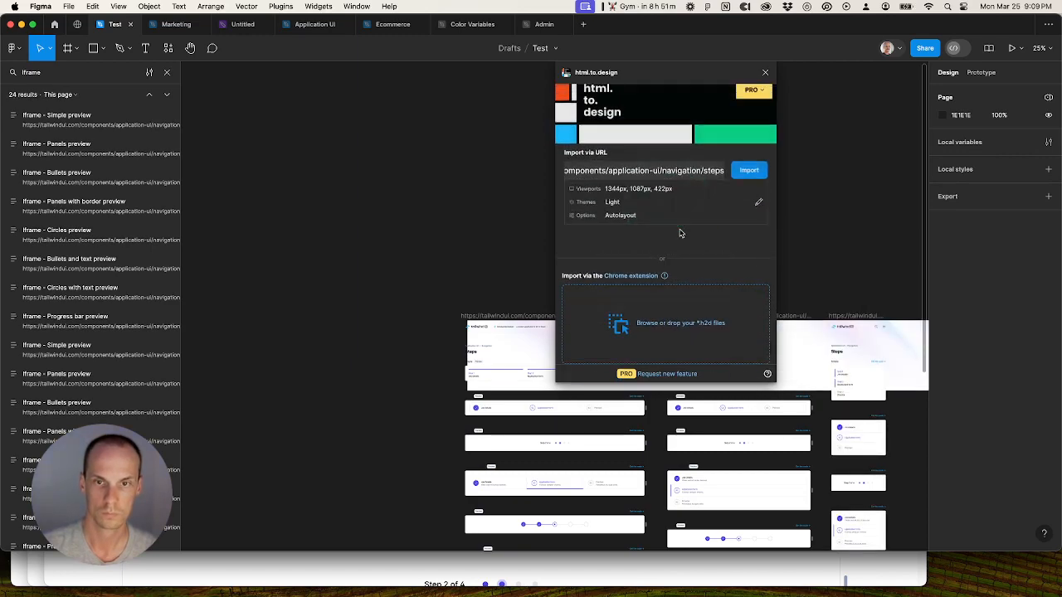
# Step: Close html.to.design and cut all 24 Iframe preview layers out of the imported Steps pages
pyautogui.click(766, 73)
pyautogui.moveTo(783, 217); pyautogui.dragTo(672, 144)
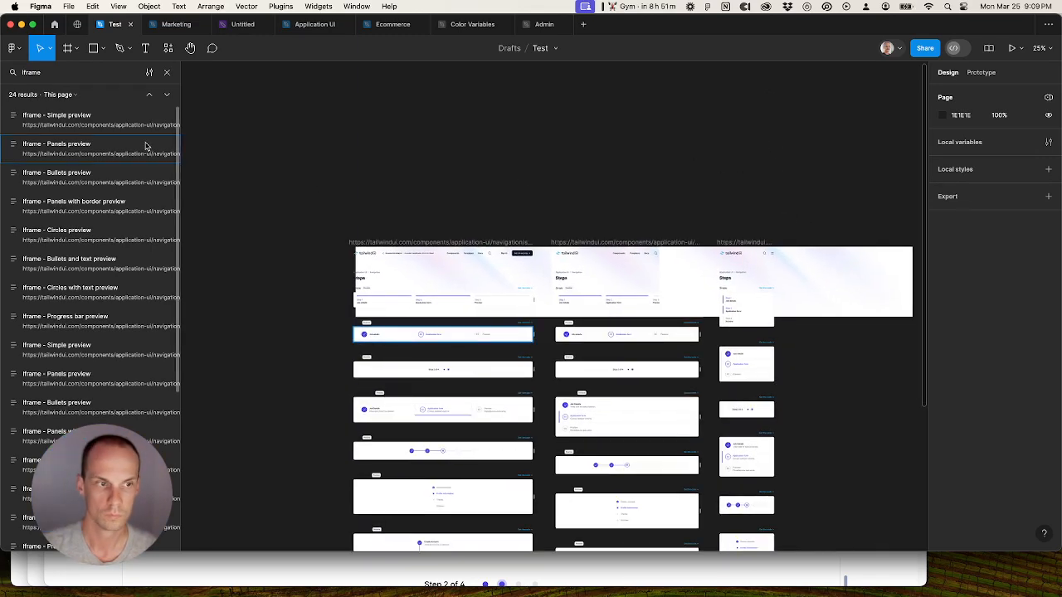
pyautogui.click(62, 124)
pyautogui.scroll(-1, 62, 321)
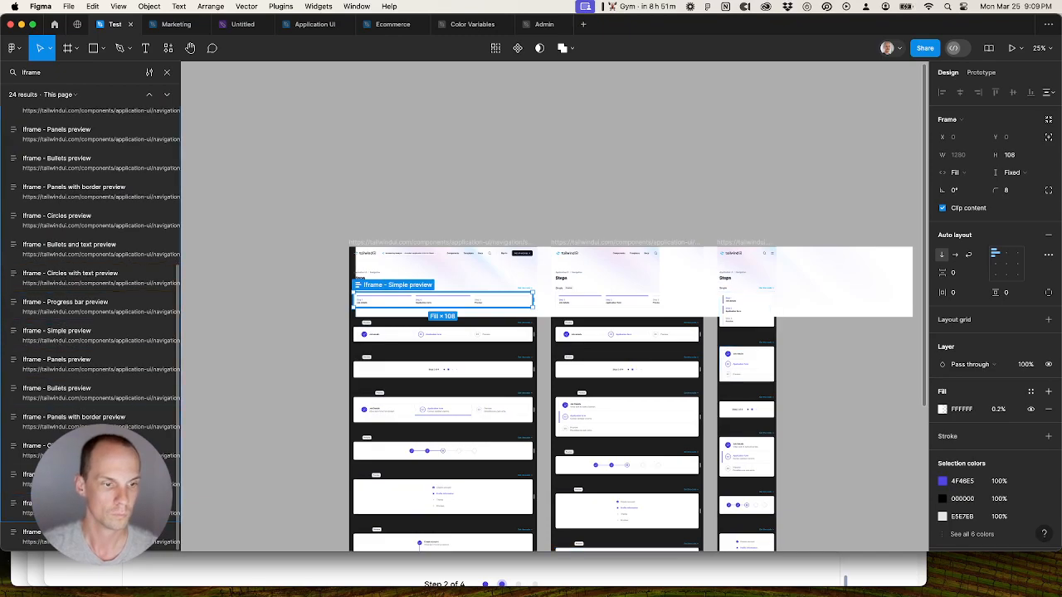
pyautogui.keyDown('shift'); pyautogui.click(91, 536); pyautogui.keyUp('shift')
pyautogui.press('Delete')
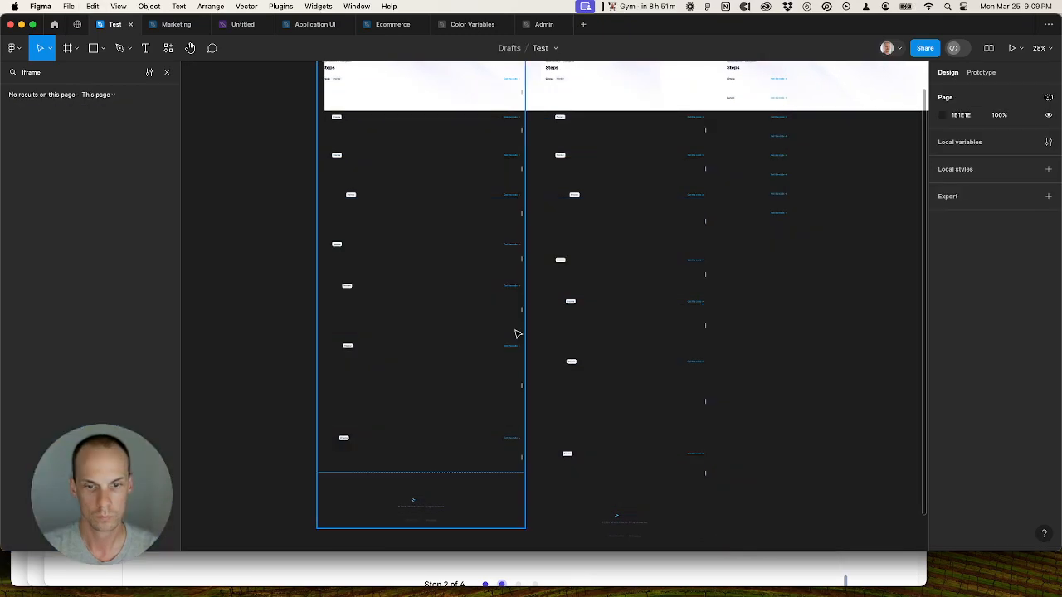
# Step: Delete the three leftover imported page frames and paste the 24 Iframe previews onto the empty canvas
pyautogui.scroll(-3, 515, 331)
pyautogui.press('super+a')
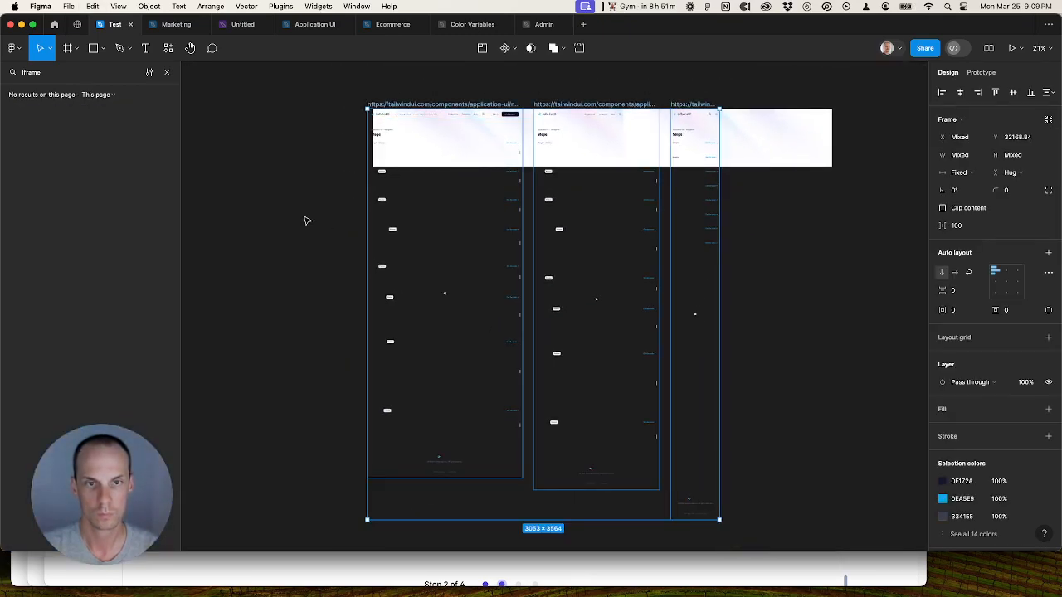
pyautogui.press('Delete')
pyautogui.press('super+z')
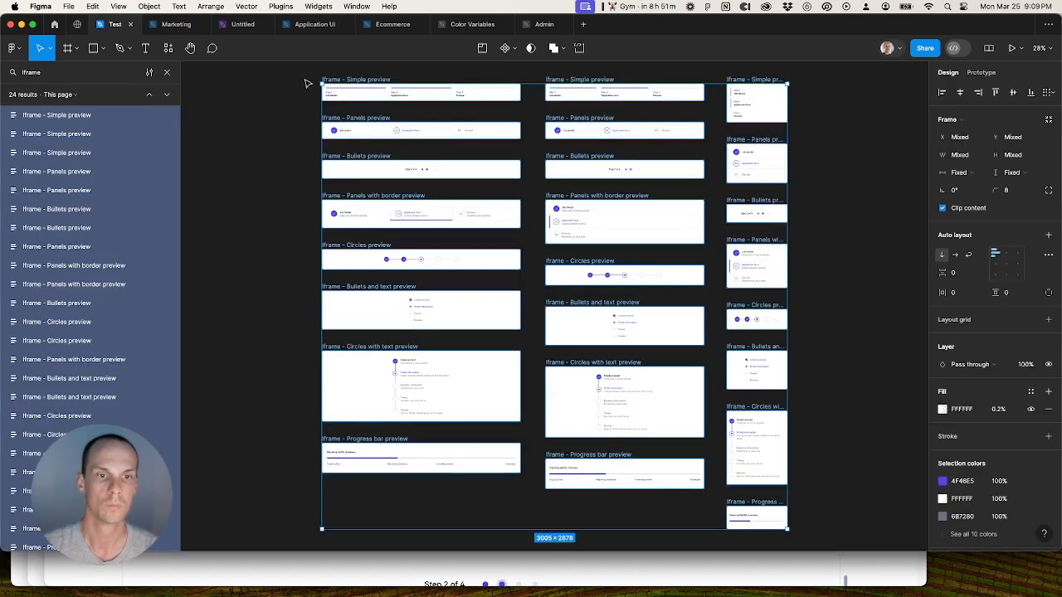
# Step: Transfer the 24 Iframe previews from the Test file to the Steps page of the Application UI file, beside the link preview
pyautogui.press('super+shift+z')
pyautogui.click(315, 25)
pyautogui.rightClick(447, 337)
pyautogui.click(460, 340)
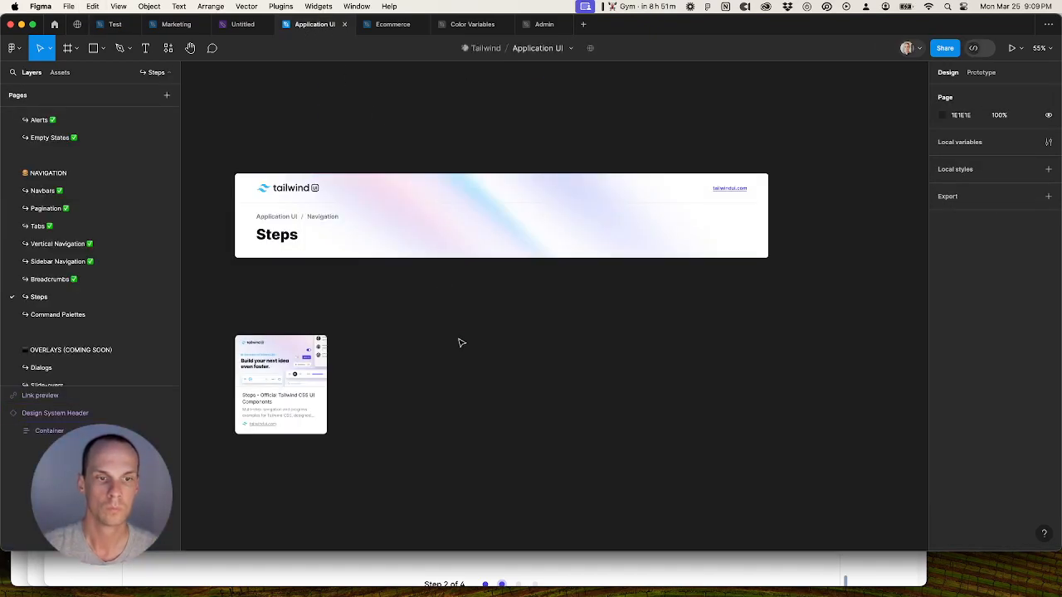
pyautogui.moveTo(459, 203); pyautogui.dragTo(457, 222)
# Step: Batch-rename the 24 pasted frames to strip "Iframe -" and "preview" from their names
pyautogui.press('super+r')
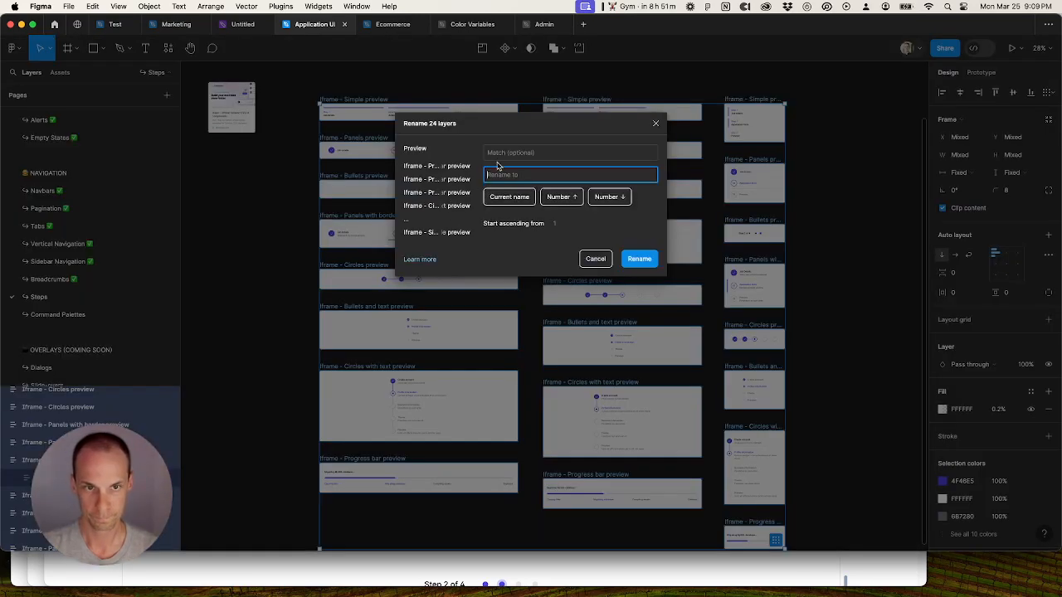
pyautogui.write('Iframe -')
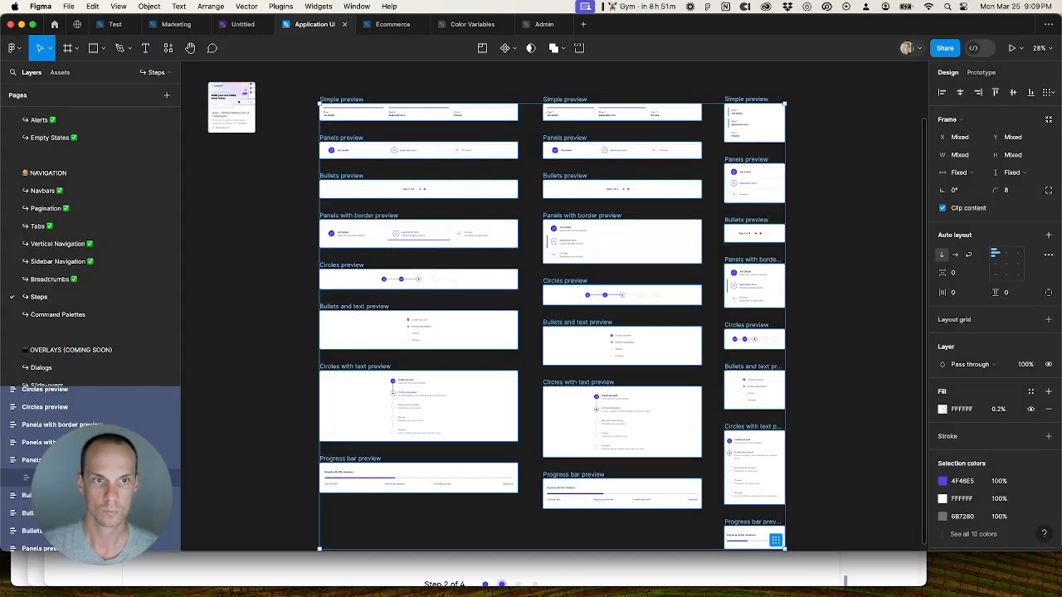
pyautogui.press('super+r')
pyautogui.write('prev')
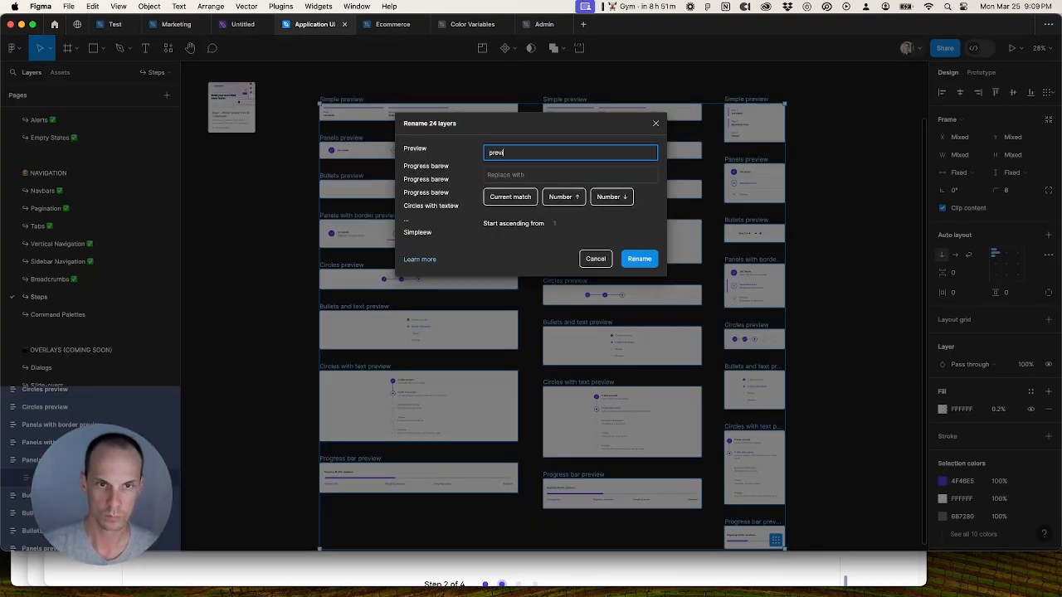
pyautogui.write('iew')
pyautogui.press('Return')
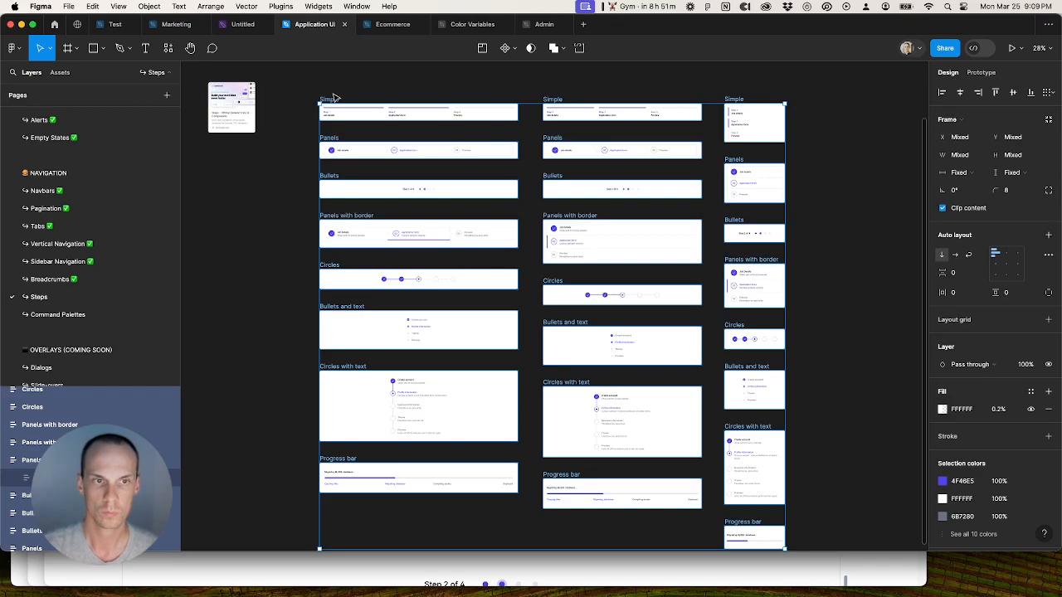
# Step: Unwrap the three Simple frames from their outer frames and rename the exposed inner frames Simple
pyautogui.click(334, 100)
pyautogui.keyDown('shift'); pyautogui.click(554, 100); pyautogui.keyUp('shift')
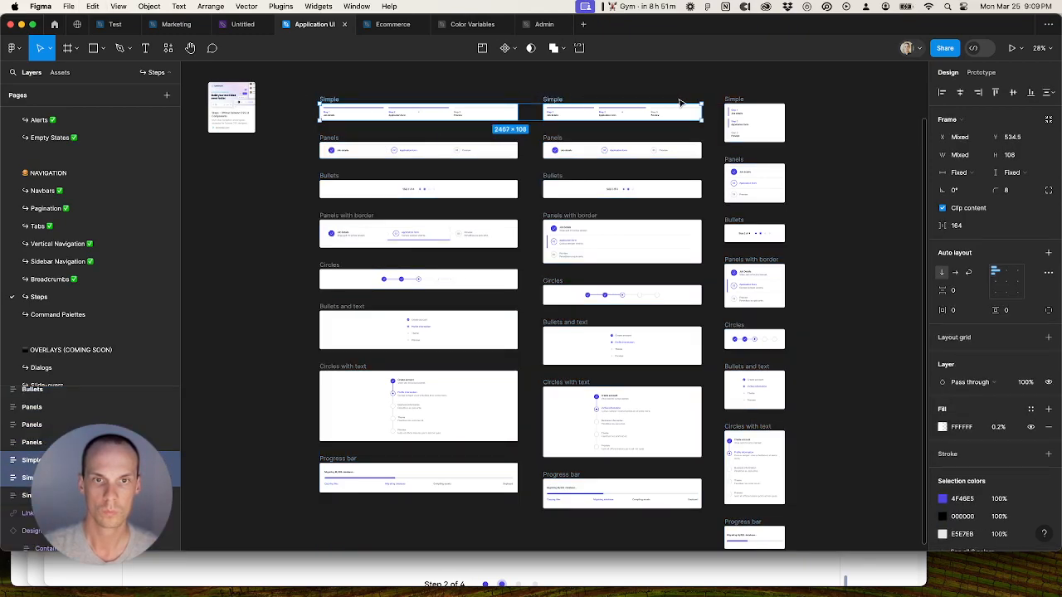
pyautogui.keyDown('shift'); pyautogui.click(736, 100); pyautogui.keyUp('shift')
pyautogui.press('super+shift+g')
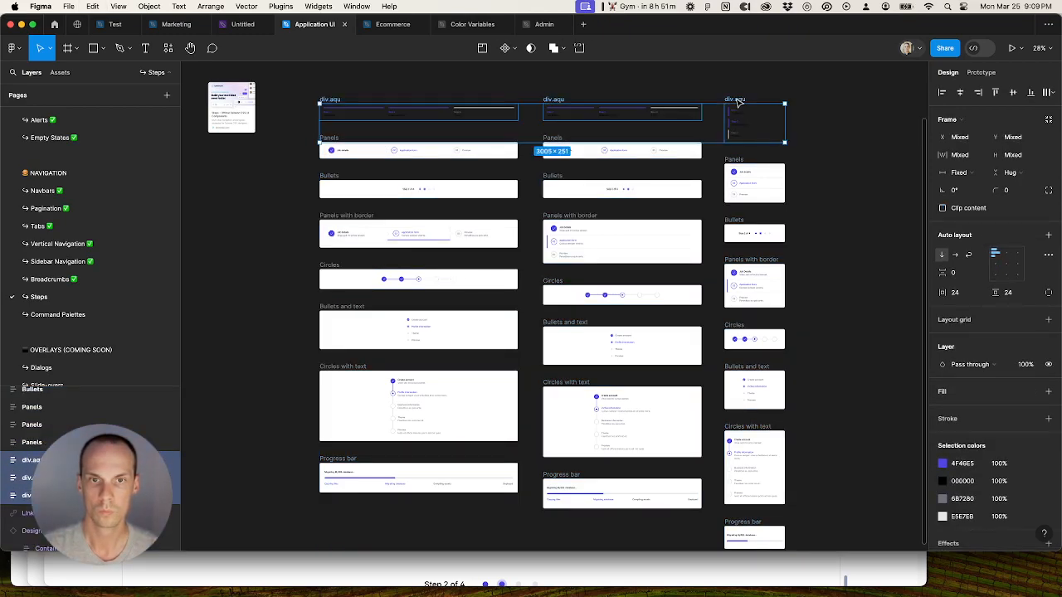
pyautogui.press('super+r')
pyautogui.write('Simple')
pyautogui.click(638, 259)
pyautogui.press('Escape')
# Step: Move the three Simple frames up together so they align with the upper edge of the link preview
pyautogui.scroll(3, 355, 146)
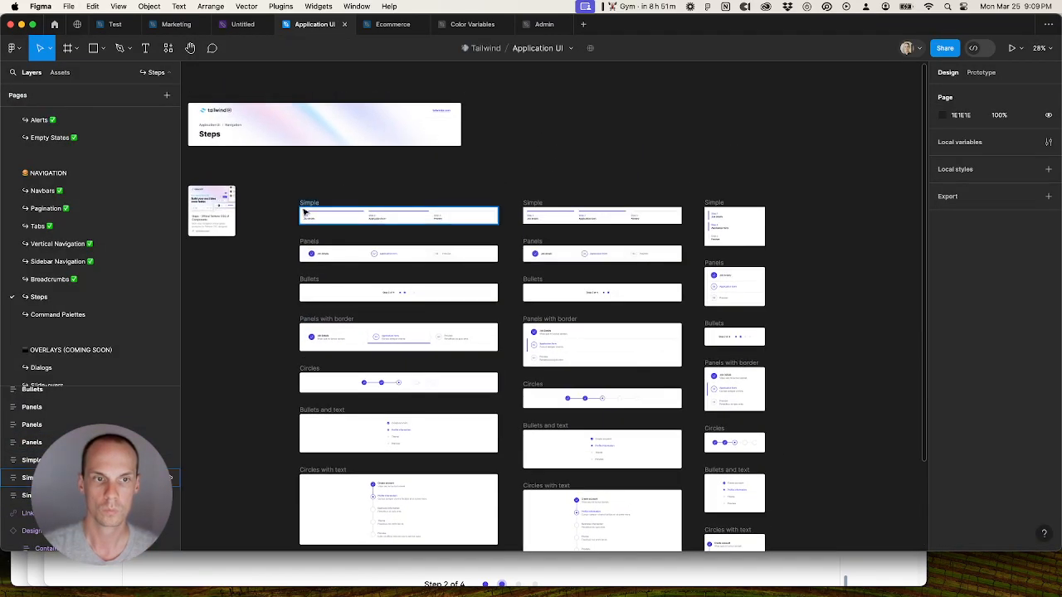
pyautogui.click(307, 204)
pyautogui.keyDown('shift'); pyautogui.click(531, 204); pyautogui.keyUp('shift')
pyautogui.keyDown('shift'); pyautogui.click(709, 207); pyautogui.keyUp('shift')
pyautogui.moveTo(709, 208); pyautogui.dragTo(705, 180)
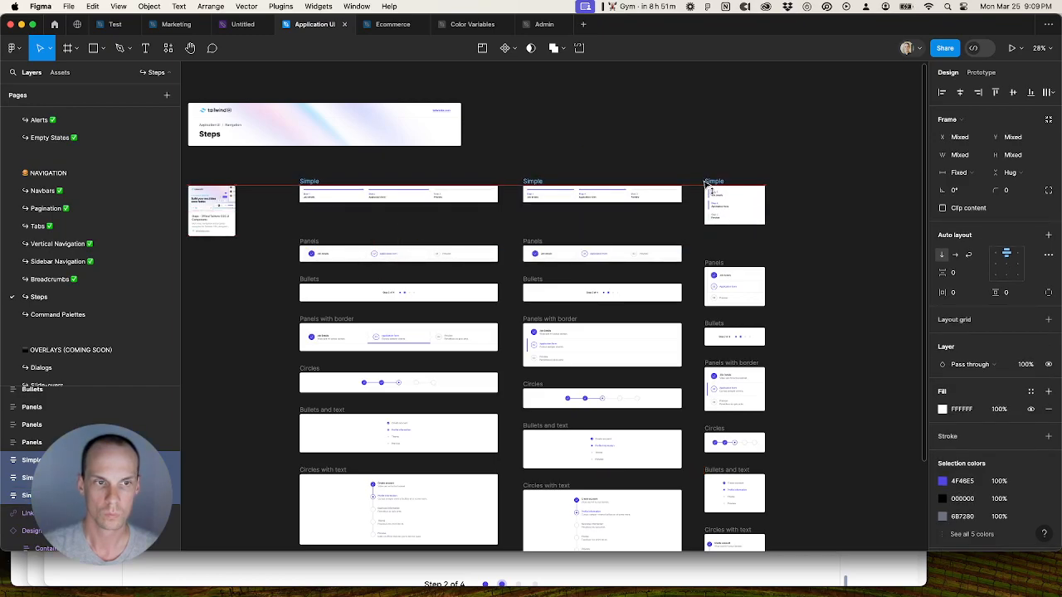
# Step: Unwrap the three Panels frames from their nested outer wrapper frames
pyautogui.click(314, 249)
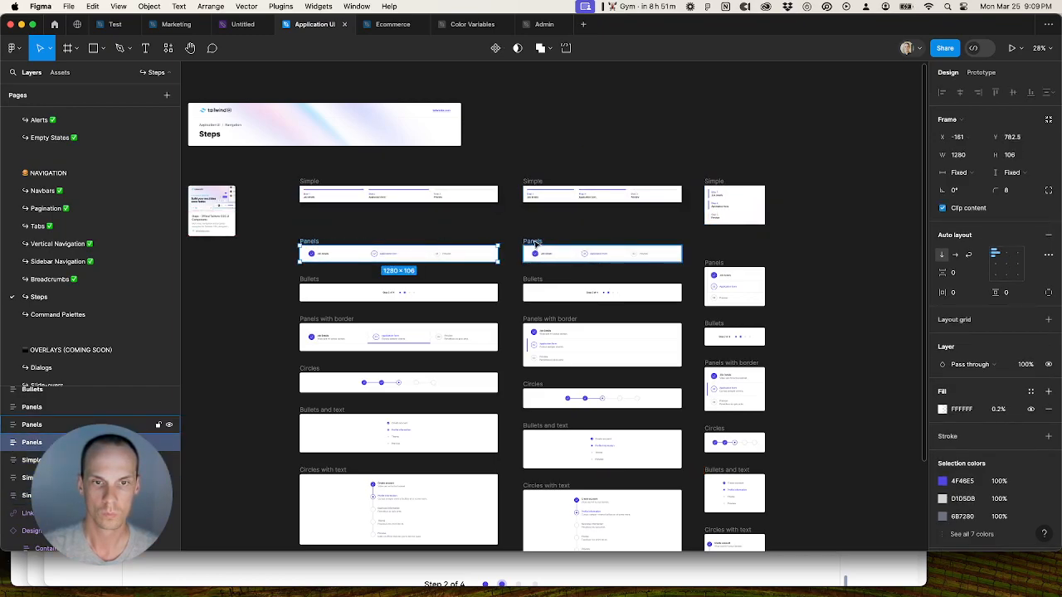
pyautogui.click(566, 249)
pyautogui.keyDown('shift'); pyautogui.click(303, 242); pyautogui.keyUp('shift')
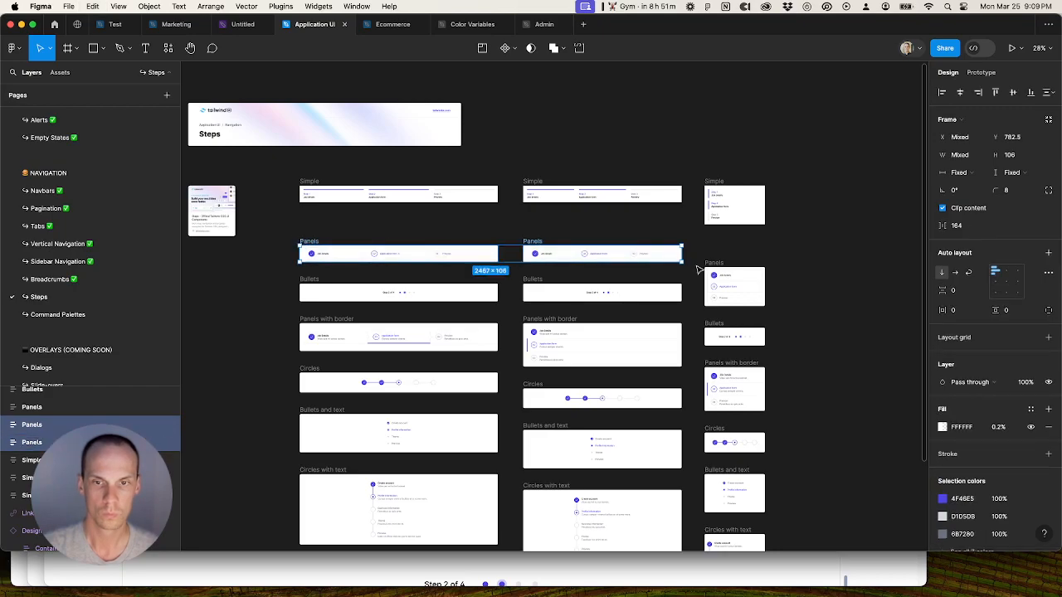
pyautogui.keyDown('shift'); pyautogui.click(709, 264); pyautogui.keyUp('shift')
pyautogui.press('super+shift+g')
pyautogui.press('super+shift+g')
pyautogui.press('super+shift+g')
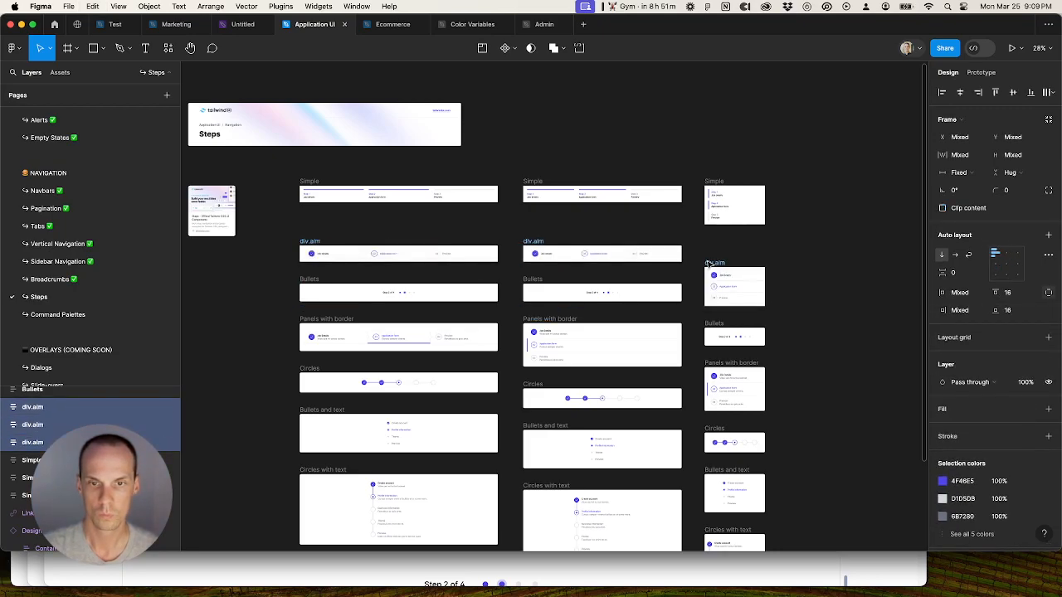
# Step: Rename the three exposed inner frames Panels and line them up by their upper edges closer below the Simple row
pyautogui.press('super+r')
pyautogui.click(639, 259)
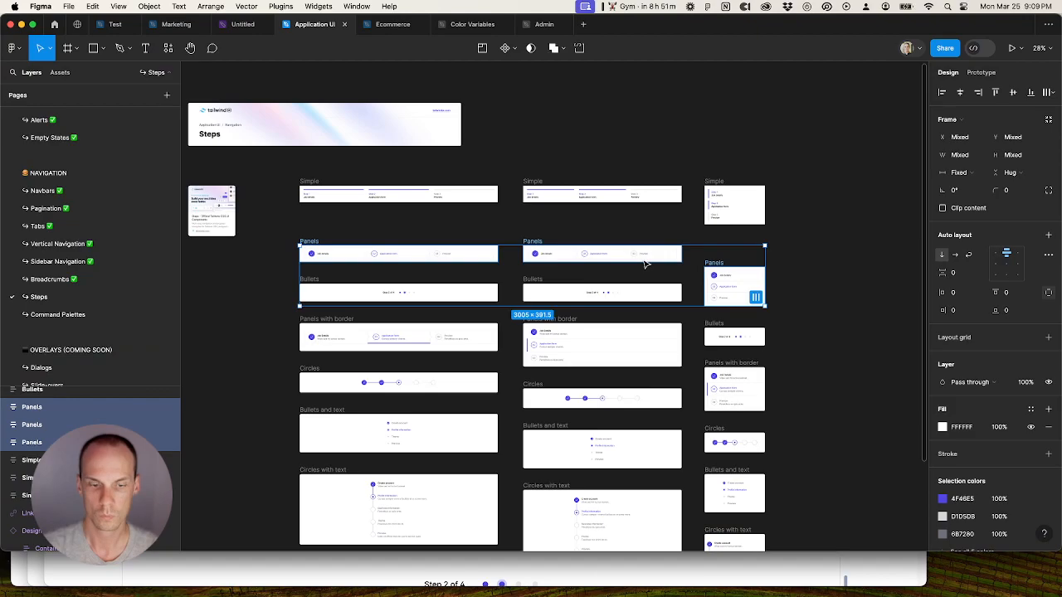
pyautogui.hotkey('alt', 'w')
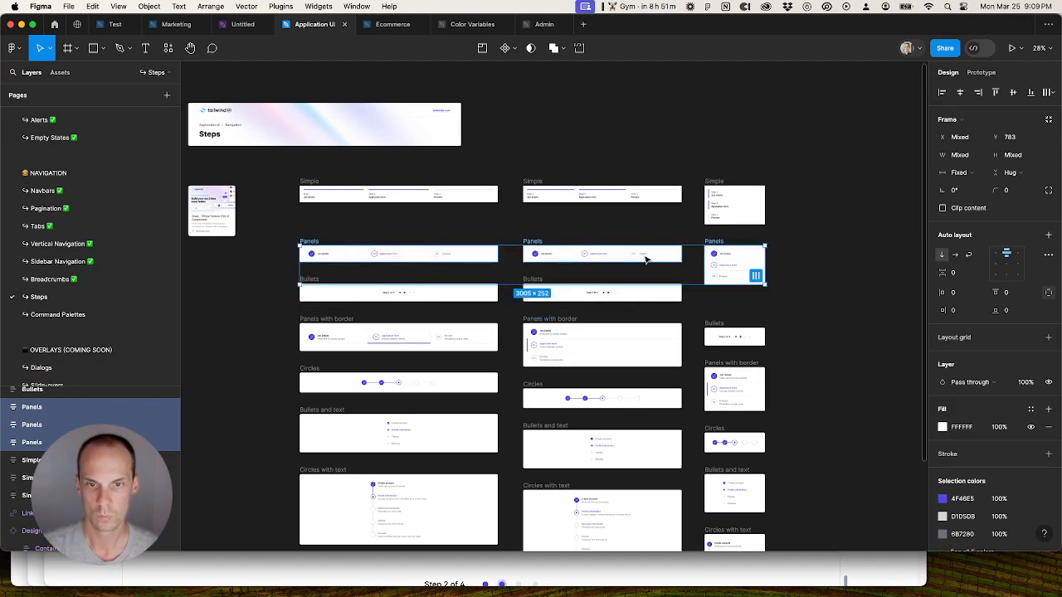
pyautogui.moveTo(647, 259); pyautogui.dragTo(645, 248)
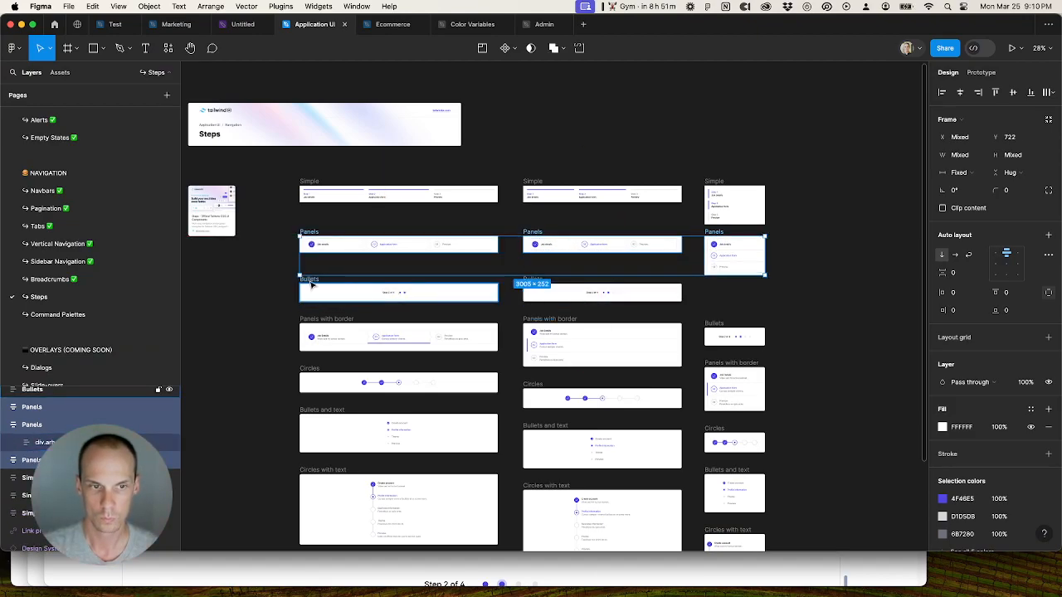
# Step: Unwrap the three Bullets frames from their outer wrapper frames and align their upper edges
pyautogui.click(312, 284)
pyautogui.click(533, 282)
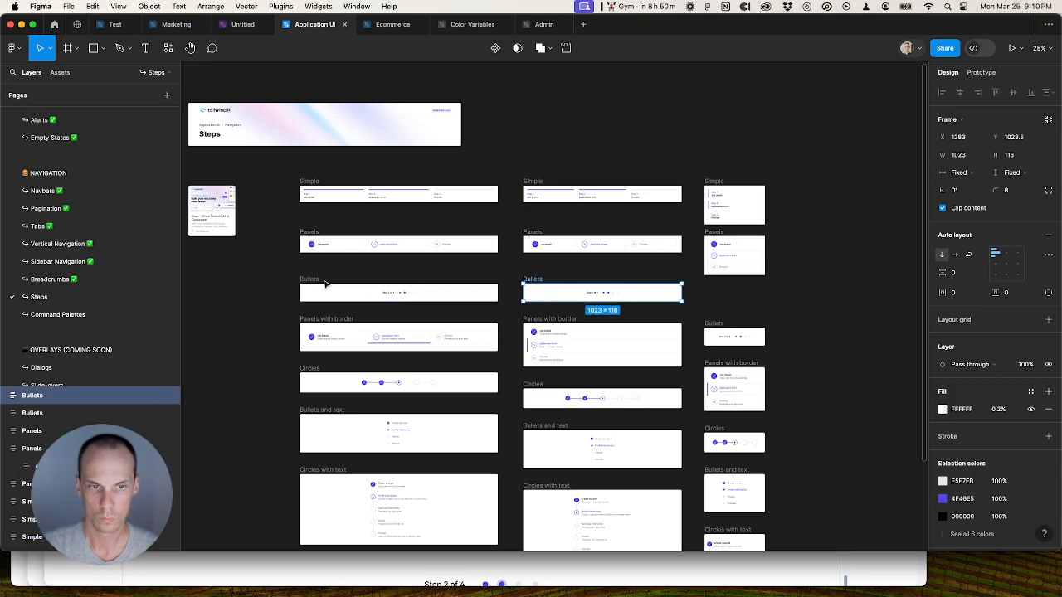
pyautogui.keyDown('shift'); pyautogui.click(340, 286); pyautogui.keyUp('shift')
pyautogui.keyDown('shift'); pyautogui.click(706, 323); pyautogui.keyUp('shift')
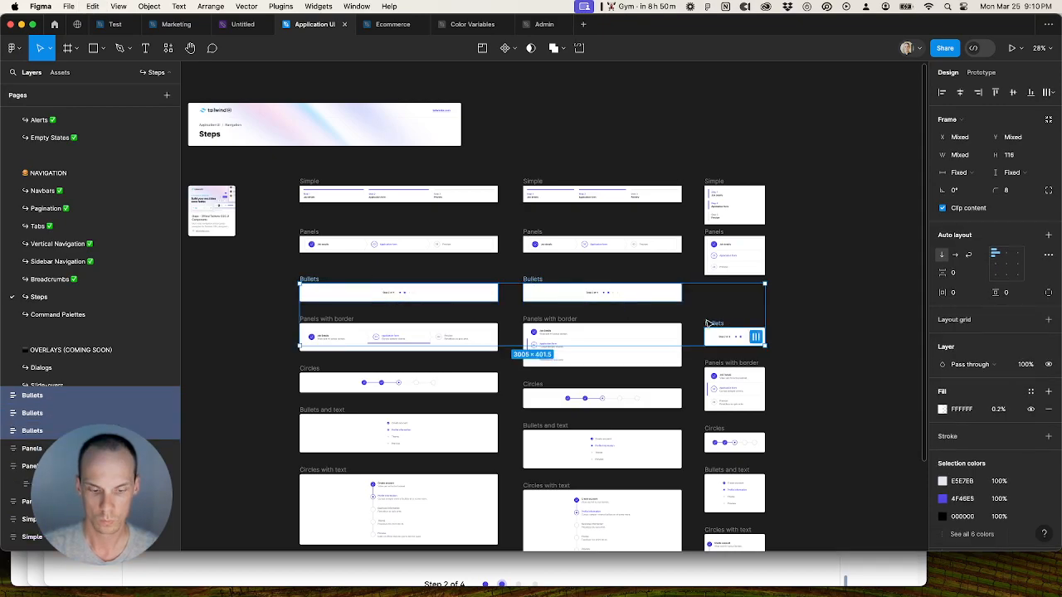
pyautogui.hotkey('alt', 'w')
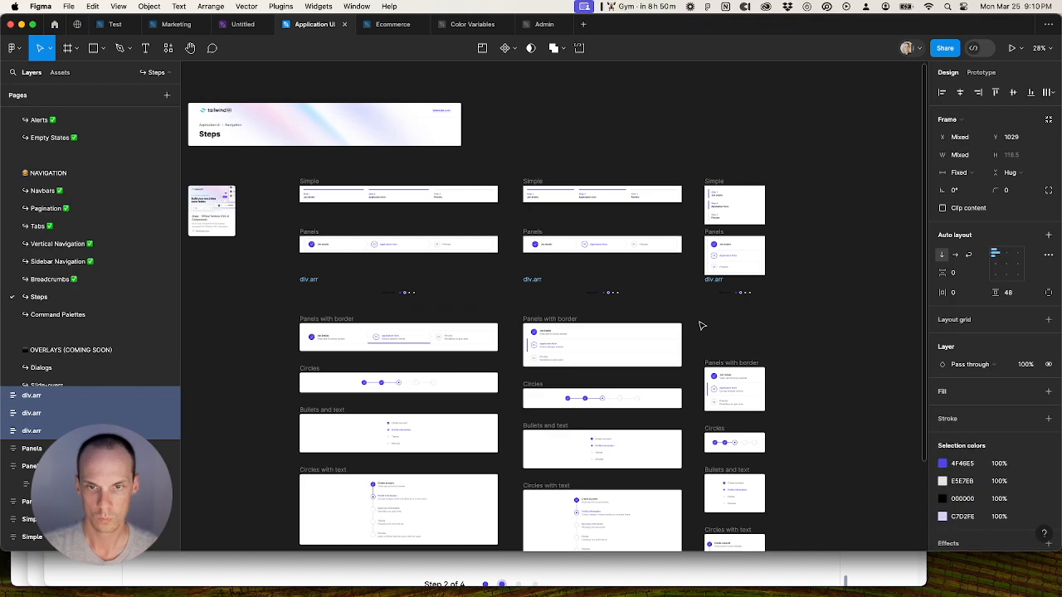
# Step: Rename the three exposed Bullets inner frames Bullets and give them a solid white fill
pyautogui.press('super+r')
pyautogui.write('Bullets')
pyautogui.press('Return')
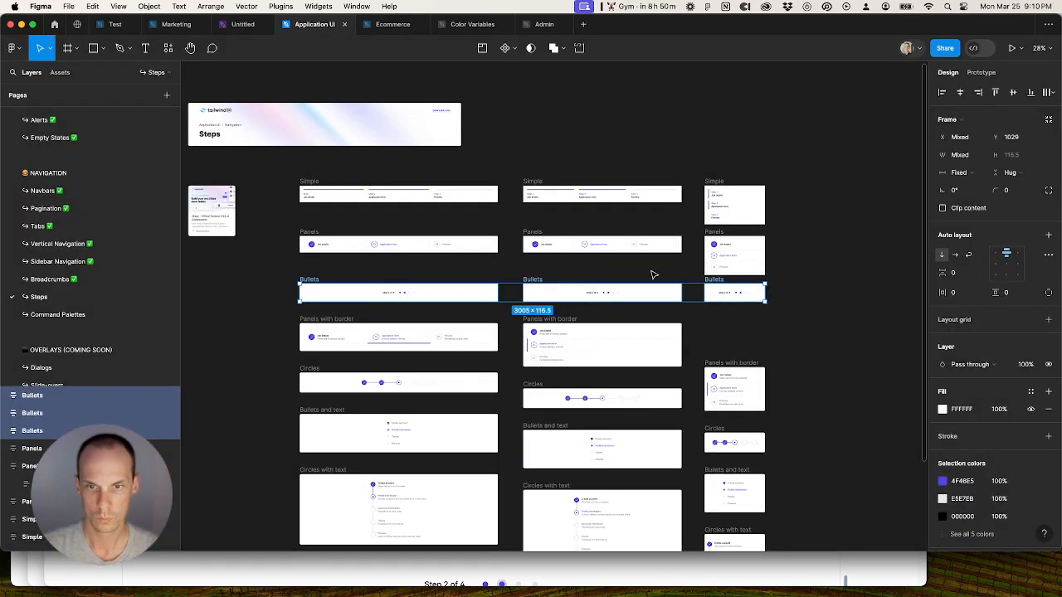
# Step: Unwrap the three Panels with border frames from their outer wrapper frames
pyautogui.scroll(-3, 721, 334)
pyautogui.click(722, 320)
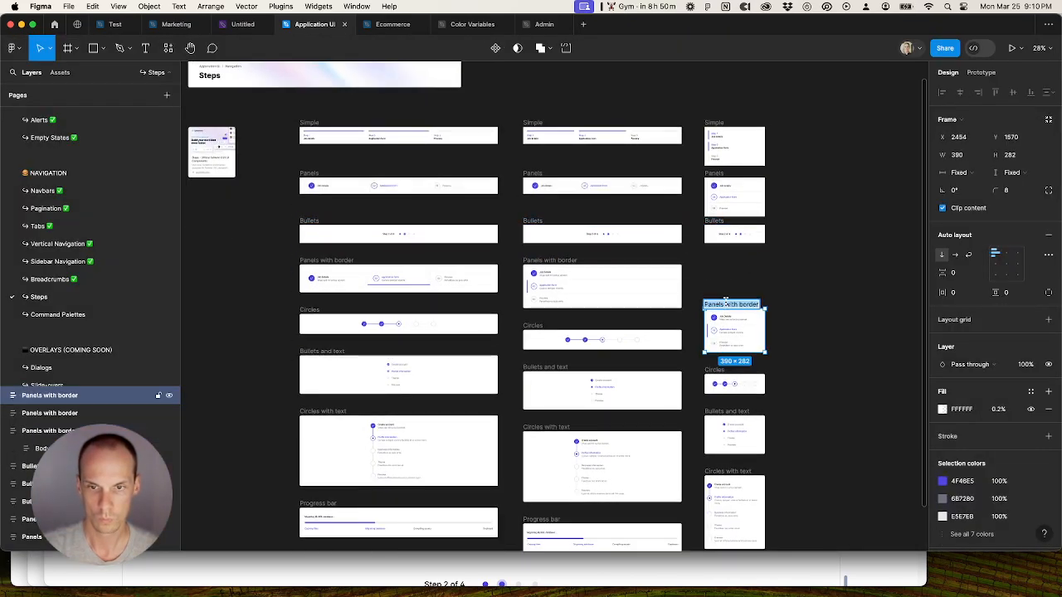
pyautogui.keyDown('shift'); pyautogui.click(544, 260); pyautogui.keyUp('shift')
pyautogui.keyDown('shift'); pyautogui.click(316, 260); pyautogui.keyUp('shift')
pyautogui.press('super+r')
pyautogui.press('super+z')
pyautogui.press('super+shift+z')
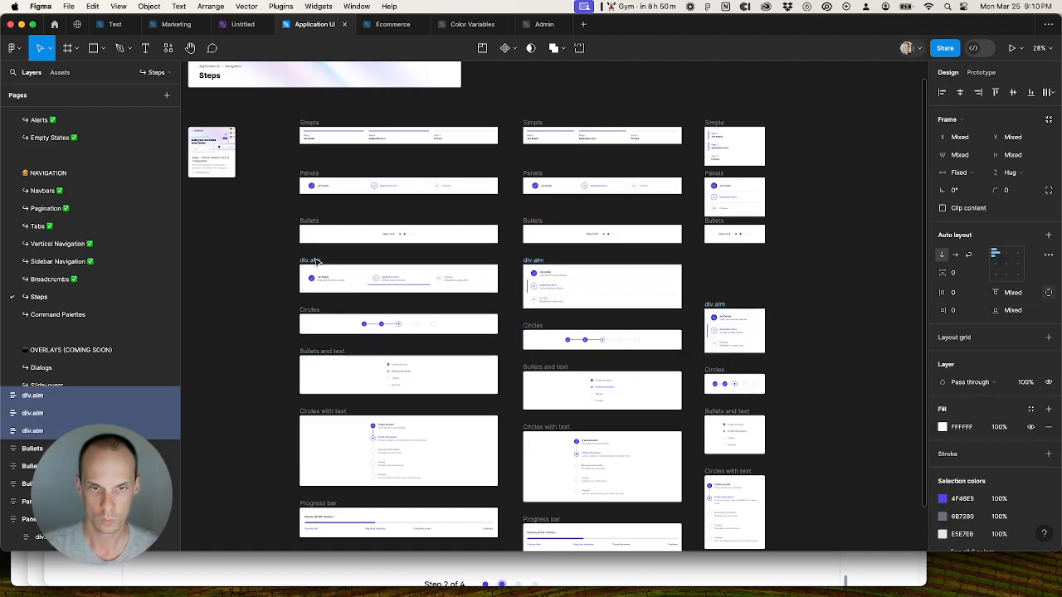
# Step: Rename the three exposed inner frames Panels with border and align their upper edges just below the Bullets row
pyautogui.press('super+r')
pyautogui.write('Panels with border')
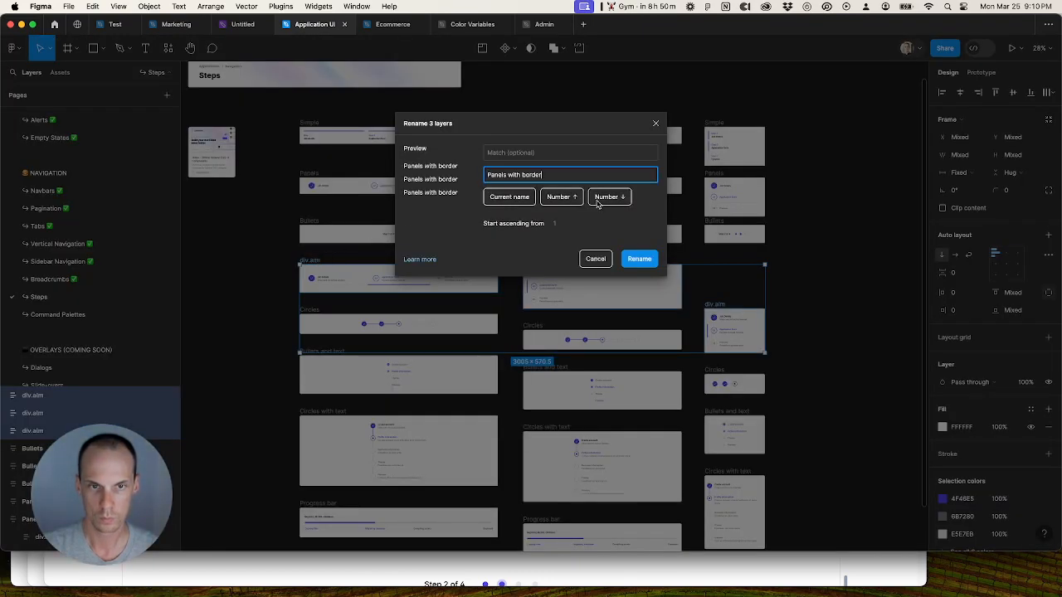
pyautogui.click(639, 259)
pyautogui.hotkey('alt', 'w')
pyautogui.moveTo(639, 288); pyautogui.dragTo(640, 280)
pyautogui.moveTo(618, 318); pyautogui.dragTo(617, 270)
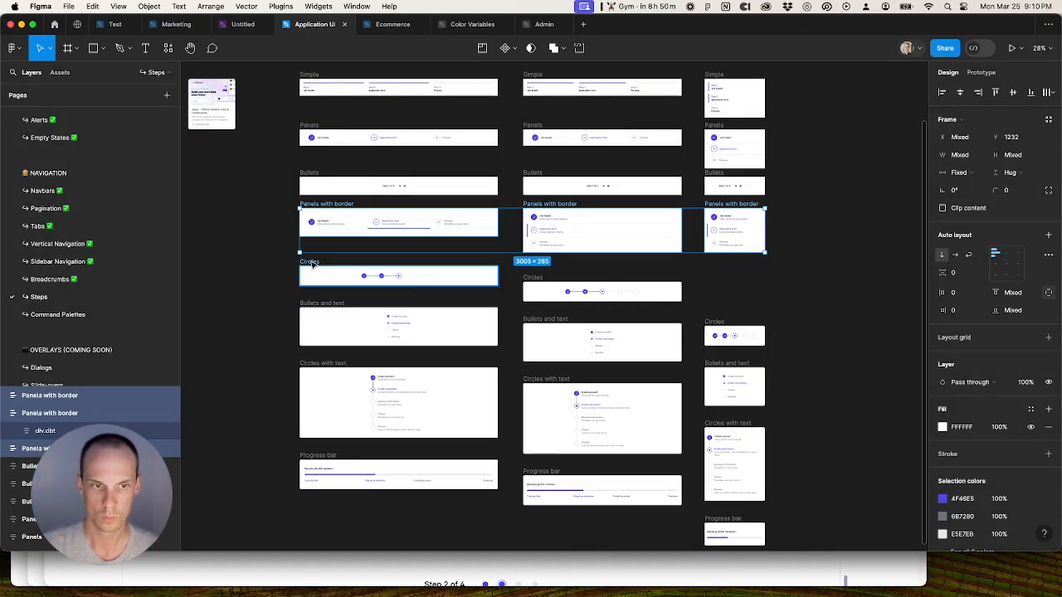
# Step: Unwrap the three Circles frames from their outer frames and paste the copied white-fill properties onto the inner frames
pyautogui.click(308, 262)
pyautogui.keyDown('shift'); pyautogui.click(545, 283); pyautogui.keyUp('shift')
pyautogui.keyDown('shift'); pyautogui.click(713, 324); pyautogui.keyUp('shift')
pyautogui.press('super+shift+g')
pyautogui.press('super+alt+v')
# Step: Rename the three exposed inner frames Circles and align their upper edges
pyautogui.press('super+r')
pyautogui.write('Circles')
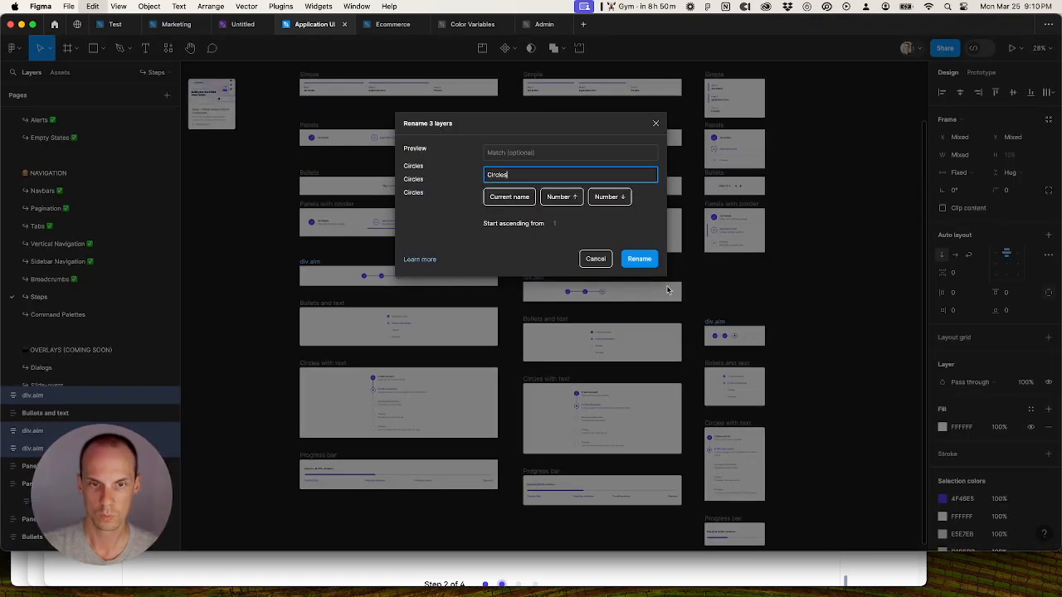
pyautogui.click(647, 259)
pyautogui.hotkey('alt', 'w')
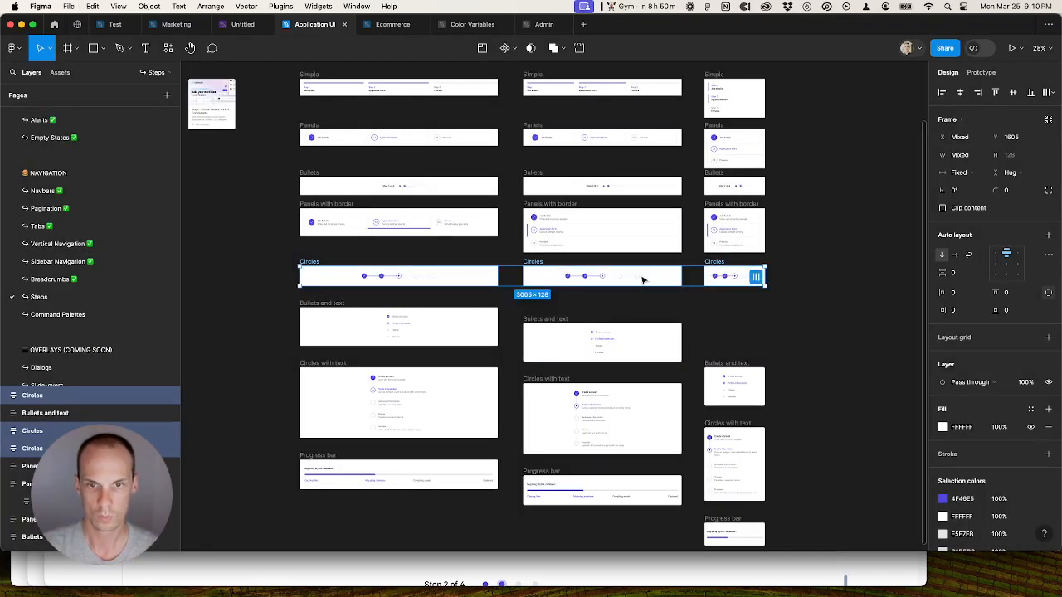
# Step: Unwrap the three Bullets and text frames from their nested outer frames and paste the copied white-fill properties onto them
pyautogui.click(336, 305)
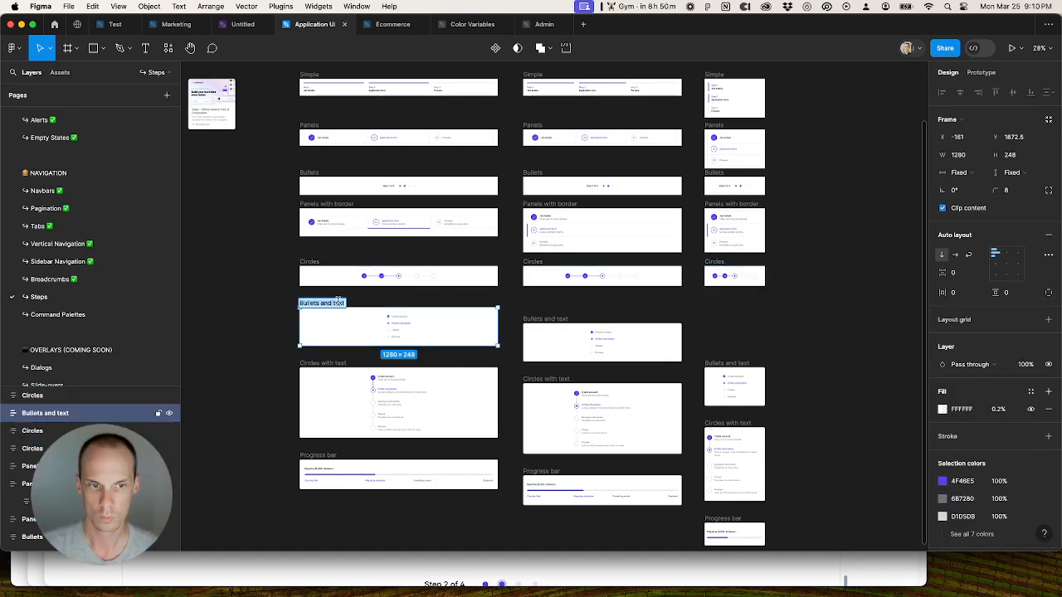
pyautogui.keyDown('shift'); pyautogui.click(549, 321); pyautogui.keyUp('shift')
pyautogui.keyDown('shift'); pyautogui.click(728, 364); pyautogui.keyUp('shift')
pyautogui.press('super+BackSpace')
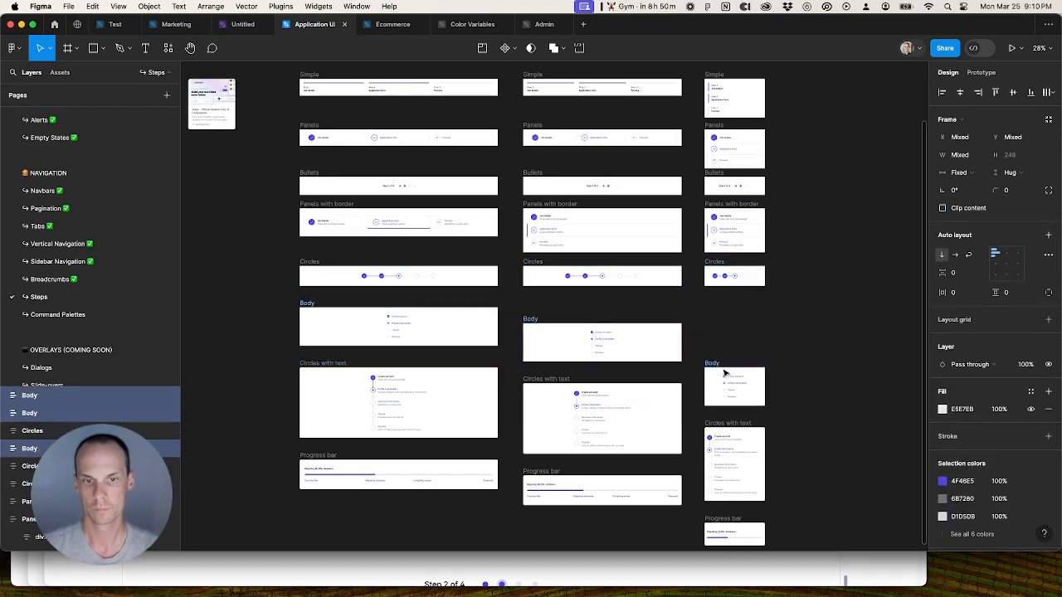
pyautogui.press('super+BackSpace')
pyautogui.press('super+BackSpace')
pyautogui.press('super+alt+v')
# Step: Rename the three exposed inner frames Bullets and text and align their upper edges closer below the Circles row
pyautogui.press('super+r')
pyautogui.write('Bullets and text')
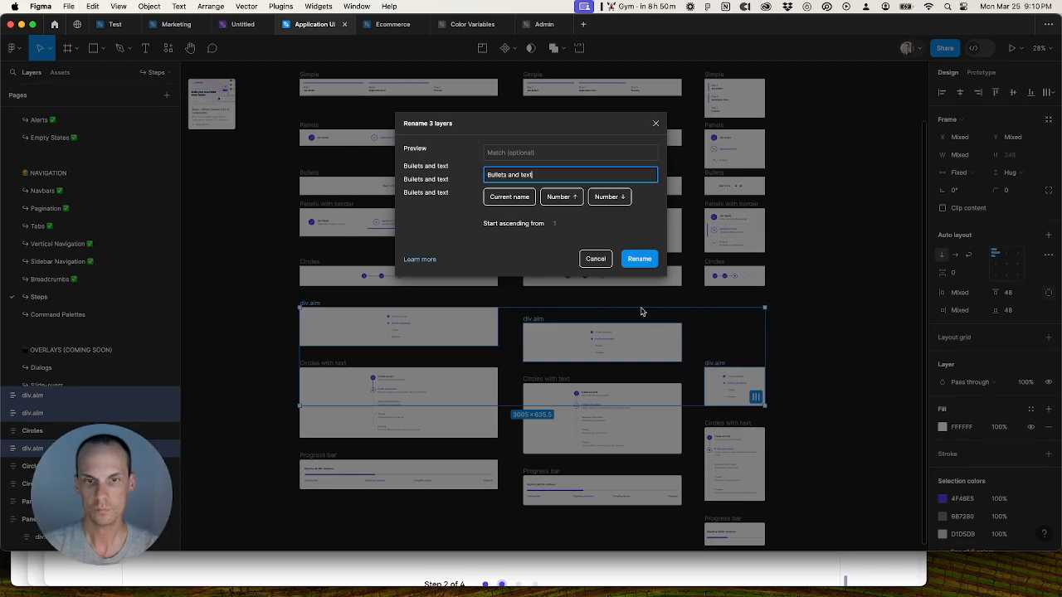
pyautogui.click(640, 263)
pyautogui.hotkey('alt', 'w')
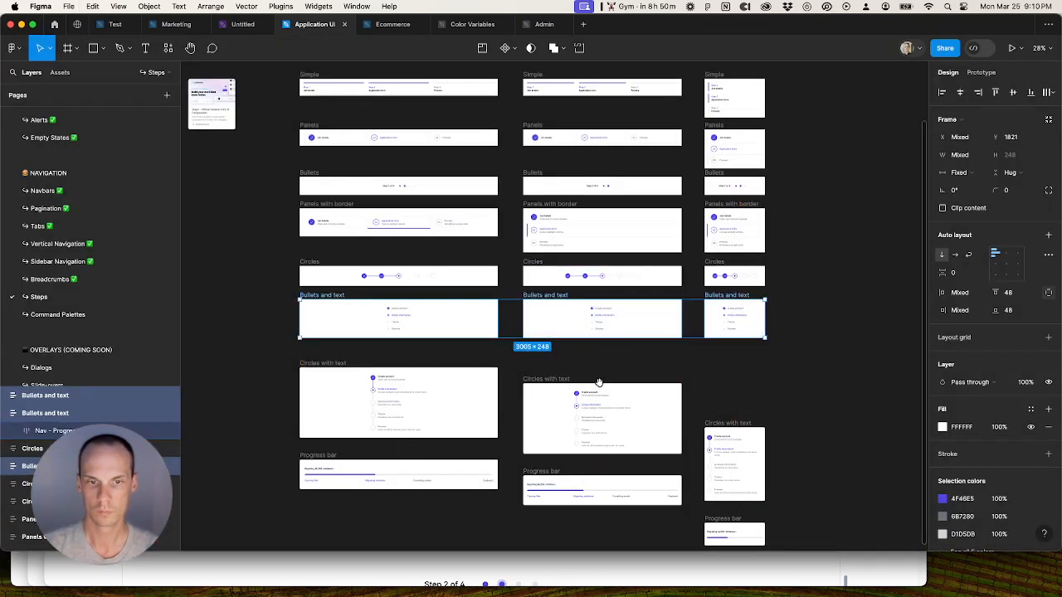
# Step: Unwrap the three Circles with text frames from their nested outer wrapper frames
pyautogui.scroll(-3, 599, 382)
pyautogui.click(319, 309)
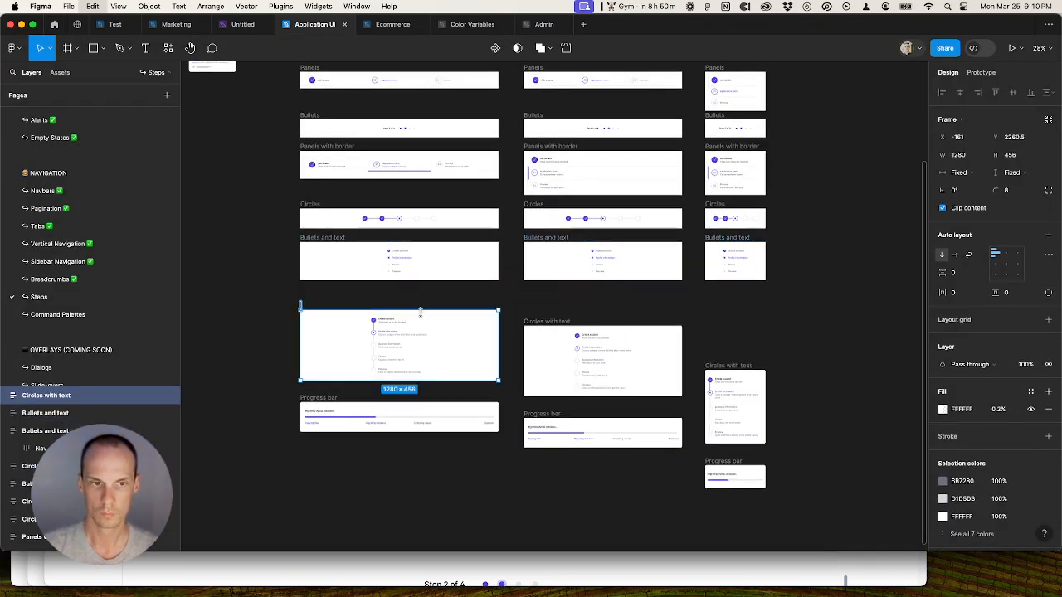
pyautogui.keyDown('shift'); pyautogui.click(547, 321); pyautogui.keyUp('shift')
pyautogui.keyDown('shift'); pyautogui.click(724, 366); pyautogui.keyUp('shift')
pyautogui.press('super+z')
pyautogui.press('super+z')
pyautogui.press('super+z')
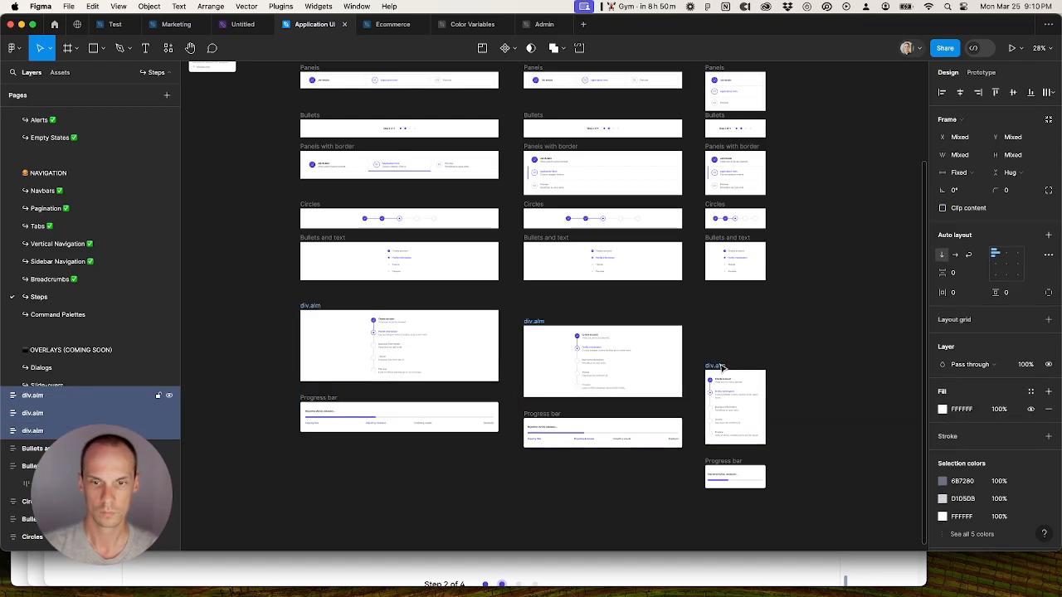
# Step: Rename the three exposed inner frames Circles with text and align their upper edges closer below the Bullets and text row
pyautogui.press('super+r')
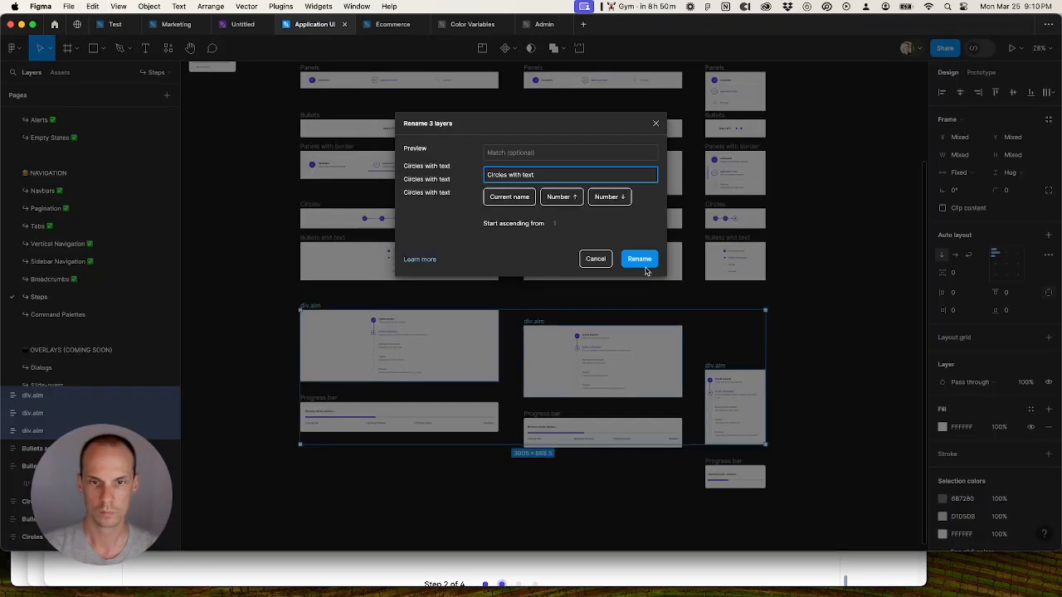
pyautogui.click(646, 263)
pyautogui.hotkey('alt', 'w')
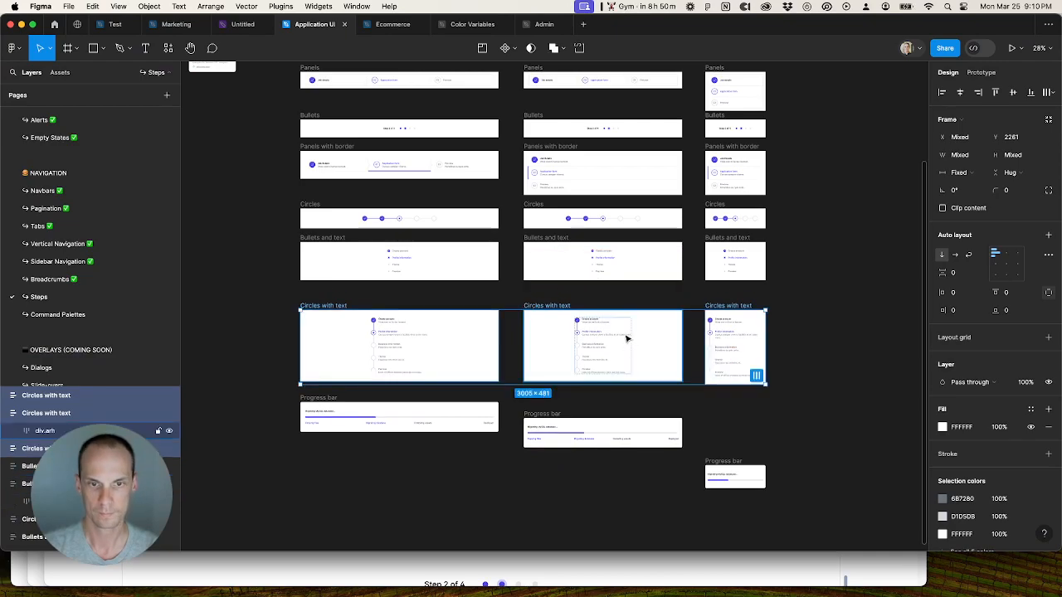
pyautogui.moveTo(627, 334); pyautogui.dragTo(627, 317)
# Step: Unwrap the three Progress bar frames from their nested outer wrapper frames
pyautogui.click(328, 399)
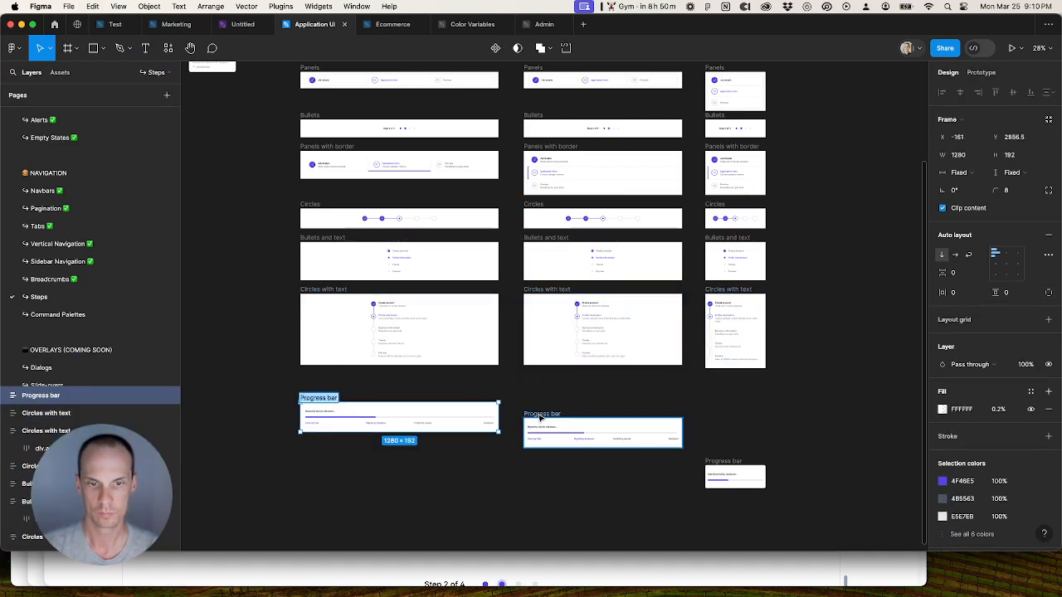
pyautogui.keyDown('shift'); pyautogui.click(561, 410); pyautogui.keyUp('shift')
pyautogui.keyDown('shift'); pyautogui.click(718, 464); pyautogui.keyUp('shift')
pyautogui.press('super+shift+g')
pyautogui.press('super+shift+g')
pyautogui.press('super+shift+g')
pyautogui.press('super+z')
# Step: Rename the three exposed inner frames Progress bar and align their upper edges
pyautogui.press('super+r')
pyautogui.write('Progress bar')
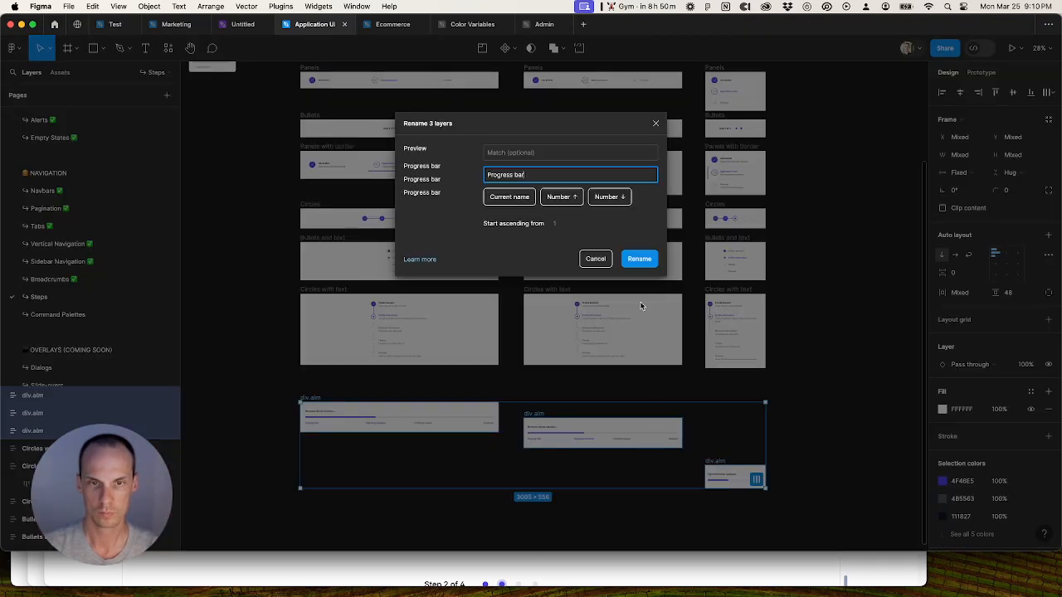
pyautogui.click(638, 258)
pyautogui.hotkey('alt', 'w')
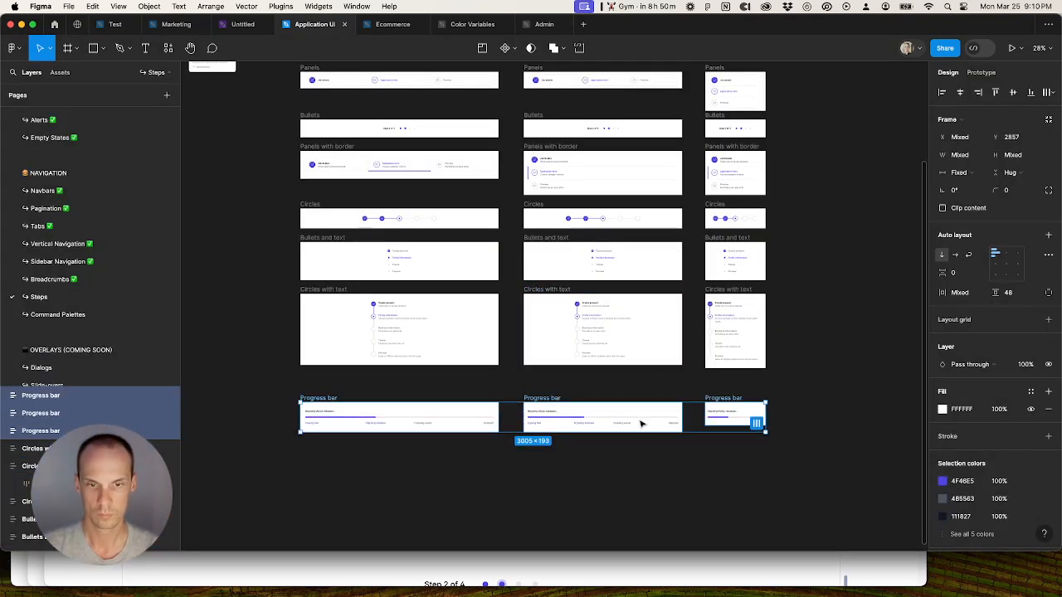
# Step: Select all the step example frames and combine them into one wrapping auto layout frame
pyautogui.scroll(-5, 643, 415)
pyautogui.moveTo(743, 454); pyautogui.dragTo(493, 241)
pyautogui.scroll(5, 606, 346)
pyautogui.hotkey('shift', 'a')
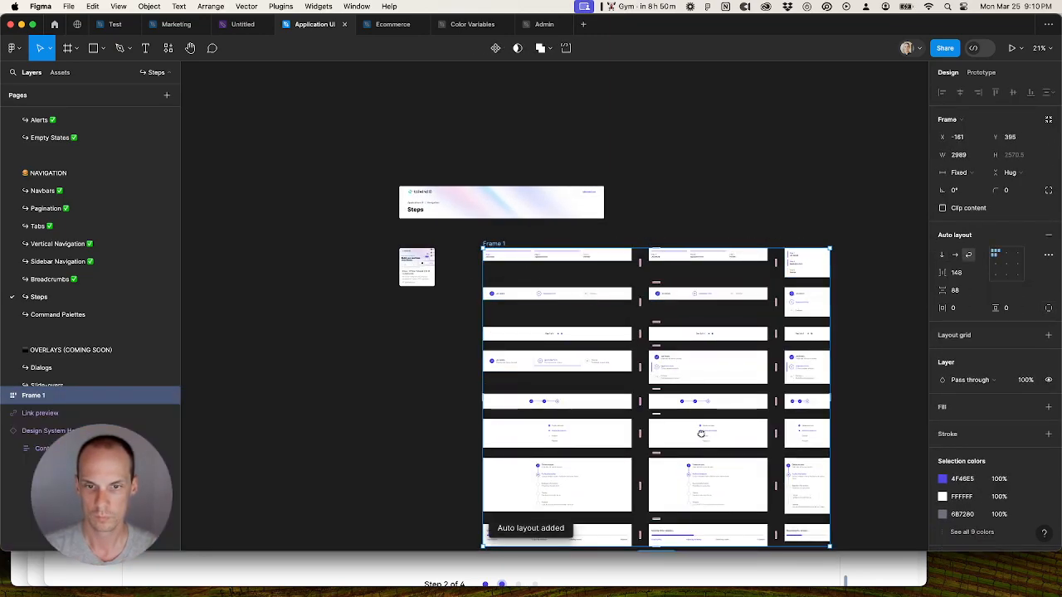
# Step: Set the grid's horizontal and vertical gaps to 128, then move it closer to the link preview and dissolve its wrapper frame
pyautogui.click(958, 272)
pyautogui.write('12')
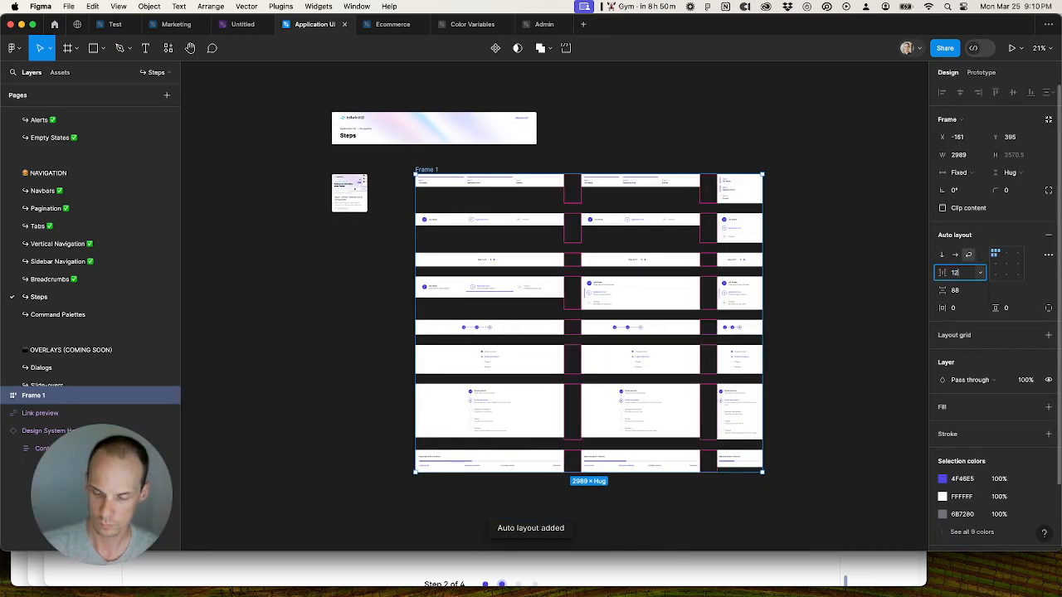
pyautogui.write('8')
pyautogui.press('Tab')
pyautogui.write('128')
pyautogui.press('Tab')
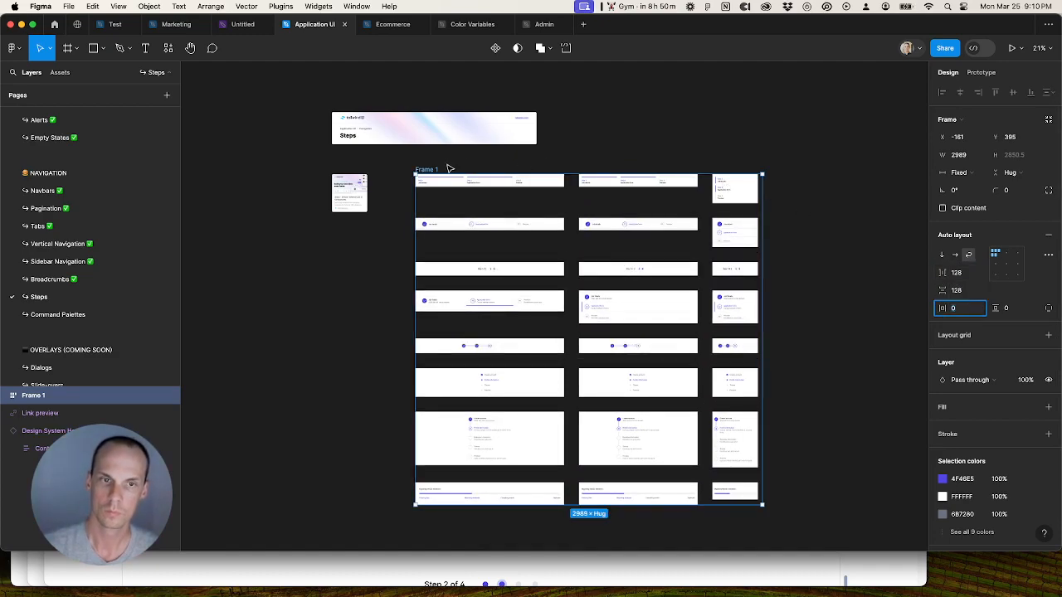
pyautogui.moveTo(437, 172); pyautogui.dragTo(370, 200)
# Step: Widen the Steps header to 3381 to span the whole grid and set its inner content to fill the container width
pyautogui.click(529, 141)
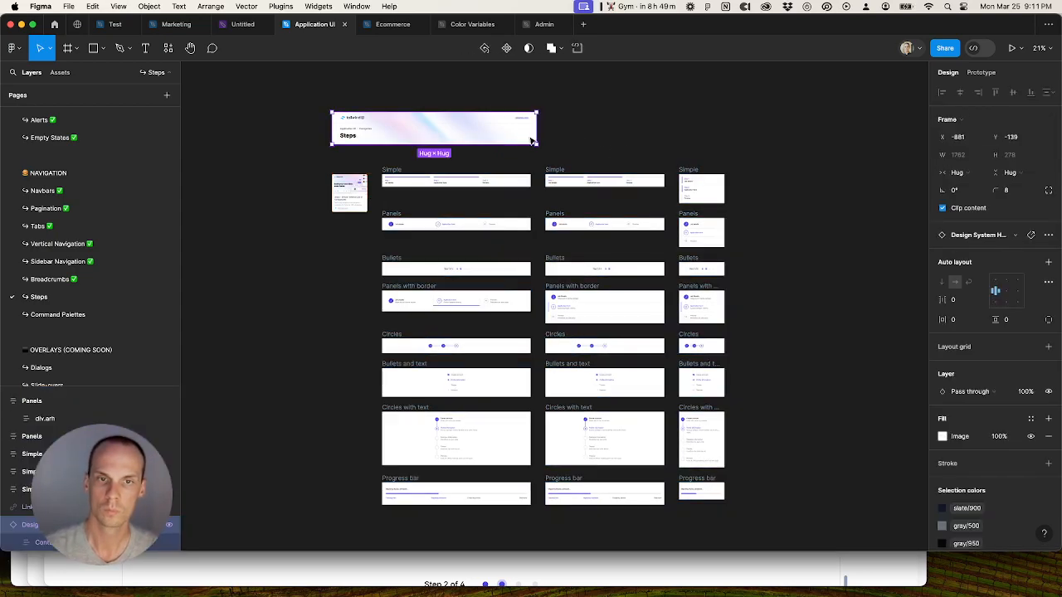
pyautogui.moveTo(535, 134); pyautogui.dragTo(720, 163)
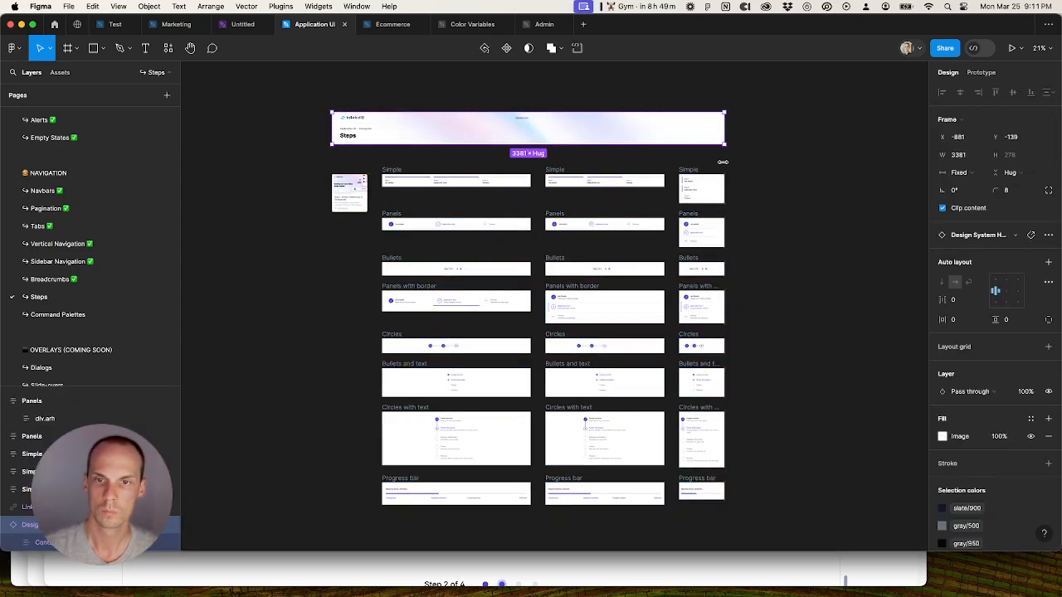
pyautogui.doubleClick(497, 137)
pyautogui.click(961, 157)
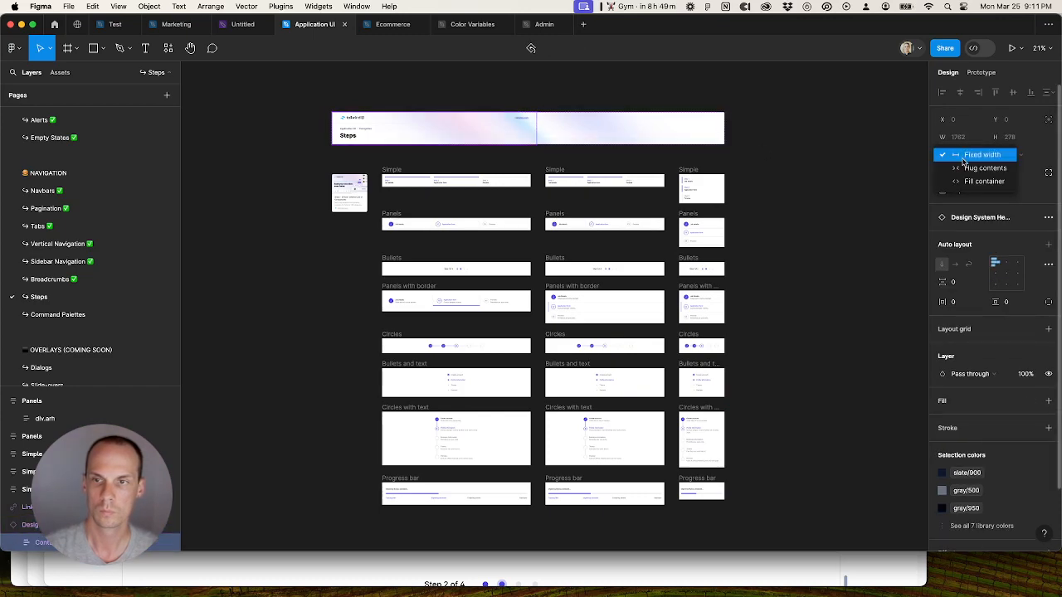
pyautogui.click(970, 181)
pyautogui.click(798, 188)
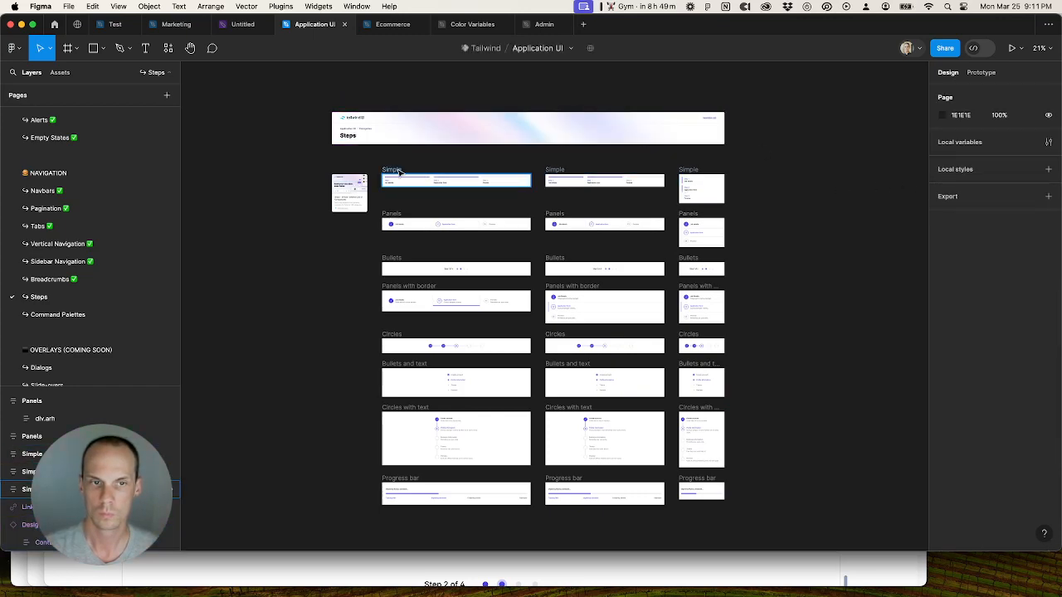
# Step: Batch-rename the eight frames in the 1280-wide column, appending "/ 1280" to their current names
pyautogui.moveTo(386, 190); pyautogui.dragTo(536, 531)
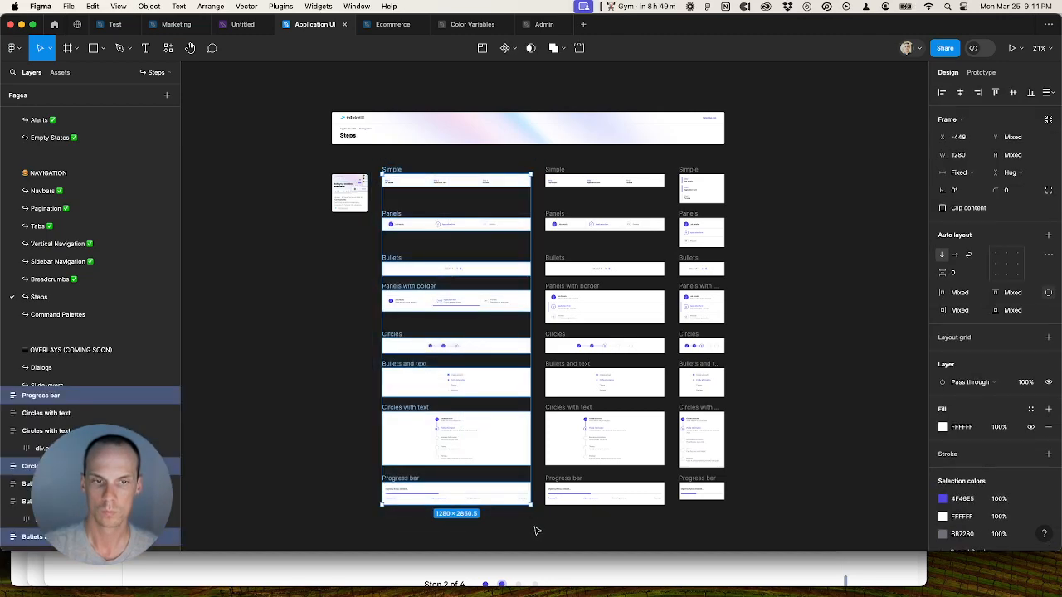
pyautogui.press('super+r')
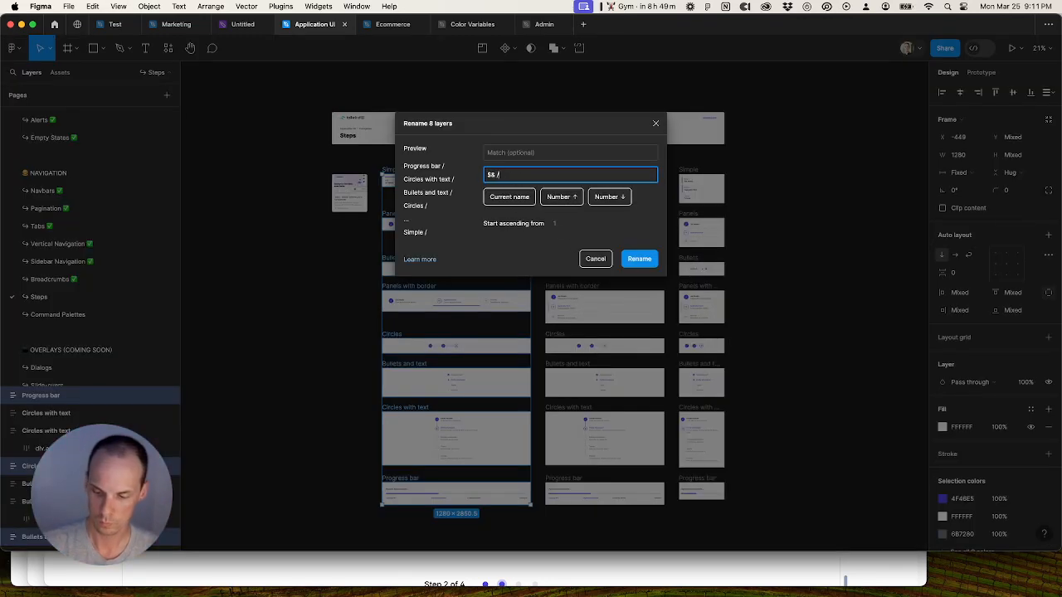
pyautogui.press('Return')
# Step: Batch-rename the eight frames in the 1023-wide column, appending "/ 1023" to their current names
pyautogui.moveTo(541, 166); pyautogui.dragTo(675, 538)
pyautogui.press('super+r')
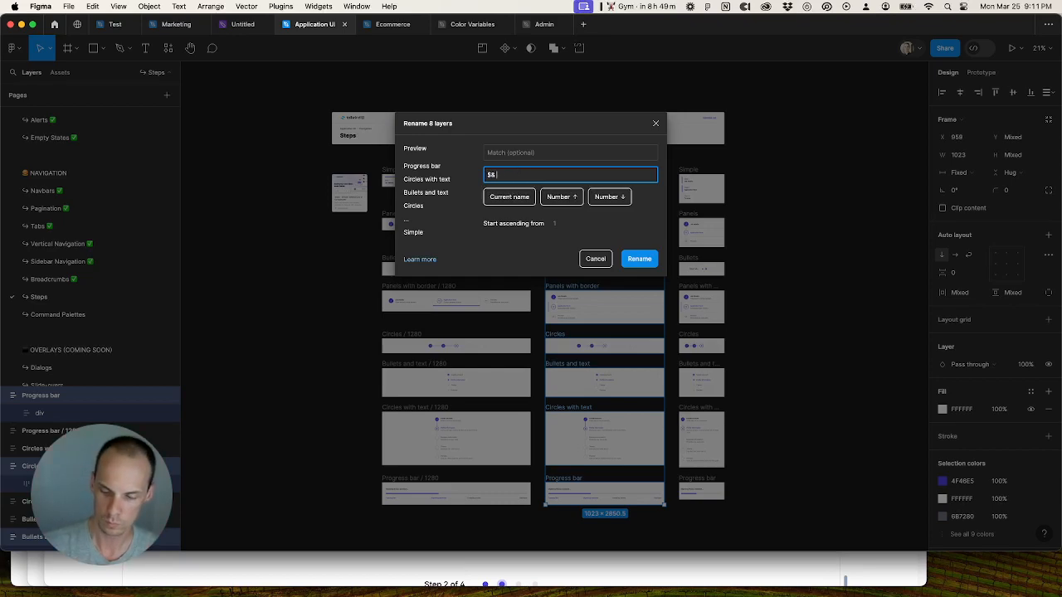
pyautogui.write('$& / 1023')
pyautogui.press('Return')
# Step: Batch-rename the eight frames in the 390-wide column, appending "/ 390" to their current names
pyautogui.moveTo(738, 159); pyautogui.dragTo(671, 524)
pyautogui.press('super+r')
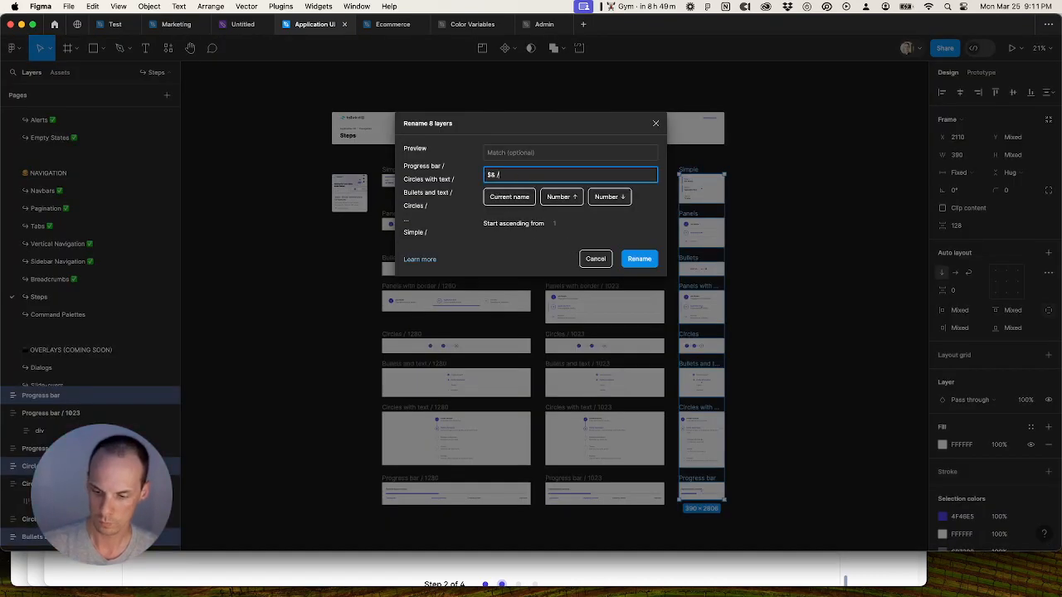
pyautogui.press('Return')
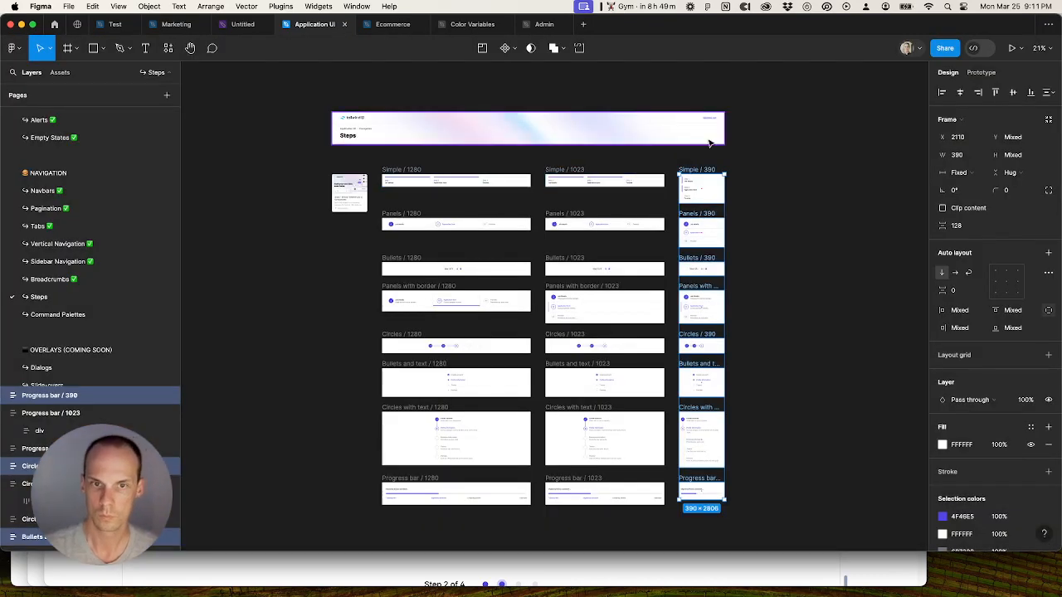
# Step: Select all the Steps example frames and link their colors 4F46E5 and FFFFFF to the library variables indigo/600 and white
pyautogui.click(786, 172)
pyautogui.moveTo(783, 173); pyautogui.dragTo(766, 176)
pyautogui.moveTo(357, 164); pyautogui.dragTo(760, 538)
pyautogui.click(972, 534)
pyautogui.scroll(-5, 979, 498)
pyautogui.click(972, 316)
pyautogui.click(1028, 315)
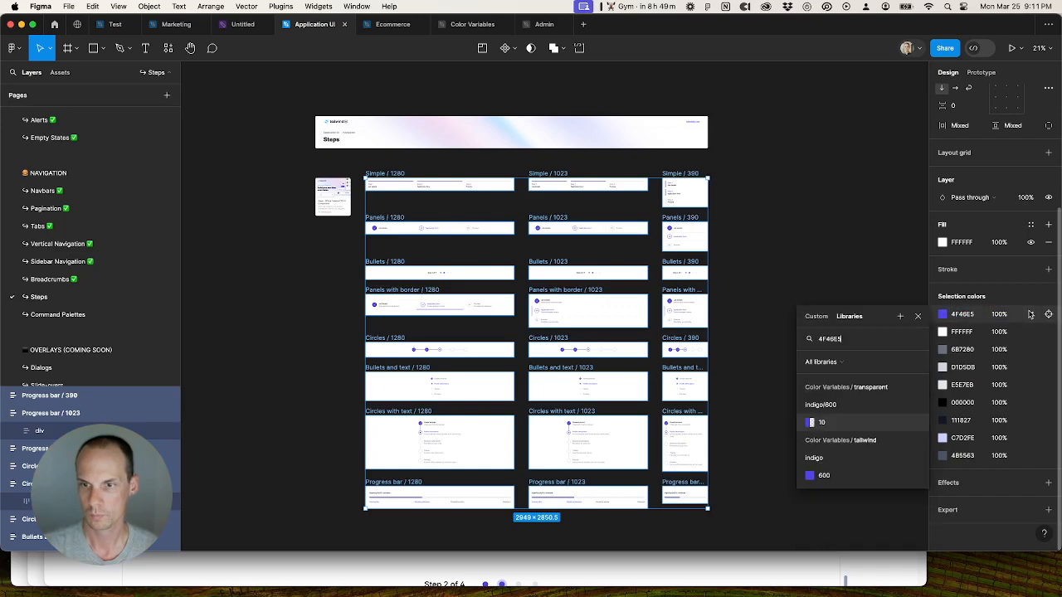
pyautogui.click(846, 474)
pyautogui.click(973, 332)
pyautogui.hotkey('ctrl', 'c')
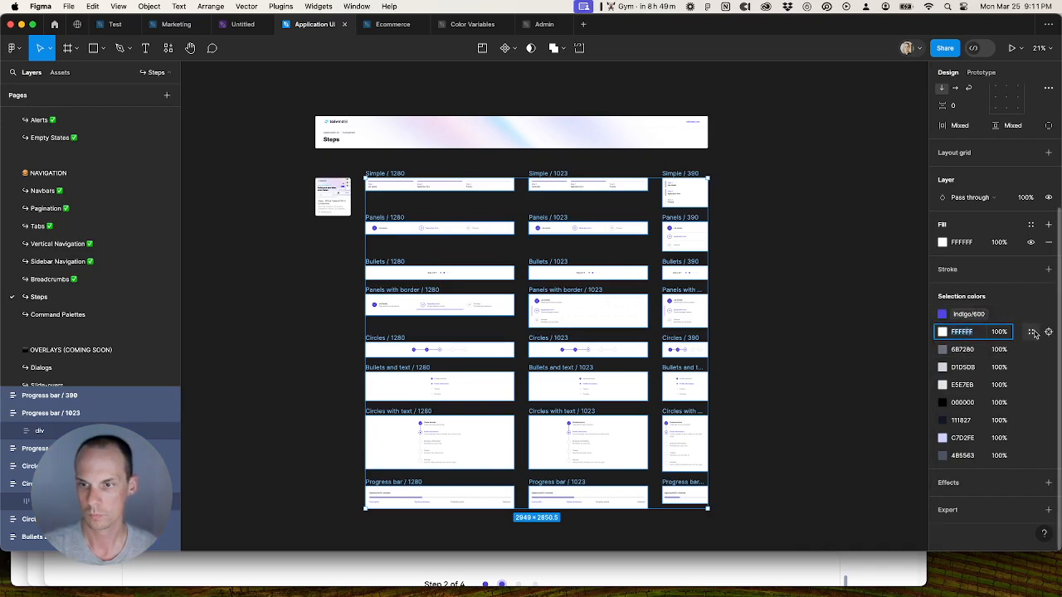
pyautogui.click(1030, 331)
pyautogui.hotkey('ctrl', 'v')
pyautogui.scroll(-5, 835, 448)
pyautogui.click(830, 529)
# Step: Link the frames' colors 6B7280 and D1D5DB to the library variables gray/500 and gray/300
pyautogui.click(973, 349)
pyautogui.hotkey('ctrl', 'c')
pyautogui.click(1031, 350)
pyautogui.hotkey('ctrl', 'v')
pyautogui.click(868, 424)
pyautogui.click(972, 366)
pyautogui.hotkey('ctrl', 'c')
pyautogui.click(1030, 367)
pyautogui.hotkey('ctrl', 'v')
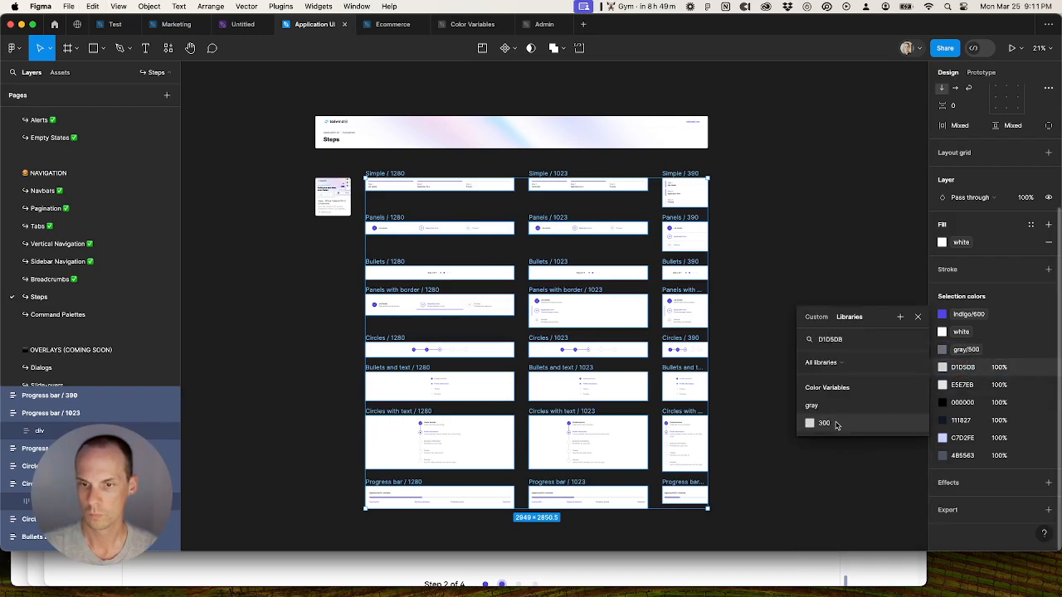
pyautogui.click(834, 423)
# Step: Link the frames' colors E5E7EB and 000000 to the library variables gray/200 and black
pyautogui.click(973, 384)
pyautogui.hotkey('ctrl', 'c')
pyautogui.click(1030, 384)
pyautogui.hotkey('ctrl', 'v')
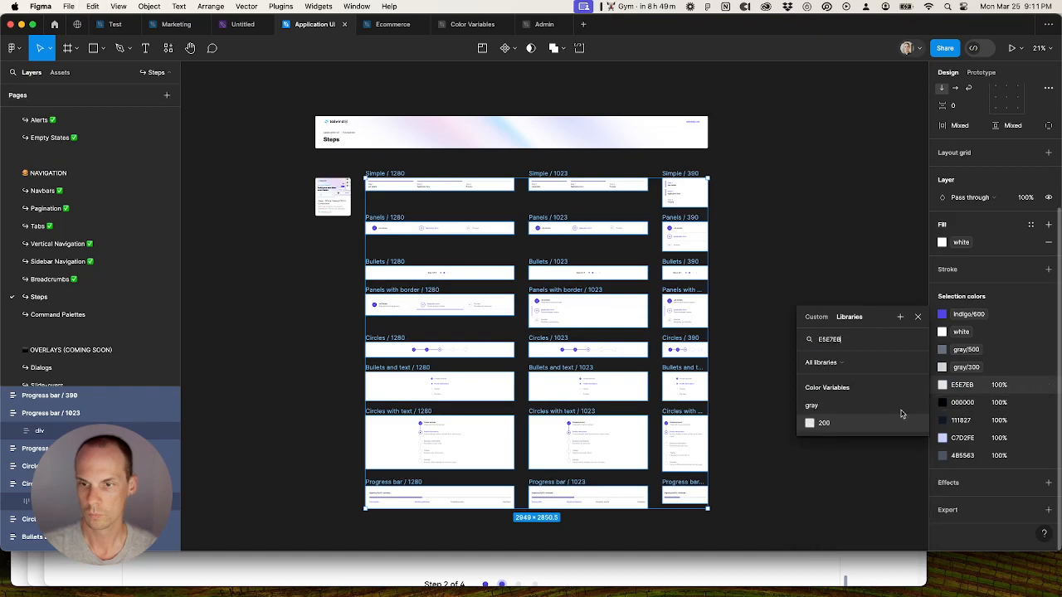
pyautogui.click(857, 425)
pyautogui.click(968, 386)
pyautogui.click(1030, 386)
pyautogui.hotkey('ctrl', 'v')
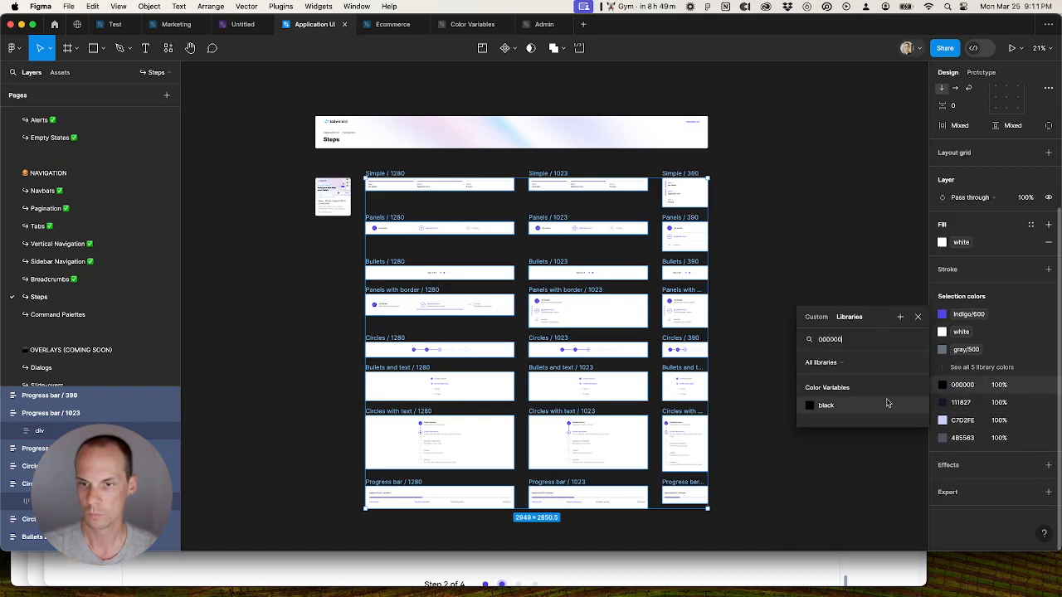
pyautogui.click(855, 407)
# Step: Link the frames' colors 111827 and C7D2FE to their matching library color variables
pyautogui.click(963, 385)
pyautogui.hotkey('ctrl', 'c')
pyautogui.click(1028, 385)
pyautogui.hotkey('ctrl', 'v')
pyautogui.click(838, 526)
pyautogui.click(962, 385)
pyautogui.hotkey('ctrl', 'c')
pyautogui.click(1030, 385)
pyautogui.hotkey('ctrl', 'v')
pyautogui.click(837, 426)
# Step: Link the remaining color 4B5563 to its matching library variable and deselect the frames
pyautogui.click(962, 384)
pyautogui.hotkey('ctrl', 'c')
pyautogui.click(1030, 384)
pyautogui.hotkey('ctrl', 'v')
pyautogui.click(843, 476)
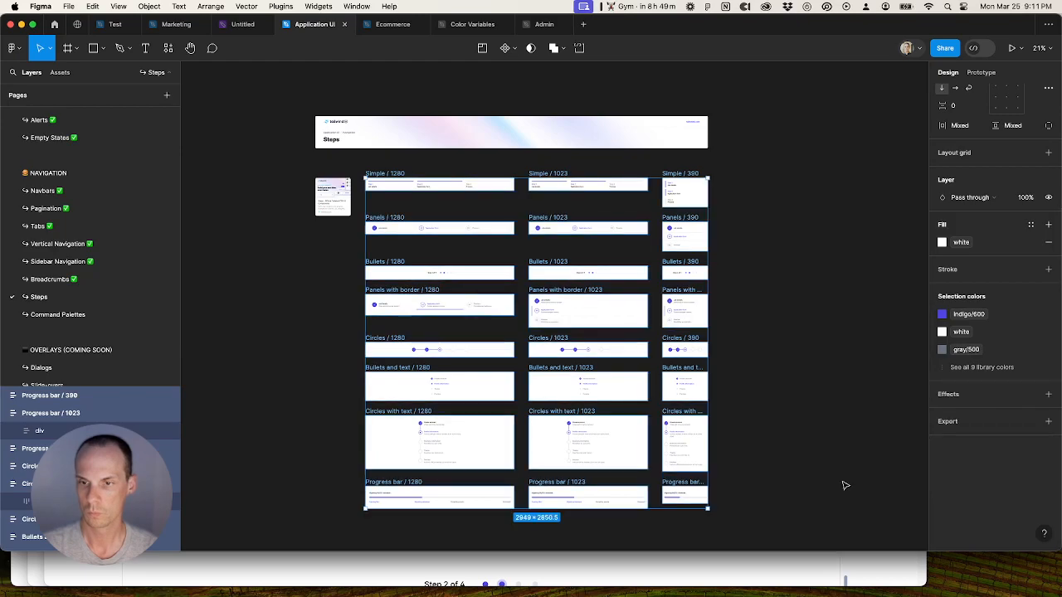
pyautogui.click(961, 367)
pyautogui.click(767, 436)
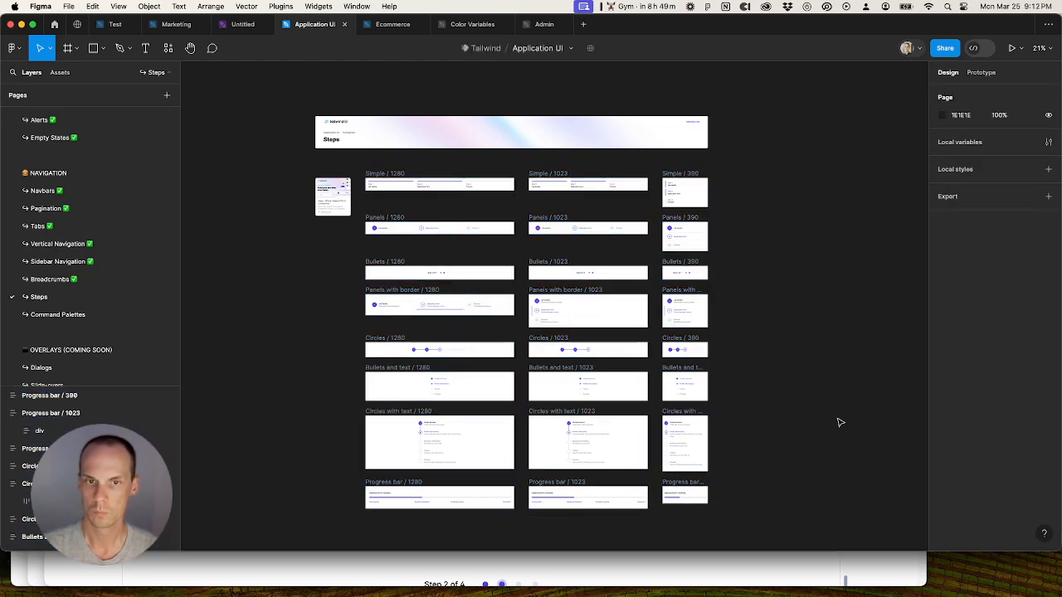
# Step: Add a ✅ to the Steps page's name and open the Command Palettes page
pyautogui.click(50, 280)
pyautogui.click(53, 298)
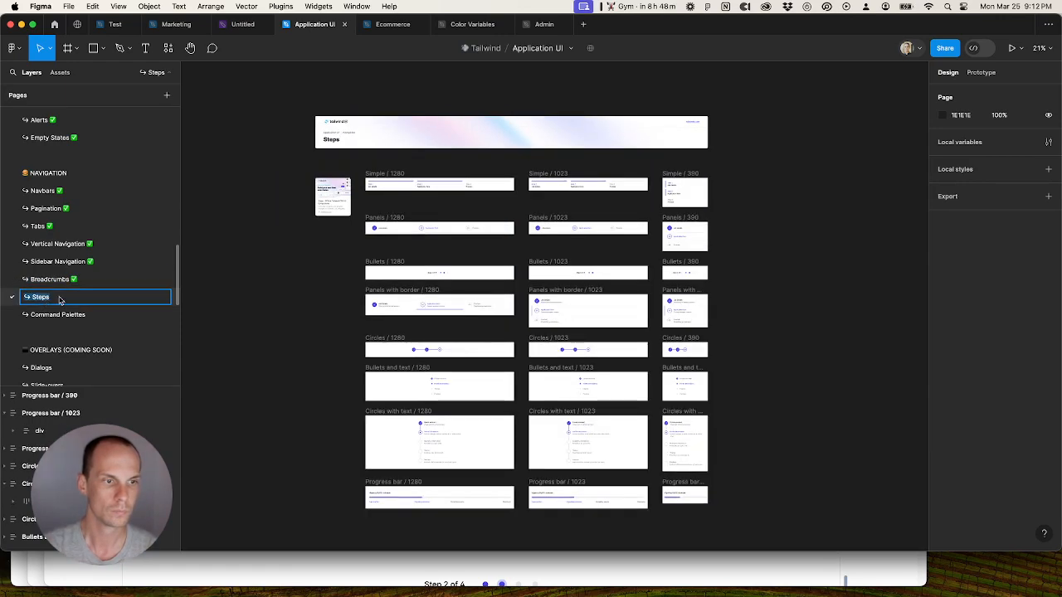
pyautogui.click(59, 314)
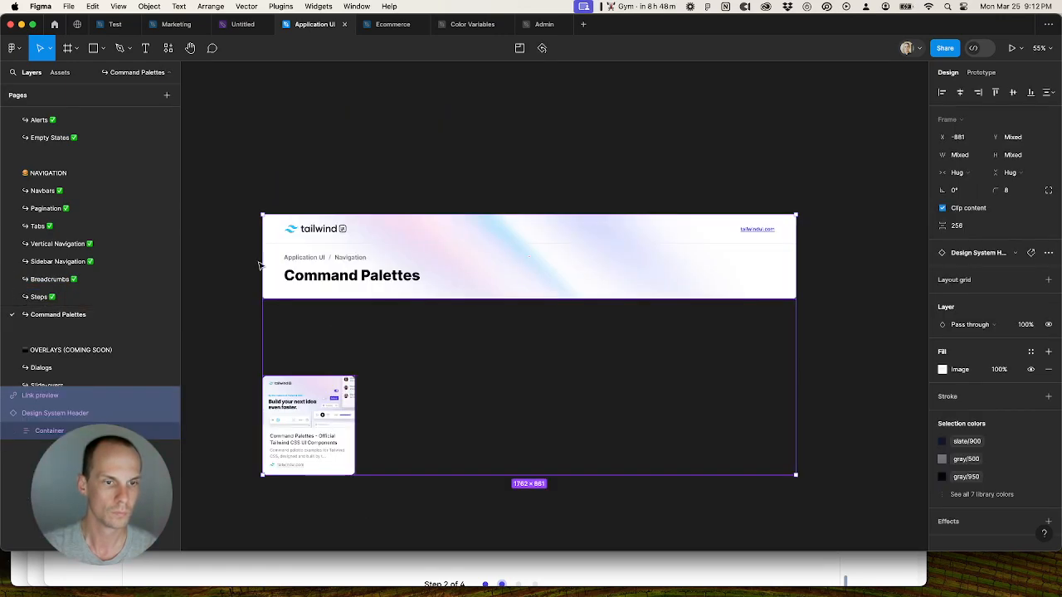
# Step: Open the web page behind the Command Palettes link preview and copy its URL
pyautogui.click(238, 429)
pyautogui.click(299, 469)
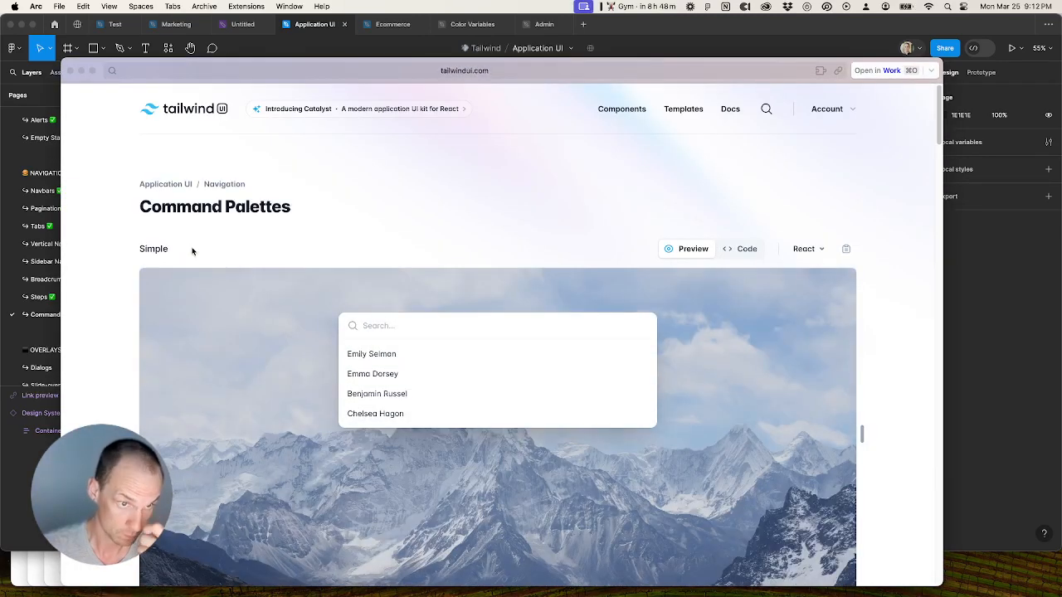
pyautogui.press('super+shift+c')
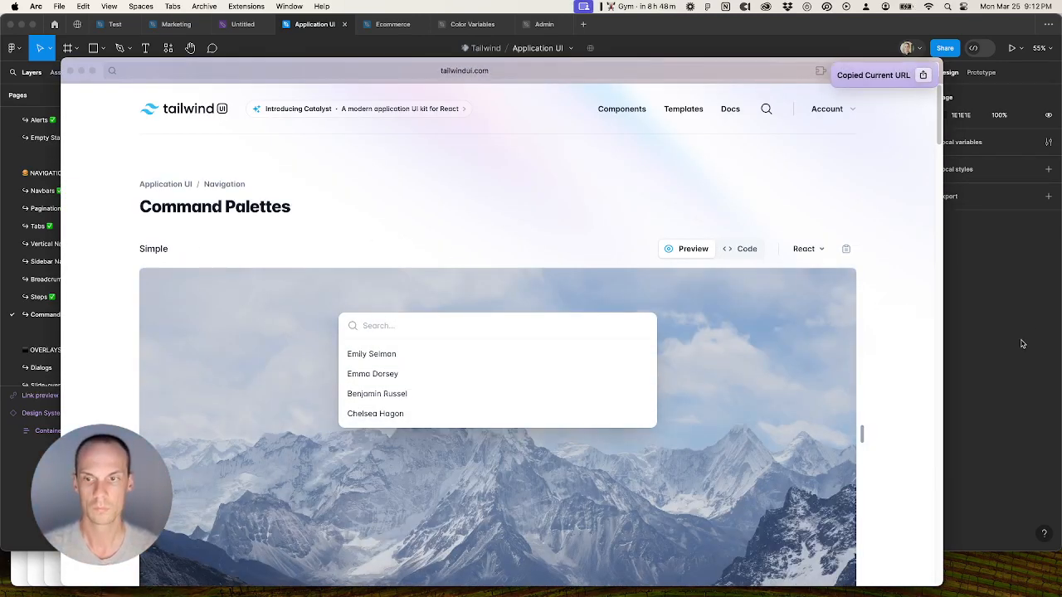
pyautogui.press('Escape')
# Step: In the Test file, run html.to.design and import the copied command-palettes URL at the 1344, 1087 and 422 px viewports
pyautogui.click(116, 28)
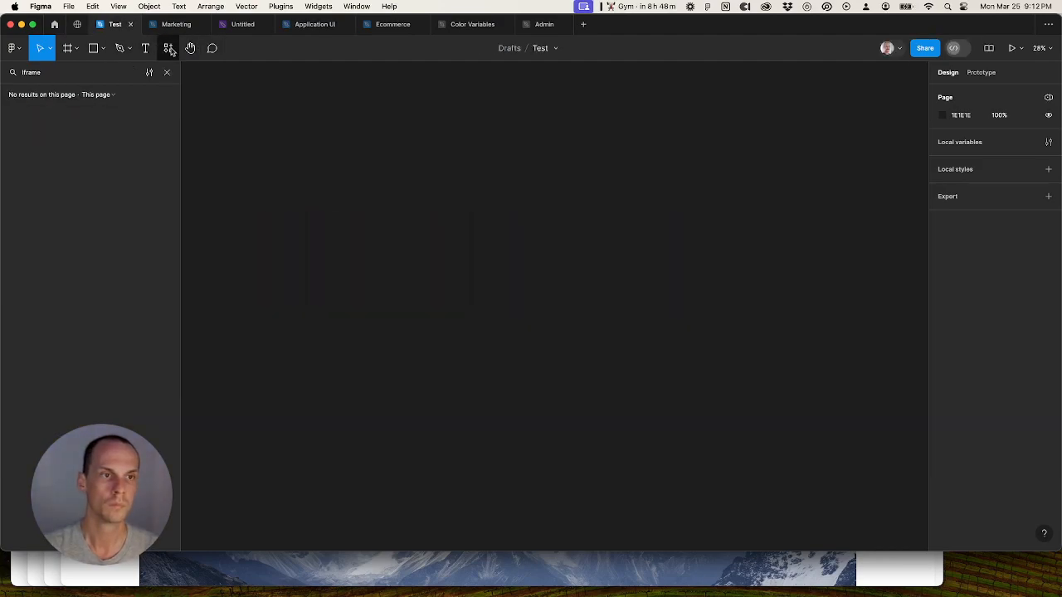
pyautogui.click(168, 48)
pyautogui.click(201, 175)
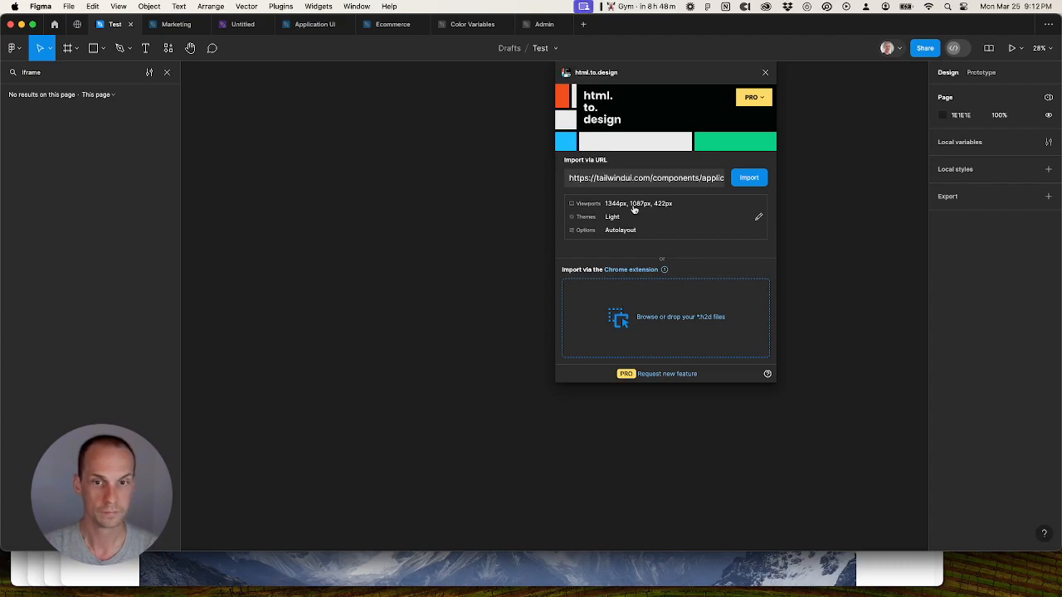
pyautogui.click(666, 179)
pyautogui.press('super+v')
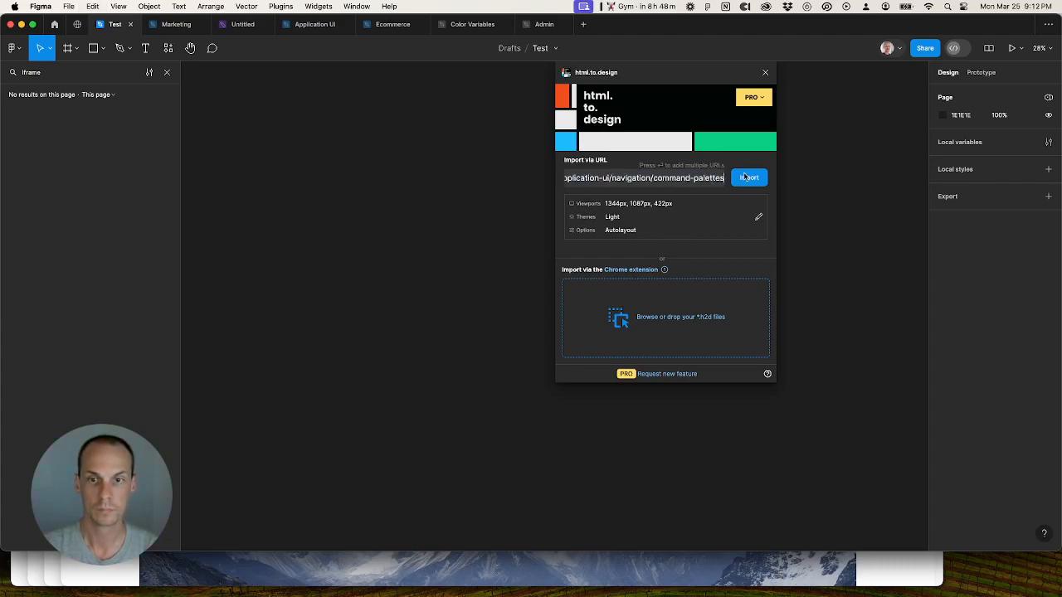
pyautogui.click(749, 177)
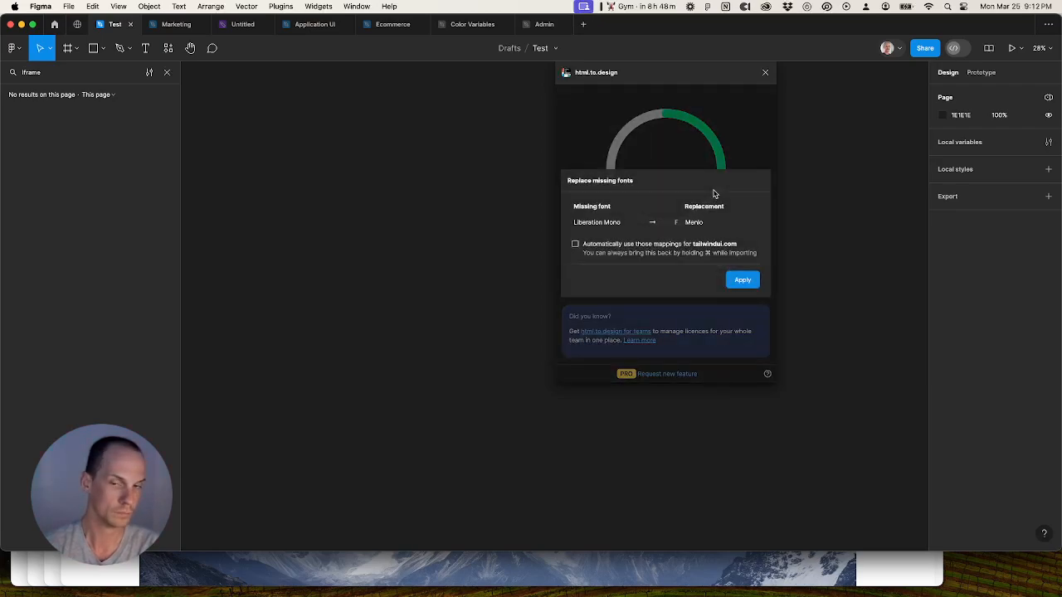
# Step: Replace the missing Liberation Mono font with Menlo for each imported viewport and fetch the higher-resolution images for the first two pages
pyautogui.click(744, 278)
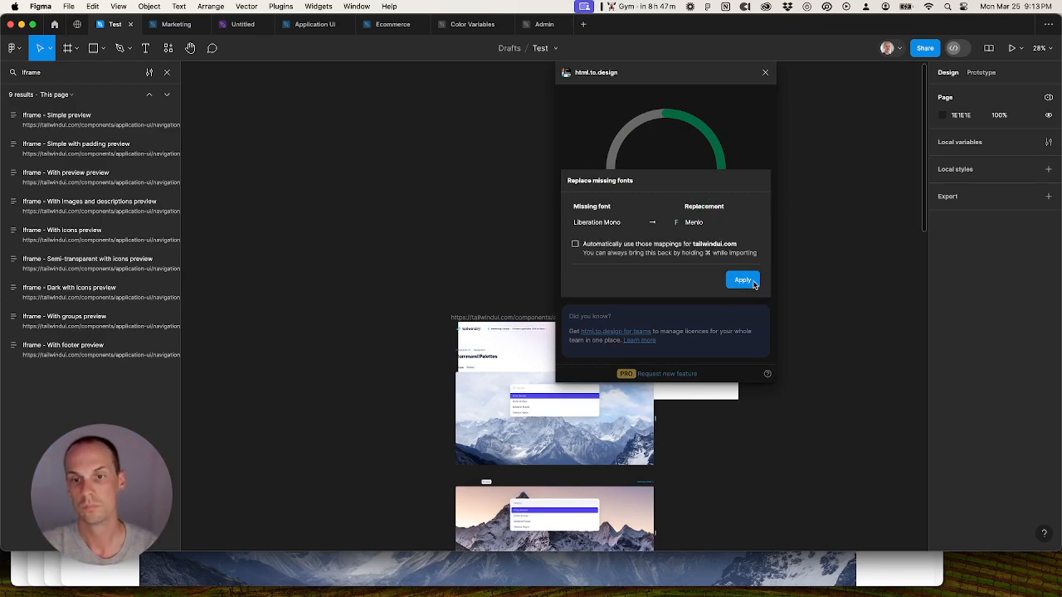
pyautogui.click(743, 280)
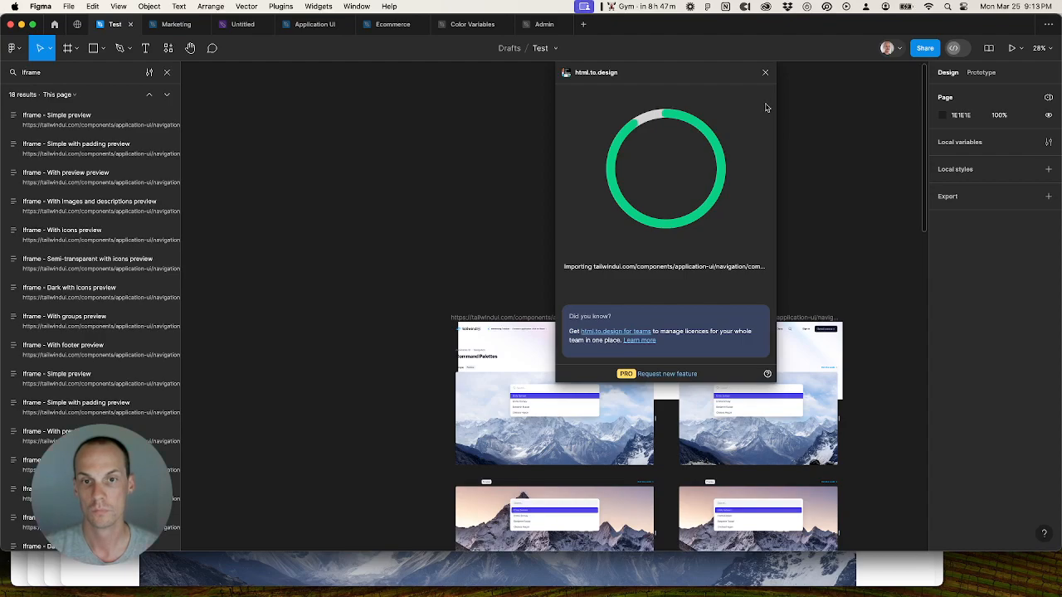
pyautogui.click(742, 279)
pyautogui.click(632, 218)
pyautogui.click(619, 301)
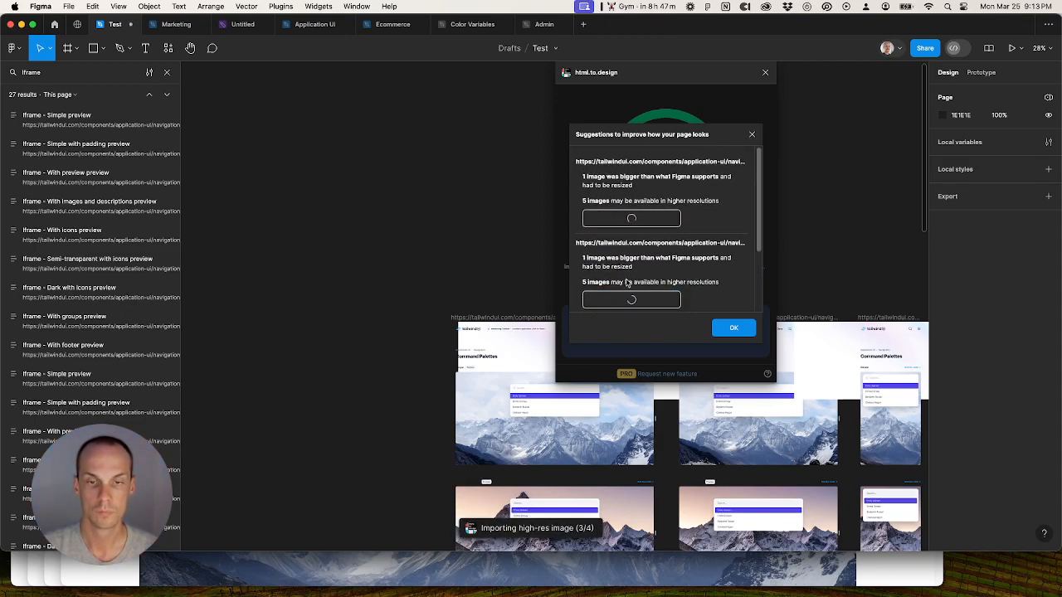
pyautogui.click(727, 319)
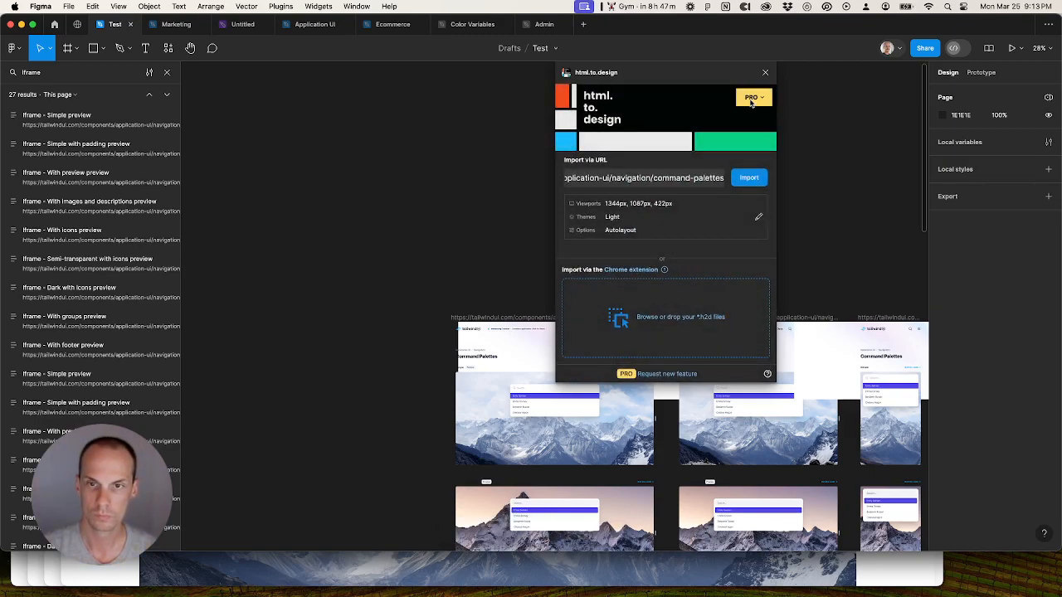
pyautogui.click(765, 72)
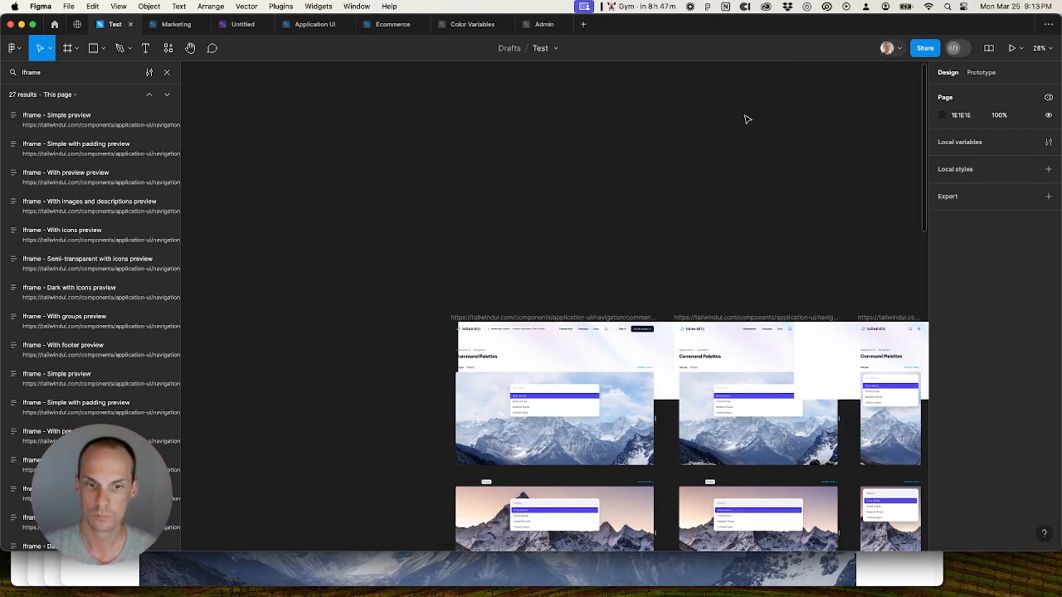
# Step: Try deleting all the Iframe preview layers found across the three imported pages, and undo each deletion
pyautogui.click(65, 116)
pyautogui.scroll(-5, 97, 291)
pyautogui.keyDown('shift'); pyautogui.click(102, 536); pyautogui.keyUp('shift')
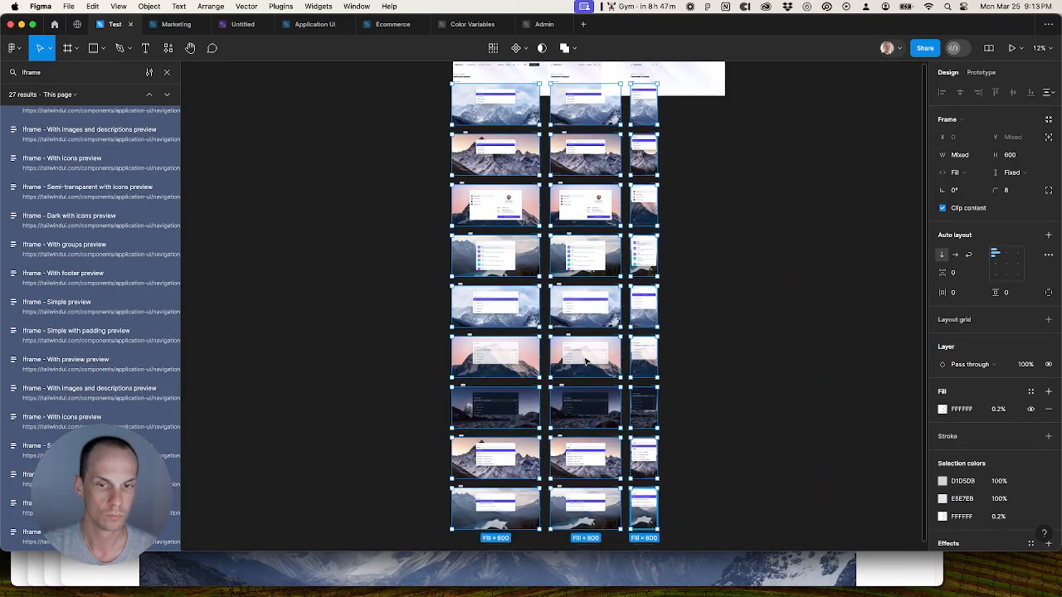
pyautogui.press('Delete')
pyautogui.press('super+z')
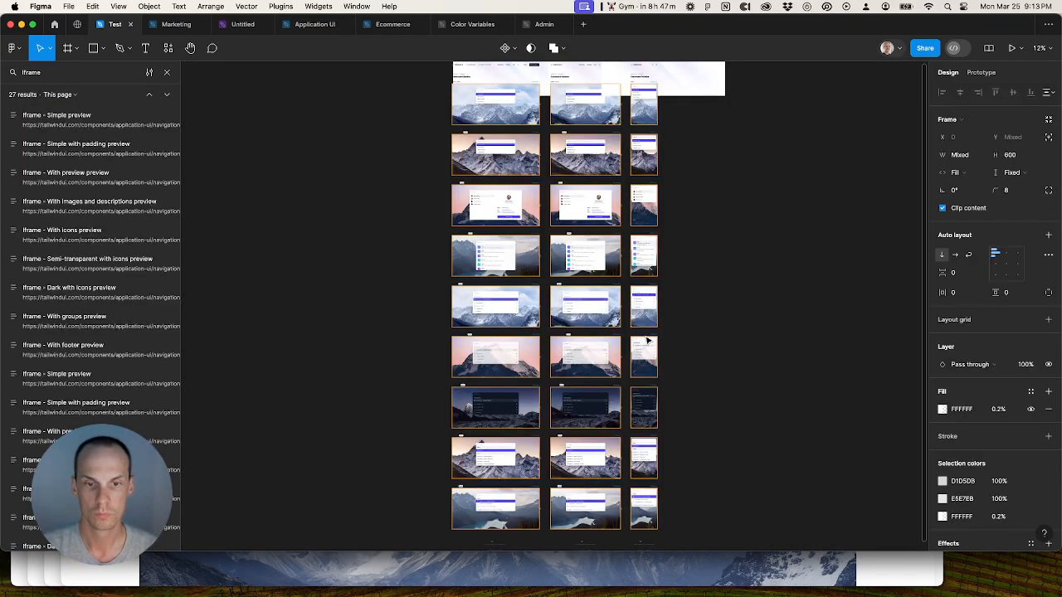
pyautogui.click(83, 118)
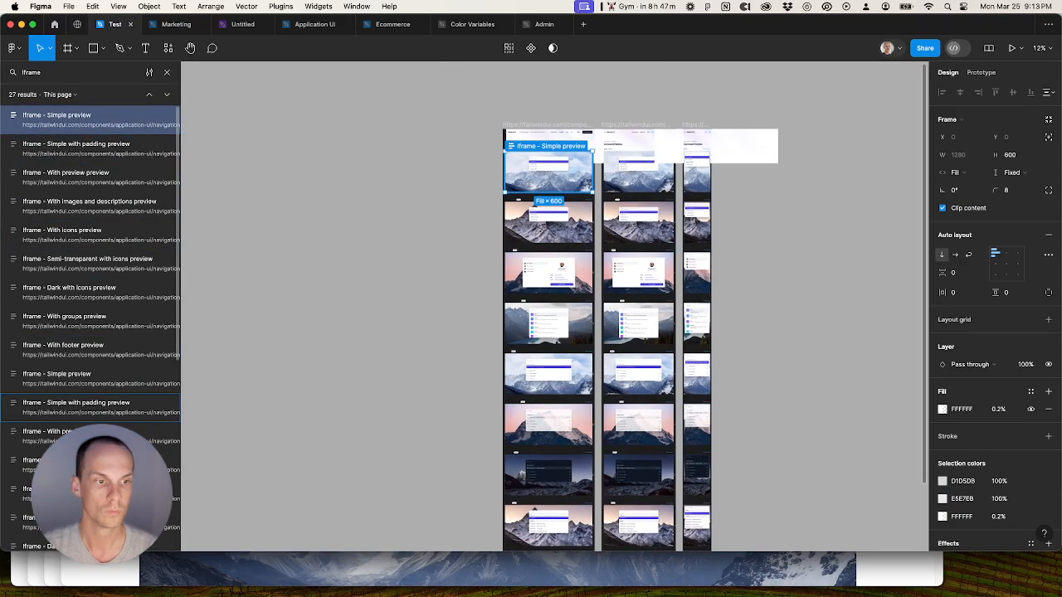
pyautogui.scroll(-8, 99, 489)
pyautogui.keyDown('shift'); pyautogui.click(101, 536); pyautogui.keyUp('shift')
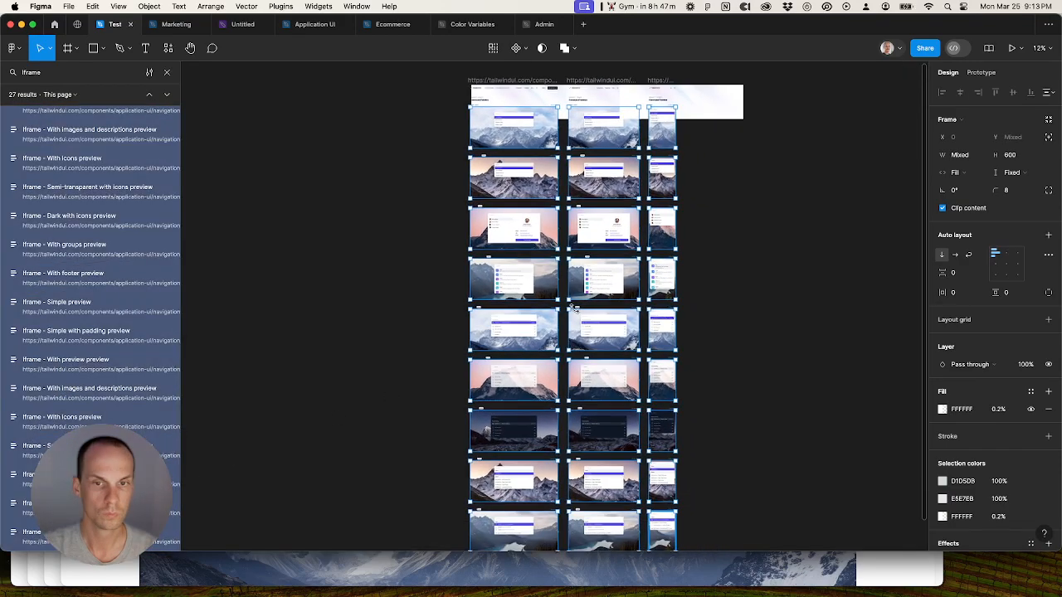
pyautogui.press('Delete')
pyautogui.press('super+z')
pyautogui.click(706, 215)
pyautogui.scroll(3, 734, 274)
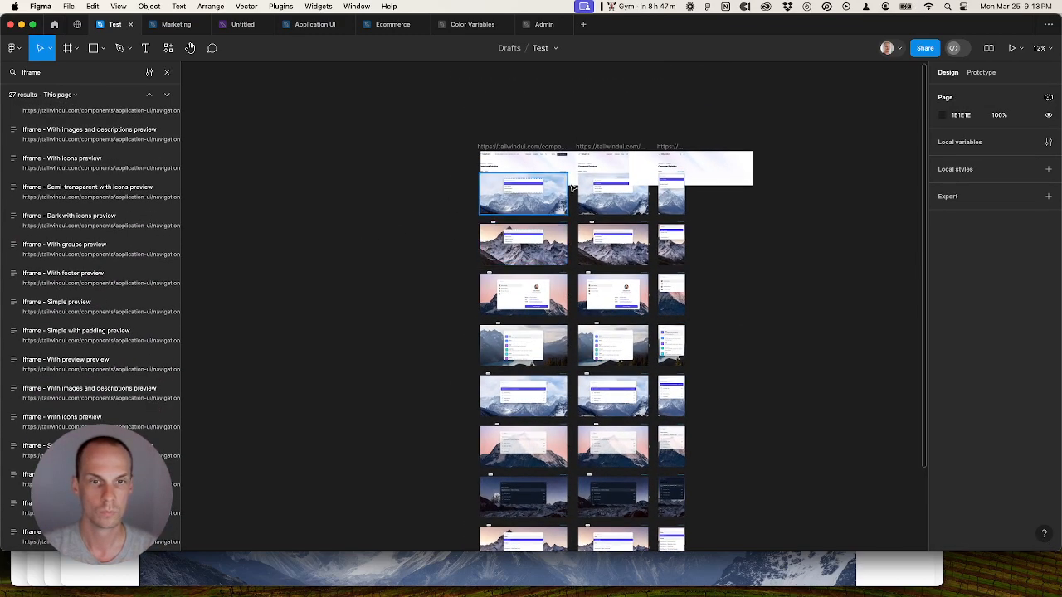
# Step: Clear the layer search and inspect the command palette dialog over the first Simple preview of the widest page
pyautogui.click(167, 73)
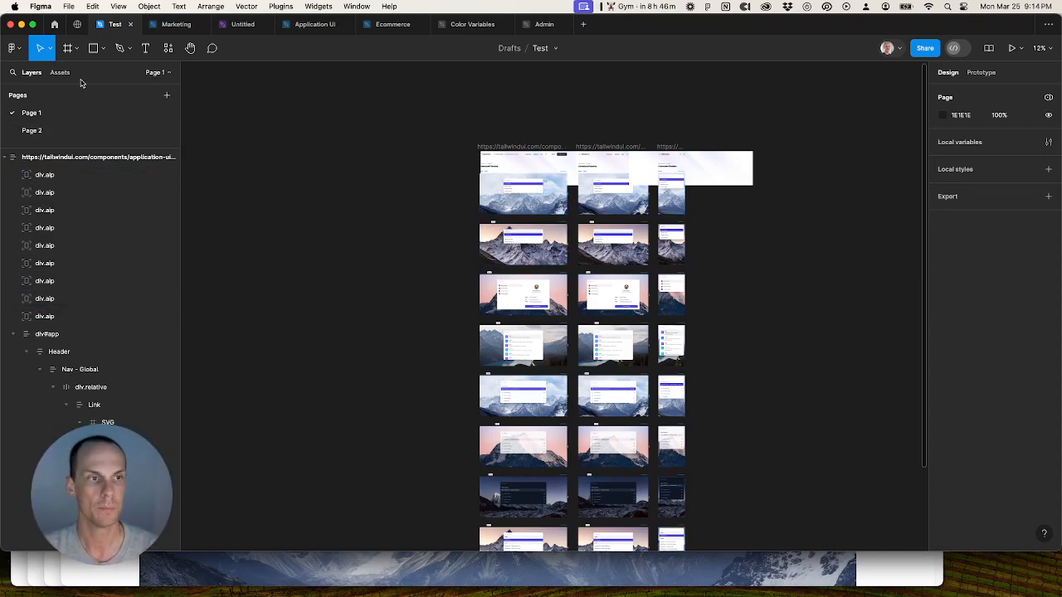
pyautogui.scroll(10, 512, 186)
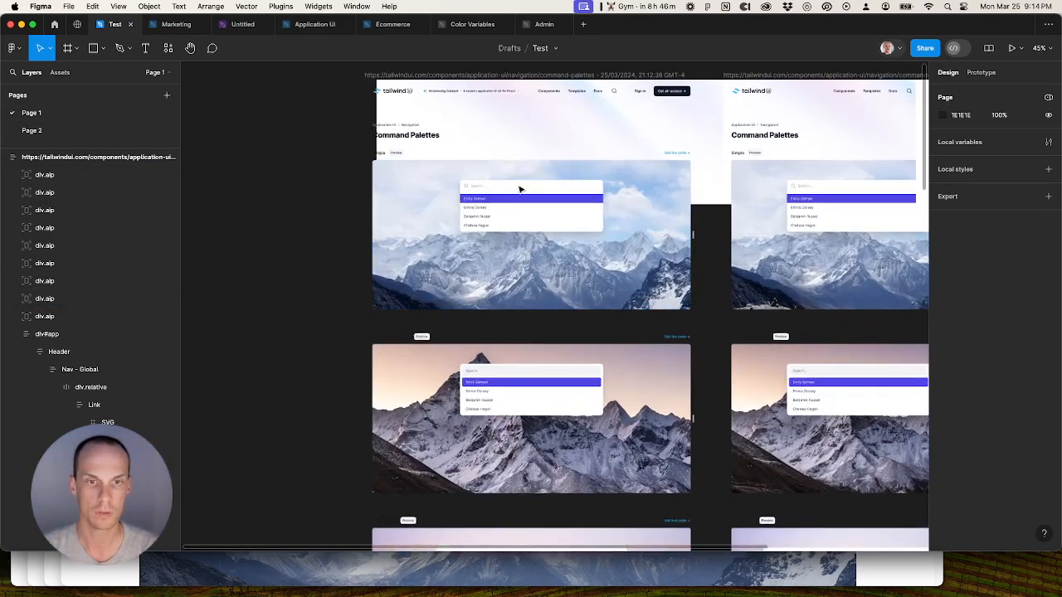
pyautogui.click(491, 209)
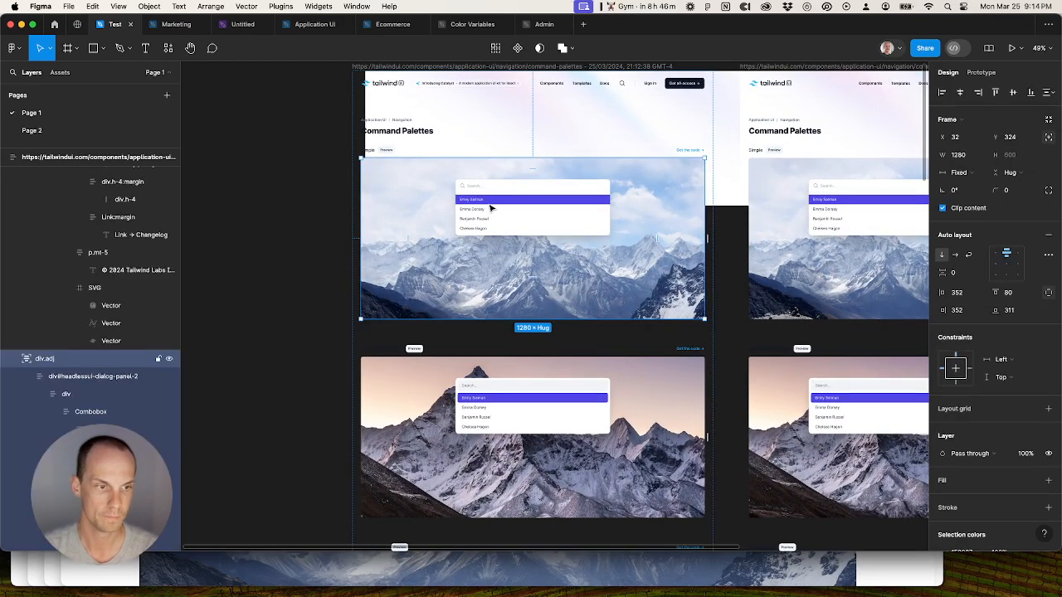
pyautogui.doubleClick(491, 209)
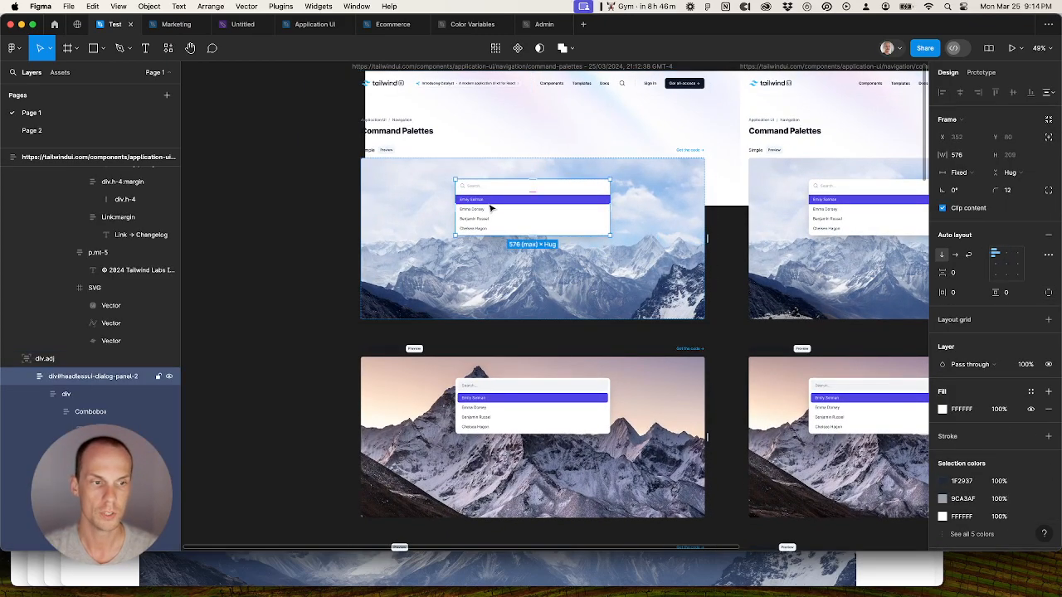
# Step: Try turning off absolute positioning for the first preview's div.adj overlay, and undo the change
pyautogui.click(91, 362)
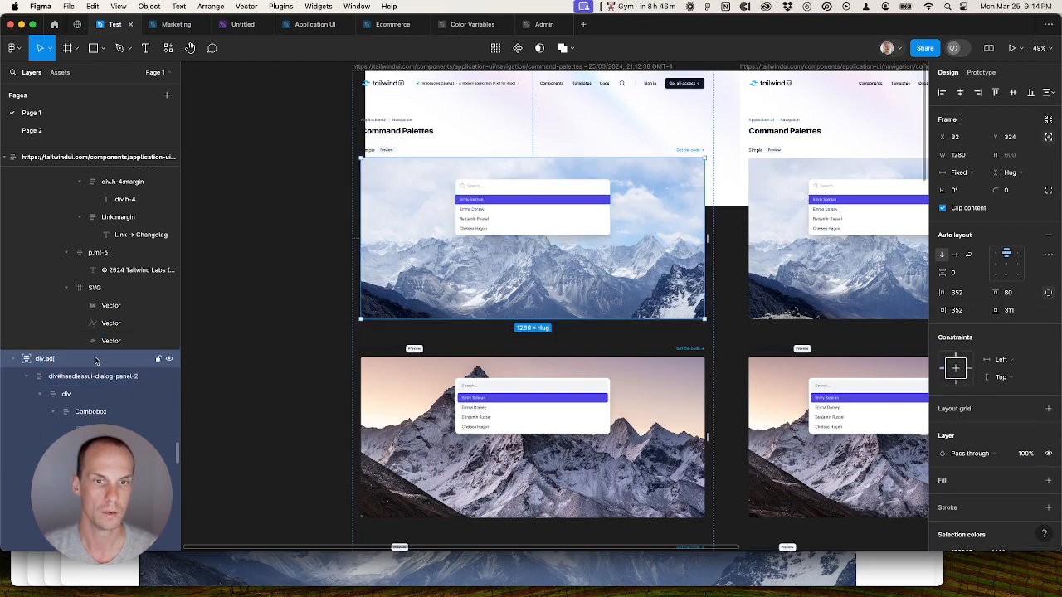
pyautogui.click(1048, 137)
pyautogui.press('super+z')
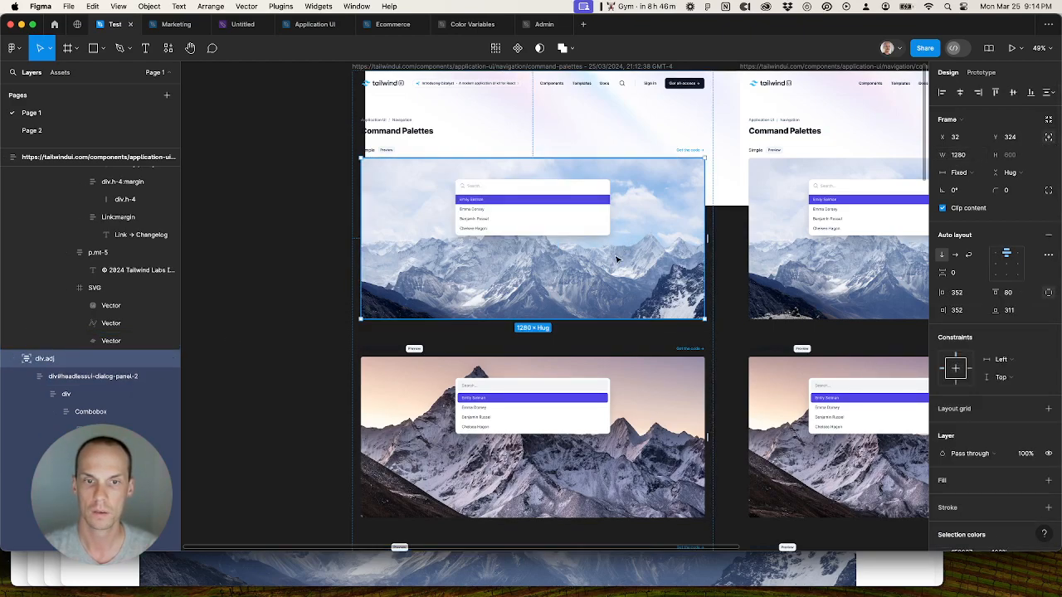
# Step: Try deleting the nine div.aip background layers from the widest imported page, and undo the deletion
pyautogui.hotkey('alt', 'l')
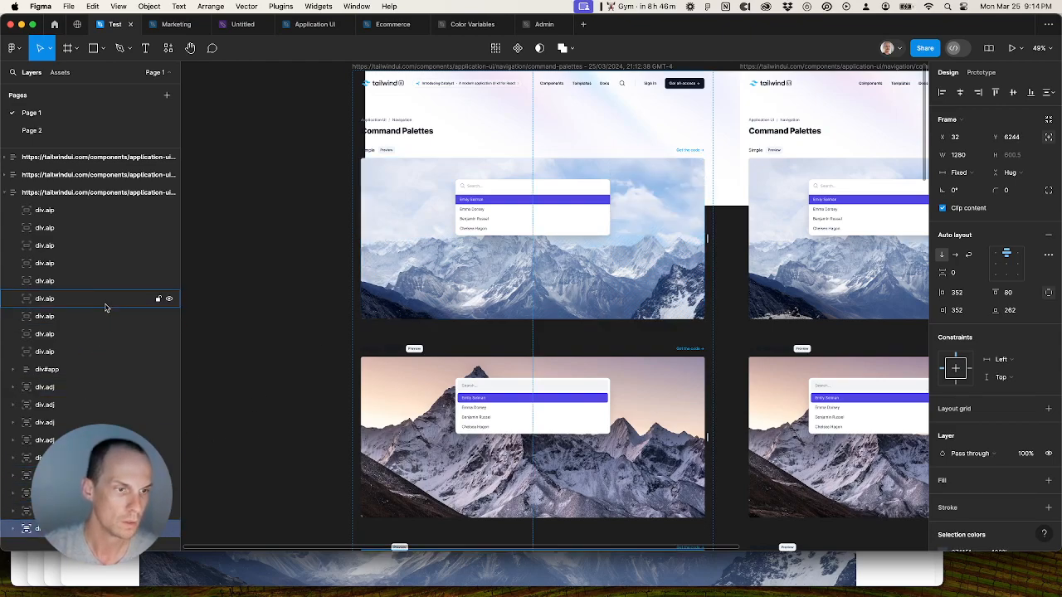
pyautogui.hotkey('shift', 'Return')
pyautogui.press('Return')
pyautogui.scroll(-10, 521, 379)
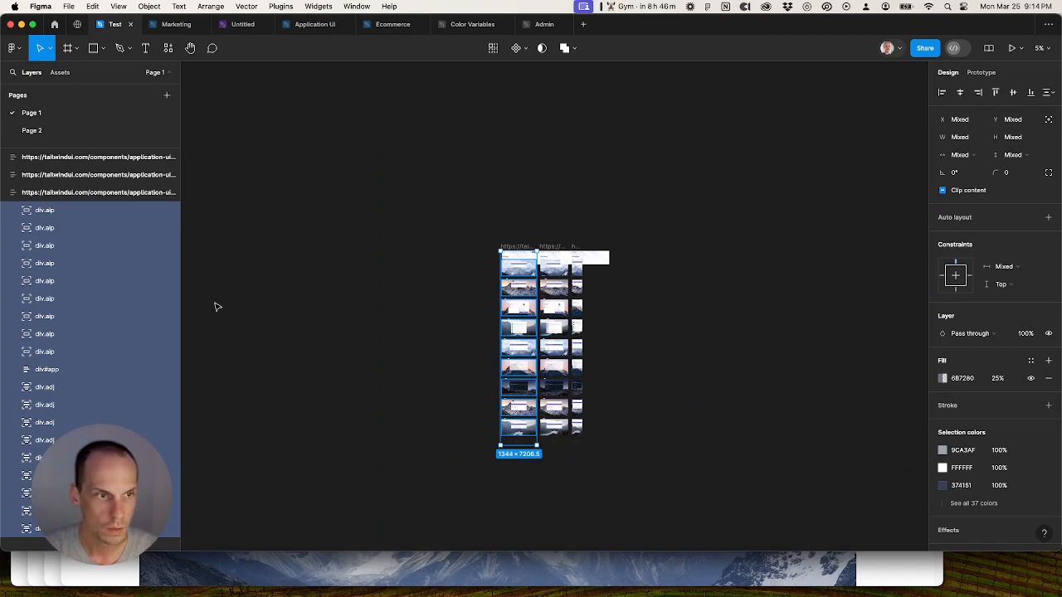
pyautogui.click(7, 196)
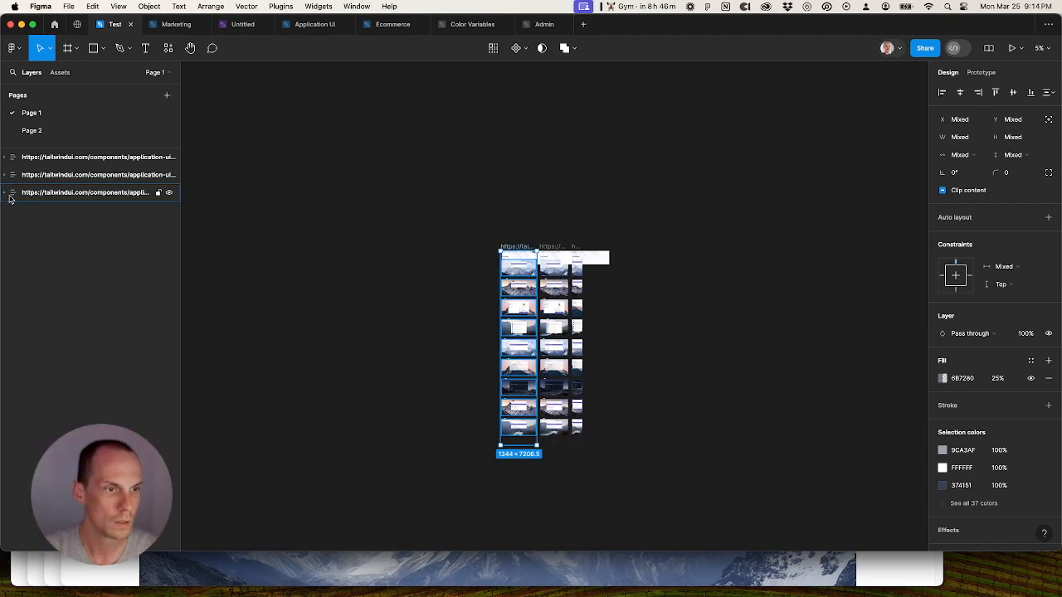
pyautogui.click(14, 197)
pyautogui.click(8, 193)
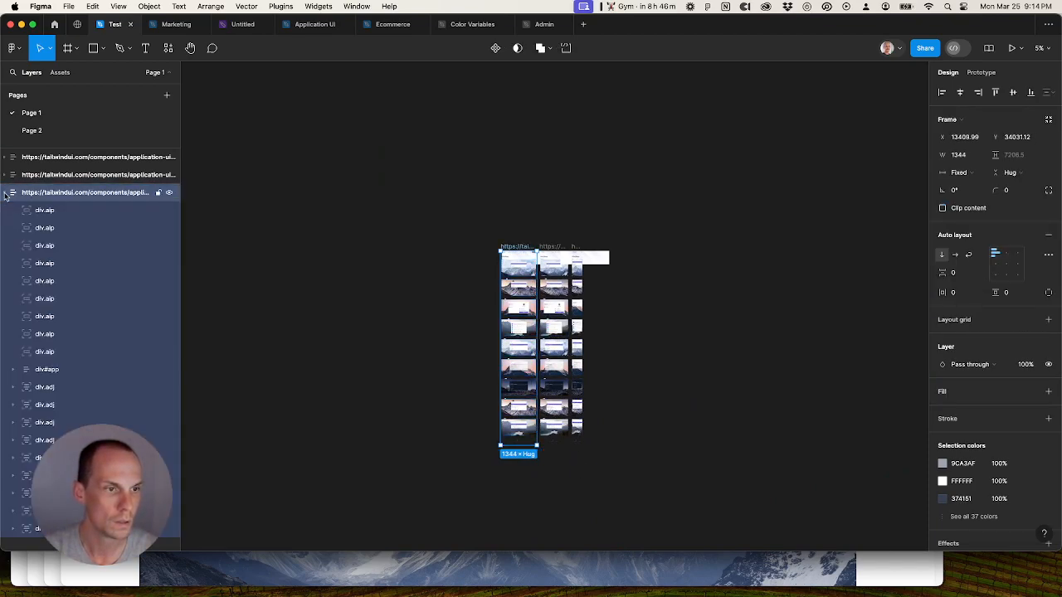
pyautogui.click(73, 212)
pyautogui.keyDown('shift'); pyautogui.click(52, 356); pyautogui.keyUp('shift')
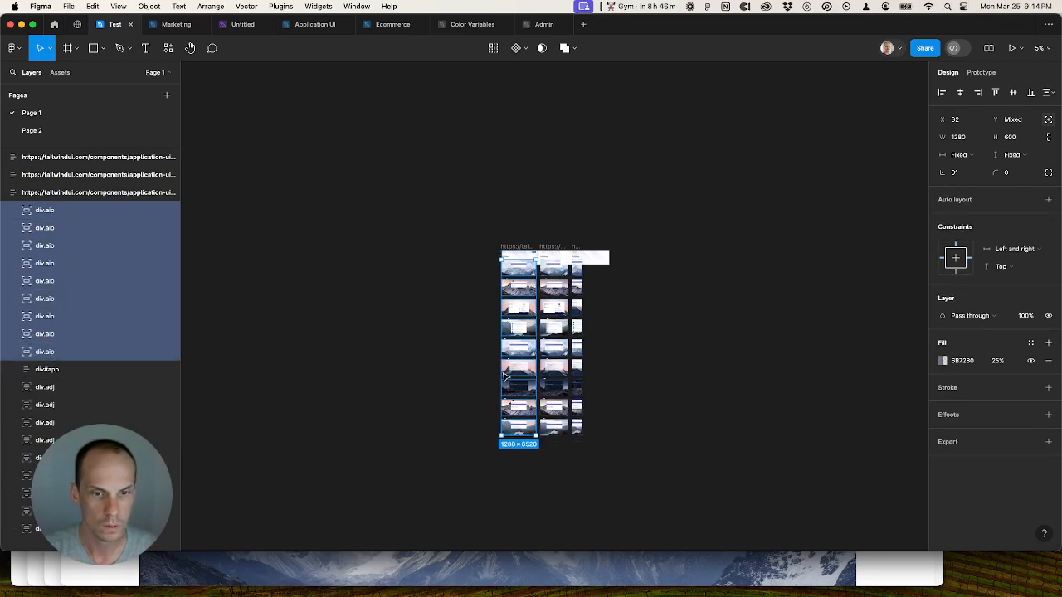
pyautogui.press('Delete')
pyautogui.scroll(5, 544, 353)
pyautogui.hotkey('ctrl', 'z')
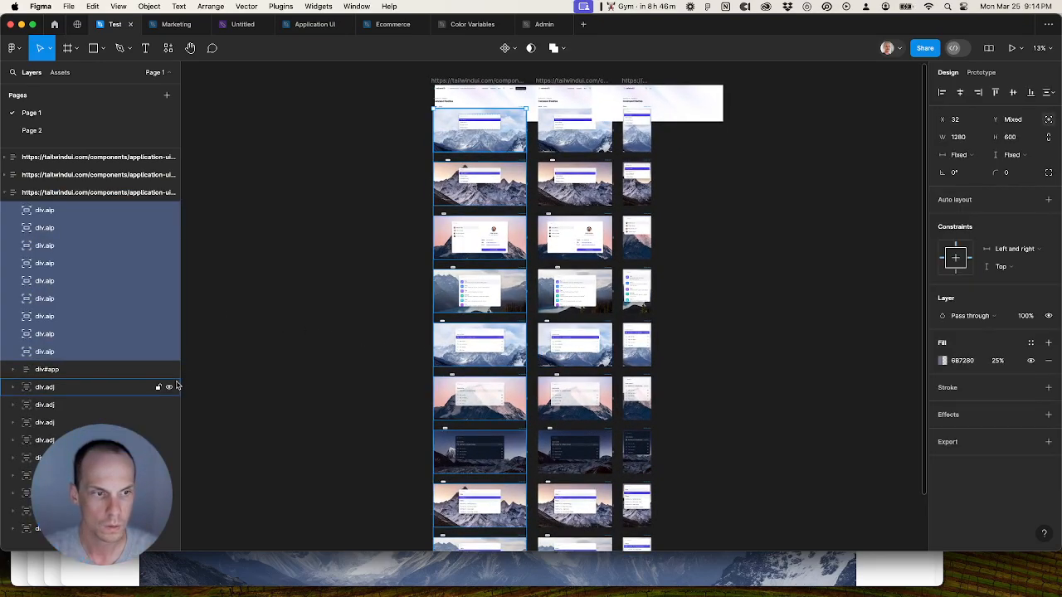
# Step: Move all nine div.adj command palette overlays out of the widest page onto the empty canvas beside the pages
pyautogui.click(71, 387)
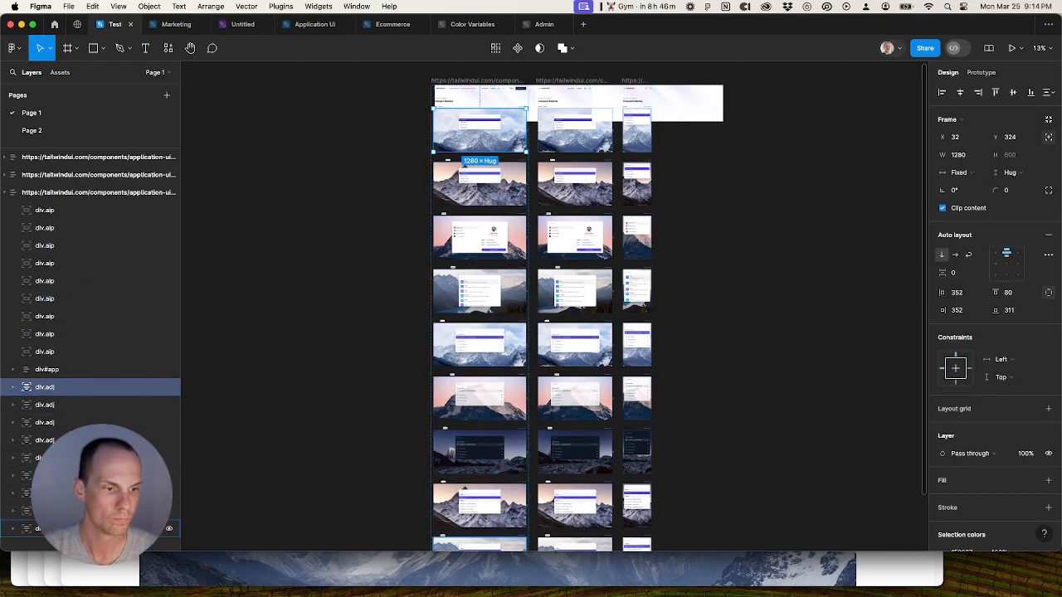
pyautogui.keyDown('shift'); pyautogui.click(149, 528); pyautogui.keyUp('shift')
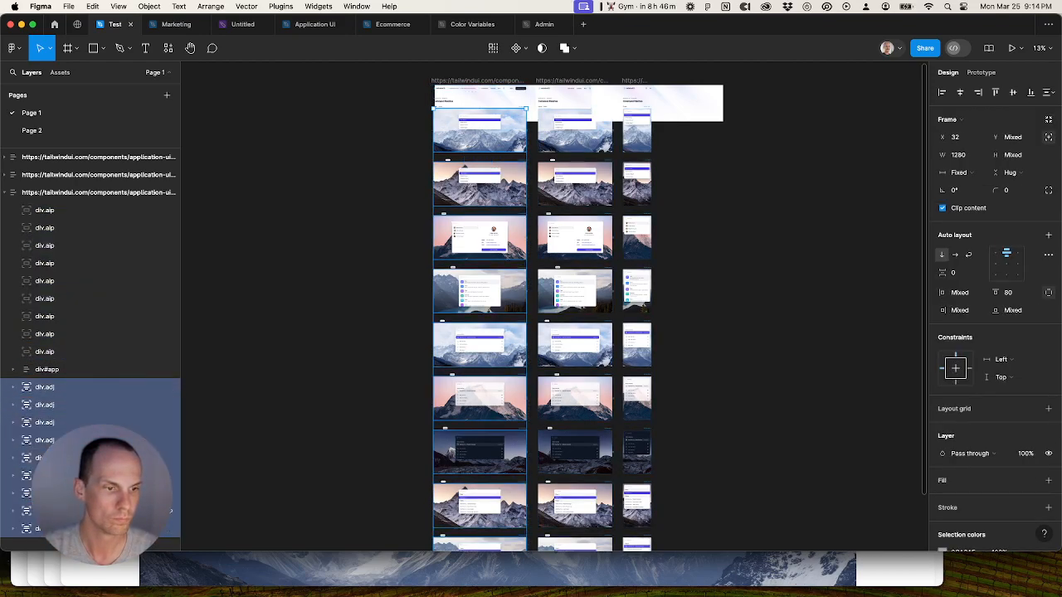
pyautogui.click(1048, 136)
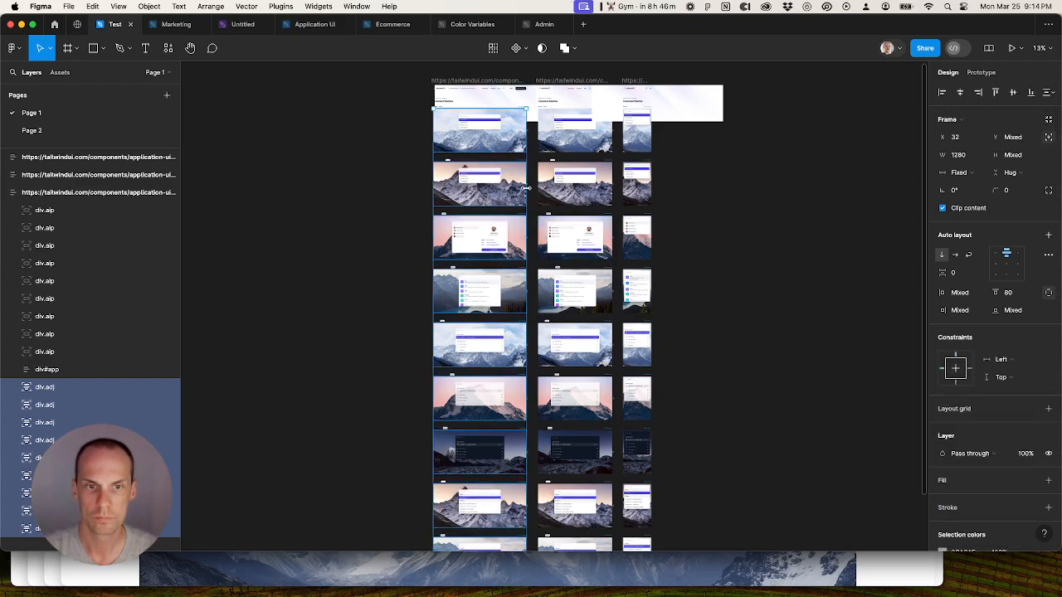
pyautogui.moveTo(498, 190); pyautogui.dragTo(331, 188)
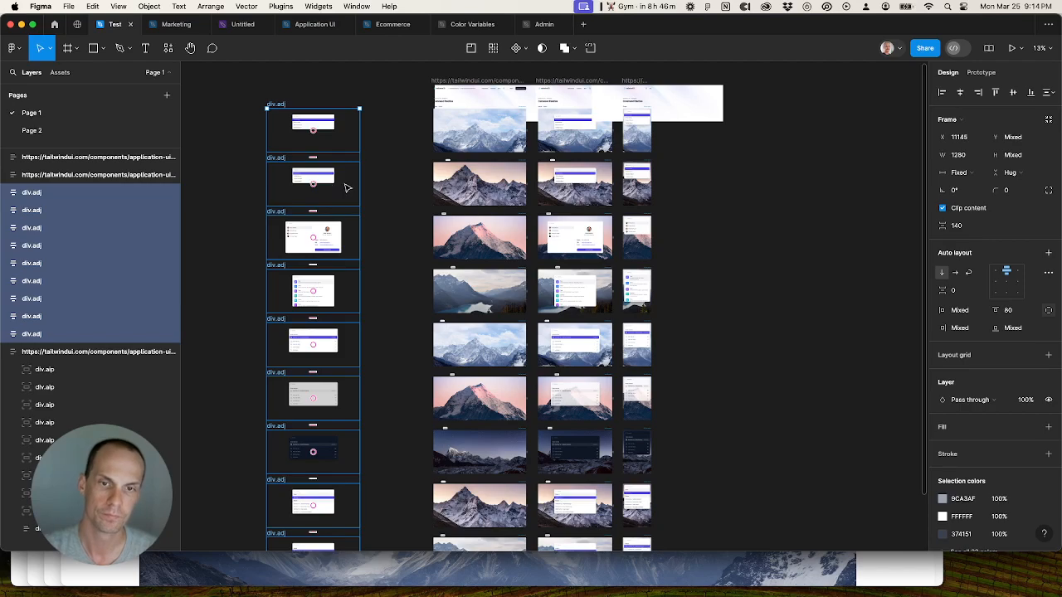
pyautogui.moveTo(330, 180); pyautogui.dragTo(235, 176)
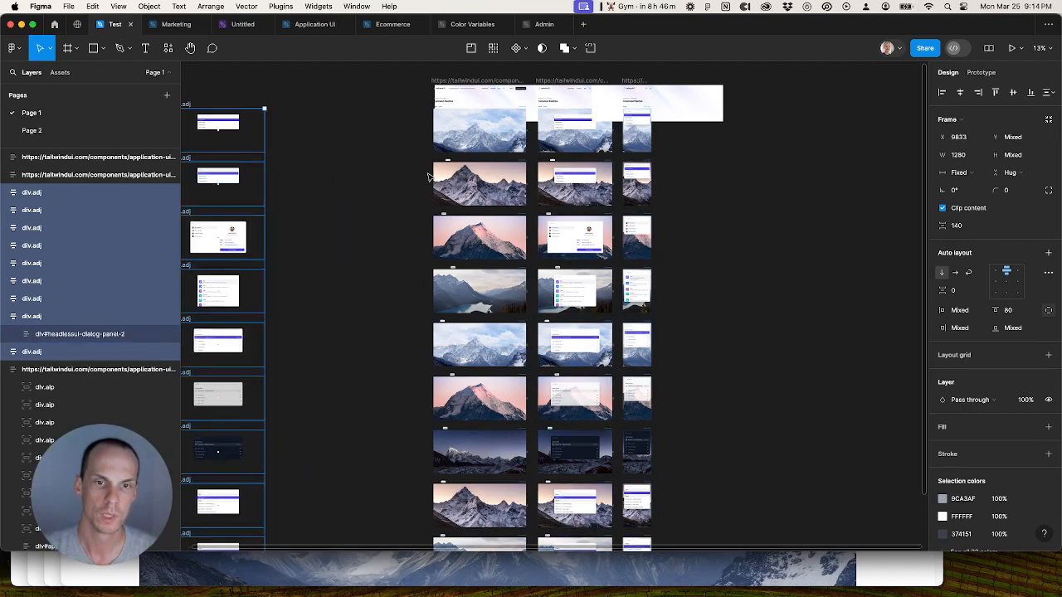
# Step: Move the middle page's nine div.adj overlays onto the canvas as a second column beside the extracted ones
pyautogui.click(559, 177)
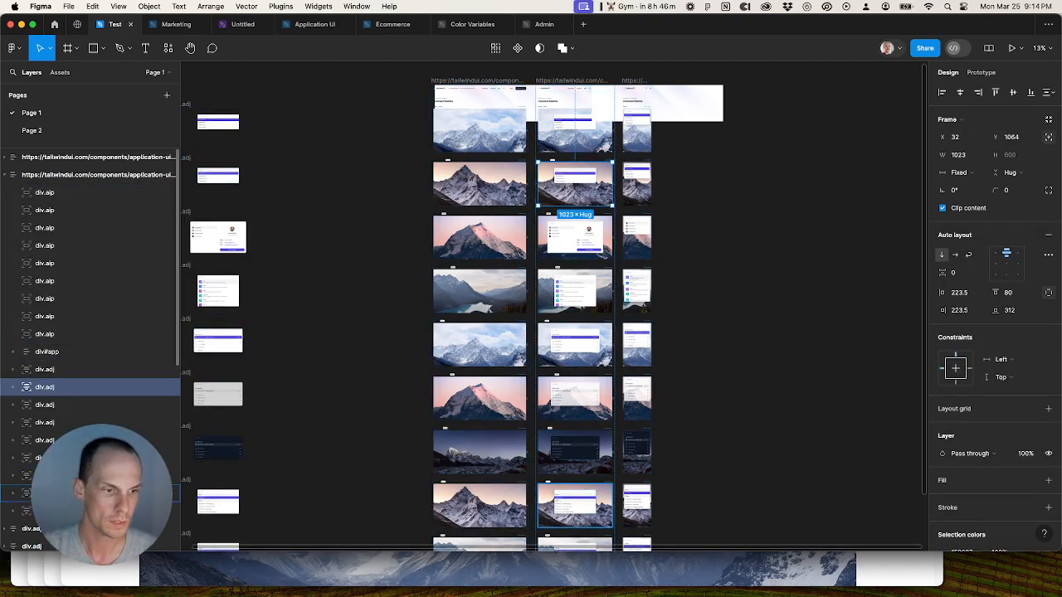
pyautogui.click(104, 511)
pyautogui.keyDown('shift'); pyautogui.click(114, 369); pyautogui.keyUp('shift')
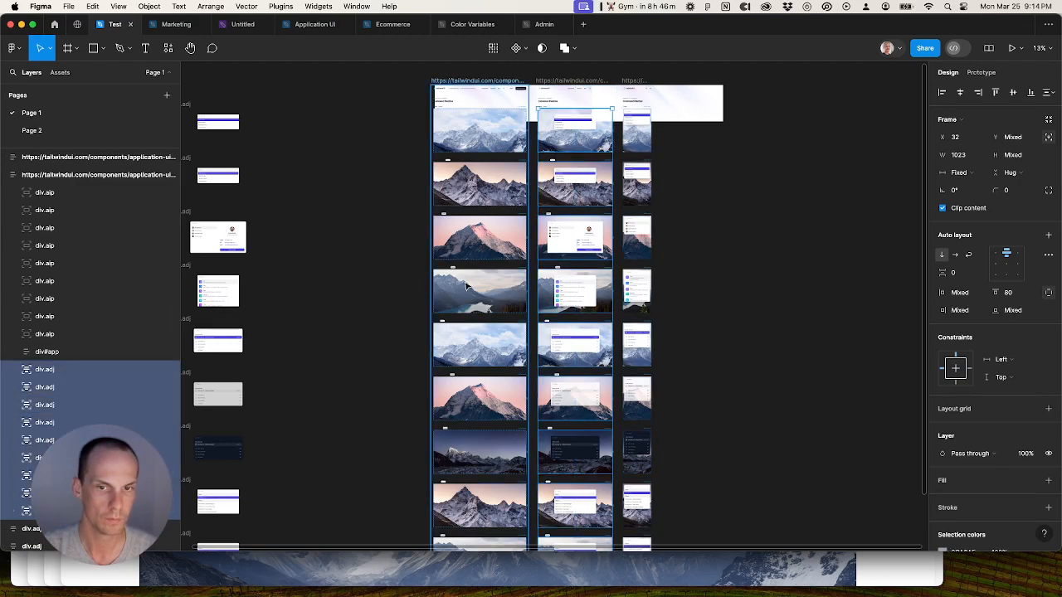
pyautogui.moveTo(579, 254); pyautogui.dragTo(307, 251)
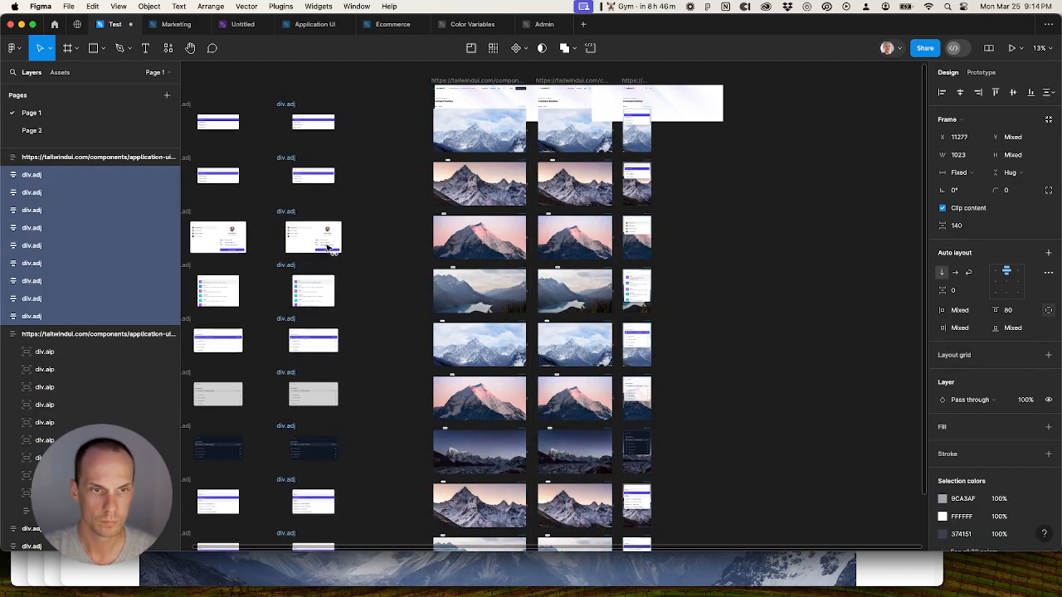
# Step: Move the narrowest page's nine div.adj overlays onto the canvas as a third column, and clear the selection
pyautogui.scroll(-4, 708, 504)
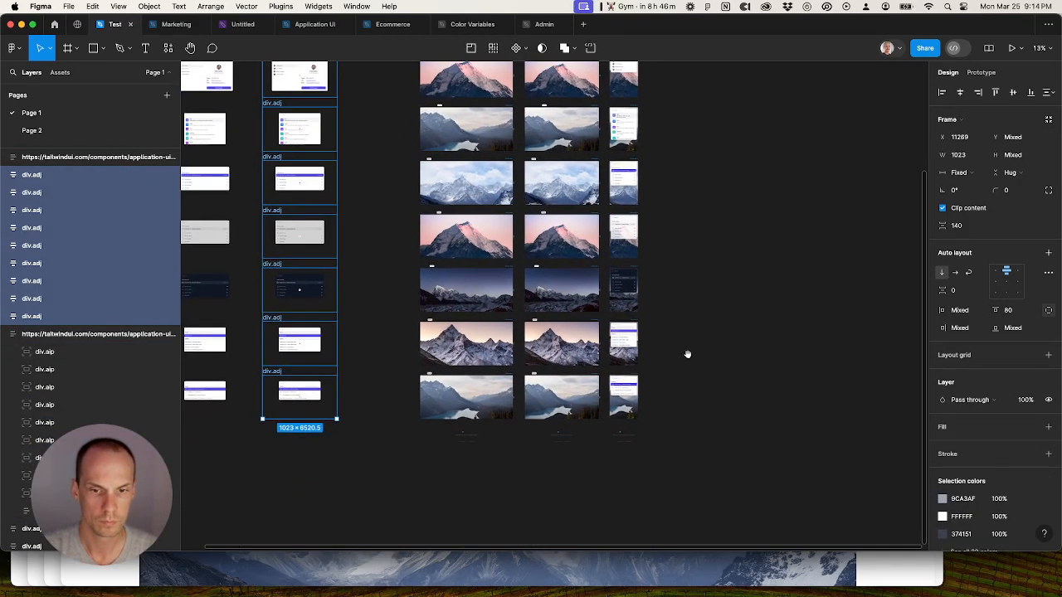
pyautogui.click(624, 401)
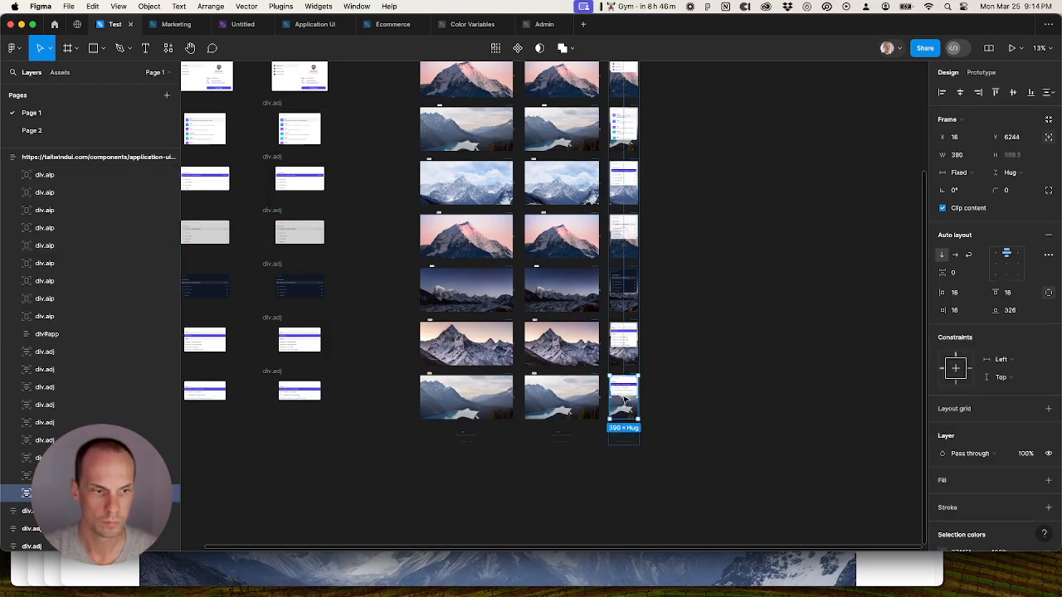
pyautogui.keyDown('shift'); pyautogui.click(71, 351); pyautogui.keyUp('shift')
pyautogui.moveTo(715, 309); pyautogui.dragTo(743, 444)
pyautogui.scroll(3, 696, 255)
pyautogui.moveTo(676, 203); pyautogui.dragTo(415, 203)
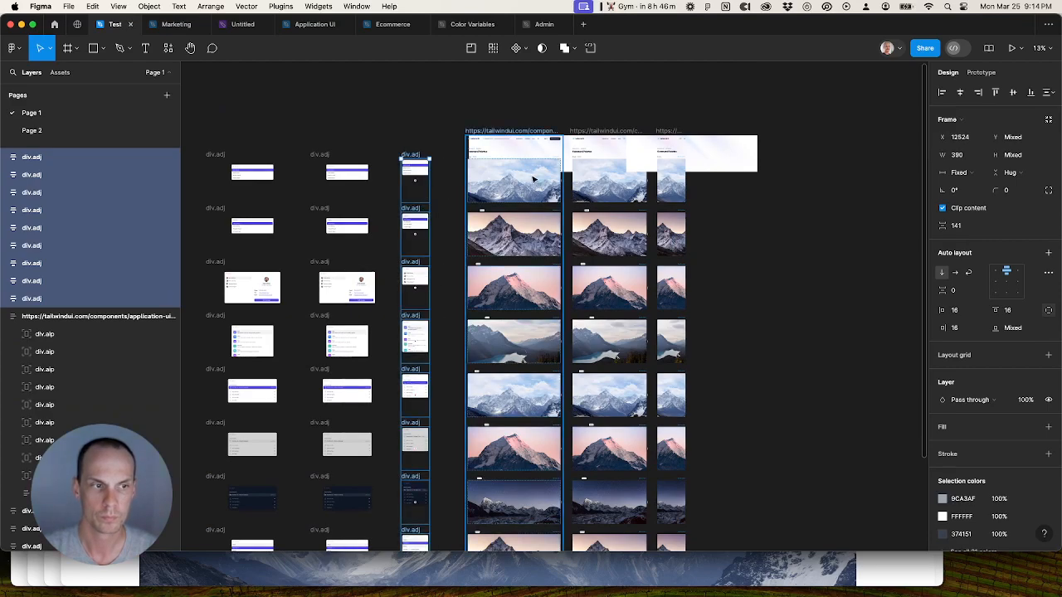
pyautogui.click(534, 179)
pyautogui.click(767, 225)
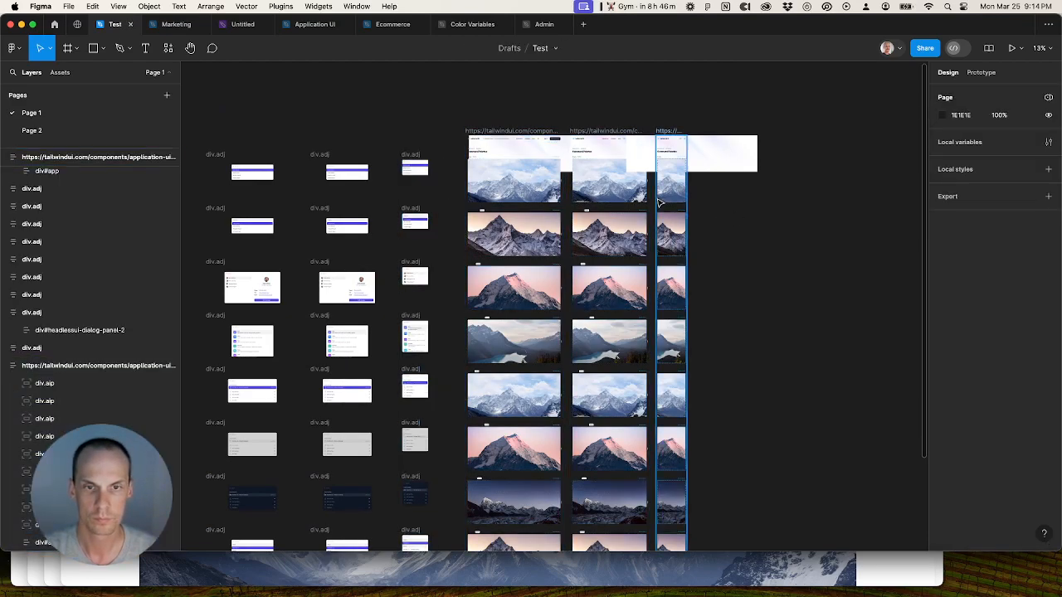
# Step: Try deleting every Iframe preview layer found across the three pages, and undo the deletion
pyautogui.scroll(5, 676, 207)
pyautogui.click(462, 199)
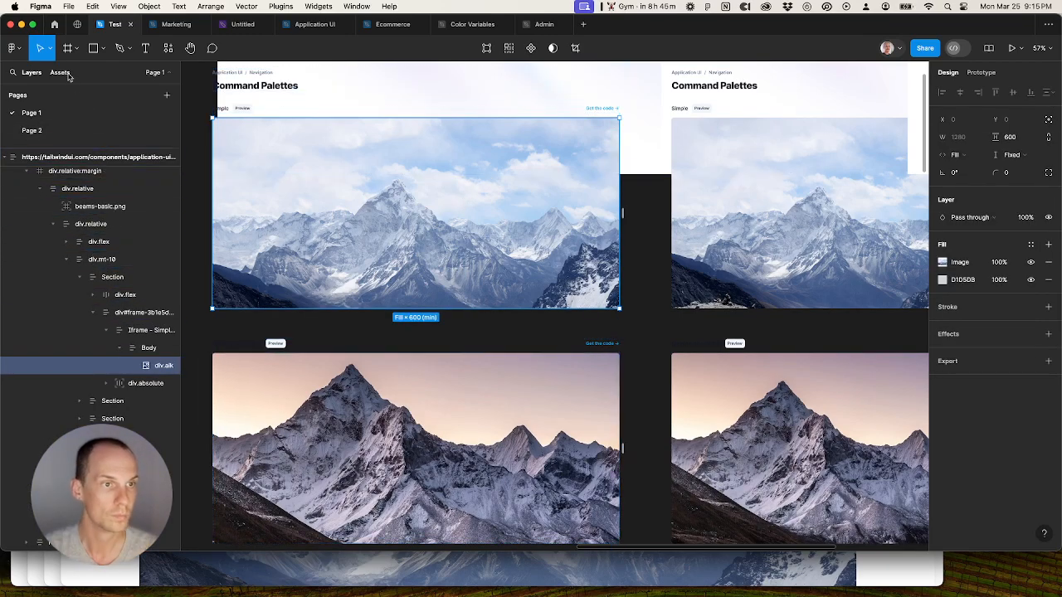
pyautogui.press('super+f')
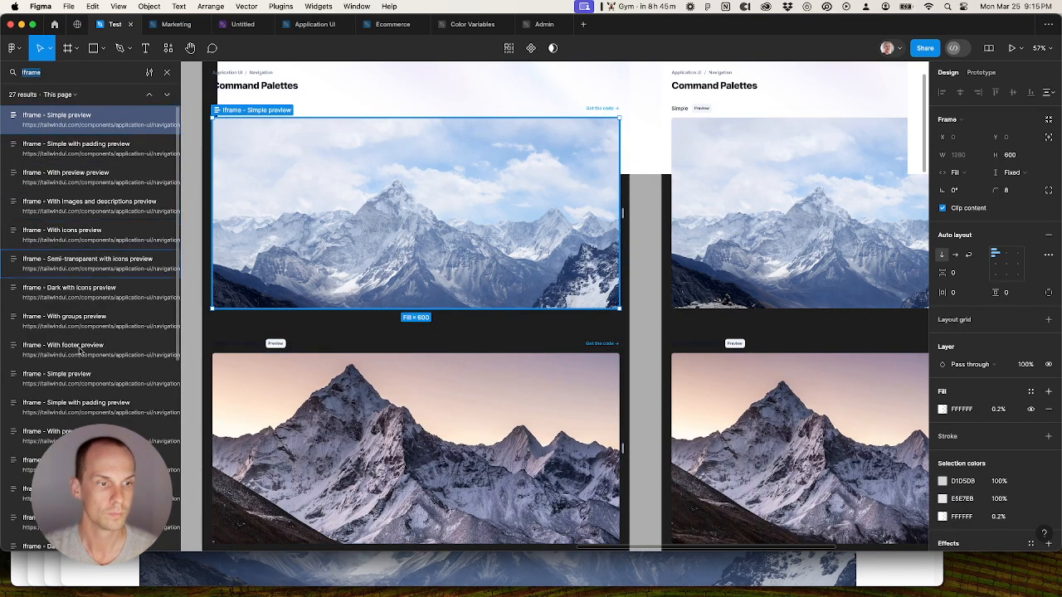
pyautogui.scroll(-4, 88, 498)
pyautogui.keyDown('shift'); pyautogui.click(99, 536); pyautogui.keyUp('shift')
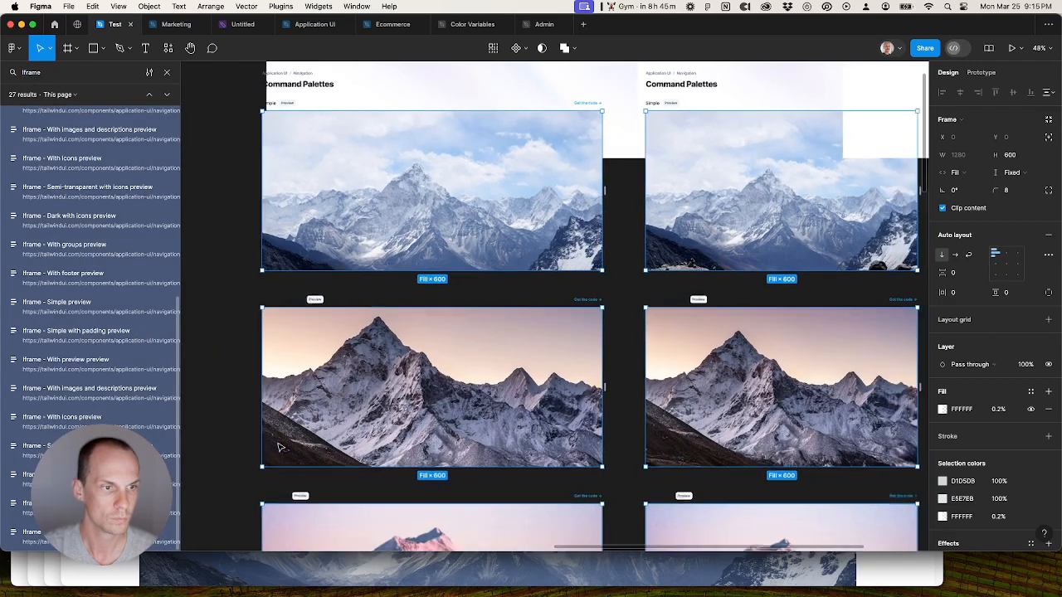
pyautogui.scroll(-5, 532, 314)
pyautogui.scroll(2, 540, 306)
pyautogui.press('BackSpace')
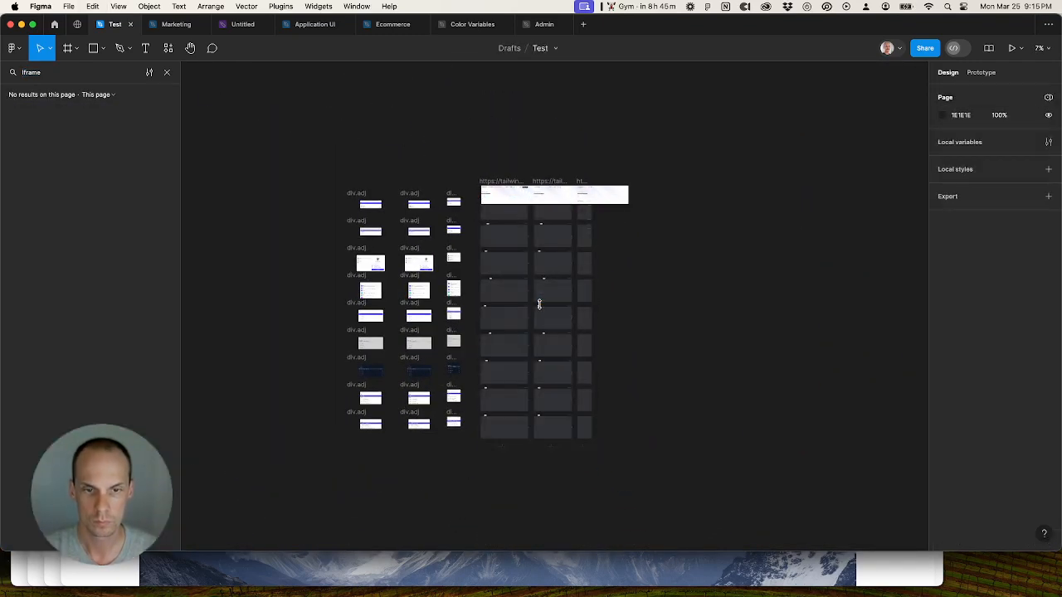
pyautogui.scroll(5, 556, 241)
pyautogui.press('super+z')
pyautogui.scroll(3, 547, 242)
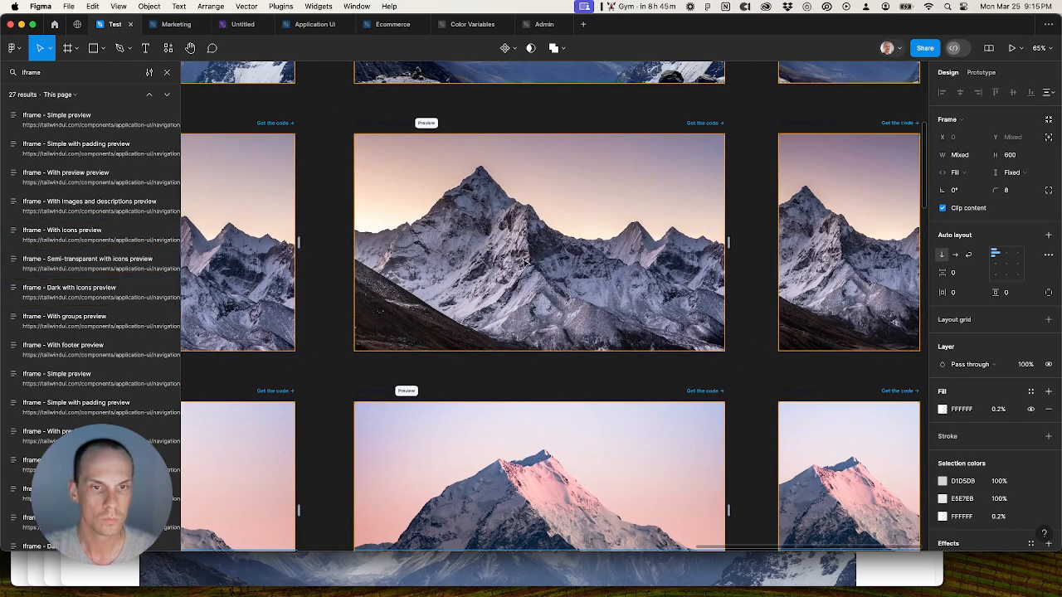
pyautogui.press('Up')
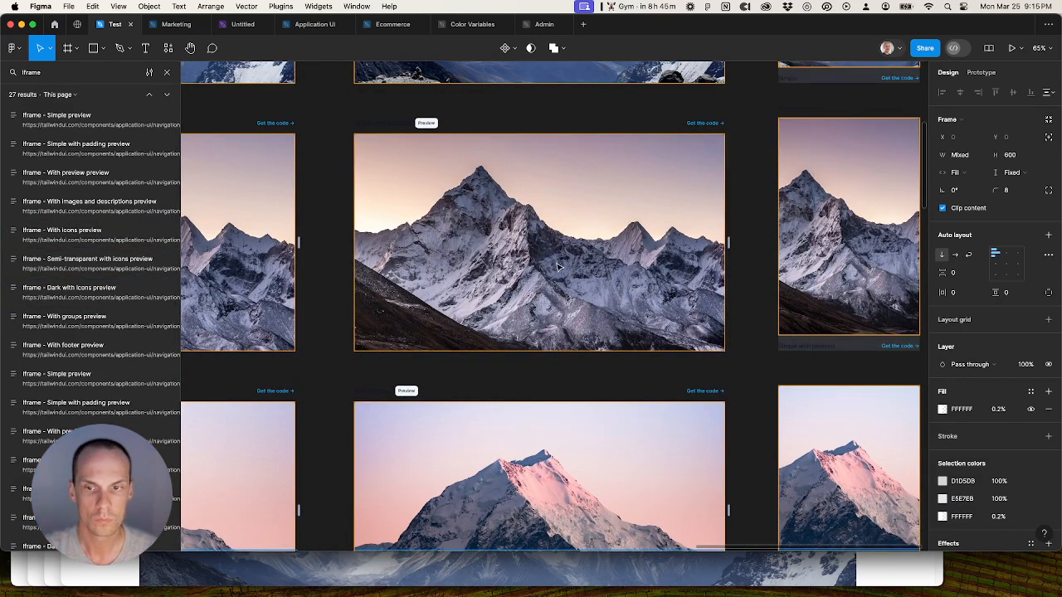
pyautogui.scroll(-5, 631, 264)
pyautogui.click(749, 263)
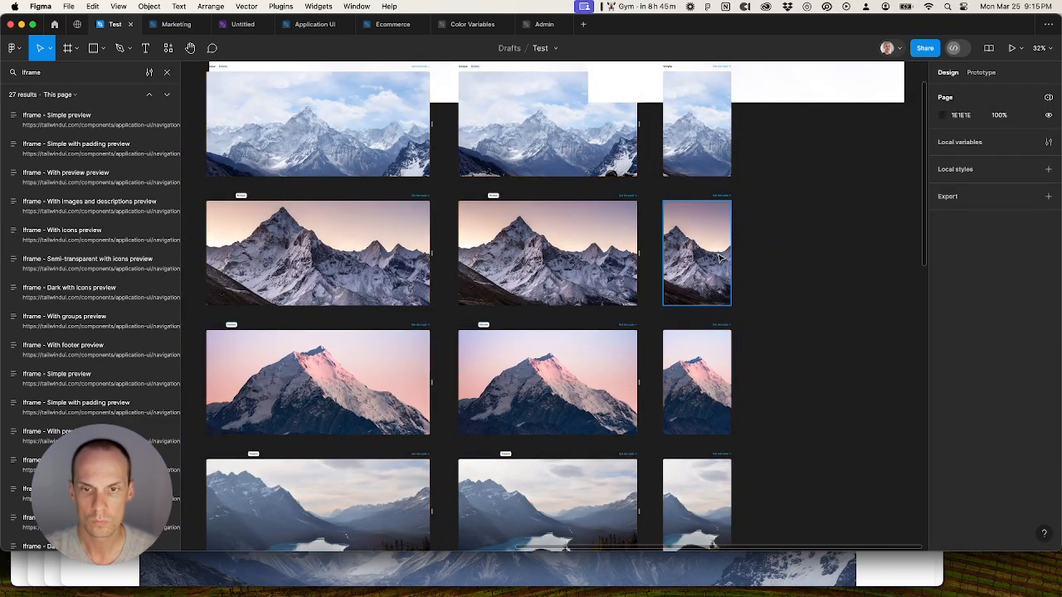
# Step: Try pulling the image, Body and Iframe layers out of the narrowest page's Simple with padding preview, and undo it all
pyautogui.click(720, 259)
pyautogui.scroll(5, 715, 259)
pyautogui.press('super+d')
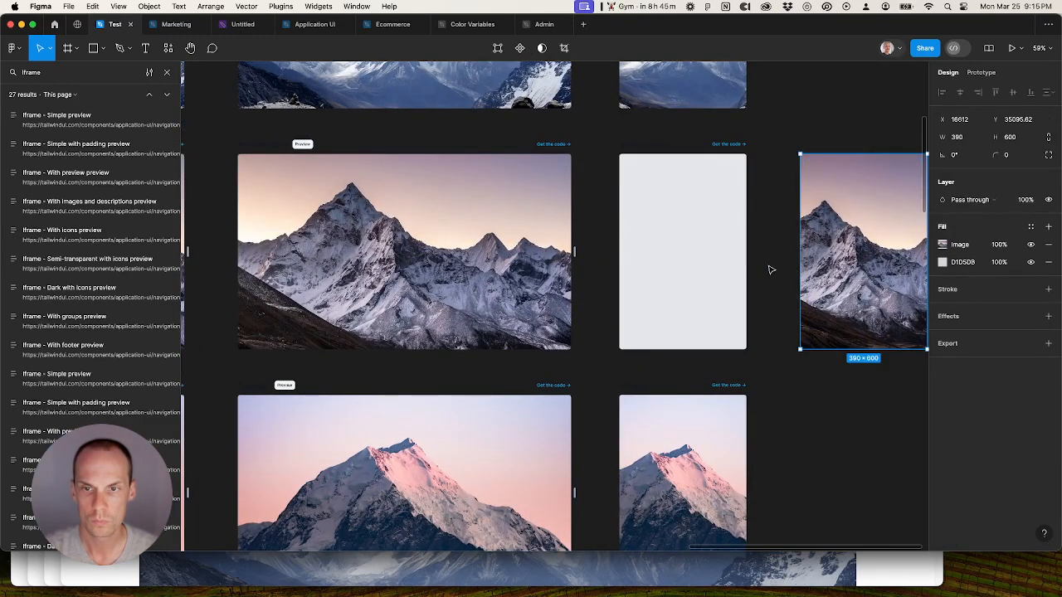
pyautogui.click(667, 269)
pyautogui.moveTo(669, 270); pyautogui.dragTo(842, 272)
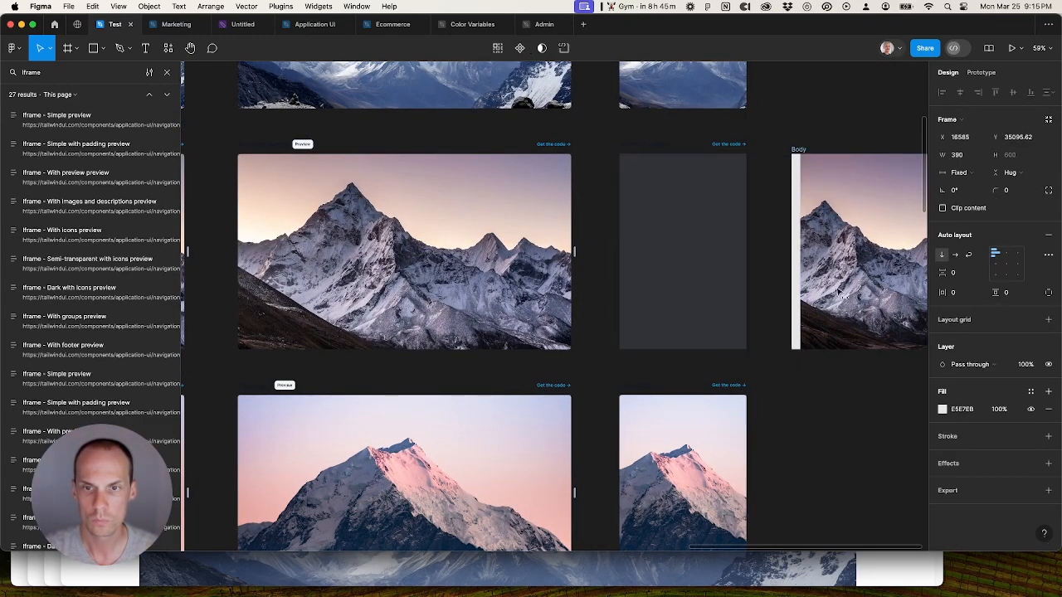
pyautogui.keyDown('super'); pyautogui.click(710, 279); pyautogui.keyUp('super')
pyautogui.scroll(1, 716, 275)
pyautogui.moveTo(717, 275); pyautogui.dragTo(792, 277)
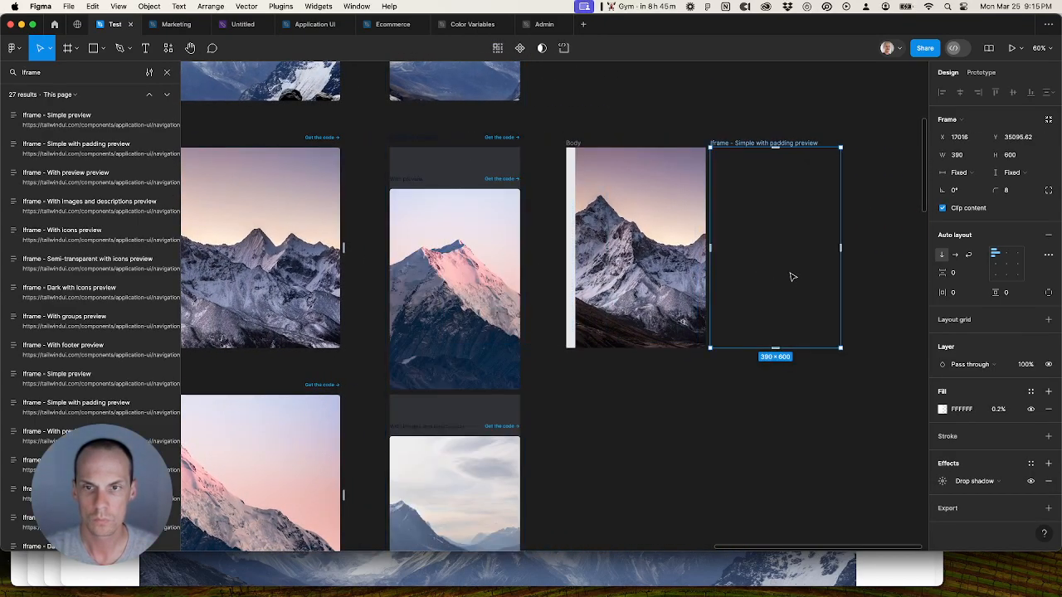
pyautogui.press('super+z')
pyautogui.press('super+z')
pyautogui.press('super+z')
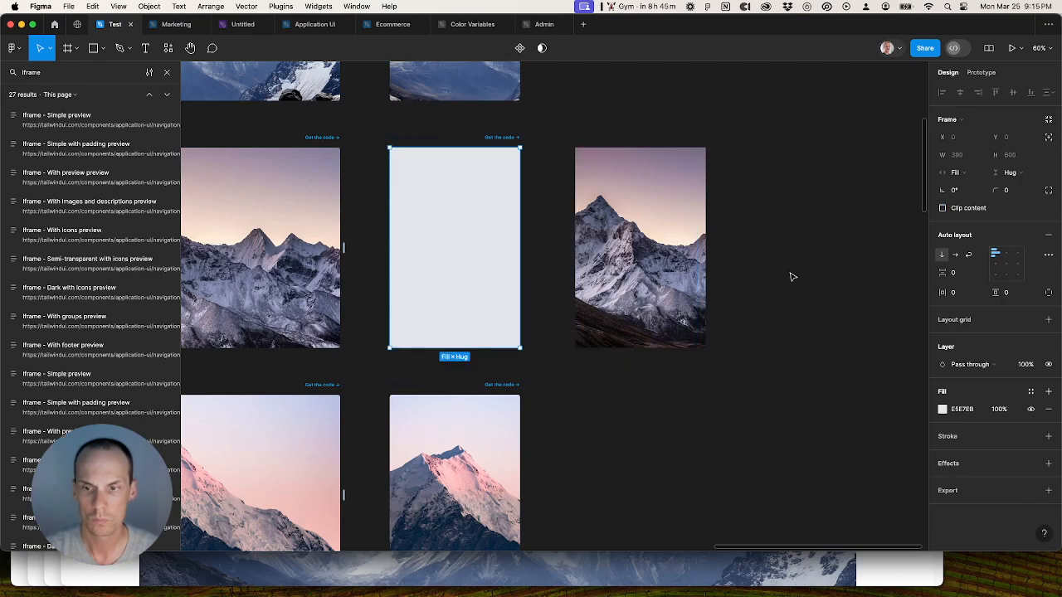
pyautogui.press('super+z')
pyautogui.press('super+z')
pyautogui.scroll(-6, 792, 277)
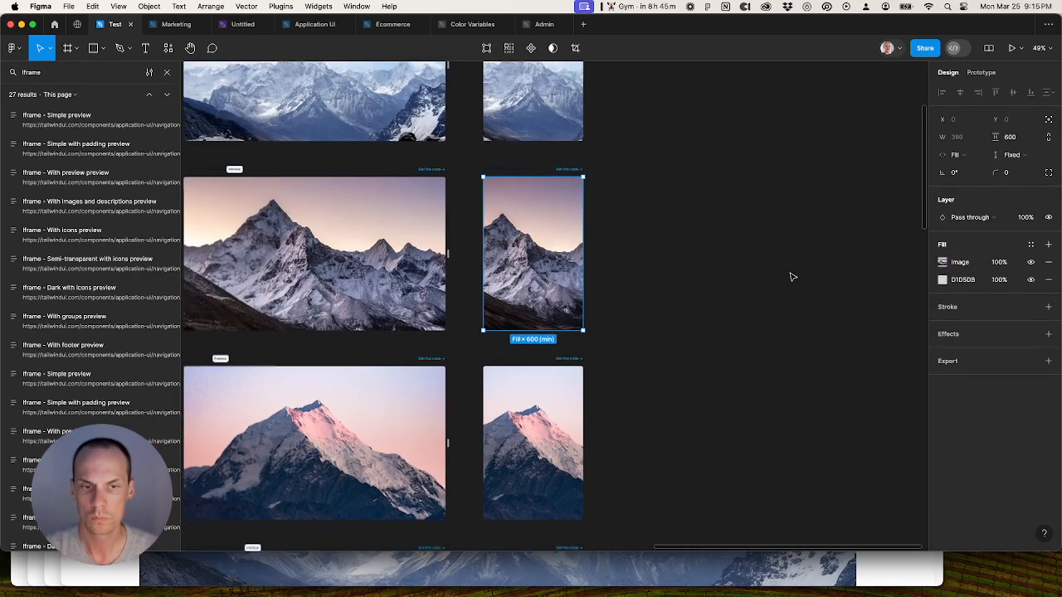
# Step: Copy the mountain image fill from the widest page's Simple preview onto the first div.adj frame of the first column
pyautogui.scroll(-2, 792, 277)
pyautogui.moveTo(735, 271); pyautogui.dragTo(880, 318)
pyautogui.click(713, 263)
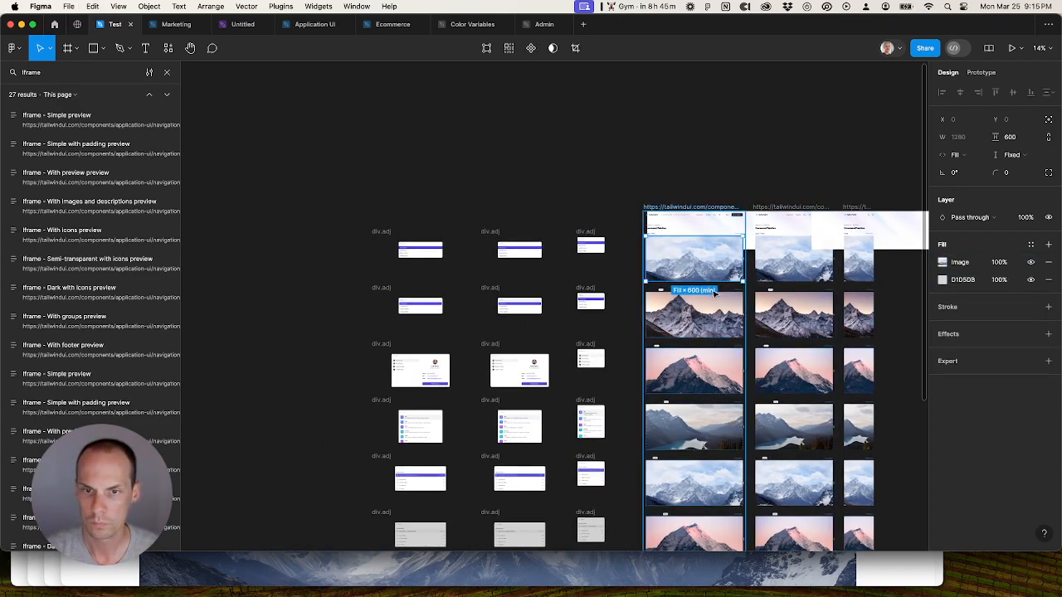
pyautogui.click(385, 233)
pyautogui.press('super+v')
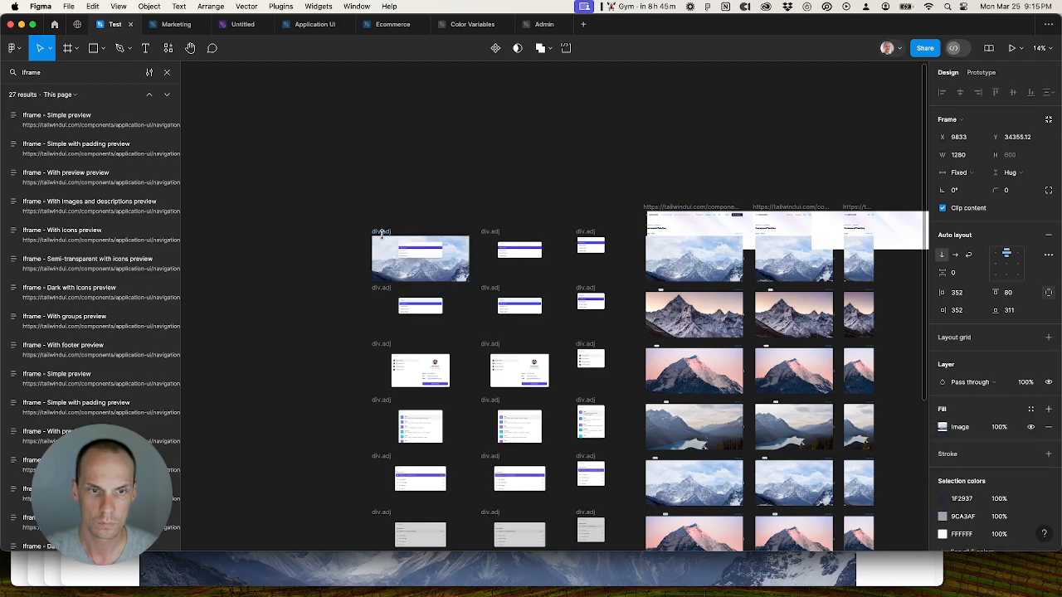
pyautogui.scroll(5, 382, 235)
pyautogui.scroll(-2, 380, 236)
pyautogui.click(868, 278)
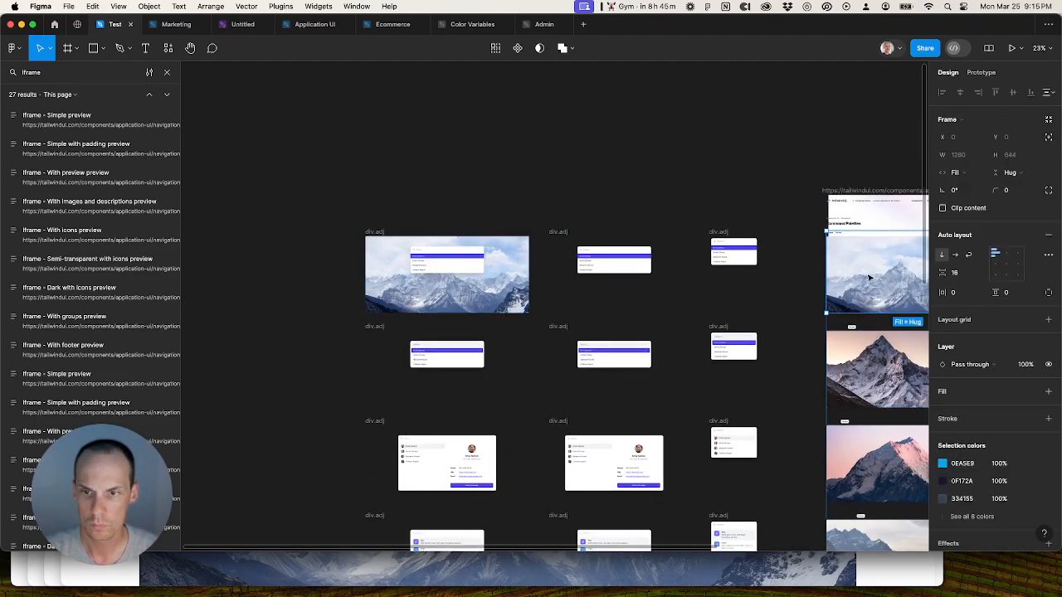
# Step: Copy the first column's top div.adj mountain fill onto the top div.adj frames of the second and third columns, and clear the selection
pyautogui.click(510, 272)
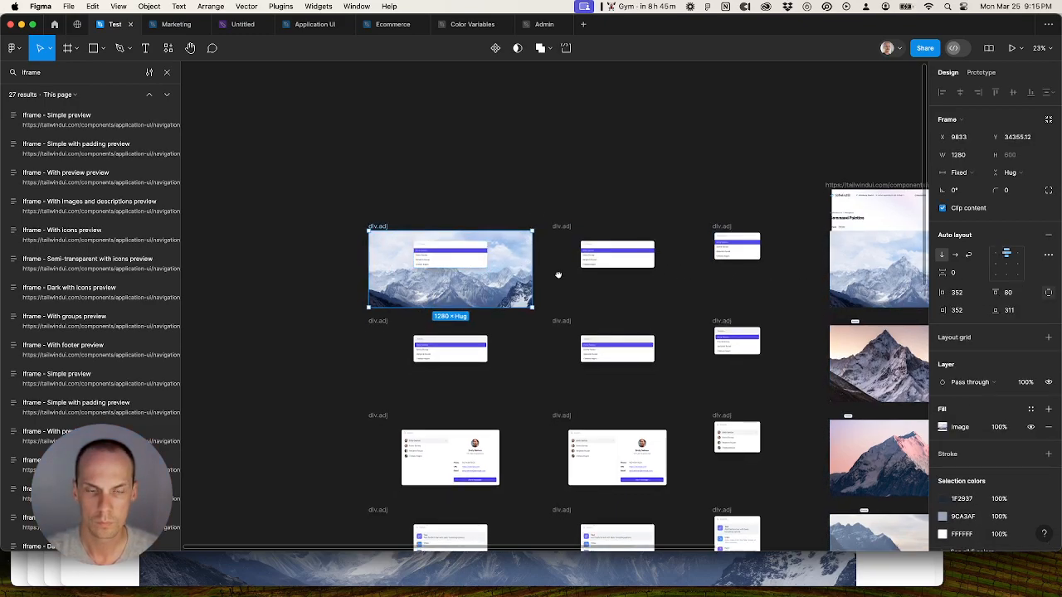
pyautogui.hscroll(5, 410, 238)
pyautogui.scroll(-1, 409, 237)
pyautogui.scroll(-1, 527, 249)
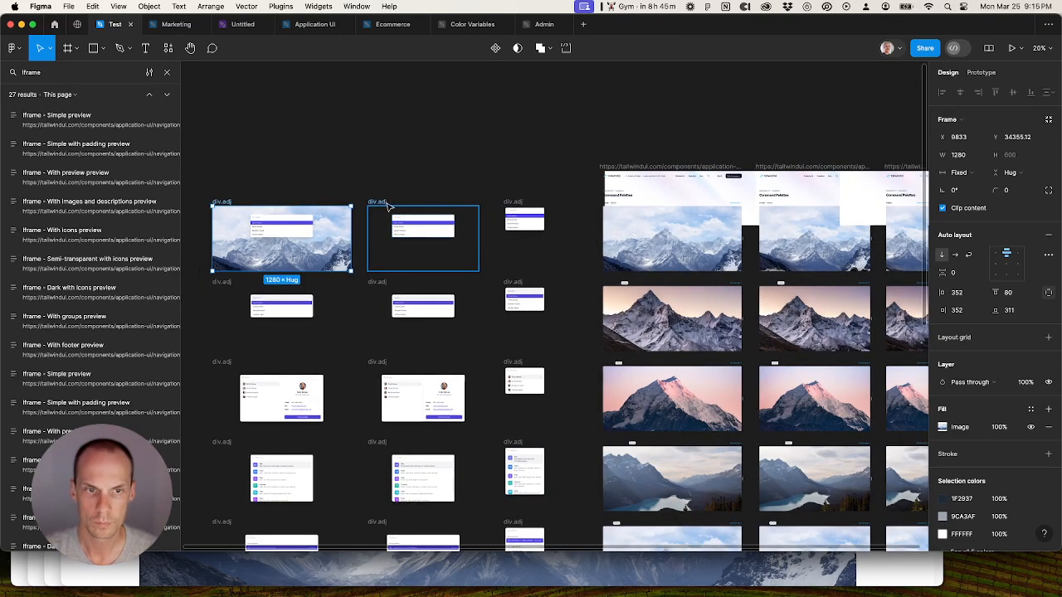
pyautogui.click(383, 202)
pyautogui.press('alt+super+v')
pyautogui.click(514, 202)
pyautogui.press('alt+super+v')
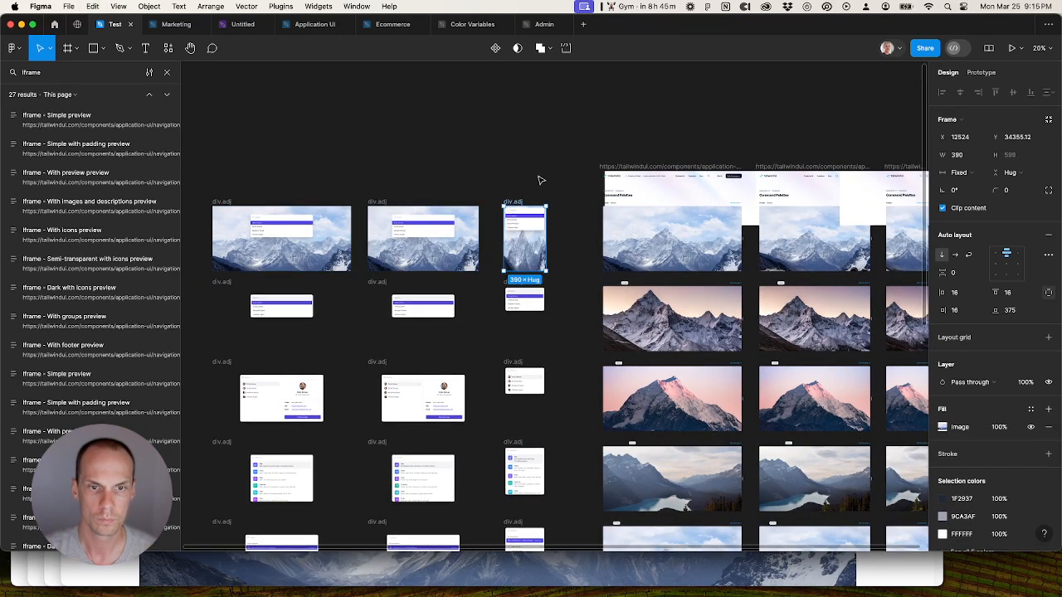
pyautogui.click(547, 176)
pyautogui.moveTo(553, 177); pyautogui.dragTo(459, 171)
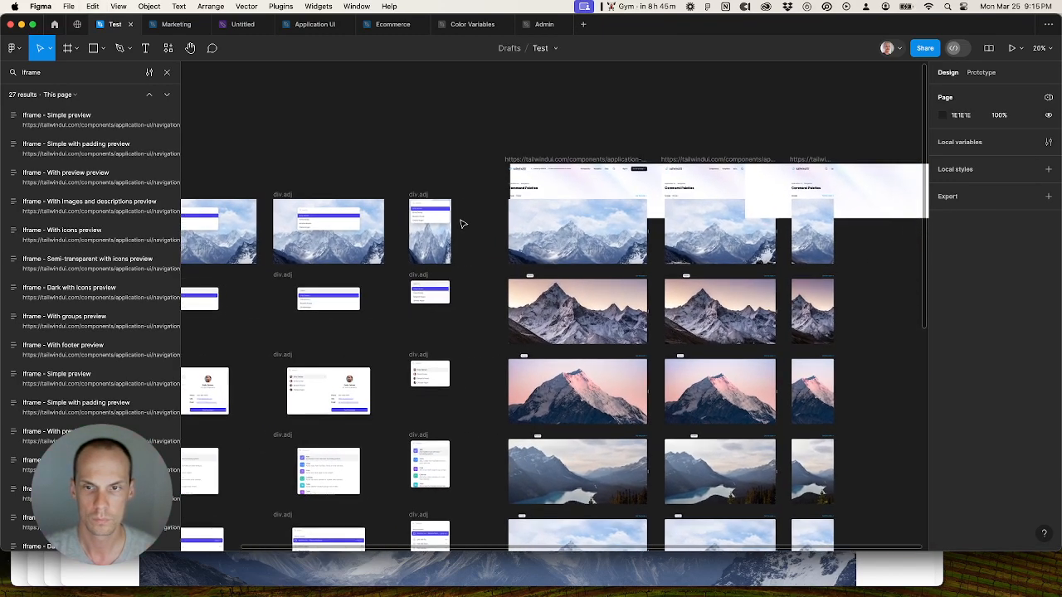
# Step: Set the image scaling of the third column's top div.adj frame to Fill, after trying Fit
pyautogui.click(421, 192)
pyautogui.click(942, 426)
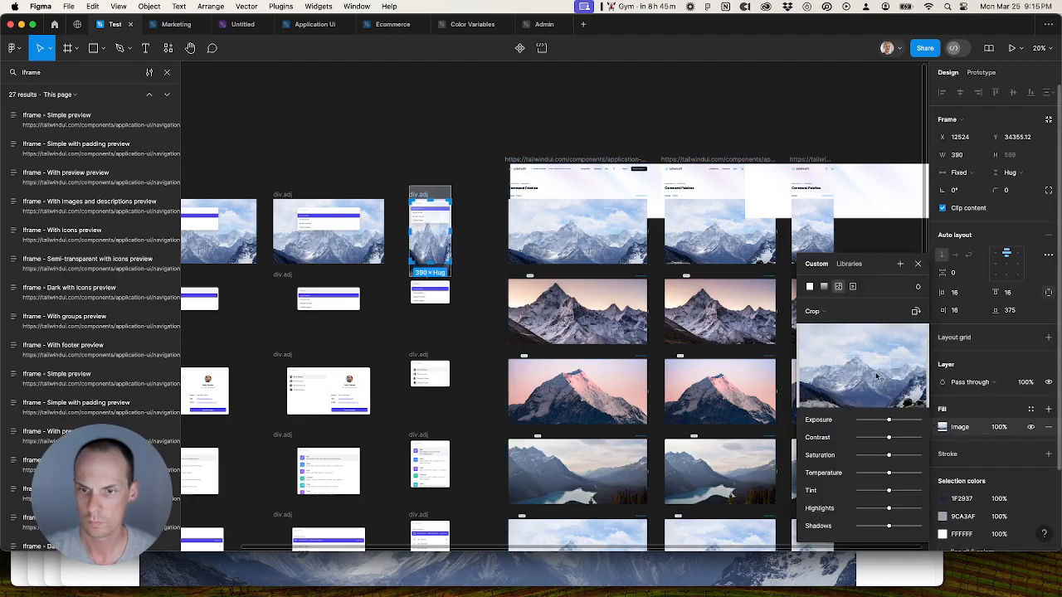
pyautogui.click(812, 311)
pyautogui.click(818, 300)
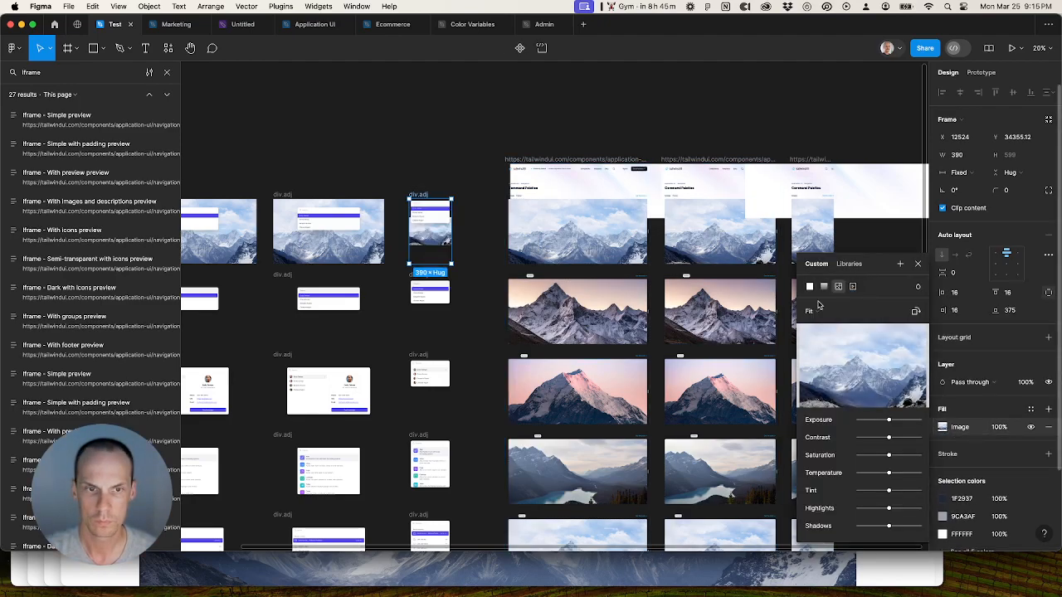
pyautogui.click(818, 307)
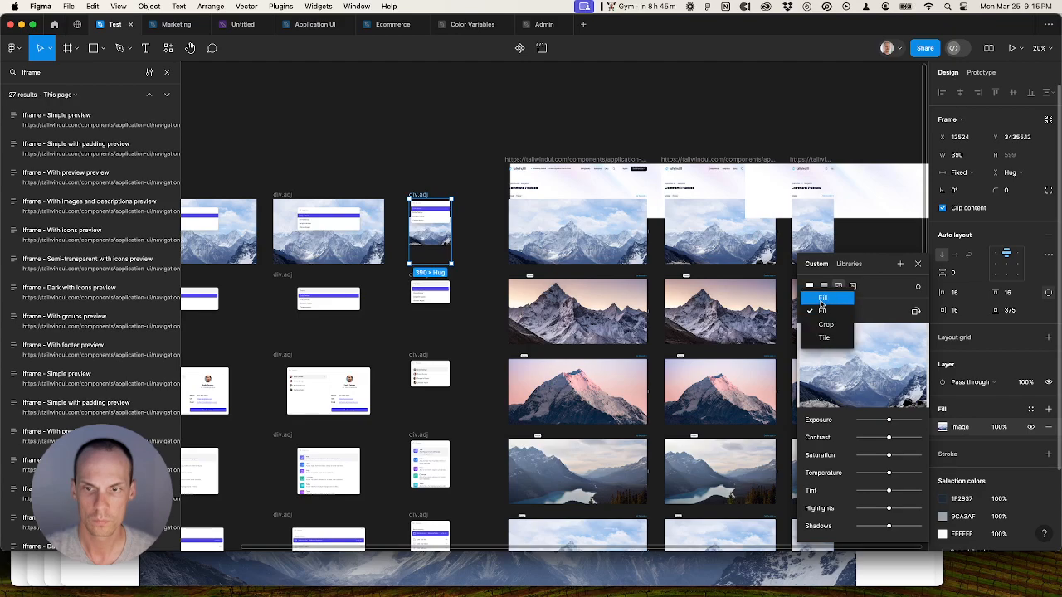
pyautogui.click(820, 302)
pyautogui.click(917, 264)
# Step: Check the image fill settings of the narrowest page's Simple preview, and set the second column's top div.adj image scaling to Fill
pyautogui.click(817, 245)
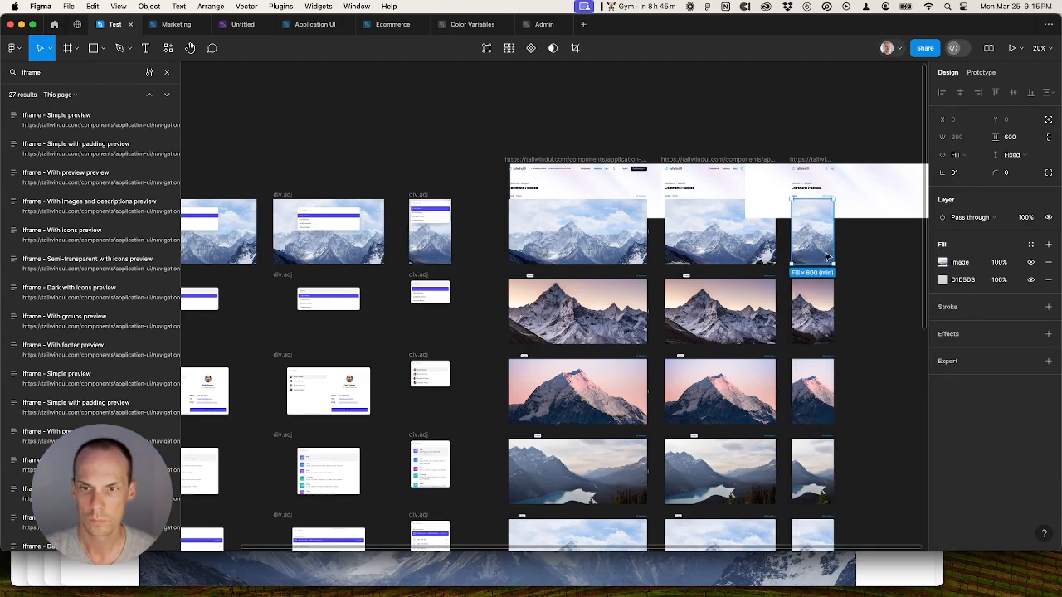
pyautogui.click(941, 262)
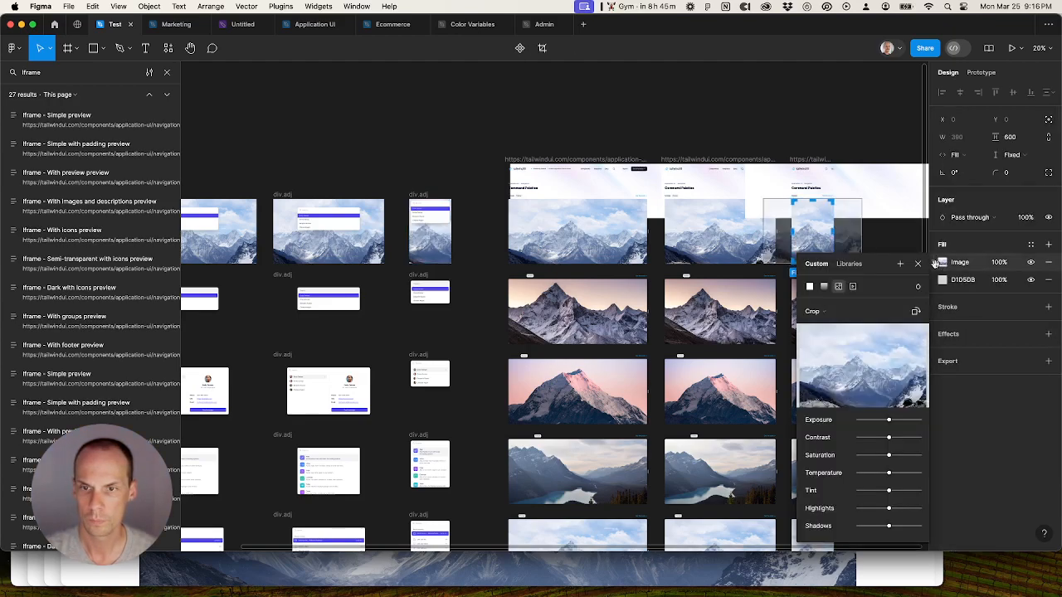
pyautogui.click(917, 264)
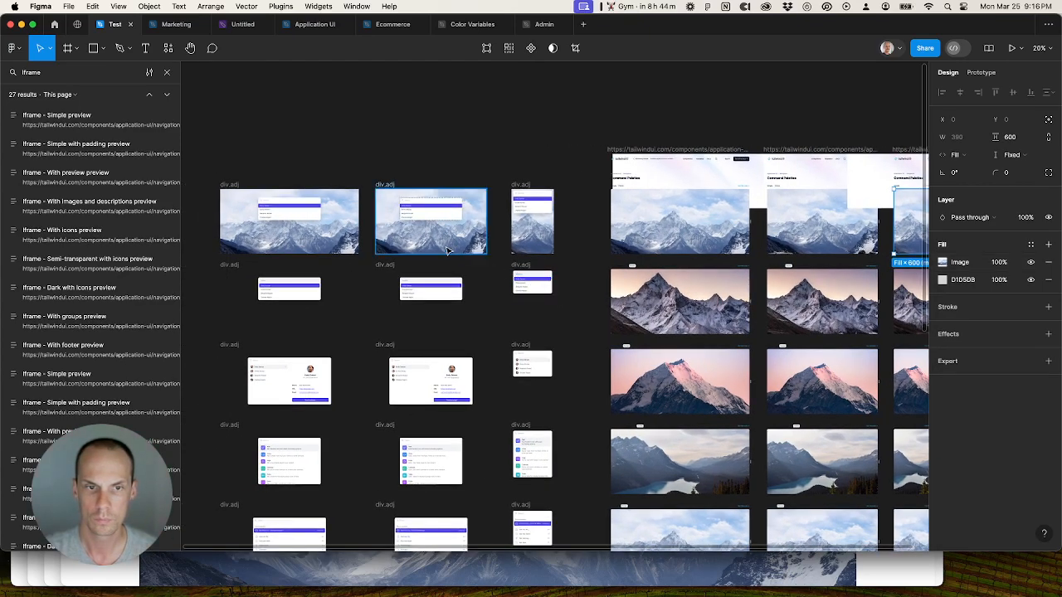
pyautogui.click(441, 245)
pyautogui.click(942, 427)
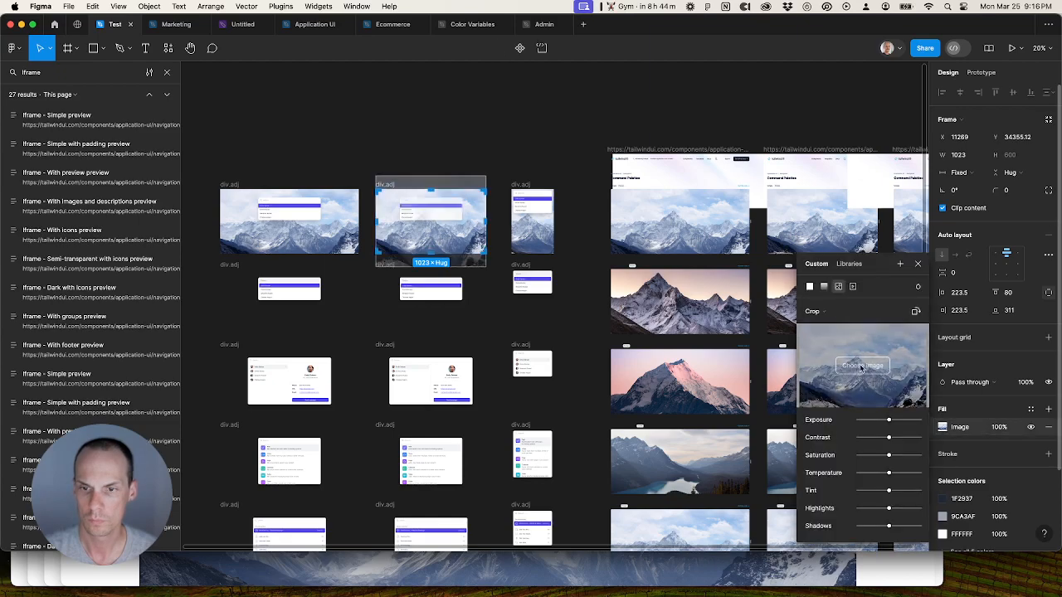
pyautogui.click(828, 286)
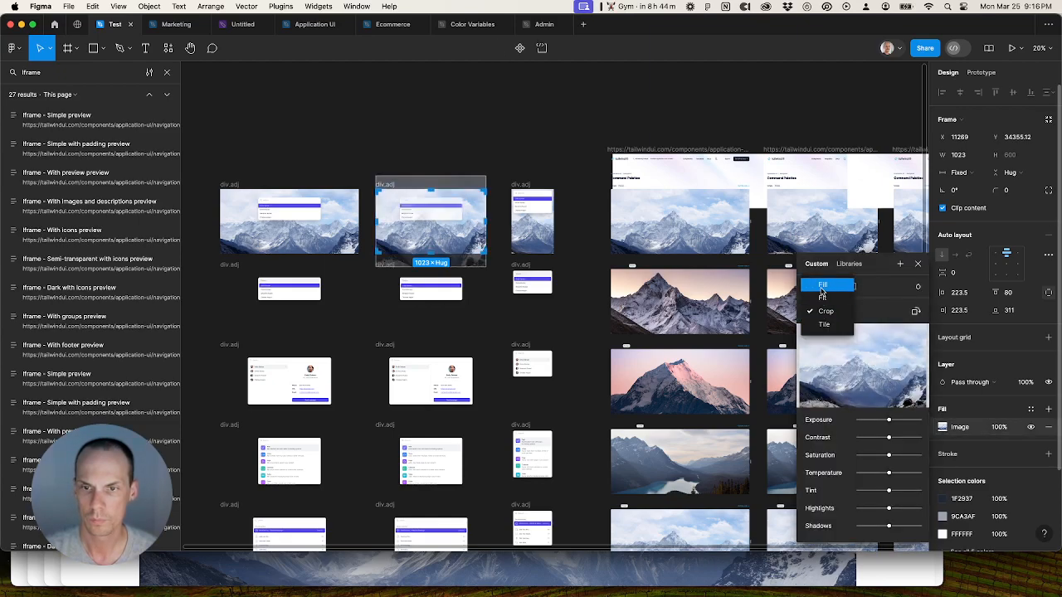
pyautogui.click(822, 284)
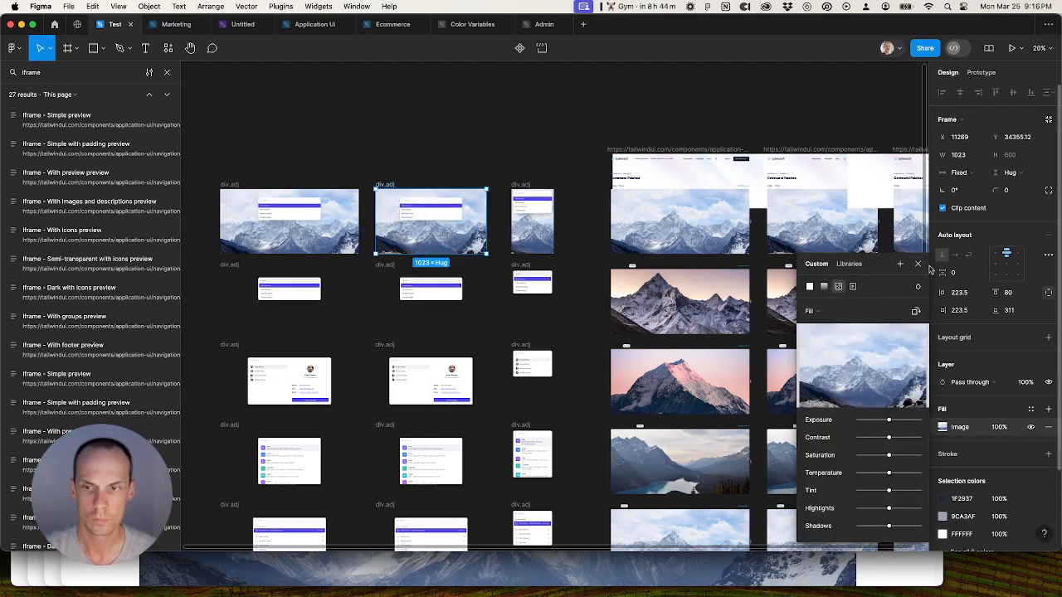
# Step: Switch the background image of the first row's 1280 px wide frame to the Fill scaling mode
pyautogui.click(917, 263)
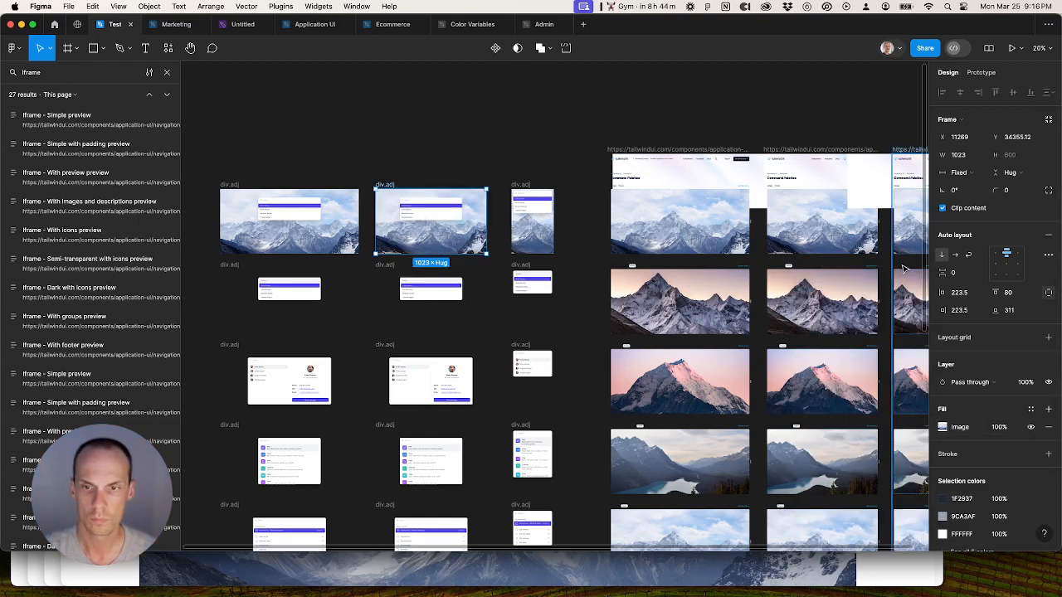
pyautogui.click(942, 427)
pyautogui.click(821, 311)
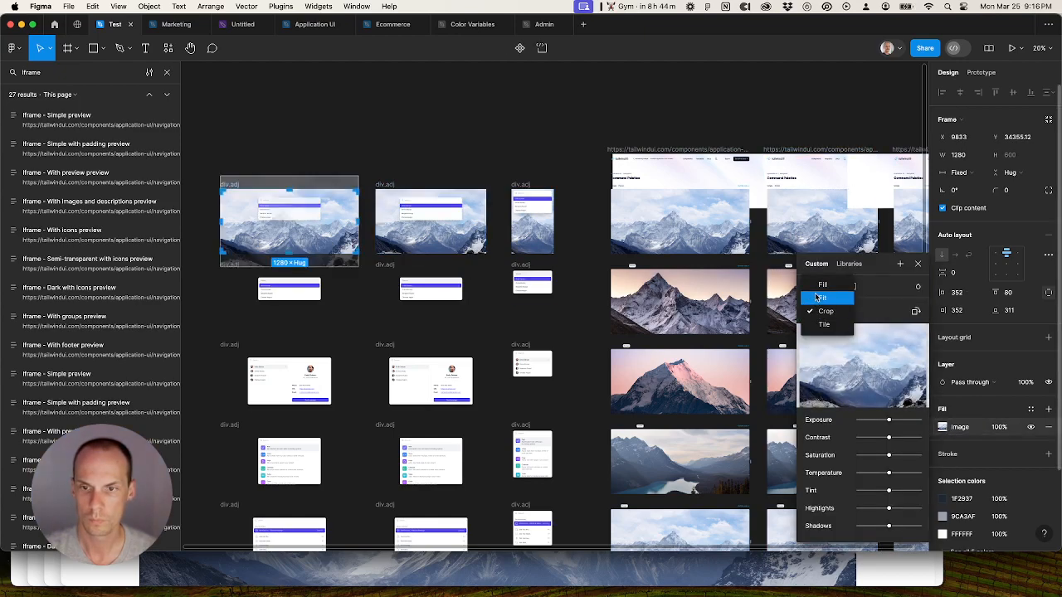
pyautogui.click(819, 287)
pyautogui.click(917, 264)
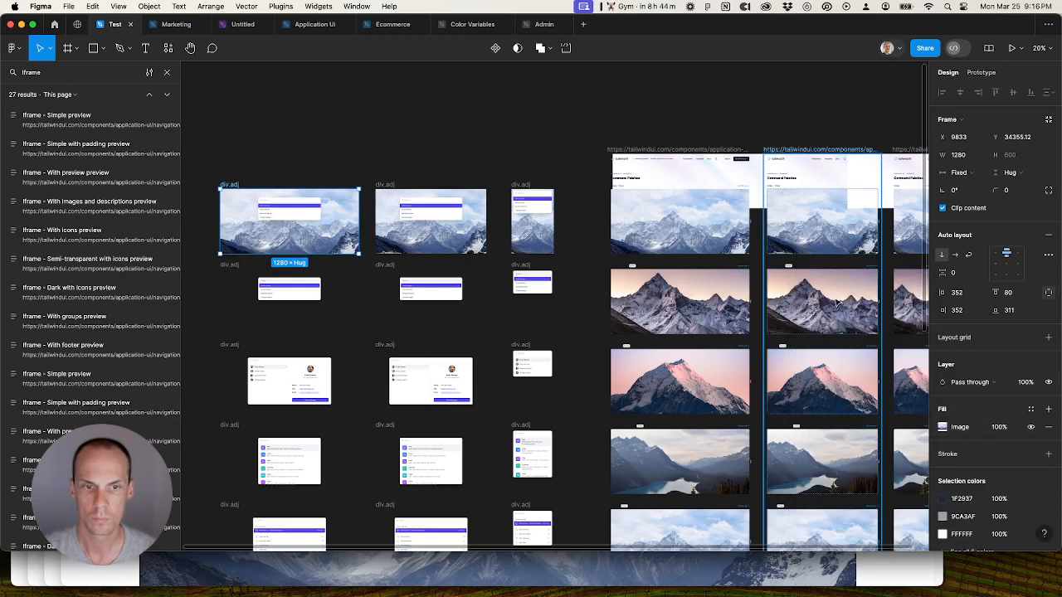
# Step: Copy the image fill of the second mountain preview onto the three div.adj frames in the second row
pyautogui.click(680, 300)
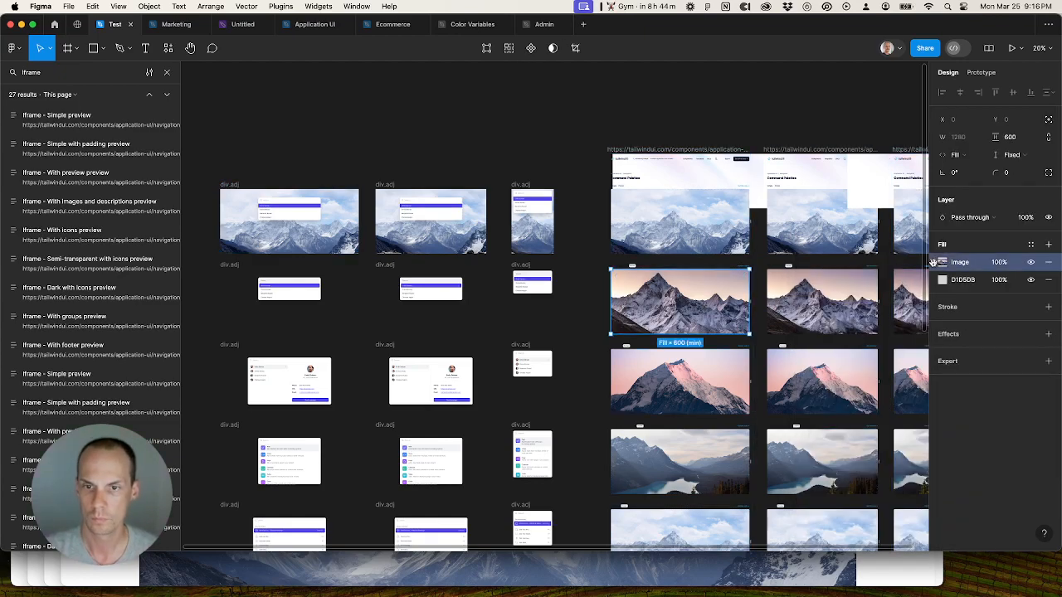
pyautogui.click(224, 267)
pyautogui.keyDown('shift'); pyautogui.click(401, 264); pyautogui.keyUp('shift')
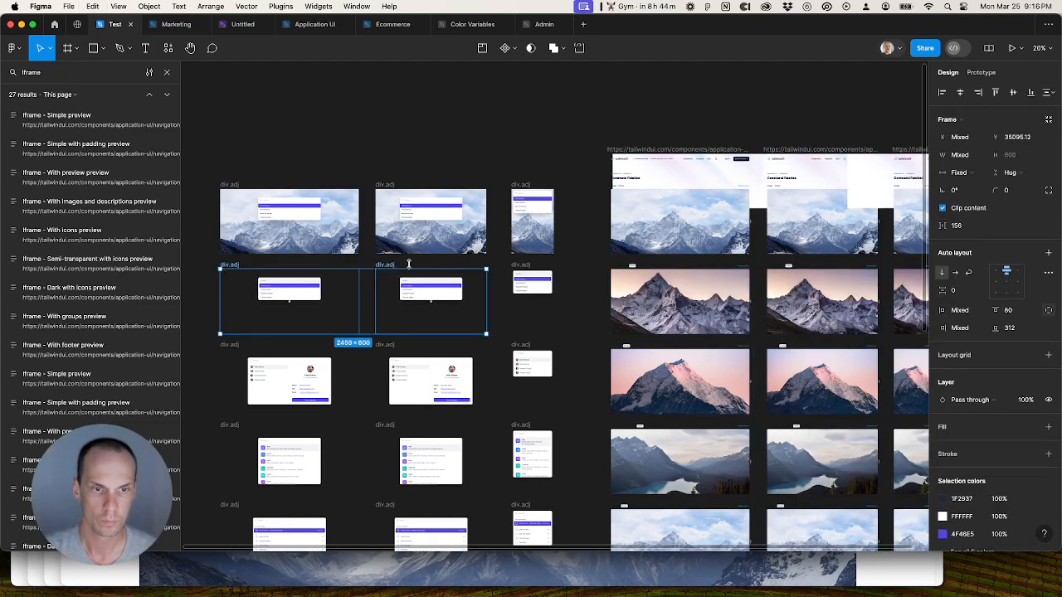
pyautogui.keyDown('shift'); pyautogui.click(521, 265); pyautogui.keyUp('shift')
pyautogui.press('alt+super+v')
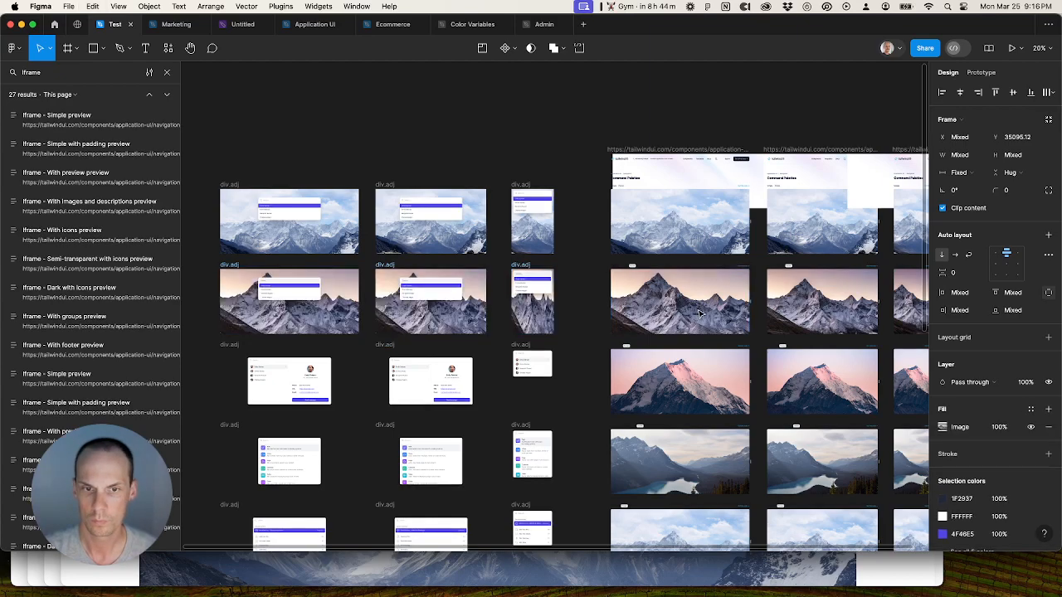
# Step: Set the scaling mode of the second-row frames' background image to Fill
pyautogui.click(942, 428)
pyautogui.click(827, 310)
pyautogui.click(824, 287)
pyautogui.click(571, 399)
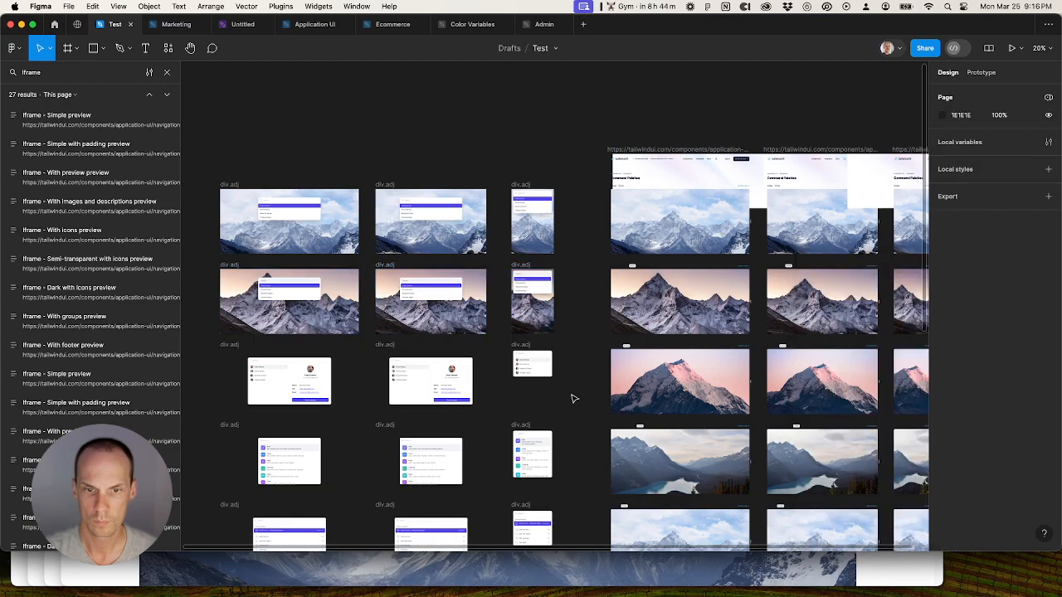
# Step: Copy the pink-sky mountain image fill onto the three div.adj frames of the third row with the contact preview
pyautogui.scroll(-3, 550, 332)
pyautogui.click(652, 297)
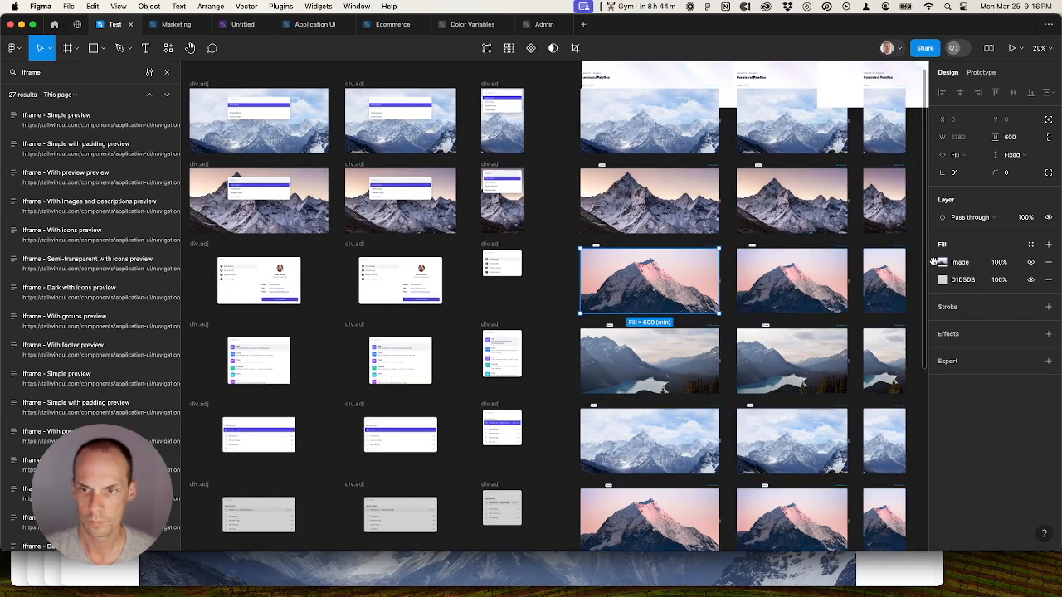
pyautogui.click(329, 248)
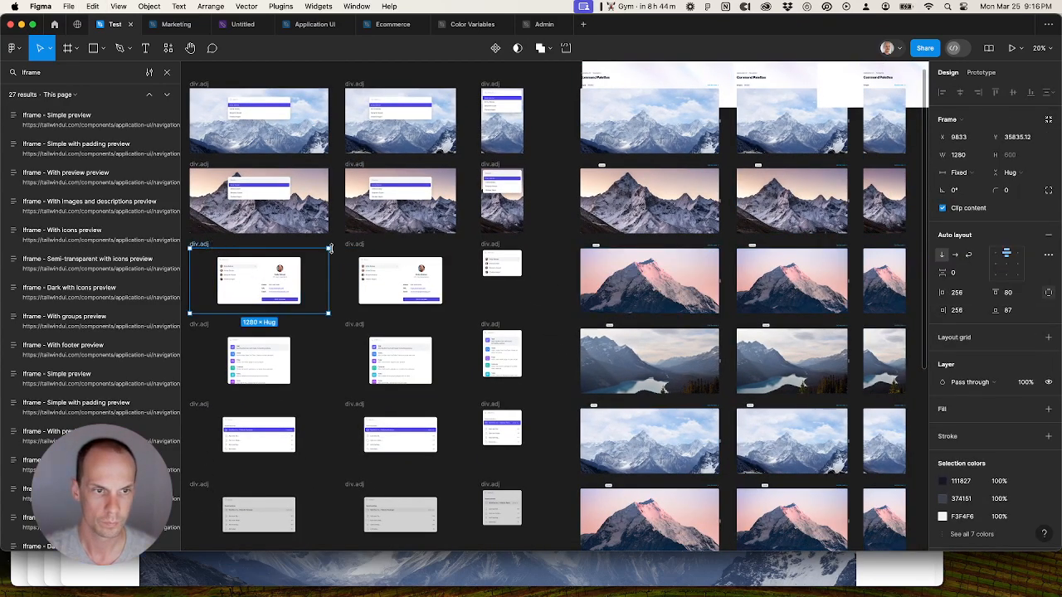
pyautogui.keyDown('shift'); pyautogui.click(361, 249); pyautogui.keyUp('shift')
pyautogui.keyDown('shift'); pyautogui.click(496, 250); pyautogui.keyUp('shift')
pyautogui.press('super+alt+v')
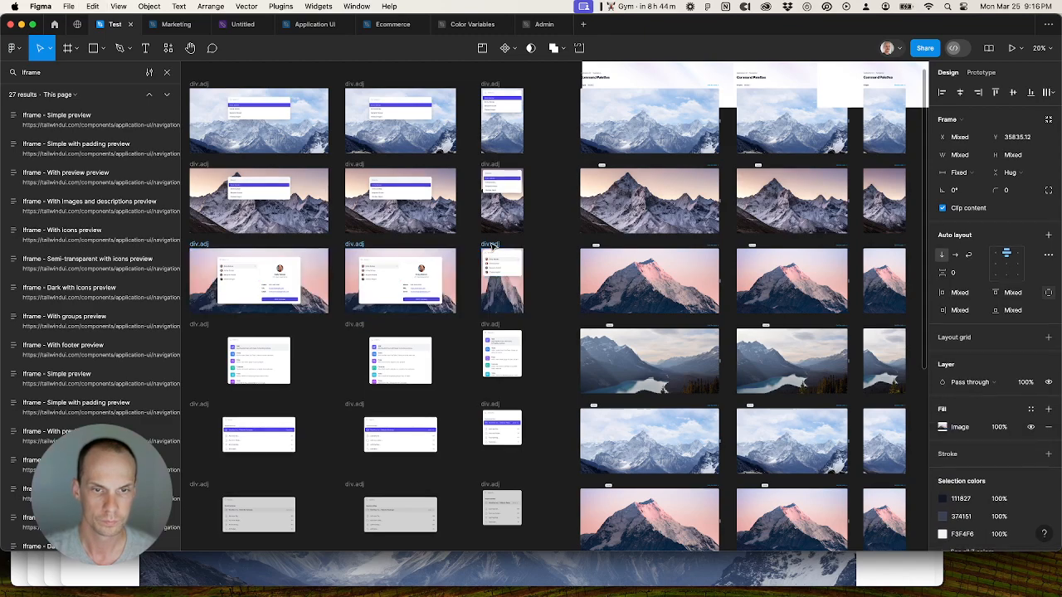
# Step: Set the scaling mode of the three contact-preview frames' background image to Fill
pyautogui.click(943, 427)
pyautogui.click(823, 310)
pyautogui.click(819, 286)
# Step: Copy the mountain lake image fill onto the three fourth-row frames with colored icons, keeping the fill on the source preview
pyautogui.click(676, 370)
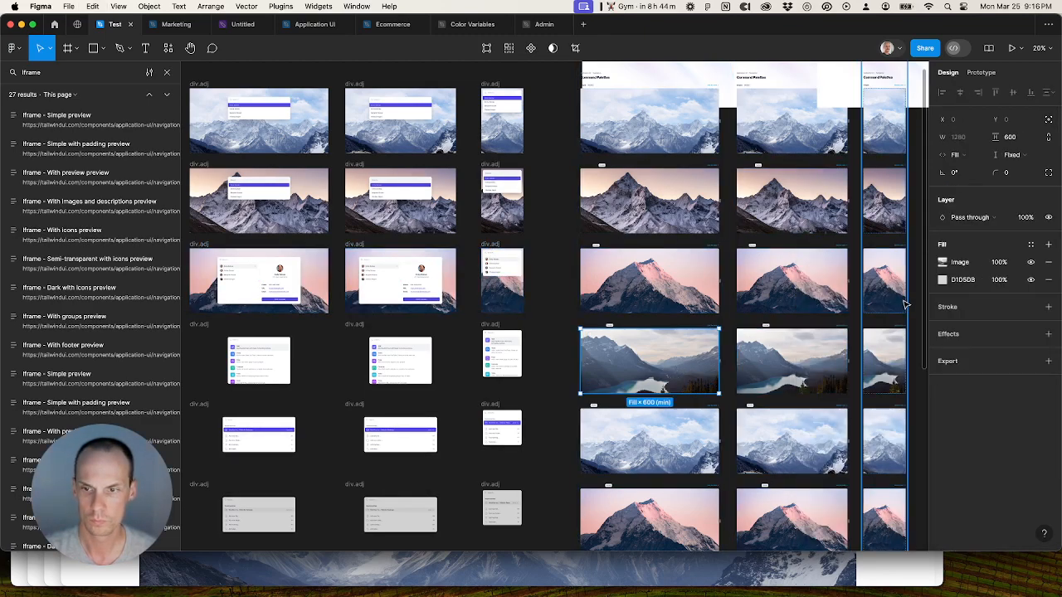
pyautogui.click(931, 263)
pyautogui.press('super+x')
pyautogui.press('super+z')
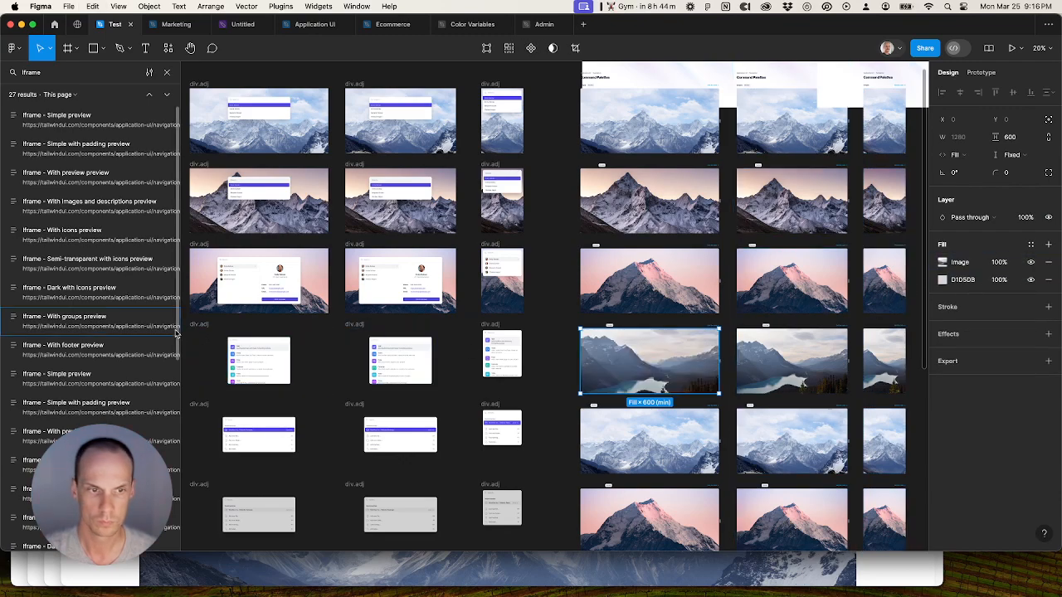
pyautogui.click(206, 324)
pyautogui.keyDown('shift'); pyautogui.click(368, 330); pyautogui.keyUp('shift')
pyautogui.keyDown('shift'); pyautogui.click(501, 324); pyautogui.keyUp('shift')
pyautogui.press('super+v')
# Step: Set the scaling mode of the fourth-row frames' lake image to Fill
pyautogui.click(942, 426)
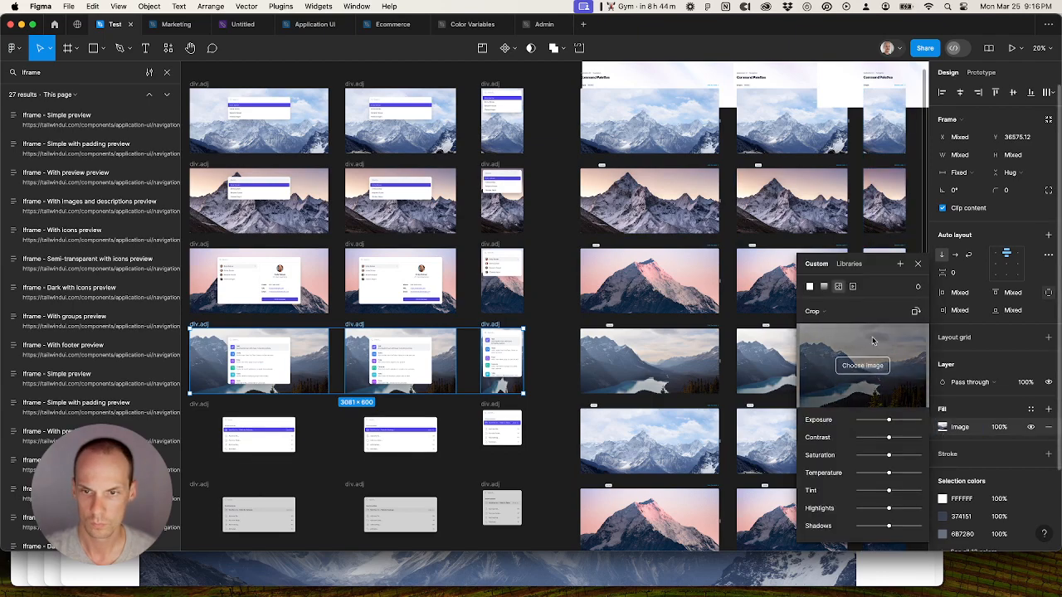
pyautogui.click(821, 313)
pyautogui.click(817, 285)
pyautogui.click(538, 451)
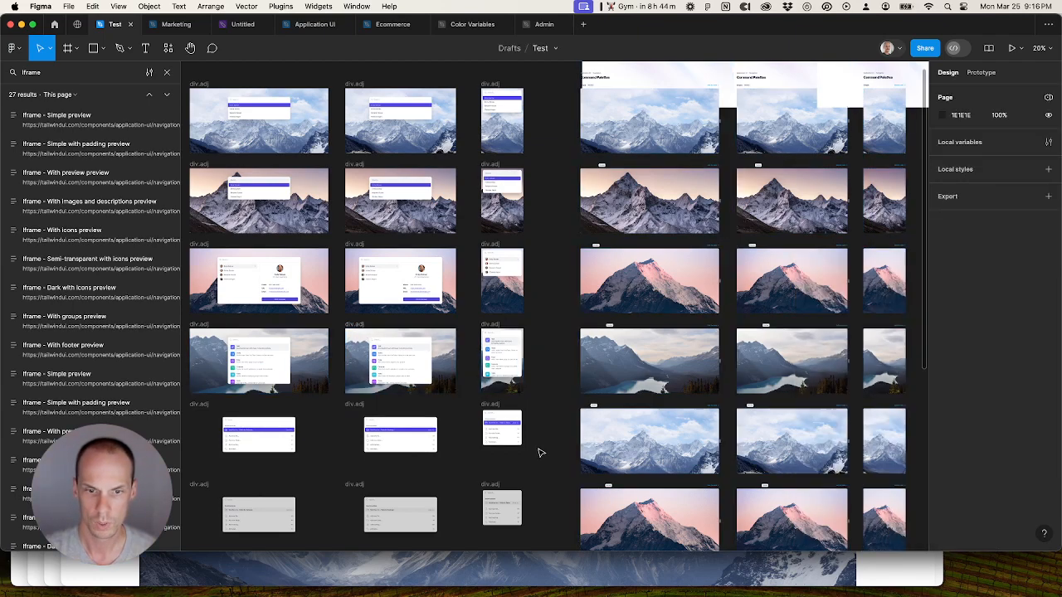
# Step: Copy the snowy mountain image fill onto the three fifth-row div.adj frames, keeping the fill on the source preview
pyautogui.scroll(-2, 603, 379)
pyautogui.hscroll(-1, 604, 379)
pyautogui.click(703, 382)
pyautogui.click(936, 261)
pyautogui.press('Delete')
pyautogui.press('super+z')
pyautogui.click(263, 323)
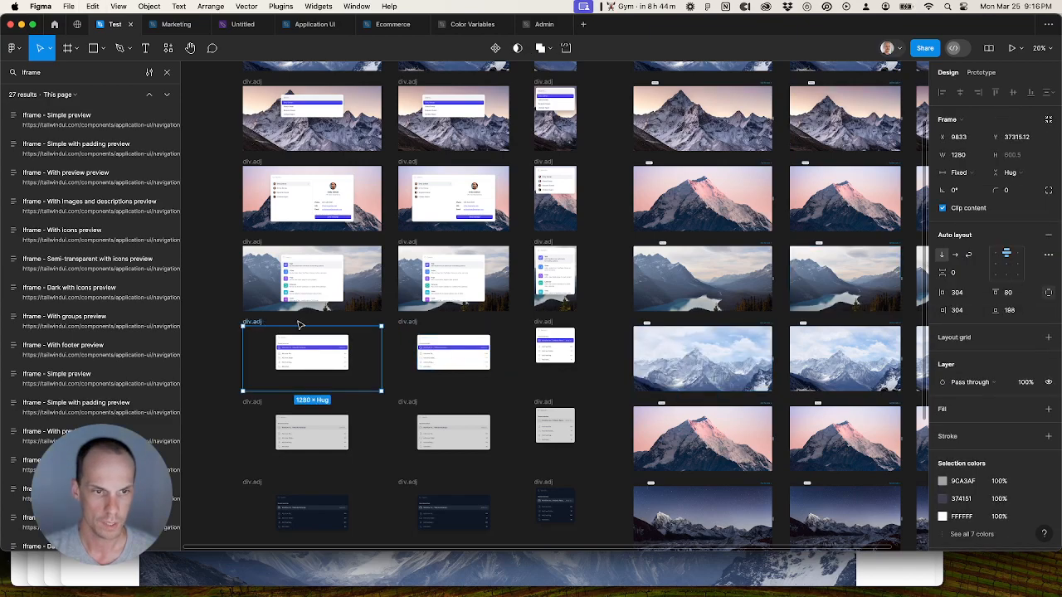
pyautogui.keyDown('shift'); pyautogui.click(421, 326); pyautogui.keyUp('shift')
pyautogui.keyDown('shift'); pyautogui.click(543, 323); pyautogui.keyUp('shift')
pyautogui.press('super+alt+v')
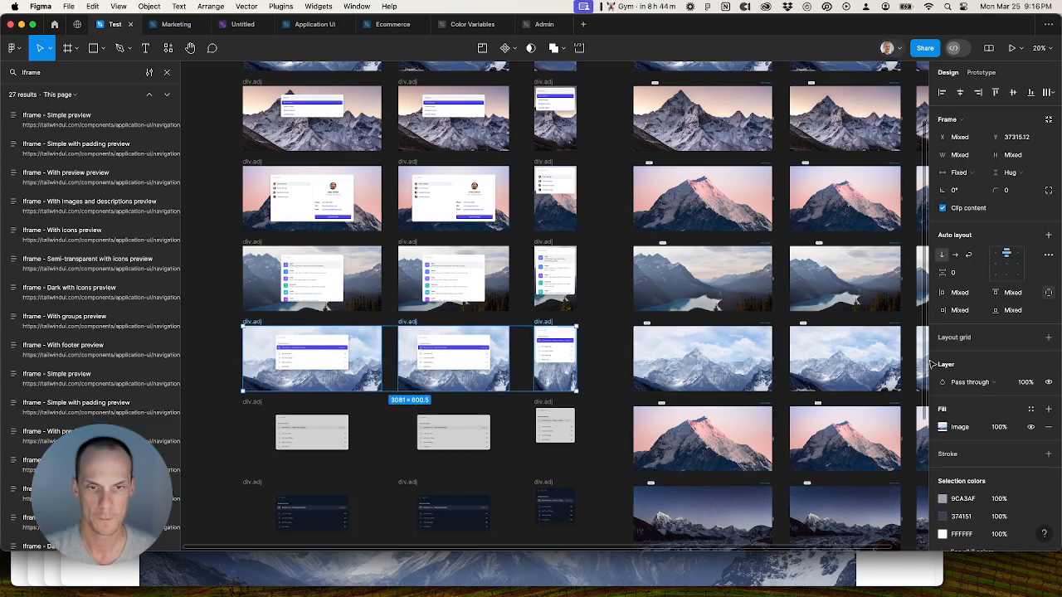
# Step: Set the scaling mode of the fifth-row frames' snowy mountain image to Fill
pyautogui.click(942, 429)
pyautogui.click(815, 312)
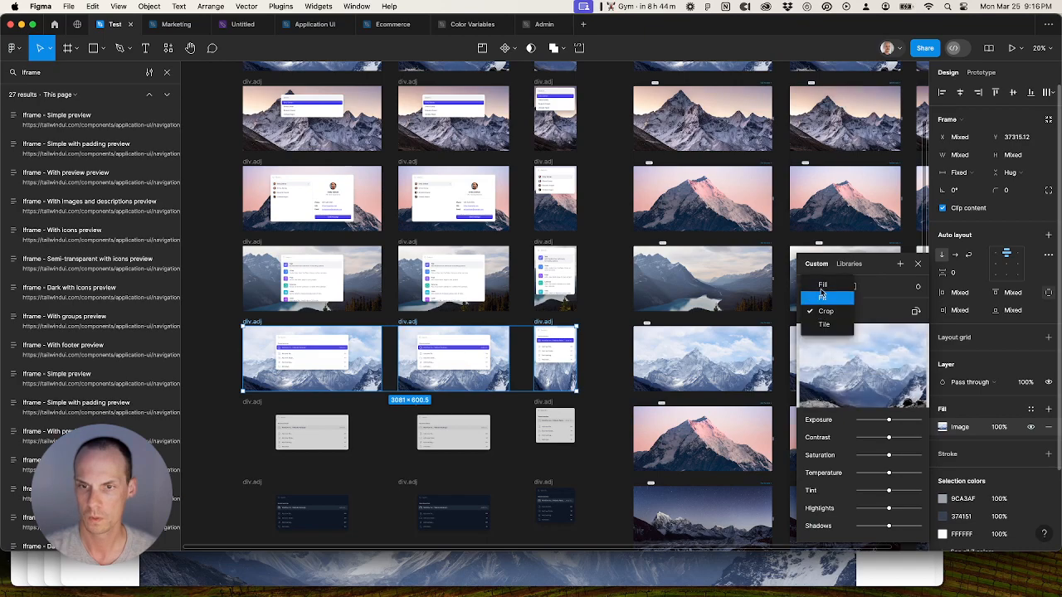
pyautogui.click(819, 285)
pyautogui.click(612, 414)
# Step: Copy the pink-sky mountain image fill onto the three semi-transparent palette frames, keeping the fill on the source preview
pyautogui.scroll(-3, 623, 345)
pyautogui.keyDown('super'); pyautogui.click(685, 326); pyautogui.keyUp('super')
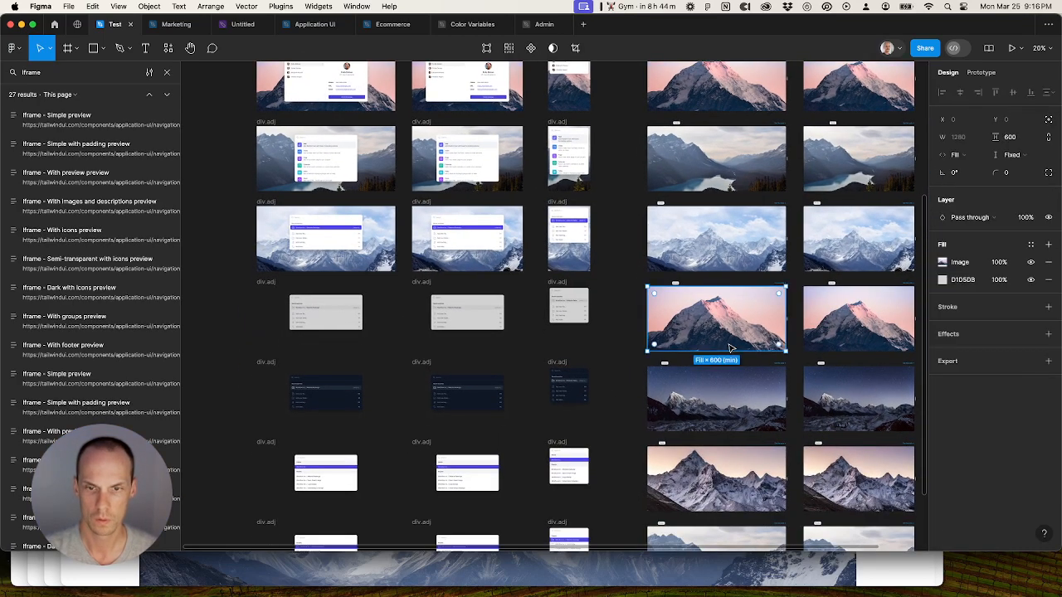
pyautogui.click(941, 264)
pyautogui.press('super+x')
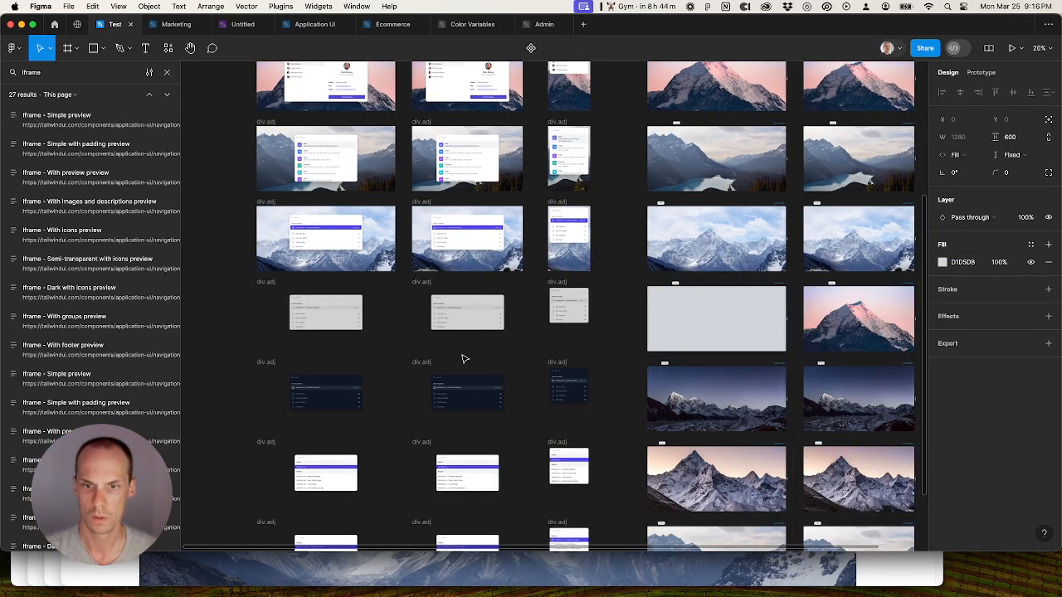
pyautogui.press('super+z')
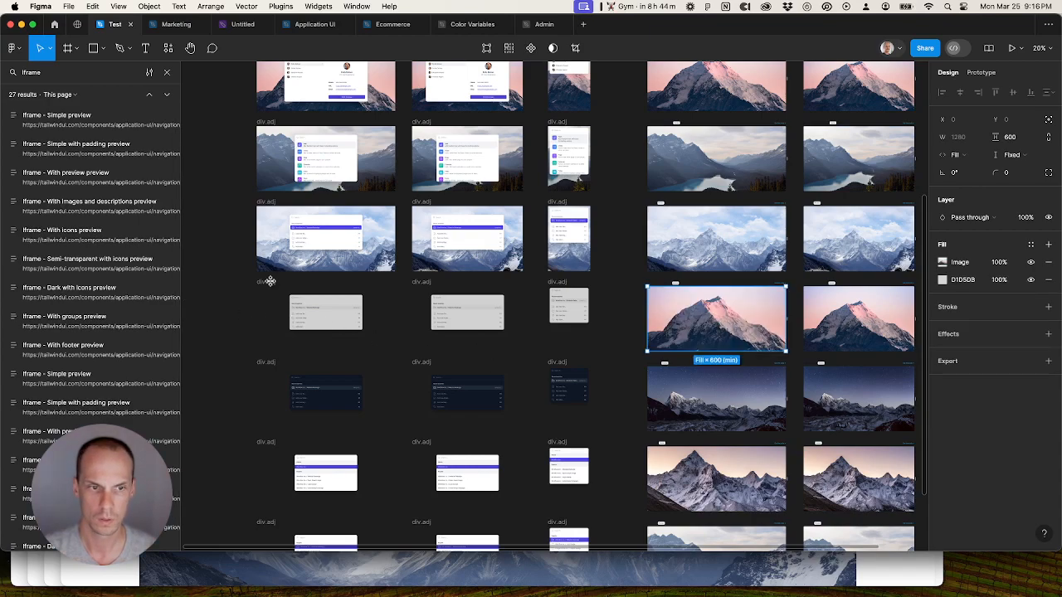
pyautogui.click(266, 282)
pyautogui.keyDown('shift'); pyautogui.click(423, 283); pyautogui.keyUp('shift')
pyautogui.keyDown('shift'); pyautogui.click(560, 284); pyautogui.keyUp('shift')
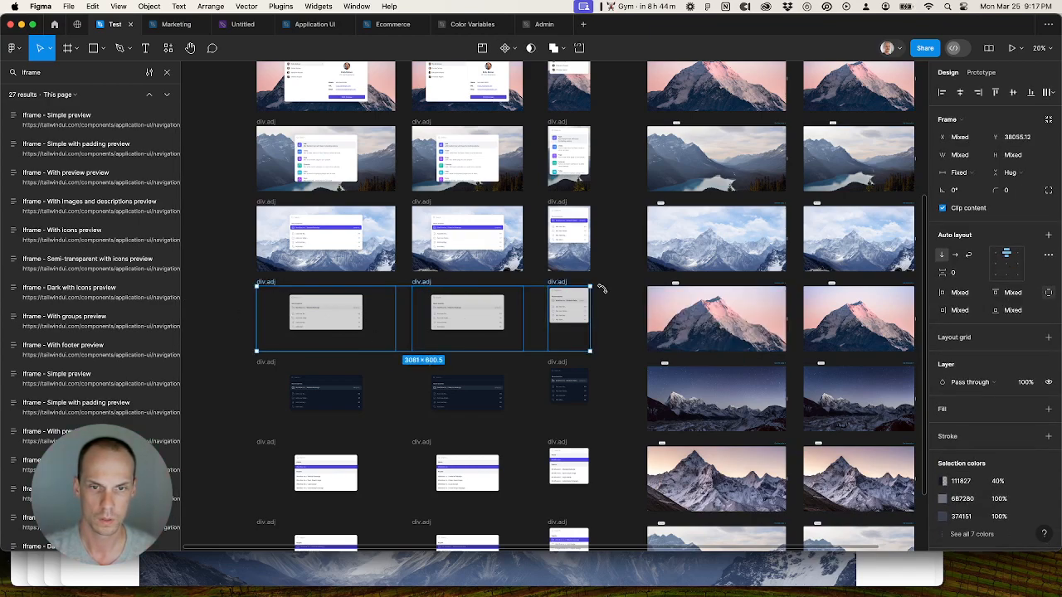
pyautogui.press('super+v')
# Step: Set the scaling mode of the three semi-transparent palette frames' background image to Fill
pyautogui.click(944, 426)
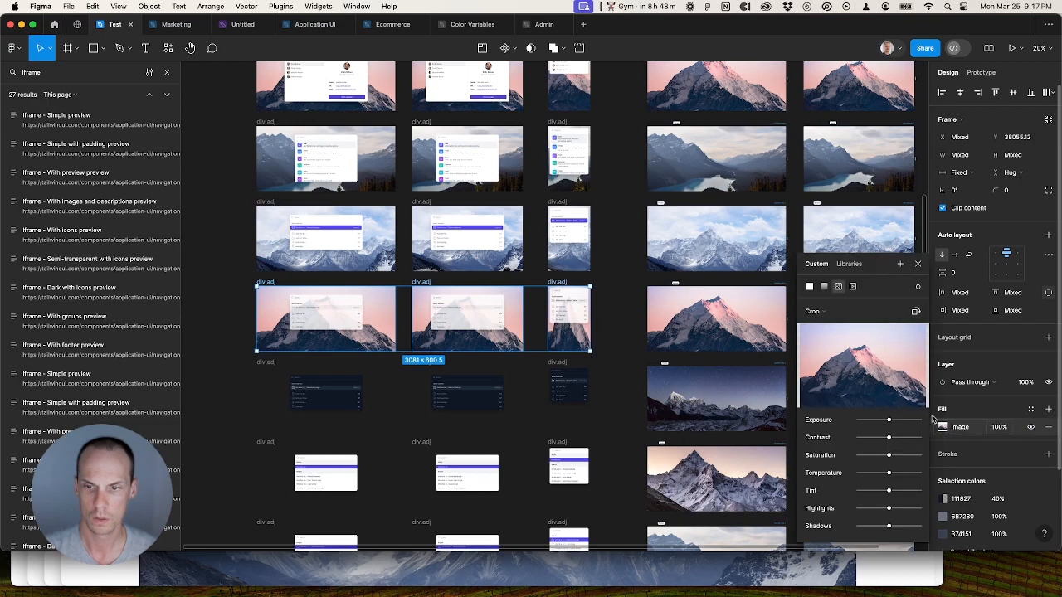
pyautogui.click(813, 311)
pyautogui.click(826, 287)
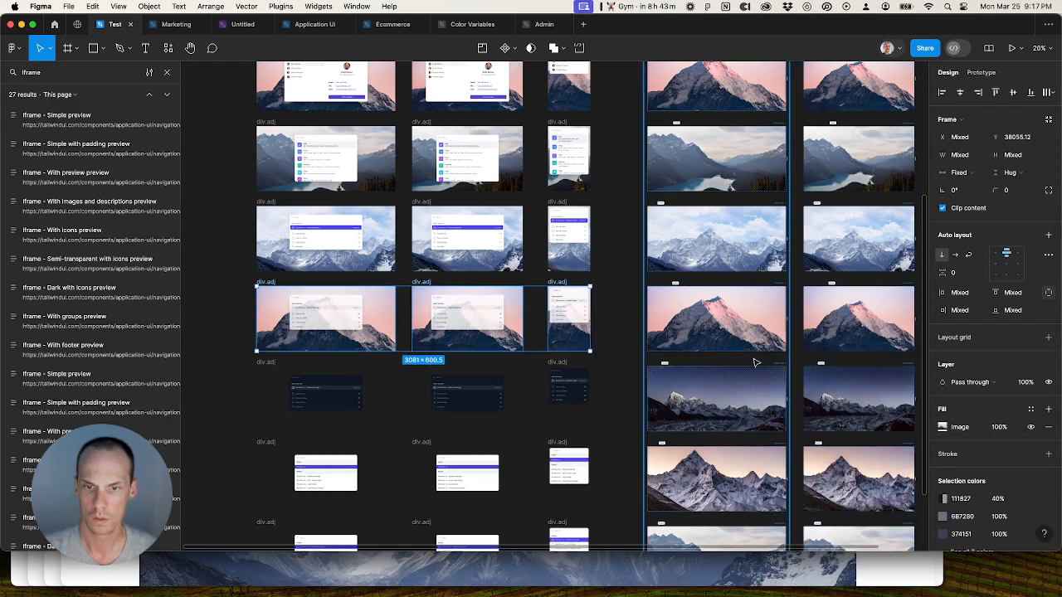
# Step: Copy the night-sky mountain image fill onto the three dark palette frames and set its scaling mode to Fill
pyautogui.click(746, 392)
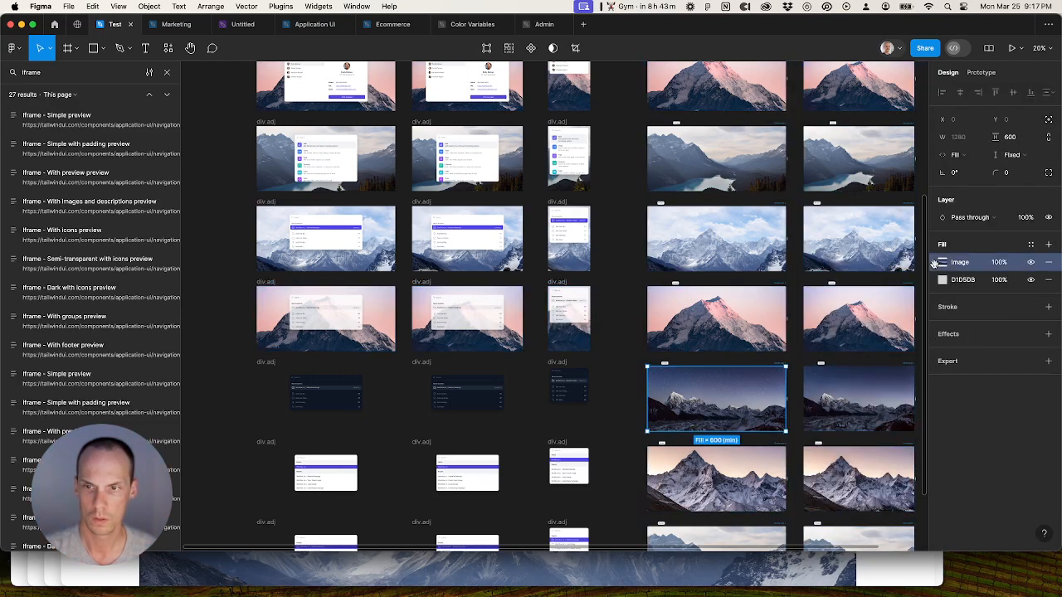
pyautogui.click(276, 363)
pyautogui.click(276, 363)
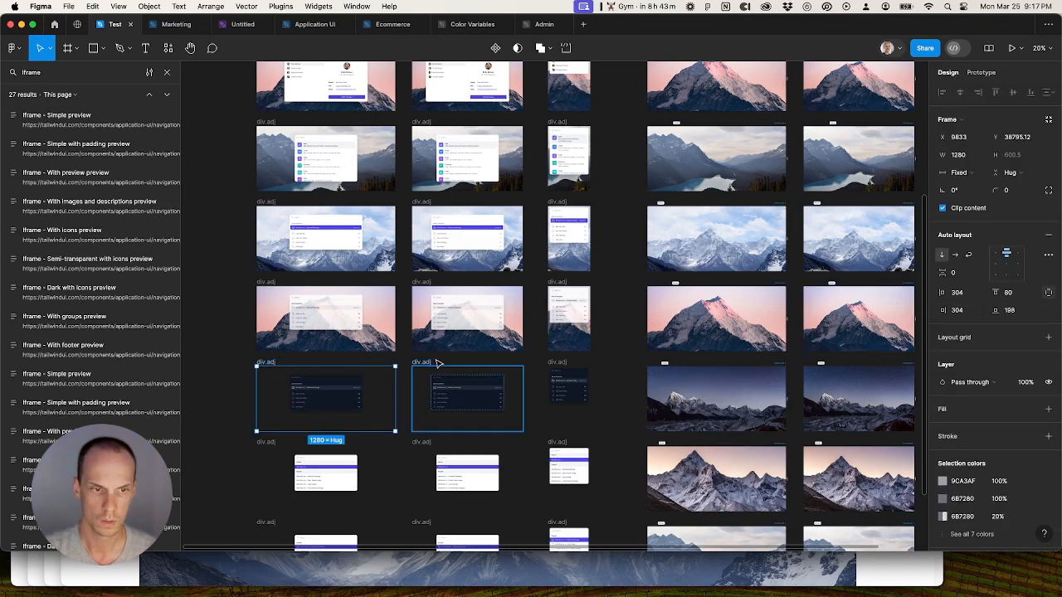
pyautogui.keyDown('shift'); pyautogui.click(430, 362); pyautogui.keyUp('shift')
pyautogui.keyDown('shift'); pyautogui.click(573, 365); pyautogui.keyUp('shift')
pyautogui.press('super+alt+v')
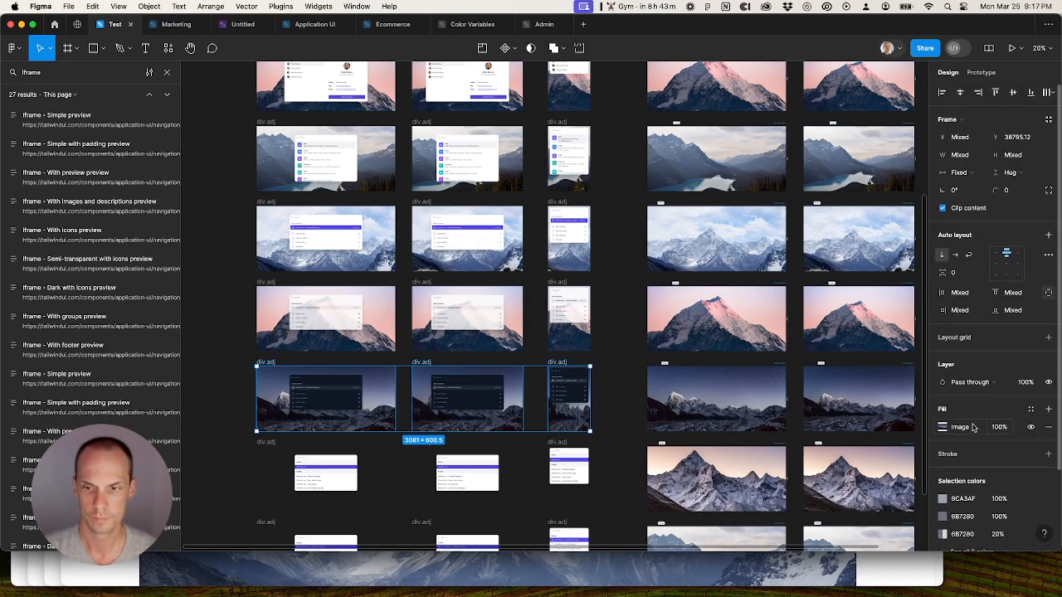
pyautogui.click(942, 427)
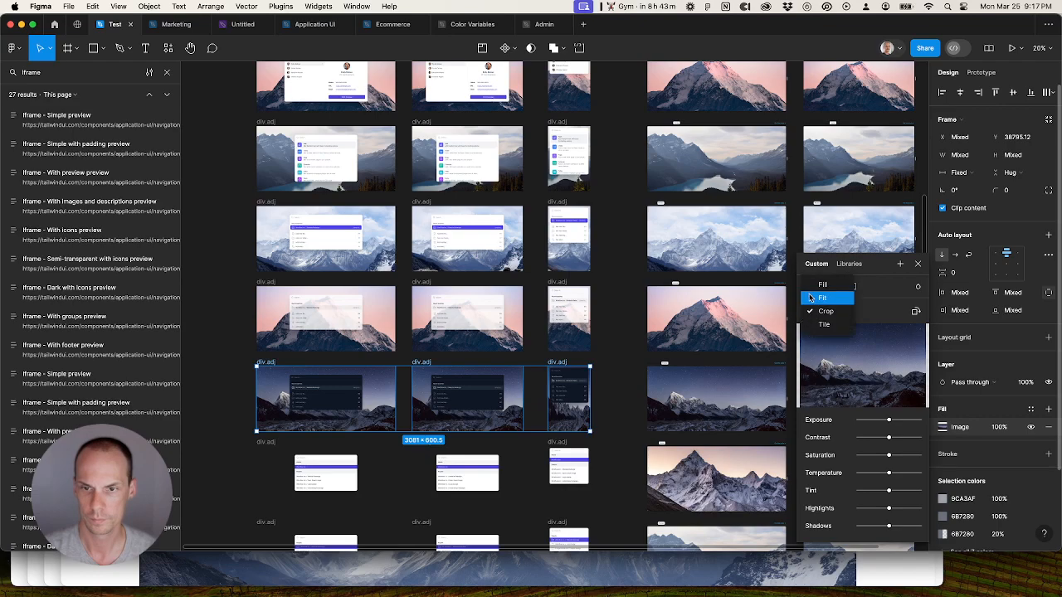
pyautogui.click(917, 264)
# Step: Copy the image fill of the mountain preview below the night-sky one onto the three div.adj frames in the same row
pyautogui.scroll(-3, 671, 439)
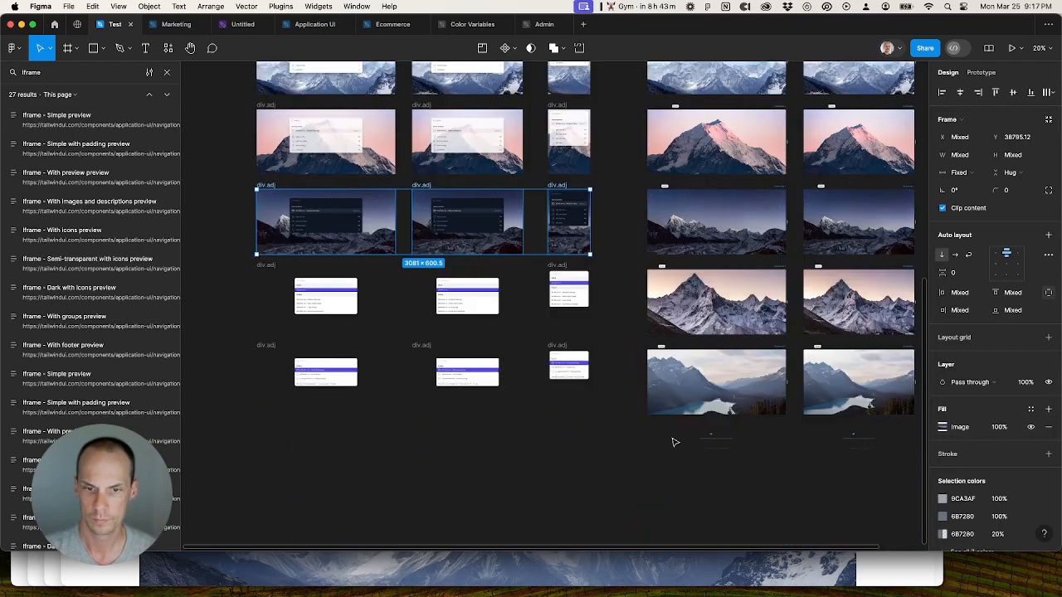
pyautogui.click(730, 319)
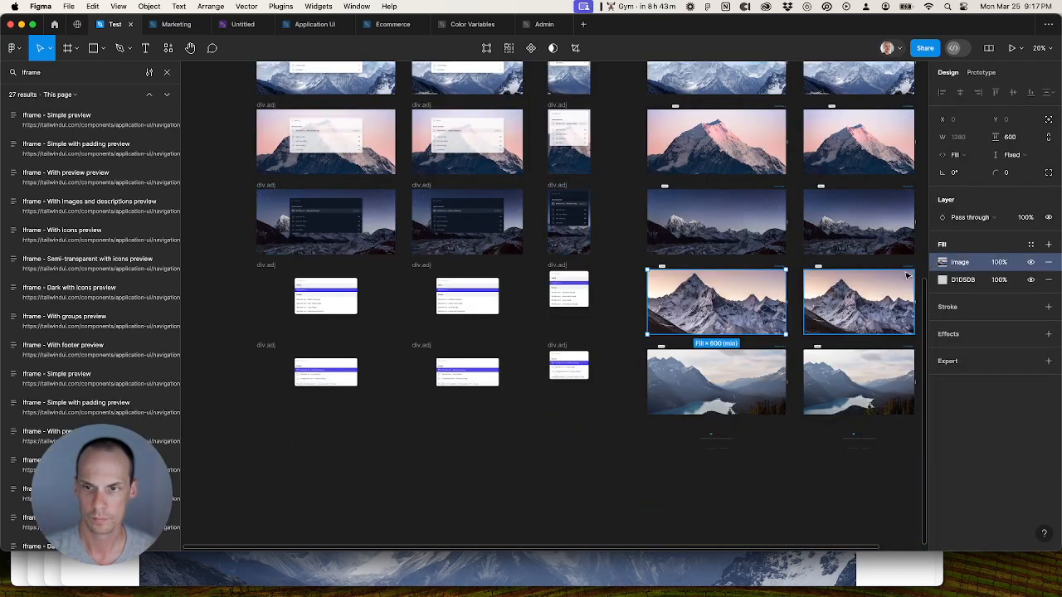
pyautogui.click(383, 267)
pyautogui.keyDown('shift'); pyautogui.click(433, 267); pyautogui.keyUp('shift')
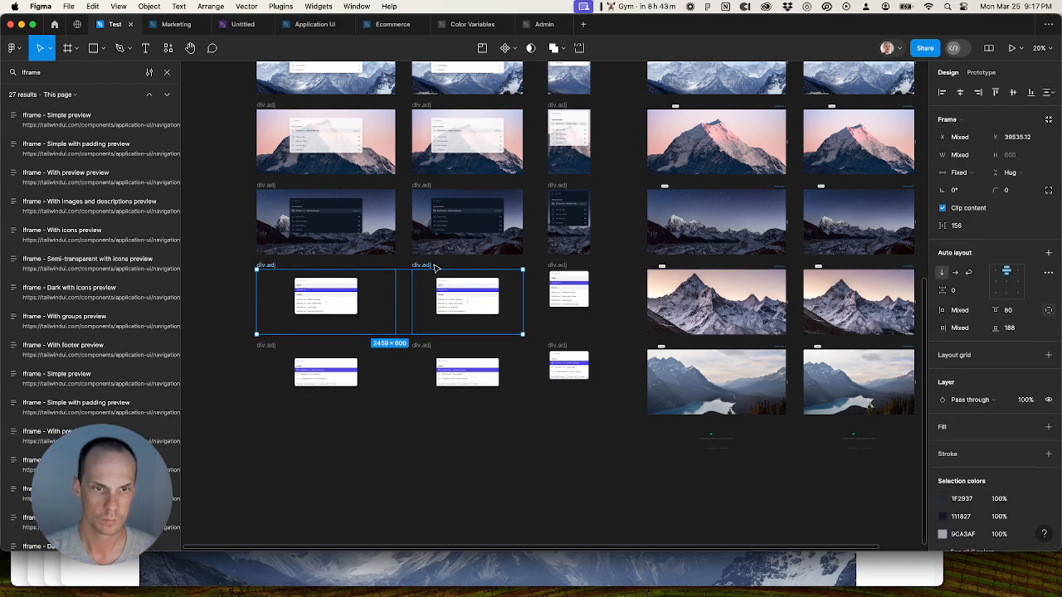
pyautogui.keyDown('shift'); pyautogui.click(558, 264); pyautogui.keyUp('shift')
pyautogui.press('super+alt+v')
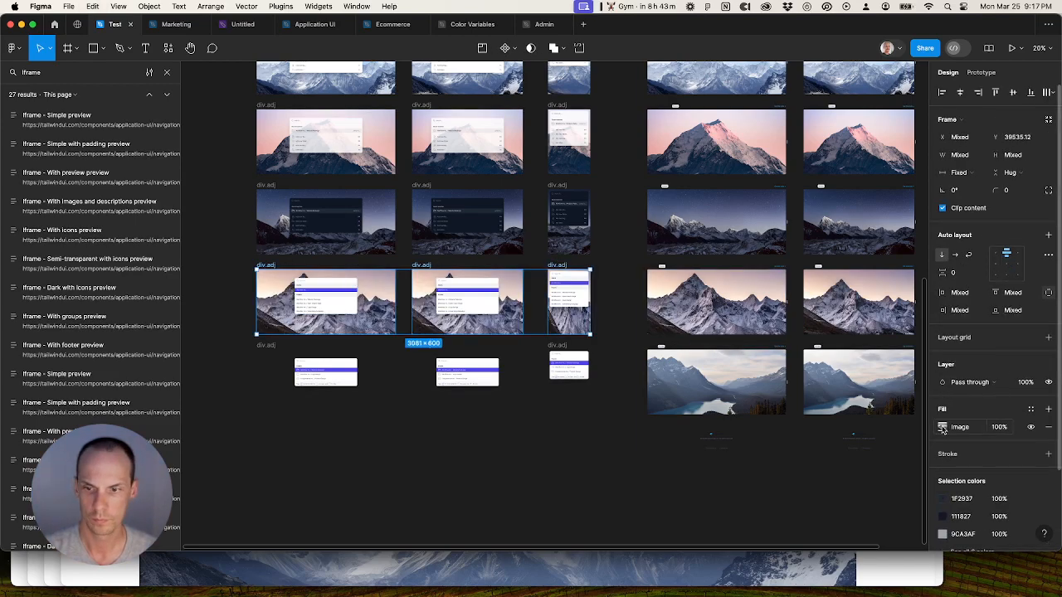
# Step: Set the scaling mode of the background image to Fill for the three frames below the dark palette row
pyautogui.click(942, 428)
pyautogui.click(817, 311)
pyautogui.click(822, 285)
# Step: Copy the last preview's mountain lake image fill onto the three div.adj frames in the bottom row, keeping it on the source
pyautogui.click(703, 363)
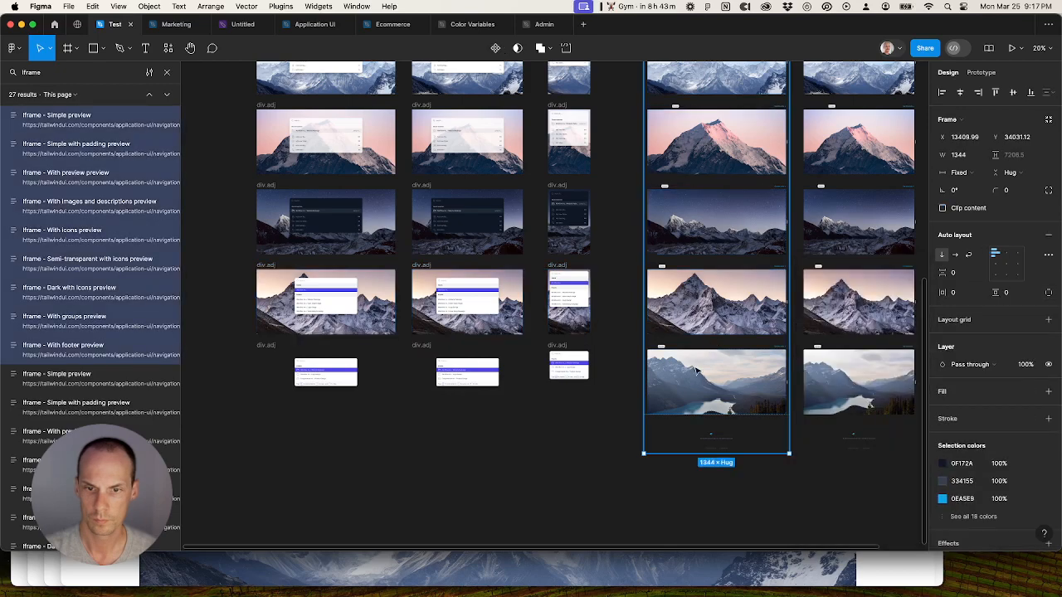
pyautogui.click(703, 362)
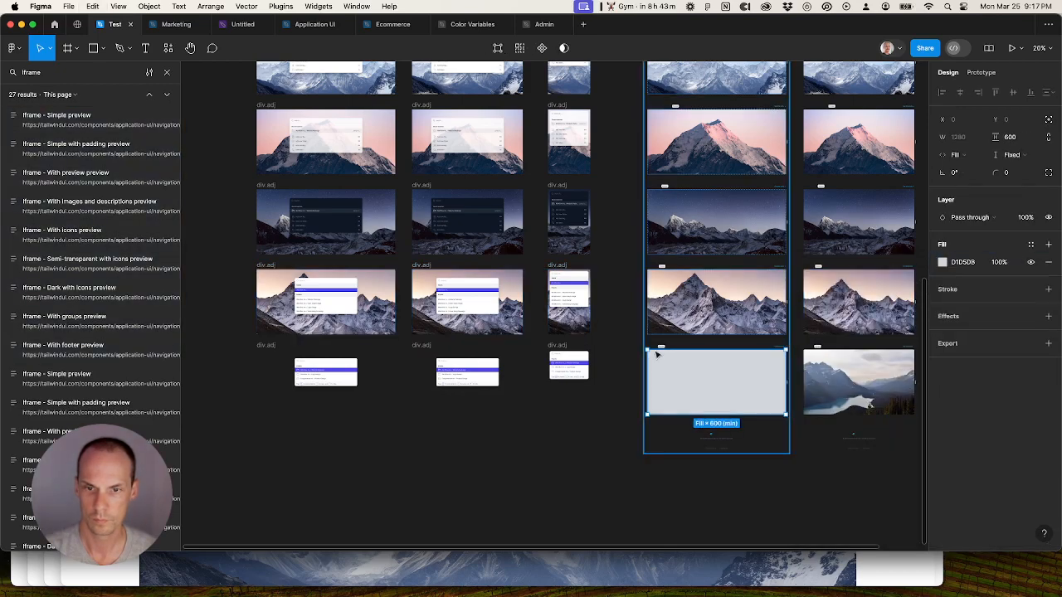
pyautogui.click(269, 344)
pyautogui.keyDown('shift'); pyautogui.click(426, 345); pyautogui.keyUp('shift')
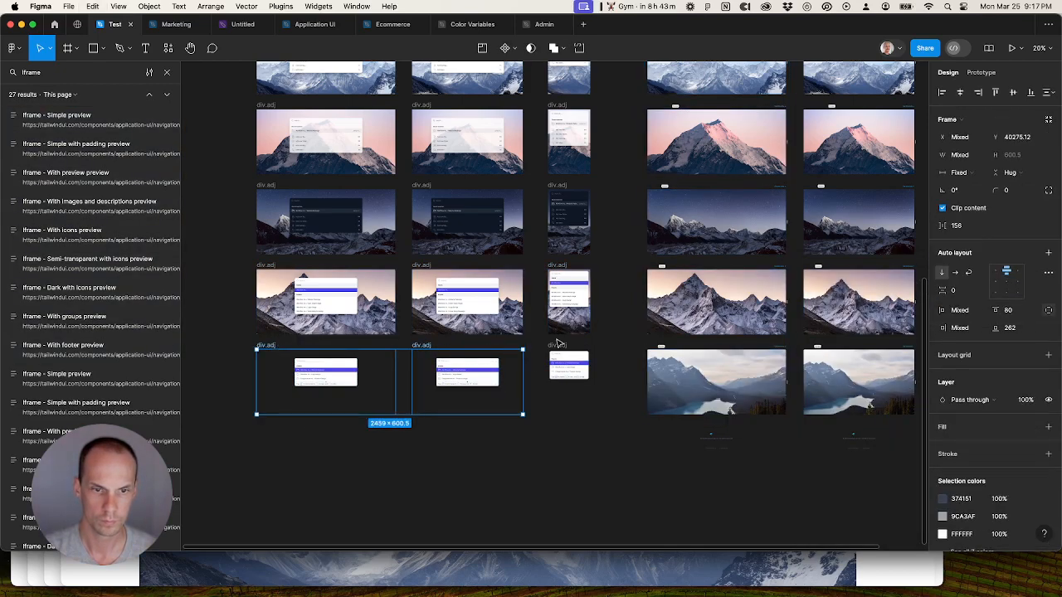
pyautogui.keyDown('shift'); pyautogui.click(556, 345); pyautogui.keyUp('shift')
pyautogui.press('super+alt+v')
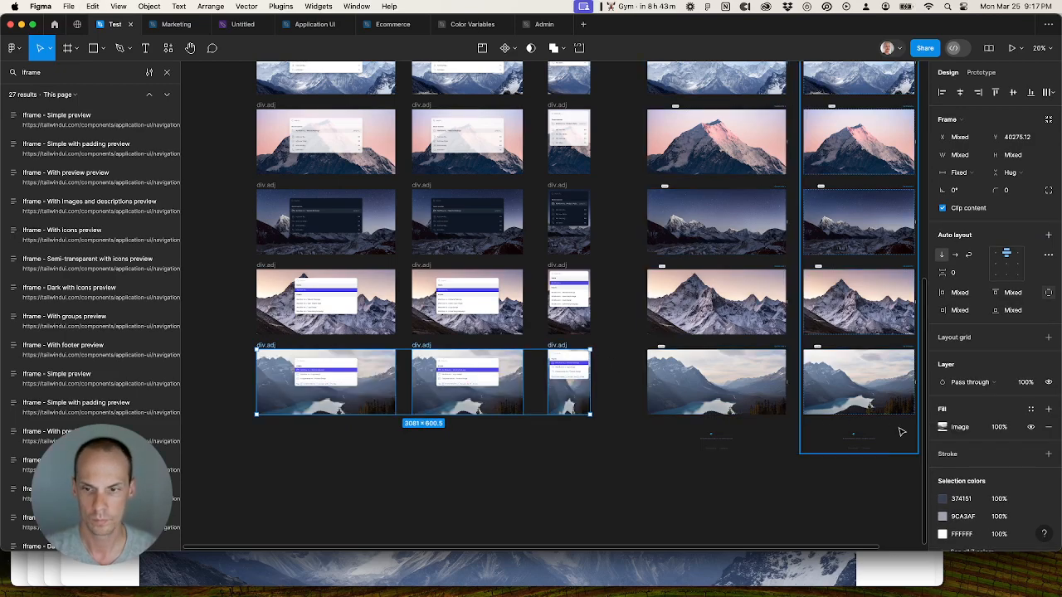
# Step: Set the scaling mode of the mountain lake background to Fill for the three div.adj frames in the bottom row
pyautogui.click(941, 429)
pyautogui.click(814, 312)
pyautogui.click(823, 285)
pyautogui.click(686, 462)
pyautogui.scroll(-5, 682, 460)
pyautogui.moveTo(749, 480); pyautogui.dragTo(628, 559)
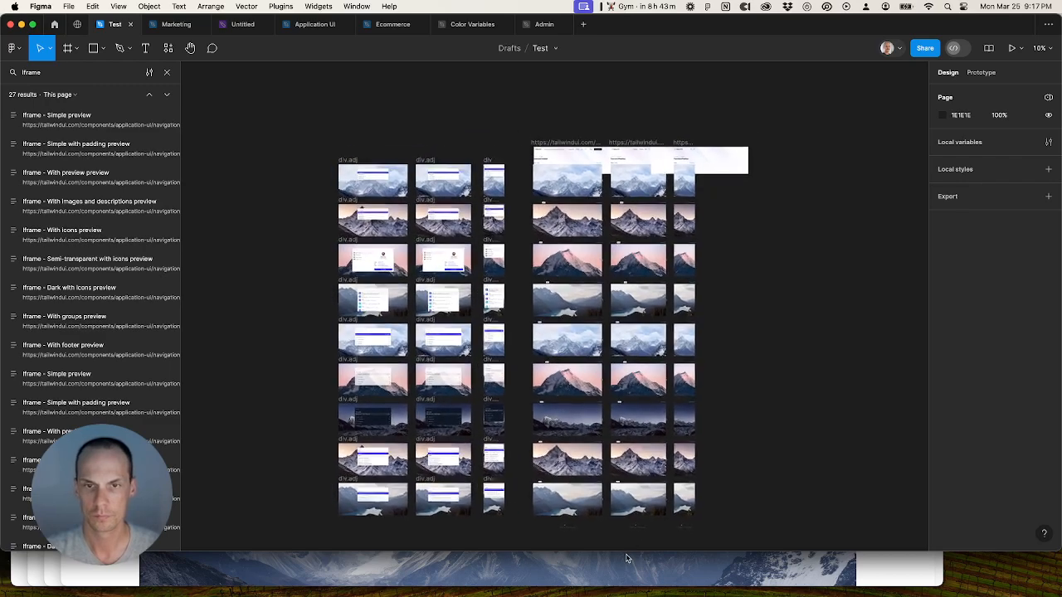
# Step: Examine the layer nesting of the second row's mountain preview, from its Section through the Iframe layer and Body
pyautogui.scroll(10, 577, 202)
pyautogui.click(597, 271)
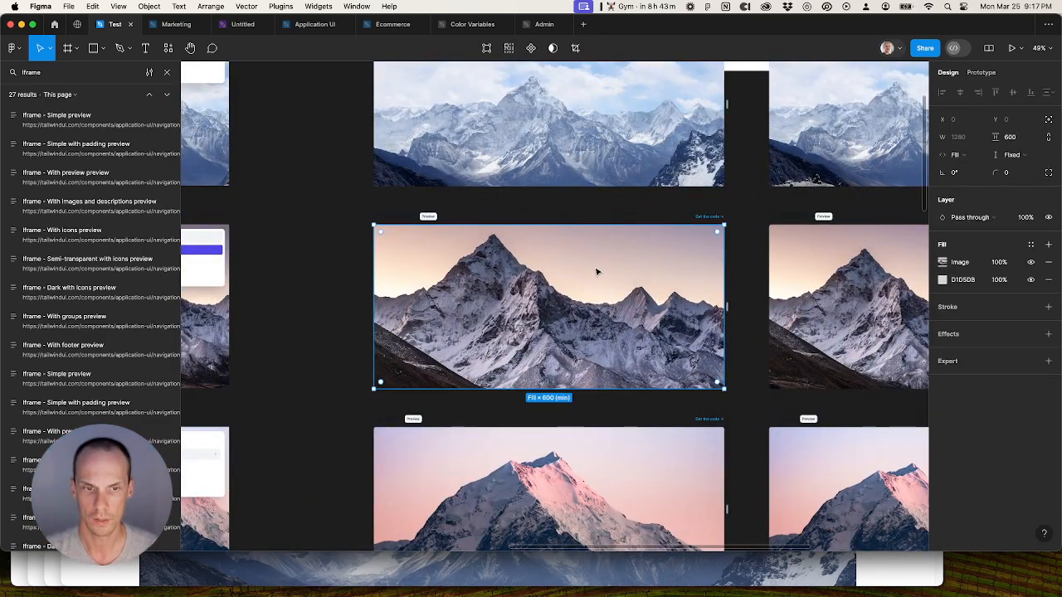
pyautogui.click(167, 73)
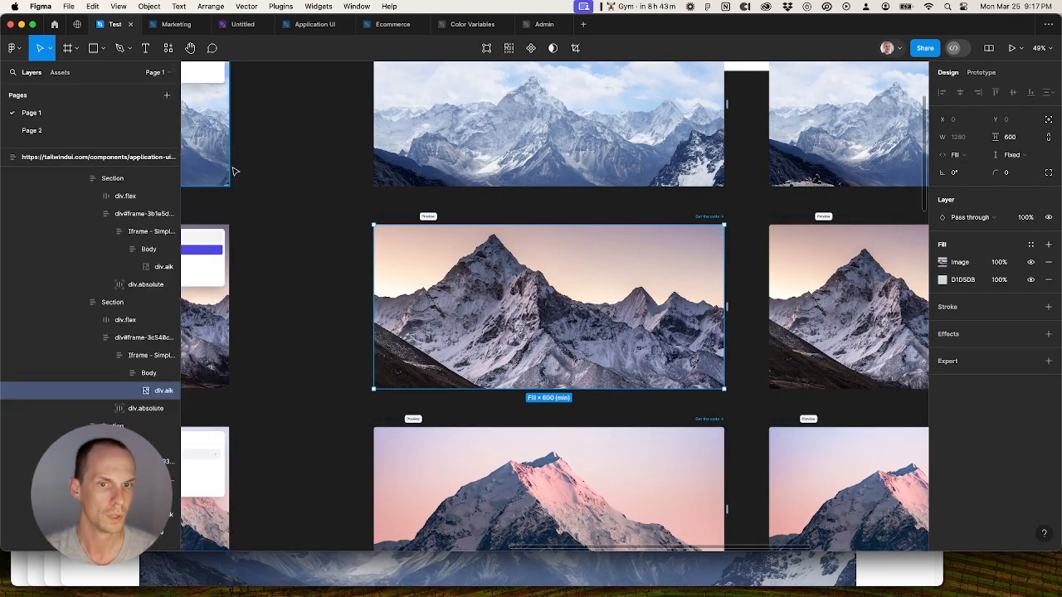
pyautogui.click(130, 334)
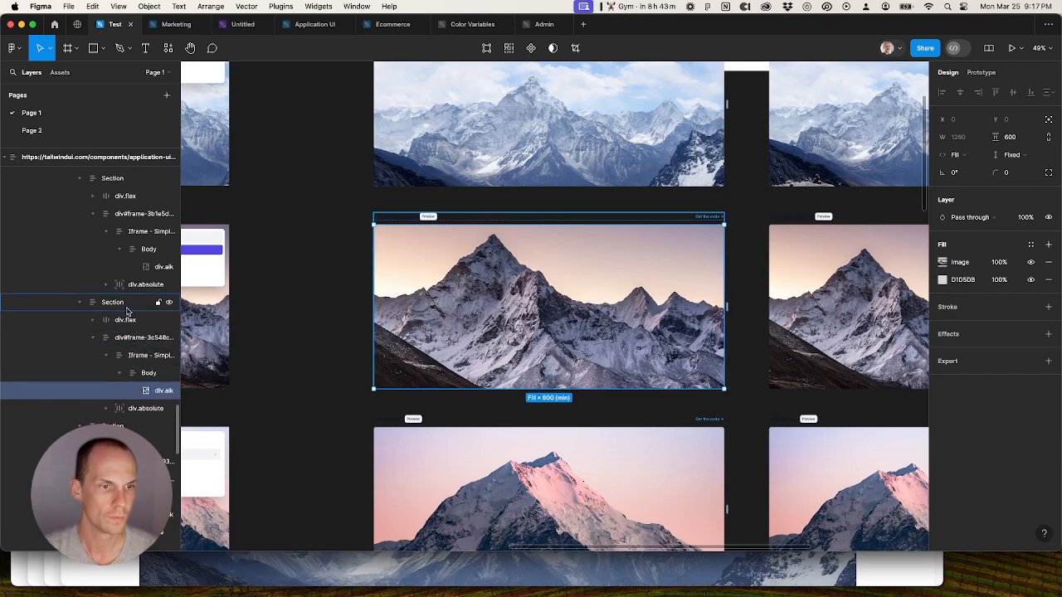
pyautogui.click(131, 335)
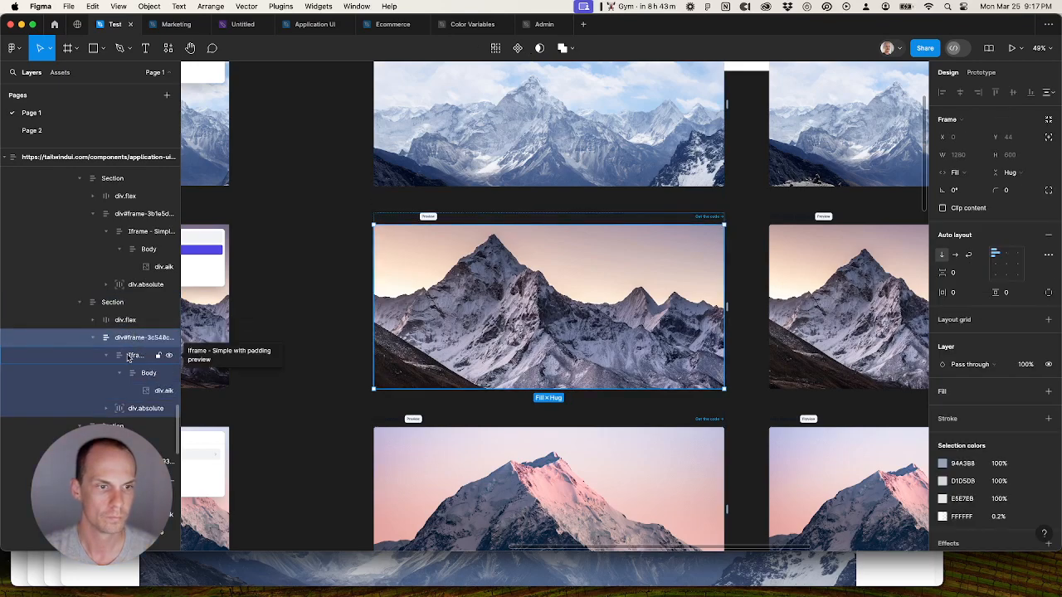
pyautogui.click(137, 355)
pyautogui.click(142, 375)
pyautogui.click(298, 334)
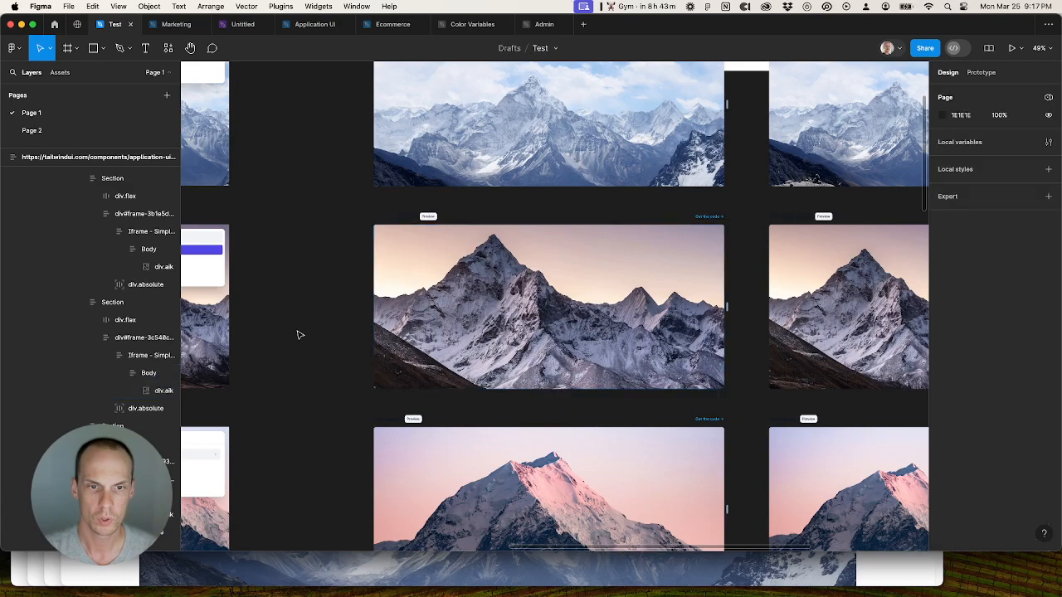
# Step: Delete the three imported tailwindui.com page frames beside the palette grid and check the remaining div.adj frames
pyautogui.scroll(-8, 300, 336)
pyautogui.click(312, 251)
pyautogui.scroll(-5, 431, 373)
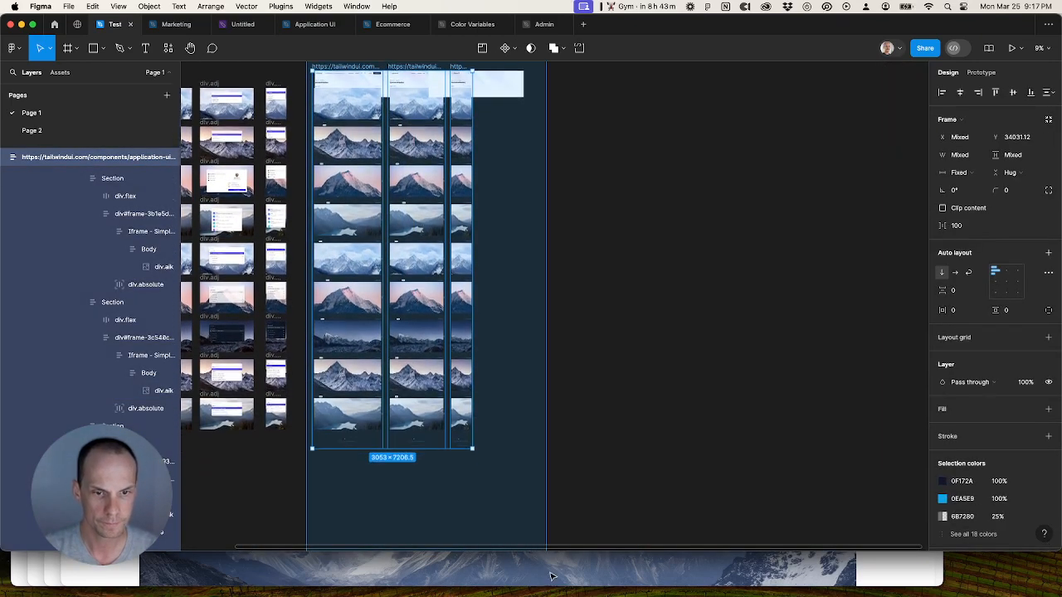
pyautogui.scroll(1, 573, 518)
pyautogui.press('Delete')
pyautogui.hscroll(-7, 536, 409)
pyautogui.scroll(3, 536, 410)
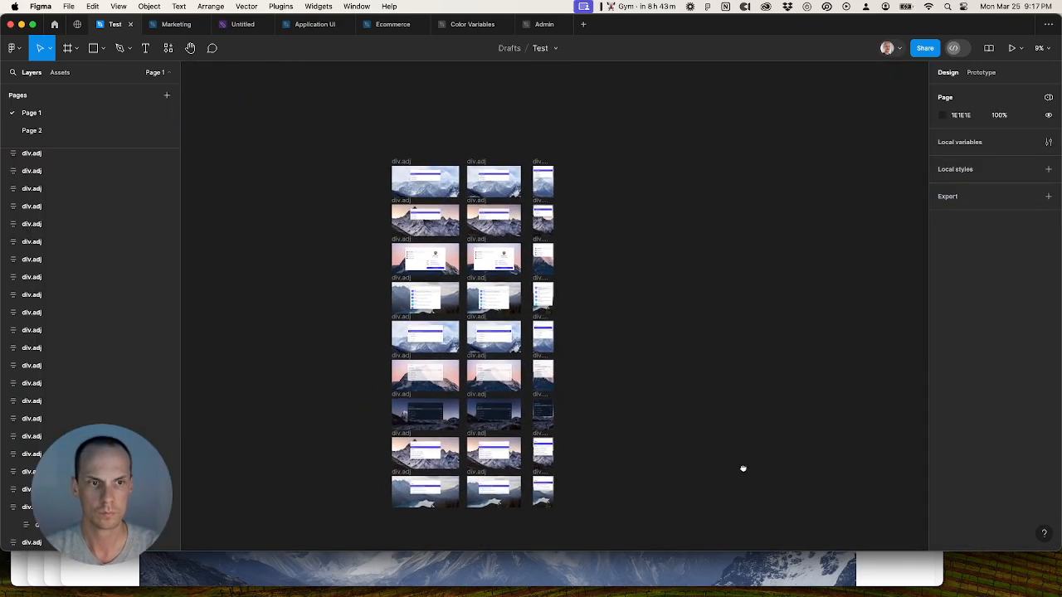
pyautogui.press('super+a')
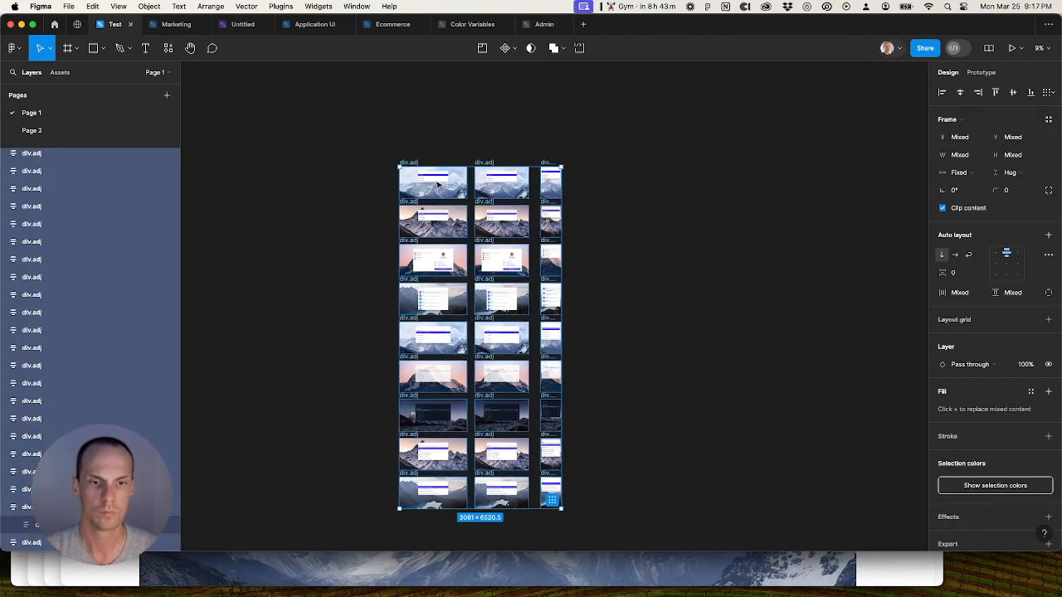
pyautogui.scroll(3, 432, 166)
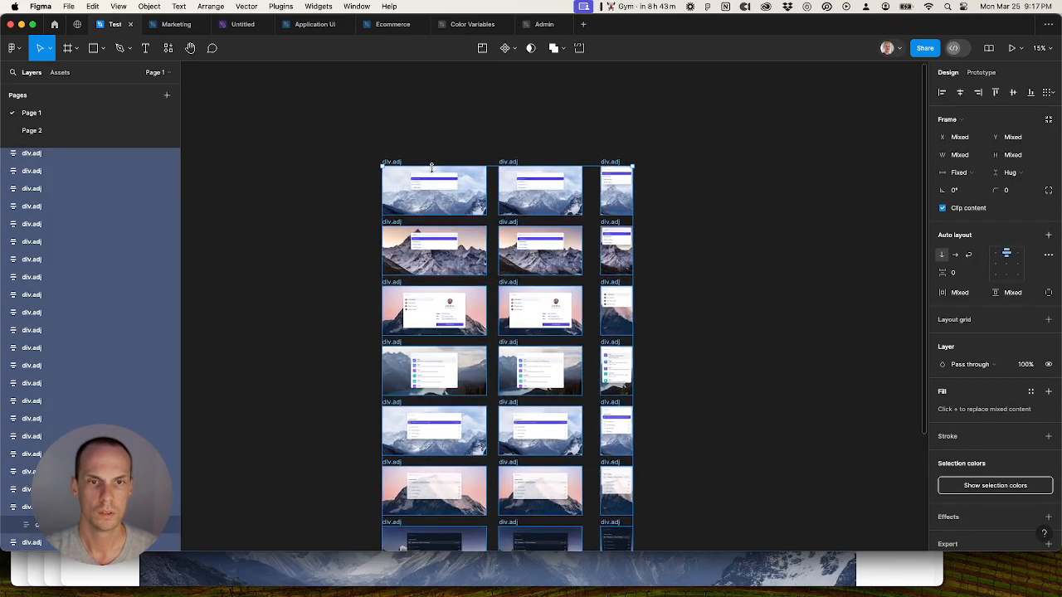
pyautogui.scroll(-3, 431, 166)
pyautogui.press('Escape')
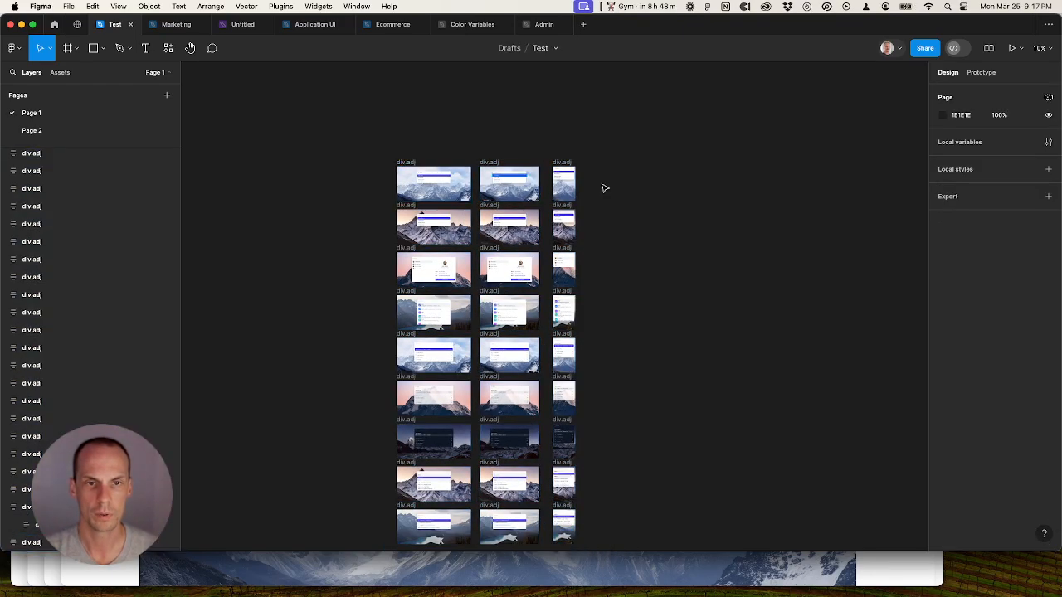
# Step: Undo the deletion of the three imported tailwindui.com page frames
pyautogui.press('super+z')
pyautogui.scroll(3, 604, 187)
pyautogui.keyDown('super'); pyautogui.click(658, 191); pyautogui.keyUp('super')
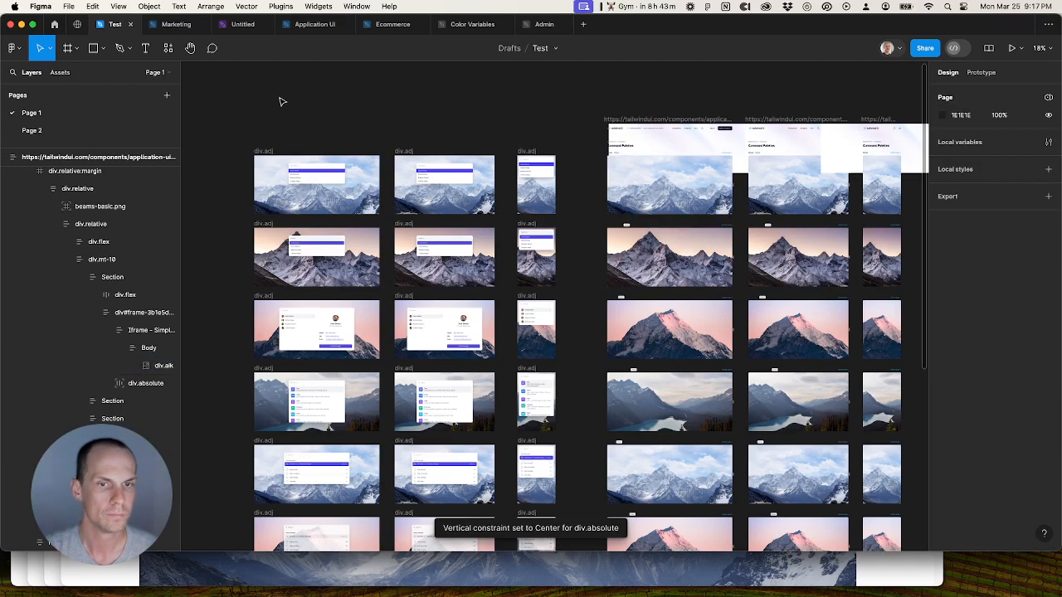
# Step: Find all layers matching "iframe" on this page and cut them out of the imported page frames
pyautogui.press('super+f')
pyautogui.scroll(-3, 98, 279)
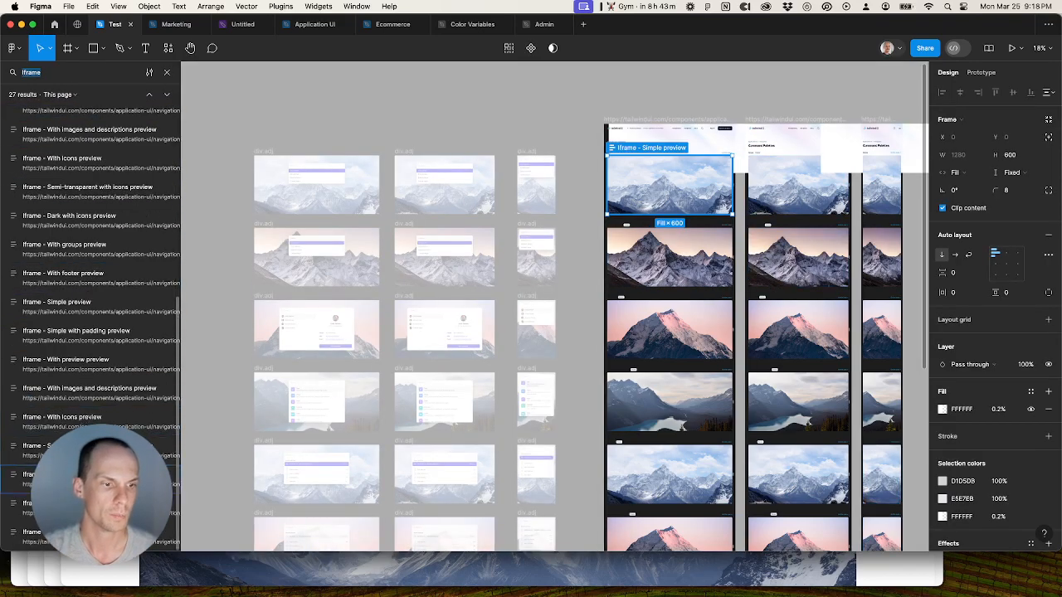
pyautogui.press('super+a')
pyautogui.scroll(-3, 598, 355)
pyautogui.press('Delete')
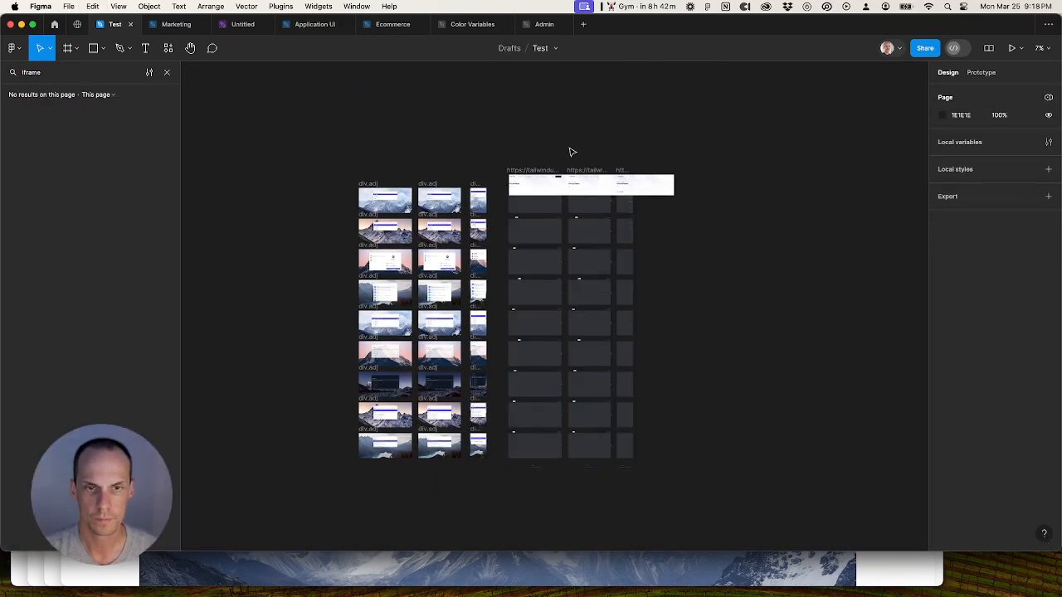
# Step: Delete the three emptied tailwindui.com page frames and paste the cut Iframe layers directly onto the canvas
pyautogui.click(541, 171)
pyautogui.keyDown('shift'); pyautogui.click(587, 170); pyautogui.keyUp('shift')
pyautogui.keyDown('shift'); pyautogui.click(628, 171); pyautogui.keyUp('shift')
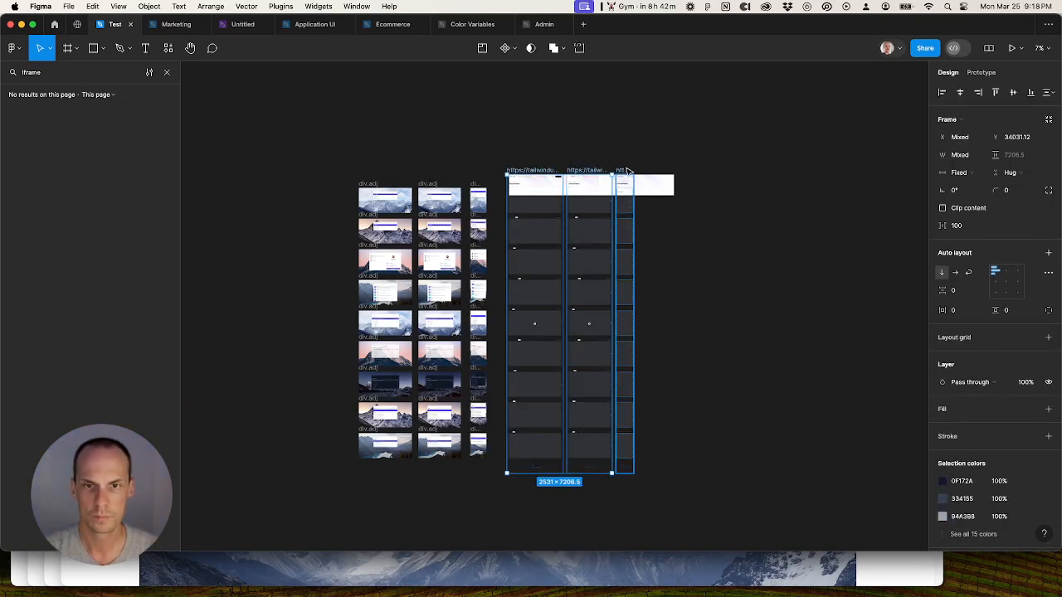
pyautogui.press('Delete')
pyautogui.hotkey('ctrl', 'z')
pyautogui.hotkey('ctrl', 'z')
pyautogui.scroll(5, 545, 184)
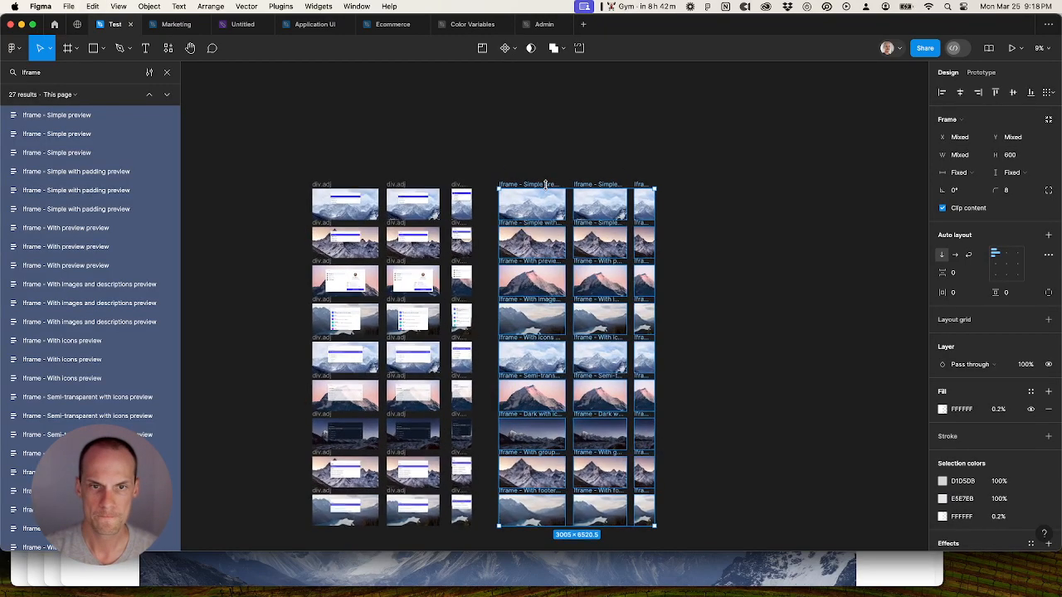
# Step: Batch-rename the pasted preview frames to strip the "Iframe - " prefix from their names
pyautogui.press('super+r')
pyautogui.click(528, 151)
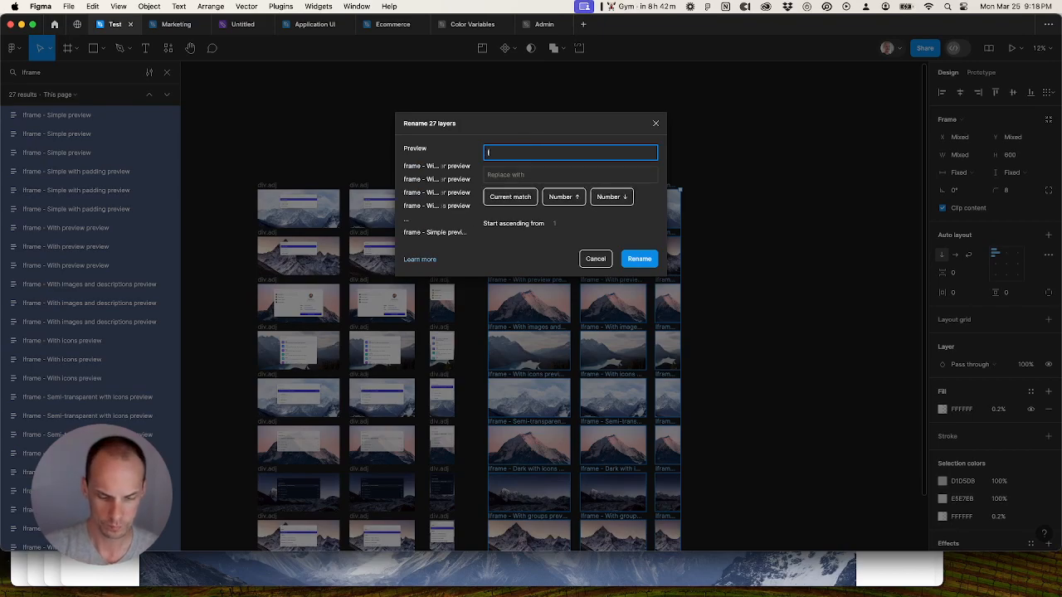
pyautogui.press('Return')
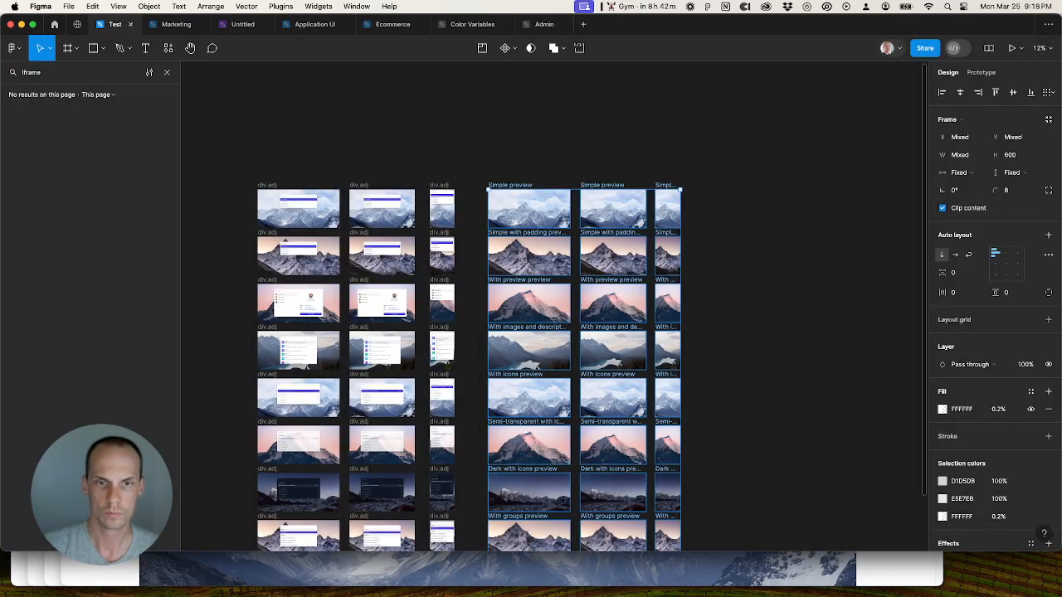
# Step: Batch-rename the same preview frames to remove the trailing word "preview" from their names
pyautogui.press('super+r')
pyautogui.click(531, 150)
pyautogui.write('prev')
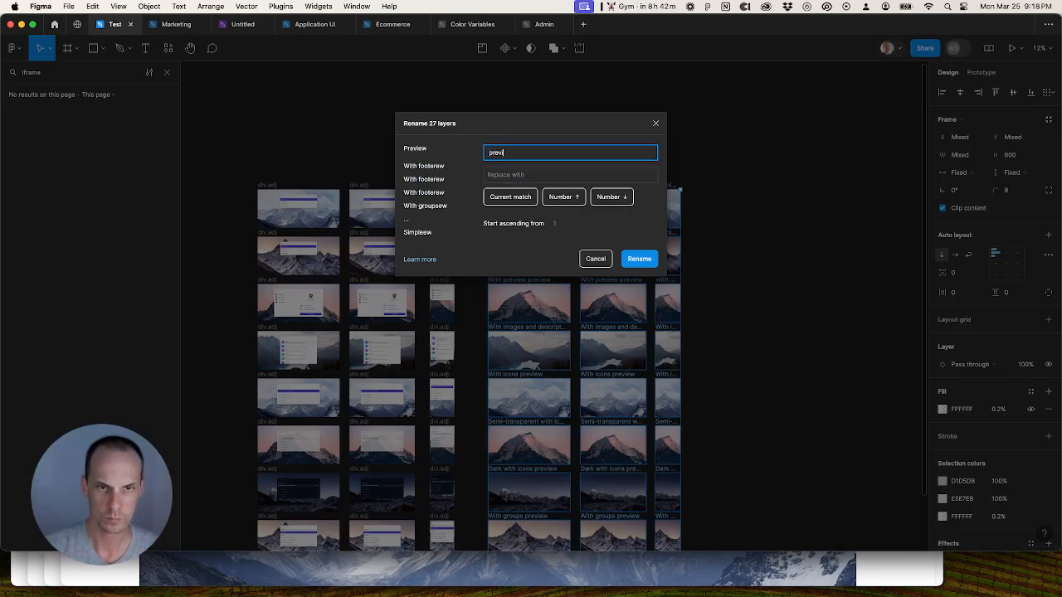
pyautogui.write('iew')
pyautogui.press('Return')
# Step: Try to rename the three div.adj frames in the first row to Simple, matching the preview frame beside them
pyautogui.click(499, 183)
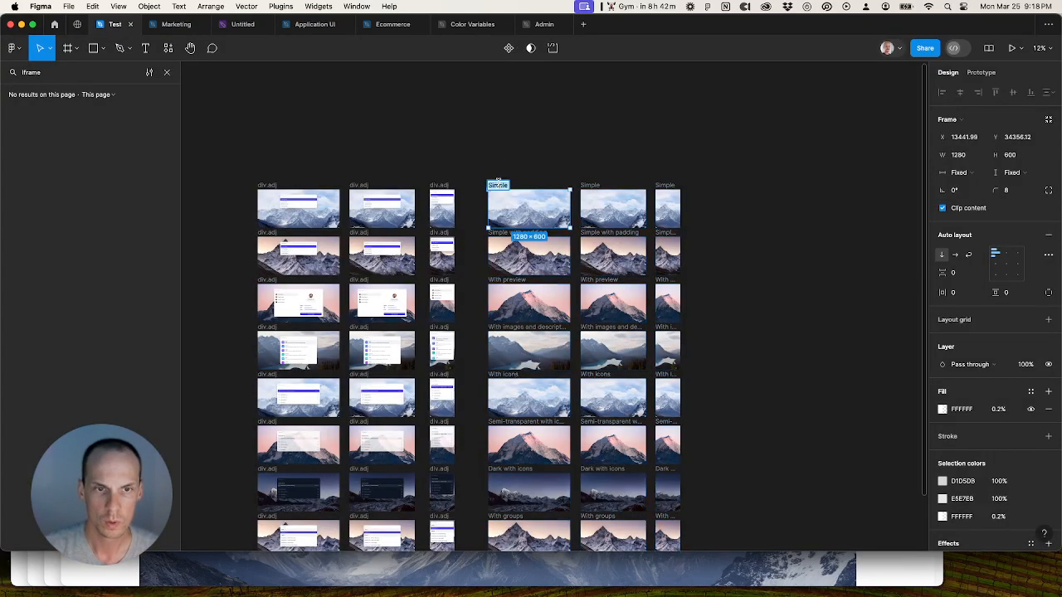
pyautogui.click(271, 185)
pyautogui.keyDown('shift'); pyautogui.click(359, 185); pyautogui.keyUp('shift')
pyautogui.keyDown('shift'); pyautogui.click(440, 186); pyautogui.keyUp('shift')
pyautogui.press('super+r')
pyautogui.write('Simple')
pyautogui.click(639, 259)
pyautogui.scroll(5, 624, 259)
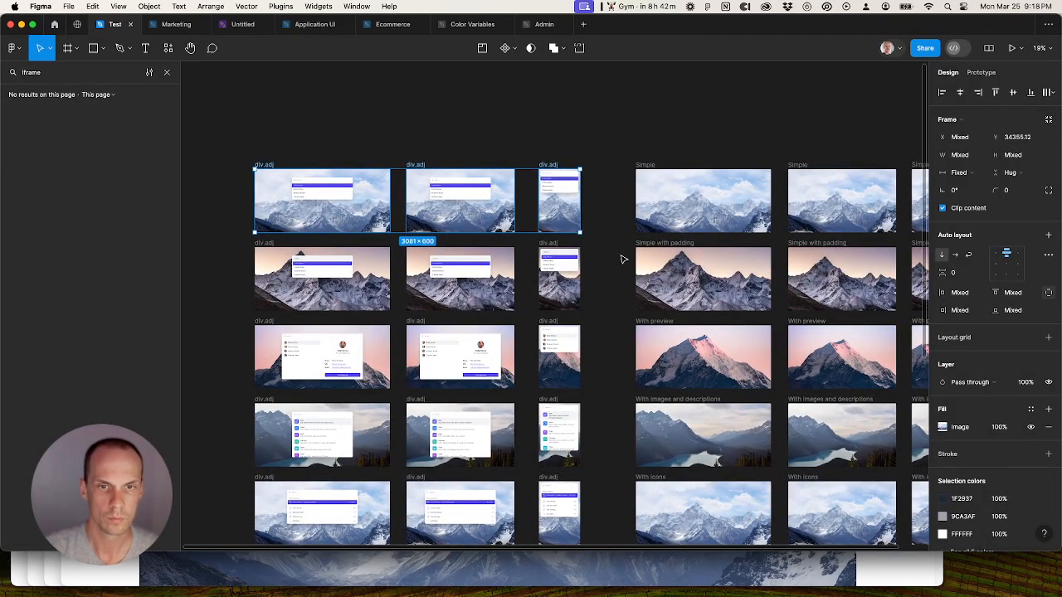
# Step: Rename the three div.adj frames in the second row to "Simple with padding"
pyautogui.click(688, 244)
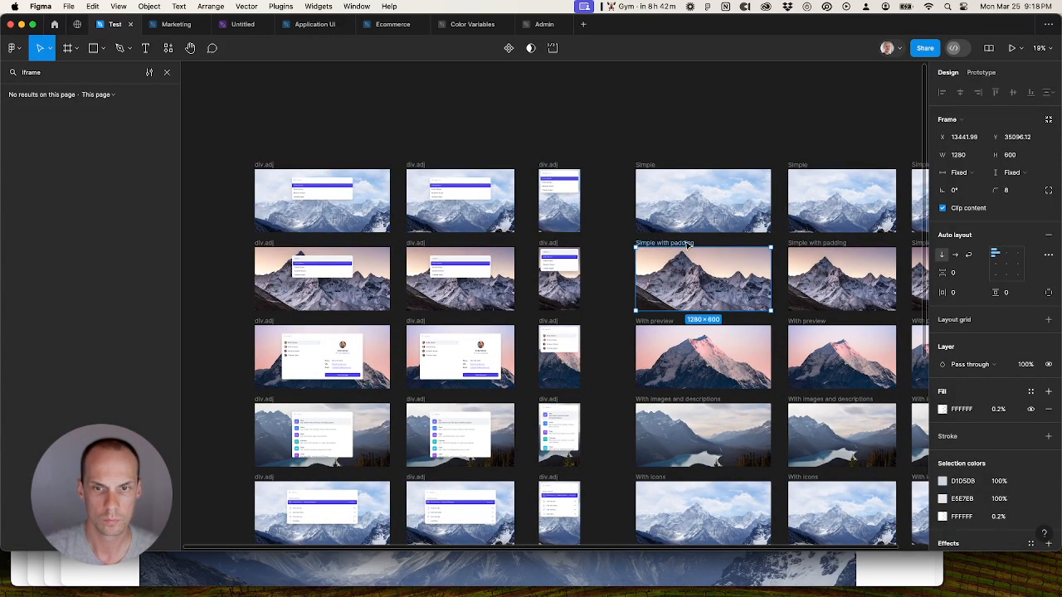
pyautogui.click(264, 243)
pyautogui.keyDown('shift'); pyautogui.click(415, 243); pyautogui.keyUp('shift')
pyautogui.keyDown('shift'); pyautogui.click(550, 243); pyautogui.keyUp('shift')
pyautogui.press('super+shift+g')
pyautogui.press('super+z')
pyautogui.press('super+r')
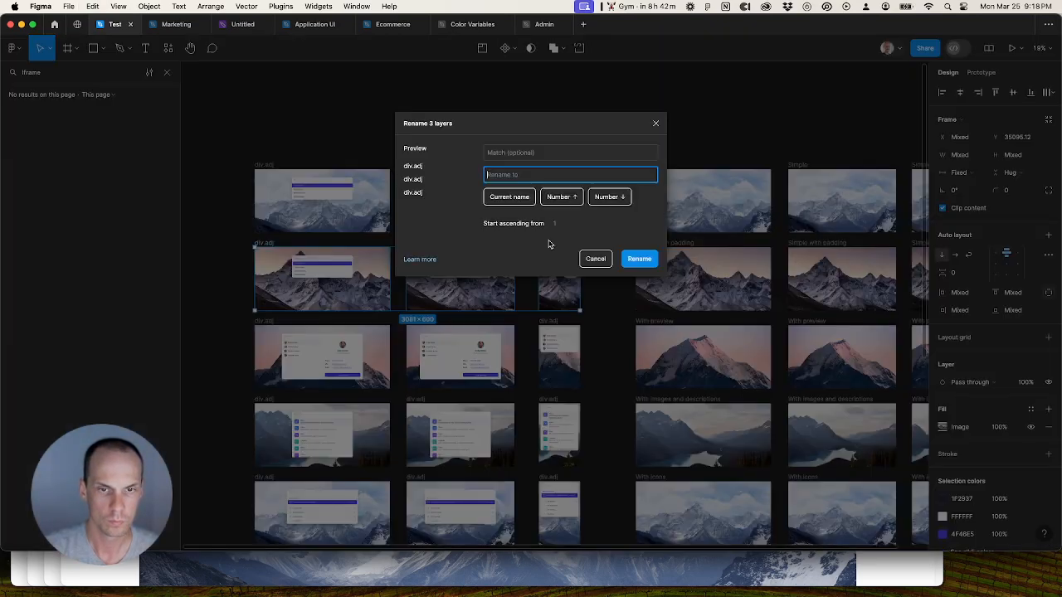
pyautogui.write('Simple with padding')
pyautogui.click(639, 260)
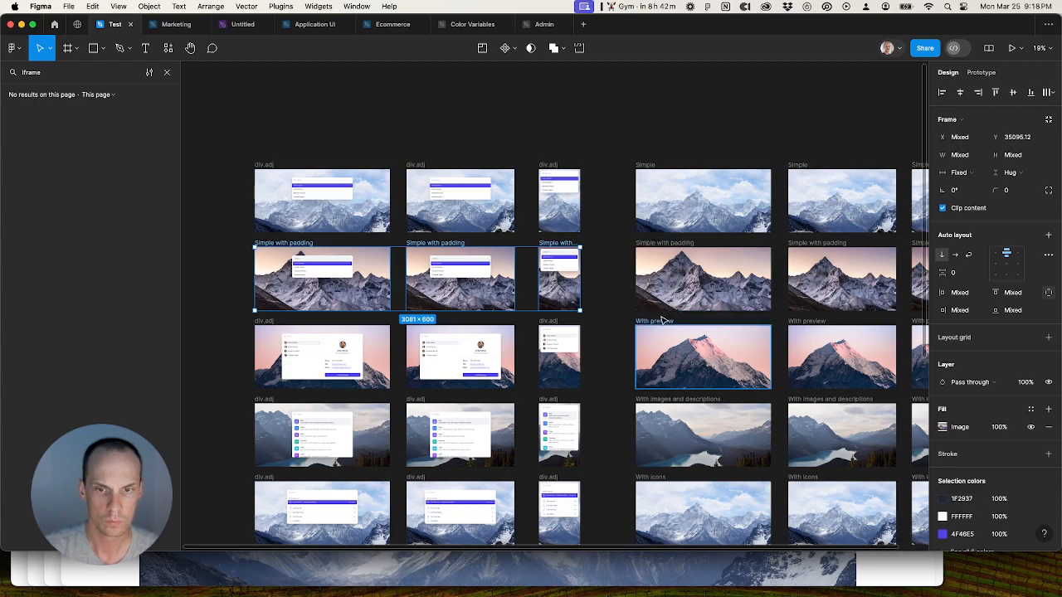
# Step: Rename the three div.adj frames in the third row to "With preview", matching the preview frame beside them
pyautogui.click(655, 321)
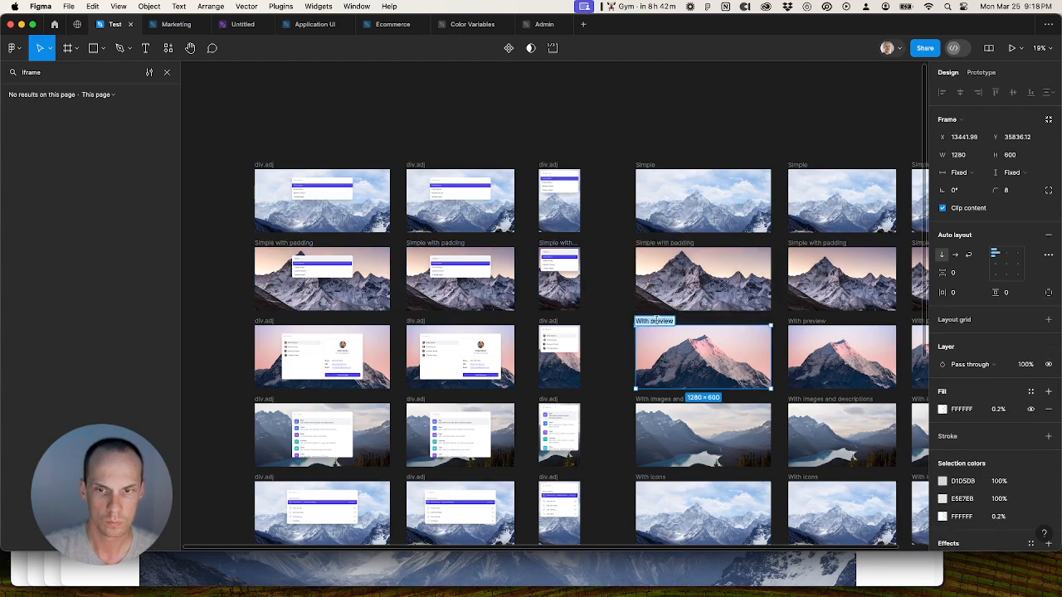
pyautogui.click(313, 336)
pyautogui.keyDown('shift'); pyautogui.click(419, 322); pyautogui.keyUp('shift')
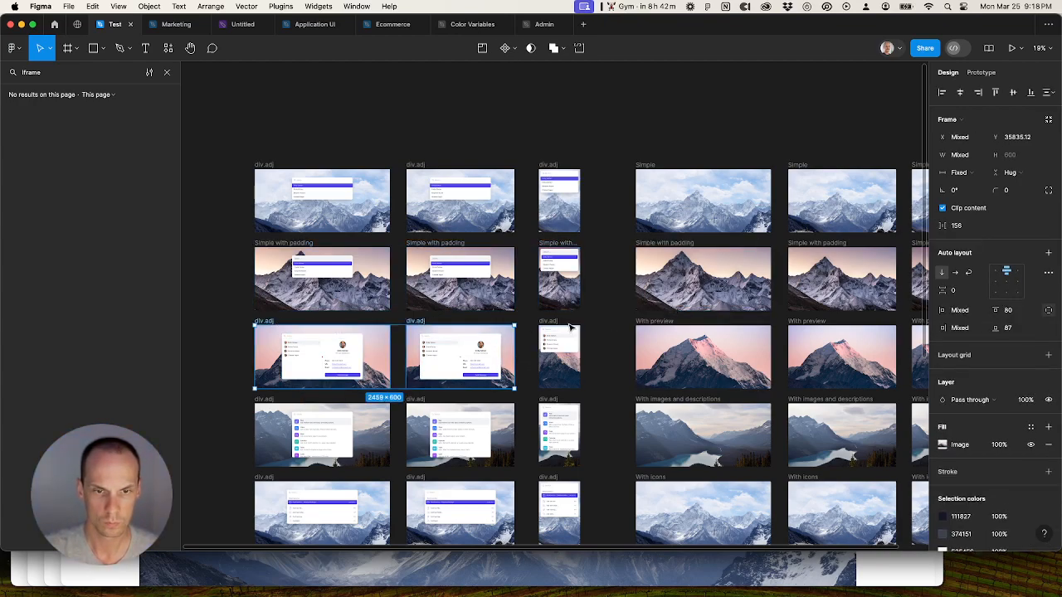
pyautogui.press('super+r')
pyautogui.click(642, 263)
# Step: Copy the fourth preview frame's name, "With images and descriptions", onto the three div.adj frames in its row
pyautogui.scroll(-2, 641, 348)
pyautogui.doubleClick(655, 303)
pyautogui.press('super+x')
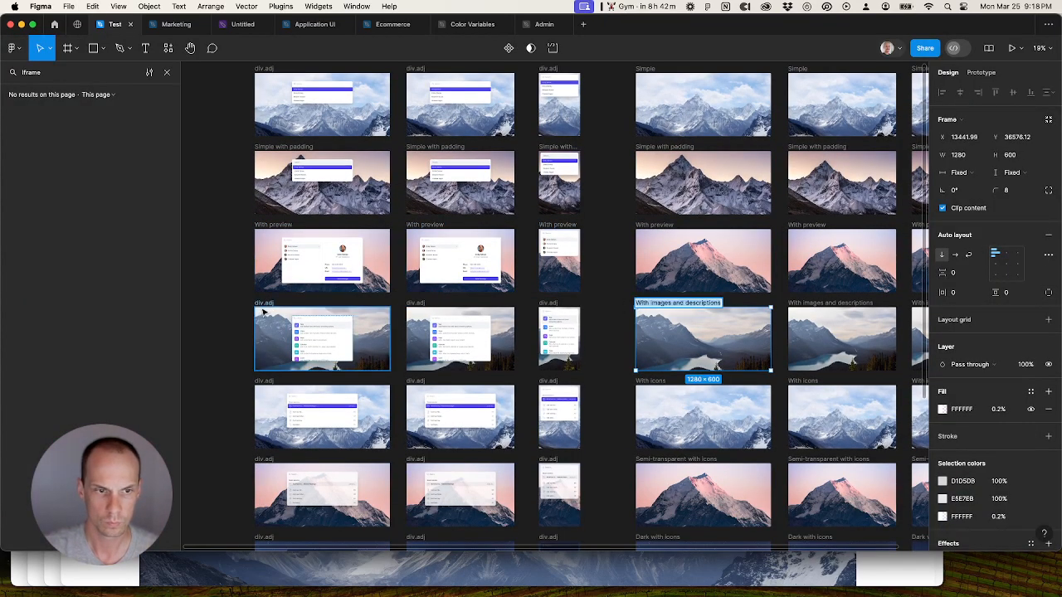
pyautogui.click(262, 304)
pyautogui.keyDown('shift'); pyautogui.click(412, 303); pyautogui.keyUp('shift')
pyautogui.keyDown('shift'); pyautogui.click(559, 332); pyautogui.keyUp('shift')
pyautogui.press('super+r')
pyautogui.press('super+v')
pyautogui.click(650, 258)
# Step: Copy the fifth preview frame's name, "With icons", onto the three div.adj frames in its row
pyautogui.scroll(-5, 630, 332)
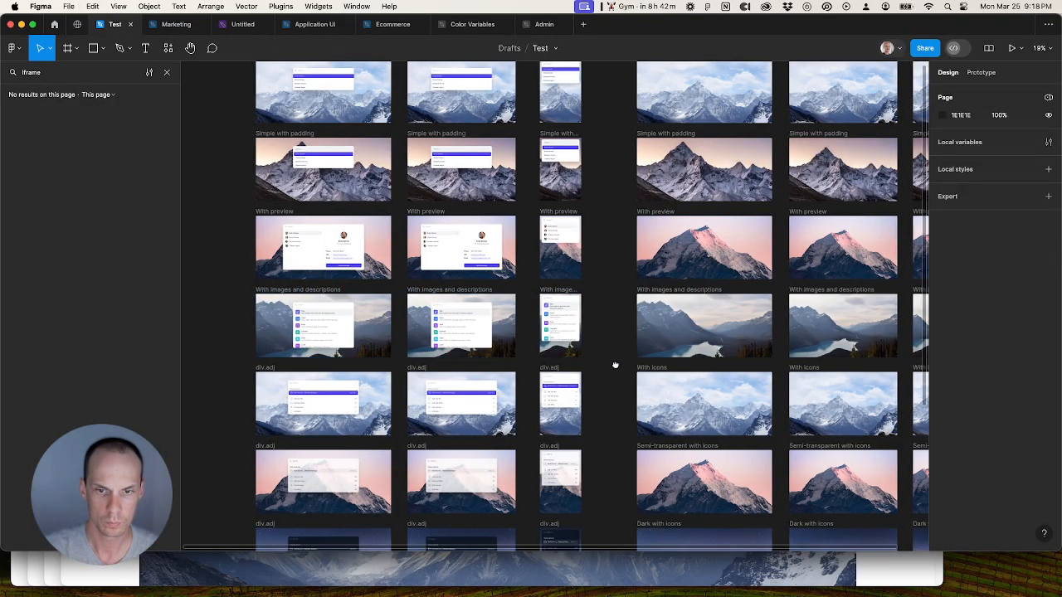
pyautogui.click(687, 240)
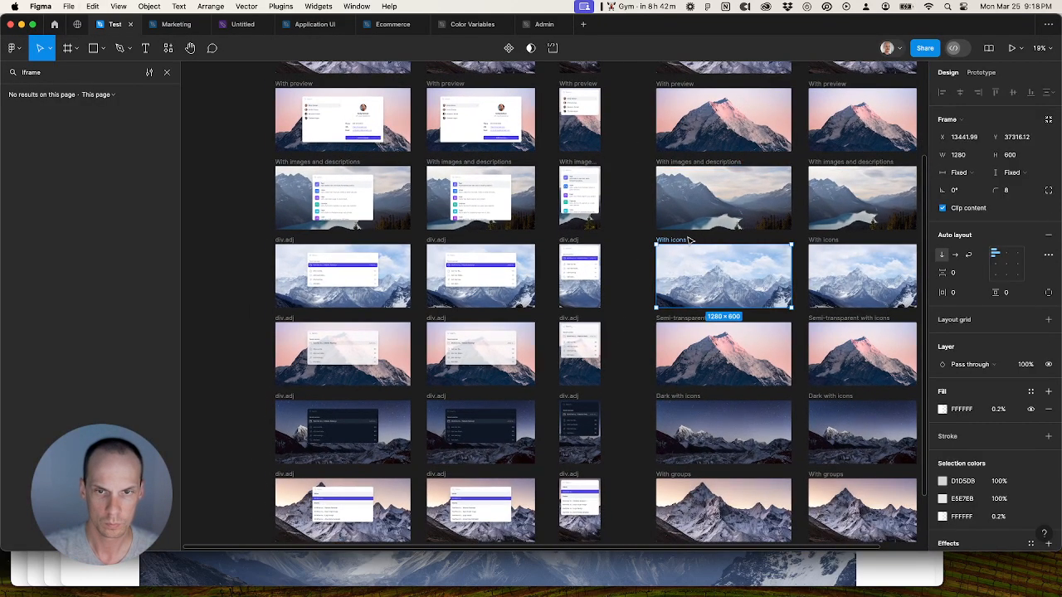
pyautogui.click(282, 241)
pyautogui.keyDown('shift'); pyautogui.click(449, 240); pyautogui.keyUp('shift')
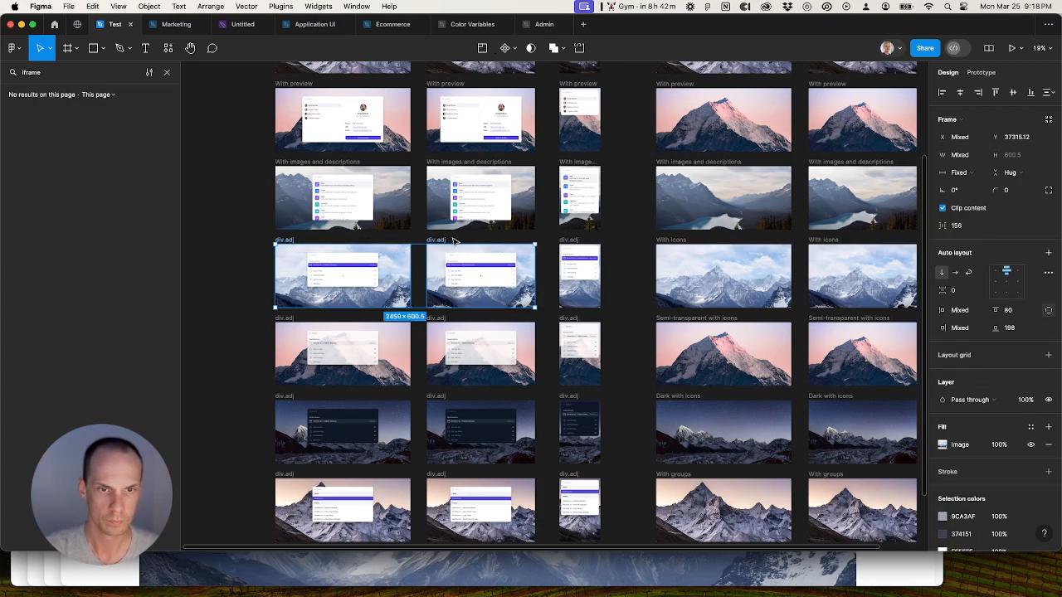
pyautogui.keyDown('shift'); pyautogui.click(570, 242); pyautogui.keyUp('shift')
pyautogui.press('super+r')
pyautogui.press('super+v')
pyautogui.click(638, 258)
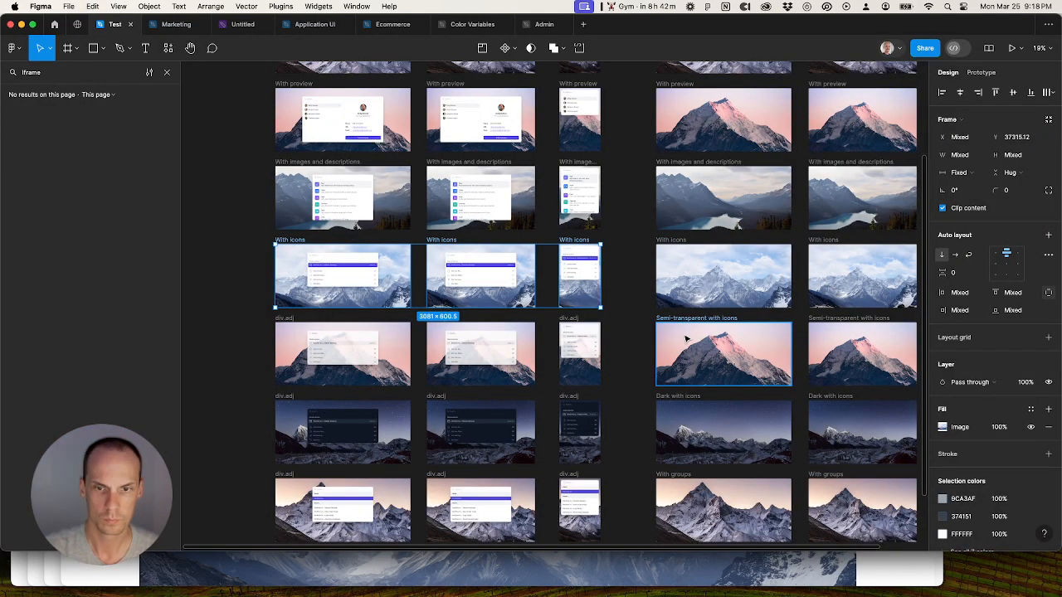
# Step: Rename the three div.adj frames in the sixth row to "Semi-transparent with icons", using the matching preview frame's name
pyautogui.click(688, 319)
pyautogui.click(283, 318)
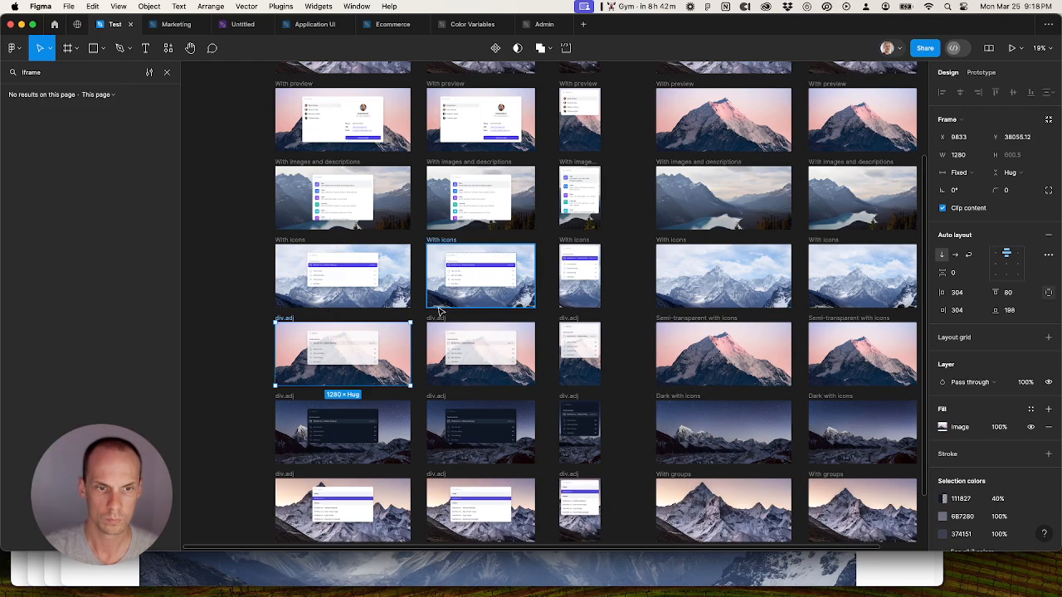
pyautogui.keyDown('shift'); pyautogui.click(447, 318); pyautogui.keyUp('shift')
pyautogui.keyDown('shift'); pyautogui.click(562, 319); pyautogui.keyUp('shift')
pyautogui.press('super+r')
pyautogui.press('super+v')
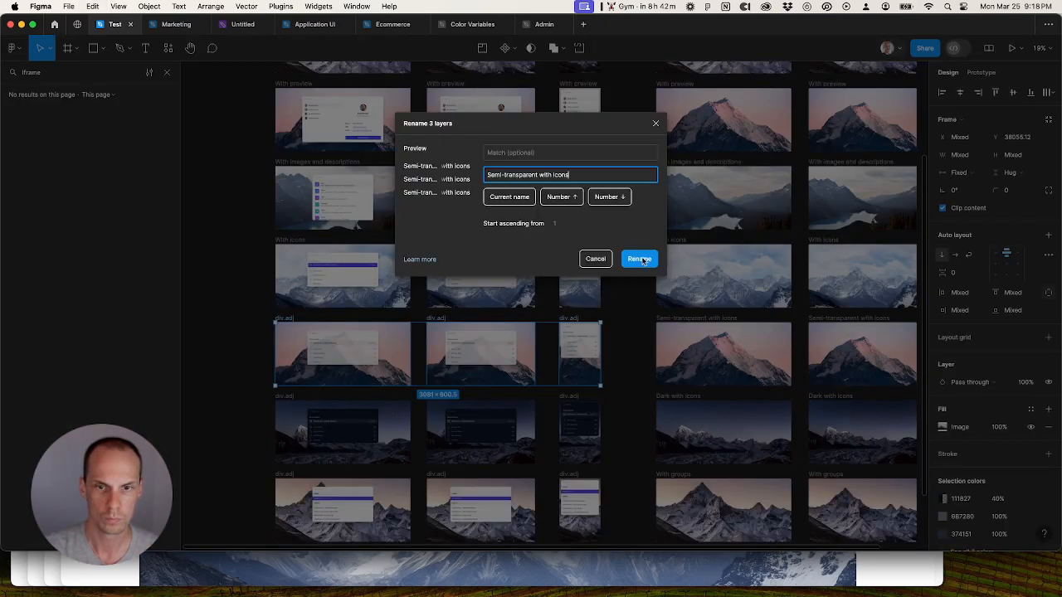
pyautogui.click(638, 256)
pyautogui.click(639, 367)
# Step: Copy the "Dark with icons" name from its preview frame onto the three div.adj frames in the dark mountain row
pyautogui.scroll(-3, 664, 290)
pyautogui.click(701, 275)
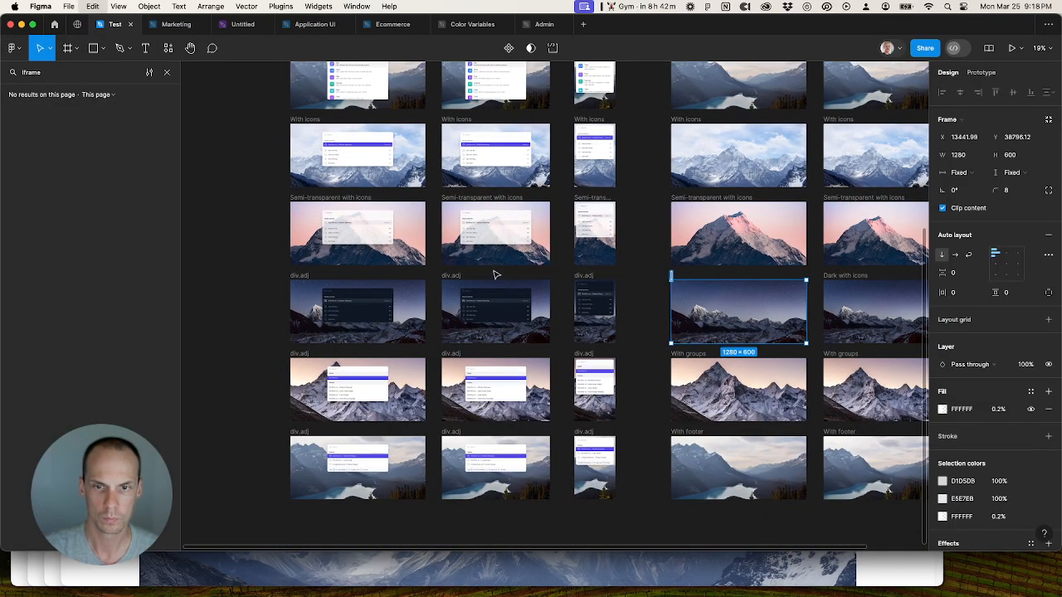
pyautogui.click(309, 282)
pyautogui.keyDown('shift'); pyautogui.click(451, 278); pyautogui.keyUp('shift')
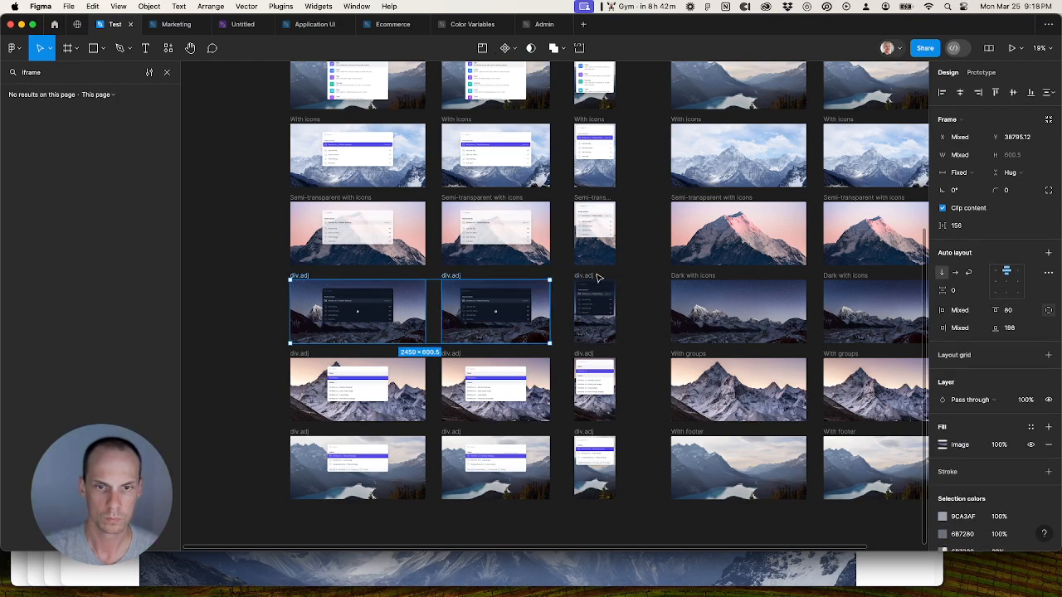
pyautogui.press('super+r')
pyautogui.press('super+v')
pyautogui.press('Return')
# Step: Rename the three div.adj frames in the next row to "With groups", using the matching preview frame's name
pyautogui.click(689, 348)
pyautogui.click(324, 354)
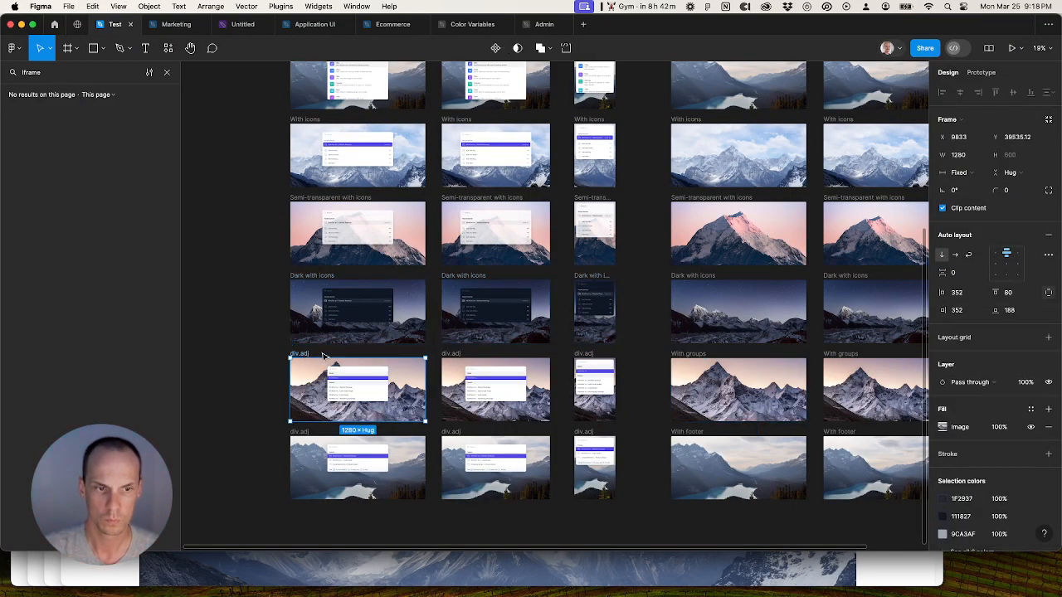
pyautogui.keyDown('shift'); pyautogui.click(459, 357); pyautogui.keyUp('shift')
pyautogui.keyDown('shift'); pyautogui.click(606, 356); pyautogui.keyUp('shift')
pyautogui.press('super+r')
pyautogui.press('super+v')
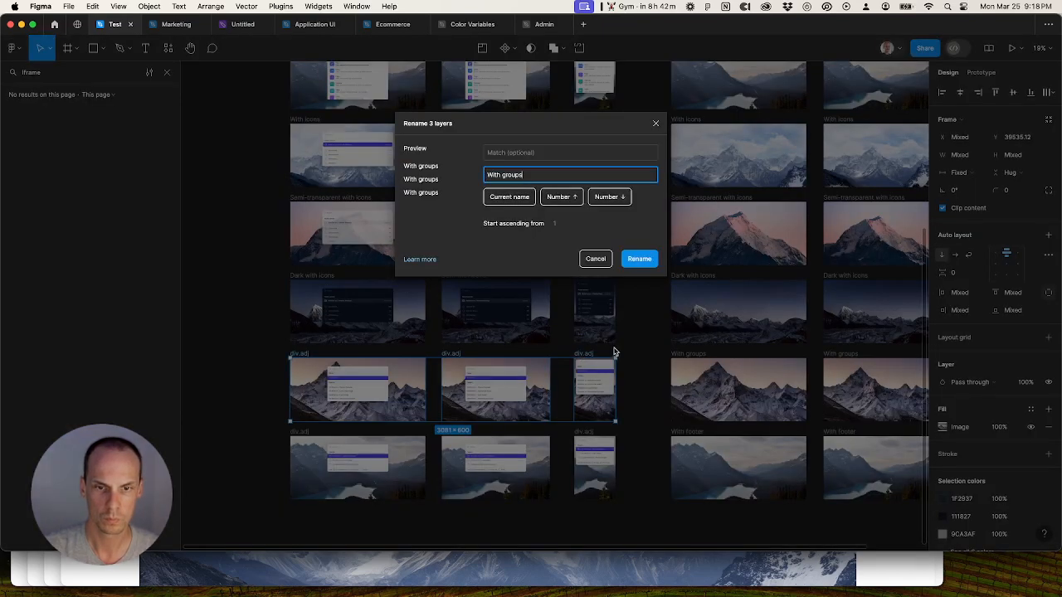
pyautogui.click(640, 259)
# Step: Rename the three div.adj frames in the last row to "With footer", using the matching preview frame's name
pyautogui.click(701, 433)
pyautogui.click(306, 432)
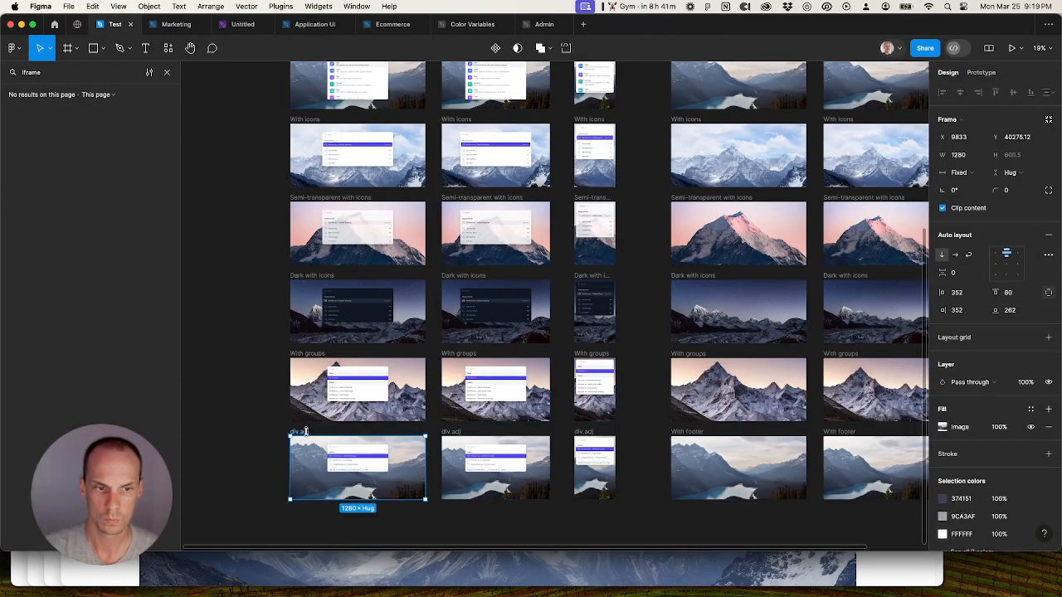
pyautogui.keyDown('shift'); pyautogui.click(458, 433); pyautogui.keyUp('shift')
pyautogui.keyDown('shift'); pyautogui.click(581, 432); pyautogui.keyUp('shift')
pyautogui.press('super+r')
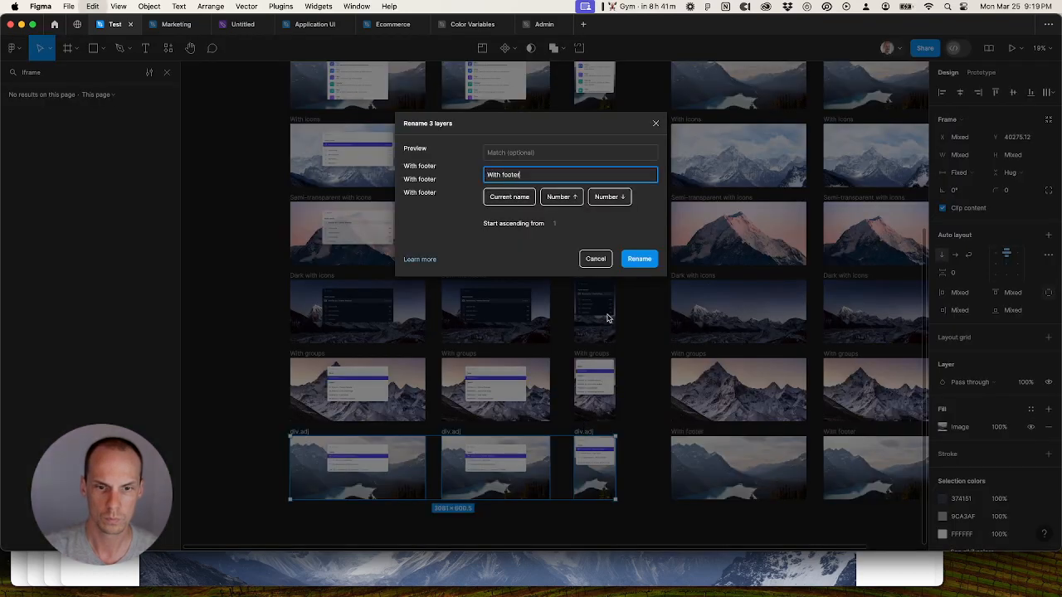
pyautogui.click(639, 259)
# Step: Delete all the component preview frames in the three columns beside the imported command palettes
pyautogui.scroll(-8, 658, 398)
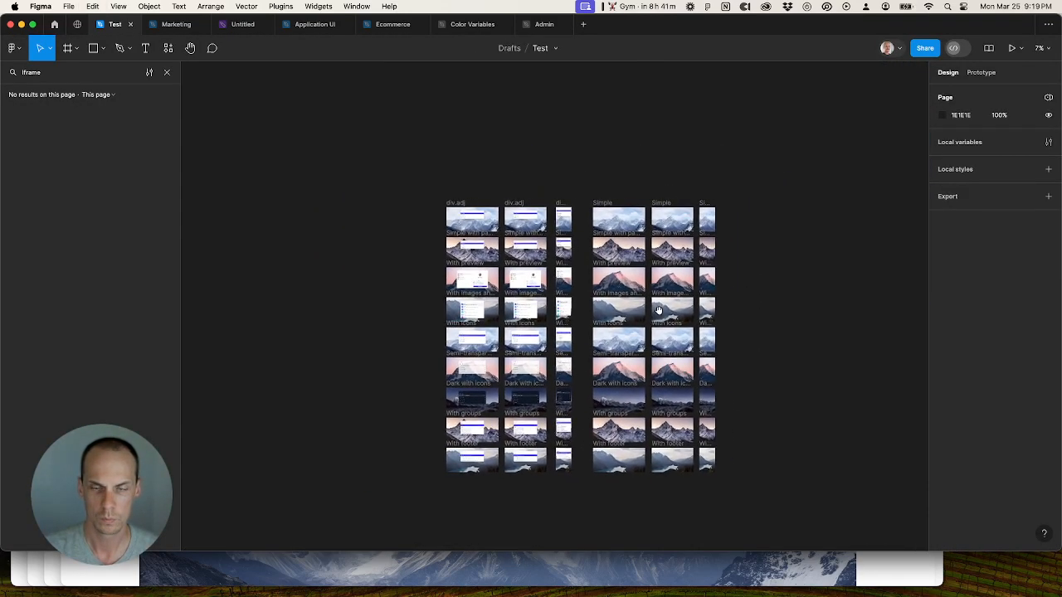
pyautogui.moveTo(757, 184); pyautogui.dragTo(588, 505)
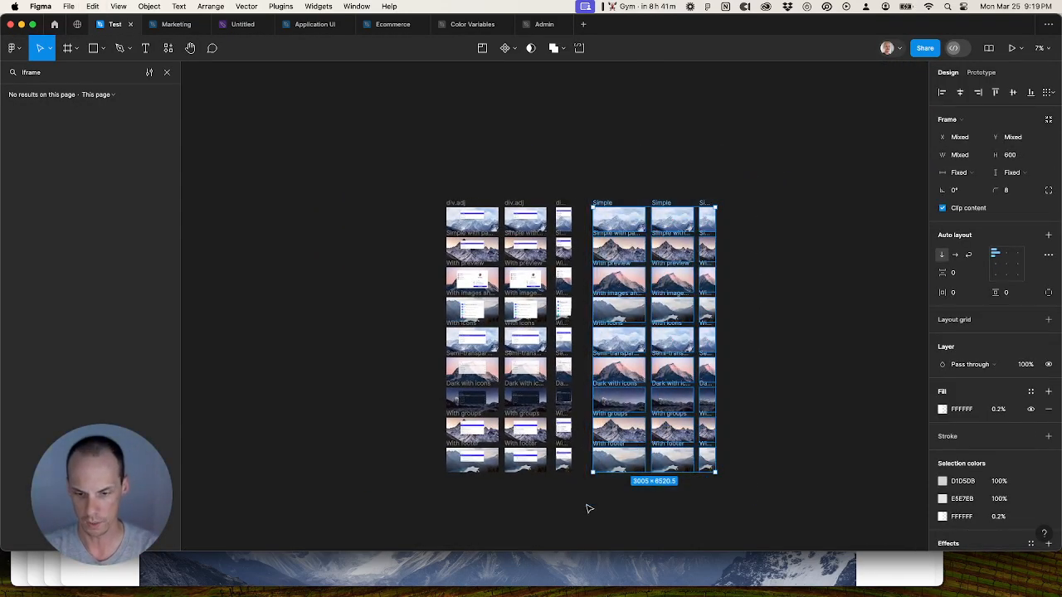
pyautogui.press('Delete')
pyautogui.moveTo(616, 181); pyautogui.dragTo(633, 346)
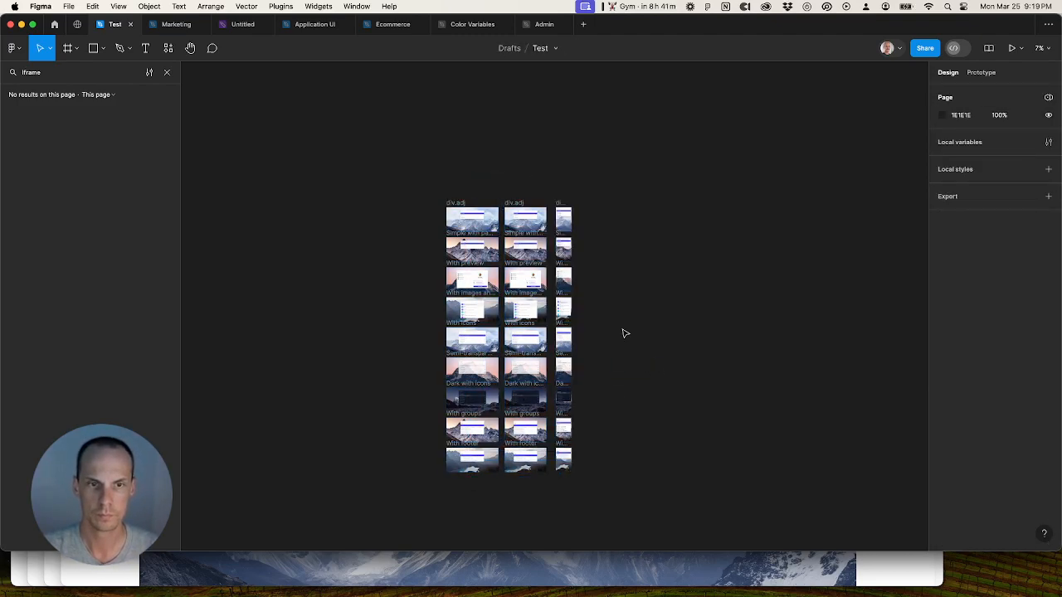
# Step: Rename the three div.adj frames in the first row to "Simple"
pyautogui.scroll(5, 492, 215)
pyautogui.click(425, 197)
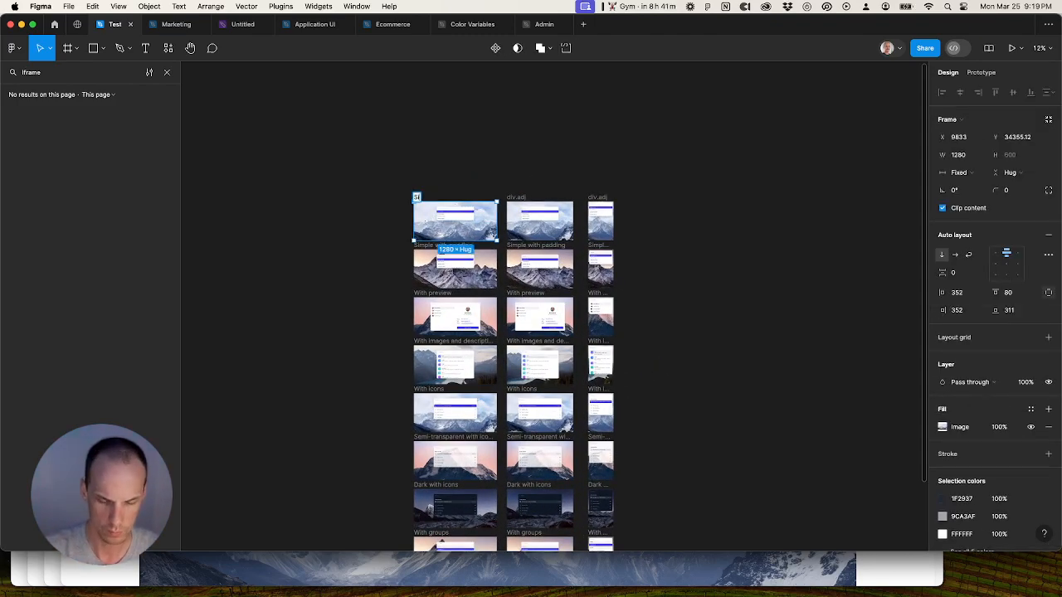
pyautogui.click(511, 197)
pyautogui.doubleClick(601, 197)
pyautogui.write('Simple')
pyautogui.click(642, 193)
# Step: Cut all the command palette frames and paste them into the Command Palettes page of the Application UI file
pyautogui.scroll(-5, 688, 187)
pyautogui.press('super+a')
pyautogui.press('super+x')
pyautogui.click(335, 27)
pyautogui.rightClick(443, 343)
pyautogui.click(464, 362)
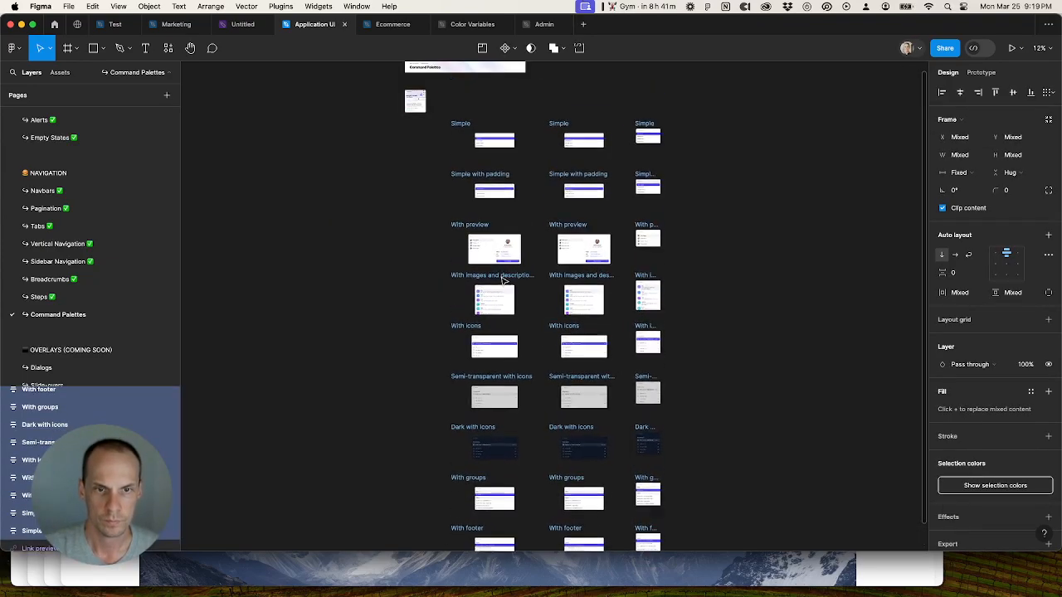
# Step: Move the pasted frames to just below the Command Palettes header, beside the link preview card
pyautogui.scroll(3, 500, 280)
pyautogui.scroll(3, 501, 280)
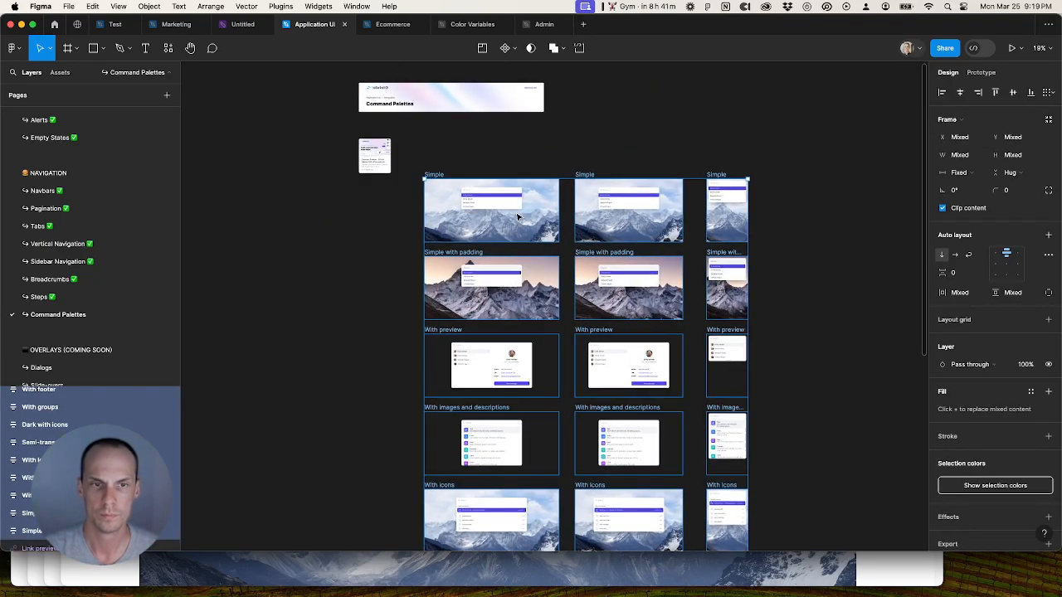
pyautogui.moveTo(516, 214); pyautogui.dragTo(535, 199)
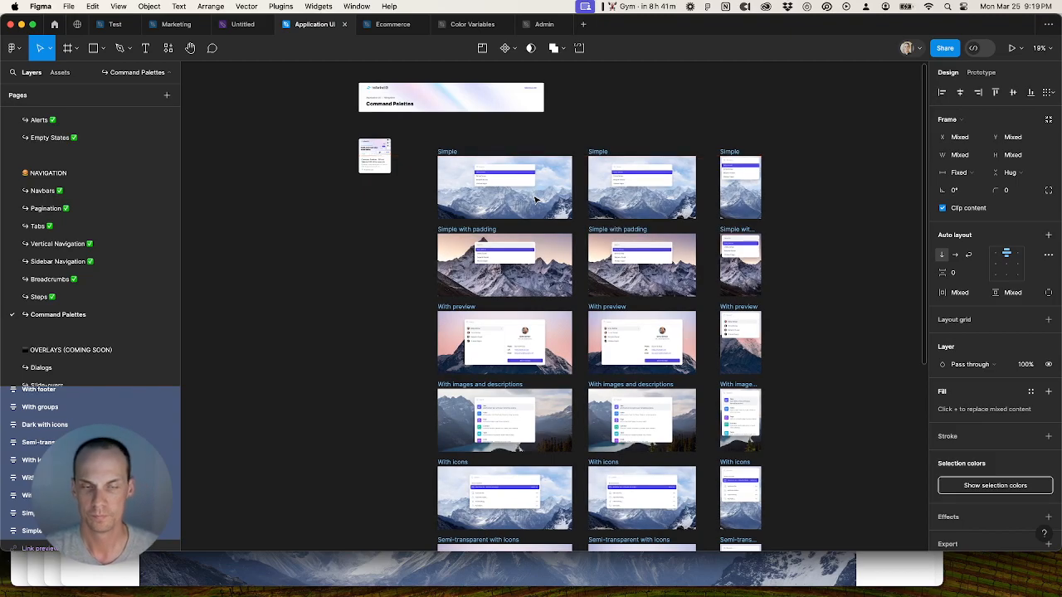
pyautogui.scroll(5, 510, 183)
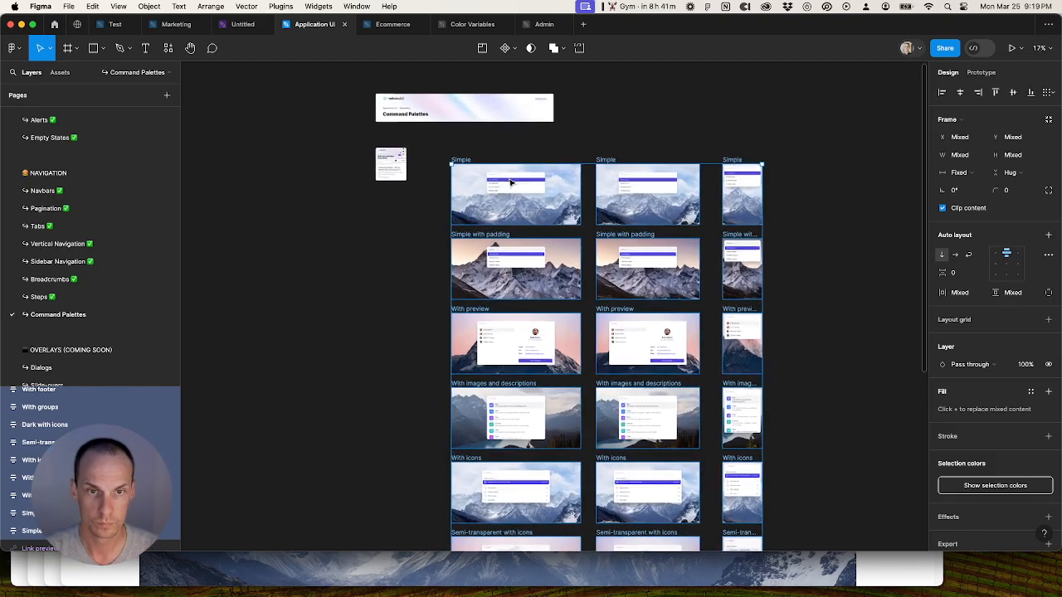
# Step: Try ungrouping the white palette panel inside the first Simple frame, and undo it
pyautogui.doubleClick(509, 182)
pyautogui.scroll(10, 510, 182)
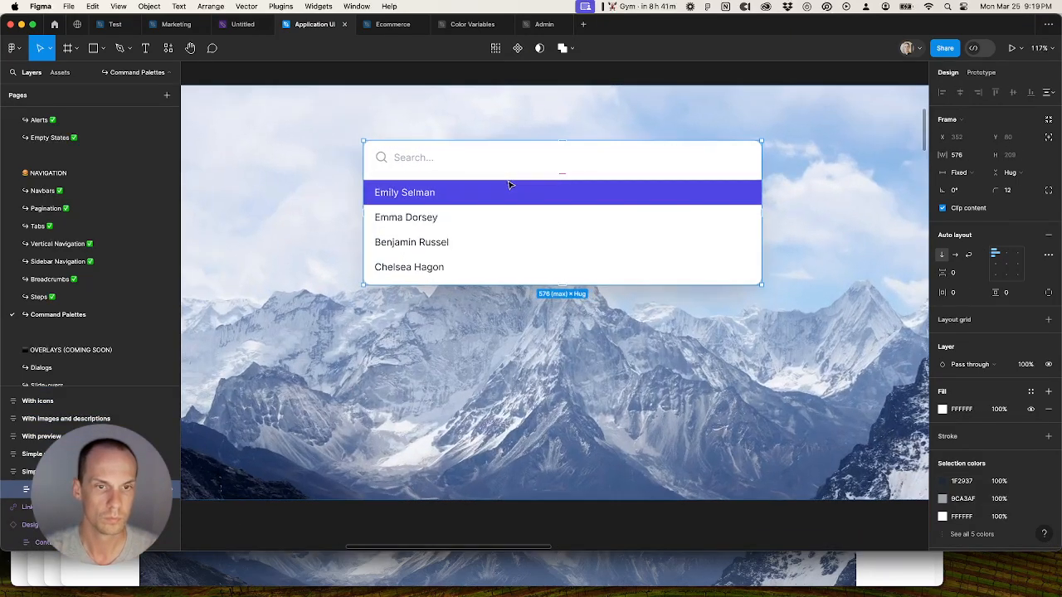
pyautogui.press('shift+super+g')
pyautogui.press('super+z')
pyautogui.scroll(-8, 510, 184)
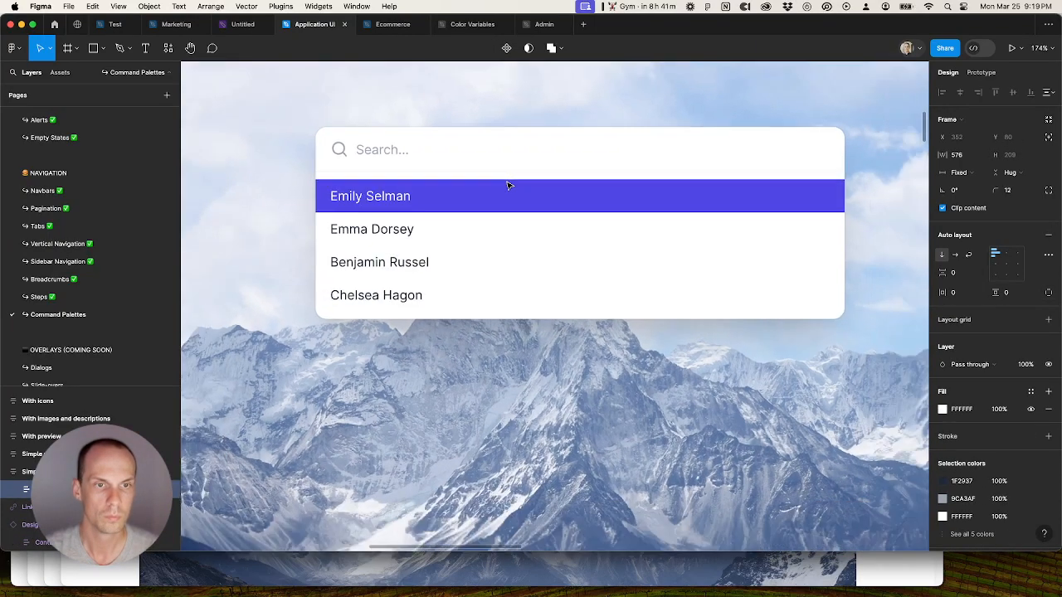
pyautogui.scroll(2, 499, 192)
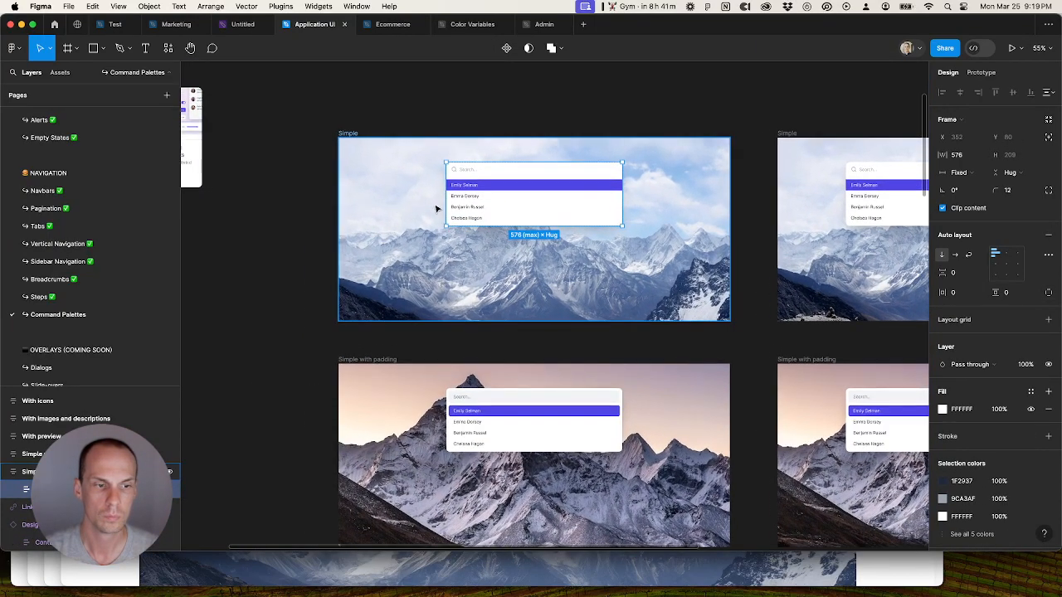
# Step: Try ungrouping the results list inside the first Simple palette, and undo it
pyautogui.scroll(1, 440, 207)
pyautogui.doubleClick(517, 206)
pyautogui.scroll(1, 517, 206)
pyautogui.scroll(1, 515, 207)
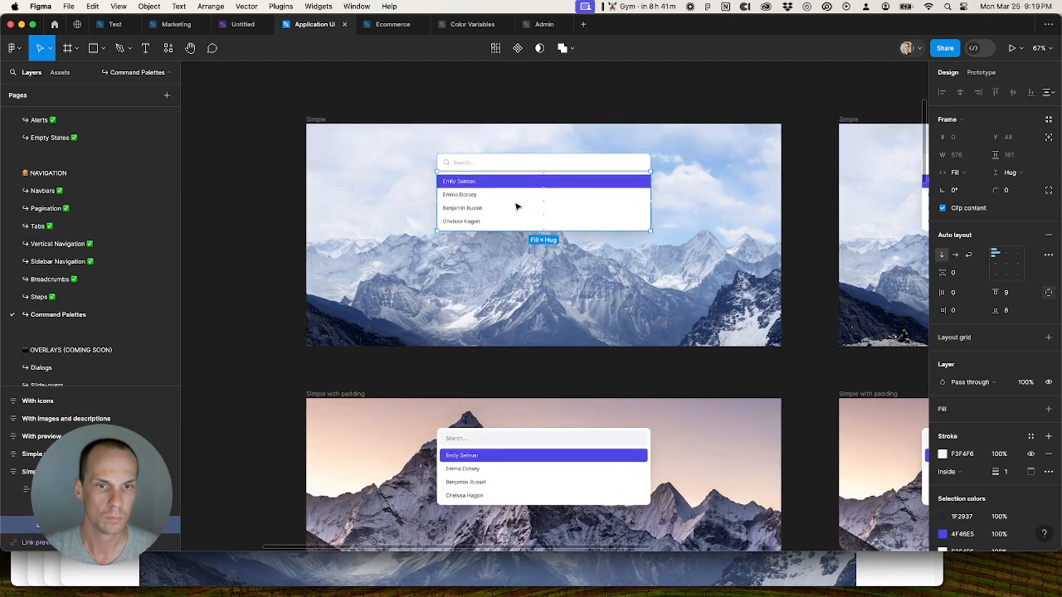
pyautogui.press('Return')
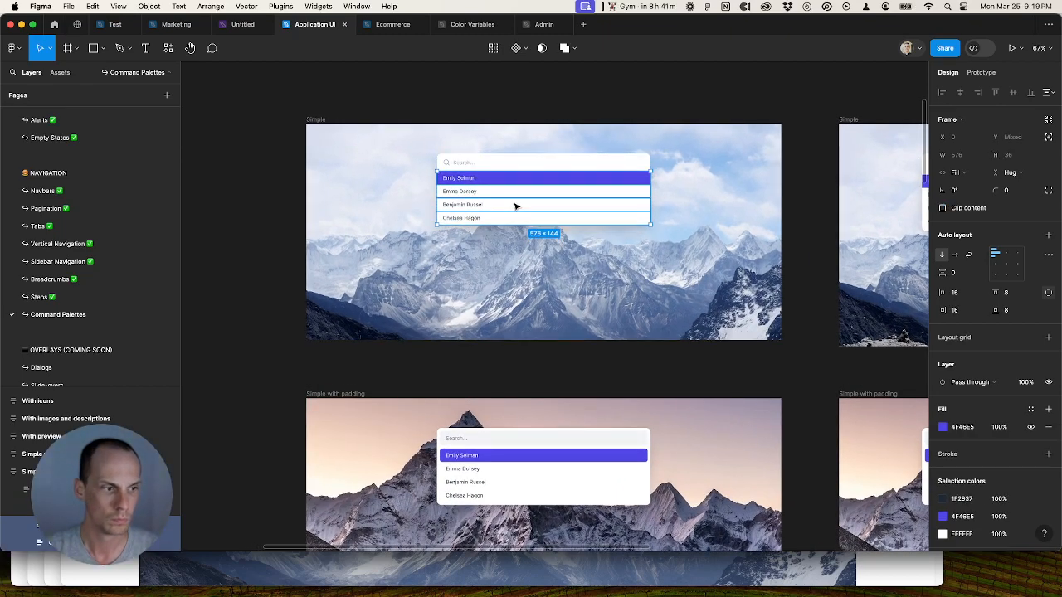
pyautogui.press('super+z')
pyautogui.scroll(-5, 514, 206)
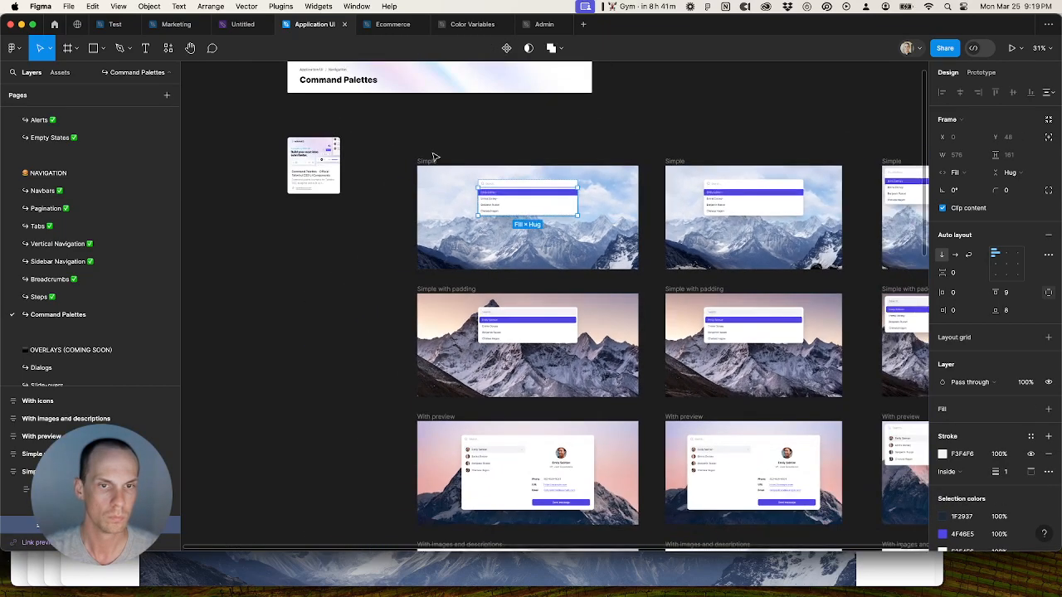
# Step: Append "/ 1280" to the current names of the nine frames in the widest column
pyautogui.click(433, 155)
pyautogui.click(470, 195)
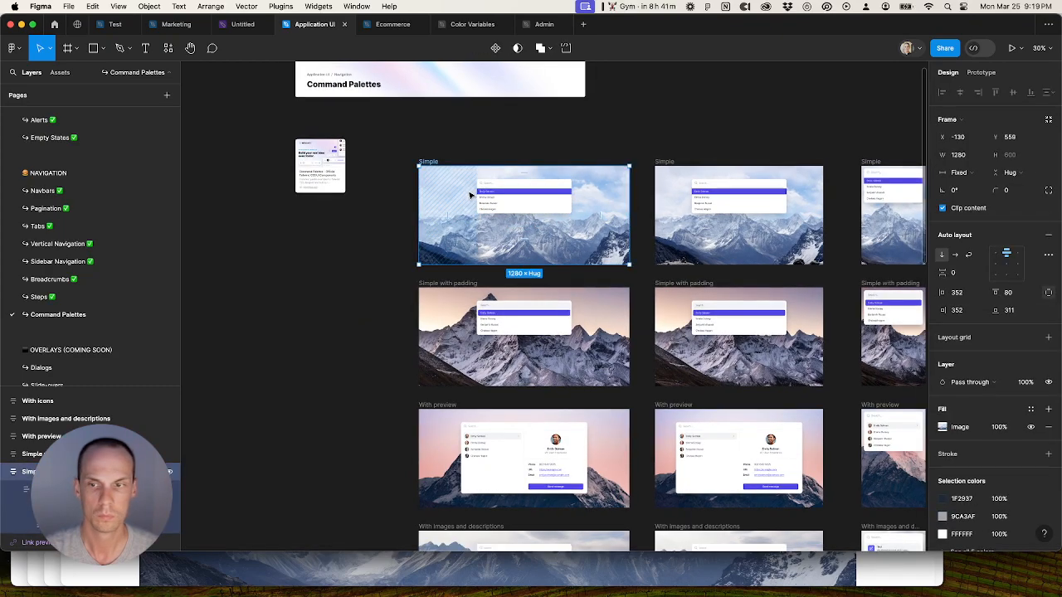
pyautogui.scroll(-3, 469, 193)
pyautogui.click(446, 163)
pyautogui.scroll(-3, 446, 166)
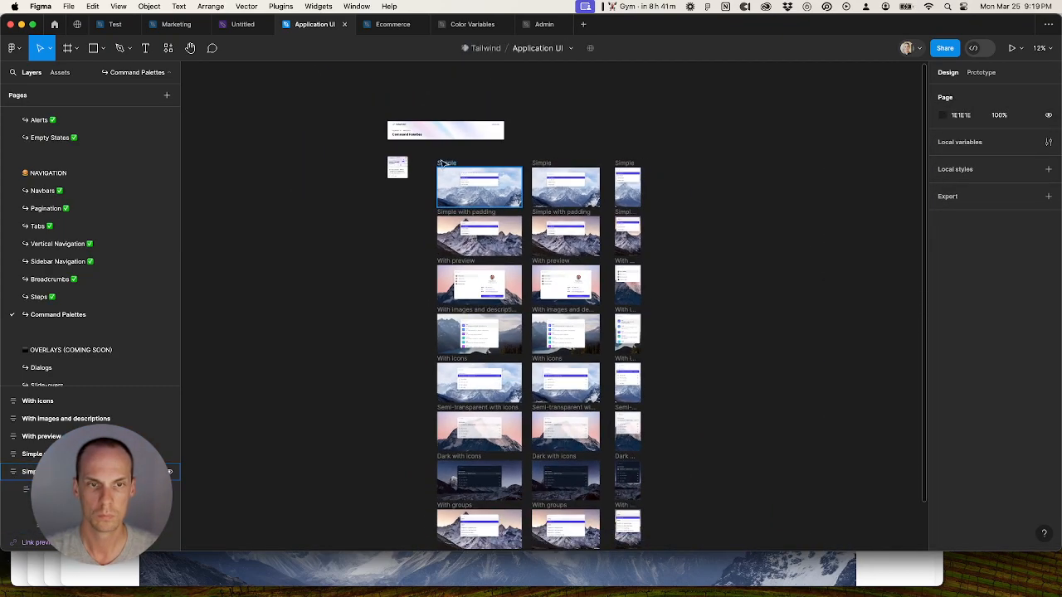
pyautogui.click(431, 208)
pyautogui.moveTo(536, 587); pyautogui.dragTo(531, 367)
pyautogui.scroll(5, 531, 367)
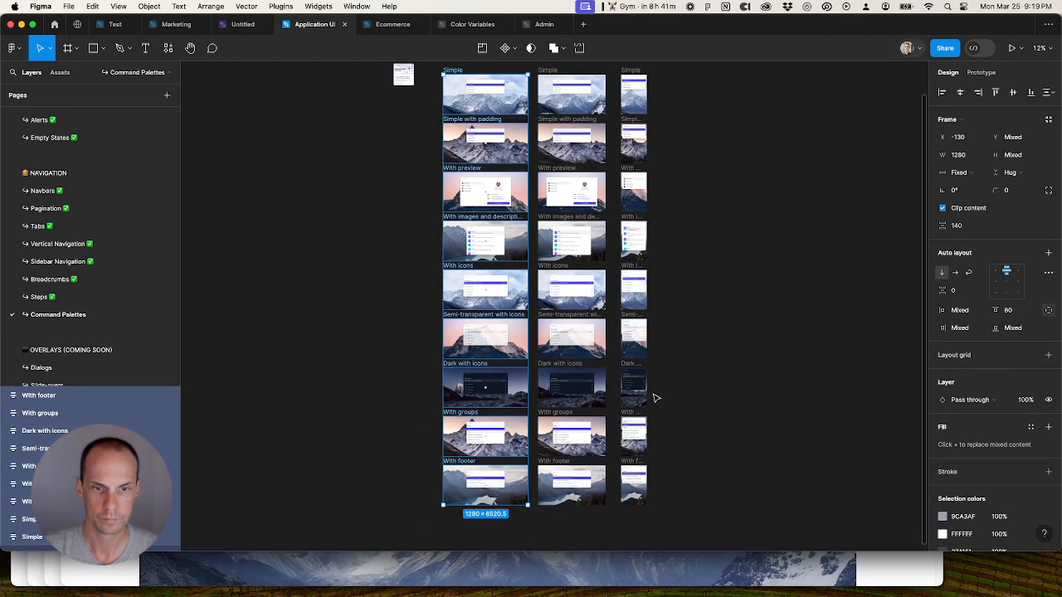
pyautogui.press('super+r')
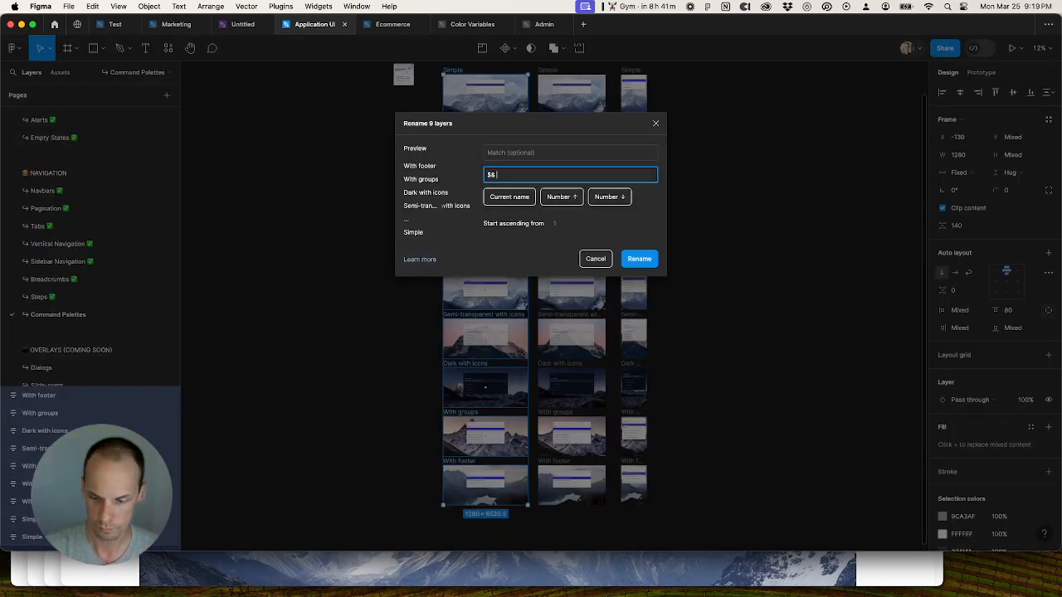
pyautogui.write('/ 1280')
pyautogui.press('Return')
# Step: Append "/ 1023" to the current names of the nine frames in the middle column
pyautogui.scroll(3, 534, 119)
pyautogui.click(544, 126)
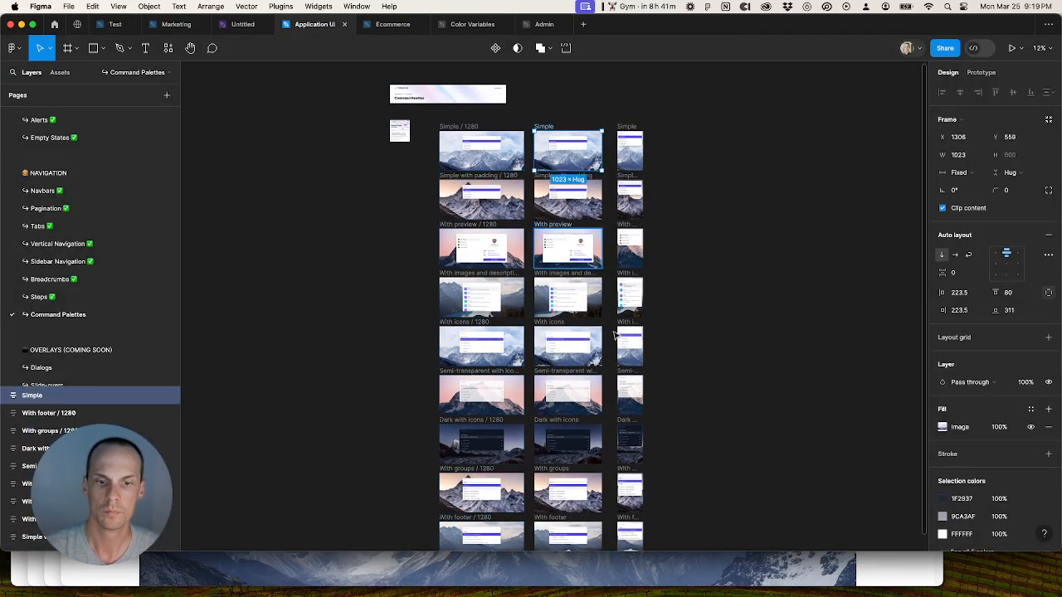
pyautogui.scroll(-2, 547, 332)
pyautogui.press('super+a')
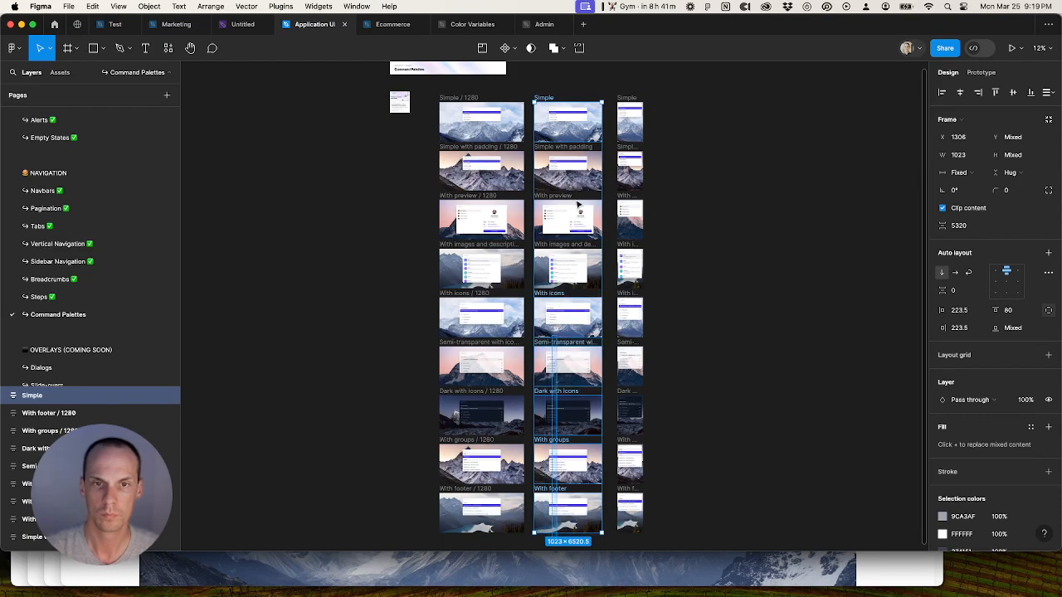
pyautogui.press('super+r')
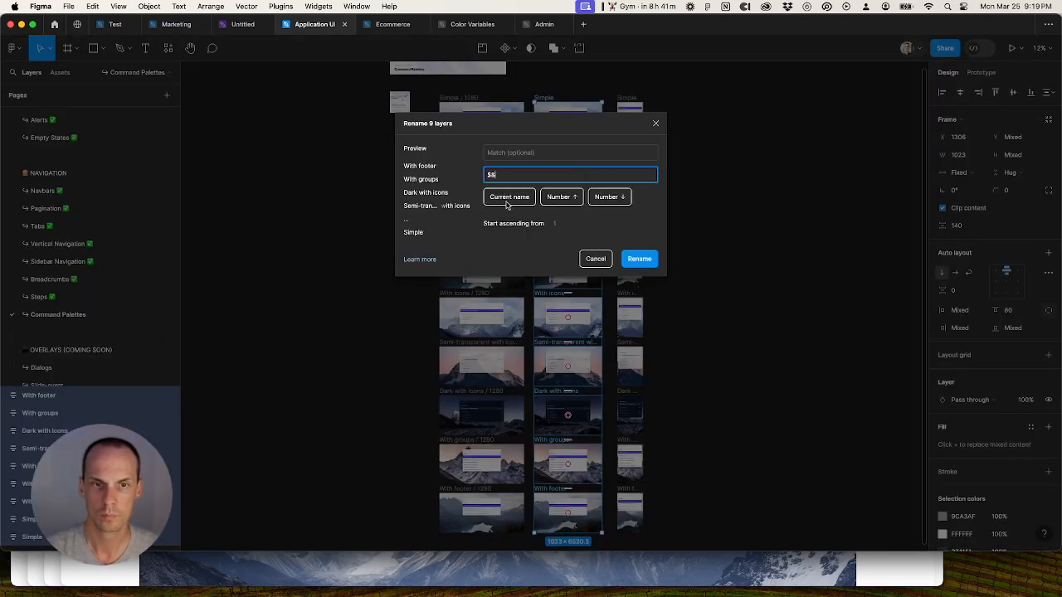
pyautogui.write('/ 1023')
pyautogui.press('Return')
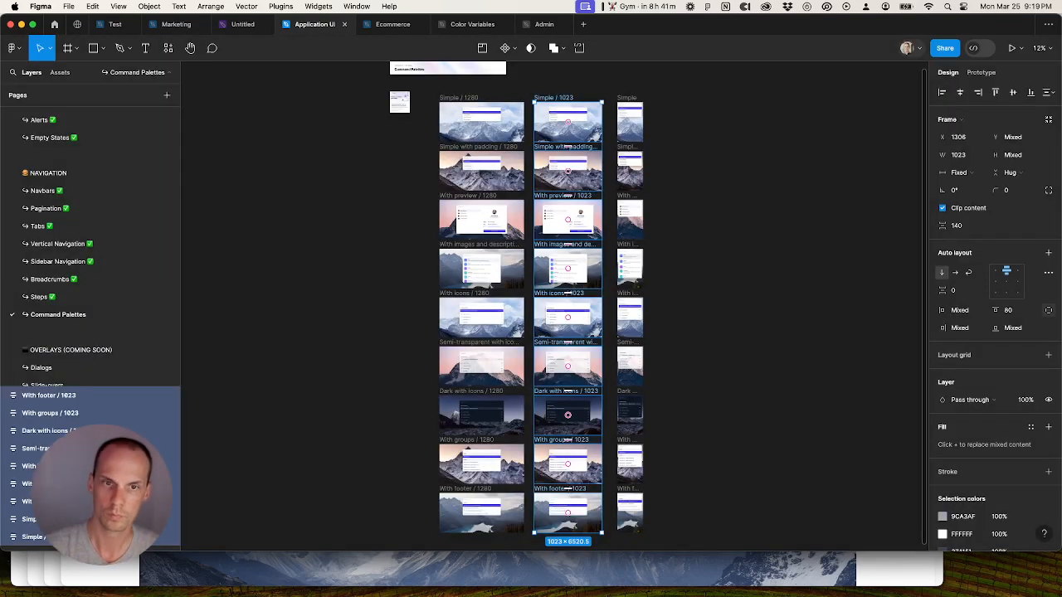
# Step: Append "/ 390" to the current names of the nine frames in the narrowest column
pyautogui.moveTo(670, 88); pyautogui.dragTo(614, 518)
pyautogui.press('super+r')
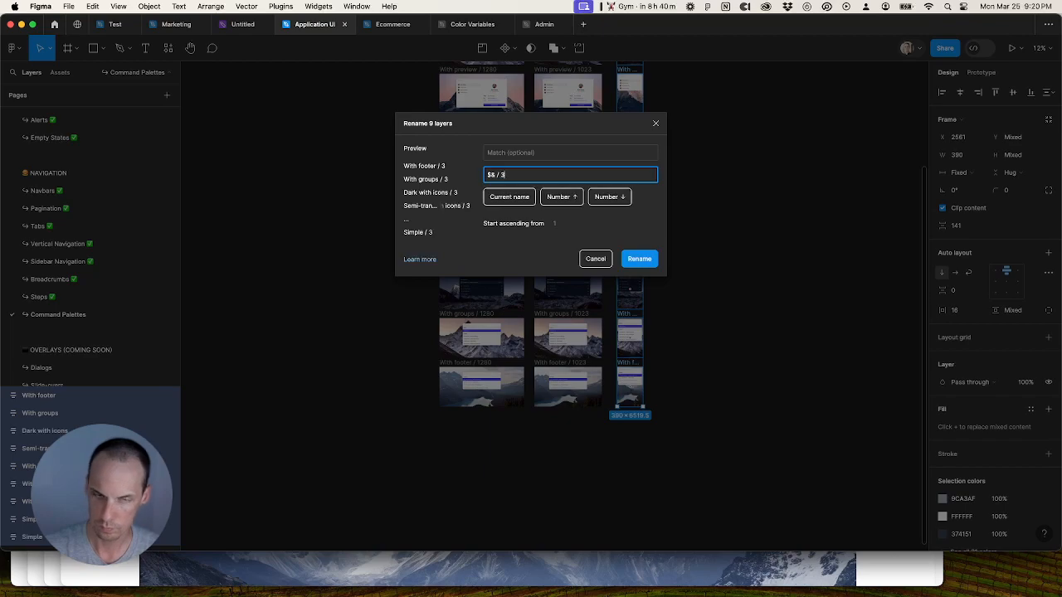
pyautogui.press('Return')
# Step: Select all the command palette frames and wrap them in one auto layout frame
pyautogui.click(696, 284)
pyautogui.scroll(2, 653, 327)
pyautogui.scroll(-3, 652, 334)
pyautogui.scroll(-1, 651, 334)
pyautogui.moveTo(629, 495); pyautogui.dragTo(476, 194)
pyautogui.scroll(4, 474, 199)
pyautogui.hotkey('shift', 'a')
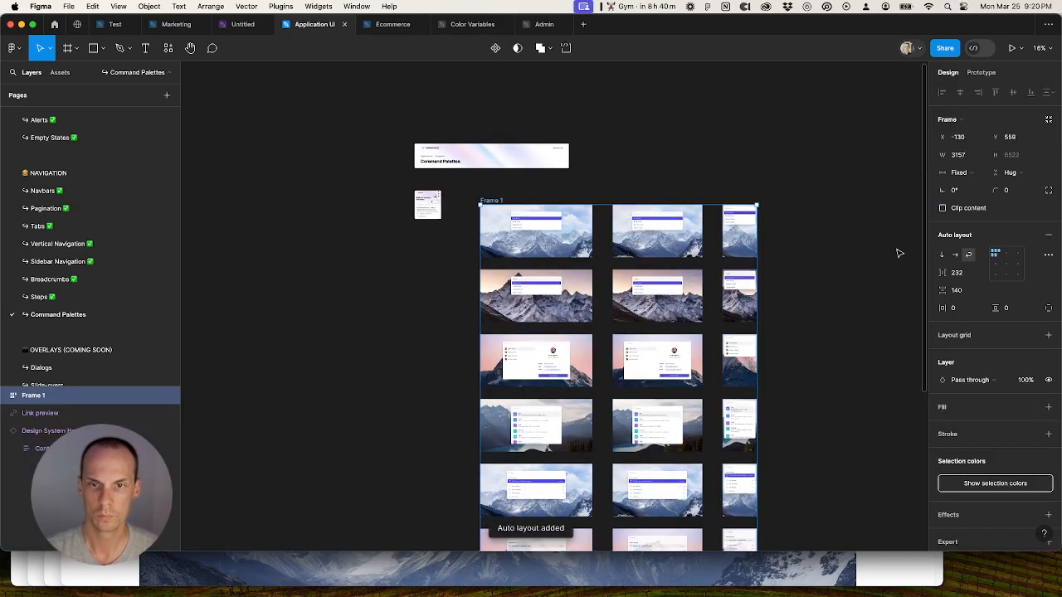
# Step: Set both the horizontal and vertical gaps of the wrapping auto layout frame to 128
pyautogui.click(958, 273)
pyautogui.write('128')
pyautogui.press('Tab')
pyautogui.write('128')
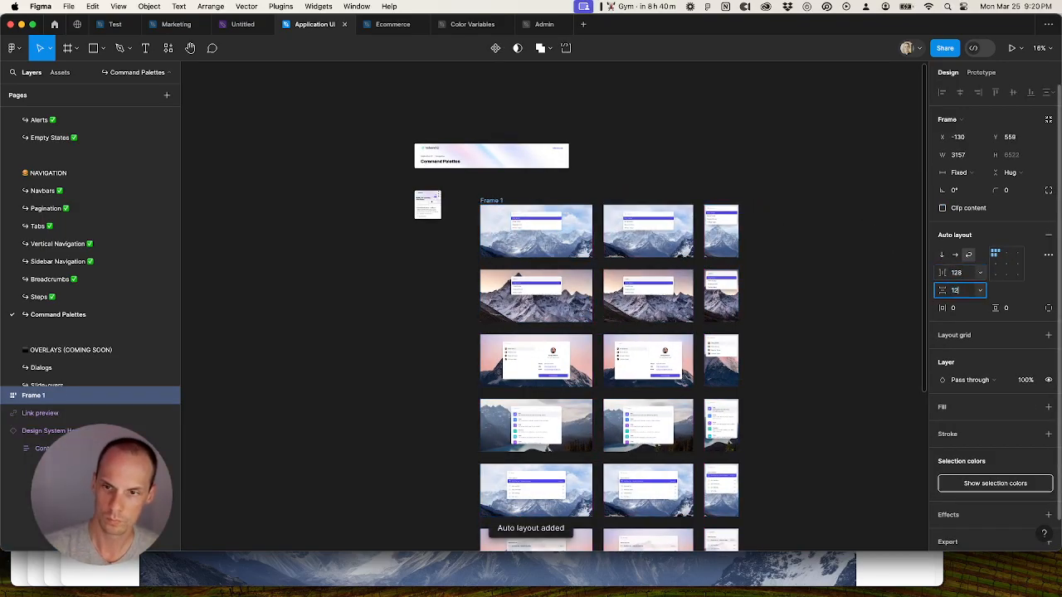
pyautogui.press('Tab')
# Step: Place the auto layout frame beside the link preview card, level with its top edge, and ungroup it
pyautogui.moveTo(488, 202); pyautogui.dragTo(463, 188)
pyautogui.press('super+shift+g')
pyautogui.press('alt')
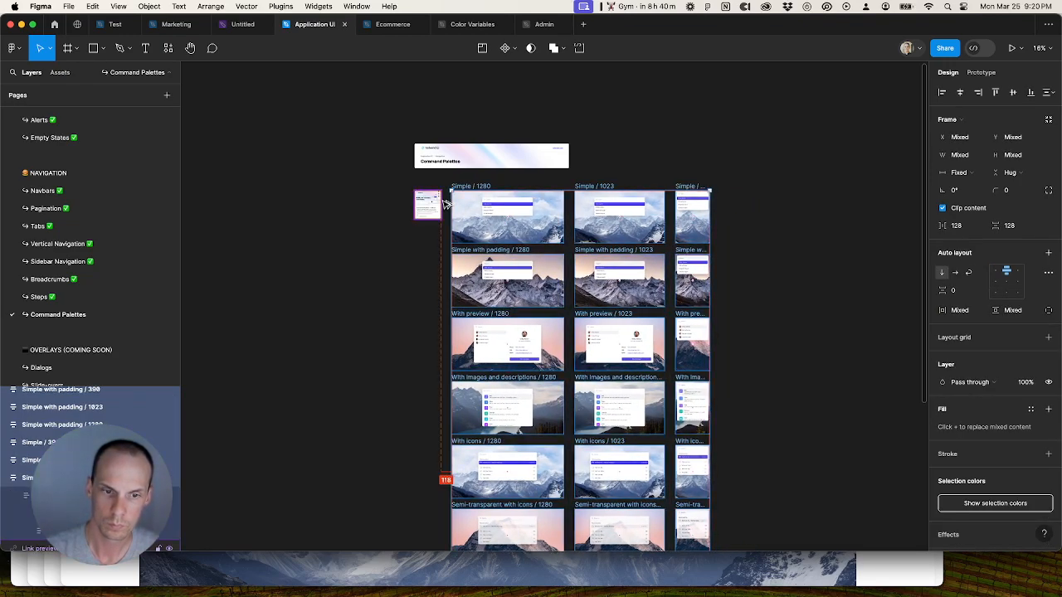
pyautogui.click(631, 160)
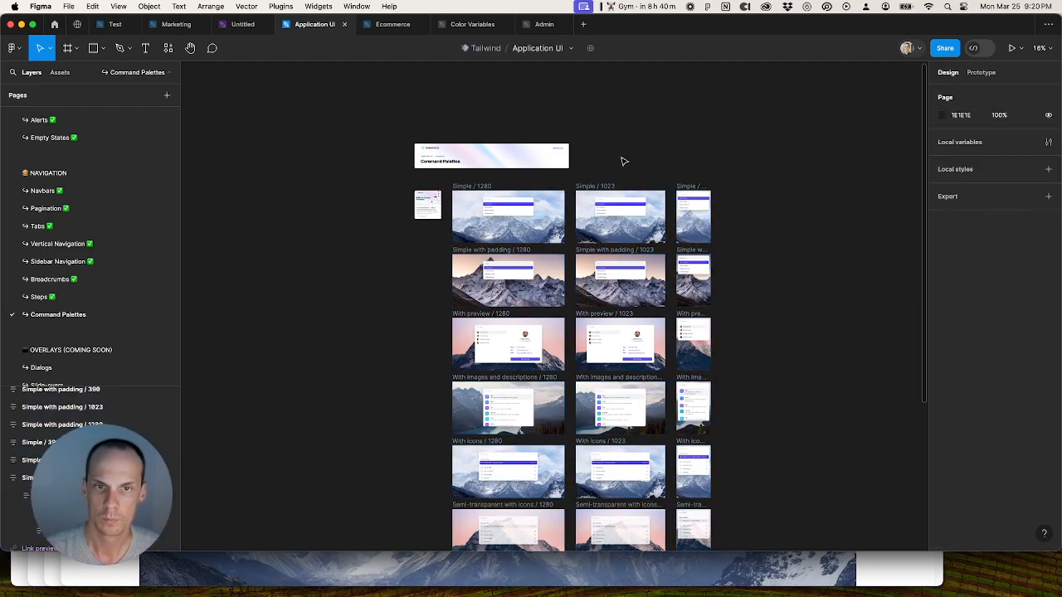
# Step: Widen the Command Palettes header to 3381 so it spans all frame columns, and make its inner container fill the width
pyautogui.click(568, 162)
pyautogui.moveTo(569, 167); pyautogui.dragTo(711, 170)
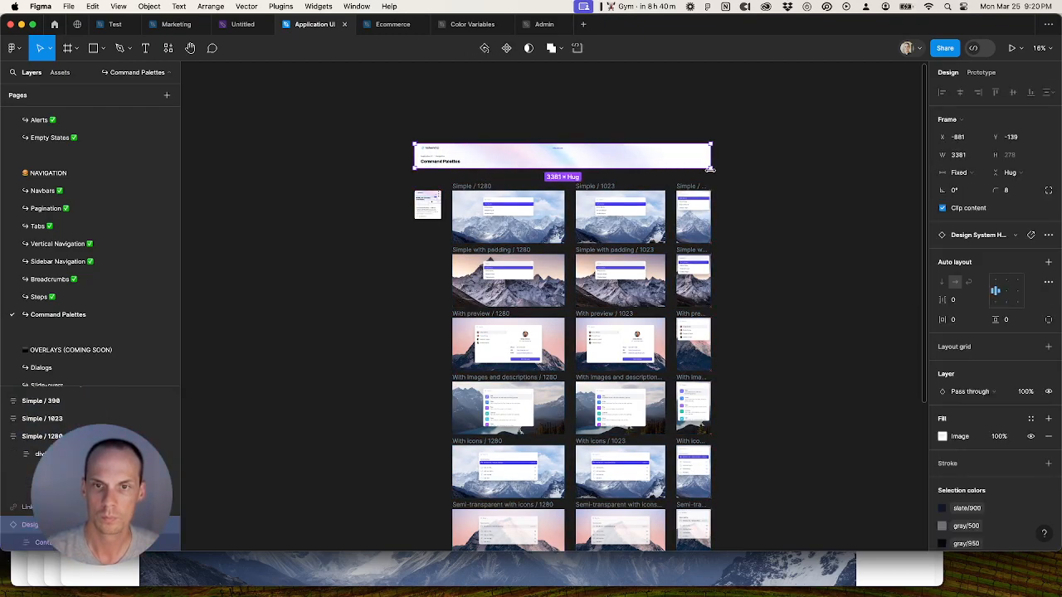
pyautogui.doubleClick(538, 157)
pyautogui.click(954, 158)
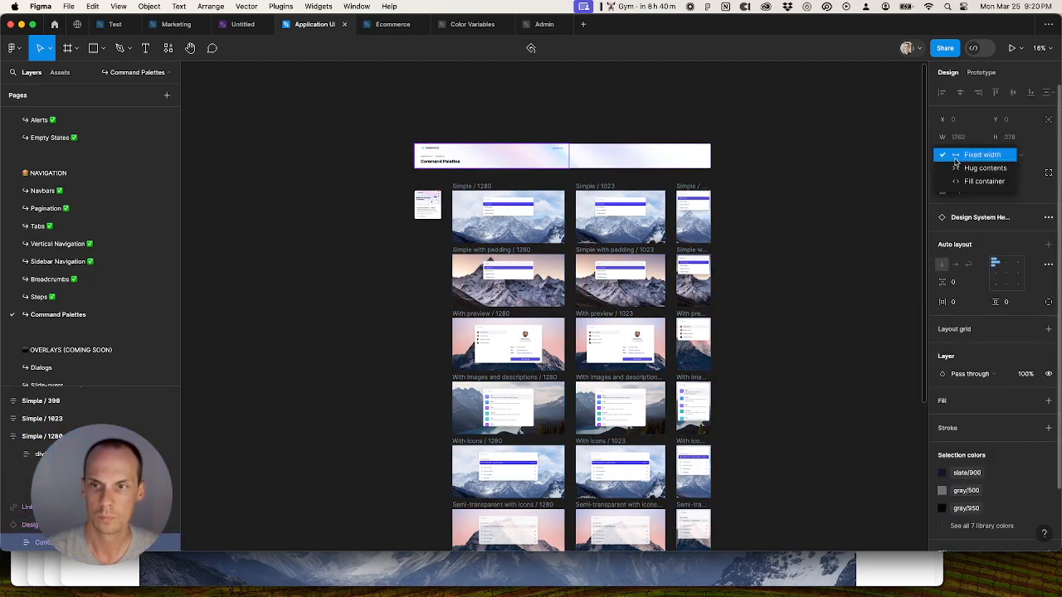
pyautogui.click(960, 180)
pyautogui.click(844, 210)
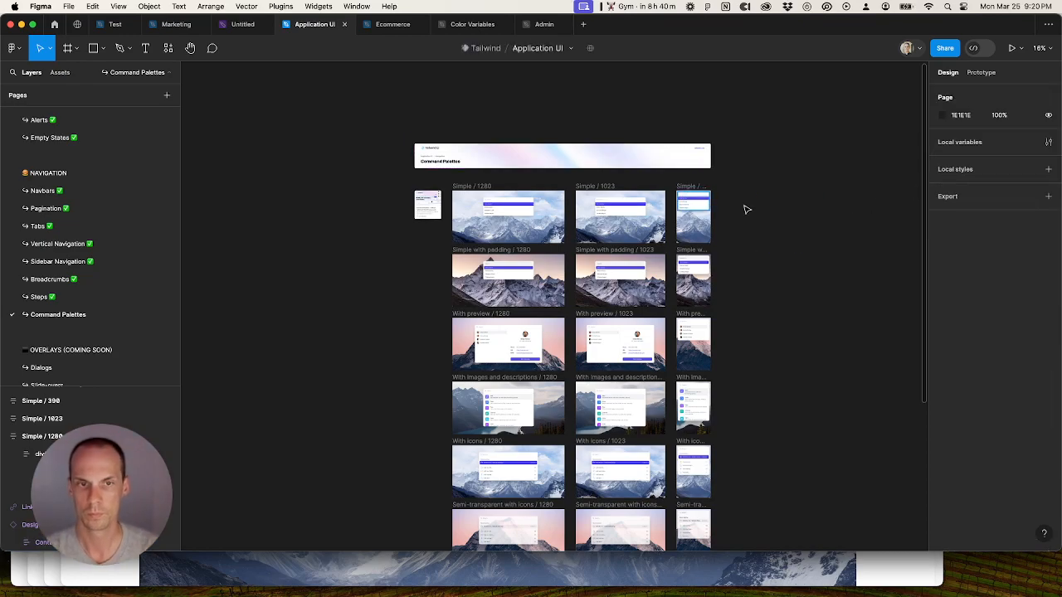
# Step: Select all the command palette frames and link their 9CA3AF and opaque FFFFFF colors to the gray/400 and white variables
pyautogui.scroll(-5, 780, 218)
pyautogui.moveTo(694, 511); pyautogui.dragTo(539, 190)
pyautogui.scroll(10, 539, 189)
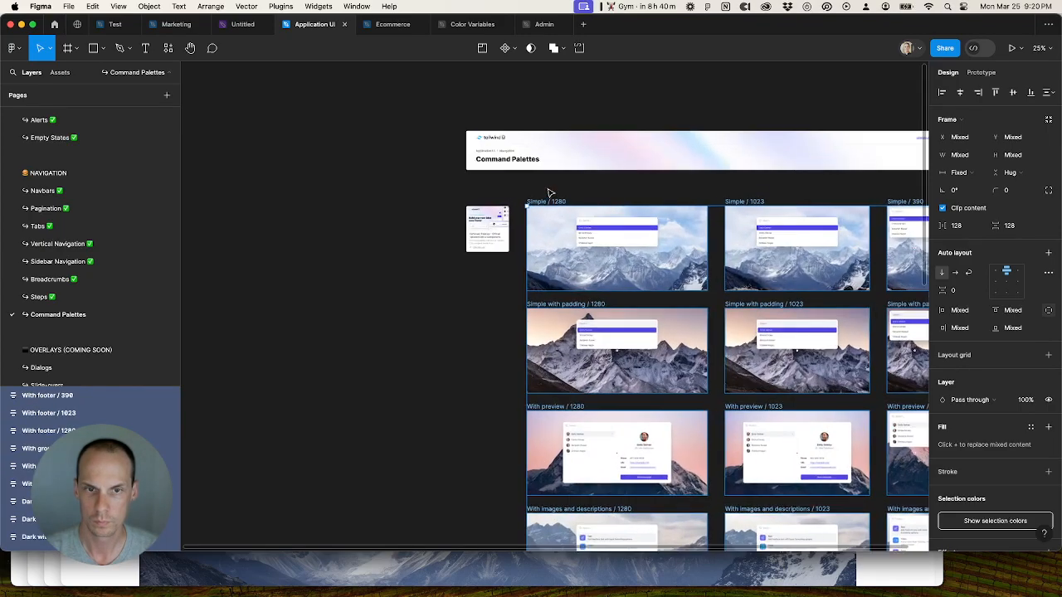
pyautogui.scroll(-2, 984, 495)
pyautogui.click(995, 451)
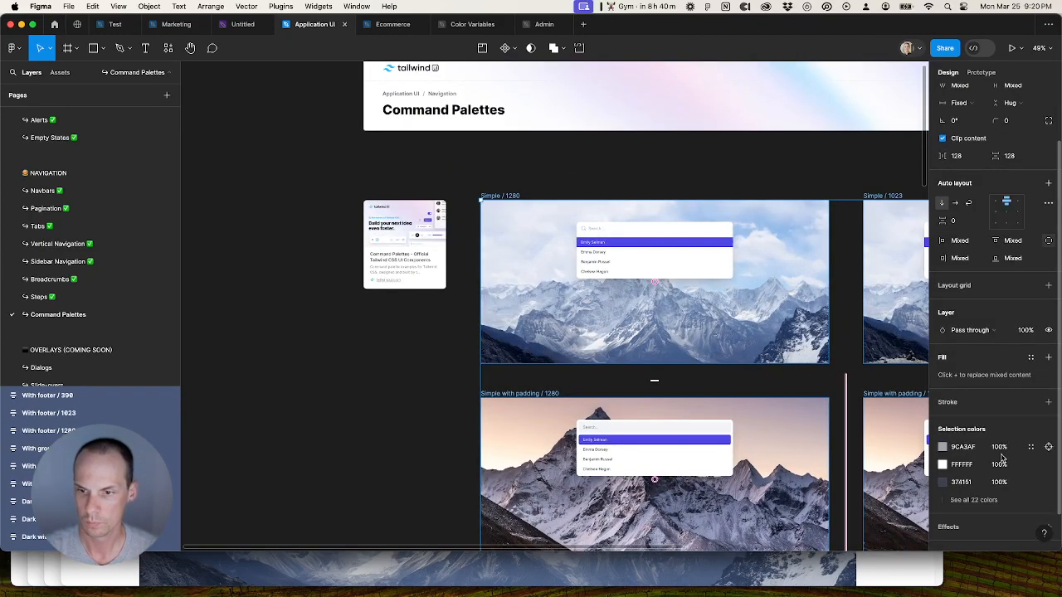
pyautogui.scroll(-1, 1028, 436)
pyautogui.click(1031, 432)
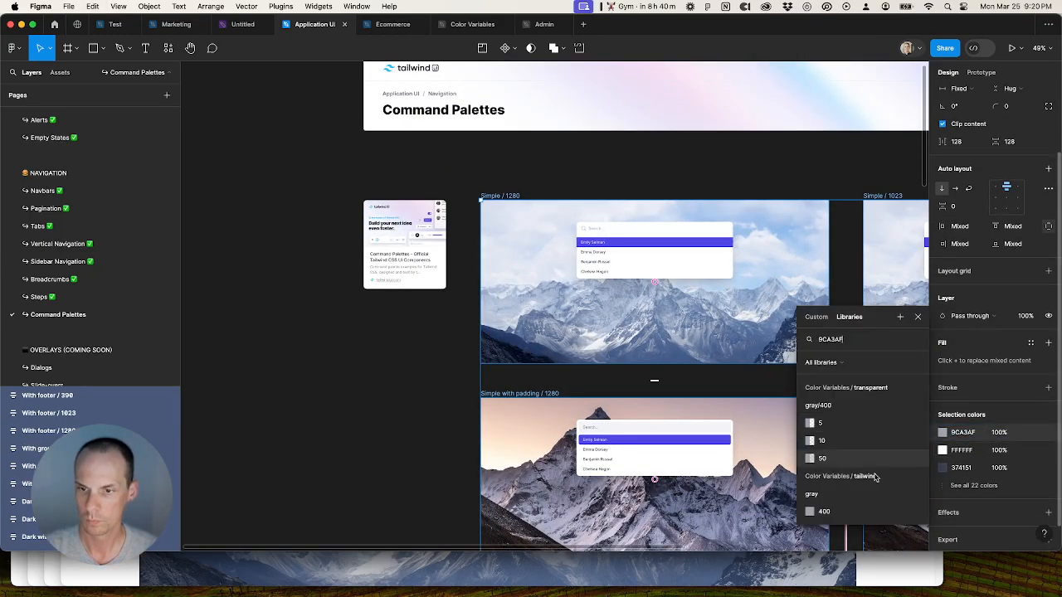
pyautogui.click(862, 508)
pyautogui.click(1033, 451)
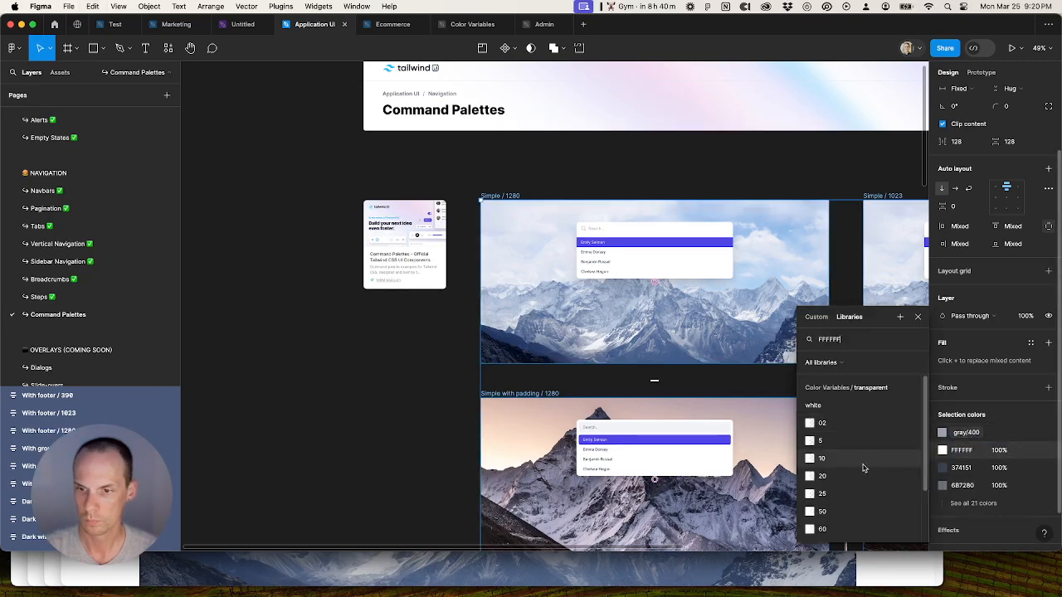
pyautogui.click(855, 530)
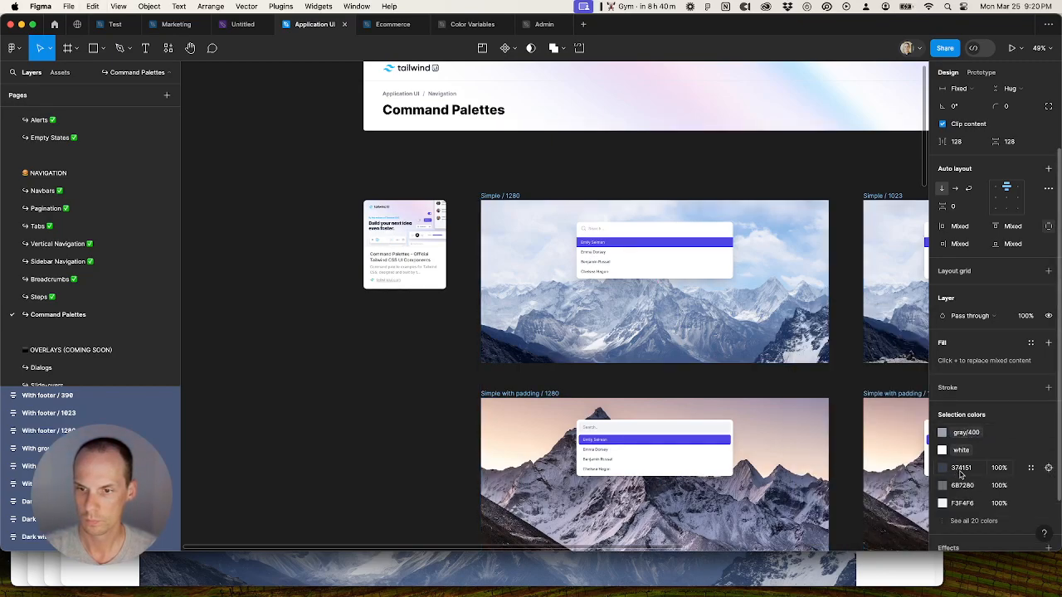
# Step: Link the selection's opaque 374151, 6B7280 and F3F4F6 colors to the gray/700, gray/500 and gray/100 variables
pyautogui.click(1032, 468)
pyautogui.click(852, 484)
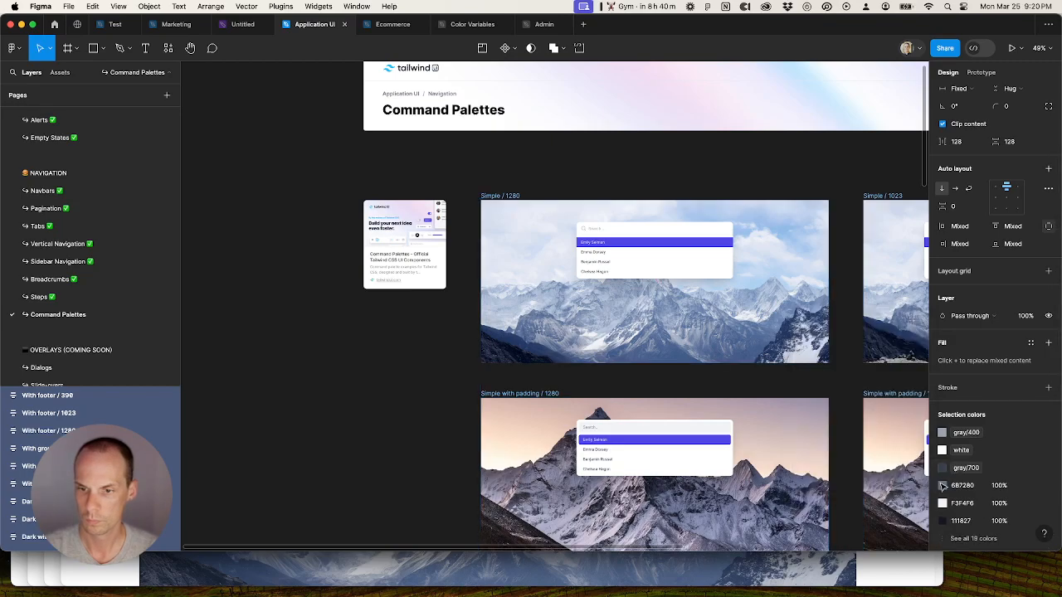
pyautogui.click(1031, 486)
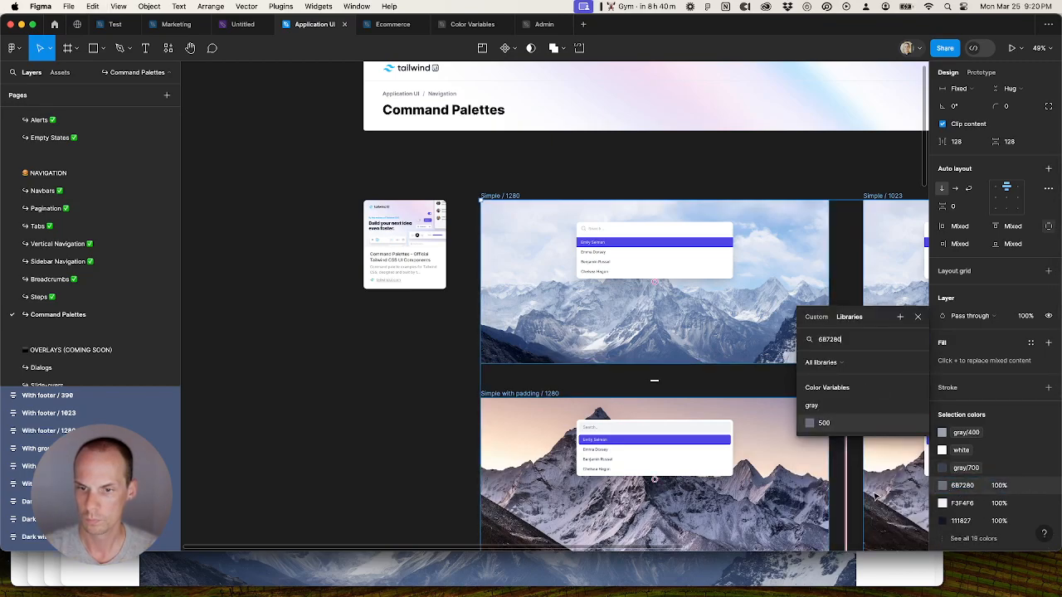
pyautogui.click(836, 425)
pyautogui.click(1031, 503)
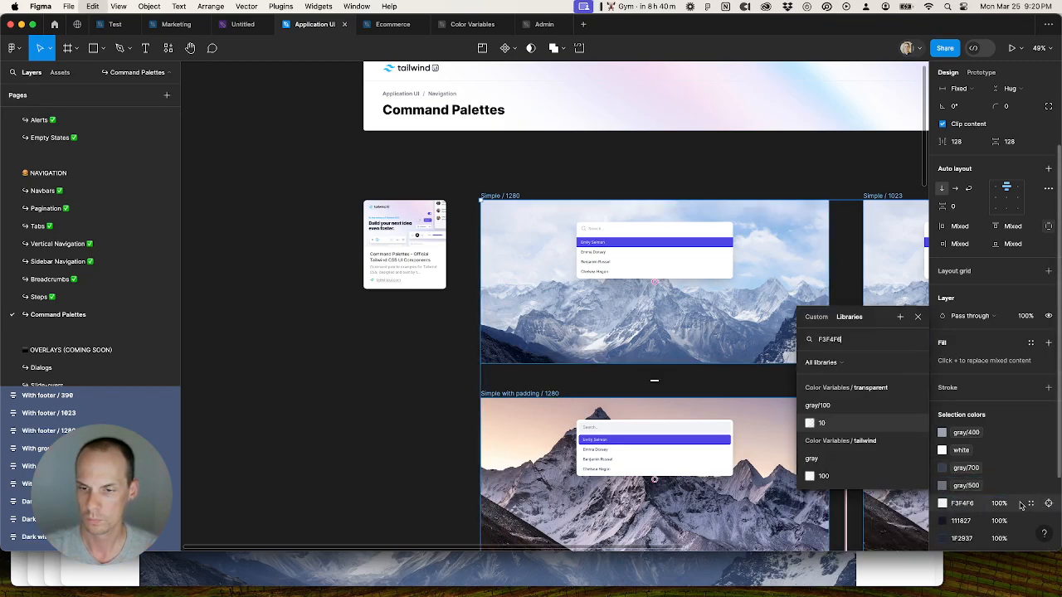
pyautogui.click(838, 474)
# Step: Link the selection's opaque 111827, 1F2937 and 4F46E5 colors to the gray/900, gray/800 and indigo/600 variables
pyautogui.click(1031, 503)
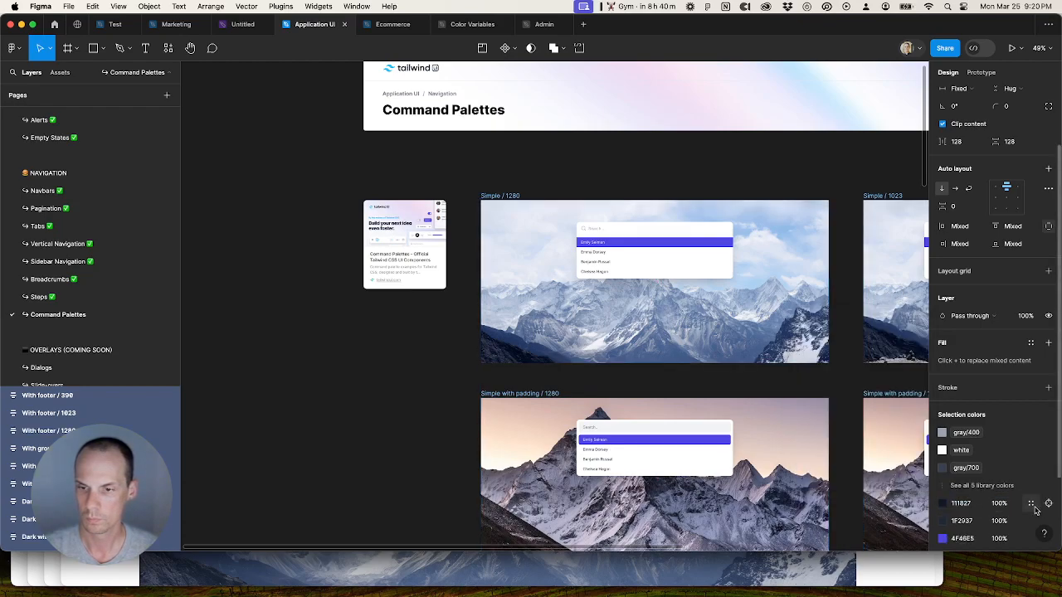
pyautogui.click(858, 530)
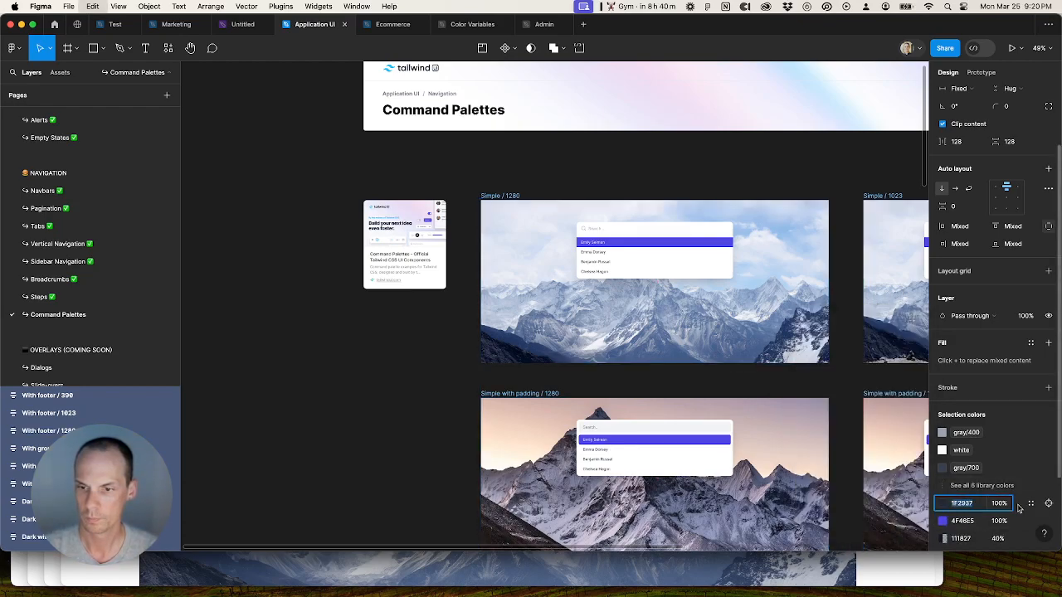
pyautogui.click(1031, 503)
pyautogui.click(851, 510)
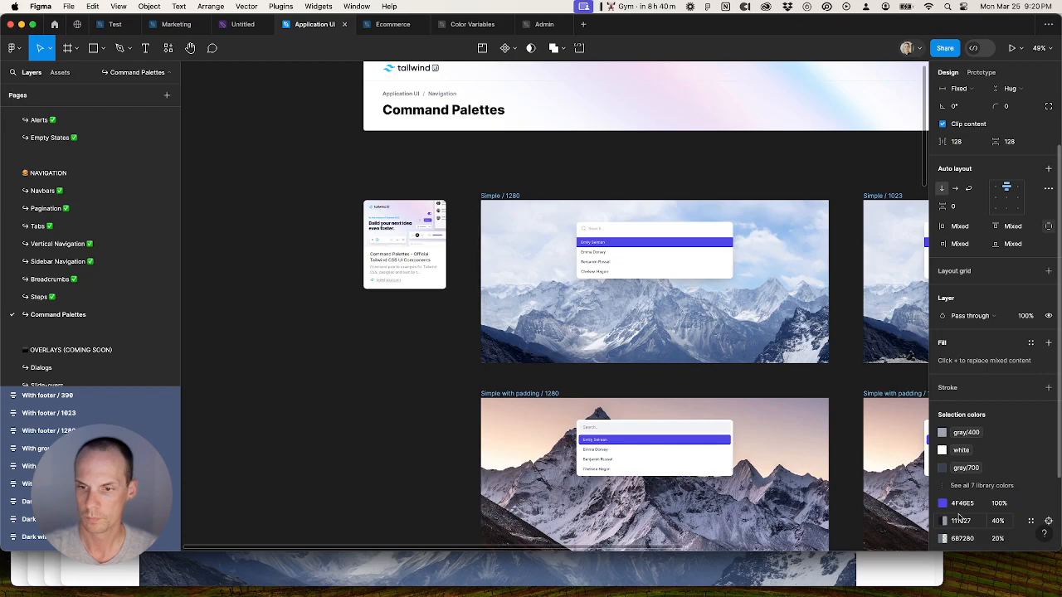
pyautogui.click(1031, 502)
pyautogui.click(824, 476)
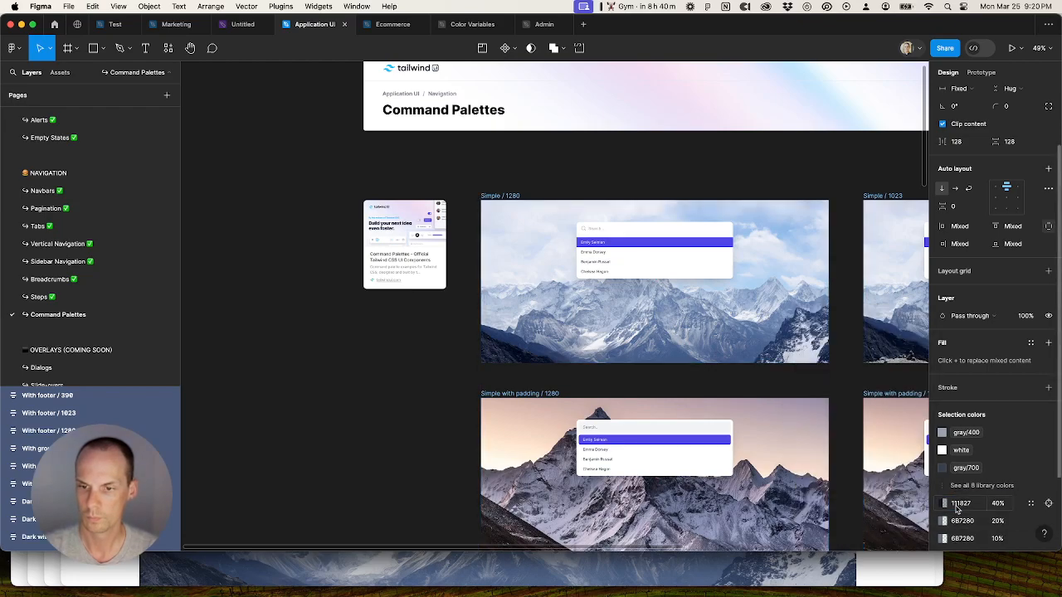
# Step: Search the color variables for matches to the selection's 111827 at 40% and 6B7280 at 20%
pyautogui.click(1031, 503)
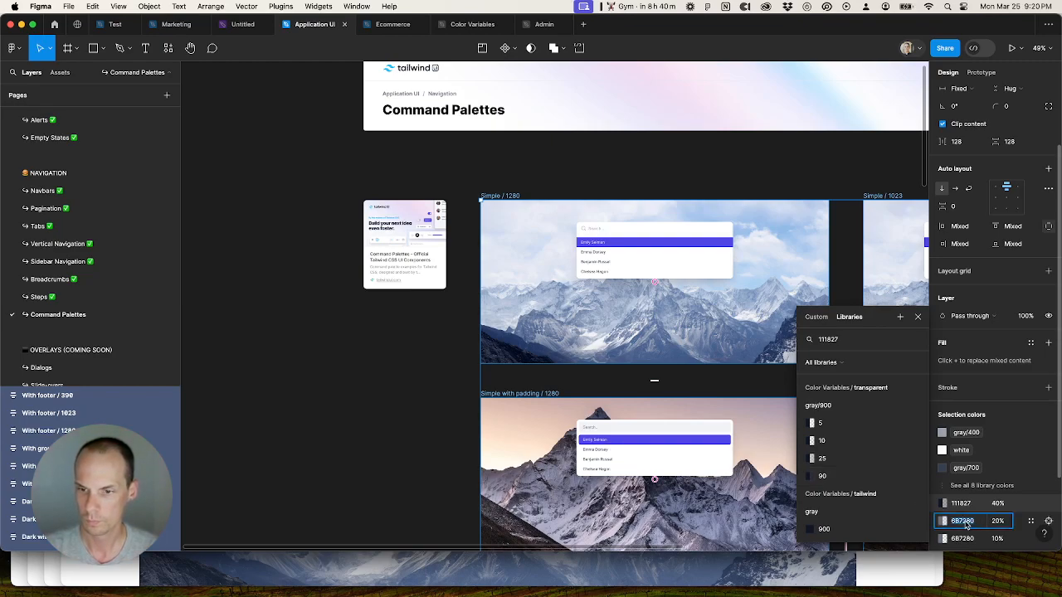
pyautogui.click(1031, 522)
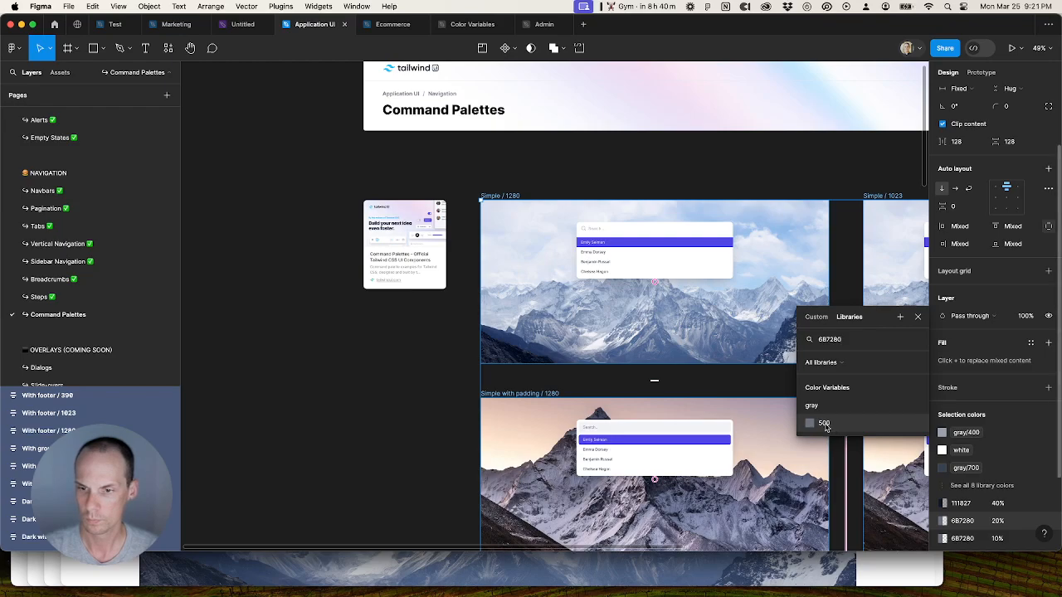
pyautogui.scroll(-3, 971, 539)
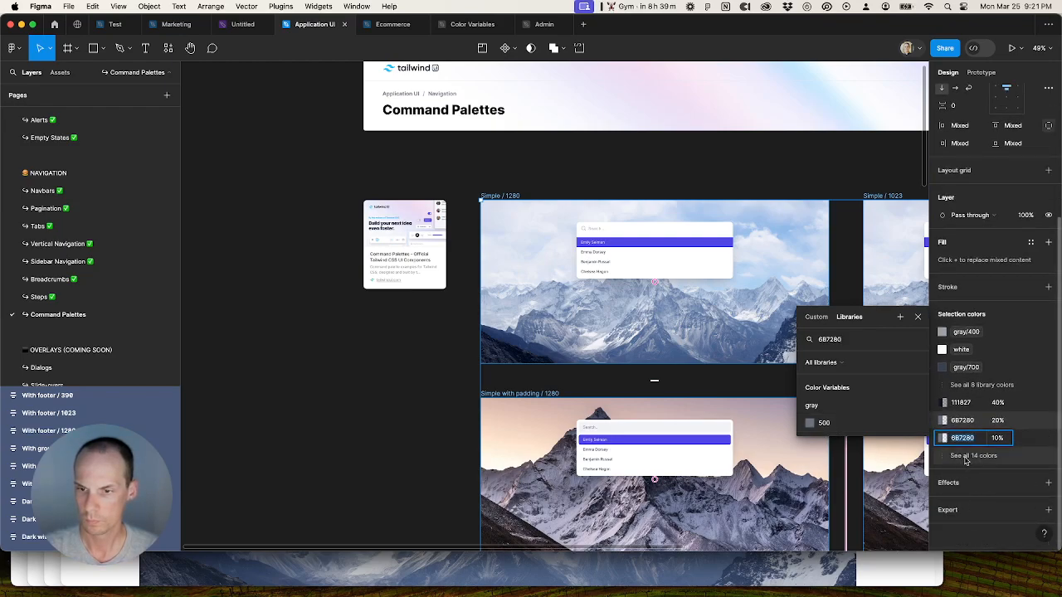
# Step: Show all selection colors and link 06B6D4, 111827 at 5% and 14B8A6 to the cyan/500, gray/900/5 and teal/500 variables
pyautogui.click(1030, 456)
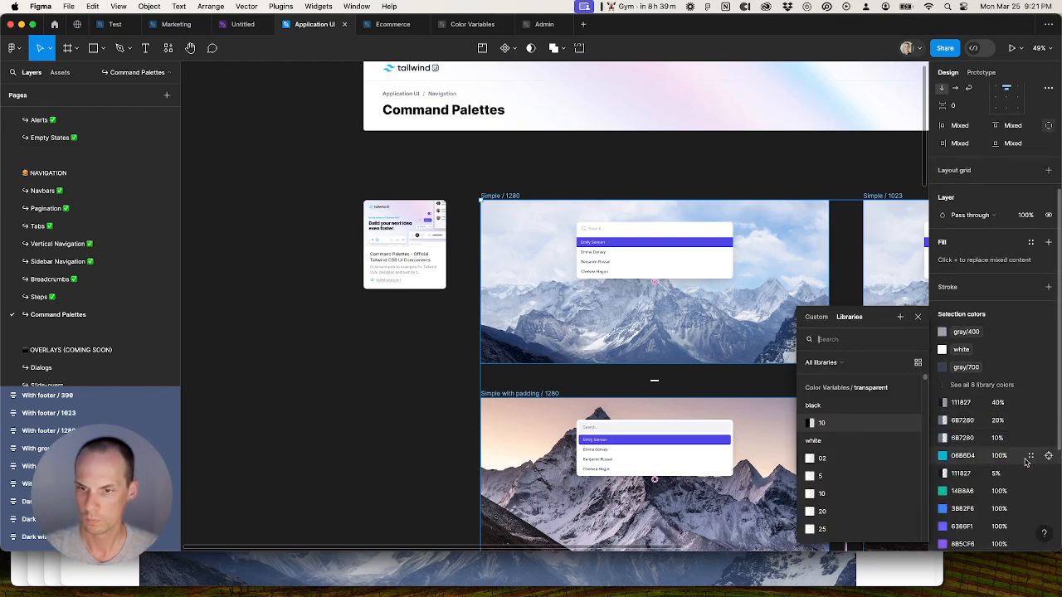
pyautogui.click(881, 440)
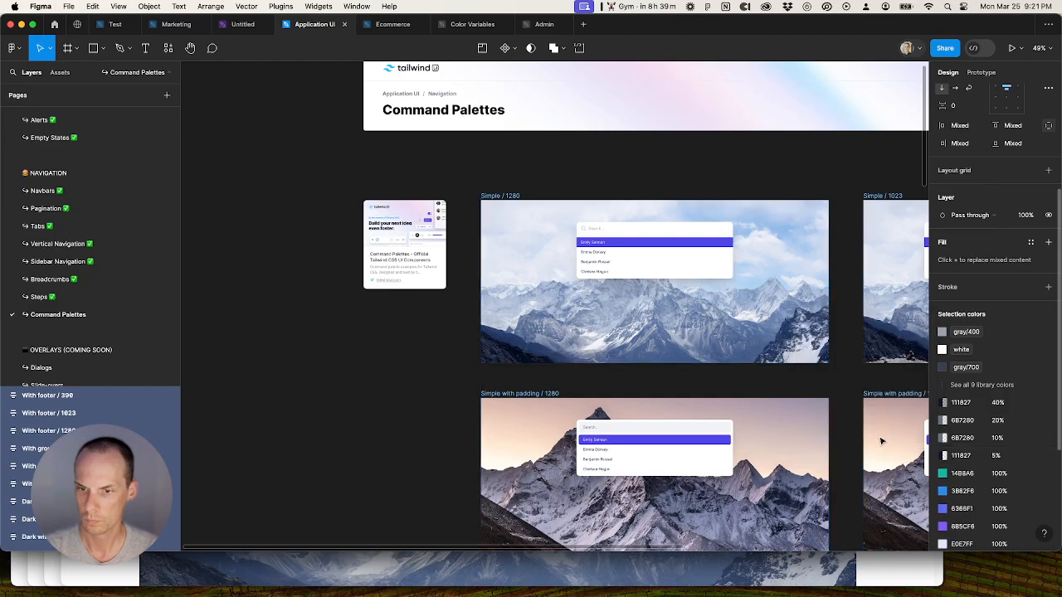
pyautogui.click(1030, 457)
pyautogui.click(850, 428)
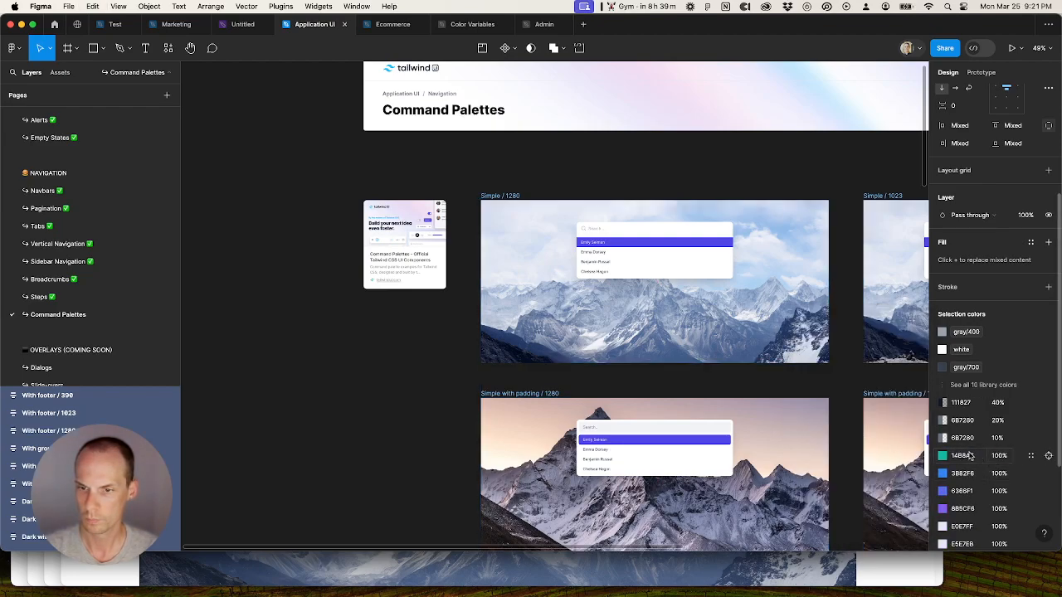
pyautogui.click(1031, 455)
pyautogui.click(833, 427)
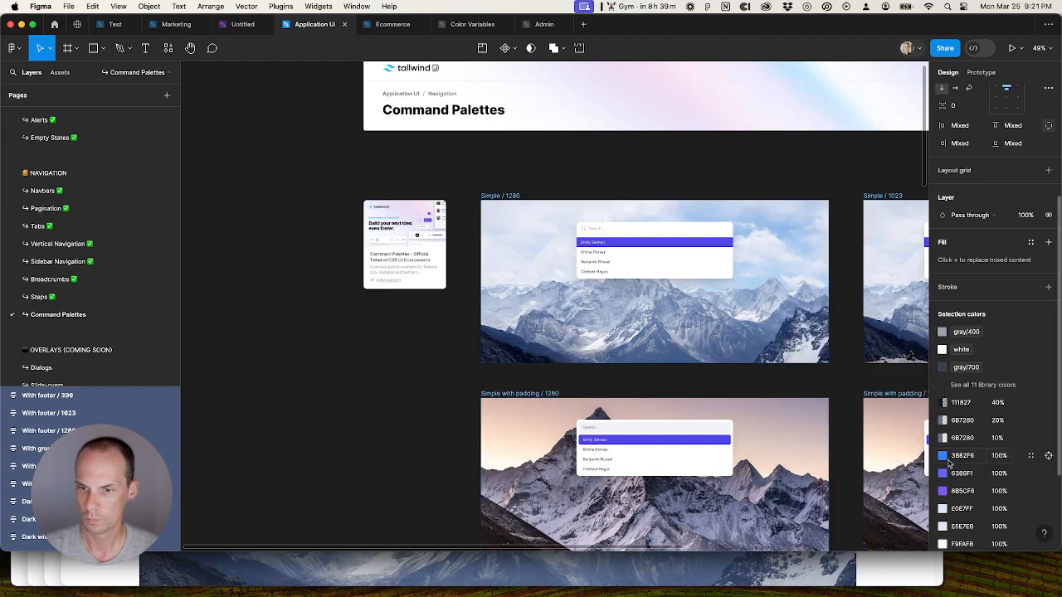
# Step: Link the selection's 3B82F6, 6366F1 and 8B5CF6 colors to the blue/500, indigo/500 and violet/500 variables
pyautogui.click(1029, 456)
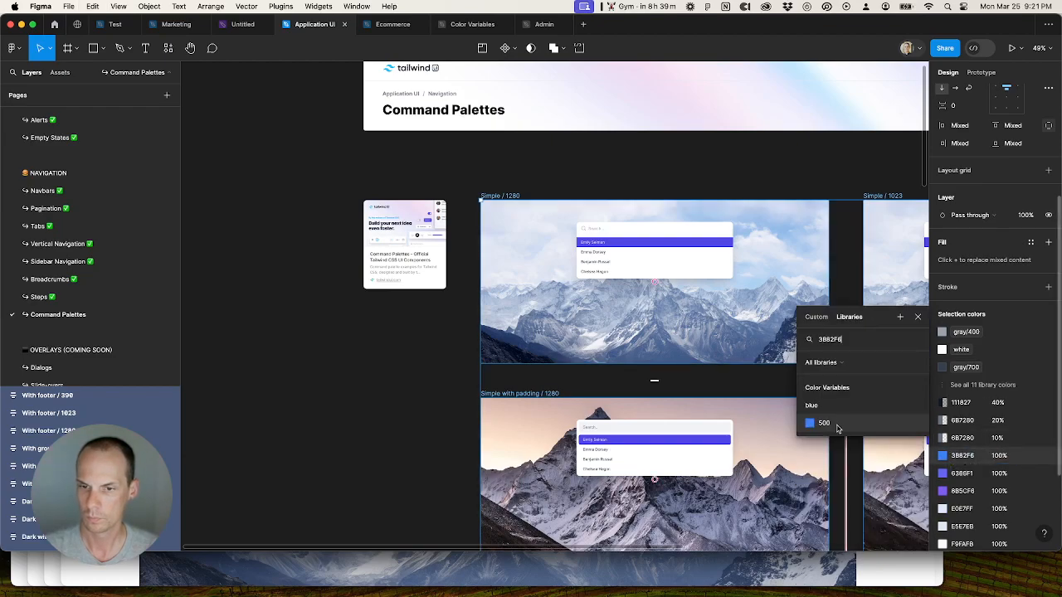
pyautogui.click(837, 428)
pyautogui.click(1033, 456)
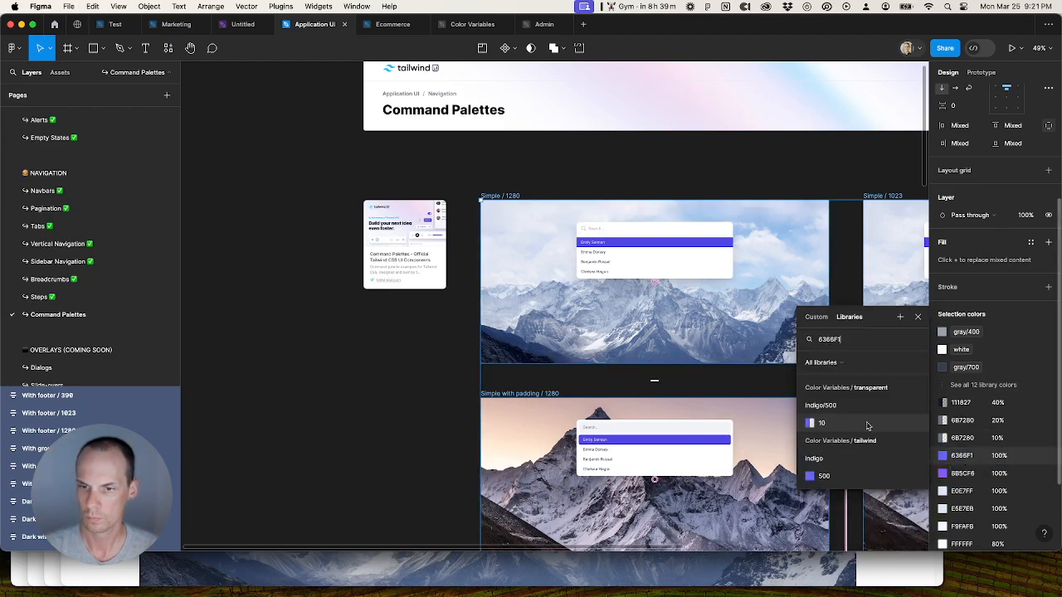
pyautogui.click(821, 476)
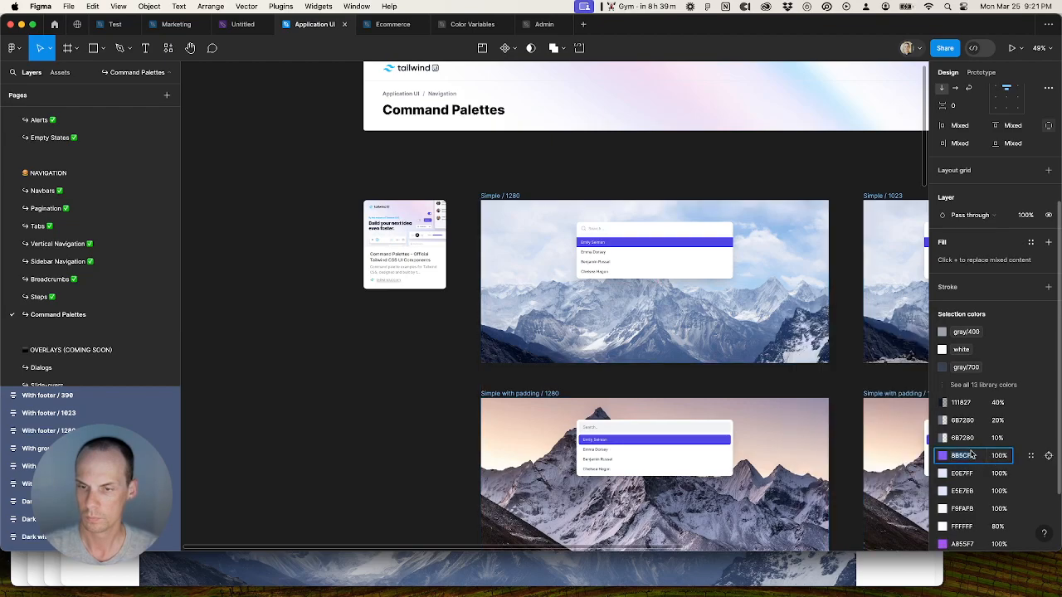
pyautogui.click(1031, 454)
pyautogui.click(813, 422)
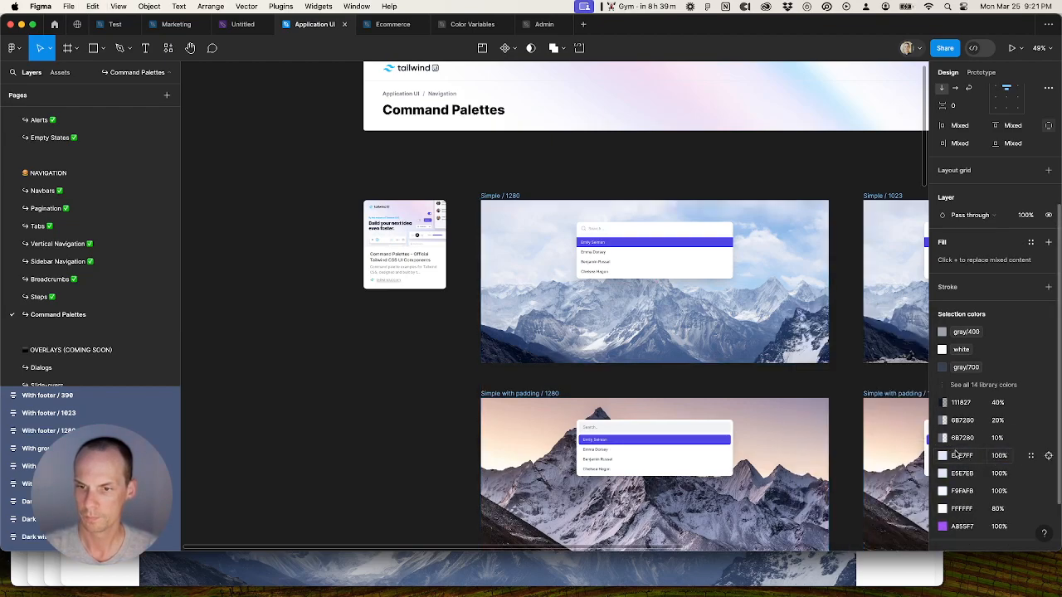
# Step: Link the selection's E0E7FF, E5E7EB and F9FAFB colors to the indigo/100, gray/200 and gray/50 variables
pyautogui.click(1031, 455)
pyautogui.click(841, 431)
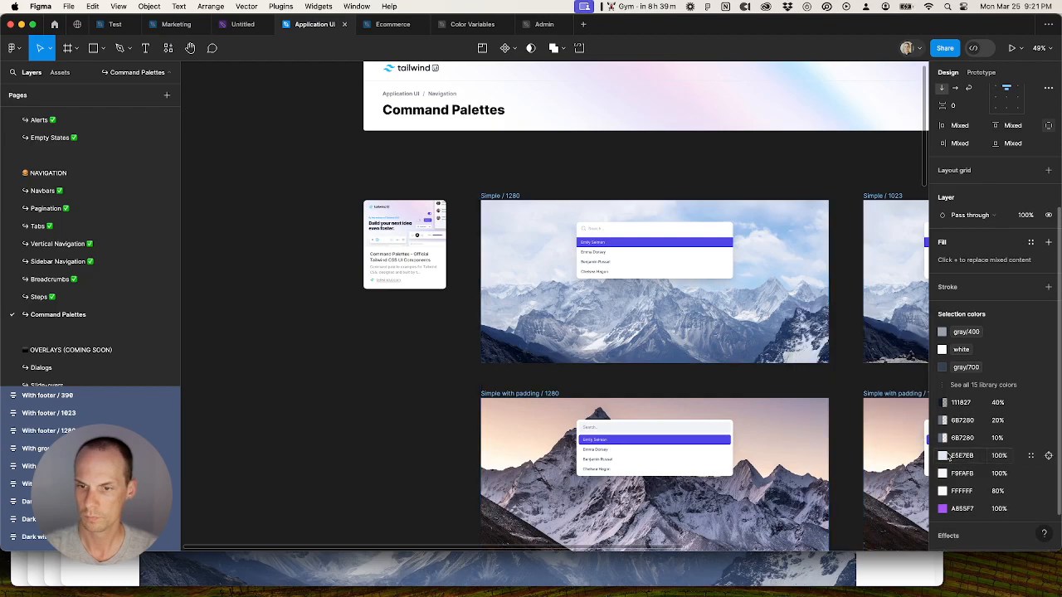
pyautogui.press('super+c')
pyautogui.click(1031, 455)
pyautogui.press('super+v')
pyautogui.click(846, 424)
pyautogui.click(963, 457)
pyautogui.click(1030, 455)
pyautogui.click(830, 433)
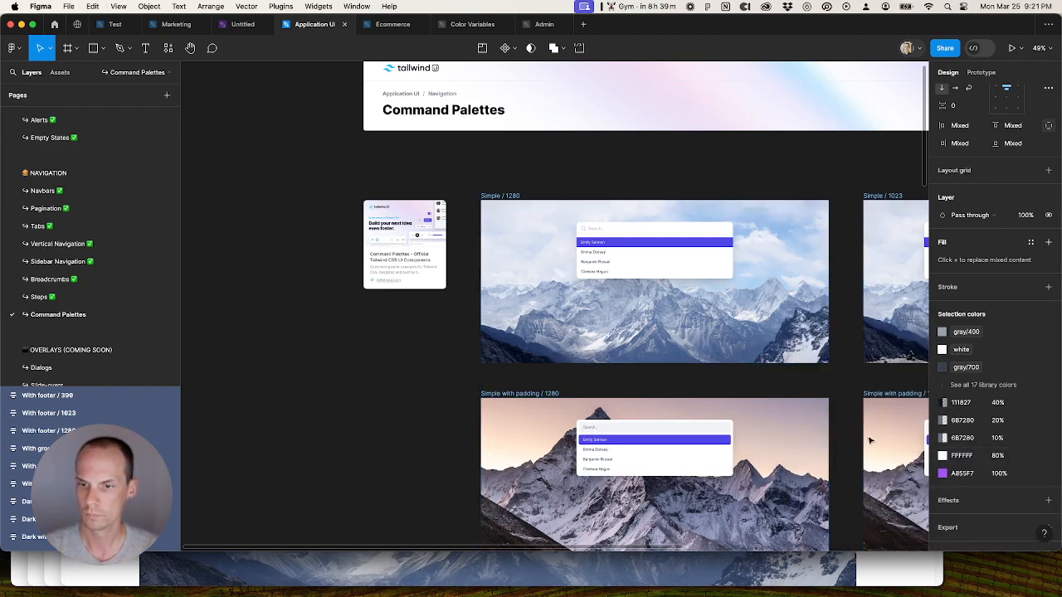
# Step: Link the selection's FFFFFF at 80% to the white variable and A855F7 to purple/500
pyautogui.press('super+c')
pyautogui.click(1030, 456)
pyautogui.press('super+v')
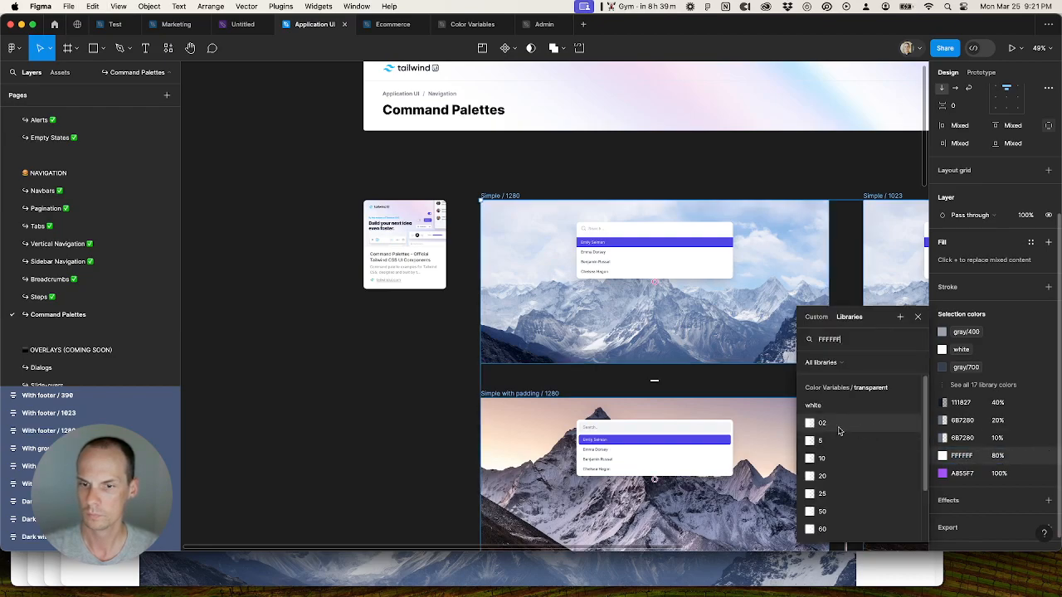
pyautogui.scroll(-2, 856, 450)
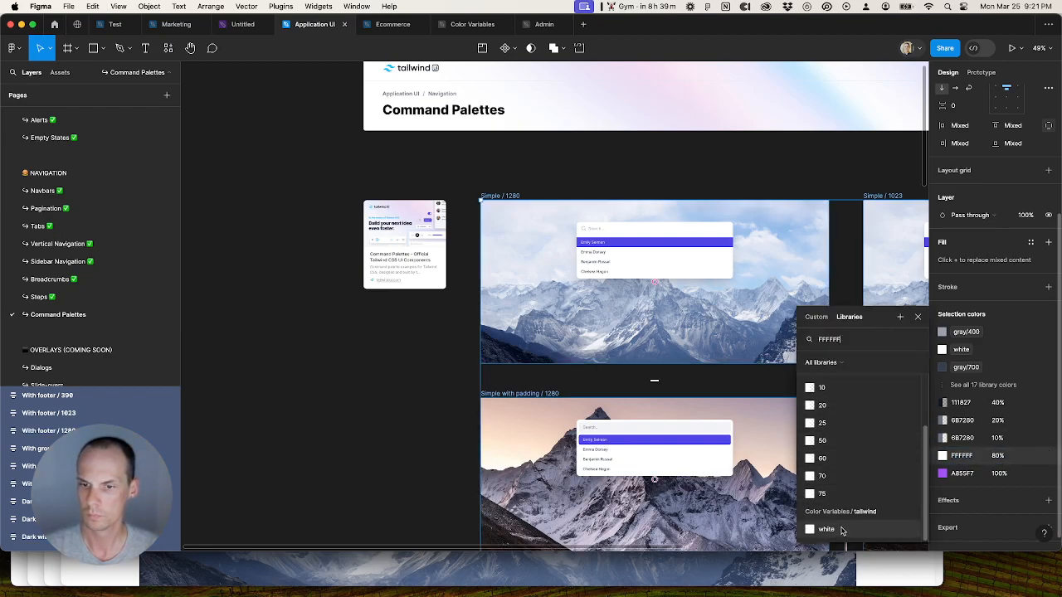
pyautogui.click(841, 533)
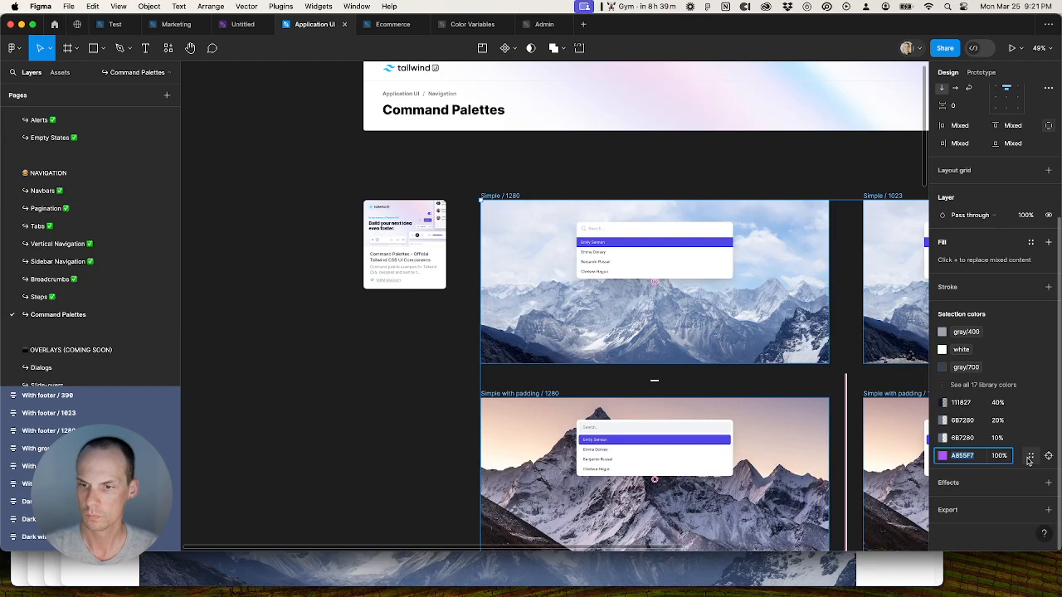
pyautogui.click(1030, 455)
pyautogui.click(843, 432)
# Step: List all linked library colors and check the variables again for 111827 at 40% and 6B7280 at 20%
pyautogui.click(982, 385)
pyautogui.scroll(-3, 972, 469)
pyautogui.click(966, 420)
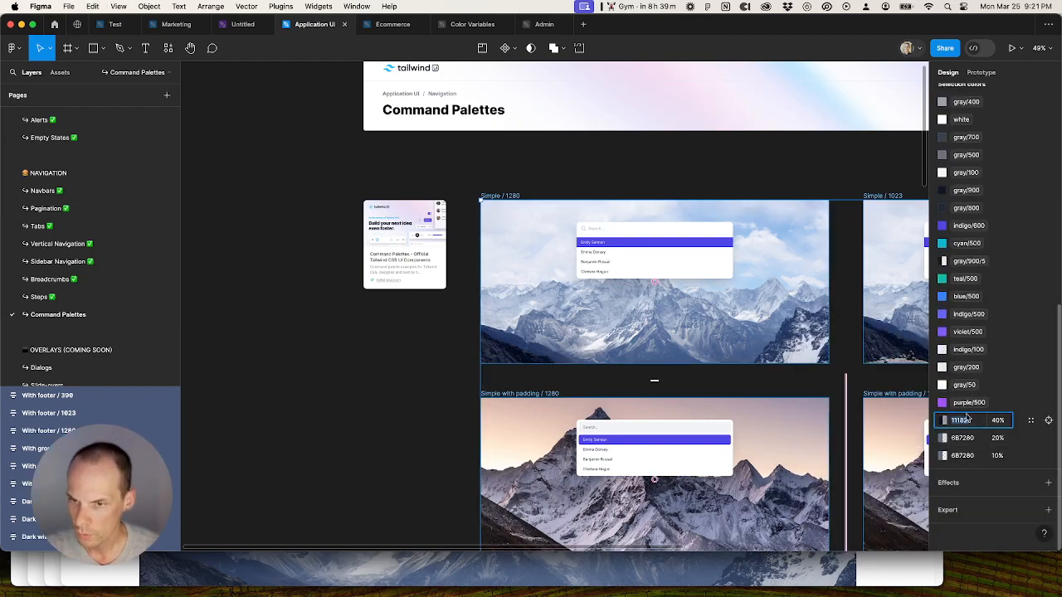
pyautogui.click(1030, 421)
pyautogui.press('super+v')
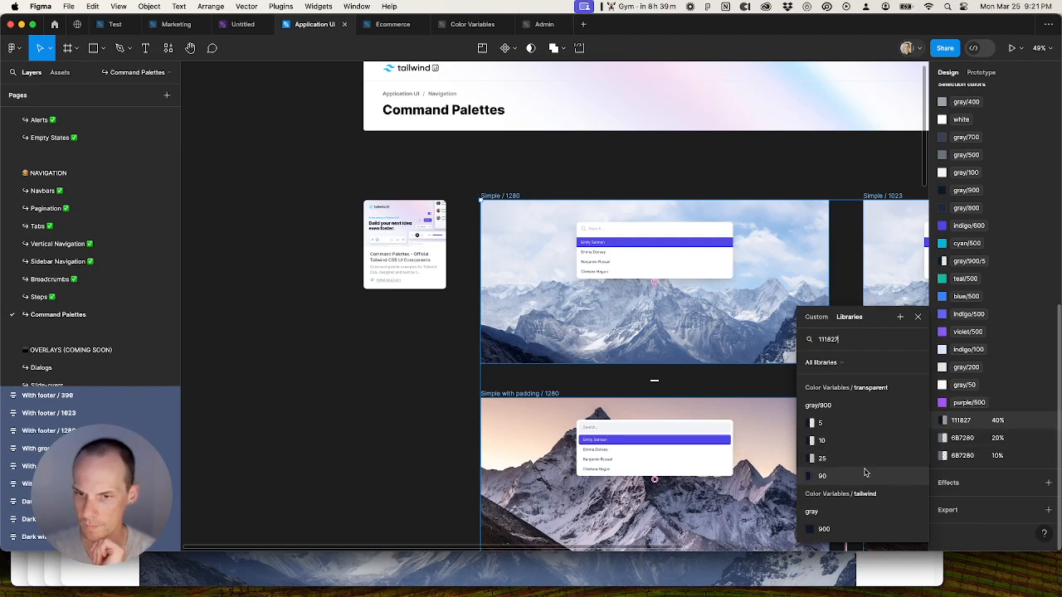
pyautogui.click(961, 440)
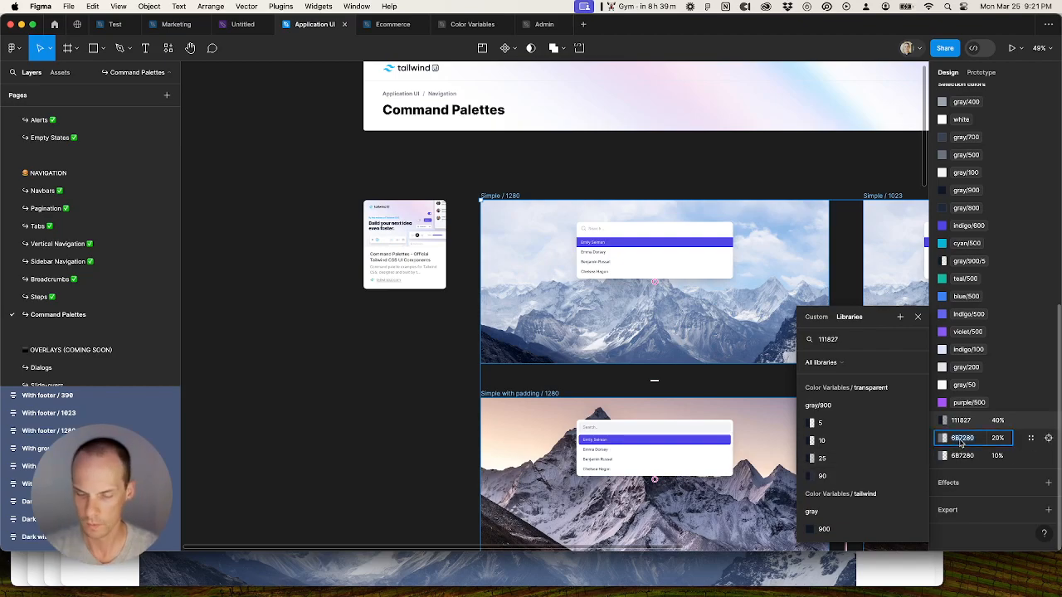
pyautogui.click(1032, 441)
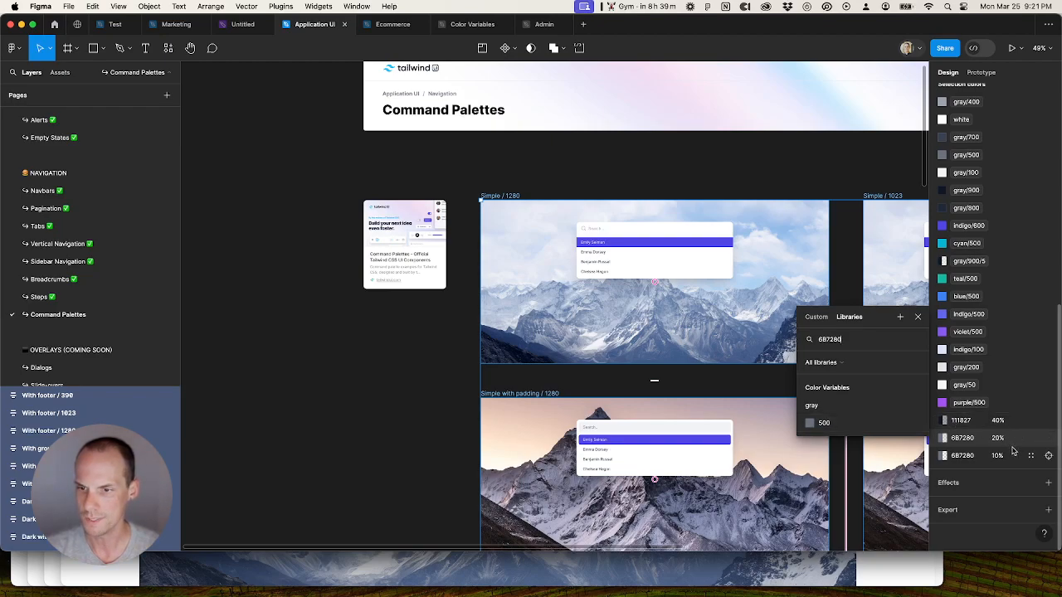
# Step: In the Color Variables file's transparent collection, duplicate the gray/900 variable 25 as 40 with 40% opacity
pyautogui.click(975, 422)
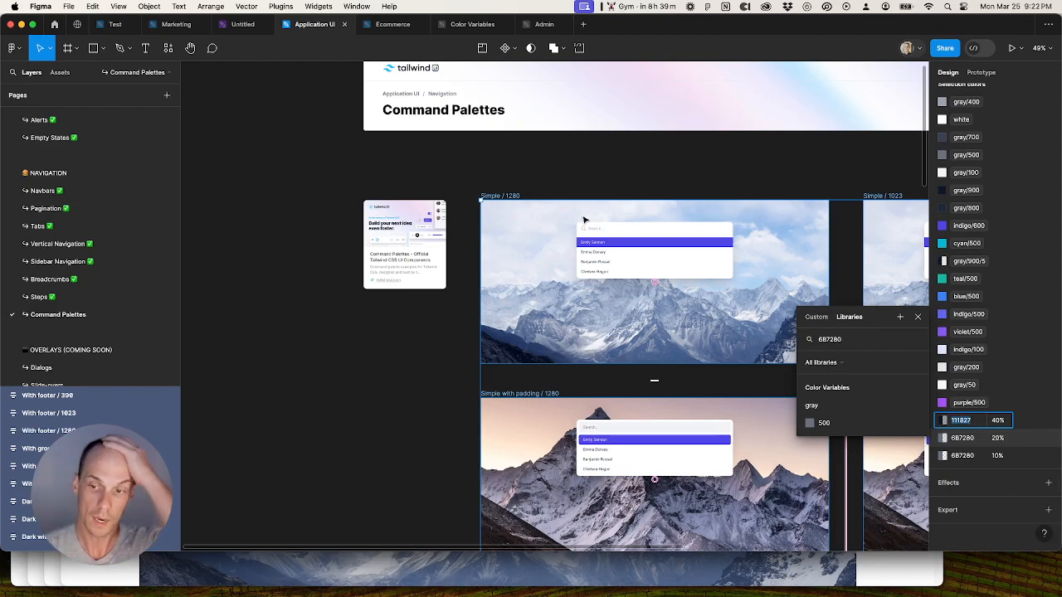
pyautogui.click(472, 24)
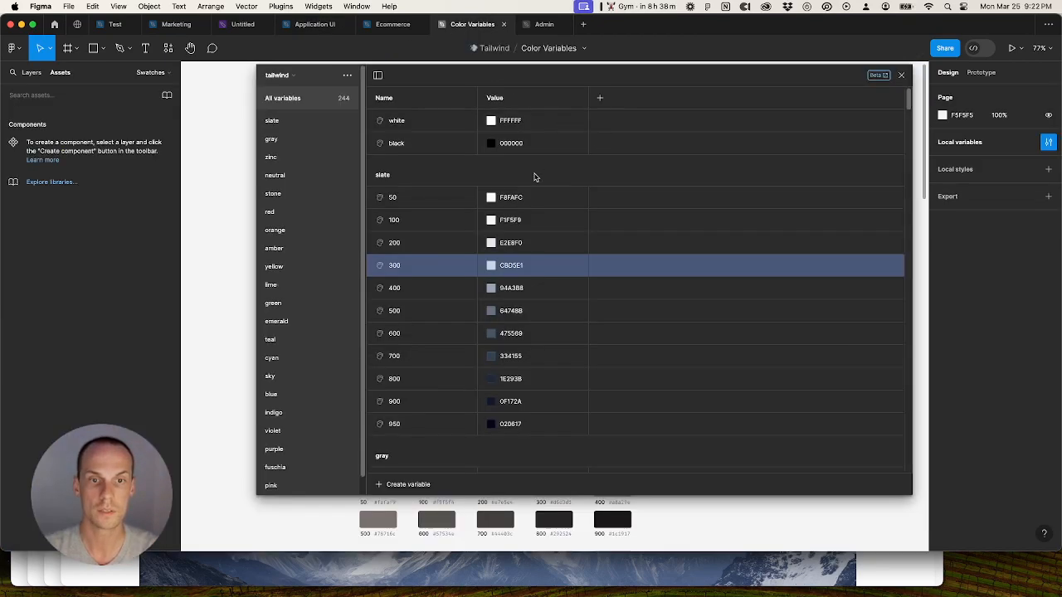
pyautogui.click(286, 75)
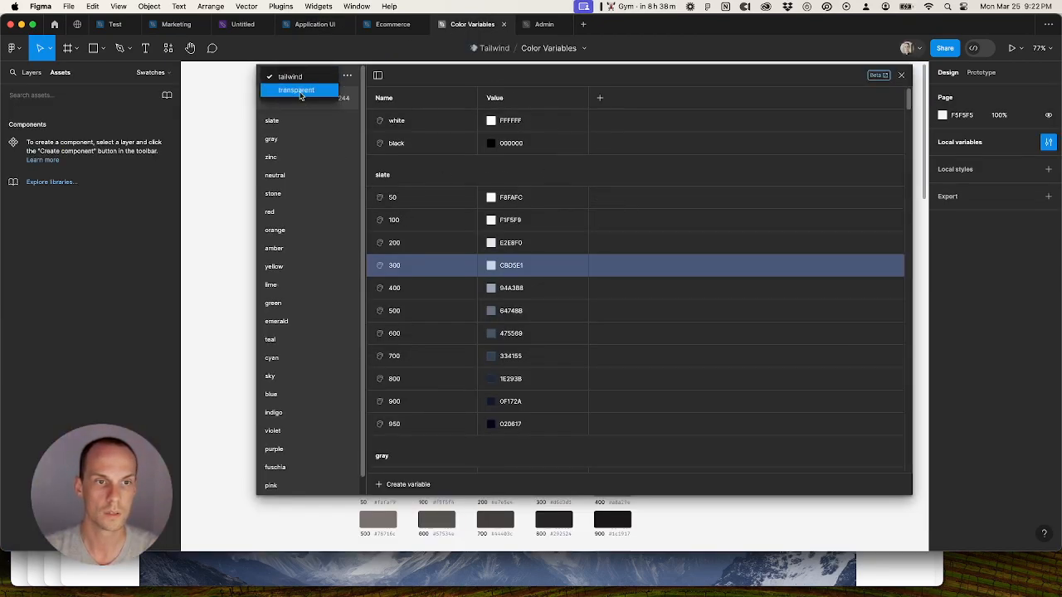
pyautogui.click(297, 96)
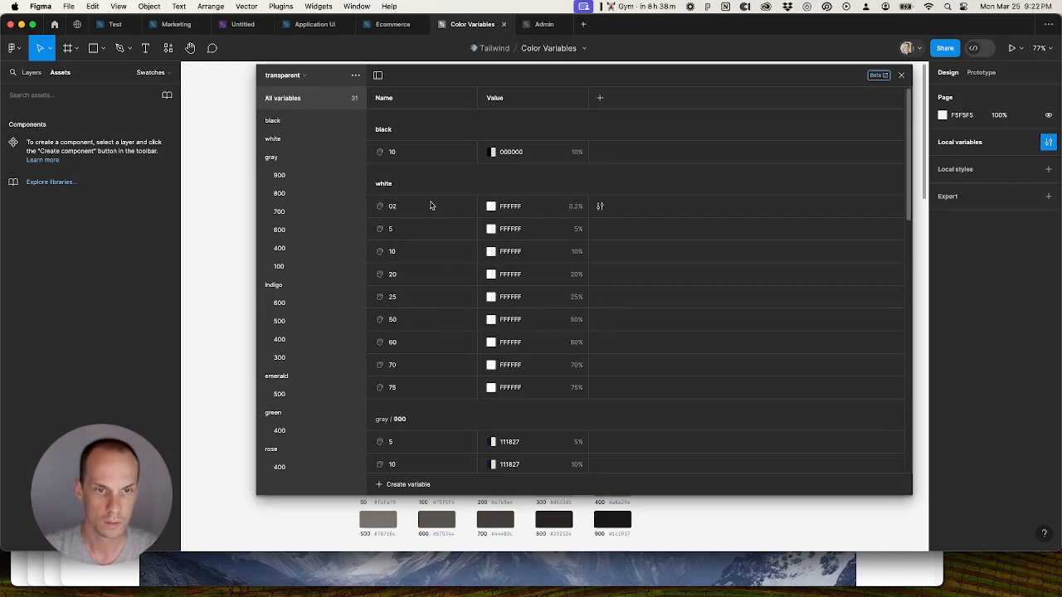
pyautogui.scroll(-5, 430, 205)
pyautogui.click(417, 308)
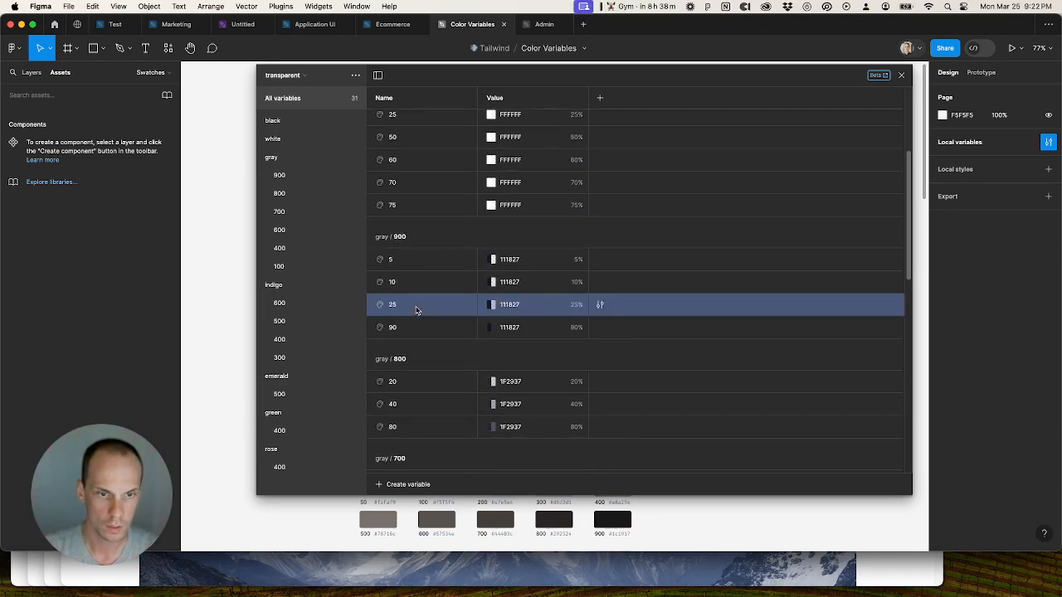
pyautogui.press('super+d')
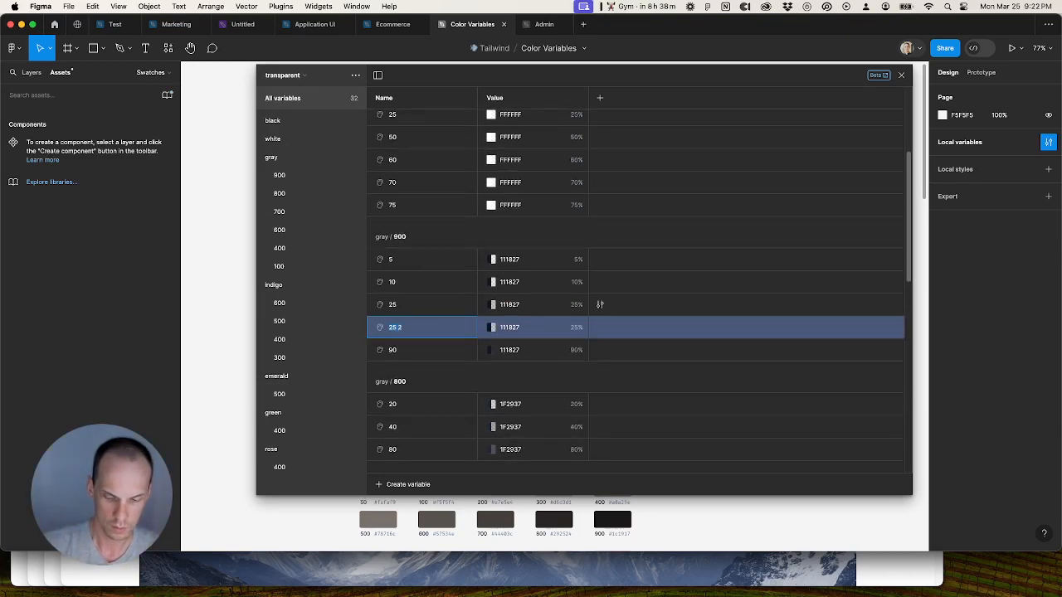
pyautogui.press('Return')
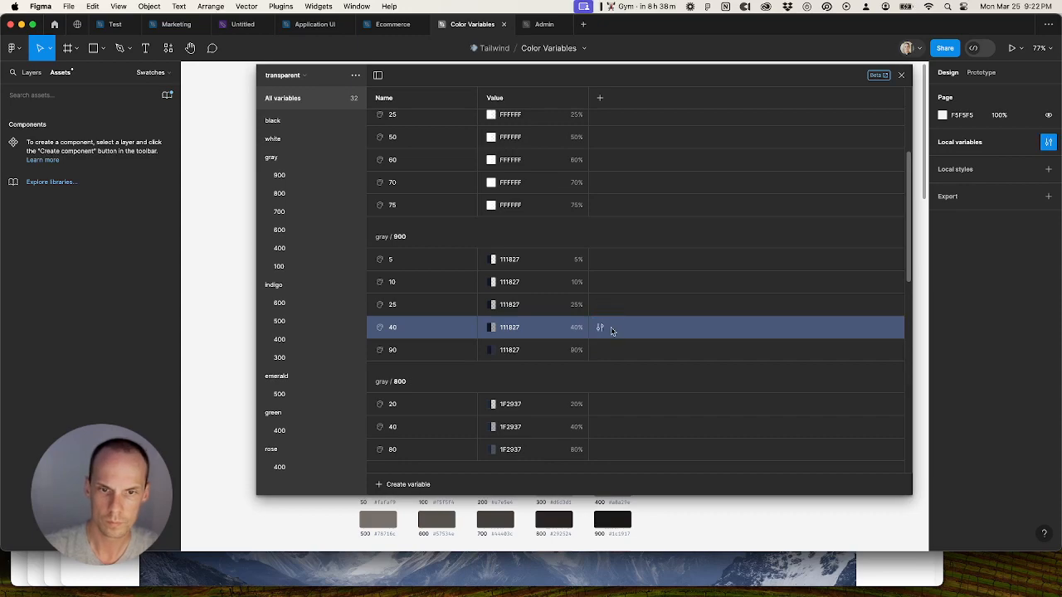
pyautogui.click(600, 328)
pyautogui.click(647, 334)
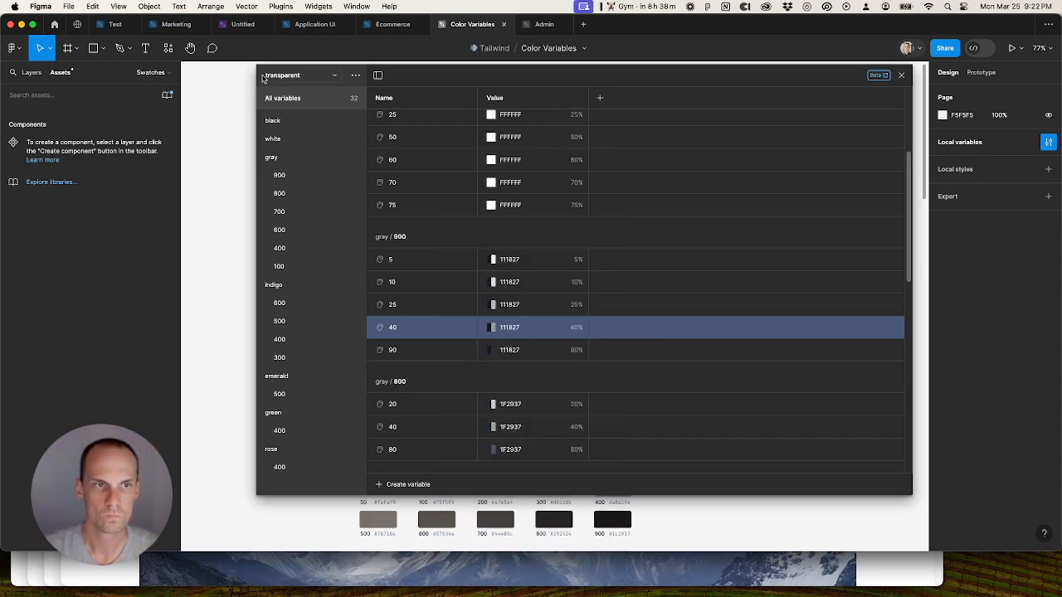
# Step: Back in the Application UI file, copy the color code 6B7280 at 20%, search the libraries for it and clear the search
pyautogui.click(315, 24)
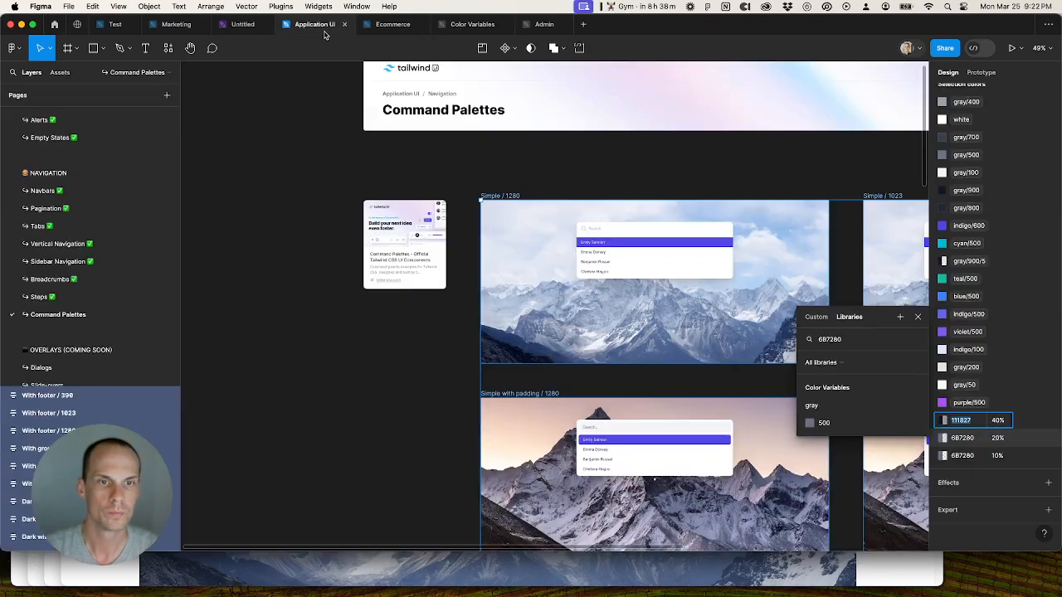
pyautogui.click(961, 438)
pyautogui.hotkey('ctrl', 'c')
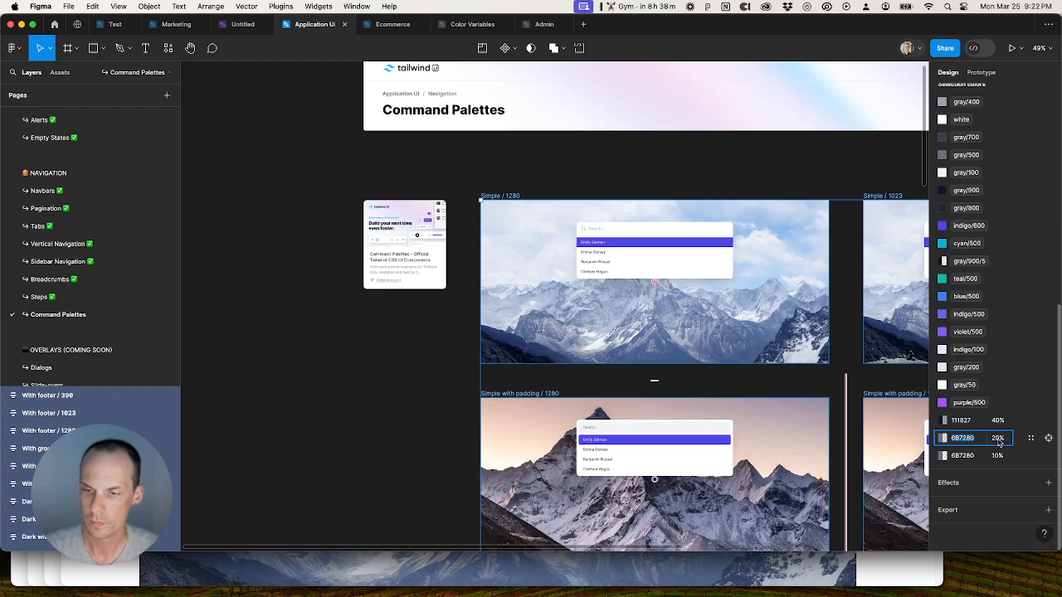
pyautogui.click(1029, 440)
pyautogui.hotkey('ctrl', 'v')
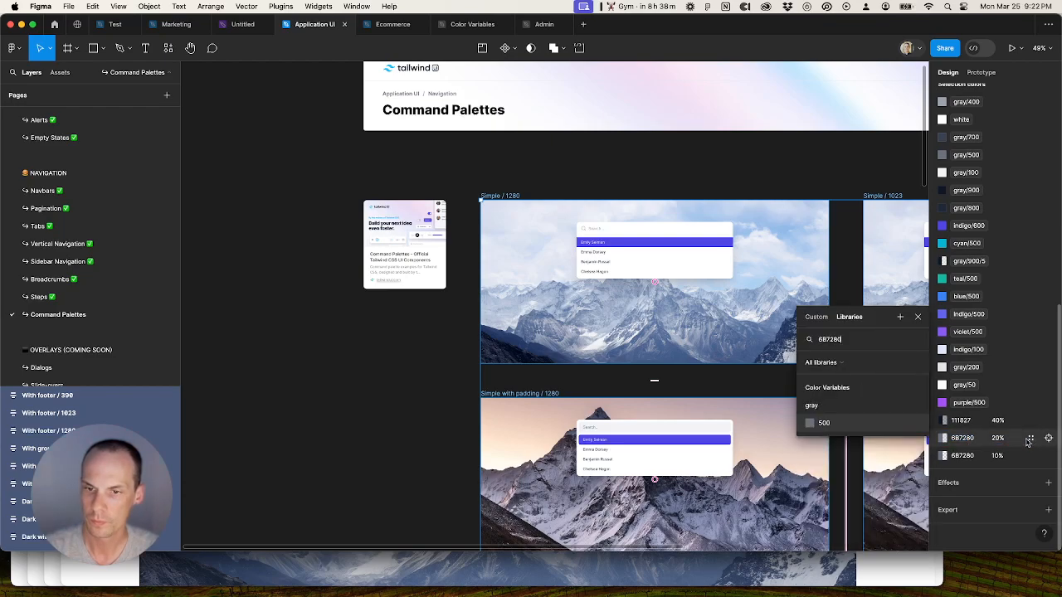
pyautogui.press('super+BackSpace')
# Step: Create a color variable named gray/500/10 in the transparent collection of the Color Variables file
pyautogui.click(480, 25)
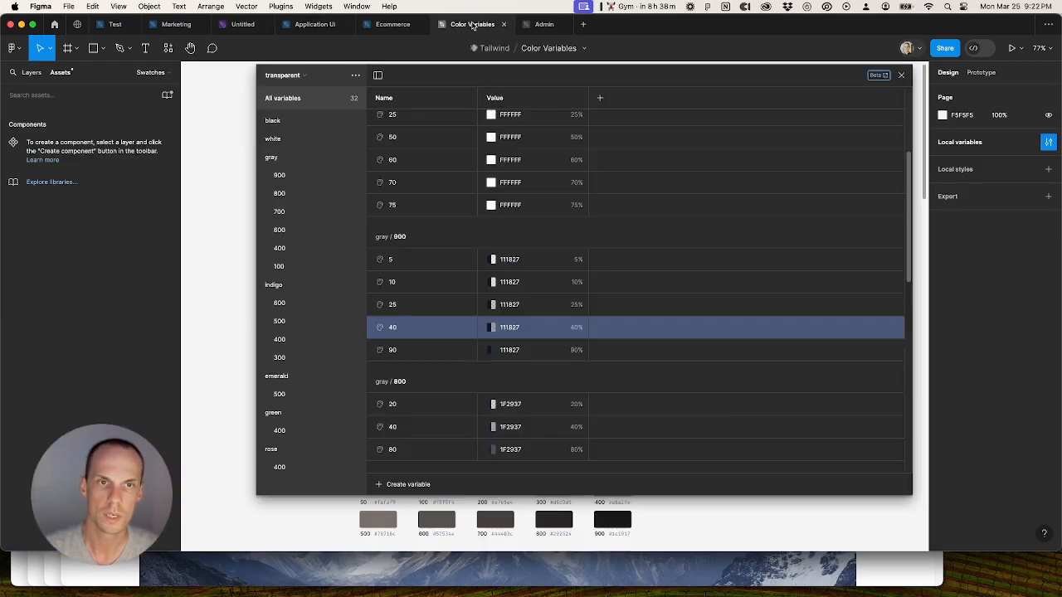
pyautogui.scroll(-1, 441, 315)
pyautogui.scroll(-5, 440, 315)
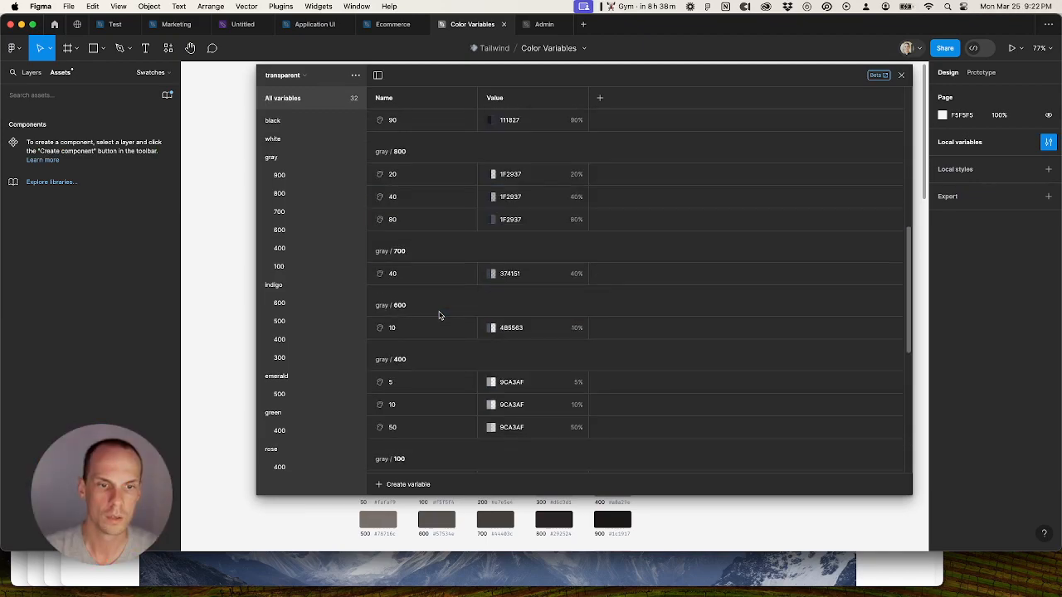
pyautogui.scroll(-1, 436, 315)
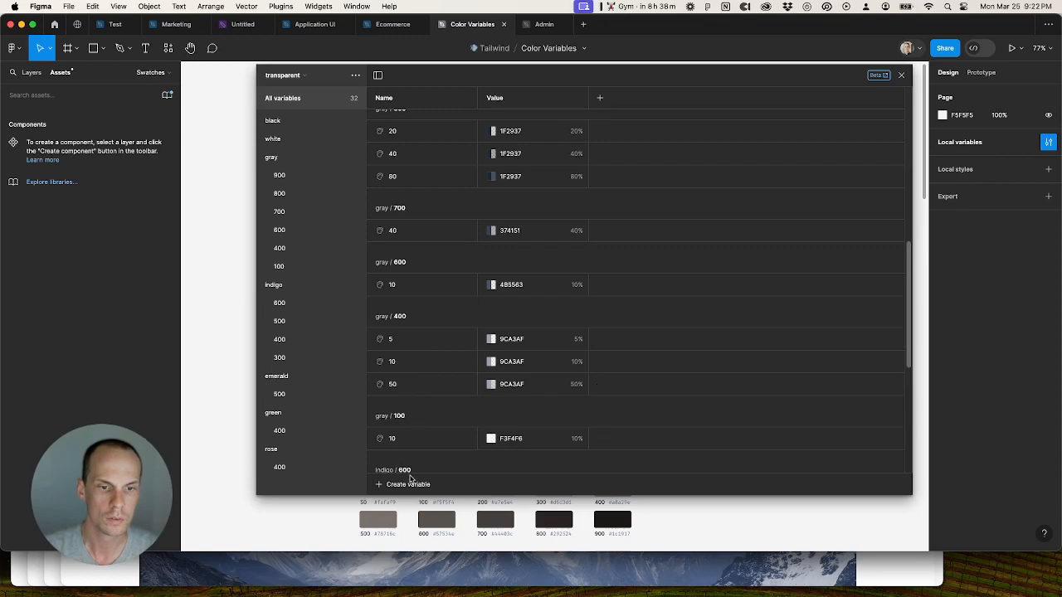
pyautogui.click(411, 488)
pyautogui.click(411, 495)
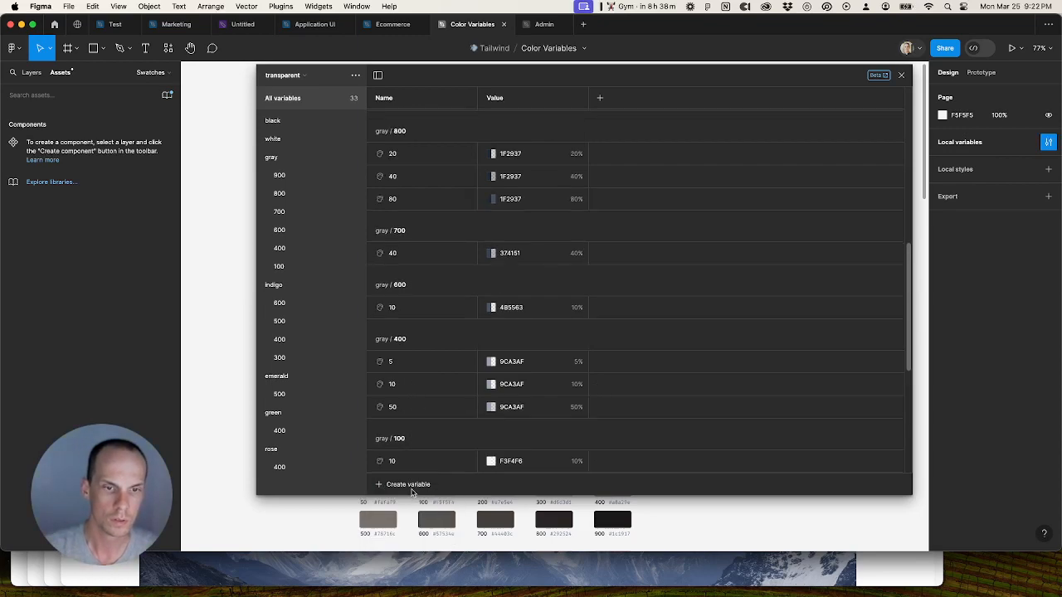
pyautogui.scroll(-9, 453, 394)
pyautogui.scroll(15, 431, 357)
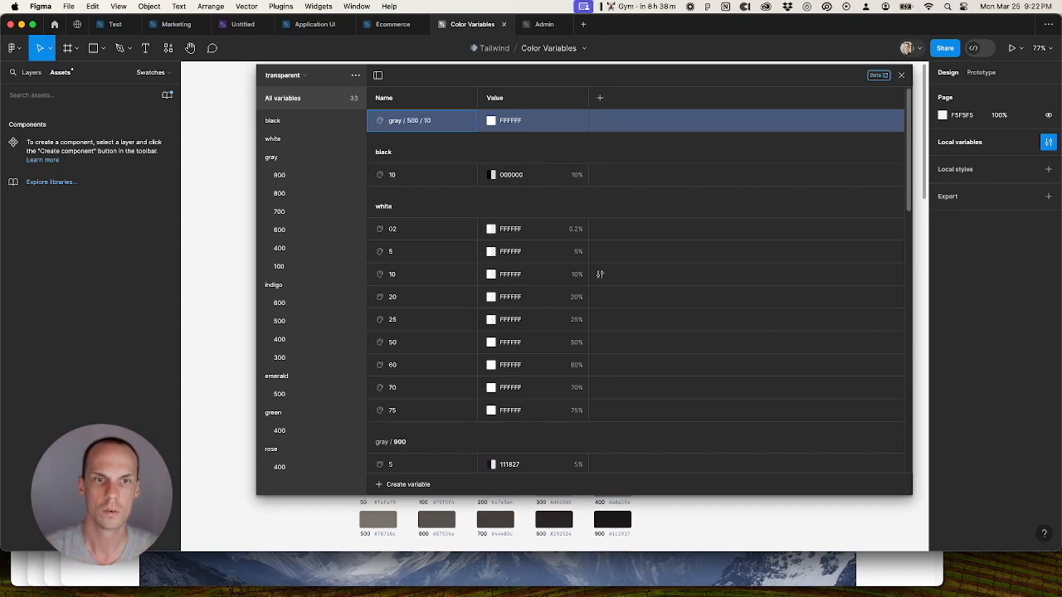
pyautogui.press('Return')
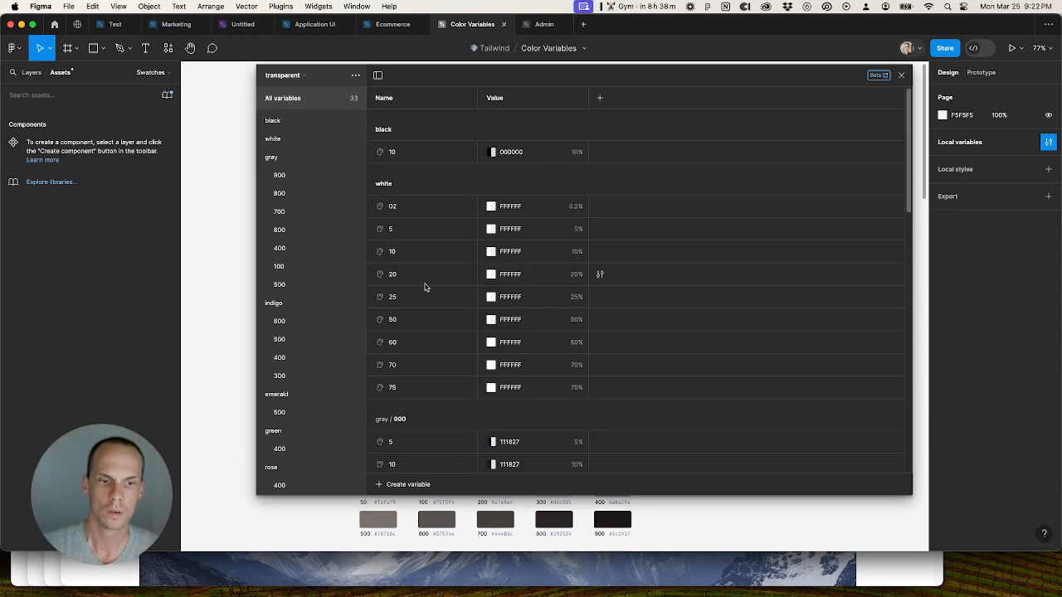
# Step: Set the new gray/500/10 variable's color to 6B7280 with 10% opacity
pyautogui.click(511, 283)
pyautogui.press('super+v')
pyautogui.press('Tab')
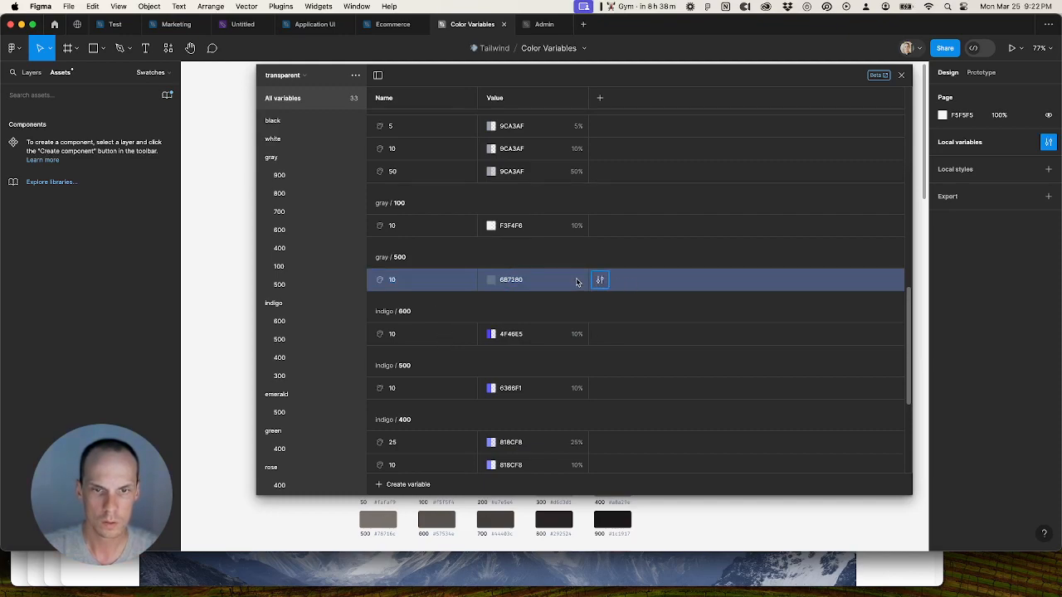
pyautogui.click(495, 281)
pyautogui.click(600, 446)
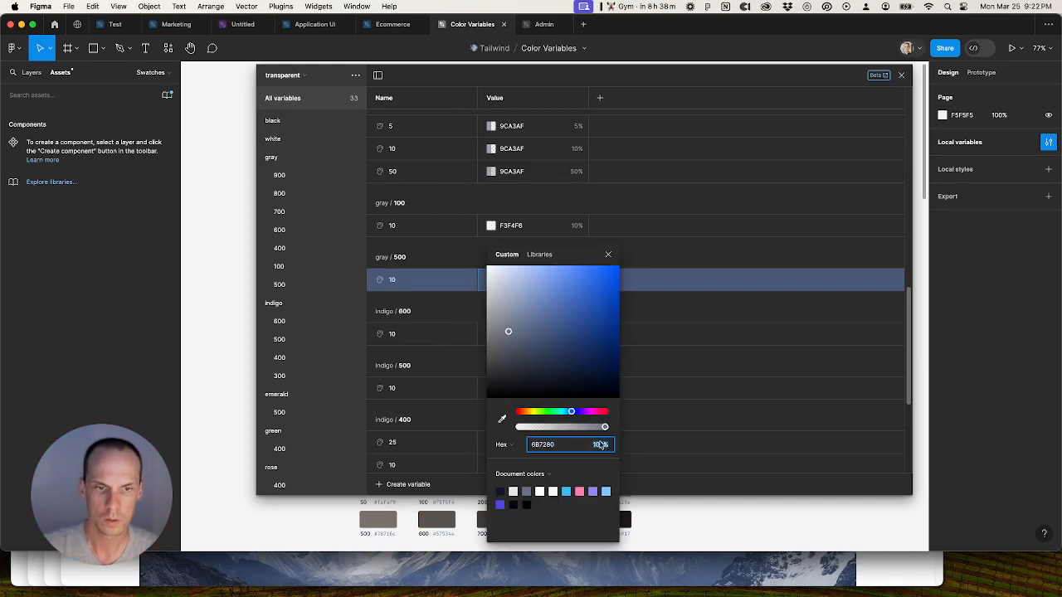
pyautogui.write('1')
pyautogui.press('Tab')
# Step: Duplicate the gray/500 variable 10 as 20 with 20% opacity and check the neighbouring color values
pyautogui.click(440, 288)
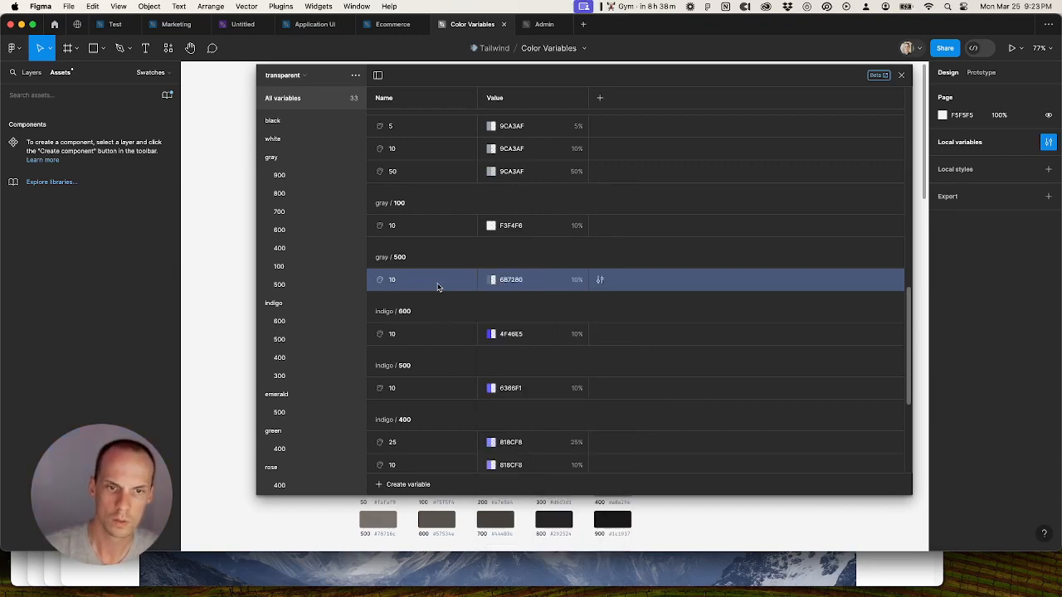
pyautogui.press('super+d')
pyautogui.write('2')
pyautogui.press('Tab')
pyautogui.write('20')
pyautogui.press('Return')
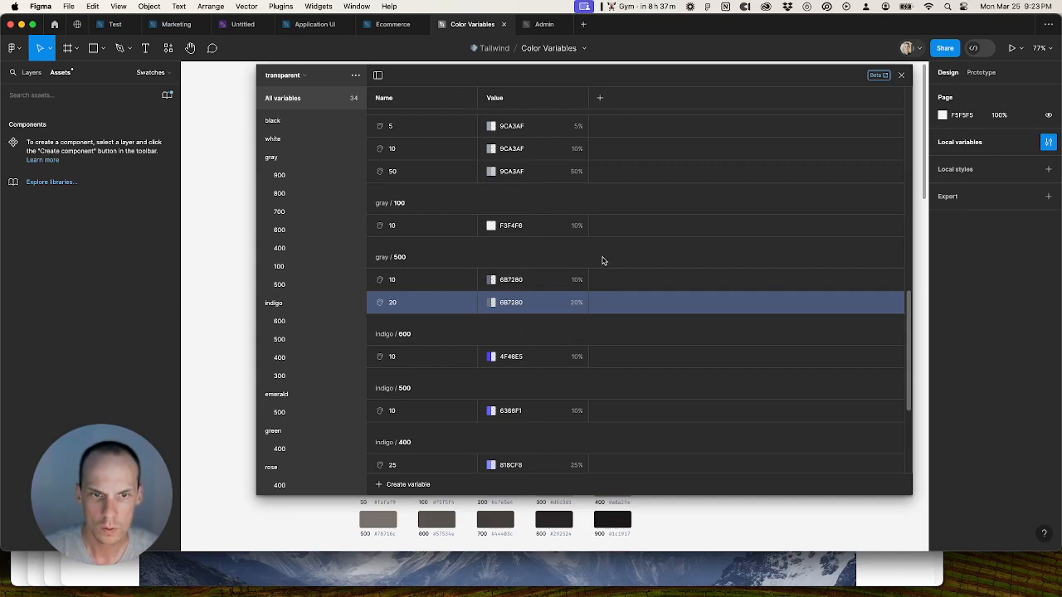
pyautogui.doubleClick(548, 278)
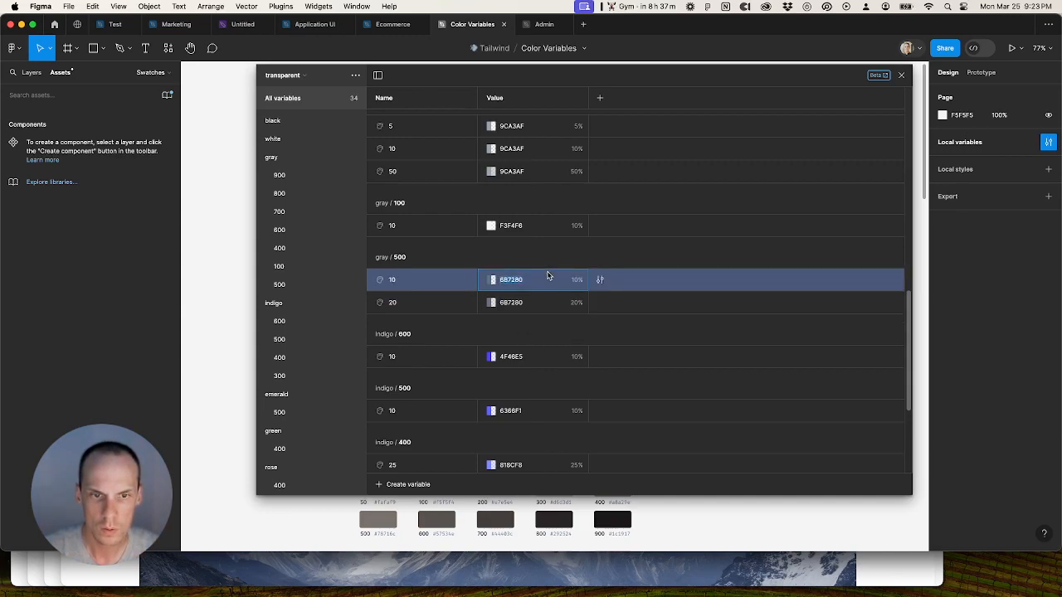
pyautogui.doubleClick(514, 357)
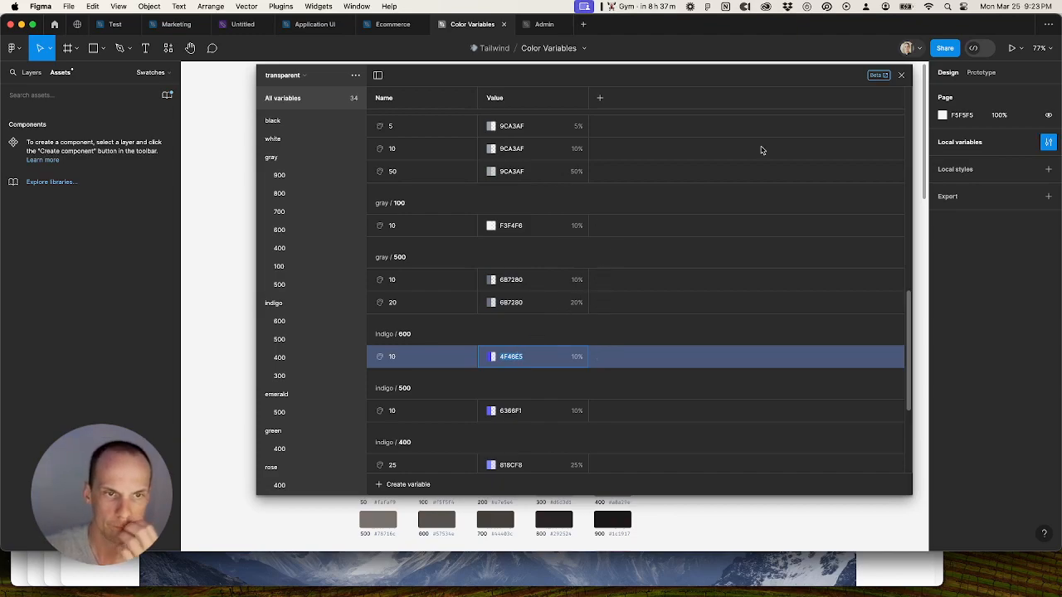
# Step: Close the variables window and publish the Color Variables library changes
pyautogui.click(901, 75)
pyautogui.click(583, 50)
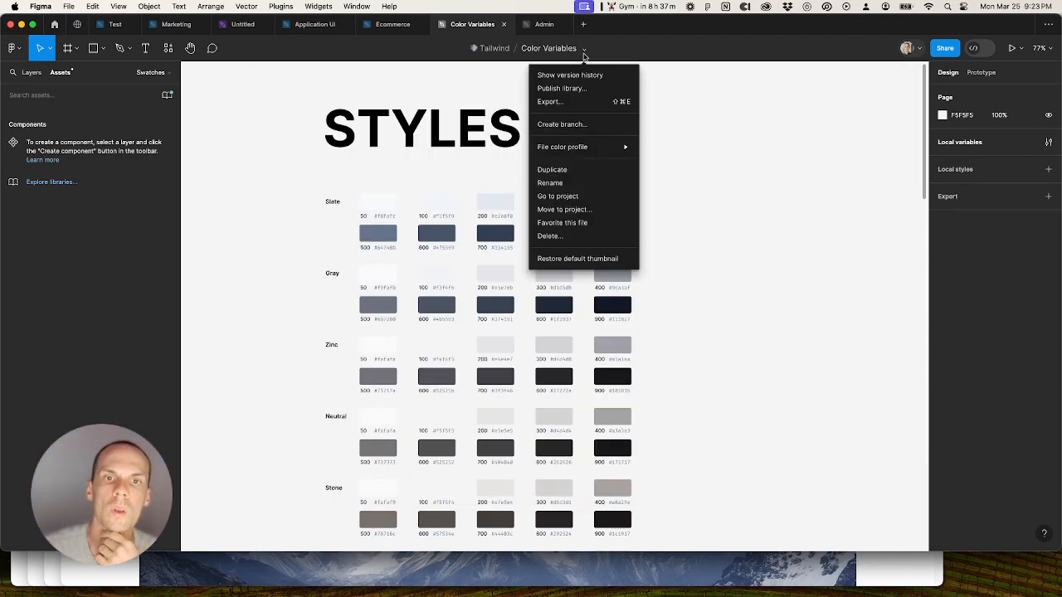
pyautogui.click(584, 90)
pyautogui.click(635, 290)
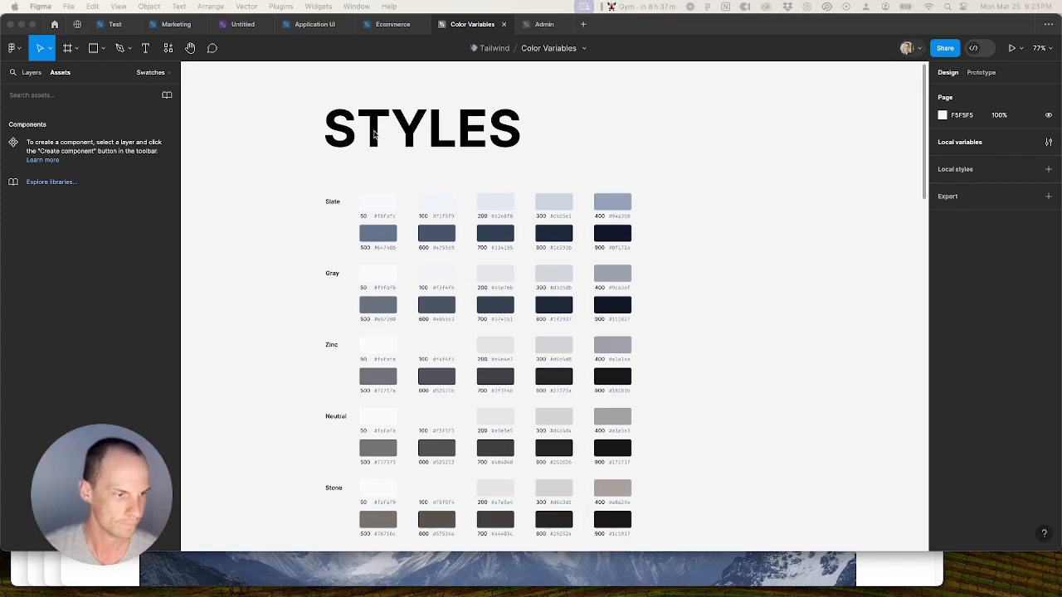
# Step: In the Application UI file, link the selection's 111827 at 40% color to the gray/900/40 variable
pyautogui.click(307, 25)
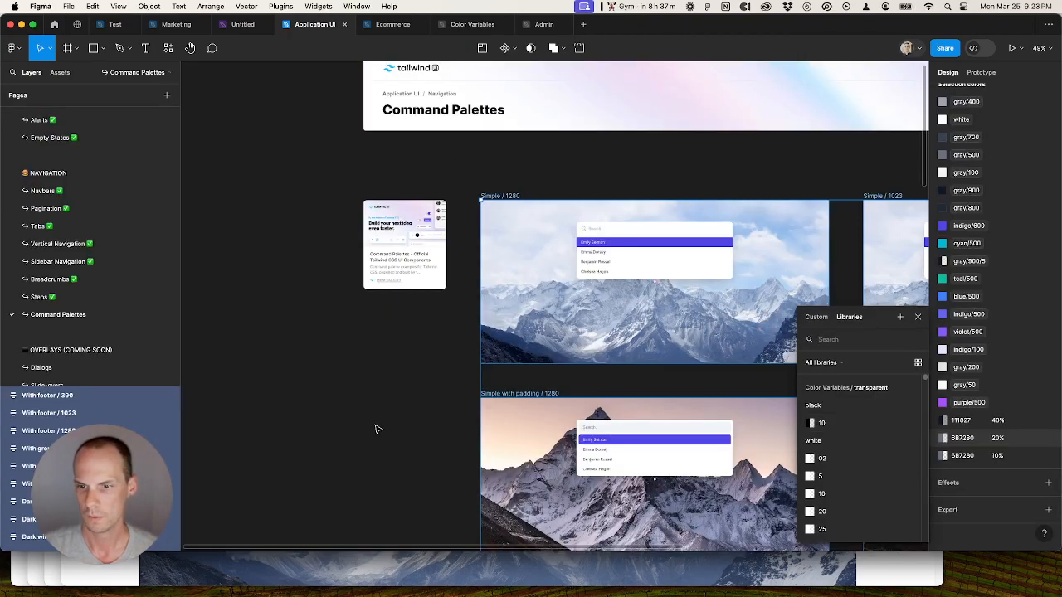
pyautogui.click(963, 421)
pyautogui.press('super+c')
pyautogui.click(1030, 421)
pyautogui.press('super+v')
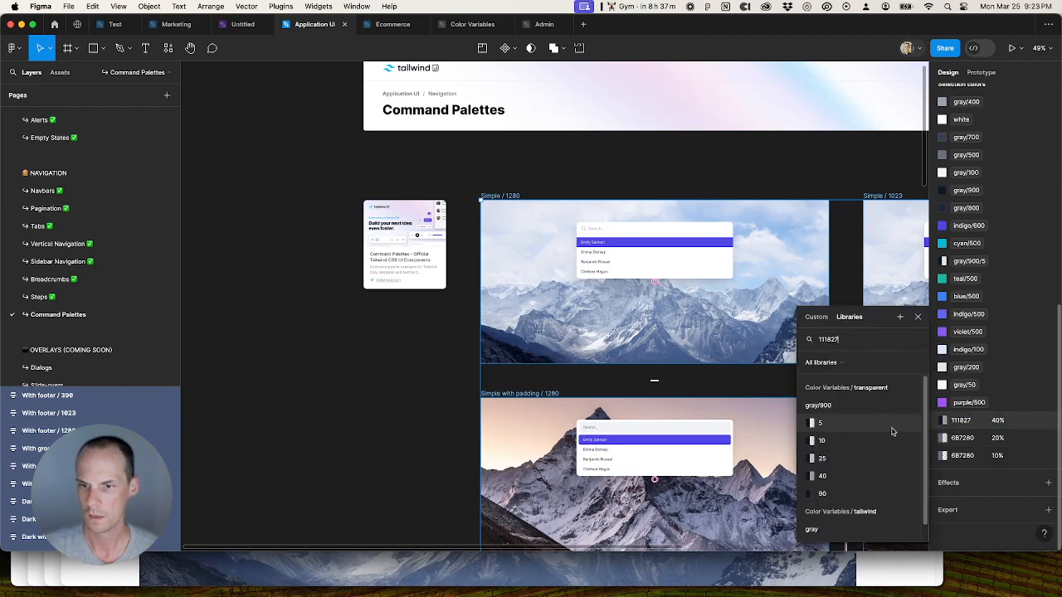
pyautogui.click(841, 480)
# Step: Search the library variables for the selection's 6B7280 at 20% color
pyautogui.click(958, 440)
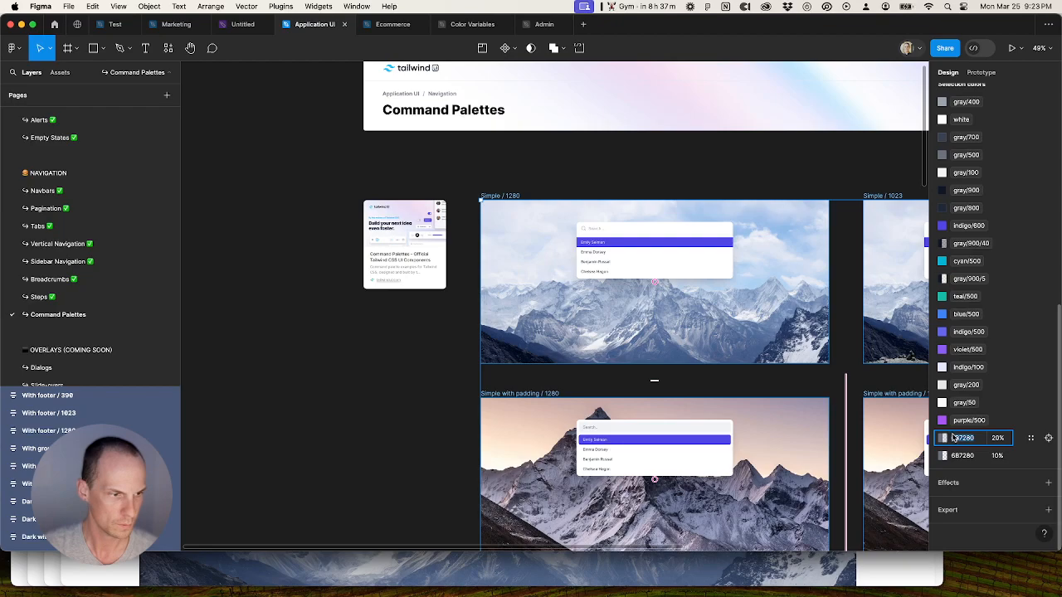
pyautogui.press('super+c')
pyautogui.click(1030, 438)
pyautogui.press('super+v')
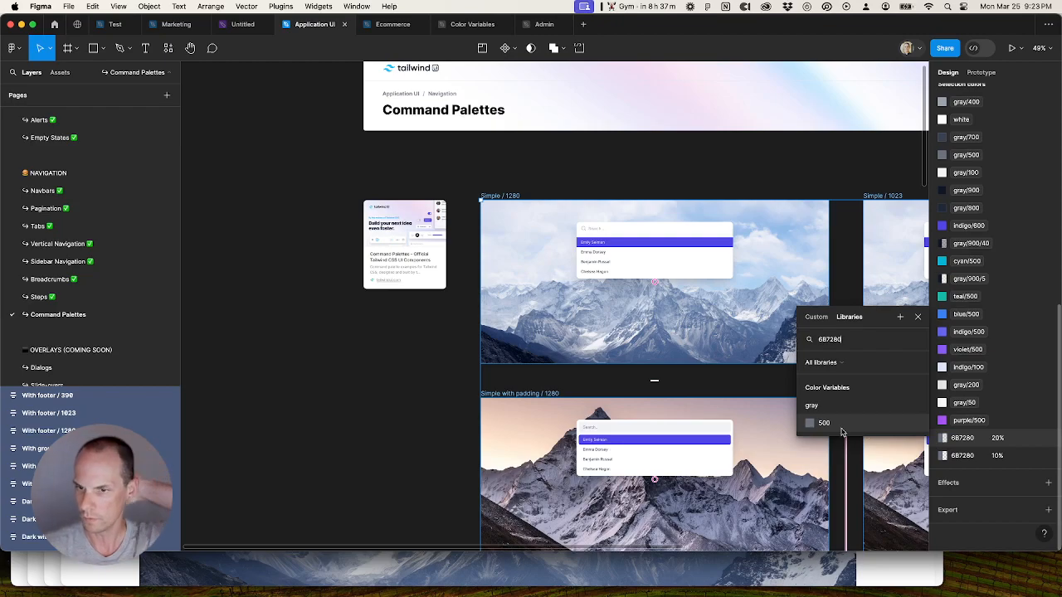
# Step: Check the Color Variables file for unpublished library changes, cancel publishing and return to the Application UI file
pyautogui.click(472, 24)
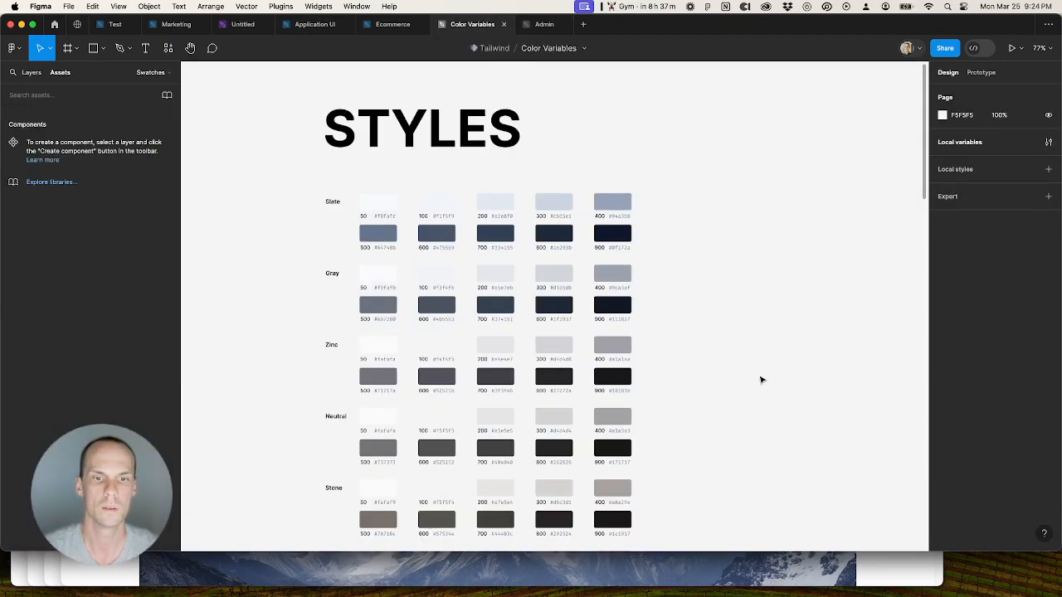
pyautogui.click(583, 47)
pyautogui.click(564, 87)
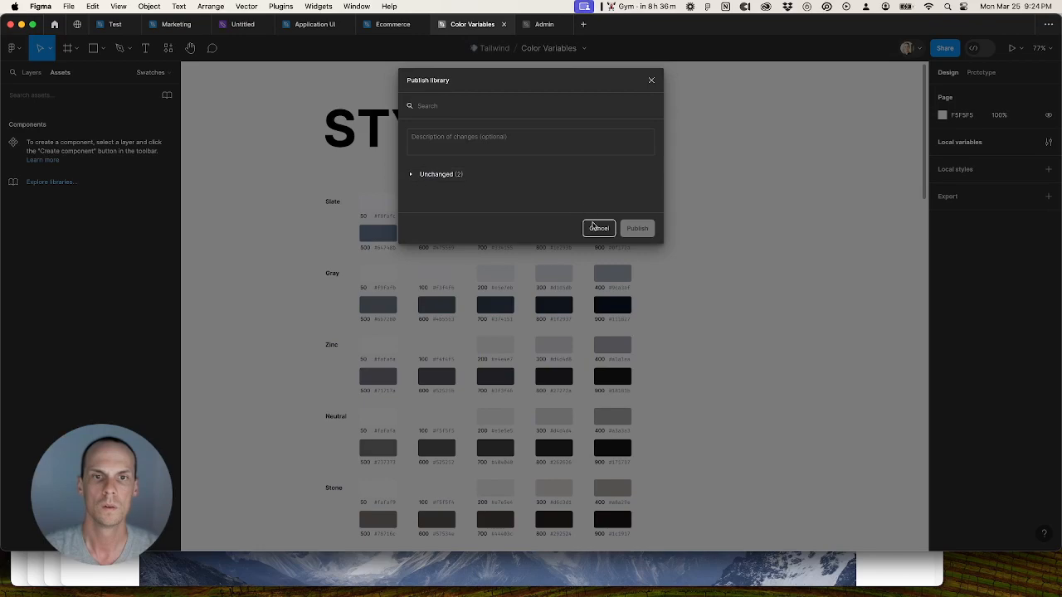
pyautogui.click(599, 228)
pyautogui.click(316, 24)
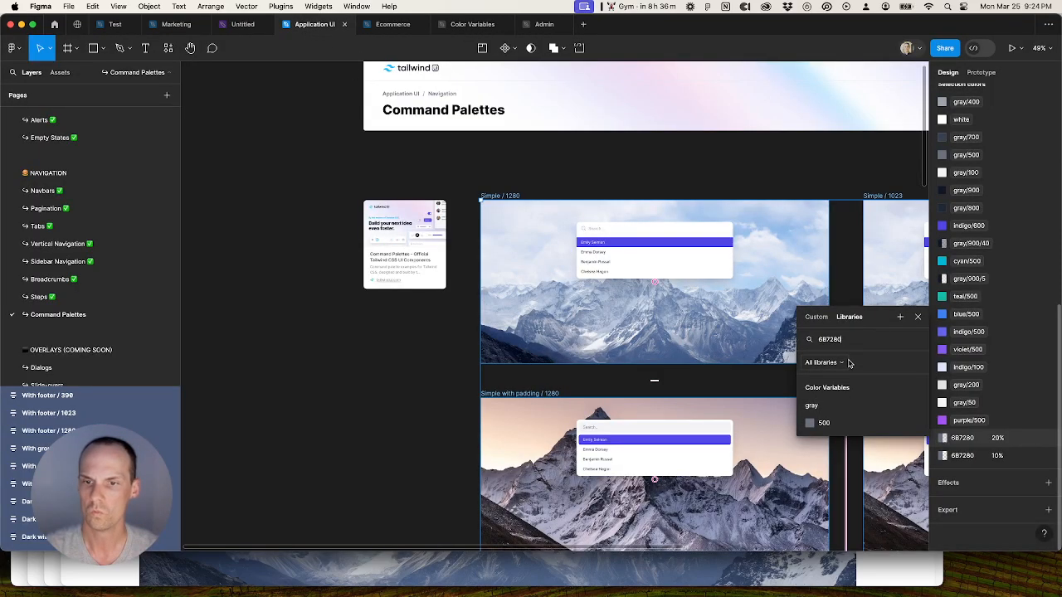
# Step: In the Color Variables file, move the transparent collection's gray/500 group between gray/600 and gray/400
pyautogui.click(472, 24)
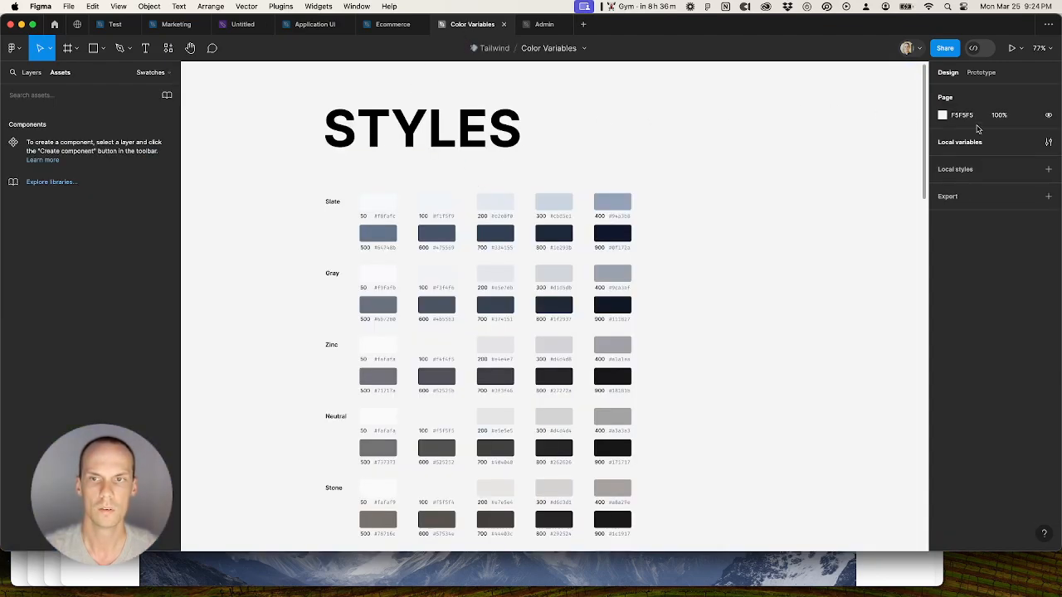
pyautogui.click(1049, 142)
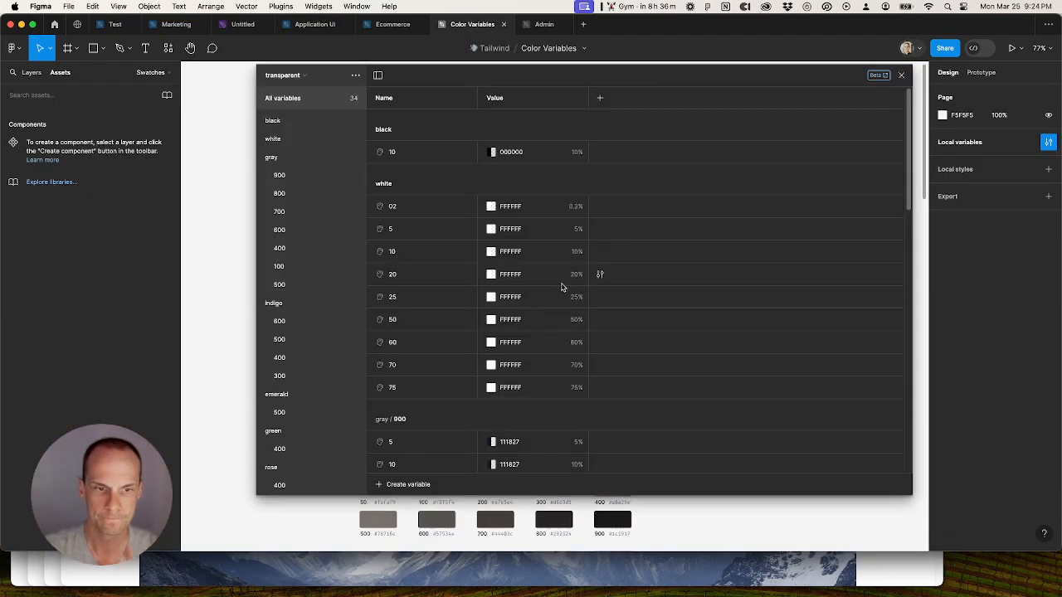
pyautogui.scroll(-5, 560, 285)
pyautogui.scroll(-3, 443, 365)
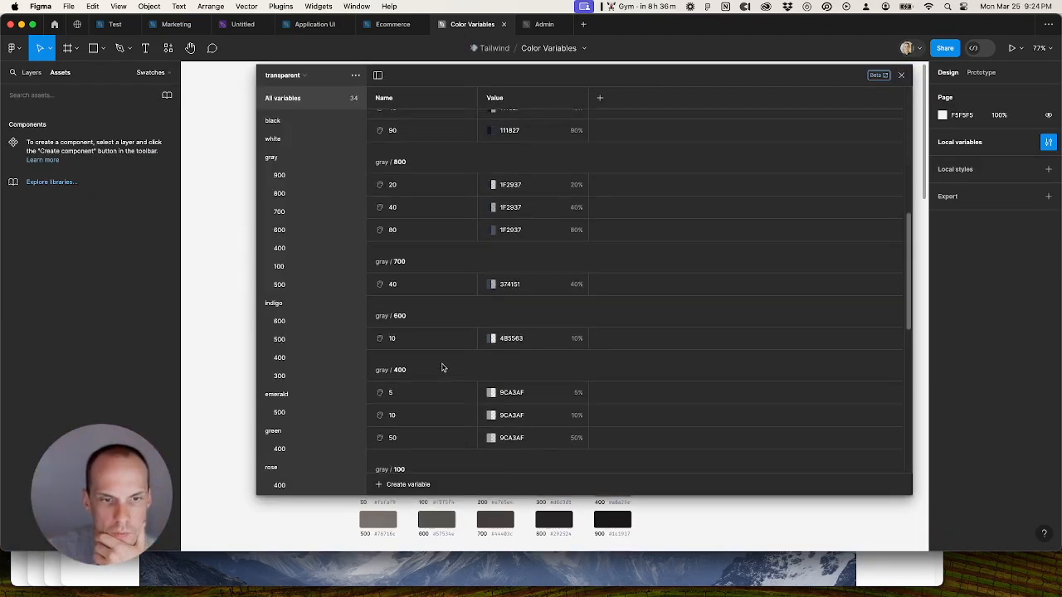
pyautogui.scroll(-5, 443, 363)
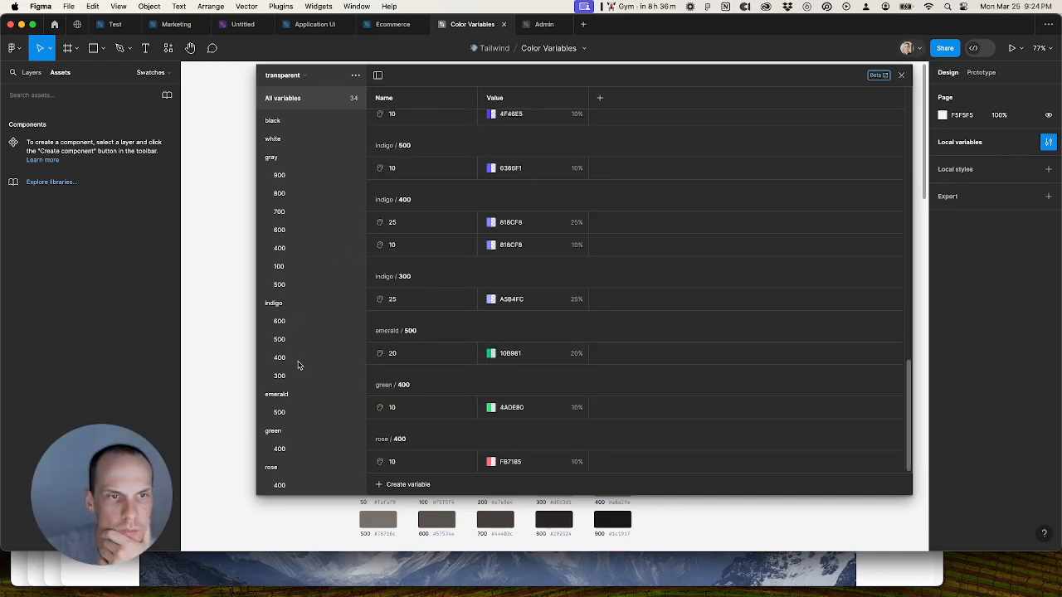
pyautogui.moveTo(288, 284); pyautogui.dragTo(288, 247)
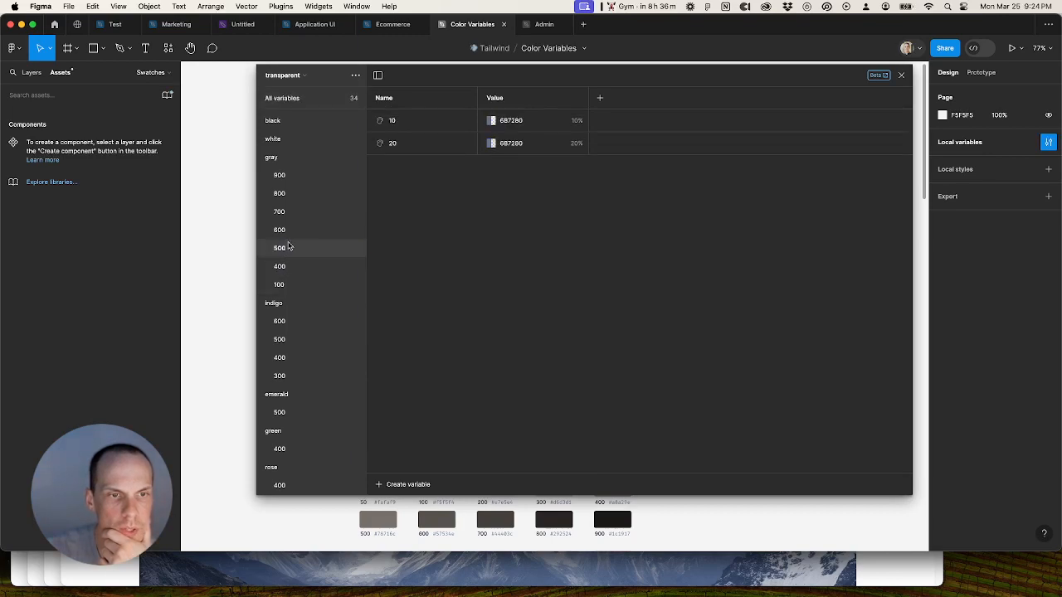
# Step: Paste the hex code 6B7280 into the descriptions of the gray/500 variables 10 and 20, and close the variables window
pyautogui.doubleClick(511, 123)
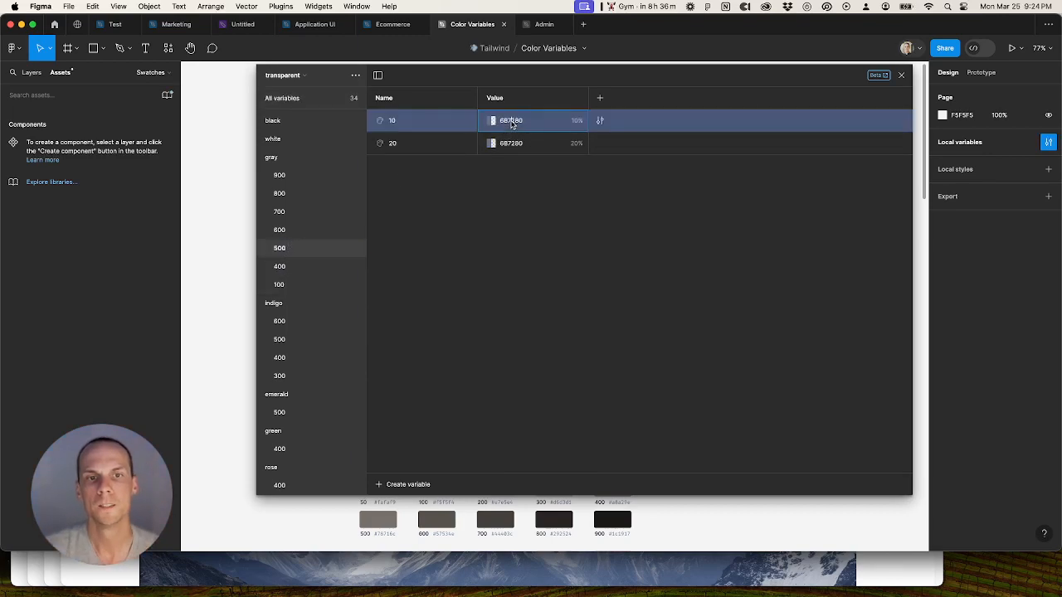
pyautogui.click(600, 120)
pyautogui.click(537, 191)
pyautogui.press('super+v')
pyautogui.press('Escape')
pyautogui.press('Escape')
pyautogui.click(599, 142)
pyautogui.click(539, 214)
pyautogui.press('super+v')
pyautogui.click(721, 201)
pyautogui.click(901, 75)
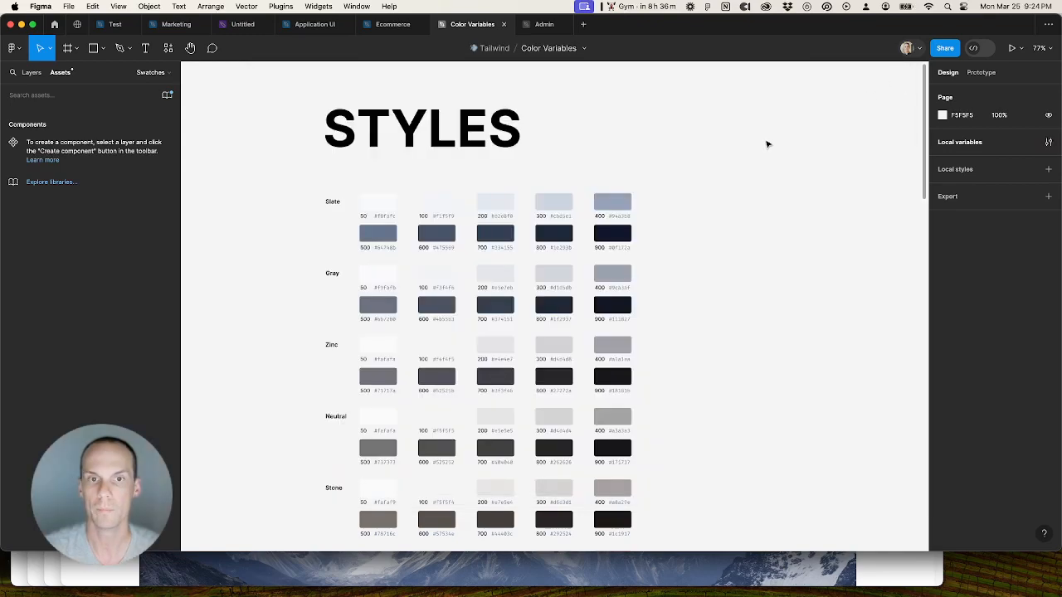
# Step: Publish the latest Color Variables changes to the library
pyautogui.click(585, 49)
pyautogui.click(587, 88)
pyautogui.click(634, 289)
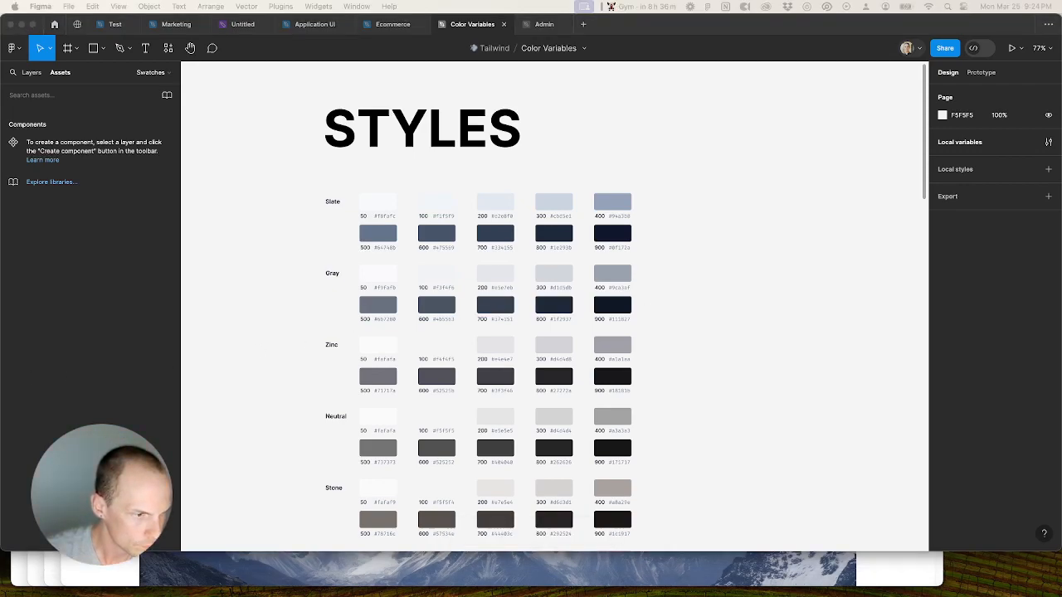
# Step: In the Application UI file, link the selection's 6B7280 colors at 20% and 10% to the gray/500/20 and gray/500/10 variables
pyautogui.click(314, 24)
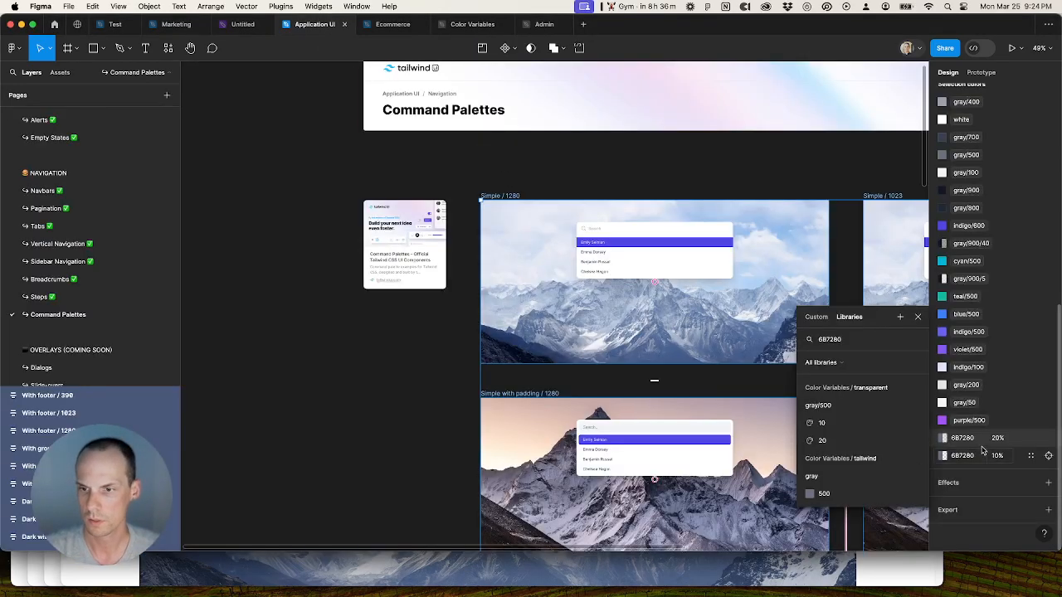
pyautogui.click(825, 440)
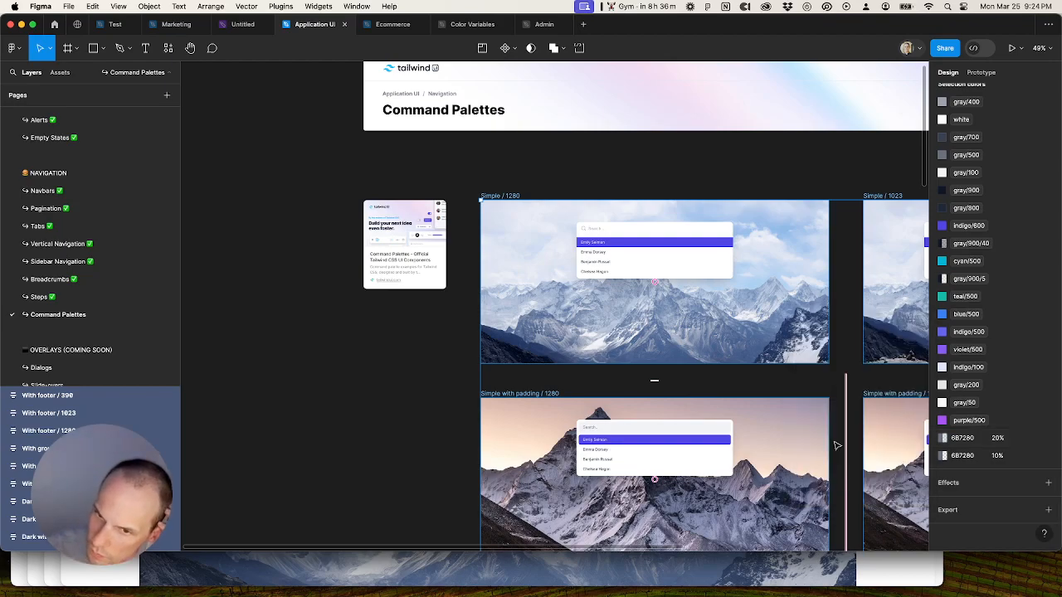
pyautogui.click(1031, 455)
pyautogui.write('g')
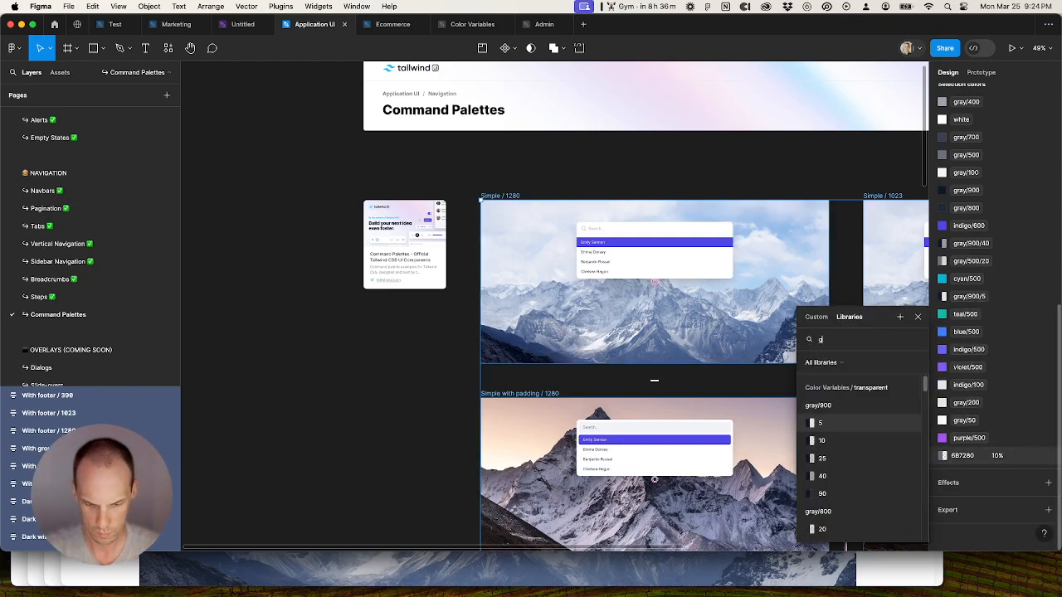
pyautogui.click(975, 457)
pyautogui.press('super+c')
pyautogui.click(1027, 458)
pyautogui.press('super+v')
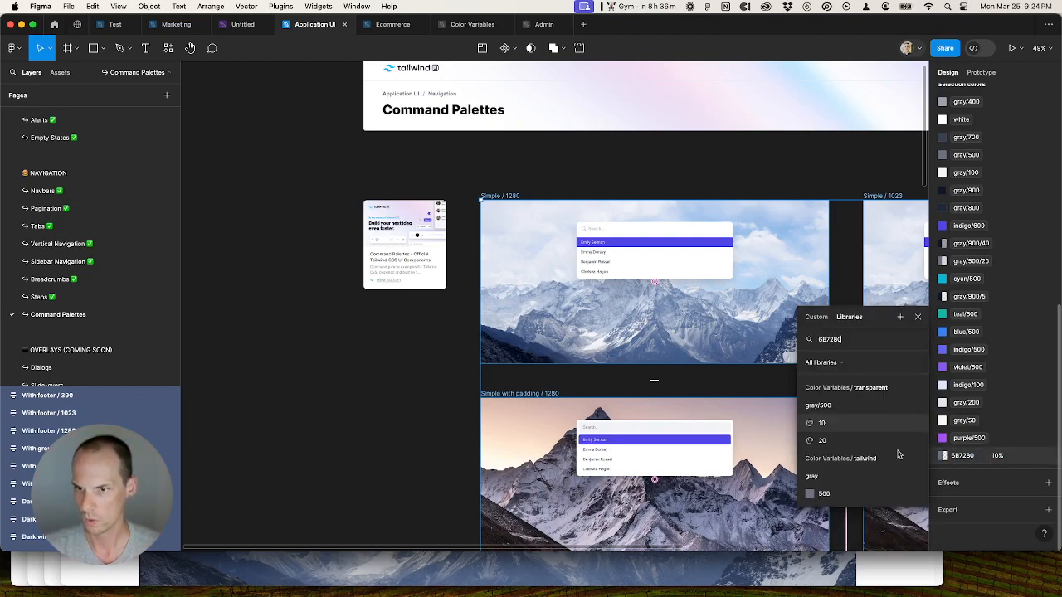
pyautogui.click(821, 422)
# Step: Look over the complete grid of frames and the header on the Command Palettes page
pyautogui.click(396, 452)
pyautogui.scroll(-6, 396, 452)
pyautogui.moveTo(322, 381); pyautogui.dragTo(390, 257)
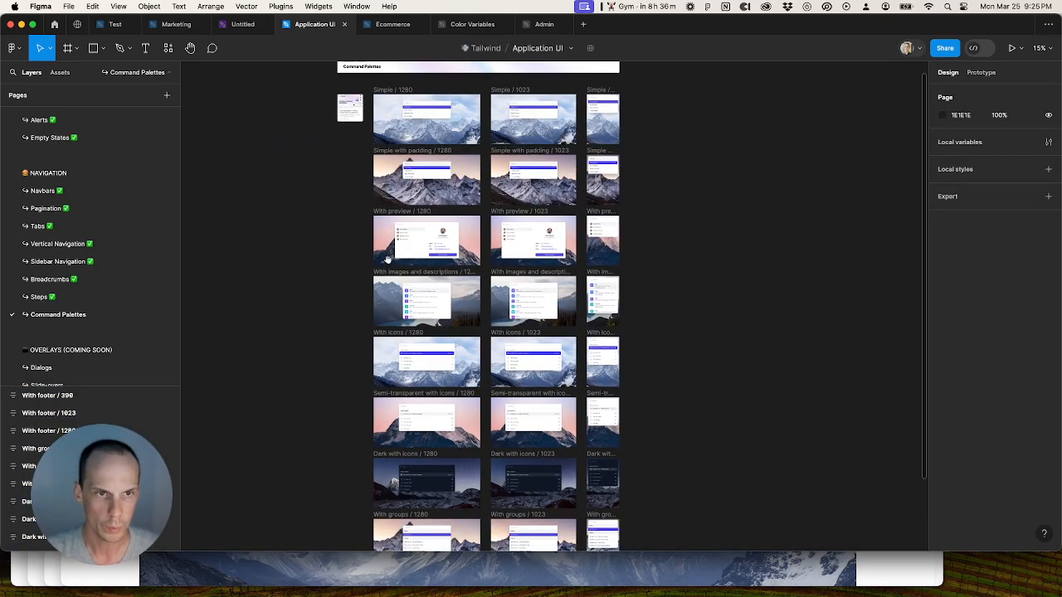
pyautogui.scroll(-4, 397, 283)
pyautogui.moveTo(532, 500); pyautogui.dragTo(382, 173)
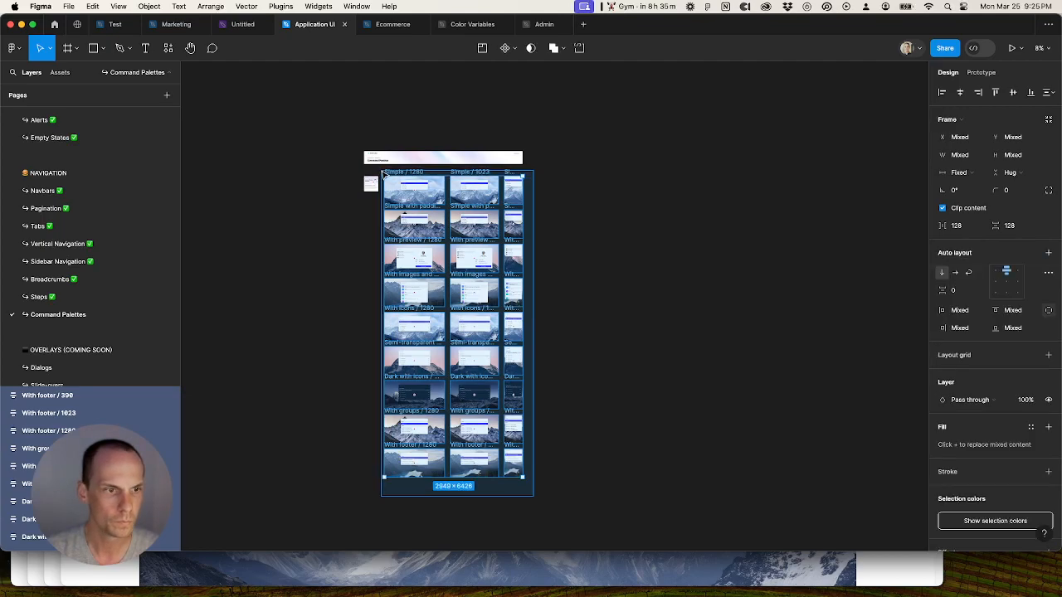
pyautogui.click(600, 221)
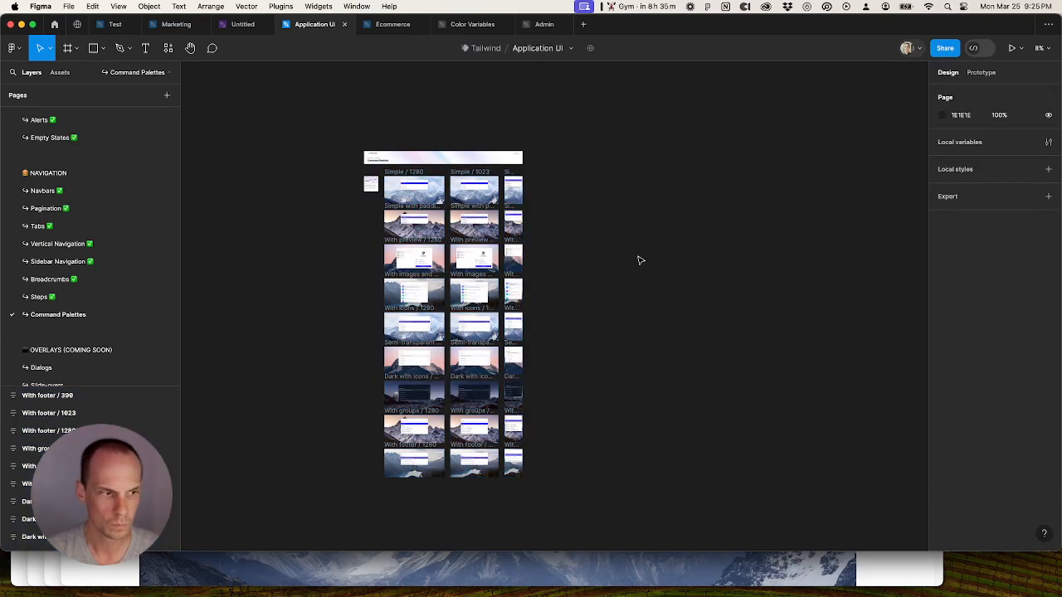
pyautogui.moveTo(621, 240); pyautogui.dragTo(661, 306)
pyautogui.scroll(5, 662, 306)
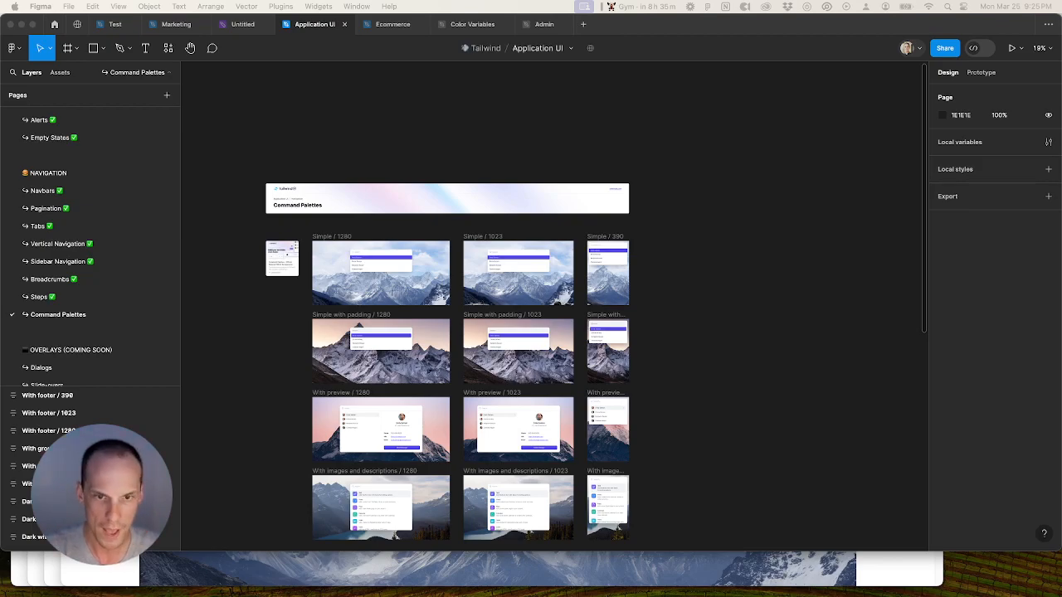
pyautogui.scroll(-1, 738, 378)
pyautogui.hscroll(-1, 738, 377)
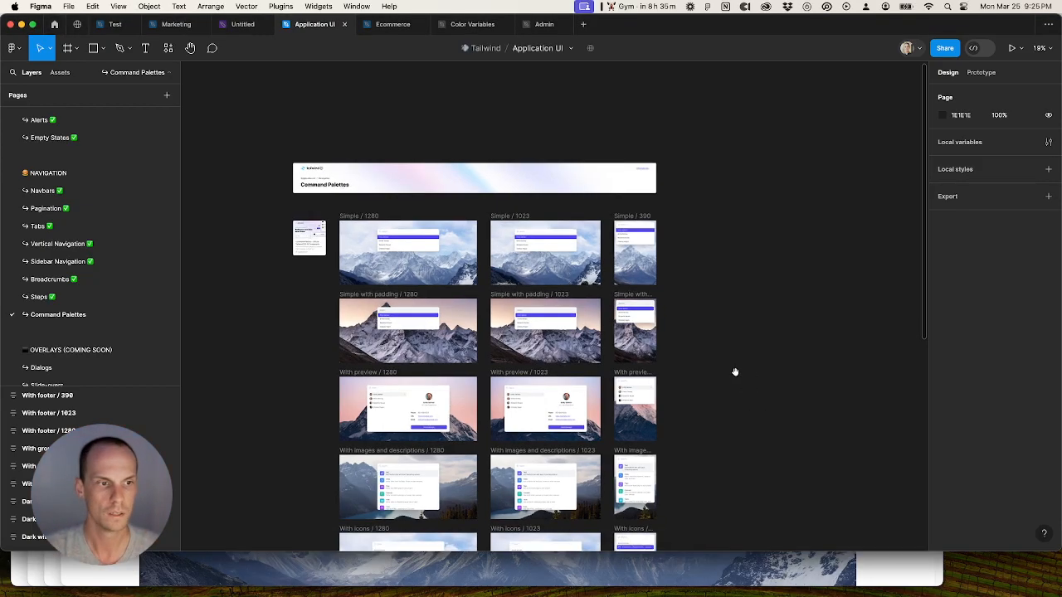
# Step: Copy the ✅ from the Steps page name and add it to the end of the Command Palettes page name
pyautogui.click(47, 297)
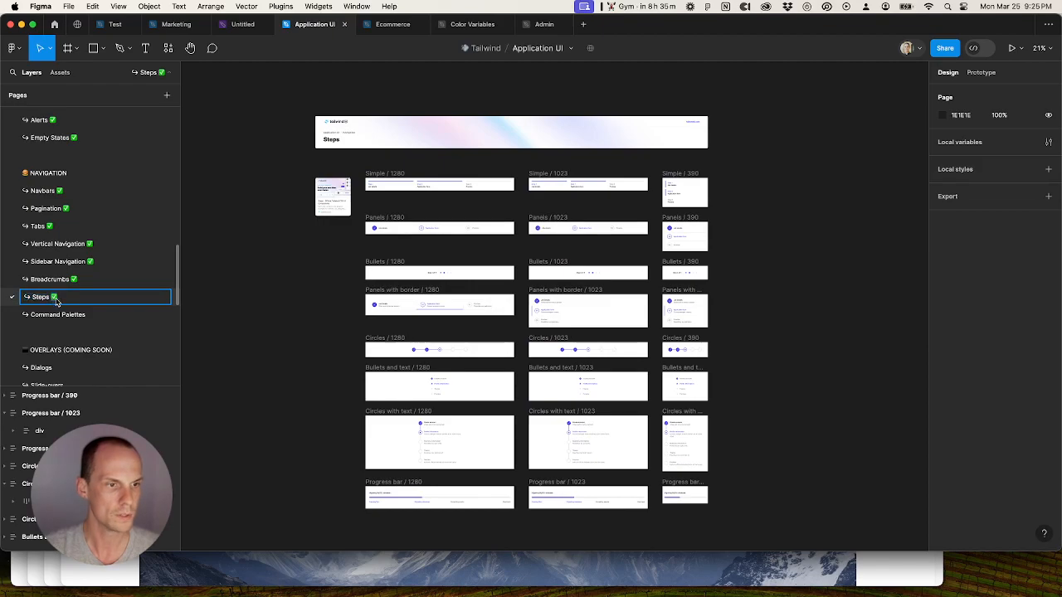
pyautogui.click(72, 314)
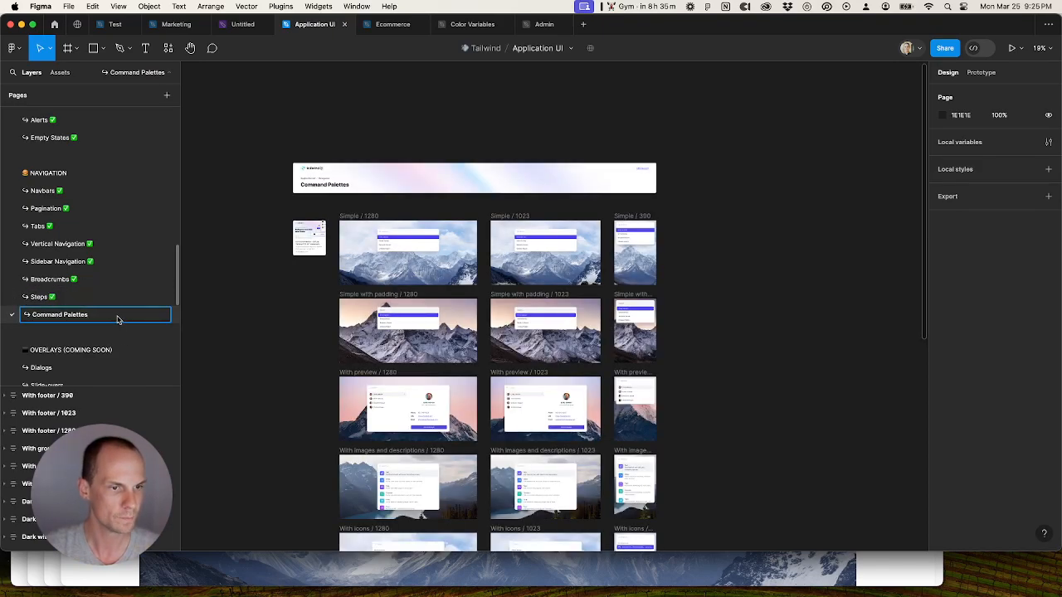
pyautogui.press('super+v')
pyautogui.click(83, 301)
# Step: Examine the page list for the sections still marked as coming soon, from Overlays to Page Examples
pyautogui.scroll(-1, 132, 344)
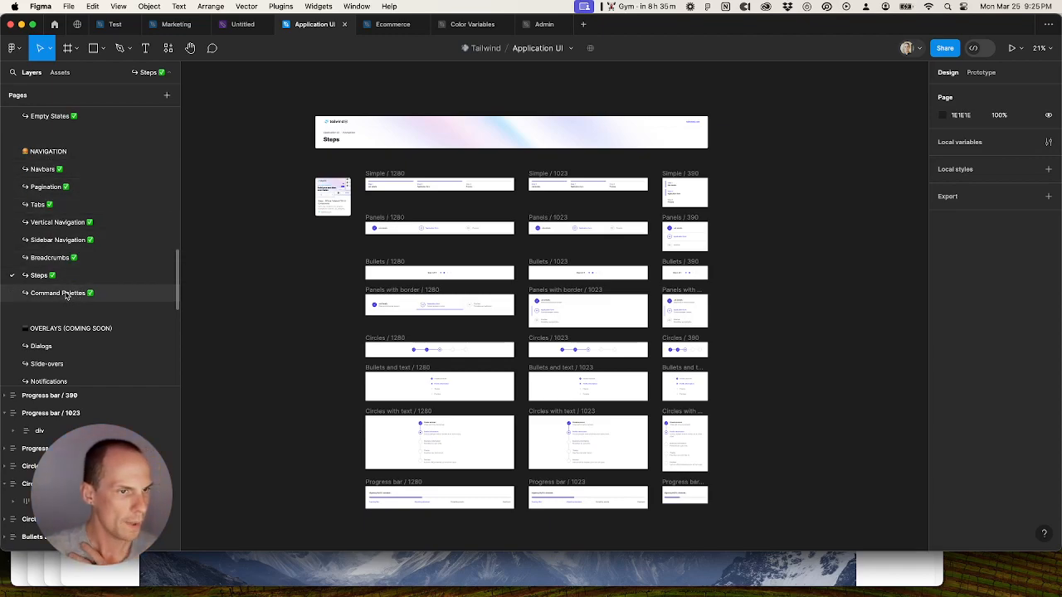
pyautogui.scroll(-5, 75, 307)
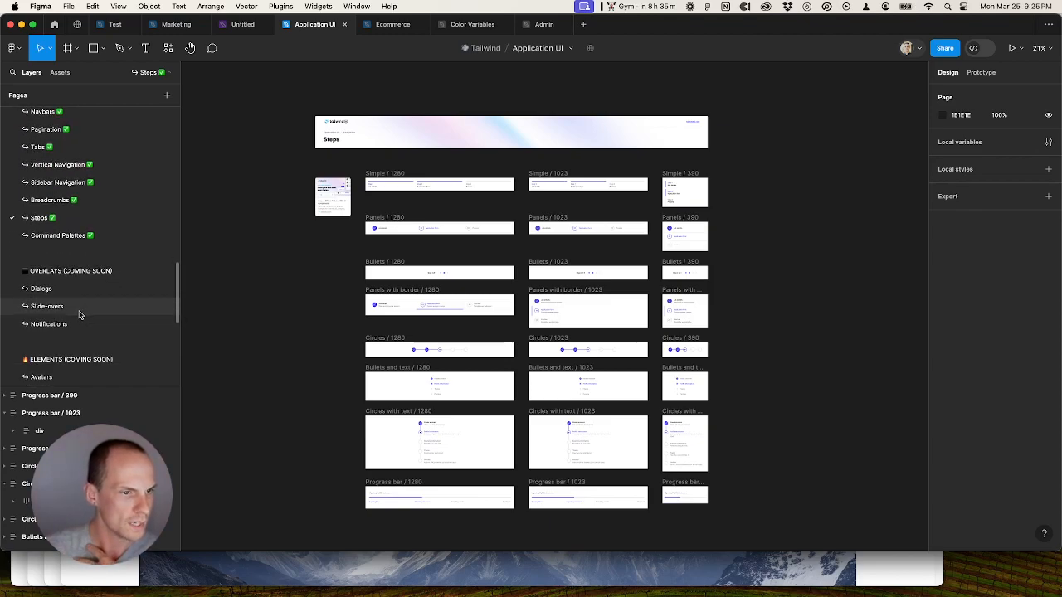
pyautogui.scroll(-3, 80, 315)
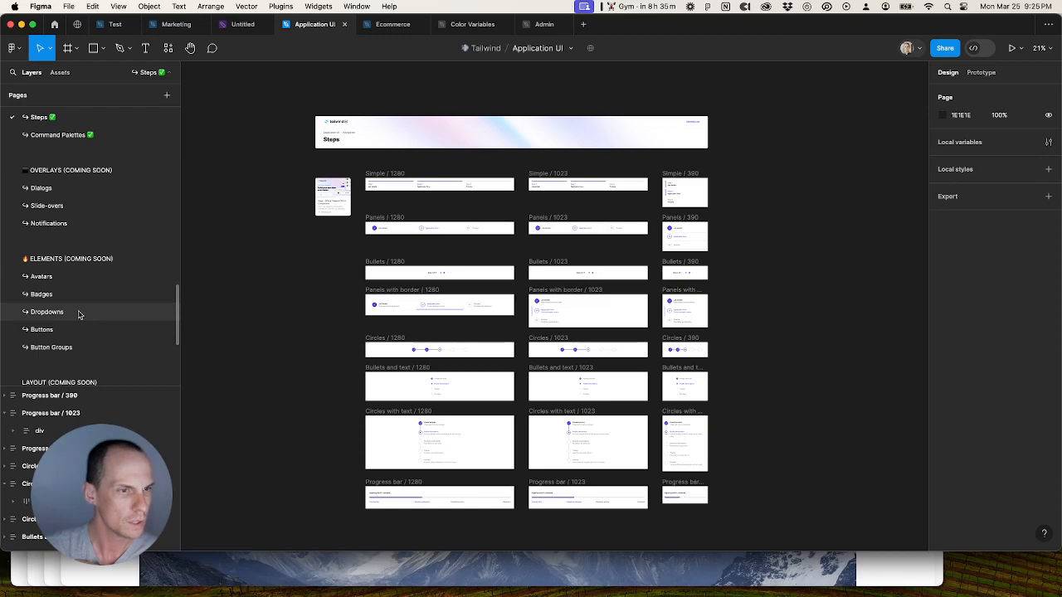
pyautogui.scroll(-9, 79, 316)
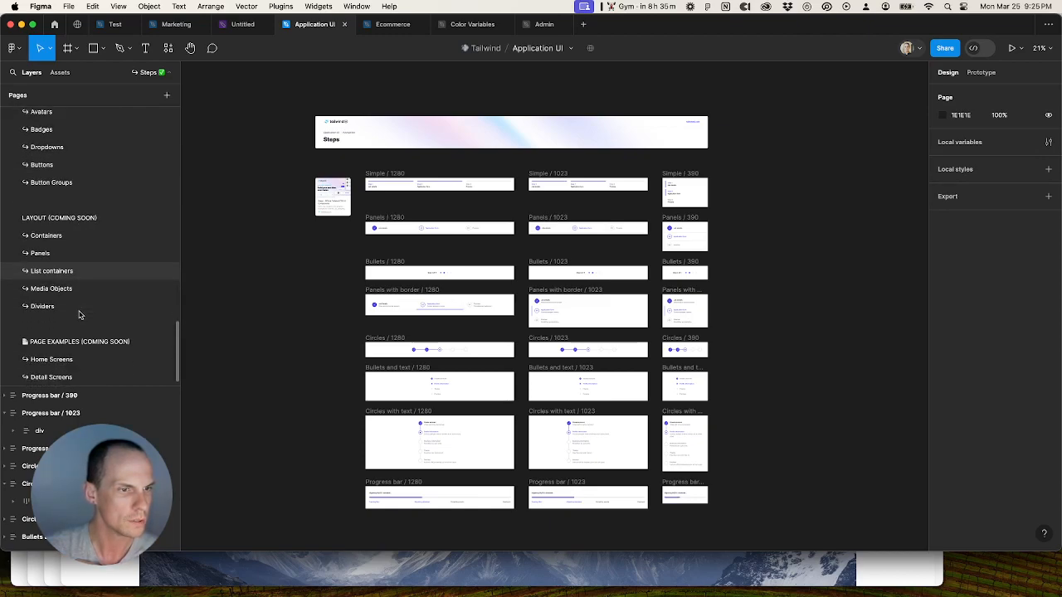
pyautogui.scroll(4, 79, 316)
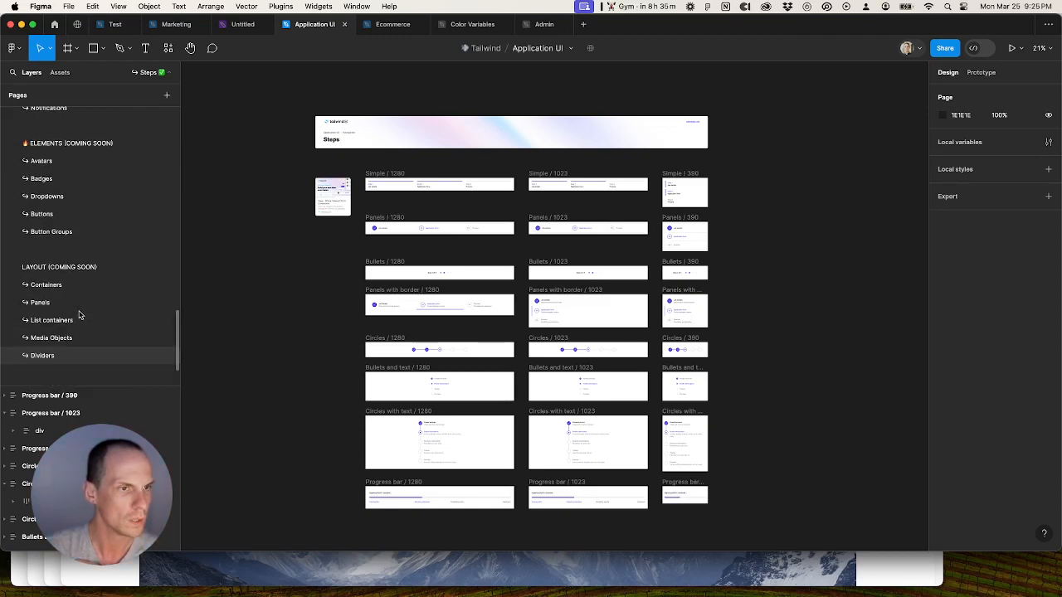
pyautogui.scroll(2, 79, 314)
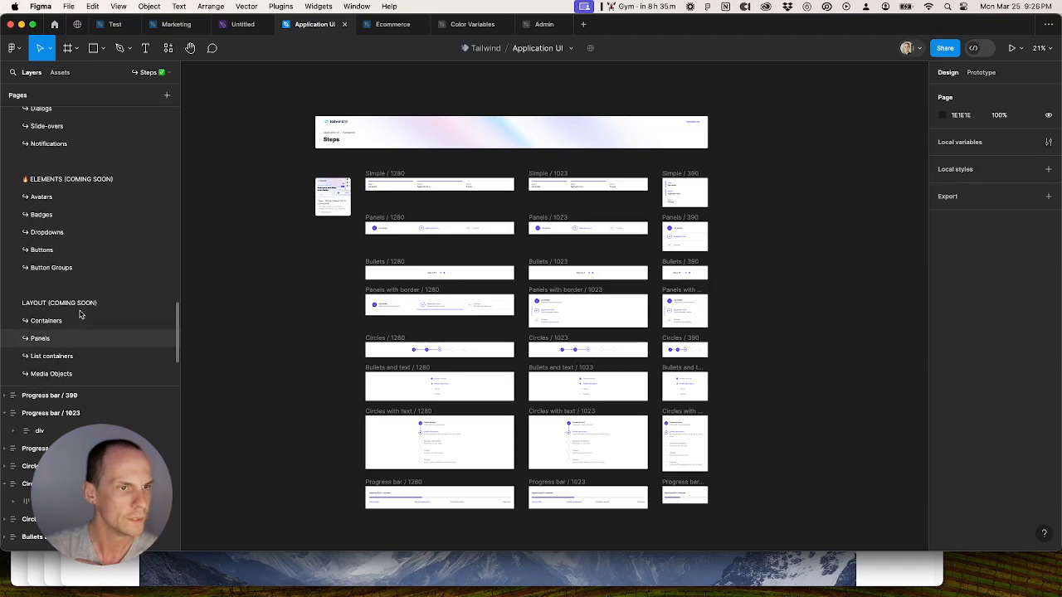
pyautogui.scroll(-5, 80, 314)
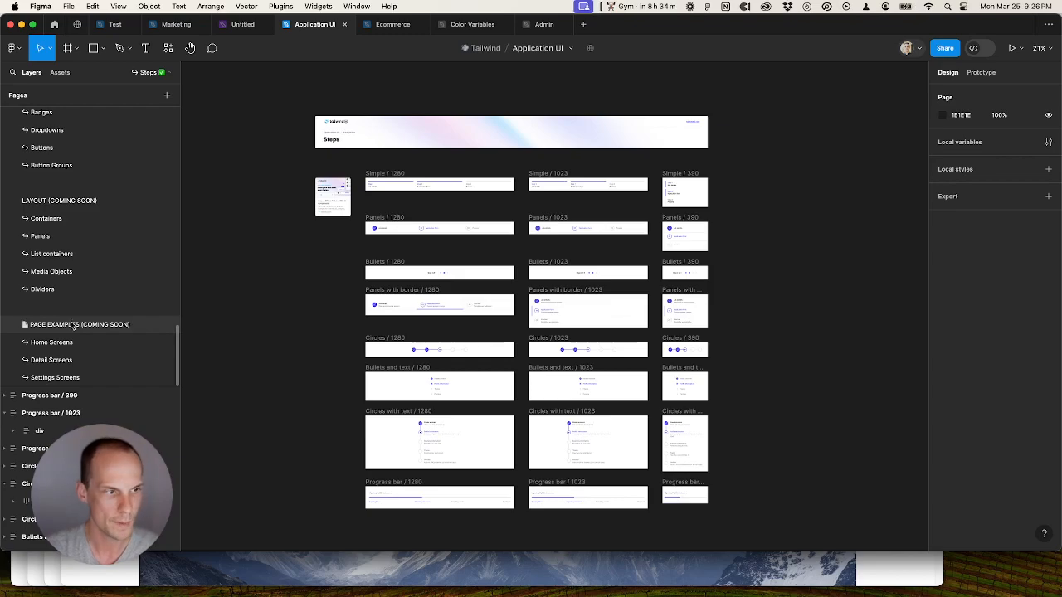
pyautogui.scroll(10, 63, 243)
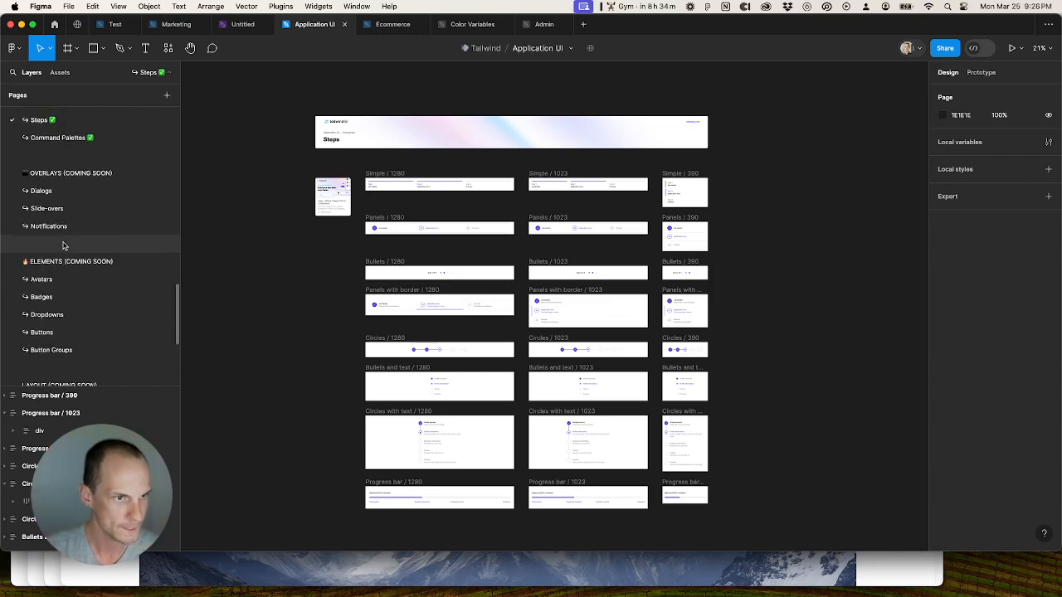
# Step: Remove "(COMING SOON)" from the OVERLAYS section page's name
pyautogui.click(48, 146)
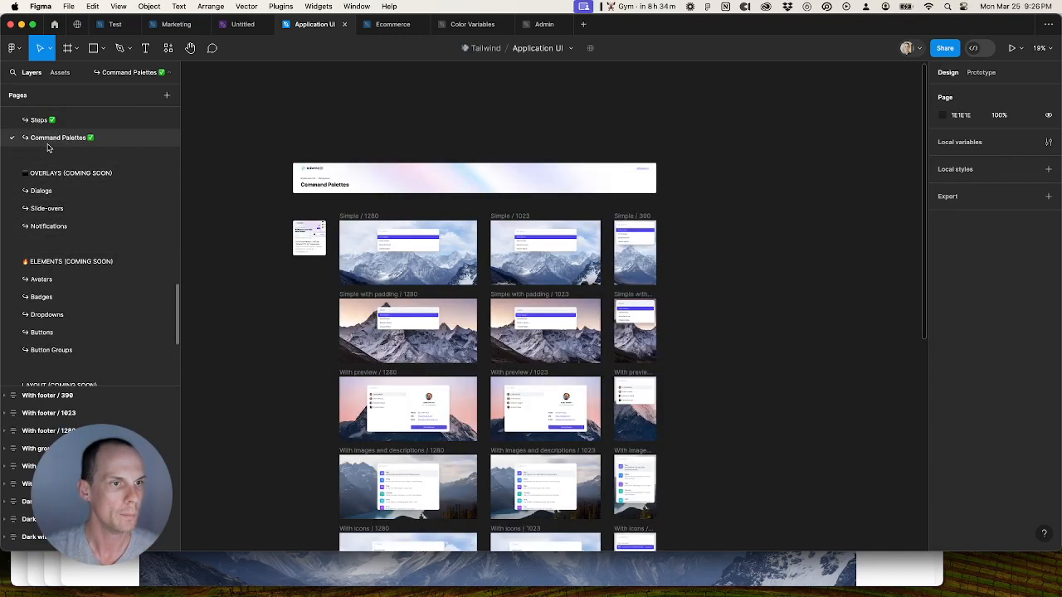
pyautogui.doubleClick(142, 177)
pyautogui.moveTo(142, 177); pyautogui.dragTo(69, 177)
pyautogui.press('BackSpace')
pyautogui.press('BackSpace')
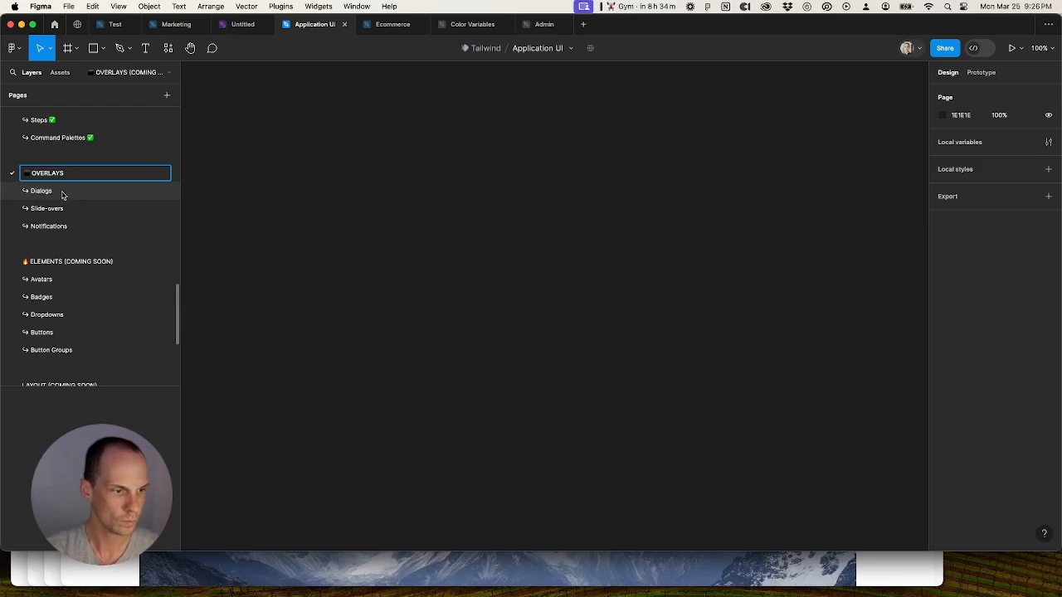
# Step: From the Dialogs page's link preview, open the Tailwind UI Dialogs page in the browser and copy its URL
pyautogui.click(61, 191)
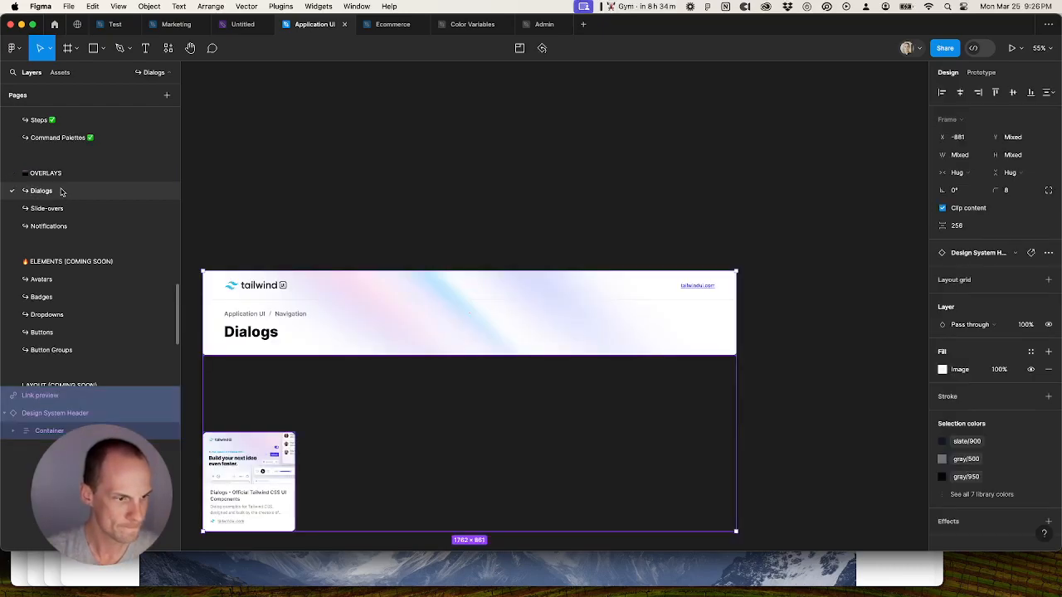
pyautogui.click(269, 205)
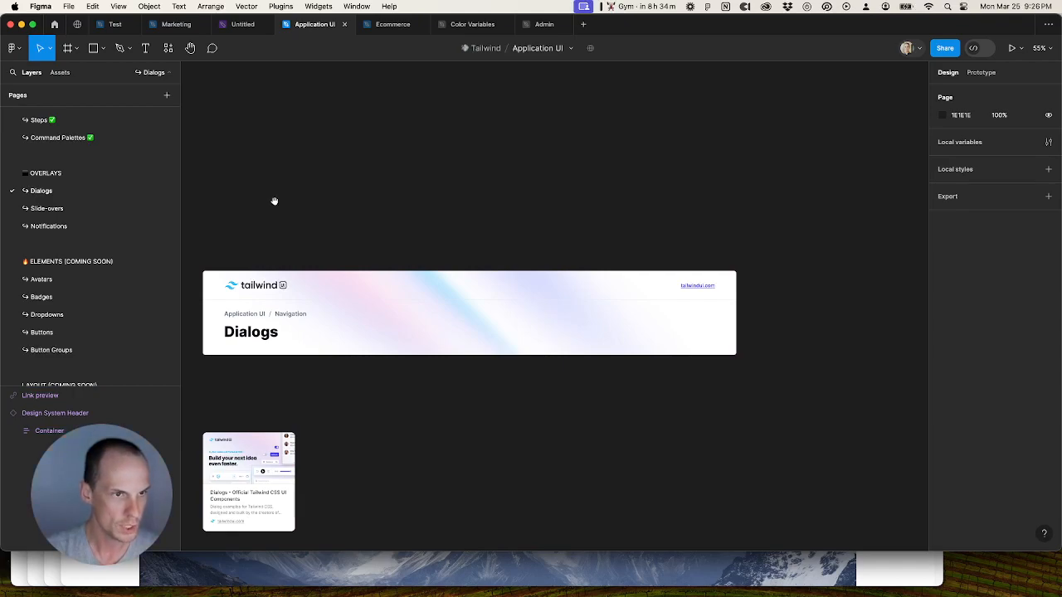
pyautogui.click(231, 521)
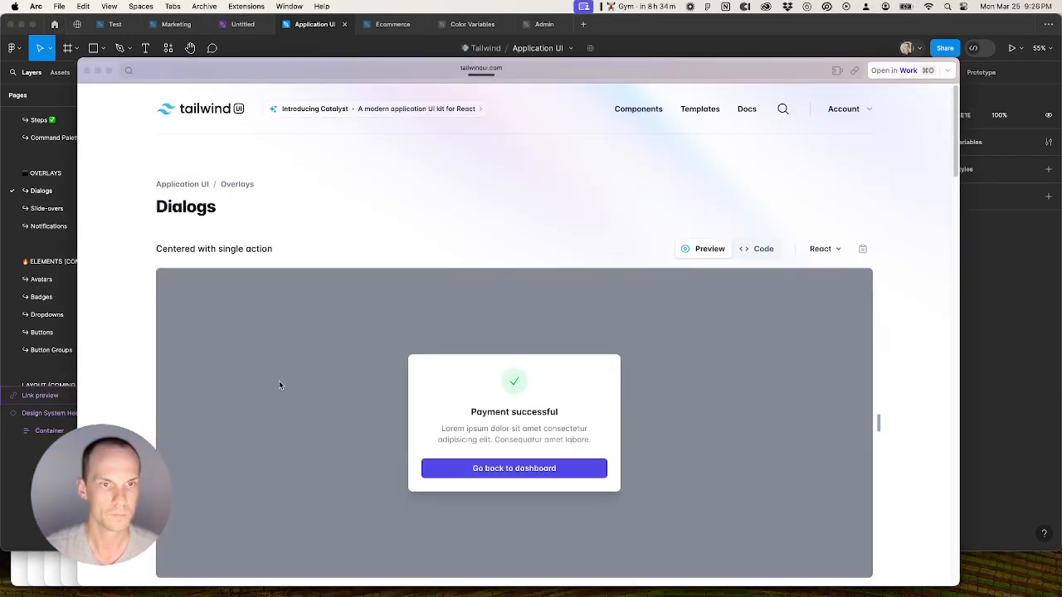
pyautogui.press('super+shift+c')
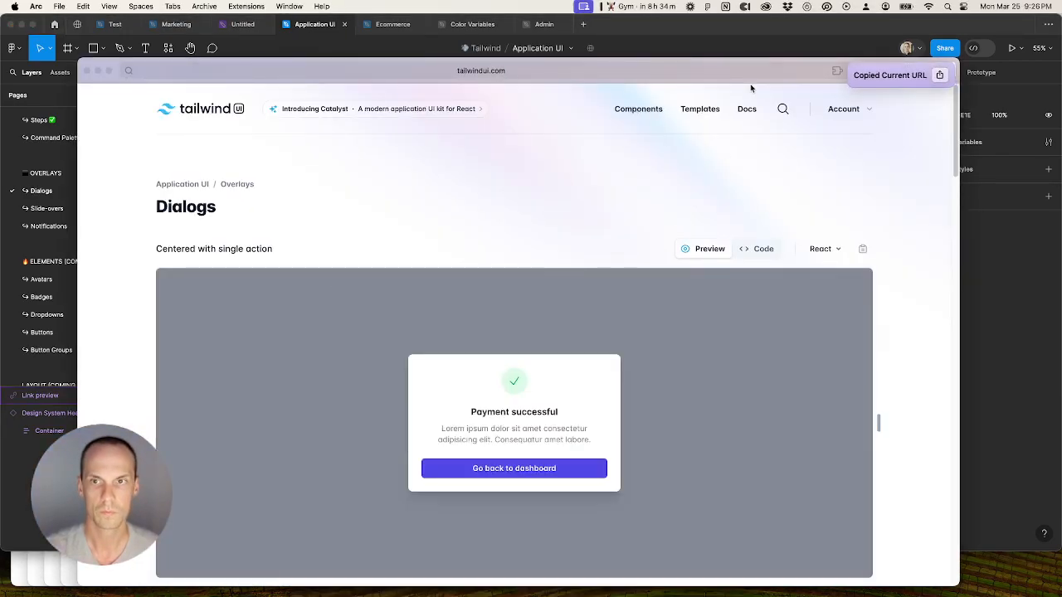
# Step: In the Test file, import the copied Tailwind UI Dialogs page URL with the html.to.design plugin, and close the plugin
pyautogui.click(693, 35)
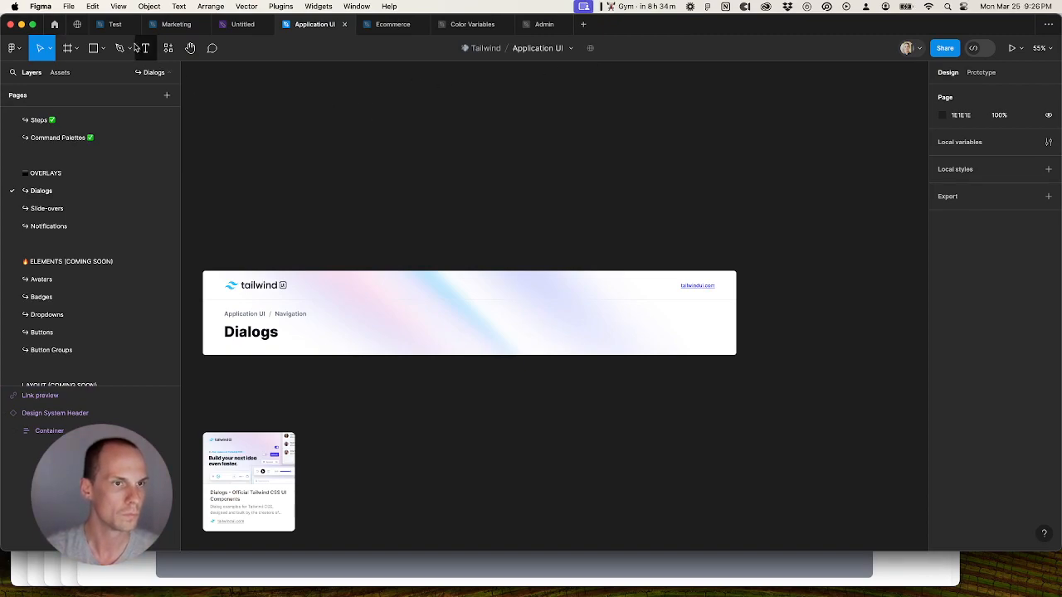
pyautogui.click(115, 24)
pyautogui.click(167, 48)
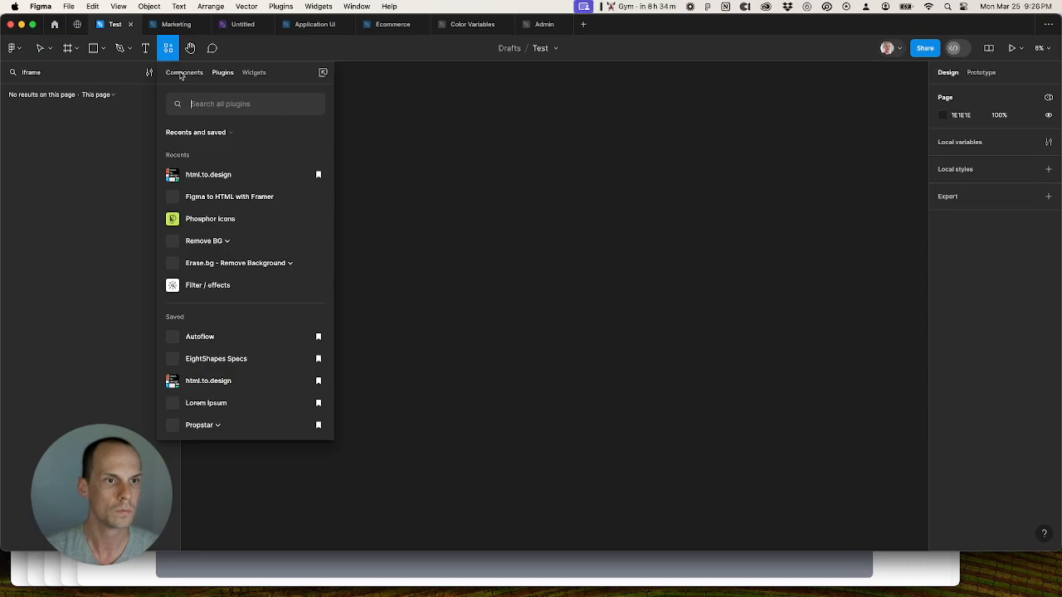
pyautogui.click(212, 183)
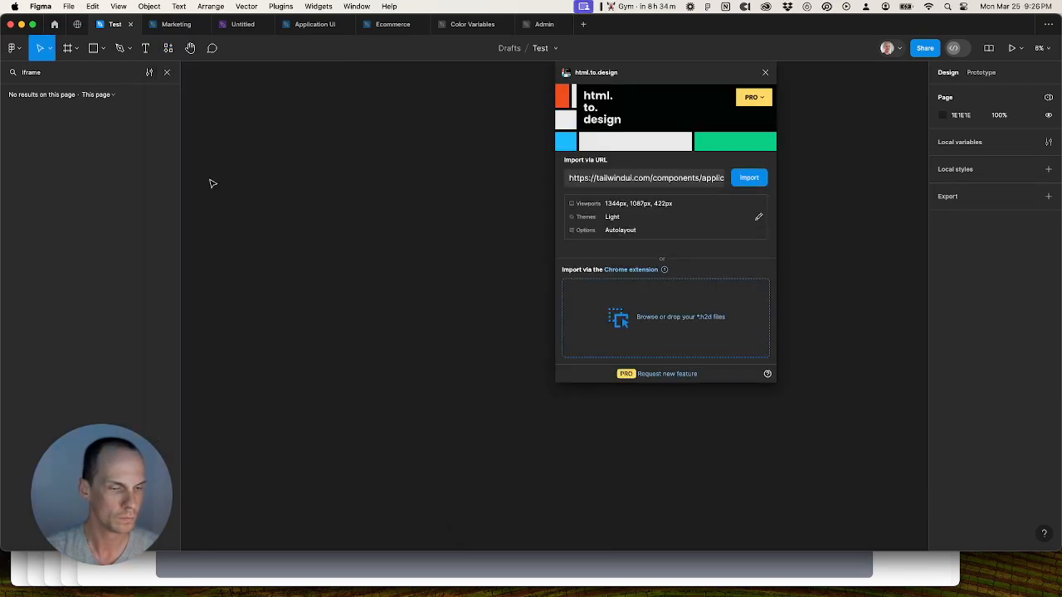
pyautogui.click(654, 178)
pyautogui.press('cmd+v')
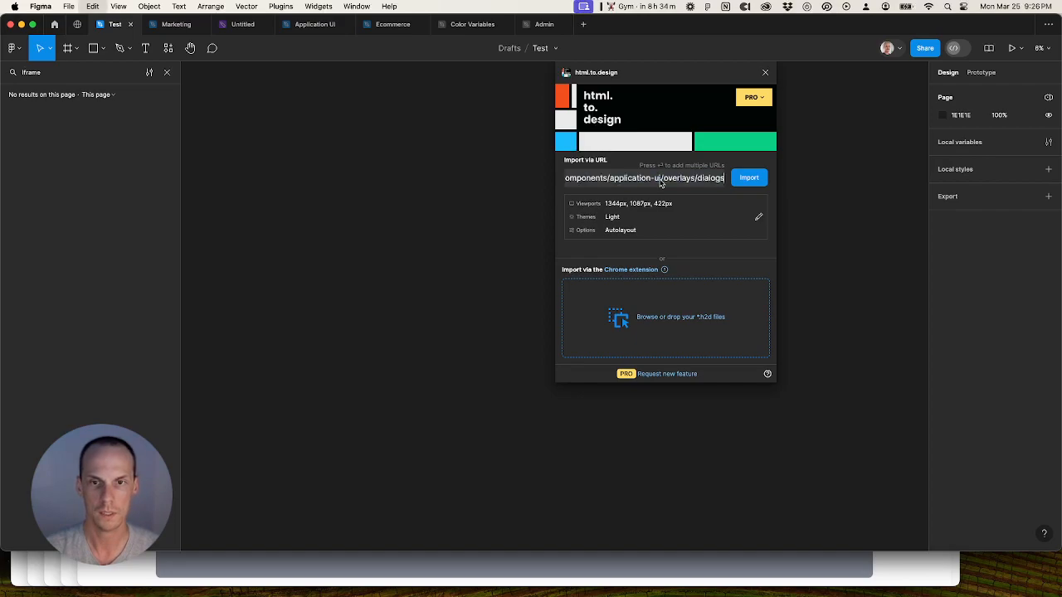
pyautogui.click(746, 179)
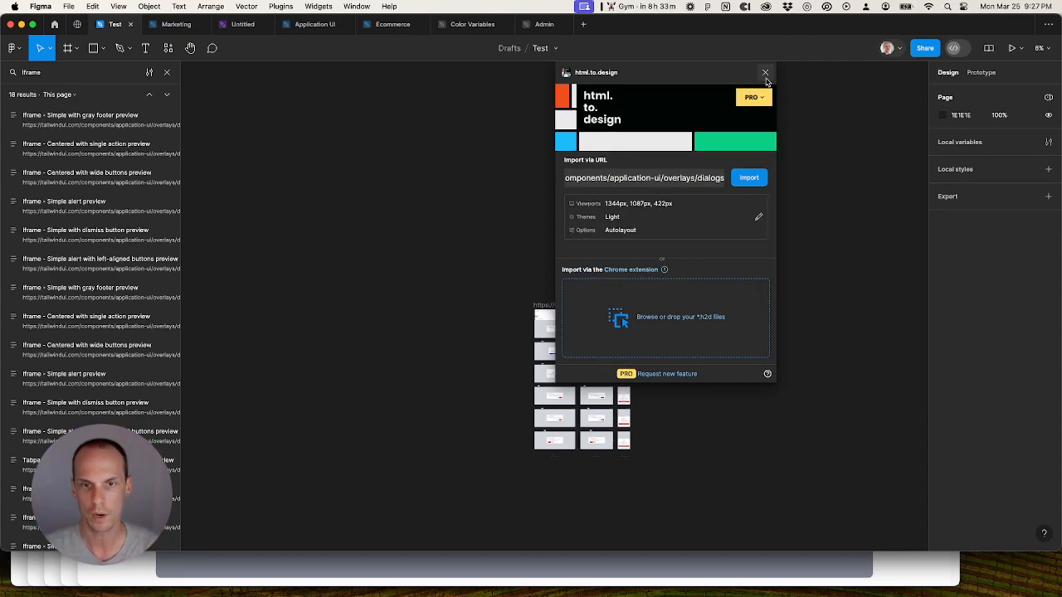
pyautogui.click(765, 74)
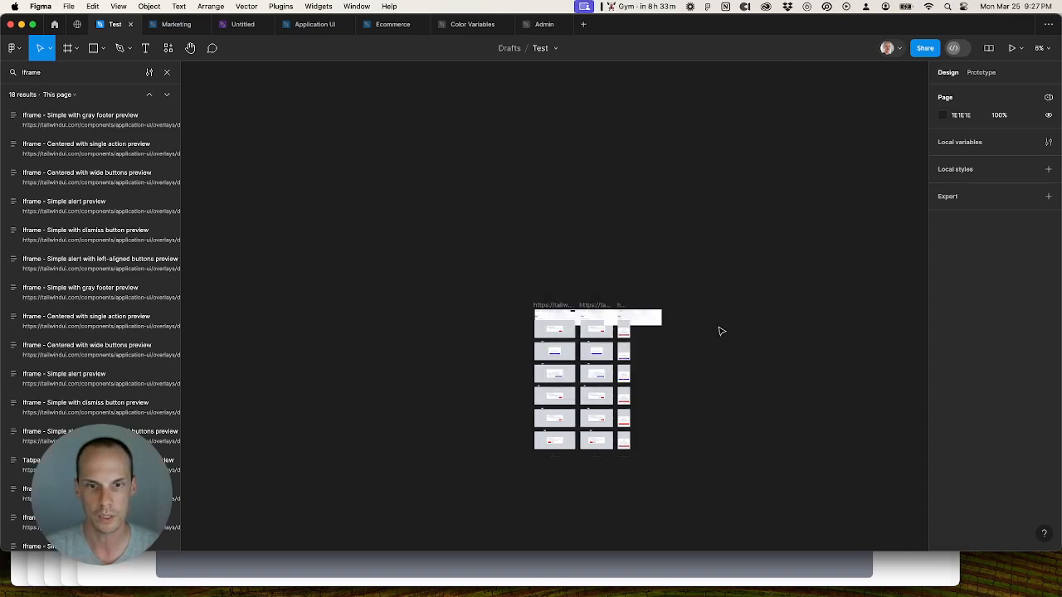
# Step: Select all the Iframe layers in the search results and delete them from the imported Dialogs frames
pyautogui.scroll(-1, 68, 141)
pyautogui.click(69, 135)
pyautogui.scroll(-2, 68, 133)
pyautogui.scroll(2, 69, 124)
pyautogui.scroll(1, 69, 126)
pyautogui.click(69, 126)
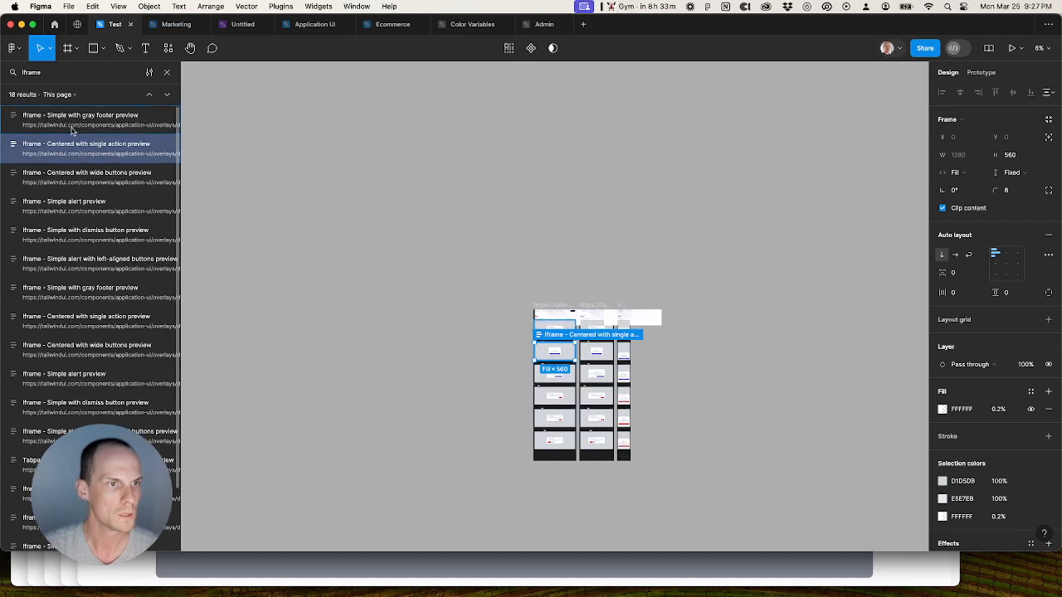
pyautogui.scroll(-3, 90, 297)
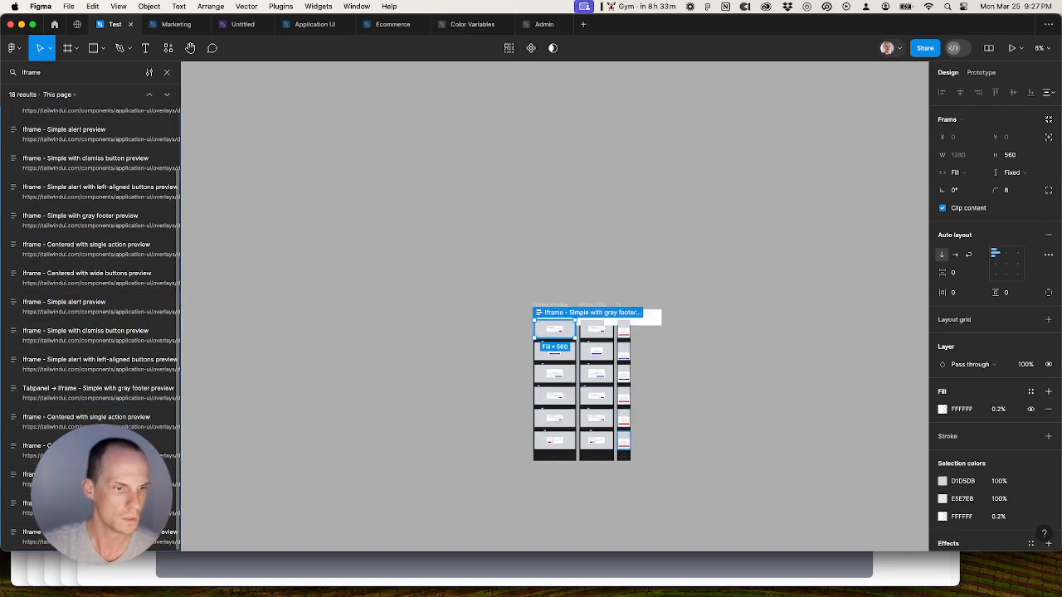
pyautogui.keyDown('shift'); pyautogui.click(47, 537); pyautogui.keyUp('shift')
pyautogui.click(656, 381)
pyautogui.scroll(5, 660, 369)
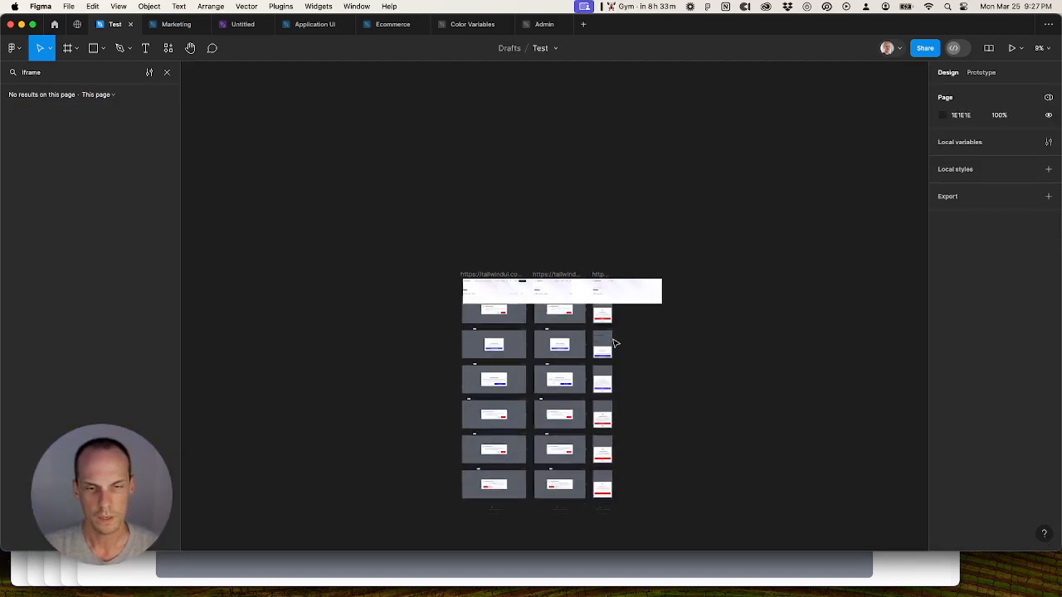
pyautogui.scroll(2, 544, 335)
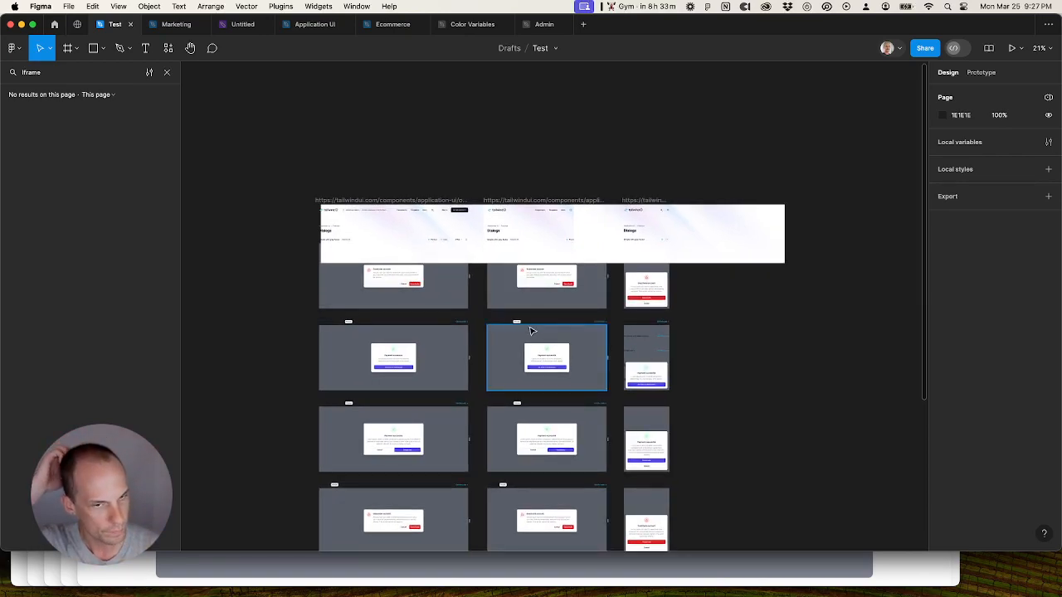
# Step: Undo the deletion of the Iframe layers and select the imported tablet- and desktop-width page frames
pyautogui.press('Return')
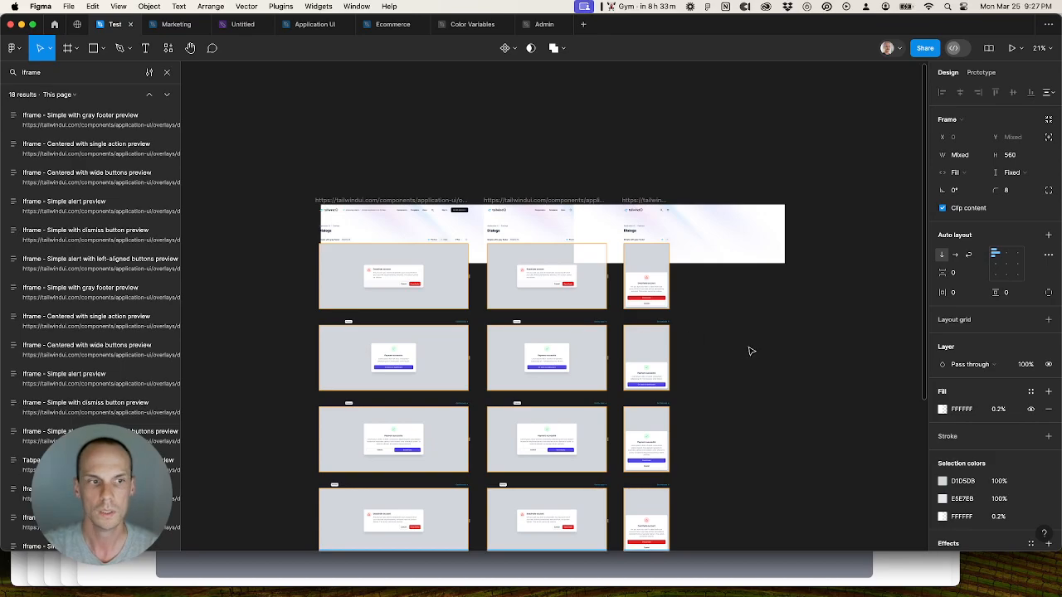
pyautogui.moveTo(749, 355); pyautogui.dragTo(799, 341)
pyautogui.hscroll(-2, 782, 337)
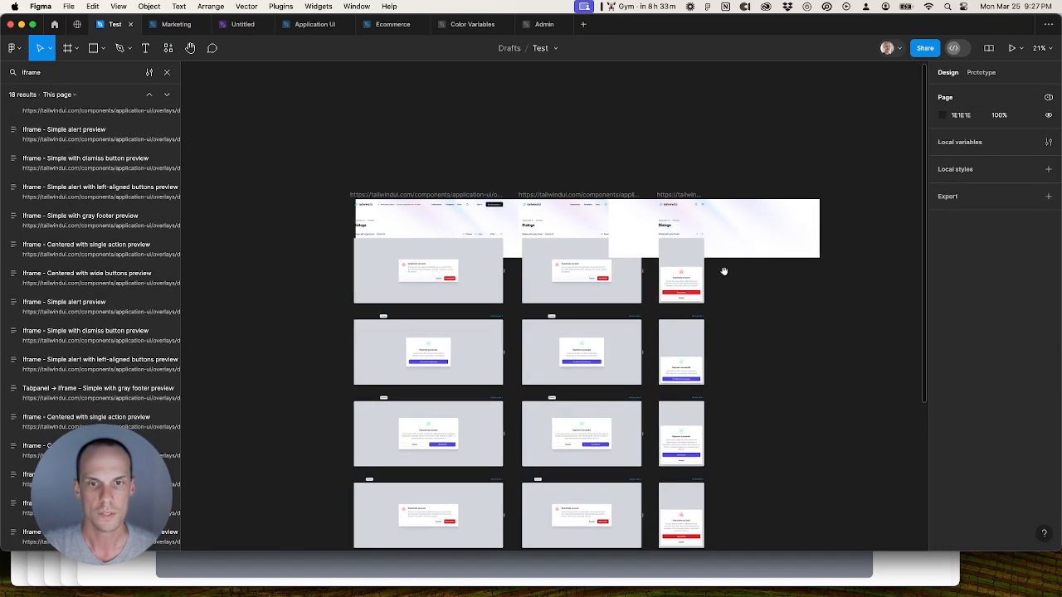
pyautogui.click(573, 213)
pyautogui.keyDown('shift'); pyautogui.click(447, 196); pyautogui.keyUp('shift')
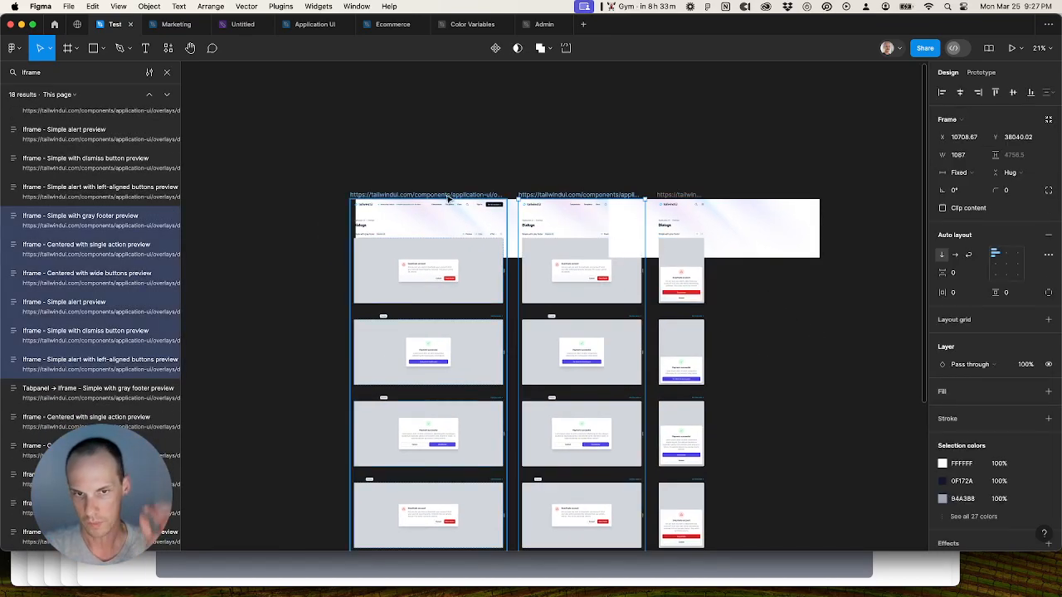
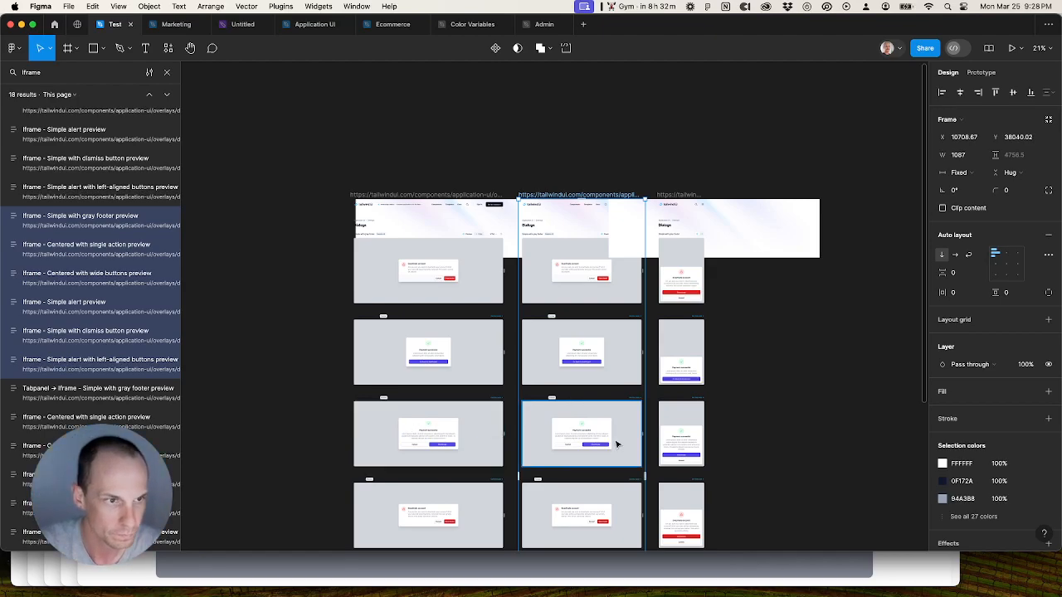
# Step: Select every Iframe layer in the search results again and delete them all
pyautogui.scroll(2, 58, 212)
pyautogui.click(66, 123)
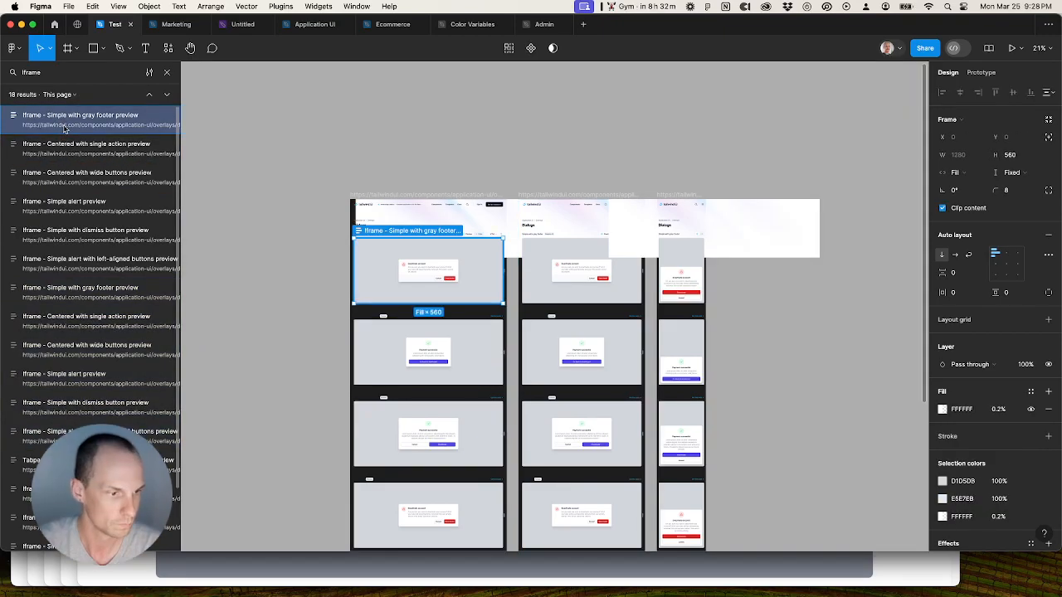
pyautogui.scroll(-2, 83, 232)
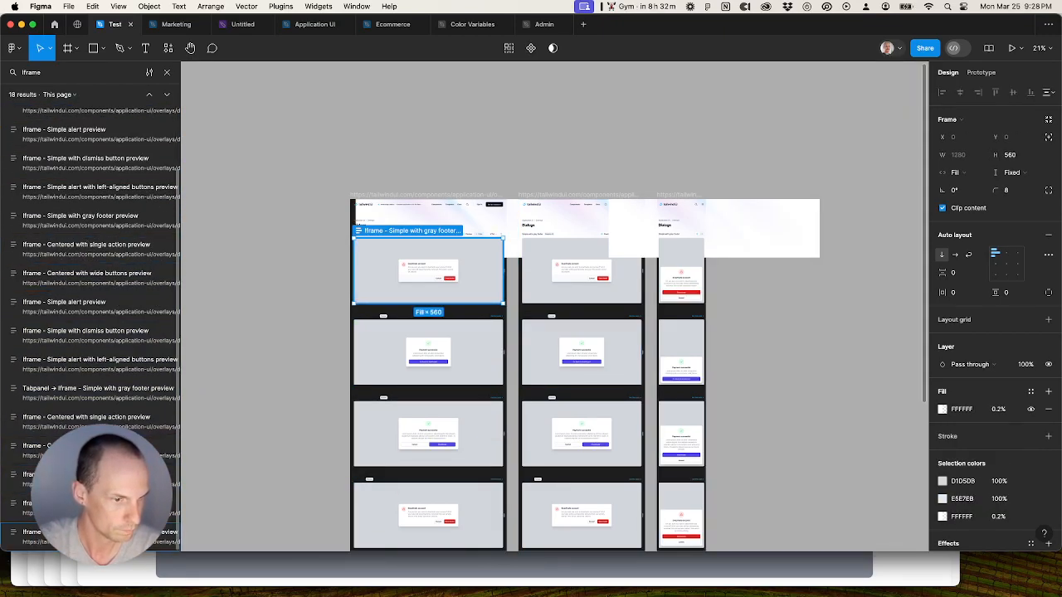
pyautogui.press('super+a')
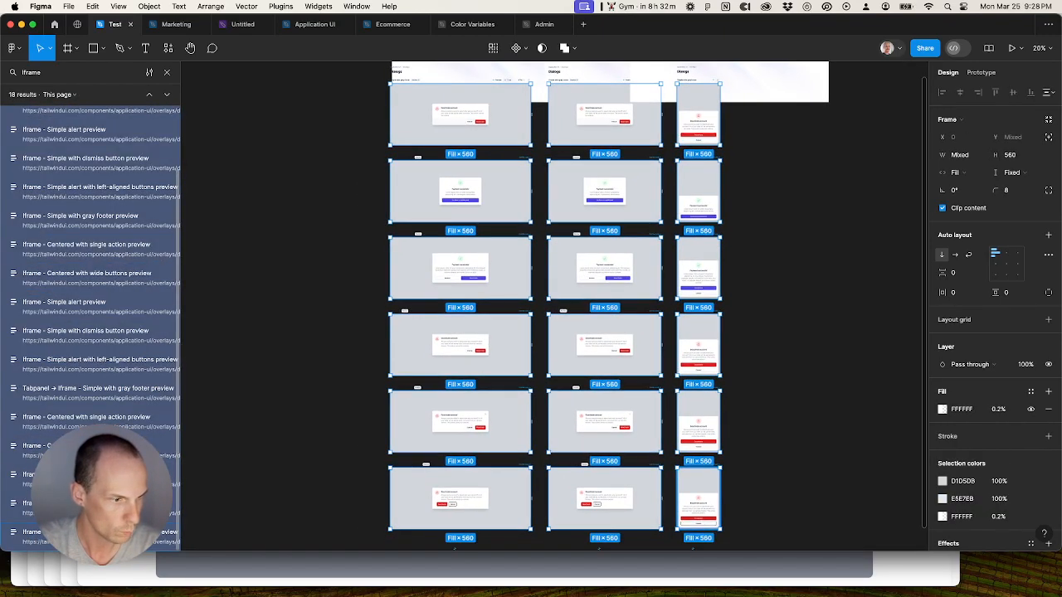
pyautogui.press('Delete')
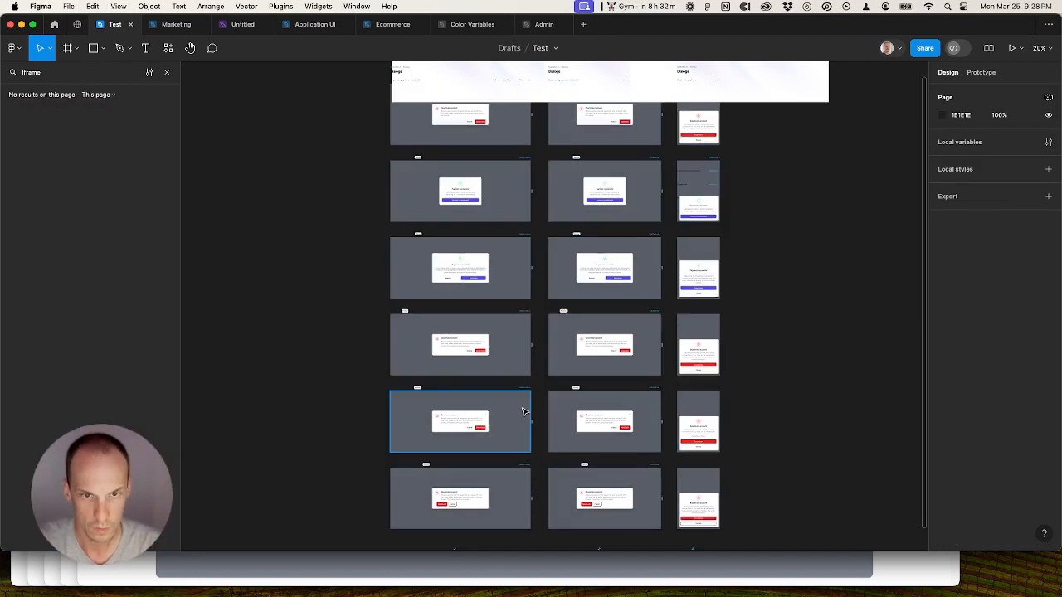
# Step: Undo the deletion so that all the Iframe layers are restored and selected
pyautogui.press('super+z')
pyautogui.moveTo(492, 311); pyautogui.dragTo(533, 322)
pyautogui.press('super+z')
pyautogui.scroll(-5, 535, 323)
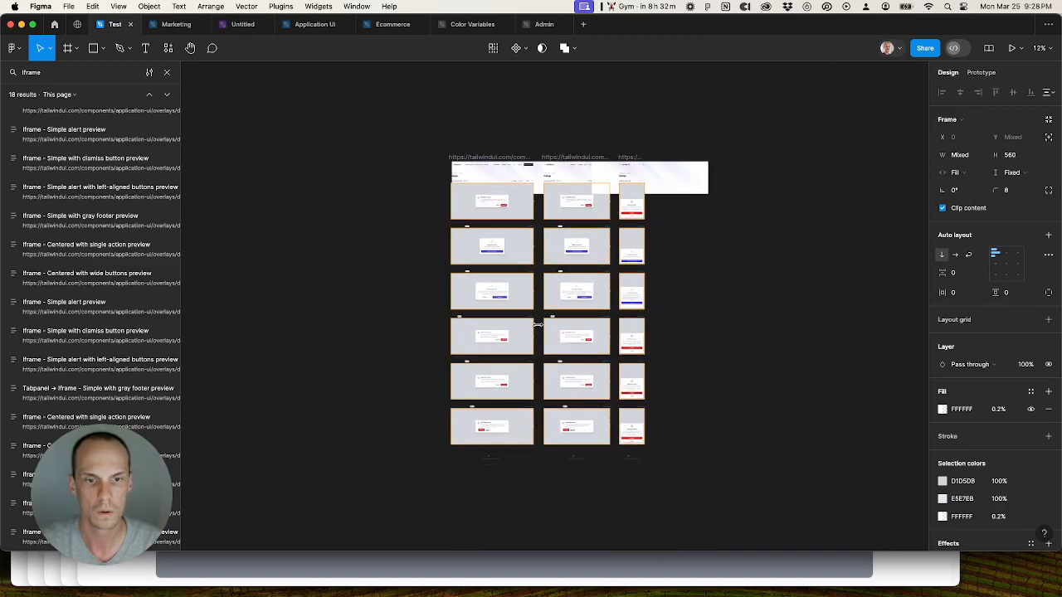
# Step: Cut the Iframe layers out of the imported frames and paste them onto the empty canvas beside them
pyautogui.press('super+x')
pyautogui.rightClick(717, 293)
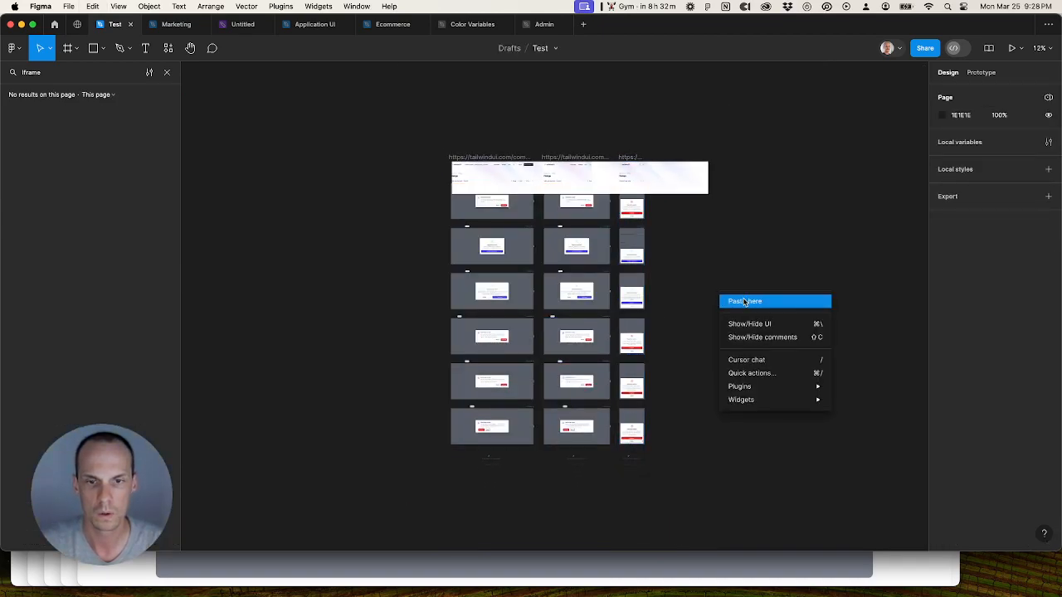
pyautogui.click(738, 301)
pyautogui.moveTo(747, 321); pyautogui.dragTo(697, 296)
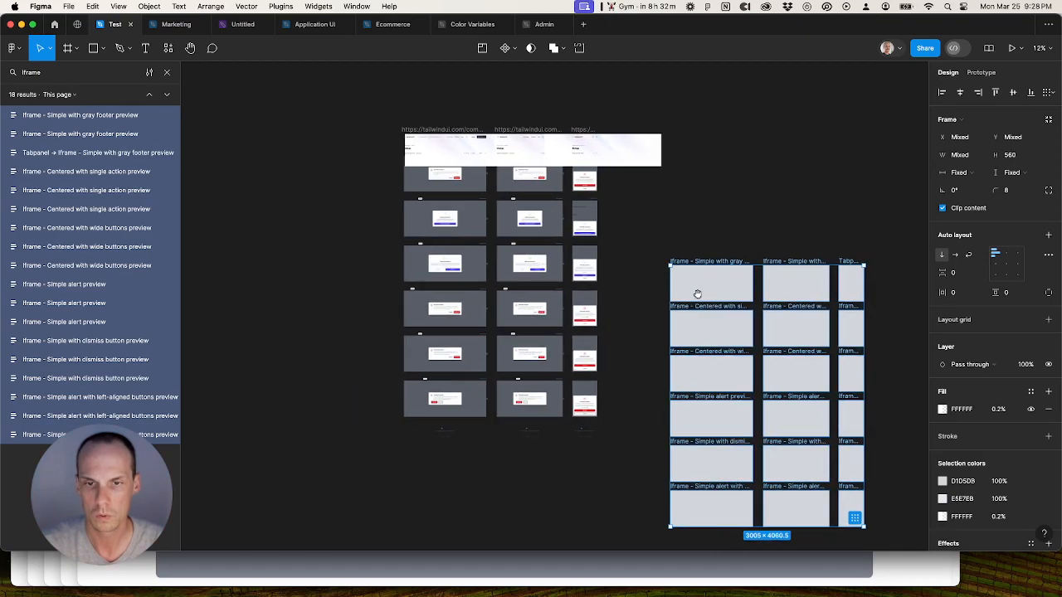
# Step: Delete the pasted Iframe layers and select the third dialog preview in the widest imported frame
pyautogui.press('Delete')
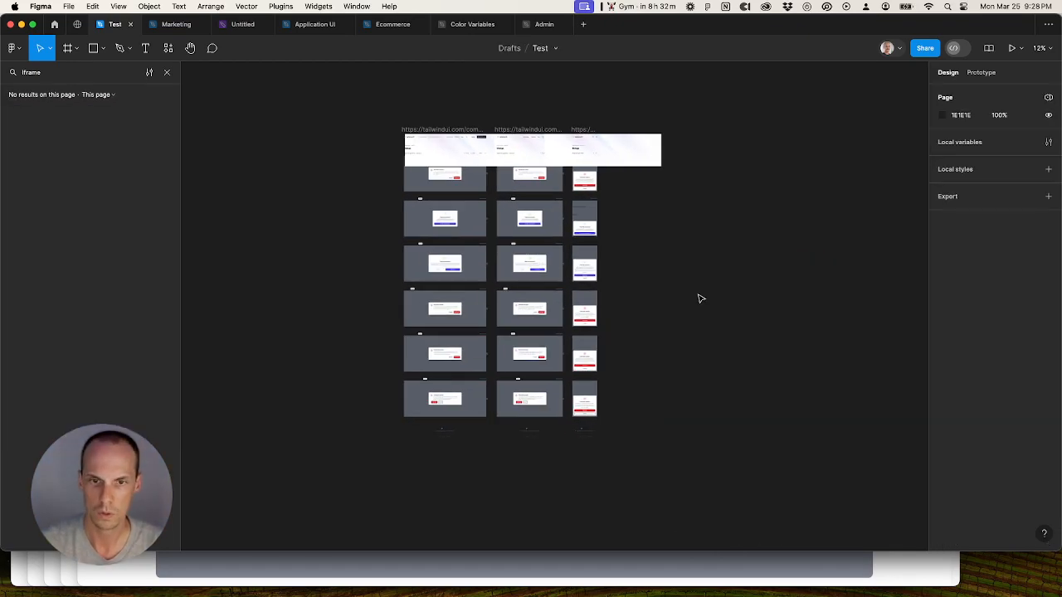
pyautogui.scroll(3, 473, 257)
pyautogui.click(468, 268)
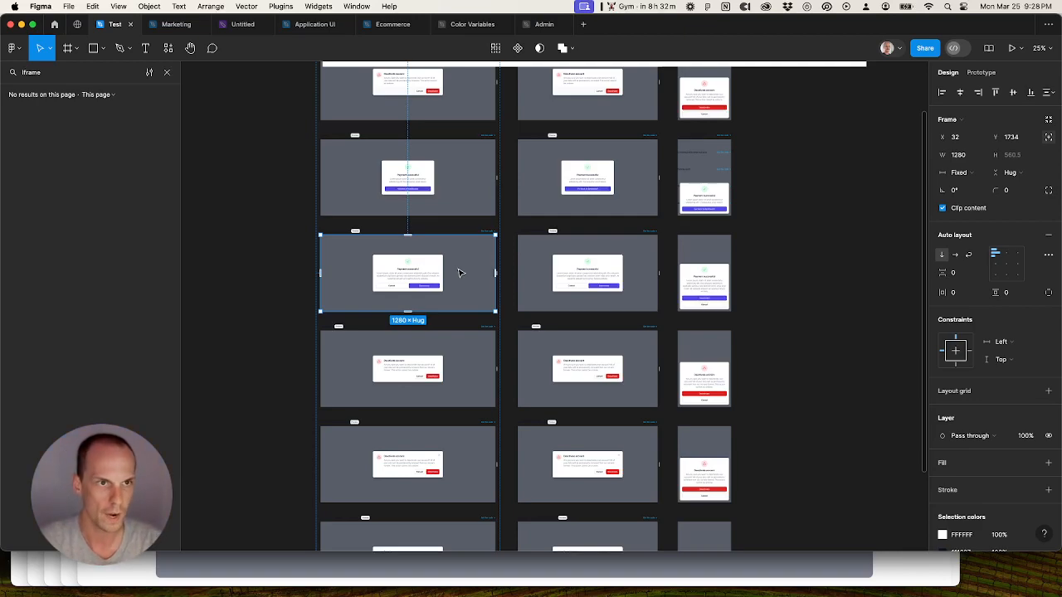
# Step: Switch to the Marketing file and examine how the frames on its Hero Sections page are laid out
pyautogui.click(170, 24)
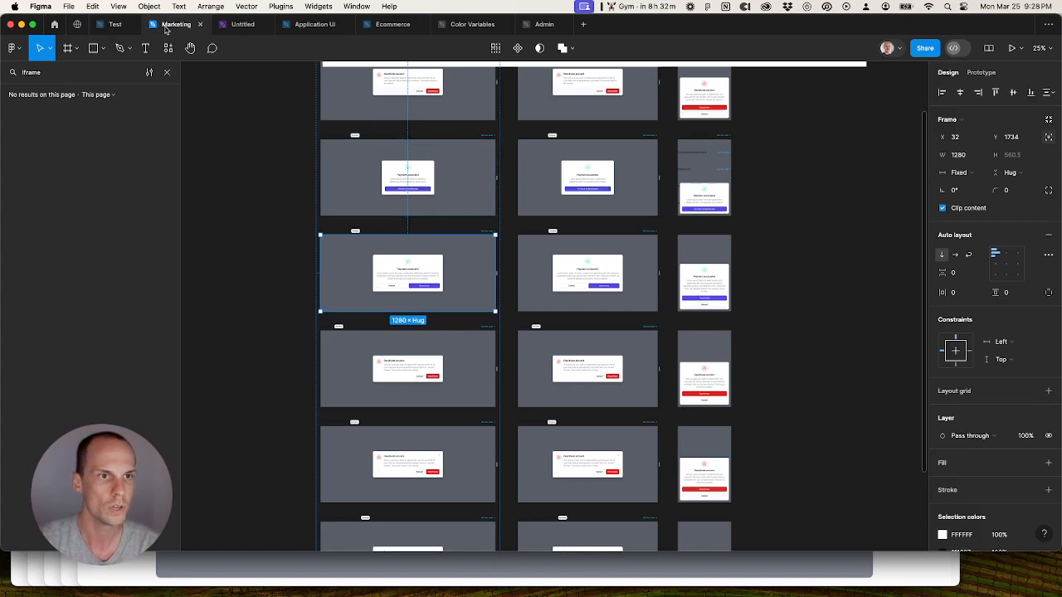
pyautogui.click(320, 163)
pyautogui.scroll(-10, 320, 163)
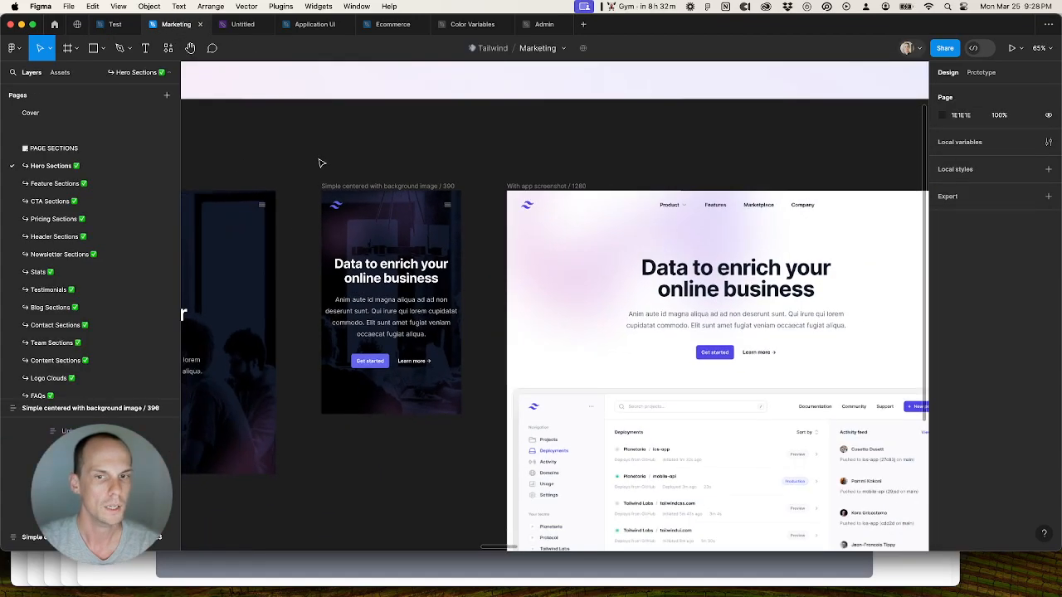
pyautogui.scroll(-6, 321, 162)
pyautogui.moveTo(307, 285); pyautogui.dragTo(514, 337)
pyautogui.scroll(1, 486, 285)
pyautogui.moveTo(486, 286); pyautogui.dragTo(360, 290)
pyautogui.moveTo(610, 345); pyautogui.dragTo(353, 342)
pyautogui.moveTo(666, 348); pyautogui.dragTo(421, 347)
pyautogui.moveTo(735, 357); pyautogui.dragTo(419, 351)
pyautogui.moveTo(772, 359); pyautogui.dragTo(470, 363)
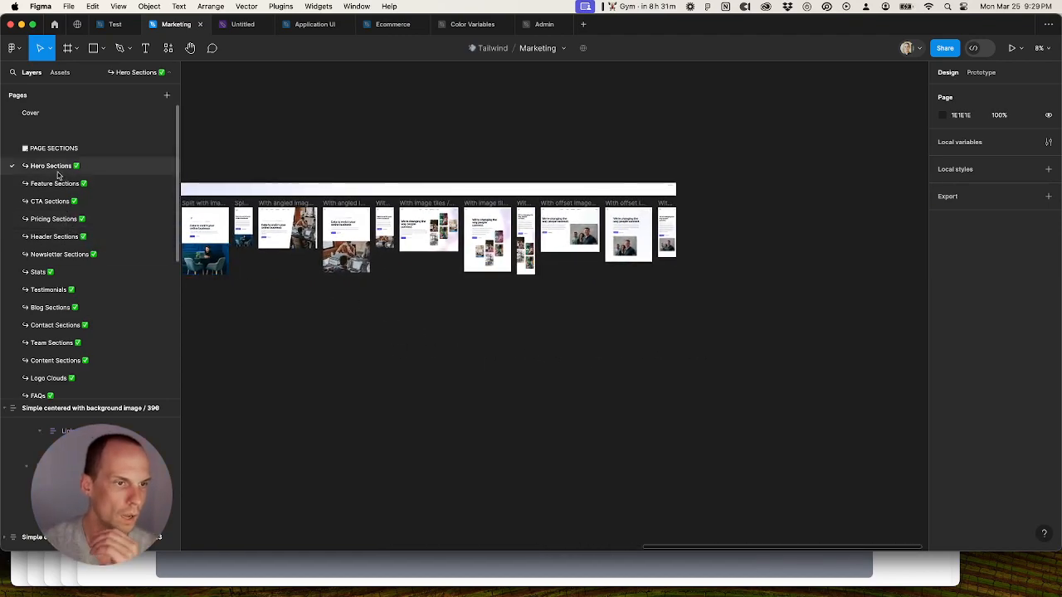
# Step: Review the Marketing file's page list and look over the Feature, Pricing and Header Sections pages
pyautogui.scroll(-5, 56, 340)
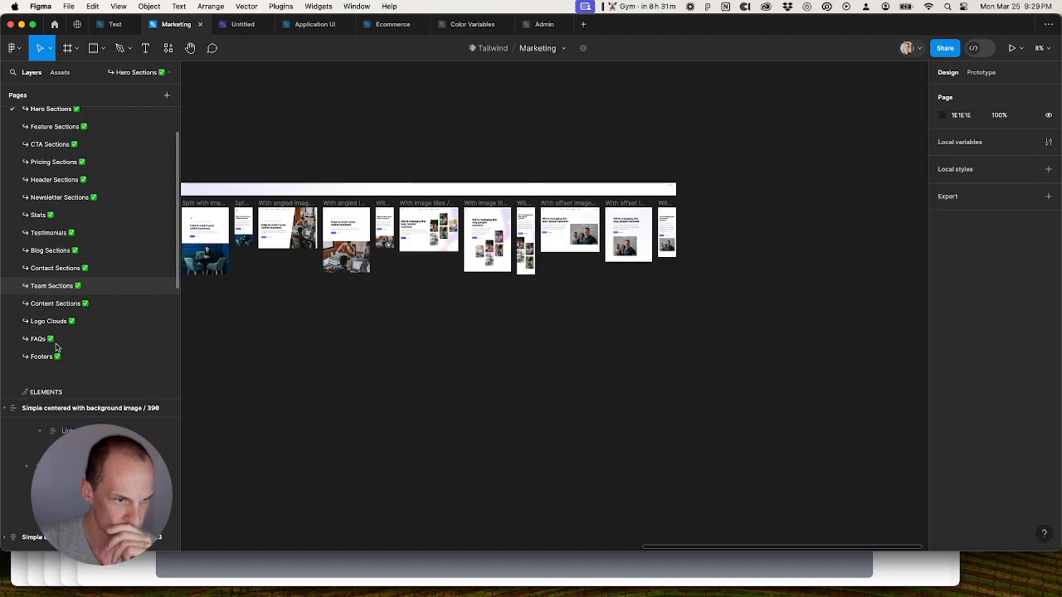
pyautogui.scroll(-4, 51, 315)
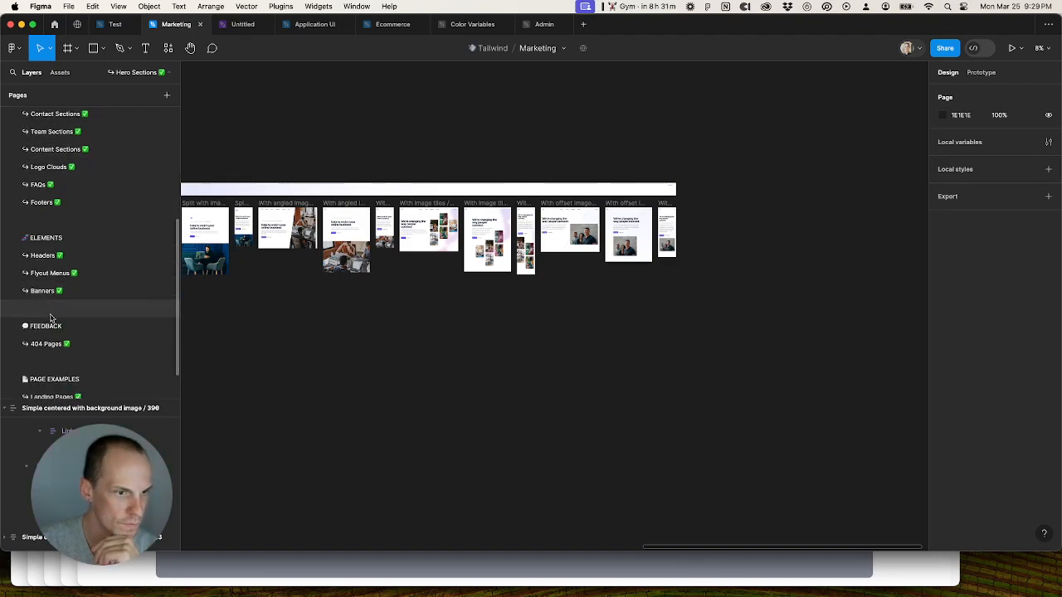
pyautogui.scroll(10, 68, 274)
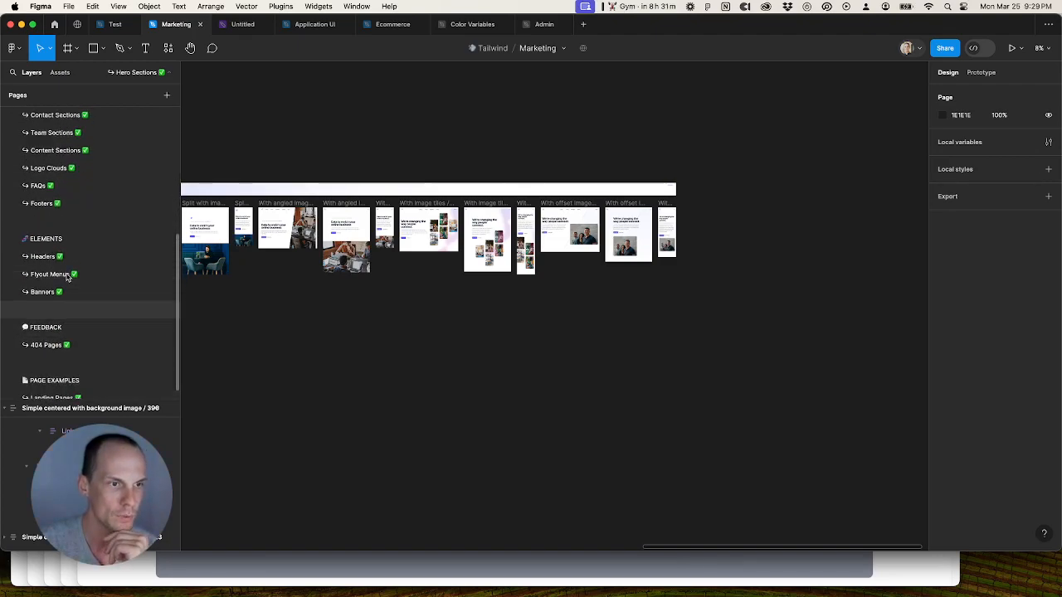
pyautogui.click(52, 201)
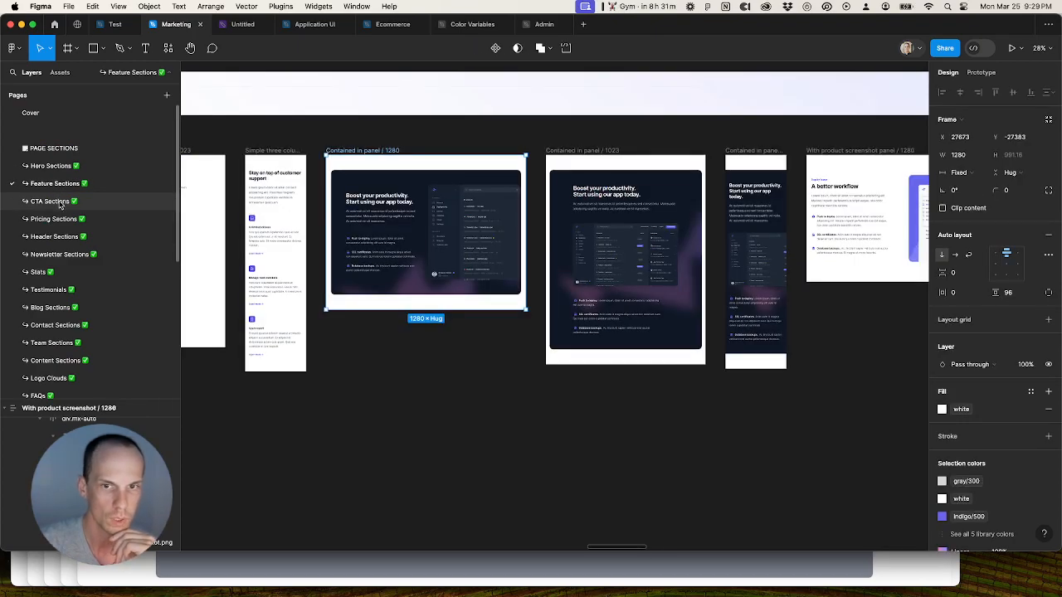
pyautogui.click(58, 219)
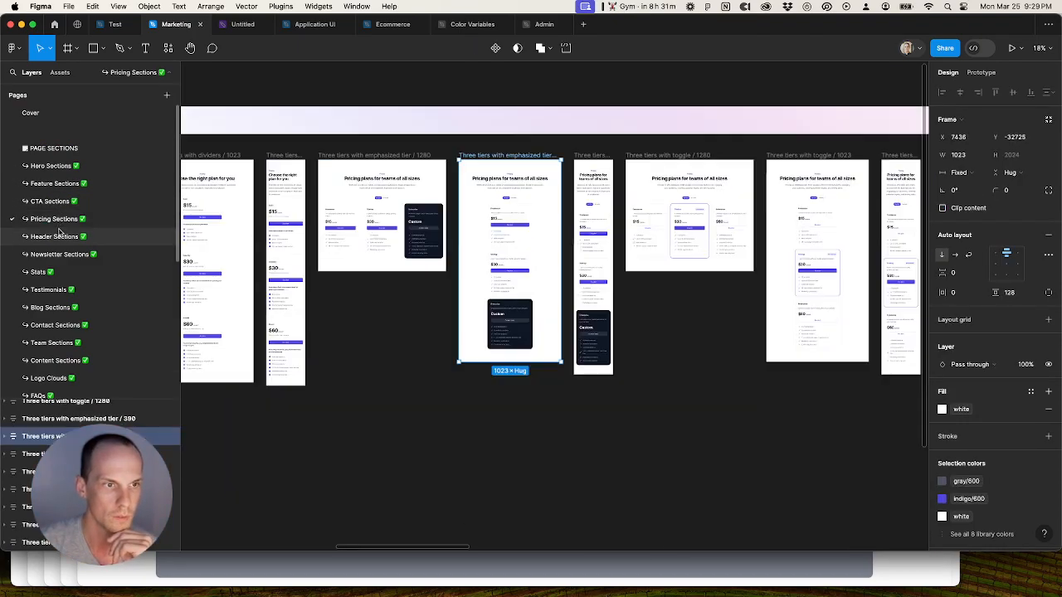
pyautogui.click(58, 236)
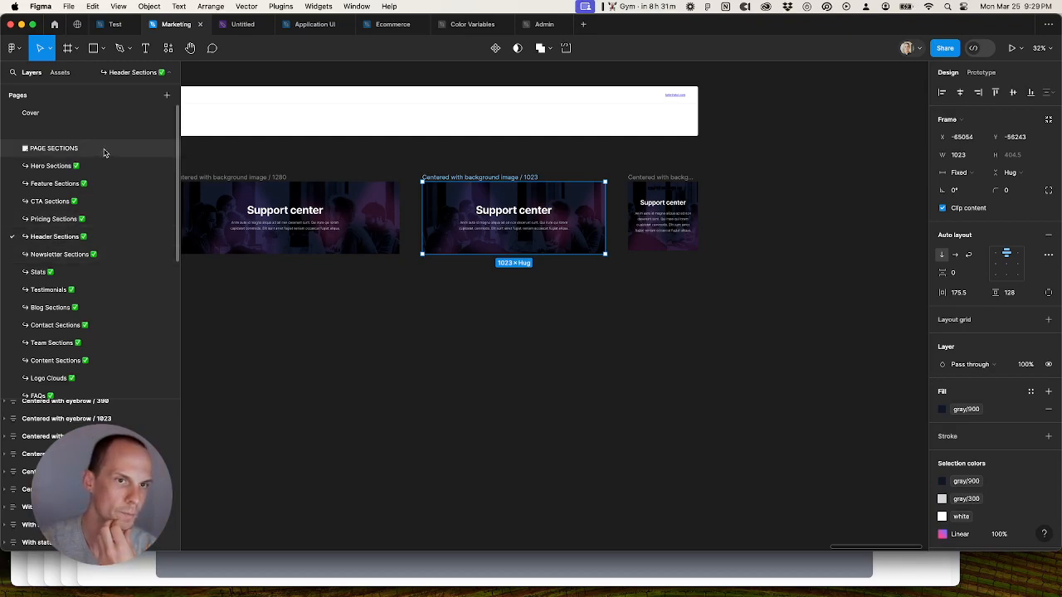
# Step: Switch to the Application UI file and review its page list from Application Shells to Elements
pyautogui.click(309, 26)
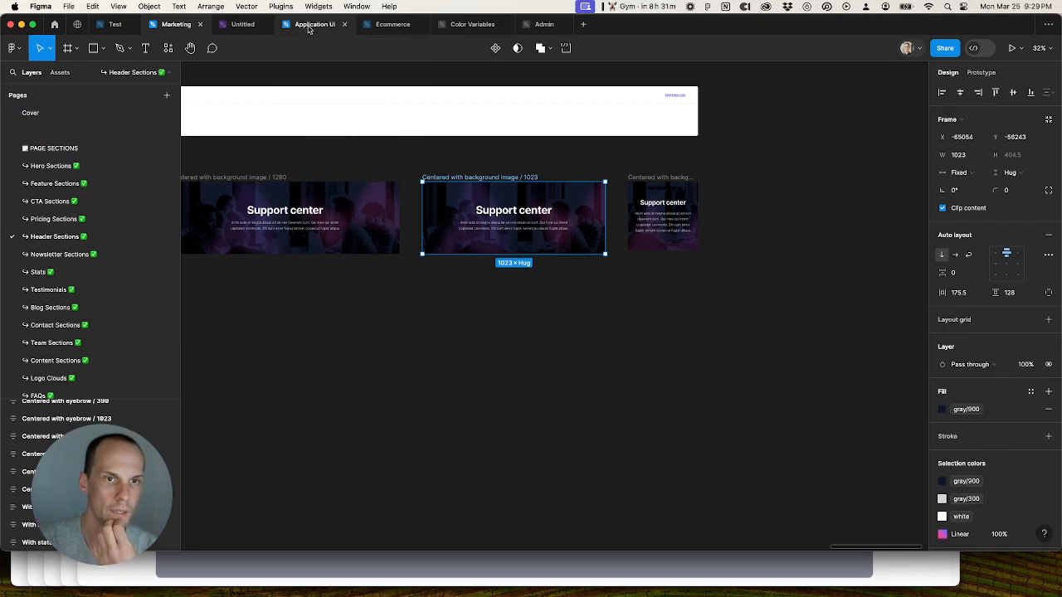
pyautogui.scroll(10, 90, 208)
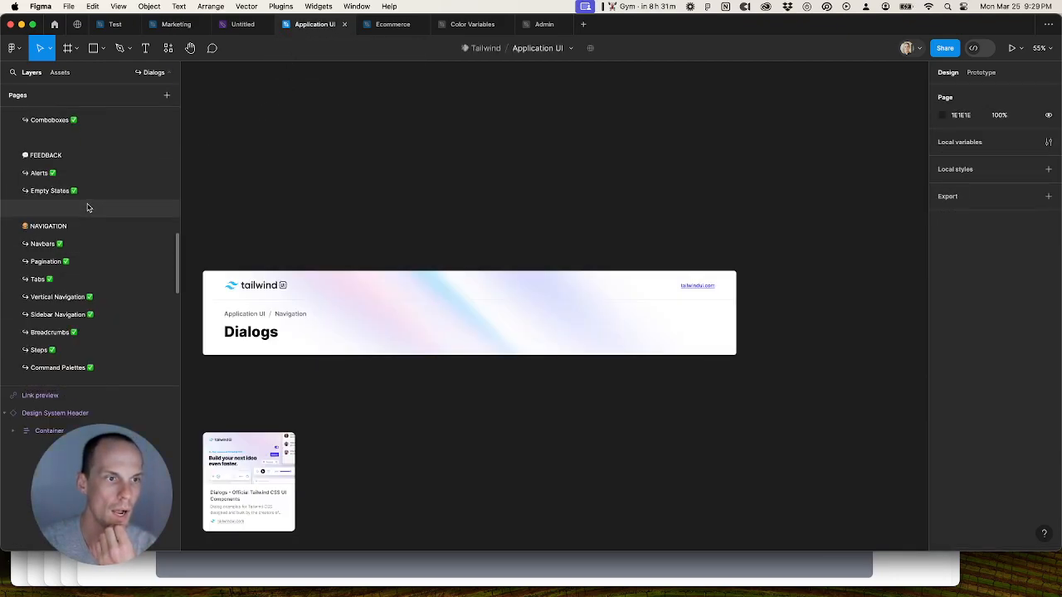
pyautogui.scroll(10, 88, 207)
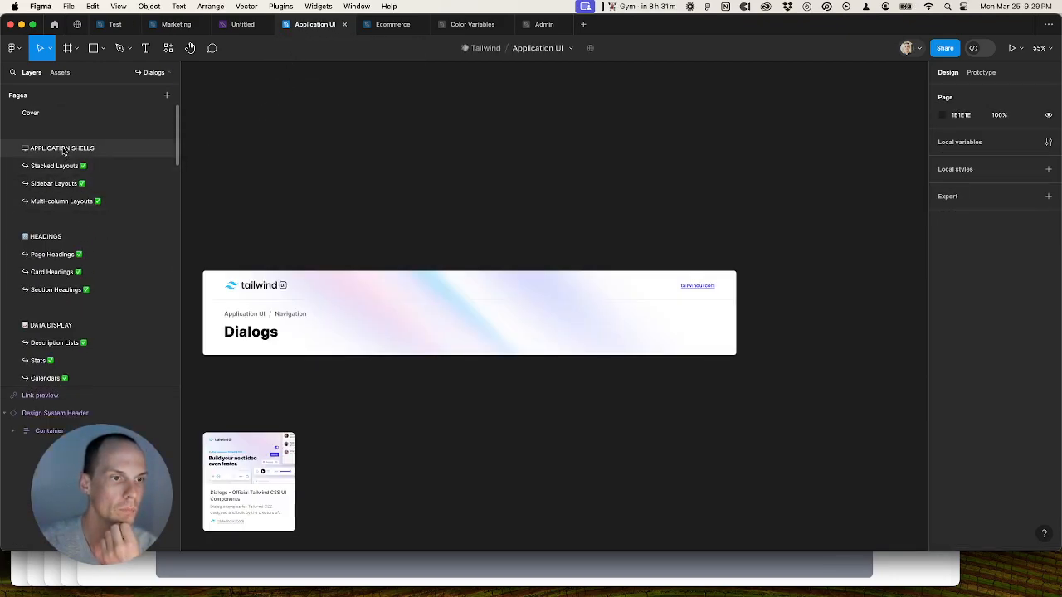
pyautogui.scroll(-5, 63, 245)
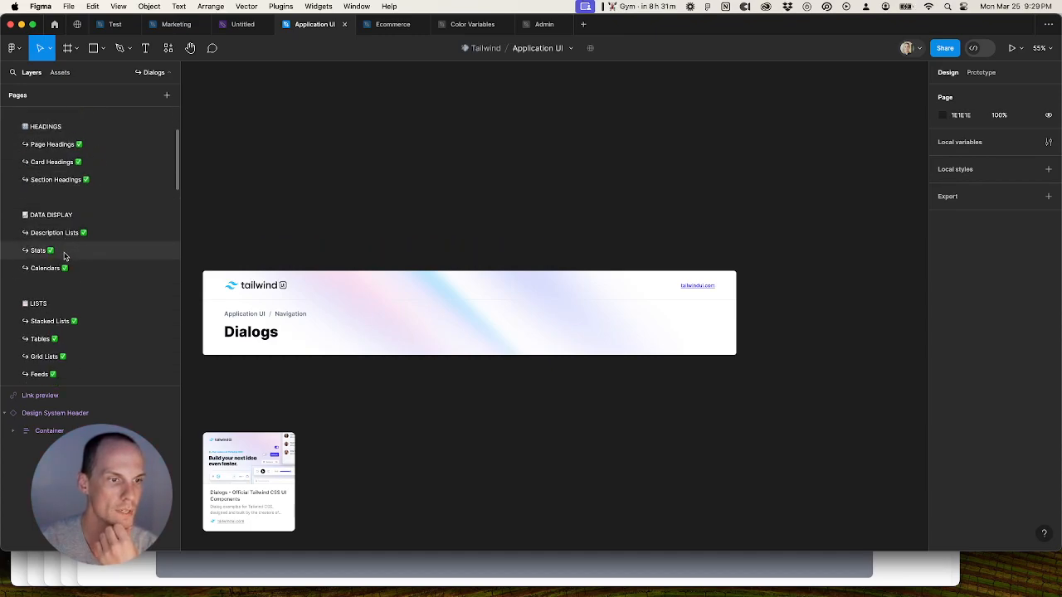
pyautogui.scroll(-8, 65, 257)
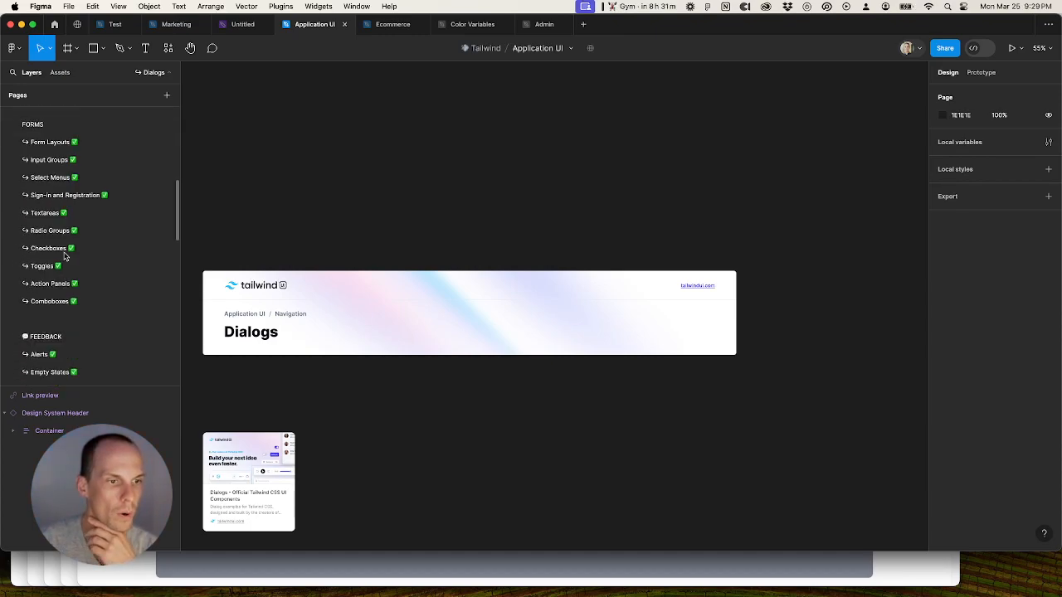
pyautogui.scroll(2, 65, 257)
pyautogui.scroll(2, 65, 256)
pyautogui.scroll(-3, 65, 256)
pyautogui.scroll(-5, 65, 256)
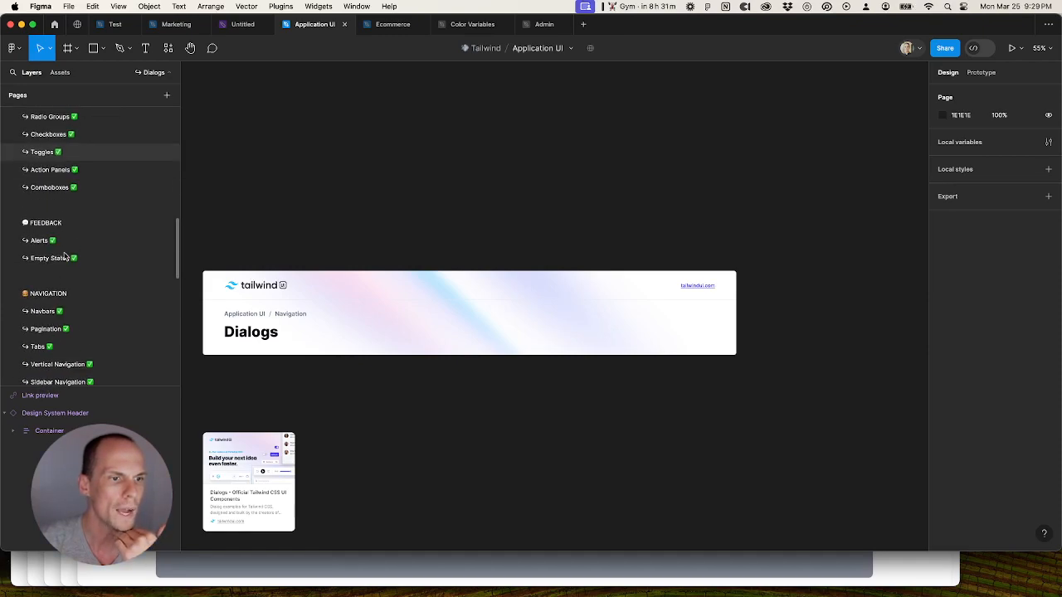
pyautogui.scroll(-3, 65, 257)
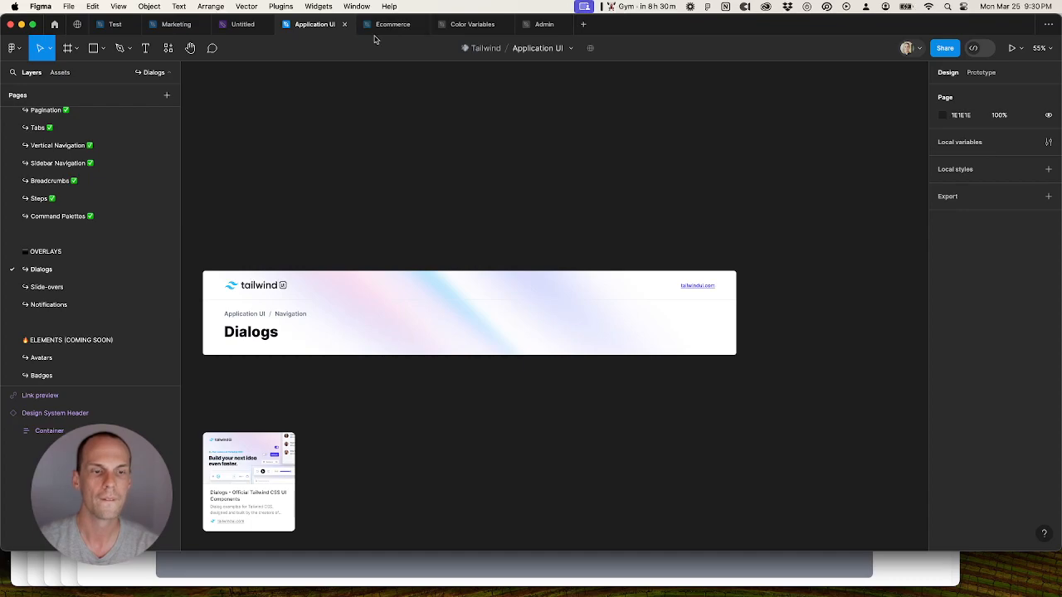
pyautogui.scroll(-5, 391, 238)
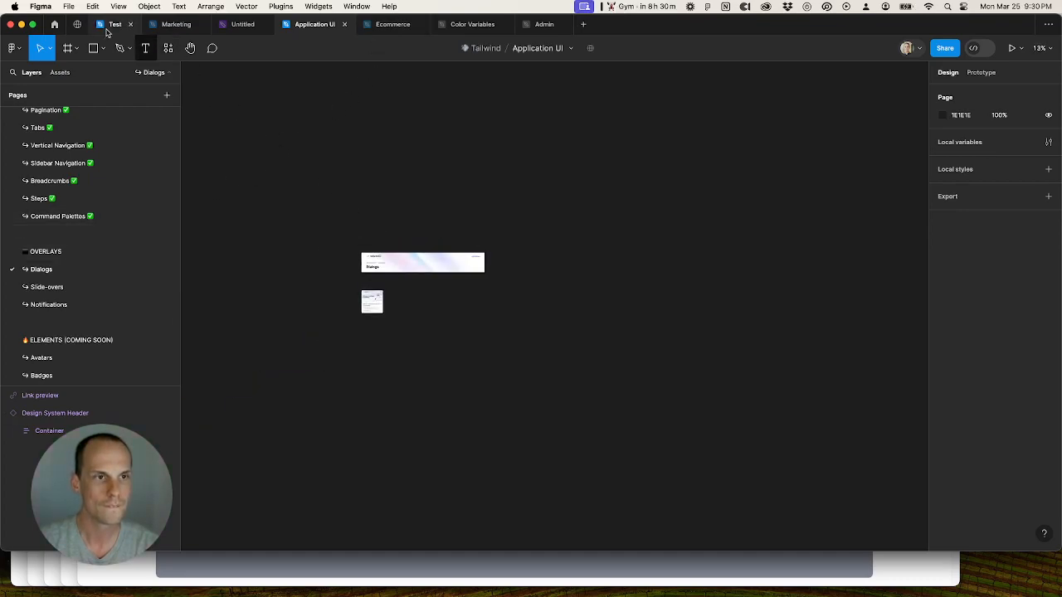
# Step: Return to the Test file, close the Iframe layer search and collapse the expanded layers
pyautogui.click(118, 25)
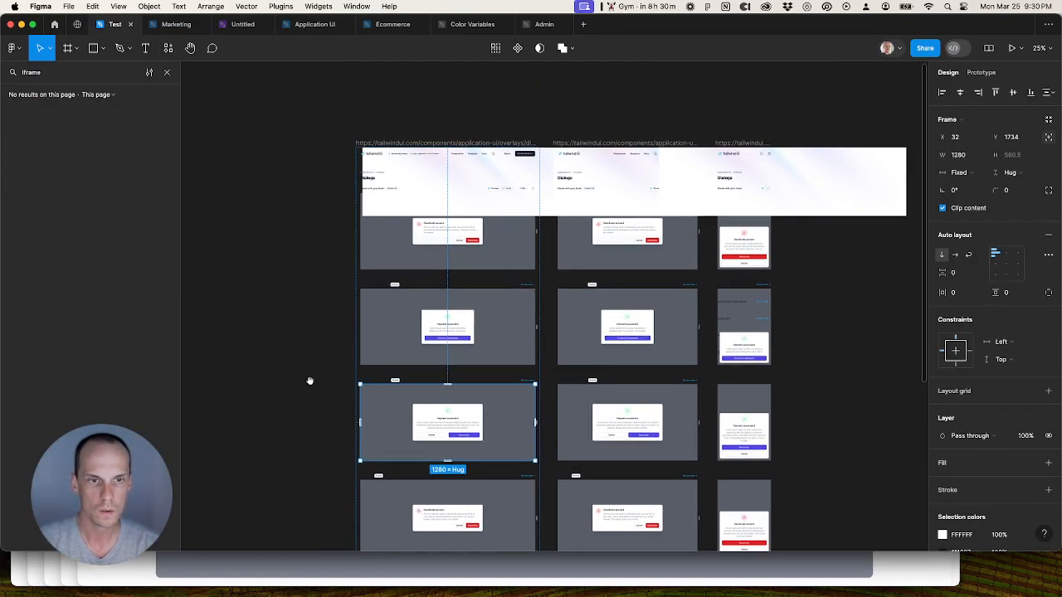
pyautogui.scroll(3, 441, 222)
pyautogui.click(528, 287)
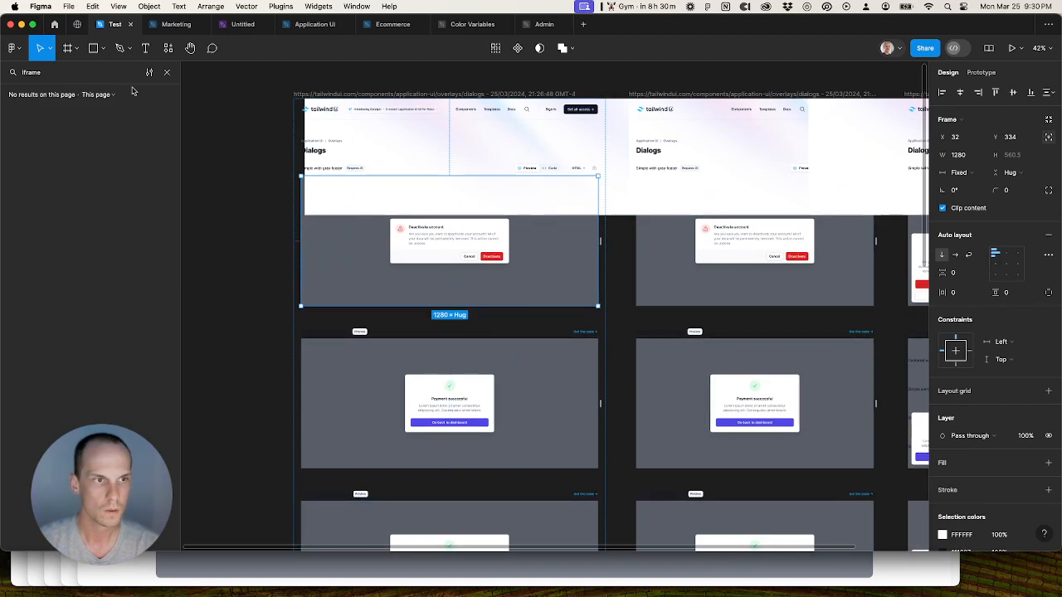
pyautogui.click(167, 73)
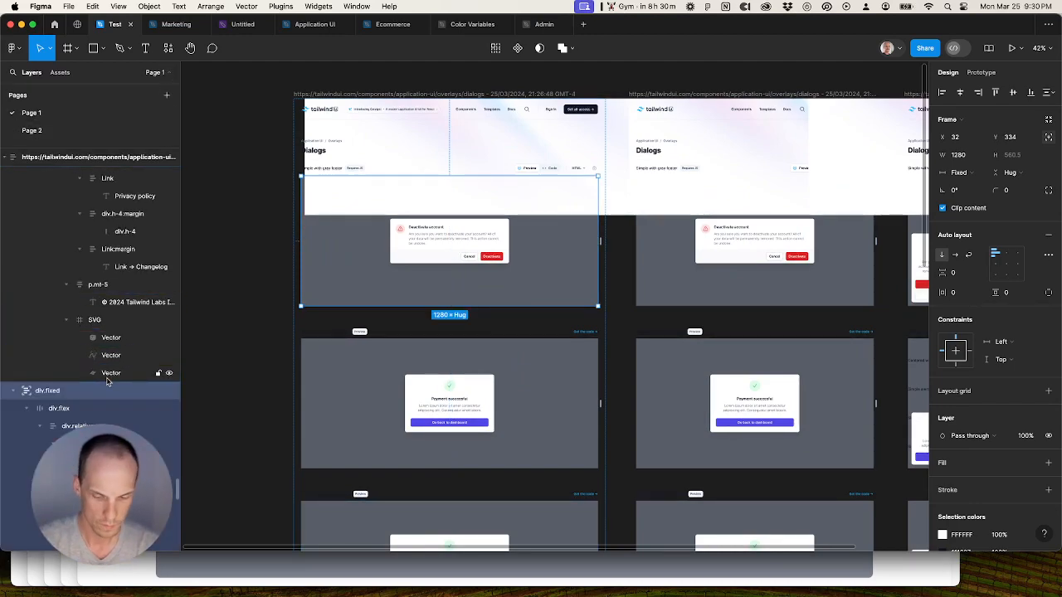
pyautogui.hotkey('alt', 'l')
# Step: Move the six dialog layers, div.fixed through the last div.adj, out of the widest imported frame onto the empty canvas beside it
pyautogui.click(96, 422)
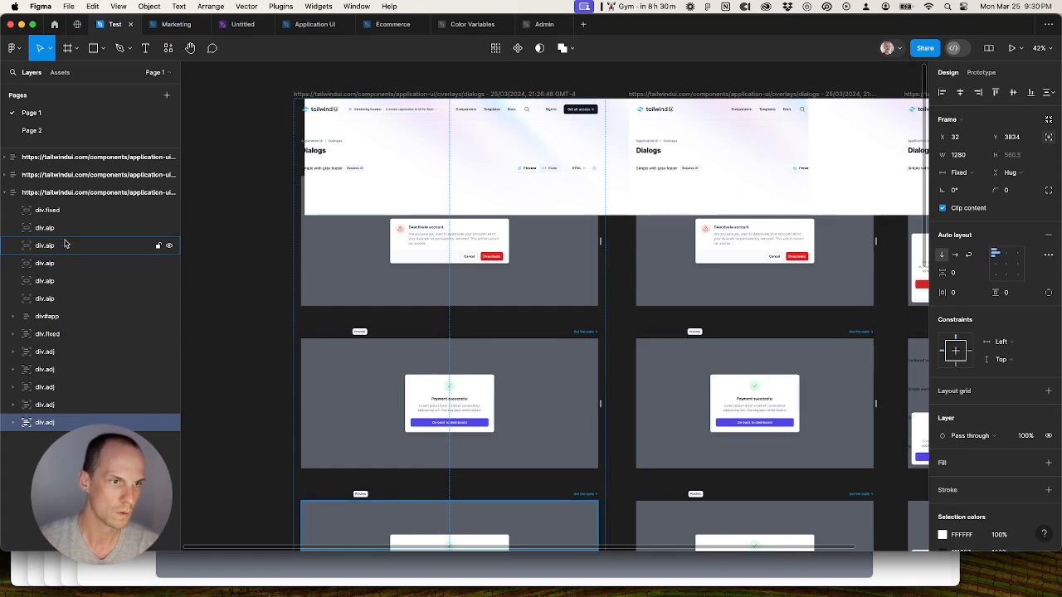
pyautogui.keyDown('shift'); pyautogui.click(60, 335); pyautogui.keyUp('shift')
pyautogui.scroll(-5, 587, 310)
pyautogui.moveTo(582, 428); pyautogui.dragTo(571, 307)
pyautogui.moveTo(580, 269); pyautogui.dragTo(342, 261)
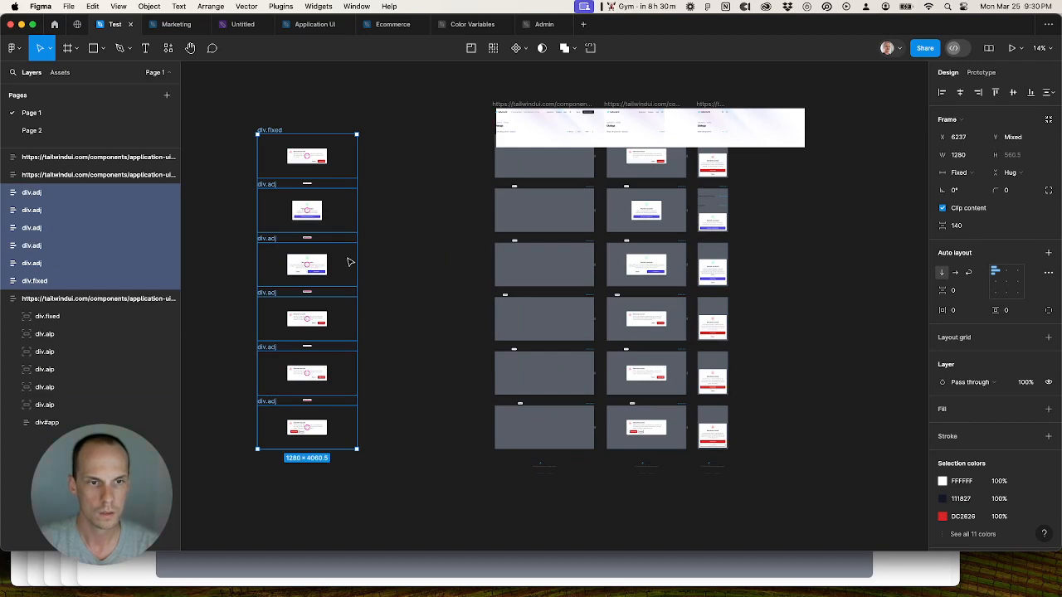
# Step: Draw a frame about 1961 × 5234 around the six moved 1280-wide dialogs
pyautogui.click(407, 264)
pyautogui.press('f')
pyautogui.moveTo(234, 108); pyautogui.dragTo(386, 514)
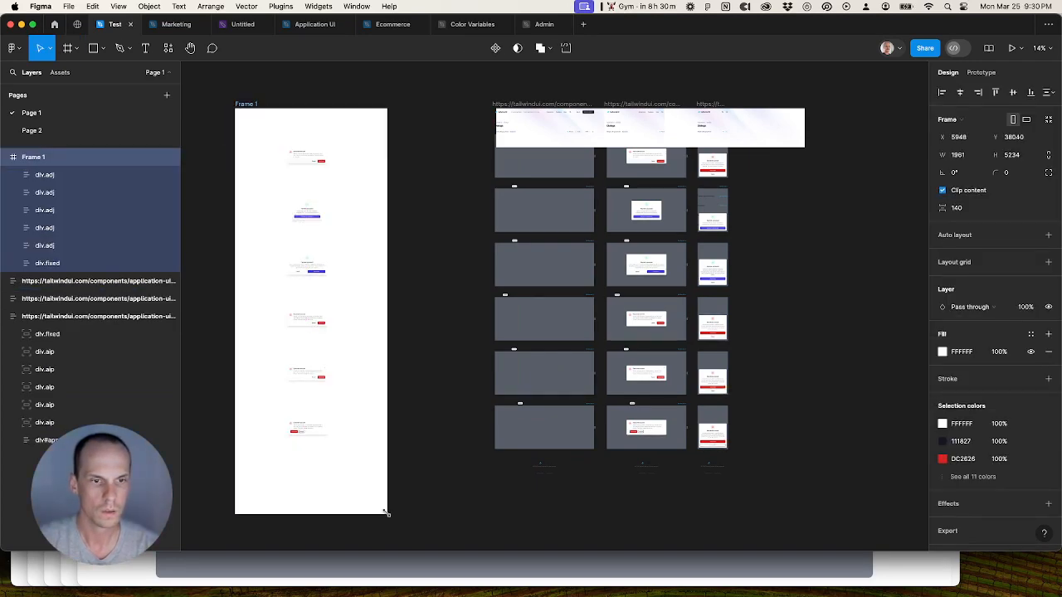
# Step: Copy the 6B7280 fill at 75% from a gray backdrop in the widest imported frame onto each of the six dialogs in Frame 1
pyautogui.click(548, 439)
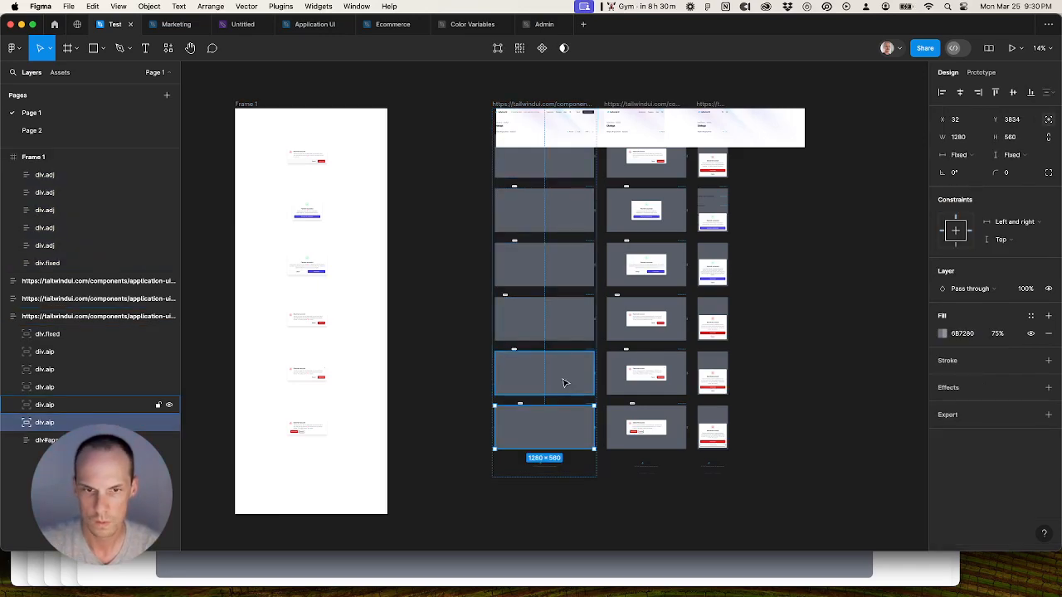
pyautogui.click(279, 421)
pyautogui.press('alt+super+v')
pyautogui.click(267, 363)
pyautogui.press('alt+super+v')
pyautogui.click(271, 320)
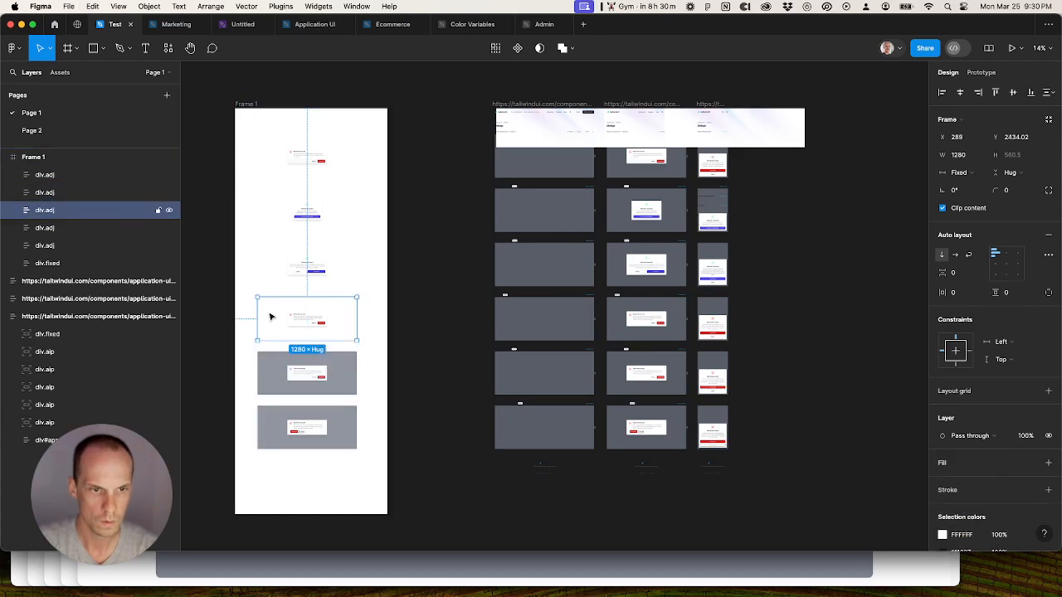
pyautogui.press('alt+super+v')
pyautogui.click(273, 266)
pyautogui.press('alt+super+v')
pyautogui.click(272, 211)
pyautogui.press('alt+super+v')
pyautogui.click(277, 154)
pyautogui.press('alt+super+v')
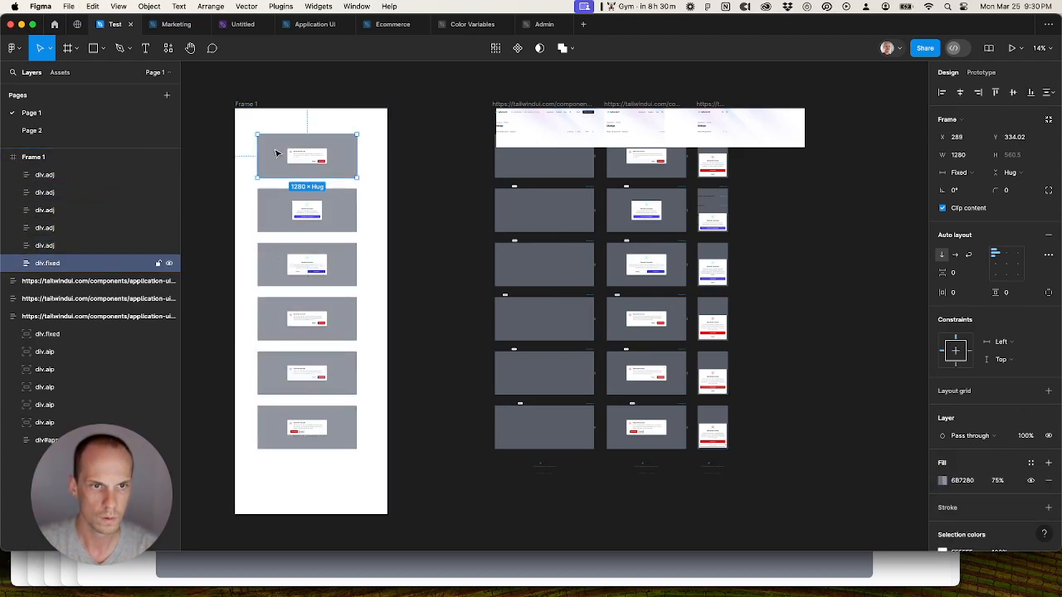
# Step: Delete the widest imported frame, 1344 wide, with its leftover backdrops
pyautogui.click(503, 105)
pyautogui.click(503, 107)
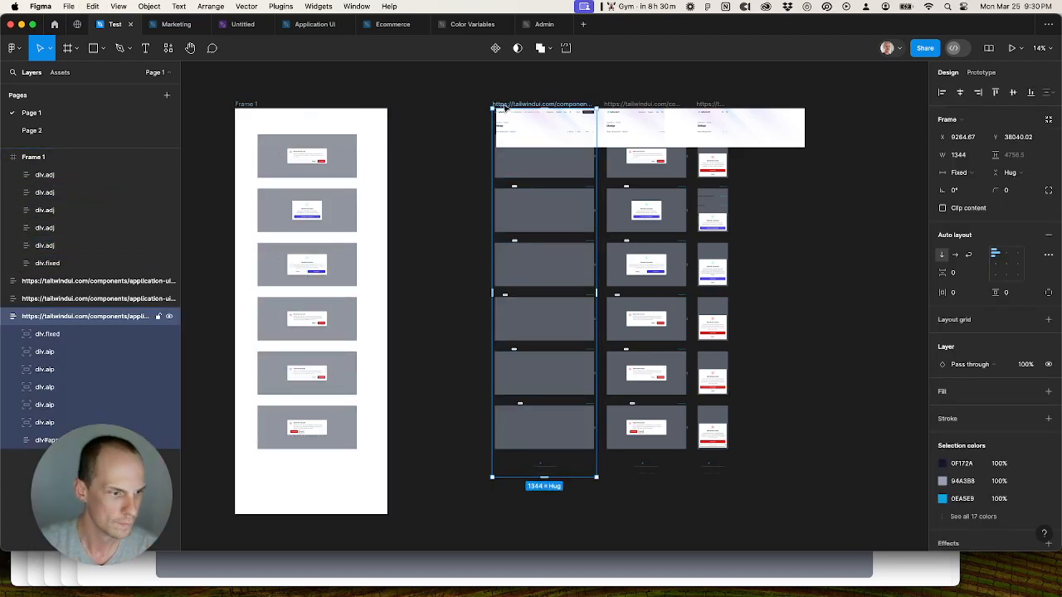
pyautogui.press('Delete')
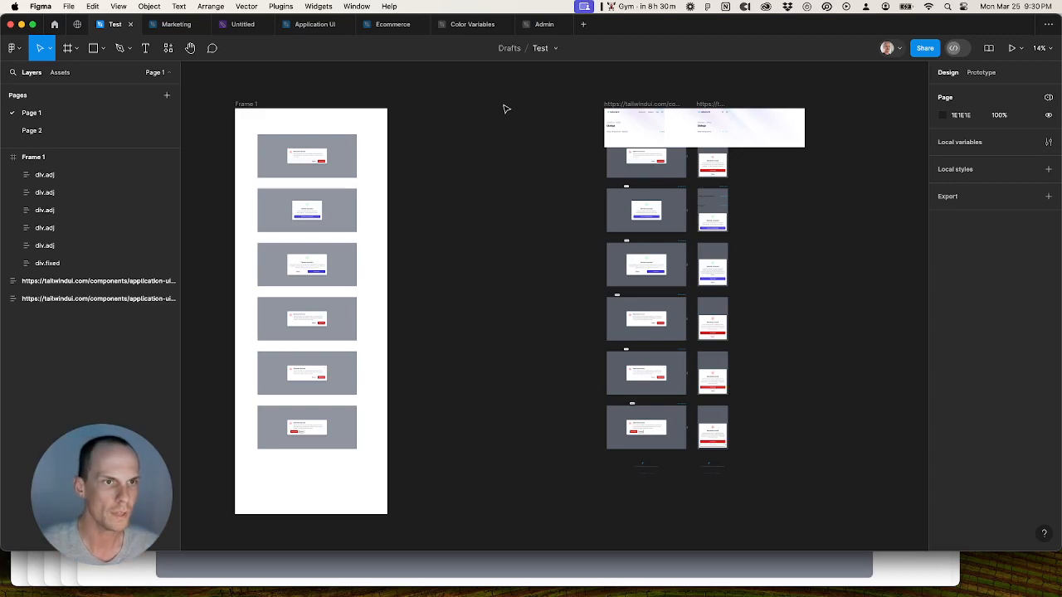
# Step: Check the recent plugins and the Dialogs page on tailwindui.com in the browser, then return to the Test file
pyautogui.click(167, 47)
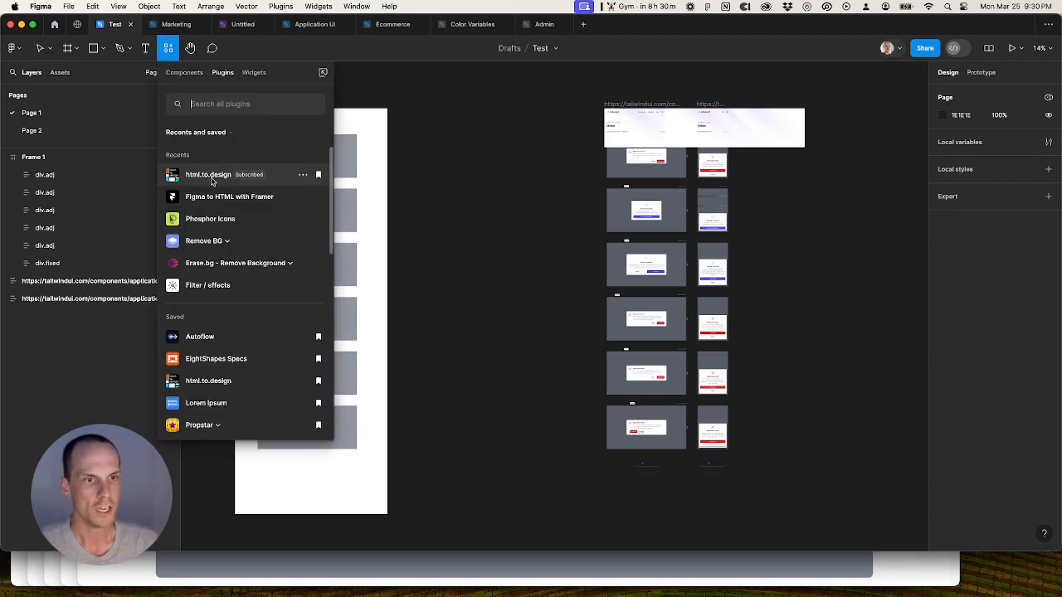
pyautogui.click(451, 228)
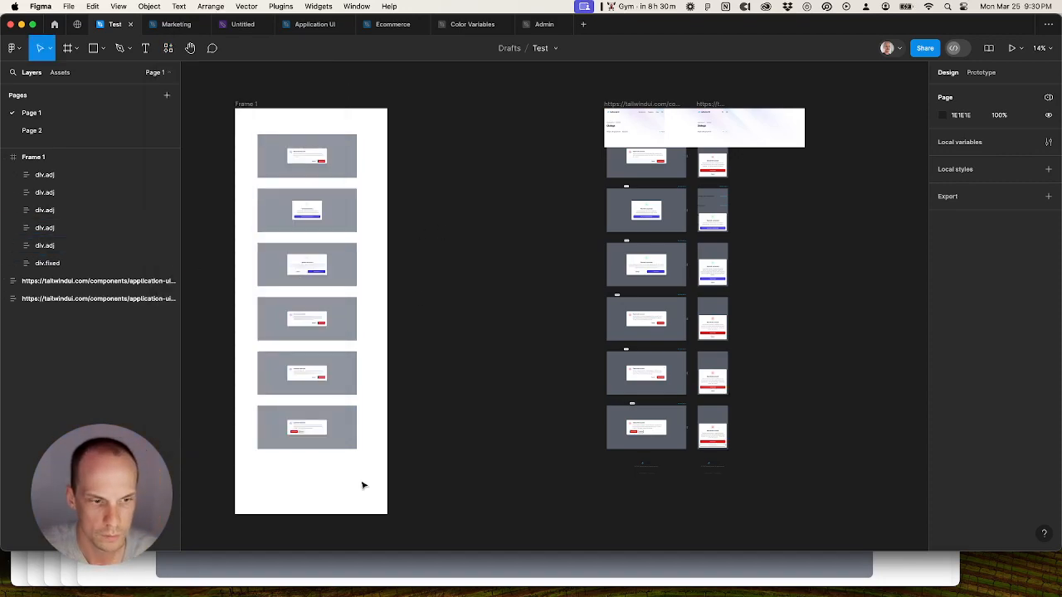
pyautogui.click(175, 583)
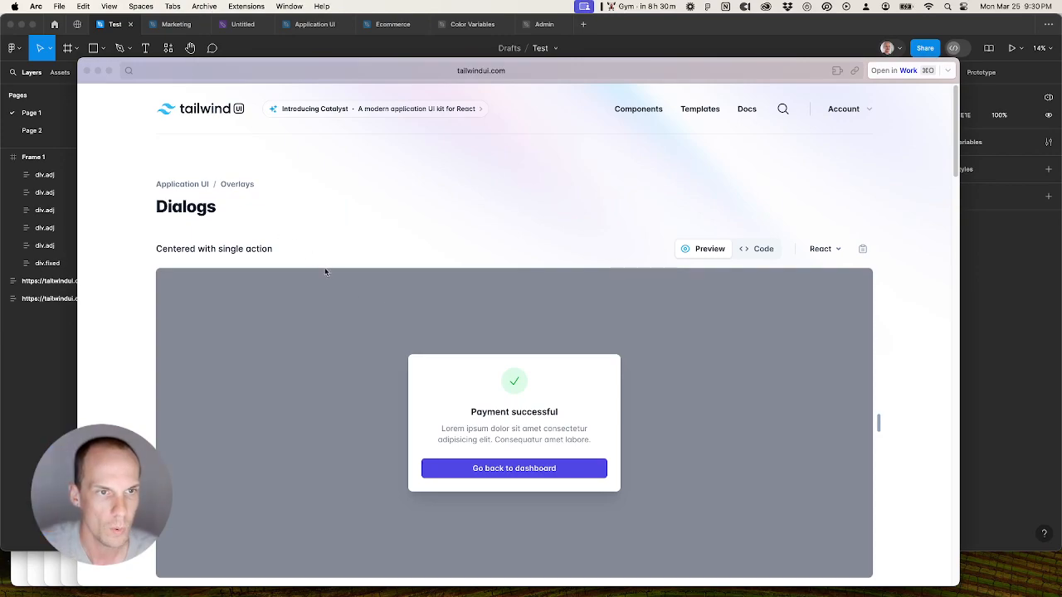
pyautogui.click(469, 75)
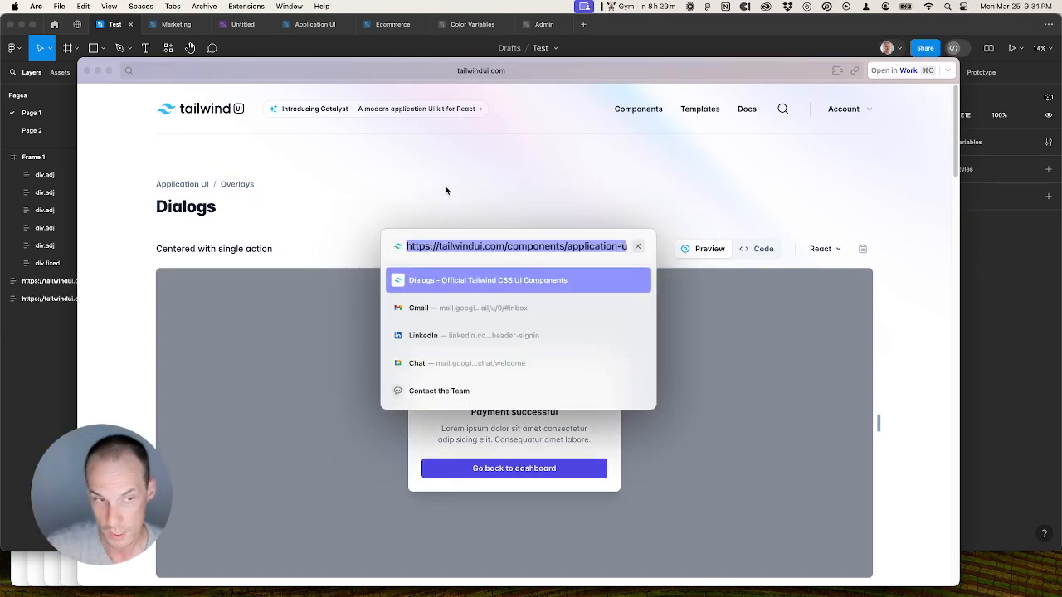
pyautogui.click(381, 198)
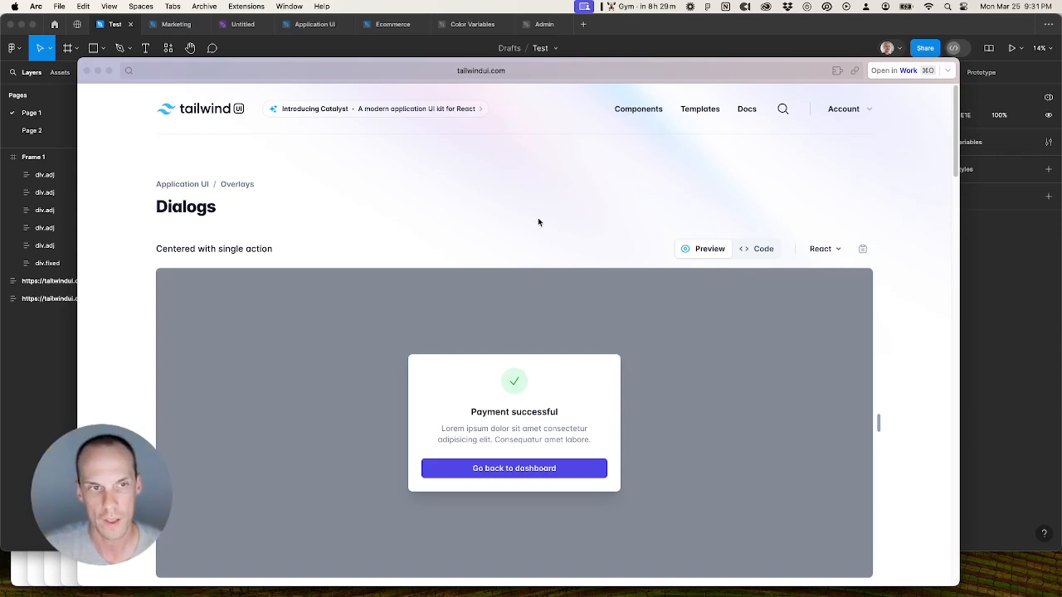
pyautogui.click(962, 288)
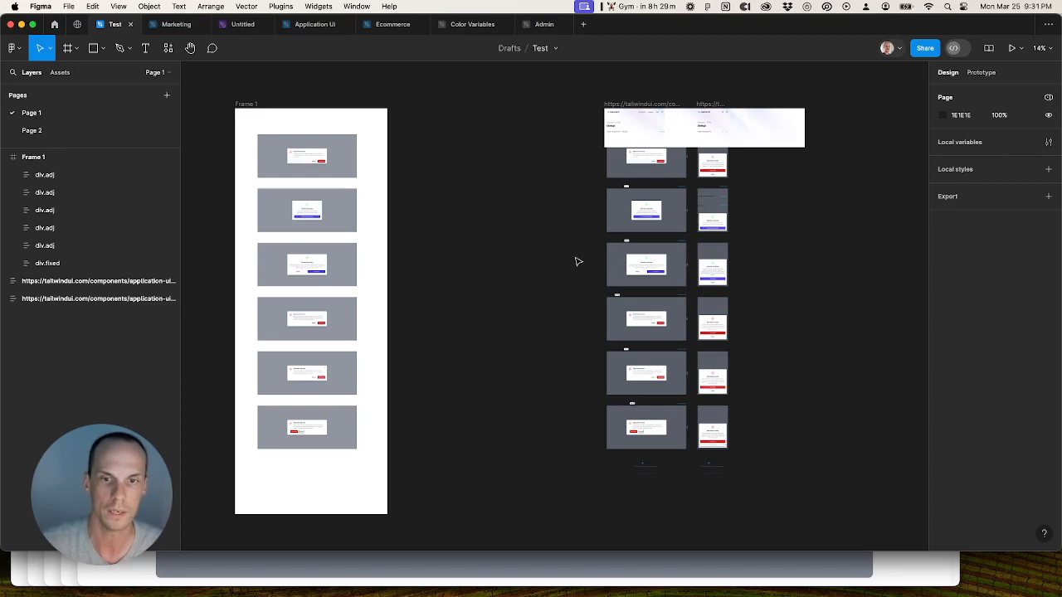
# Step: Duplicate the six dialog layers of the 1023-wide imported frame onto the empty canvas beside Frame 1
pyautogui.click(676, 177)
pyautogui.click(676, 229)
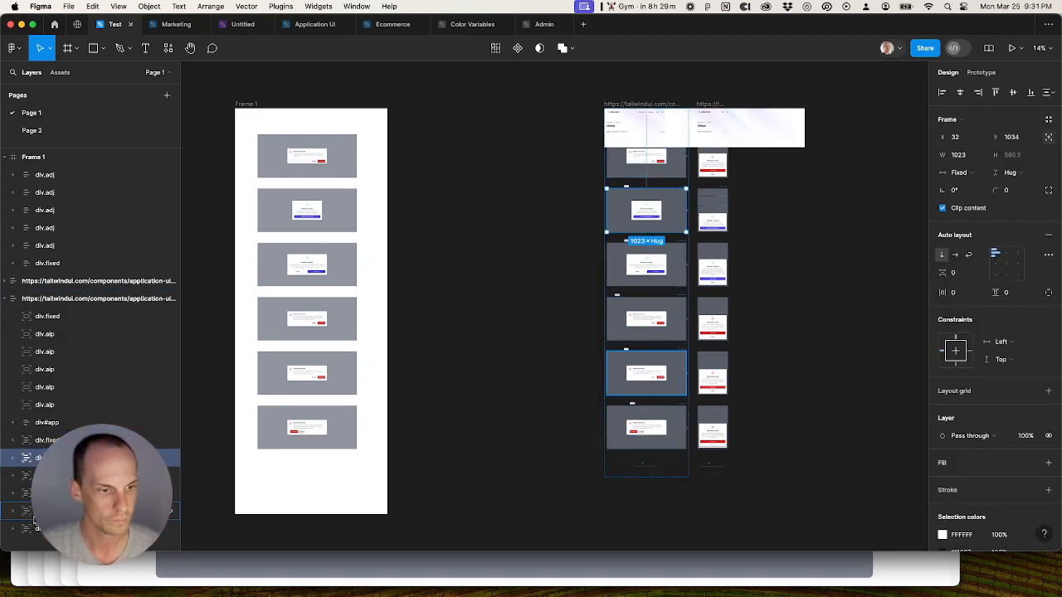
pyautogui.keyDown('shift'); pyautogui.click(655, 427); pyautogui.keyUp('shift')
pyautogui.press('super+a')
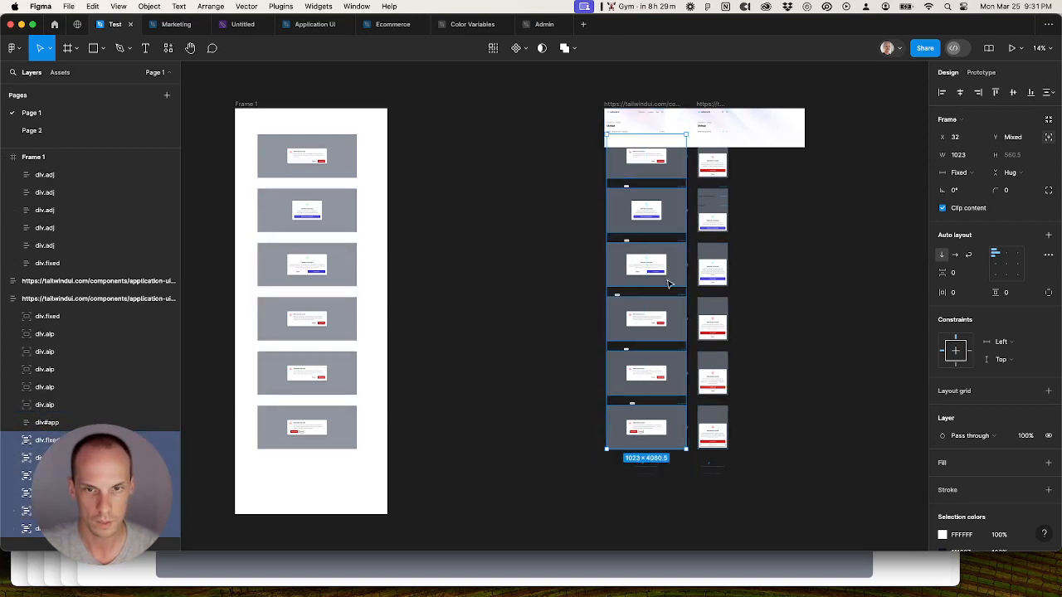
pyautogui.keyDown('alt'); pyautogui.moveTo(679, 279); pyautogui.dragTo(511, 282); pyautogui.keyUp('alt')
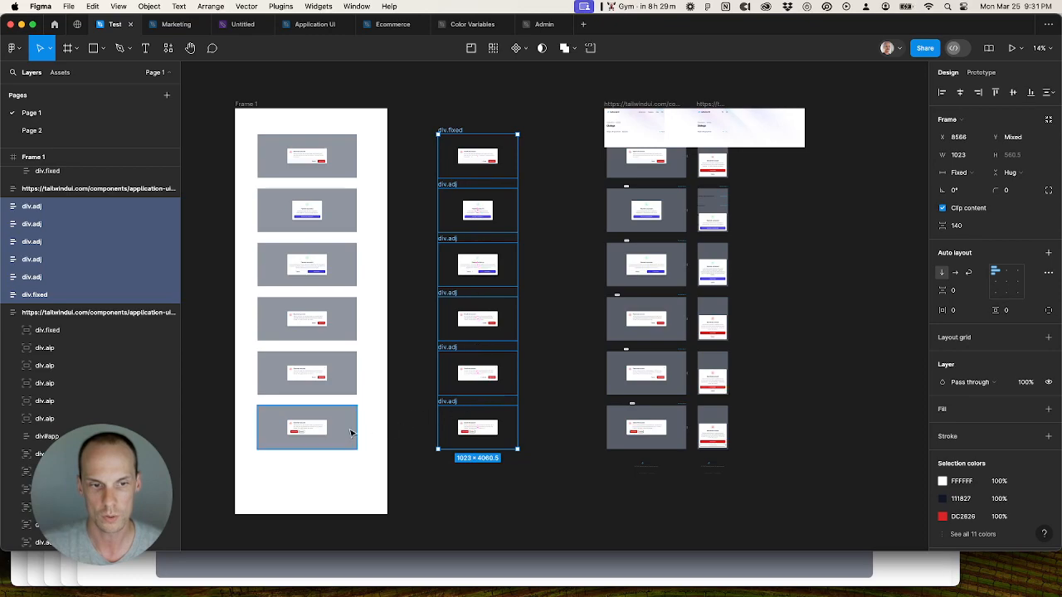
# Step: Apply the 6B7280 backdrop fill at 75% from a dialog in Frame 1 to each of the six 1023-wide dialog copies
pyautogui.click(350, 432)
pyautogui.click(456, 425)
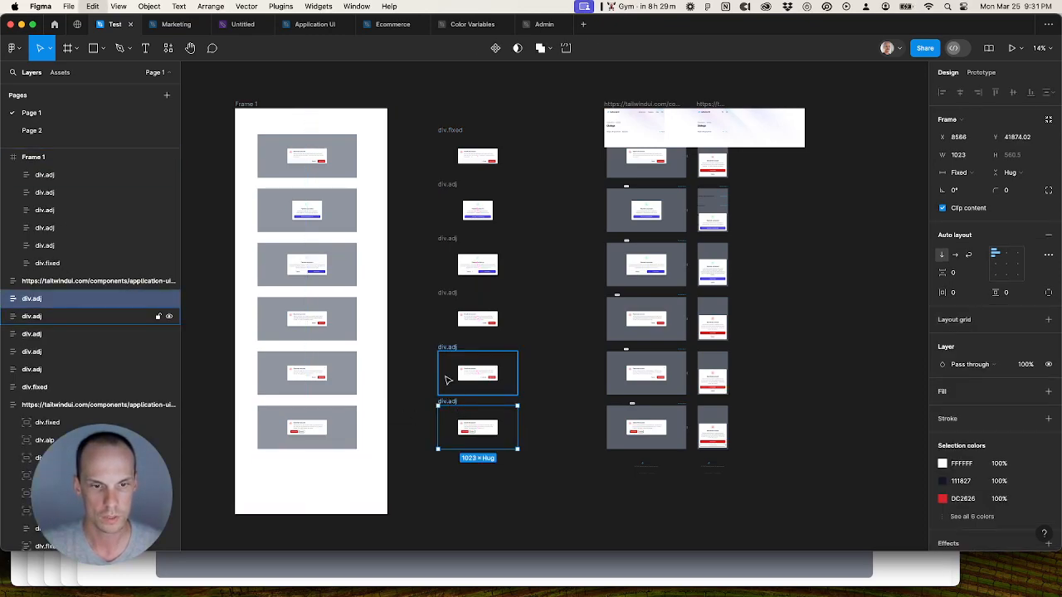
pyautogui.press('super+alt+v')
pyautogui.click(446, 356)
pyautogui.press('super+alt+v')
pyautogui.click(448, 300)
pyautogui.press('super+alt+v')
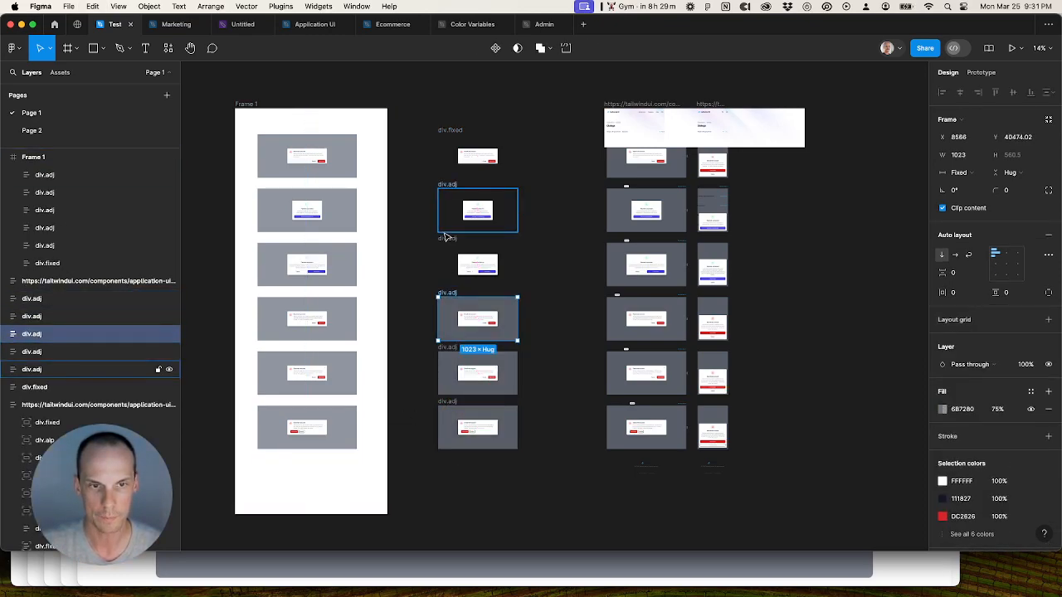
pyautogui.click(445, 233)
pyautogui.click(450, 241)
pyautogui.press('super+alt+v')
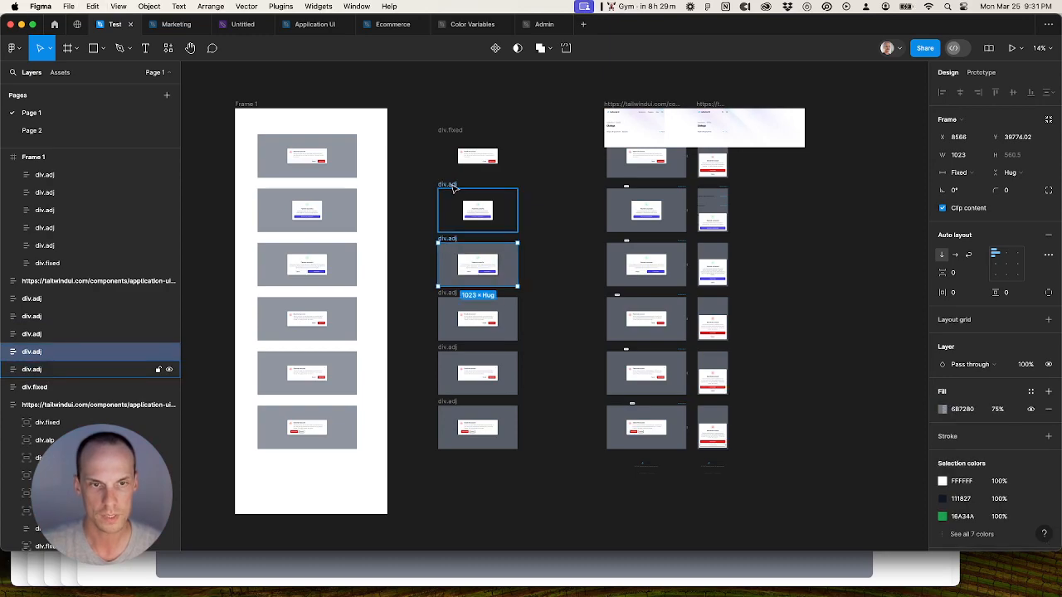
pyautogui.click(453, 189)
pyautogui.press('super+alt+v')
pyautogui.click(450, 140)
pyautogui.press('super+alt+v')
pyautogui.click(554, 115)
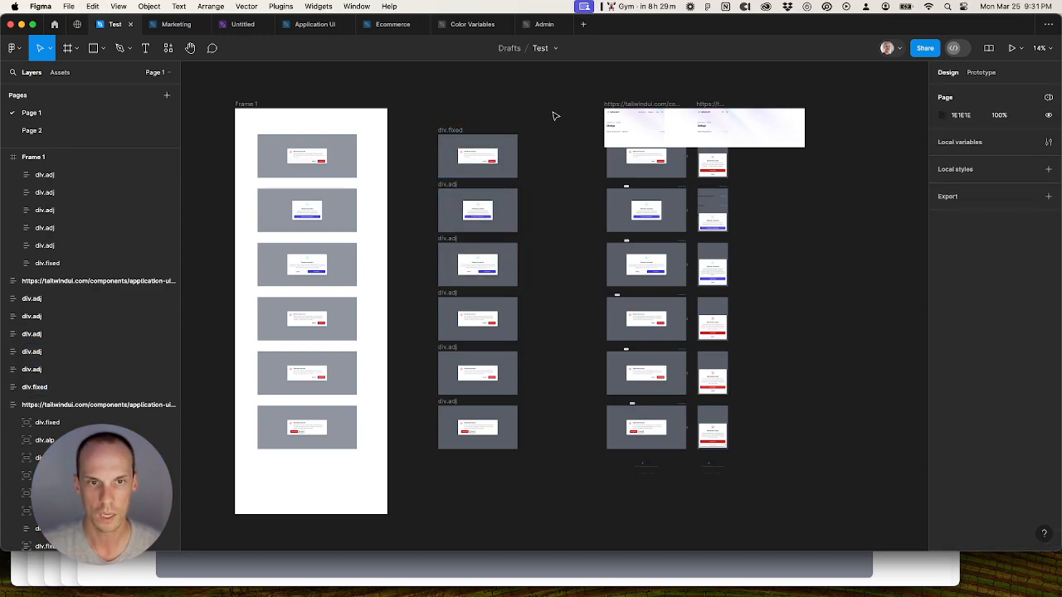
# Step: Cut the six 390-wide dialog layers out of the narrowest imported frame
pyautogui.hscroll(5, 580, 183)
pyautogui.click(618, 182)
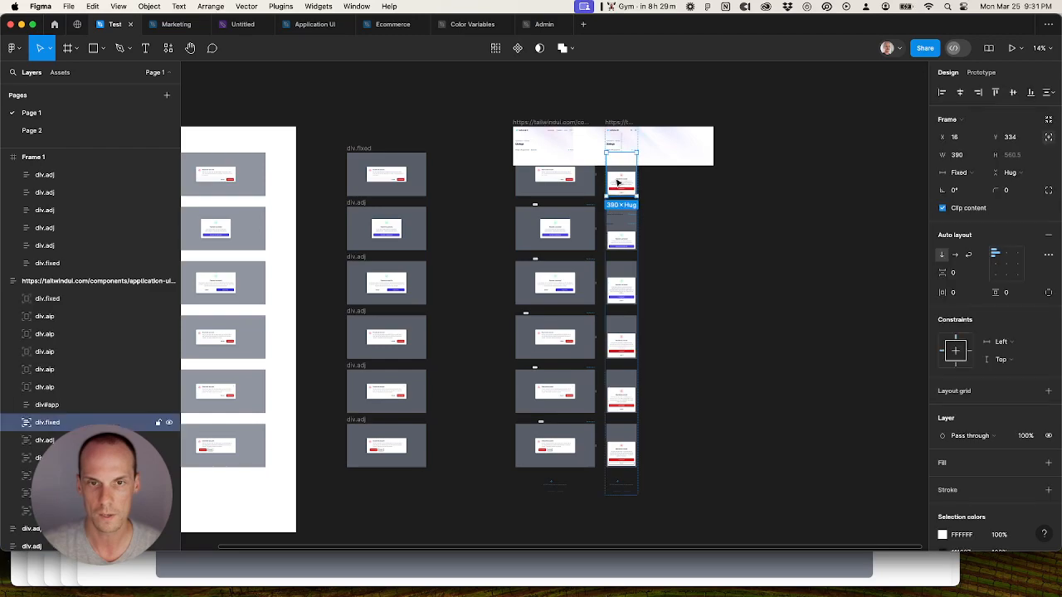
pyautogui.keyDown('shift'); pyautogui.click(621, 229); pyautogui.keyUp('shift')
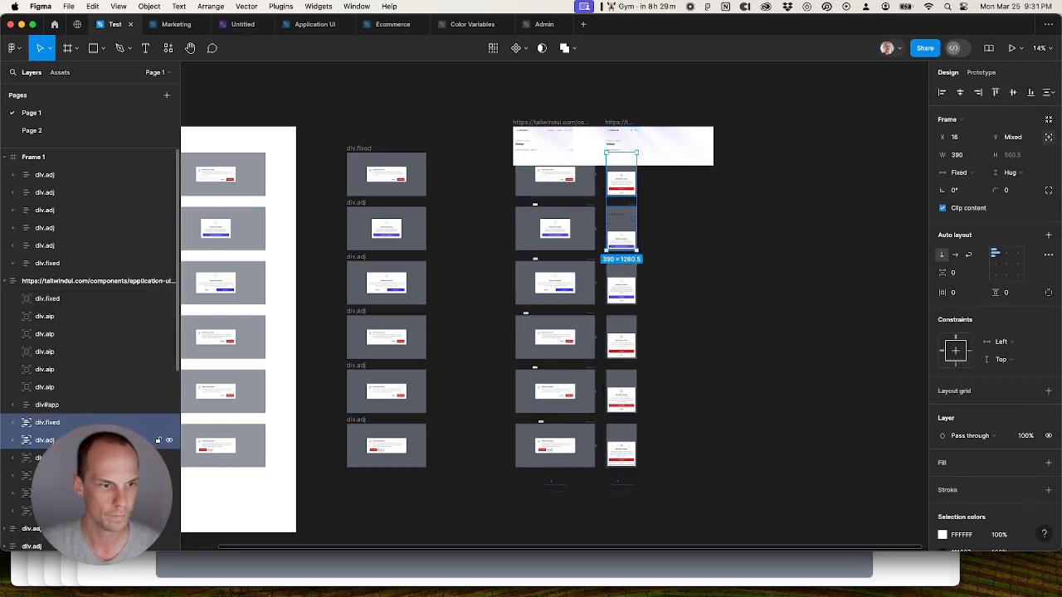
pyautogui.keyDown('shift'); pyautogui.click(33, 511); pyautogui.keyUp('shift')
pyautogui.press('super+alt+v')
pyautogui.click(457, 358)
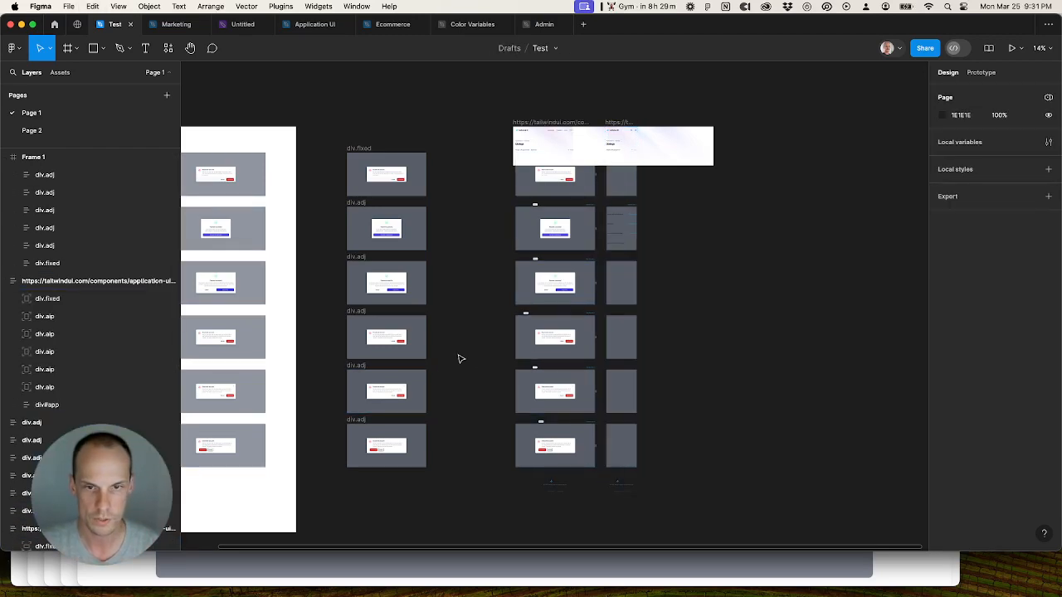
# Step: Delete the two remaining imported tailwindui.com frames together with their leftover backdrops
pyautogui.click(528, 122)
pyautogui.moveTo(607, 123); pyautogui.dragTo(791, 126)
pyautogui.press('Delete')
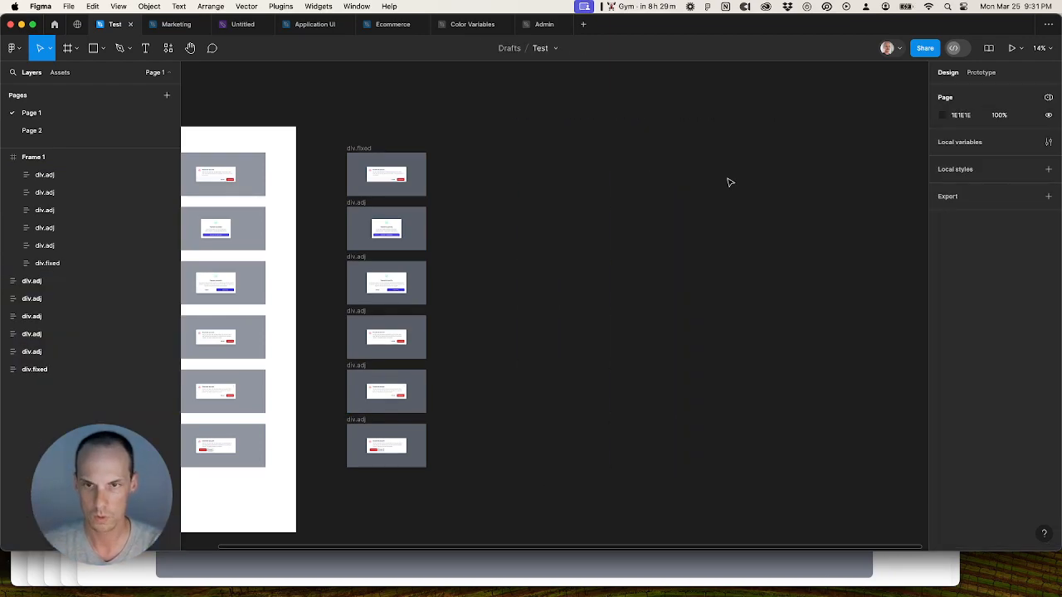
# Step: Paste the six 390-wide dialogs onto the canvas and place them as a column beside the 1023-wide dialogs
pyautogui.rightClick(533, 224)
pyautogui.click(546, 233)
pyautogui.moveTo(545, 264); pyautogui.dragTo(491, 201)
# Step: Apply the 6B7280 backdrop fill at 75% from a 1023-wide dialog to all six 390-wide dialogs
pyautogui.click(365, 162)
pyautogui.click(486, 164)
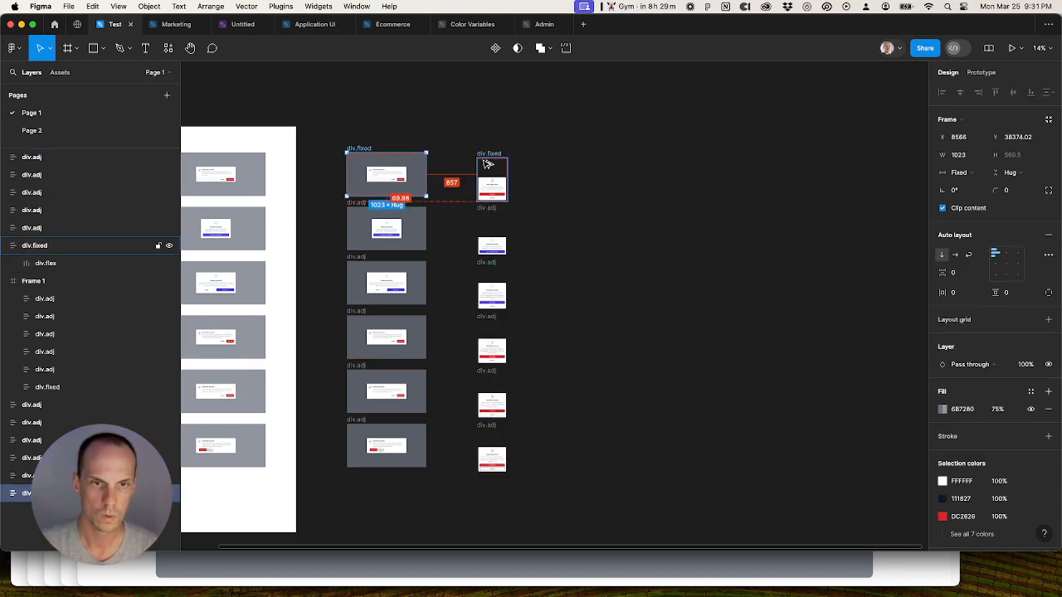
pyautogui.moveTo(548, 130); pyautogui.dragTo(453, 506)
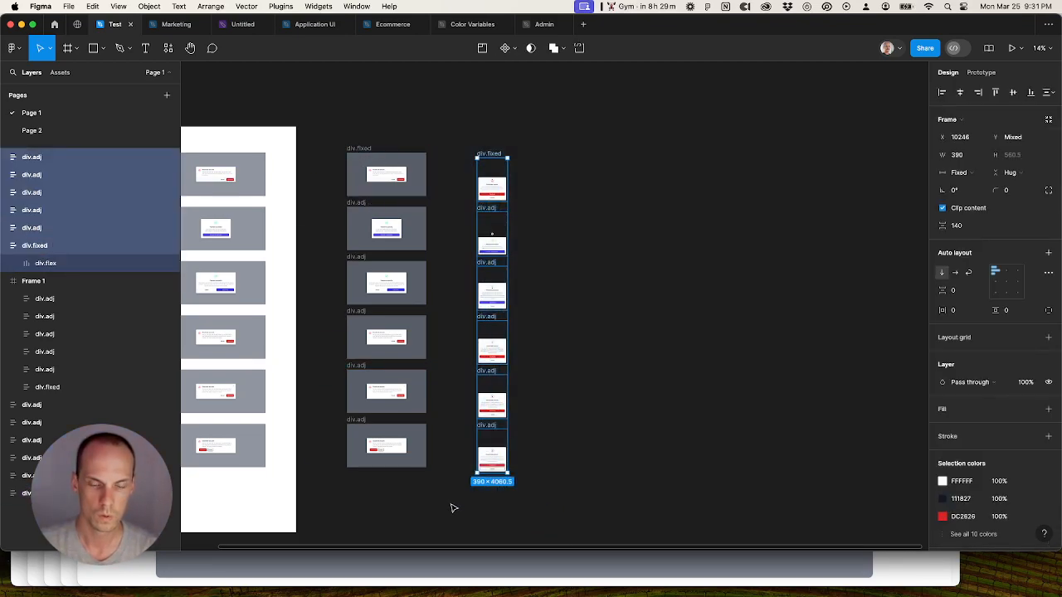
pyautogui.click(585, 390)
pyautogui.moveTo(569, 388); pyautogui.dragTo(613, 397)
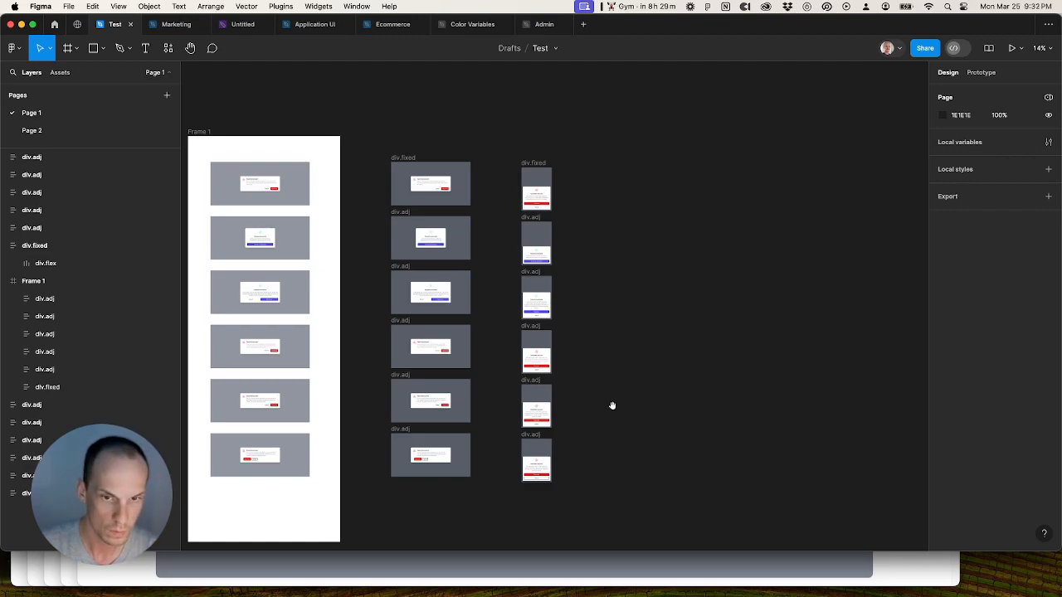
pyautogui.moveTo(616, 403); pyautogui.dragTo(727, 378)
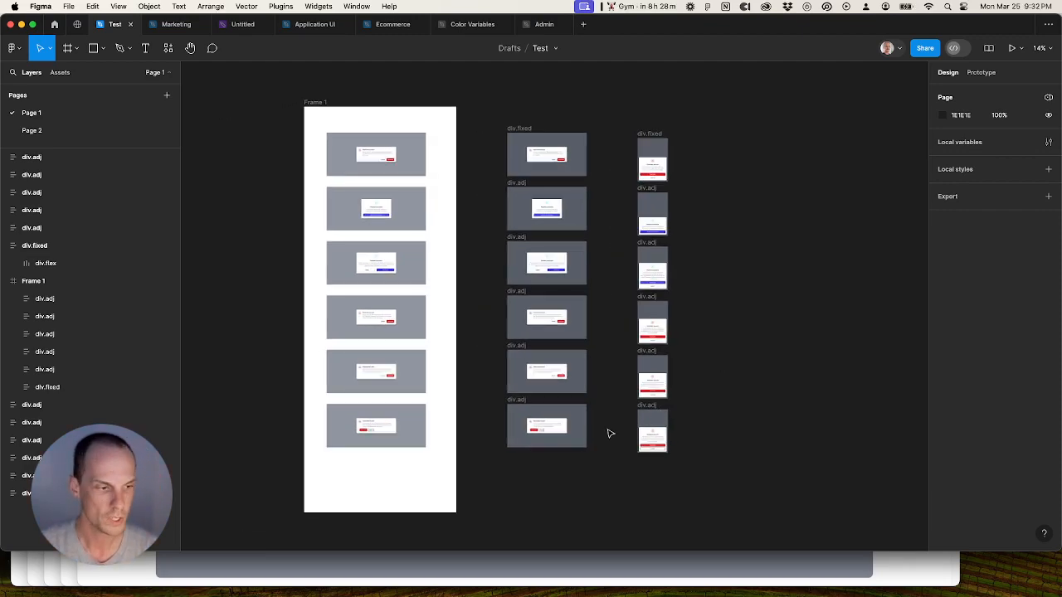
# Step: Move the six 1280-wide dialogs out of Frame 1 beside the 1023-wide column, and delete the emptied Frame 1
pyautogui.click(451, 474)
pyautogui.moveTo(451, 475)
pyautogui.mouseDown()
pyautogui.moveTo(621, 477)
pyautogui.moveTo(453, 475)
pyautogui.mouseUp()
pyautogui.press('Return')
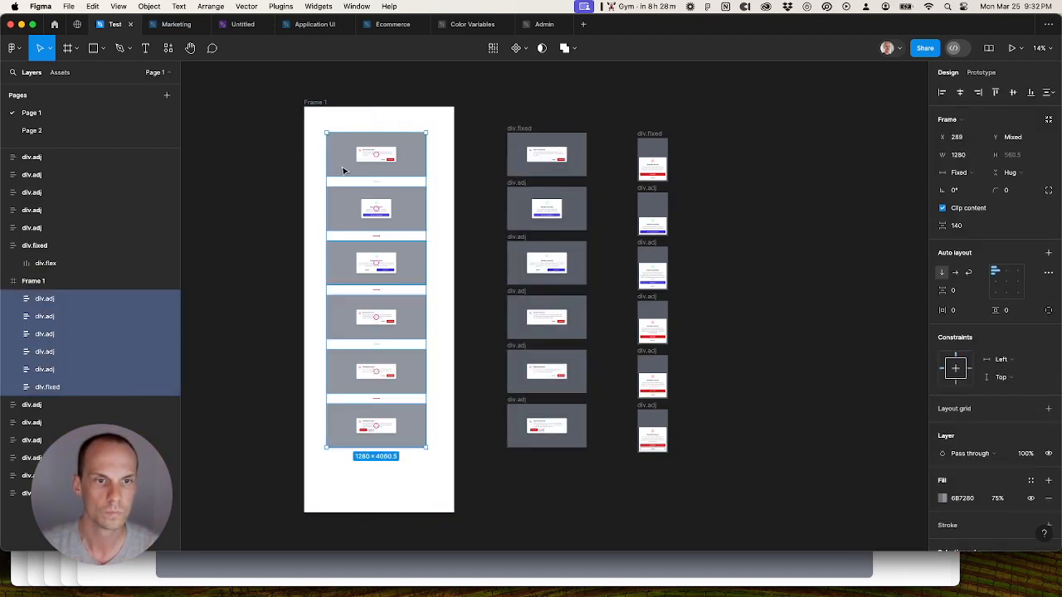
pyautogui.click(320, 113)
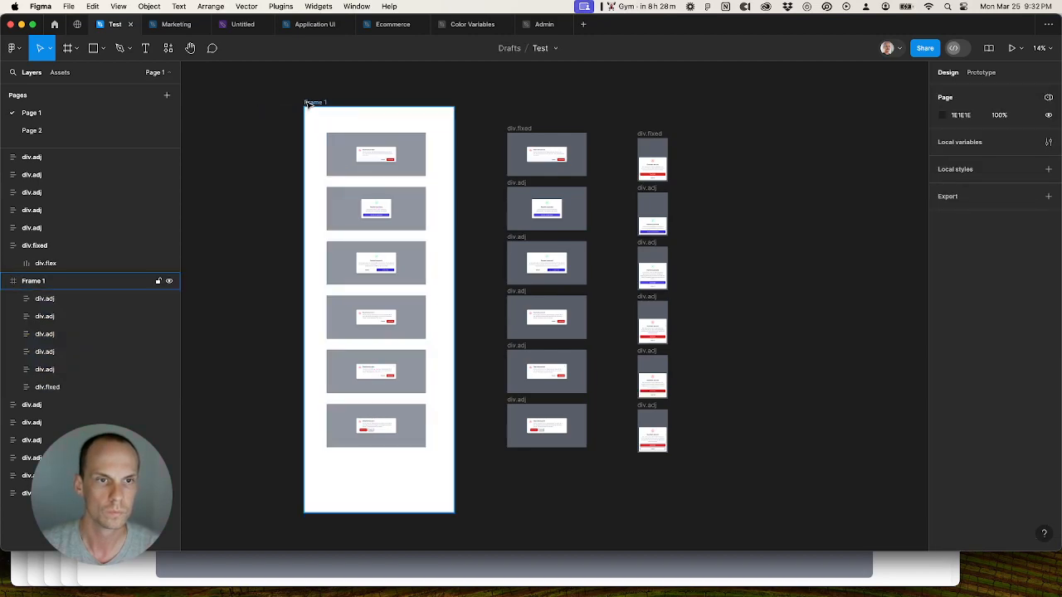
pyautogui.moveTo(308, 104); pyautogui.dragTo(241, 114)
pyautogui.press('Return')
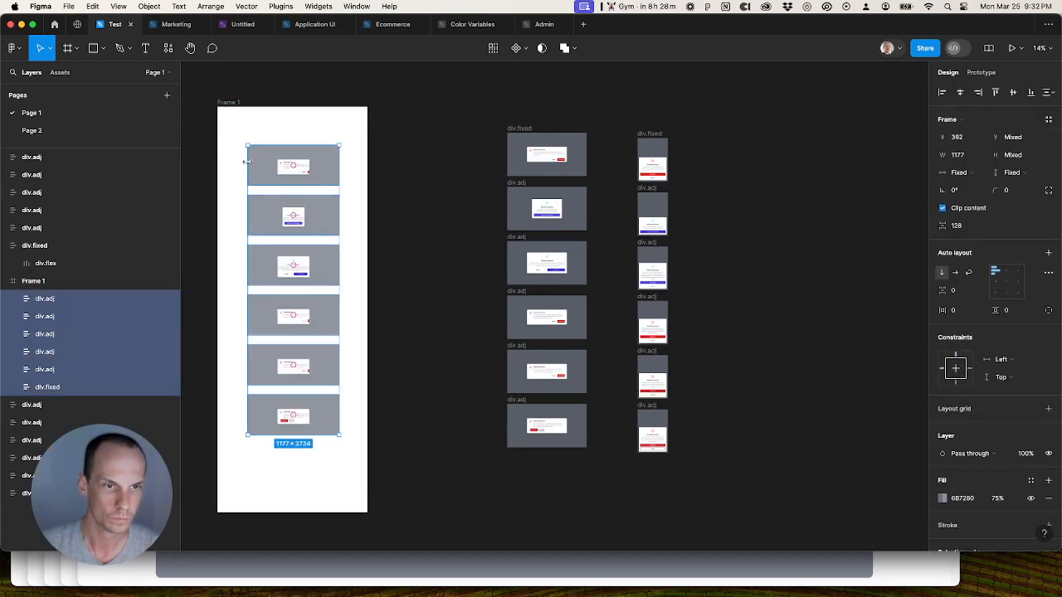
pyautogui.moveTo(260, 165); pyautogui.dragTo(402, 166)
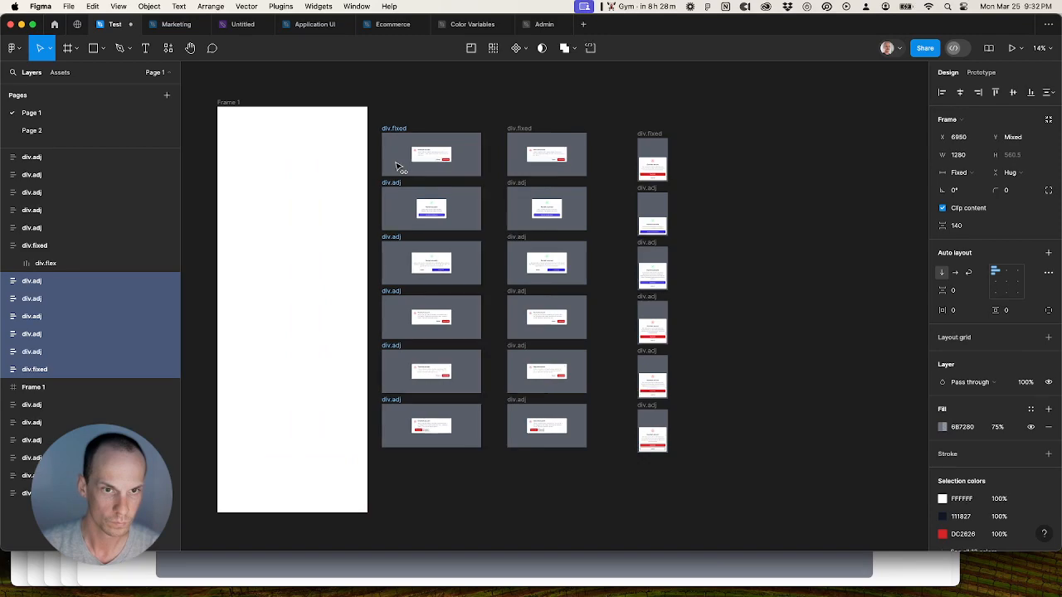
pyautogui.click(296, 159)
pyautogui.press('Delete')
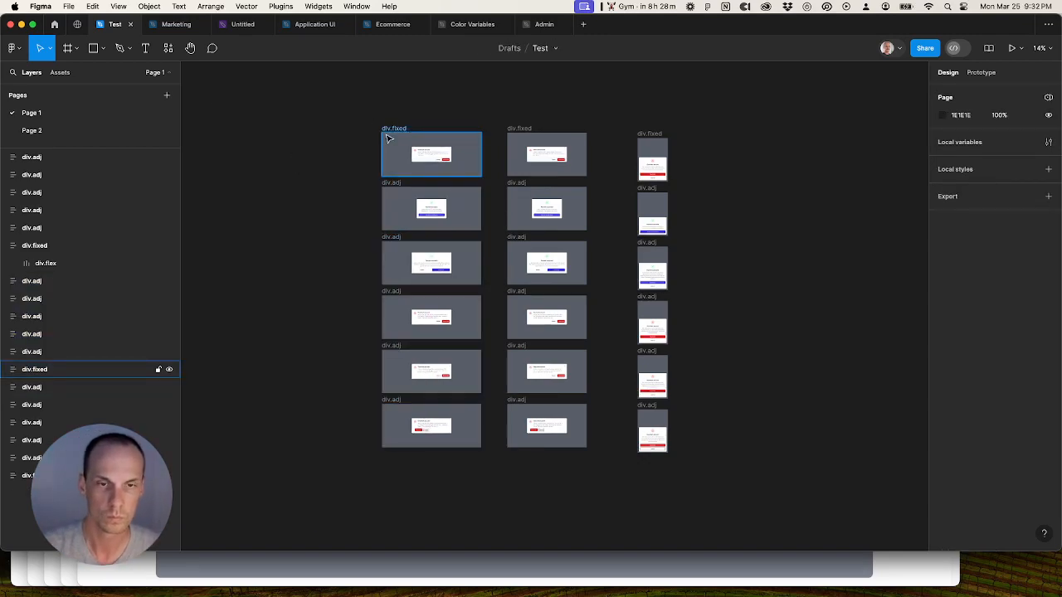
# Step: Rename the three first-row dialogs "Centered with single action", copying the title from the browser's Dialogs page, and move the row up
pyautogui.click(379, 575)
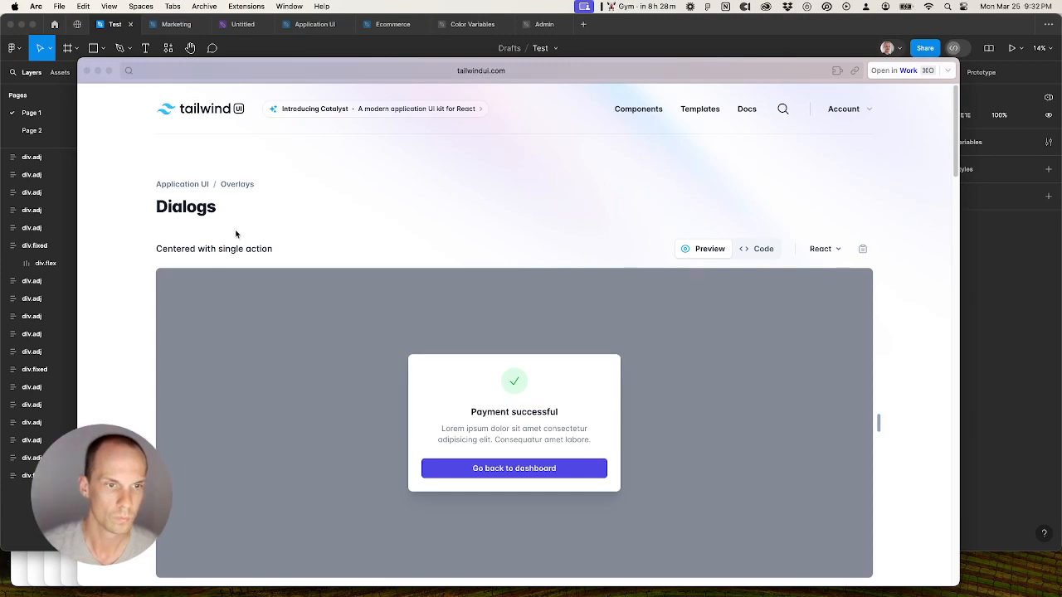
pyautogui.moveTo(152, 251); pyautogui.dragTo(294, 256)
pyautogui.press('super+c')
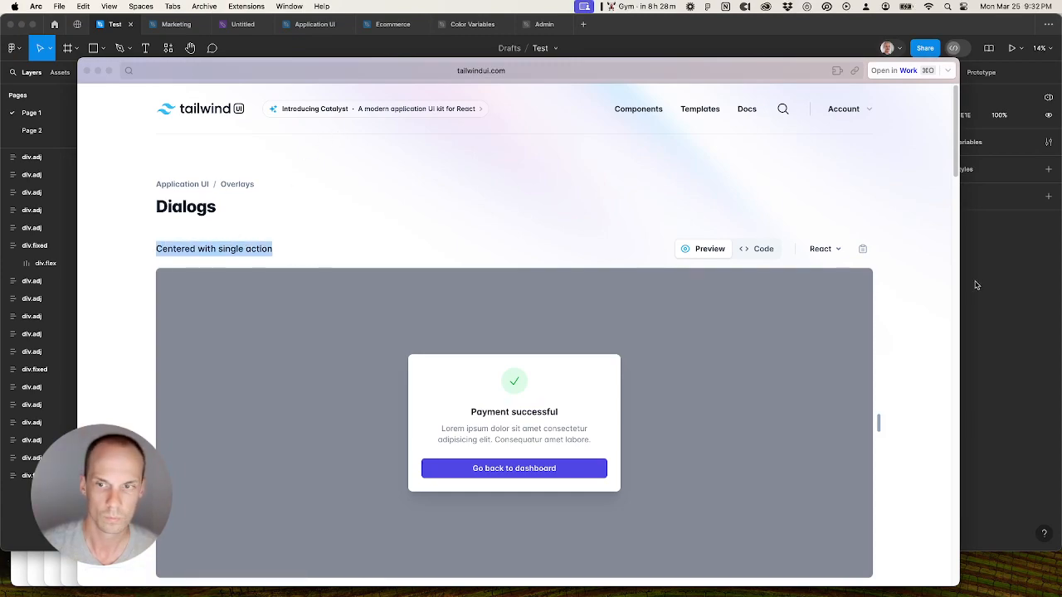
pyautogui.press('super+Tab')
pyautogui.moveTo(374, 118); pyautogui.dragTo(664, 132)
pyautogui.press('super+r')
pyautogui.press('super+v')
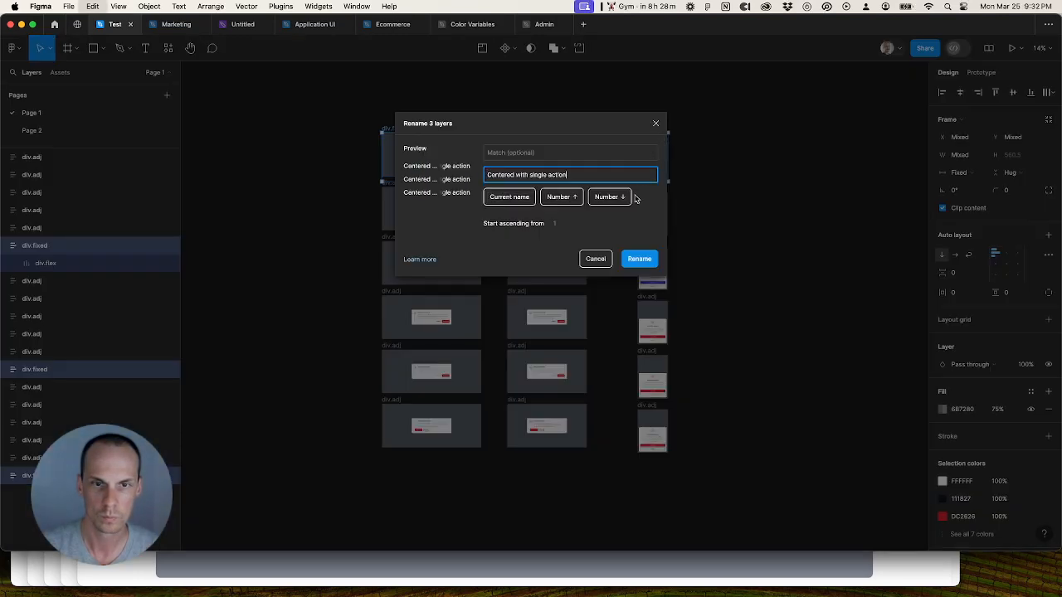
pyautogui.click(639, 259)
pyautogui.moveTo(569, 167); pyautogui.dragTo(569, 123)
pyautogui.scroll(1, 734, 240)
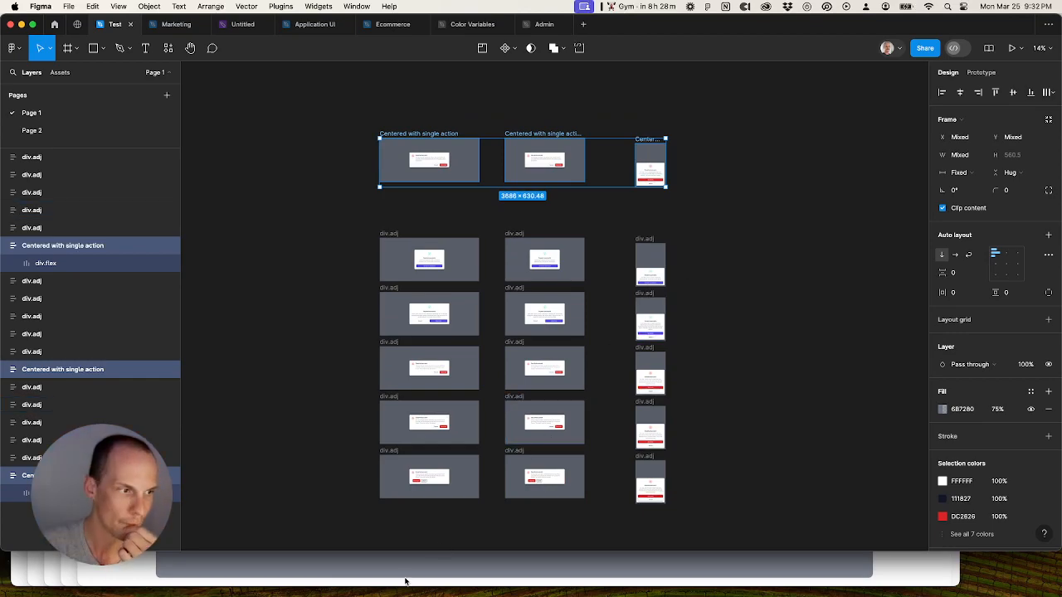
# Step: Rename the three second-row dialogs "Centered with wide buttons" using the title copied from the browser's Dialogs page
pyautogui.click(361, 575)
pyautogui.scroll(-5, 273, 323)
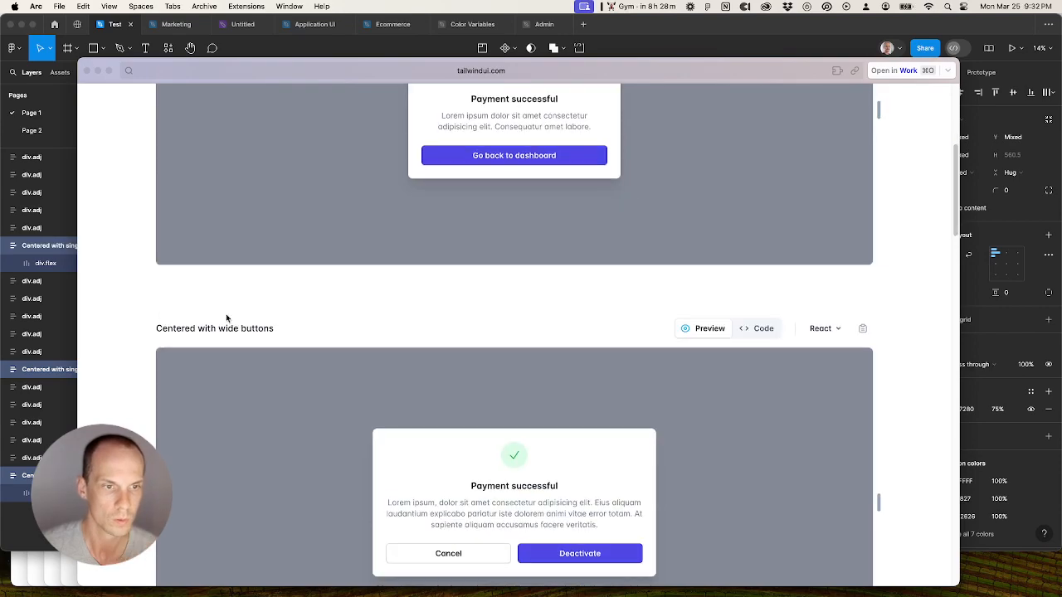
pyautogui.moveTo(142, 334); pyautogui.dragTo(284, 339)
pyautogui.press('super+c')
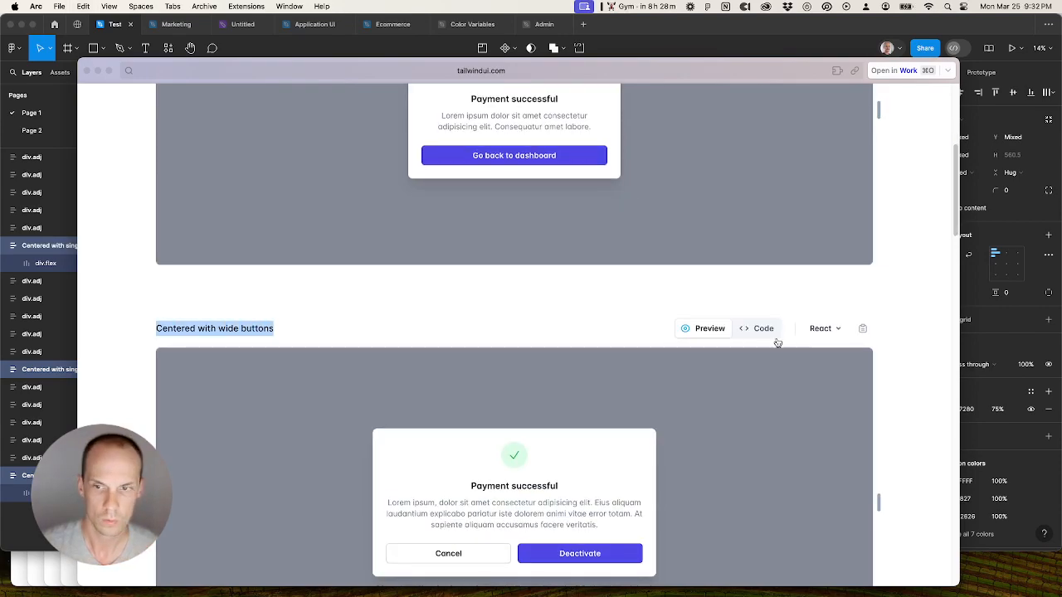
pyautogui.press('super+Tab')
pyautogui.click(392, 241)
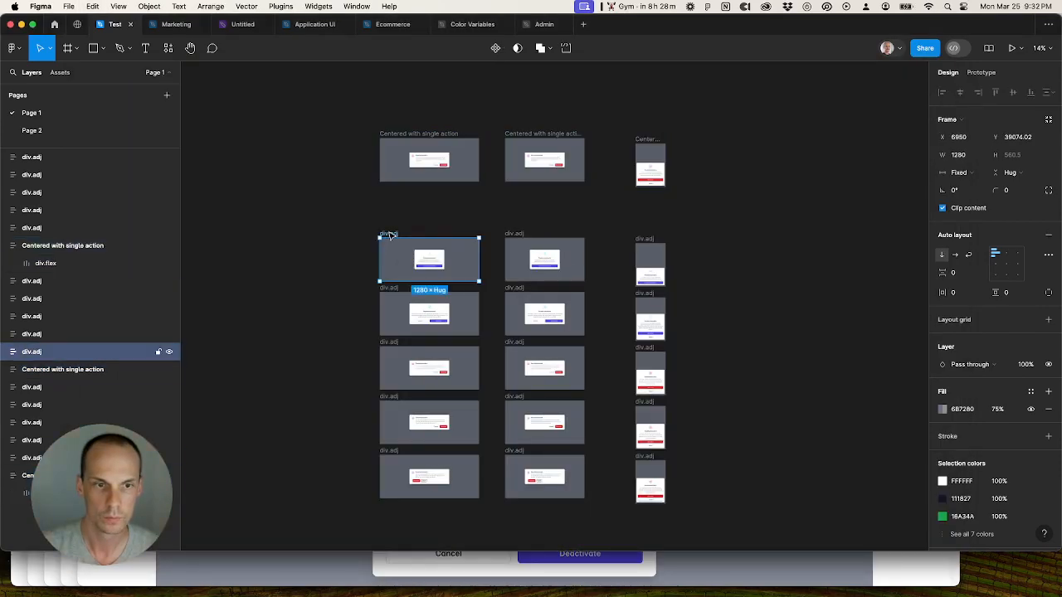
pyautogui.keyDown('shift'); pyautogui.click(521, 234); pyautogui.keyUp('shift')
pyautogui.keyDown('shift'); pyautogui.click(646, 267); pyautogui.keyUp('shift')
pyautogui.press('super+r')
pyautogui.press('super+v')
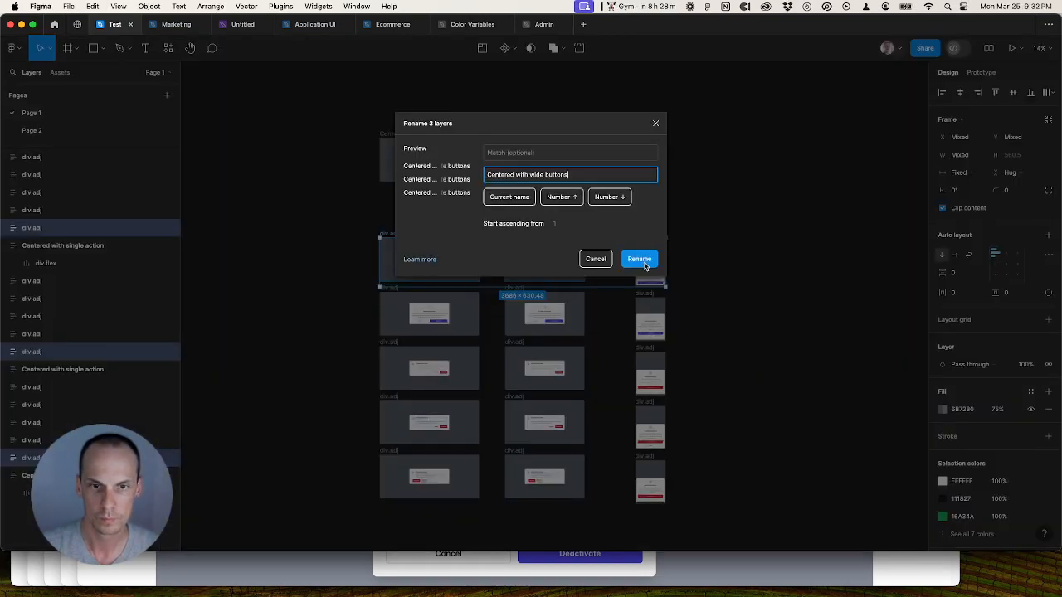
pyautogui.click(646, 266)
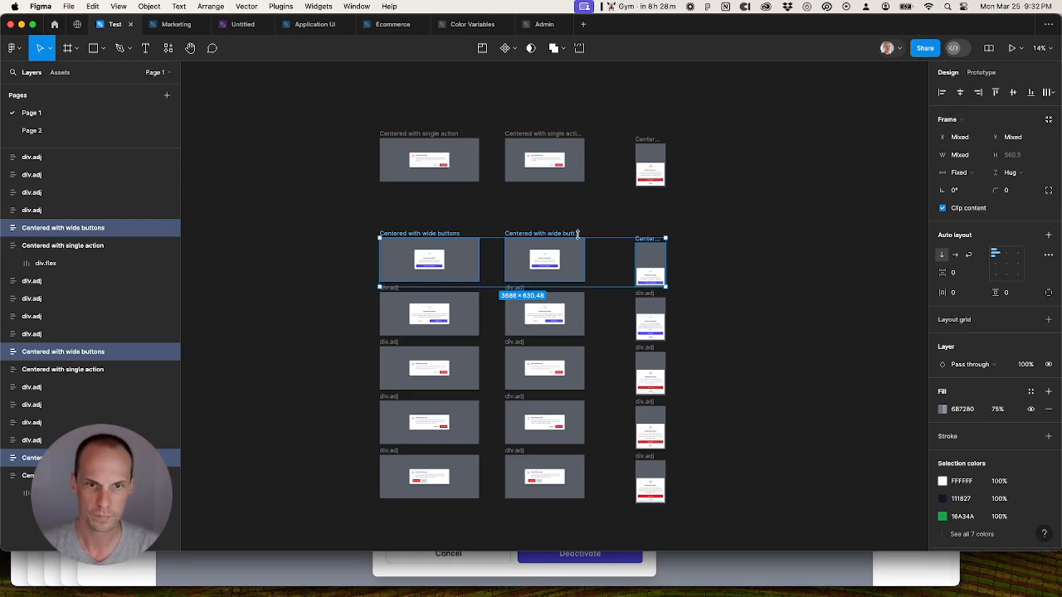
# Step: Top-align the dialogs within each of the first two rows and move the Centered with wide buttons row closer to the first
pyautogui.moveTo(560, 238); pyautogui.dragTo(563, 229)
pyautogui.moveTo(555, 214); pyautogui.dragTo(556, 214)
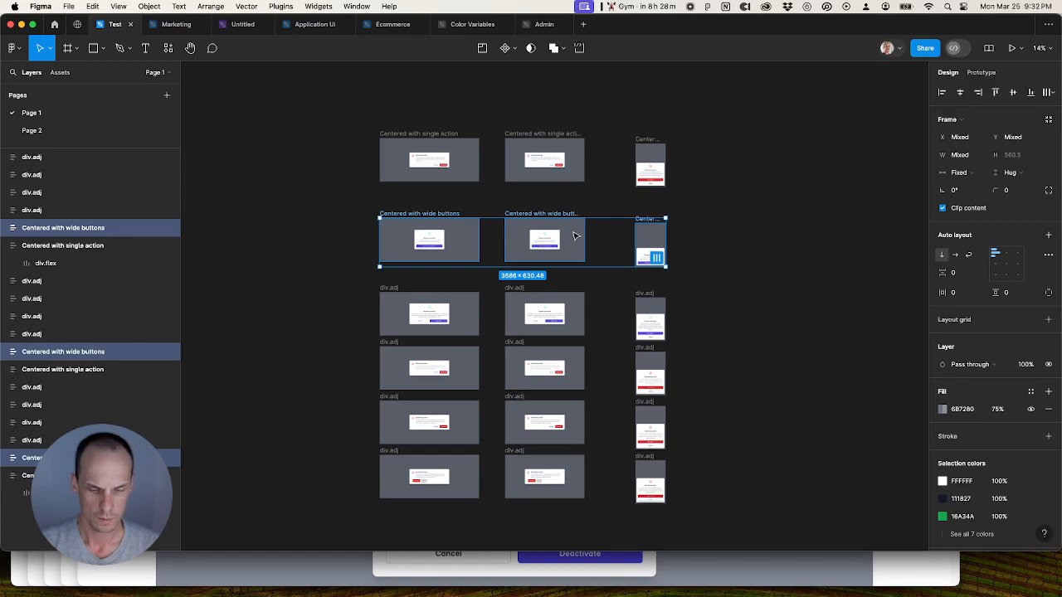
pyautogui.hotkey('alt', 'w')
pyautogui.click(404, 133)
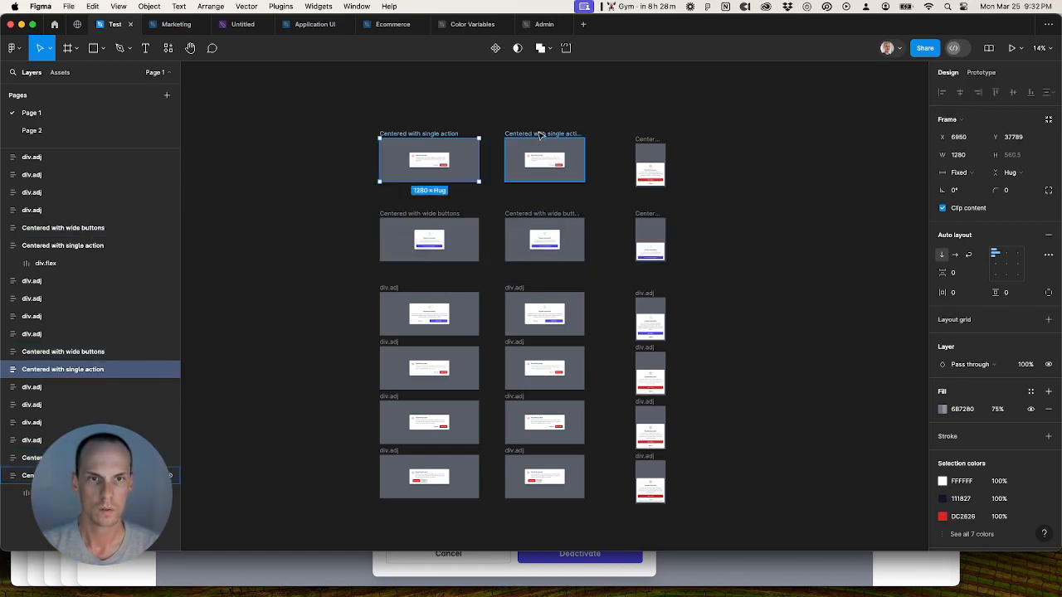
pyautogui.keyDown('shift'); pyautogui.click(543, 134); pyautogui.keyUp('shift')
pyautogui.keyDown('shift'); pyautogui.click(649, 133); pyautogui.keyUp('shift')
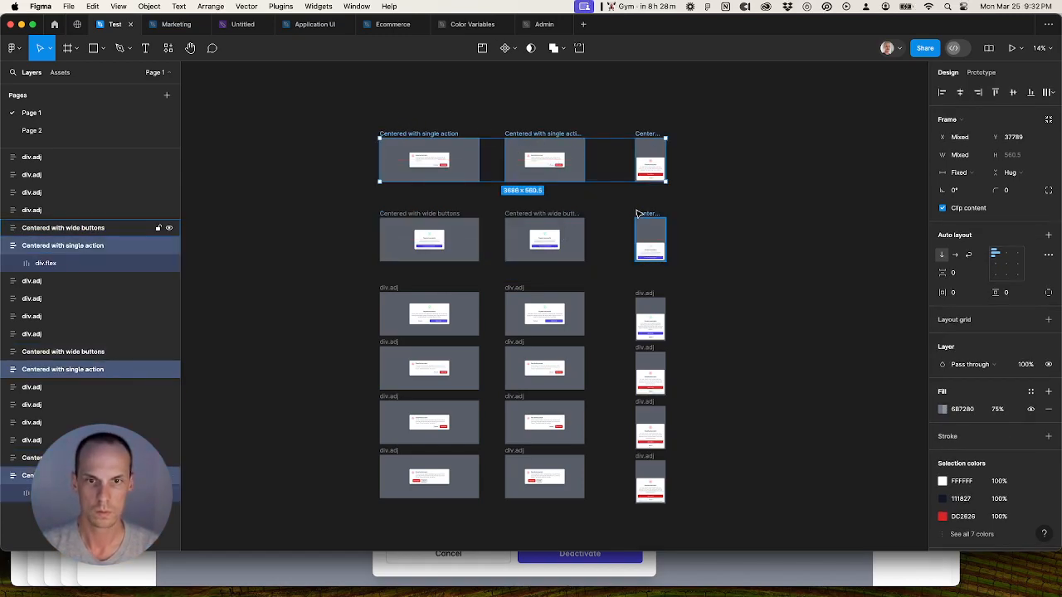
pyautogui.moveTo(711, 196); pyautogui.dragTo(347, 273)
pyautogui.moveTo(472, 254); pyautogui.dragTo(474, 234)
# Step: Copy the title "Simple alert" from the Dialogs page in the browser and return to the Test file
pyautogui.click(351, 555)
pyautogui.scroll(-5, 274, 414)
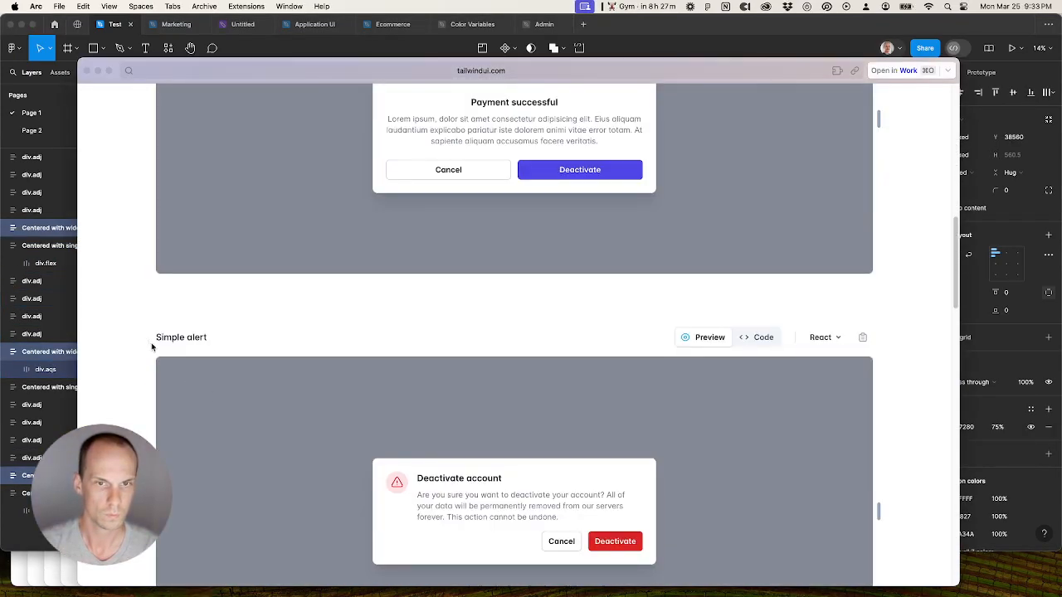
pyautogui.moveTo(137, 336); pyautogui.dragTo(216, 338)
pyautogui.press('super+c')
pyautogui.click(788, 30)
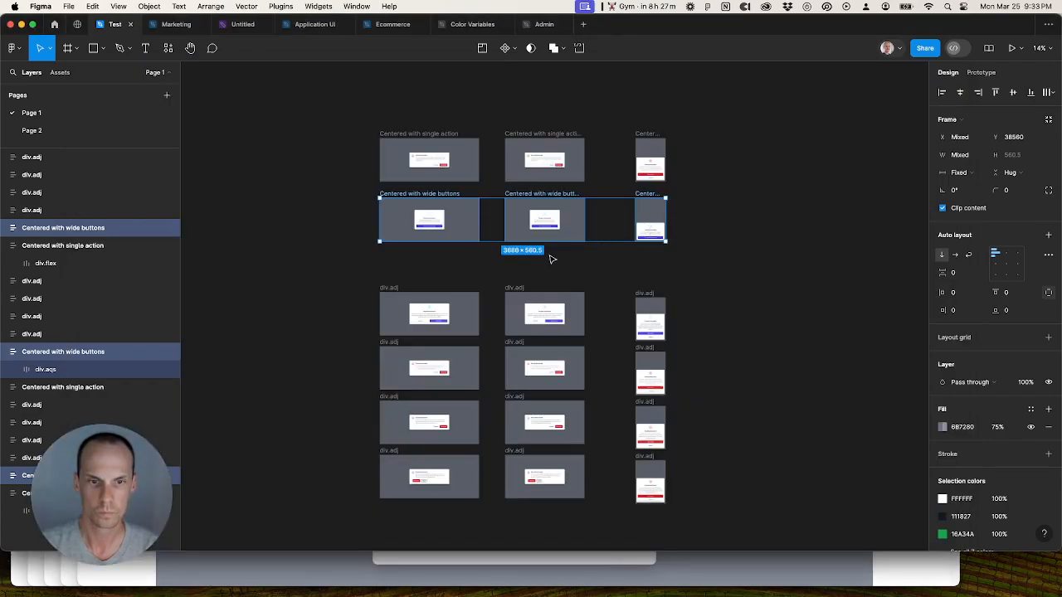
# Step: Move the three third-row dialogs up, closer to the Centered with wide buttons row
pyautogui.click(397, 321)
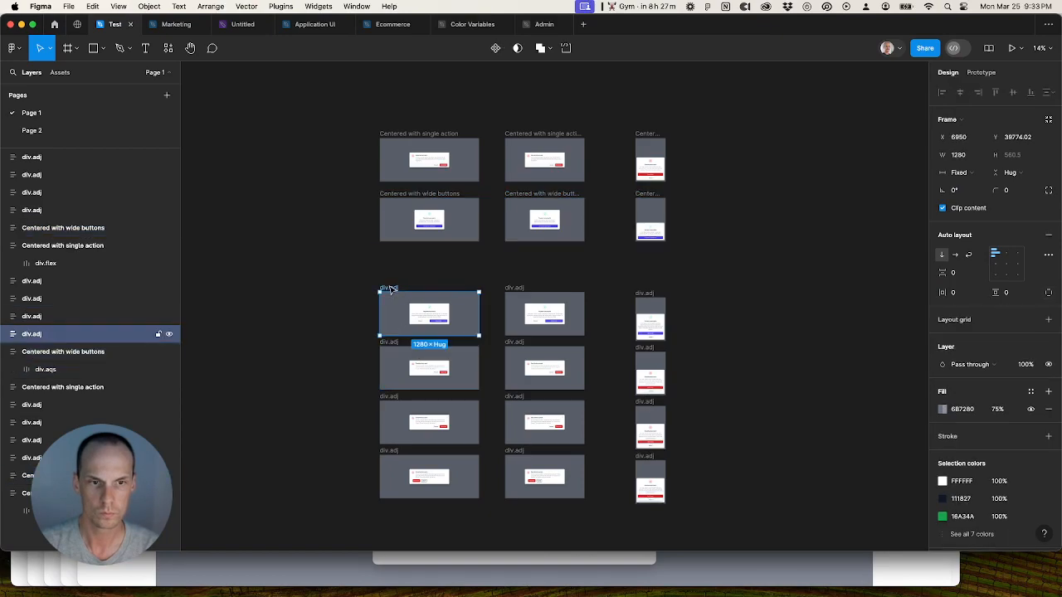
pyautogui.keyDown('shift'); pyautogui.click(530, 295); pyautogui.keyUp('shift')
pyautogui.keyDown('shift'); pyautogui.click(649, 292); pyautogui.keyUp('shift')
pyautogui.moveTo(650, 292); pyautogui.dragTo(649, 270)
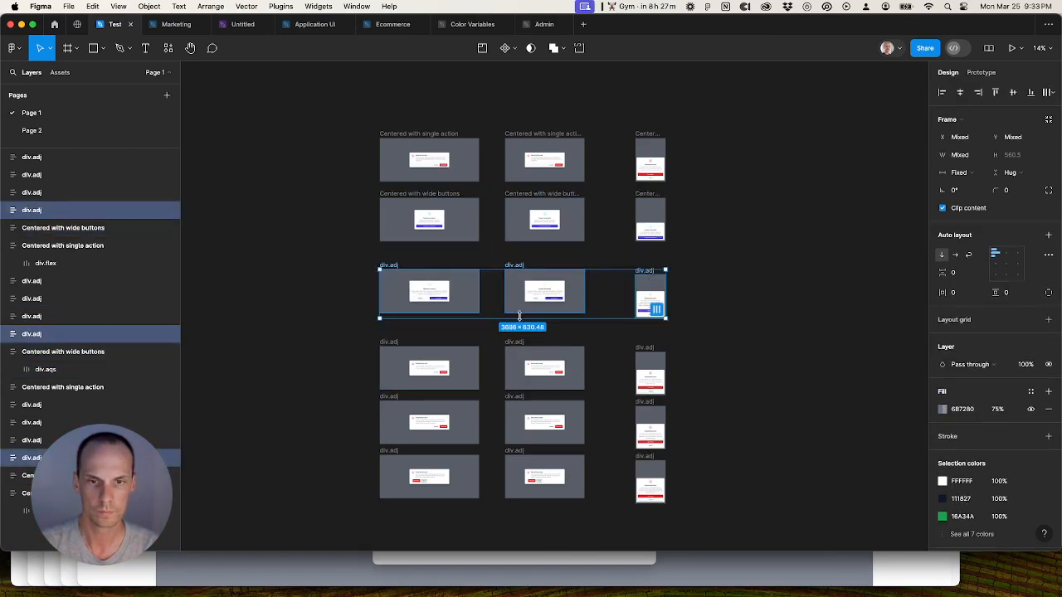
# Step: Rename the three fourth-row dialogs across all widths "Simple alert"
pyautogui.click(391, 341)
pyautogui.keyDown('shift'); pyautogui.click(510, 347); pyautogui.keyUp('shift')
pyautogui.keyDown('shift'); pyautogui.click(644, 365); pyautogui.keyUp('shift')
pyautogui.press('super+r')
pyautogui.press('super+v')
pyautogui.click(638, 258)
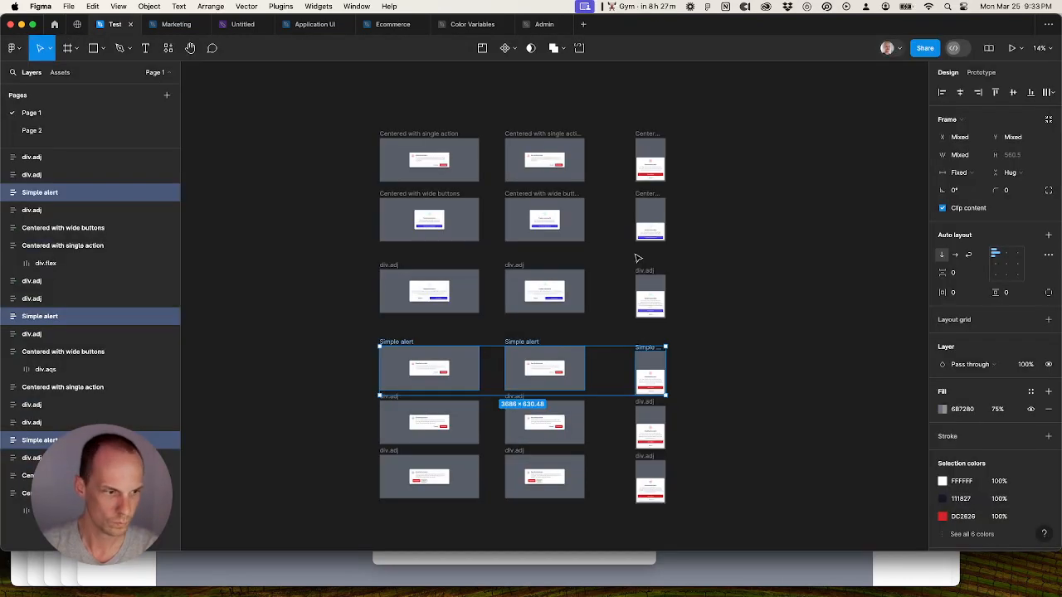
# Step: Check the first dialogs and their titles on the browser's Dialogs page, and return to the Test file
pyautogui.click(302, 570)
pyautogui.scroll(10, 350, 460)
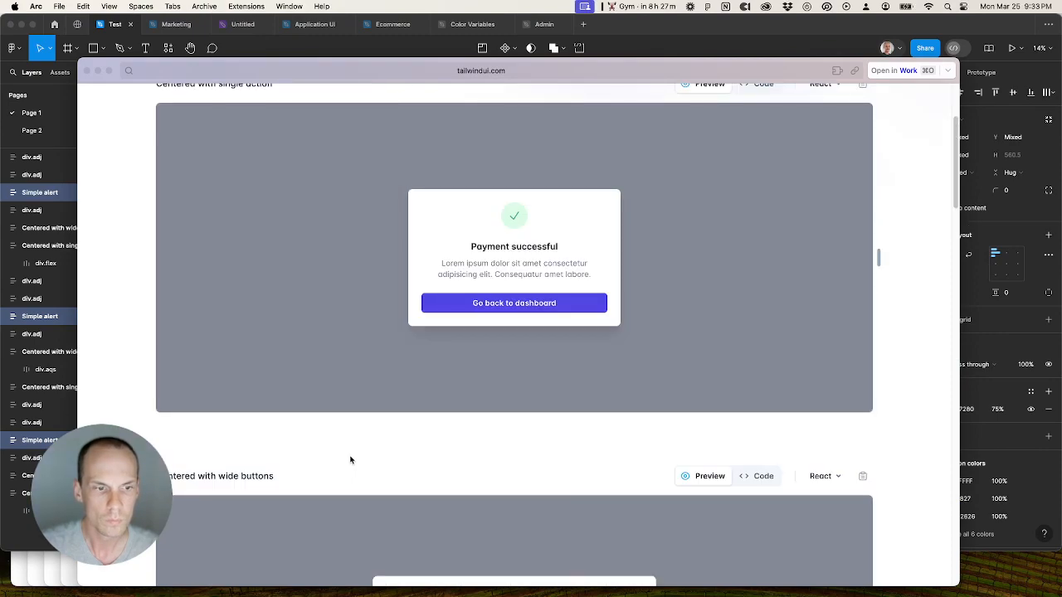
pyautogui.scroll(3, 350, 460)
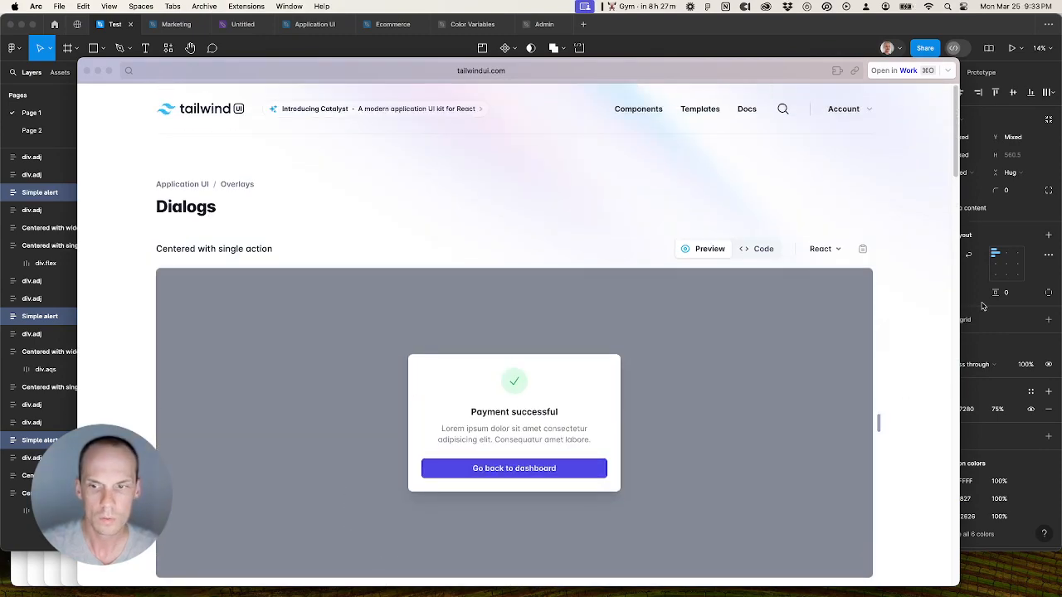
pyautogui.click(841, 29)
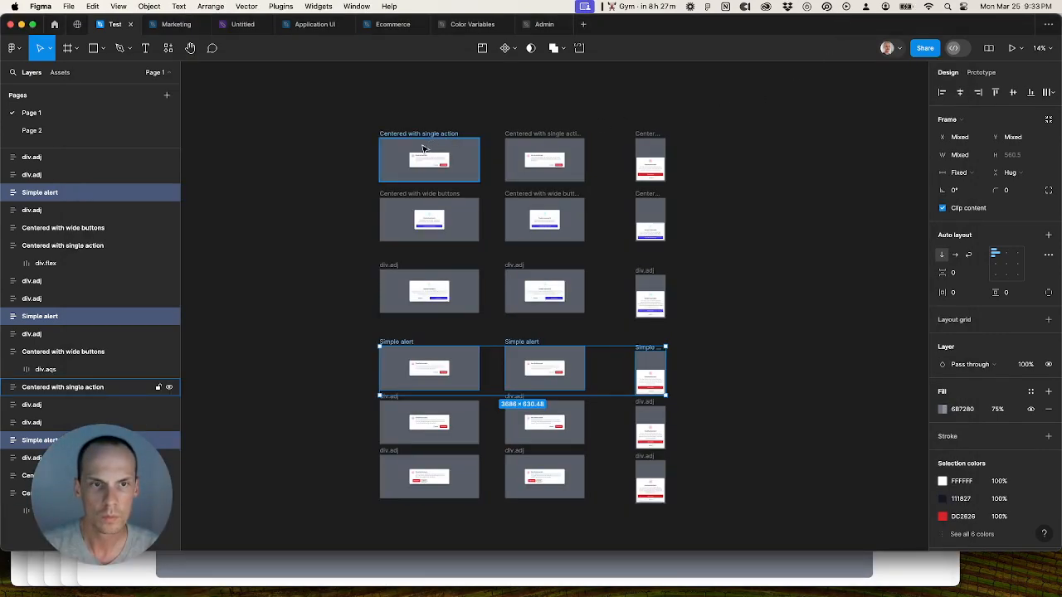
# Step: Move the three top-row "Centered with single action" dialogs to below the last row of dialogs
pyautogui.click(424, 137)
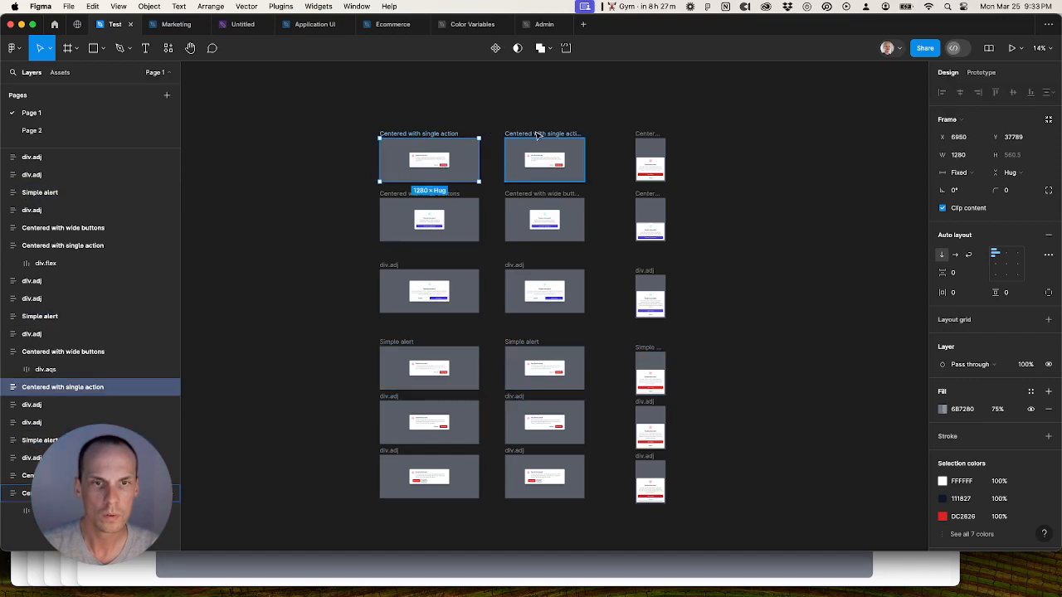
pyautogui.keyDown('shift'); pyautogui.click(539, 137); pyautogui.keyUp('shift')
pyautogui.moveTo(654, 139); pyautogui.dragTo(611, 541)
pyautogui.doubleClick(447, 544)
pyautogui.press('super+c')
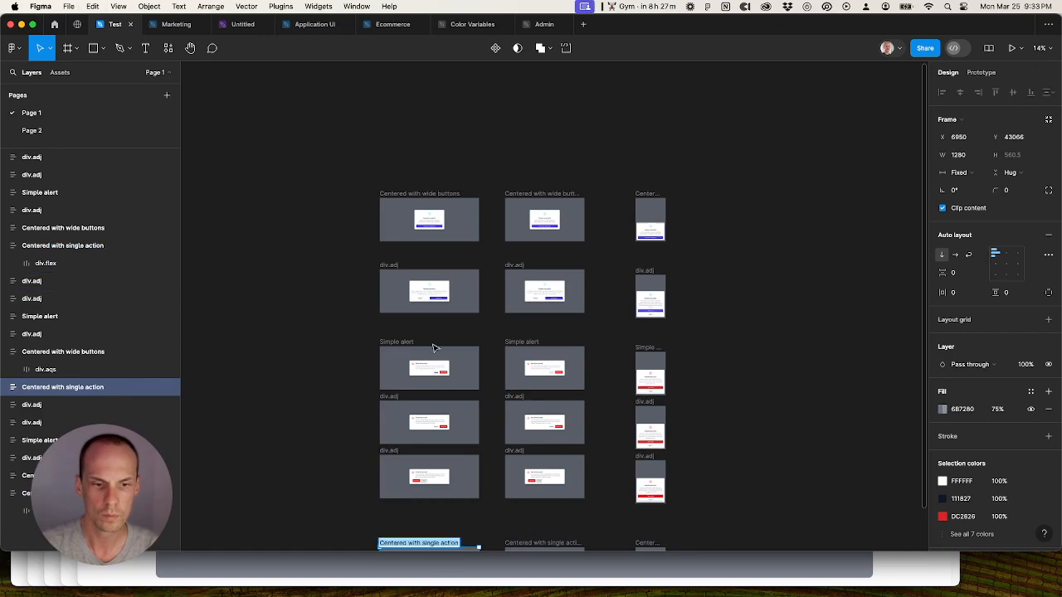
# Step: Rename the three dialogs directly below the Centered with wide buttons row "Centered with wide buttons"
pyautogui.click(437, 196)
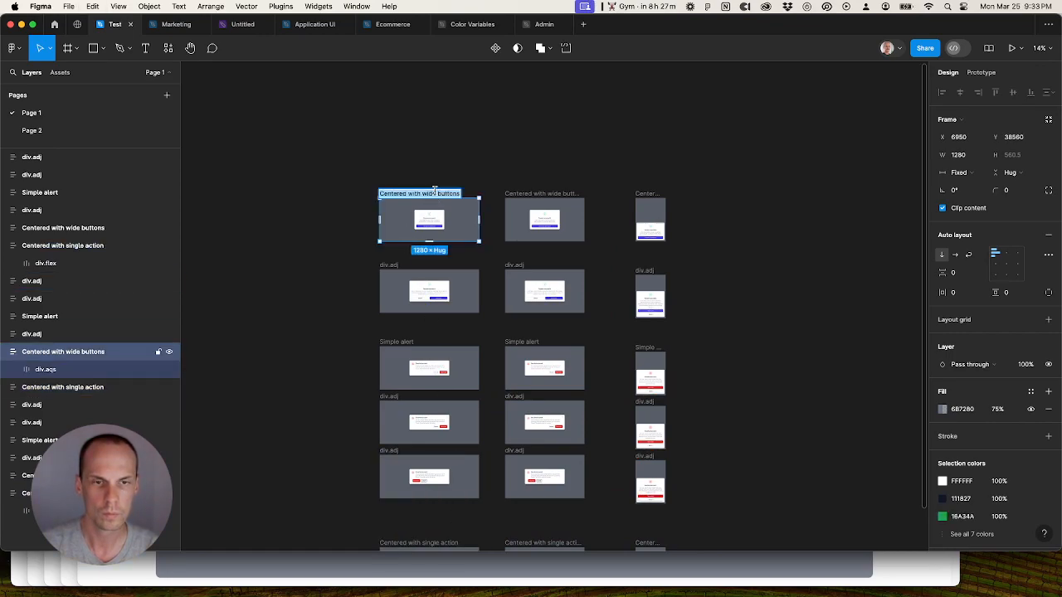
pyautogui.click(388, 266)
pyautogui.keyDown('shift'); pyautogui.click(515, 266); pyautogui.keyUp('shift')
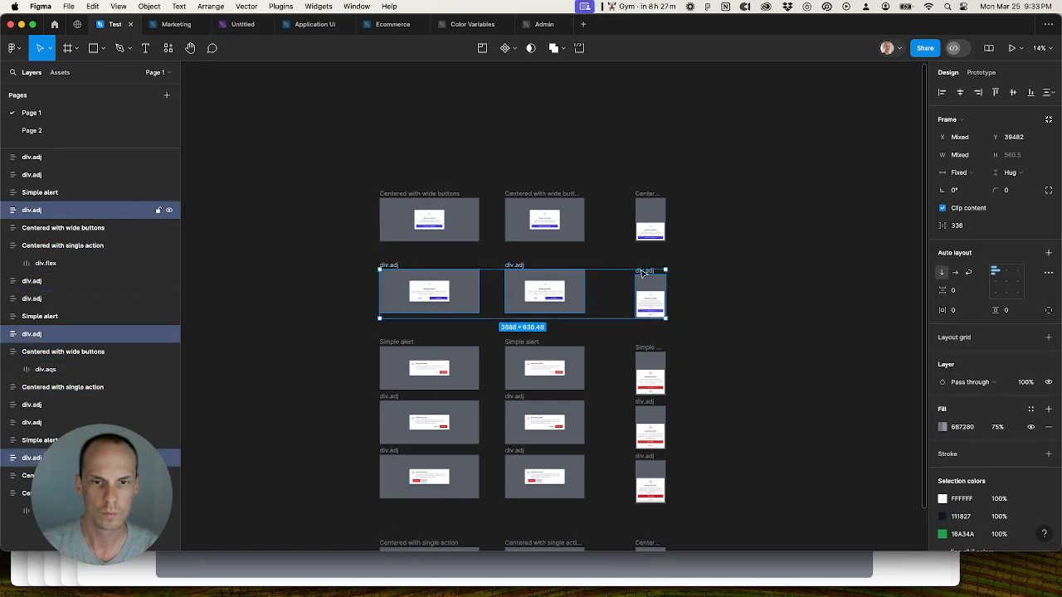
pyautogui.keyDown('shift'); pyautogui.click(645, 273); pyautogui.keyUp('shift')
pyautogui.press('super+r')
pyautogui.write('Centered with wide buttons')
pyautogui.click(638, 258)
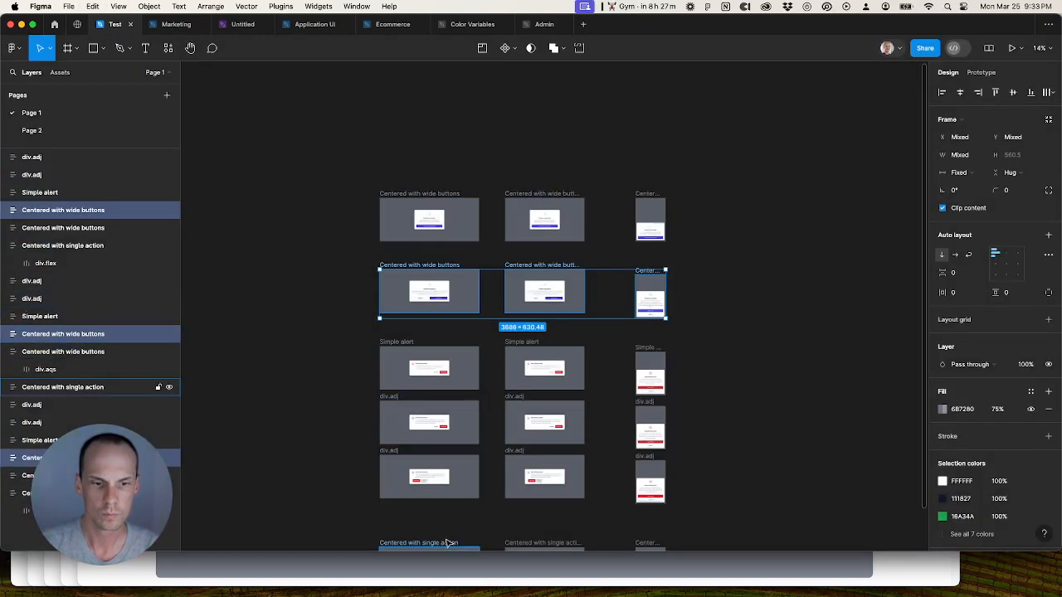
# Step: Rename the three dialogs now in the top row across all widths "Centered with single action"
pyautogui.click(423, 544)
pyautogui.click(417, 195)
pyautogui.keyDown('shift'); pyautogui.click(521, 196); pyautogui.keyUp('shift')
pyautogui.keyDown('shift'); pyautogui.click(647, 199); pyautogui.keyUp('shift')
pyautogui.press('super+r')
pyautogui.press('super+v')
pyautogui.click(639, 259)
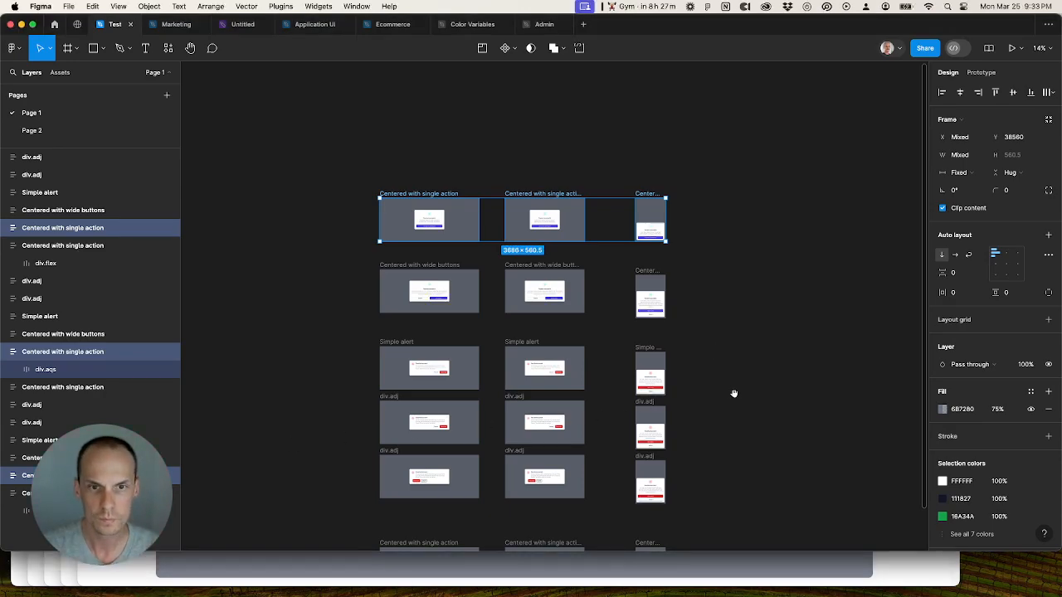
# Step: Copy the title "Simple with dismiss button" from the Dialogs page in the browser and return to the Test file
pyautogui.moveTo(732, 393); pyautogui.dragTo(707, 296)
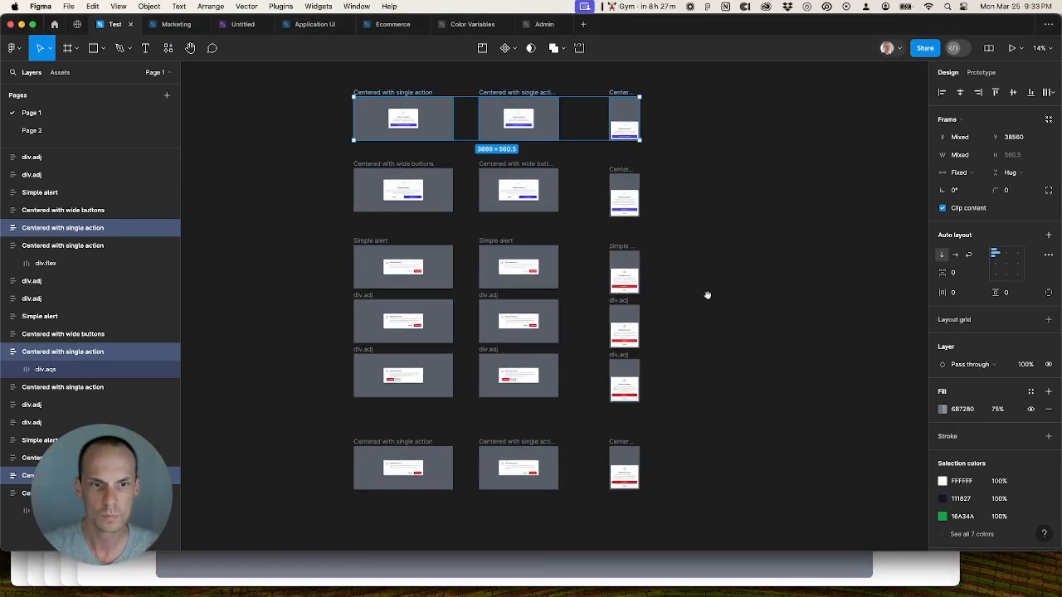
pyautogui.click(642, 572)
pyautogui.scroll(-10, 656, 472)
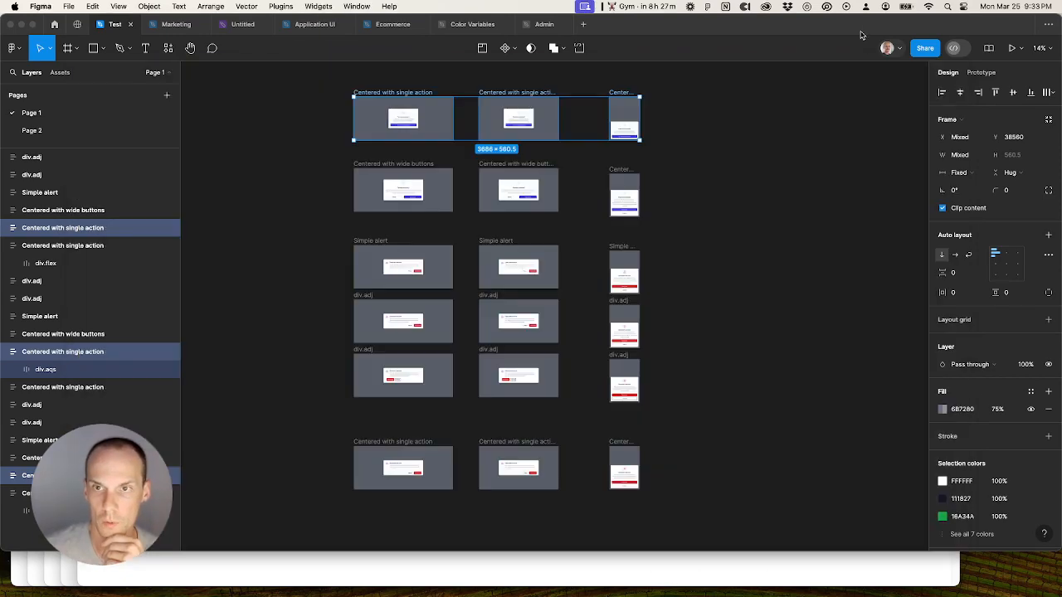
pyautogui.click(861, 24)
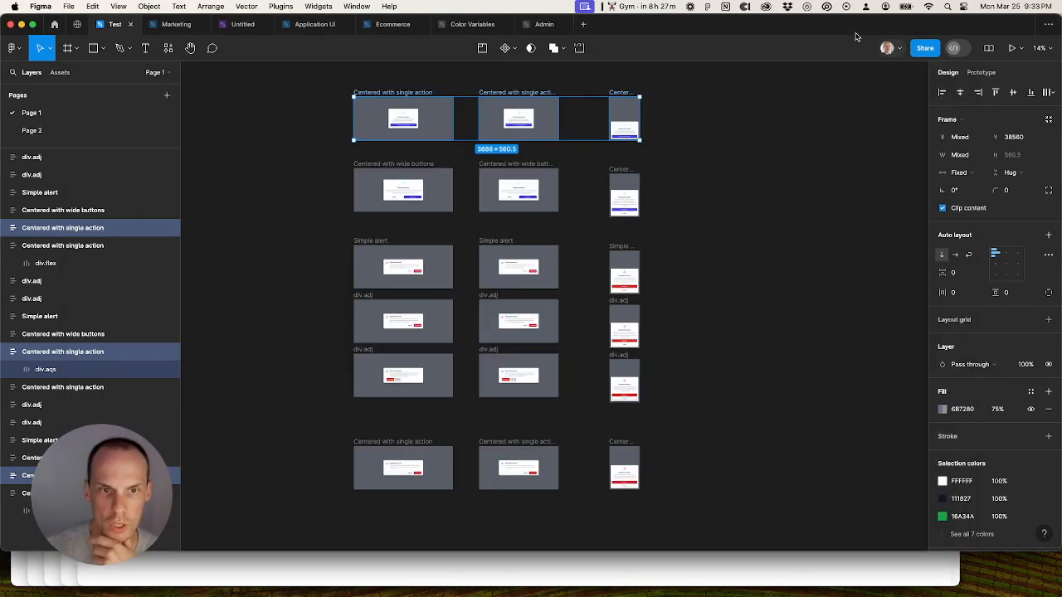
pyautogui.click(429, 573)
pyautogui.scroll(-2, 441, 462)
pyautogui.scroll(2, 440, 462)
pyautogui.scroll(-1, 440, 462)
pyautogui.scroll(-10, 440, 462)
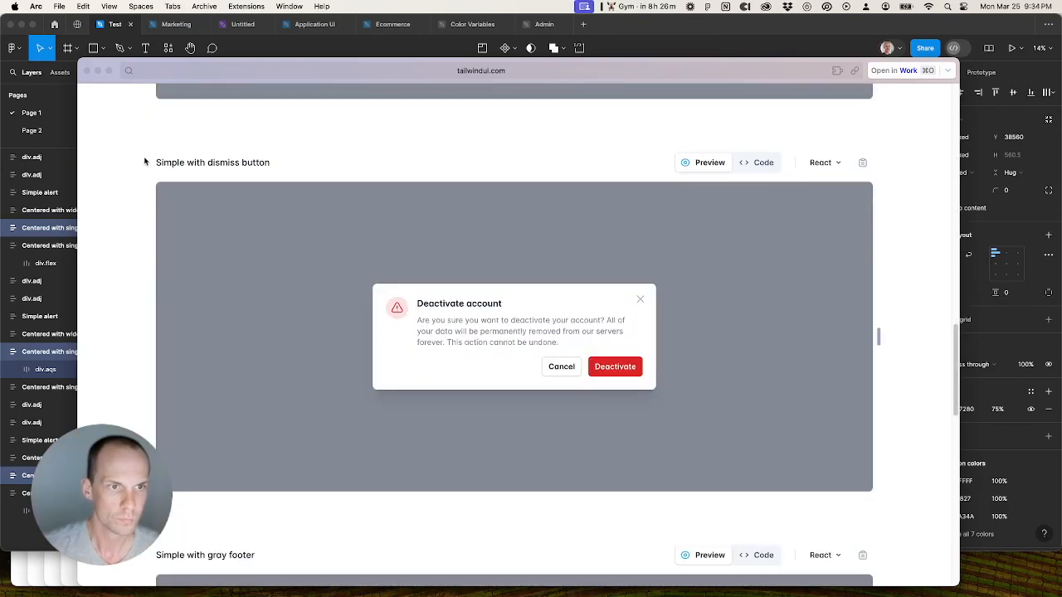
pyautogui.moveTo(144, 162); pyautogui.dragTo(292, 166)
pyautogui.hotkey('ctrl', 'c')
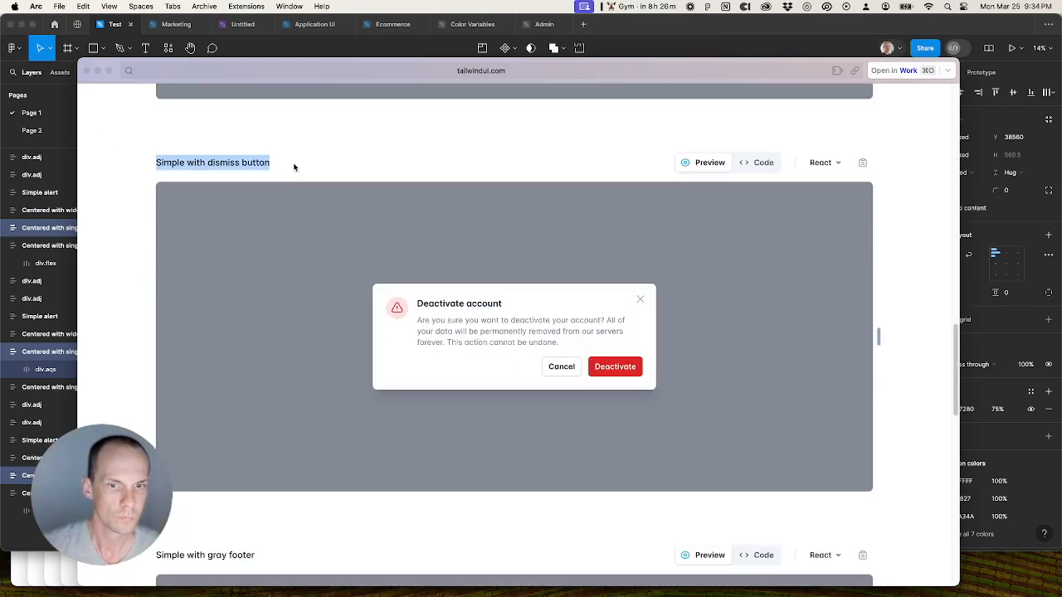
pyautogui.scroll(4, 293, 166)
pyautogui.click(612, 40)
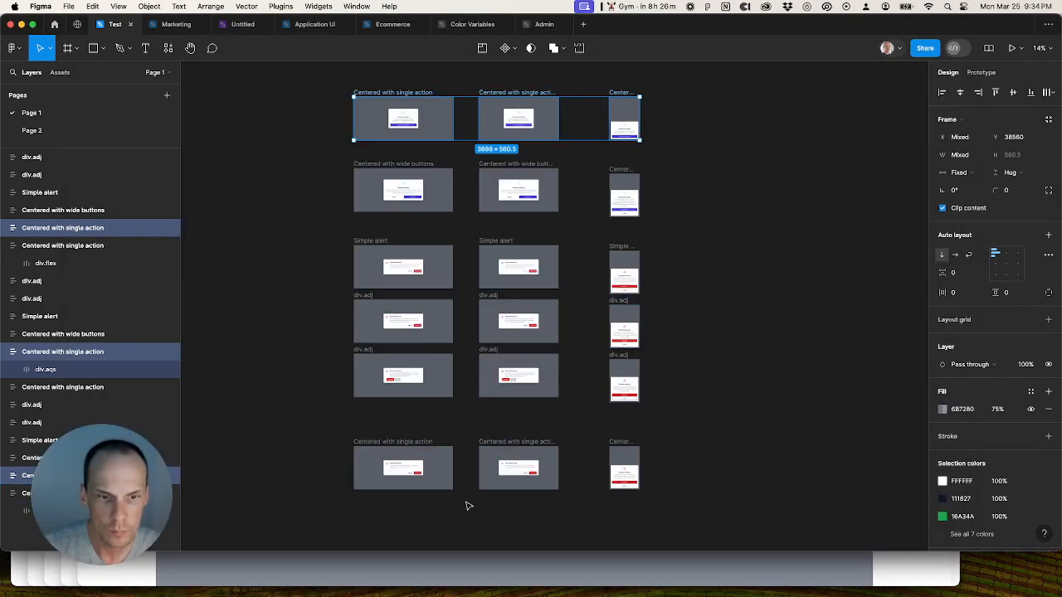
# Step: Compare the bottom-row dialogs with the Simple alert and Simple with dismiss button previews in the browser, and return to the Test file
pyautogui.scroll(2, 422, 491)
pyautogui.scroll(2, 421, 492)
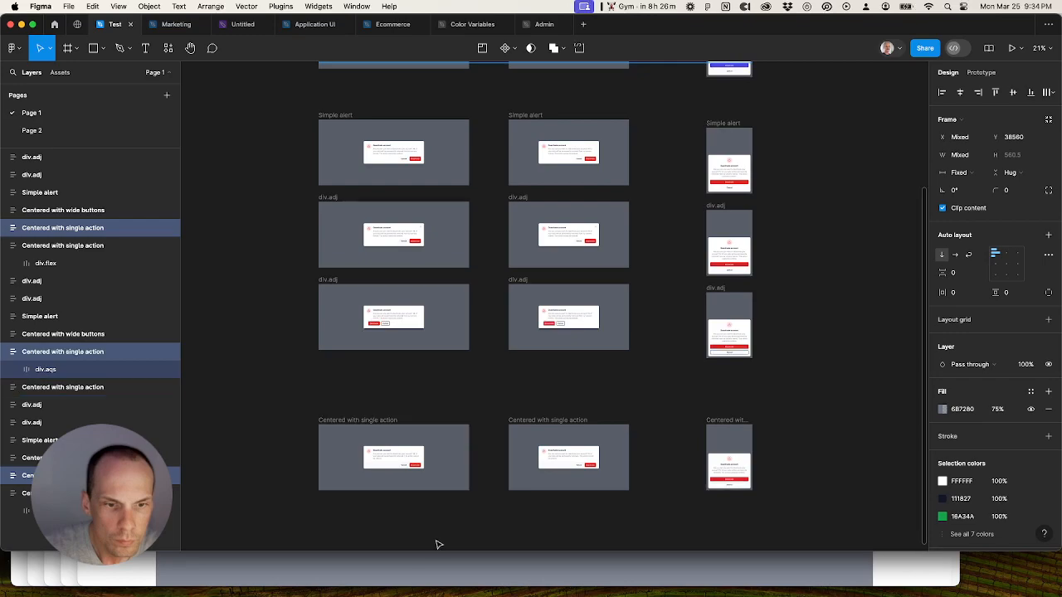
pyautogui.press('Escape')
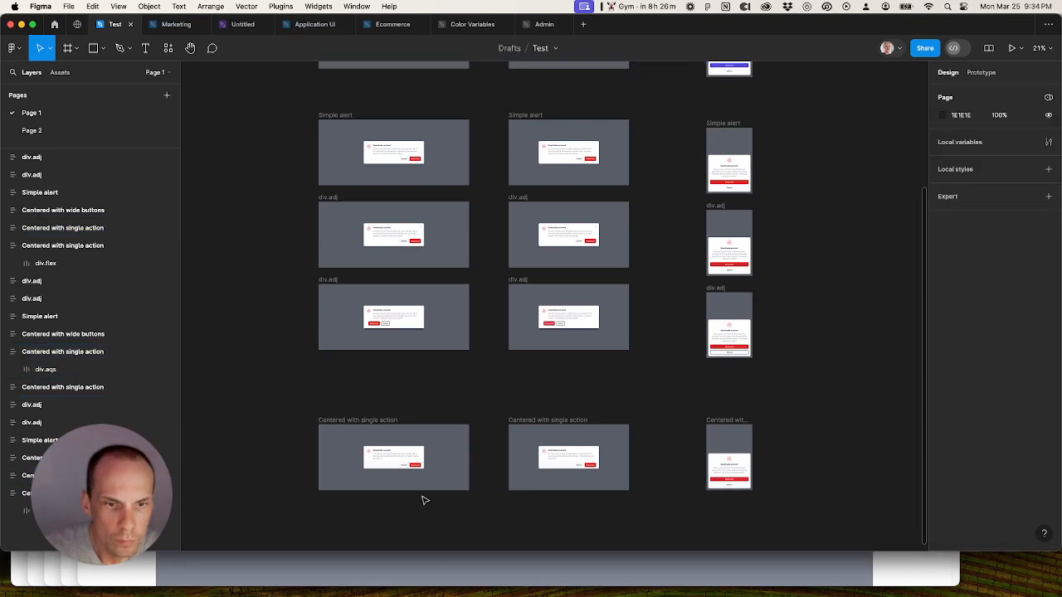
pyautogui.click(409, 570)
pyautogui.scroll(-4, 432, 465)
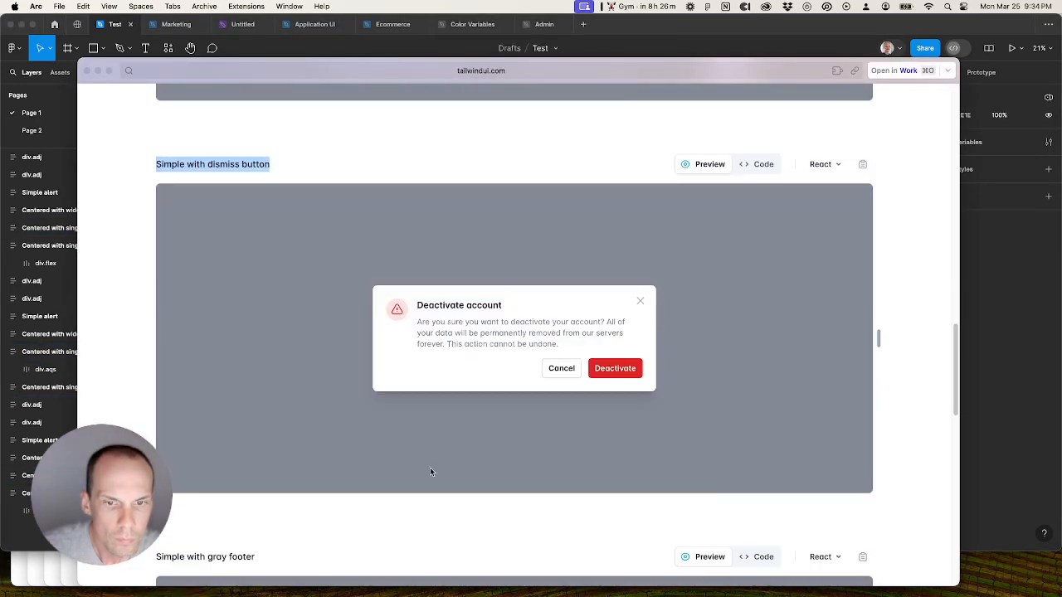
pyautogui.scroll(5, 431, 472)
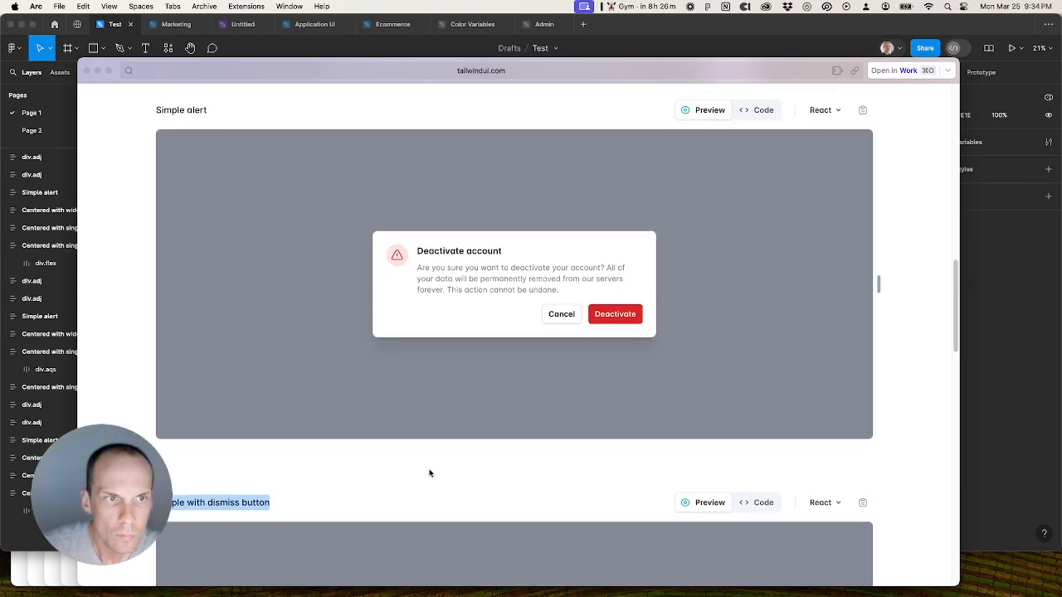
pyautogui.scroll(-3, 430, 473)
pyautogui.click(694, 26)
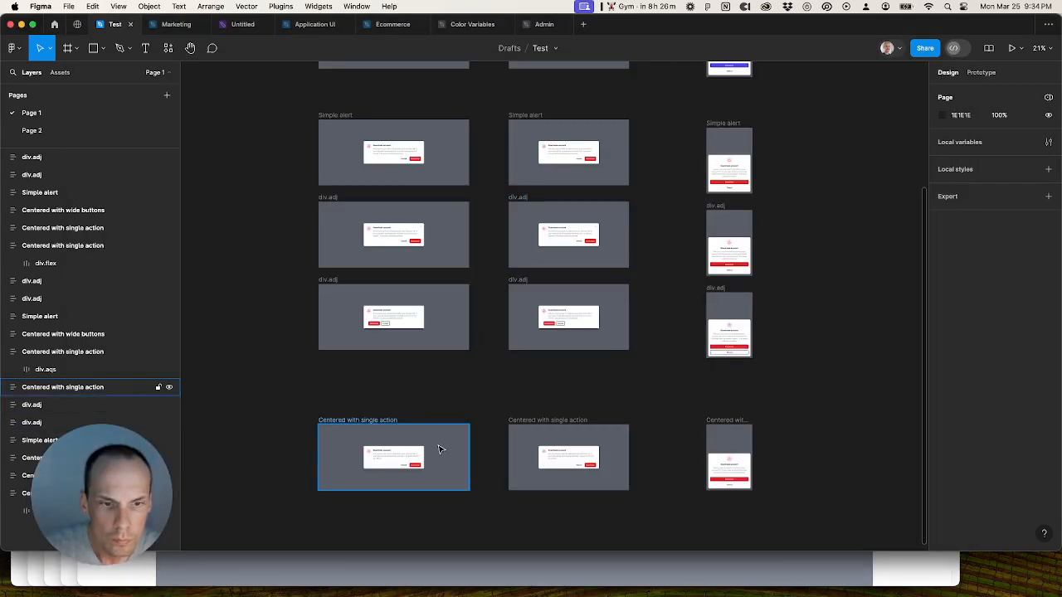
# Step: Rename the widest bottom-row dialog "Simple with dismiss button"
pyautogui.scroll(3, 434, 445)
pyautogui.click(316, 409)
pyautogui.doubleClick(318, 408)
pyautogui.hotkey('ctrl', 'v')
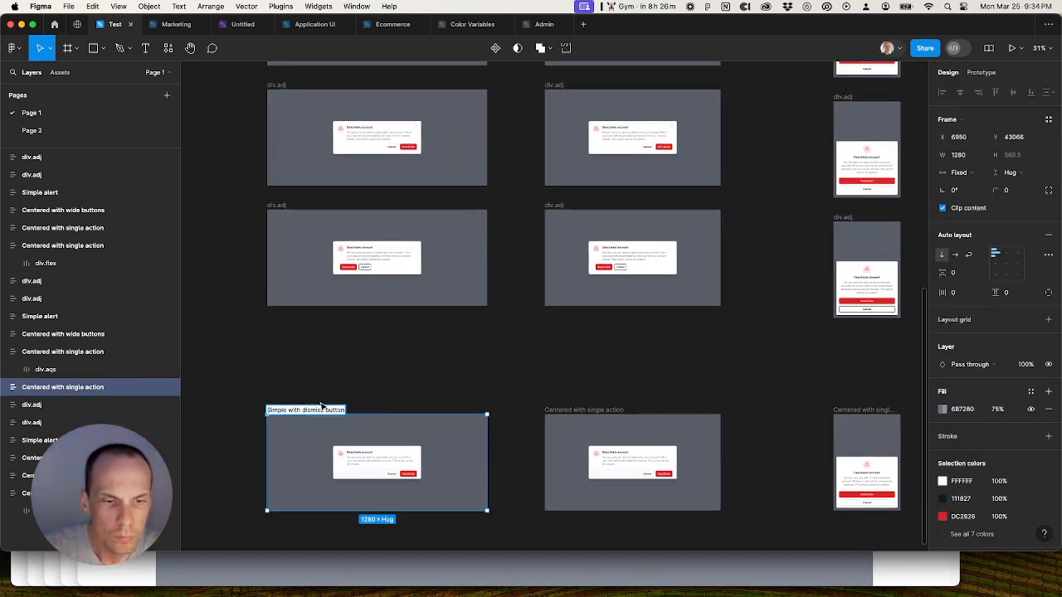
# Step: Check the title on the browser's Dialogs page and rename the three bottom-row dialogs "Simple alert"
pyautogui.click(315, 568)
pyautogui.scroll(4, 356, 390)
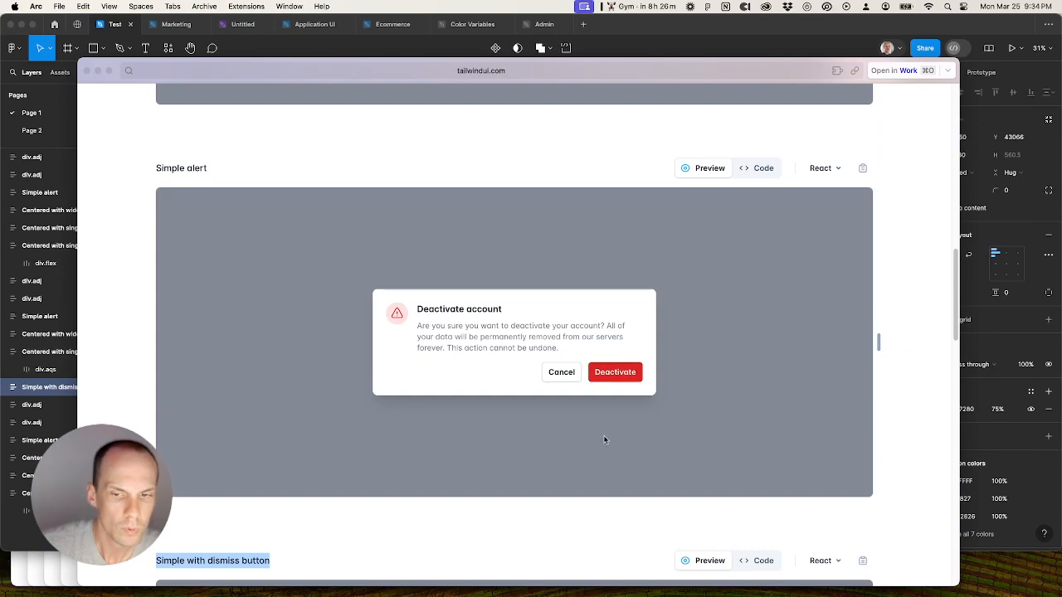
pyautogui.click(727, 26)
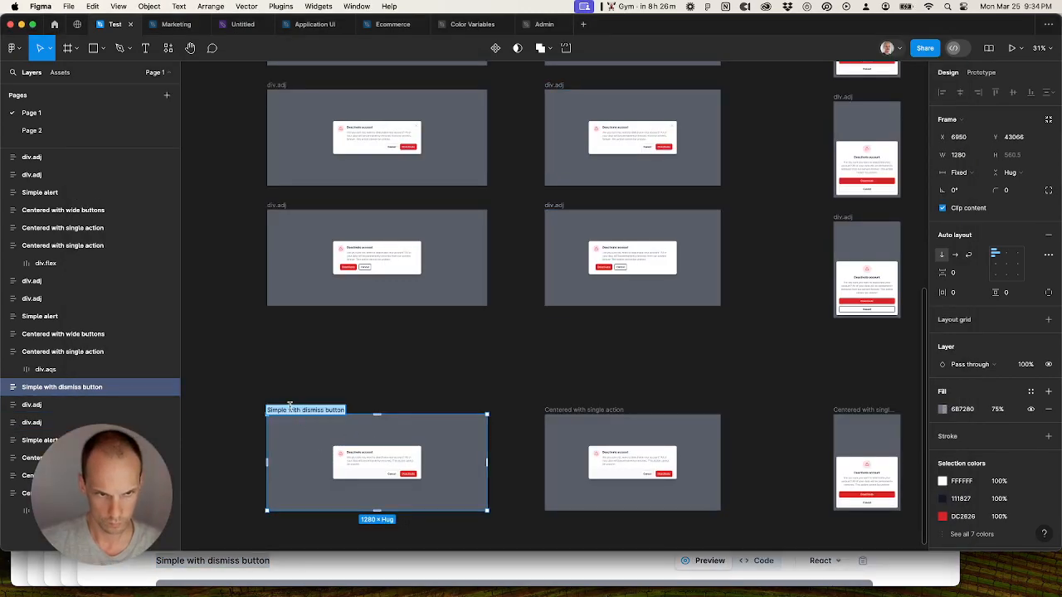
pyautogui.write('Simple alert')
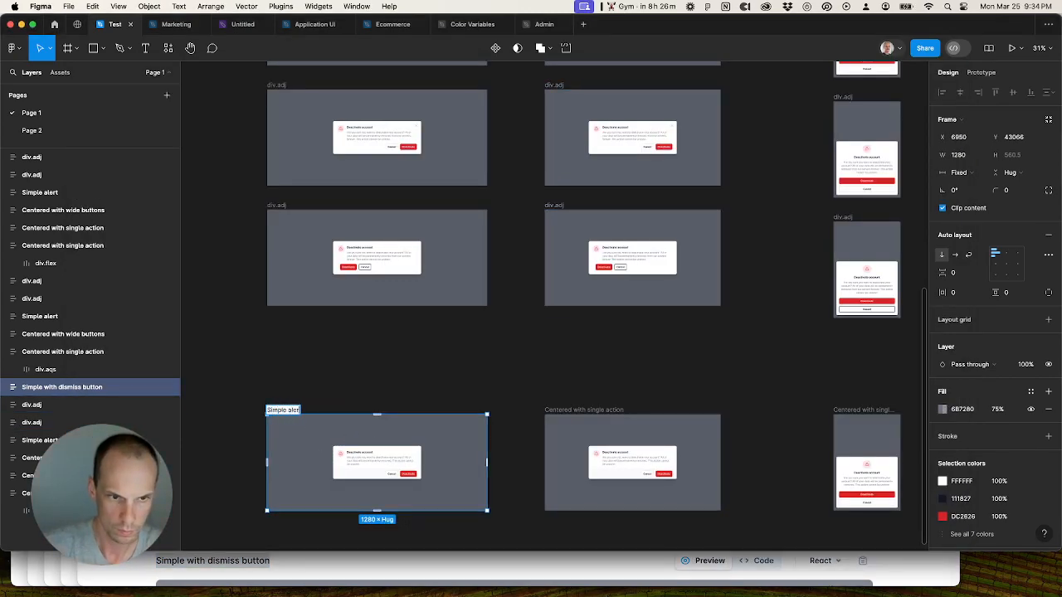
pyautogui.press('Return')
pyautogui.click(580, 413)
pyautogui.keyDown('shift'); pyautogui.click(838, 402); pyautogui.keyUp('shift')
pyautogui.press('super+r')
pyautogui.click(639, 258)
pyautogui.click(770, 360)
# Step: Copy the "Simple with dismiss button" title again from the browser's Dialogs page and return to the Test file
pyautogui.scroll(-5, 742, 379)
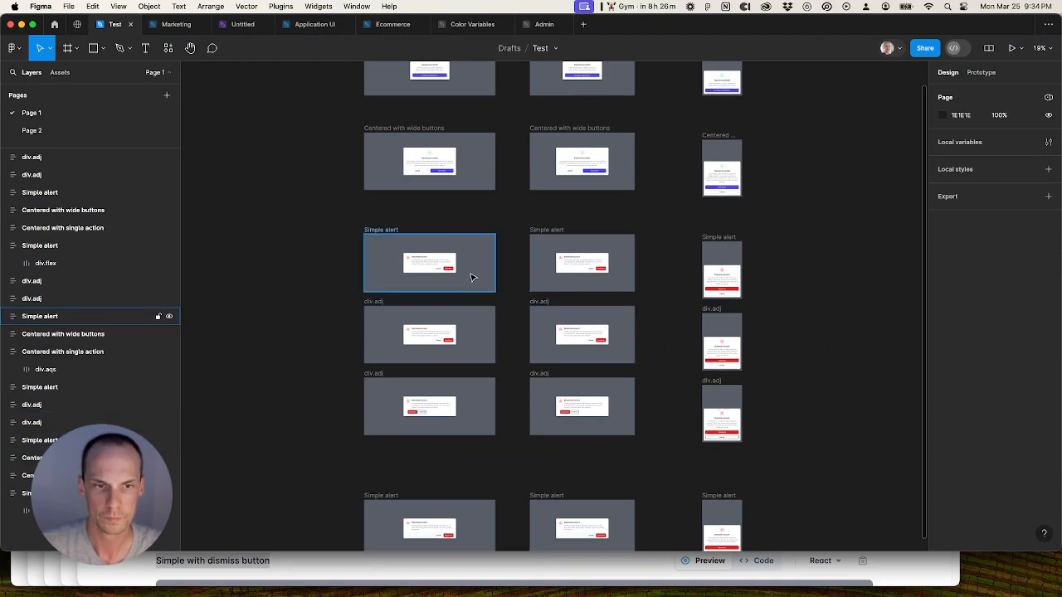
pyautogui.click(447, 586)
pyautogui.scroll(-1, 224, 549)
pyautogui.moveTo(142, 555); pyautogui.dragTo(289, 562)
pyautogui.press('super+c')
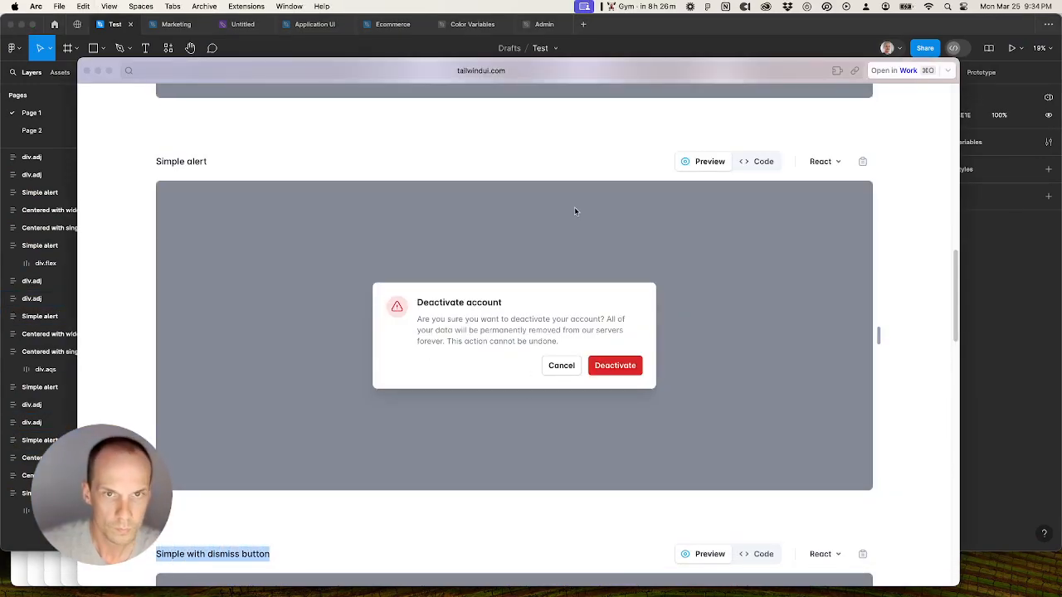
pyautogui.click(749, 34)
# Step: Rename the three dialogs in the row below Centered with wide buttons "Simple with dismiss button" across all widths
pyautogui.click(399, 232)
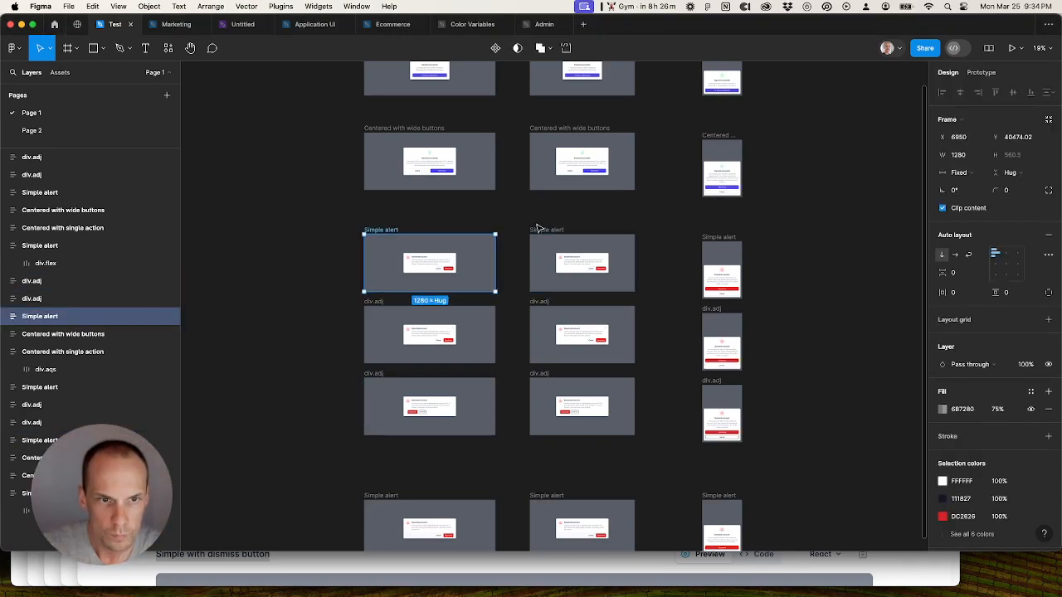
pyautogui.keyDown('shift'); pyautogui.click(540, 230); pyautogui.keyUp('shift')
pyautogui.keyDown('shift'); pyautogui.click(714, 235); pyautogui.keyUp('shift')
pyautogui.press('super+r')
pyautogui.press('super+v')
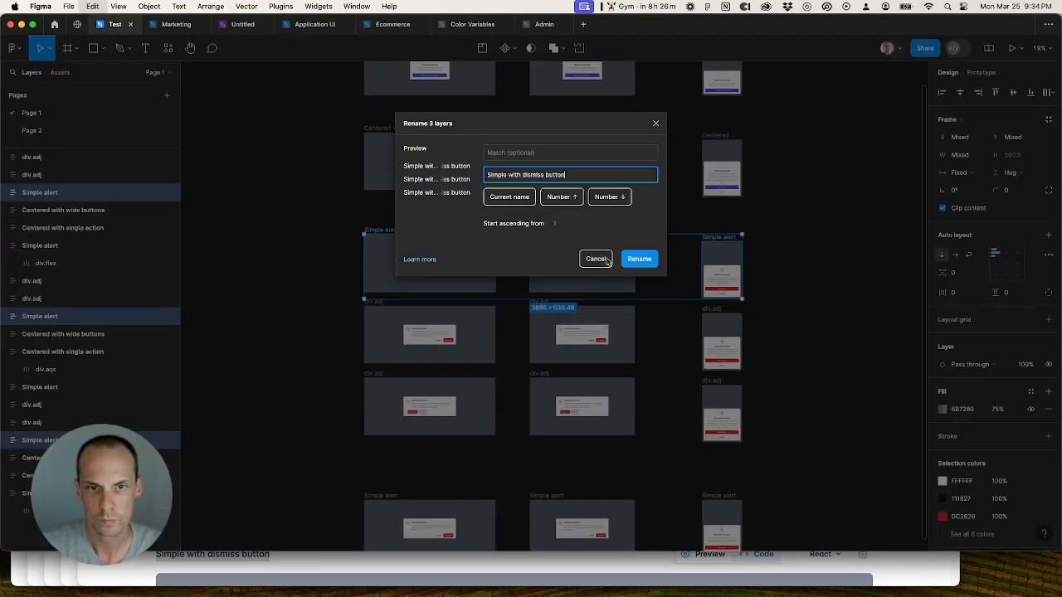
pyautogui.click(640, 259)
# Step: Move the bottom Simple alert row and the three rows above it down, leaving a gap below the Centered with wide buttons row
pyautogui.scroll(-3, 672, 449)
pyautogui.moveTo(289, 364); pyautogui.dragTo(799, 503)
pyautogui.moveTo(508, 385); pyautogui.dragTo(518, 439)
pyautogui.moveTo(315, 101); pyautogui.dragTo(808, 356)
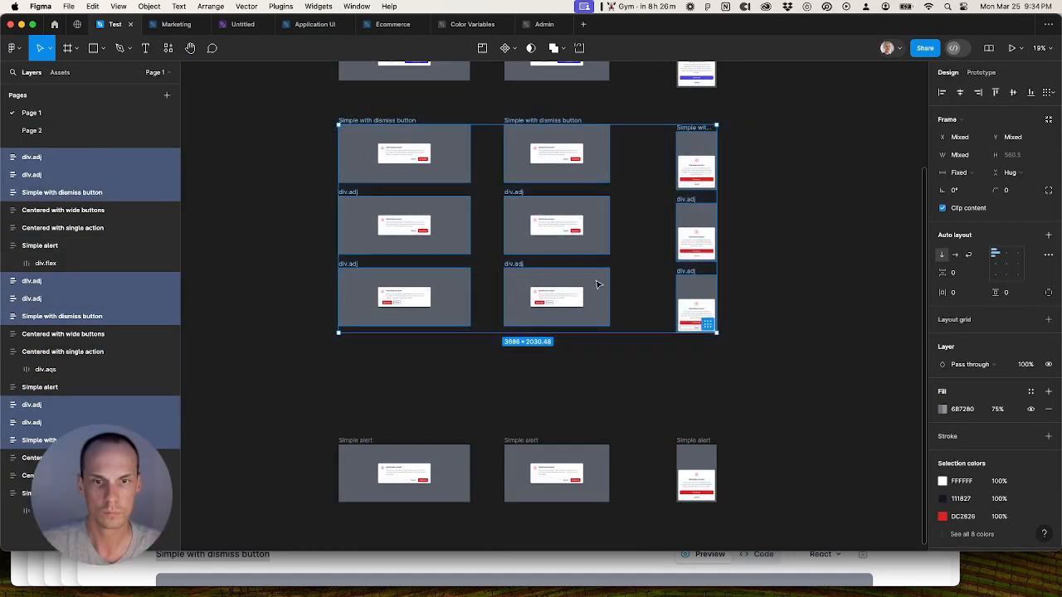
pyautogui.moveTo(592, 282); pyautogui.dragTo(593, 384)
# Step: Move the three bottom Simple alert dialogs into the gap above the Simple with dismiss button row
pyautogui.moveTo(317, 439); pyautogui.dragTo(732, 529)
pyautogui.moveTo(561, 481); pyautogui.dragTo(545, 174)
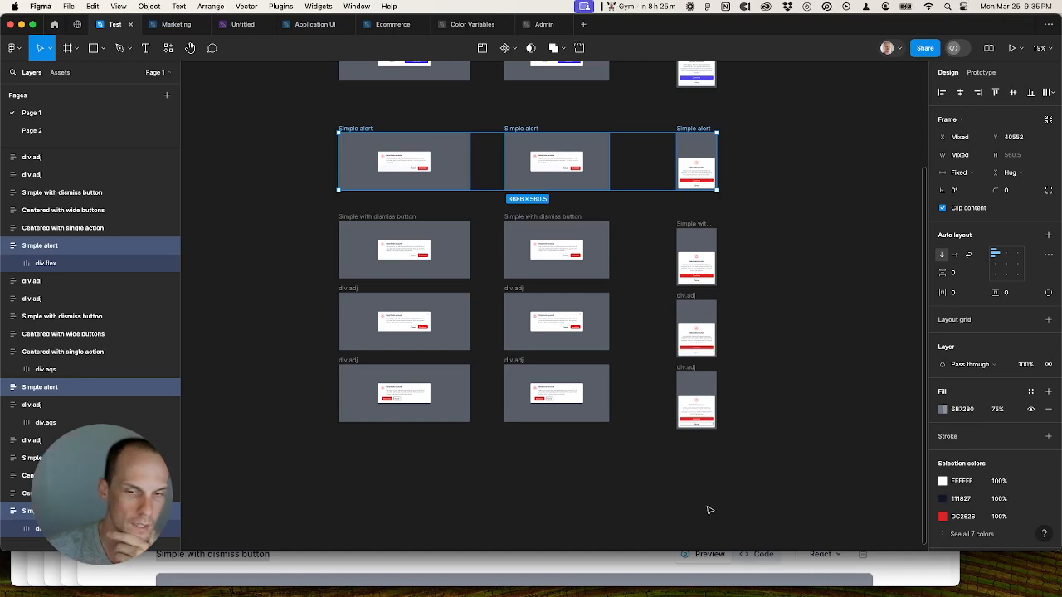
pyautogui.click(763, 414)
pyautogui.moveTo(765, 400); pyautogui.dragTo(759, 432)
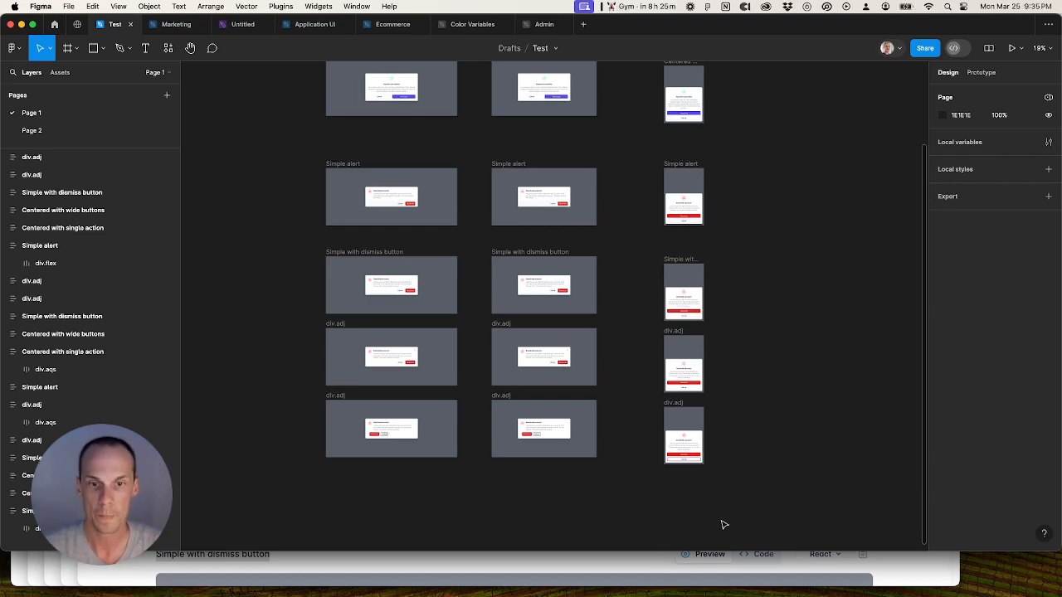
# Step: Select the title "Simple with gray footer" on the browser's Dialogs page and return to the Test file
pyautogui.click(747, 579)
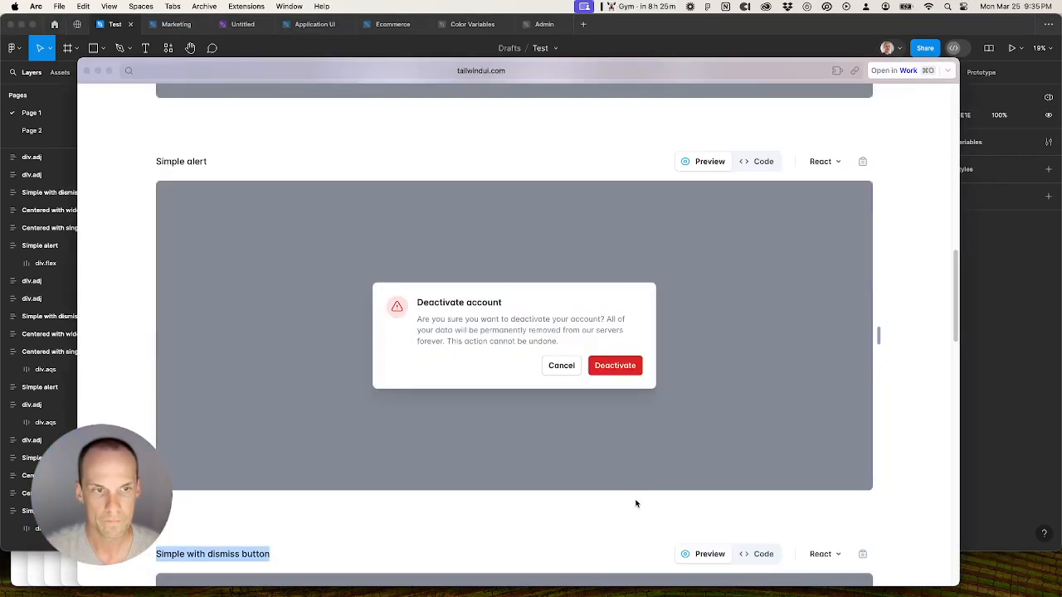
pyautogui.scroll(-10, 586, 500)
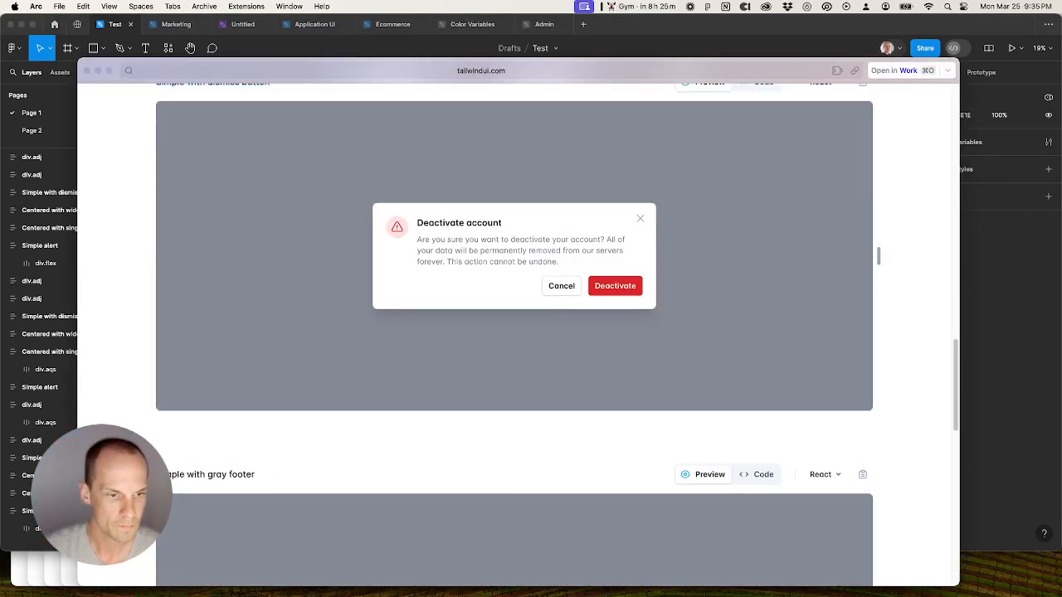
pyautogui.tripleClick(250, 487)
pyautogui.click(730, 31)
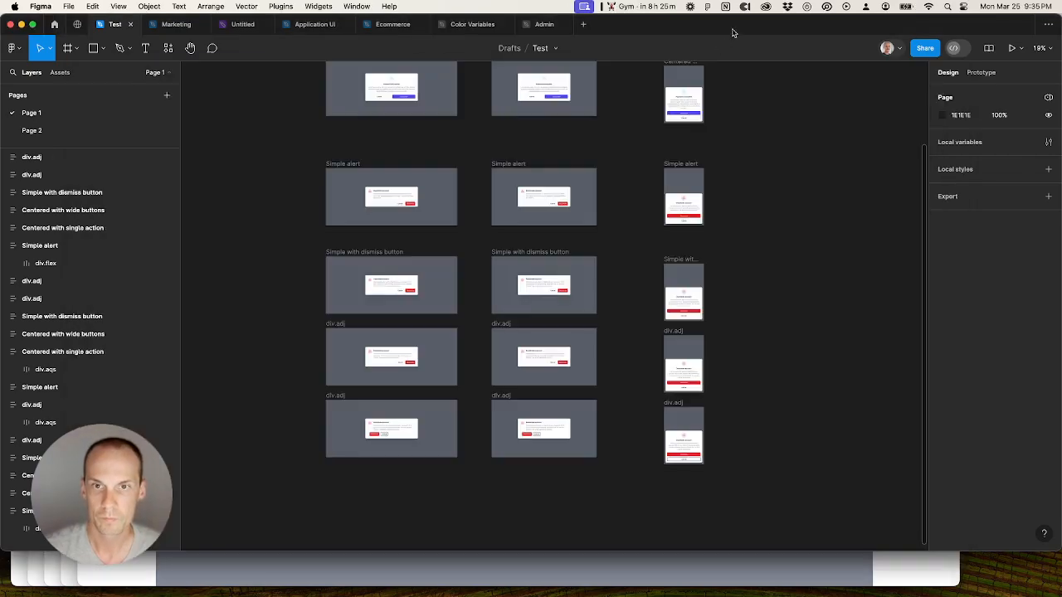
# Step: Compare the widest unnamed dialog below the Simple with dismiss button row with the dialog above it up close
pyautogui.click(338, 327)
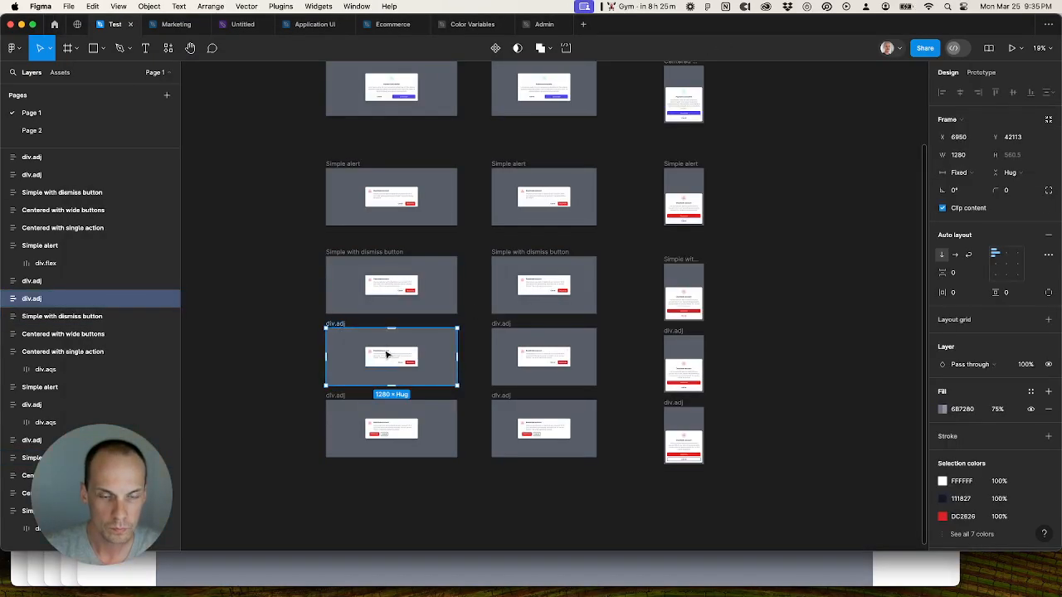
pyautogui.scroll(10, 377, 353)
pyautogui.scroll(-10, 385, 370)
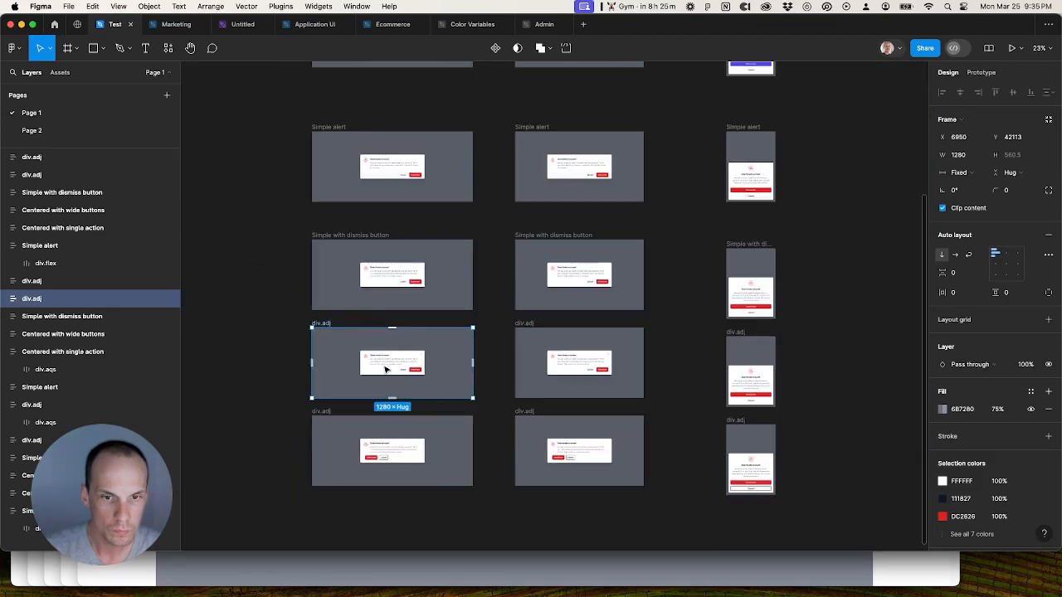
pyautogui.scroll(5, 388, 365)
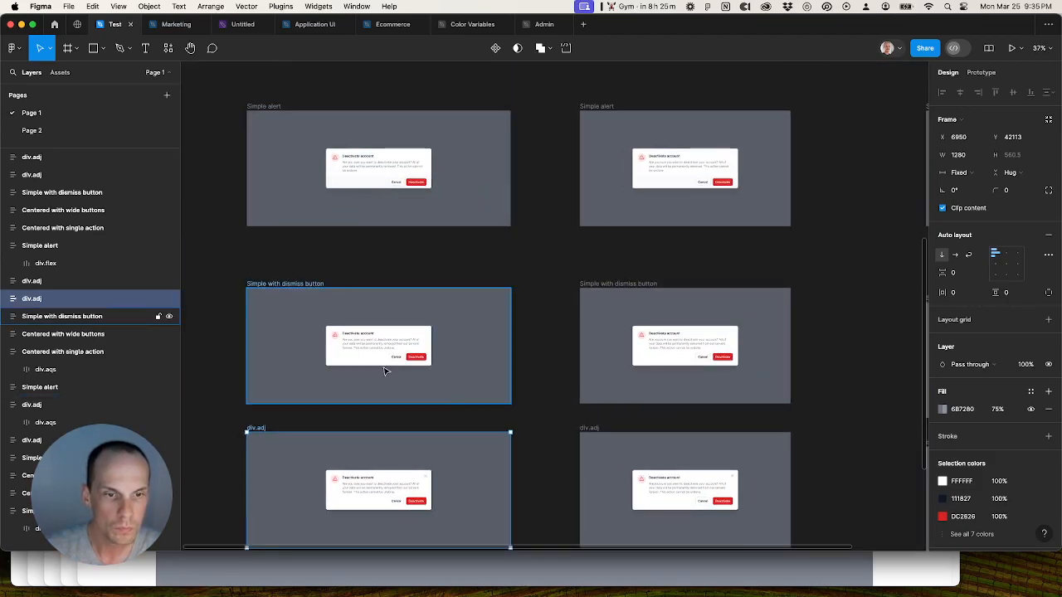
pyautogui.scroll(5, 387, 368)
pyautogui.scroll(-1, 371, 366)
pyautogui.scroll(-2, 372, 365)
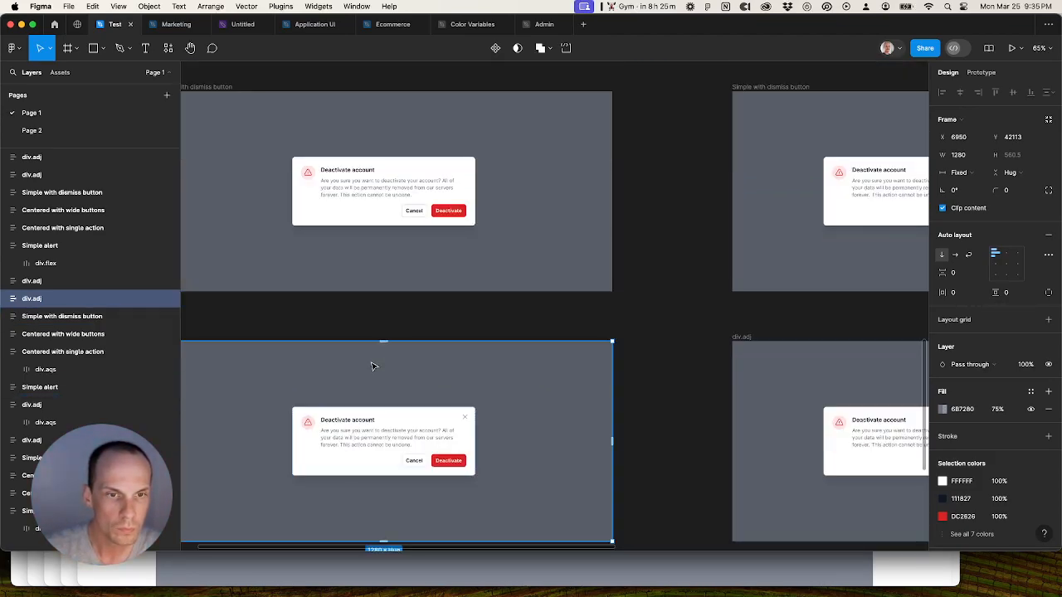
# Step: Compare the unnamed dialogs and the rows above them with the Simple with gray footer preview in the browser
pyautogui.scroll(-3, 371, 366)
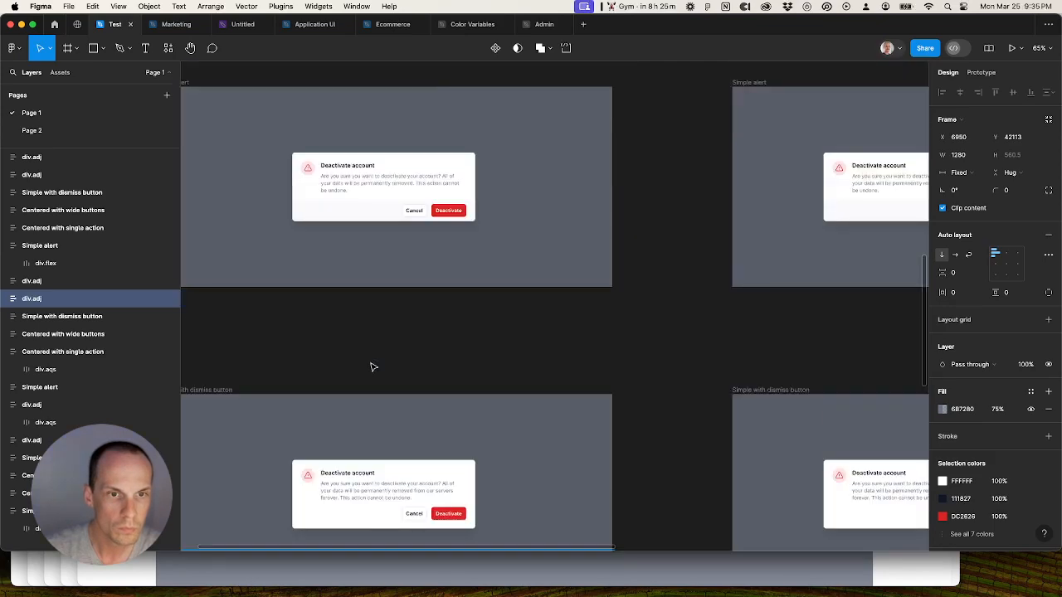
pyautogui.scroll(-1, 372, 367)
pyautogui.scroll(-4, 372, 367)
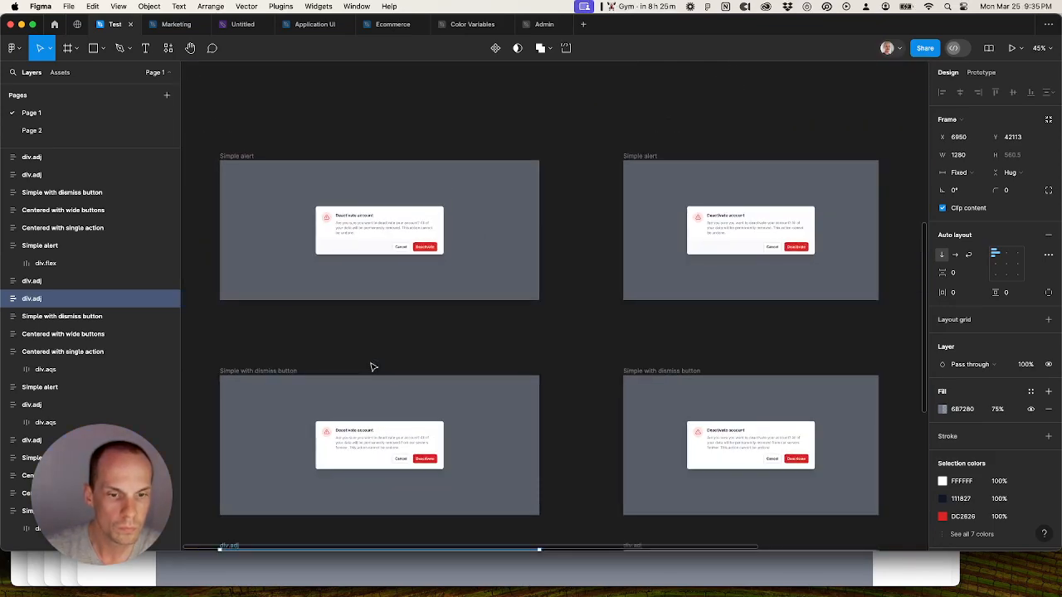
pyautogui.scroll(-5, 372, 367)
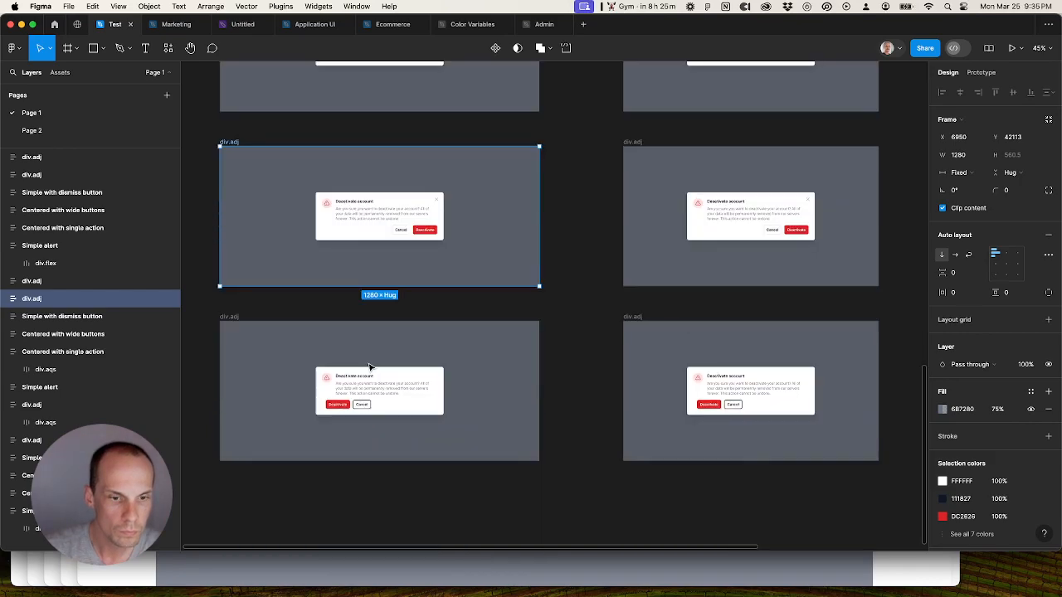
pyautogui.click(344, 562)
pyautogui.scroll(-4, 344, 562)
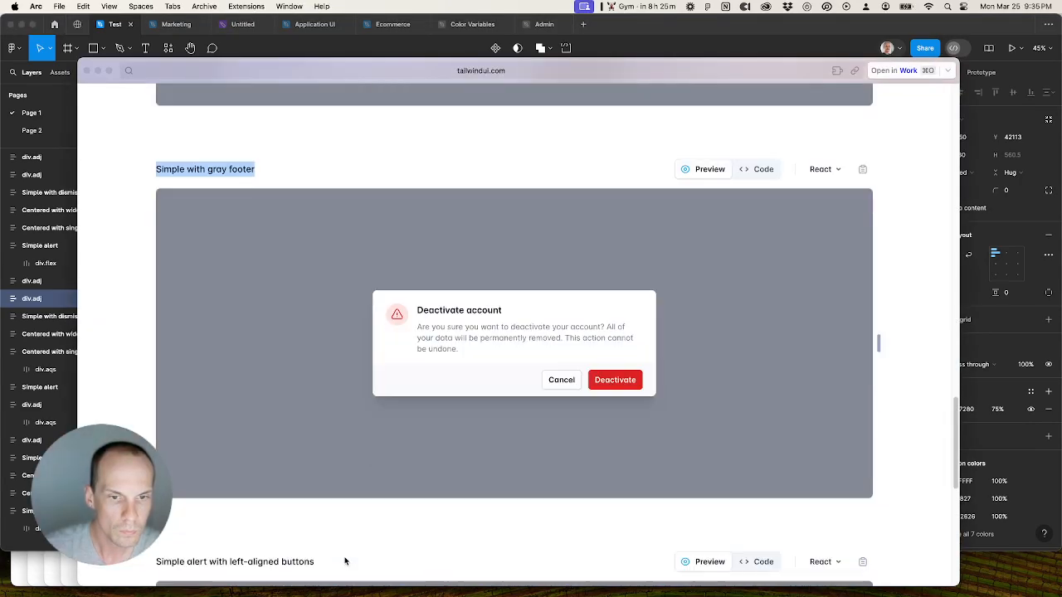
pyautogui.click(1036, 483)
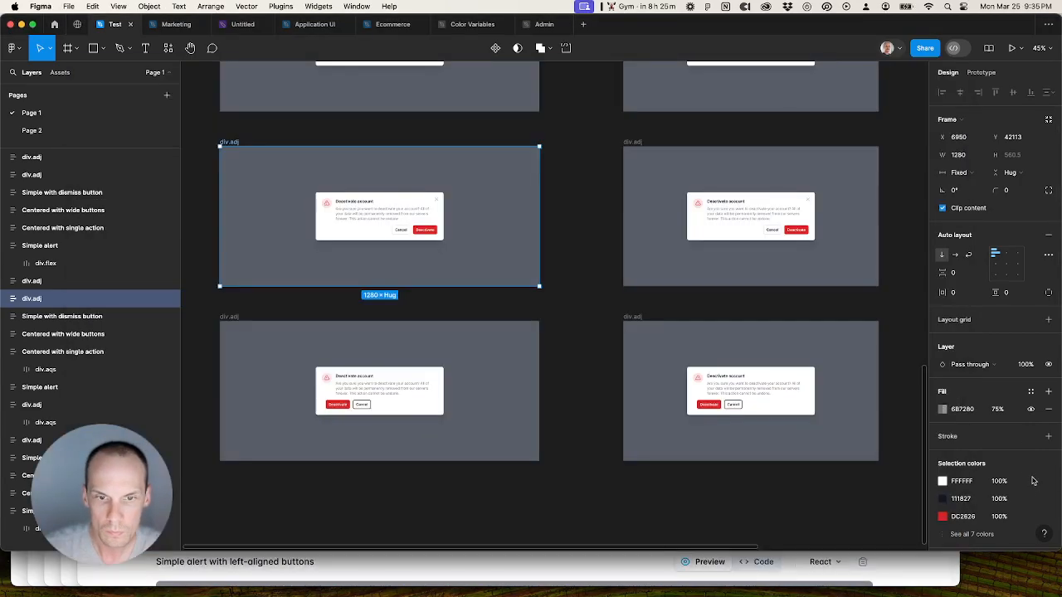
pyautogui.scroll(1, 453, 286)
pyautogui.scroll(5, 368, 279)
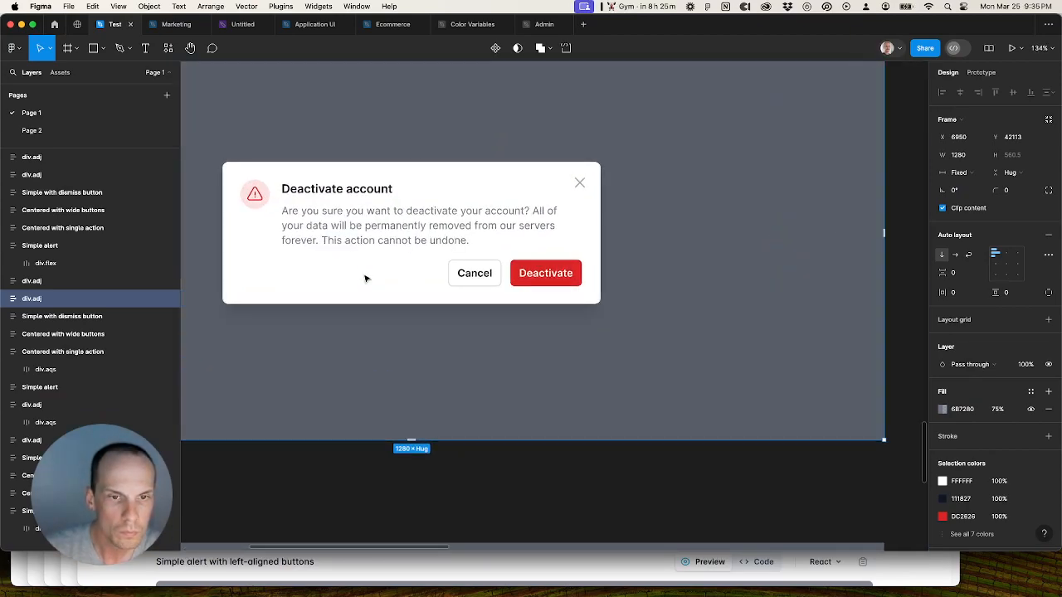
pyautogui.scroll(-3, 366, 280)
pyautogui.scroll(2, 366, 279)
pyautogui.scroll(-2, 365, 280)
pyautogui.scroll(5, 359, 292)
pyautogui.scroll(-4, 358, 294)
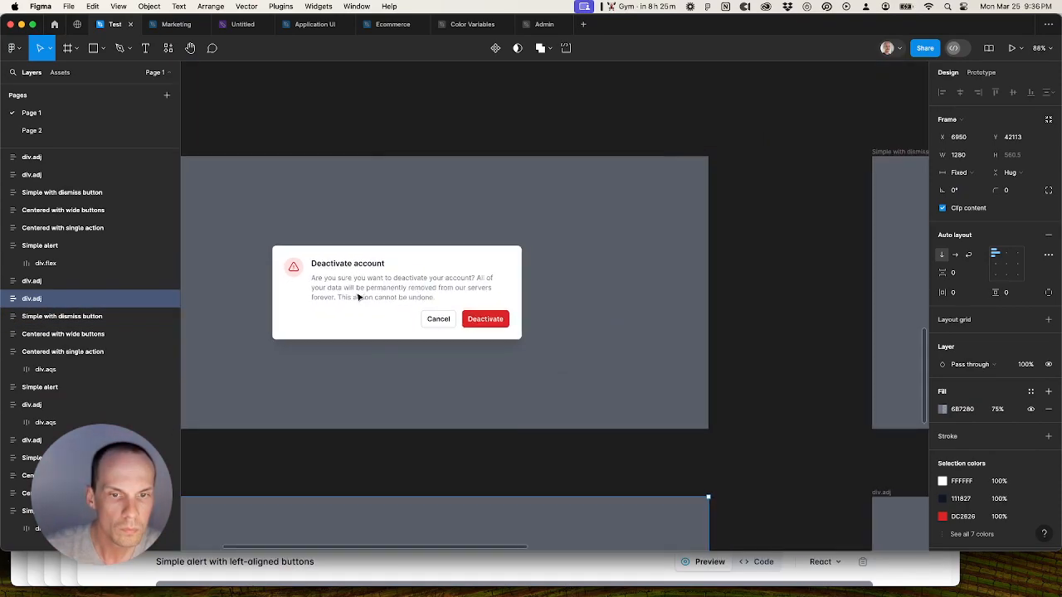
pyautogui.scroll(2, 358, 297)
pyautogui.scroll(2, 365, 291)
pyautogui.scroll(-4, 365, 282)
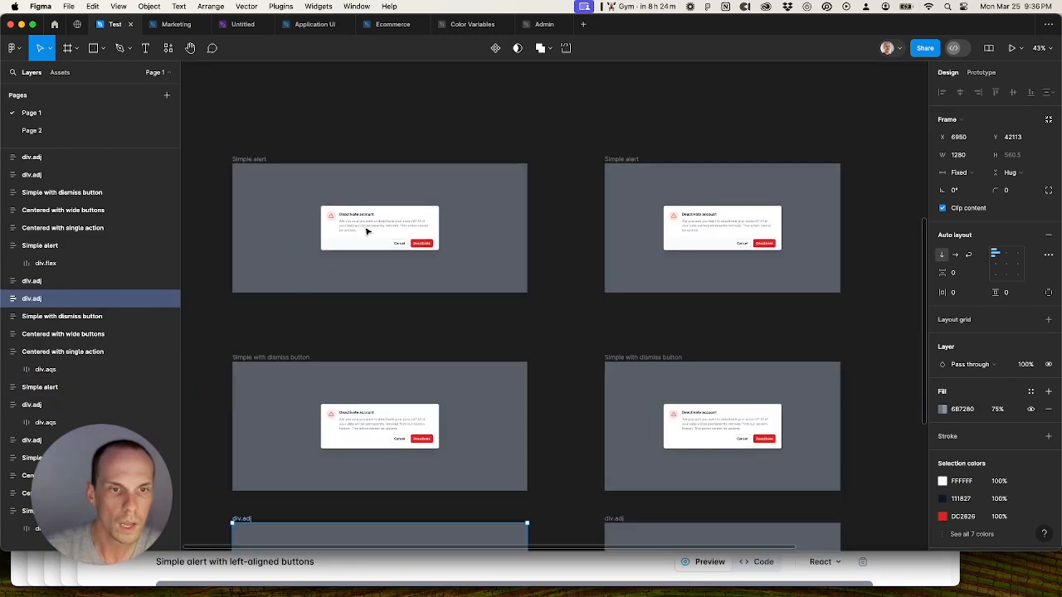
# Step: Rename the three Simple alert dialogs above the Simple with dismiss button row as "Simple with gray footer"
pyautogui.click(251, 160)
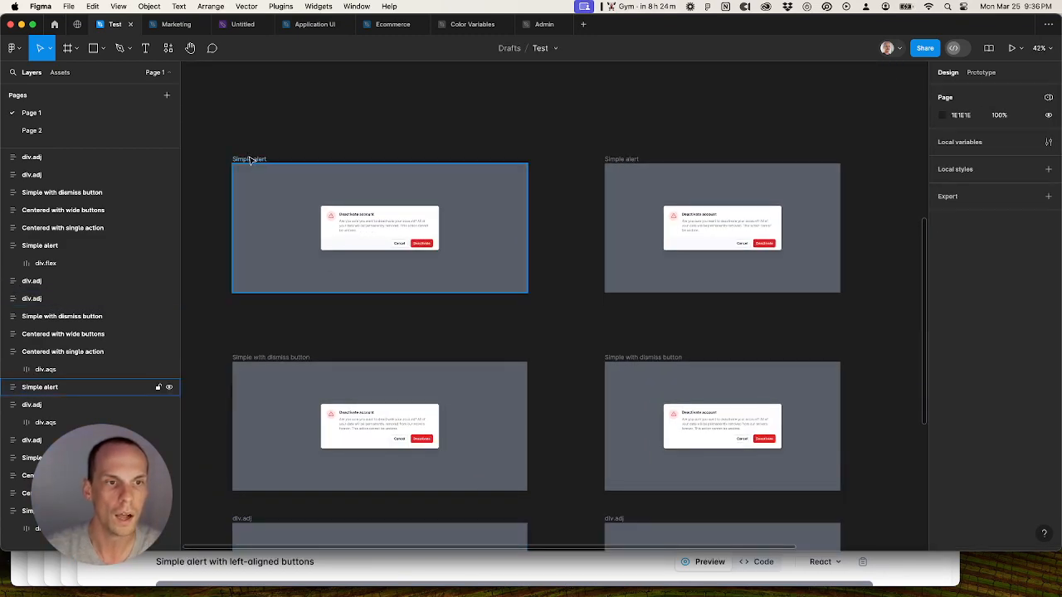
pyautogui.keyDown('shift'); pyautogui.click(636, 158); pyautogui.keyUp('shift')
pyautogui.hscroll(5, 757, 151)
pyautogui.keyDown('shift'); pyautogui.click(740, 196); pyautogui.keyUp('shift')
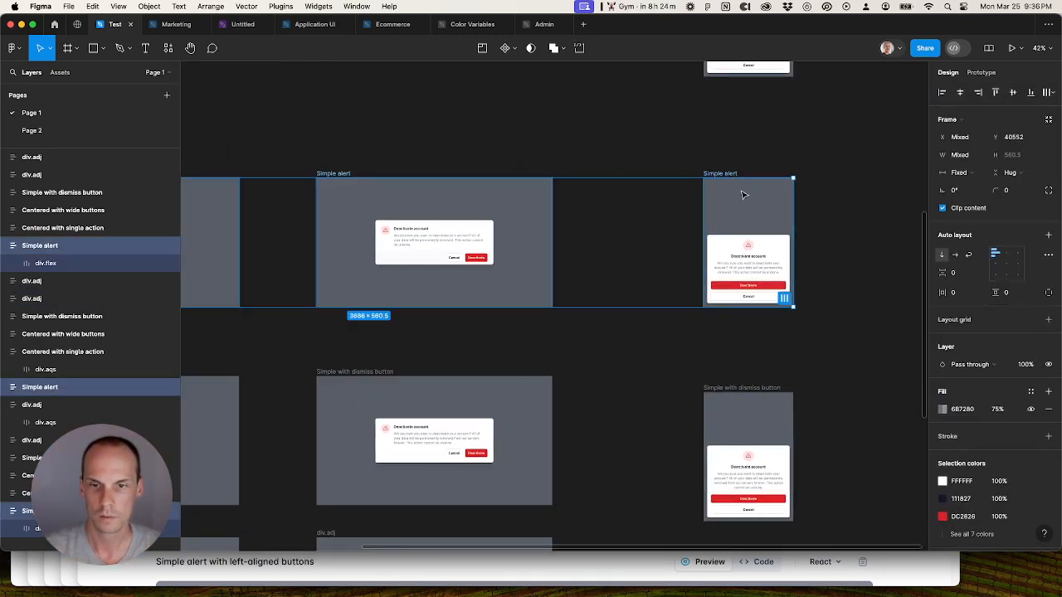
pyautogui.press('super+r')
pyautogui.write('Simple with gray footer')
pyautogui.click(635, 259)
# Step: Move the Simple with gray footer row down below the last unnamed row with left-aligned buttons
pyautogui.scroll(-5, 634, 264)
pyautogui.scroll(-2, 634, 263)
pyautogui.moveTo(590, 187); pyautogui.dragTo(590, 460)
pyautogui.scroll(3, 521, 285)
pyautogui.scroll(5, 411, 281)
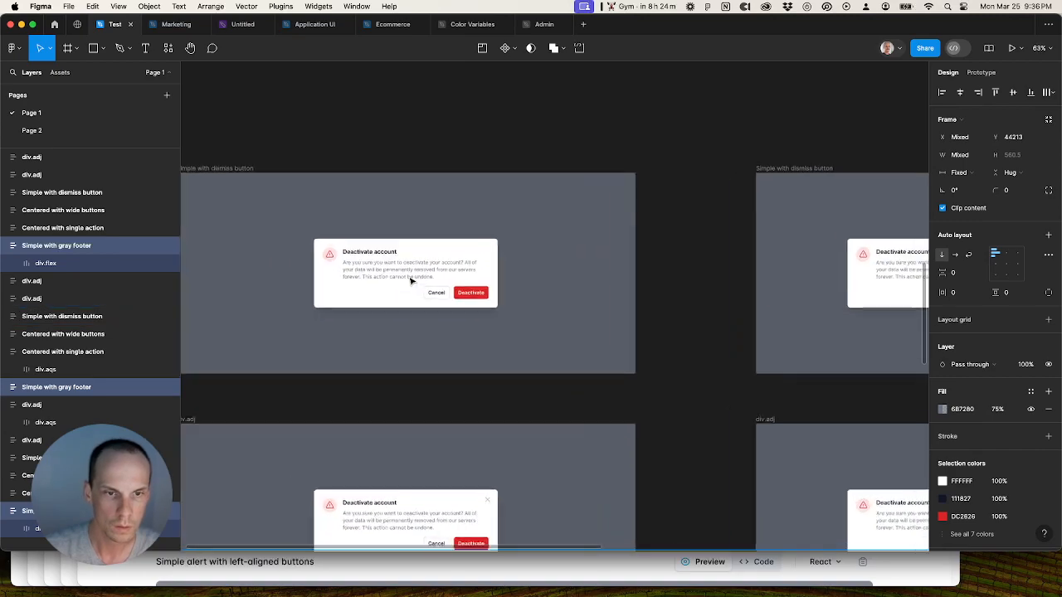
pyautogui.scroll(-4, 410, 280)
# Step: Rename the three unnamed dialogs that have a close icon as "Simple with dismiss button"
pyautogui.click(338, 217)
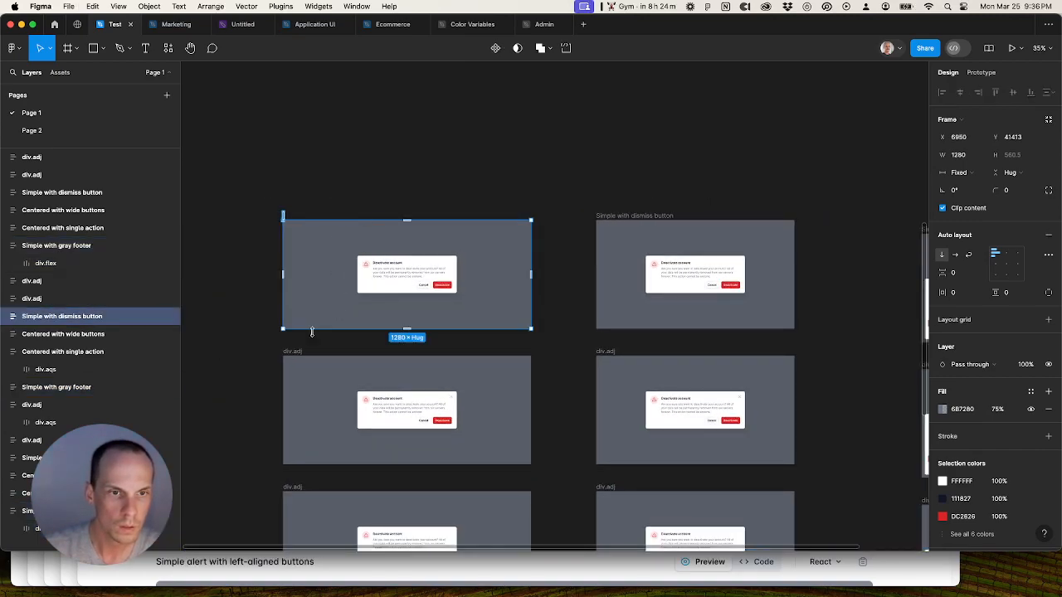
pyautogui.click(292, 352)
pyautogui.keyDown('shift'); pyautogui.click(607, 353); pyautogui.keyUp('shift')
pyautogui.hscroll(6, 610, 353)
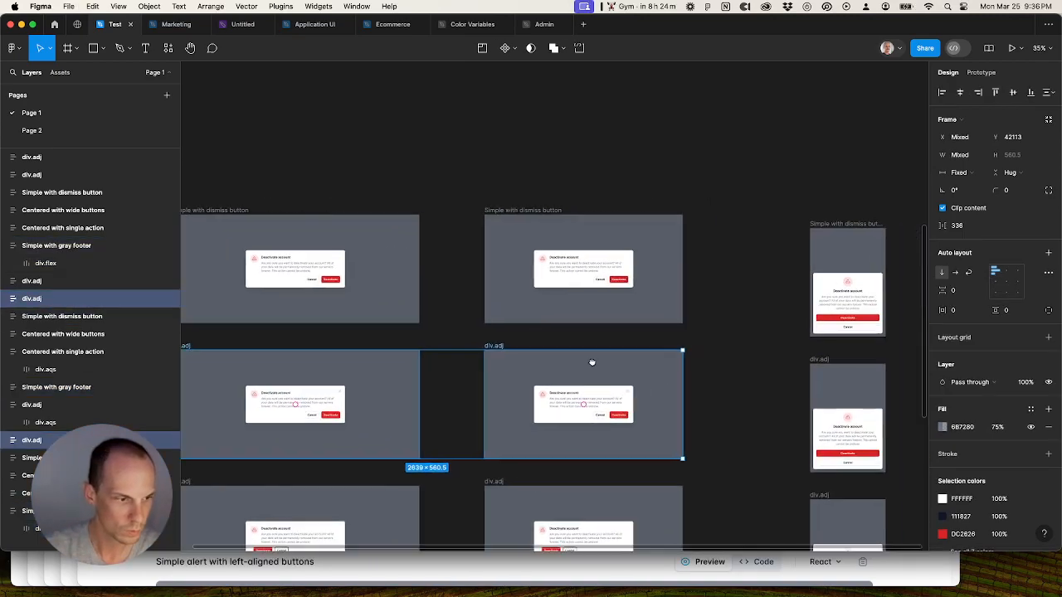
pyautogui.keyDown('shift'); pyautogui.click(681, 354); pyautogui.keyUp('shift')
pyautogui.press('super+r')
pyautogui.write('Simple with dismiss button')
pyautogui.press('Return')
pyautogui.hscroll(-2, 887, 314)
pyautogui.scroll(-3, 887, 313)
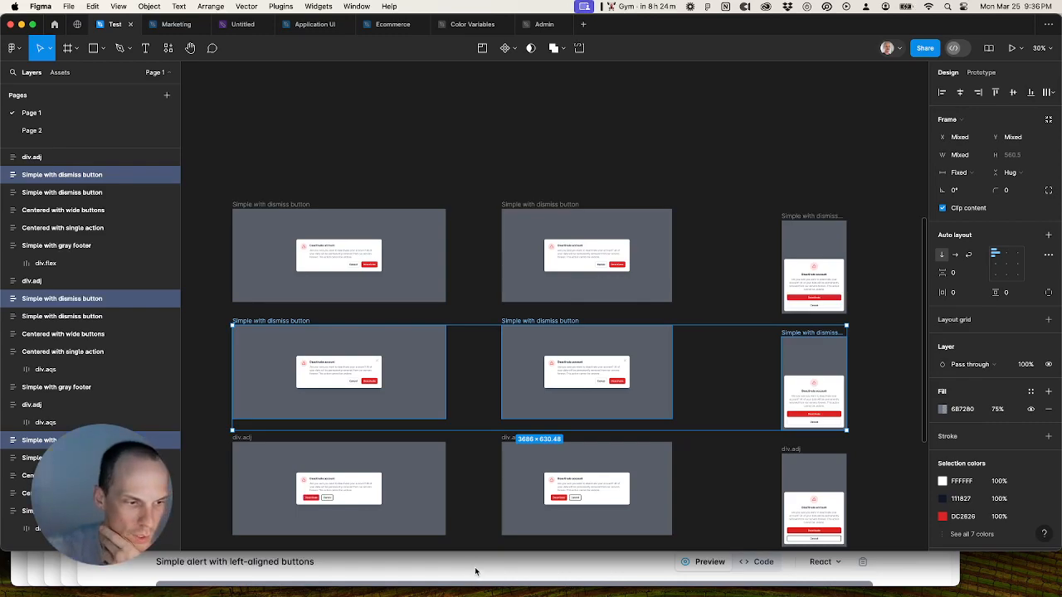
# Step: Check the dialog titles in the browser, then rename the widest dialog without a close icon as "Simple alert"
pyautogui.click(475, 571)
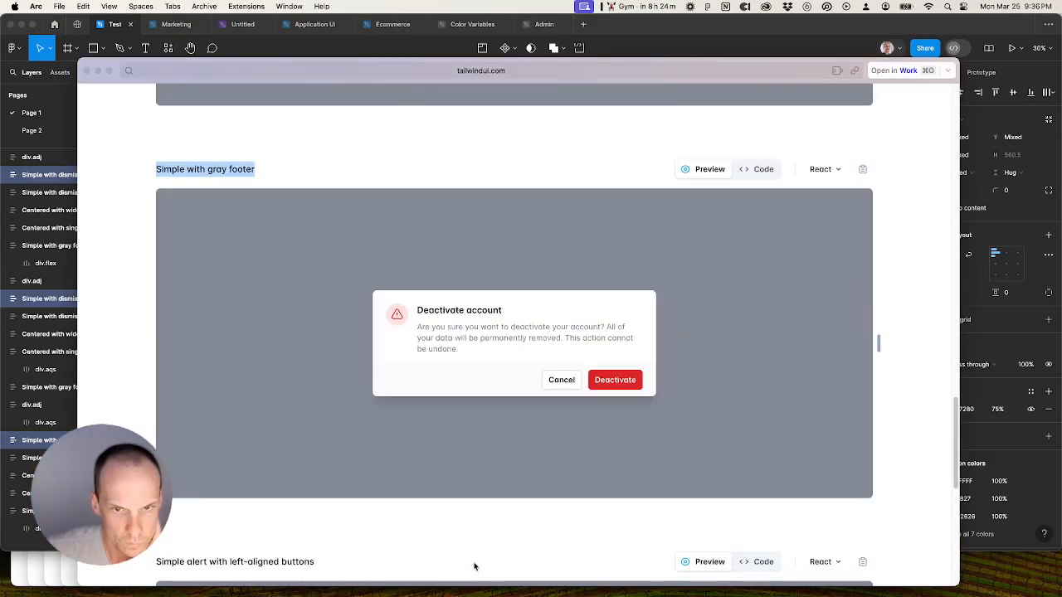
pyautogui.scroll(5, 470, 552)
pyautogui.click(744, 42)
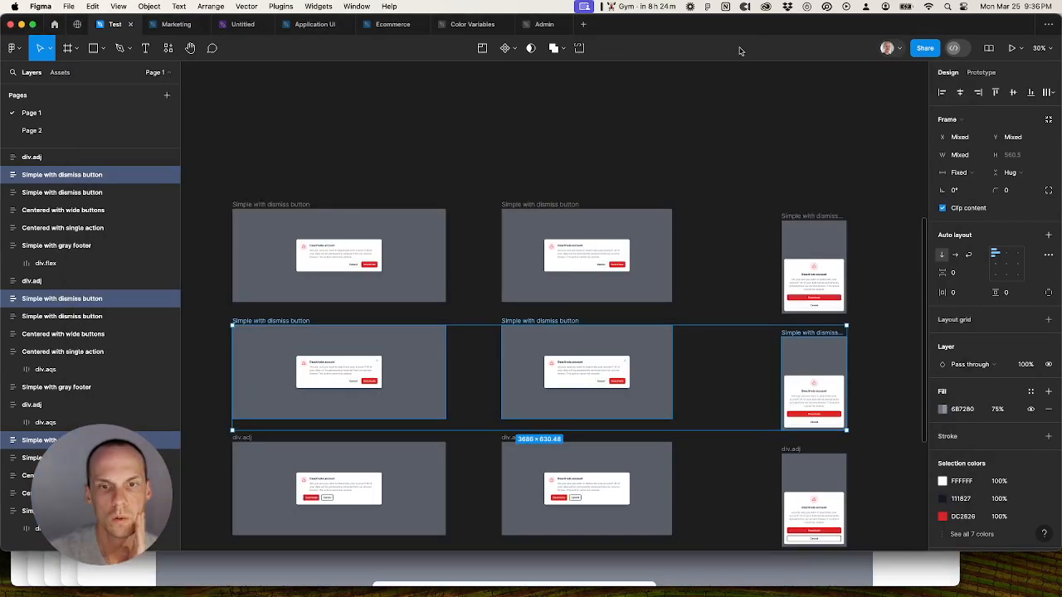
pyautogui.click(395, 572)
pyautogui.scroll(10, 442, 369)
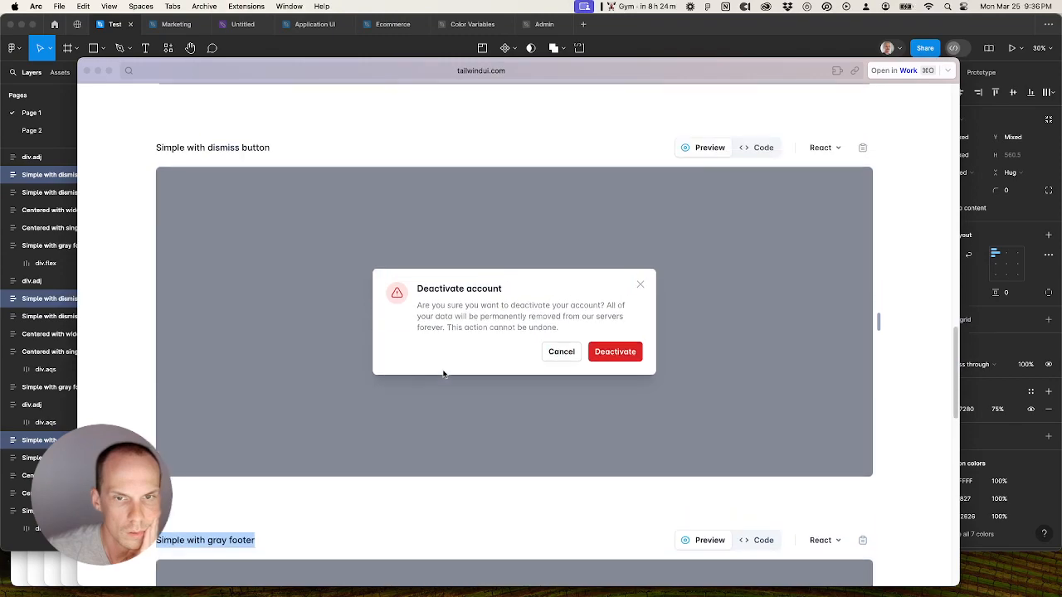
pyautogui.click(641, 28)
pyautogui.doubleClick(283, 205)
pyautogui.write('Simple alert')
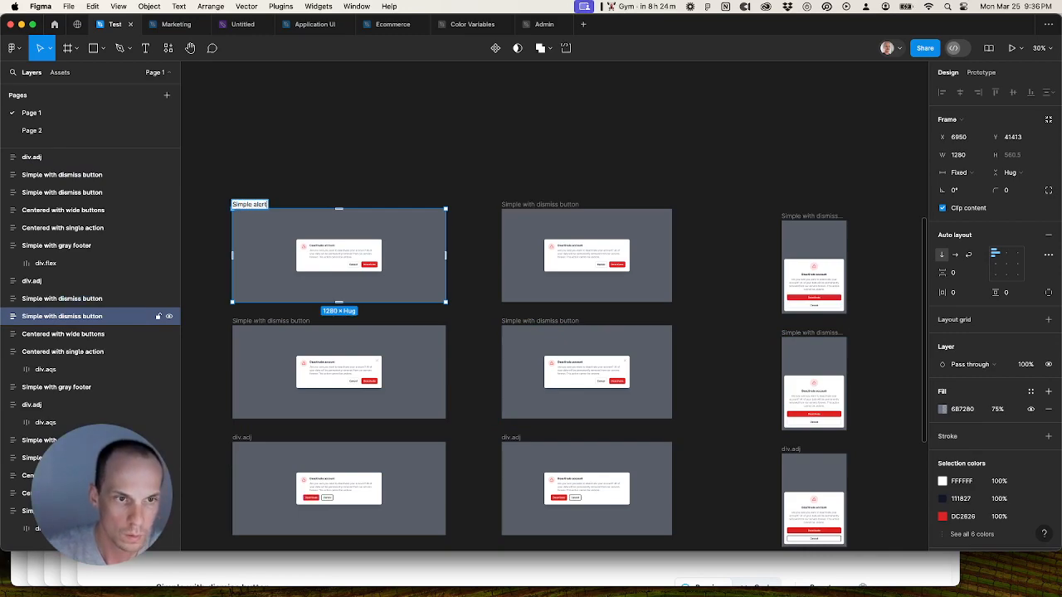
pyautogui.press('Return')
# Step: Rename the two narrower dialogs in the same row as "Simple alert"
pyautogui.click(524, 207)
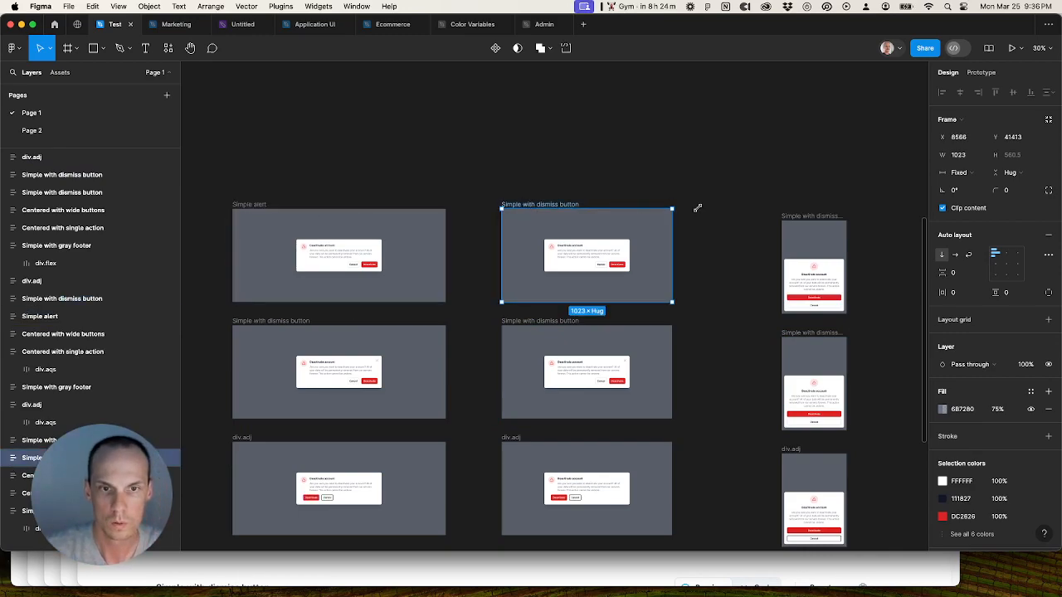
pyautogui.keyDown('shift'); pyautogui.click(794, 219); pyautogui.keyUp('shift')
pyautogui.press('super+r')
pyautogui.write('Simple alert')
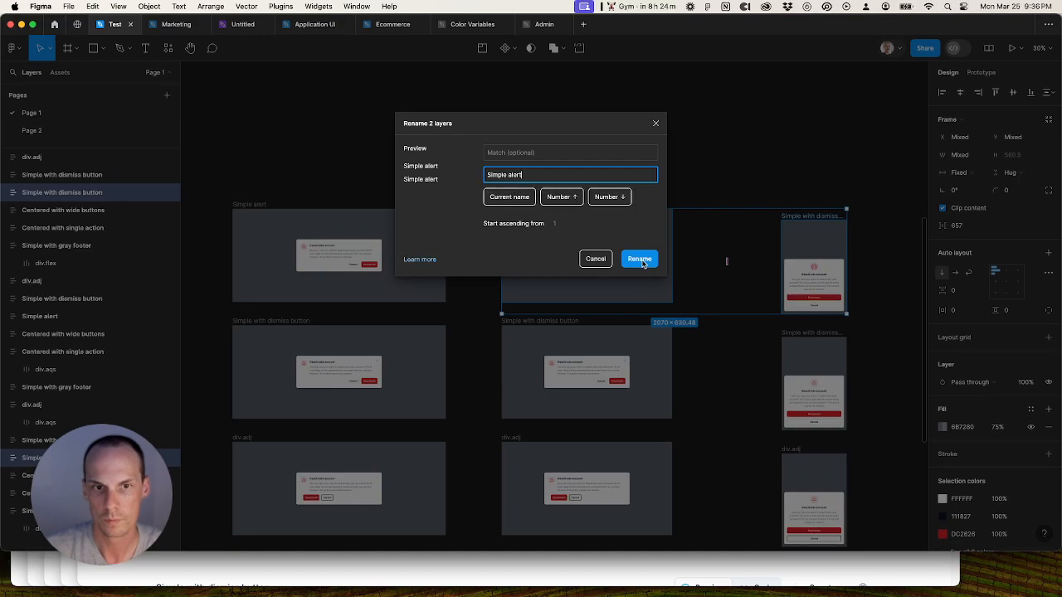
pyautogui.click(644, 264)
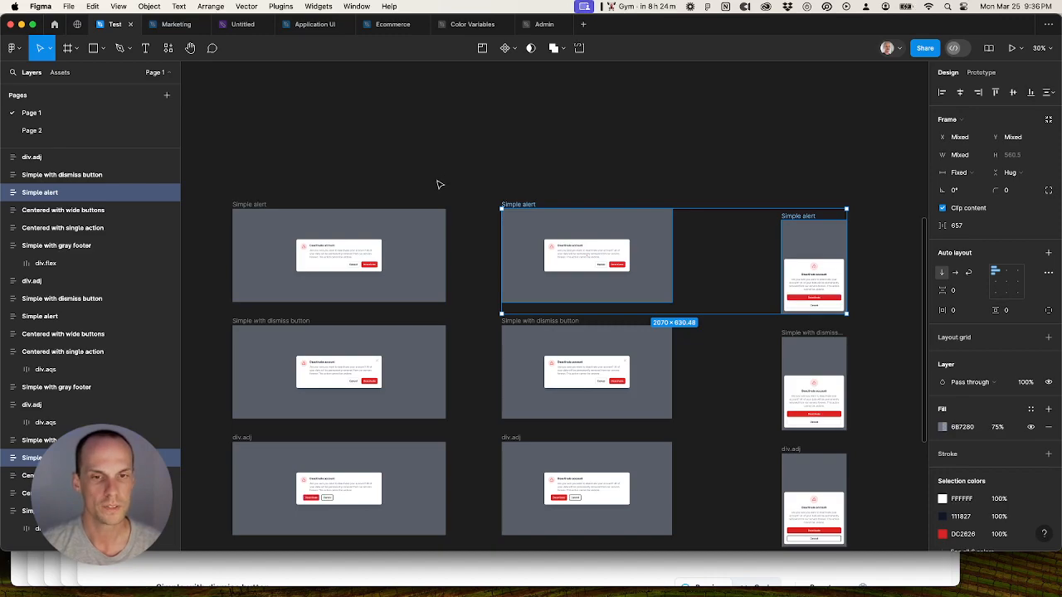
# Step: Align the top edges of the three Simple alert dialogs and move the row up
pyautogui.keyDown('shift'); pyautogui.click(248, 207); pyautogui.keyUp('shift')
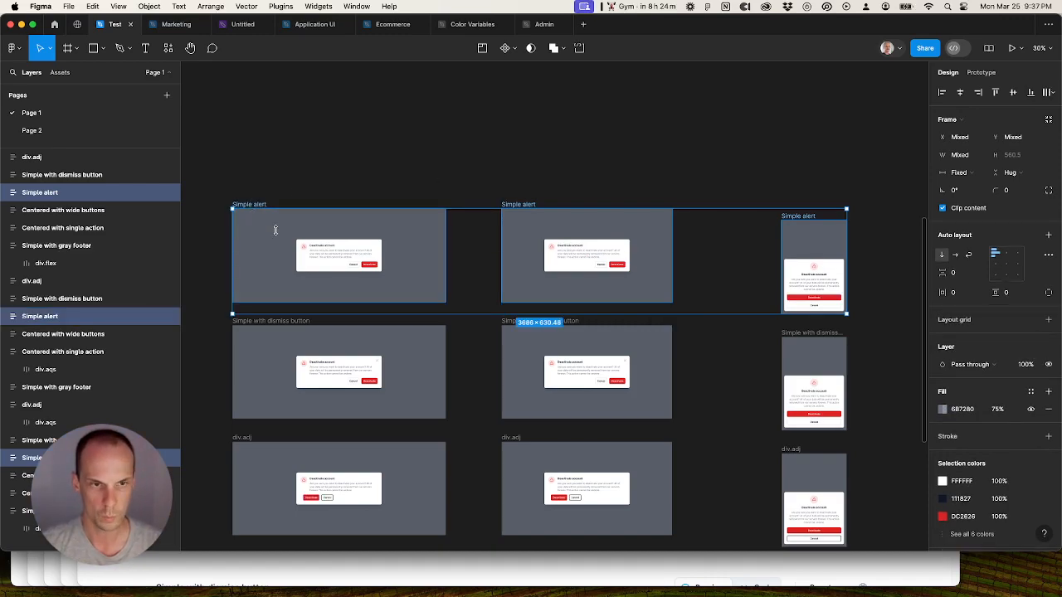
pyautogui.hotkey('alt', 'w')
pyautogui.moveTo(592, 291); pyautogui.dragTo(592, 213)
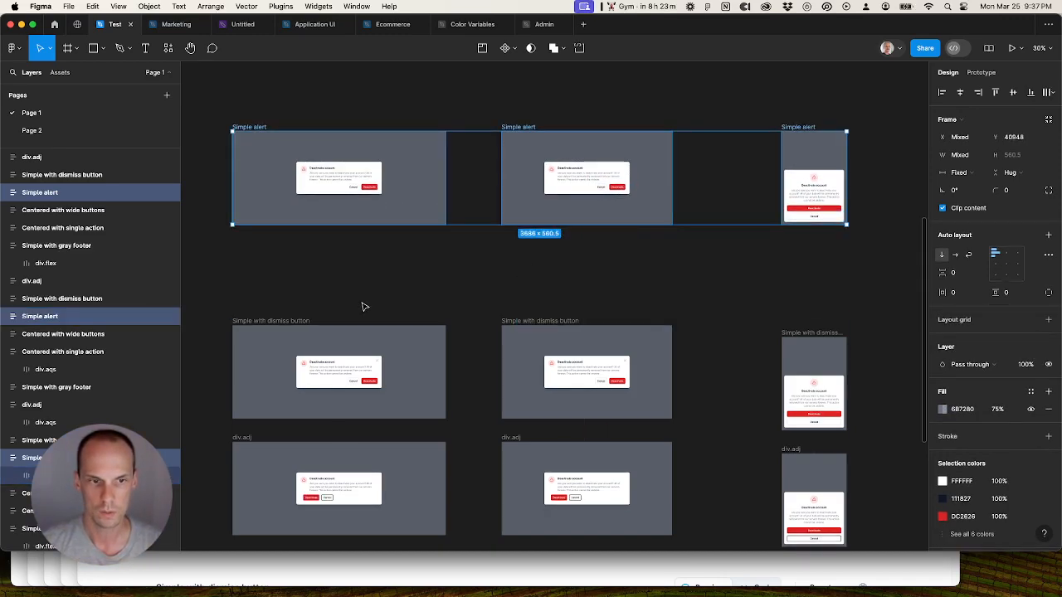
# Step: Align the top edges of the three Simple with dismiss button dialogs and move them up closer to the Simple alert row
pyautogui.click(373, 348)
pyautogui.keyDown('shift'); pyautogui.click(595, 332); pyautogui.keyUp('shift')
pyautogui.keyDown('shift'); pyautogui.click(799, 334); pyautogui.keyUp('shift')
pyautogui.hotkey('alt', 'w')
pyautogui.moveTo(652, 398); pyautogui.dragTo(661, 254)
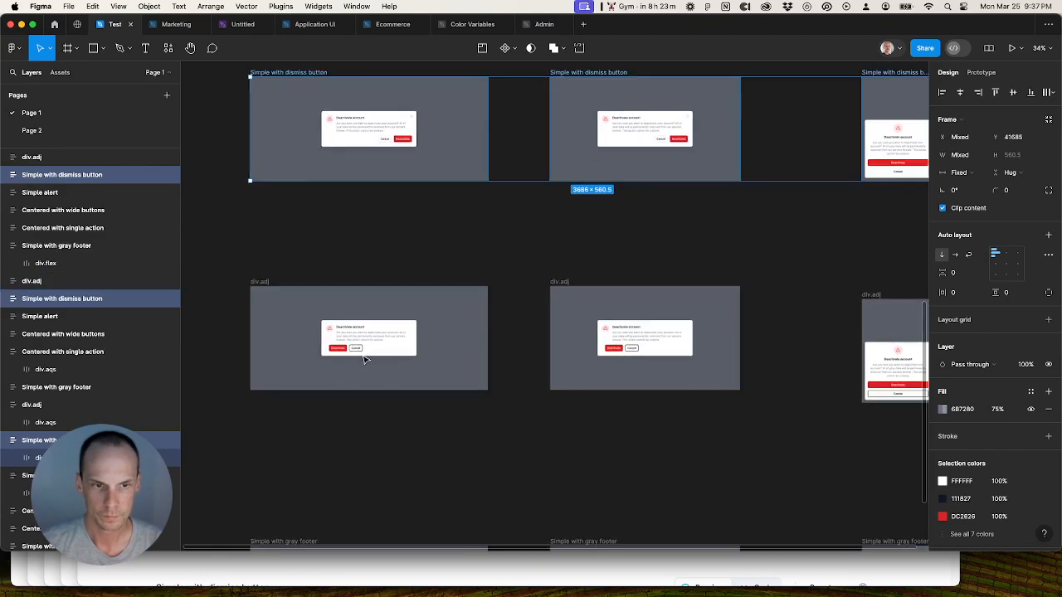
# Step: Copy the title "Simple alert with left-aligned buttons" from the browser's Dialogs page and return to the Test file
pyautogui.press('super+Tab')
pyautogui.scroll(-4, 378, 545)
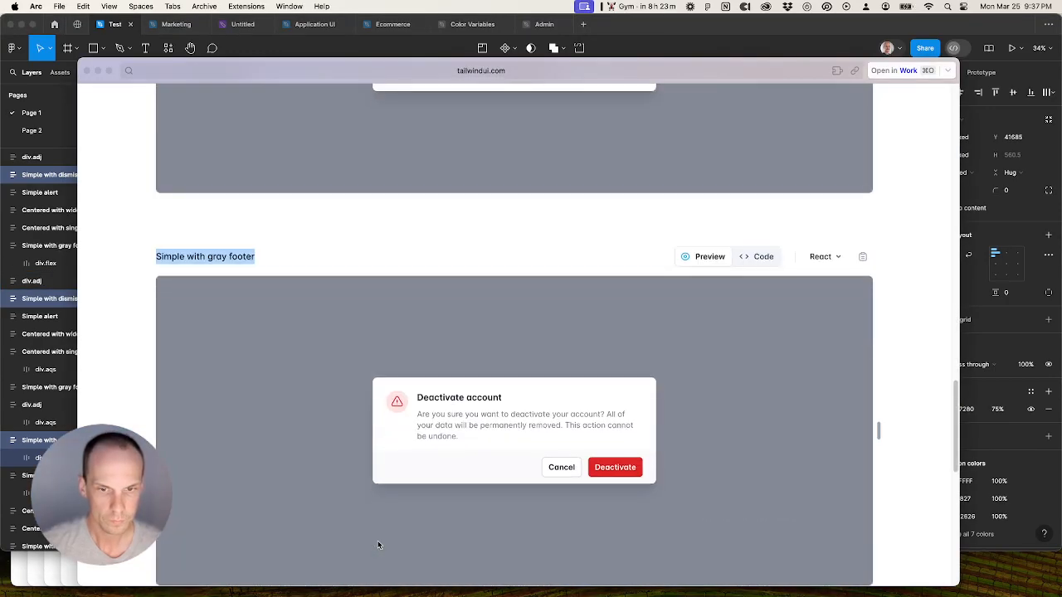
pyautogui.scroll(8, 379, 545)
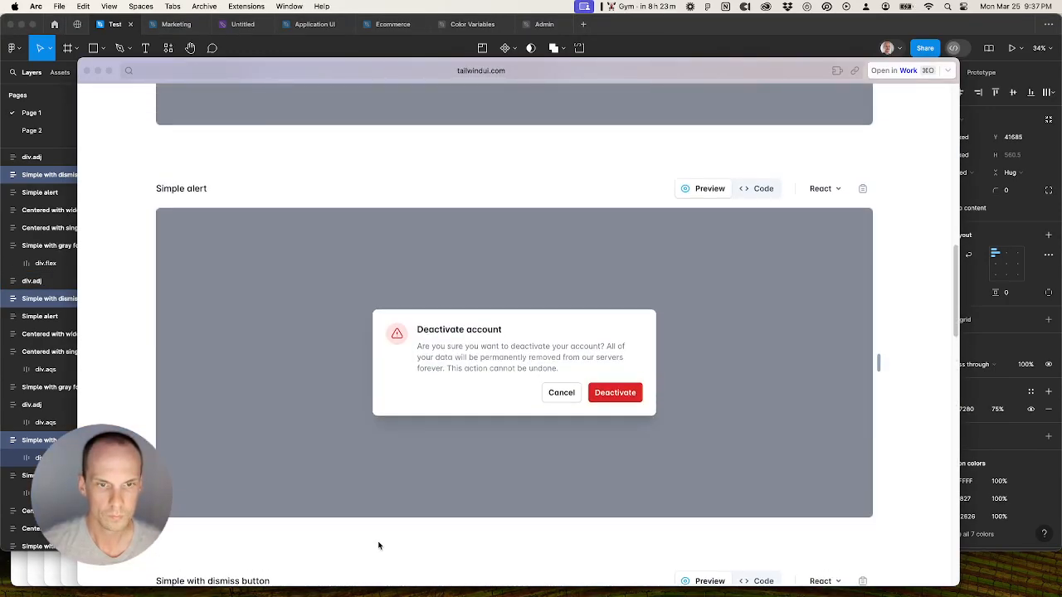
pyautogui.scroll(-6, 379, 545)
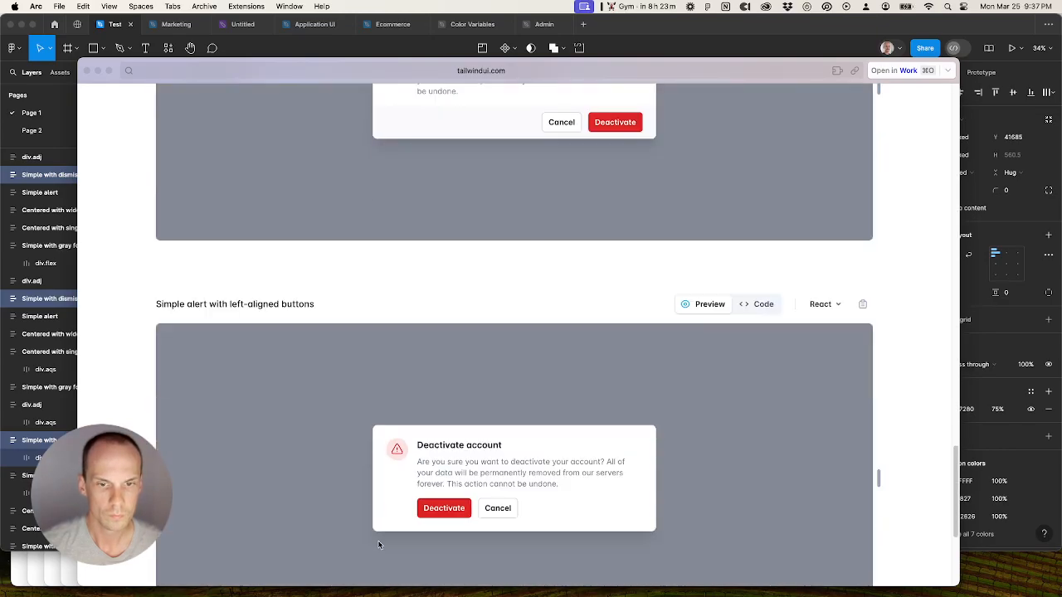
pyautogui.scroll(4, 379, 545)
pyautogui.scroll(-3, 380, 545)
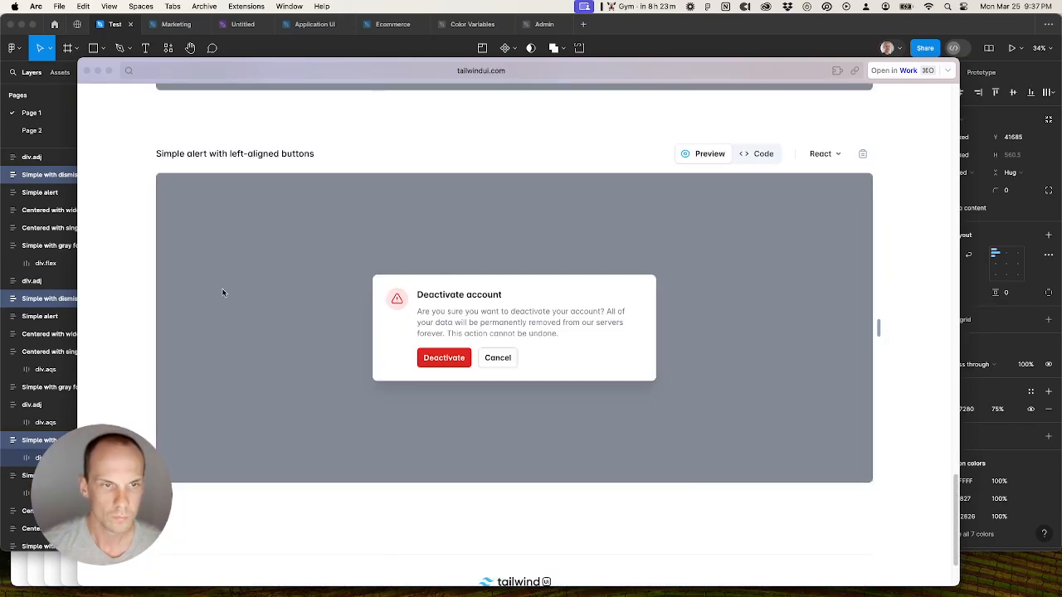
pyautogui.moveTo(154, 156); pyautogui.dragTo(314, 156)
pyautogui.press('super+c')
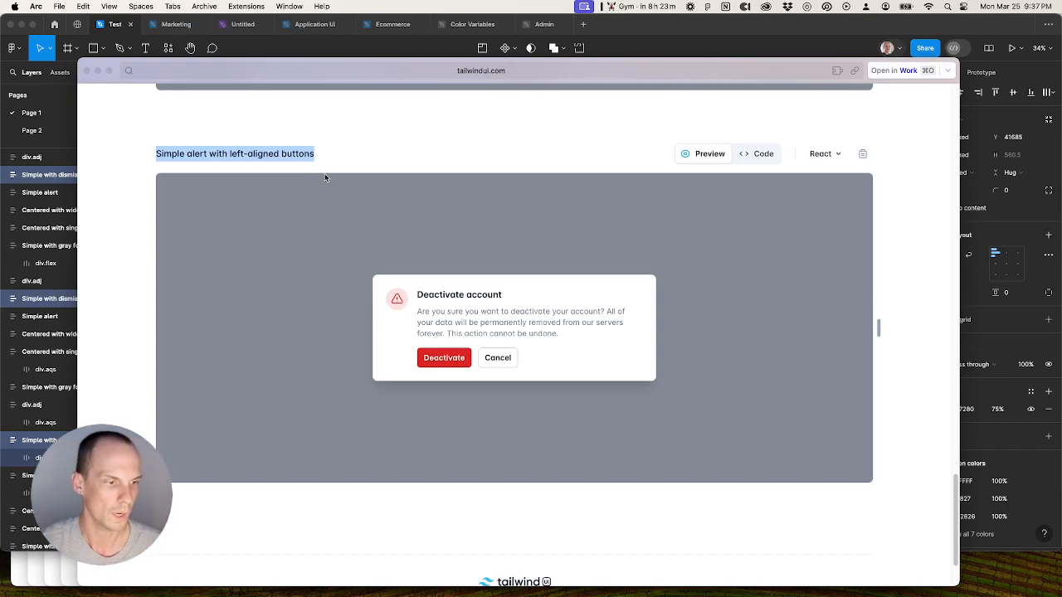
pyautogui.click(703, 29)
# Step: Rename the three remaining unnamed dialogs as "Simple alert with left-aligned buttons" after inspecting the Cancel button up close
pyautogui.click(399, 350)
pyautogui.scroll(10, 362, 353)
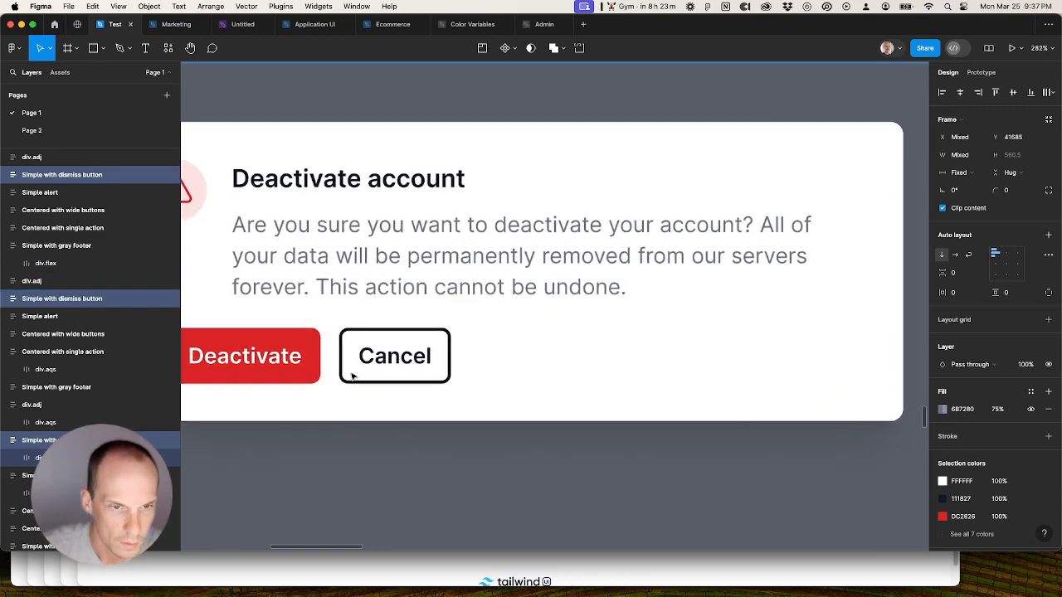
pyautogui.scroll(-10, 354, 374)
pyautogui.moveTo(384, 429); pyautogui.dragTo(378, 369)
pyautogui.moveTo(253, 249); pyautogui.dragTo(804, 388)
pyautogui.press('super+r')
pyautogui.press('super+v')
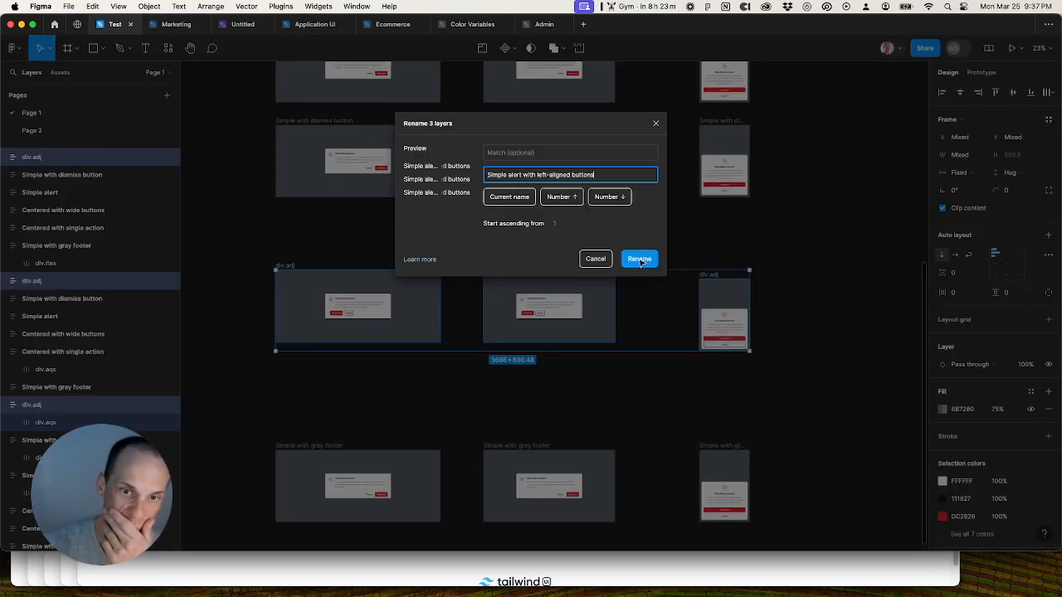
pyautogui.click(639, 258)
# Step: Examine the Cancel button's outline in the browser's Simple alert with left-aligned buttons preview
pyautogui.press('super+Tab')
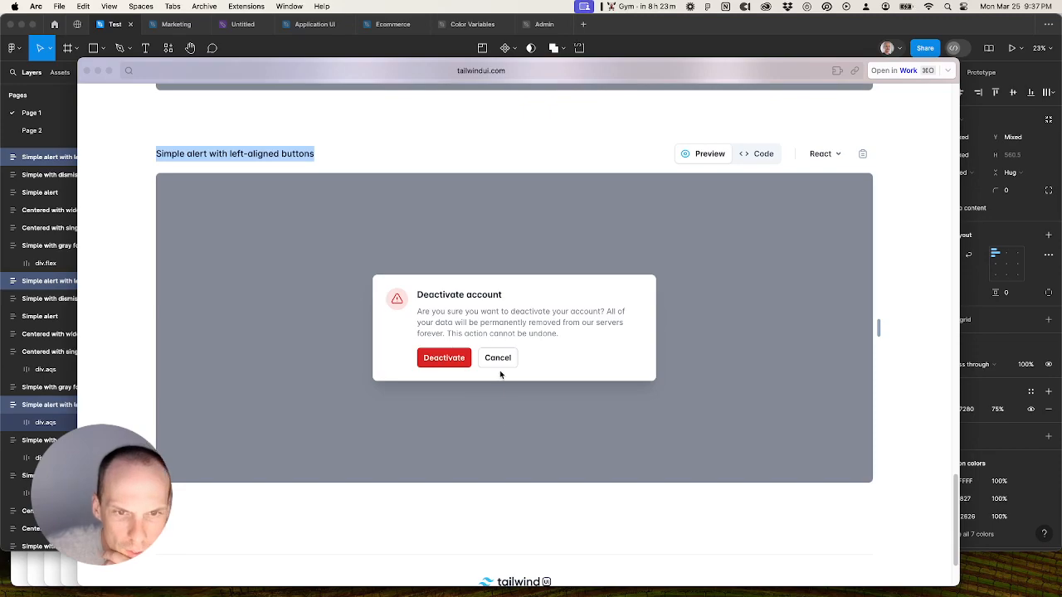
pyautogui.scroll(7, 500, 372)
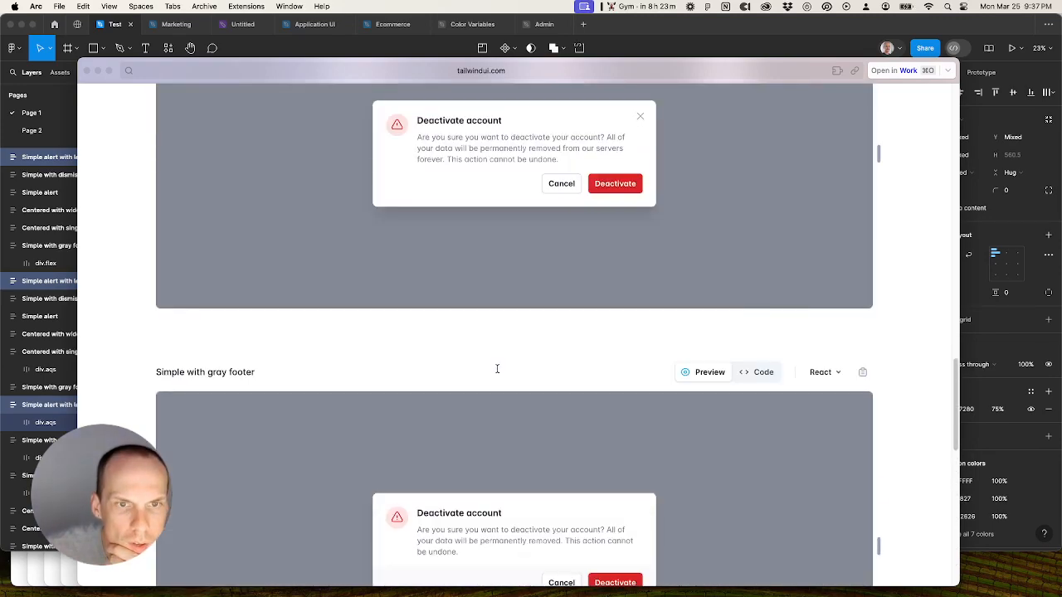
pyautogui.scroll(-7, 498, 379)
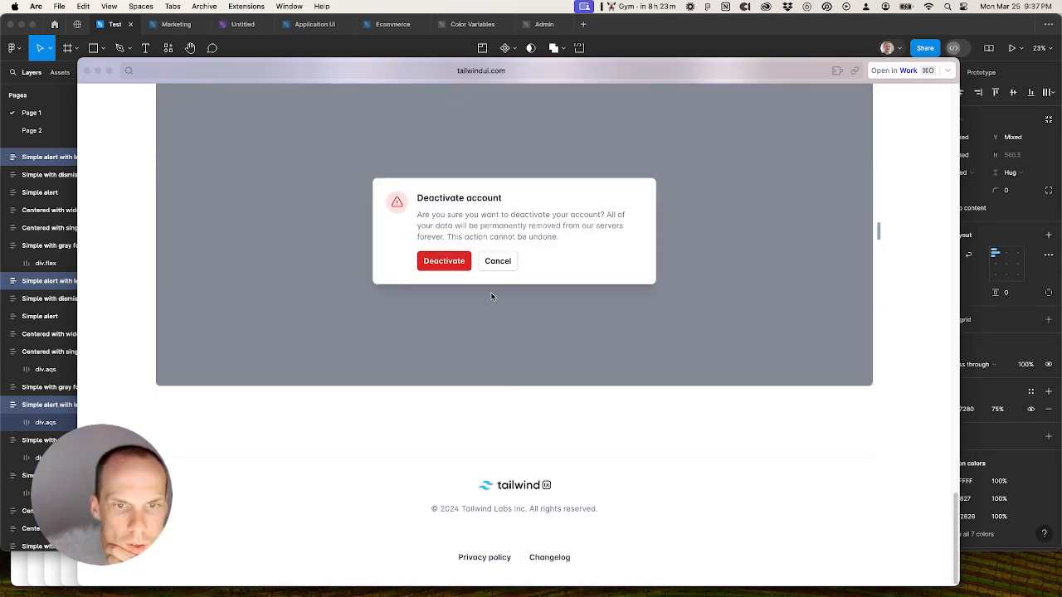
pyautogui.scroll(5, 490, 293)
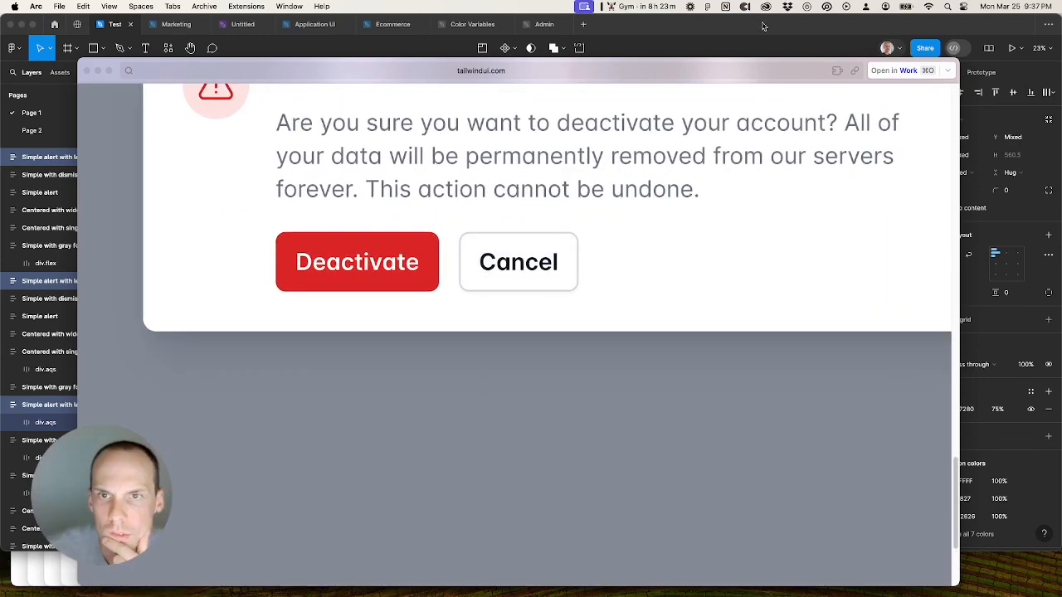
# Step: Inspect the browser preview's Cancel button in developer tools, examine its ring color styles, and return to the Test file in Figma
pyautogui.rightClick(531, 253)
pyautogui.click(558, 352)
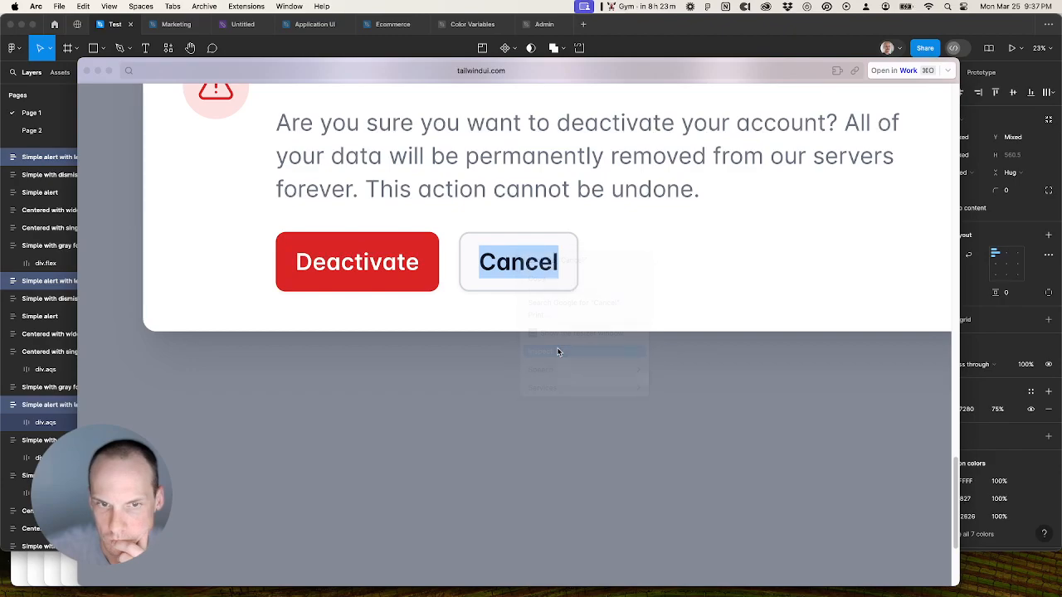
pyautogui.moveTo(621, 254); pyautogui.dragTo(799, 227)
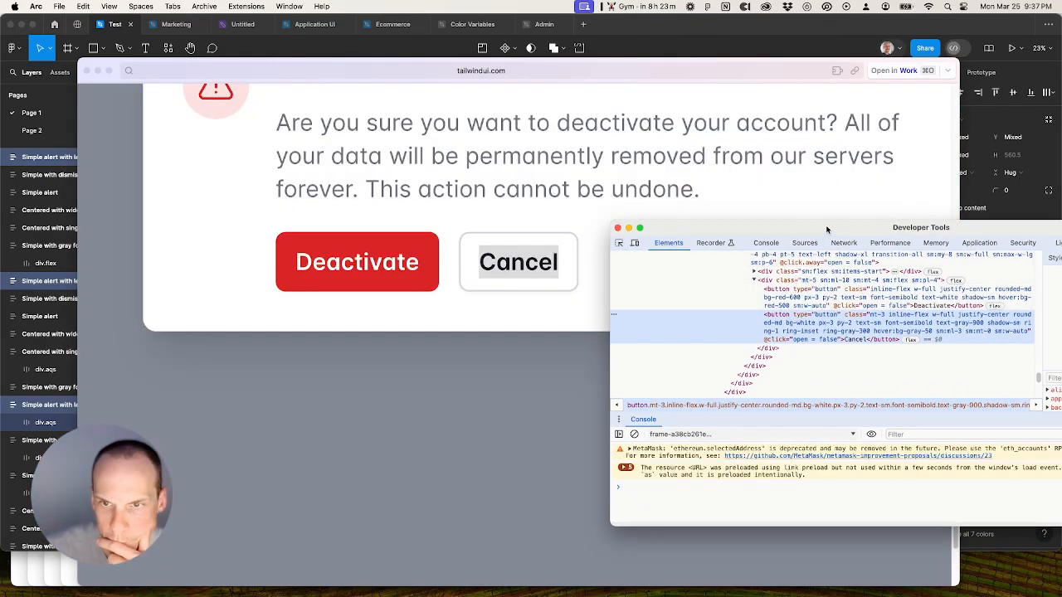
pyautogui.moveTo(827, 228); pyautogui.dragTo(562, 330)
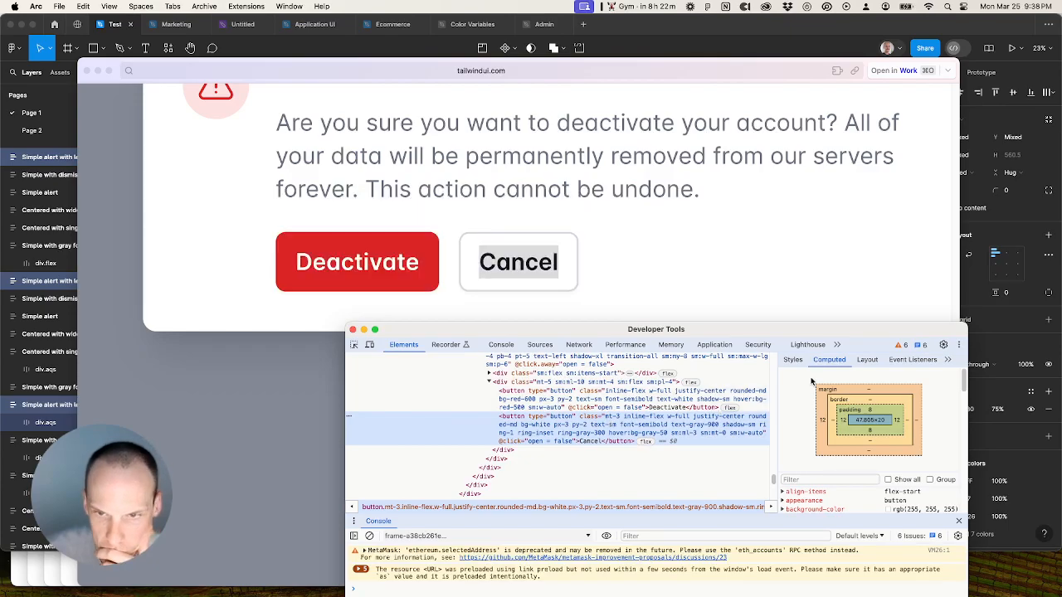
pyautogui.moveTo(837, 336); pyautogui.dragTo(878, 299)
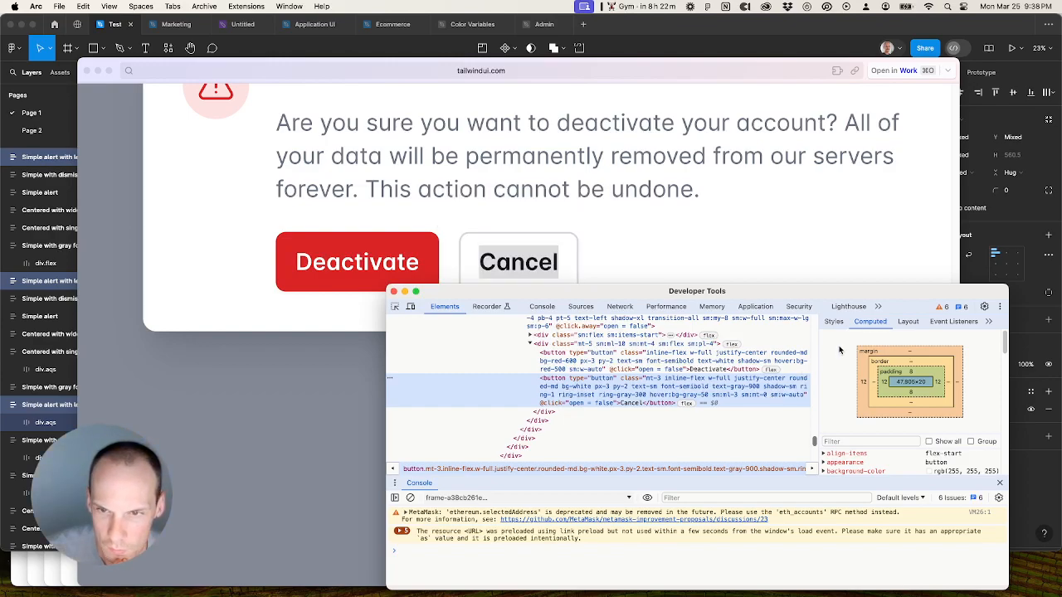
pyautogui.click(833, 322)
pyautogui.scroll(-2, 870, 419)
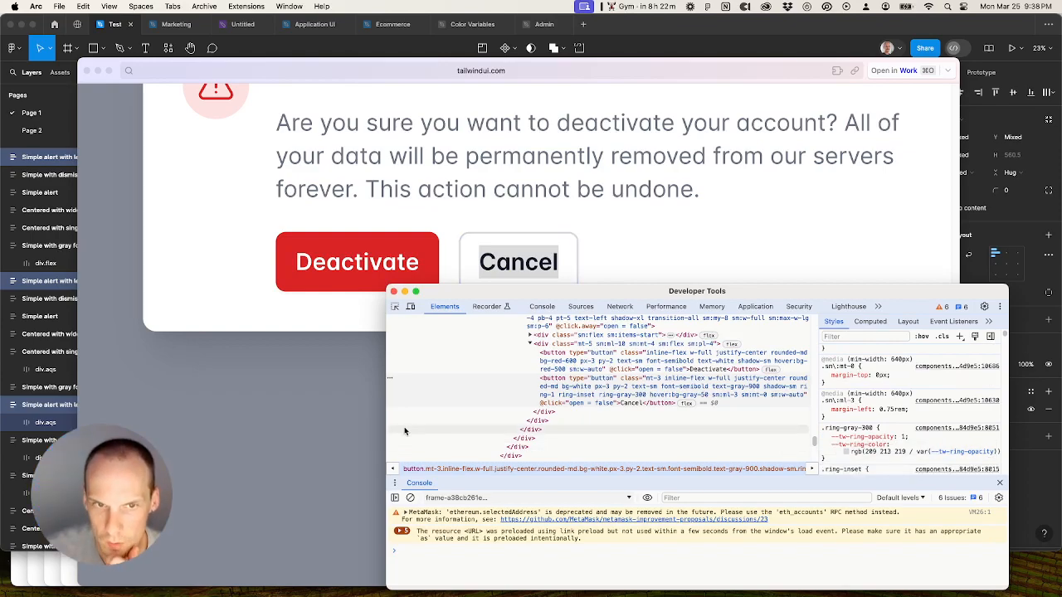
pyautogui.click(266, 421)
pyautogui.click(654, 27)
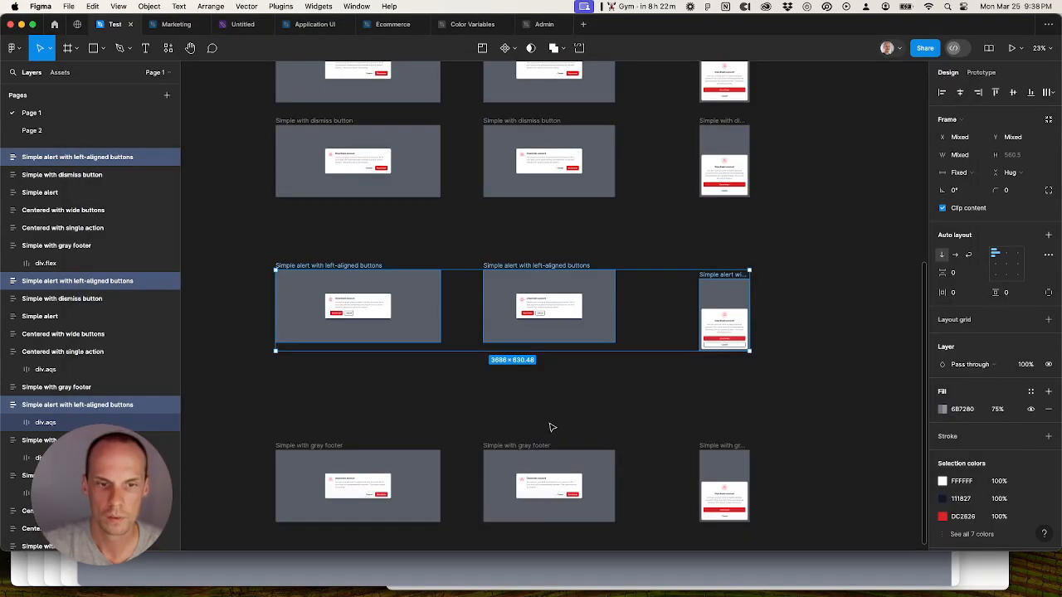
# Step: Try to find a 300 library color for the Cancel button's stroke in the widest Simple alert with left-aligned buttons dialog
pyautogui.scroll(5, 351, 349)
pyautogui.click(307, 283)
pyautogui.scroll(3, 307, 283)
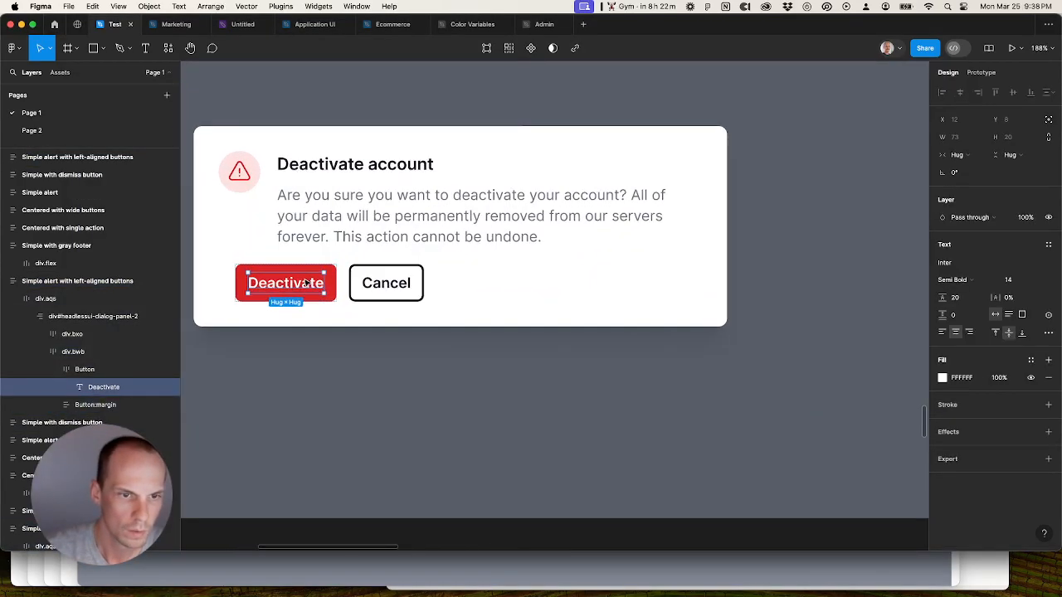
pyautogui.click(404, 289)
pyautogui.scroll(5, 398, 287)
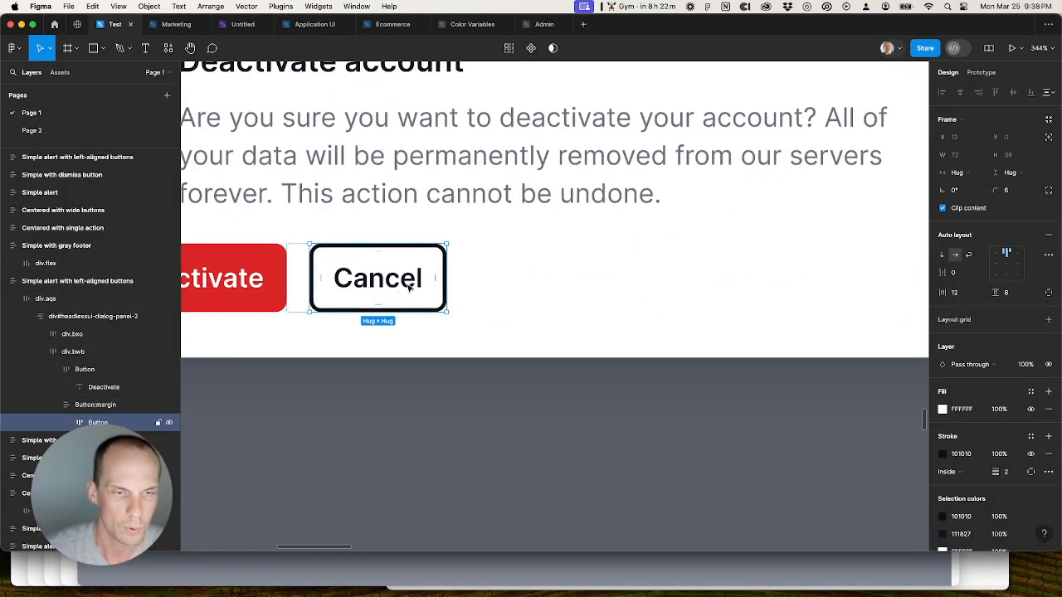
pyautogui.click(1030, 437)
pyautogui.write('300')
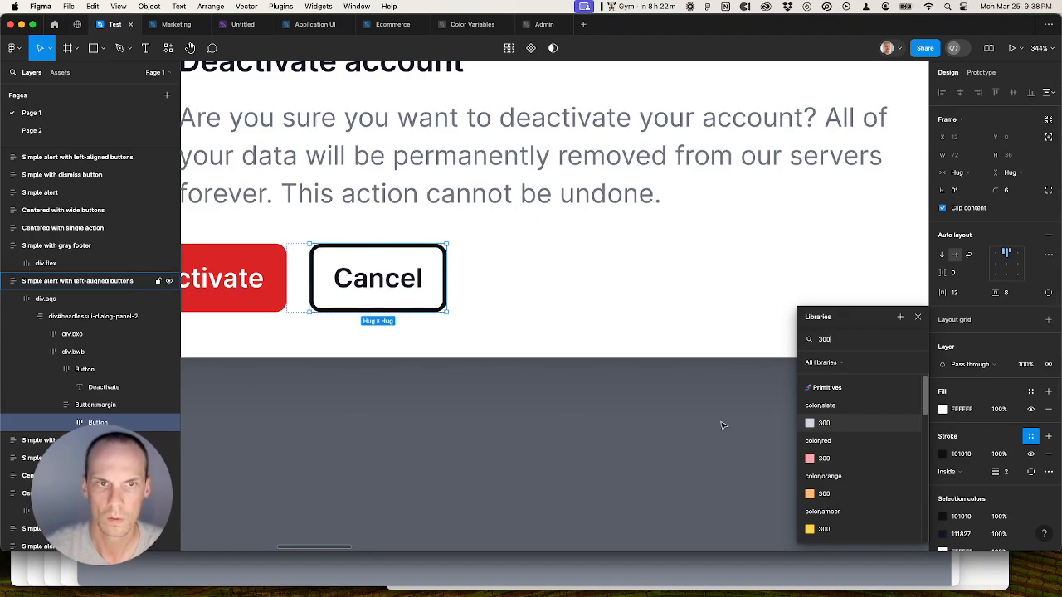
pyautogui.click(592, 415)
pyautogui.scroll(-10, 593, 415)
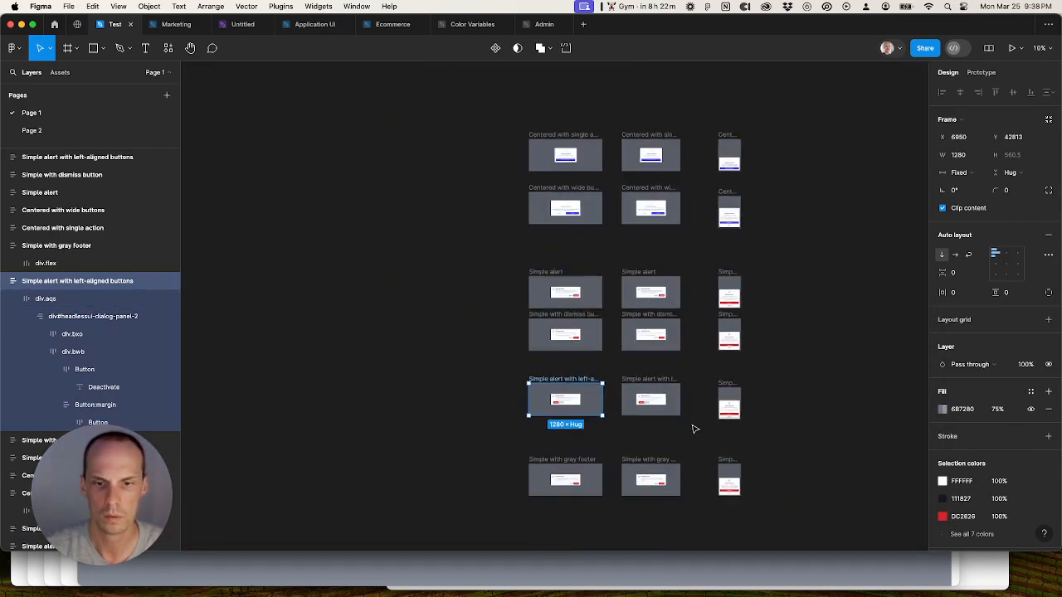
pyautogui.scroll(2, 695, 429)
pyautogui.click(694, 438)
pyautogui.scroll(4, 680, 438)
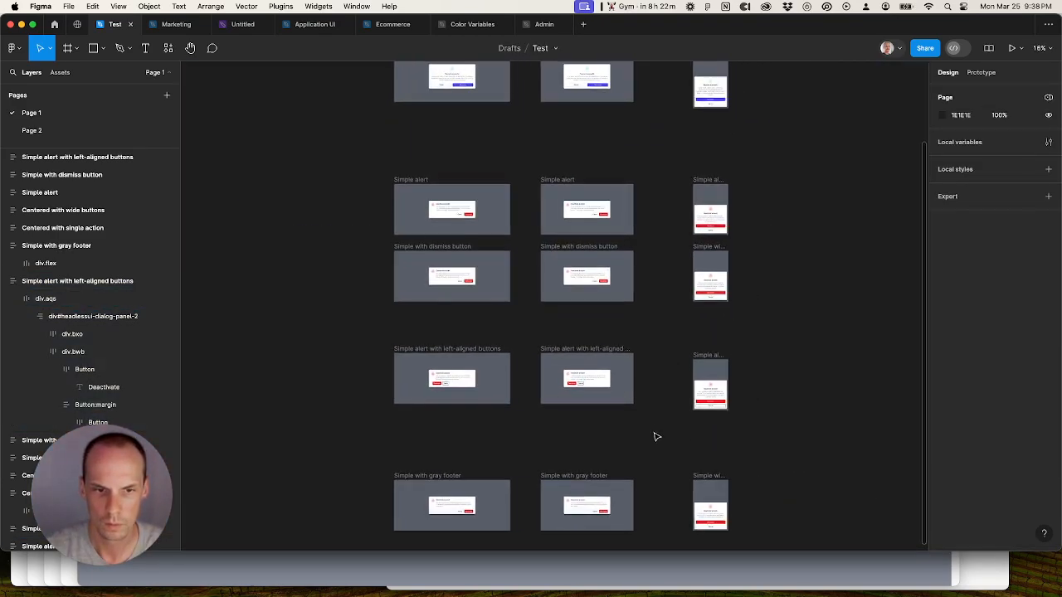
# Step: Move all dialogs from the Test file to the Dialogs page of the Application UI file, placing them below the page header
pyautogui.press('super+a')
pyautogui.scroll(-5, 656, 437)
pyautogui.press('Delete')
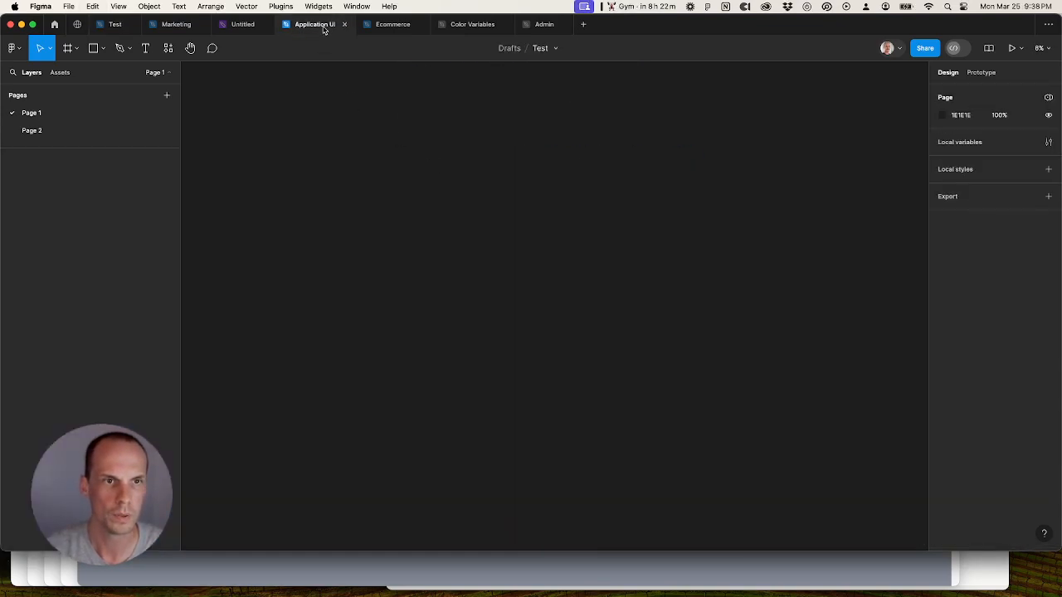
pyautogui.click(323, 28)
pyautogui.rightClick(434, 330)
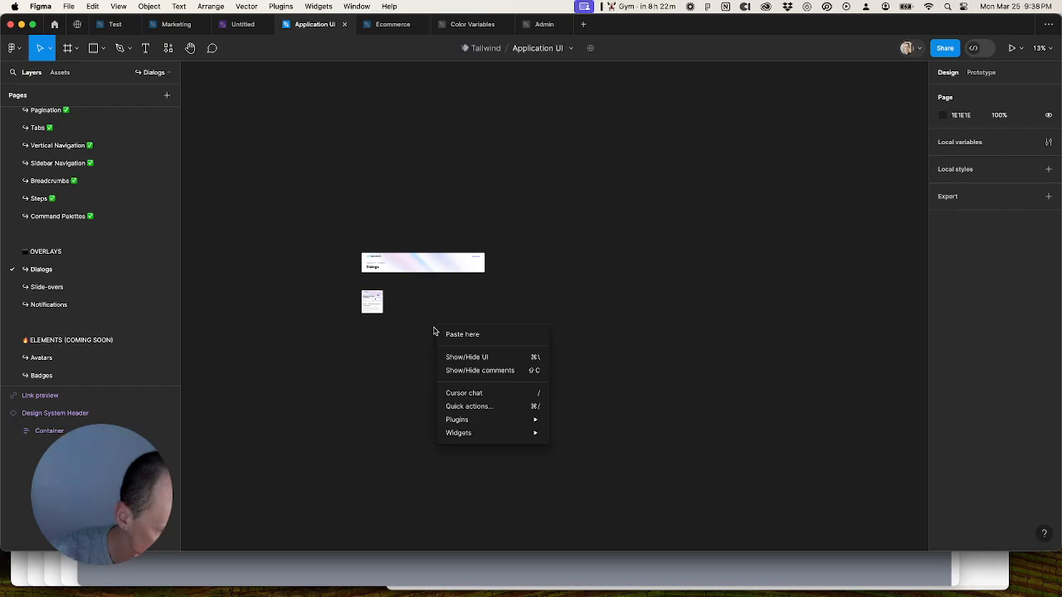
pyautogui.click(453, 334)
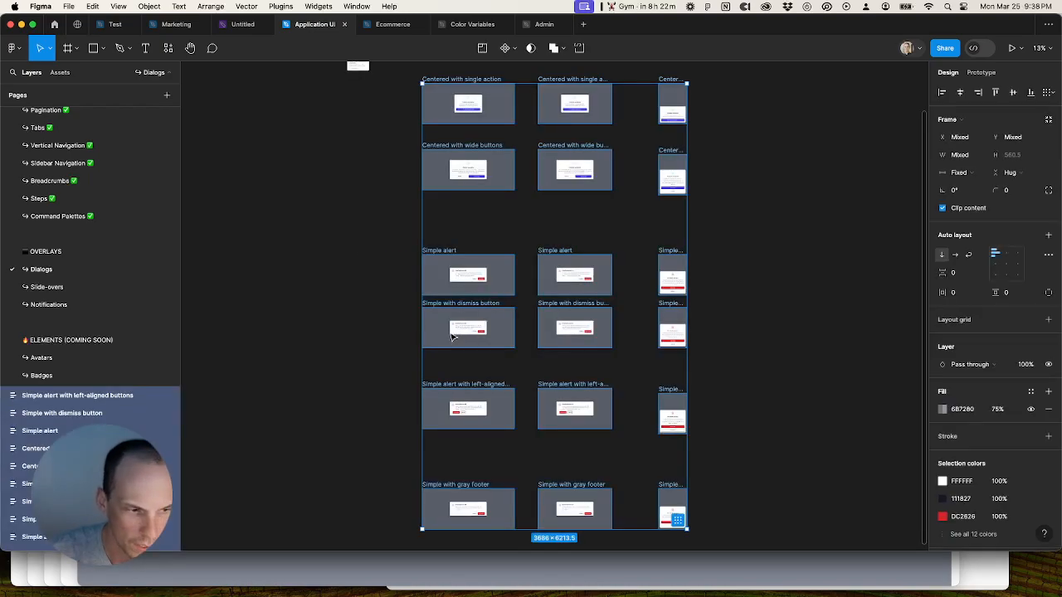
pyautogui.scroll(-3, 440, 338)
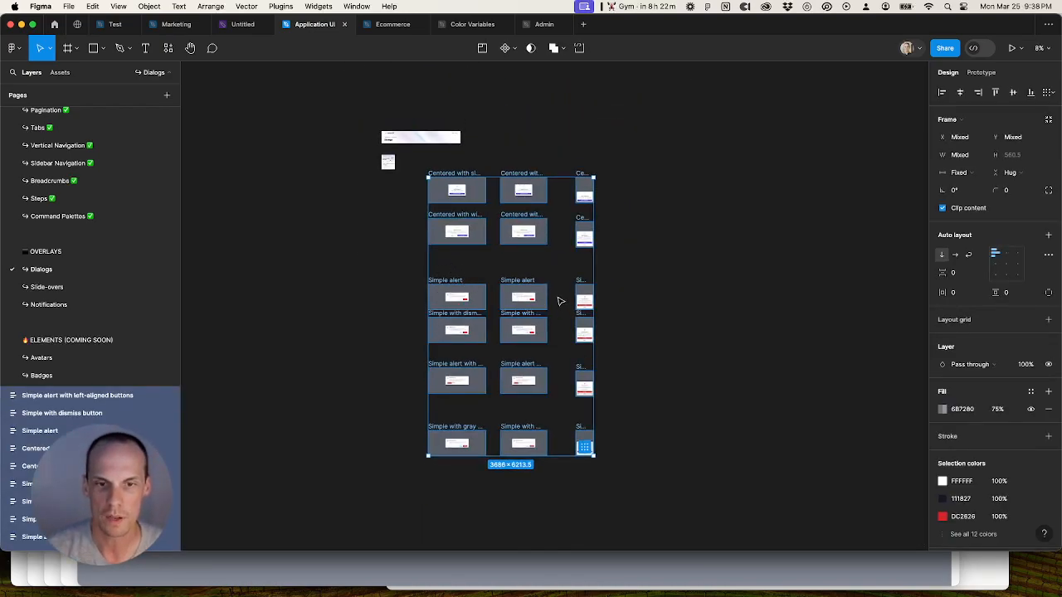
pyautogui.scroll(3, 562, 304)
pyautogui.click(673, 346)
pyautogui.moveTo(662, 320); pyautogui.dragTo(710, 407)
pyautogui.moveTo(640, 338); pyautogui.dragTo(635, 337)
pyautogui.scroll(-2, 647, 347)
pyautogui.moveTo(664, 380); pyautogui.dragTo(640, 349)
# Step: Wrap all the dialogs in a wrapping auto layout frame with horizontal and vertical gaps of 128
pyautogui.moveTo(435, 197); pyautogui.dragTo(654, 497)
pyautogui.scroll(2, 671, 466)
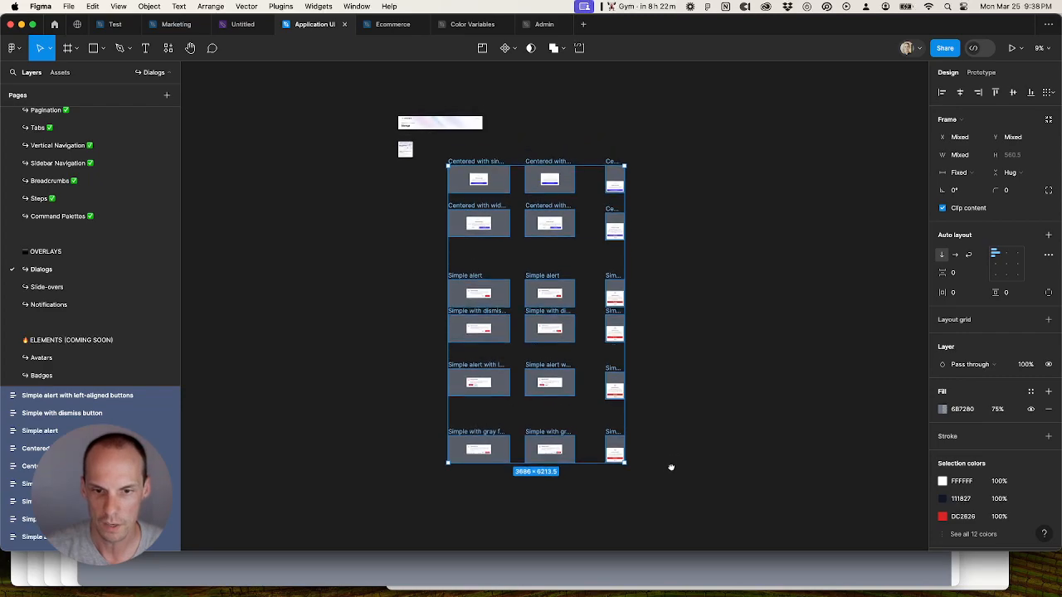
pyautogui.hotkey('shift', 'a')
pyautogui.click(958, 275)
pyautogui.write('128')
pyautogui.press('Tab')
pyautogui.write('128')
pyautogui.press('Tab')
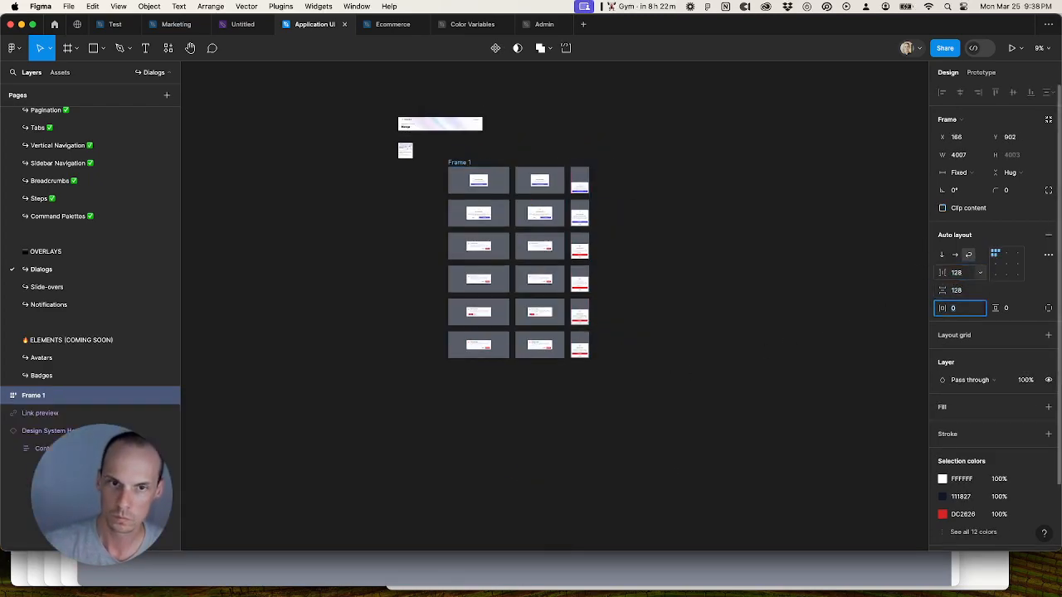
# Step: Apply the gray/300 variable to the Cancel button's border in the desktop-width left-aligned alert
pyautogui.moveTo(687, 212); pyautogui.dragTo(719, 261)
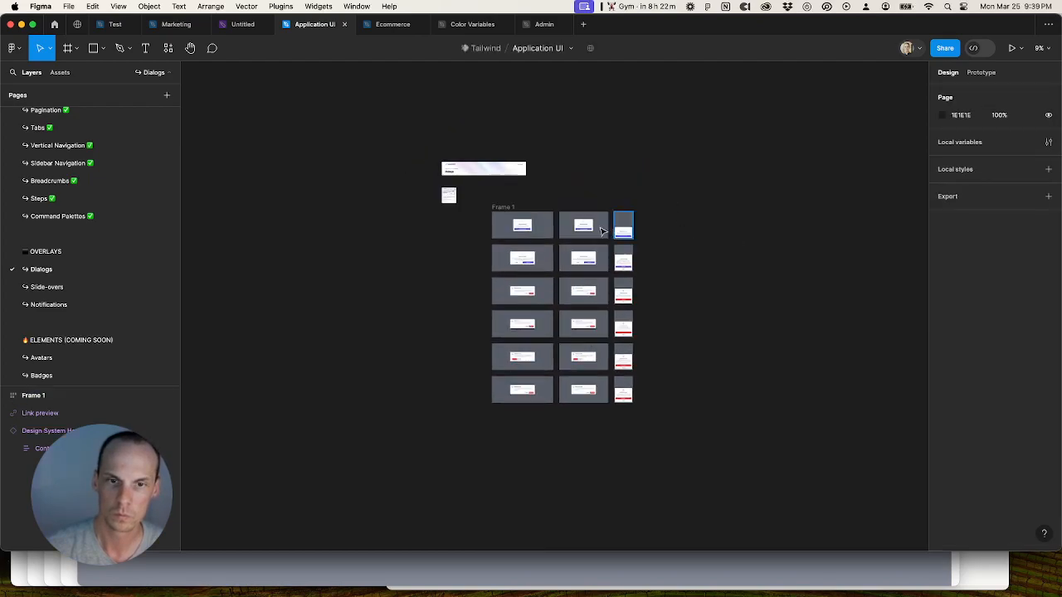
pyautogui.scroll(5, 545, 219)
pyautogui.scroll(-2, 620, 300)
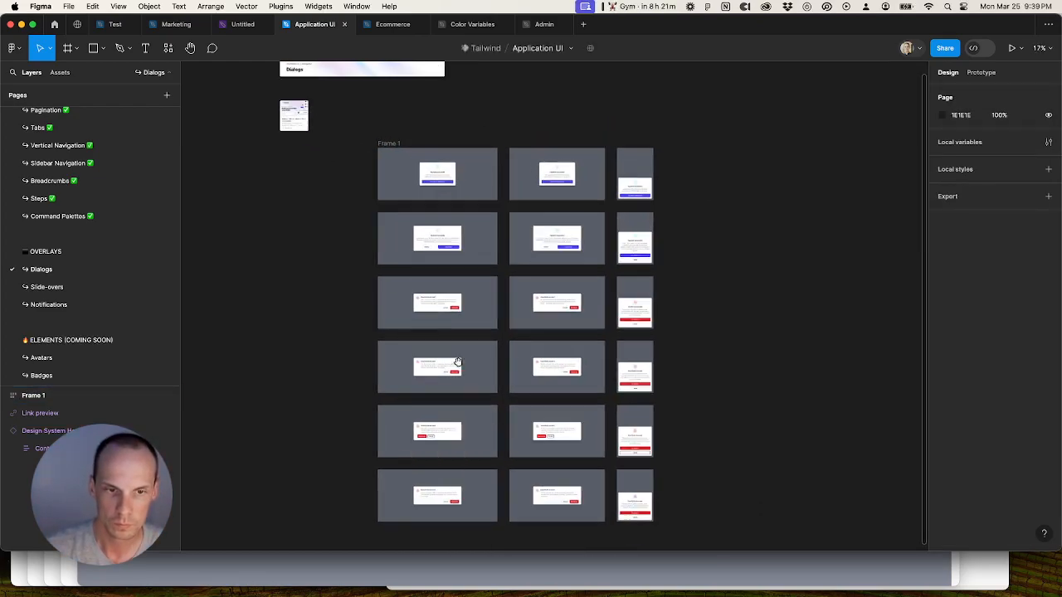
pyautogui.scroll(10, 432, 448)
pyautogui.scroll(2, 408, 402)
pyautogui.keyDown('super'); pyautogui.click(408, 394); pyautogui.keyUp('super')
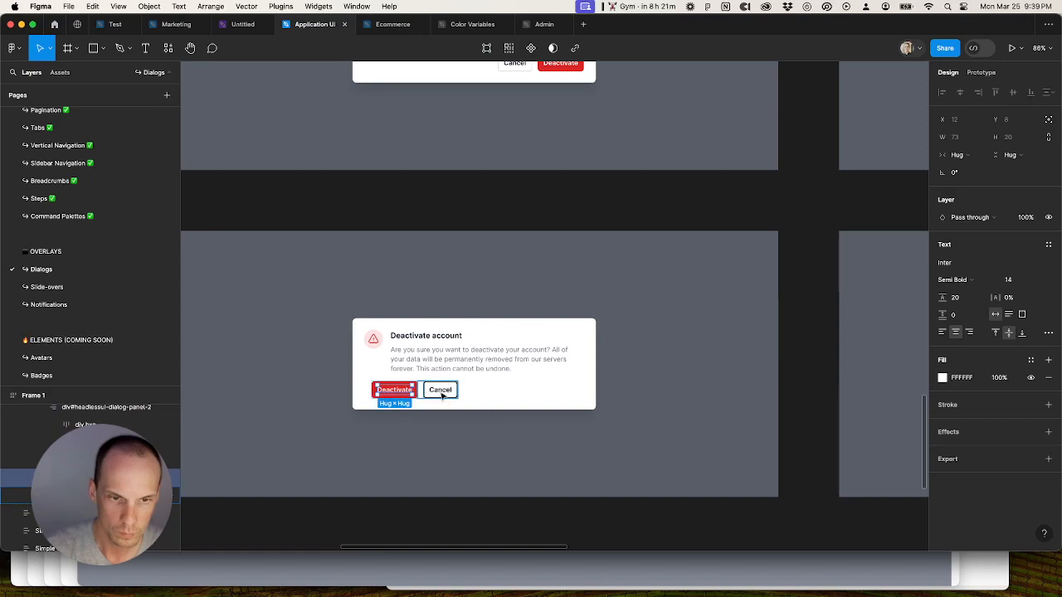
pyautogui.click(444, 393)
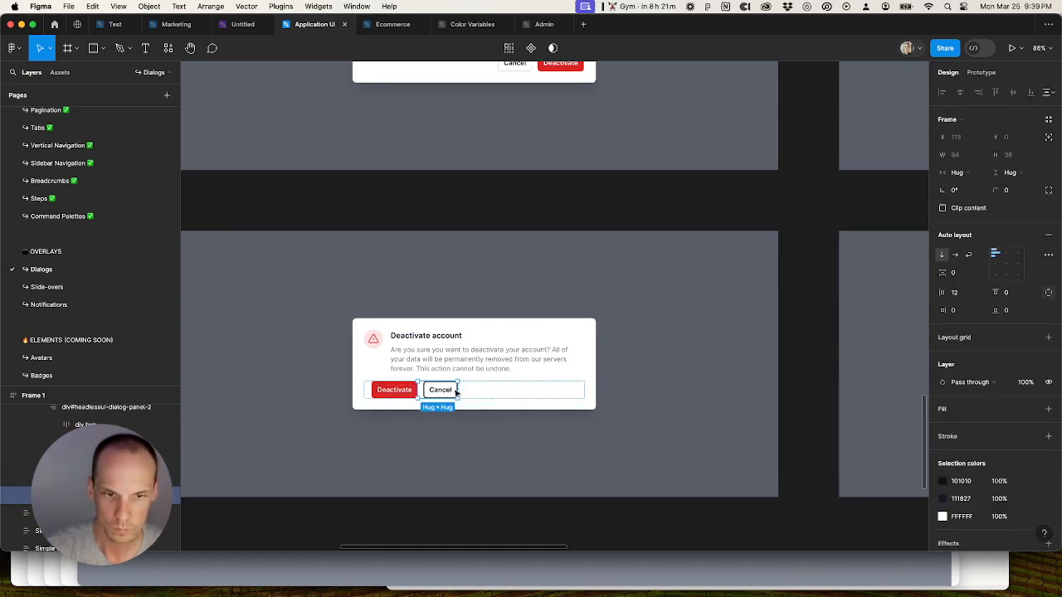
pyautogui.click(1031, 481)
pyautogui.write('300')
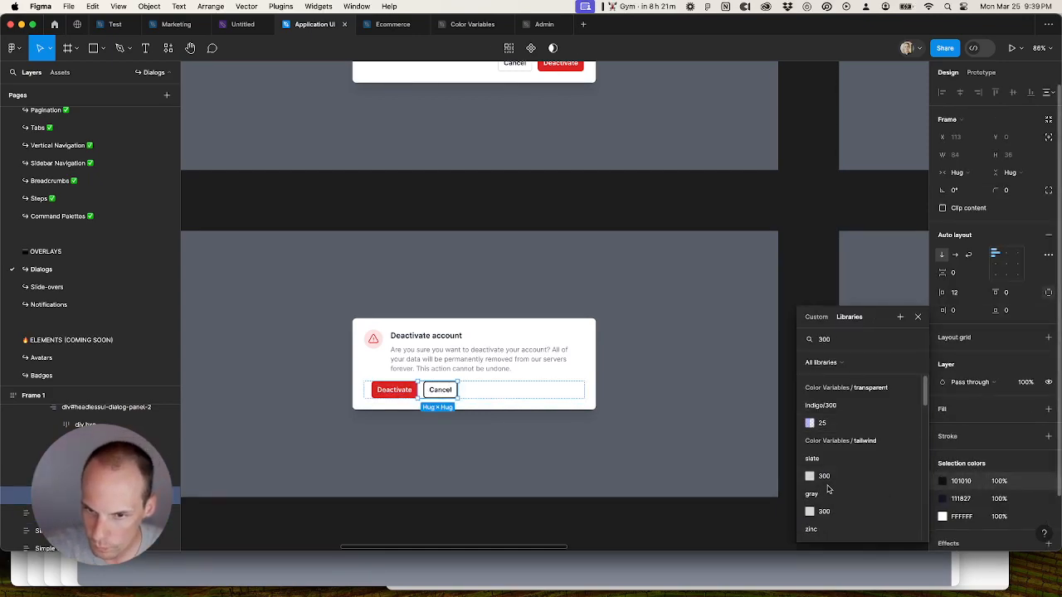
pyautogui.click(823, 511)
# Step: Reduce the stroke weight of the desktop-width left-aligned alert's Cancel button to 1
pyautogui.scroll(10, 448, 392)
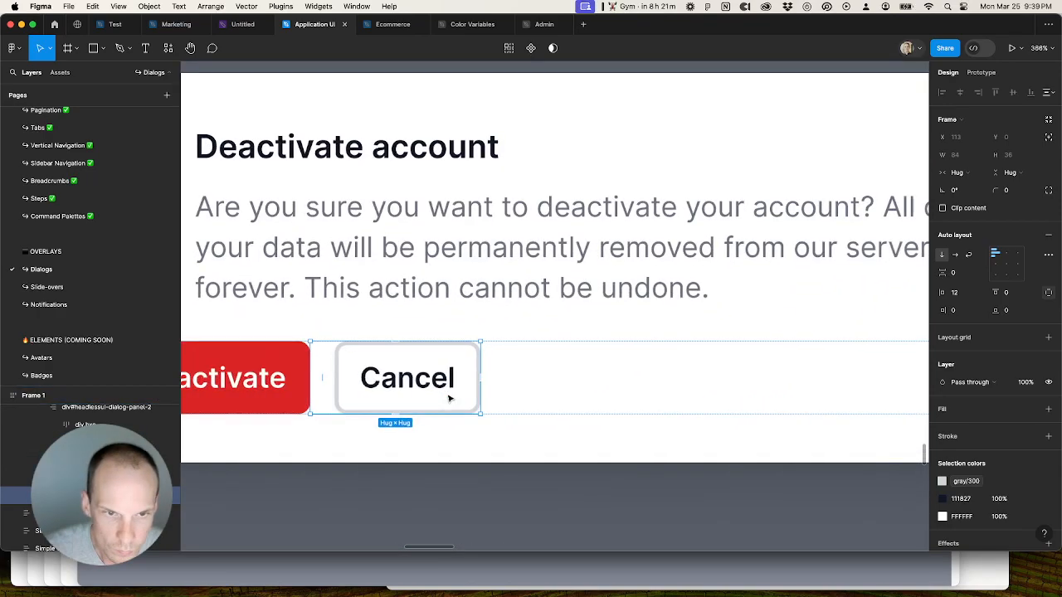
pyautogui.click(386, 382)
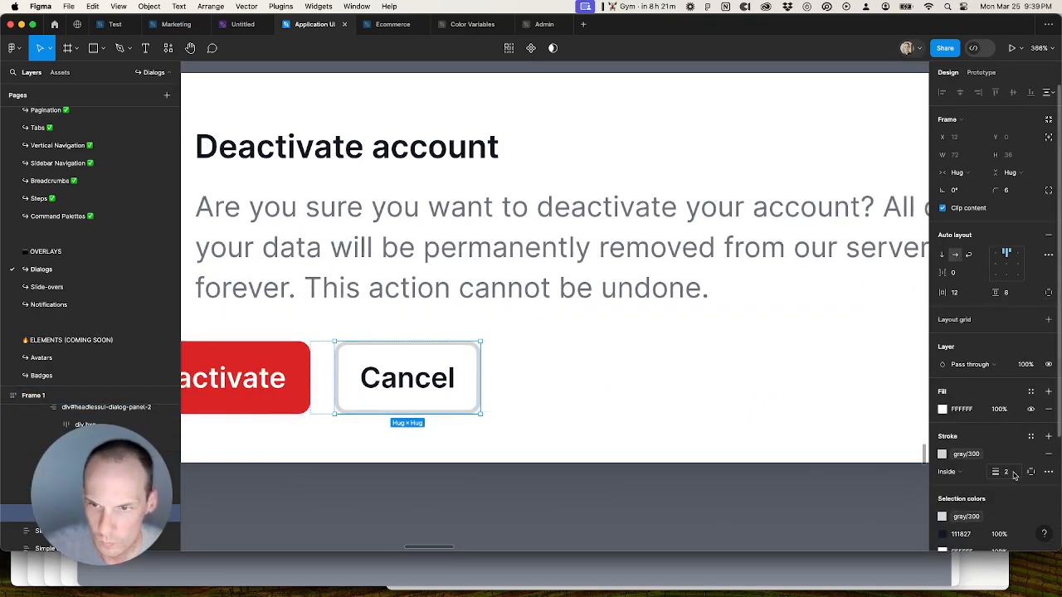
pyautogui.scroll(-15, 836, 465)
pyautogui.click(706, 495)
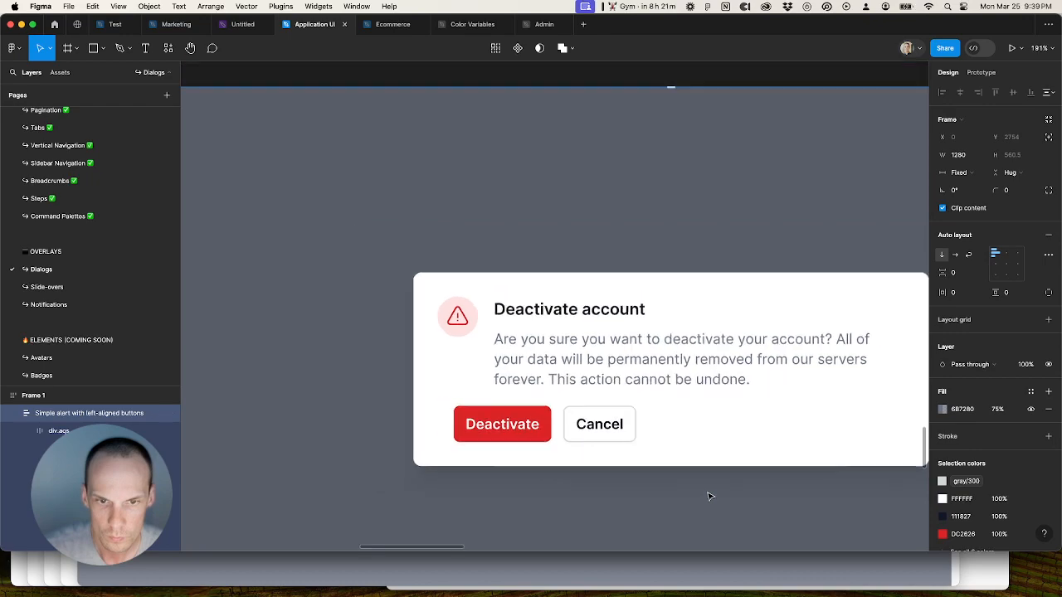
# Step: Give the tablet-width left-aligned alert's Cancel button the same thin gray/300 border as its desktop-width version
pyautogui.scroll(-5, 460, 426)
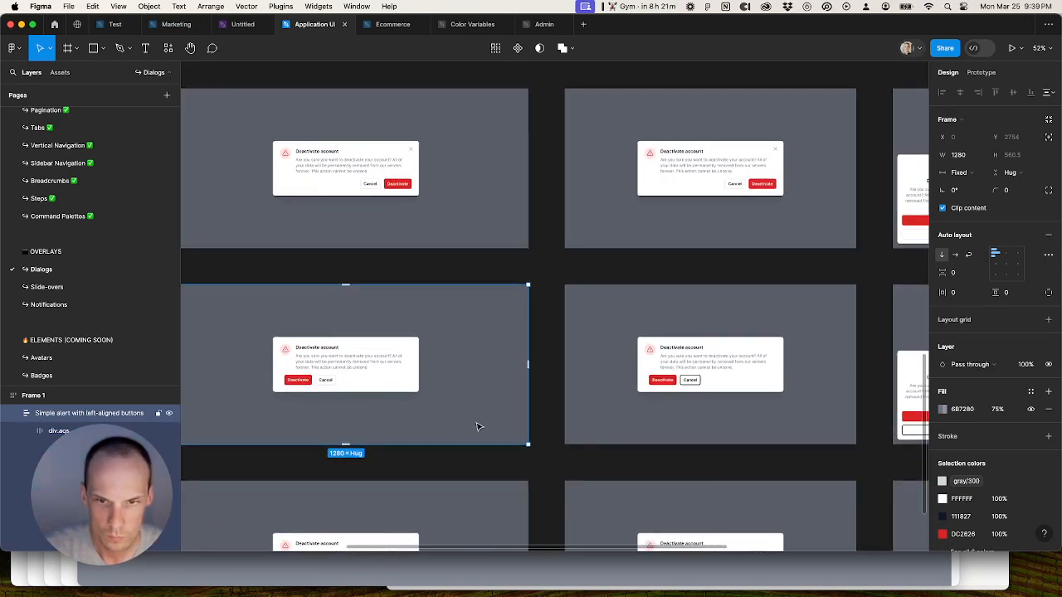
pyautogui.keyDown('super'); pyautogui.click(358, 367); pyautogui.keyUp('super')
pyautogui.keyDown('super'); pyautogui.click(313, 383); pyautogui.keyUp('super')
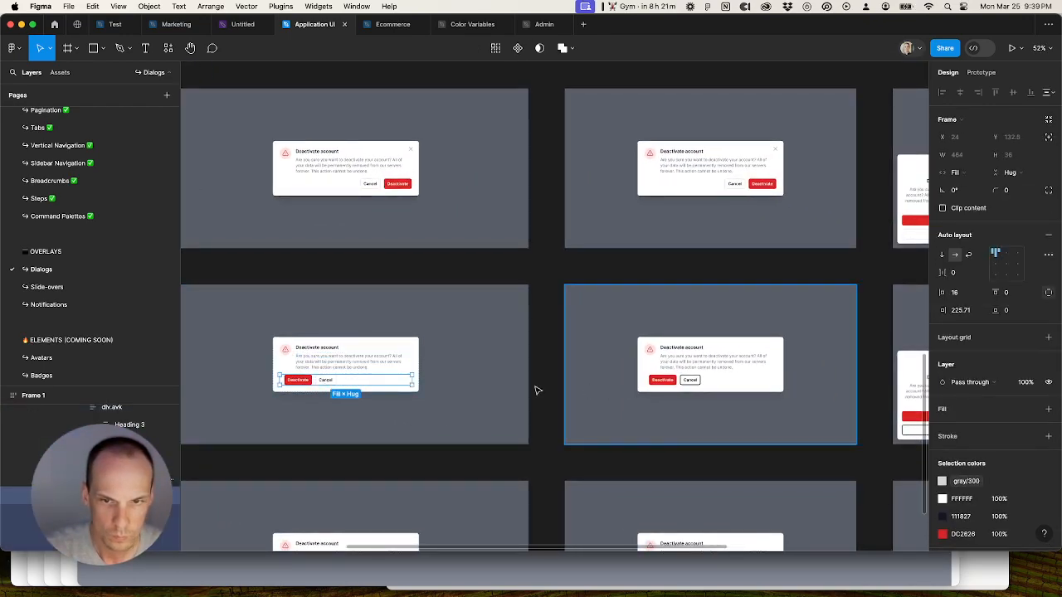
pyautogui.keyDown('super'); pyautogui.click(302, 381); pyautogui.keyUp('super')
pyautogui.keyDown('super'); pyautogui.click(331, 385); pyautogui.keyUp('super')
pyautogui.press('Escape')
pyautogui.keyDown('super'); pyautogui.click(657, 383); pyautogui.keyUp('super')
pyautogui.keyDown('super'); pyautogui.click(685, 382); pyautogui.keyUp('super')
pyautogui.scroll(6, 782, 455)
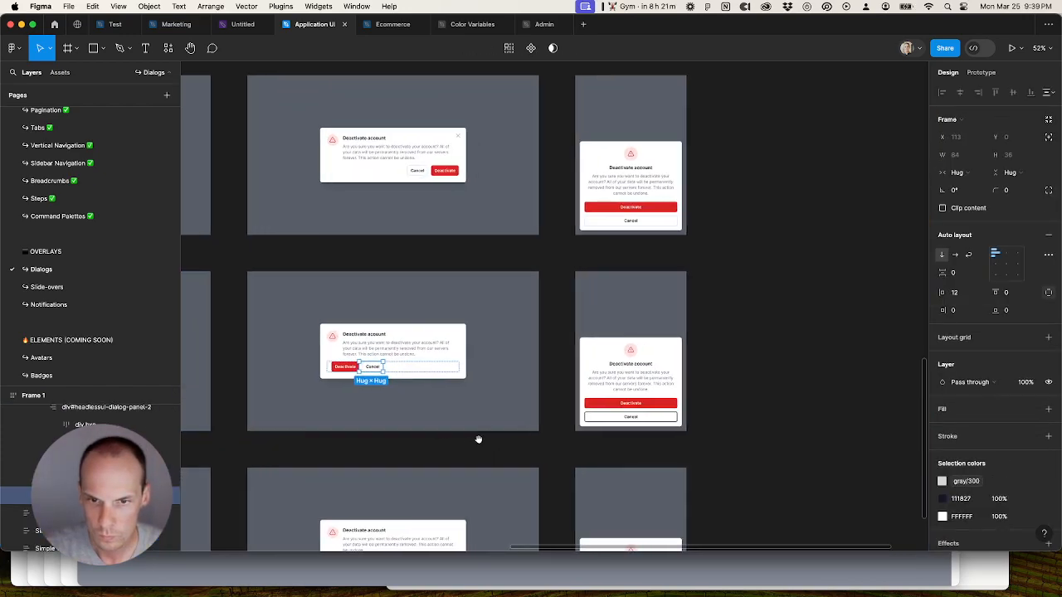
# Step: Set the mobile left-aligned alert's Cancel button border to weight 1 with the gray/300 variable
pyautogui.keyDown('super'); pyautogui.click(635, 382); pyautogui.keyUp('super')
pyautogui.click(688, 415)
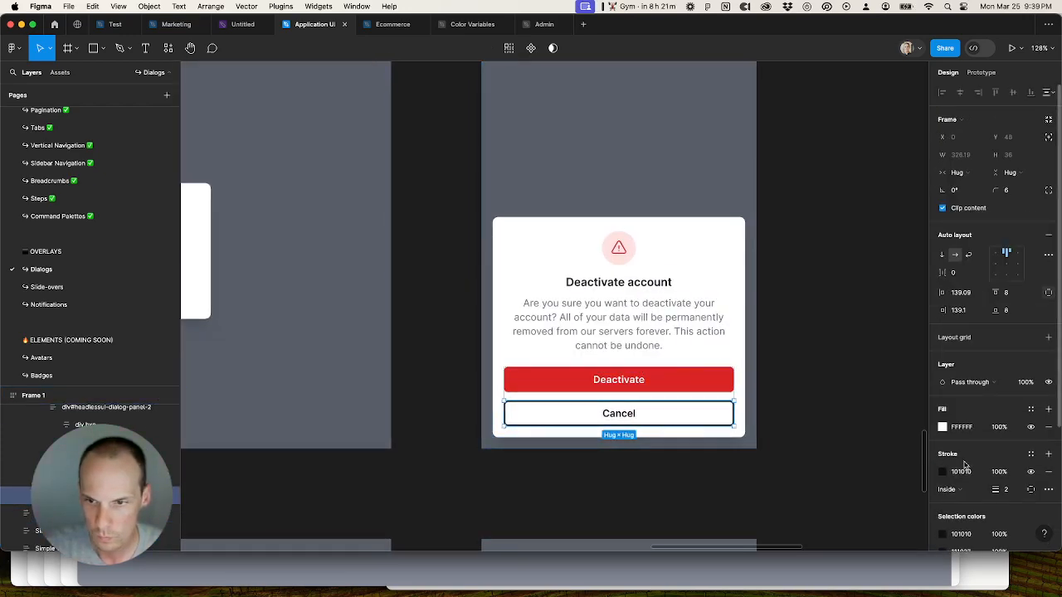
pyautogui.click(1003, 490)
pyautogui.click(1031, 456)
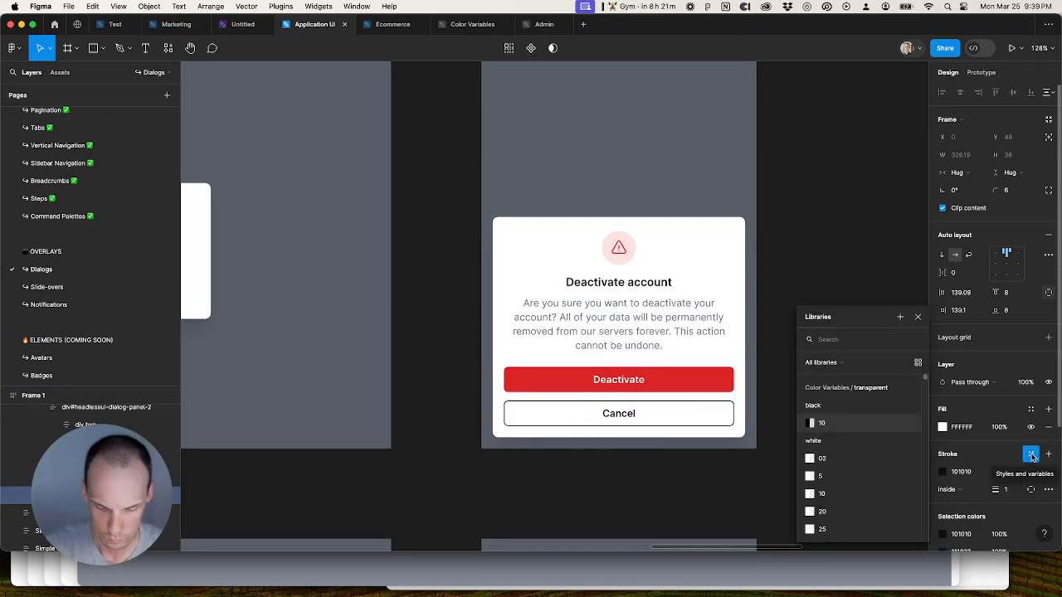
pyautogui.write('gray 300')
pyautogui.press('Return')
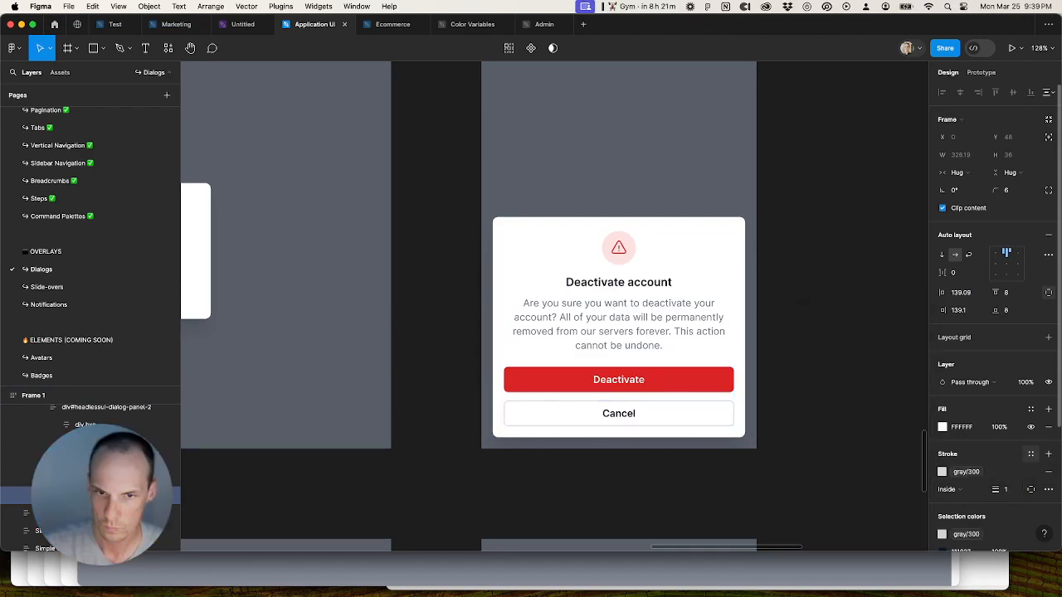
pyautogui.click(855, 397)
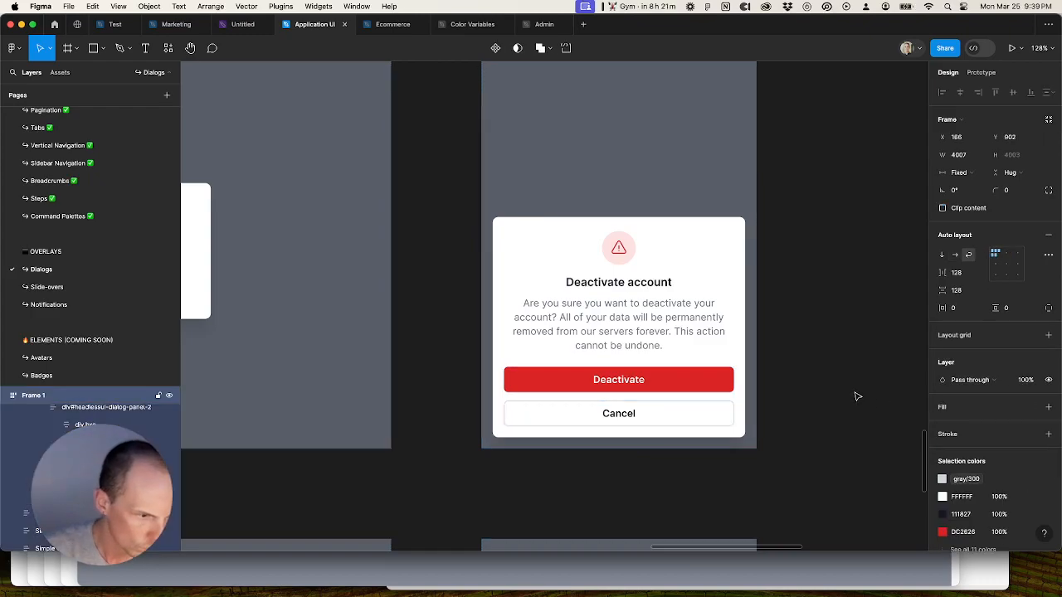
# Step: Check the finished alert frames against the left-aligned buttons example on the Tailwind UI page in Arc, then return to Figma
pyautogui.scroll(-5, 855, 397)
pyautogui.scroll(5, 784, 444)
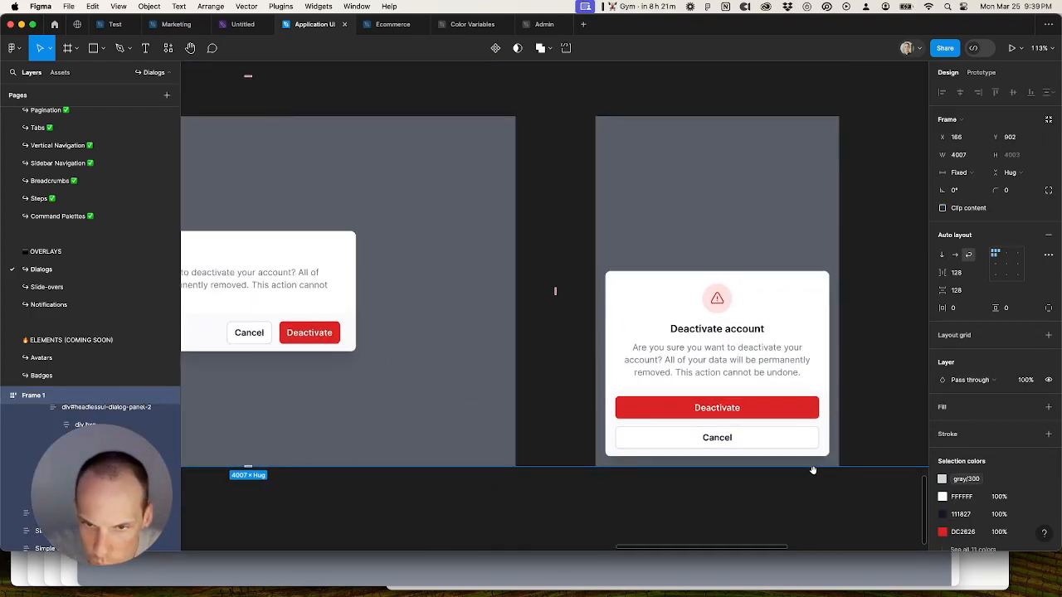
pyautogui.scroll(-4, 797, 467)
pyautogui.scroll(-3, 653, 471)
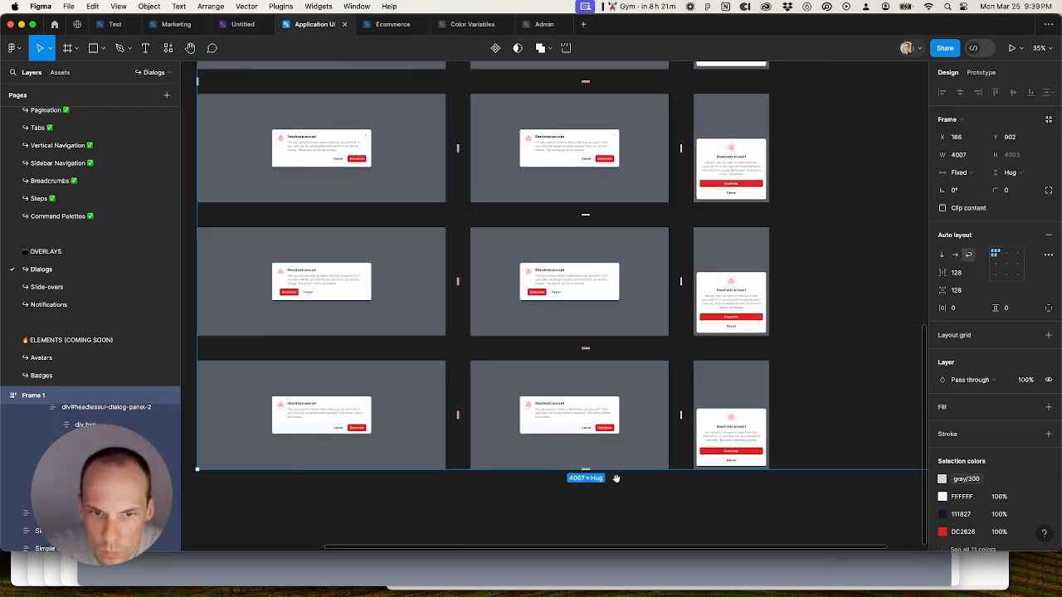
pyautogui.click(374, 578)
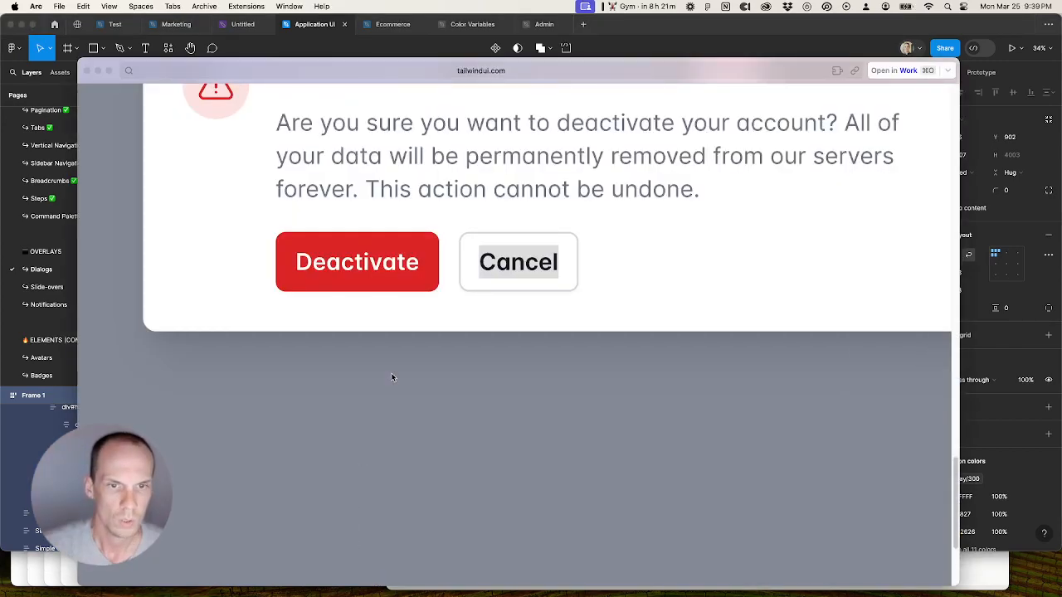
pyautogui.scroll(-5, 402, 381)
pyautogui.scroll(1, 400, 381)
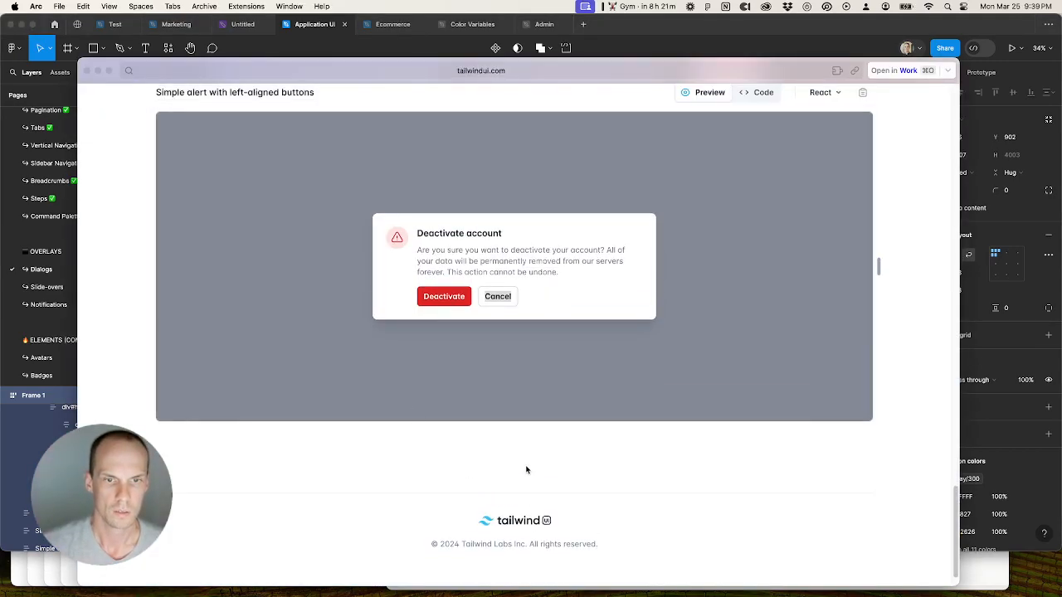
pyautogui.scroll(1, 525, 471)
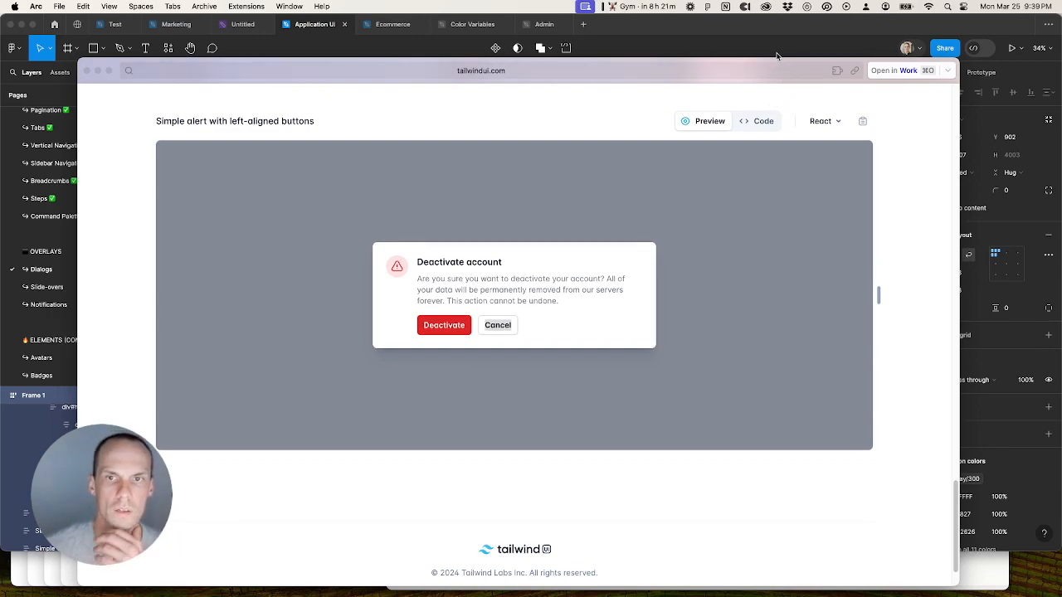
pyautogui.click(797, 38)
# Step: Ungroup Frame 1 so that all its dialog variants are separate frames on the canvas
pyautogui.click(251, 240)
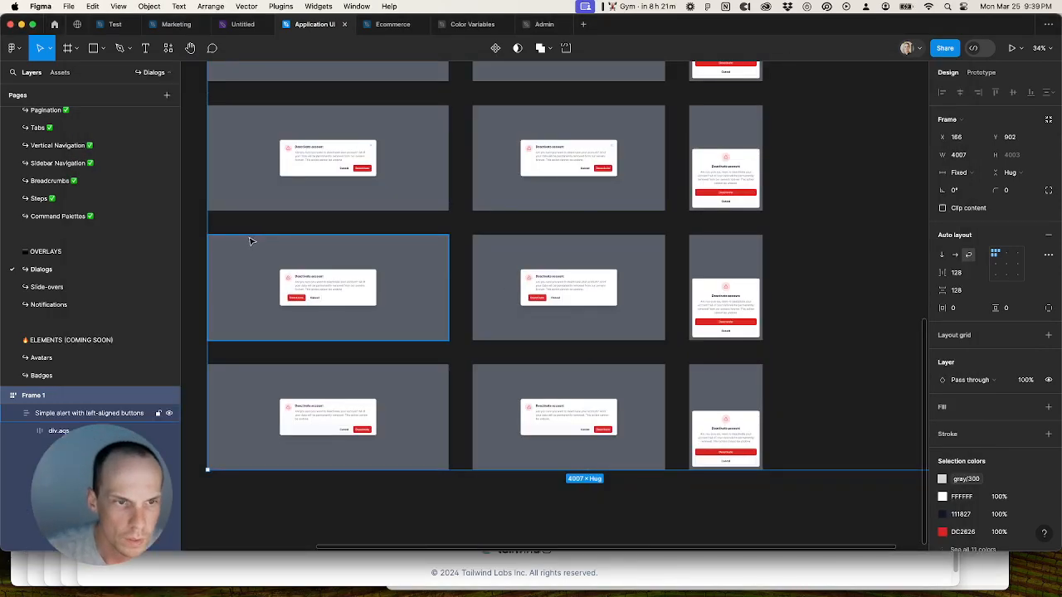
pyautogui.keyDown('shift'); pyautogui.click(550, 268); pyautogui.keyUp('shift')
pyautogui.scroll(-5, 550, 268)
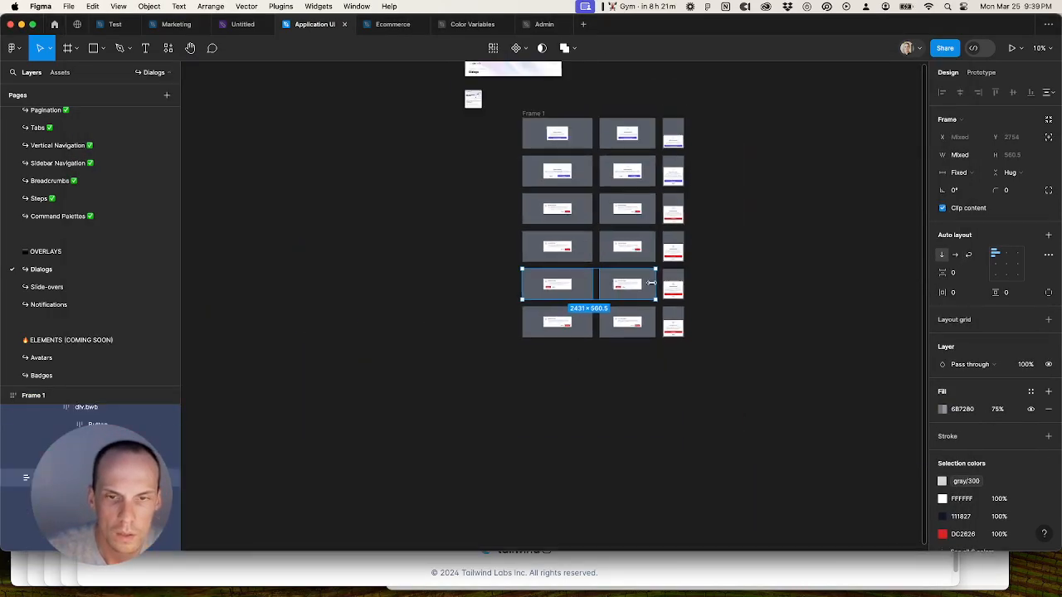
pyautogui.click(550, 121)
pyautogui.press('Return')
pyautogui.scroll(3, 487, 280)
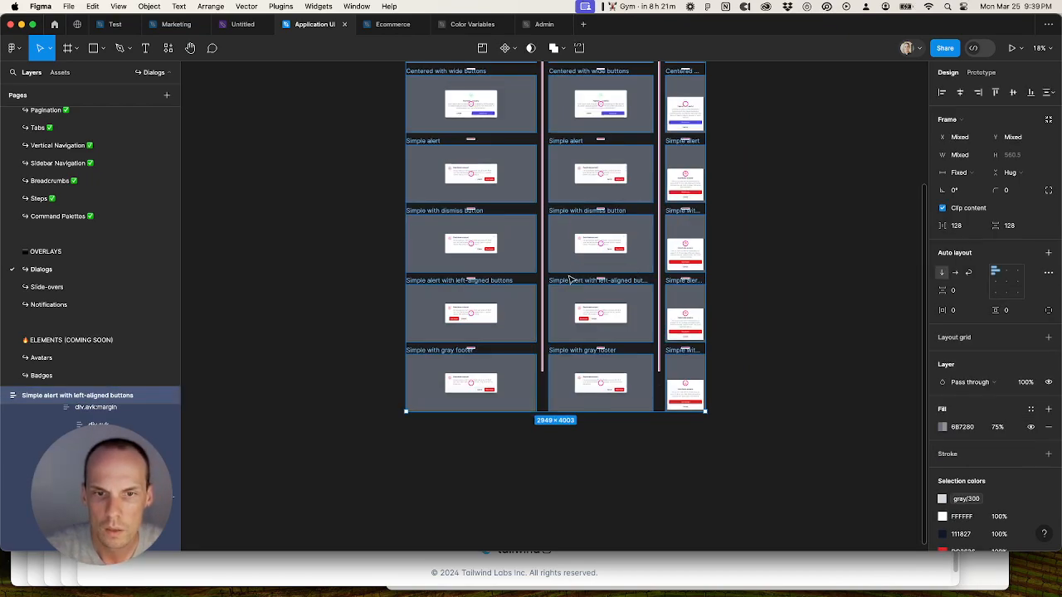
# Step: Move the three frames of the simple alert with left-aligned buttons below the gray footer row
pyautogui.click(487, 279)
pyautogui.keyDown('shift'); pyautogui.click(605, 281); pyautogui.keyUp('shift')
pyautogui.keyDown('shift'); pyautogui.click(683, 286); pyautogui.keyUp('shift')
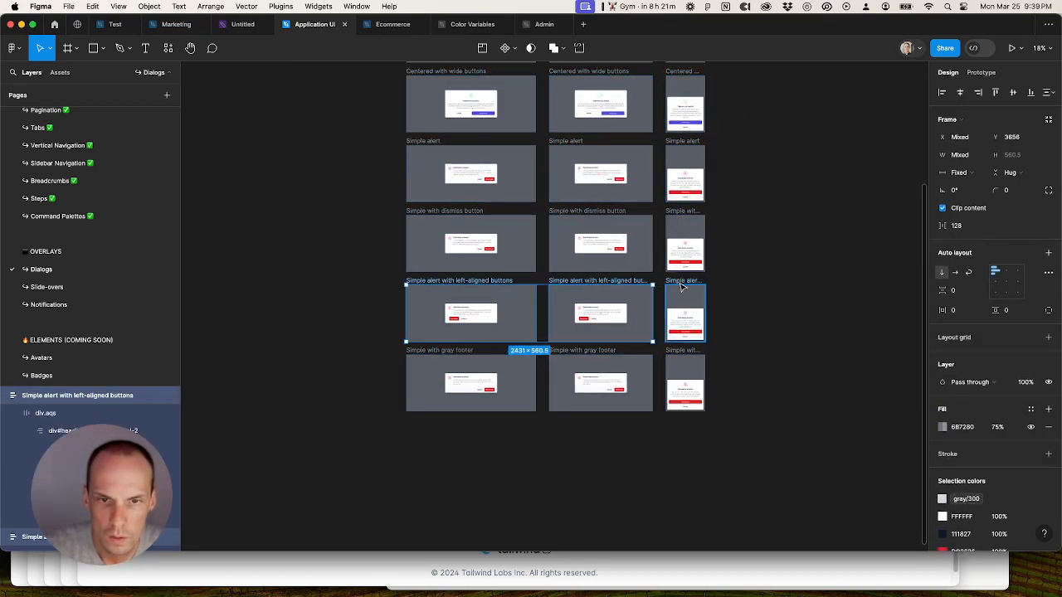
pyautogui.moveTo(684, 287); pyautogui.dragTo(683, 436)
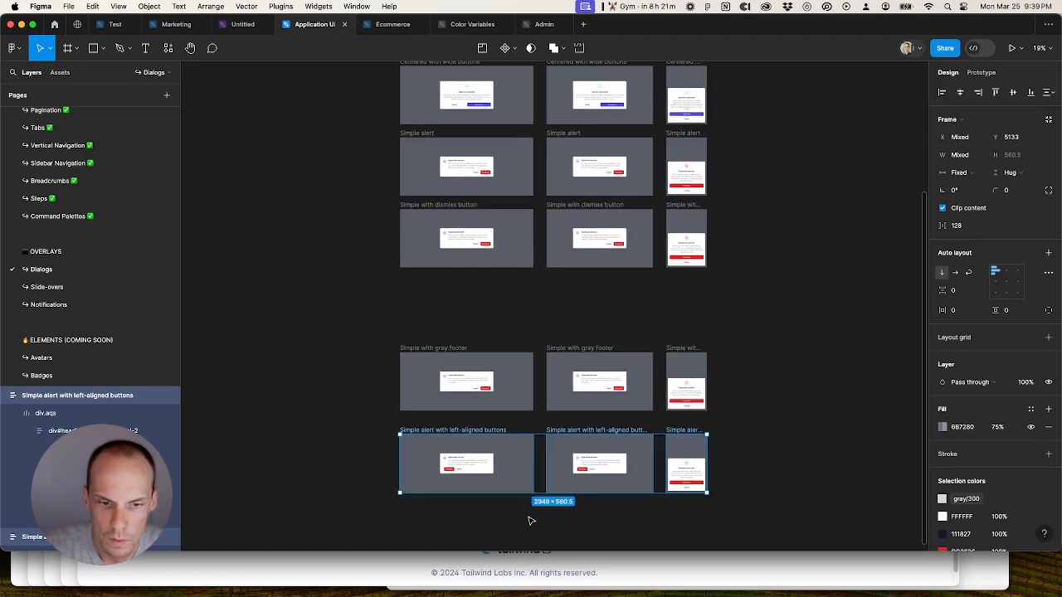
# Step: Compare the order of the gray footer, dismiss button and simple alert rows with the Tailwind UI page in Arc
pyautogui.click(520, 568)
pyautogui.scroll(10, 512, 414)
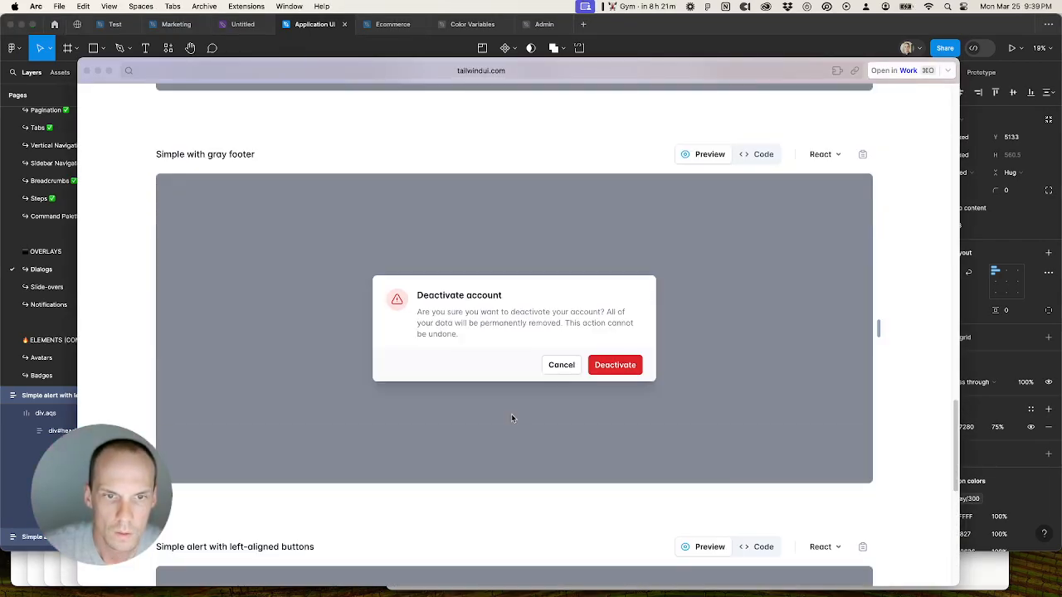
pyautogui.click(890, 36)
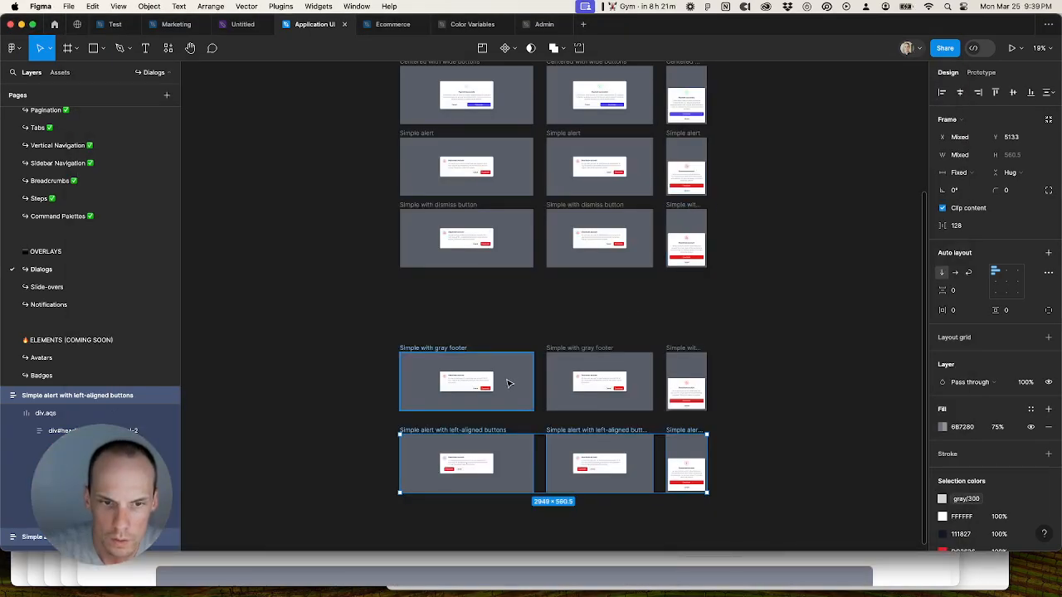
pyautogui.scroll(5, 502, 383)
pyautogui.scroll(-4, 499, 392)
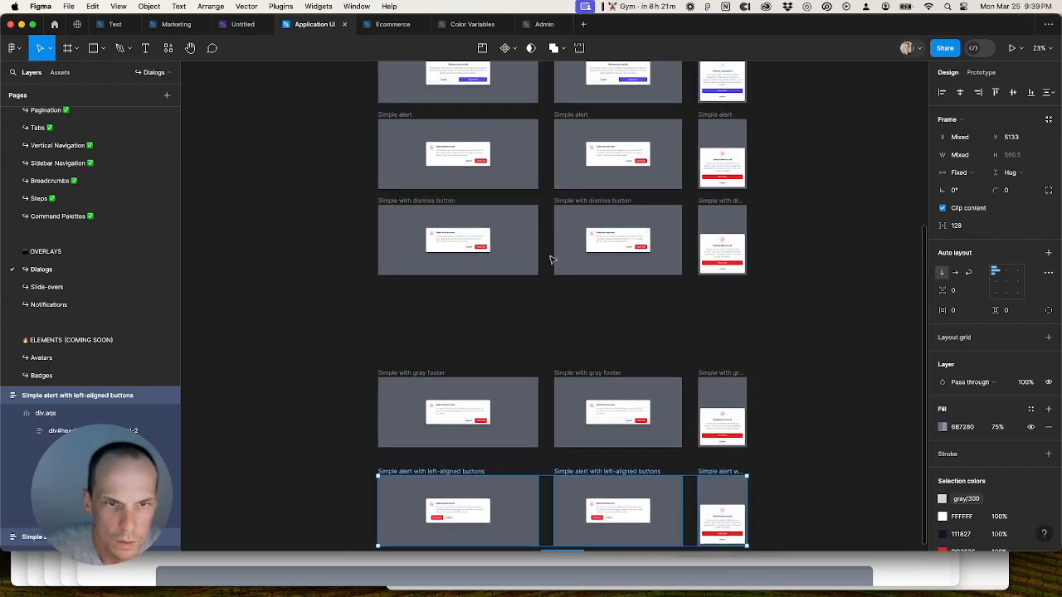
pyautogui.click(805, 574)
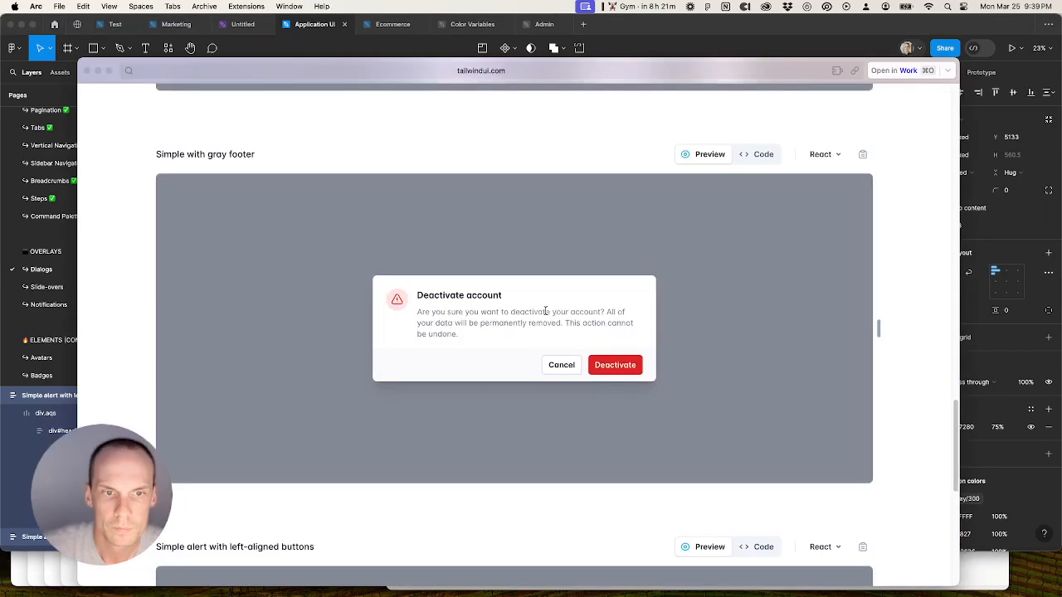
pyautogui.scroll(5, 545, 311)
pyautogui.scroll(5, 624, 218)
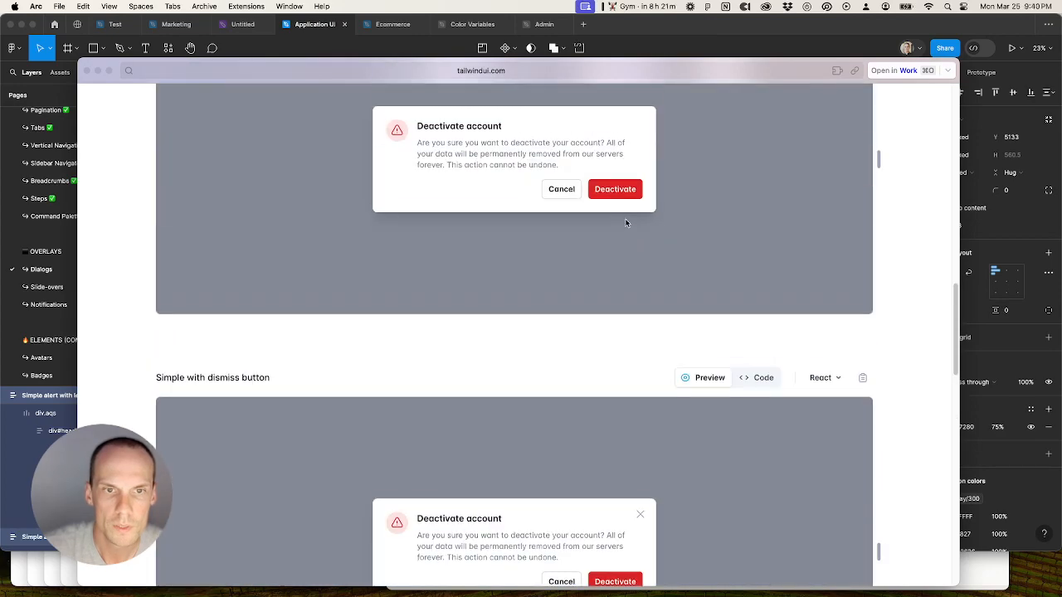
pyautogui.scroll(1, 660, 180)
pyautogui.click(758, 34)
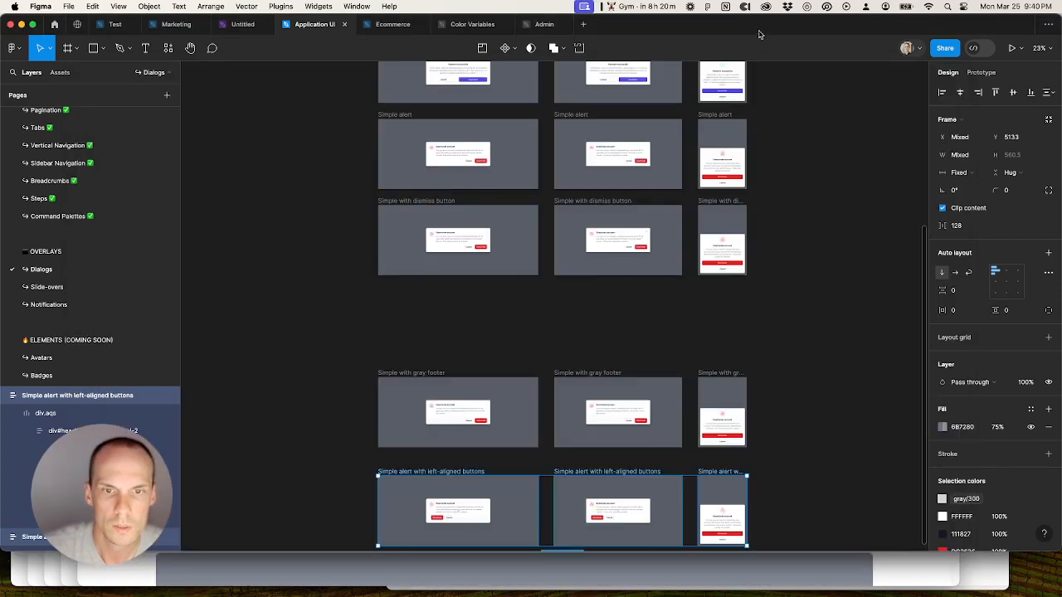
# Step: Check the first dialog rows on the canvas against the start of the Tailwind UI Dialogs page in Arc
pyautogui.scroll(2, 623, 302)
pyautogui.scroll(3, 626, 288)
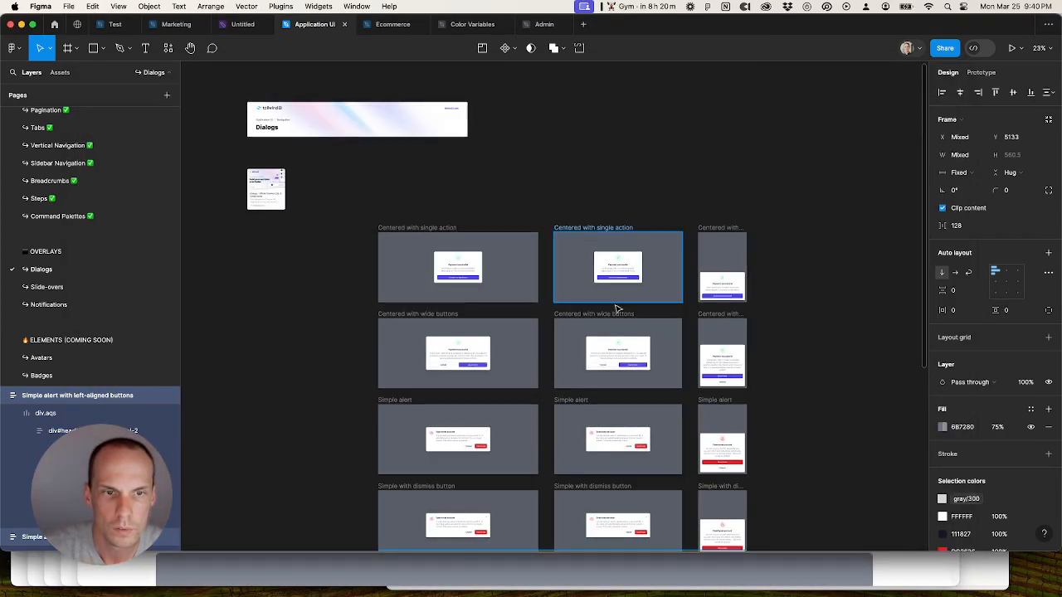
pyautogui.hotkey('ctrl', 'Up')
pyautogui.click(846, 321)
pyautogui.scroll(4, 656, 269)
pyautogui.scroll(5, 654, 273)
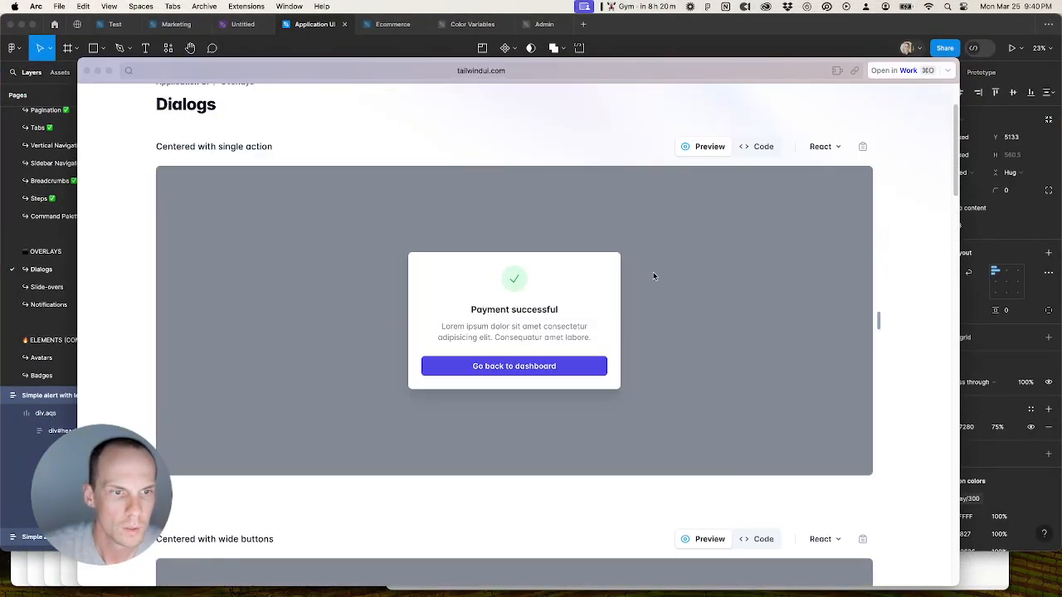
pyautogui.click(727, 55)
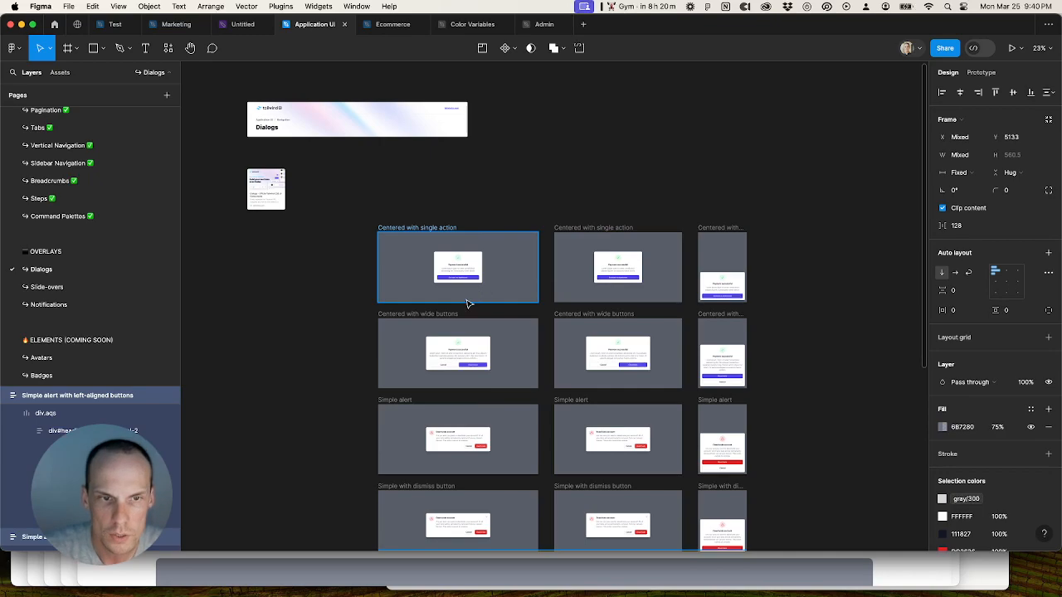
# Step: Wrap all the dialog variant frames in a single auto layout frame so the rows are evenly spaced
pyautogui.scroll(-3, 467, 303)
pyautogui.scroll(-2, 467, 303)
pyautogui.moveTo(424, 260); pyautogui.dragTo(591, 529)
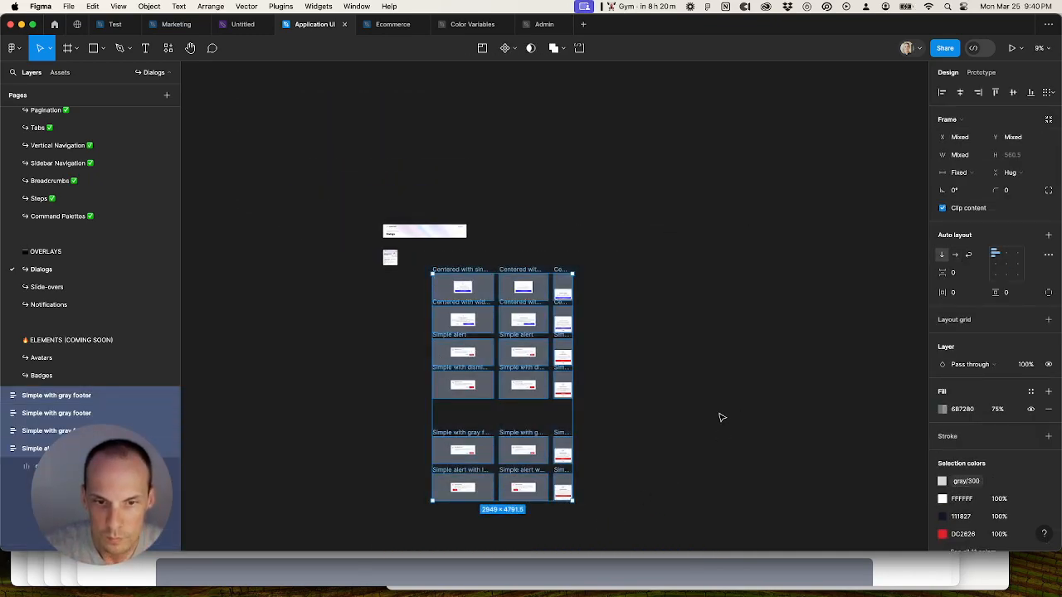
pyautogui.hotkey('shift', 'a')
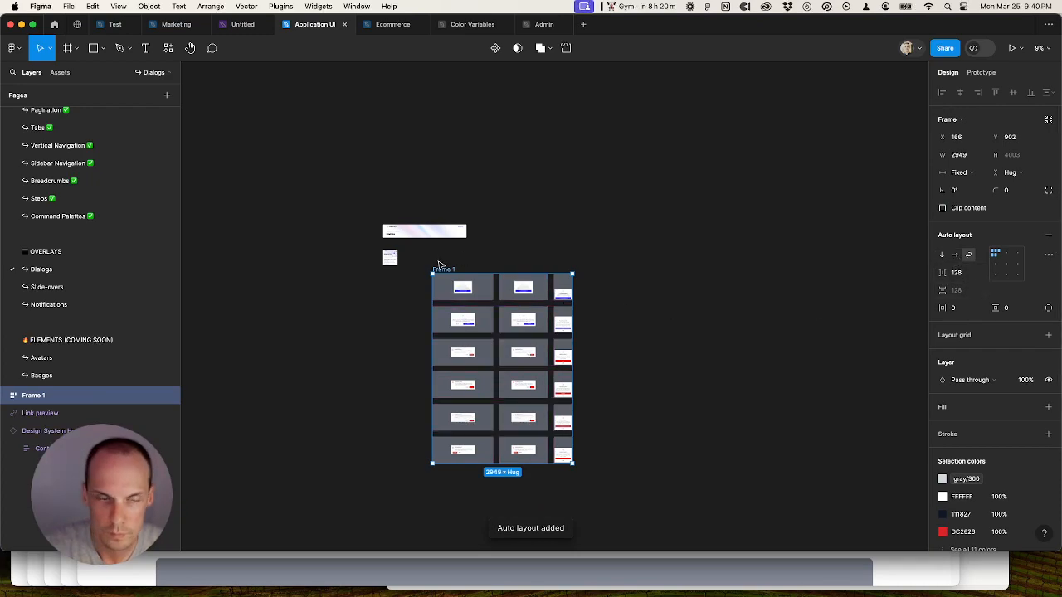
# Step: Ungroup the auto layout frame and place the dialog variants beside the link preview card, below the Dialogs banner
pyautogui.scroll(4, 438, 264)
pyautogui.hotkey('ctrl', 'z')
pyautogui.moveTo(385, 239); pyautogui.dragTo(347, 241)
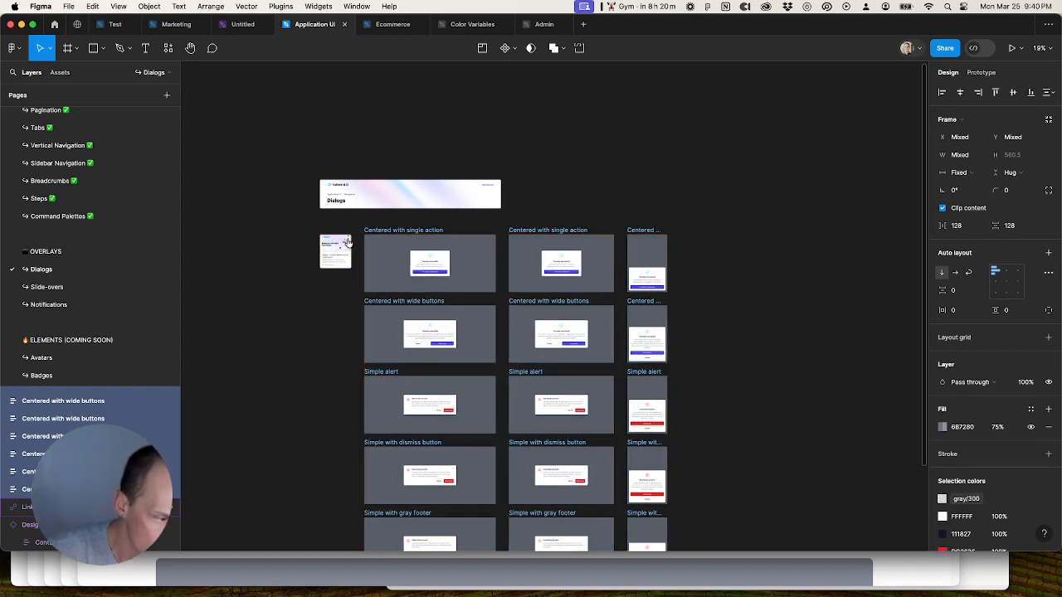
# Step: Link the FFFFFF color of all selected dialog variants to the white variable of the tailwind collection
pyautogui.scroll(-3, 979, 415)
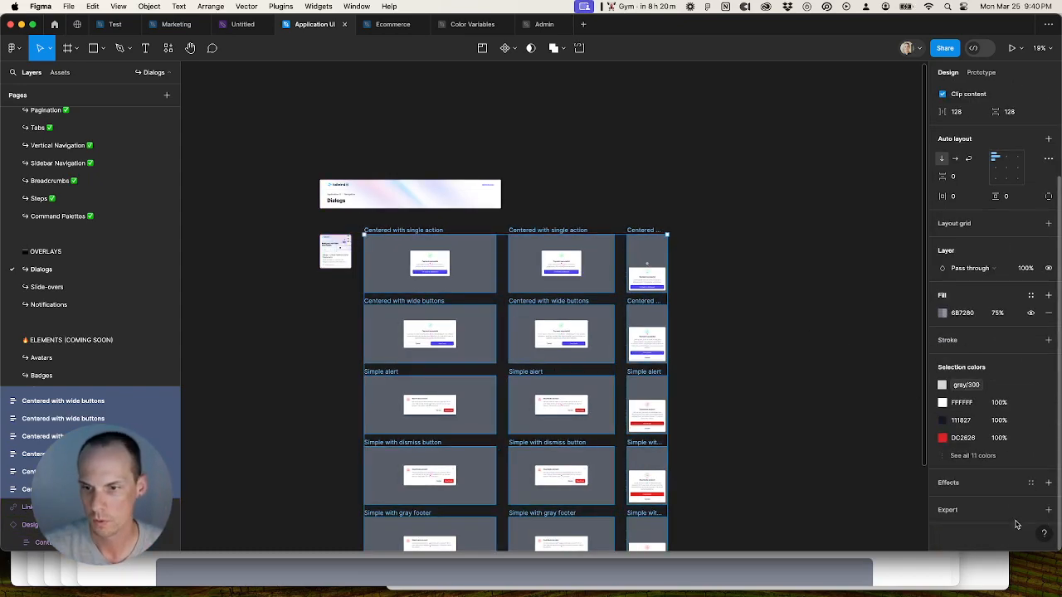
pyautogui.click(977, 452)
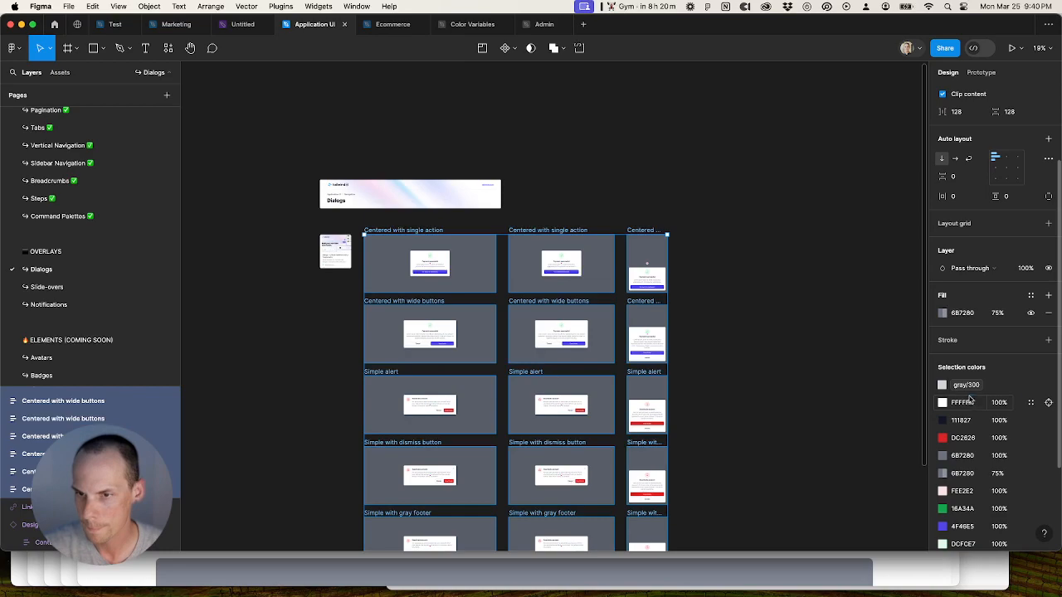
pyautogui.click(1030, 403)
pyautogui.scroll(-2, 869, 486)
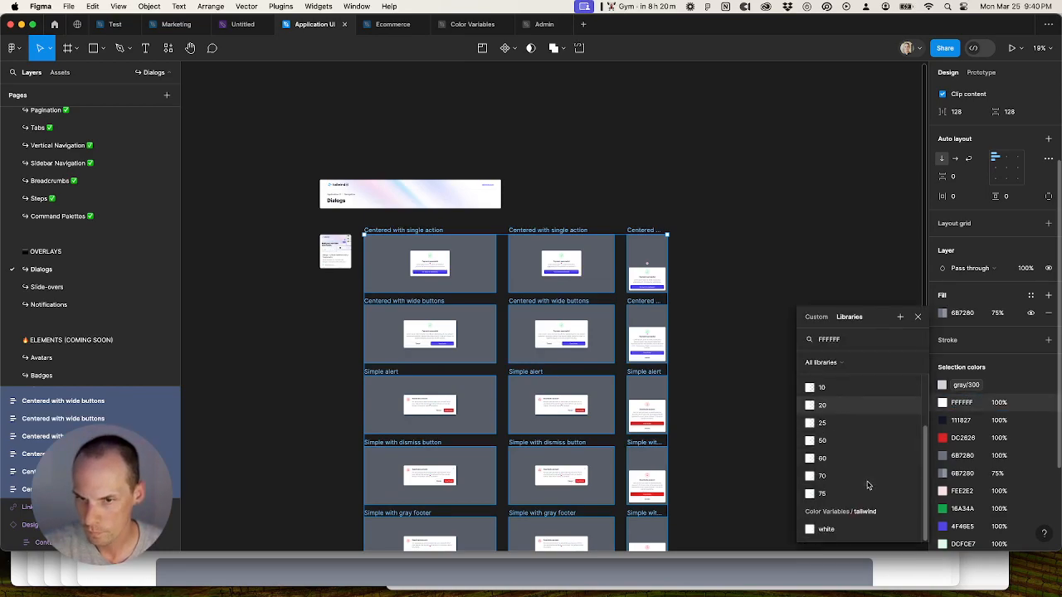
pyautogui.click(852, 529)
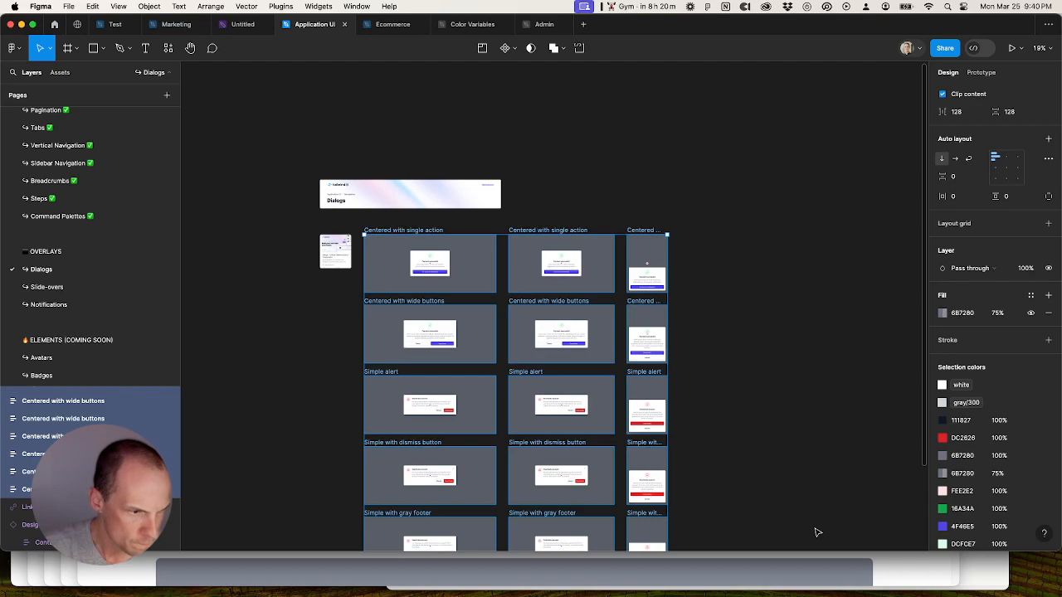
# Step: Link the selection's 111827 color to the tailwind gray/900 variable
pyautogui.click(970, 423)
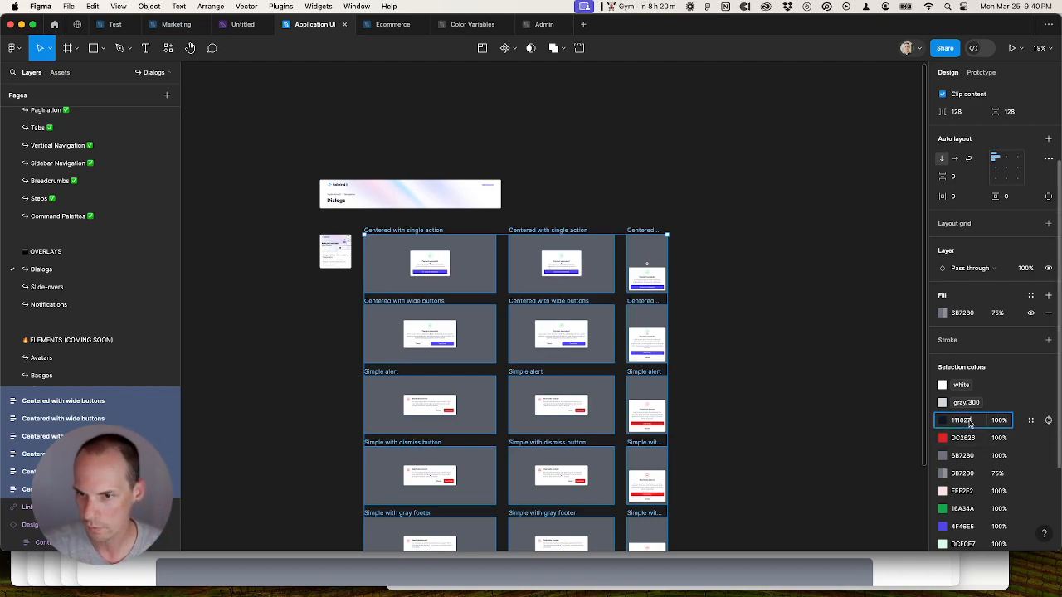
pyautogui.click(1030, 422)
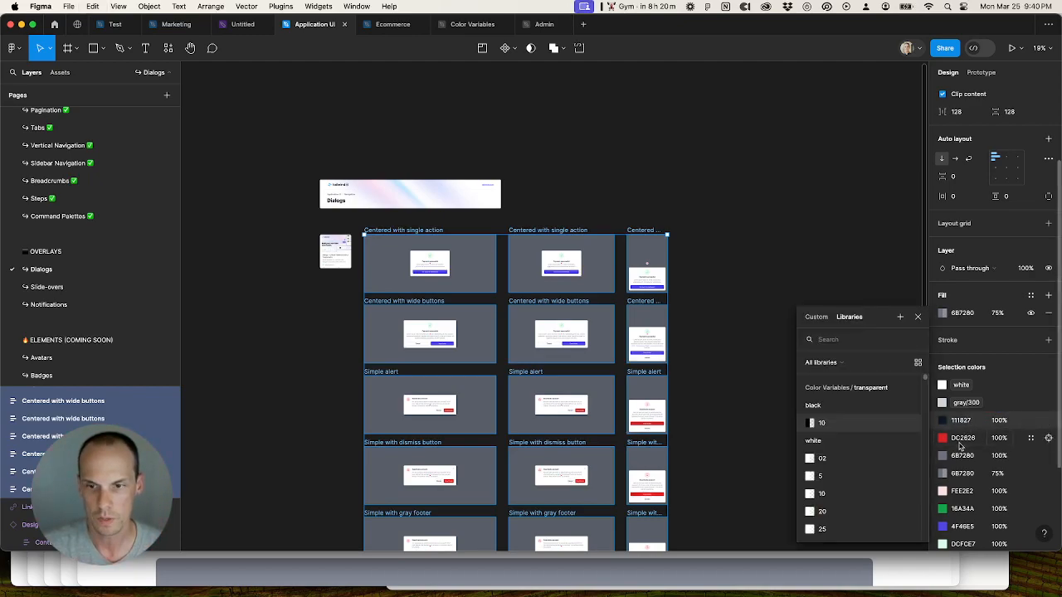
pyautogui.scroll(-2, 829, 489)
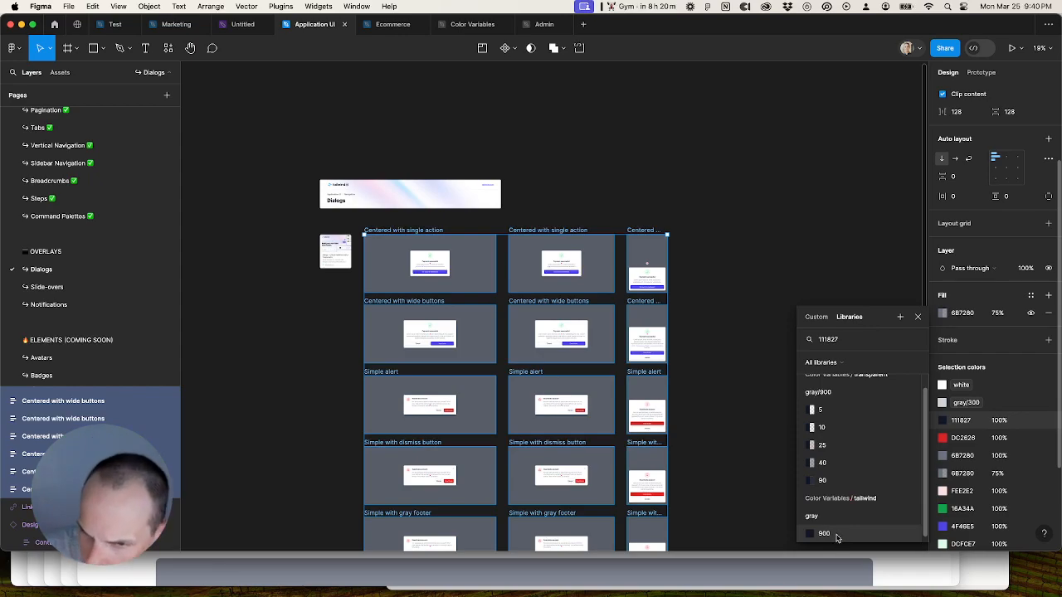
pyautogui.click(830, 534)
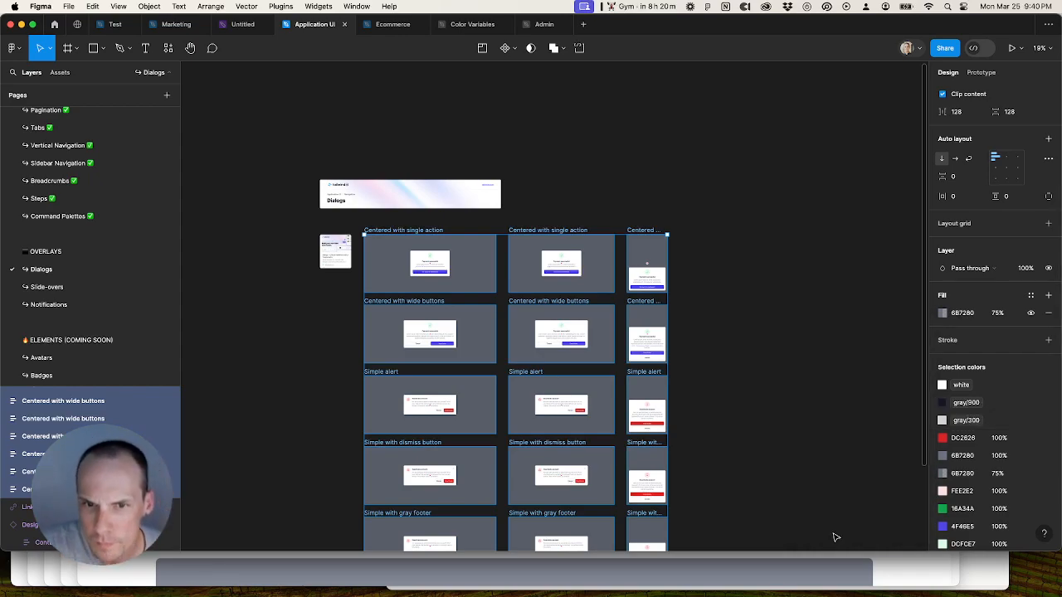
# Step: Link the selection's DC2626 color to the red/600 variable and the fully opaque 6B7280 color to gray/500
pyautogui.click(1030, 437)
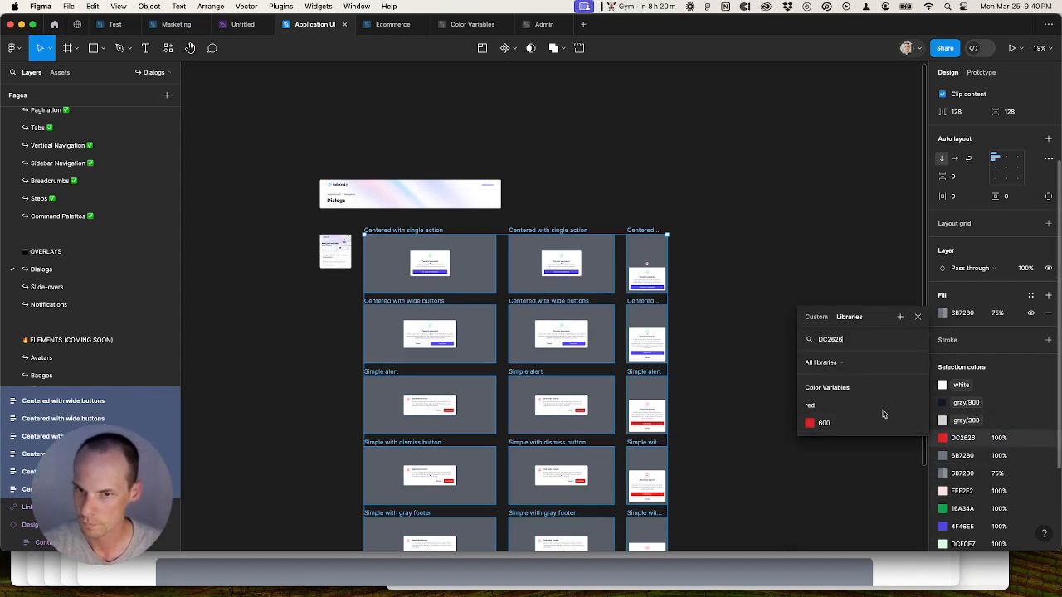
pyautogui.click(866, 432)
pyautogui.click(1031, 455)
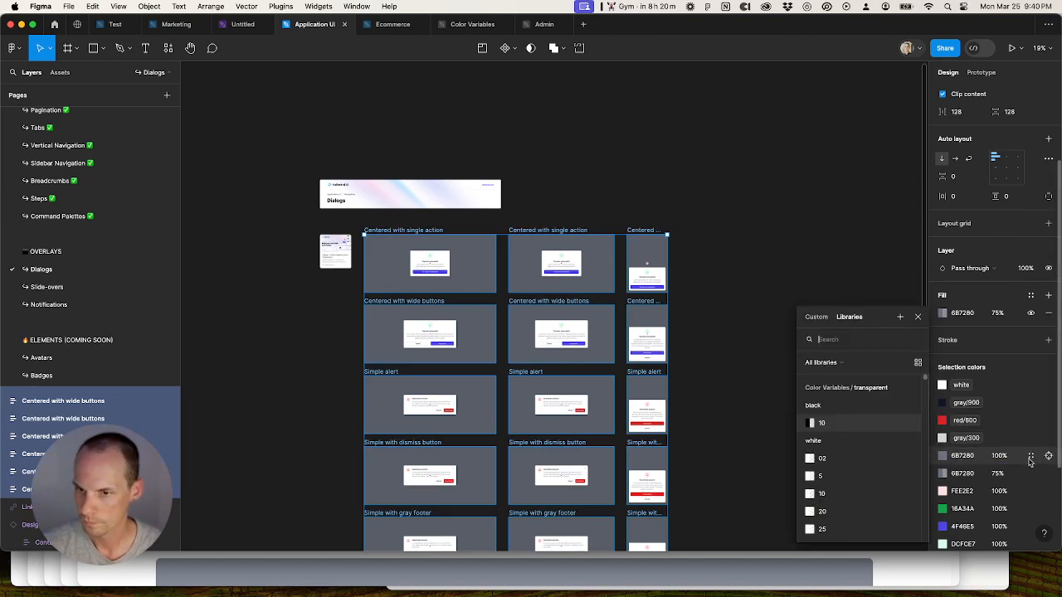
pyautogui.click(837, 495)
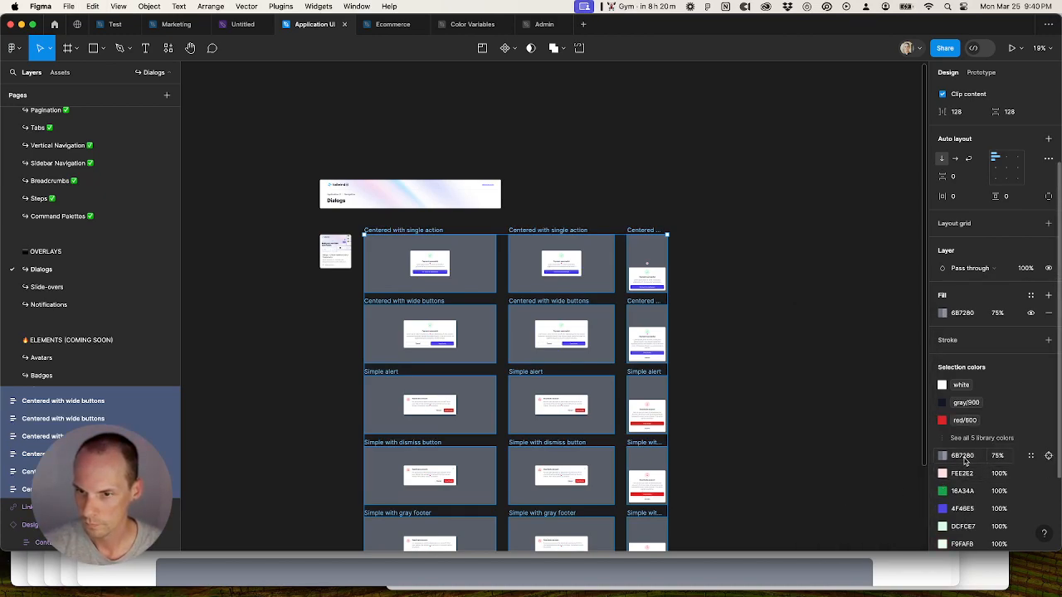
# Step: Link the selection's FEE2E2 color to the red/100 variable and the 16A34A color to green/600
pyautogui.click(1030, 456)
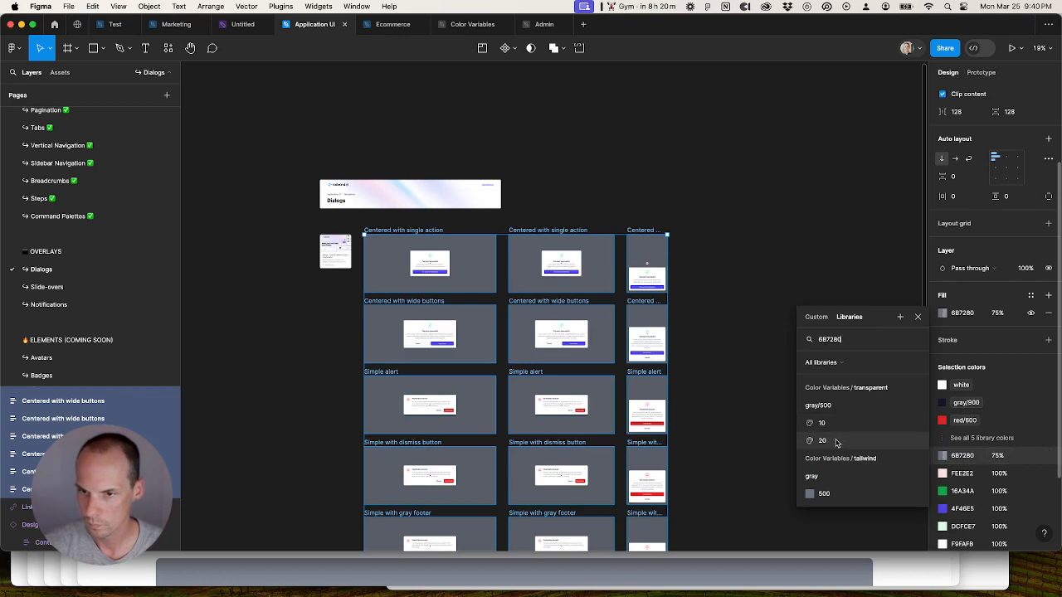
pyautogui.click(1030, 473)
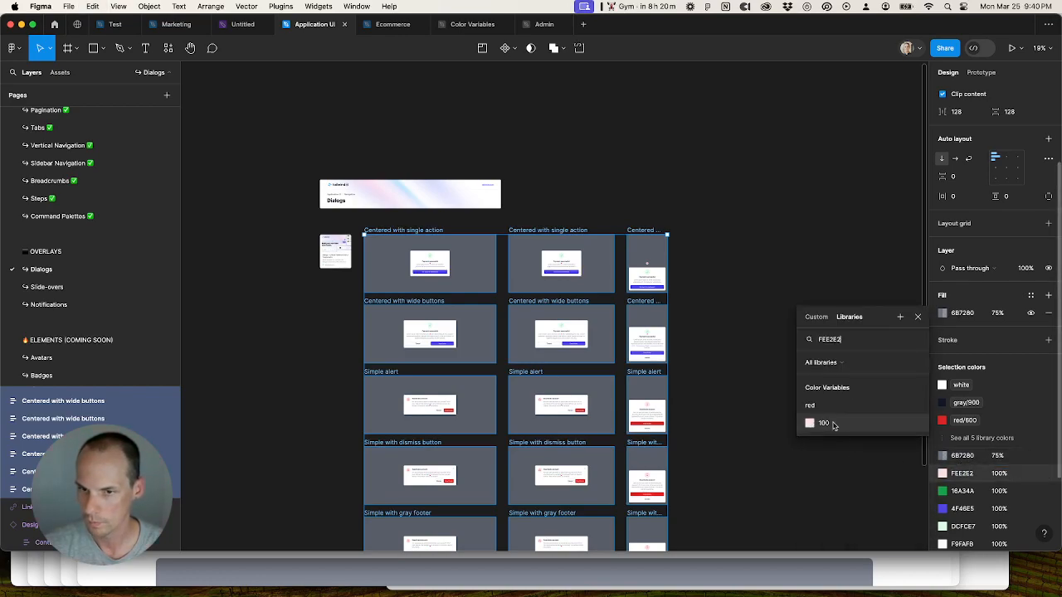
pyautogui.click(837, 424)
pyautogui.click(1030, 475)
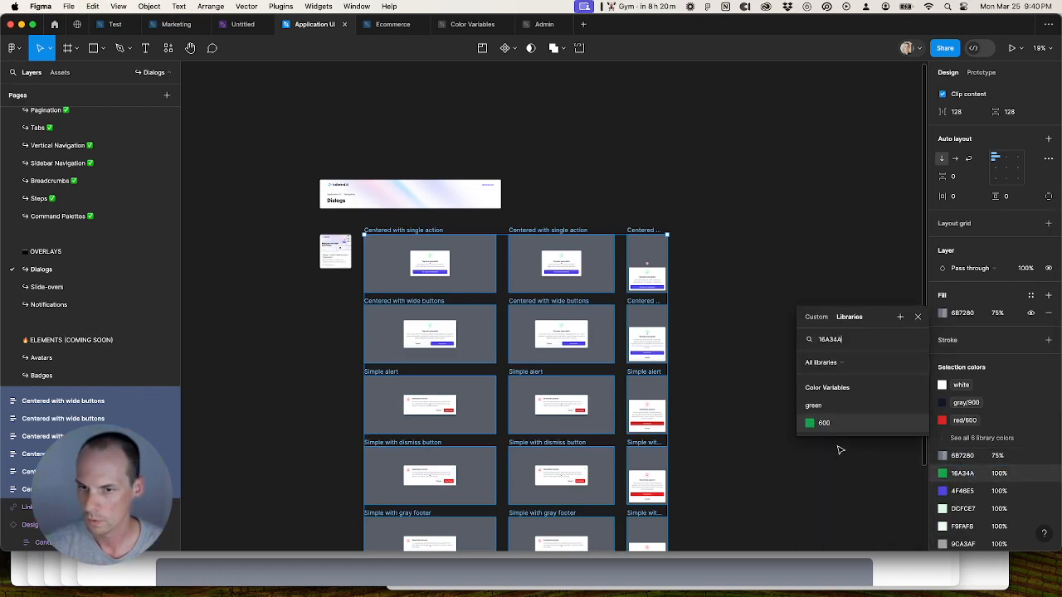
pyautogui.click(830, 423)
# Step: Link the selection's 4F46E5 color to the indigo/600 variable and the DCFCE7 color to green/100
pyautogui.click(1030, 472)
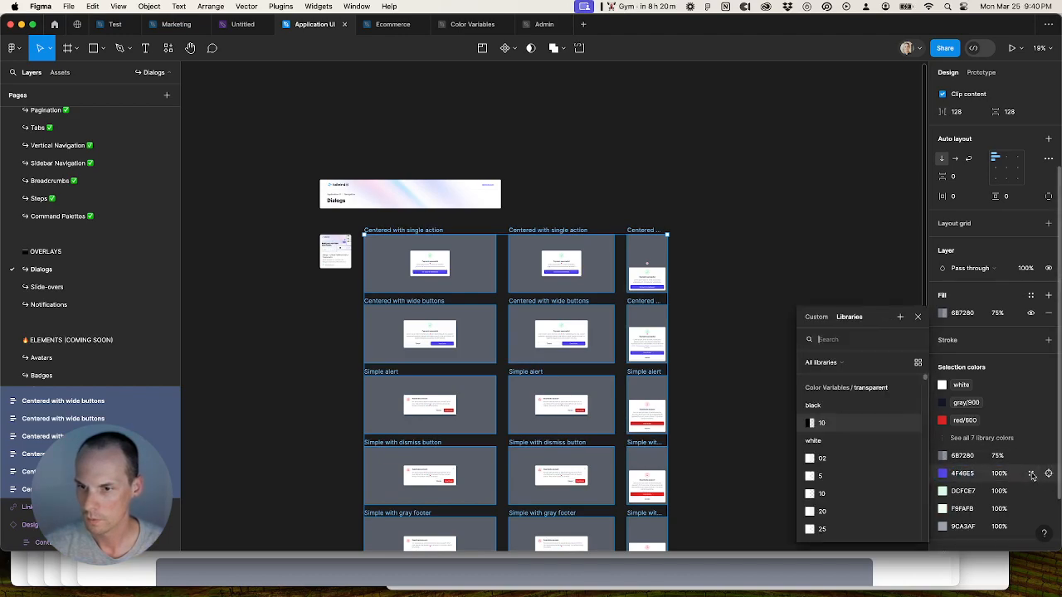
pyautogui.click(835, 474)
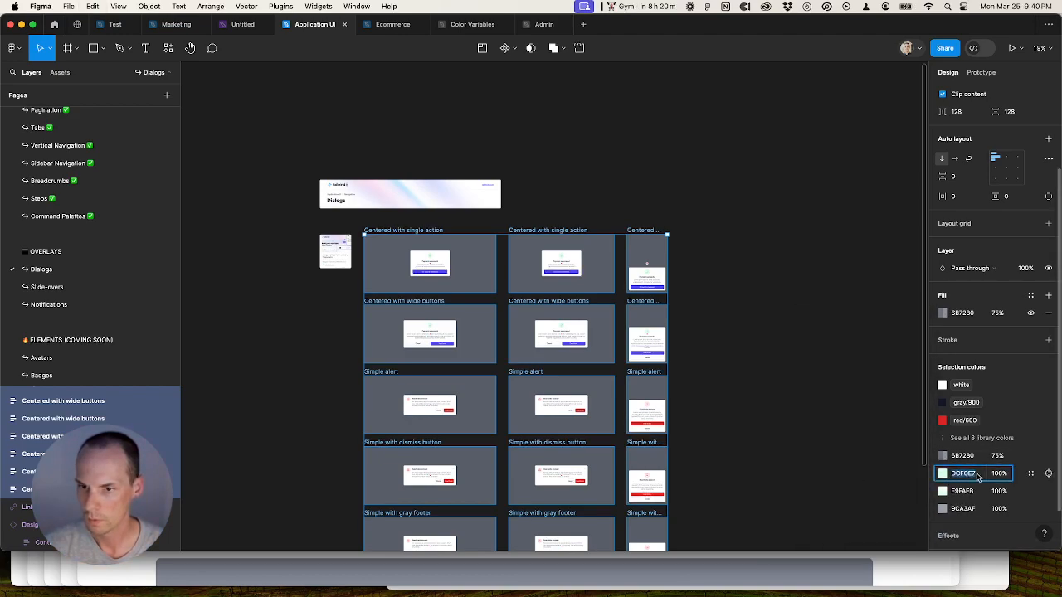
pyautogui.click(1030, 473)
pyautogui.click(855, 429)
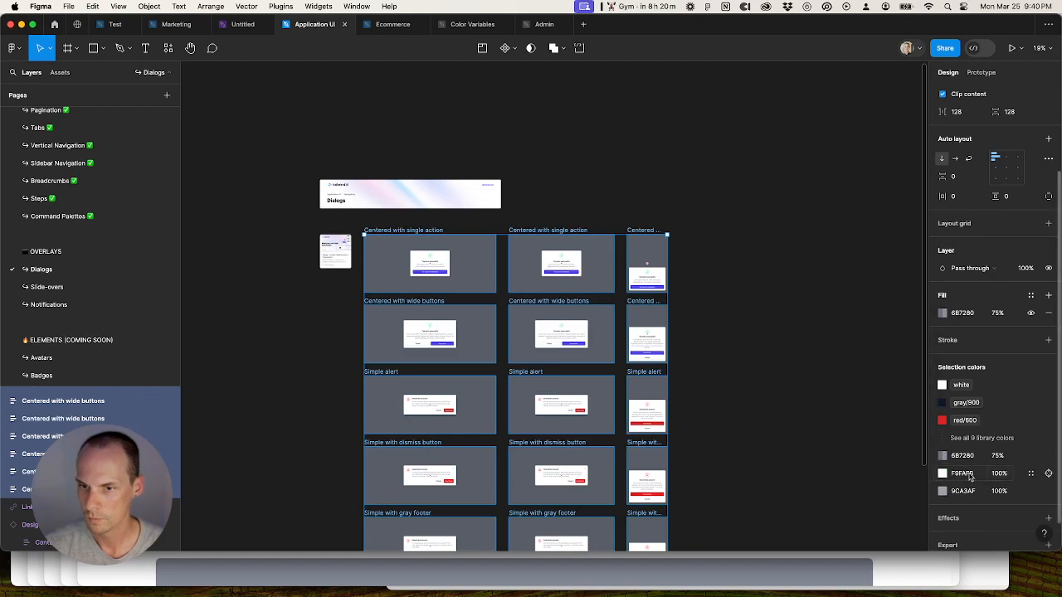
# Step: Link the selection's F9FAFB color to the gray/50 variable and the 9CA3AF color to gray/400
pyautogui.click(1030, 472)
pyautogui.click(839, 426)
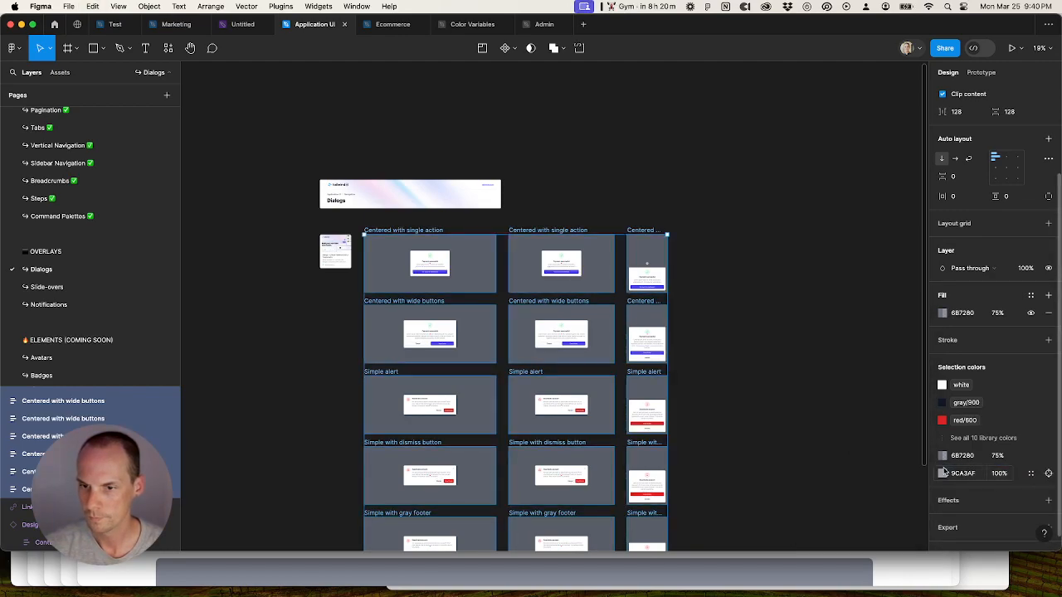
pyautogui.click(1030, 474)
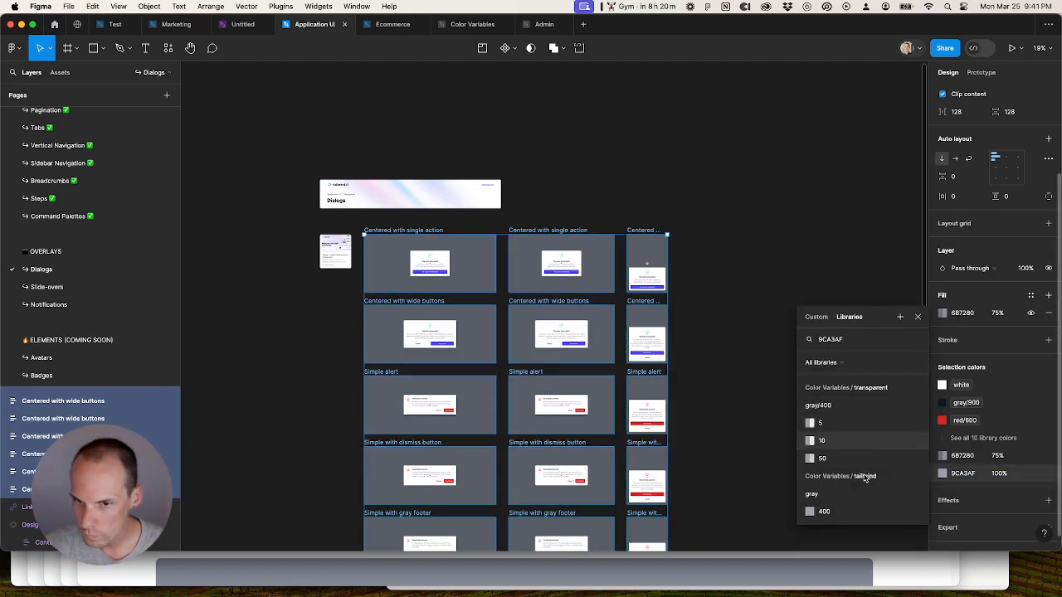
pyautogui.click(848, 512)
# Step: Check the transparent collection in the Color Variables file and the library matches for the dialogs' 6B7280 color at 75% opacity
pyautogui.click(1000, 437)
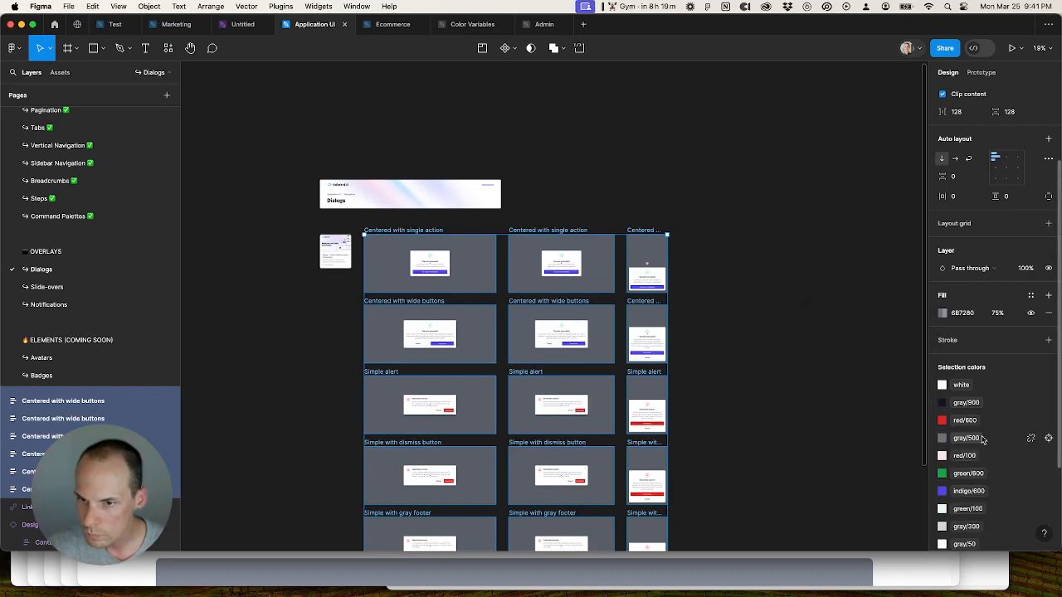
pyautogui.scroll(-3, 1017, 466)
pyautogui.click(964, 455)
pyautogui.click(452, 24)
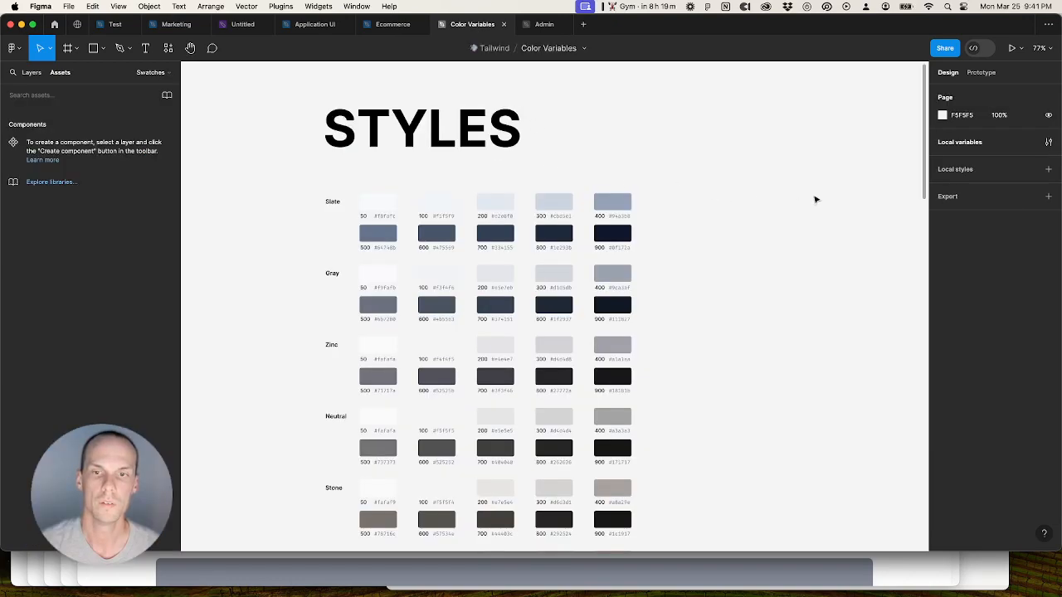
pyautogui.click(1048, 142)
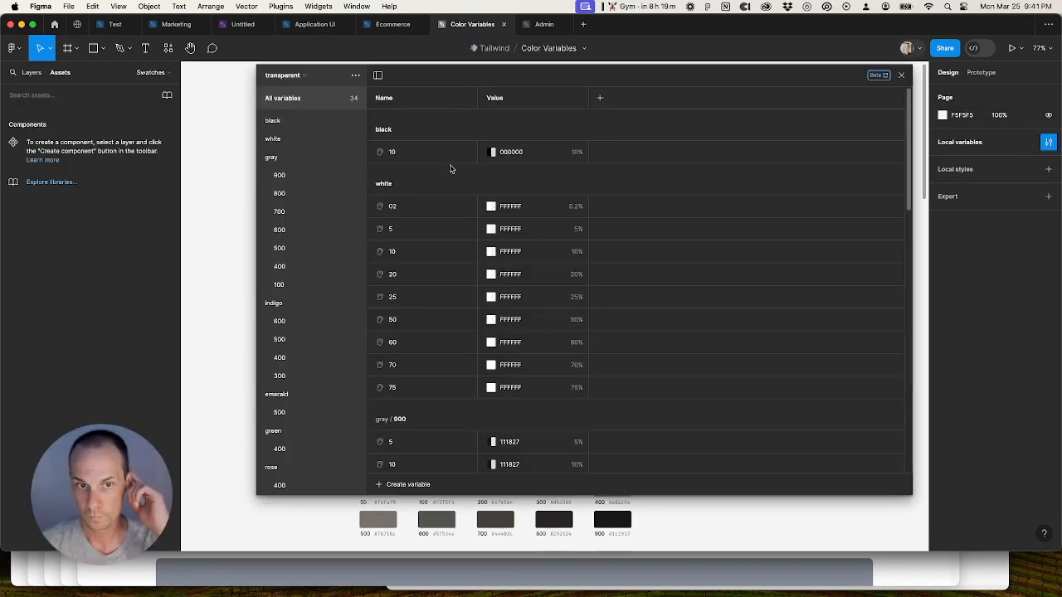
pyautogui.click(315, 24)
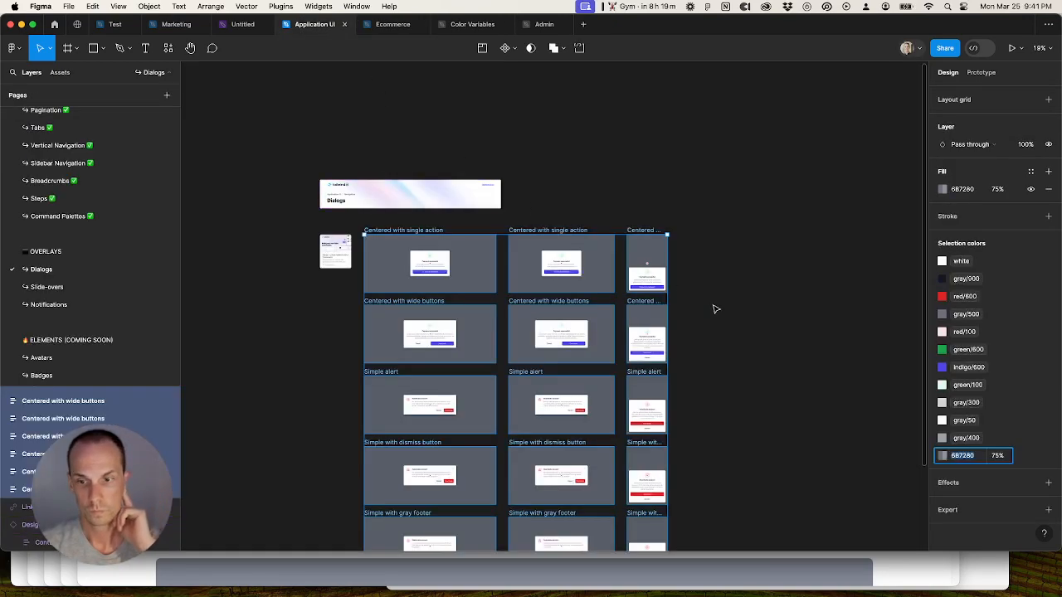
pyautogui.click(1028, 456)
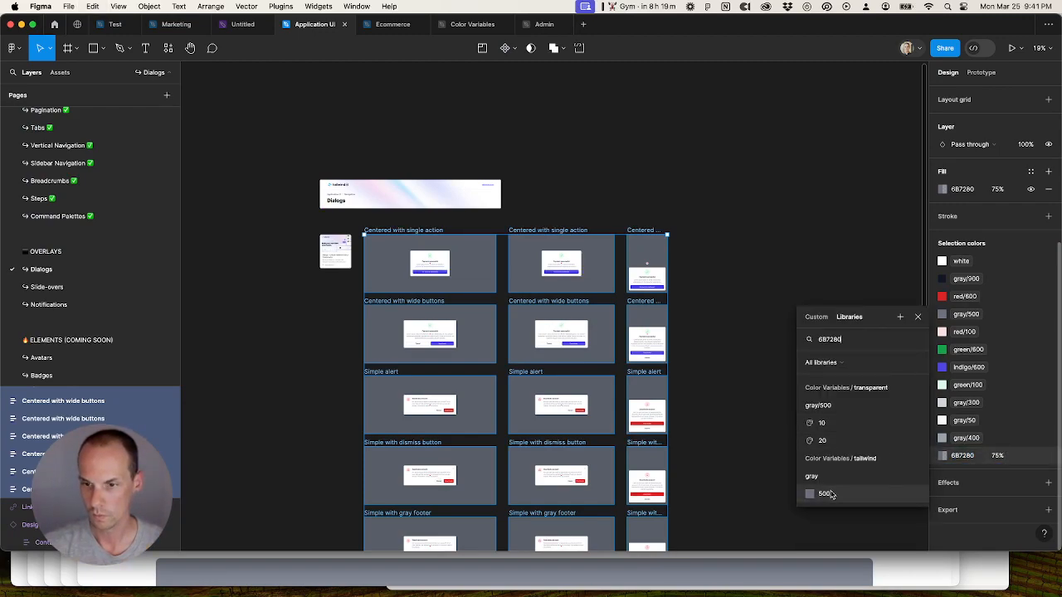
pyautogui.press('super+a')
pyautogui.press('super+c')
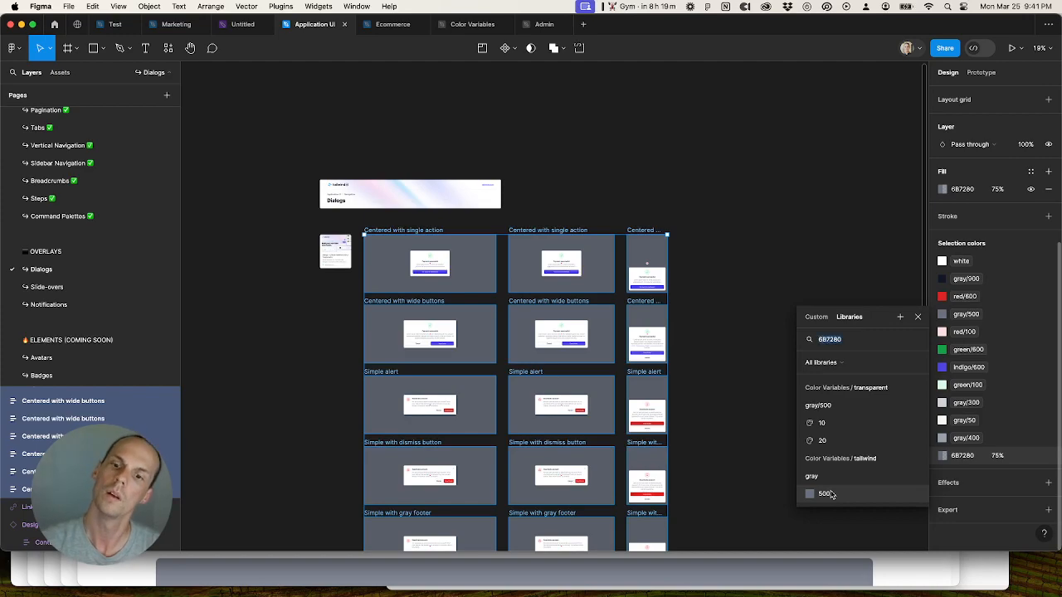
pyautogui.press('BackSpace')
# Step: Duplicate the transparent gray/500/20 variable in the Color Variables file, name the copy 75, and set its opacity to 75%
pyautogui.click(481, 25)
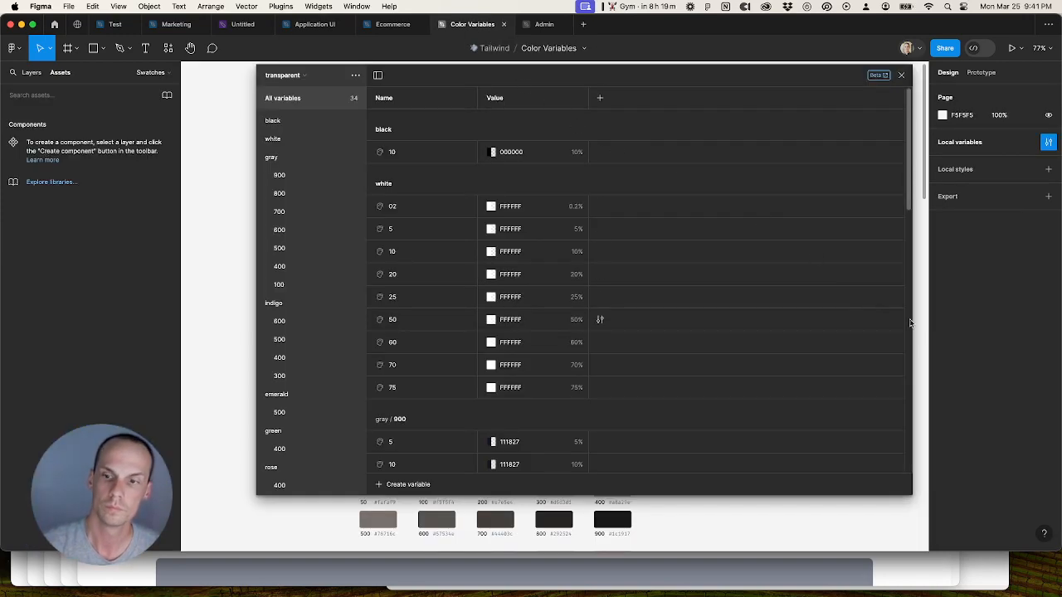
pyautogui.scroll(-6, 439, 385)
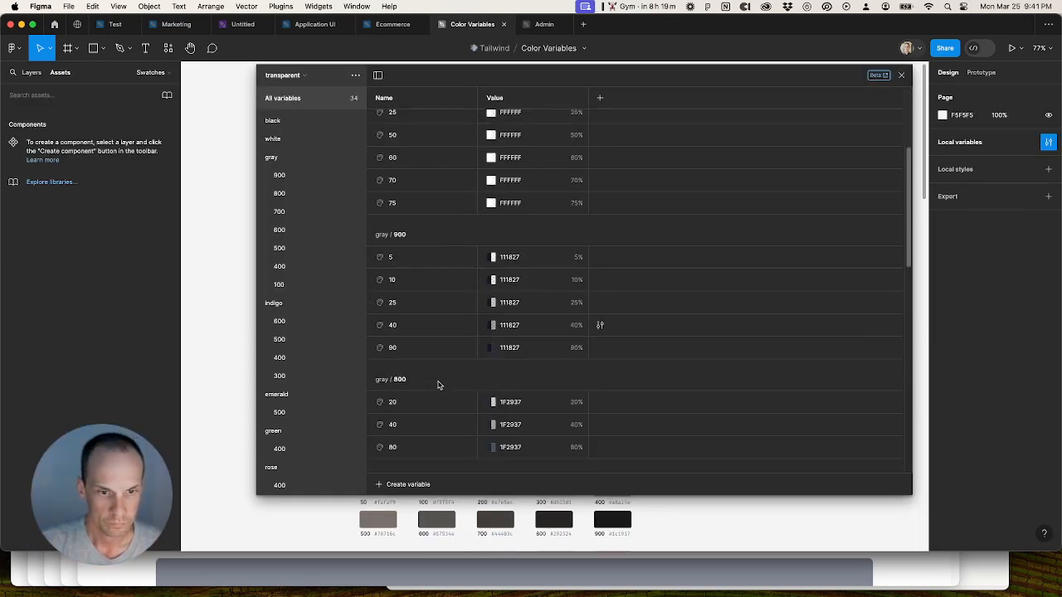
pyautogui.scroll(-2, 432, 389)
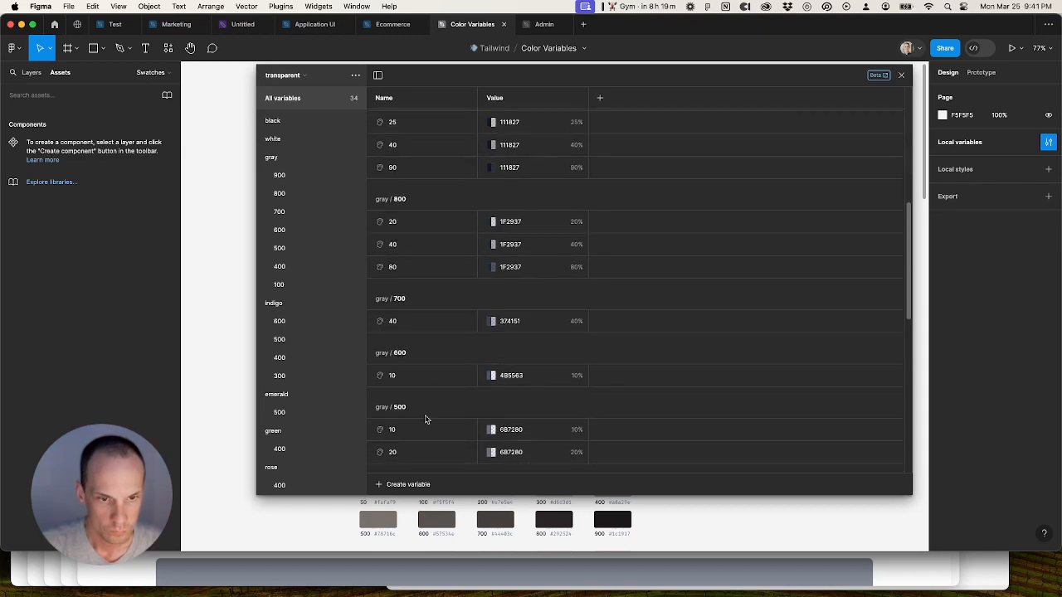
pyautogui.scroll(-1, 425, 419)
pyautogui.click(420, 421)
pyautogui.press('super+d')
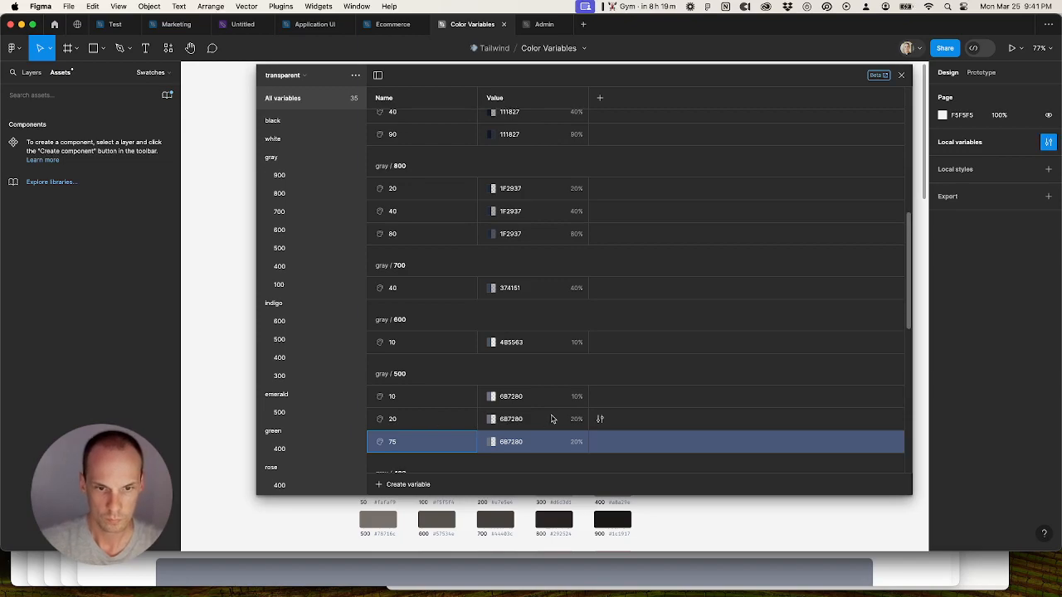
pyautogui.press('Tab')
pyautogui.write('75')
pyautogui.press('Tab')
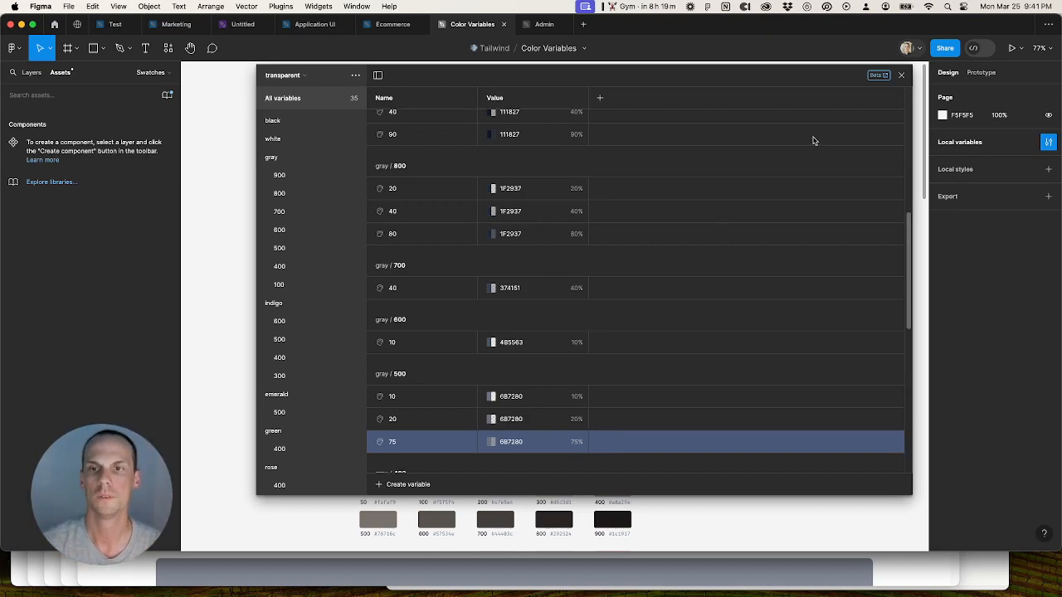
pyautogui.click(901, 76)
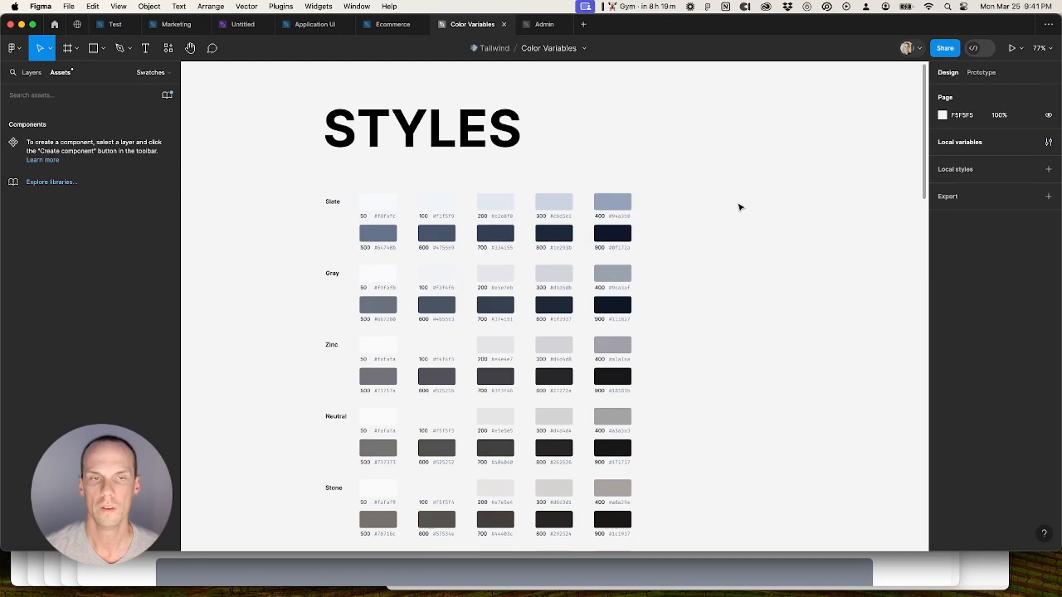
pyautogui.click(394, 29)
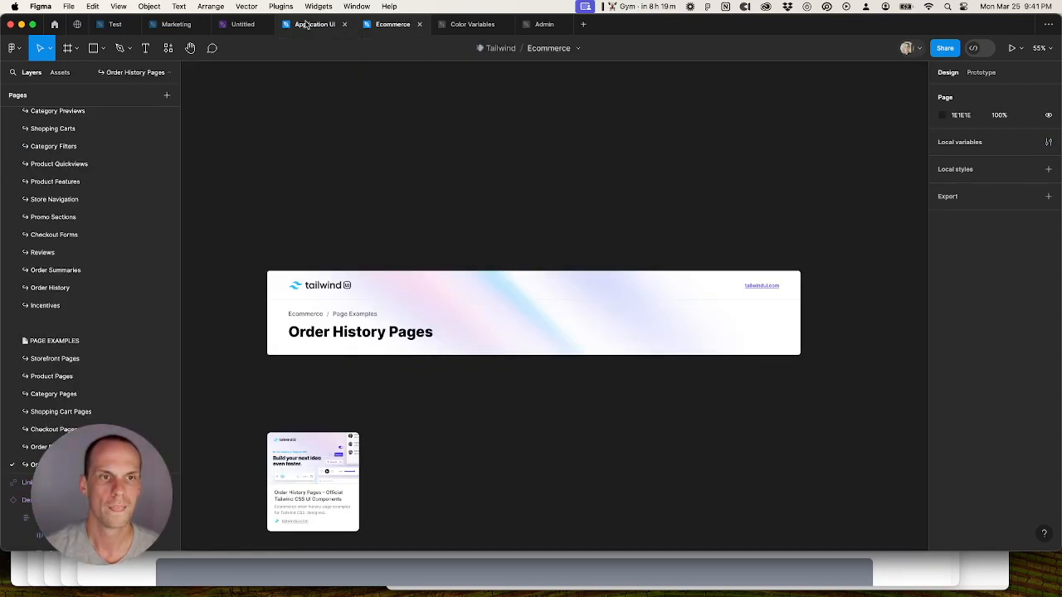
# Step: Publish the Color Variables library updates and link the dialogs' 6B7280 color at 75% to the gray/500/75 variable in the Application UI file
pyautogui.click(303, 25)
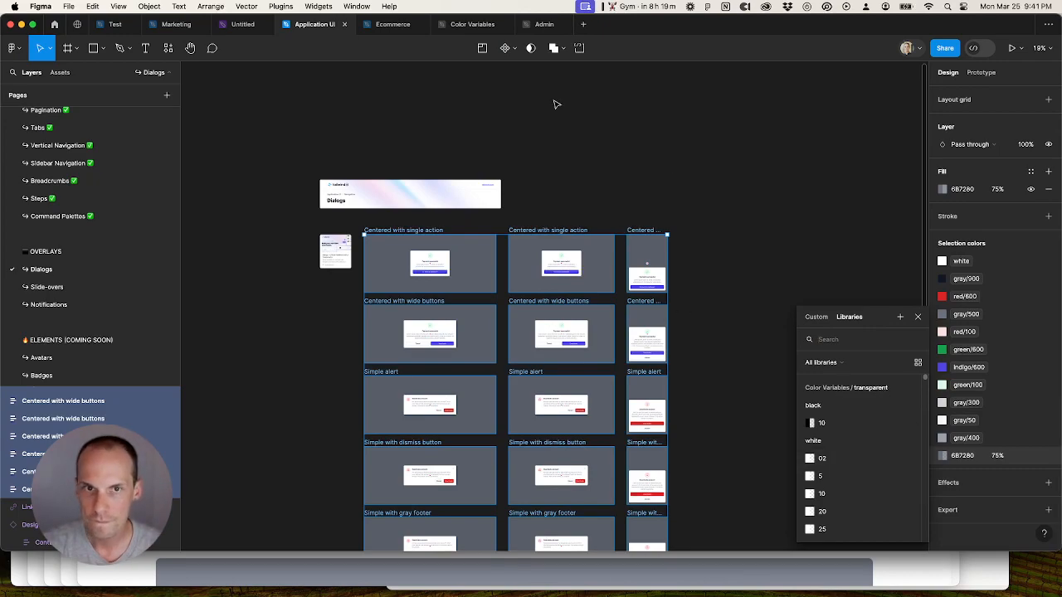
pyautogui.press('super+v')
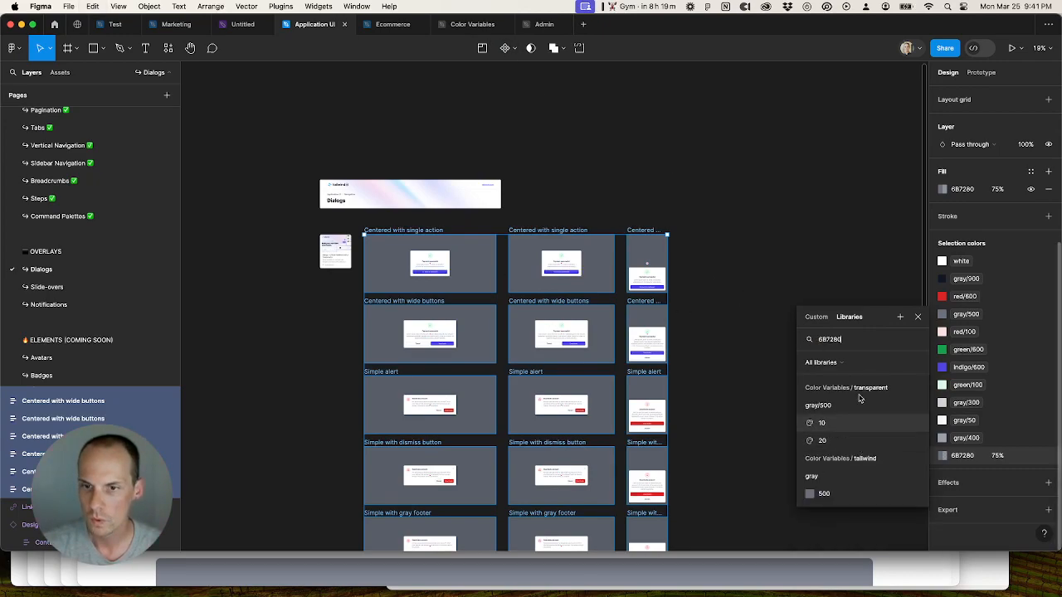
pyautogui.click(472, 24)
pyautogui.click(582, 48)
pyautogui.click(590, 89)
pyautogui.click(638, 292)
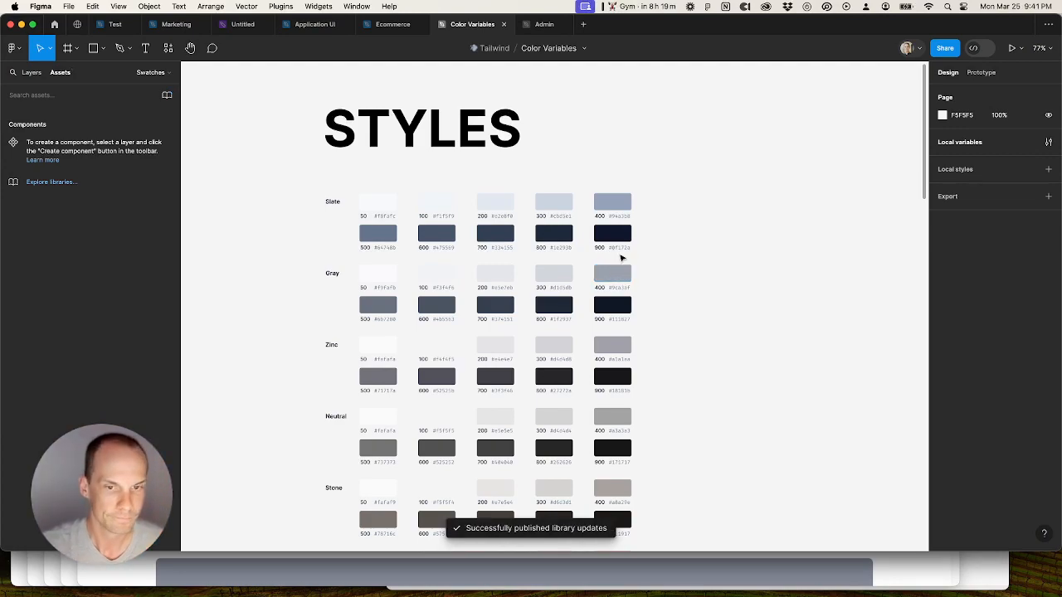
pyautogui.click(313, 24)
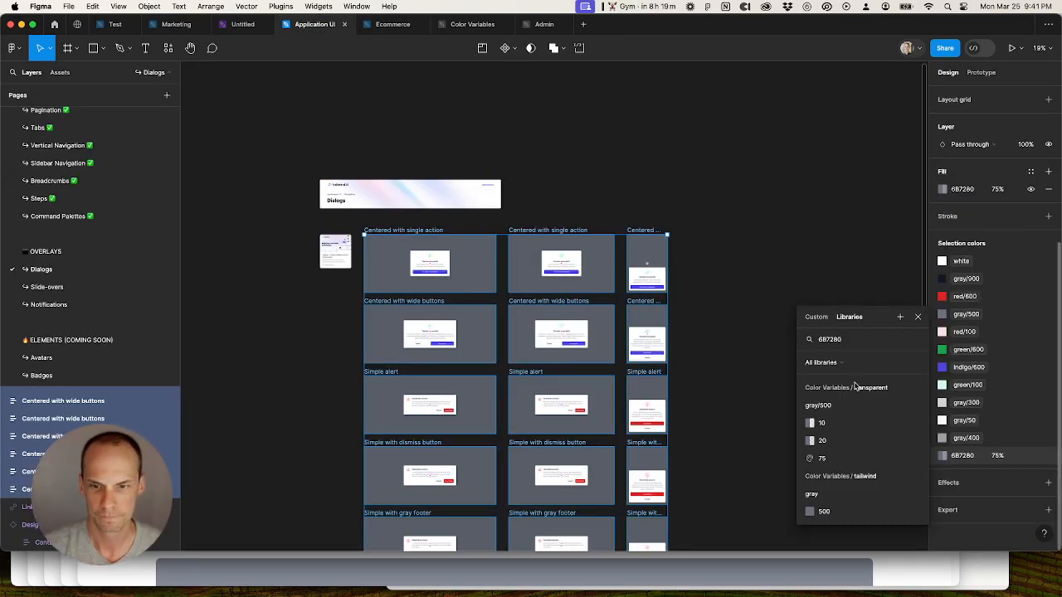
pyautogui.click(858, 460)
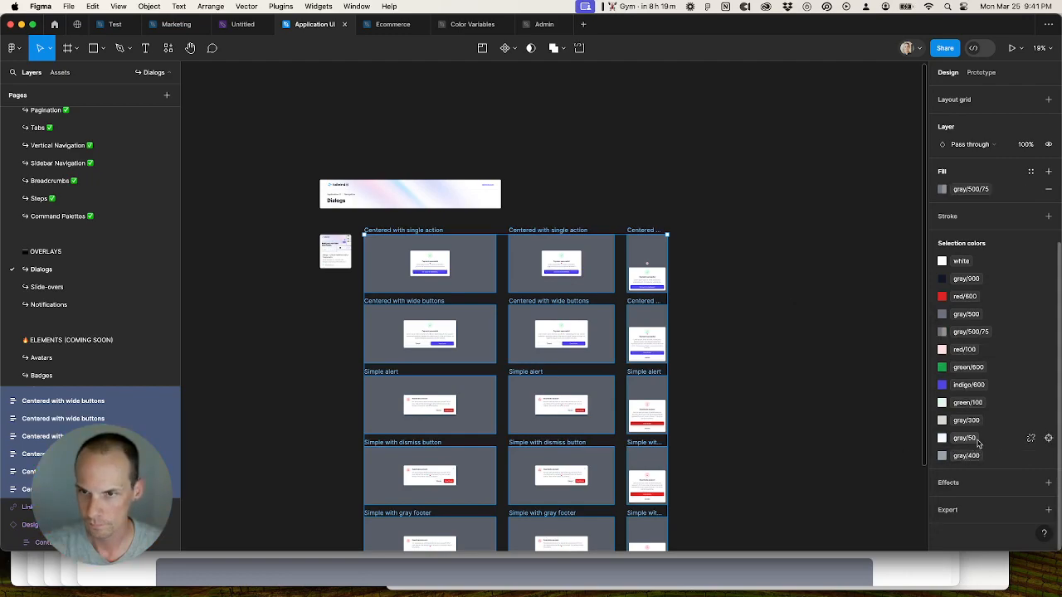
# Step: Widen the Dialogs page header to 3381 px, ending flush with the variants, and stretch its content across the full width
pyautogui.click(454, 207)
pyautogui.moveTo(500, 202); pyautogui.dragTo(668, 203)
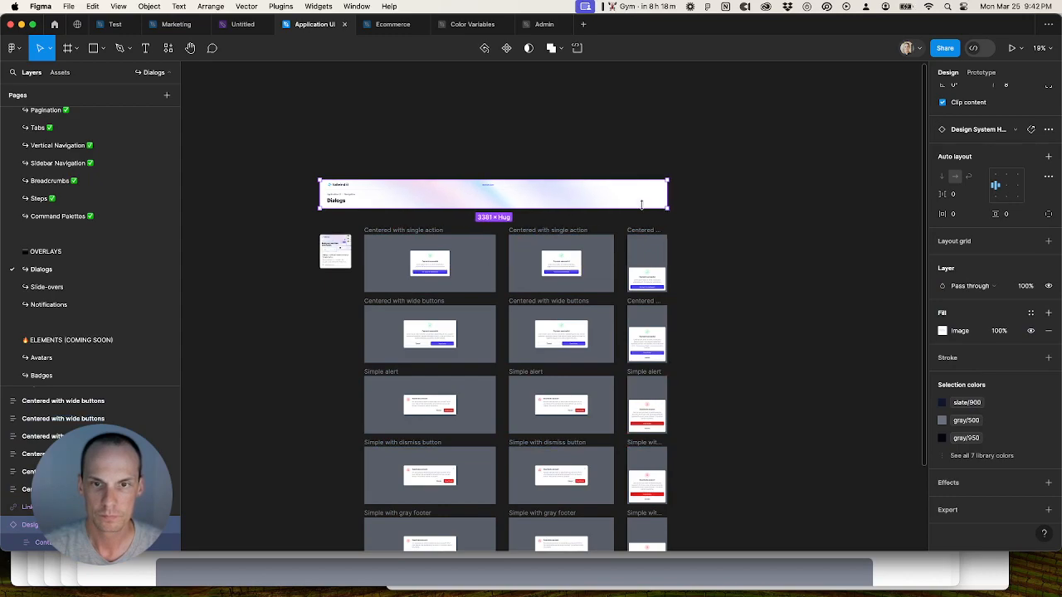
pyautogui.scroll(2, 971, 141)
pyautogui.click(975, 155)
pyautogui.click(984, 181)
pyautogui.click(784, 231)
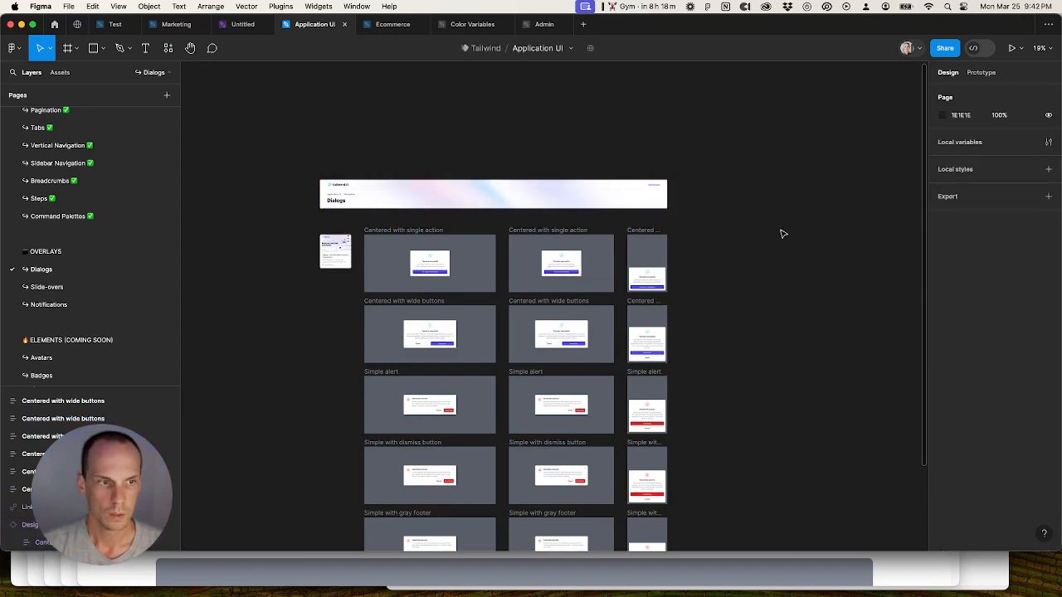
# Step: Mark the Dialogs page as done with the ✅ emoji from the Command Palettes page name, and open the Slide-overs page
pyautogui.doubleClick(90, 217)
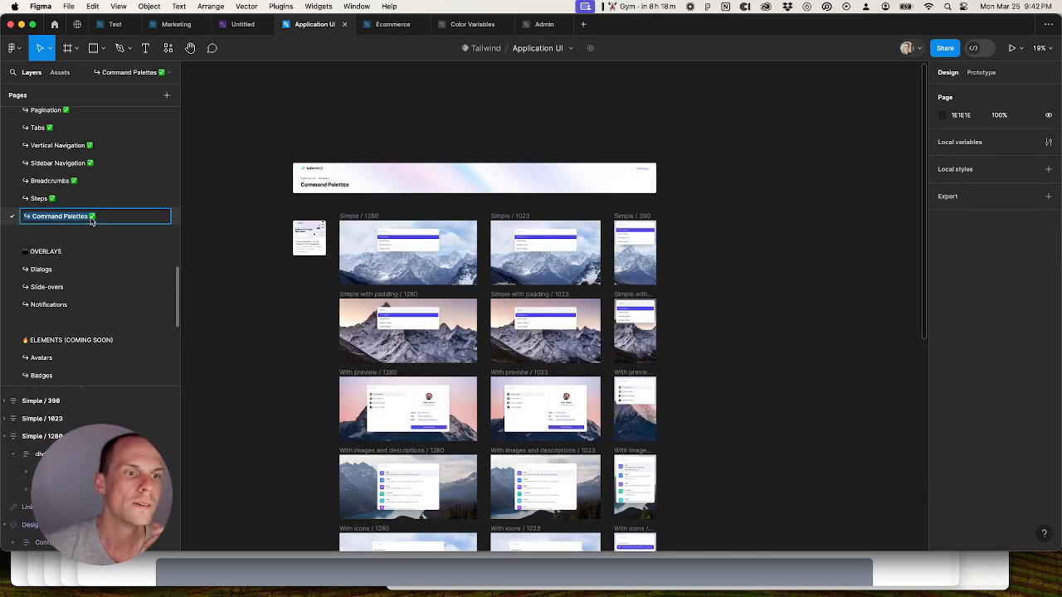
pyautogui.click(48, 270)
pyautogui.click(48, 287)
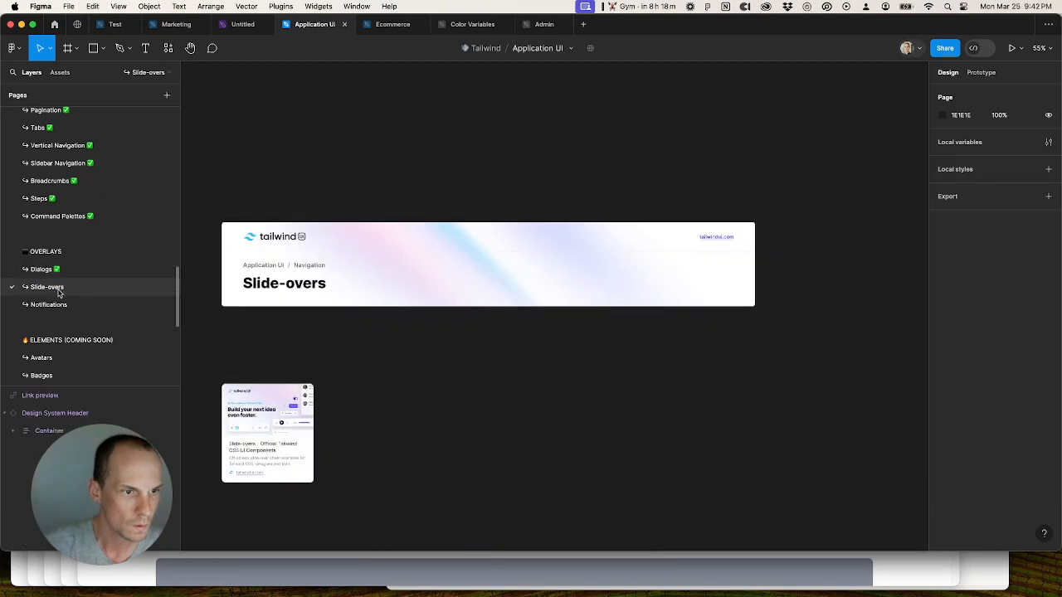
# Step: Open the Slide-overs website page from its link preview and copy its URL
pyautogui.click(254, 475)
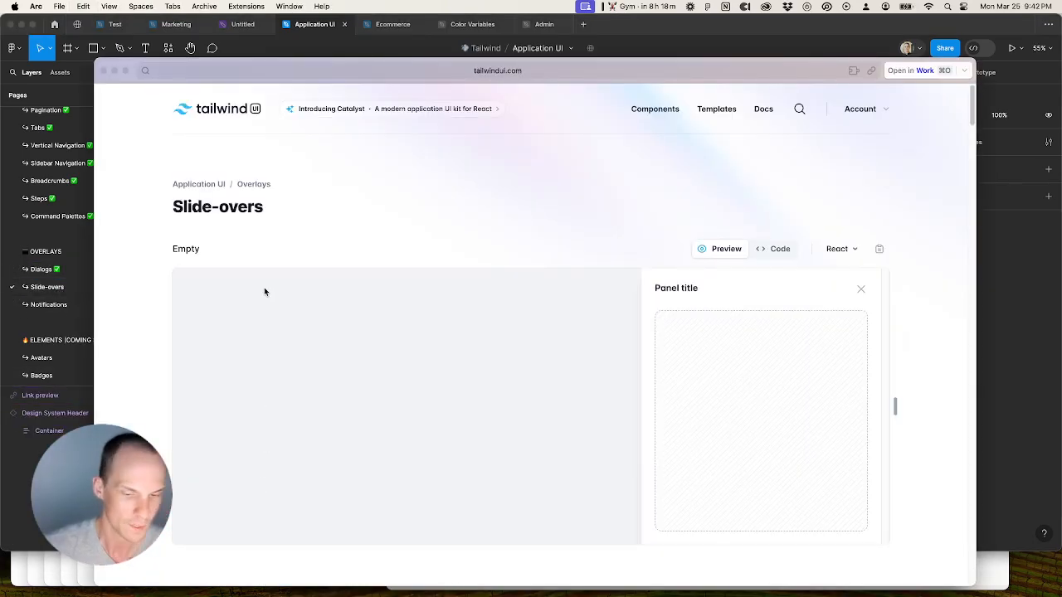
pyautogui.press('super+shift+c')
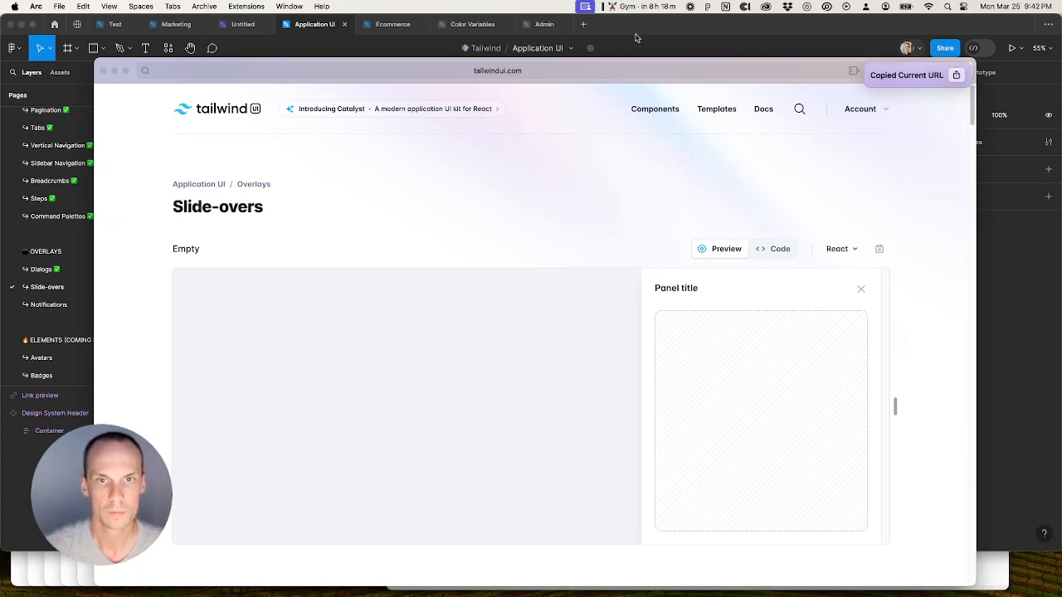
pyautogui.click(635, 36)
# Step: In the Test file, import tailwindui.com/components/application-ui/overlays/slide-overs with html.to.design at the 1344, 1087 and 422 px viewports
pyautogui.click(115, 24)
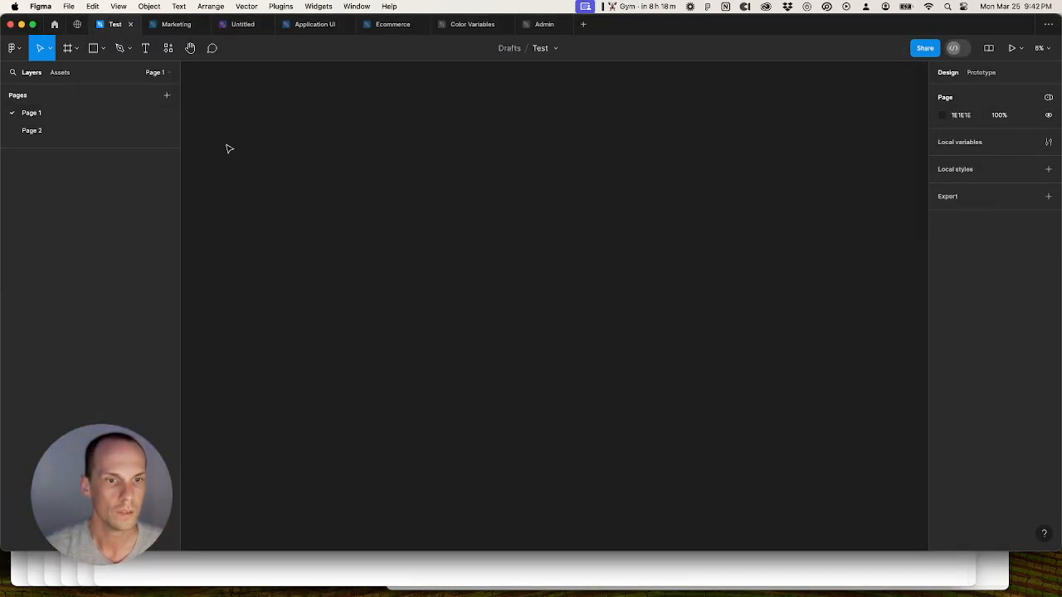
pyautogui.click(167, 48)
pyautogui.click(209, 175)
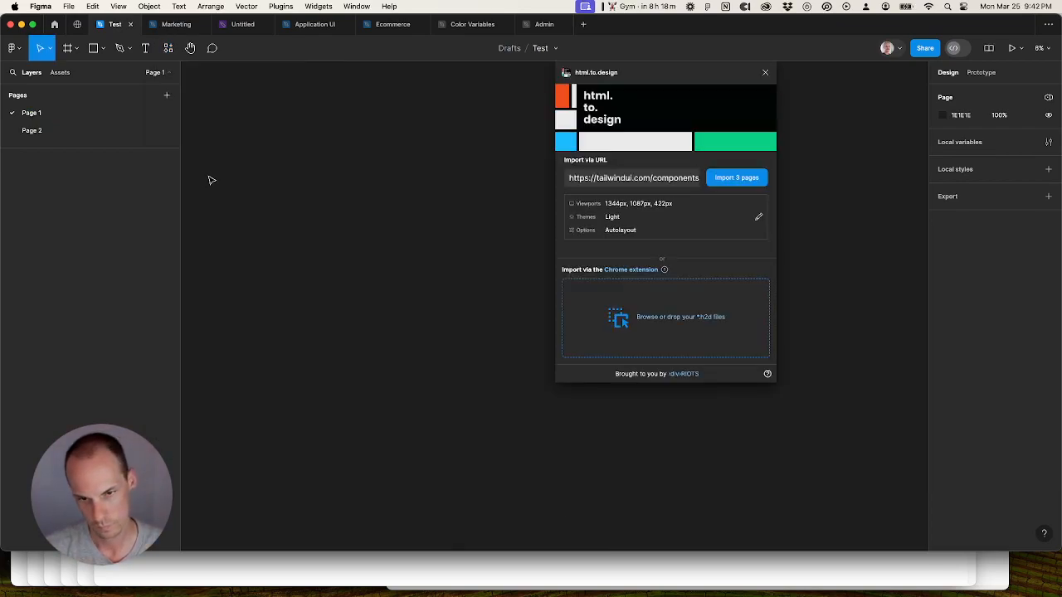
pyautogui.click(632, 183)
pyautogui.press('Right')
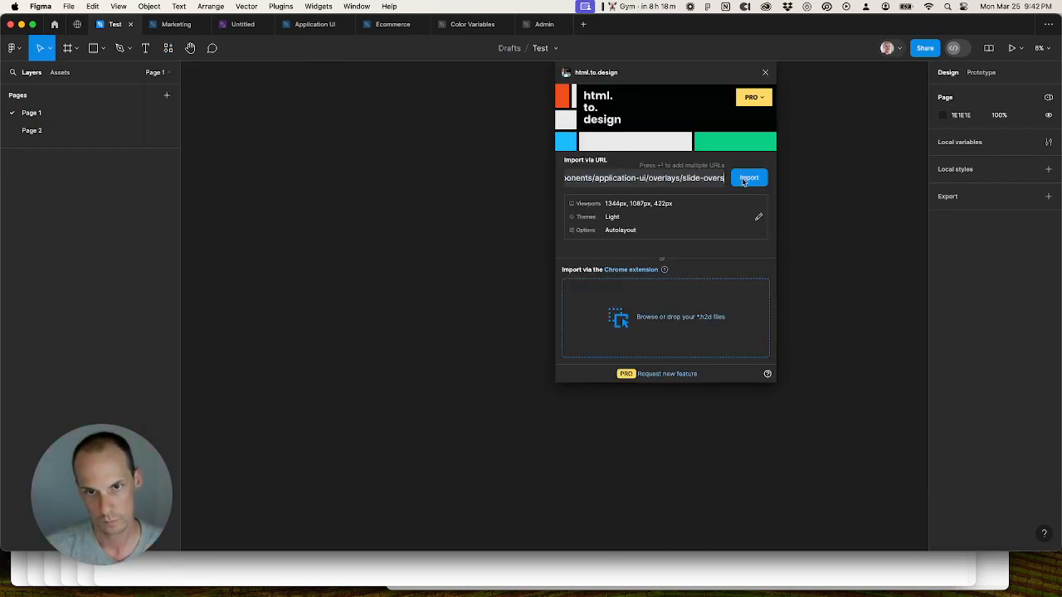
pyautogui.click(745, 178)
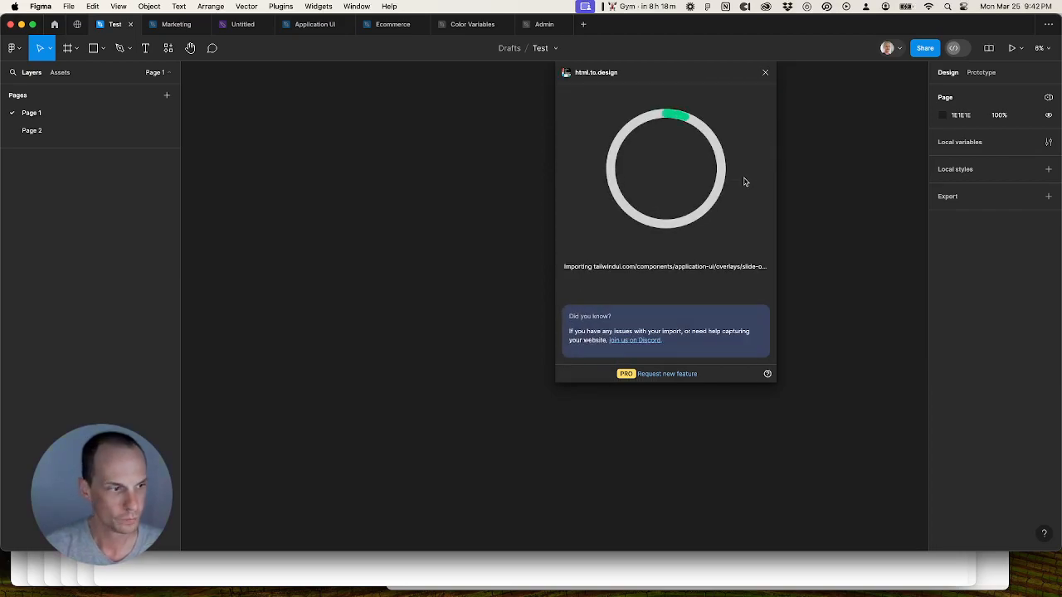
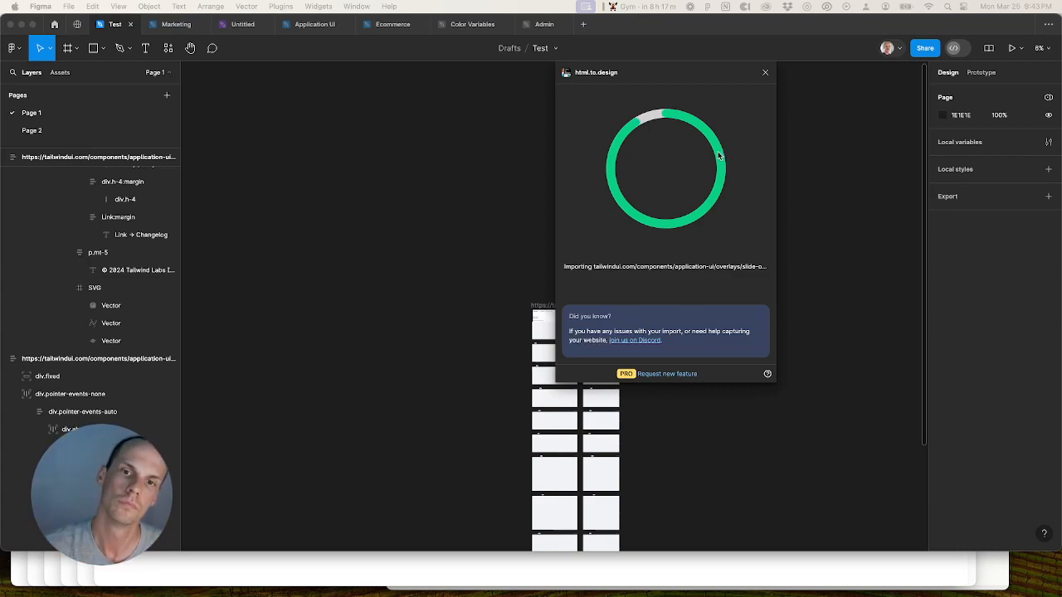
# Step: Import the high-res images for all three slide-overs pages and close the html.to.design plugin
pyautogui.click(665, 194)
pyautogui.click(630, 252)
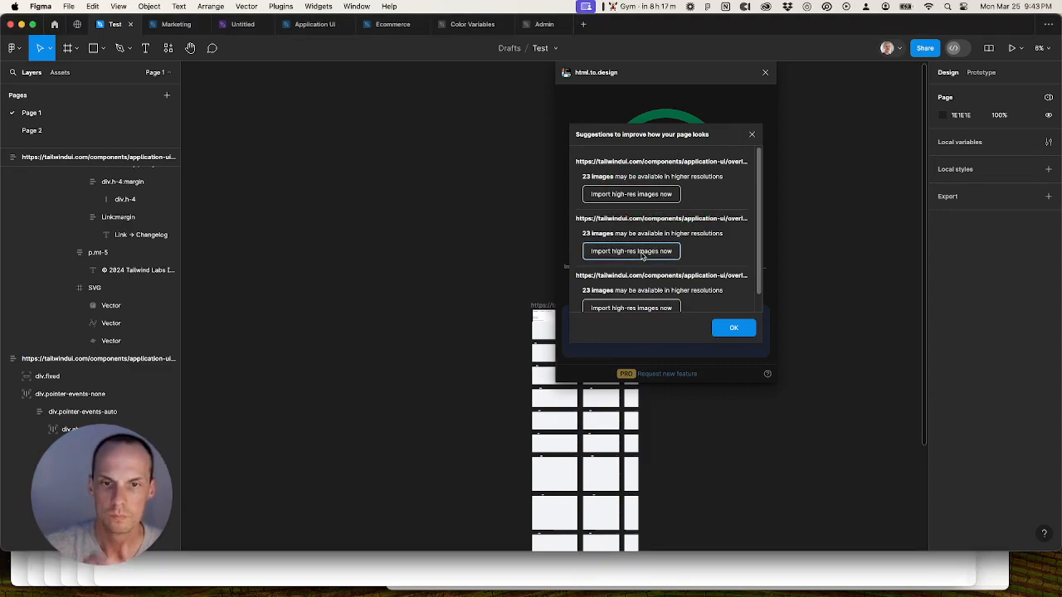
pyautogui.click(630, 307)
pyautogui.scroll(-1, 640, 287)
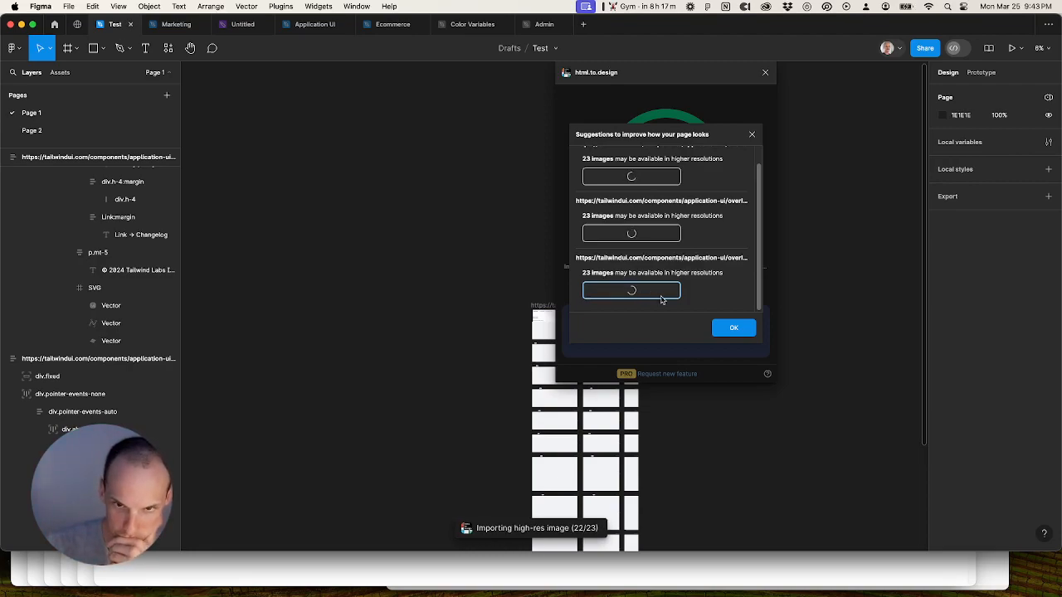
pyautogui.click(733, 290)
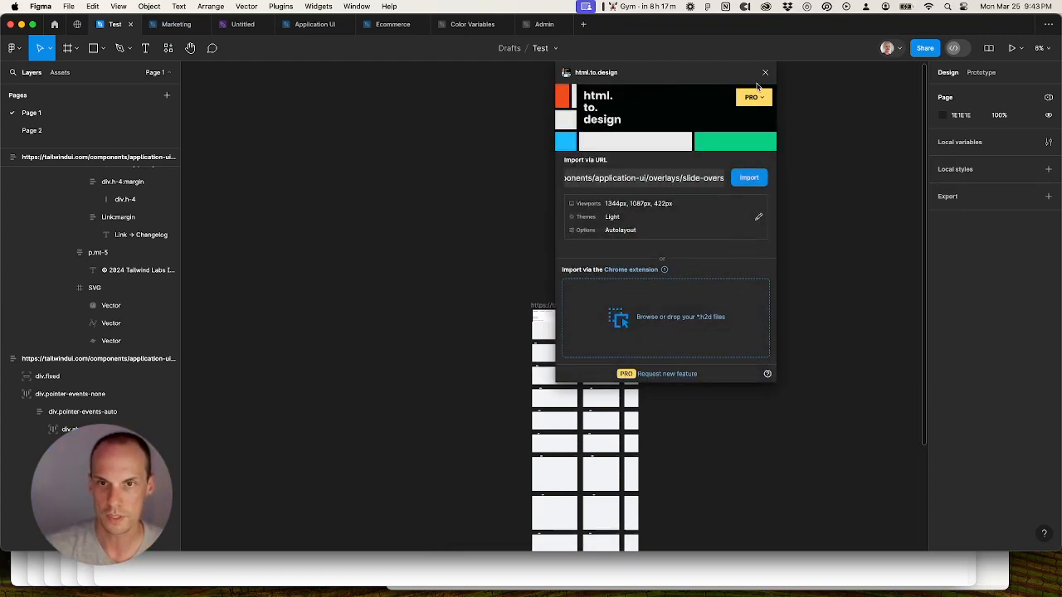
pyautogui.click(764, 75)
# Step: Examine the imported Slide-overs columns and the blank gray previews in each row
pyautogui.scroll(5, 564, 351)
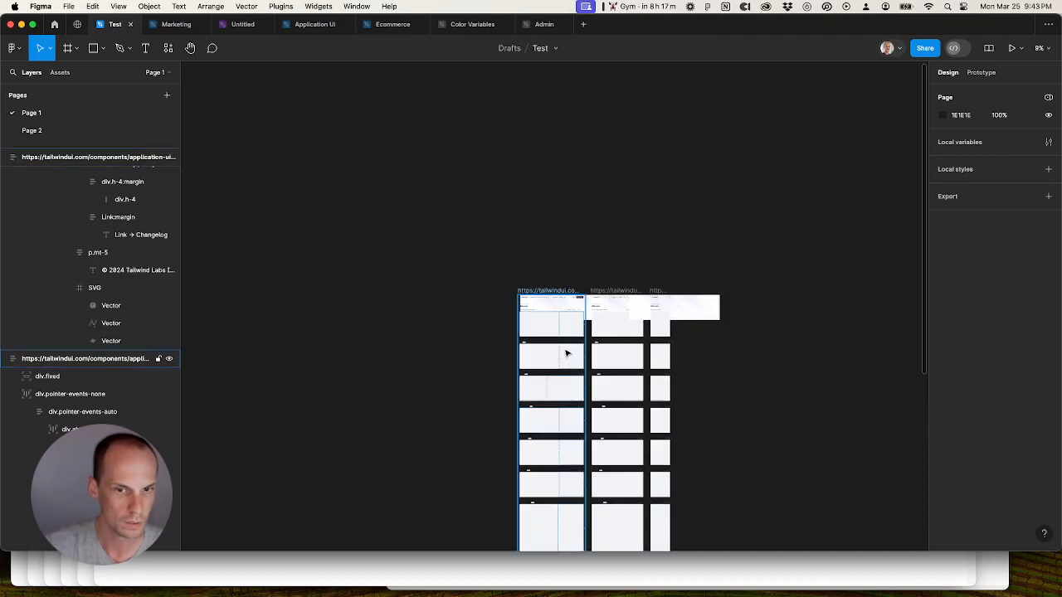
pyautogui.scroll(5, 556, 323)
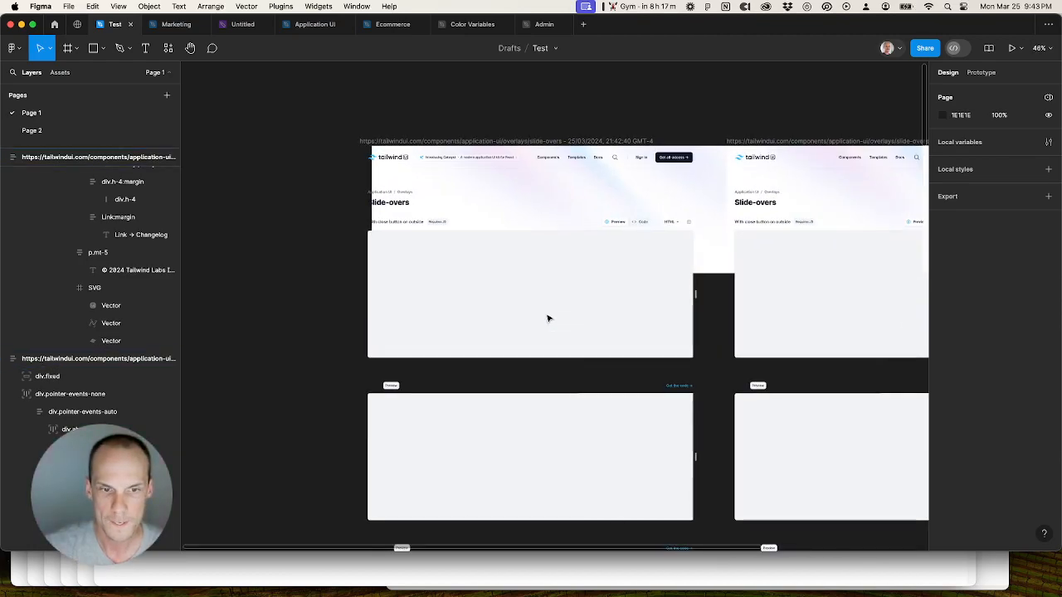
pyautogui.scroll(-4, 547, 332)
pyautogui.moveTo(547, 362); pyautogui.dragTo(478, 241)
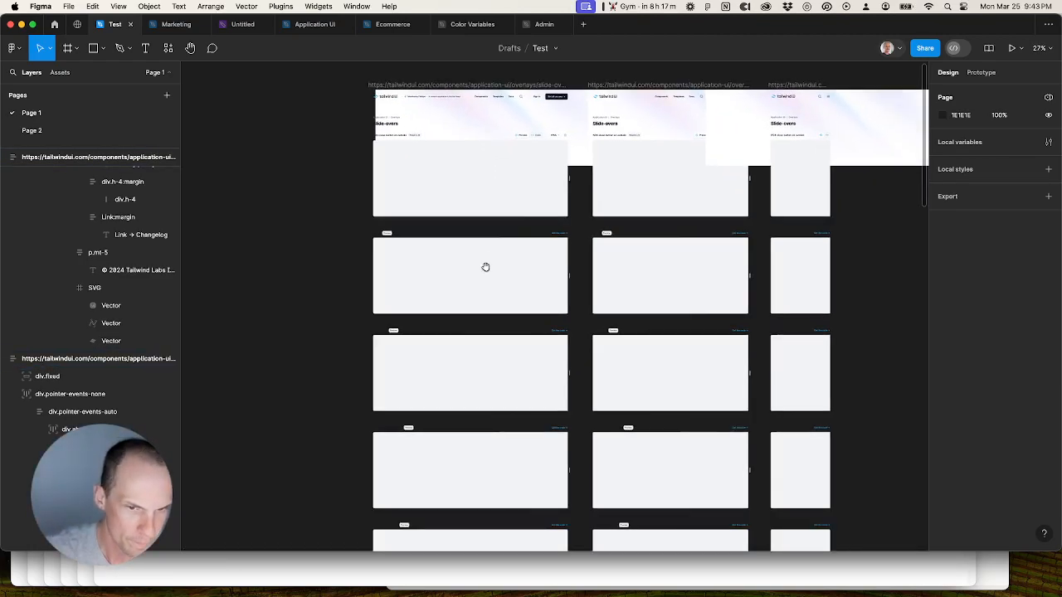
pyautogui.moveTo(515, 471); pyautogui.dragTo(440, 258)
pyautogui.moveTo(465, 399); pyautogui.dragTo(493, 145)
pyautogui.moveTo(471, 303); pyautogui.dragTo(525, 89)
pyautogui.moveTo(547, 360); pyautogui.dragTo(506, 124)
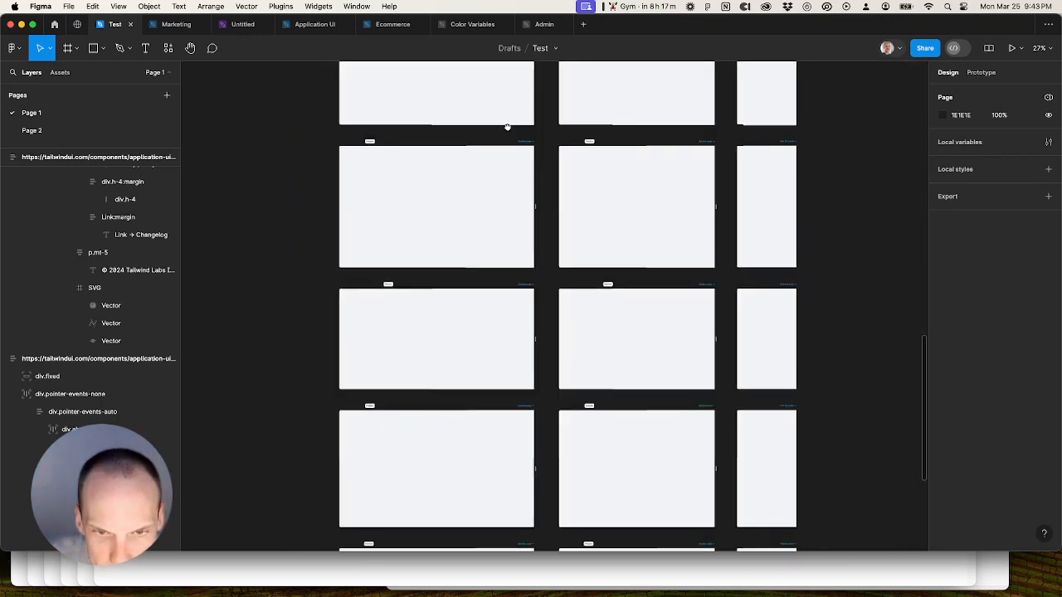
pyautogui.scroll(5, 515, 241)
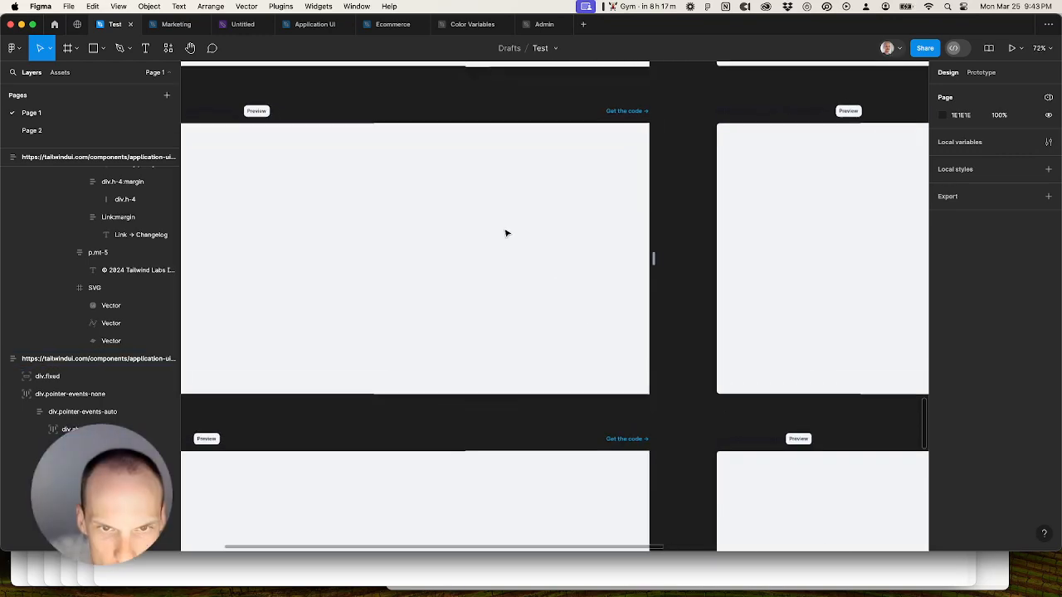
# Step: Check the layer structure of a blank gray preview in the widest imported column, including its Iframe layer
pyautogui.click(453, 243)
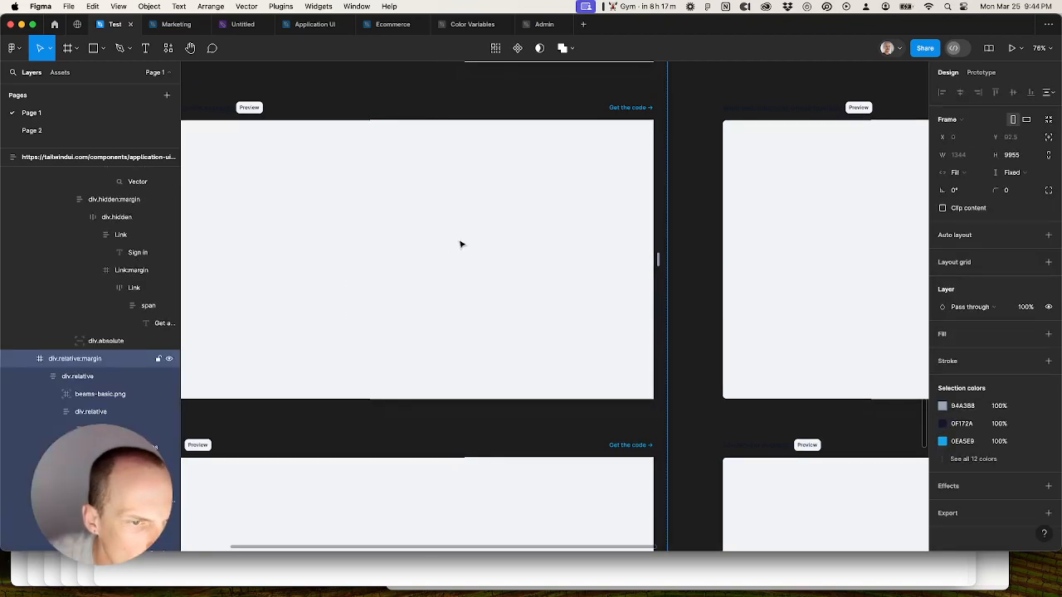
pyautogui.doubleClick(461, 244)
pyautogui.scroll(-3, 461, 244)
pyautogui.keyDown('super'); pyautogui.click(461, 244); pyautogui.keyUp('super')
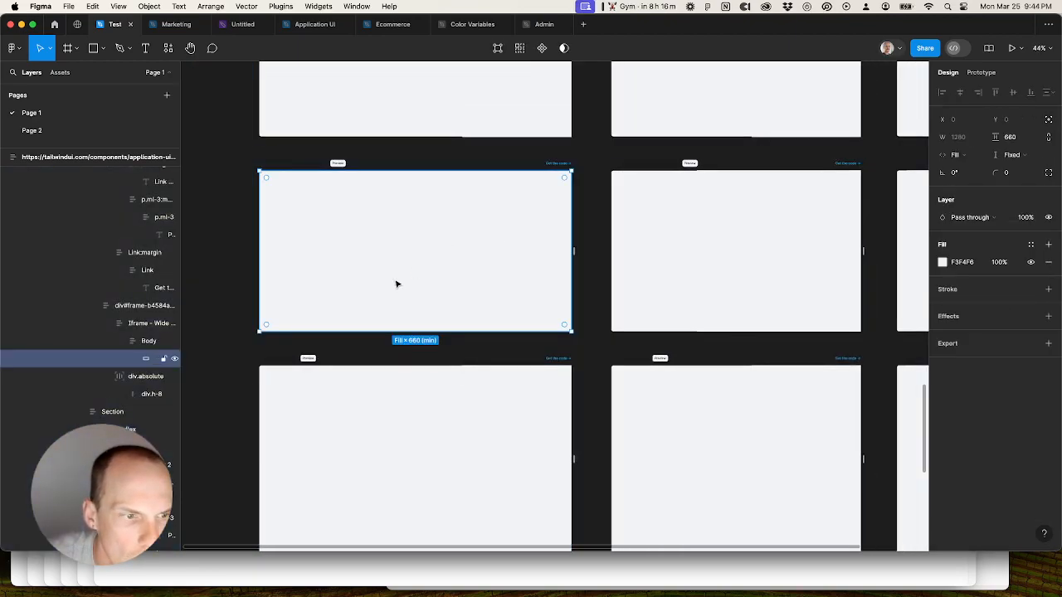
pyautogui.click(144, 325)
pyautogui.scroll(-1, 226, 276)
pyautogui.click(233, 279)
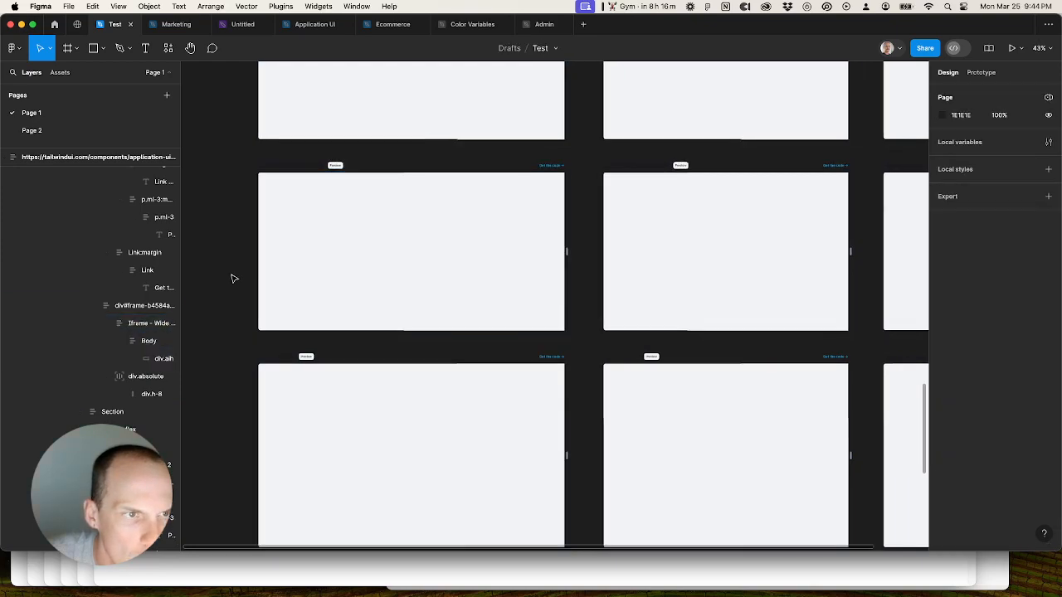
# Step: Search the page's layers for "Iframe", select all the matching preview frames, and delete them
pyautogui.scroll(-5, 231, 277)
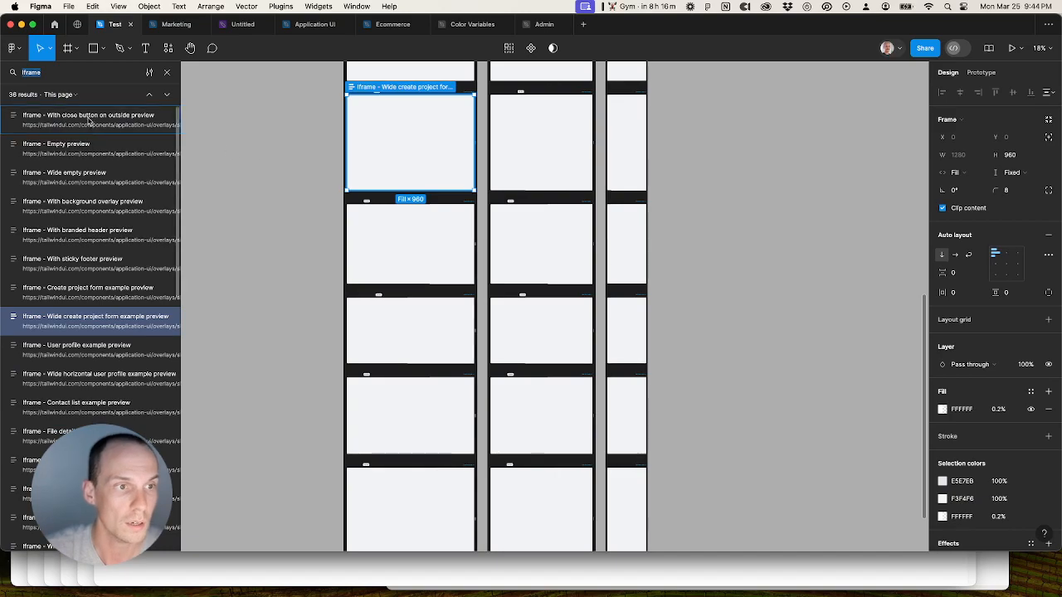
pyautogui.scroll(-5, 120, 313)
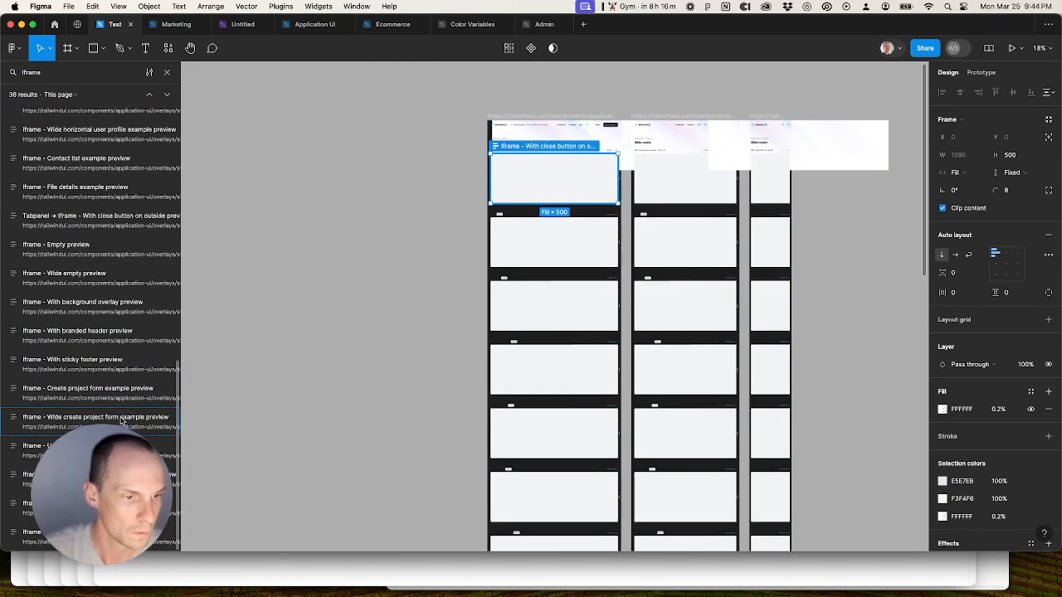
pyautogui.press('super+a')
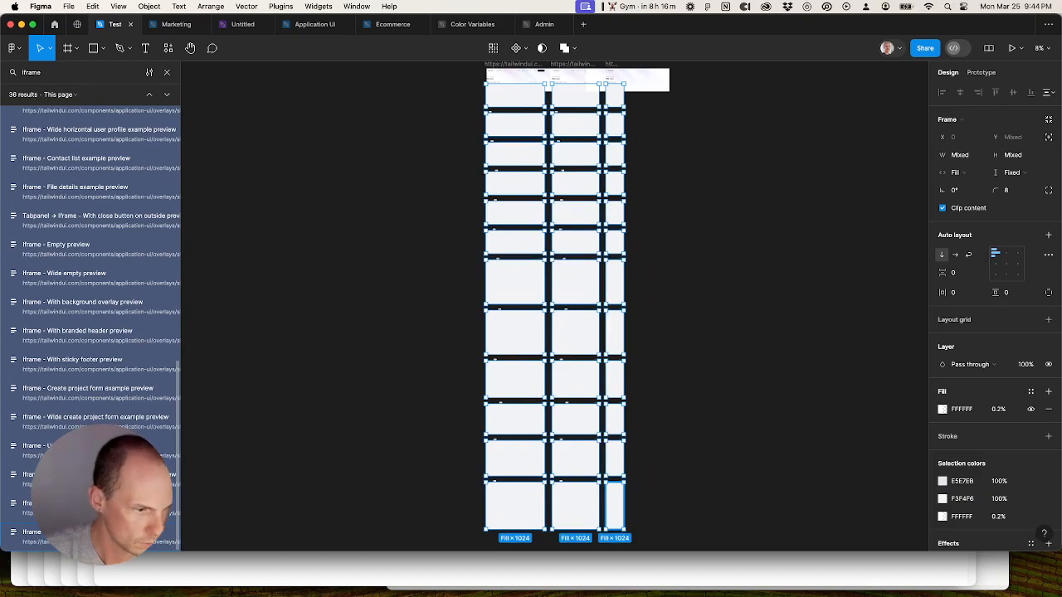
pyautogui.press('BackSpace')
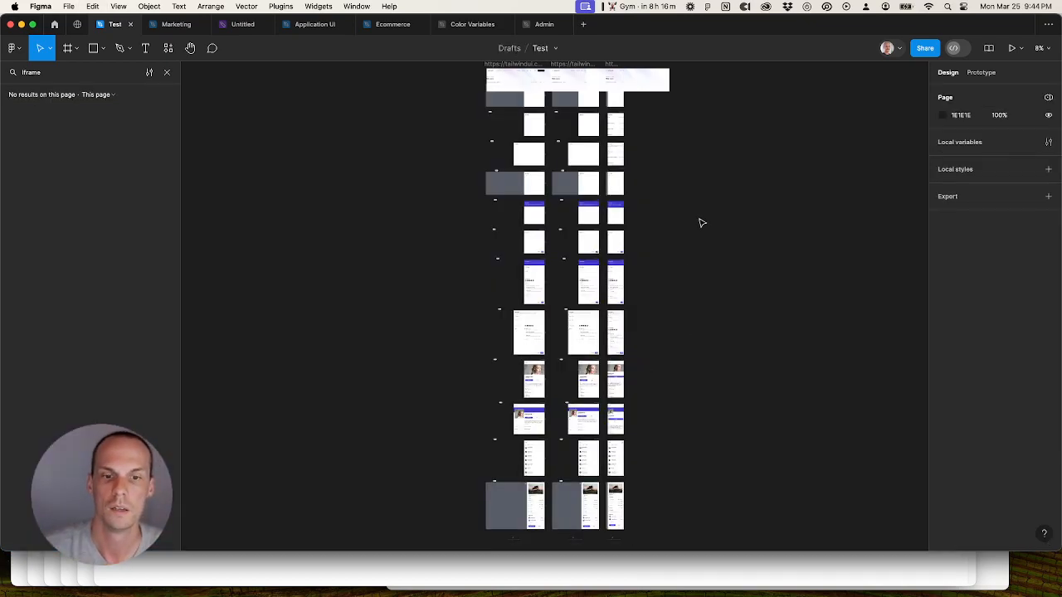
# Step: Restore the deleted Iframe layers to compare the previews with and without them, and delete them again
pyautogui.keyDown('ctrl'); pyautogui.scroll(5, 612, 218); pyautogui.keyUp('ctrl')
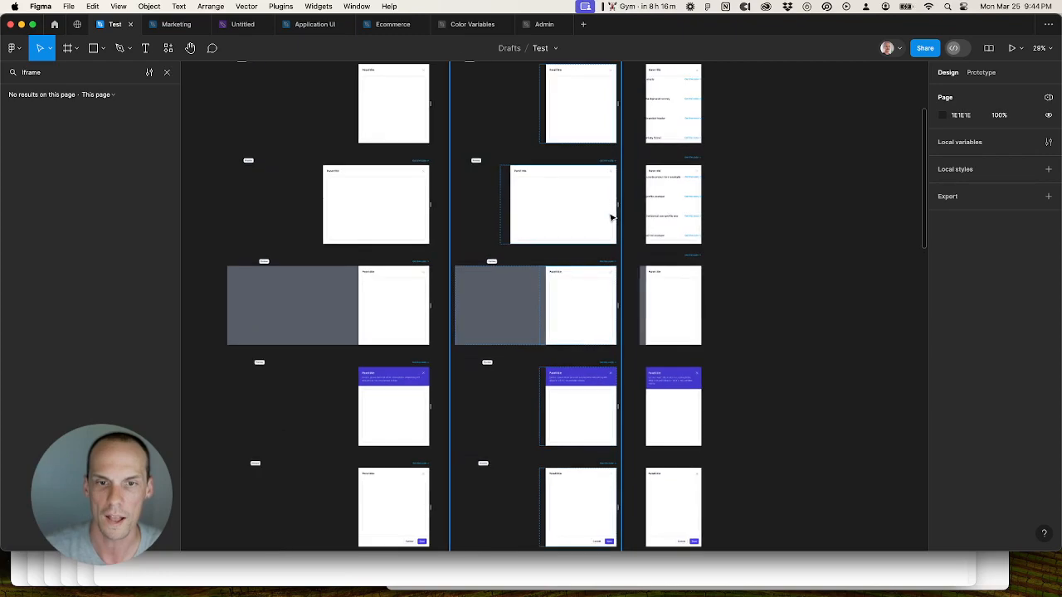
pyautogui.scroll(1, 574, 380)
pyautogui.scroll(-3, 575, 379)
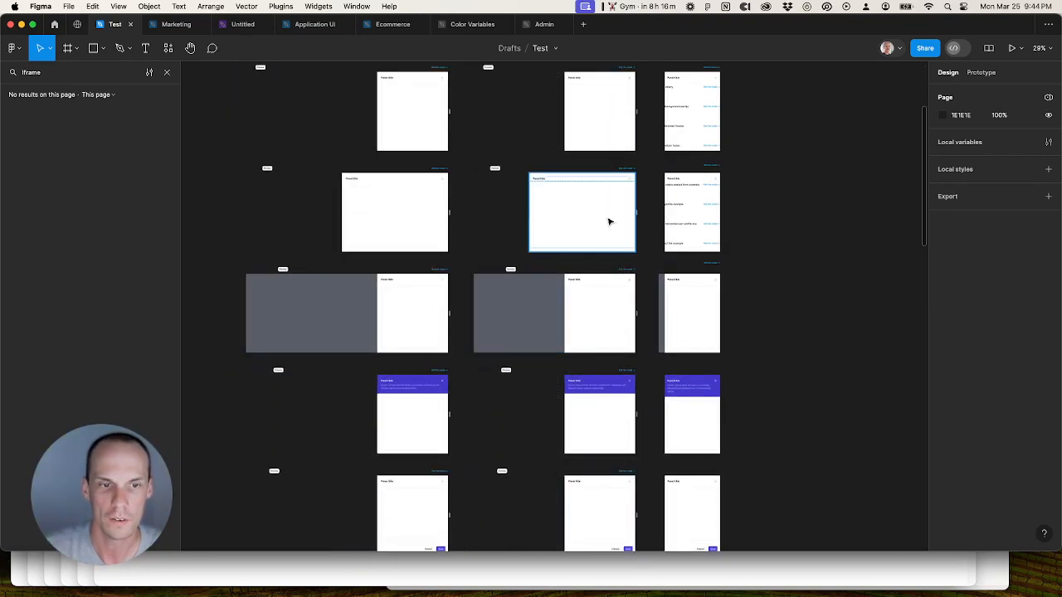
pyautogui.press('super+z')
pyautogui.scroll(-3, 597, 224)
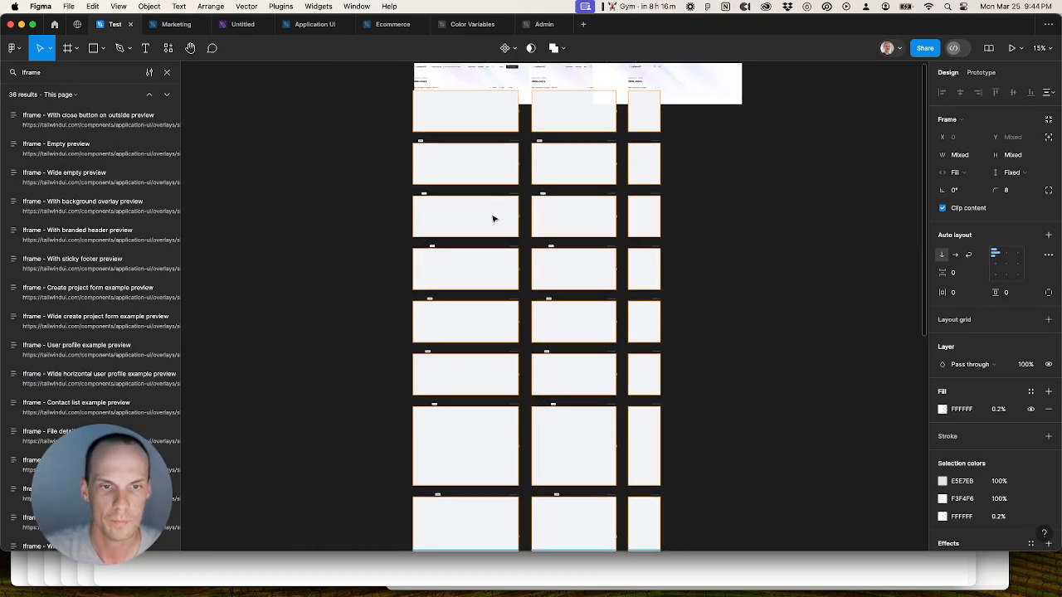
pyautogui.press('Delete')
# Step: Clear the "Iframe" layer search and select the first slide-over panel in the widest import
pyautogui.keyDown('ctrl'); pyautogui.scroll(2, 507, 217); pyautogui.keyUp('ctrl')
pyautogui.keyDown('ctrl'); pyautogui.scroll(5, 510, 217); pyautogui.keyUp('ctrl')
pyautogui.click(595, 437)
pyautogui.keyDown('super'); pyautogui.click(571, 316); pyautogui.keyUp('super')
pyautogui.click(572, 316)
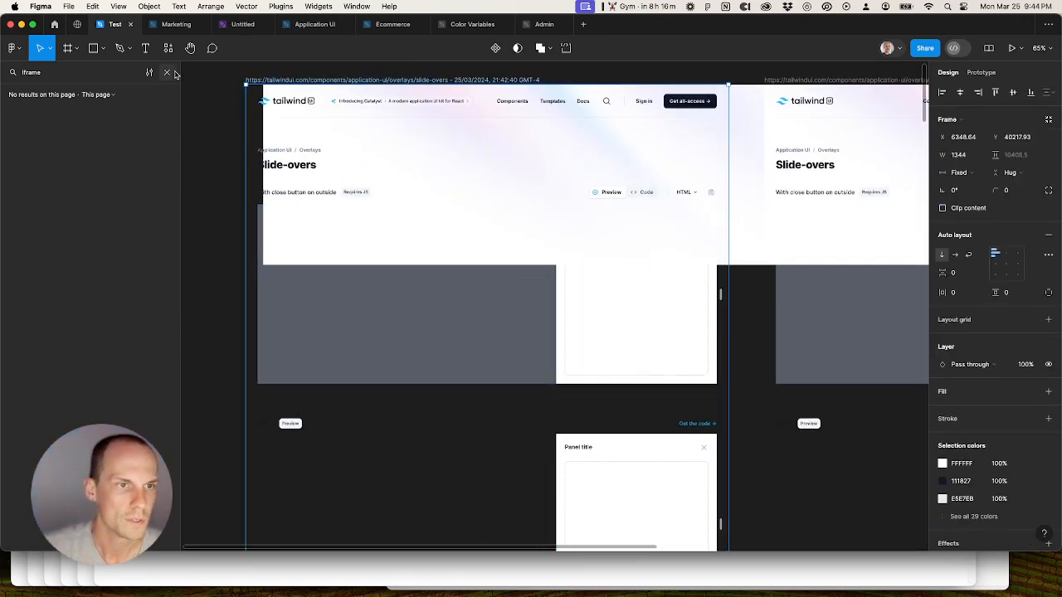
pyautogui.click(168, 73)
pyautogui.keyDown('super'); pyautogui.click(594, 336); pyautogui.keyUp('super')
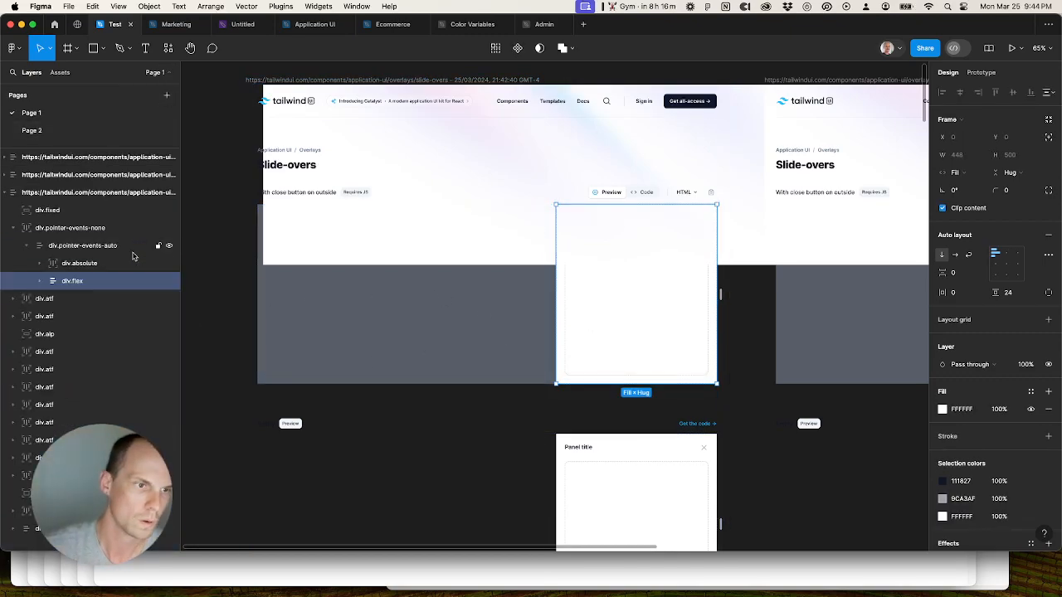
# Step: Select all slide-over panels in the widest import, excluding the gray overlays, and move them out onto the empty canvas beside it
pyautogui.click(88, 230)
pyautogui.click(11, 227)
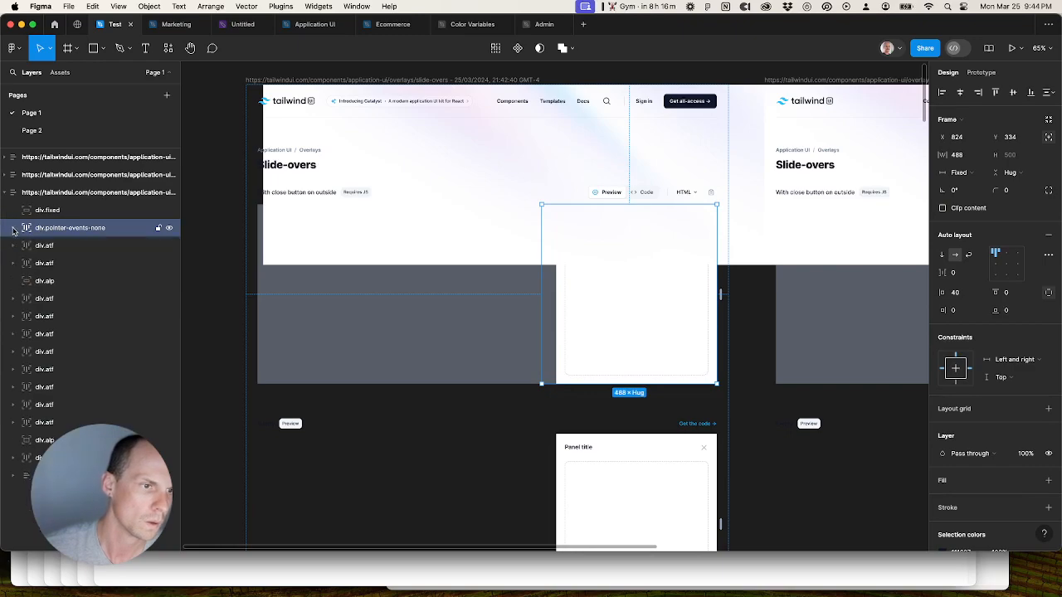
pyautogui.keyDown('shift'); pyautogui.click(60, 428); pyautogui.keyUp('shift')
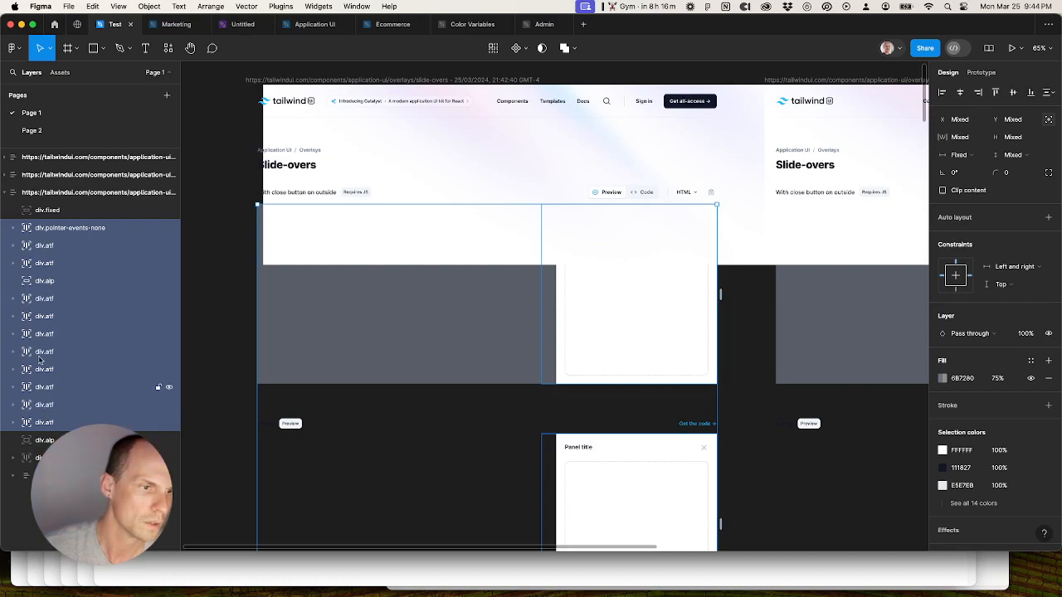
pyautogui.keyDown('super'); pyautogui.click(48, 282); pyautogui.keyUp('super')
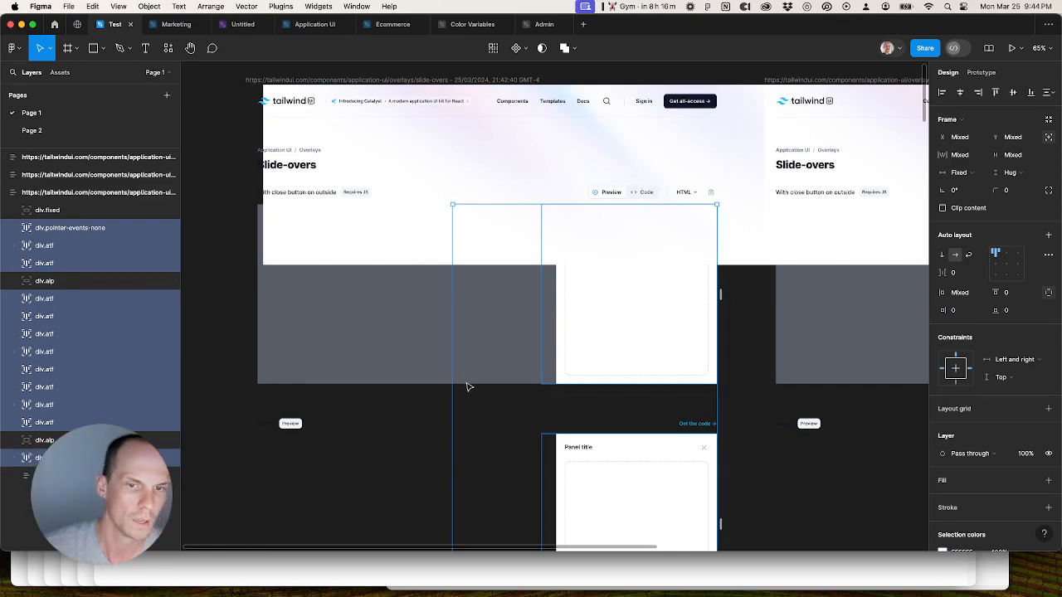
pyautogui.scroll(-5, 466, 381)
pyautogui.scroll(-10, 466, 381)
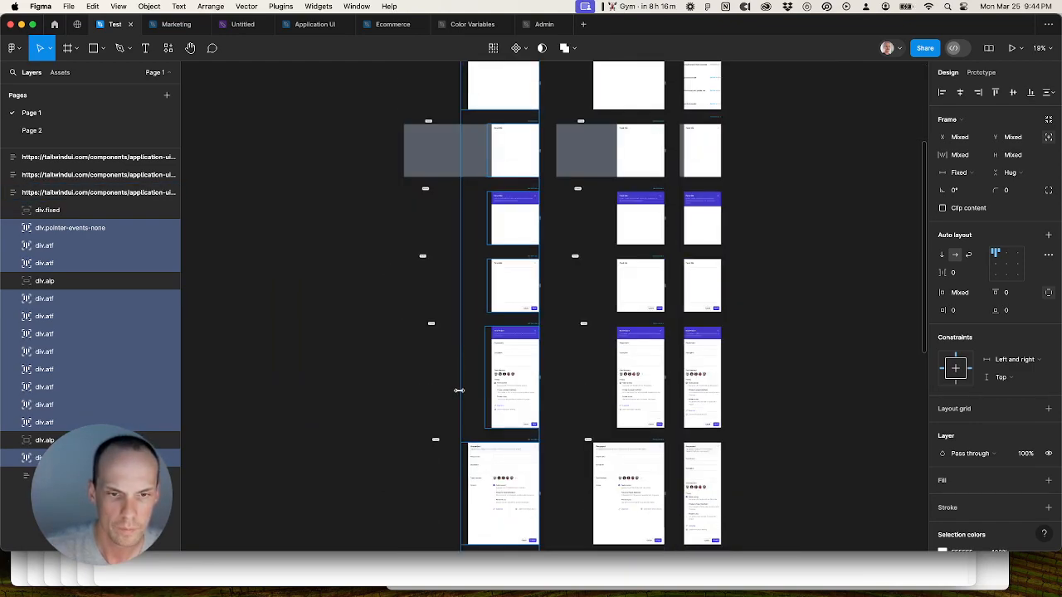
pyautogui.moveTo(514, 364); pyautogui.dragTo(294, 370)
pyautogui.scroll(-5, 294, 370)
pyautogui.moveTo(303, 436); pyautogui.dragTo(354, 437)
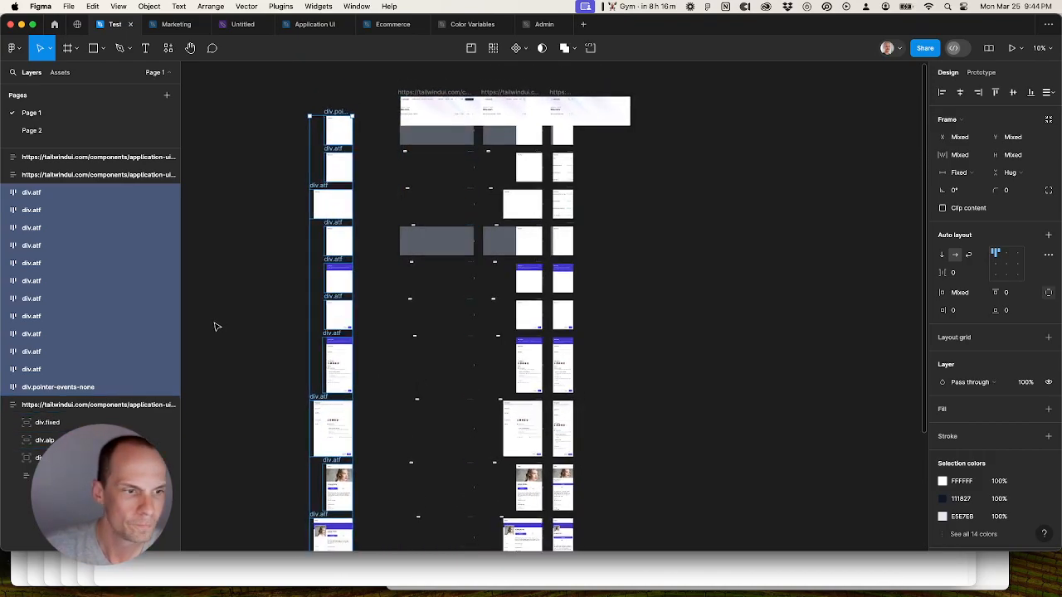
# Step: Undo the move, turn off absolute positioning for the panels, and move them out to the left of the widest import
pyautogui.press('super+z')
pyautogui.press('super+shift+z')
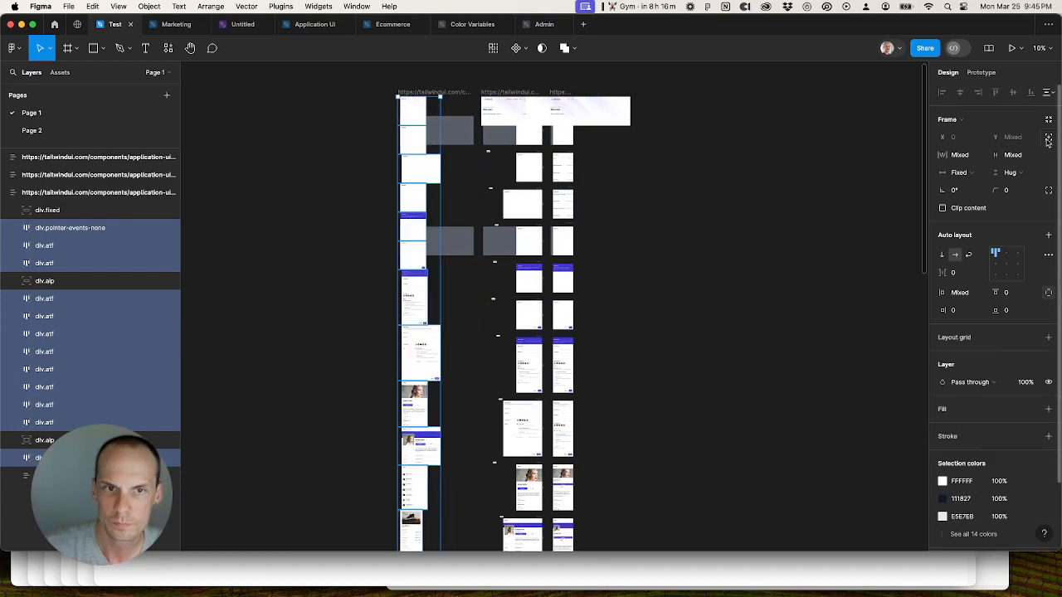
pyautogui.moveTo(425, 151); pyautogui.dragTo(262, 183)
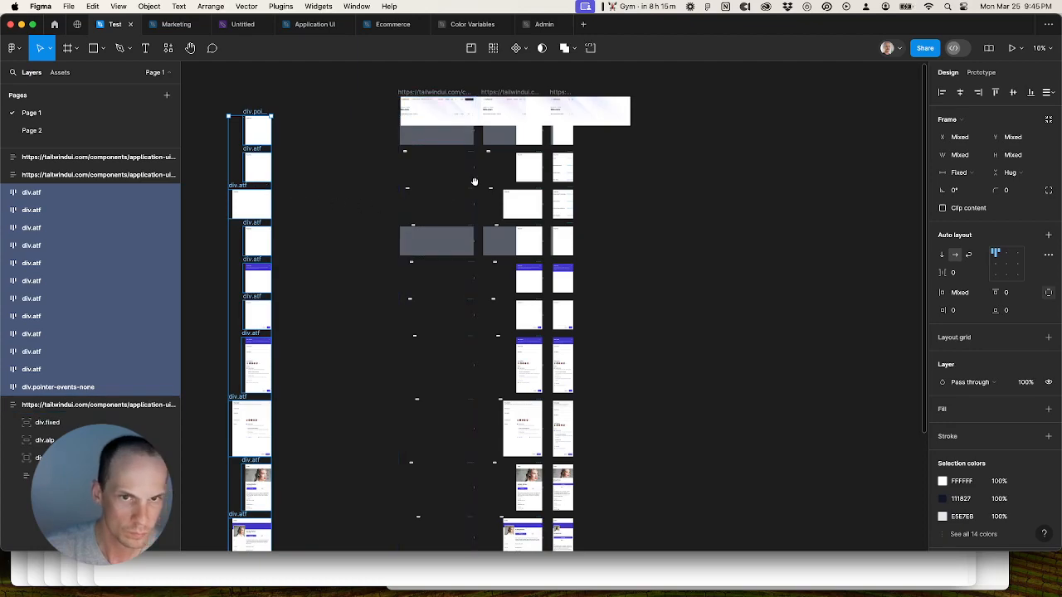
# Step: Move all overlay and slide-over panel layers of the middle import out of its frame, well to the right of the imports
pyautogui.scroll(5, 467, 208)
pyautogui.click(467, 210)
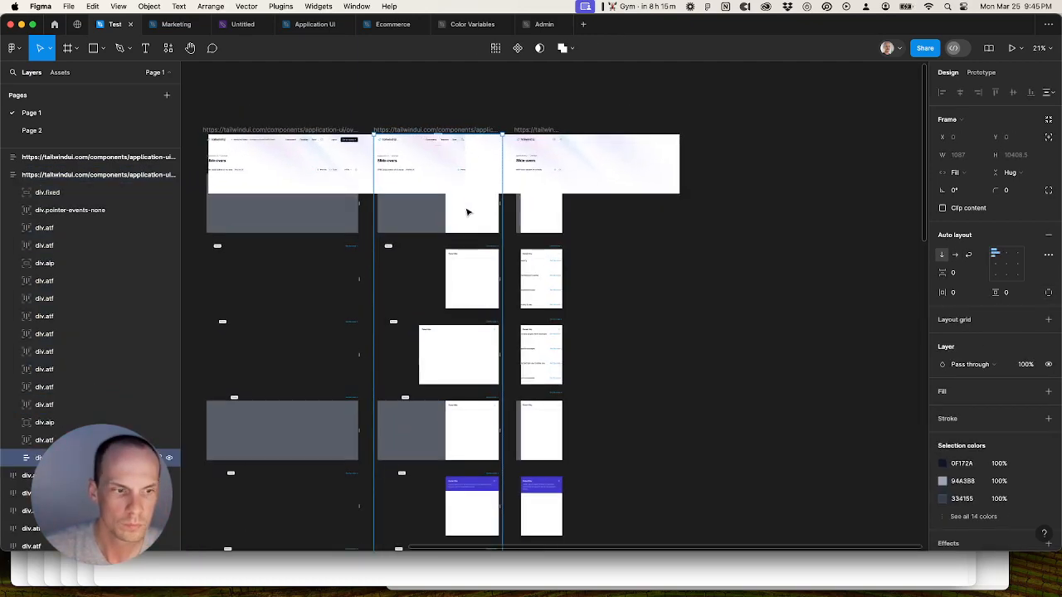
pyautogui.doubleClick(467, 213)
pyautogui.scroll(1, 365, 228)
pyautogui.click(78, 439)
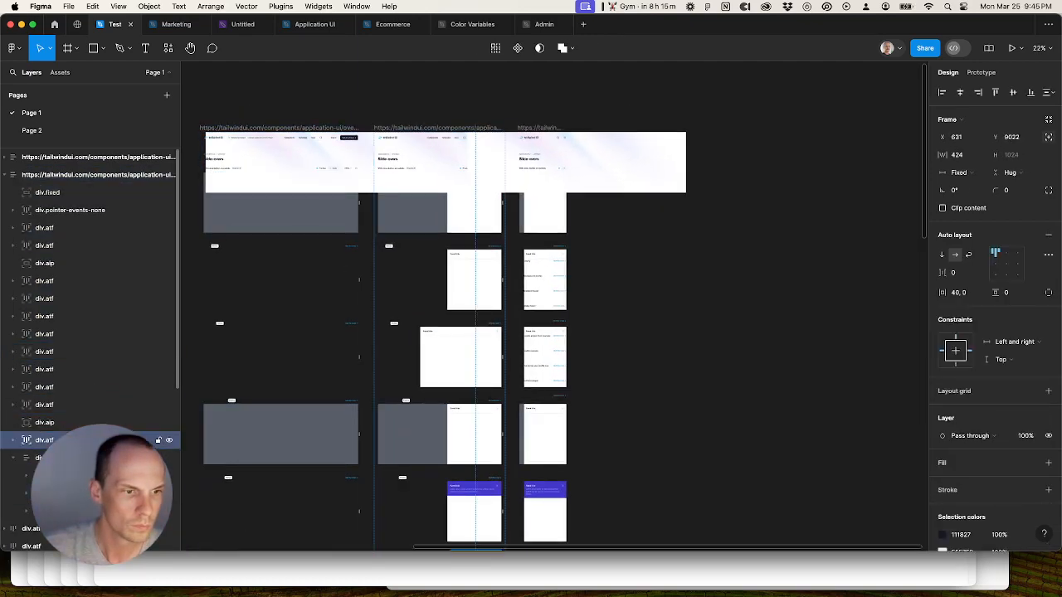
pyautogui.keyDown('super'); pyautogui.click(76, 404); pyautogui.keyUp('super')
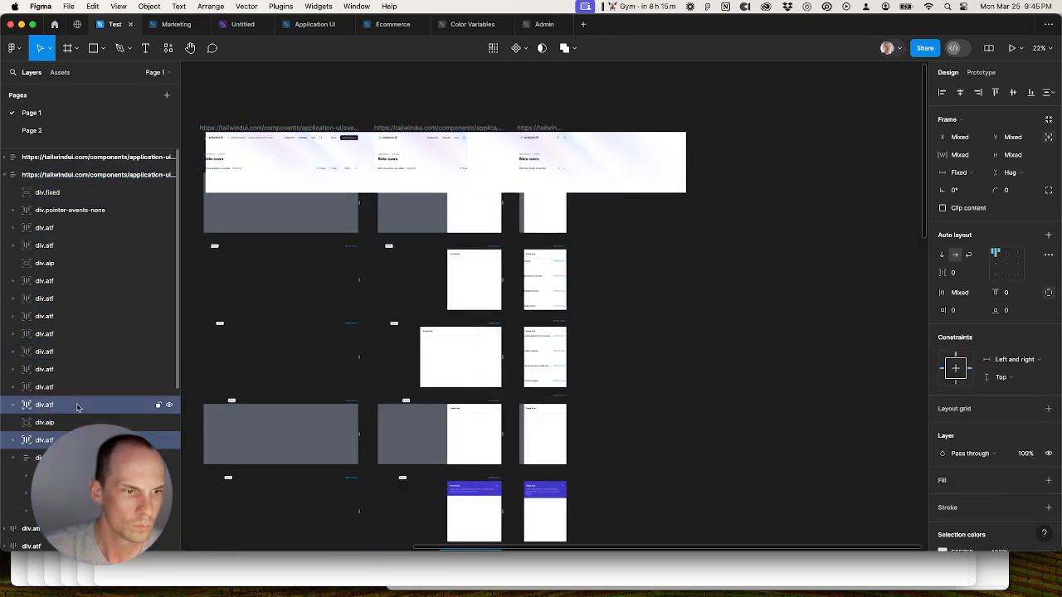
pyautogui.click(74, 210)
pyautogui.keyDown('shift'); pyautogui.click(74, 245); pyautogui.keyUp('shift')
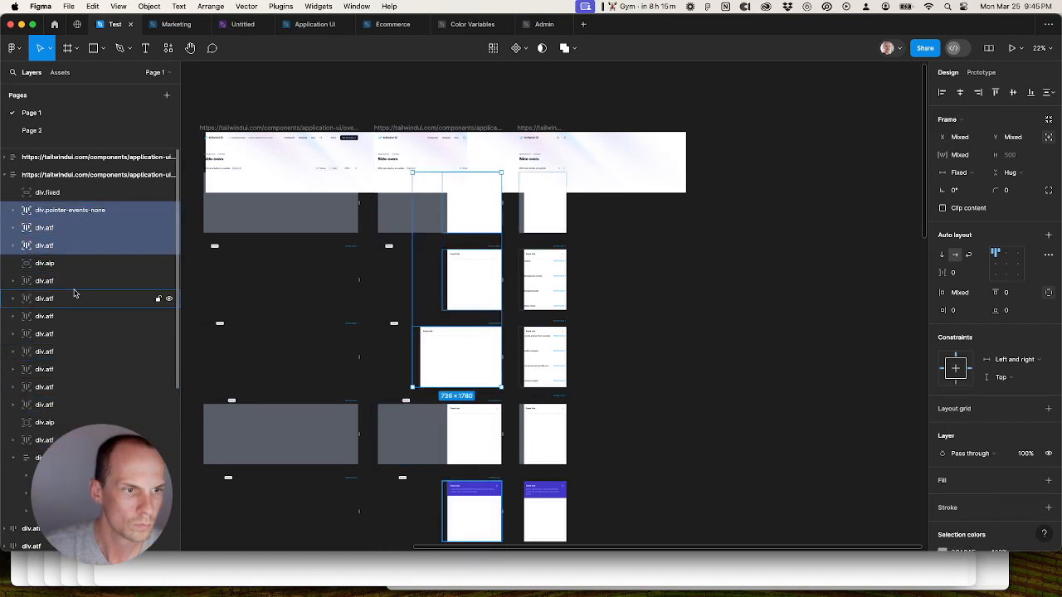
pyautogui.keyDown('super'); pyautogui.click(74, 280); pyautogui.keyUp('super')
pyautogui.click(82, 192)
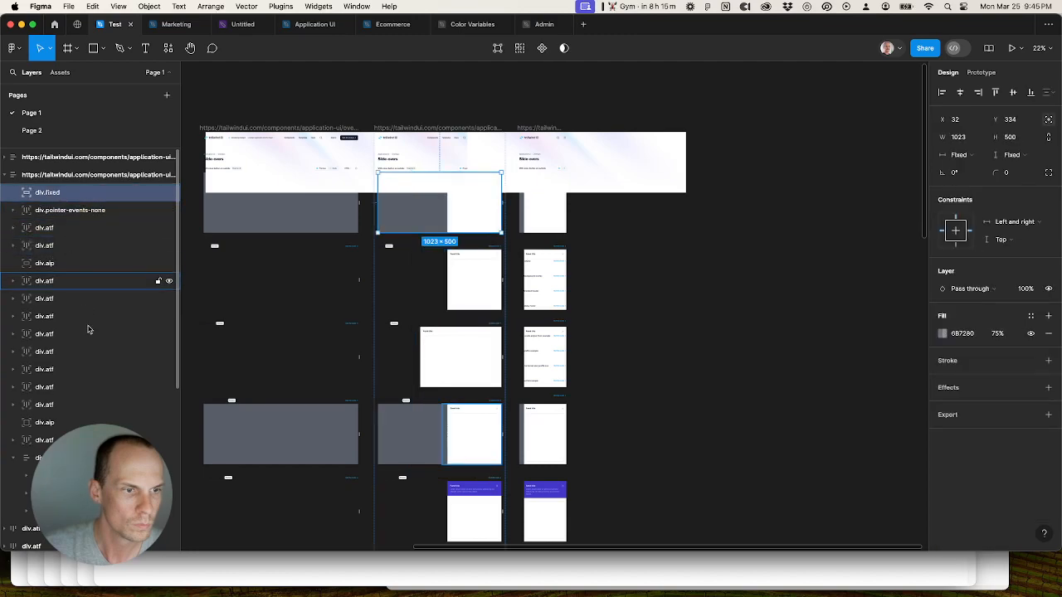
pyautogui.keyDown('shift'); pyautogui.click(83, 458); pyautogui.keyUp('shift')
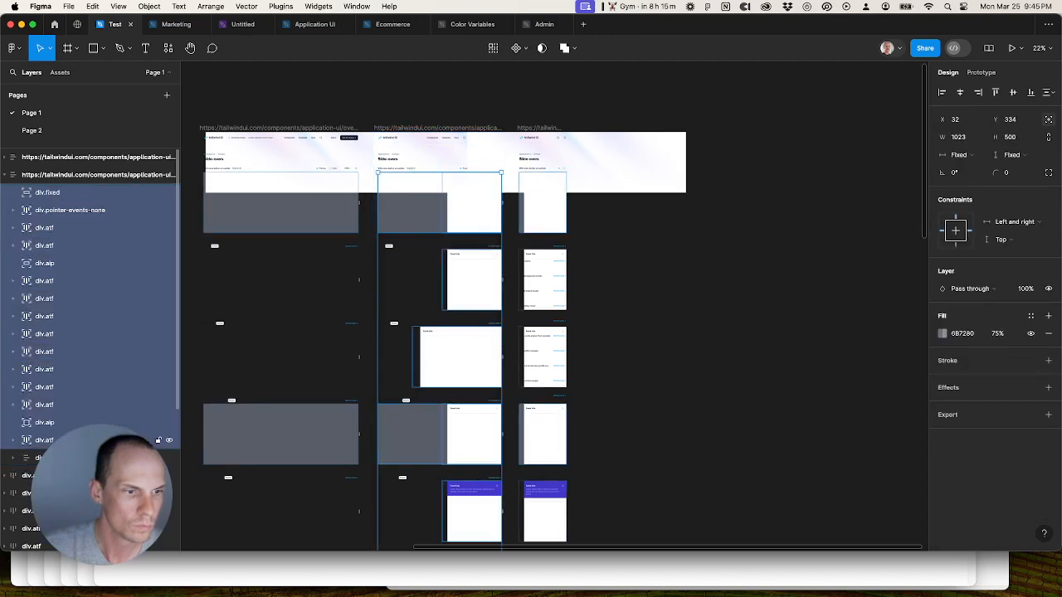
pyautogui.scroll(-3, 497, 314)
pyautogui.moveTo(488, 331); pyautogui.dragTo(487, 244)
pyautogui.moveTo(511, 398); pyautogui.dragTo(560, 104)
pyautogui.moveTo(557, 310); pyautogui.dragTo(583, 313)
pyautogui.scroll(-3, 579, 318)
pyautogui.scroll(-3, 581, 316)
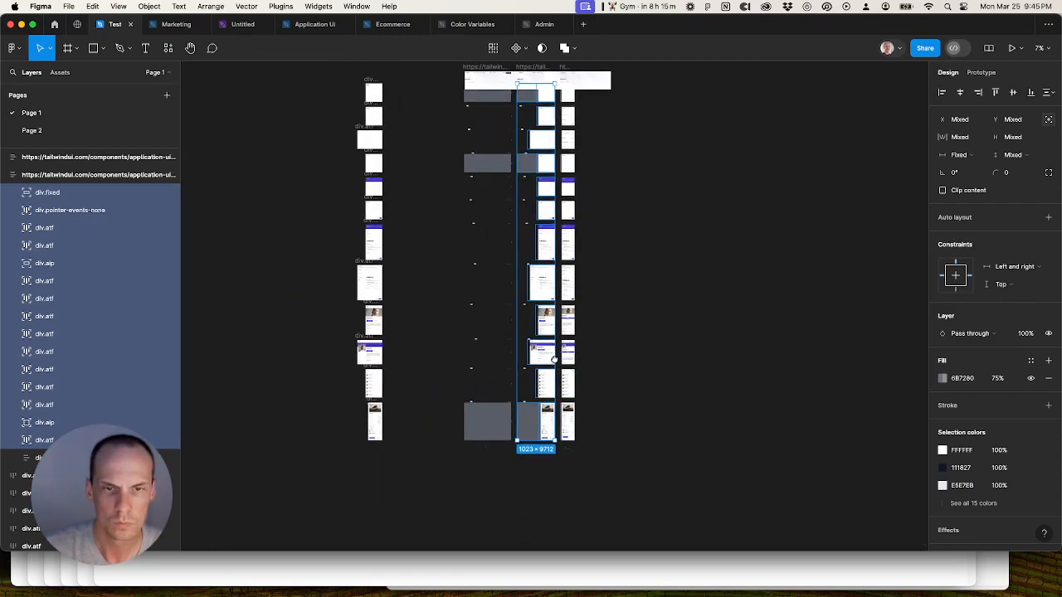
pyautogui.moveTo(609, 312); pyautogui.dragTo(681, 314)
# Step: Move all overlay and slide-over panel layers of the narrowest import out, between the imports and the extracted middle-width set
pyautogui.click(555, 489)
pyautogui.scroll(3, 555, 489)
pyautogui.scroll(1, 555, 488)
pyautogui.doubleClick(556, 490)
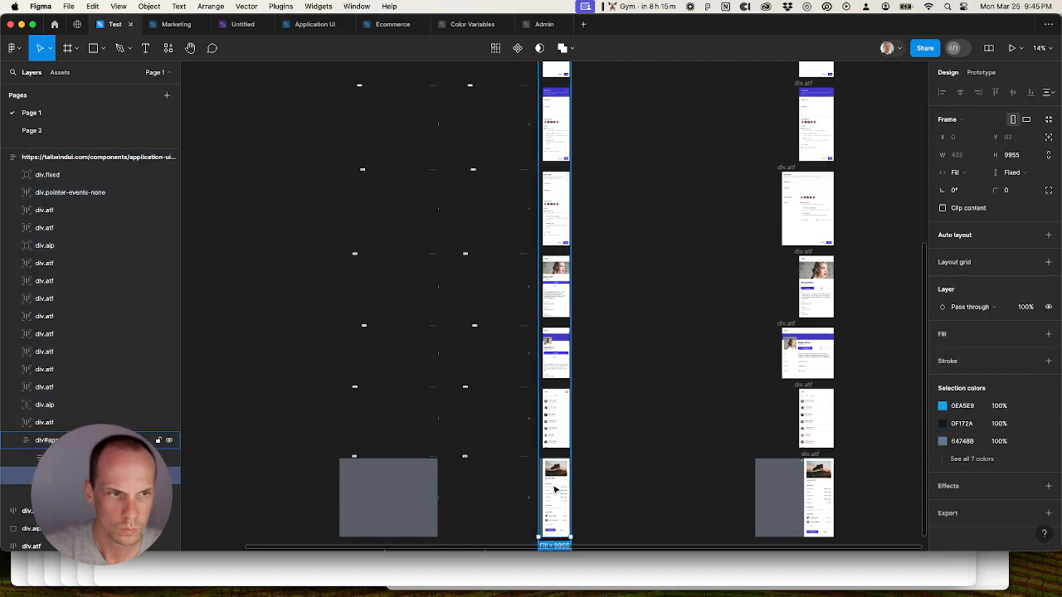
pyautogui.click(18, 441)
pyautogui.click(50, 423)
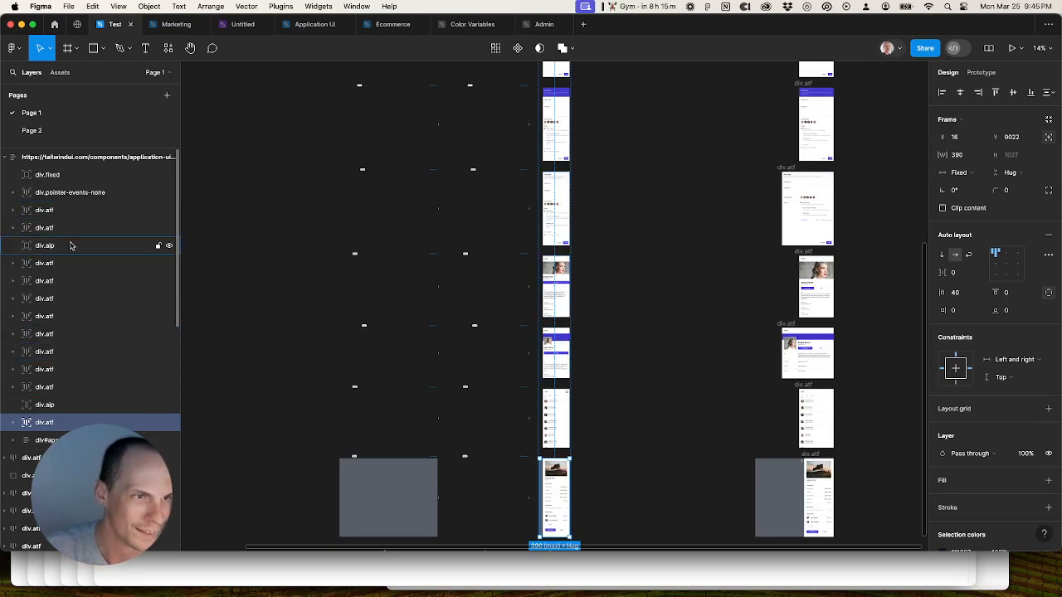
pyautogui.keyDown('shift'); pyautogui.click(50, 174); pyautogui.keyUp('shift')
pyautogui.scroll(5, 622, 249)
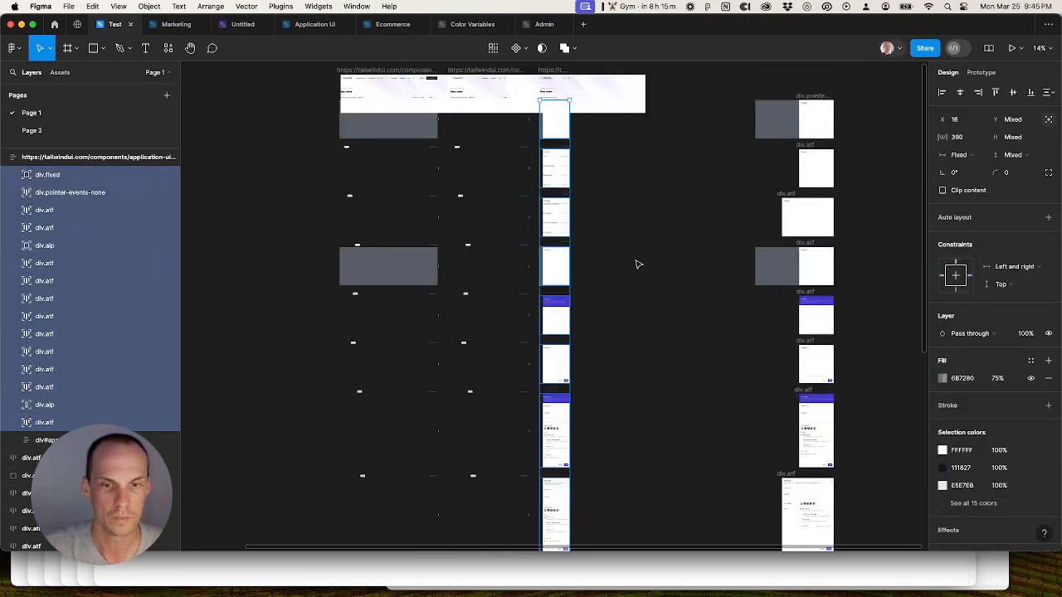
pyautogui.scroll(2, 567, 152)
pyautogui.moveTo(561, 147); pyautogui.dragTo(711, 150)
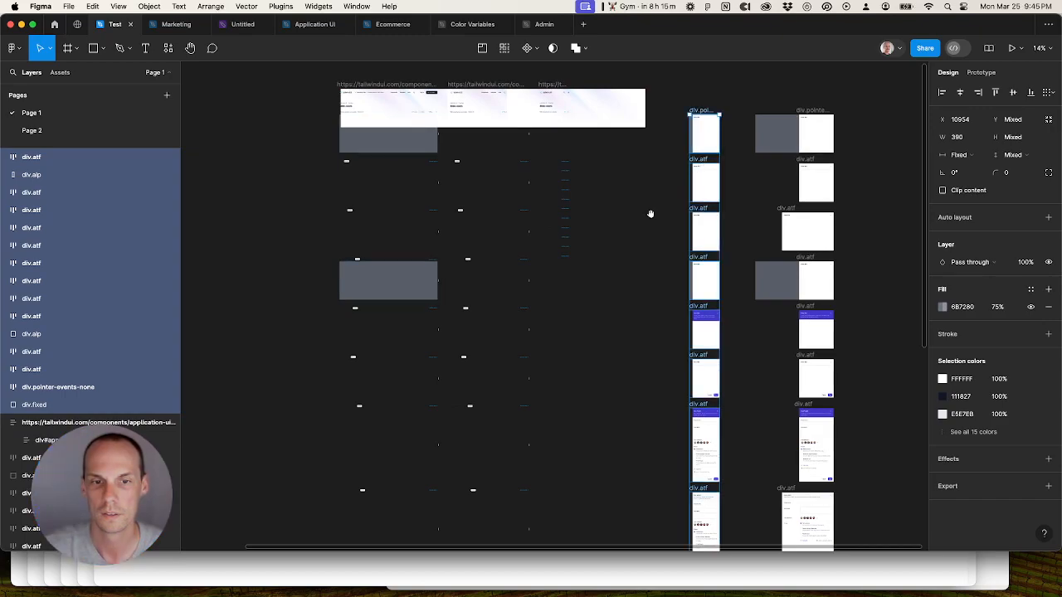
# Step: Move the 1280 × 1024 gray overlay at the end of the widest import out to the left of its extracted panels
pyautogui.scroll(-5, 650, 214)
pyautogui.moveTo(647, 268); pyautogui.dragTo(623, 221)
pyautogui.scroll(4, 513, 442)
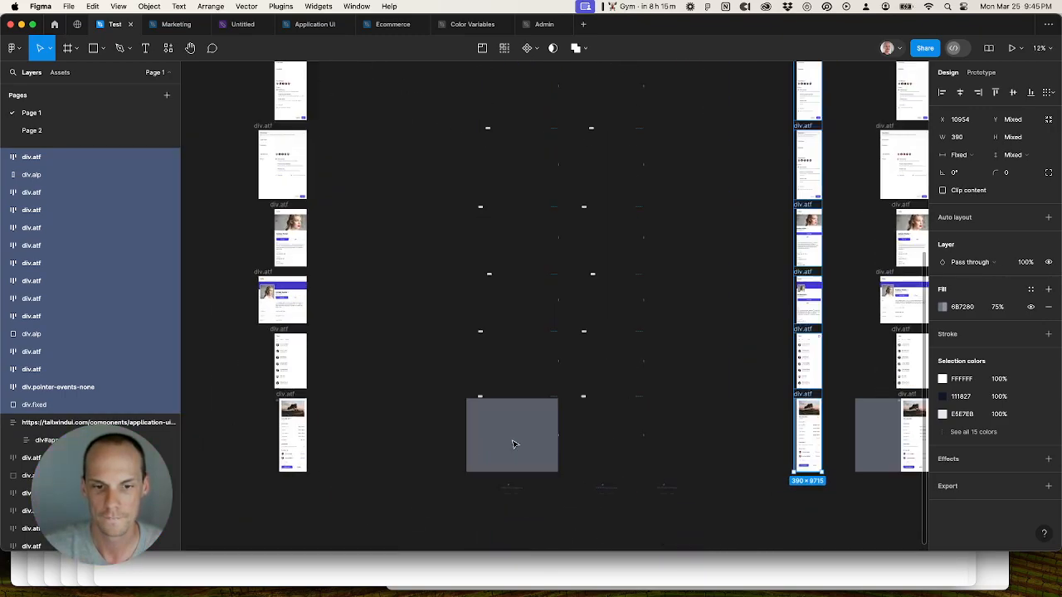
pyautogui.scroll(4, 514, 444)
pyautogui.click(513, 444)
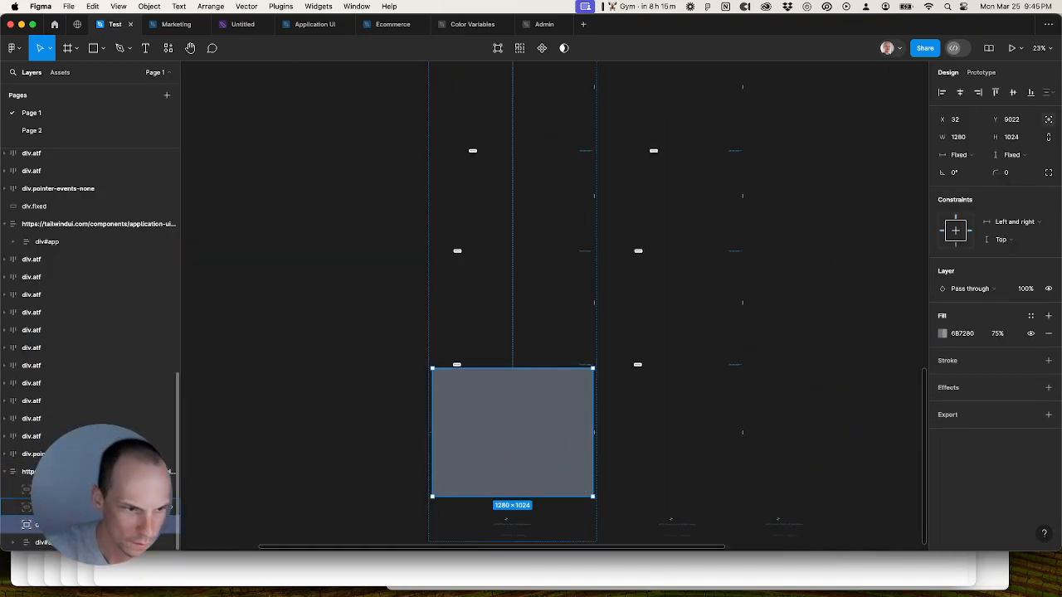
pyautogui.click(93, 507)
pyautogui.scroll(-3, 465, 433)
pyautogui.scroll(5, 488, 425)
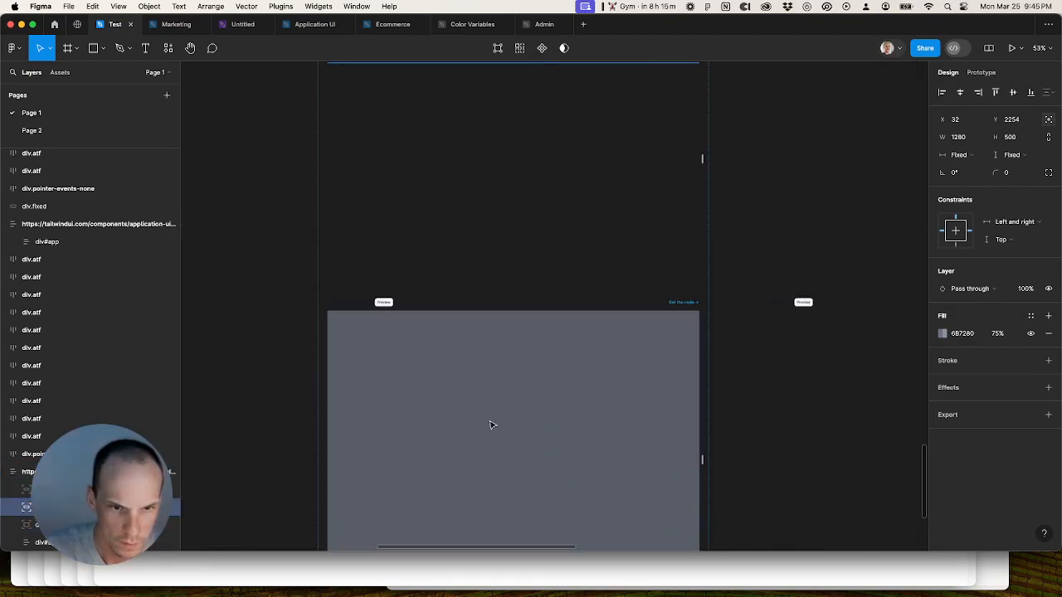
pyautogui.click(489, 424)
pyautogui.scroll(-5, 490, 425)
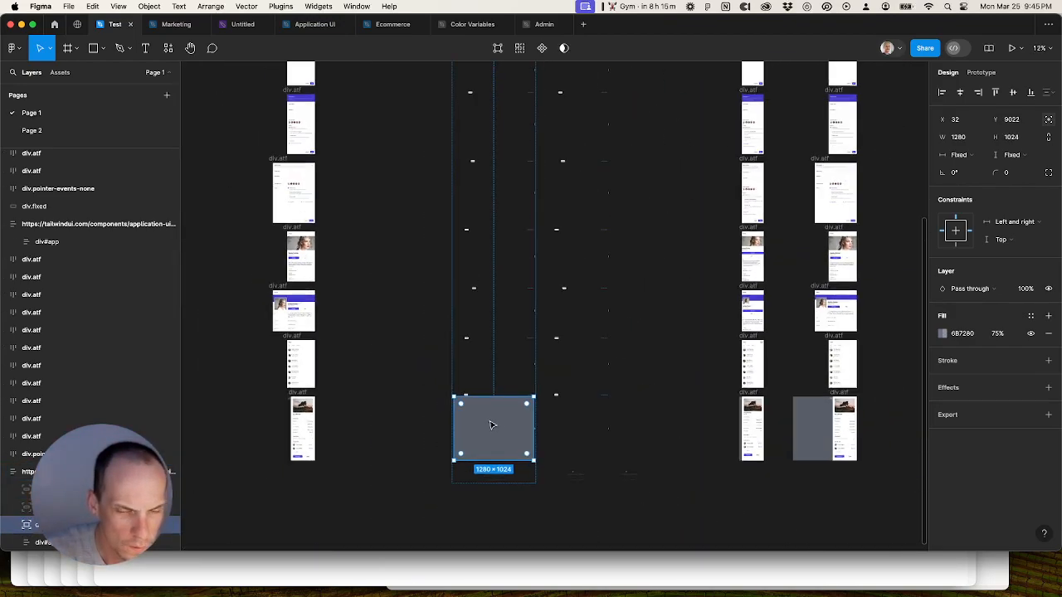
pyautogui.scroll(-1, 507, 427)
pyautogui.hscroll(-3, 531, 429)
pyautogui.moveTo(602, 424); pyautogui.dragTo(334, 428)
# Step: Move the widest import's other two gray overlays out beside its extracted panels, aligning the first one behind the first panel
pyautogui.scroll(4, 493, 423)
pyautogui.scroll(3, 486, 319)
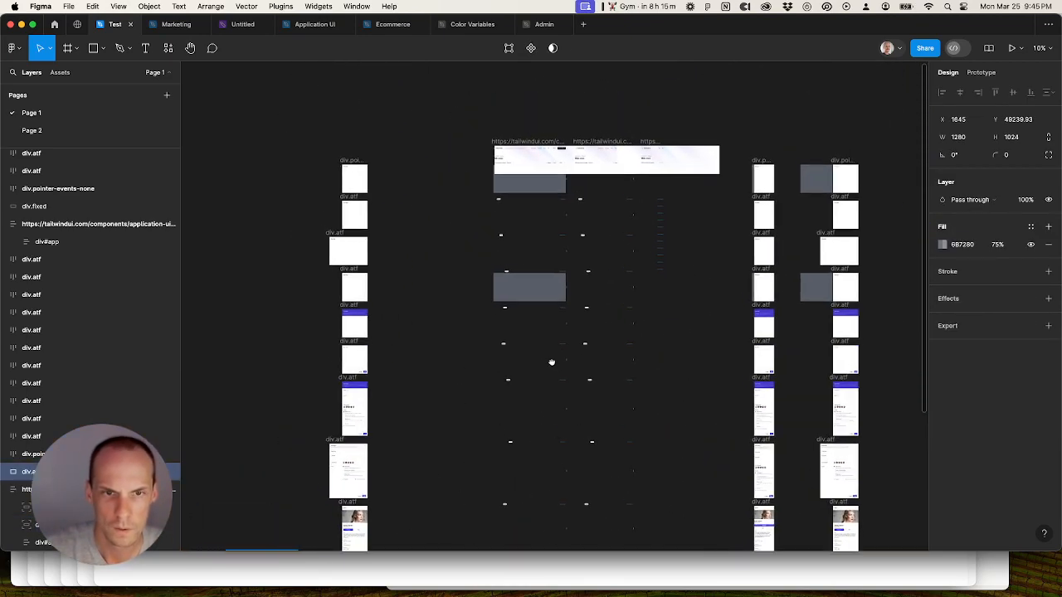
pyautogui.moveTo(536, 291); pyautogui.dragTo(311, 286)
pyautogui.moveTo(546, 192); pyautogui.dragTo(618, 256)
pyautogui.scroll(5, 310, 180)
pyautogui.scroll(5, 506, 249)
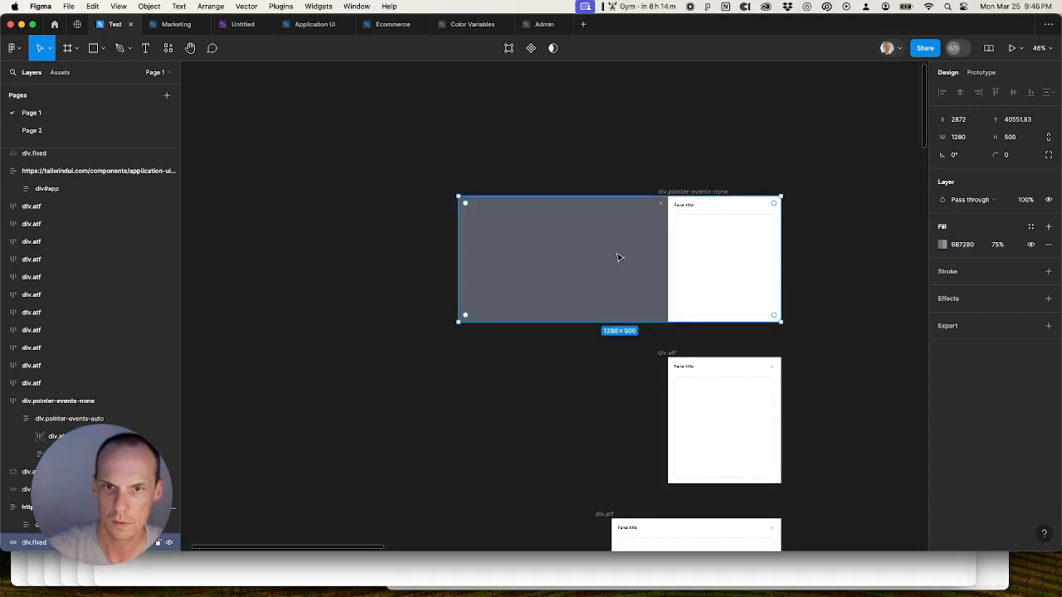
# Step: Delete the three emptied website import frames, keeping the extracted panels and overlays
pyautogui.click(732, 155)
pyautogui.scroll(-5, 522, 160)
pyautogui.scroll(-6, 522, 160)
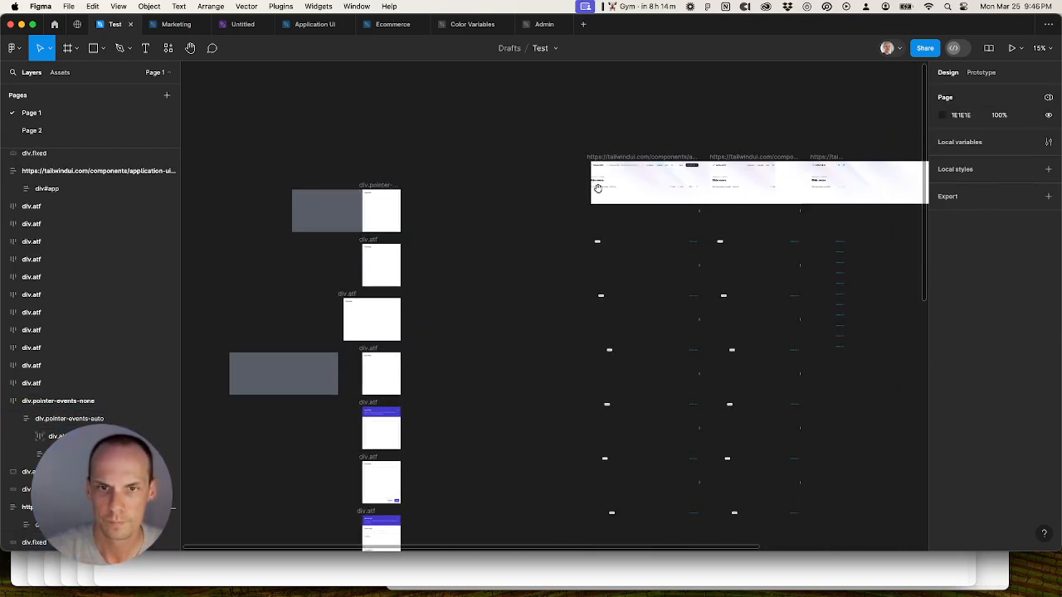
pyautogui.scroll(-1, 420, 137)
pyautogui.moveTo(409, 113); pyautogui.dragTo(490, 360)
pyautogui.press('Delete')
# Step: Inspect the first extracted wide slide-over and select its div.pointer-events-none frame
pyautogui.scroll(2, 489, 361)
pyautogui.scroll(10, 355, 218)
pyautogui.moveTo(372, 184); pyautogui.dragTo(423, 291)
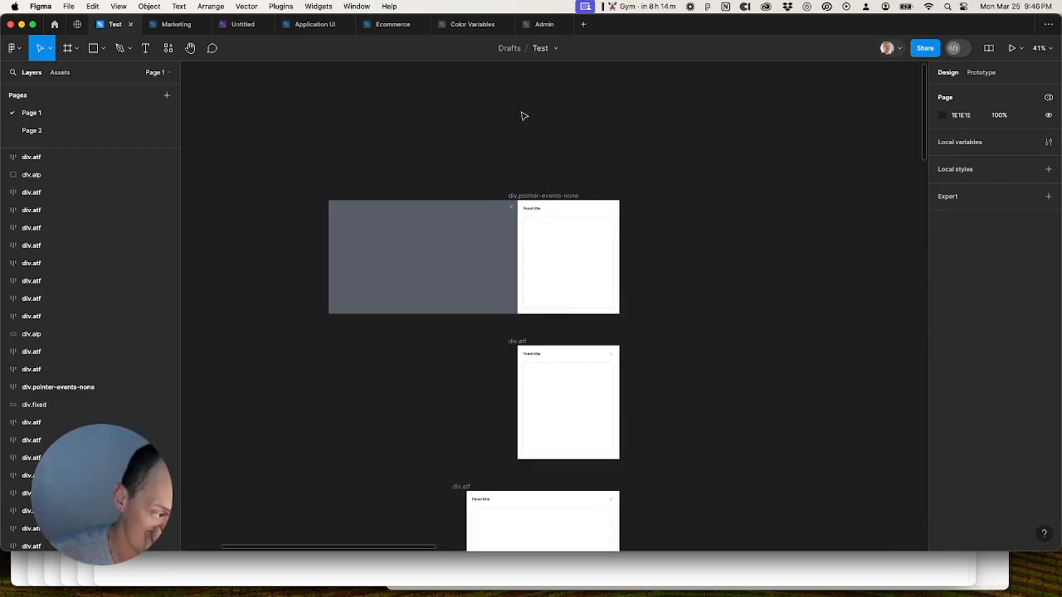
pyautogui.click(546, 196)
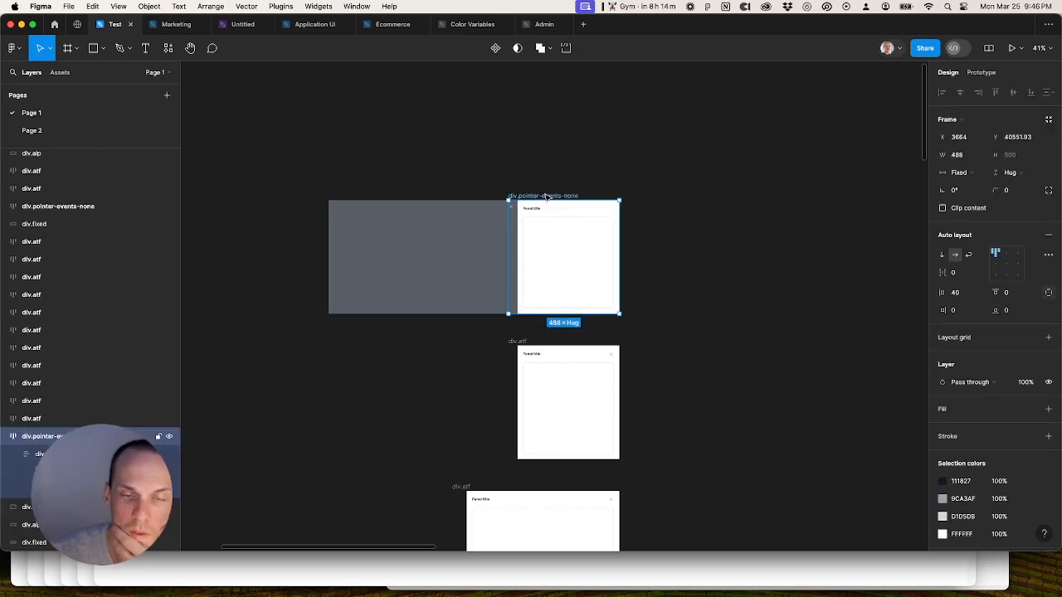
# Step: Switch to the Tailwind UI Slide-overs page in Arc and review the original variants, checking the Empty preview at a narrower width
pyautogui.hotkey('ctrl', 'Left')
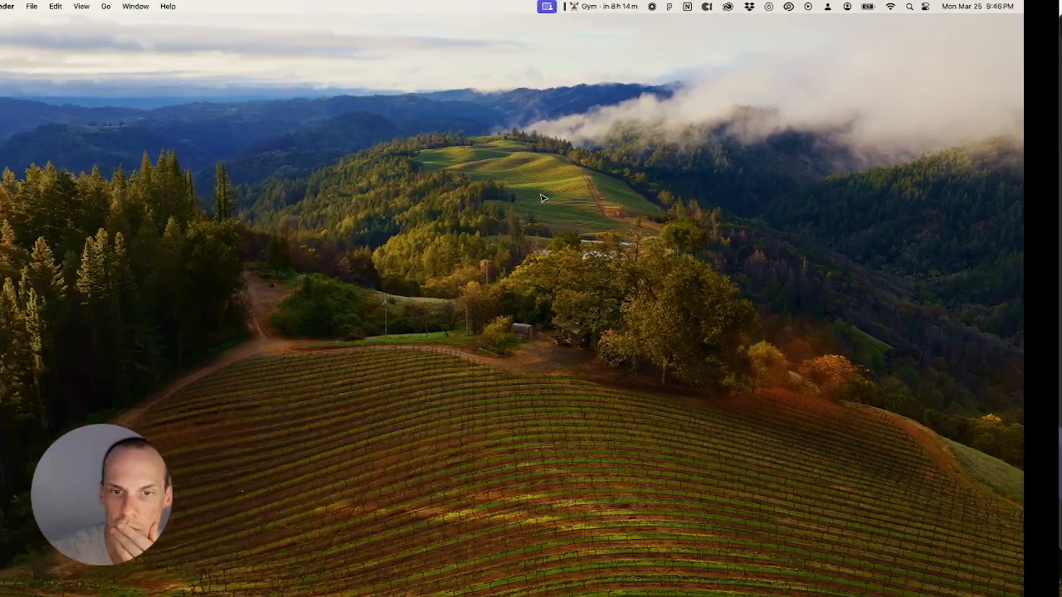
pyautogui.hotkey('ctrl', 'Right')
pyautogui.hotkey('ctrl', 'Up')
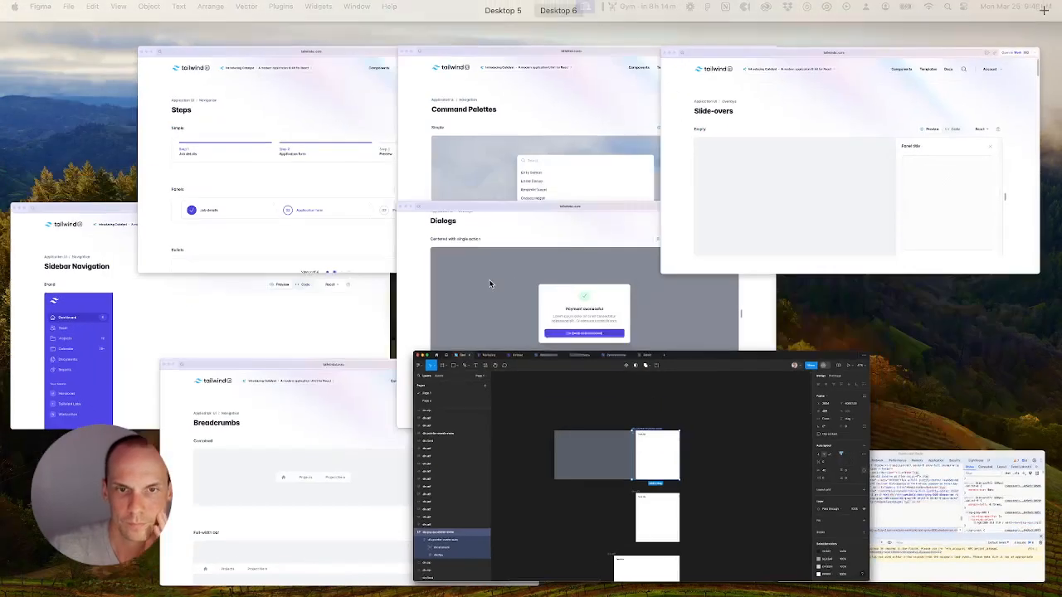
pyautogui.click(772, 172)
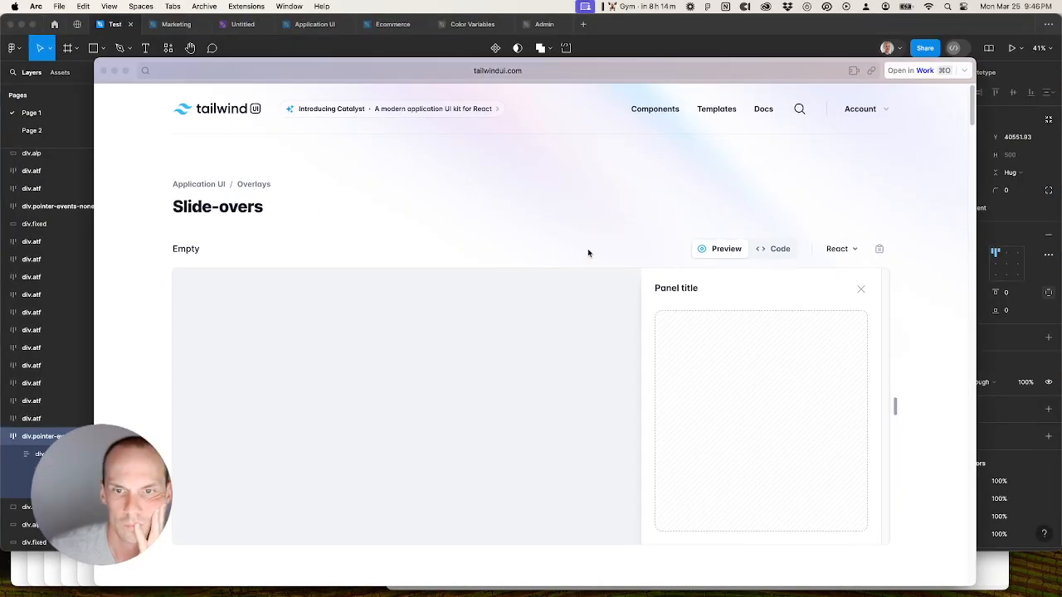
pyautogui.scroll(-3, 606, 282)
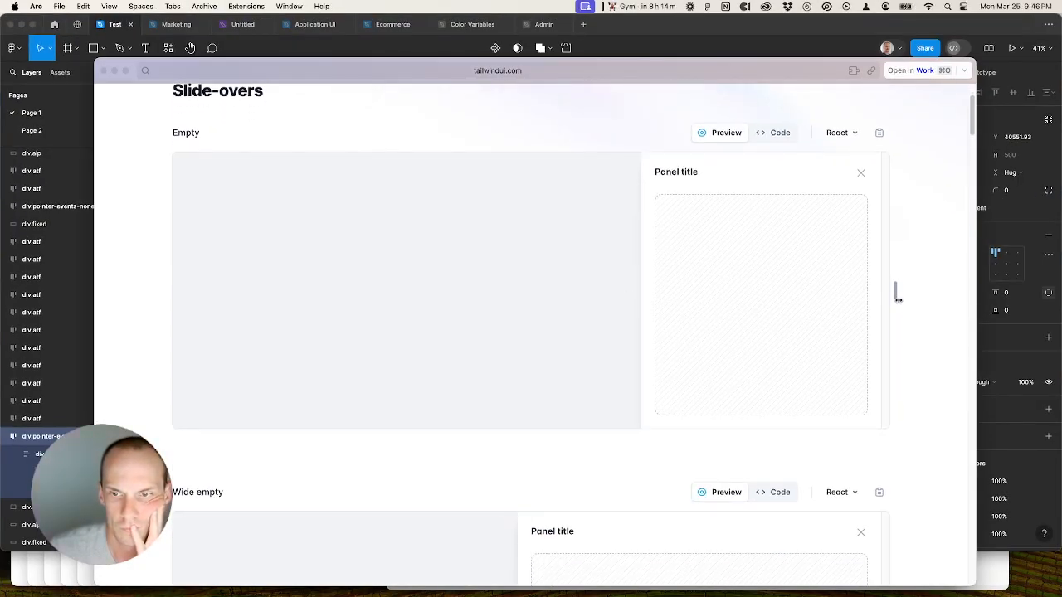
pyautogui.moveTo(898, 292); pyautogui.dragTo(802, 306)
pyautogui.scroll(-15, 828, 336)
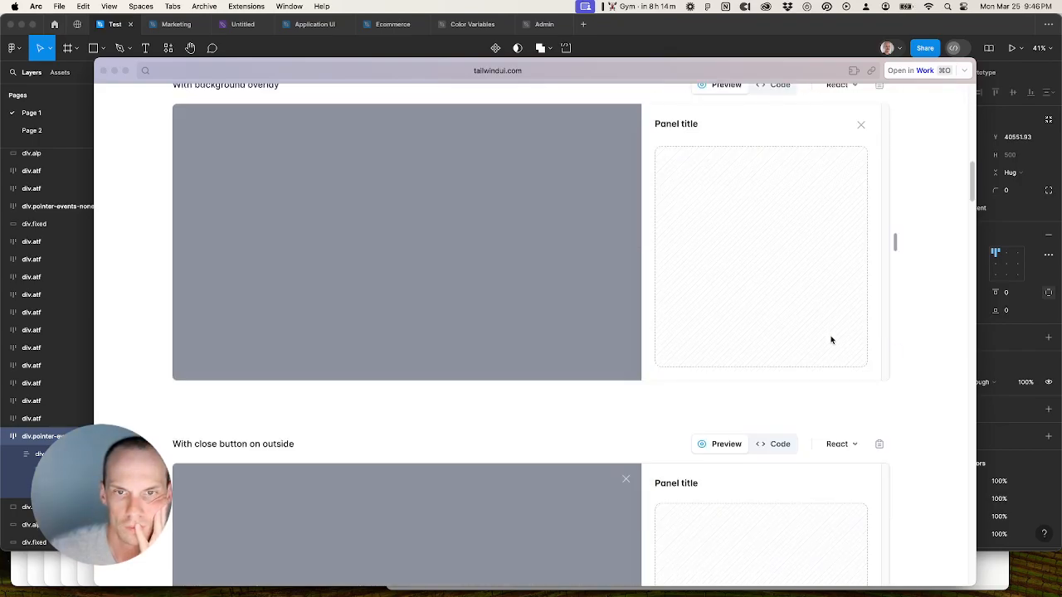
pyautogui.scroll(-20, 828, 335)
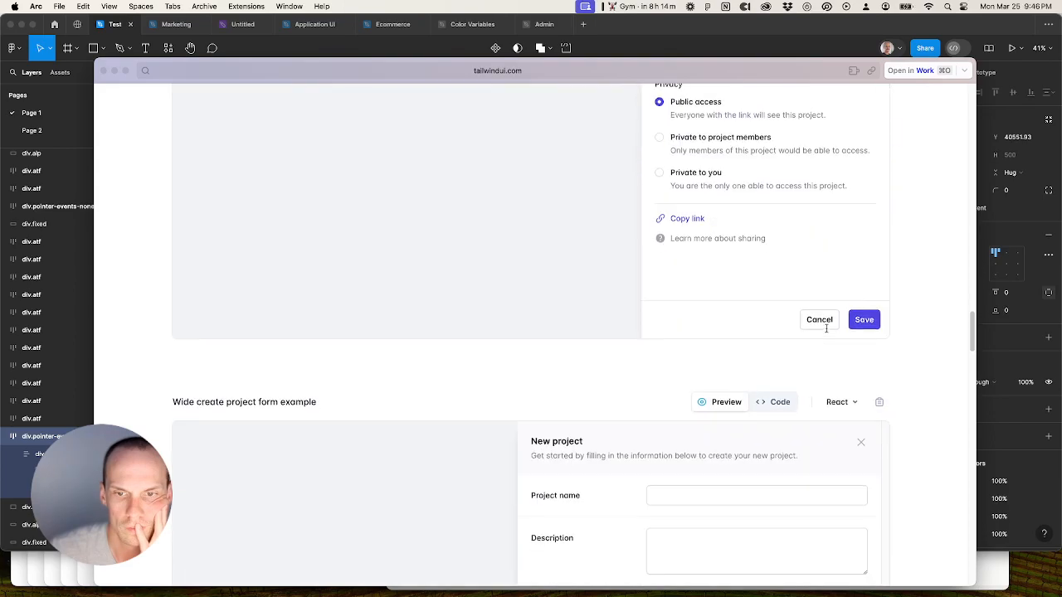
# Step: Return to Figma and try moving the first wide slide-over panel clear of its gray overlay, undoing the change
pyautogui.click(779, 23)
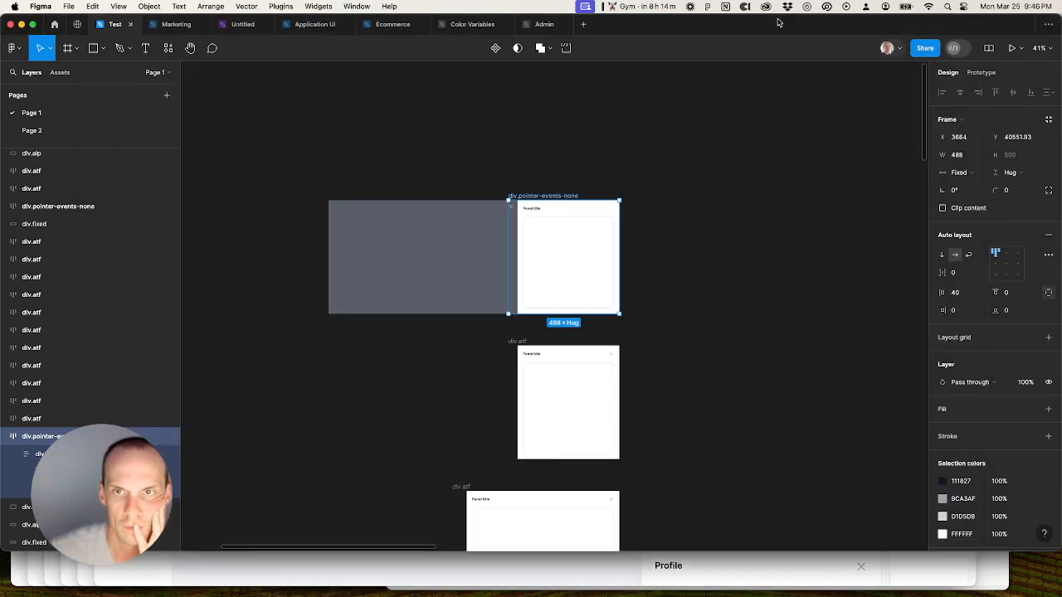
pyautogui.click(684, 213)
pyautogui.moveTo(541, 197); pyautogui.dragTo(648, 197)
pyautogui.press('Delete')
pyautogui.press('super+z')
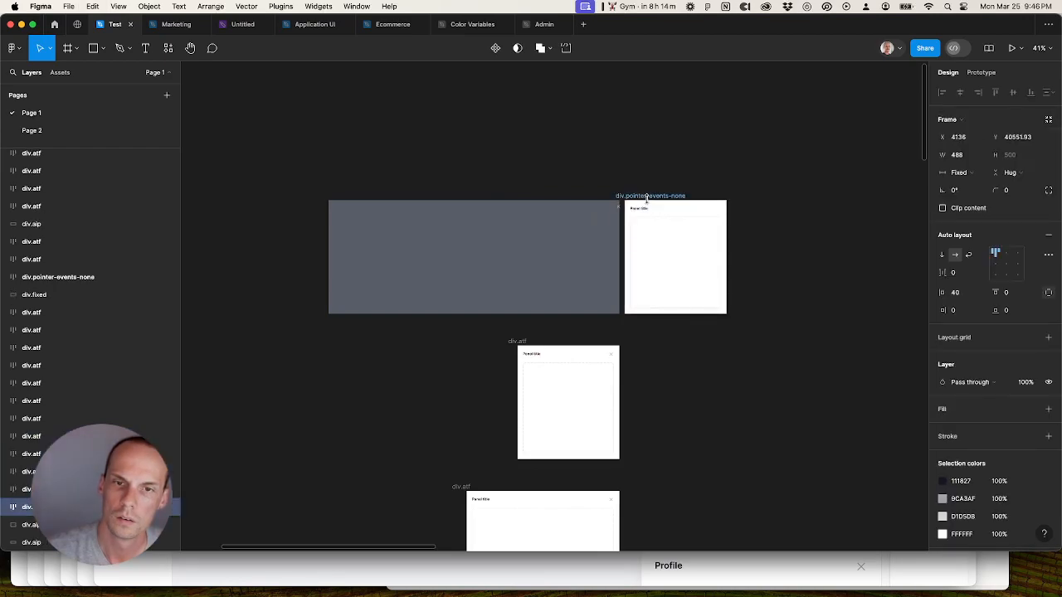
pyautogui.press('super+z')
# Step: Rename the first wide panel slideover and wrap it together with its gray overlay in a frame
pyautogui.doubleClick(543, 194)
pyautogui.write('slideover')
pyautogui.press('Return')
pyautogui.keyDown('shift'); pyautogui.click(471, 239); pyautogui.keyUp('shift')
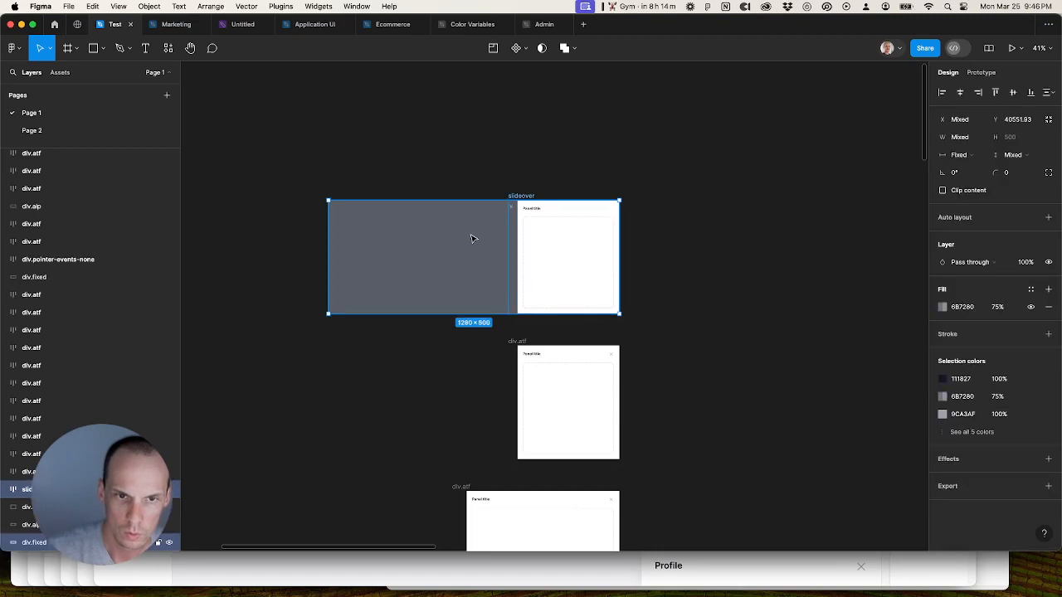
pyautogui.rightClick(465, 239)
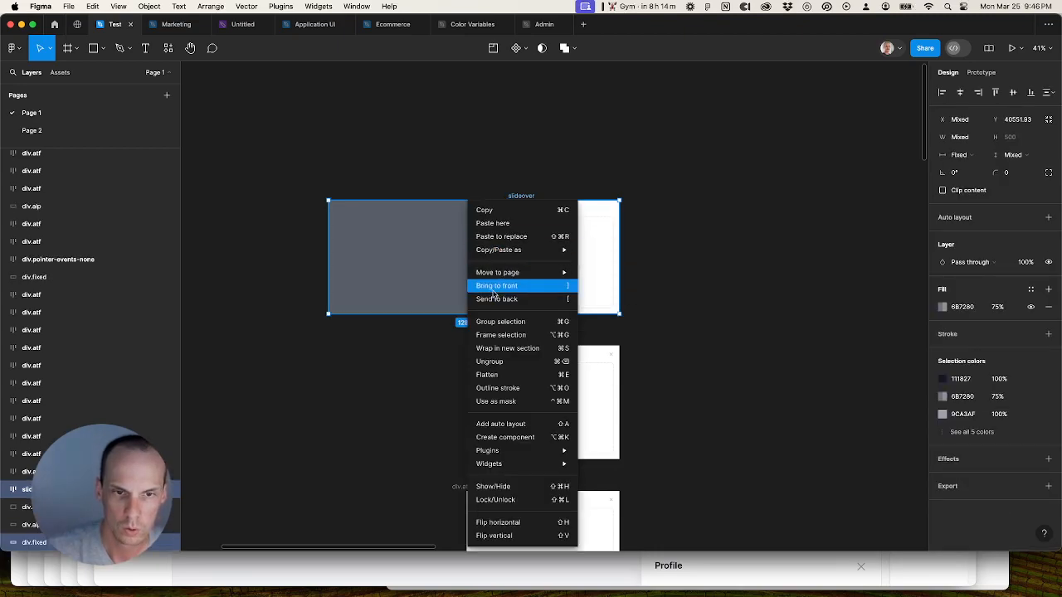
pyautogui.click(494, 336)
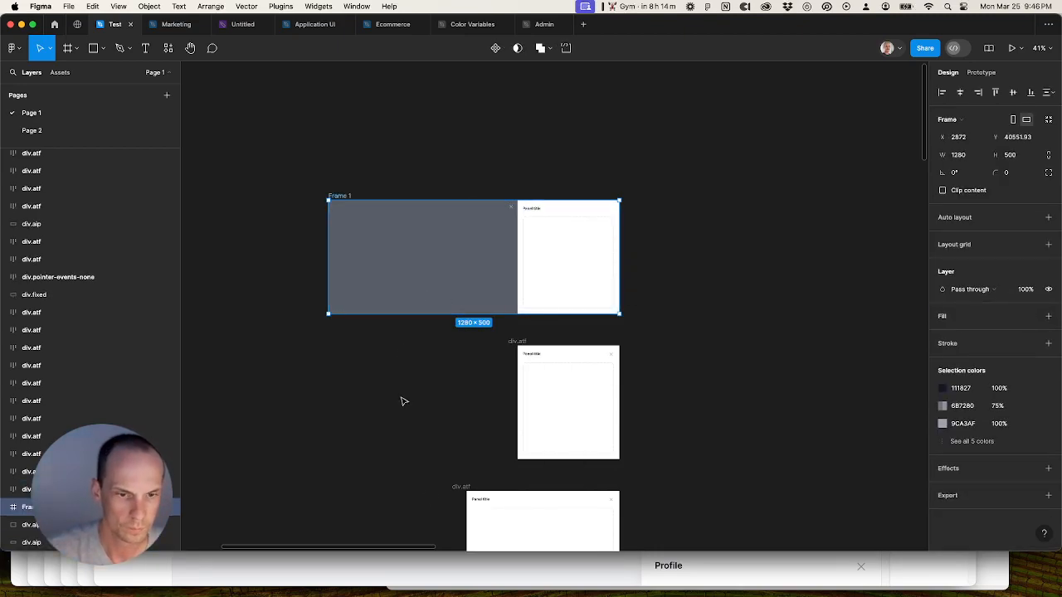
# Step: Switch to the Tailwind UI Slide-overs page in Arc and copy the first variant's name, Empty
pyautogui.click(569, 568)
pyautogui.scroll(5, 548, 380)
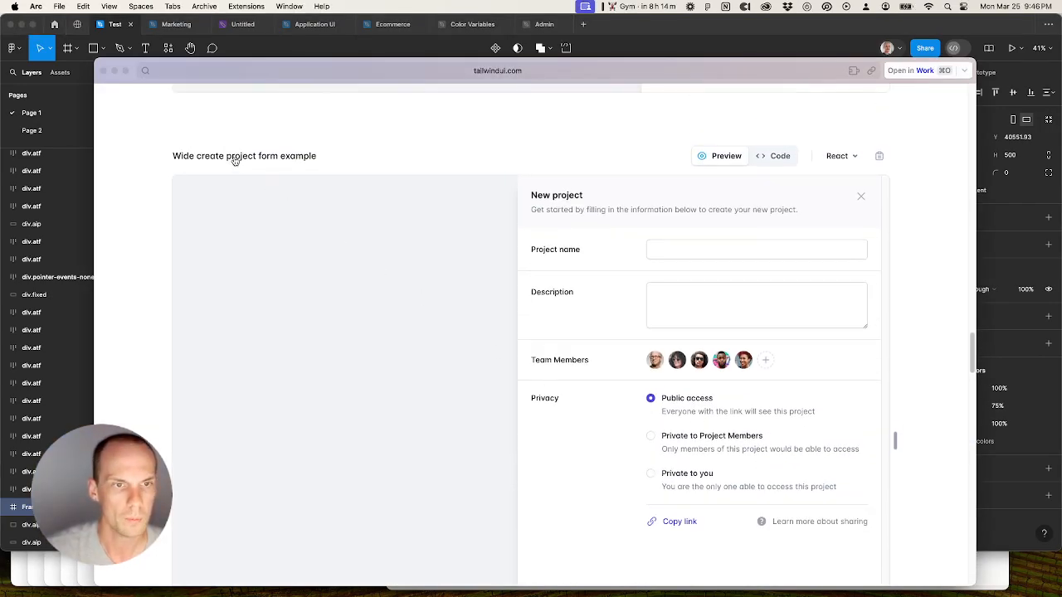
pyautogui.scroll(15, 267, 196)
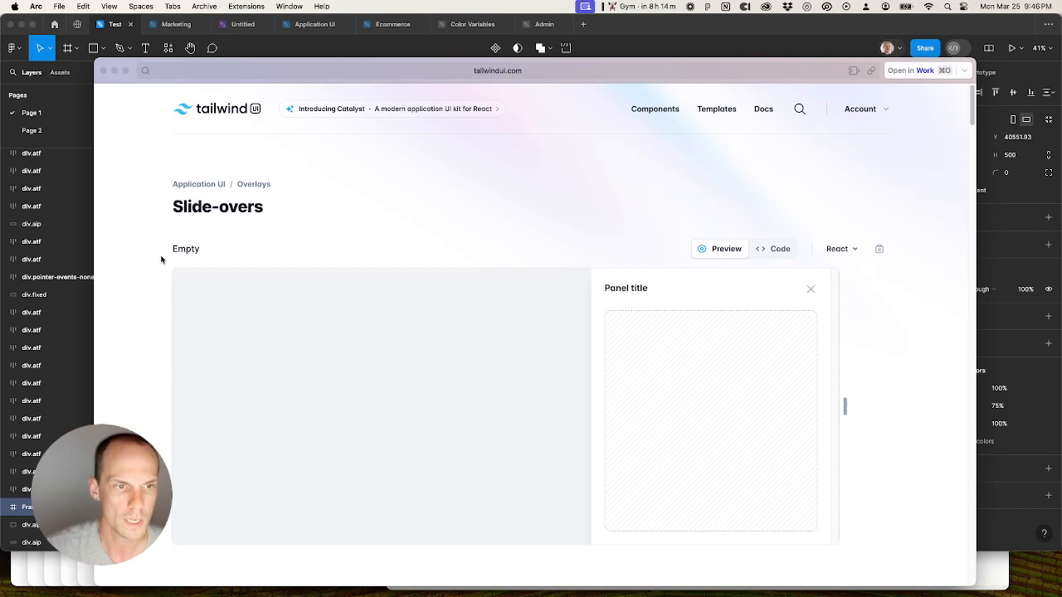
pyautogui.moveTo(162, 256); pyautogui.dragTo(213, 258)
pyautogui.press('super+c')
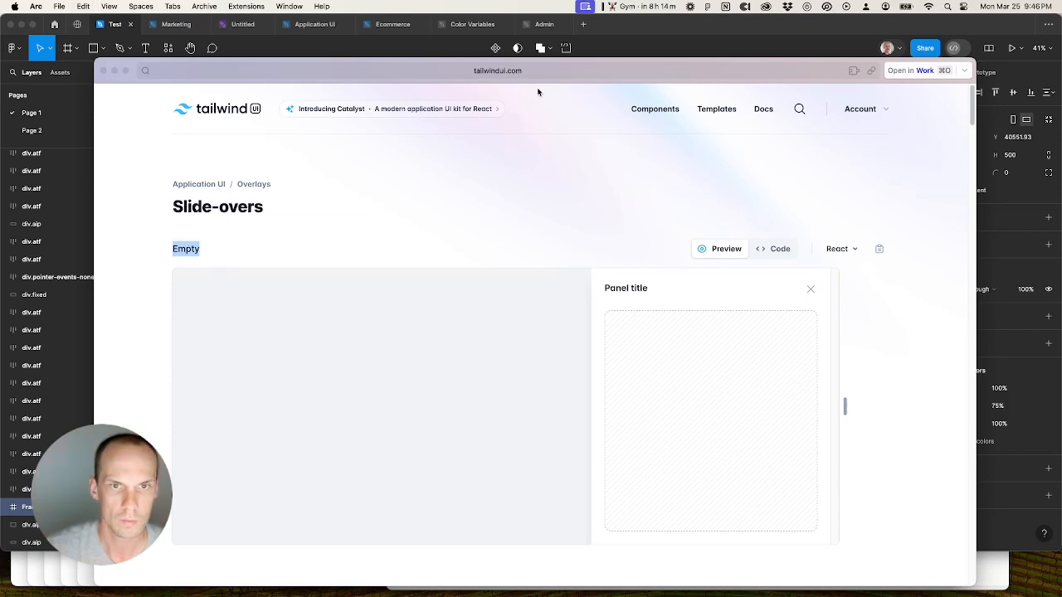
# Step: Switch back to Figma and rename the new wide frame with the copied name Empty
pyautogui.click(688, 33)
pyautogui.doubleClick(347, 197)
pyautogui.press('super+v')
pyautogui.click(400, 169)
pyautogui.hscroll(5, 569, 182)
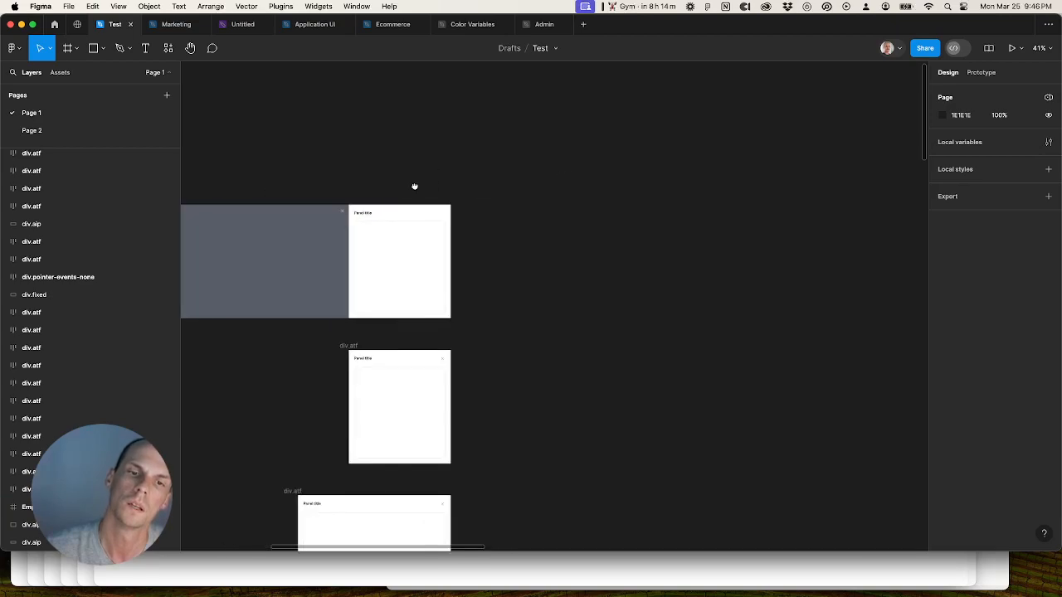
pyautogui.scroll(-10, 417, 190)
pyautogui.hscroll(5, 618, 221)
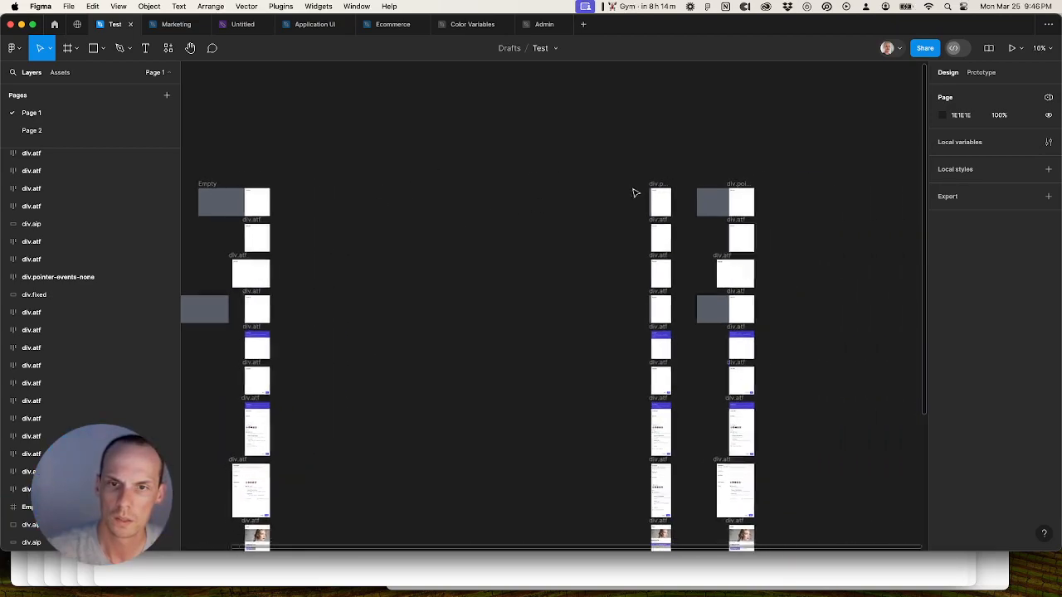
pyautogui.moveTo(658, 183); pyautogui.dragTo(442, 183)
pyautogui.press('super+z')
# Step: Wrap the first 390-wide panel together with its gray overlay in a frame
pyautogui.scroll(10, 628, 193)
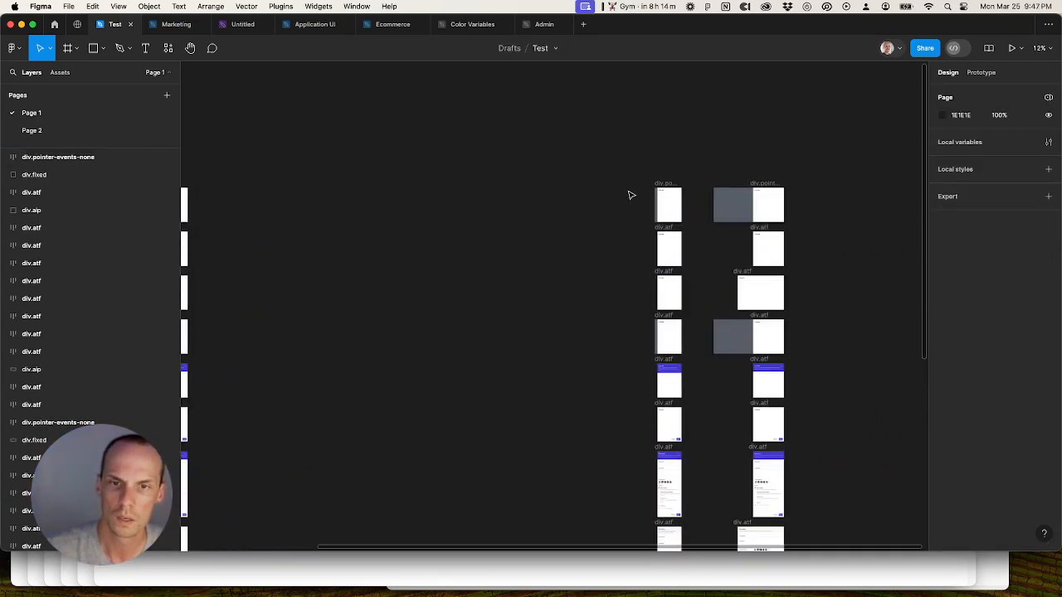
pyautogui.moveTo(744, 166); pyautogui.dragTo(503, 432)
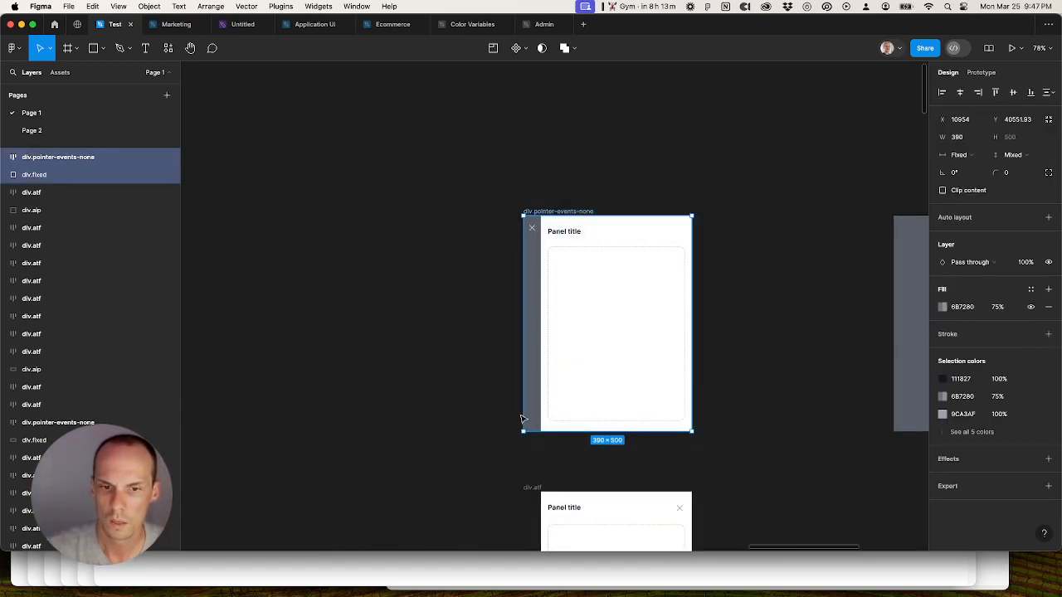
pyautogui.rightClick(595, 372)
pyautogui.click(634, 346)
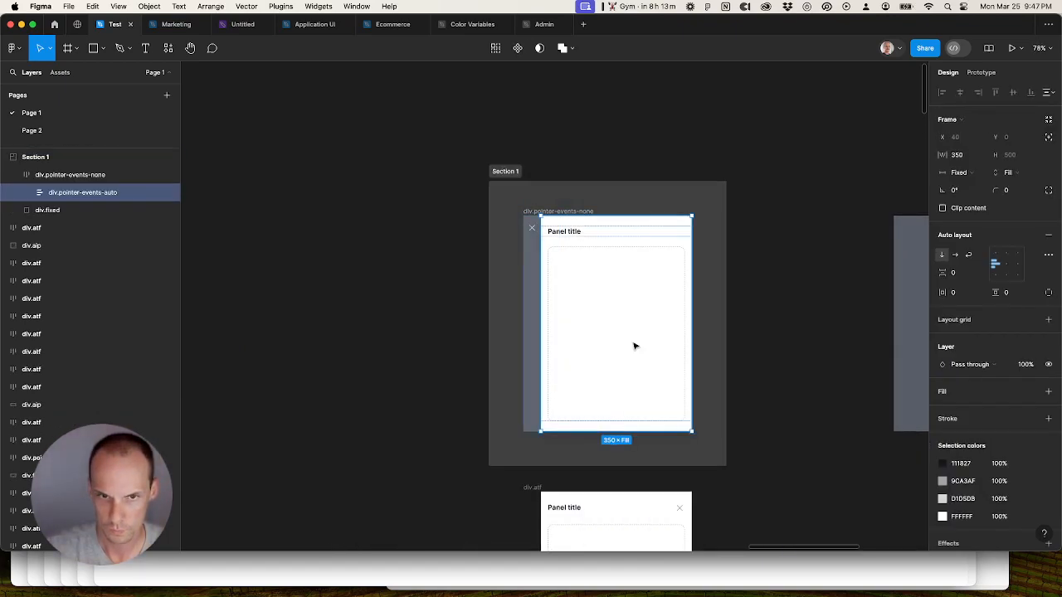
pyautogui.press('super+z')
pyautogui.press('super+z')
pyautogui.rightClick(602, 280)
pyautogui.click(639, 334)
# Step: Move the new narrow frame out of its column toward the wide import and rename it Empty
pyautogui.scroll(-10, 645, 337)
pyautogui.moveTo(557, 338); pyautogui.dragTo(300, 332)
pyautogui.scroll(5, 282, 328)
pyautogui.doubleClick(405, 299)
pyautogui.press('super+v')
pyautogui.click(427, 273)
# Step: Frame the first medium-width panel together with its gray overlay and rename the frame Empty
pyautogui.moveTo(574, 298); pyautogui.dragTo(182, 281)
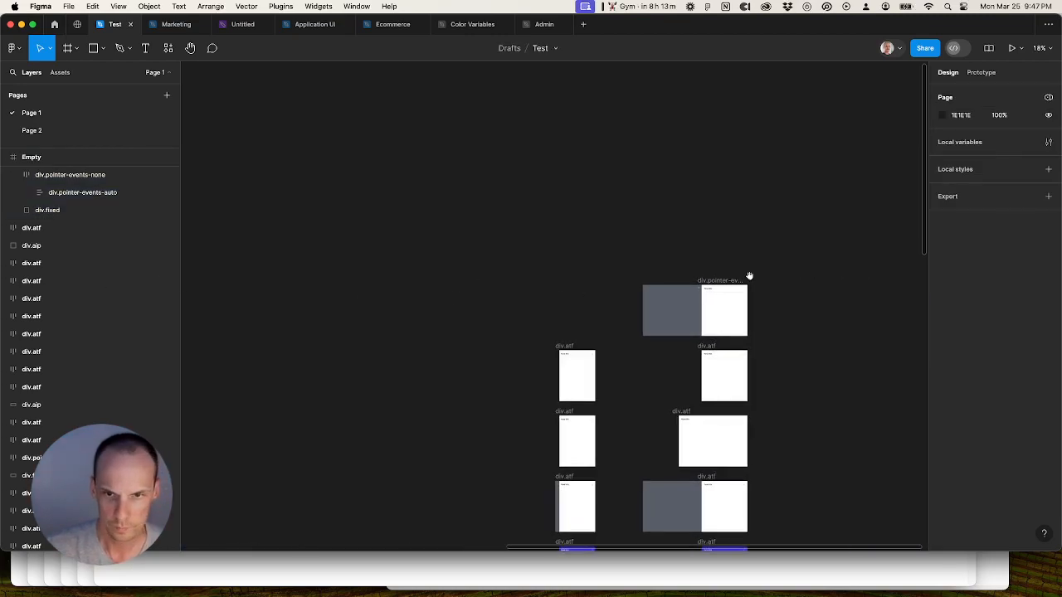
pyautogui.scroll(5, 738, 277)
pyautogui.click(554, 325)
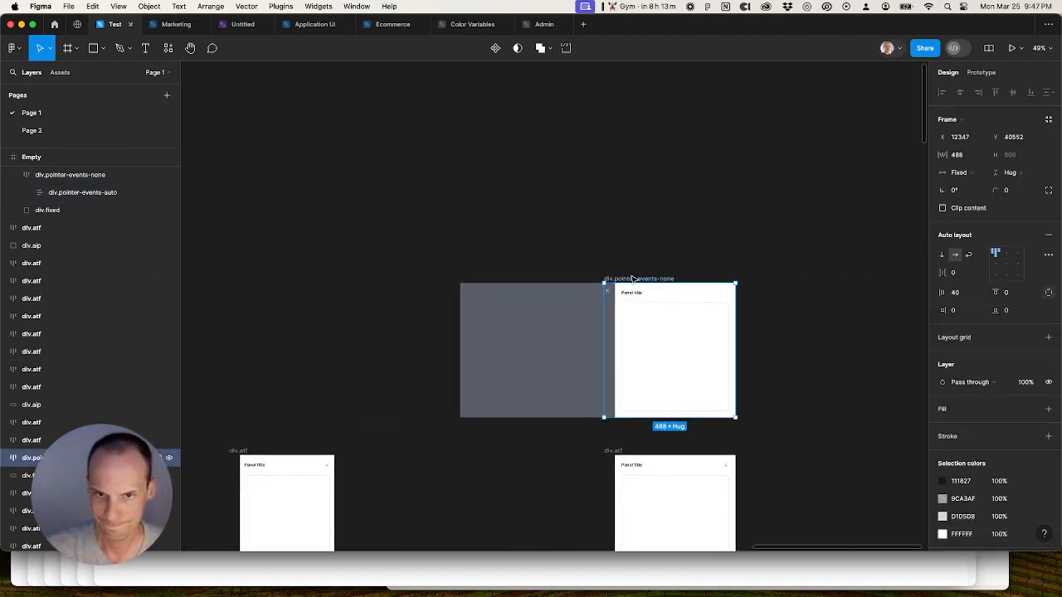
pyautogui.rightClick(554, 325)
pyautogui.click(582, 336)
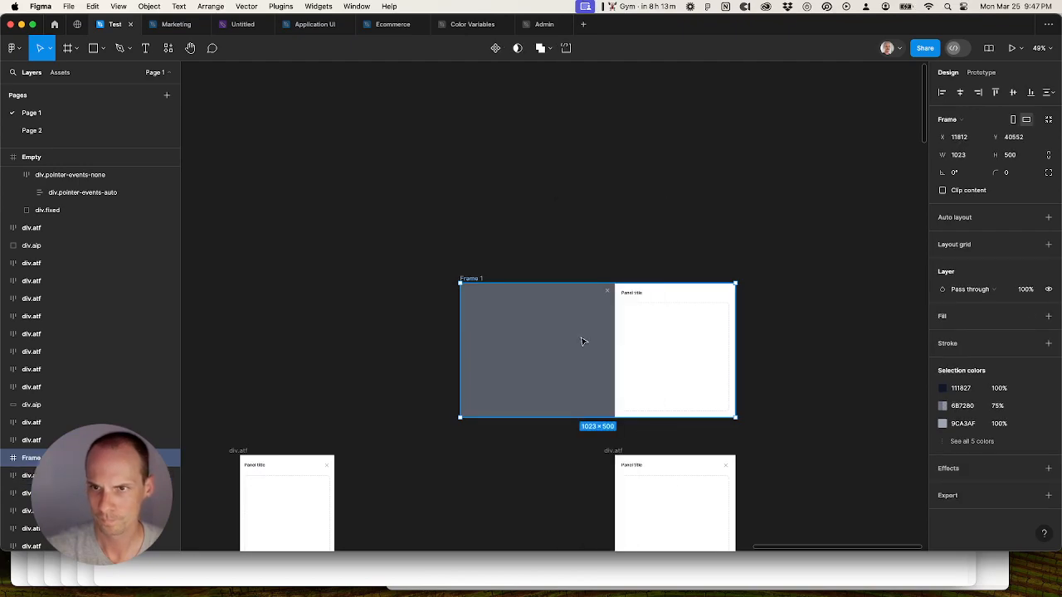
pyautogui.scroll(-2, 582, 340)
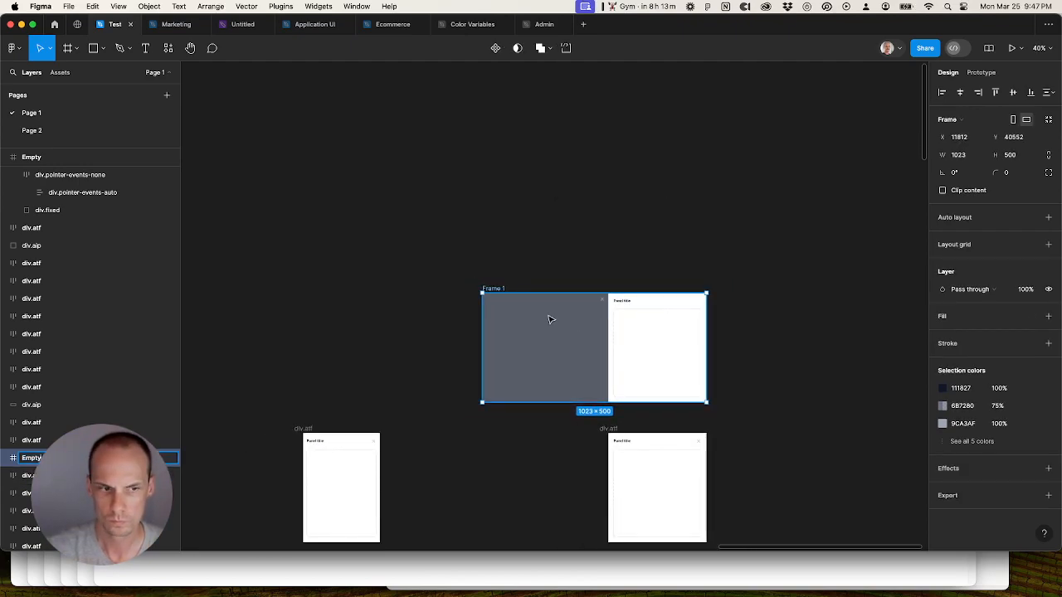
pyautogui.click(524, 251)
# Step: Line up the medium and narrow Empty frames in a row beside the wide Empty frame
pyautogui.scroll(-6, 535, 280)
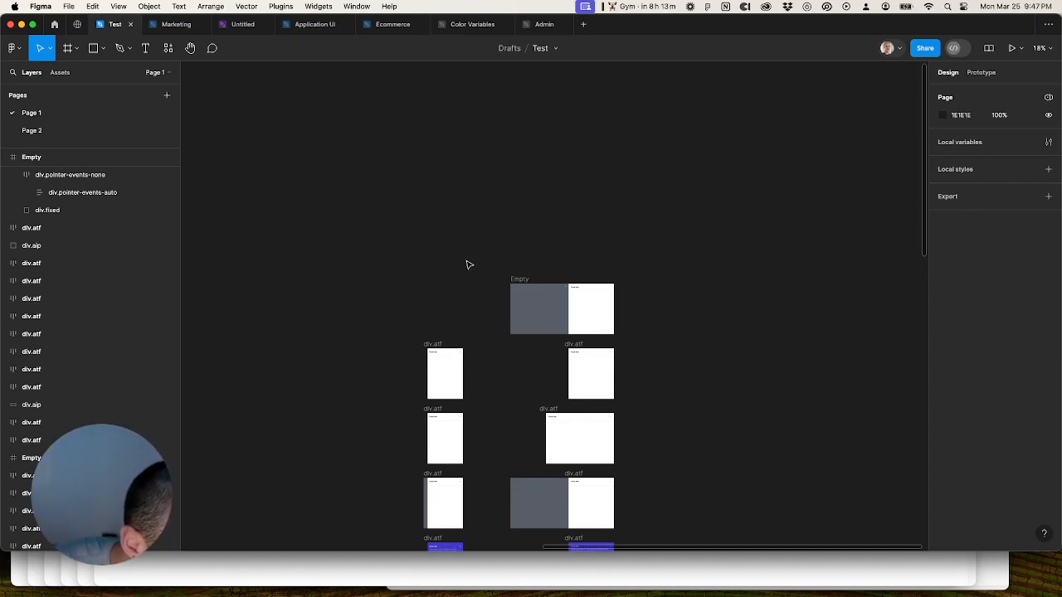
pyautogui.moveTo(427, 271); pyautogui.dragTo(744, 264)
pyautogui.scroll(-4, 698, 265)
pyautogui.moveTo(432, 257); pyautogui.dragTo(539, 259)
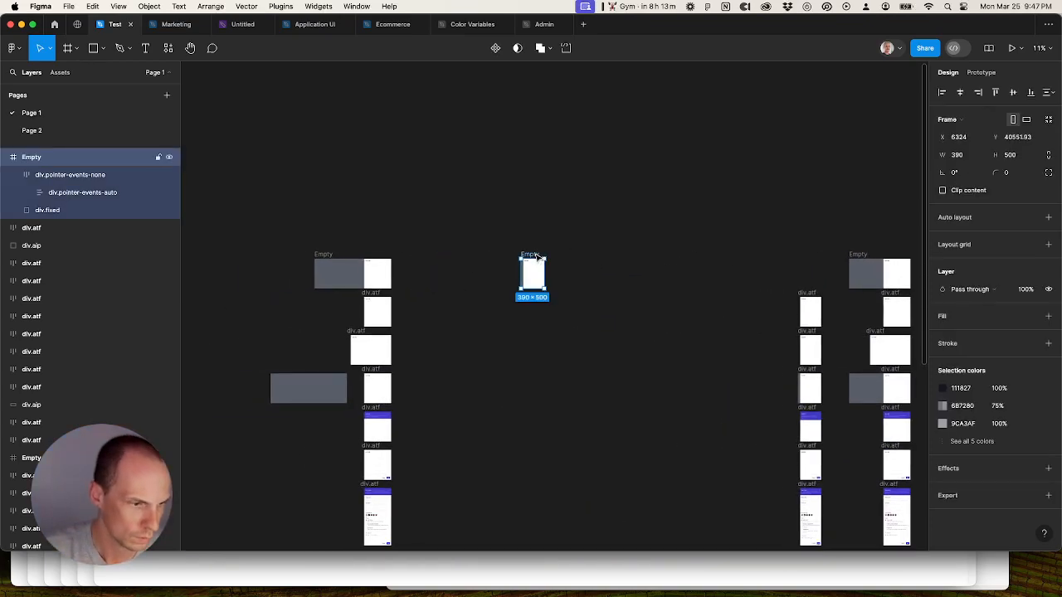
pyautogui.moveTo(855, 259); pyautogui.dragTo(435, 255)
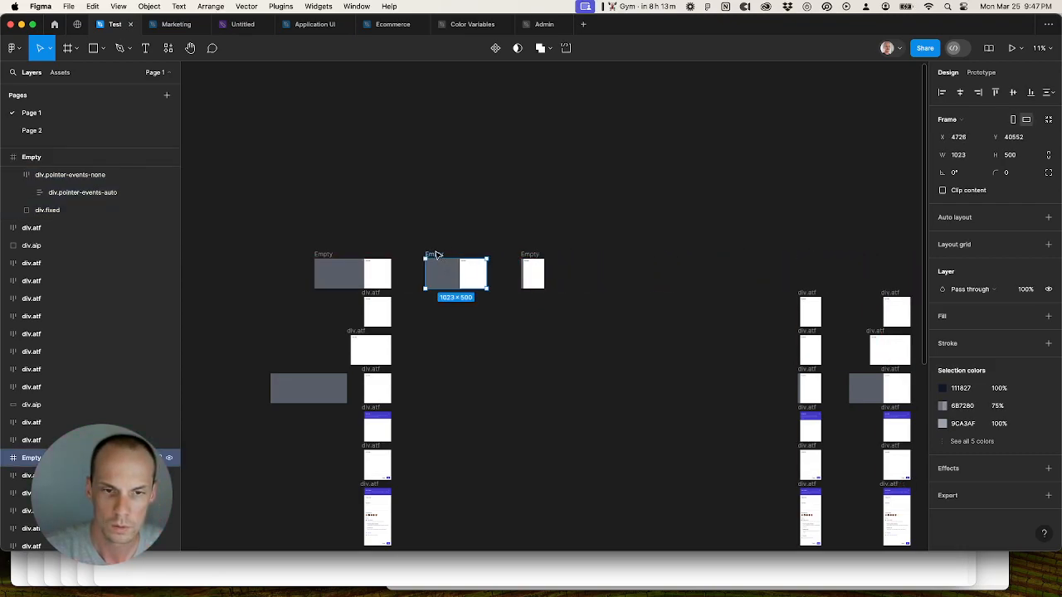
pyautogui.click(650, 245)
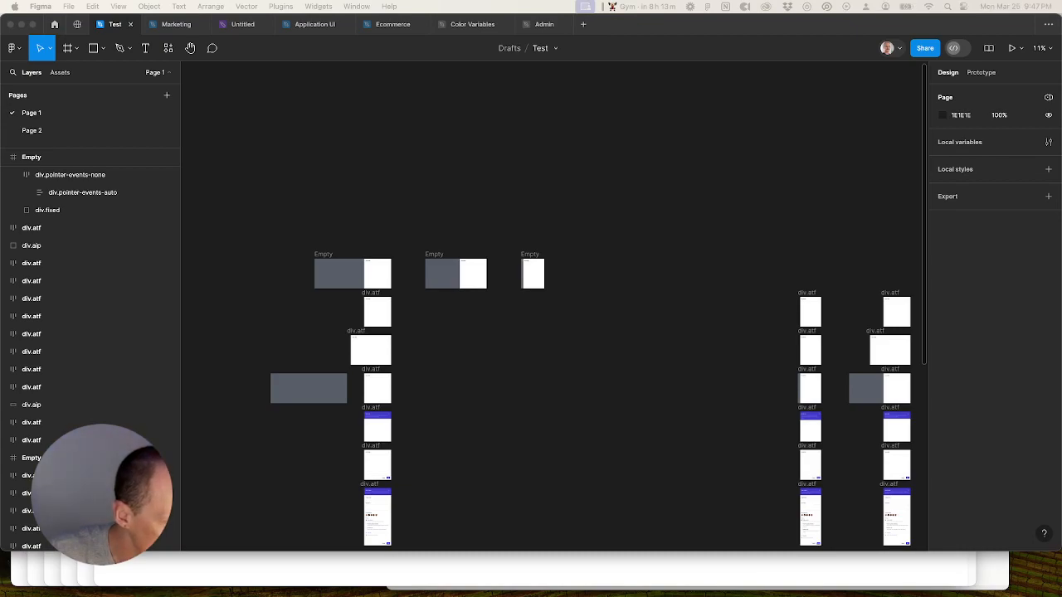
# Step: Switch to the July website in Arc, enlarge the window and view the landing page's hero section
pyautogui.moveTo(0, 141); pyautogui.dragTo(124, 52)
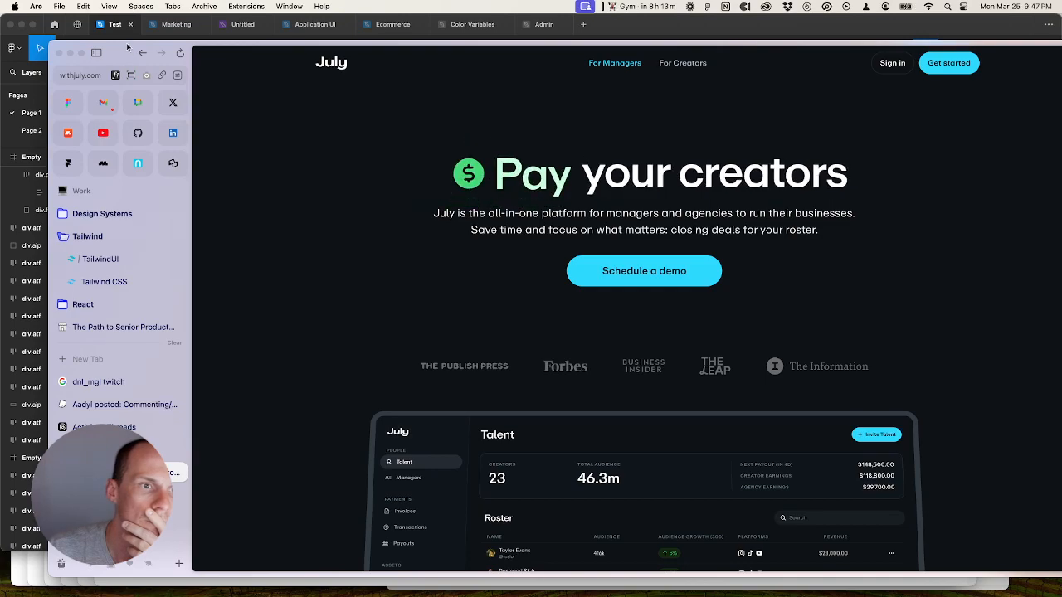
pyautogui.doubleClick(127, 46)
pyautogui.click(49, 27)
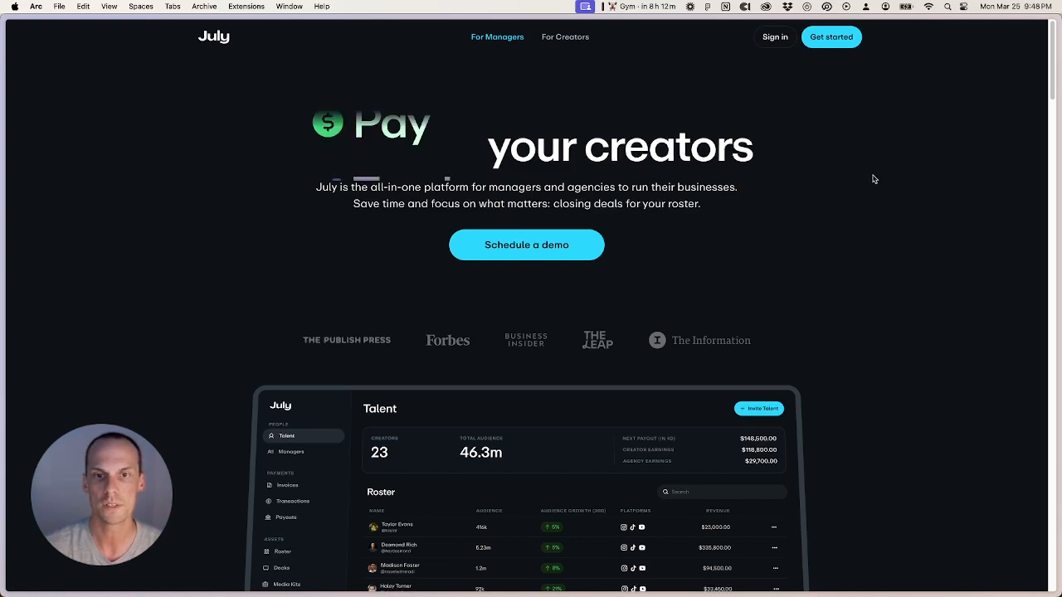
pyautogui.scroll(-1, 866, 185)
pyautogui.scroll(1, 865, 185)
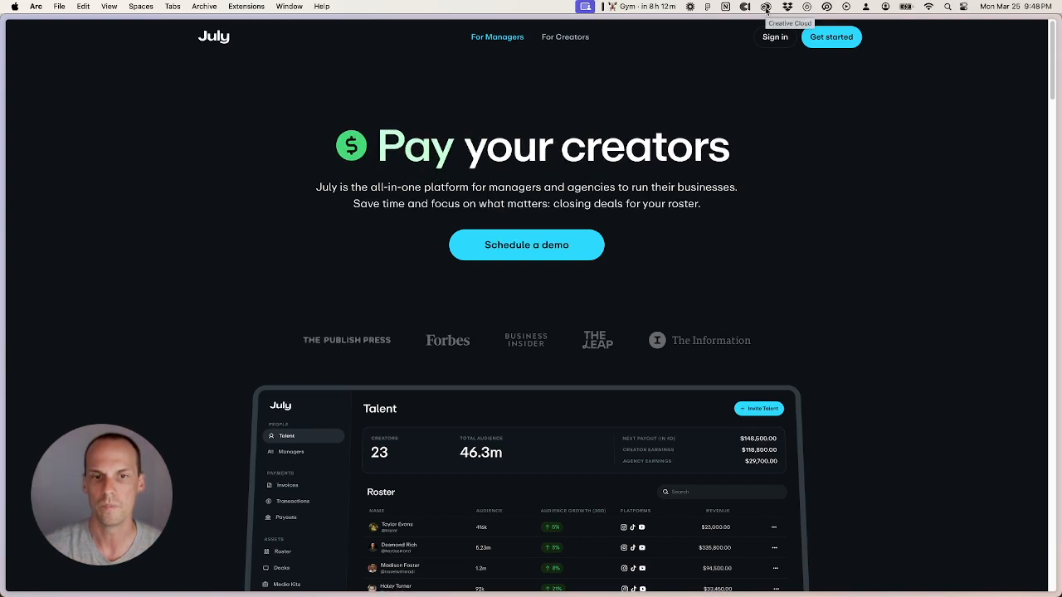
# Step: Open the Pika color picker beside the hero text and sample the Schedule a demo button's cyan as the foreground
pyautogui.click(766, 7)
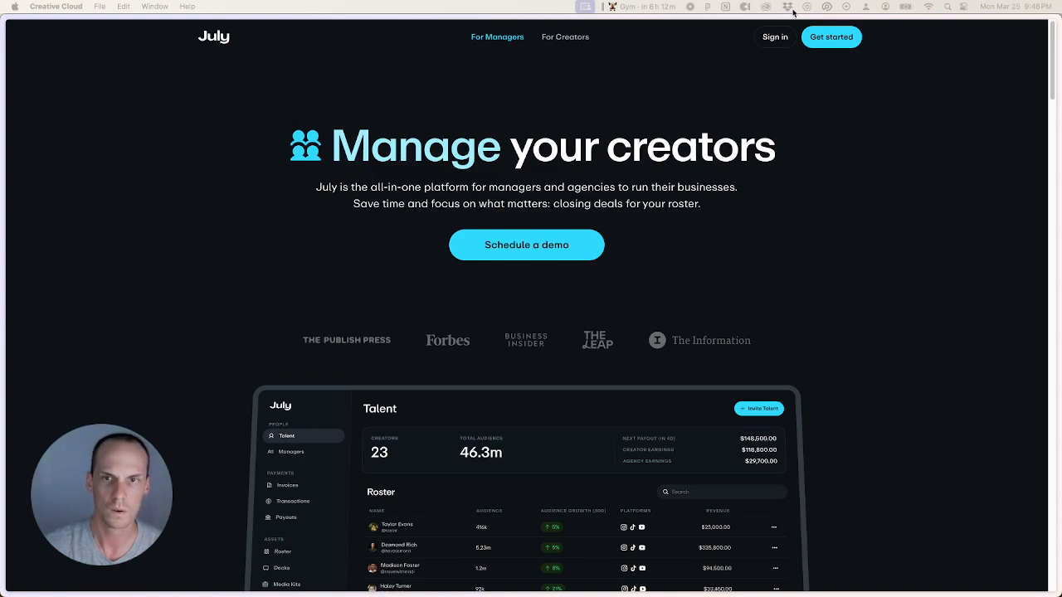
pyautogui.click(827, 7)
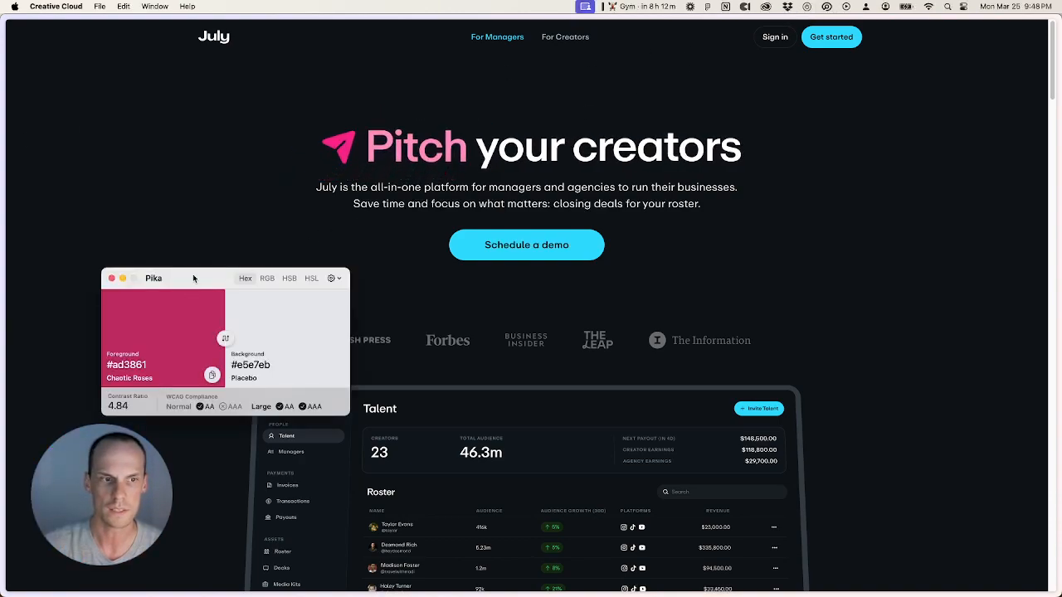
pyautogui.moveTo(193, 278); pyautogui.dragTo(129, 154)
pyautogui.click(273, 251)
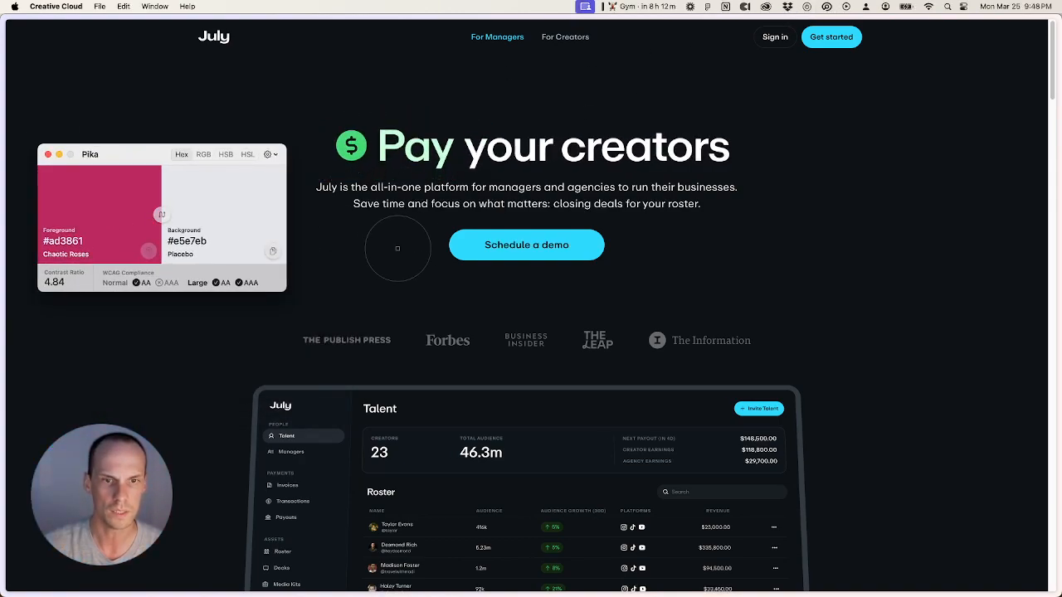
pyautogui.click(459, 247)
# Step: Sample the page's dark backdrop as Pika's background color to check contrast, and close Pika
pyautogui.click(273, 251)
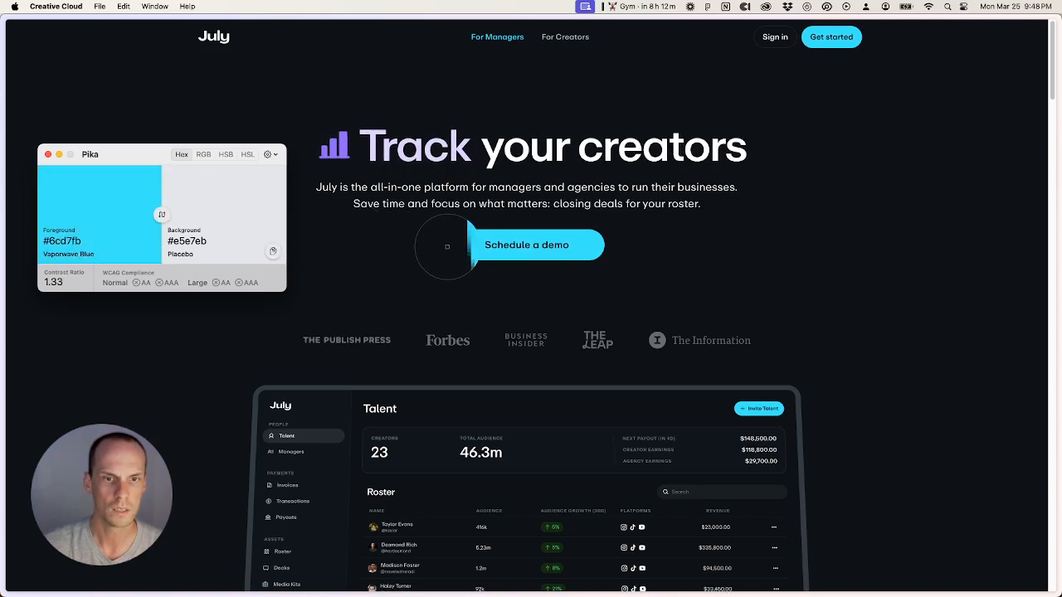
pyautogui.click(490, 249)
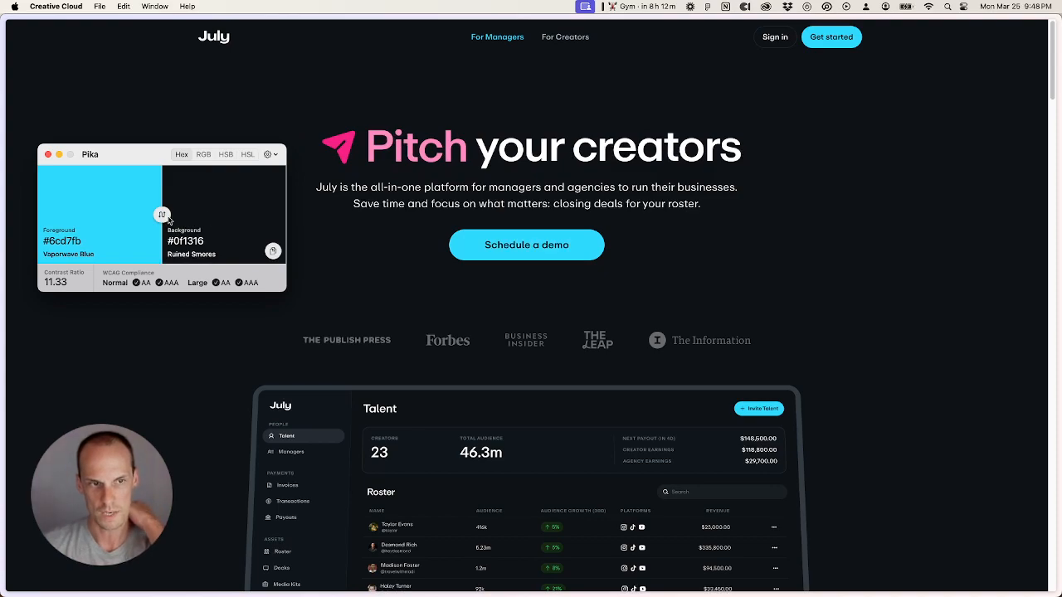
pyautogui.click(273, 251)
pyautogui.click(418, 259)
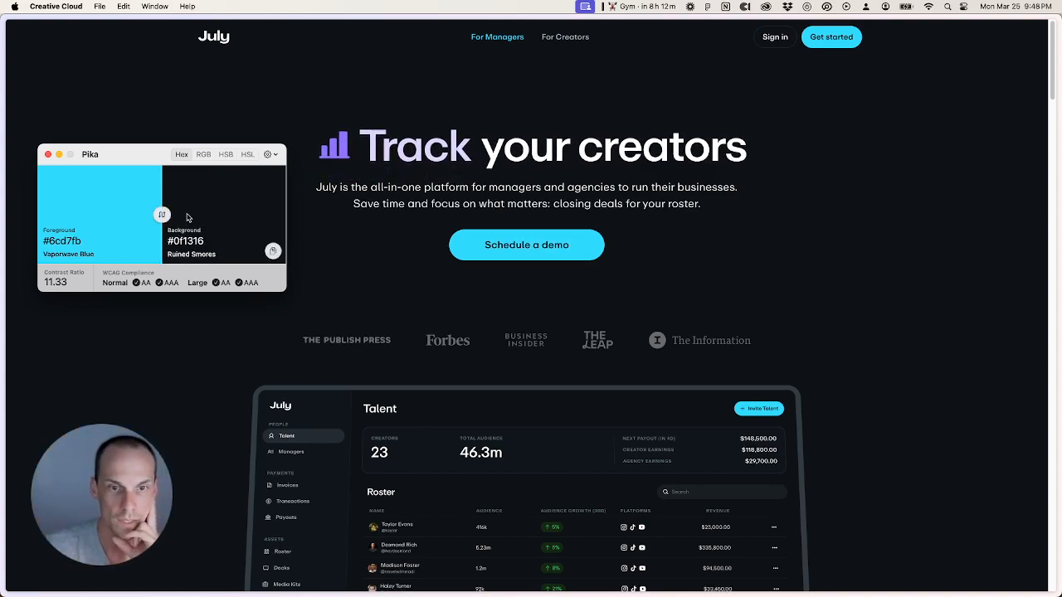
pyautogui.click(47, 155)
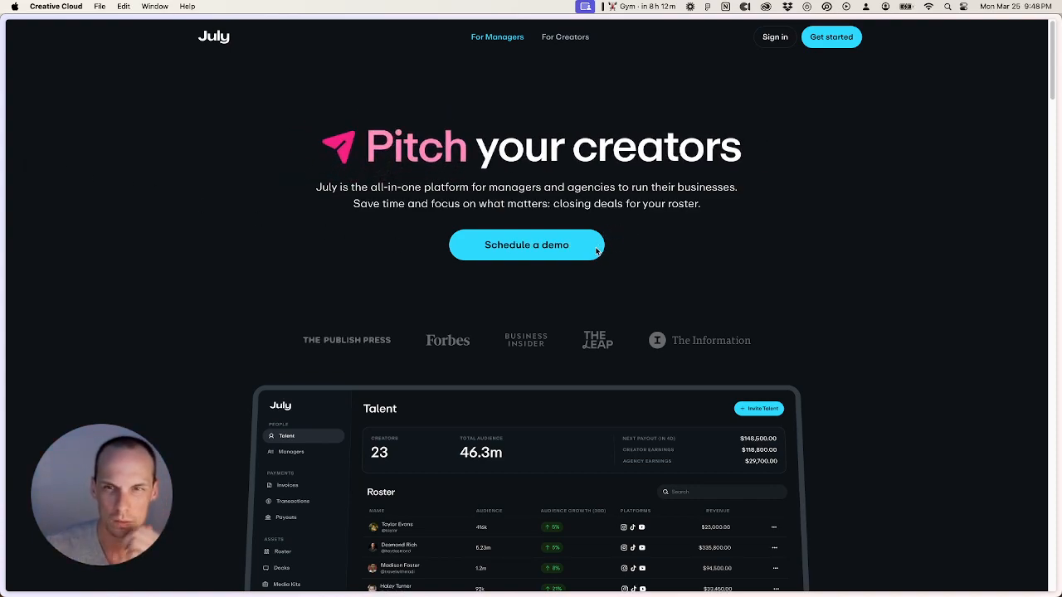
# Step: Review the July landing page from the Talent dashboard preview down to the Media Kits section
pyautogui.scroll(-2, 596, 268)
pyautogui.scroll(-5, 596, 269)
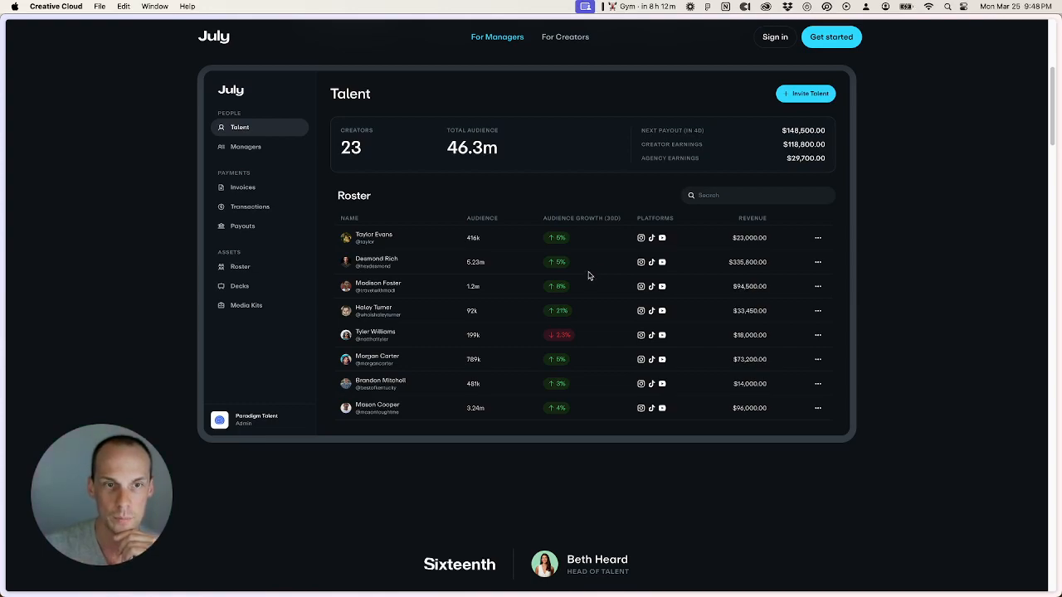
pyautogui.scroll(-5, 586, 276)
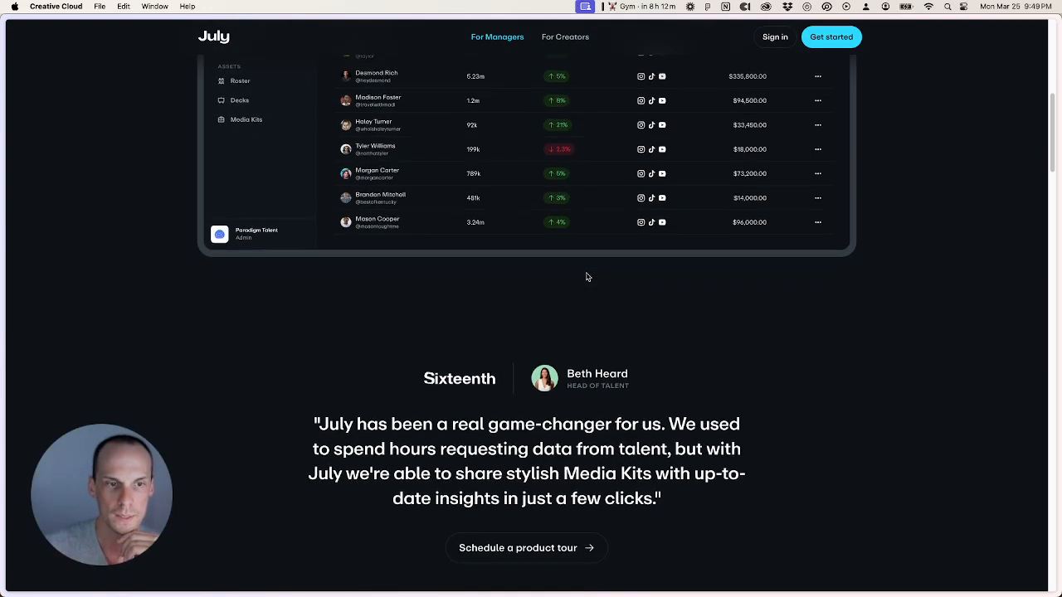
pyautogui.scroll(-8, 585, 276)
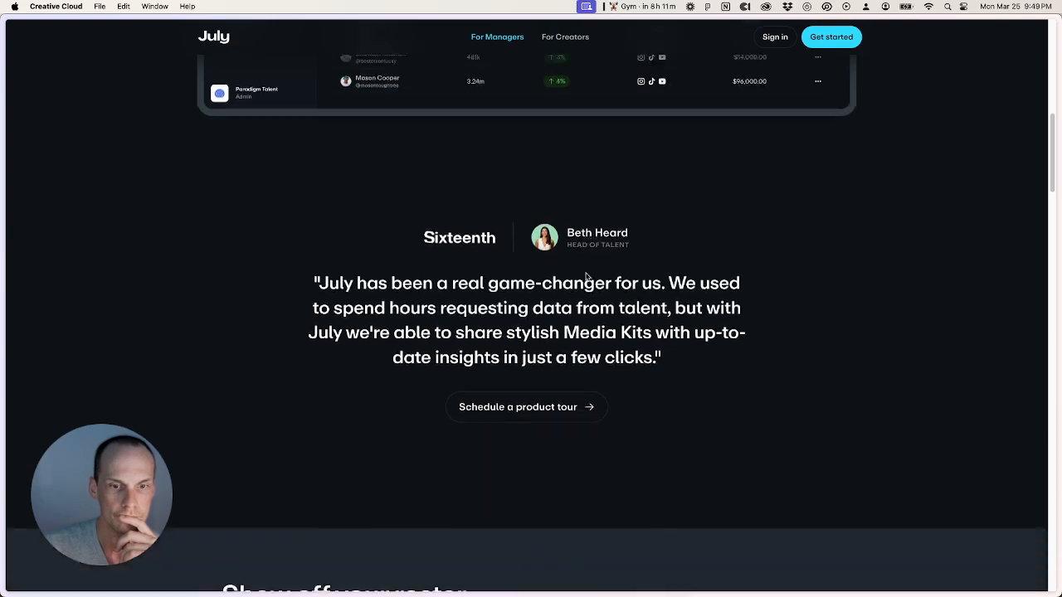
pyautogui.scroll(-7, 586, 276)
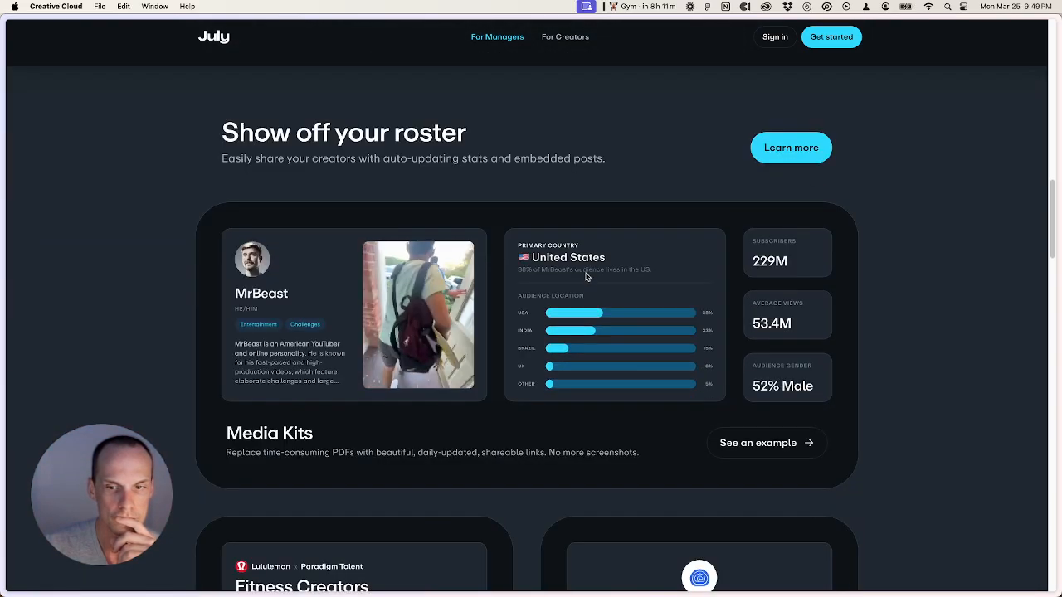
# Step: Review the July managers page from the Media Kits section through One Sheets, Rosters and Payment Splitting
pyautogui.scroll(-4, 586, 277)
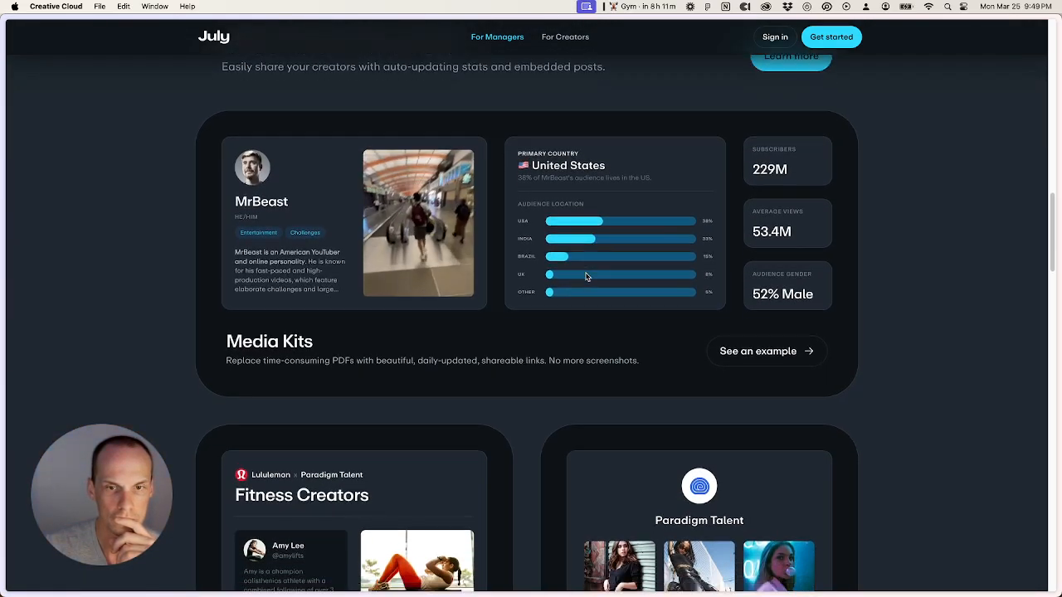
pyautogui.scroll(-11, 586, 277)
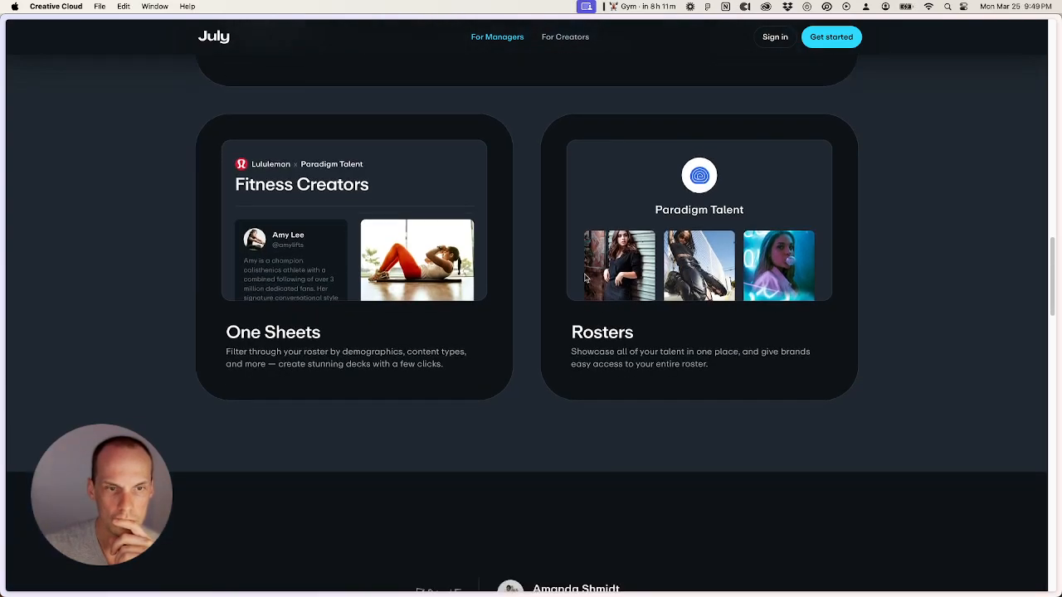
pyautogui.scroll(-10, 585, 278)
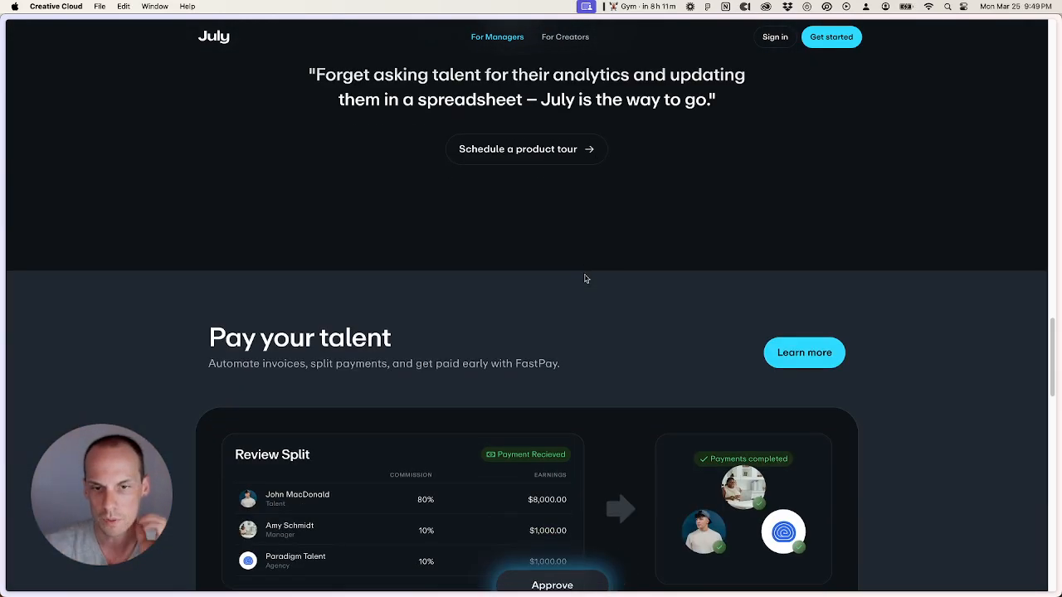
pyautogui.scroll(-7, 583, 278)
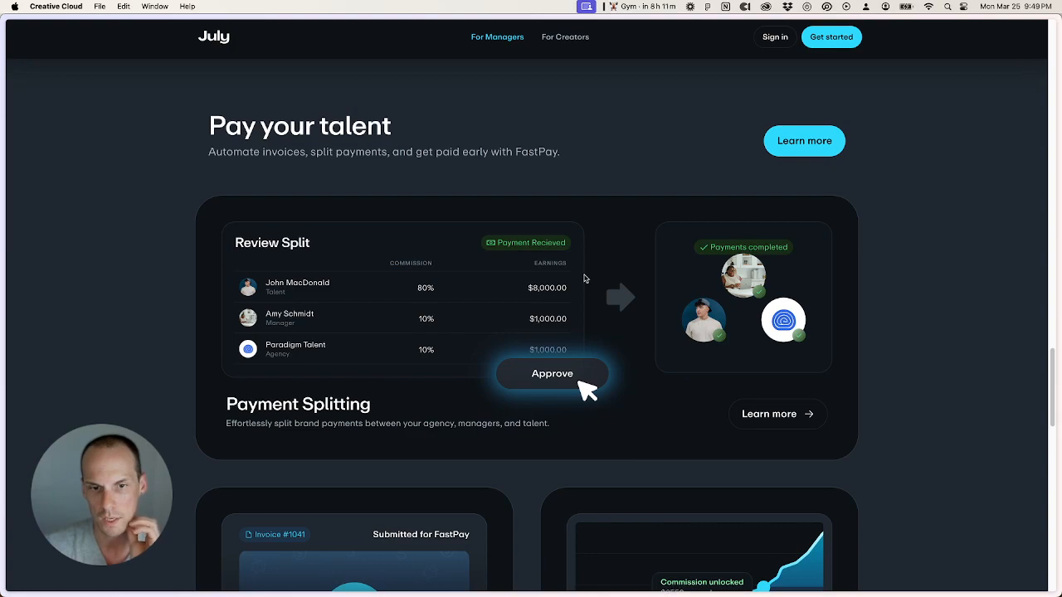
pyautogui.scroll(-1, 584, 279)
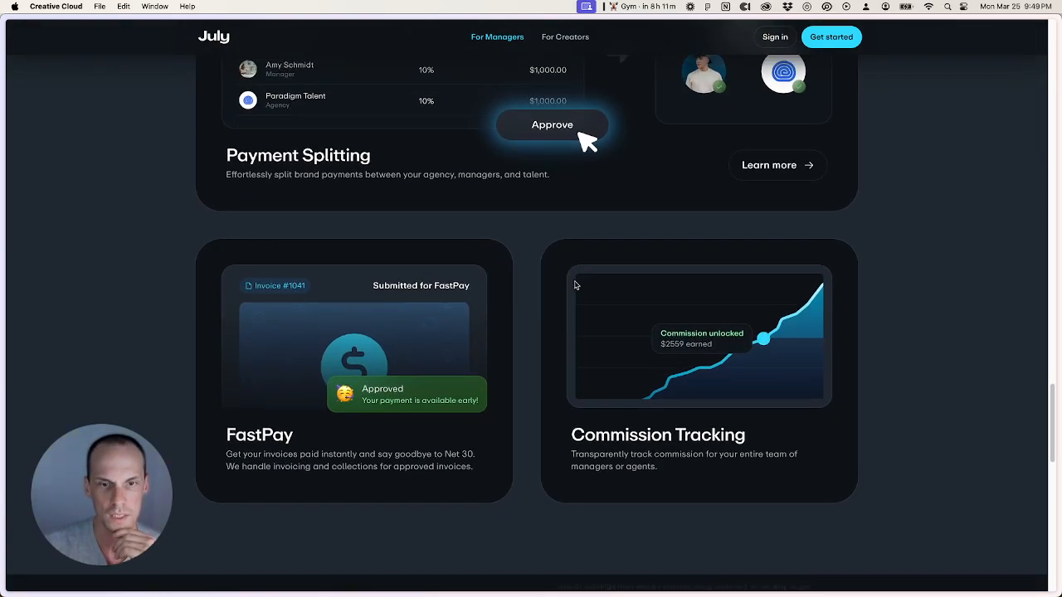
pyautogui.scroll(4, 540, 297)
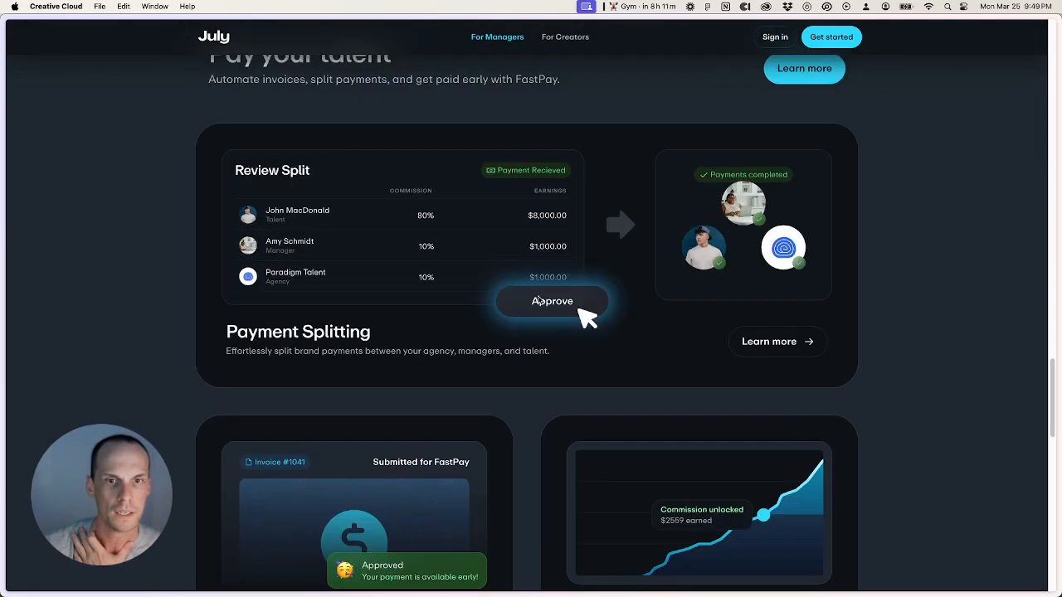
pyautogui.scroll(1, 534, 313)
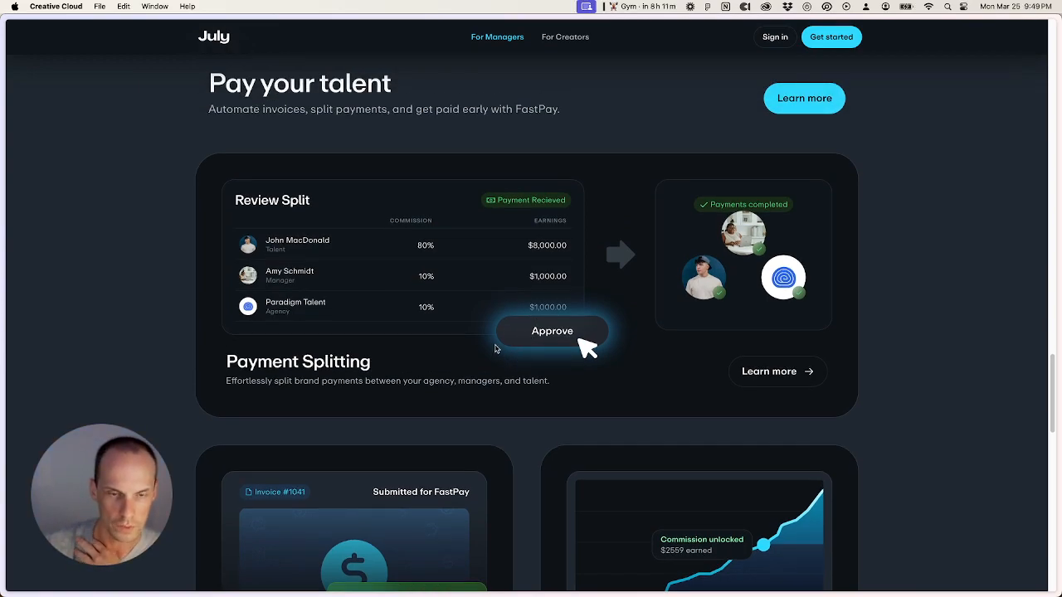
pyautogui.scroll(-3, 490, 352)
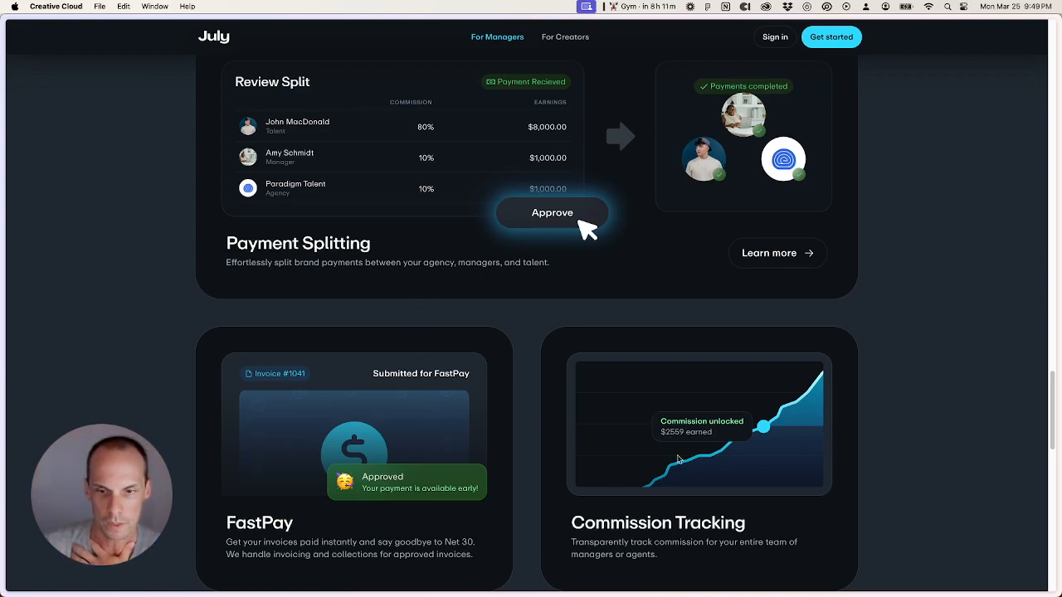
# Step: Examine the FastPay and Commission Tracking cards, the testimonials section and the page's footer
pyautogui.scroll(-5, 479, 441)
pyautogui.scroll(-7, 448, 436)
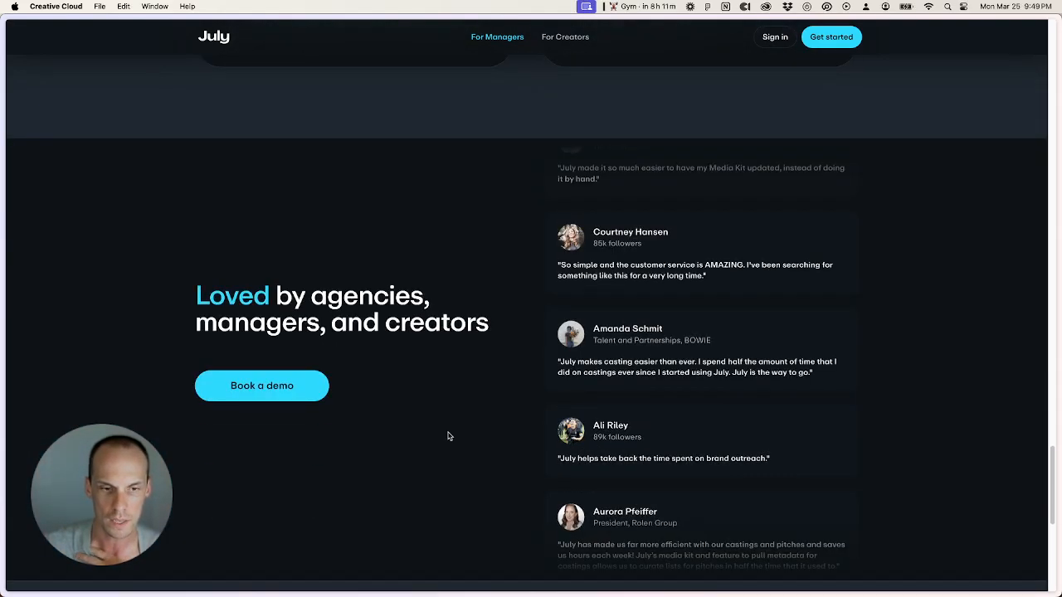
pyautogui.scroll(-1, 448, 436)
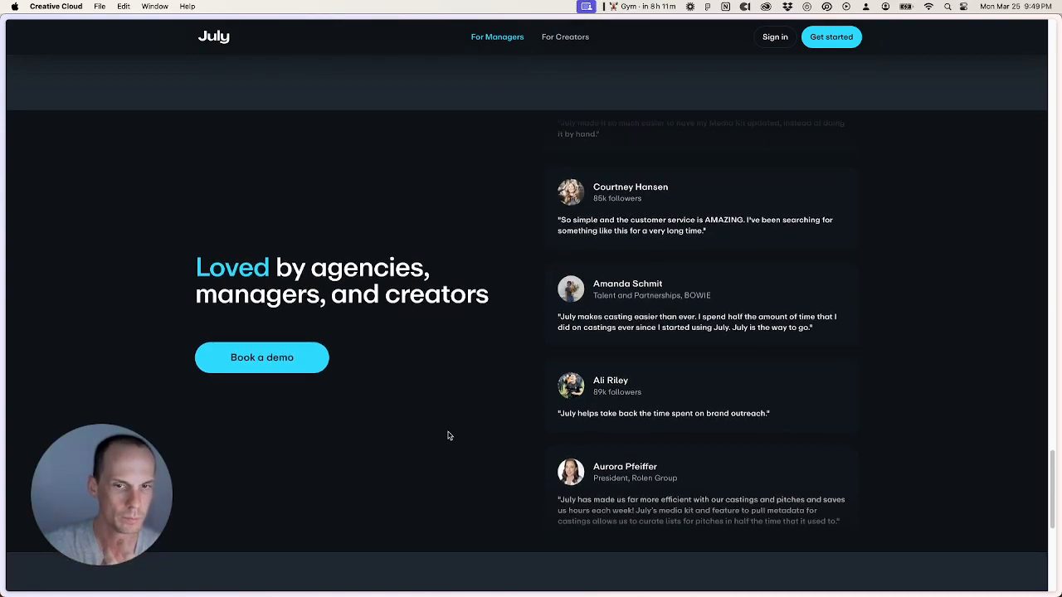
pyautogui.scroll(5, 448, 435)
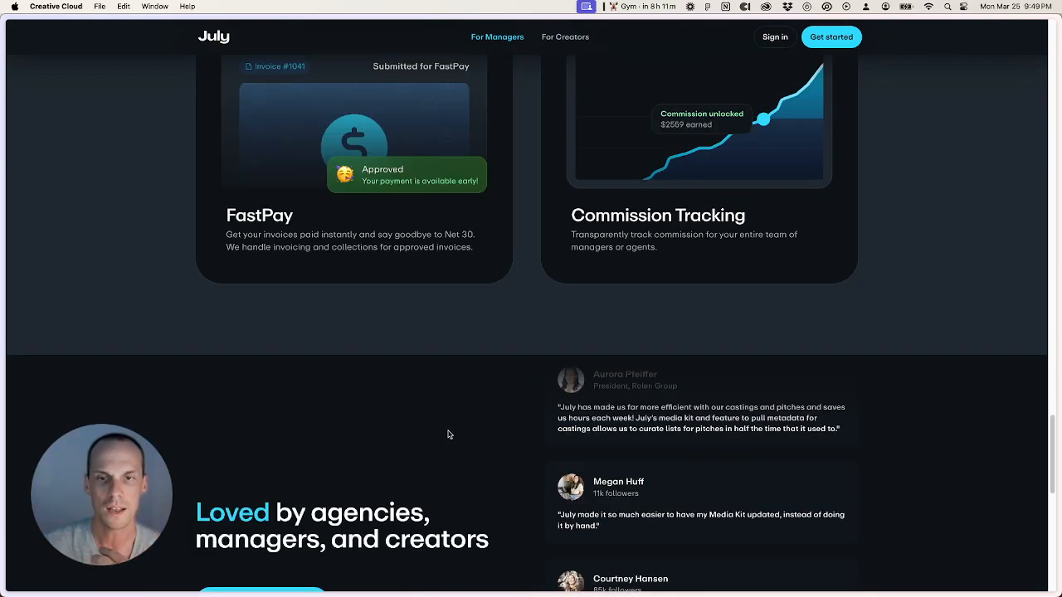
pyautogui.scroll(-10, 465, 424)
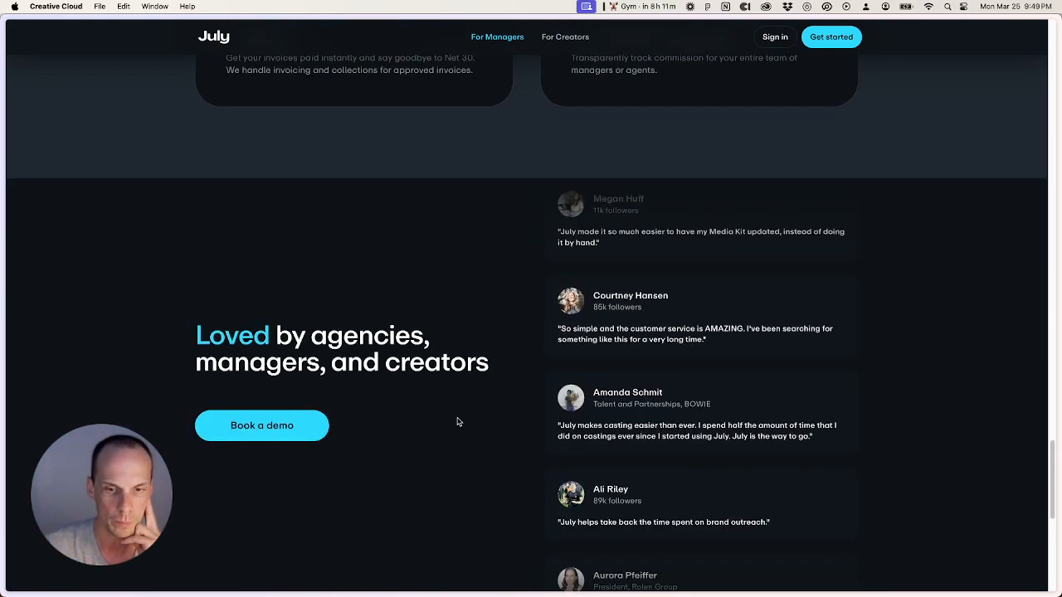
pyautogui.scroll(-4, 457, 423)
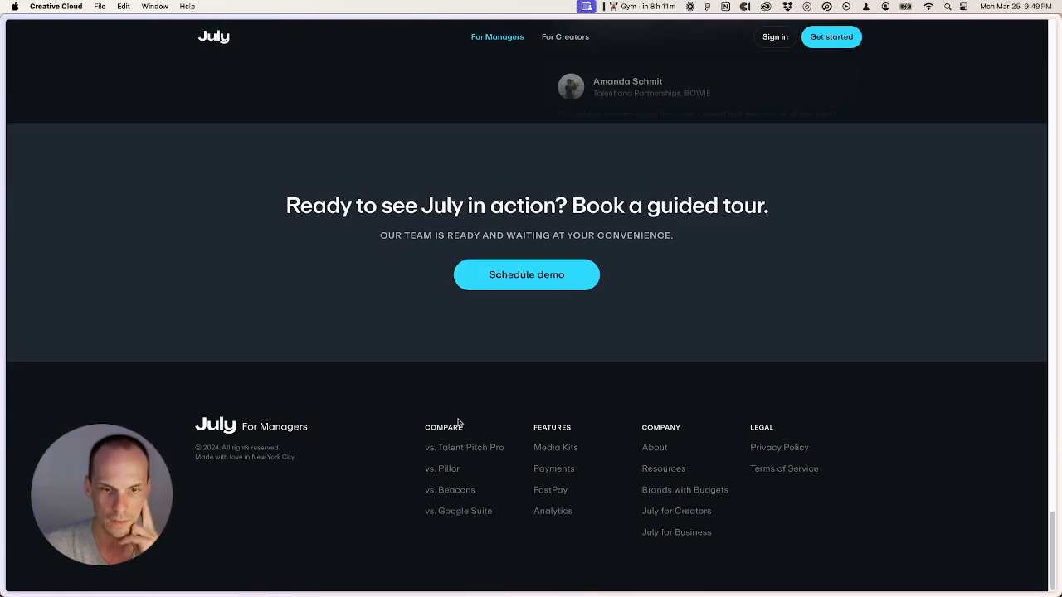
pyautogui.scroll(8, 457, 423)
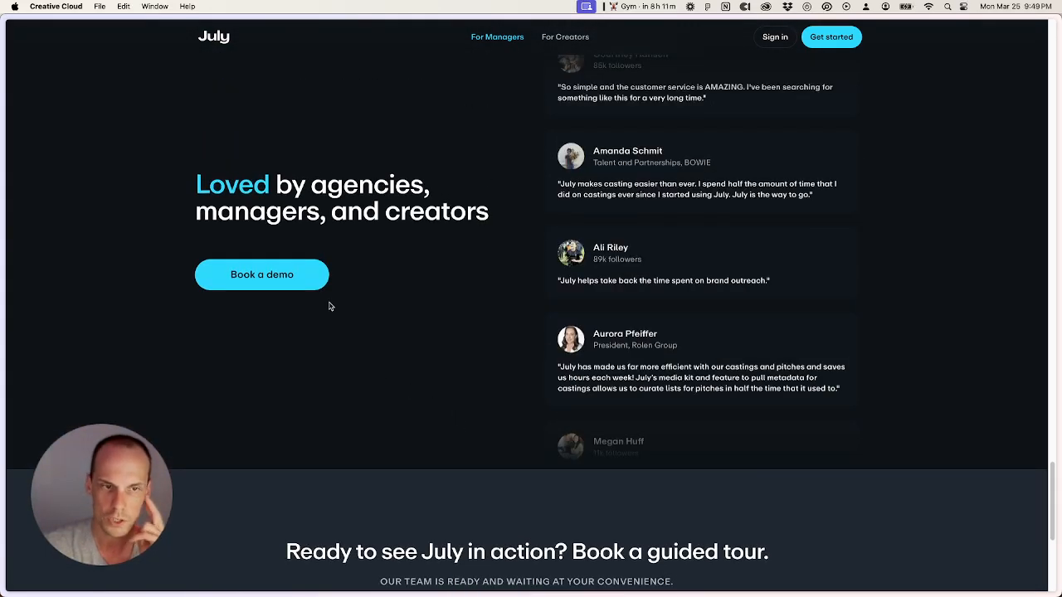
# Step: Re-examine the Loved by agencies testimonials and Book a demo area, and the guided-tour call to action
pyautogui.click(296, 277)
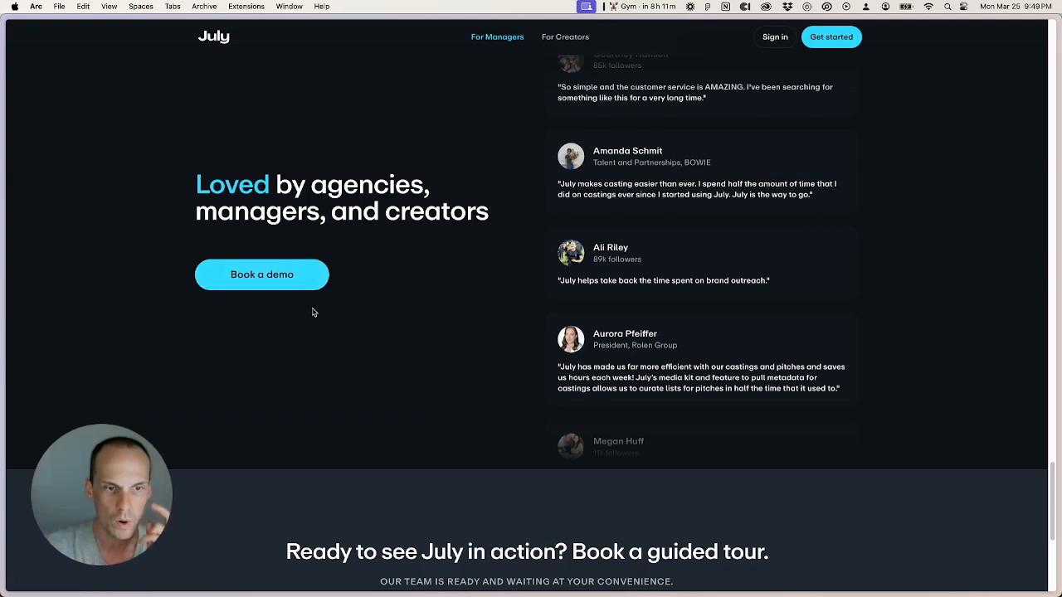
pyautogui.scroll(2, 406, 338)
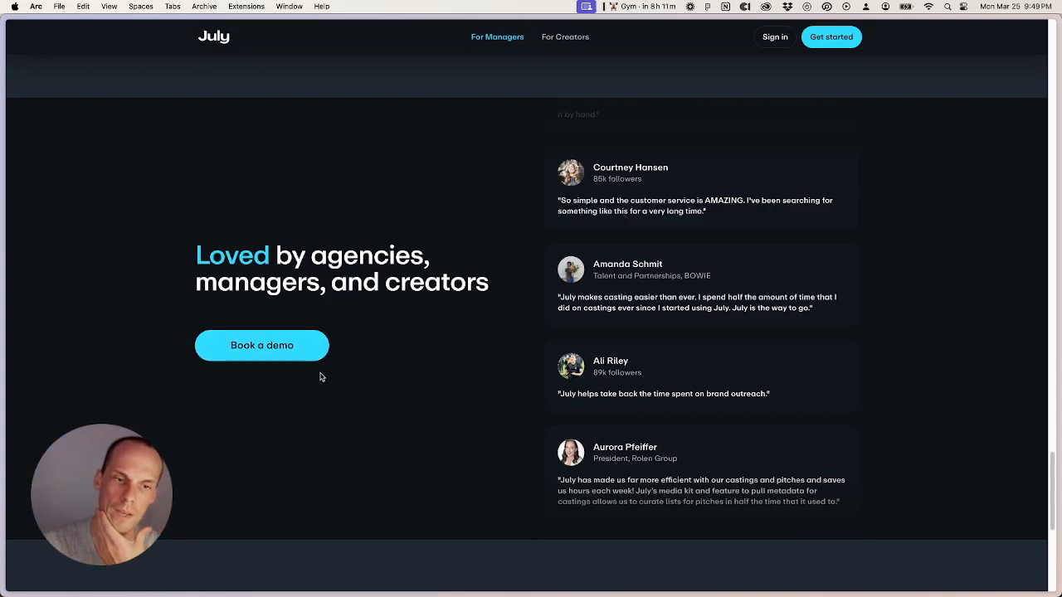
pyautogui.scroll(3, 404, 363)
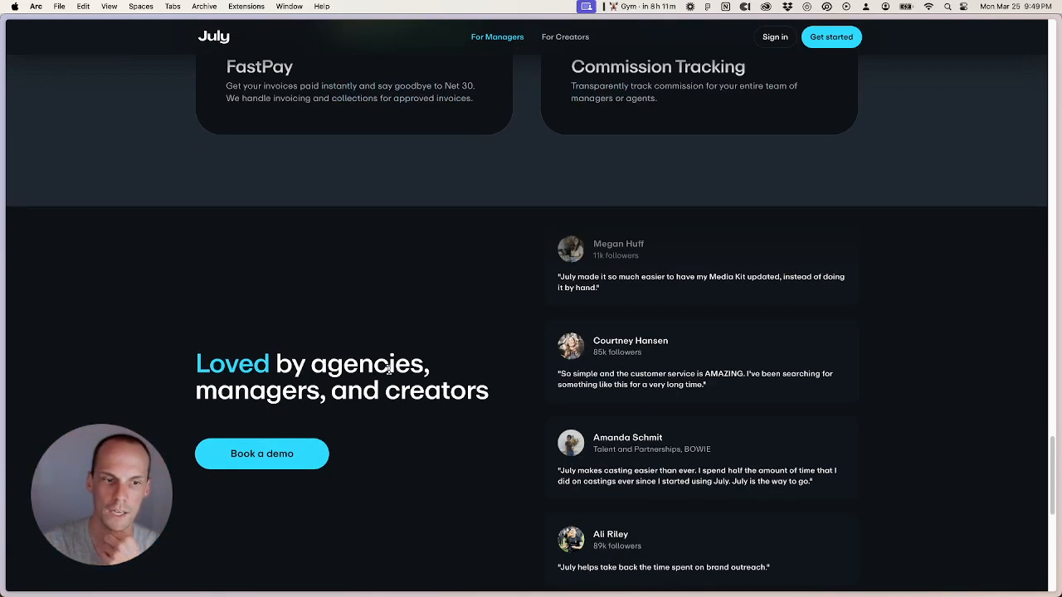
pyautogui.scroll(6, 388, 369)
pyautogui.scroll(-10, 386, 373)
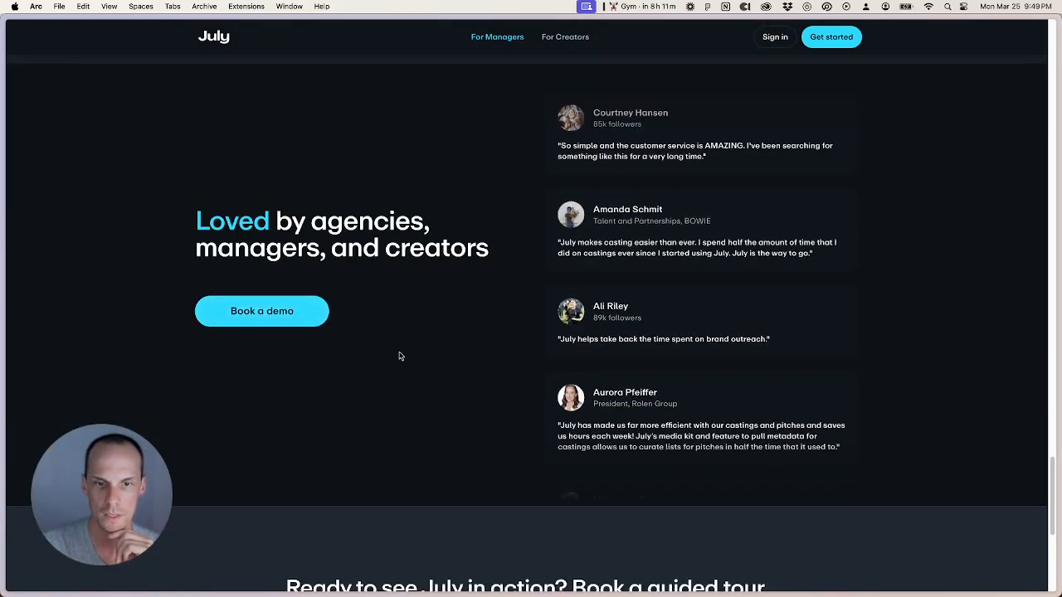
pyautogui.scroll(-8, 399, 355)
pyautogui.scroll(-3, 403, 356)
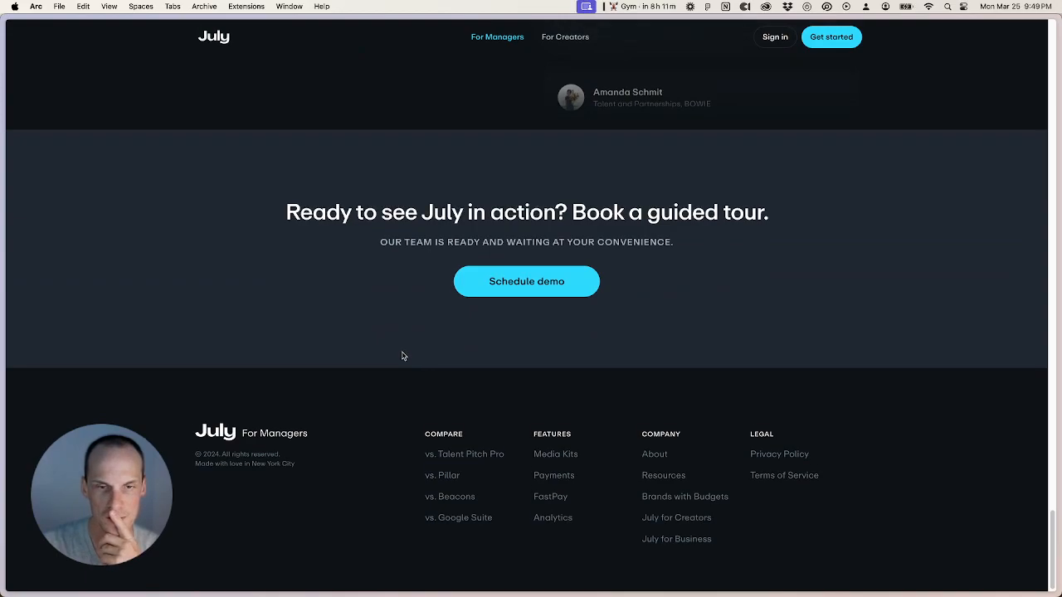
# Step: Return to the top of the managers page and open the For Creators page
pyautogui.scroll(20, 403, 356)
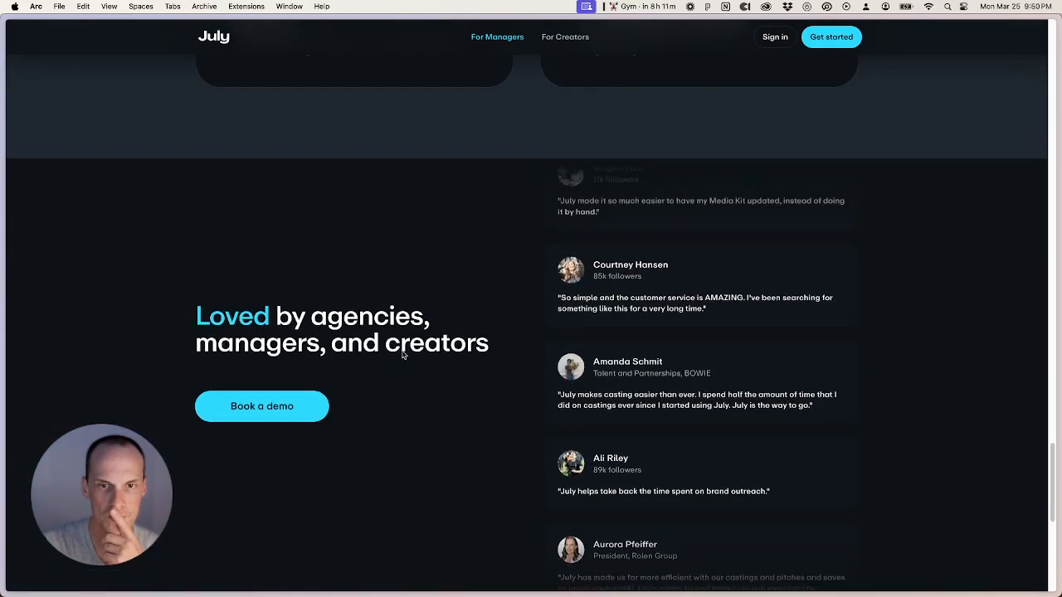
pyautogui.scroll(15, 402, 352)
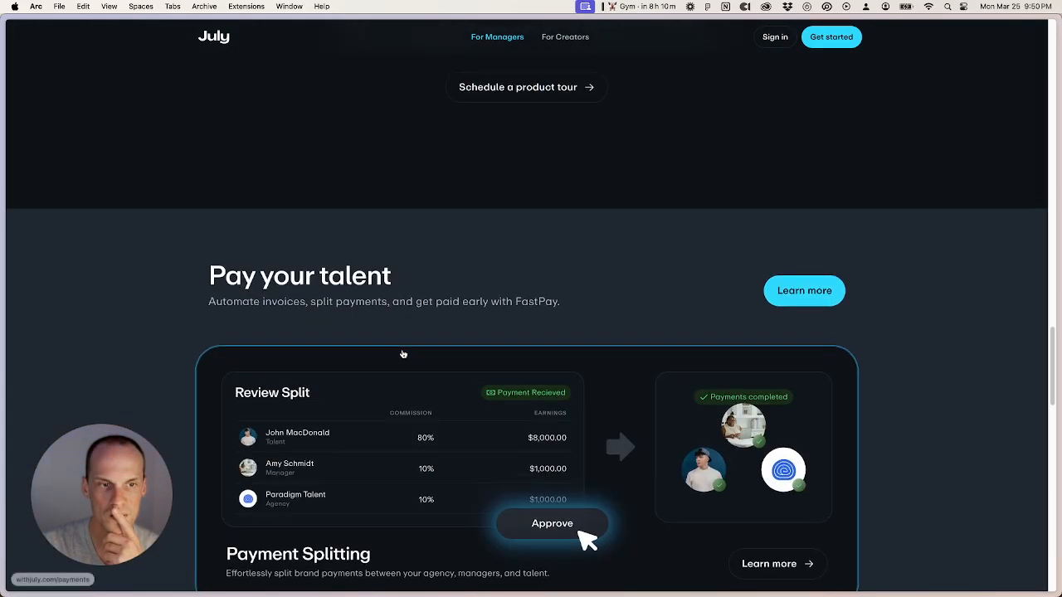
pyautogui.scroll(15, 402, 353)
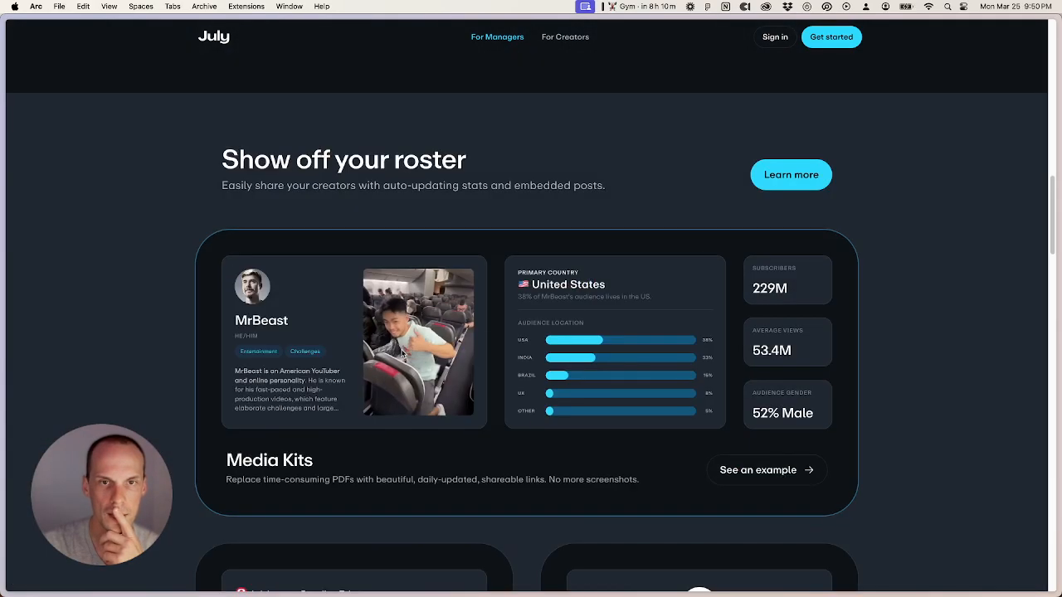
pyautogui.scroll(10, 400, 355)
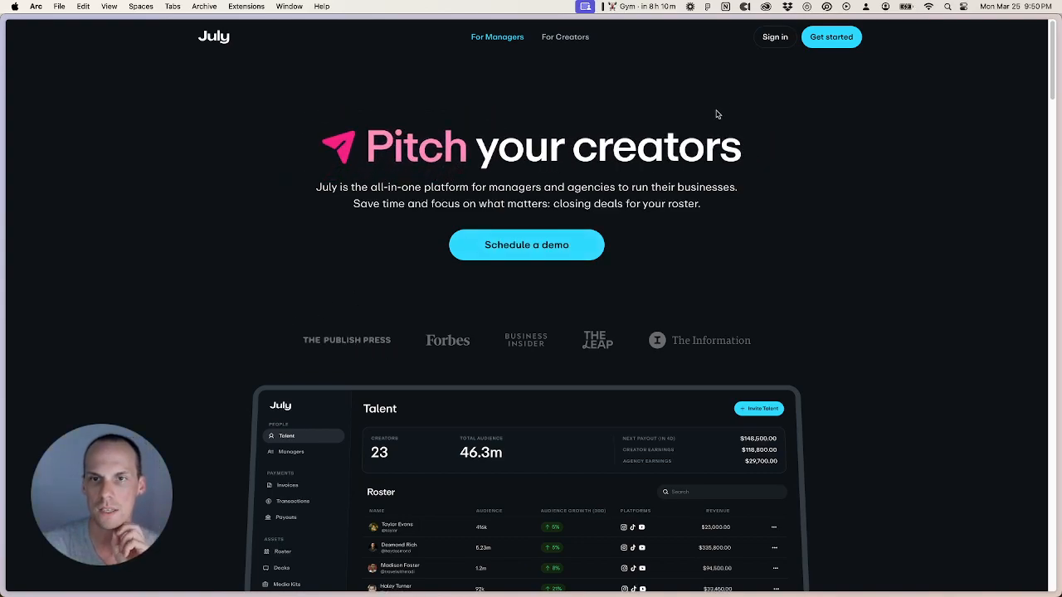
pyautogui.click(567, 38)
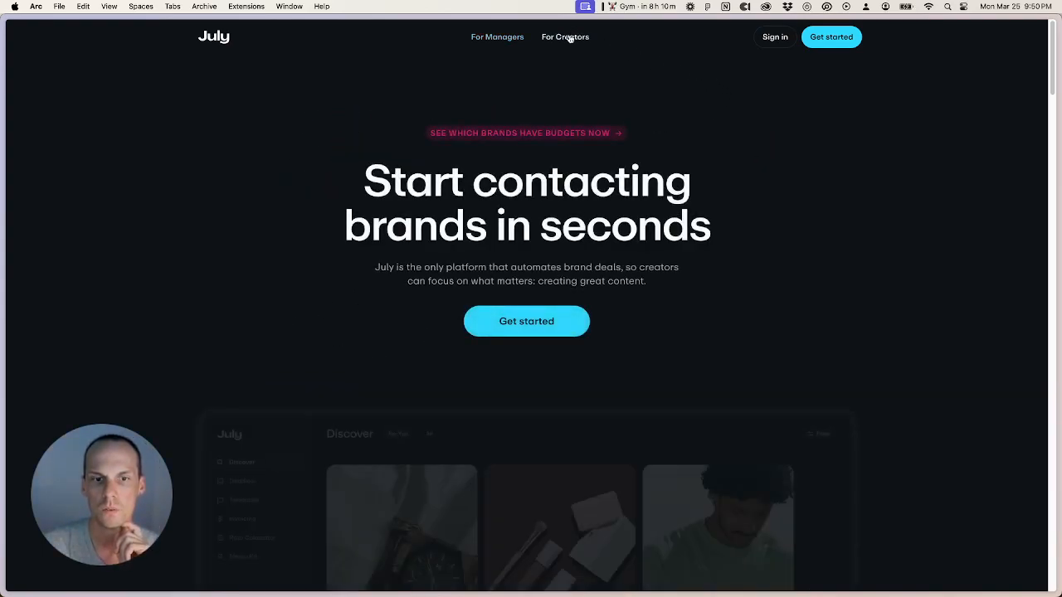
# Step: Review the For Creators page from the Discover preview and How it works down to the active-budget brands and footer
pyautogui.scroll(-8, 747, 233)
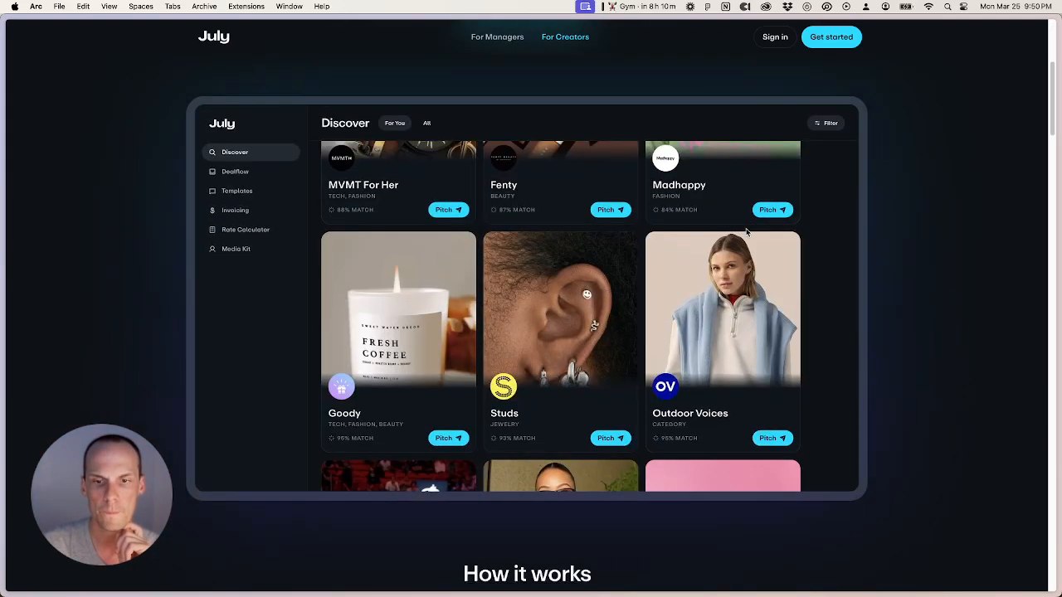
pyautogui.scroll(-8, 746, 233)
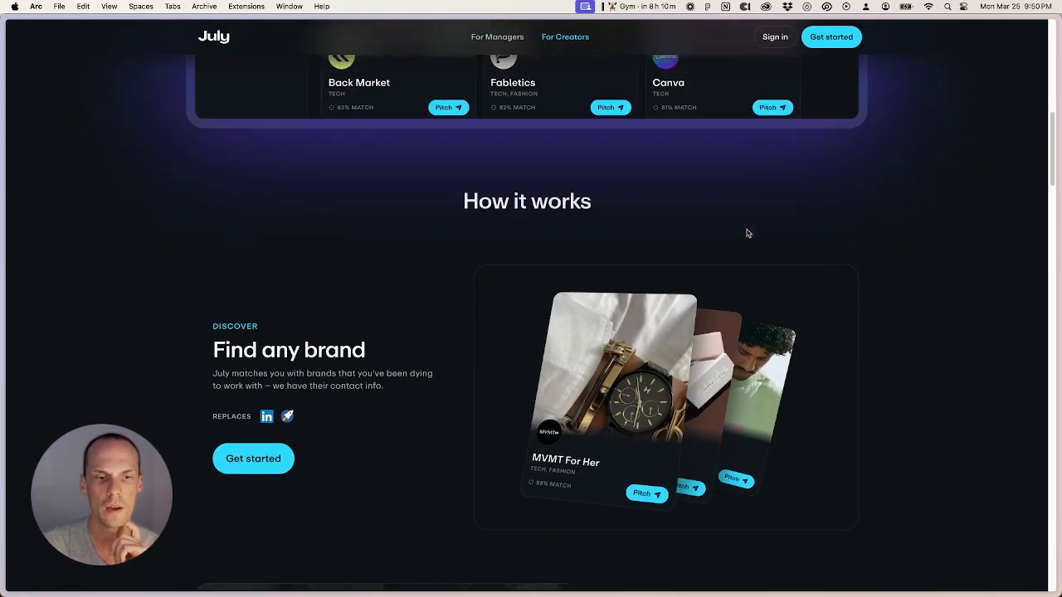
pyautogui.scroll(-10, 747, 232)
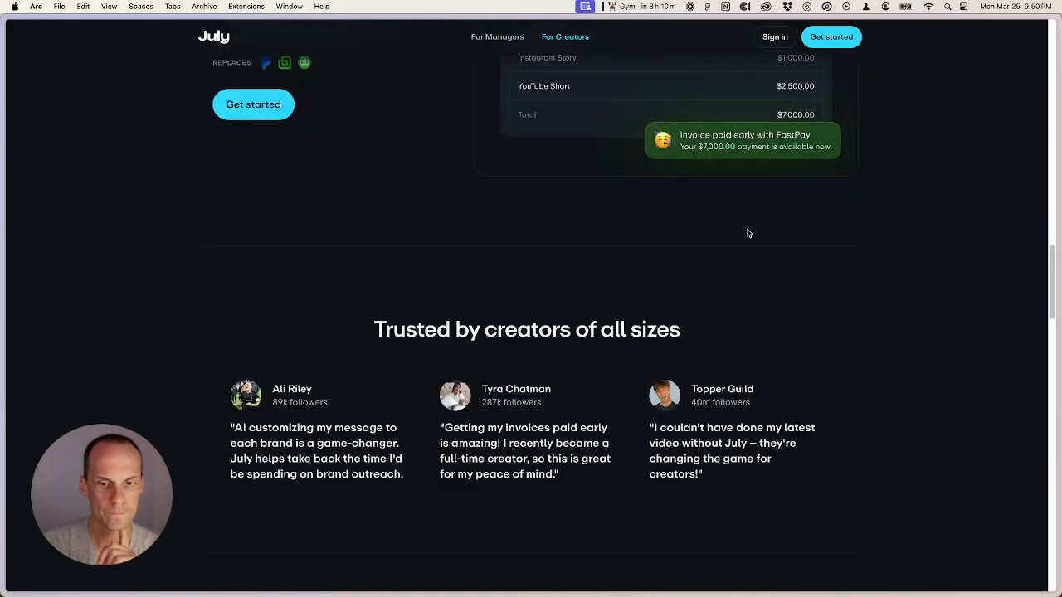
pyautogui.scroll(-10, 747, 233)
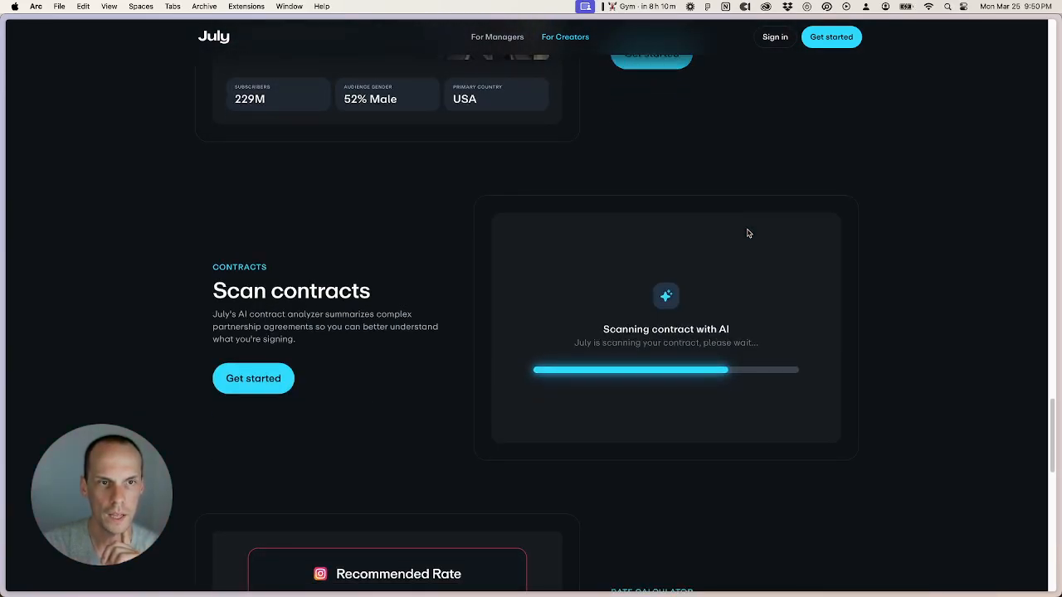
pyautogui.scroll(-5, 747, 234)
pyautogui.scroll(-8, 747, 234)
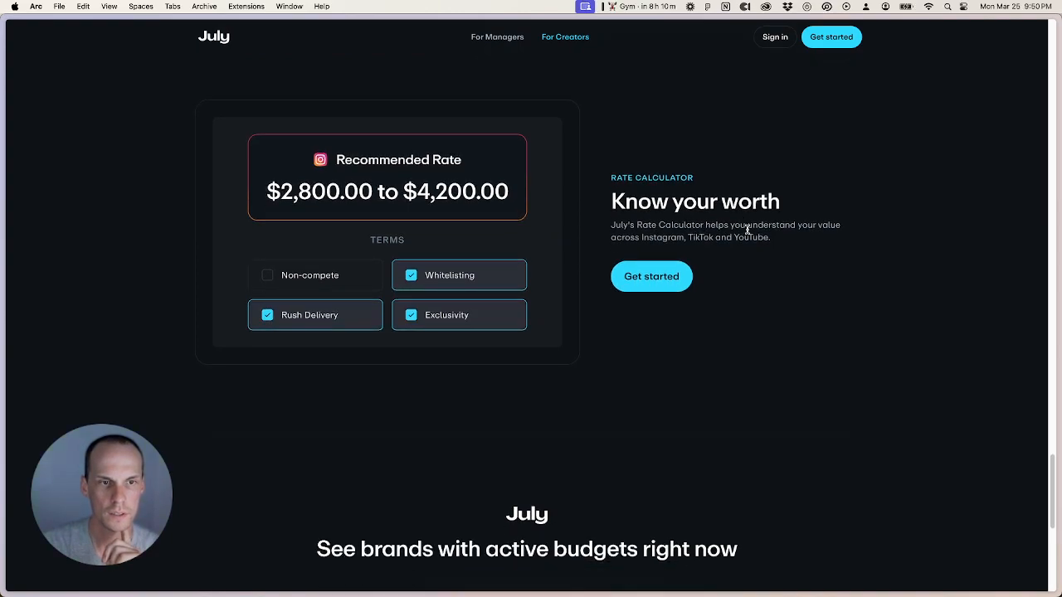
pyautogui.scroll(-2, 747, 232)
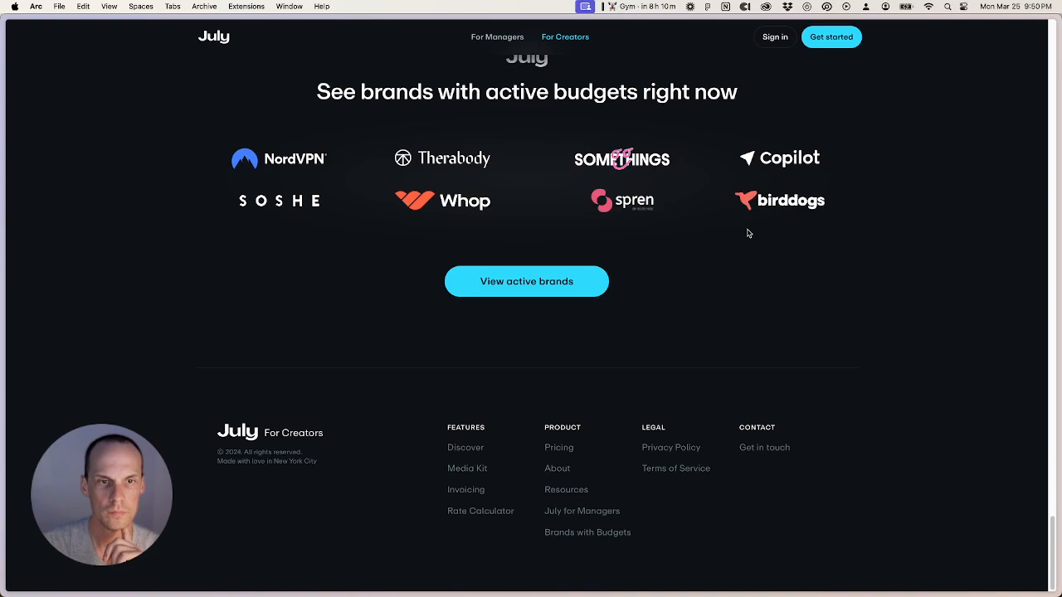
pyautogui.scroll(2, 747, 233)
pyautogui.scroll(1, 747, 234)
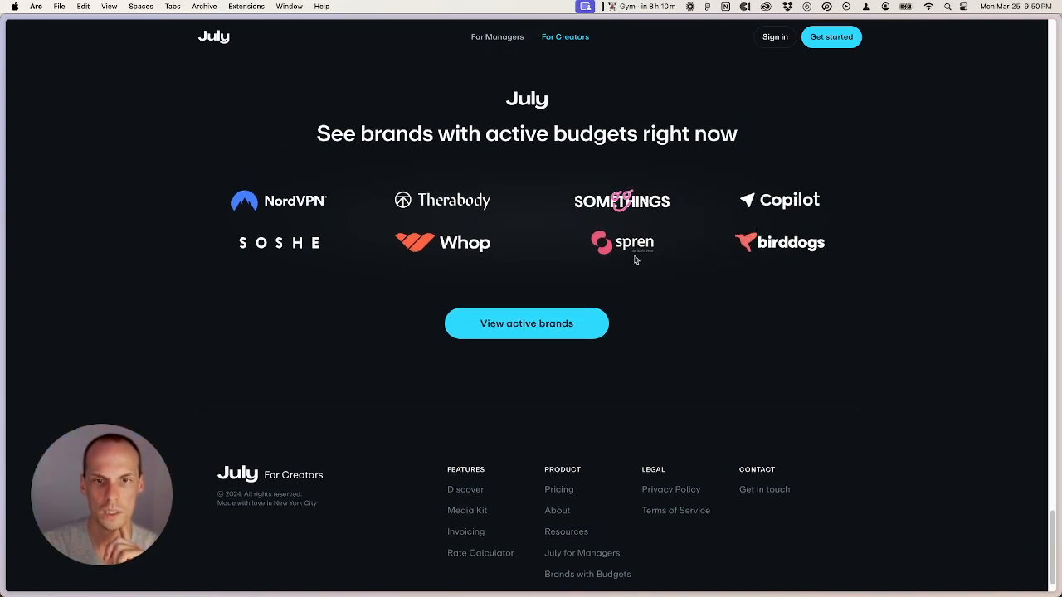
pyautogui.scroll(-2, 336, 261)
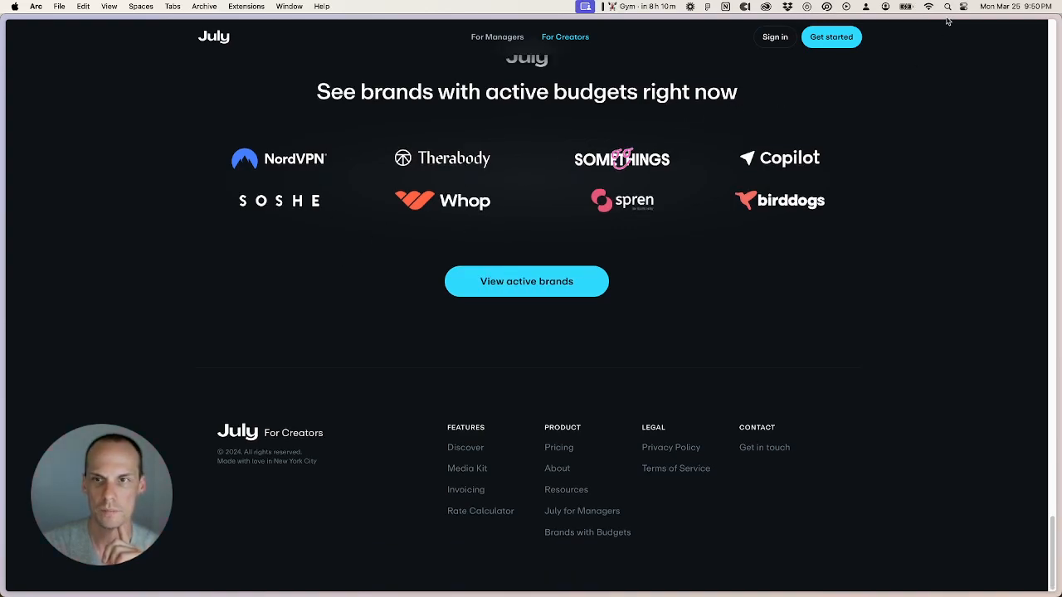
# Step: Move the browser window out of the way and switch to the Test file in Figma, focusing on the widest Empty frame
pyautogui.moveTo(947, 18); pyautogui.dragTo(0, 98)
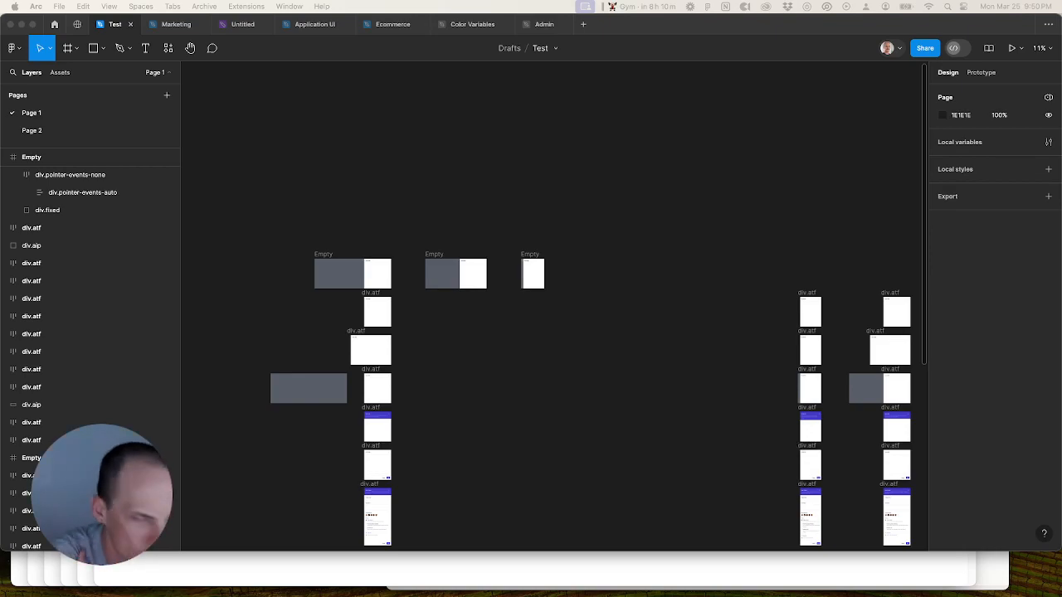
pyautogui.click(446, 336)
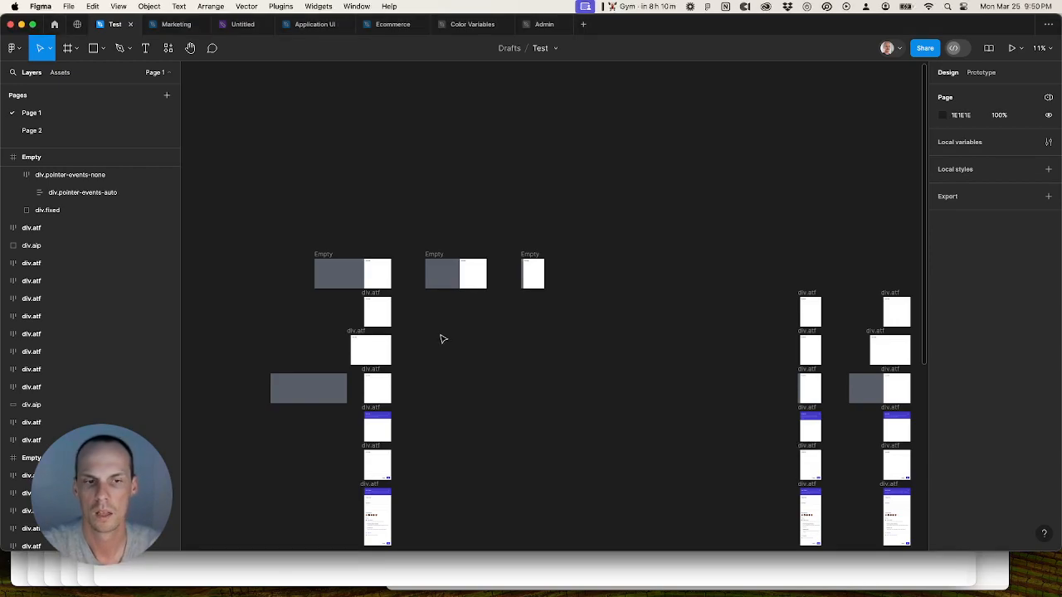
pyautogui.scroll(5, 446, 340)
pyautogui.scroll(5, 407, 325)
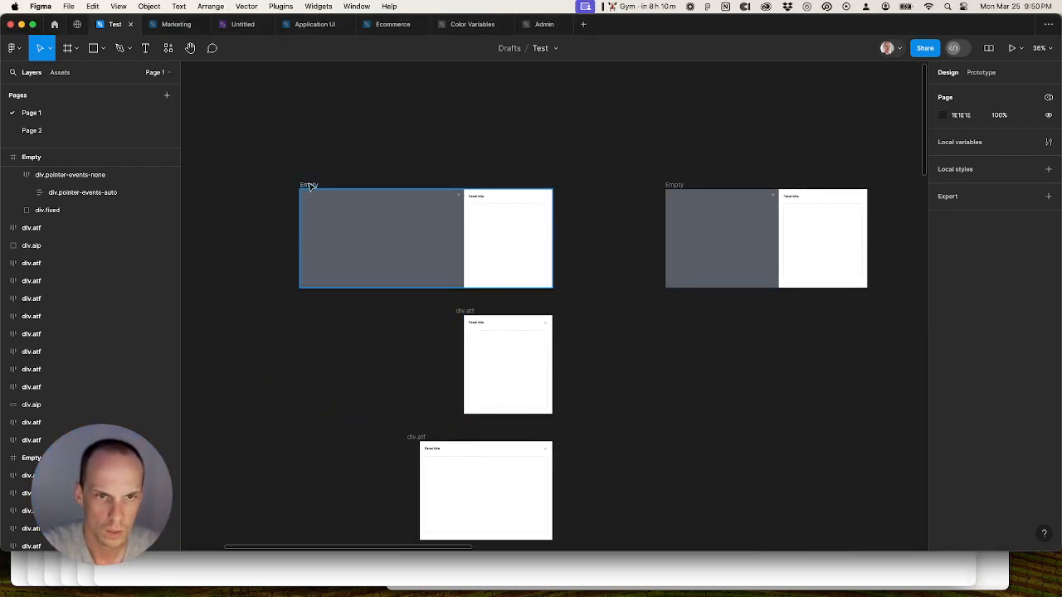
# Step: Move the three Empty frames (1280, 1023 and 390 wide) up to Y 40002, clearing space beneath them
pyautogui.moveTo(308, 186); pyautogui.dragTo(322, 80)
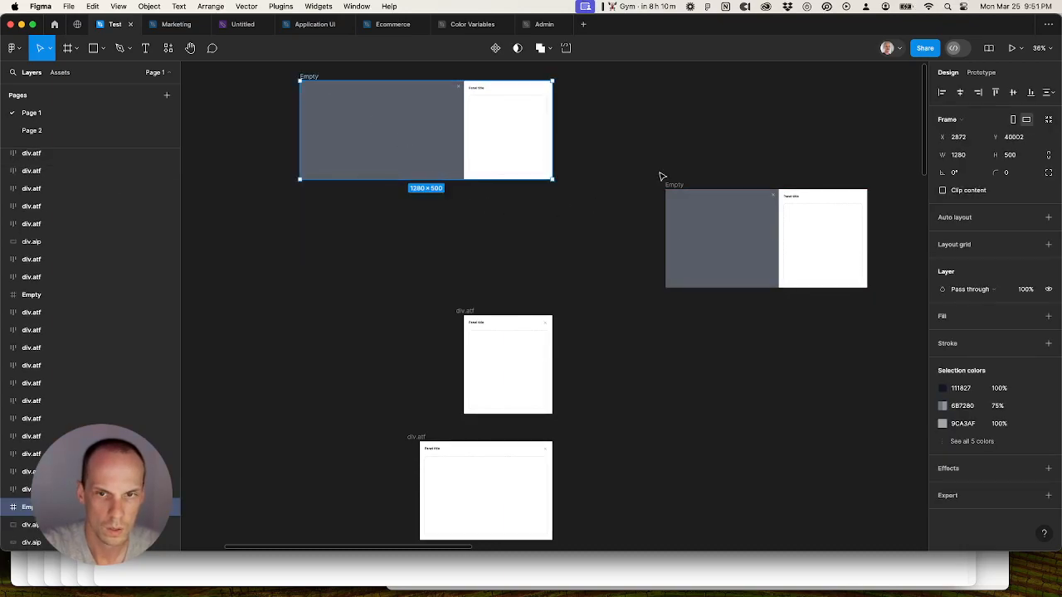
pyautogui.moveTo(680, 189); pyautogui.dragTo(672, 83)
pyautogui.hscroll(5, 586, 302)
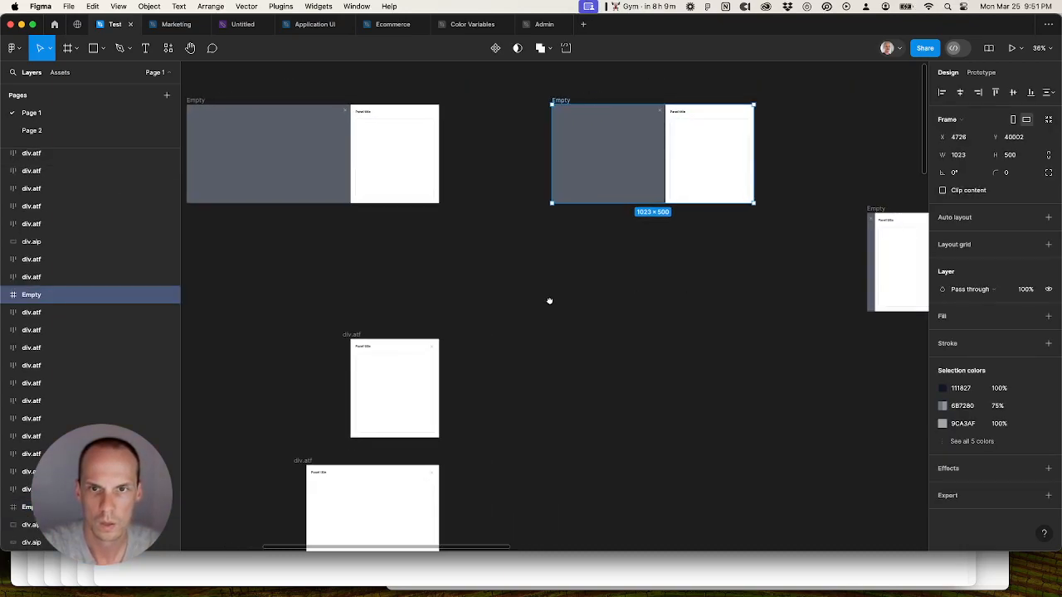
pyautogui.moveTo(713, 206); pyautogui.dragTo(703, 97)
pyautogui.hscroll(-8, 680, 232)
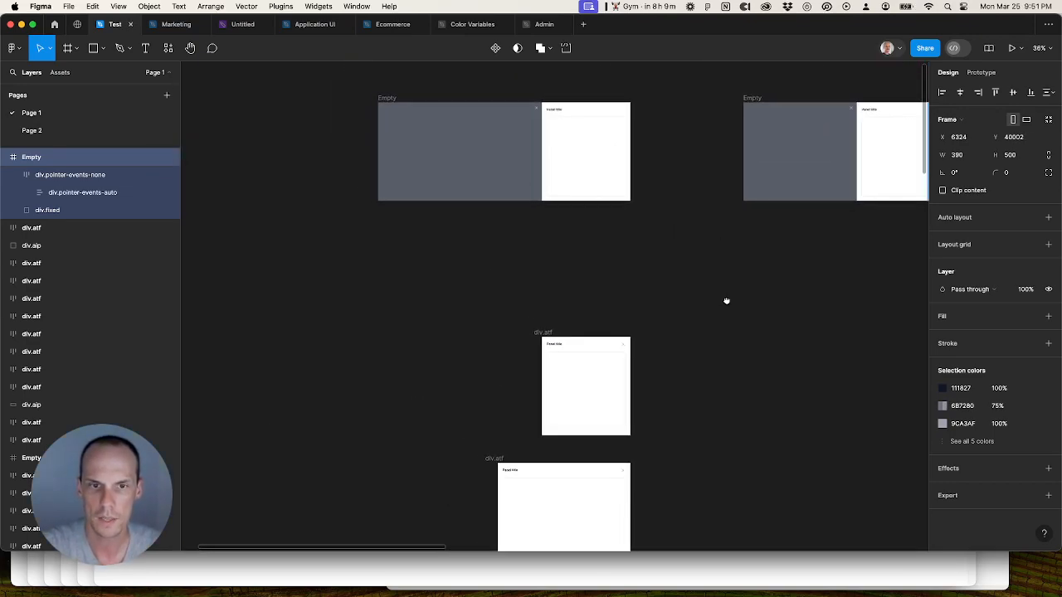
# Step: Duplicate the 1280-wide Empty frame directly below itself and replace the copy's panel with the loose 488-wide div.atf panel
pyautogui.moveTo(399, 97); pyautogui.dragTo(412, 222)
pyautogui.moveTo(549, 342); pyautogui.dragTo(570, 270)
pyautogui.press('super+shift+r')
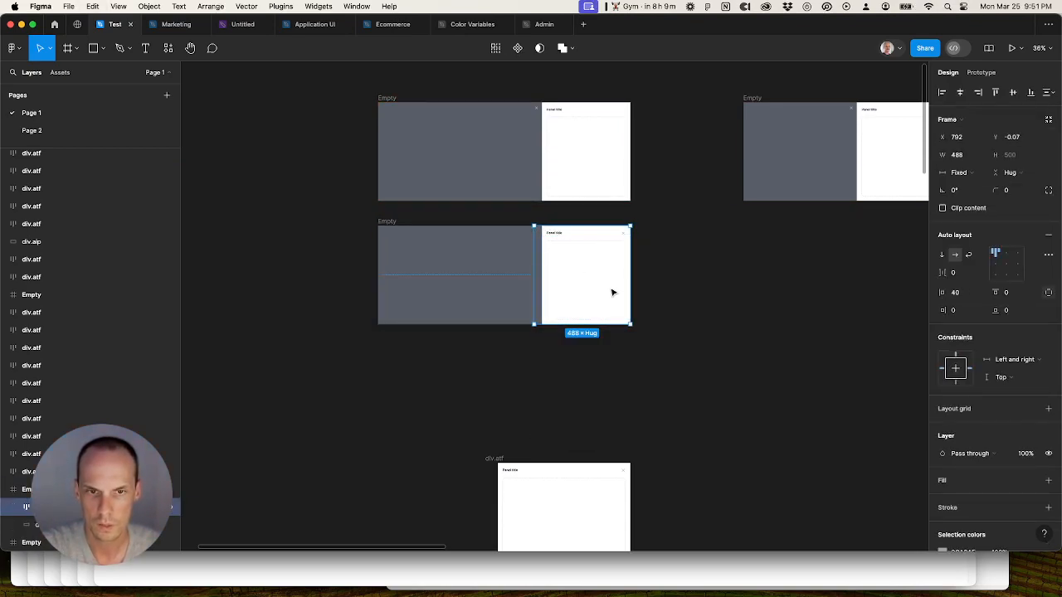
# Step: Undo the panel replacement in the lower 1280-wide Empty frame and inspect the loose div.atf panel
pyautogui.scroll(6, 556, 236)
pyautogui.press('super+z')
pyautogui.scroll(-5, 555, 235)
pyautogui.click(614, 390)
pyautogui.press('super+z')
pyautogui.scroll(6, 564, 415)
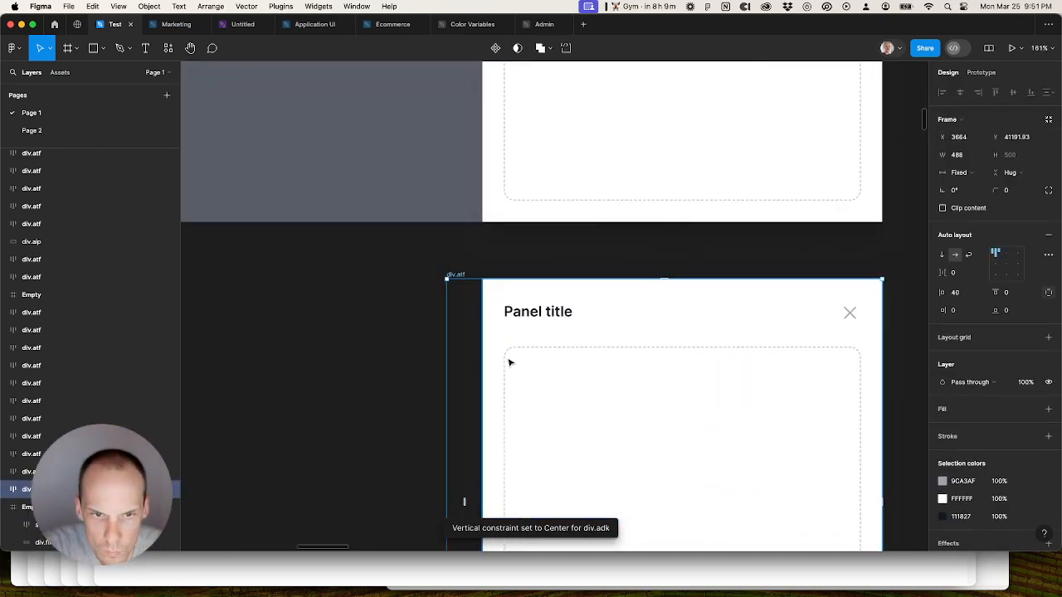
pyautogui.scroll(-4, 494, 350)
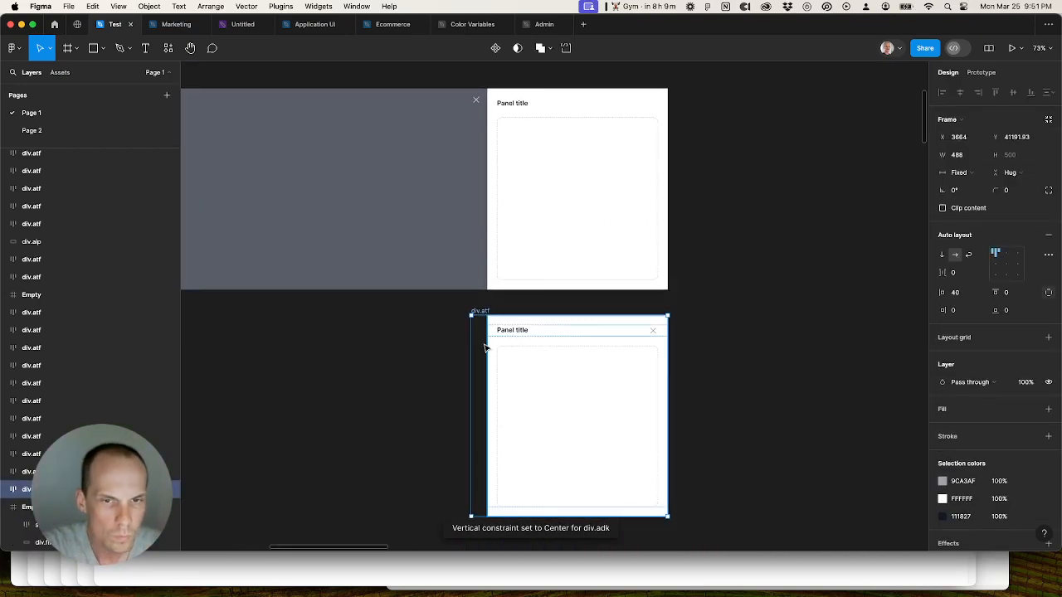
# Step: Cut the loose 488-wide div.atf panel and use it to replace the panel in the lower 1280-wide Empty frame
pyautogui.press('super+x')
pyautogui.click(520, 202)
pyautogui.press('super+shift+r')
pyautogui.click(725, 287)
pyautogui.scroll(-4, 725, 287)
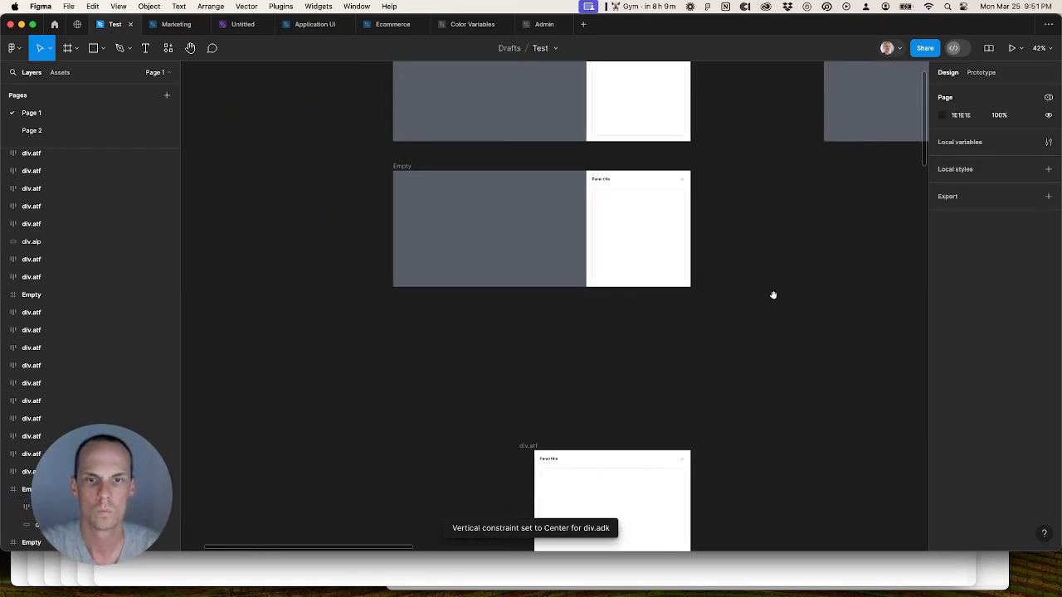
# Step: Bring the topmost 390-wide div.atf panel over to the Empty frames and duplicate the 1023-wide Empty frame directly below itself
pyautogui.moveTo(772, 293); pyautogui.dragTo(462, 327)
pyautogui.scroll(-6, 462, 328)
pyautogui.moveTo(565, 341)
pyautogui.mouseDown()
pyautogui.moveTo(370, 332)
pyautogui.moveTo(551, 331)
pyautogui.mouseUp()
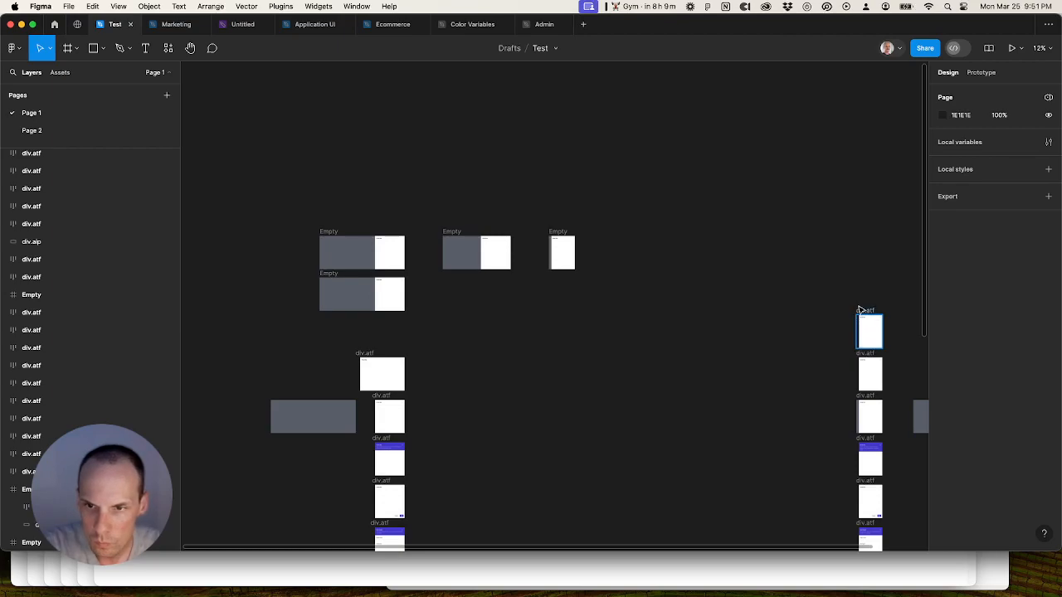
pyautogui.moveTo(860, 310); pyautogui.dragTo(496, 284)
pyautogui.scroll(5, 475, 282)
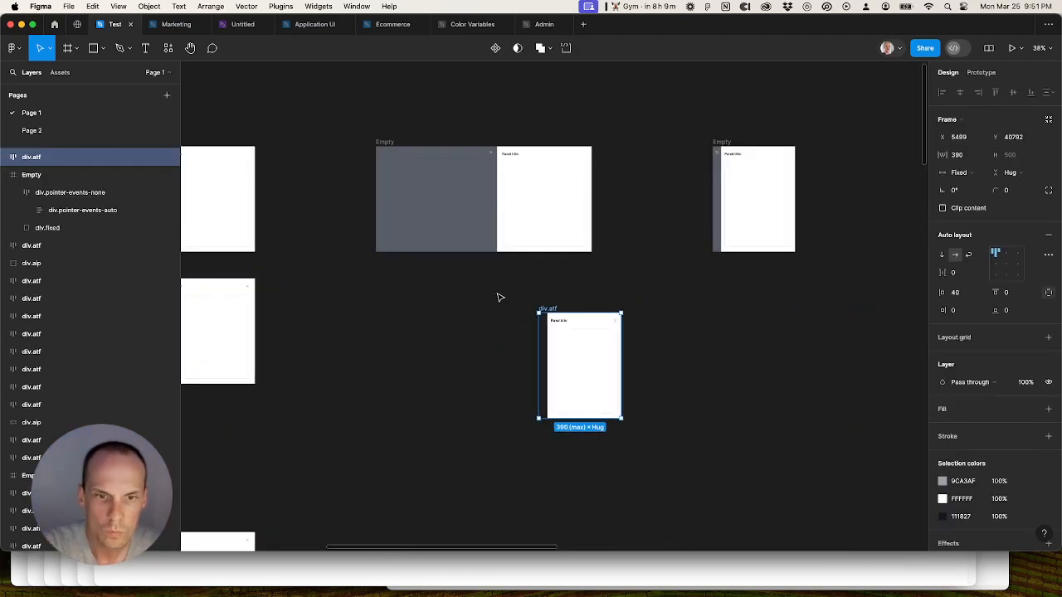
pyautogui.moveTo(397, 153); pyautogui.dragTo(398, 279)
# Step: Replace the panel in the duplicated 1023-wide Empty frame with the 390-wide div.atf panel and align it to the frame's right edge
pyautogui.click(626, 311)
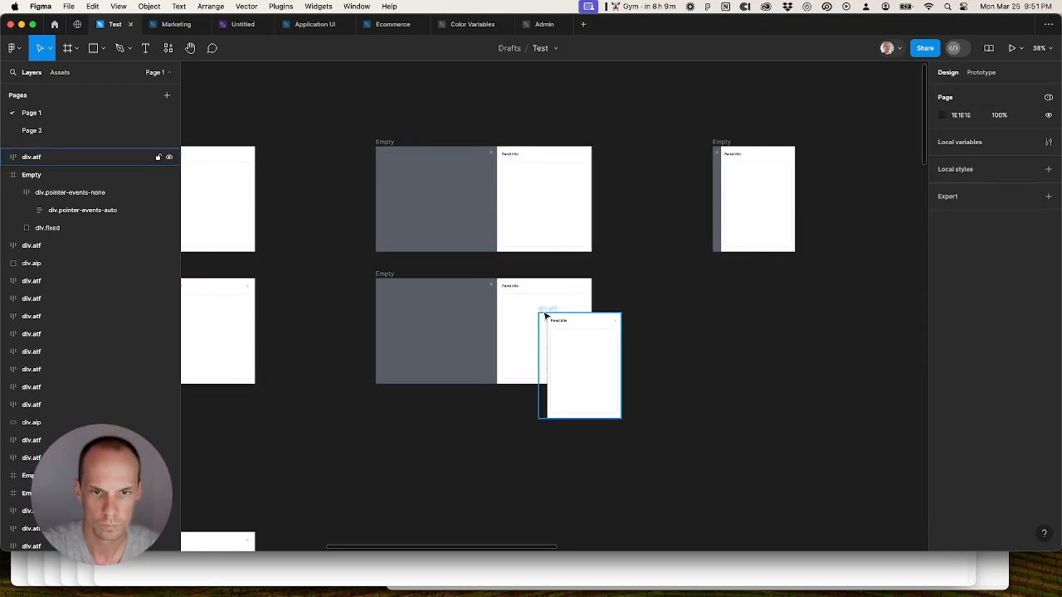
pyautogui.click(544, 314)
pyautogui.moveTo(532, 308); pyautogui.dragTo(515, 298)
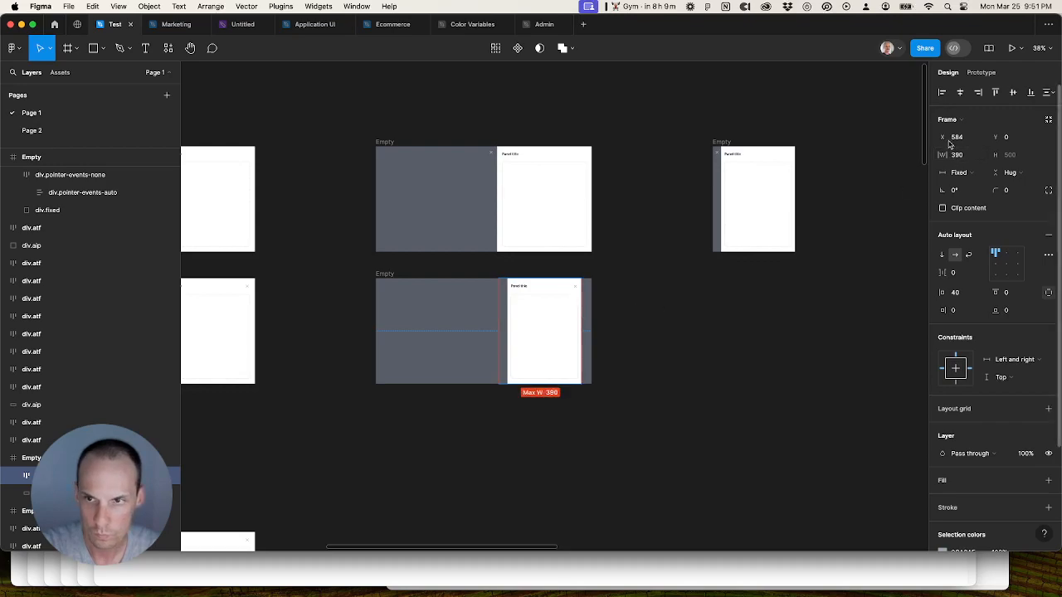
pyautogui.click(709, 360)
pyautogui.scroll(-5, 709, 360)
pyautogui.moveTo(709, 360); pyautogui.dragTo(599, 347)
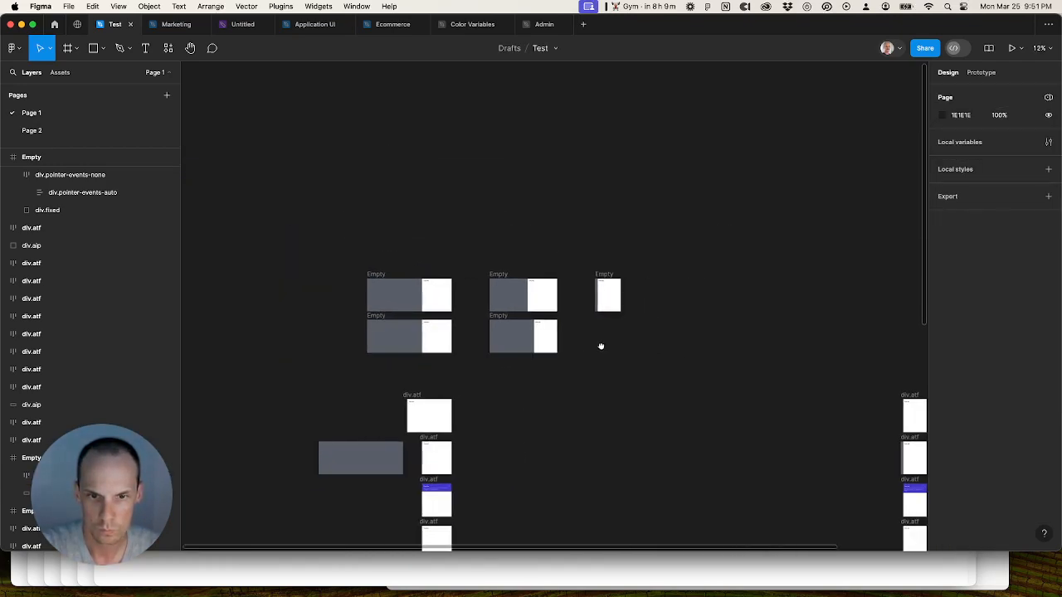
# Step: Compare the Empty frame rows with the far 390-wide and 488-wide panel columns, and inspect the topmost 488-wide panel
pyautogui.moveTo(879, 403); pyautogui.dragTo(788, 395)
pyautogui.hscroll(3, 788, 395)
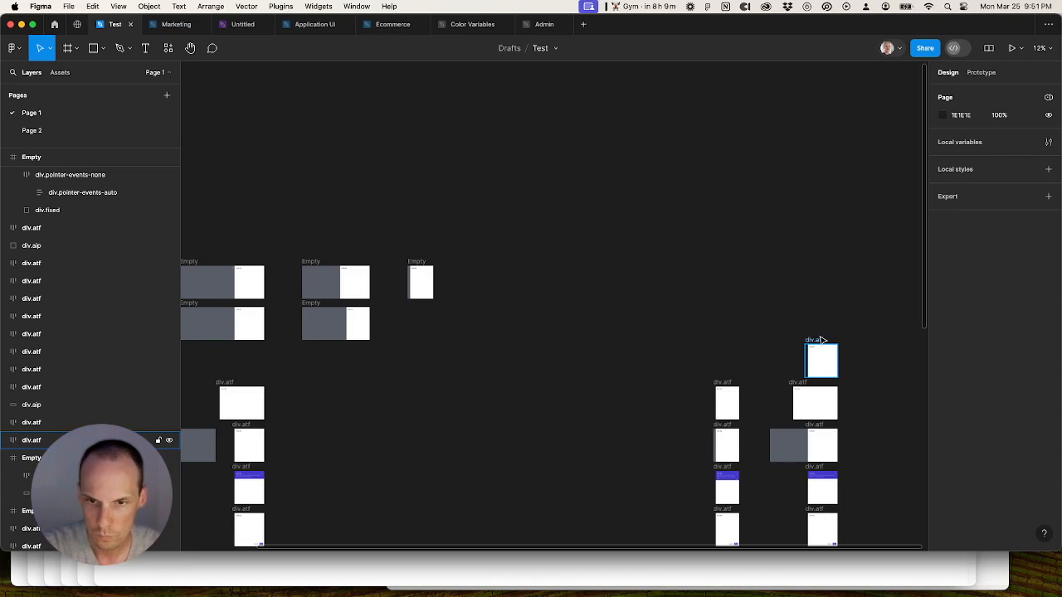
pyautogui.scroll(1, 822, 340)
pyautogui.click(821, 340)
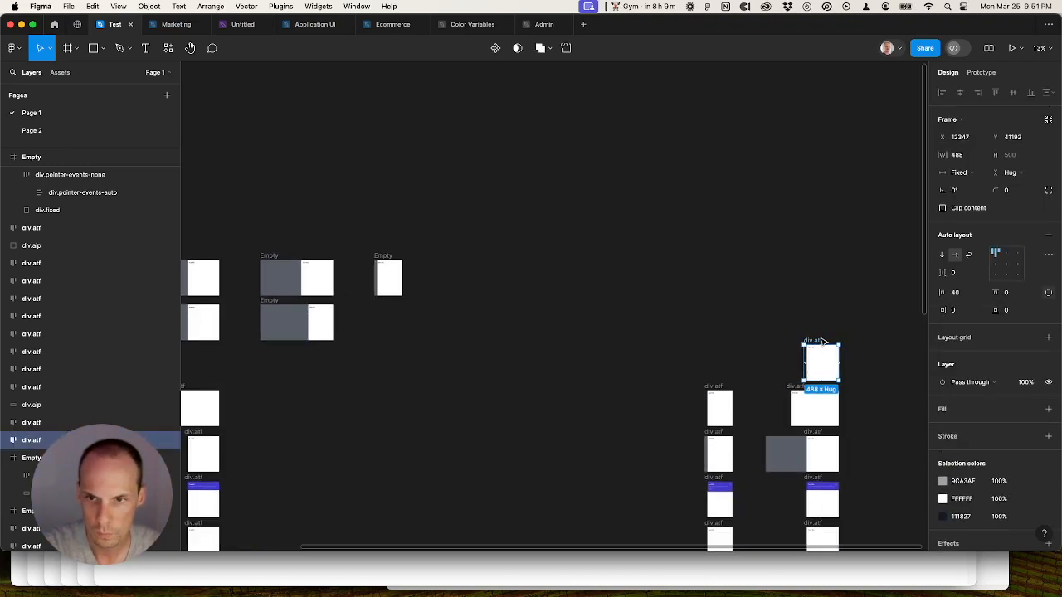
pyautogui.scroll(5, 821, 340)
pyautogui.scroll(-5, 825, 346)
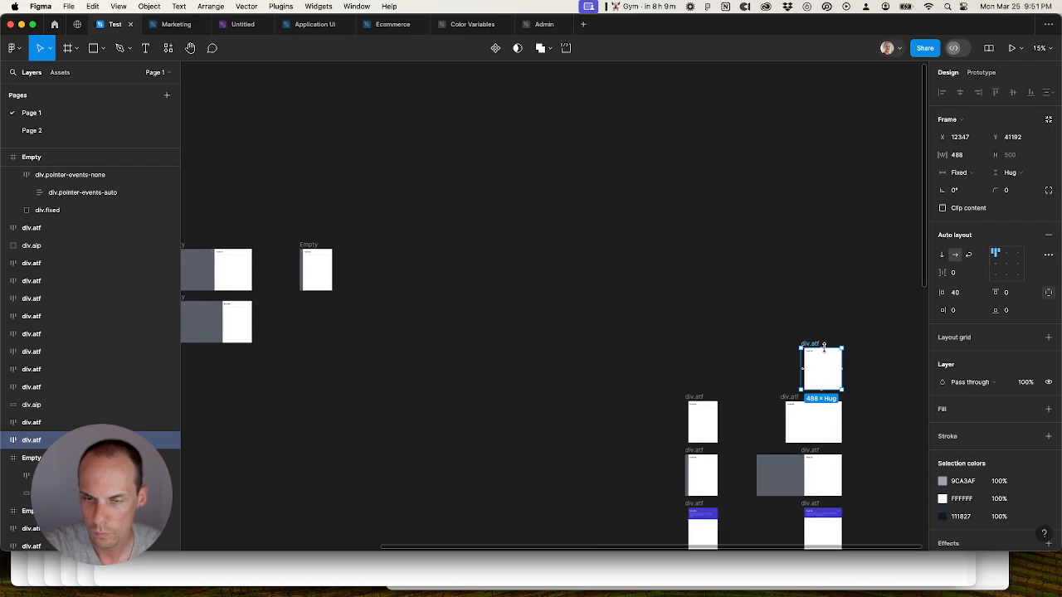
pyautogui.scroll(-3, 823, 346)
pyautogui.click(751, 358)
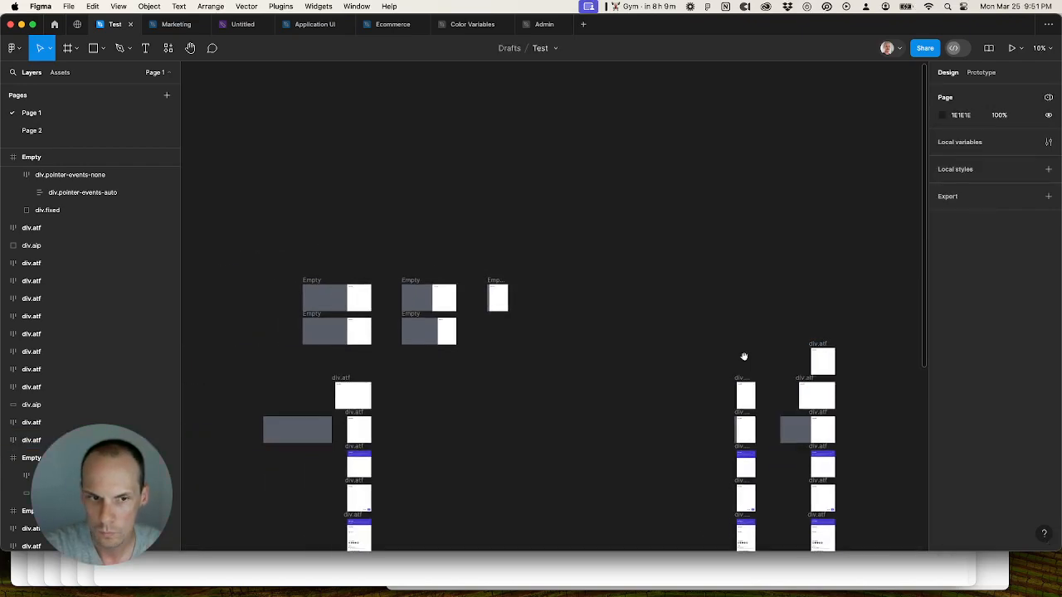
pyautogui.moveTo(727, 318); pyautogui.dragTo(694, 277)
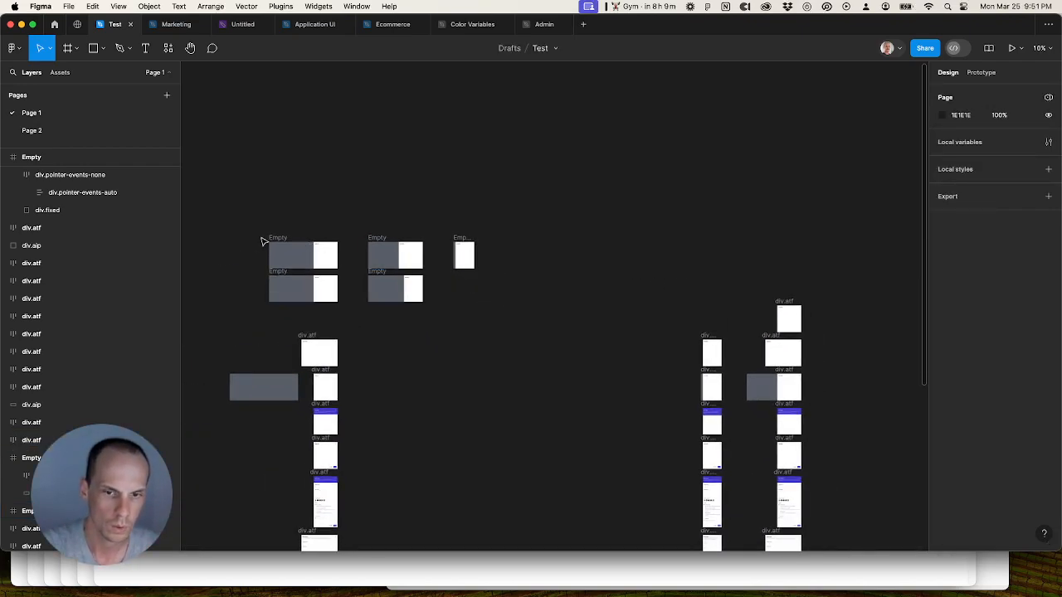
pyautogui.scroll(-3, 267, 335)
pyautogui.moveTo(257, 335); pyautogui.dragTo(290, 310)
pyautogui.scroll(5, 318, 284)
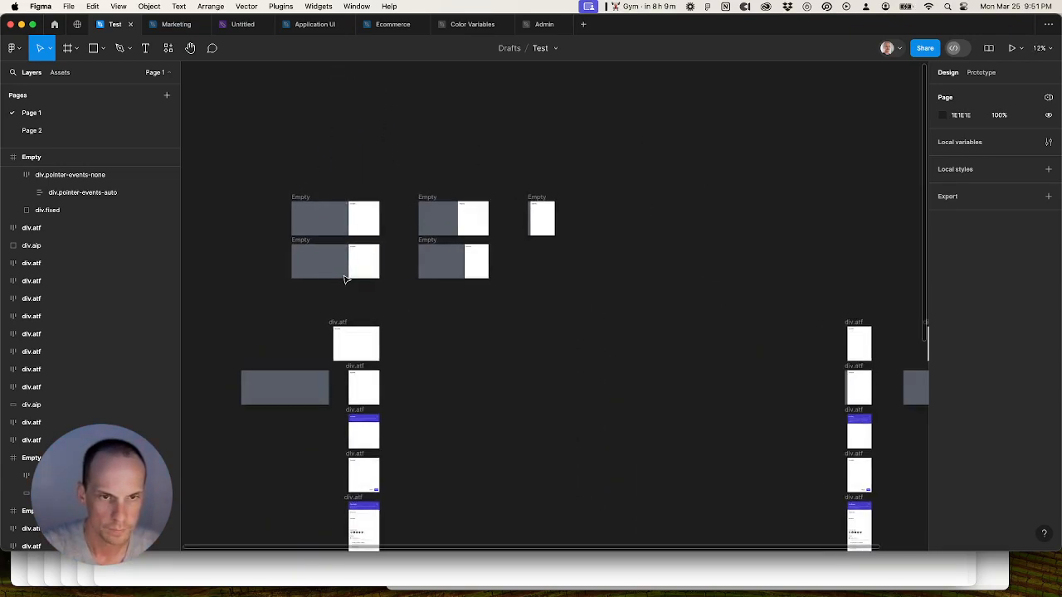
pyautogui.hscroll(5, 498, 282)
pyautogui.click(822, 318)
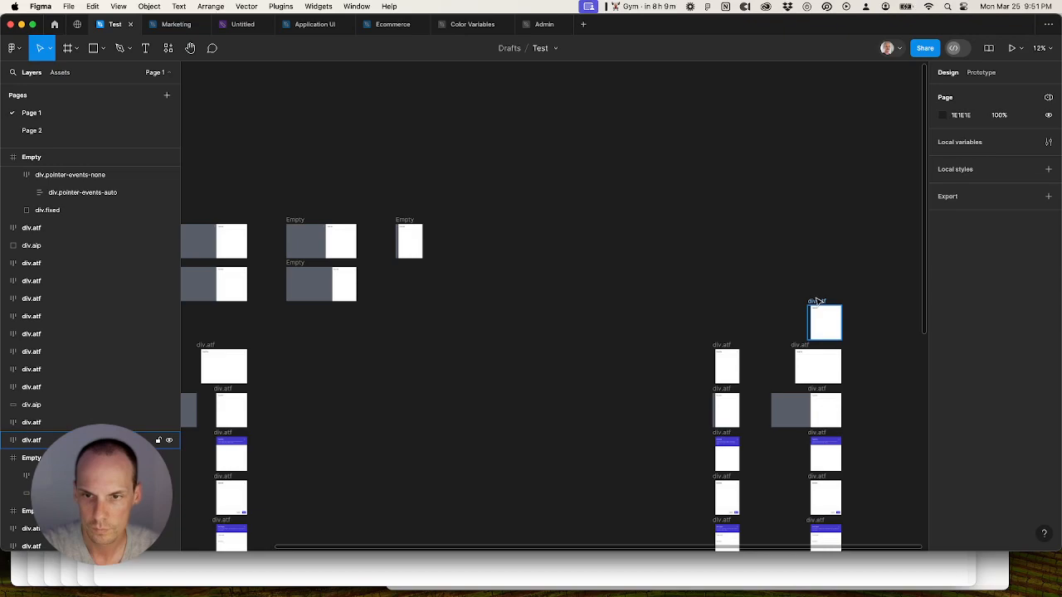
pyautogui.scroll(4, 837, 322)
pyautogui.moveTo(855, 338); pyautogui.dragTo(755, 231)
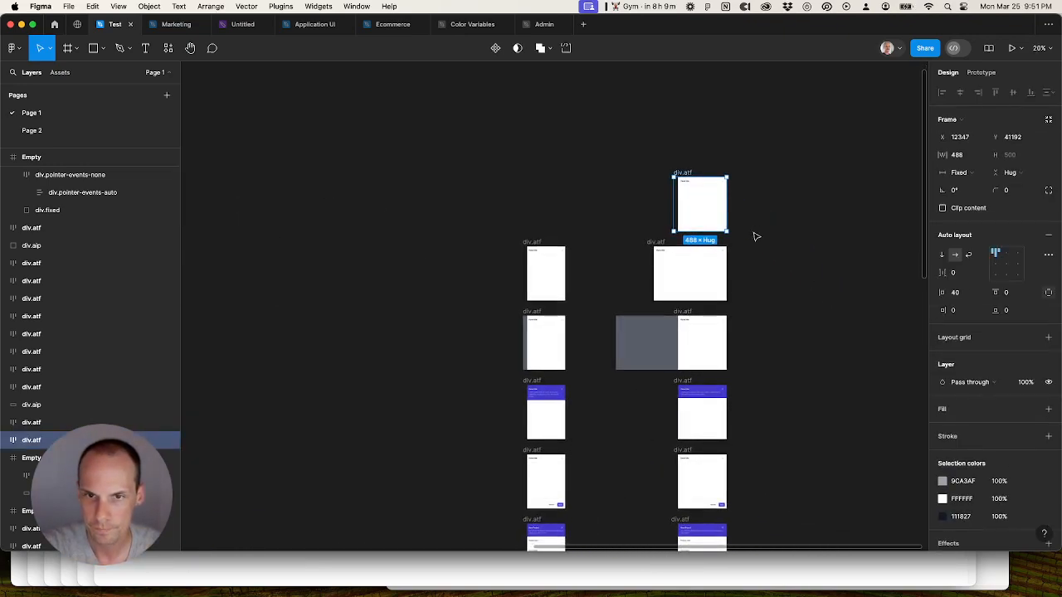
# Step: Reorder the far panel columns so the 488-wide column with its overlay sits before the 390-wide column
pyautogui.click(537, 242)
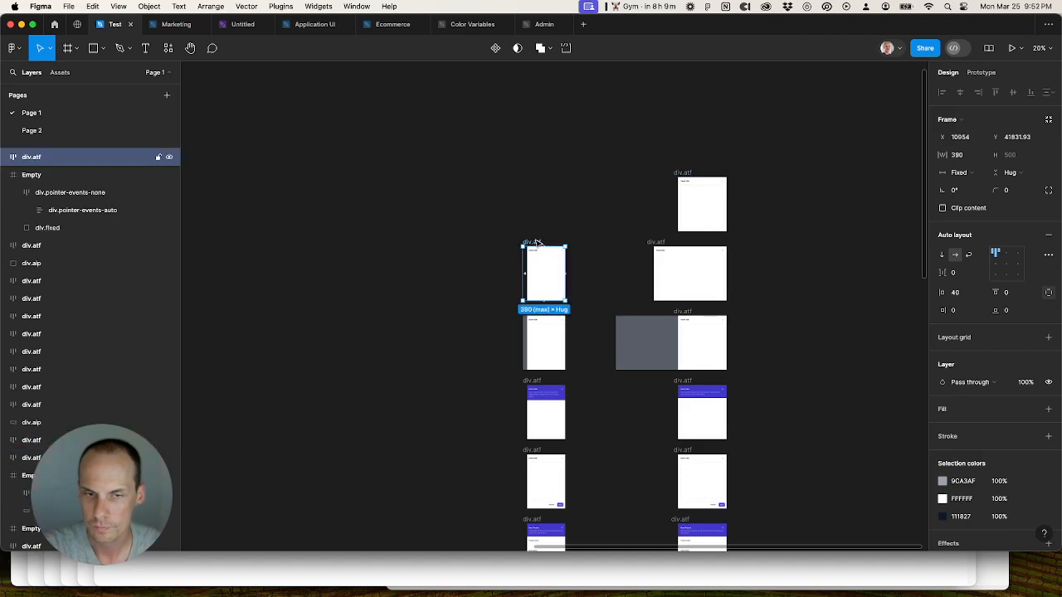
pyautogui.scroll(-6, 537, 242)
pyautogui.click(627, 209)
pyautogui.moveTo(631, 169); pyautogui.dragTo(481, 497)
pyautogui.scroll(5, 410, 282)
pyautogui.moveTo(386, 270); pyautogui.dragTo(490, 442)
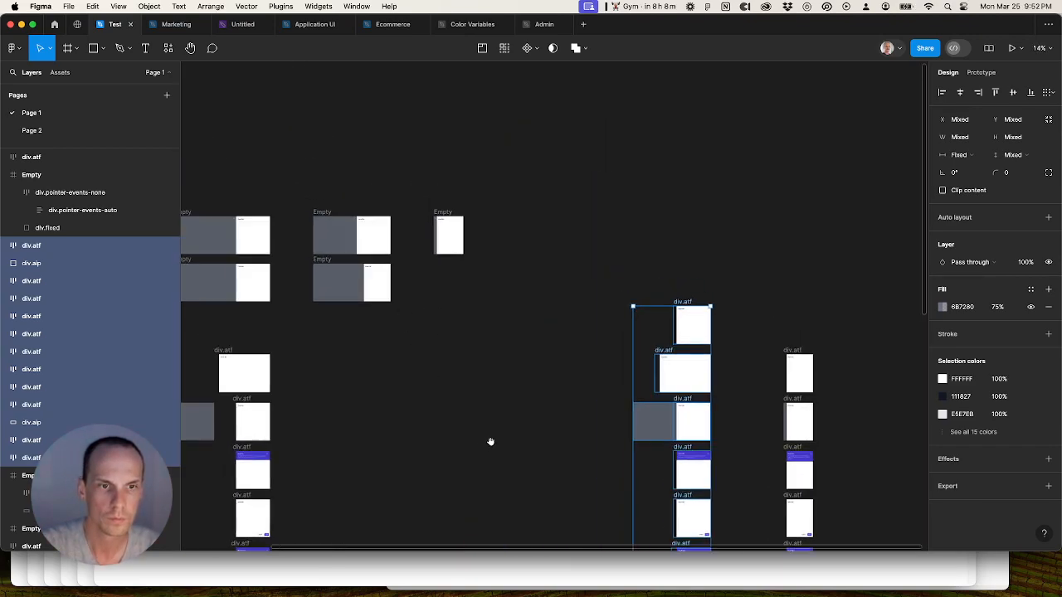
# Step: Return the 390-wide panel to the top of its column and place the topmost 488-wide panel inside the duplicated 1023-wide Empty frame, aligned vertically
pyautogui.click(372, 284)
pyautogui.moveTo(373, 284); pyautogui.dragTo(794, 328)
pyautogui.moveTo(688, 311); pyautogui.dragTo(370, 264)
pyautogui.press('super+x')
pyautogui.click(322, 259)
pyautogui.press('super+v')
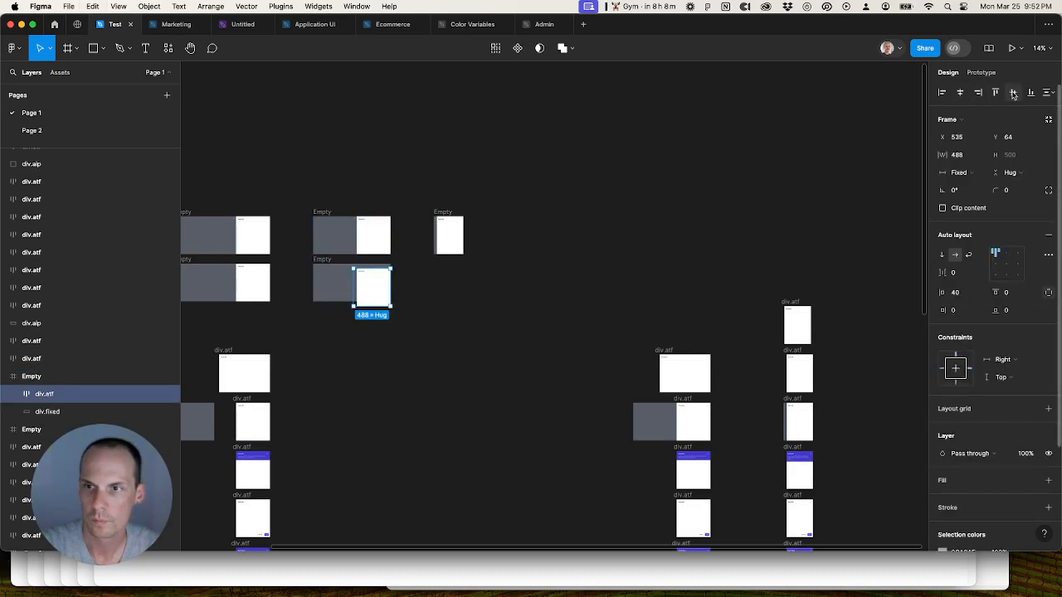
pyautogui.click(515, 304)
pyautogui.hscroll(-5, 514, 304)
pyautogui.scroll(3, 498, 302)
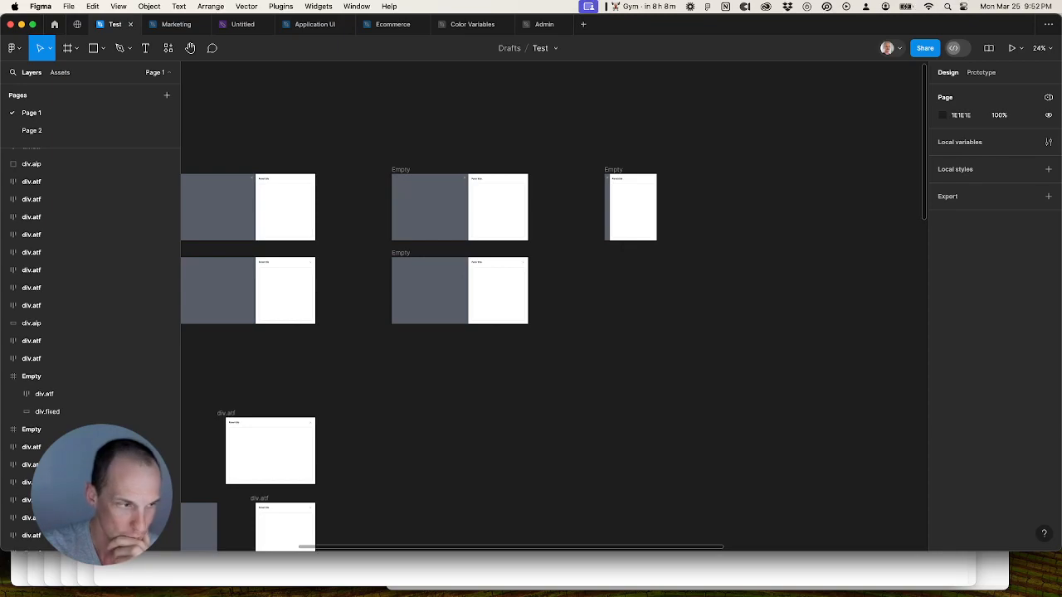
# Step: Switch to Arc to check the Empty and Wide empty previews on Tailwind UI's Slide-overs page, and return to Figma
pyautogui.click(475, 579)
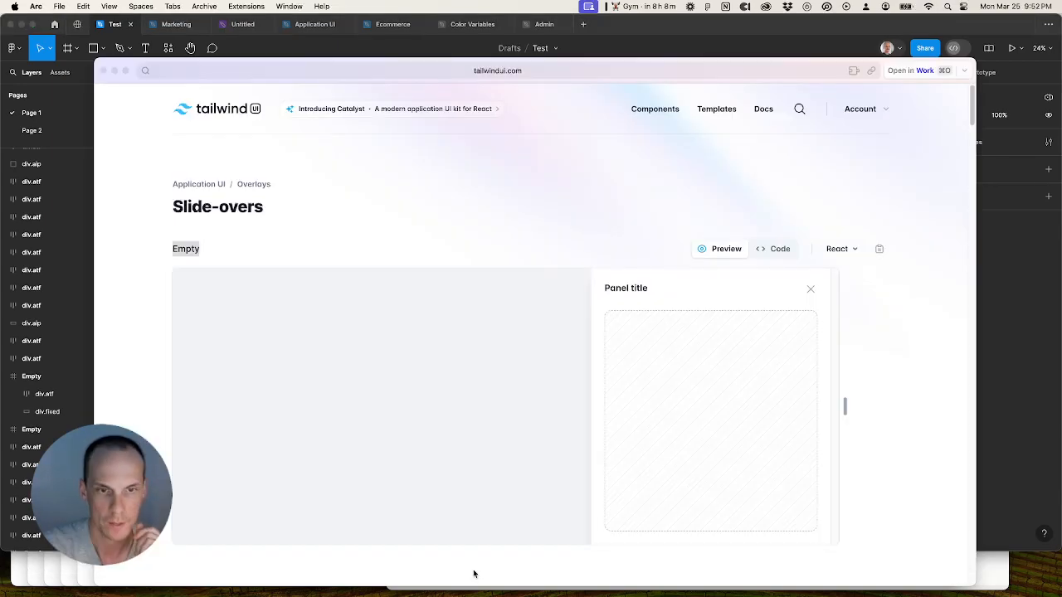
pyautogui.scroll(-10, 475, 382)
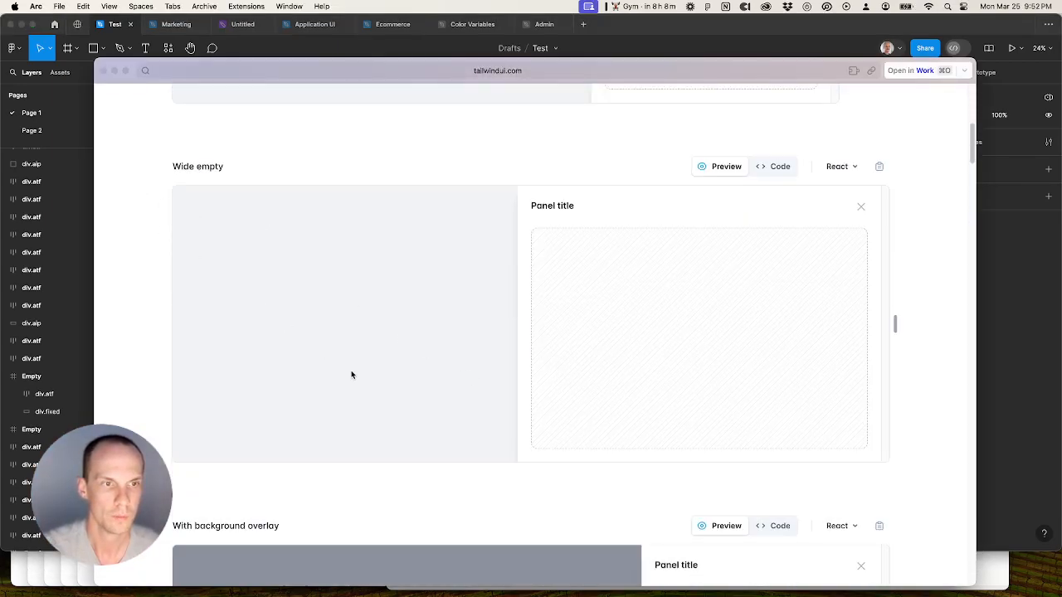
pyautogui.click(742, 32)
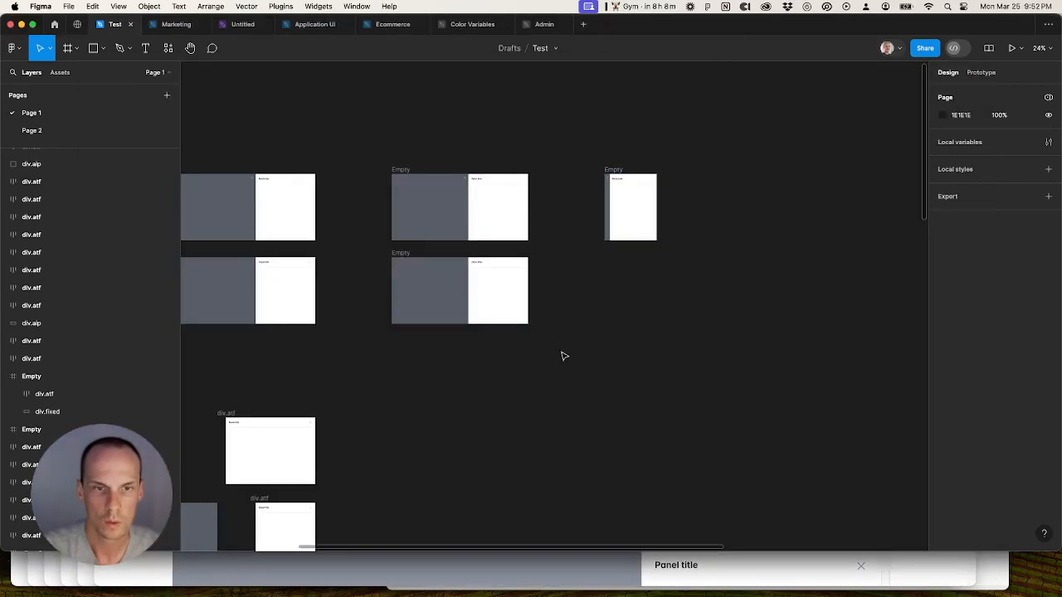
# Step: Select the 736-wide div.atf panel below the second row of Empty frames
pyautogui.moveTo(502, 363); pyautogui.dragTo(676, 379)
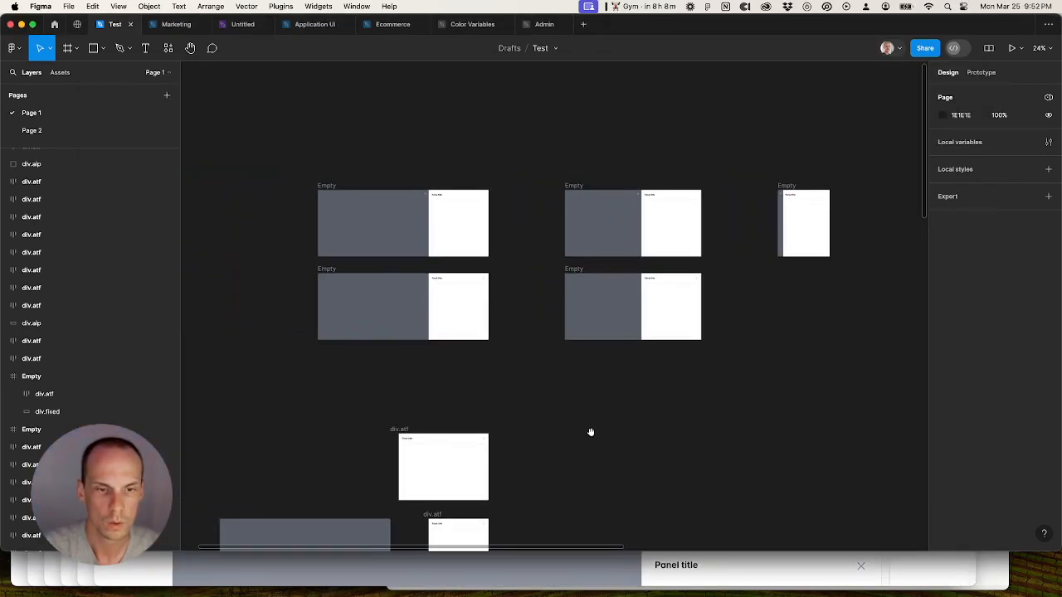
pyautogui.moveTo(590, 432); pyautogui.dragTo(596, 294)
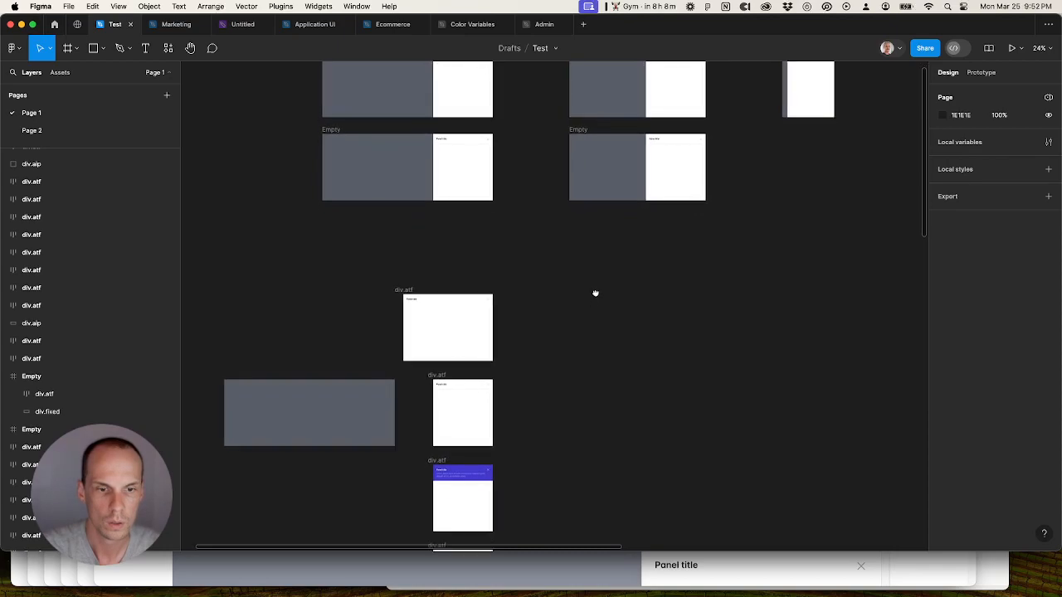
pyautogui.click(486, 294)
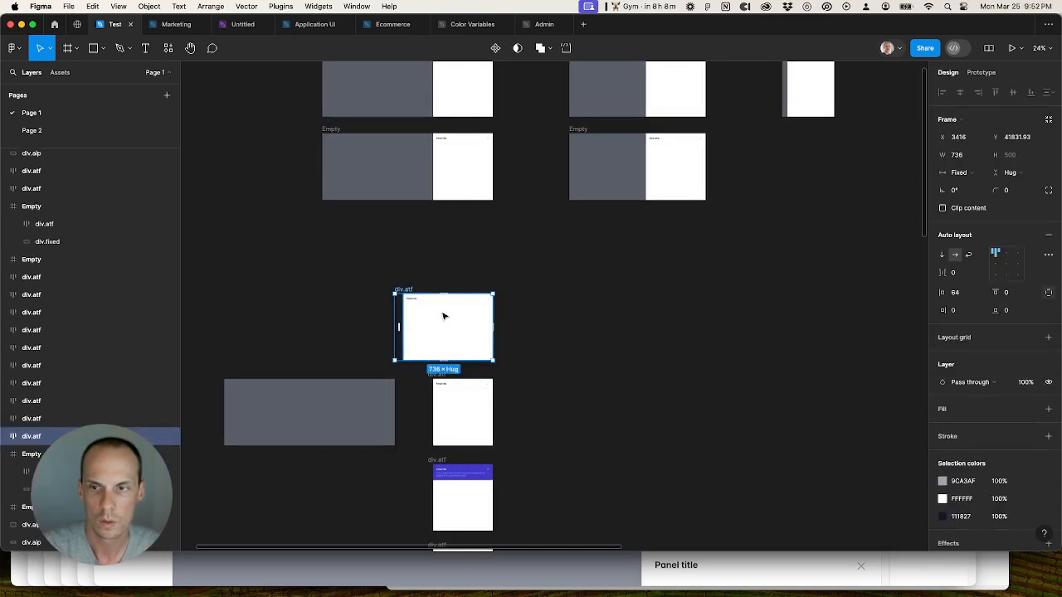
# Step: Switch to Arc and compare the Wide empty, With background overlay and With close button on outside previews on the Slide-overs page
pyautogui.click(773, 561)
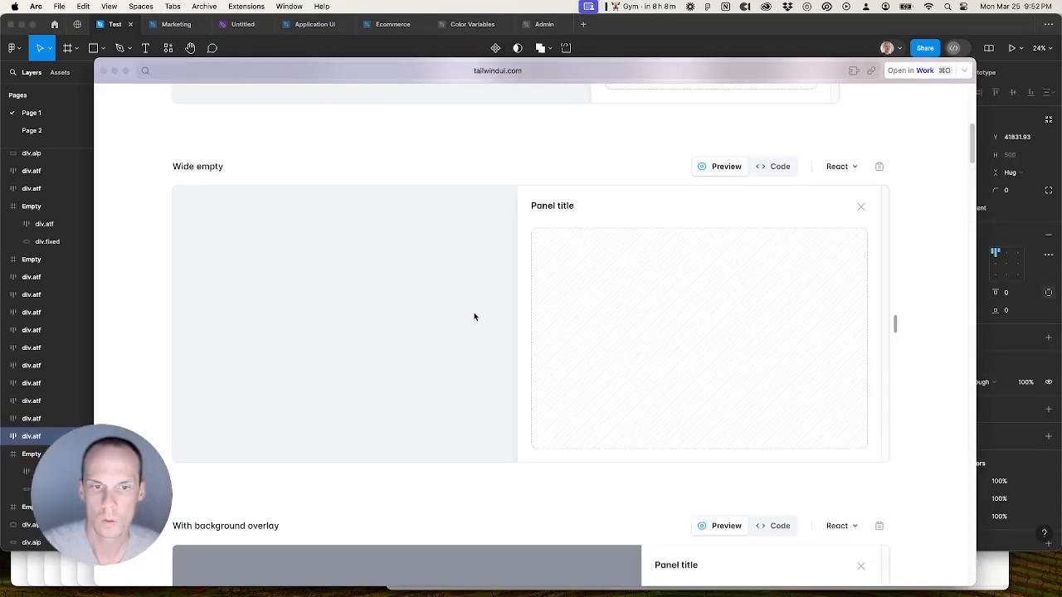
pyautogui.scroll(5, 477, 319)
pyautogui.scroll(-5, 467, 312)
pyautogui.scroll(-5, 467, 311)
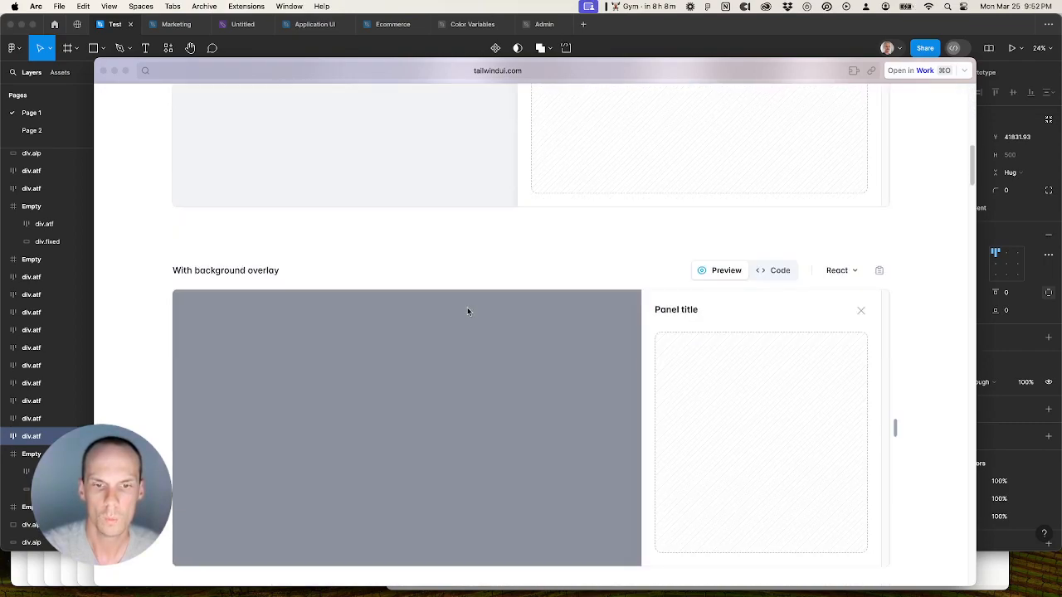
pyautogui.scroll(7, 467, 311)
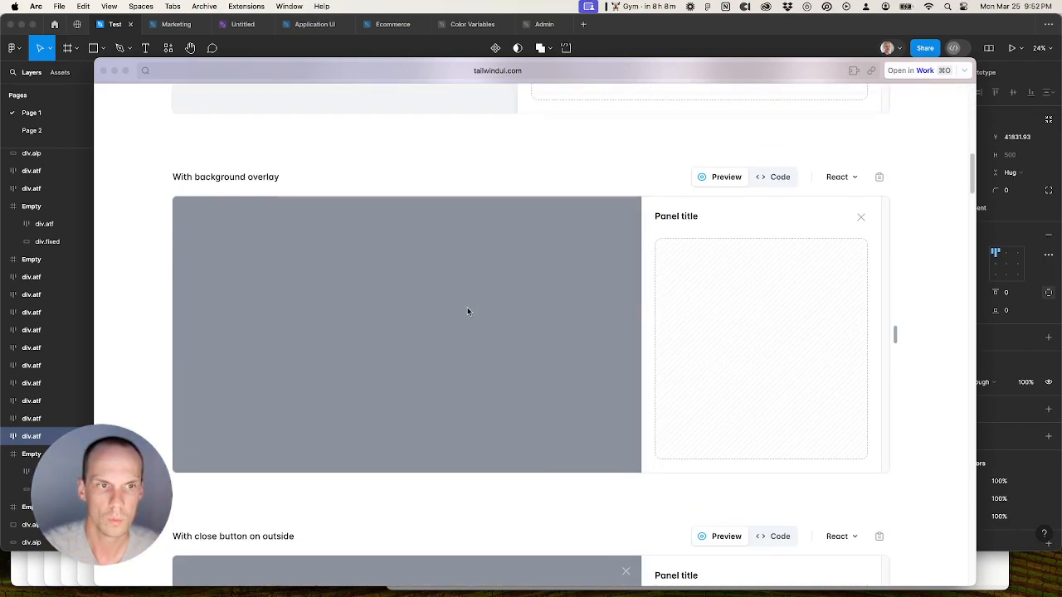
pyautogui.scroll(-8, 466, 317)
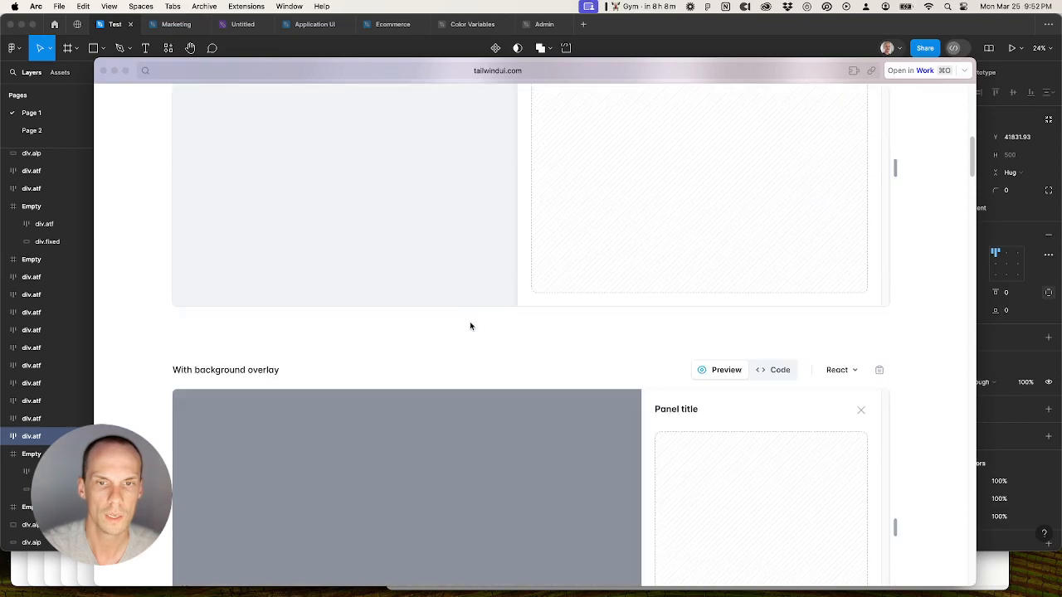
pyautogui.scroll(6, 469, 332)
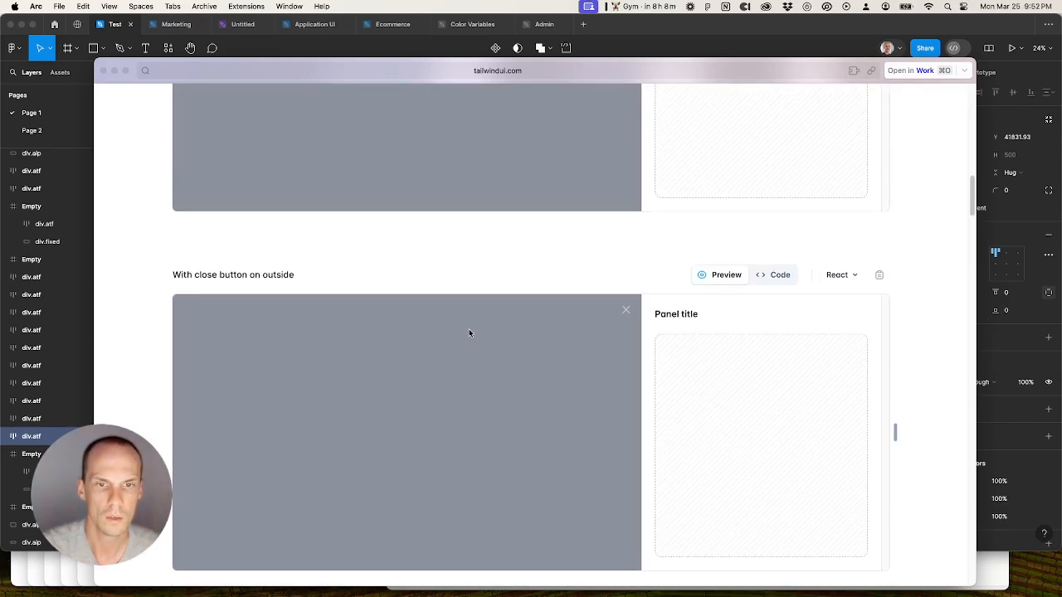
# Step: Compare the 1280-wide overlay in Figma's top Empty frame with the Empty preview on the Slide-overs page in Arc, and return to Figma
pyautogui.click(672, 25)
pyautogui.scroll(5, 507, 249)
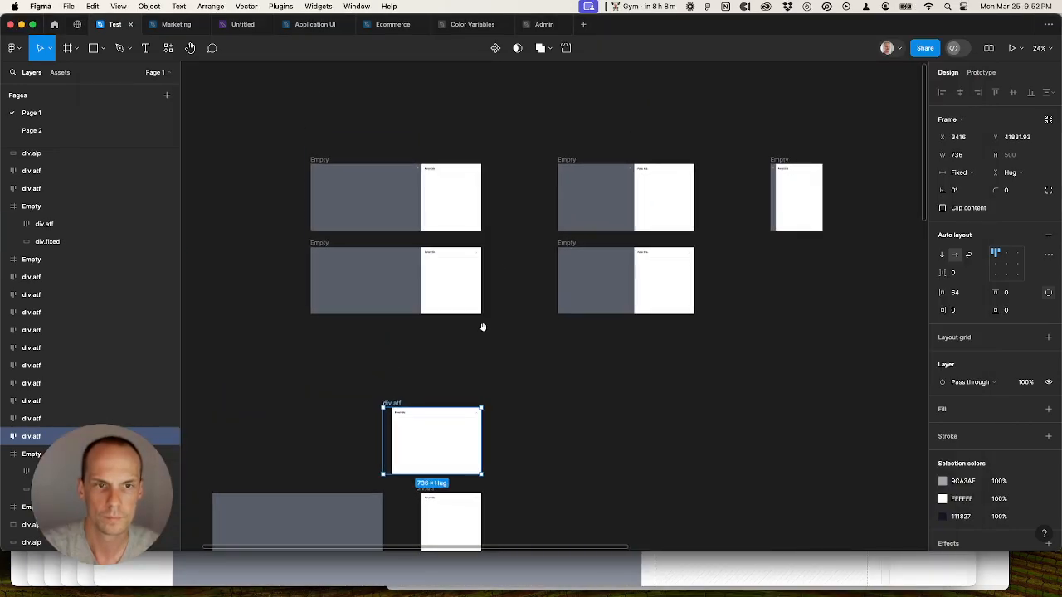
pyautogui.click(379, 218)
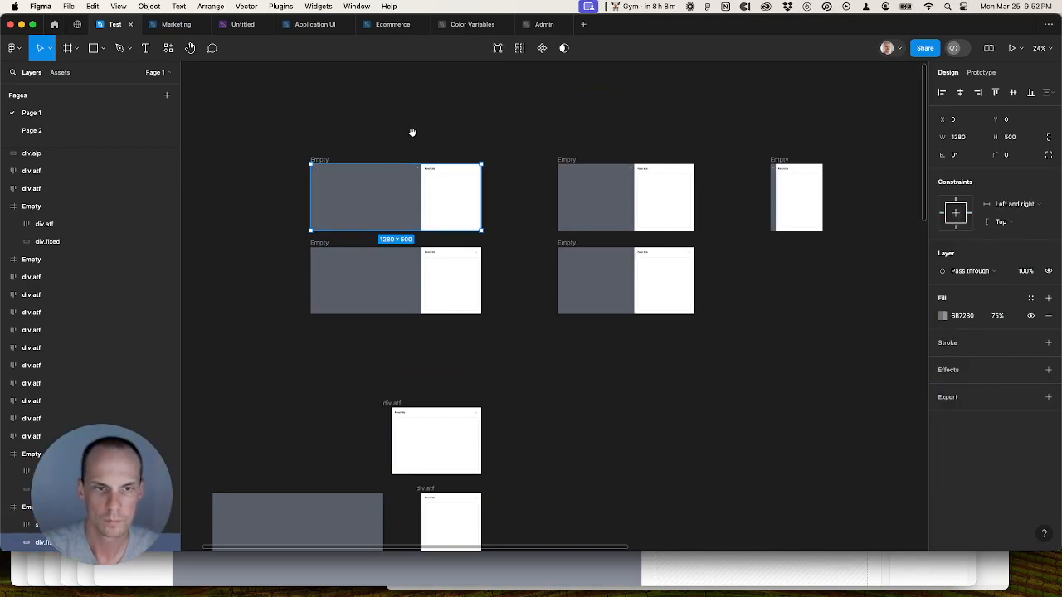
pyautogui.moveTo(413, 133); pyautogui.dragTo(412, 218)
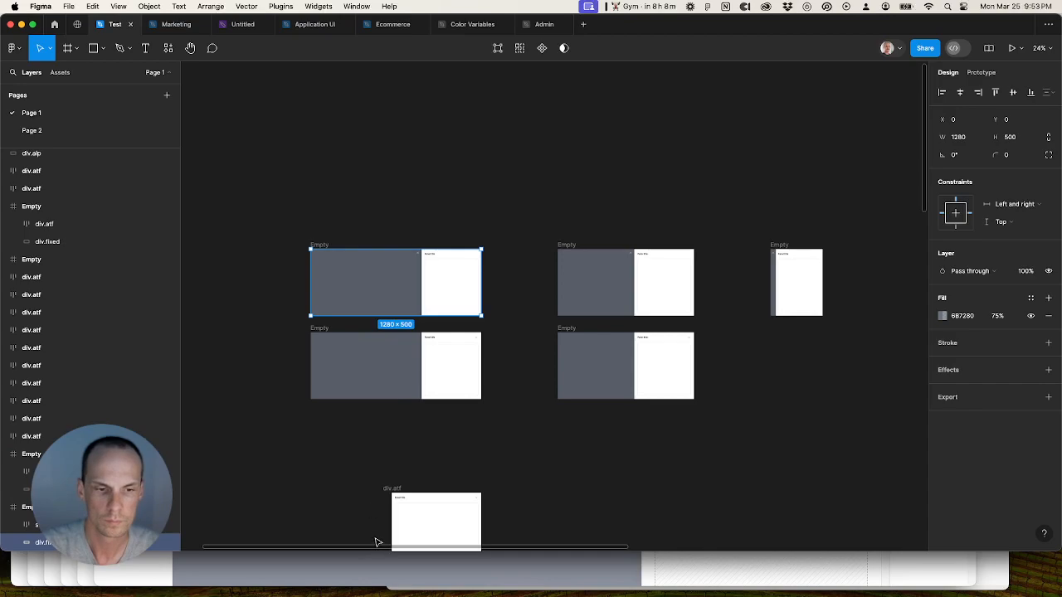
pyautogui.click(413, 582)
pyautogui.scroll(10, 536, 418)
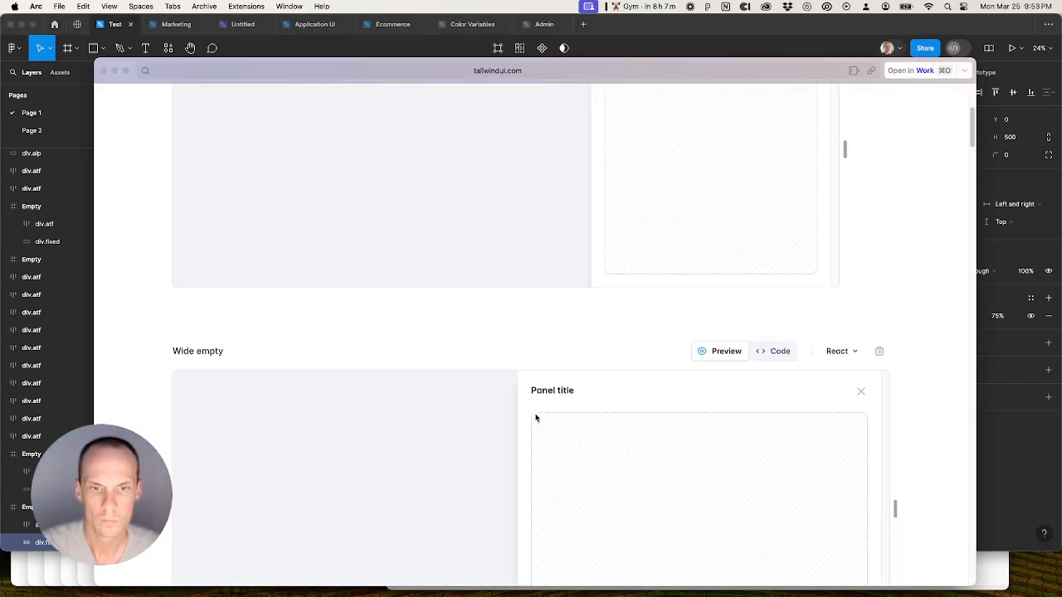
pyautogui.scroll(5, 536, 417)
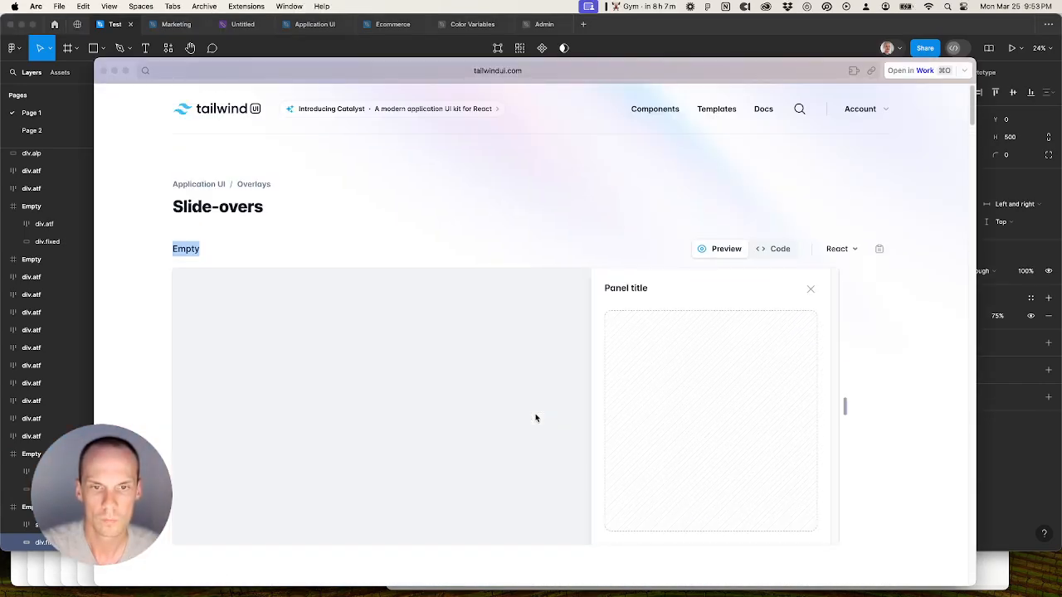
pyautogui.click(650, 47)
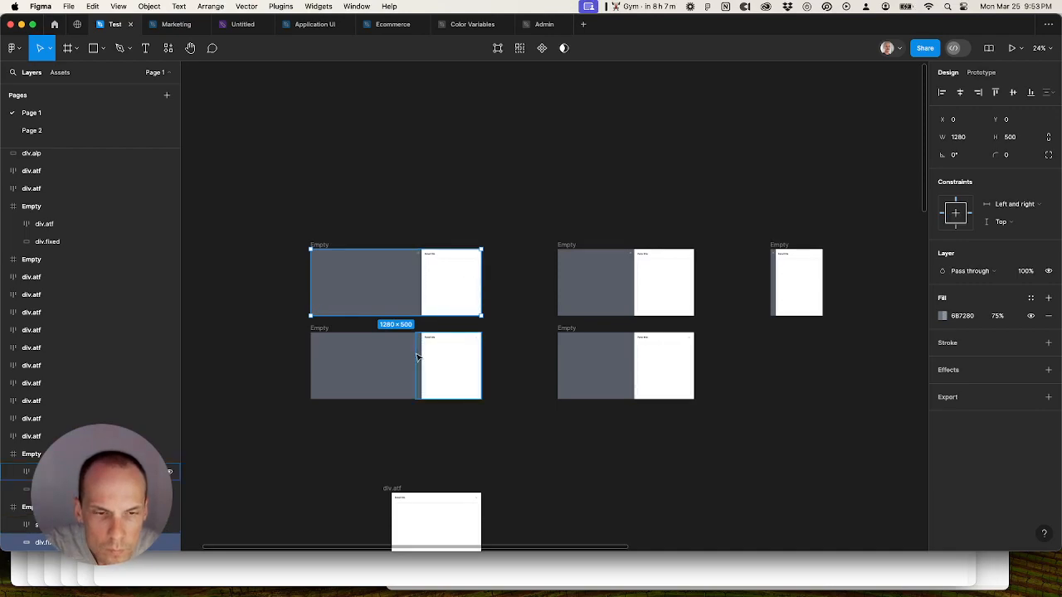
pyautogui.moveTo(735, 26)
pyautogui.mouseDown()
pyautogui.moveTo(753, 336)
pyautogui.moveTo(758, 241)
pyautogui.moveTo(739, 26)
pyautogui.mouseUp()
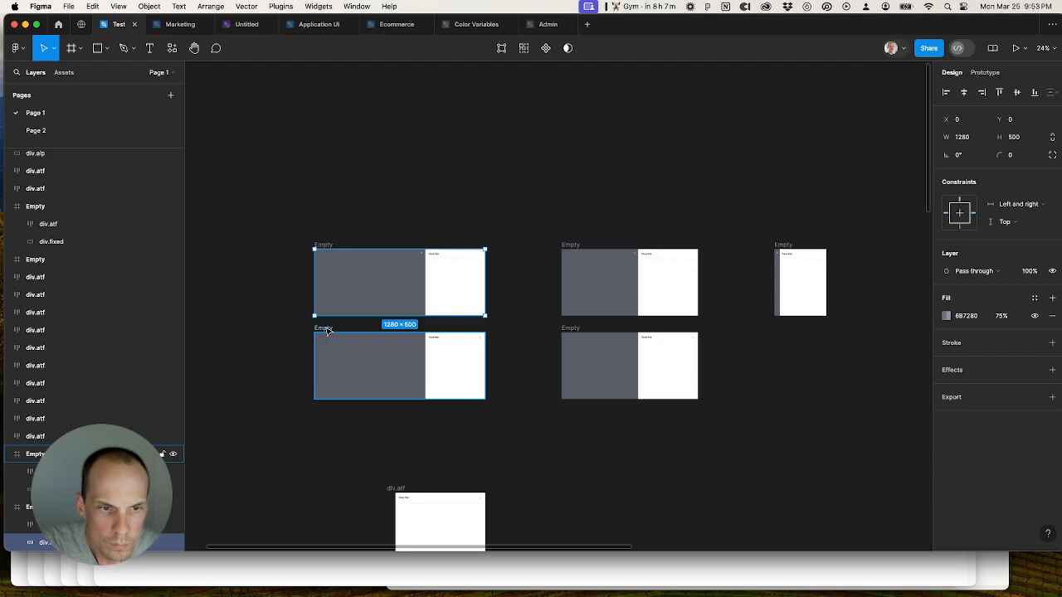
# Step: Move the lower 1280-wide Empty frame above the other one and replace its overlay with a white FFFFFF frame fill
pyautogui.moveTo(327, 329); pyautogui.dragTo(332, 174)
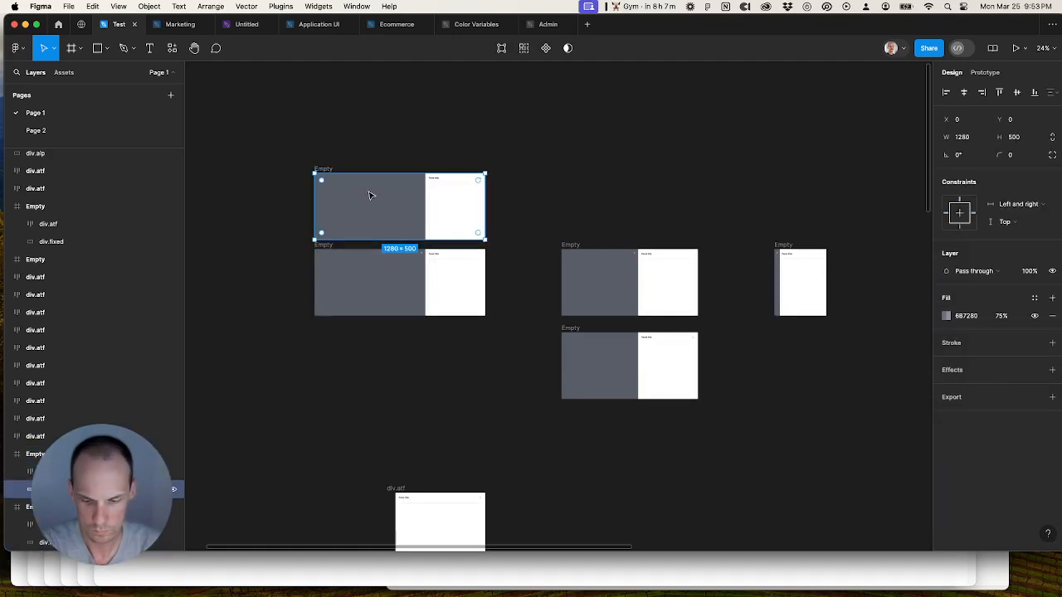
pyautogui.press('Delete')
pyautogui.click(323, 170)
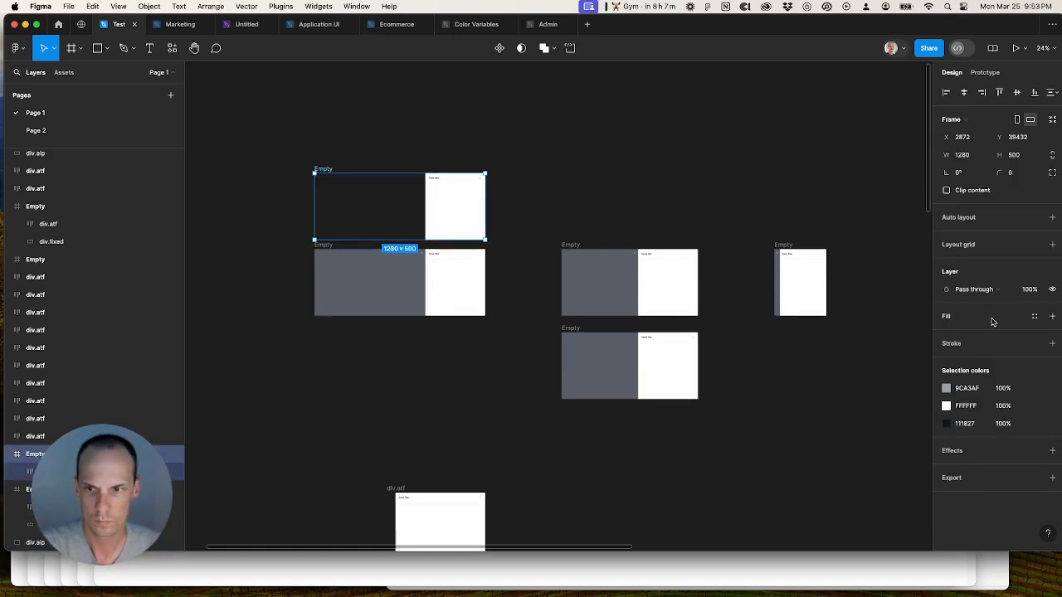
pyautogui.click(1051, 318)
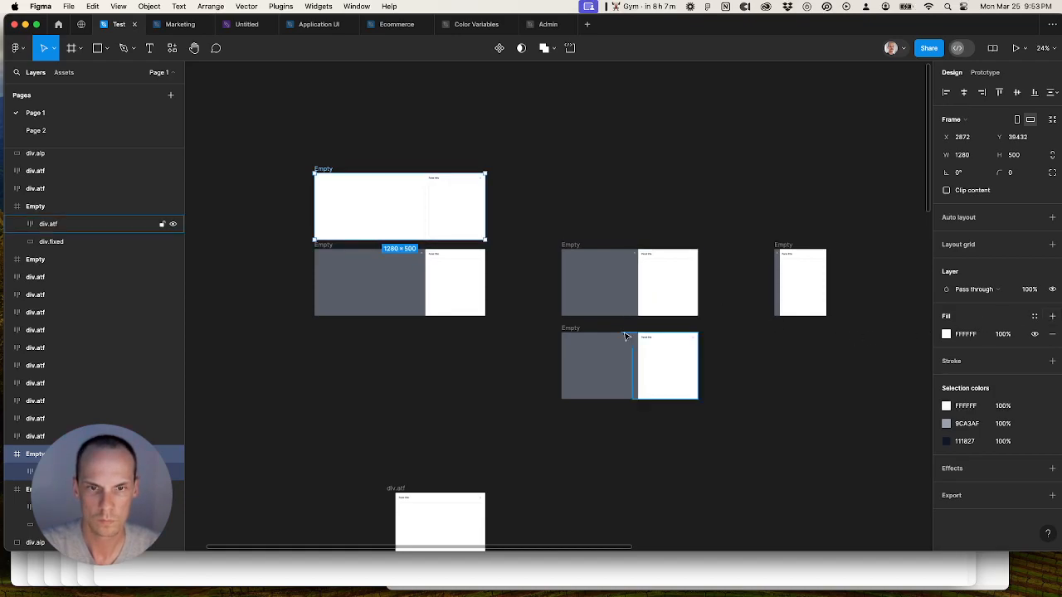
# Step: Move the lower 1023-wide Empty frame up into the top row and replace its overlay with a white FFFFFF frame fill
pyautogui.click(579, 331)
pyautogui.moveTo(577, 330); pyautogui.dragTo(576, 172)
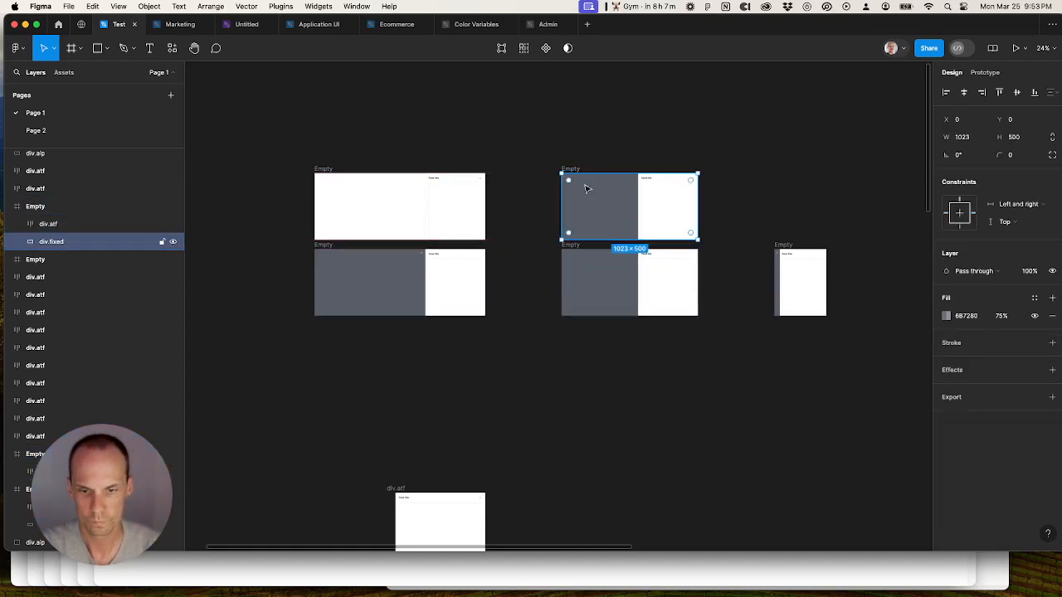
pyautogui.press('BackSpace')
pyautogui.click(588, 189)
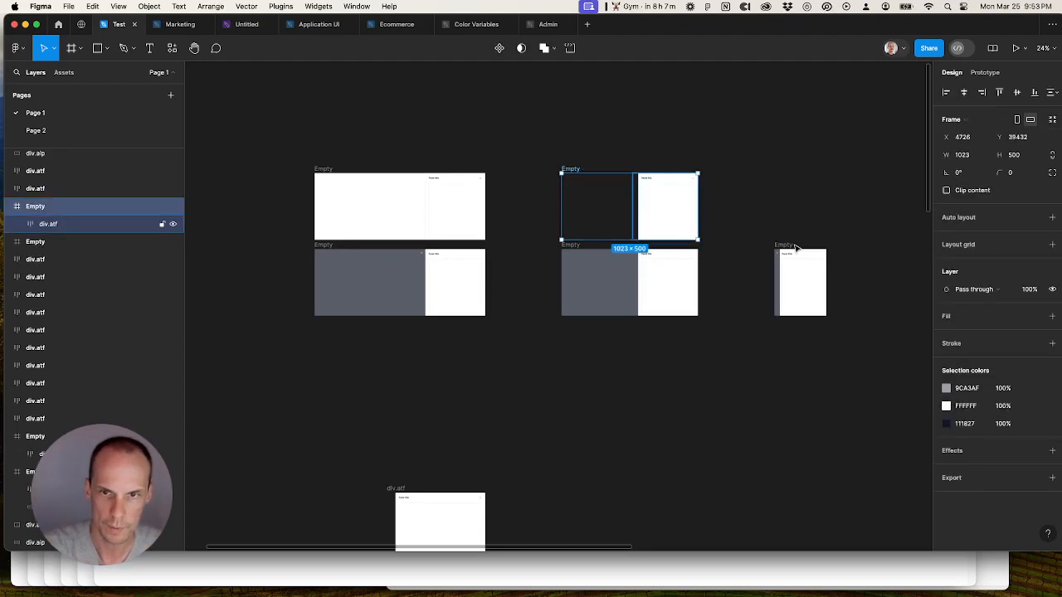
pyautogui.click(1050, 317)
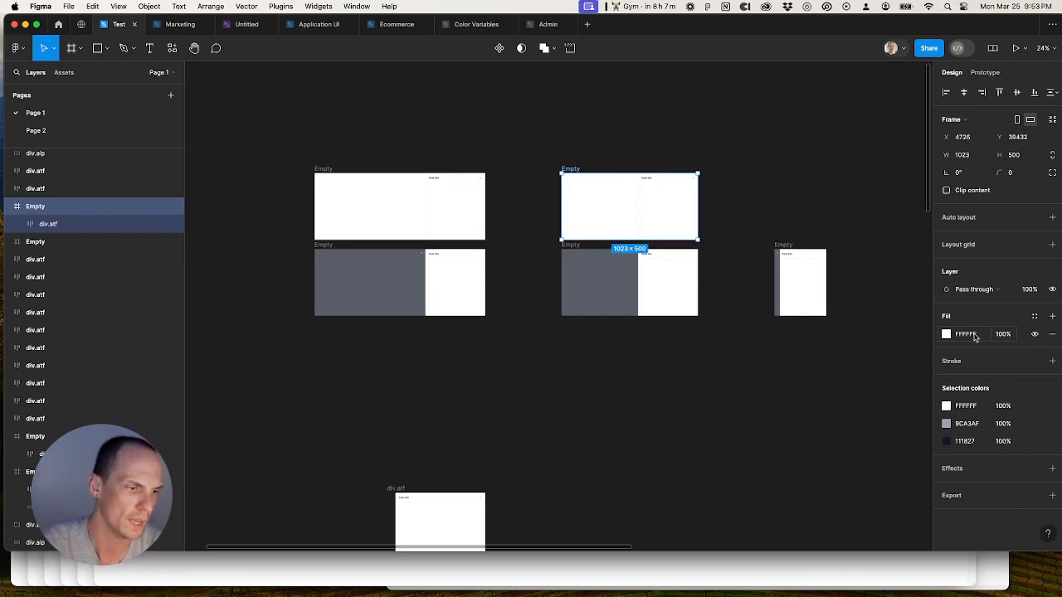
pyautogui.click(636, 410)
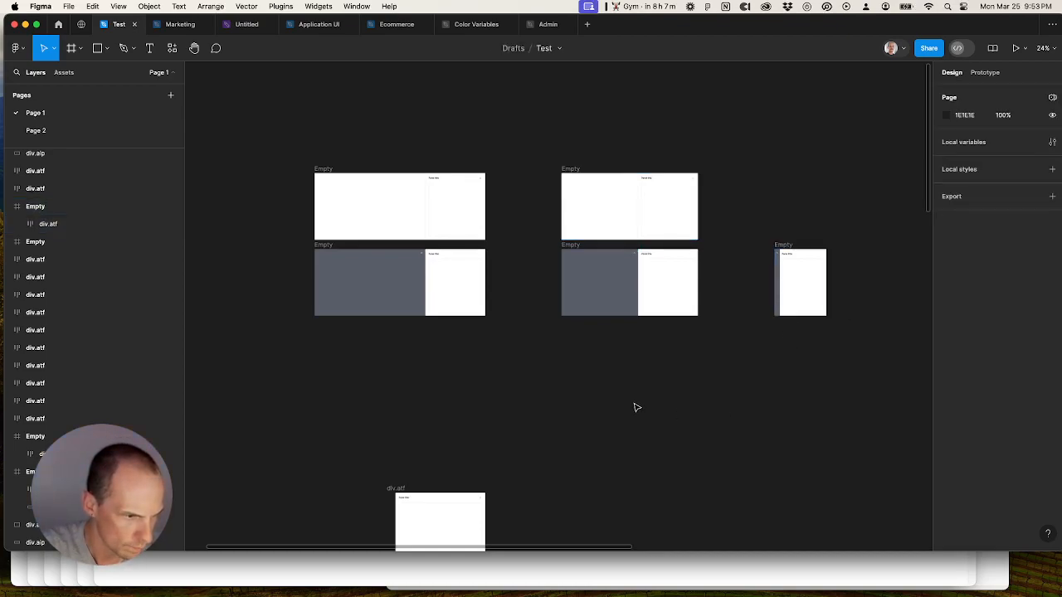
# Step: Switch to Arc to check the Wide empty preview on the Slide-overs page, and return to Figma
pyautogui.moveTo(692, 373); pyautogui.dragTo(561, 393)
pyautogui.scroll(-2, 562, 398)
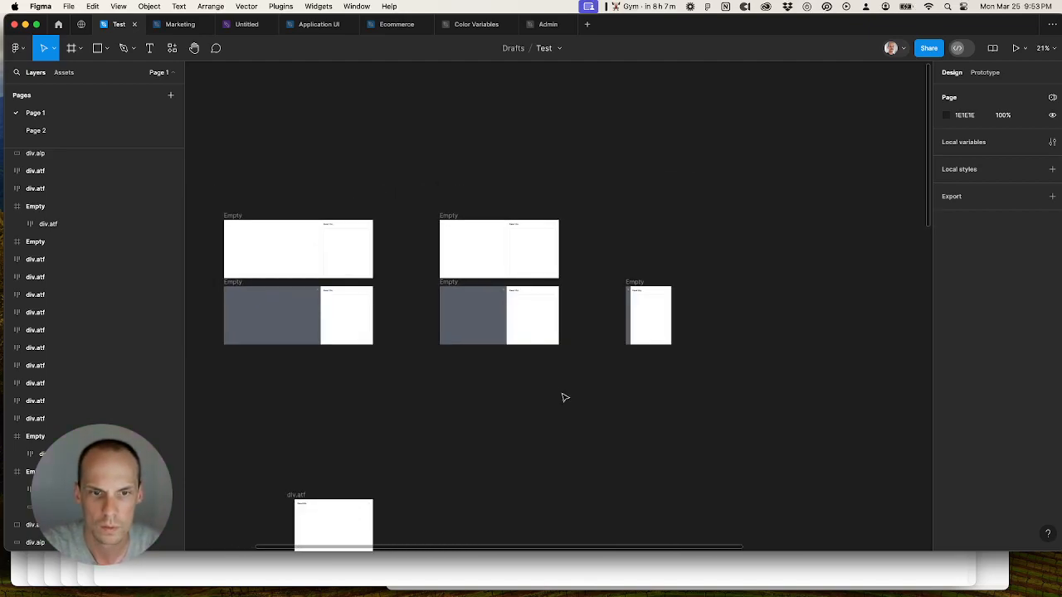
pyautogui.click(453, 573)
pyautogui.scroll(-5, 518, 443)
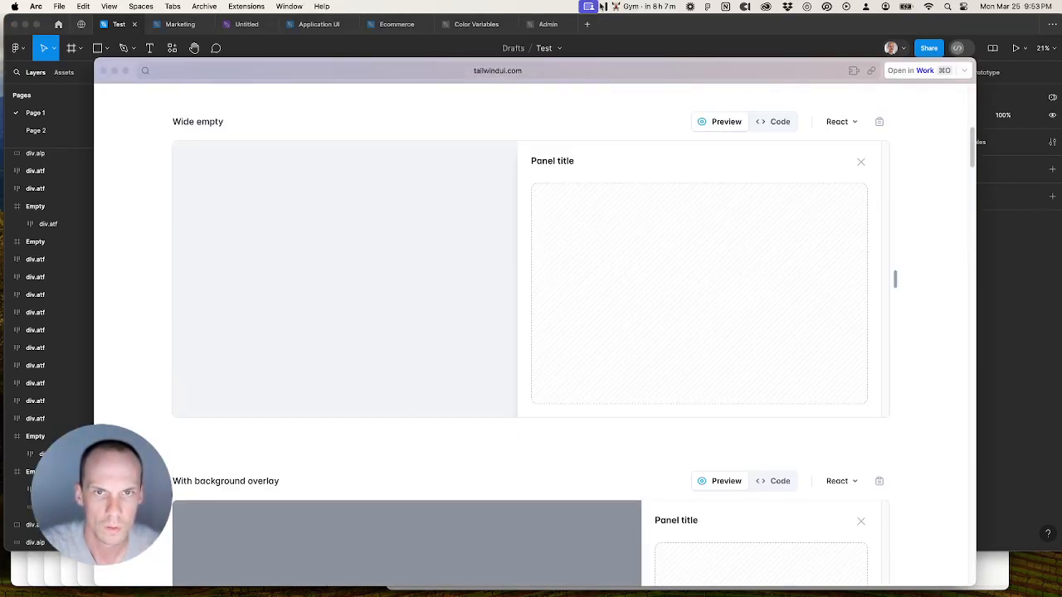
pyautogui.click(623, 30)
# Step: Move the 1280-wide Empty frame with the overlay down and duplicate the white 1280-wide Empty frame into the gap
pyautogui.moveTo(439, 403); pyautogui.dragTo(524, 368)
pyautogui.click(328, 226)
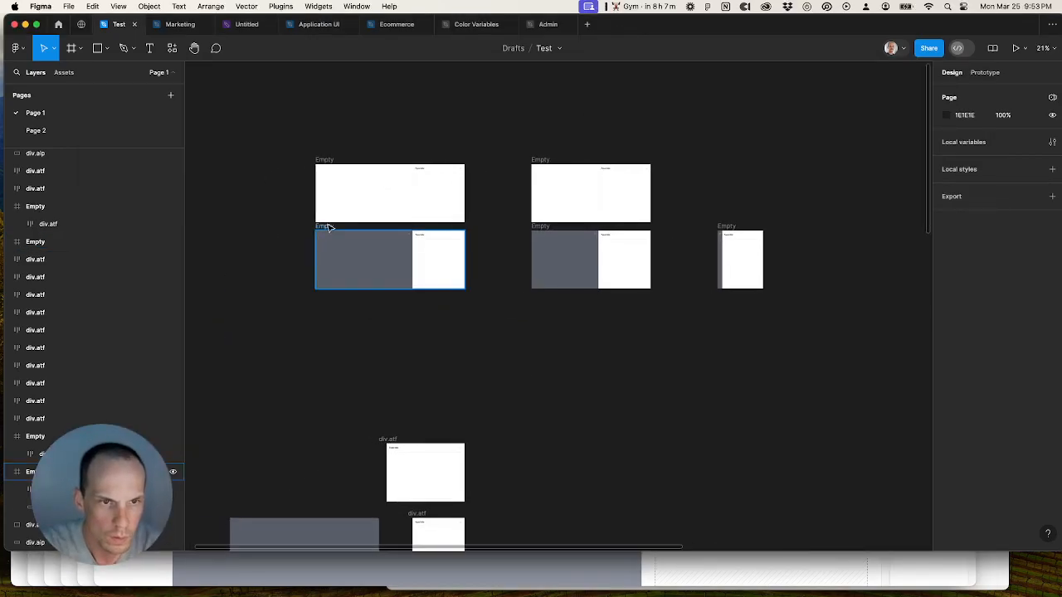
pyautogui.moveTo(330, 266); pyautogui.dragTo(329, 355)
pyautogui.click(328, 163)
pyautogui.moveTo(328, 164); pyautogui.dragTo(327, 241)
# Step: Place the 736-wide div.atf panel inside the duplicated 1280-wide Empty frame and align it to the frame's right edge
pyautogui.moveTo(381, 439); pyautogui.dragTo(420, 266)
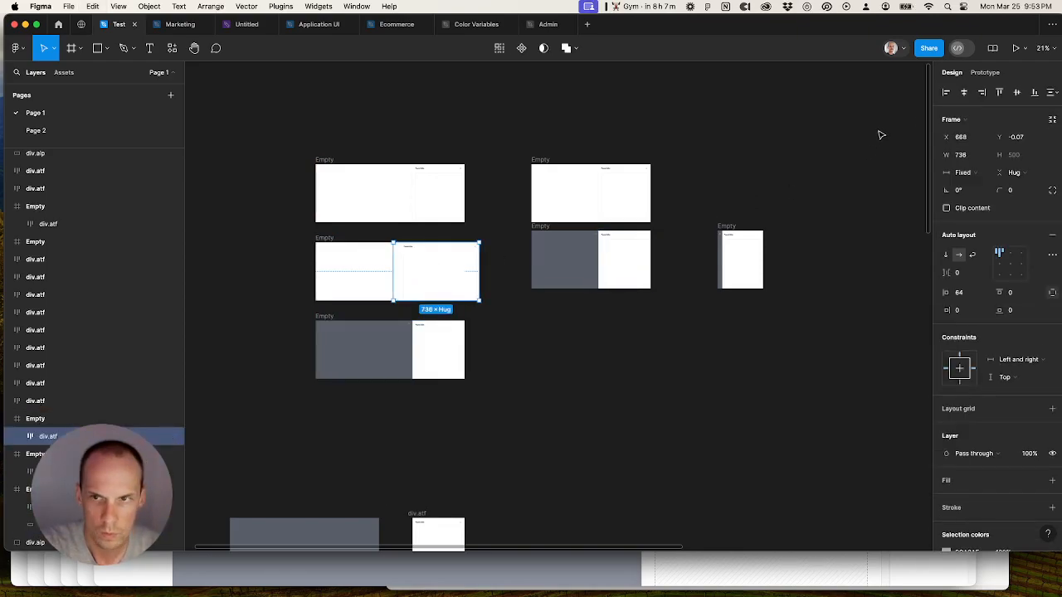
pyautogui.click(982, 93)
pyautogui.click(710, 348)
# Step: Move the 1023-wide Empty frame with the overlay down and duplicate the white 1023-wide Empty frame into the gap
pyautogui.scroll(2, 618, 295)
pyautogui.moveTo(540, 256); pyautogui.dragTo(540, 353)
pyautogui.click(525, 182)
pyautogui.moveTo(530, 180); pyautogui.dragTo(539, 261)
# Step: Replace the panel in the duplicated 1023-wide Empty frame with the 736-wide div.atf panel, aligned to the frame's right edge
pyautogui.click(701, 341)
pyautogui.moveTo(698, 365); pyautogui.dragTo(346, 284)
pyautogui.click(722, 377)
pyautogui.press('Delete')
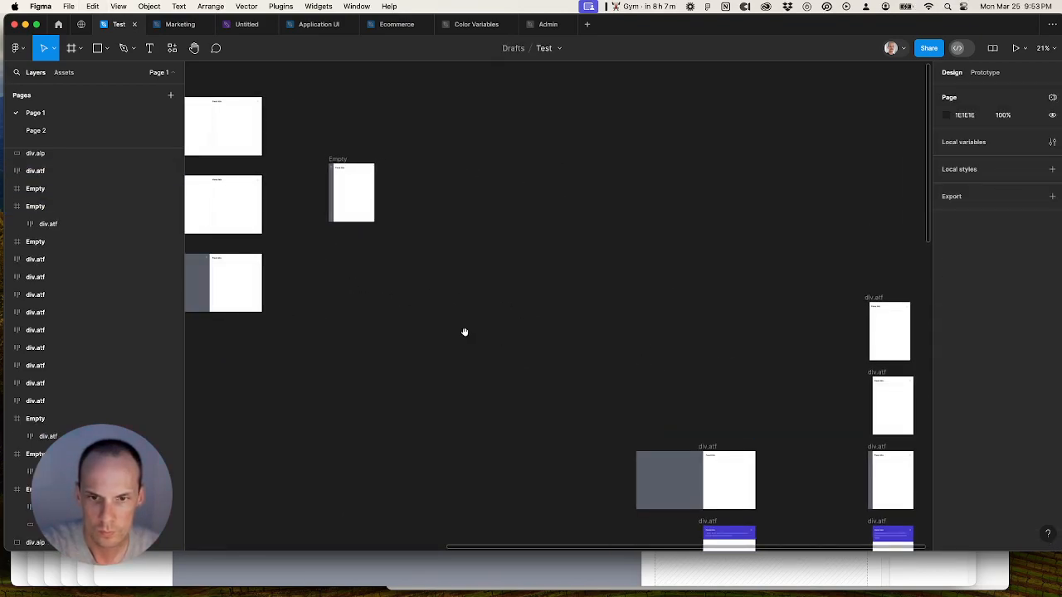
pyautogui.hscroll(-5, 478, 333)
pyautogui.click(515, 247)
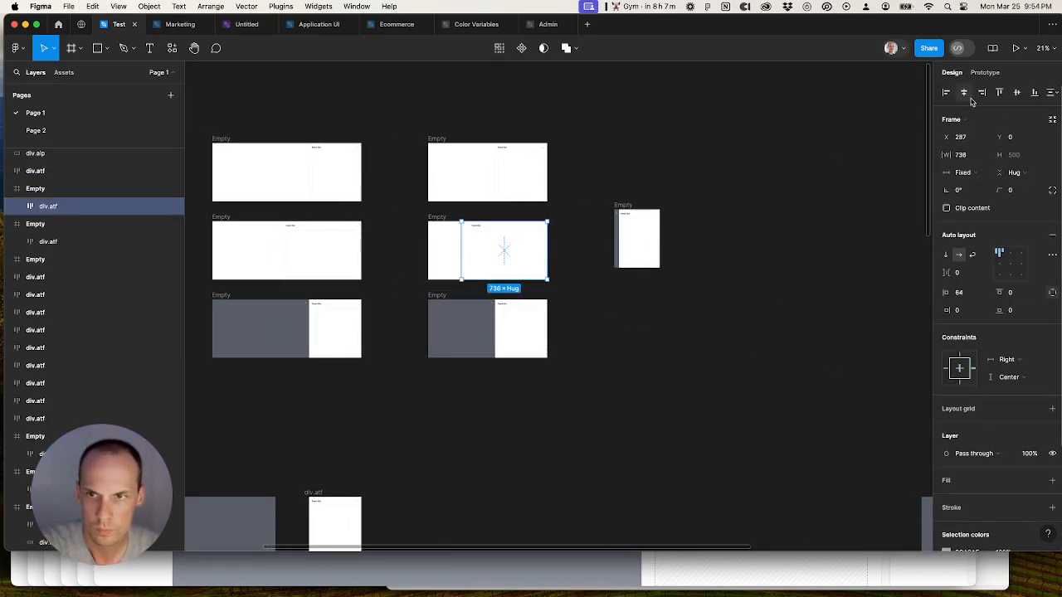
pyautogui.scroll(3, 542, 230)
pyautogui.scroll(-5, 543, 230)
pyautogui.click(585, 240)
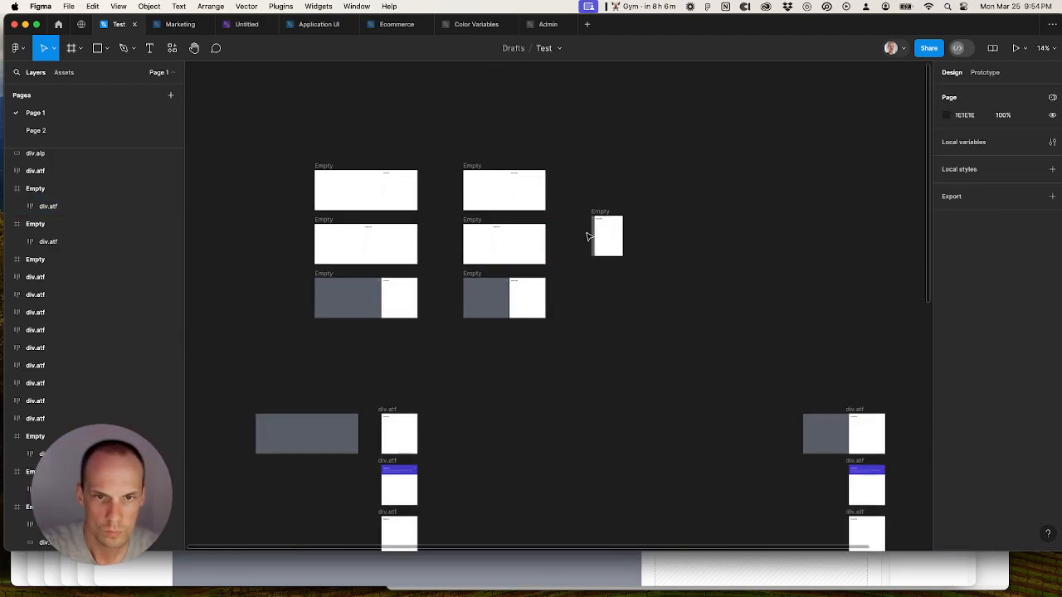
# Step: Move the 390-wide Empty frame with the overlay above the column of 390-wide div.atf panels
pyautogui.scroll(3, 586, 239)
pyautogui.moveTo(558, 253); pyautogui.dragTo(670, 228)
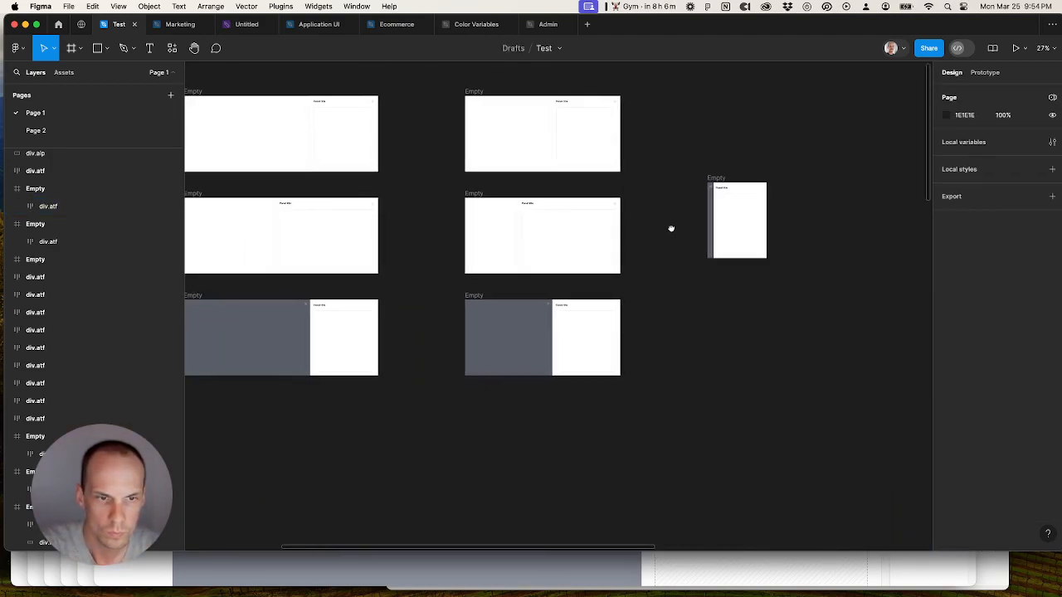
pyautogui.scroll(-5, 755, 159)
pyautogui.hscroll(3, 538, 168)
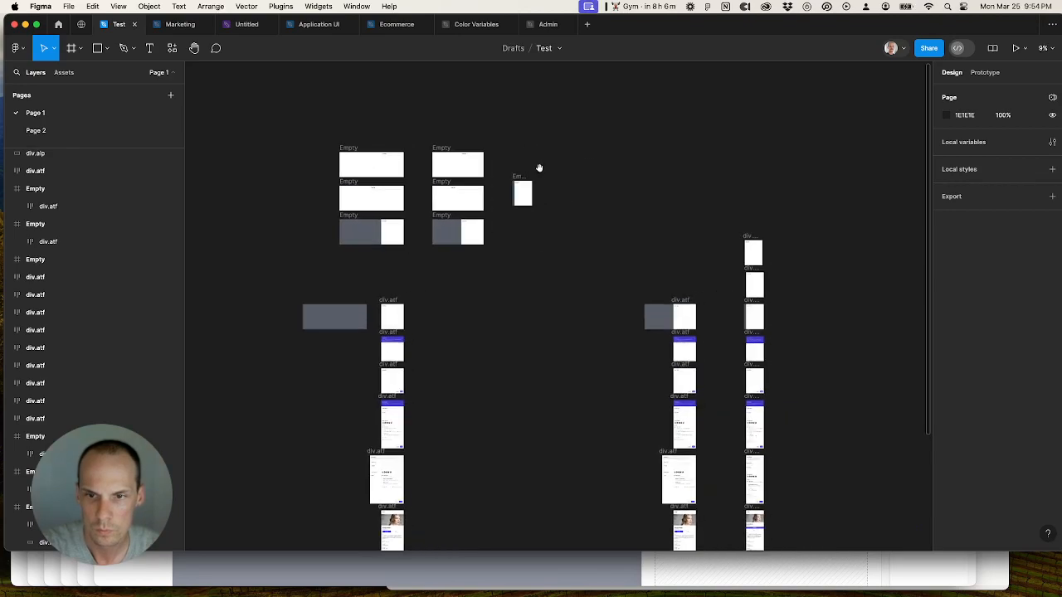
pyautogui.scroll(3, 561, 179)
pyautogui.scroll(1, 560, 179)
pyautogui.moveTo(462, 180); pyautogui.dragTo(677, 282)
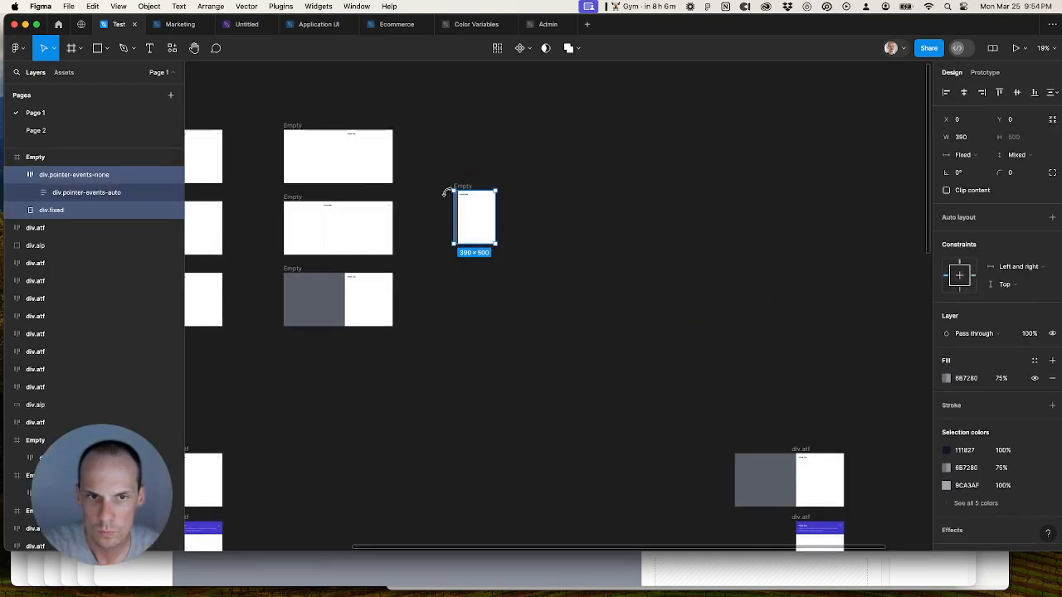
pyautogui.moveTo(466, 188); pyautogui.dragTo(480, 259)
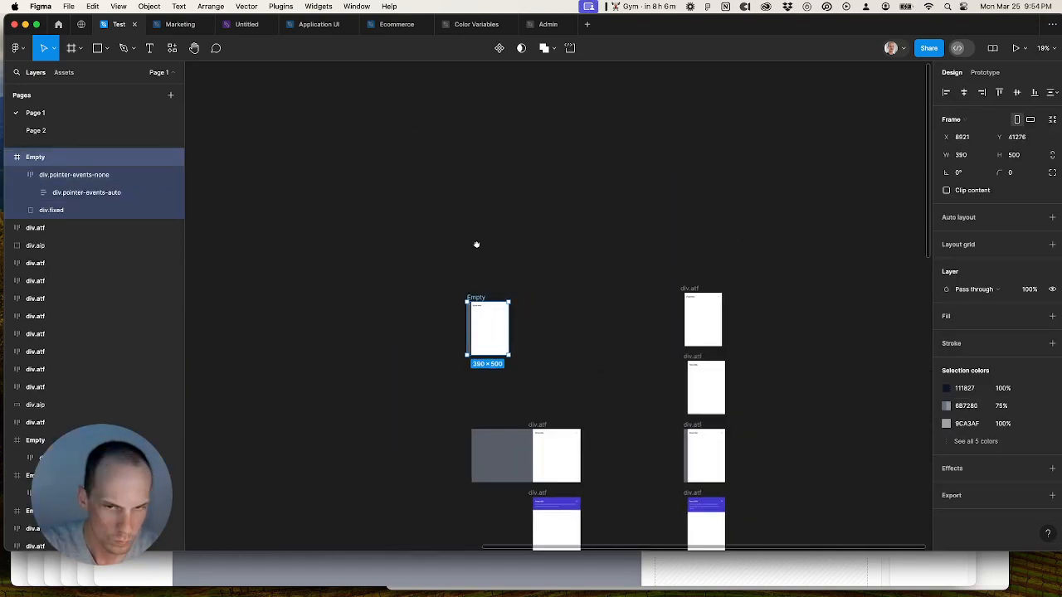
pyautogui.scroll(1, 637, 297)
pyautogui.scroll(3, 638, 297)
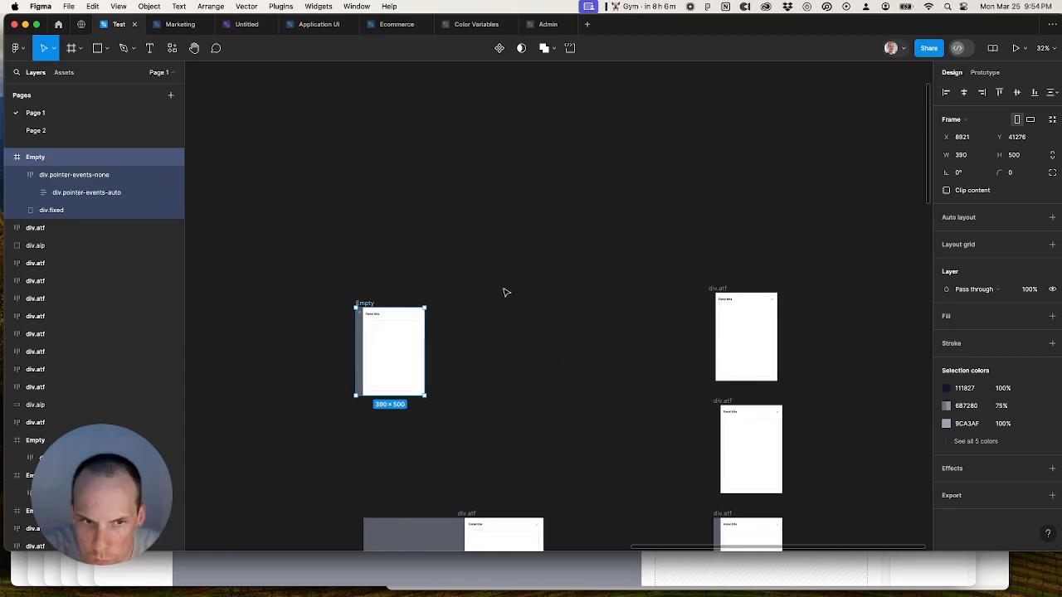
pyautogui.click(722, 289)
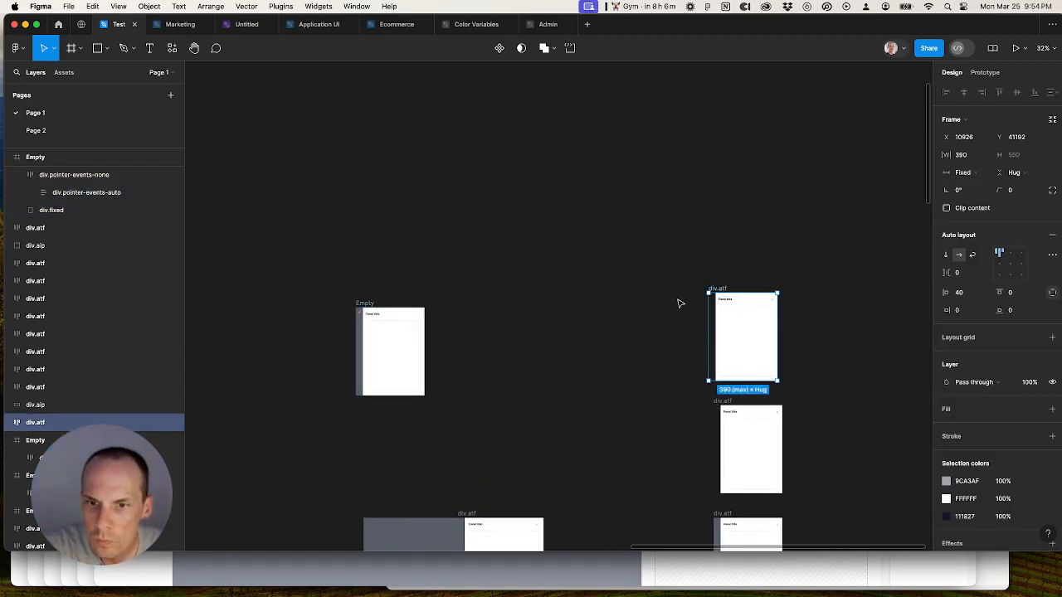
pyautogui.moveTo(365, 306); pyautogui.dragTo(914, 244)
# Step: Place the 390-wide Empty frame in the third row beside the 1023-wide frames and the two topmost 390-wide div.atf panels in the rows above
pyautogui.scroll(-5, 904, 296)
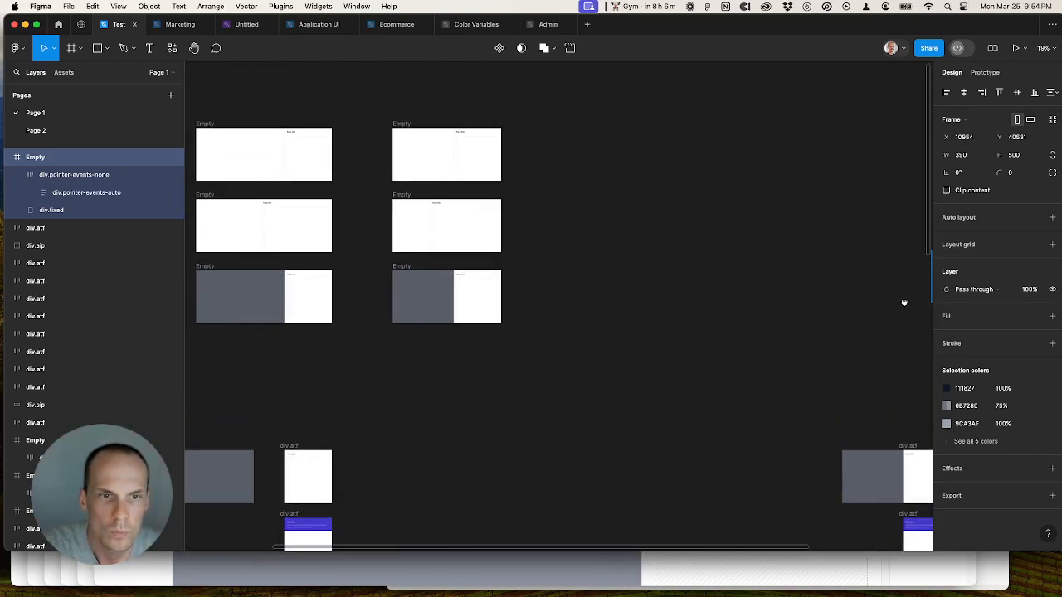
pyautogui.moveTo(728, 297); pyautogui.dragTo(601, 287)
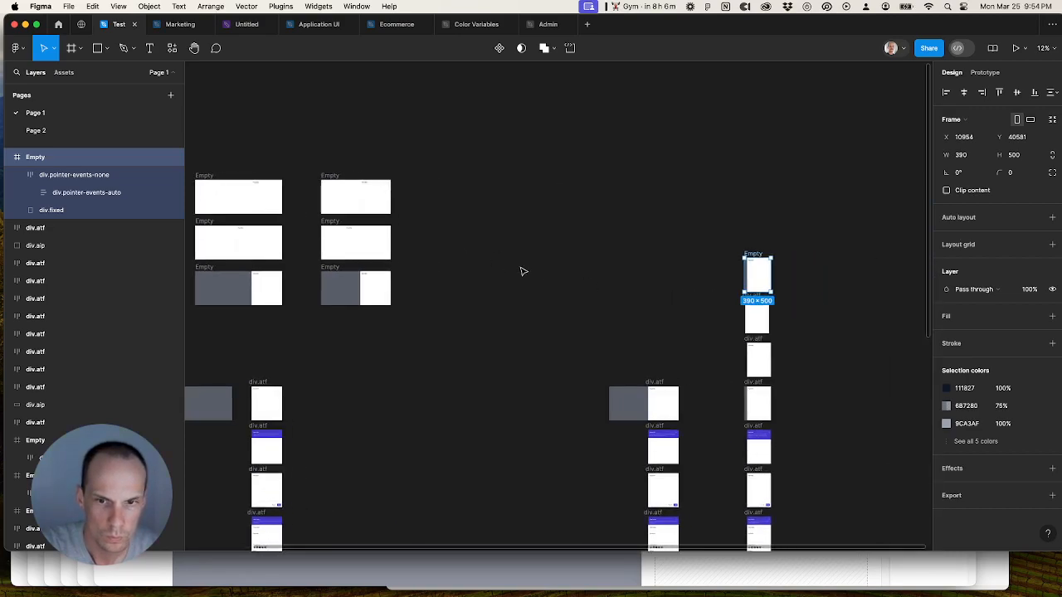
pyautogui.scroll(3, 778, 328)
pyautogui.click(684, 329)
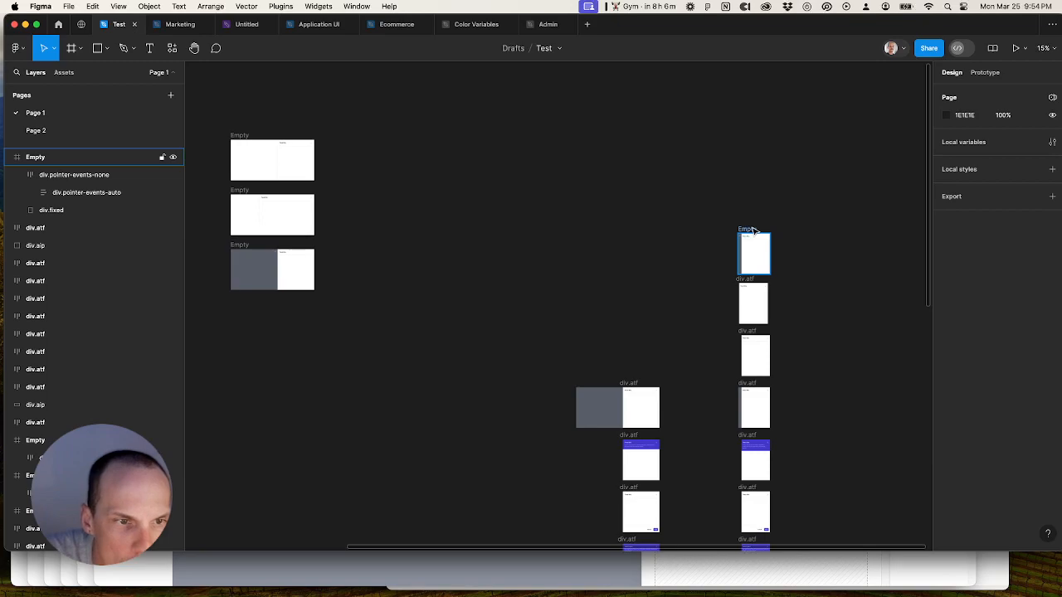
pyautogui.moveTo(753, 230); pyautogui.dragTo(424, 246)
pyautogui.moveTo(744, 279); pyautogui.dragTo(418, 136)
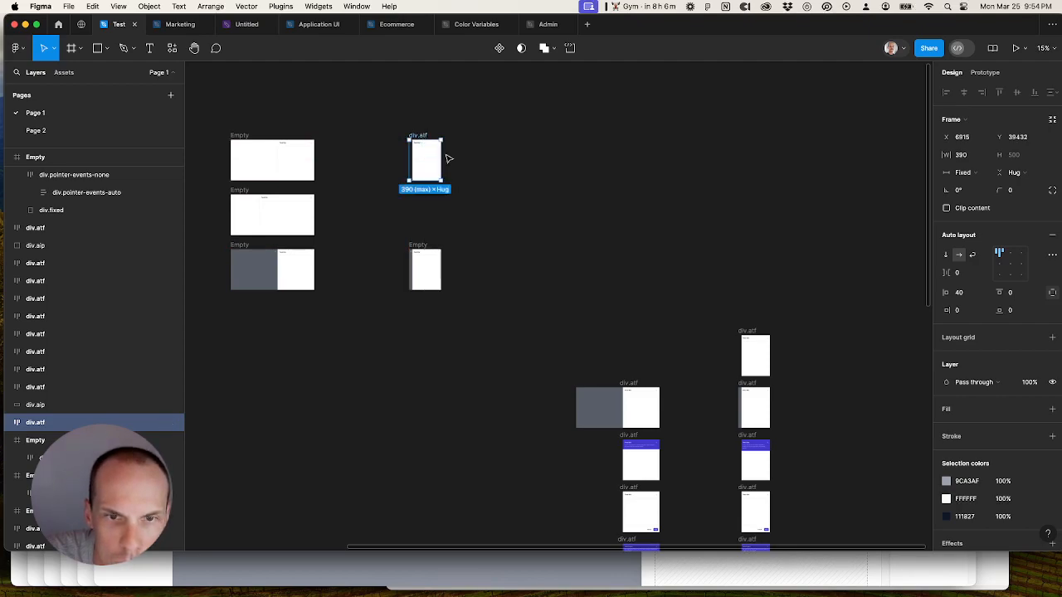
pyautogui.moveTo(748, 331); pyautogui.dragTo(422, 192)
pyautogui.click(519, 202)
# Step: Delete the leftover 1280-wide overlay rectangle beside the first column of div.atf panels
pyautogui.hscroll(-5, 704, 218)
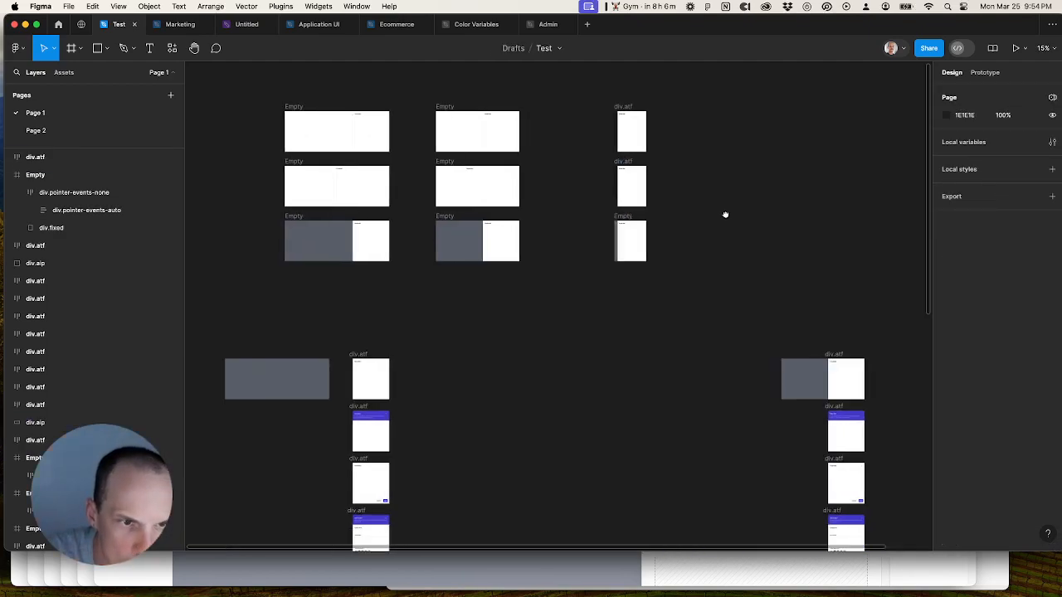
pyautogui.click(374, 372)
pyautogui.press('Delete')
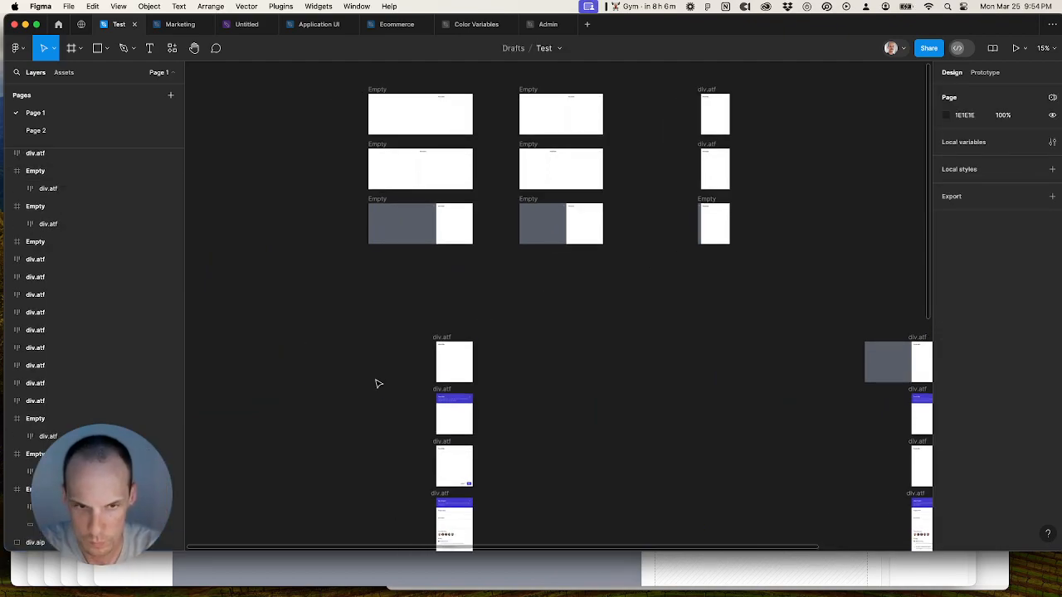
# Step: Switch to Arc to review the With background overlay and With close button on outside previews on the Slide-overs page
pyautogui.click(584, 590)
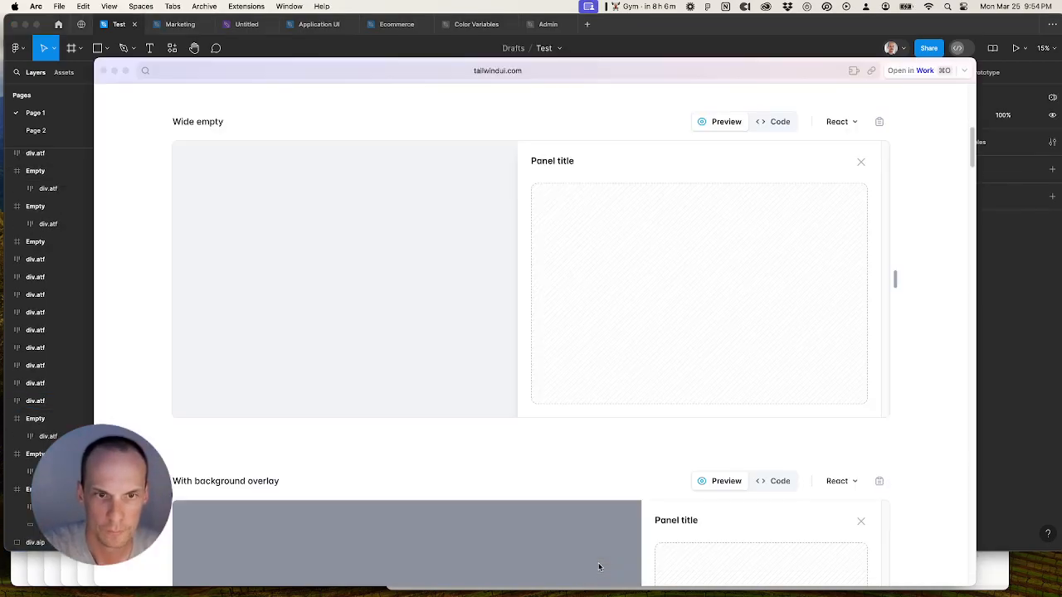
pyautogui.scroll(1, 561, 430)
pyautogui.scroll(-3, 561, 431)
pyautogui.scroll(-5, 561, 436)
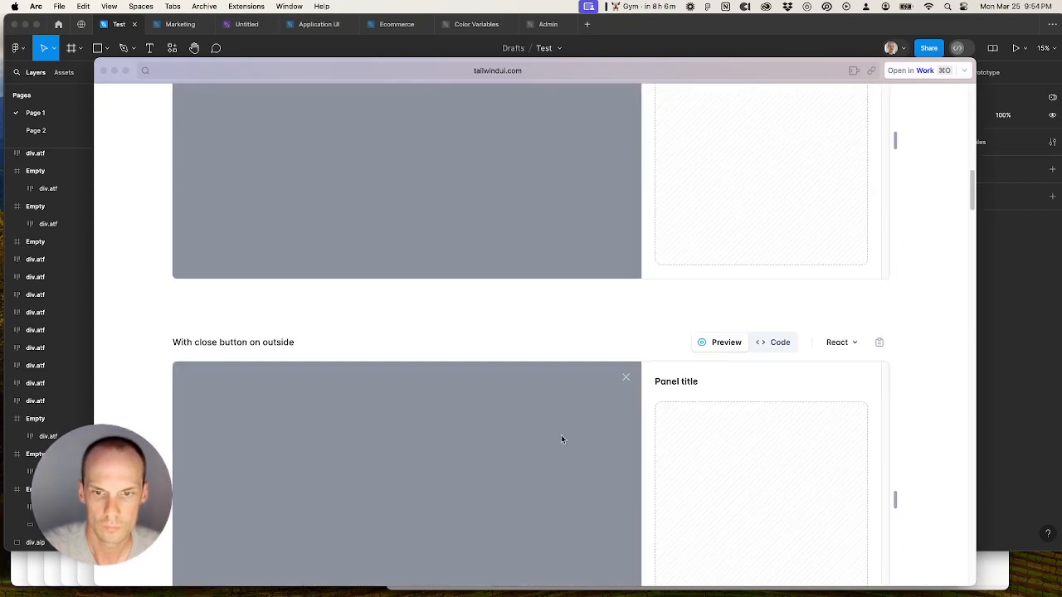
# Step: Compare the Empty, Wide empty, With background overlay and With close button on outside previews on the Slide-overs page
pyautogui.scroll(-4, 561, 438)
pyautogui.scroll(1, 561, 439)
pyautogui.scroll(6, 561, 439)
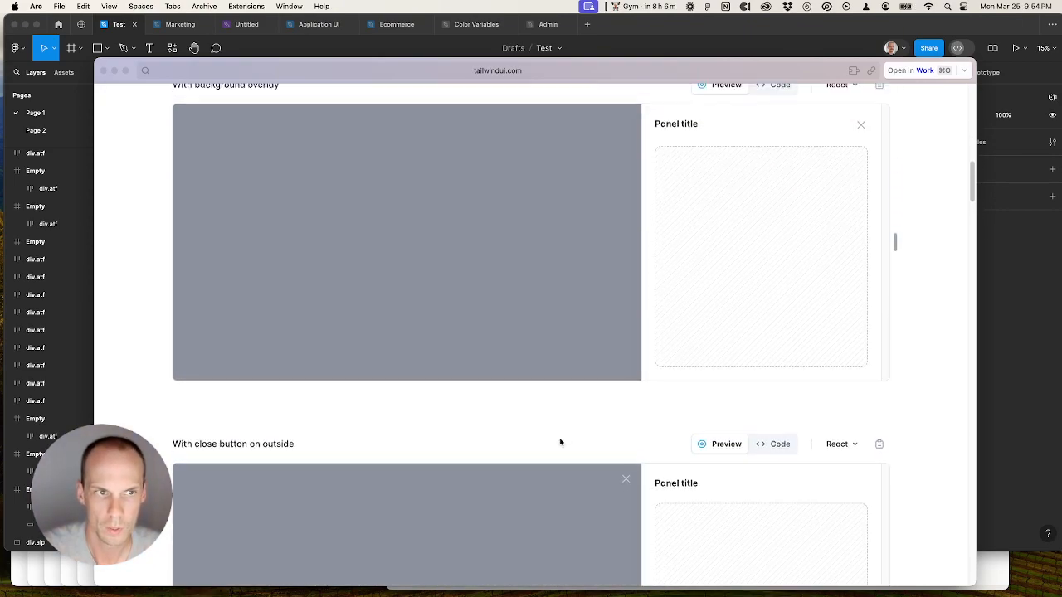
pyautogui.scroll(-7, 560, 443)
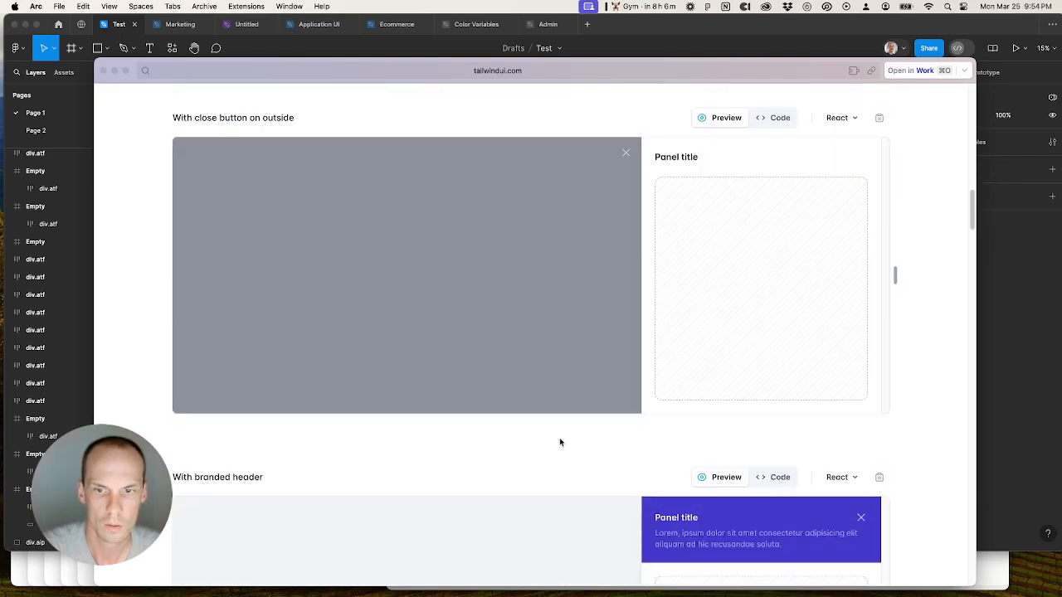
pyautogui.scroll(20, 560, 442)
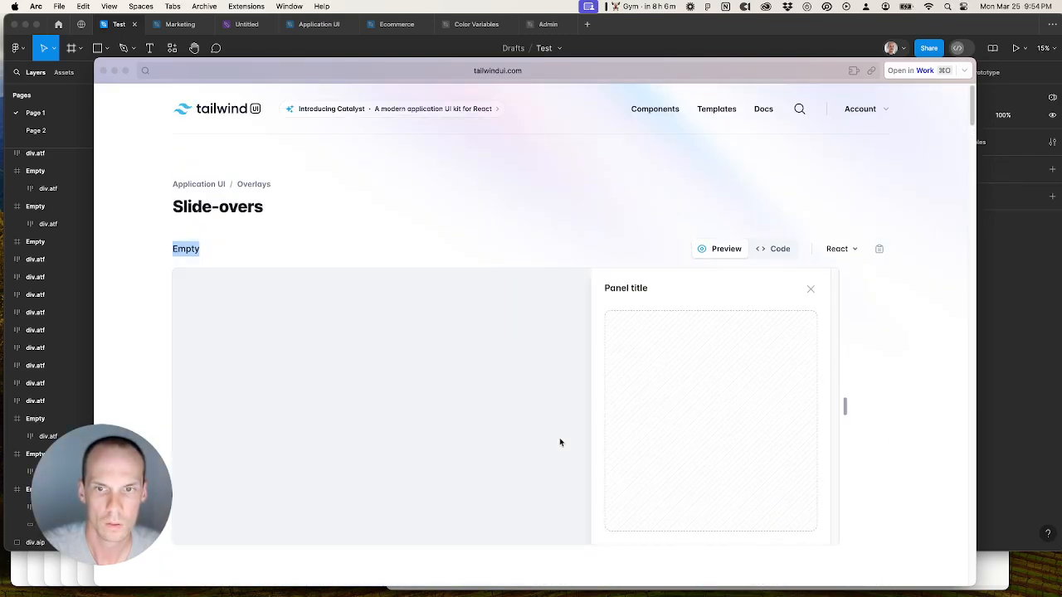
pyautogui.scroll(-10, 559, 440)
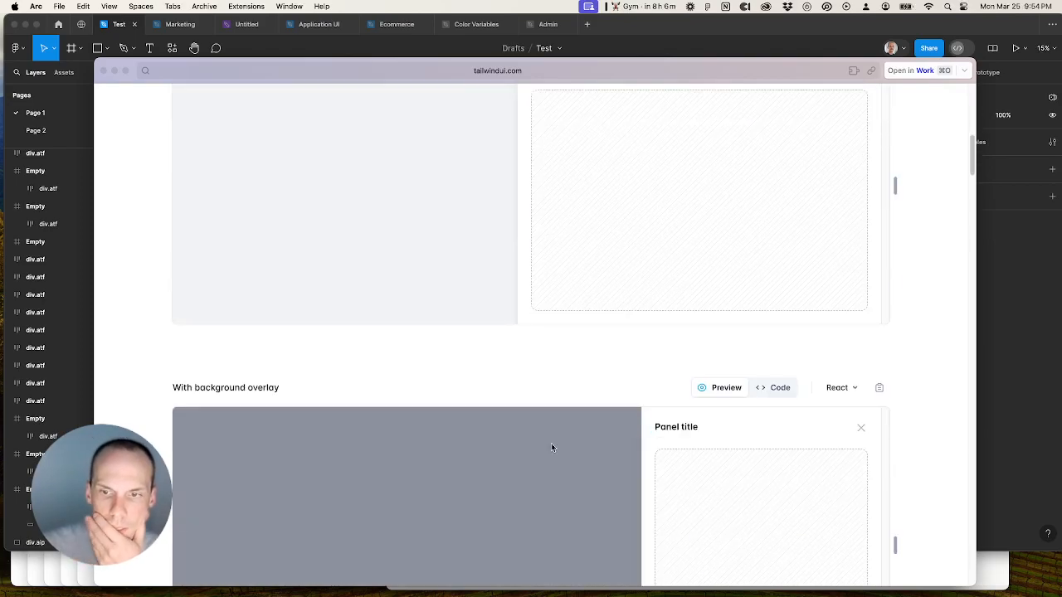
pyautogui.scroll(-4, 551, 447)
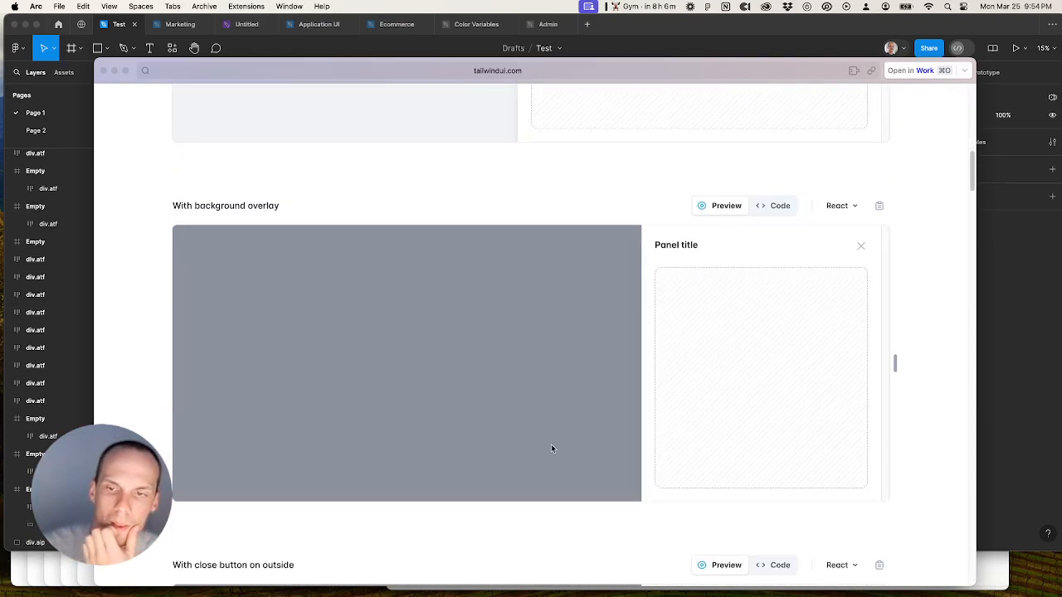
pyautogui.scroll(-1, 552, 448)
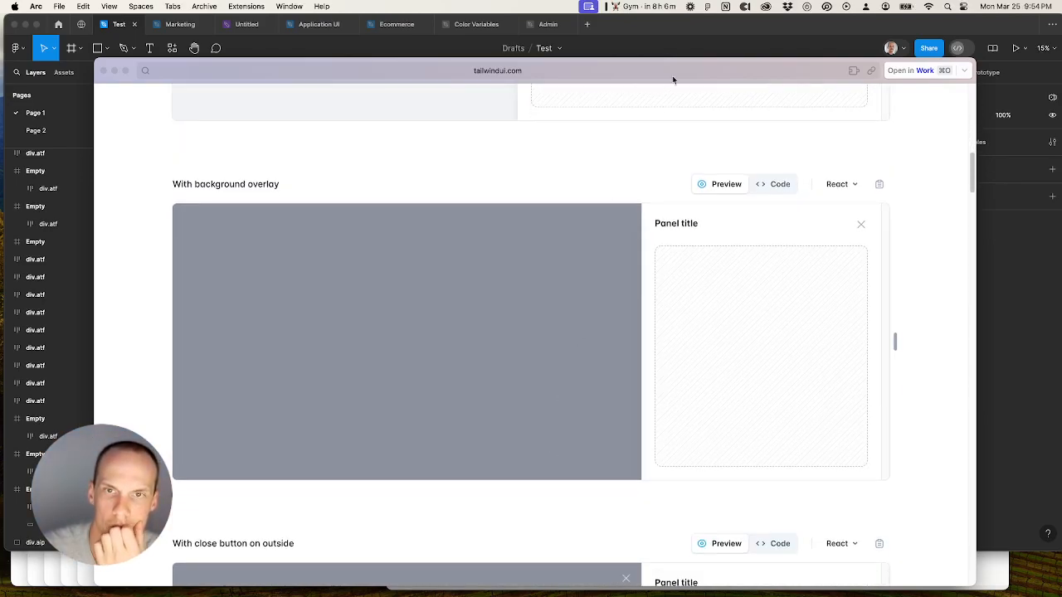
# Step: Switch to Figma and move the 1280-wide and 1023-wide overlay Empty frames down one row, leaving a free third row
pyautogui.click(661, 58)
pyautogui.scroll(1, 497, 241)
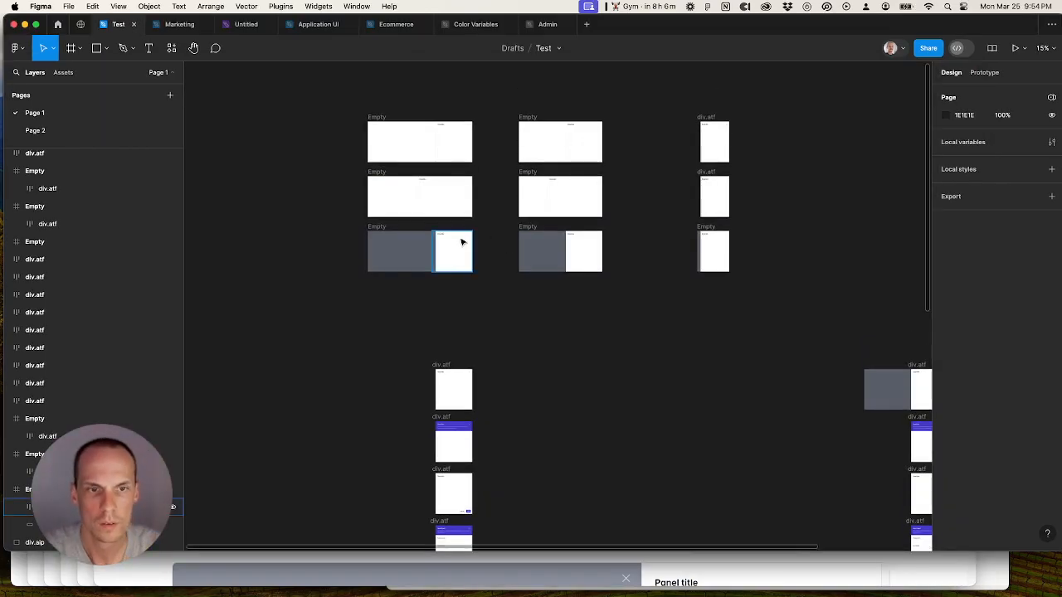
pyautogui.click(379, 228)
pyautogui.keyDown('shift'); pyautogui.click(522, 230); pyautogui.keyUp('shift')
pyautogui.moveTo(522, 230); pyautogui.dragTo(524, 286)
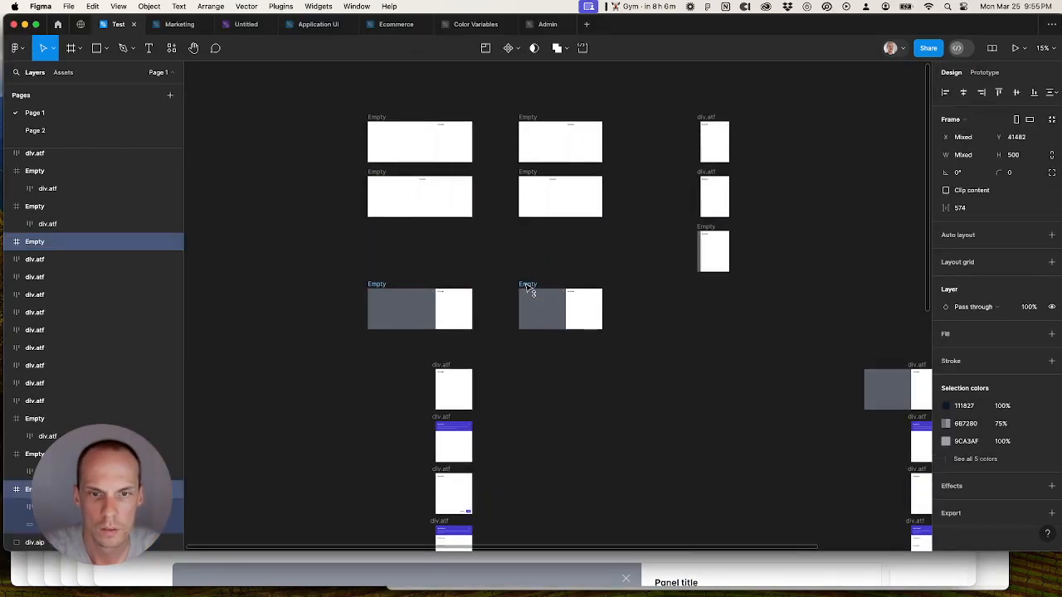
# Step: Duplicate the 1280-wide overlay frame into the third row and replace its panel with the topmost div.atf panel from the 1023-wide column
pyautogui.hscroll(5, 576, 351)
pyautogui.scroll(1, 676, 356)
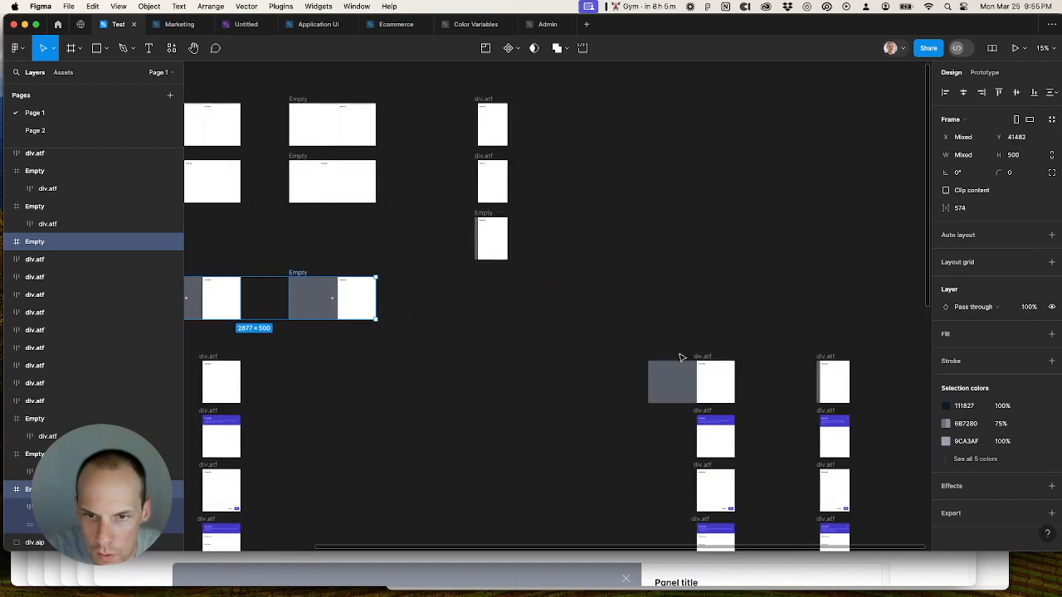
pyautogui.moveTo(707, 357); pyautogui.dragTo(538, 328)
pyautogui.moveTo(429, 333); pyautogui.dragTo(597, 358)
pyautogui.press('Delete')
pyautogui.moveTo(295, 300); pyautogui.dragTo(297, 244)
pyautogui.scroll(5, 331, 247)
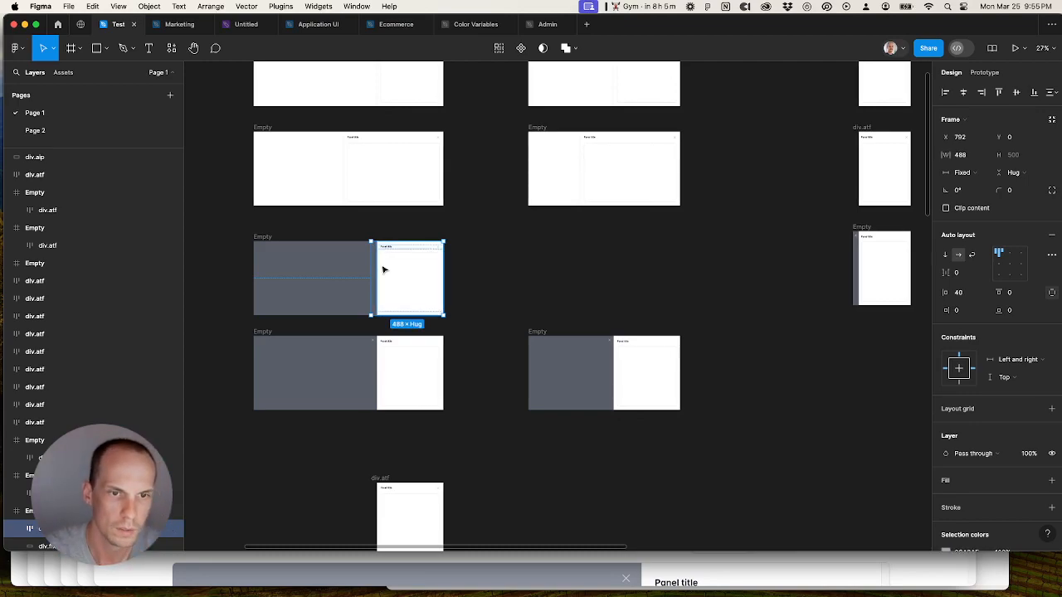
# Step: Delete the leftover 1023-wide overlay rectangle above the second column of div.atf panels
pyautogui.click(671, 241)
pyautogui.hscroll(2, 588, 238)
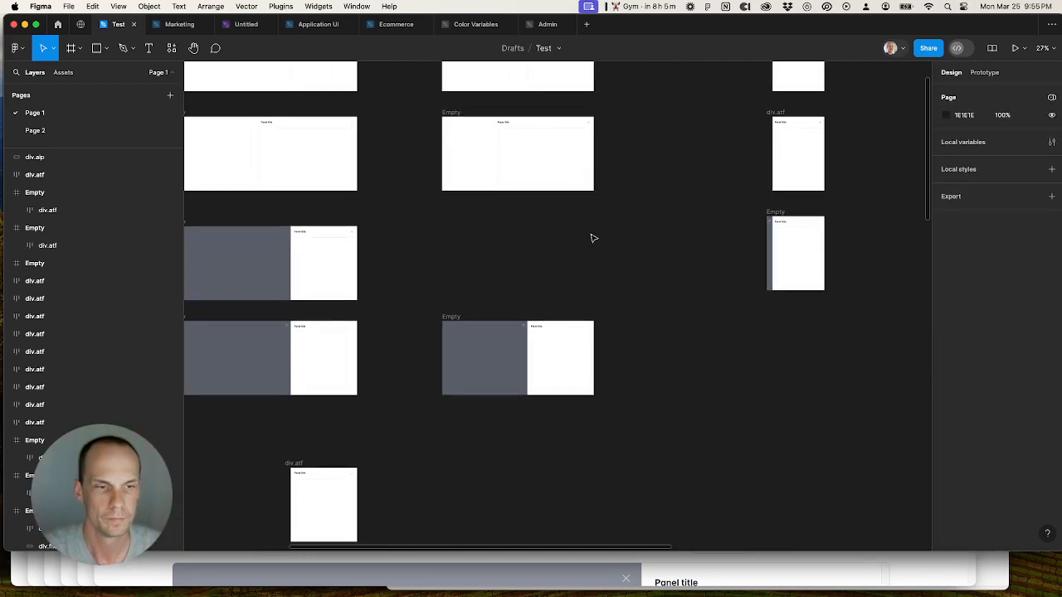
pyautogui.scroll(-3, 591, 238)
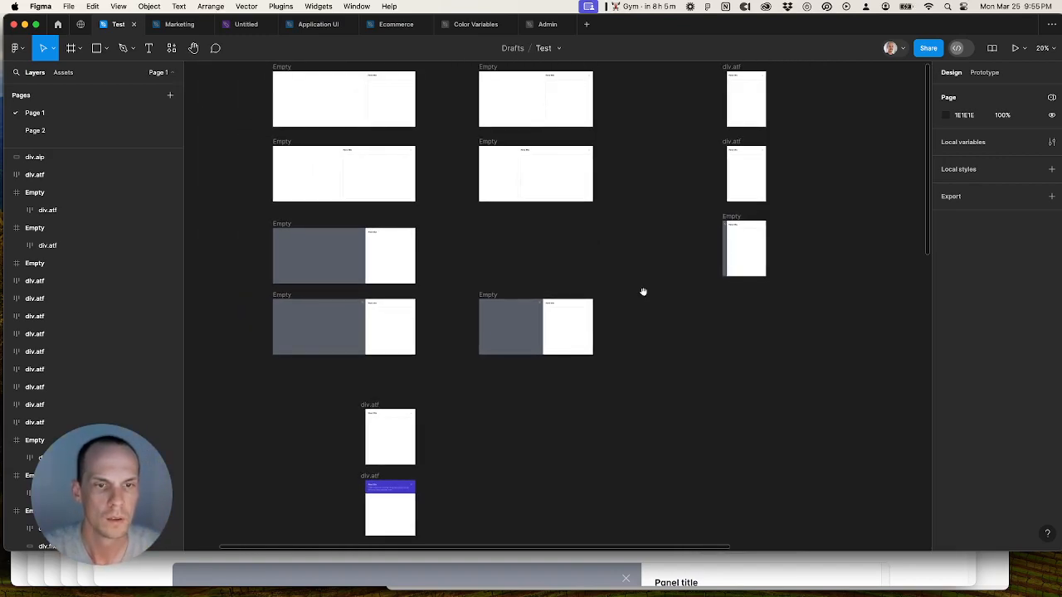
pyautogui.scroll(-5, 498, 291)
pyautogui.click(655, 355)
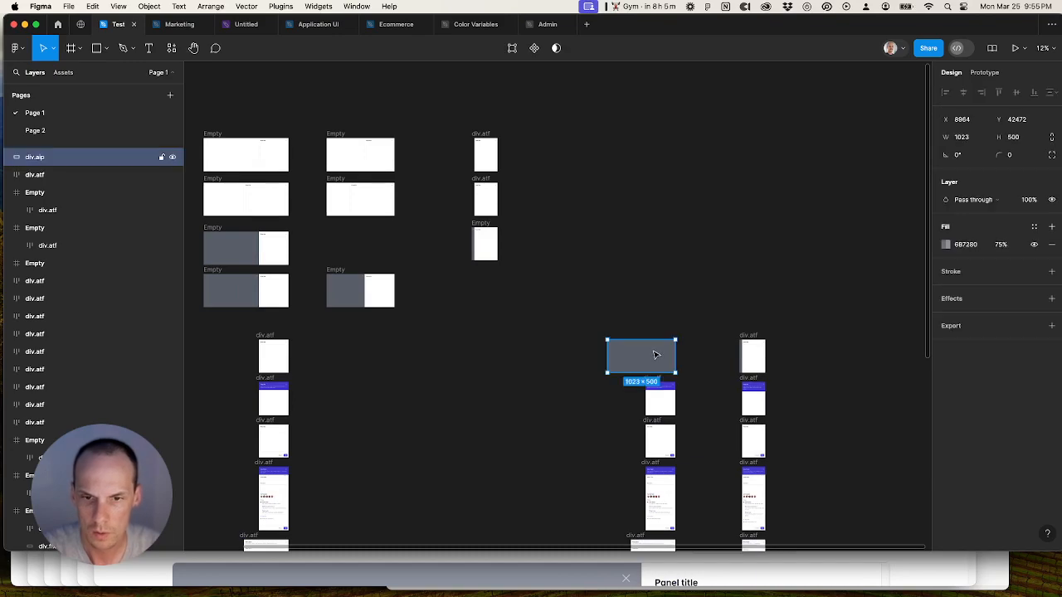
pyautogui.press('Delete')
# Step: Move the 390-wide Empty overlay frame down to the fourth row and place the topmost 390-wide div.atf panel in the third row
pyautogui.click(752, 337)
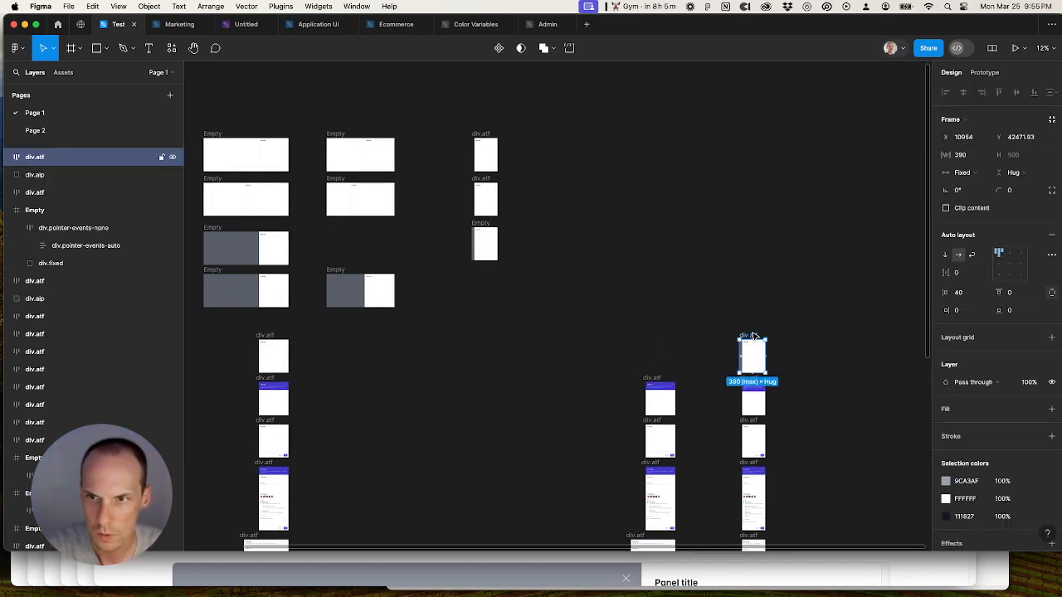
pyautogui.scroll(4, 436, 270)
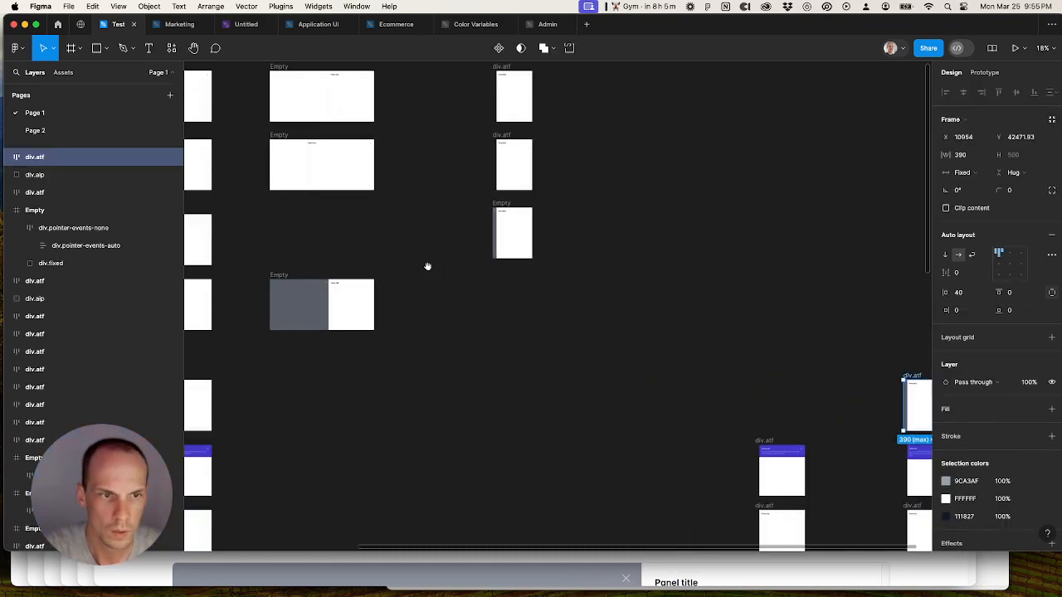
pyautogui.click(591, 266)
pyautogui.moveTo(590, 265); pyautogui.dragTo(590, 324)
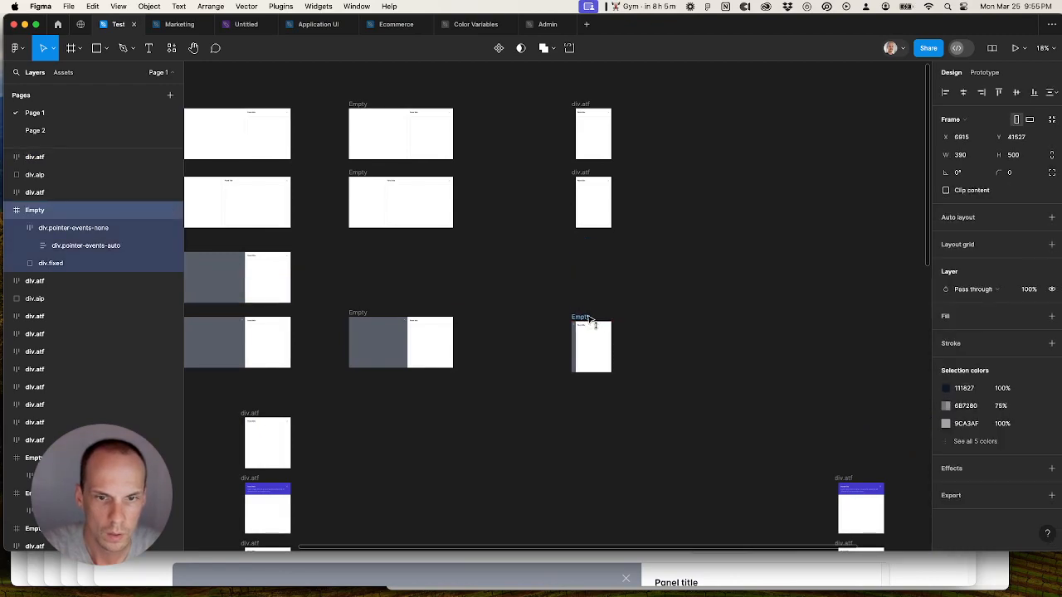
pyautogui.scroll(-3, 676, 330)
pyautogui.moveTo(765, 377); pyautogui.dragTo(529, 269)
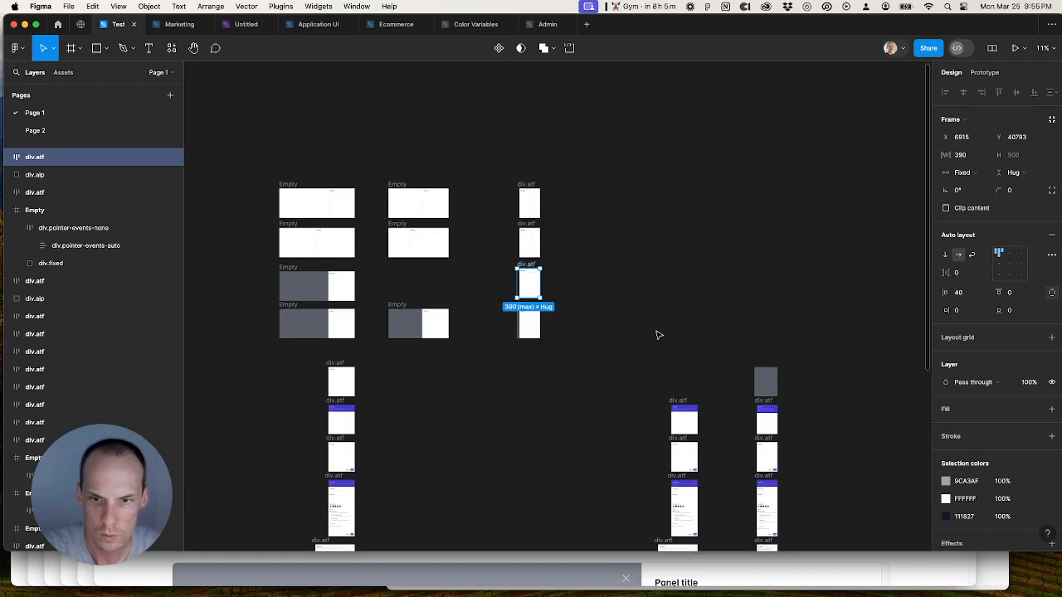
# Step: Delete the leftover 390-wide overlay rectangle above the 390-wide column of div.atf panels
pyautogui.click(760, 376)
pyautogui.scroll(5, 509, 273)
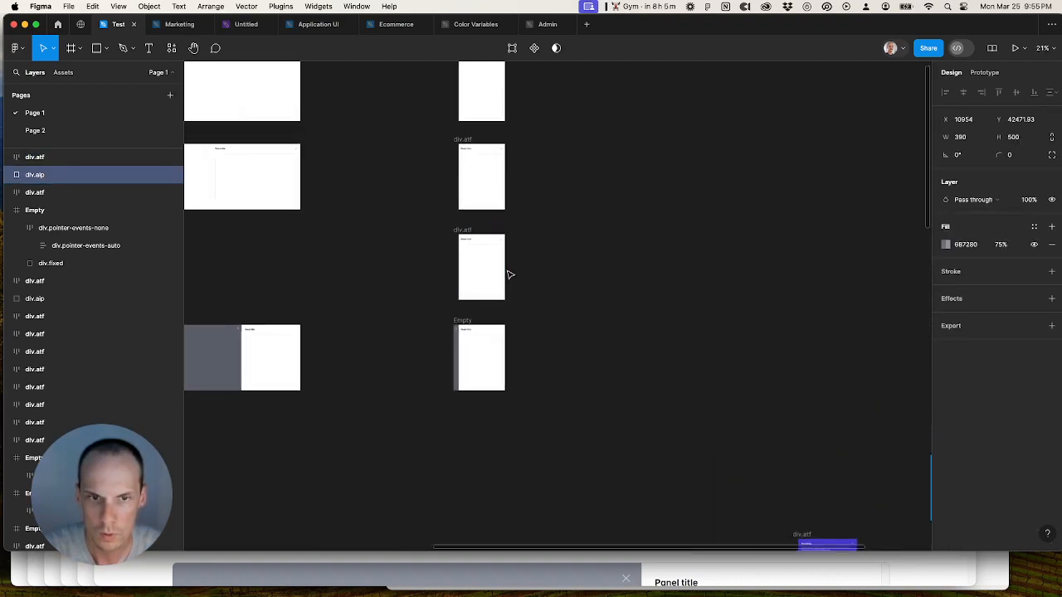
pyautogui.scroll(-8, 472, 265)
pyautogui.click(583, 305)
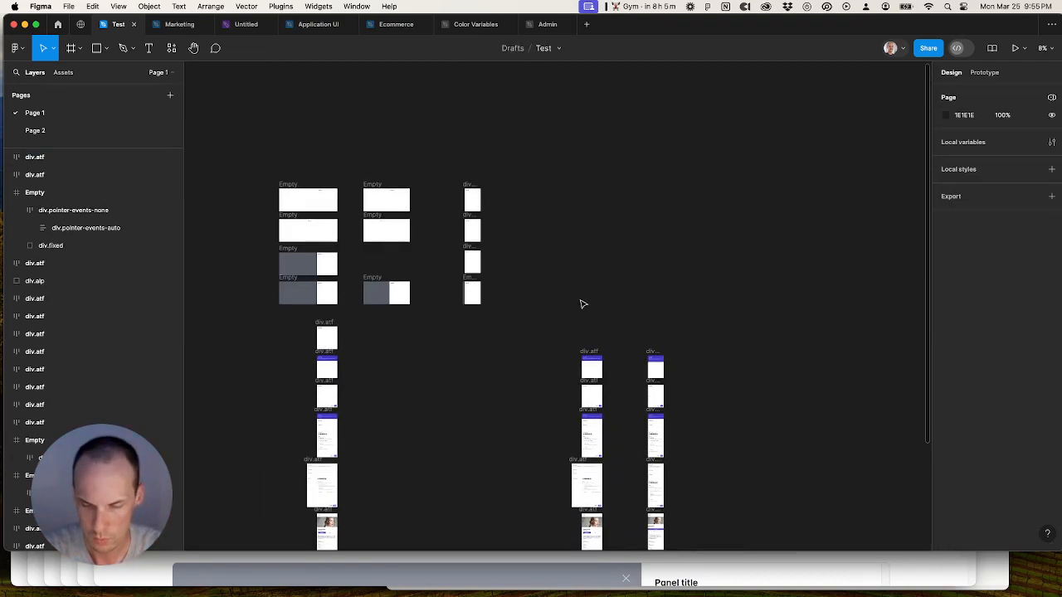
# Step: Duplicate the 1023-wide overlay frame into the third row and replace its panel with a copy of the 1280-wide third-row frame's panel
pyautogui.scroll(5, 486, 293)
pyautogui.scroll(1, 592, 339)
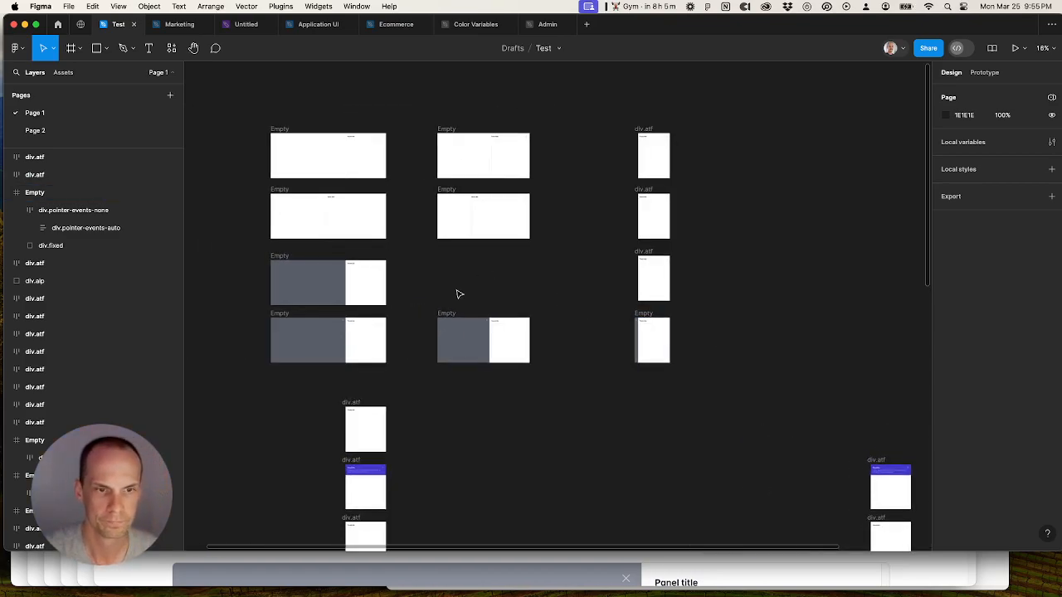
pyautogui.scroll(2, 360, 296)
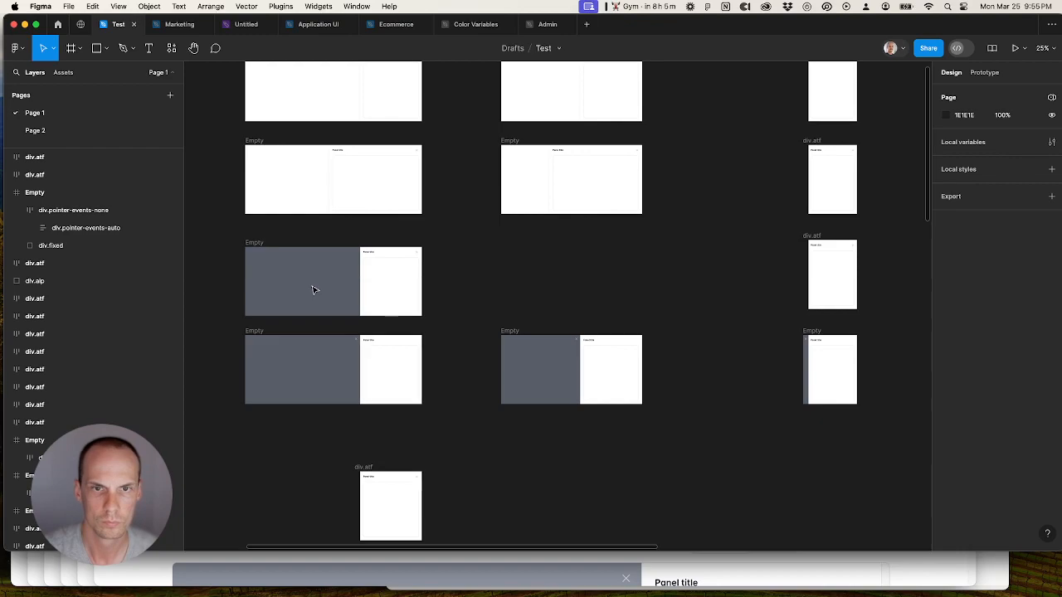
pyautogui.moveTo(506, 332); pyautogui.dragTo(516, 244)
pyautogui.click(393, 273)
pyautogui.press('Delete')
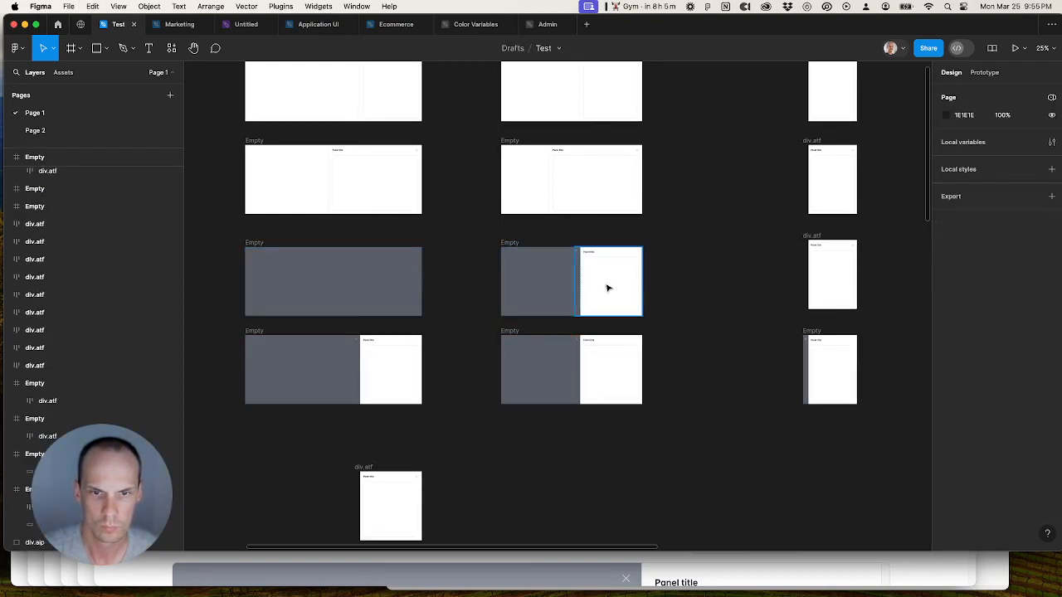
pyautogui.click(608, 288)
pyautogui.press('super+shift+r')
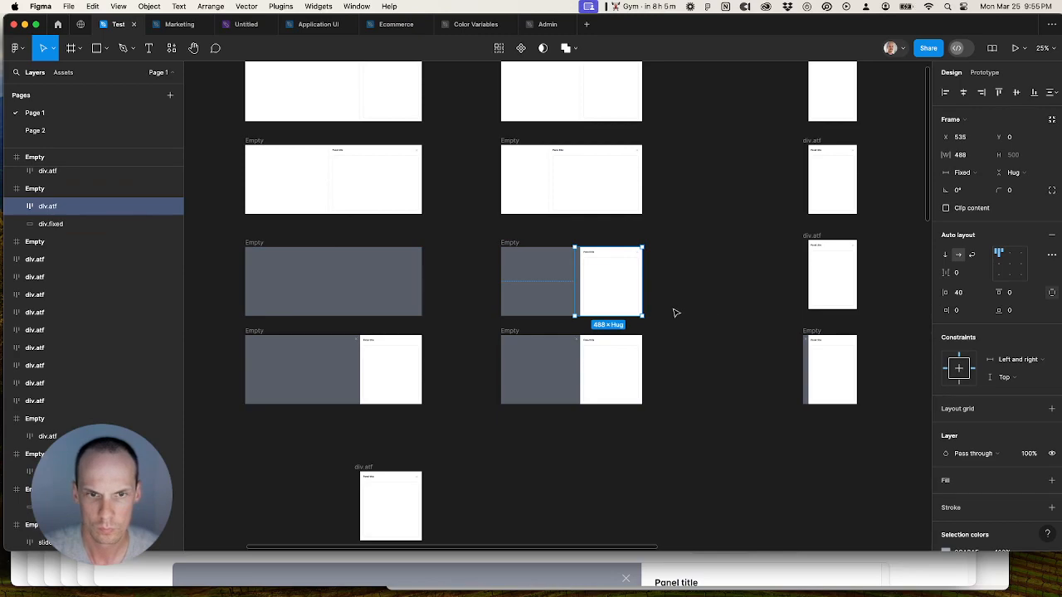
pyautogui.click(387, 274)
pyautogui.press('super+v')
# Step: Delete the leftover topmost 488-wide div.atf panel from the first column below the frame rows
pyautogui.click(453, 325)
pyautogui.moveTo(458, 353); pyautogui.dragTo(457, 172)
pyautogui.click(375, 294)
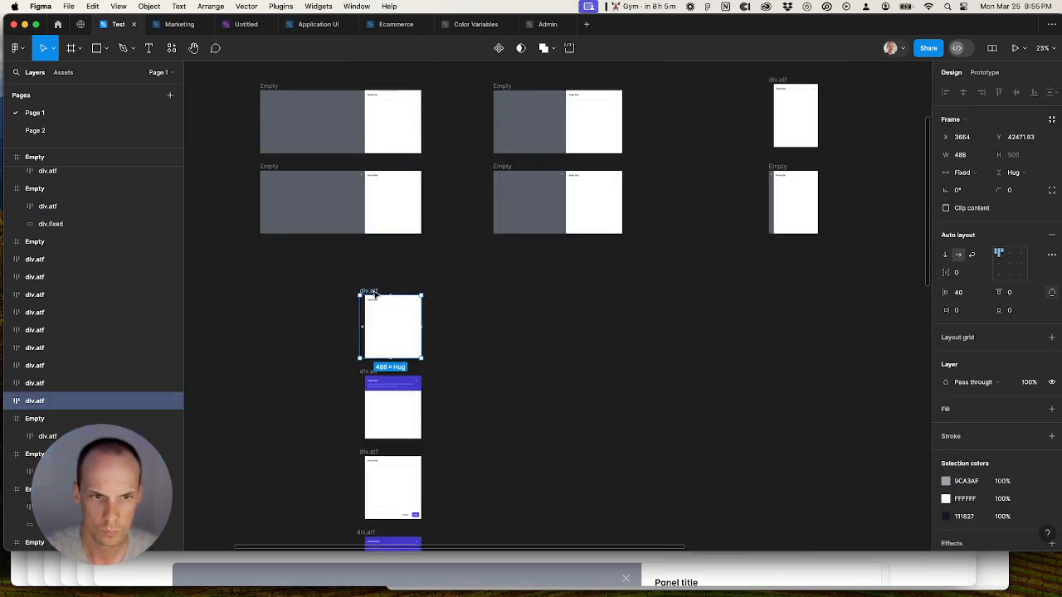
pyautogui.scroll(-3, 375, 295)
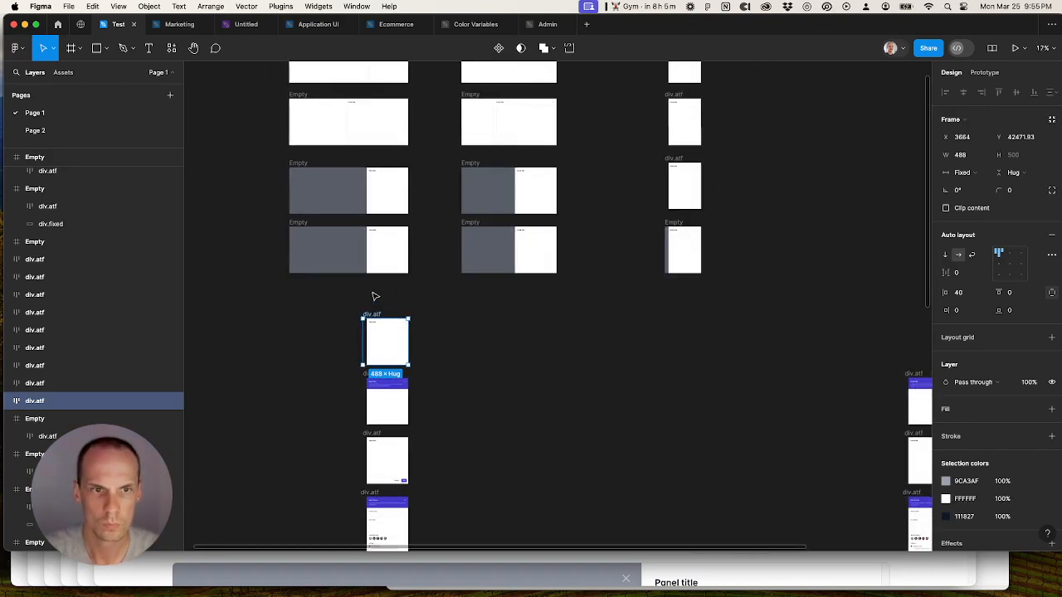
pyautogui.press('Delete')
# Step: Switch to Arc to check the heading of the second preview on the Slide-overs page
pyautogui.moveTo(404, 320); pyautogui.dragTo(418, 403)
pyautogui.click(477, 574)
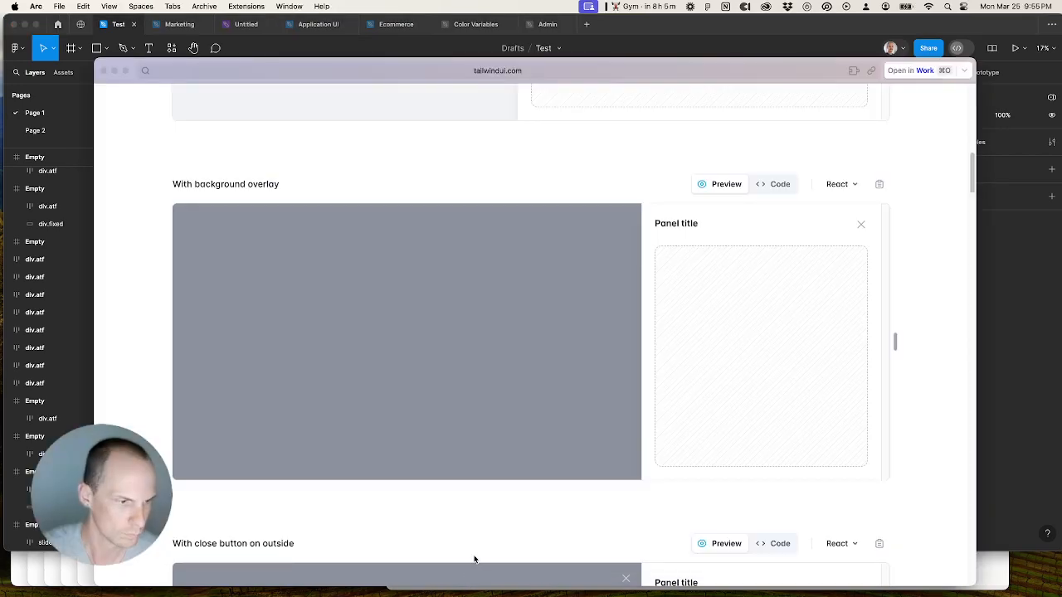
pyautogui.scroll(10, 479, 461)
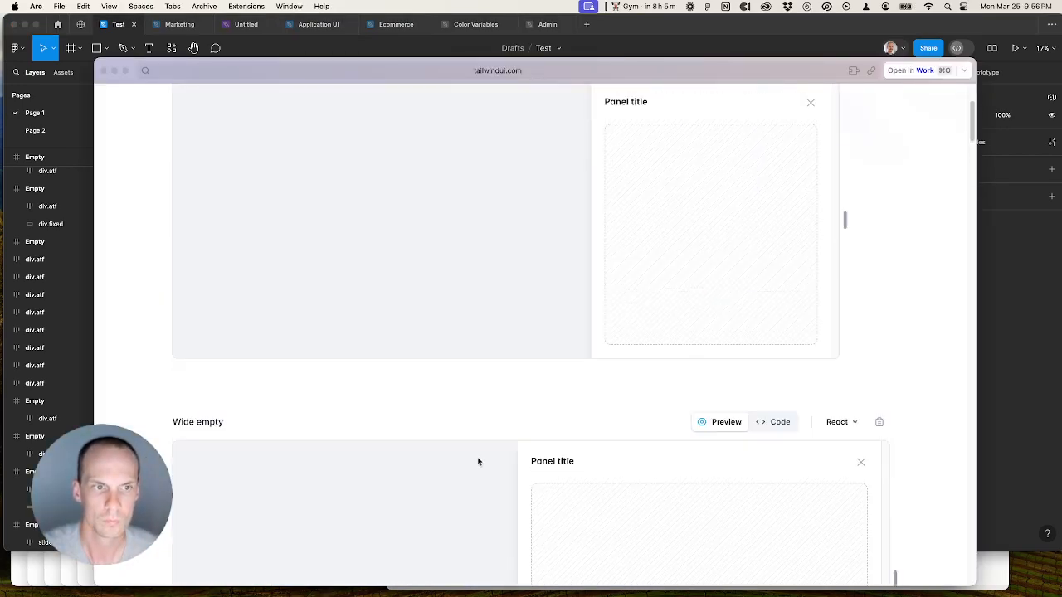
pyautogui.scroll(-2, 479, 460)
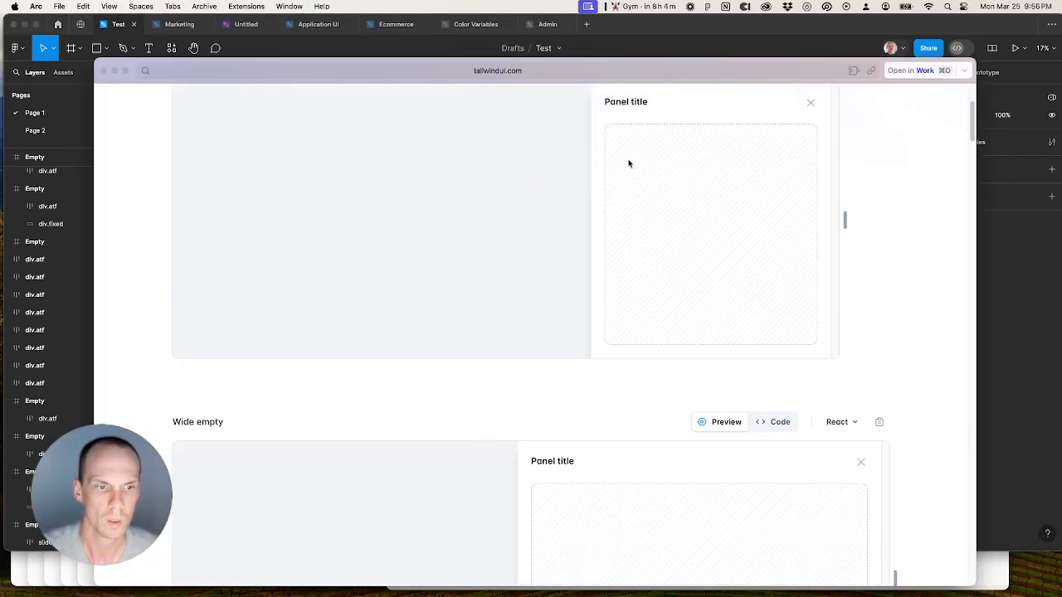
# Step: Switch back to Figma and rename the three second-row frames as Wide Empty
pyautogui.click(650, 48)
pyautogui.click(309, 174)
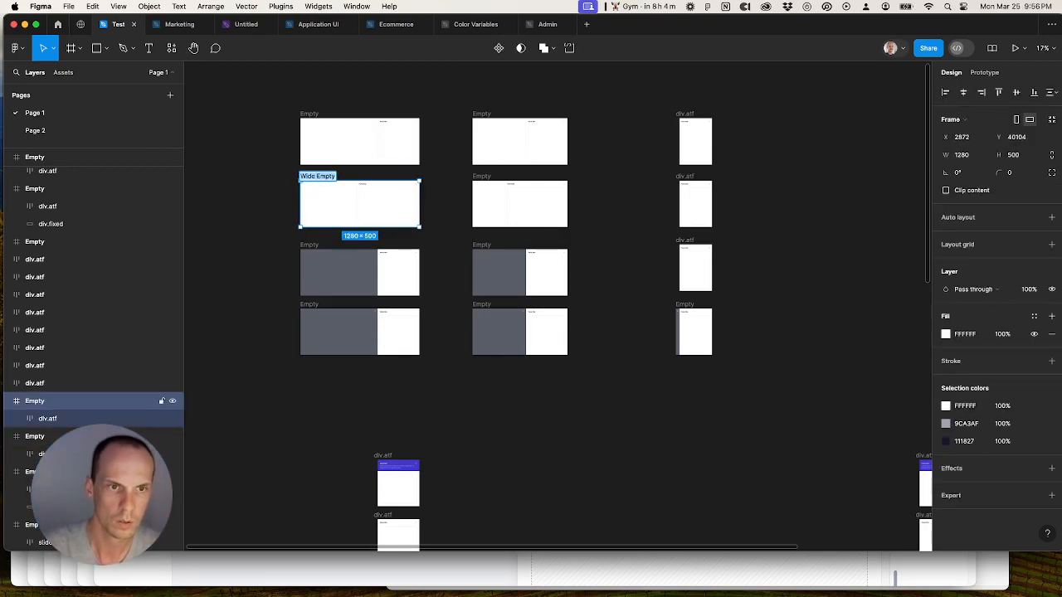
pyautogui.click(479, 177)
pyautogui.click(690, 178)
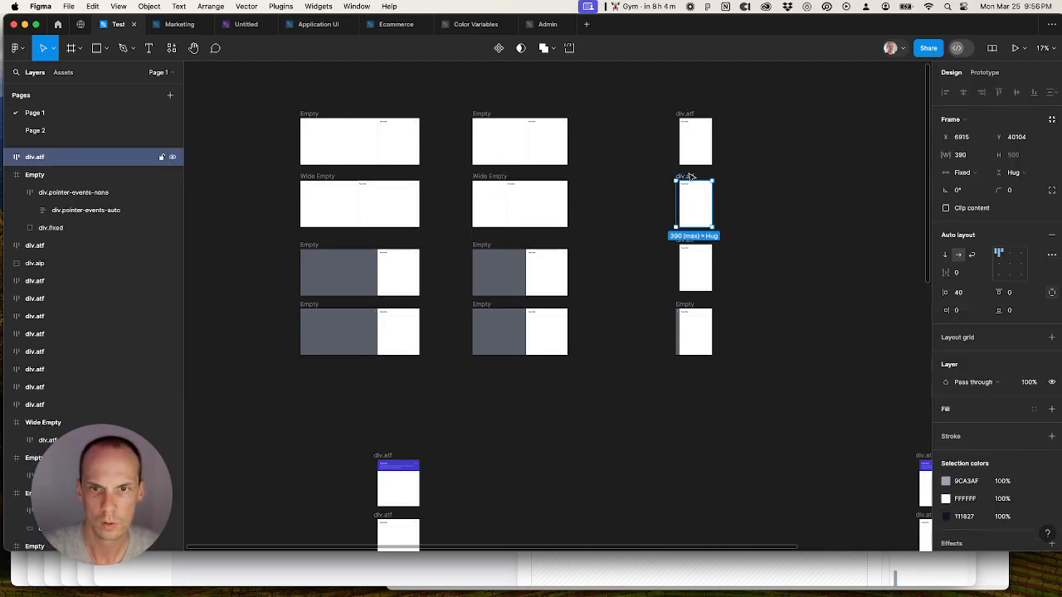
pyautogui.click(788, 164)
pyautogui.moveTo(786, 168); pyautogui.dragTo(742, 206)
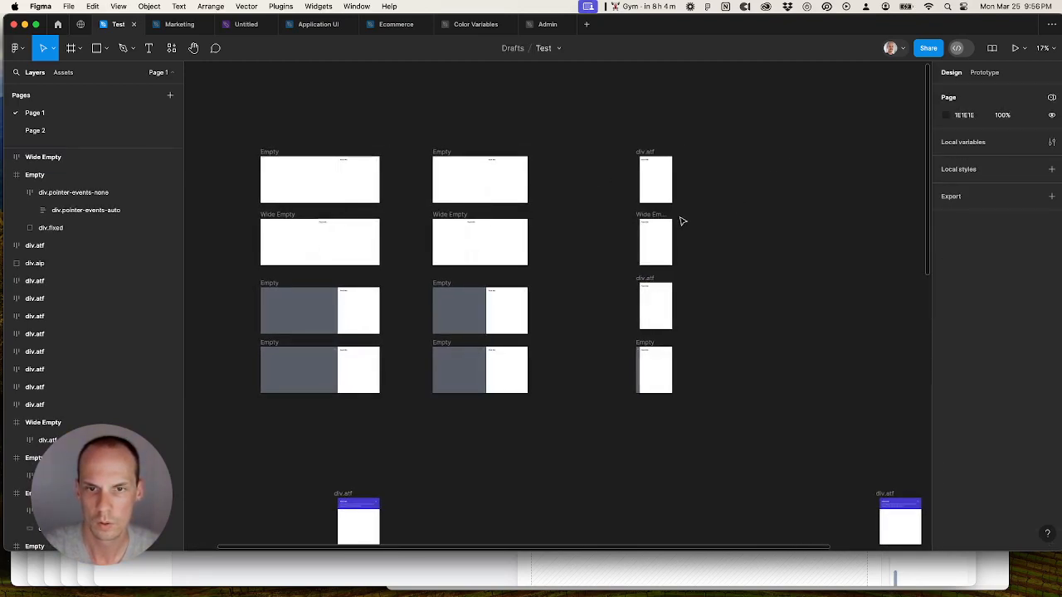
pyautogui.scroll(1, 653, 217)
pyautogui.click(654, 217)
# Step: Rename the 390-wide div.atf panel in the first row as Empty
pyautogui.click(438, 151)
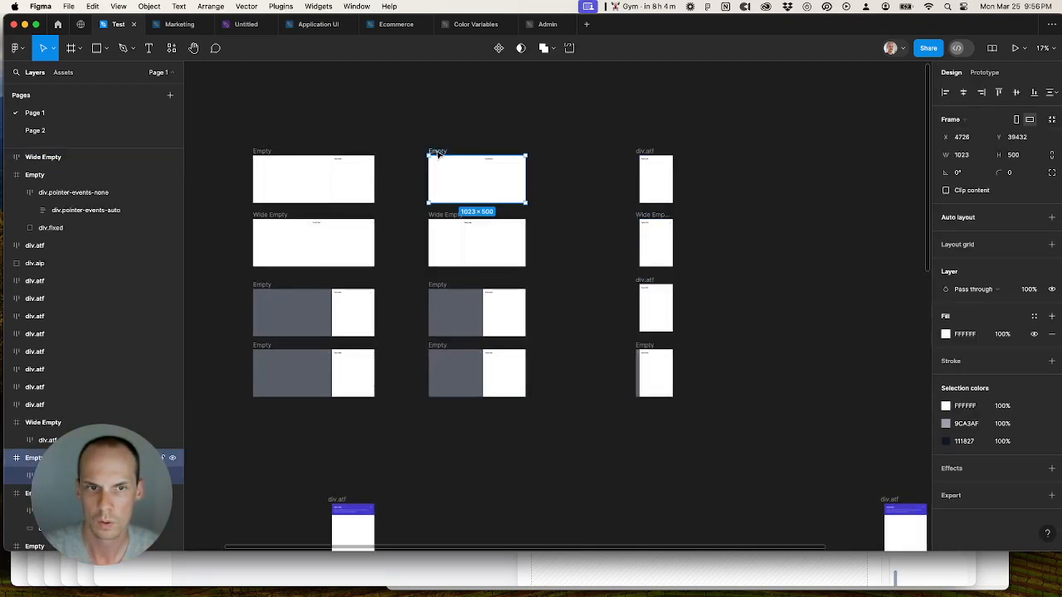
pyautogui.click(648, 152)
pyautogui.doubleClick(651, 152)
pyautogui.write('Empty')
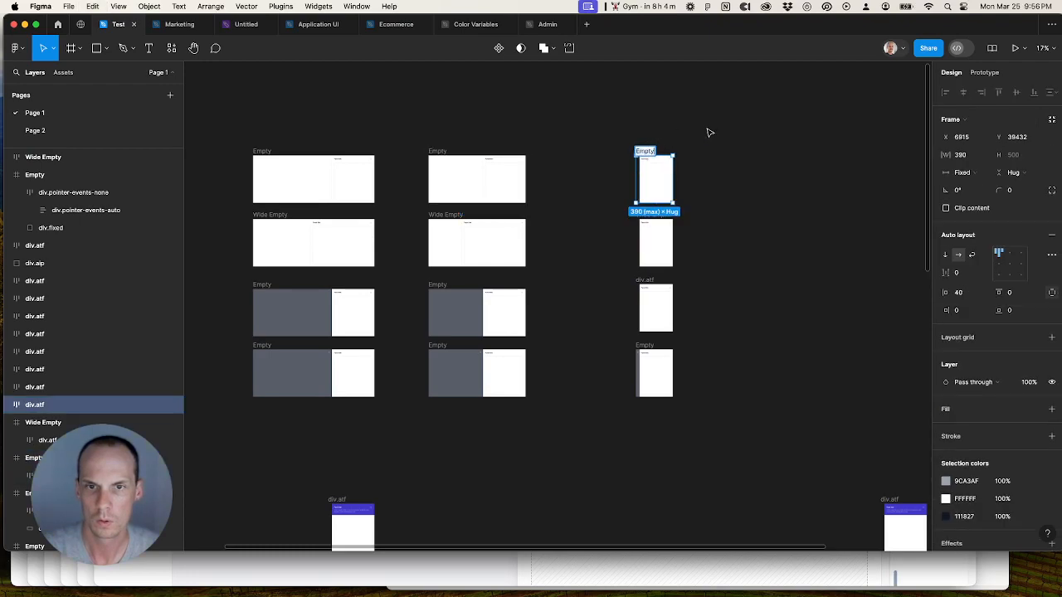
pyautogui.click(709, 131)
# Step: Check the heading of the third Slide-overs preview in Arc and return to Figma
pyautogui.click(767, 578)
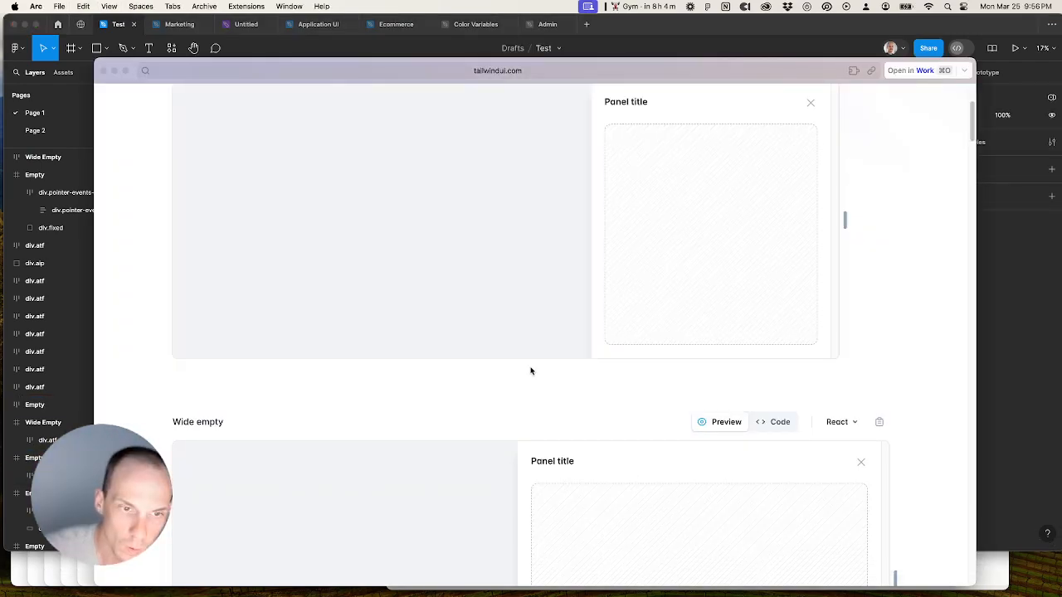
pyautogui.scroll(-5, 506, 367)
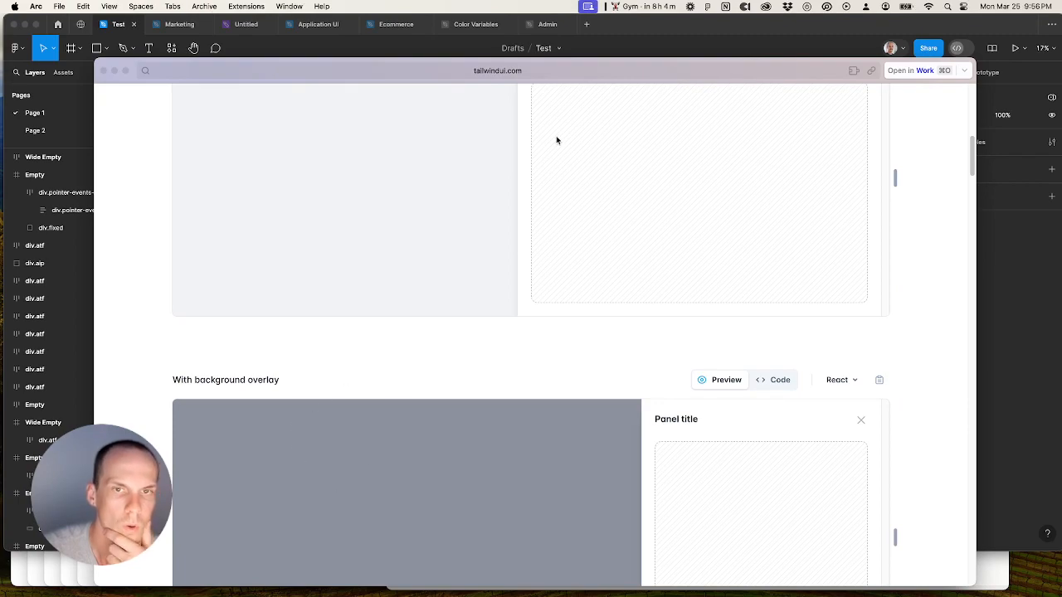
pyautogui.click(644, 40)
# Step: Rename the three third-row frames as With Background Overlay
pyautogui.click(258, 292)
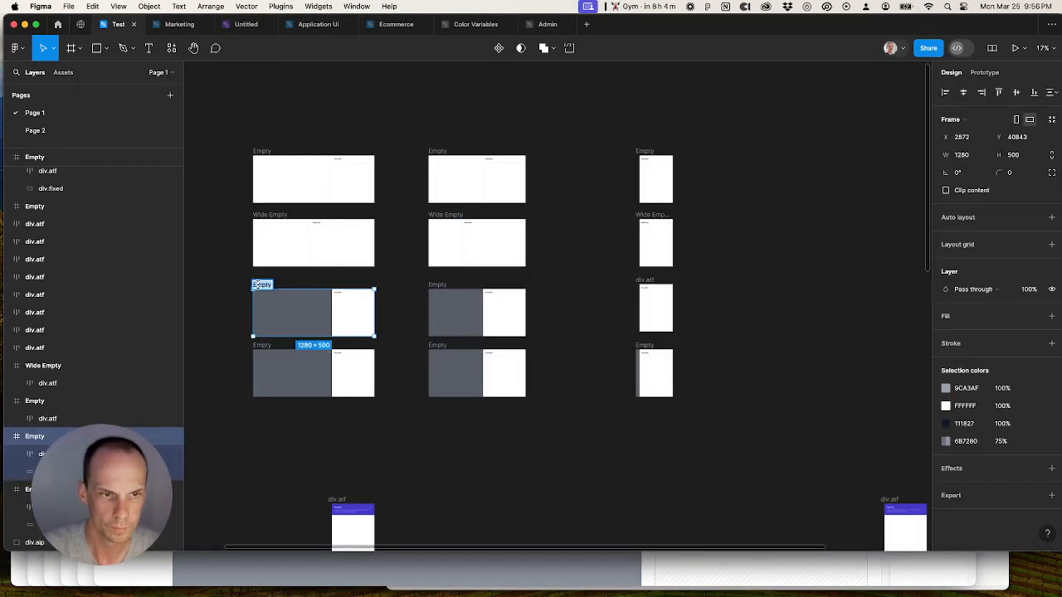
pyautogui.write('With backgrou')
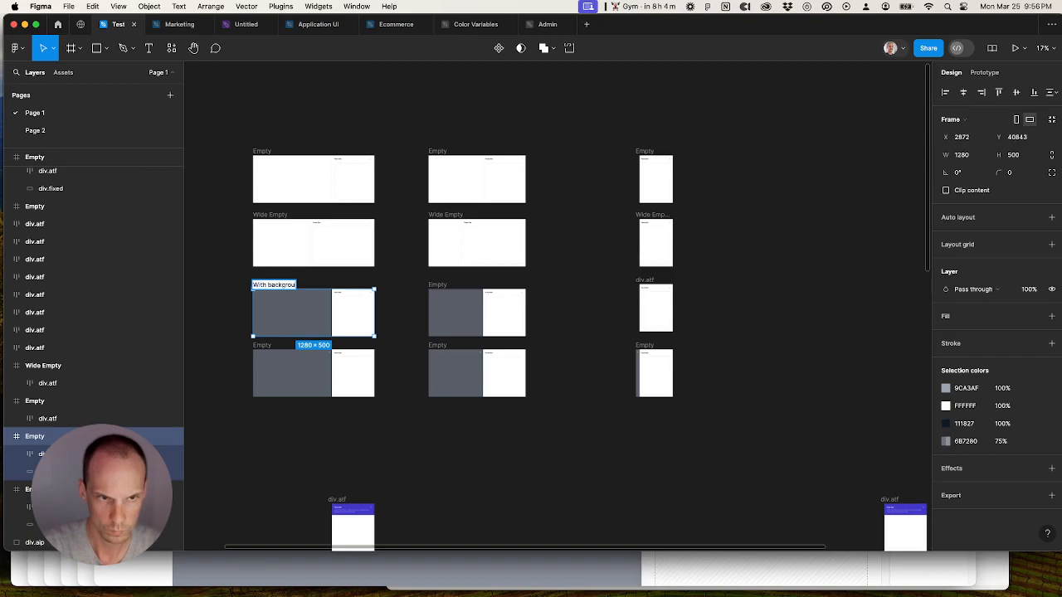
pyautogui.press('super+a')
pyautogui.write('With Background Overlay')
pyautogui.press('super+a')
pyautogui.press('super+c')
pyautogui.press('Tab')
pyautogui.press('super+v')
pyautogui.doubleClick(650, 281)
pyautogui.press('super+v')
pyautogui.click(758, 310)
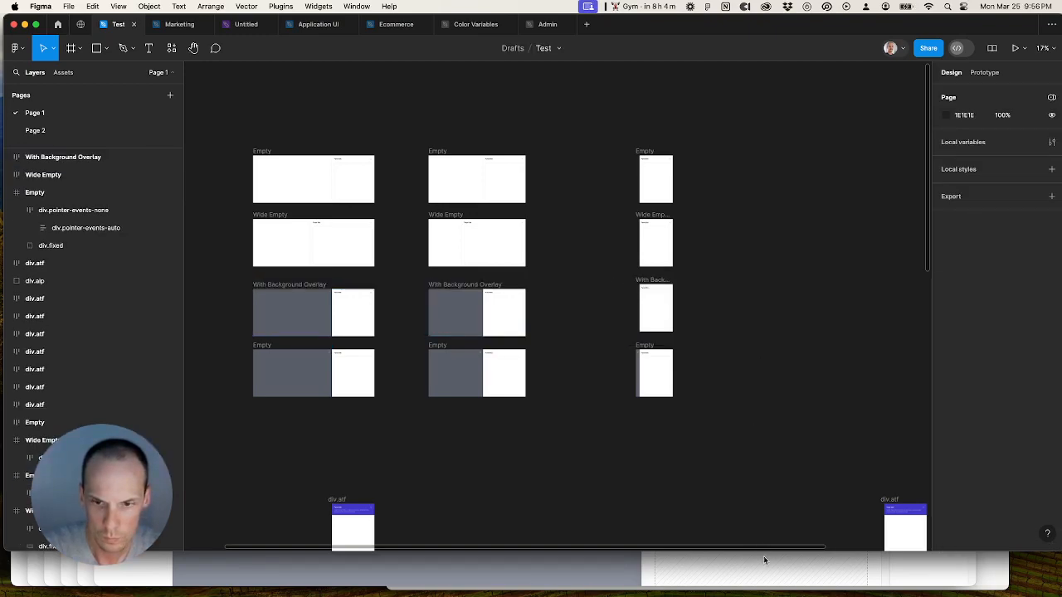
# Step: Check the heading of the fourth Slide-overs preview in Arc and return to Figma
pyautogui.click(765, 580)
pyautogui.scroll(-5, 603, 483)
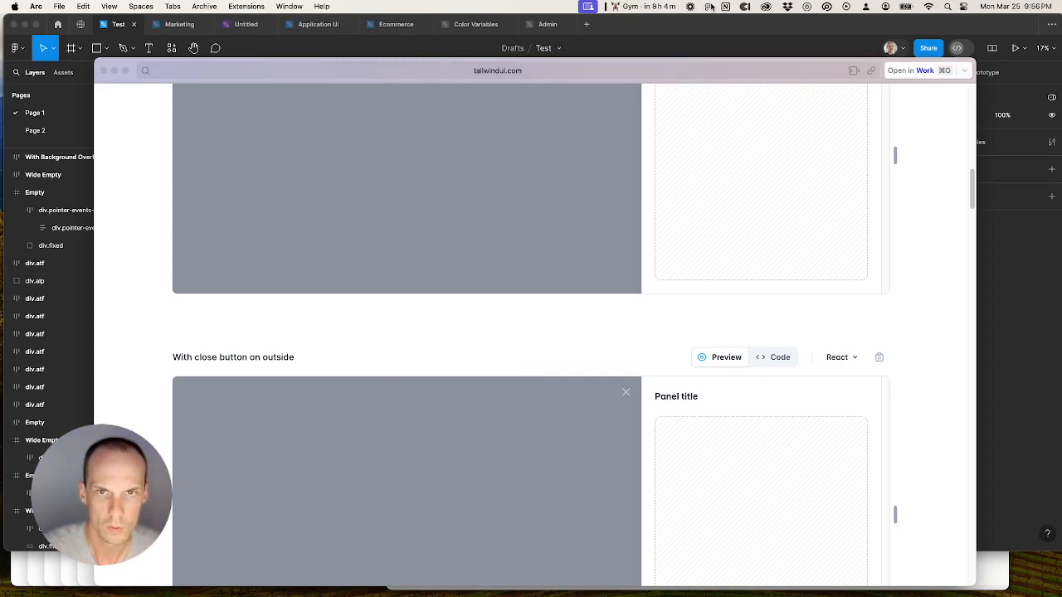
pyautogui.click(689, 42)
# Step: Rename the three fourth-row frames as With close button on outside
pyautogui.click(262, 346)
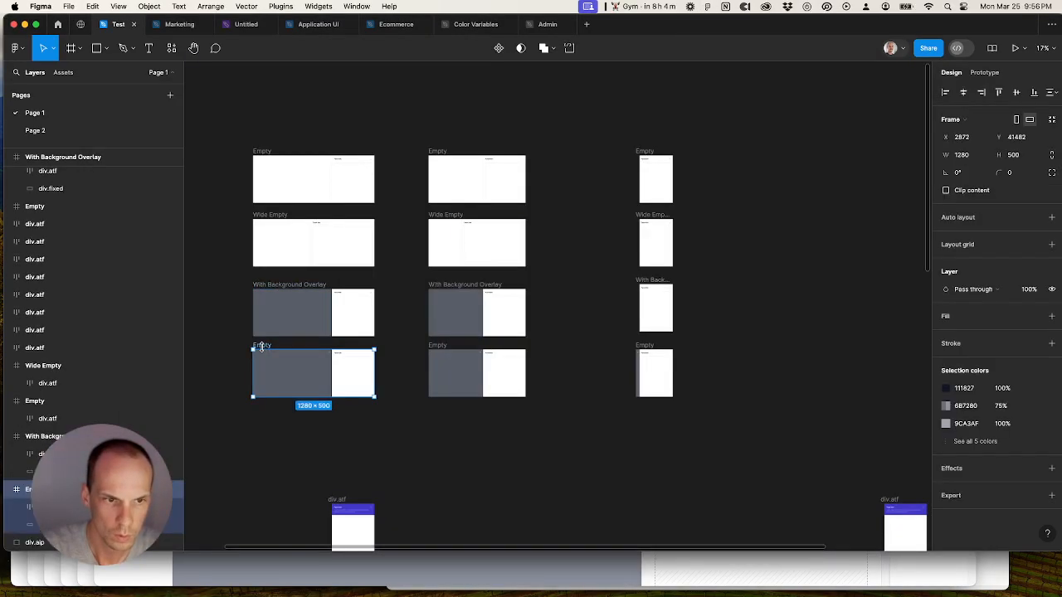
pyautogui.doubleClick(263, 346)
pyautogui.write('With clos')
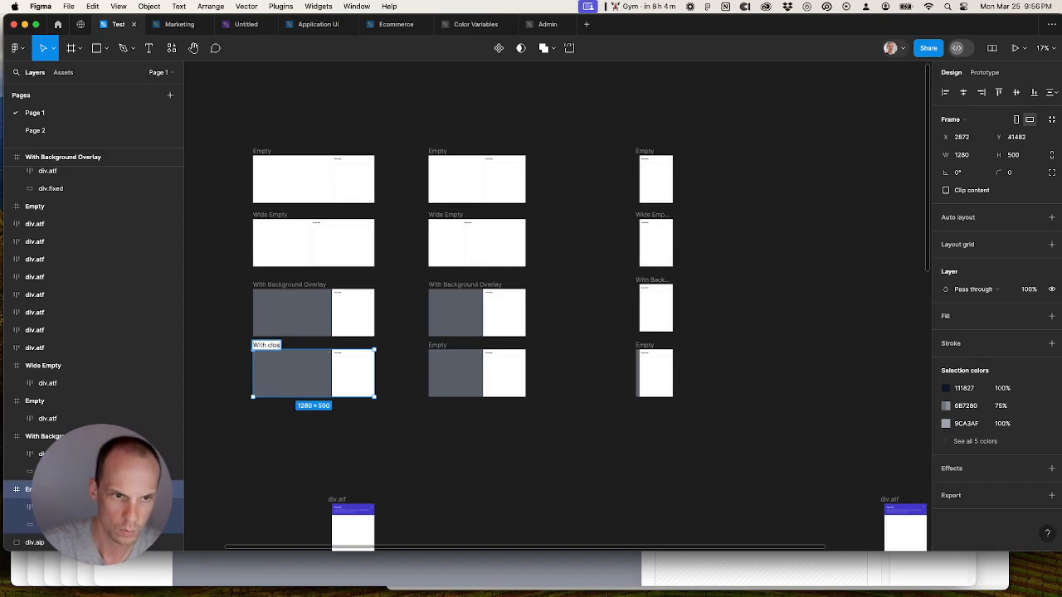
pyautogui.write('e button on outside')
pyautogui.press('super+a')
pyautogui.press('super+c')
pyautogui.press('Return')
pyautogui.doubleClick(435, 345)
pyautogui.press('super+v')
pyautogui.doubleClick(644, 345)
pyautogui.press('super+v')
# Step: Correct the capitalization of the 1280-wide third-row frame's name to With background overlay
pyautogui.click(271, 285)
pyautogui.doubleClick(271, 284)
pyautogui.click(272, 282)
pyautogui.press('BackSpace')
pyautogui.write('b')
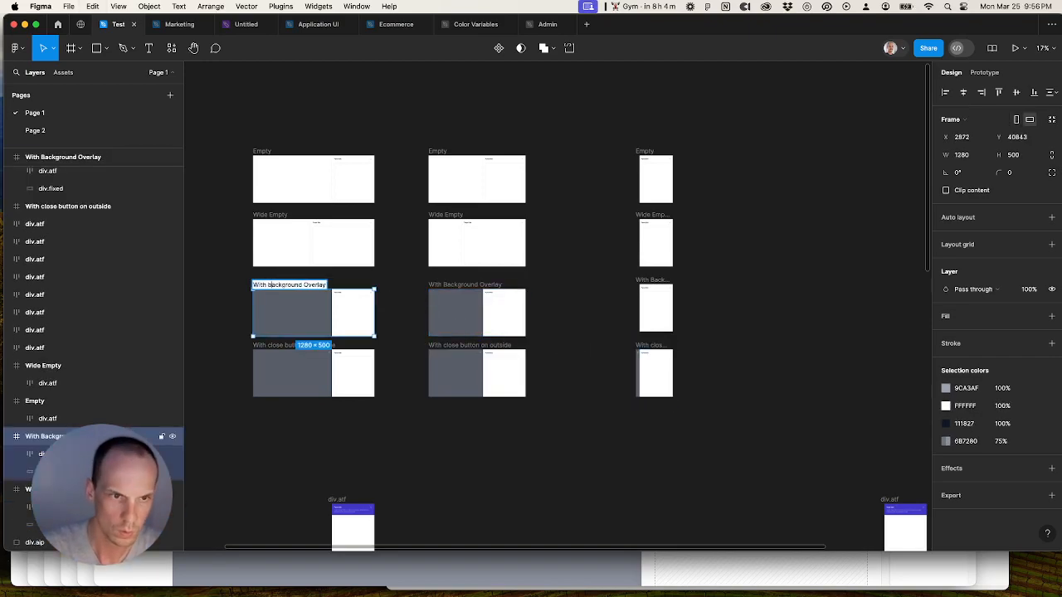
pyautogui.click(307, 284)
pyautogui.press('BackSpace')
pyautogui.write('o')
# Step: Reuse the name With background overlay for the 1023-wide and 390-wide third-row frames
pyautogui.press('super+a')
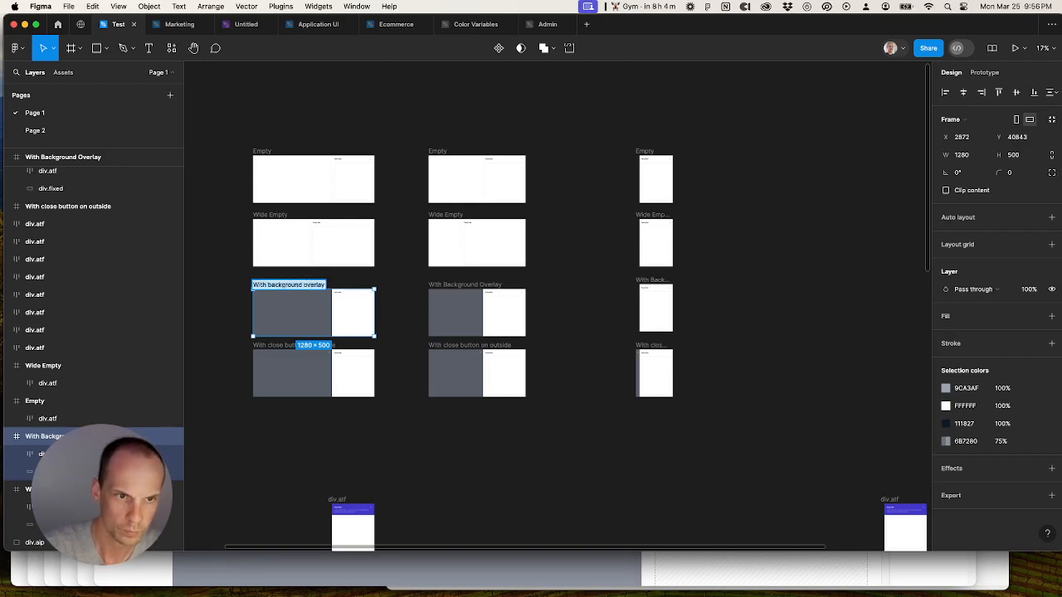
pyautogui.doubleClick(464, 286)
pyautogui.press('super+v')
pyautogui.doubleClick(654, 280)
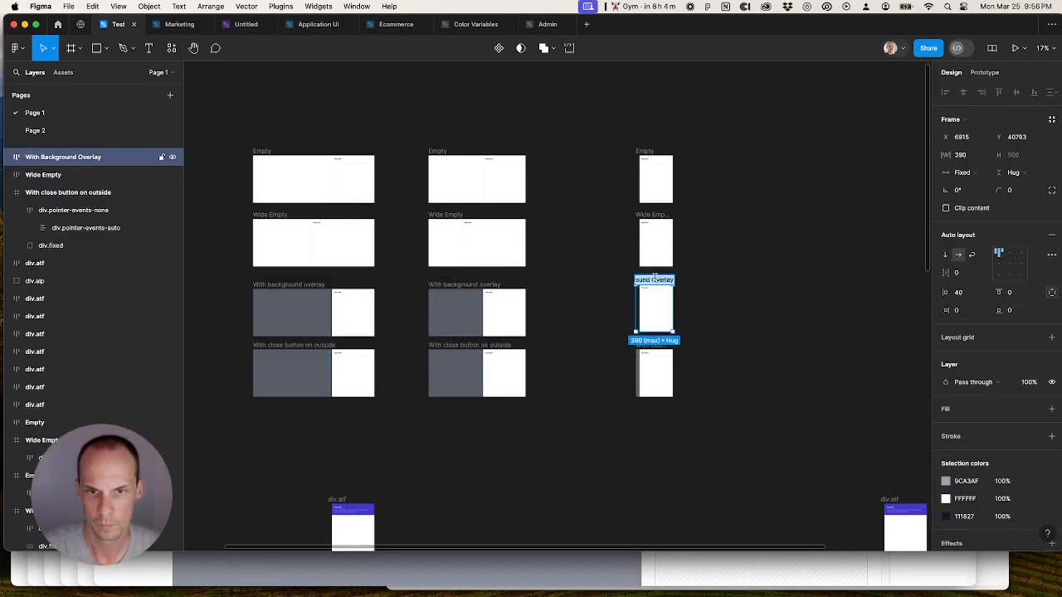
pyautogui.press('super+v')
pyautogui.click(741, 312)
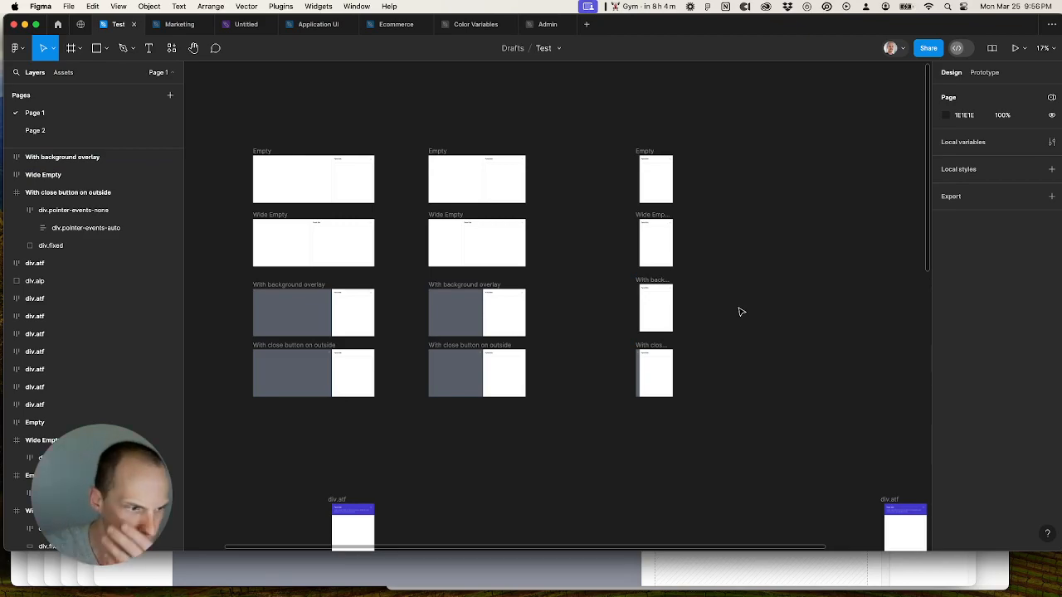
# Step: Apply the div.fixed overlay fill, 6B7280 at 75%, from the 390-wide close-button frame to the 390-wide With background overlay frame
pyautogui.scroll(-5, 740, 312)
pyautogui.scroll(3, 722, 307)
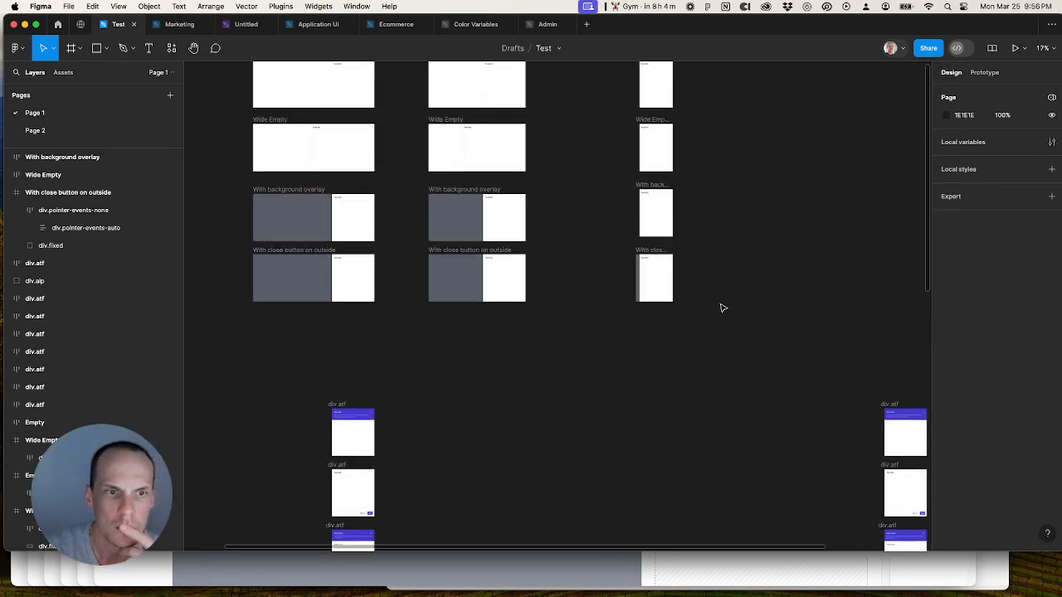
pyautogui.scroll(5, 722, 307)
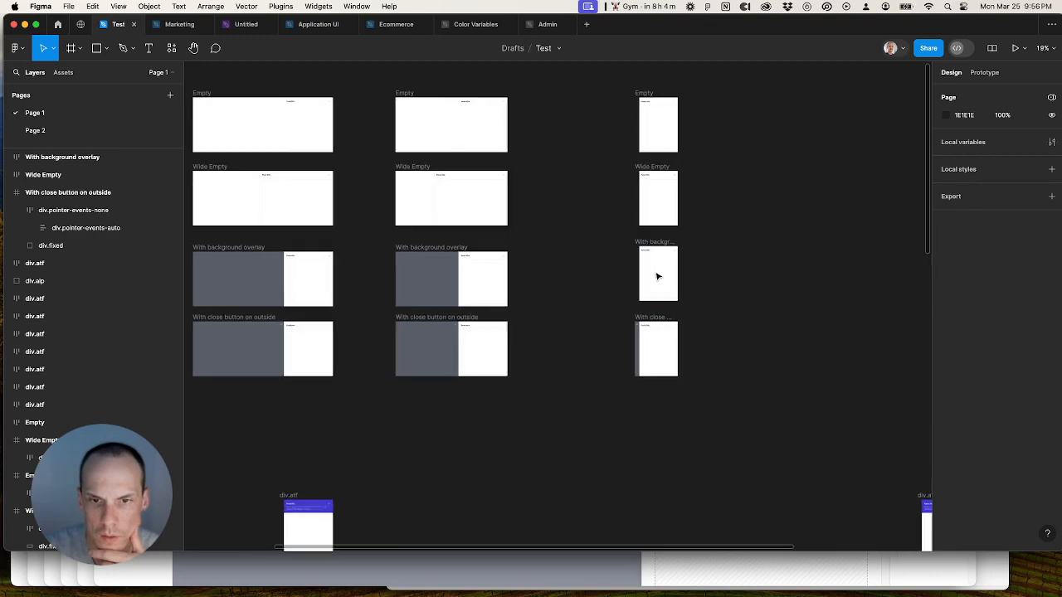
pyautogui.click(684, 196)
pyautogui.scroll(2, 684, 196)
pyautogui.click(627, 363)
pyautogui.press('Delete')
pyautogui.press('super+z')
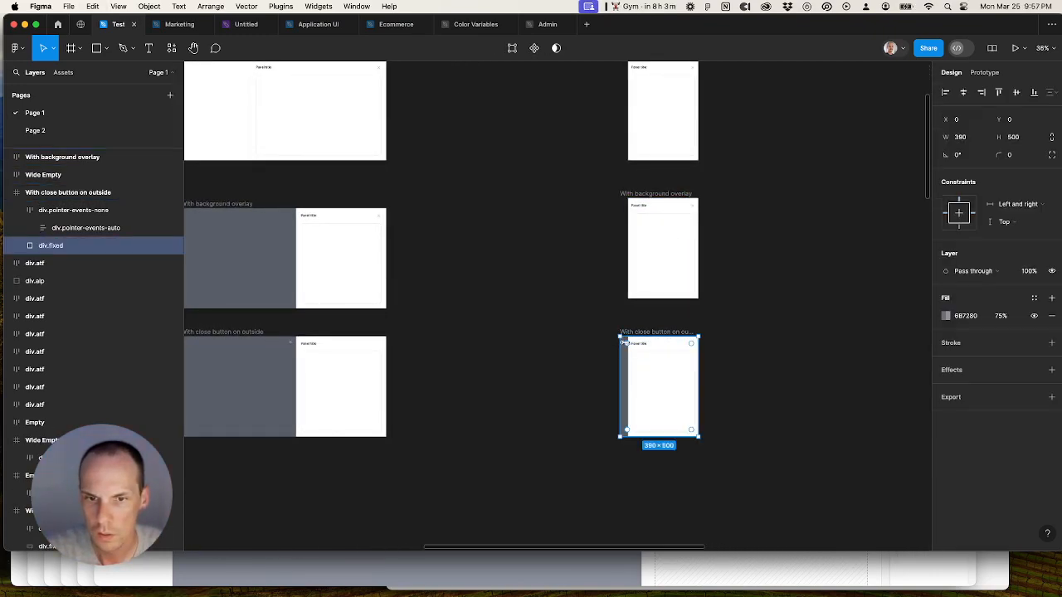
pyautogui.click(642, 193)
pyautogui.scroll(4, 749, 279)
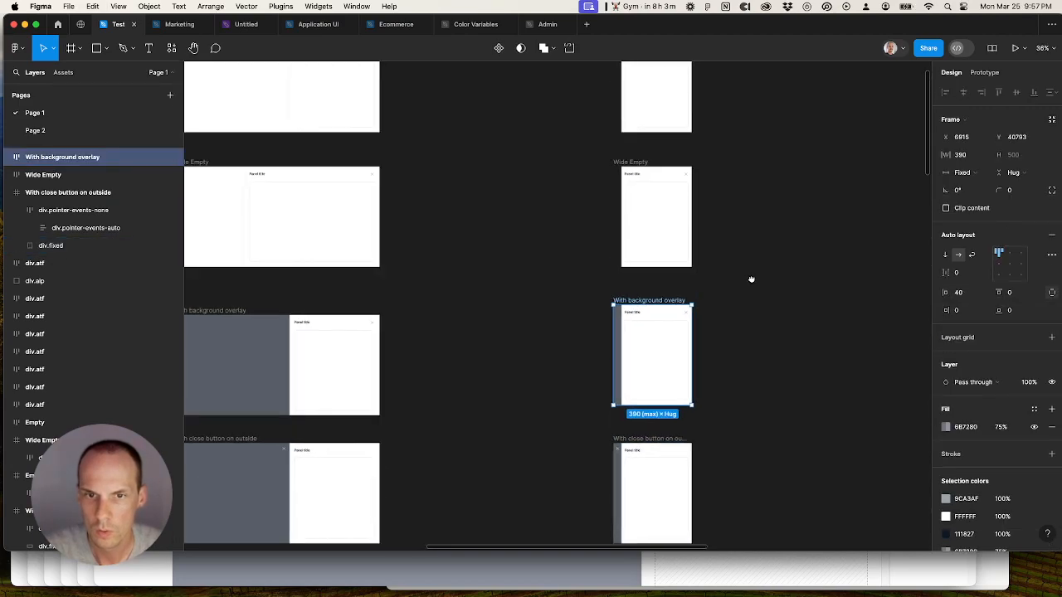
# Step: Apply the same 6B7280 fill at 75% to the 390-wide Wide Empty and Empty frames
pyautogui.press('Escape')
pyautogui.click(630, 218)
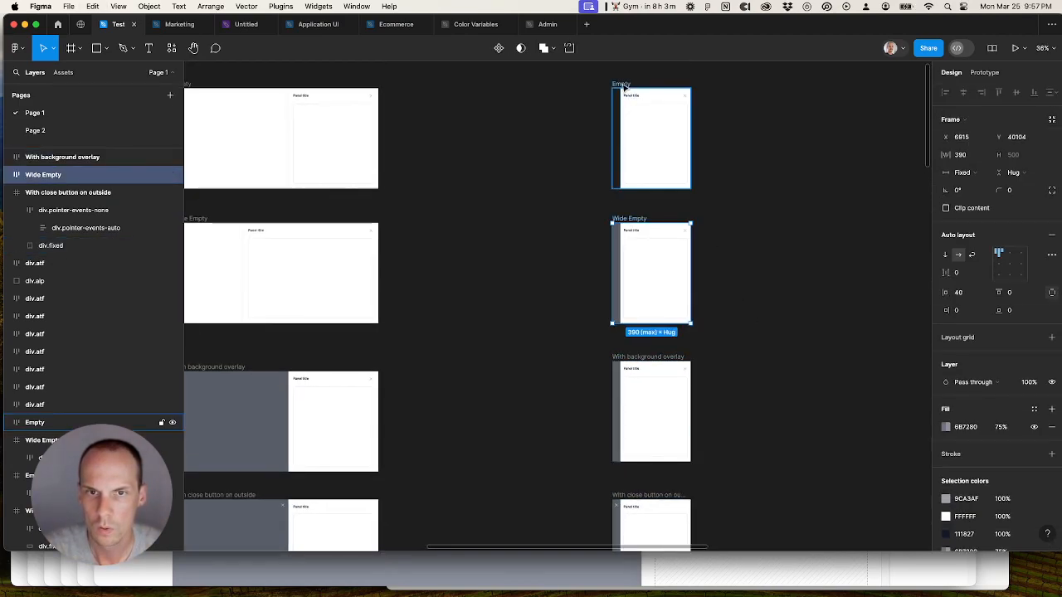
pyautogui.click(628, 135)
pyautogui.click(761, 175)
# Step: Check the heading of the fifth Slide-overs preview in Arc and return to Figma
pyautogui.scroll(-2, 763, 180)
pyautogui.scroll(-3, 763, 180)
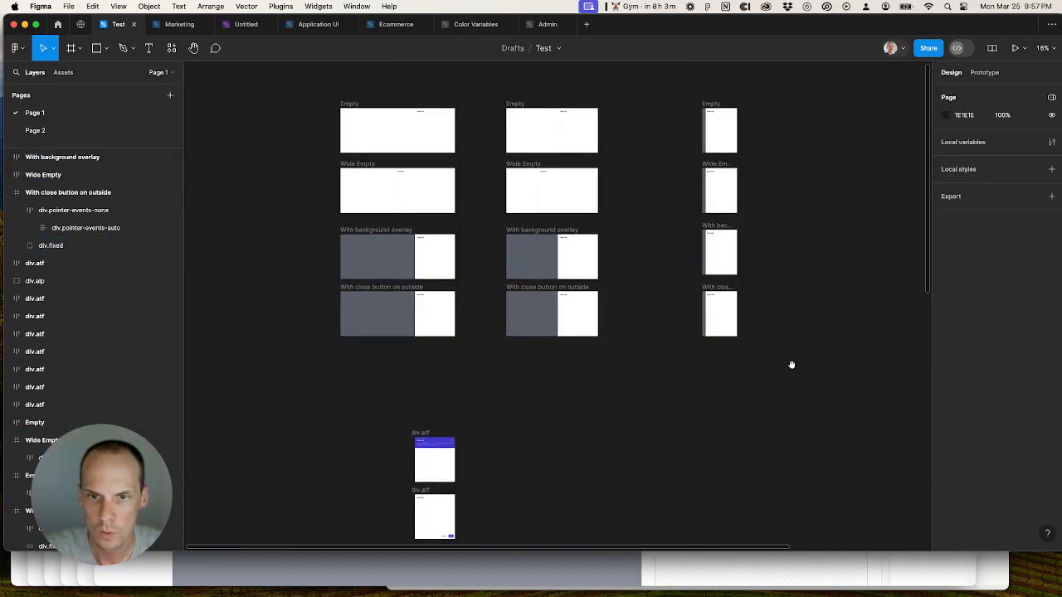
pyautogui.scroll(-1, 789, 363)
pyautogui.click(617, 580)
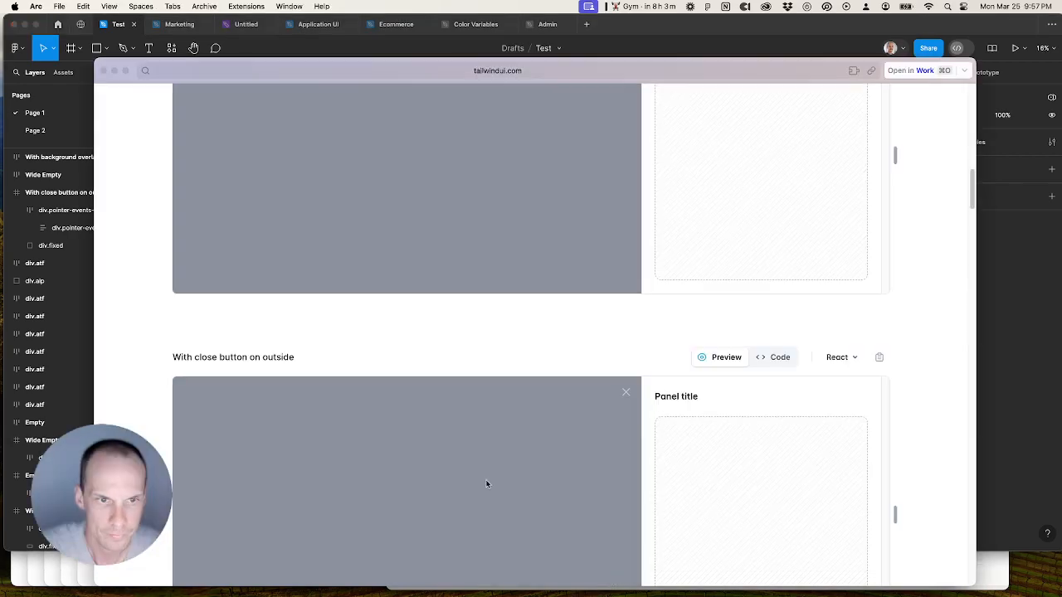
pyautogui.scroll(-5, 481, 481)
pyautogui.scroll(-3, 417, 463)
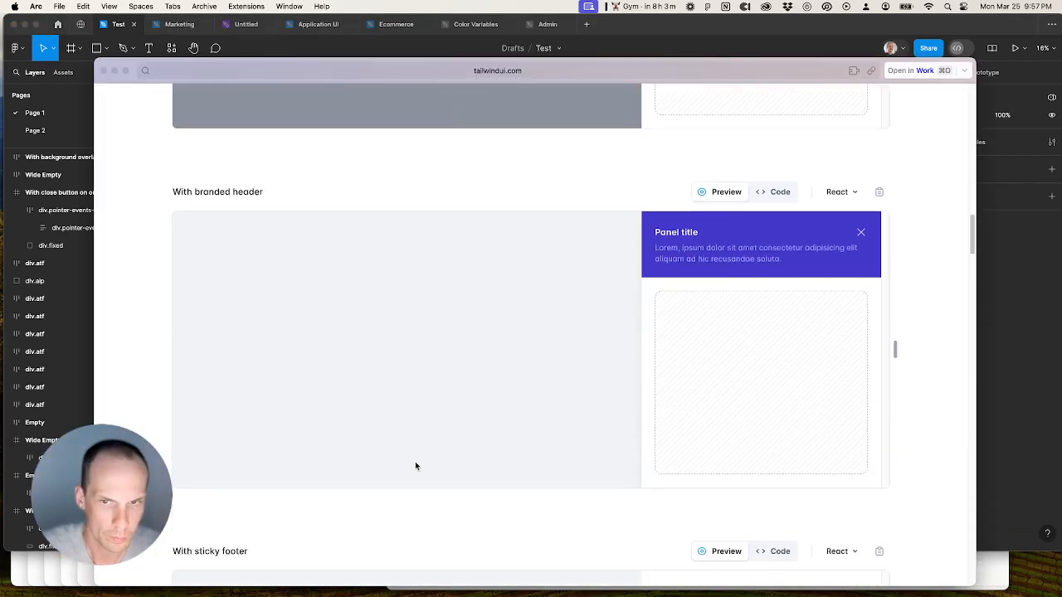
pyautogui.click(756, 41)
# Step: Duplicate the 1280-wide Empty frame below the fourth row and rename the copy as With branded header
pyautogui.moveTo(574, 328); pyautogui.dragTo(538, 355)
pyautogui.moveTo(353, 133); pyautogui.dragTo(354, 377)
pyautogui.doubleClick(319, 375)
pyautogui.write('With bran')
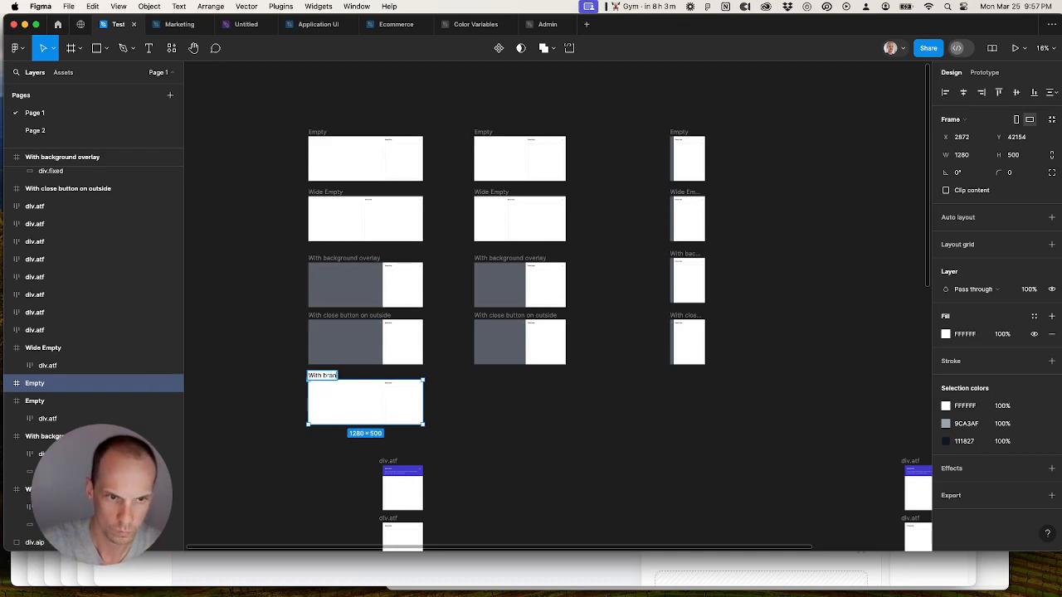
pyautogui.write('ded header')
pyautogui.press('Return')
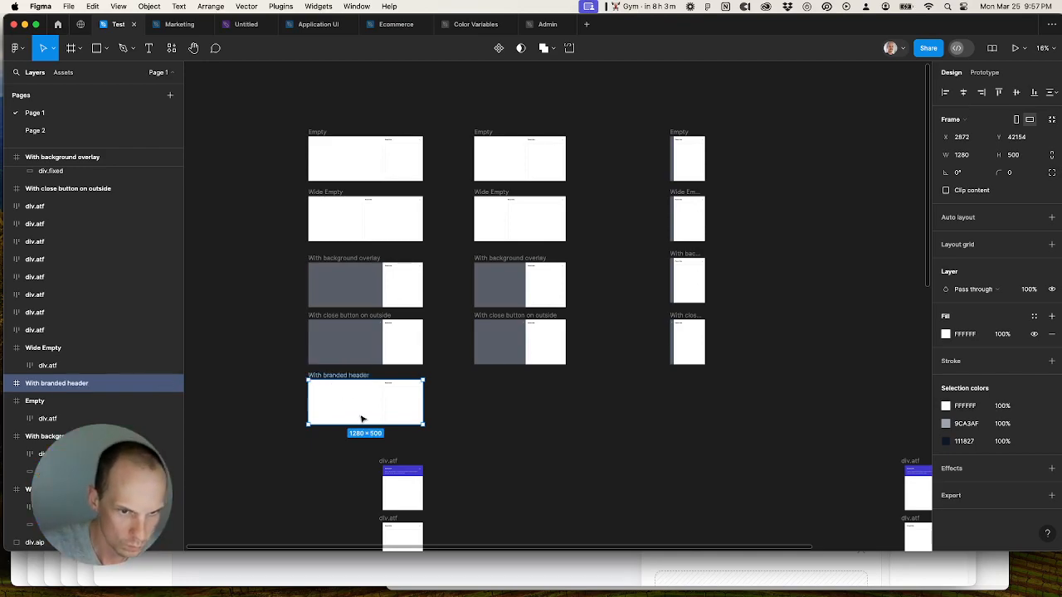
# Step: Replace the panel inside the With branded header frame with the indigo-header div.atf panel from the first column below
pyautogui.moveTo(400, 501); pyautogui.dragTo(398, 418)
pyautogui.keyDown('super'); pyautogui.click(398, 418); pyautogui.keyUp('super')
pyautogui.press('super+shift+r')
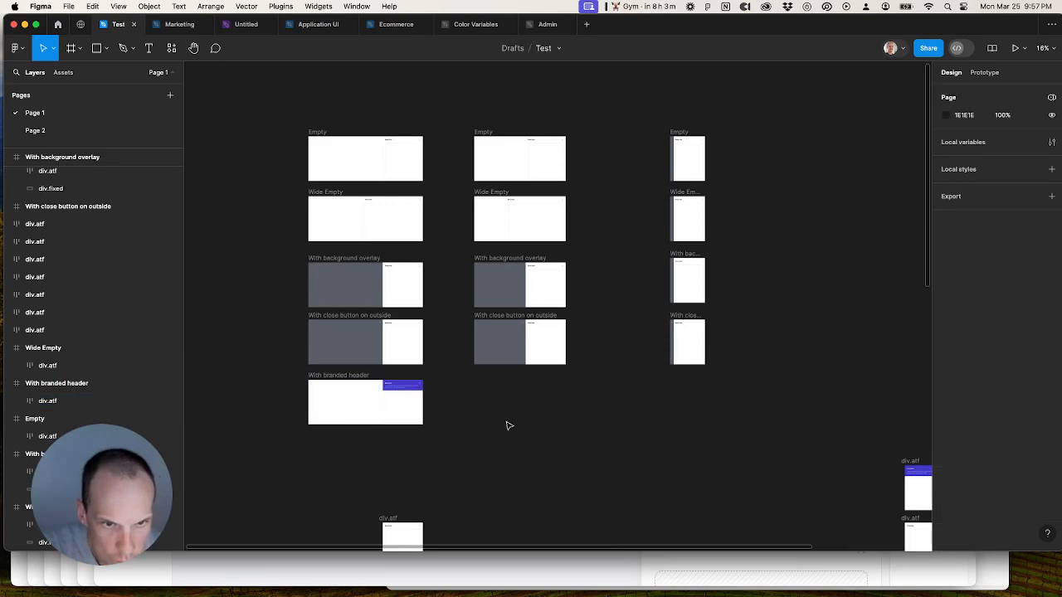
pyautogui.click(512, 429)
# Step: Duplicate the 1023-wide Empty frame into the fifth row and replace its panel with the 488-wide indigo-header div.atf panel
pyautogui.moveTo(529, 451); pyautogui.dragTo(403, 372)
pyautogui.scroll(-2, 421, 222)
pyautogui.keyDown('alt'); pyautogui.moveTo(384, 107); pyautogui.dragTo(392, 316); pyautogui.keyUp('alt')
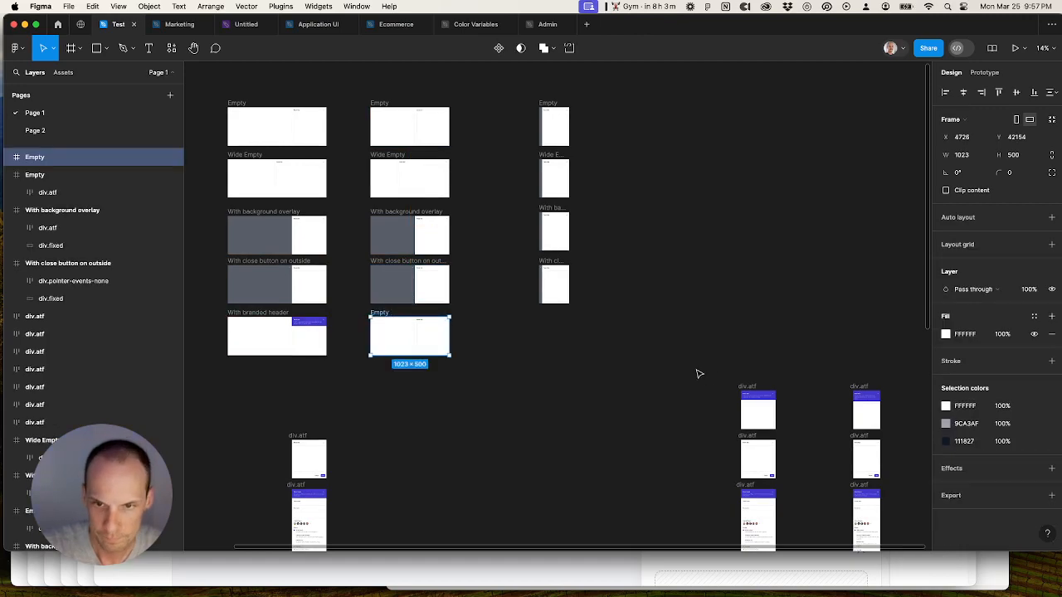
pyautogui.moveTo(743, 387); pyautogui.dragTo(433, 335)
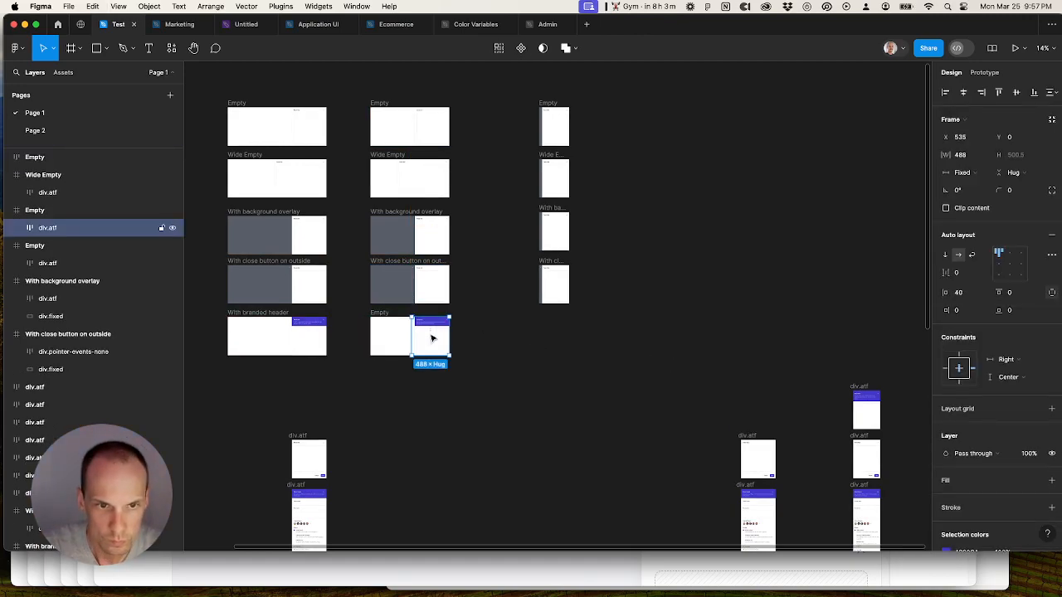
# Step: Duplicate the 390-wide Empty frame into the fifth row and try replacing its inner panel with the 390-wide indigo-header panel
pyautogui.click(572, 325)
pyautogui.keyDown('alt'); pyautogui.moveTo(551, 108); pyautogui.dragTo(554, 320); pyautogui.keyUp('alt')
pyautogui.moveTo(869, 397); pyautogui.dragTo(550, 340)
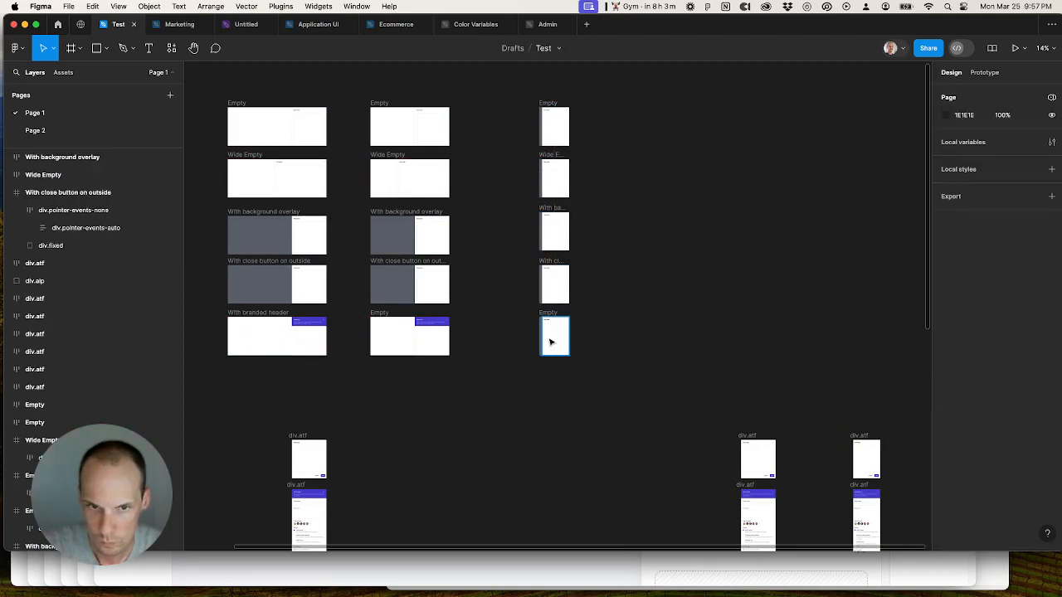
pyautogui.scroll(3, 550, 340)
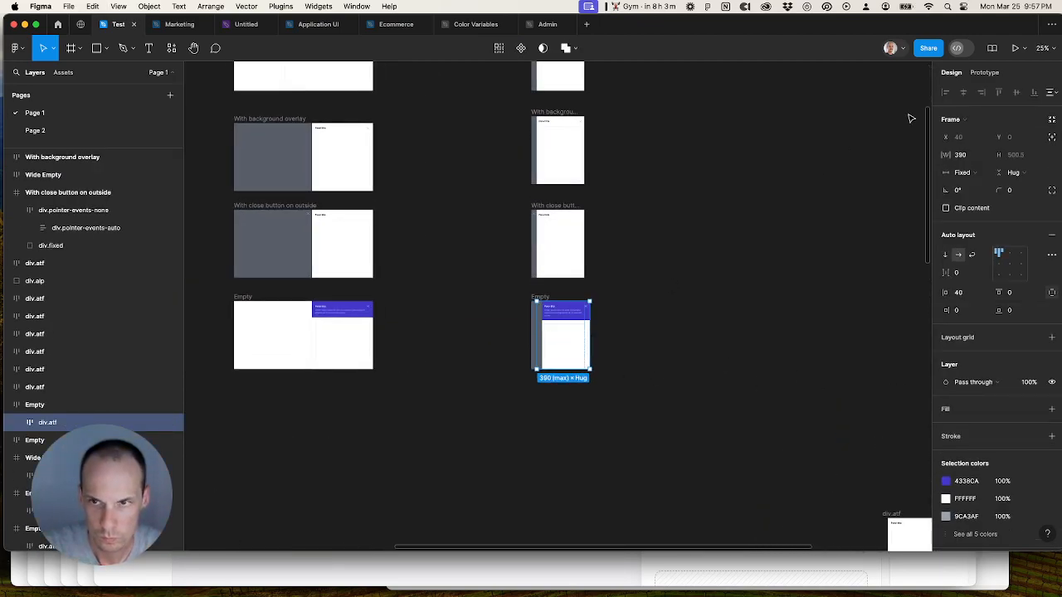
pyautogui.press('super+shift+r')
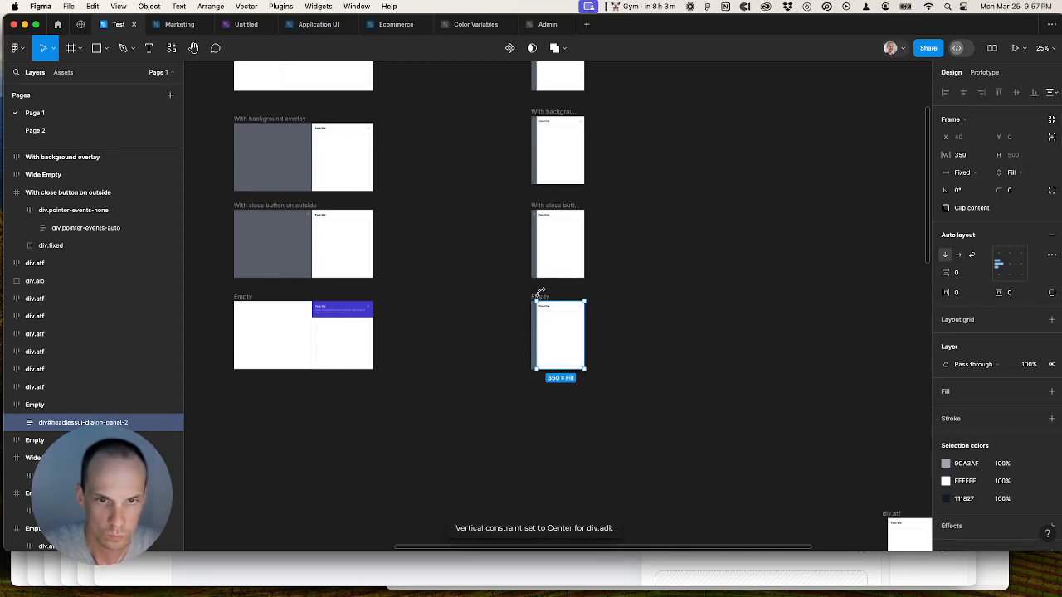
# Step: Paste the 390-wide indigo-header div.atf panel into the duplicated Empty frame and delete the frame's original panel
pyautogui.click(83, 406)
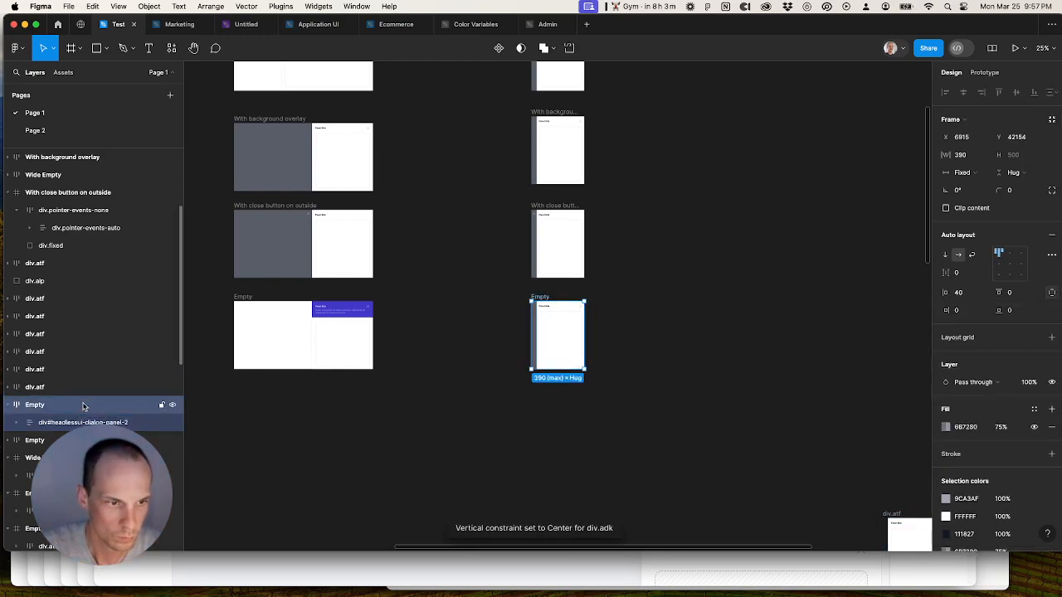
pyautogui.press('super+v')
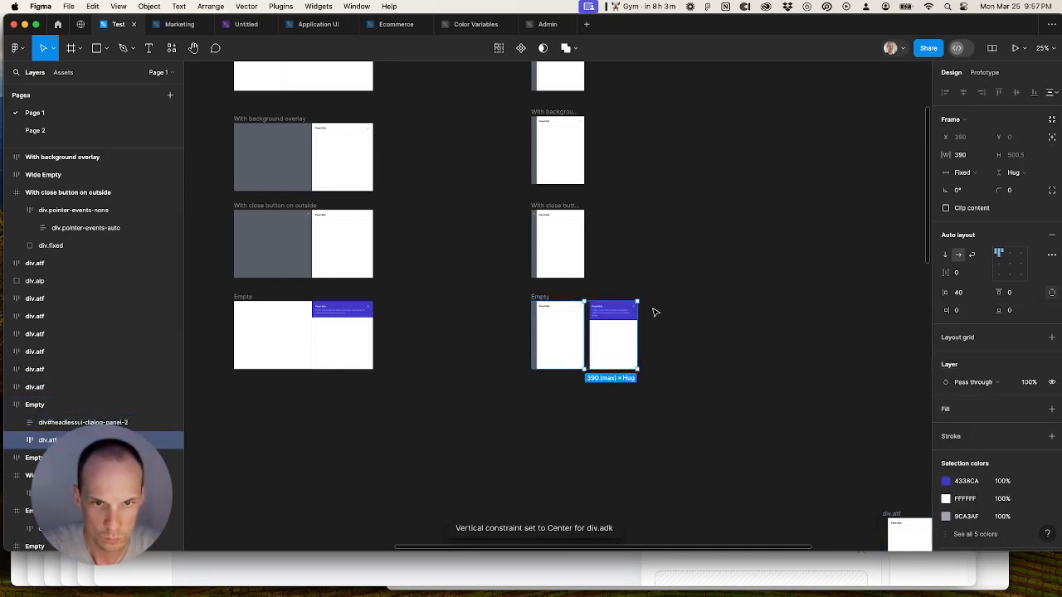
pyautogui.click(70, 420)
pyautogui.press('Delete')
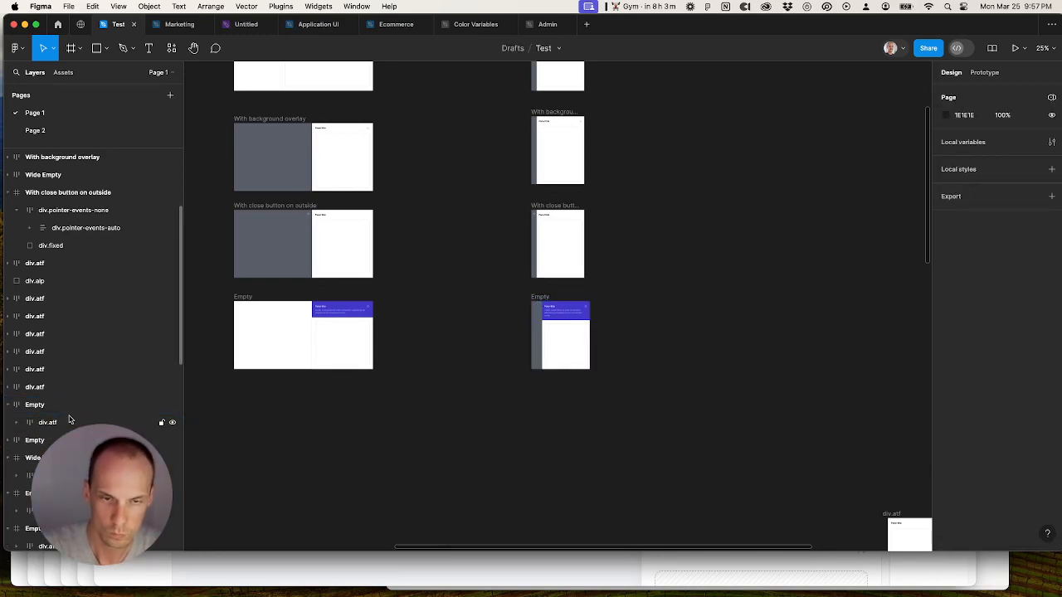
# Step: Take the indigo-header div.atf panel out of the duplicated Empty frame and align it with the 390-wide column
pyautogui.click(546, 331)
pyautogui.scroll(5, 547, 330)
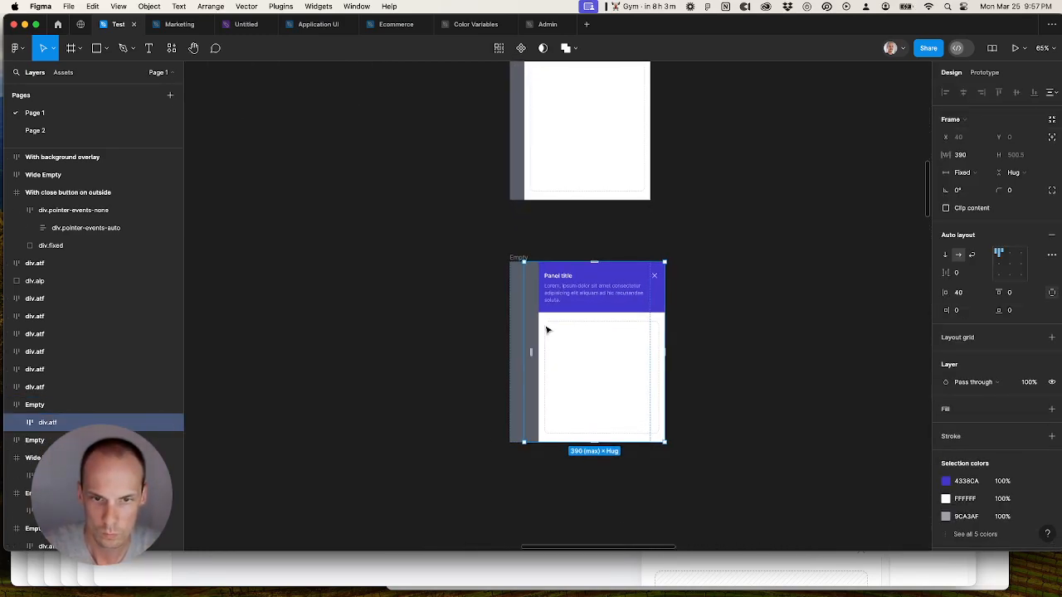
pyautogui.moveTo(72, 419); pyautogui.dragTo(109, 391)
pyautogui.moveTo(534, 261); pyautogui.dragTo(521, 262)
# Step: Copy the grey overlay fill from the 390-wide frame above onto the indigo-header div.atf panel
pyautogui.click(517, 187)
pyautogui.press('alt+super+c')
pyautogui.click(518, 282)
pyautogui.press('alt+super+v')
pyautogui.scroll(-8, 512, 282)
pyautogui.click(502, 354)
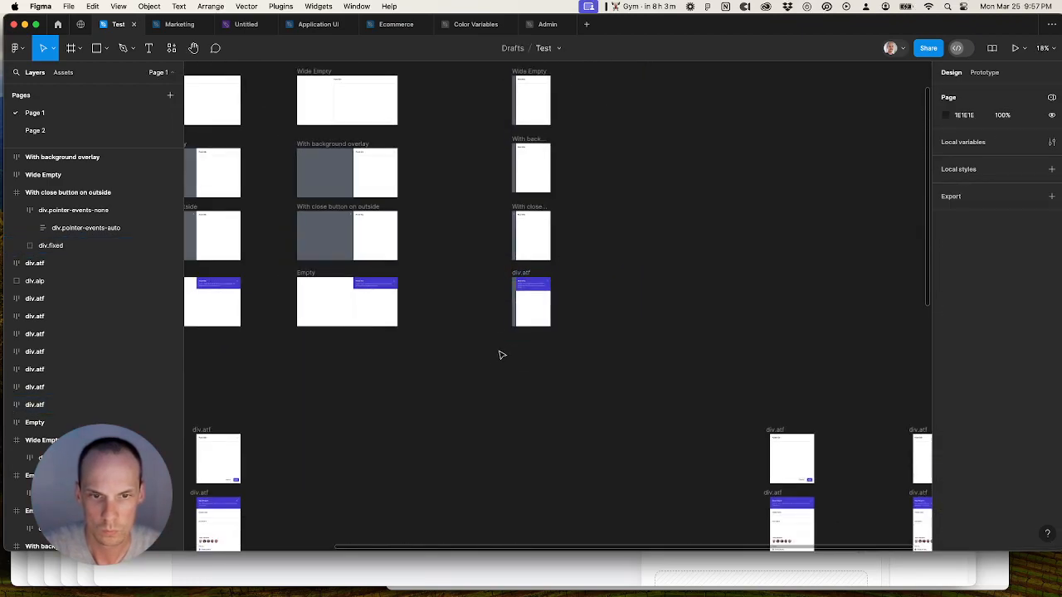
# Step: Rename all three frames in the fifth row, from the 1280-wide to the 390-wide, as "With branded header"
pyautogui.moveTo(468, 365); pyautogui.dragTo(593, 366)
pyautogui.click(291, 279)
pyautogui.press('alt+super+c')
pyautogui.click(436, 272)
pyautogui.press('alt+super+v')
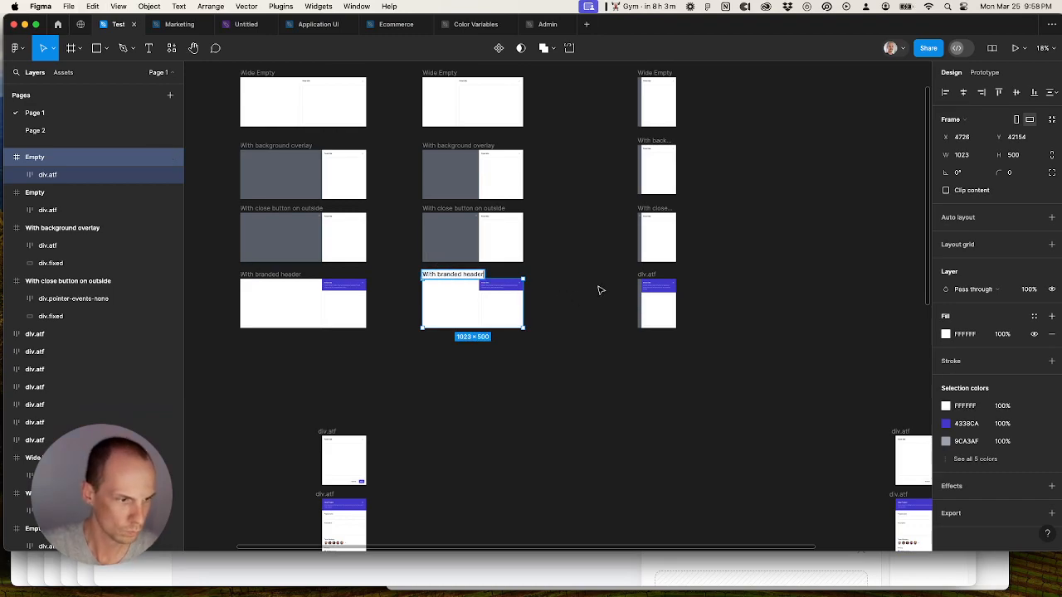
pyautogui.click(663, 280)
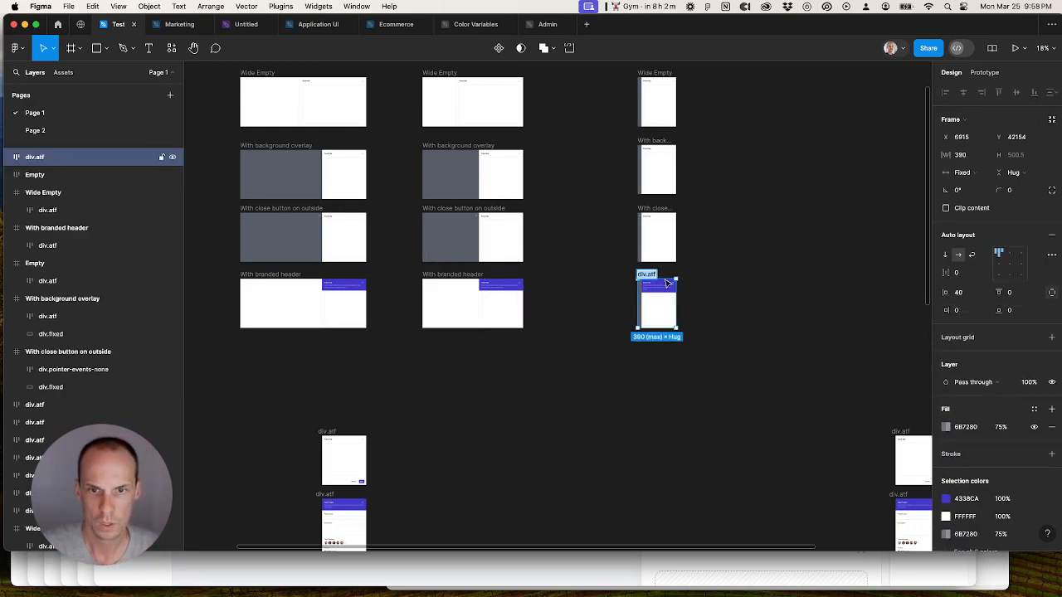
pyautogui.press('alt+super+v')
pyautogui.click(752, 315)
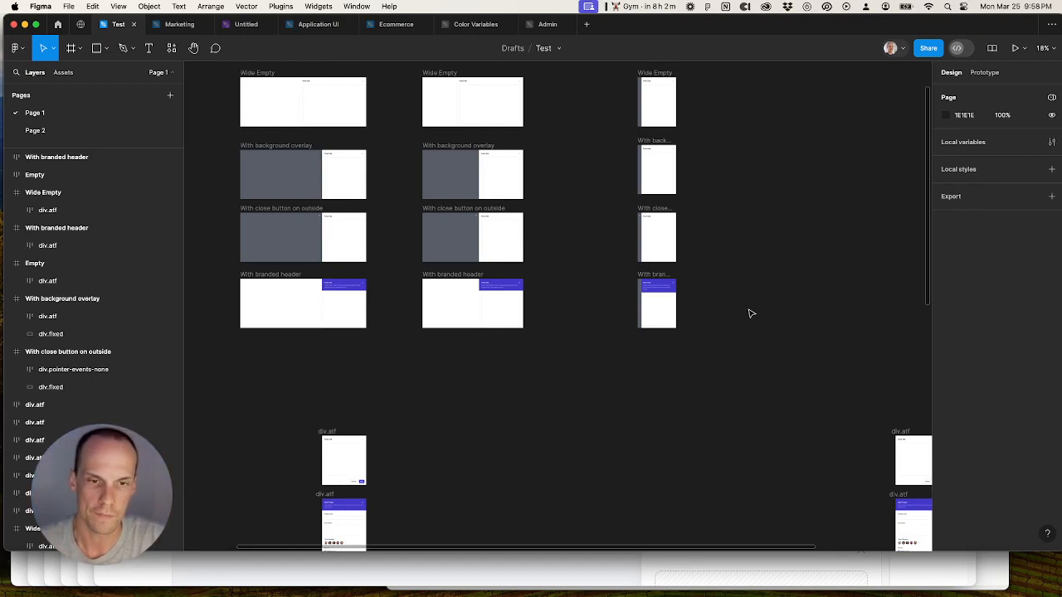
# Step: Replace the grey fill of the 390-wide With branded header frame with the color/white variable
pyautogui.scroll(5, 628, 312)
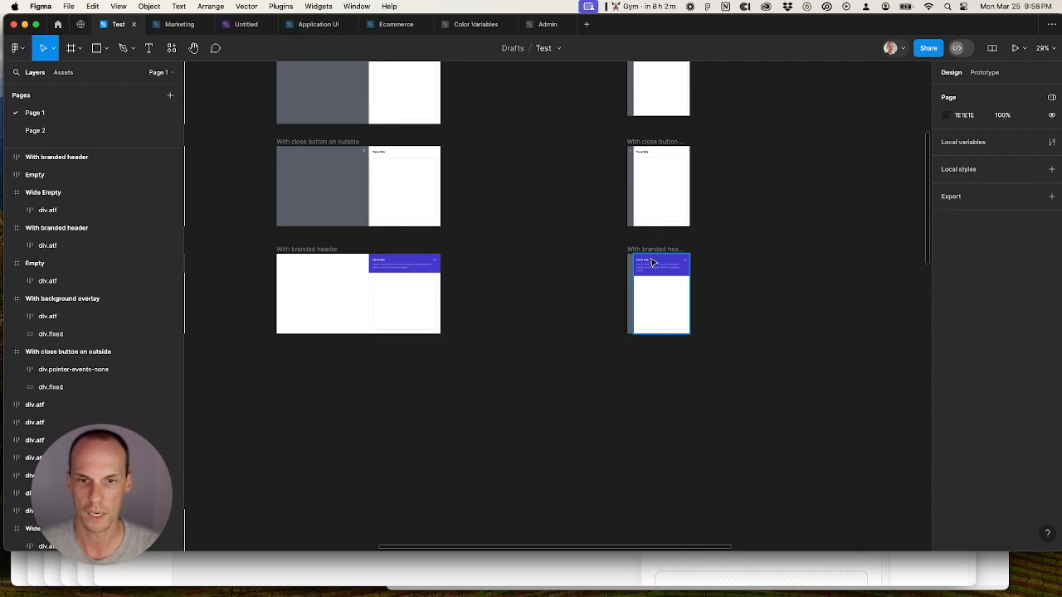
pyautogui.click(657, 299)
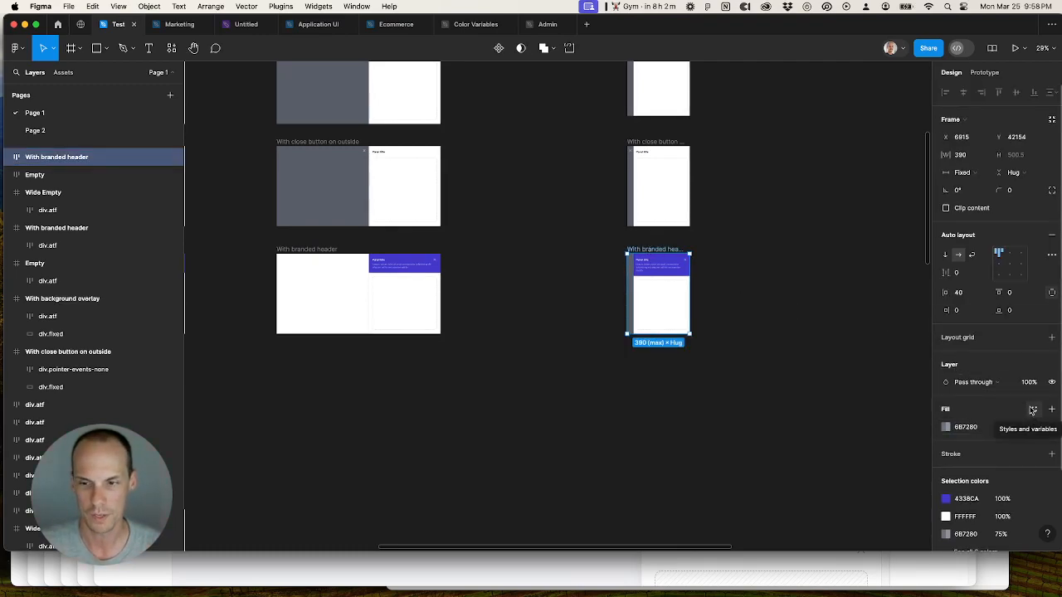
pyautogui.click(1032, 410)
pyautogui.write('whi')
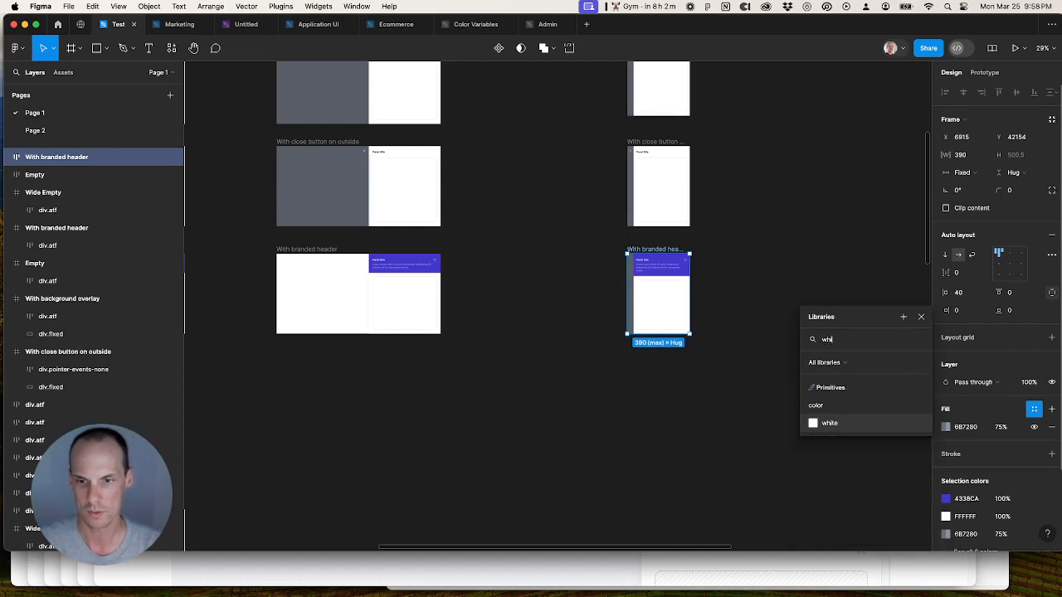
pyautogui.press('Return')
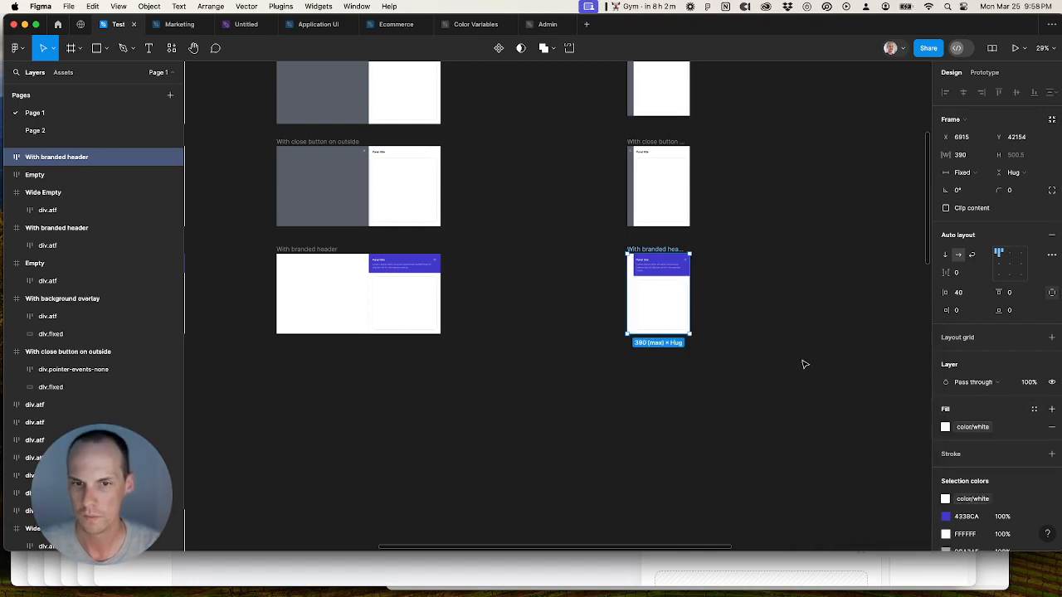
pyautogui.click(790, 364)
pyautogui.scroll(15, 704, 292)
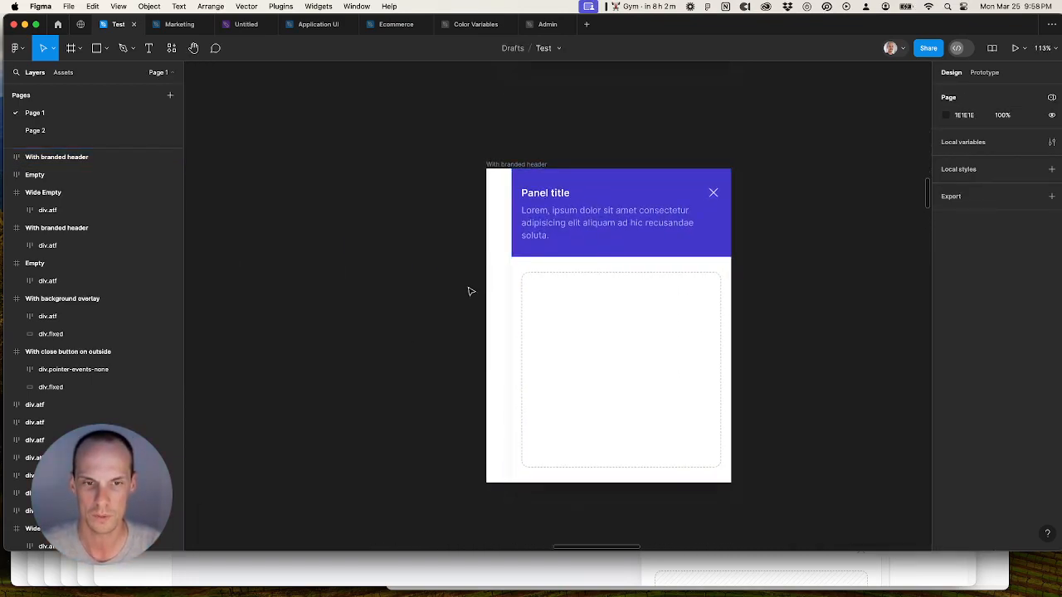
pyautogui.scroll(-15, 469, 291)
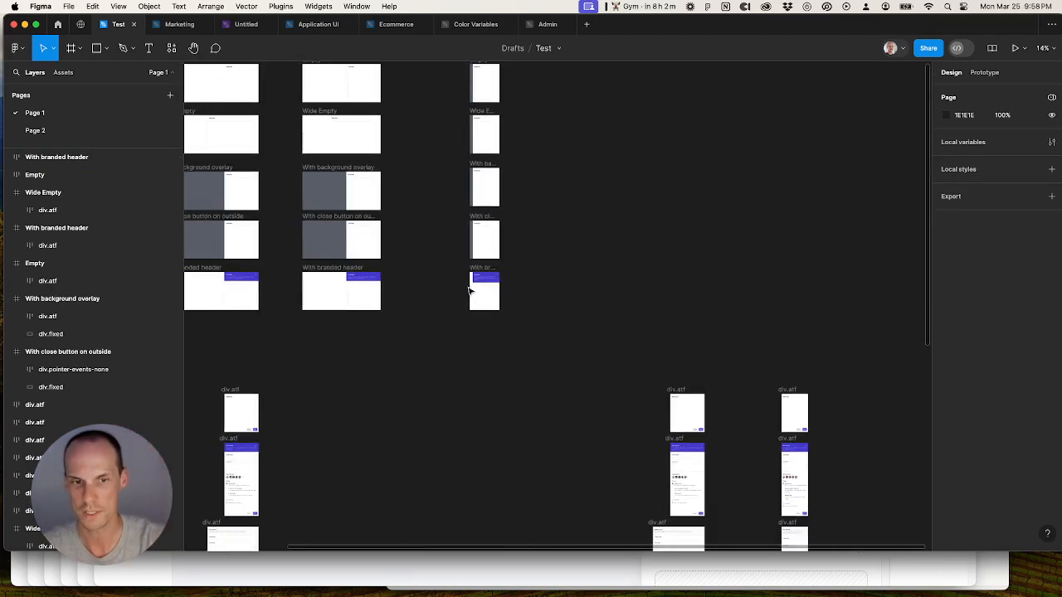
pyautogui.hscroll(-3, 462, 355)
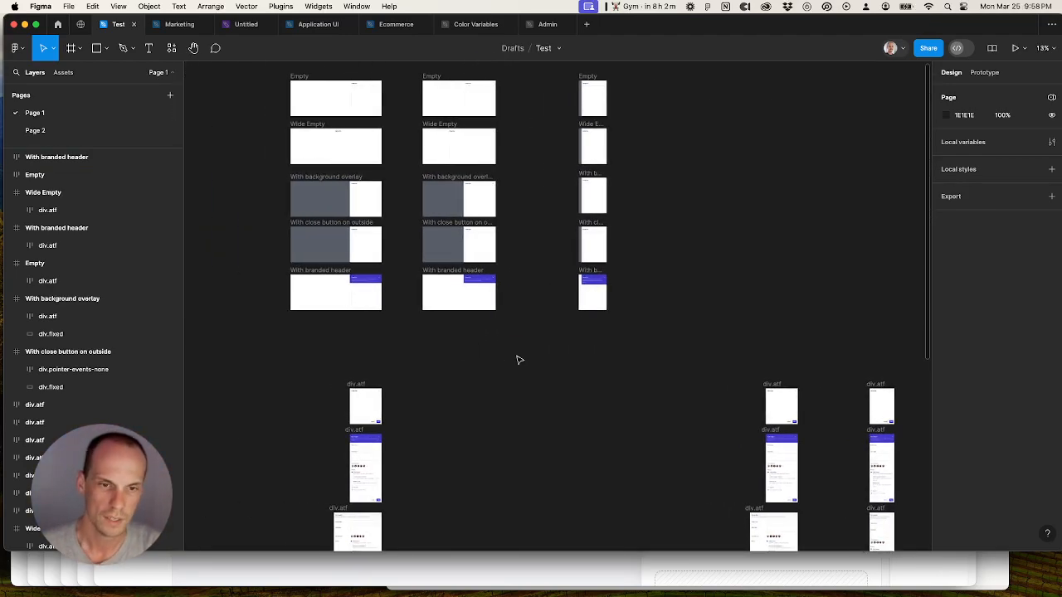
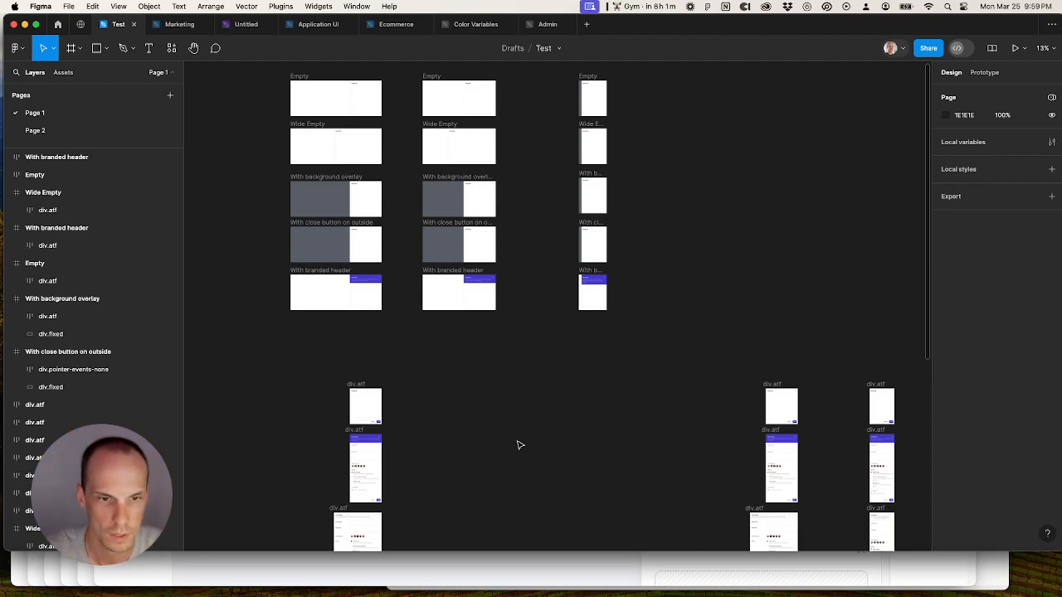
# Step: Duplicate the 1280-wide With branded header frame below itself and swap its panel for the extracted Cancel/Save footer panel, following the Tailwind UI preview
pyautogui.hscroll(-3, 390, 365)
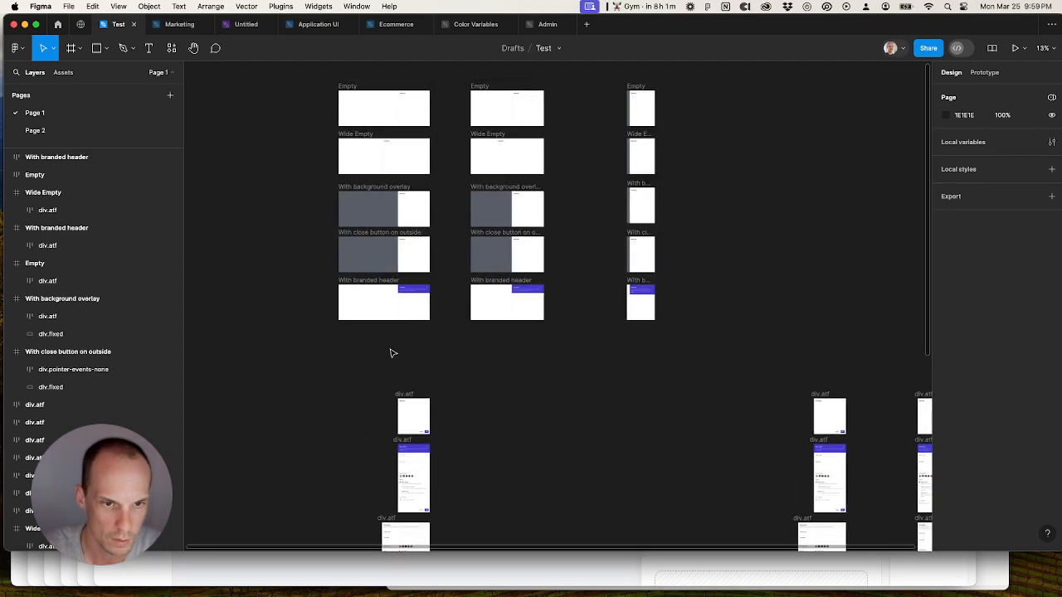
pyautogui.scroll(10, 363, 306)
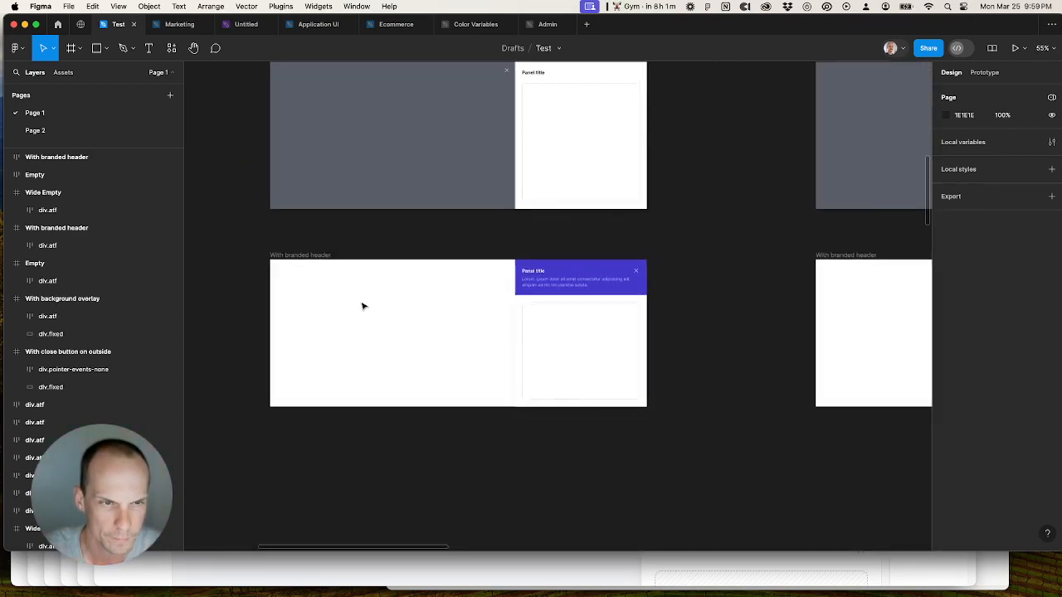
pyautogui.scroll(-4, 362, 306)
pyautogui.click(419, 570)
pyautogui.scroll(-3, 486, 436)
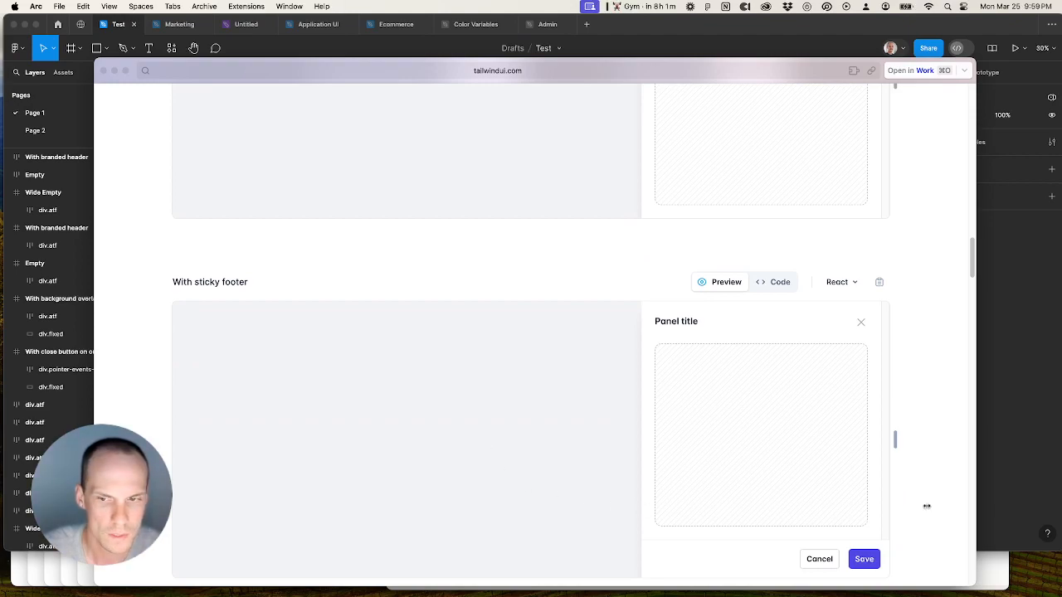
pyautogui.click(1021, 496)
pyautogui.scroll(-5, 495, 343)
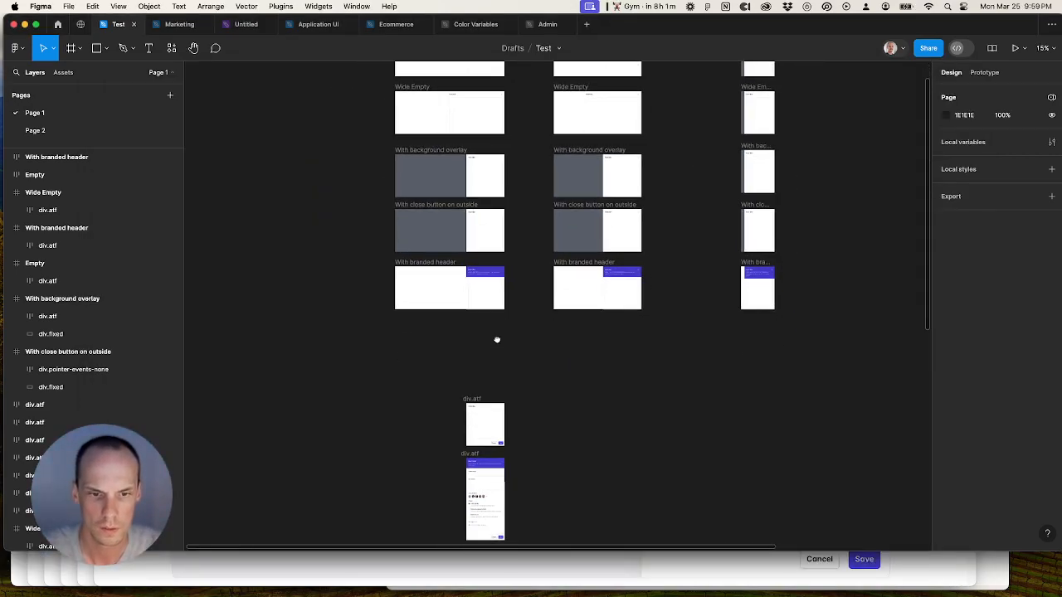
pyautogui.scroll(-1, 429, 247)
pyautogui.moveTo(429, 247); pyautogui.dragTo(429, 322)
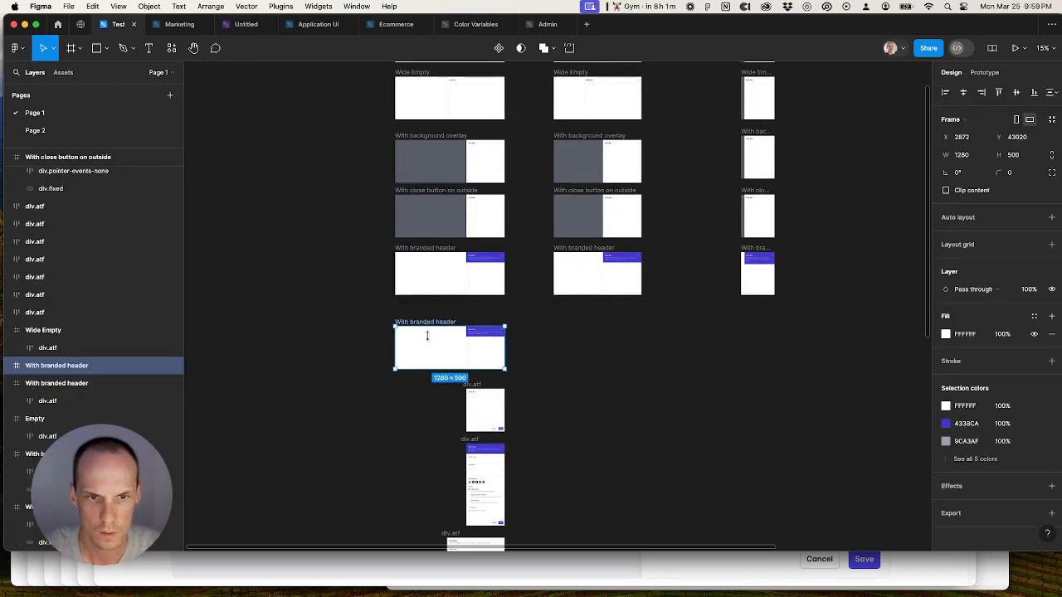
pyautogui.moveTo(478, 390); pyautogui.dragTo(486, 351)
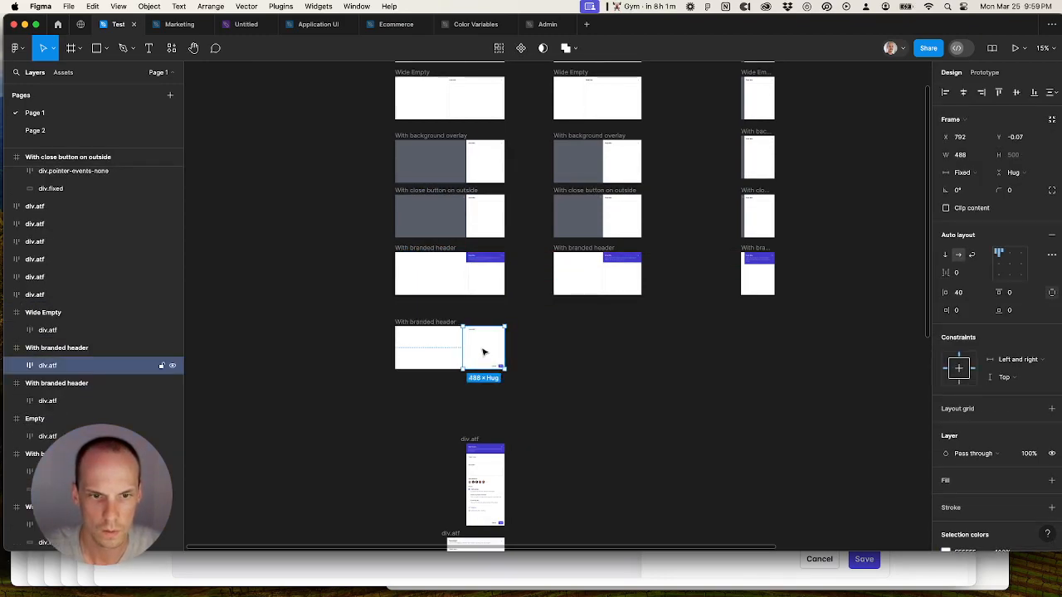
# Step: Rename the duplicated 1280-wide frame as "With sticky footer", matching the title of its Tailwind UI preview
pyautogui.scroll(3, 481, 356)
pyautogui.click(573, 569)
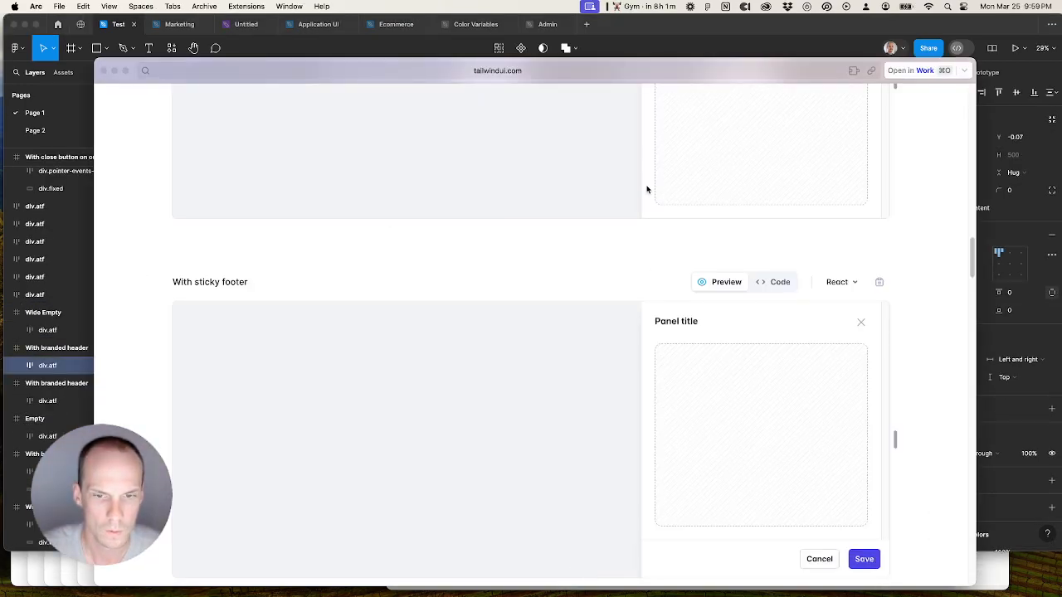
pyautogui.click(639, 47)
pyautogui.doubleClick(344, 304)
pyautogui.doubleClick(345, 304)
pyautogui.write('sticky header')
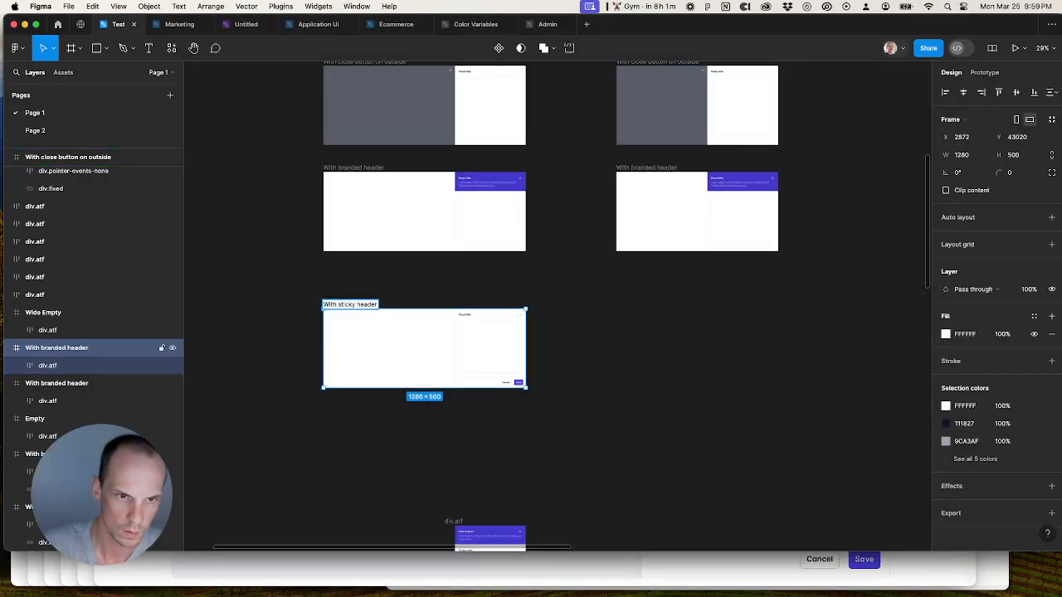
pyautogui.press('BackSpace')
pyautogui.press('BackSpace')
pyautogui.press('BackSpace')
pyautogui.press('BackSpace')
pyautogui.press('BackSpace')
pyautogui.press('BackSpace')
pyautogui.write('foot')
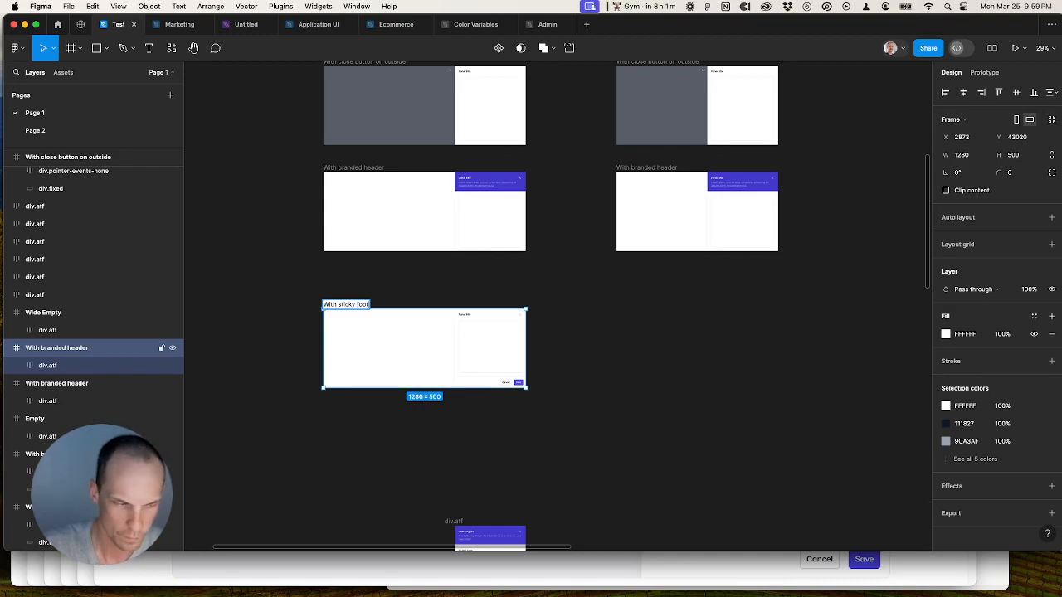
pyautogui.write('er')
pyautogui.press('Return')
pyautogui.click(616, 328)
# Step: Duplicate the 1023-wide With branded header frame into the sixth row and replace its panel with the 488-wide Cancel/Save footer panel
pyautogui.scroll(-6, 632, 351)
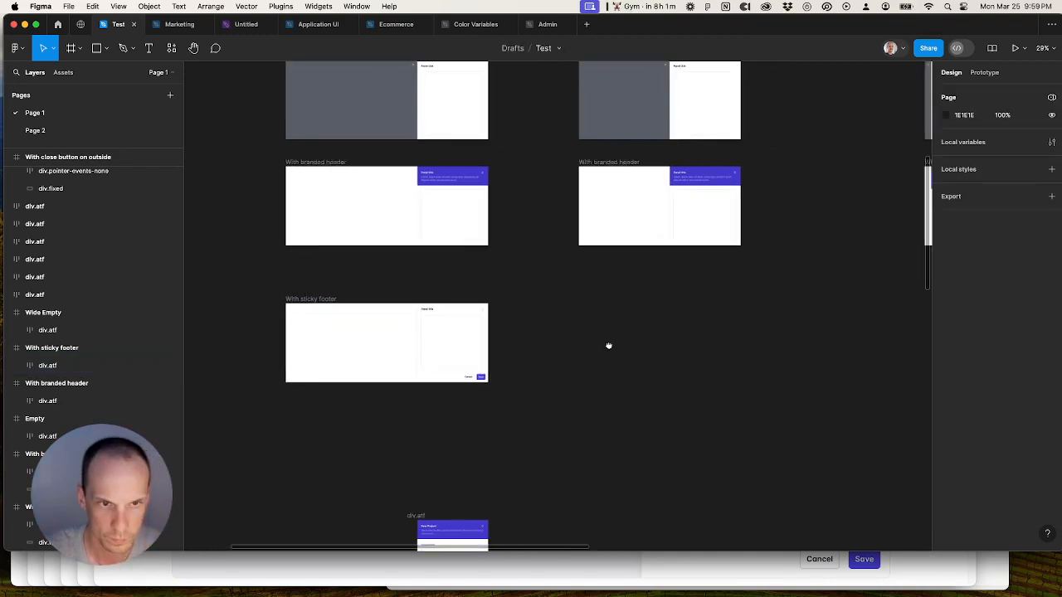
pyautogui.scroll(-2, 414, 309)
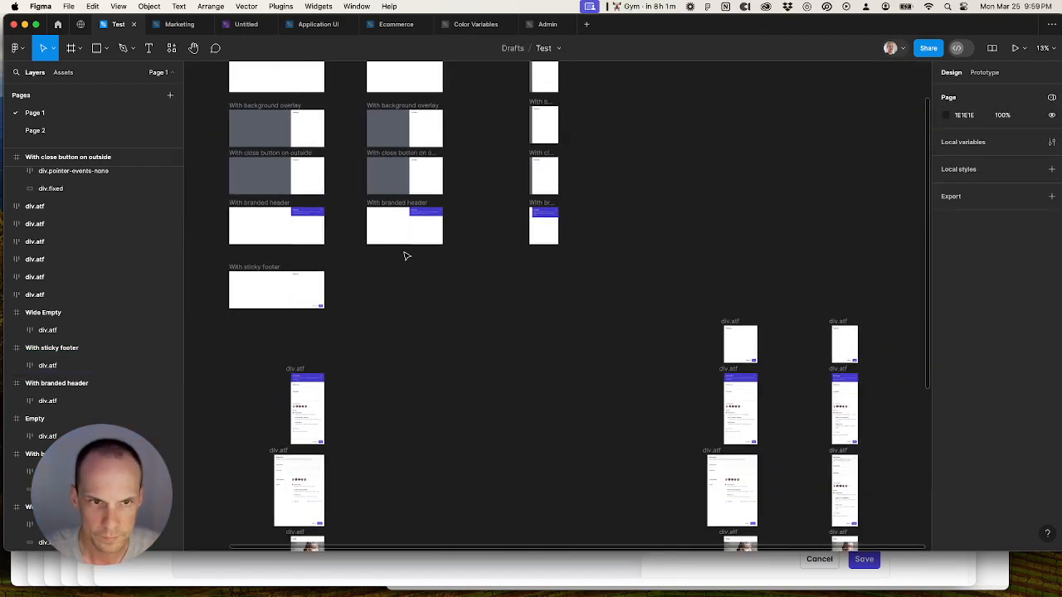
pyautogui.moveTo(381, 209); pyautogui.dragTo(390, 270)
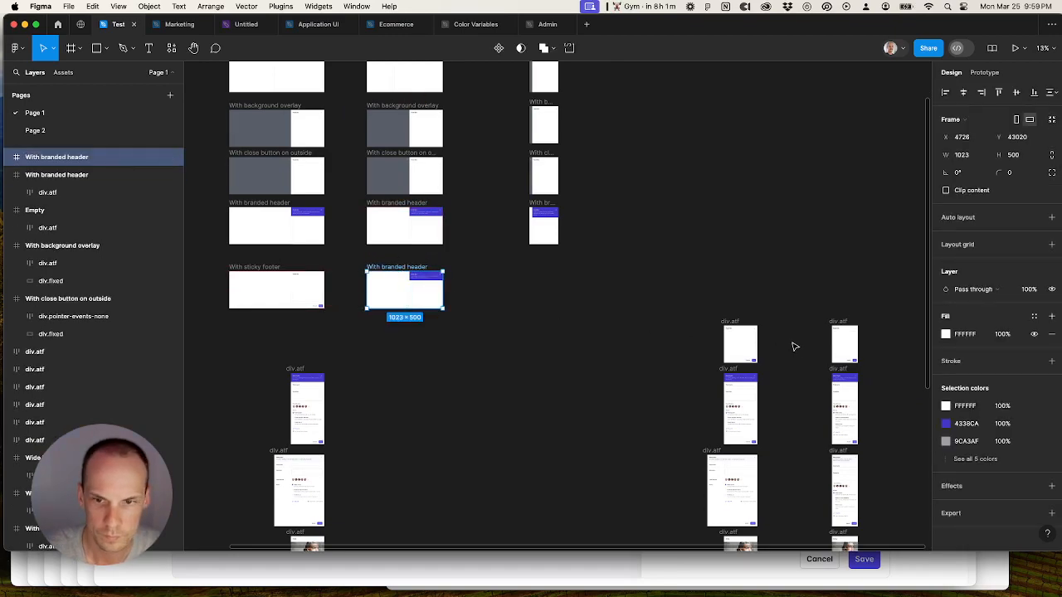
pyautogui.moveTo(735, 318); pyautogui.dragTo(429, 292)
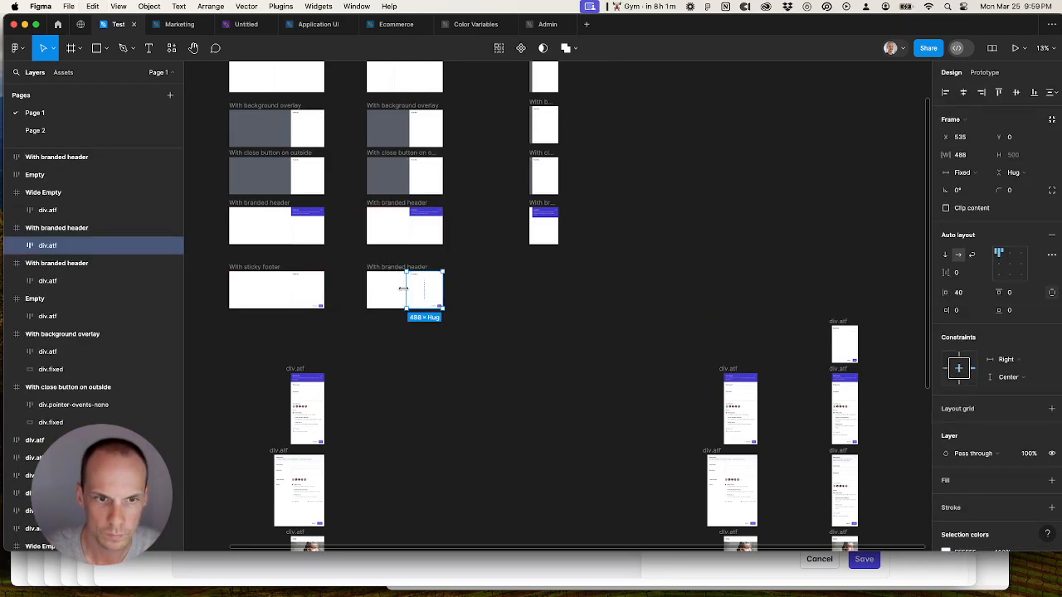
# Step: Rename the duplicated 1023-wide frame in the sixth row as "With sticky footer"
pyautogui.scroll(5, 429, 292)
pyautogui.scroll(-1, 484, 297)
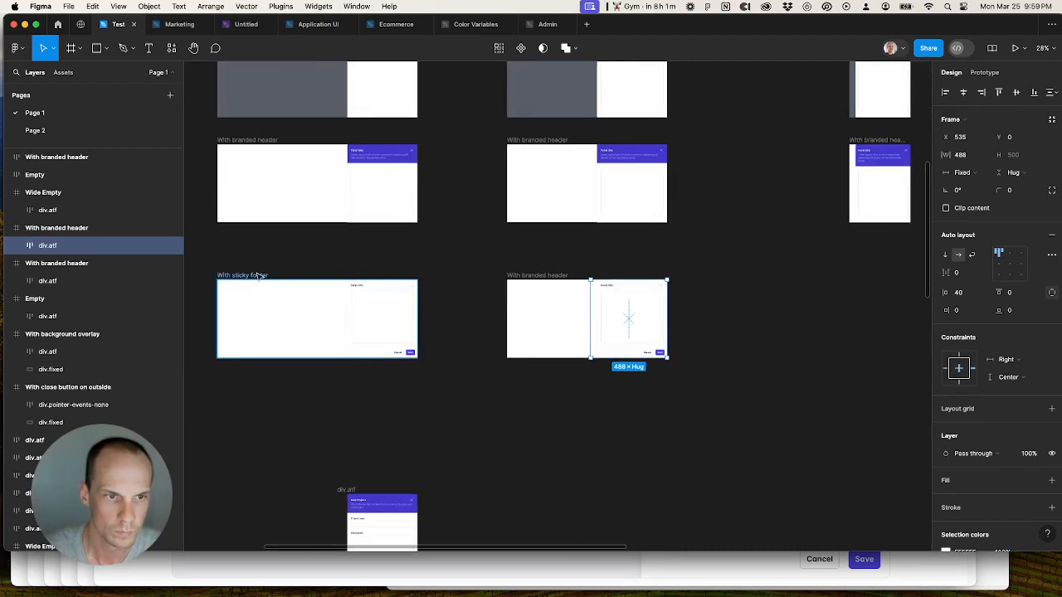
pyautogui.click(242, 274)
pyautogui.click(543, 279)
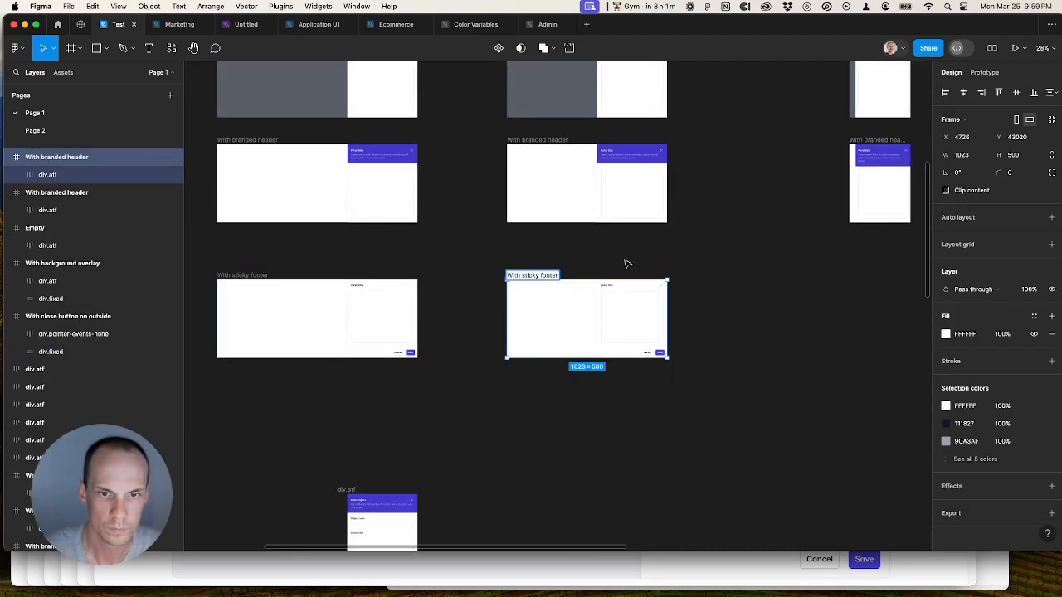
pyautogui.press('Delete')
# Step: Duplicate the 390-wide With branded header frame into the sixth row and cut the extracted 390-wide Cancel/Save footer panel
pyautogui.scroll(-2, 625, 263)
pyautogui.hscroll(5, 424, 252)
pyautogui.scroll(-2, 566, 291)
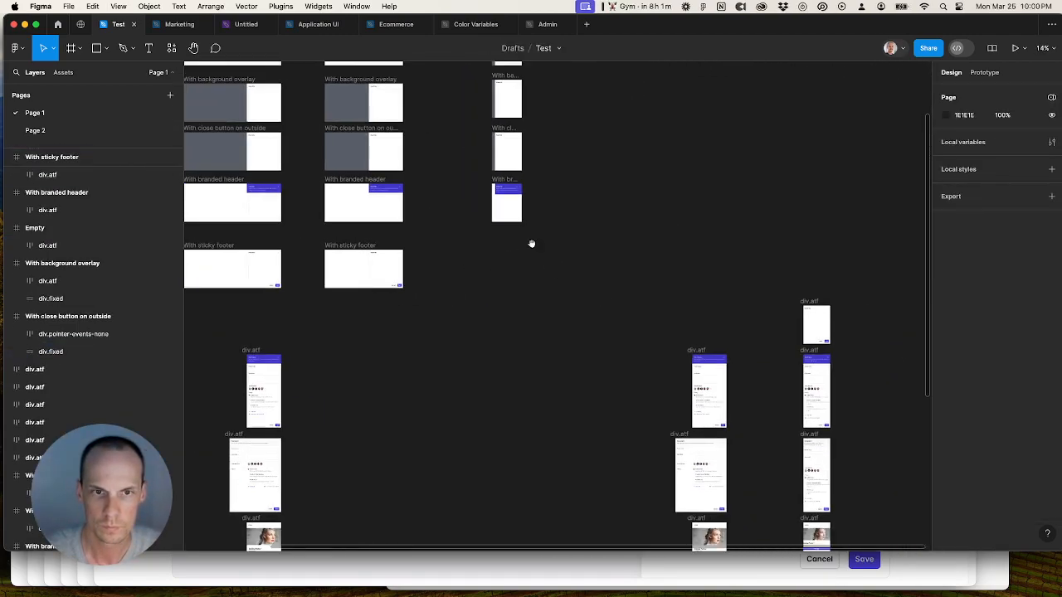
pyautogui.moveTo(531, 244); pyautogui.dragTo(547, 284)
pyautogui.moveTo(517, 220); pyautogui.dragTo(528, 285)
pyautogui.click(827, 341)
pyautogui.press('super+x')
pyautogui.scroll(2, 610, 308)
pyautogui.scroll(1, 508, 297)
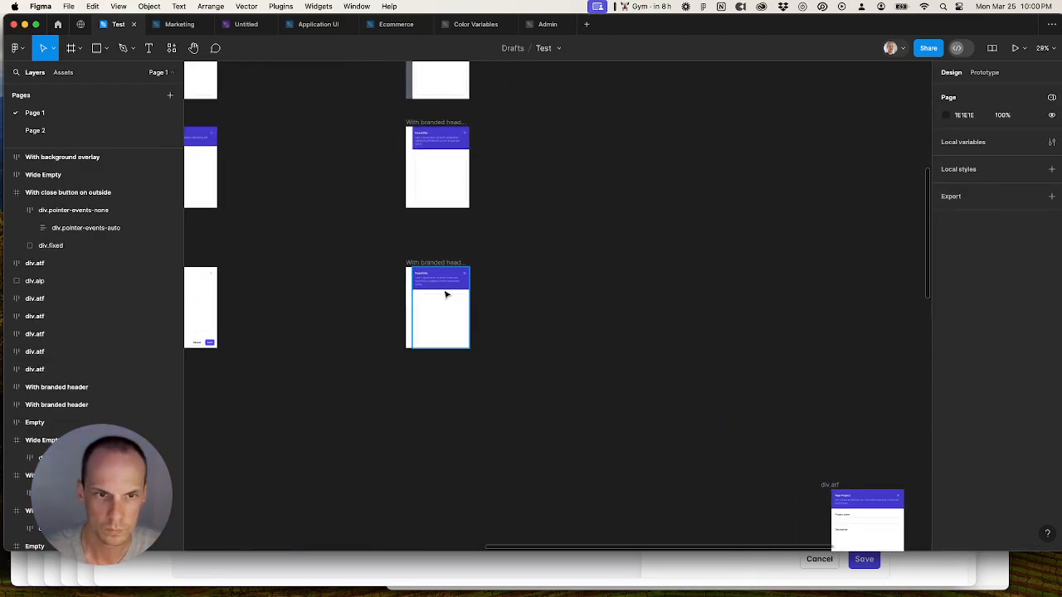
pyautogui.click(443, 296)
pyautogui.press('super+shift+r')
pyautogui.scroll(3, 409, 292)
pyautogui.press('super+z')
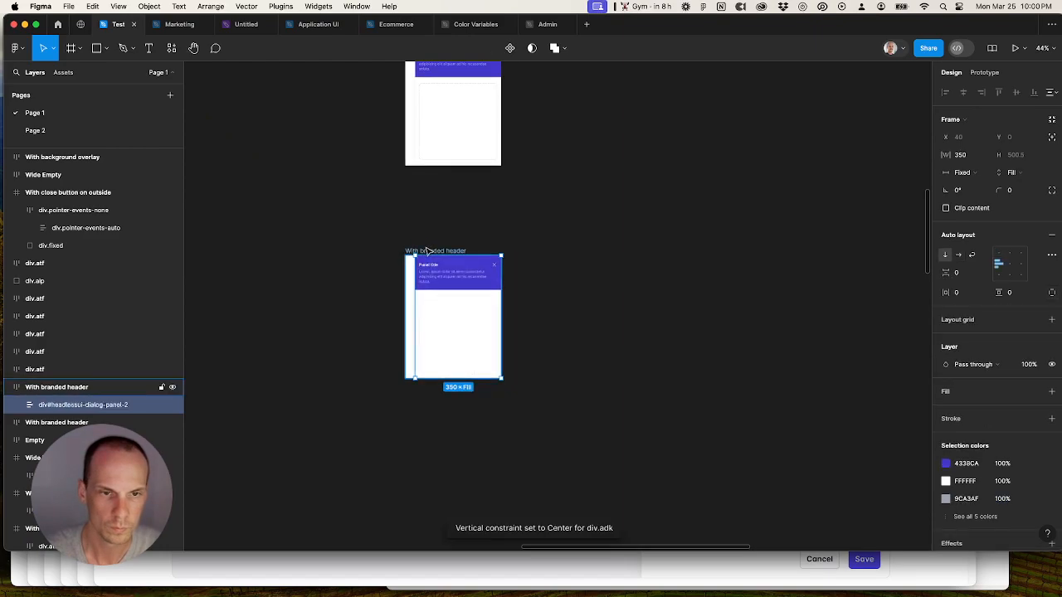
# Step: Replace the whole duplicated 390-wide frame with the cut Cancel/Save footer panel and add an FFFFFF fill to it
pyautogui.click(428, 251)
pyautogui.press('super+shift+r')
pyautogui.scroll(-5, 743, 282)
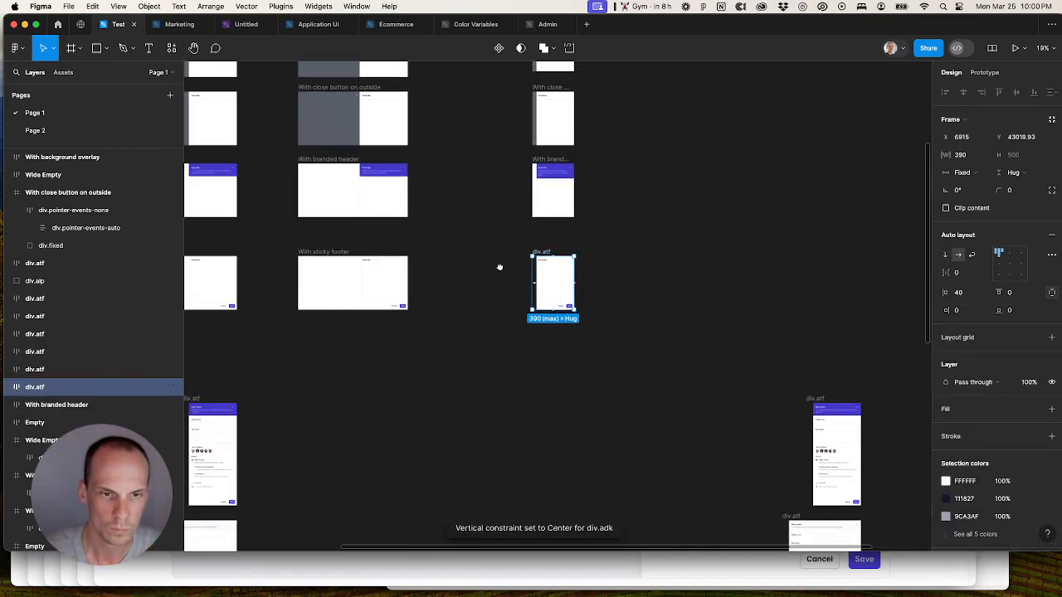
pyautogui.click(1050, 412)
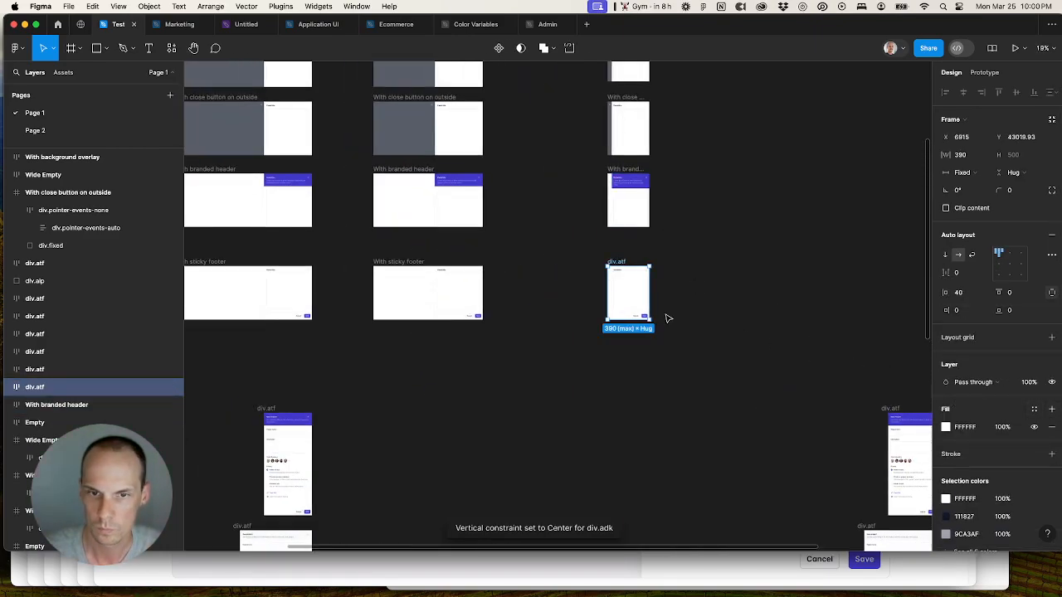
# Step: Rename the 390-wide div.atf panel in the sixth row as "With sticky footer"
pyautogui.click(414, 270)
pyautogui.doubleClick(615, 262)
pyautogui.press('super+v')
pyautogui.click(692, 302)
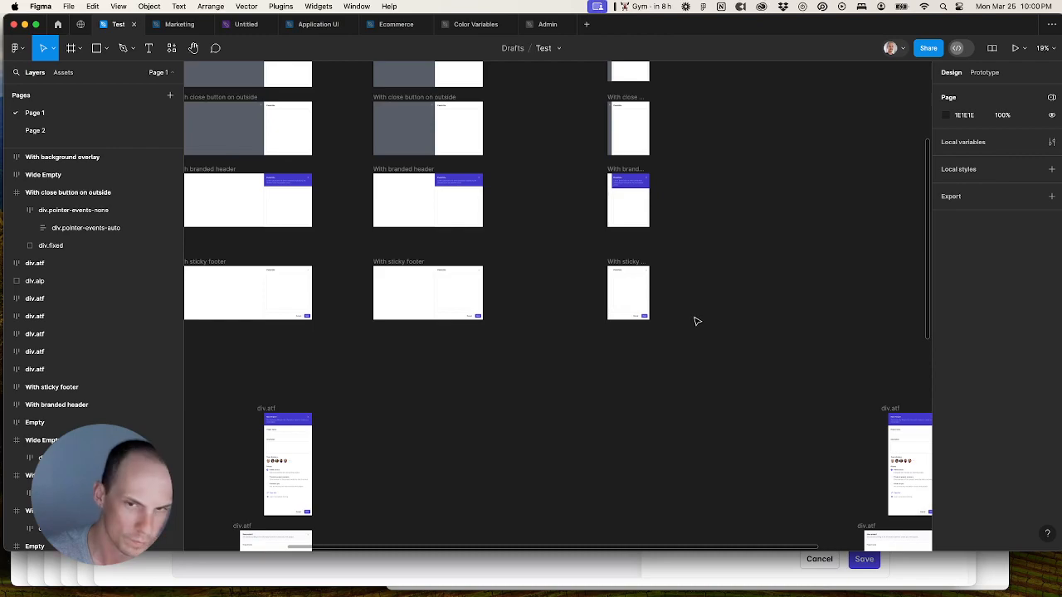
# Step: Delete the loose 1280 × 1024 grey overlay rectangle and move the remaining extracted panels further down, away from the sticky footer row
pyautogui.hscroll(1, 696, 322)
pyautogui.scroll(-3, 673, 329)
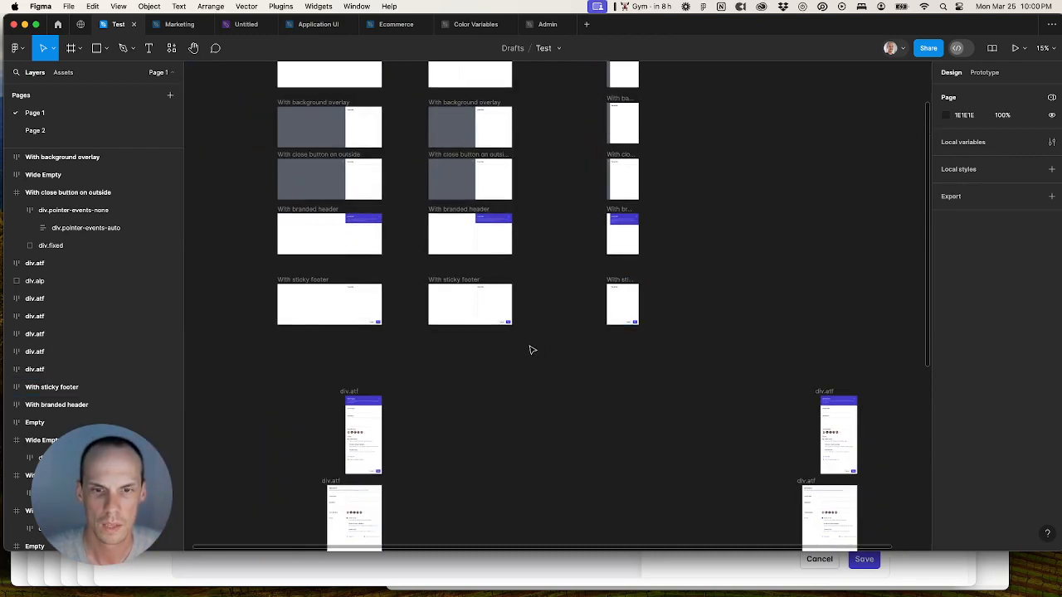
pyautogui.moveTo(552, 387); pyautogui.dragTo(549, 318)
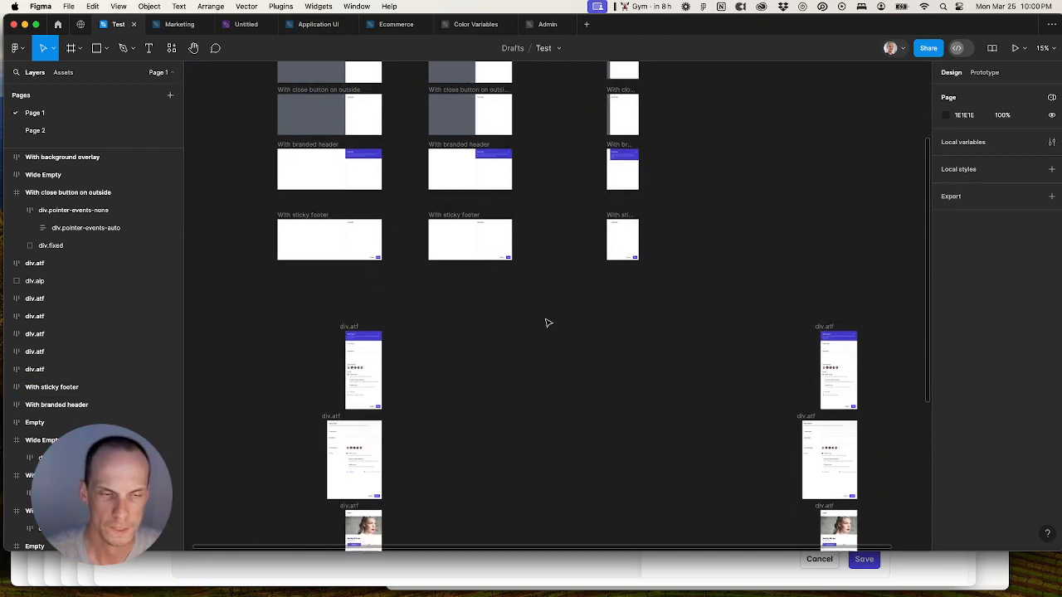
pyautogui.scroll(-5, 545, 318)
pyautogui.click(369, 458)
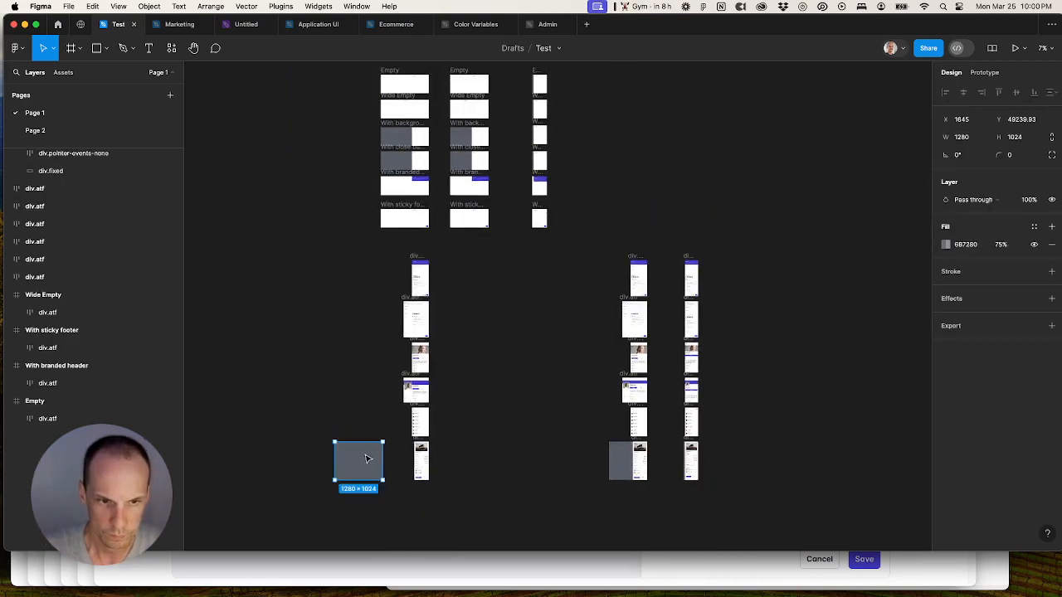
pyautogui.press('Delete')
pyautogui.moveTo(363, 253); pyautogui.dragTo(765, 547)
pyautogui.scroll(5, 547, 235)
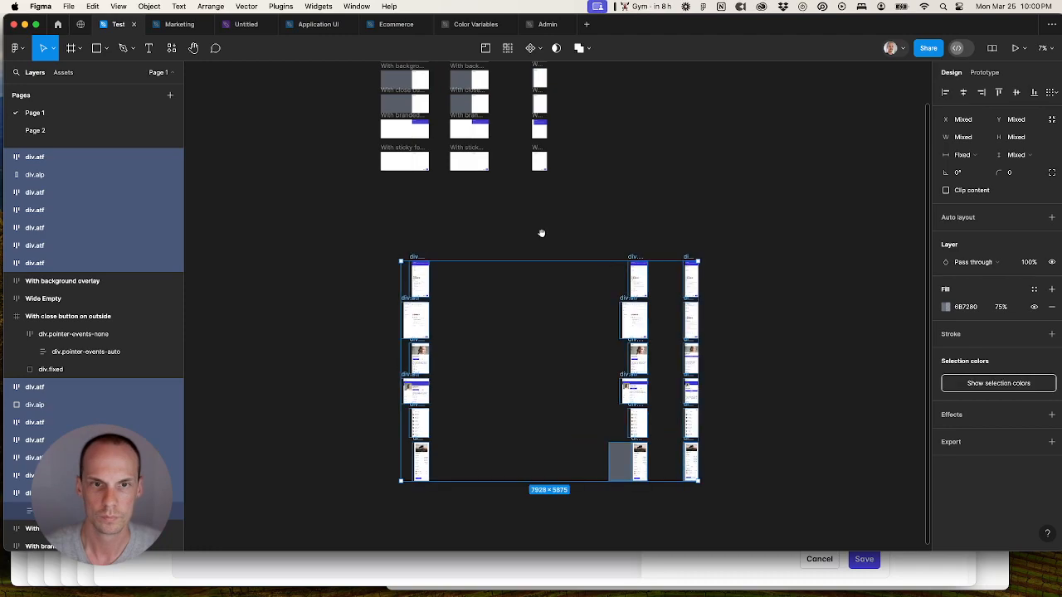
# Step: Duplicate the 1280-wide With sticky footer frame below itself and name it "Create project form example" after the next Tailwind UI preview
pyautogui.click(725, 564)
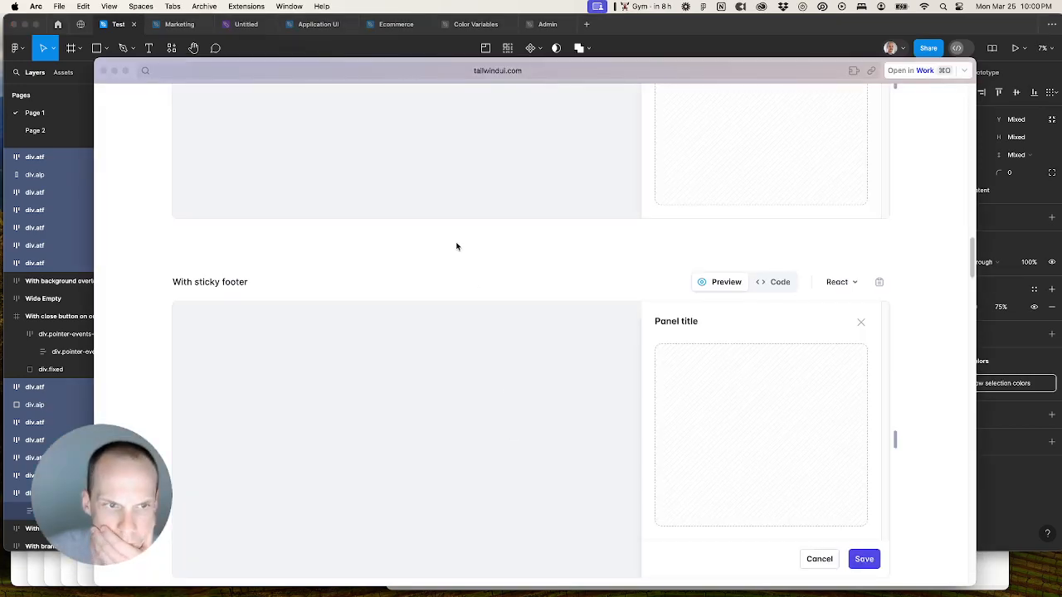
pyautogui.scroll(-5, 457, 249)
pyautogui.scroll(-2, 445, 259)
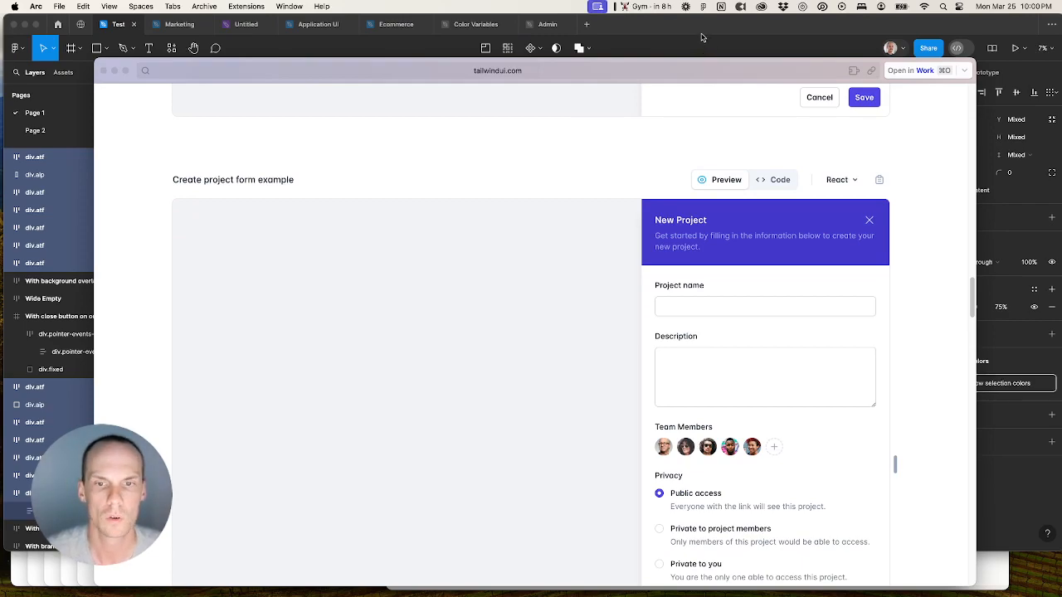
pyautogui.click(701, 36)
pyautogui.click(428, 280)
pyautogui.scroll(3, 421, 254)
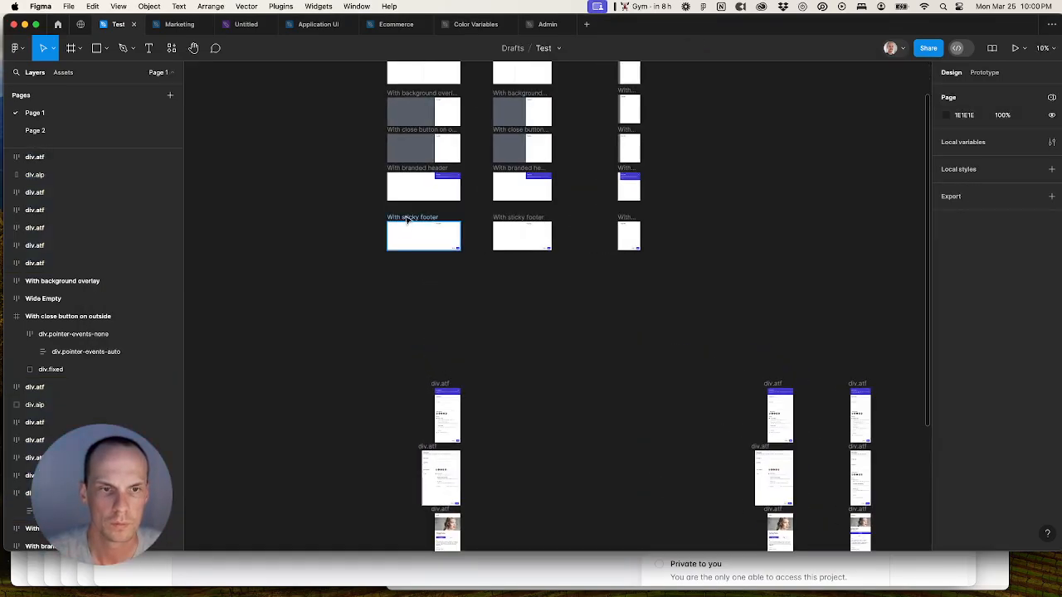
pyautogui.keyDown('alt'); pyautogui.moveTo(408, 219); pyautogui.dragTo(407, 279); pyautogui.keyUp('alt')
pyautogui.scroll(2, 408, 279)
pyautogui.doubleClick(411, 279)
pyautogui.write('Create project form exampl')
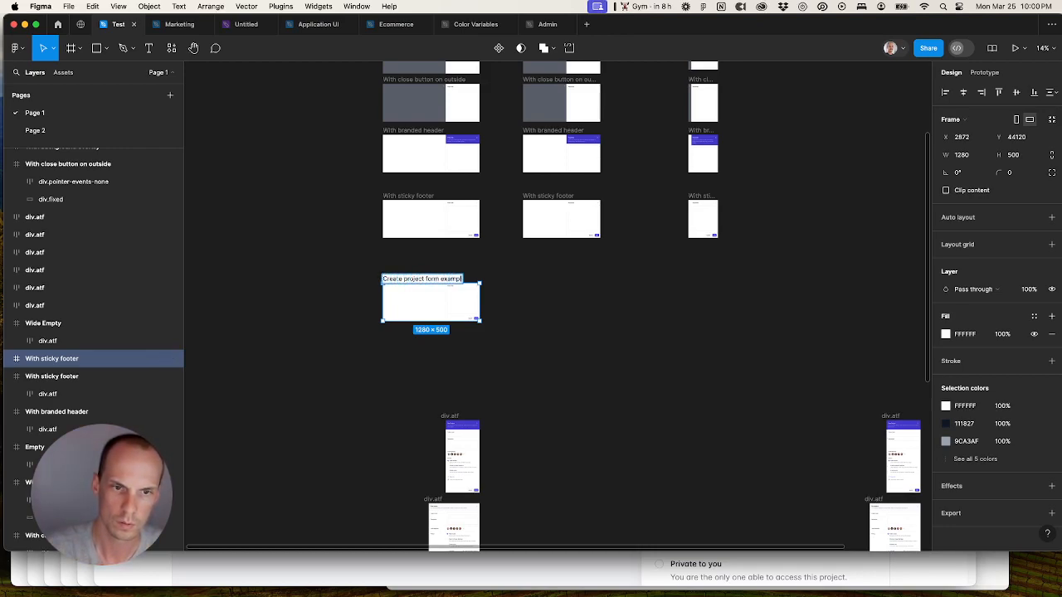
# Step: Name the duplicated 1280-wide frame "Create project form example" and replace its drawer with the 512-wide New Project drawer
pyautogui.click(529, 355)
pyautogui.click(456, 452)
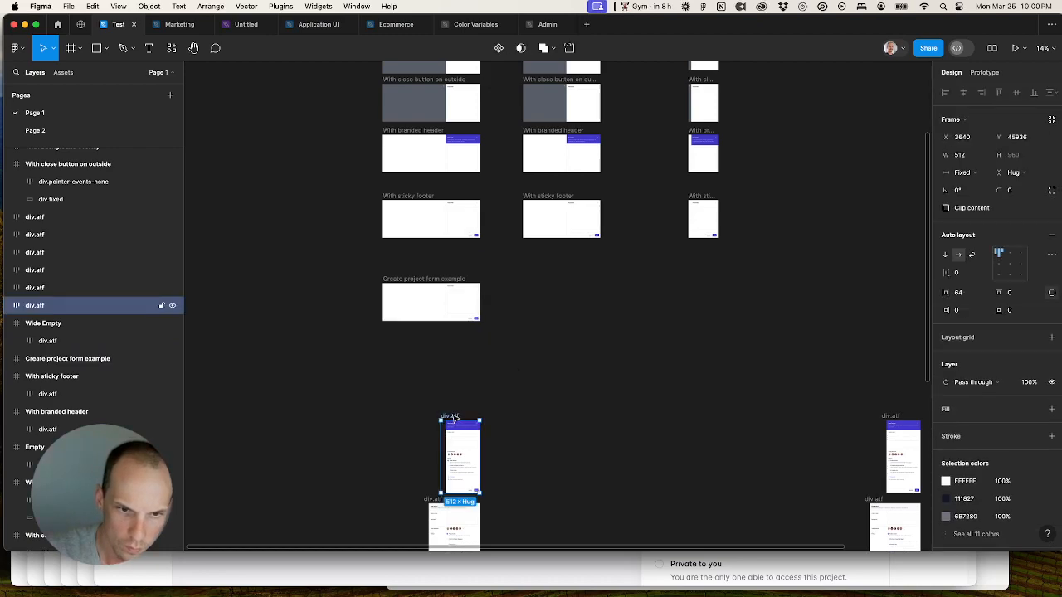
pyautogui.moveTo(457, 452); pyautogui.dragTo(451, 301)
pyautogui.scroll(5, 450, 301)
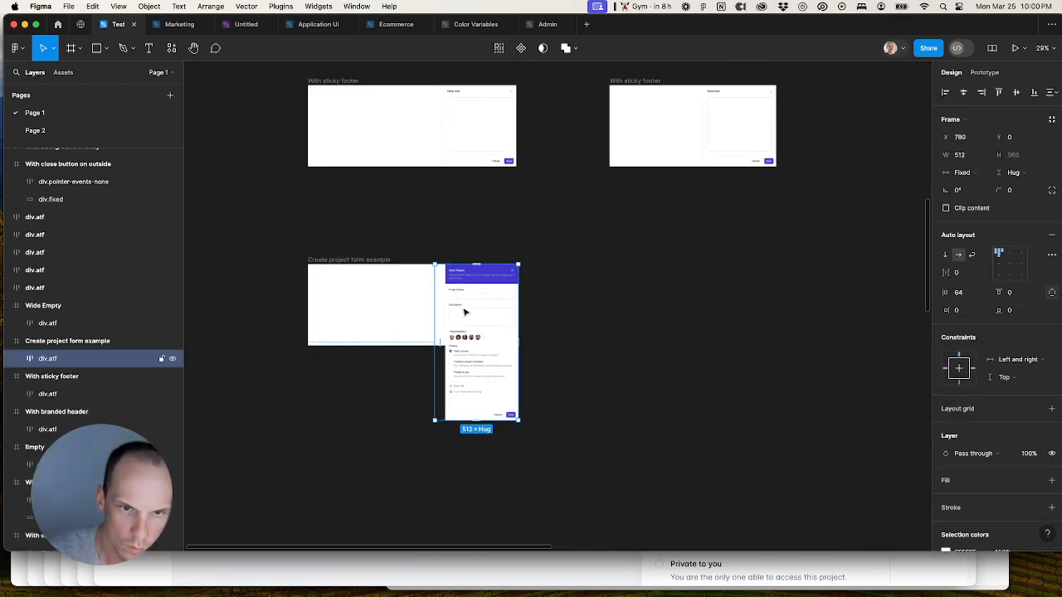
# Step: Extend the 1280-wide Create project form example frame to a height of 960 so it encloses the drawer
pyautogui.moveTo(368, 260); pyautogui.dragTo(340, 256)
pyautogui.press('super+z')
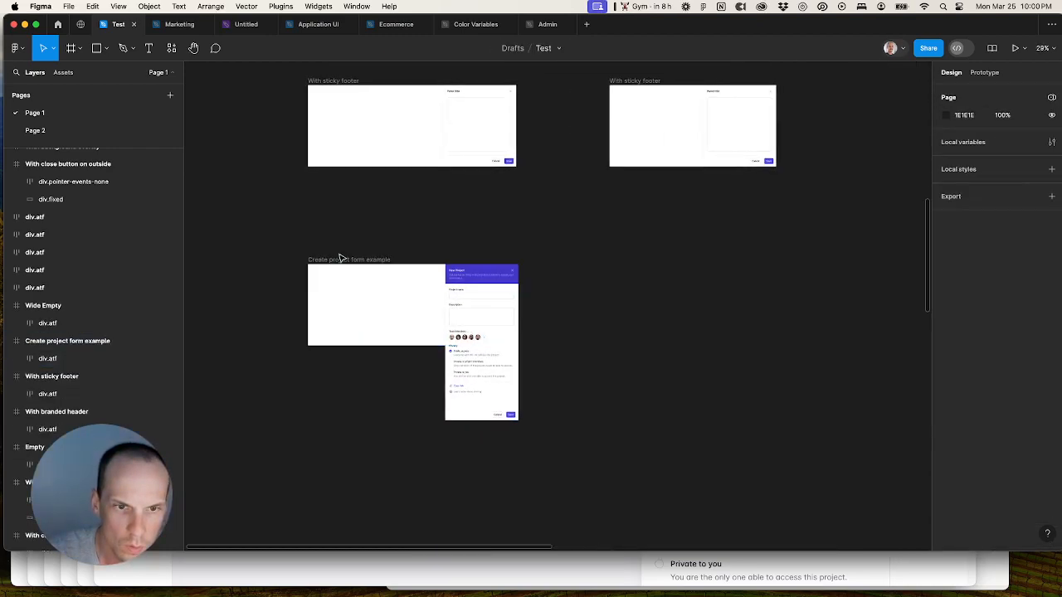
pyautogui.moveTo(415, 345); pyautogui.dragTo(411, 420)
pyautogui.click(555, 396)
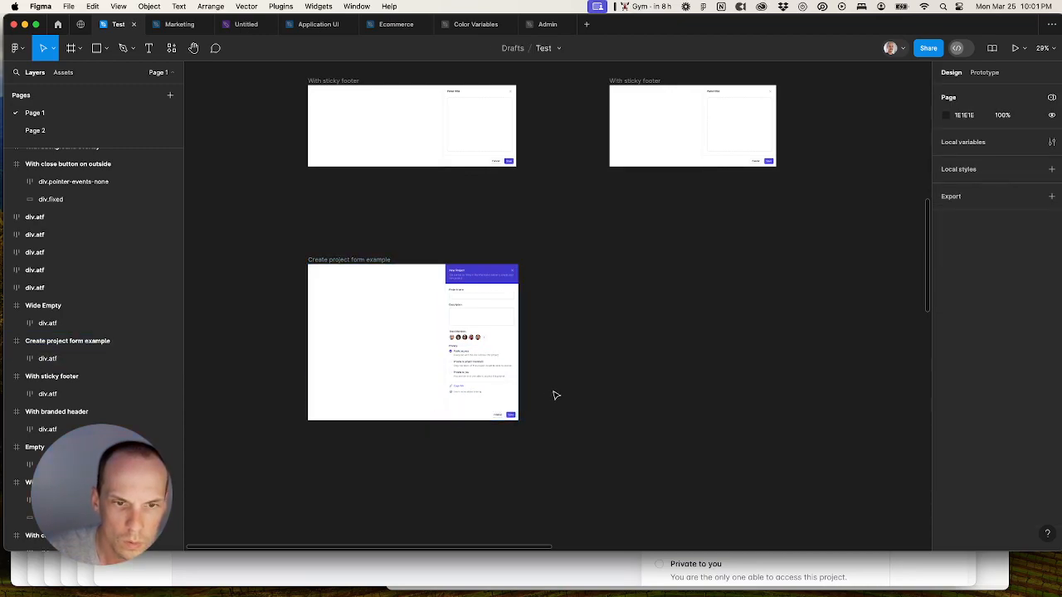
# Step: Duplicate the 1023-wide With sticky footer frame directly below the original, beside the Create project form example
pyautogui.scroll(-3, 556, 396)
pyautogui.scroll(-5, 497, 357)
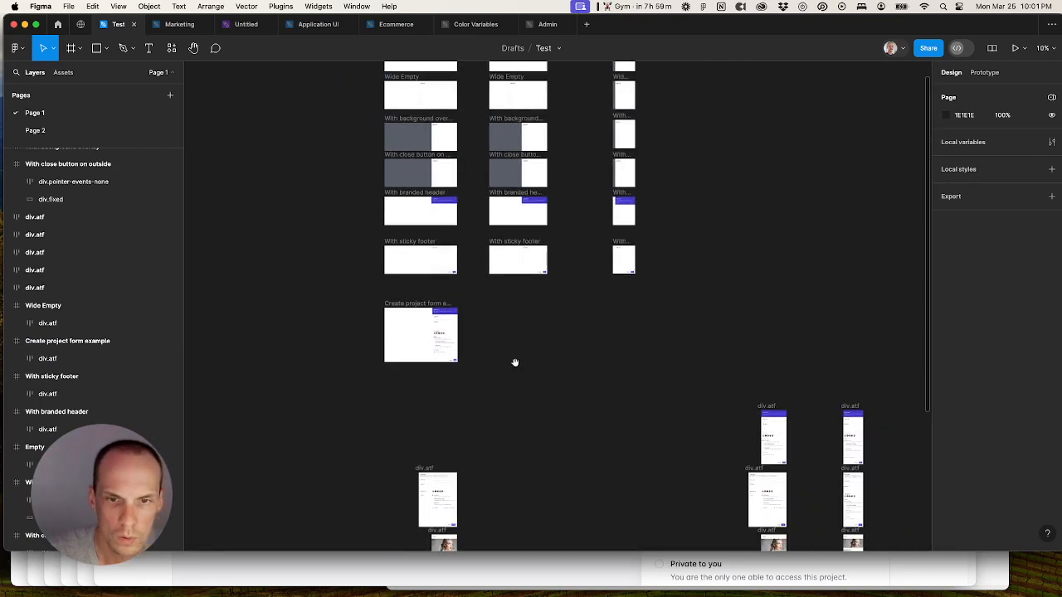
pyautogui.moveTo(477, 226); pyautogui.dragTo(467, 288)
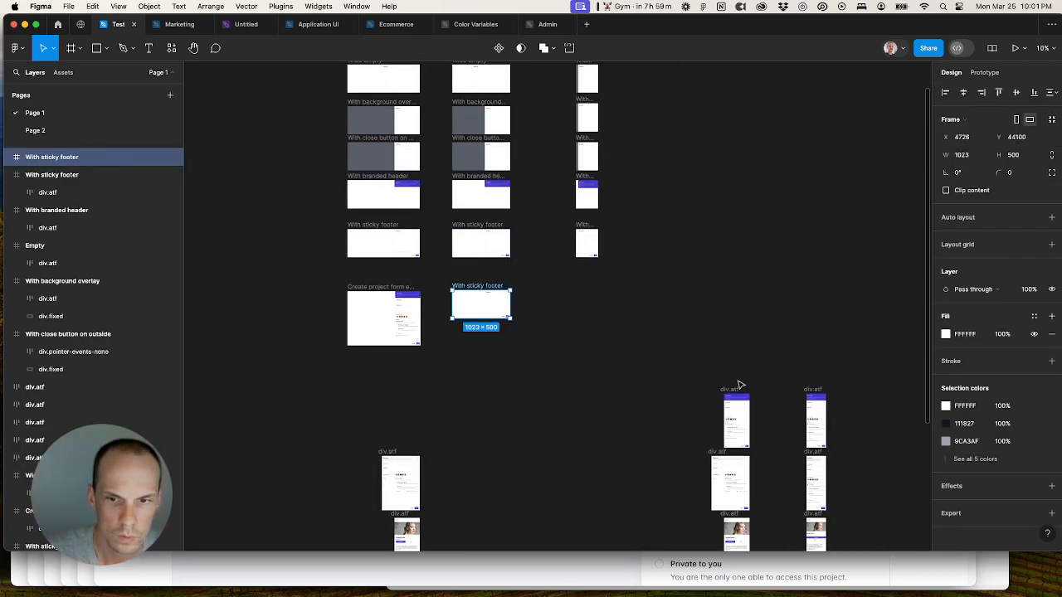
# Step: Cut the loose 512-wide New Project drawer, replace the drawer in the 1023-wide duplicate with it, and align it to the frame's top
pyautogui.click(734, 389)
pyautogui.press('super+x')
pyautogui.scroll(8, 500, 315)
pyautogui.click(497, 290)
pyautogui.press('super+shift+r')
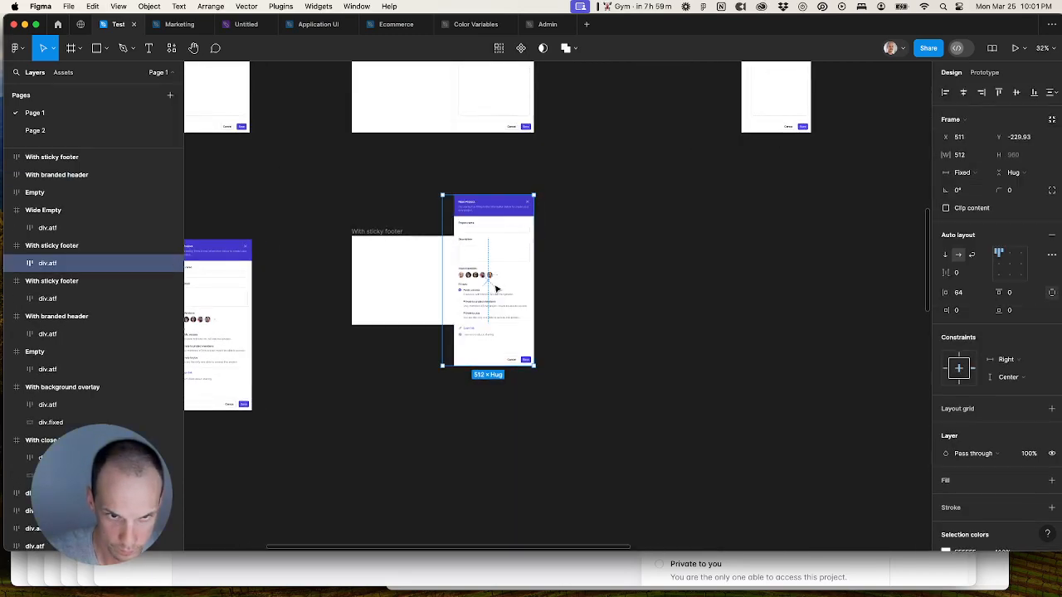
pyautogui.click(998, 92)
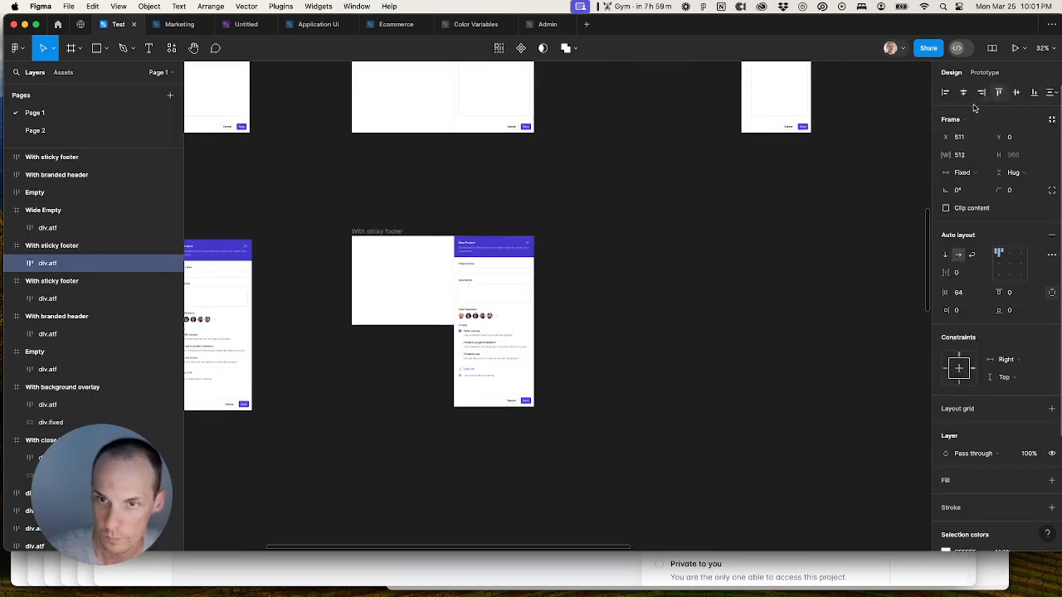
# Step: Extend the duplicated 1023-wide frame to a height of 960 to enclose the New Project drawer
pyautogui.click(392, 241)
pyautogui.moveTo(408, 321); pyautogui.dragTo(592, 414)
pyautogui.click(422, 430)
# Step: Copy the 1280-wide frame's name and rename the 1023-wide frame below the sticky footer version to "Create project form example"
pyautogui.scroll(-3, 409, 429)
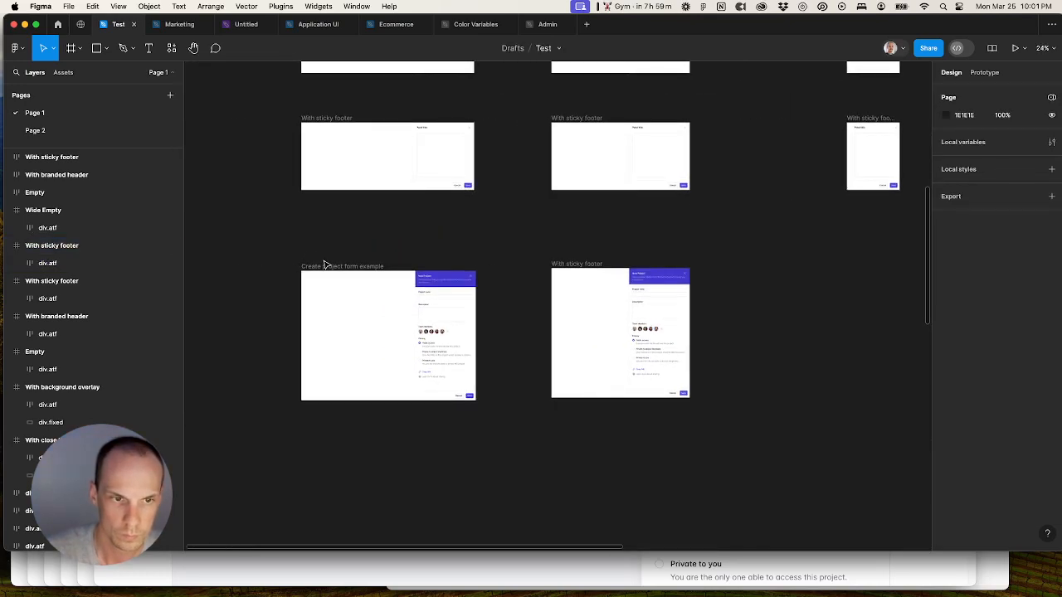
pyautogui.click(328, 267)
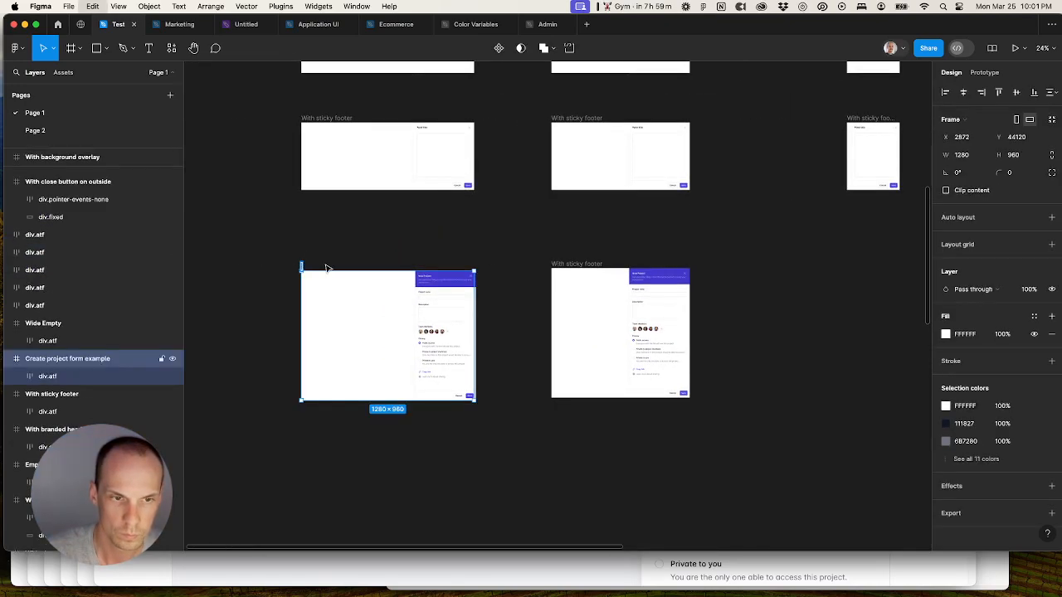
pyautogui.click(584, 261)
pyautogui.press('super+v')
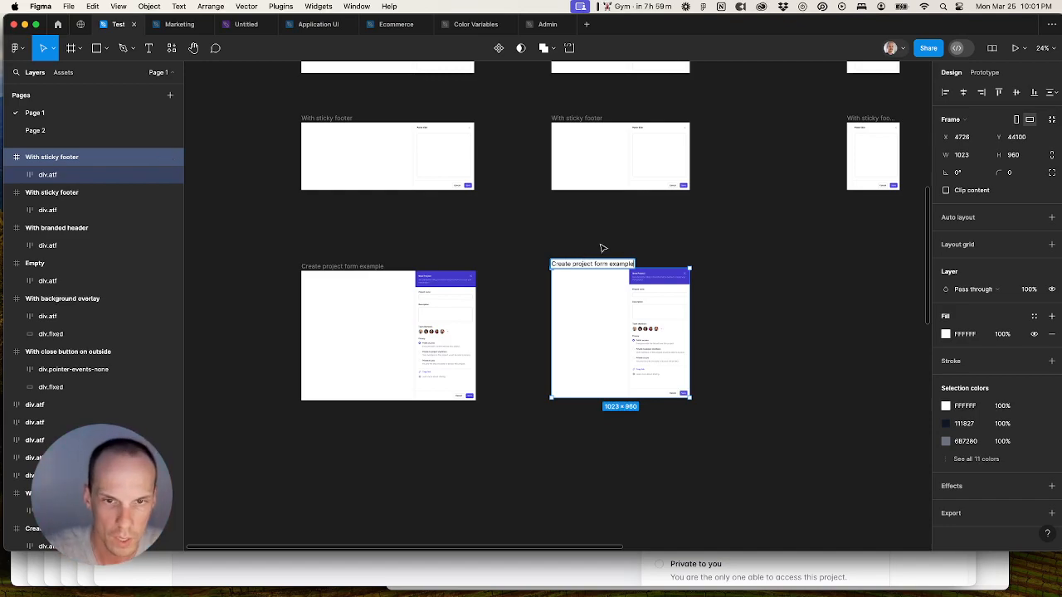
pyautogui.click(616, 246)
# Step: Place a copy of the 390-wide New Project layout below the mobile With sticky footer frame
pyautogui.scroll(-5, 616, 245)
pyautogui.moveTo(702, 309); pyautogui.dragTo(512, 309)
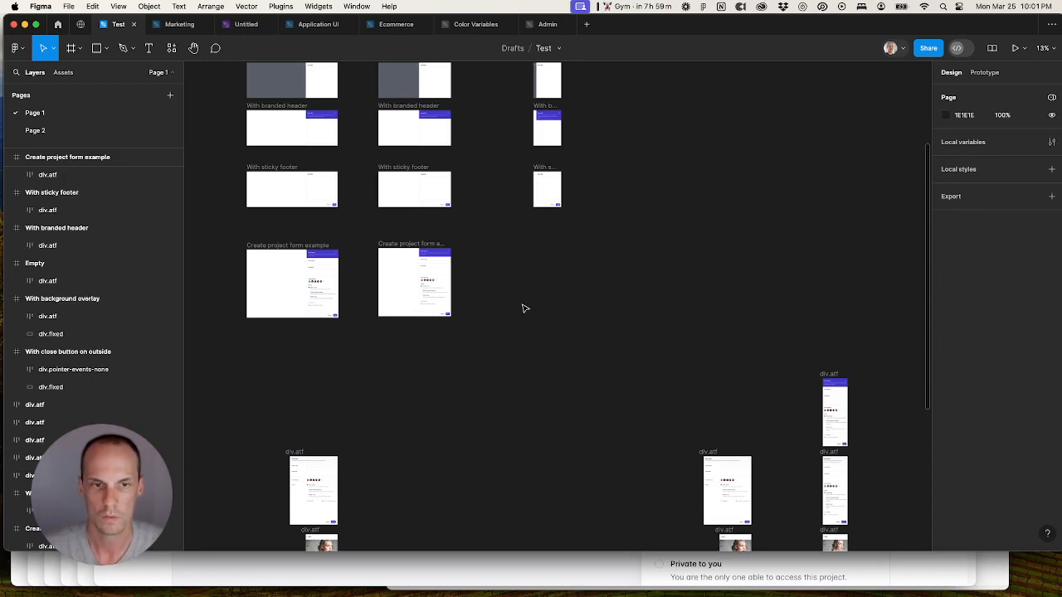
pyautogui.click(545, 168)
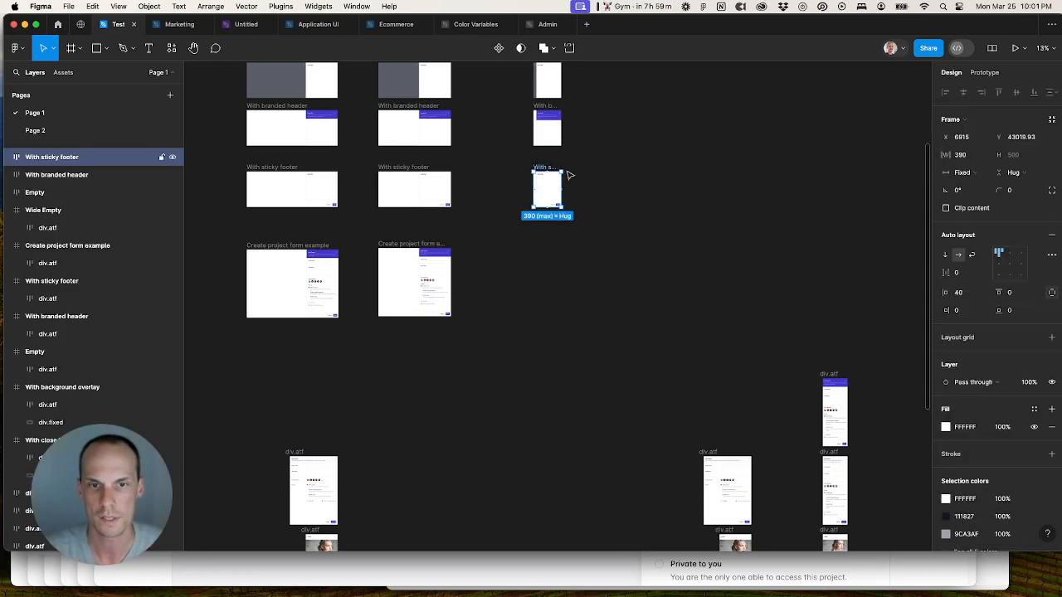
pyautogui.click(837, 377)
pyautogui.moveTo(832, 377); pyautogui.dragTo(542, 246)
pyautogui.click(571, 246)
# Step: Add a white FFFFFF fill to the 390-wide New Project frame
pyautogui.keyDown('ctrl'); pyautogui.scroll(5, 537, 247); pyautogui.keyUp('ctrl')
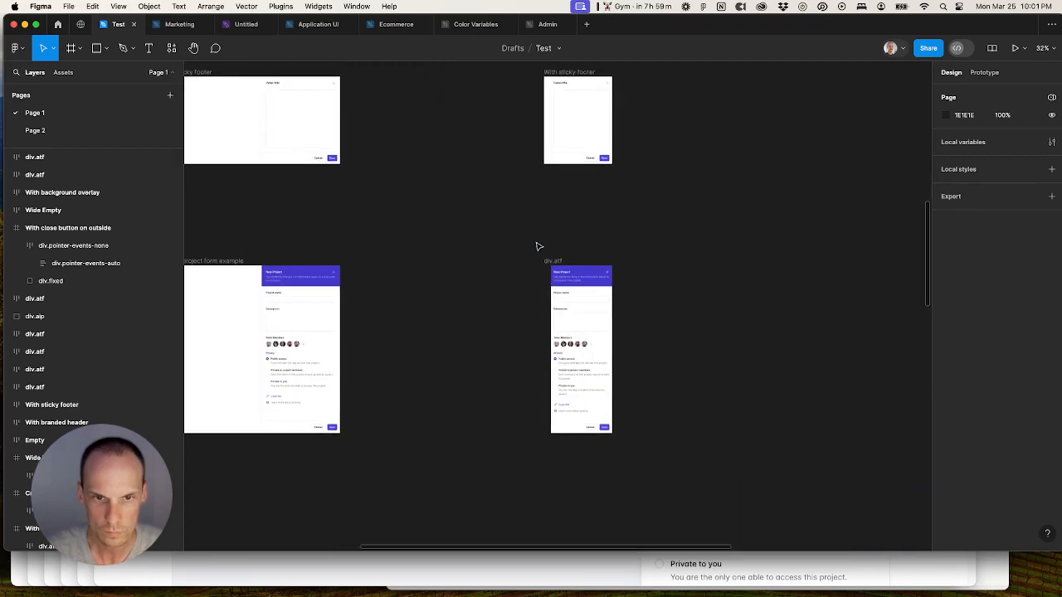
pyautogui.click(551, 261)
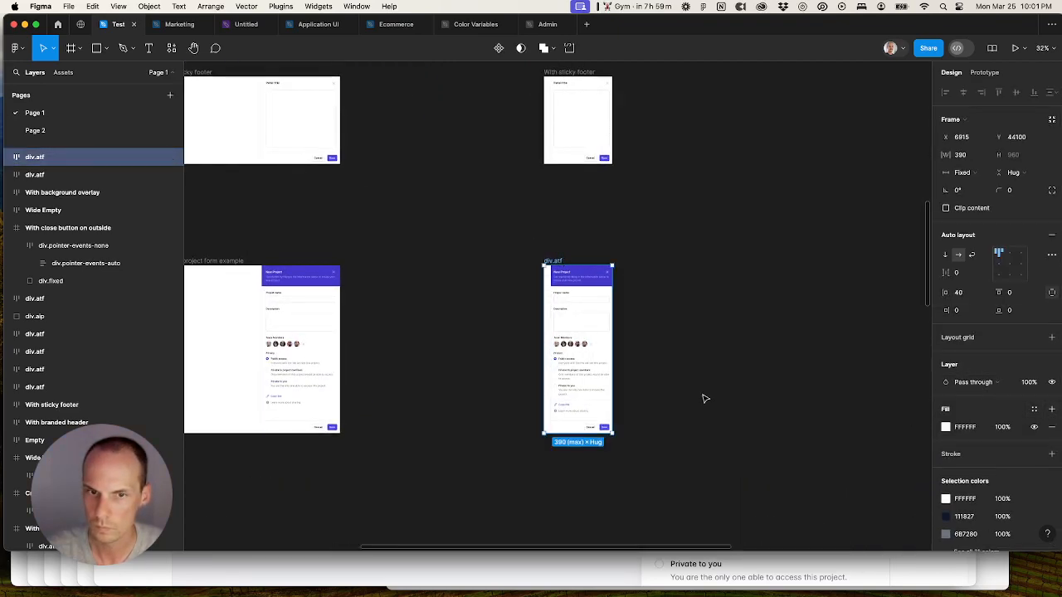
pyautogui.click(712, 399)
# Step: Copy the 1023-wide frame's name and rename the mobile New Project frame to "Create project form example"
pyautogui.scroll(-5, 712, 399)
pyautogui.scroll(-3, 702, 395)
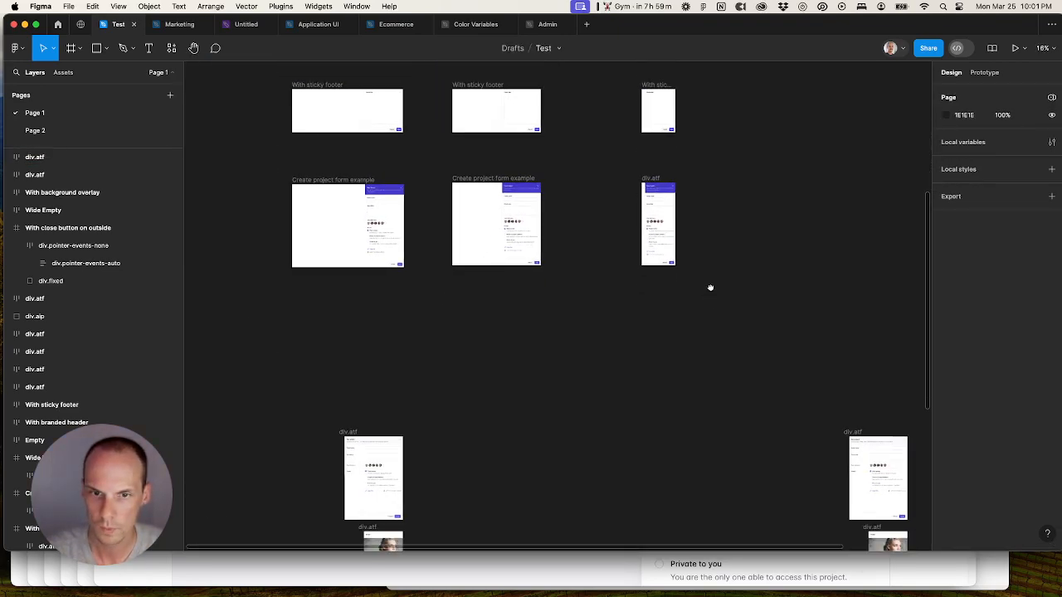
pyautogui.doubleClick(511, 177)
pyautogui.press('super+c')
pyautogui.doubleClick(650, 179)
pyautogui.press('super+v')
pyautogui.click(726, 218)
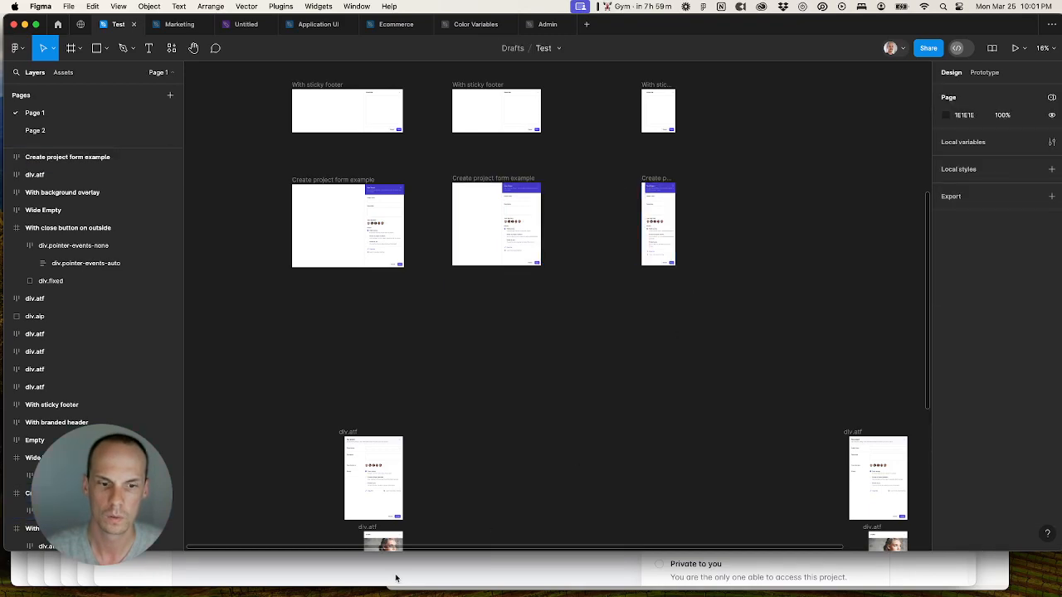
# Step: Switch to the Tailwind UI page in Arc, copy the heading "Wide create project form example", and return to Figma
pyautogui.click(403, 577)
pyautogui.scroll(-5, 515, 464)
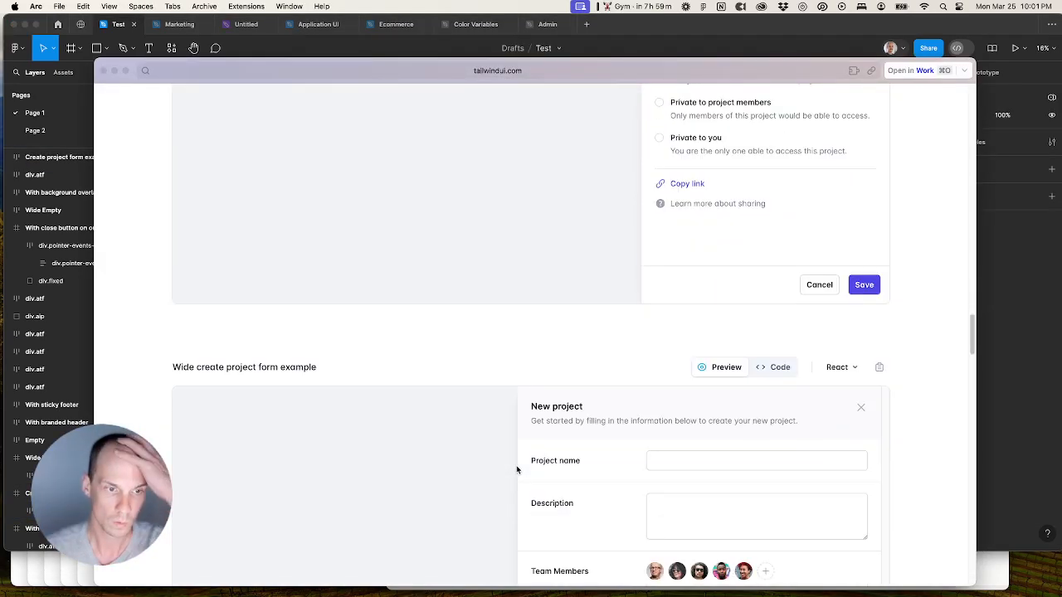
pyautogui.moveTo(157, 363); pyautogui.dragTo(312, 362)
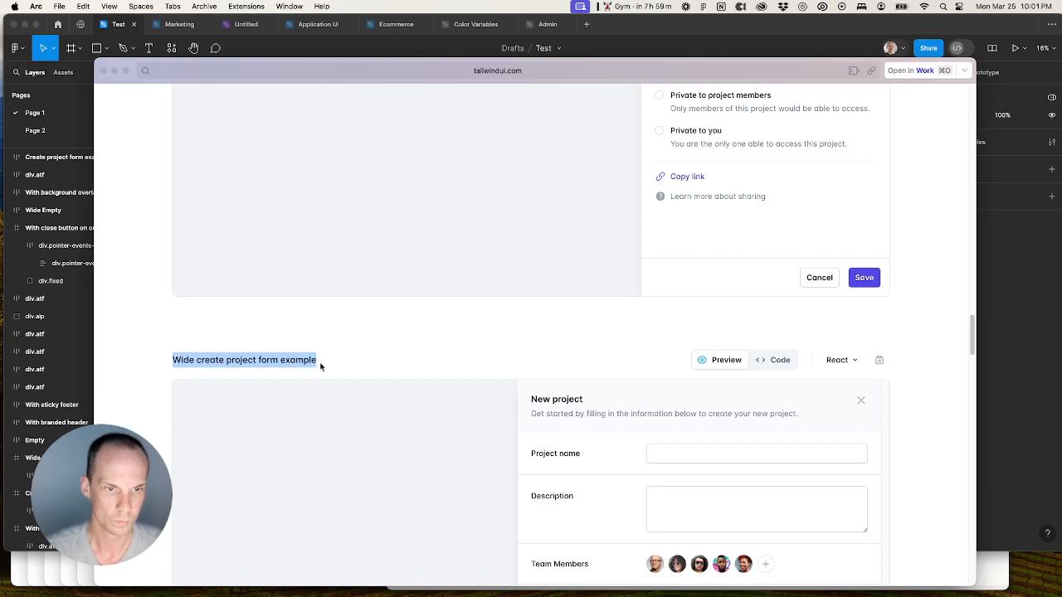
pyautogui.press('super+Tab')
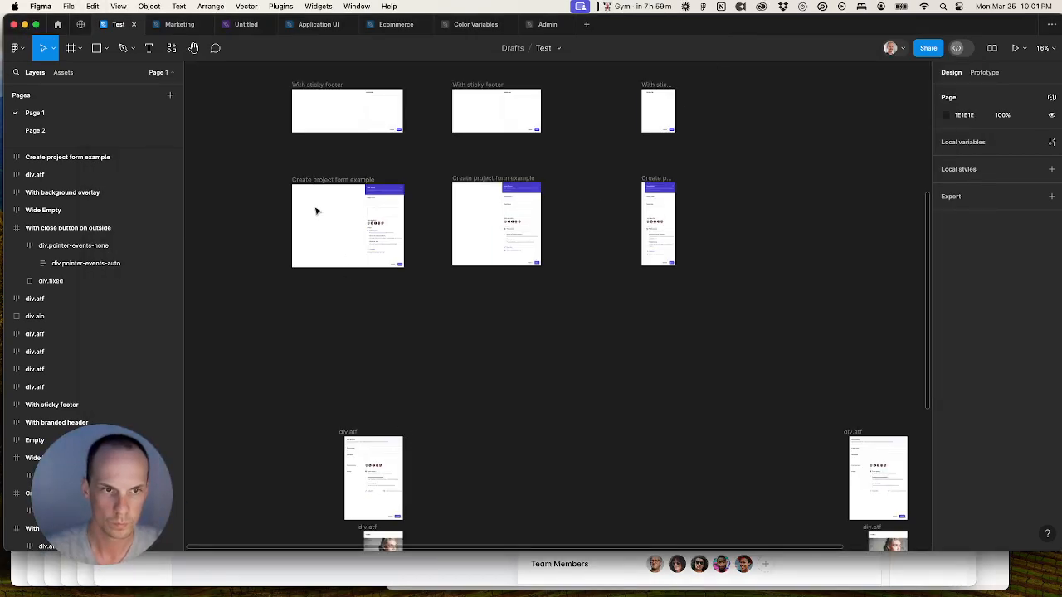
# Step: Duplicate the 1280-wide Create project form example frame below itself and name the copy "Wide create project form example"
pyautogui.moveTo(322, 180); pyautogui.dragTo(323, 287)
pyautogui.doubleClick(323, 286)
pyautogui.press('super+v')
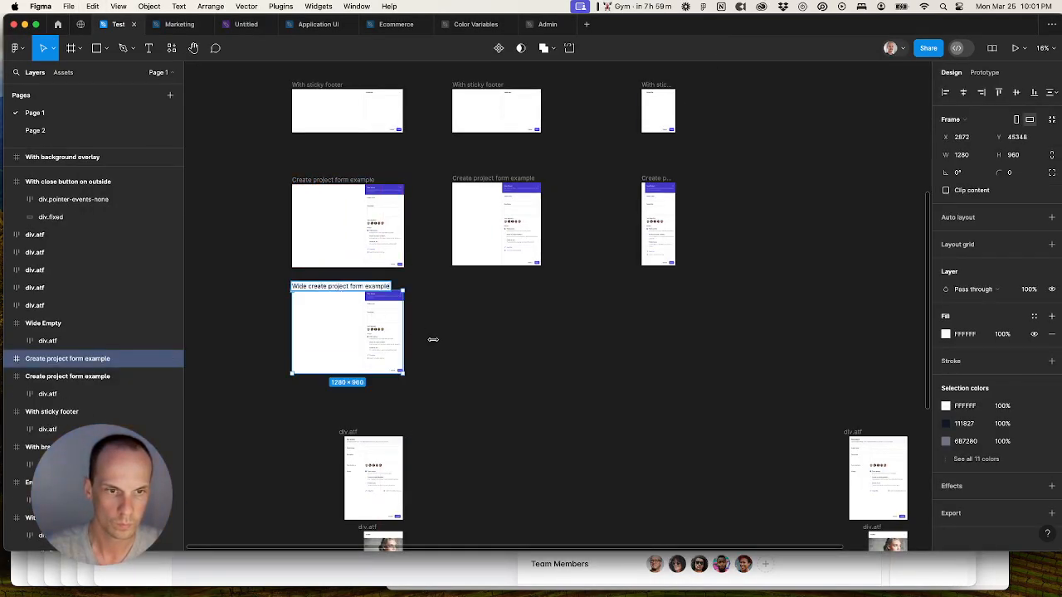
pyautogui.click(473, 370)
# Step: Replace the drawer in the Wide create project form example frame with the 736-wide New project form, aligned to the right edge
pyautogui.moveTo(373, 439); pyautogui.dragTo(376, 303)
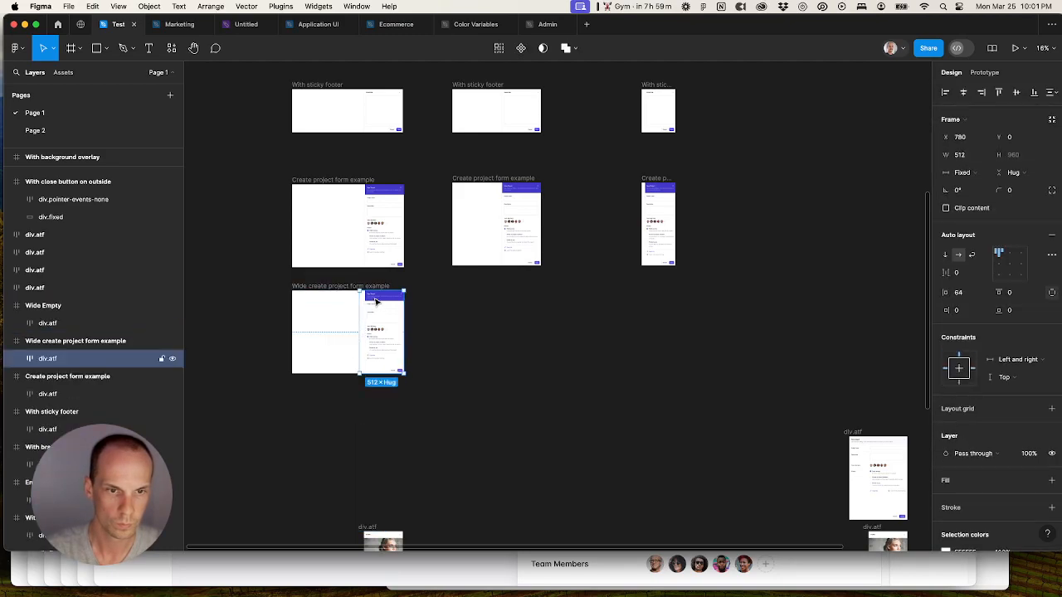
pyautogui.click(981, 92)
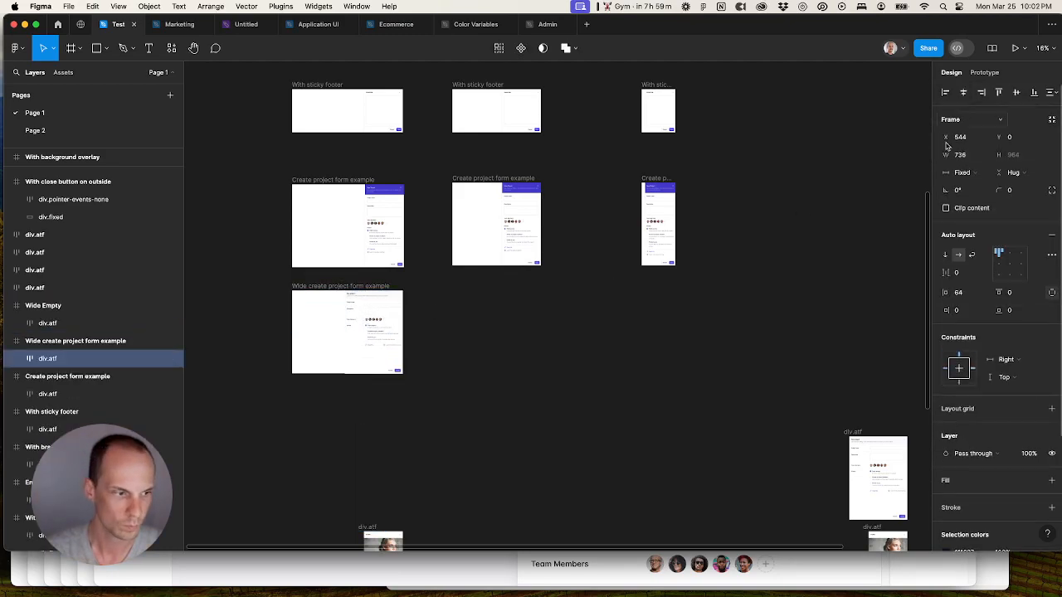
pyautogui.click(661, 413)
# Step: Duplicate the 1023-wide Create project form example frame directly below the original
pyautogui.hscroll(2, 655, 402)
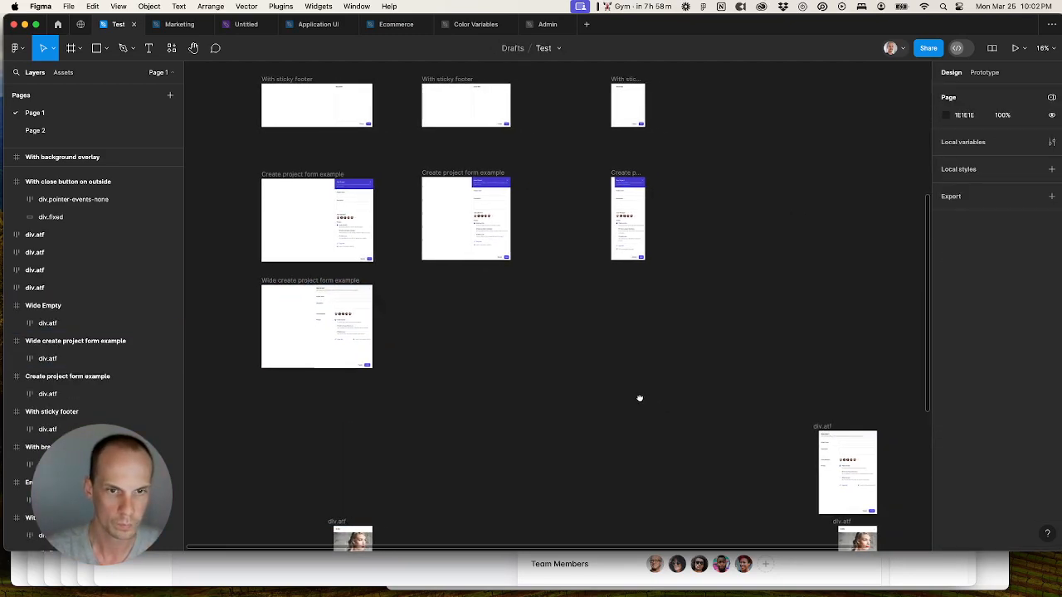
pyautogui.click(449, 173)
pyautogui.moveTo(449, 172); pyautogui.dragTo(434, 280)
# Step: Cut the remaining loose 736-wide New project form and replace the drawer in the 1023-wide duplicate with it
pyautogui.click(828, 427)
pyautogui.press('super+x')
pyautogui.click(490, 332)
pyautogui.press('super+shift+r')
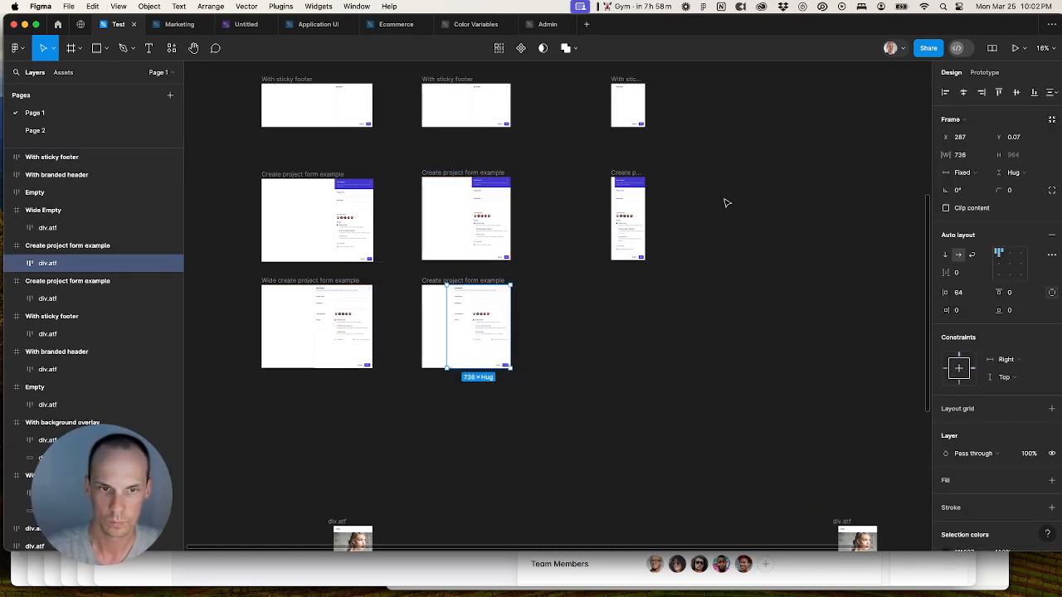
pyautogui.click(679, 293)
# Step: Delete the leftover loose 390-wide New Project layout with the purple header
pyautogui.moveTo(668, 341); pyautogui.dragTo(545, 307)
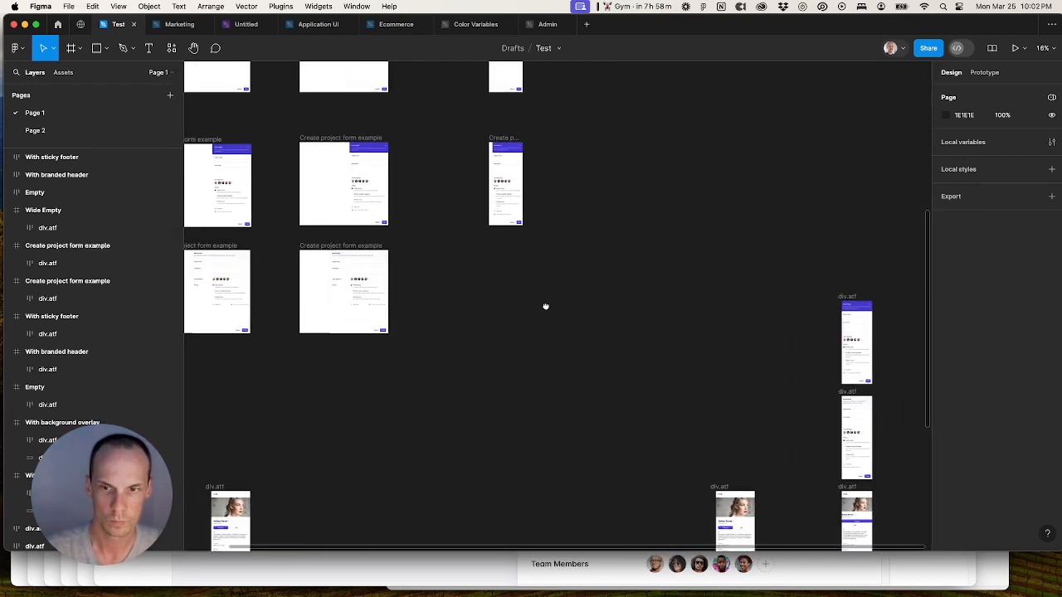
pyautogui.click(860, 299)
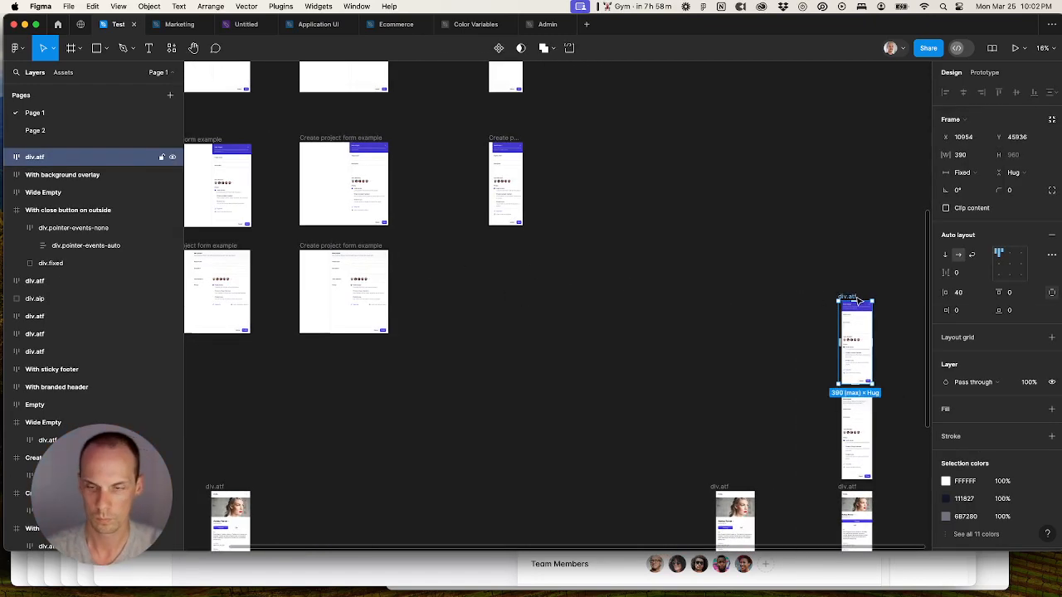
pyautogui.press('Delete')
# Step: Move the loose 390-wide layout of the wide project form below the mobile Create project form example frame
pyautogui.moveTo(867, 402); pyautogui.dragTo(501, 246)
pyautogui.doubleClick(325, 246)
pyautogui.click(456, 265)
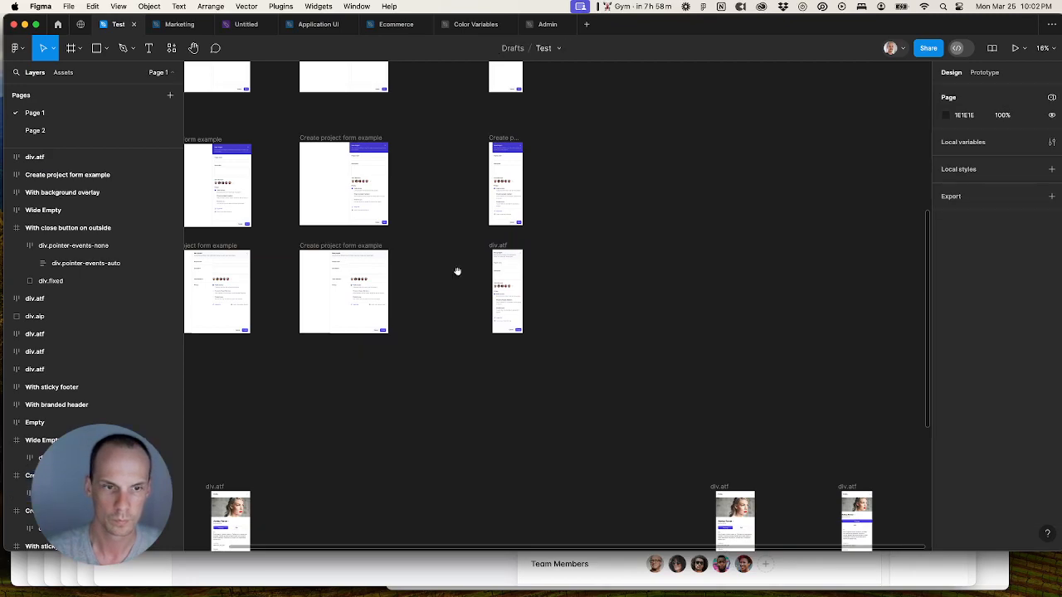
# Step: Copy the 1280-wide wide-form frame's name and rename its 1023-wide and mobile versions to "Wide create project form example"
pyautogui.hscroll(-4, 481, 299)
pyautogui.click(521, 571)
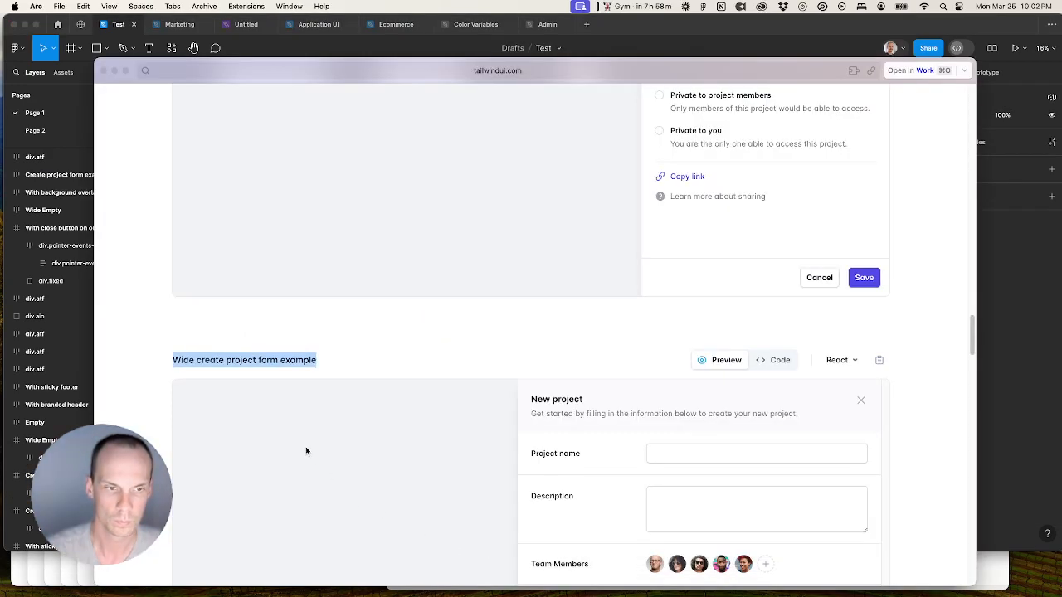
pyautogui.click(618, 39)
pyautogui.doubleClick(265, 263)
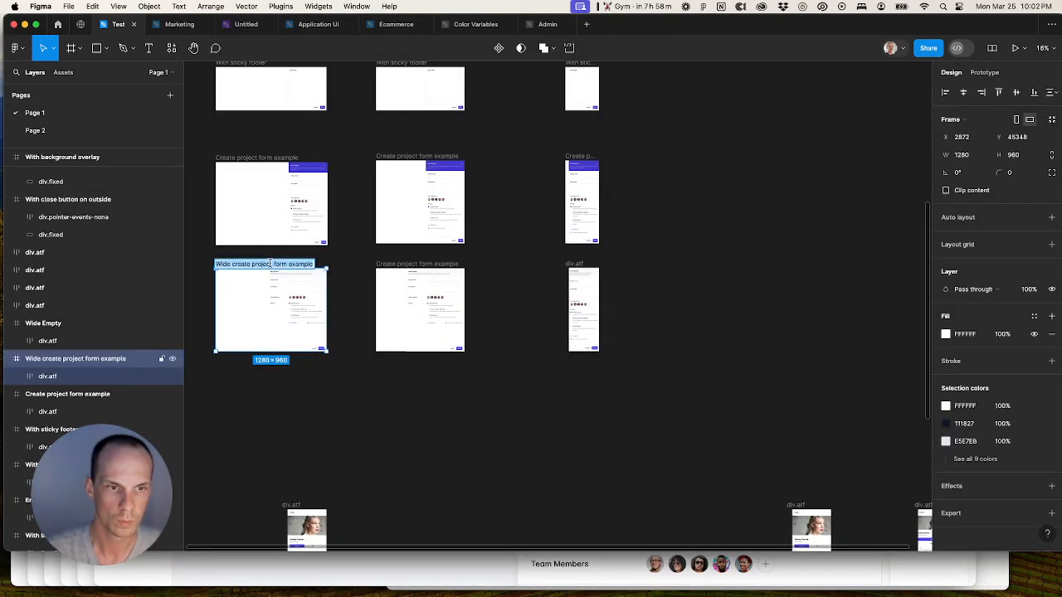
pyautogui.doubleClick(411, 263)
pyautogui.press('super+v')
pyautogui.doubleClick(574, 264)
pyautogui.press('super+v')
pyautogui.click(658, 261)
# Step: Add a white FFFFFF fill to the mobile Wide create project form example frame
pyautogui.click(587, 264)
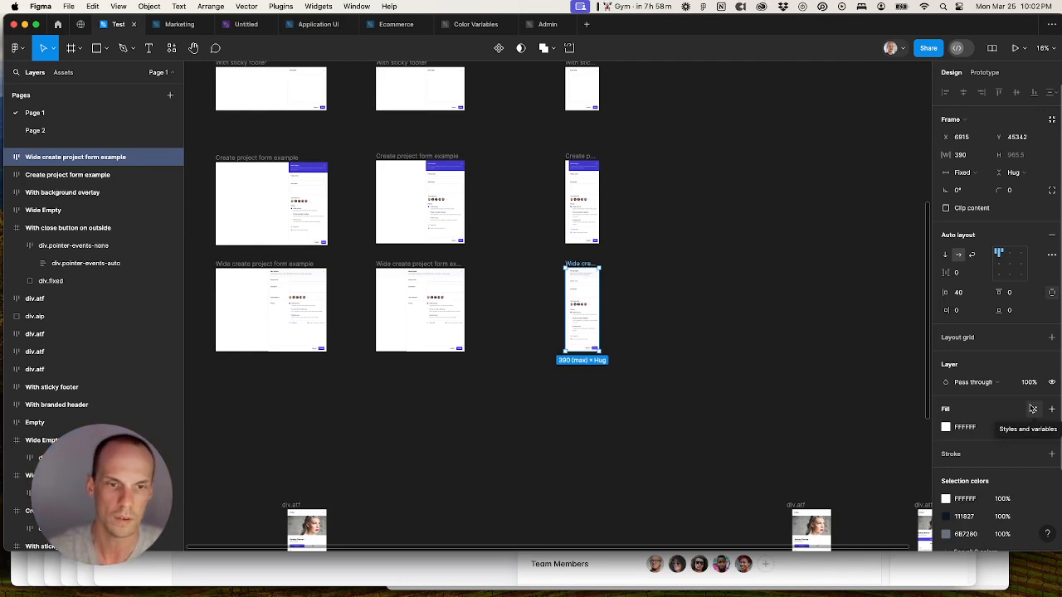
pyautogui.click(564, 419)
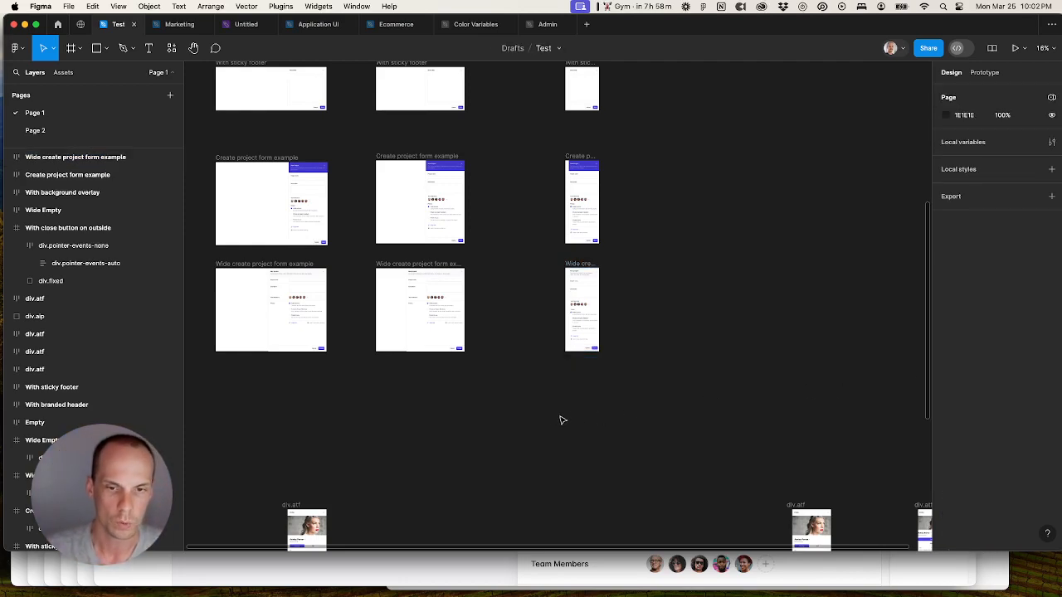
pyautogui.moveTo(507, 411); pyautogui.dragTo(591, 413)
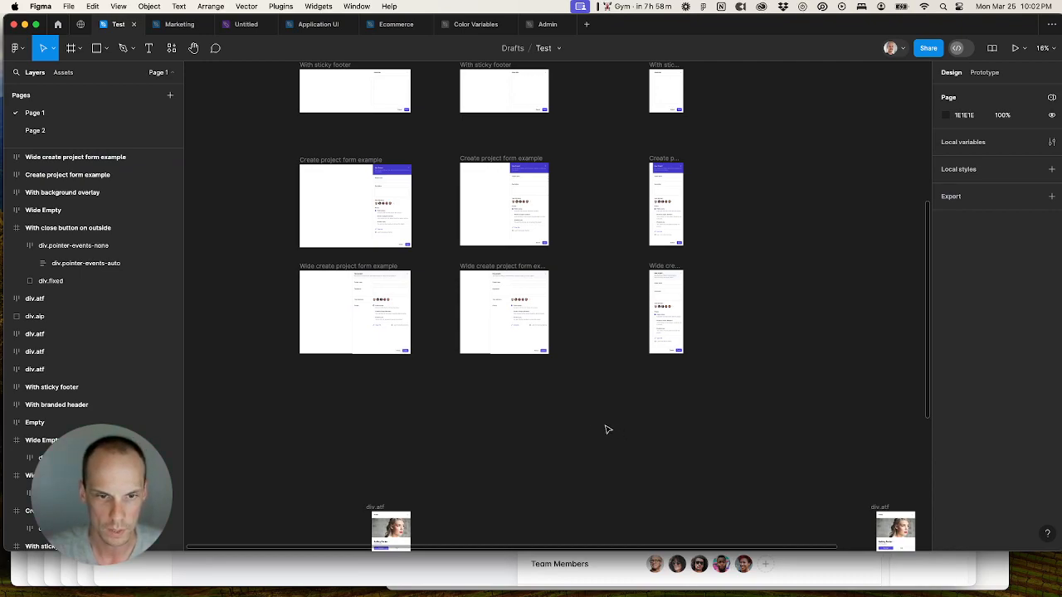
pyautogui.scroll(1, 608, 428)
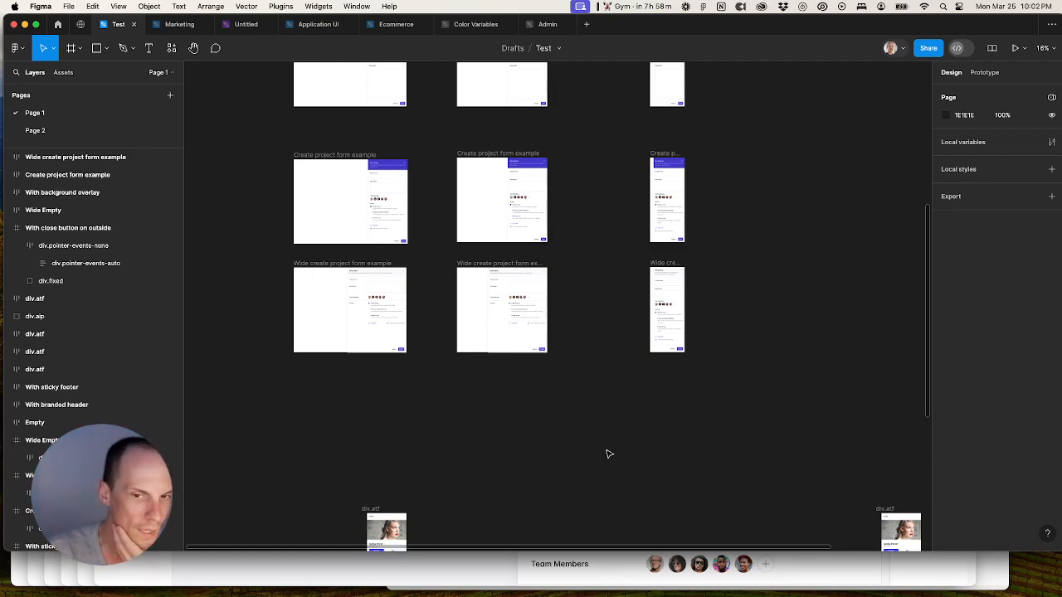
pyautogui.scroll(-5, 610, 454)
pyautogui.scroll(5, 609, 453)
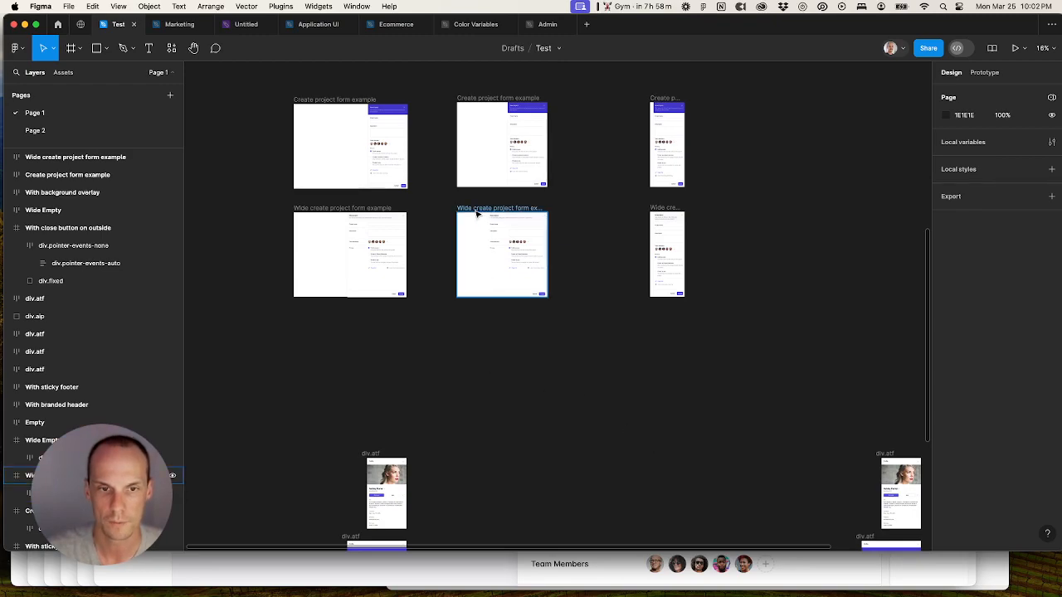
# Step: Extend the 1023-wide Wide create project form example frame to a height of 964 so it contains the whole drawer
pyautogui.click(485, 265)
pyautogui.scroll(5, 484, 278)
pyautogui.scroll(10, 469, 322)
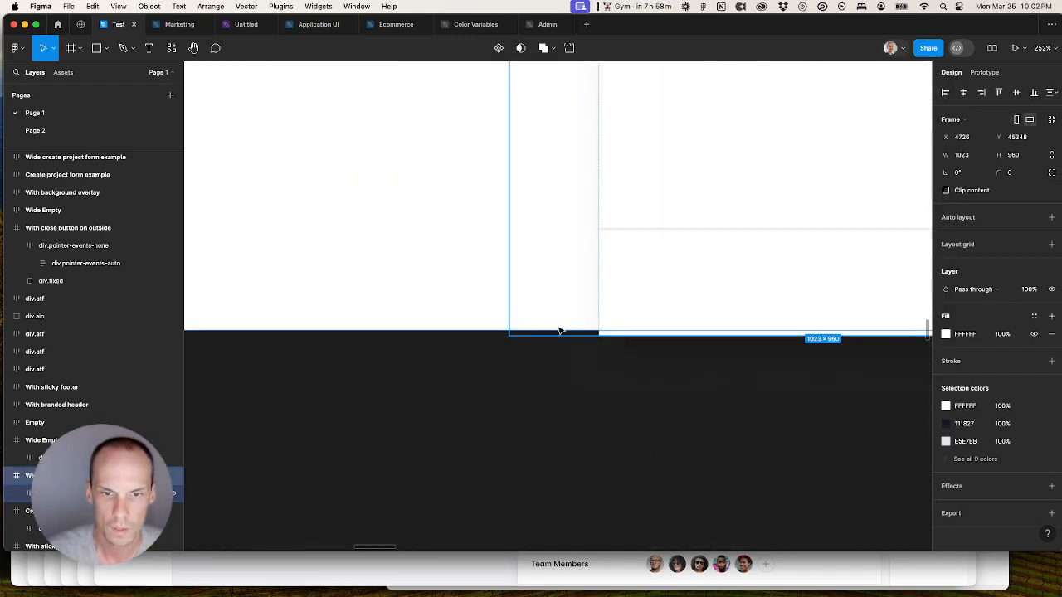
pyautogui.moveTo(534, 326); pyautogui.dragTo(533, 335)
pyautogui.scroll(-13, 533, 335)
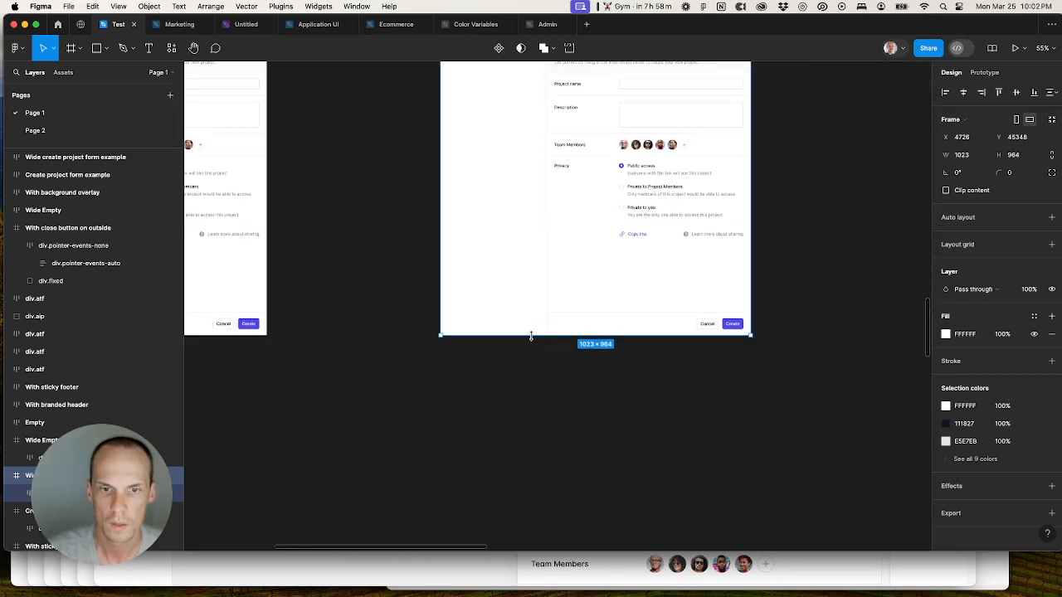
# Step: Extend the 1280-wide Wide create project form example frame to a height of 964 and check the bottom edge of the mobile version
pyautogui.scroll(7, 414, 336)
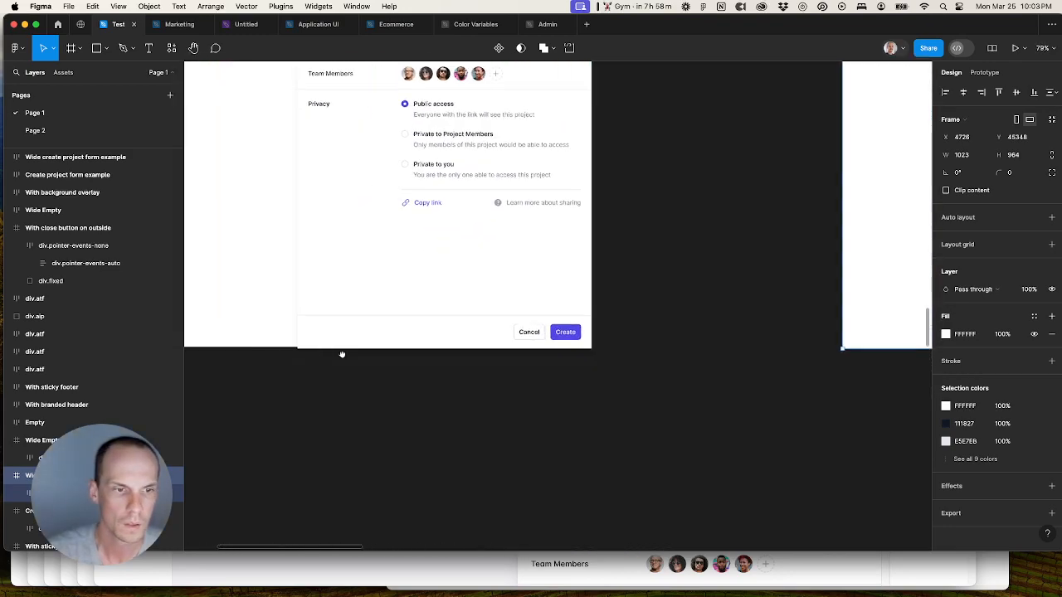
pyautogui.click(390, 341)
pyautogui.moveTo(431, 352); pyautogui.dragTo(478, 348)
pyautogui.scroll(-4, 478, 348)
pyautogui.scroll(-5, 478, 347)
pyautogui.hscroll(3, 614, 368)
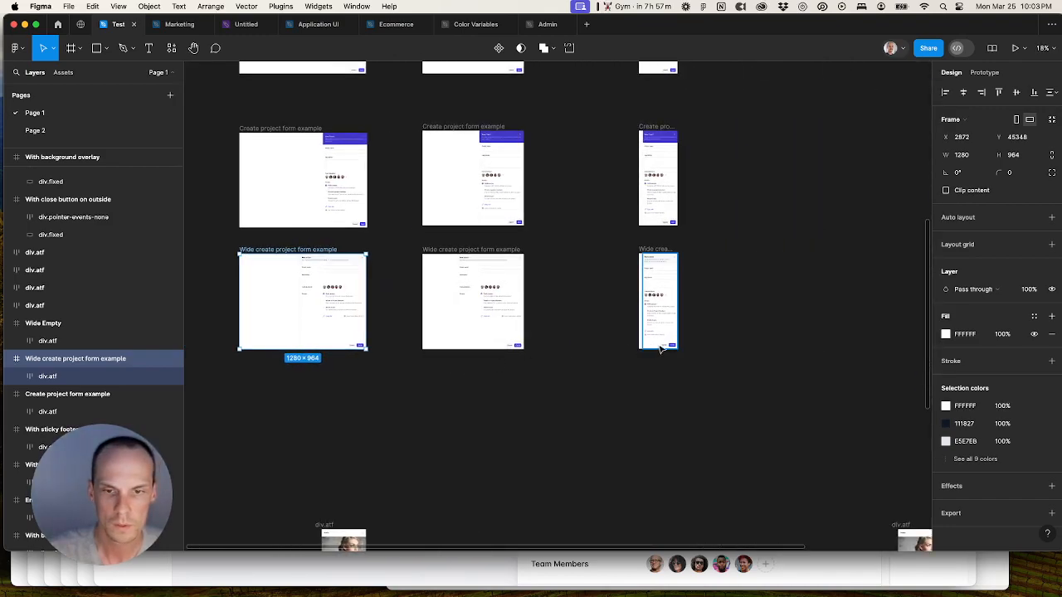
pyautogui.scroll(8, 580, 377)
pyautogui.scroll(3, 554, 389)
pyautogui.scroll(-10, 561, 380)
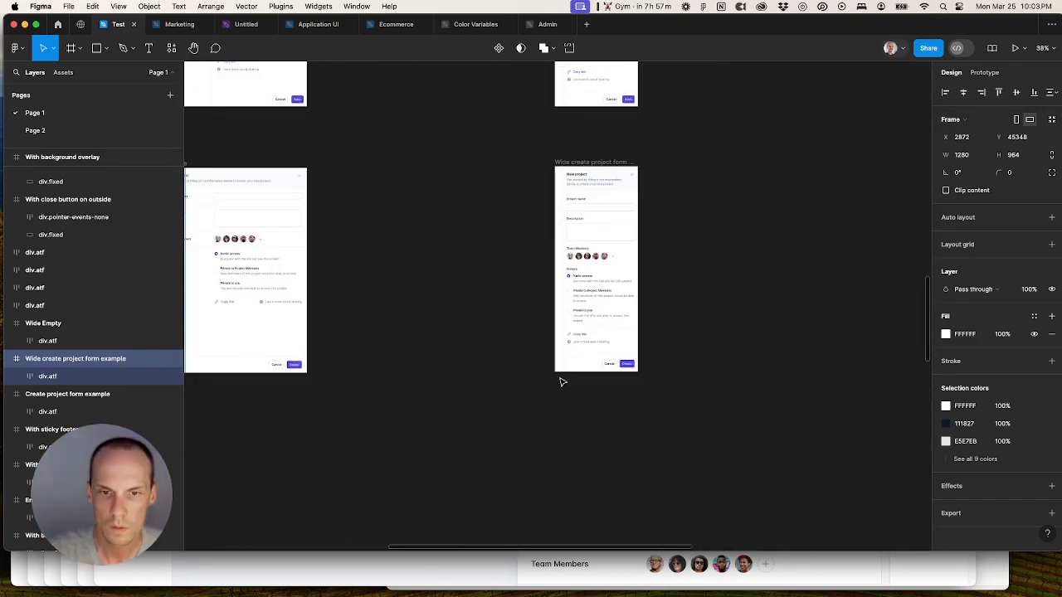
pyautogui.click(479, 359)
# Step: Switch to the tailwindui.com page in Arc and copy the "User profile example" heading
pyautogui.click(436, 570)
pyautogui.scroll(-5, 448, 496)
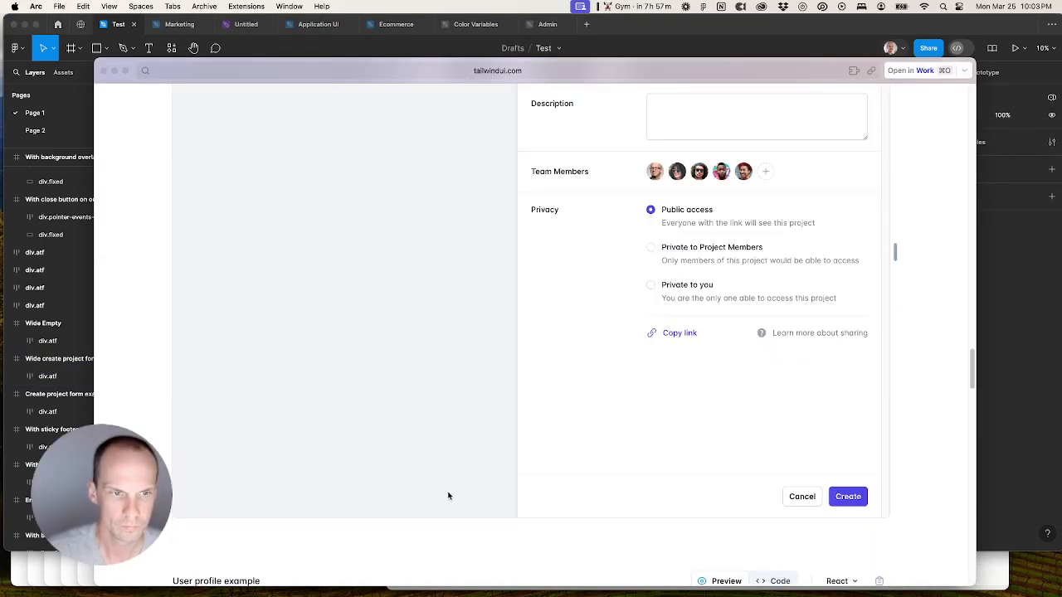
pyautogui.scroll(-5, 448, 495)
pyautogui.moveTo(161, 180); pyautogui.dragTo(287, 180)
pyautogui.press('super+c')
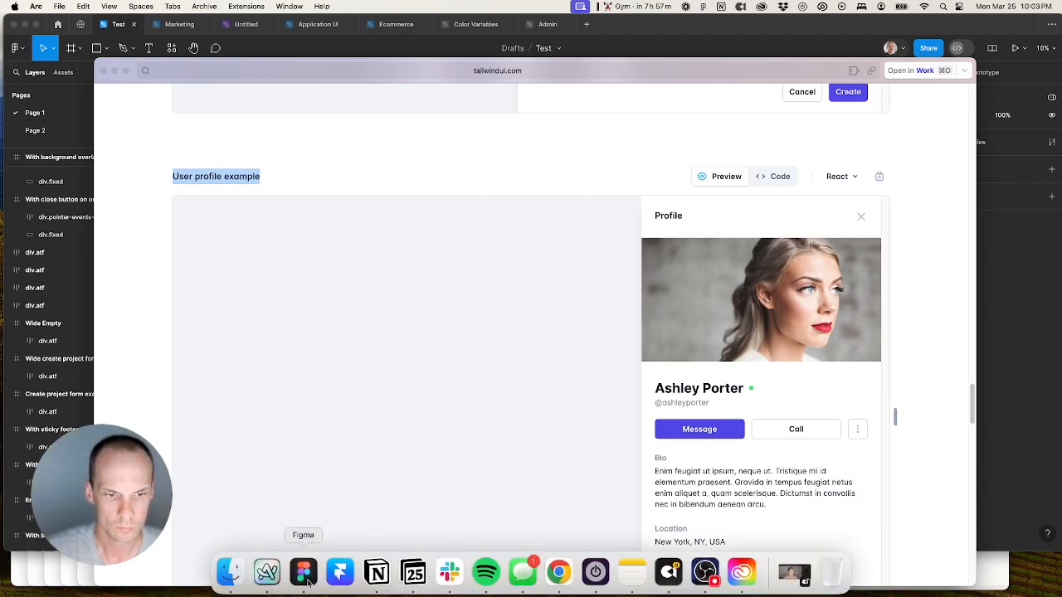
# Step: In Figma, duplicate the 1280-wide Wide create project form example frame directly below and name the copy "User profile example"
pyautogui.click(304, 572)
pyautogui.moveTo(632, 30); pyautogui.dragTo(628, 29)
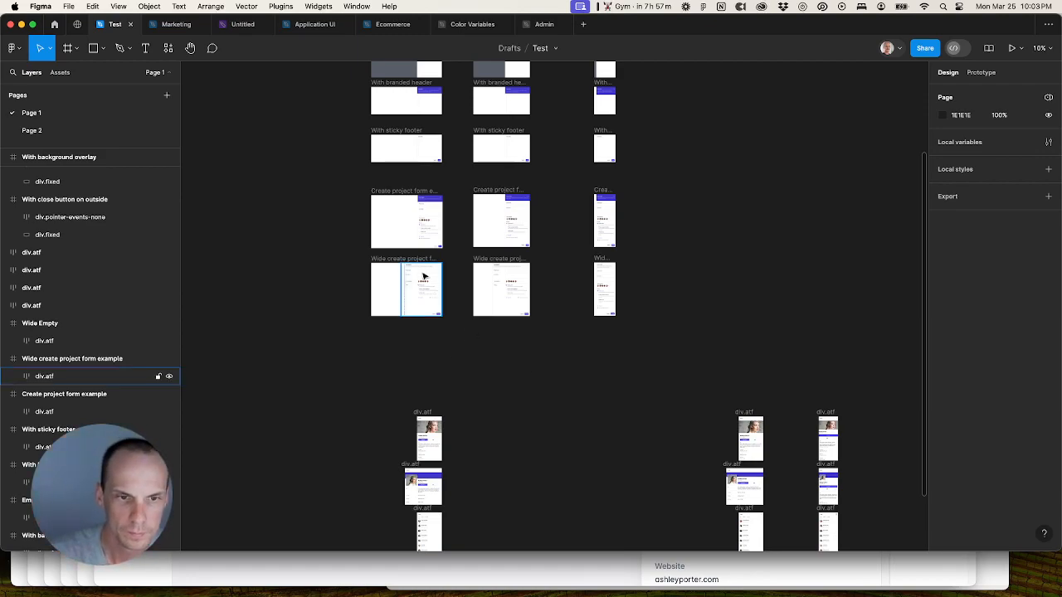
pyautogui.moveTo(421, 260); pyautogui.dragTo(419, 327)
pyautogui.scroll(5, 407, 351)
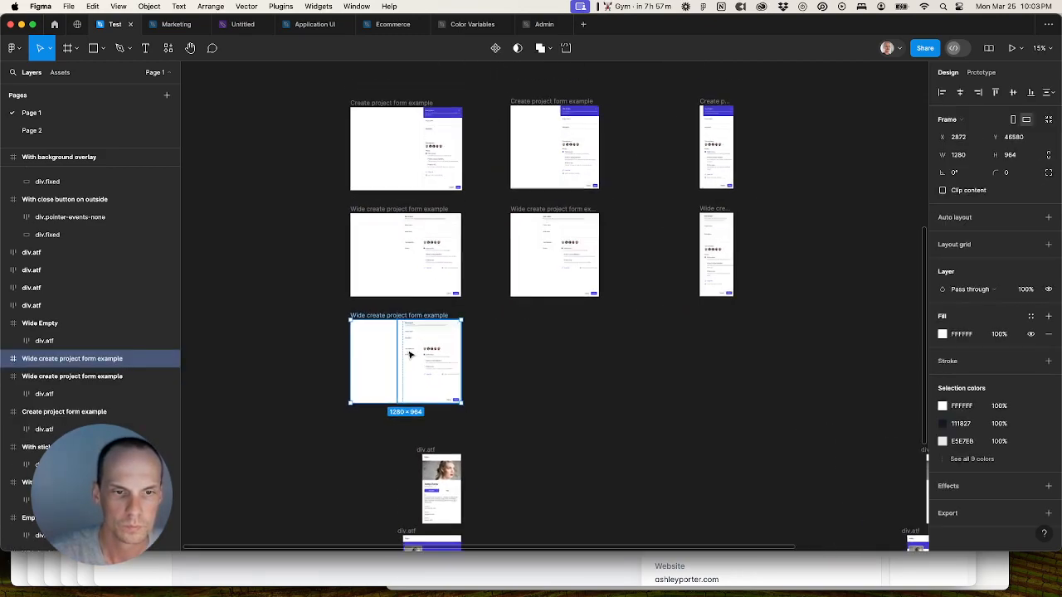
pyautogui.doubleClick(369, 314)
pyautogui.press('super+v')
pyautogui.click(493, 399)
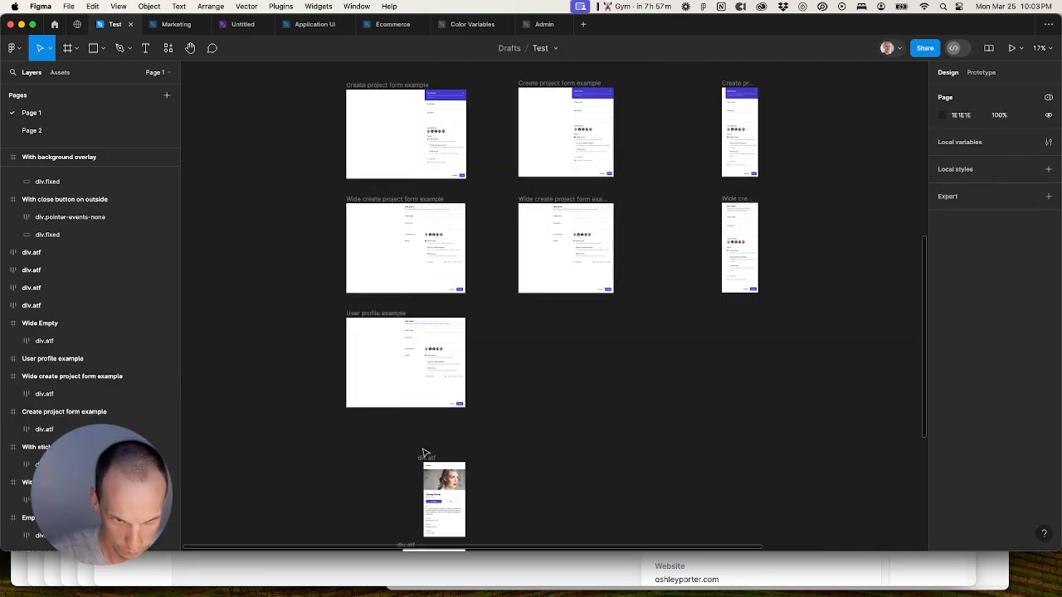
# Step: Replace the form inside the 1280-wide User profile example frame with the loose 512-wide profile drawer
pyautogui.click(425, 458)
pyautogui.moveTo(425, 457); pyautogui.dragTo(428, 348)
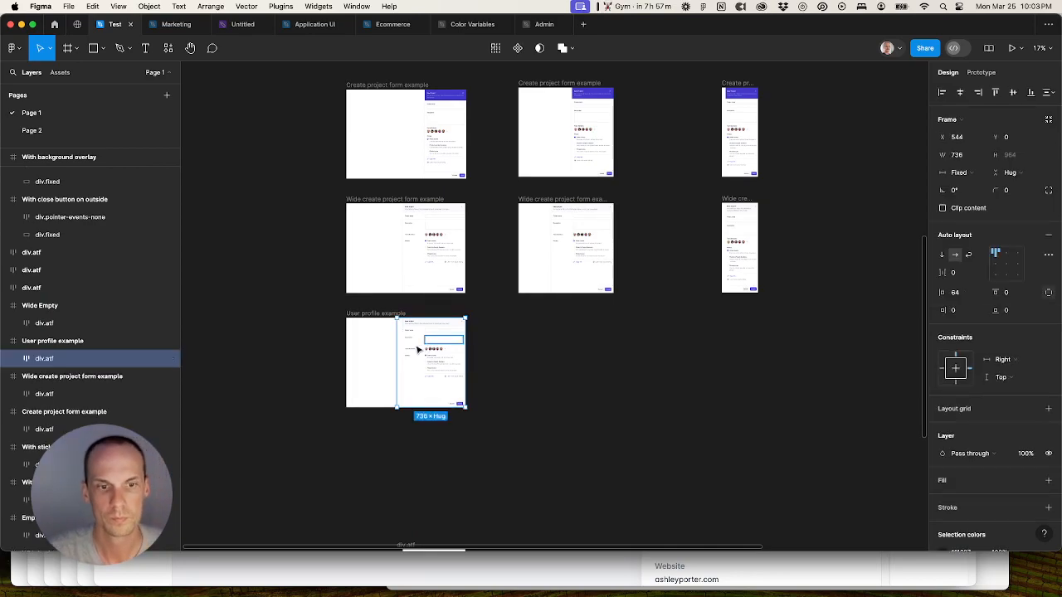
pyautogui.press('super+shift+r')
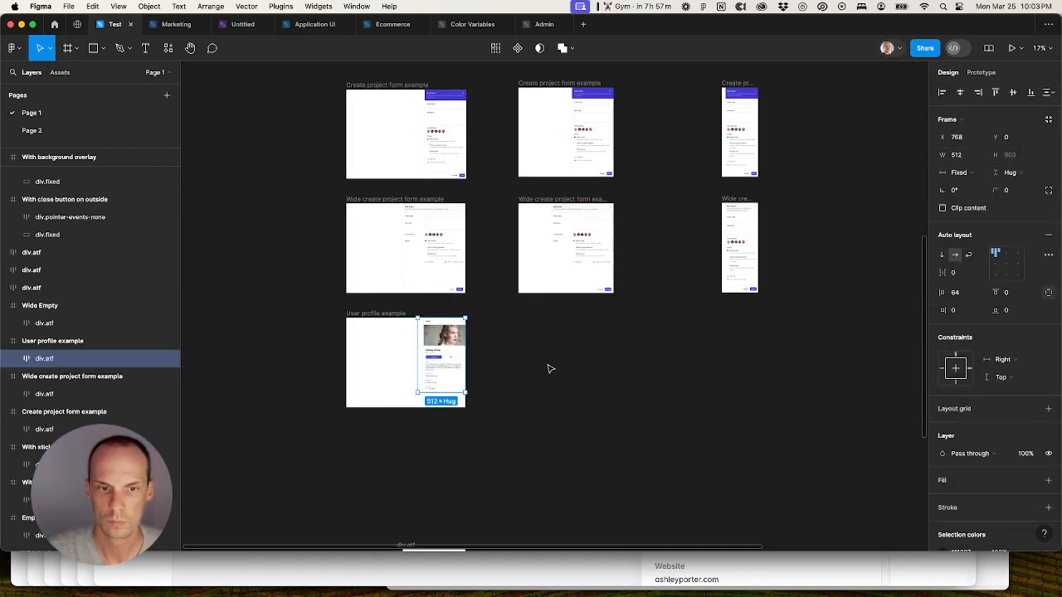
# Step: Shorten the 1280-wide User profile example frame to a height of 803 to match its drawer
pyautogui.scroll(5, 428, 382)
pyautogui.click(367, 419)
pyautogui.moveTo(366, 423); pyautogui.dragTo(374, 405)
pyautogui.click(379, 423)
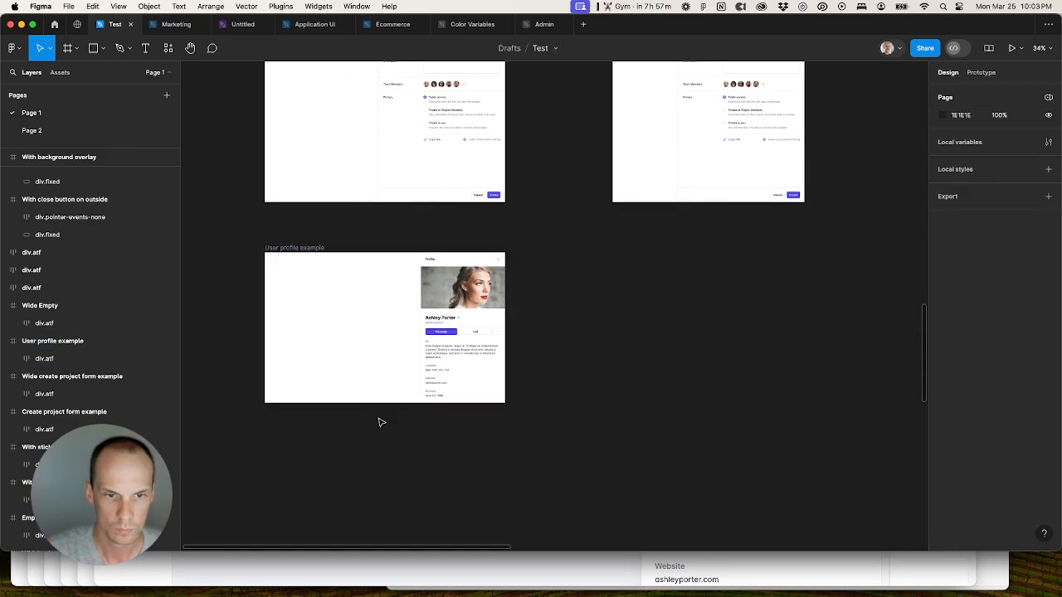
# Step: Duplicate the 1023-wide Wide create project form example frame into the row below and name the copy "User profile example"
pyautogui.scroll(-5, 379, 423)
pyautogui.moveTo(427, 183); pyautogui.dragTo(427, 277)
pyautogui.doubleClick(430, 273)
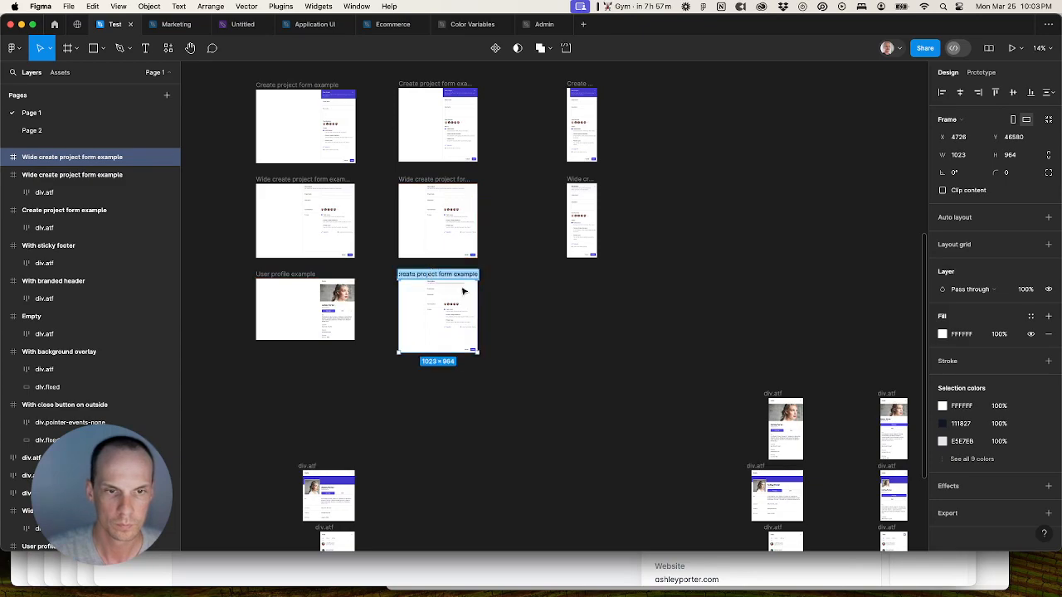
pyautogui.press('BackSpace')
pyautogui.click(597, 332)
pyautogui.click(287, 277)
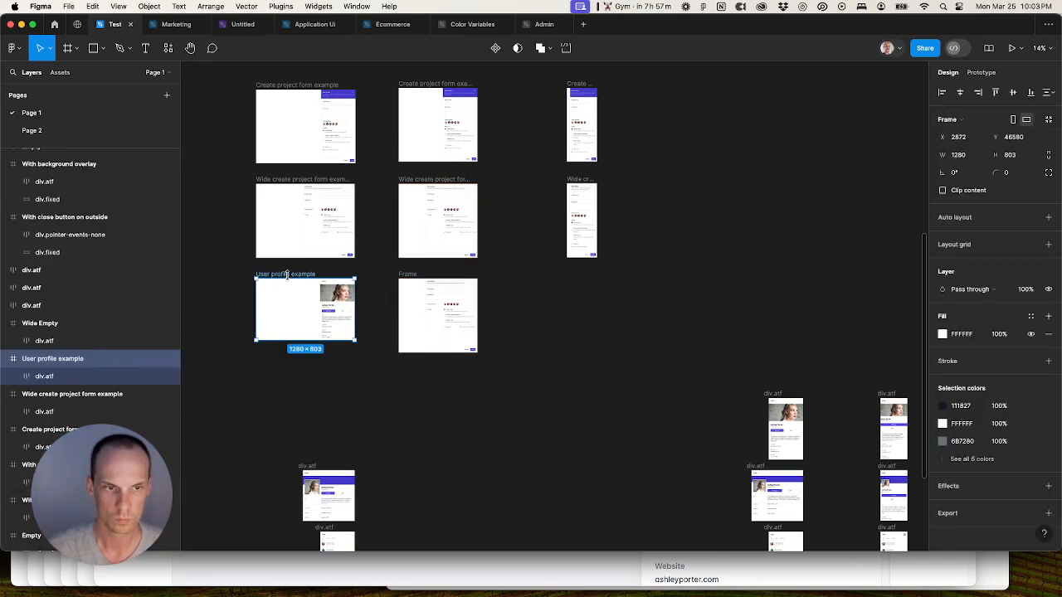
pyautogui.doubleClick(410, 275)
pyautogui.write('User profile example')
pyautogui.click(557, 301)
# Step: Replace the form in the 1023-wide User profile example frame with the loose profile drawer and shorten the frame to 803
pyautogui.moveTo(780, 390); pyautogui.dragTo(464, 313)
pyautogui.scroll(5, 504, 315)
pyautogui.click(441, 370)
pyautogui.moveTo(455, 397); pyautogui.dragTo(457, 373)
# Step: Move the loose 390-wide profile layout below the mobile Wide create project form example frame
pyautogui.scroll(-3, 514, 404)
pyautogui.scroll(-2, 514, 404)
pyautogui.click(514, 404)
pyautogui.moveTo(559, 429); pyautogui.dragTo(444, 364)
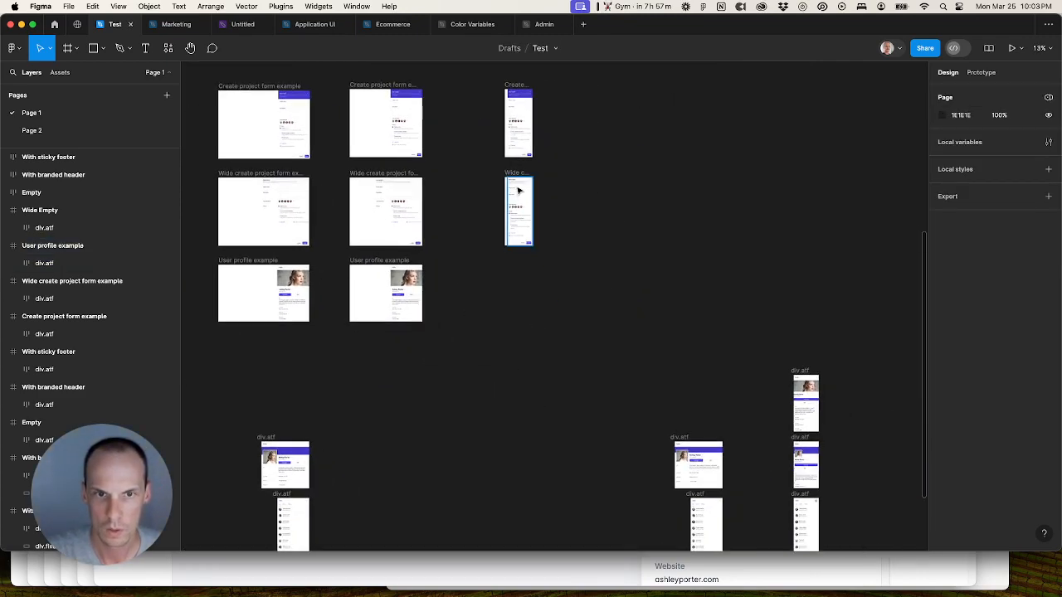
pyautogui.moveTo(784, 373); pyautogui.dragTo(514, 260)
pyautogui.click(593, 277)
# Step: Rename the mobile profile layout with the copied name "User profile example" and give it a white fill
pyautogui.click(396, 262)
pyautogui.doubleClick(395, 261)
pyautogui.press('super+c')
pyautogui.doubleClick(518, 259)
pyautogui.press('super+v')
pyautogui.click(597, 264)
pyautogui.click(516, 258)
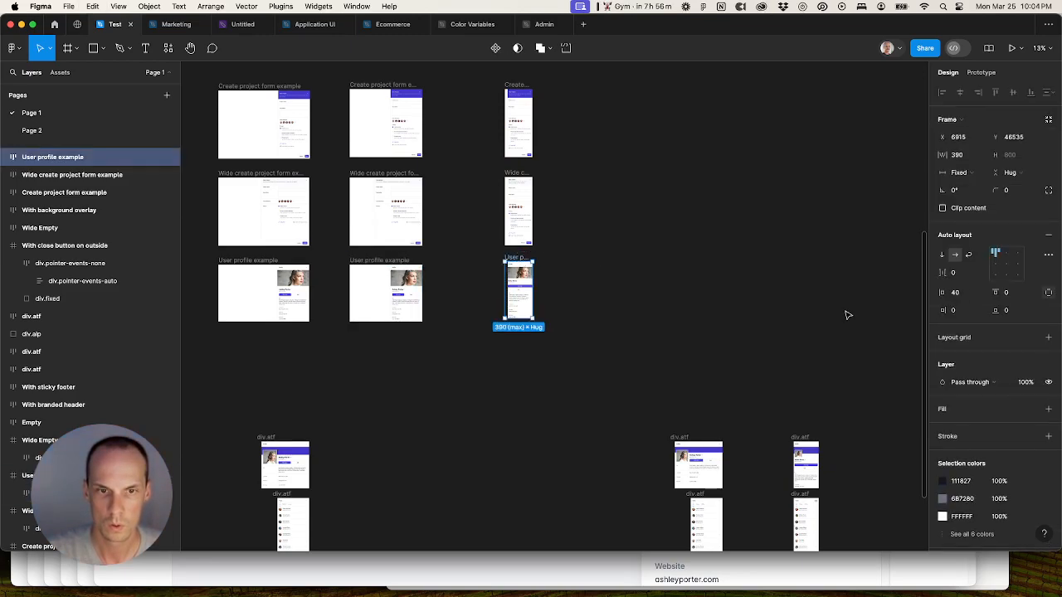
pyautogui.click(639, 382)
# Step: Switch to the tailwindui.com page in Arc and copy the "Wide horizontal user profile example" heading
pyautogui.scroll(-1, 454, 413)
pyautogui.moveTo(419, 463); pyautogui.dragTo(530, 411)
pyautogui.click(446, 576)
pyautogui.scroll(-10, 478, 488)
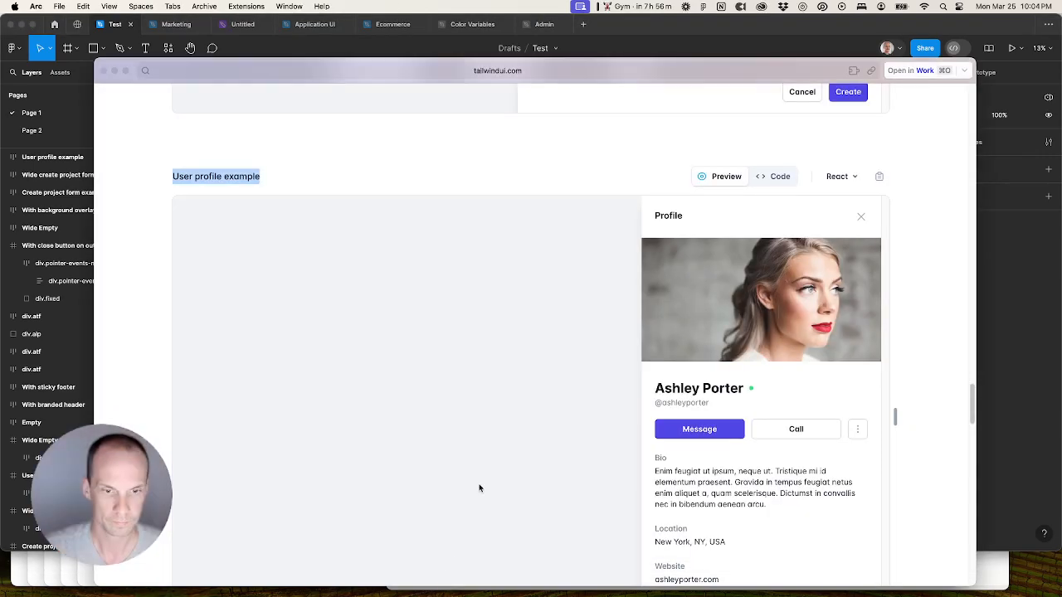
pyautogui.moveTo(171, 153); pyautogui.dragTo(369, 263)
# Step: In Figma, duplicate the 1280-wide User profile example frame directly below and name the copy "Wide horizontal user profile example"
pyautogui.click(720, 37)
pyautogui.doubleClick(369, 259)
pyautogui.press('super+v')
pyautogui.click(481, 283)
# Step: Replace the drawer inside the 1280-wide Wide horizontal user profile example frame with the loose purple-banner profile drawer
pyautogui.click(384, 354)
pyautogui.press('super+x')
pyautogui.click(416, 271)
pyautogui.press('super+v')
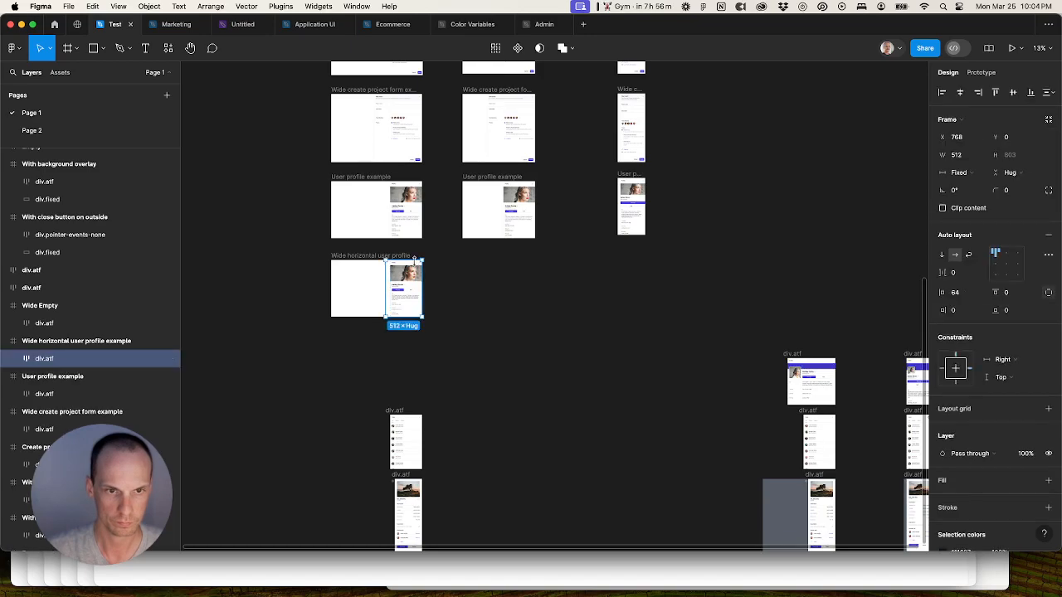
pyautogui.click(464, 301)
# Step: Shorten the 1280-wide Wide horizontal user profile example frame to a height of 662 to match its drawer
pyautogui.scroll(2, 416, 320)
pyautogui.hscroll(-2, 416, 319)
pyautogui.scroll(5, 415, 319)
pyautogui.click(391, 363)
pyautogui.moveTo(386, 373); pyautogui.dragTo(393, 351)
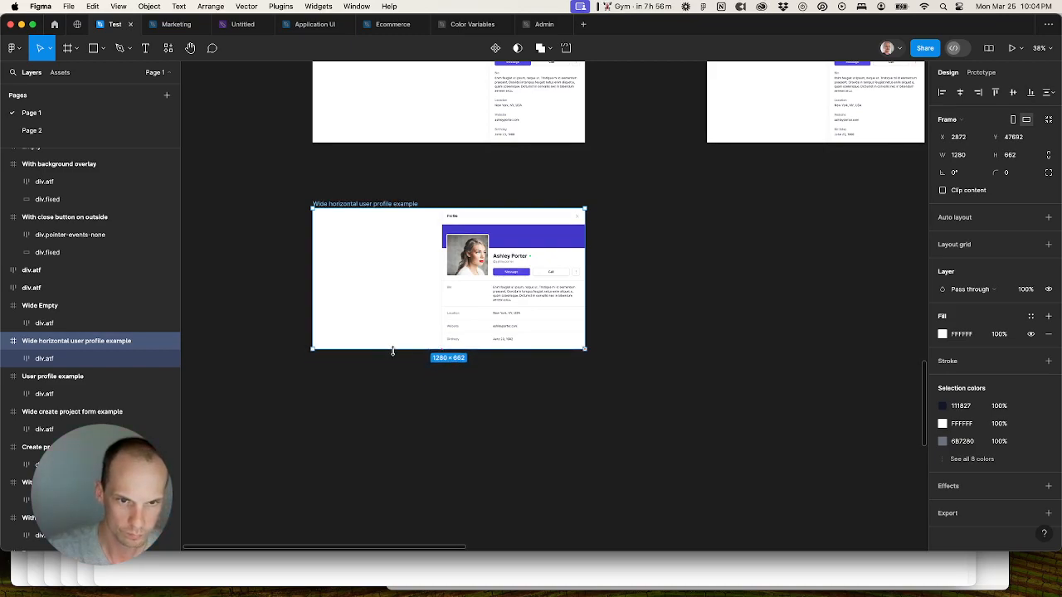
pyautogui.click(404, 378)
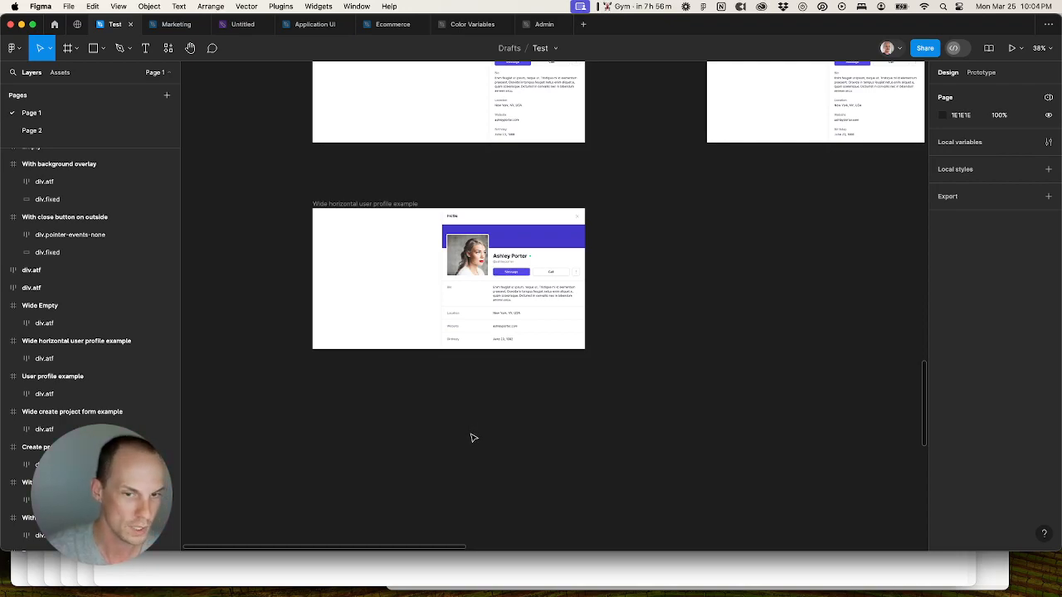
# Step: Duplicate the 1023-wide User profile example frame into the row below, beside the Wide horizontal user profile example frame
pyautogui.moveTo(516, 475); pyautogui.dragTo(454, 459)
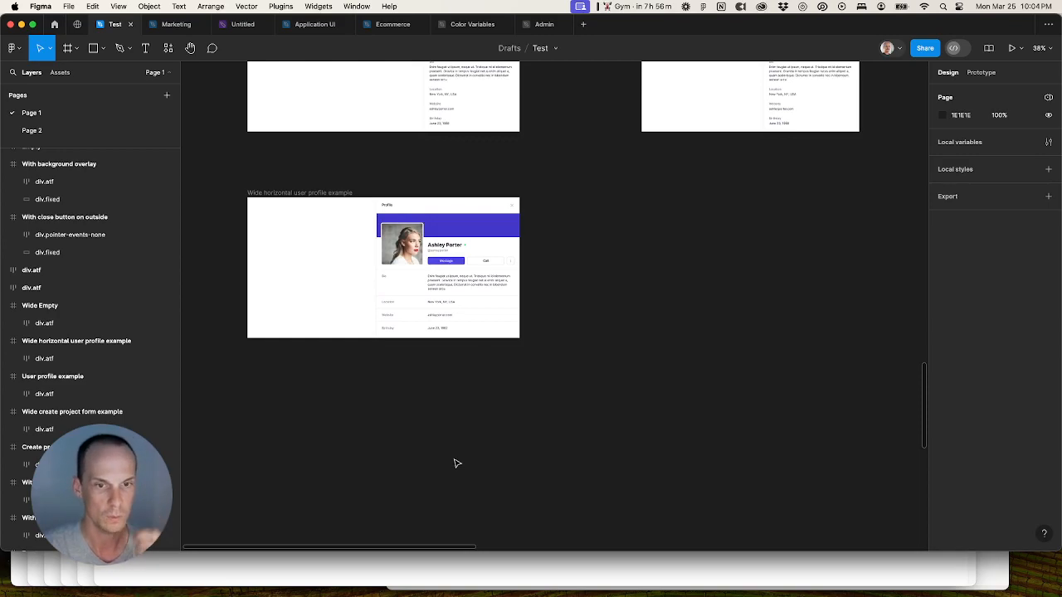
pyautogui.scroll(-3, 454, 463)
pyautogui.scroll(-2, 451, 465)
pyautogui.scroll(-2, 452, 467)
pyautogui.moveTo(452, 465); pyautogui.dragTo(326, 405)
pyautogui.moveTo(423, 401); pyautogui.dragTo(412, 372)
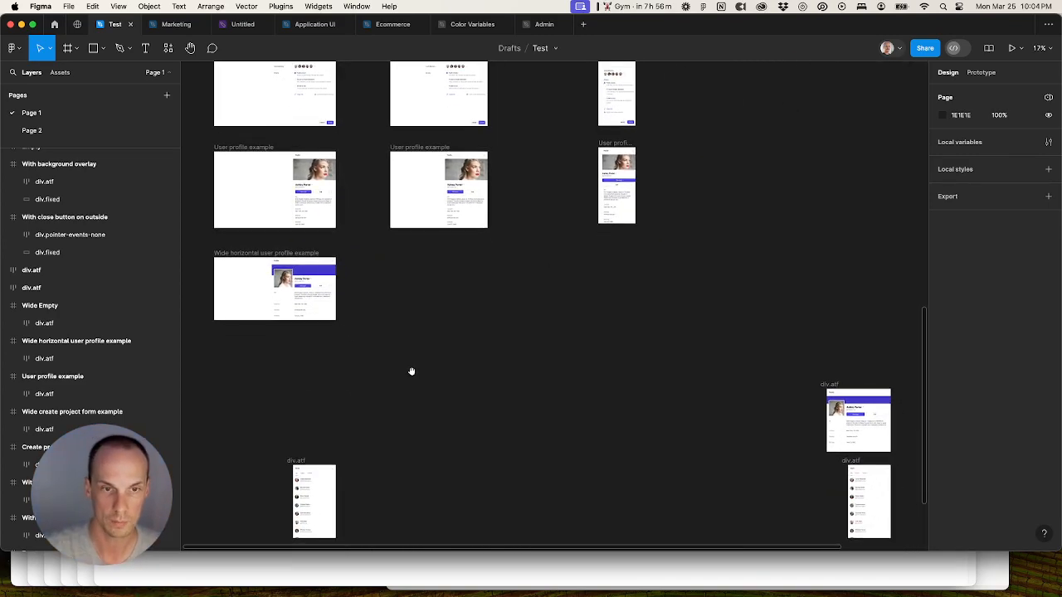
pyautogui.click(417, 150)
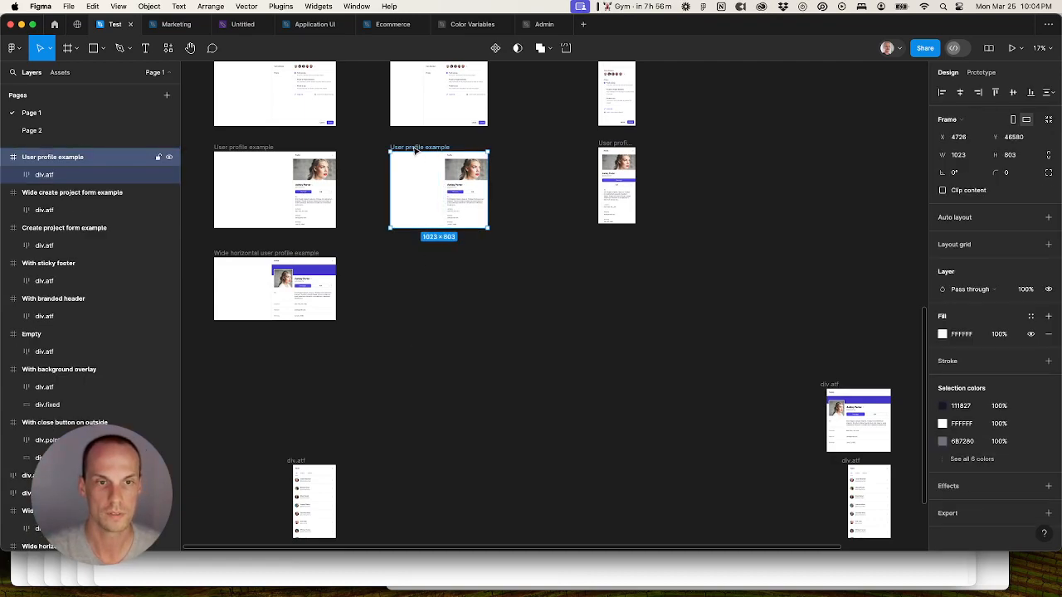
pyautogui.moveTo(417, 148); pyautogui.dragTo(406, 257)
# Step: Replace the drawer in the duplicated 1023-wide frame with the loose 736-wide purple-banner profile drawer
pyautogui.click(827, 386)
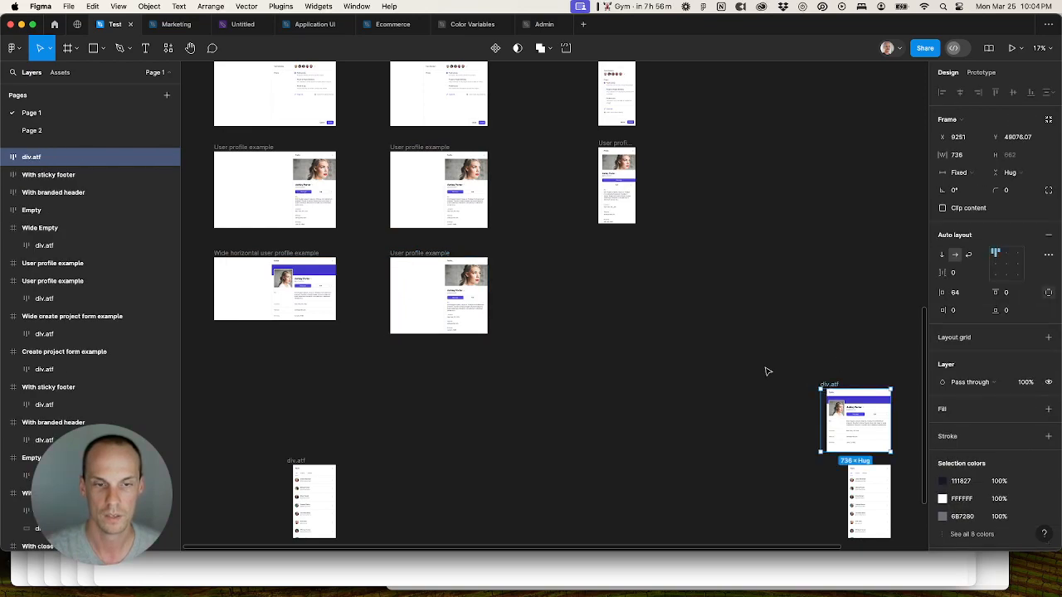
pyautogui.press('Delete')
pyautogui.click(479, 297)
pyautogui.press('super+shift+r')
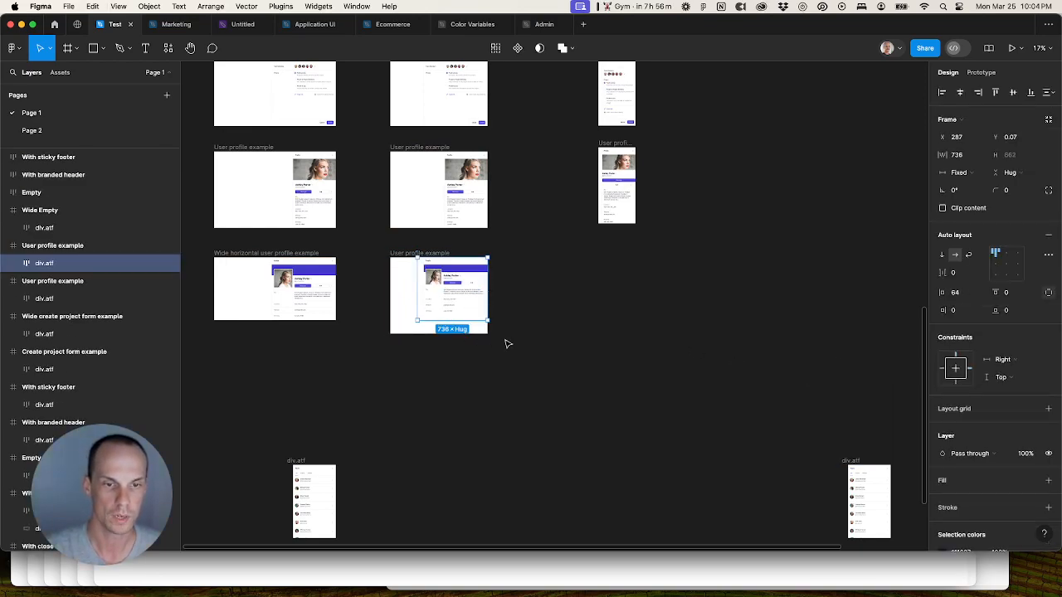
pyautogui.click(542, 347)
# Step: Shorten the 1023-wide frame holding the purple-banner profile drawer to a height of 662
pyautogui.scroll(5, 490, 349)
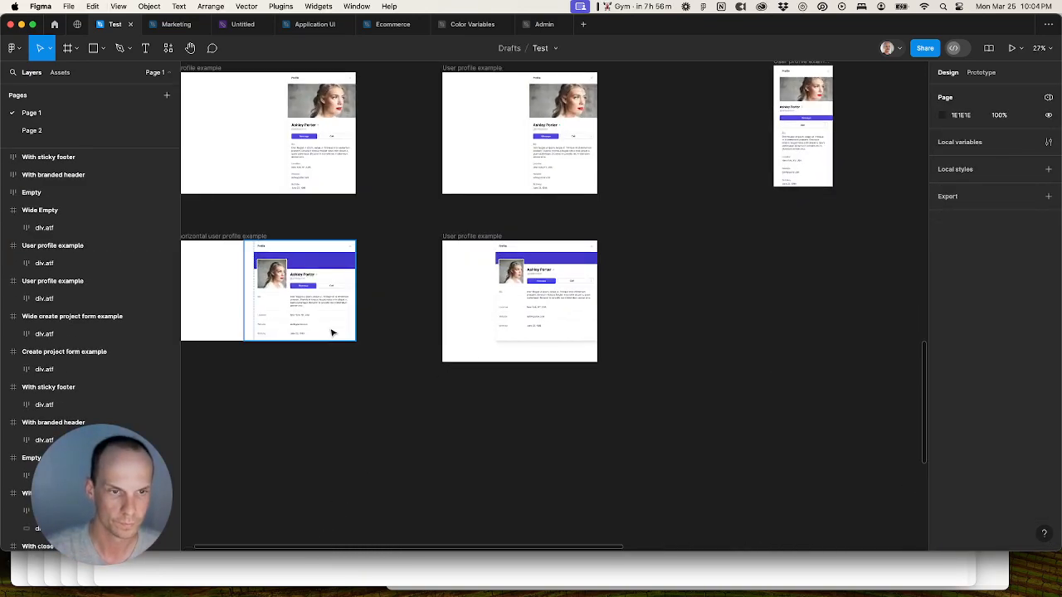
pyautogui.click(332, 330)
pyautogui.click(477, 351)
pyautogui.moveTo(477, 362); pyautogui.dragTo(477, 343)
pyautogui.click(455, 370)
pyautogui.scroll(-2, 450, 365)
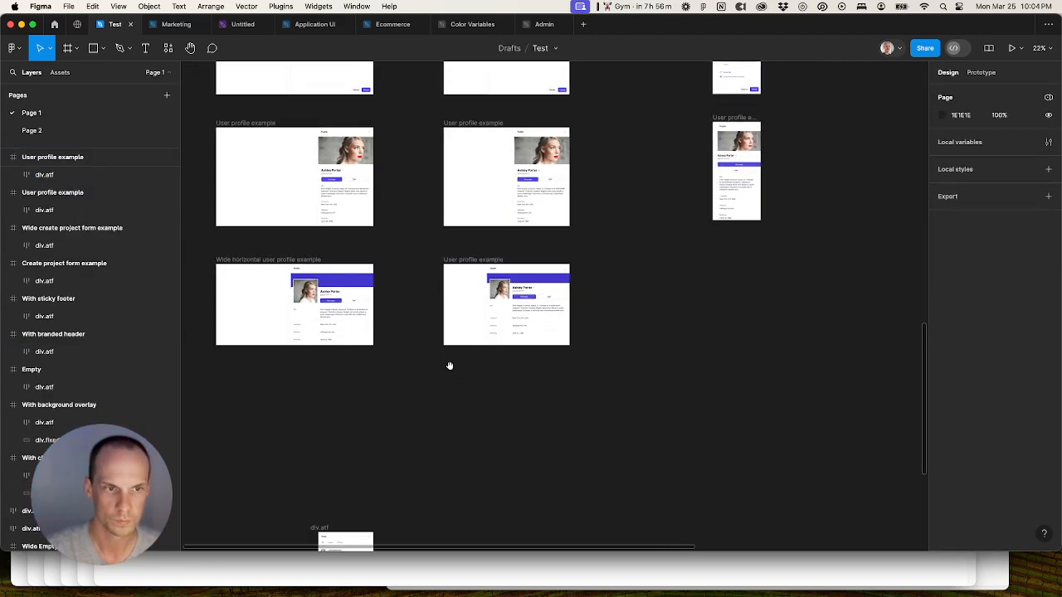
# Step: Copy the 1280-wide purple-banner profile frame's name and rename its 1023-wide version to "Wide horizontal user profile example"
pyautogui.doubleClick(272, 259)
pyautogui.hotkey('ctrl', 'c')
pyautogui.doubleClick(456, 260)
pyautogui.hotkey('ctrl', 'v')
pyautogui.click(609, 329)
# Step: Move the loose 390-wide purple-banner profile layout below the mobile User profile example frame and give it a white FFFFFF fill
pyautogui.moveTo(652, 358); pyautogui.dragTo(439, 328)
pyautogui.scroll(-2, 590, 348)
pyautogui.scroll(-2, 440, 328)
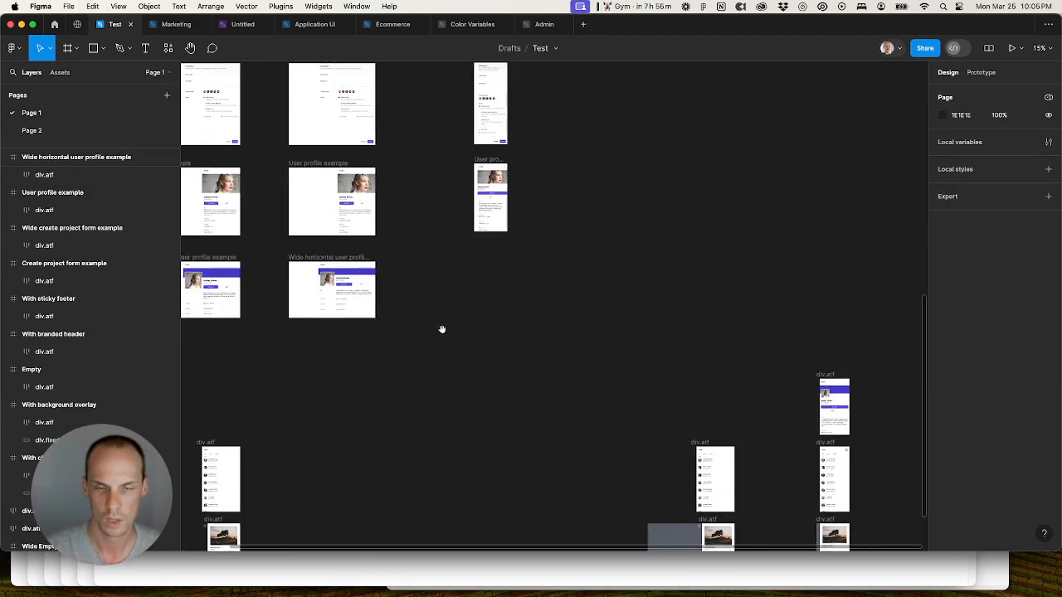
pyautogui.click(811, 372)
pyautogui.moveTo(809, 370); pyautogui.dragTo(481, 259)
pyautogui.moveTo(439, 296); pyautogui.dragTo(512, 326)
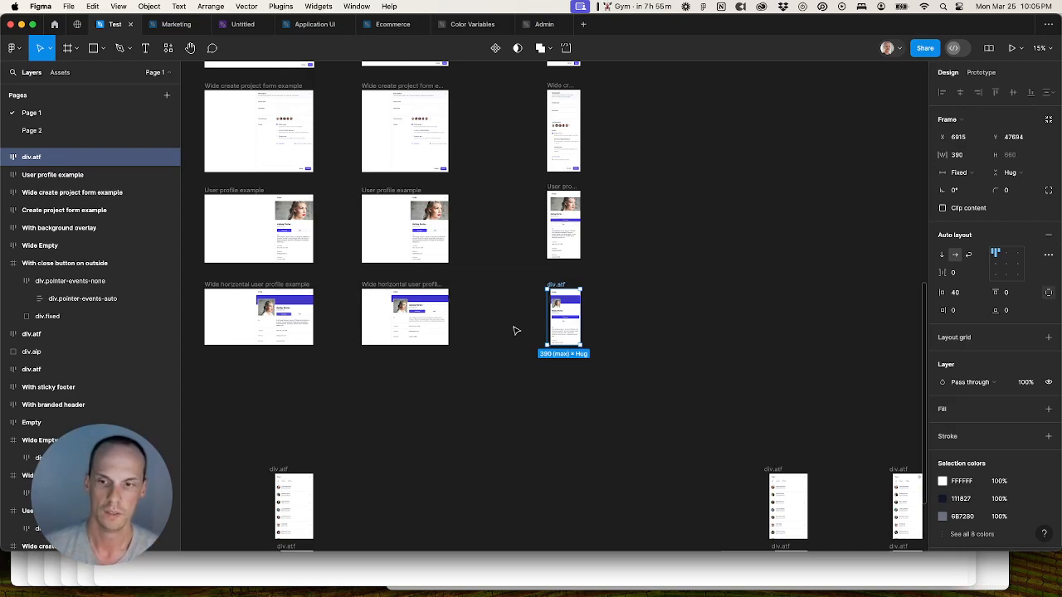
pyautogui.click(1048, 409)
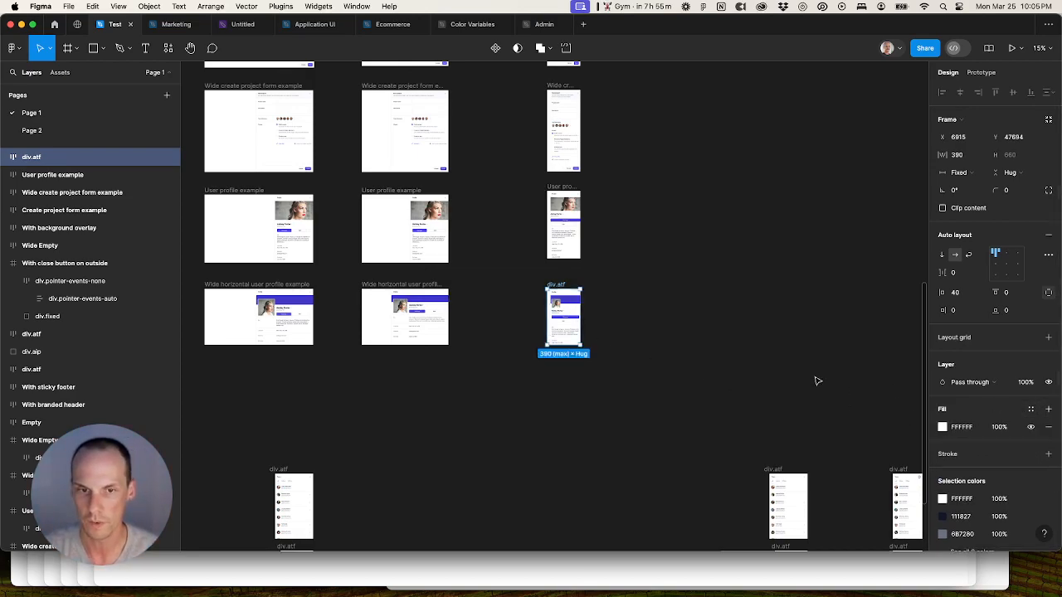
pyautogui.click(636, 406)
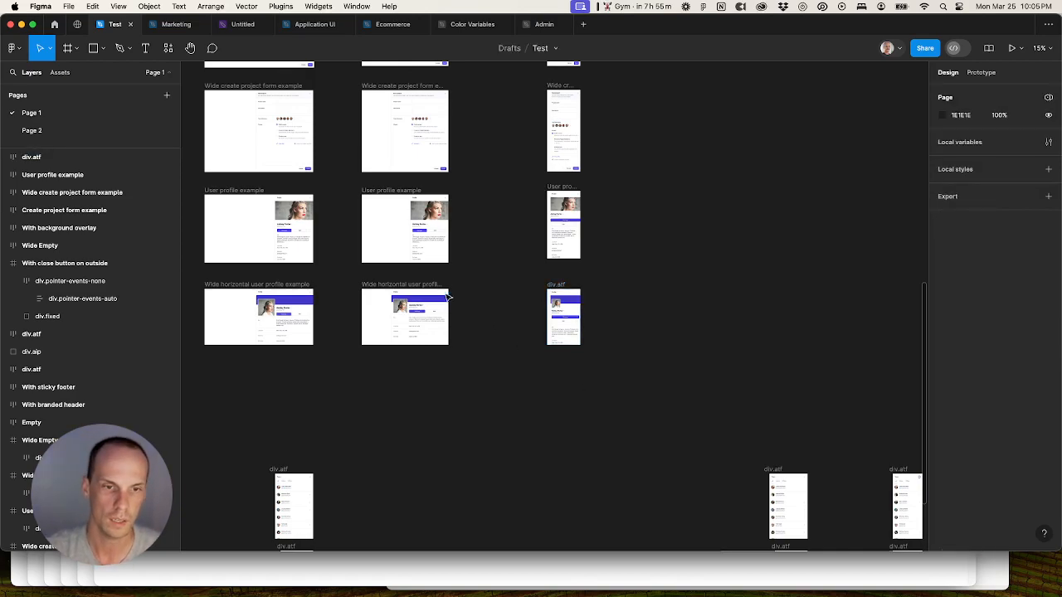
# Step: Copy the 1023-wide purple-banner profile frame's name and rename the 390-wide mobile layout to "Wide horizontal user profile example"
pyautogui.doubleClick(394, 286)
pyautogui.press('super+c')
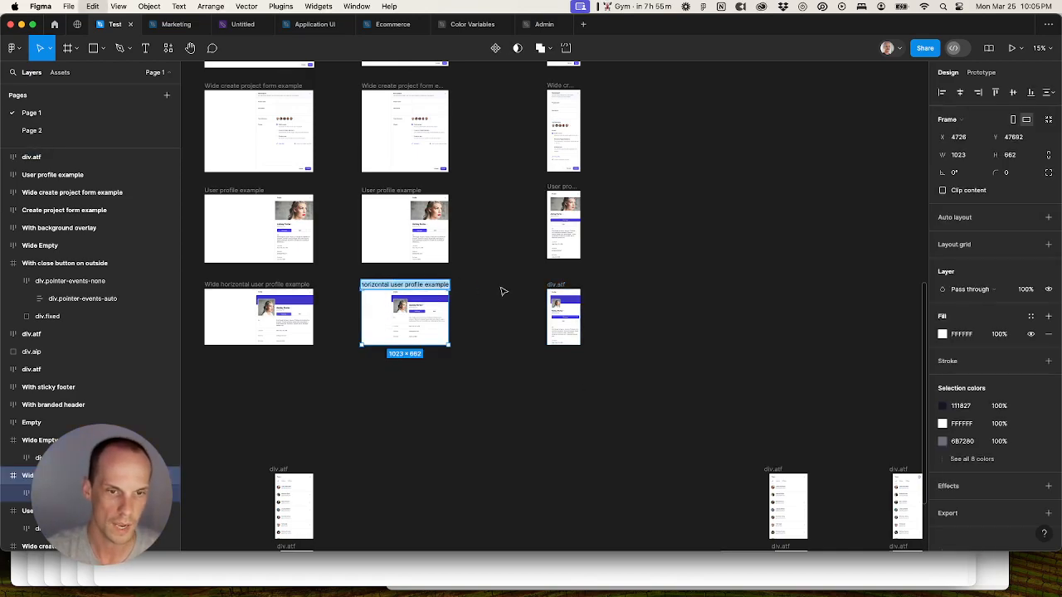
pyautogui.doubleClick(563, 286)
pyautogui.press('super+v')
pyautogui.click(649, 306)
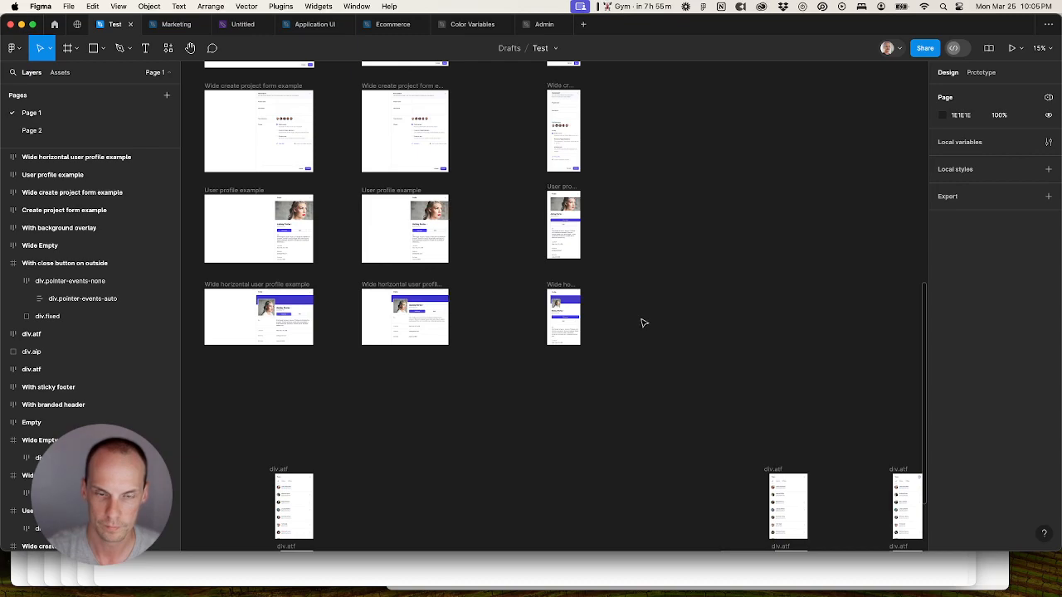
pyautogui.hscroll(-3, 643, 322)
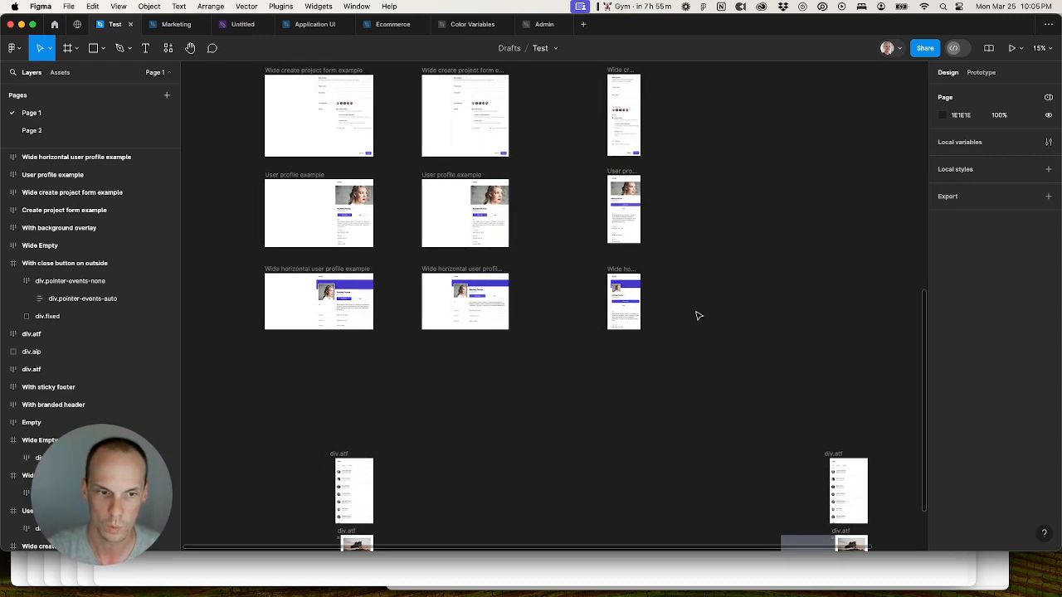
# Step: Switch to the Tailwind UI page in the browser and copy the heading "Contact list example"
pyautogui.scroll(-2, 697, 315)
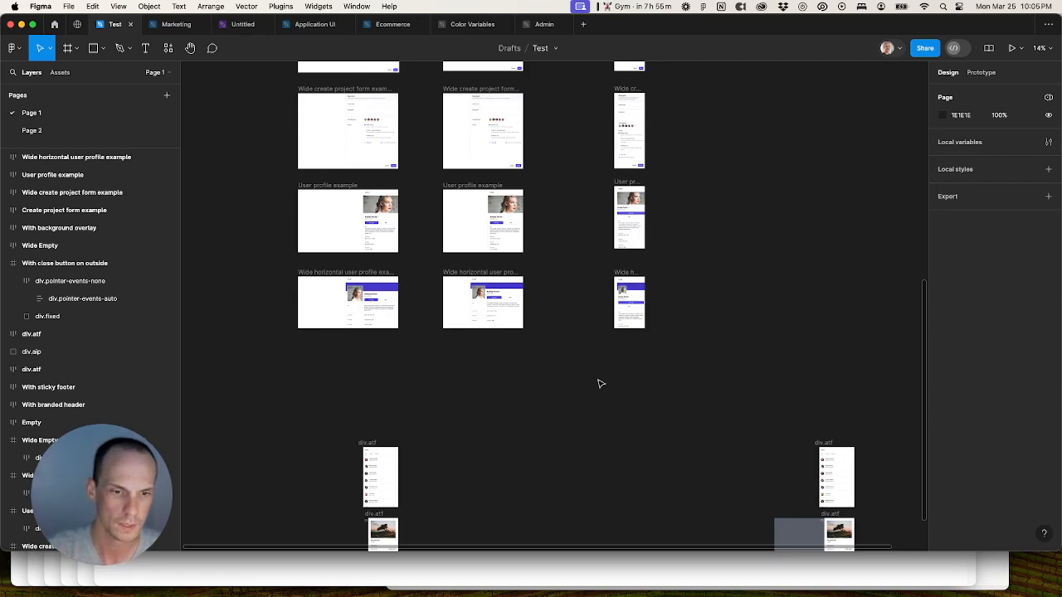
pyautogui.click(589, 566)
pyautogui.scroll(-5, 462, 503)
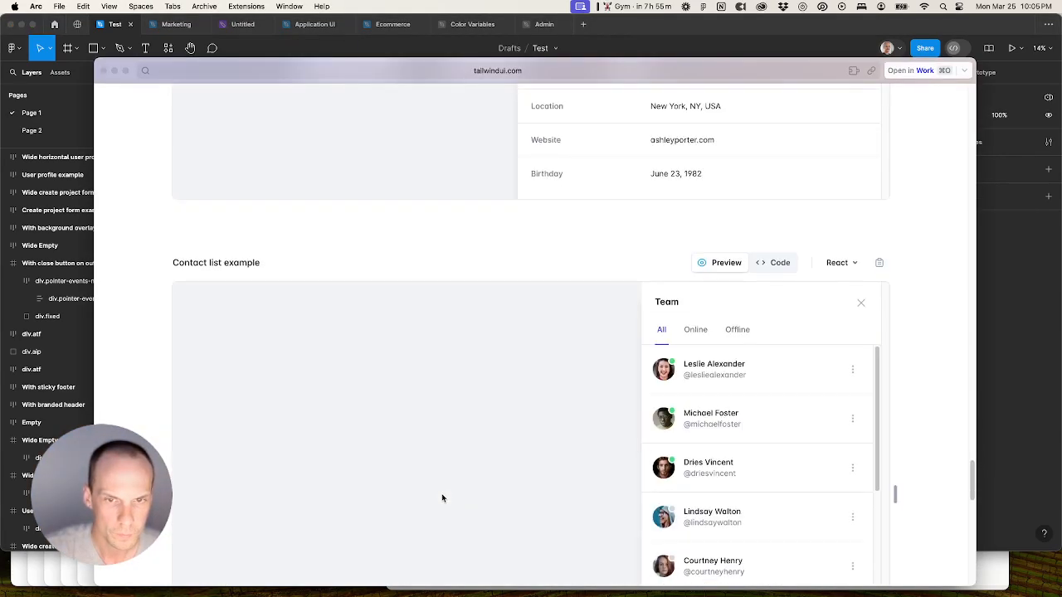
pyautogui.moveTo(153, 273); pyautogui.dragTo(263, 265)
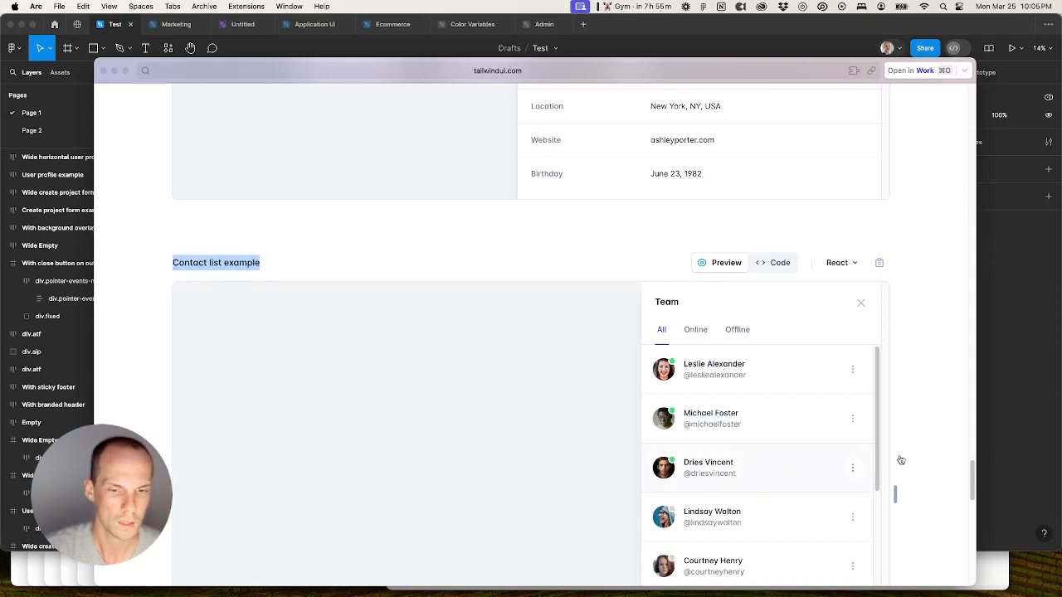
# Step: Back in Figma, duplicate the 1280-wide purple-banner profile frame directly below itself and rename the copy "Contact list example"
pyautogui.click(1019, 471)
pyautogui.moveTo(339, 272); pyautogui.dragTo(341, 341)
pyautogui.doubleClick(309, 340)
pyautogui.press('cmd+v')
pyautogui.click(243, 395)
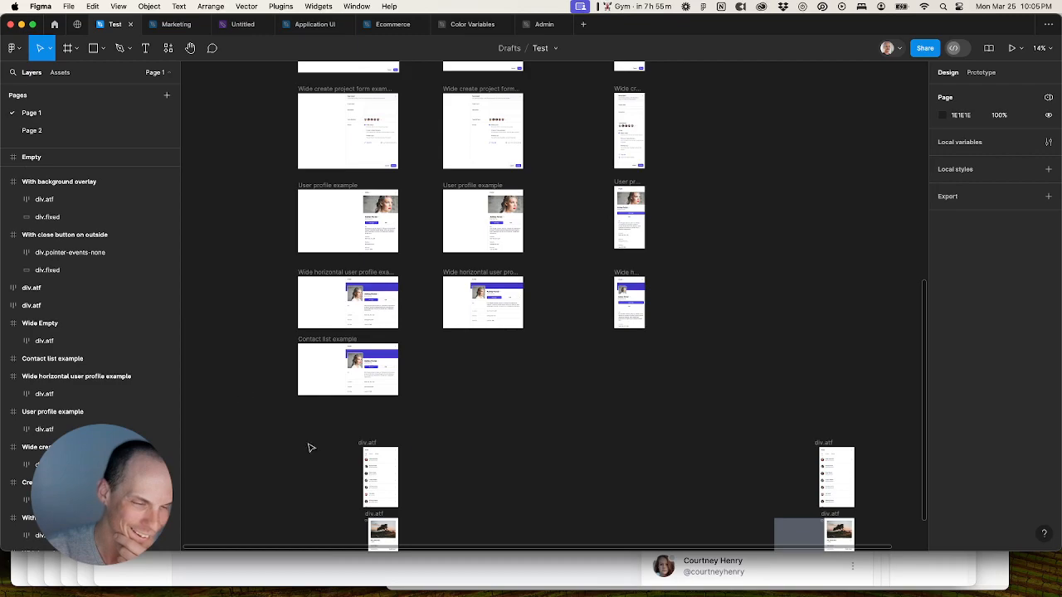
# Step: Cut the loose desktop contact list drawer and replace the profile drawer inside the Contact list example frame with it
pyautogui.click(372, 440)
pyautogui.scroll(5, 316, 424)
pyautogui.press('Delete')
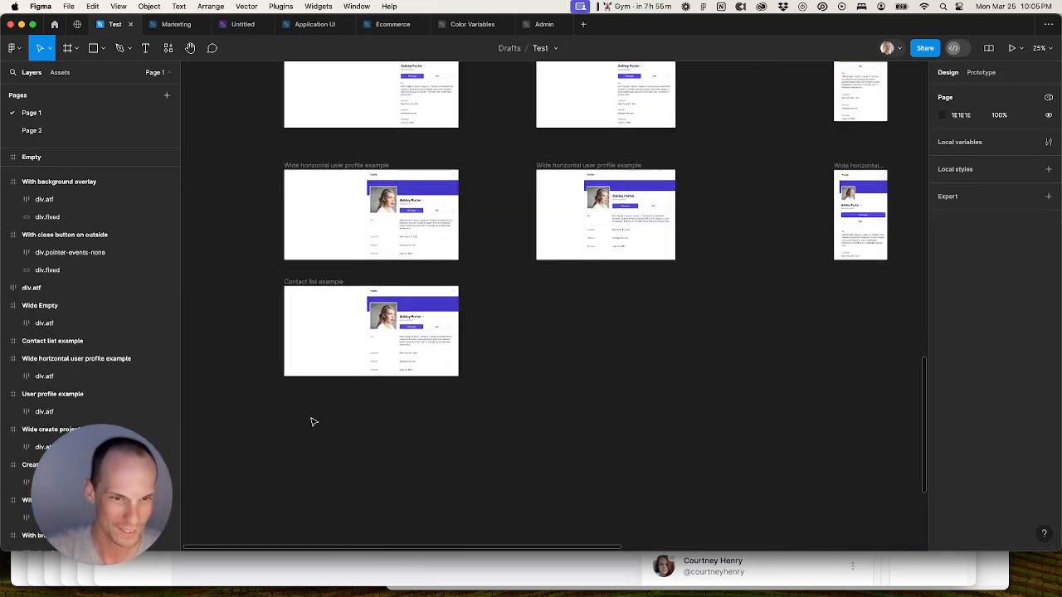
pyautogui.click(399, 340)
pyautogui.press('super+shift+r')
pyautogui.click(520, 346)
pyautogui.moveTo(482, 329); pyautogui.dragTo(538, 324)
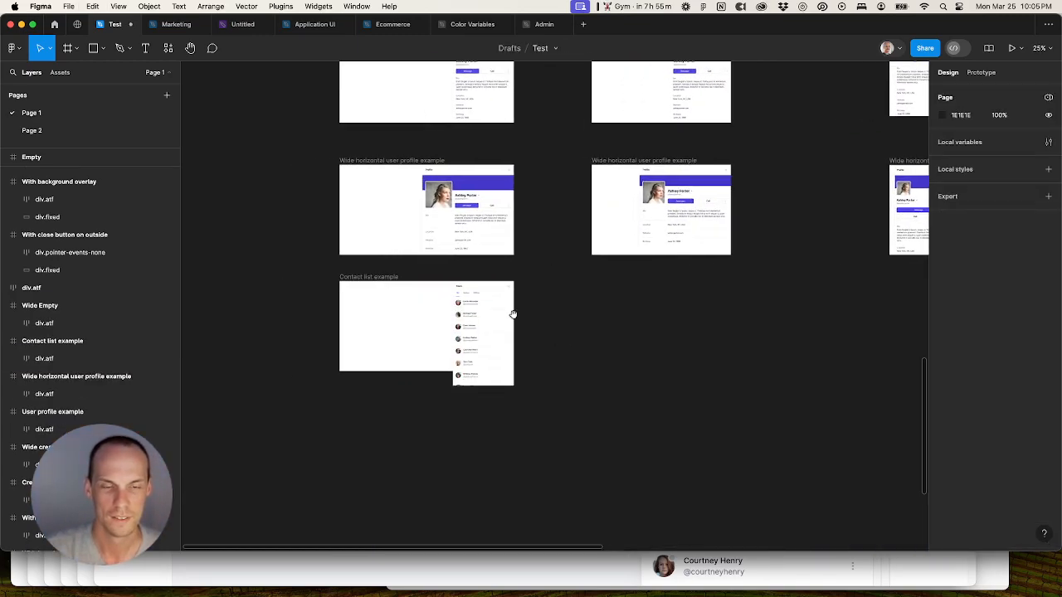
# Step: Extend the 1280-wide Contact list example frame to a height of 769 to fit its drawer
pyautogui.click(386, 281)
pyautogui.moveTo(433, 375); pyautogui.dragTo(425, 387)
pyautogui.scroll(10, 432, 389)
pyautogui.scroll(-15, 425, 387)
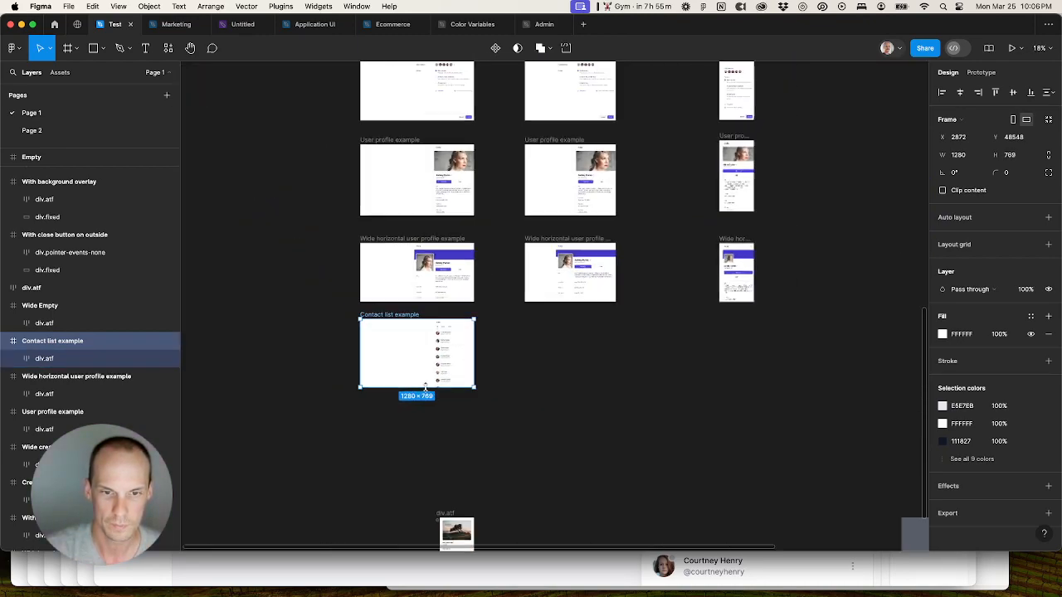
pyautogui.click(516, 391)
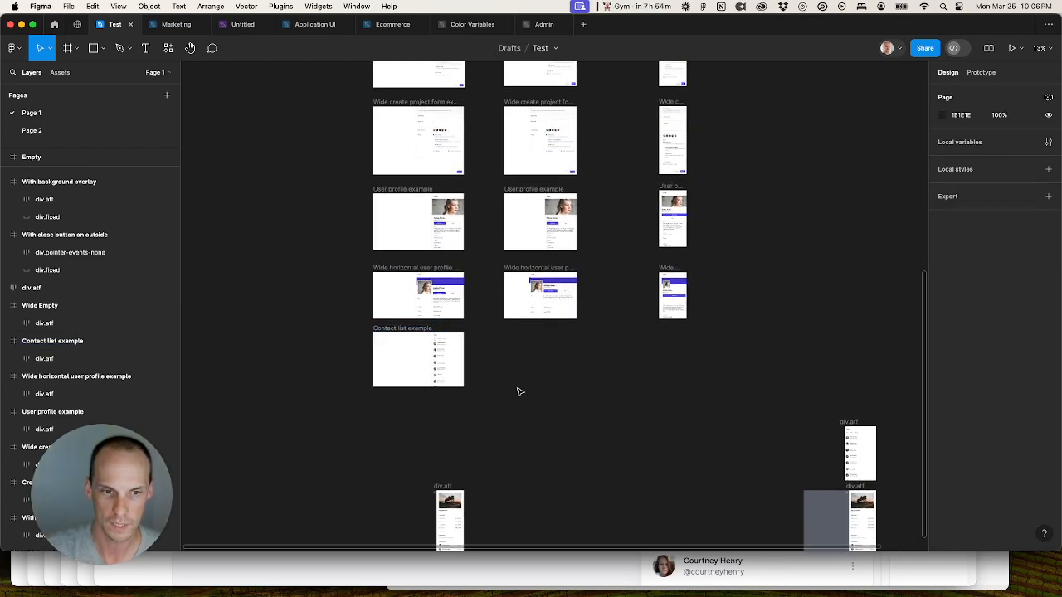
# Step: Duplicate the 1023-wide purple-banner profile frame directly below itself, beside the desktop Contact list example frame
pyautogui.click(524, 269)
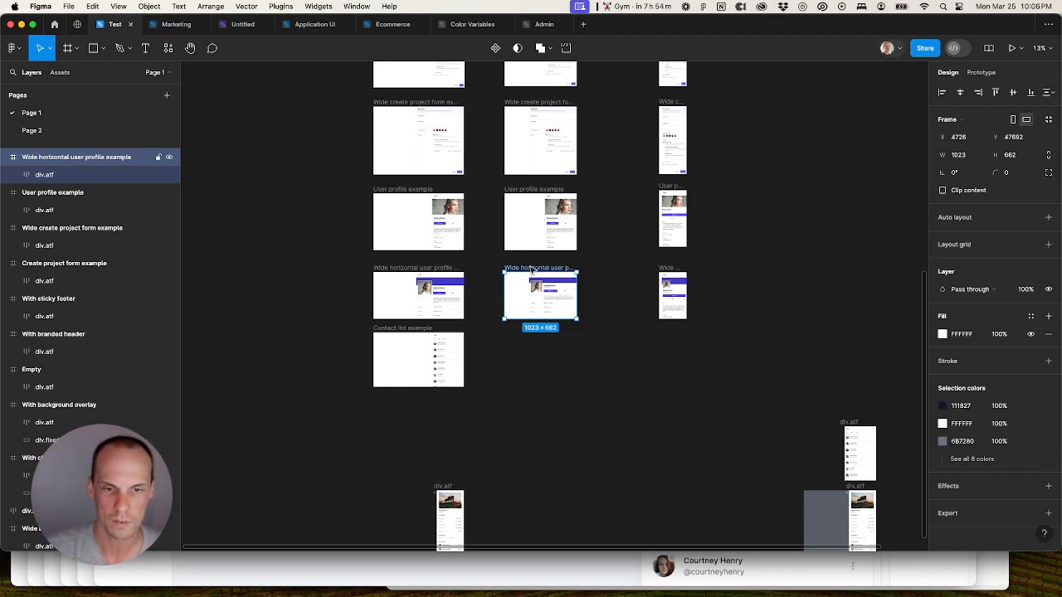
pyautogui.moveTo(565, 267); pyautogui.dragTo(566, 333)
pyautogui.click(496, 393)
pyautogui.scroll(5, 496, 393)
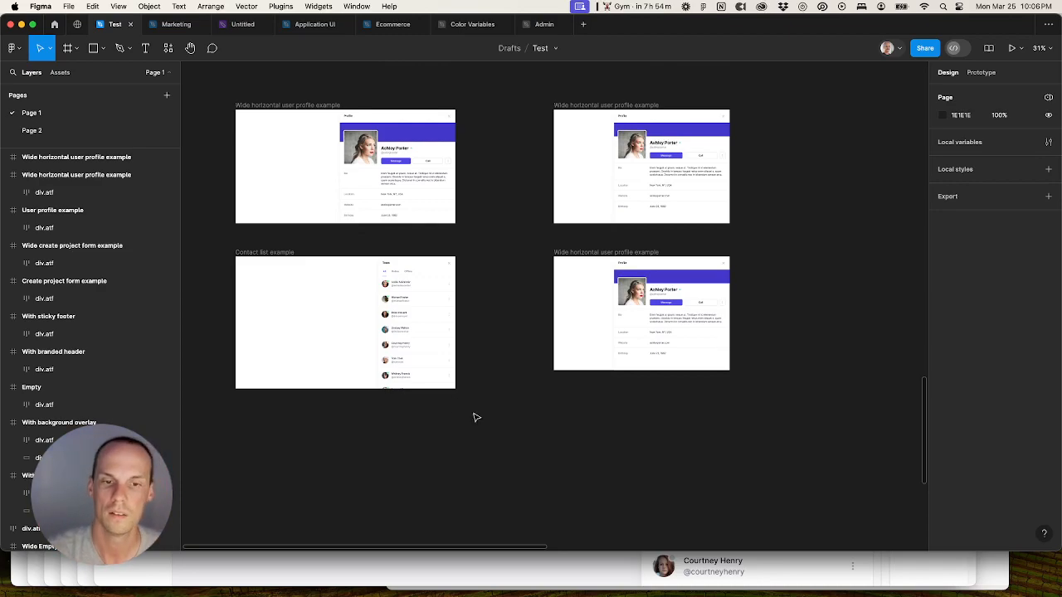
# Step: Cut the loose 512-wide tablet contact list drawer and replace the profile drawer inside the duplicated 1023-wide frame with it
pyautogui.scroll(-10, 474, 417)
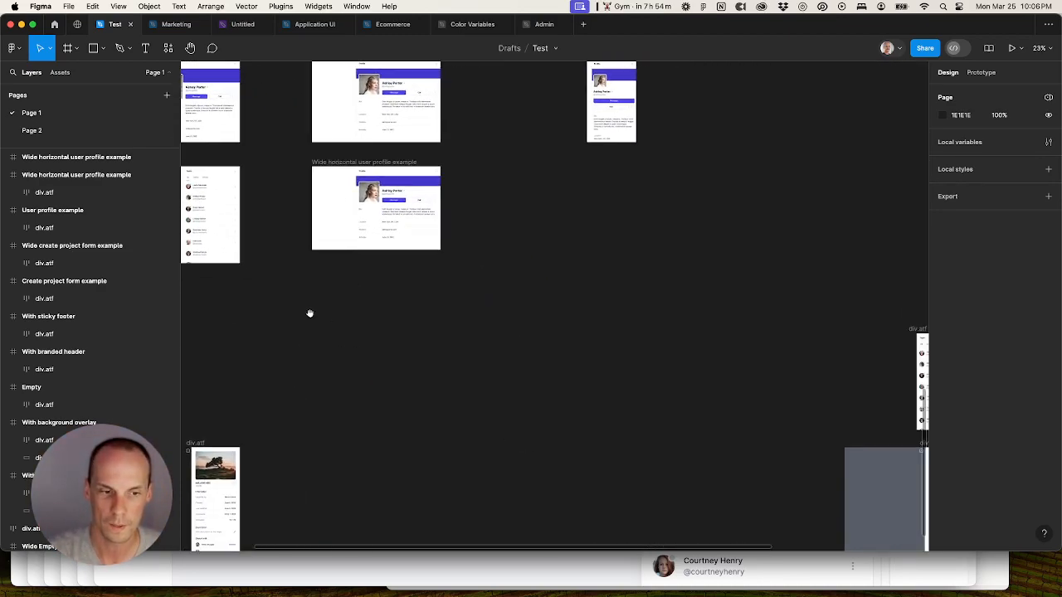
pyautogui.click(751, 356)
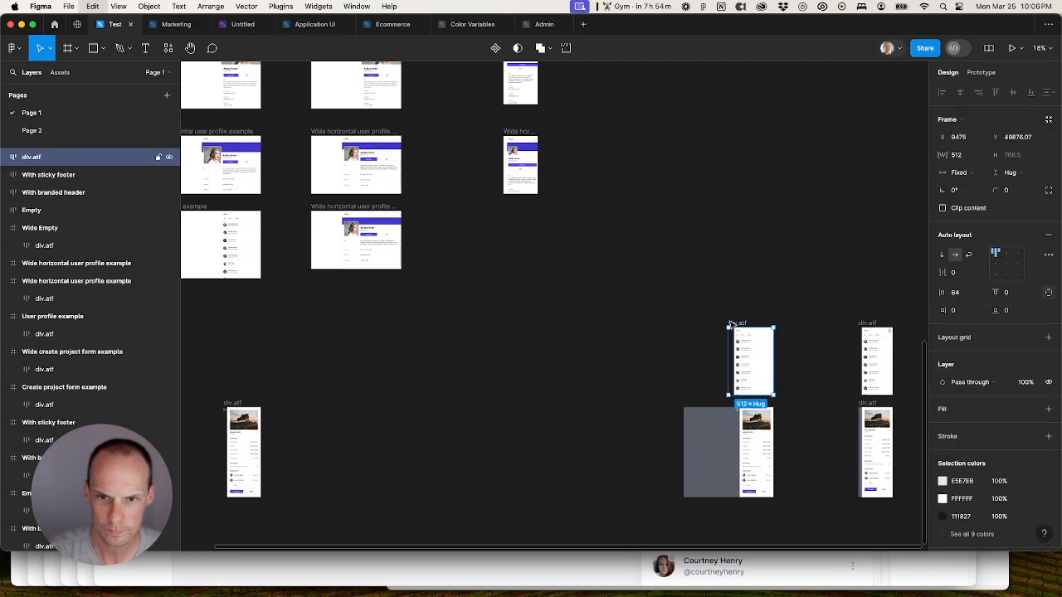
pyautogui.press('Delete')
pyautogui.moveTo(485, 342); pyautogui.dragTo(592, 384)
pyautogui.click(532, 316)
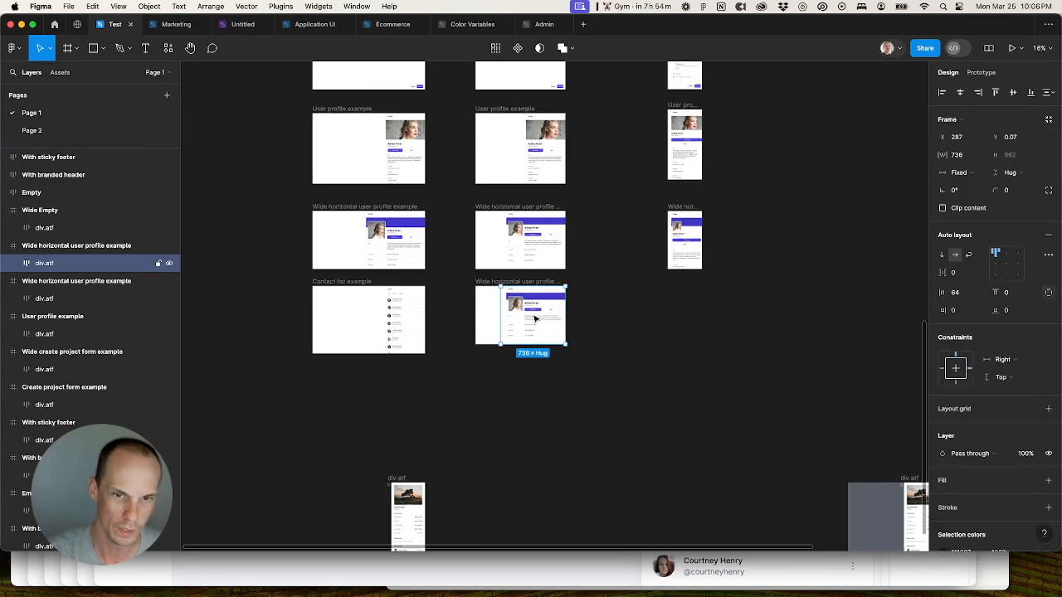
pyautogui.scroll(2, 535, 318)
pyautogui.scroll(3, 535, 319)
pyautogui.press('super+shift+r')
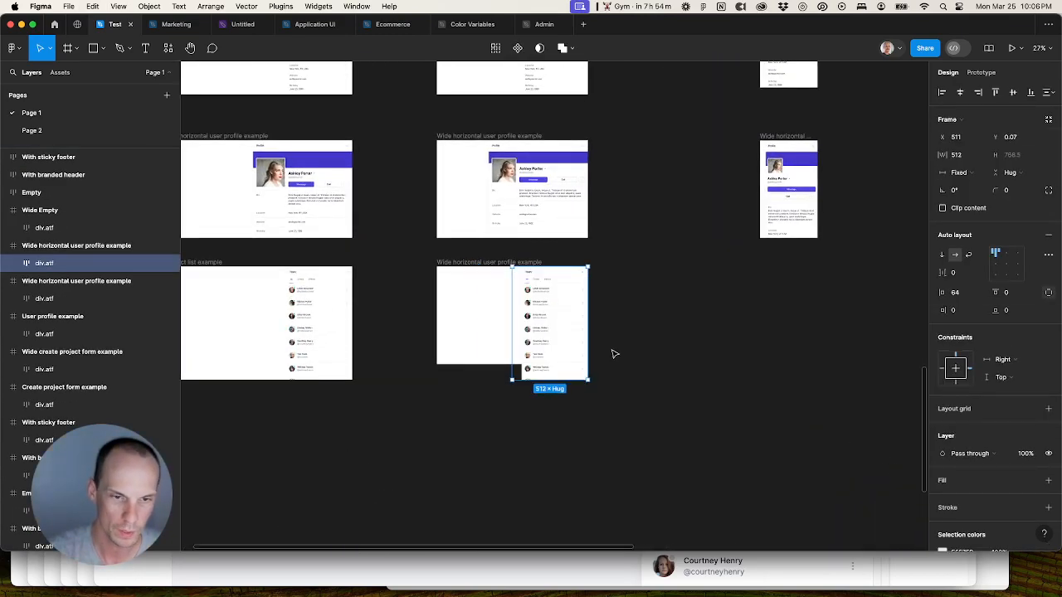
# Step: Extend the 1023-wide frame holding the contact list drawer to a height of 769
pyautogui.click(613, 354)
pyautogui.hscroll(-2, 699, 379)
pyautogui.scroll(1, 700, 379)
pyautogui.click(572, 389)
pyautogui.moveTo(572, 389); pyautogui.dragTo(574, 412)
pyautogui.scroll(1, 651, 407)
pyautogui.scroll(15, 651, 407)
pyautogui.moveTo(477, 408); pyautogui.dragTo(476, 407)
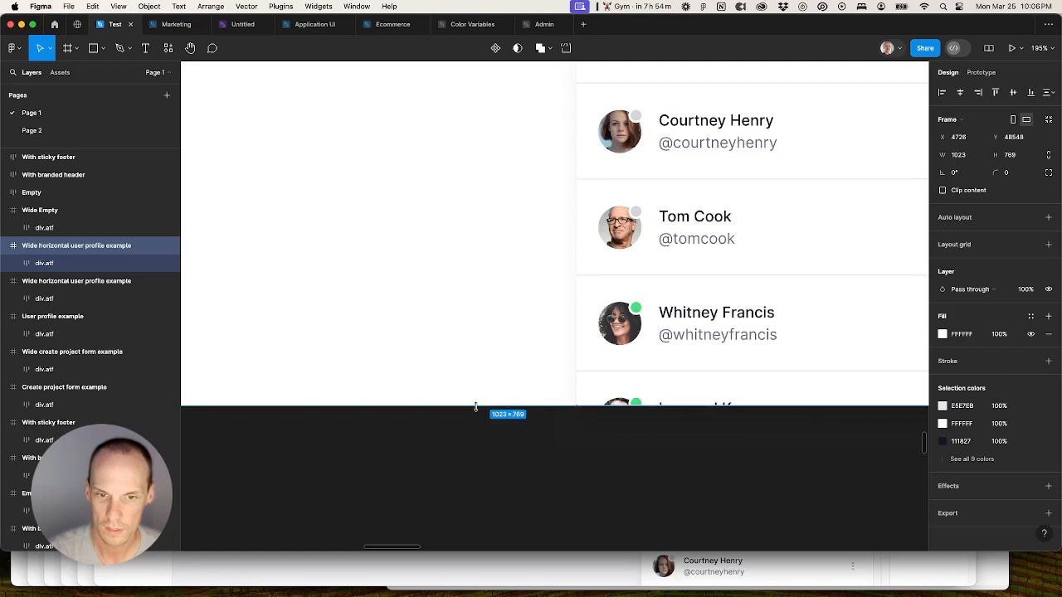
pyautogui.scroll(-10, 469, 407)
pyautogui.click(557, 413)
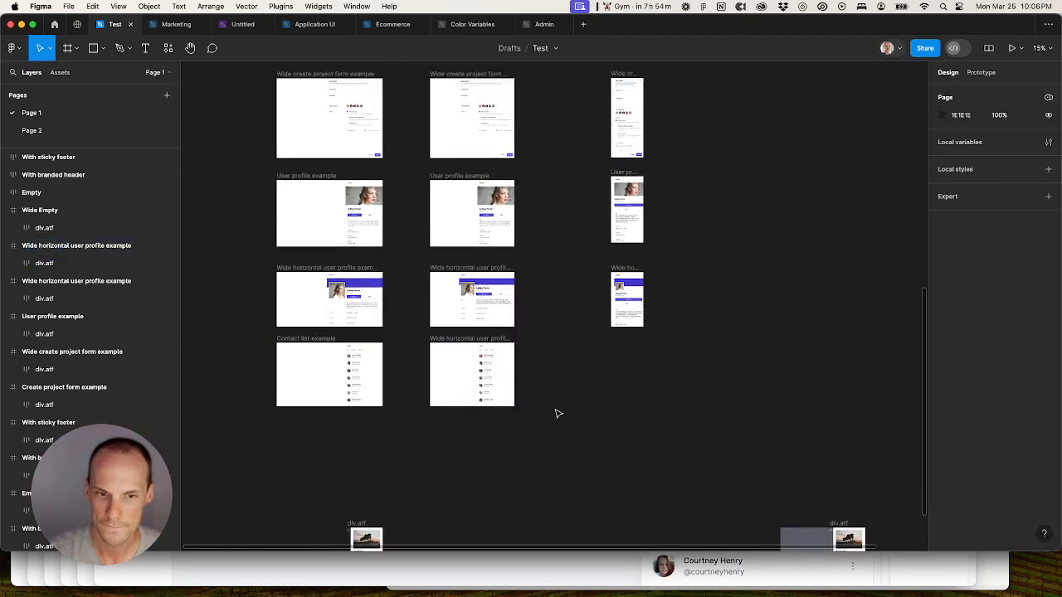
# Step: Copy the 1280-wide contact list frame's name and rename its 1023-wide version to "Contact list example"
pyautogui.hscroll(3, 557, 413)
pyautogui.click(290, 316)
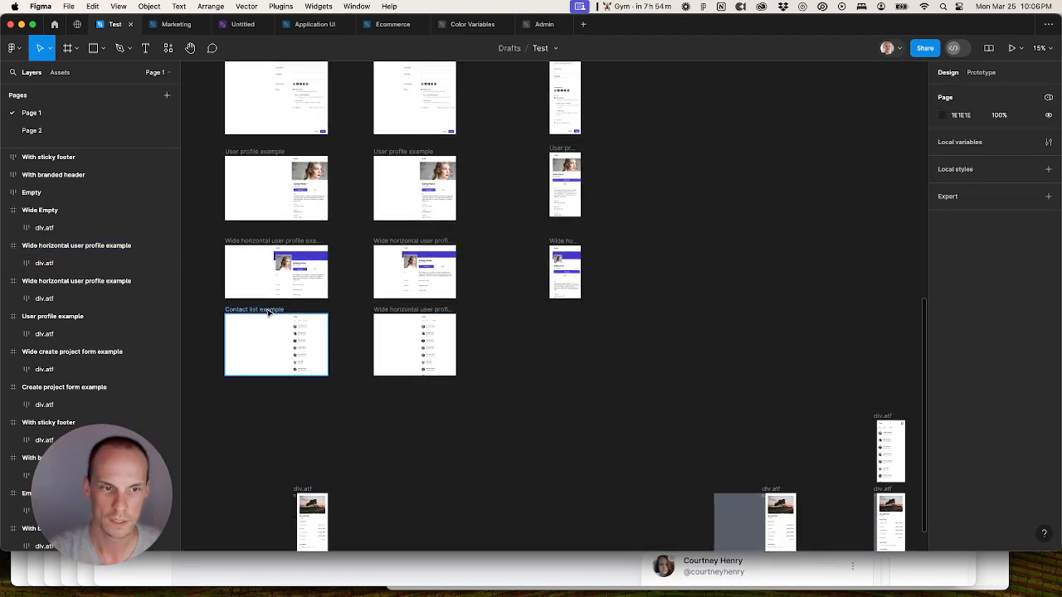
pyautogui.click(409, 320)
pyautogui.click(526, 329)
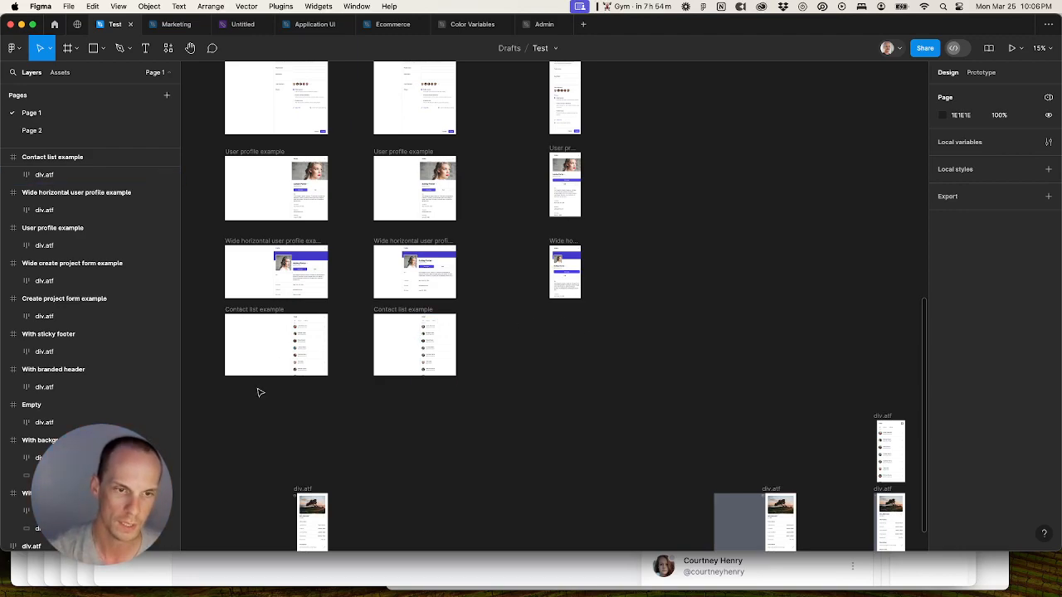
# Step: Move the loose mobile contact list layout below the mobile Wide horizontal user profile example frame
pyautogui.moveTo(230, 399); pyautogui.dragTo(241, 404)
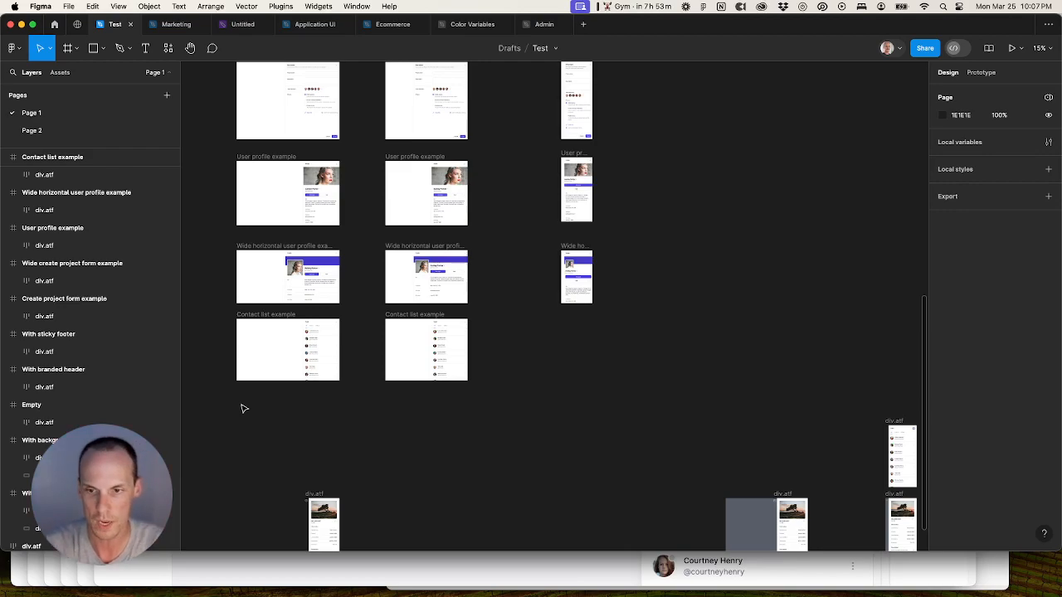
pyautogui.click(891, 423)
pyautogui.moveTo(896, 432); pyautogui.dragTo(571, 328)
pyautogui.click(681, 438)
pyautogui.moveTo(598, 462); pyautogui.dragTo(638, 424)
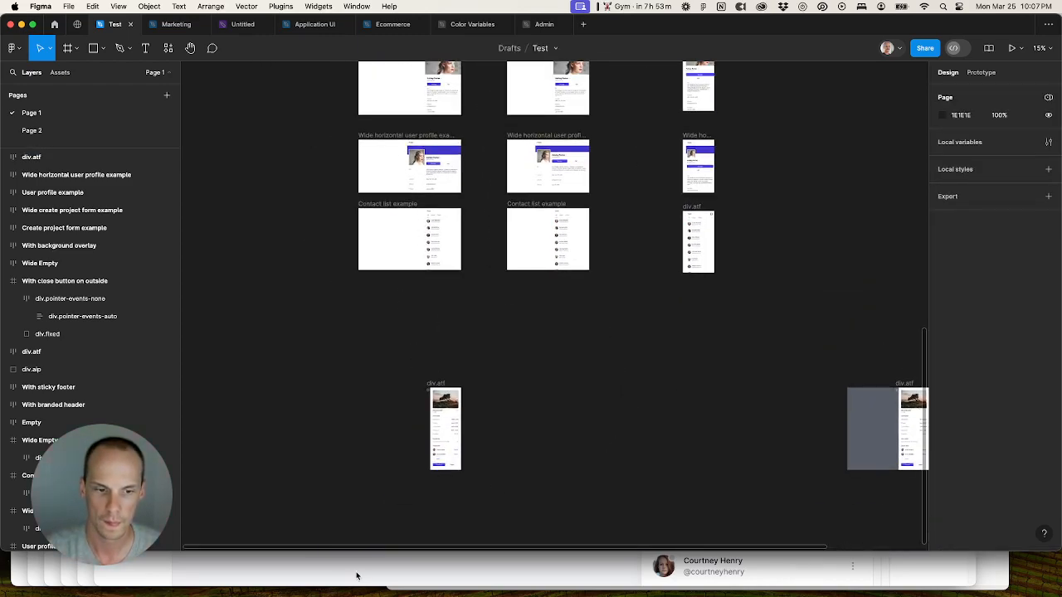
# Step: Switch to the Tailwind UI page in the browser and copy the heading "File details example"
pyautogui.click(362, 568)
pyautogui.scroll(-5, 362, 569)
pyautogui.moveTo(156, 365); pyautogui.dragTo(257, 365)
pyautogui.press('super+c')
pyautogui.scroll(-5, 138, 410)
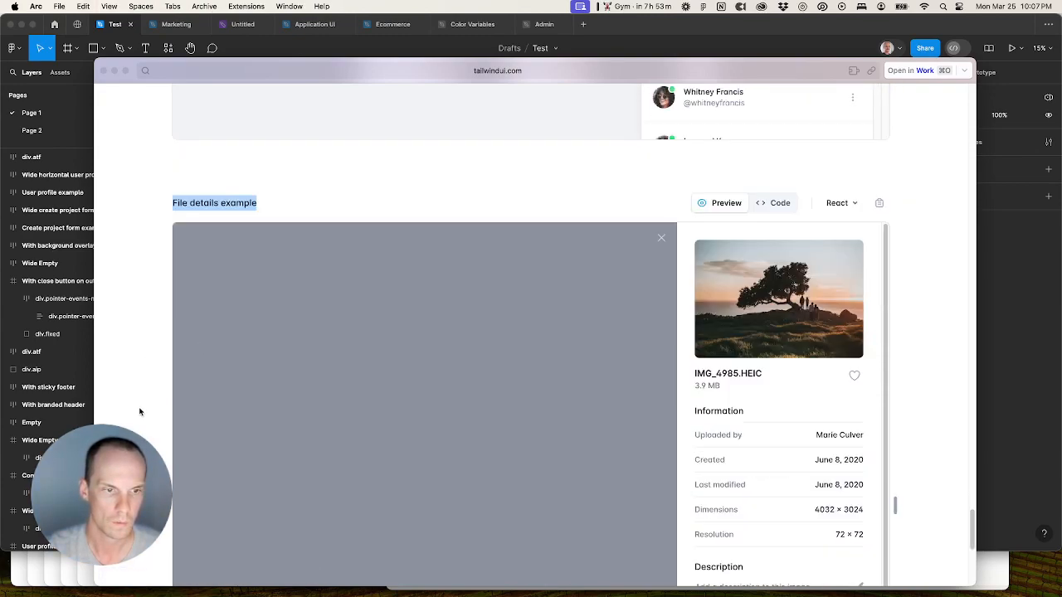
pyautogui.scroll(-2, 148, 418)
# Step: Back in Figma, duplicate the 1280-wide Contact list example frame below itself and rename the copy "File details example"
pyautogui.click(1021, 460)
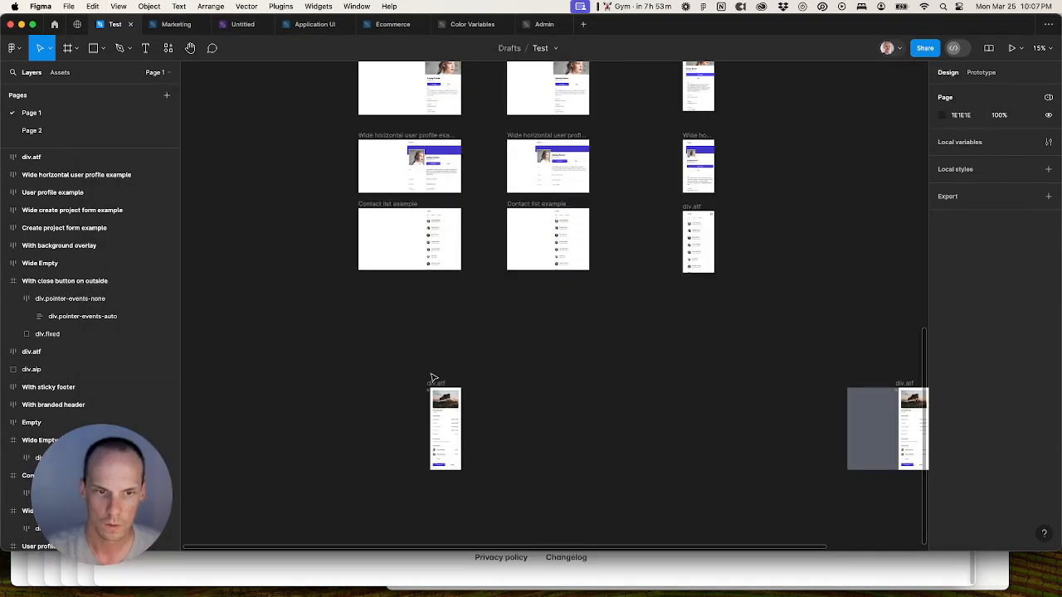
pyautogui.click(388, 219)
pyautogui.moveTo(404, 205); pyautogui.dragTo(403, 287)
pyautogui.doubleClick(403, 286)
pyautogui.press('super+v')
pyautogui.click(494, 320)
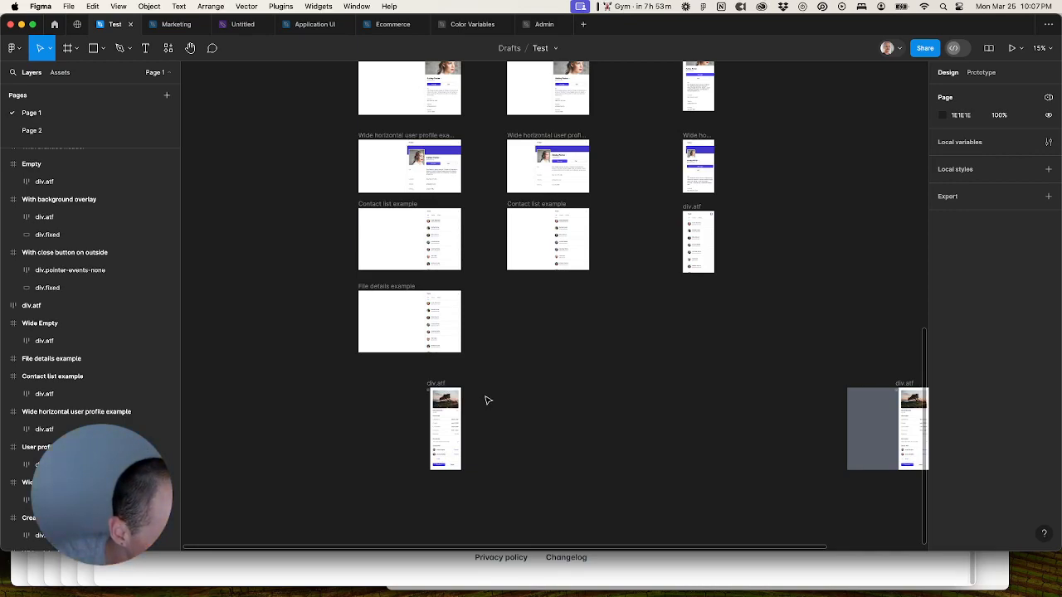
# Step: Compare the loose desktop file details drawer with the File details example preview on the Tailwind UI page
pyautogui.hscroll(-3, 509, 428)
pyautogui.scroll(2, 510, 429)
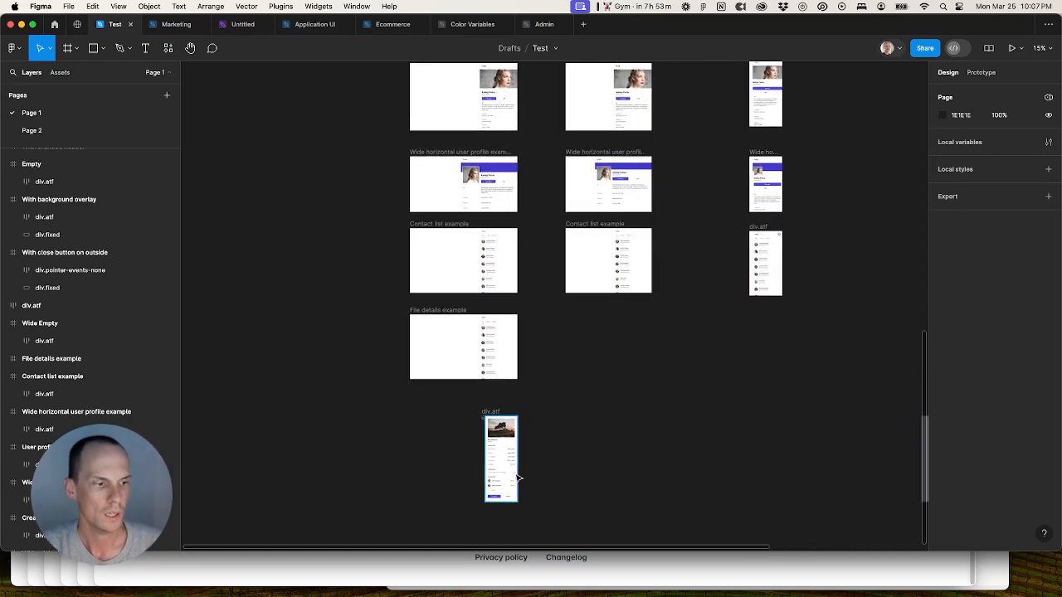
pyautogui.click(487, 413)
pyautogui.scroll(3, 484, 407)
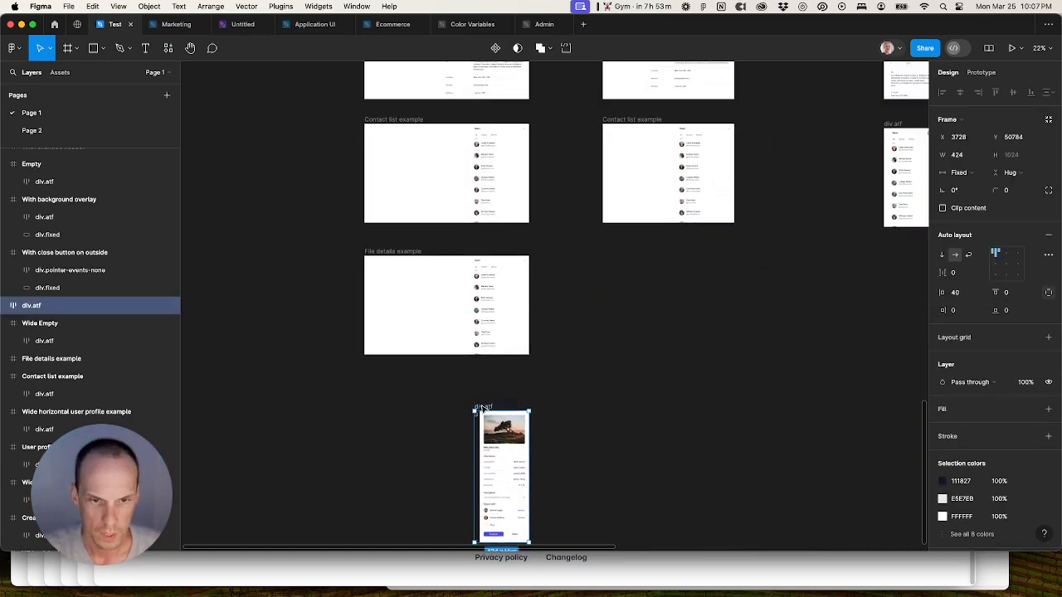
pyautogui.scroll(8, 469, 409)
pyautogui.scroll(-5, 470, 409)
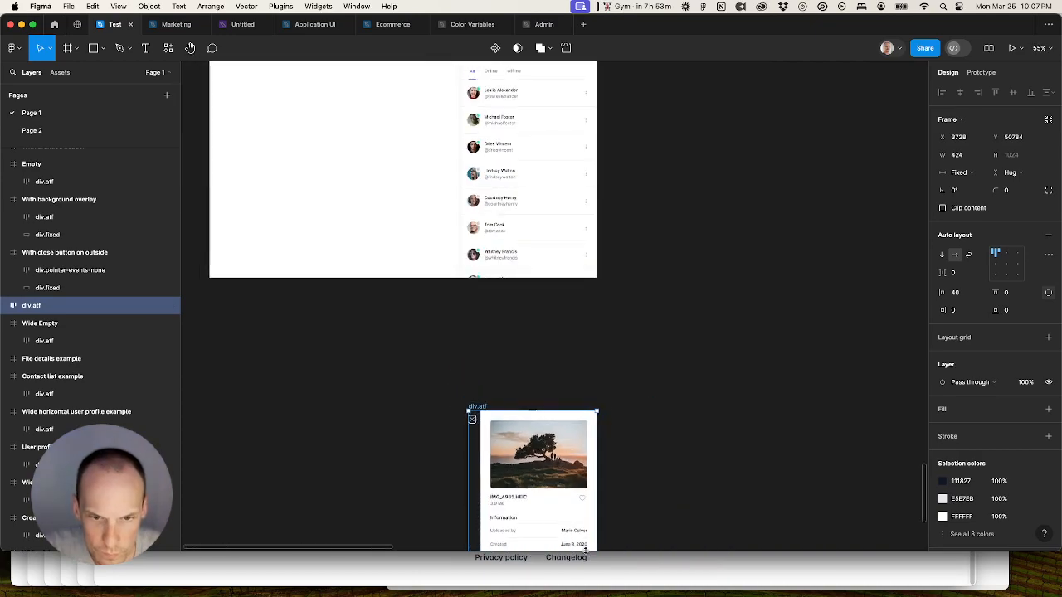
pyautogui.scroll(5, 536, 462)
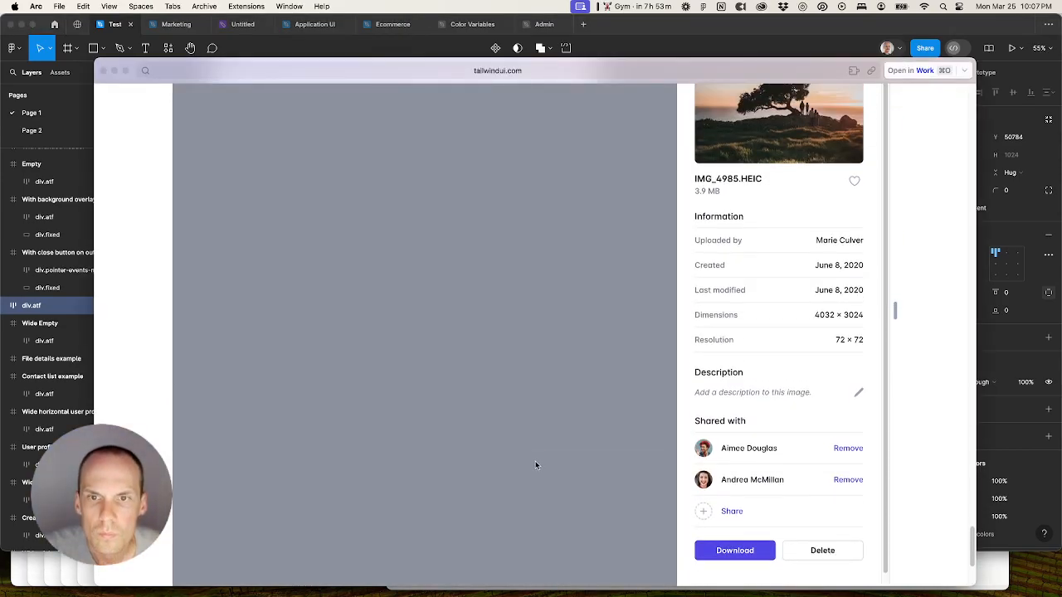
pyautogui.scroll(3, 536, 465)
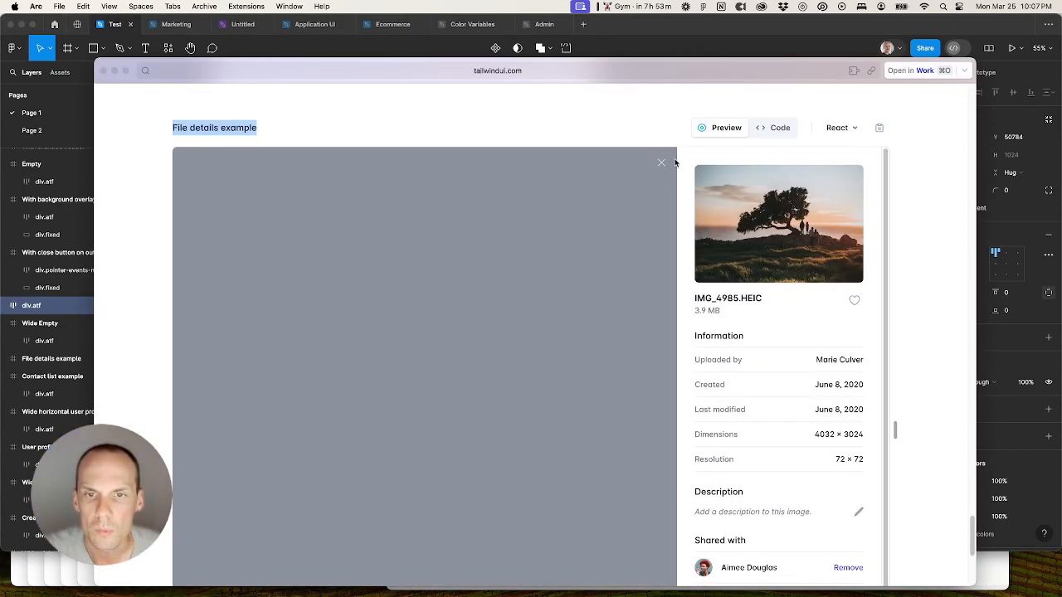
pyautogui.scroll(4, 662, 165)
pyautogui.scroll(-4, 662, 165)
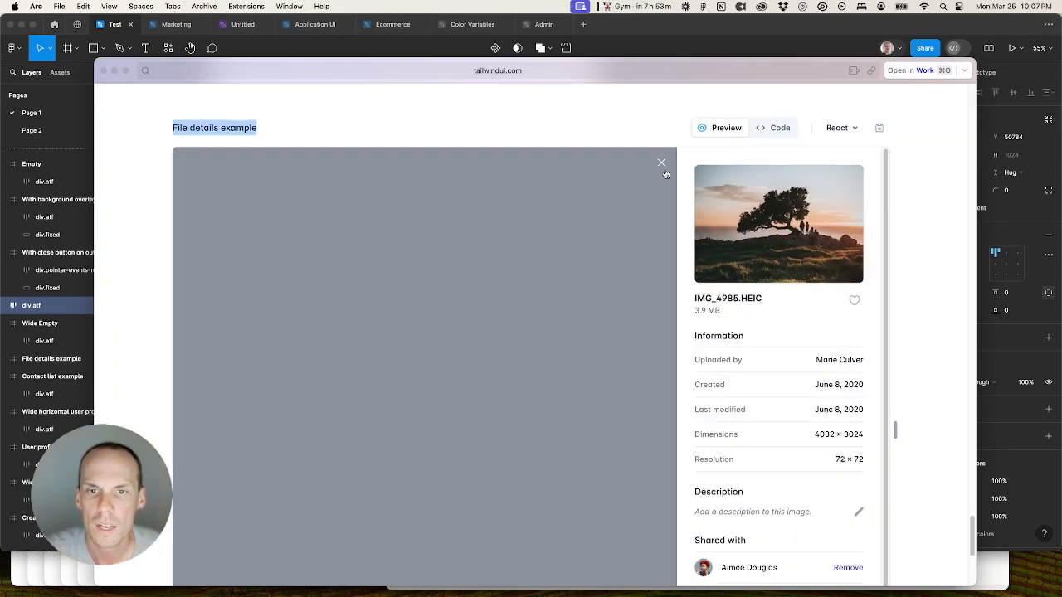
# Step: Back in Figma, examine the close button outside the loose desktop file details drawer and its layer structure
pyautogui.click(758, 46)
pyautogui.scroll(5, 479, 421)
pyautogui.scroll(5, 478, 421)
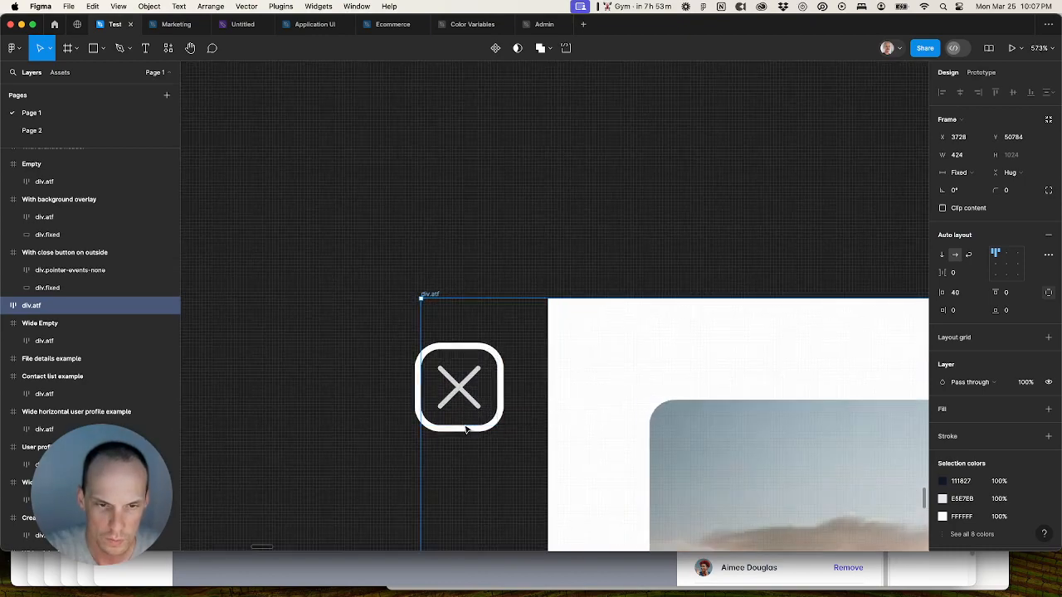
pyautogui.doubleClick(468, 421)
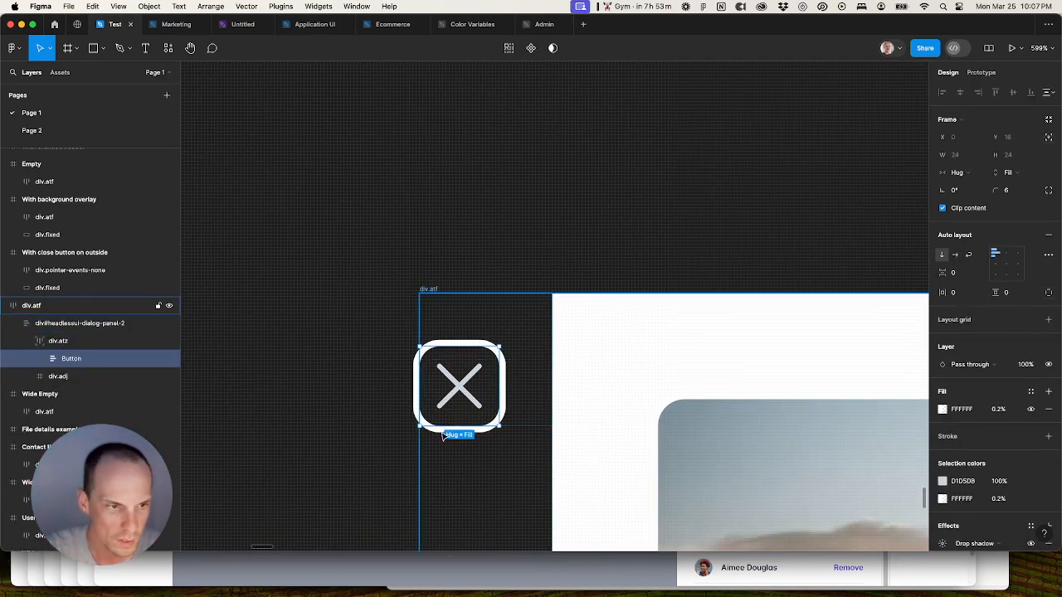
pyautogui.scroll(-15, 442, 436)
pyautogui.click(486, 379)
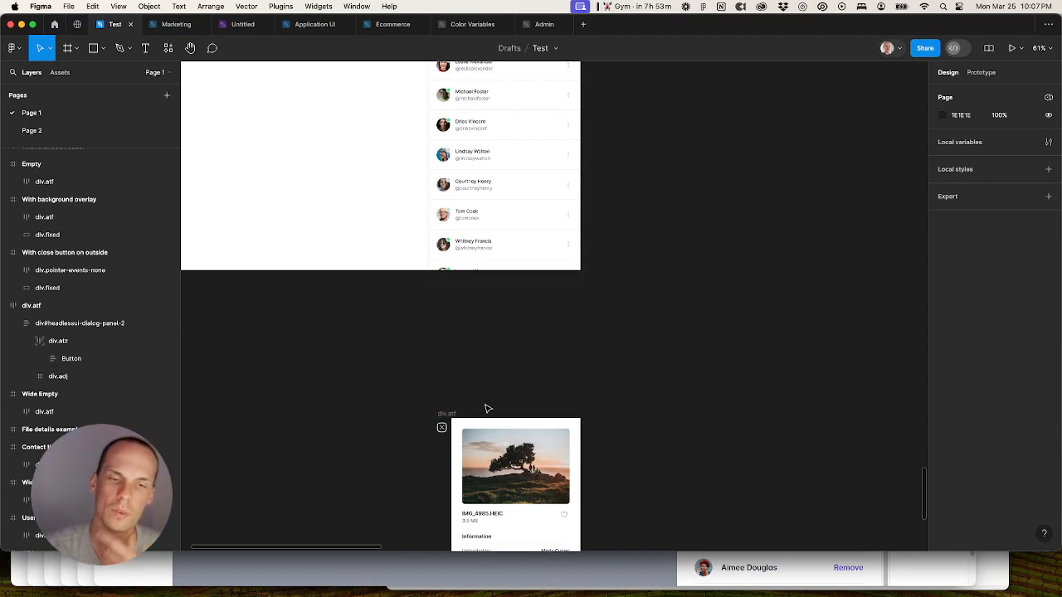
# Step: Cut the loose desktop file details drawer and replace the contact list drawer inside the File details example frame with it
pyautogui.scroll(-7, 487, 409)
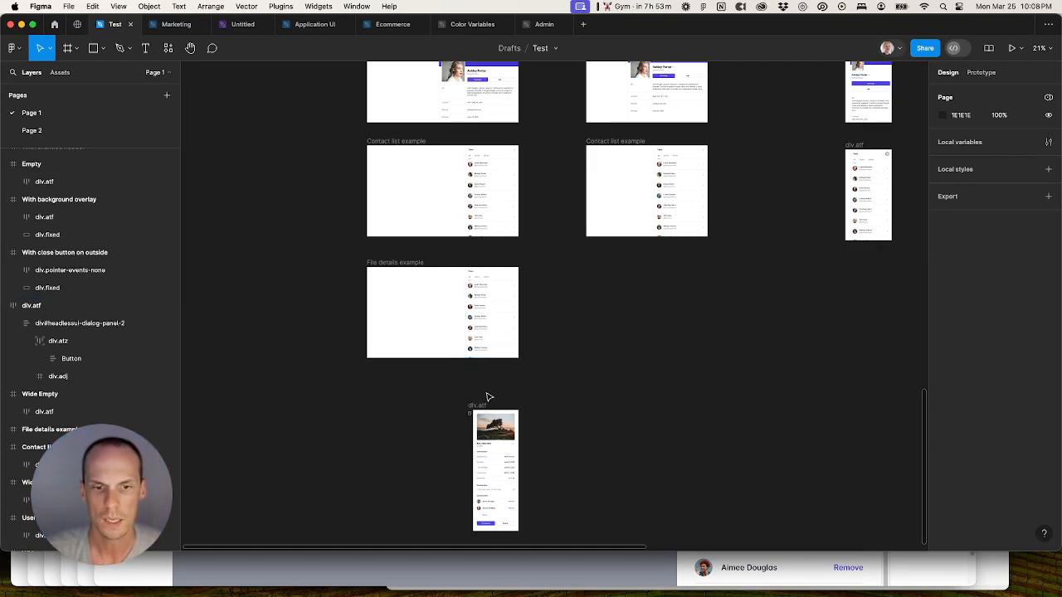
pyautogui.click(482, 407)
pyautogui.moveTo(481, 407); pyautogui.dragTo(498, 317)
pyautogui.click(540, 315)
pyautogui.scroll(5, 436, 289)
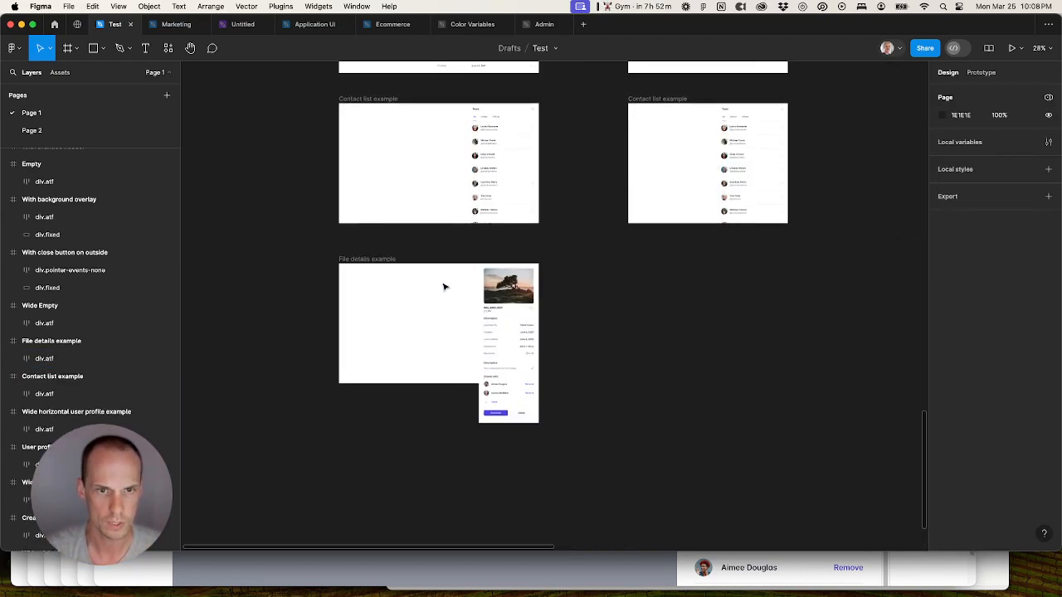
pyautogui.scroll(-5, 433, 289)
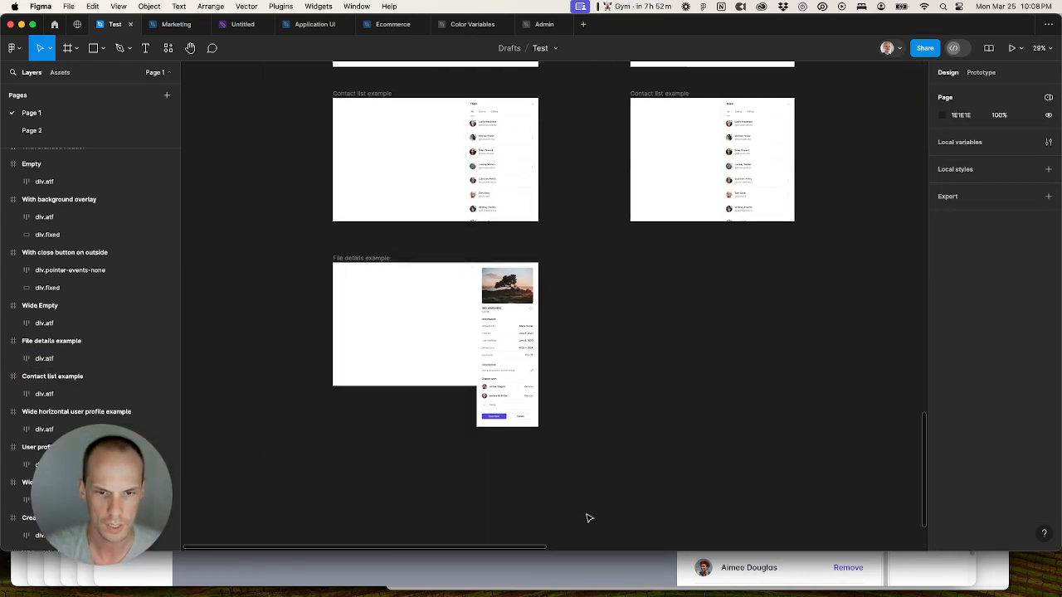
# Step: Copy the 6B7280 75% overlay fill from the desktop With close button on outside frame onto the desktop File details example frame
pyautogui.scroll(-3, 600, 486)
pyautogui.scroll(3, 576, 332)
pyautogui.scroll(-6, 580, 495)
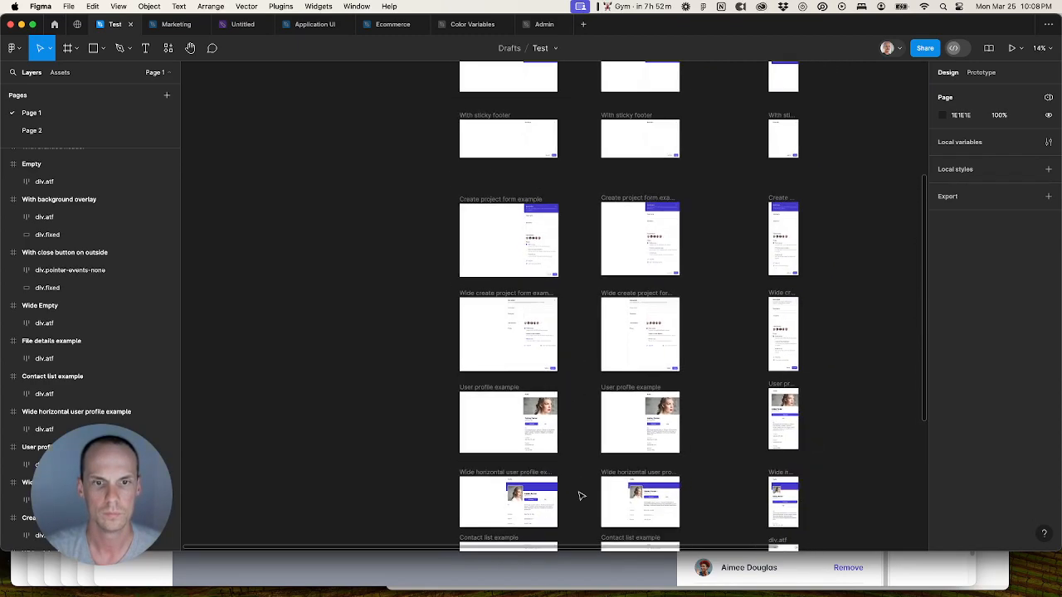
pyautogui.scroll(3, 561, 317)
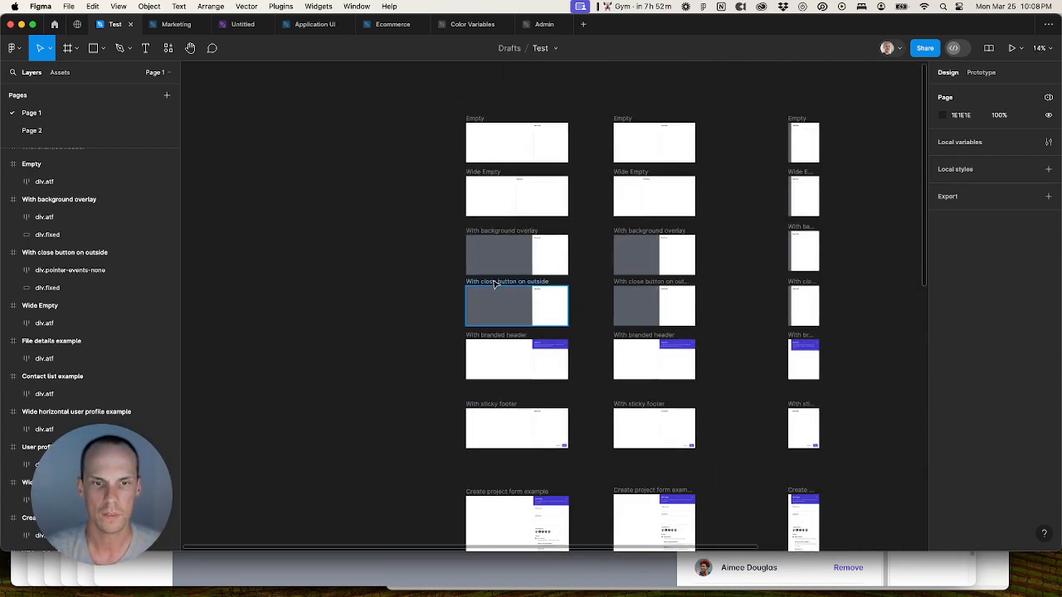
pyautogui.click(557, 315)
pyautogui.doubleClick(506, 307)
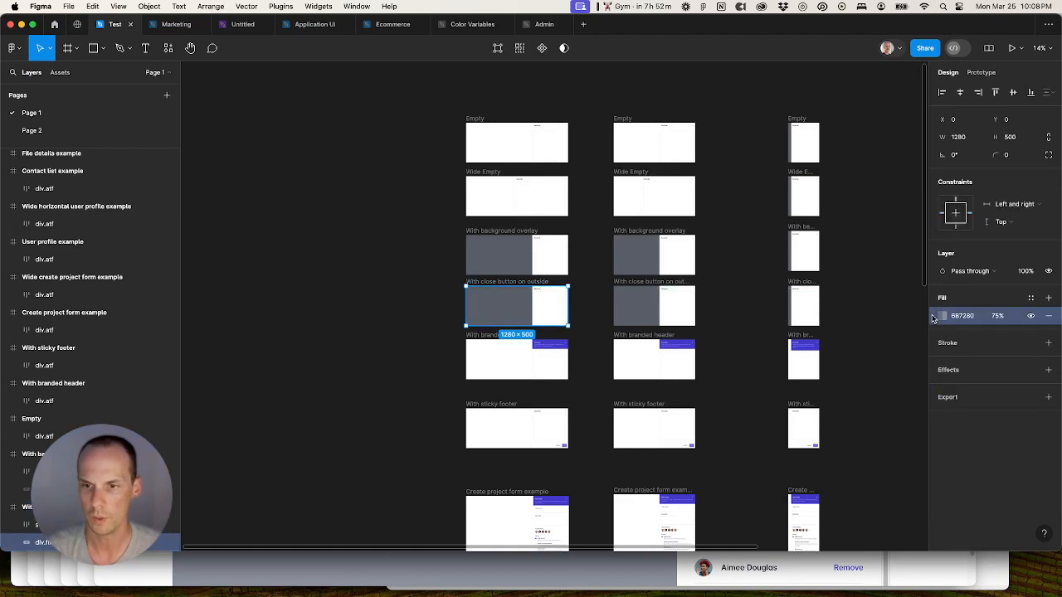
pyautogui.click(390, 373)
pyautogui.scroll(-5, 397, 328)
pyautogui.scroll(-6, 397, 328)
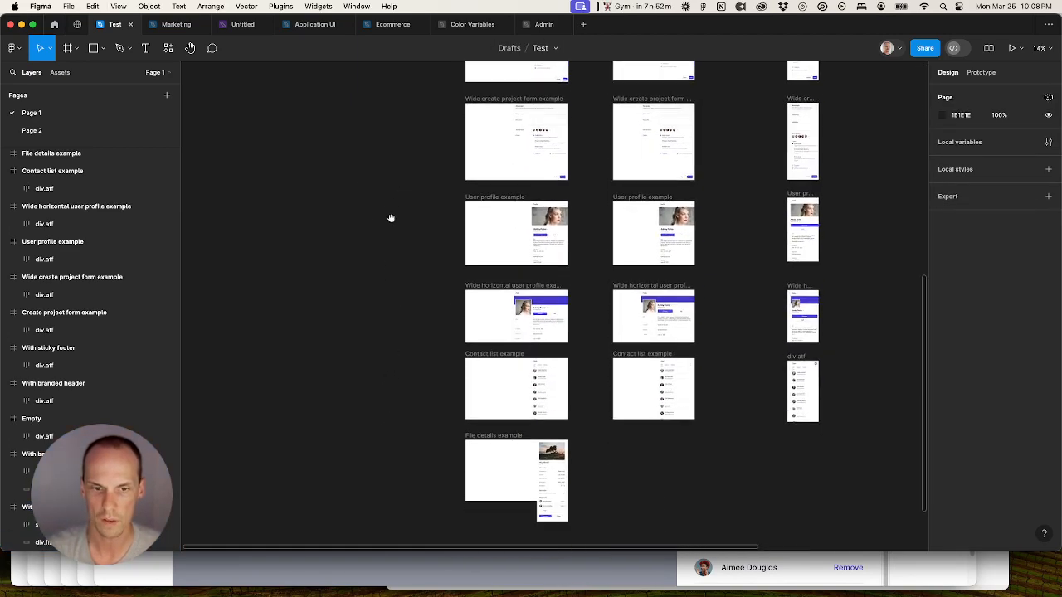
pyautogui.click(520, 333)
pyautogui.press('super+v')
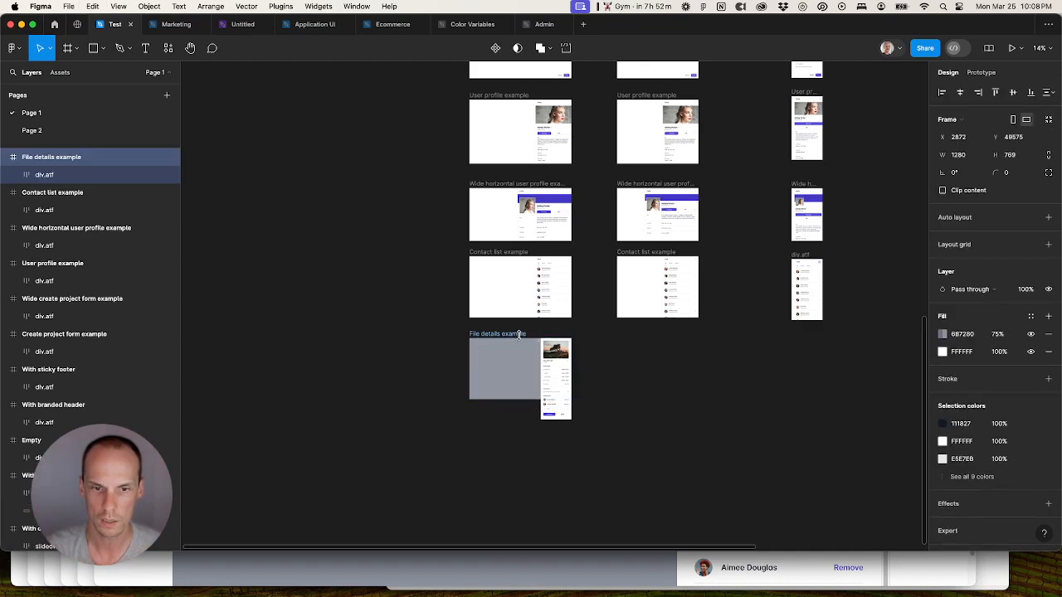
# Step: Extend the desktop File details example frame to 1024 high so it matches the file details drawer's height
pyautogui.scroll(5, 518, 336)
pyautogui.click(676, 384)
pyautogui.moveTo(676, 417); pyautogui.dragTo(674, 305)
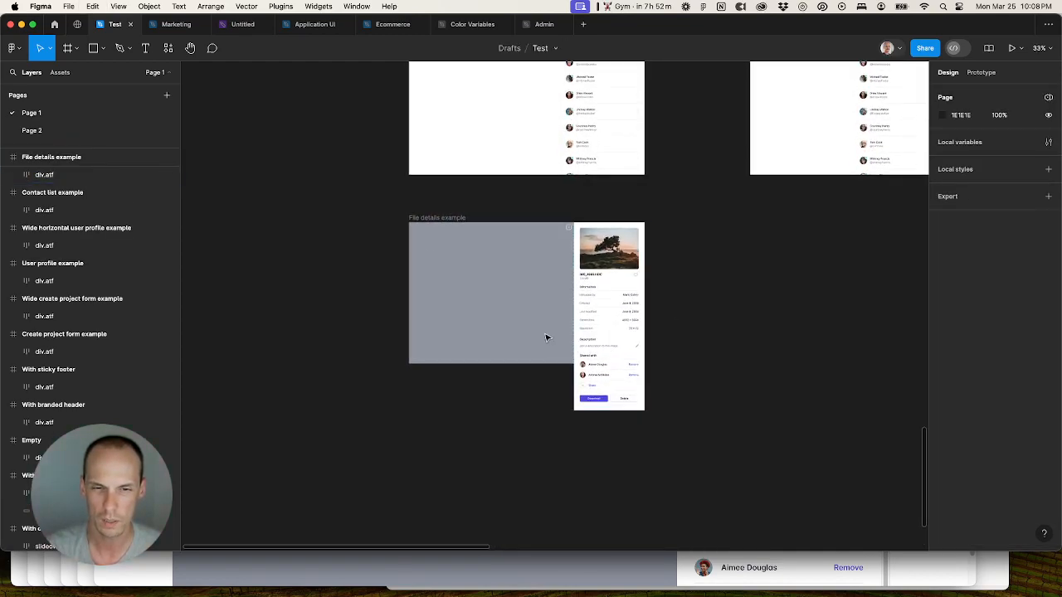
pyautogui.click(442, 219)
pyautogui.moveTo(532, 364); pyautogui.dragTo(533, 413)
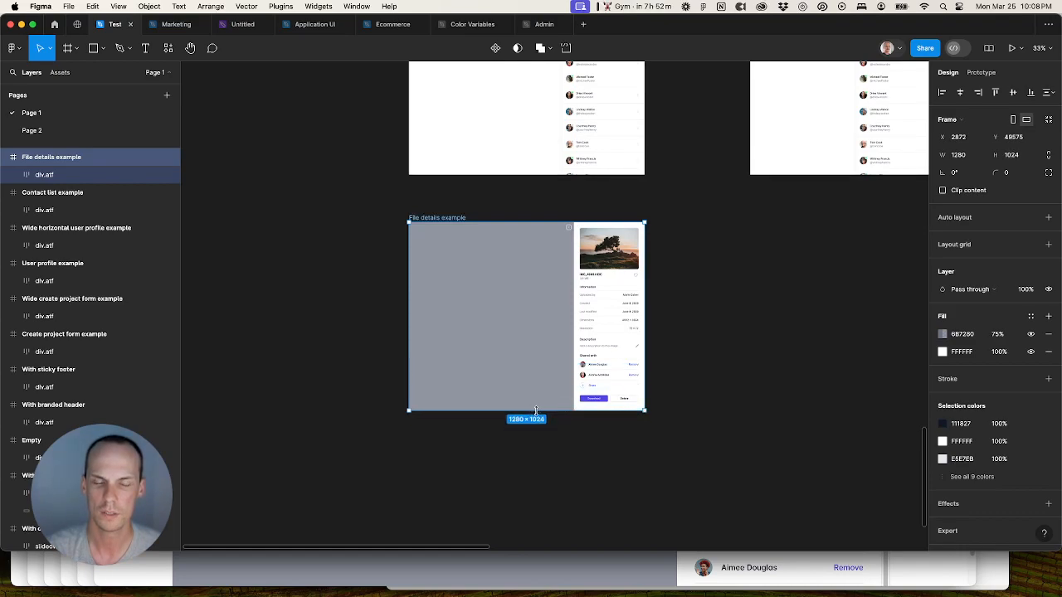
pyautogui.scroll(5, 611, 414)
pyautogui.click(744, 397)
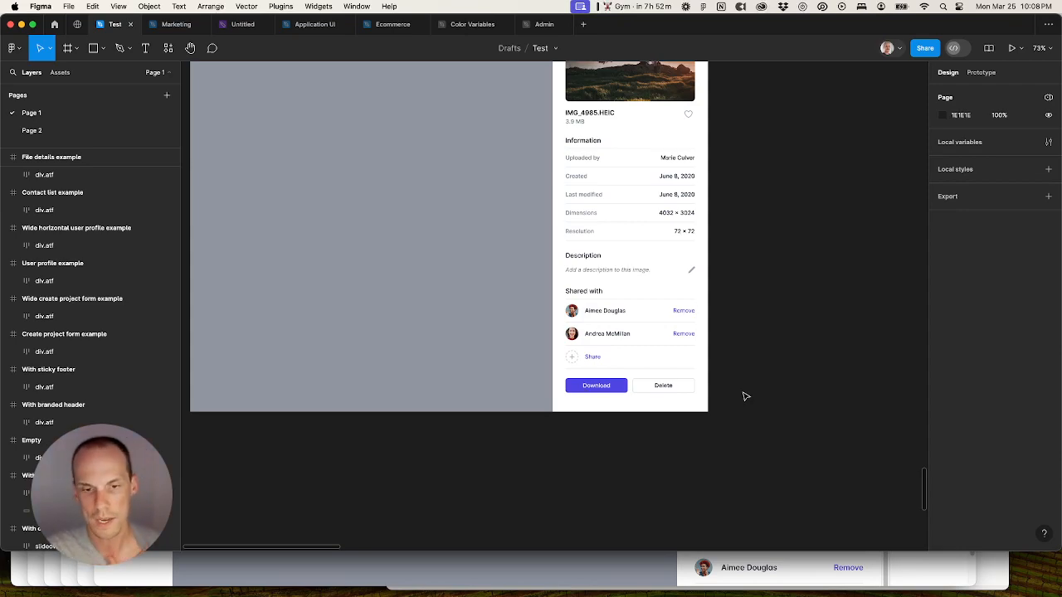
# Step: Duplicate the tablet Contact list example frame directly below itself, beside the desktop File details example frame
pyautogui.scroll(-5, 744, 395)
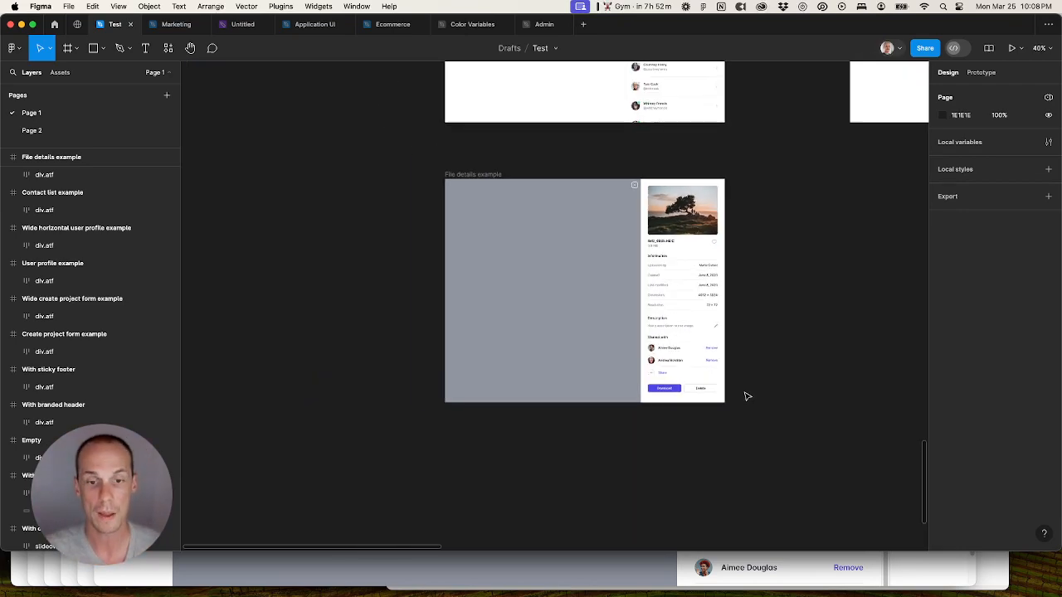
pyautogui.scroll(-5, 773, 410)
pyautogui.moveTo(602, 424); pyautogui.dragTo(533, 433)
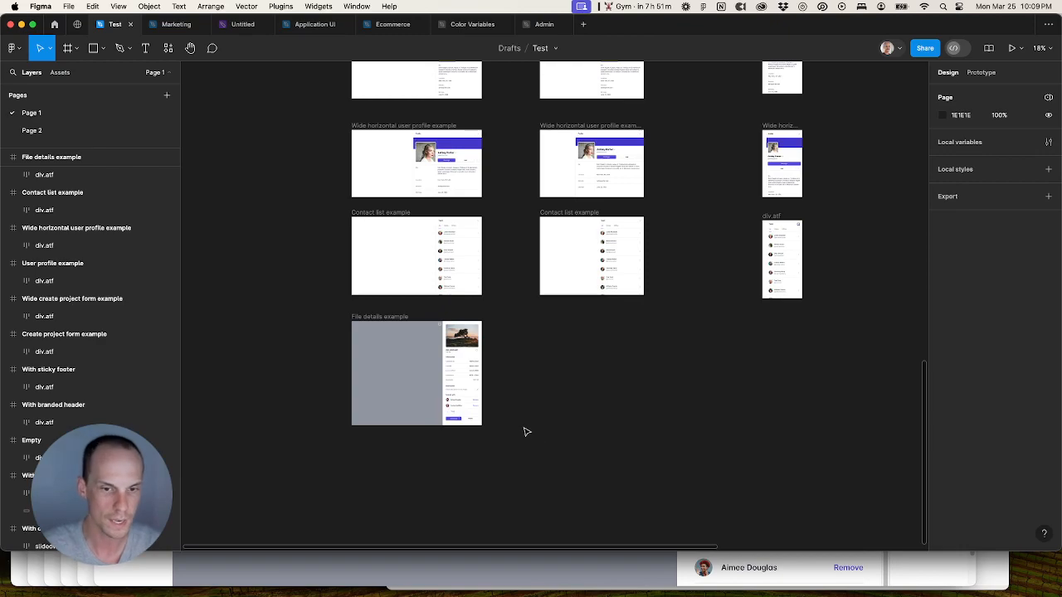
pyautogui.moveTo(559, 443); pyautogui.dragTo(542, 455)
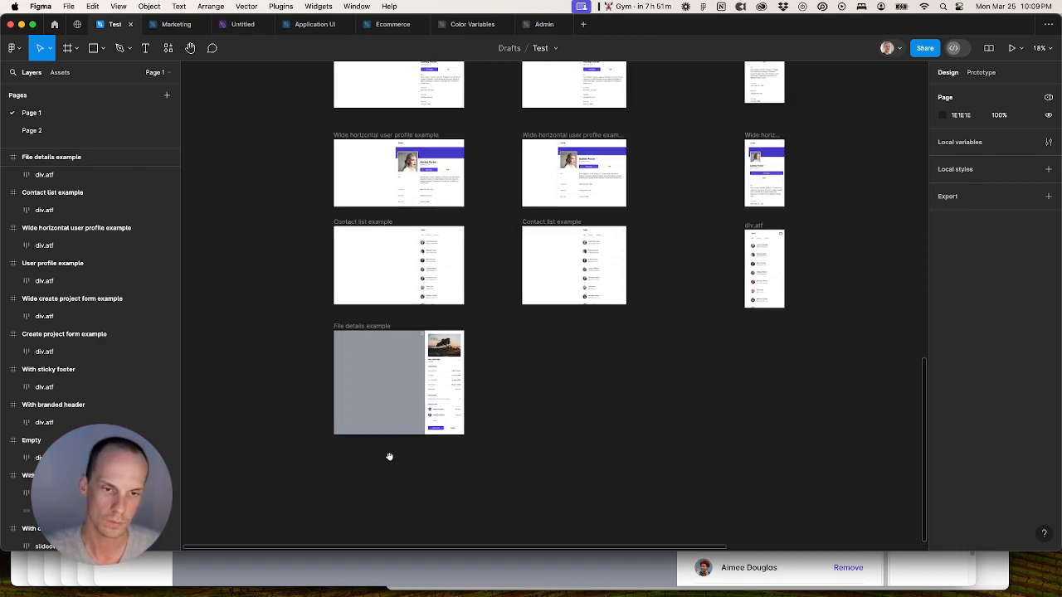
pyautogui.scroll(3, 388, 452)
pyautogui.scroll(-5, 390, 447)
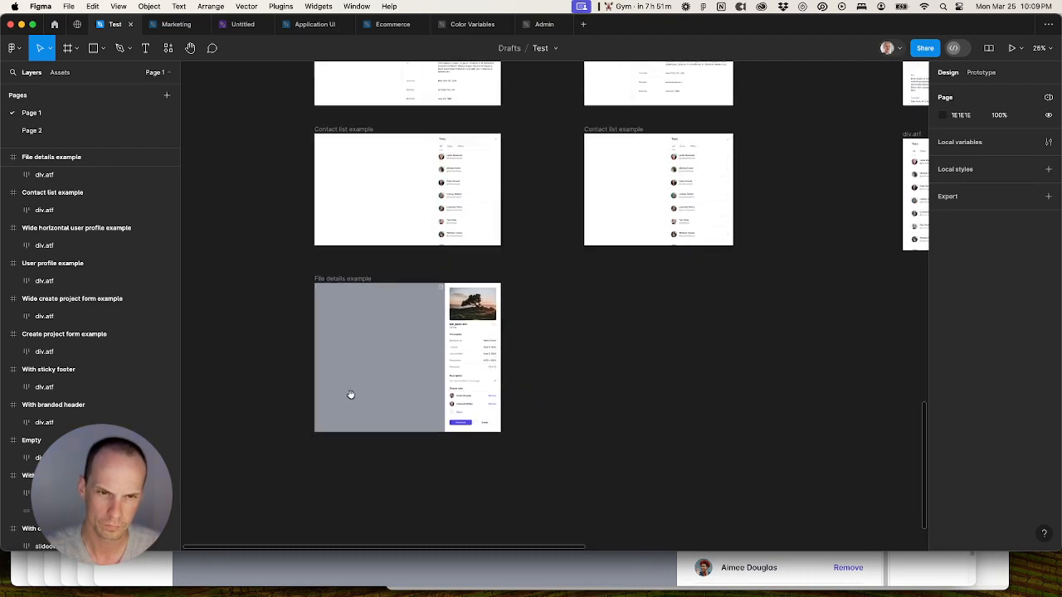
pyautogui.scroll(2, 377, 435)
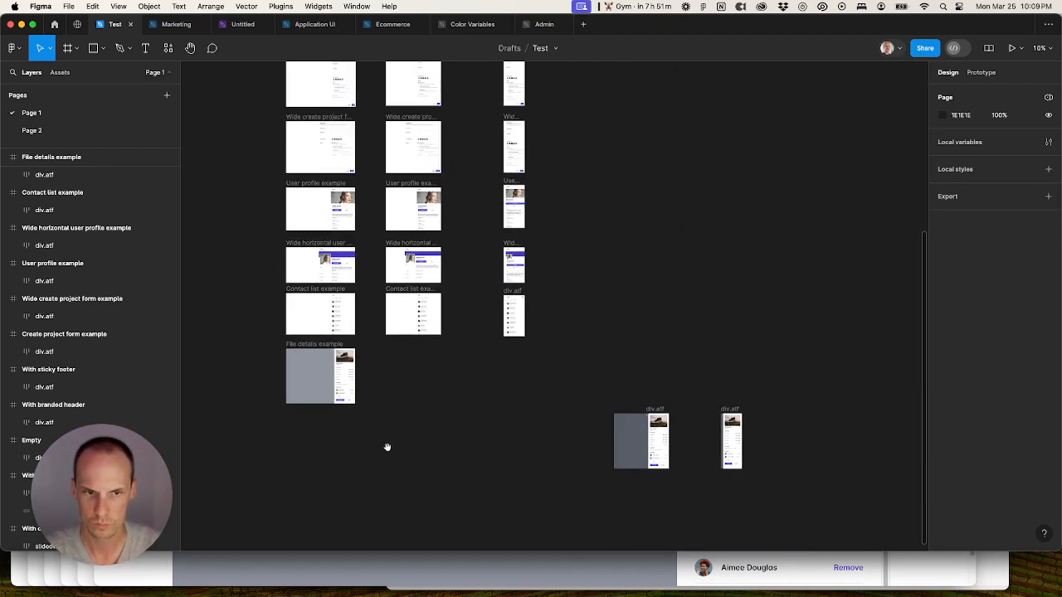
pyautogui.click(400, 282)
pyautogui.keyDown('alt'); pyautogui.moveTo(401, 282); pyautogui.dragTo(407, 349); pyautogui.keyUp('alt')
# Step: Cut the loose tablet file details drawer and replace the contact list drawer inside the duplicated tablet frame with it
pyautogui.press('Delete')
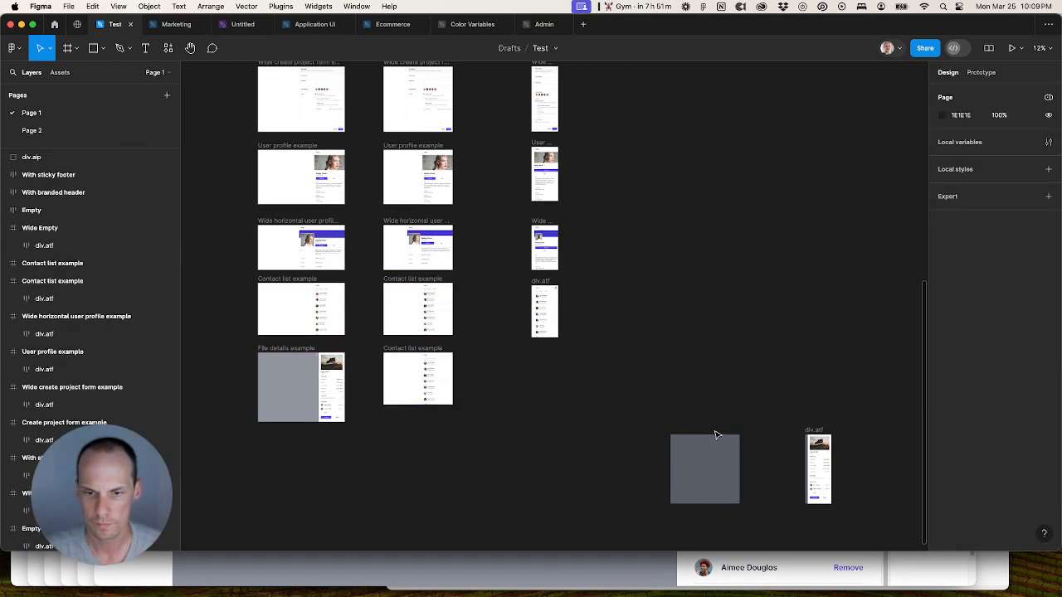
pyautogui.scroll(5, 484, 389)
pyautogui.click(440, 377)
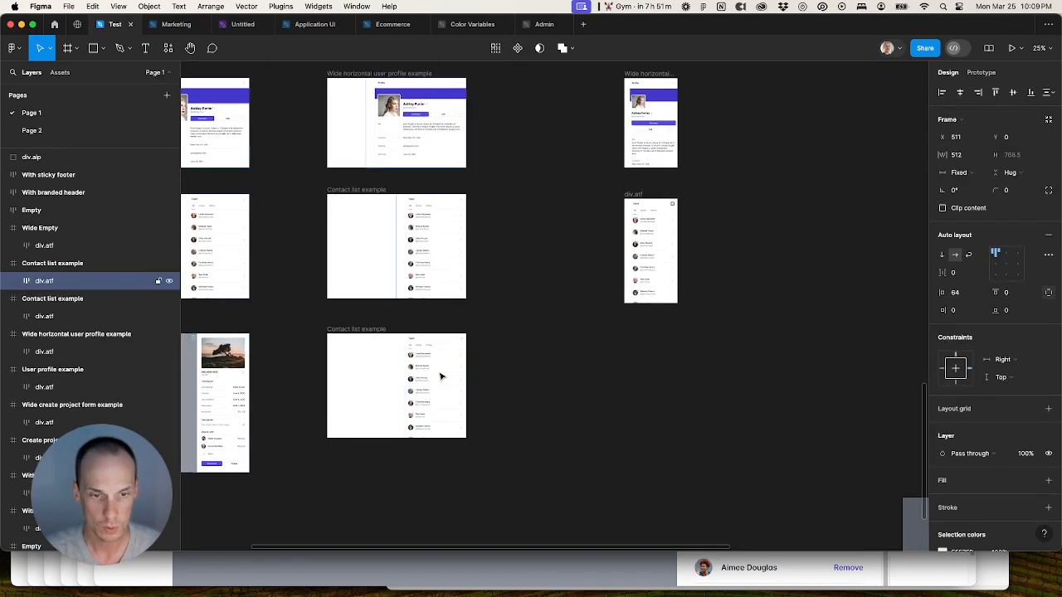
pyautogui.press('super+shift+r')
pyautogui.click(503, 432)
pyautogui.moveTo(449, 435); pyautogui.dragTo(640, 380)
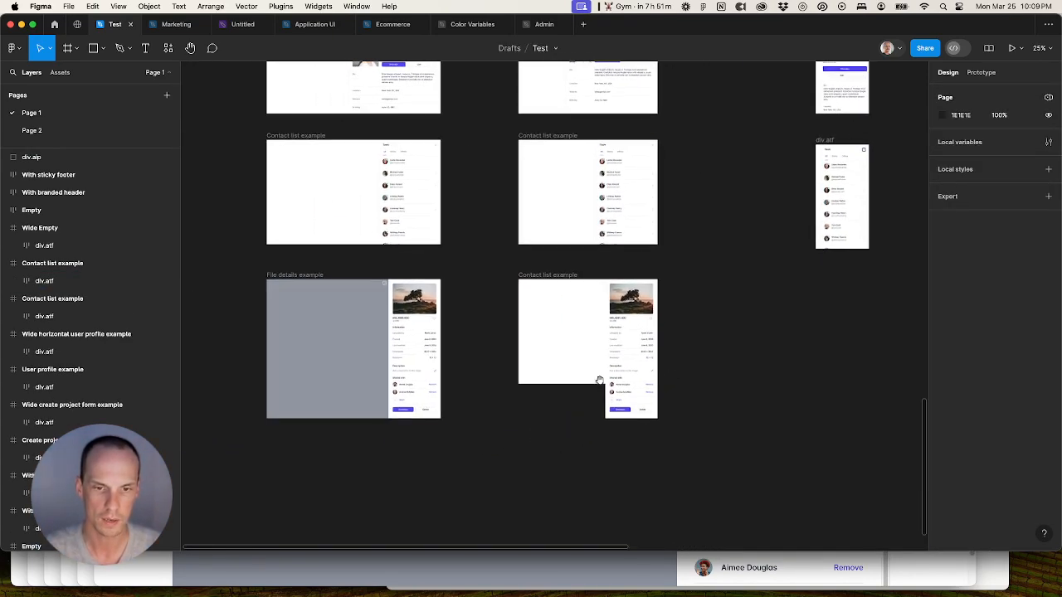
# Step: Copy the overlay fill from the desktop File details example frame and paste it onto the tablet file details frame
pyautogui.click(375, 381)
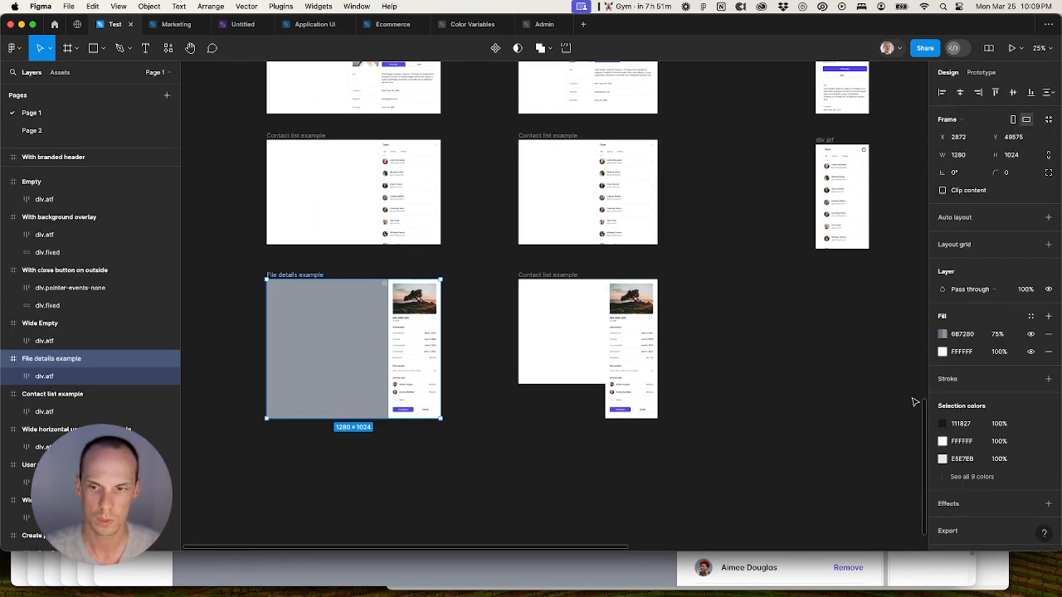
pyautogui.click(930, 337)
pyautogui.press('super+x')
pyautogui.press('super+z')
pyautogui.click(554, 342)
pyautogui.press('super+v')
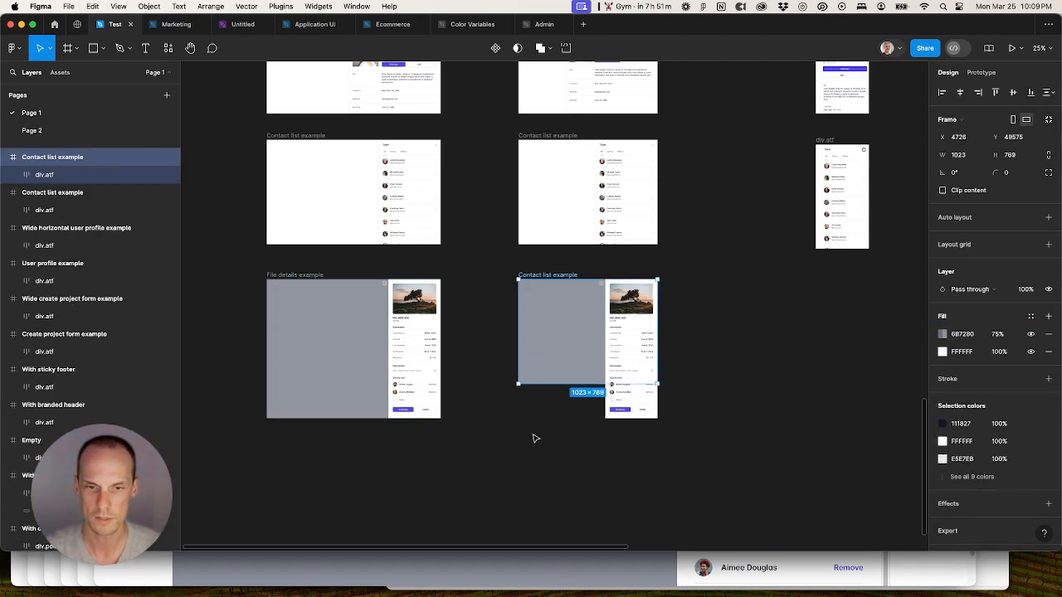
# Step: Remove the white FFFFFF fill from both the tablet and desktop file details frames, keeping only the 6B7280 75% overlay
pyautogui.click(1048, 351)
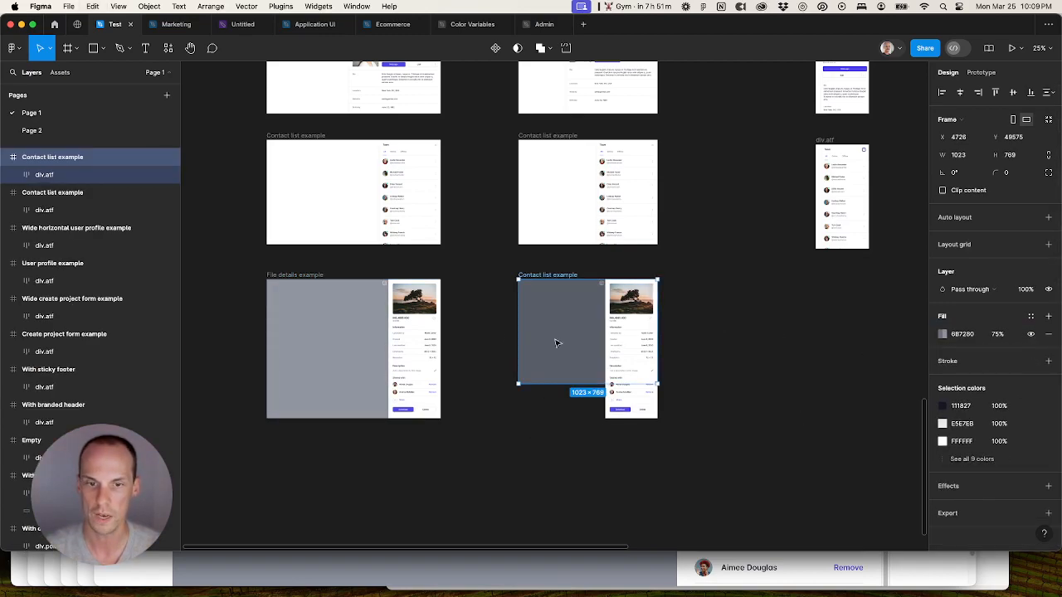
pyautogui.click(305, 279)
pyautogui.click(1047, 352)
pyautogui.click(768, 440)
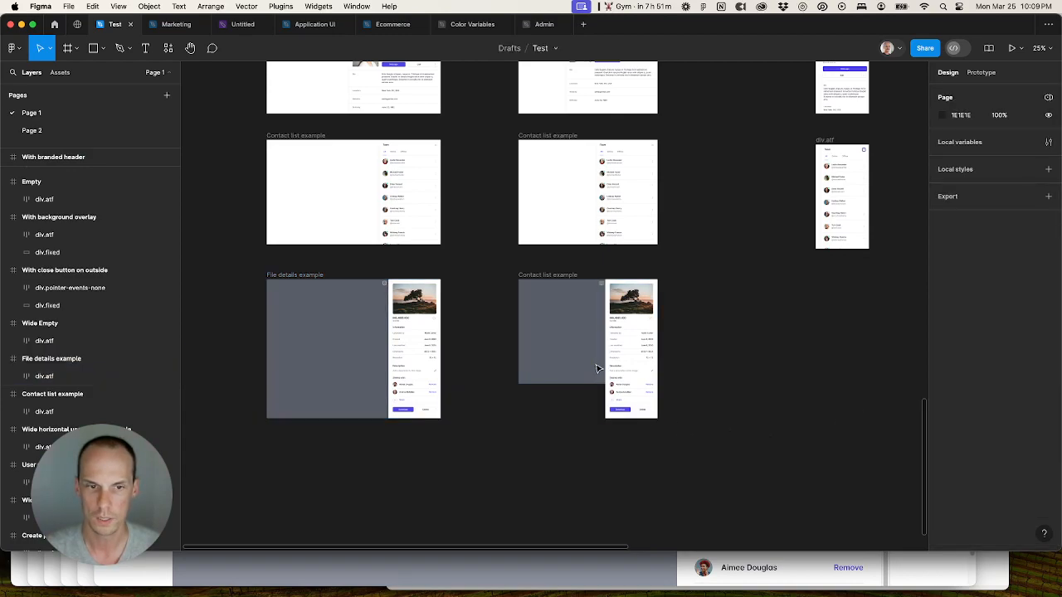
# Step: Extend the 1023-wide tablet file details frame to 1024 high to match its drawer
pyautogui.click(564, 283)
pyautogui.moveTo(592, 382); pyautogui.dragTo(595, 417)
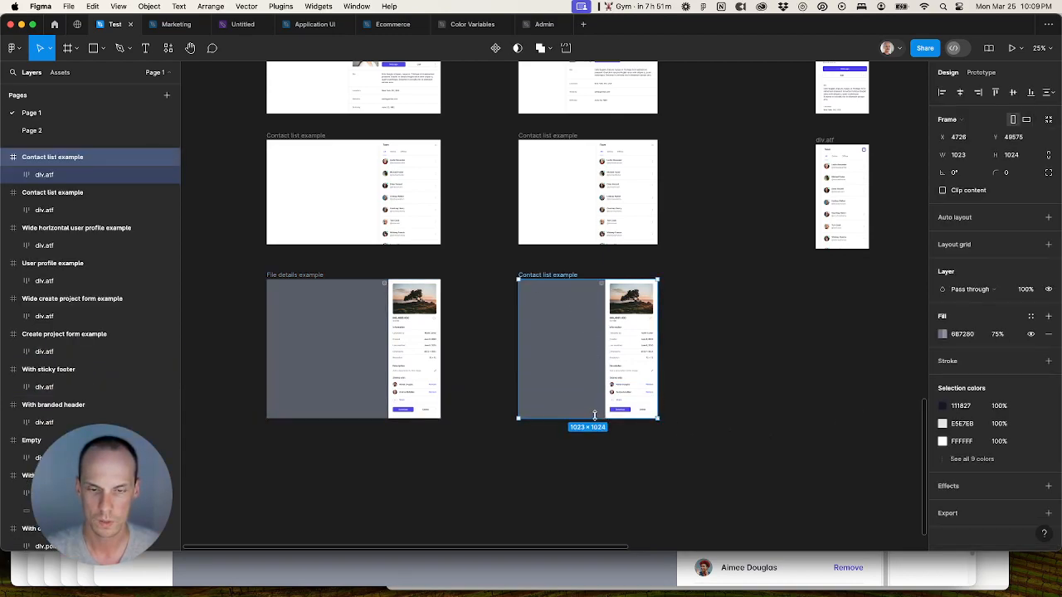
pyautogui.scroll(5, 614, 423)
pyautogui.scroll(-6, 628, 425)
pyautogui.click(707, 438)
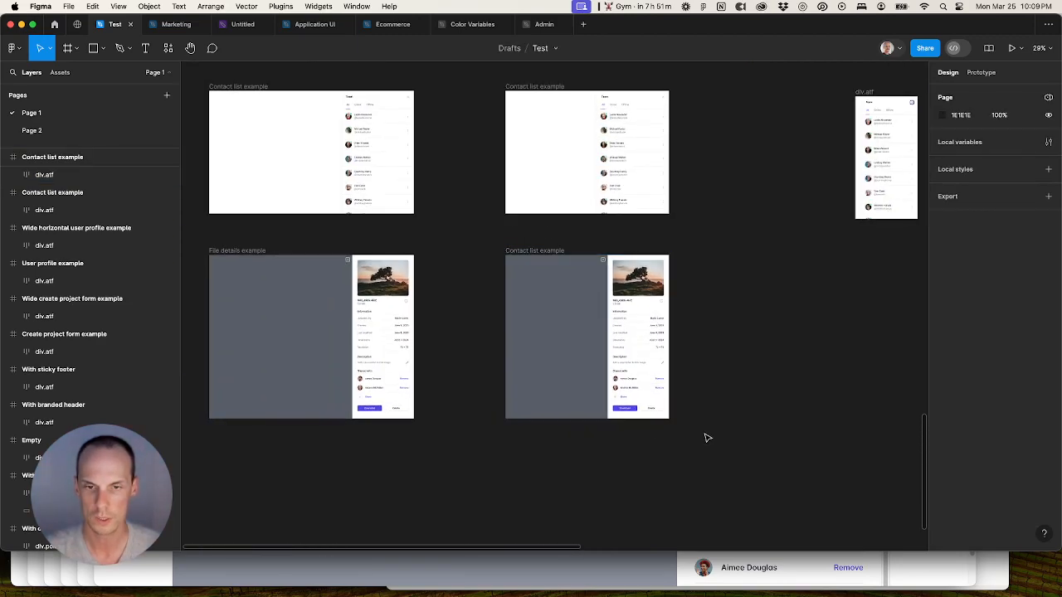
# Step: Delete the leftover tablet overlay rectangle beside the loose mobile file details drawer
pyautogui.scroll(-4, 707, 438)
pyautogui.moveTo(725, 441); pyautogui.dragTo(595, 429)
pyautogui.moveTo(661, 464); pyautogui.dragTo(506, 396)
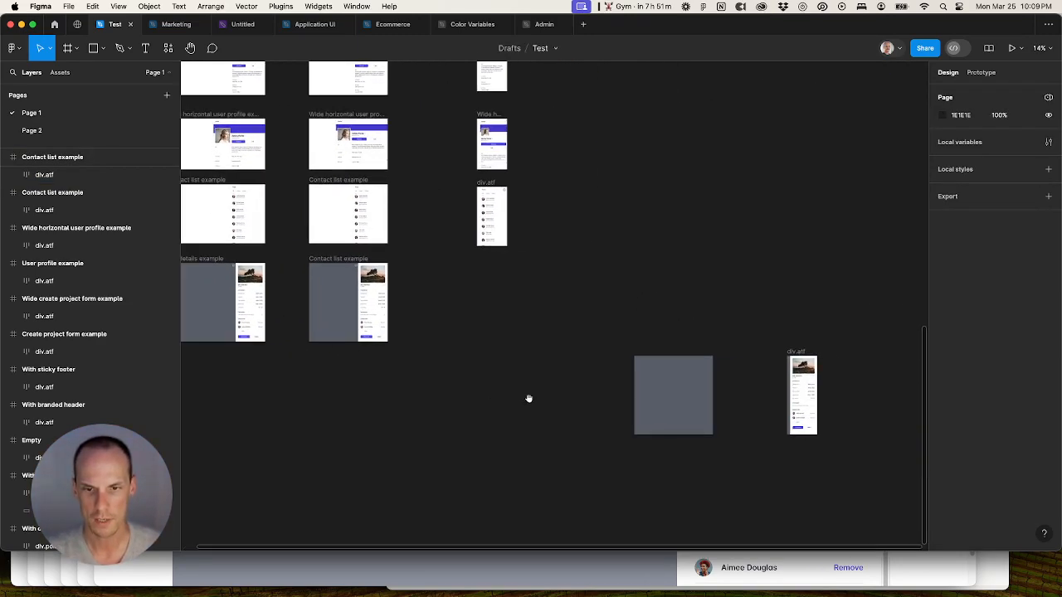
pyautogui.click(688, 410)
pyautogui.press('Delete')
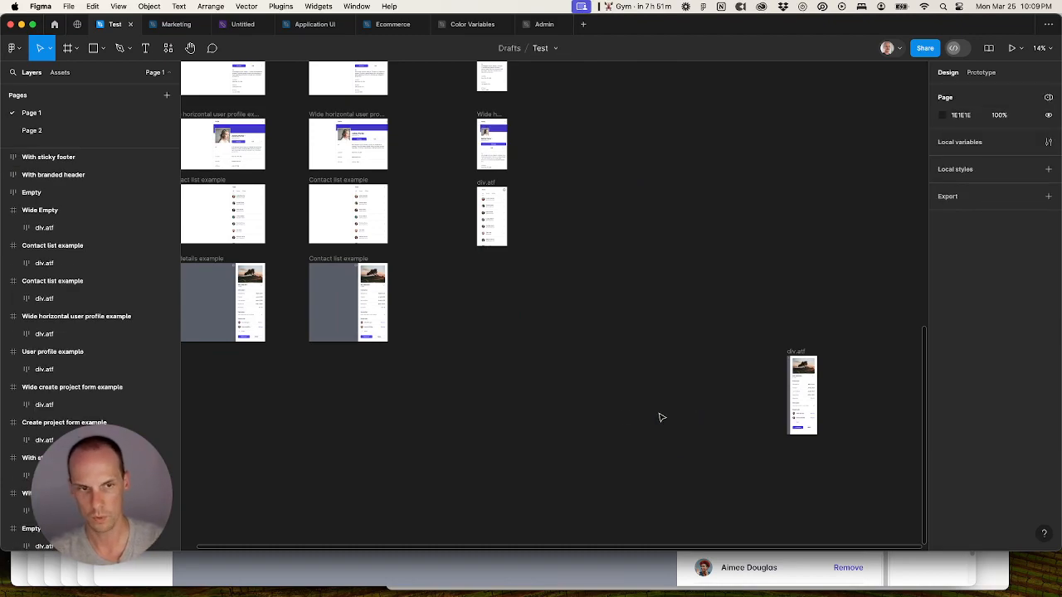
# Step: Move the loose 390-wide mobile file details drawer below the mobile contact list drawer, aligned with the mobile column
pyautogui.moveTo(562, 417); pyautogui.dragTo(650, 511)
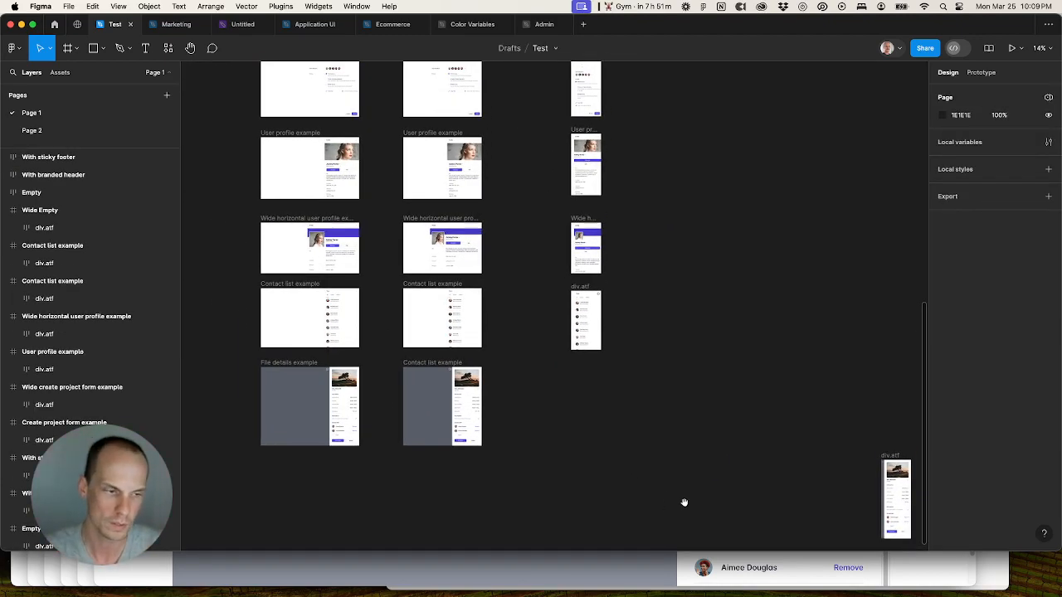
pyautogui.hscroll(5, 674, 451)
pyautogui.scroll(-2, 673, 450)
pyautogui.moveTo(831, 438); pyautogui.dragTo(528, 354)
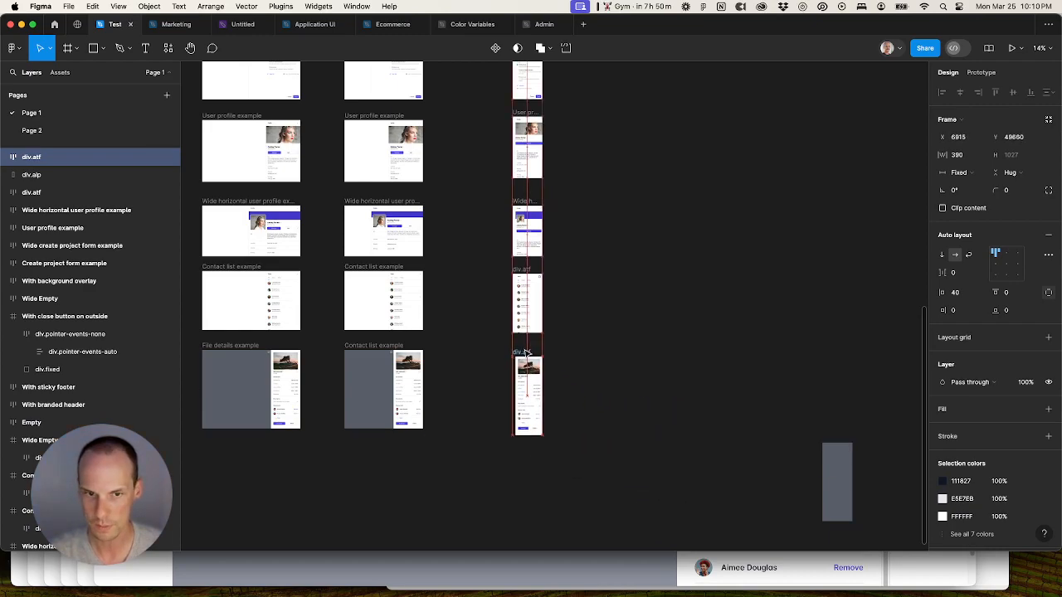
# Step: Copy the leftover mobile overlay's 6B7280 75% fill onto the mobile file details drawer and delete the overlay rectangle
pyautogui.click(851, 470)
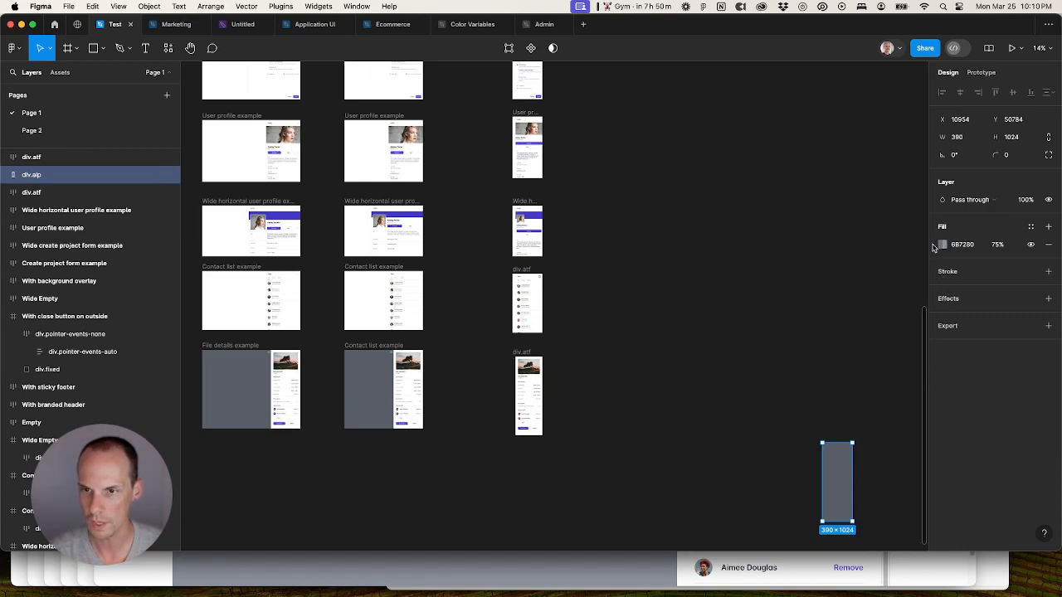
pyautogui.click(523, 355)
pyautogui.click(583, 394)
pyautogui.click(833, 471)
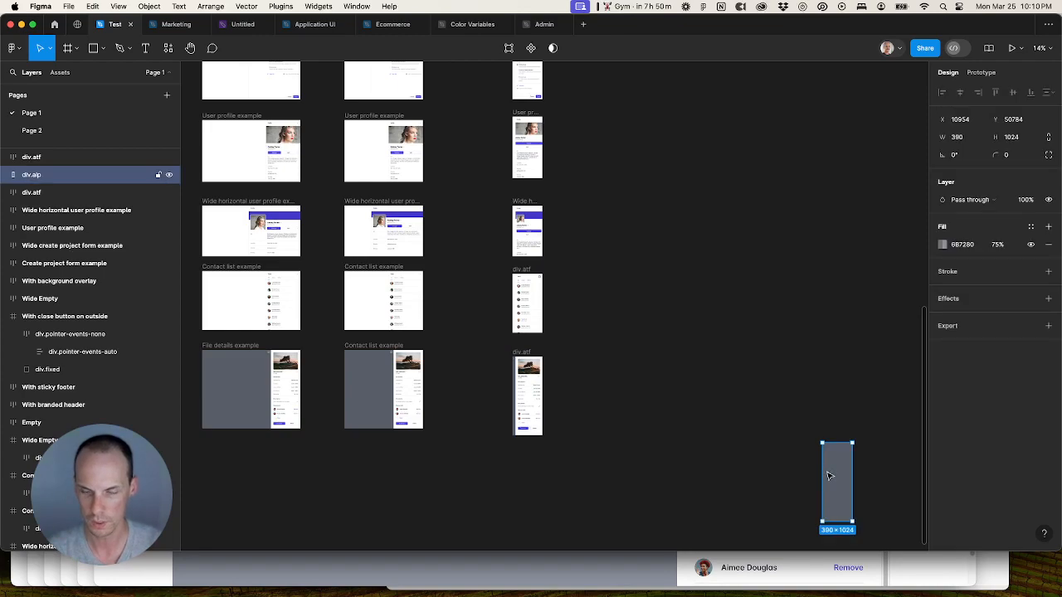
pyautogui.press('BackSpace')
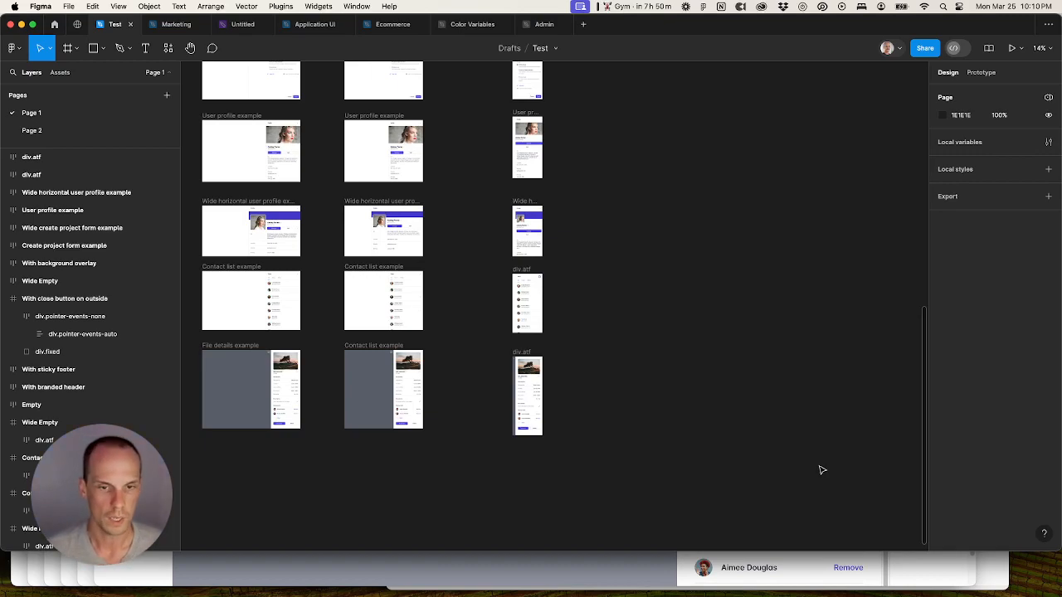
# Step: Compare the close button layers of the mobile and tablet file details drawers
pyautogui.keyDown('ctrl'); pyautogui.scroll(10, 531, 369); pyautogui.keyUp('ctrl')
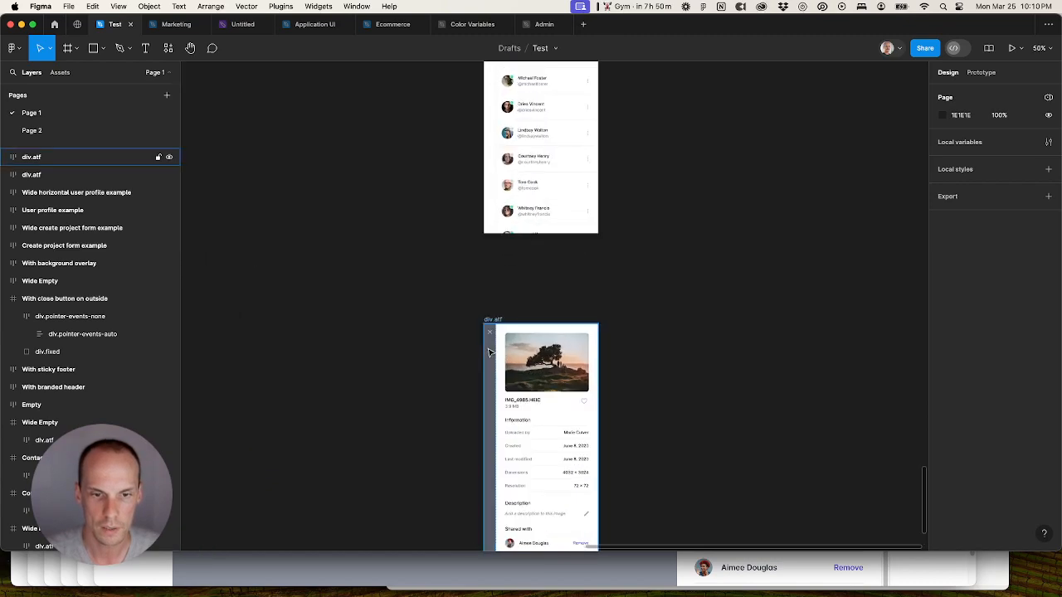
pyautogui.keyDown('ctrl'); pyautogui.scroll(3, 494, 334); pyautogui.keyUp('ctrl')
pyautogui.keyDown('super'); pyautogui.click(494, 326); pyautogui.keyUp('super')
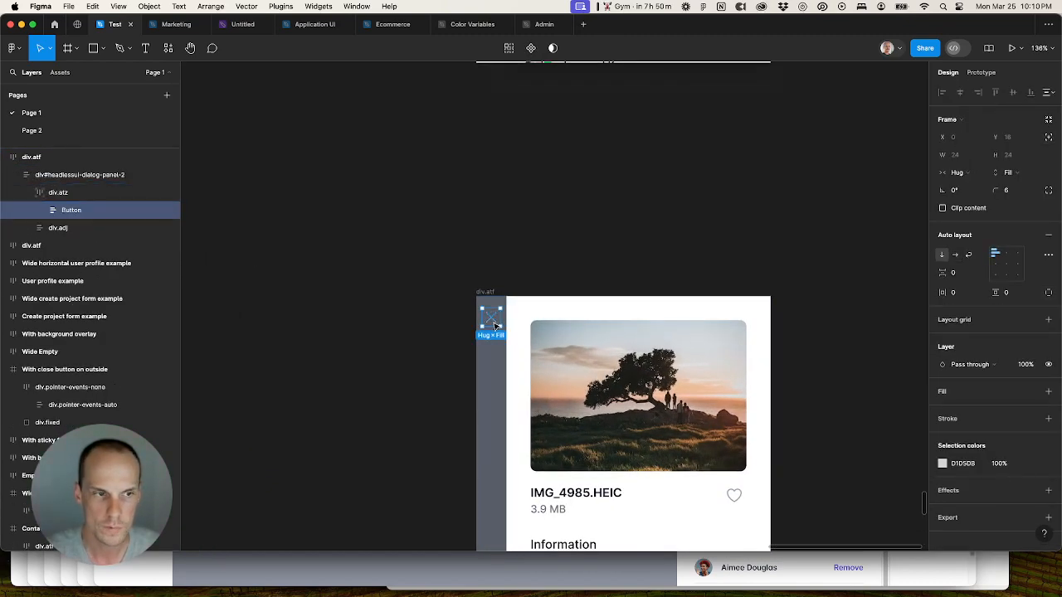
pyautogui.keyDown('ctrl'); pyautogui.scroll(-10, 489, 327); pyautogui.keyUp('ctrl')
pyautogui.keyDown('ctrl'); pyautogui.scroll(3, 477, 339); pyautogui.keyUp('ctrl')
pyautogui.scroll(5, 479, 336)
pyautogui.doubleClick(537, 333)
pyautogui.scroll(4, 538, 333)
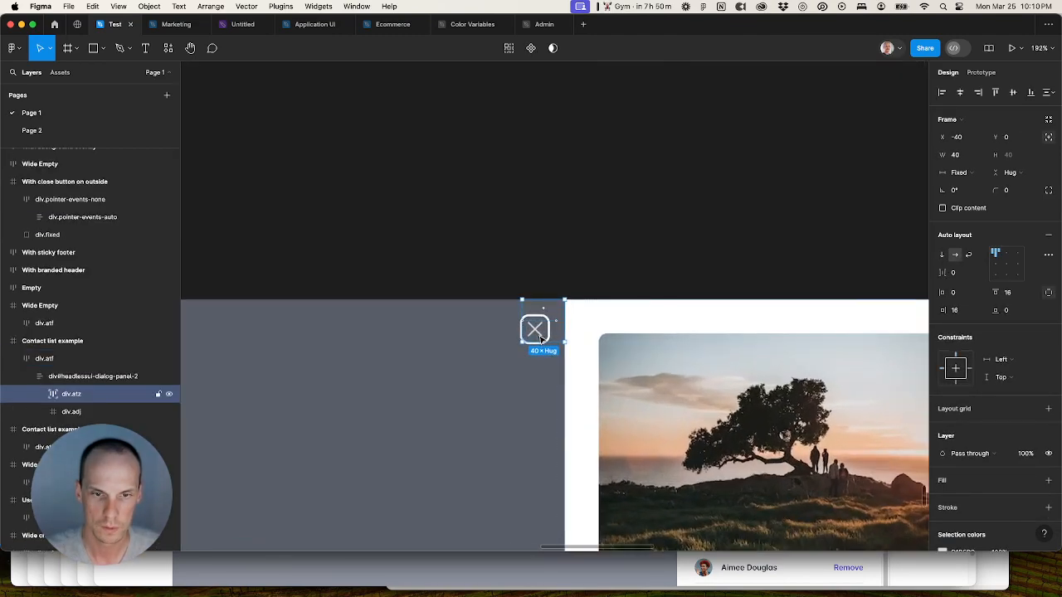
pyautogui.doubleClick(540, 337)
pyautogui.scroll(-10, 539, 336)
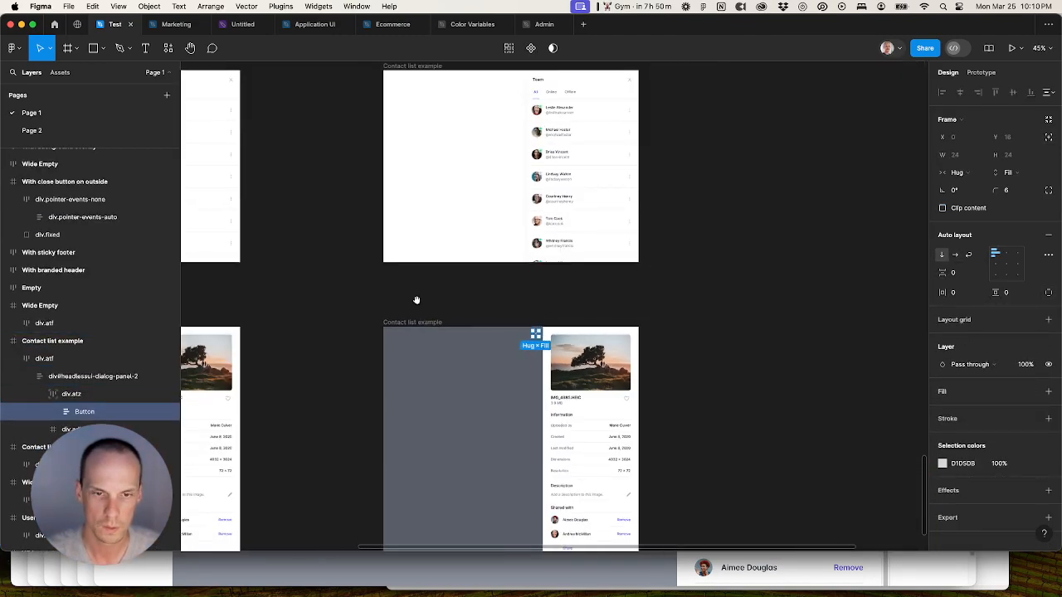
# Step: Select the close button in the desktop File details example drawer and inspect its fill and effects
pyautogui.moveTo(416, 299); pyautogui.dragTo(688, 306)
pyautogui.scroll(4, 514, 330)
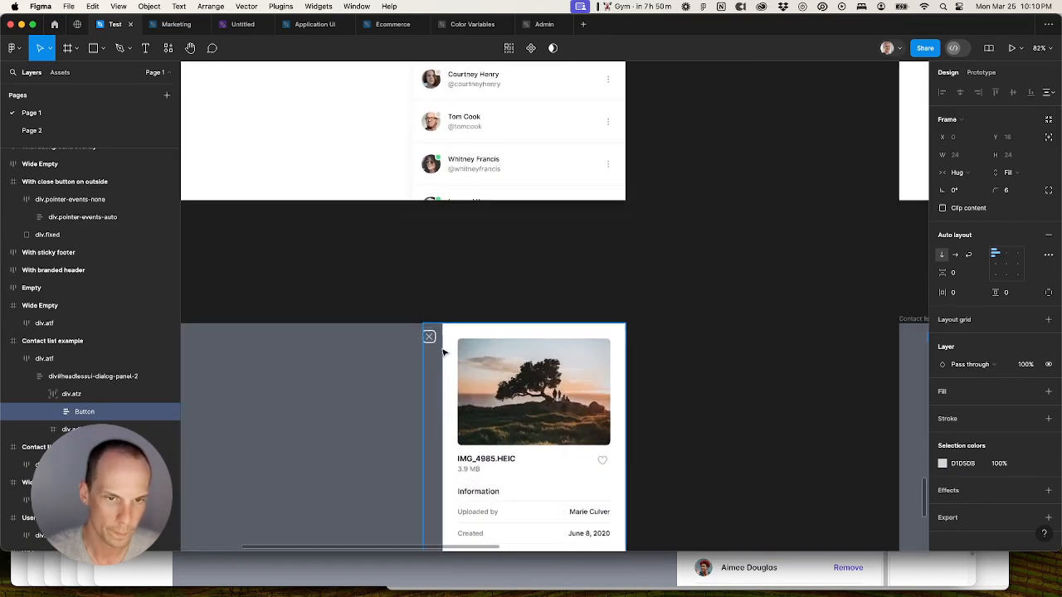
pyautogui.doubleClick(431, 337)
pyautogui.doubleClick(431, 336)
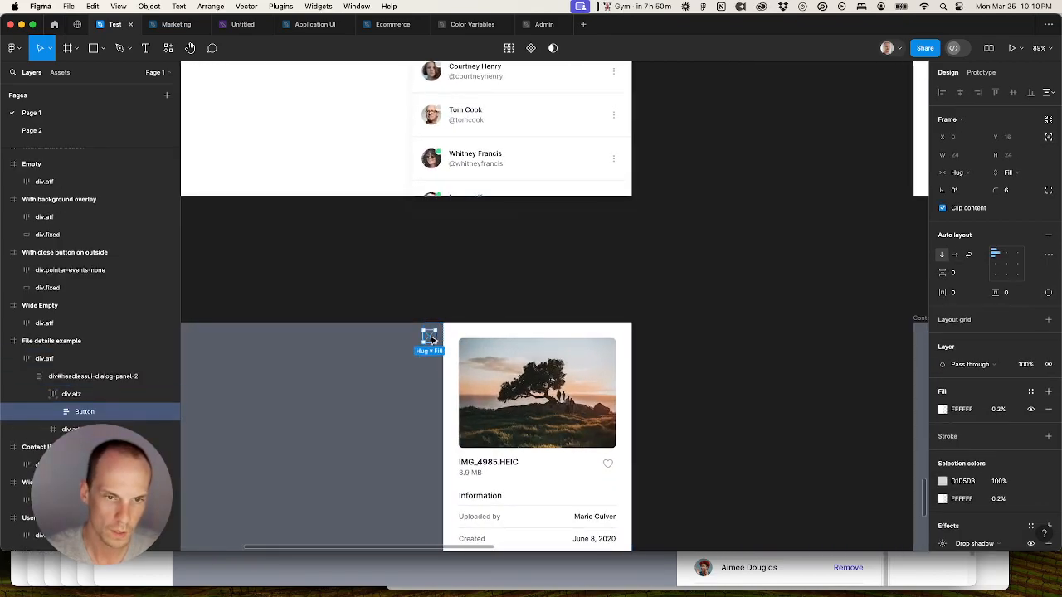
# Step: Copy the "File details example" title from the Tailwind UI page and rename the tablet and mobile file details frames with it
pyautogui.click(467, 294)
pyautogui.scroll(-10, 467, 293)
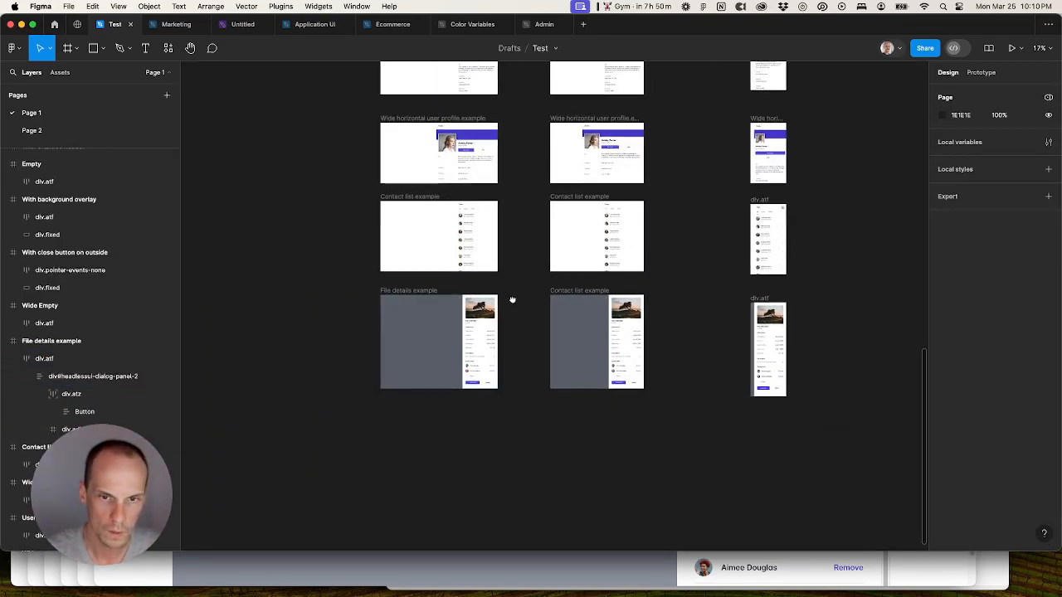
pyautogui.scroll(3, 477, 323)
pyautogui.click(565, 558)
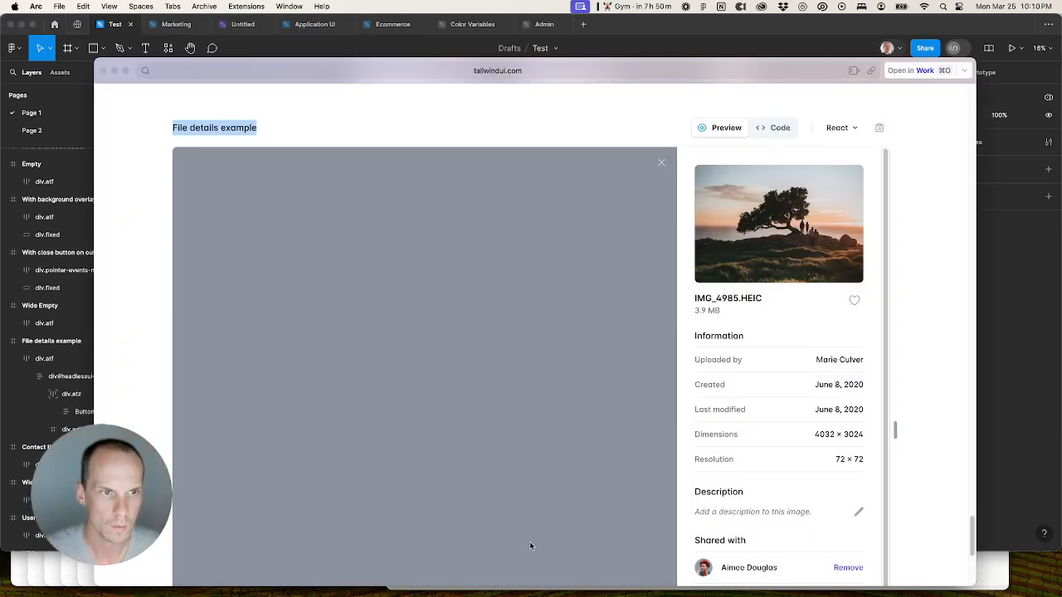
pyautogui.click(994, 405)
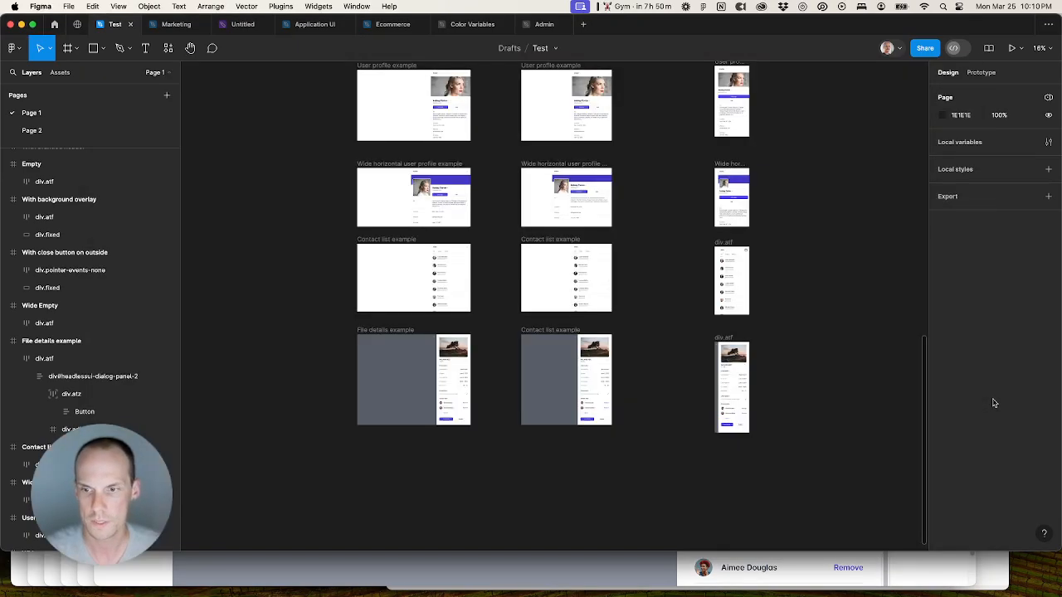
pyautogui.click(416, 334)
pyautogui.click(552, 336)
pyautogui.click(728, 344)
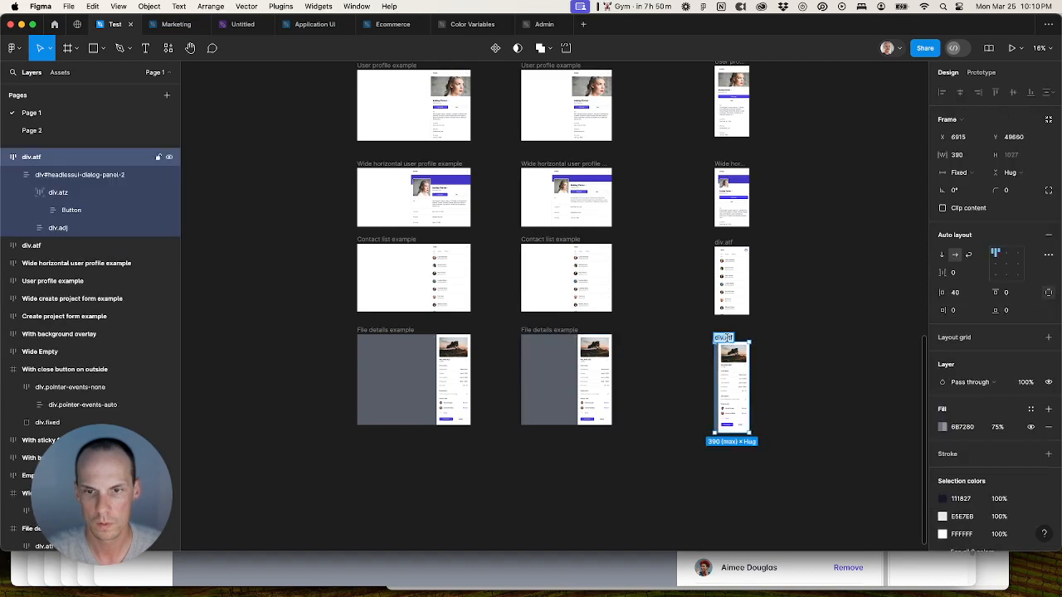
pyautogui.click(795, 336)
# Step: Rename the mobile contact list frame as "File details example"
pyautogui.scroll(-3, 794, 334)
pyautogui.scroll(3, 735, 307)
pyautogui.click(598, 268)
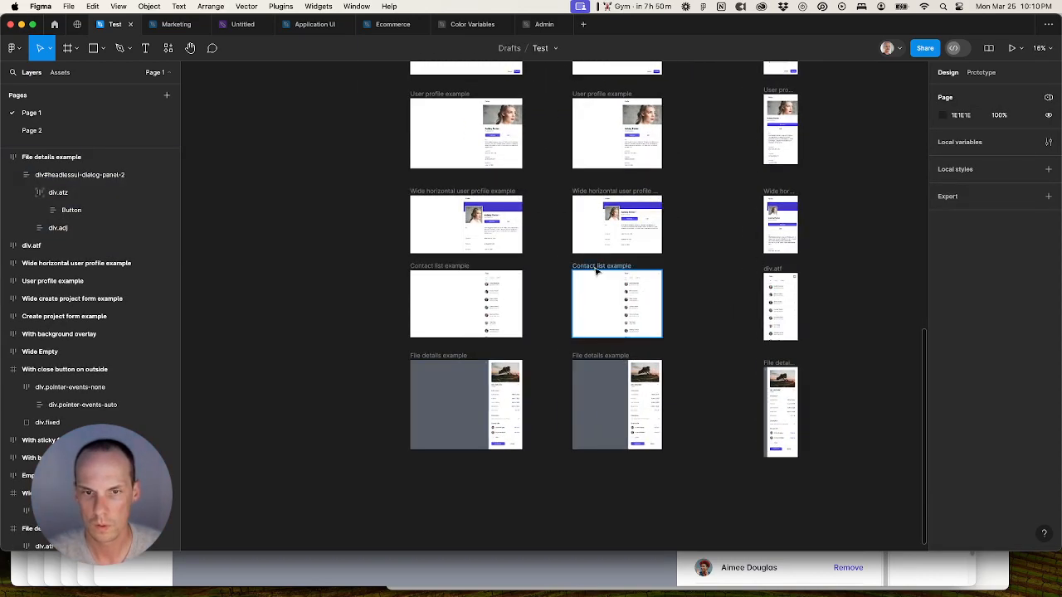
pyautogui.click(772, 270)
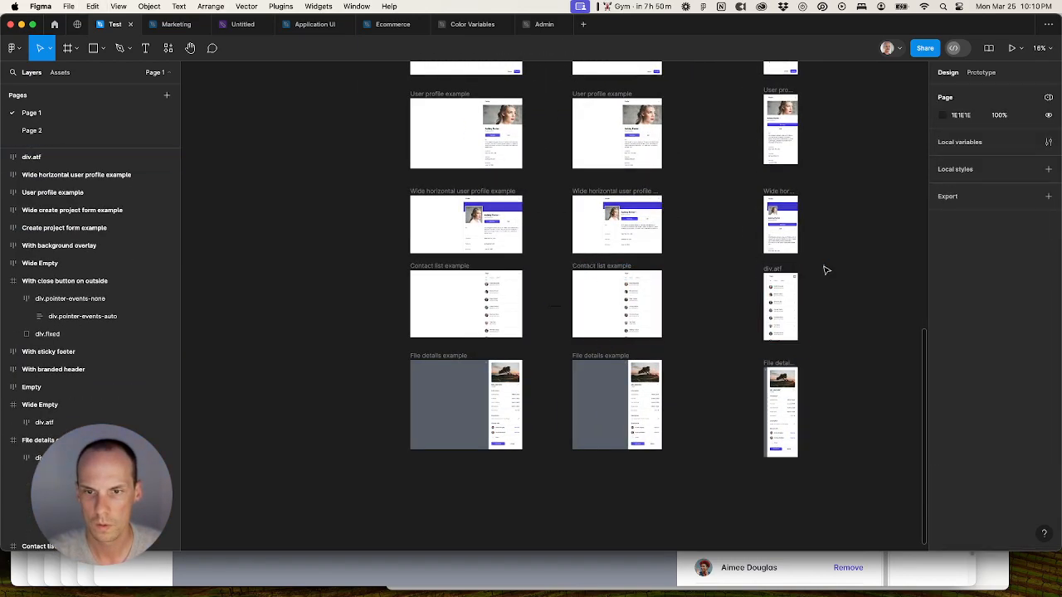
pyautogui.doubleClick(774, 270)
pyautogui.press('super+v')
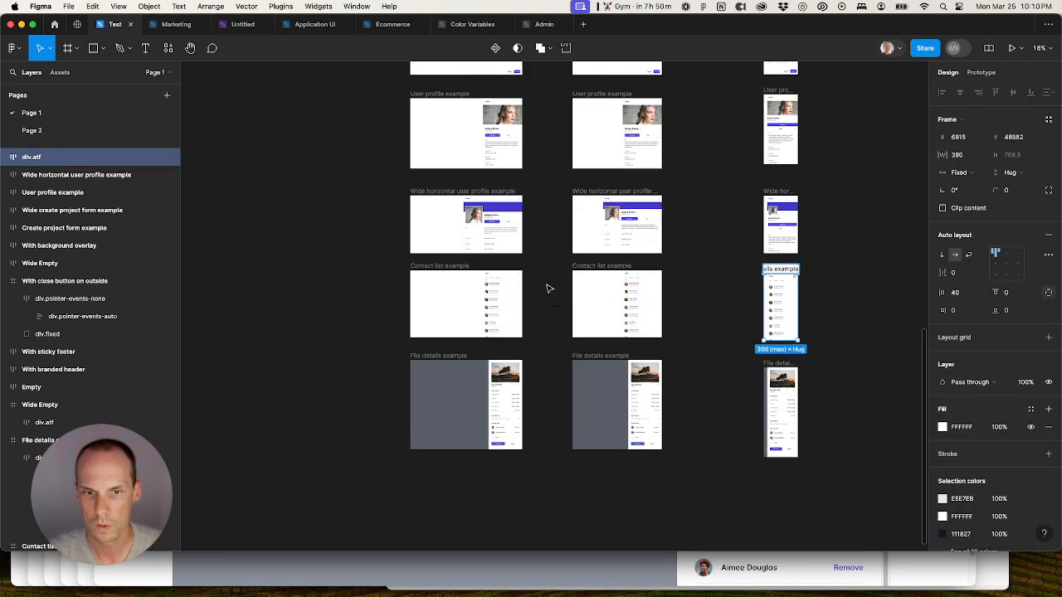
pyautogui.moveTo(545, 283); pyautogui.dragTo(558, 333)
pyautogui.click(562, 335)
# Step: Wrap all the desktop, tablet and mobile drawer frames in one auto layout frame
pyautogui.scroll(-10, 562, 335)
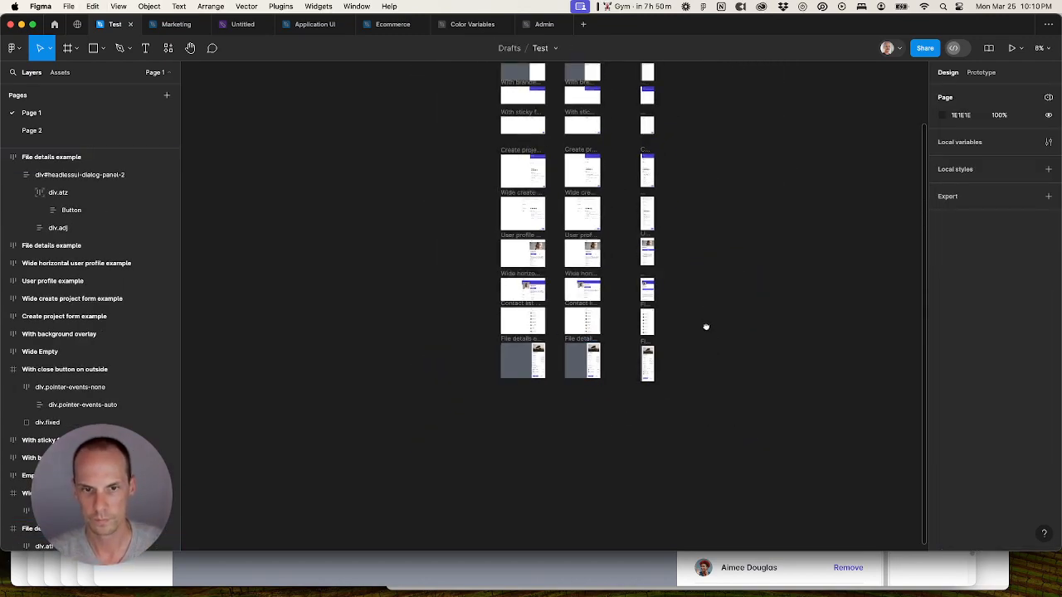
pyautogui.scroll(-2, 673, 404)
pyautogui.moveTo(678, 511); pyautogui.dragTo(509, 213)
pyautogui.hotkey('shift', 'a')
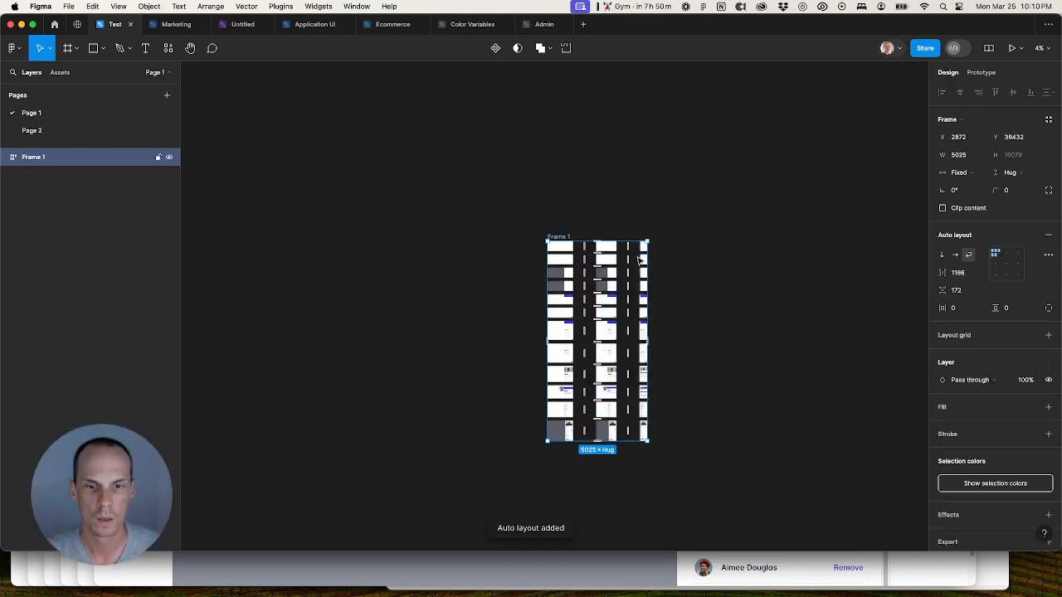
# Step: Try horizontal and vertical gaps of 128 on the auto layout frame
pyautogui.click(960, 273)
pyautogui.write('128')
pyautogui.press('Tab')
pyautogui.write('128')
pyautogui.press('Tab')
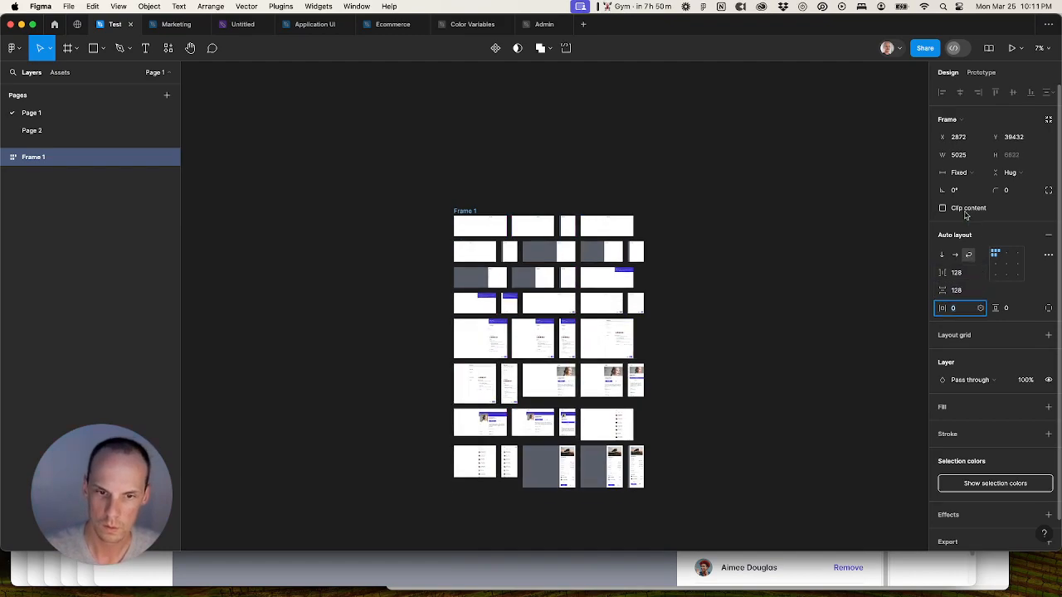
pyautogui.press('cmd+z')
pyautogui.press('cmd+z')
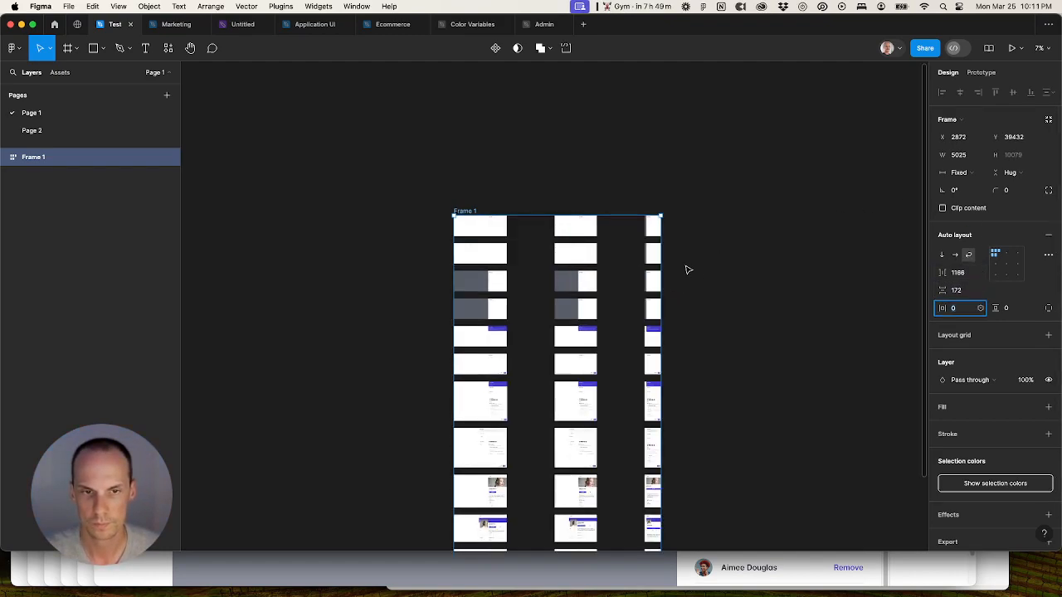
# Step: Cut the frame holding all drawers from the Test file and paste it into the Slide-overs page of the Application UI file
pyautogui.click(468, 211)
pyautogui.press('Delete')
pyautogui.click(308, 23)
pyautogui.press('-')
pyautogui.press('-')
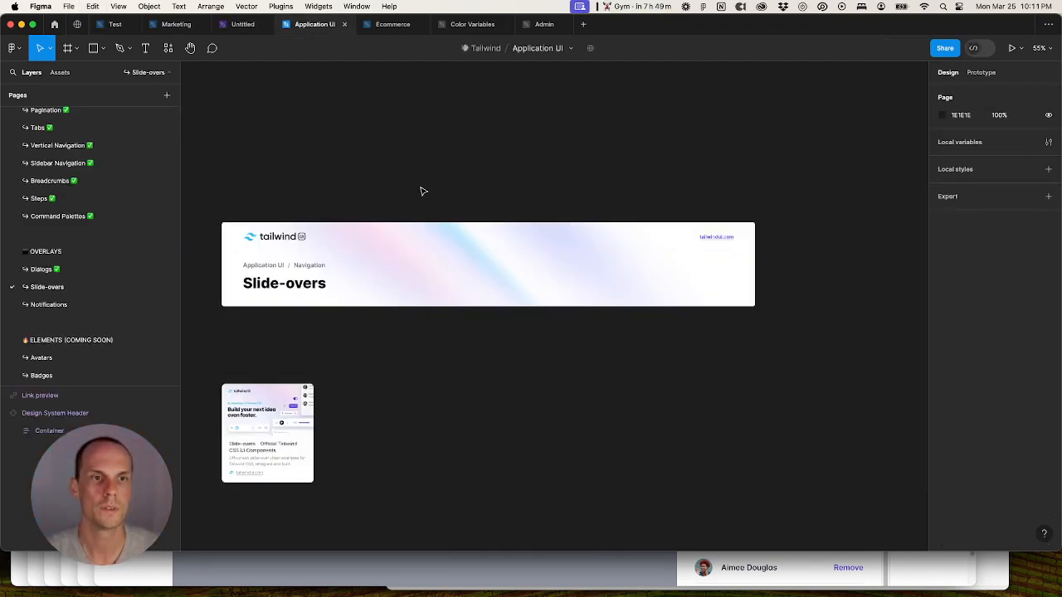
pyautogui.moveTo(459, 346); pyautogui.dragTo(437, 264)
pyautogui.rightClick(437, 279)
pyautogui.click(472, 287)
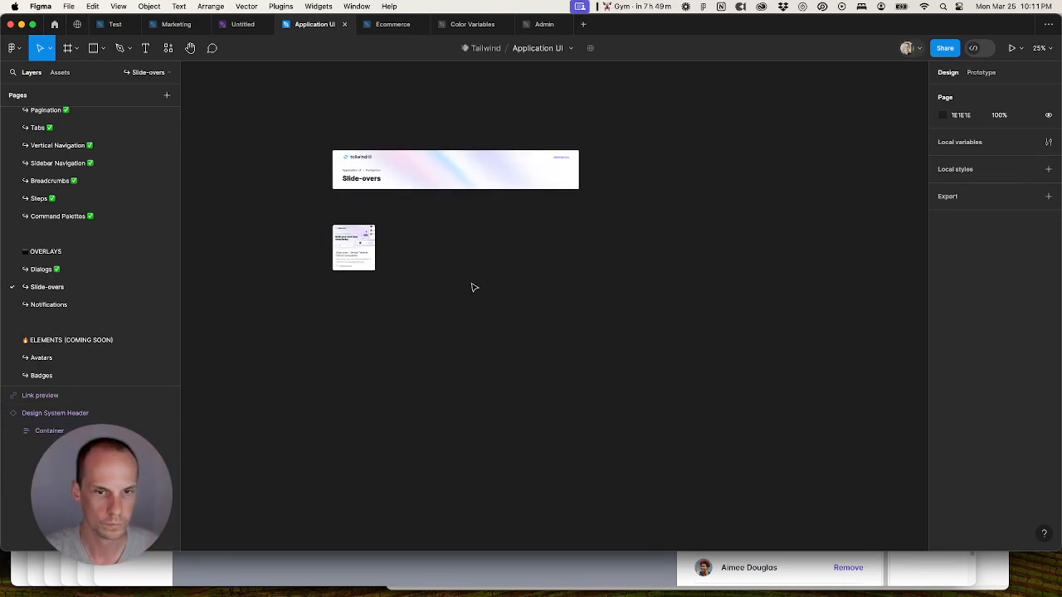
pyautogui.moveTo(453, 199); pyautogui.dragTo(467, 304)
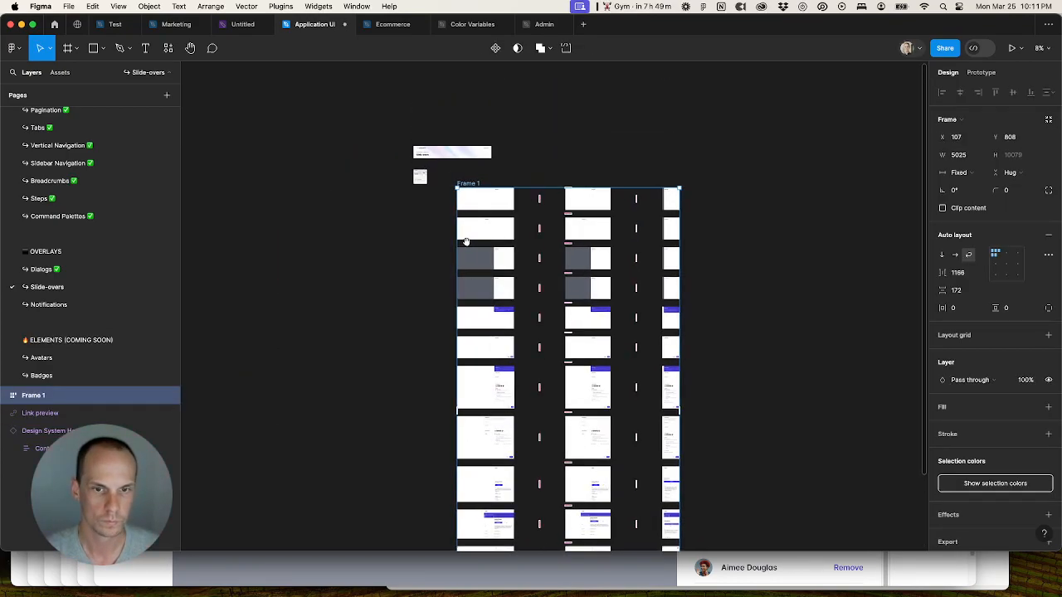
# Step: Ungroup the pasted frame and move all drawer frames beside the link preview card, just below the Slide-overs header
pyautogui.scroll(5, 471, 188)
pyautogui.press('super+shift+g')
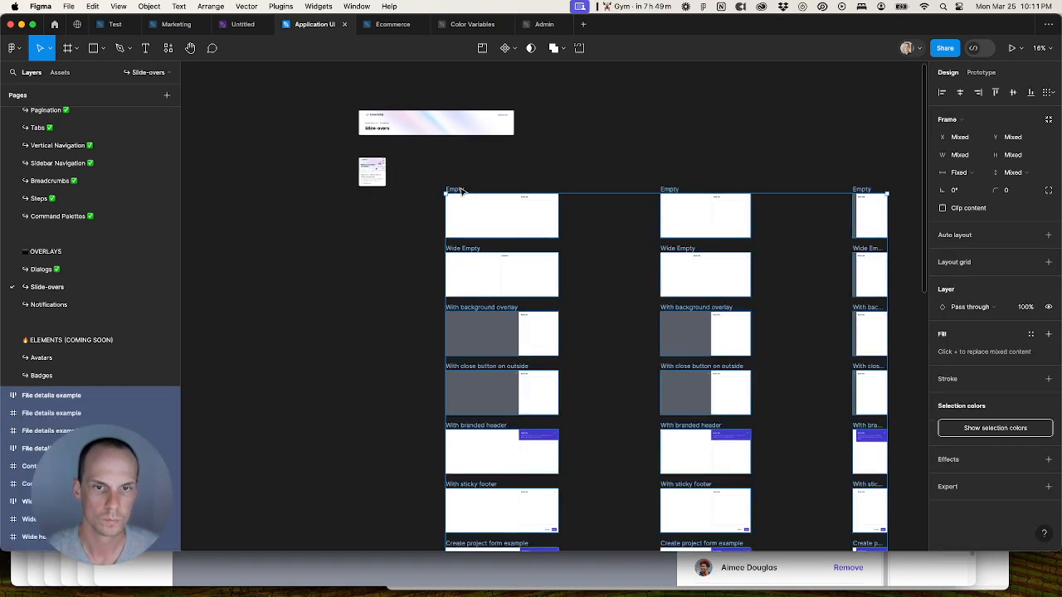
pyautogui.moveTo(439, 177); pyautogui.dragTo(386, 168)
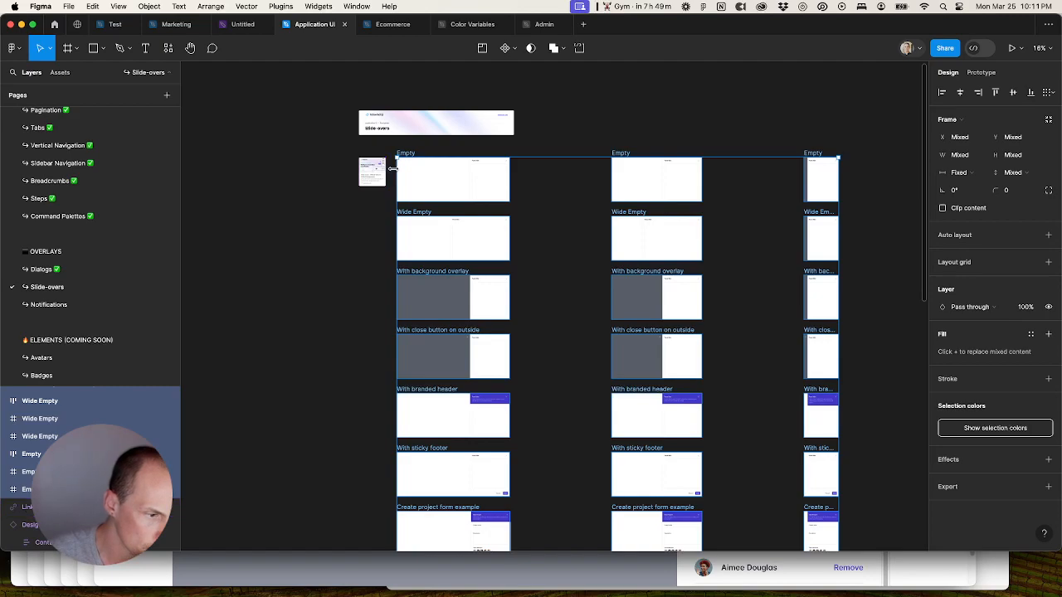
pyautogui.click(343, 189)
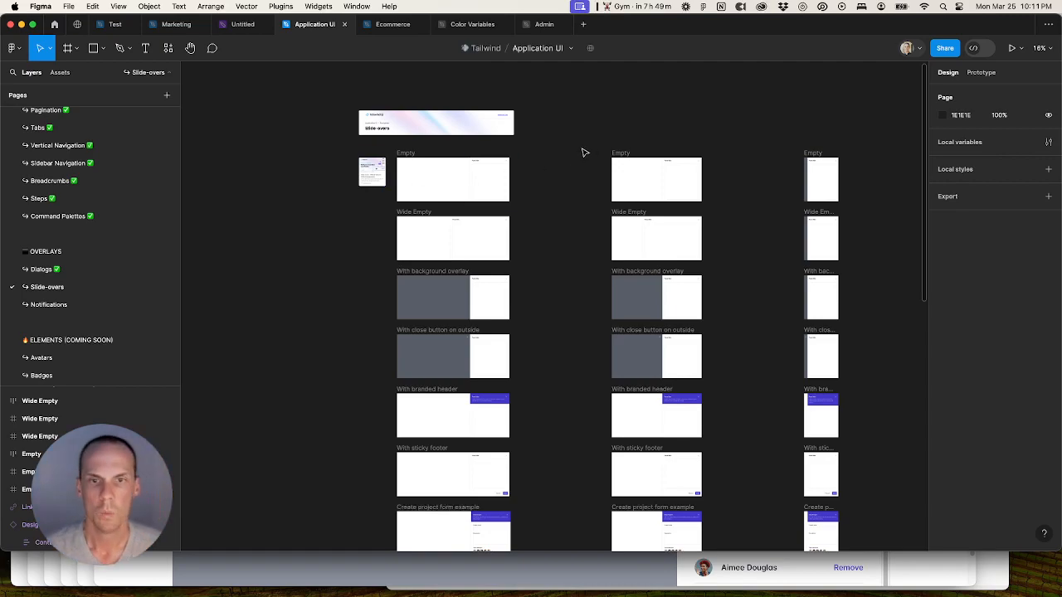
# Step: Move the tablet and mobile columns together so the tablet frames sit close beside the desktop column
pyautogui.scroll(-3, 584, 153)
pyautogui.scroll(-3, 539, 137)
pyautogui.moveTo(534, 98); pyautogui.dragTo(669, 472)
pyautogui.moveTo(670, 332); pyautogui.dragTo(710, 401)
pyautogui.scroll(5, 590, 187)
pyautogui.moveTo(590, 187); pyautogui.dragTo(476, 206)
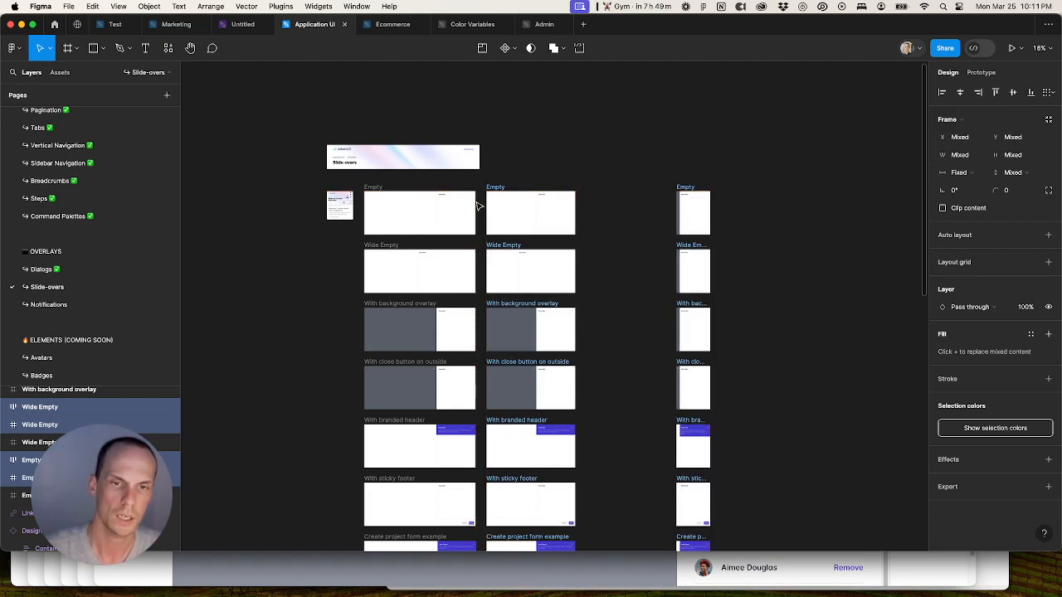
pyautogui.click(735, 208)
# Step: Move the whole mobile column next to the tablet column, at X 2110
pyautogui.scroll(-6, 735, 211)
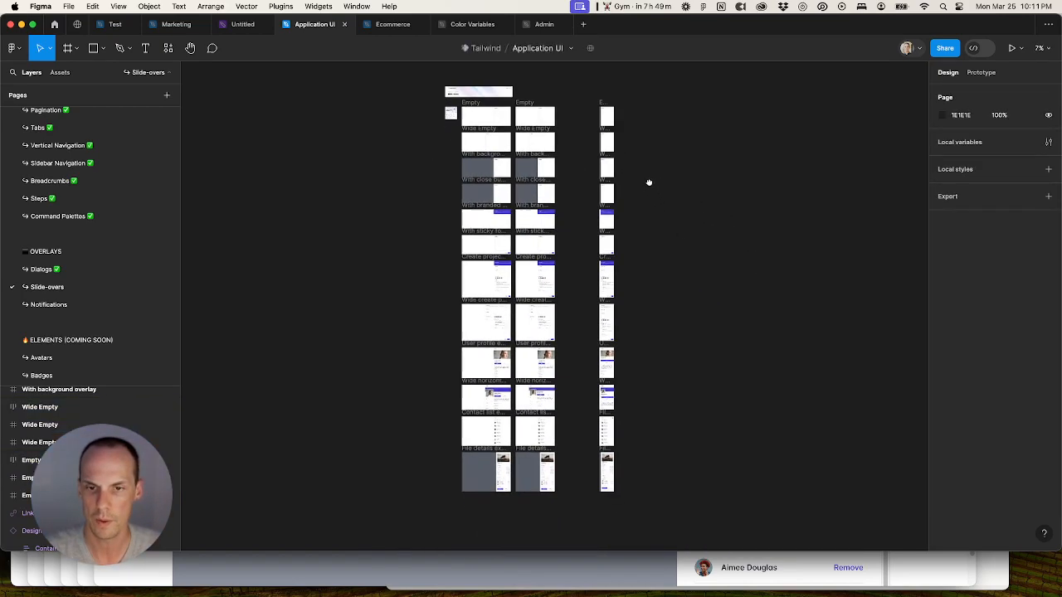
pyautogui.moveTo(631, 87); pyautogui.dragTo(579, 511)
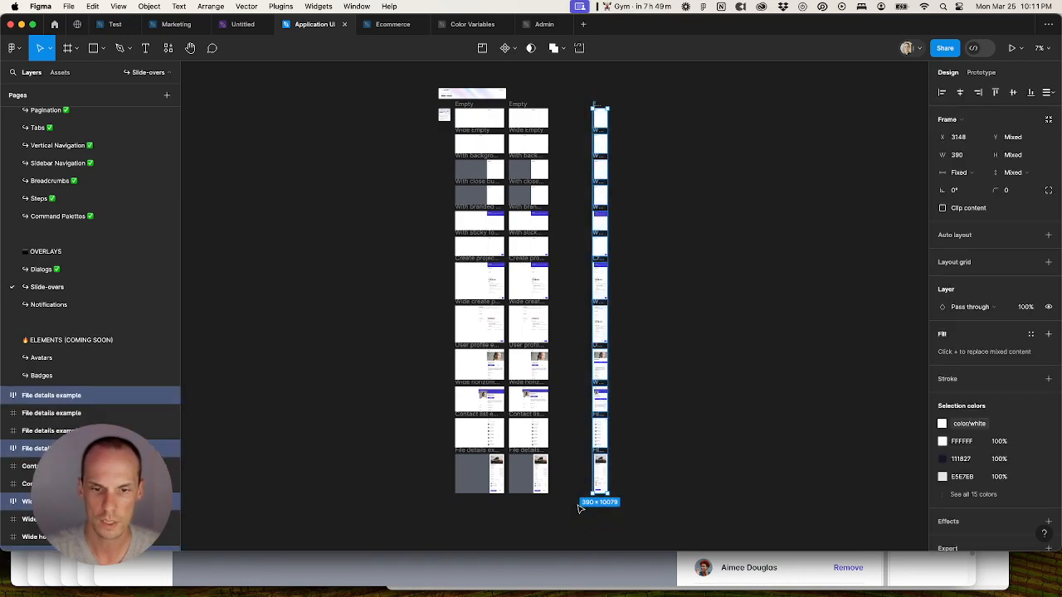
pyautogui.moveTo(601, 463); pyautogui.dragTo(552, 463)
pyautogui.scroll(5, 551, 463)
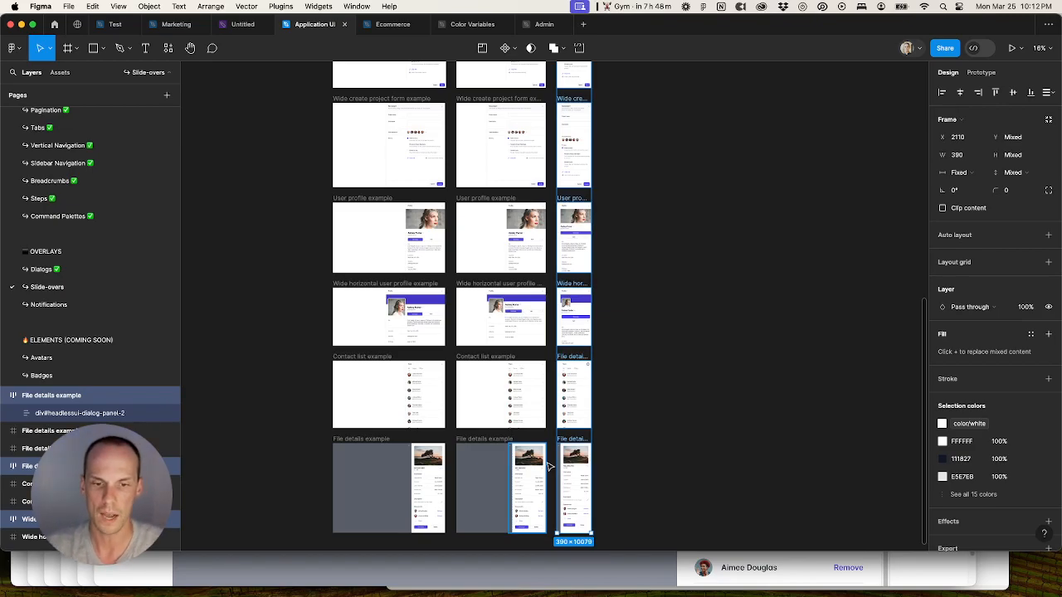
pyautogui.click(741, 310)
pyautogui.scroll(4, 722, 439)
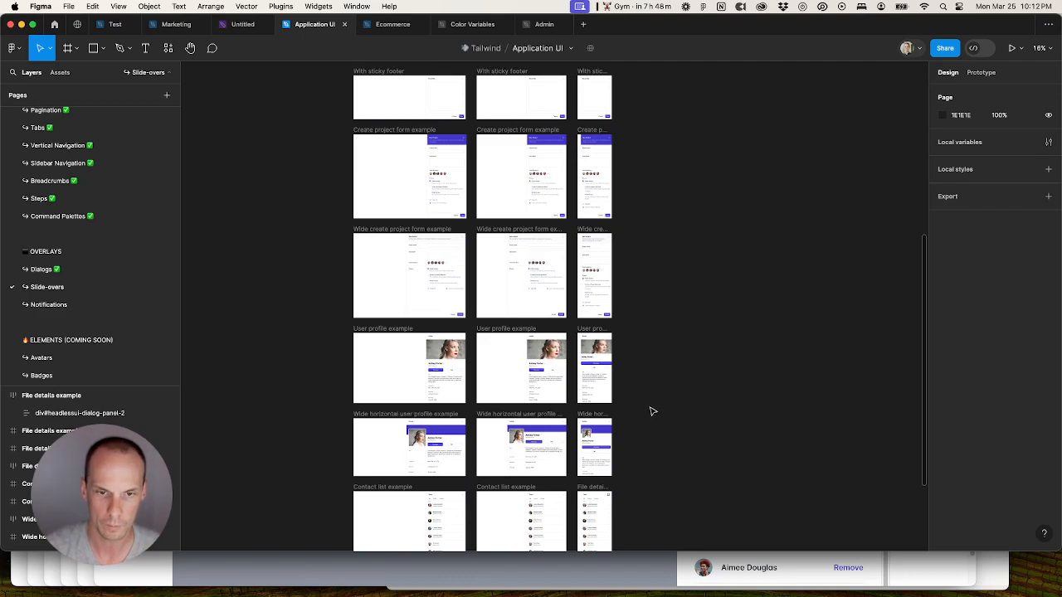
pyautogui.scroll(5, 694, 390)
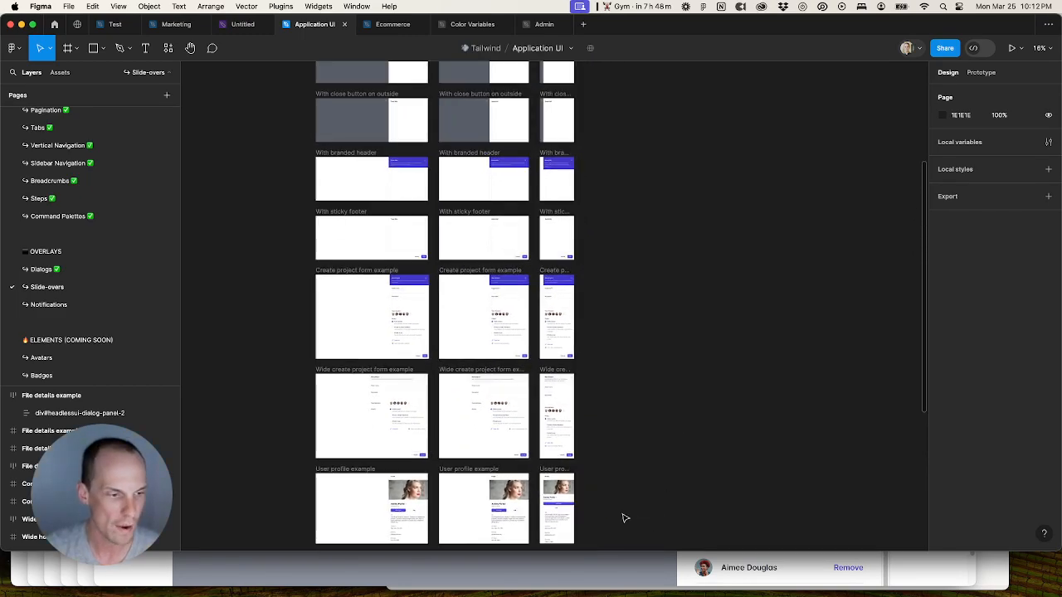
pyautogui.moveTo(666, 463); pyautogui.dragTo(457, 495)
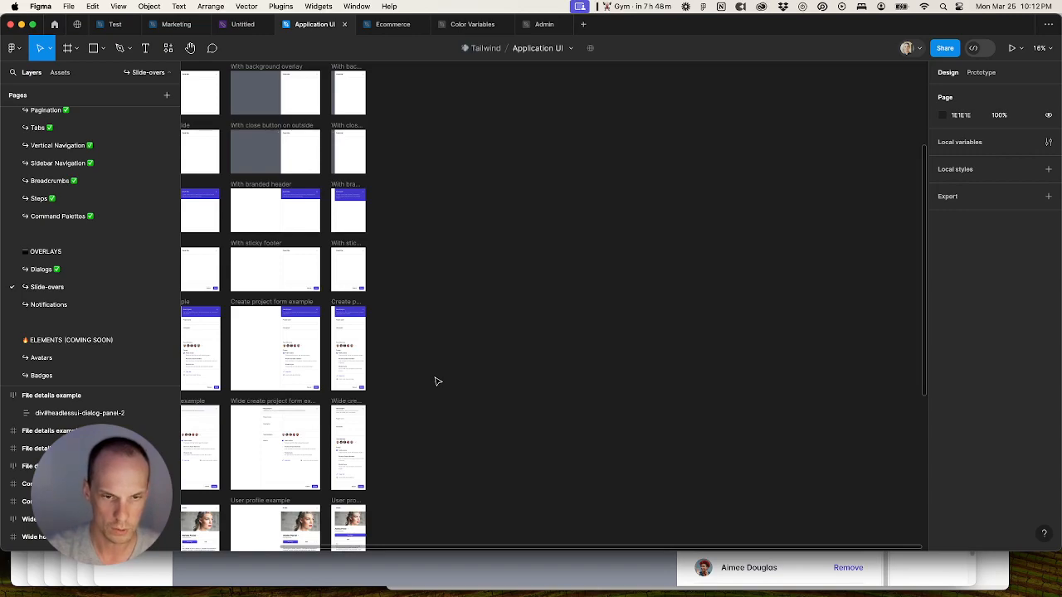
pyautogui.click(167, 47)
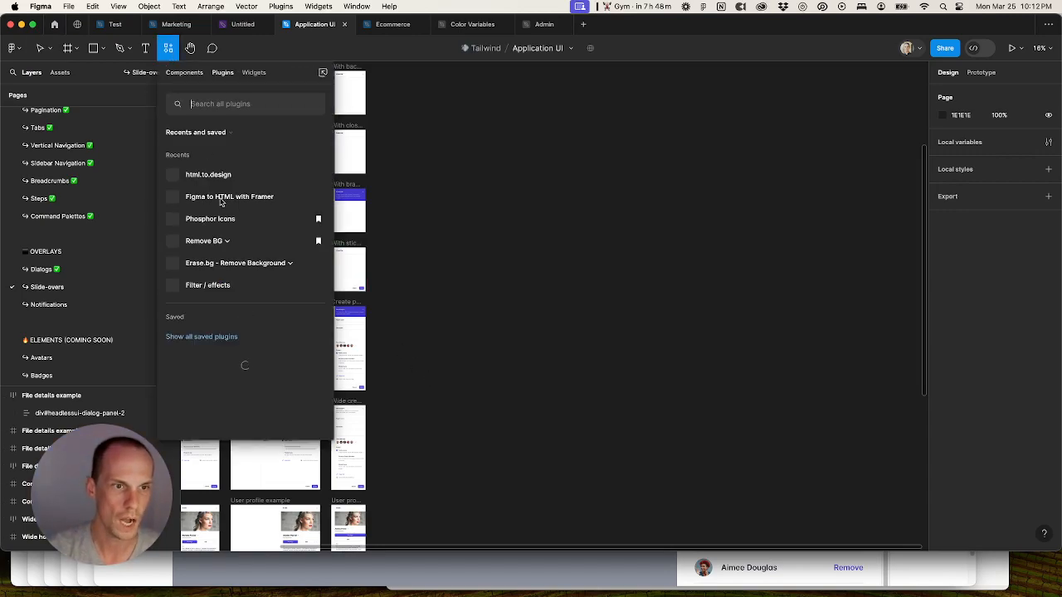
pyautogui.click(443, 415)
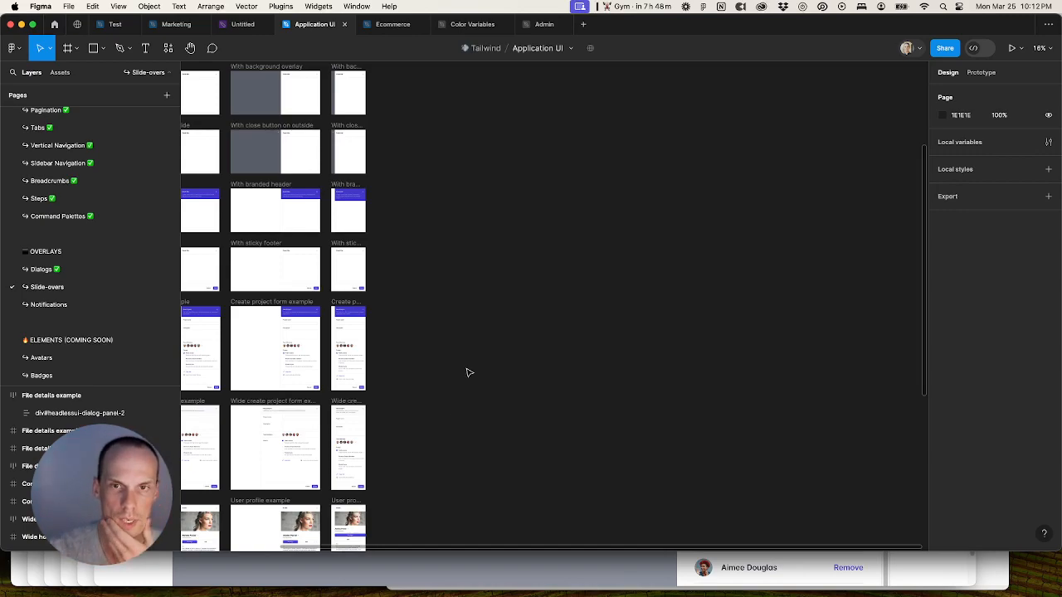
# Step: Turn on Dev Mode and inspect the purple header block of the mobile With branded header drawer
pyautogui.click(974, 49)
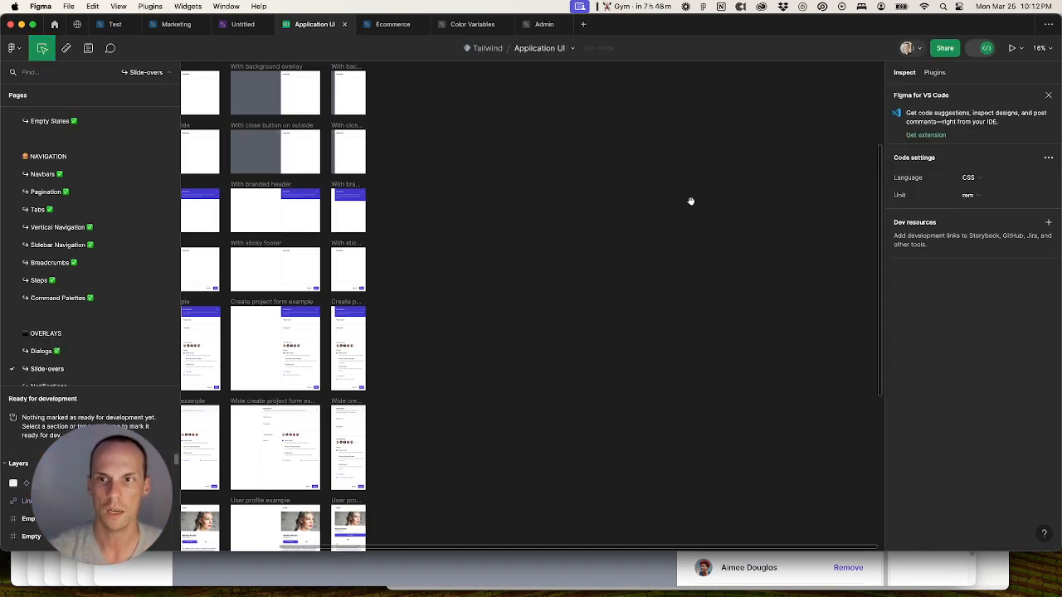
pyautogui.scroll(10, 570, 220)
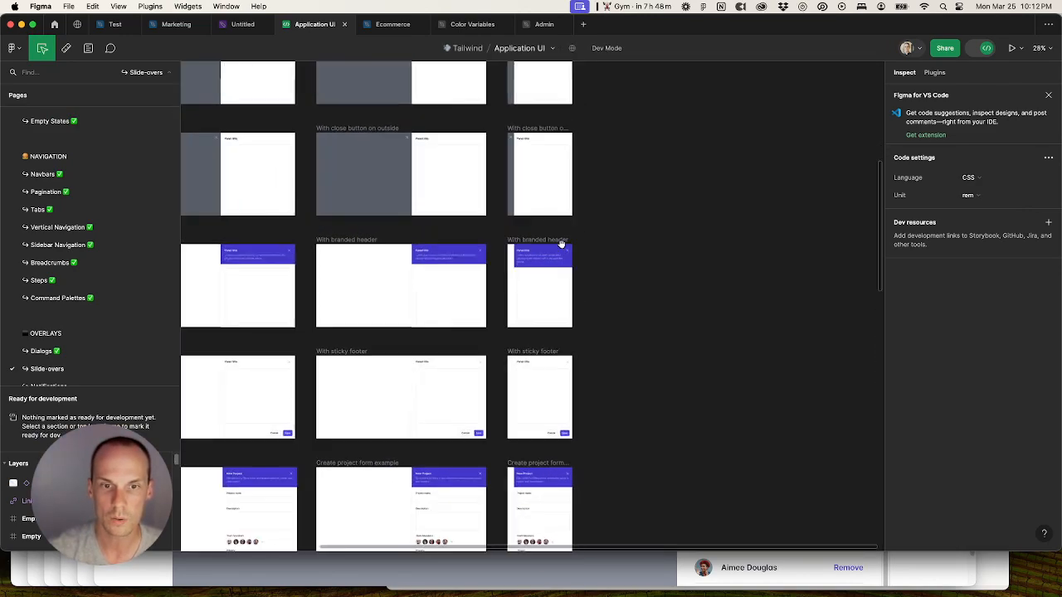
pyautogui.scroll(10, 540, 269)
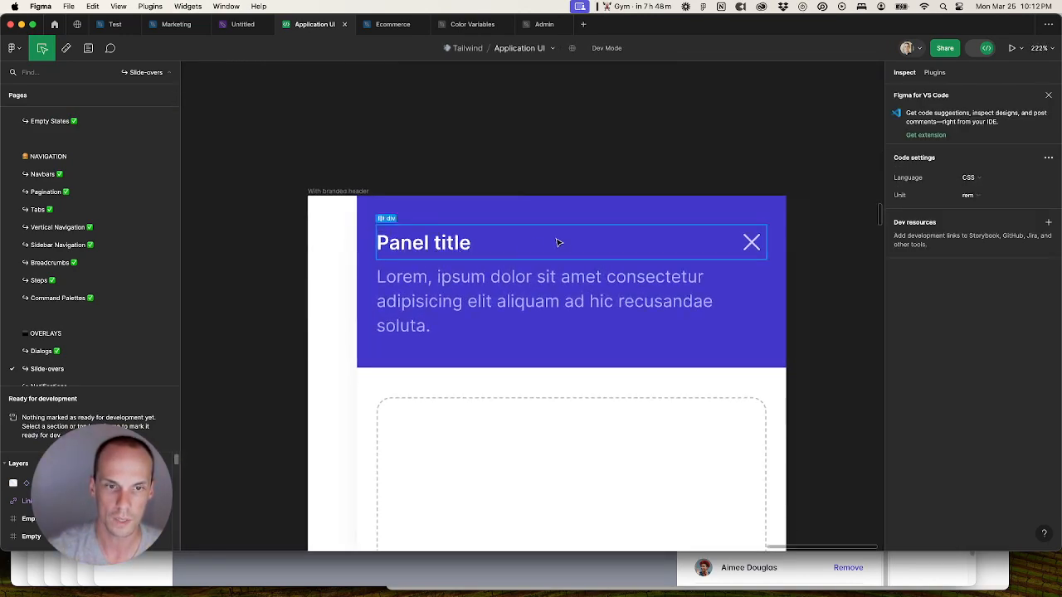
pyautogui.click(610, 214)
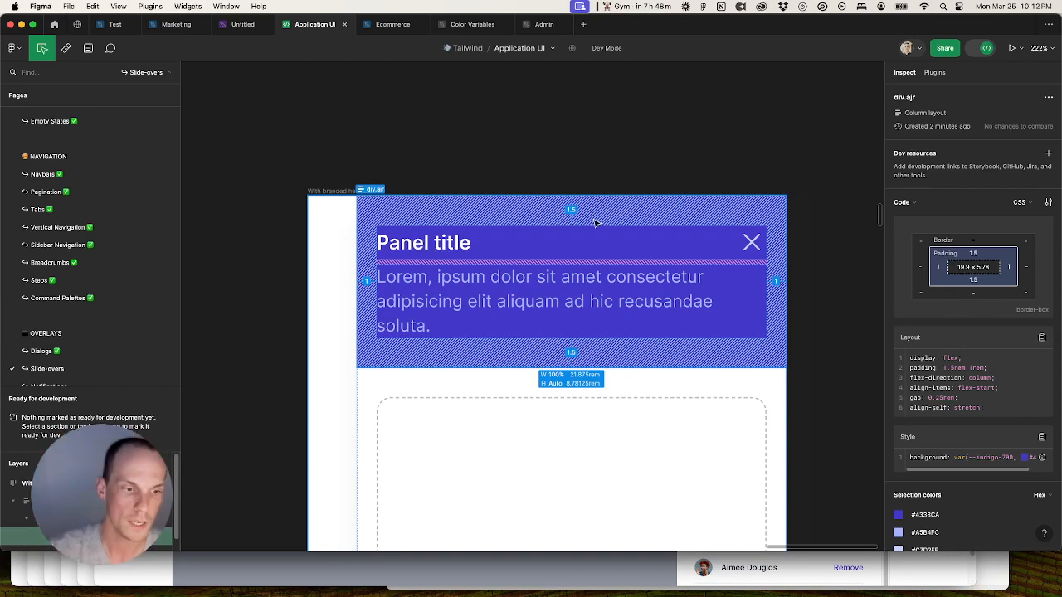
# Step: Try annotating the mobile branded header block, view its available properties, and discard the annotation
pyautogui.click(88, 47)
pyautogui.click(692, 199)
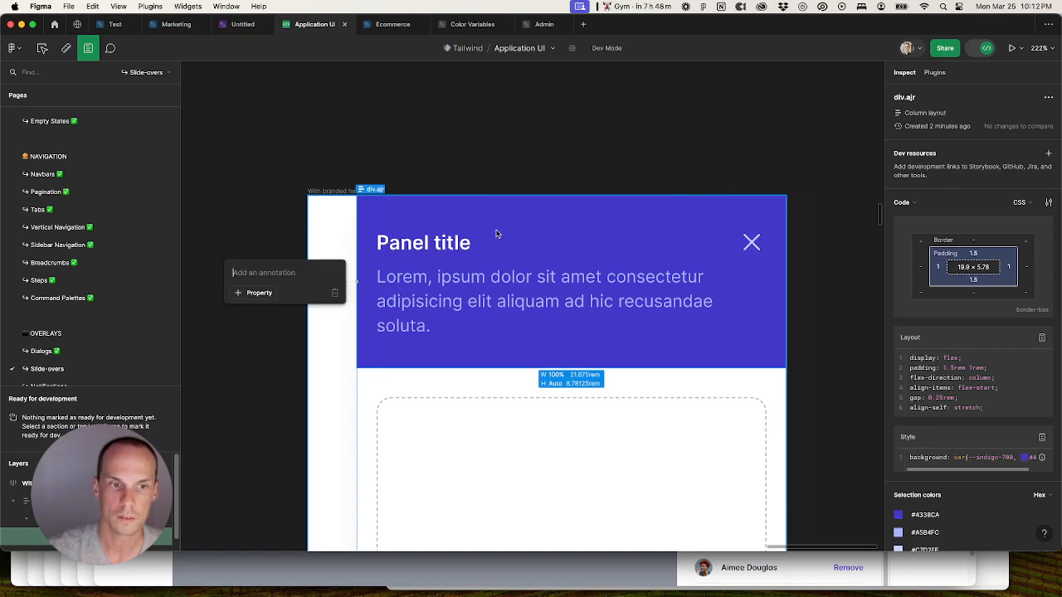
pyautogui.click(259, 293)
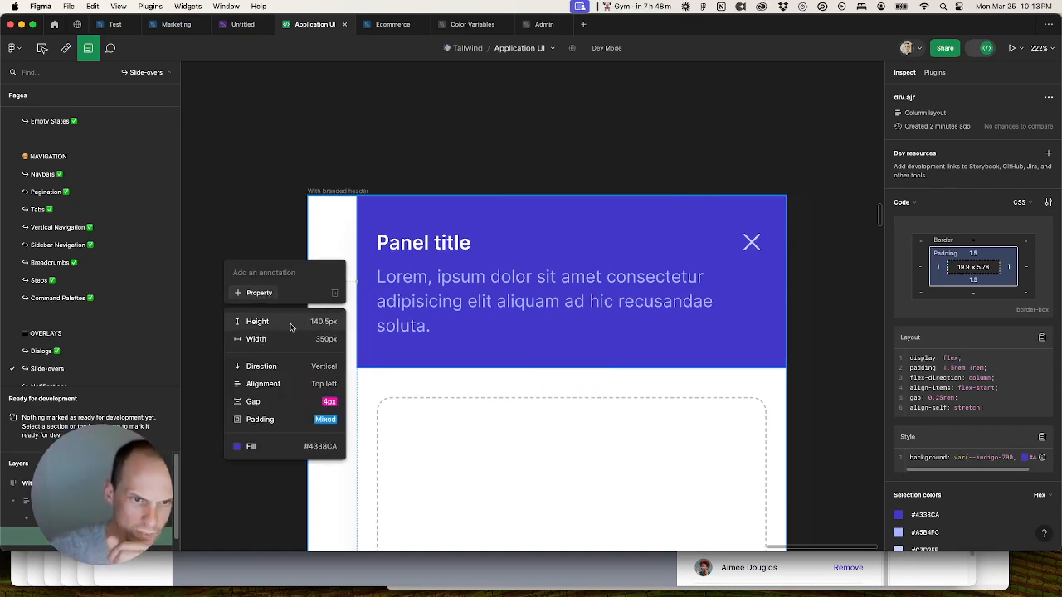
pyautogui.press('Escape')
pyautogui.click(334, 293)
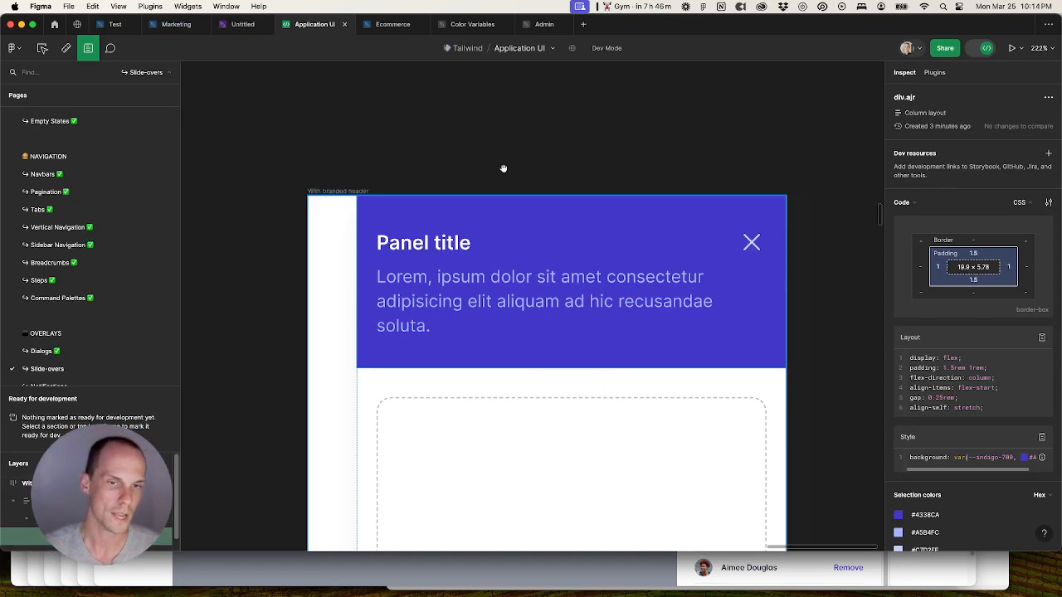
# Step: Turn off Dev Mode and clear the selection of the branded header block
pyautogui.click(986, 48)
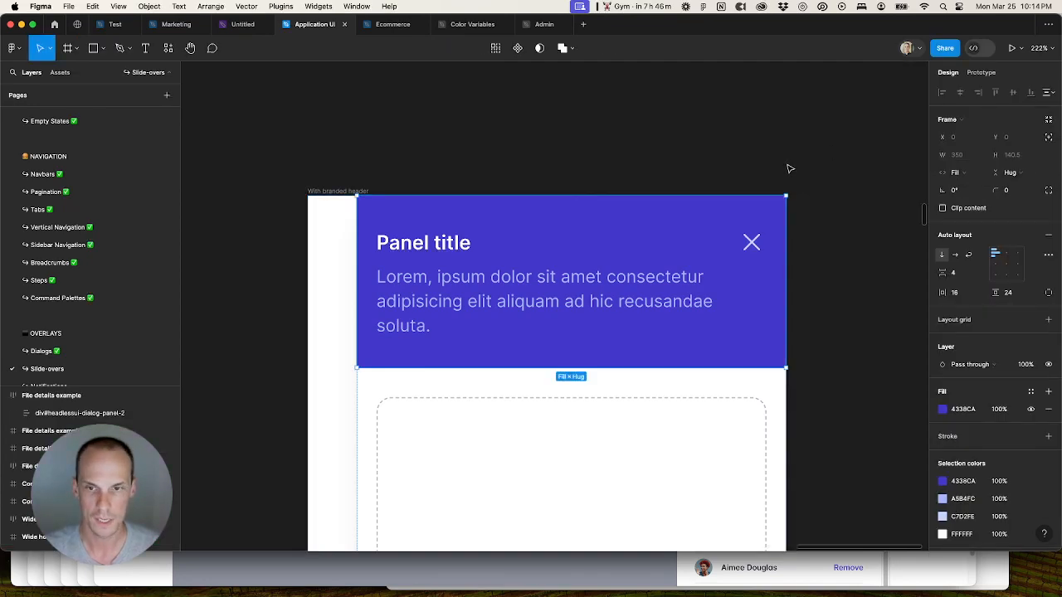
pyautogui.scroll(-3, 789, 168)
pyautogui.press('Escape')
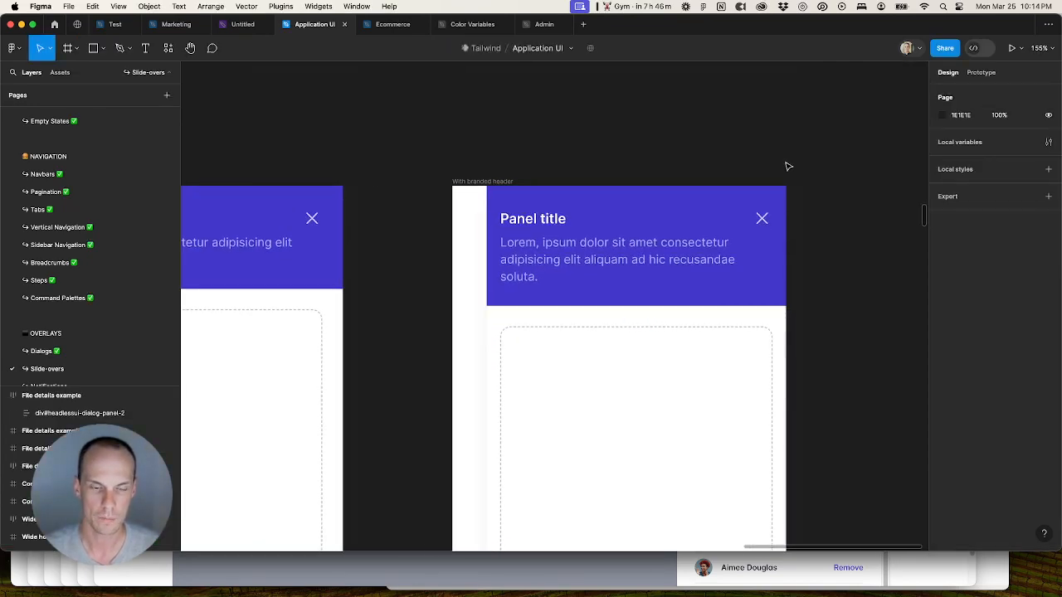
# Step: Switch to the Tailwind UI page and sample the Team drawer preview's light grey background with Pika, copying the hex value F3F4F6
pyautogui.scroll(-2, 789, 167)
pyautogui.click(623, 561)
pyautogui.scroll(4, 533, 512)
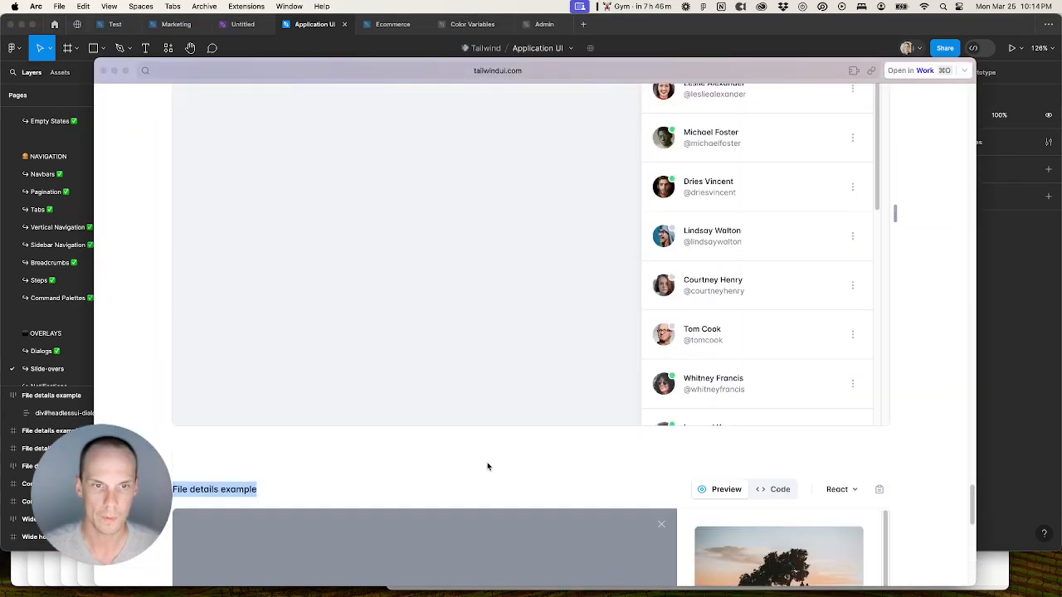
pyautogui.scroll(5, 487, 463)
pyautogui.scroll(-1, 486, 462)
pyautogui.click(821, 7)
pyautogui.click(117, 209)
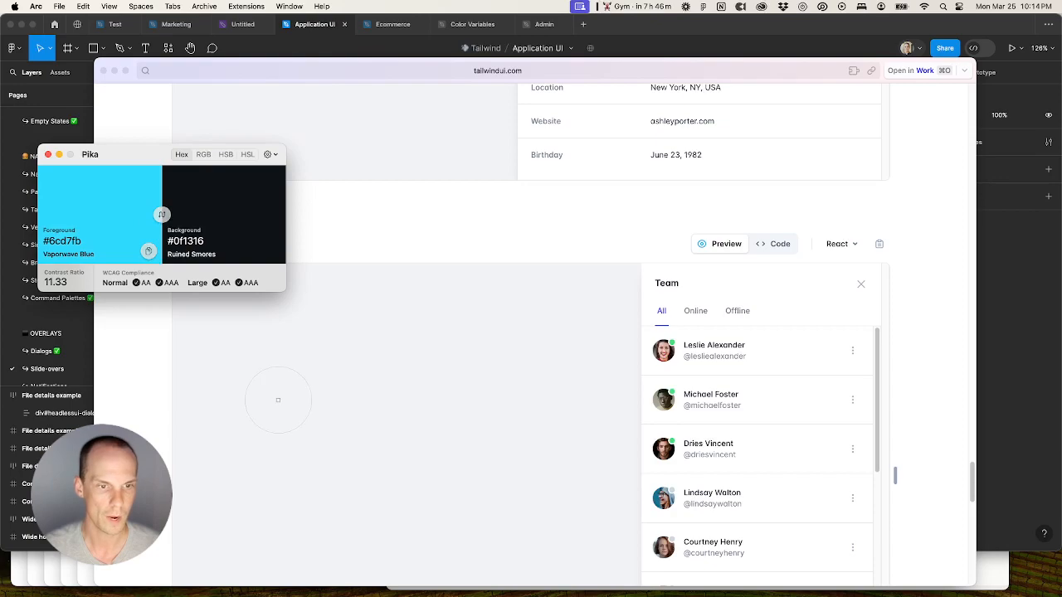
pyautogui.click(278, 400)
pyautogui.click(150, 251)
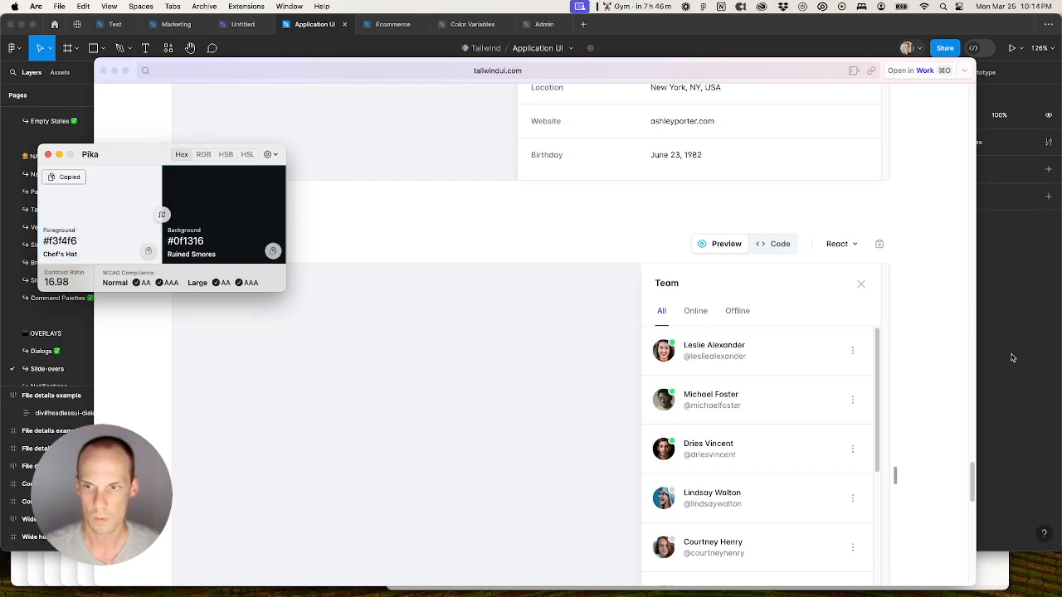
pyautogui.click(1010, 356)
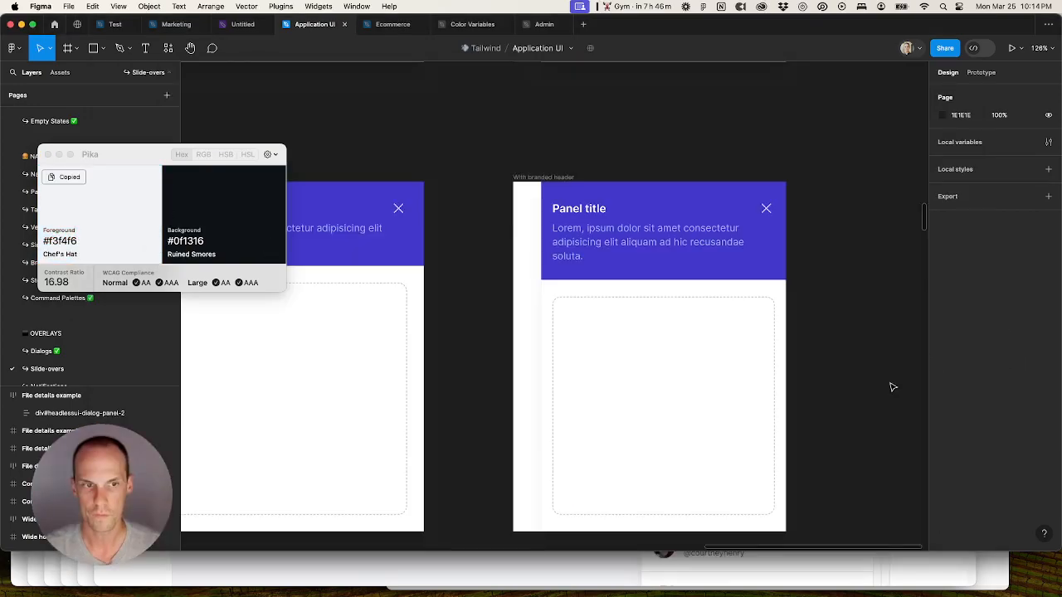
pyautogui.click(45, 155)
# Step: Replace the fill of the desktop and tablet Empty and Wide Empty frames in Figma with F3F4F6
pyautogui.scroll(-10, 477, 307)
pyautogui.scroll(-6, 477, 307)
pyautogui.scroll(3, 455, 277)
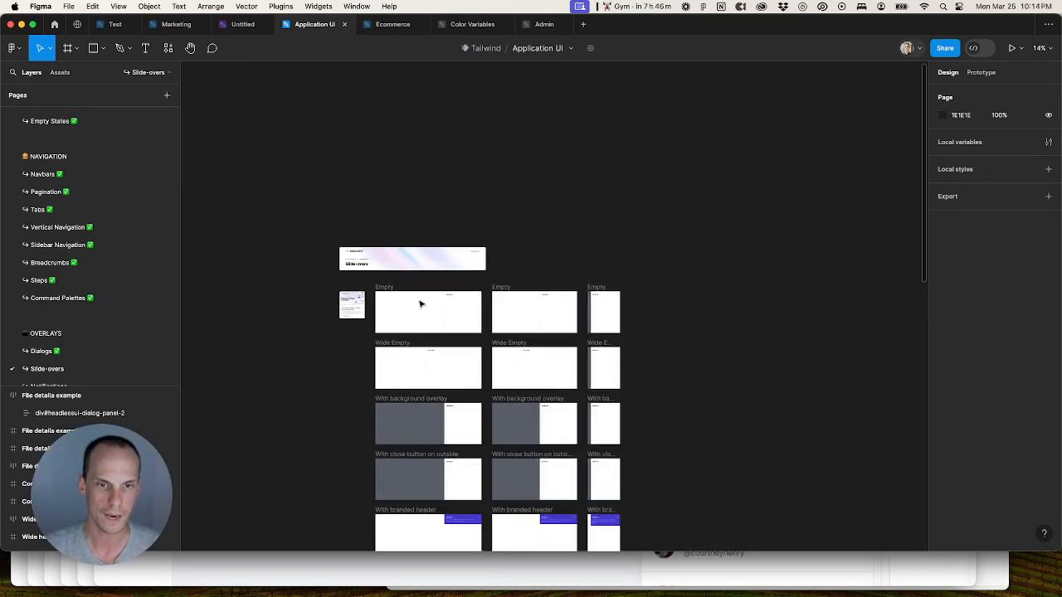
pyautogui.scroll(8, 421, 302)
pyautogui.scroll(-3, 304, 259)
pyautogui.moveTo(307, 274); pyautogui.dragTo(724, 431)
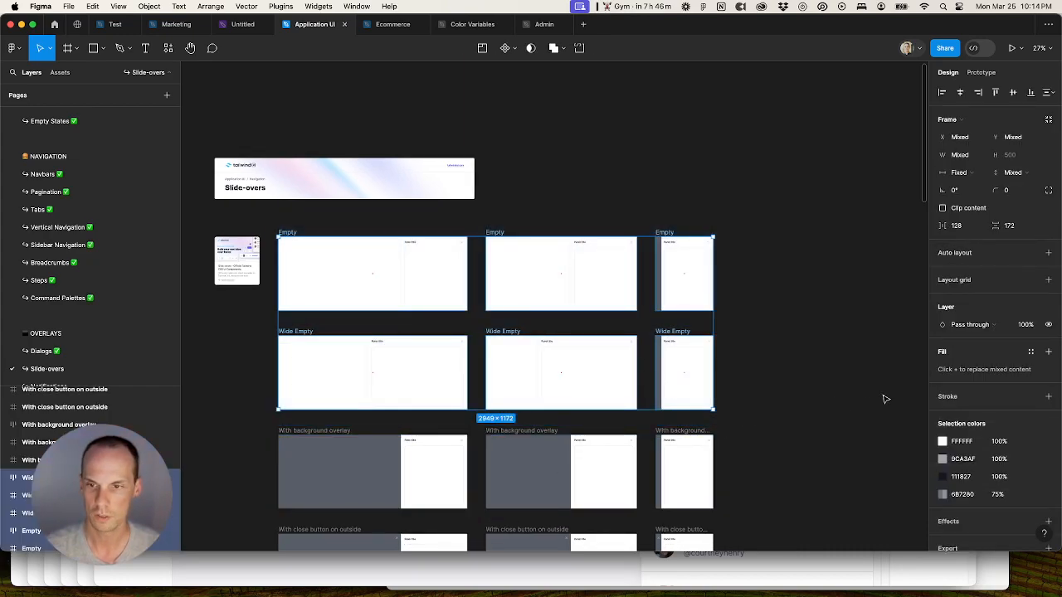
pyautogui.press('Escape')
pyautogui.moveTo(270, 225); pyautogui.dragTo(644, 426)
pyautogui.click(963, 352)
pyautogui.press('super+v')
pyautogui.press('Return')
pyautogui.click(838, 356)
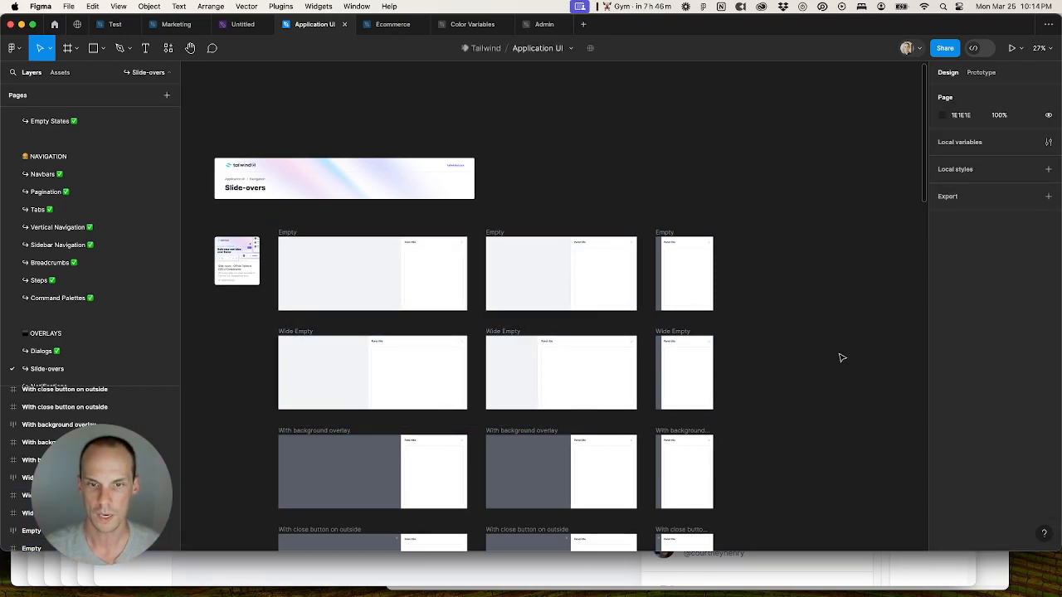
# Step: Remove the semi-transparent grey fill from the mobile Empty and Wide Empty frames
pyautogui.click(676, 332)
pyautogui.keyDown('shift'); pyautogui.click(676, 232); pyautogui.keyUp('shift')
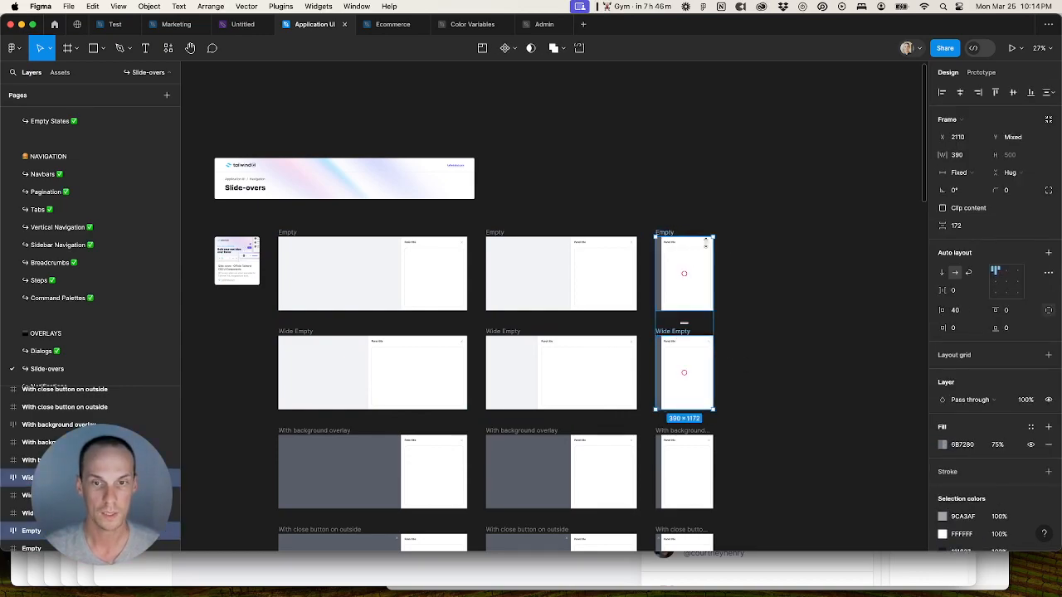
pyautogui.click(1048, 445)
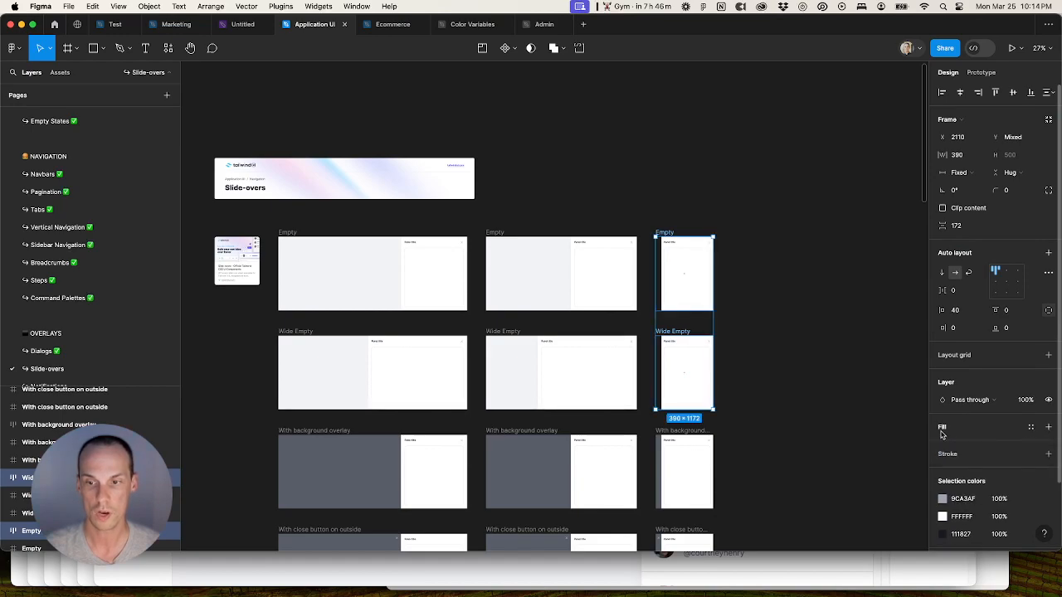
pyautogui.press('super+v')
pyautogui.press('super+z')
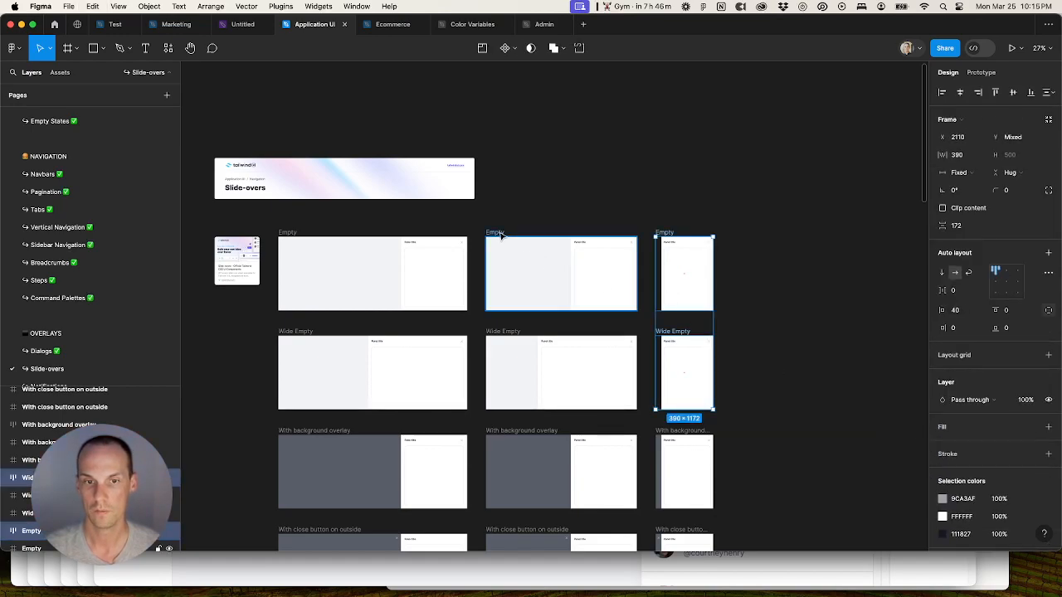
pyautogui.click(498, 233)
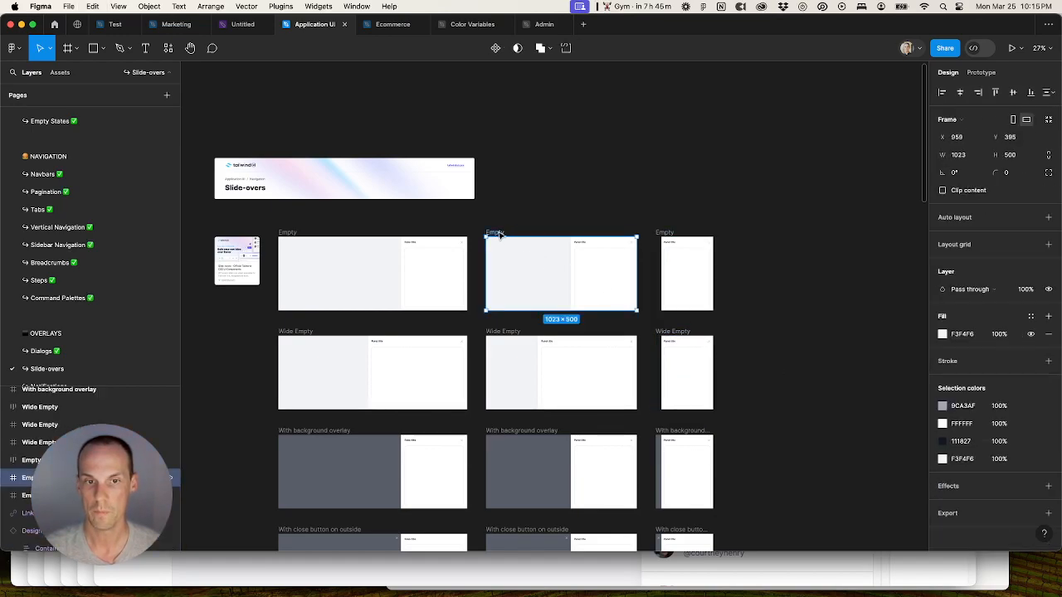
pyautogui.click(730, 242)
# Step: Add a fill of F3F4F6 to the mobile Empty and Wide Empty frames
pyautogui.moveTo(735, 204); pyautogui.dragTo(647, 426)
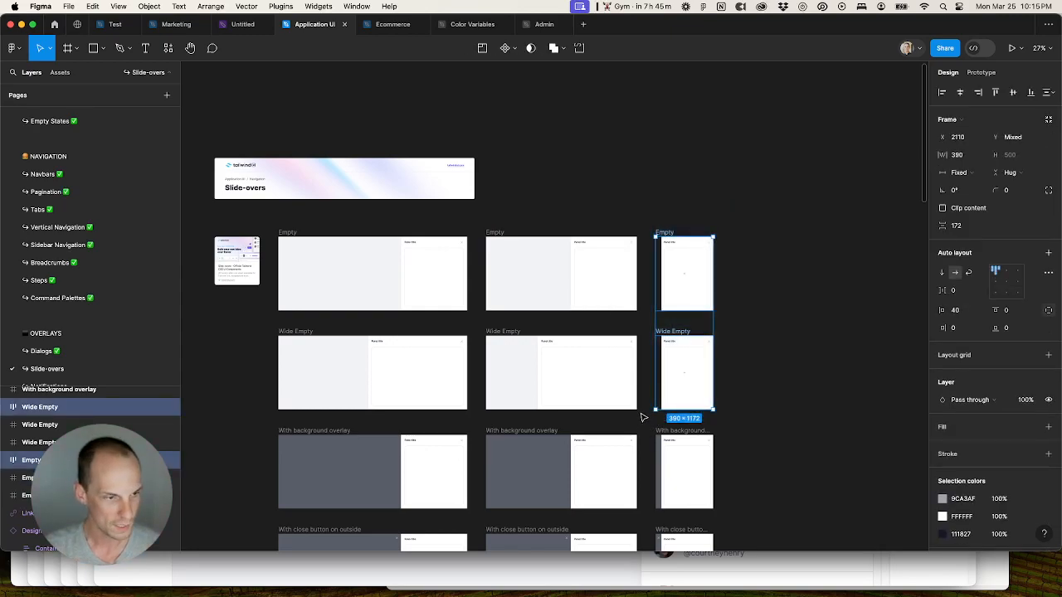
pyautogui.press('super+v')
pyautogui.press('super+z')
pyautogui.click(1047, 427)
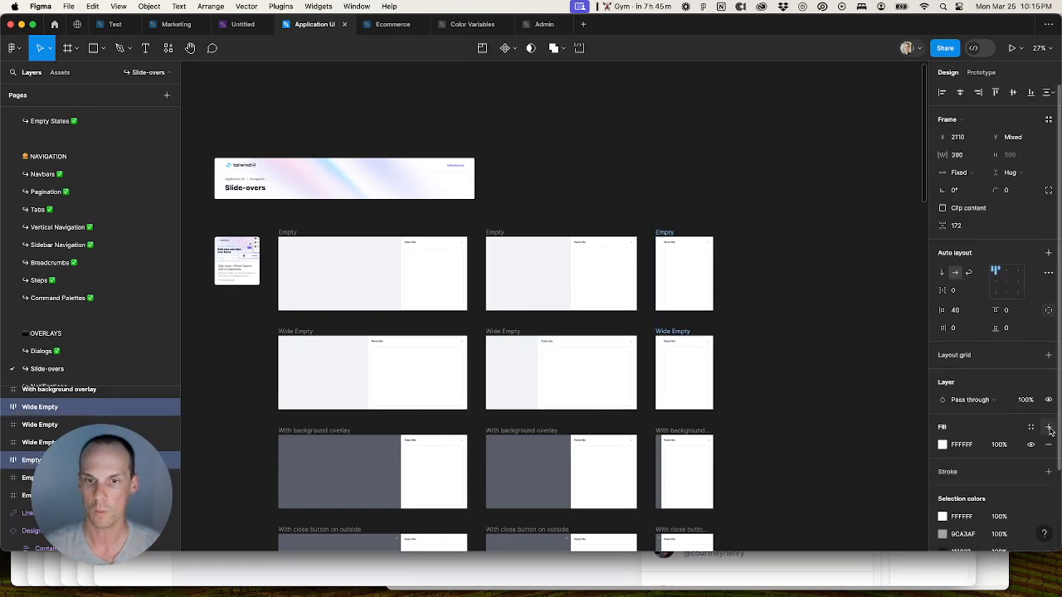
pyautogui.click(974, 446)
pyautogui.press('super+v')
pyautogui.click(737, 403)
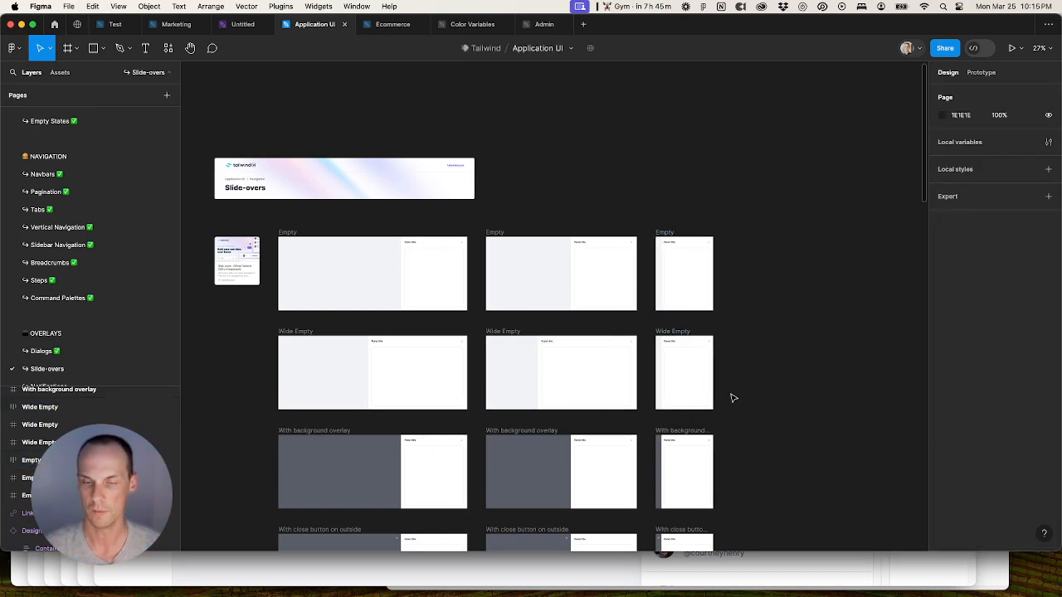
# Step: Check the background colours of the Empty and Wide Empty frames across the tablet and mobile columns
pyautogui.scroll(5, 681, 365)
pyautogui.scroll(6, 627, 353)
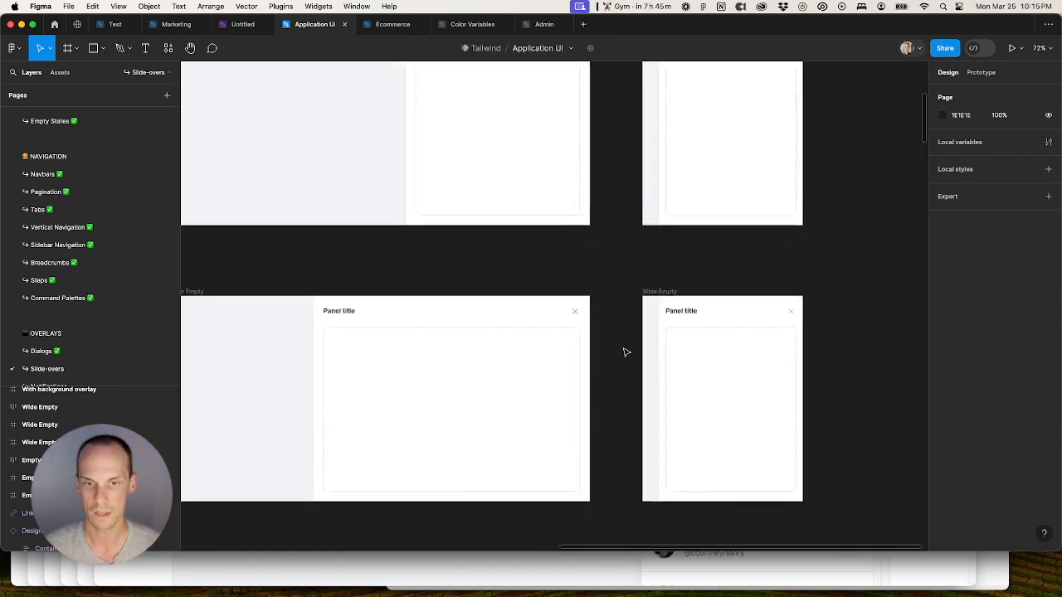
pyautogui.scroll(-5, 627, 353)
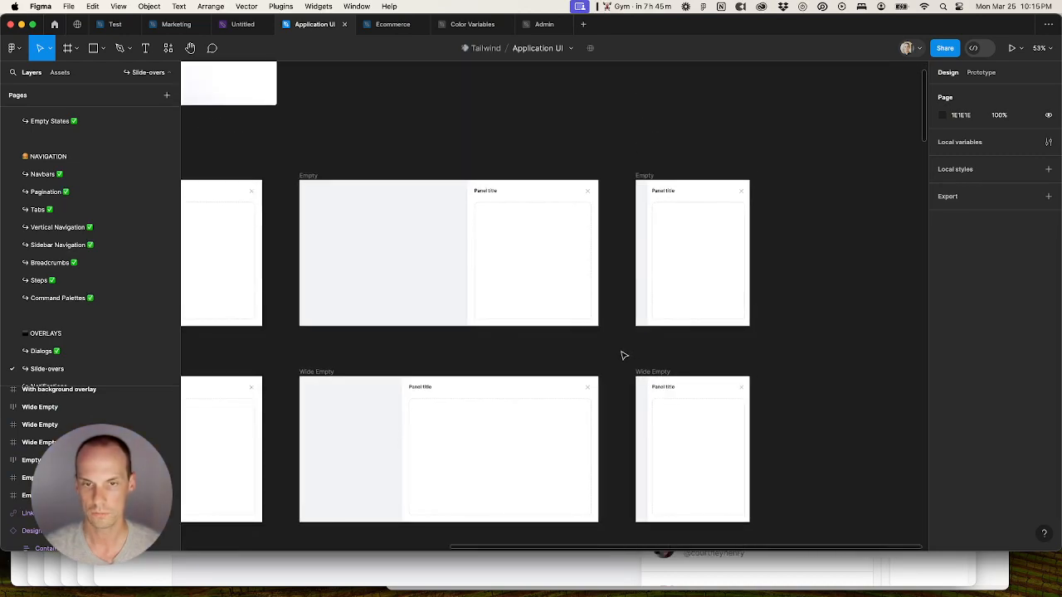
pyautogui.scroll(-2, 621, 357)
pyautogui.scroll(-2, 619, 360)
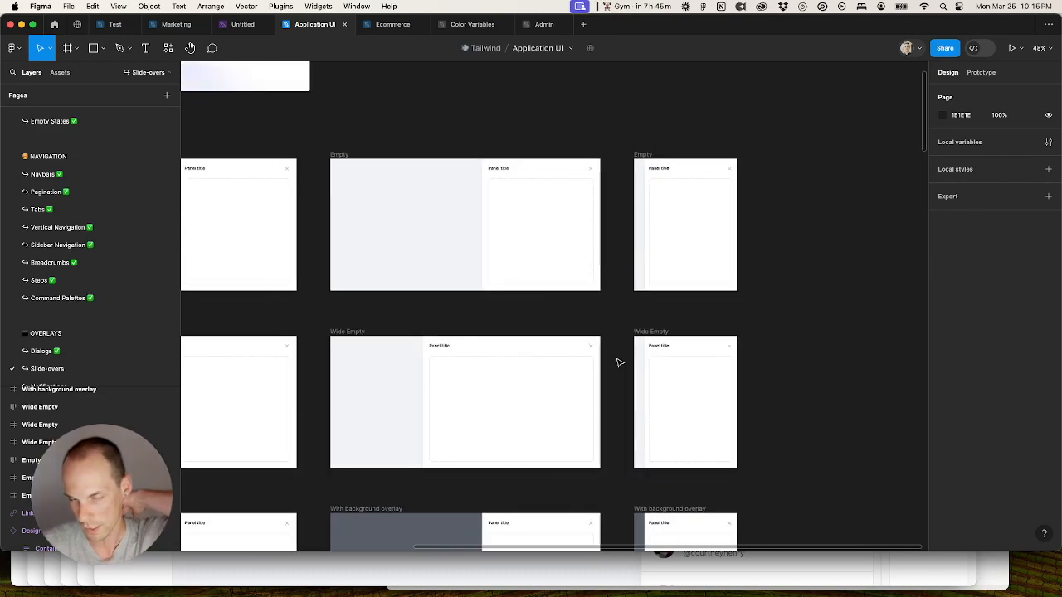
pyautogui.scroll(-5, 626, 385)
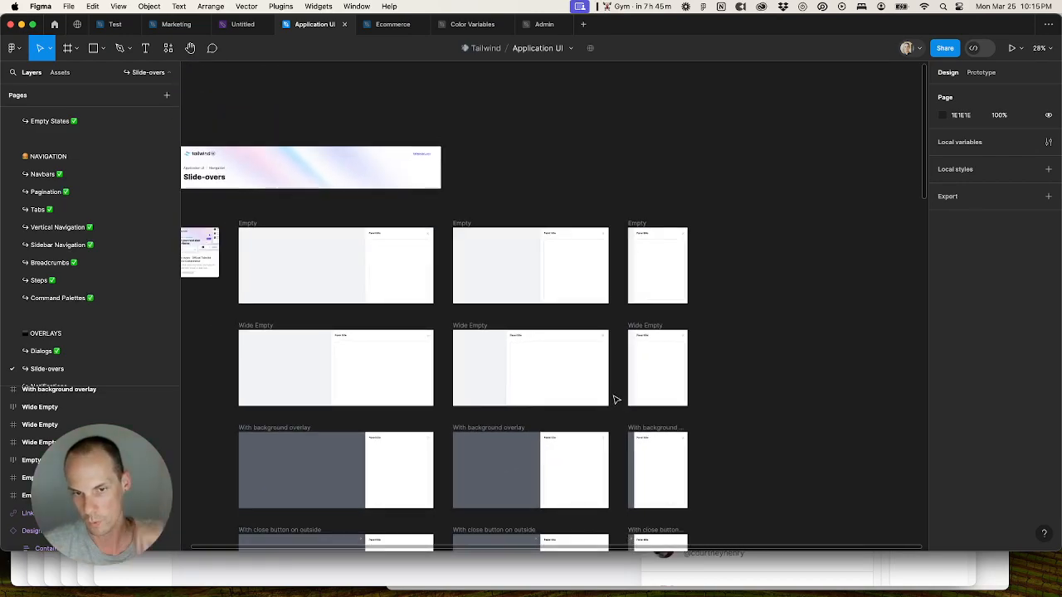
pyautogui.scroll(-5, 455, 461)
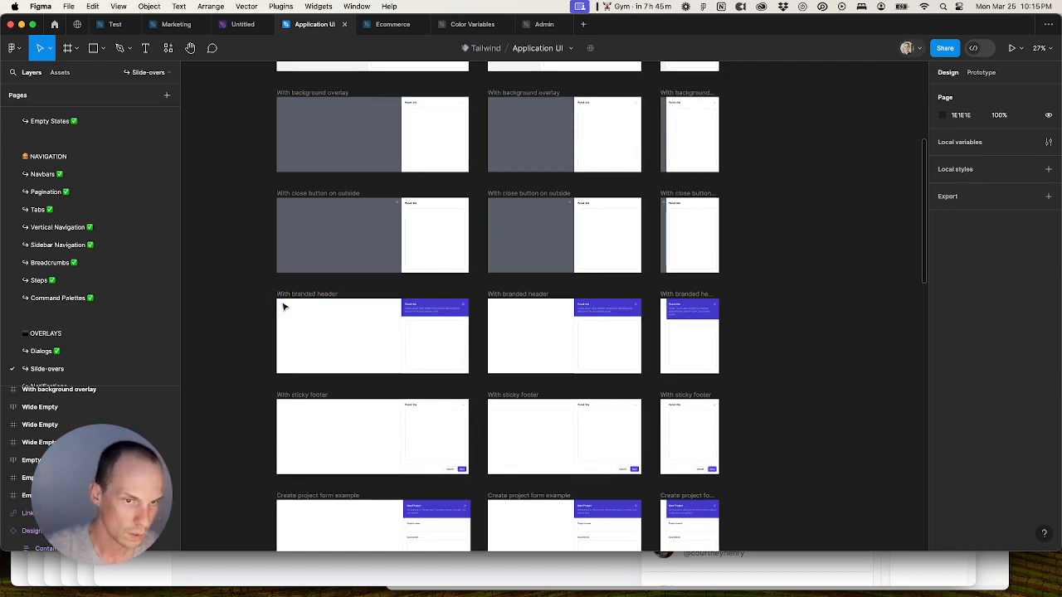
pyautogui.moveTo(244, 327); pyautogui.dragTo(225, 230)
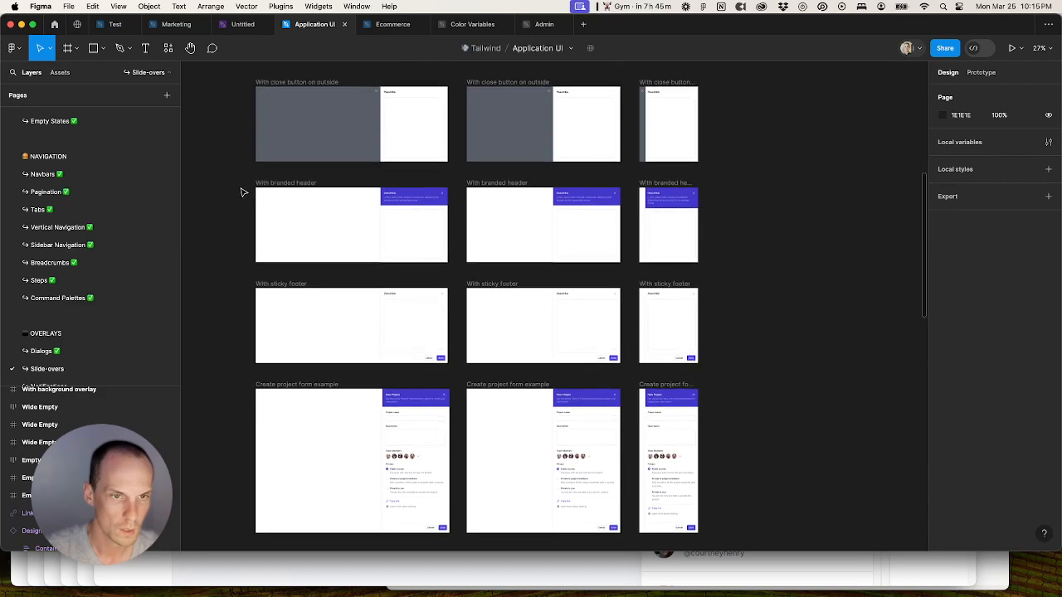
pyautogui.moveTo(240, 177); pyautogui.dragTo(710, 377)
pyautogui.scroll(5, 794, 403)
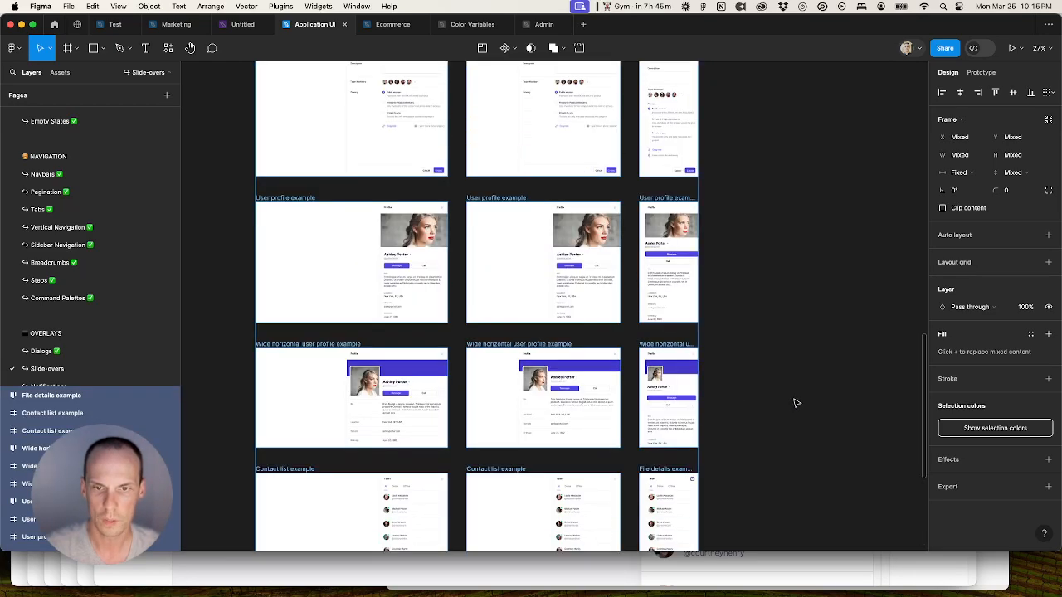
pyautogui.click(750, 371)
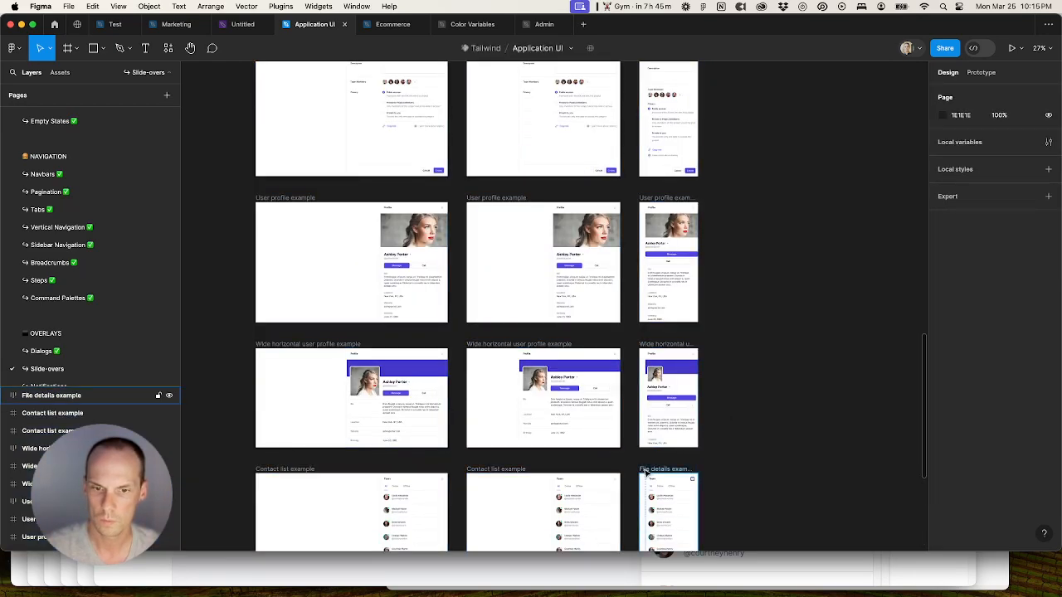
# Step: Set the fill of the mobile, tablet and desktop frames in the Contact list example row to F3F4F6
pyautogui.click(646, 470)
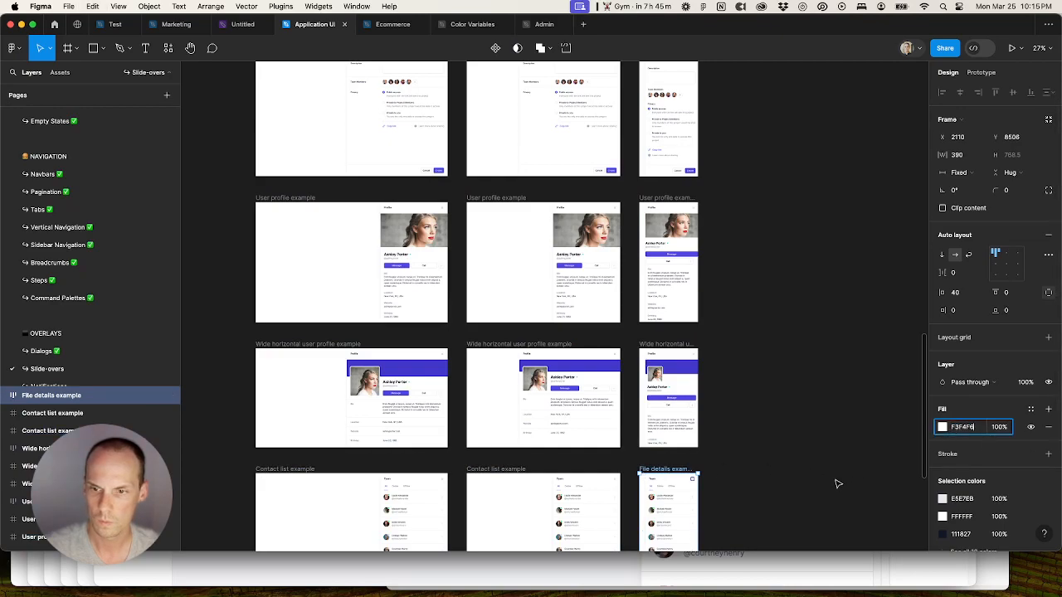
pyautogui.click(778, 506)
pyautogui.scroll(-4, 778, 507)
pyautogui.click(568, 339)
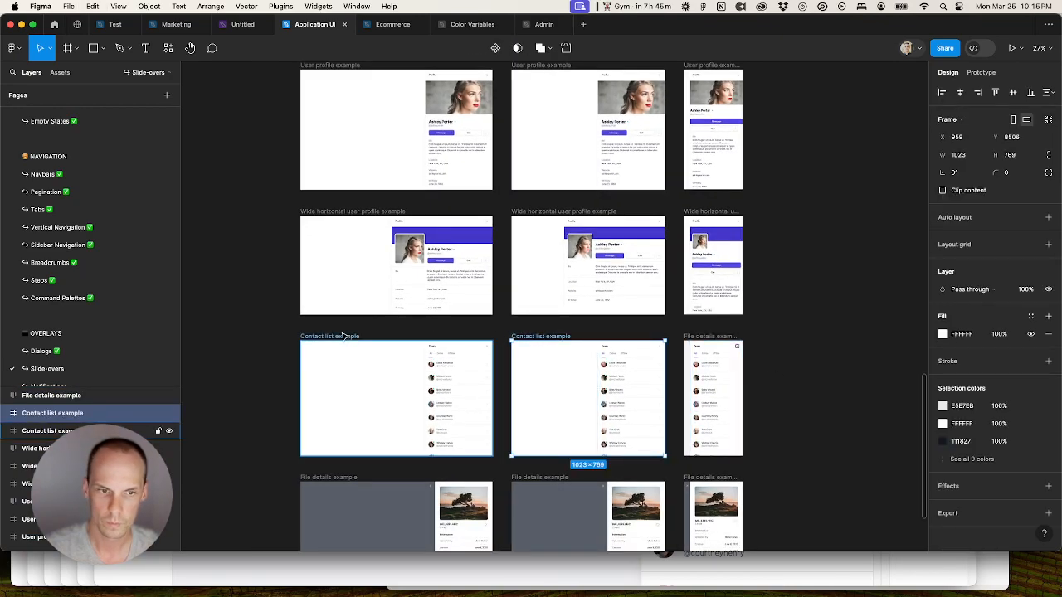
pyautogui.keyDown('shift'); pyautogui.click(350, 336); pyautogui.keyUp('shift')
pyautogui.click(808, 348)
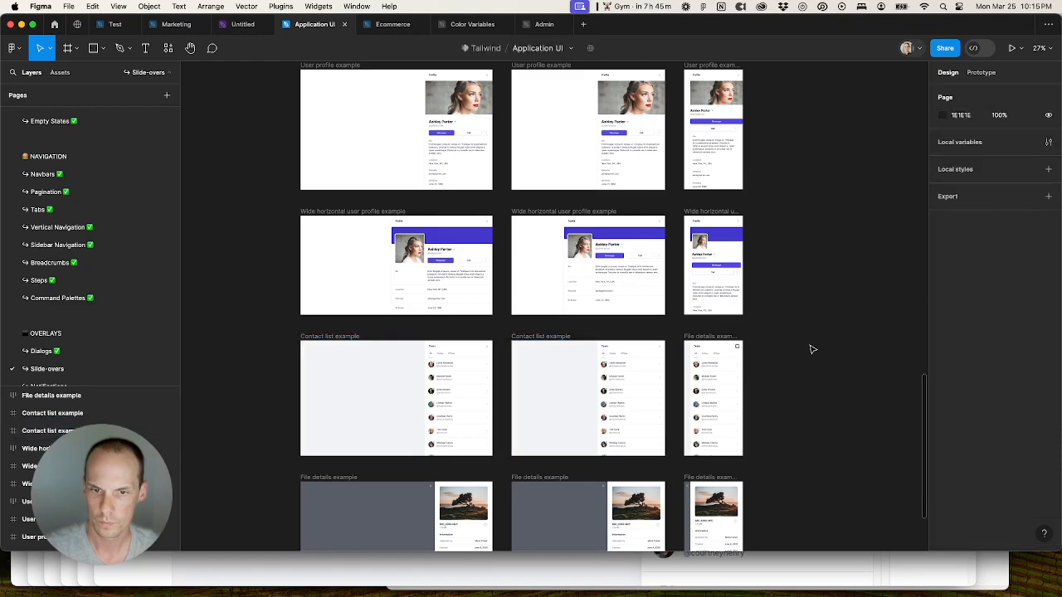
# Step: Set the fill of the desktop, tablet and mobile Wide horizontal user profile example frames to F3F4F6
pyautogui.scroll(3, 852, 417)
pyautogui.click(329, 326)
pyautogui.keyDown('shift'); pyautogui.click(523, 332); pyautogui.keyUp('shift')
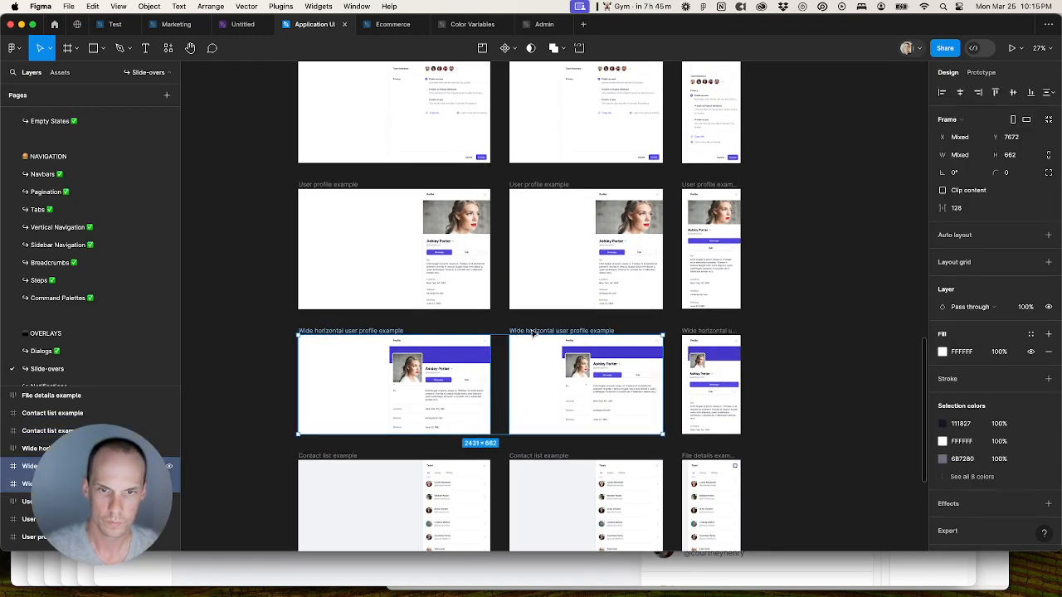
pyautogui.click(962, 354)
pyautogui.write('F2F4F7')
pyautogui.press('Tab')
pyautogui.click(716, 332)
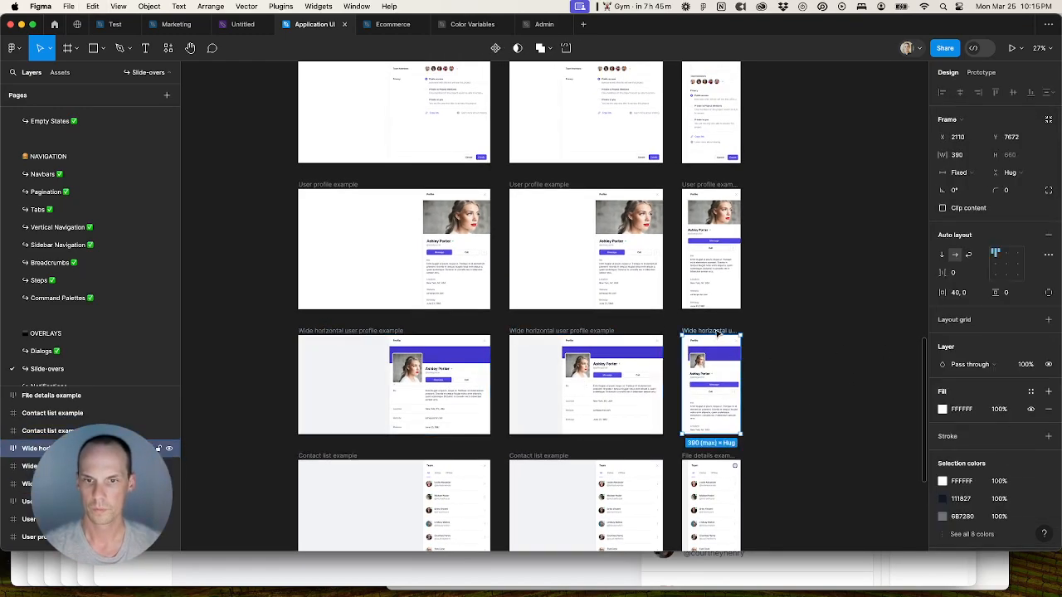
pyautogui.click(963, 427)
pyautogui.press('super+v')
pyautogui.press('Tab')
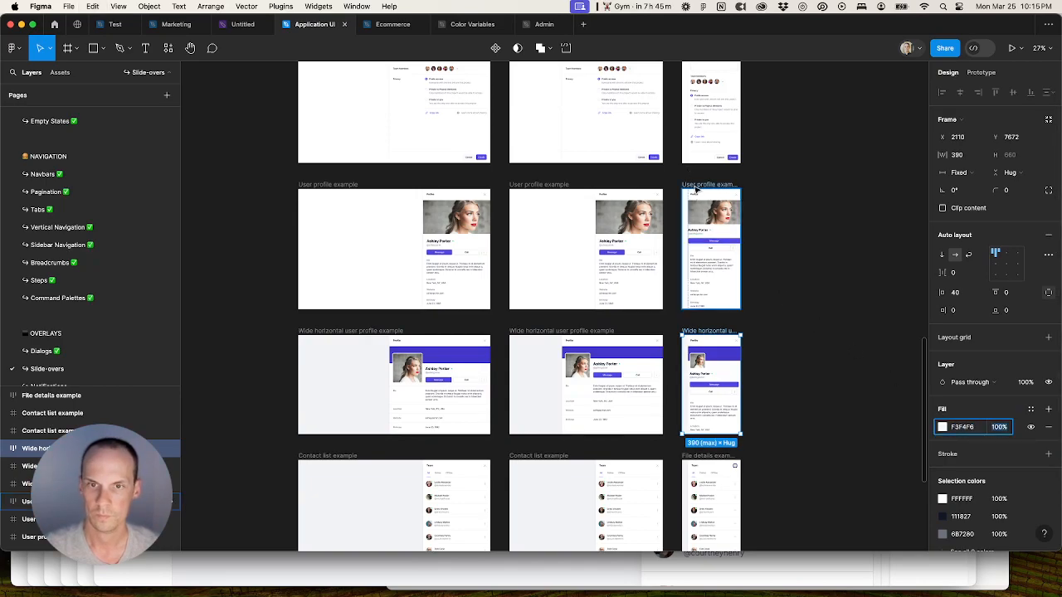
# Step: Set the fill of the mobile User profile example frame to F3F4F6 and check its drawer up close
pyautogui.click(698, 185)
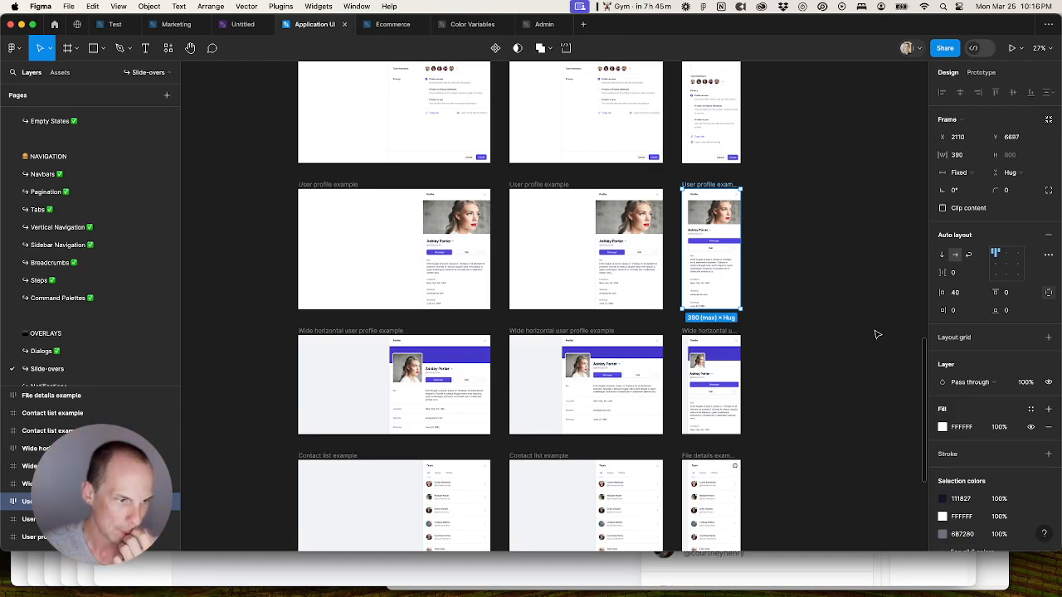
pyautogui.click(966, 427)
pyautogui.write('F3F4F6')
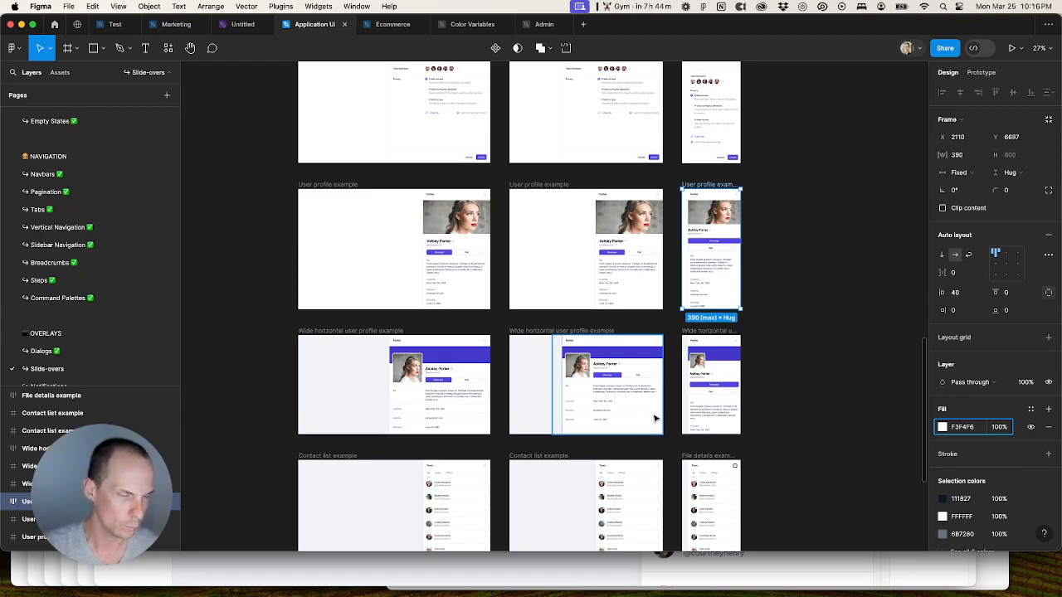
pyautogui.press('Tab')
pyautogui.click(782, 311)
pyautogui.scroll(2, 806, 356)
pyautogui.hscroll(-1, 805, 355)
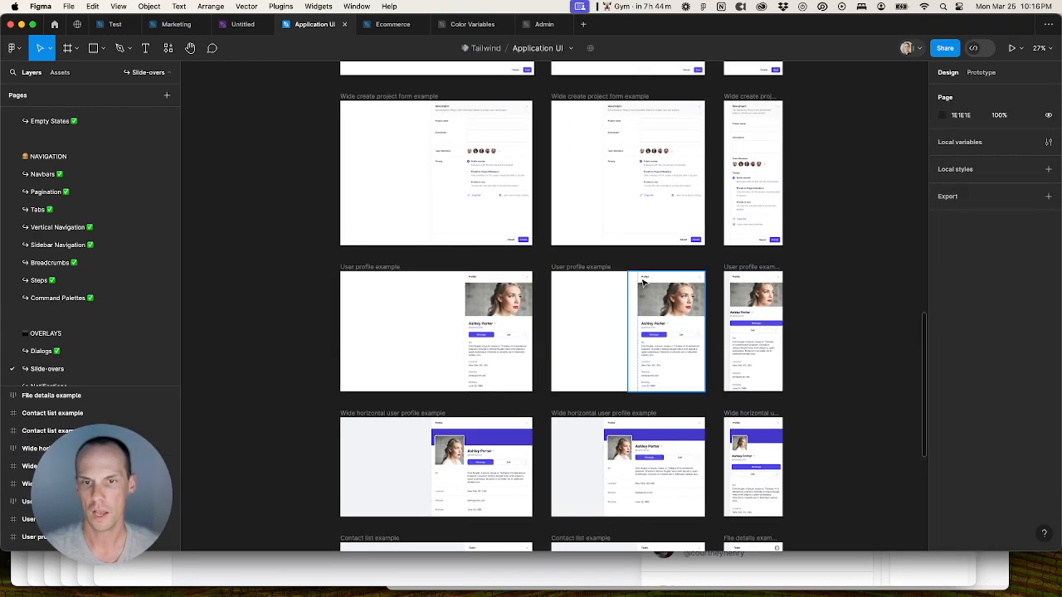
pyautogui.scroll(5, 722, 305)
pyautogui.click(672, 307)
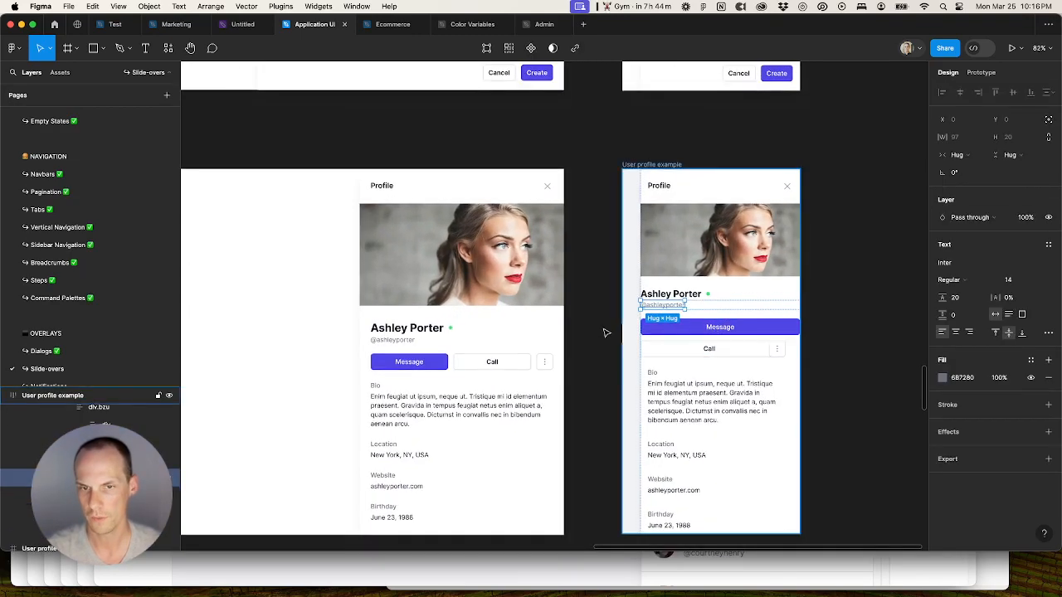
pyautogui.scroll(-4, 593, 331)
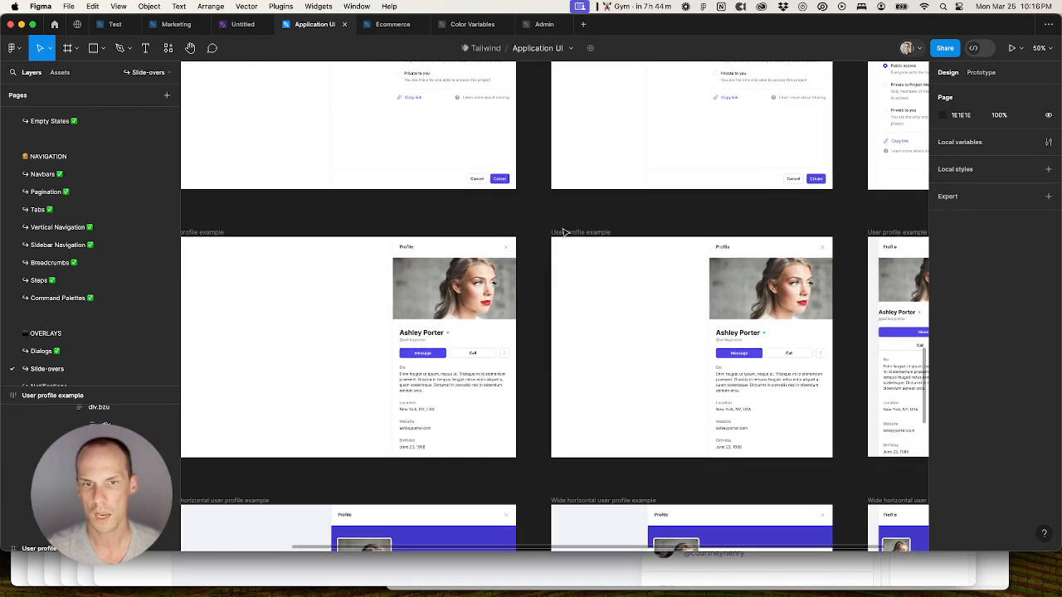
# Step: Set the fill of the tablet and desktop User profile example frames to F3F4F6
pyautogui.click(566, 232)
pyautogui.click(962, 334)
pyautogui.write('F3F4F6')
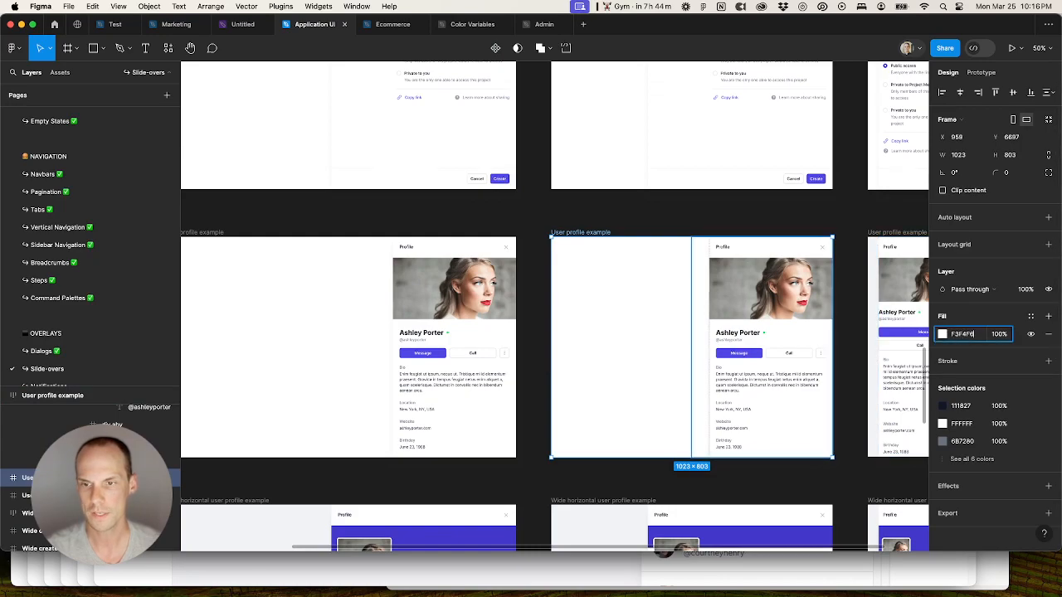
pyautogui.press('Return')
pyautogui.scroll(-5, 683, 303)
pyautogui.click(453, 265)
pyautogui.click(965, 335)
pyautogui.write('F3F4F6')
pyautogui.click(842, 327)
pyautogui.moveTo(828, 278); pyautogui.dragTo(807, 412)
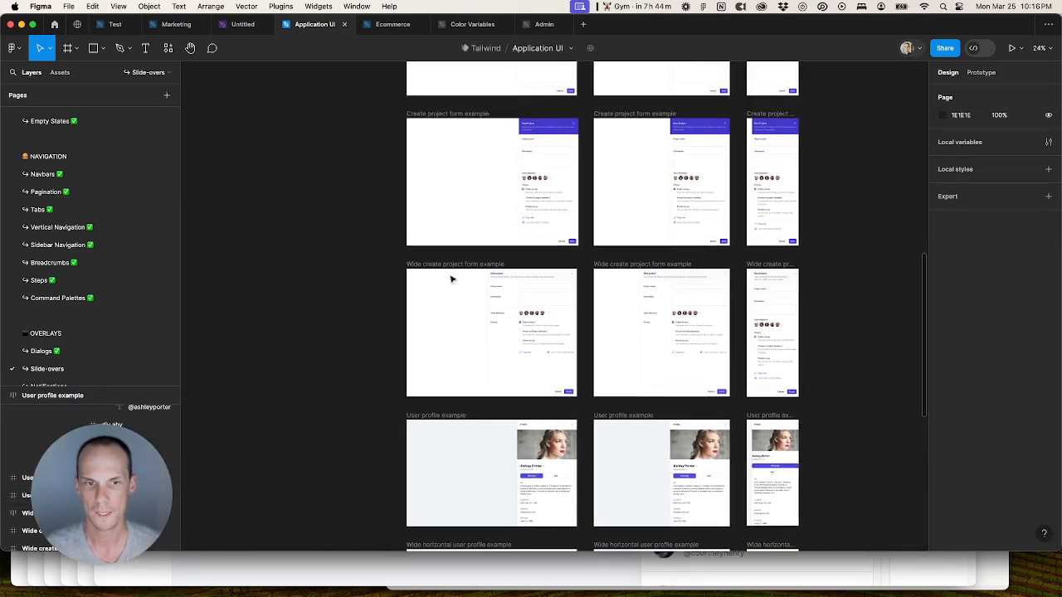
# Step: Set the fill of the desktop, tablet and mobile Wide create project form example frames to F3F4F6
pyautogui.click(445, 266)
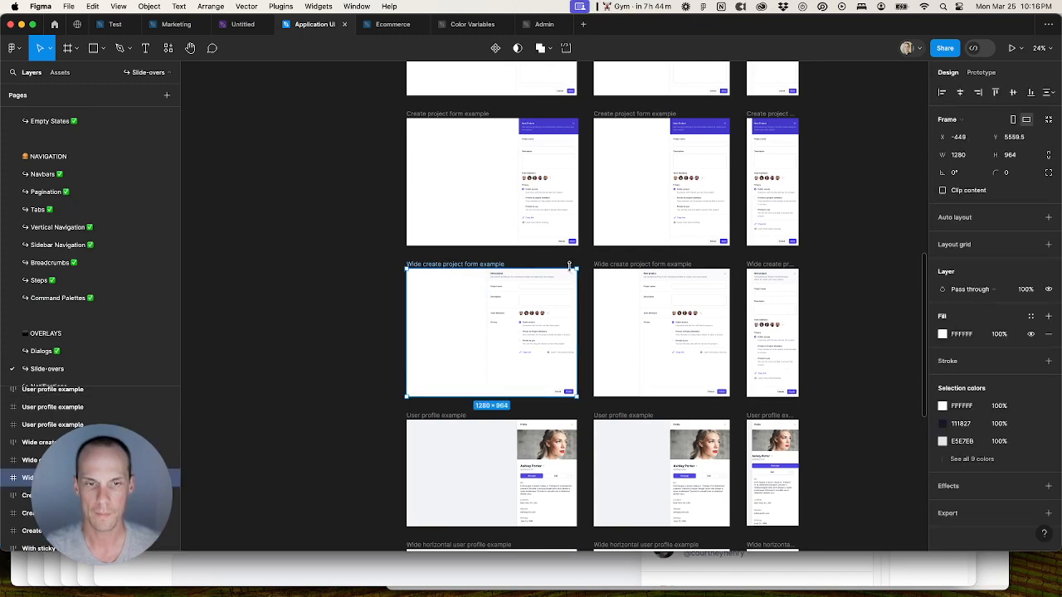
pyautogui.click(611, 265)
pyautogui.keyDown('shift'); pyautogui.click(782, 266); pyautogui.keyUp('shift')
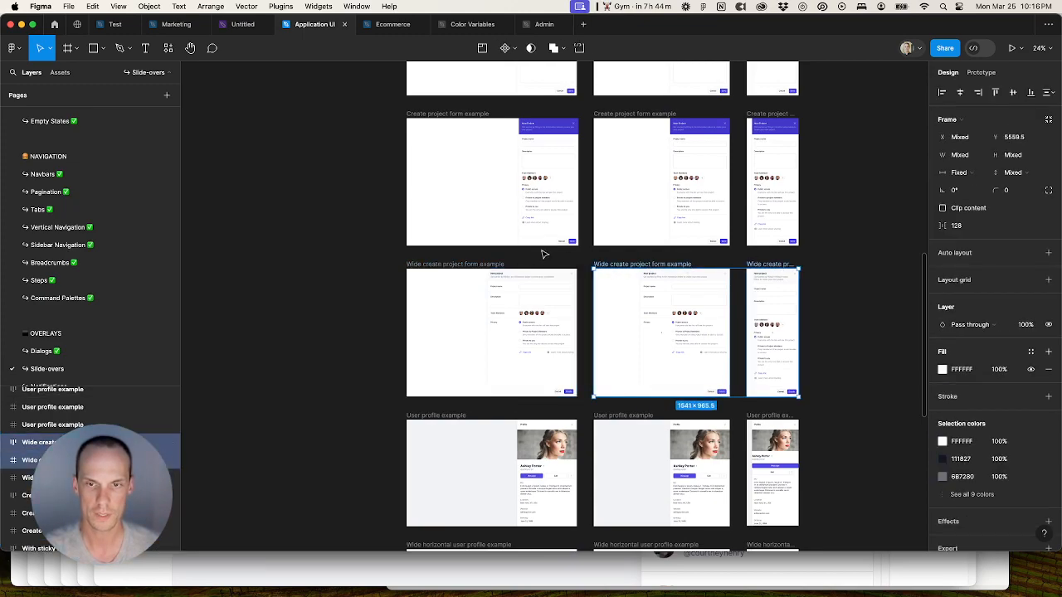
pyautogui.keyDown('shift'); pyautogui.click(489, 264); pyautogui.keyUp('shift')
pyautogui.click(847, 333)
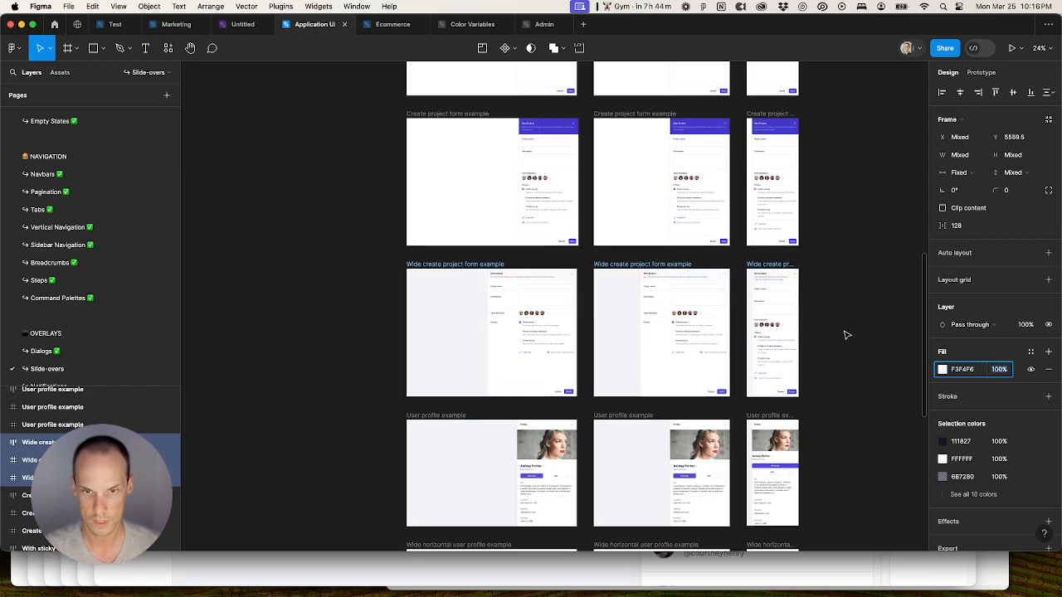
# Step: Set the fill of the desktop, tablet and mobile Create project form example frames to F3F4F6
pyautogui.scroll(3, 554, 287)
pyautogui.click(464, 245)
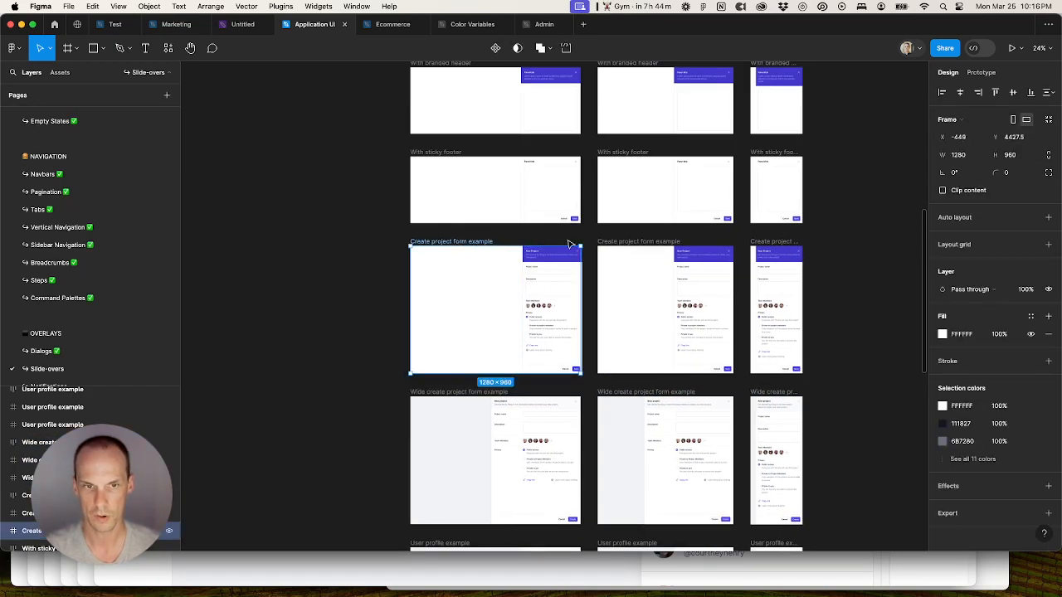
pyautogui.keyDown('shift'); pyautogui.click(613, 241); pyautogui.keyUp('shift')
pyautogui.keyDown('shift'); pyautogui.click(761, 241); pyautogui.keyUp('shift')
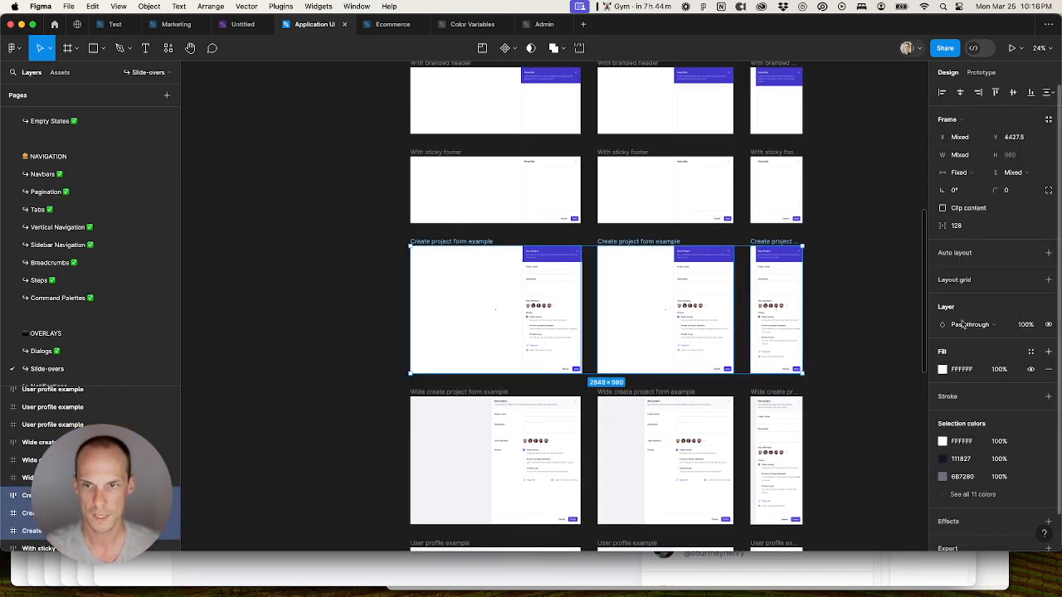
pyautogui.click(966, 371)
pyautogui.press('super+v')
pyautogui.press('Return')
pyautogui.click(822, 315)
# Step: Set the fill of the desktop, tablet and mobile With sticky footer frames to F3F4F6
pyautogui.scroll(3, 822, 316)
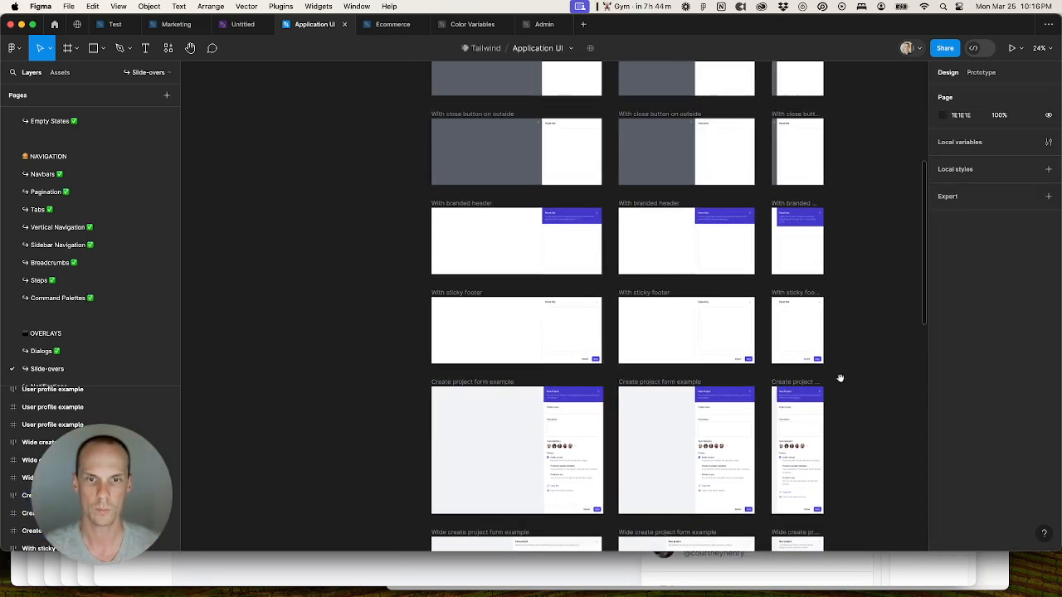
pyautogui.click(448, 292)
pyautogui.keyDown('shift'); pyautogui.click(644, 292); pyautogui.keyUp('shift')
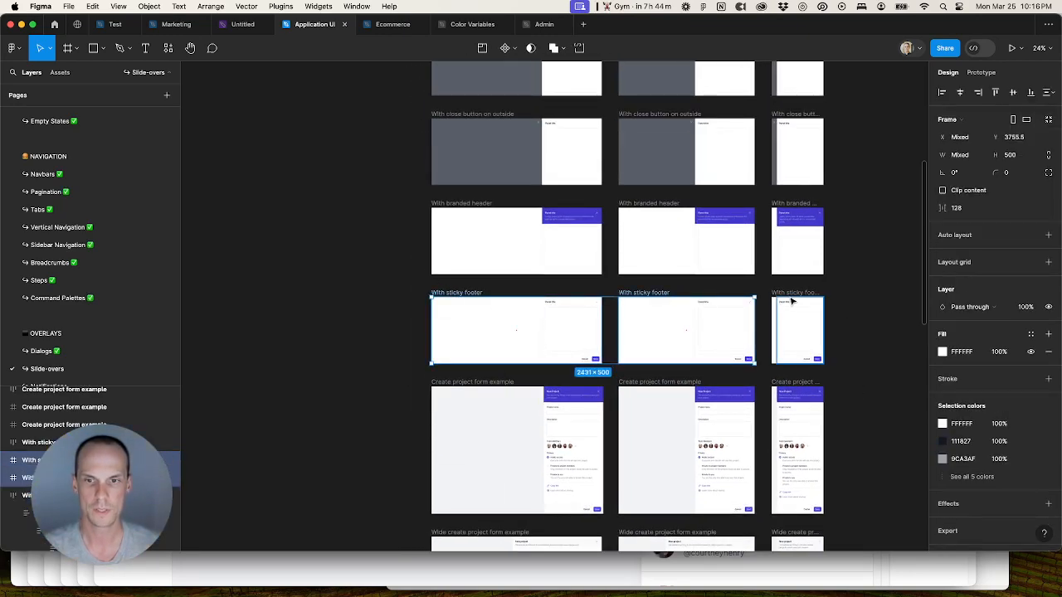
pyautogui.keyDown('shift'); pyautogui.click(790, 292); pyautogui.keyUp('shift')
pyautogui.click(965, 371)
pyautogui.press('super+v')
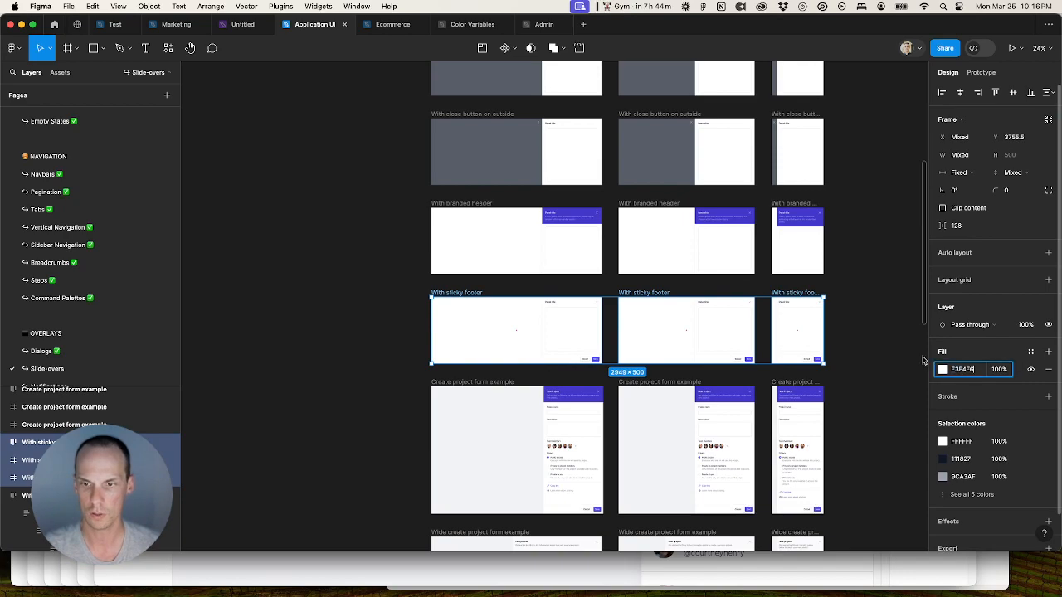
pyautogui.click(868, 322)
# Step: Set the fill of the desktop and tablet With branded header frames to F3F4F6
pyautogui.scroll(2, 821, 324)
pyautogui.click(426, 278)
pyautogui.keyDown('shift'); pyautogui.click(589, 274); pyautogui.keyUp('shift')
pyautogui.keyDown('shift'); pyautogui.click(759, 286); pyautogui.keyUp('shift')
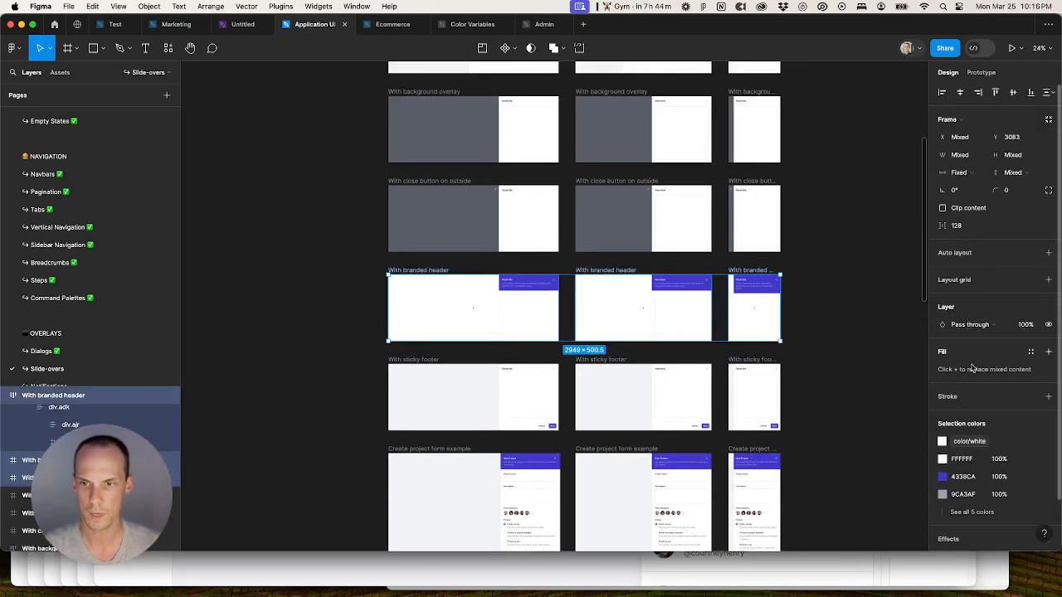
pyautogui.click(622, 270)
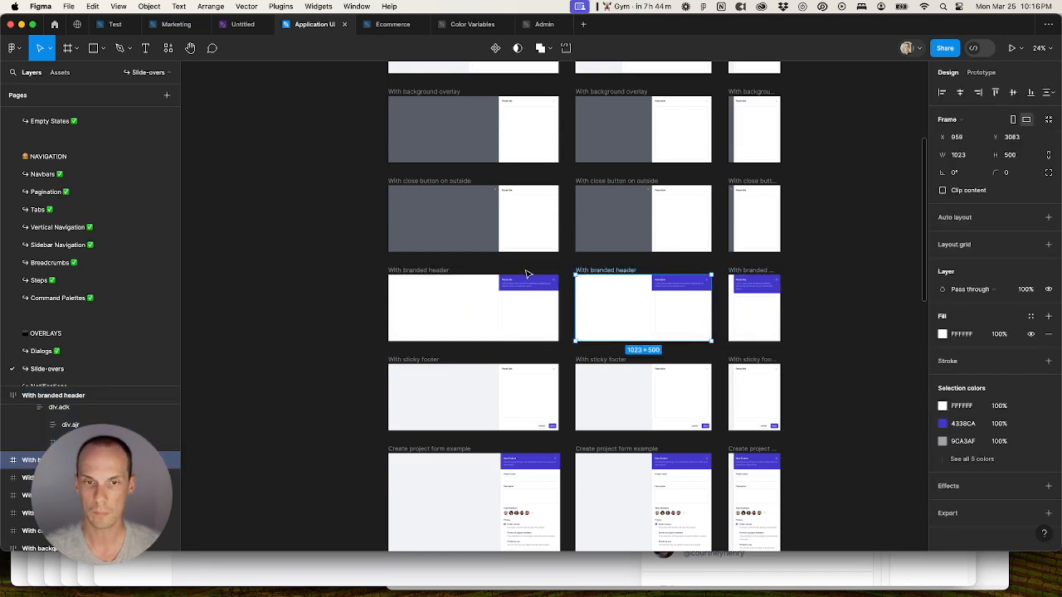
pyautogui.keyDown('shift'); pyautogui.click(396, 270); pyautogui.keyUp('shift')
pyautogui.click(962, 352)
pyautogui.write('F3F4F6')
pyautogui.press('Return')
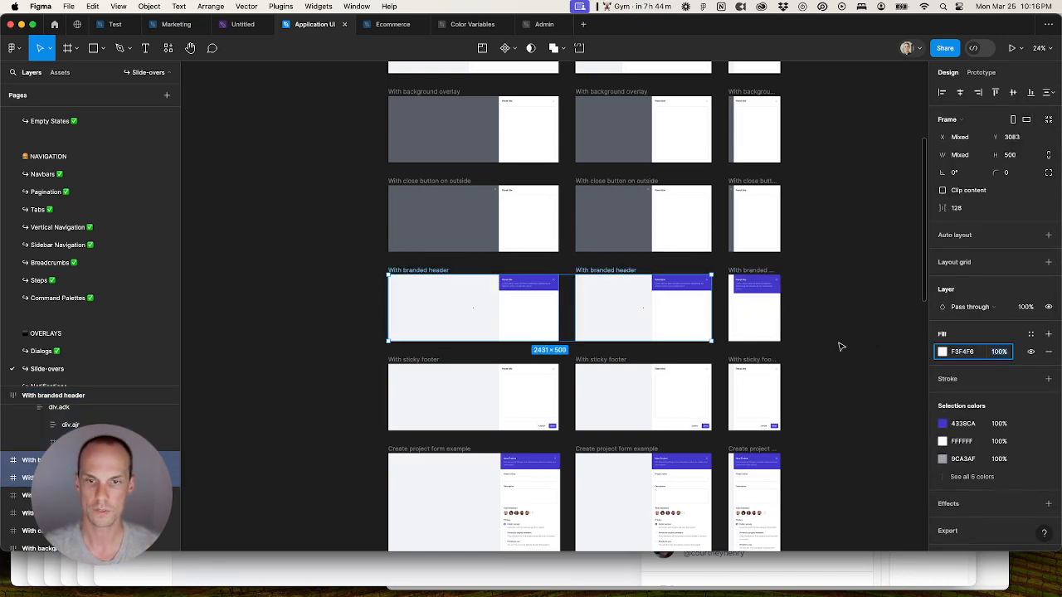
pyautogui.click(839, 347)
# Step: Detach the color/white variable from the mobile With branded header frame's fill and set it to F3F4F6
pyautogui.click(743, 270)
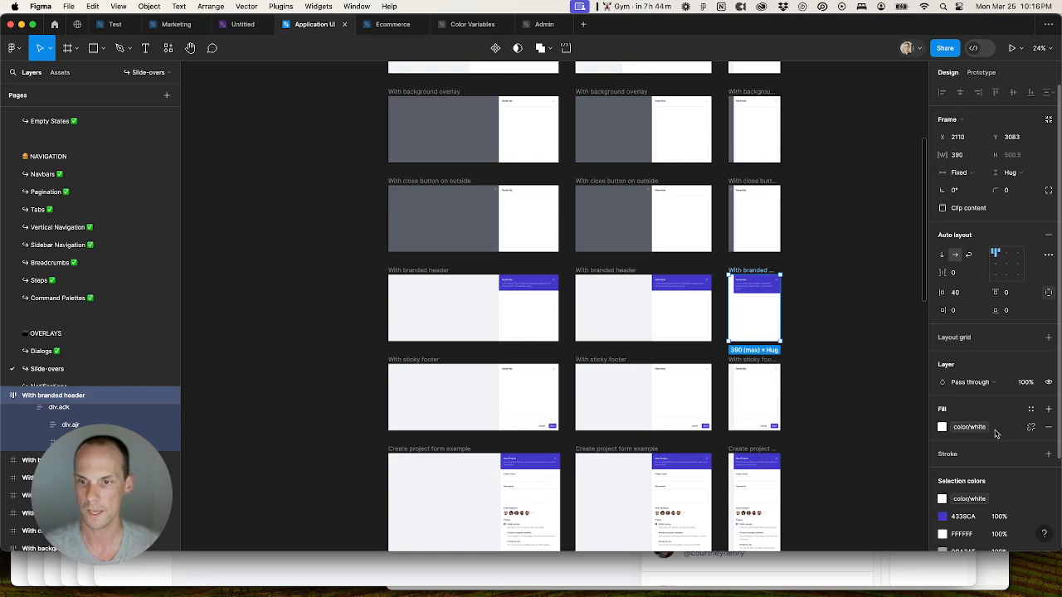
pyautogui.click(1030, 427)
pyautogui.click(962, 426)
pyautogui.write('F3F4F6')
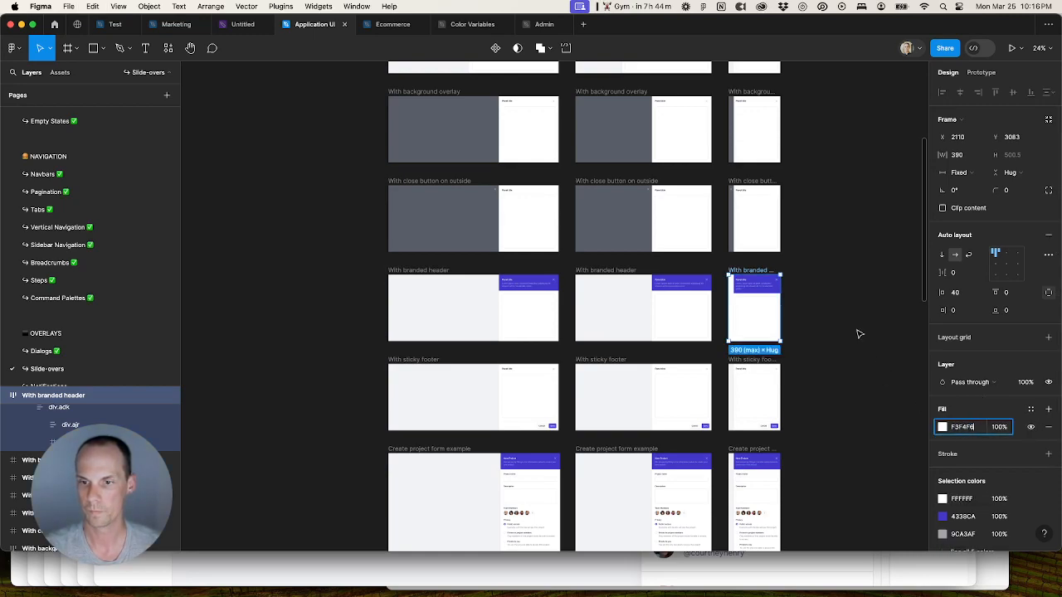
pyautogui.click(859, 334)
# Step: Widen the Slide-overs header banner to the outer edge of the mobile frames and make its inner content fill the container
pyautogui.scroll(5, 739, 332)
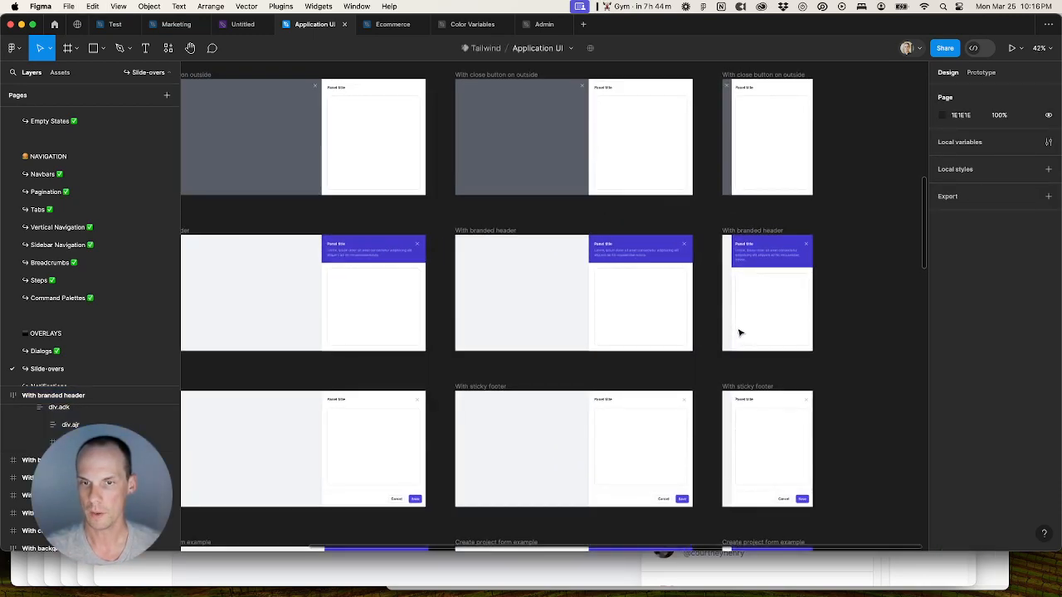
pyautogui.scroll(5, 713, 361)
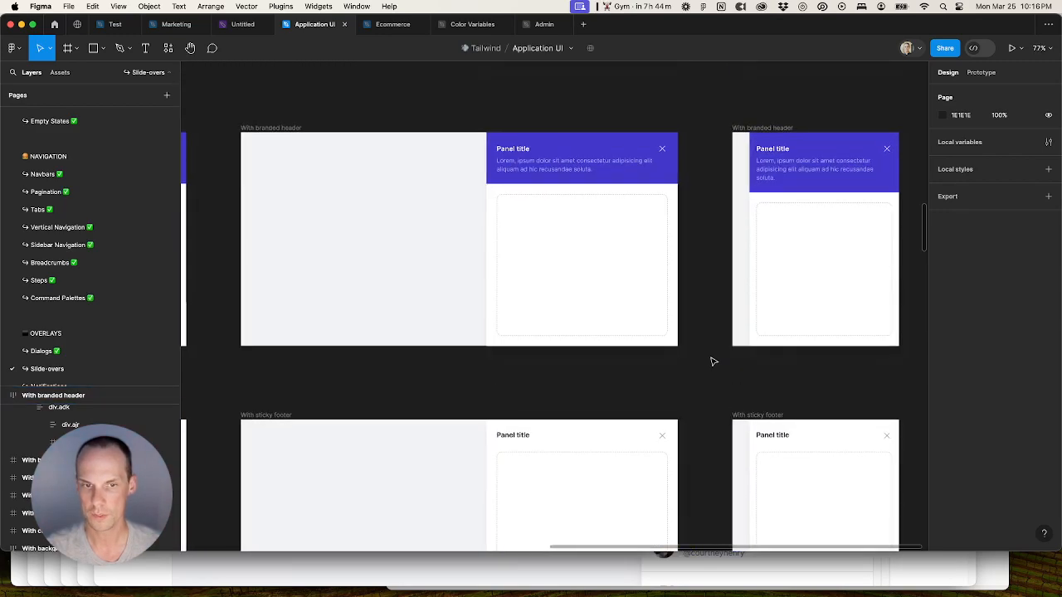
pyautogui.scroll(-8, 712, 361)
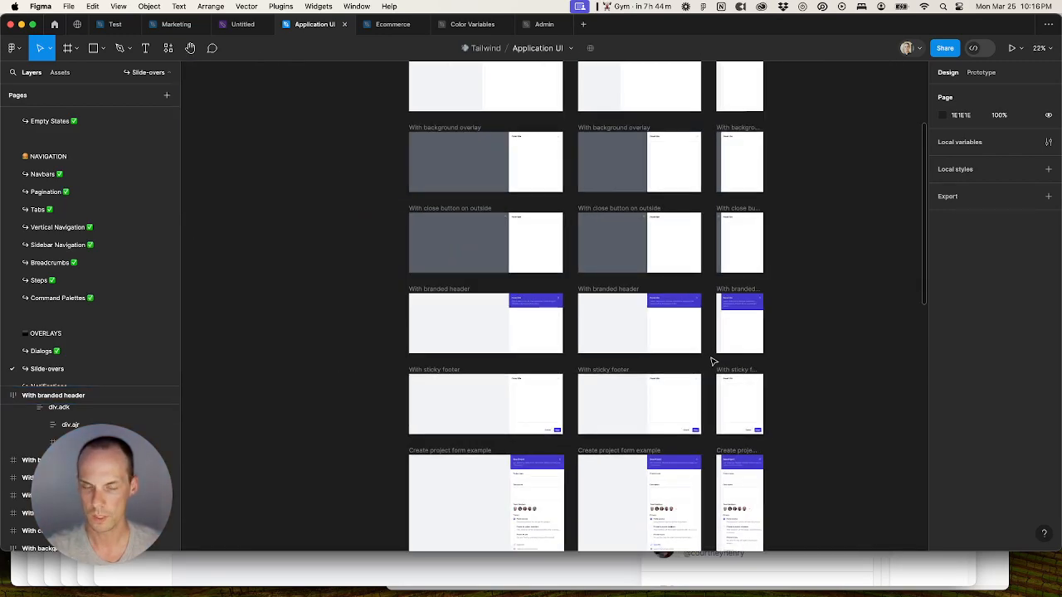
pyautogui.scroll(5, 711, 362)
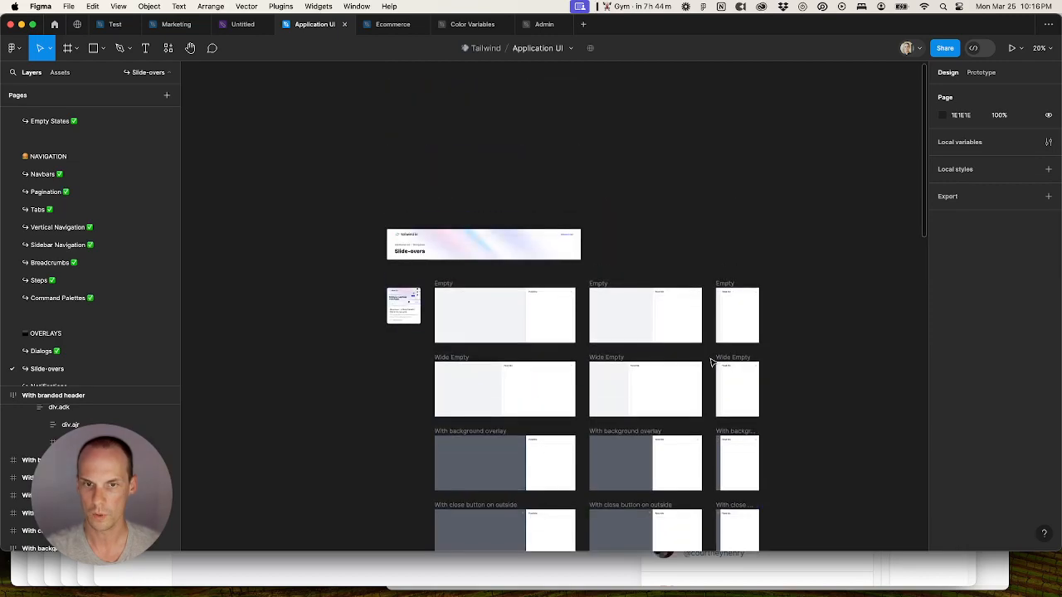
pyautogui.click(571, 249)
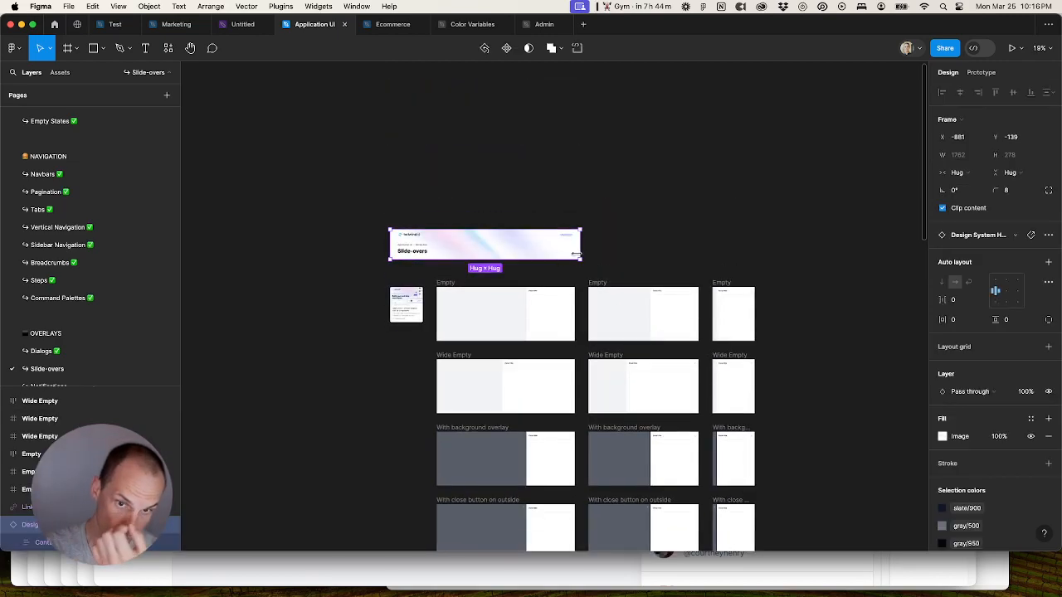
pyautogui.scroll(-1, 583, 252)
pyautogui.moveTo(583, 251); pyautogui.dragTo(751, 252)
pyautogui.click(553, 244)
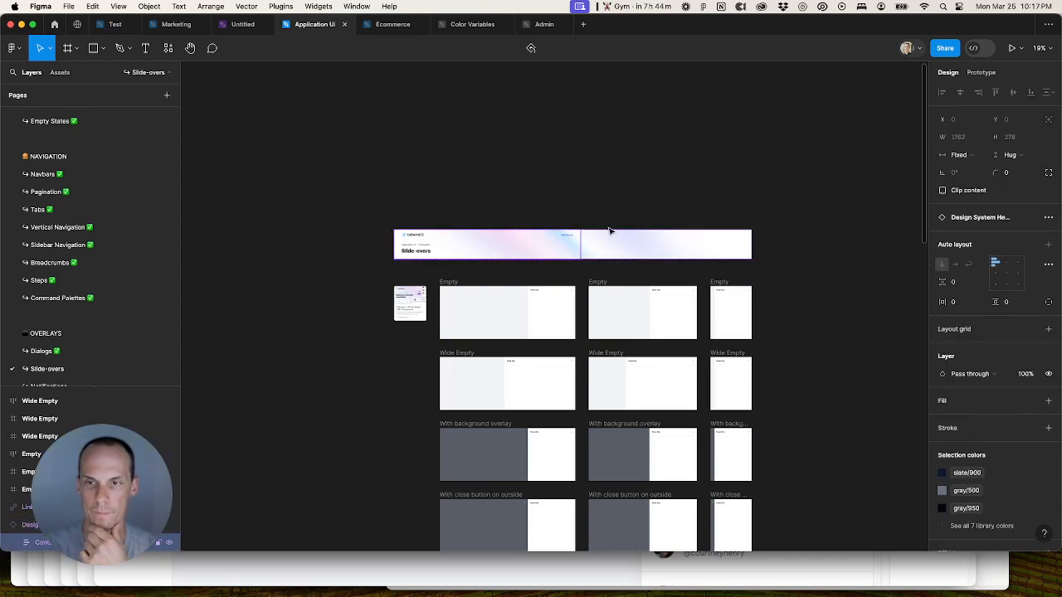
pyautogui.click(964, 158)
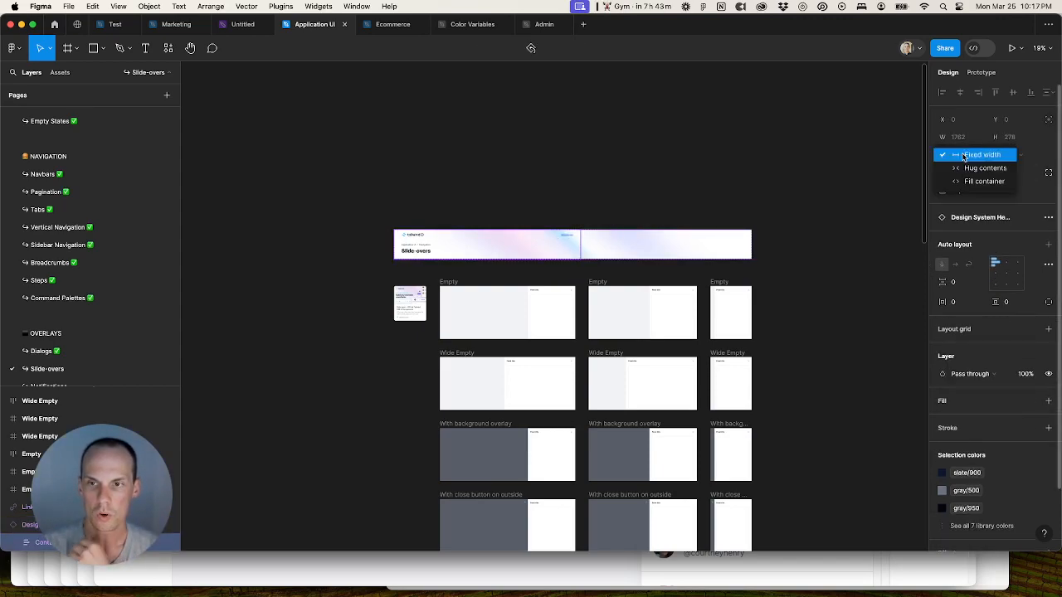
pyautogui.click(966, 178)
pyautogui.click(817, 262)
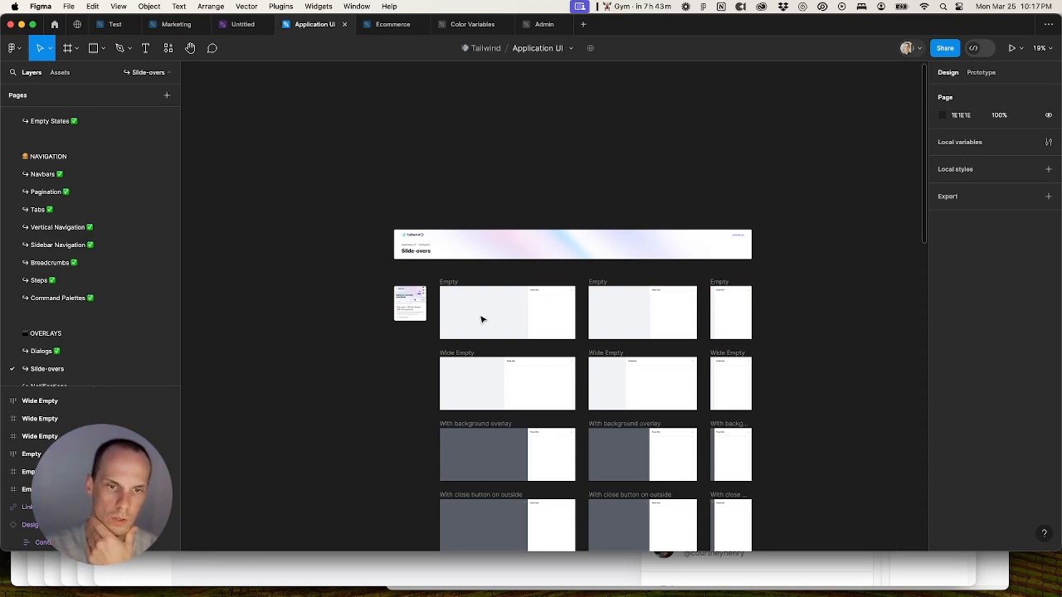
# Step: Review the slide-over example rows from Empty through Wide horizontal user profile for background and layout consistency
pyautogui.scroll(-3, 477, 324)
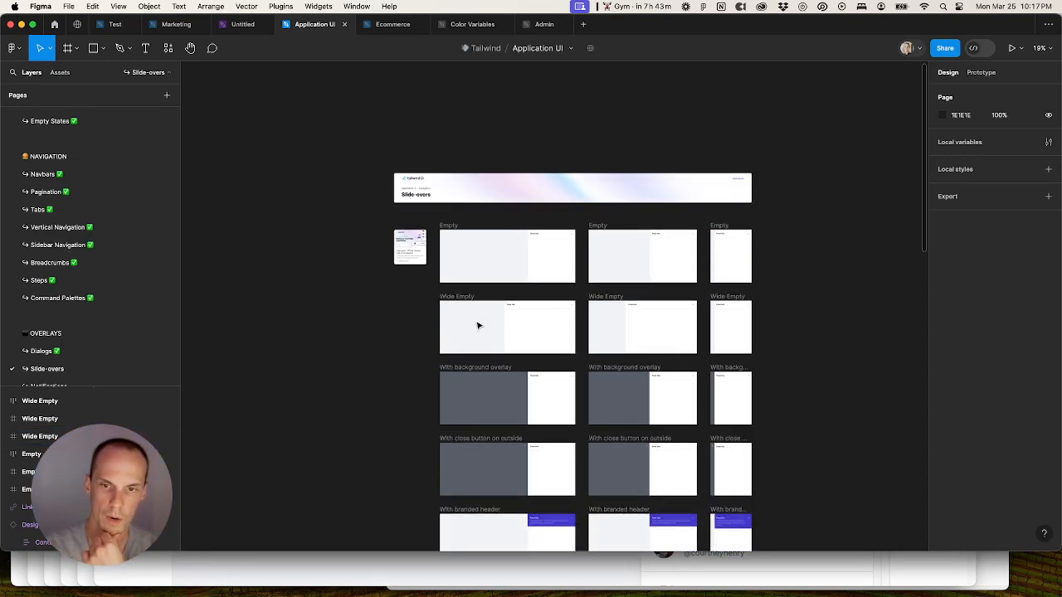
pyautogui.scroll(5, 680, 285)
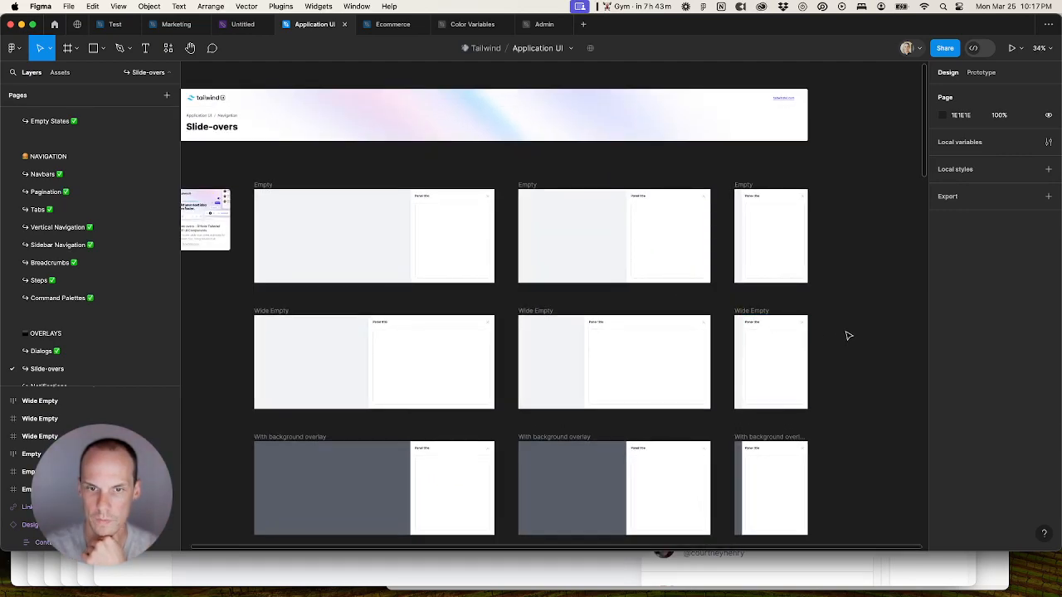
pyautogui.scroll(-2, 846, 335)
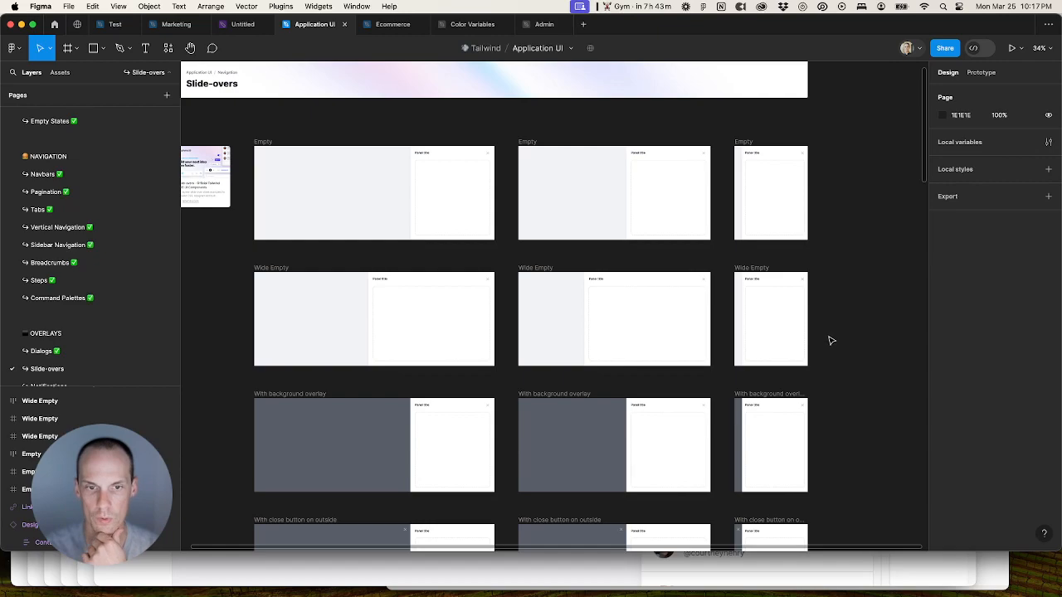
pyautogui.scroll(-12, 827, 340)
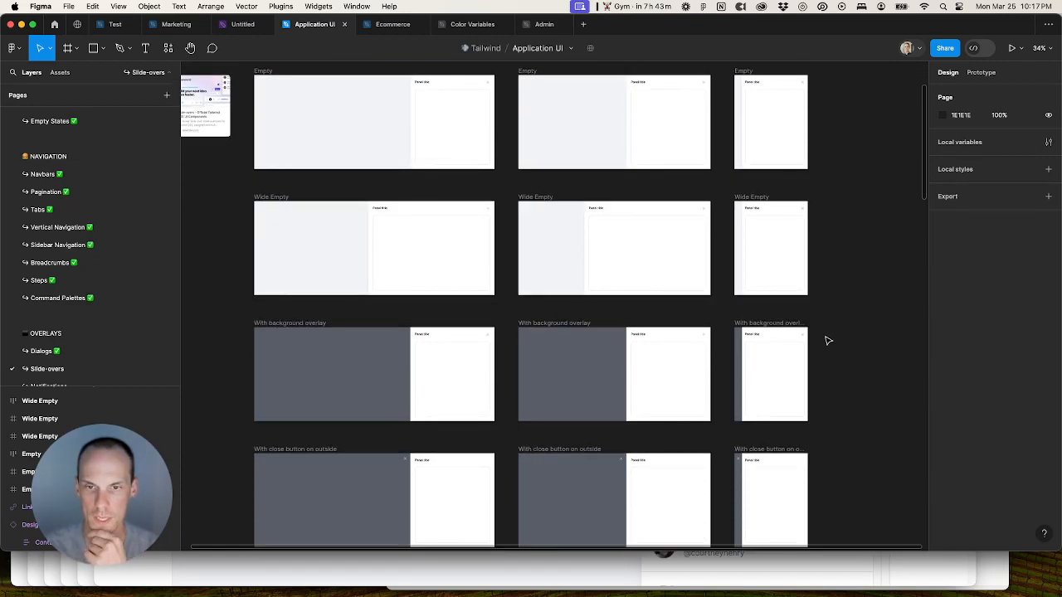
pyautogui.scroll(-1, 827, 338)
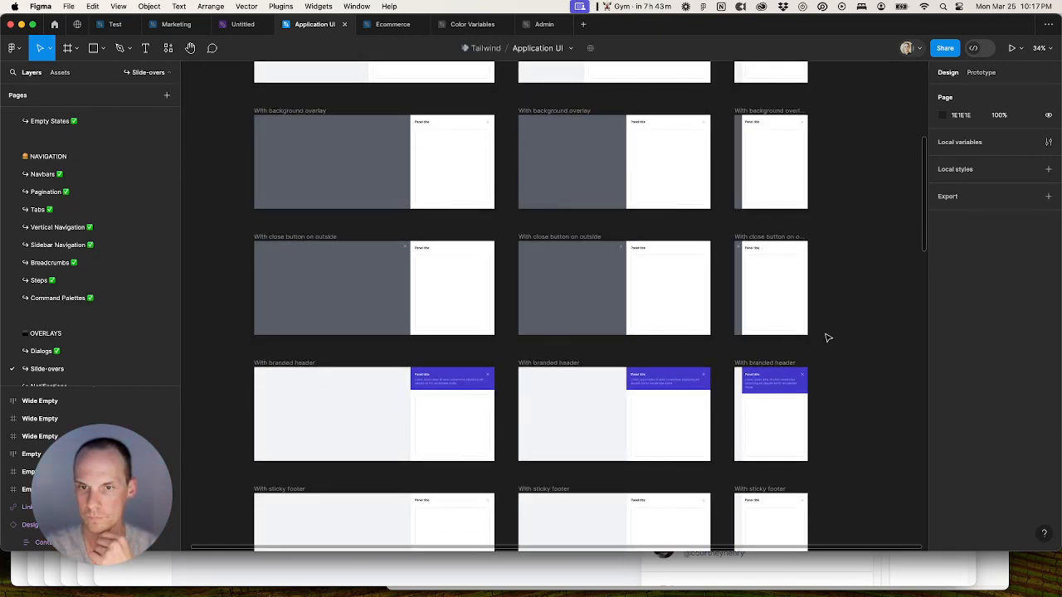
pyautogui.scroll(-3, 827, 337)
pyautogui.scroll(-6, 829, 340)
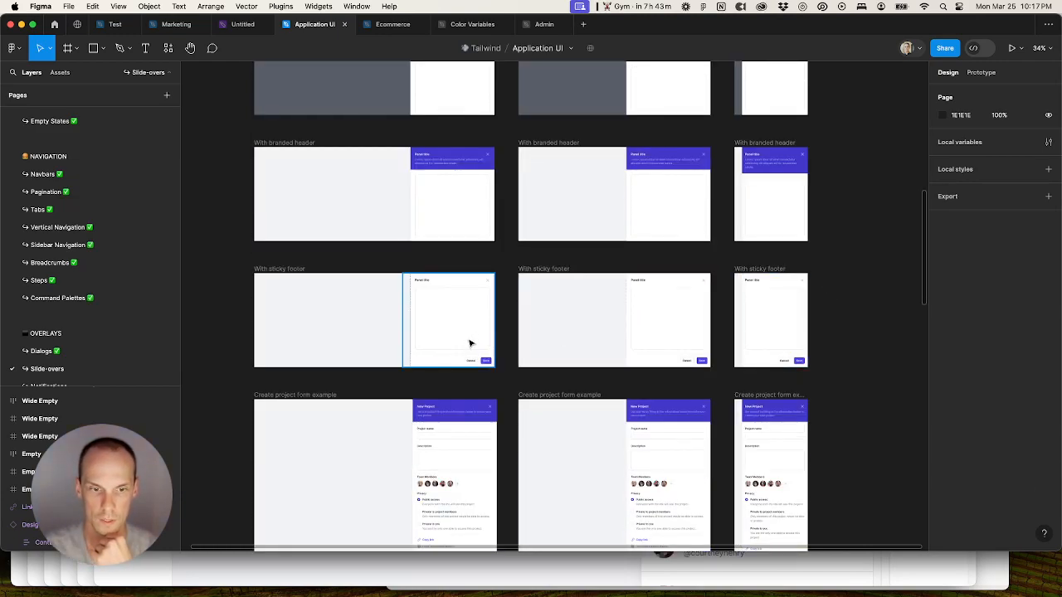
pyautogui.scroll(-10, 473, 349)
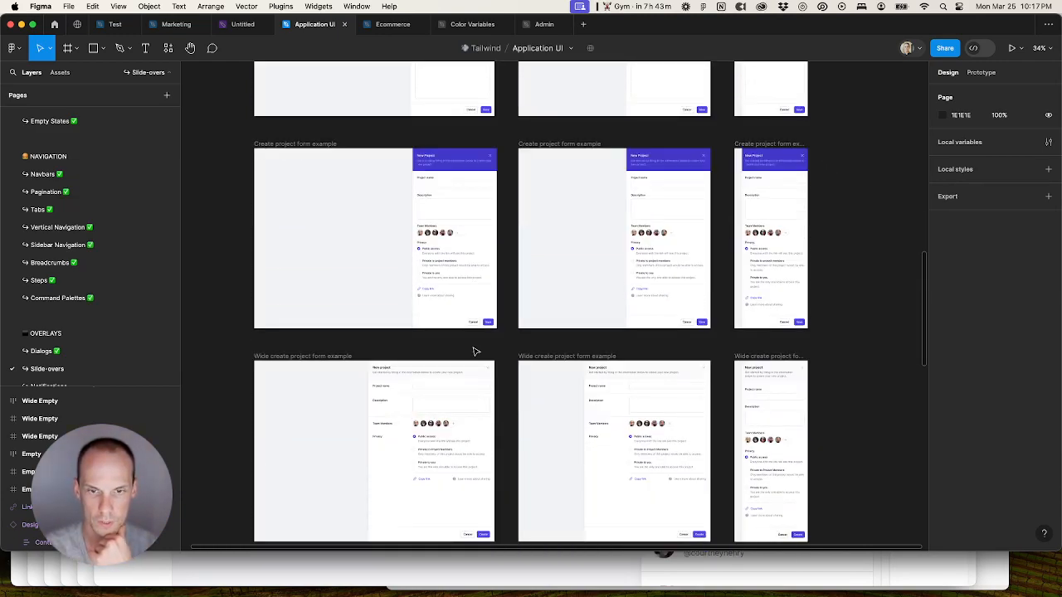
pyautogui.scroll(-12, 514, 357)
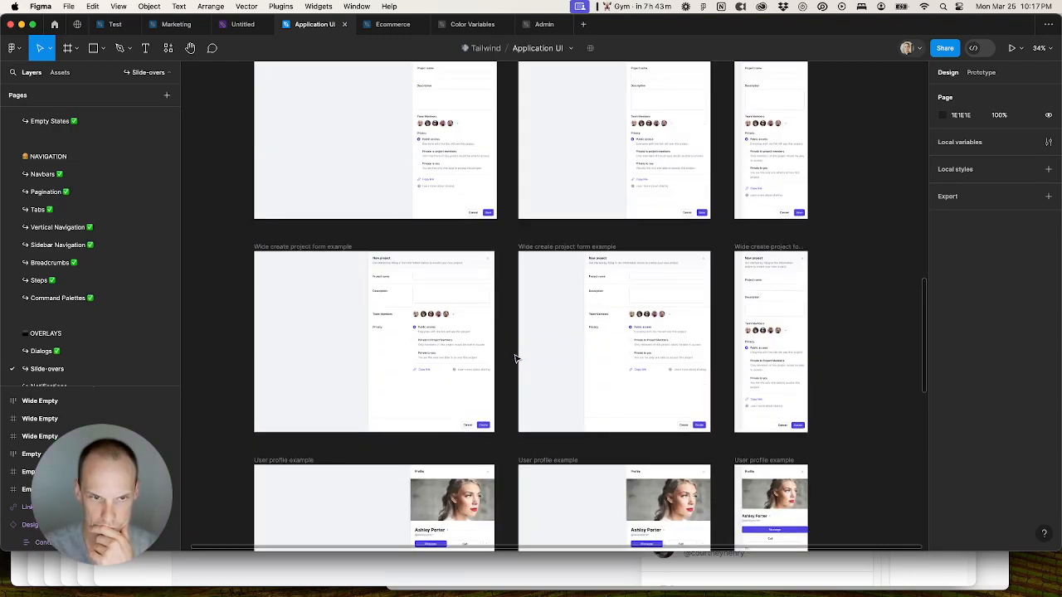
pyautogui.scroll(-4, 514, 358)
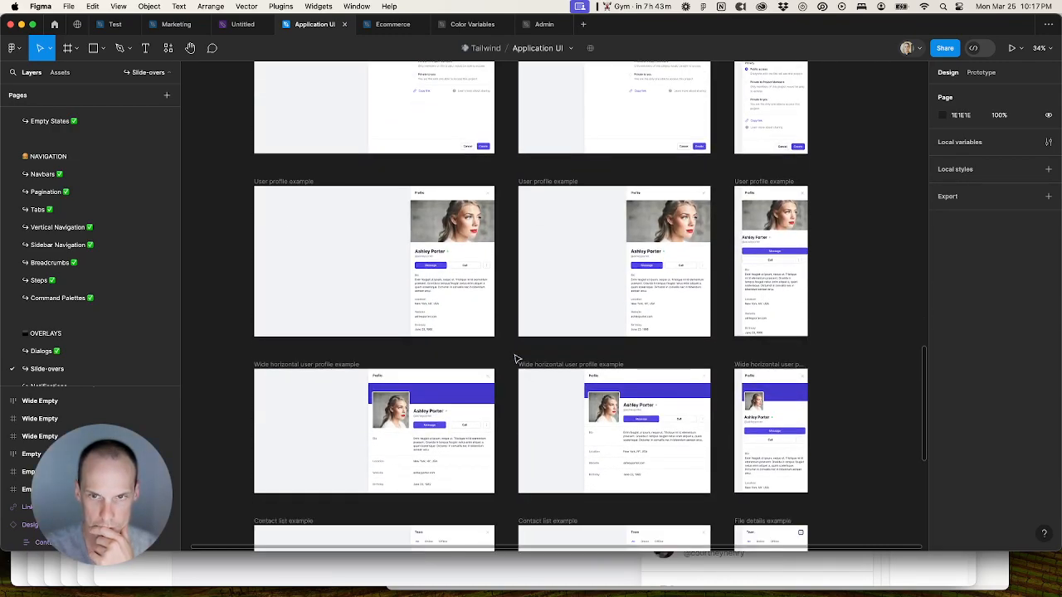
# Step: Set the horizontal padding of the name and buttons frame in the mobile User profile example to 16
pyautogui.scroll(10, 796, 262)
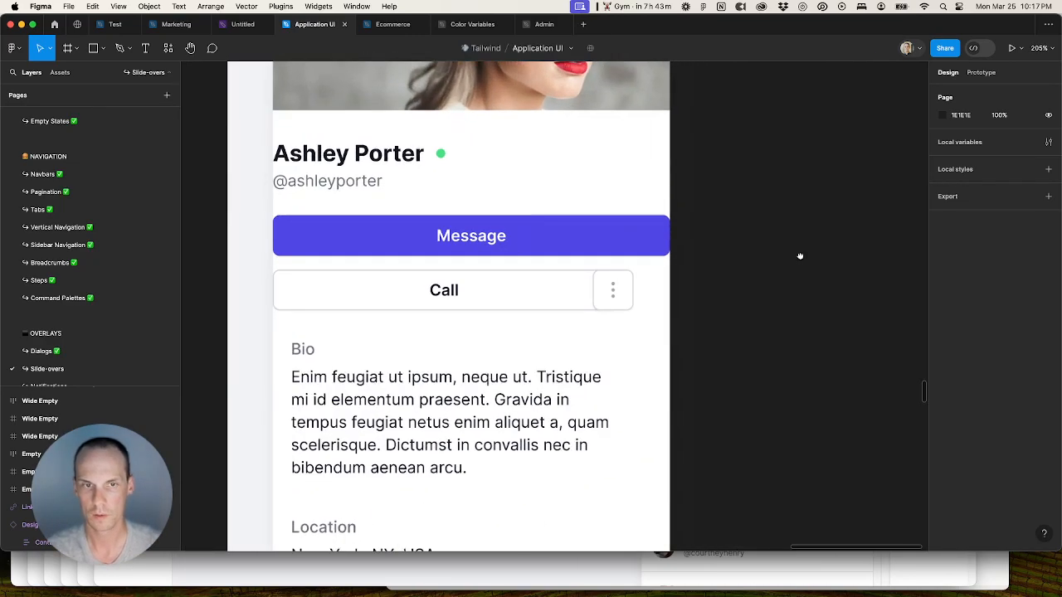
pyautogui.moveTo(799, 256); pyautogui.dragTo(820, 271)
pyautogui.scroll(-3, 820, 271)
pyautogui.keyDown('super'); pyautogui.click(548, 382); pyautogui.keyUp('super')
pyautogui.press('alt')
pyautogui.click(492, 291)
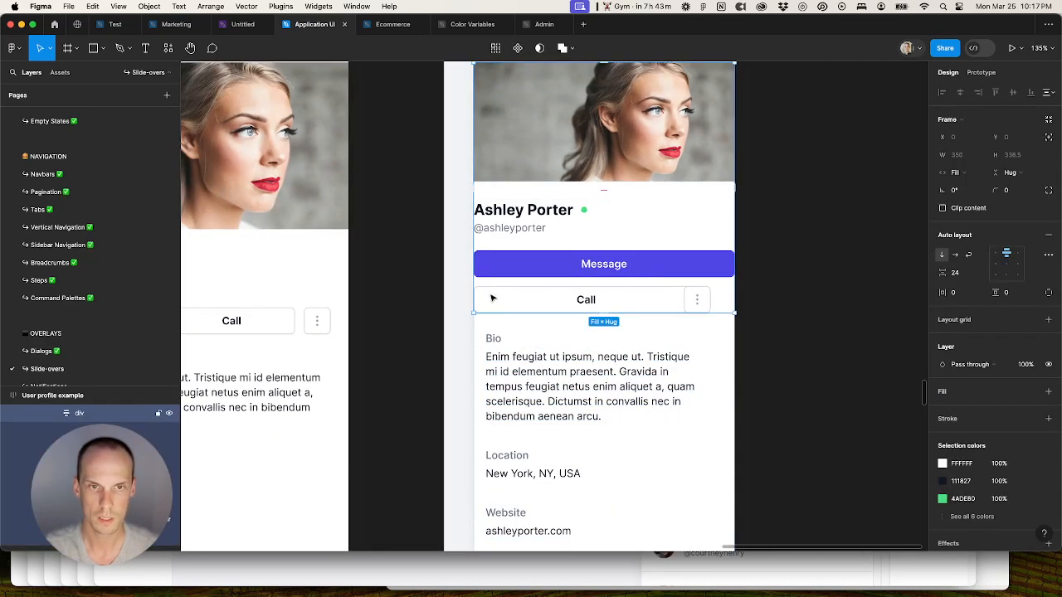
pyautogui.scroll(-3, 491, 295)
pyautogui.doubleClick(496, 289)
pyautogui.click(963, 298)
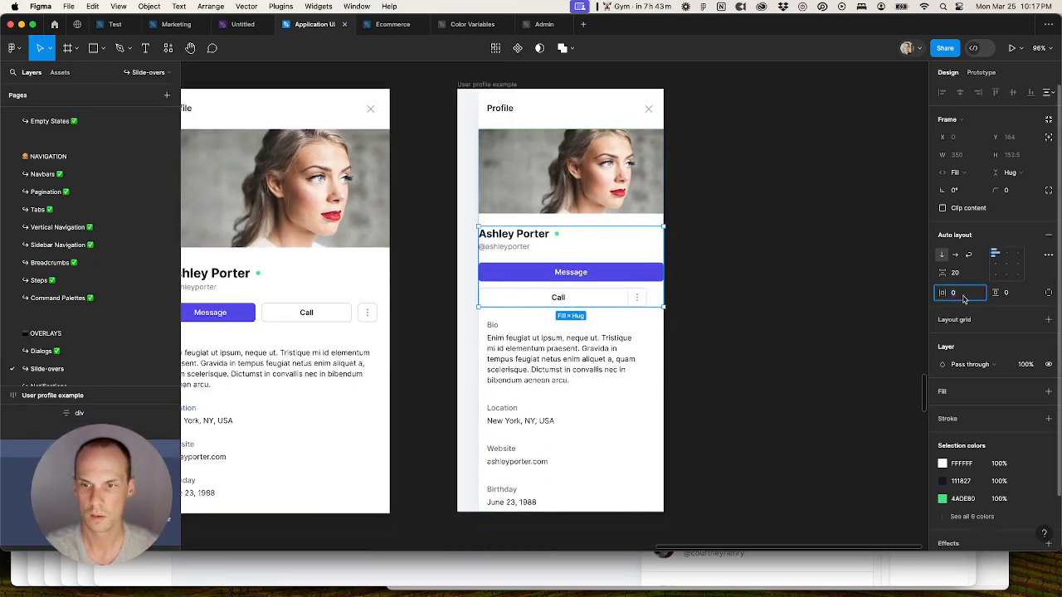
pyautogui.write('16')
pyautogui.press('Tab')
pyautogui.click(740, 351)
# Step: Add auto layout to the inner div.adk frame of the mobile User profile example's panel
pyautogui.moveTo(735, 355); pyautogui.dragTo(768, 360)
pyautogui.scroll(-5, 727, 368)
pyautogui.click(671, 403)
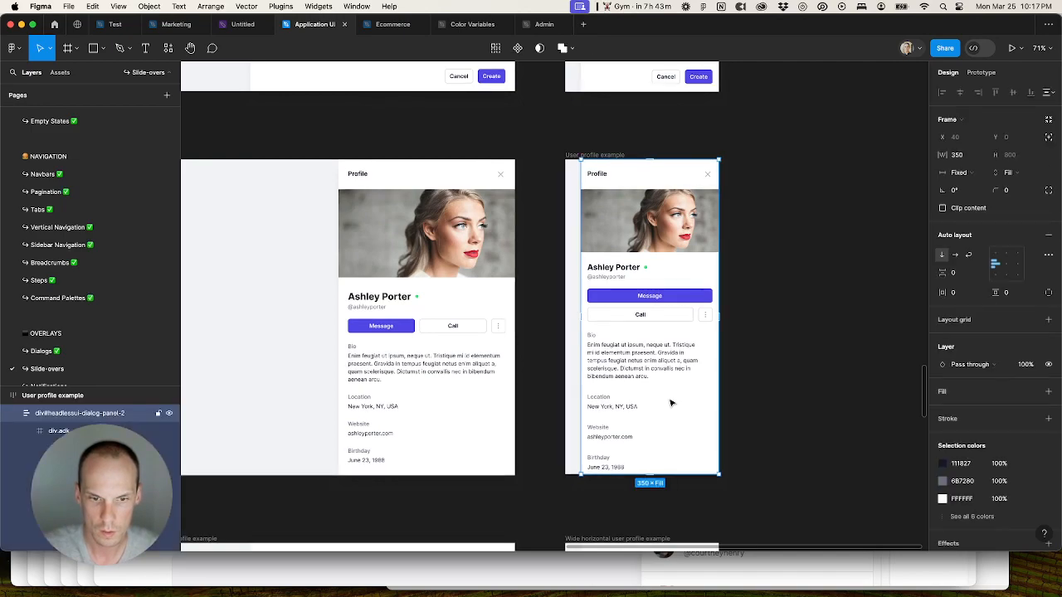
pyautogui.scroll(-1, 671, 403)
pyautogui.click(620, 445)
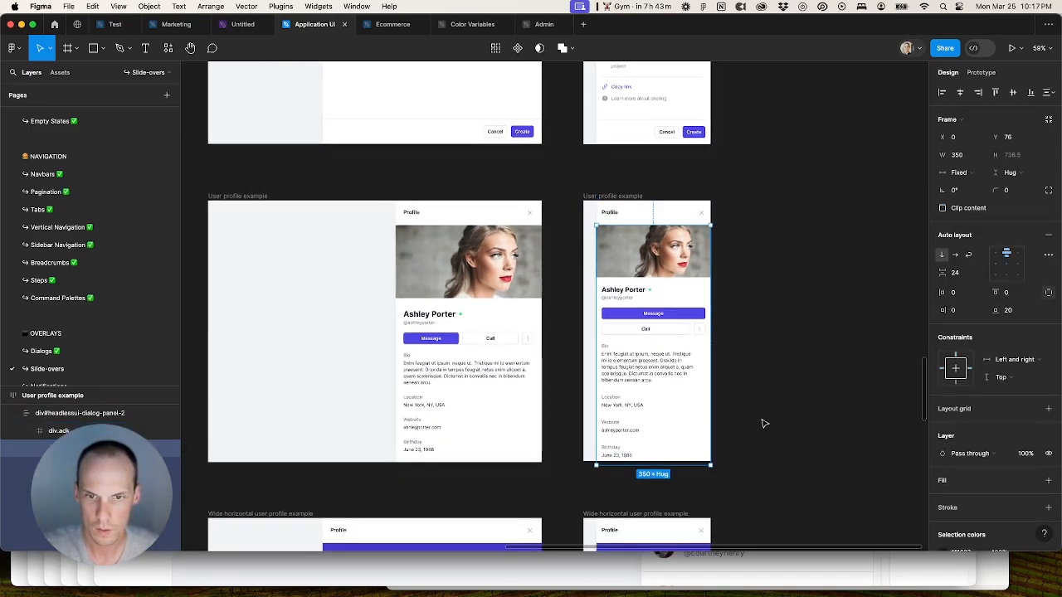
pyautogui.hotkey('shift', 'a')
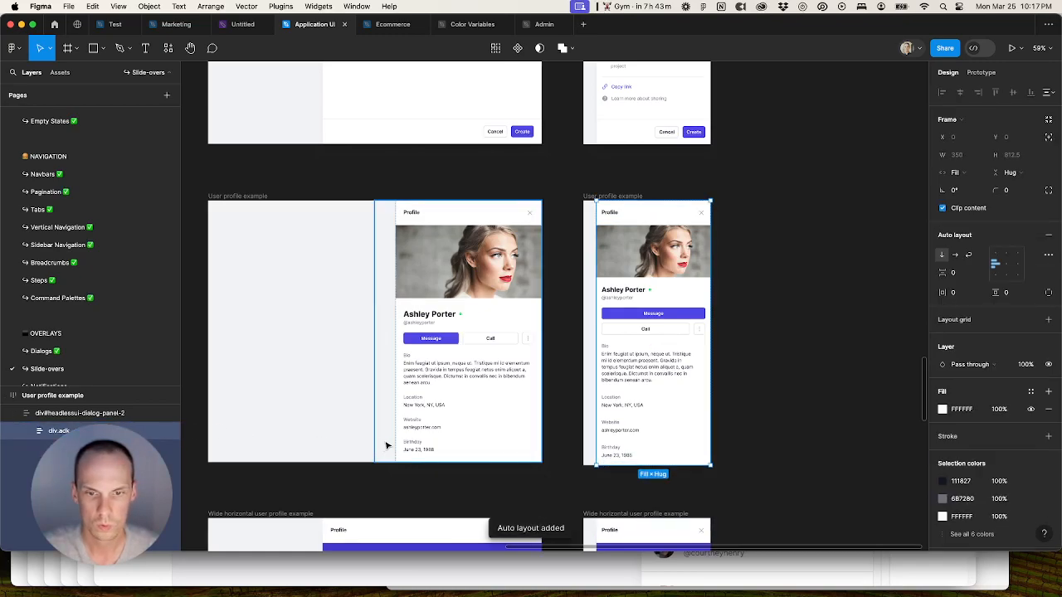
pyautogui.hotkey('alt', 'shift', 'v')
pyautogui.click(775, 386)
pyautogui.moveTo(759, 447); pyautogui.dragTo(811, 214)
pyautogui.click(716, 158)
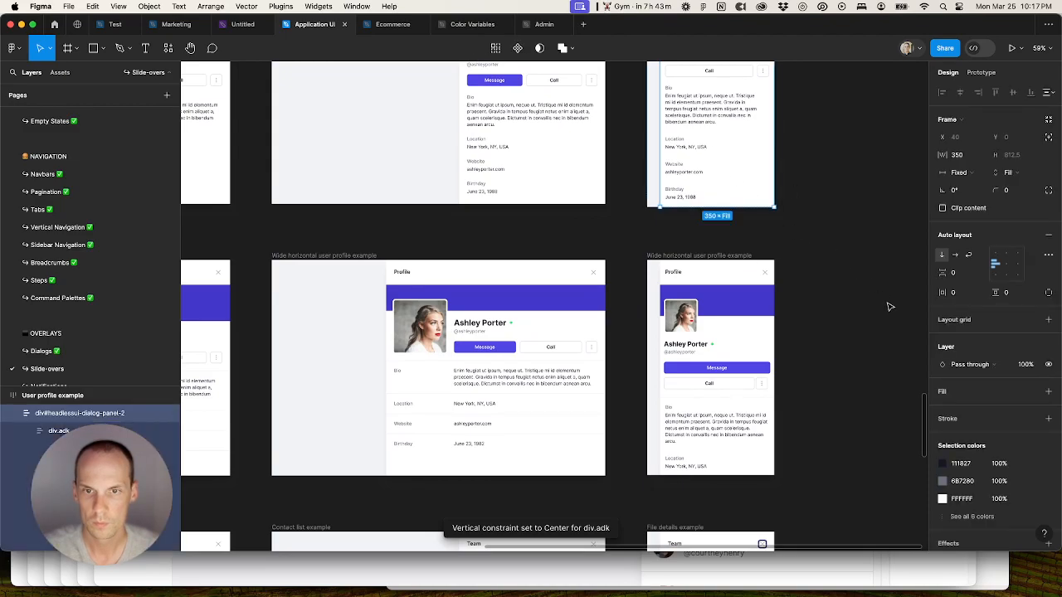
pyautogui.scroll(-5, 883, 297)
pyautogui.scroll(8, 889, 322)
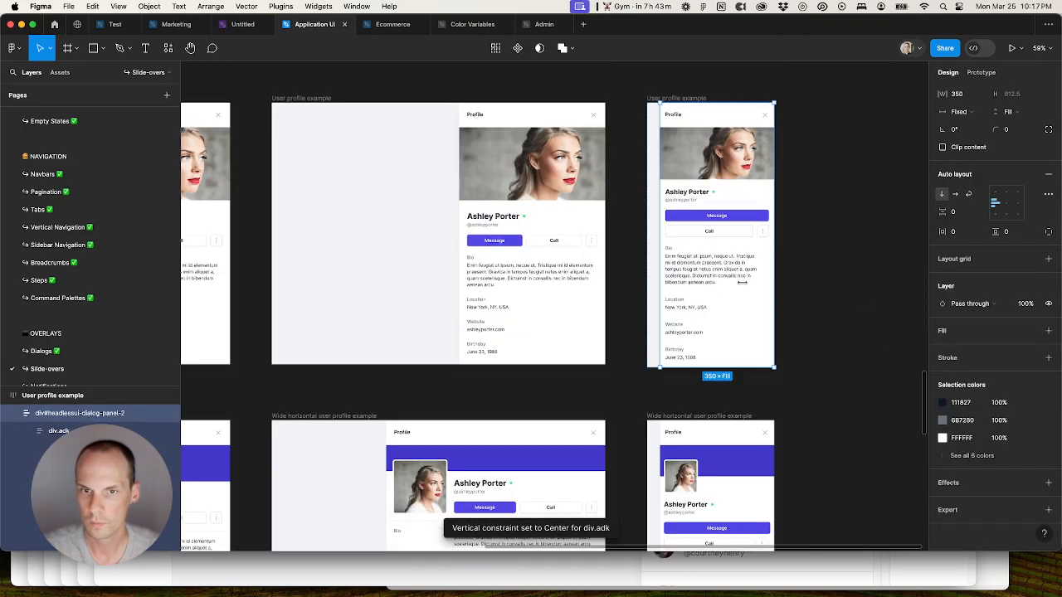
pyautogui.click(737, 287)
pyautogui.scroll(-1, 1026, 410)
pyautogui.click(818, 390)
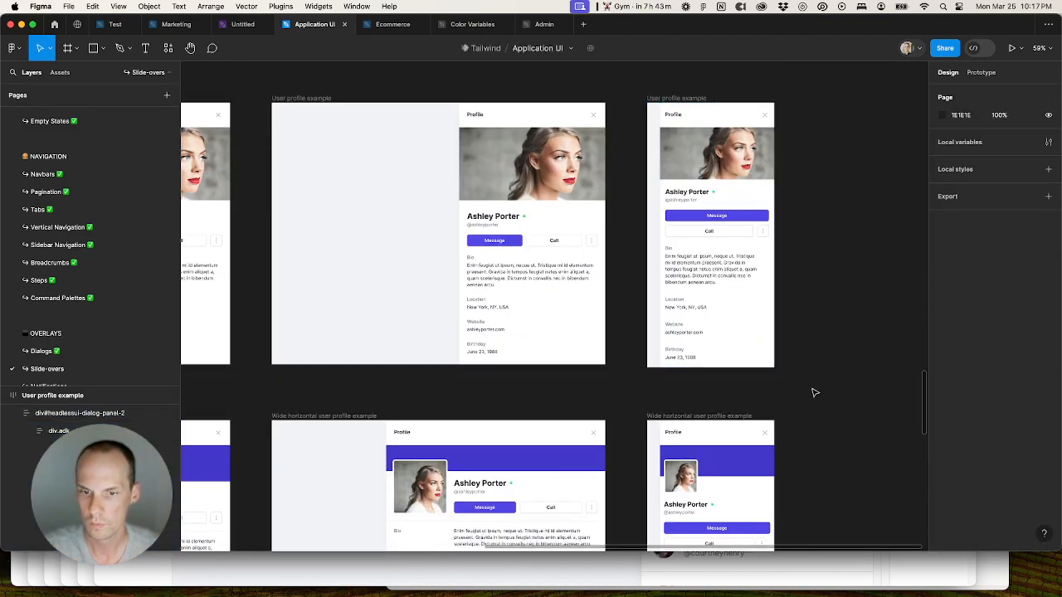
# Step: Add auto layout to the inner div.adk frame of the mobile Wide horizontal user profile example
pyautogui.scroll(-3, 813, 327)
pyautogui.scroll(-2, 812, 325)
pyautogui.click(729, 435)
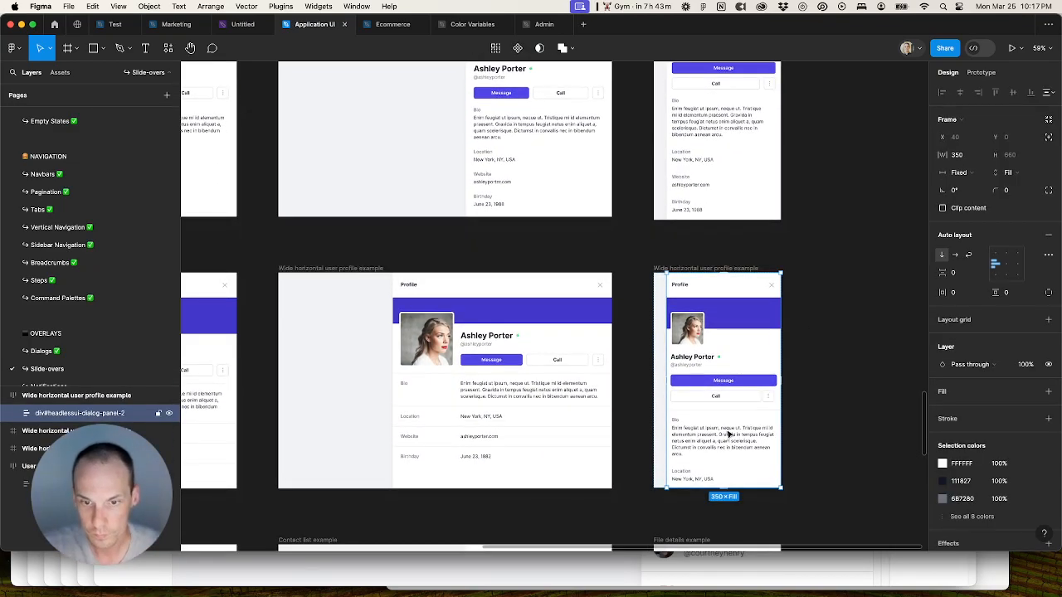
pyautogui.doubleClick(722, 437)
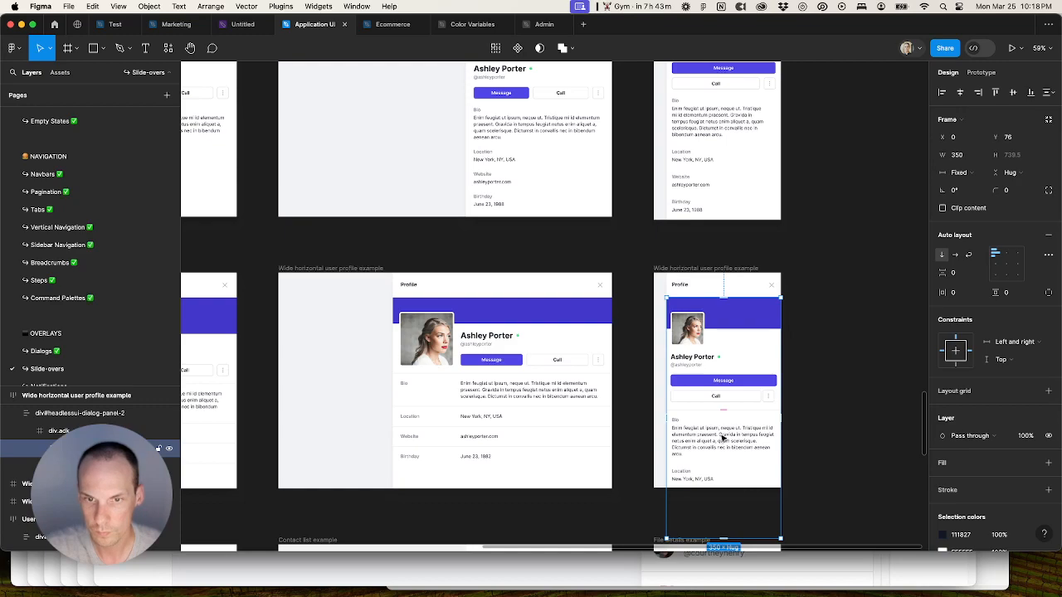
pyautogui.scroll(-2, 796, 410)
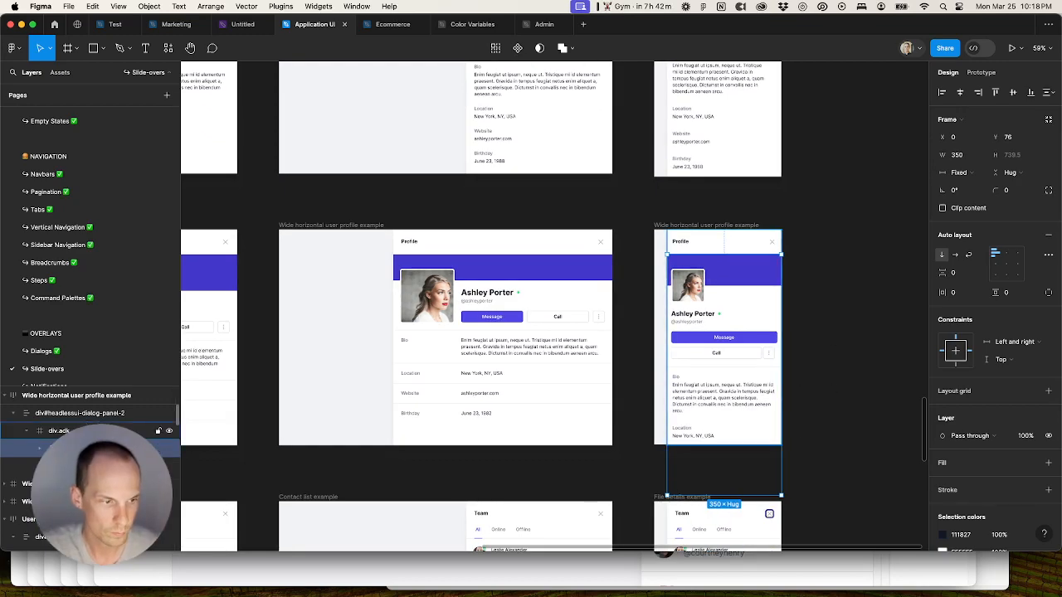
pyautogui.click(68, 431)
pyautogui.hotkey('shift', 'a')
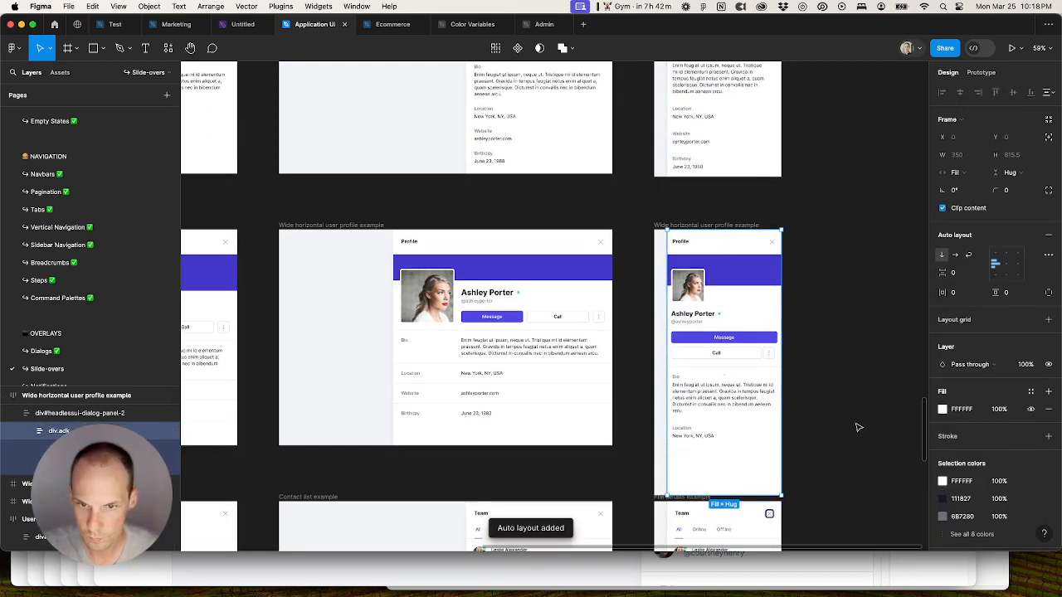
pyautogui.click(822, 472)
pyautogui.moveTo(822, 472); pyautogui.dragTo(873, 251)
# Step: Copy the wider contact list's close button properties and paste them onto the mobile Team close button to remove its focus ring
pyautogui.scroll(3, 754, 284)
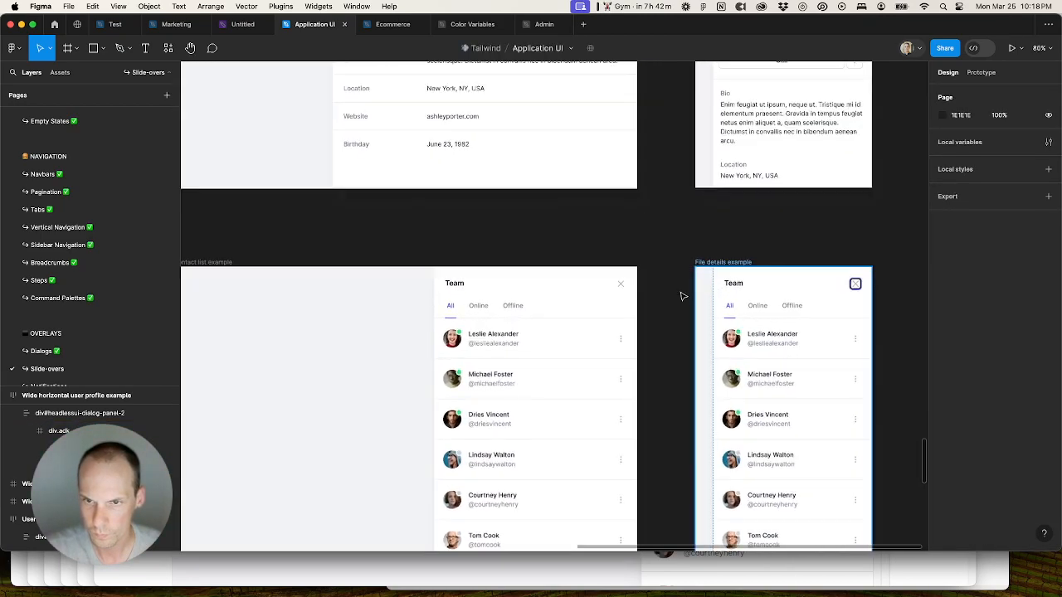
pyautogui.click(457, 285)
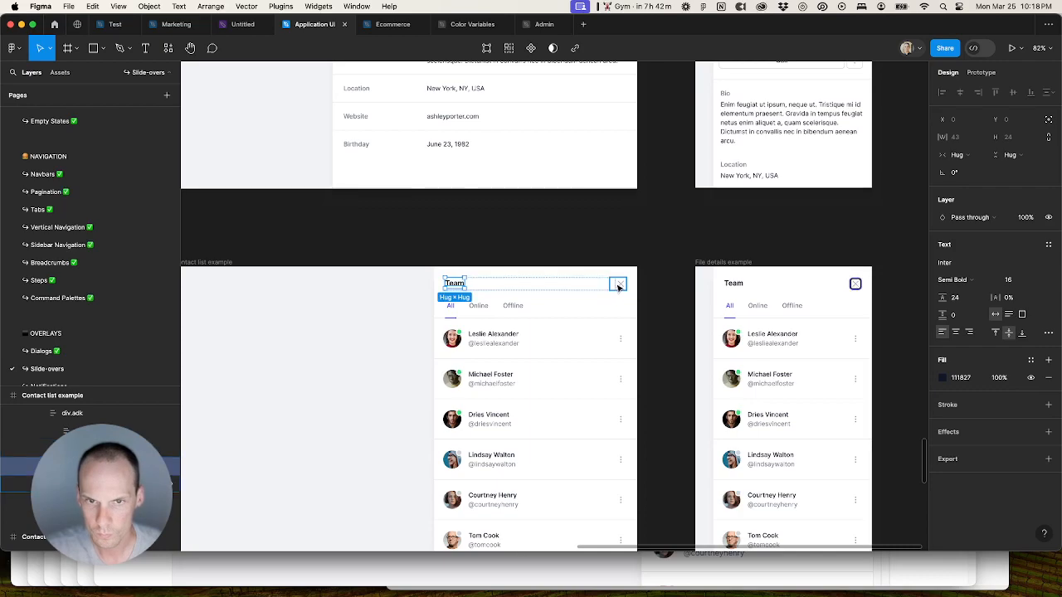
pyautogui.click(619, 284)
pyautogui.hotkey('shift', 'a')
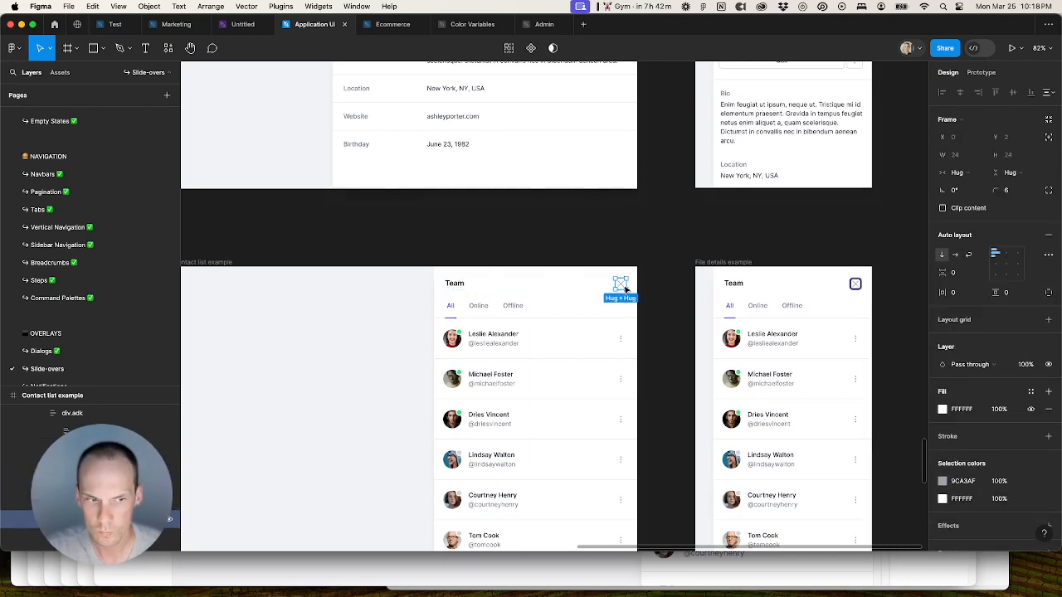
pyautogui.scroll(5, 869, 278)
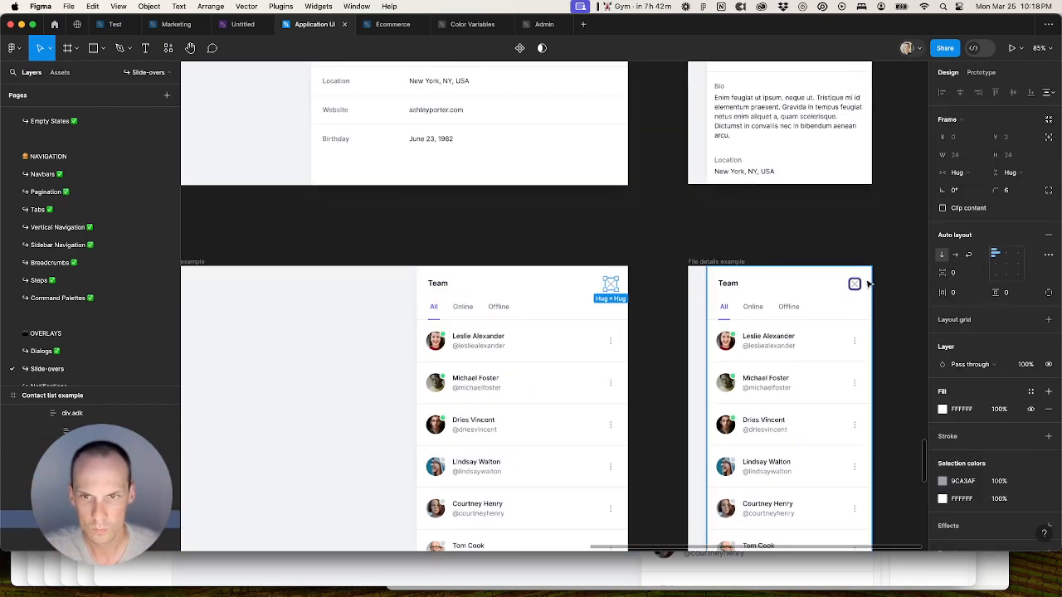
pyautogui.click(381, 300)
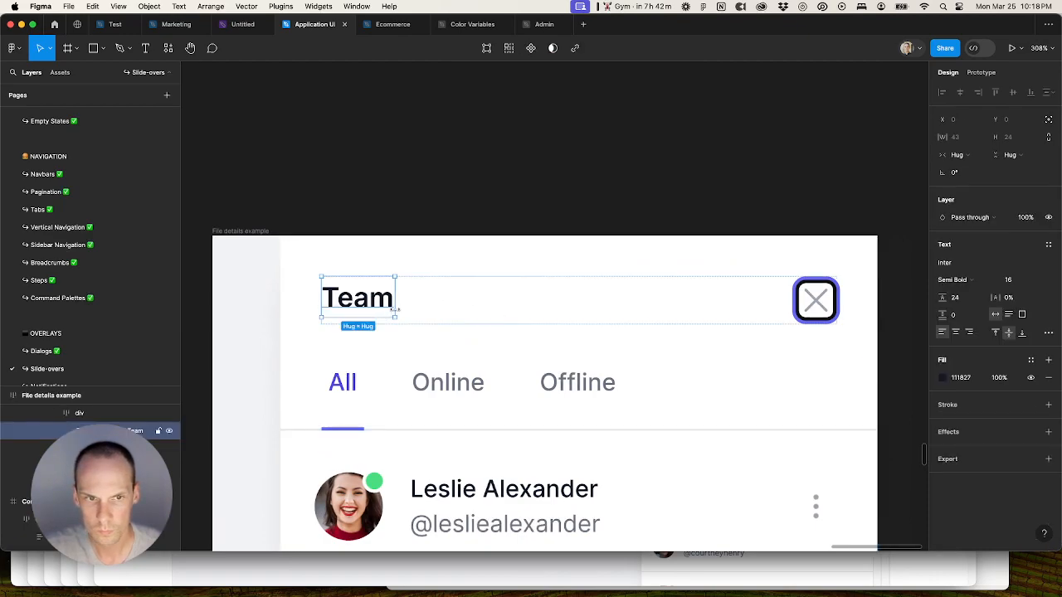
pyautogui.click(822, 305)
pyautogui.doubleClick(815, 304)
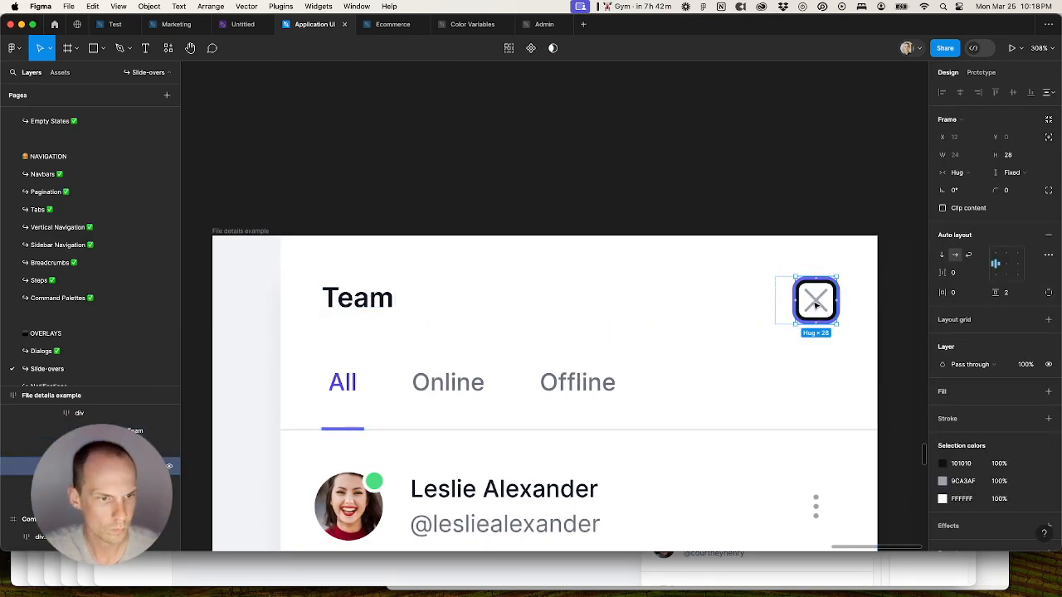
pyautogui.doubleClick(815, 304)
pyautogui.press('super+alt+v')
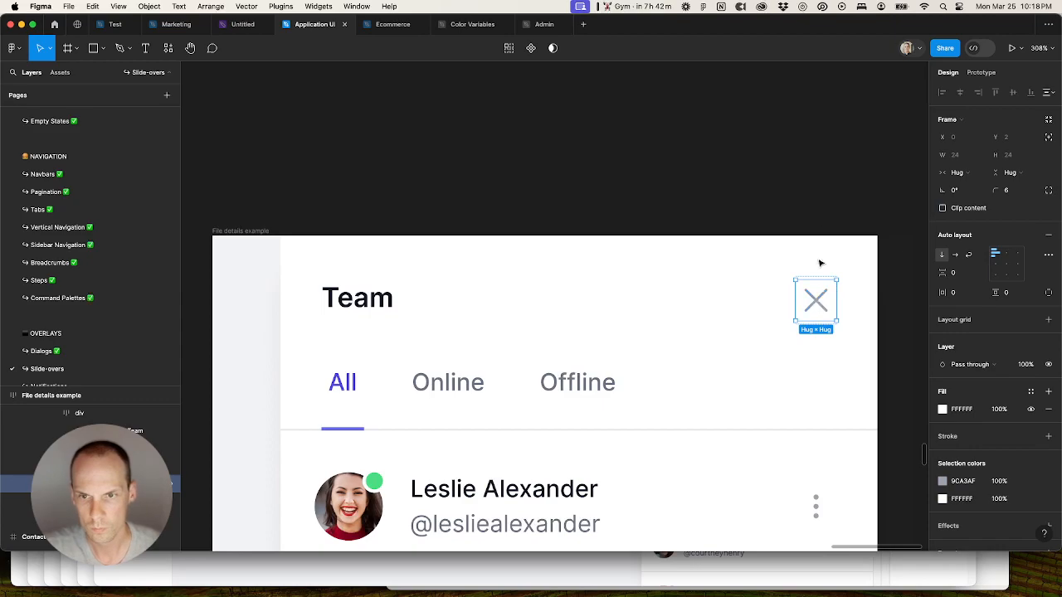
pyautogui.click(827, 200)
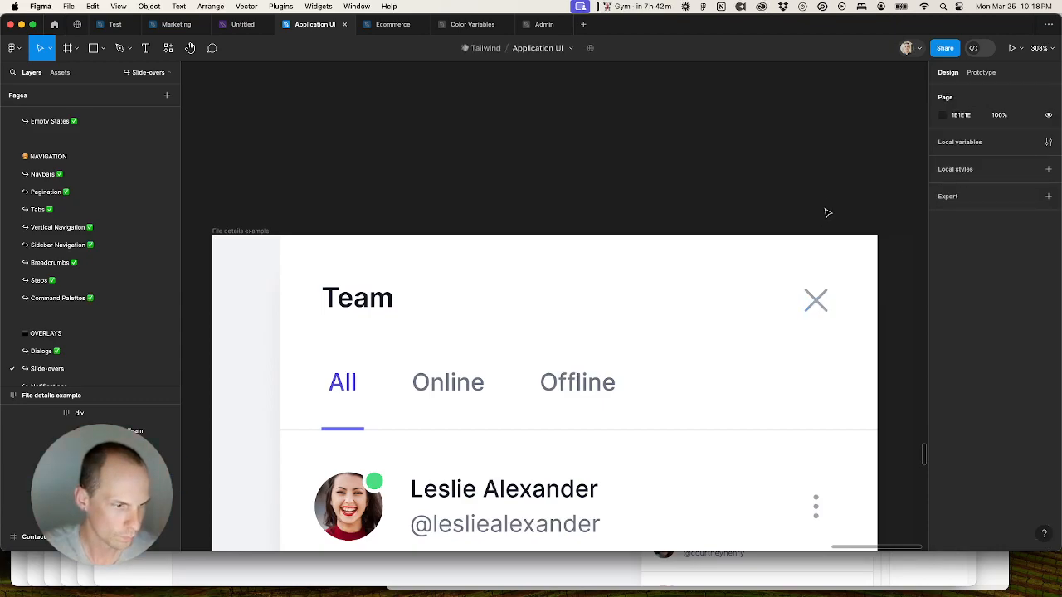
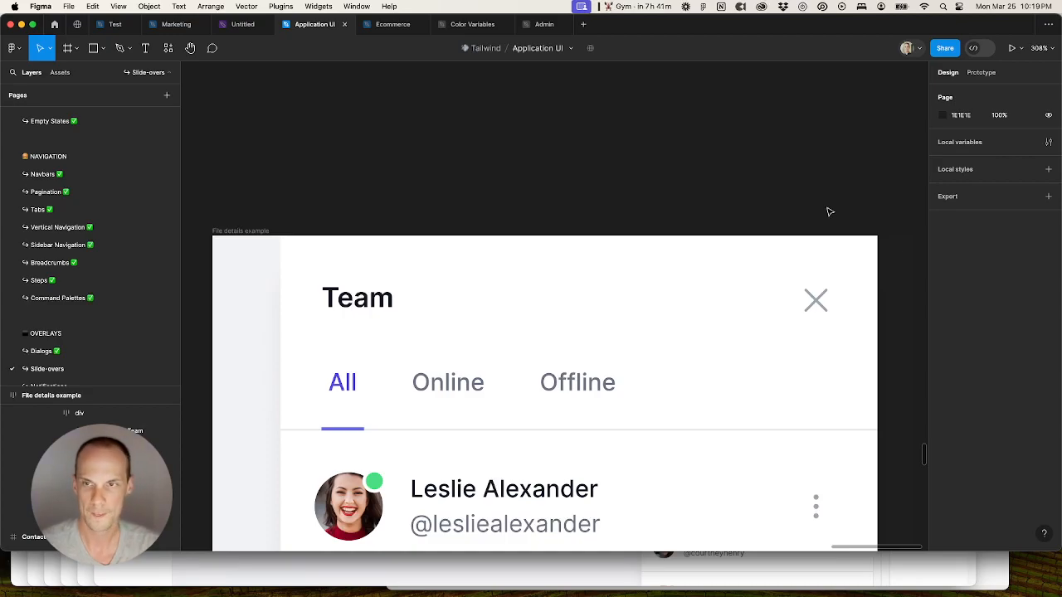
# Step: Review the Contact list and File details example rows, comparing their backgrounds with the profile rows above
pyautogui.scroll(-15, 829, 212)
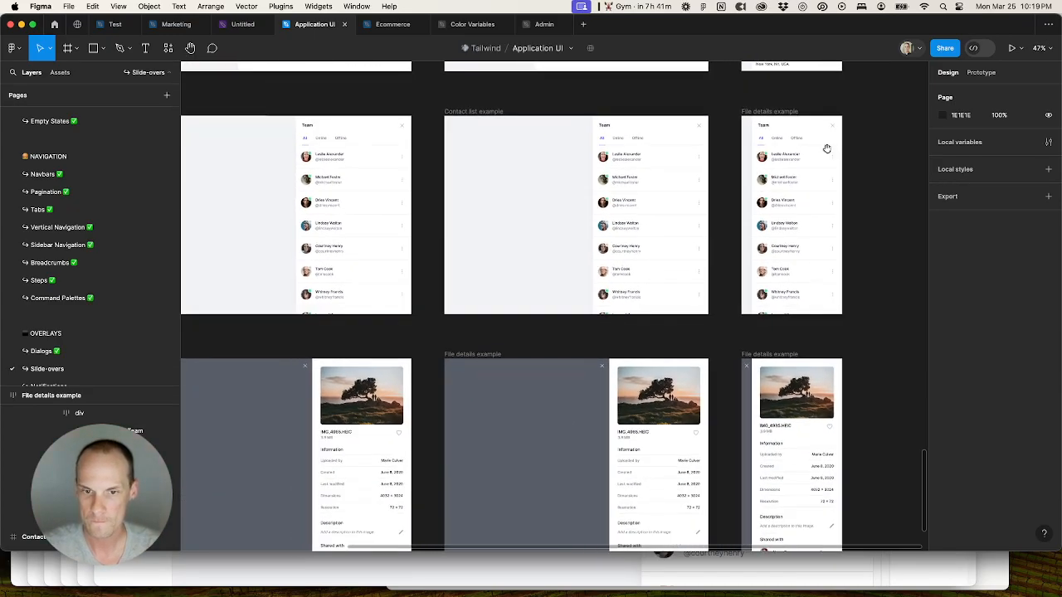
pyautogui.hscroll(-2, 762, 294)
pyautogui.scroll(1, 763, 295)
pyautogui.click(375, 192)
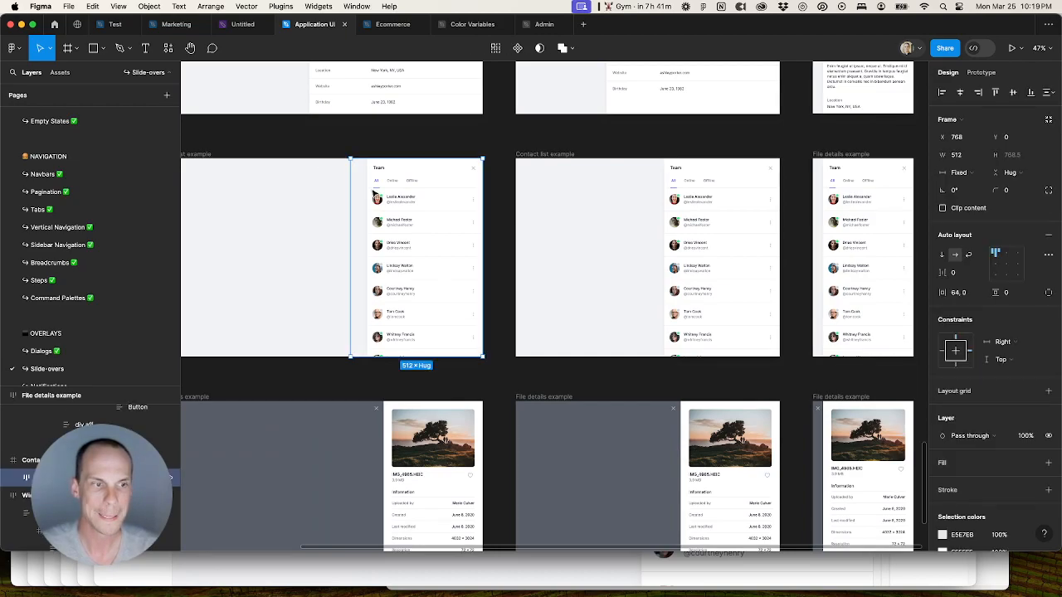
pyautogui.hscroll(-1, 332, 205)
pyautogui.click(221, 163)
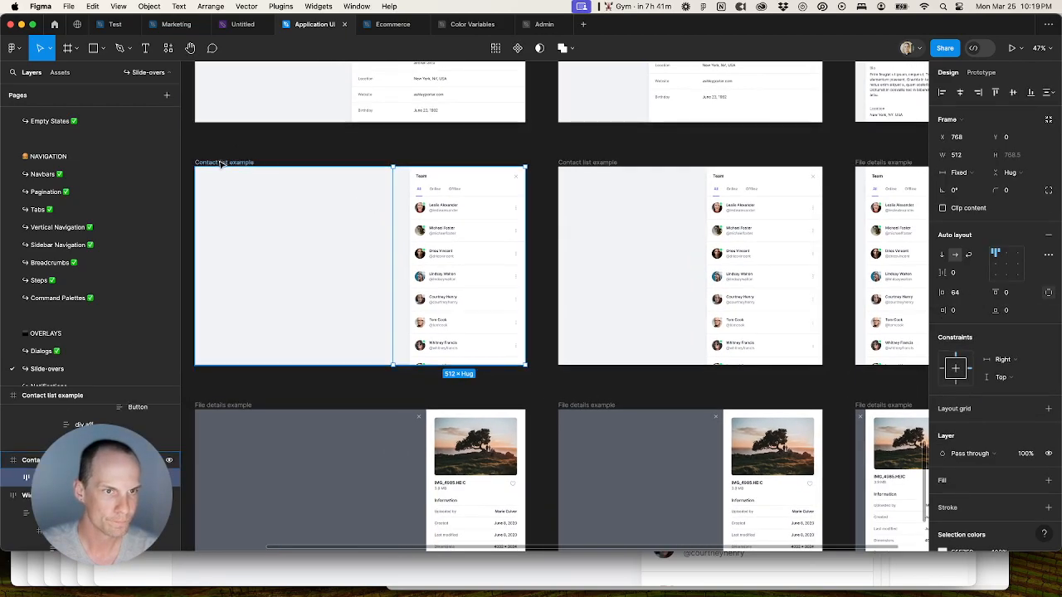
pyautogui.scroll(-5, 222, 166)
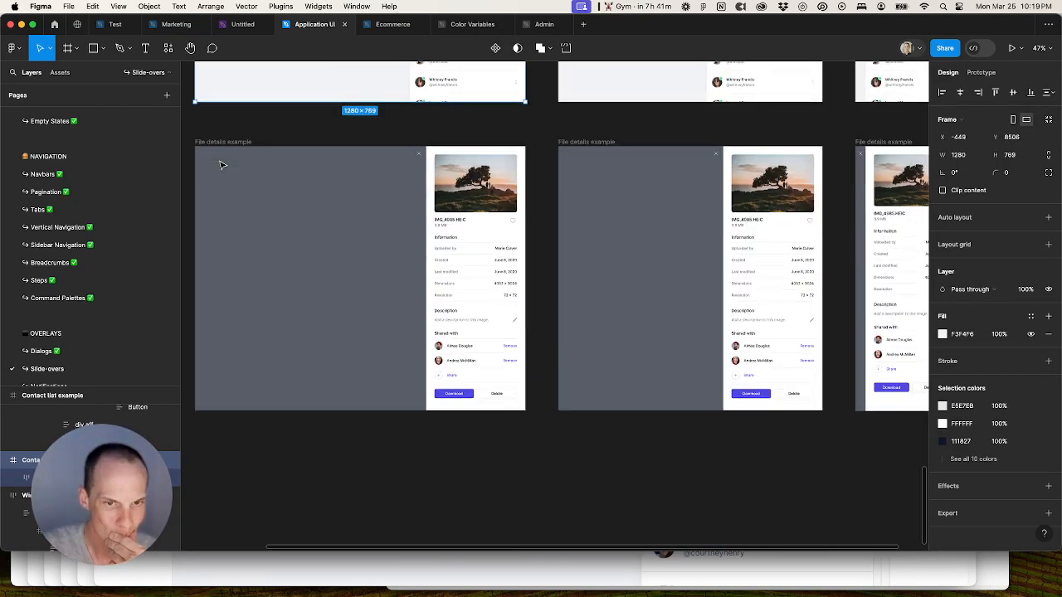
pyautogui.scroll(-5, 297, 214)
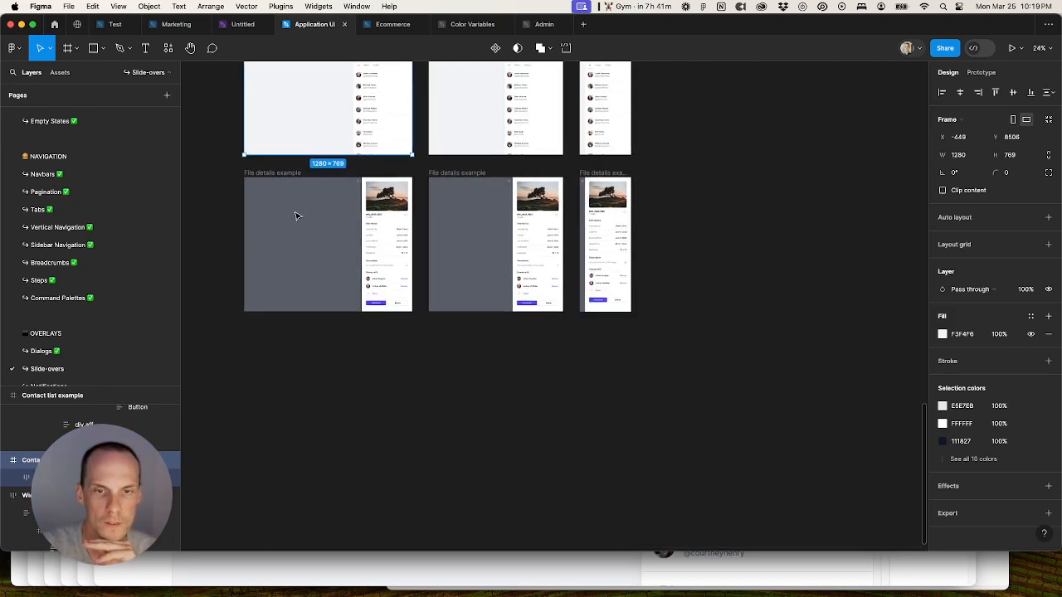
pyautogui.scroll(2, 297, 214)
pyautogui.scroll(5, 298, 220)
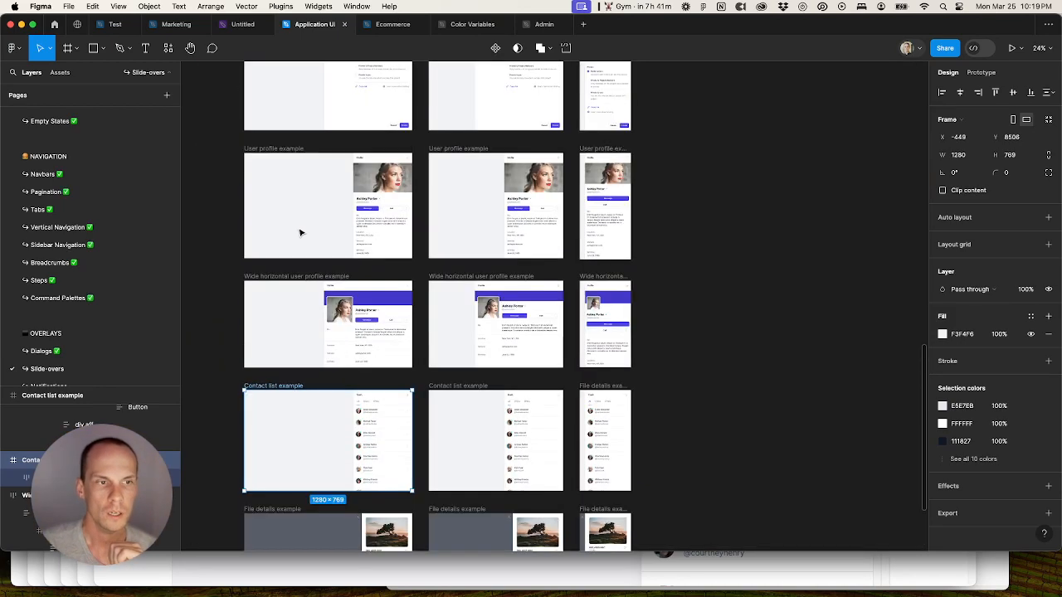
pyautogui.scroll(-5, 664, 241)
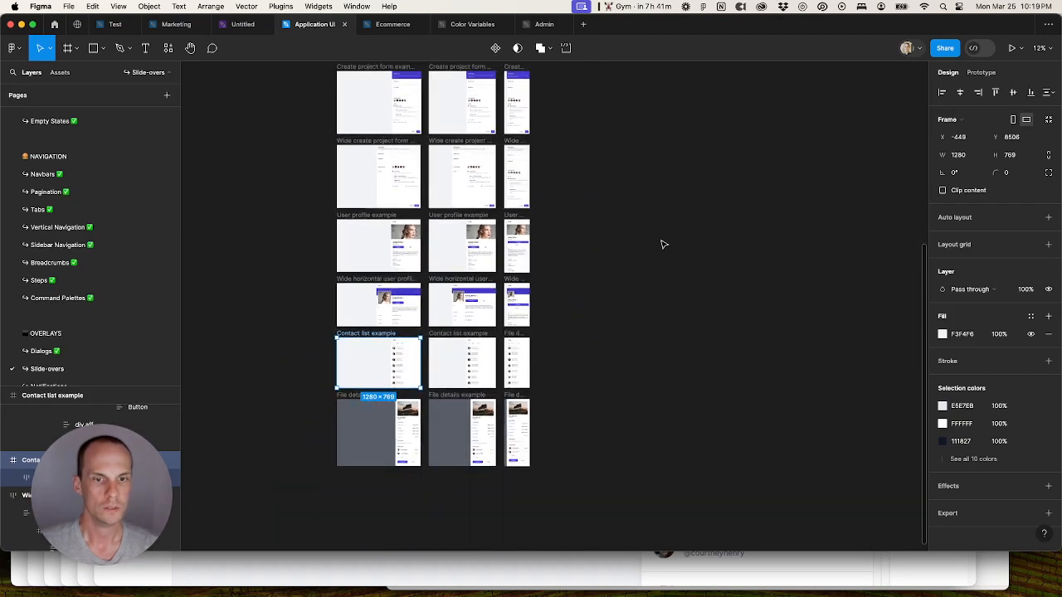
# Step: Select all slide-over example frames and replace their FFFFFF color with the tailwind white library variable
pyautogui.click(682, 337)
pyautogui.scroll(-2, 684, 347)
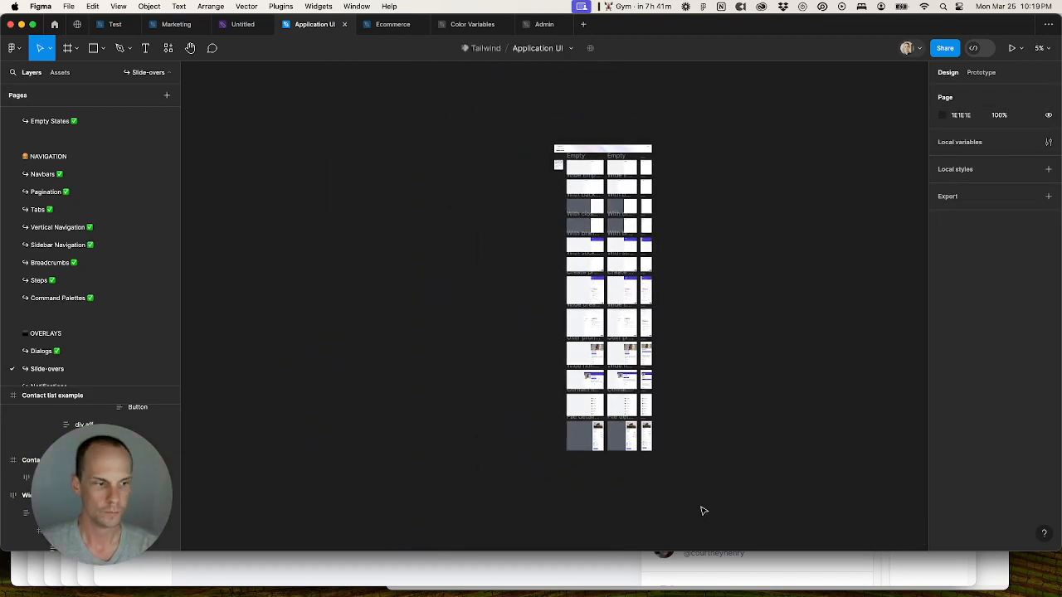
pyautogui.moveTo(709, 505); pyautogui.dragTo(549, 159)
pyautogui.scroll(4, 573, 157)
pyautogui.click(985, 426)
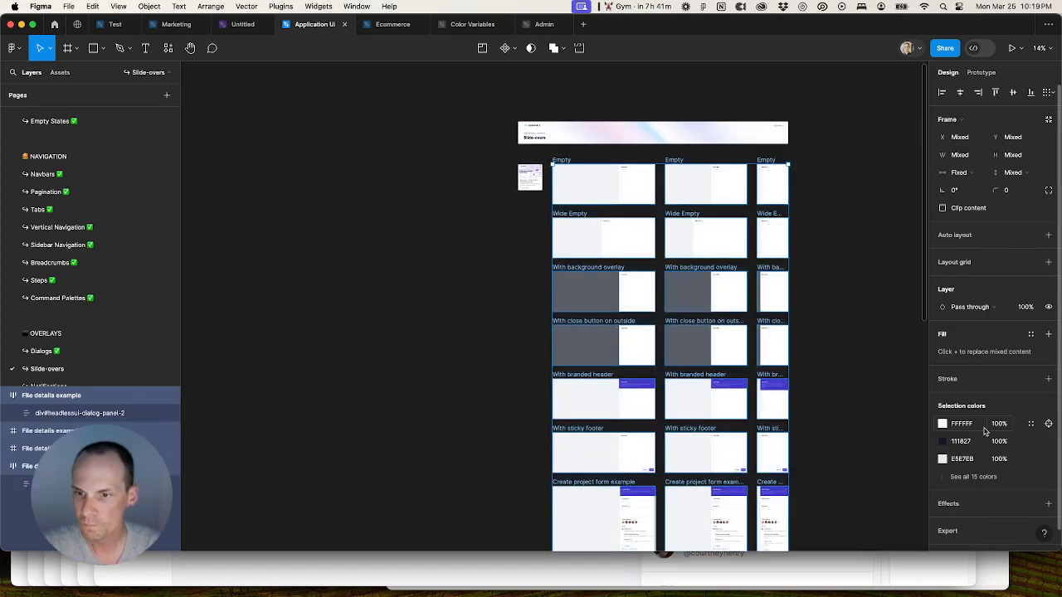
pyautogui.click(969, 405)
pyautogui.press('super+c')
pyautogui.click(1030, 402)
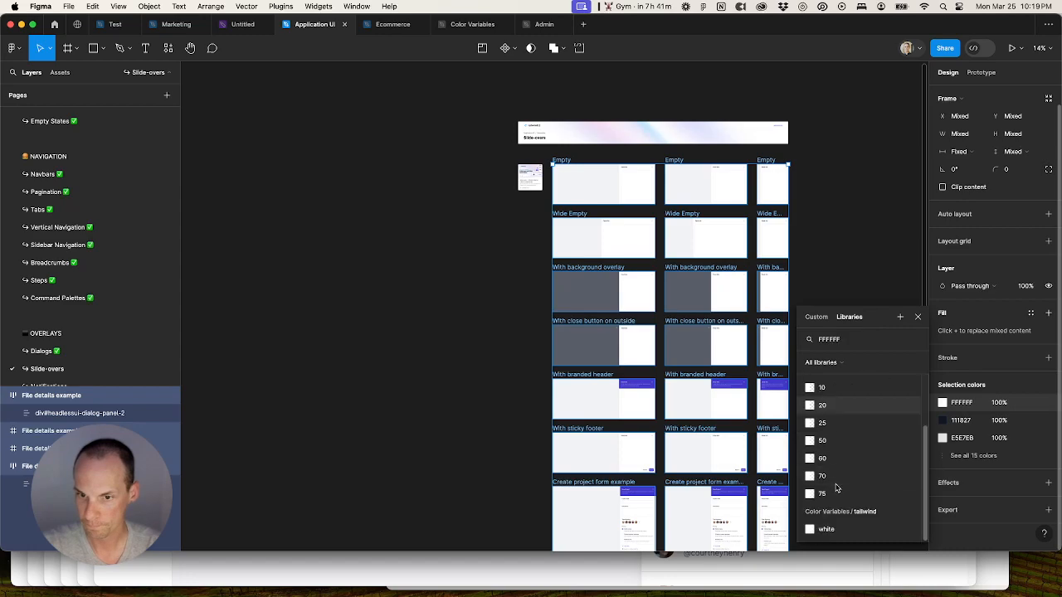
pyautogui.click(827, 528)
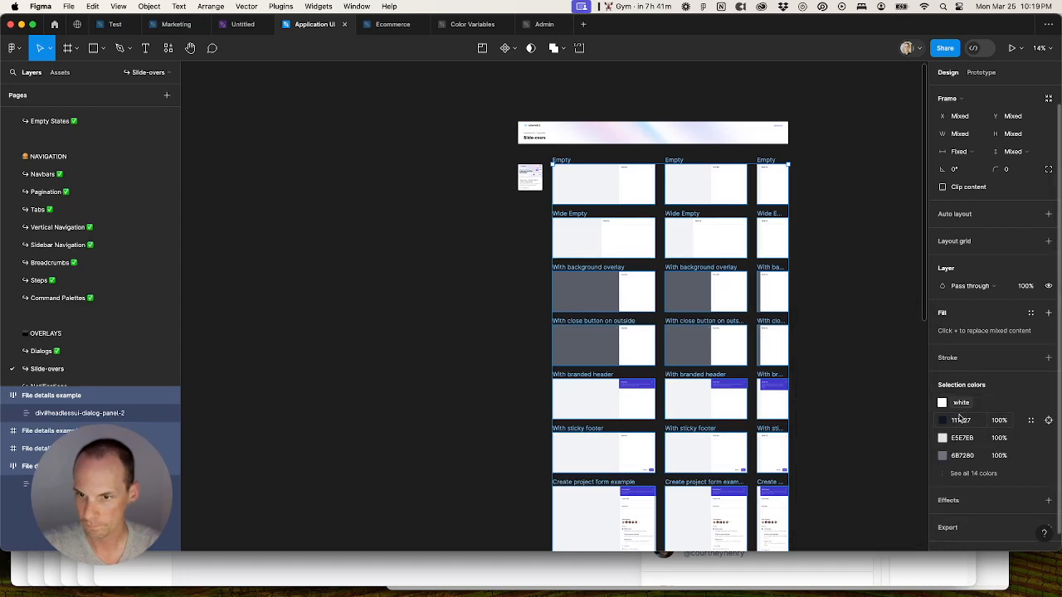
# Step: Link the selected frames' 111827 color to gray/900 and their E5E7EB color to gray/200
pyautogui.click(1031, 420)
pyautogui.click(818, 526)
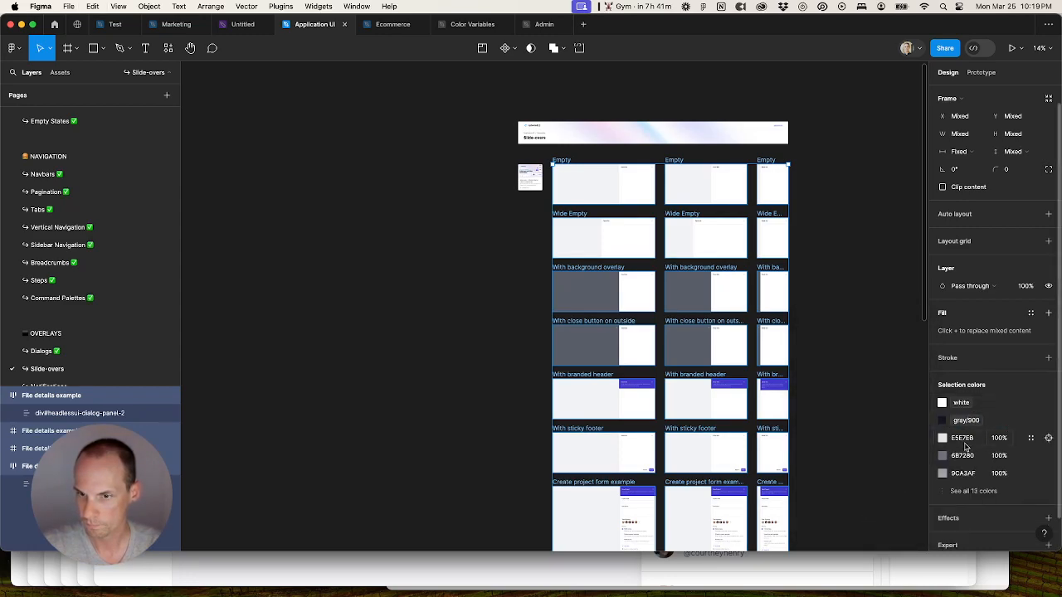
pyautogui.click(1028, 438)
pyautogui.scroll(-2, 840, 469)
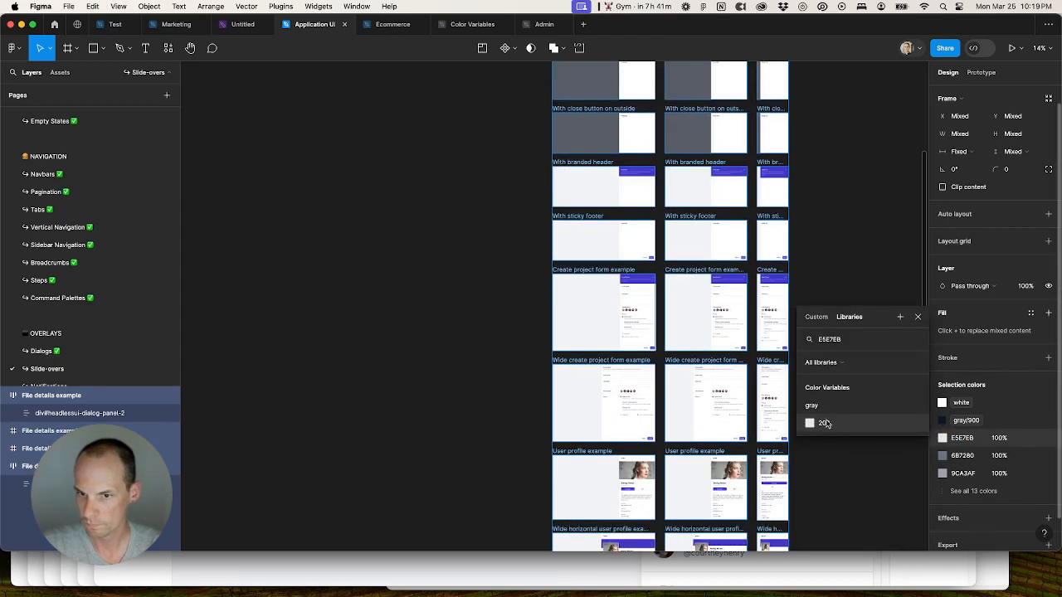
pyautogui.click(825, 424)
# Step: Link the selected frames' 6B7280 color to gray/500 and their 9CA3AF color to its matching library variable
pyautogui.click(1031, 457)
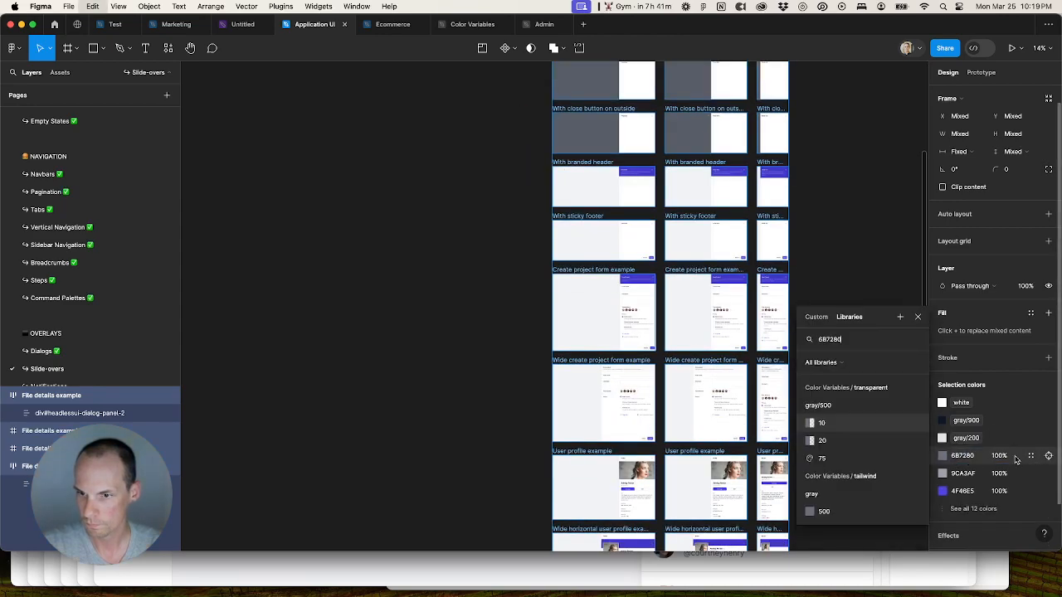
pyautogui.click(852, 514)
pyautogui.click(1031, 473)
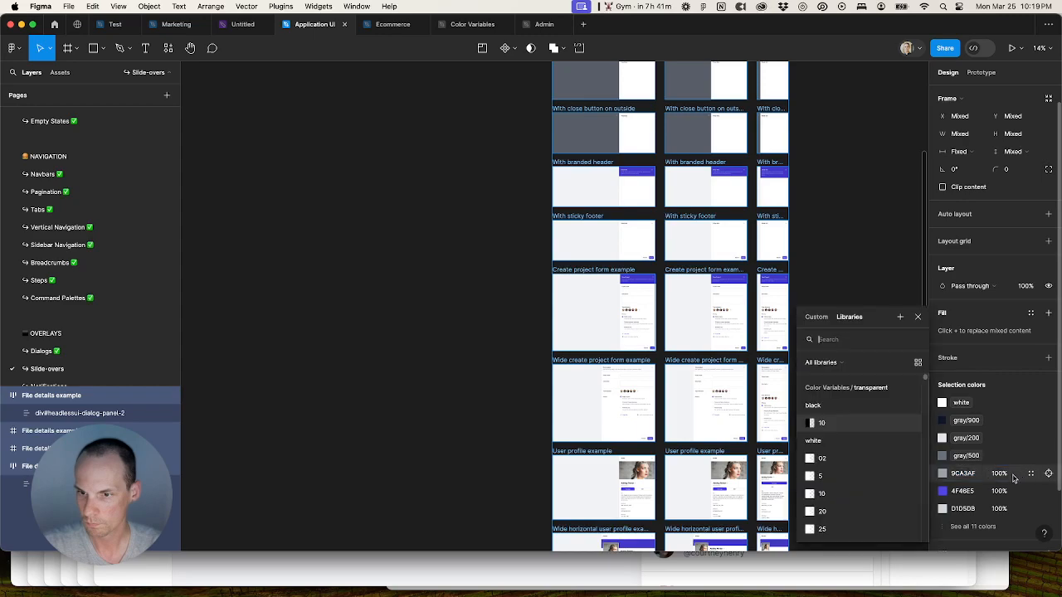
pyautogui.click(853, 512)
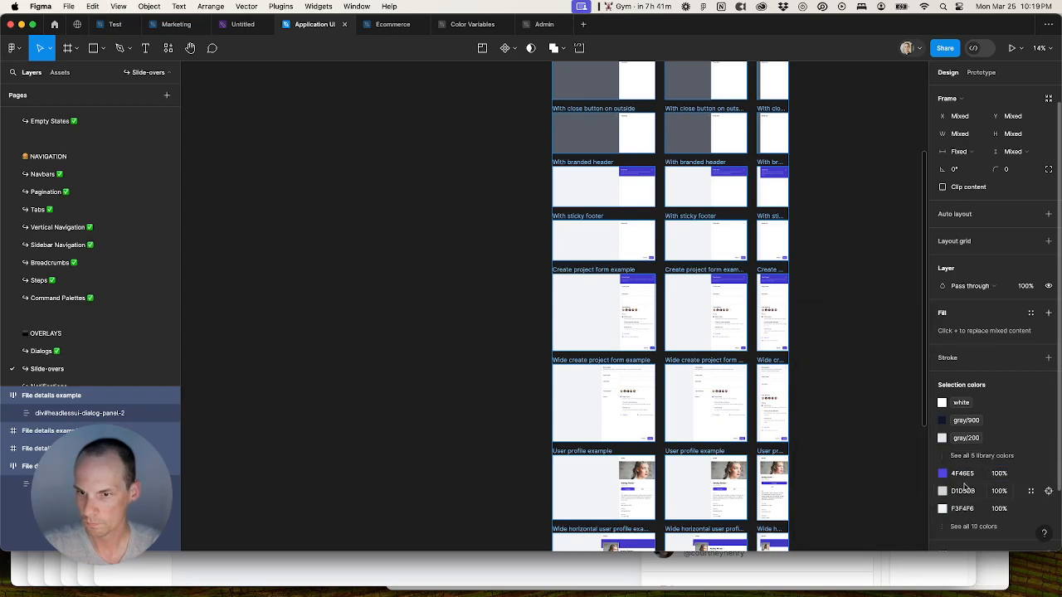
# Step: Link the selected frames' 4F46E5 color to indigo/600 and their D1D5DB color to gray/300
pyautogui.click(1030, 474)
pyautogui.click(851, 485)
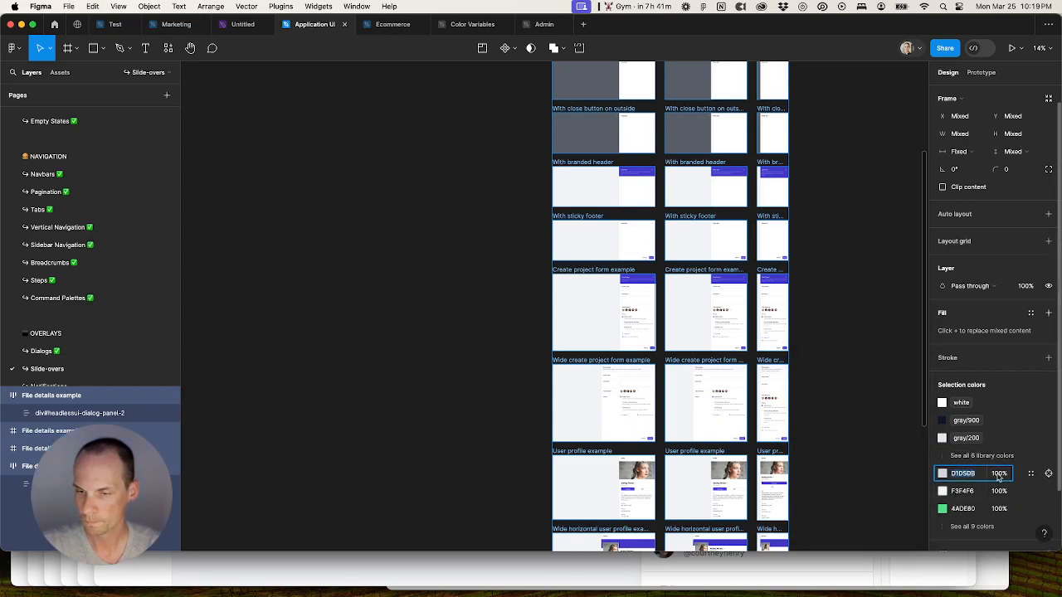
pyautogui.click(1030, 474)
pyautogui.click(861, 433)
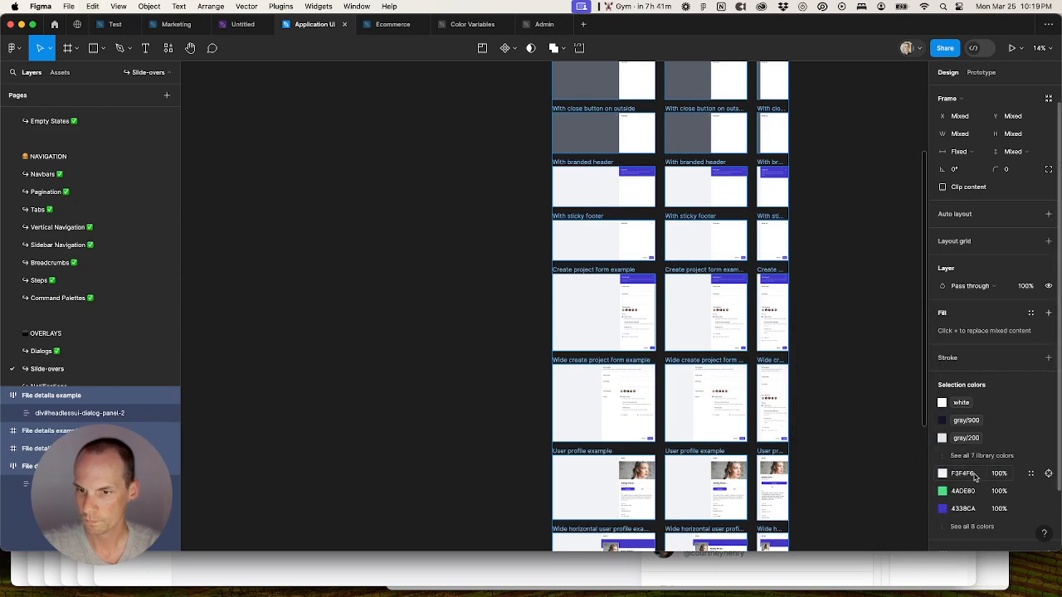
# Step: Link the selected frames' F3F4F6 color to gray/100 and their 4ADE80 color to green/400
pyautogui.click(1031, 473)
pyautogui.click(854, 477)
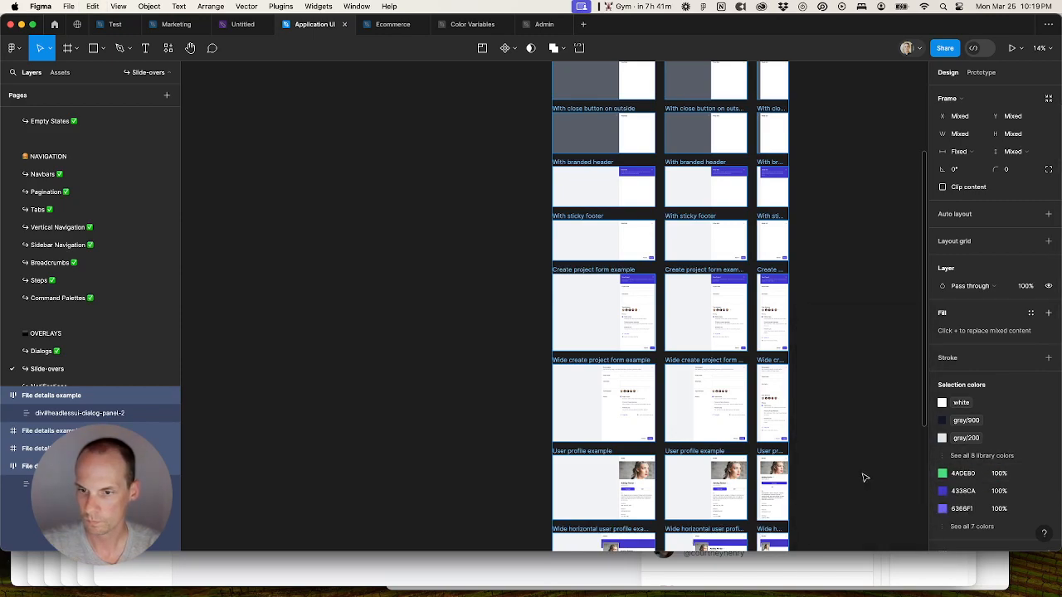
pyautogui.click(1029, 475)
pyautogui.click(859, 476)
# Step: Link the selected frames' 4338CA color to indigo/700 and their 6366F1 color to its matching library variable
pyautogui.click(977, 475)
pyautogui.click(1031, 474)
pyautogui.press('super+v')
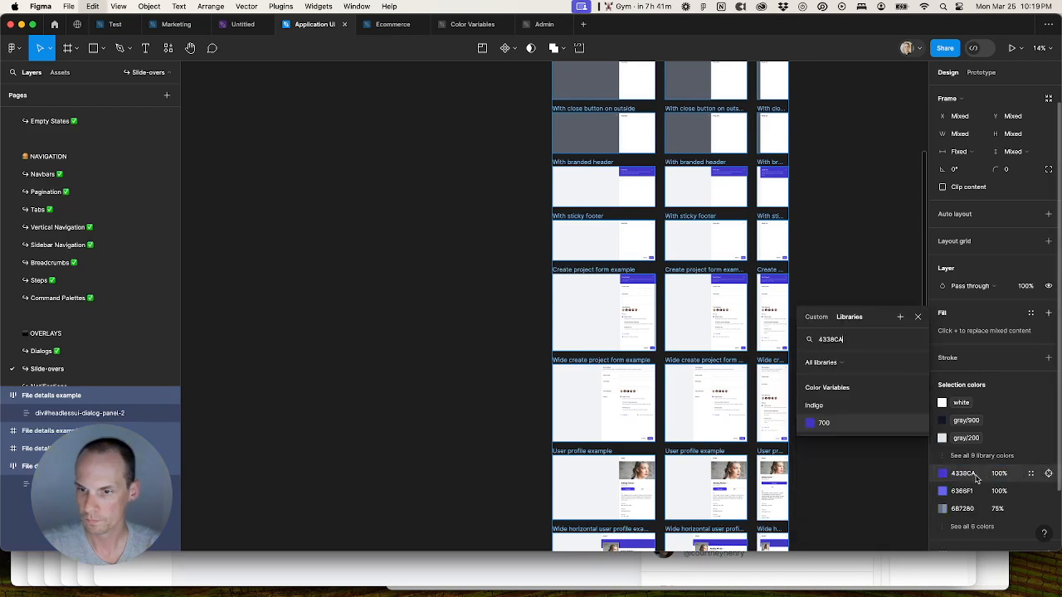
pyautogui.click(820, 429)
pyautogui.click(963, 476)
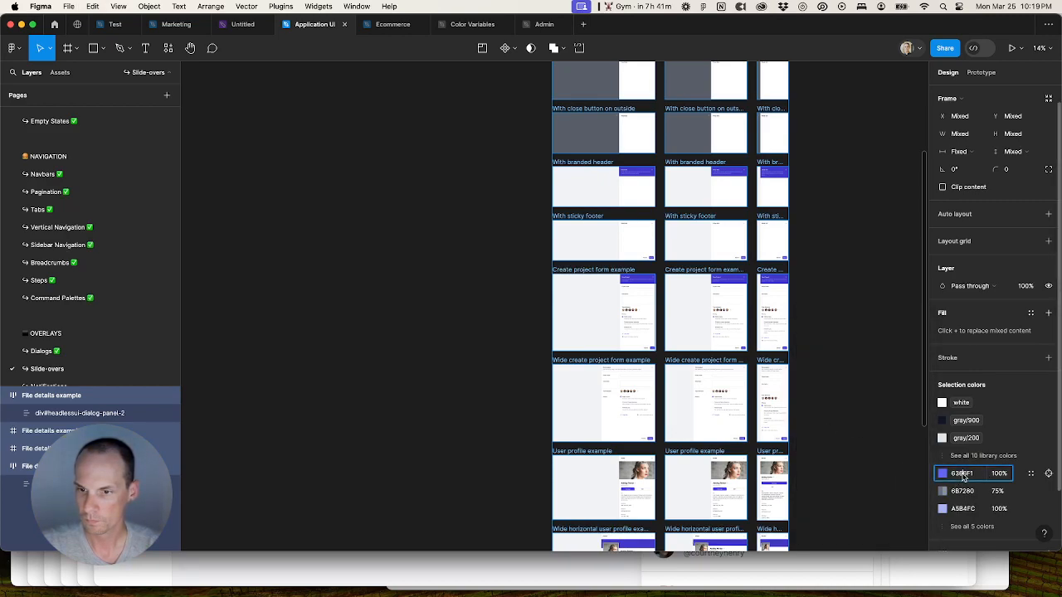
pyautogui.click(1031, 472)
pyautogui.write('6366F1')
pyautogui.click(841, 476)
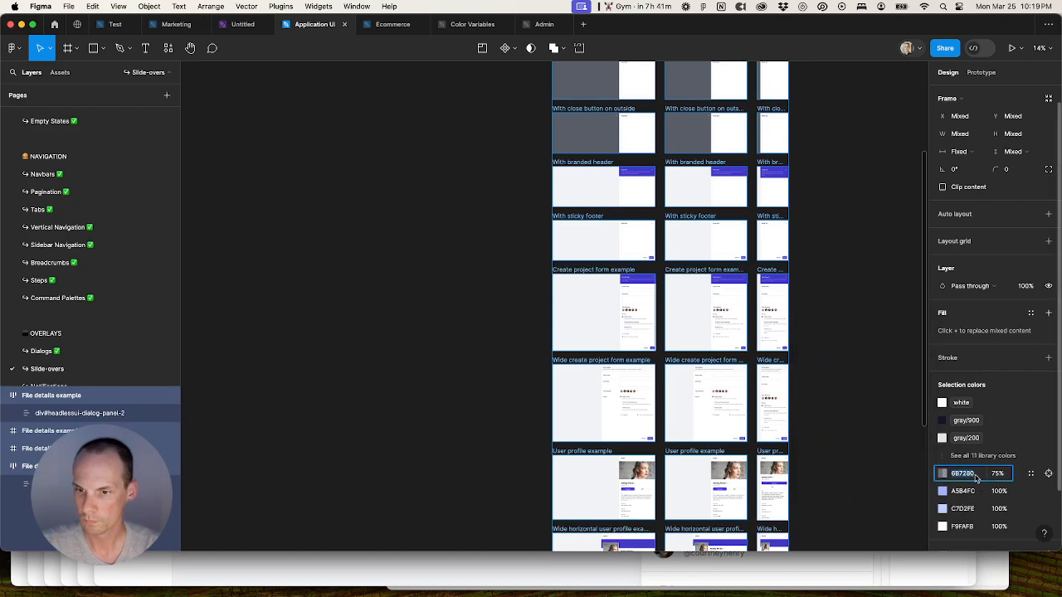
# Step: Link the selected frames' 75% 6B7280 color to gray/500/75 and their A5B4FC color to the tailwind indigo/300 variable
pyautogui.click(1031, 473)
pyautogui.write('6B7280')
pyautogui.click(832, 465)
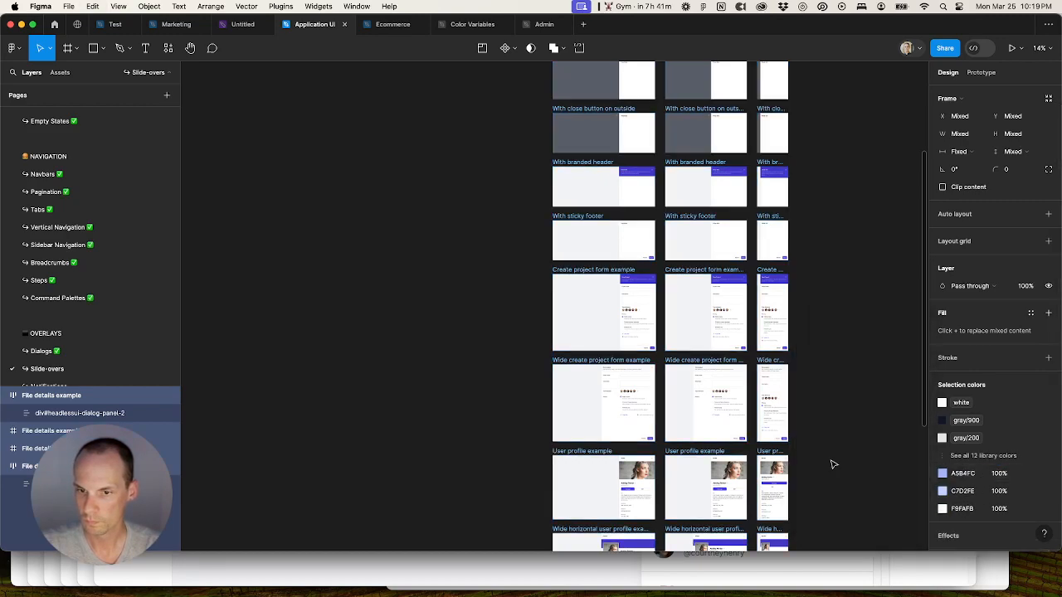
pyautogui.click(1031, 473)
pyautogui.write('A5B4FC')
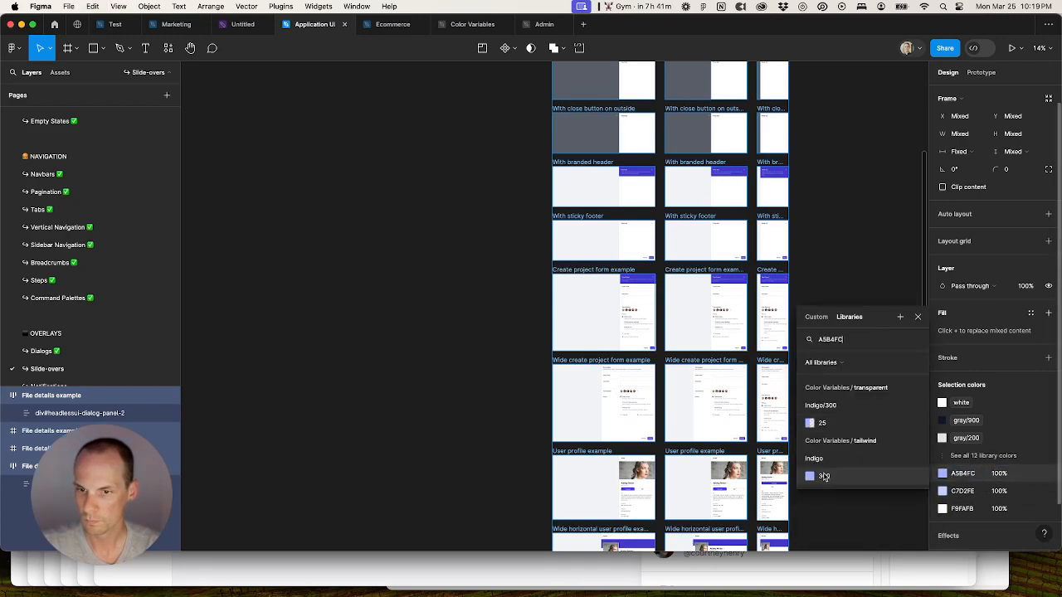
pyautogui.click(824, 475)
# Step: Link the selected frames' C7D2FE color to indigo/200 and their F9FAFB color to its matching library variable
pyautogui.click(1028, 474)
pyautogui.write('C7D2FE')
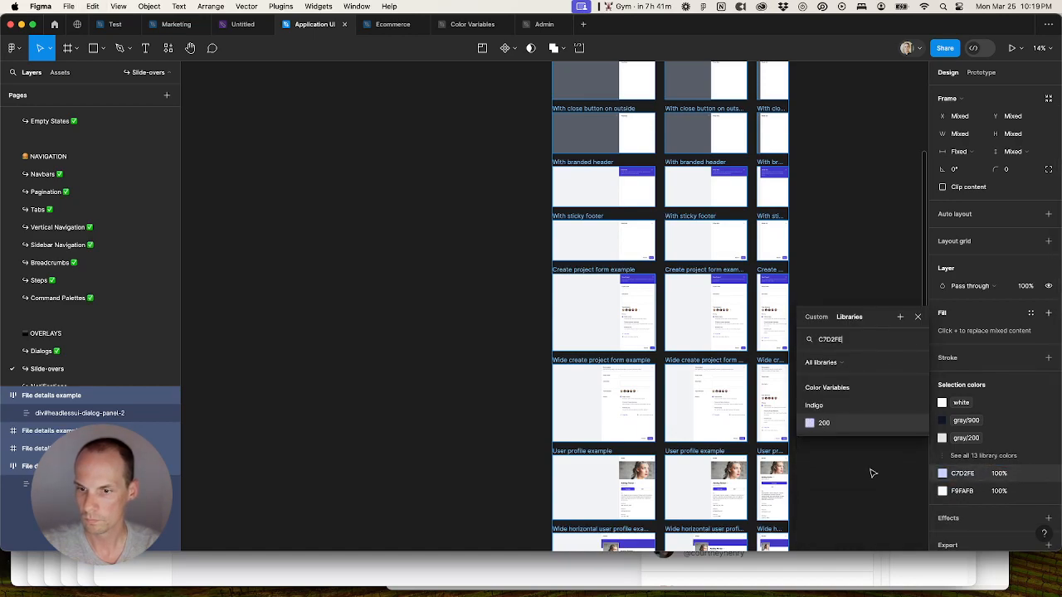
pyautogui.click(831, 437)
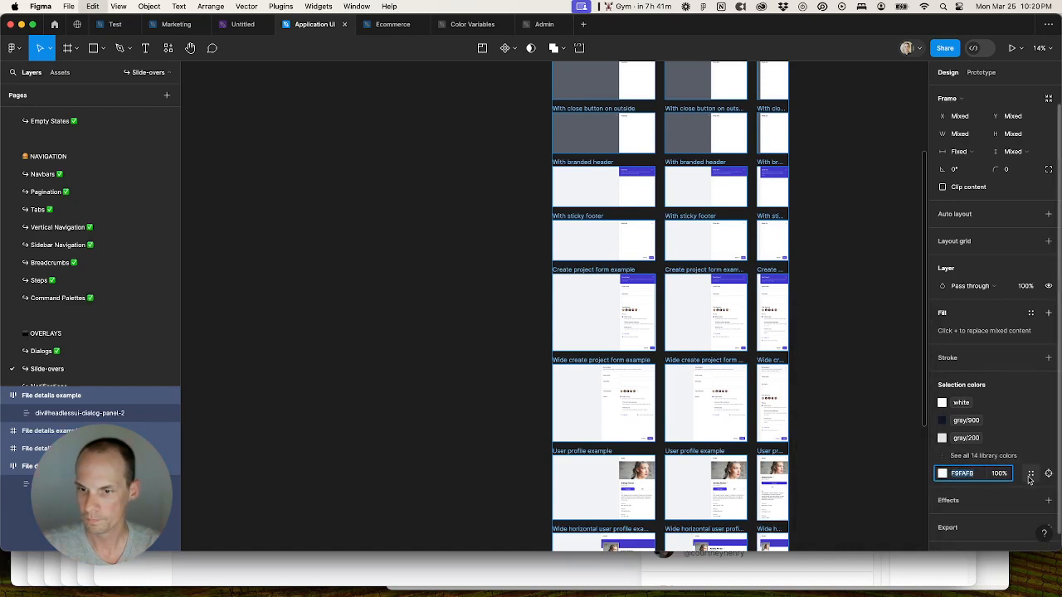
pyautogui.click(1031, 475)
pyautogui.write('F9FAFB')
pyautogui.click(866, 433)
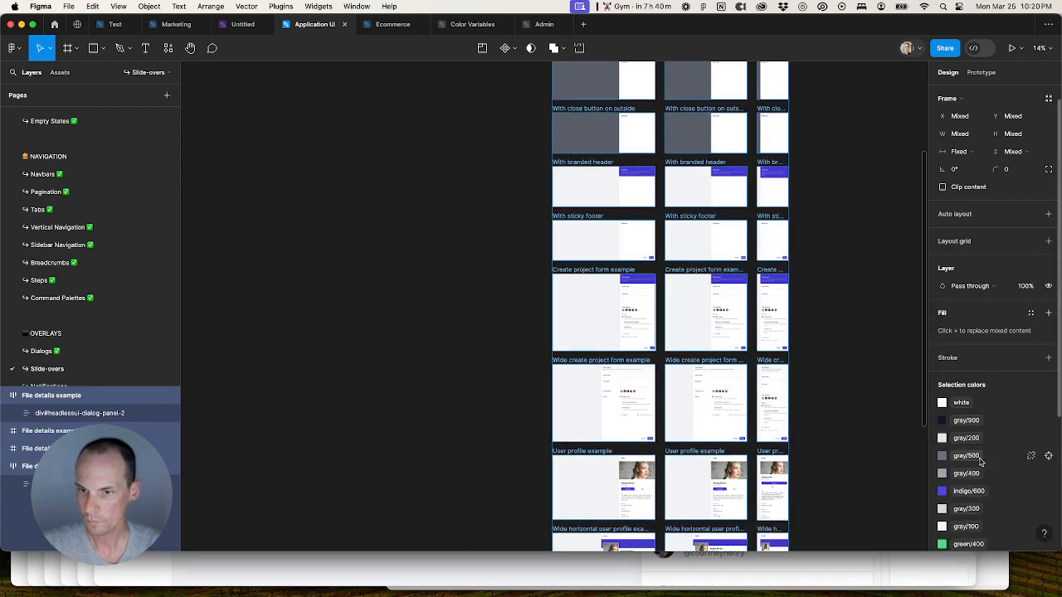
# Step: Check the selection colors of all slide-over frames for unlinked values, and clear the selection
pyautogui.scroll(-5, 981, 468)
pyautogui.scroll(5, 981, 480)
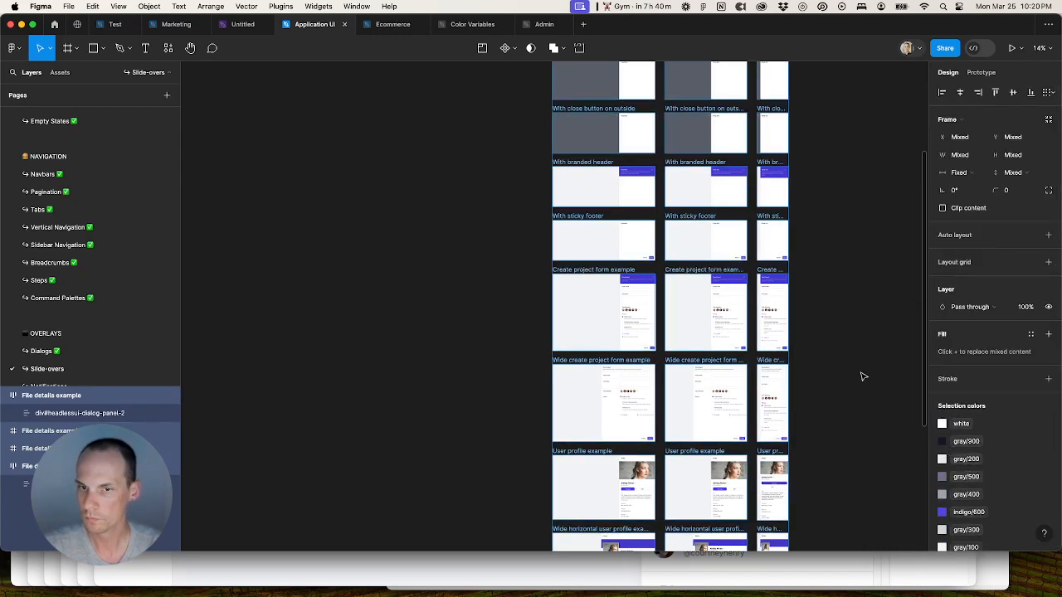
pyautogui.scroll(4, 862, 377)
pyautogui.scroll(2, 860, 380)
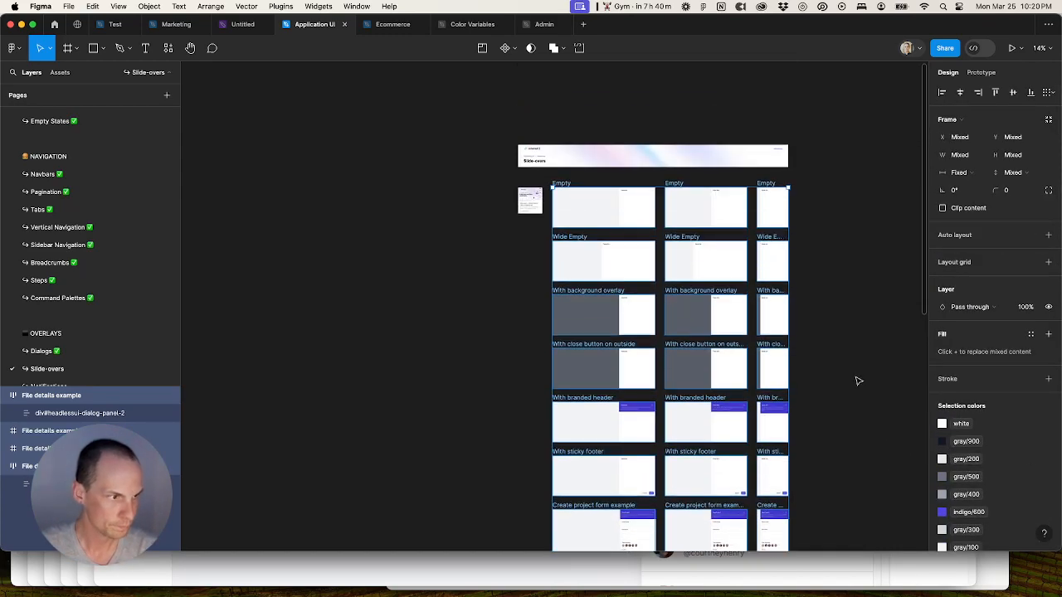
pyautogui.click(848, 250)
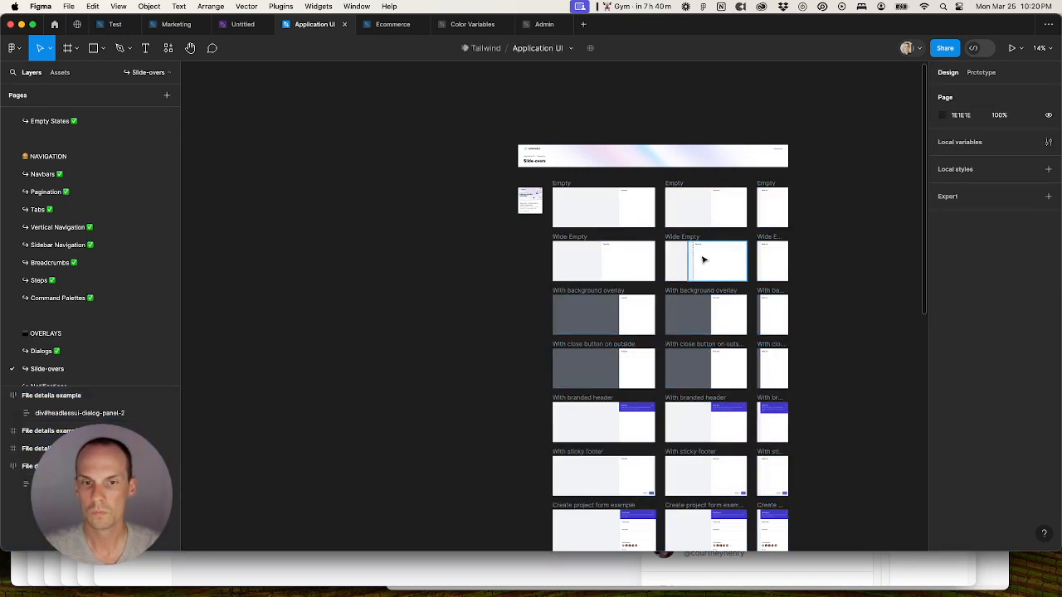
# Step: Look through the reference page in the browser window behind the design file, and return to the Slide-overs page
pyautogui.click(510, 573)
pyautogui.scroll(15, 469, 420)
pyautogui.scroll(-5, 470, 420)
pyautogui.click(775, 33)
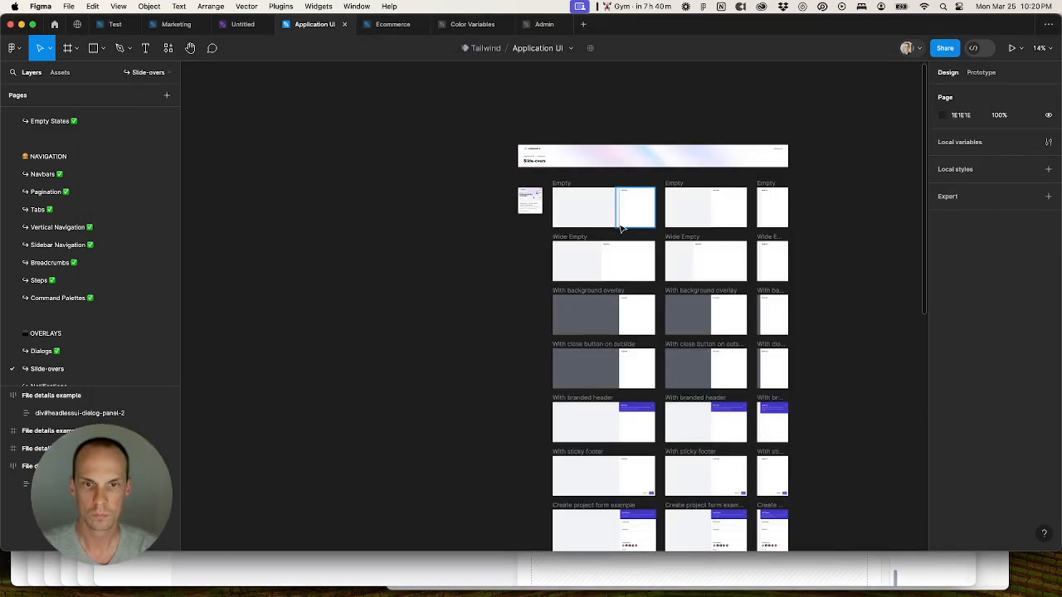
# Step: Rename the three Wide Empty frames as "Wide empty", with a lowercase second word
pyautogui.click(578, 236)
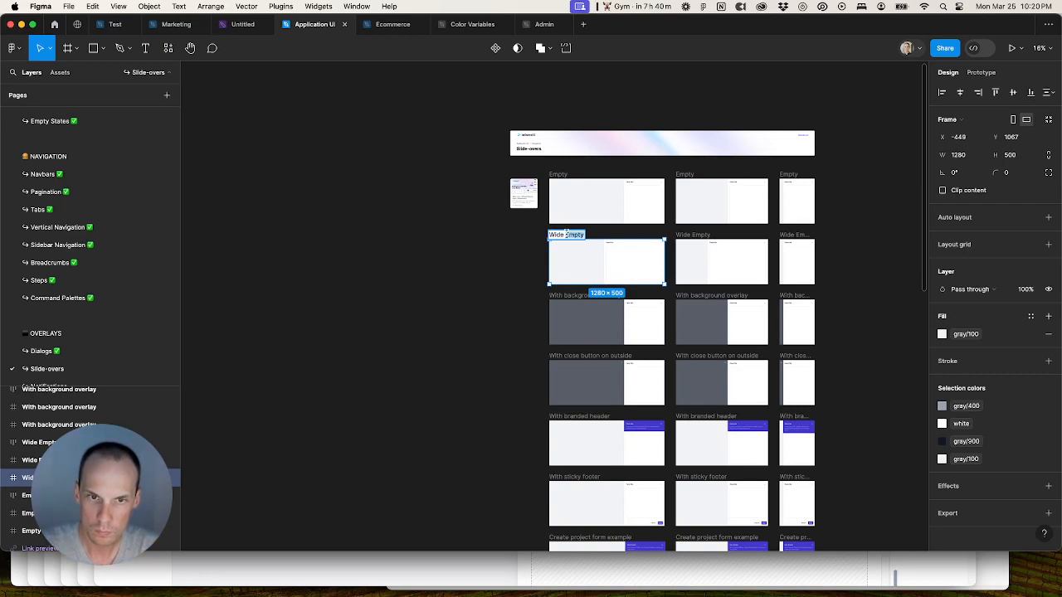
pyautogui.click(690, 238)
pyautogui.click(798, 238)
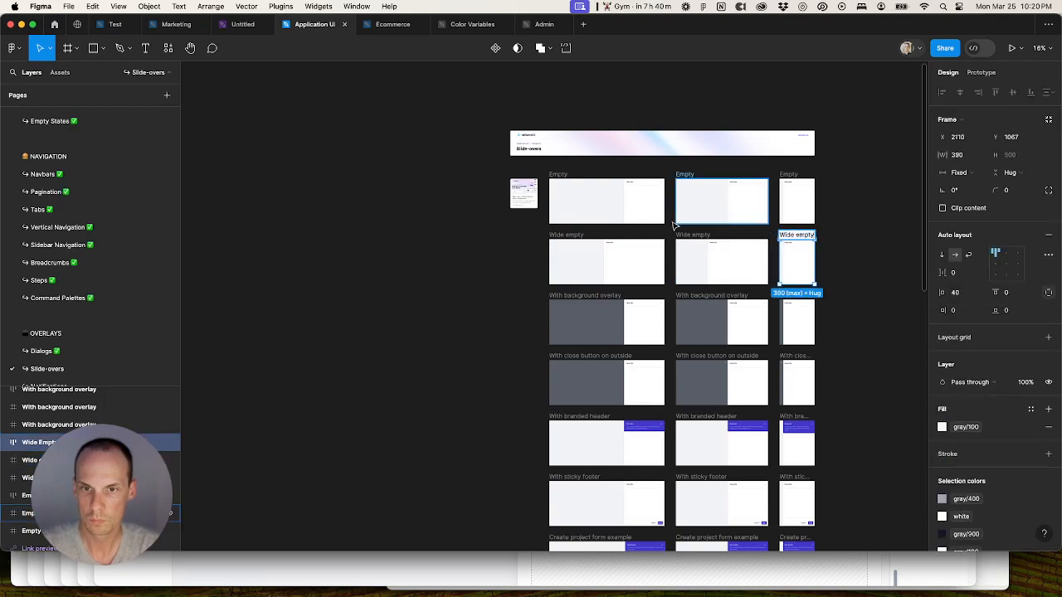
# Step: Select all 12 frames in the 1280-wide column and append " / 1280" to their names with a bulk rename
pyautogui.moveTo(543, 171); pyautogui.dragTo(674, 424)
pyautogui.scroll(2, 688, 507)
pyautogui.press('super+r')
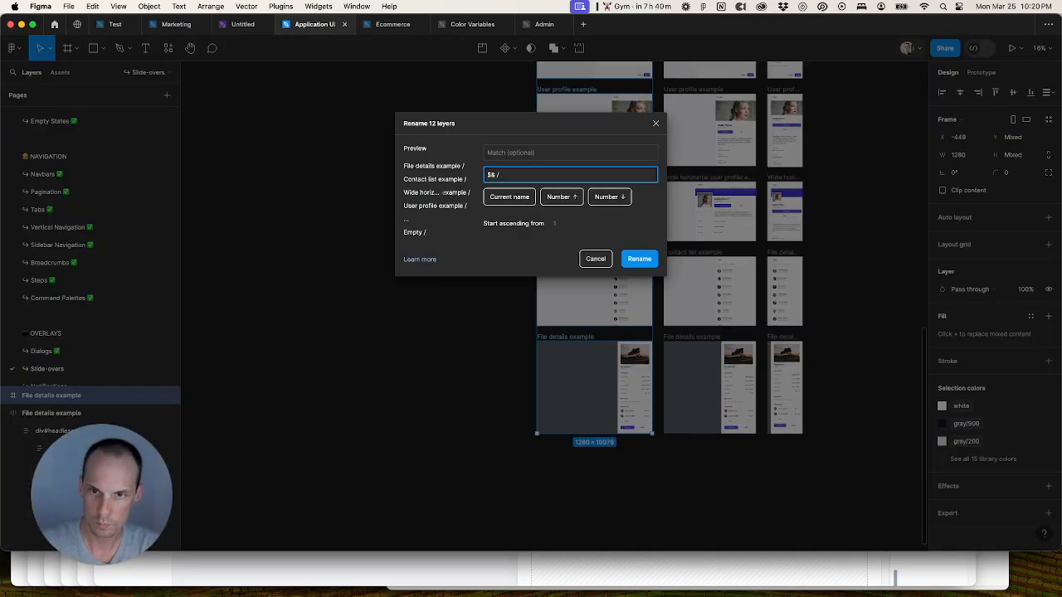
pyautogui.press('Return')
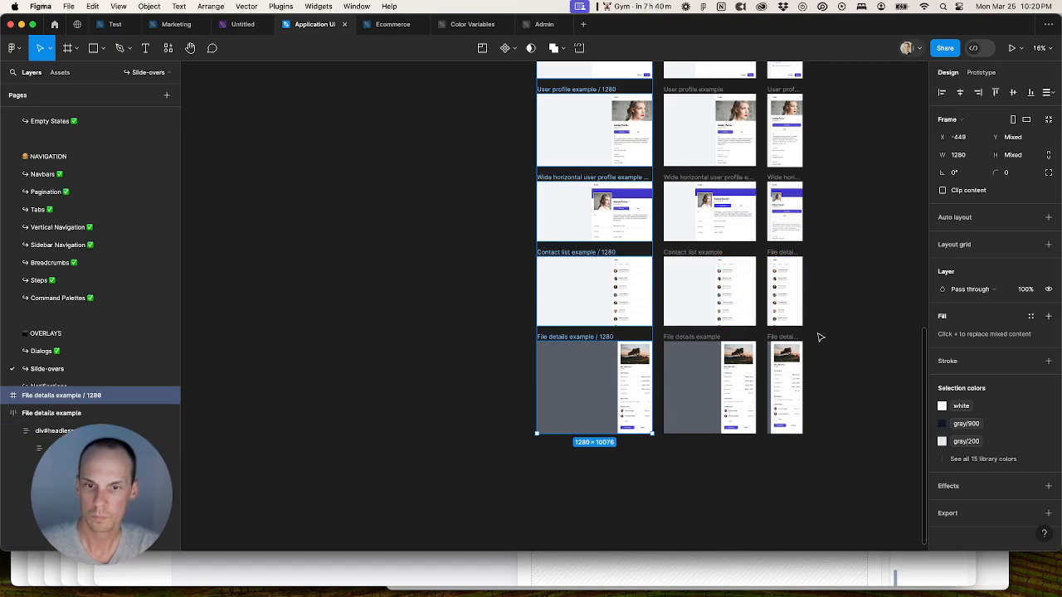
# Step: Select all 12 frames in the 1023-wide column and append " / 1023" to their names with a bulk rename
pyautogui.click(858, 323)
pyautogui.moveTo(854, 293); pyautogui.dragTo(742, 362)
pyautogui.scroll(-3, 650, 422)
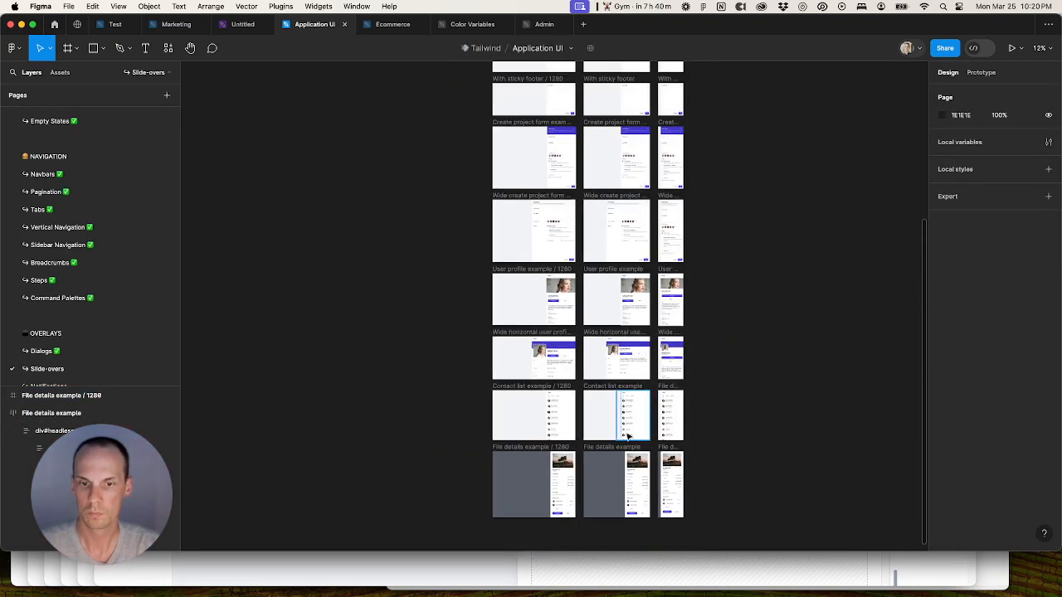
pyautogui.click(622, 452)
pyautogui.scroll(-3, 616, 172)
pyautogui.scroll(-2, 616, 172)
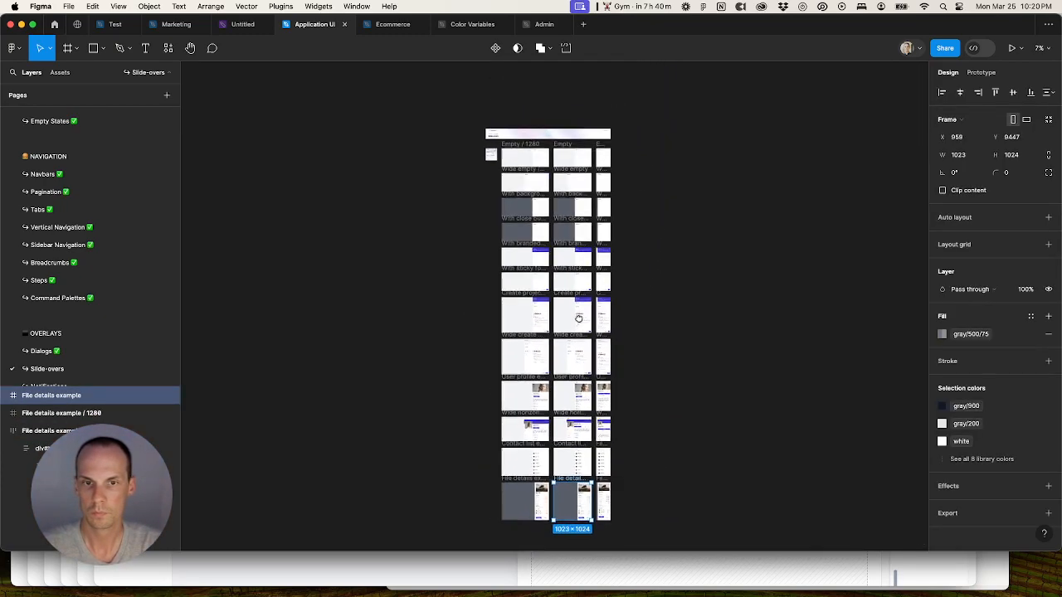
pyautogui.click(554, 542)
pyautogui.moveTo(573, 502); pyautogui.dragTo(581, 137)
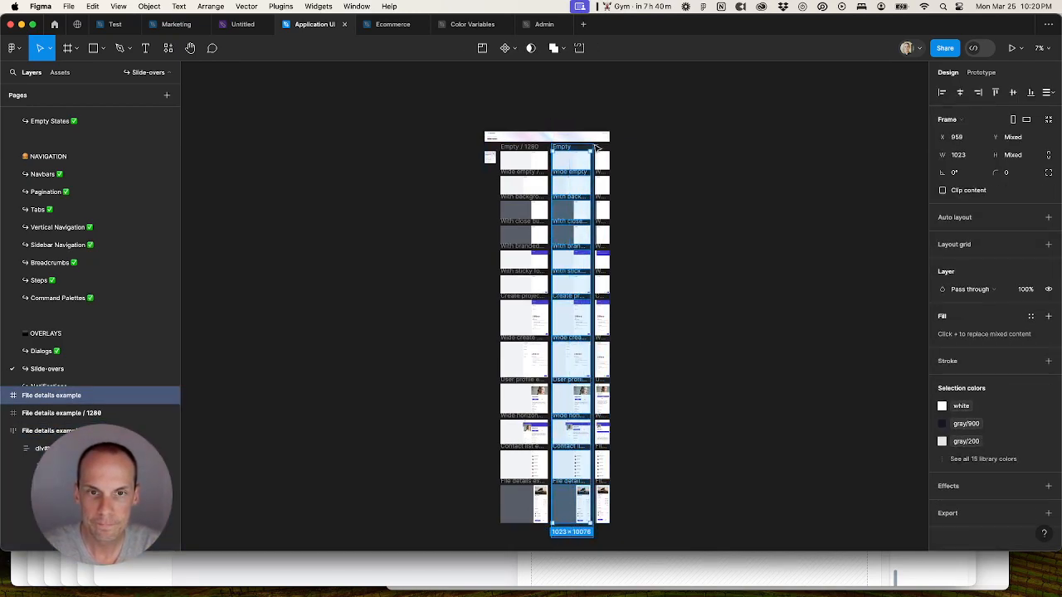
pyautogui.scroll(2, 594, 148)
pyautogui.press('super+r')
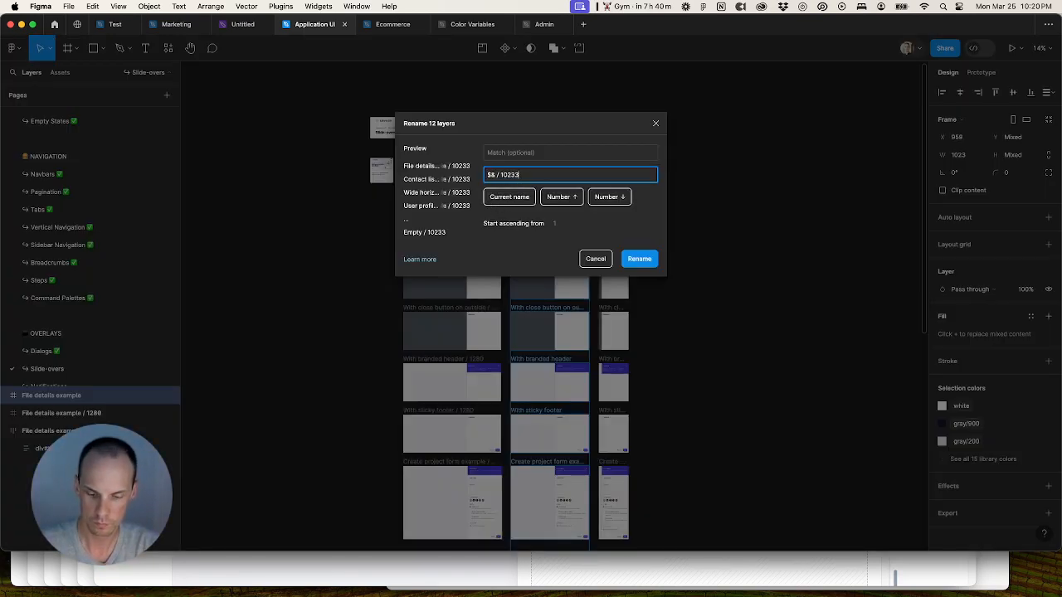
pyautogui.press('Return')
# Step: Select all 12 frames in the 390-wide column and append " / 390" to their names with a bulk rename
pyautogui.moveTo(641, 152); pyautogui.dragTo(639, 403)
pyautogui.scroll(2, 656, 328)
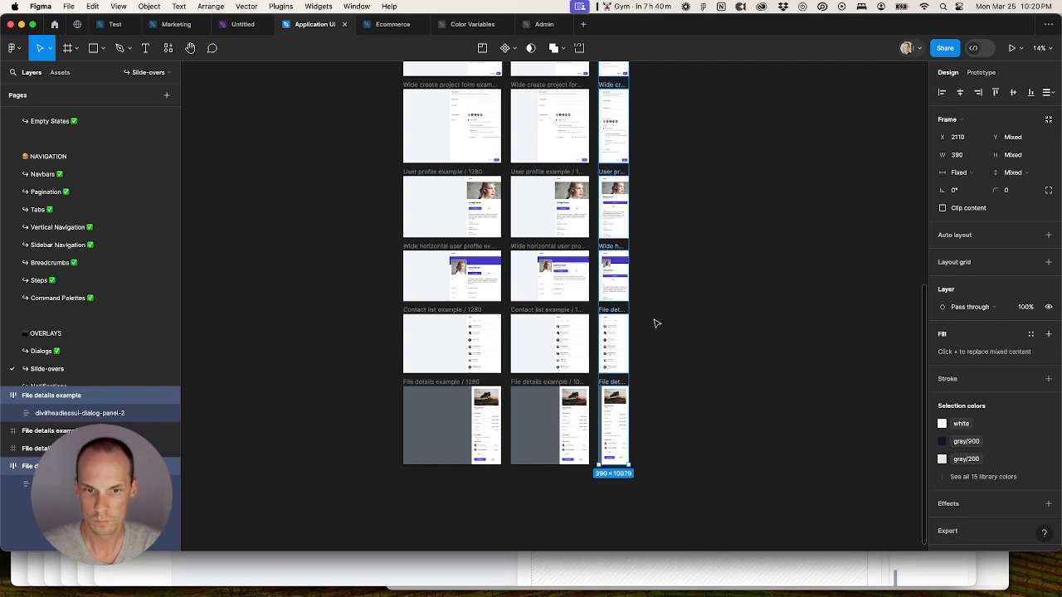
pyautogui.scroll(5, 655, 323)
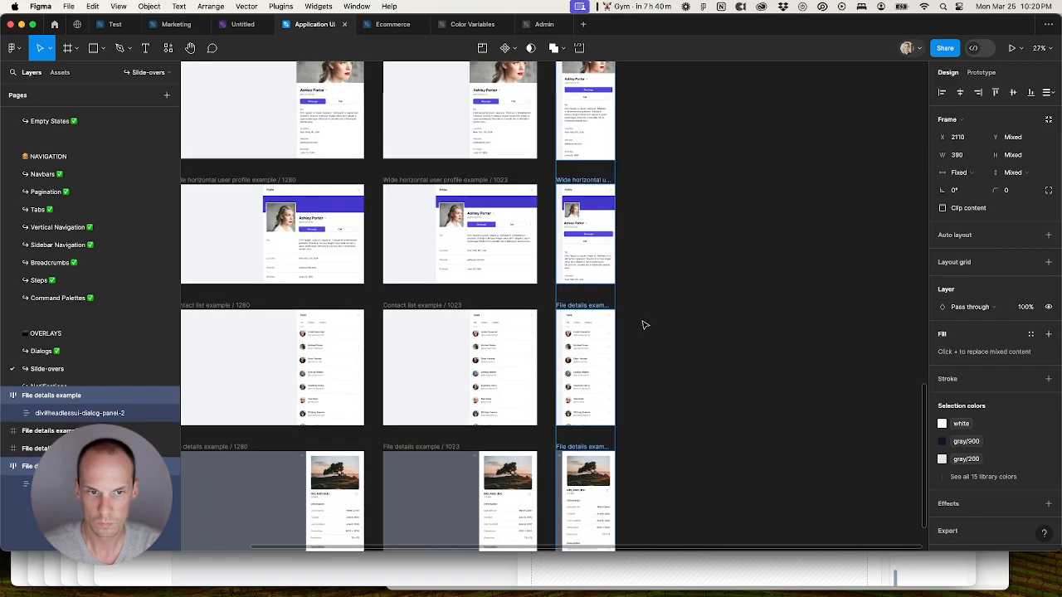
pyautogui.press('super+r')
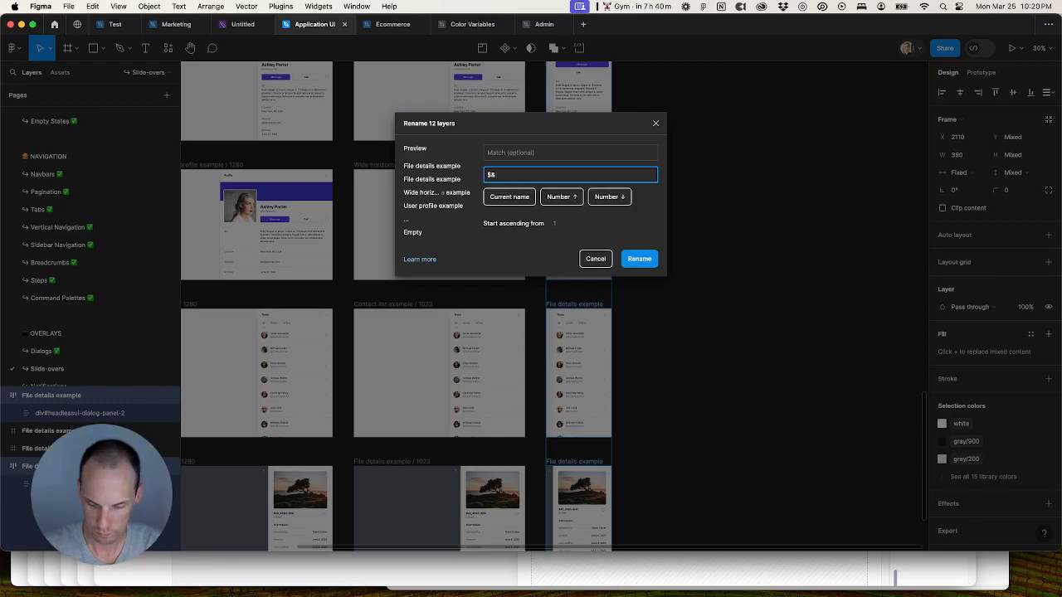
pyautogui.write('$& / 390')
pyautogui.press('Return')
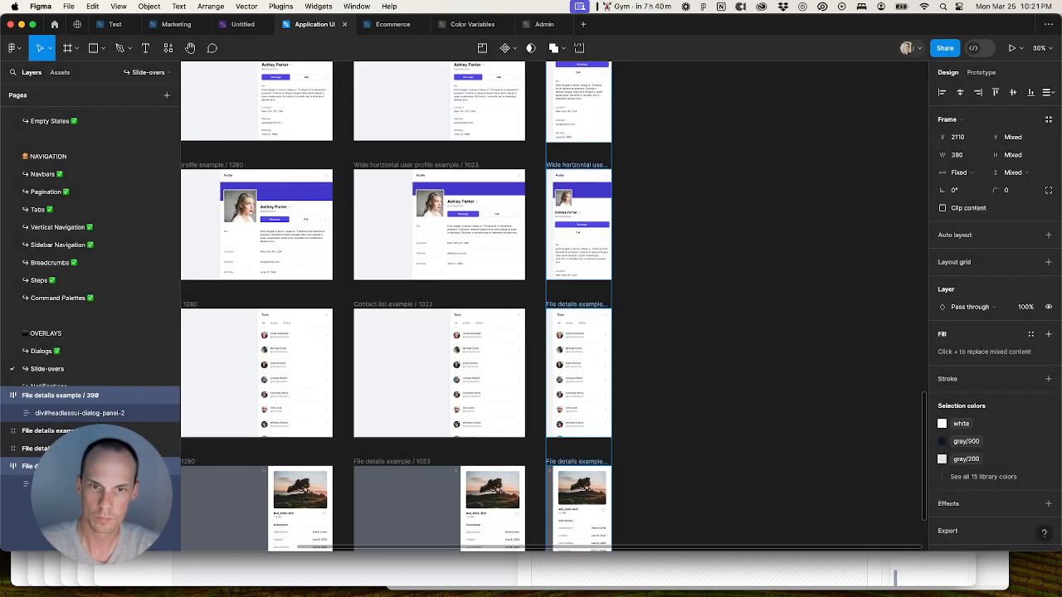
# Step: Rename the 390-wide contact list frame as "Contact list example / 390", matching the 1023-wide frame's name
pyautogui.click(641, 294)
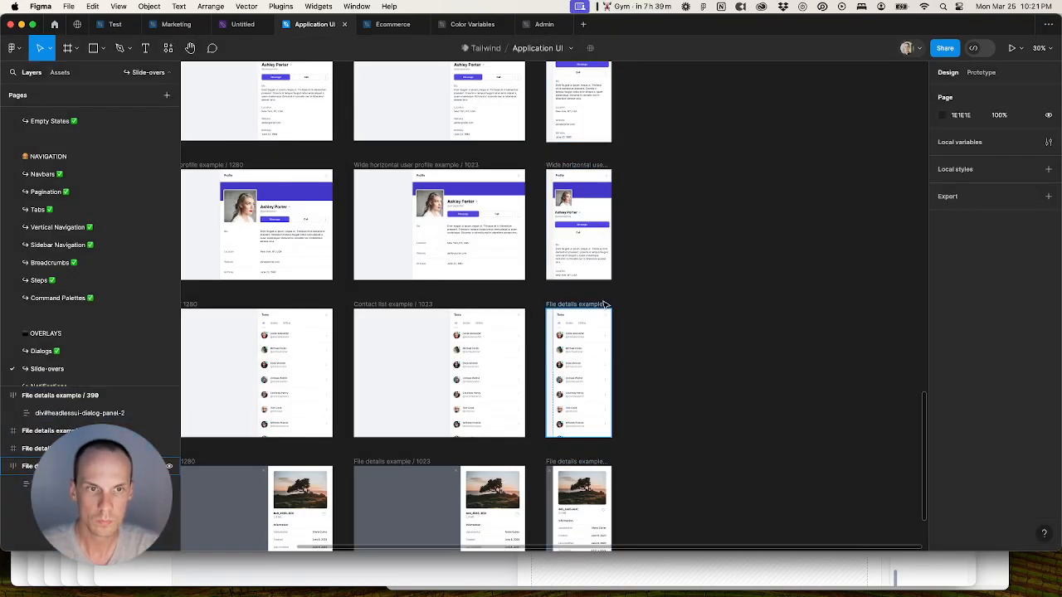
pyautogui.click(391, 305)
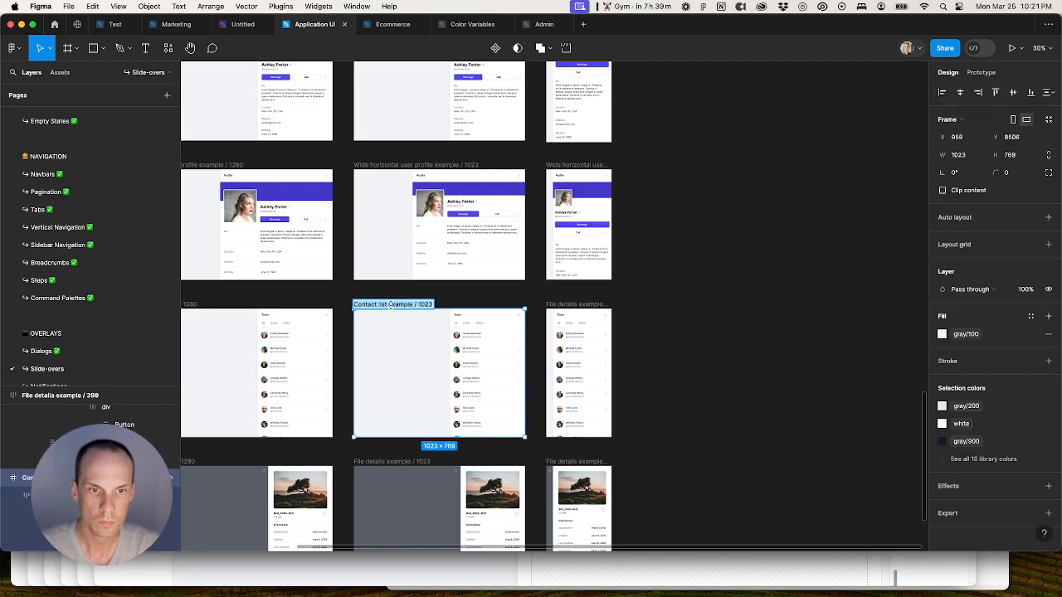
pyautogui.click(555, 305)
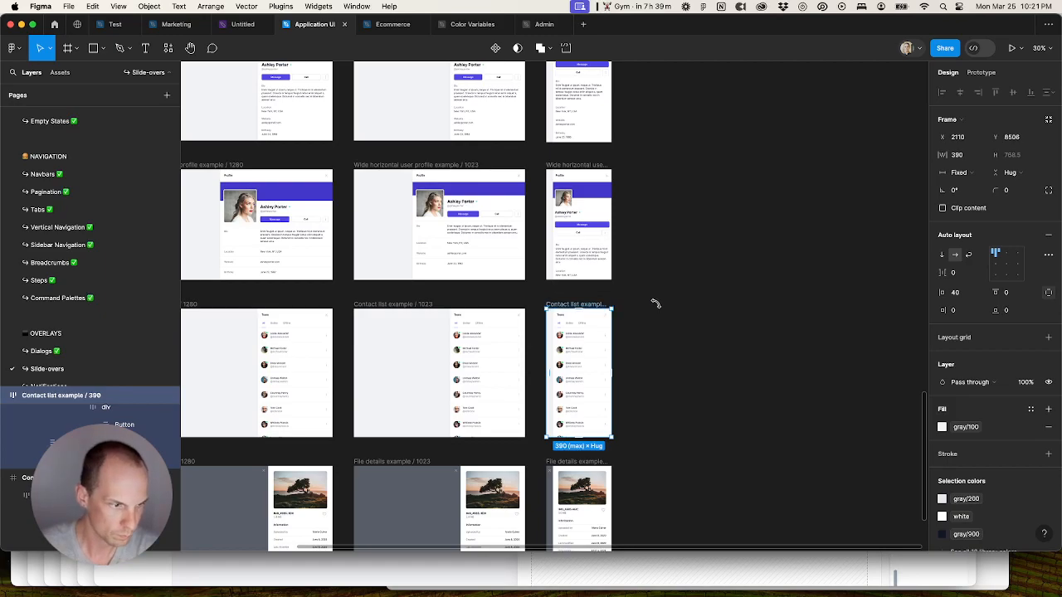
pyautogui.click(823, 331)
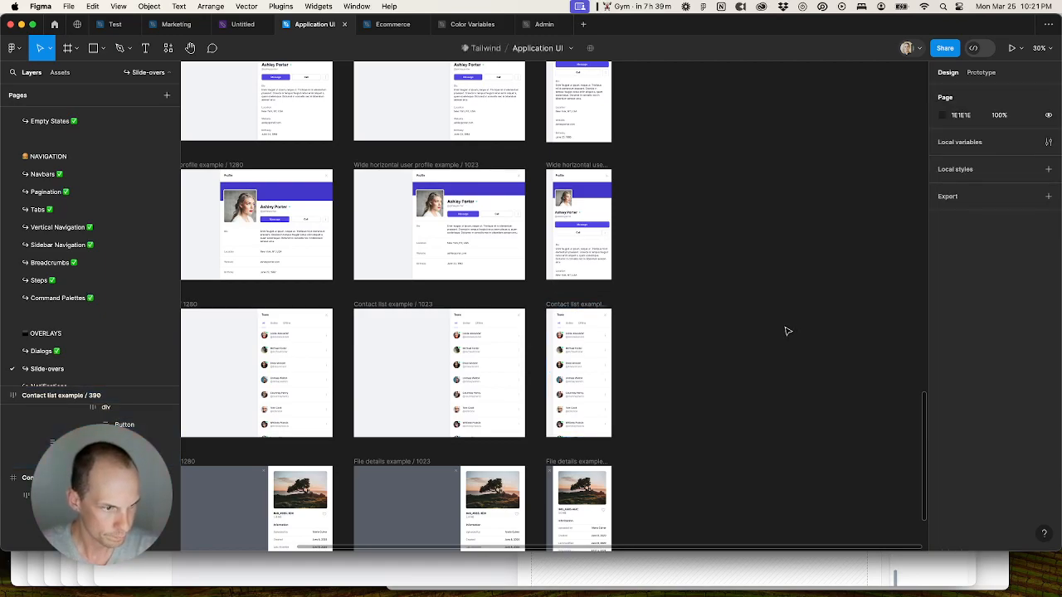
# Step: Review the layouts and names of the slide-over examples from the profile rows up to the page header
pyautogui.scroll(3, 780, 338)
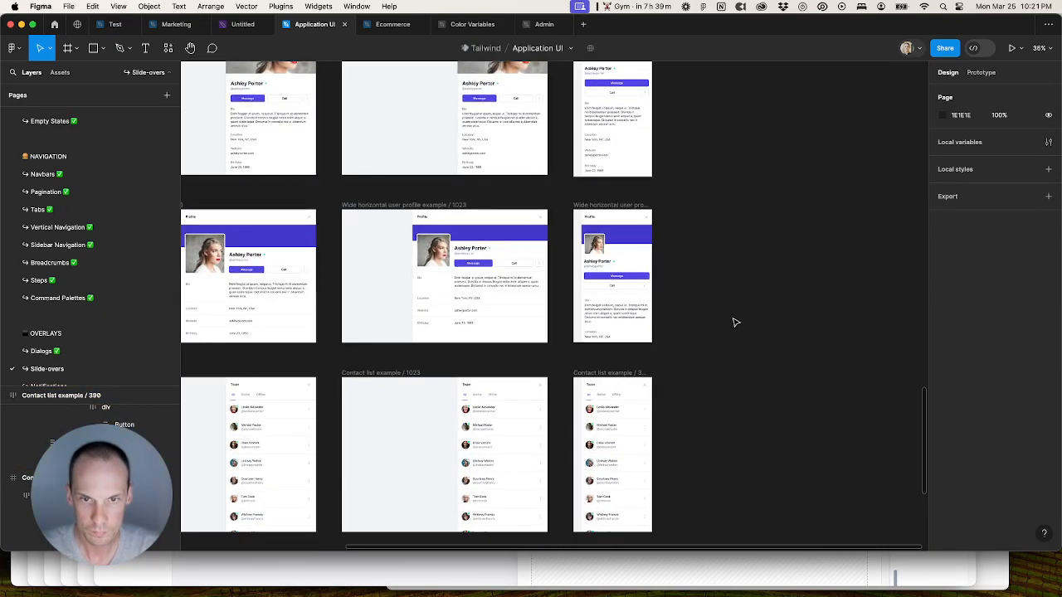
pyautogui.scroll(5, 670, 274)
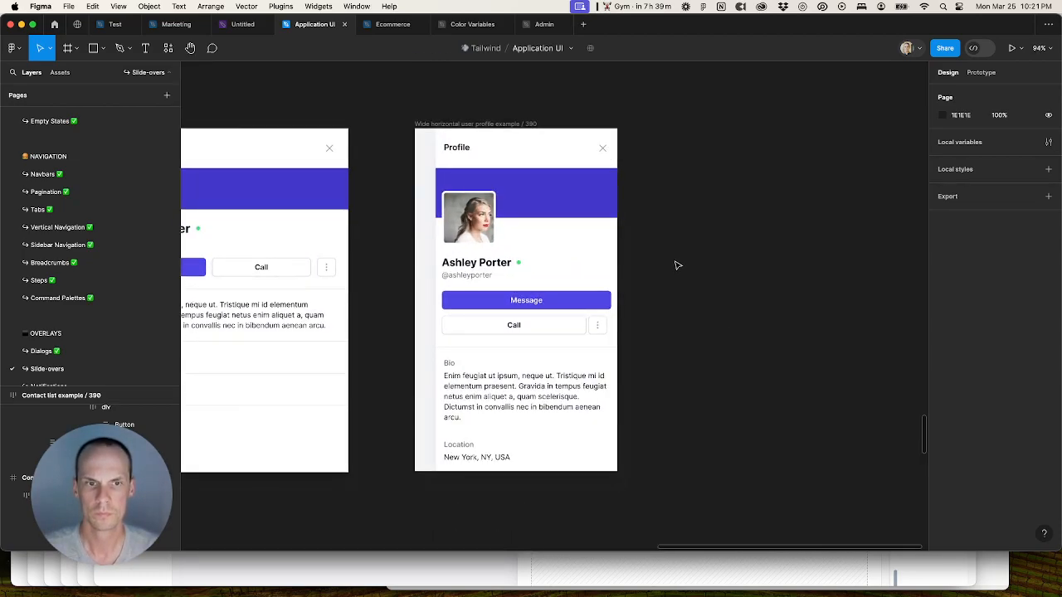
pyautogui.scroll(-10, 677, 265)
pyautogui.scroll(10, 732, 276)
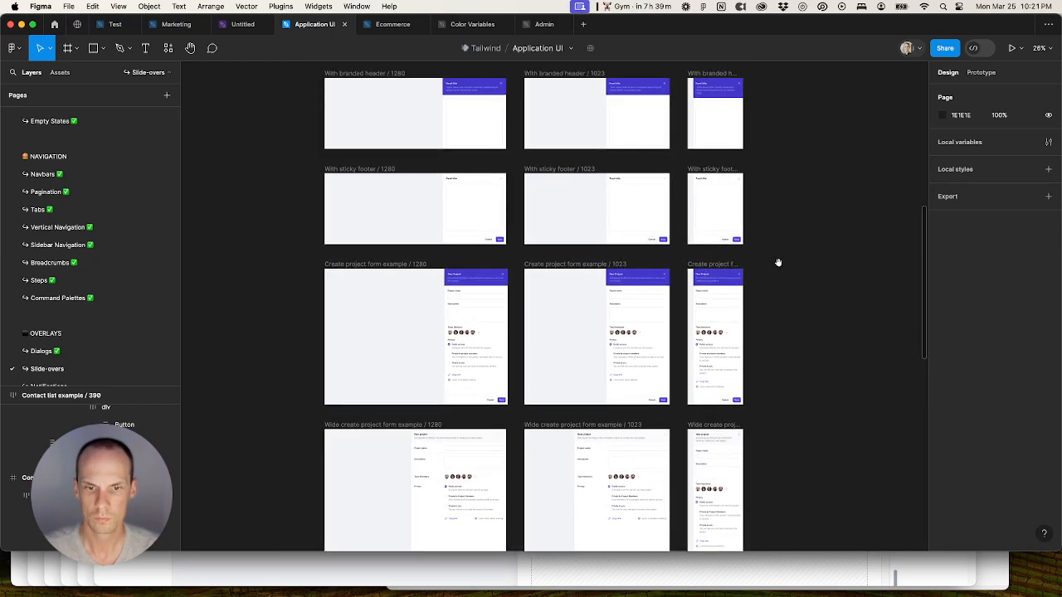
pyautogui.scroll(10, 778, 262)
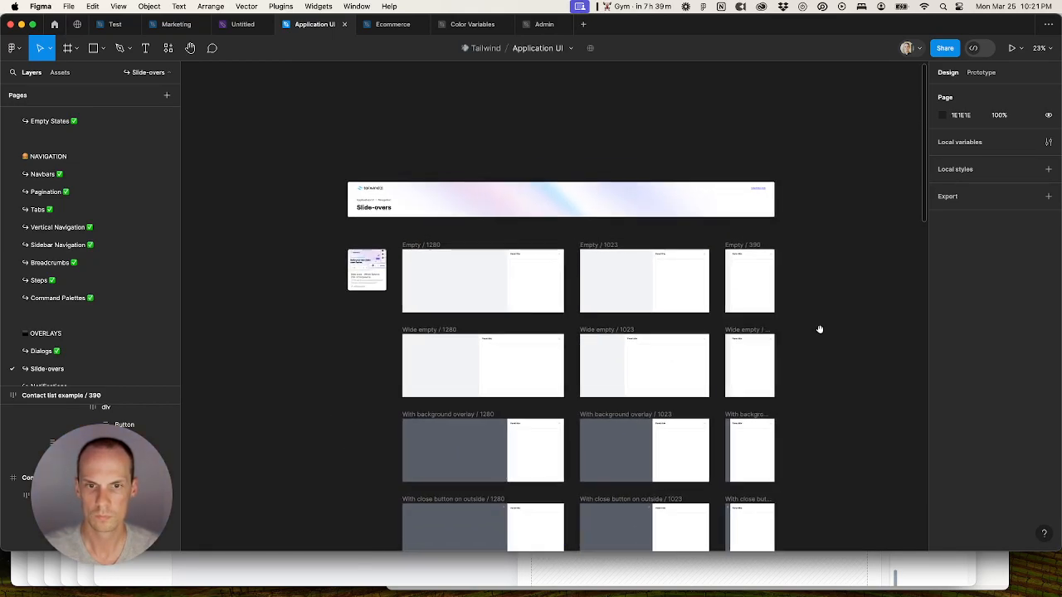
# Step: Ungroup the redundant wrapper frame around the panel in Empty / 390, keeping the white panel frame itself intact
pyautogui.click(770, 285)
pyautogui.scroll(6, 768, 284)
pyautogui.scroll(2, 743, 281)
pyautogui.press('super+shift+g')
pyautogui.press('super+z')
pyautogui.press('super+shift+g')
pyautogui.press('super+shift+g')
pyautogui.press('super+z')
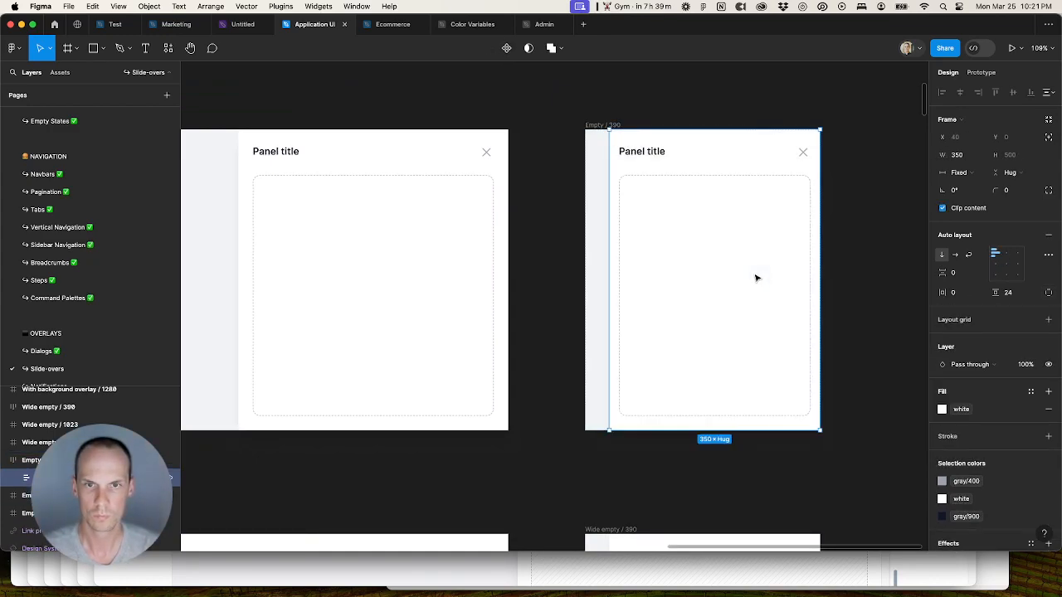
# Step: Ungroup the redundant wrapper frames around the panels in Empty / 1023 and Empty / 1280, keeping the panel frames
pyautogui.click(370, 275)
pyautogui.scroll(-2, 370, 275)
pyautogui.press('super+shift+g')
pyautogui.press('super+z')
pyautogui.click(346, 132)
pyautogui.moveTo(276, 139); pyautogui.dragTo(747, 135)
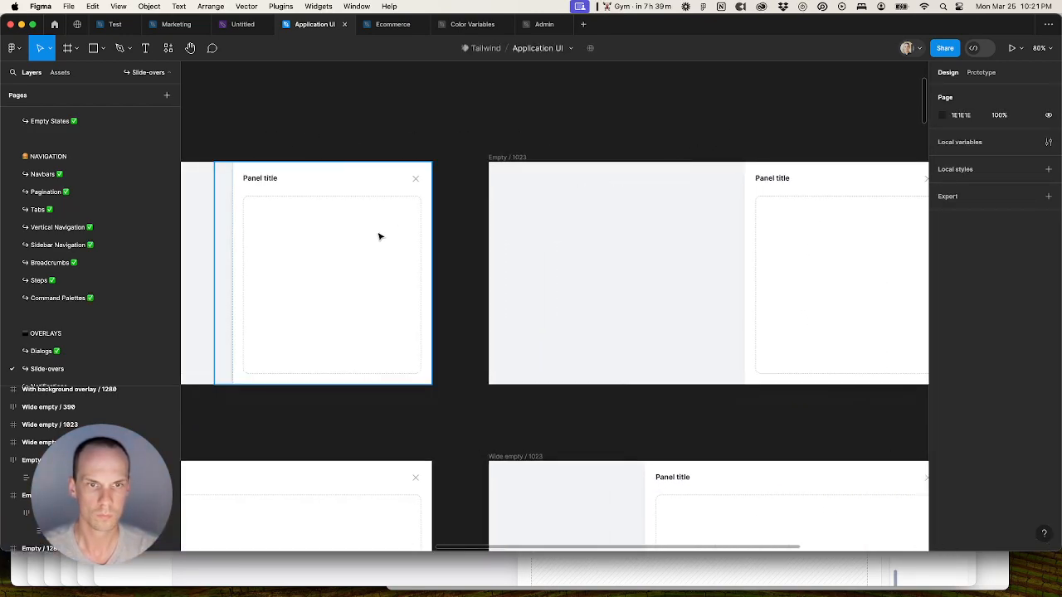
pyautogui.click(379, 237)
pyautogui.scroll(-2, 379, 237)
pyautogui.scroll(-2, 379, 237)
# Step: Ungroup the dialog-panel wrappers in the Wide empty examples at 1280, 1023 and 390, keeping each white panel frame
pyautogui.click(350, 387)
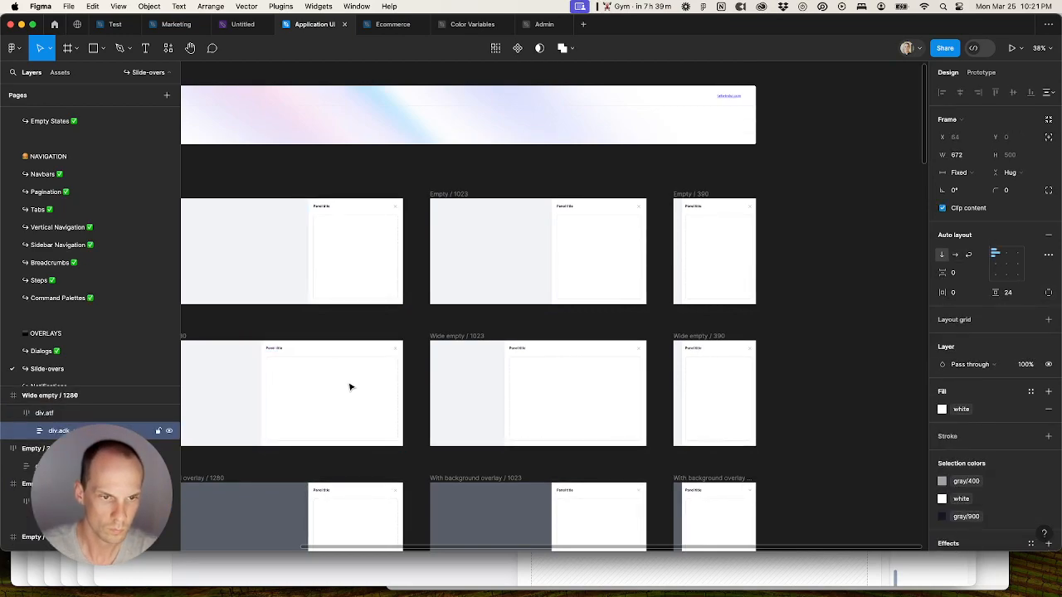
pyautogui.click(539, 398)
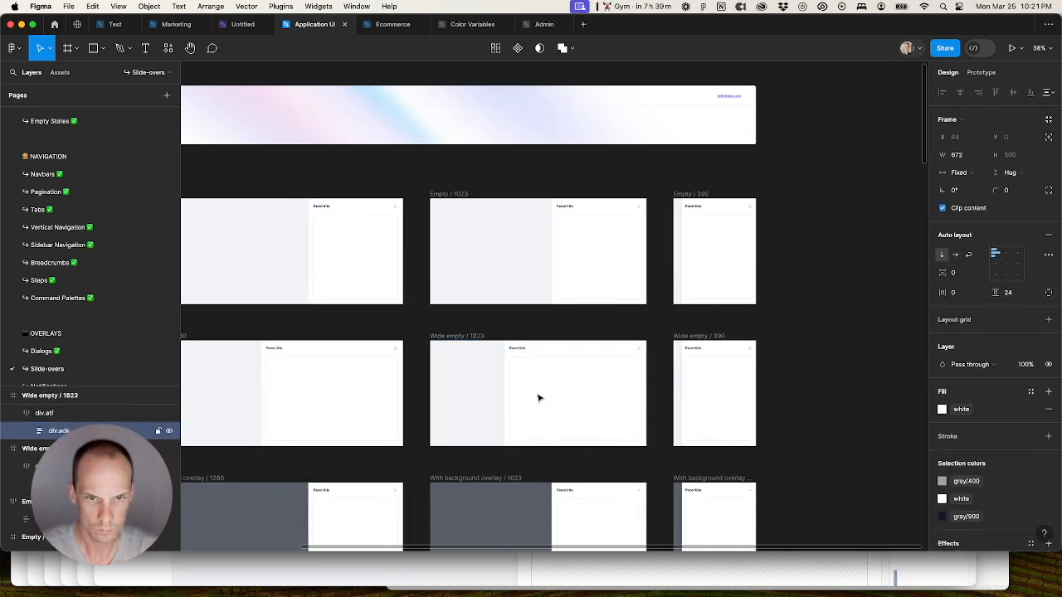
pyautogui.click(711, 378)
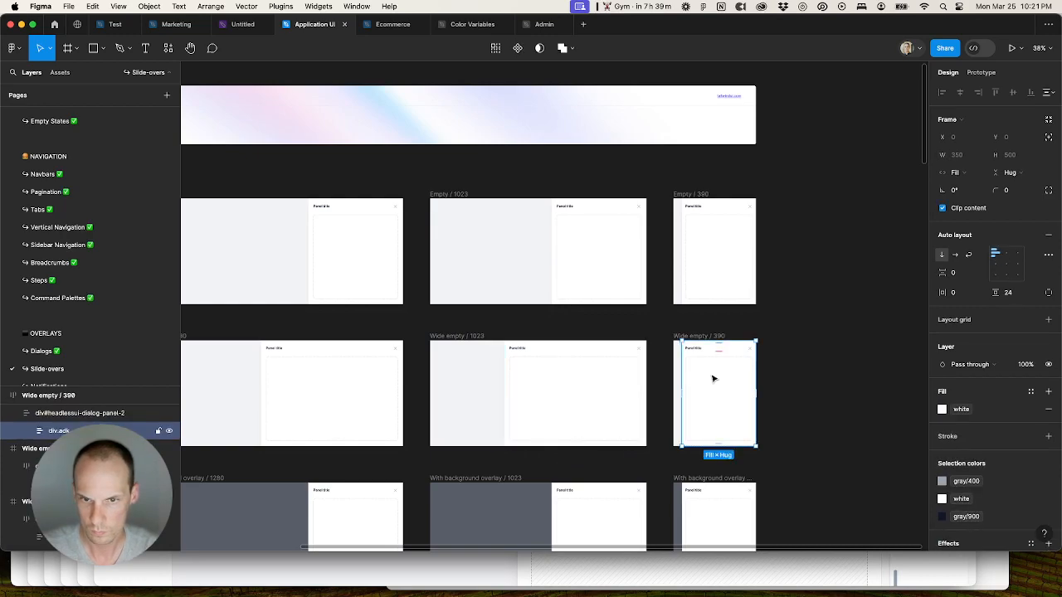
pyautogui.press('super+shift+g')
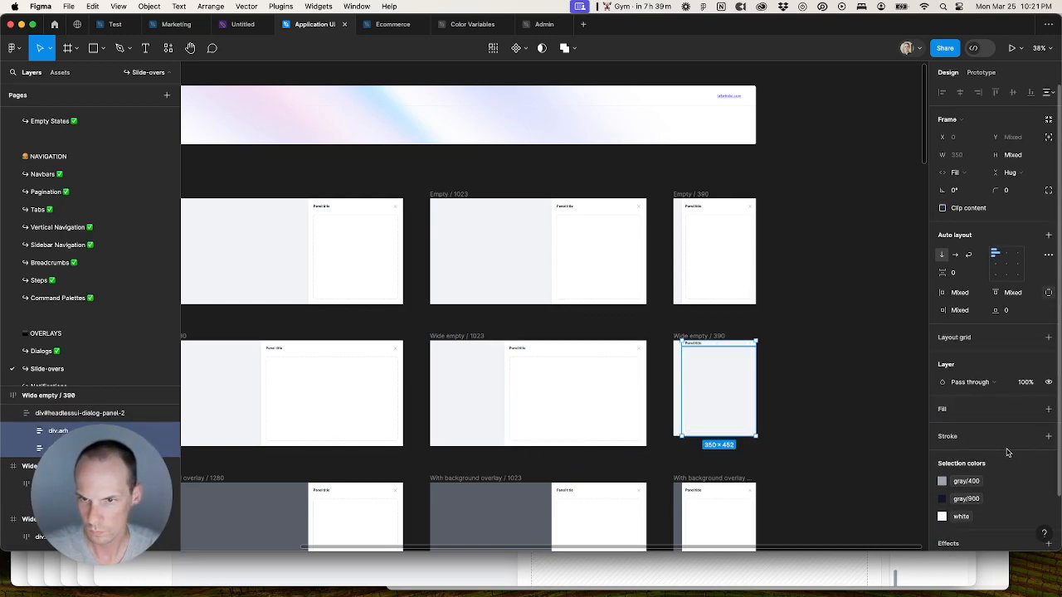
pyautogui.click(825, 422)
pyautogui.scroll(-4, 841, 408)
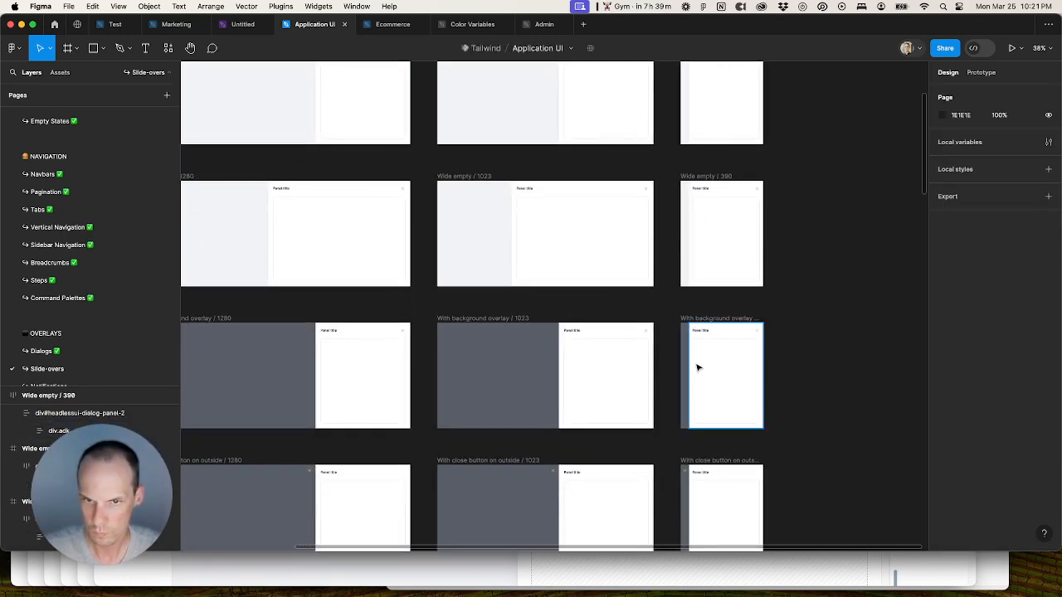
pyautogui.click(706, 241)
pyautogui.press('super+shift+g')
pyautogui.press('super+shift+g')
pyautogui.press('super+z')
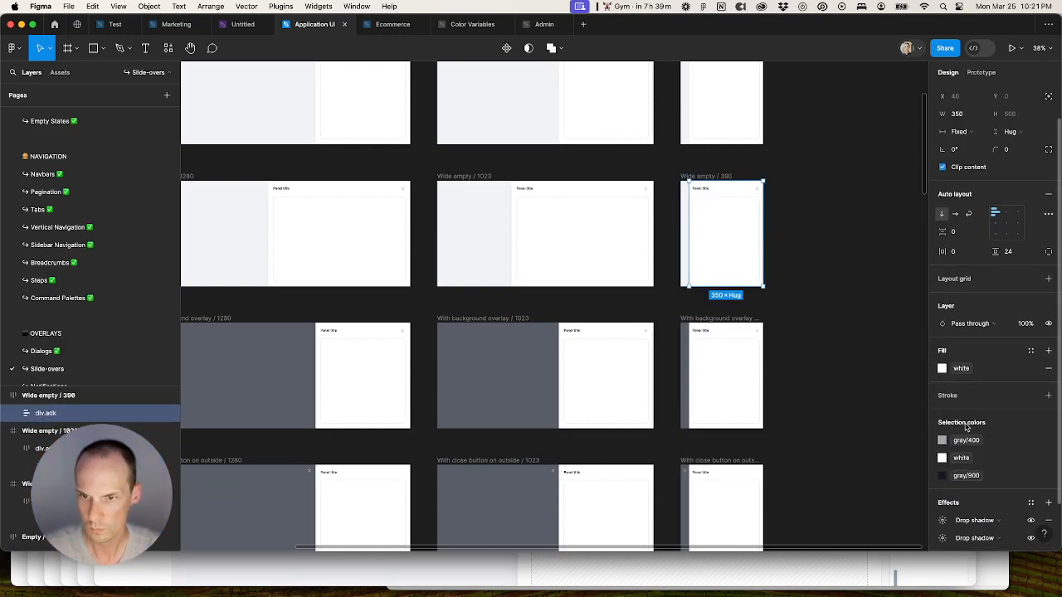
# Step: Ungroup the dialog-panel wrappers in With background overlay / 390 and / 1023, keeping the white panel frames
pyautogui.click(726, 375)
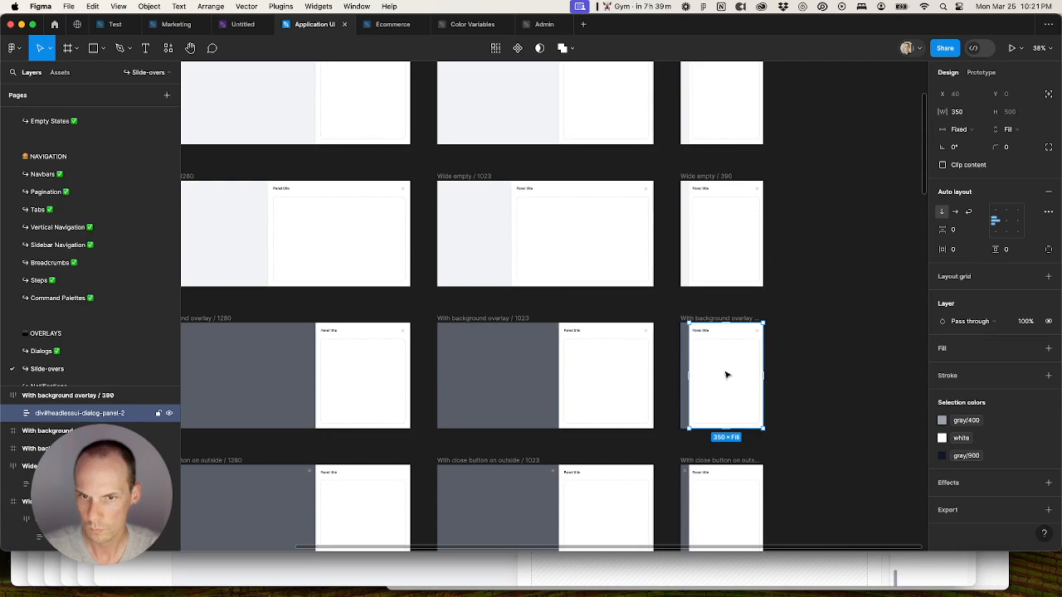
pyautogui.press('super+shift+g')
pyautogui.press('super+shift+g')
pyautogui.press('super+z')
pyautogui.doubleClick(609, 374)
pyautogui.press('super+shift+g')
pyautogui.press('super+shift+g')
pyautogui.press('super+z')
# Step: Ungroup the redundant wrapper around the panel in With background overlay / 1280, keeping the white panel frame
pyautogui.click(348, 385)
pyautogui.press('super+shift+g')
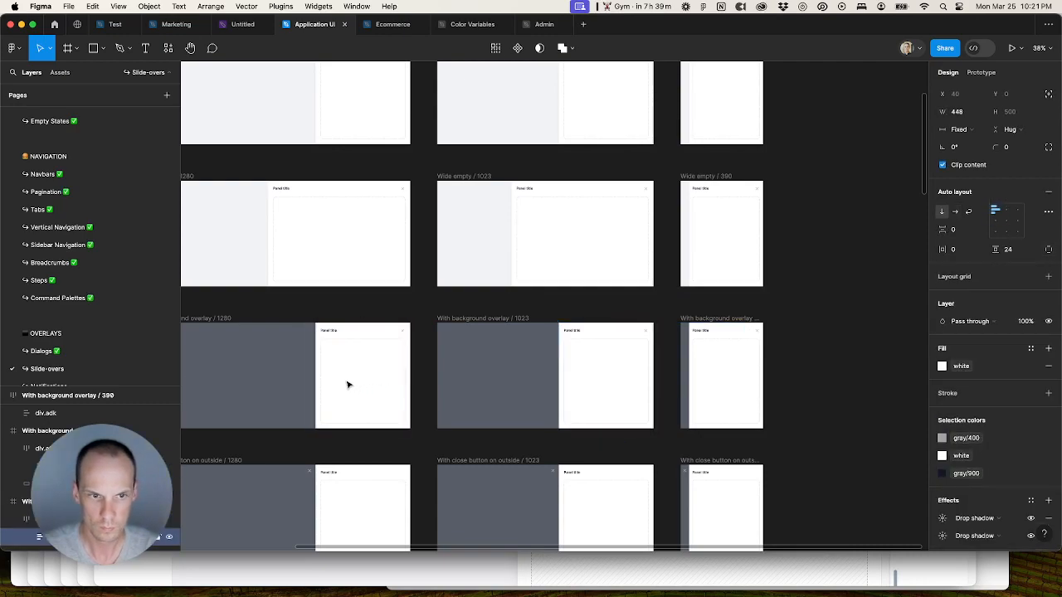
pyautogui.scroll(-5, 379, 393)
pyautogui.press('super+shift+g')
pyautogui.press('super+z')
# Step: Ungroup the inner wrapper of the slideover frame in With close button on outside / 1280, keeping its close button and panel frames
pyautogui.click(368, 309)
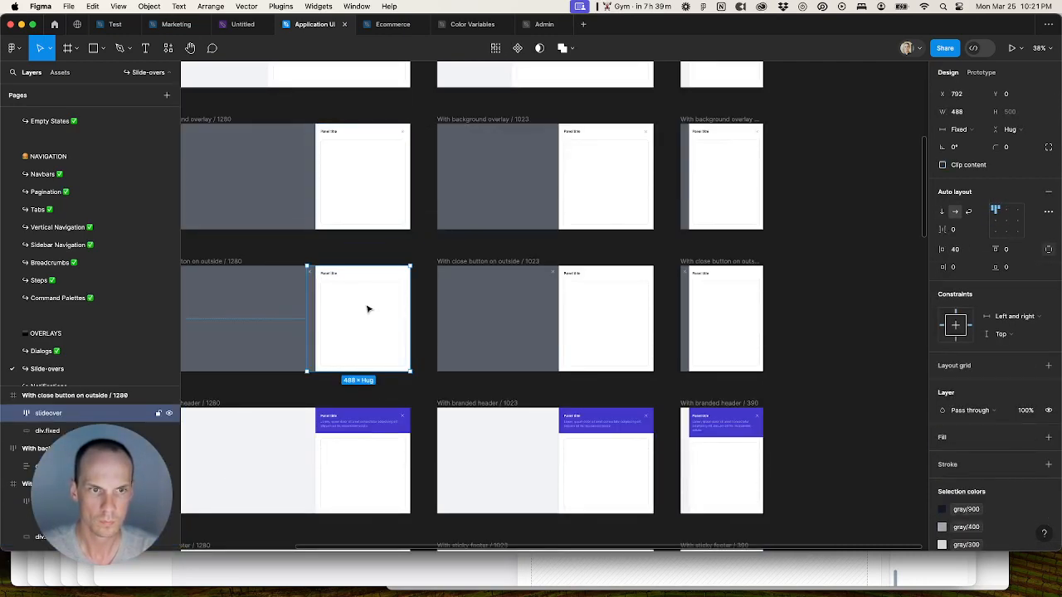
pyautogui.doubleClick(369, 308)
pyautogui.press('super+shift+g')
pyautogui.press('super+shift+g')
pyautogui.press('super+z')
# Step: Ungroup the inner panel wrappers in With close button on outside / 1023 and / 390, keeping the close button and panel frames
pyautogui.click(498, 332)
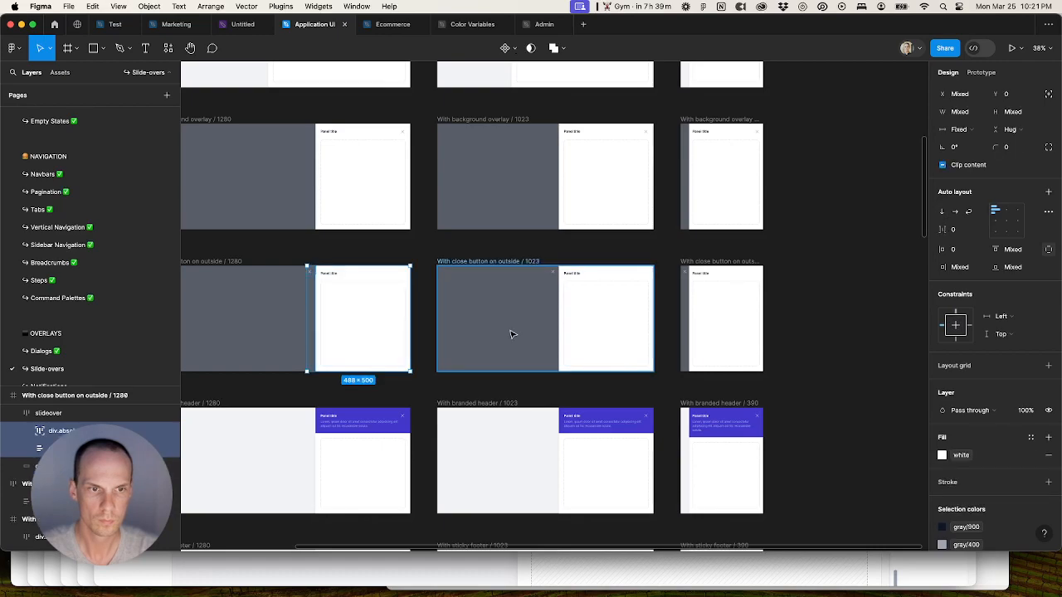
pyautogui.doubleClick(609, 327)
pyautogui.doubleClick(610, 326)
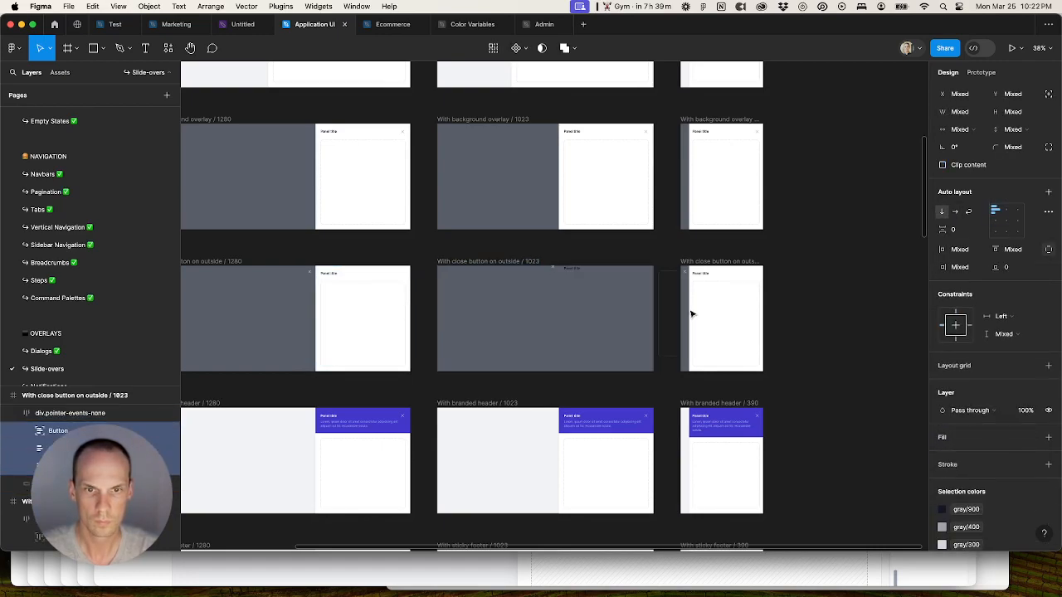
pyautogui.click(718, 312)
pyautogui.doubleClick(719, 313)
pyautogui.press('super+shift+g')
pyautogui.scroll(-3, 822, 376)
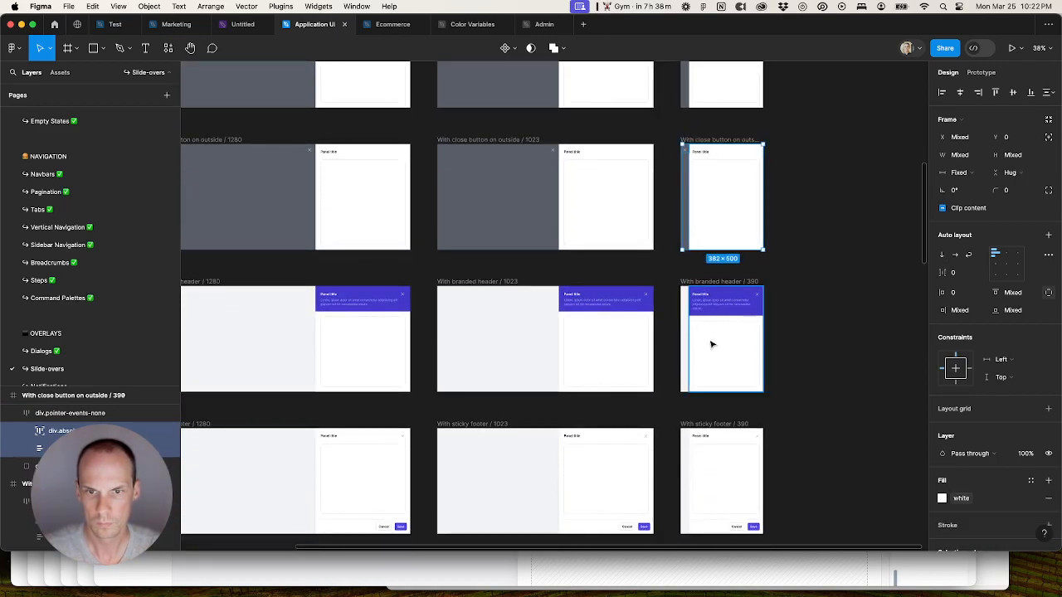
# Step: Ungroup the dialog-panel wrapper in With branded header / 390, keeping the panel frame with its header and content area
pyautogui.click(710, 344)
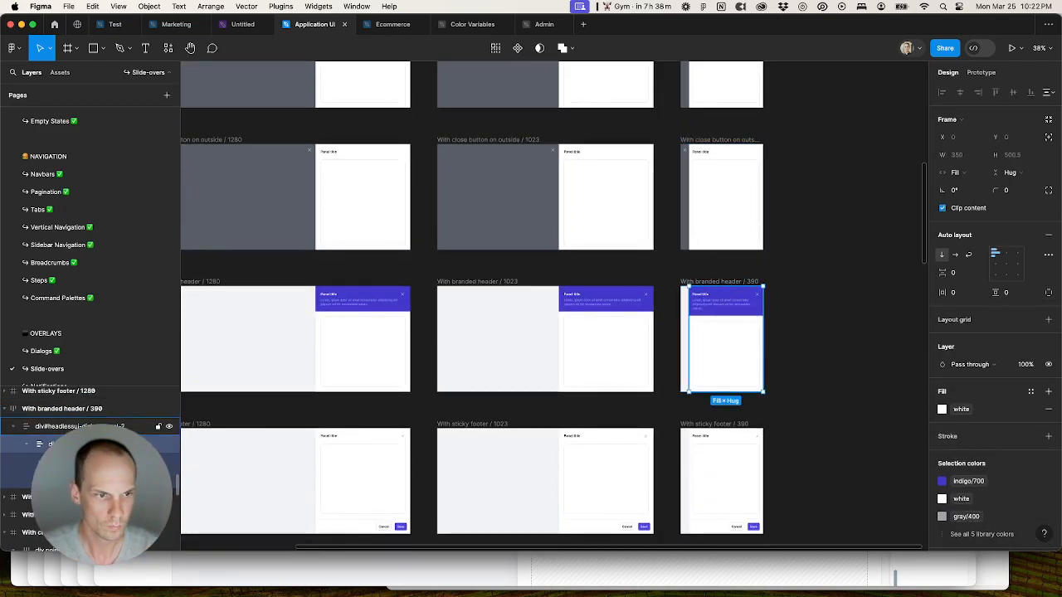
pyautogui.click(111, 423)
pyautogui.press('super+shift+g')
pyautogui.scroll(3, 743, 312)
pyautogui.scroll(5, 743, 313)
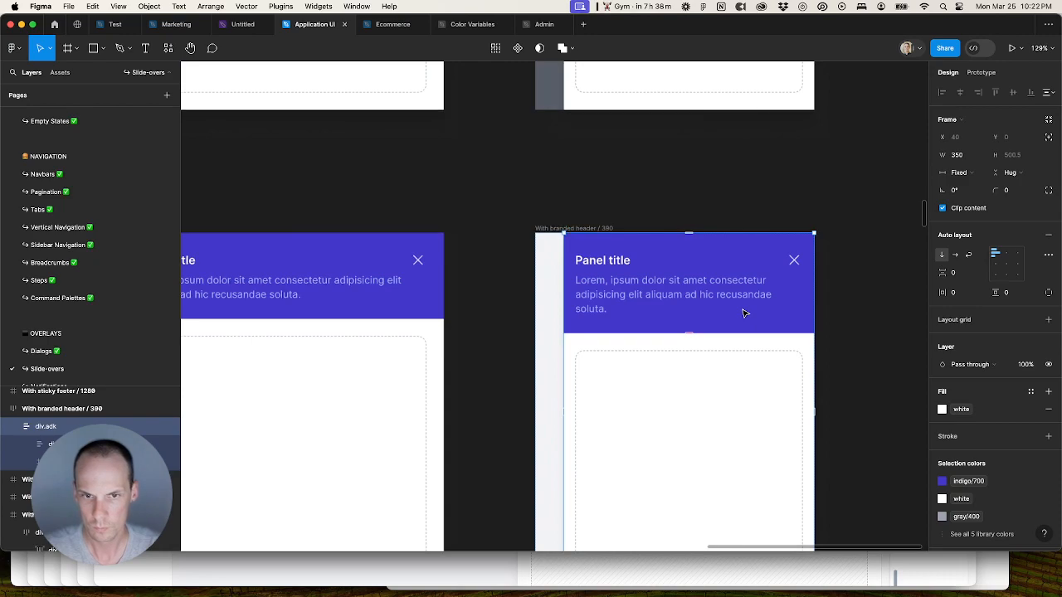
pyautogui.press('super+shift+g')
pyautogui.press('super+z')
pyautogui.scroll(-1, 744, 313)
pyautogui.doubleClick(694, 403)
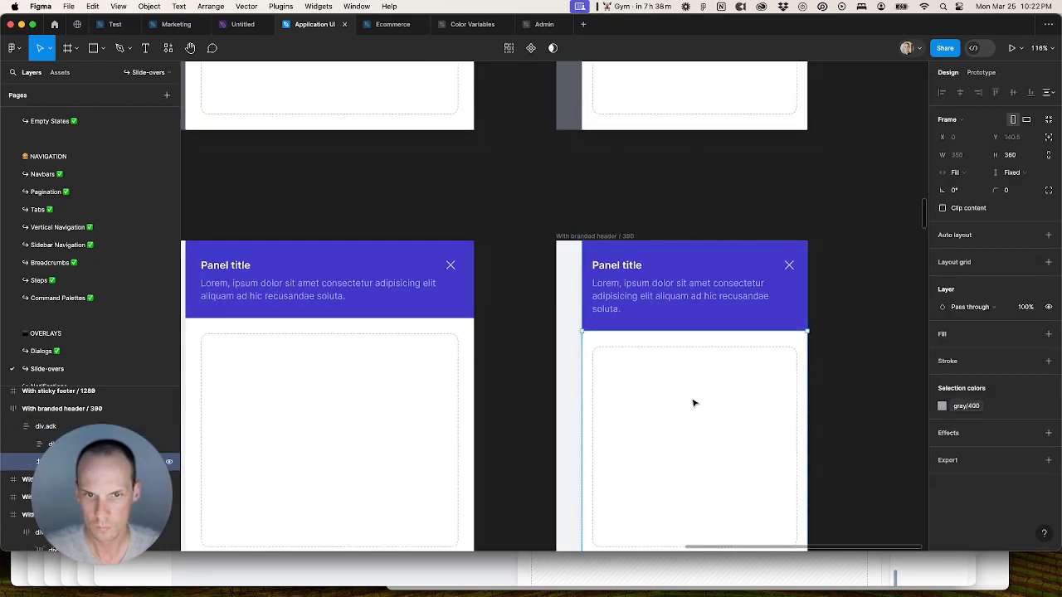
pyautogui.press('super+shift+g')
pyautogui.scroll(-3, 695, 403)
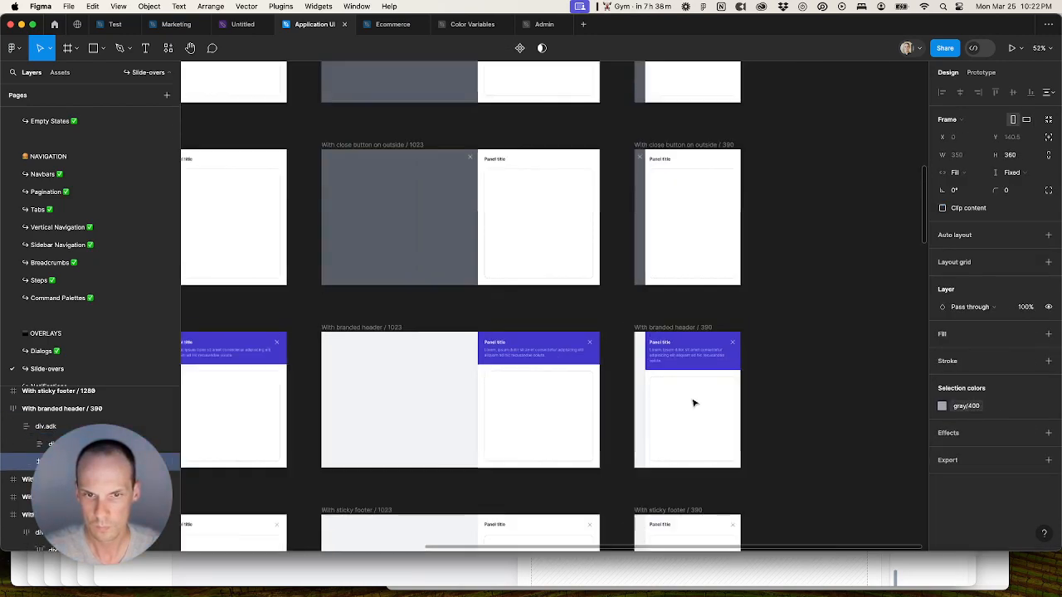
# Step: Ungroup the redundant wrappers around the panels in With branded header / 1023 and / 1280
pyautogui.click(559, 407)
pyautogui.scroll(3, 549, 412)
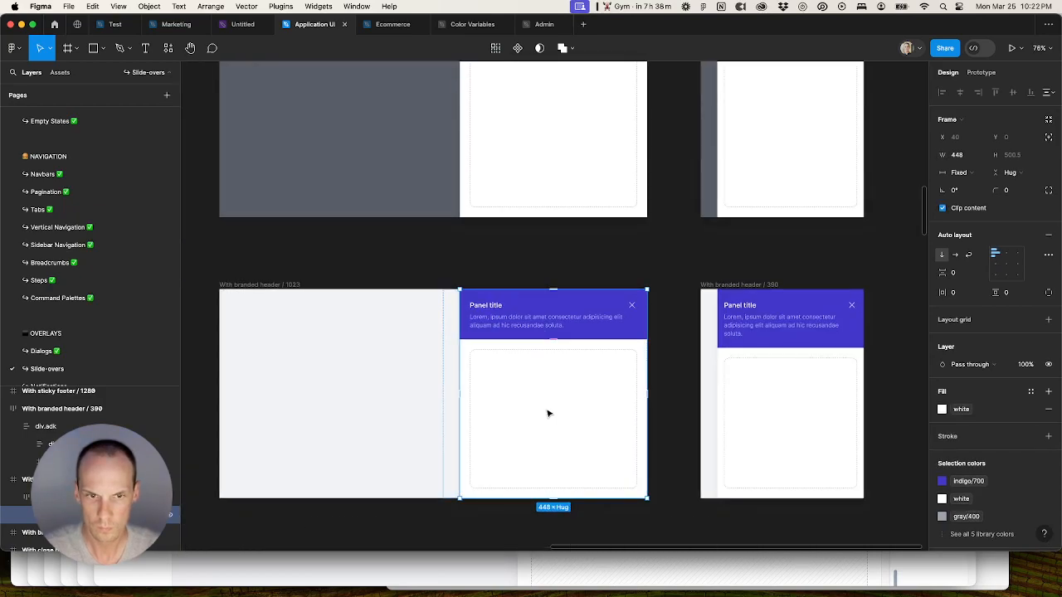
pyautogui.scroll(-3, 548, 413)
pyautogui.click(308, 428)
pyautogui.doubleClick(308, 428)
pyautogui.press('super+shift+g')
pyautogui.scroll(-3, 322, 435)
# Step: Ungroup the dialog-panel wrappers in With sticky footer / 1280 and / 1023, keeping the white panel frames
pyautogui.doubleClick(310, 418)
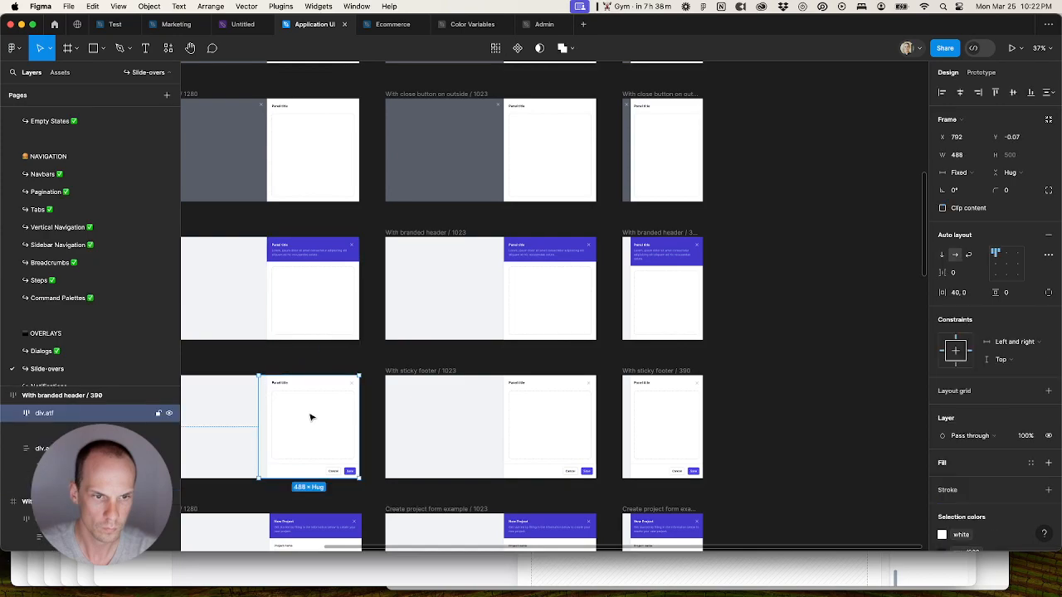
pyautogui.press('super+shift+g')
pyautogui.press('super+shift+g')
pyautogui.press('super+z')
pyautogui.doubleClick(531, 422)
pyautogui.press('super+shift+g')
pyautogui.press('super+shift+g')
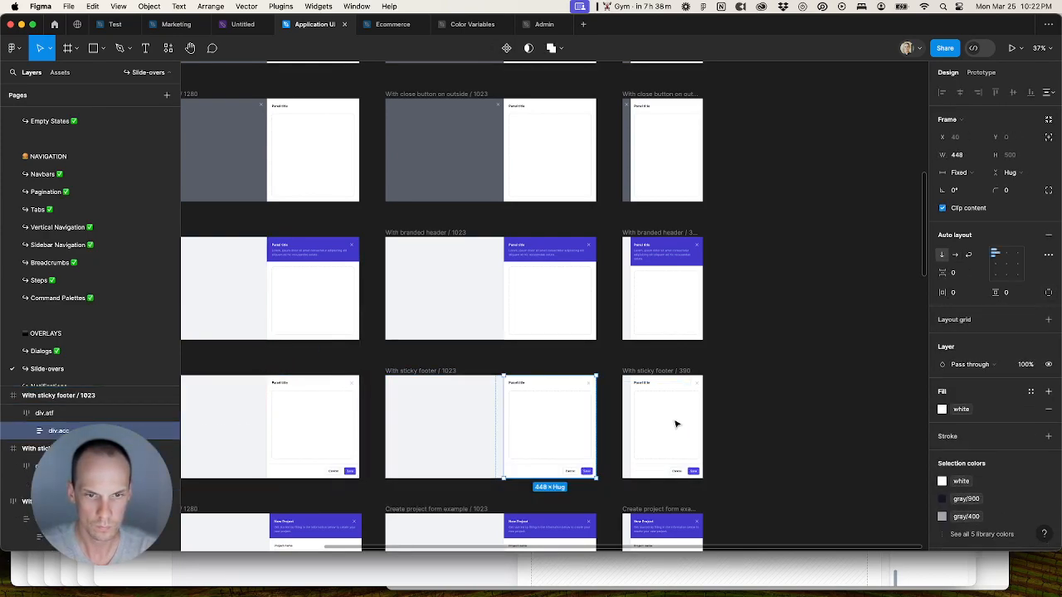
# Step: Ungroup the dialog-panel wrapper in With sticky footer / 390, keeping the white panel frame
pyautogui.doubleClick(676, 424)
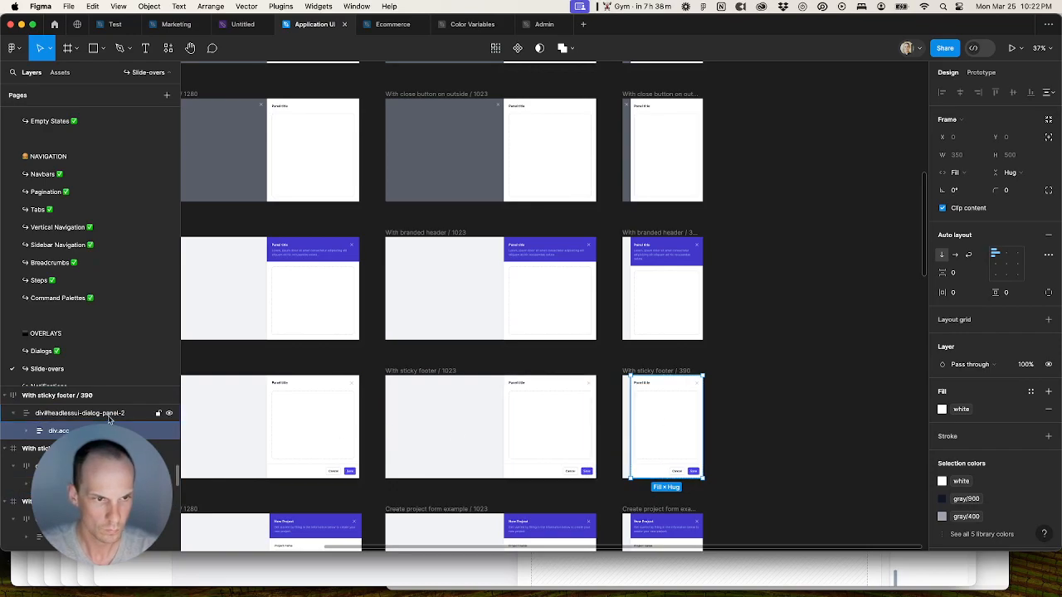
pyautogui.scroll(3, 722, 438)
pyautogui.press('super+shift+g')
pyautogui.press('super+z')
pyautogui.scroll(-3, 723, 438)
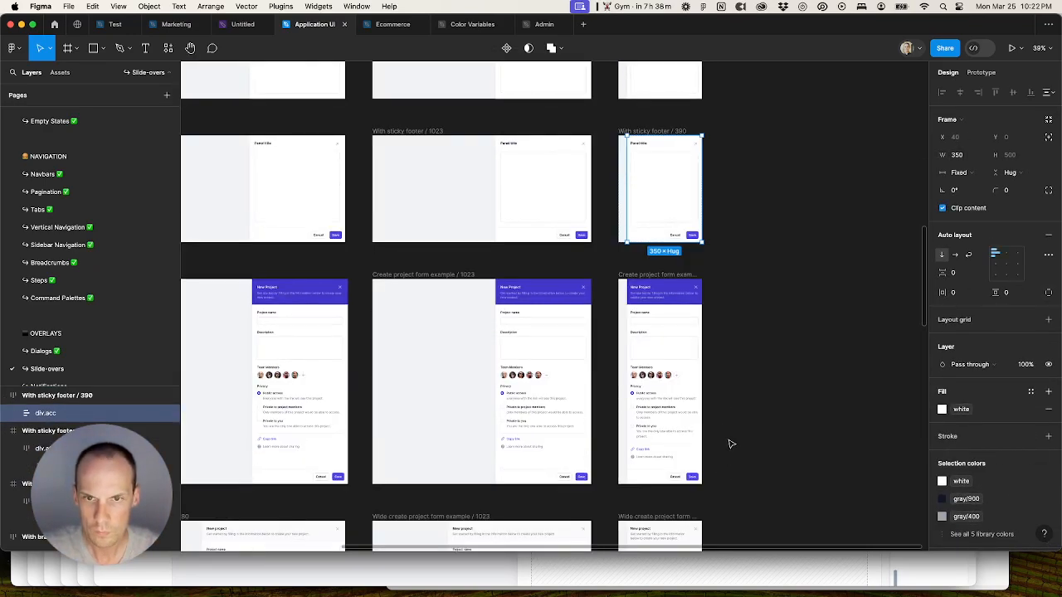
# Step: Ungroup the wrapper around the form panel in Create project form example / 390, keeping the Form frame
pyautogui.click(688, 369)
pyautogui.press('super+shift+g')
pyautogui.press('super+shift+g')
pyautogui.press('super+z')
pyautogui.scroll(3, 687, 365)
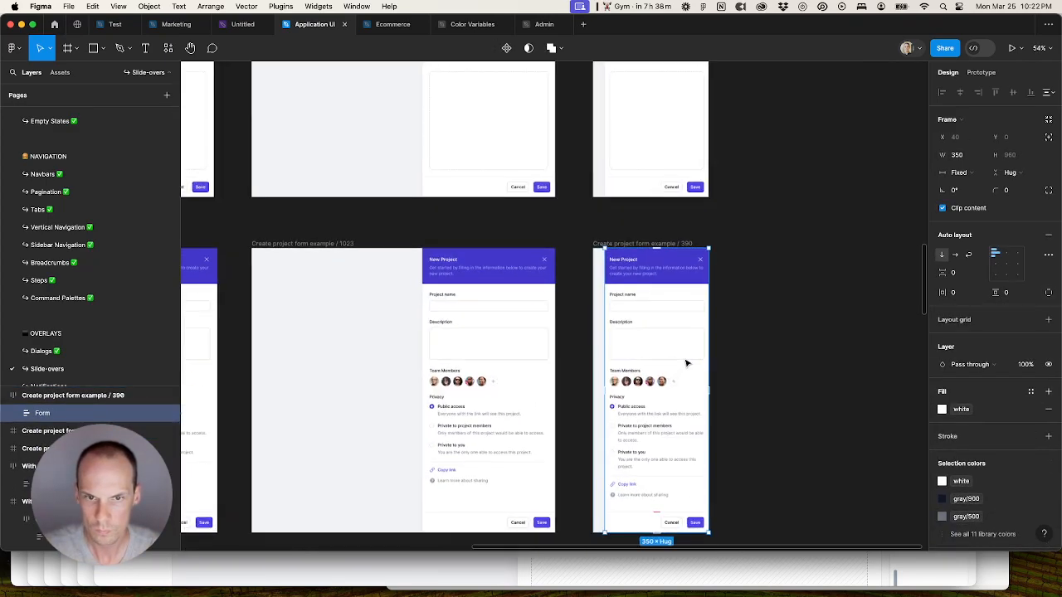
# Step: Try to ungroup the inner content and header sections of the form in Create project form example / 390
pyautogui.doubleClick(686, 362)
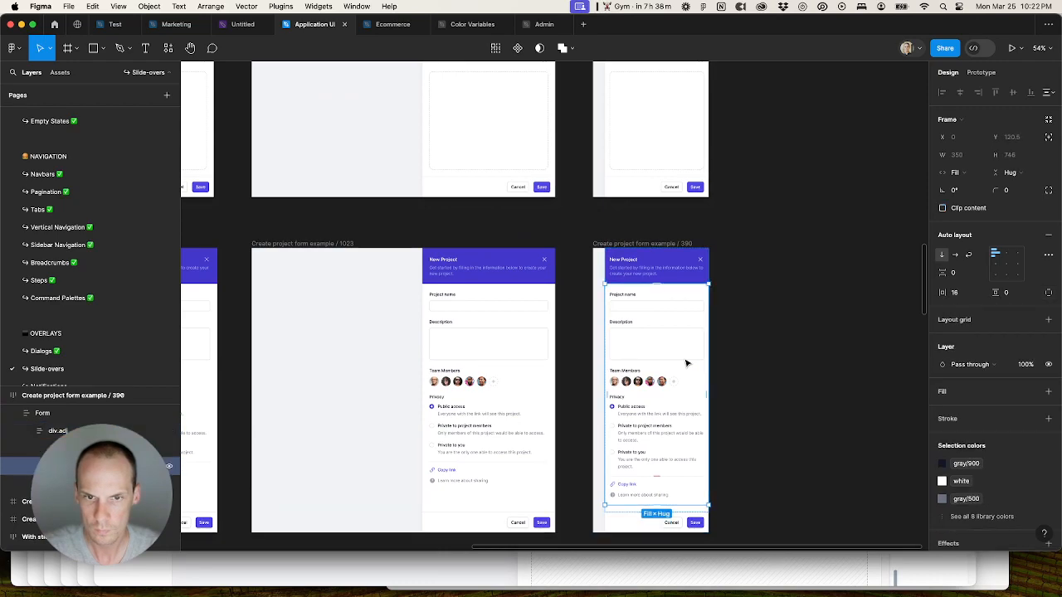
pyautogui.doubleClick(686, 363)
pyautogui.click(669, 272)
pyautogui.click(673, 316)
pyautogui.press('super+shift+g')
pyautogui.press('super+z')
pyautogui.click(673, 261)
pyautogui.press('super+shift+g')
pyautogui.press('super+z')
# Step: Ungroup the wrappers around the form panels in Create project form example / 1023 and / 1280, keeping the Form frames
pyautogui.doubleClick(498, 273)
pyautogui.doubleClick(499, 273)
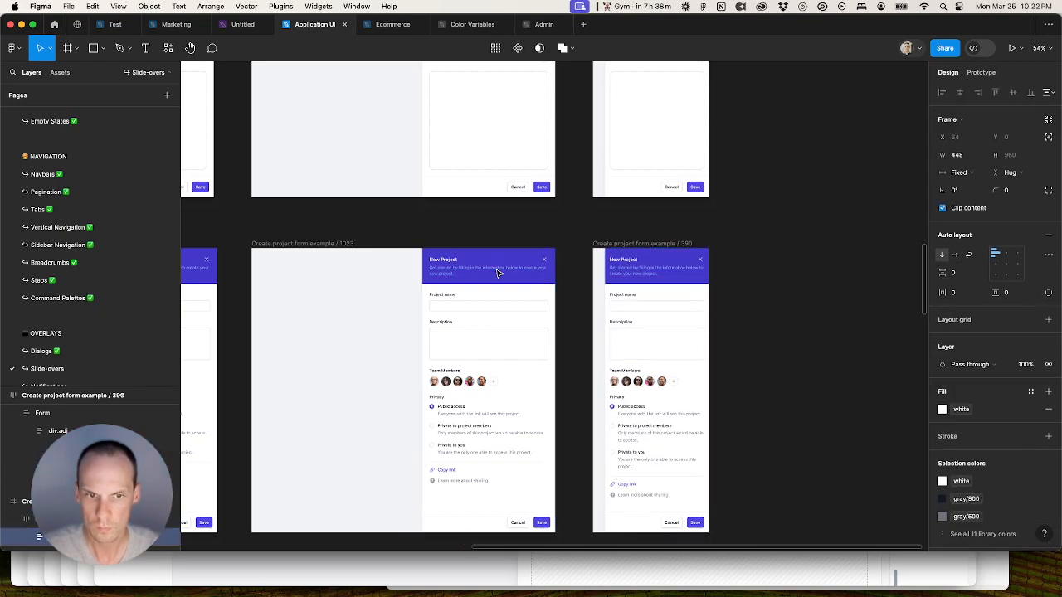
pyautogui.press('super+shift+g')
pyautogui.press('super+z')
pyautogui.scroll(-5, 512, 318)
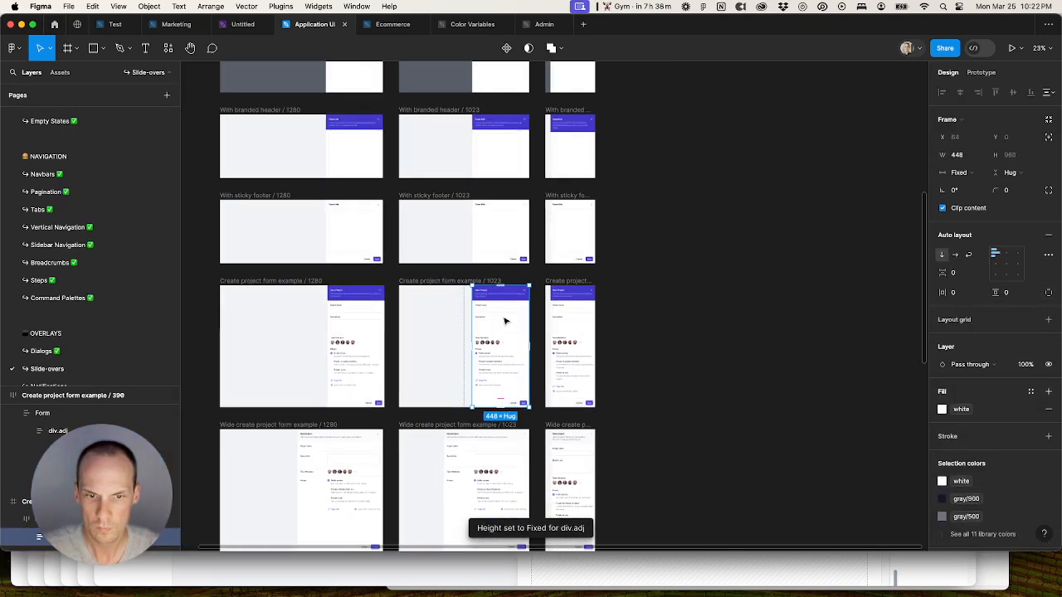
pyautogui.click(485, 356)
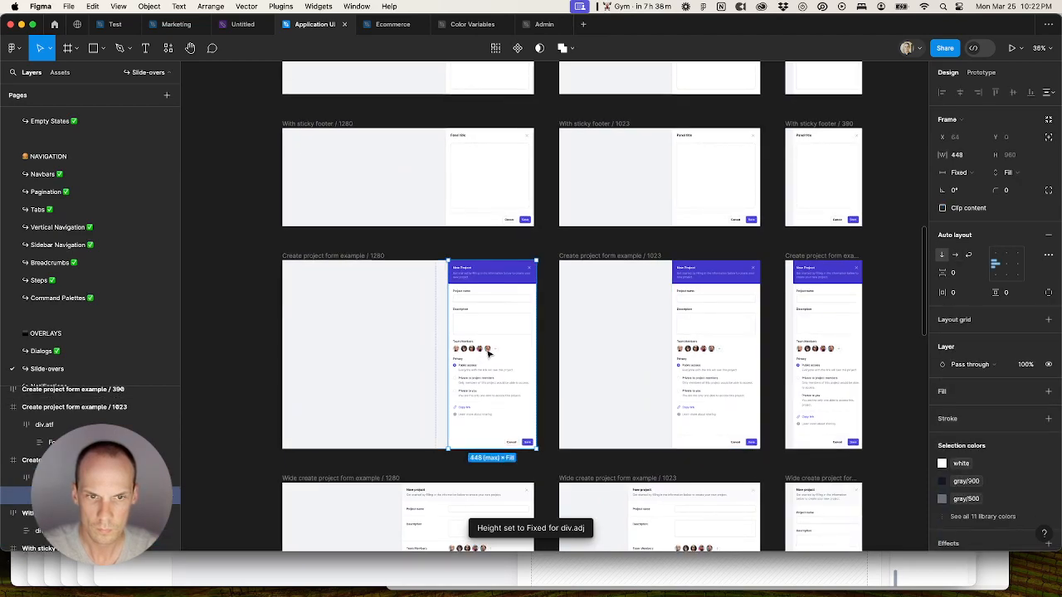
pyautogui.press('super+shift+g')
pyautogui.press('super+z')
pyautogui.scroll(-1, 490, 354)
pyautogui.scroll(-8, 490, 354)
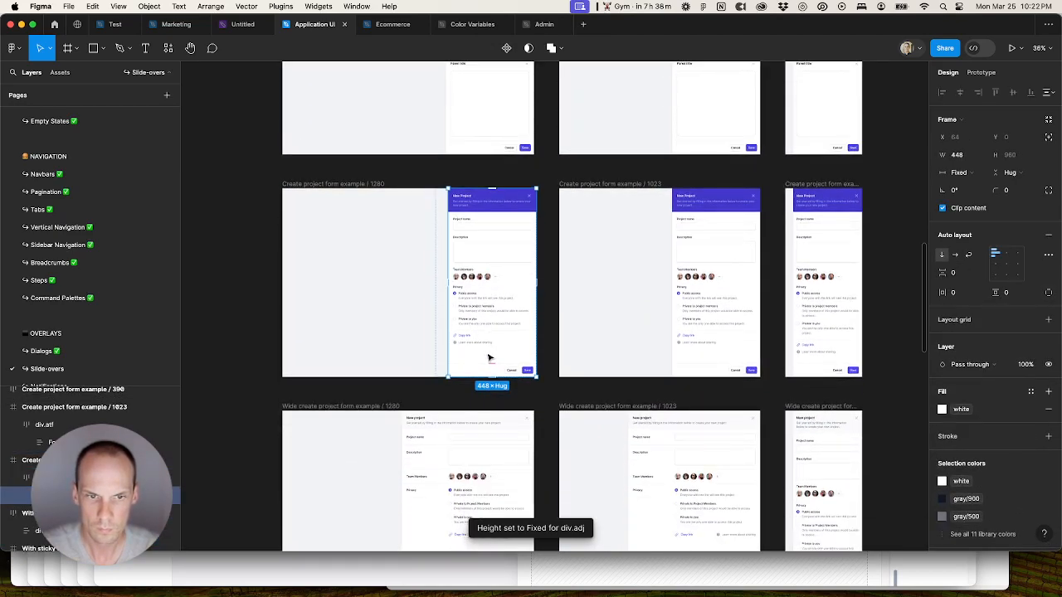
# Step: Ungroup the dialog-panel wrappers around the forms in Wide create project form example / 1280 and / 1023
pyautogui.click(472, 264)
pyautogui.doubleClick(472, 263)
pyautogui.click(685, 242)
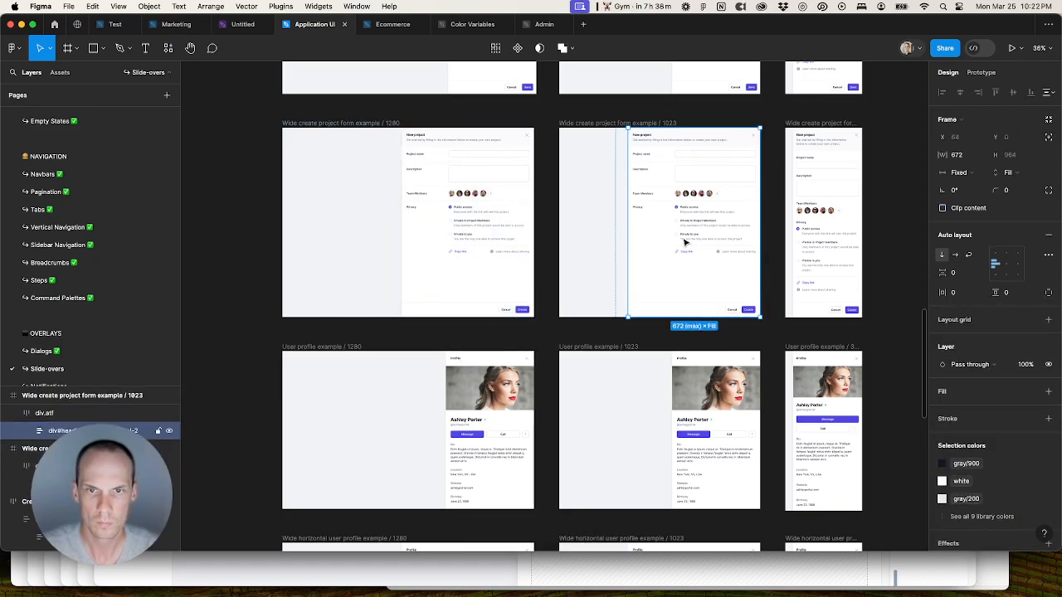
# Step: Ungroup the dialog-panel wrapper in Wide create project form example / 390, keeping the Form frame directly inside the example
pyautogui.keyDown('shift'); pyautogui.click(824, 249); pyautogui.keyUp('shift')
pyautogui.doubleClick(824, 248)
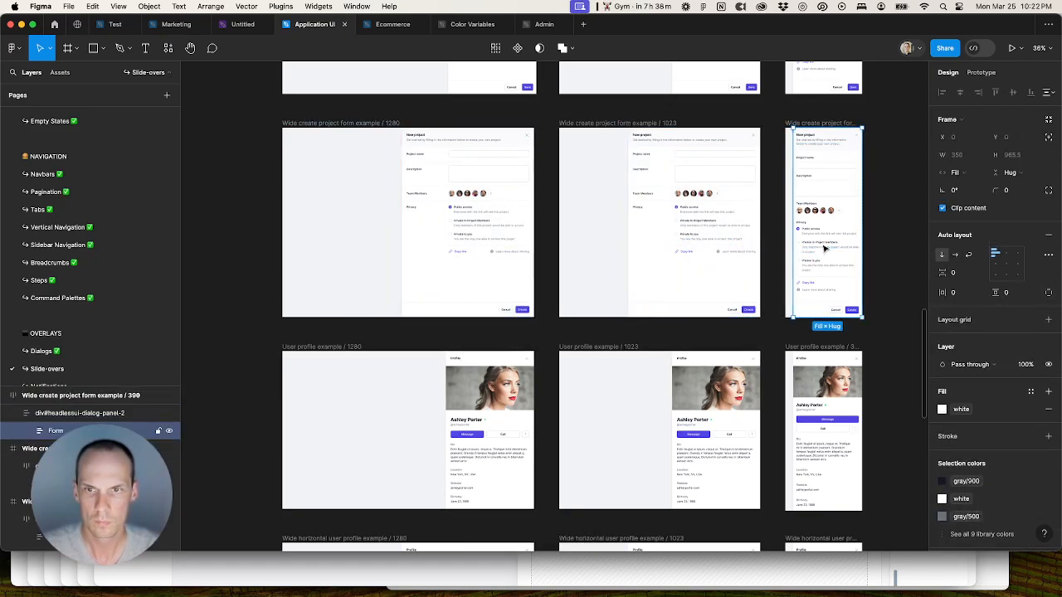
pyautogui.press('shift+super+g')
pyautogui.press('shift+super+g')
pyautogui.press('super+z')
pyautogui.press('super+z')
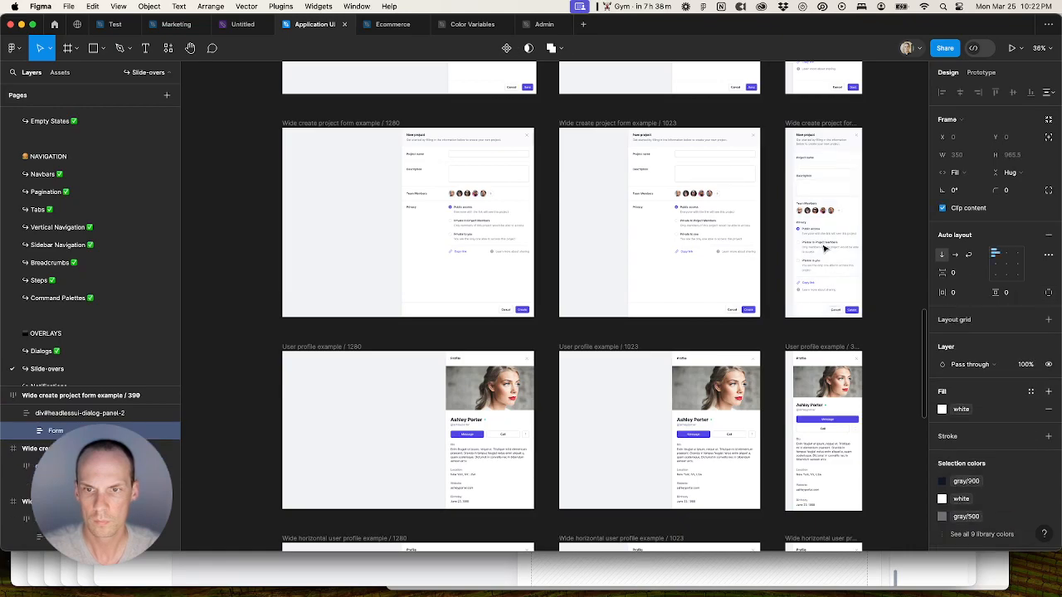
pyautogui.click(106, 413)
pyautogui.press('shift+super+g')
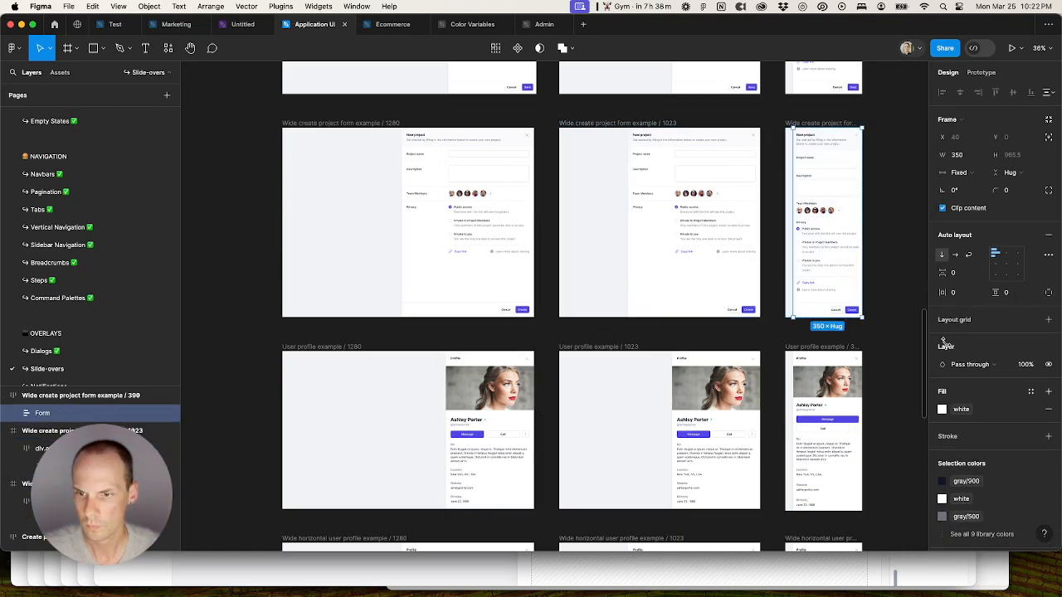
pyautogui.press('super+z')
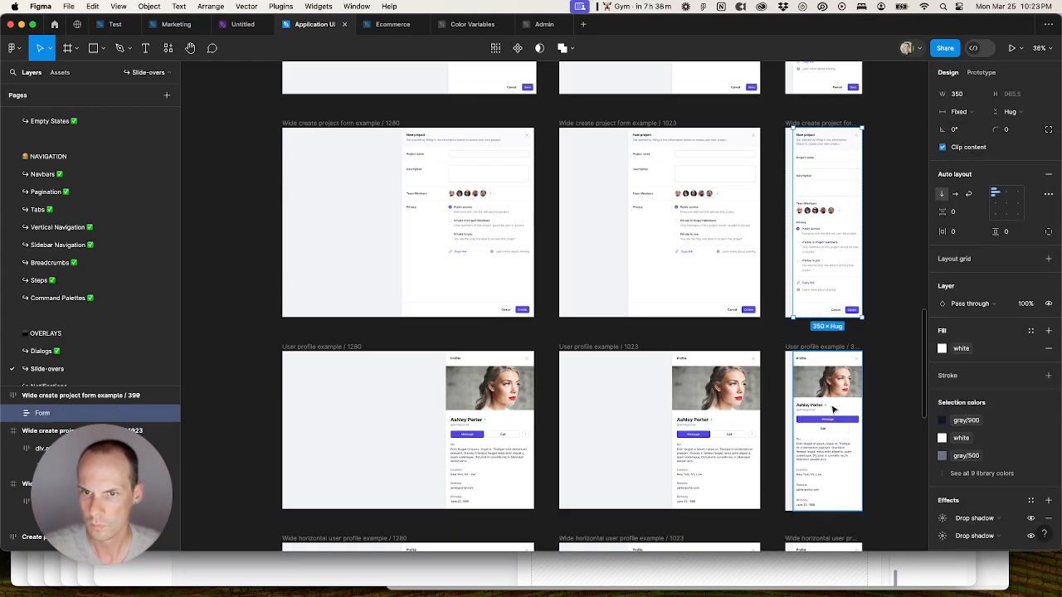
# Step: Ungroup the dialog-panel wrappers around the profile panels in User profile example / 390 and / 1023
pyautogui.click(824, 412)
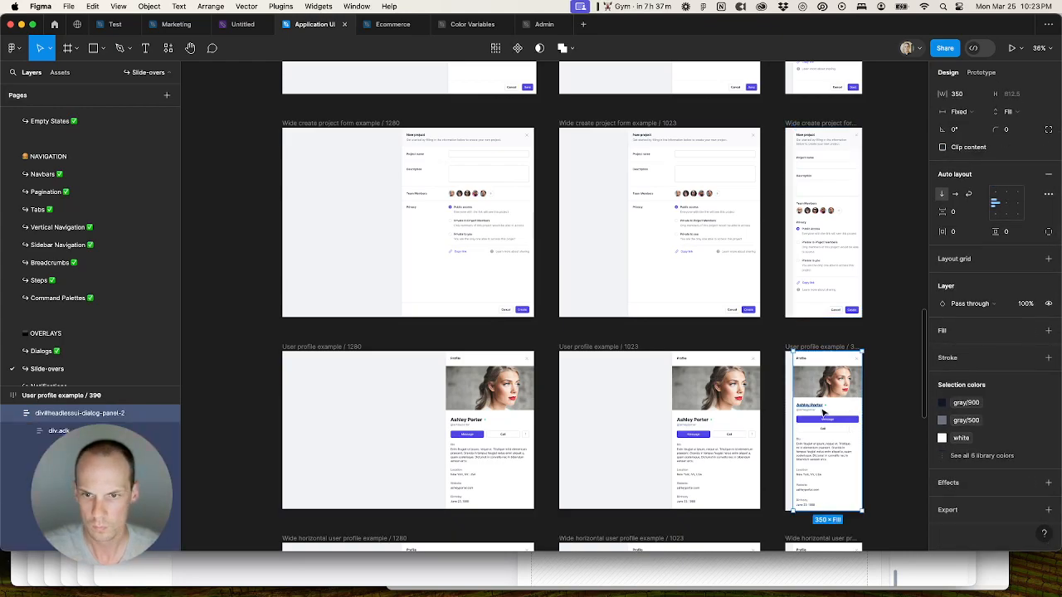
pyautogui.press('shift+super+g')
pyautogui.press('super+z')
pyautogui.click(735, 422)
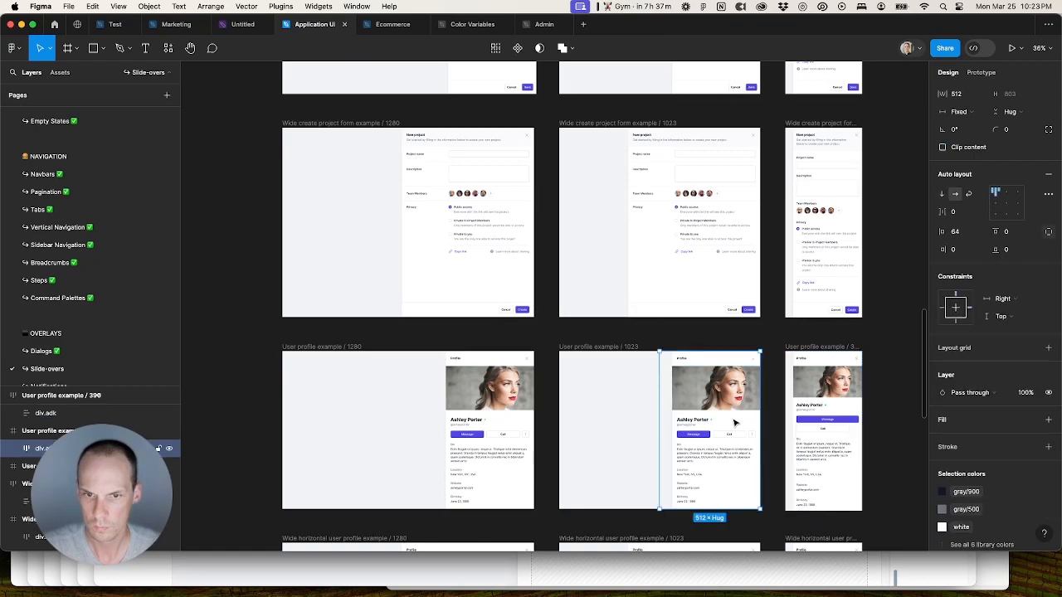
pyautogui.press('super+z')
pyautogui.press('super+z')
# Step: Ungroup the dialog-panel wrapper in User profile example / 1280, keeping the white profile panel frame intact
pyautogui.click(497, 436)
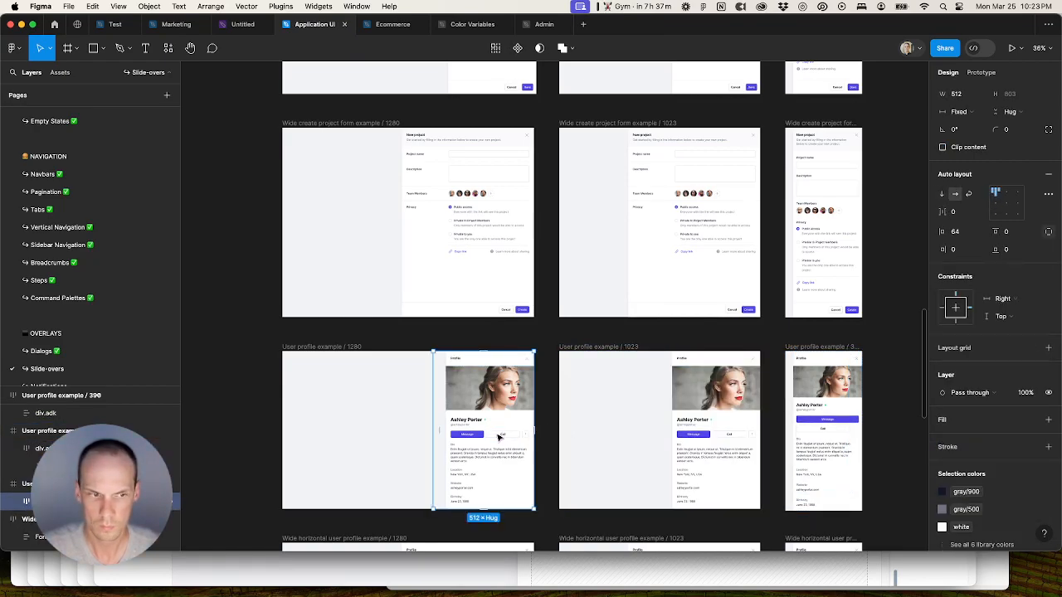
pyautogui.doubleClick(503, 426)
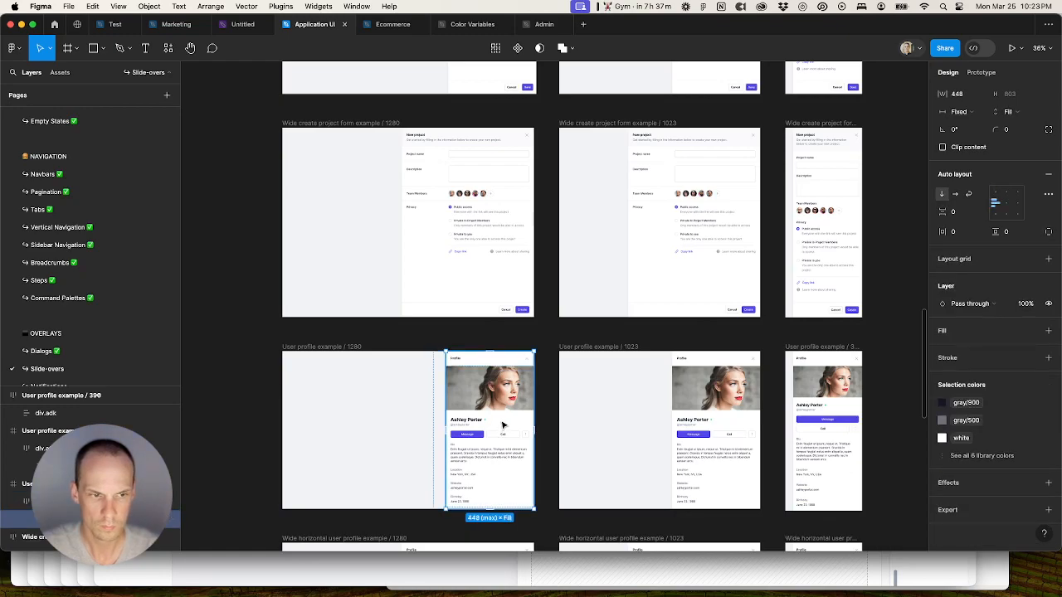
pyautogui.press('super+BackSpace')
pyautogui.press('super+BackSpace')
pyautogui.press('super+z')
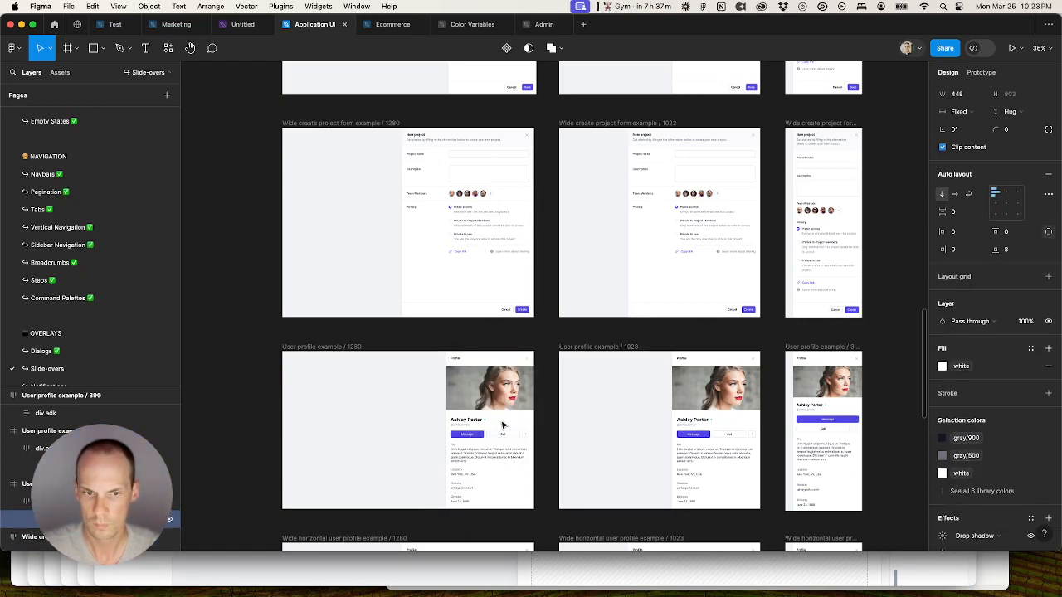
# Step: Ungroup the dialog-panel wrapper in Wide horizontal user profile example / 1280, keeping the inner panel frame
pyautogui.scroll(-2, 502, 426)
pyautogui.scroll(-5, 502, 426)
pyautogui.scroll(2, 502, 425)
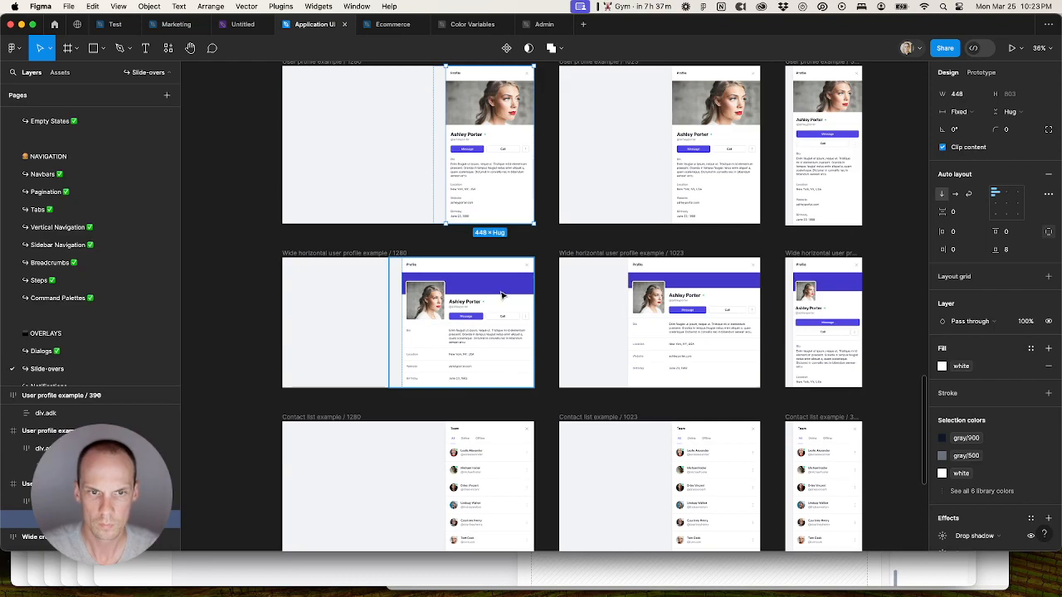
pyautogui.click(502, 295)
pyautogui.press('super+BackSpace')
pyautogui.press('super+BackSpace')
pyautogui.press('super+z')
# Step: Ungroup the frame holding the banner and details sections inside the Wide horizontal user profile example / 1280 panel
pyautogui.click(500, 335)
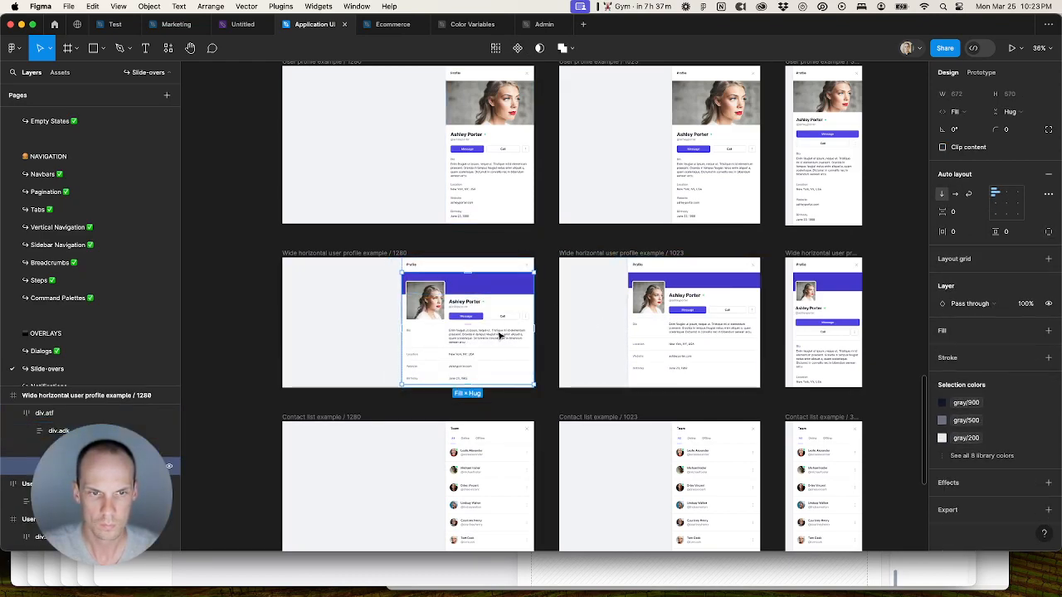
pyautogui.press('super+BackSpace')
pyautogui.press('super+BackSpace')
pyautogui.press('super+z')
pyautogui.scroll(5, 417, 373)
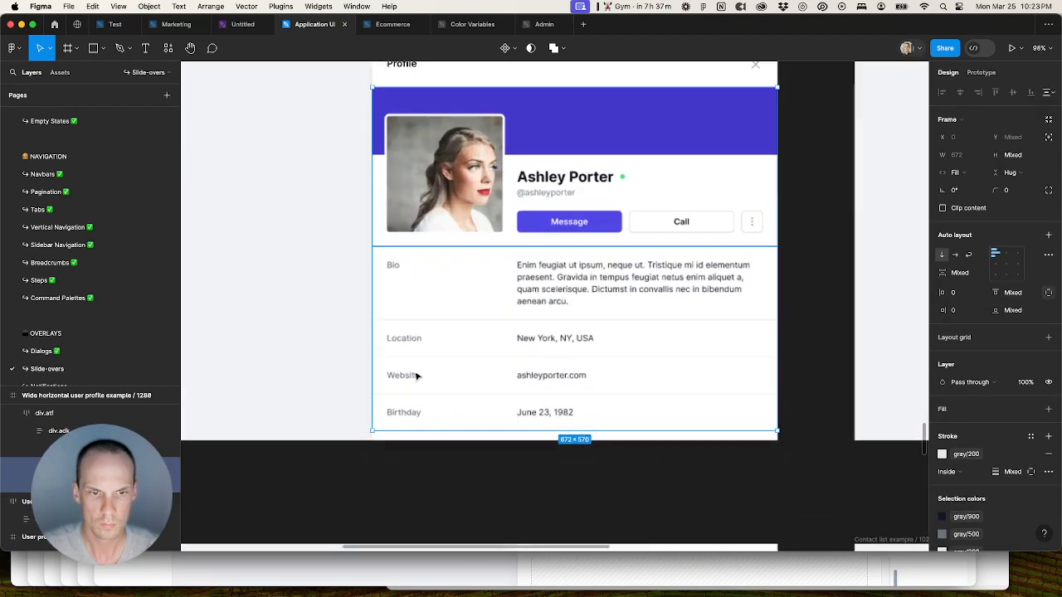
pyautogui.scroll(-5, 446, 488)
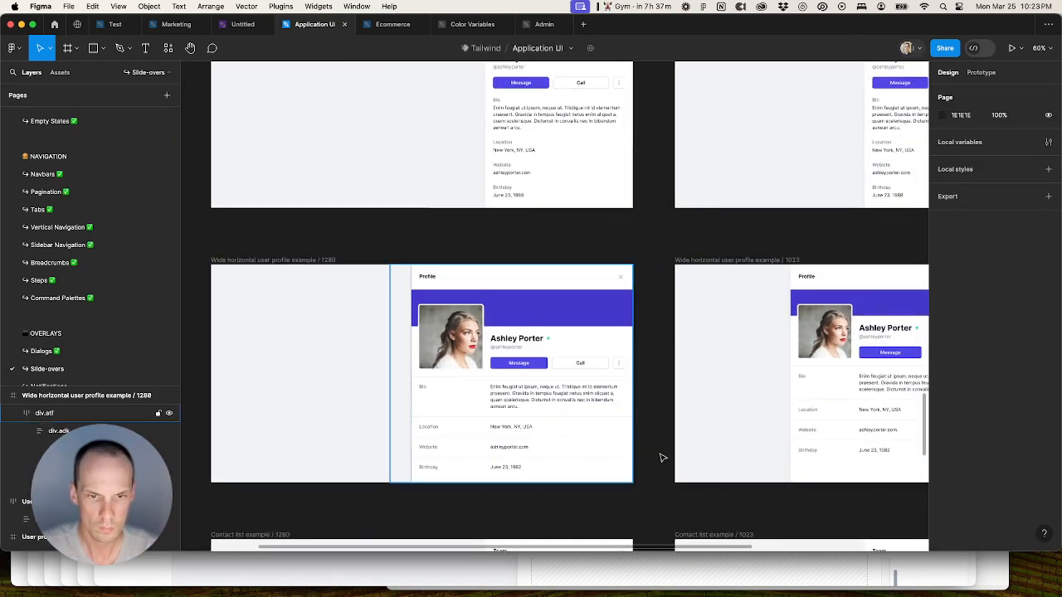
# Step: Ungroup the dialog-panel wrapper in Wide horizontal user profile example / 1023, keeping the div.adk panel frame
pyautogui.click(823, 428)
pyautogui.moveTo(925, 417); pyautogui.dragTo(732, 405)
pyautogui.doubleClick(765, 405)
pyautogui.press('super+BackSpace')
pyautogui.press('super+BackSpace')
pyautogui.press('super+z')
pyautogui.scroll(-3, 763, 401)
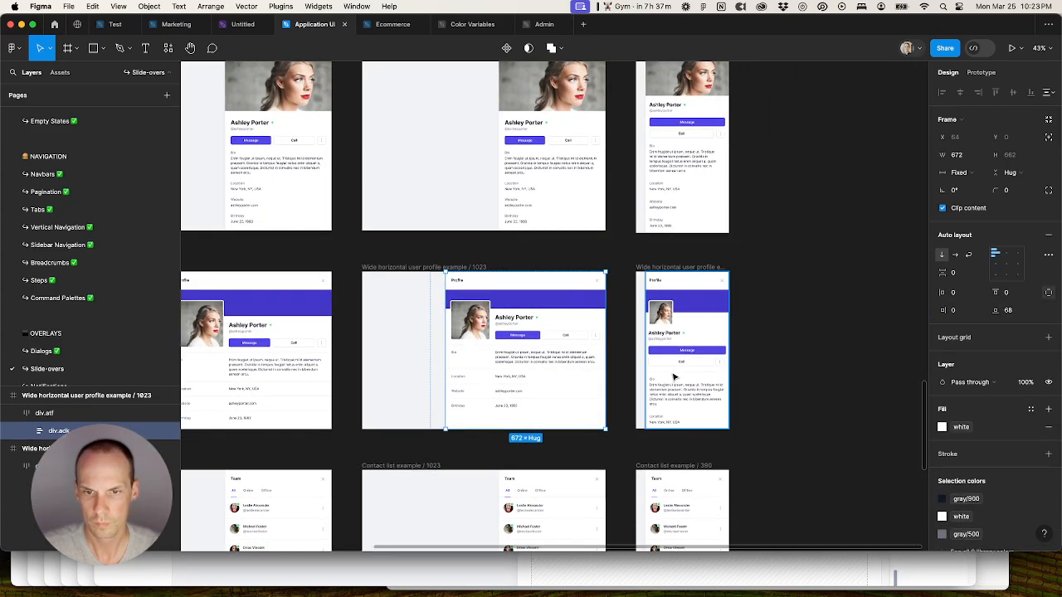
# Step: Ungroup the dialog-panel wrapper in Wide horizontal user profile example / 390, keeping the inner panel frame
pyautogui.click(680, 377)
pyautogui.scroll(2, 87, 424)
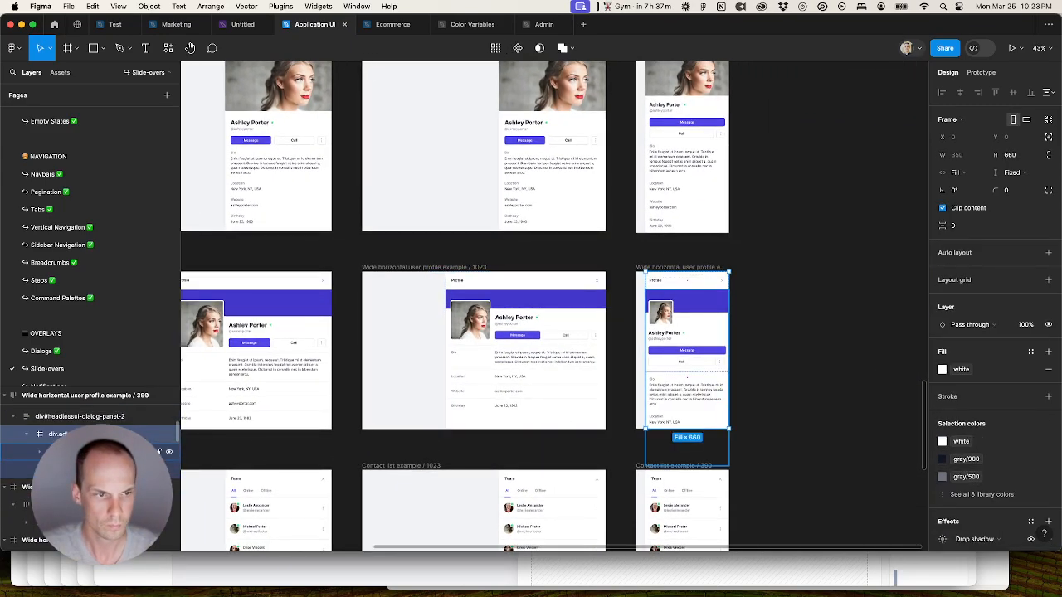
pyautogui.click(87, 424)
pyautogui.press('super+BackSpace')
pyautogui.press('super+BackSpace')
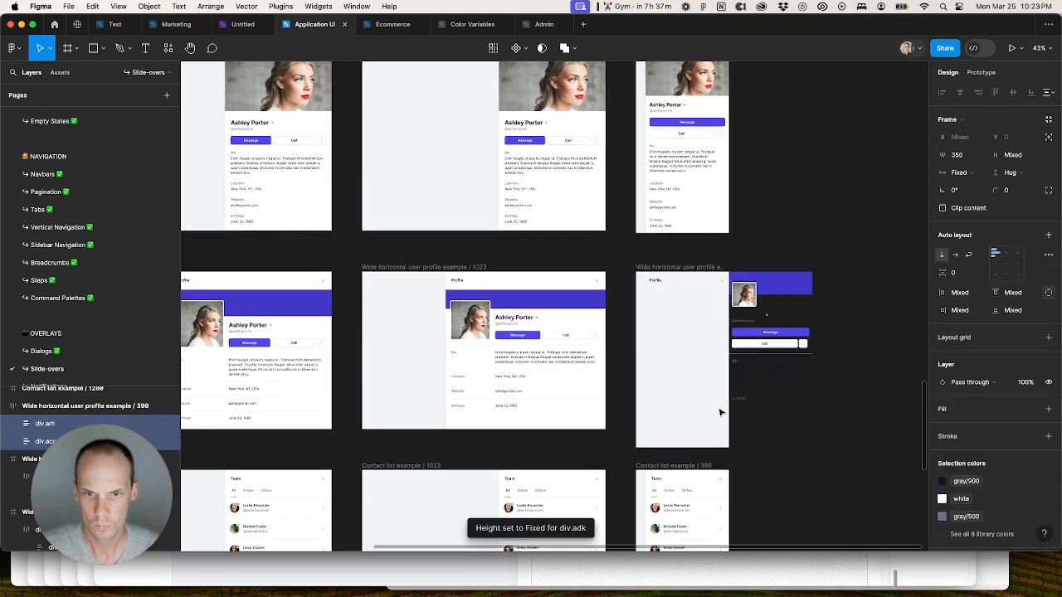
pyautogui.press('super+z')
# Step: Ungroup the dialog-panel wrapper in Contact list example / 390, keeping the div.adk frame directly inside the example
pyautogui.scroll(-4, 724, 417)
pyautogui.scroll(-2, 724, 422)
pyautogui.click(699, 287)
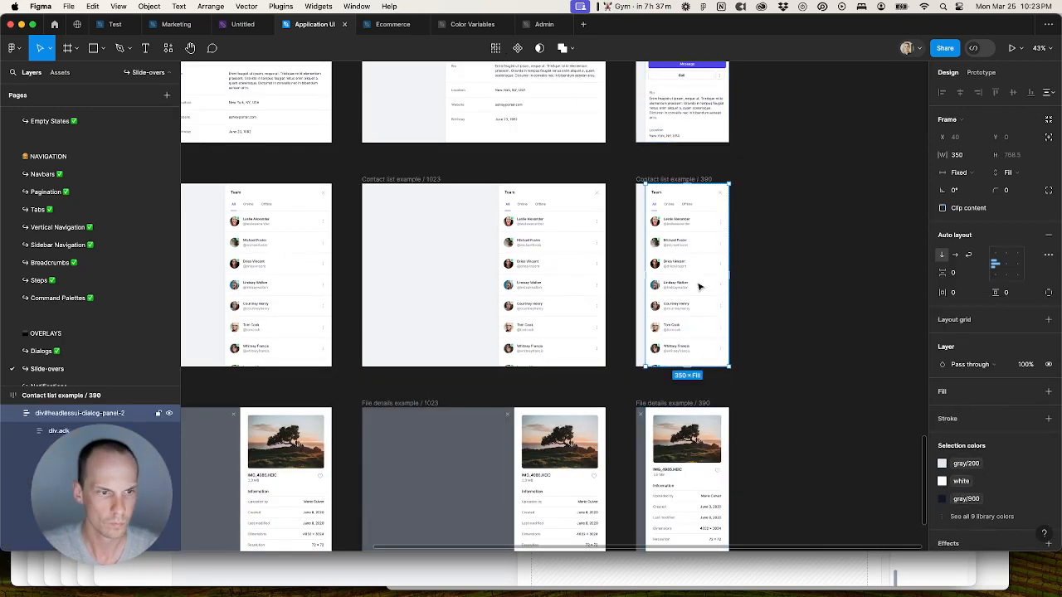
pyautogui.press('super+BackSpace')
pyautogui.press('super+BackSpace')
pyautogui.press('super+z')
# Step: Ungroup the dialog-panel wrappers around the team panels in Contact list example / 1023 and / 1280
pyautogui.doubleClick(569, 272)
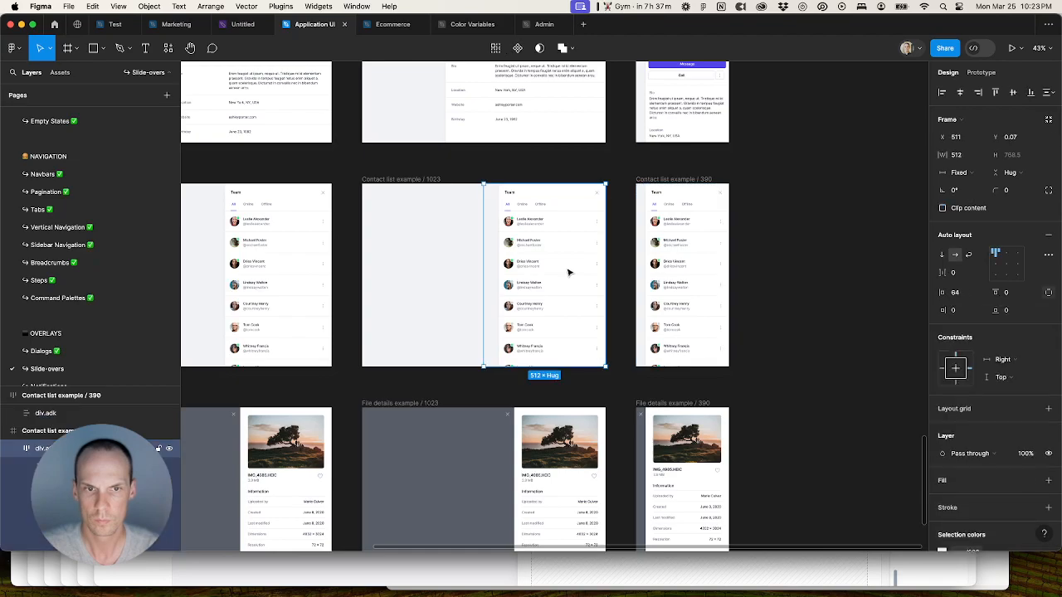
pyautogui.press('super+BackSpace')
pyautogui.press('super+BackSpace')
pyautogui.press('super+z')
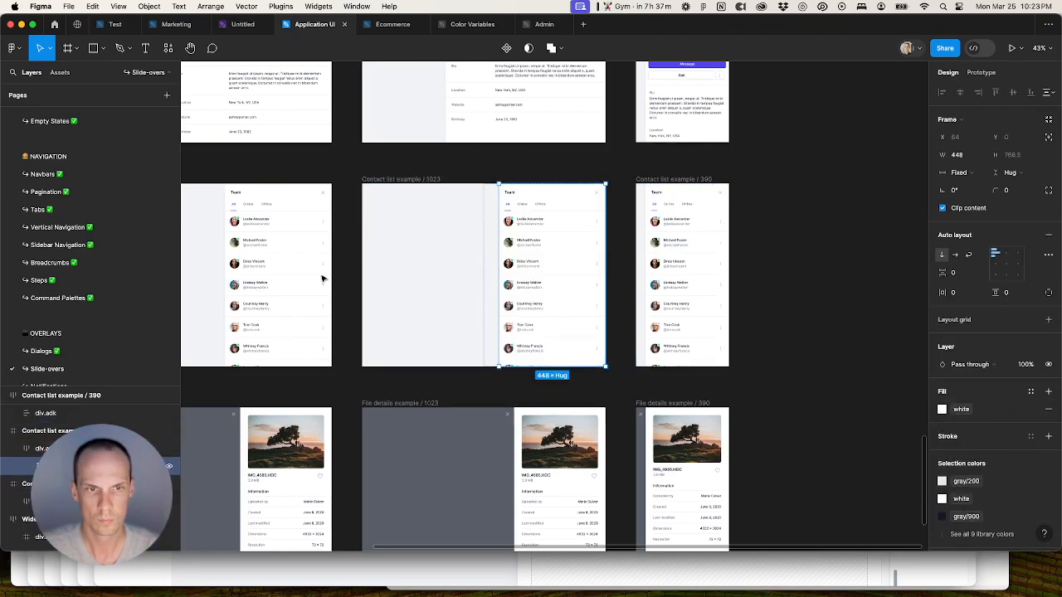
pyautogui.click(293, 279)
pyautogui.press('super+BackSpace')
pyautogui.press('super+BackSpace')
pyautogui.press('super+z')
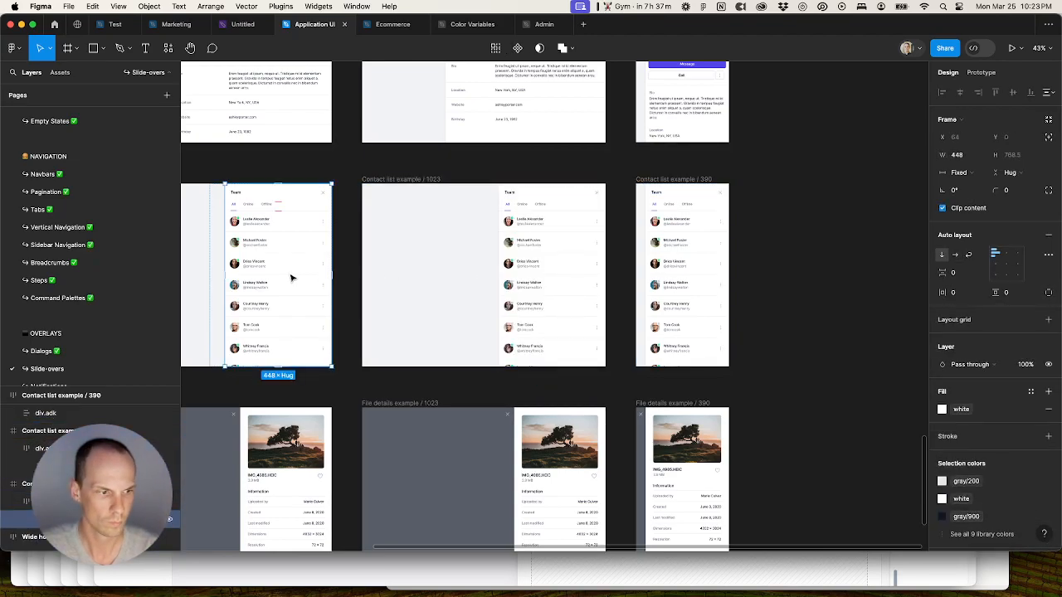
# Step: Ungroup the dialog-panel wrappers in File details example / 1280 and / 1023, keeping the inner file panels intact
pyautogui.scroll(-8, 291, 278)
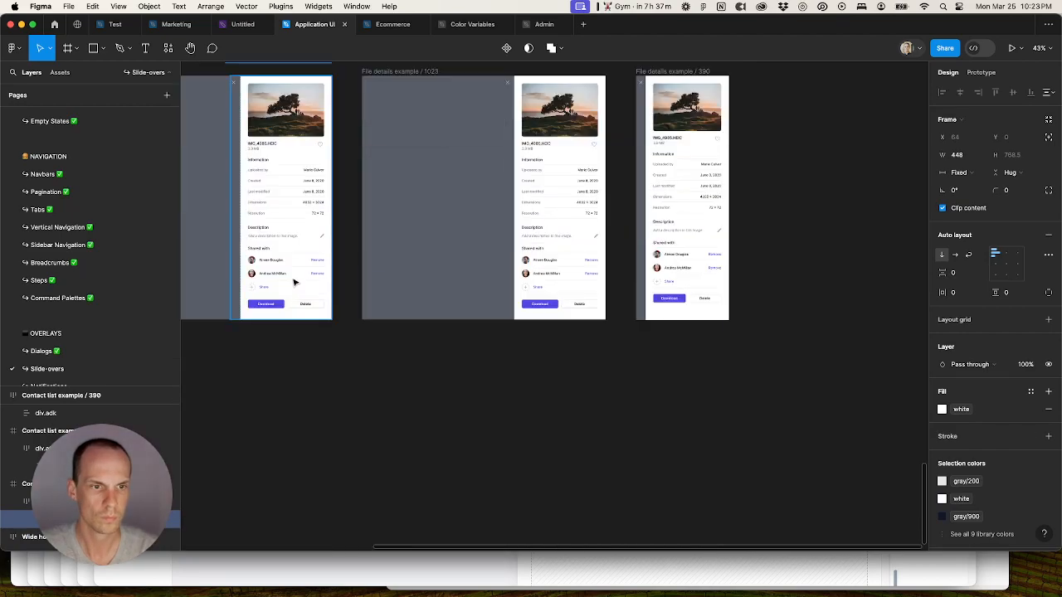
pyautogui.click(294, 282)
pyautogui.scroll(1, 295, 281)
pyautogui.press('Return')
pyautogui.press('super+BackSpace')
pyautogui.press('super+BackSpace')
pyautogui.press('super+z')
pyautogui.doubleClick(571, 250)
pyautogui.press('super+BackSpace')
pyautogui.press('super+BackSpace')
pyautogui.press('super+z')
# Step: Try to ungroup the white file panel in File details example / 390
pyautogui.doubleClick(701, 240)
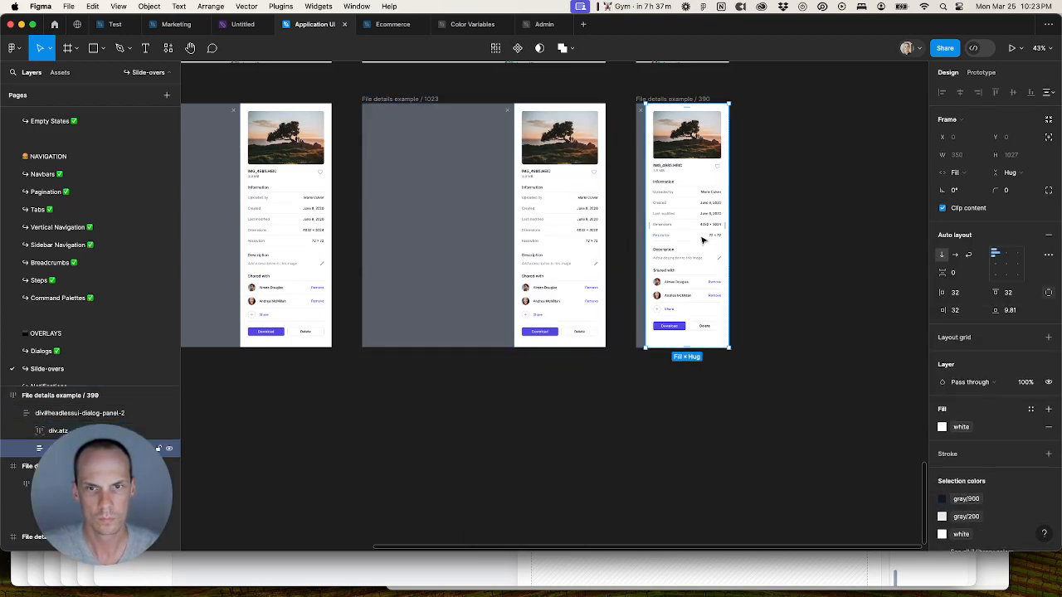
pyautogui.press('super+BackSpace')
pyautogui.press('super+z')
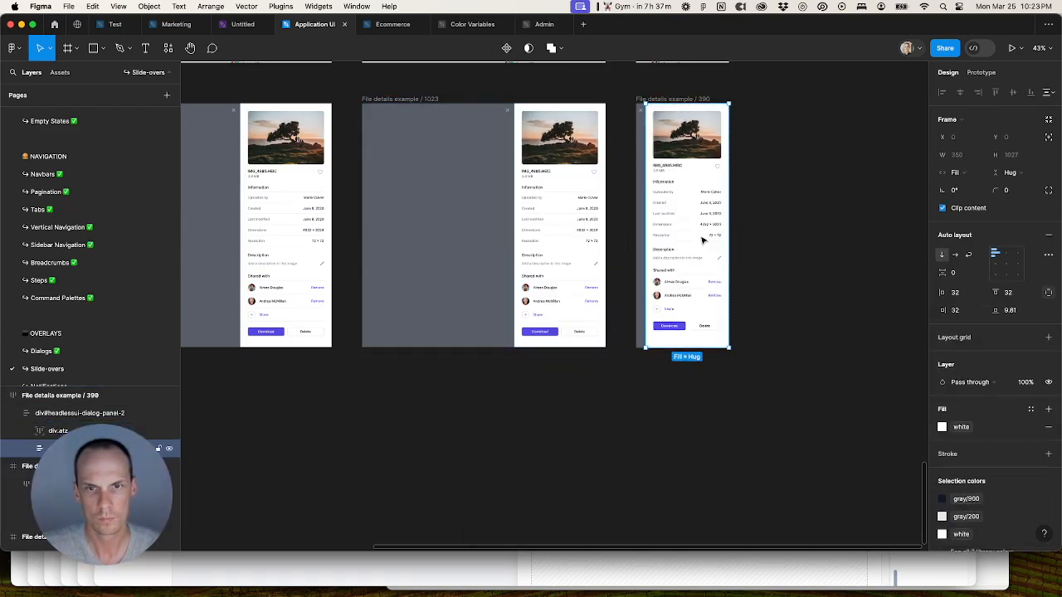
pyautogui.click(781, 239)
pyautogui.scroll(-1, 782, 239)
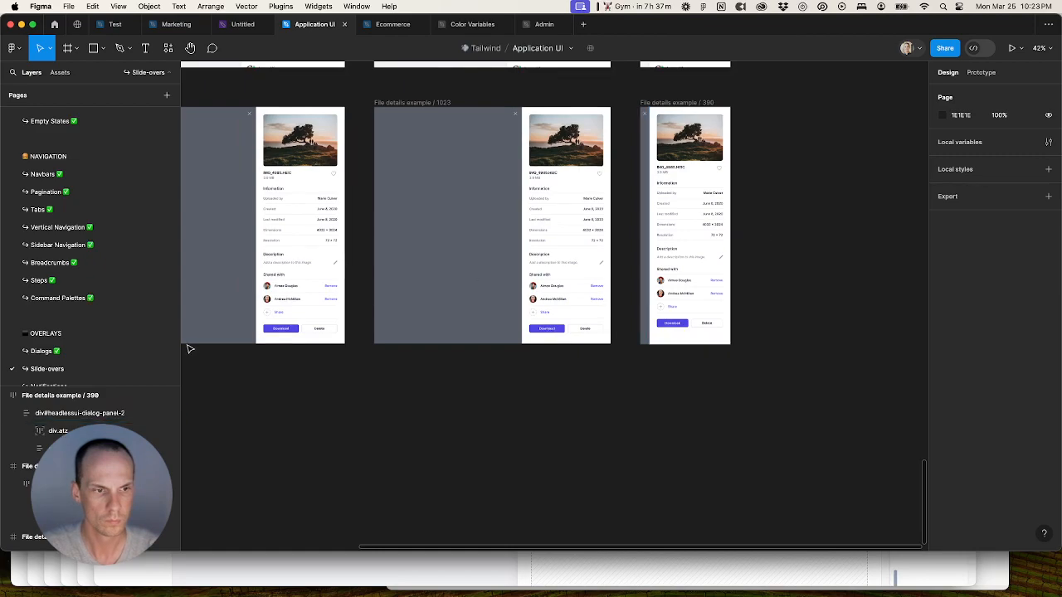
# Step: Ungroup the dialog-panel wrapper in File details example / 390, keeping div.atz and div.adj directly inside the example
pyautogui.click(83, 415)
pyautogui.press('super+BackSpace')
pyautogui.press('super+z')
pyautogui.click(817, 272)
# Step: Mark the Slide-overs page as done by adding the ✅ from the Dialogs page name to its name
pyautogui.scroll(-10, 817, 272)
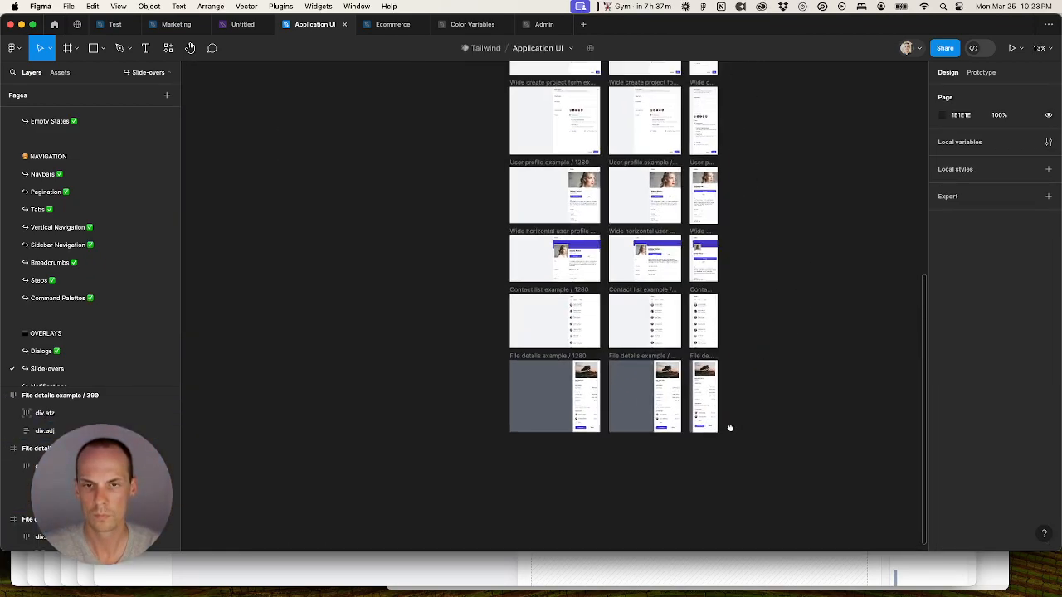
pyautogui.scroll(3, 711, 373)
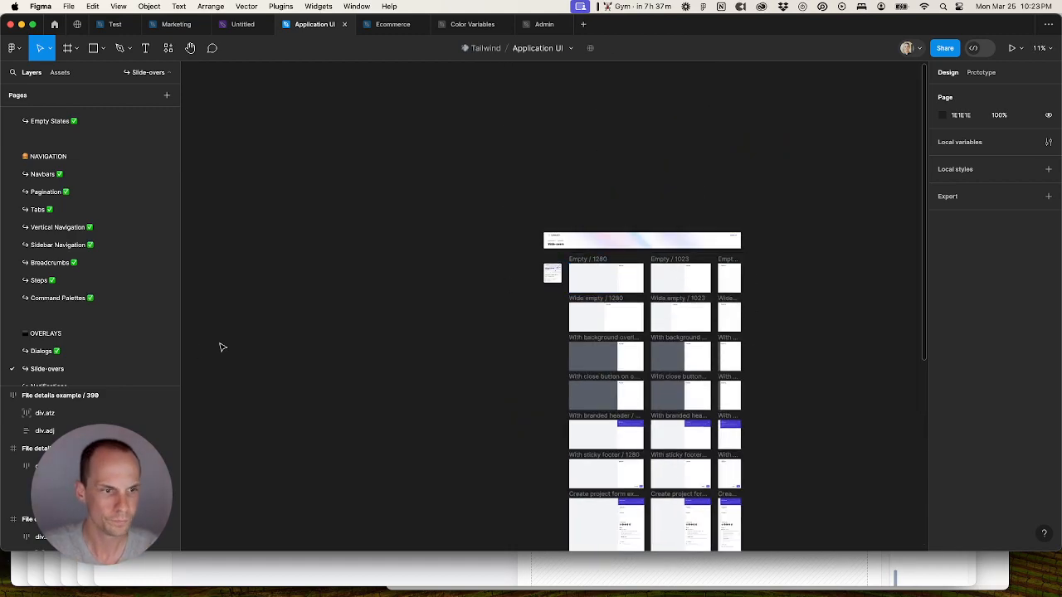
pyautogui.scroll(-1, 75, 355)
pyautogui.doubleClick(47, 320)
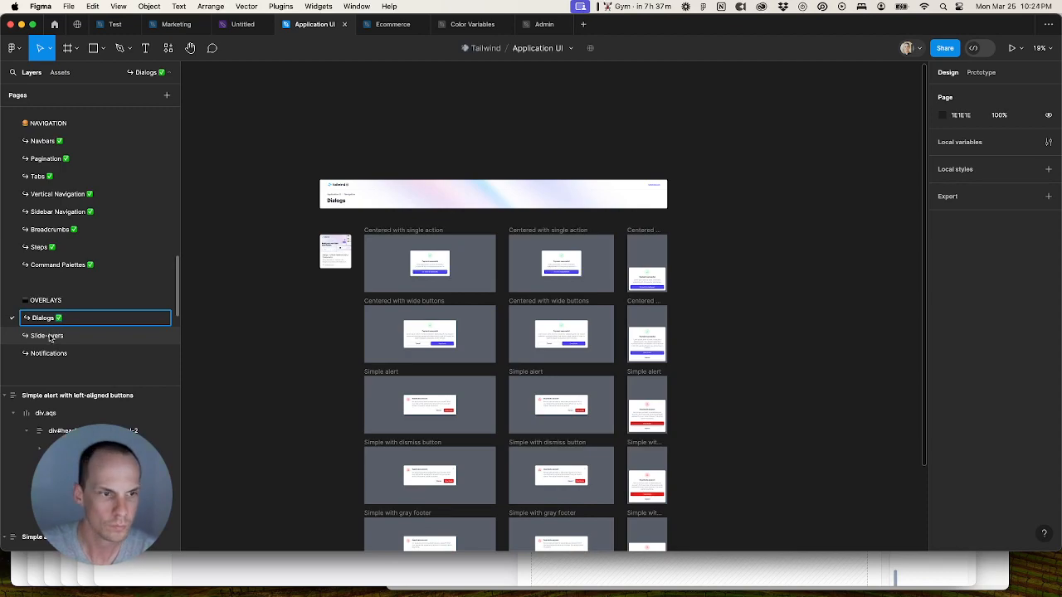
pyautogui.doubleClick(50, 335)
# Step: Open the Notifications page and look through the notification examples on its linked tailwindui.com page
pyautogui.click(48, 354)
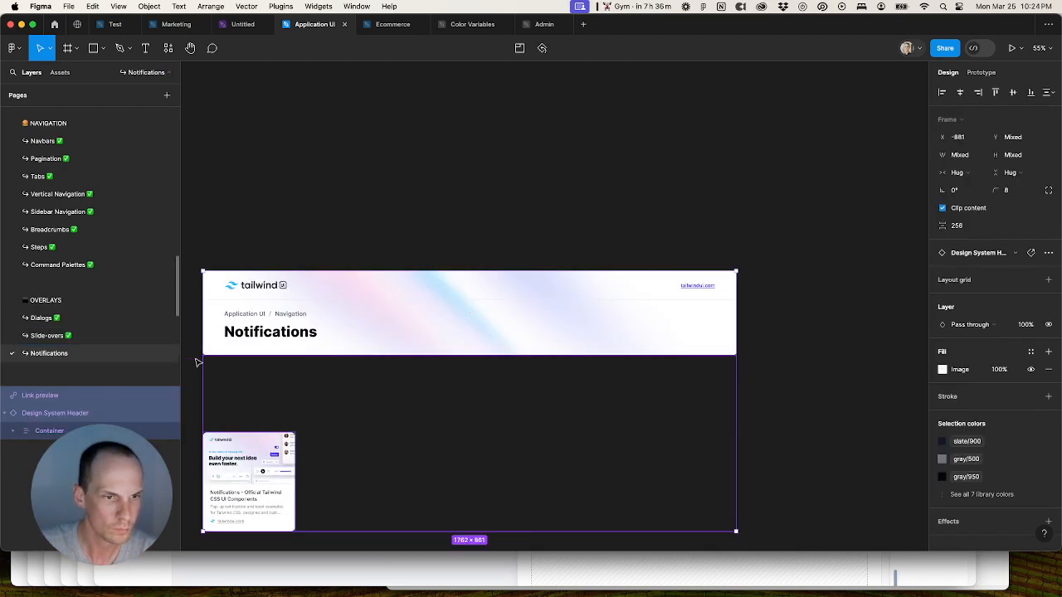
pyautogui.click(231, 521)
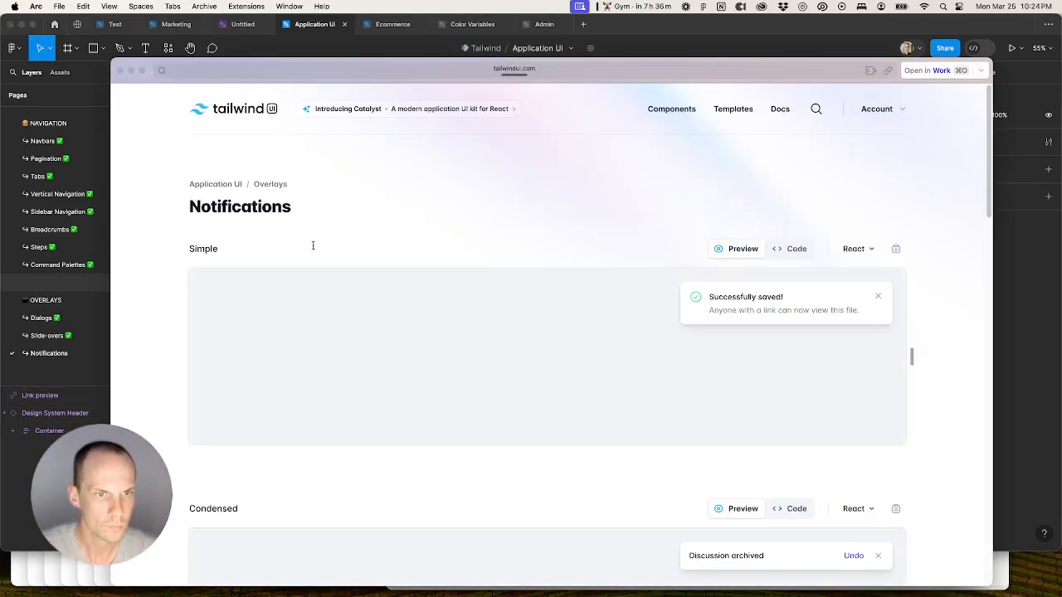
pyautogui.scroll(-20, 336, 290)
pyautogui.scroll(20, 332, 285)
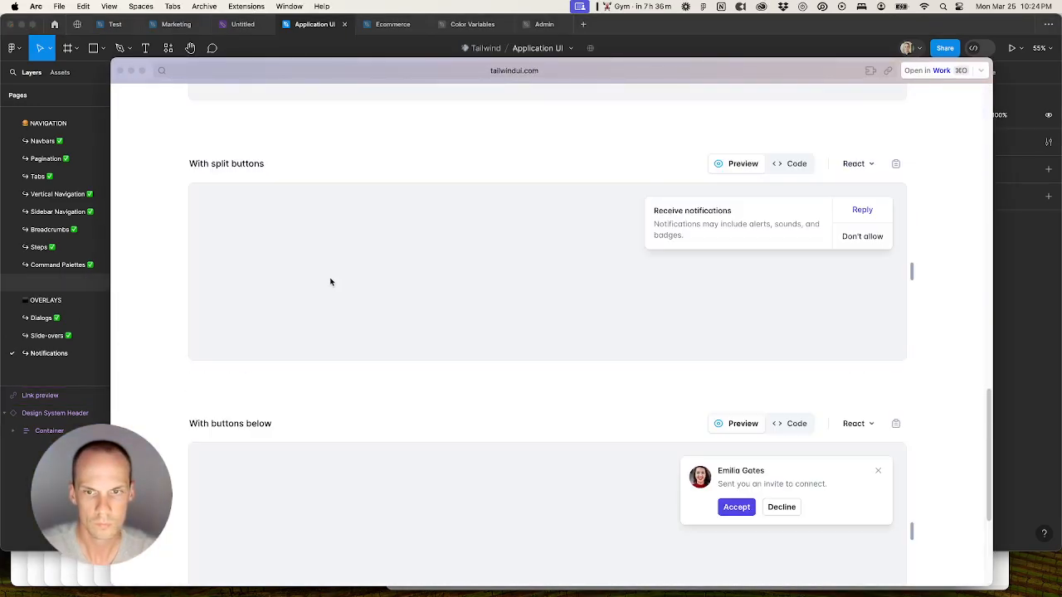
pyautogui.scroll(2, 326, 284)
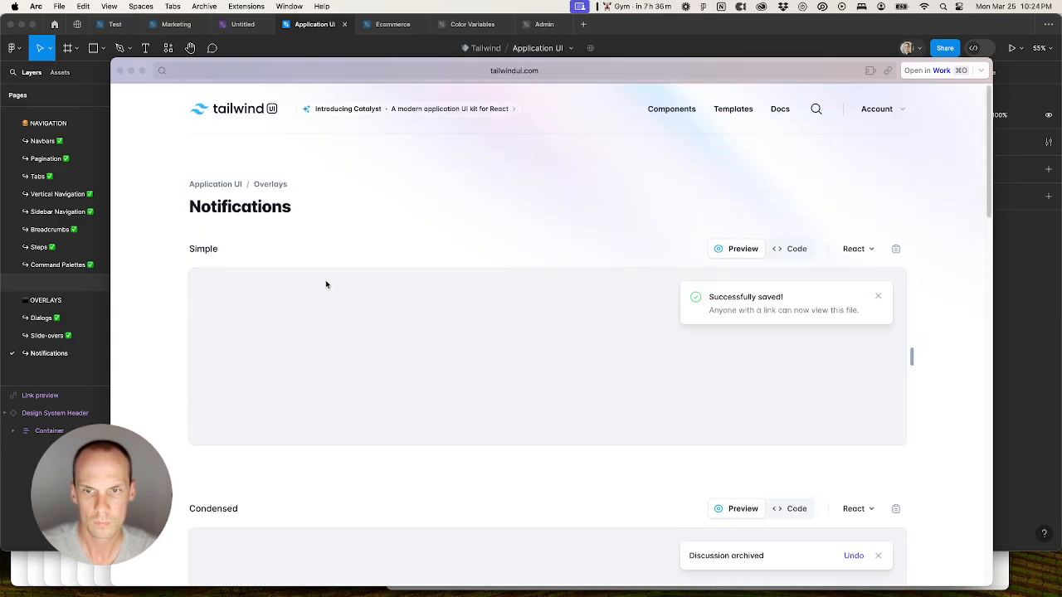
pyautogui.click(120, 71)
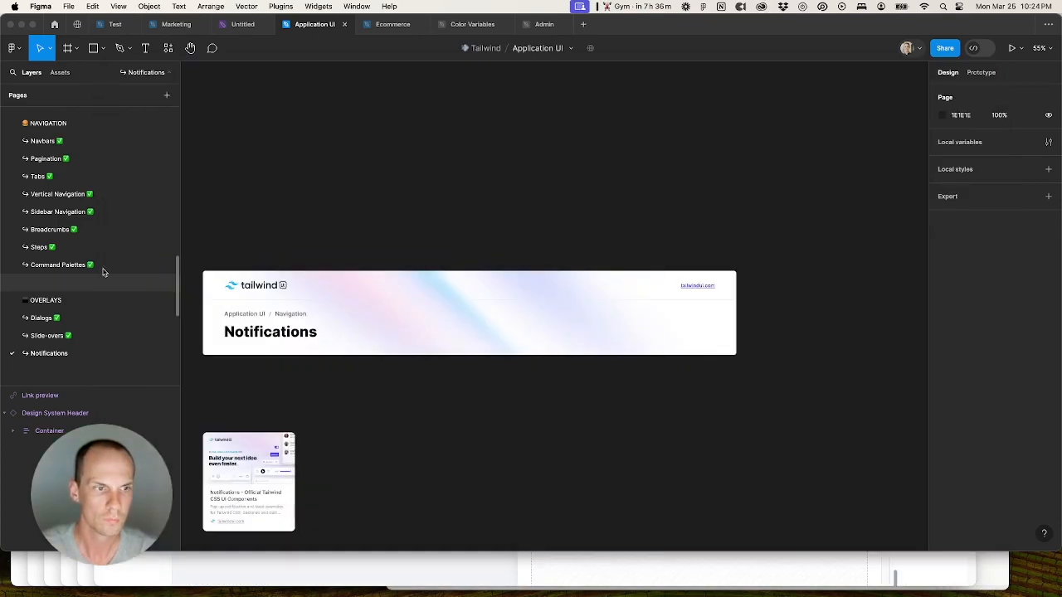
# Step: Rename the Notifications page to "Notifications (Pick up here)"
pyautogui.doubleClick(66, 354)
pyautogui.click(79, 352)
pyautogui.write('Pic')
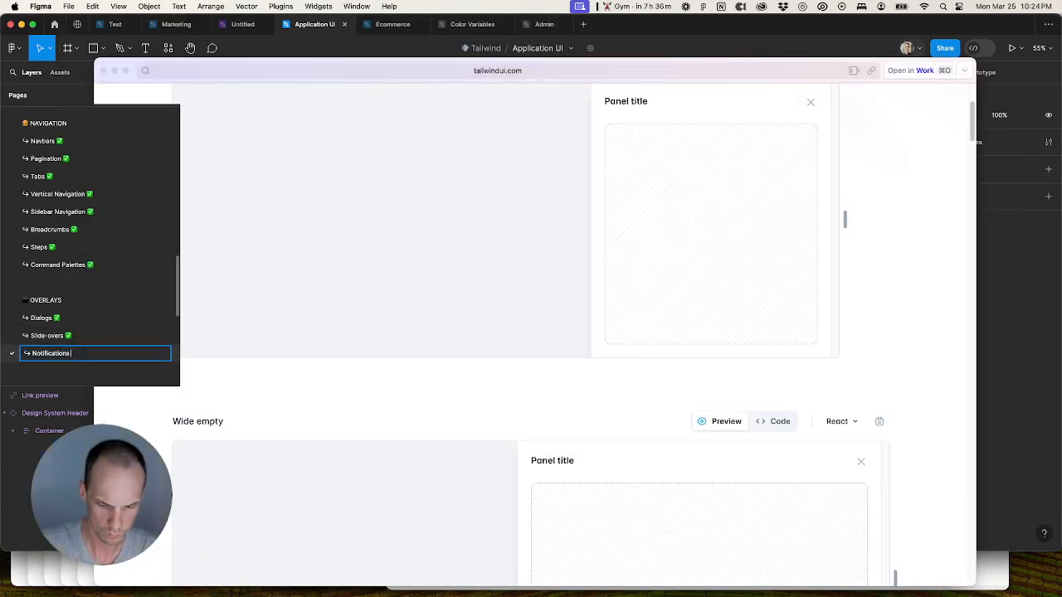
pyautogui.press('BackSpace')
pyautogui.press('BackSpace')
pyautogui.press('BackSpace')
pyautogui.press('BackSpace')
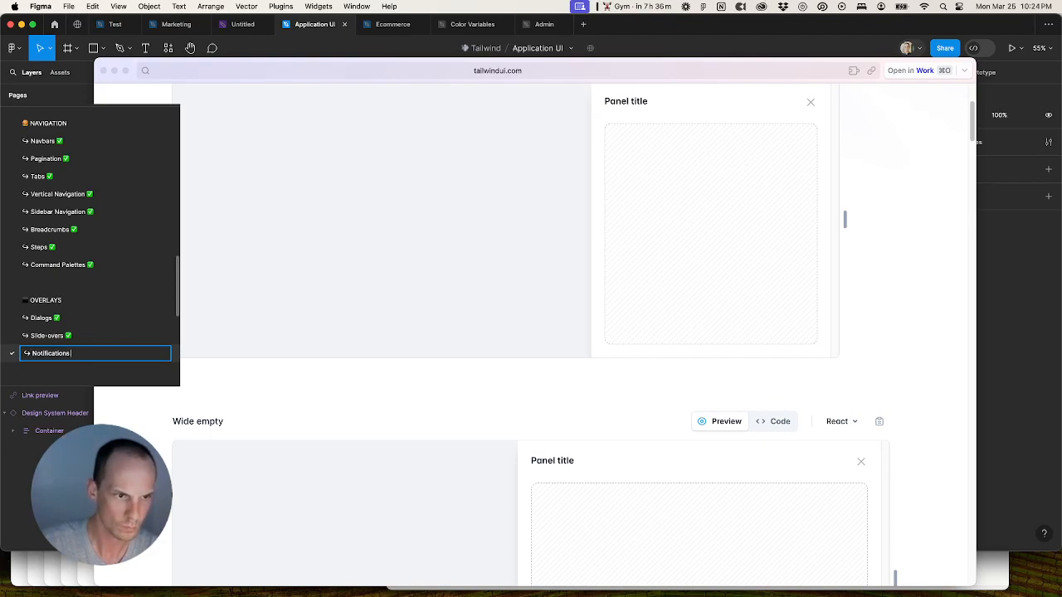
pyautogui.write('(Pick u')
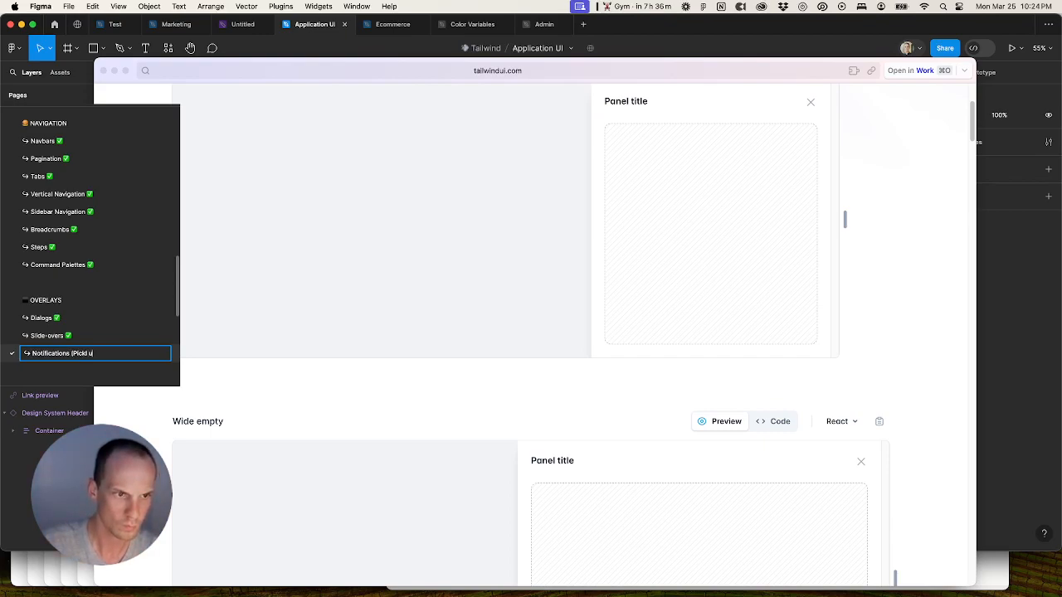
pyautogui.write('p here)')
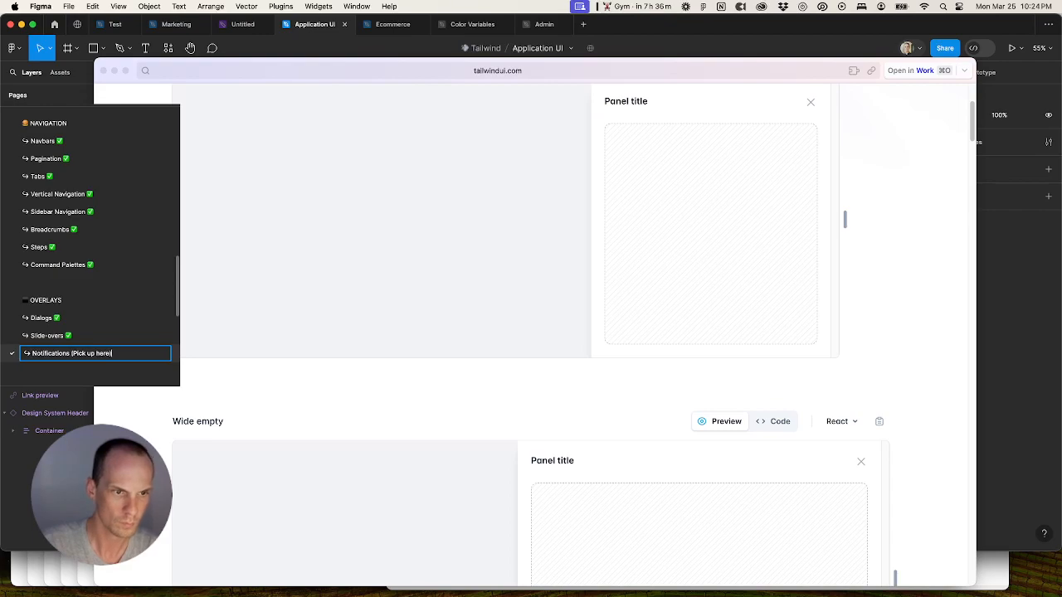
pyautogui.press('Return')
# Step: Look over the remaining coming-soon pages and the file's sharing options, and switch to the Arc browser
pyautogui.scroll(-3, 389, 220)
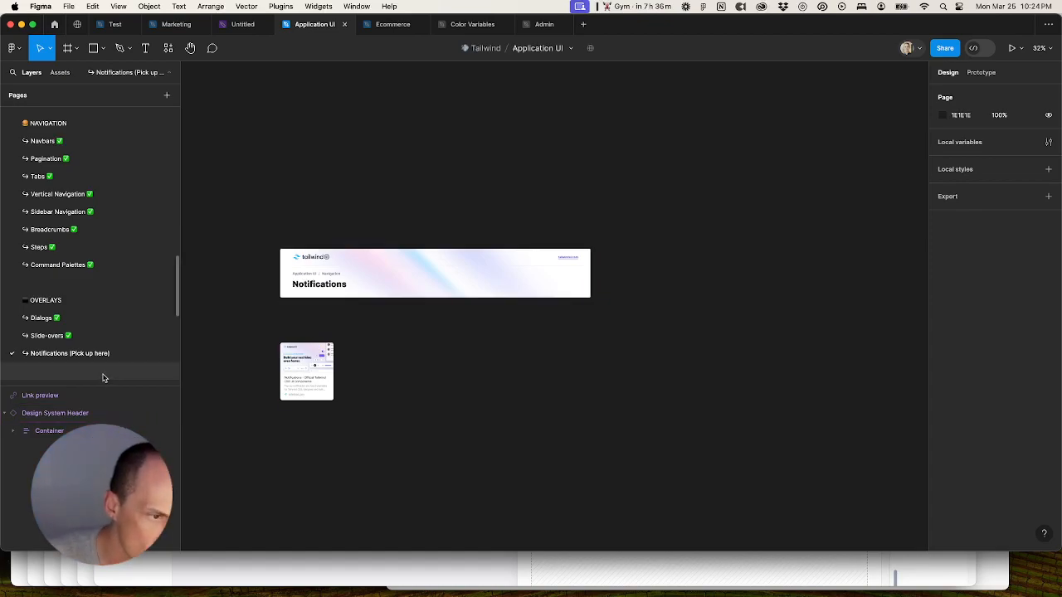
pyautogui.scroll(-5, 104, 370)
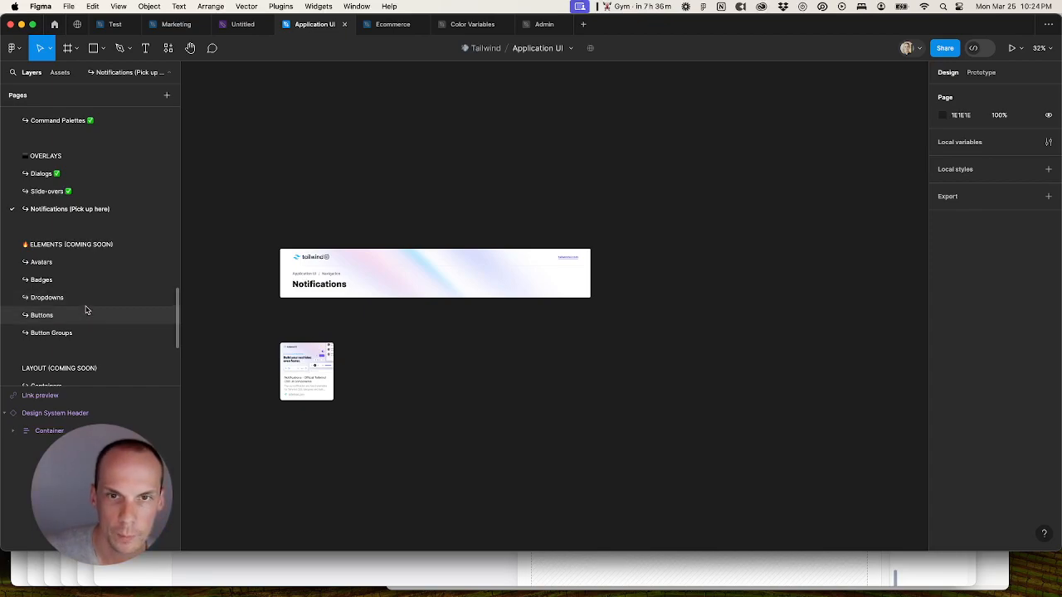
pyautogui.click(945, 47)
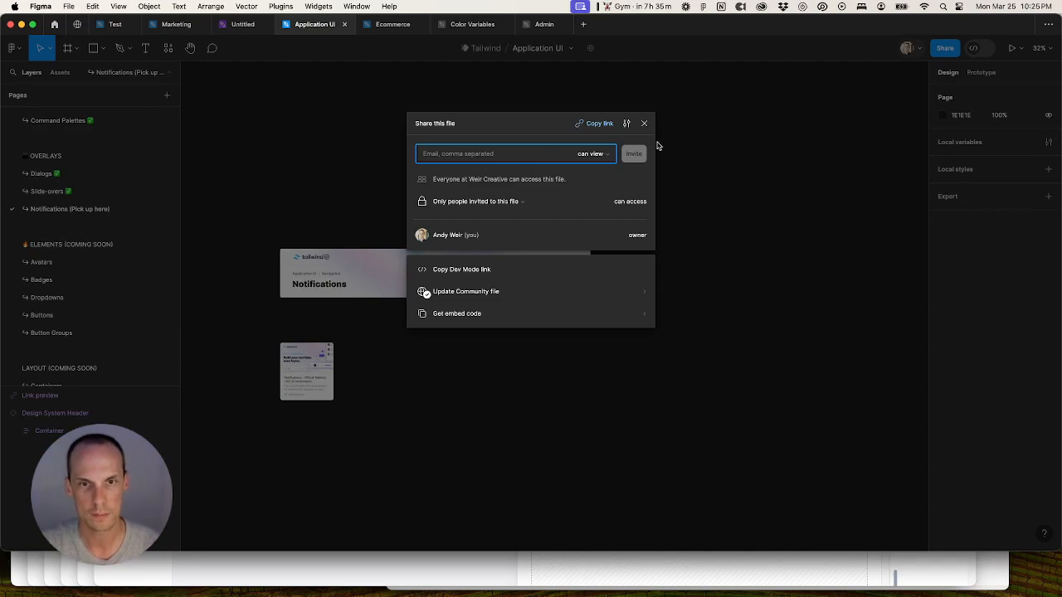
pyautogui.click(644, 123)
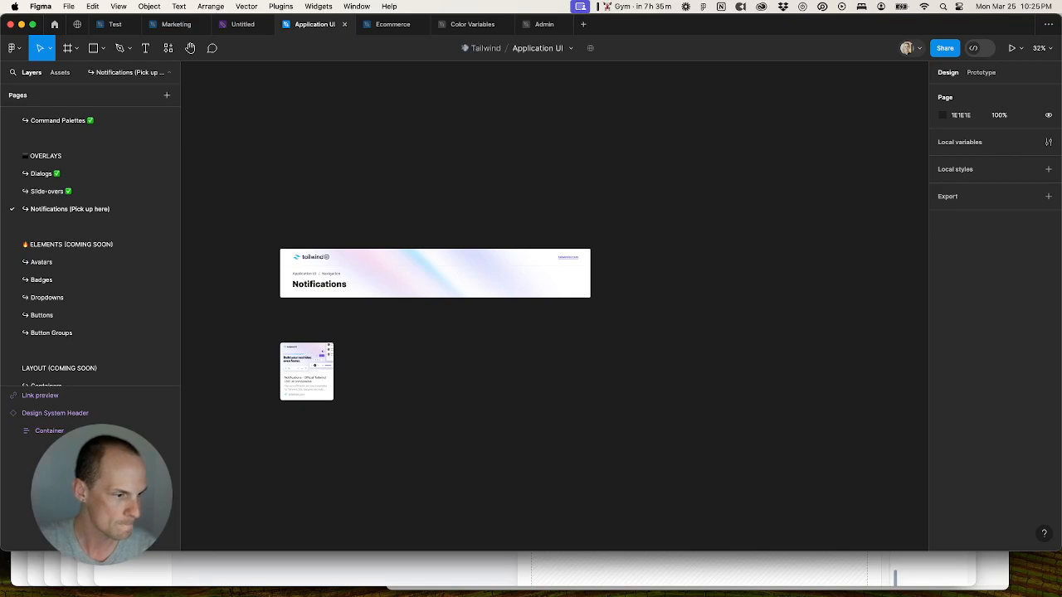
pyautogui.press('super+Tab')
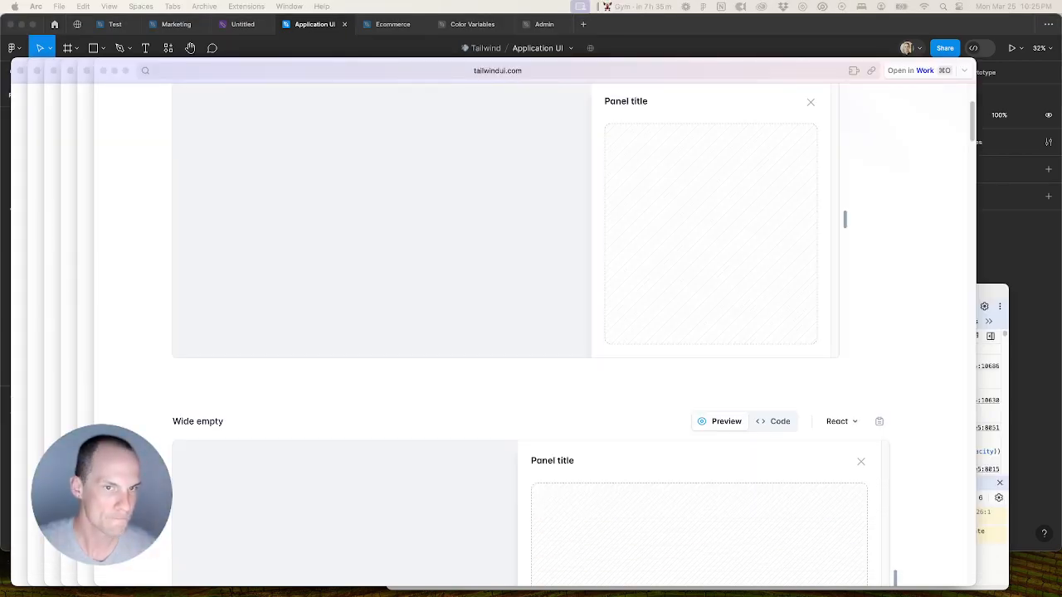